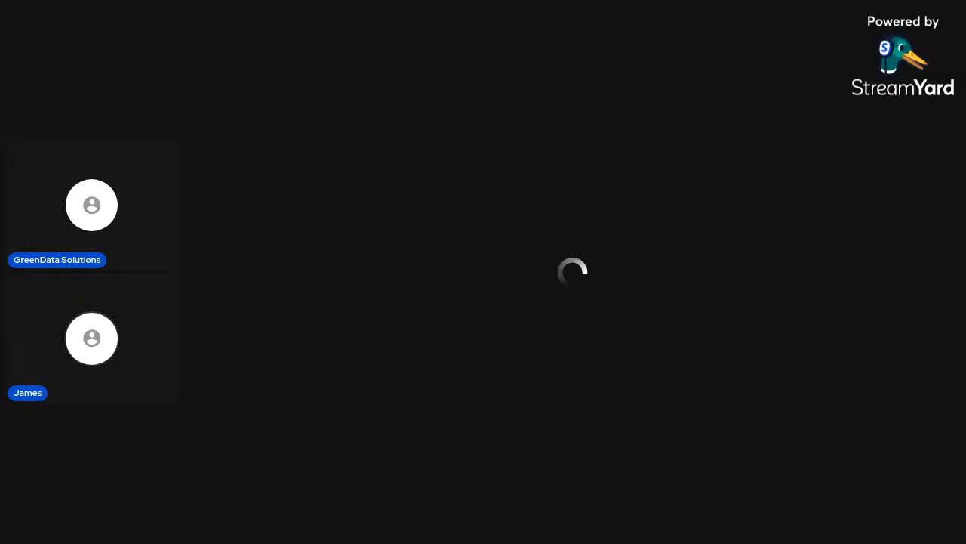
# Try to convert the supply_chain_RawData range A1:W402 into a table with headers, and undo the conversion
pyautogui.hotkey('ctrl', 'shift', 'Down')
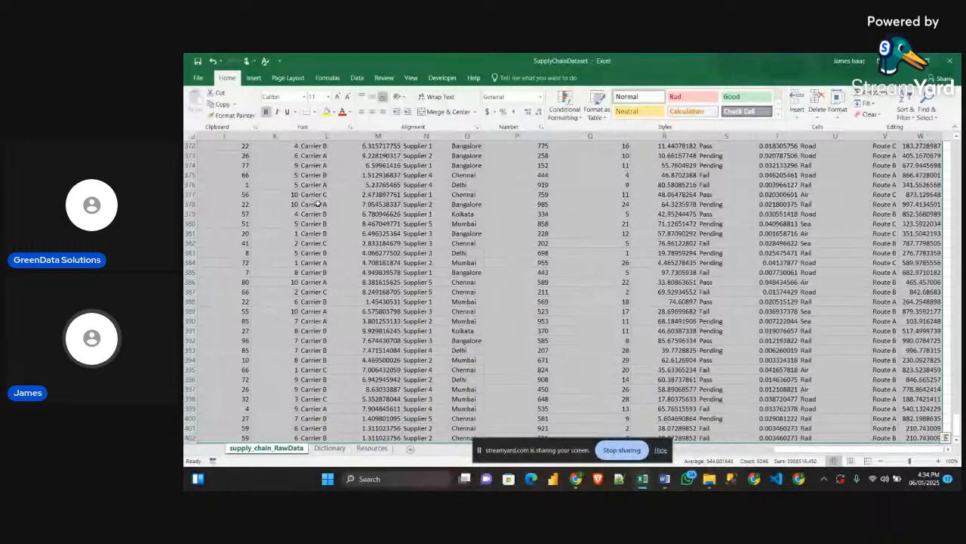
pyautogui.hotkey('ctrl', 't')
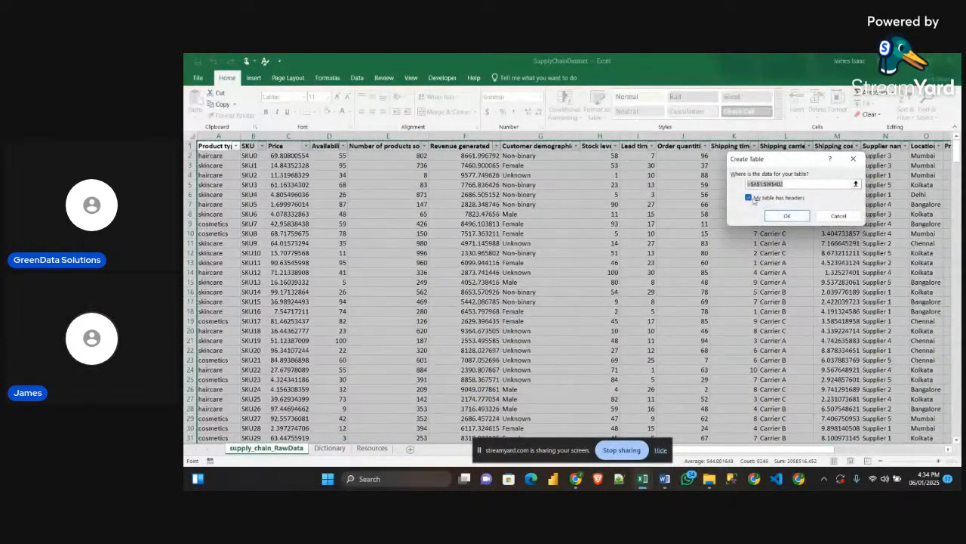
pyautogui.click(788, 216)
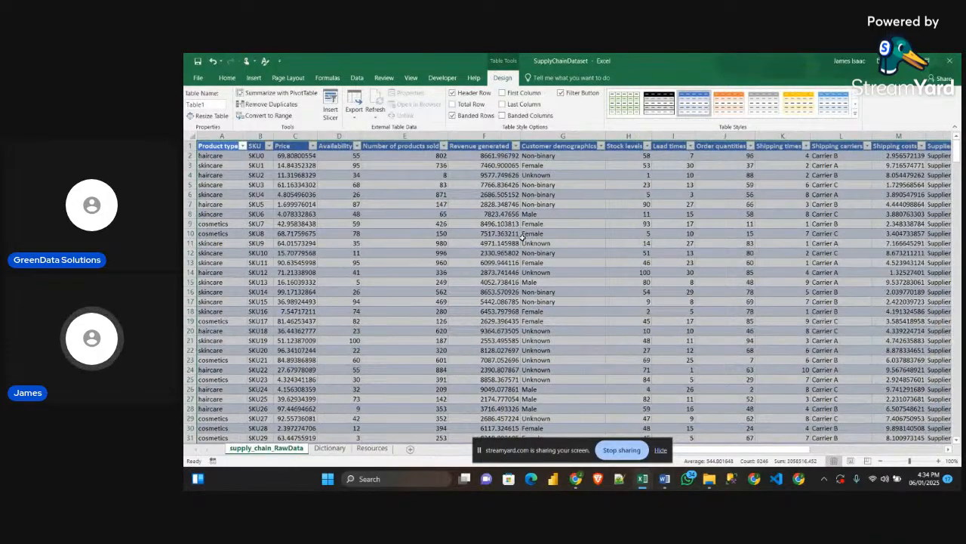
pyautogui.hotkey('ctrl', 'z')
pyautogui.moveTo(703, 275); pyautogui.dragTo(696, 281)
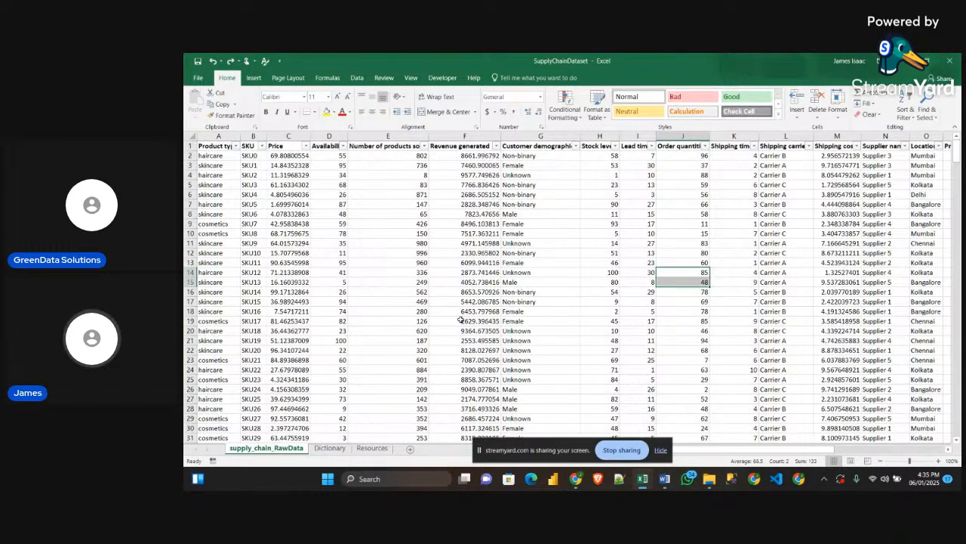
# Duplicate the supply_chain_RawData sheet at the end of the workbook and move the copy in front of the original
pyautogui.rightClick(272, 452)
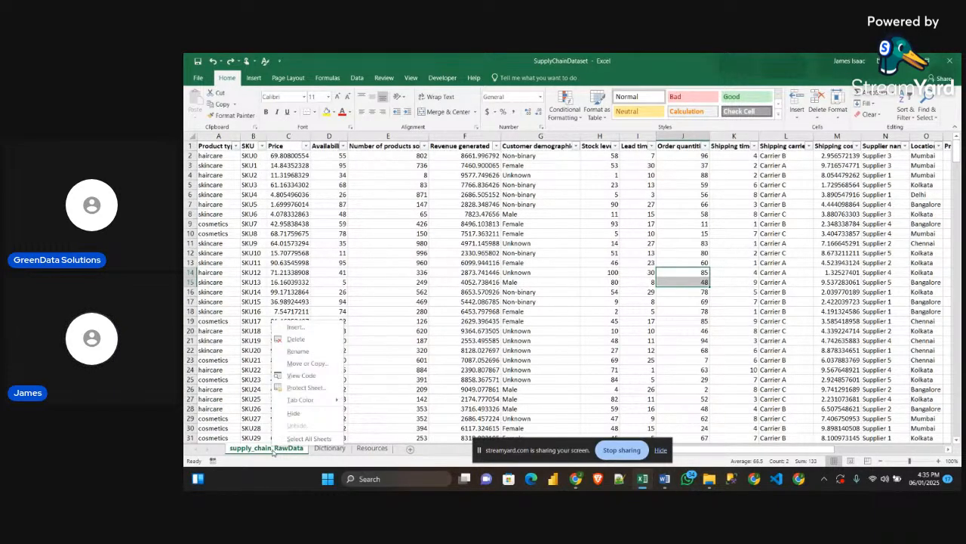
pyautogui.click(342, 240)
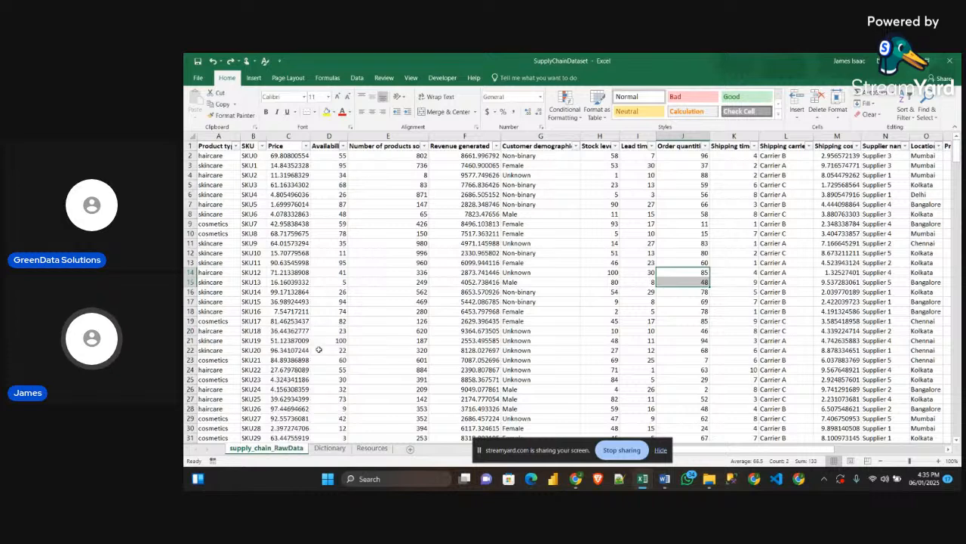
pyautogui.rightClick(272, 451)
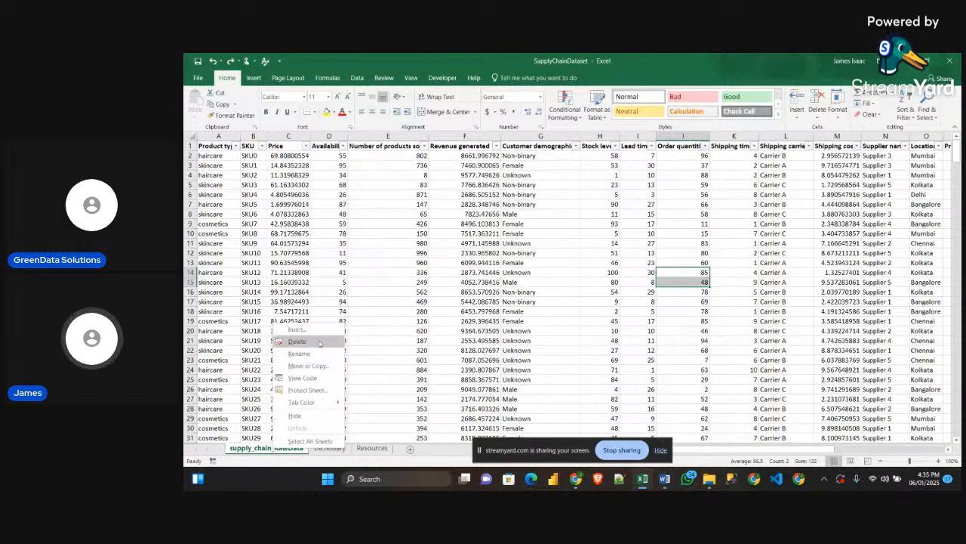
pyautogui.click(316, 366)
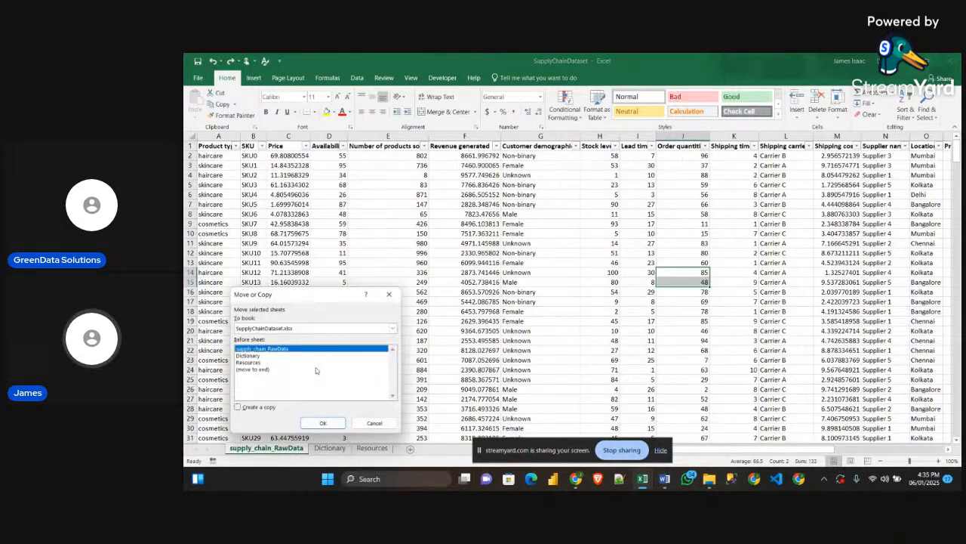
pyautogui.click(267, 368)
pyautogui.click(237, 406)
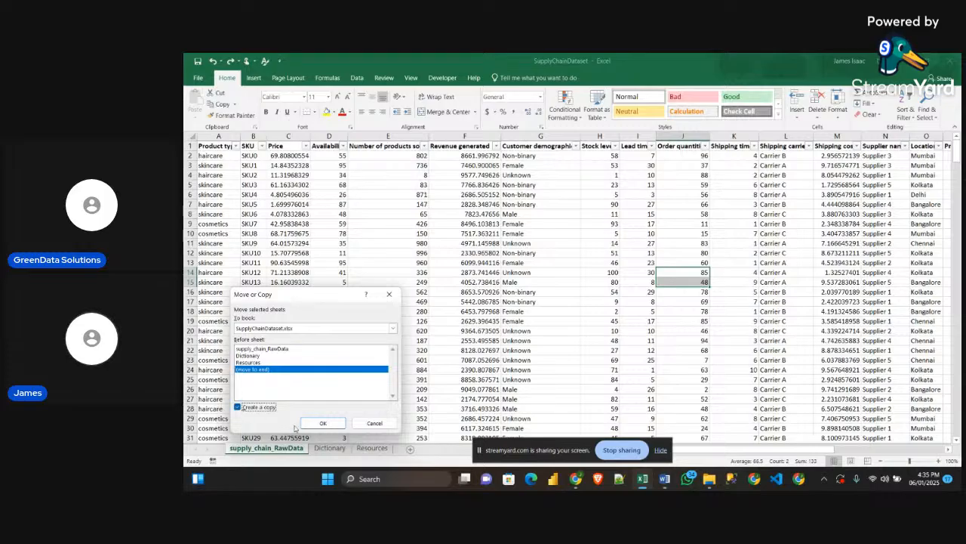
pyautogui.click(322, 422)
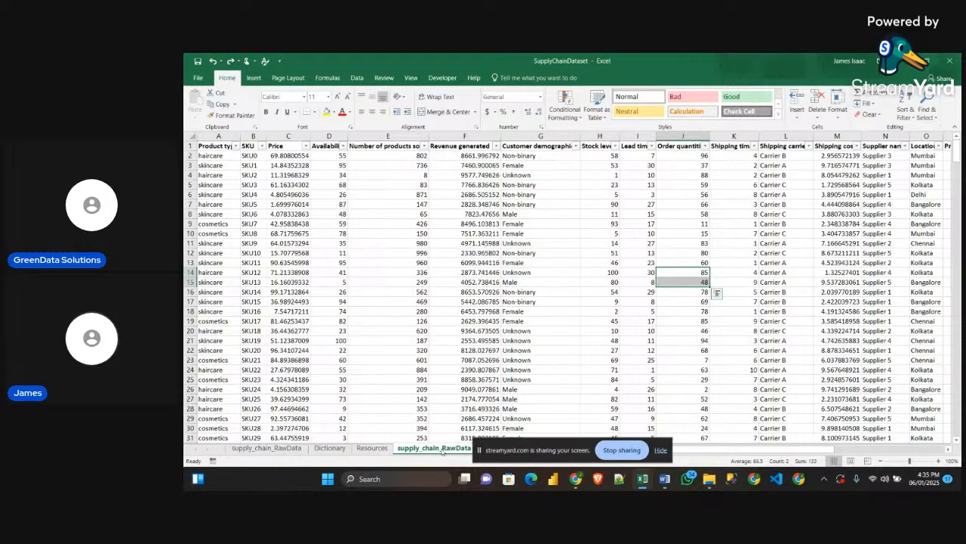
pyautogui.moveTo(443, 451); pyautogui.dragTo(309, 450)
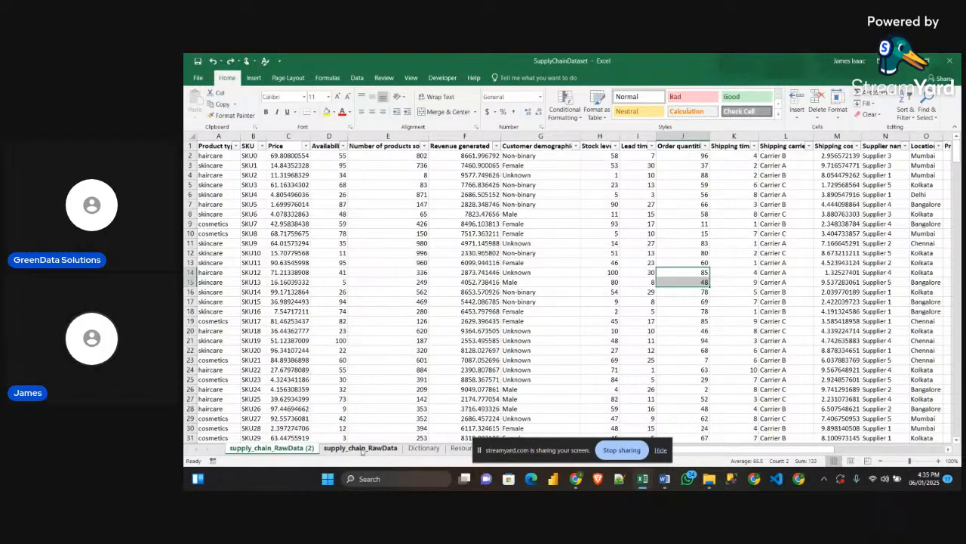
# Rename the original supply_chain_RawData sheet as DataTable
pyautogui.doubleClick(362, 450)
pyautogui.doubleClick(293, 451)
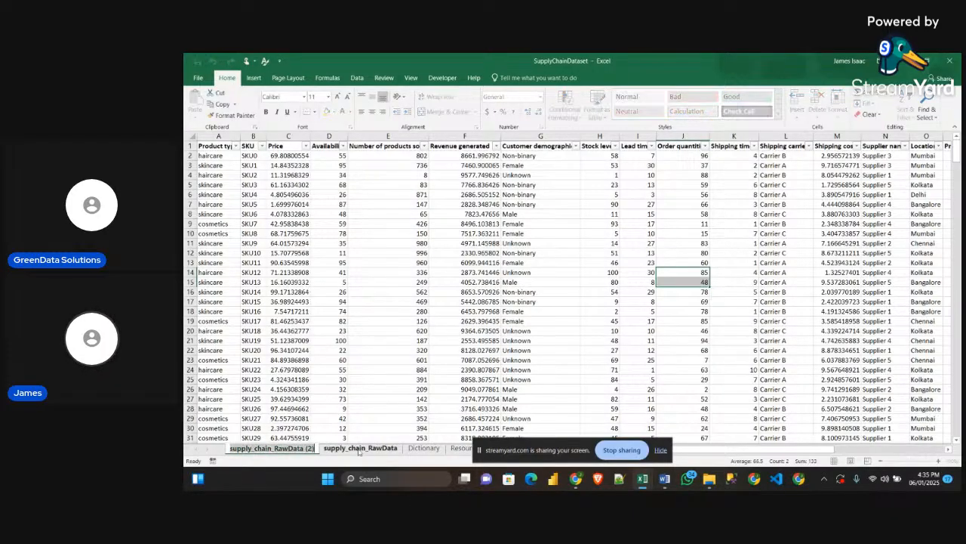
pyautogui.click(302, 428)
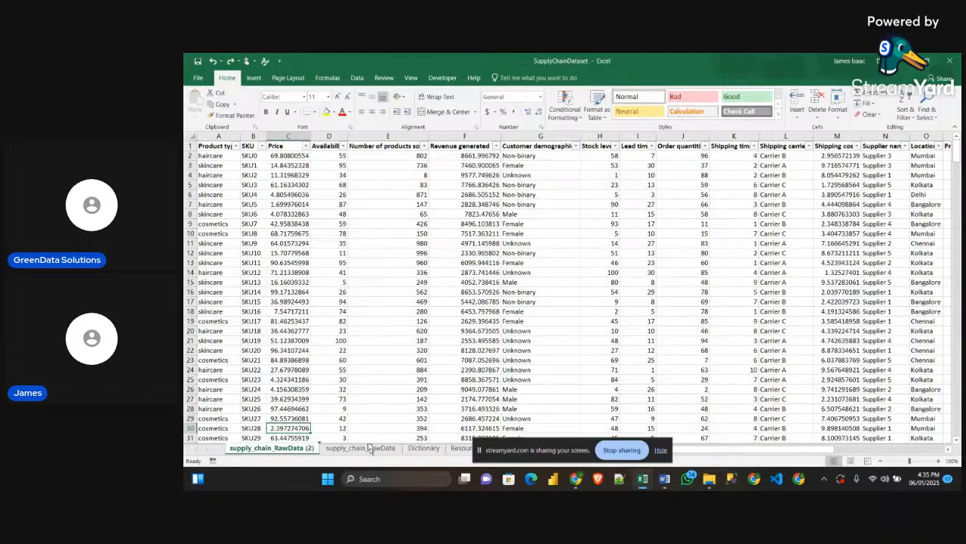
pyautogui.click(339, 451)
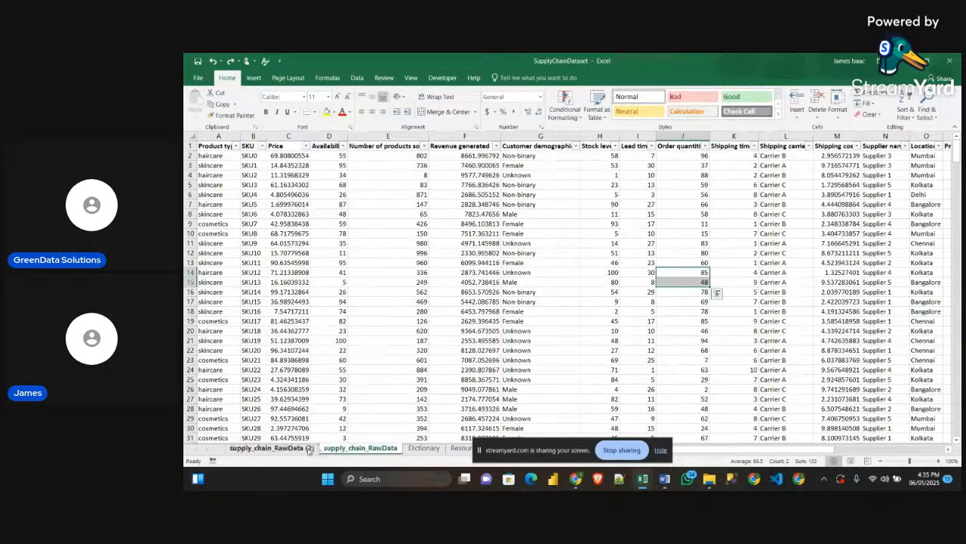
pyautogui.doubleClick(343, 448)
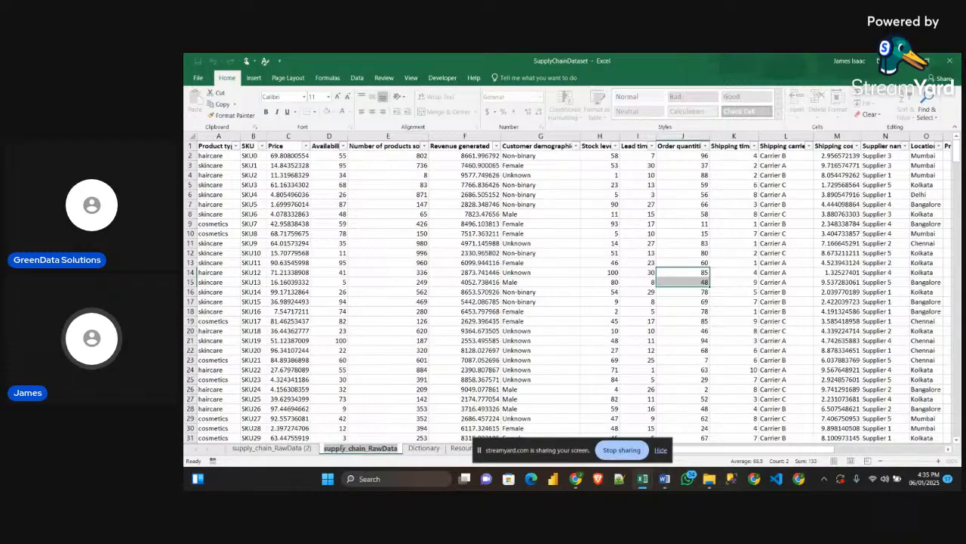
pyautogui.write('DA')
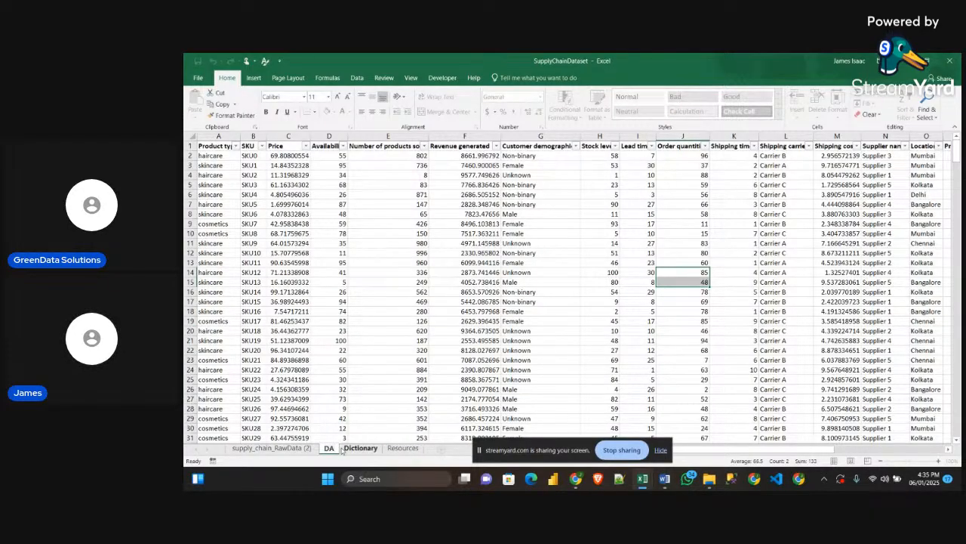
pyautogui.write('TA')
pyautogui.press('BackSpace')
pyautogui.press('BackSpace')
pyautogui.press('BackSpace')
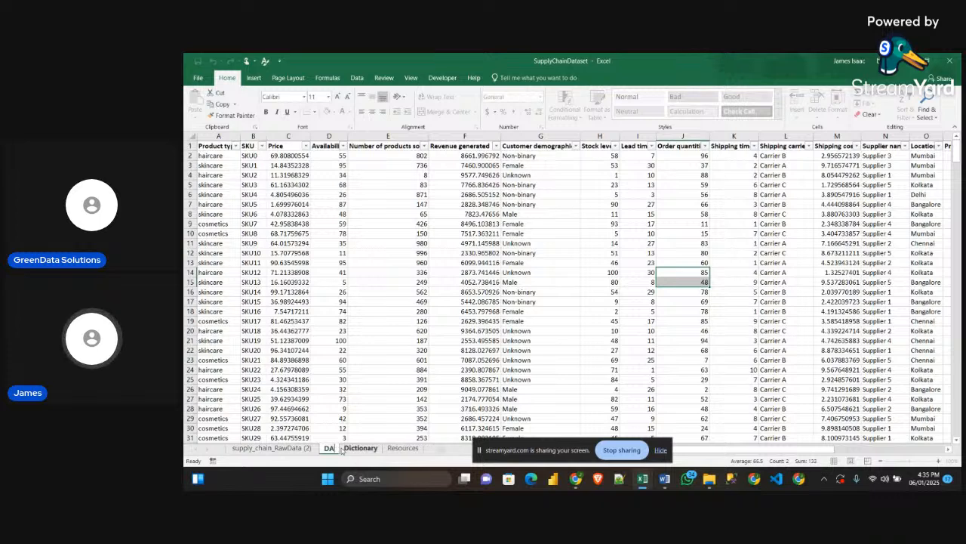
pyautogui.write('ata')
pyautogui.write('A')
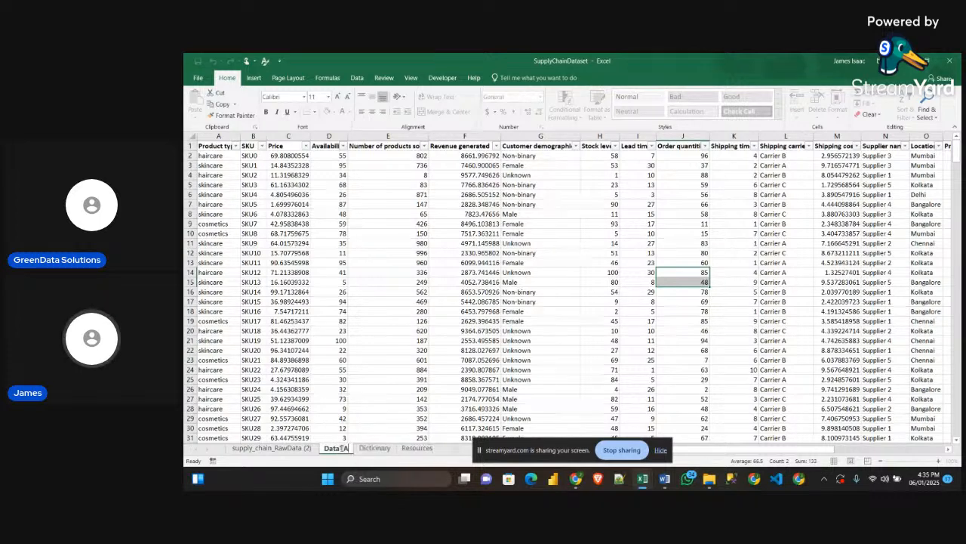
pyautogui.write('able')
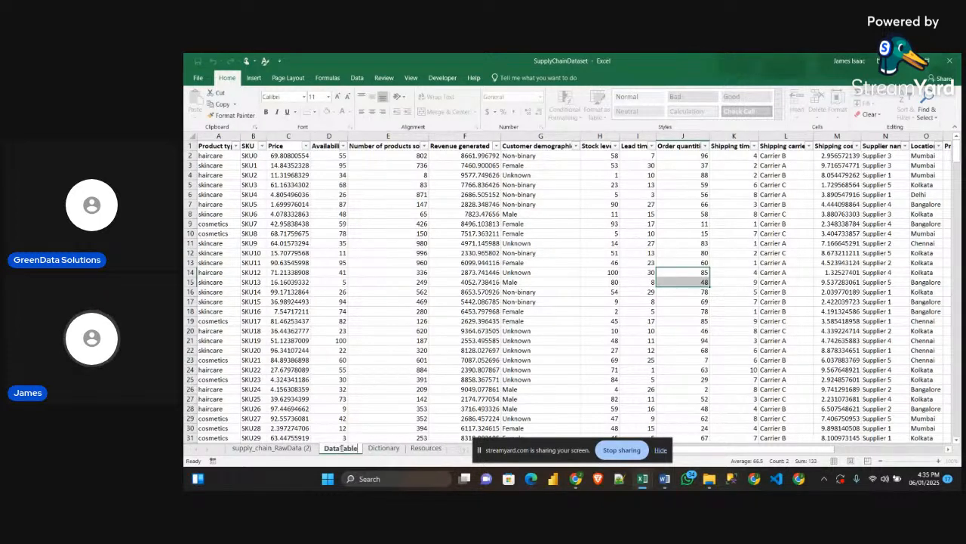
pyautogui.press('Return')
# Rename the copied sheet as supply_chain_RawData by removing its (2) suffix
pyautogui.doubleClick(309, 449)
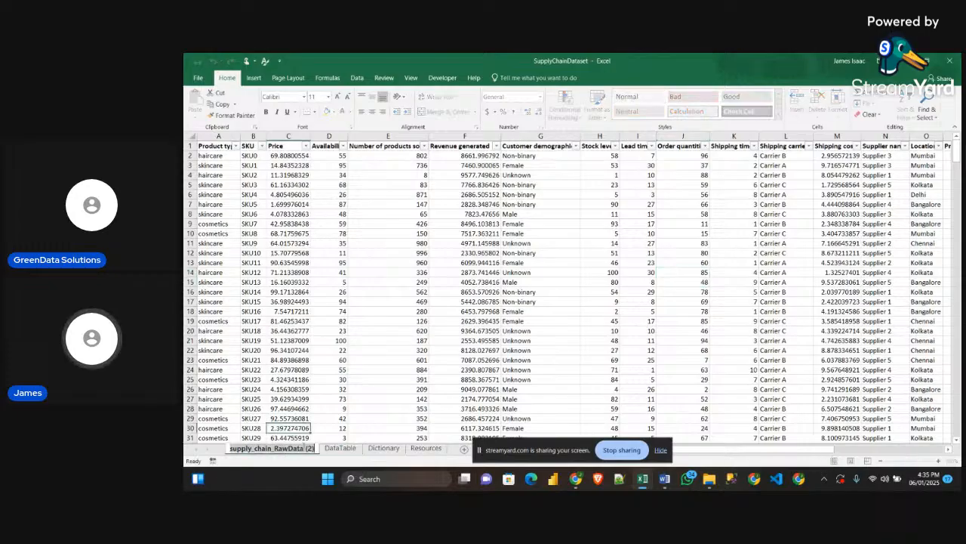
pyautogui.click(310, 448)
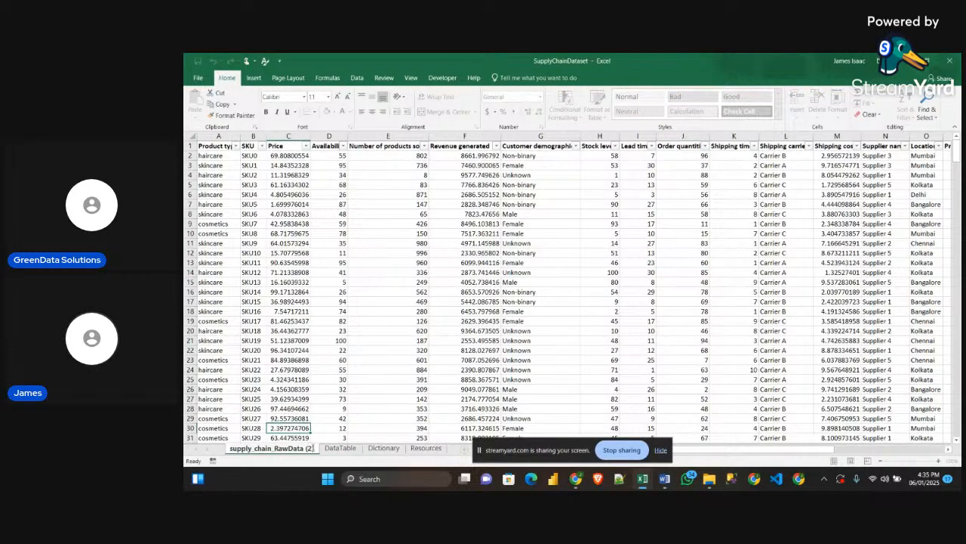
pyautogui.press('BackSpace')
pyautogui.press('BackSpace')
pyautogui.press('BackSpace')
pyautogui.press('BackSpace')
pyautogui.press('Return')
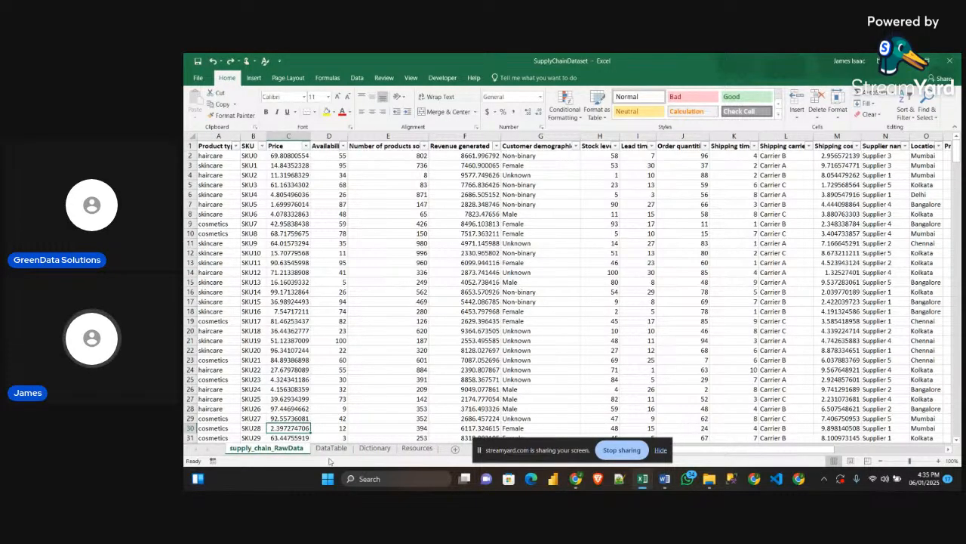
# Convert the full data range on the DataTable sheet into a table with headers
pyautogui.click(336, 450)
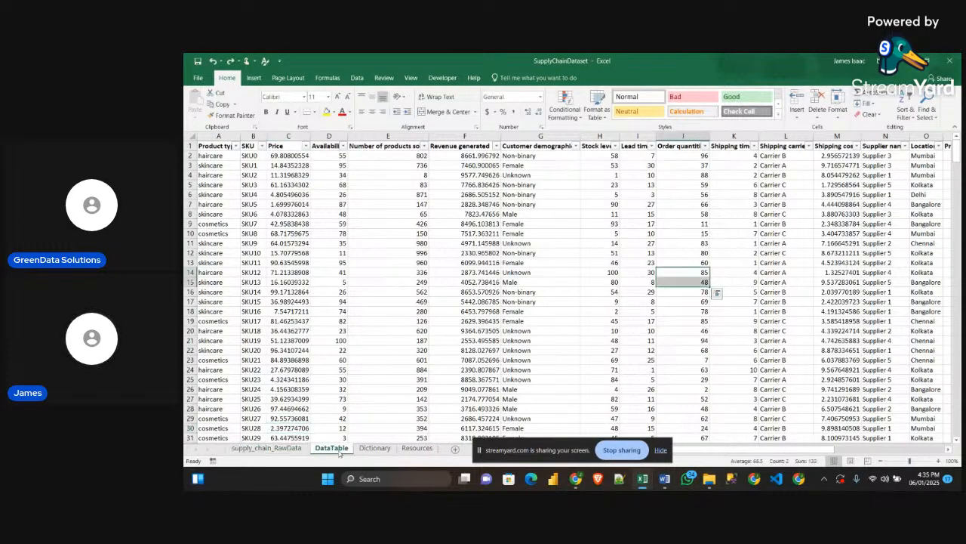
pyautogui.click(413, 255)
pyautogui.hotkey('ctrl', 'a')
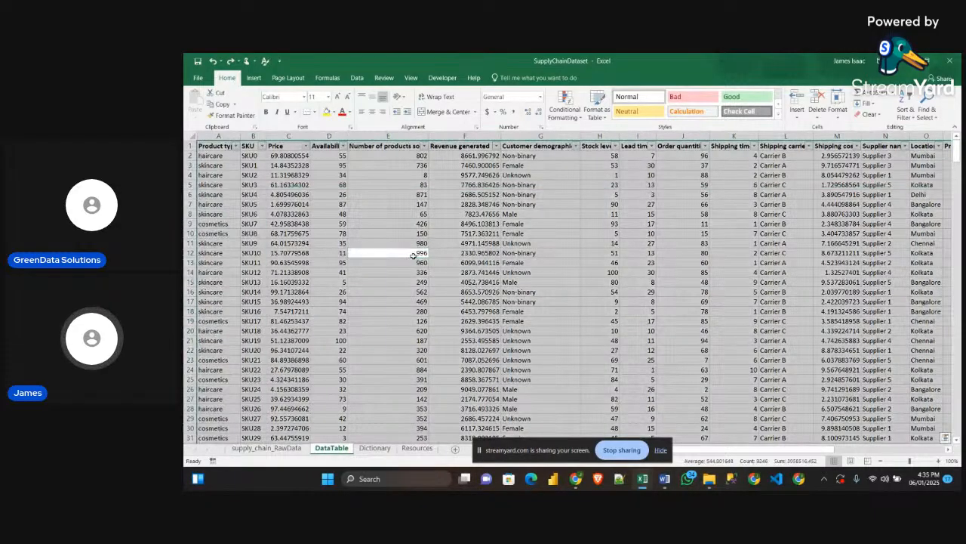
pyautogui.click(271, 203)
pyautogui.click(217, 146)
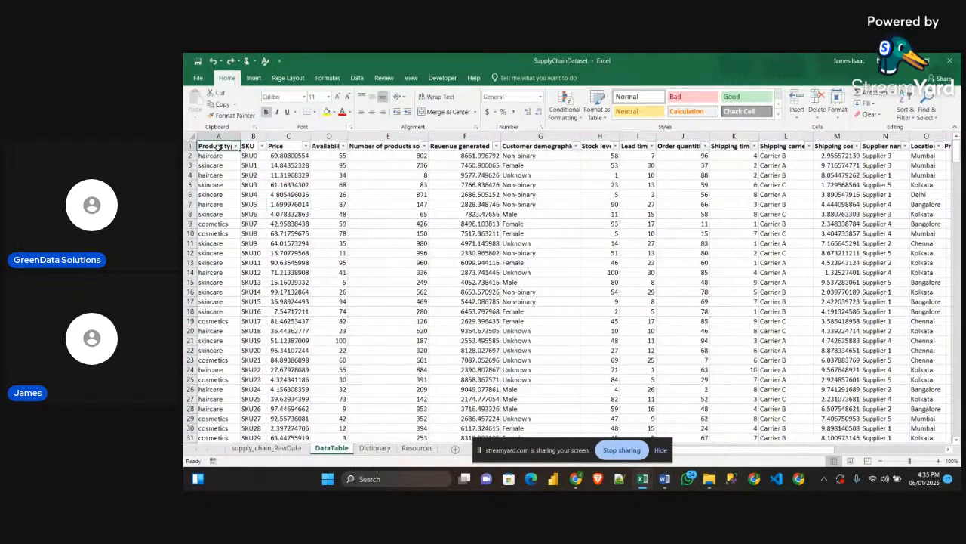
pyautogui.hotkey('ctrl', 'shift', 'End')
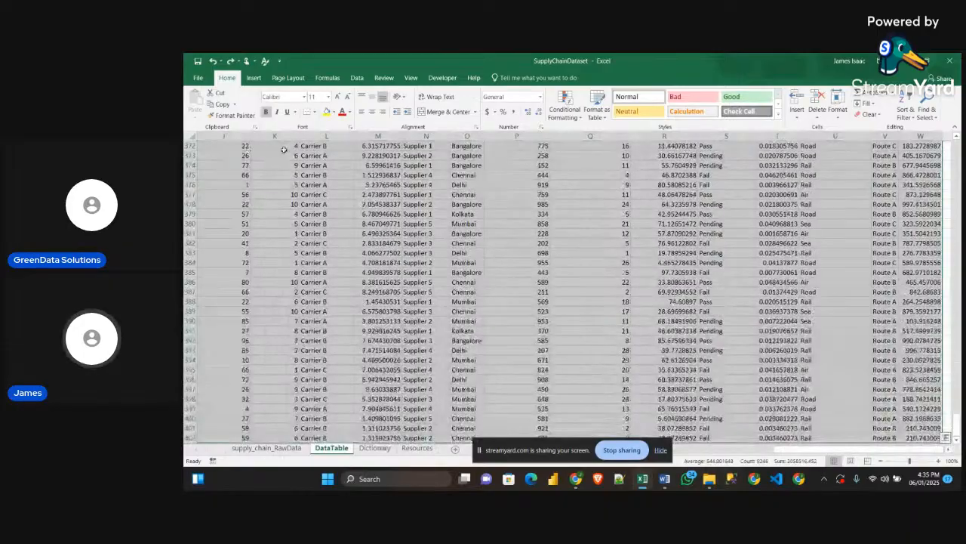
pyautogui.hotkey('ctrl', 't')
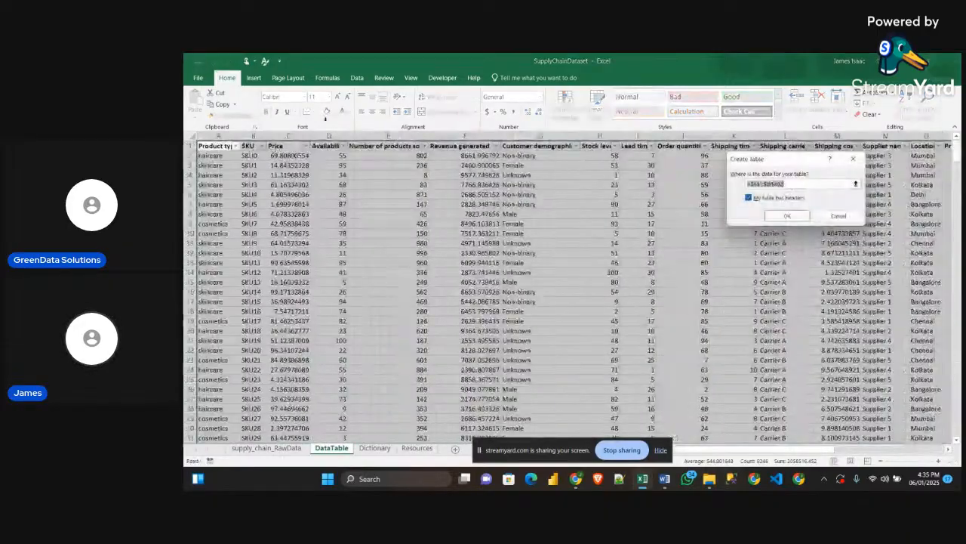
pyautogui.click(787, 215)
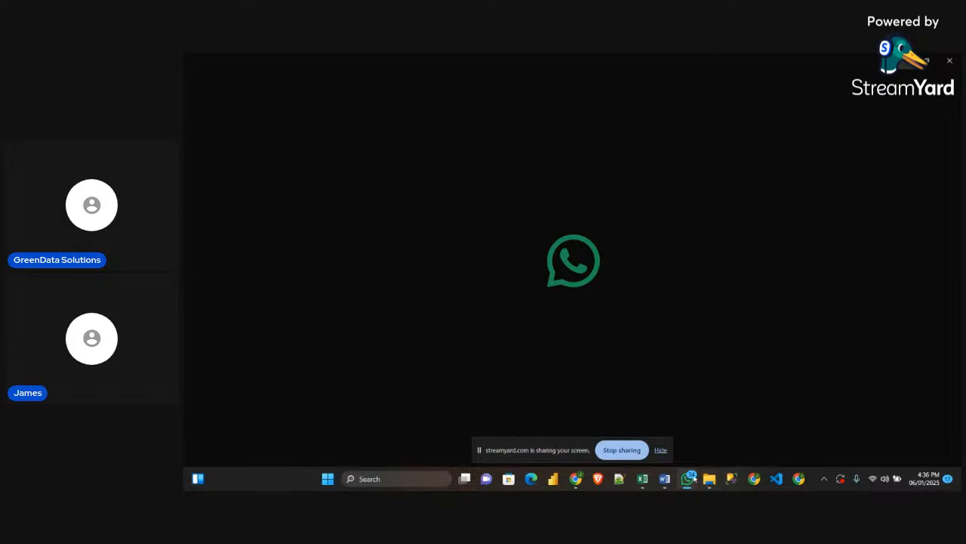
pyautogui.click(642, 479)
pyautogui.click(582, 427)
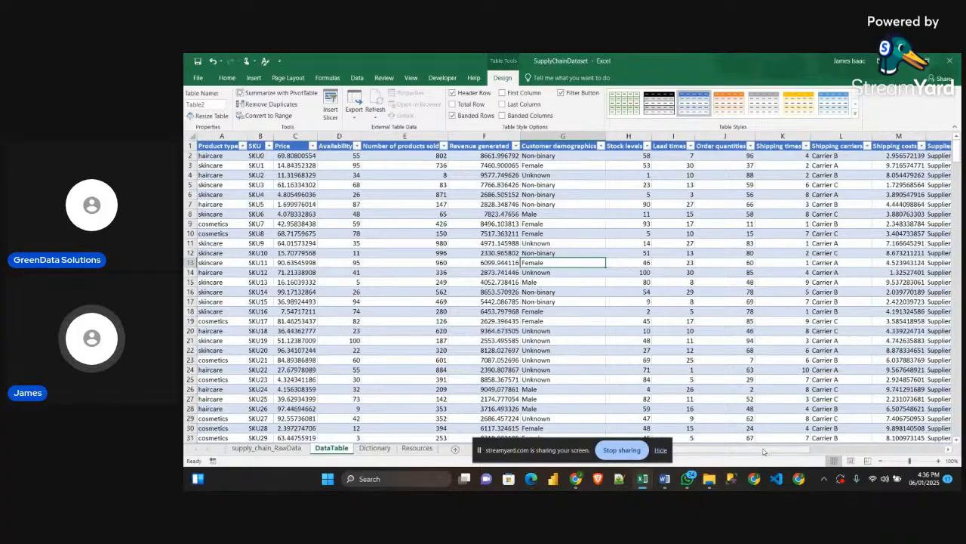
pyautogui.moveTo(766, 451); pyautogui.dragTo(673, 451)
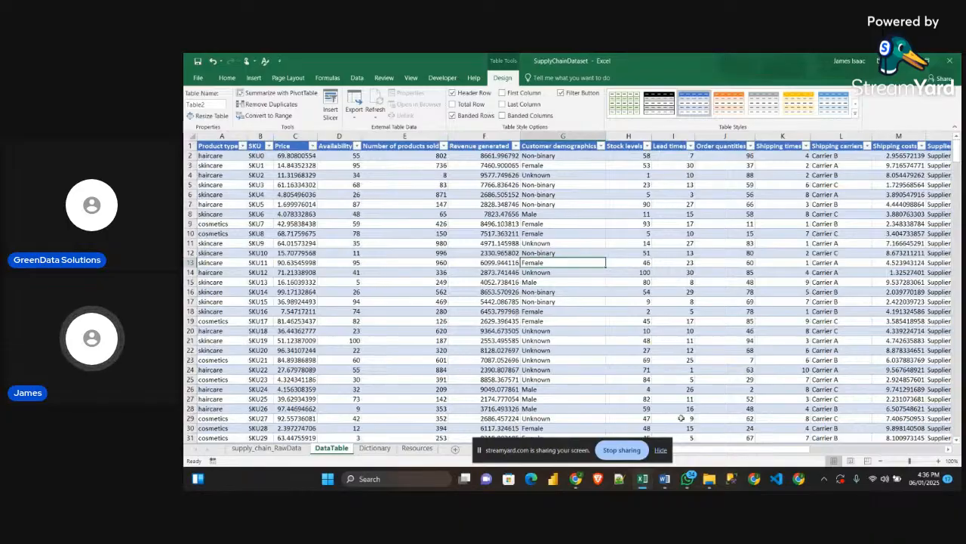
# Switch to the Obj_Guidelines document in Word and review the problem statement, the size and color guidelines, and the KPI list
pyautogui.click(658, 475)
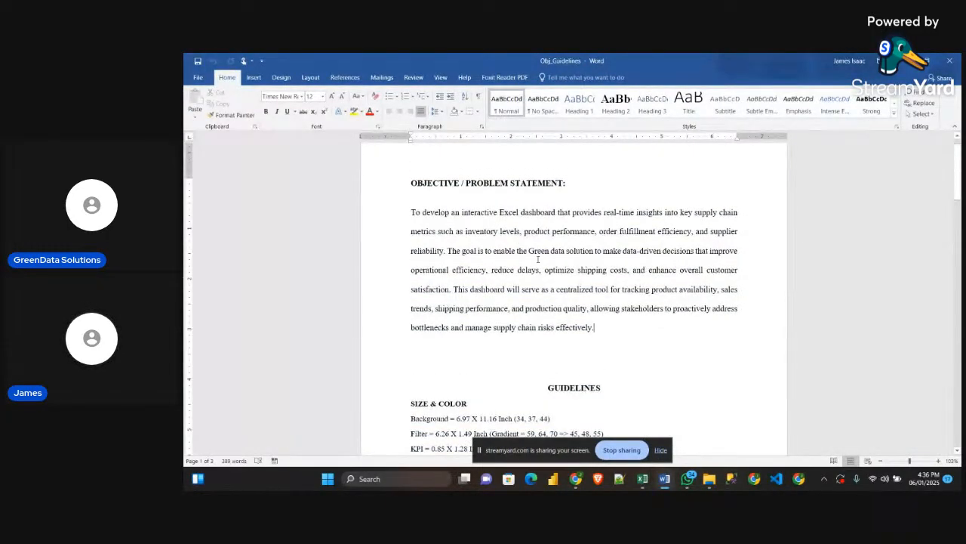
pyautogui.scroll(-5, 560, 286)
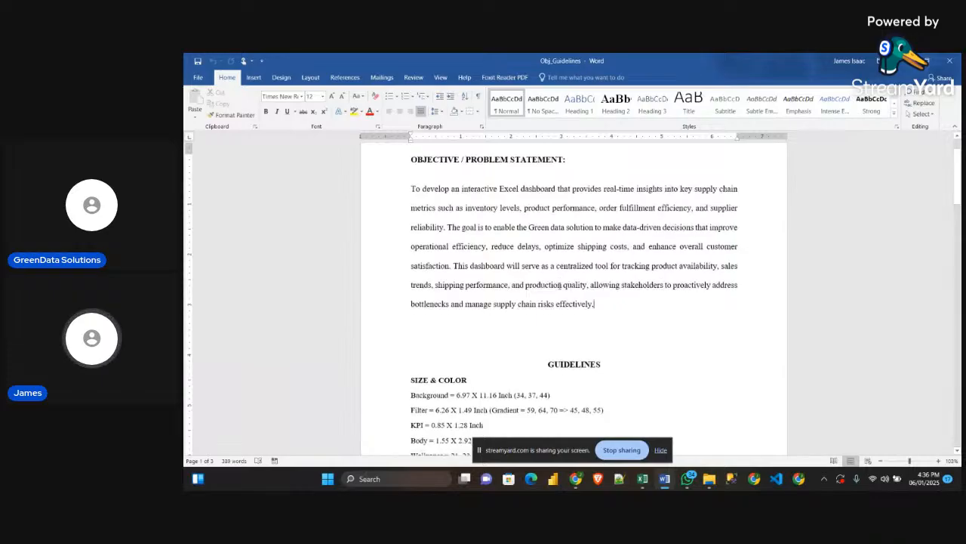
pyautogui.scroll(-2, 560, 280)
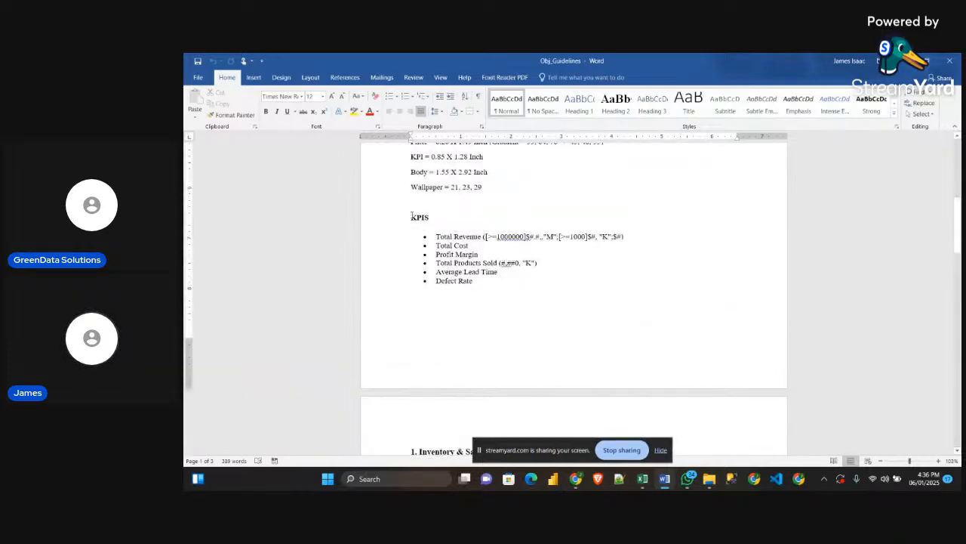
pyautogui.scroll(7, 436, 237)
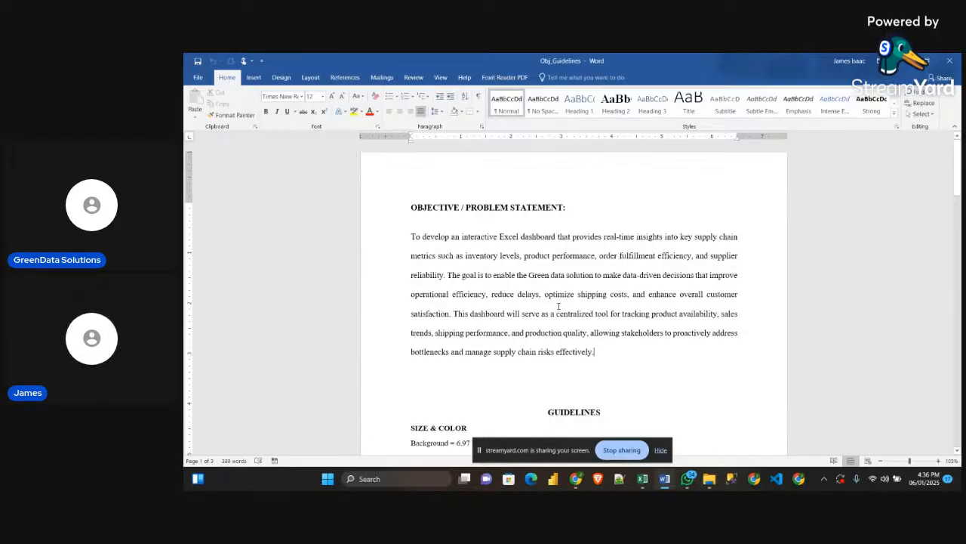
pyautogui.scroll(-3, 581, 302)
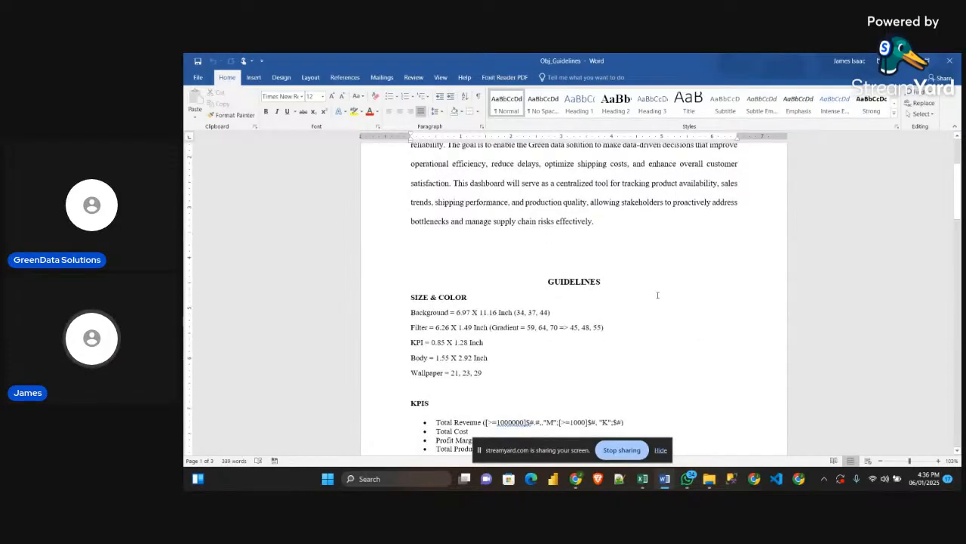
# Review the goal in the problem statement together with the size and color guidelines and the KPIs section
pyautogui.scroll(2, 607, 295)
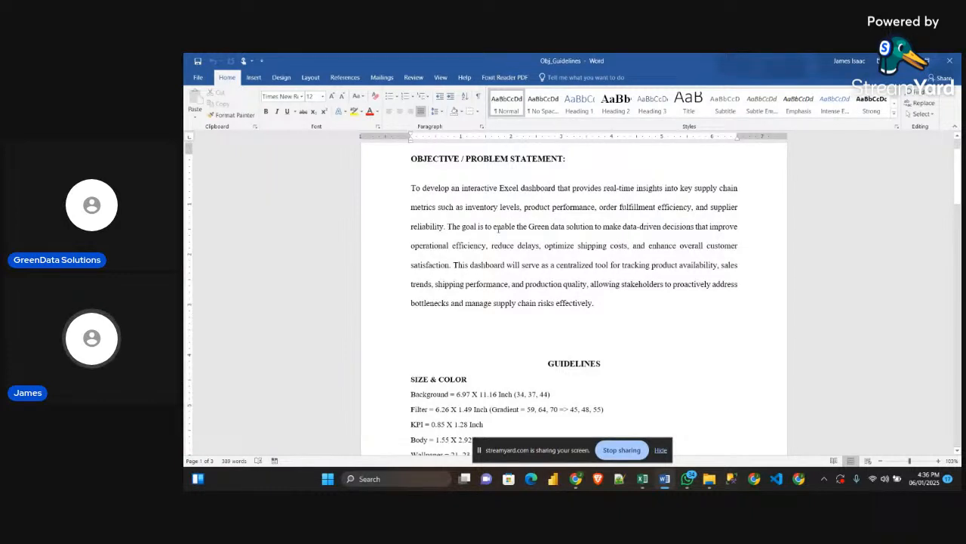
pyautogui.moveTo(447, 226); pyautogui.dragTo(647, 305)
pyautogui.scroll(-5, 634, 325)
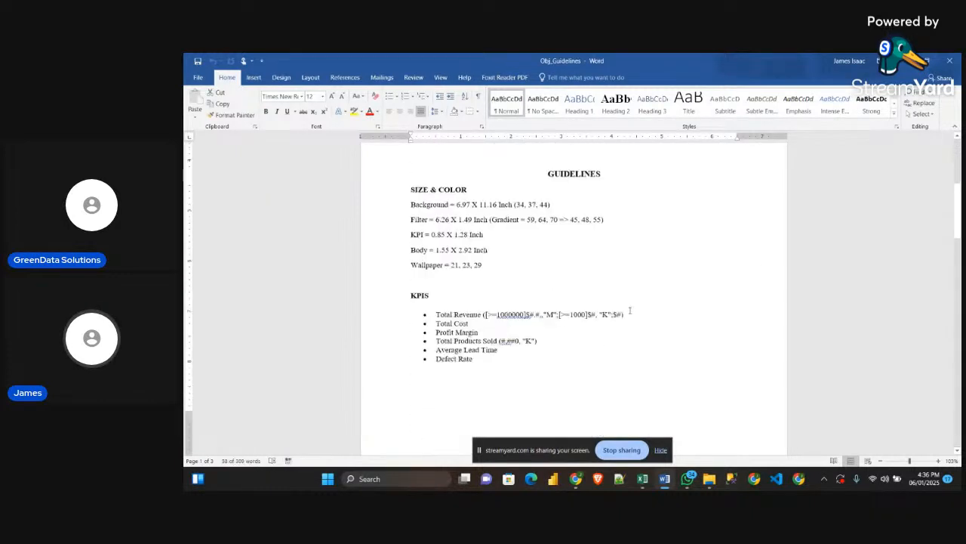
pyautogui.click(630, 310)
pyautogui.scroll(-2, 630, 310)
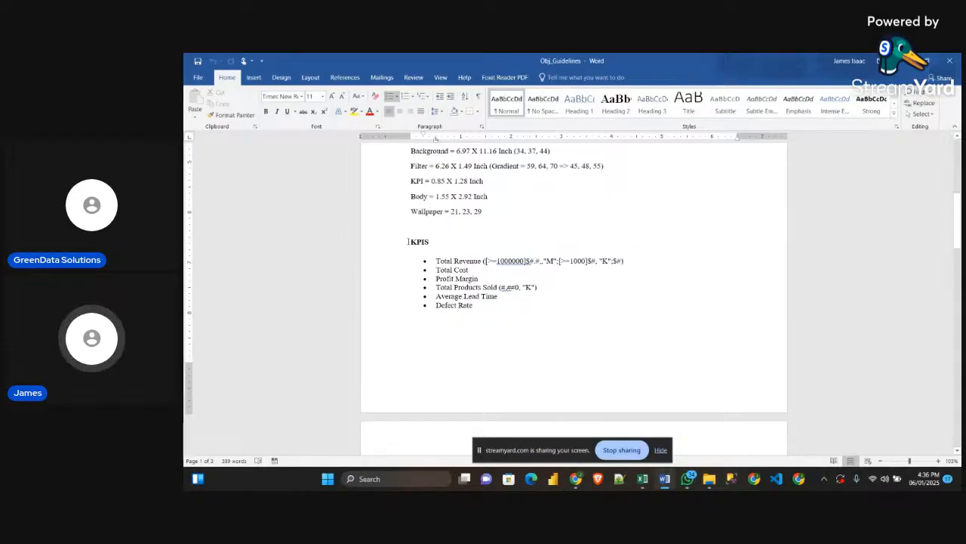
pyautogui.moveTo(408, 241); pyautogui.dragTo(429, 241)
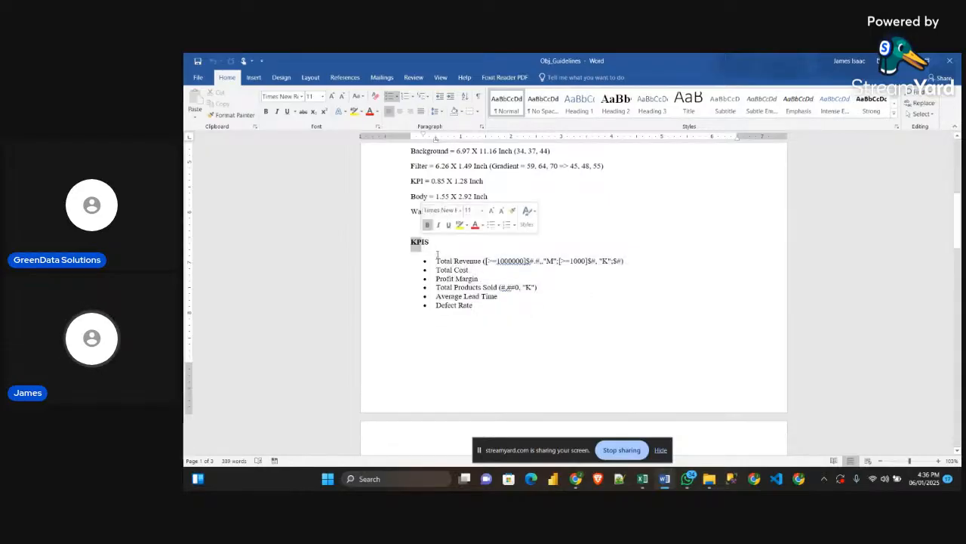
pyautogui.click(468, 316)
pyautogui.scroll(6, 468, 315)
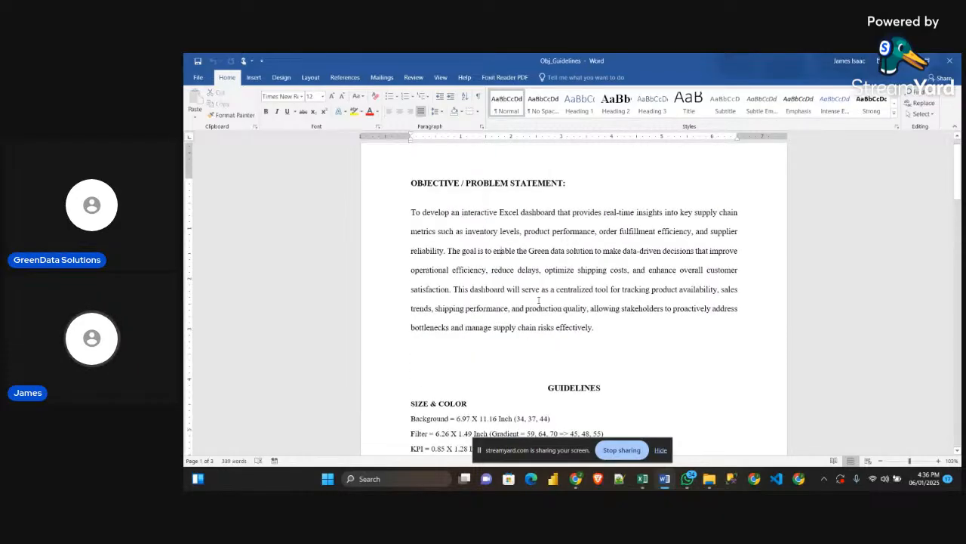
# Examine the KPIs from Total Revenue to Defect Rate and compare them with the problem statement's aim to reduce delays
pyautogui.scroll(-6, 539, 300)
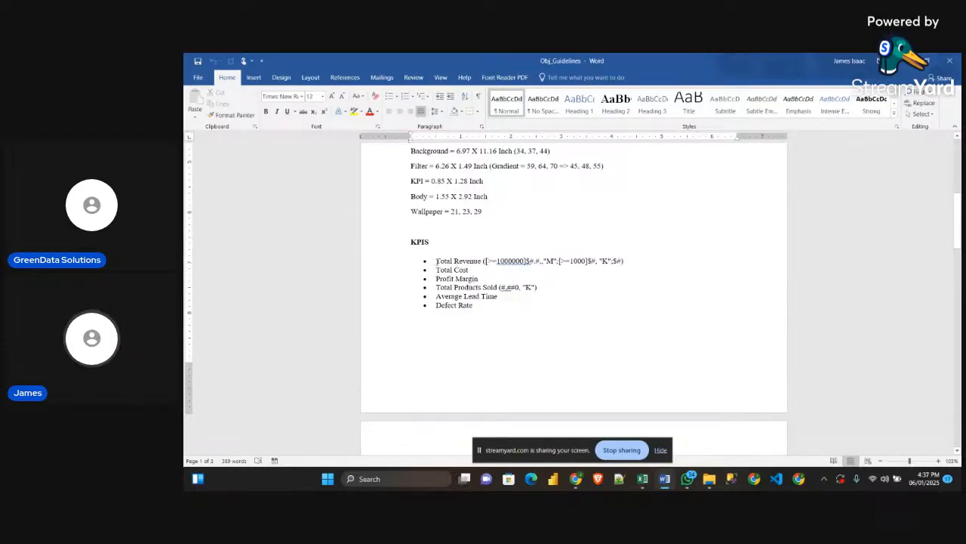
pyautogui.moveTo(436, 262); pyautogui.dragTo(454, 270)
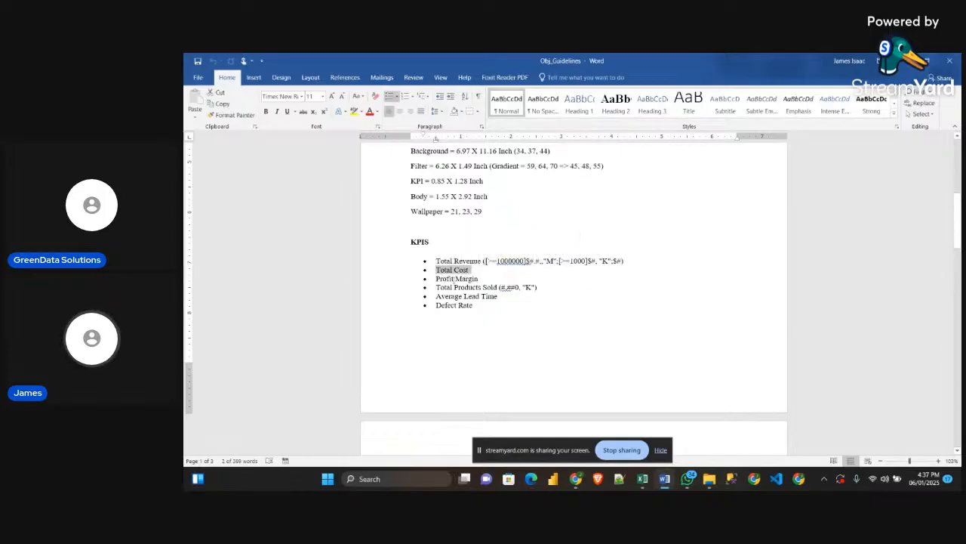
pyautogui.moveTo(436, 278); pyautogui.dragTo(499, 296)
pyautogui.click(437, 294)
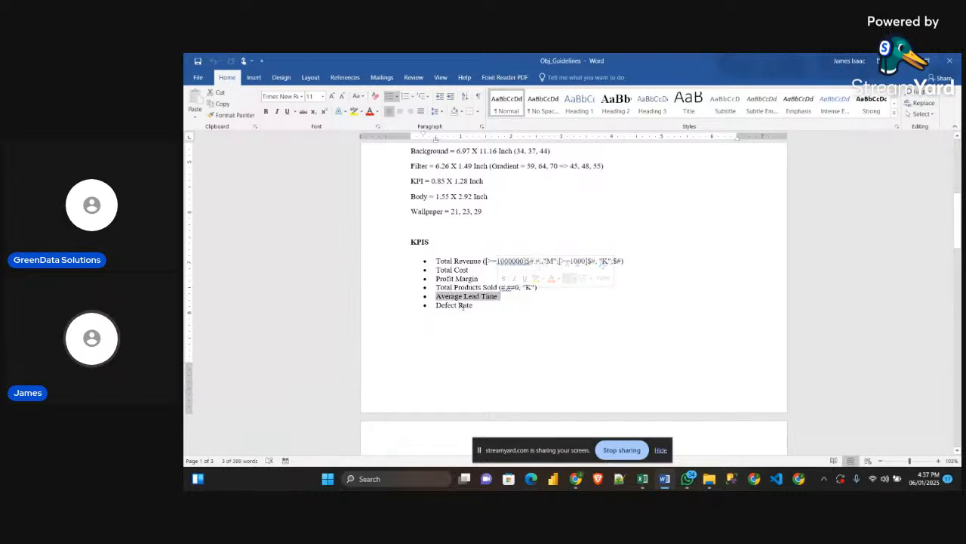
pyautogui.scroll(1, 462, 307)
pyautogui.scroll(6, 462, 309)
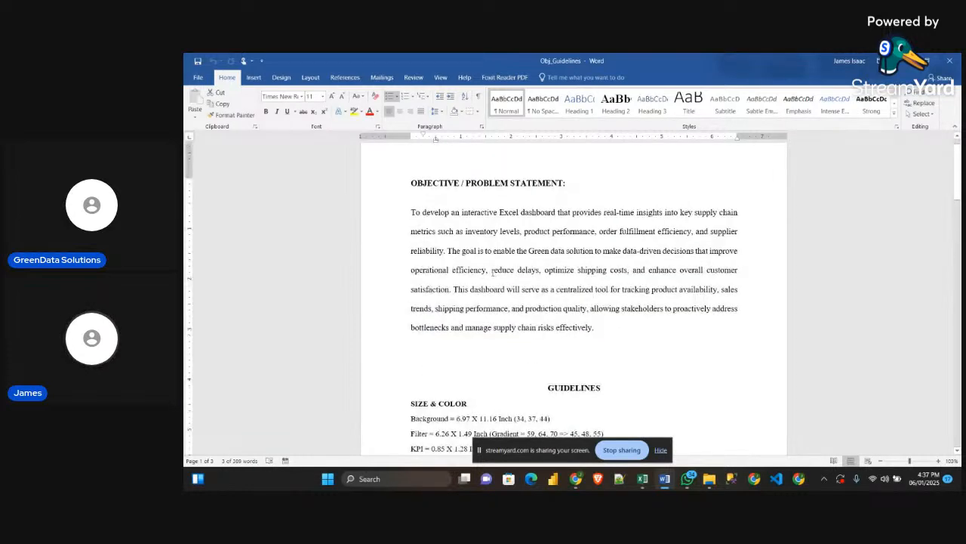
pyautogui.moveTo(492, 270); pyautogui.dragTo(518, 267)
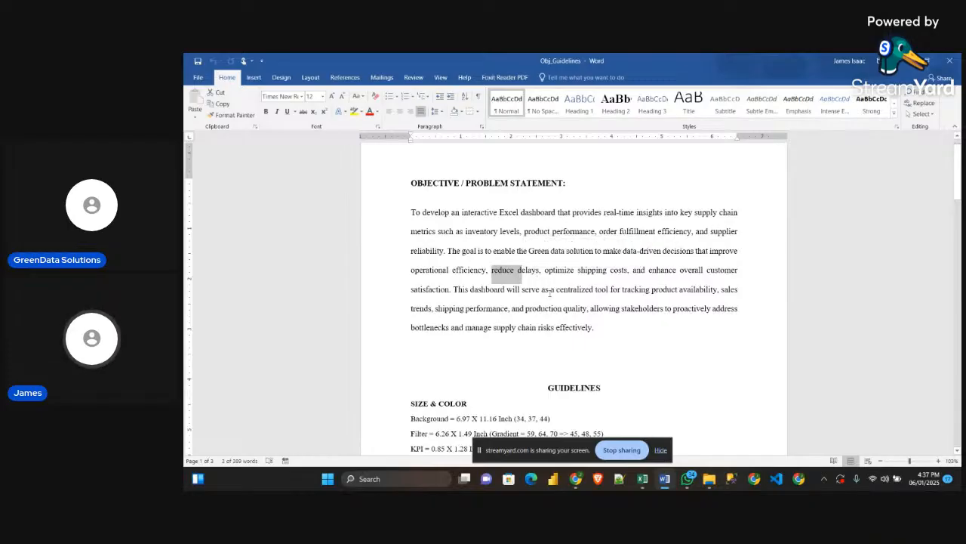
pyautogui.scroll(-8, 550, 292)
pyautogui.moveTo(437, 281); pyautogui.dragTo(476, 281)
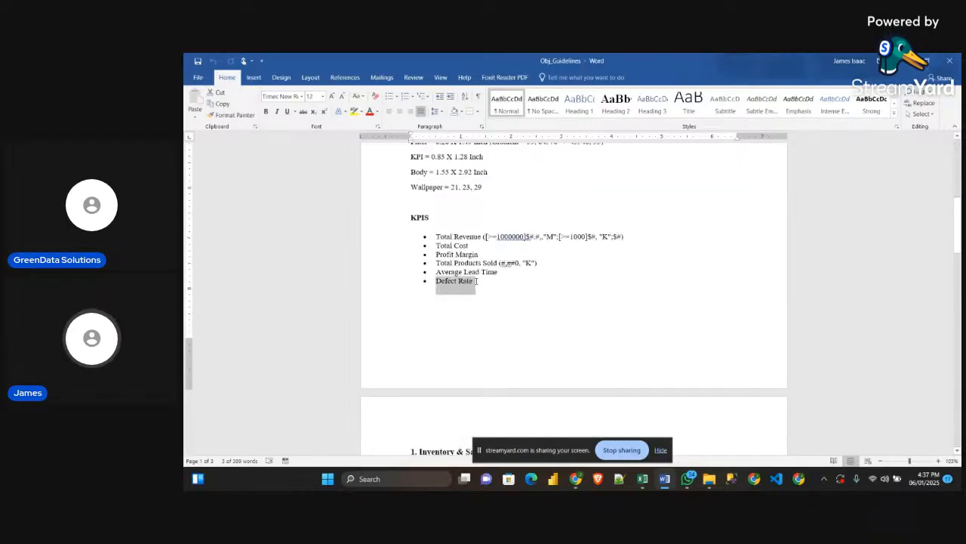
pyautogui.click(524, 300)
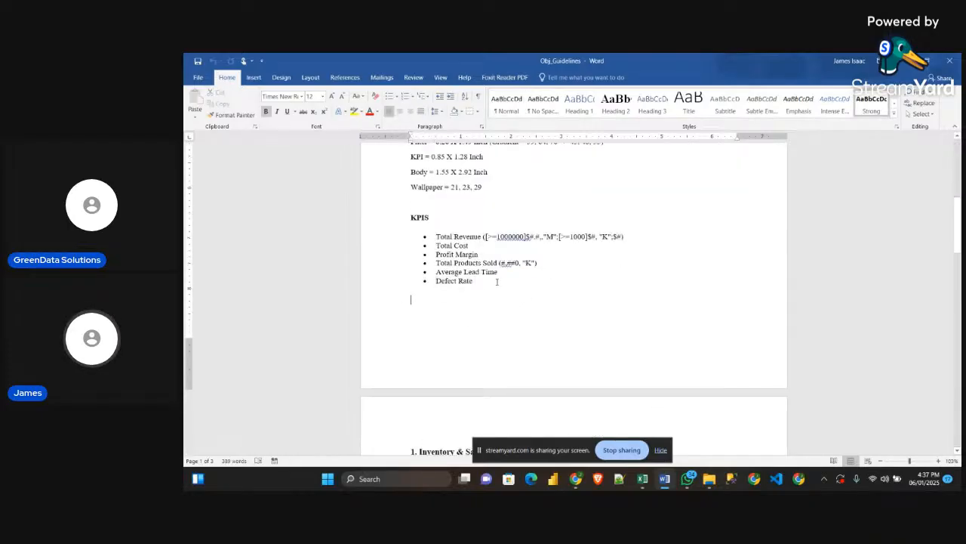
pyautogui.scroll(1, 497, 283)
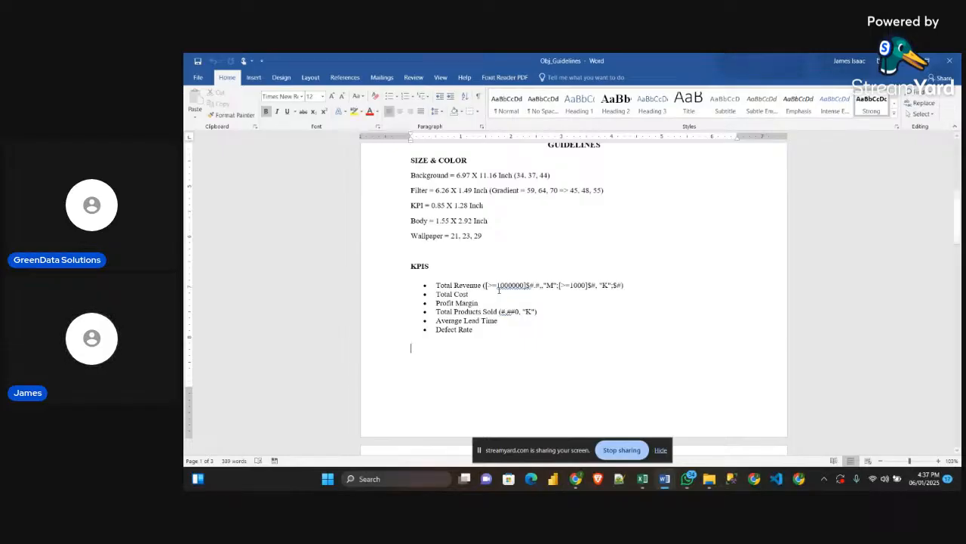
# Switch to the SupplyChainDataset workbook in Excel, look up Defect rates on the Dictionary sheet, and return to the DataTable sheet
pyautogui.moveTo(643, 478)
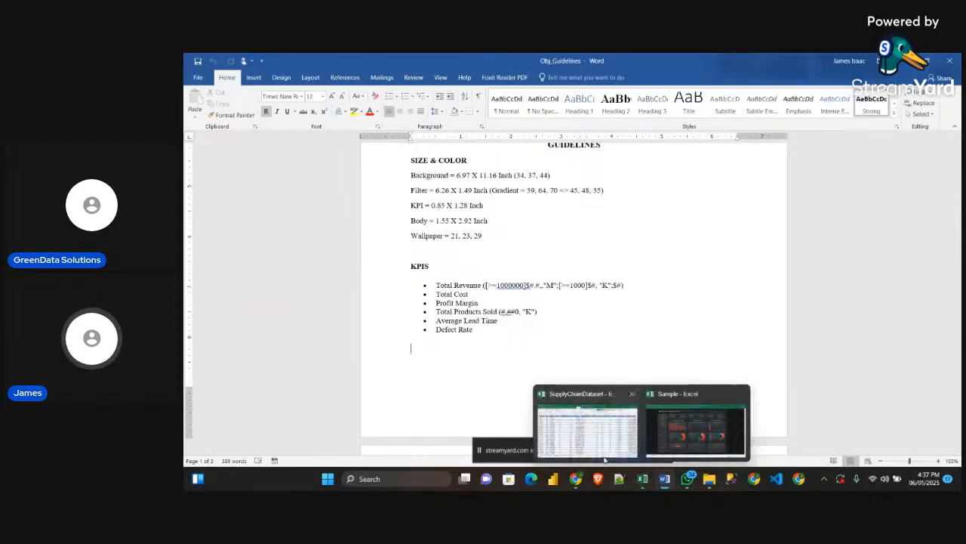
pyautogui.click(605, 458)
pyautogui.click(374, 448)
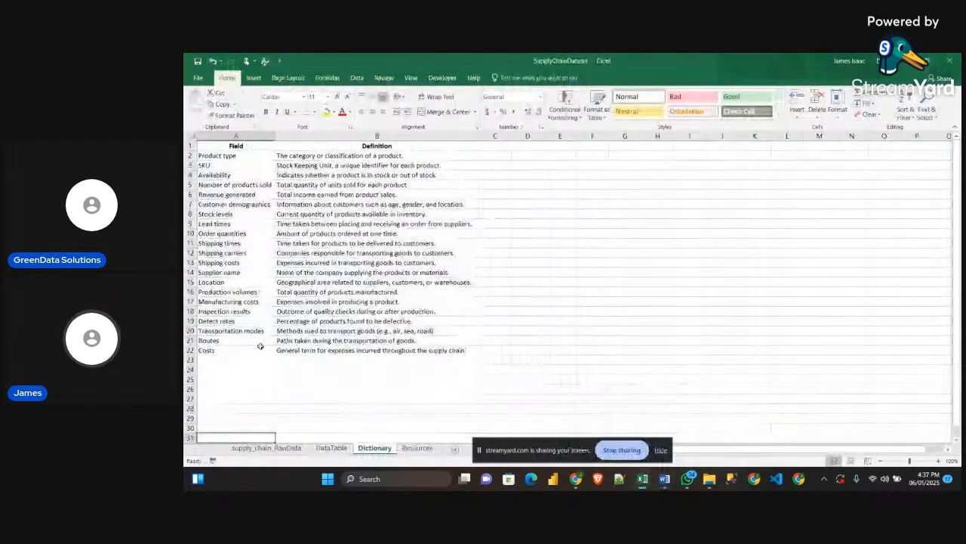
pyautogui.click(220, 323)
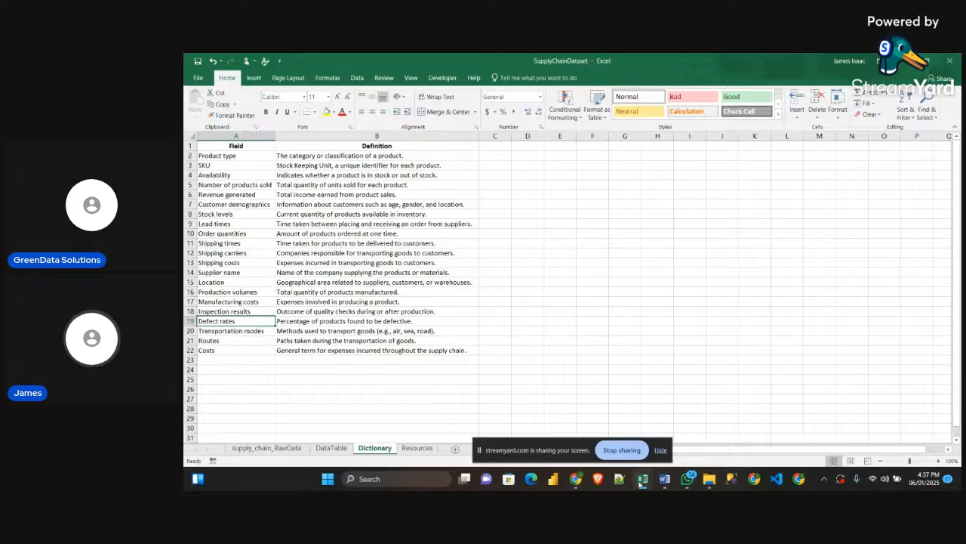
pyautogui.click(331, 448)
# Switch back to the Obj_Guidelines document in Word and review the KPI list alongside the problem statement and design guidelines
pyautogui.click(663, 481)
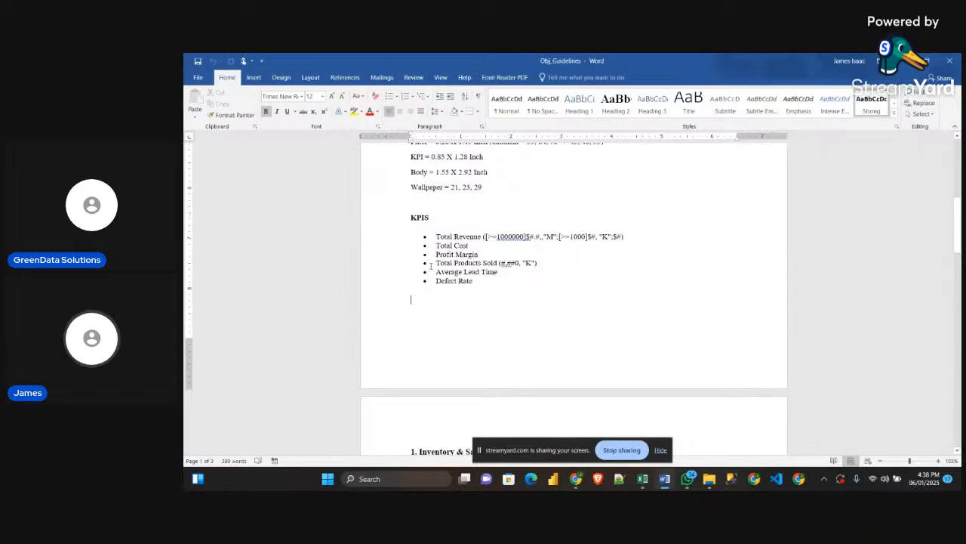
pyautogui.moveTo(438, 235); pyautogui.dragTo(468, 289)
pyautogui.click(499, 298)
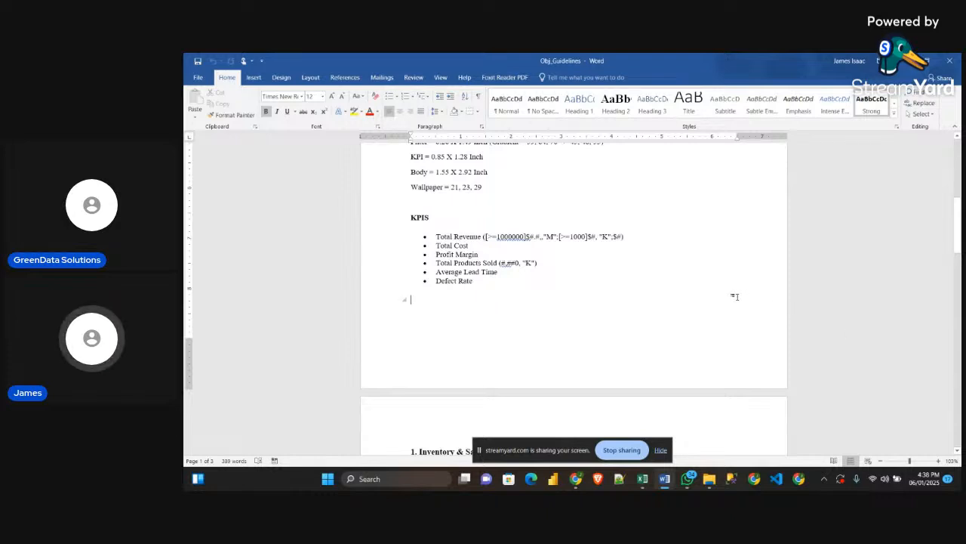
pyautogui.scroll(-5, 735, 297)
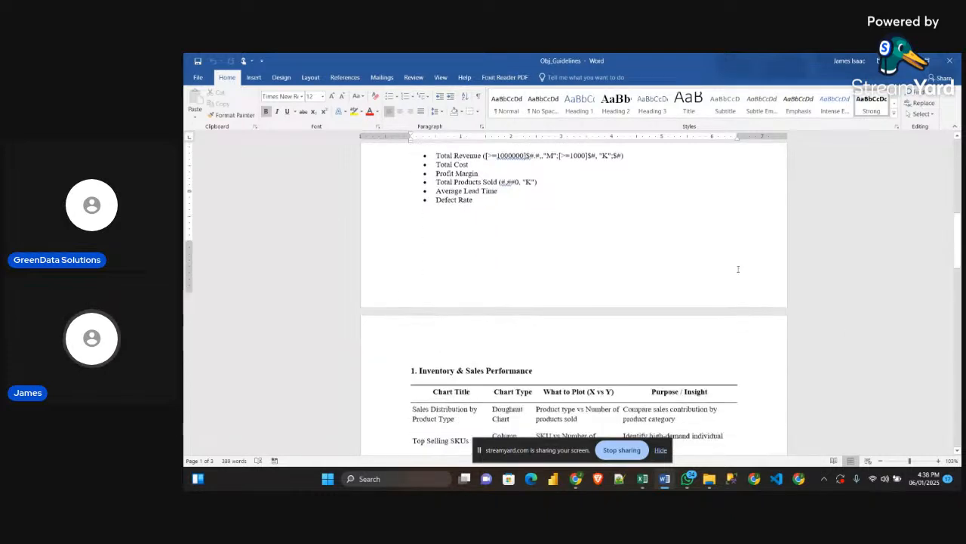
pyautogui.scroll(10, 678, 250)
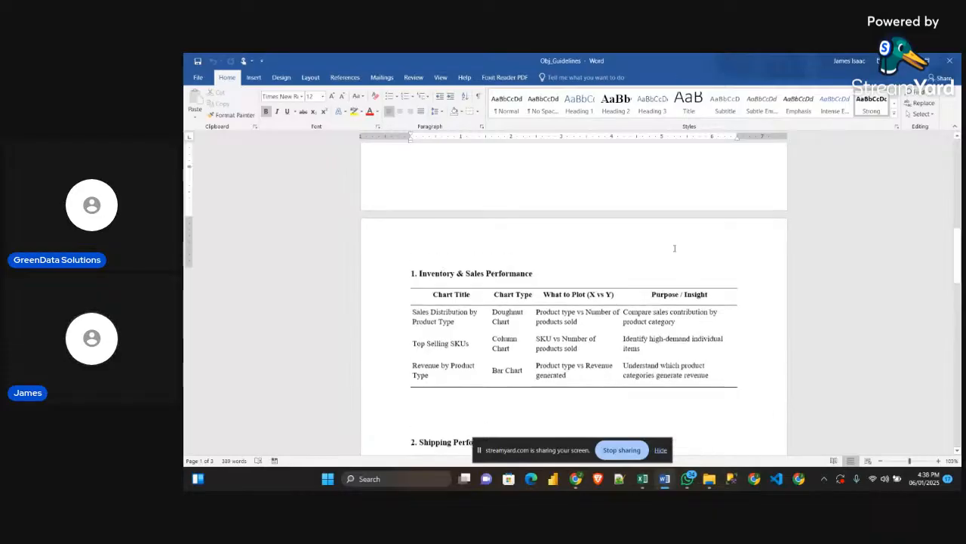
pyautogui.scroll(-2, 609, 283)
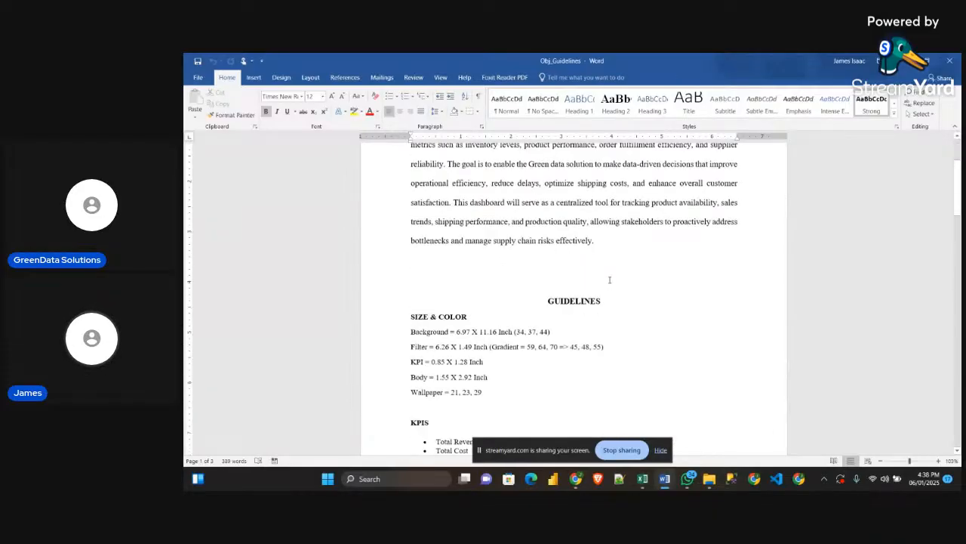
pyautogui.scroll(2, 615, 270)
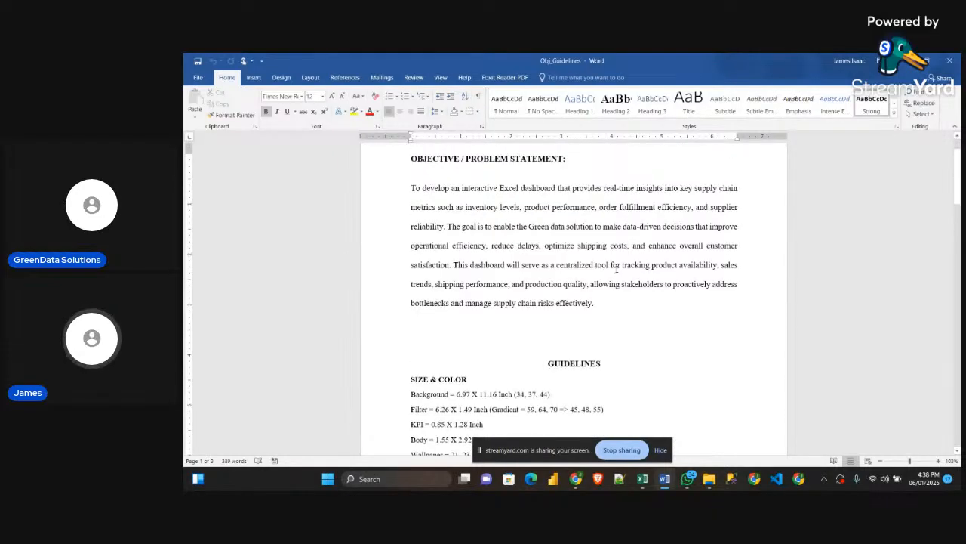
pyautogui.scroll(-2, 617, 268)
pyautogui.scroll(1, 617, 268)
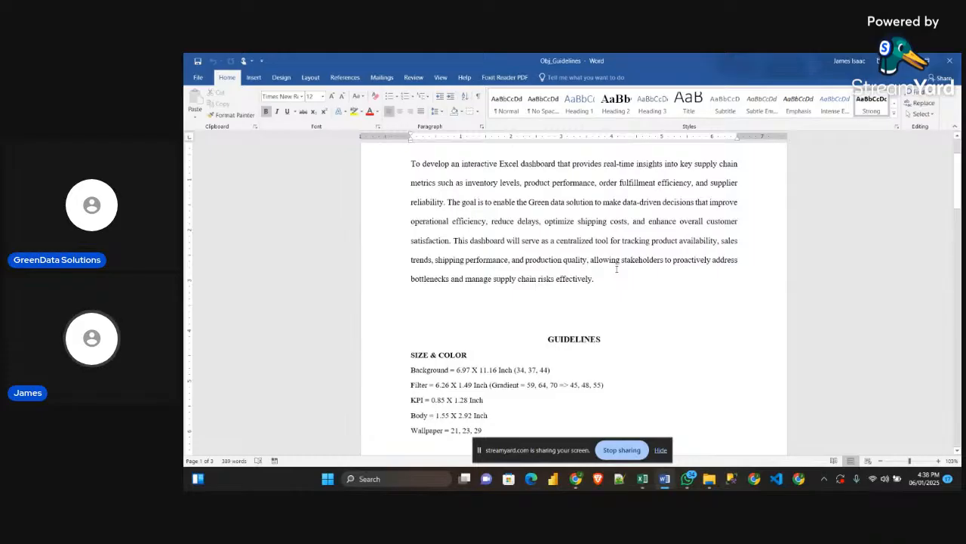
pyautogui.scroll(-1, 616, 268)
pyautogui.scroll(1, 617, 268)
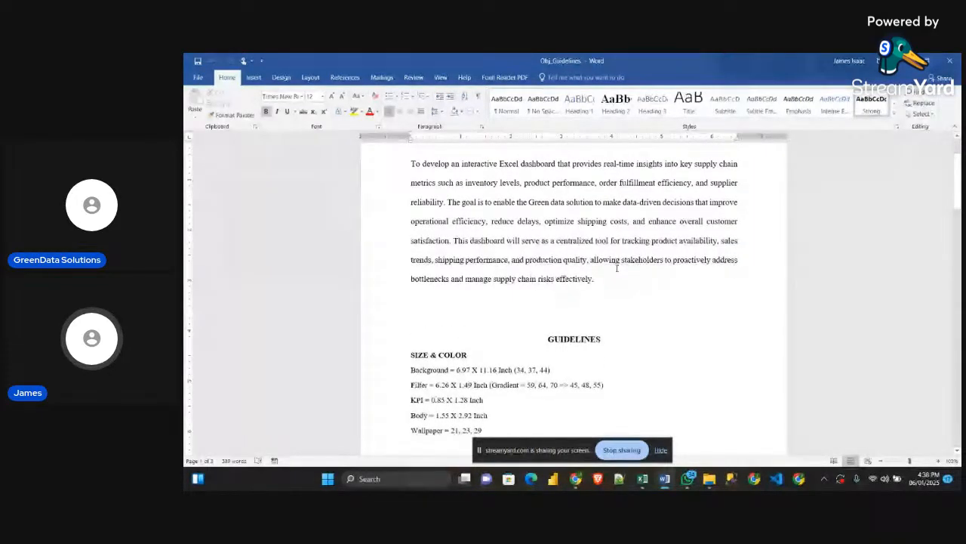
pyautogui.scroll(-4, 617, 268)
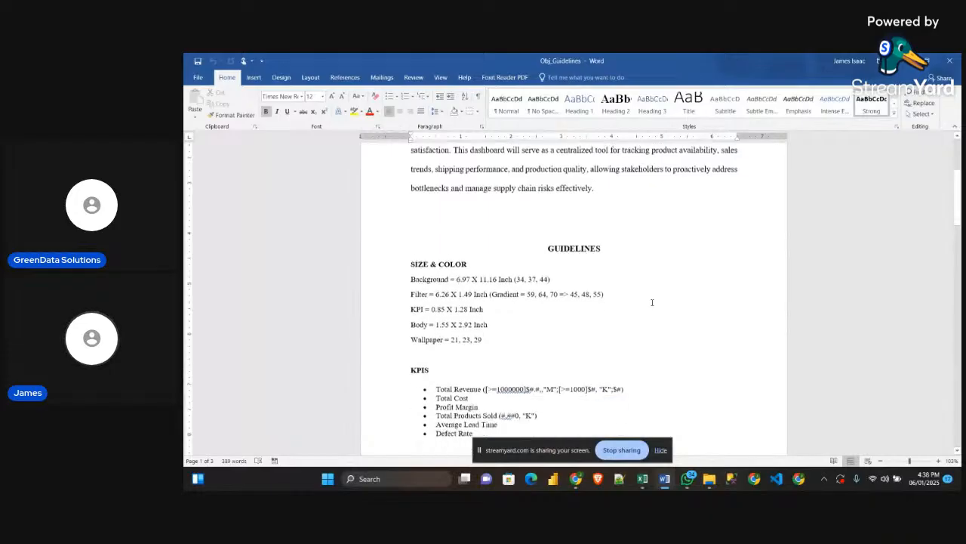
pyautogui.scroll(-1, 653, 303)
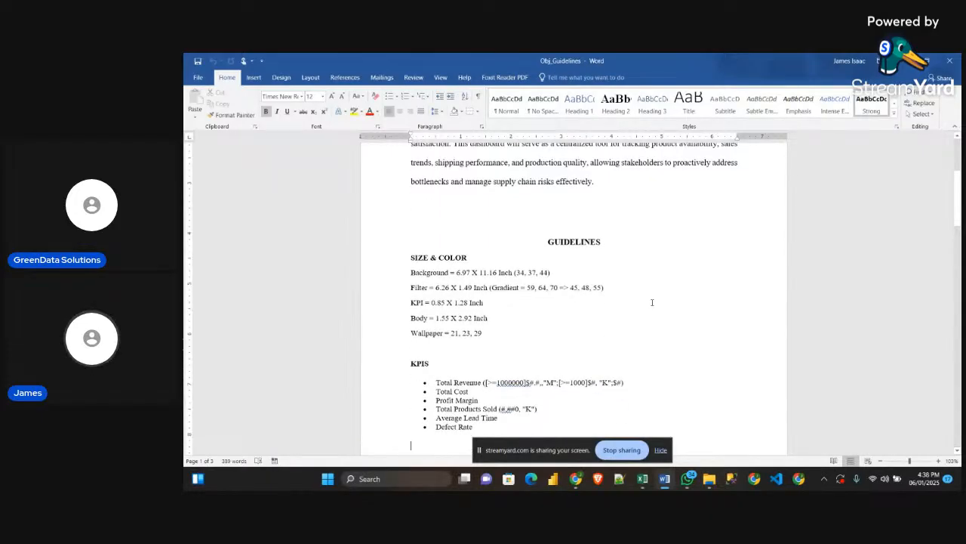
pyautogui.scroll(-8, 653, 302)
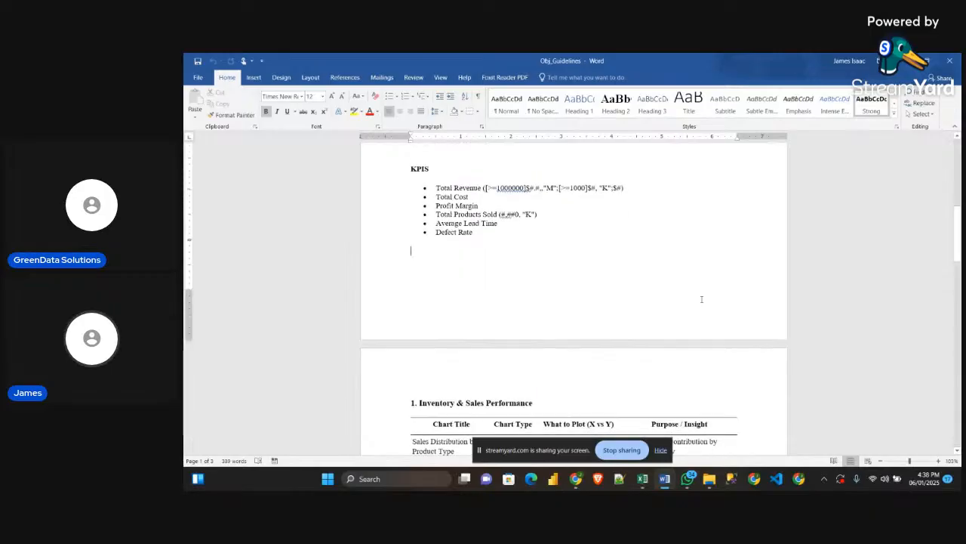
# Examine the Inventory & Sales Performance table's chart titles and what to plot for Sales Distribution by Product Type and Top Selling SKUs
pyautogui.scroll(-5, 690, 308)
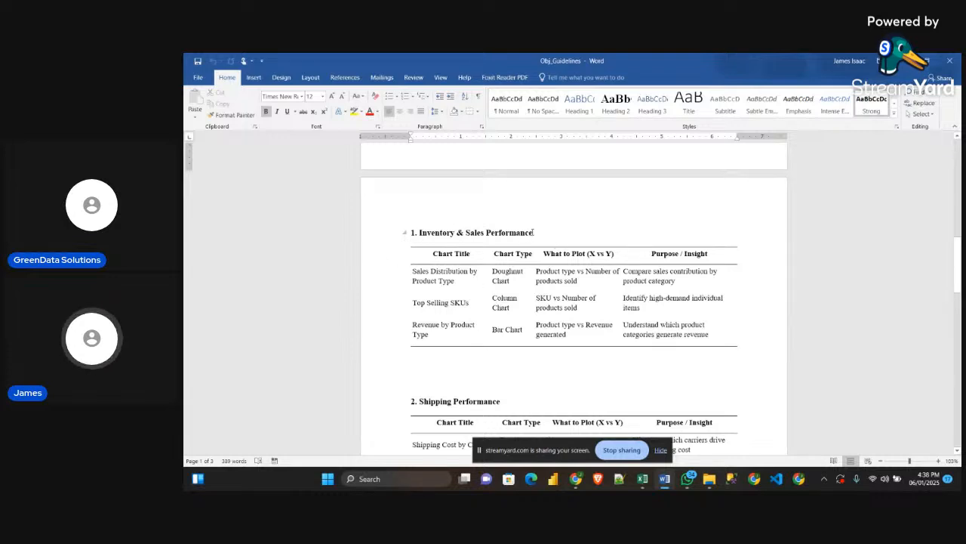
pyautogui.moveTo(533, 232); pyautogui.dragTo(482, 234)
pyautogui.click(567, 245)
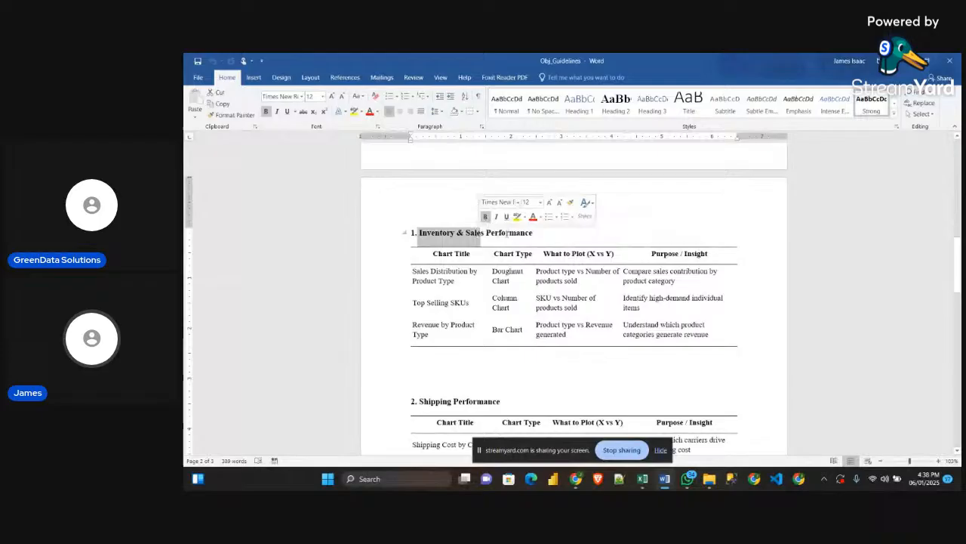
pyautogui.click(548, 235)
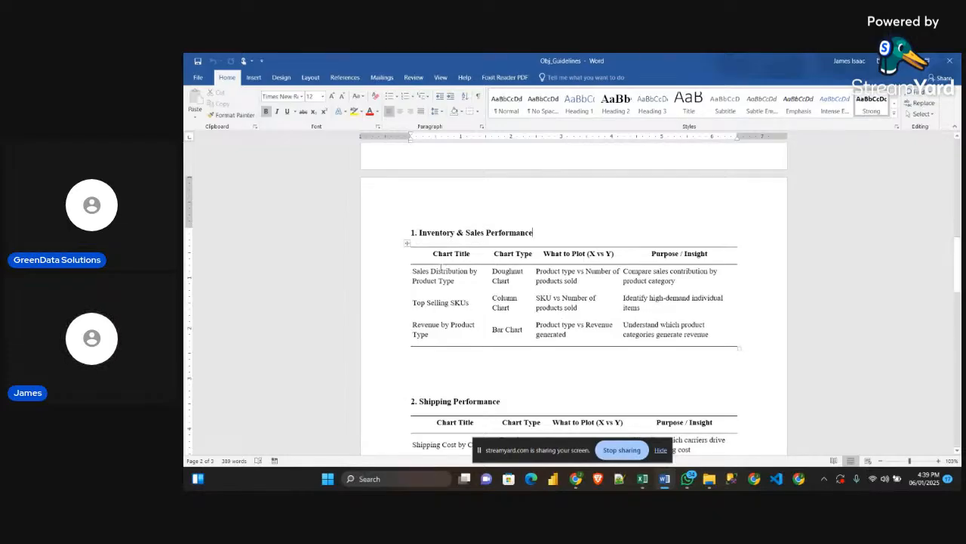
pyautogui.scroll(-1, 442, 266)
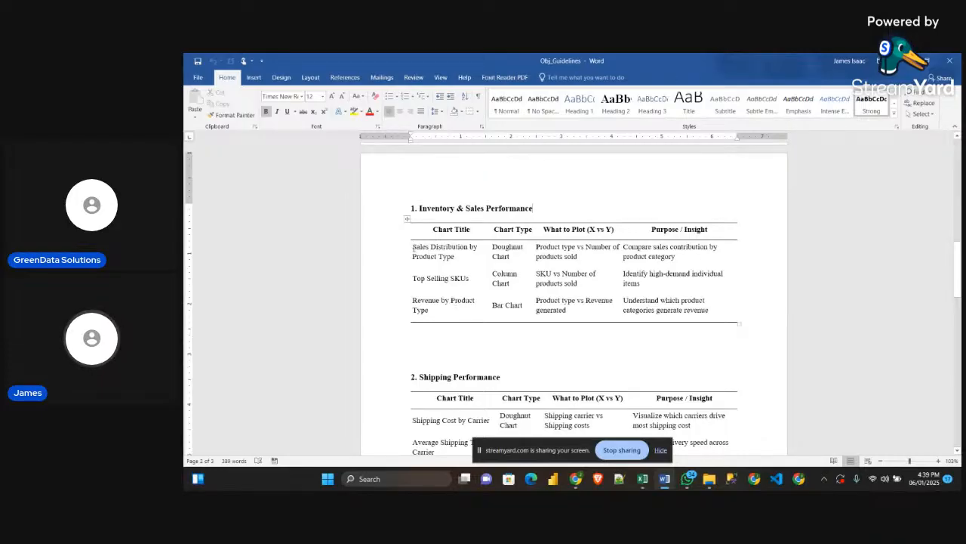
pyautogui.moveTo(413, 250); pyautogui.dragTo(456, 259)
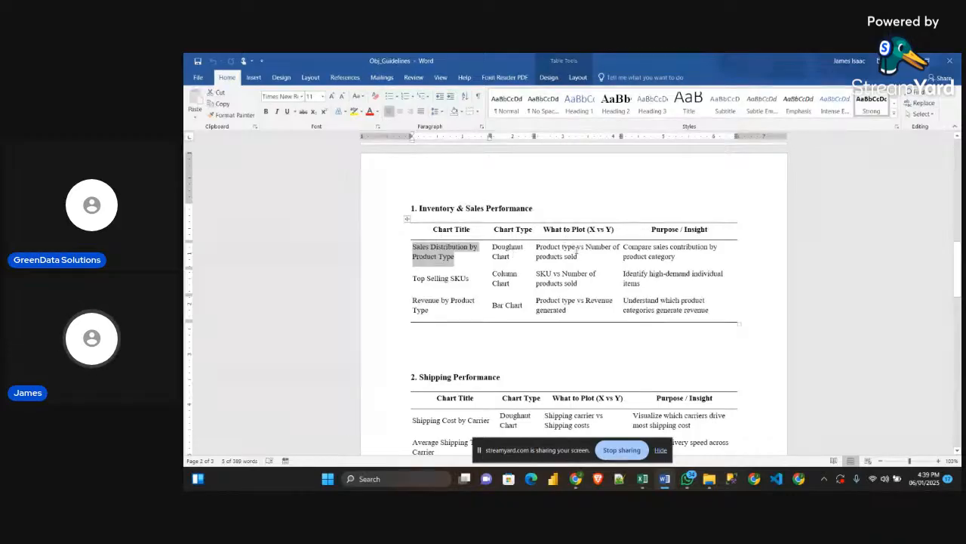
pyautogui.moveTo(546, 230); pyautogui.dragTo(593, 233)
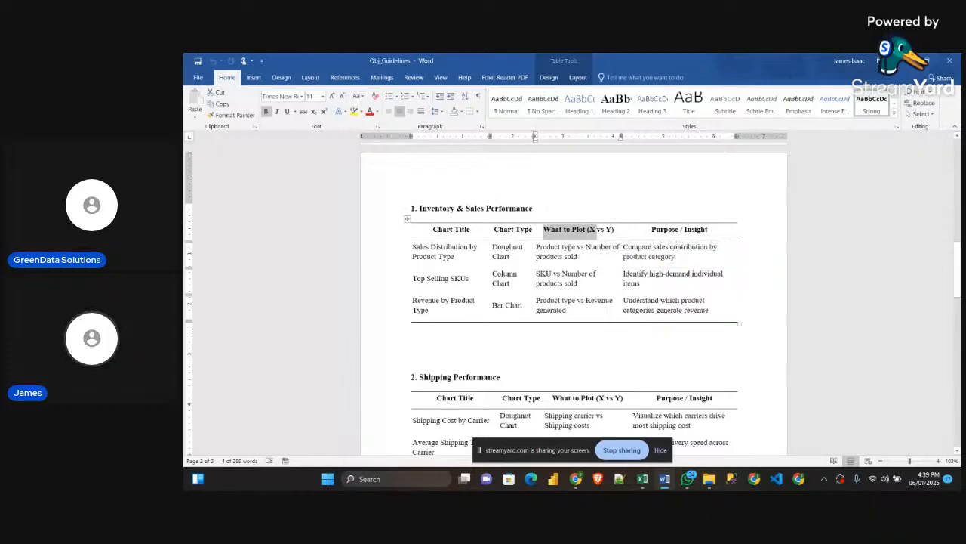
pyautogui.click(566, 249)
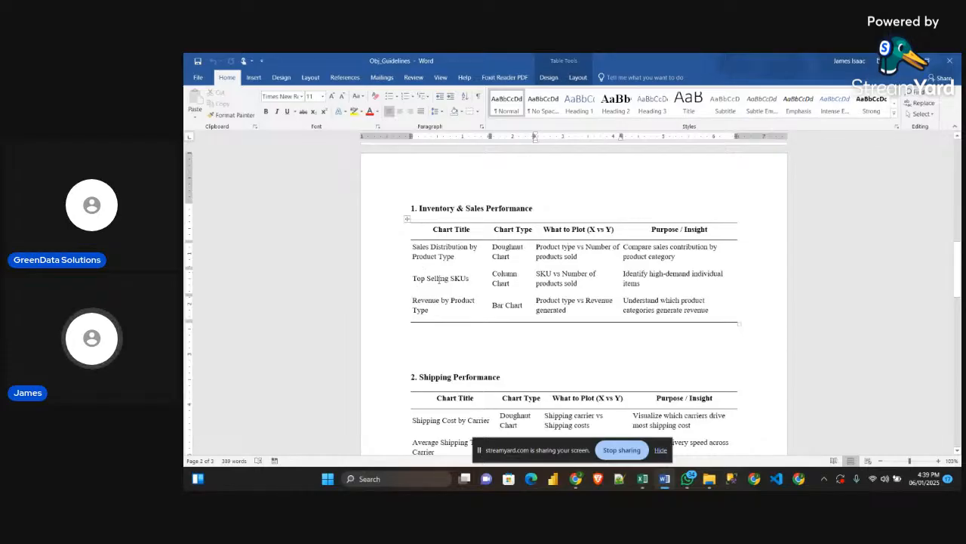
pyautogui.moveTo(478, 279); pyautogui.dragTo(413, 278)
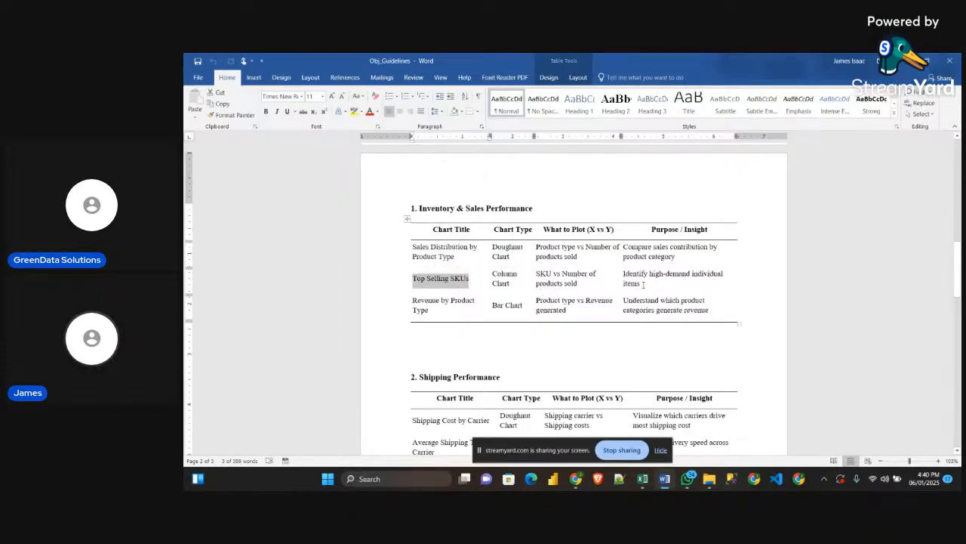
# Examine the purpose given for Top Selling SKUs and compare the Inventory & Sales Performance section with the problem statement
pyautogui.moveTo(639, 284)
pyautogui.mouseDown()
pyautogui.moveTo(539, 274)
pyautogui.moveTo(624, 273)
pyautogui.mouseUp()
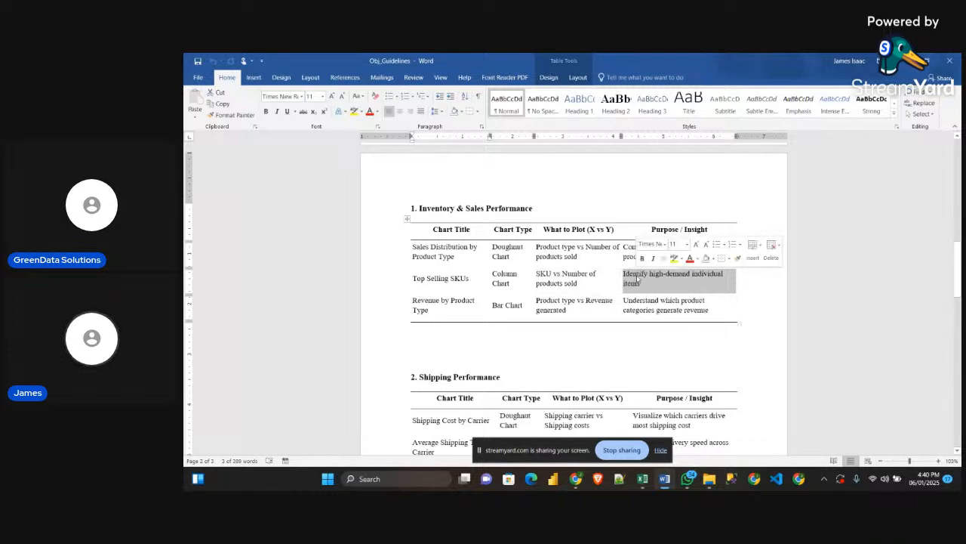
pyautogui.scroll(15, 578, 279)
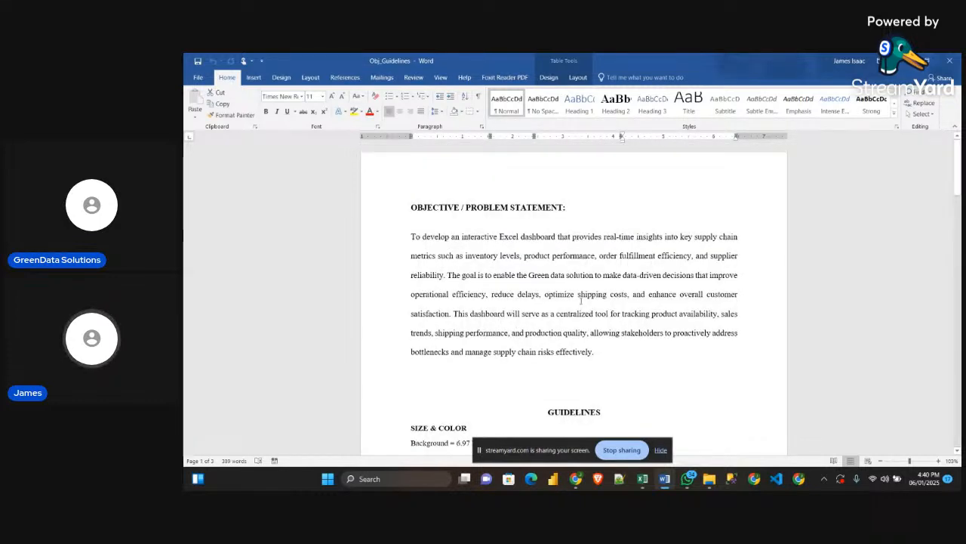
pyautogui.scroll(-15, 580, 300)
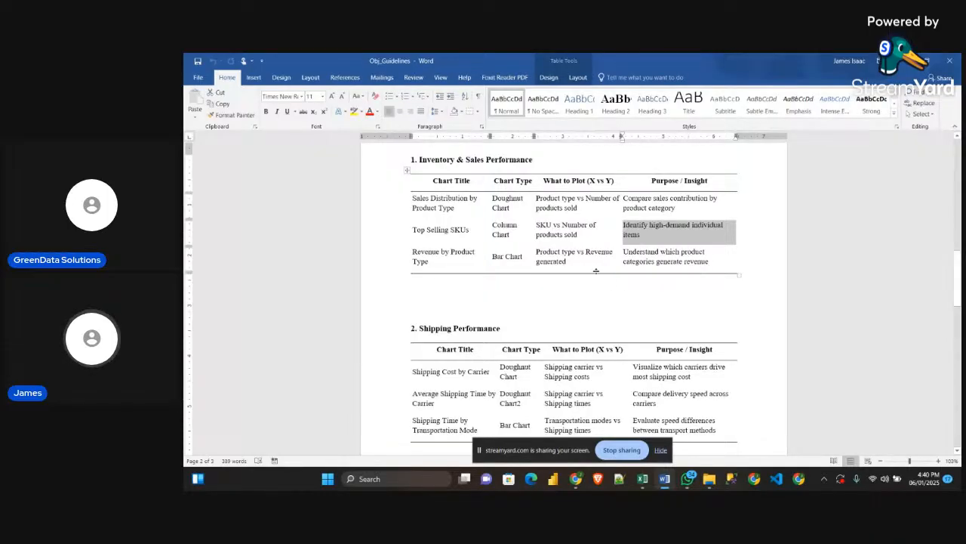
pyautogui.scroll(1, 574, 257)
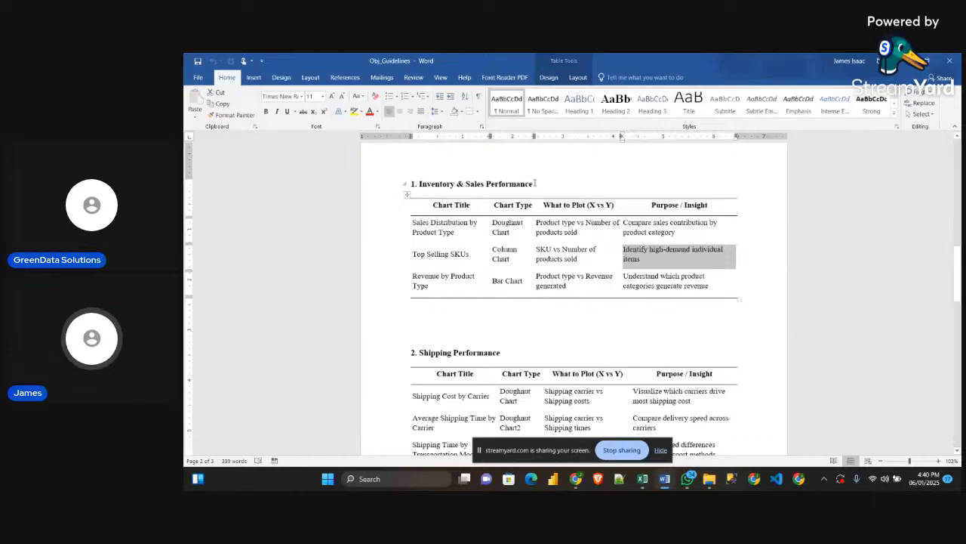
pyautogui.moveTo(533, 184); pyautogui.dragTo(417, 184)
pyautogui.scroll(-2, 479, 304)
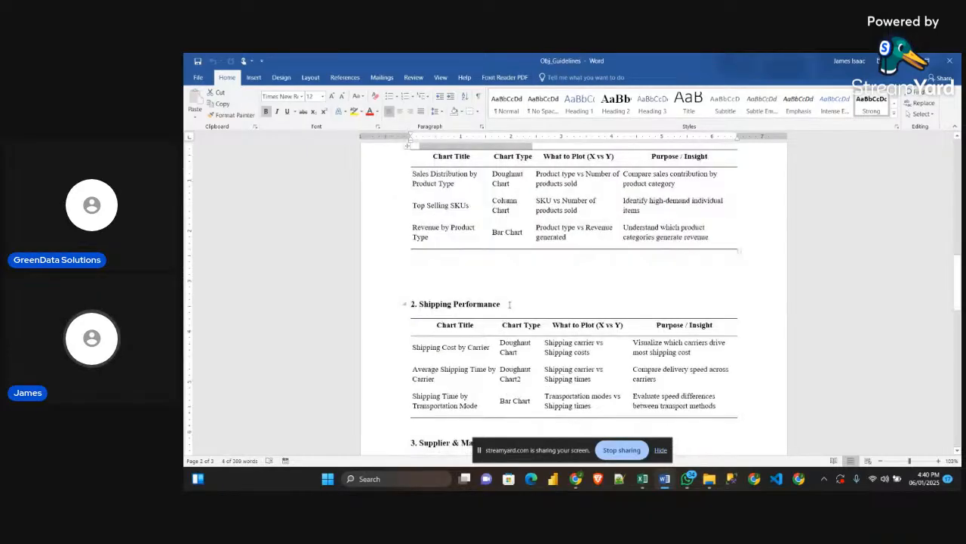
# Compare the Shipping Performance section with the problem statement's aim to optimize shipping costs
pyautogui.moveTo(506, 304); pyautogui.dragTo(433, 307)
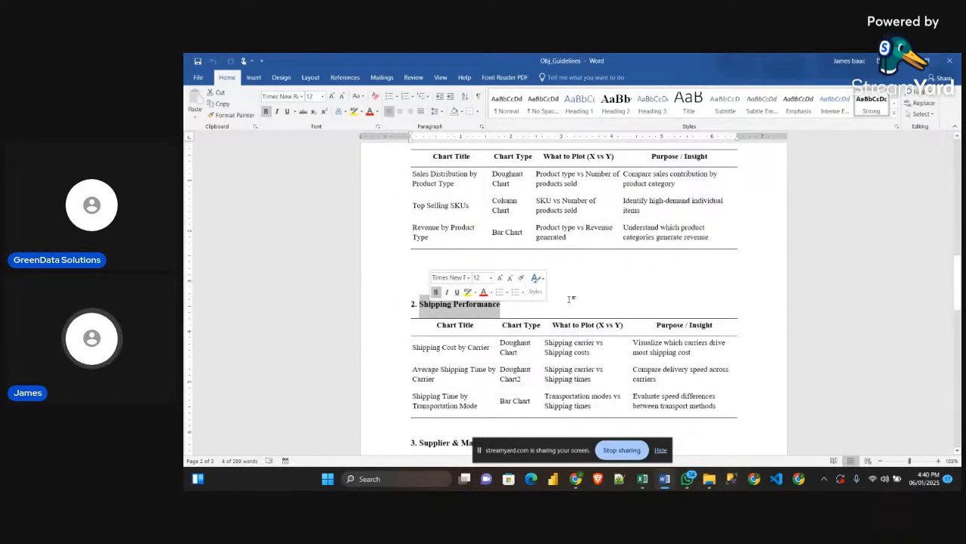
pyautogui.scroll(15, 570, 299)
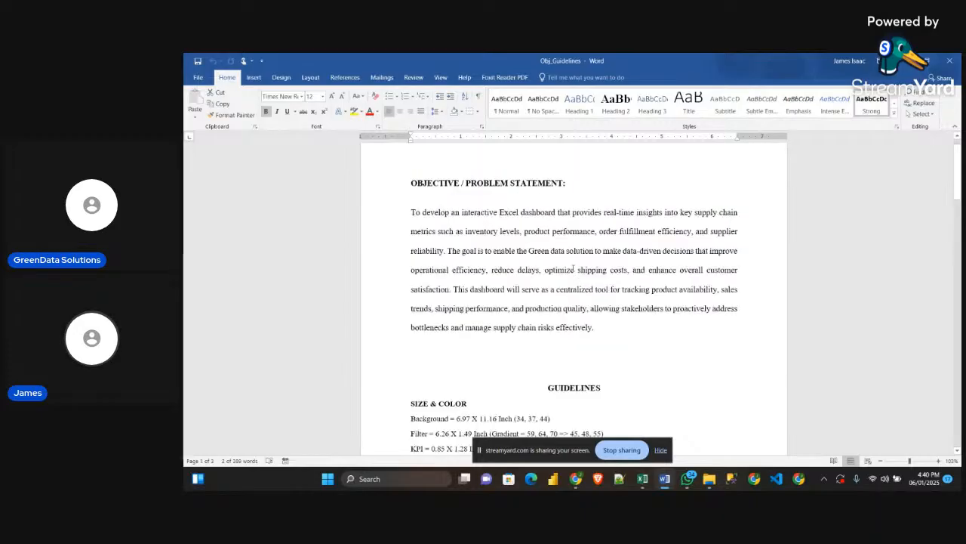
pyautogui.moveTo(554, 269); pyautogui.dragTo(632, 270)
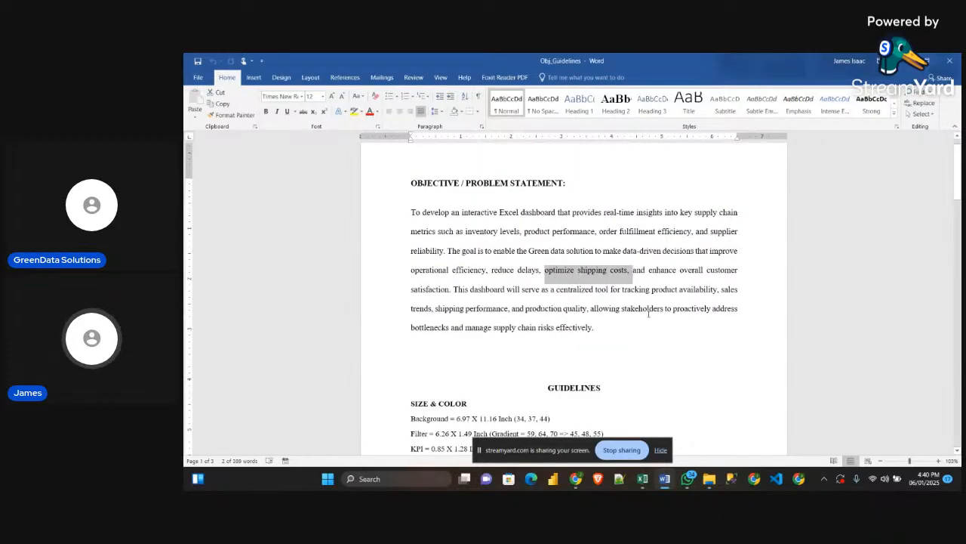
pyautogui.scroll(-15, 648, 312)
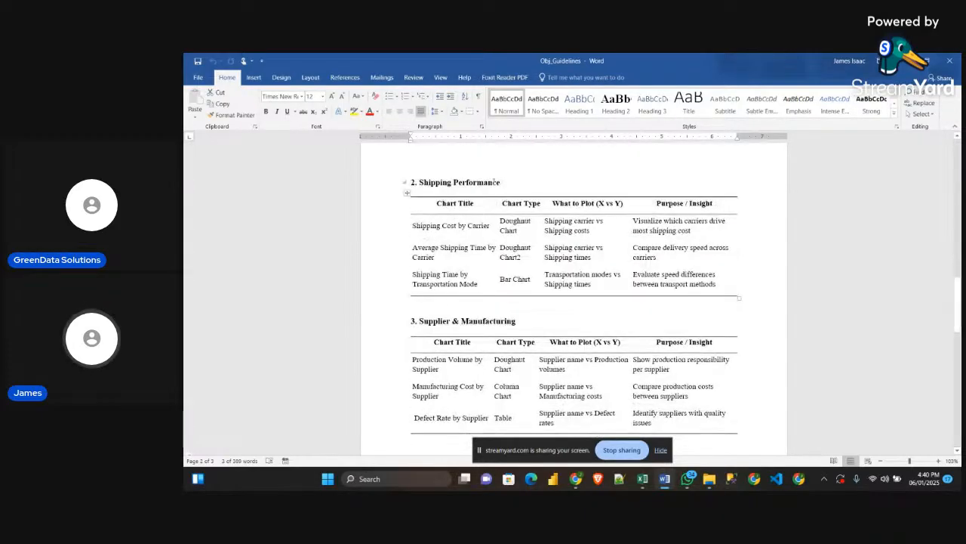
pyautogui.moveTo(495, 182); pyautogui.dragTo(420, 183)
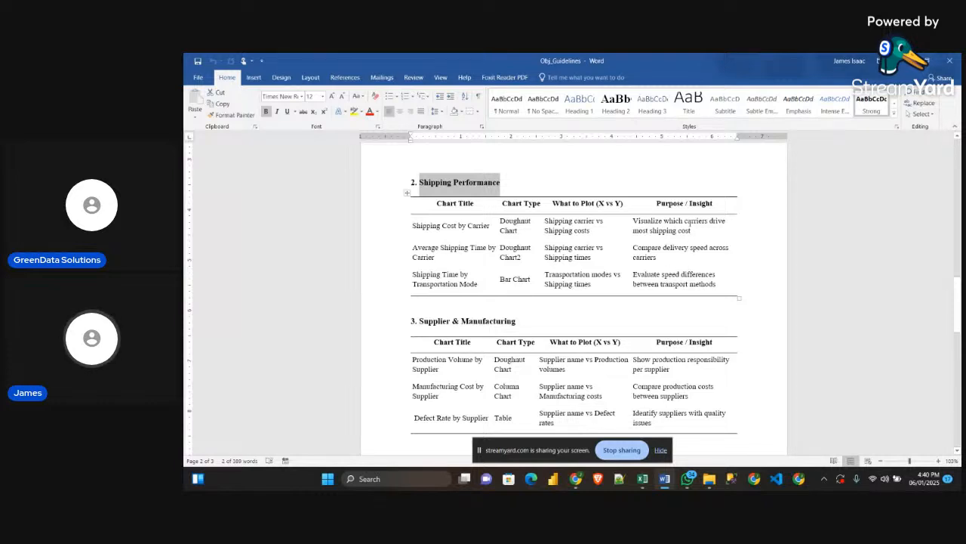
# Examine the Purpose / Insight entries of the Shipping Performance table, including the comparison of delivery speed across carriers
pyautogui.moveTo(685, 220); pyautogui.dragTo(694, 208)
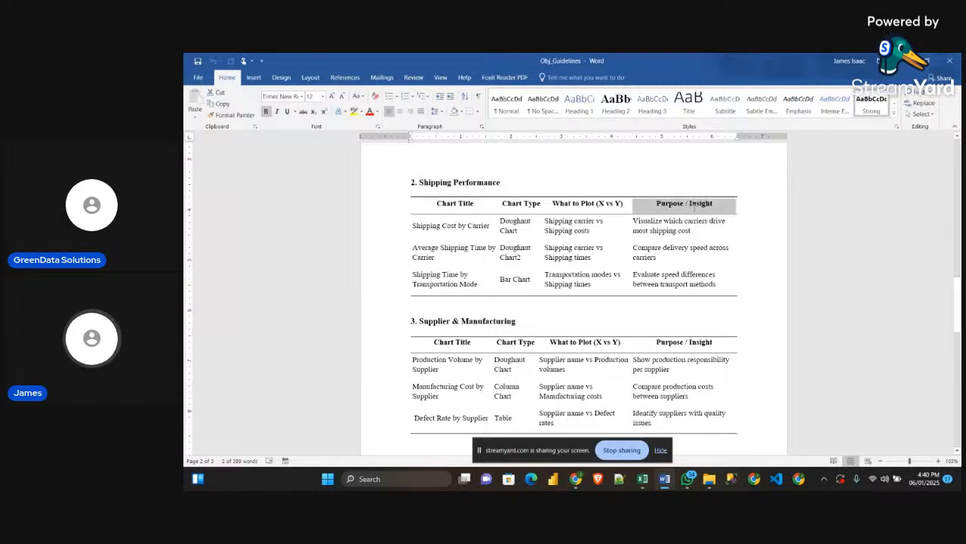
pyautogui.scroll(1, 628, 206)
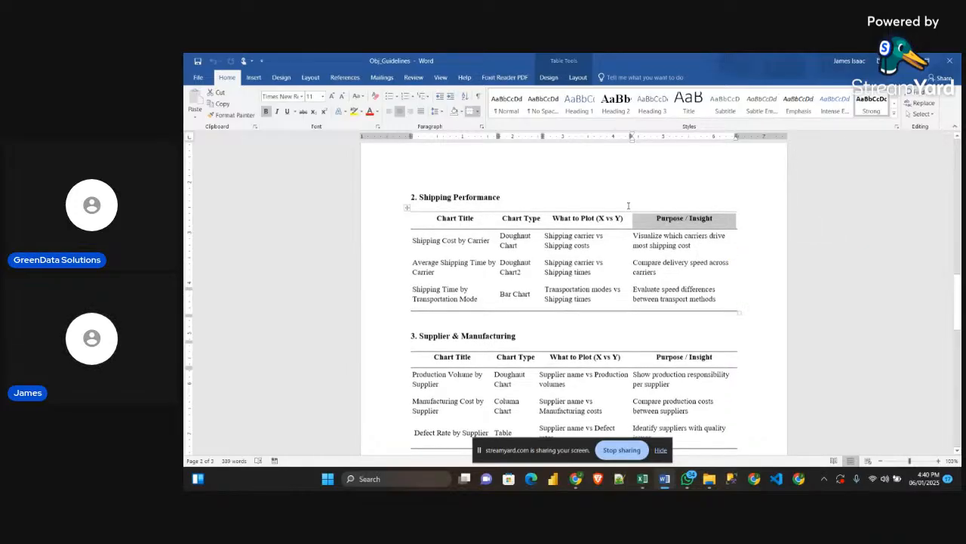
pyautogui.scroll(1, 629, 205)
pyautogui.scroll(-2, 628, 206)
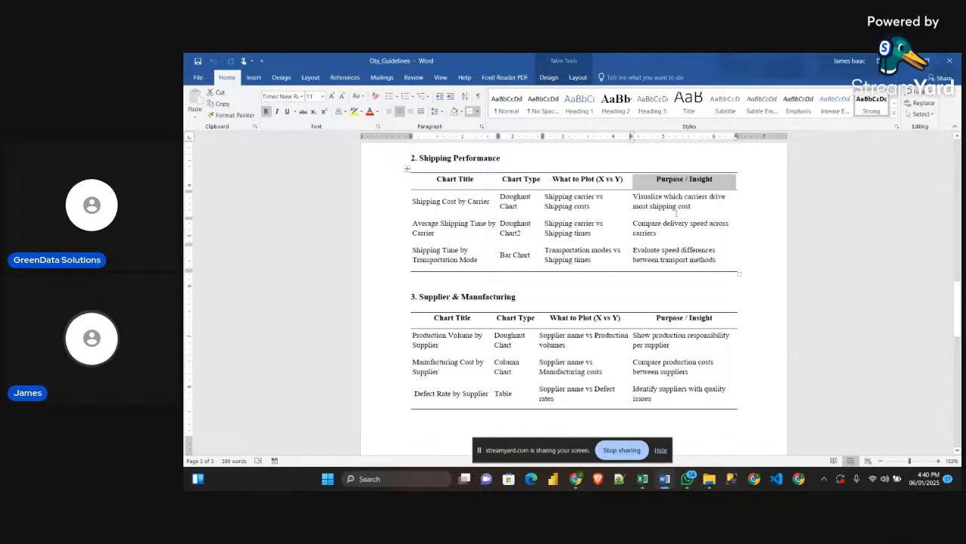
pyautogui.click(662, 232)
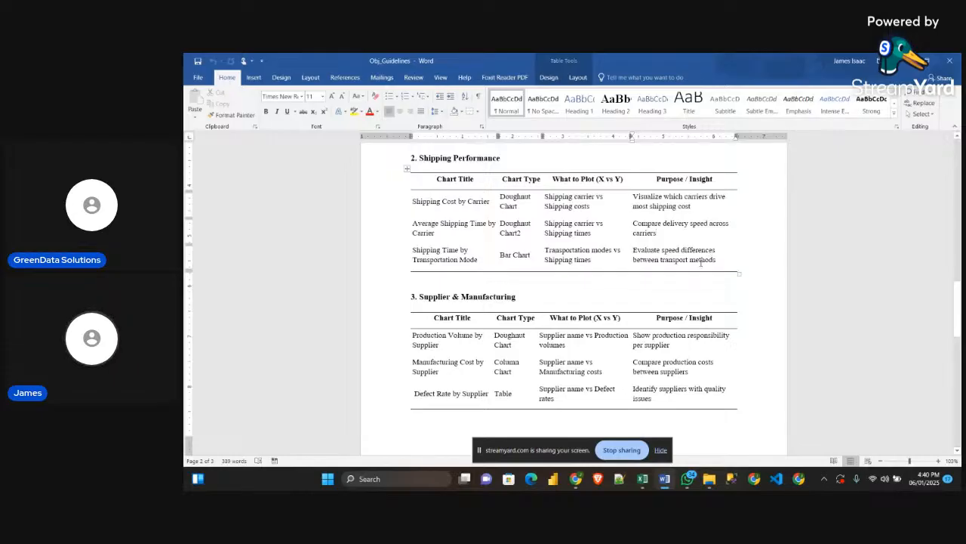
# Examine the Supplier & Manufacturing table's charts, what to plot and their purposes, down to the start of the slicer guidelines
pyautogui.scroll(-1, 688, 307)
pyautogui.scroll(-1, 689, 307)
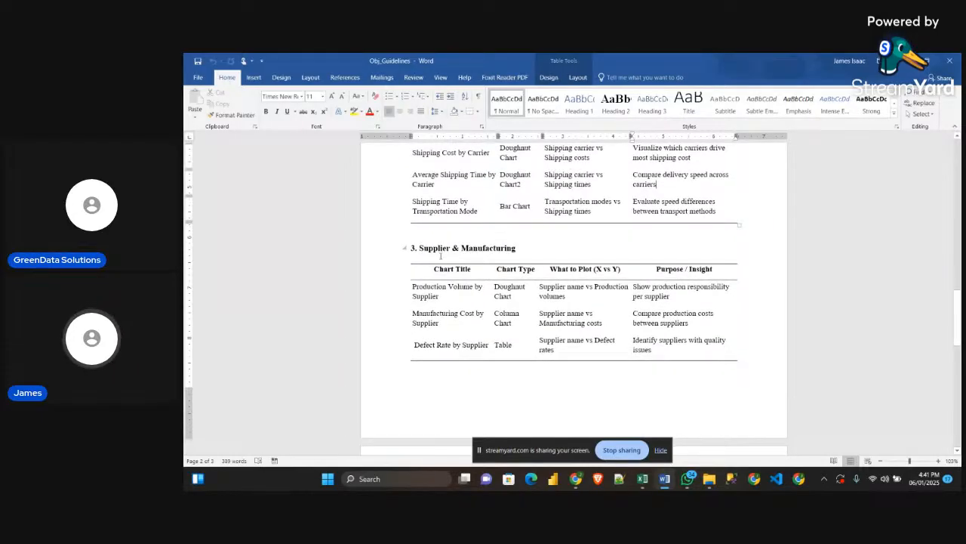
pyautogui.moveTo(518, 251); pyautogui.dragTo(419, 249)
pyautogui.click(524, 273)
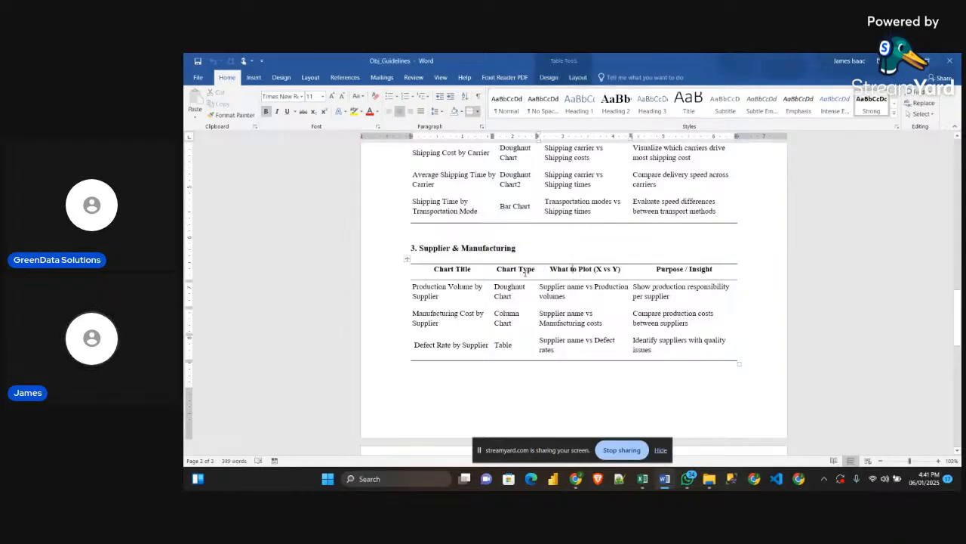
pyautogui.scroll(-1, 491, 274)
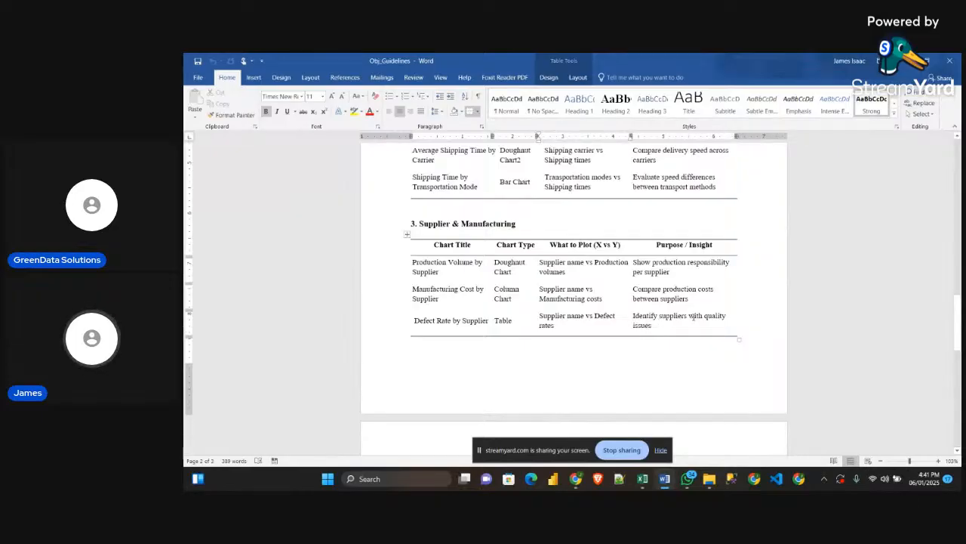
pyautogui.scroll(-2, 715, 347)
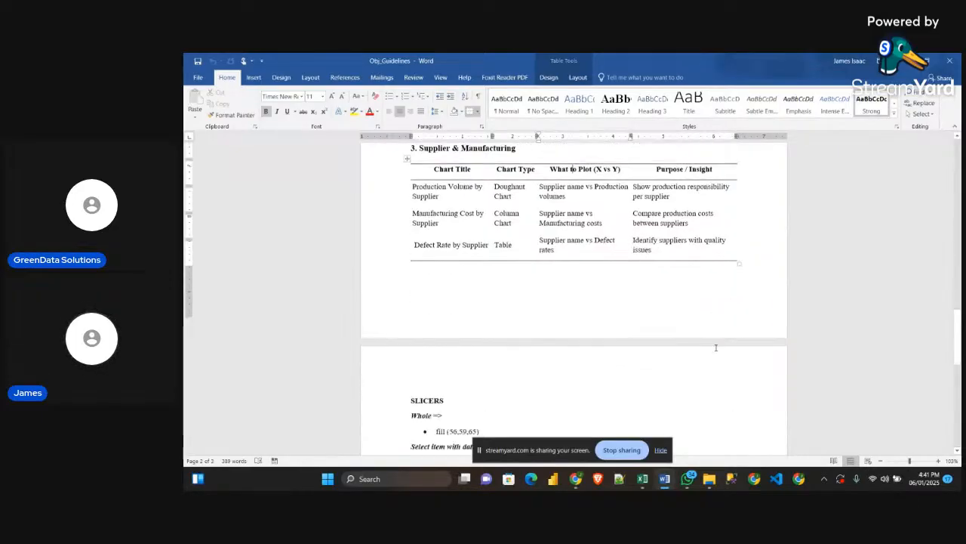
pyautogui.scroll(-1, 714, 345)
# Review the chart tables again from Supplier & Manufacturing back through Shipping Performance and the KPIs to the problem statement
pyautogui.scroll(3, 714, 341)
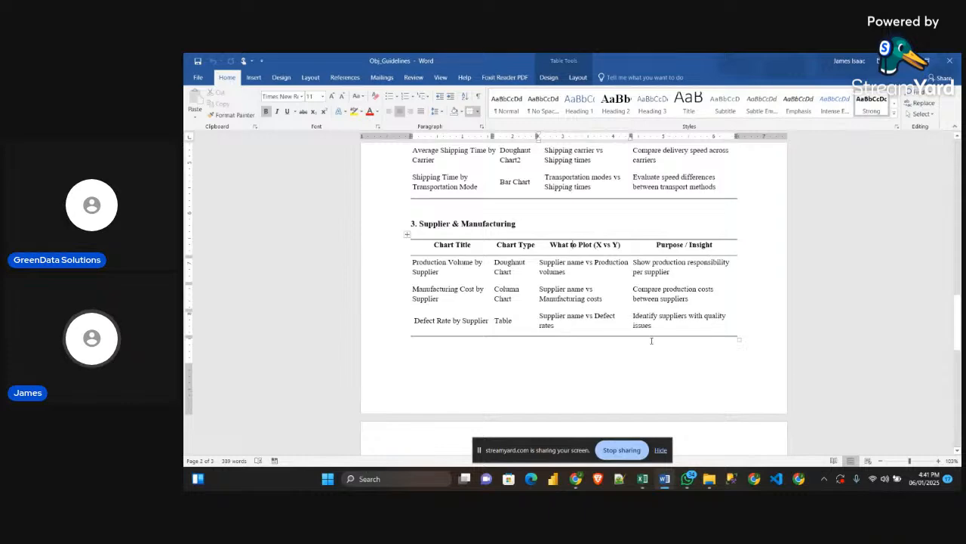
pyautogui.scroll(5, 651, 340)
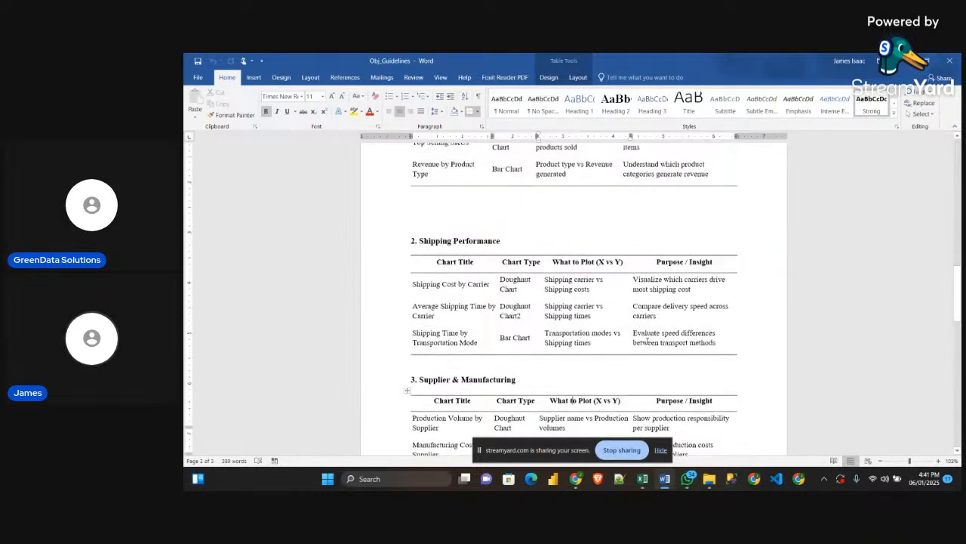
pyautogui.scroll(3, 647, 342)
pyautogui.scroll(-5, 579, 314)
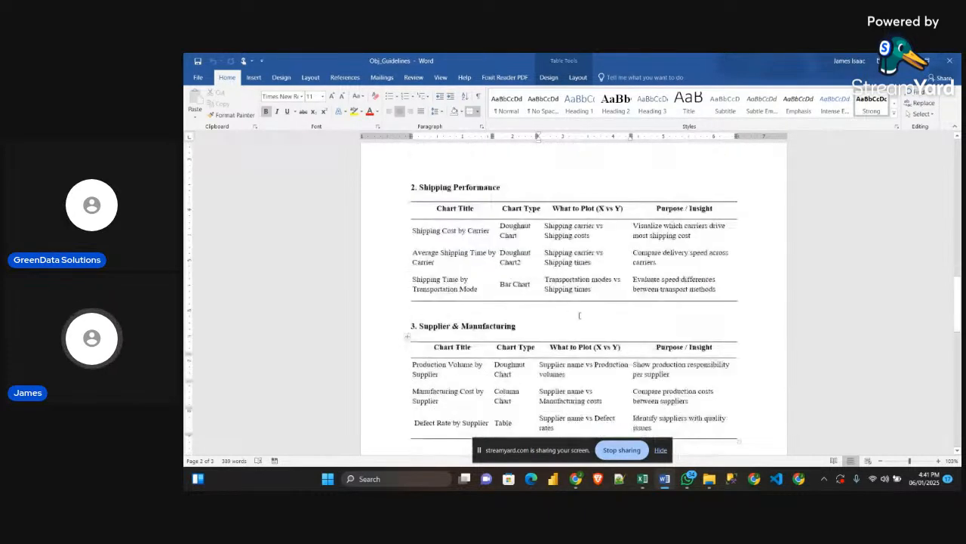
pyautogui.scroll(-2, 580, 315)
pyautogui.scroll(4, 581, 311)
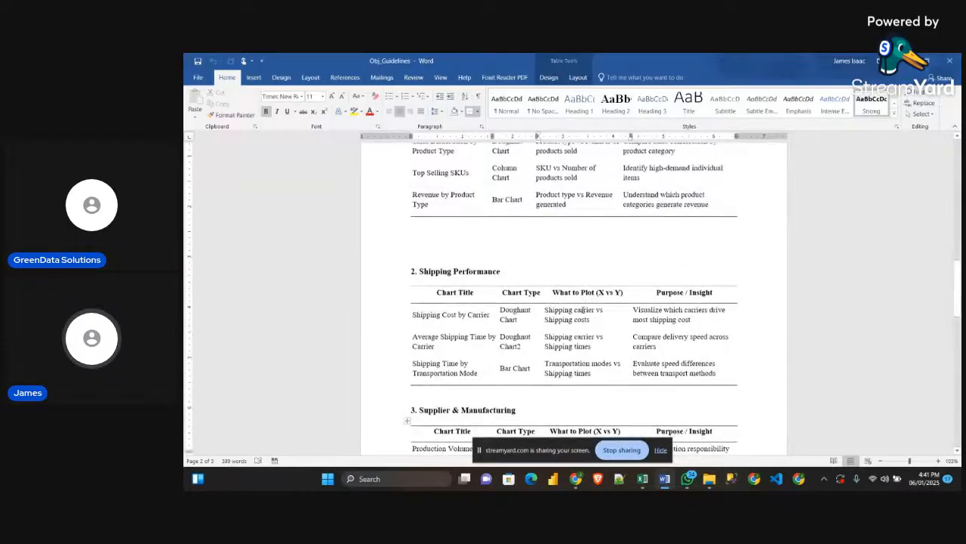
pyautogui.scroll(12, 581, 311)
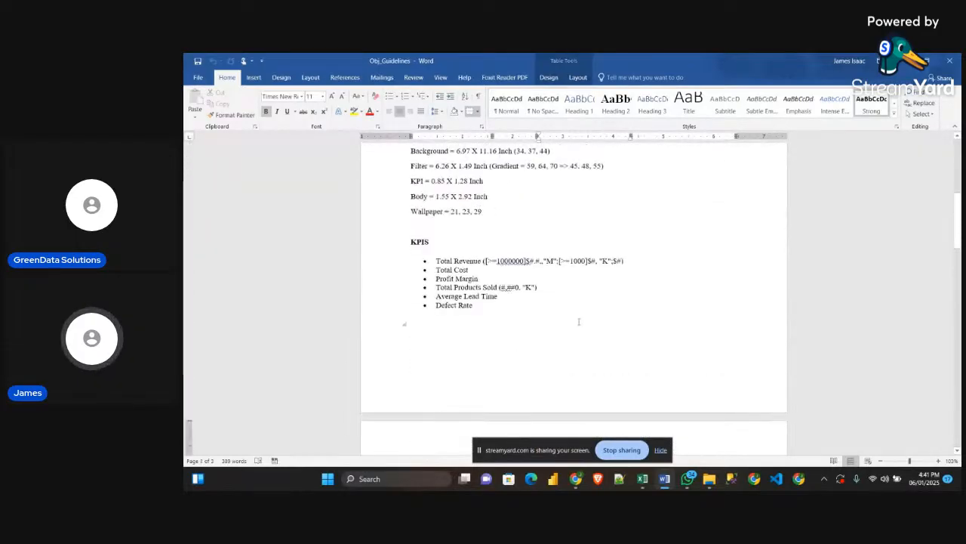
pyautogui.scroll(9, 579, 321)
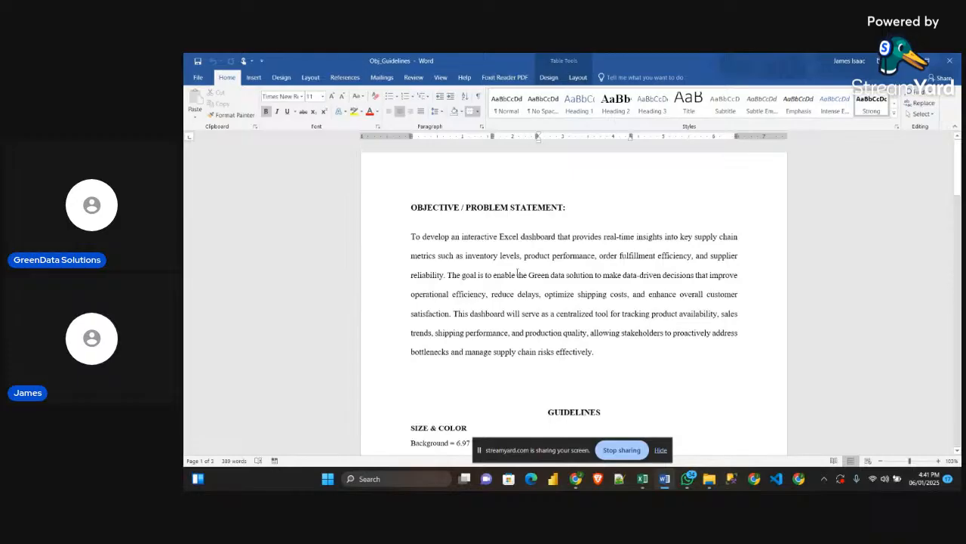
# Reread the problem statement and check it against the Inventory & Sales and Shipping Performance charts and the size and color guidelines
pyautogui.scroll(-2, 510, 279)
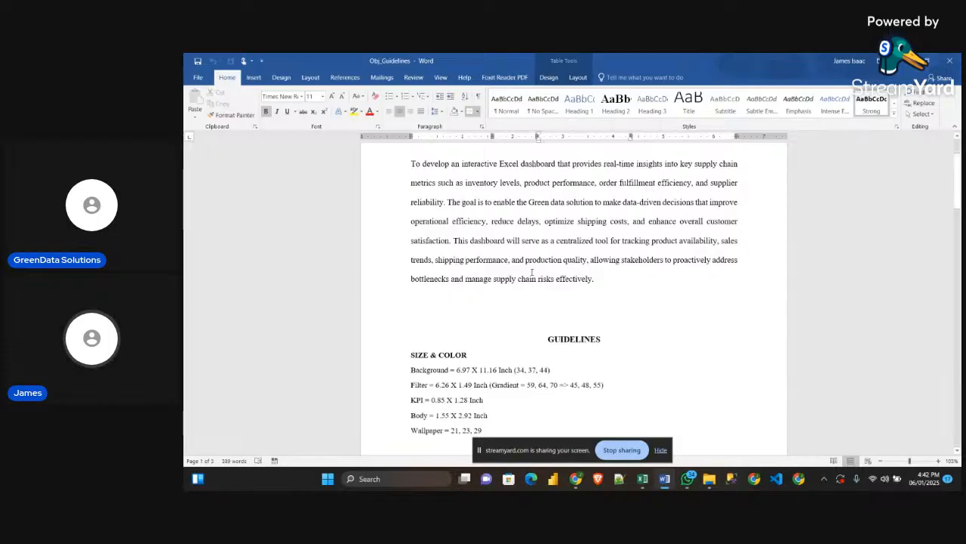
pyautogui.scroll(1, 532, 272)
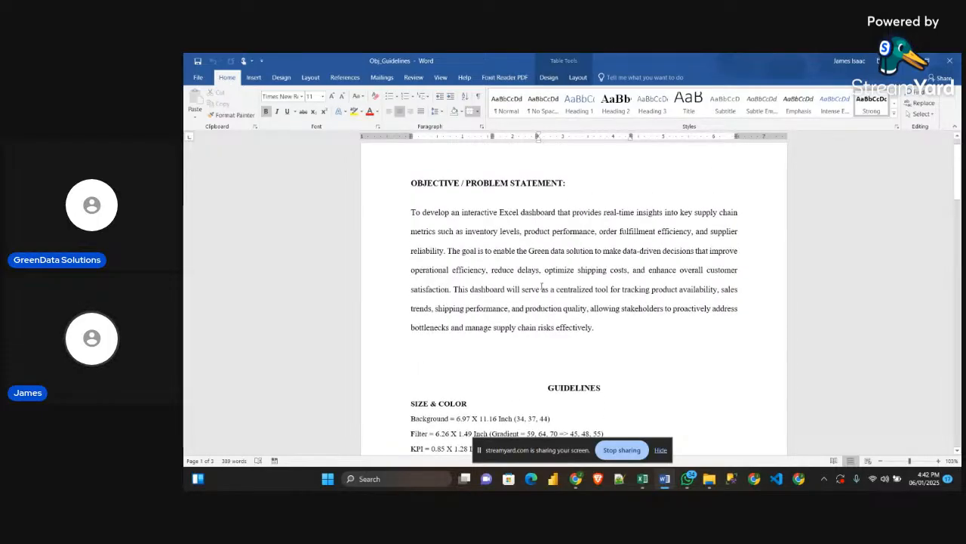
pyautogui.scroll(1, 609, 327)
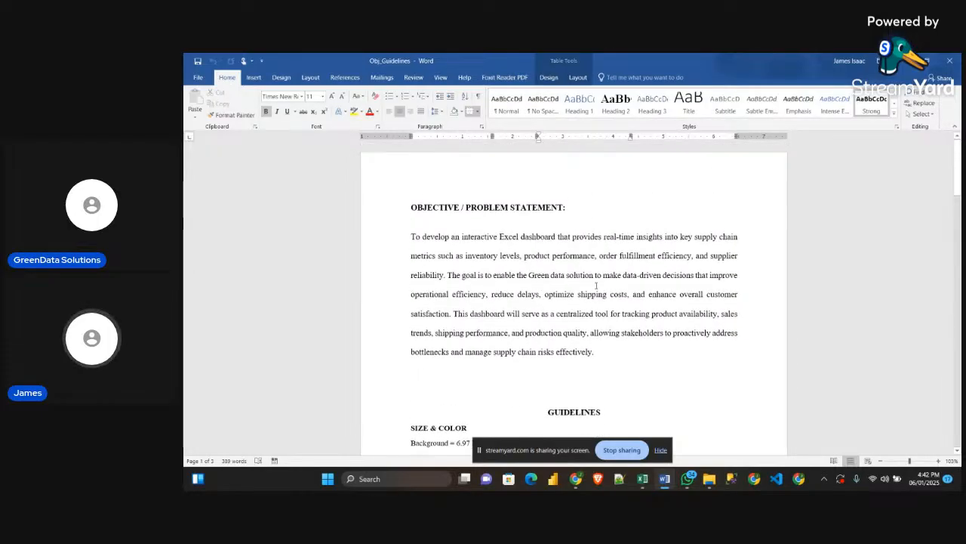
pyautogui.scroll(-1, 601, 302)
pyautogui.scroll(-5, 597, 324)
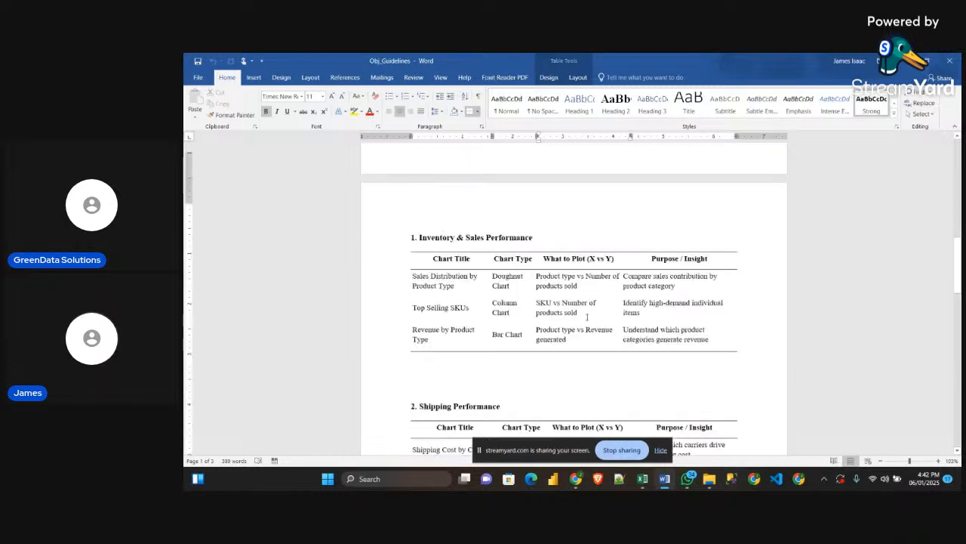
pyautogui.scroll(-5, 587, 317)
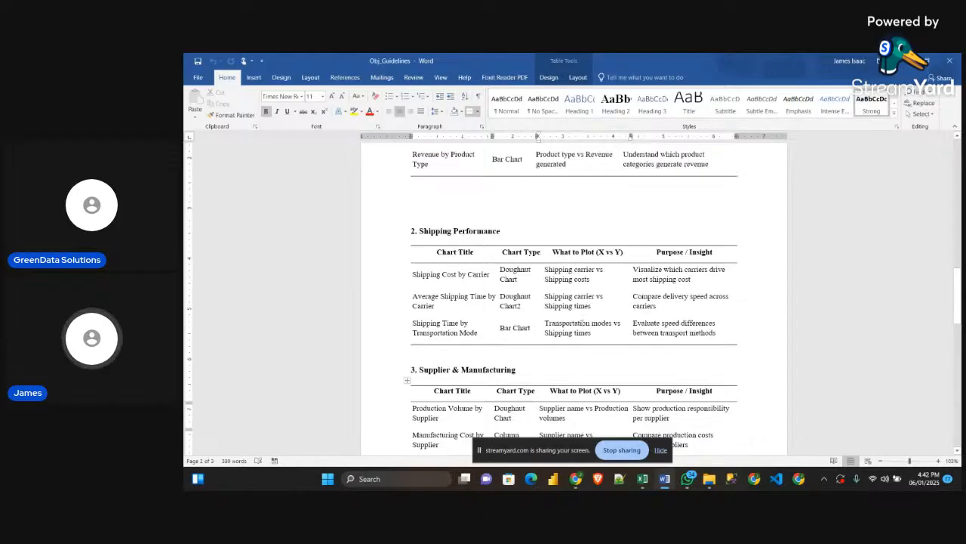
pyautogui.scroll(15, 581, 227)
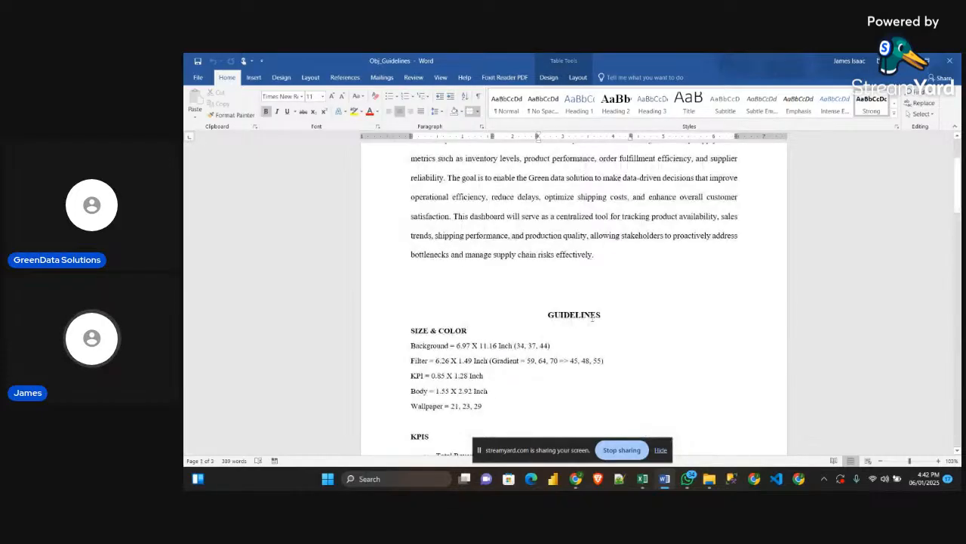
# Review the KPI list and the chart types per section, focusing on the doughnut chart for Sales Distribution by Product Type
pyautogui.scroll(-3, 589, 317)
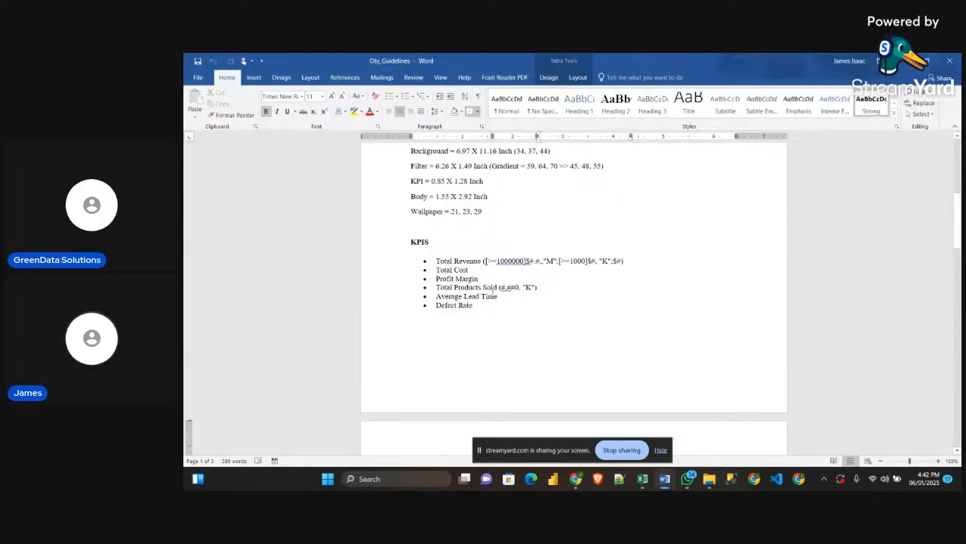
pyautogui.scroll(-6, 536, 310)
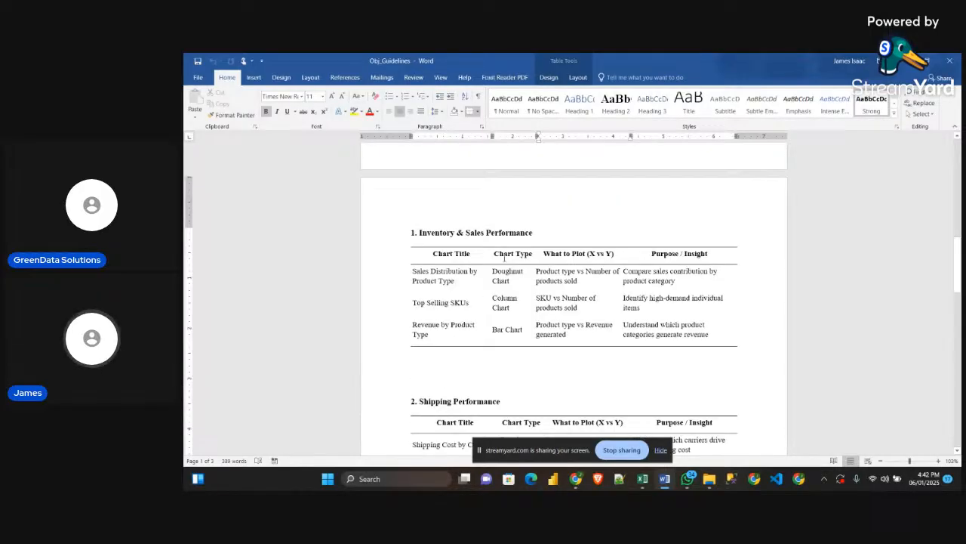
pyautogui.scroll(-2, 504, 258)
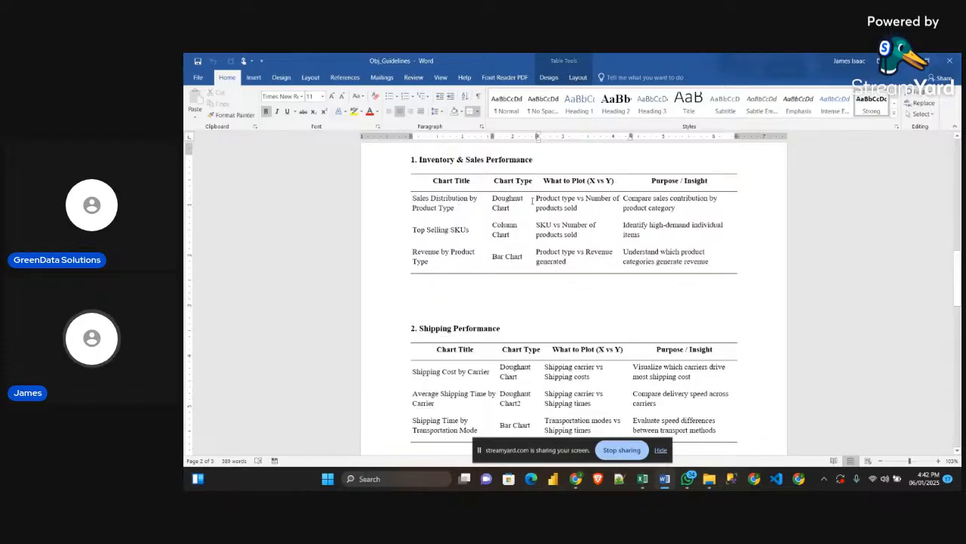
pyautogui.moveTo(514, 206); pyautogui.dragTo(492, 198)
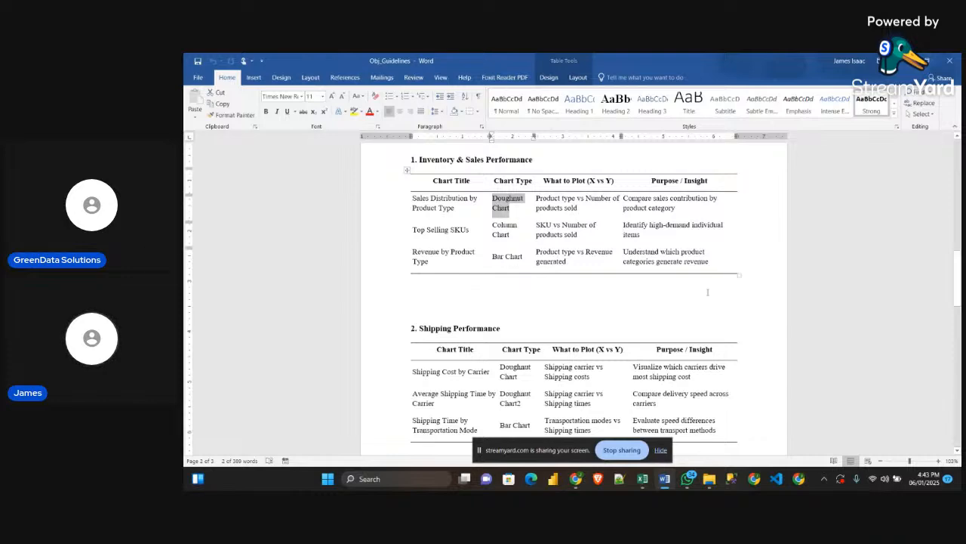
pyautogui.scroll(-5, 596, 315)
pyautogui.scroll(4, 596, 315)
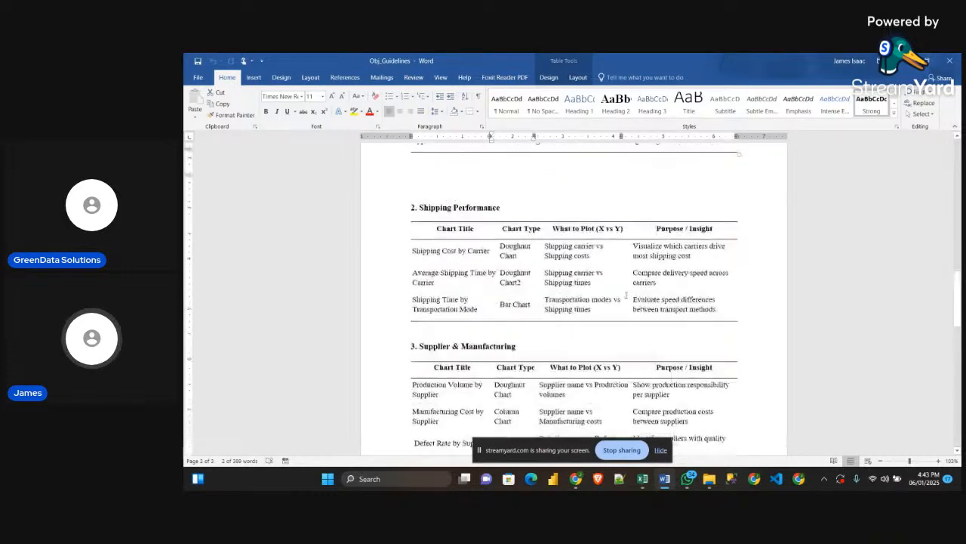
# Return to the problem statement in the guidelines and reread its opening phrase about developing an interactive Excel dashboard
pyautogui.scroll(2, 673, 384)
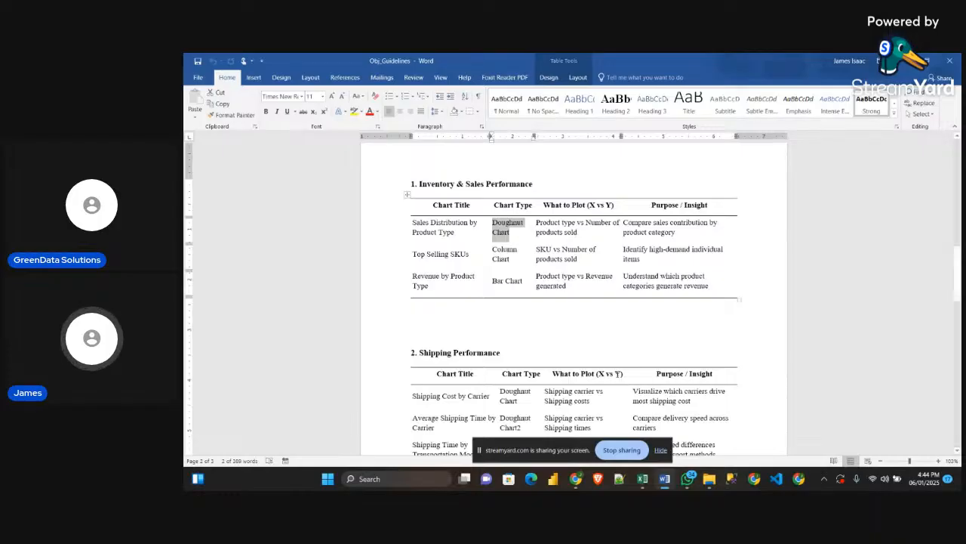
pyautogui.scroll(10, 529, 317)
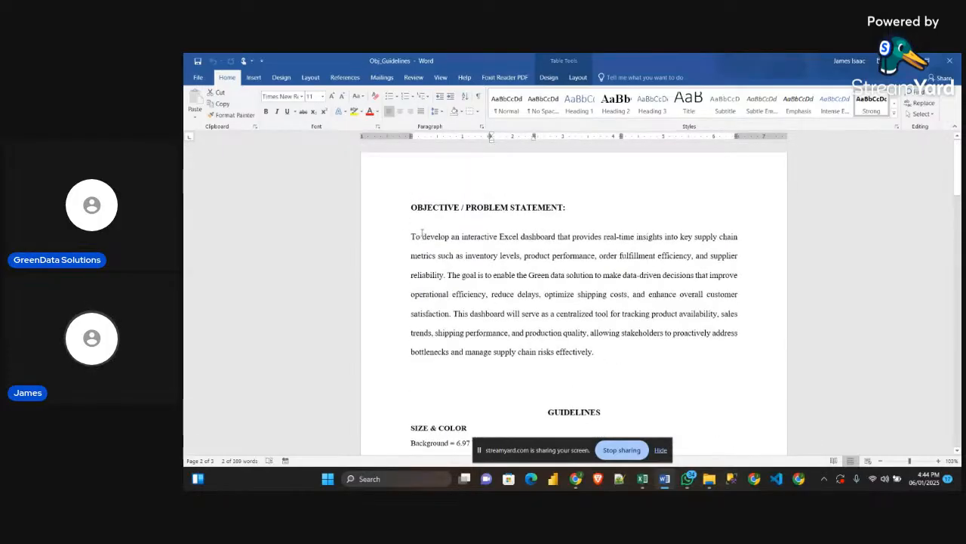
pyautogui.moveTo(412, 237); pyautogui.dragTo(558, 238)
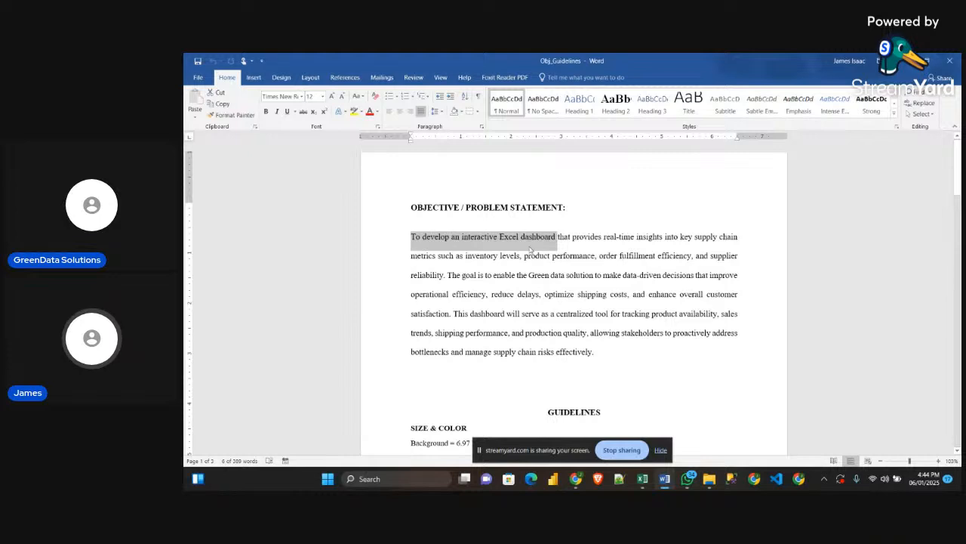
pyautogui.click(534, 239)
# Switch to the StreamYard studio in the browser and read through the recent viewer comments
pyautogui.moveTo(576, 478)
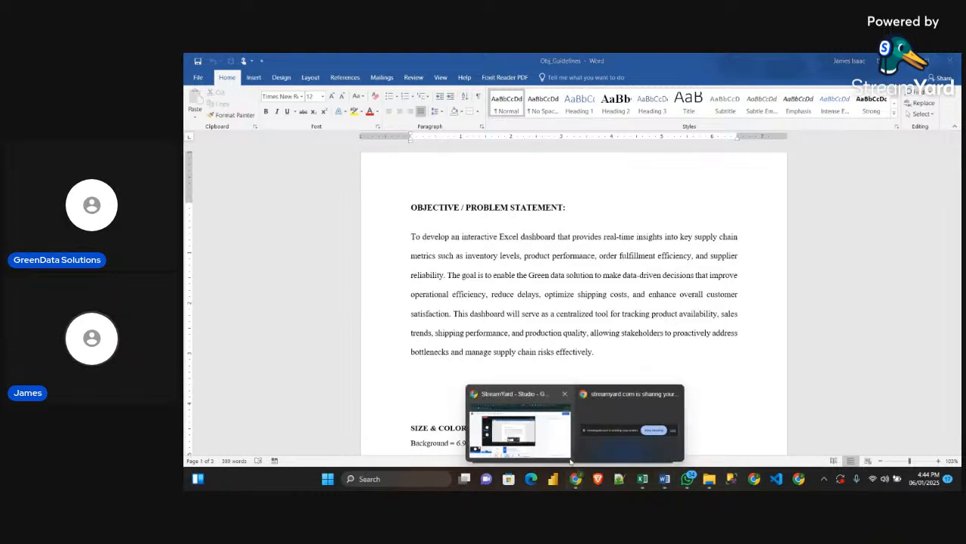
pyautogui.click(528, 436)
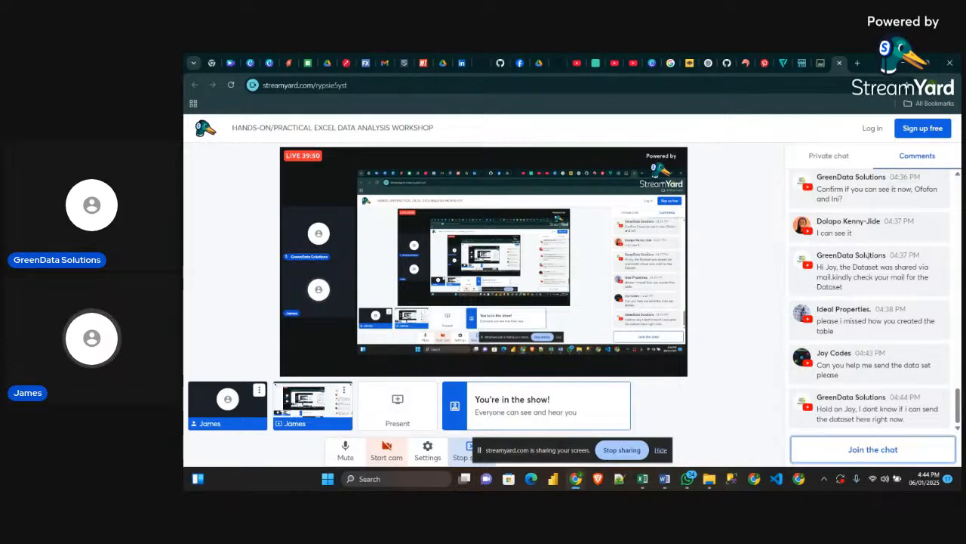
pyautogui.scroll(3, 779, 294)
pyautogui.scroll(-5, 793, 293)
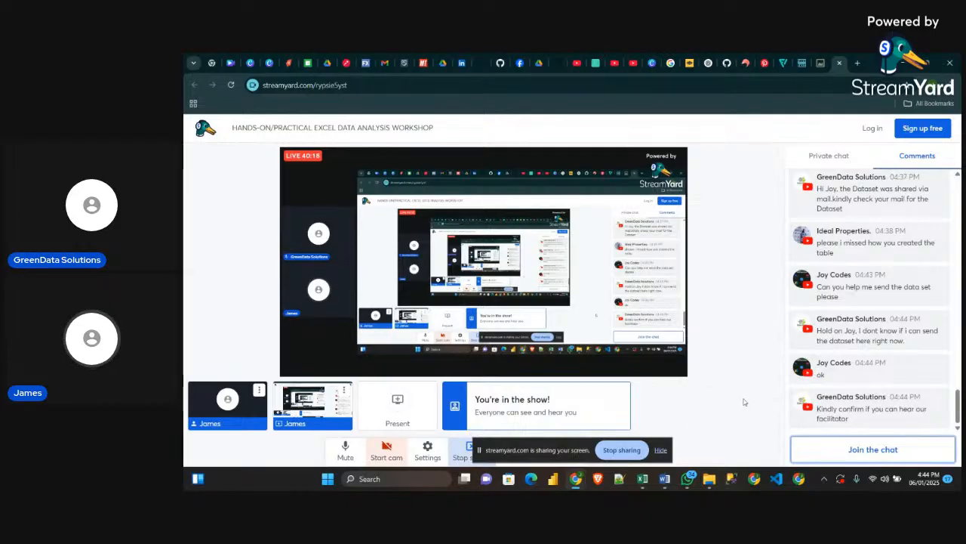
# In the SupplyChainDataset workbook in Excel, try converting the full supply_chain_RawData range into a table with headers, and undo the conversion
pyautogui.click(642, 485)
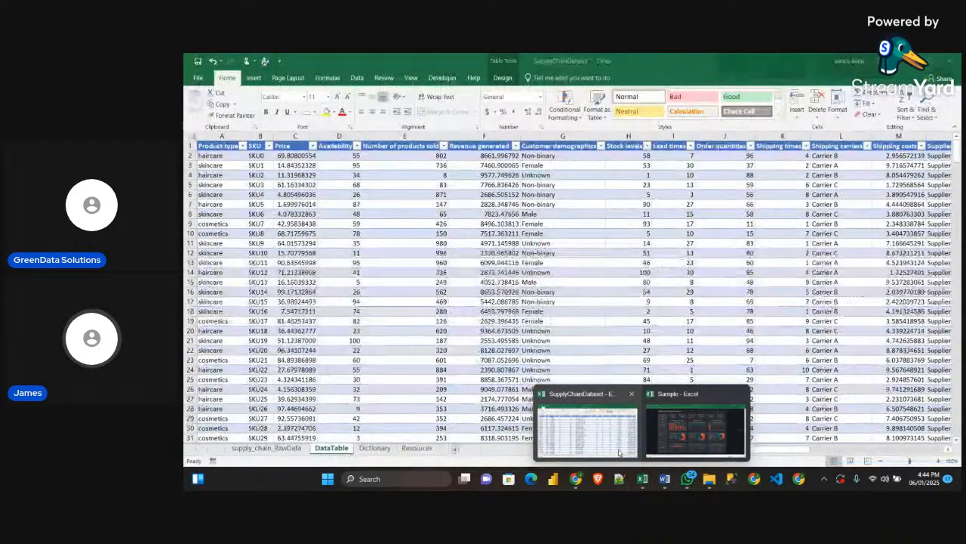
pyautogui.click(581, 431)
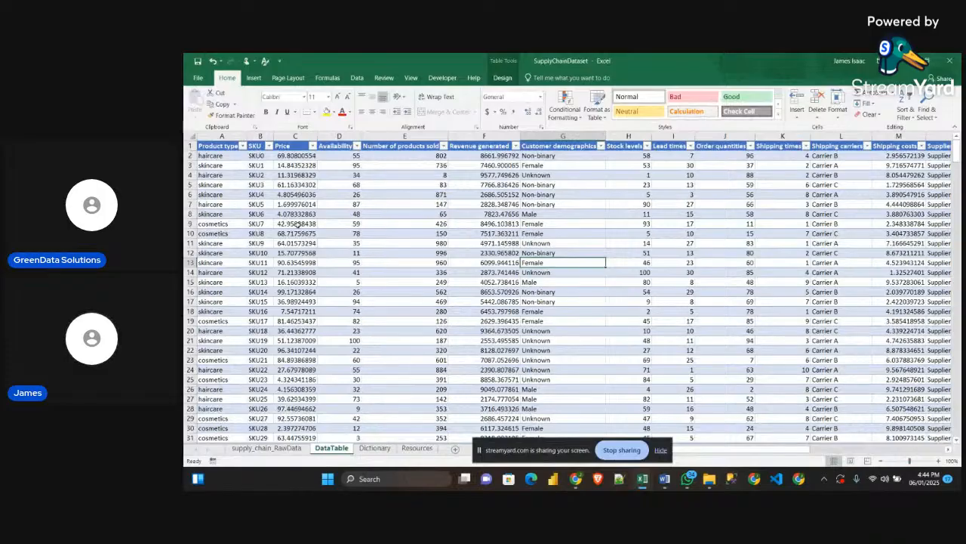
pyautogui.click(268, 448)
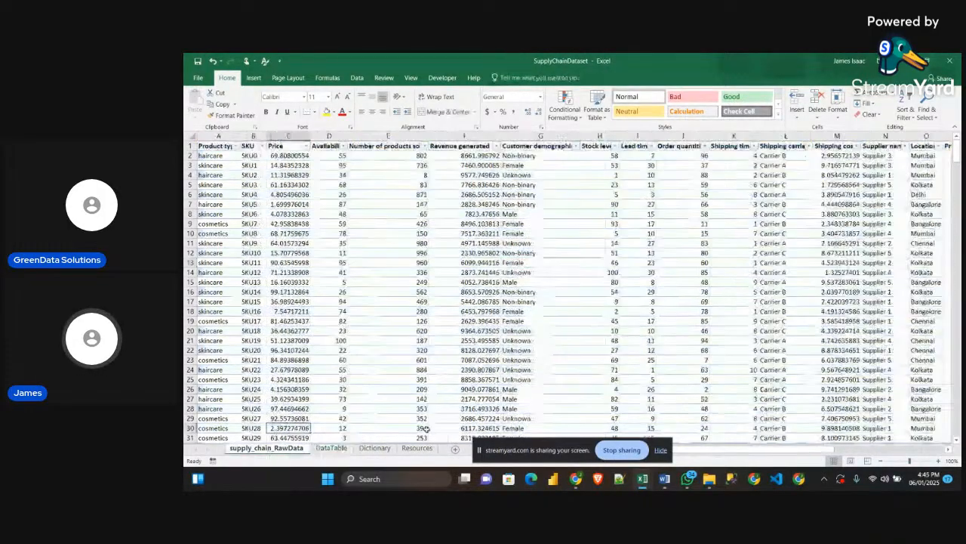
pyautogui.click(213, 147)
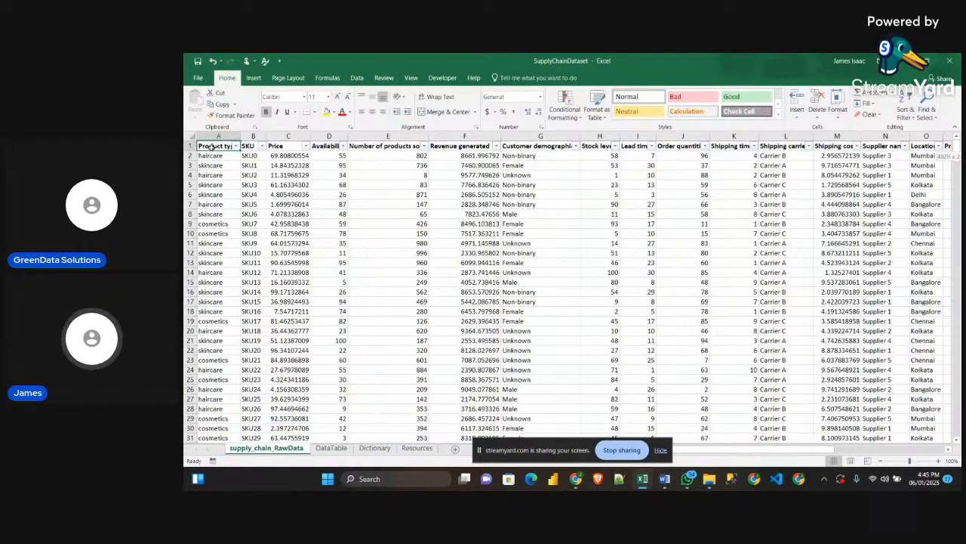
pyautogui.hotkey('ctrl', 'shift', 'End')
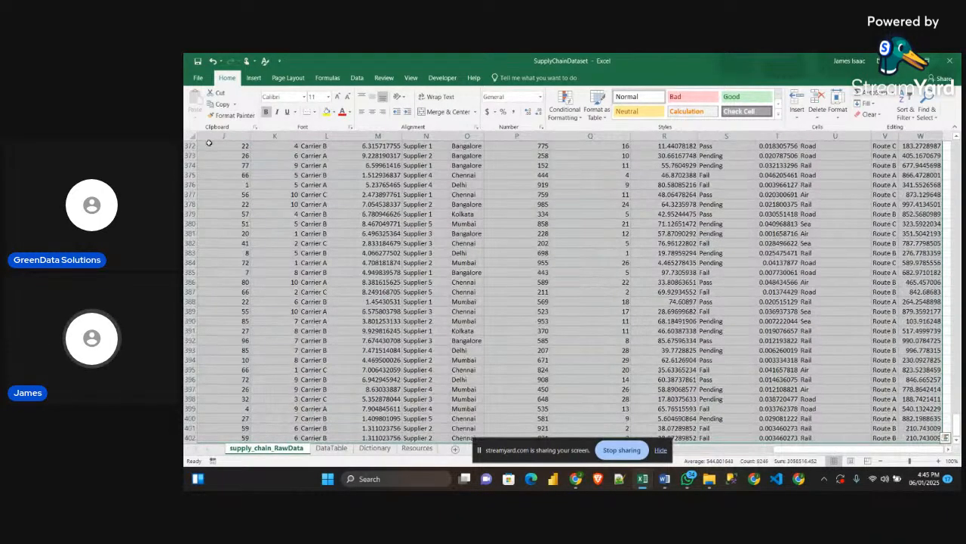
pyautogui.hotkey('ctrl', 't')
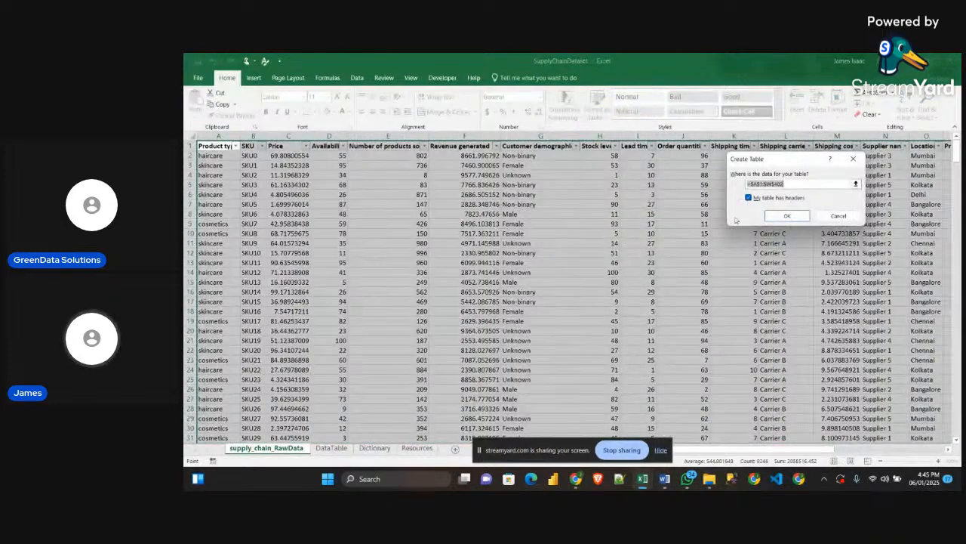
pyautogui.click(786, 216)
pyautogui.moveTo(566, 262); pyautogui.dragTo(566, 271)
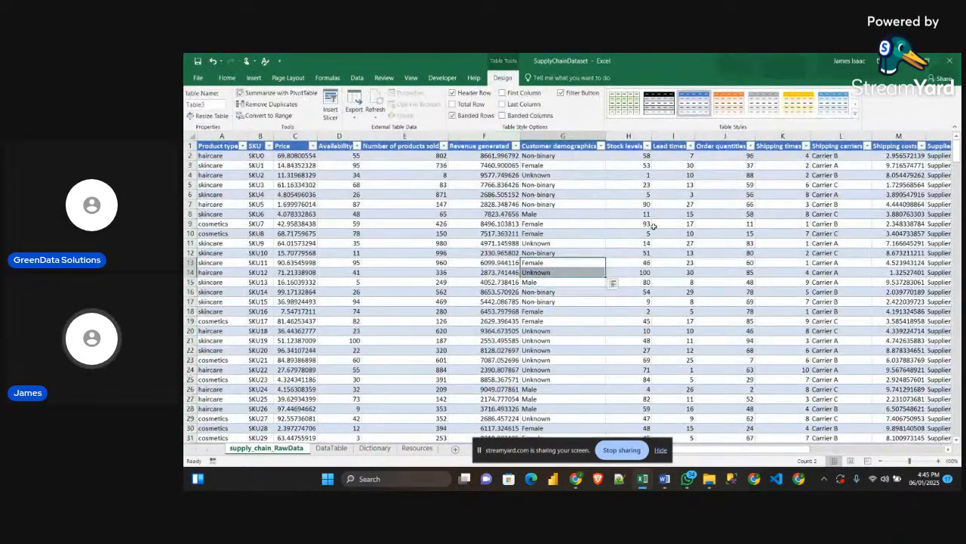
pyautogui.hotkey('ctrl', 'z')
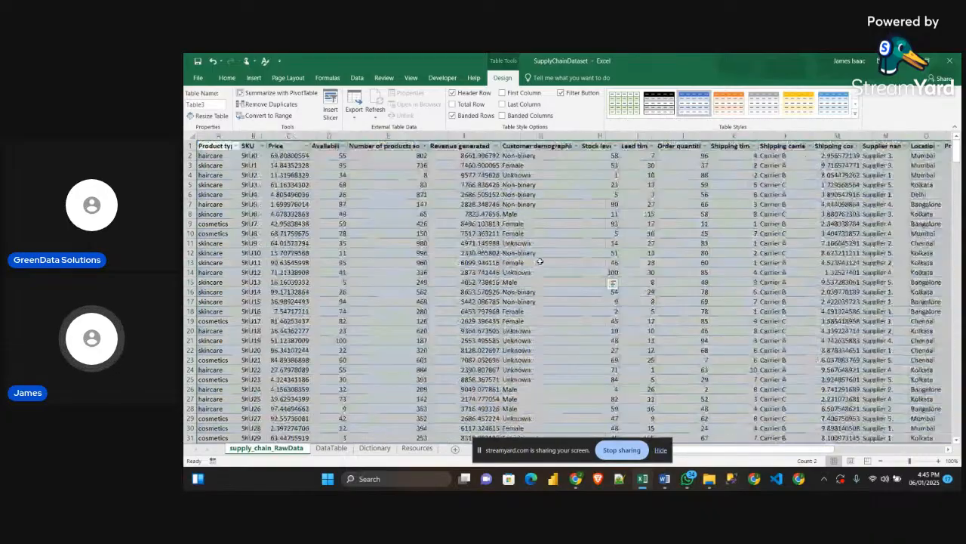
# Switch back to the StreamYard studio and check the newest viewer comments
pyautogui.moveTo(576, 480)
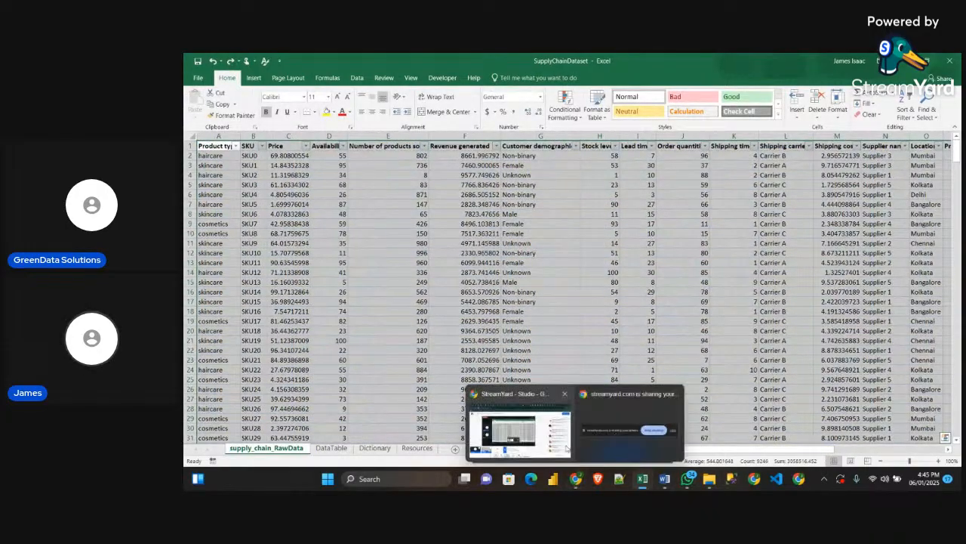
pyautogui.click(521, 423)
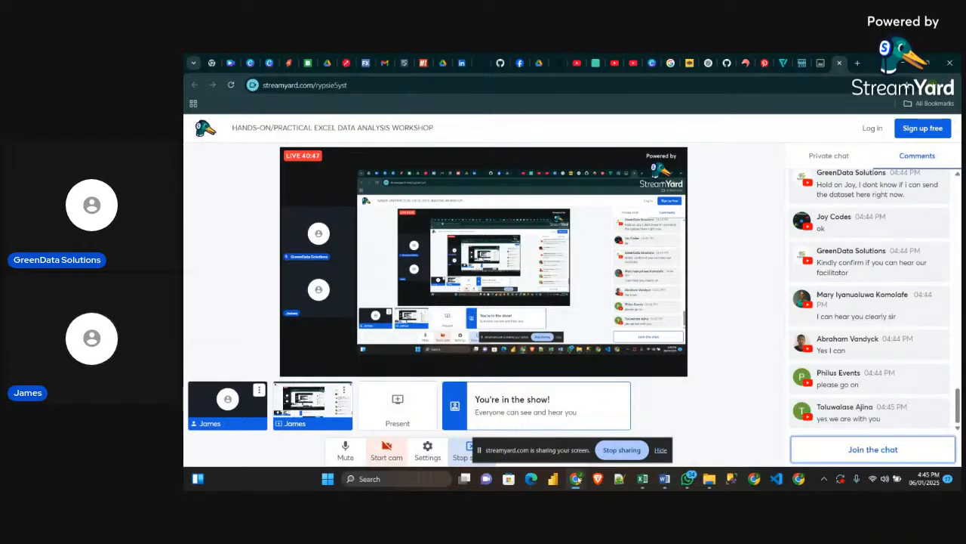
pyautogui.moveTo(576, 480)
pyautogui.moveTo(643, 480)
# Switch to the Obj_Guidelines document in Word and reread the "interactive Excel dashboard" objective in the problem statement
pyautogui.click(623, 455)
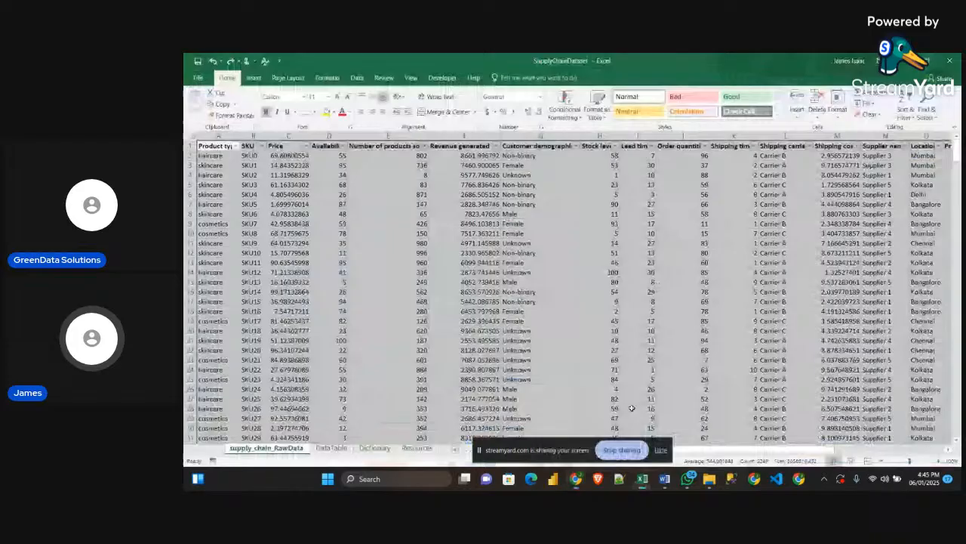
pyautogui.click(665, 479)
pyautogui.scroll(-4, 639, 363)
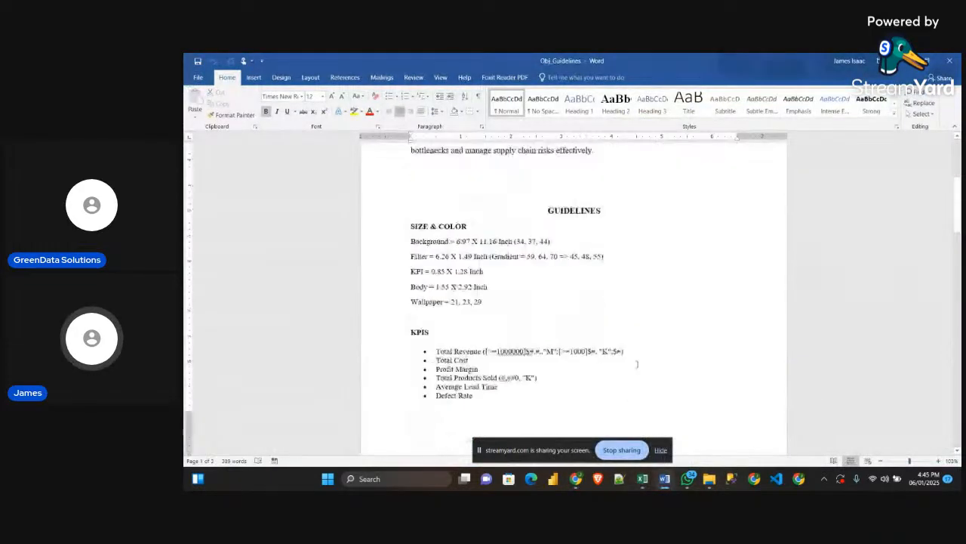
pyautogui.scroll(4, 608, 339)
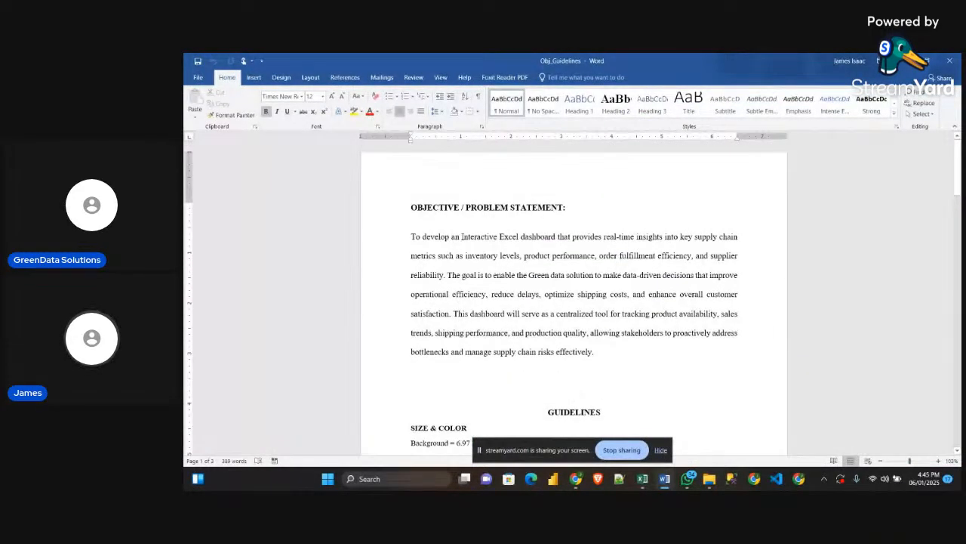
pyautogui.moveTo(461, 237); pyautogui.dragTo(557, 240)
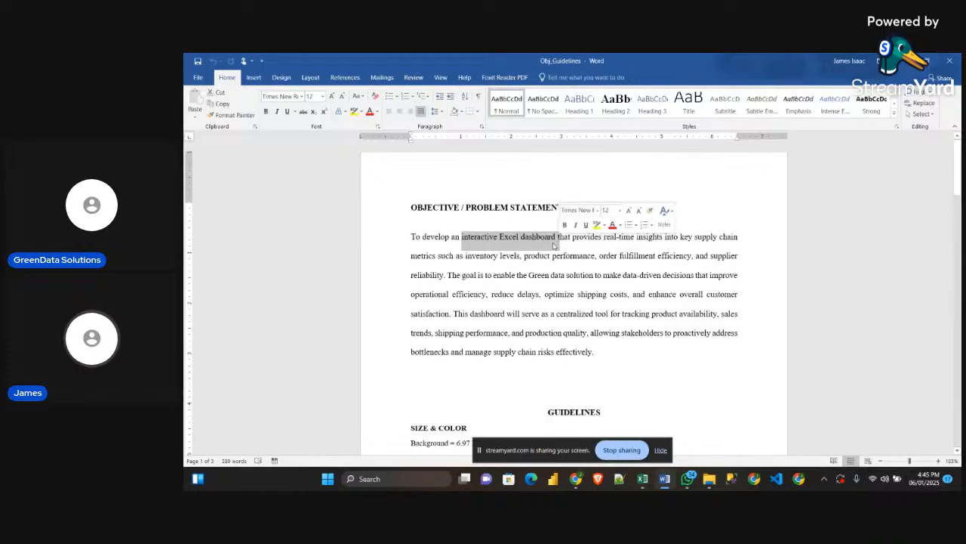
pyautogui.click(547, 241)
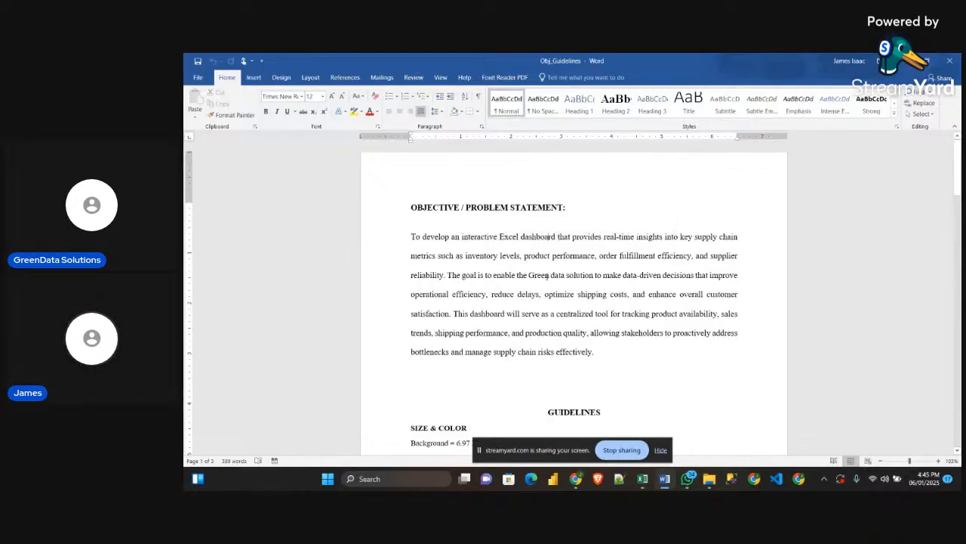
# Review the size and color guidelines, the KPI list and the chart tables down to Supplier & Manufacturing
pyautogui.scroll(-2, 533, 286)
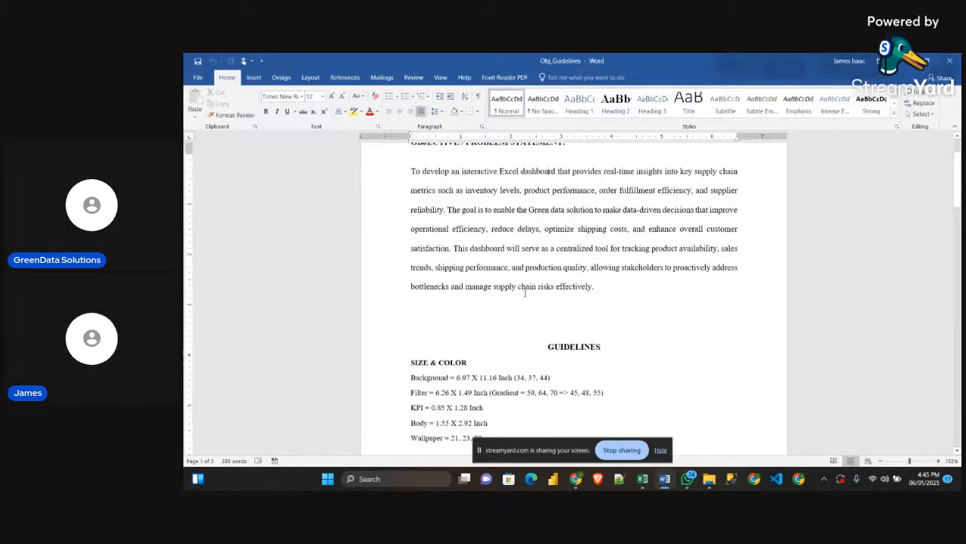
pyautogui.scroll(-10, 524, 293)
pyautogui.scroll(4, 573, 317)
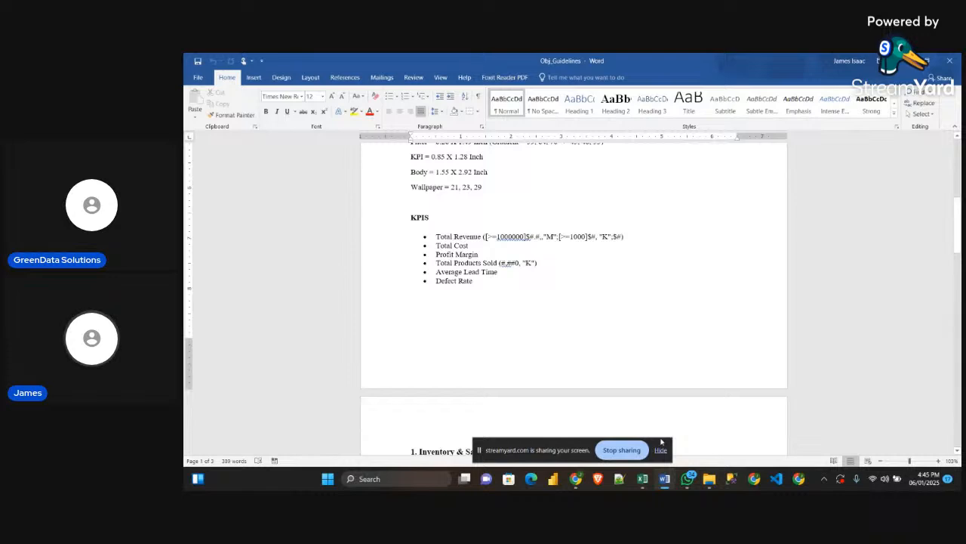
pyautogui.scroll(-12, 538, 329)
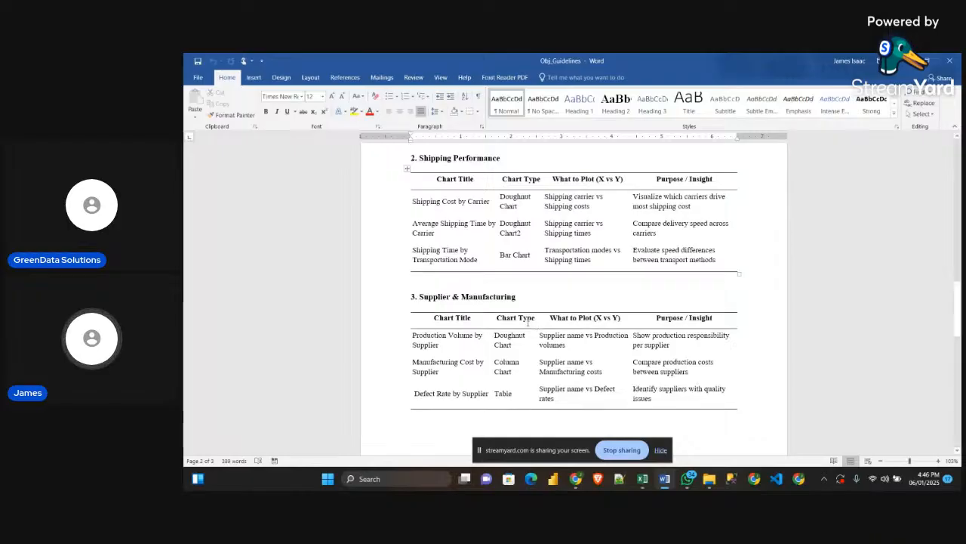
pyautogui.scroll(5, 540, 320)
pyautogui.scroll(6, 547, 308)
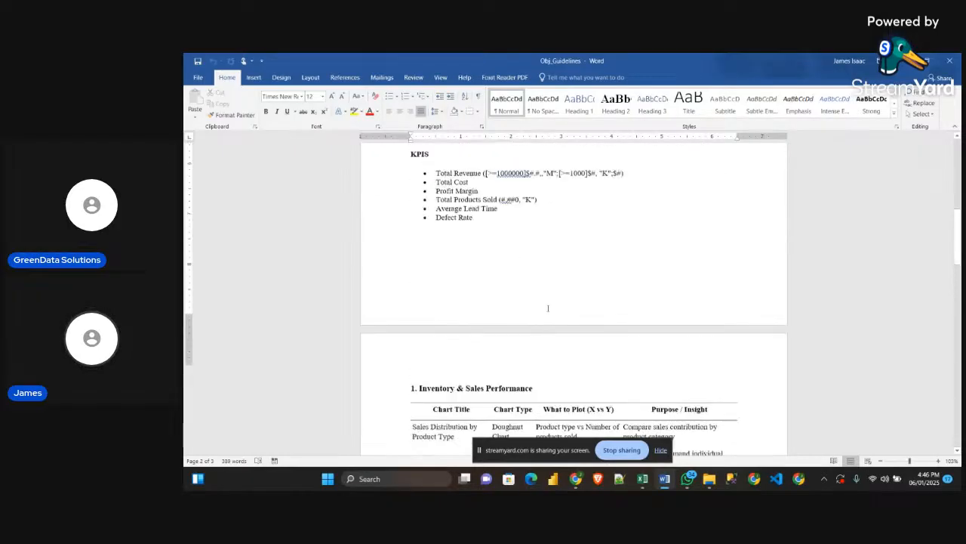
# Examine the Inventory & Sales Performance and Shipping Performance tables for chart types, what to plot and purposes
pyautogui.scroll(-6, 547, 310)
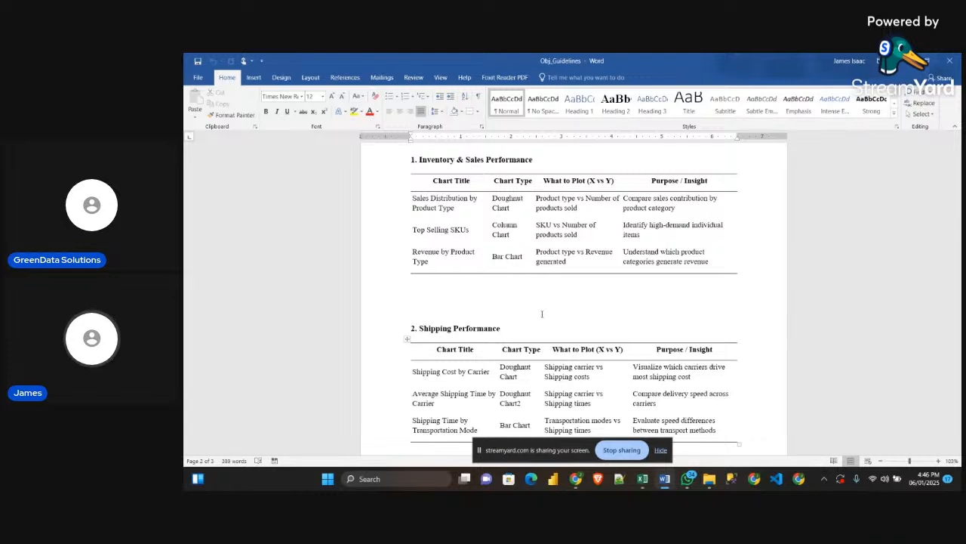
pyautogui.scroll(-3, 542, 313)
pyautogui.scroll(3, 548, 311)
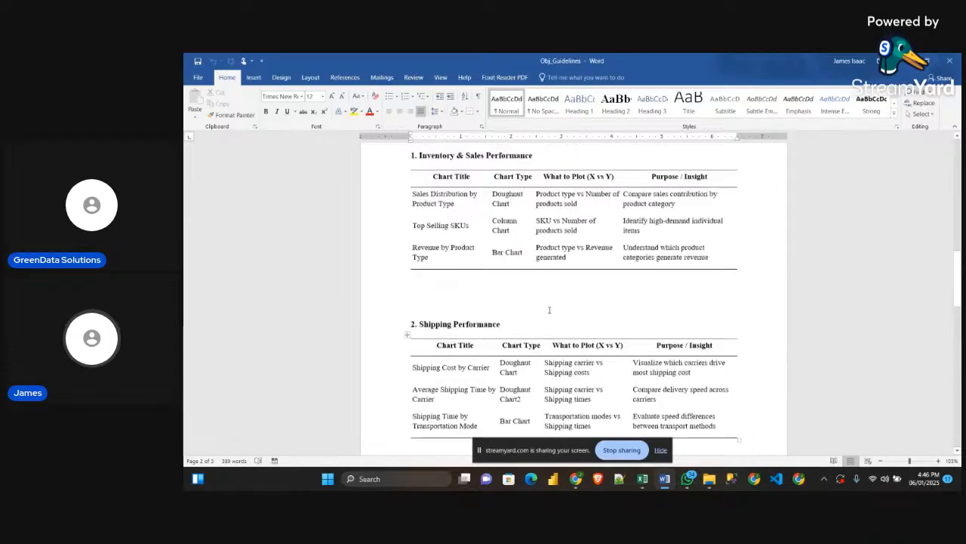
pyautogui.scroll(1, 548, 309)
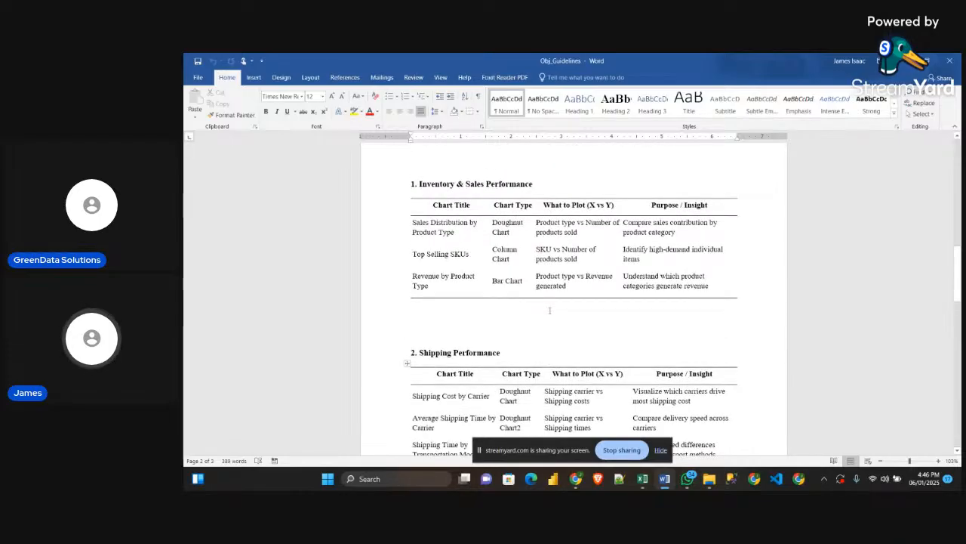
pyautogui.scroll(1, 552, 310)
pyautogui.scroll(-7, 551, 309)
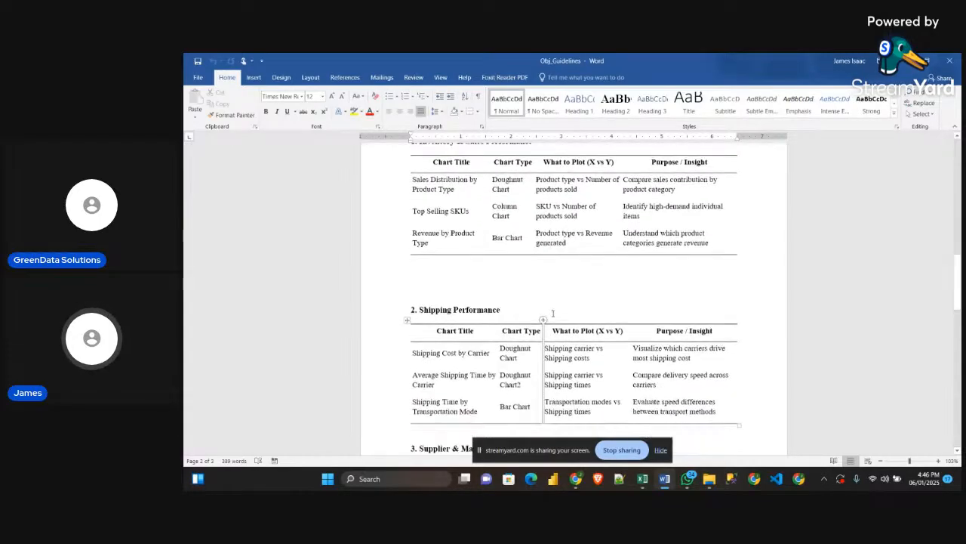
pyautogui.scroll(10, 554, 317)
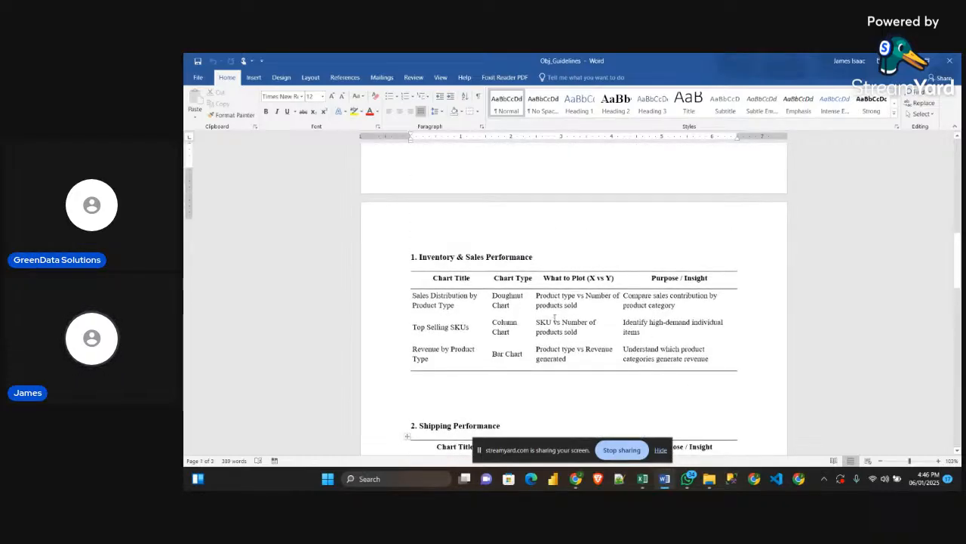
pyautogui.scroll(8, 556, 316)
pyautogui.scroll(-5, 557, 316)
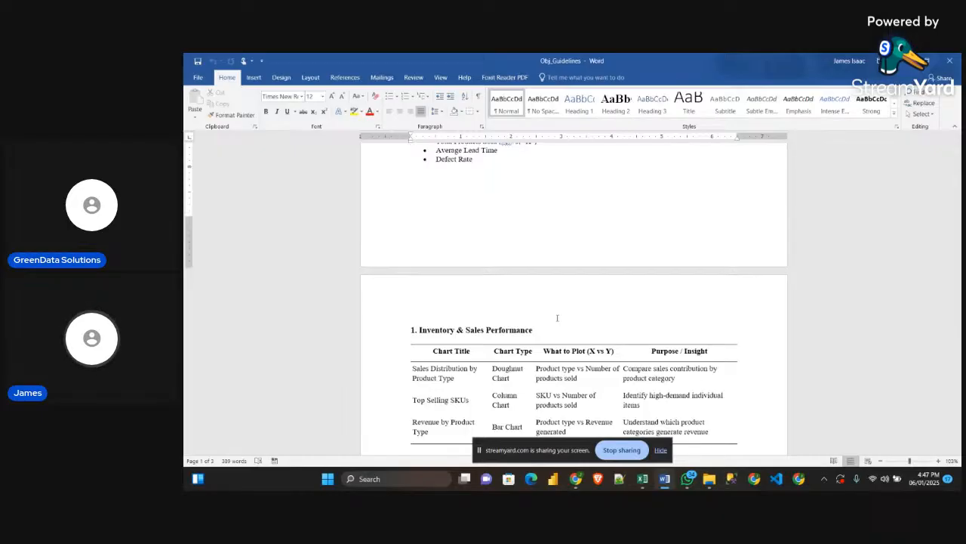
pyautogui.scroll(-3, 557, 318)
# Highlight the KPI list from Total Revenue to Defect Rate and check it against the Inventory & Sales and Shipping Performance charts
pyautogui.scroll(7, 505, 311)
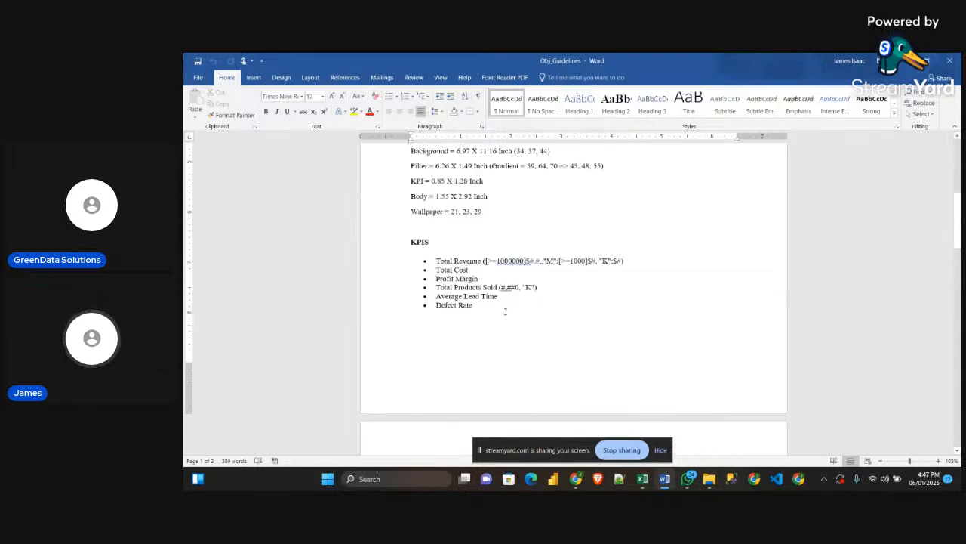
pyautogui.moveTo(505, 311); pyautogui.dragTo(436, 261)
pyautogui.scroll(-5, 516, 304)
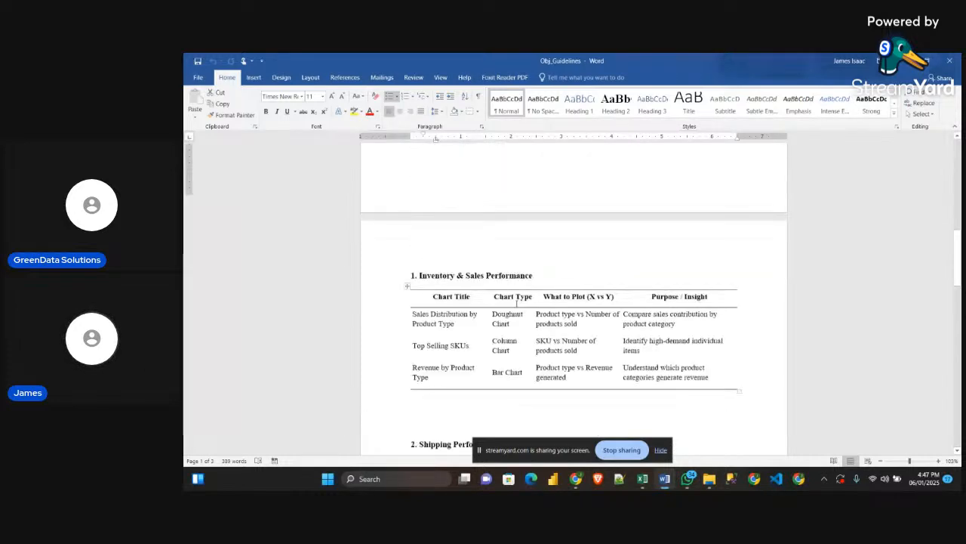
pyautogui.scroll(-3, 517, 302)
pyautogui.scroll(-7, 450, 241)
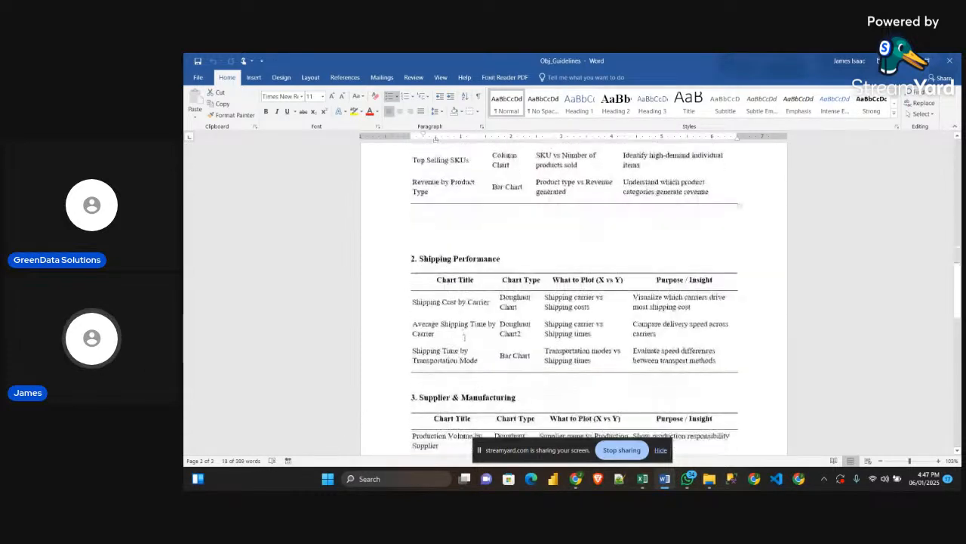
pyautogui.scroll(7, 453, 241)
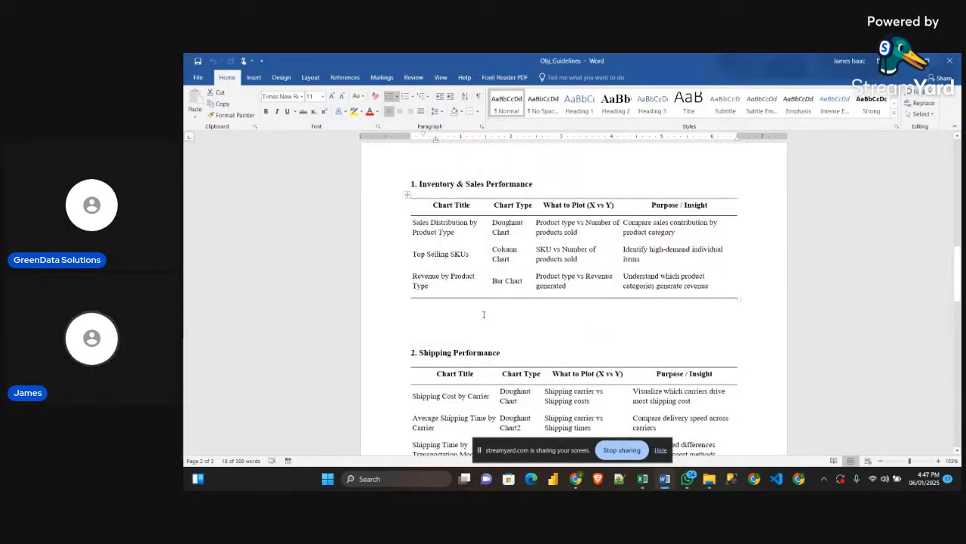
# Compare the Shipping Performance and Supplier & Manufacturing chart tables with the sample dashboard, and return to the problem statement in the guidelines
pyautogui.scroll(-5, 484, 314)
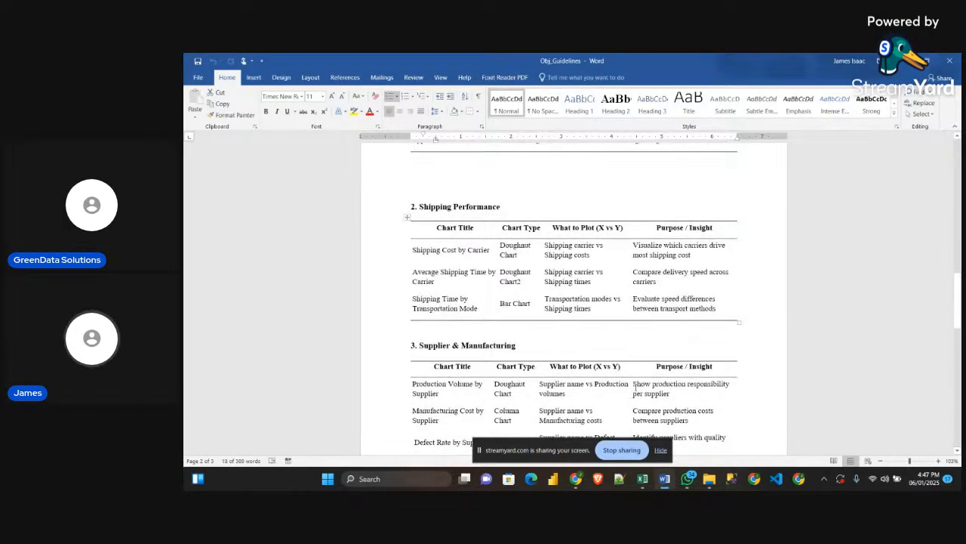
pyautogui.moveTo(643, 480)
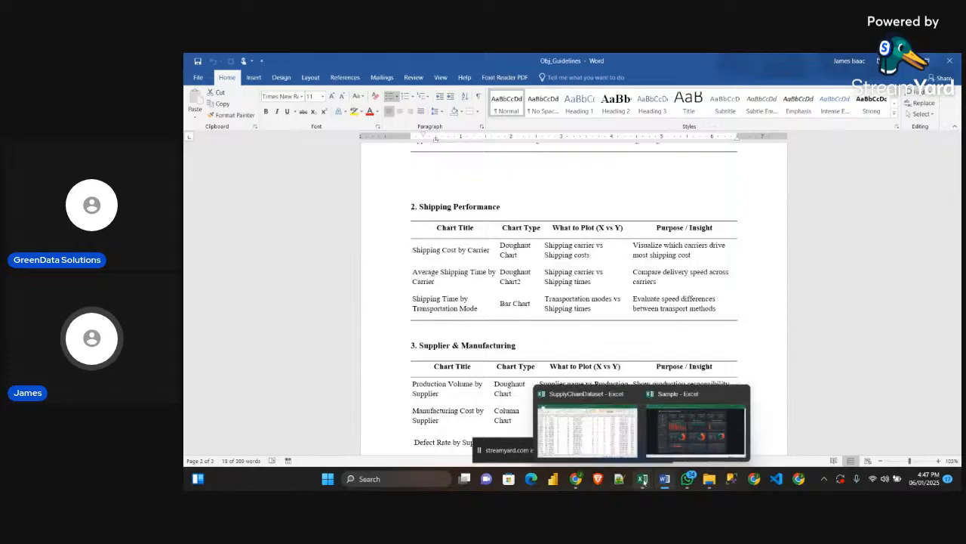
pyautogui.click(673, 450)
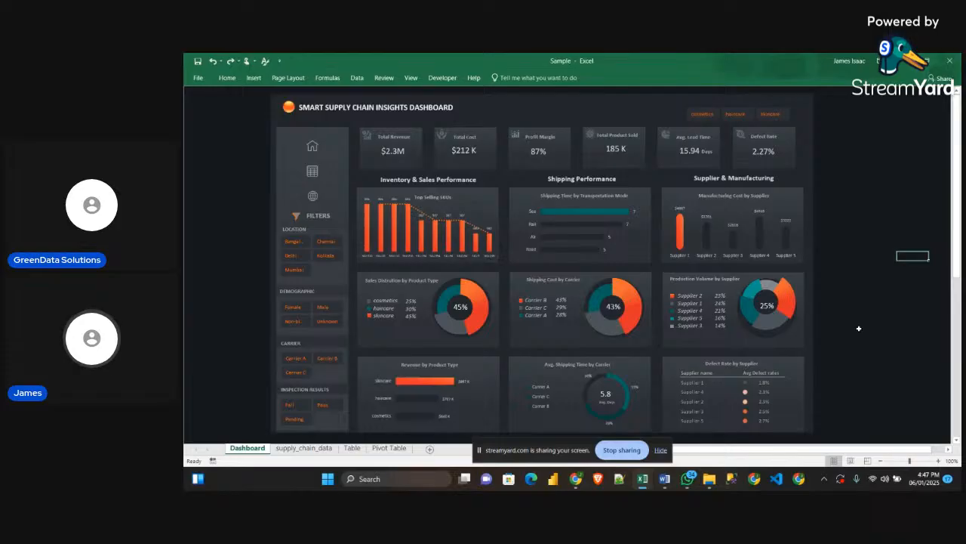
pyautogui.moveTo(665, 482)
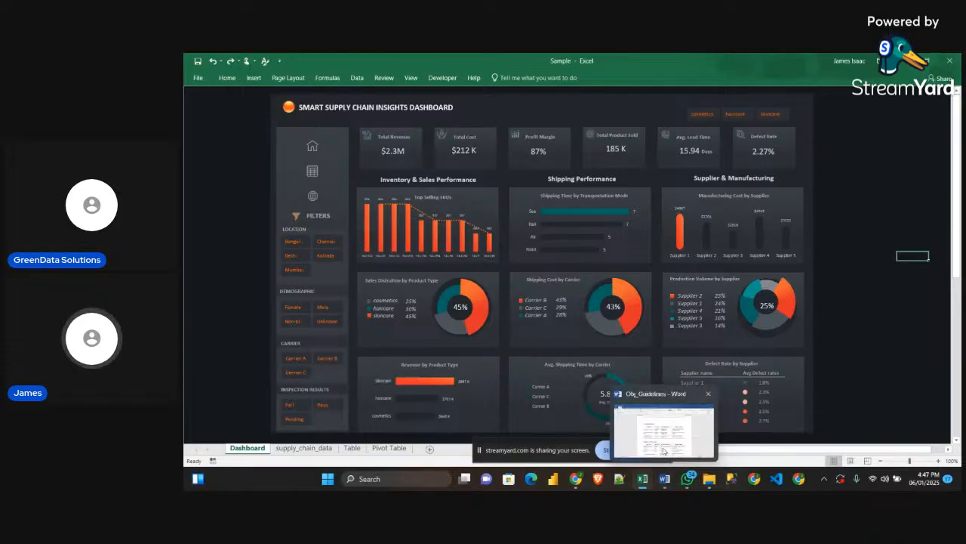
pyautogui.click(665, 451)
pyautogui.scroll(-3, 561, 282)
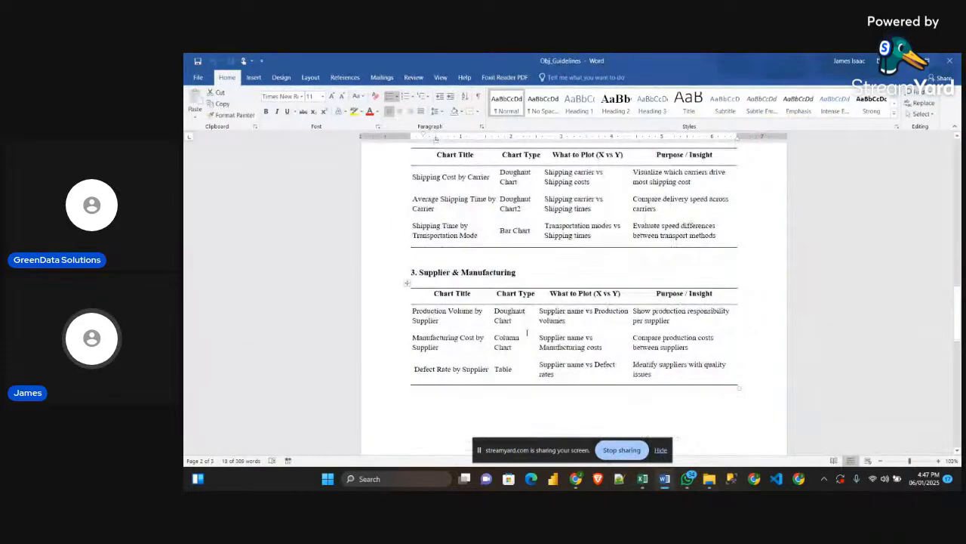
pyautogui.scroll(3, 561, 282)
pyautogui.scroll(4, 561, 282)
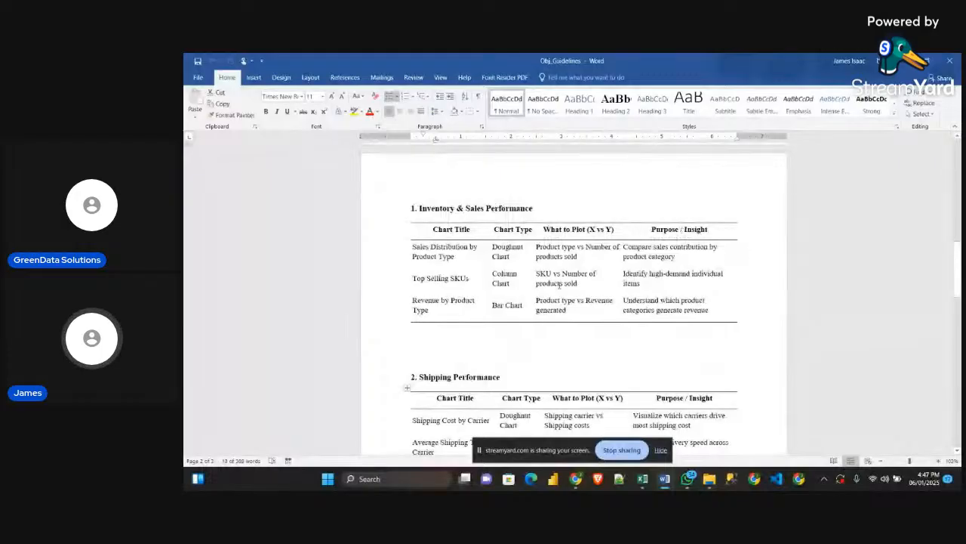
pyautogui.scroll(8, 560, 285)
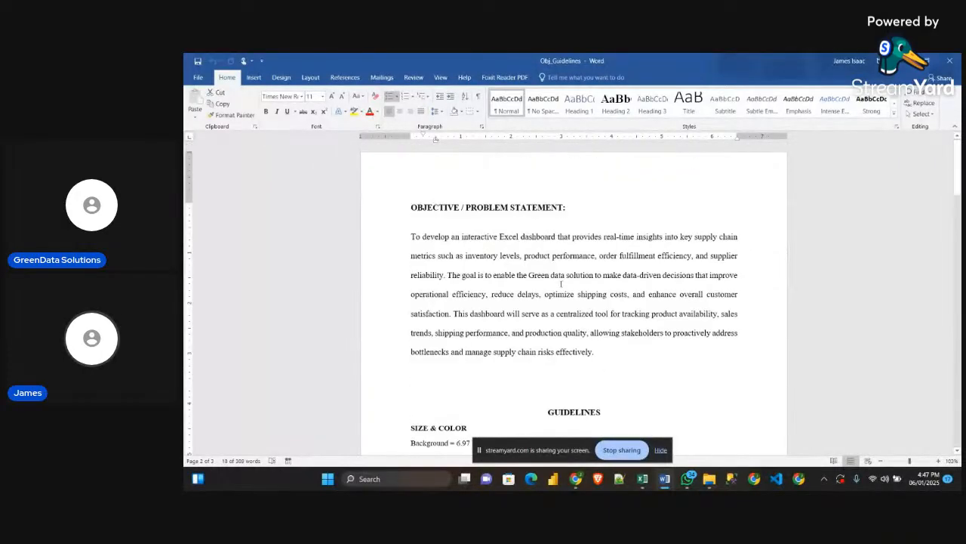
# Switch to the Sample workbook, follow the dashboard's link to the Table sheet, inspect its columns through Profit Margin and return to the dashboard
pyautogui.hotkey('alt', 'Tab')
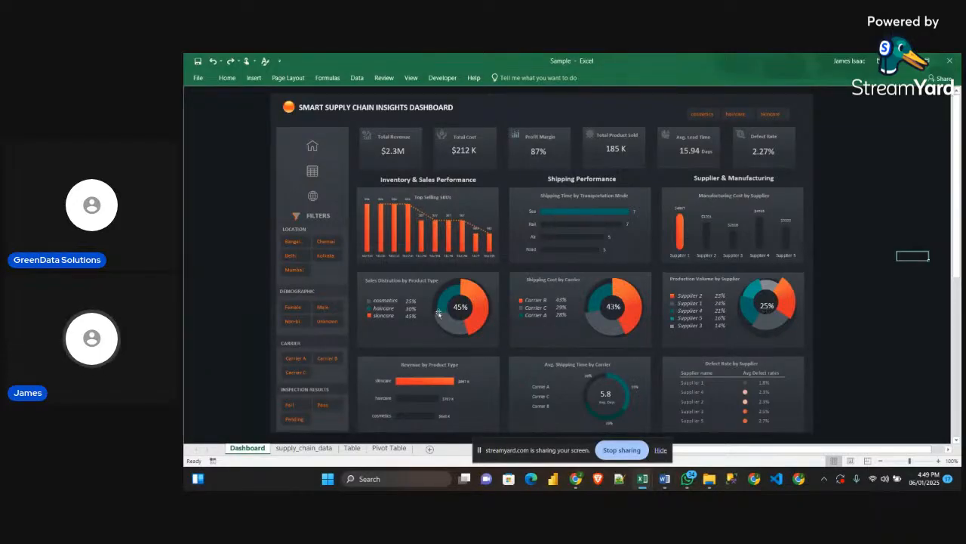
pyautogui.moveTo(767, 325)
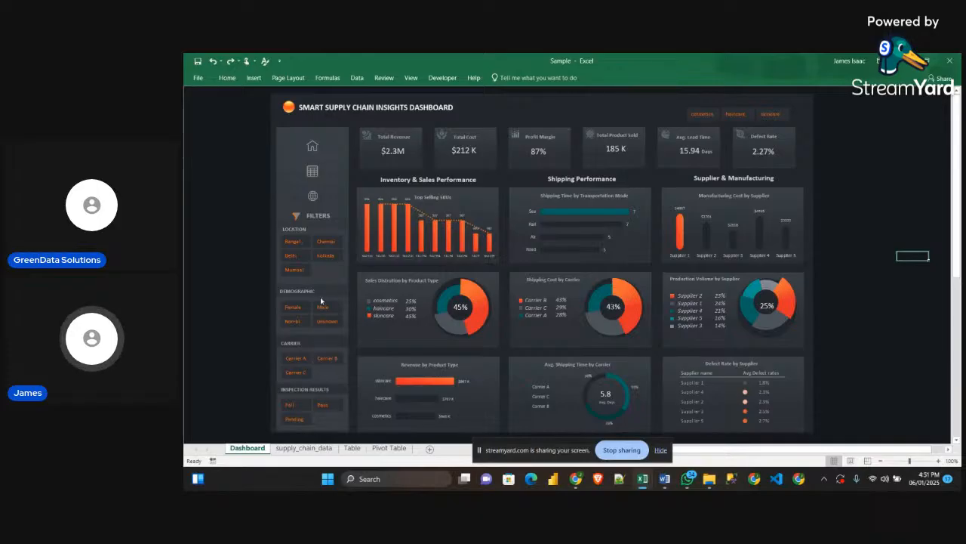
pyautogui.click(312, 173)
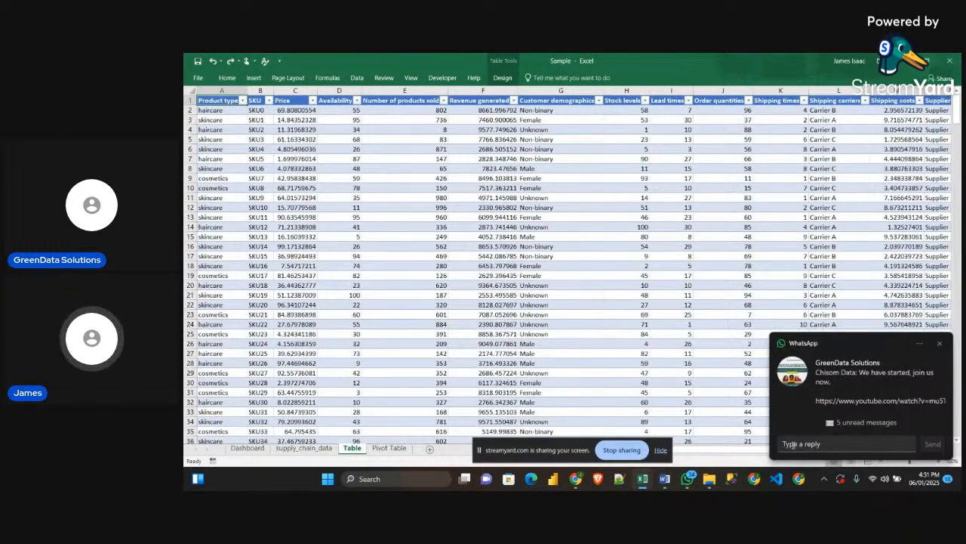
pyautogui.click(940, 343)
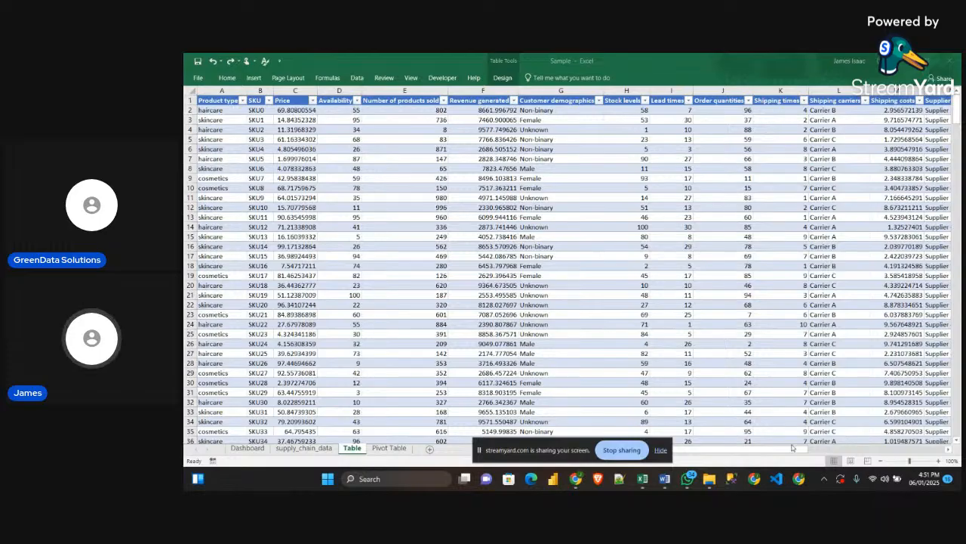
pyautogui.moveTo(791, 450); pyautogui.dragTo(944, 433)
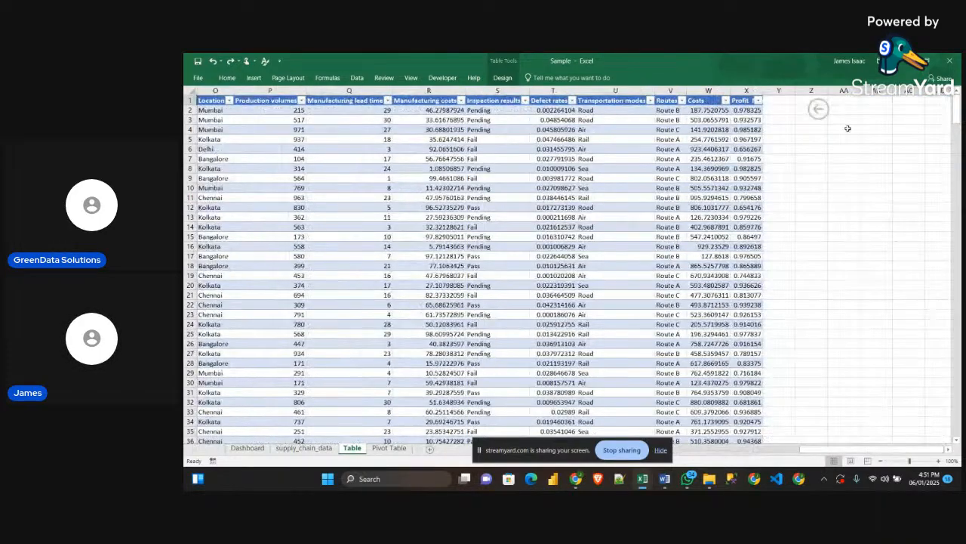
pyautogui.click(817, 109)
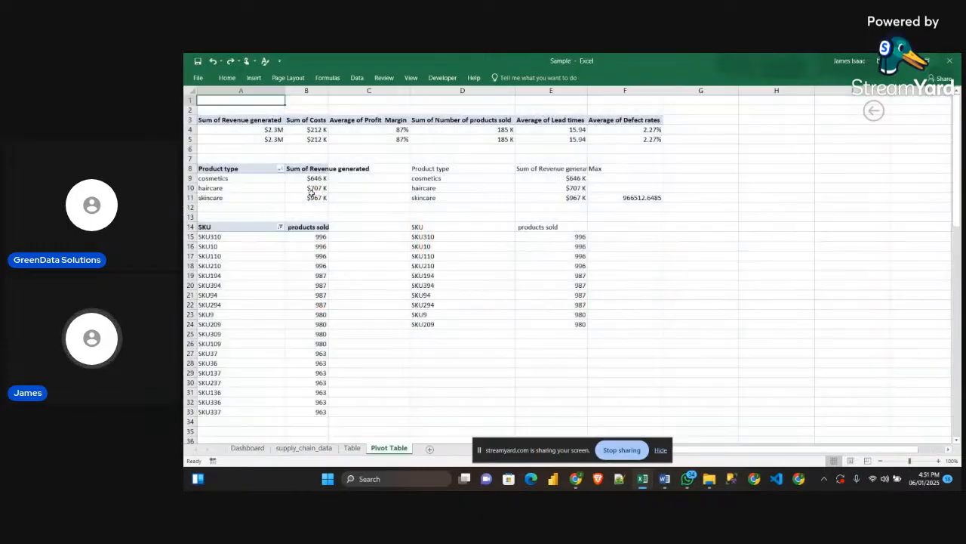
# Follow the dashboard's link to the Pivot Table sheet, review the KPI, product type and SKU pivots, and return to the dashboard
pyautogui.click(312, 195)
pyautogui.scroll(-9, 366, 335)
pyautogui.scroll(9, 370, 335)
pyautogui.click(872, 112)
pyautogui.moveTo(556, 214)
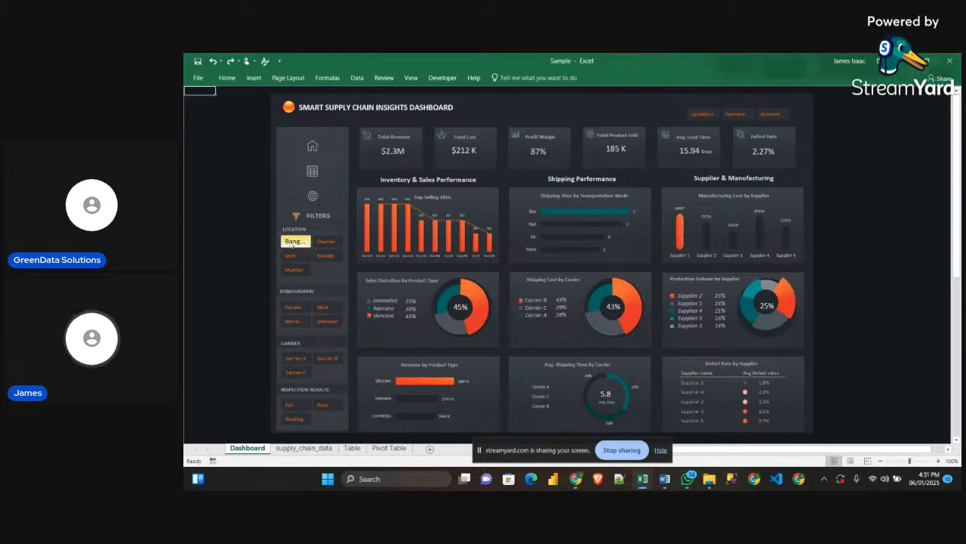
# Test the dashboard's Location slicer by filtering on Chennai, Delhi, Mumbai, Kolkata and Bangalore in turn
pyautogui.click(317, 240)
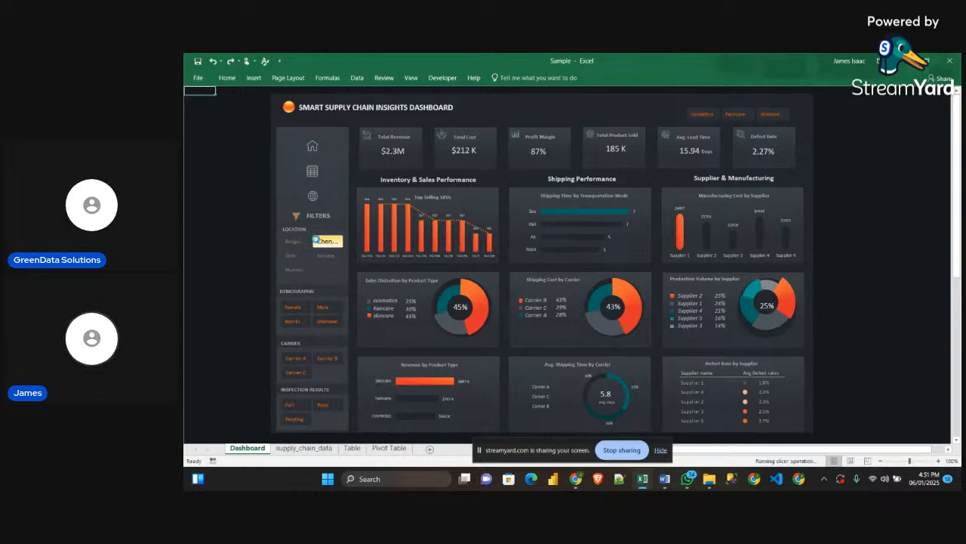
pyautogui.click(293, 256)
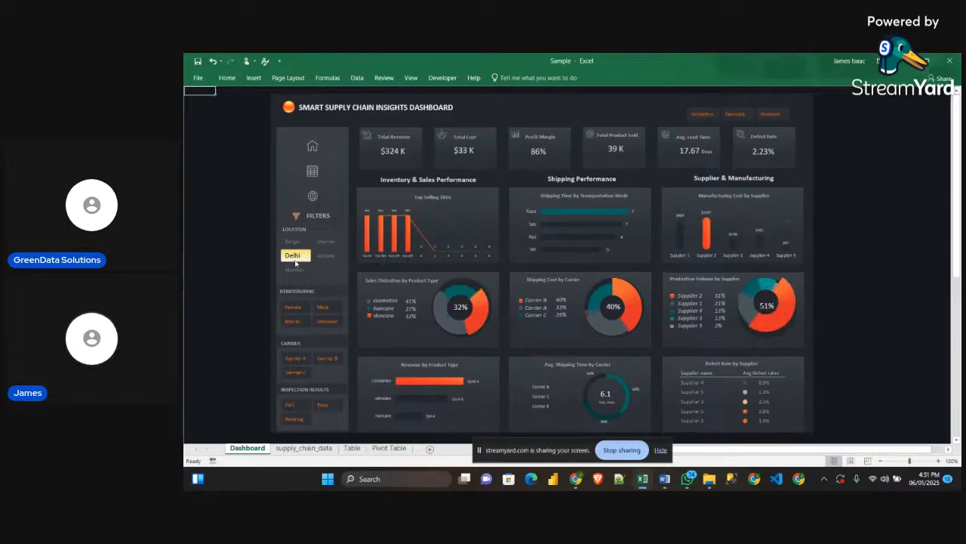
pyautogui.click(295, 269)
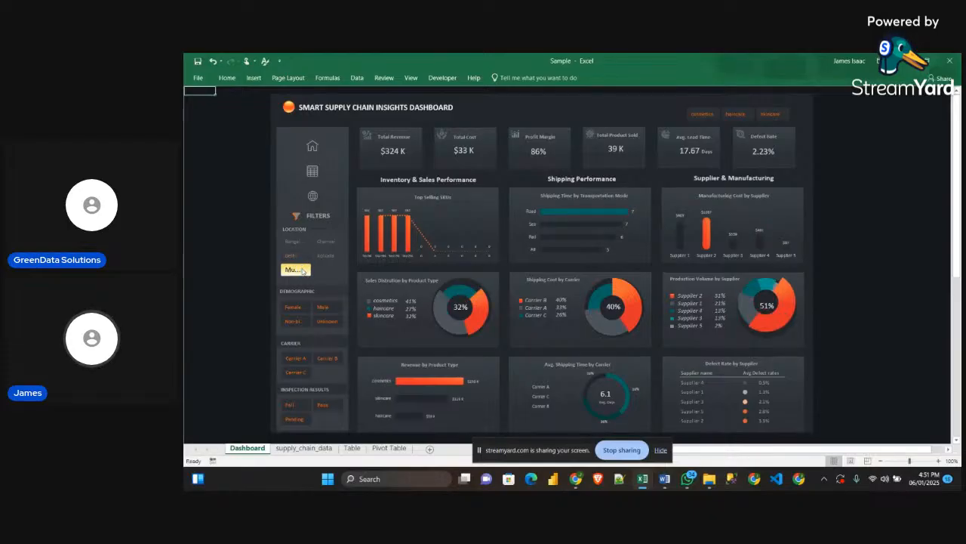
pyautogui.click(329, 253)
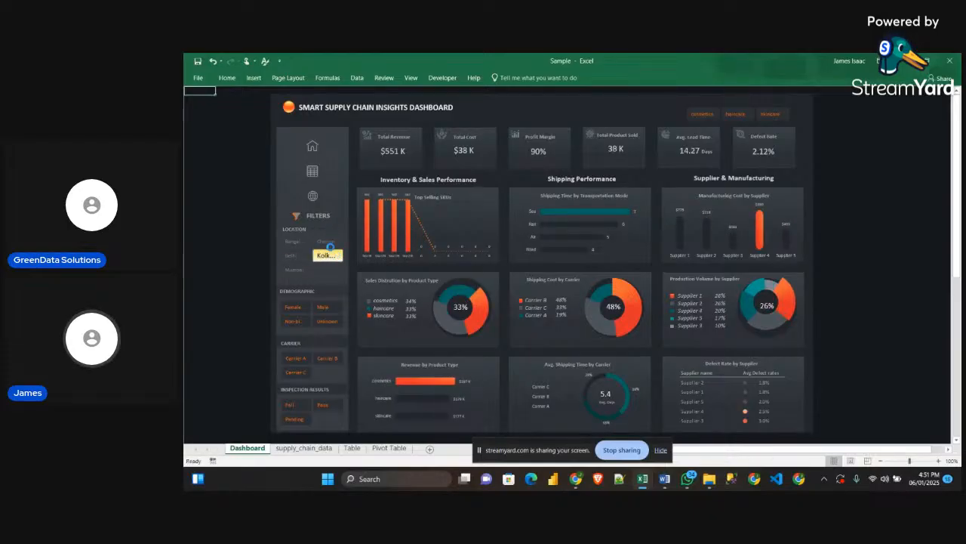
pyautogui.click(295, 241)
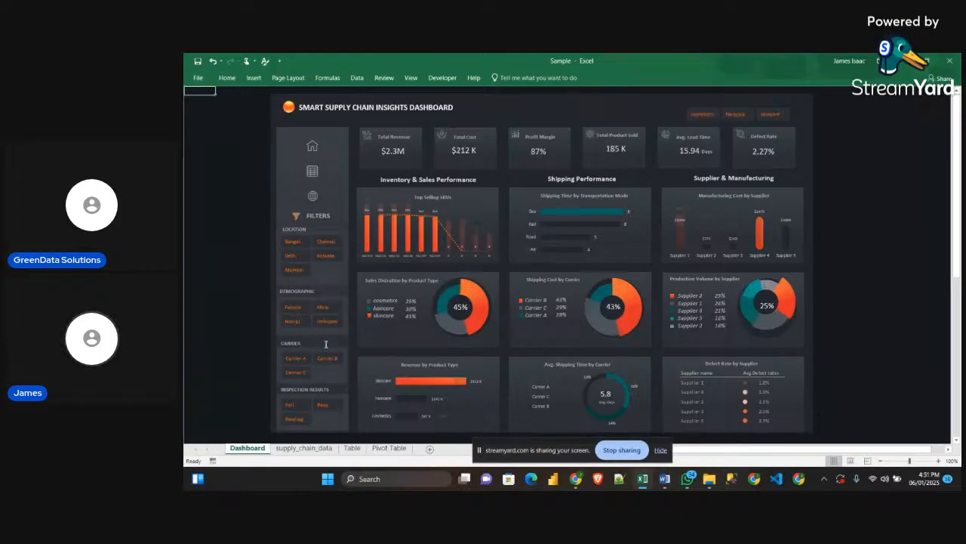
# Test the dashboard's Demographic slicer by filtering on values such as Non-binary and Male
pyautogui.click(302, 322)
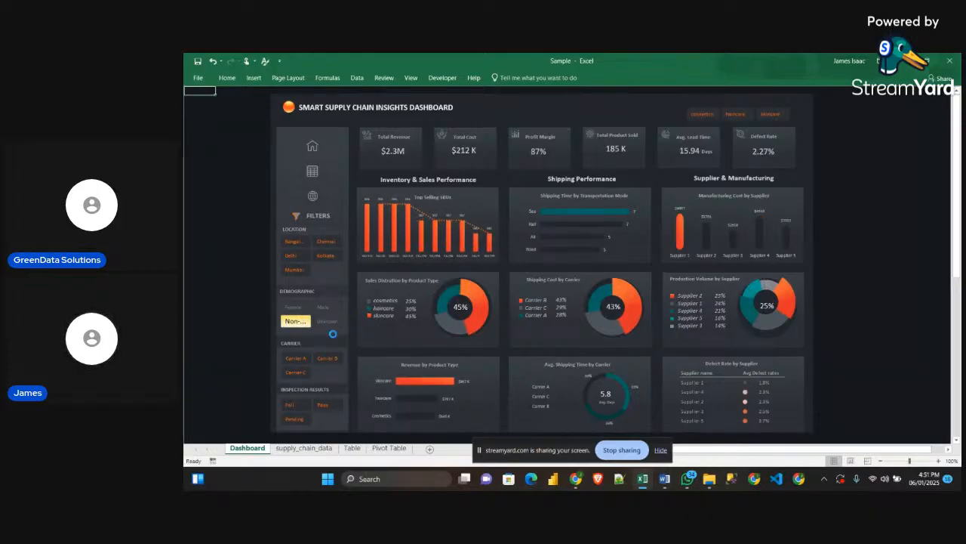
pyautogui.click(323, 306)
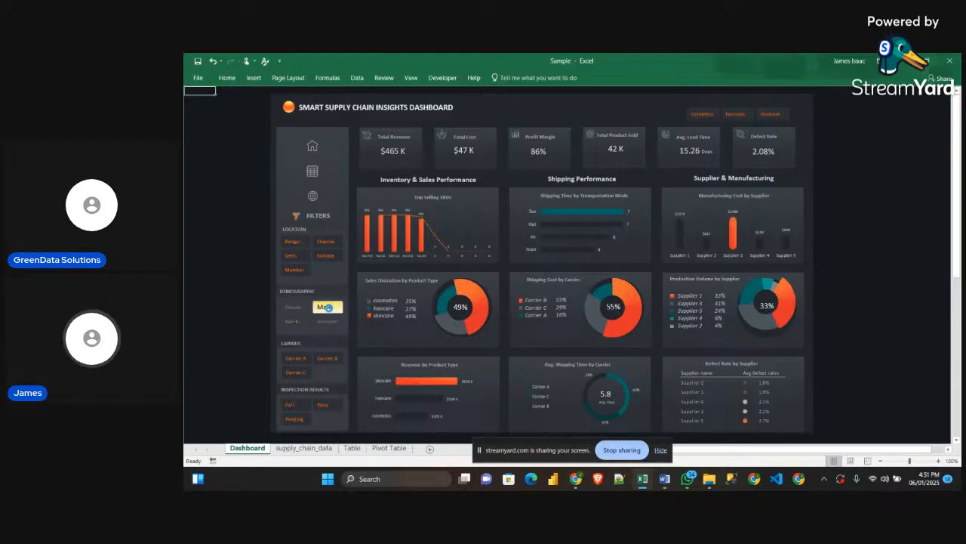
pyautogui.click(301, 326)
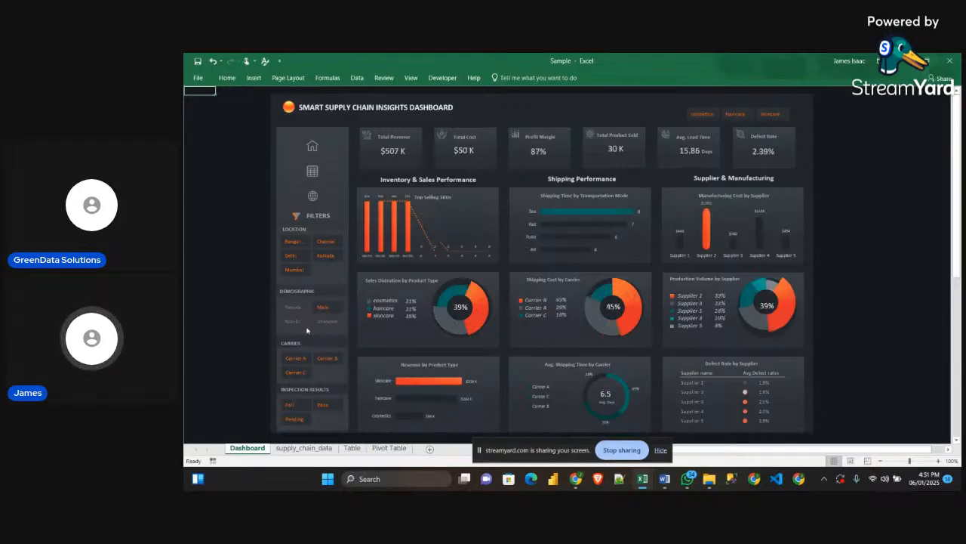
pyautogui.click(297, 309)
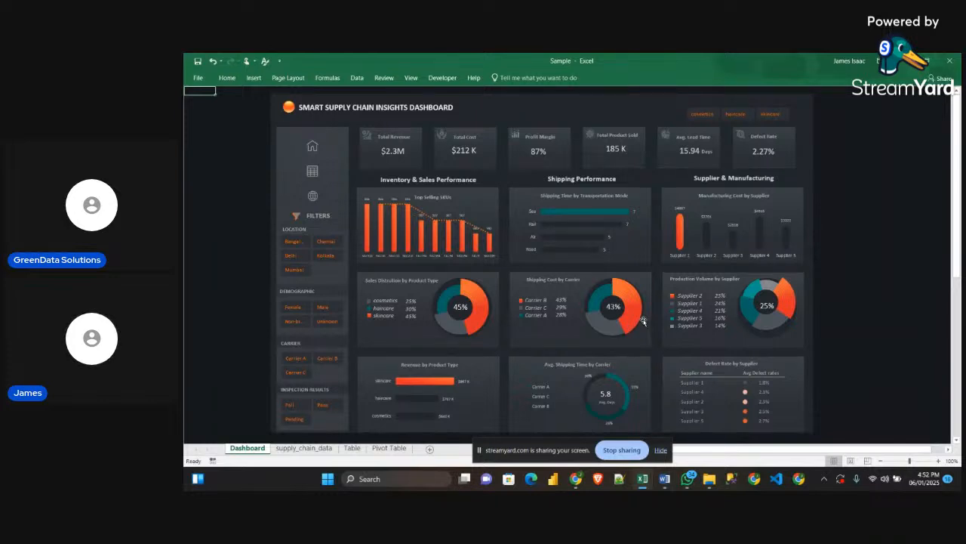
# Switch to the SupplyChainDataset workbook, open its DataTable sheet and hide the screen-sharing notice
pyautogui.click(612, 446)
pyautogui.click(412, 342)
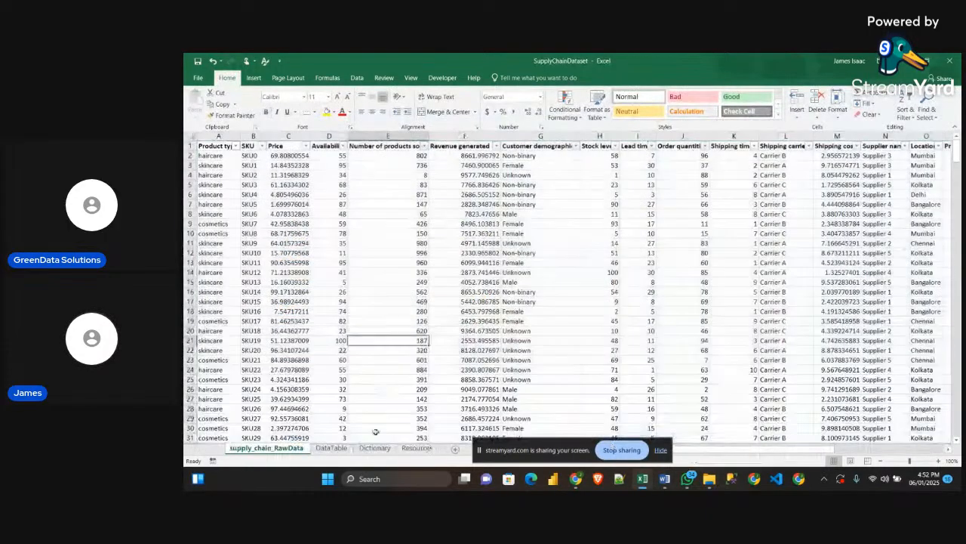
pyautogui.click(332, 448)
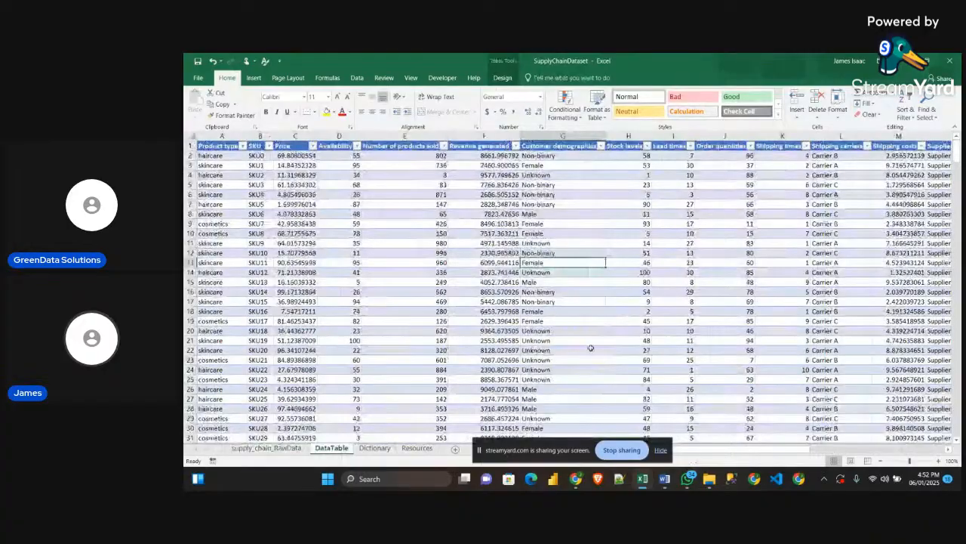
pyautogui.click(662, 450)
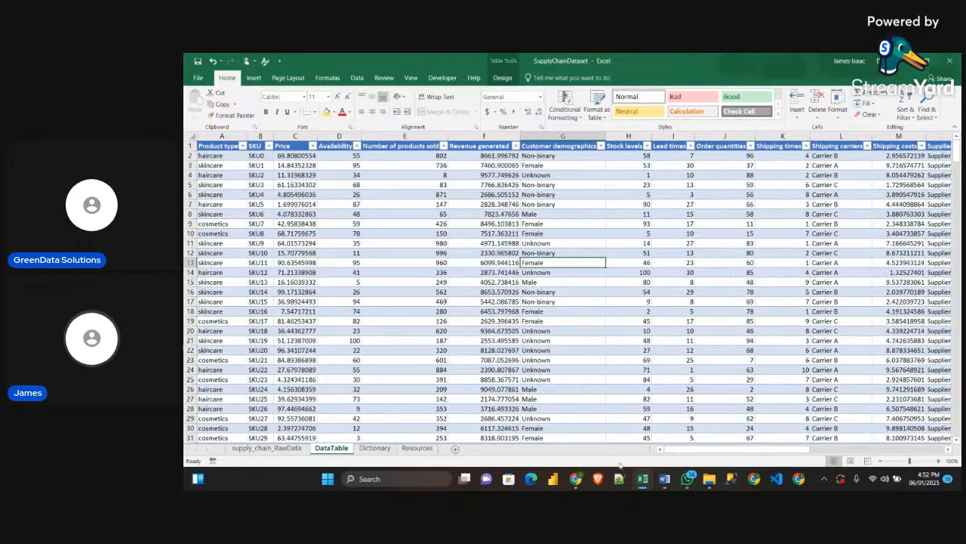
pyautogui.moveTo(684, 452)
pyautogui.mouseDown()
pyautogui.moveTo(819, 454)
pyautogui.moveTo(669, 447)
pyautogui.mouseUp()
# Create a PivotTable from Table2 on the DataTable sheet and place it on a new worksheet
pyautogui.click(397, 214)
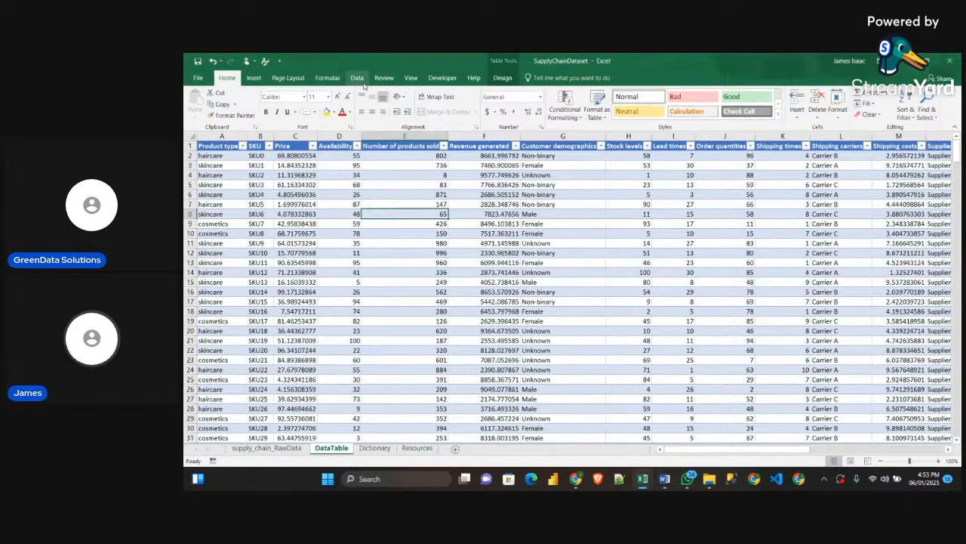
pyautogui.click(256, 78)
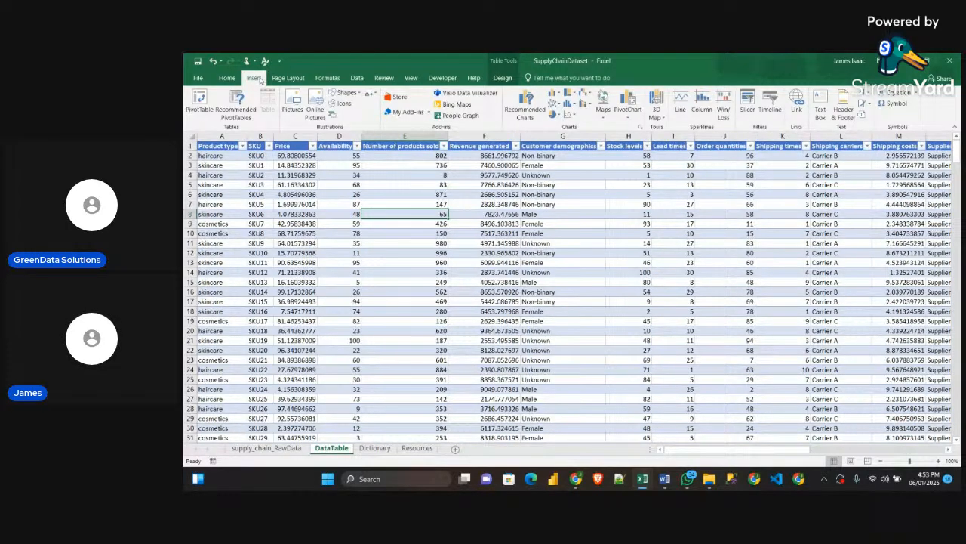
pyautogui.click(199, 101)
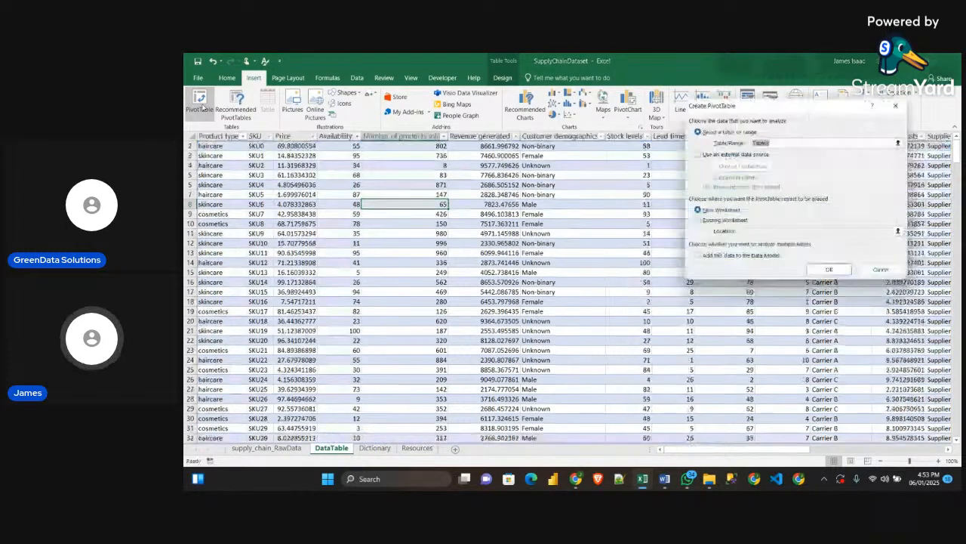
pyautogui.moveTo(764, 109); pyautogui.dragTo(577, 174)
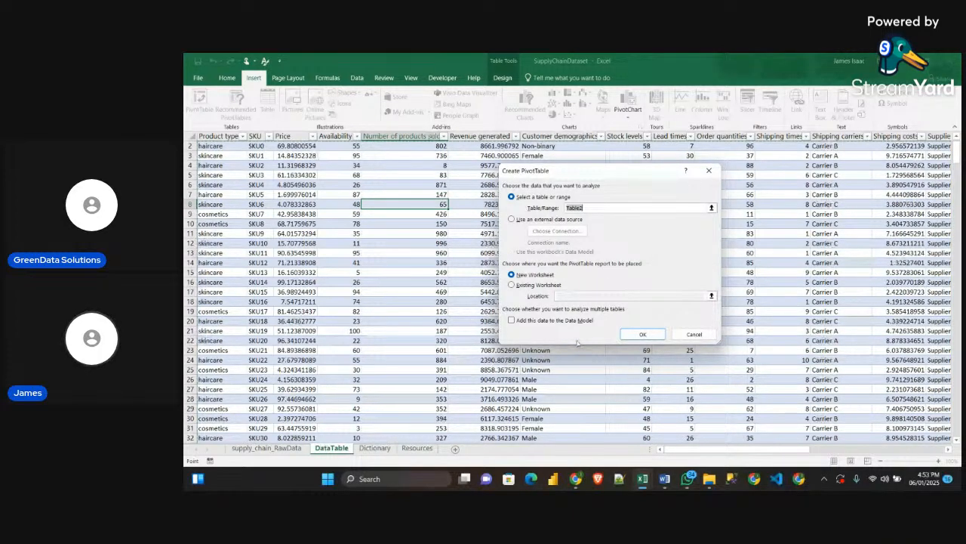
pyautogui.click(644, 335)
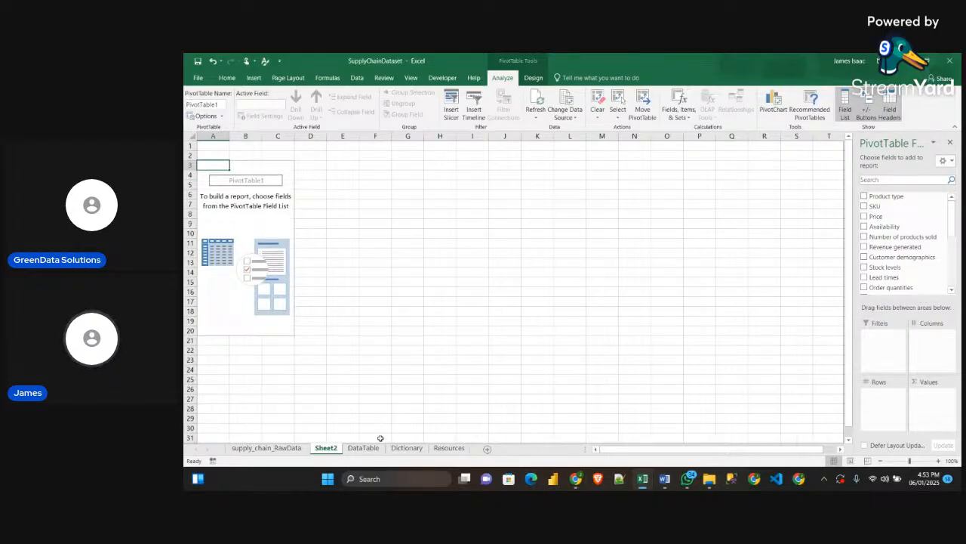
# Rename the new PivotTable worksheet as Pivot Table
pyautogui.doubleClick(331, 448)
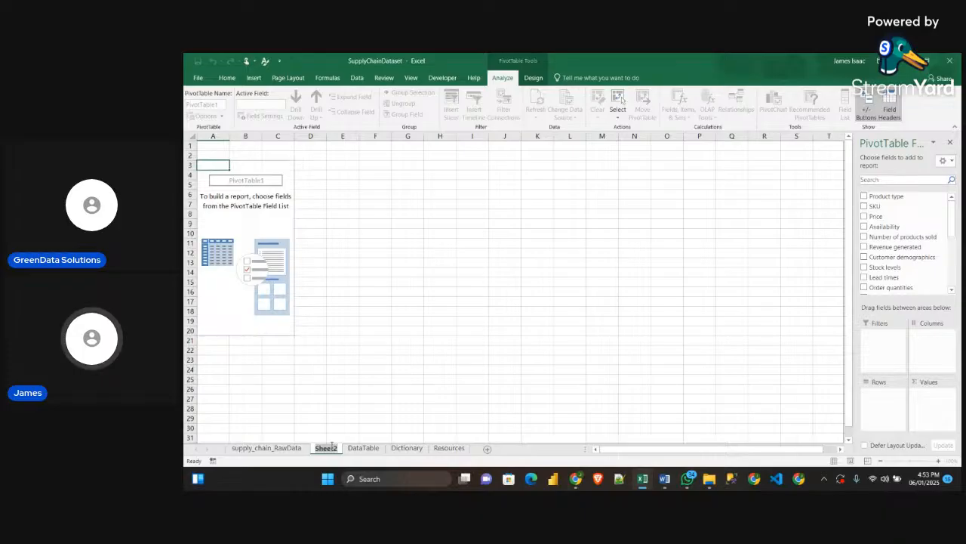
pyautogui.write('Pi')
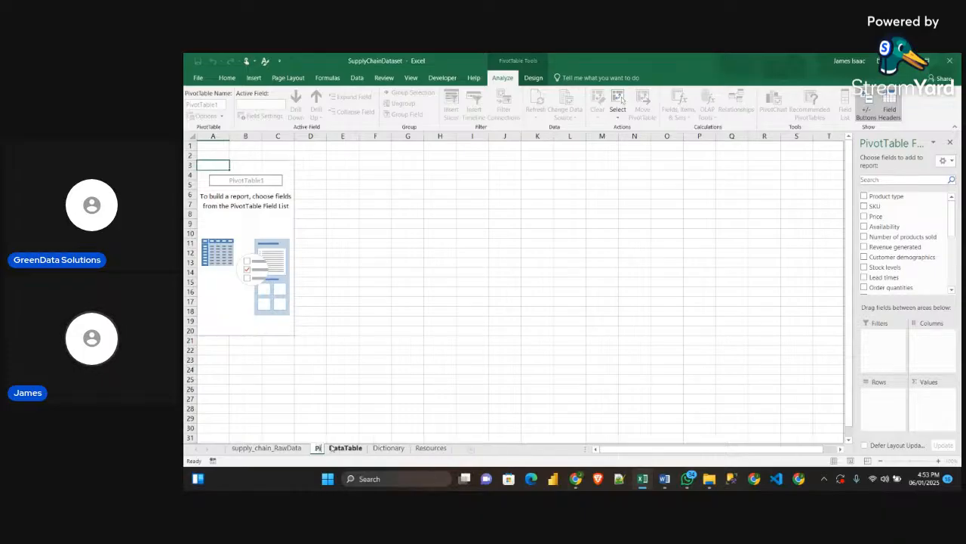
pyautogui.write('vot')
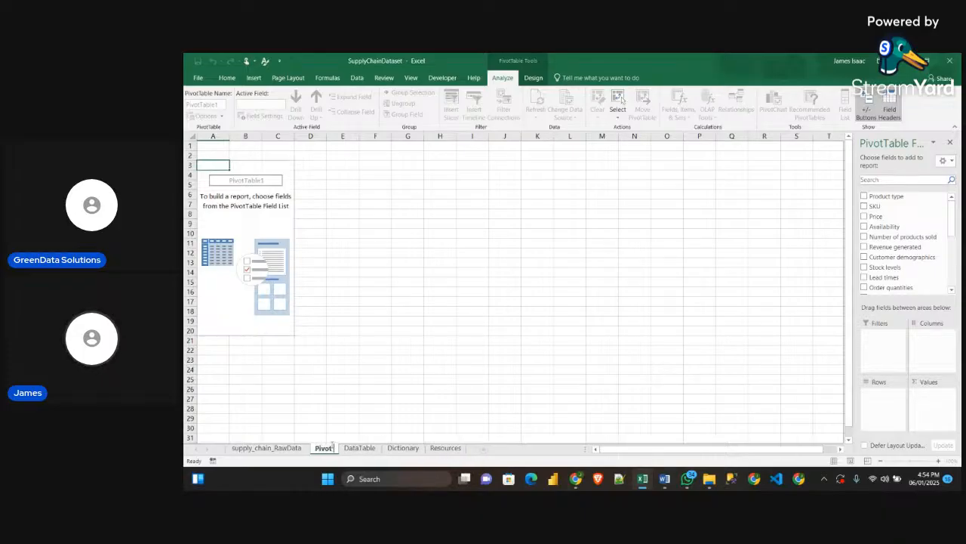
pyautogui.write(' Table')
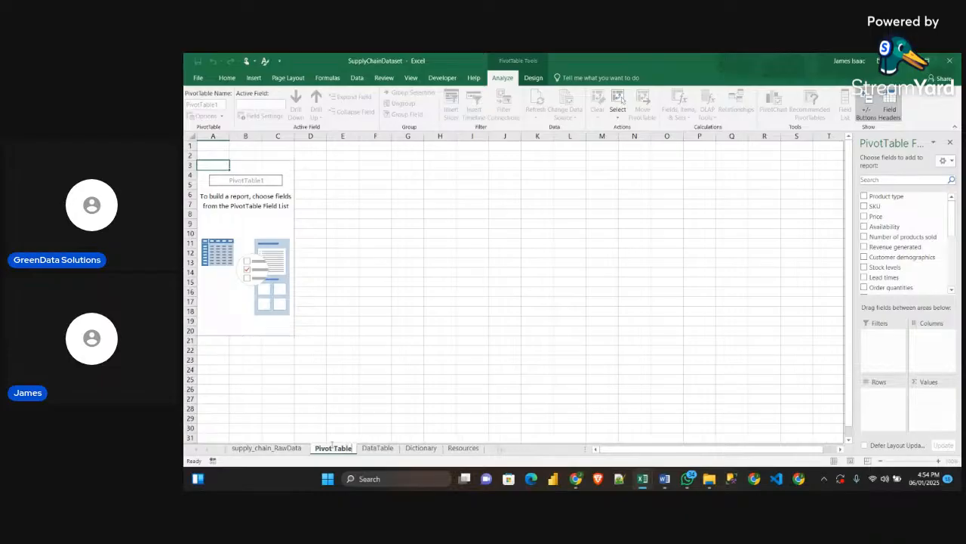
pyautogui.press('Return')
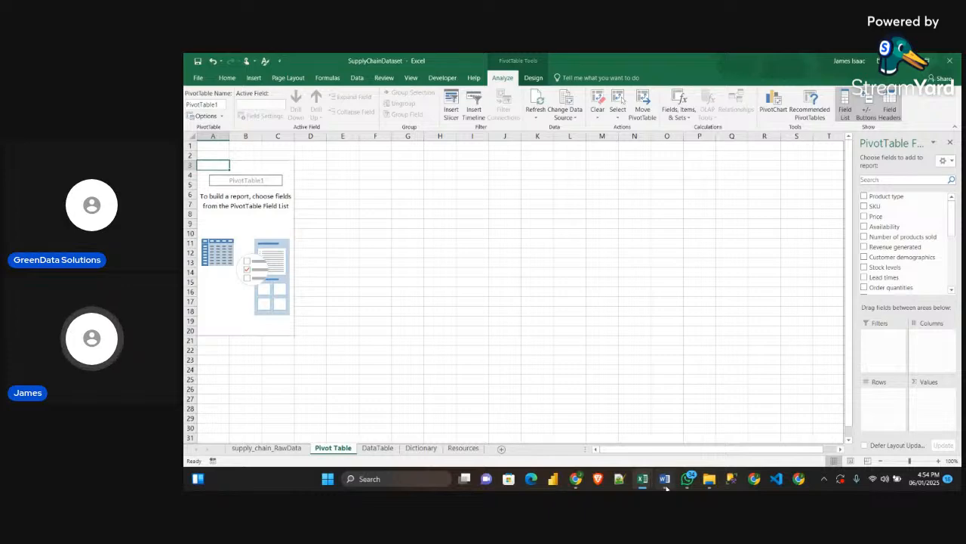
# Switch to the Obj_Guidelines document in Word, review its KPIs list starting with Total Revenue, and dismiss the chat notification
pyautogui.hotkey('alt', 'Tab')
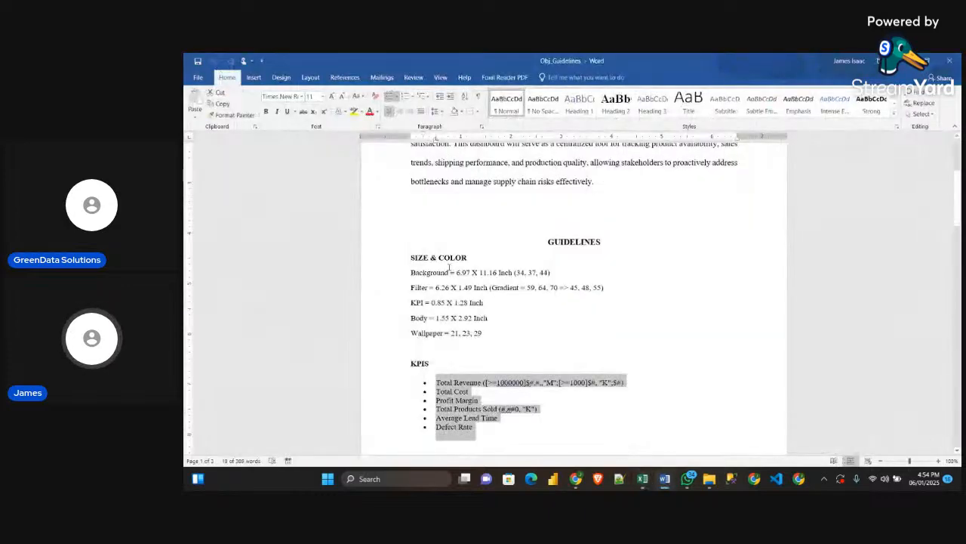
pyautogui.scroll(4, 487, 305)
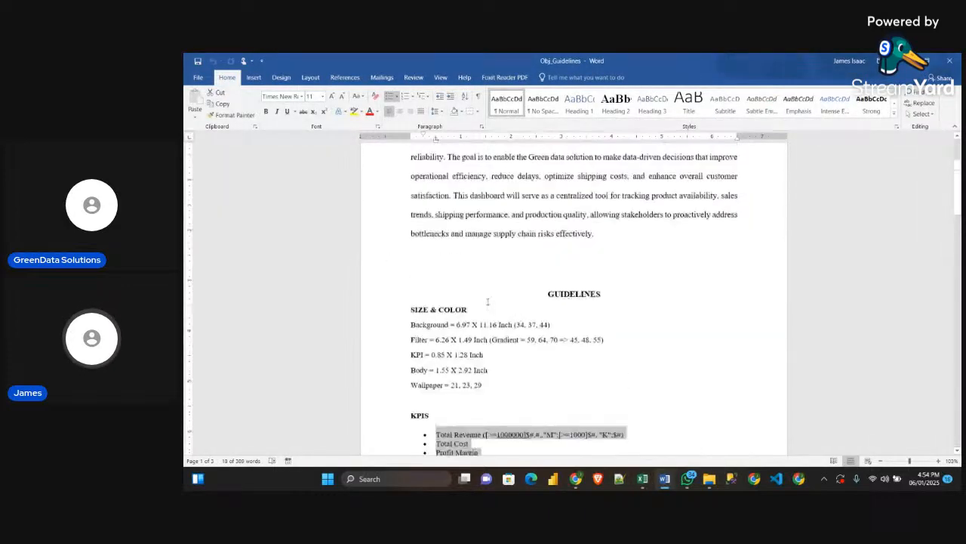
pyautogui.scroll(-7, 515, 292)
pyautogui.click(515, 292)
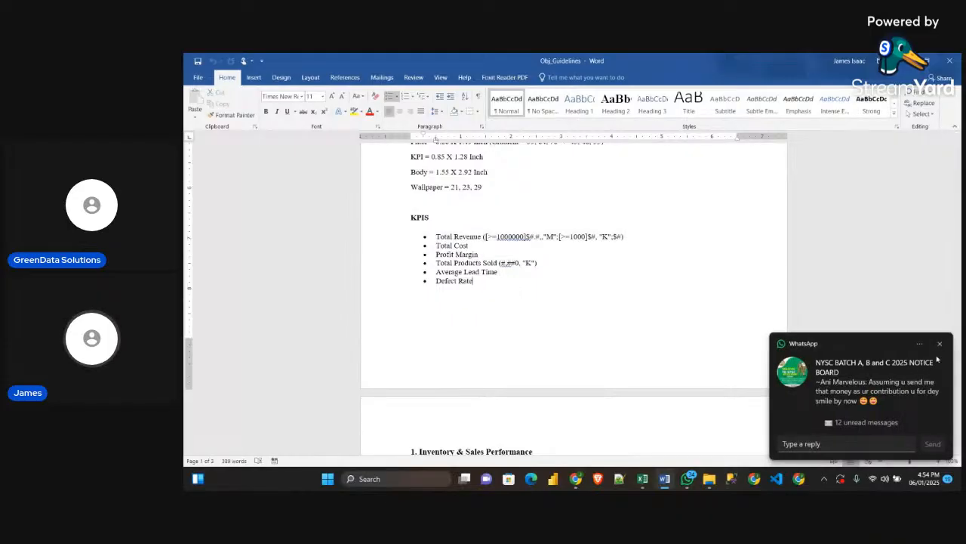
pyautogui.click(940, 343)
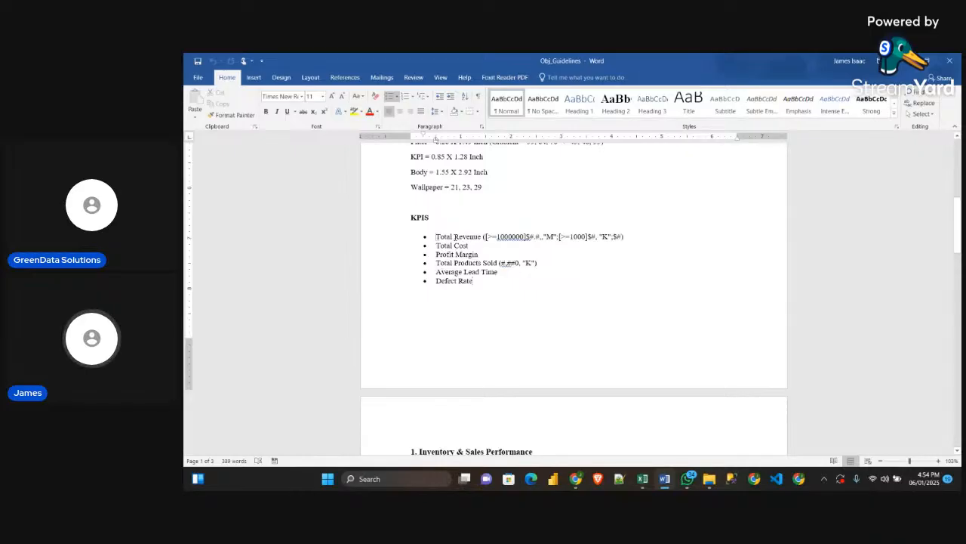
pyautogui.moveTo(436, 236); pyautogui.dragTo(484, 236)
pyautogui.click(524, 450)
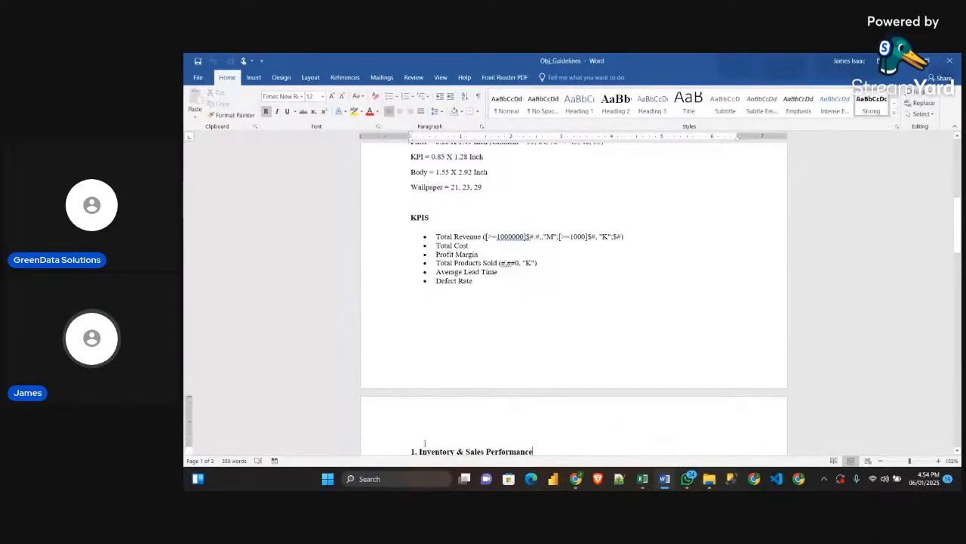
# Return to the SupplyChainDataset workbook in Excel and add Revenue generated to the PivotTable's values
pyautogui.moveTo(643, 479)
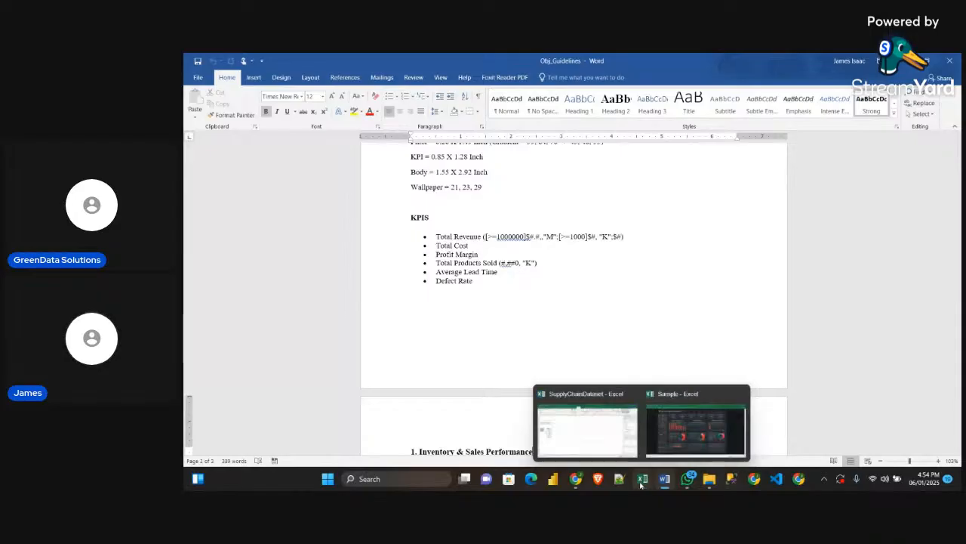
pyautogui.click(606, 441)
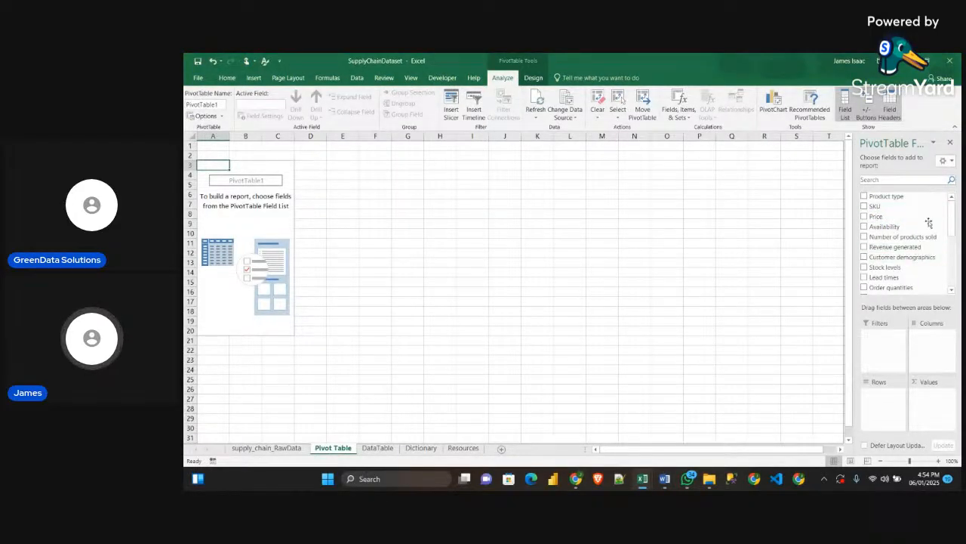
pyautogui.scroll(-3, 903, 246)
pyautogui.scroll(3, 900, 243)
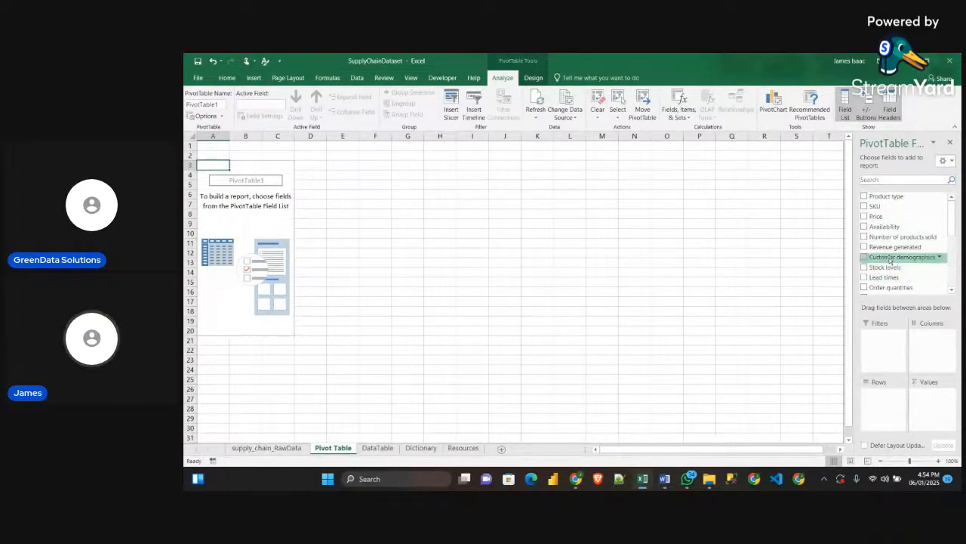
pyautogui.scroll(-5, 882, 226)
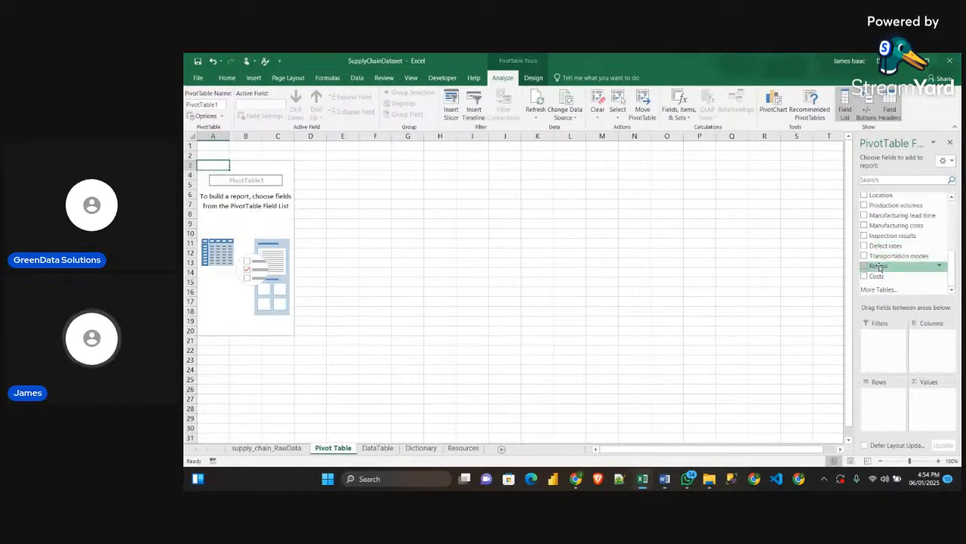
pyautogui.scroll(5, 894, 246)
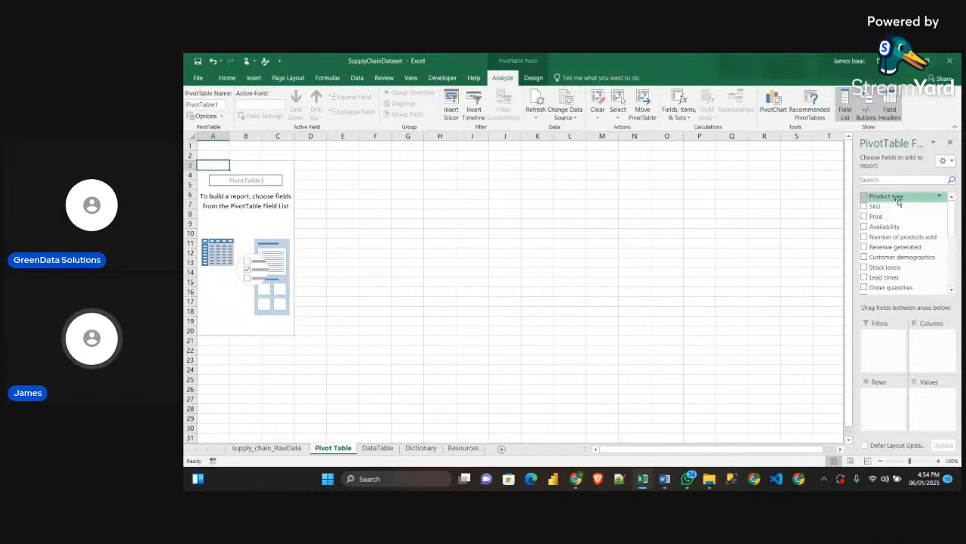
pyautogui.scroll(-2, 889, 272)
pyautogui.scroll(-3, 889, 271)
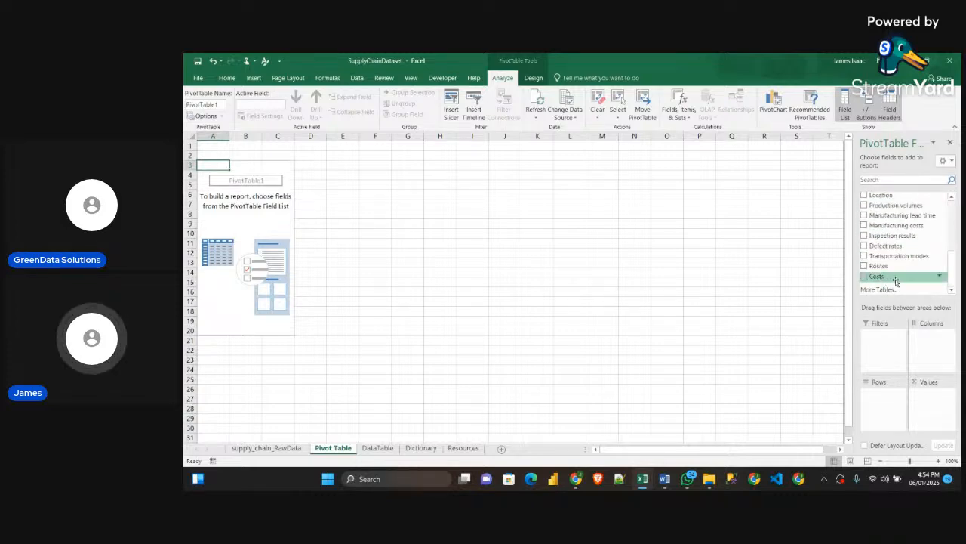
pyautogui.scroll(5, 896, 279)
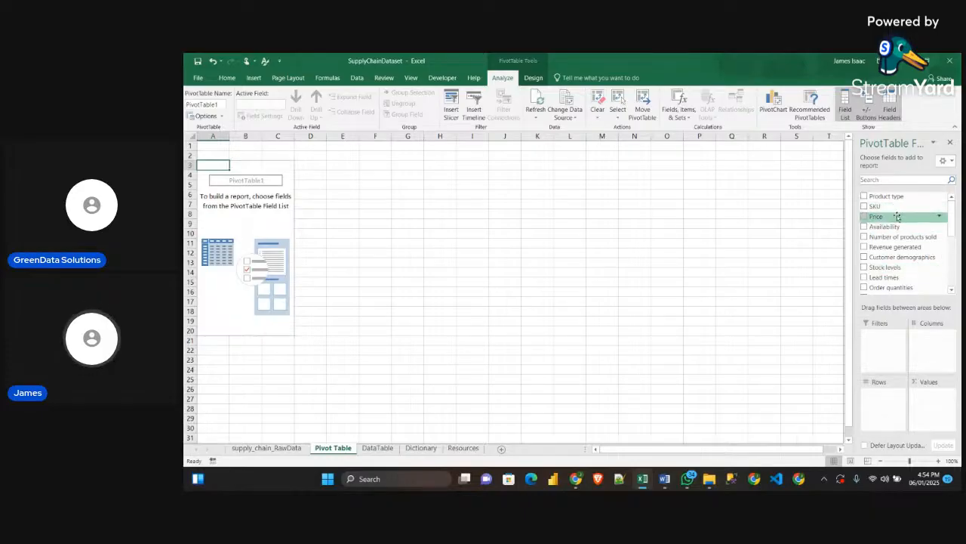
pyautogui.scroll(-2, 898, 219)
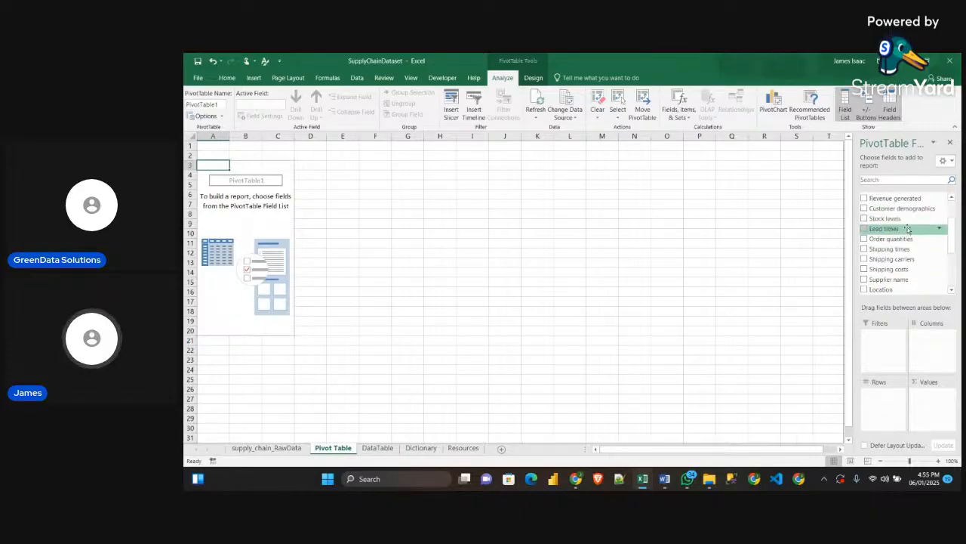
pyautogui.scroll(1, 906, 226)
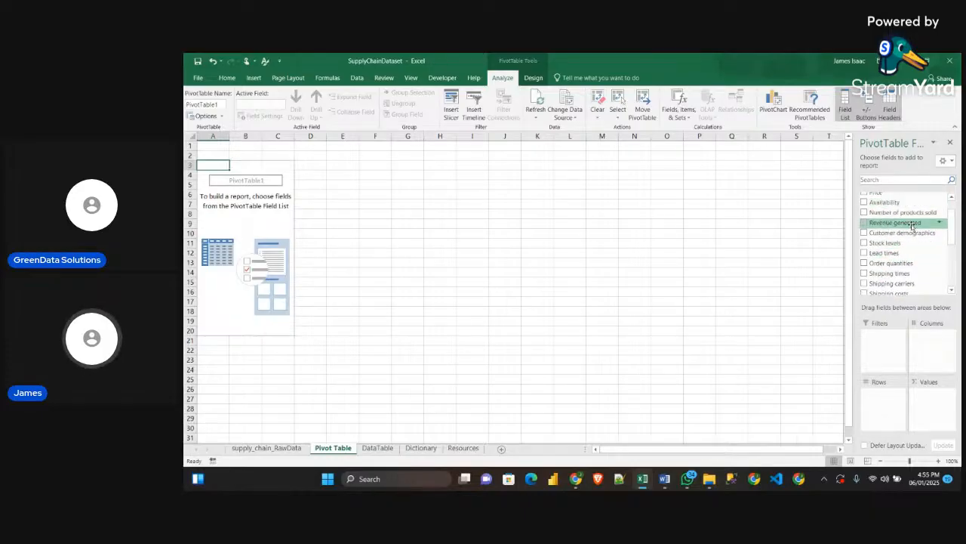
pyautogui.click(865, 223)
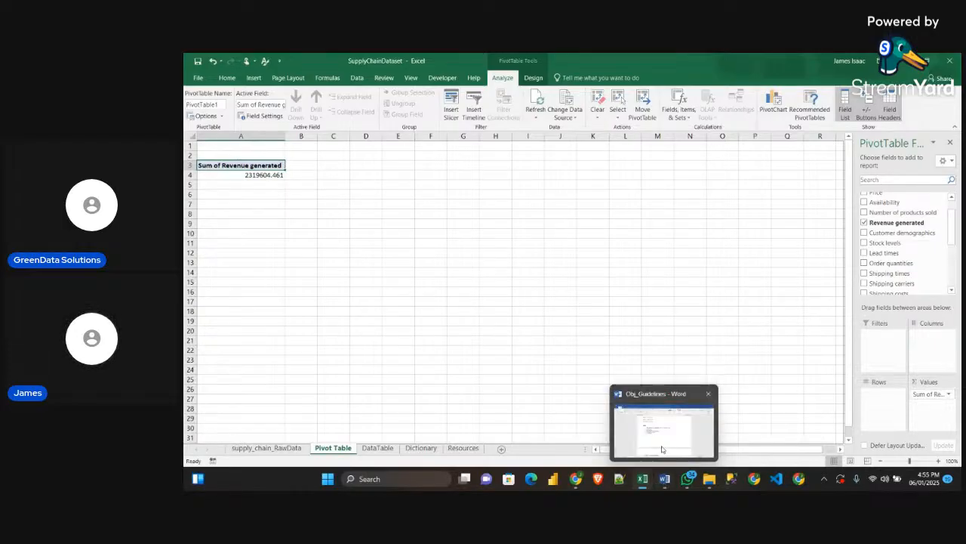
# Check the Total Cost KPI in the Word guidelines and add the Costs field to the PivotTable's values in Excel
pyautogui.click(664, 481)
pyautogui.moveTo(437, 245); pyautogui.dragTo(479, 246)
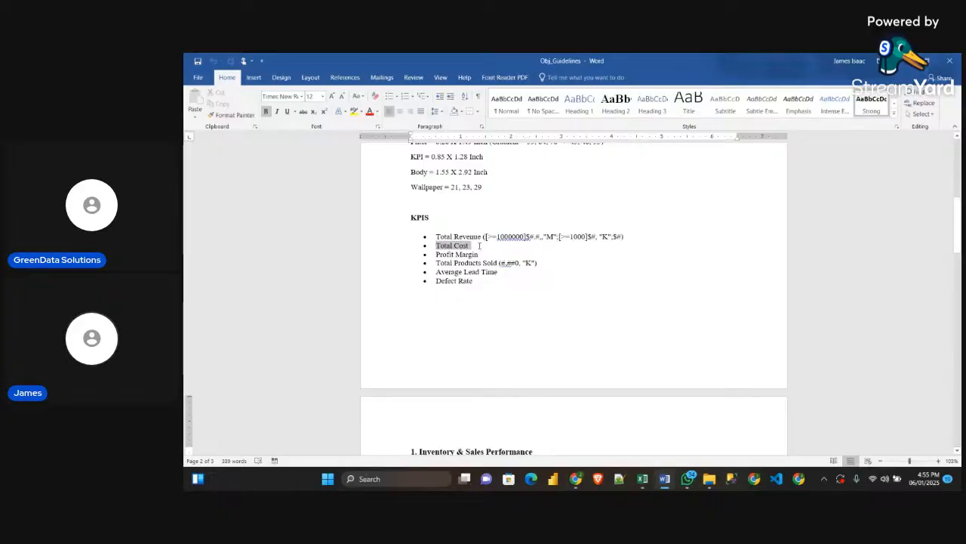
pyautogui.hotkey('alt', 'Tab')
pyautogui.scroll(-4, 863, 205)
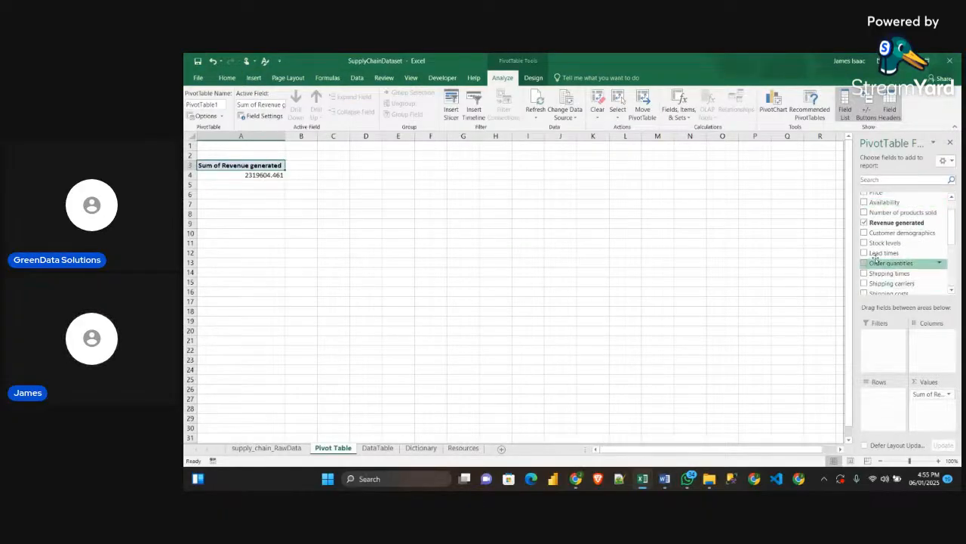
pyautogui.moveTo(898, 278); pyautogui.dragTo(927, 414)
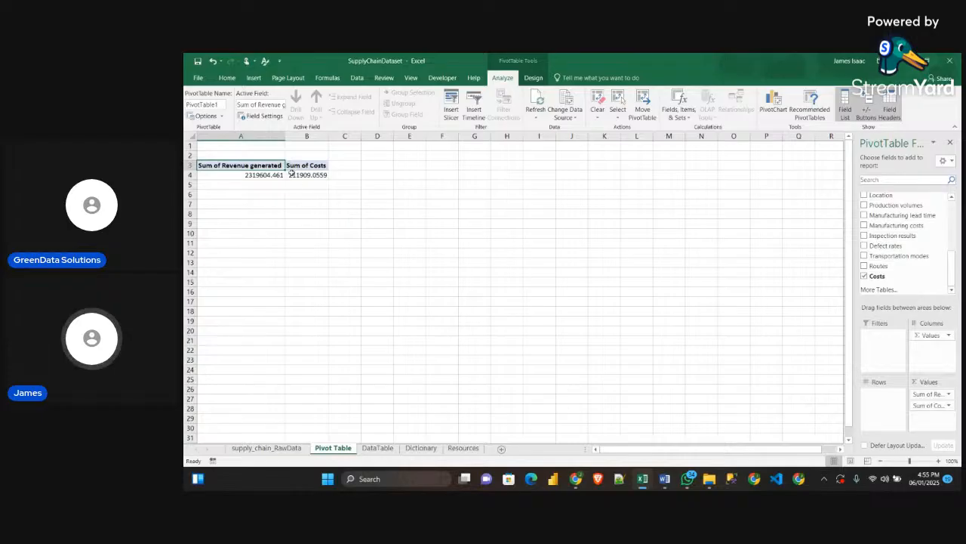
# Check the Profit Margin KPI in the Word guidelines and minimize the document to return to the PivotTable
pyautogui.click(667, 468)
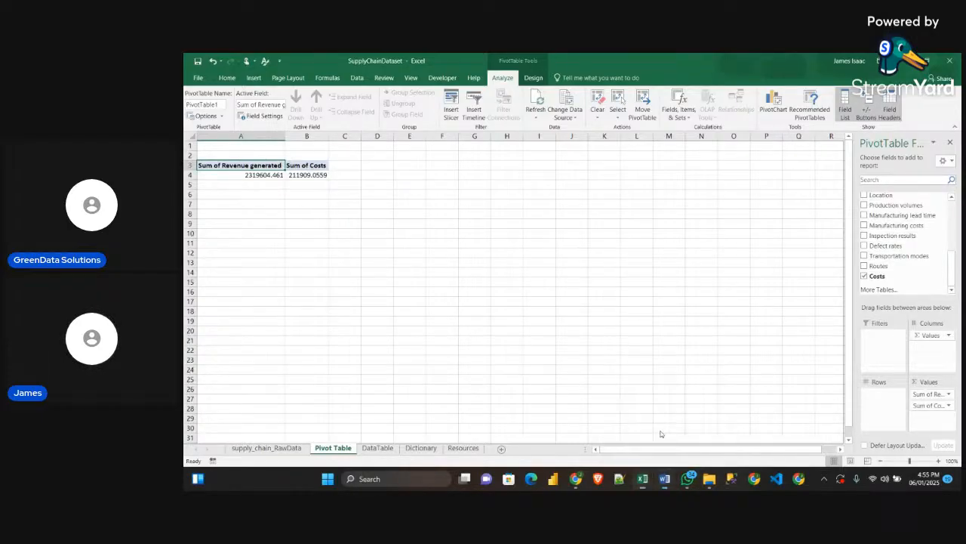
pyautogui.moveTo(485, 255); pyautogui.dragTo(437, 254)
pyautogui.click(604, 274)
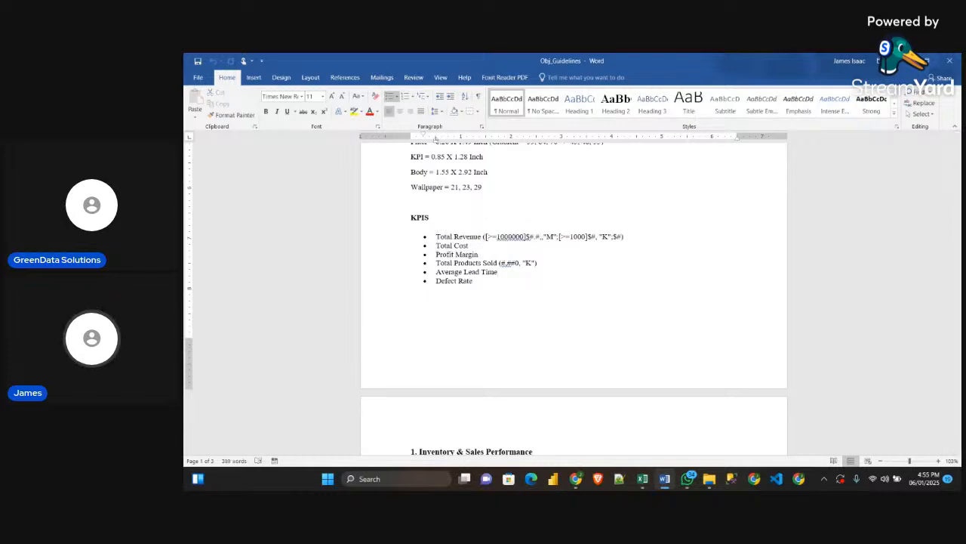
pyautogui.click(905, 61)
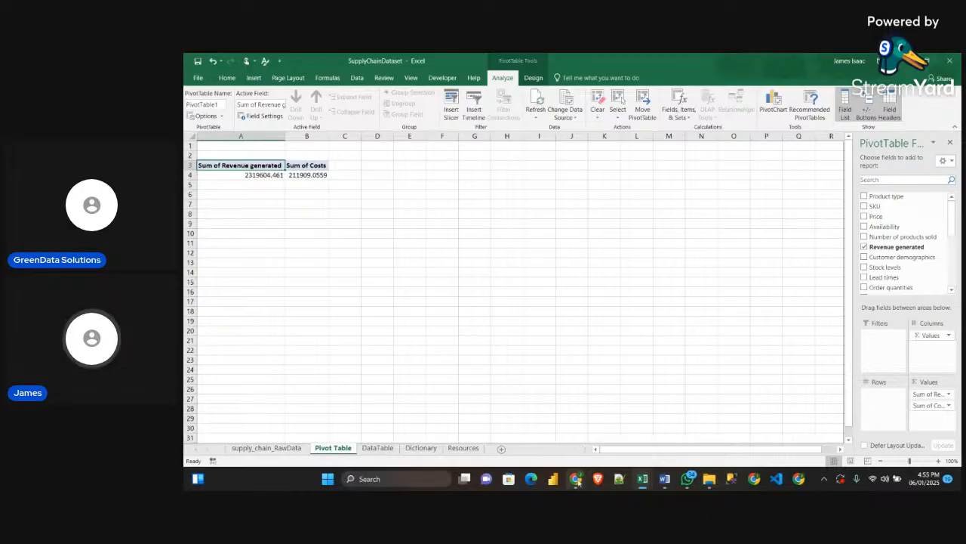
# Check the StreamYard live studio in the browser and return to the SupplyChainDataset workbook
pyautogui.moveTo(575, 479)
pyautogui.click(547, 447)
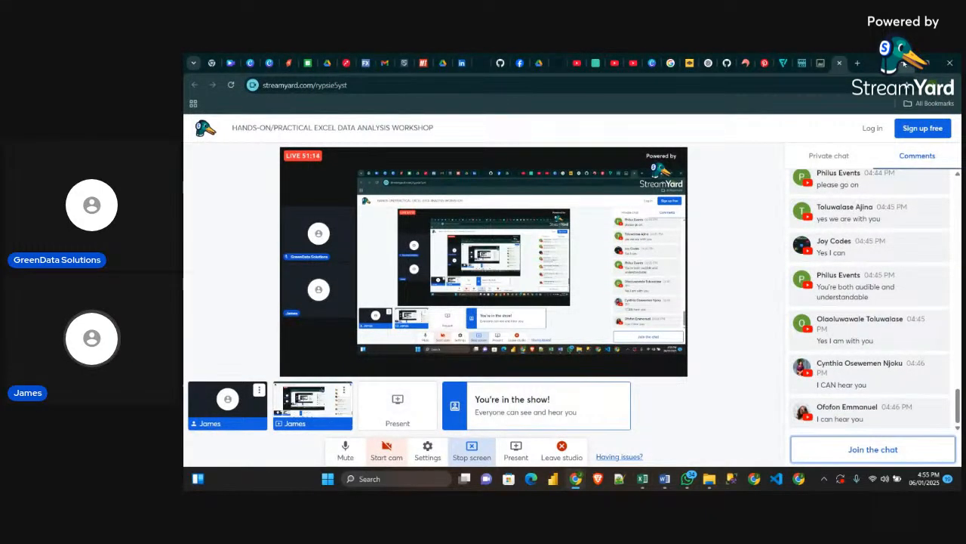
pyautogui.hotkey('alt', 'Tab')
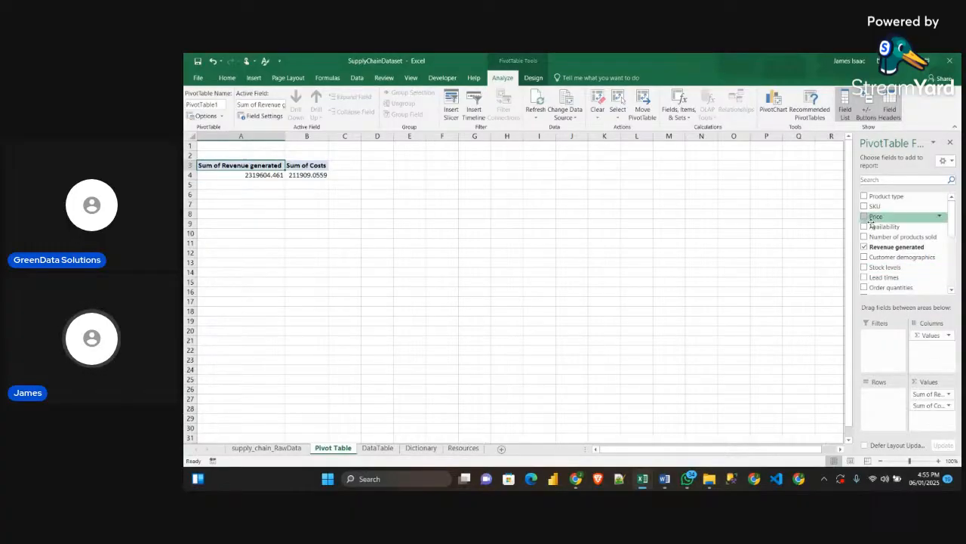
# Examine all columns through Costs on the DataTable and supply_chain_RawData sheets
pyautogui.click(382, 449)
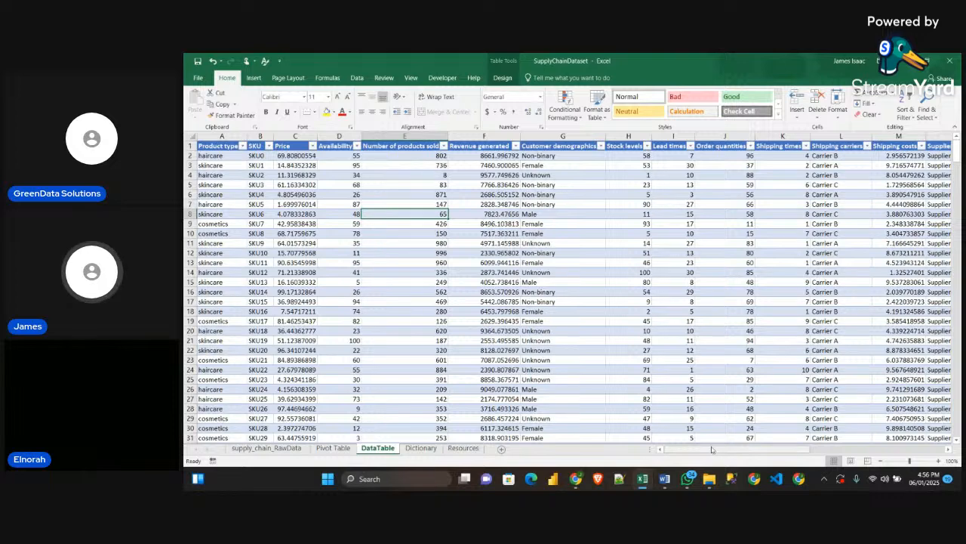
pyautogui.moveTo(709, 450); pyautogui.dragTo(846, 451)
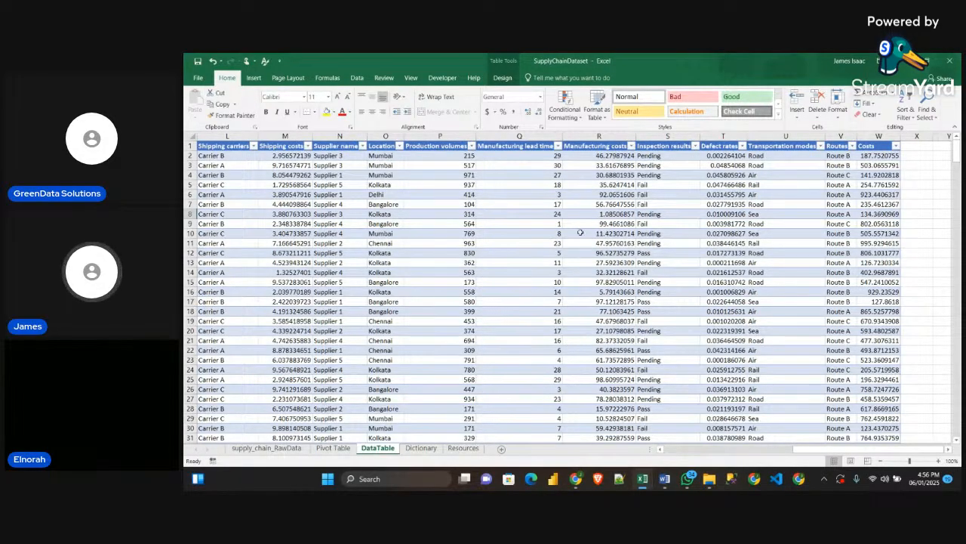
pyautogui.click(278, 450)
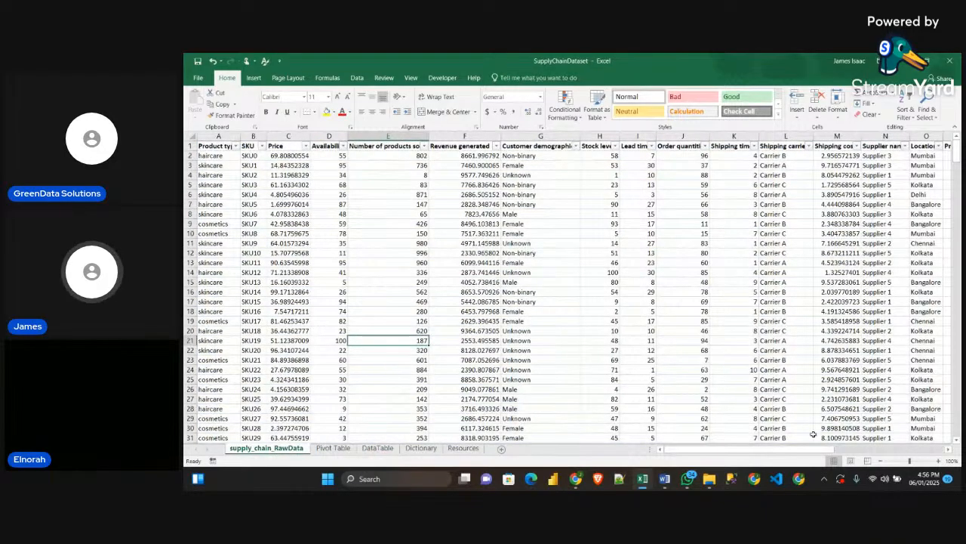
pyautogui.moveTo(806, 451); pyautogui.dragTo(916, 451)
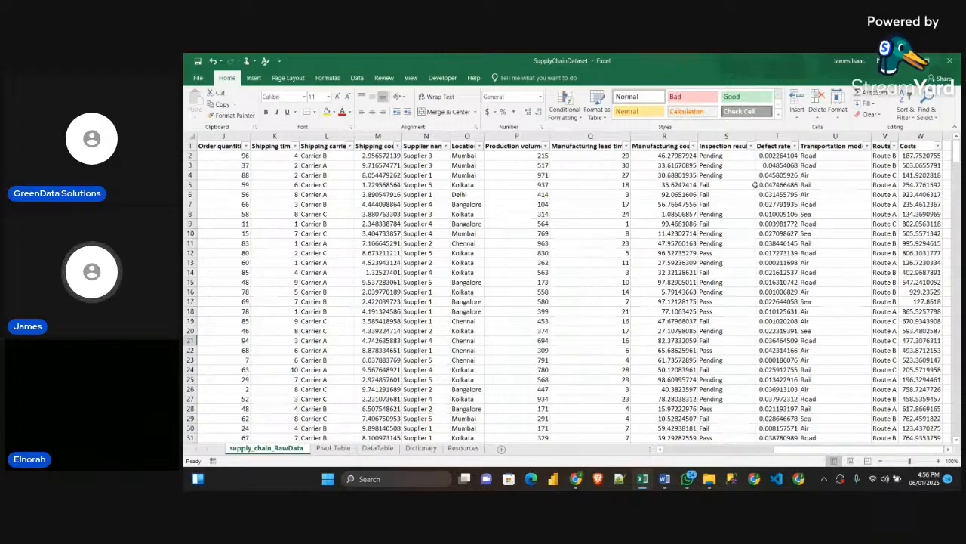
# Move the DataTable sheet in front of the Pivot Table sheet, directly after supply_chain_RawData
pyautogui.click(332, 447)
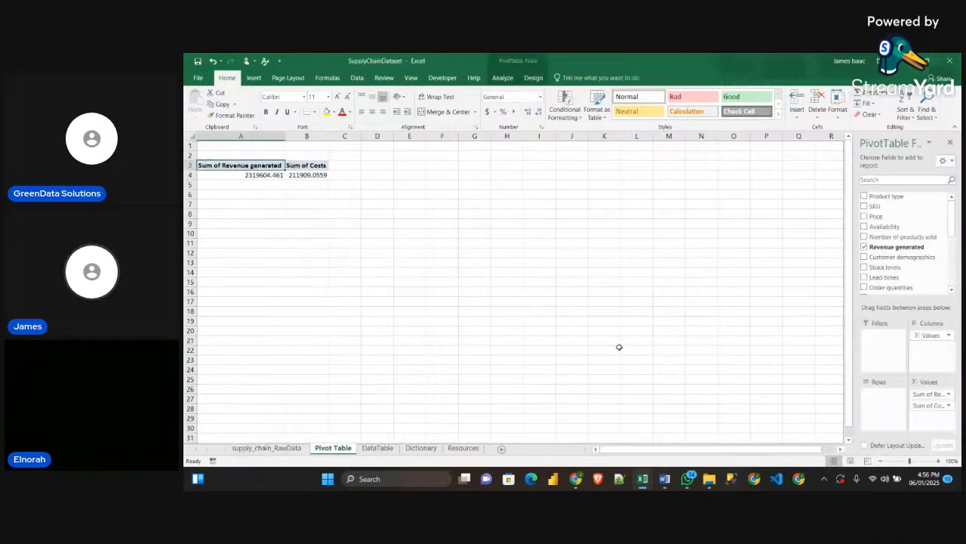
pyautogui.click(374, 447)
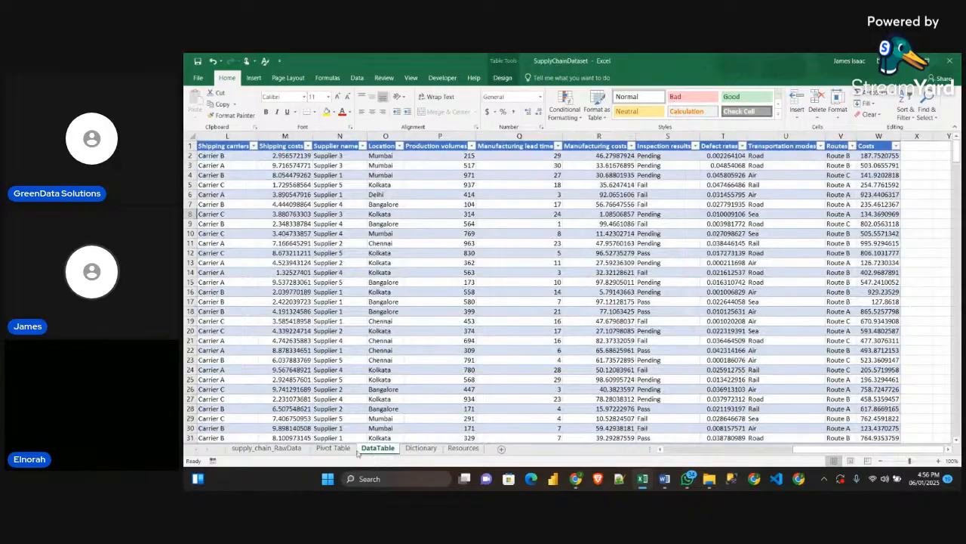
pyautogui.moveTo(357, 452); pyautogui.dragTo(329, 453)
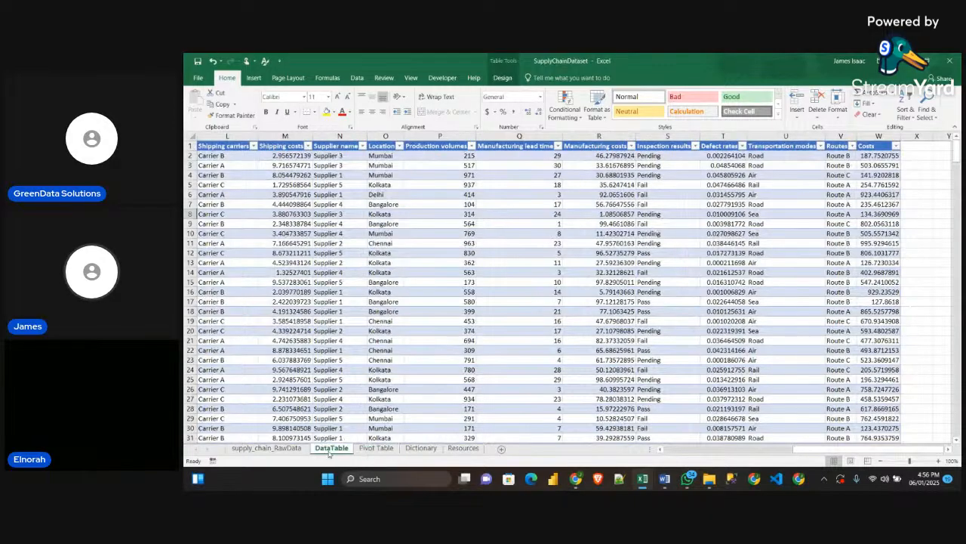
# Add a Profit Margin column header after Costs in the DataTable sheet and fit the column width to it
pyautogui.click(915, 145)
pyautogui.write('Profit')
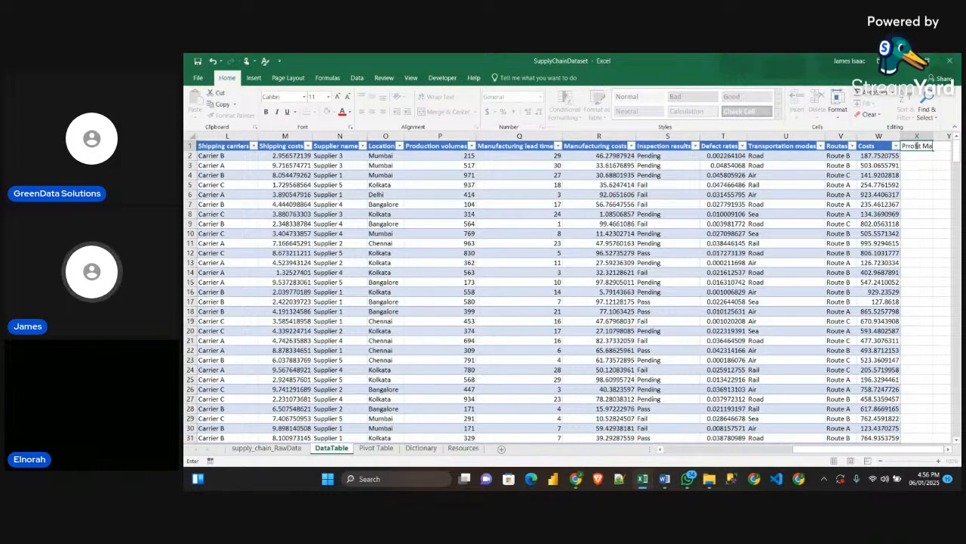
pyautogui.write('Margin')
pyautogui.press('Return')
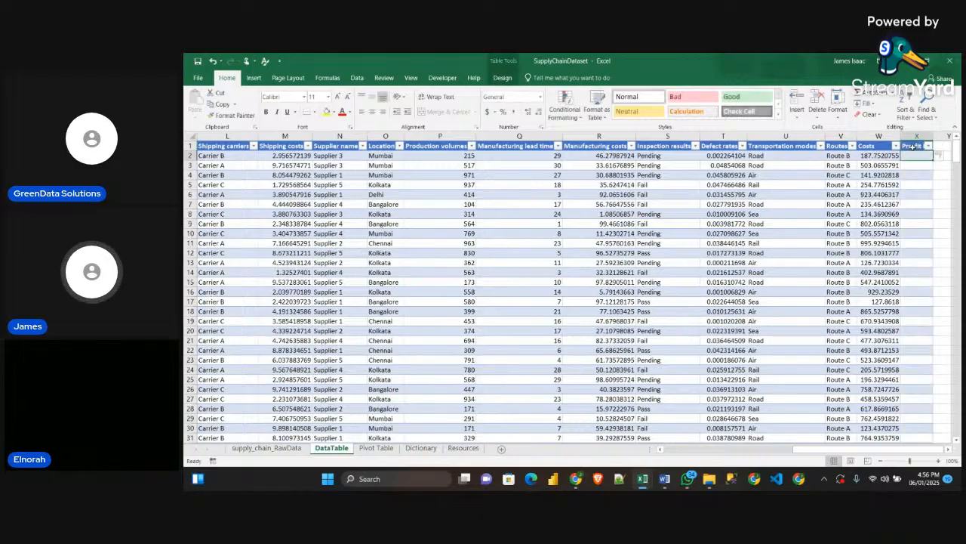
pyautogui.doubleClick(934, 133)
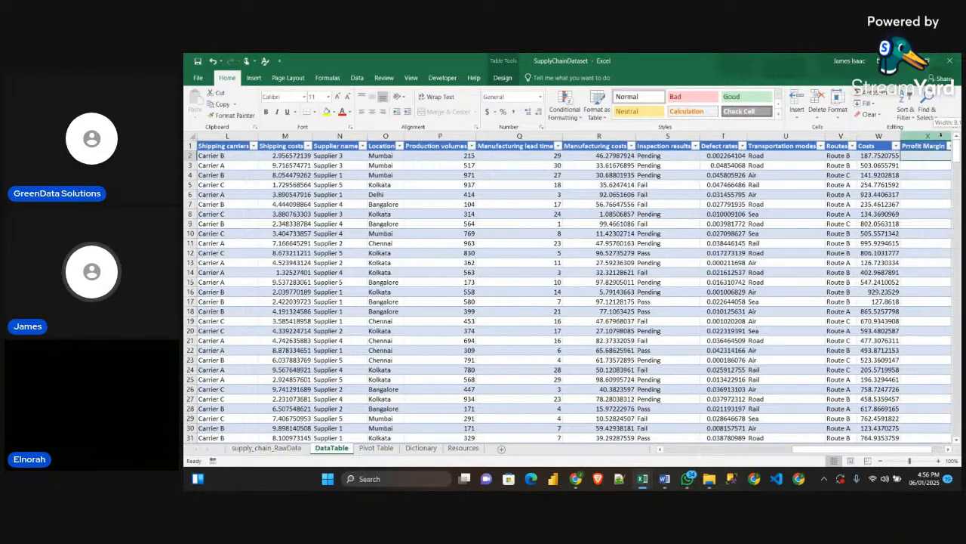
# Show the formula bar and correct the spelling of the new column's header in X1 to Profit Margin
pyautogui.click(949, 449)
pyautogui.click(949, 449)
pyautogui.click(949, 449)
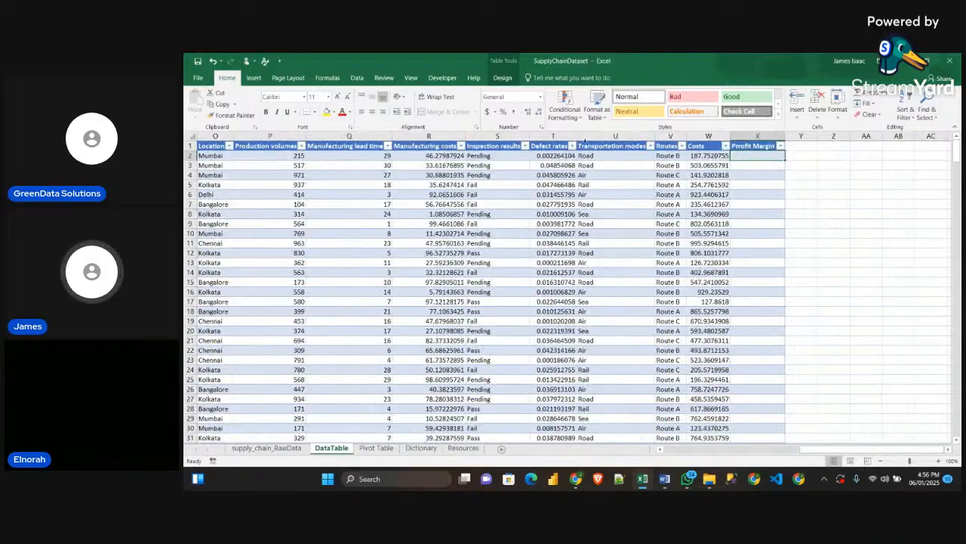
pyautogui.click(411, 77)
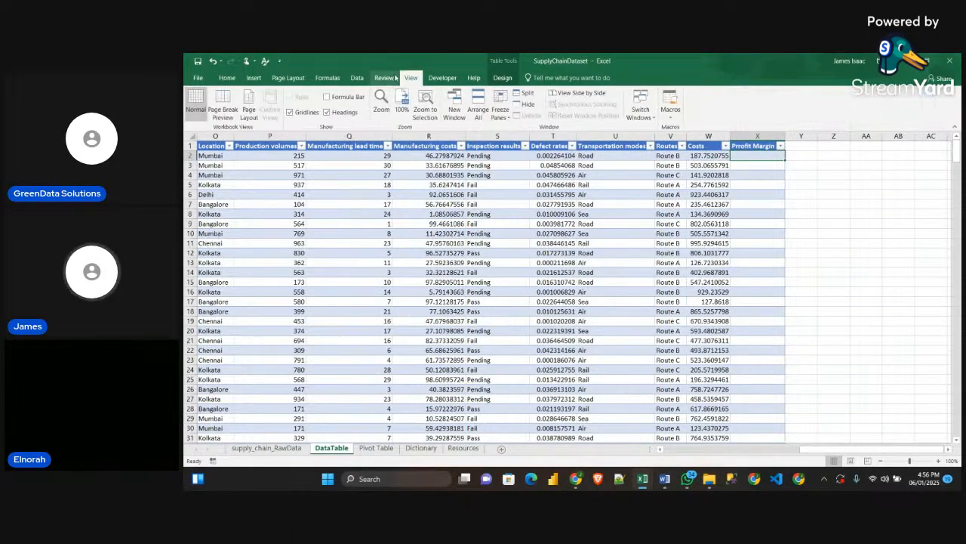
pyautogui.click(326, 96)
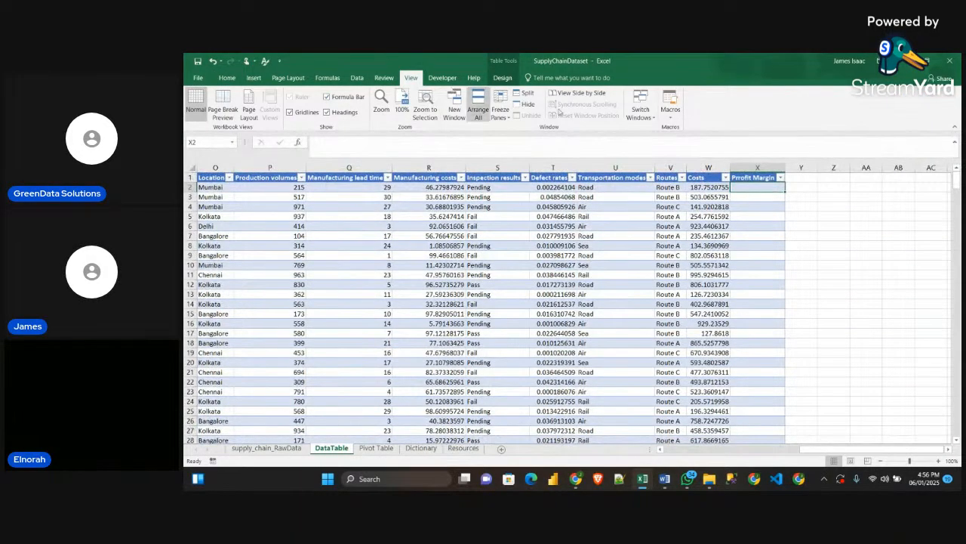
pyautogui.click(742, 173)
pyautogui.doubleClick(741, 179)
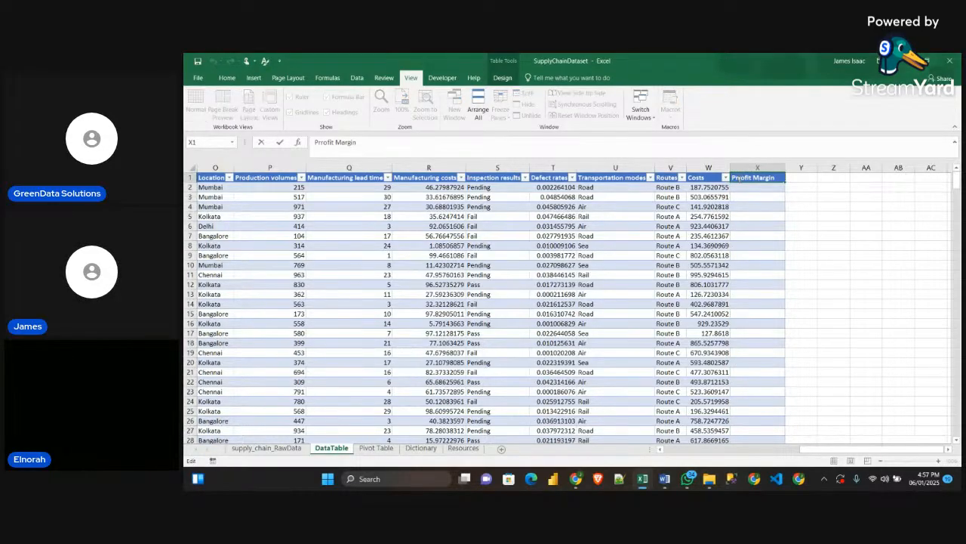
pyautogui.press('BackSpace')
pyautogui.press('Return')
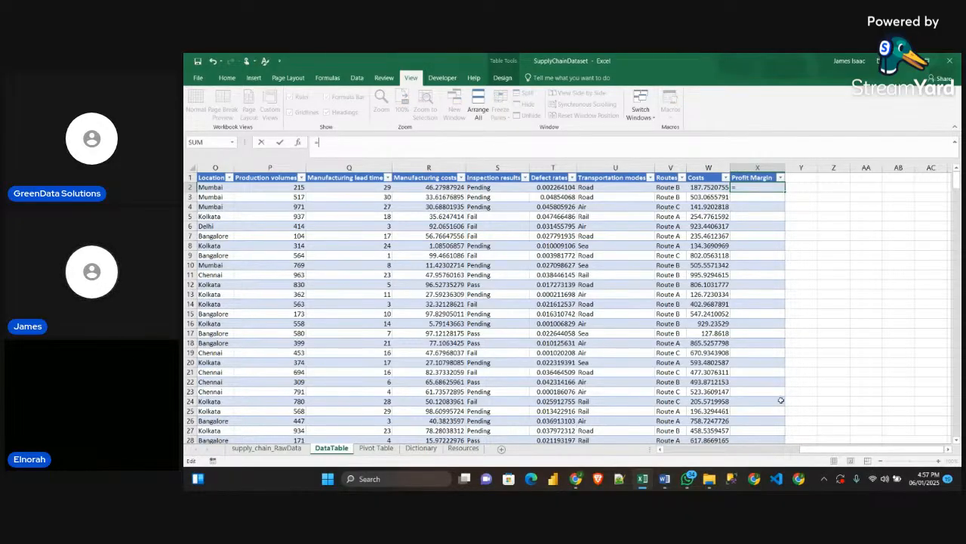
pyautogui.moveTo(807, 451); pyautogui.dragTo(709, 451)
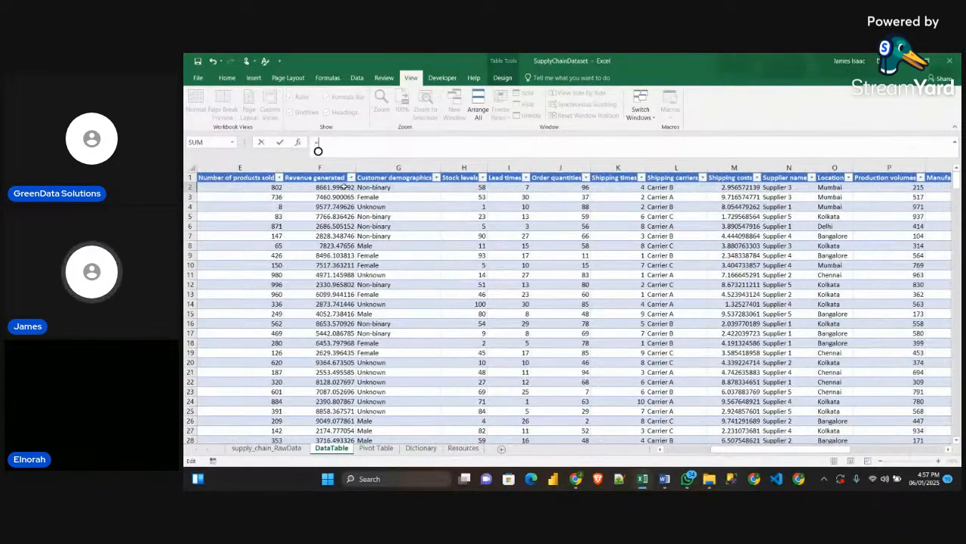
pyautogui.click(326, 188)
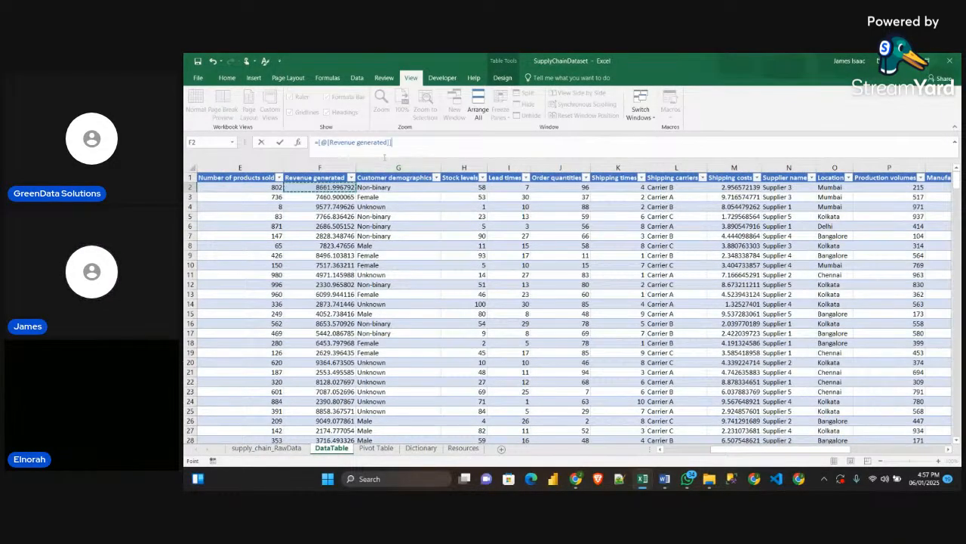
pyautogui.write('-')
pyautogui.click(318, 142)
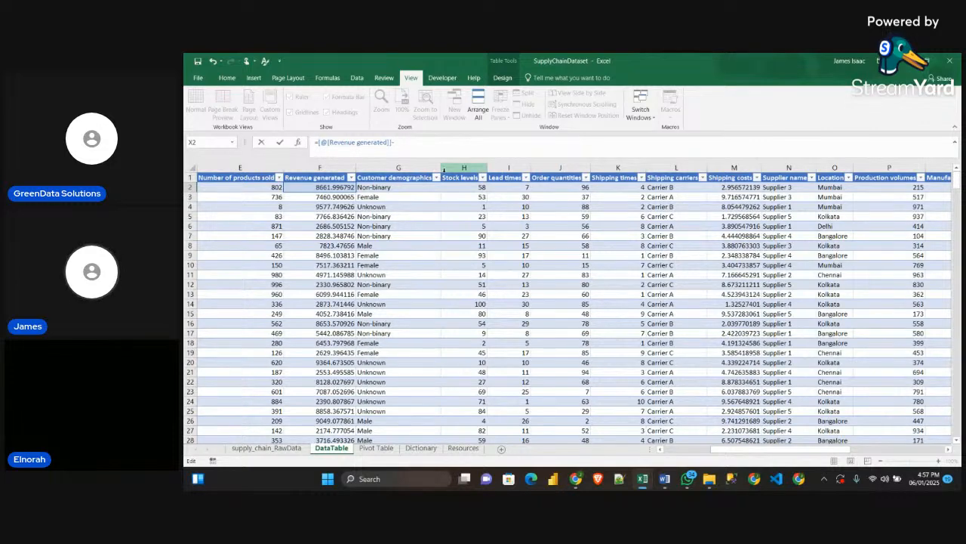
pyautogui.write('(')
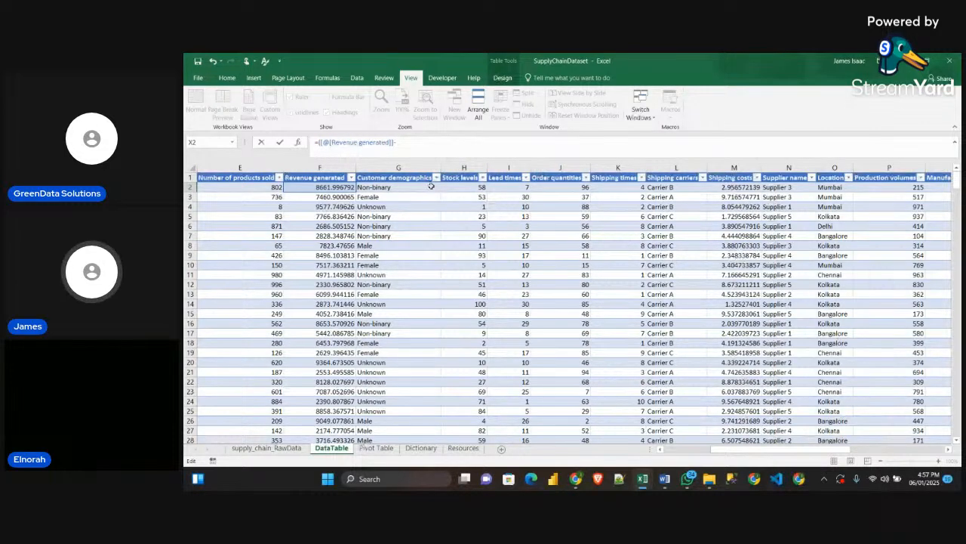
pyautogui.moveTo(736, 447); pyautogui.dragTo(826, 447)
pyautogui.click(821, 188)
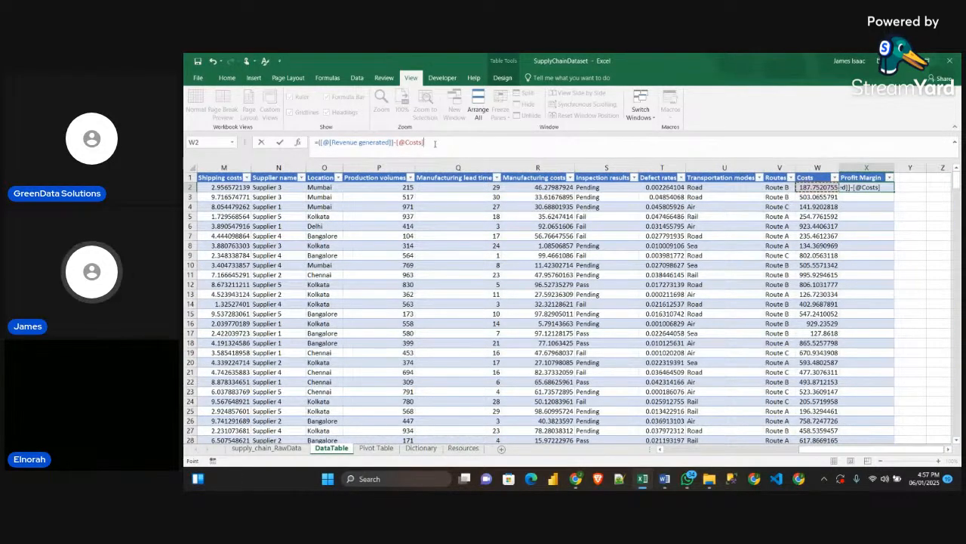
pyautogui.write(')/')
pyautogui.moveTo(806, 449); pyautogui.dragTo(722, 450)
pyautogui.click(333, 188)
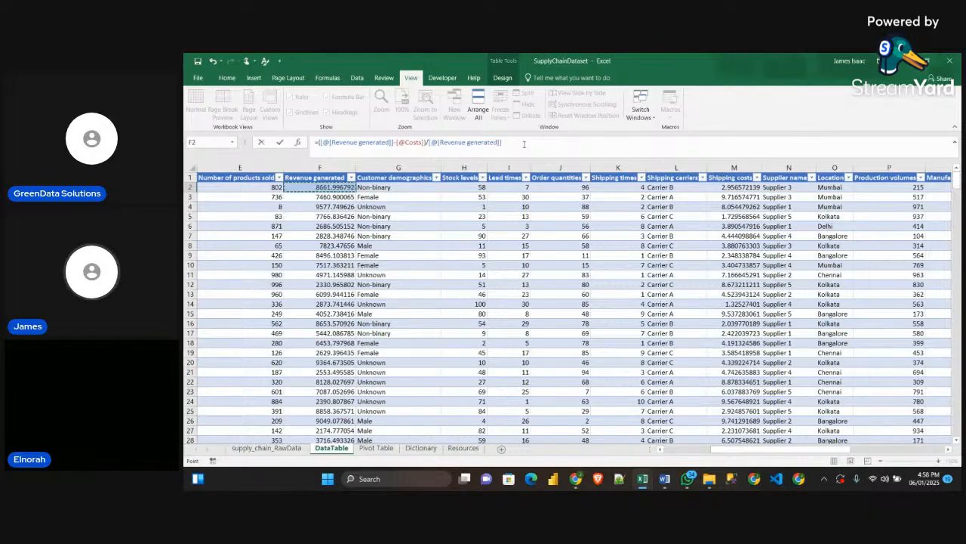
pyautogui.press('Return')
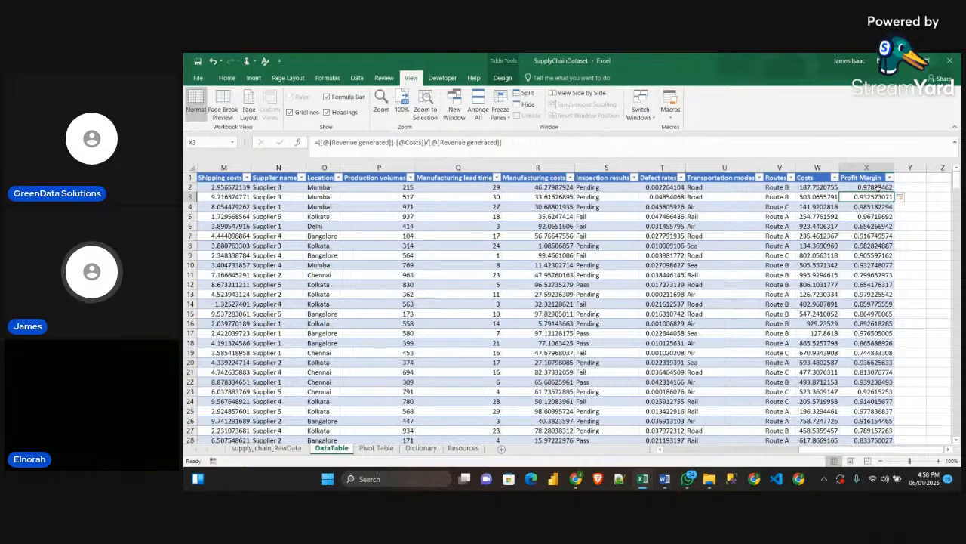
# Check the calculated Profit Margin values down the whole DataTable column
pyautogui.scroll(-9, 877, 195)
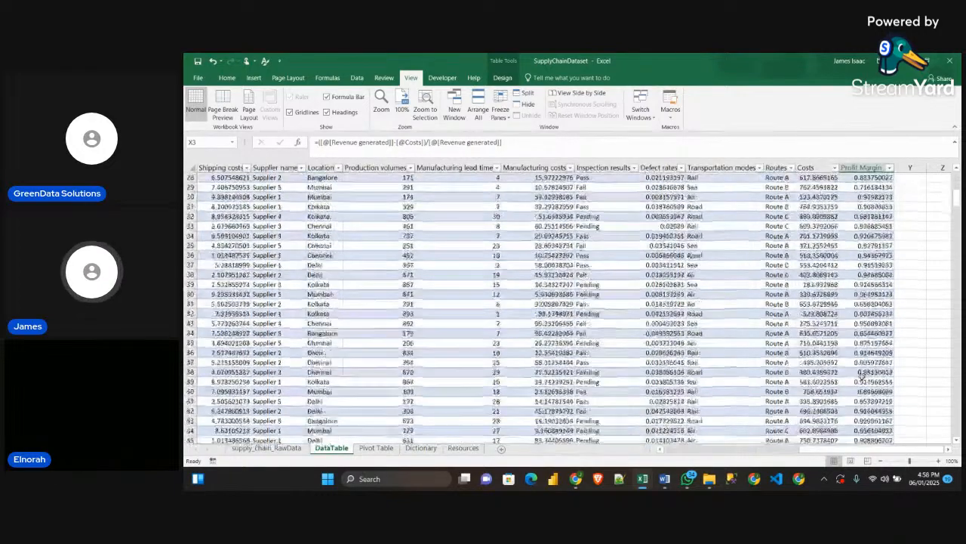
pyautogui.scroll(9, 877, 301)
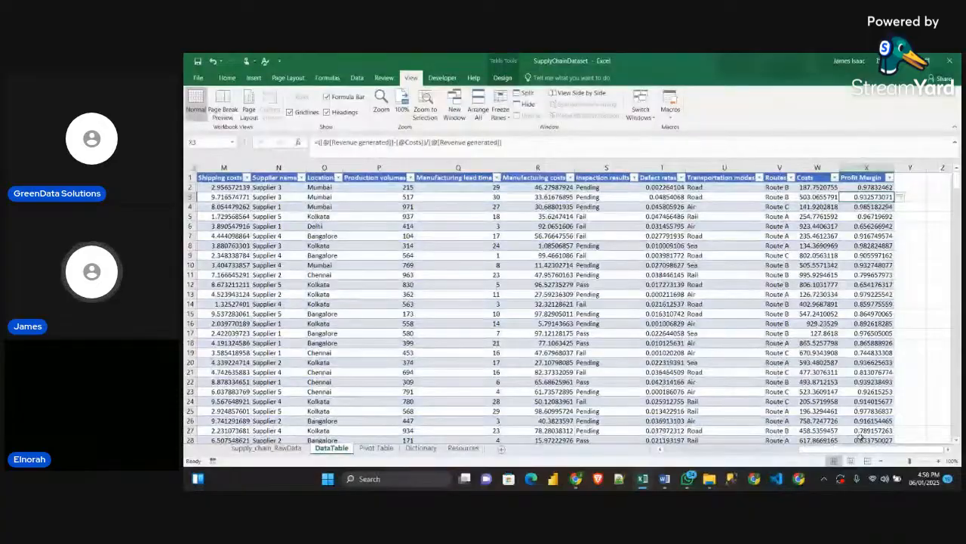
pyautogui.scroll(-20, 874, 343)
pyautogui.scroll(4, 874, 344)
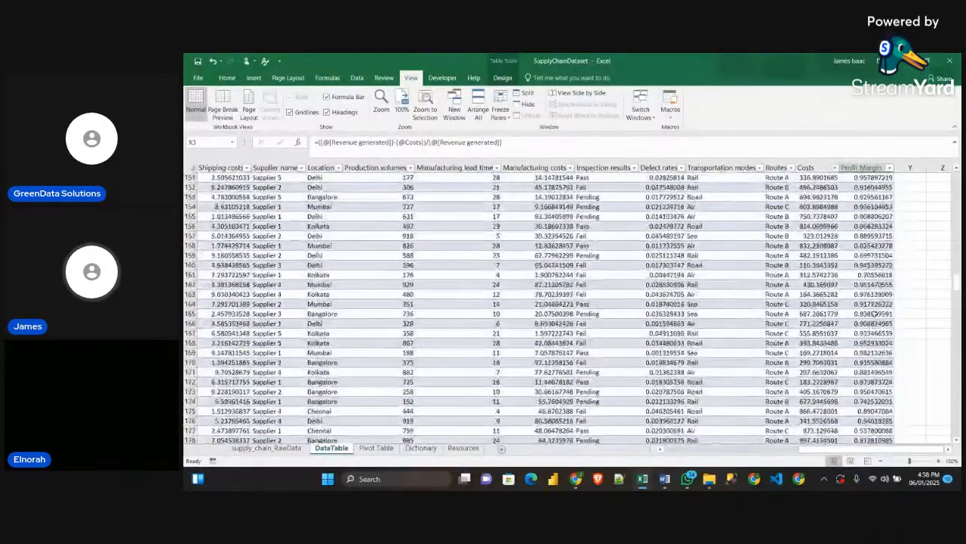
pyautogui.scroll(18, 859, 226)
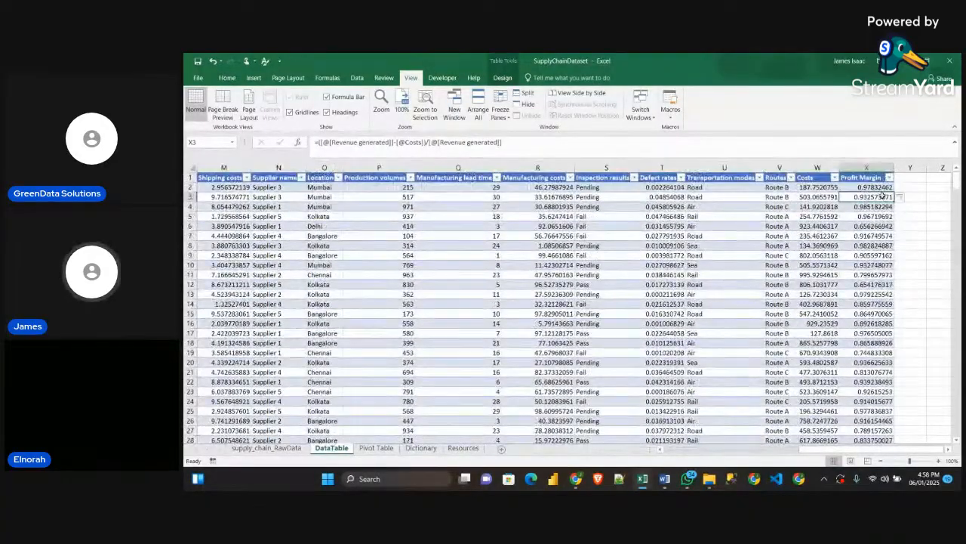
pyautogui.click(936, 187)
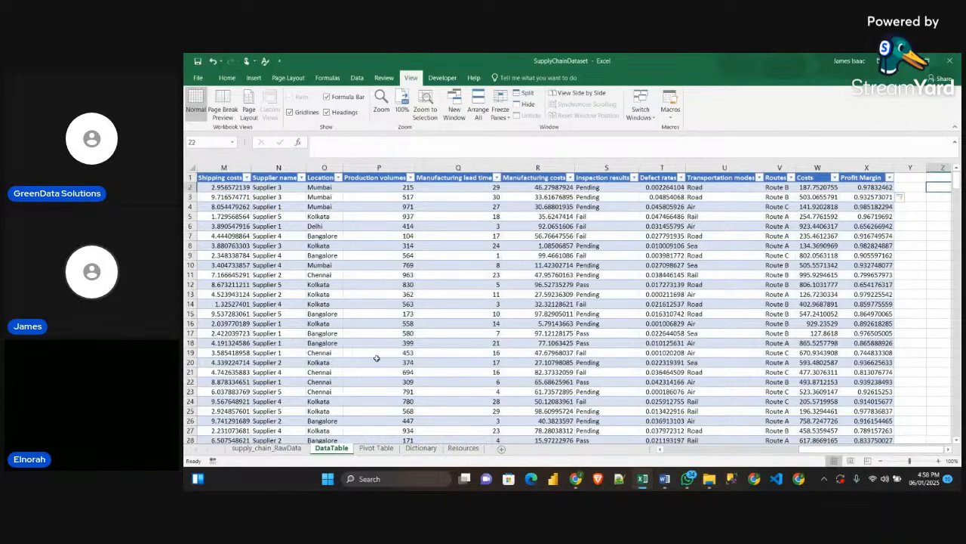
# Look for the Profit Margin field among the PivotTable fields on the Pivot Table sheet
pyautogui.click(376, 448)
pyautogui.scroll(-2, 902, 278)
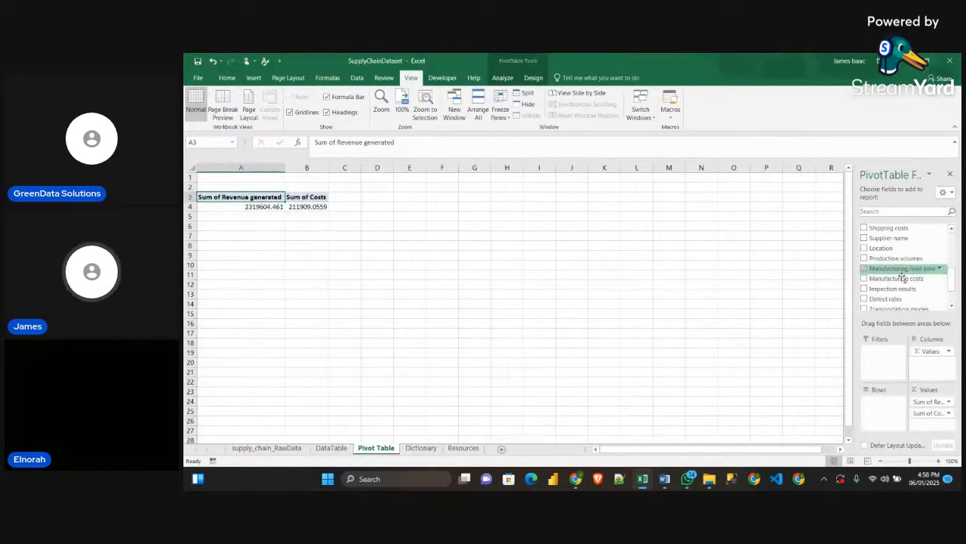
pyautogui.scroll(4, 902, 278)
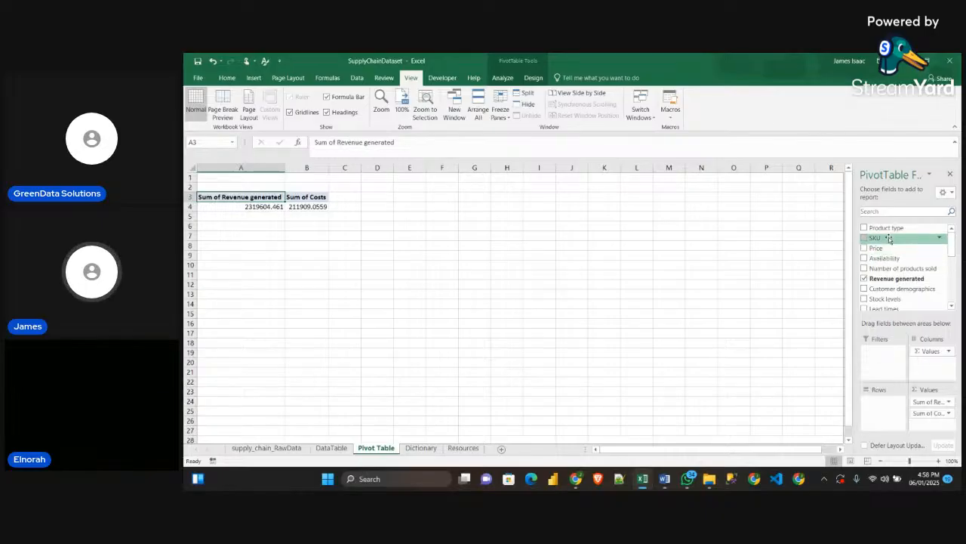
pyautogui.scroll(-5, 881, 263)
pyautogui.scroll(5, 881, 267)
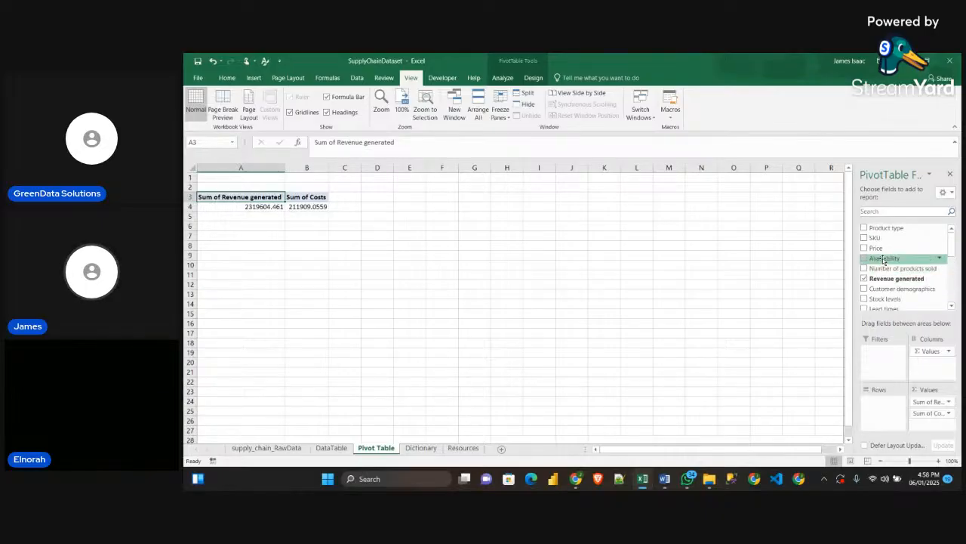
pyautogui.scroll(-5, 884, 260)
pyautogui.scroll(5, 887, 266)
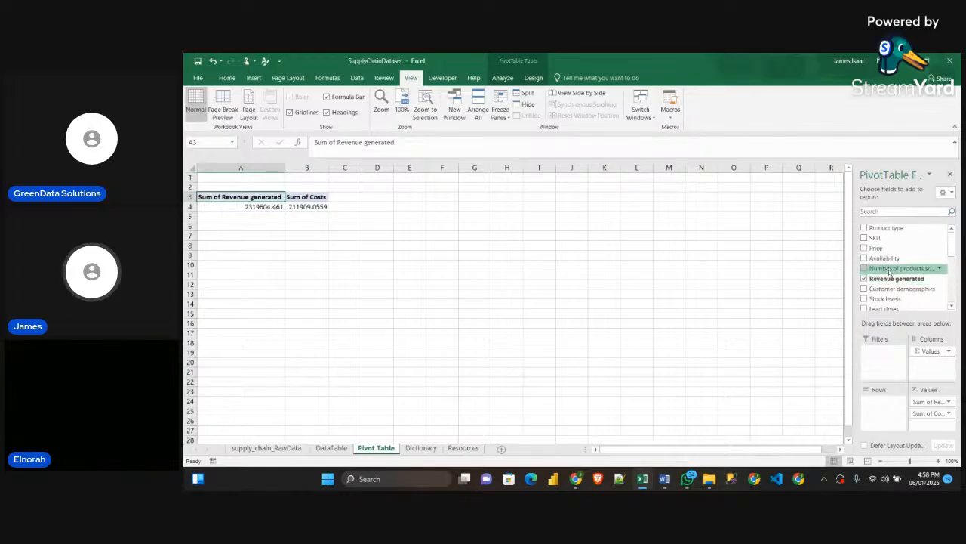
pyautogui.scroll(-5, 889, 271)
pyautogui.scroll(5, 893, 261)
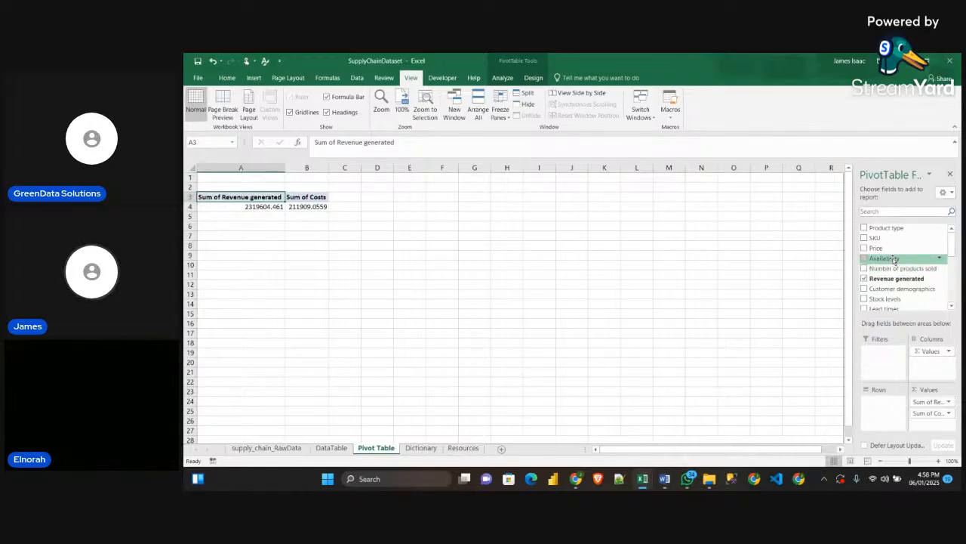
pyautogui.scroll(-5, 894, 257)
pyautogui.scroll(5, 889, 257)
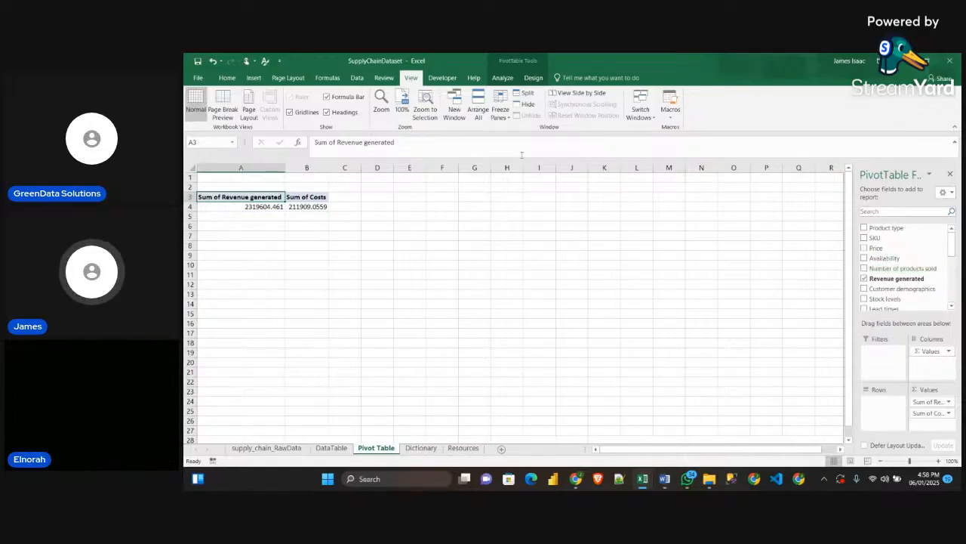
# Refresh all PivotTable data and add the Profit Margin field to the PivotTable's values after Costs
pyautogui.click(503, 79)
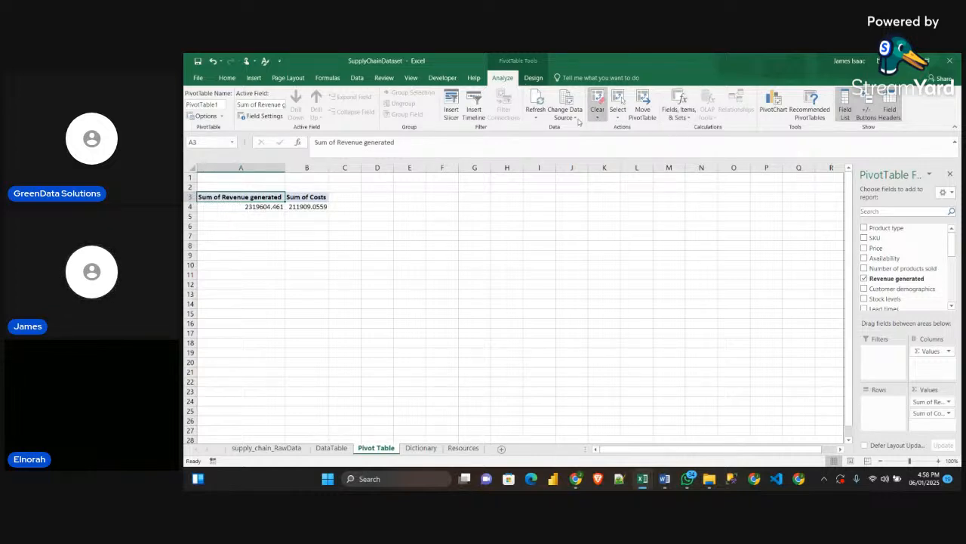
pyautogui.click(534, 117)
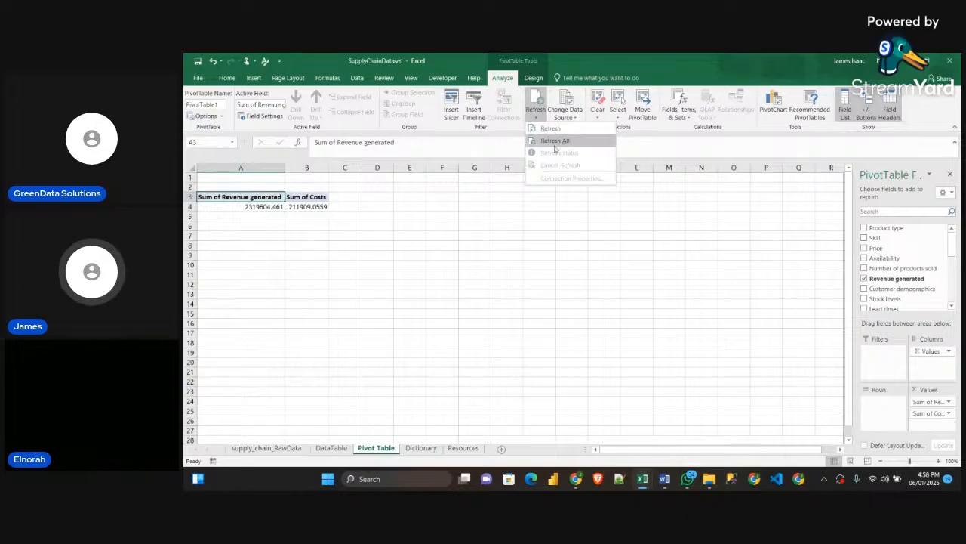
pyautogui.click(546, 139)
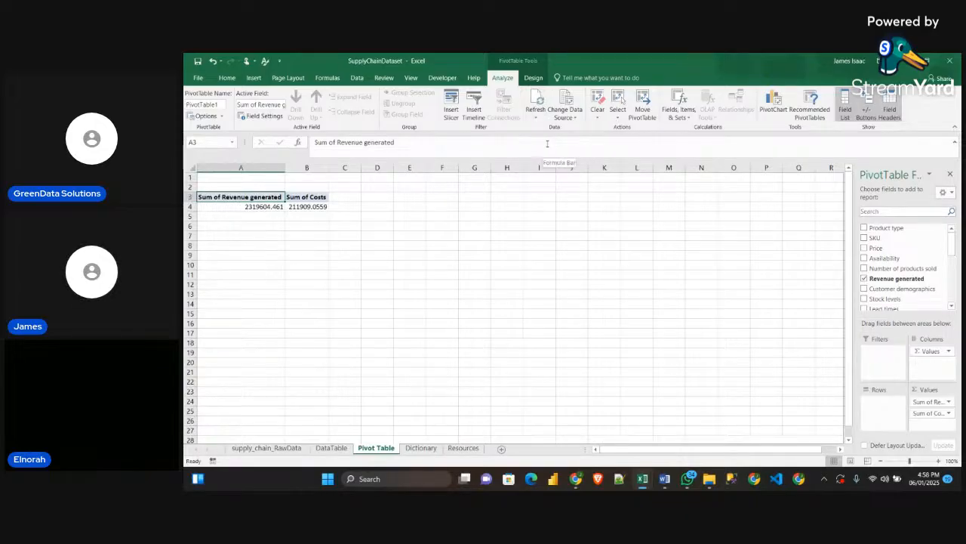
pyautogui.scroll(-6, 883, 260)
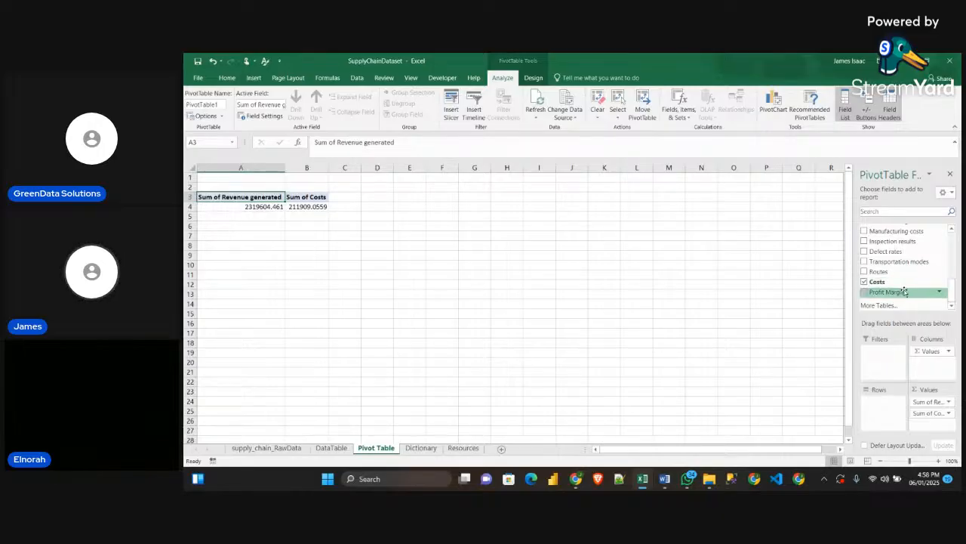
pyautogui.moveTo(895, 293); pyautogui.dragTo(934, 427)
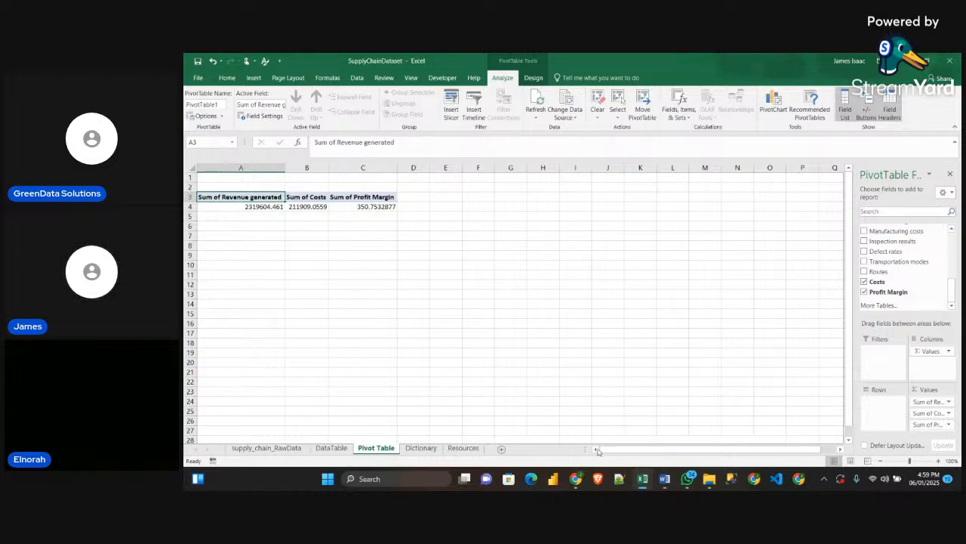
# Switch to the Word guidelines document
pyautogui.moveTo(665, 478)
pyautogui.click(634, 430)
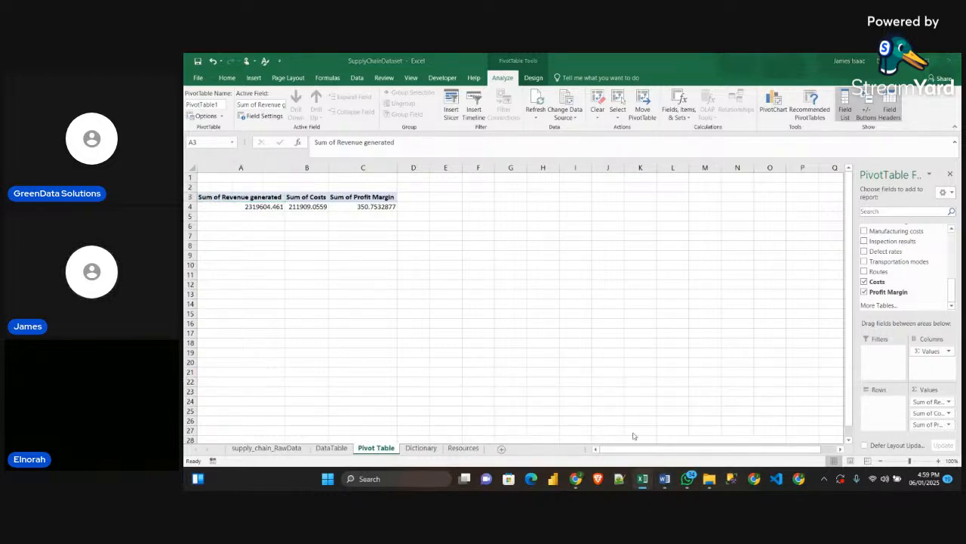
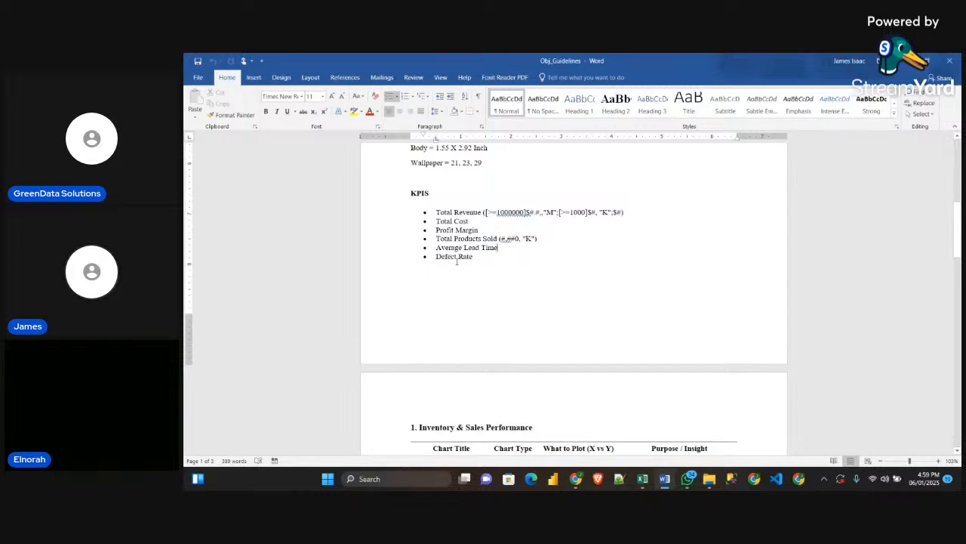
# Return to the SupplyChainDataset workbook in Excel and add the Lead times field to the PivotTable's values after Profit Margin
pyautogui.hotkey('alt', 'Tab')
pyautogui.scroll(6, 906, 256)
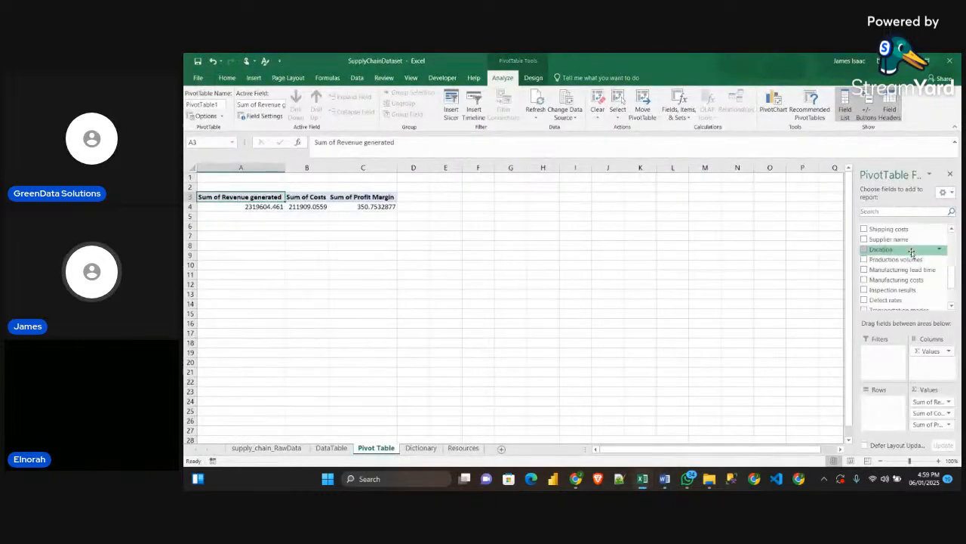
pyautogui.scroll(-2, 898, 264)
pyautogui.scroll(2, 891, 268)
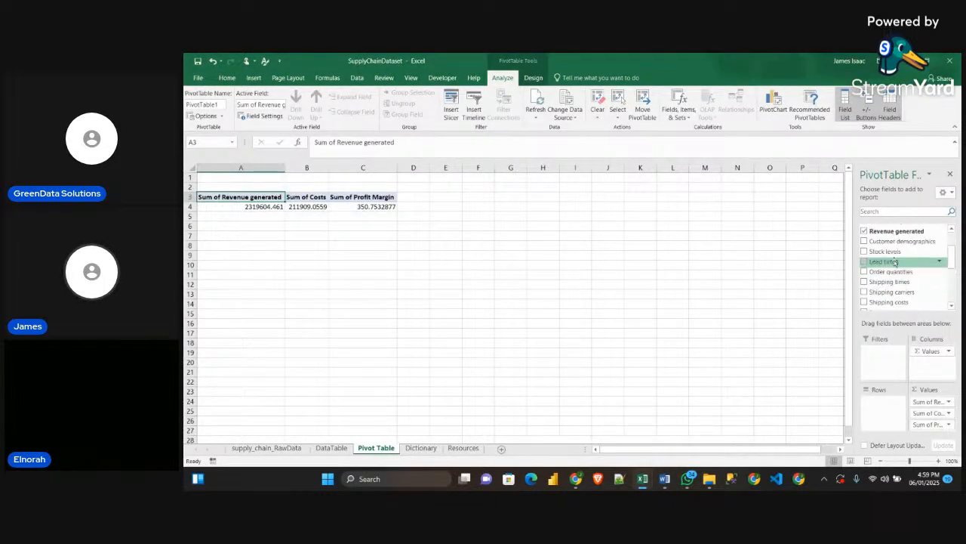
pyautogui.moveTo(885, 261); pyautogui.dragTo(933, 415)
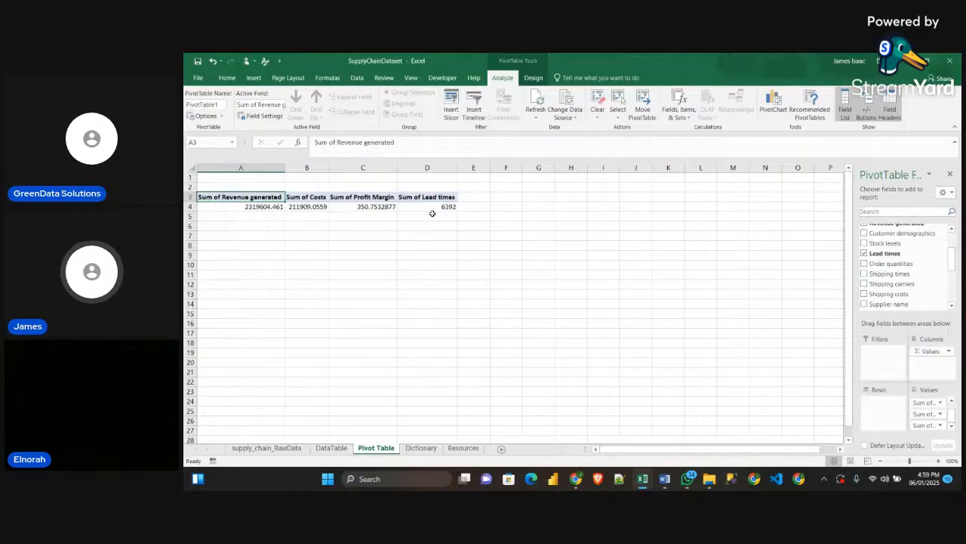
# Check the remaining guideline KPIs and add the Defect rates field to the PivotTable's values after Lead times
pyautogui.scroll(2, 888, 257)
pyautogui.scroll(-2, 888, 257)
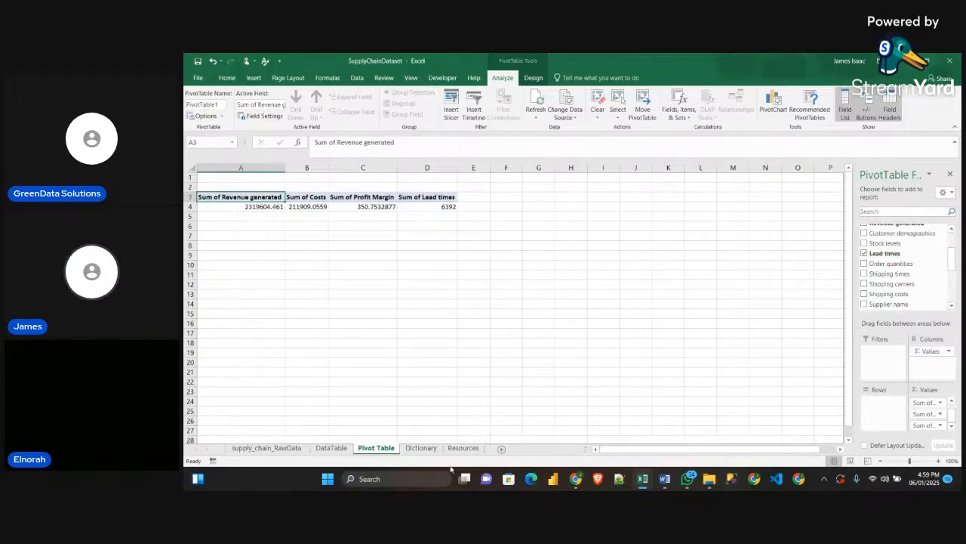
pyautogui.moveTo(664, 483)
pyautogui.moveTo(663, 451)
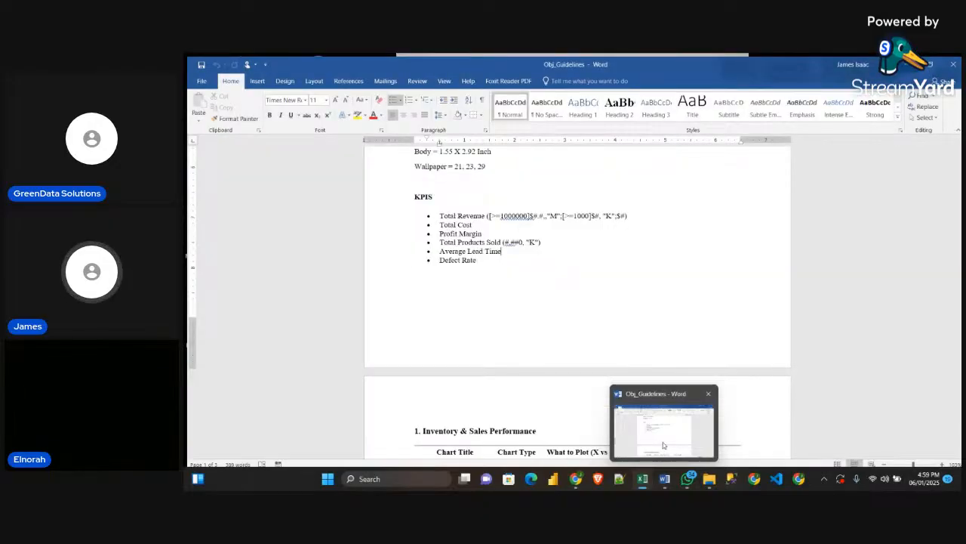
pyautogui.scroll(-4, 885, 289)
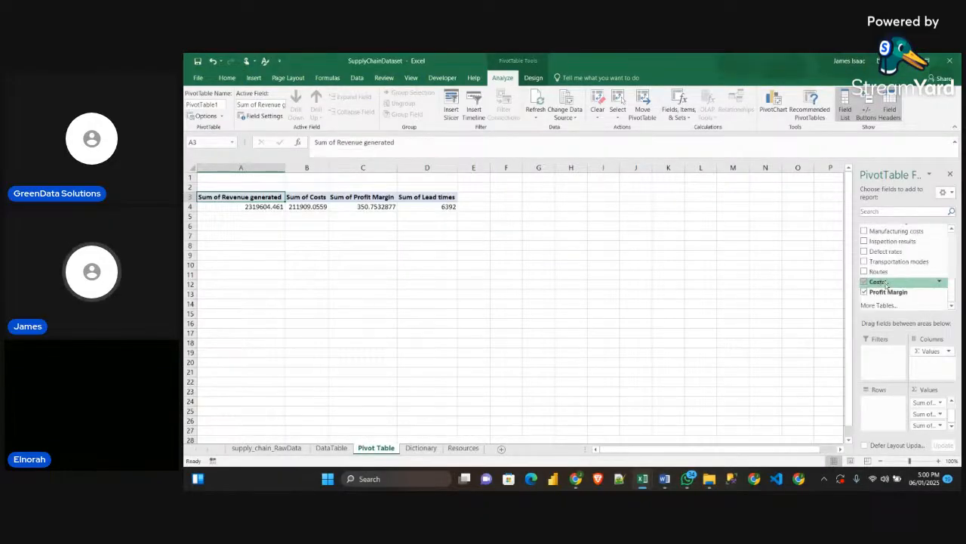
pyautogui.scroll(2, 887, 283)
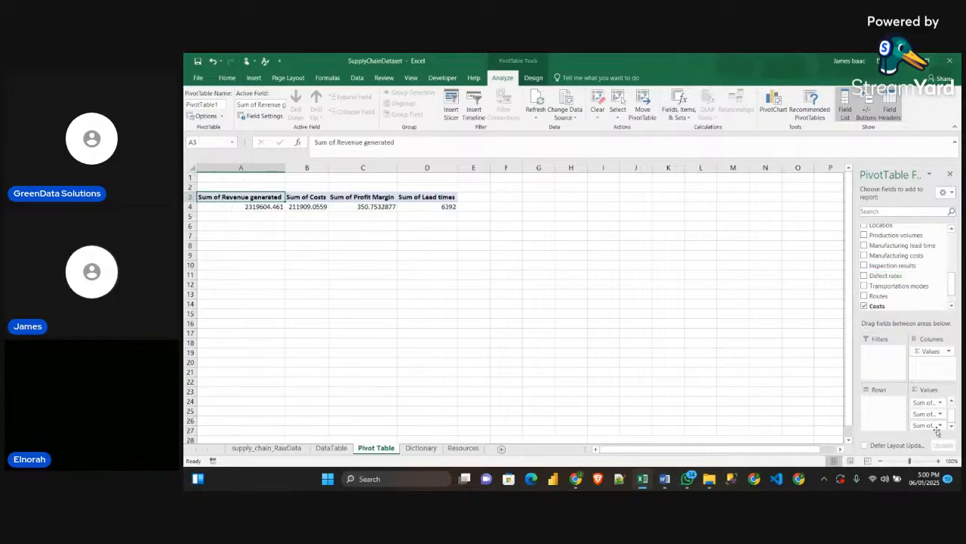
pyautogui.moveTo(893, 276); pyautogui.dragTo(928, 428)
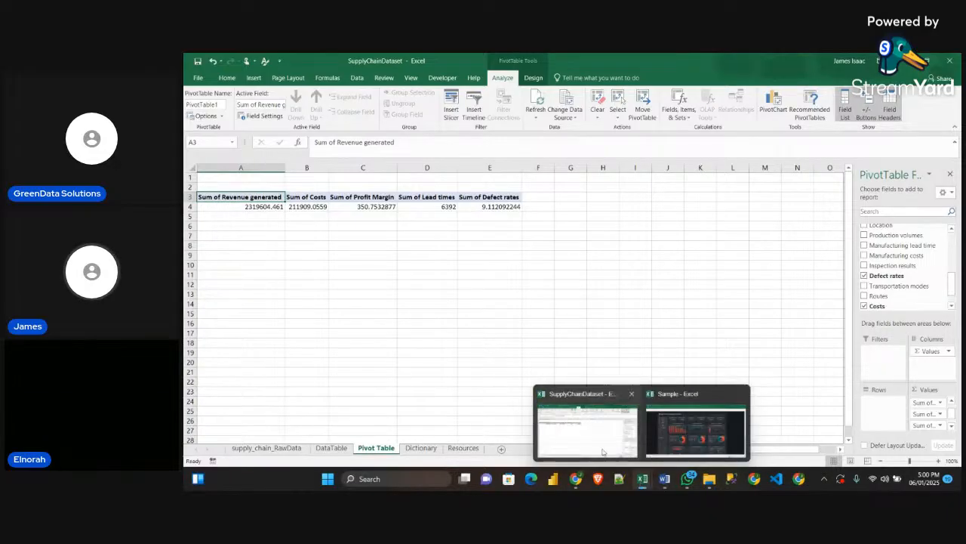
# Examine the number formats and aggregations of the KPI PivotTable on the Sample workbook's Pivot Table sheet, and return to SupplyChainDataset
pyautogui.click(695, 426)
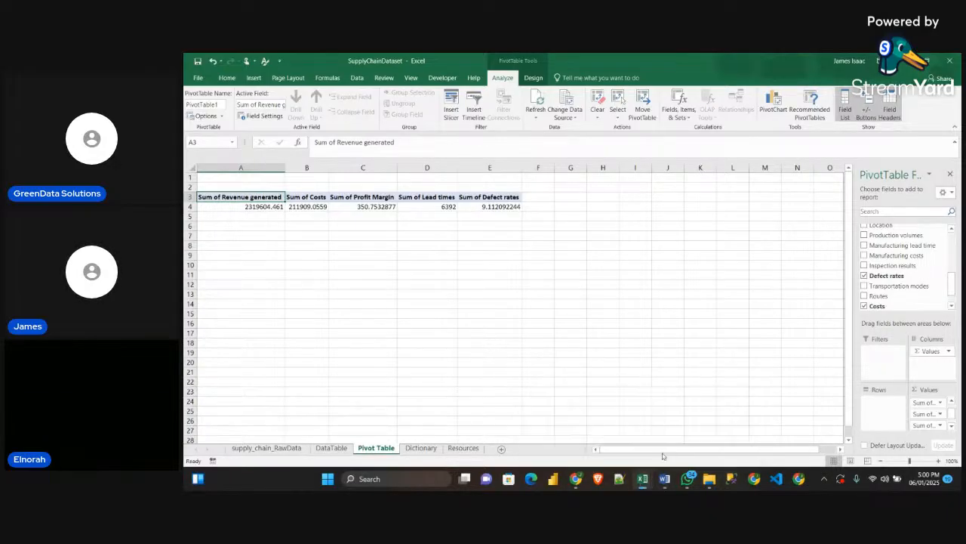
pyautogui.click(353, 448)
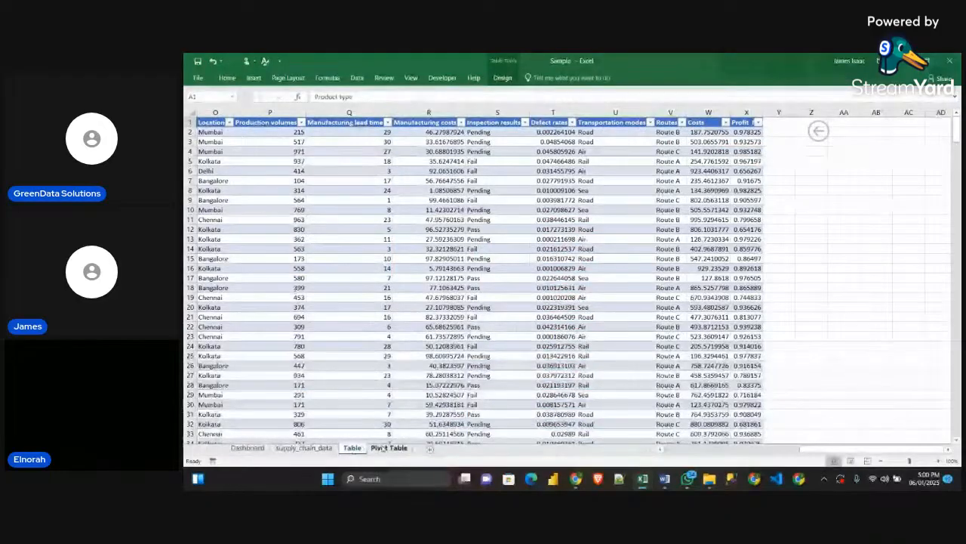
pyautogui.click(389, 447)
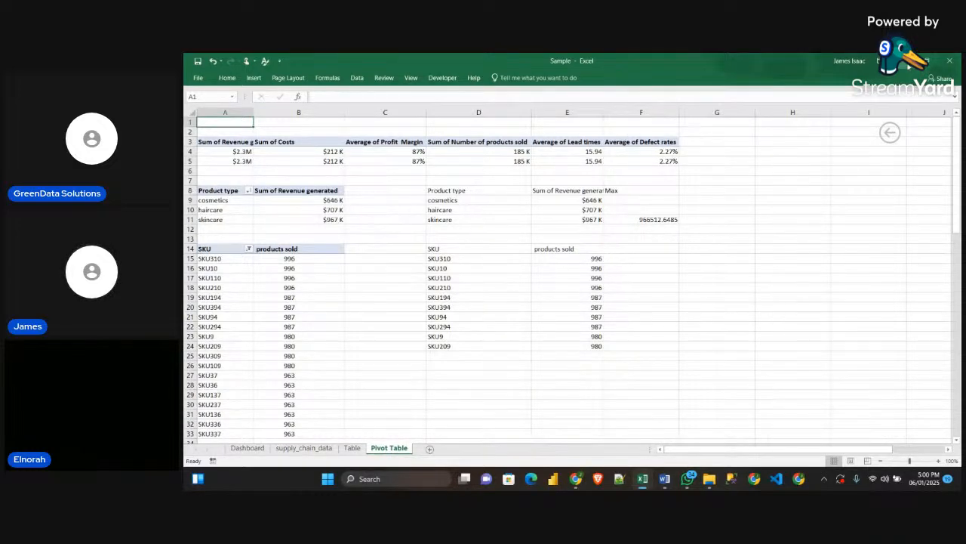
pyautogui.hotkey('alt', 'Tab')
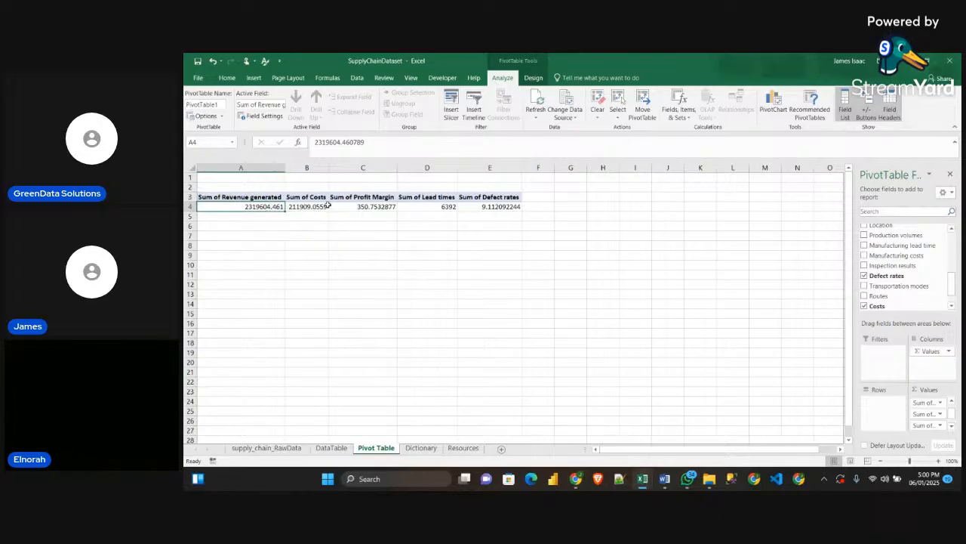
# Switch to the Word guidelines and copy the bracketed number format code beside the Total Revenue KPI
pyautogui.click(665, 479)
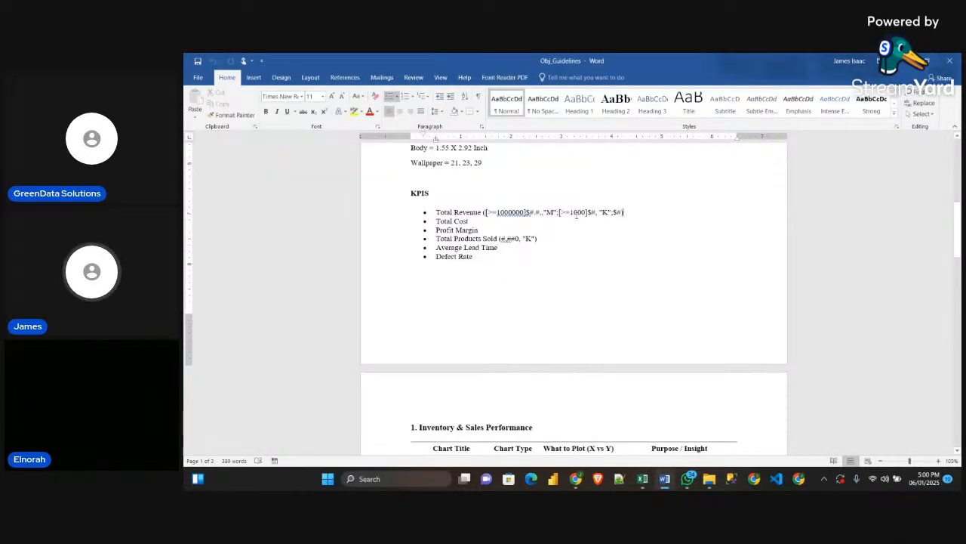
pyautogui.moveTo(627, 216)
pyautogui.mouseDown()
pyautogui.moveTo(485, 214)
pyautogui.moveTo(625, 217)
pyautogui.mouseUp()
pyautogui.click(636, 216)
pyautogui.moveTo(622, 213); pyautogui.dragTo(483, 212)
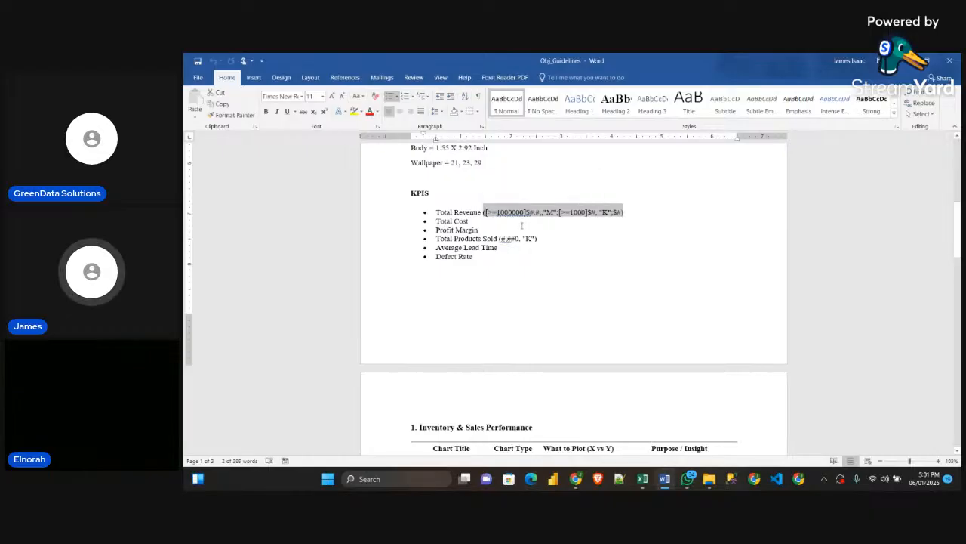
pyautogui.click(482, 220)
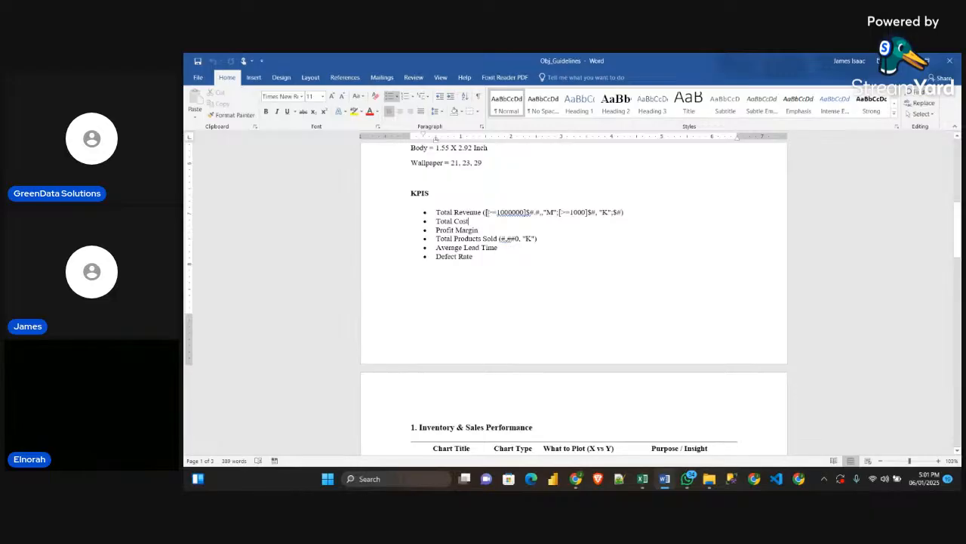
pyautogui.moveTo(484, 212); pyautogui.dragTo(625, 213)
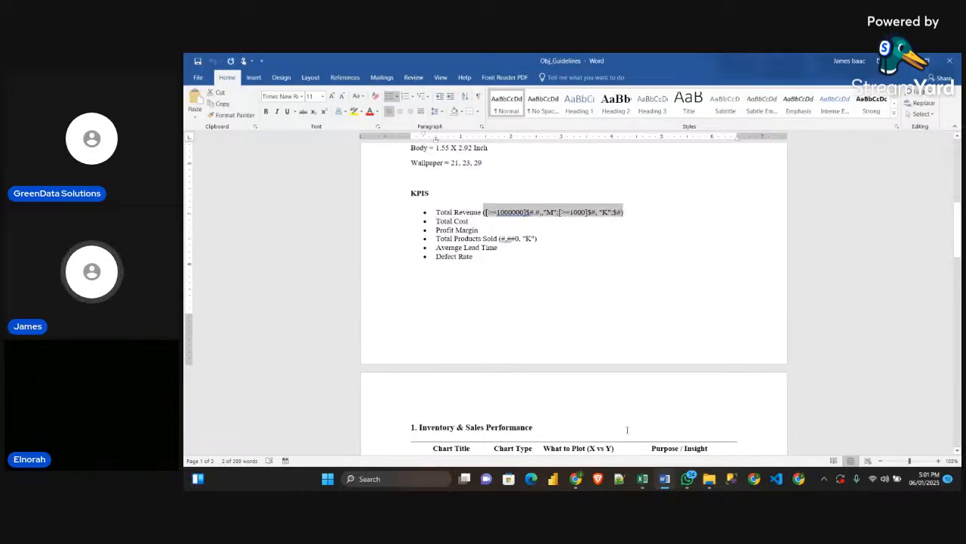
# In the SupplyChainDataset workbook, format the Sum of Revenue generated value with the custom code [>=1000000]$#.#,,"M";[>=1000]$#, "K";$#, without the enclosing parentheses
pyautogui.moveTo(642, 478)
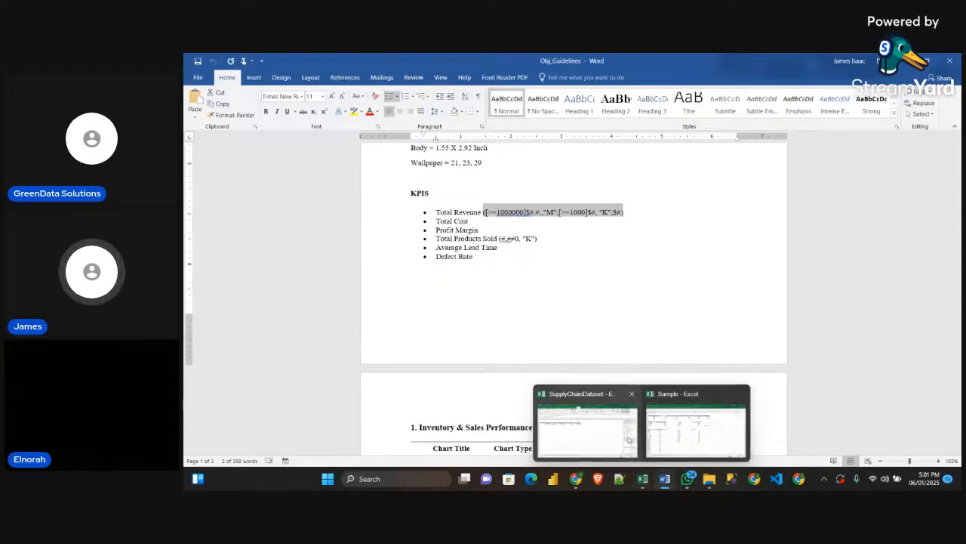
pyautogui.moveTo(623, 439)
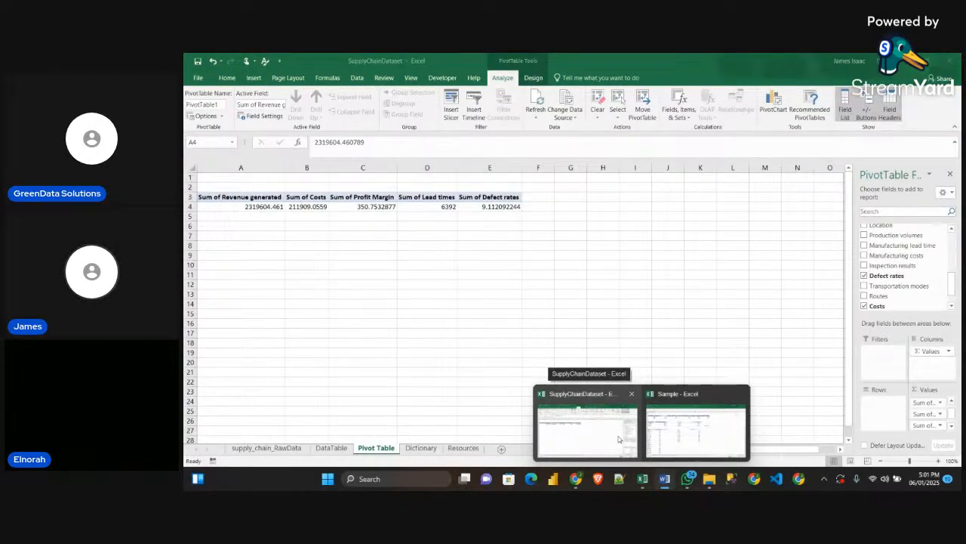
pyautogui.click(618, 439)
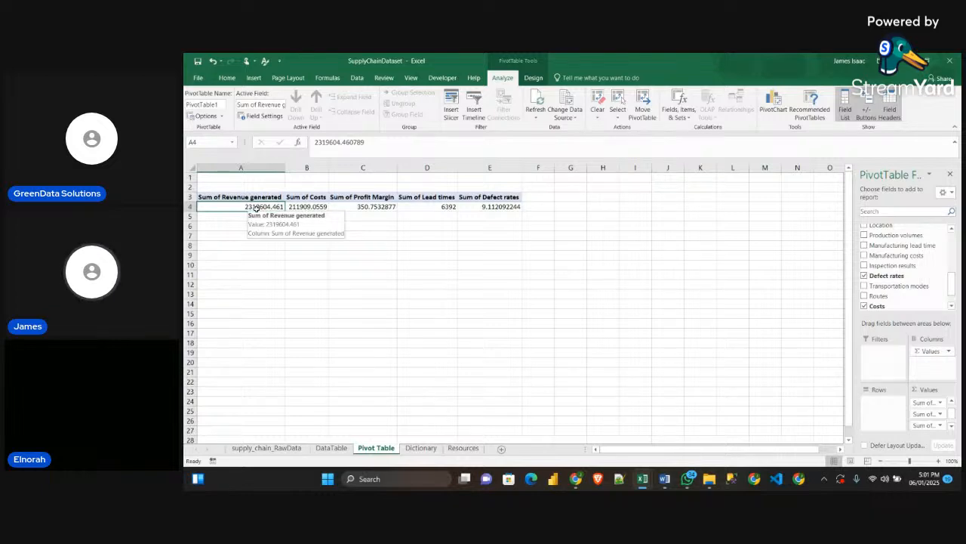
pyautogui.hotkey('ctrl', '1')
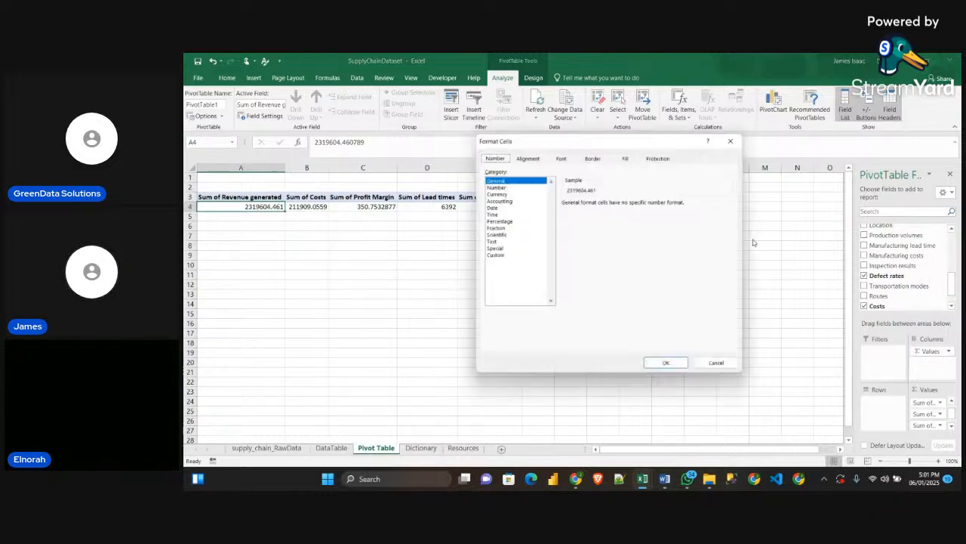
pyautogui.click(495, 255)
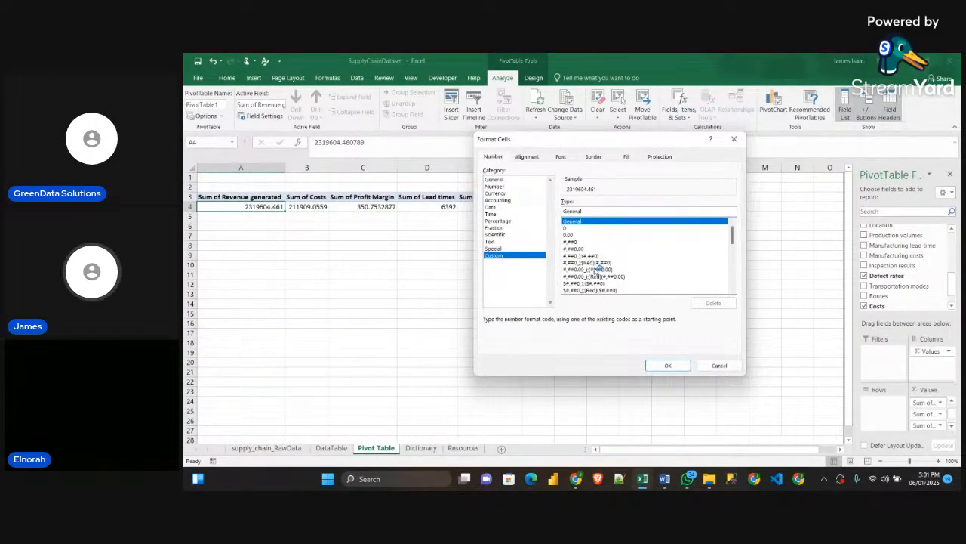
pyautogui.click(596, 263)
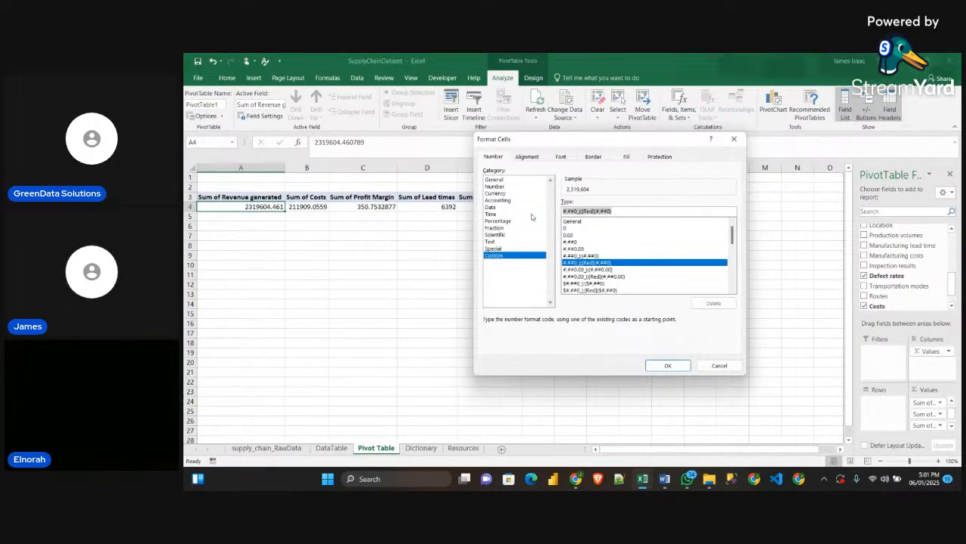
pyautogui.press('BackSpace')
pyautogui.write('([>=1000000]$#.#,,"M";[>=1000]$#,"K";$#)')
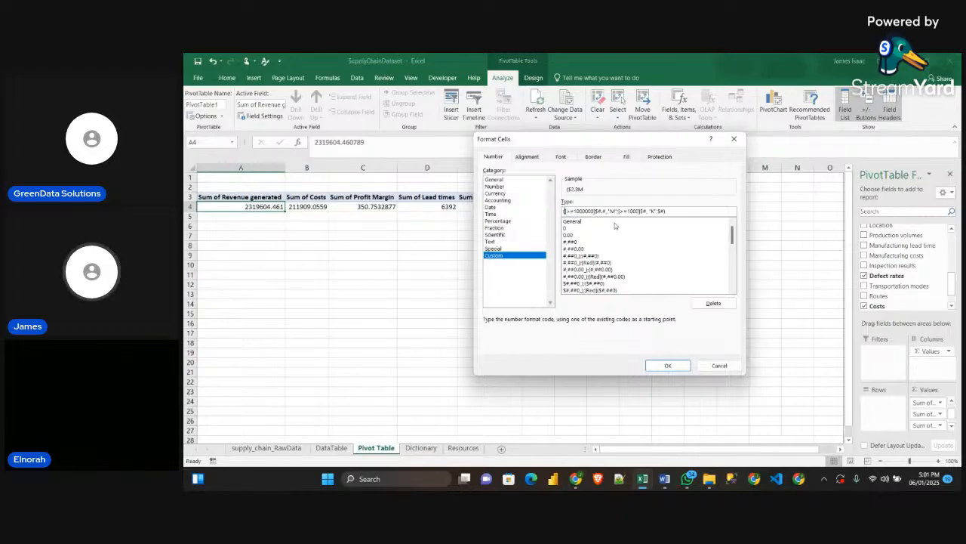
pyautogui.scroll(-1, 615, 242)
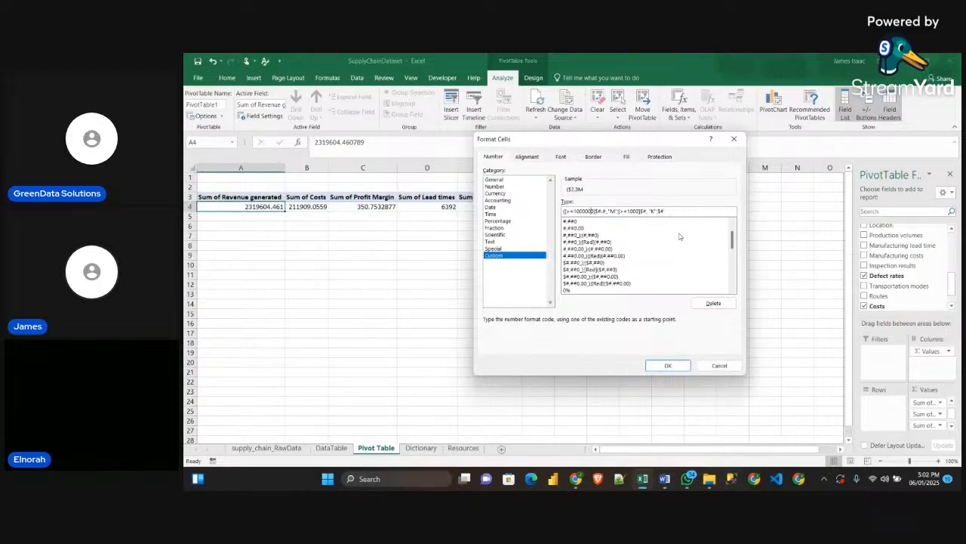
pyautogui.press('BackSpace')
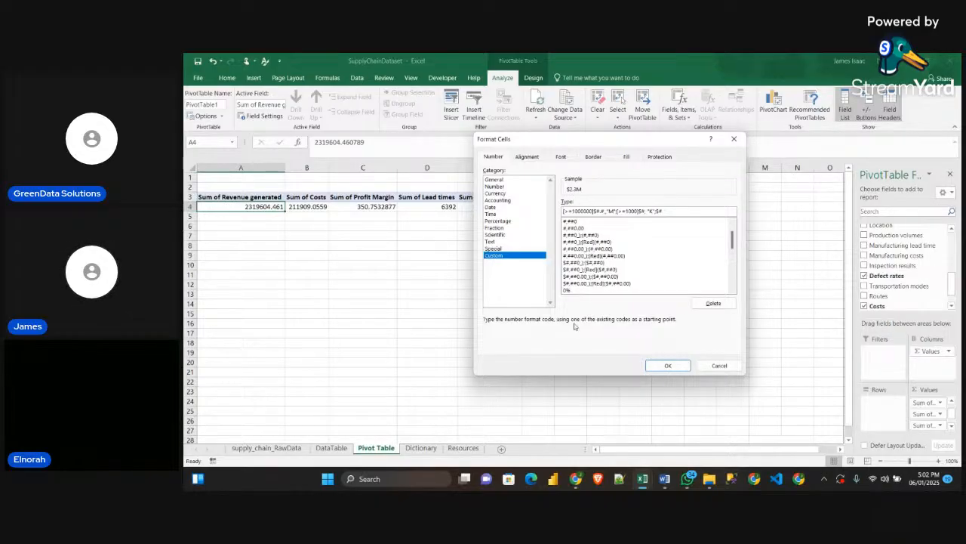
pyautogui.click(669, 365)
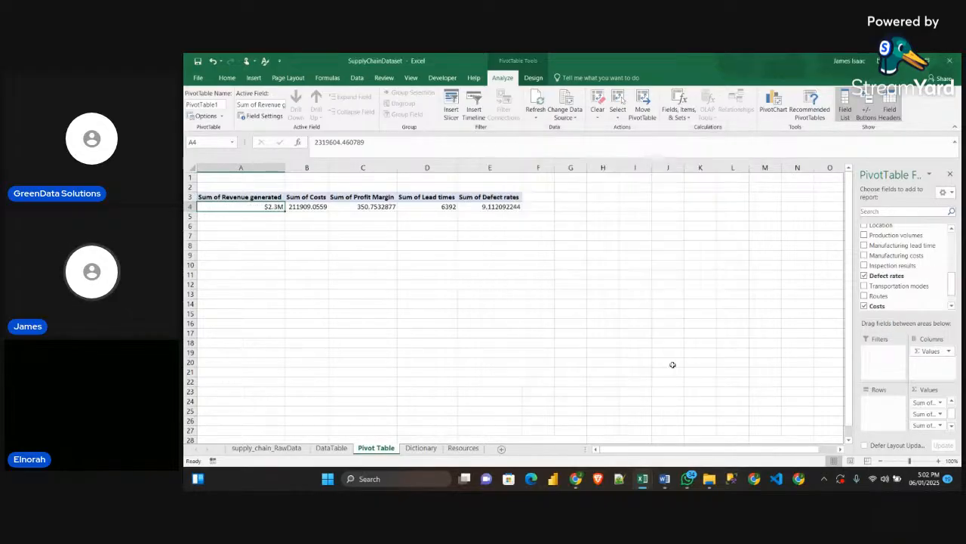
# Copy the revenue value's number format onto the Sum of Costs value in B4 with Format Painter
pyautogui.click(313, 245)
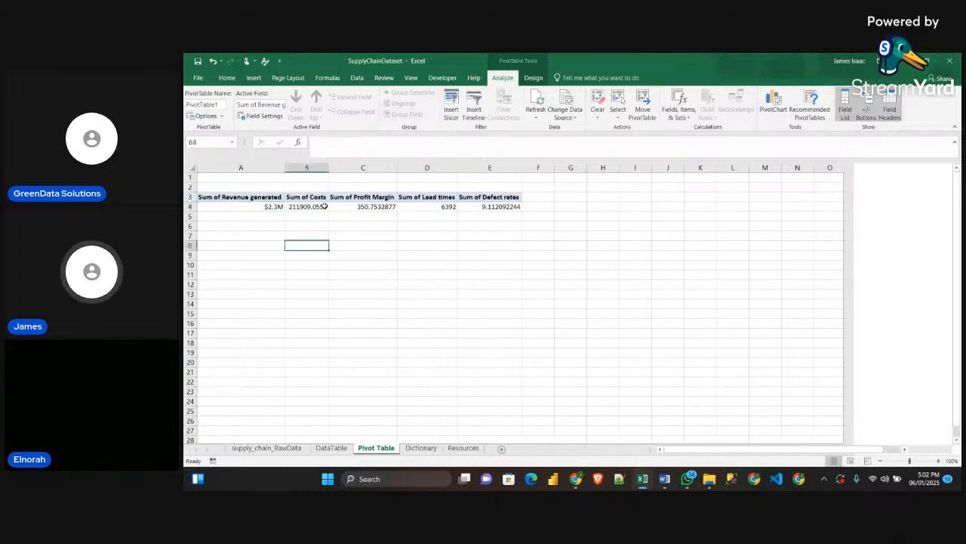
pyautogui.click(265, 206)
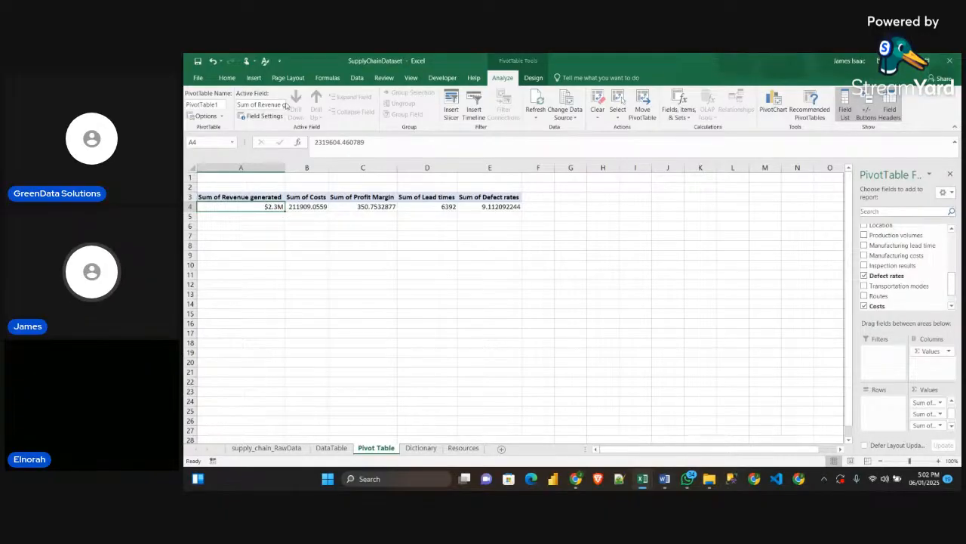
pyautogui.click(226, 78)
pyautogui.click(225, 115)
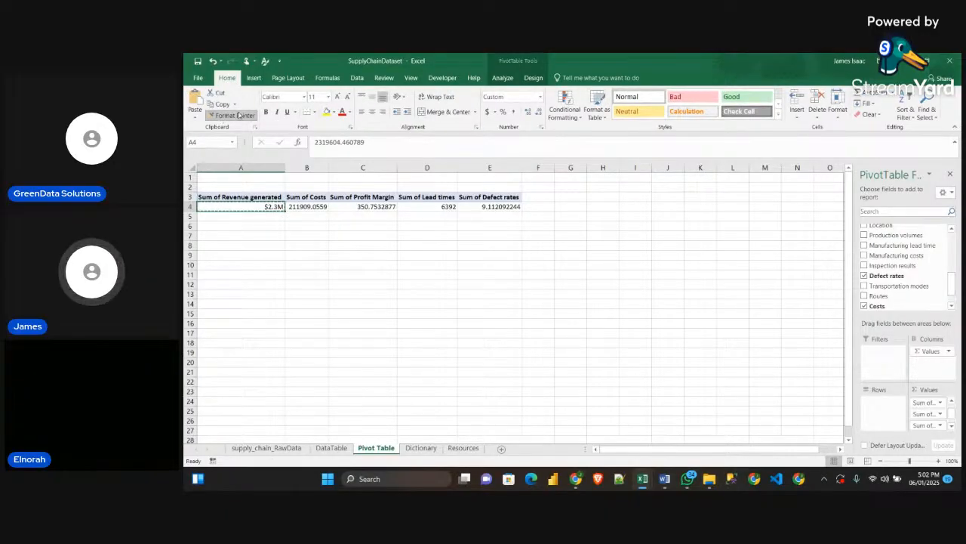
pyautogui.click(307, 206)
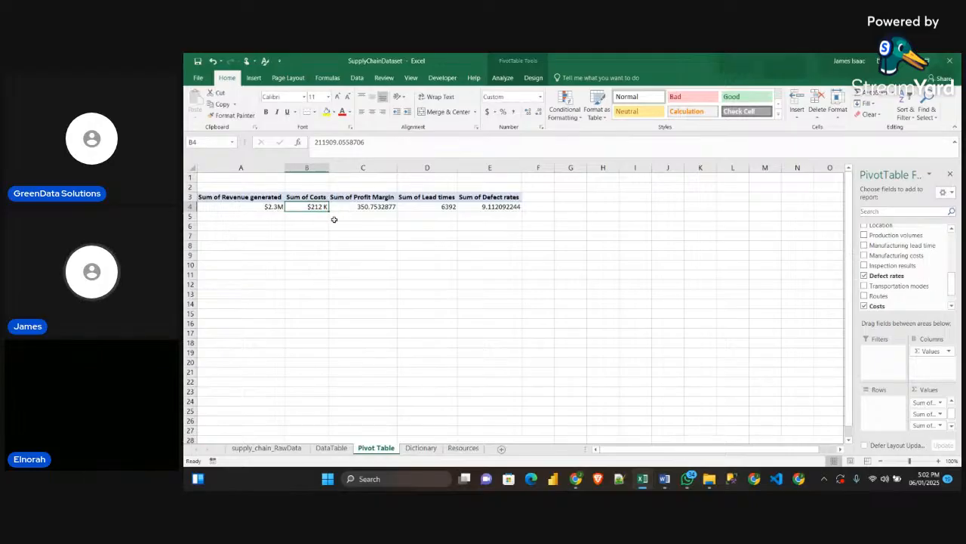
# Check the Profit Margin KPI in the Word guidelines and format the Sum of Profit Margin value in C4 as a percentage
pyautogui.click(370, 207)
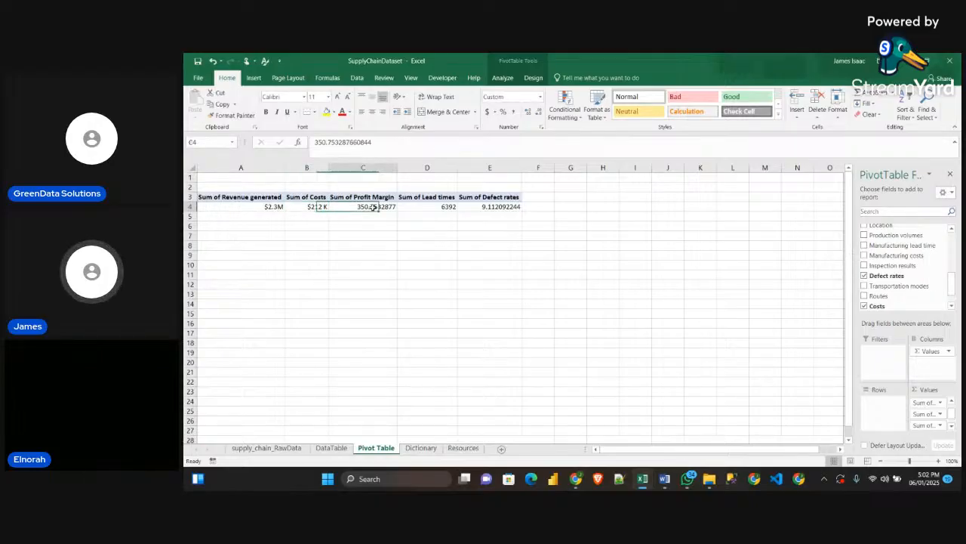
pyautogui.moveTo(665, 478)
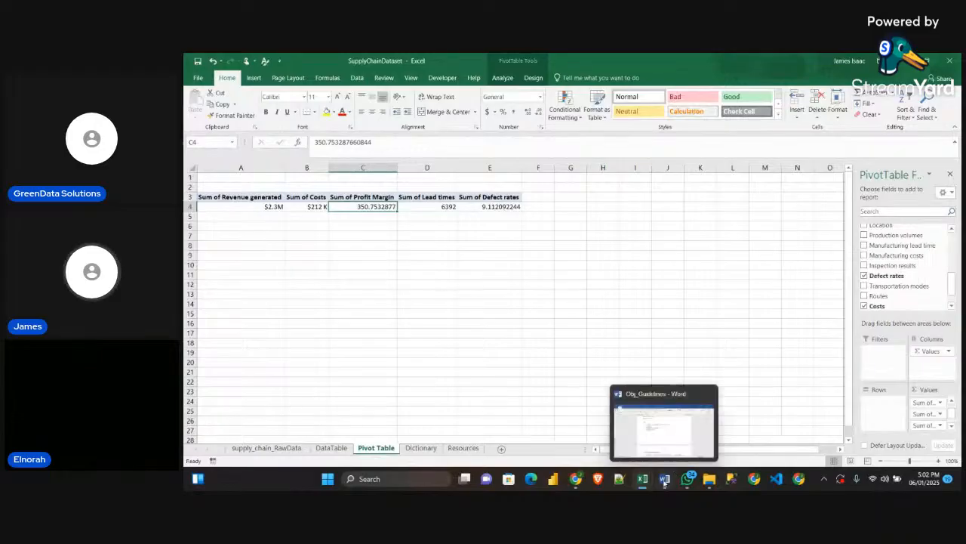
pyautogui.click(665, 427)
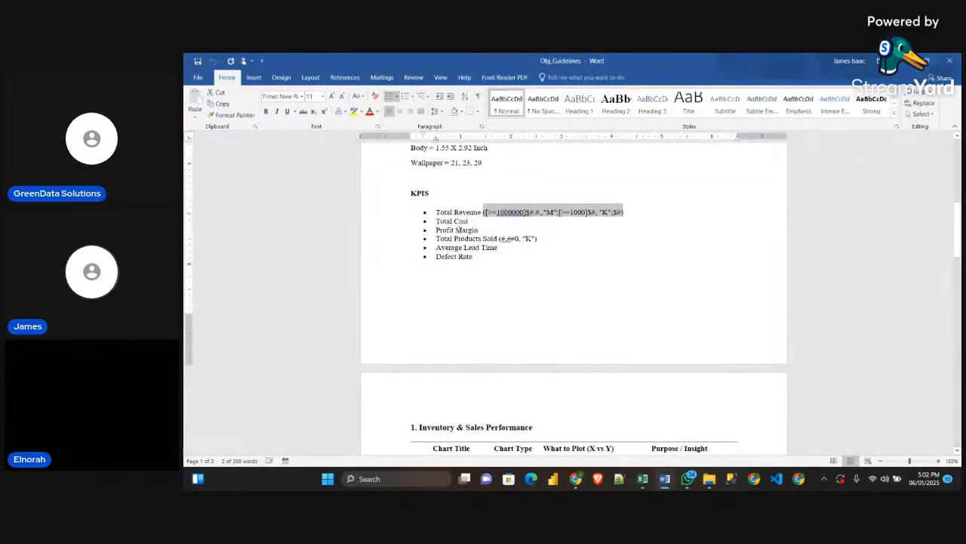
pyautogui.hotkey('alt', 'Tab')
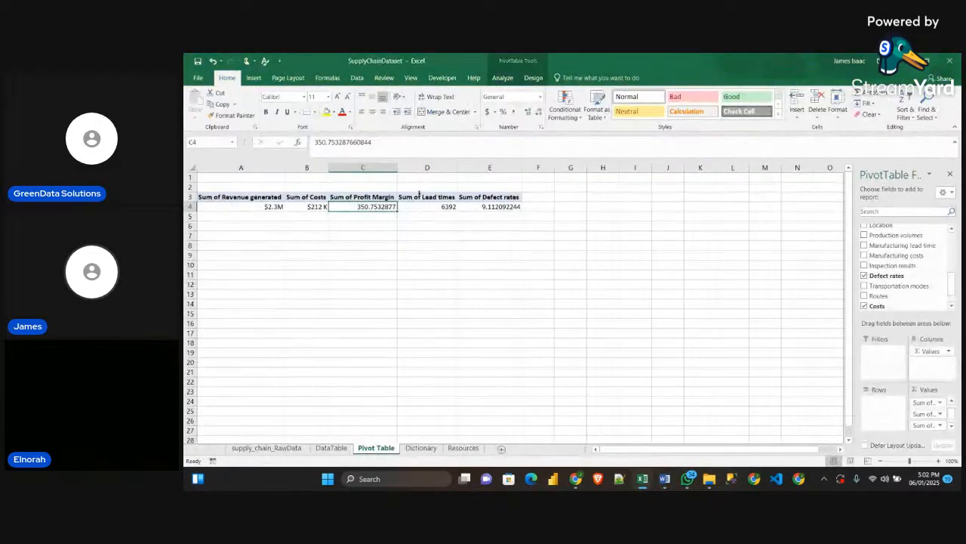
pyautogui.click(505, 112)
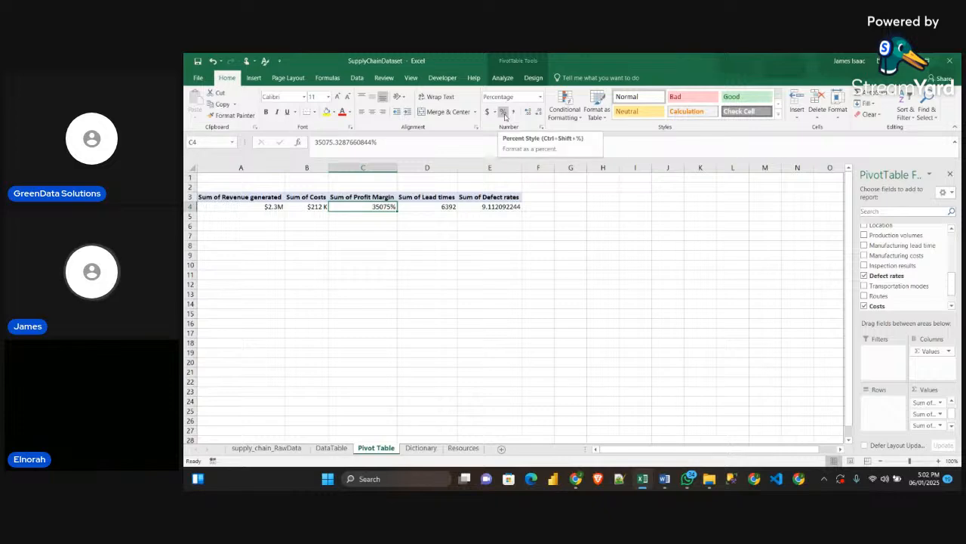
# Open the Sample workbook and inspect the Average of Profit Margin values in C5 and C4 of its Pivot Table sheet
pyautogui.moveTo(665, 478)
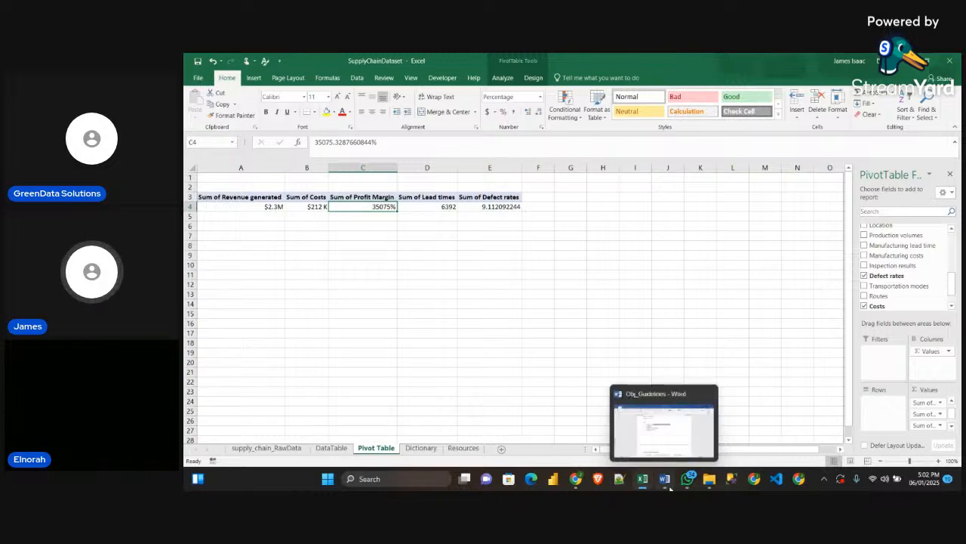
pyautogui.click(663, 438)
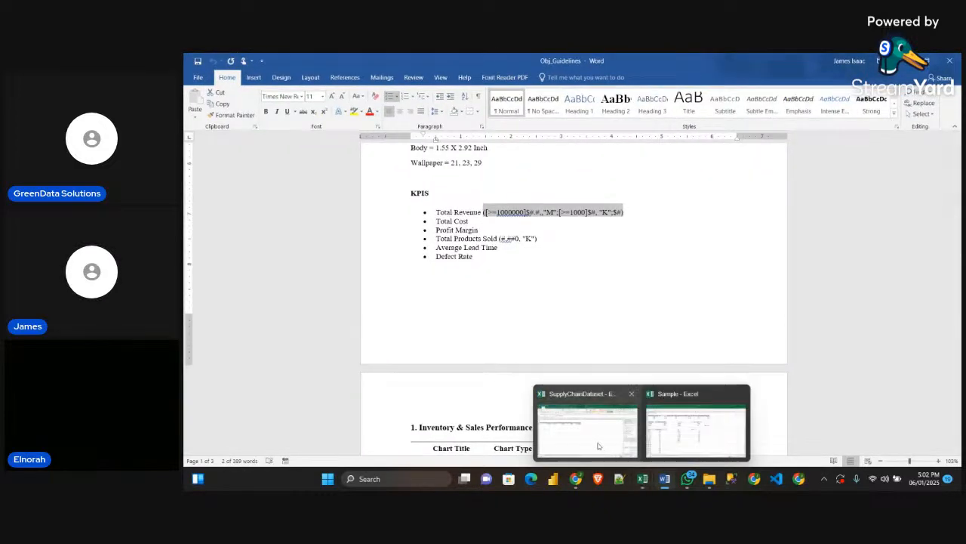
pyautogui.click(596, 444)
pyautogui.click(654, 441)
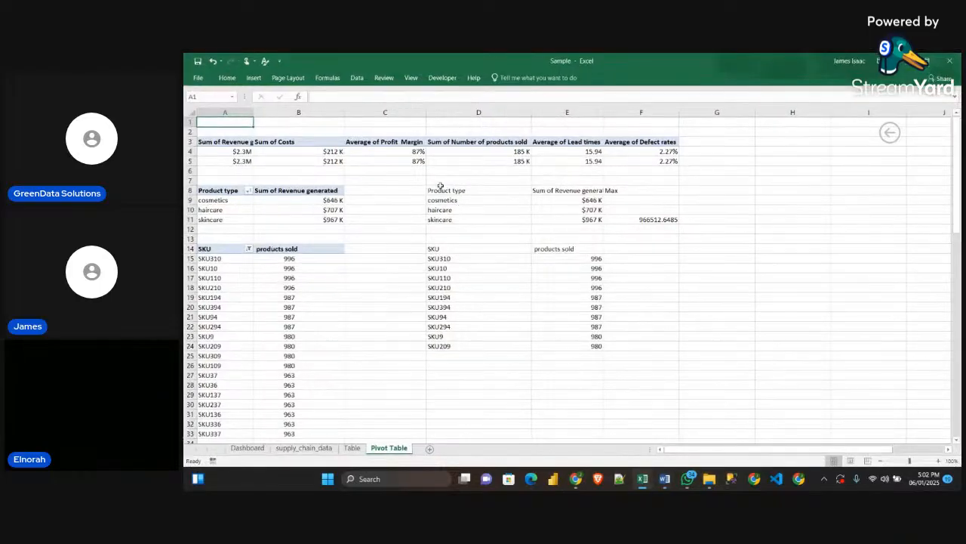
pyautogui.click(416, 162)
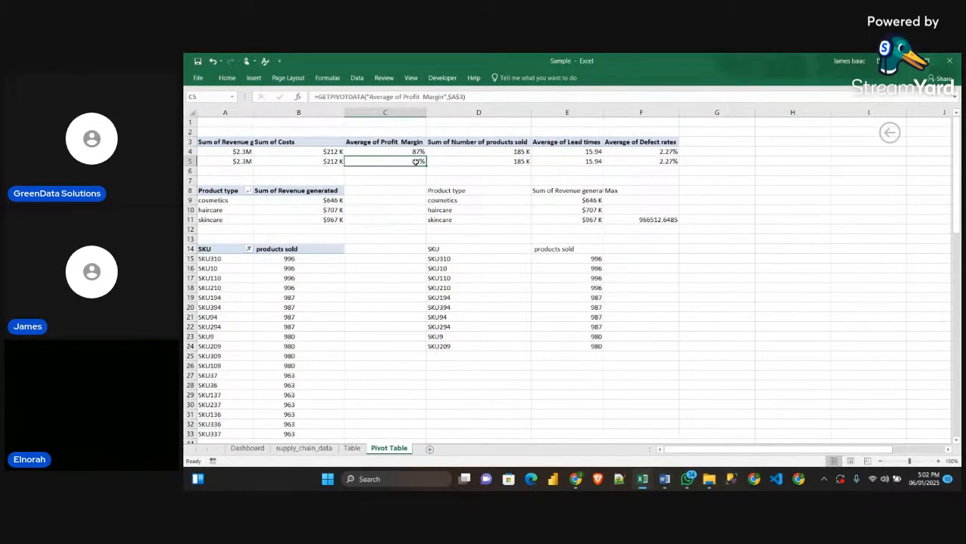
pyautogui.click(416, 151)
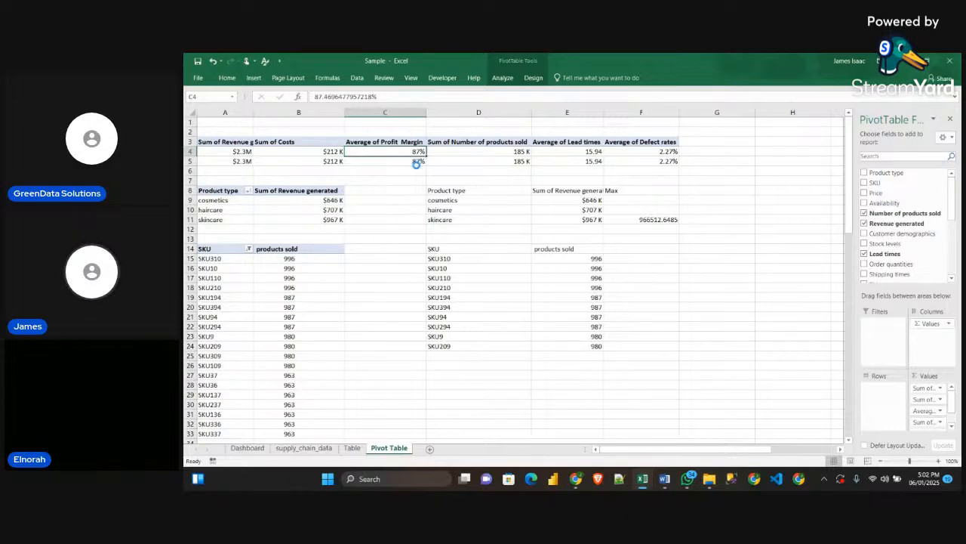
pyautogui.hotkey('ctrl', '1')
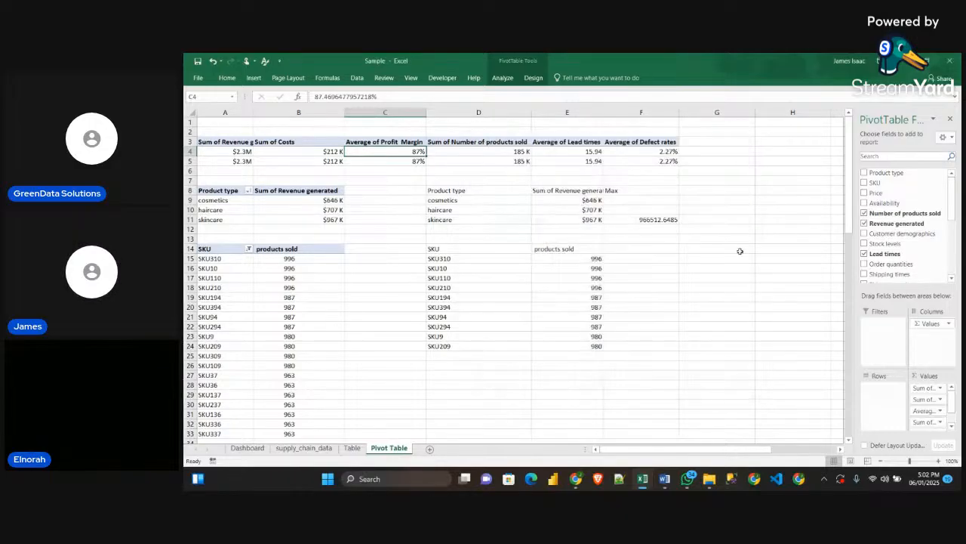
pyautogui.click(736, 140)
# Inspect the profit margin formula in X2 of the Sample workbook's Table sheet, and return to the SupplyChainDataset workbook
pyautogui.moveTo(643, 479)
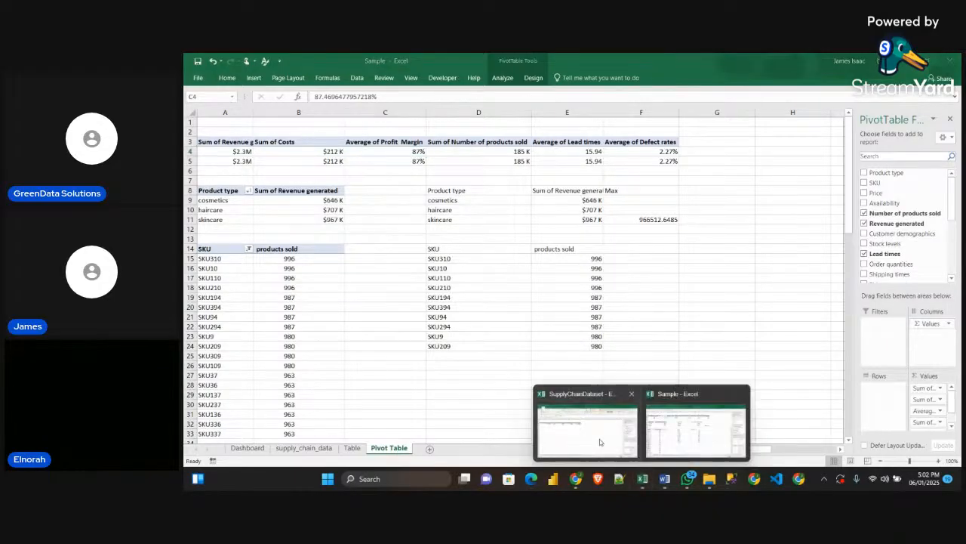
pyautogui.click(601, 399)
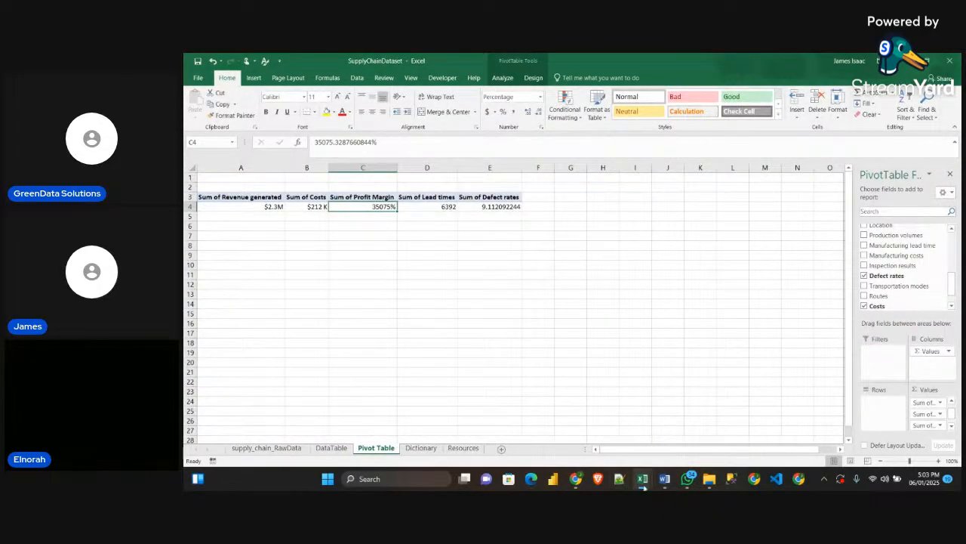
pyautogui.click(657, 453)
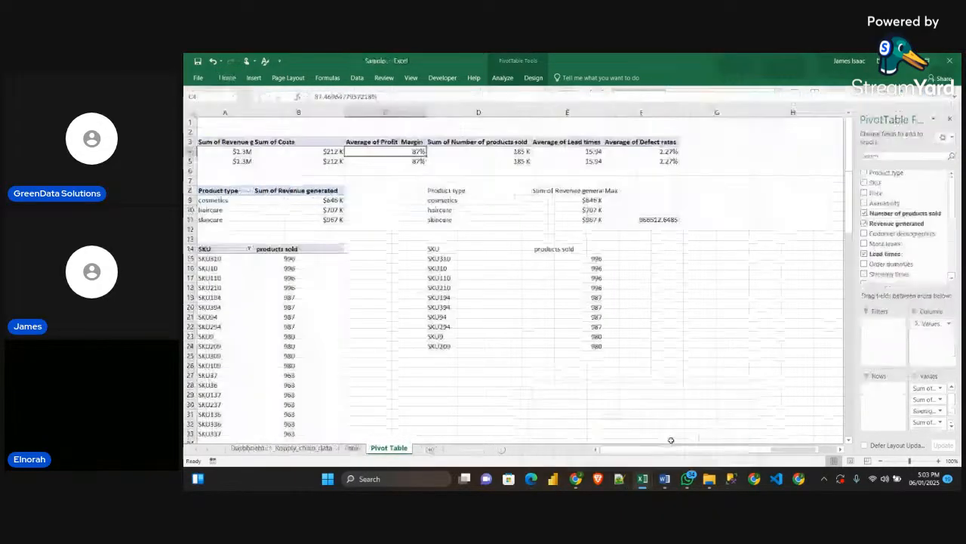
pyautogui.click(353, 448)
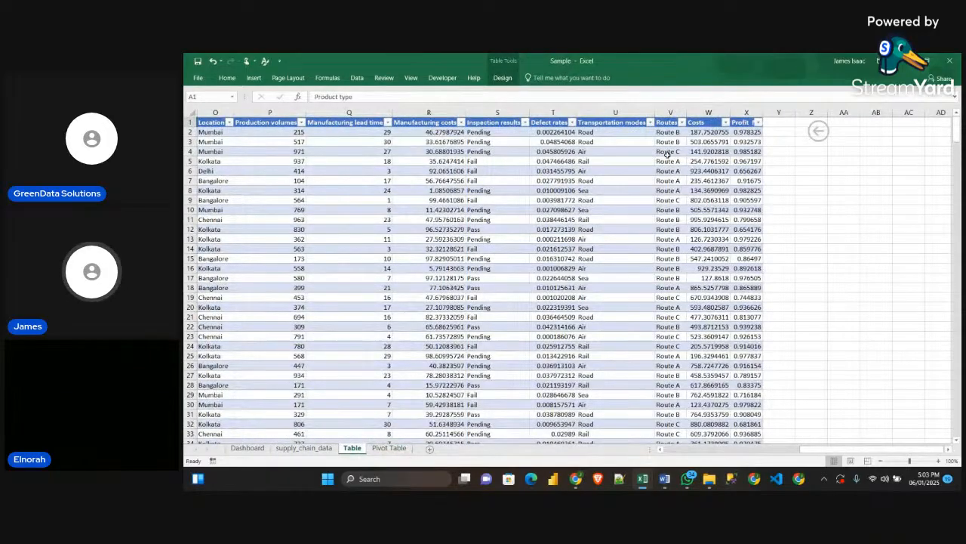
pyautogui.click(749, 132)
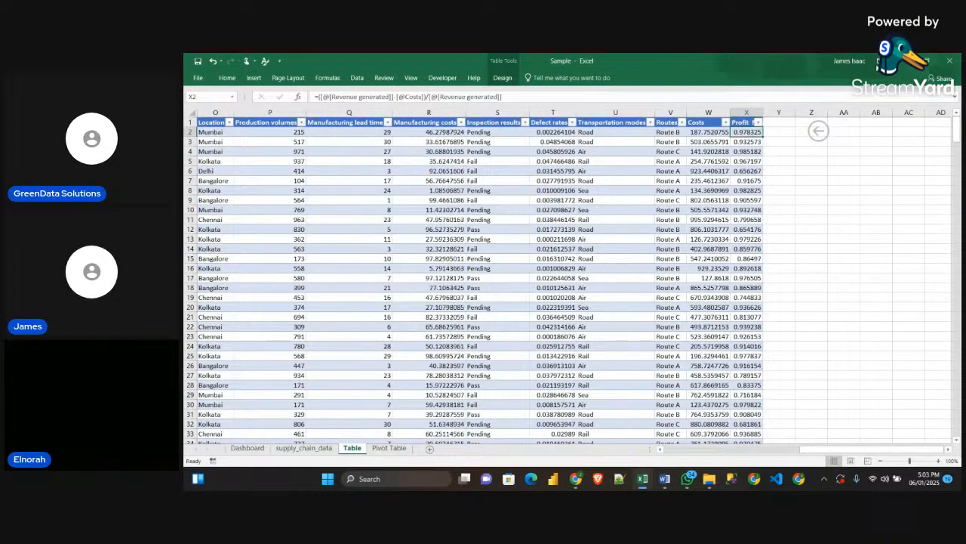
pyautogui.click(905, 64)
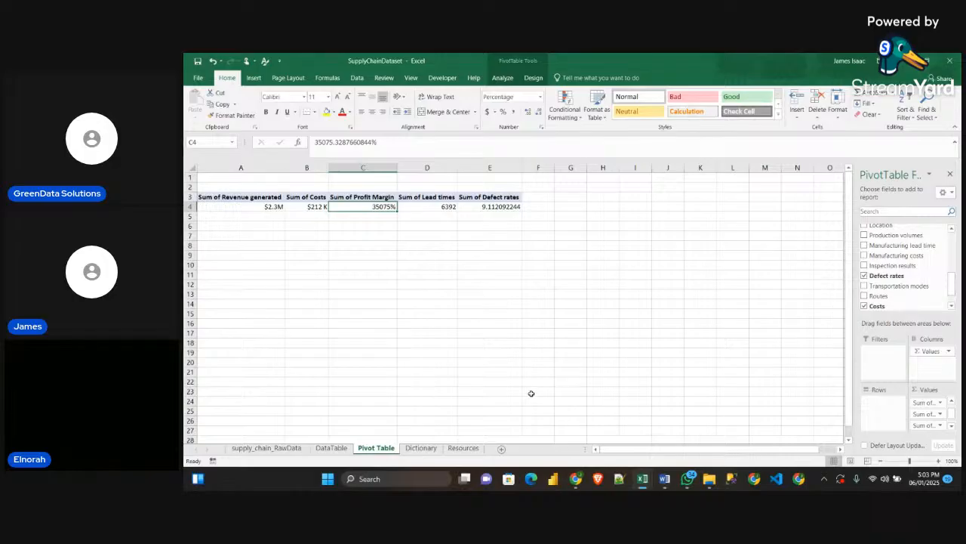
# Check the KPI list in the Word guidelines and format the Sum of Defect rates value in E4 as a percentage
pyautogui.click(518, 360)
pyautogui.click(432, 206)
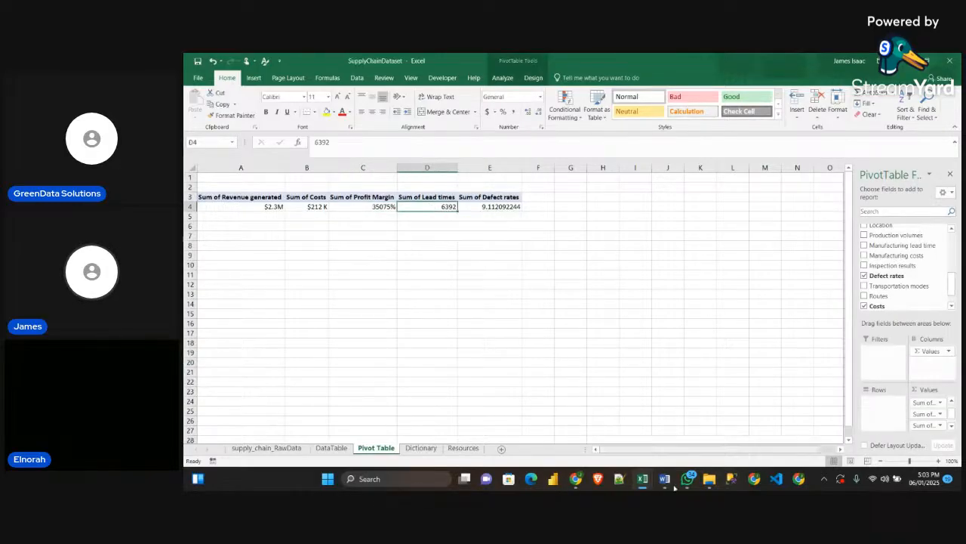
pyautogui.moveTo(665, 478)
pyautogui.click(668, 446)
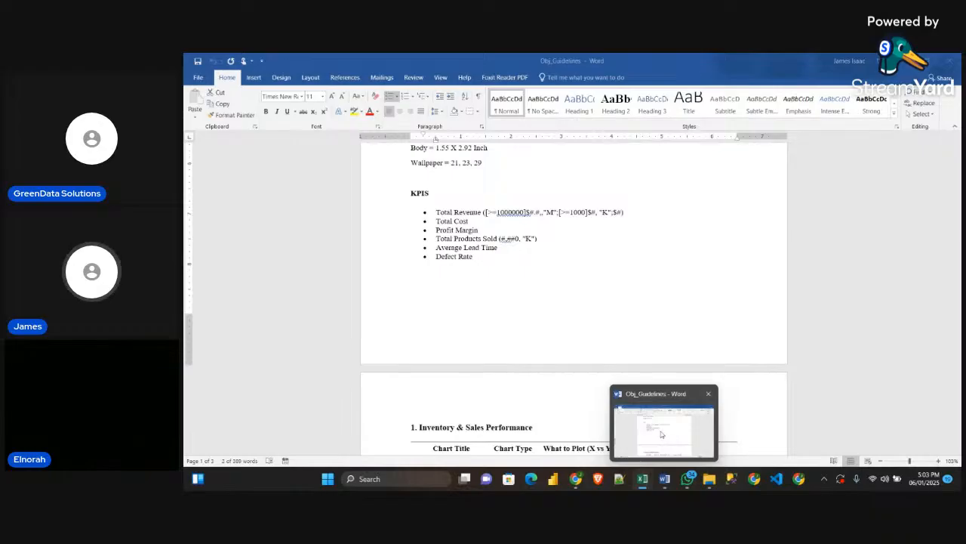
pyautogui.hotkey('alt', 'Tab')
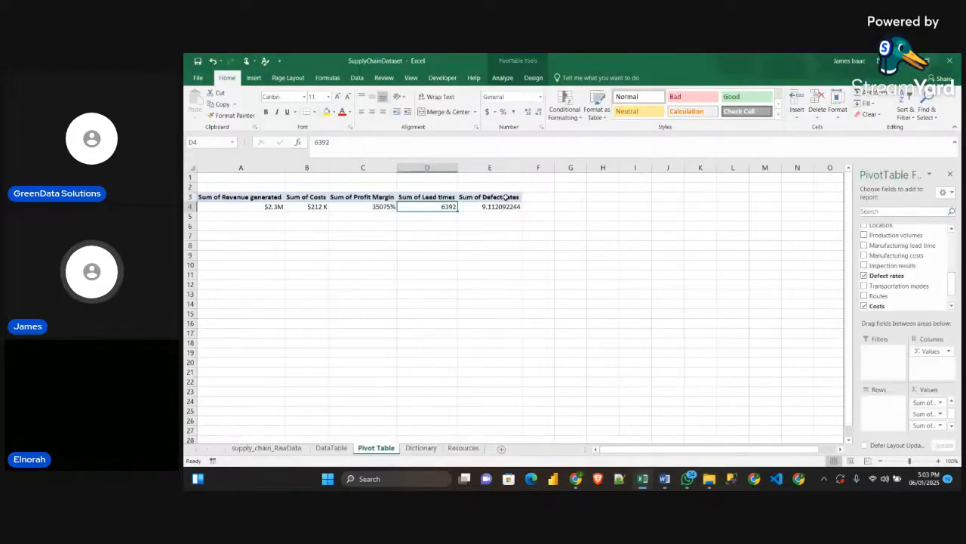
pyautogui.click(506, 204)
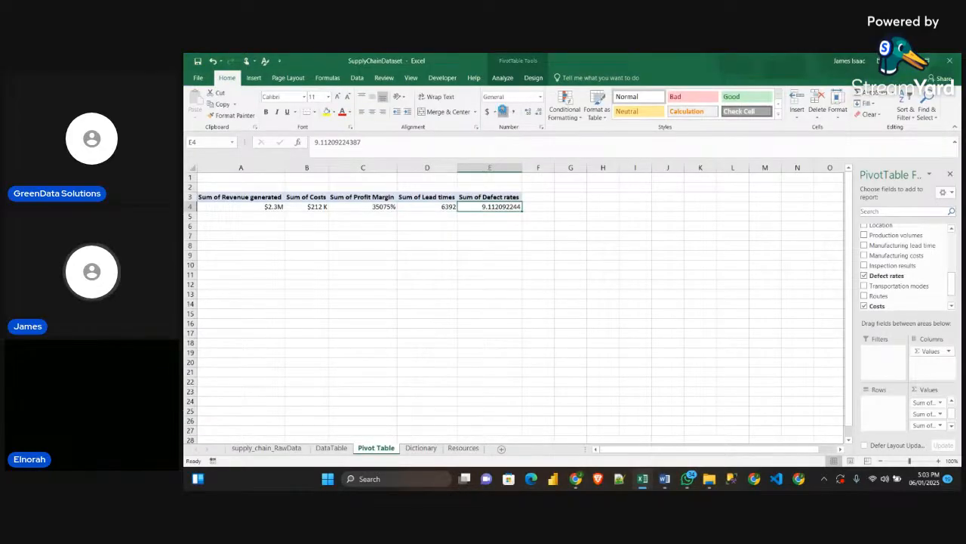
pyautogui.click(503, 111)
pyautogui.click(559, 227)
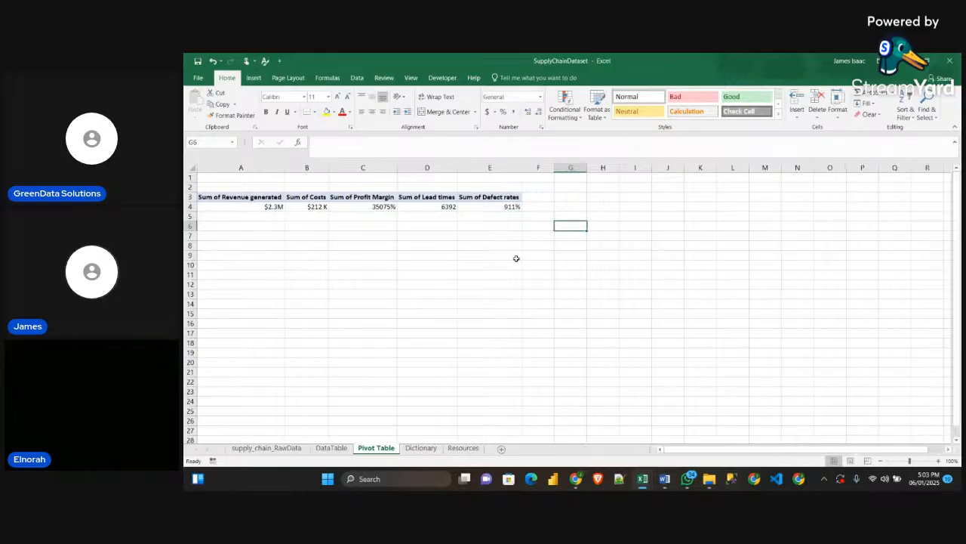
pyautogui.scroll(-1, 651, 395)
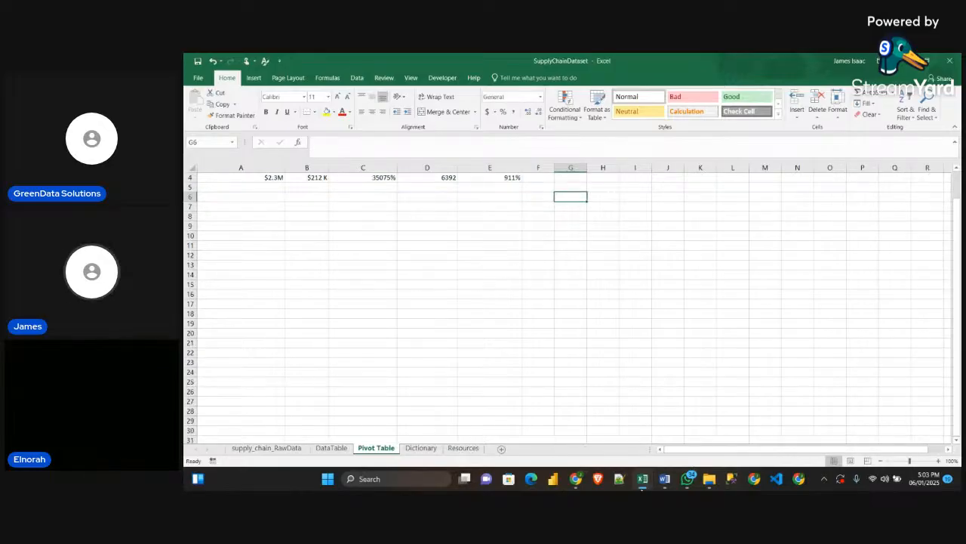
pyautogui.moveTo(642, 479)
pyautogui.moveTo(674, 443)
pyautogui.click(514, 294)
pyautogui.scroll(1, 354, 189)
pyautogui.scroll(-1, 400, 304)
pyautogui.scroll(1, 271, 224)
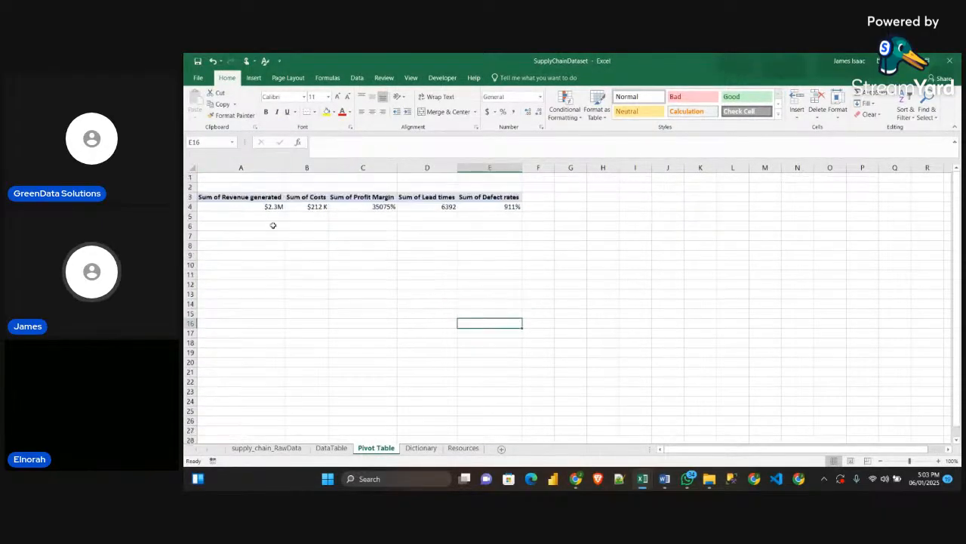
pyautogui.scroll(-2, 306, 248)
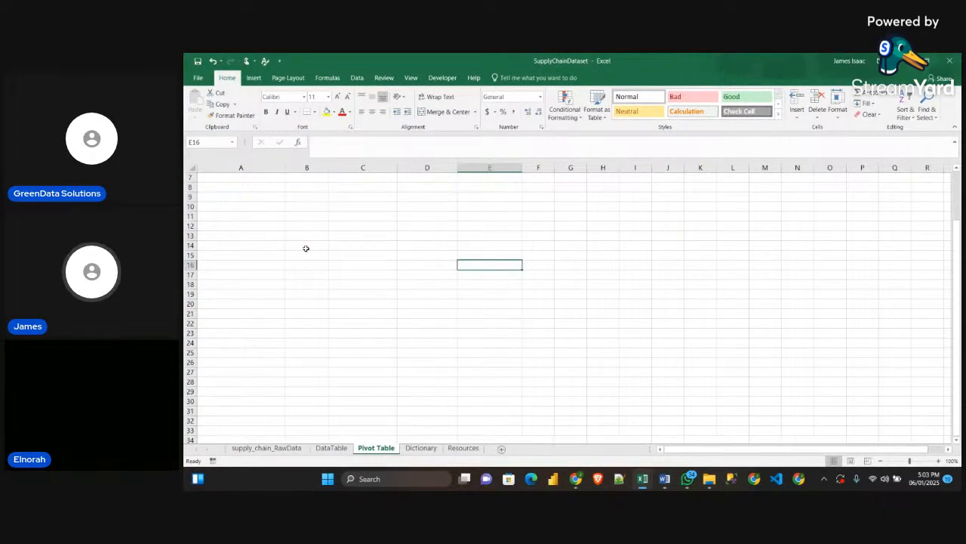
pyautogui.scroll(2, 304, 249)
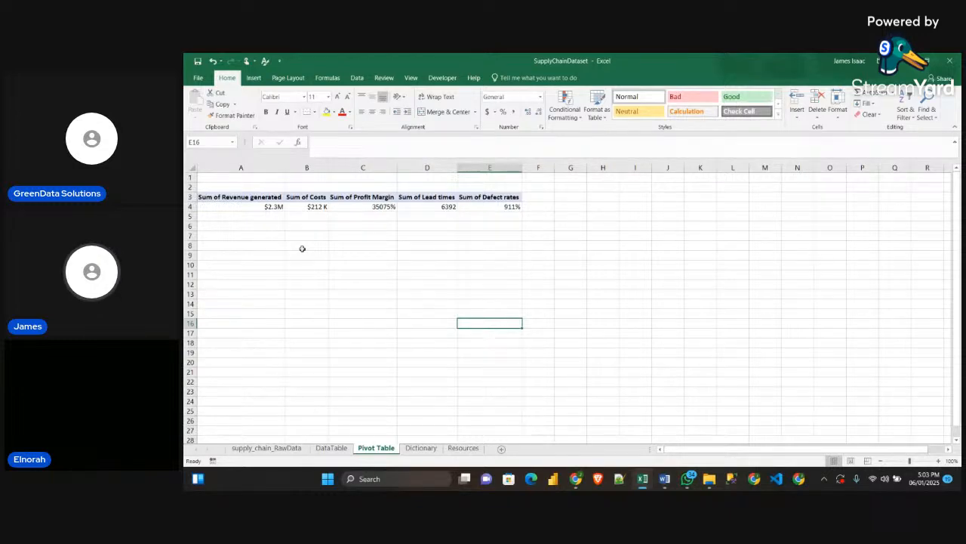
# Add a new worksheet after the Pivot Table sheet and name it Dashboard
pyautogui.click(501, 450)
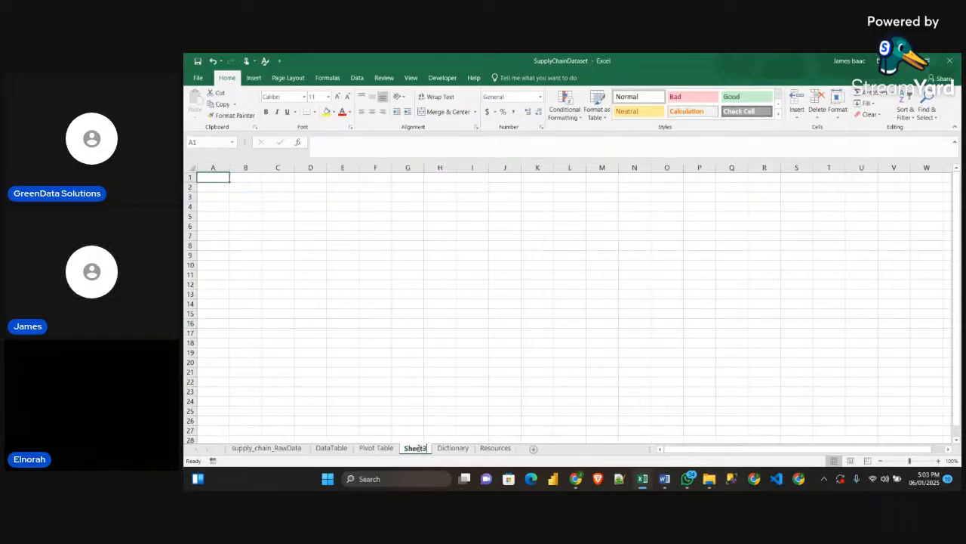
pyautogui.doubleClick(417, 448)
pyautogui.write('DAshboar')
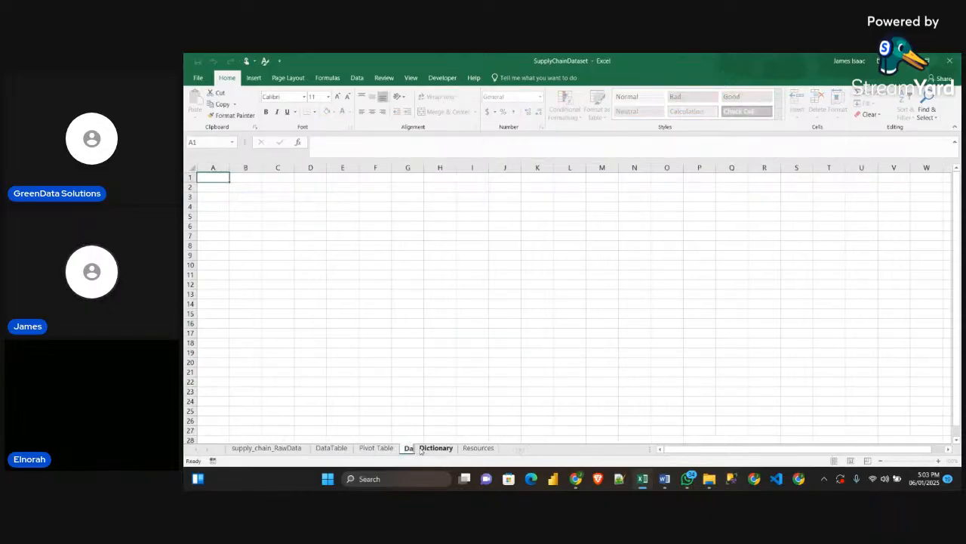
pyautogui.write('d')
pyautogui.press('Return')
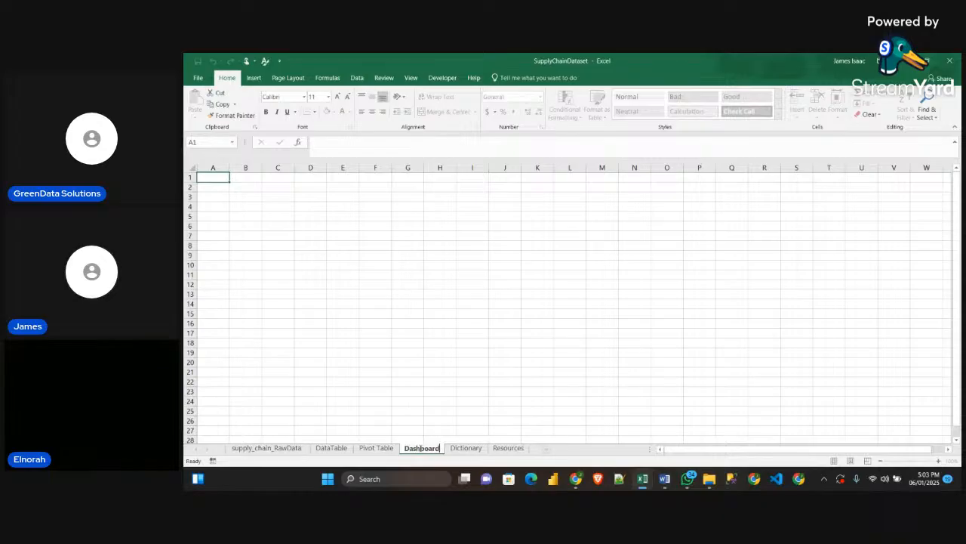
# Collapse the formula bar to a single line and hide the gridlines on the Dashboard sheet, keeping the headings shown
pyautogui.click(955, 142)
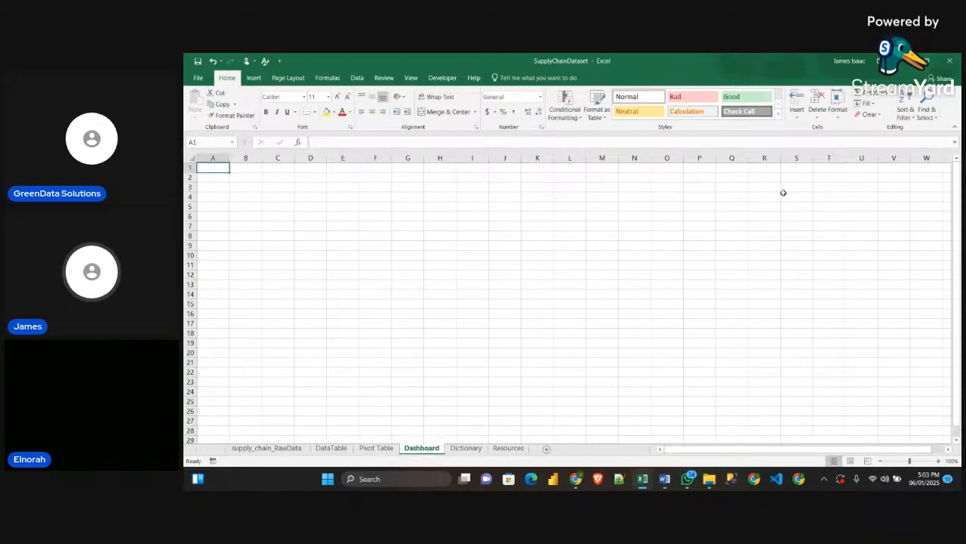
pyautogui.click(411, 77)
pyautogui.click(328, 98)
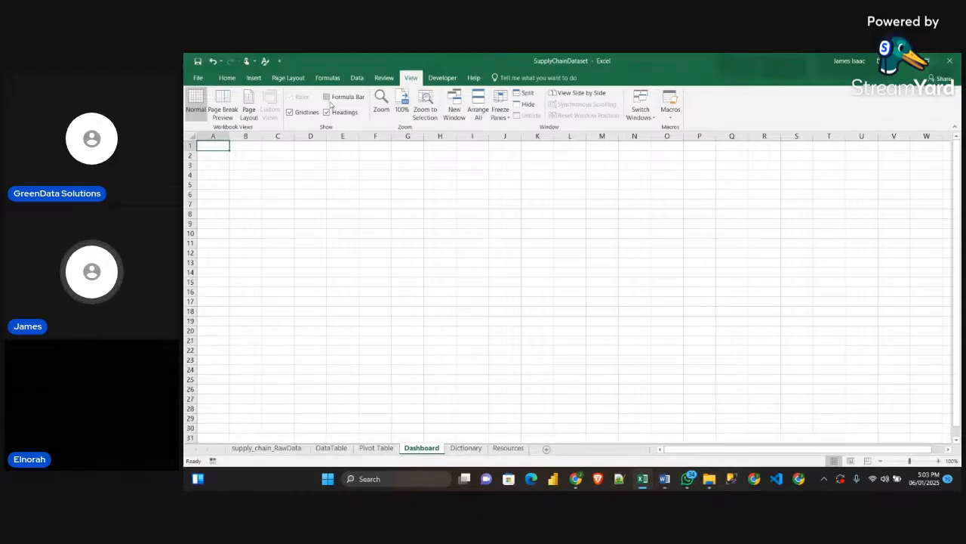
pyautogui.click(327, 97)
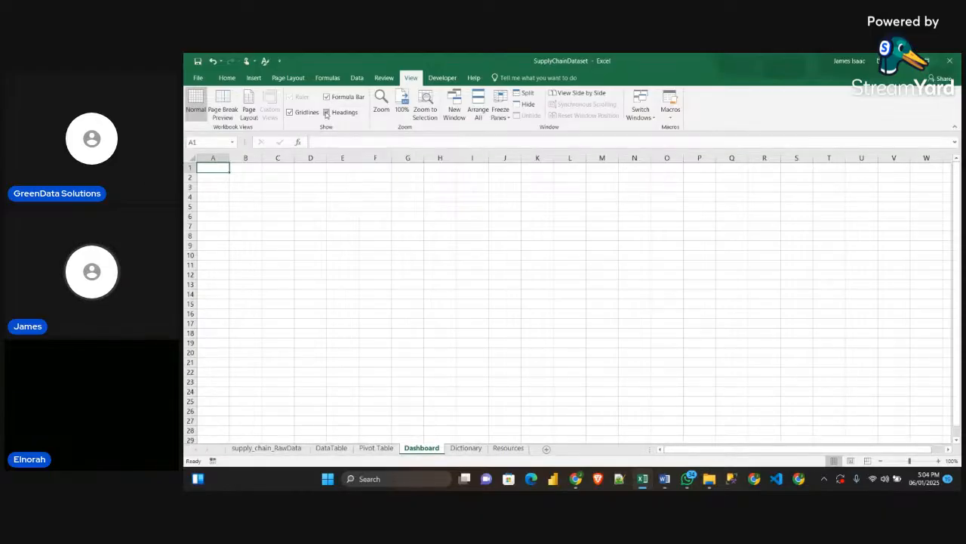
pyautogui.click(326, 113)
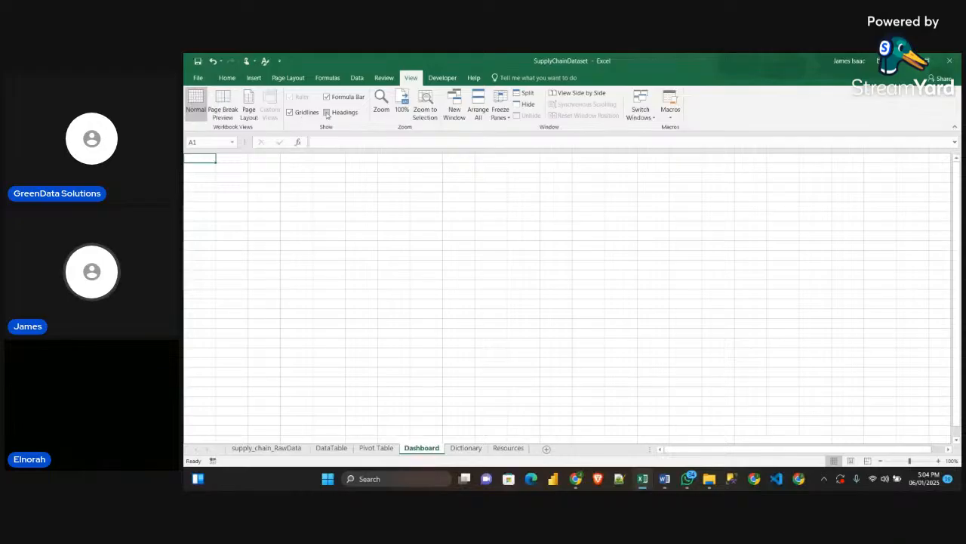
pyautogui.click(326, 112)
pyautogui.click(295, 113)
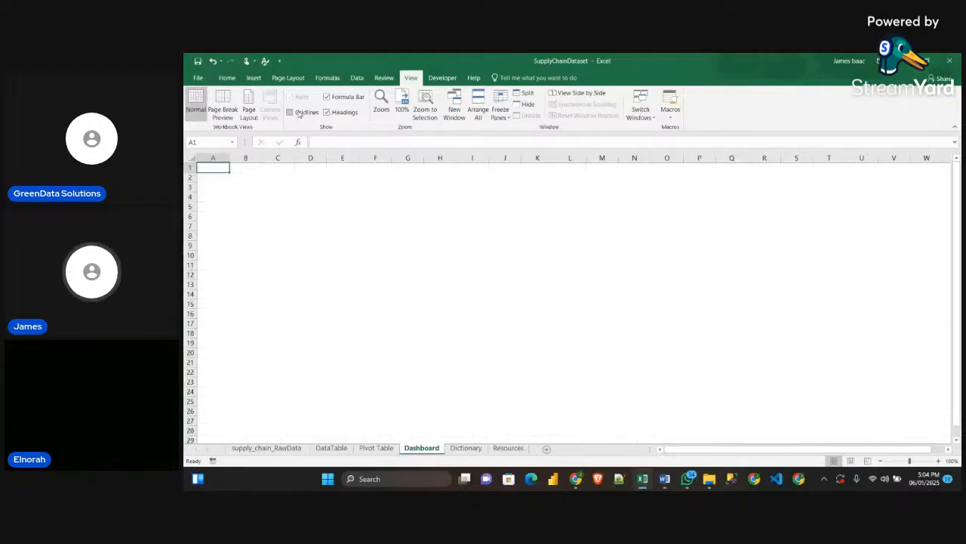
pyautogui.click(492, 261)
# Review the Size & Color section of the Word guidelines and select the Background dimensions 6.97 X 11.16 Inch
pyautogui.moveTo(666, 479)
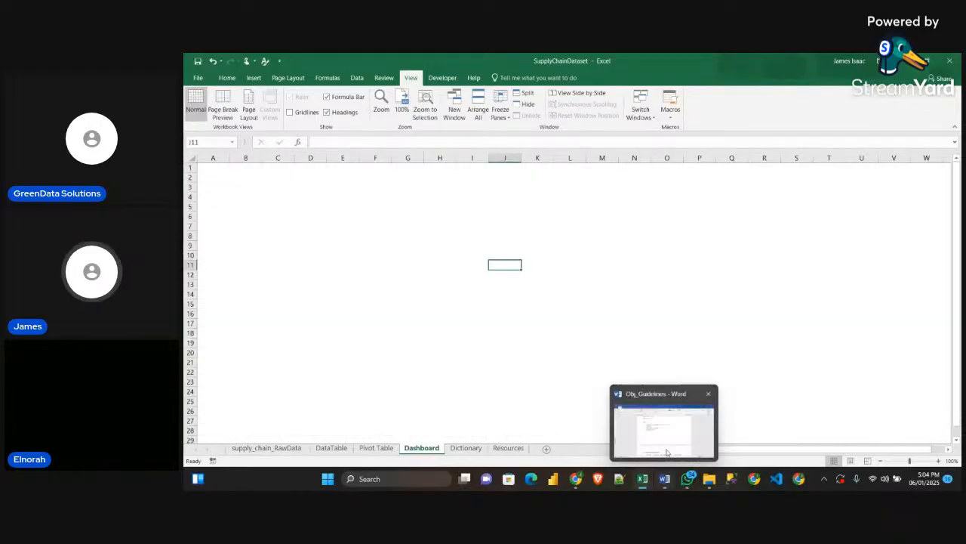
pyautogui.click(657, 415)
pyautogui.scroll(-2, 589, 348)
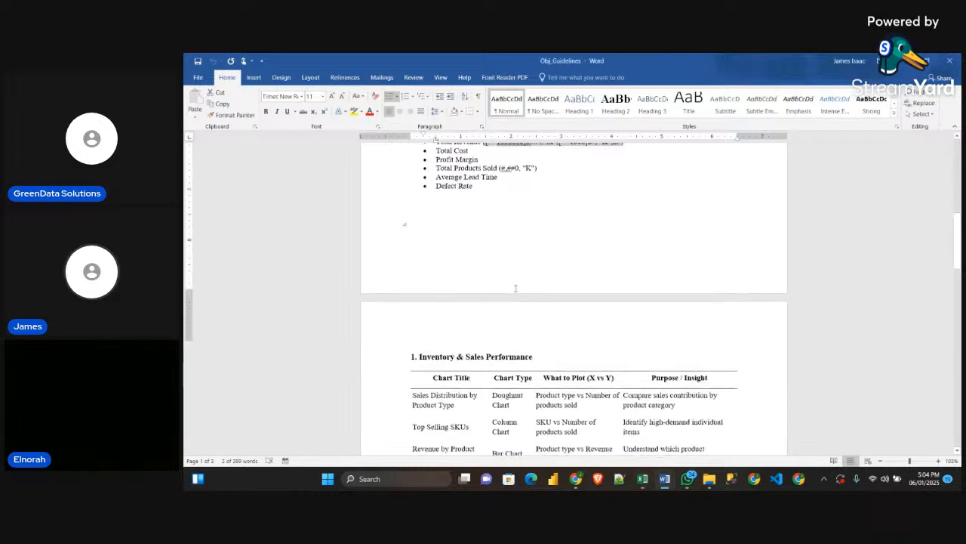
pyautogui.scroll(5, 459, 253)
pyautogui.moveTo(402, 209); pyautogui.dragTo(622, 287)
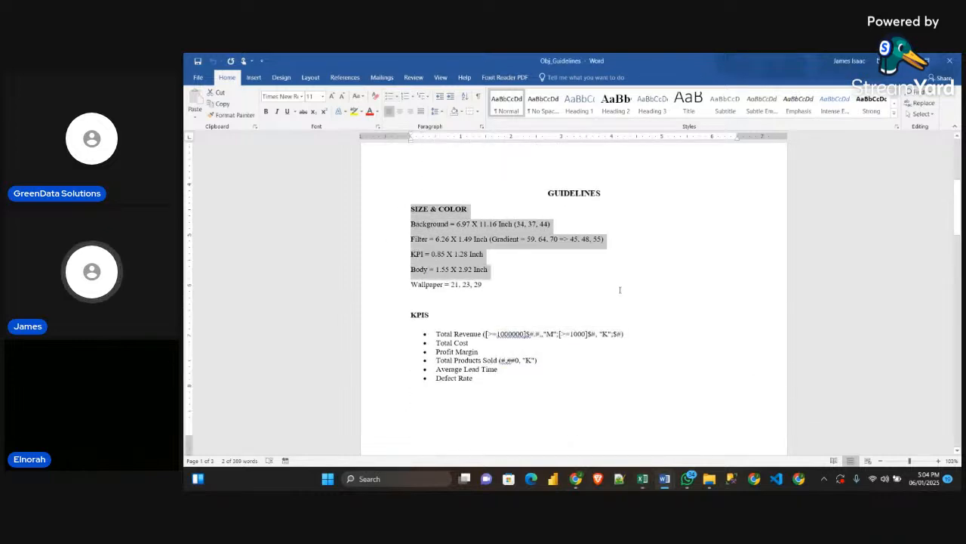
pyautogui.click(622, 287)
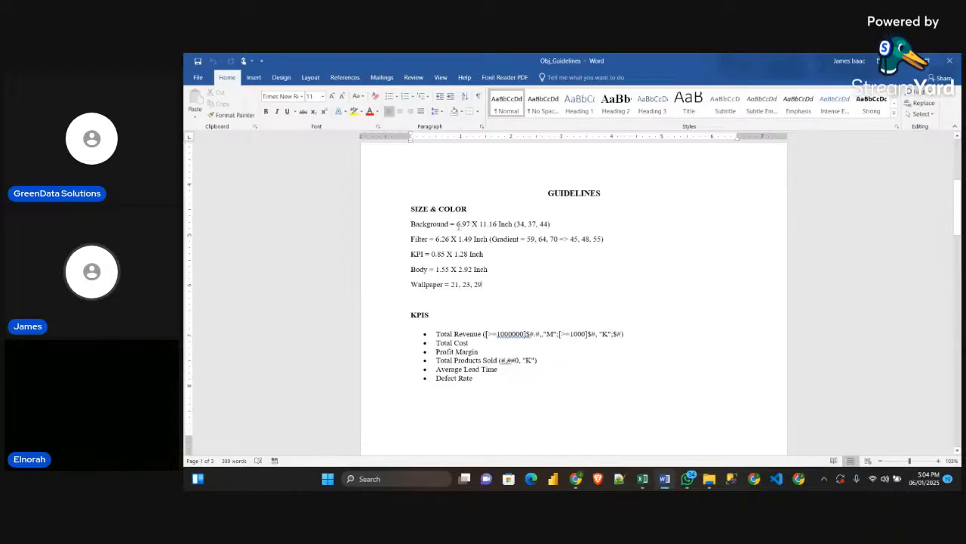
pyautogui.doubleClick(461, 225)
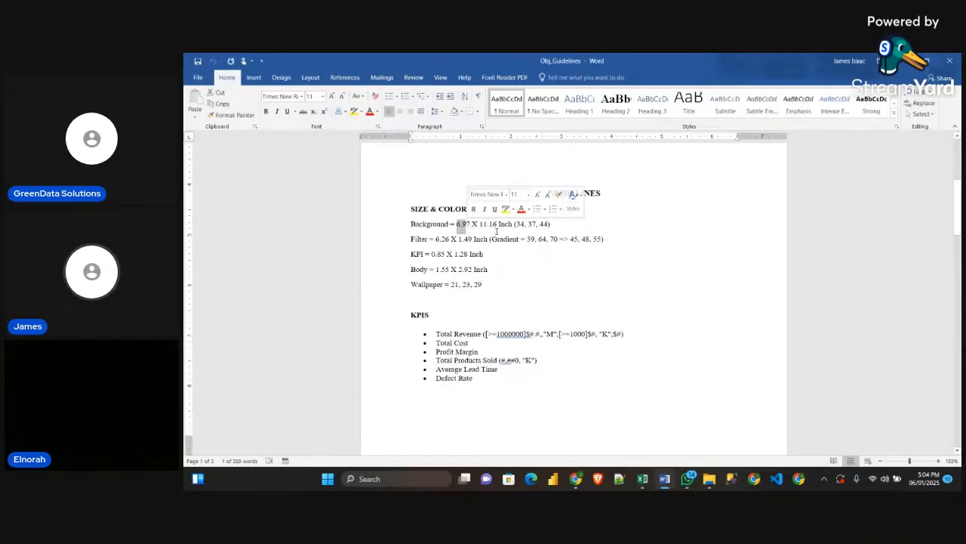
pyautogui.moveTo(514, 225); pyautogui.dragTo(456, 227)
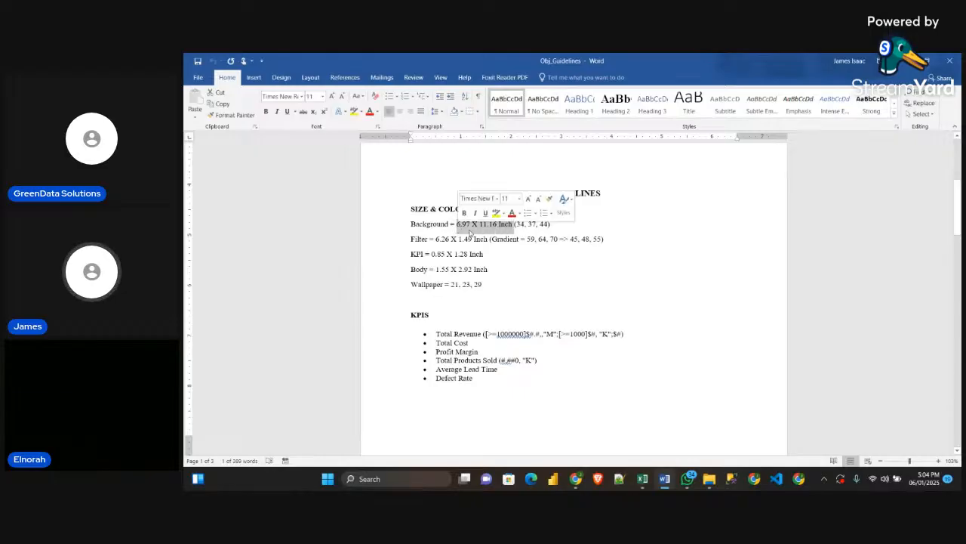
# Switch to the SupplyChainDataset workbook in Excel and draw a rectangle about 4.23 by 6.61 inches on the Dashboard sheet
pyautogui.click(514, 224)
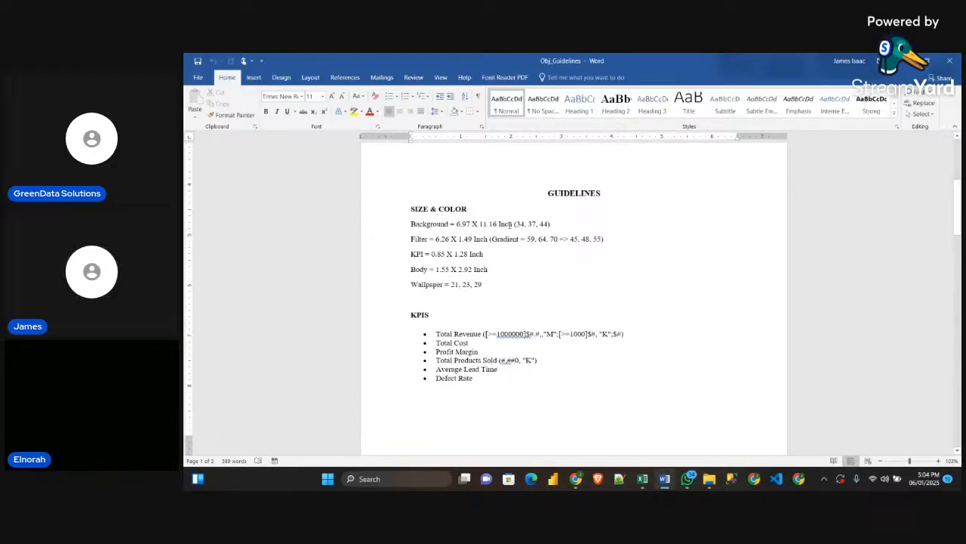
pyautogui.moveTo(642, 479)
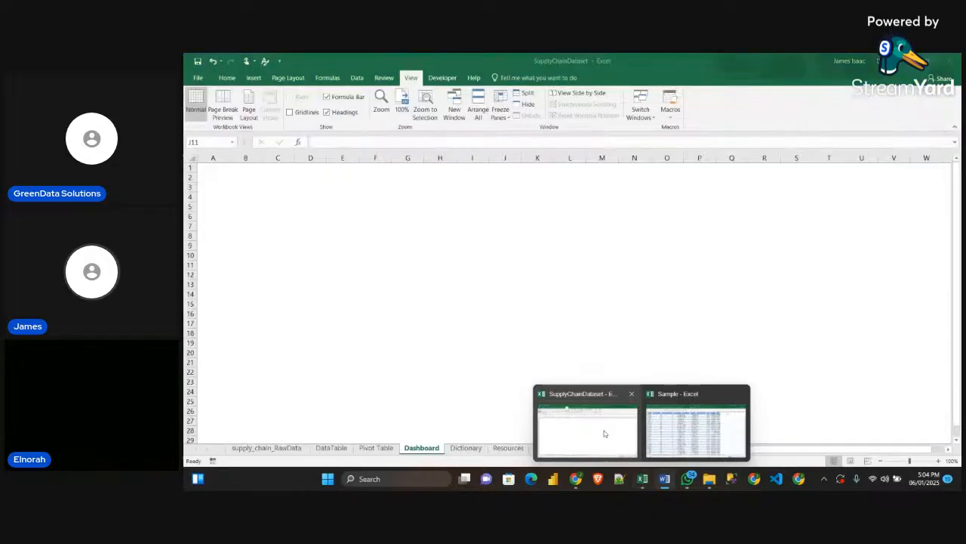
pyautogui.click(604, 433)
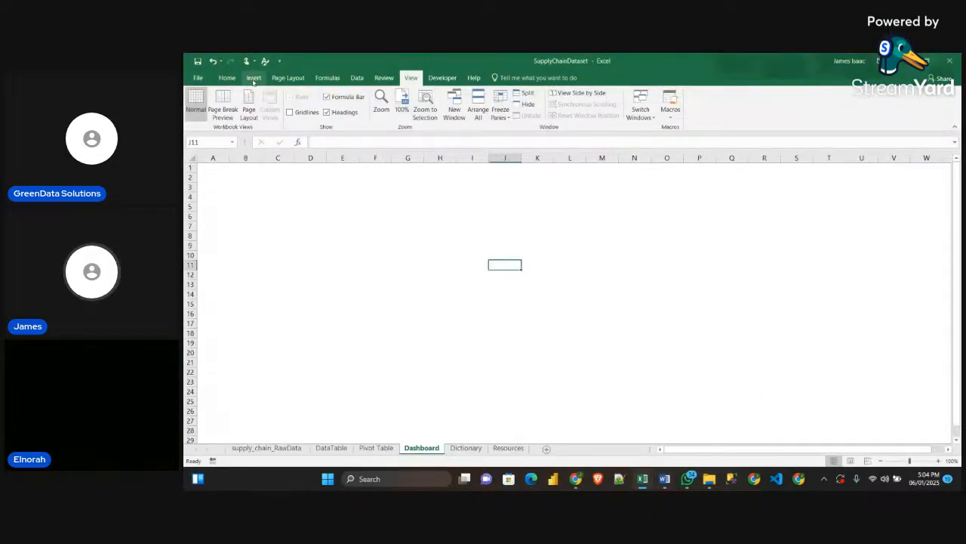
pyautogui.click(254, 78)
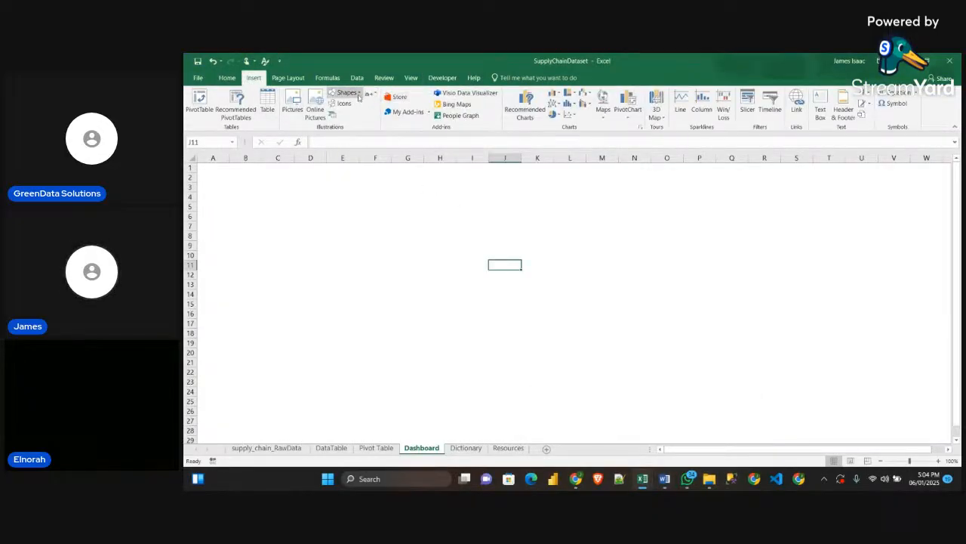
pyautogui.click(346, 92)
pyautogui.click(364, 115)
pyautogui.moveTo(379, 202); pyautogui.dragTo(701, 408)
pyautogui.moveTo(612, 346)
pyautogui.mouseDown()
pyautogui.moveTo(531, 324)
pyautogui.moveTo(607, 336)
pyautogui.mouseUp()
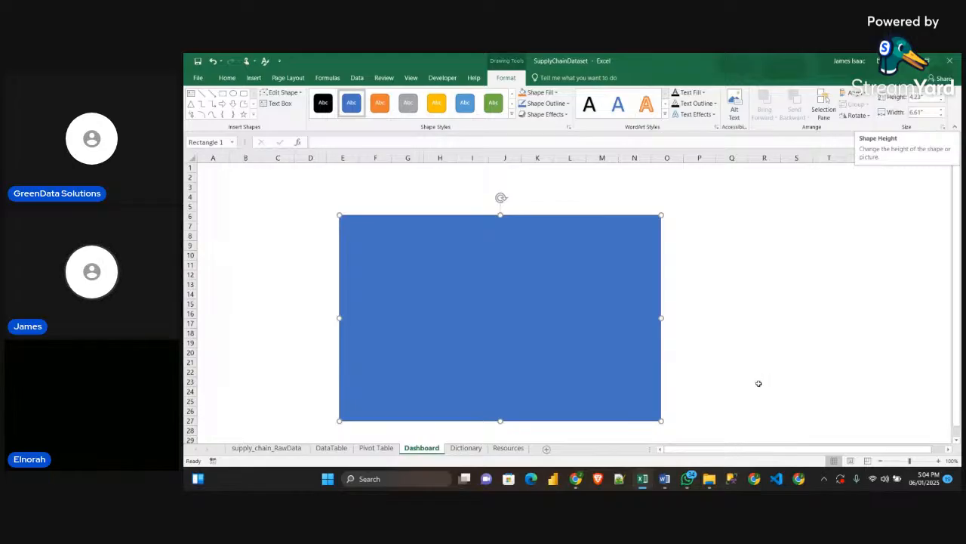
# Set the rectangle's height to 6.97 inches and width to 11.16 inches, and move it so it starts around cell D4
pyautogui.moveTo(656, 479)
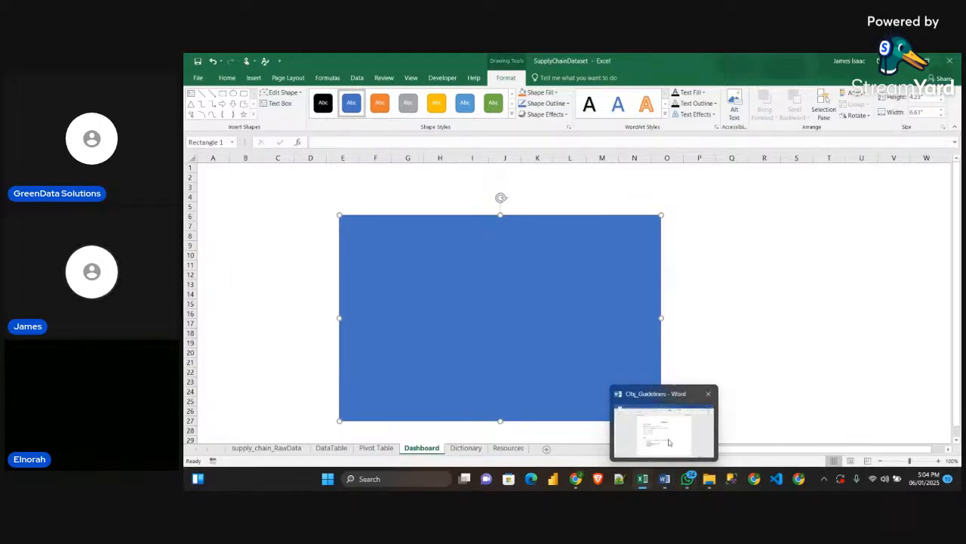
pyautogui.moveTo(668, 443)
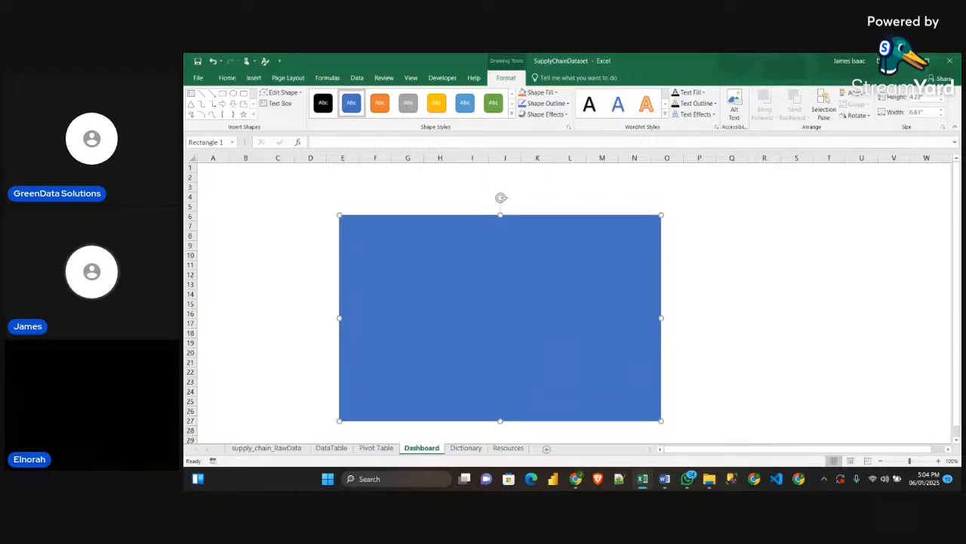
pyautogui.click(918, 97)
pyautogui.write('6.5')
pyautogui.press('Tab')
pyautogui.write('1')
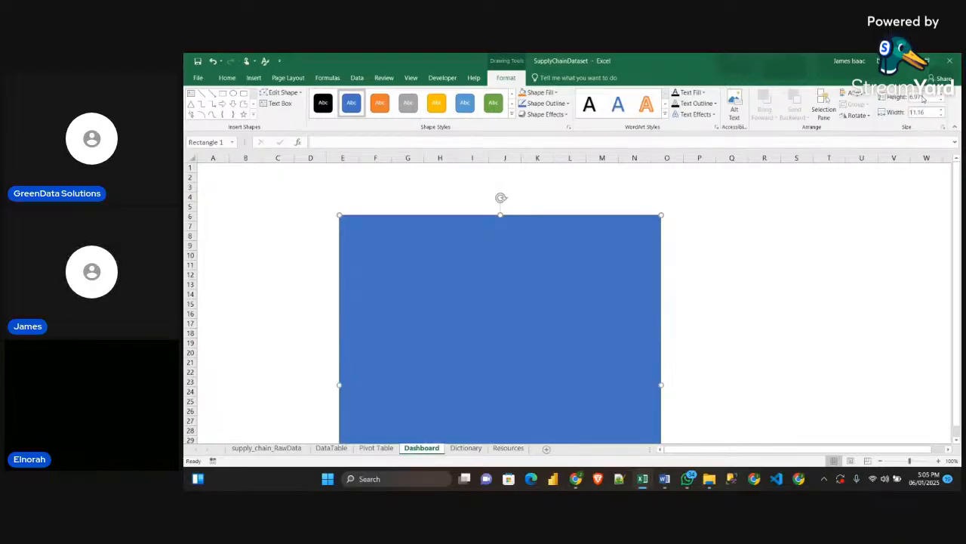
pyautogui.press('Return')
pyautogui.scroll(-2, 726, 255)
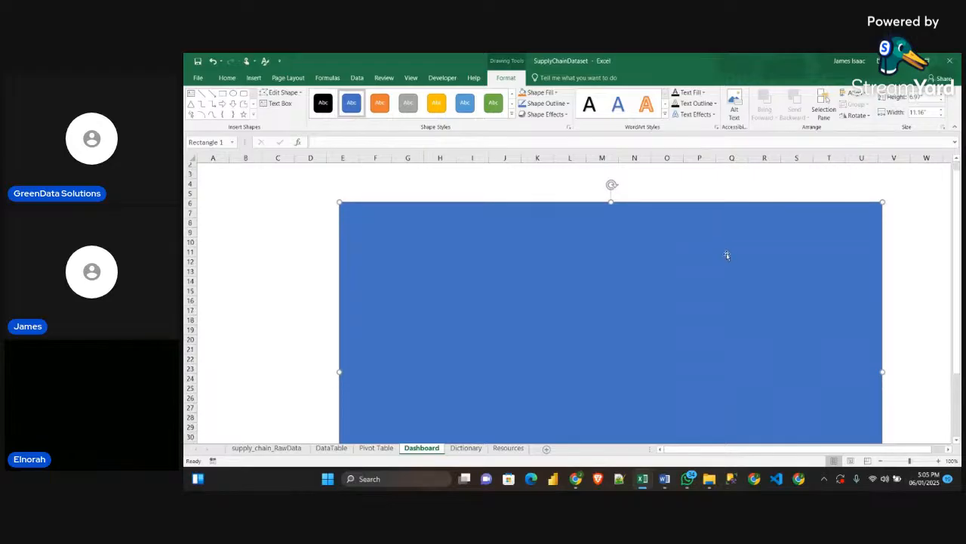
pyautogui.scroll(1, 692, 292)
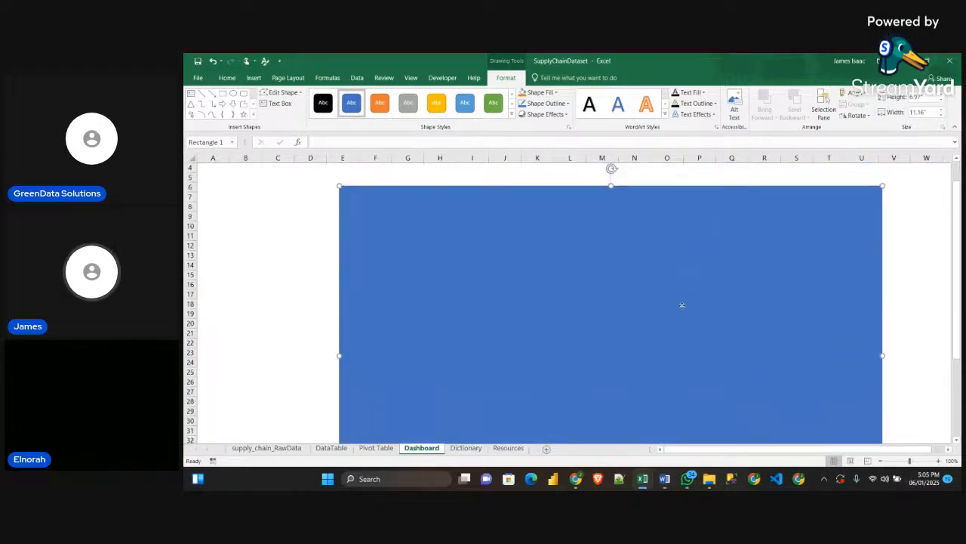
pyautogui.moveTo(682, 305); pyautogui.dragTo(651, 257)
pyautogui.scroll(-1, 674, 293)
pyautogui.scroll(1, 675, 300)
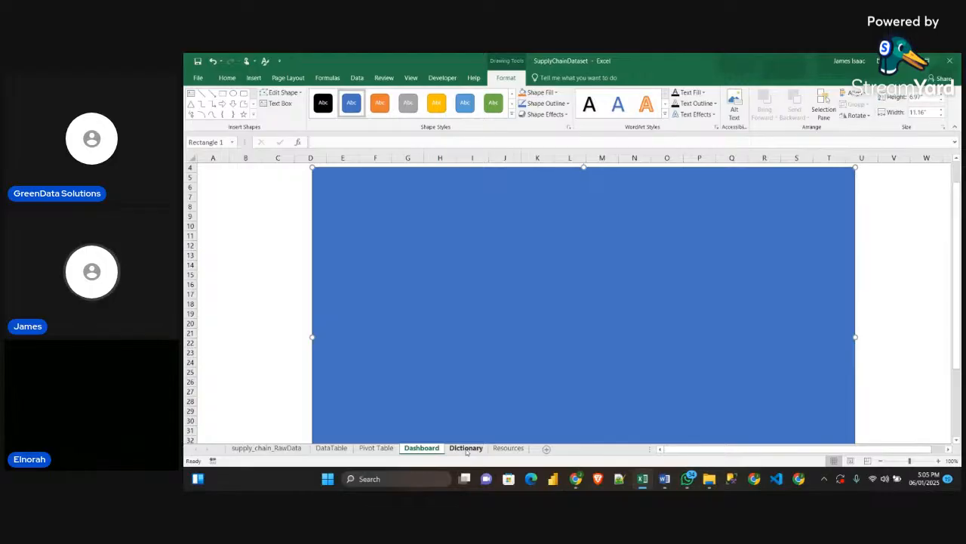
# Look up the Background RGB color in the Word guidelines and return to the Excel dashboard
pyautogui.click(665, 478)
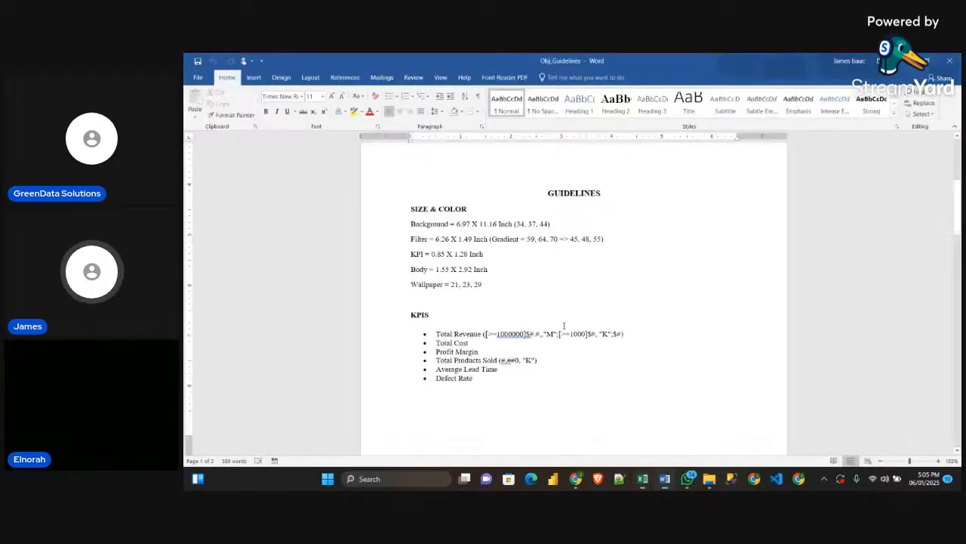
pyautogui.moveTo(515, 224); pyautogui.dragTo(551, 224)
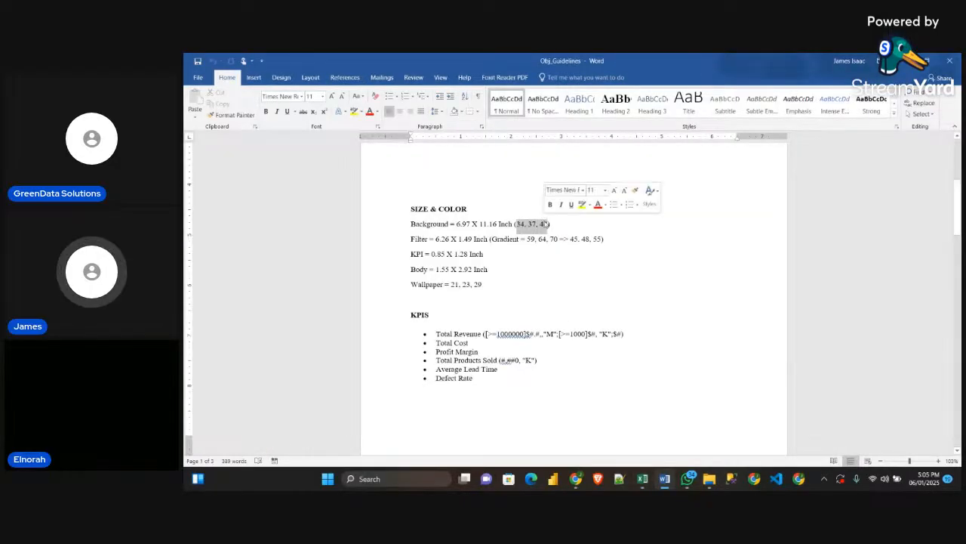
pyautogui.click(552, 225)
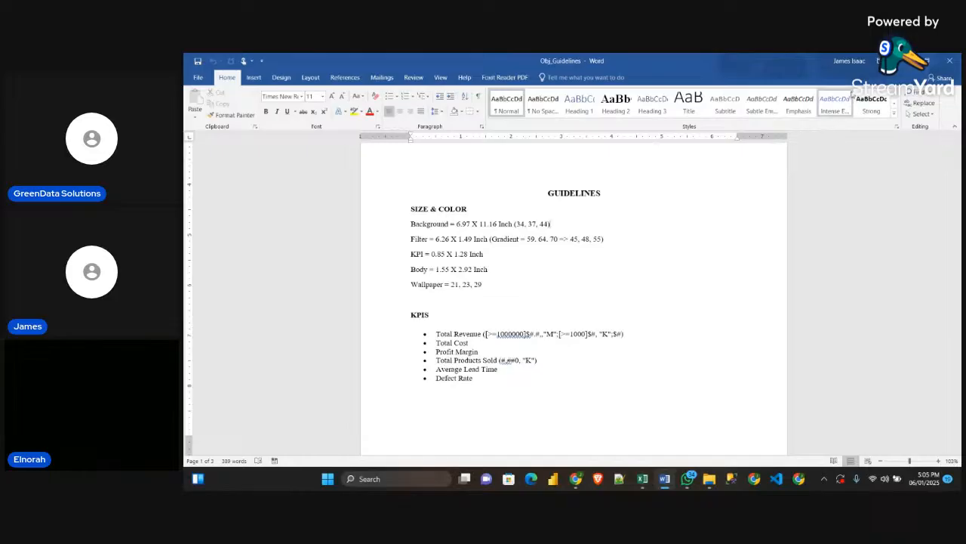
pyautogui.hotkey('alt', 'Tab')
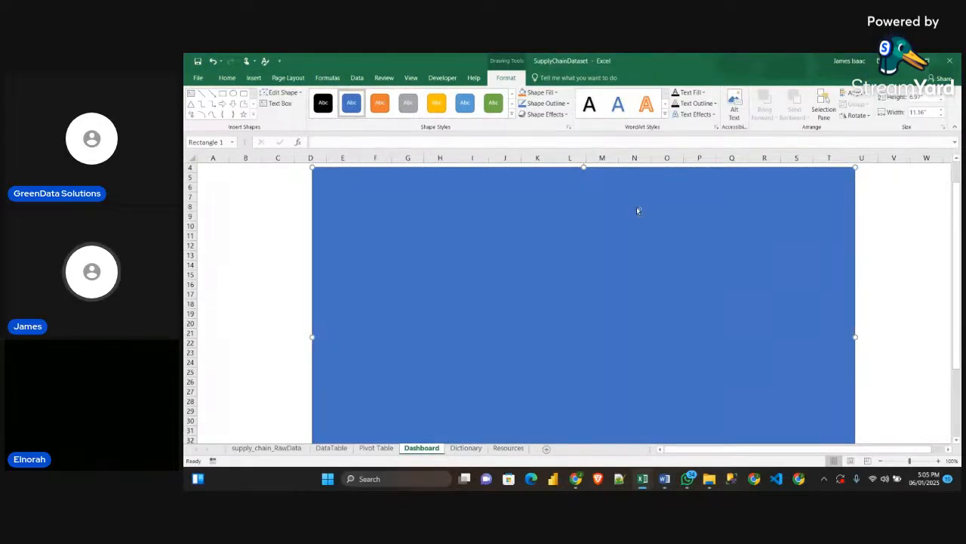
# Fill the background rectangle with the custom RGB color 34, 37, 44
pyautogui.hotkey('ctrl', '1')
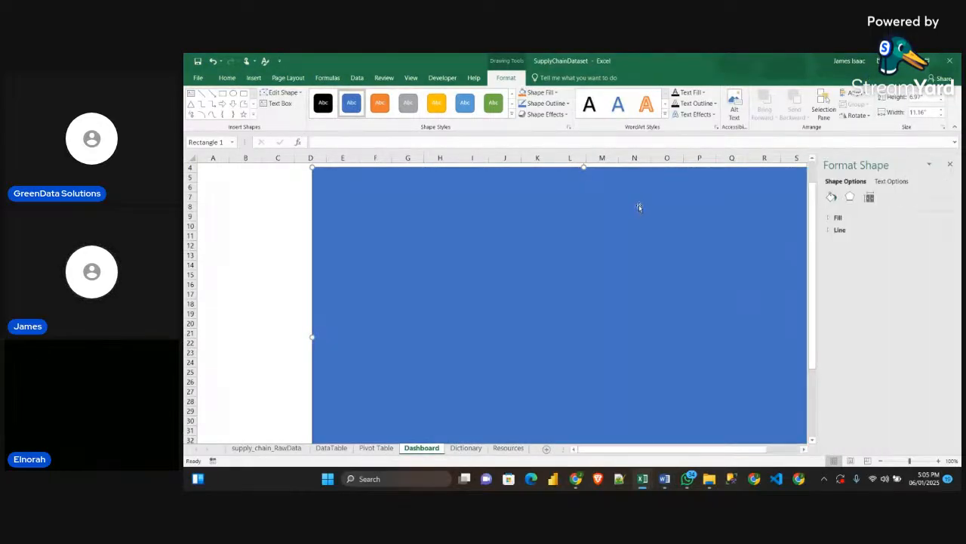
pyautogui.click(836, 217)
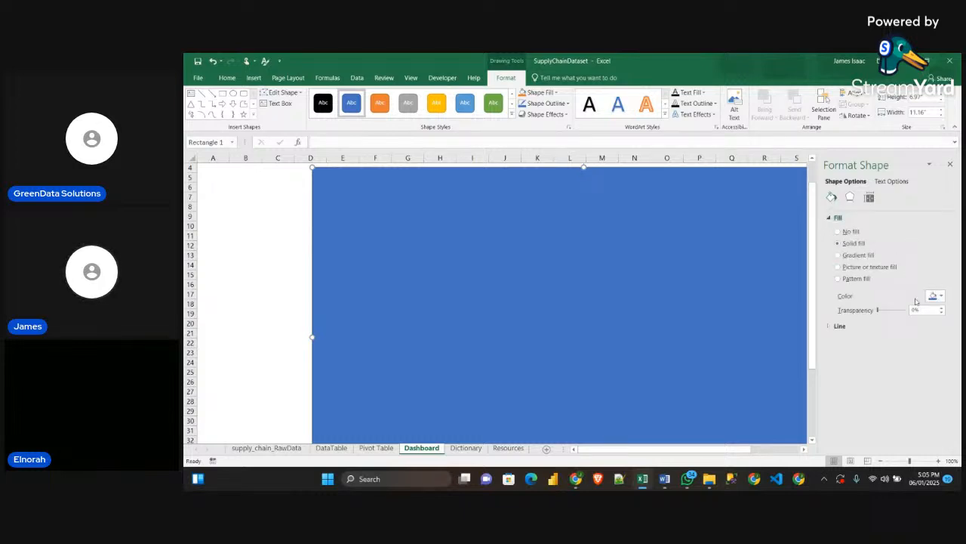
pyautogui.click(936, 296)
pyautogui.click(911, 384)
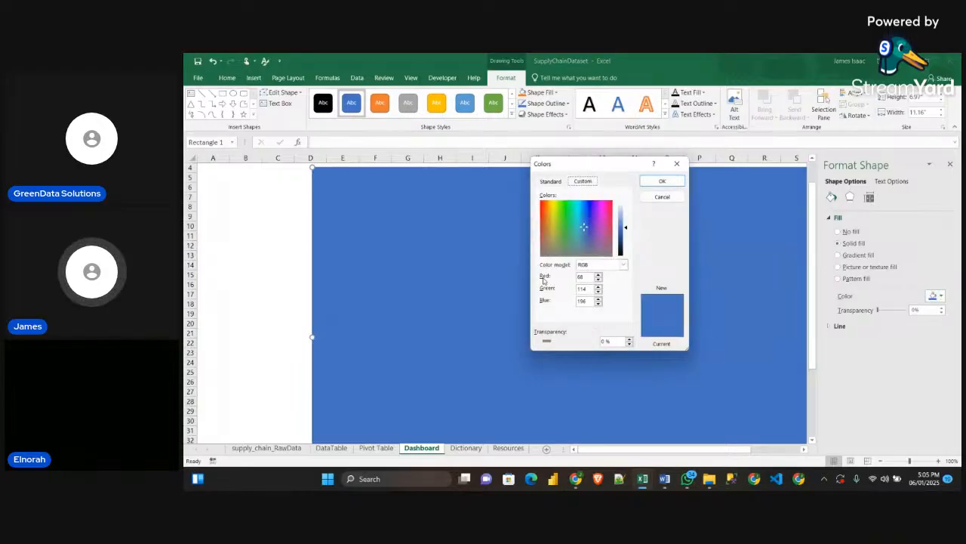
pyautogui.click(622, 265)
pyautogui.click(566, 312)
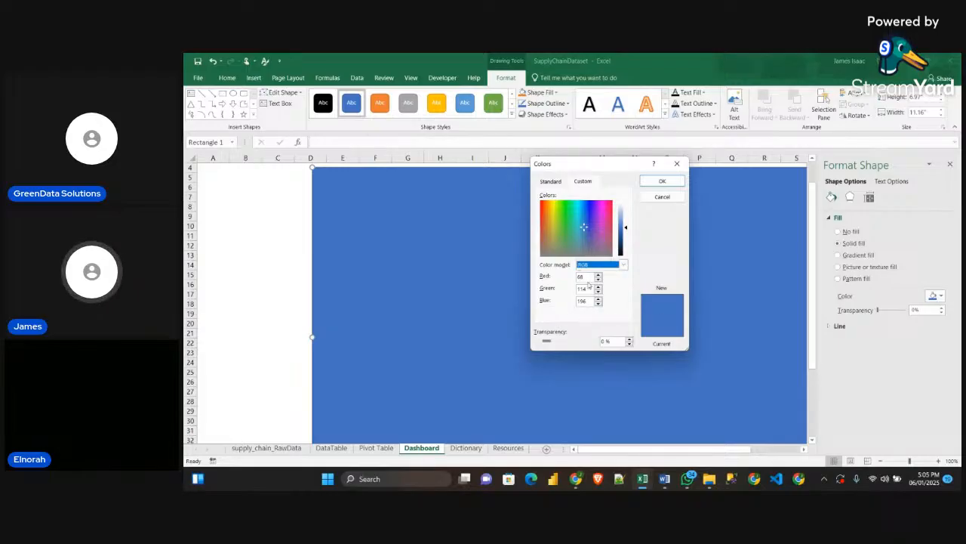
pyautogui.moveTo(667, 477)
pyautogui.moveTo(666, 447)
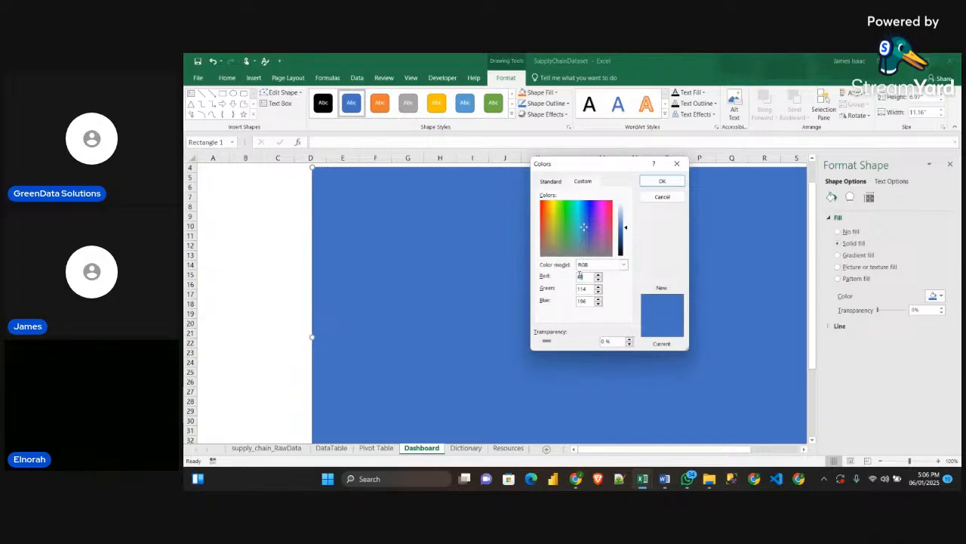
pyautogui.write('15')
pyautogui.press('Tab')
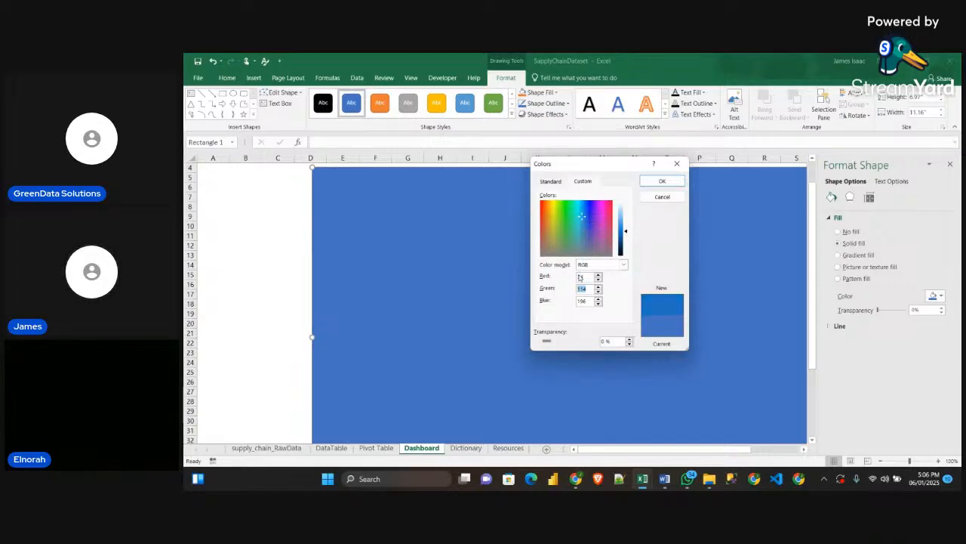
pyautogui.write('37')
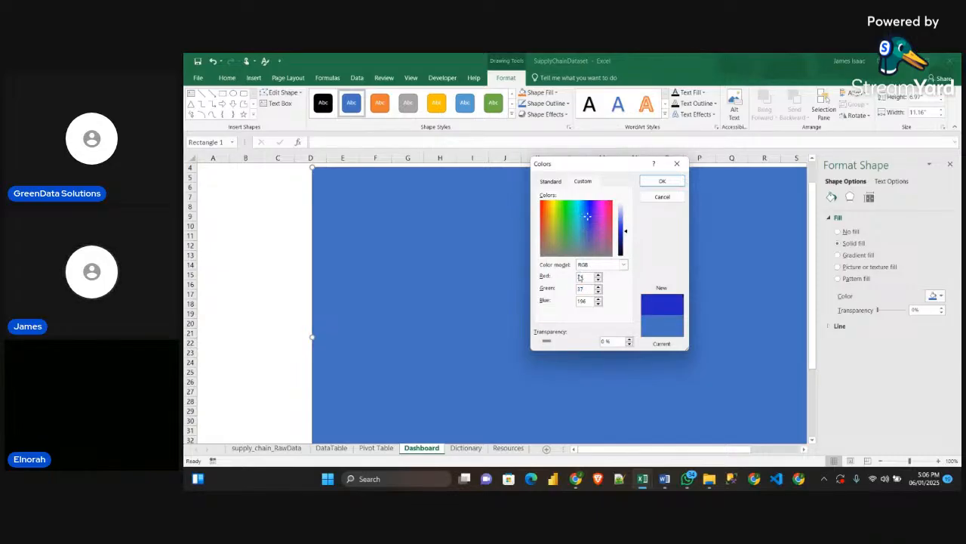
pyautogui.write('3')
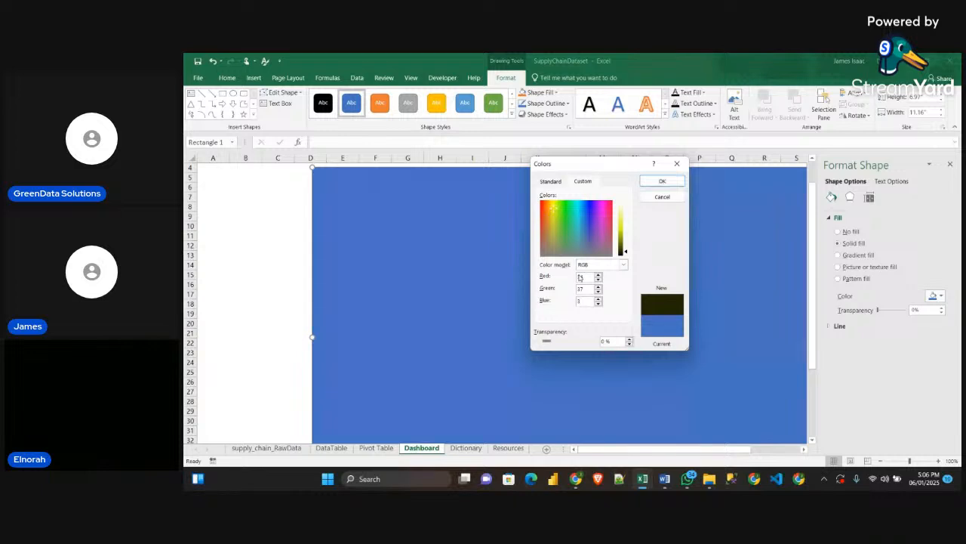
pyautogui.write('4')
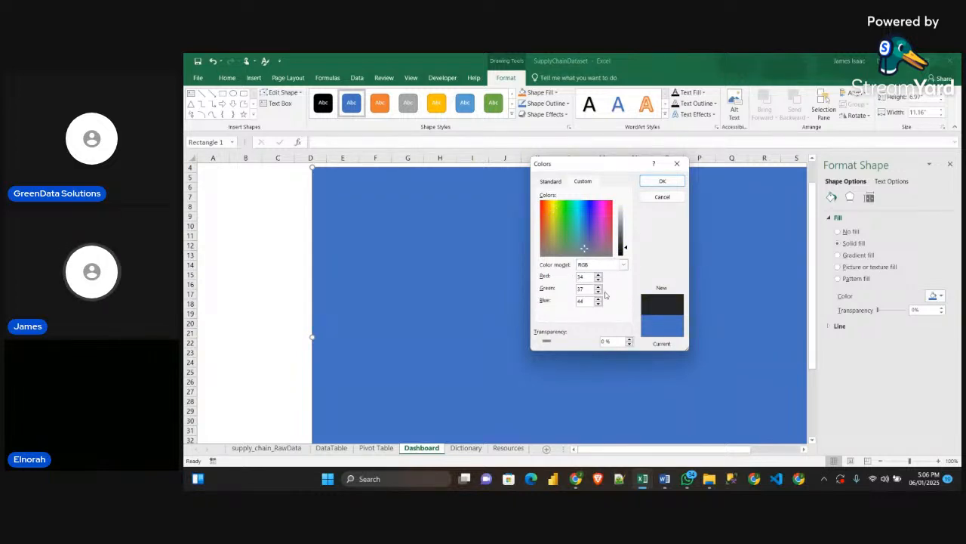
pyautogui.click(662, 181)
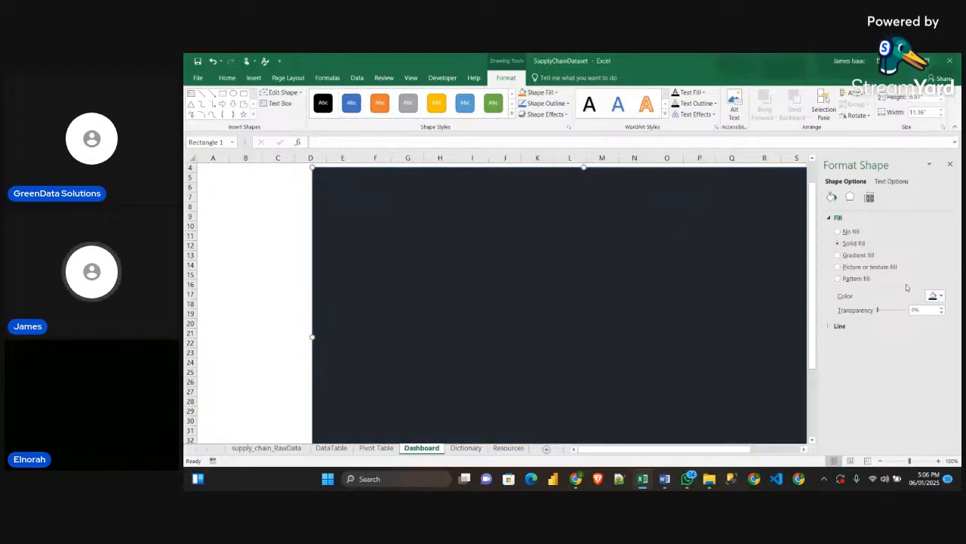
# Remove the background rectangle's outline and move the shape so it starts around cell C4
pyautogui.click(838, 327)
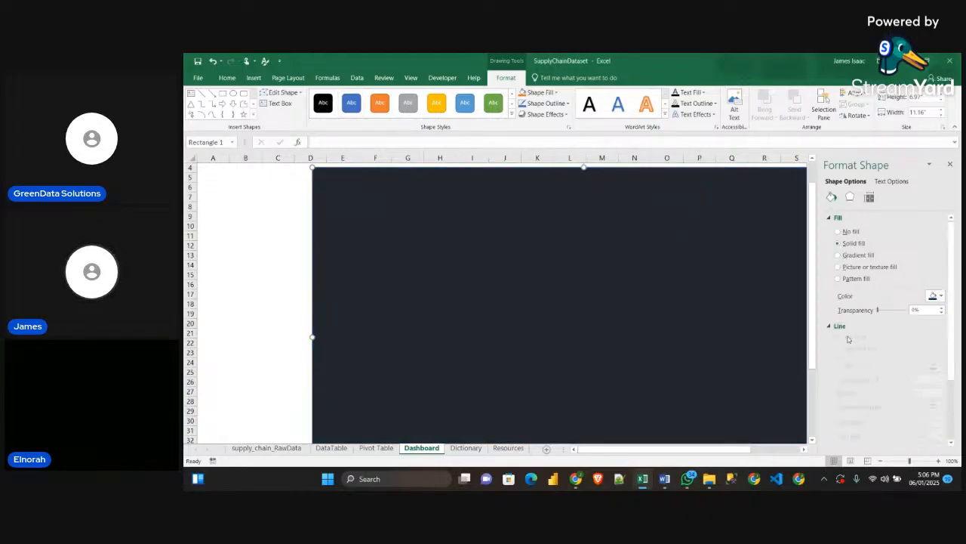
pyautogui.click(838, 339)
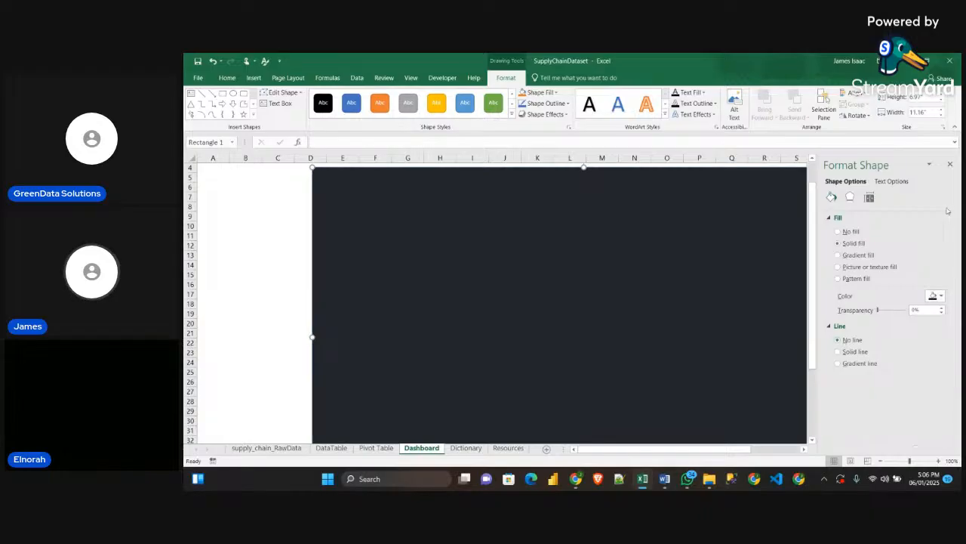
pyautogui.click(950, 164)
pyautogui.click(896, 282)
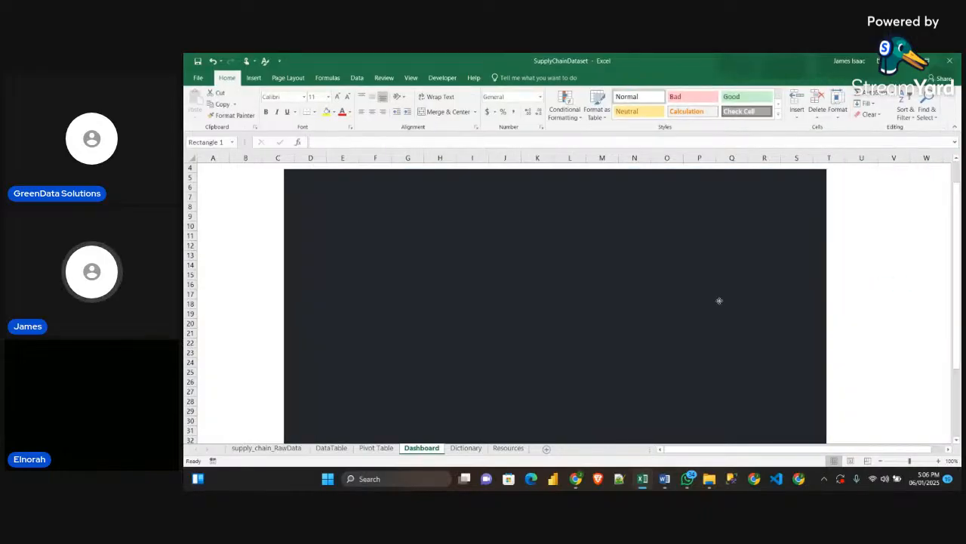
pyautogui.moveTo(718, 241); pyautogui.dragTo(718, 300)
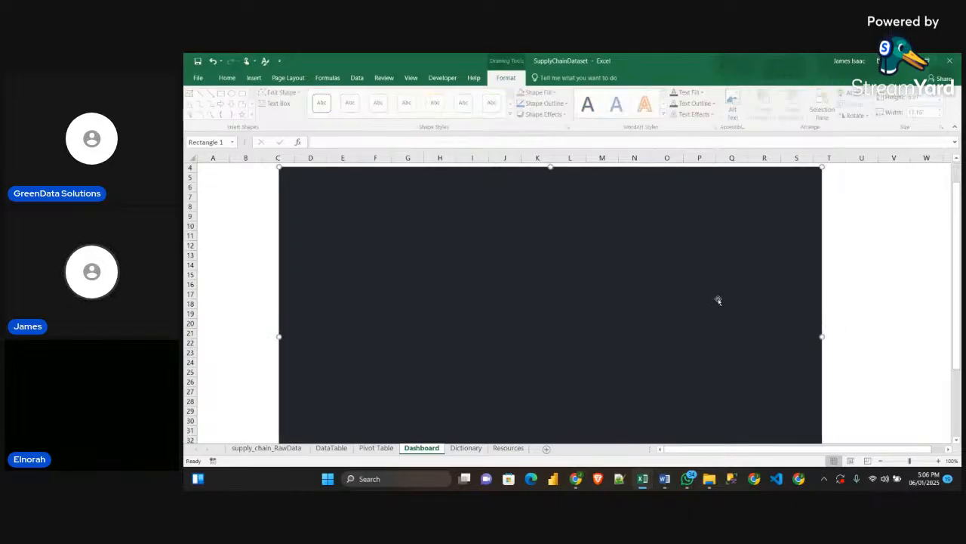
pyautogui.scroll(-1, 702, 297)
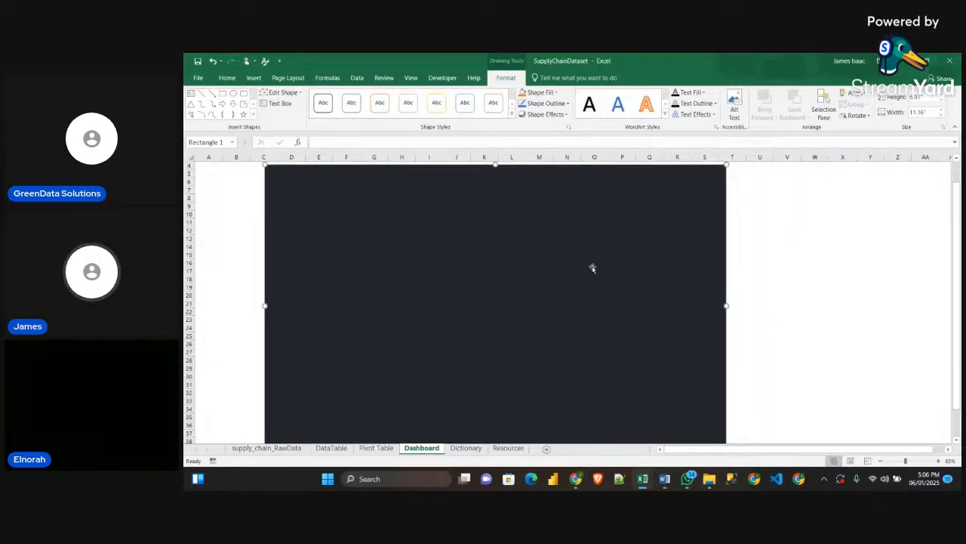
pyautogui.scroll(1, 580, 272)
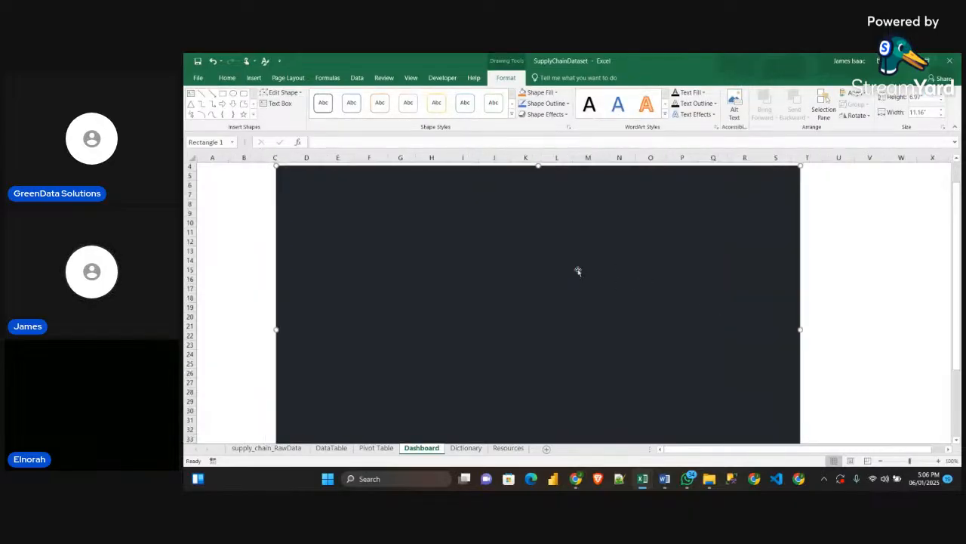
# Hide the Dashboard sheet's row and column headings and collapse the ribbon, centering the background rectangle in the enlarged sheet area
pyautogui.click(410, 77)
pyautogui.click(327, 111)
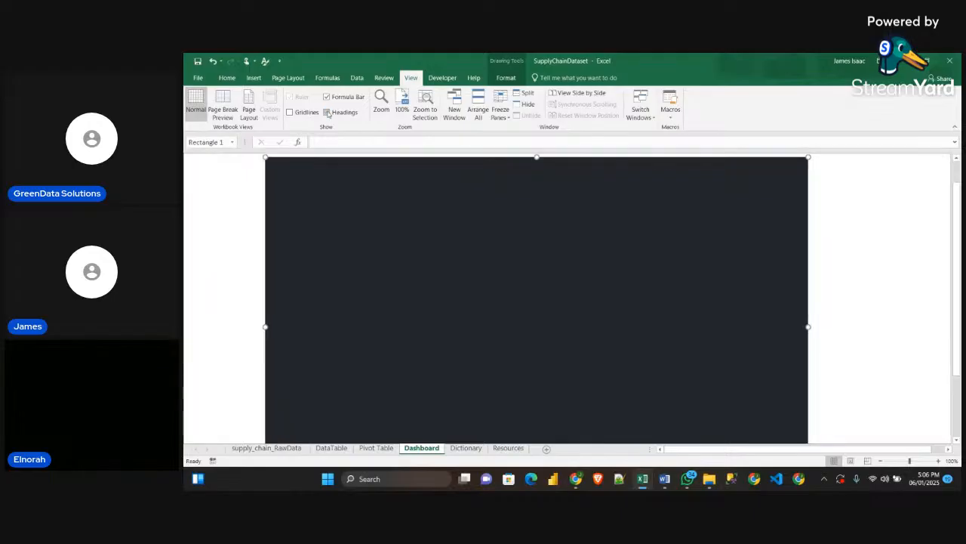
pyautogui.click(954, 126)
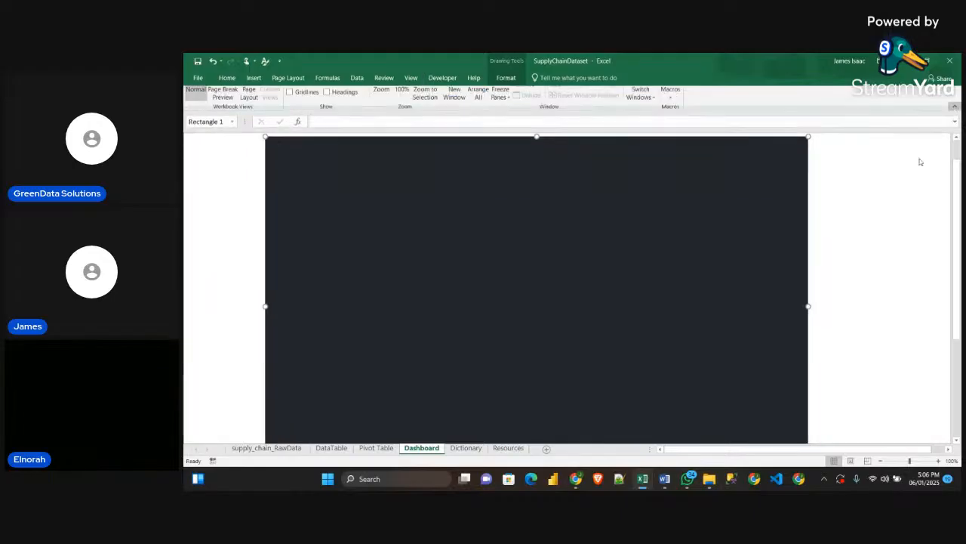
pyautogui.moveTo(512, 272); pyautogui.dragTo(537, 265)
pyautogui.click(862, 262)
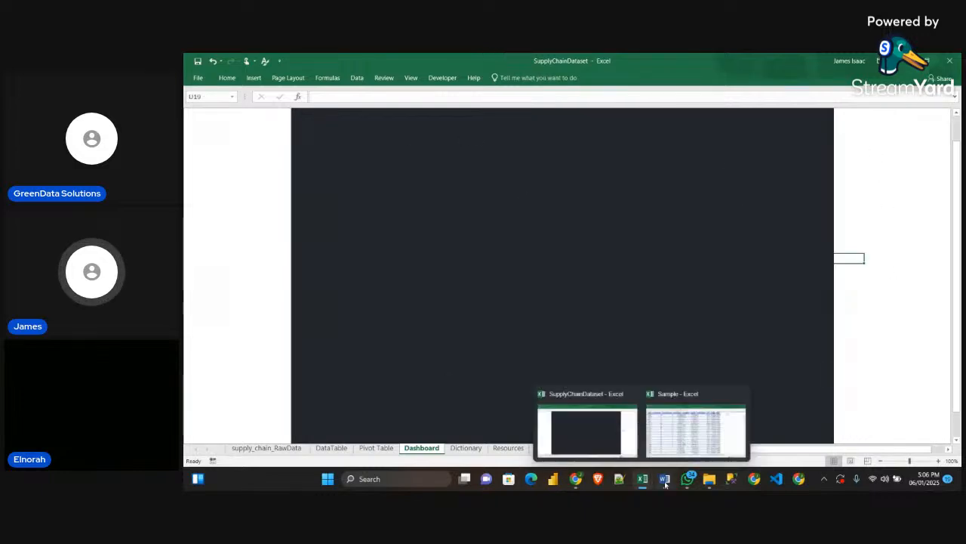
# Look up the Wallpaper RGB color in the Word guidelines and return to the SupplyChainDataset workbook in Excel
pyautogui.click(665, 431)
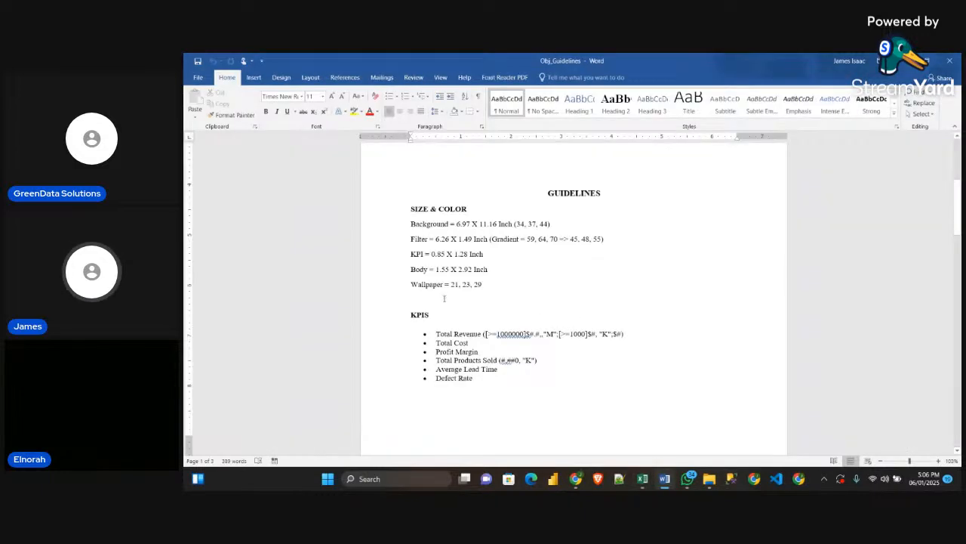
pyautogui.moveTo(412, 287); pyautogui.dragTo(481, 285)
pyautogui.click(463, 299)
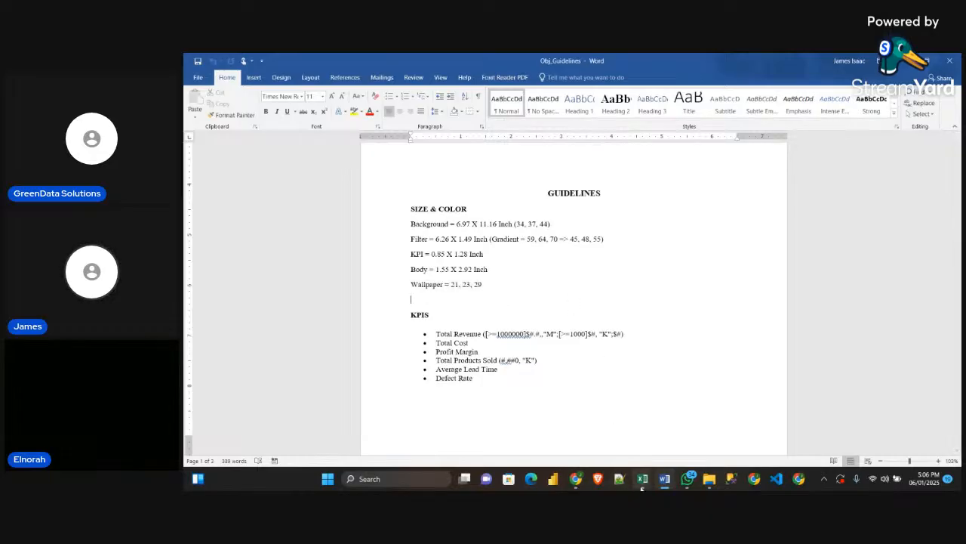
pyautogui.click(611, 432)
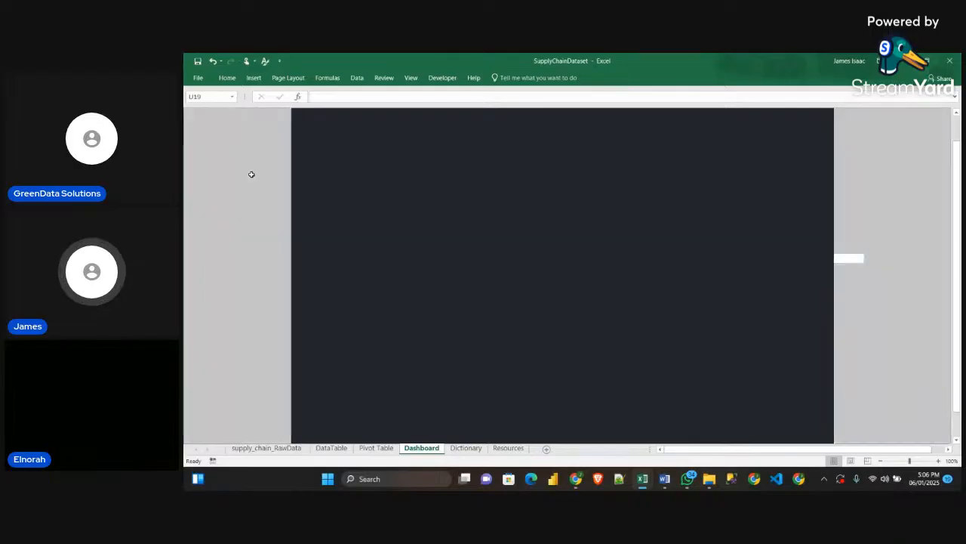
# Fill all cells of the Dashboard sheet with the custom Wallpaper RGB color 21, 23, 29
pyautogui.click(235, 78)
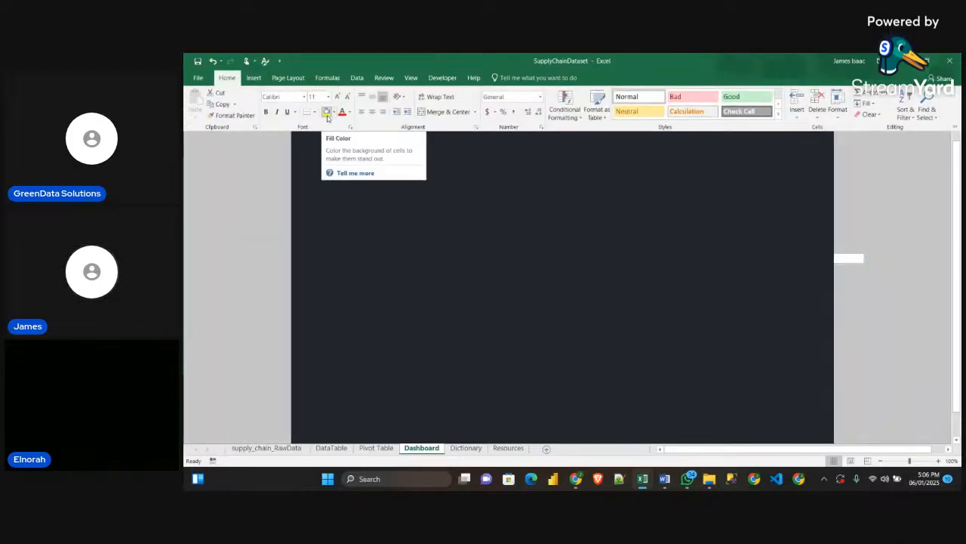
pyautogui.click(334, 112)
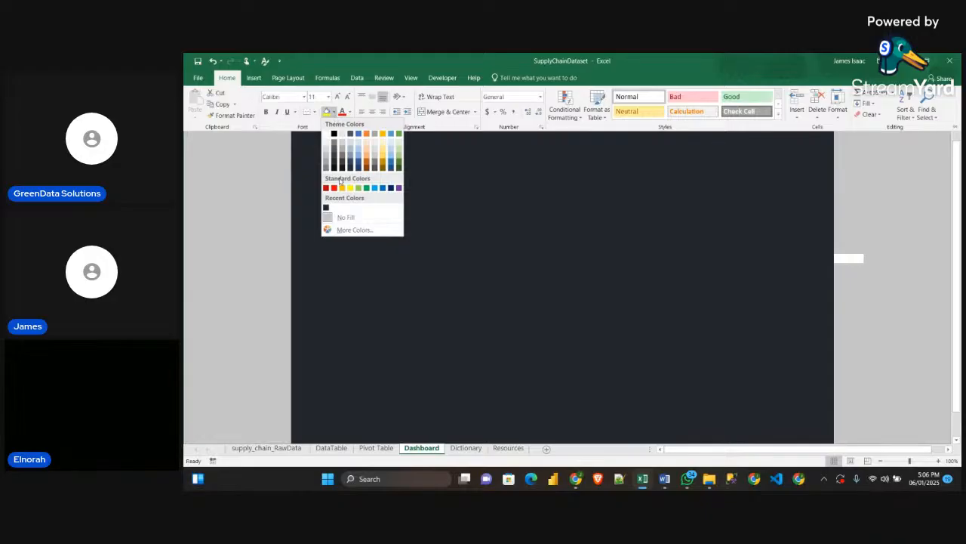
pyautogui.click(349, 230)
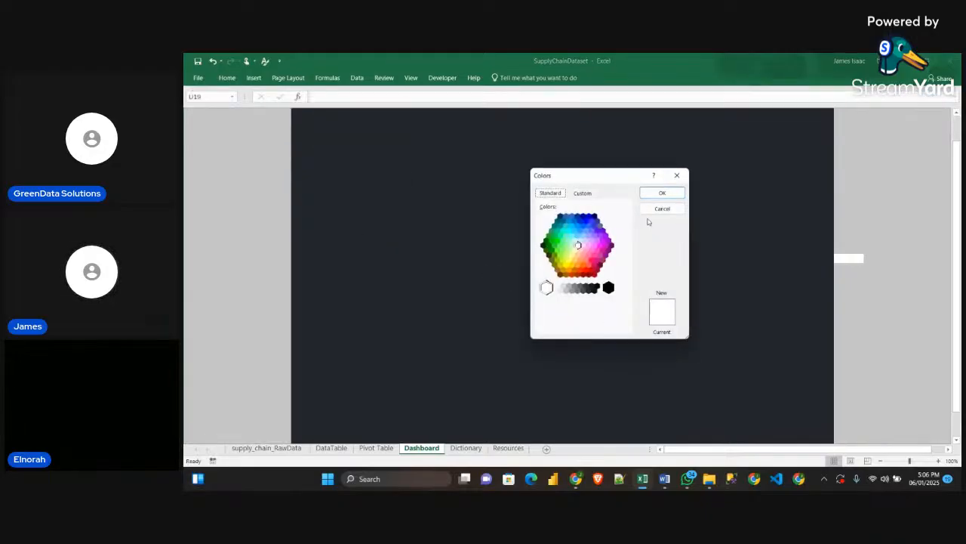
pyautogui.click(581, 194)
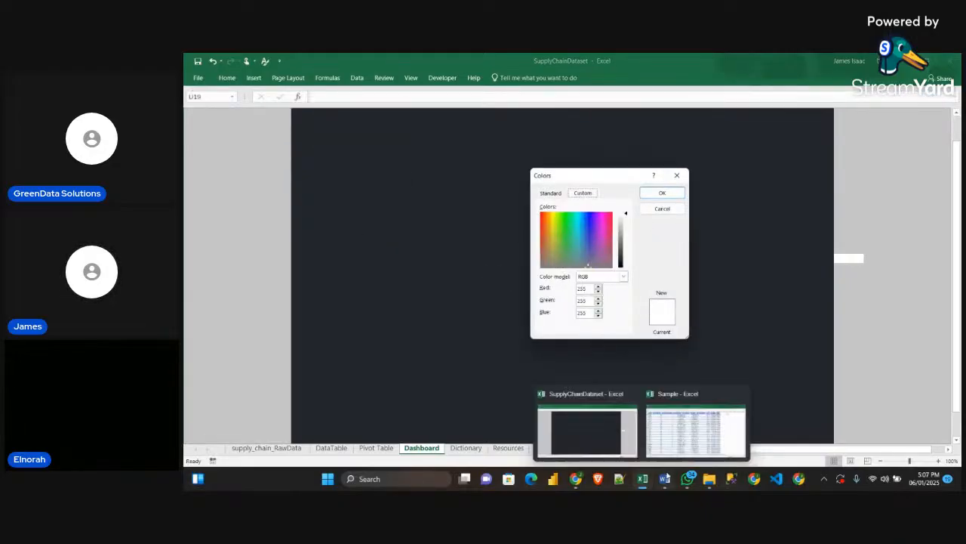
pyautogui.moveTo(664, 478)
pyautogui.click(669, 453)
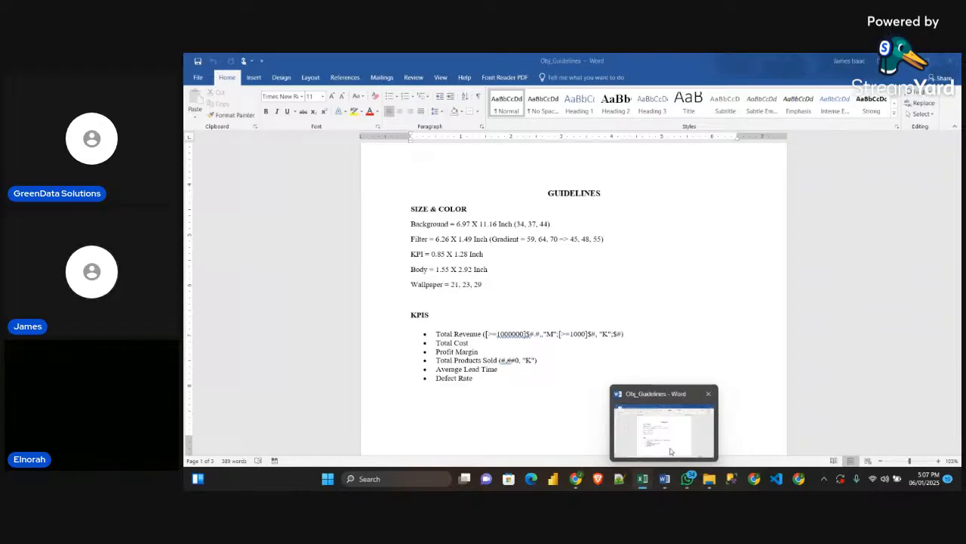
pyautogui.click(581, 288)
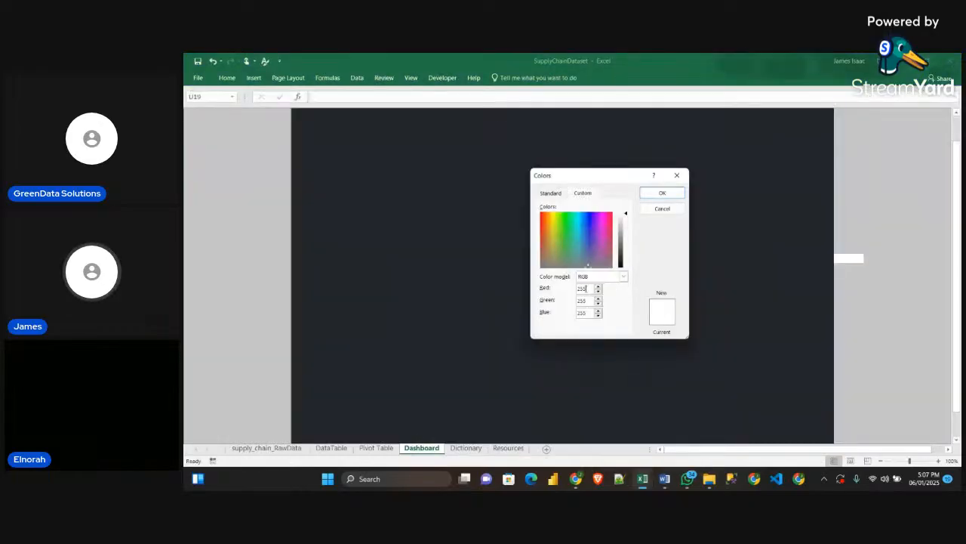
pyautogui.press('BackSpace')
pyautogui.press('BackSpace')
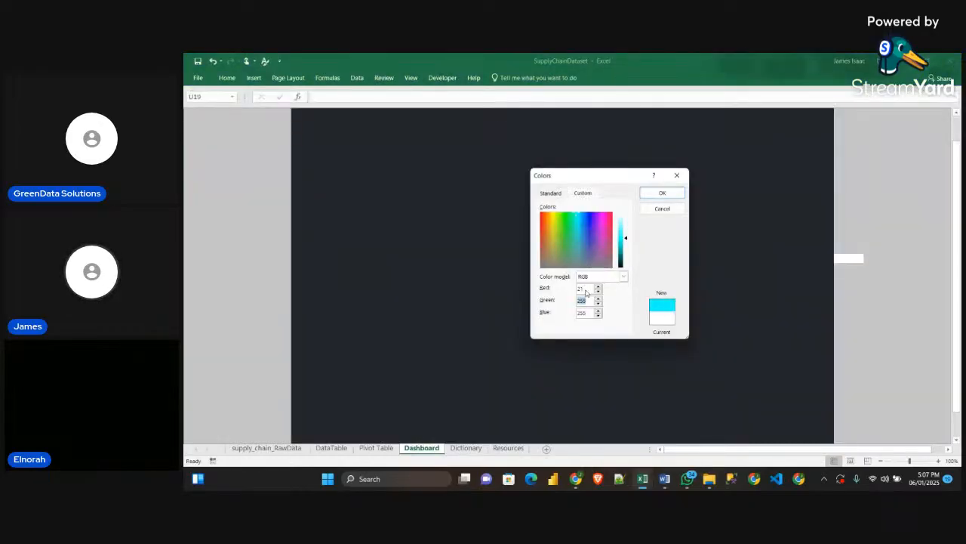
pyautogui.write('2')
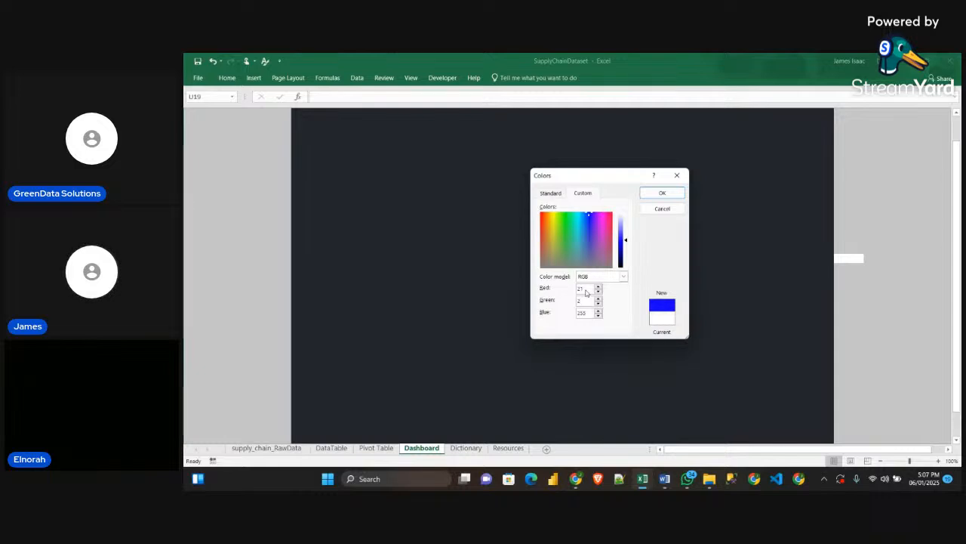
pyautogui.write('3')
pyautogui.write('29')
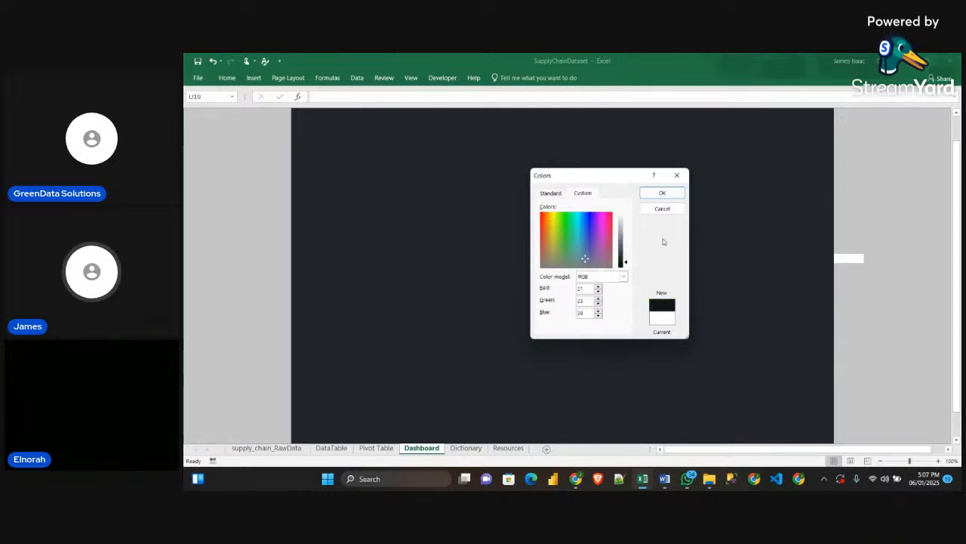
pyautogui.click(662, 193)
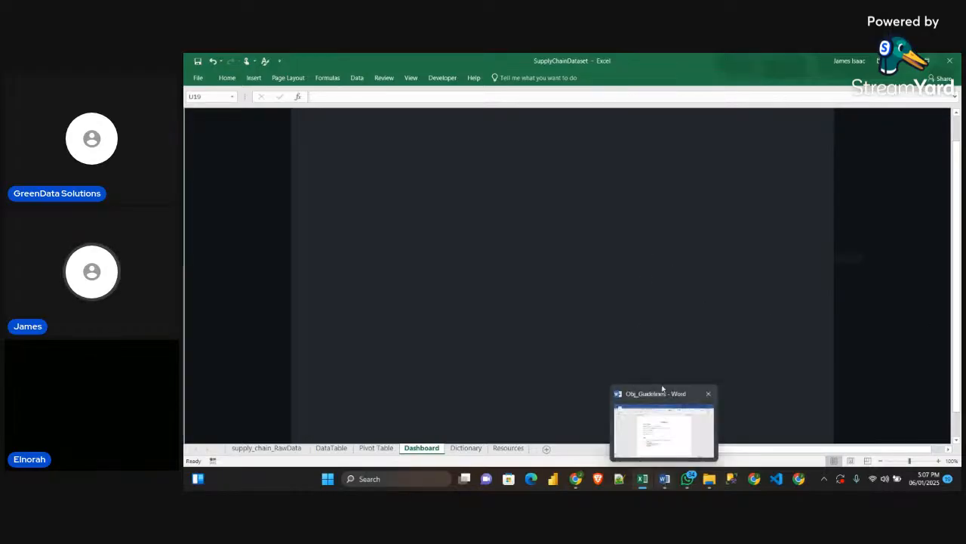
# Examine the finished layout on the Sample workbook's Dashboard sheet and return to the SupplyChainDataset workbook
pyautogui.moveTo(642, 478)
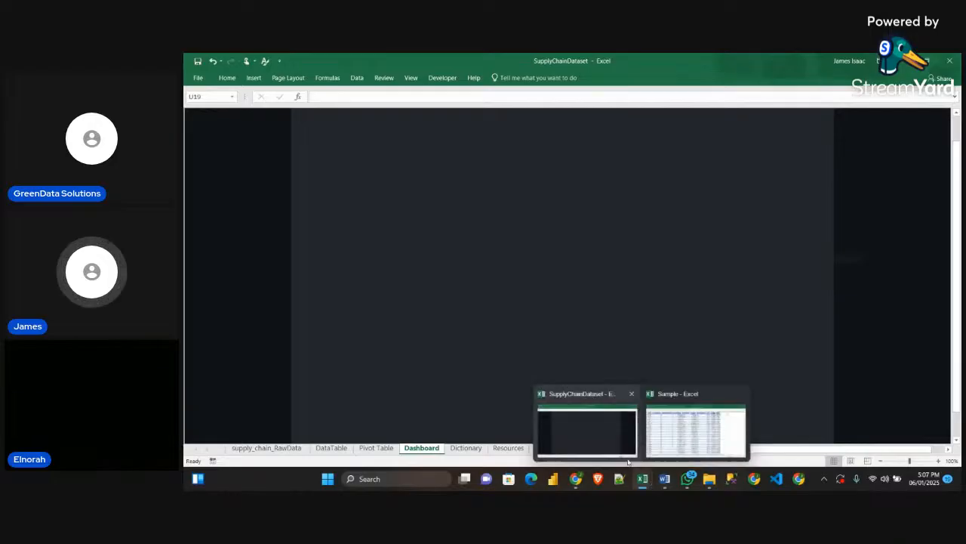
pyautogui.click(695, 430)
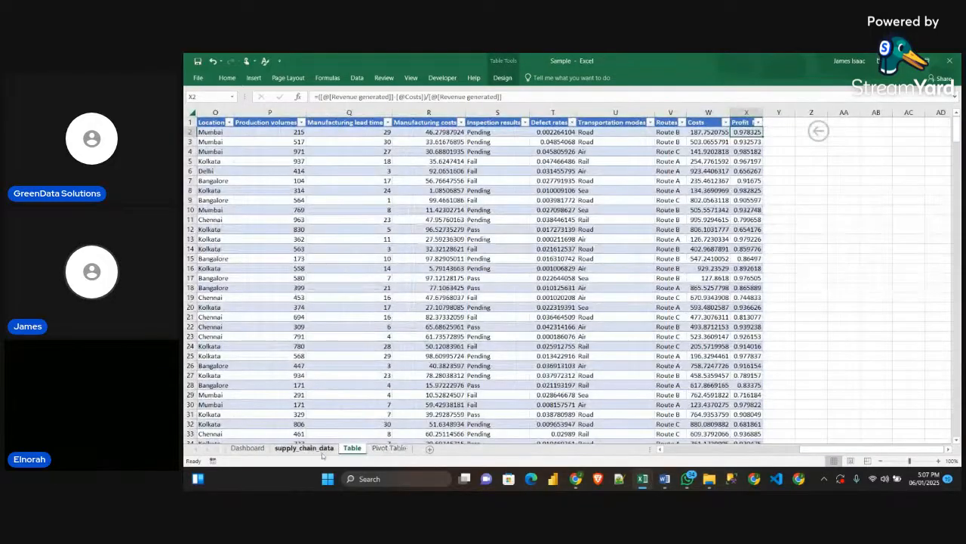
pyautogui.click(249, 448)
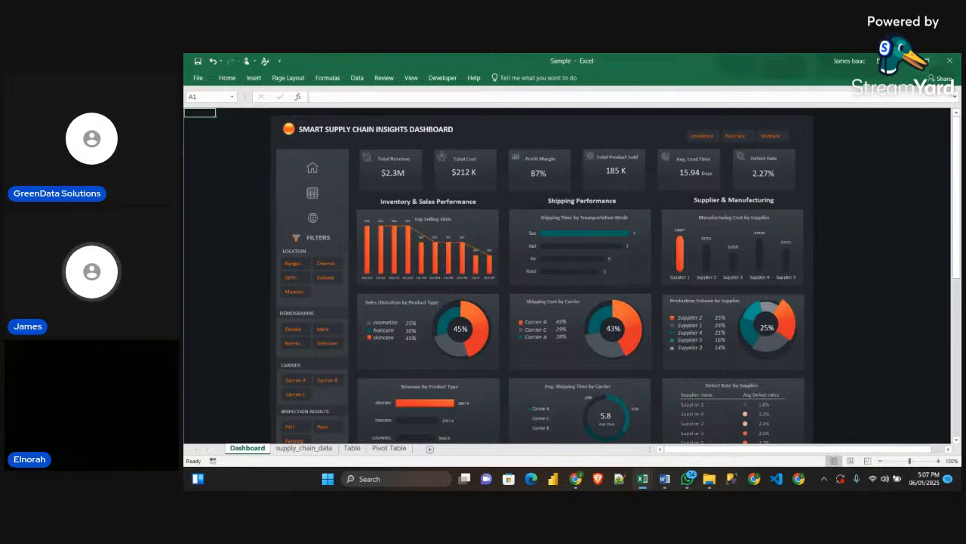
pyautogui.moveTo(664, 480)
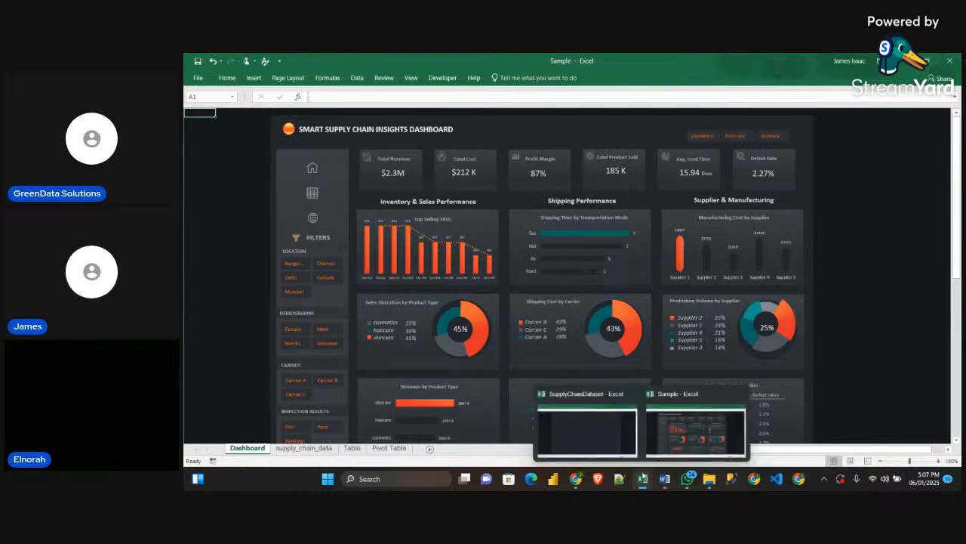
pyautogui.click(613, 437)
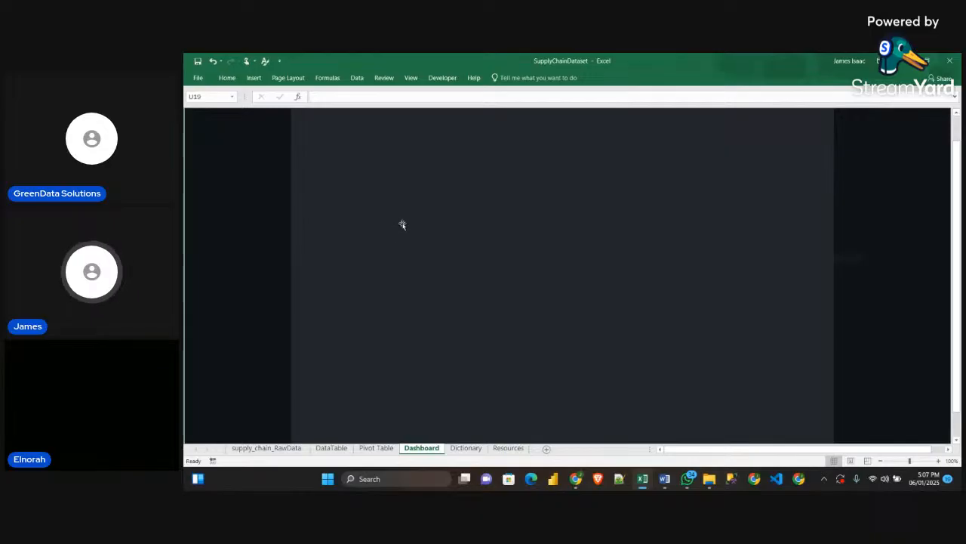
# Draw a rectangle about 2.3 inches wide for the filter panel and place it near the background's left edge
pyautogui.click(254, 78)
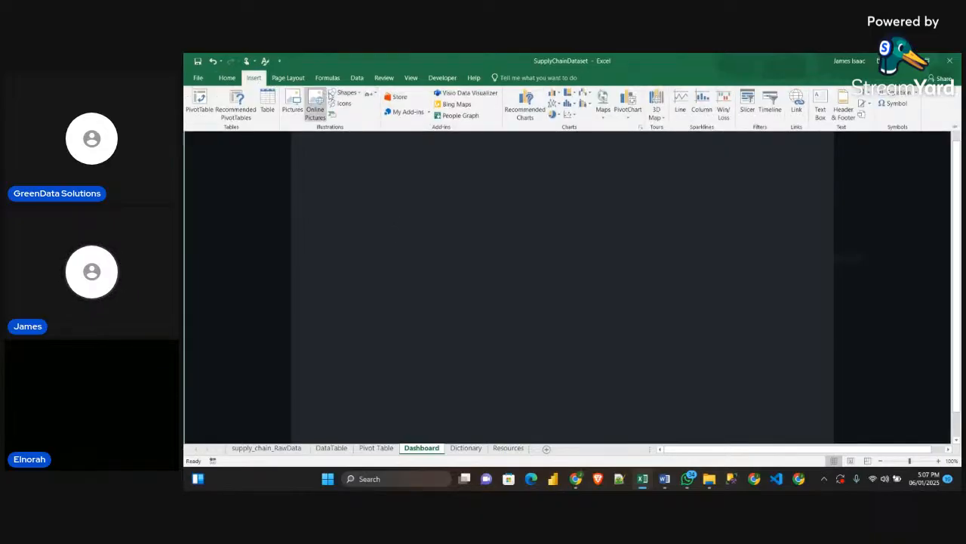
pyautogui.click(346, 92)
pyautogui.click(364, 114)
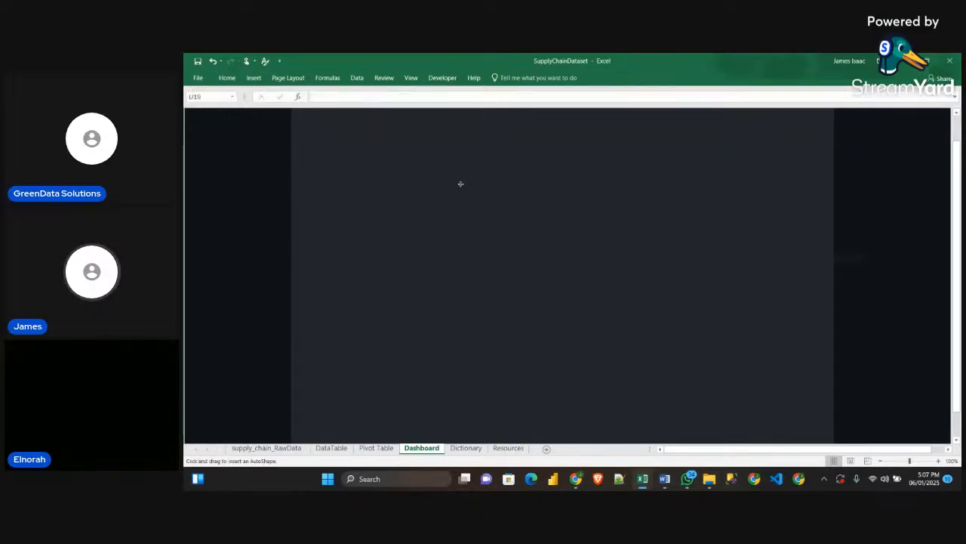
pyautogui.moveTo(389, 164)
pyautogui.mouseDown()
pyautogui.moveTo(438, 199)
pyautogui.moveTo(504, 283)
pyautogui.mouseUp()
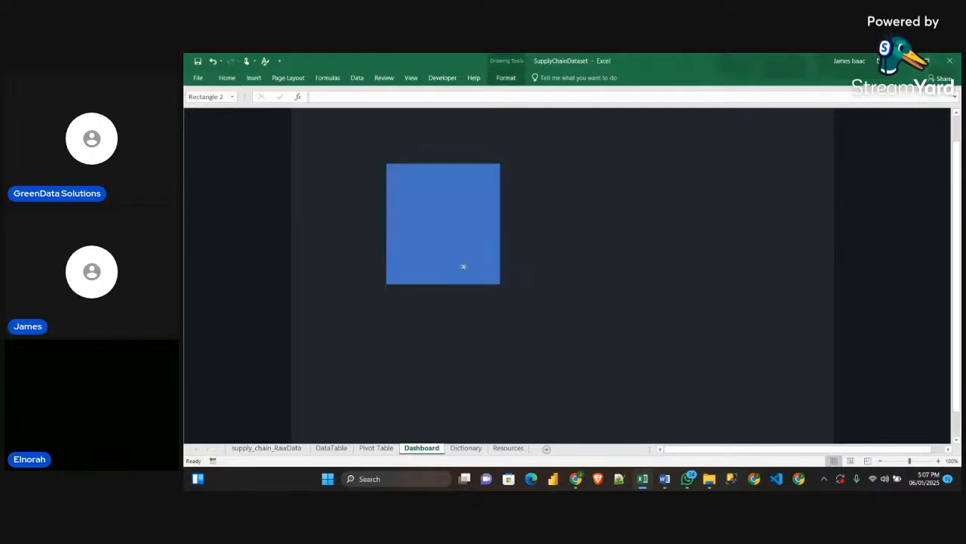
pyautogui.moveTo(445, 237); pyautogui.dragTo(403, 240)
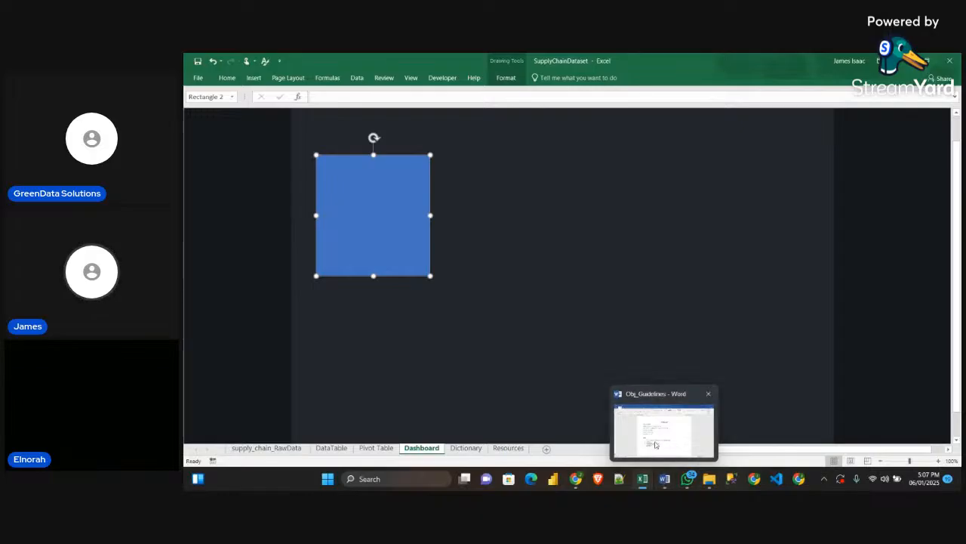
# Look up the Filter size in the Word guidelines, compare it with the Sample dashboard's filter panel, and return to SupplyChainDataset
pyautogui.click(664, 481)
pyautogui.doubleClick(413, 238)
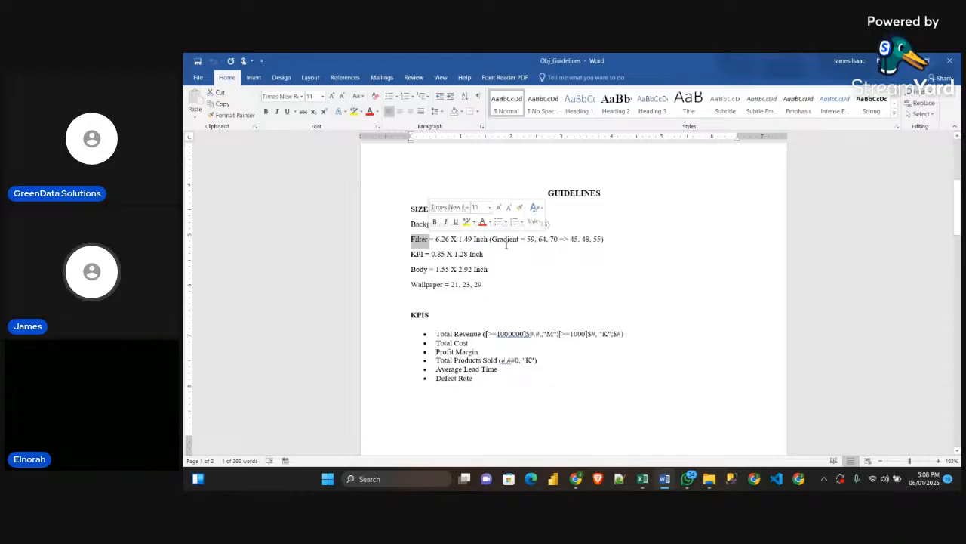
pyautogui.moveTo(642, 478)
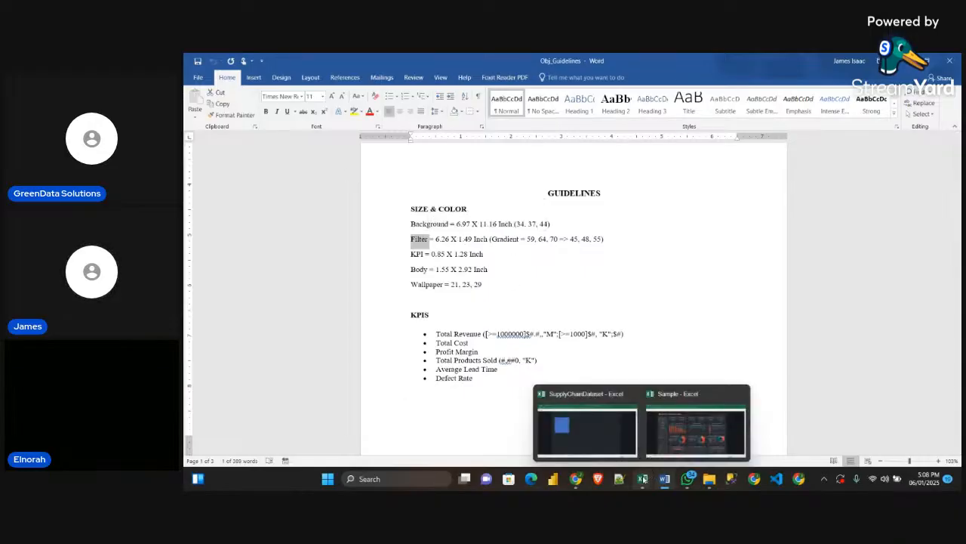
pyautogui.click(677, 444)
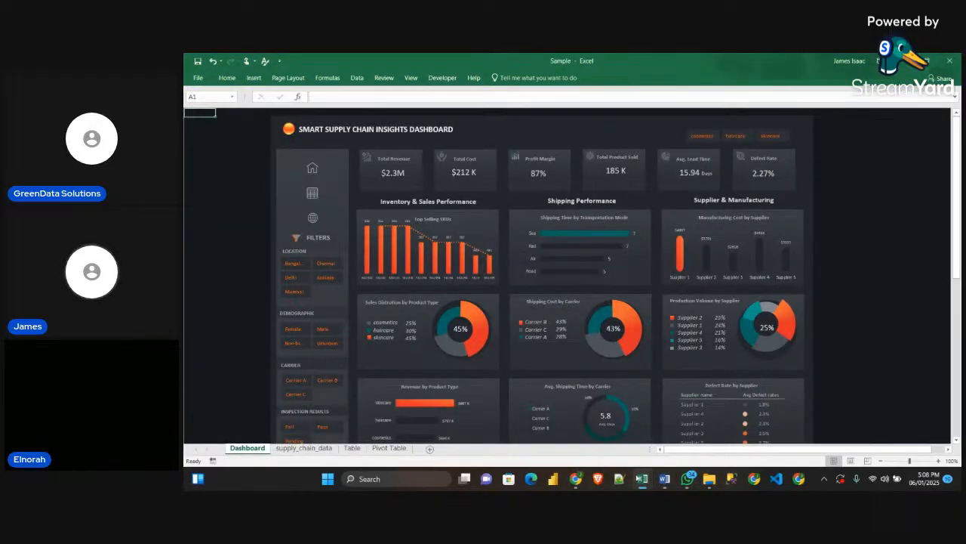
pyautogui.moveTo(643, 479)
pyautogui.click(582, 435)
# Set the filter panel rectangle's height to 6.26 inches and its width to 1.49 inches
pyautogui.click(412, 270)
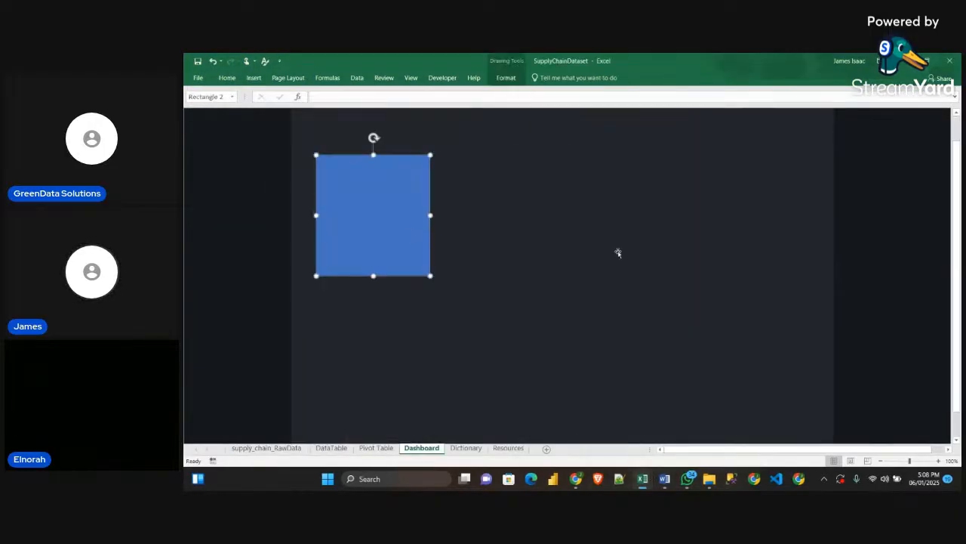
pyautogui.click(505, 78)
pyautogui.click(925, 97)
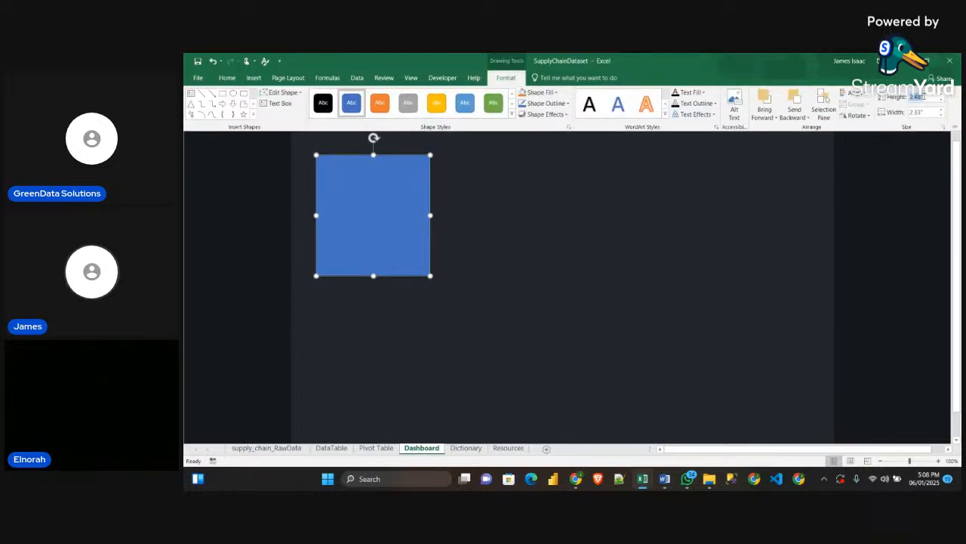
pyautogui.write('6')
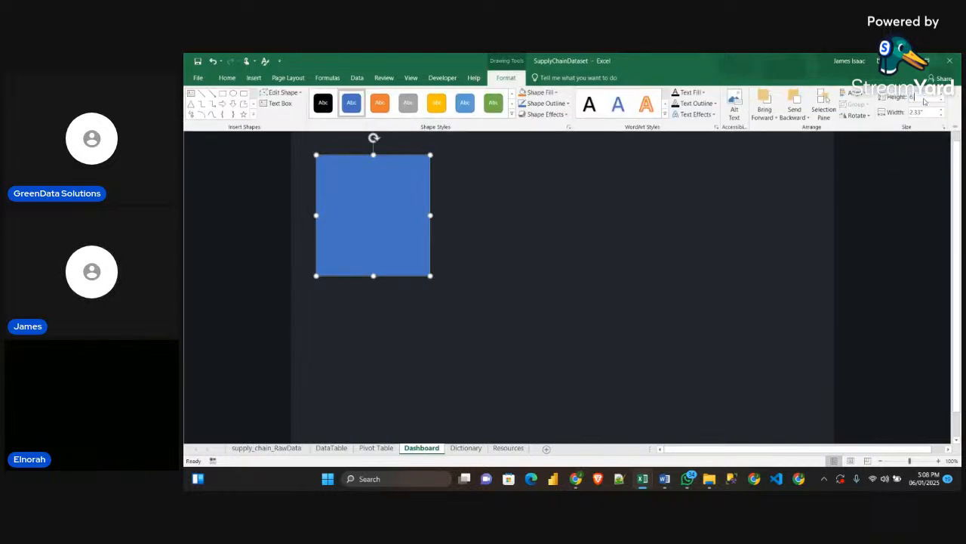
pyautogui.write('.26')
pyautogui.press('Tab')
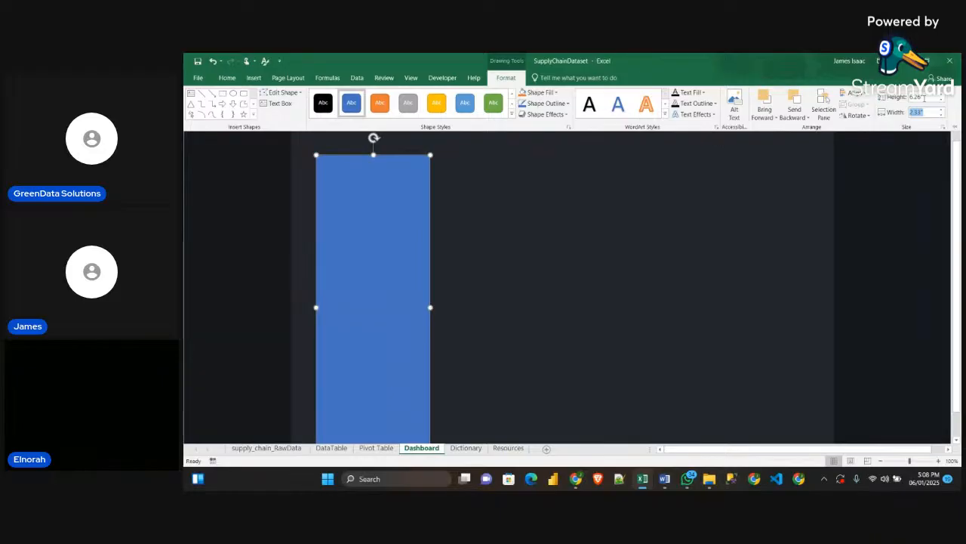
pyautogui.write('1.4')
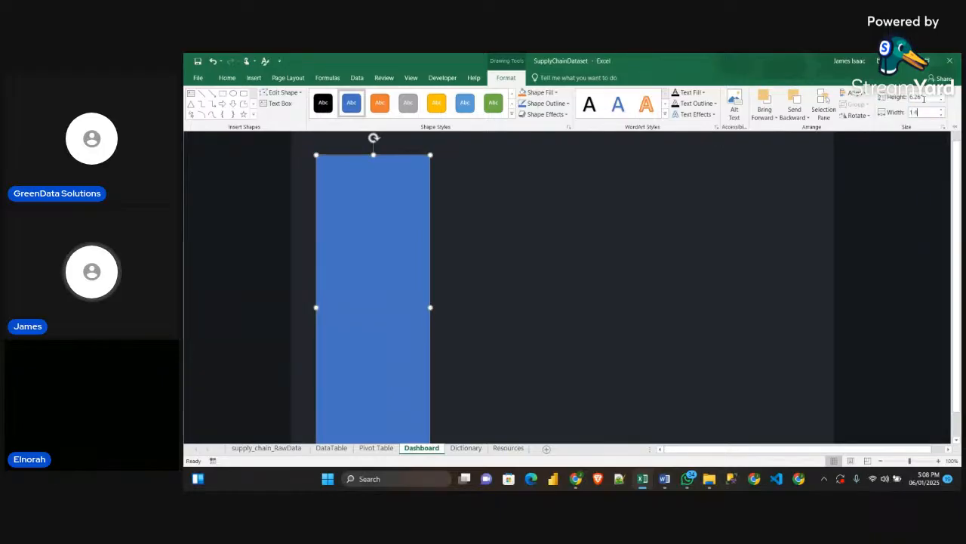
pyautogui.write('9')
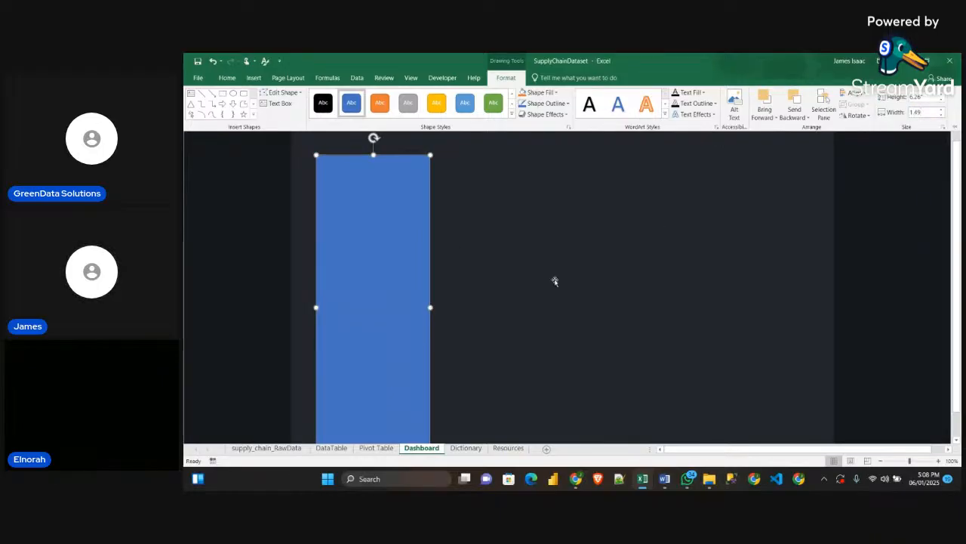
# Recheck the Word guidelines and move the filter panel rectangle slightly up so it fits inside the background's lower edge
pyautogui.moveTo(668, 484)
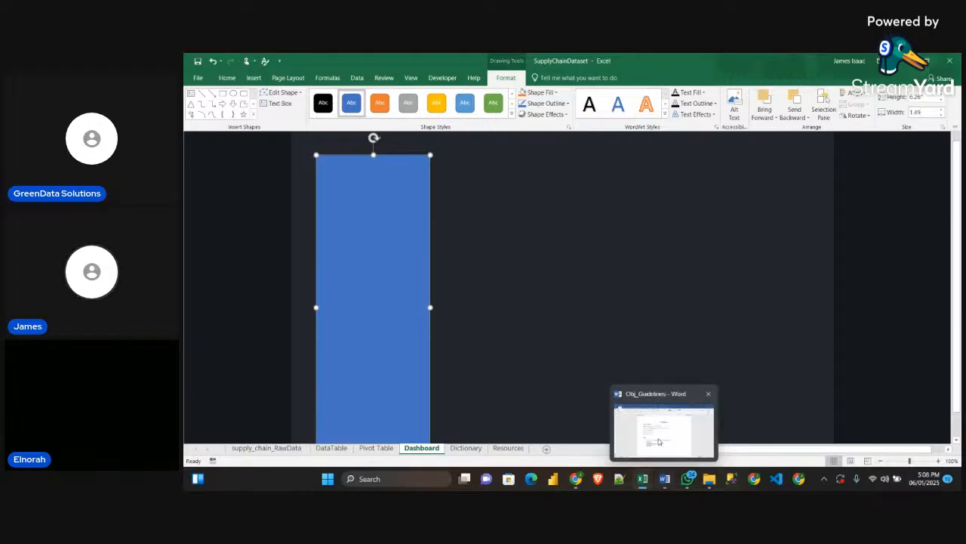
pyautogui.click(659, 440)
pyautogui.moveTo(668, 446)
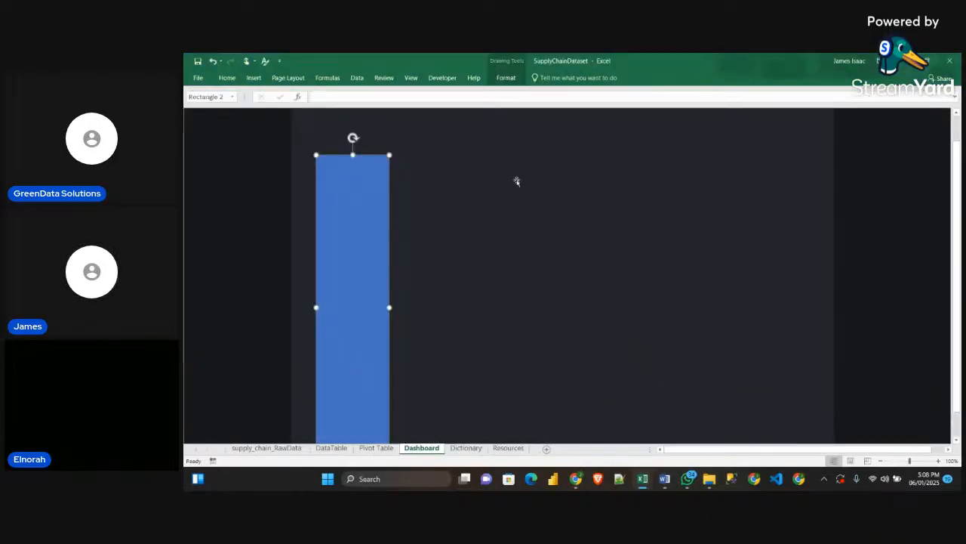
pyautogui.click(506, 77)
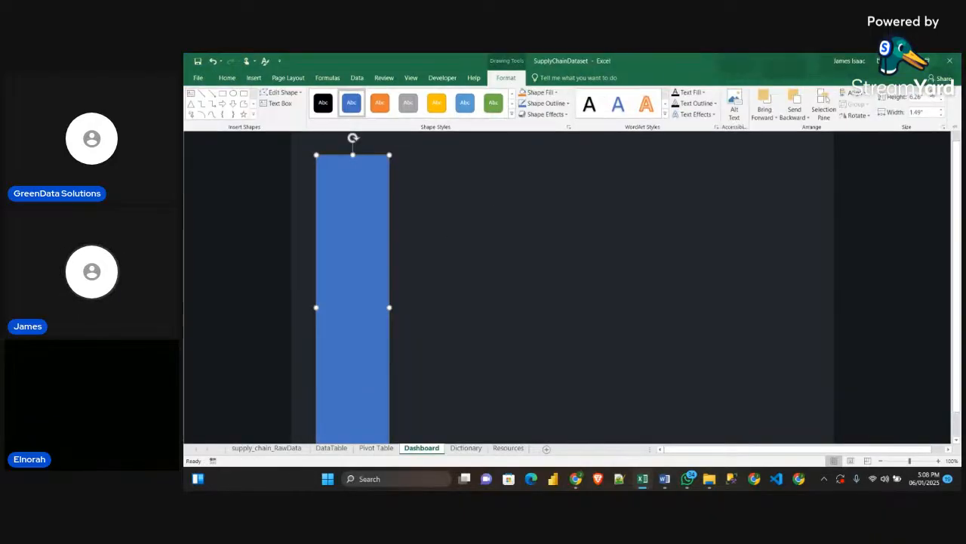
pyautogui.moveTo(322, 250); pyautogui.dragTo(329, 228)
pyautogui.scroll(-2, 461, 317)
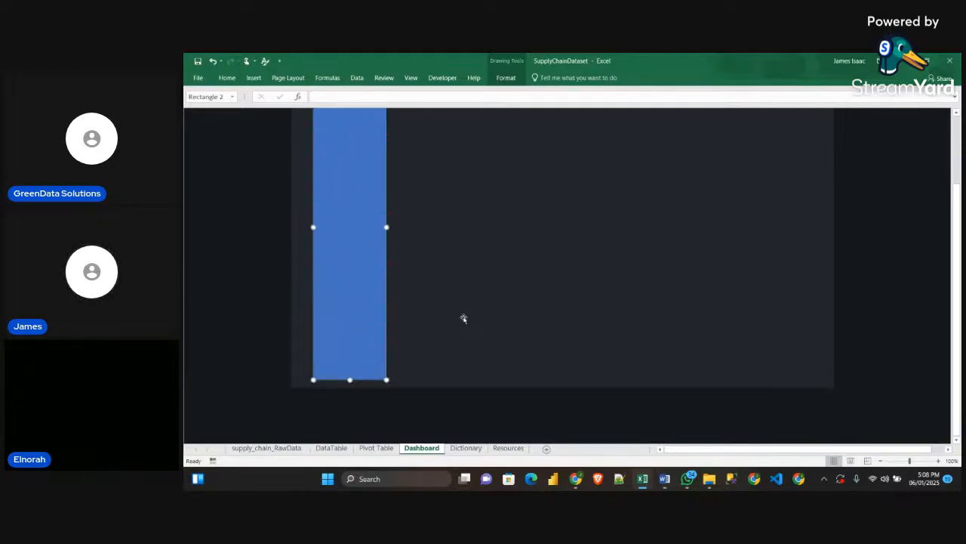
# Move the filter panel rectangle flush against the background's left and lower edges
pyautogui.scroll(1, 461, 317)
pyautogui.moveTo(356, 309); pyautogui.dragTo(338, 309)
pyautogui.scroll(1, 425, 332)
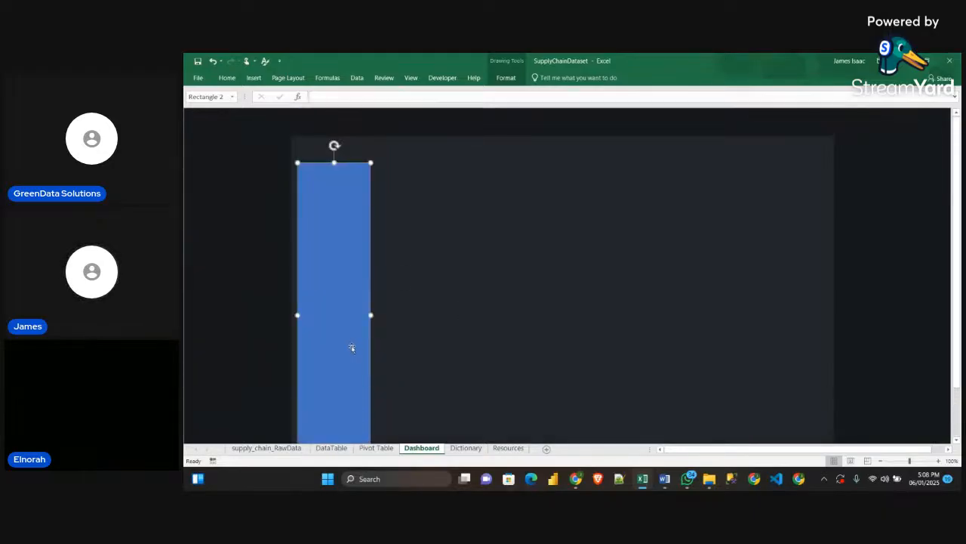
pyautogui.moveTo(352, 345); pyautogui.dragTo(342, 337)
pyautogui.scroll(-2, 397, 346)
pyautogui.scroll(1, 397, 345)
pyautogui.scroll(-2, 399, 330)
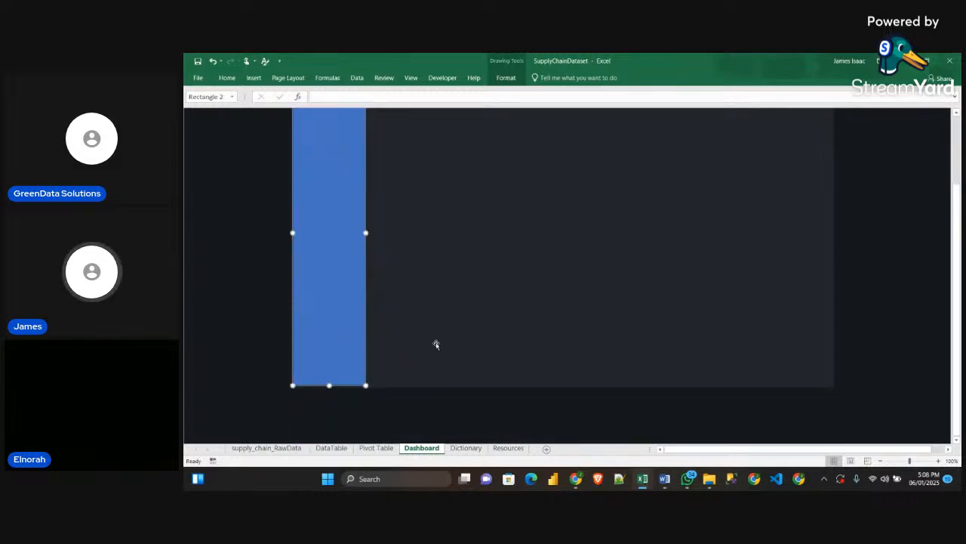
# Look up the Filter gradient colors in the Word guidelines and return to the SupplyChainDataset workbook
pyautogui.click(664, 478)
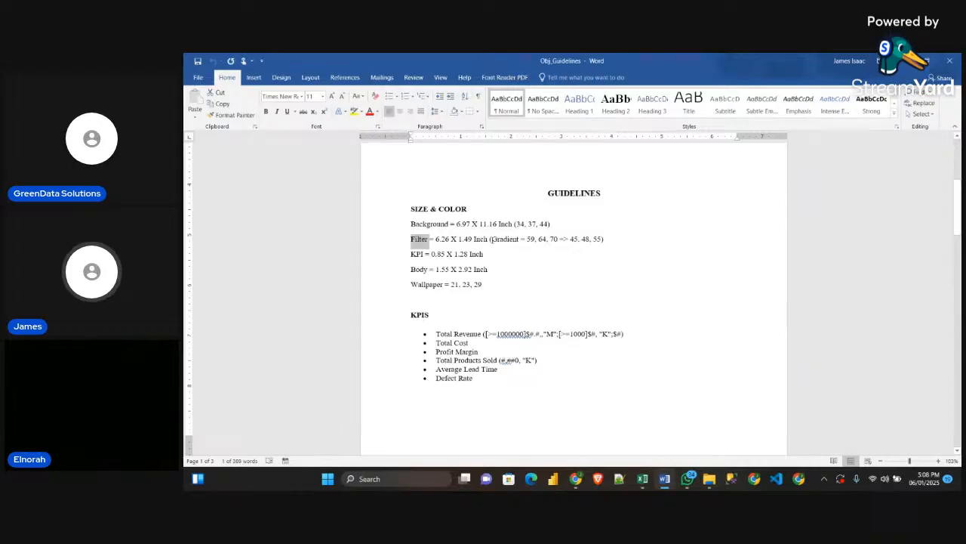
pyautogui.moveTo(490, 239); pyautogui.dragTo(613, 238)
pyautogui.click(554, 270)
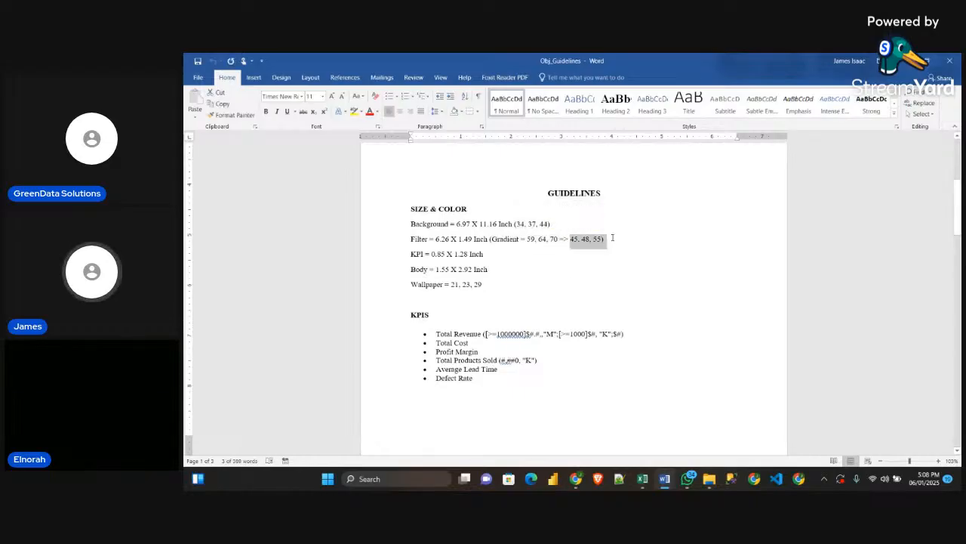
pyautogui.moveTo(641, 478)
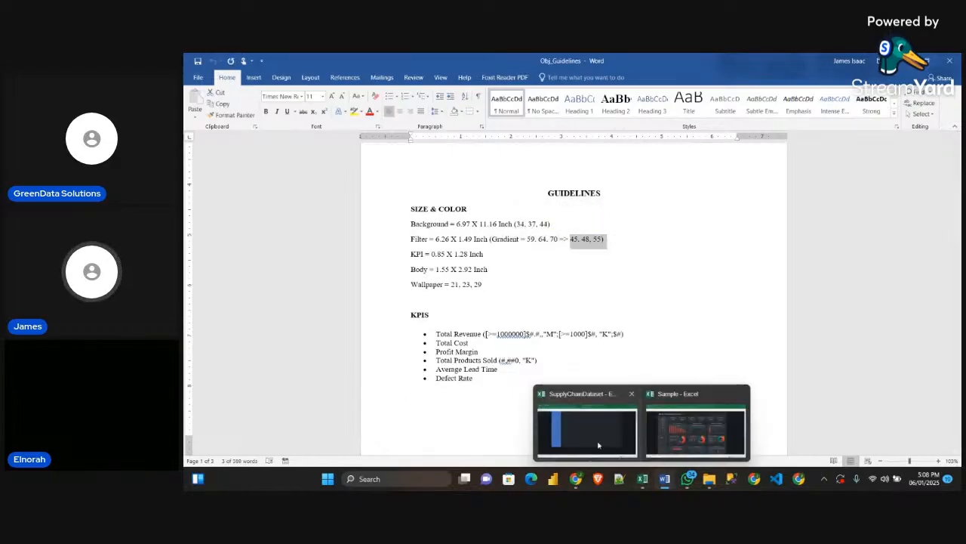
pyautogui.click(582, 419)
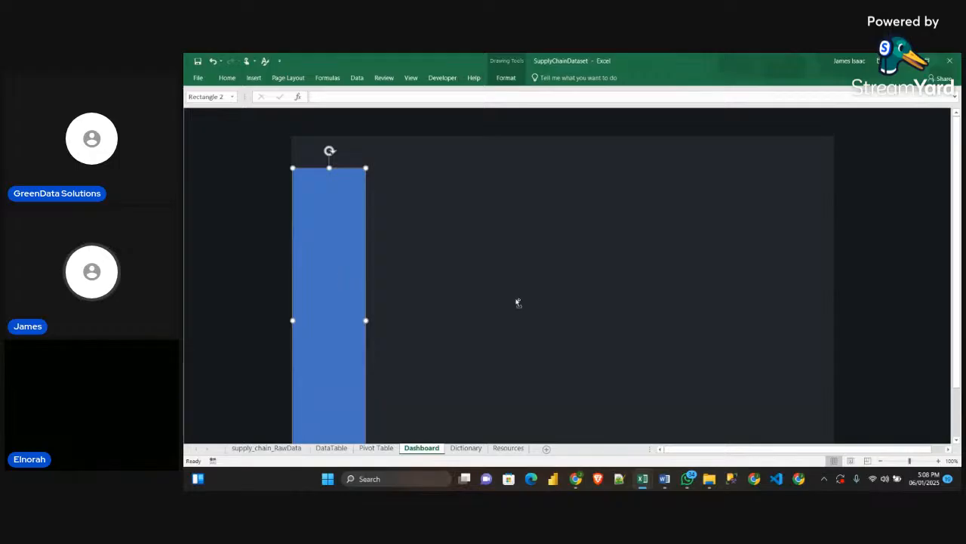
# Give the filter panel a gradient fill, remove the two middle gradient stops and move the end stop to 71%
pyautogui.hotkey('ctrl', '1')
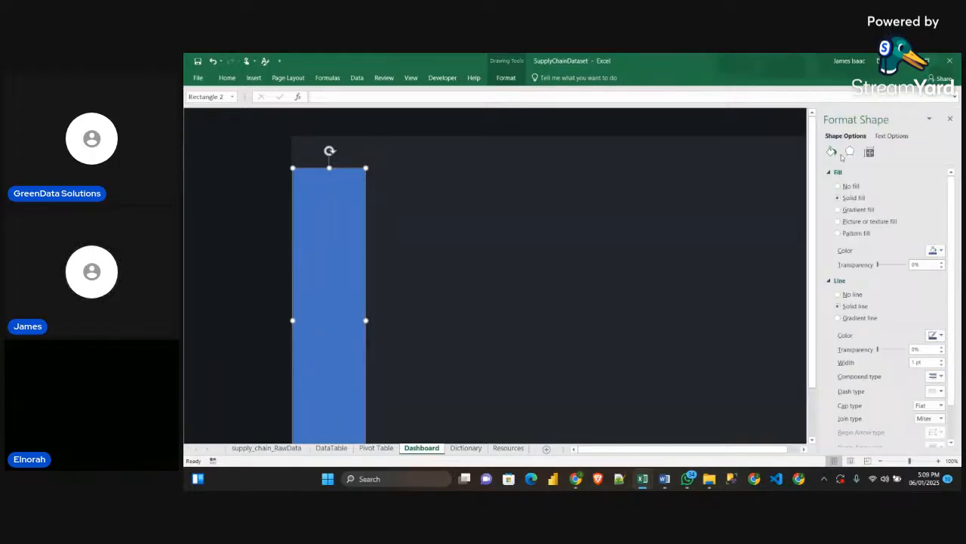
pyautogui.click(838, 210)
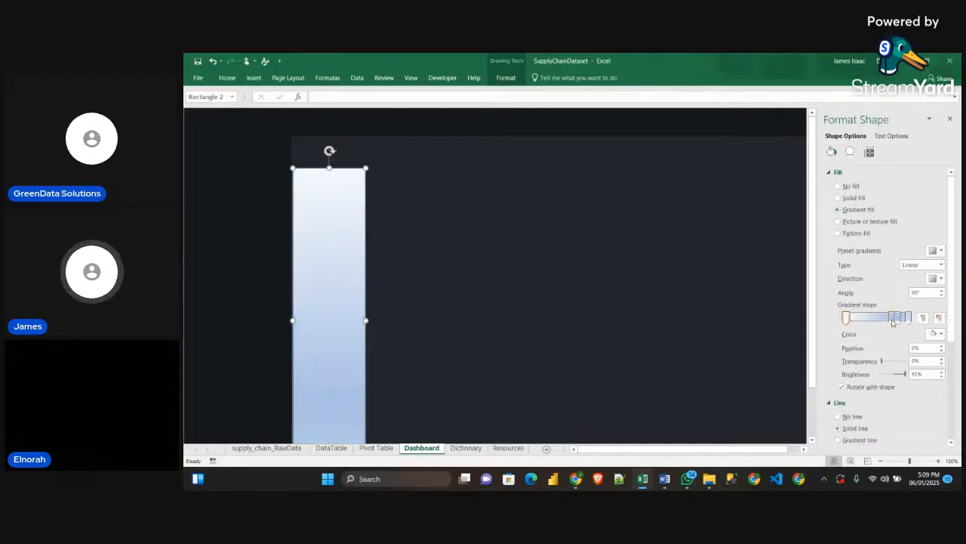
pyautogui.click(894, 317)
pyautogui.click(937, 317)
pyautogui.click(899, 320)
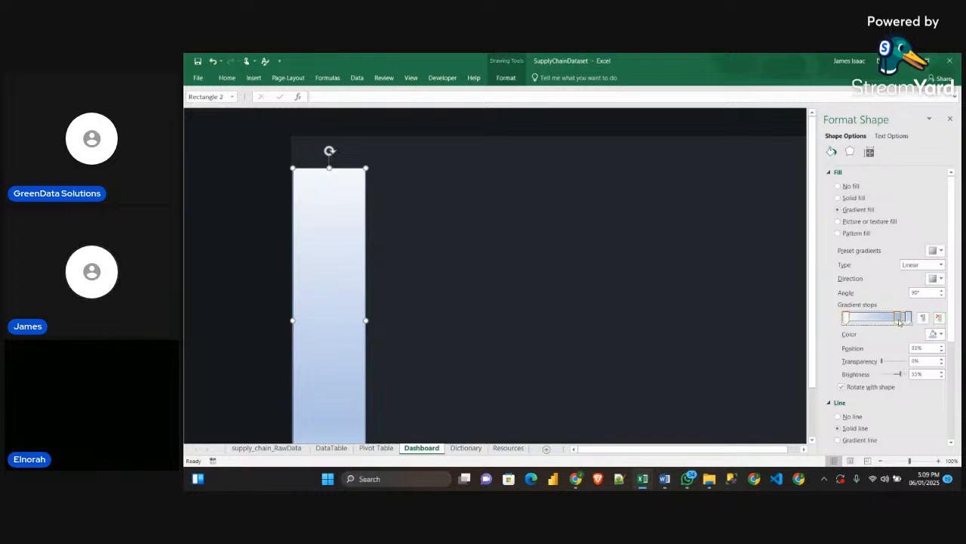
pyautogui.click(938, 319)
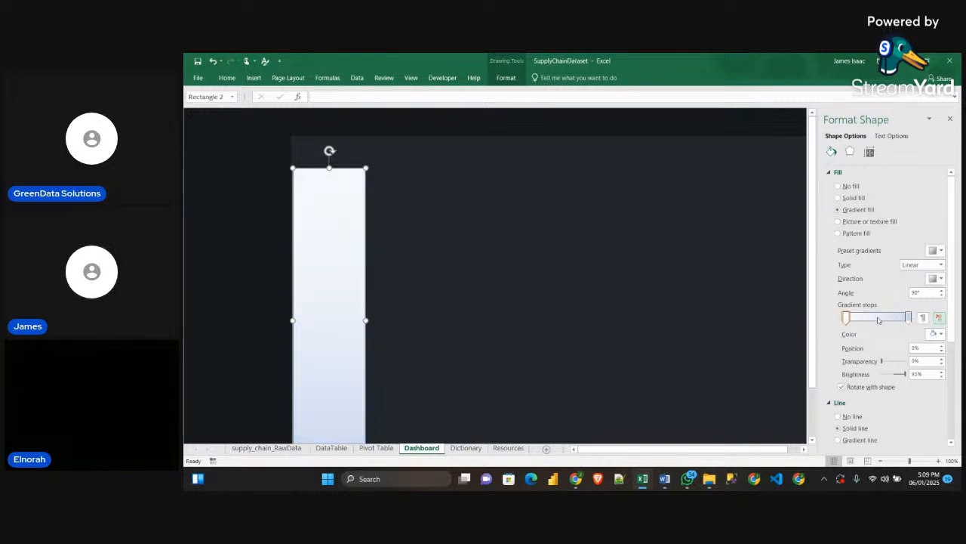
pyautogui.moveTo(907, 318); pyautogui.dragTo(888, 319)
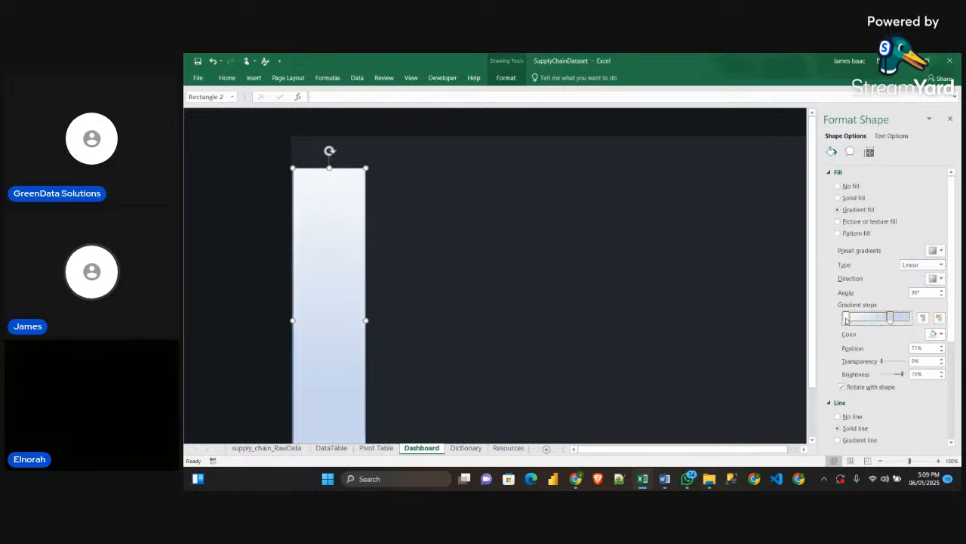
# Set the filter panel's first gradient stop to the custom color RGB 59, 64, 70
pyautogui.click(938, 333)
pyautogui.click(906, 439)
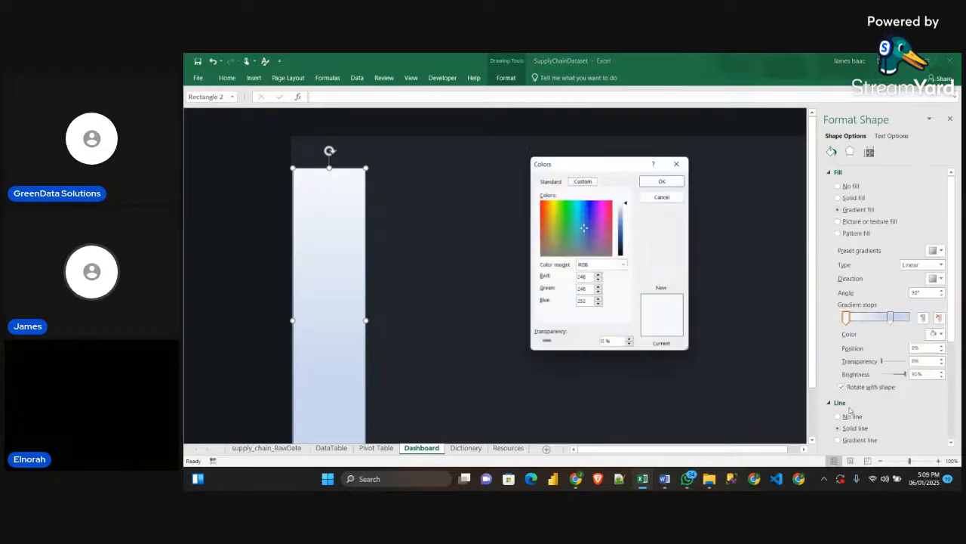
pyautogui.moveTo(689, 477)
pyautogui.moveTo(664, 487)
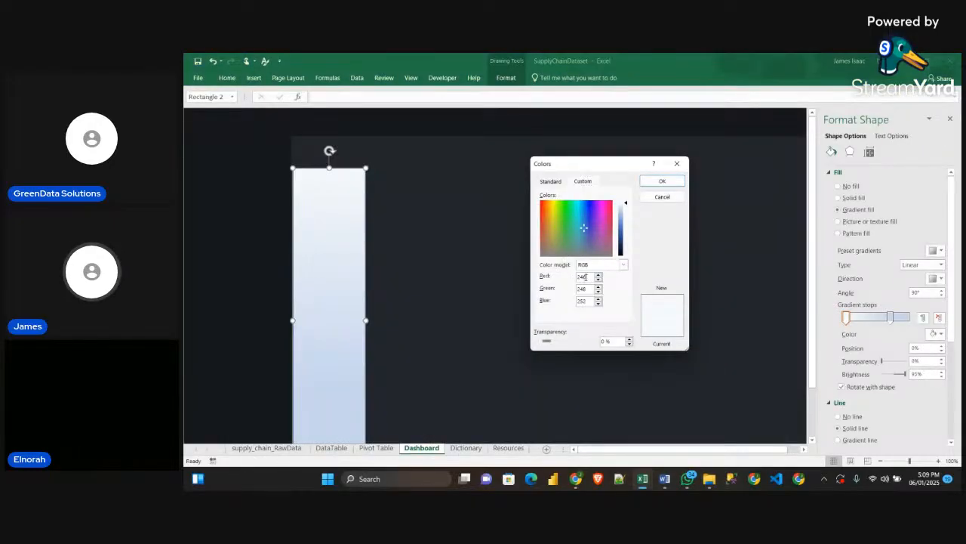
pyautogui.doubleClick(584, 277)
pyautogui.press('BackSpace')
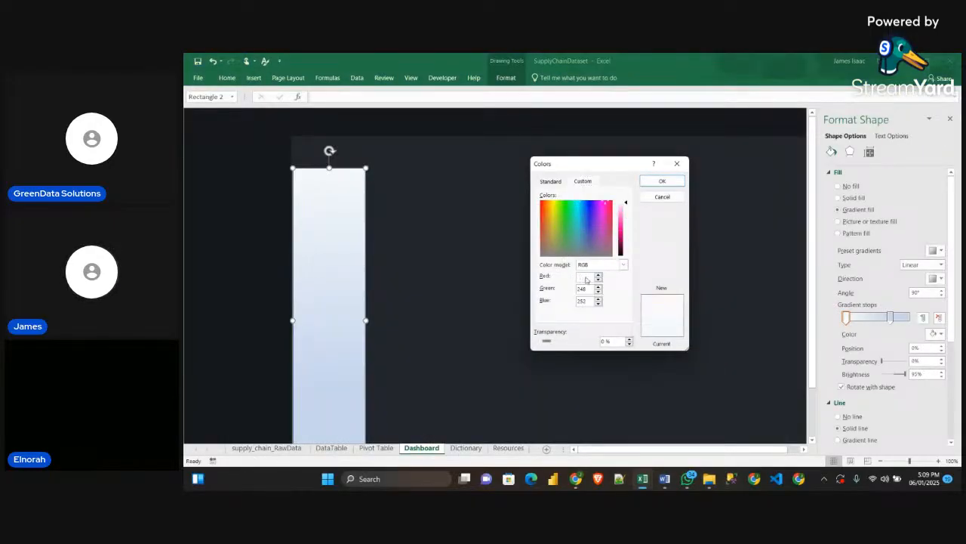
pyautogui.write('59')
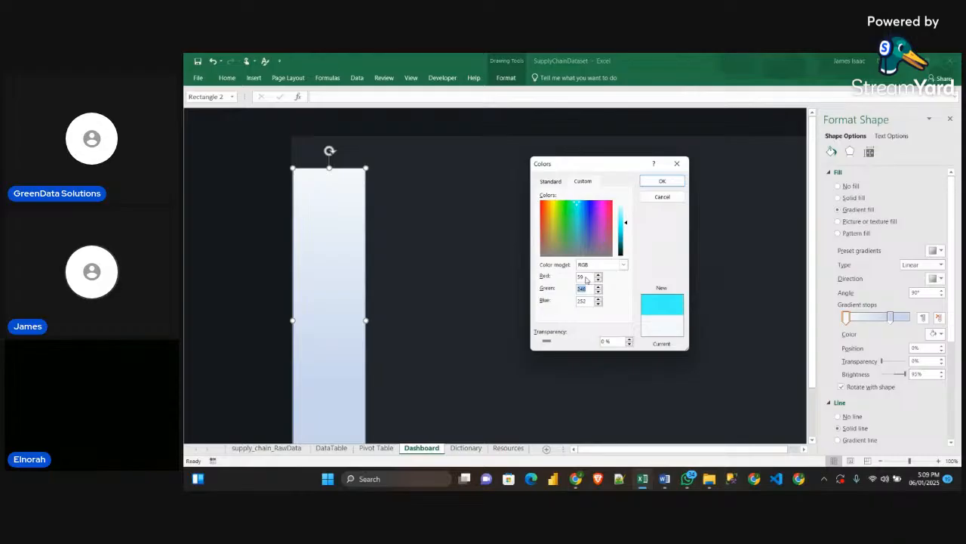
pyautogui.write('64')
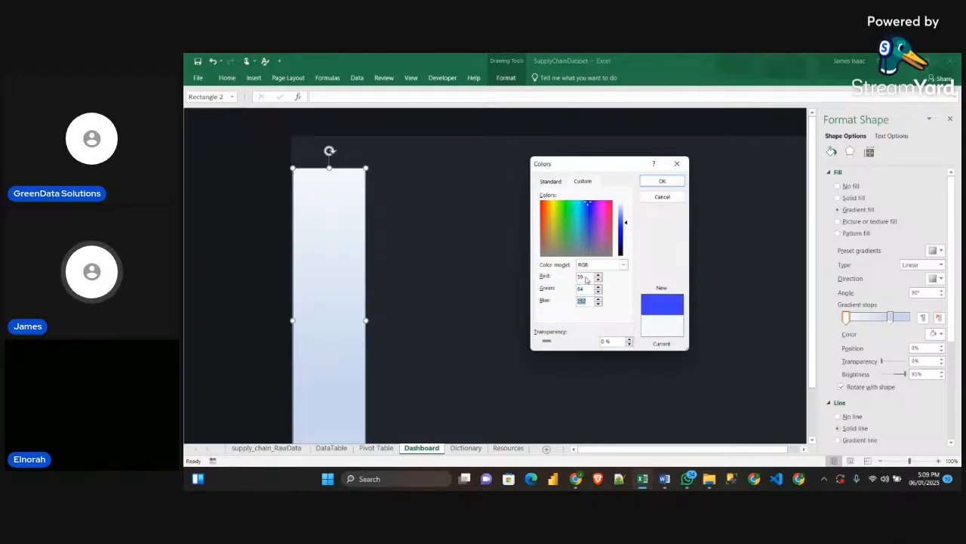
pyautogui.write('70')
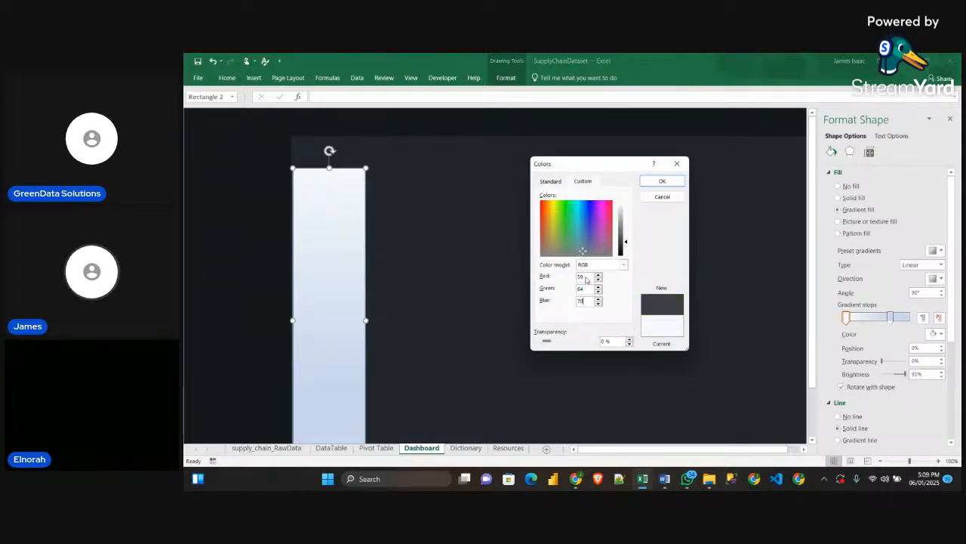
pyautogui.click(662, 182)
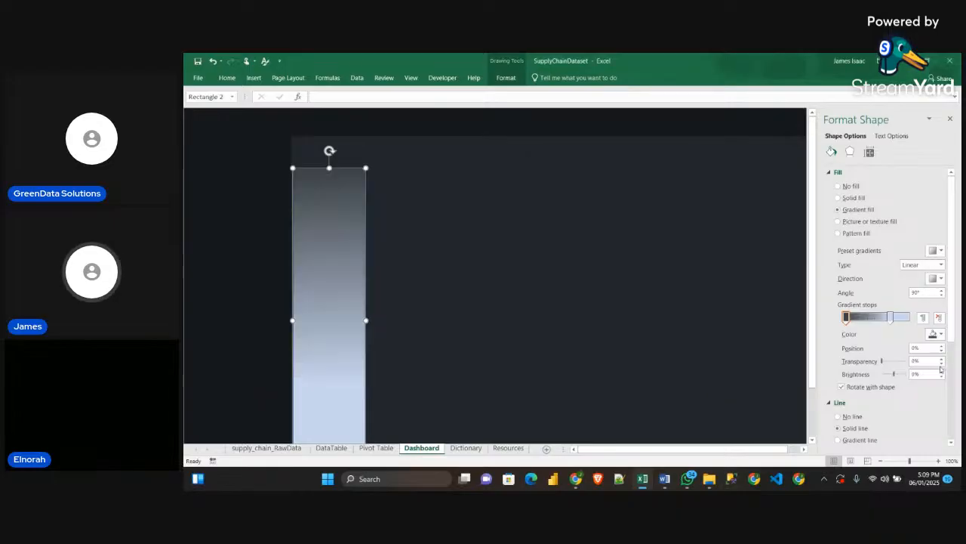
# Set the filter panel's second gradient stop to the custom color RGB 45, 48, 55
pyautogui.click(892, 318)
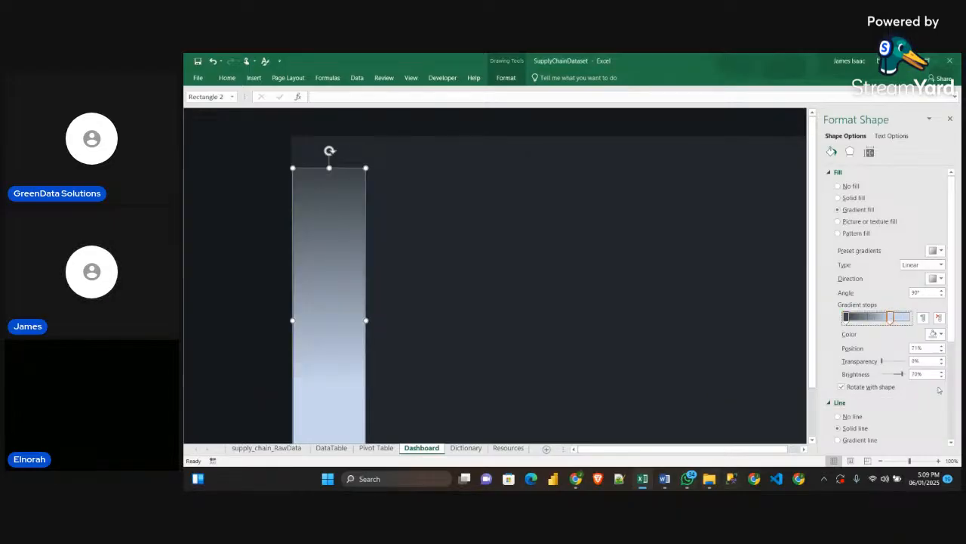
pyautogui.click(936, 333)
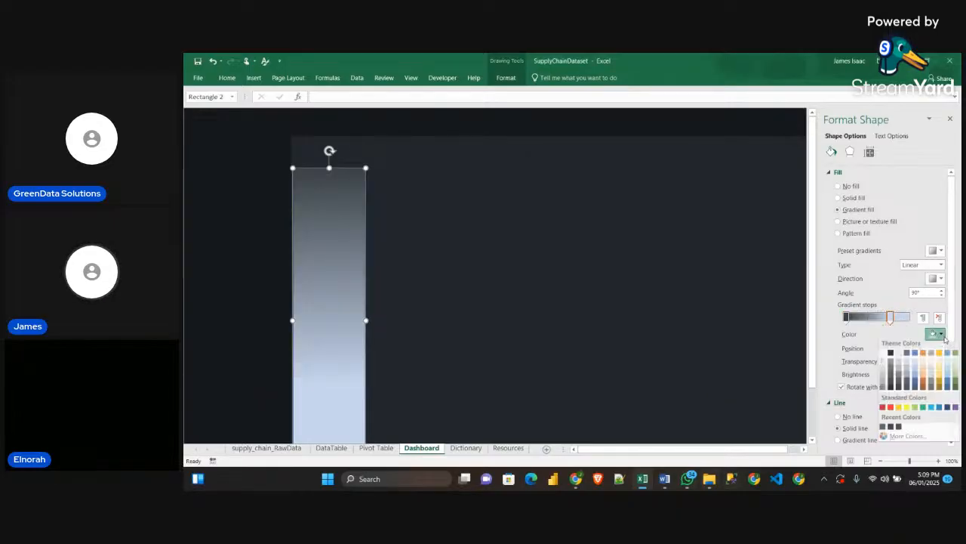
pyautogui.click(891, 440)
pyautogui.moveTo(664, 480)
pyautogui.moveTo(658, 434)
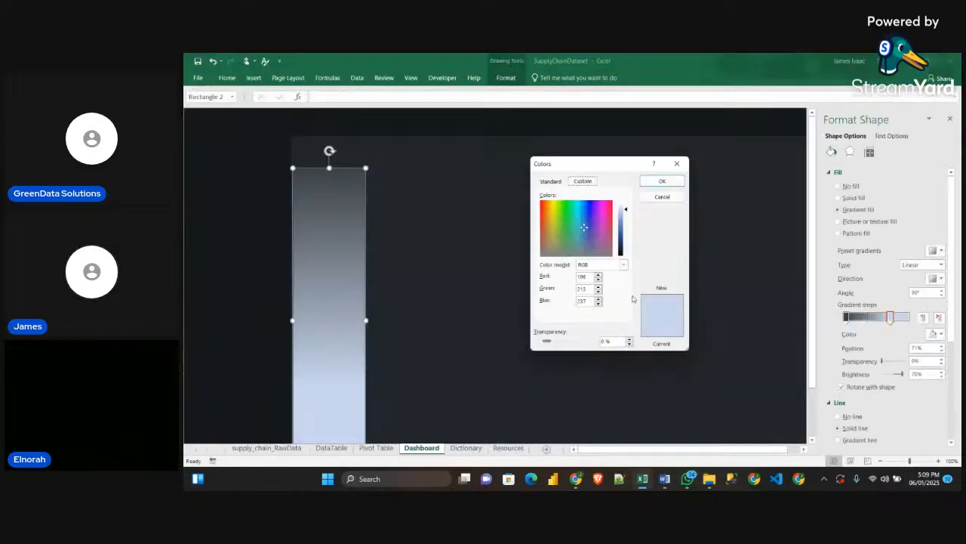
pyautogui.doubleClick(588, 277)
pyautogui.write('45')
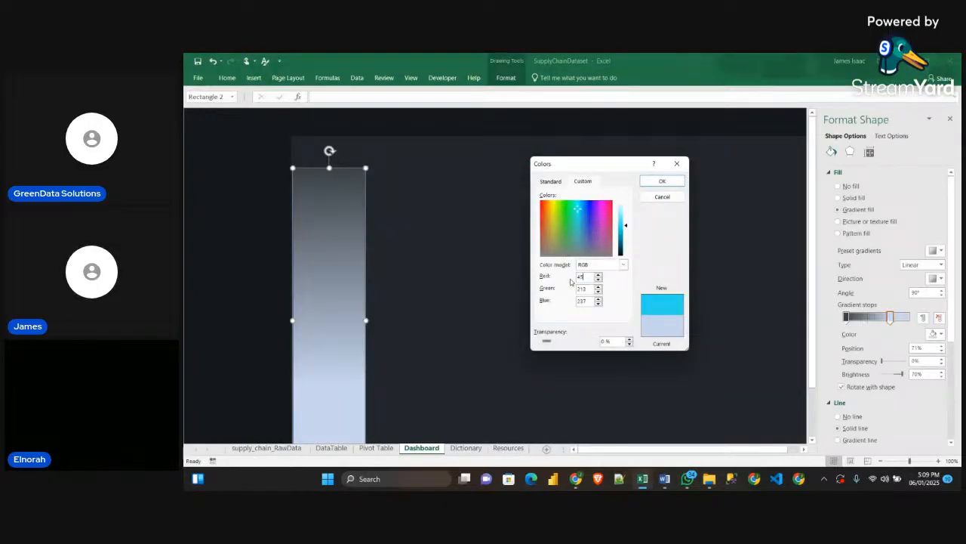
pyautogui.write('48')
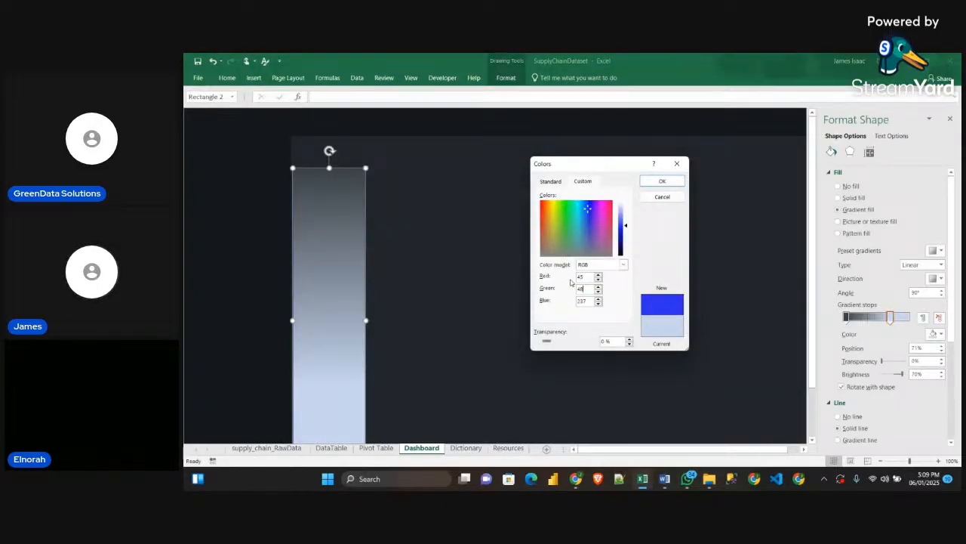
pyautogui.press('Tab')
pyautogui.write('55')
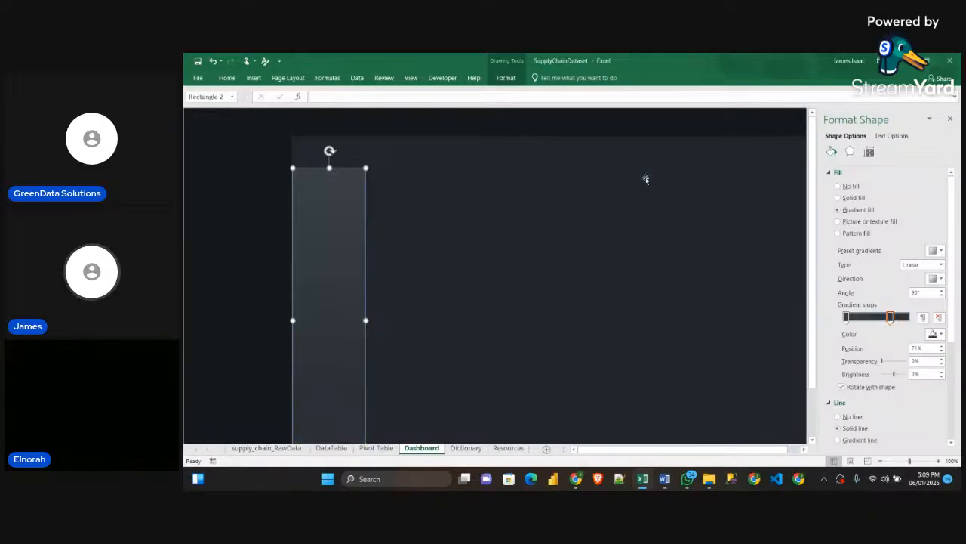
pyautogui.click(644, 181)
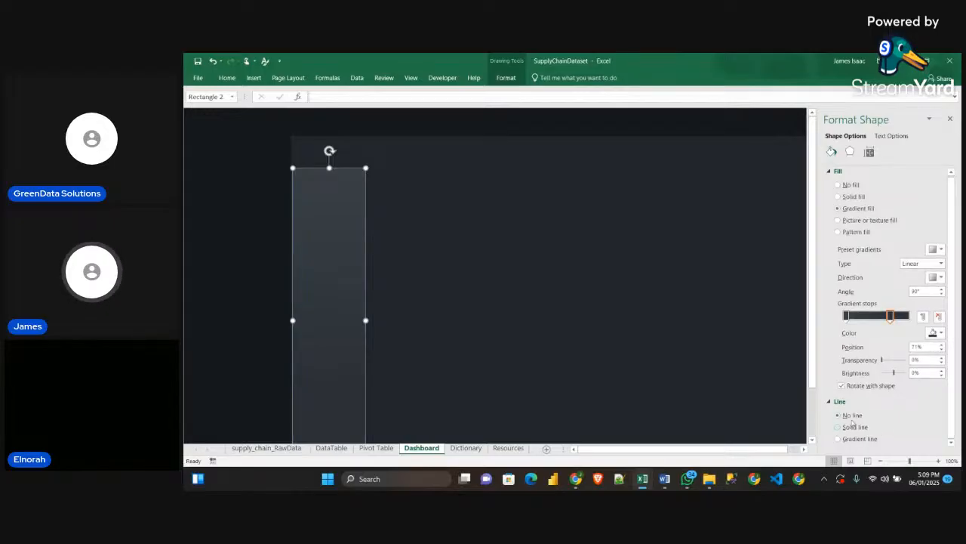
# Remove the filter panel's outline, deselect the shapes and close the shape formatting options
pyautogui.click(483, 292)
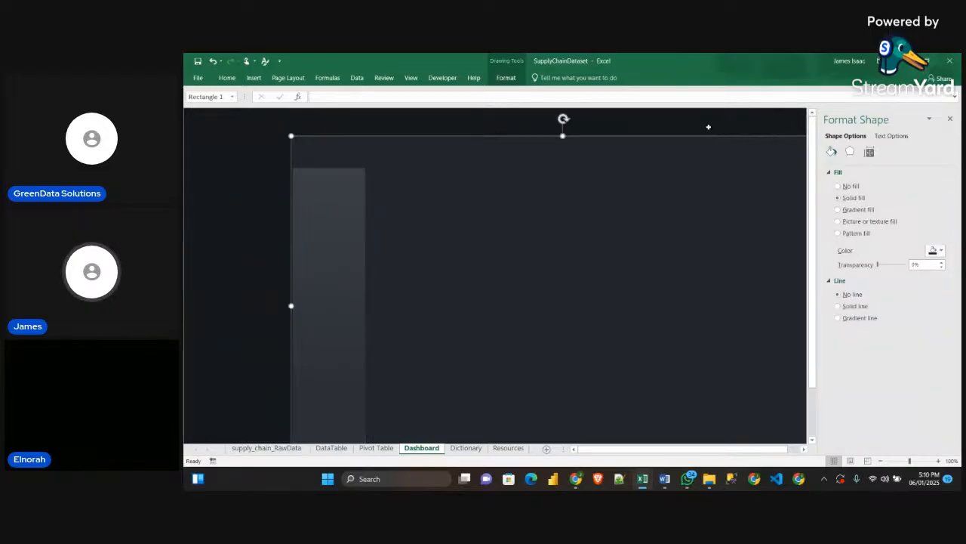
pyautogui.click(711, 129)
pyautogui.click(950, 119)
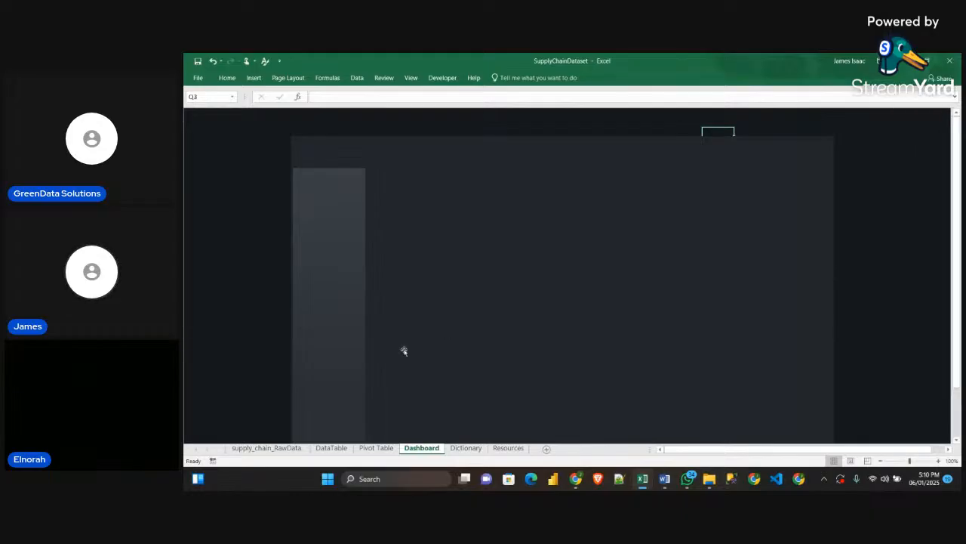
# Try nudging the filter panel slightly inward from the background's left edge
pyautogui.click(337, 334)
pyautogui.moveTo(337, 334)
pyautogui.mouseDown()
pyautogui.moveTo(360, 323)
pyautogui.moveTo(336, 339)
pyautogui.mouseUp()
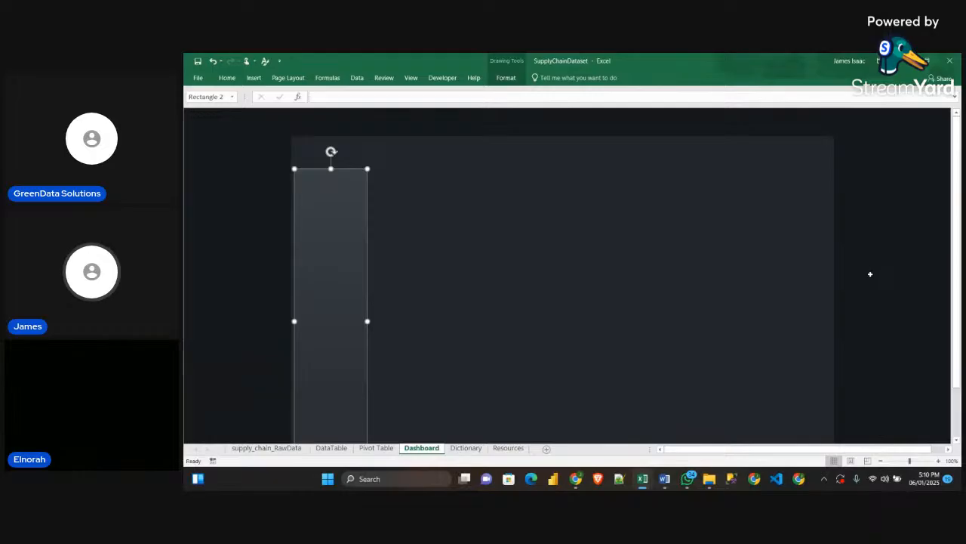
pyautogui.click(919, 238)
pyautogui.moveTo(918, 140); pyautogui.dragTo(915, 249)
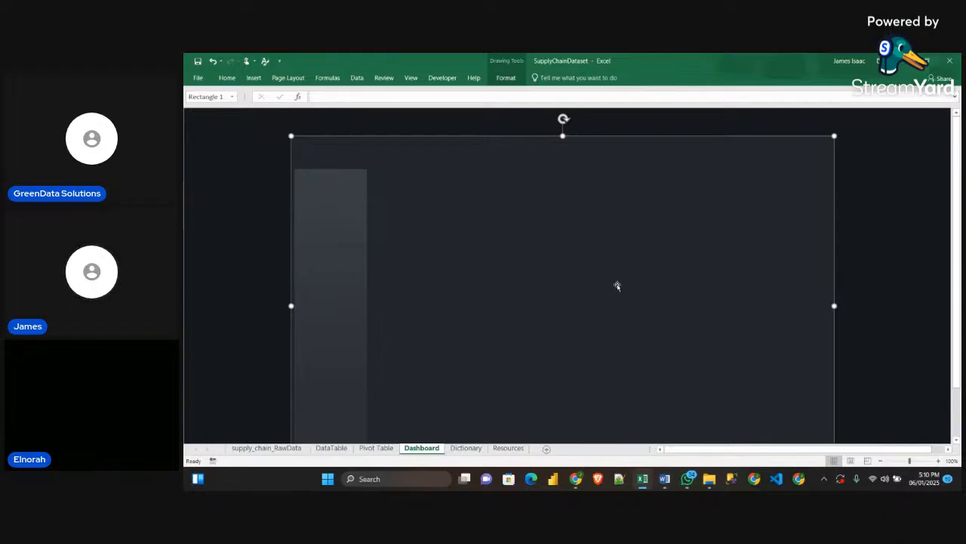
# Duplicate the filter panel into the middle of the background and check the KPI size in the Word guidelines
pyautogui.click(336, 292)
pyautogui.moveTo(337, 292); pyautogui.dragTo(545, 264)
pyautogui.moveTo(664, 478)
pyautogui.click(658, 448)
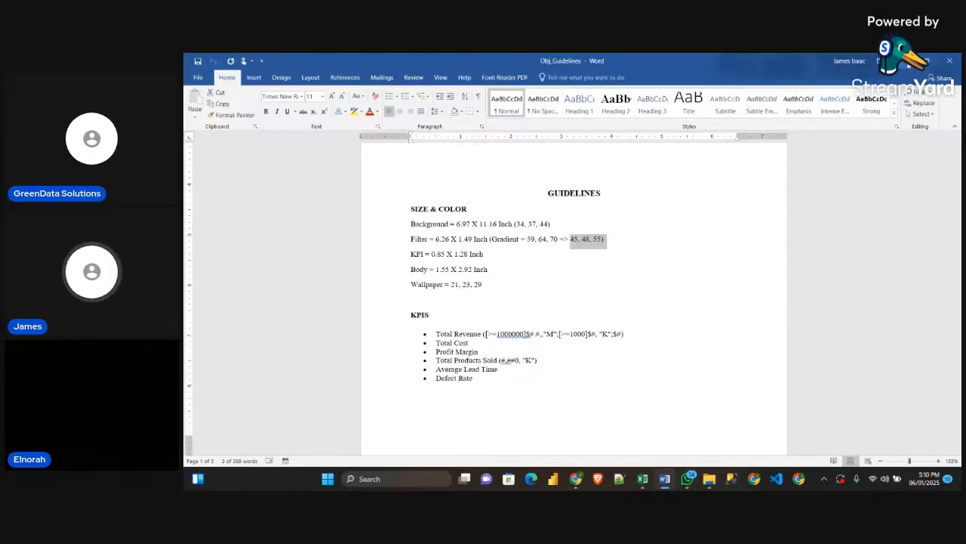
pyautogui.hotkey('alt', 'Tab')
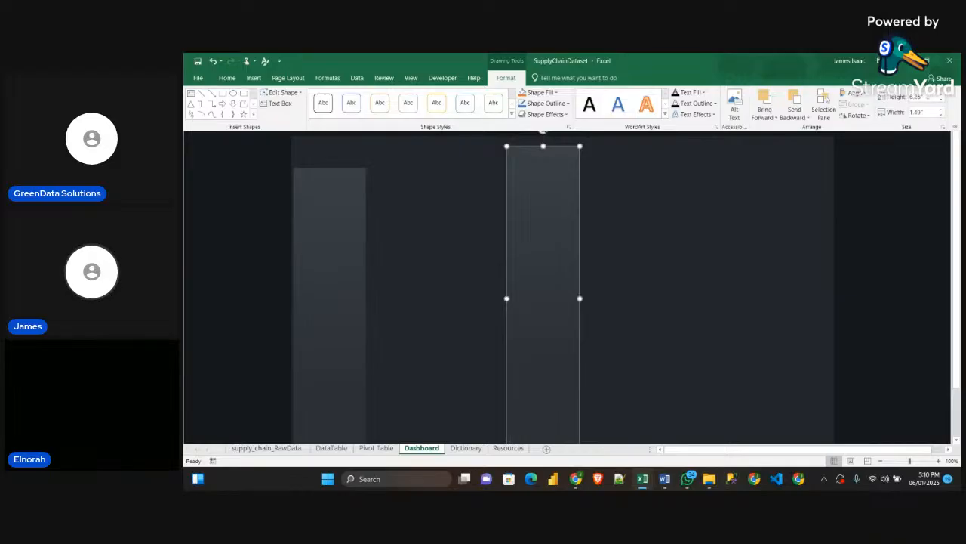
# Resize the duplicated panel to the guideline KPI size, 0.85 inch high and 1.28 inch wide
pyautogui.click(927, 97)
pyautogui.write('0')
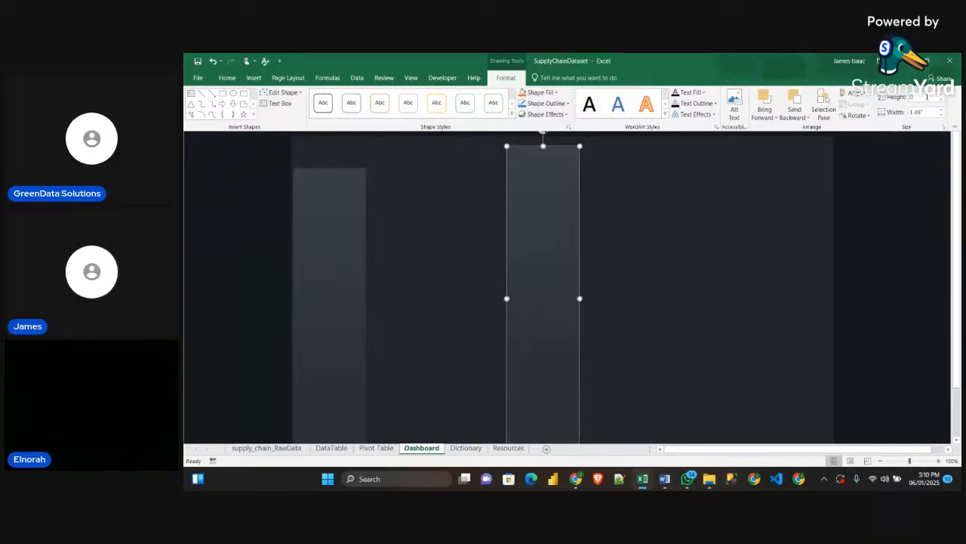
pyautogui.write('.85')
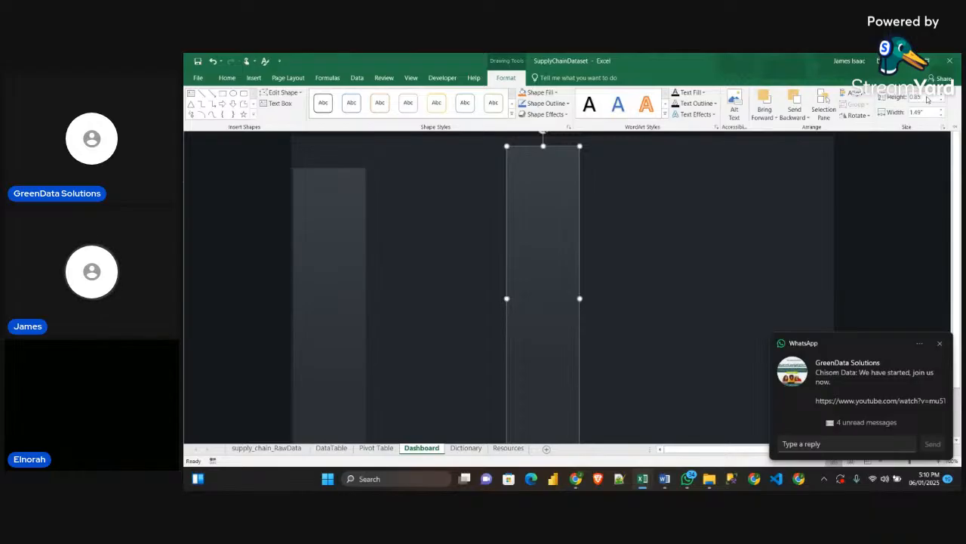
pyautogui.press('Tab')
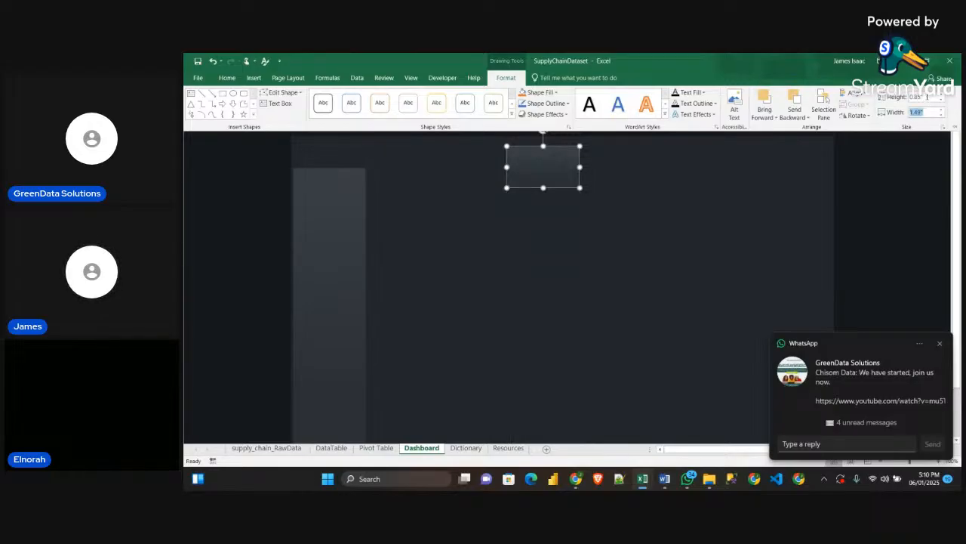
pyautogui.write('1.28')
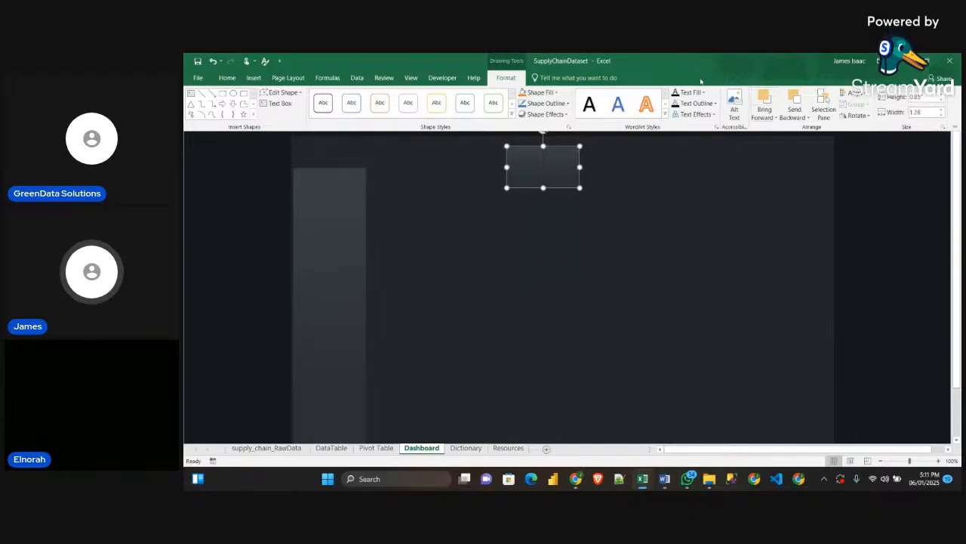
pyautogui.click(548, 184)
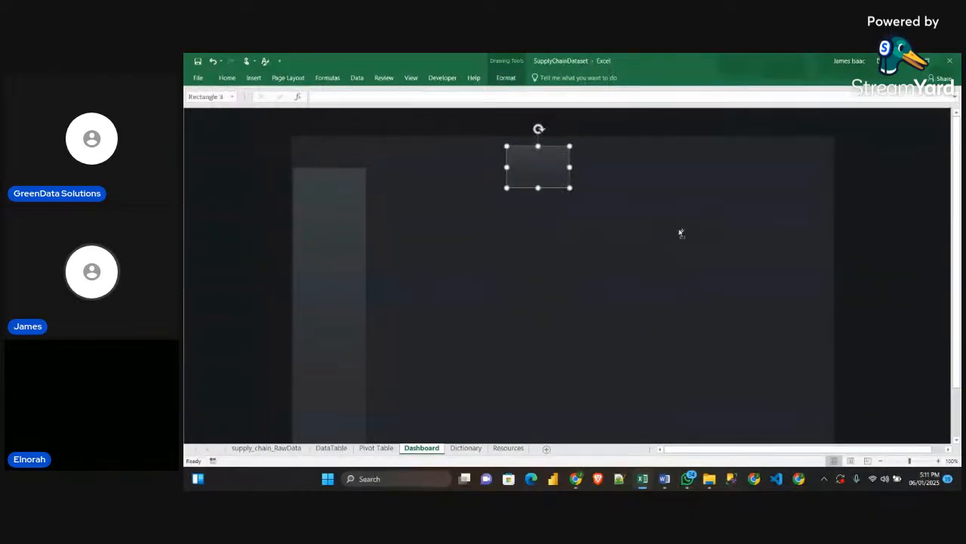
pyautogui.hotkey('ctrl', 'z')
pyautogui.hotkey('ctrl', 'z')
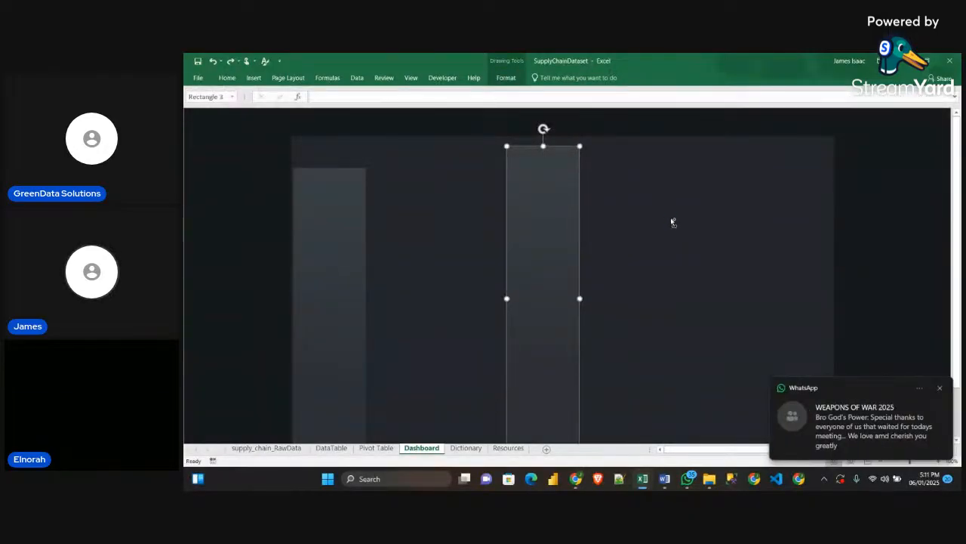
pyautogui.hotkey('ctrl', 'z')
pyautogui.click(939, 390)
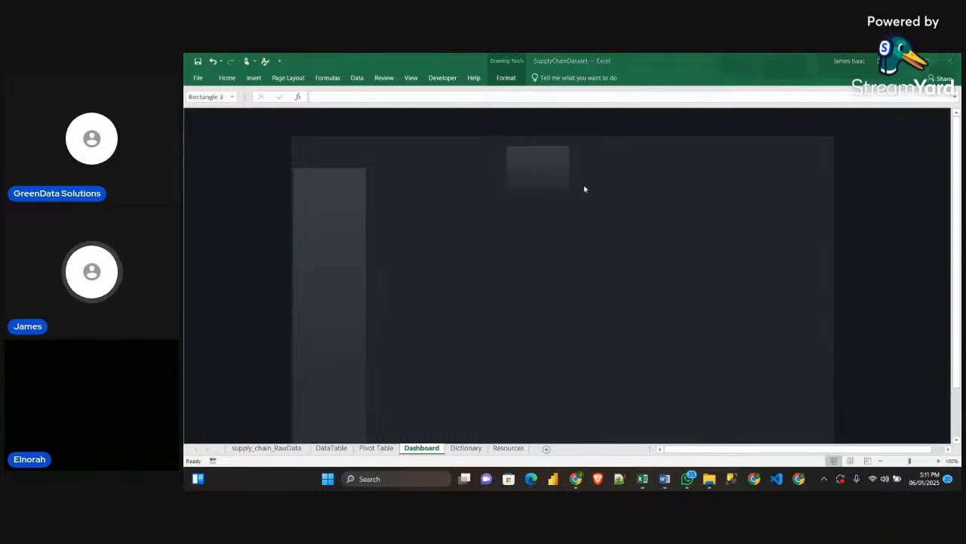
# Move the KPI card close beside the filter panel, level with its upper edge, checking the Sample dashboard's layout
pyautogui.click(563, 171)
pyautogui.moveTo(556, 171); pyautogui.dragTo(431, 192)
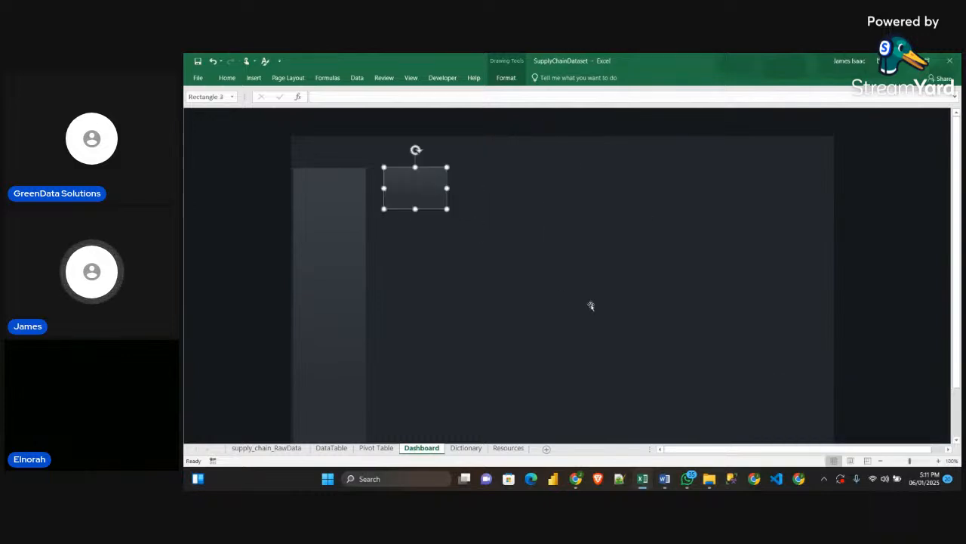
pyautogui.moveTo(644, 479)
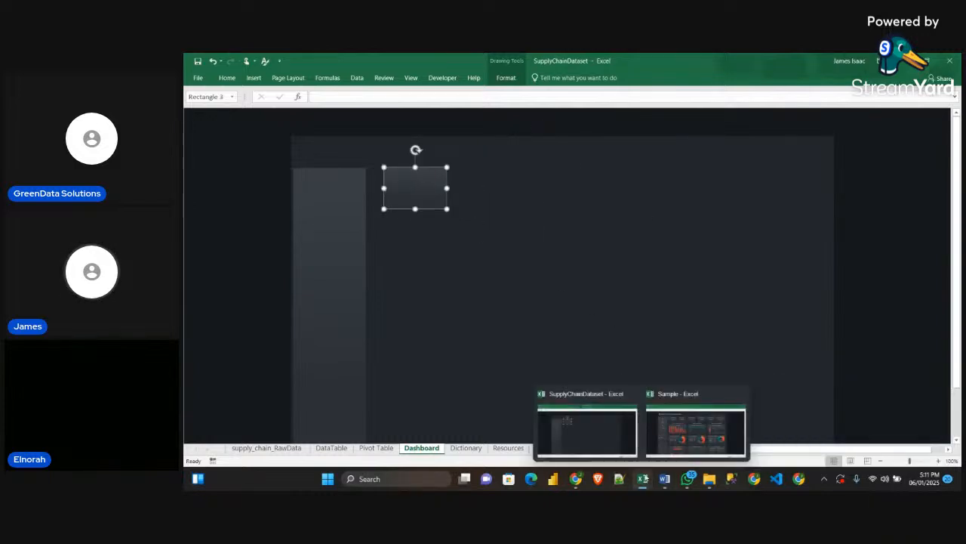
pyautogui.moveTo(674, 445)
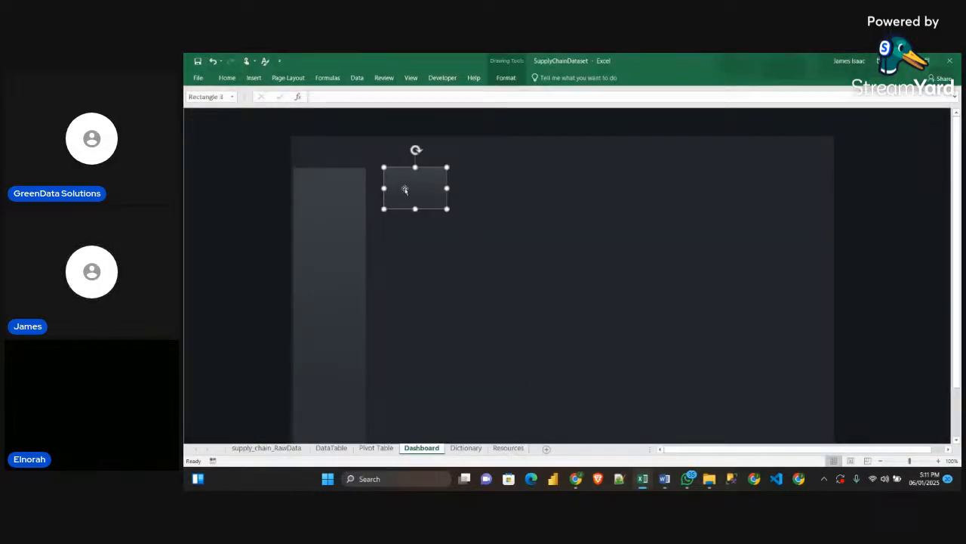
pyautogui.click(486, 229)
pyautogui.moveTo(429, 187); pyautogui.dragTo(420, 191)
# Duplicate the KPI card across the background with equal spacing to make a row of six cards
pyautogui.hotkey('ctrl', 'd')
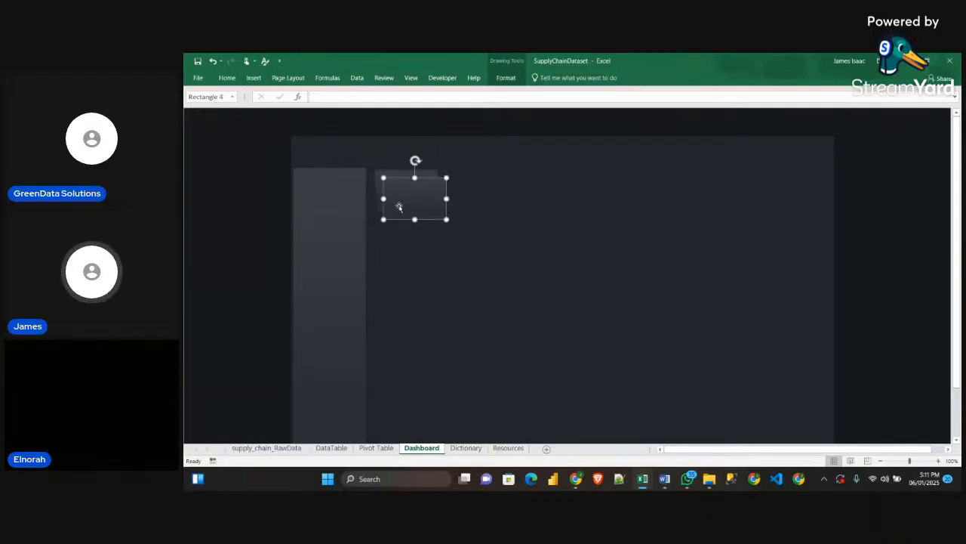
pyautogui.click(378, 199)
pyautogui.click(388, 201)
pyautogui.moveTo(406, 203); pyautogui.dragTo(568, 195)
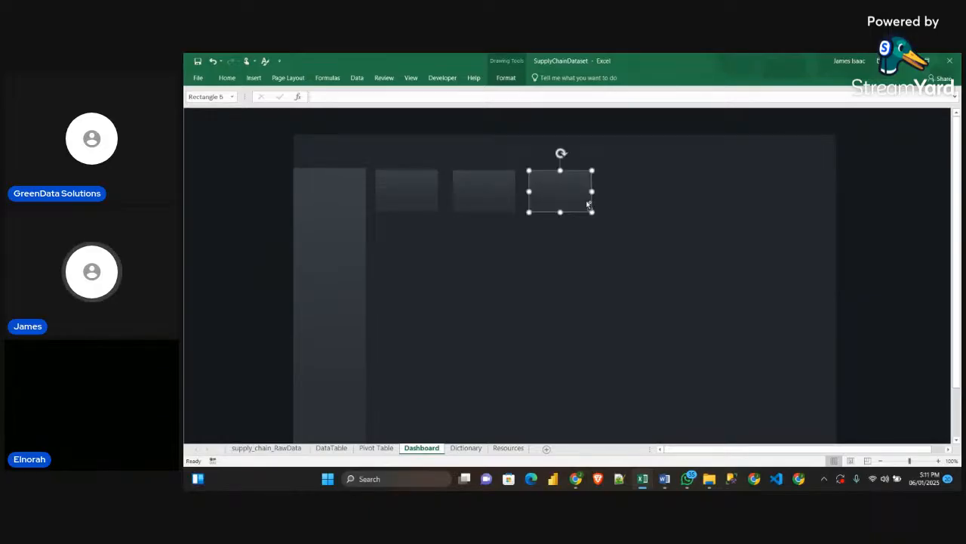
pyautogui.press('F4')
pyautogui.press('F4')
pyautogui.press('F4')
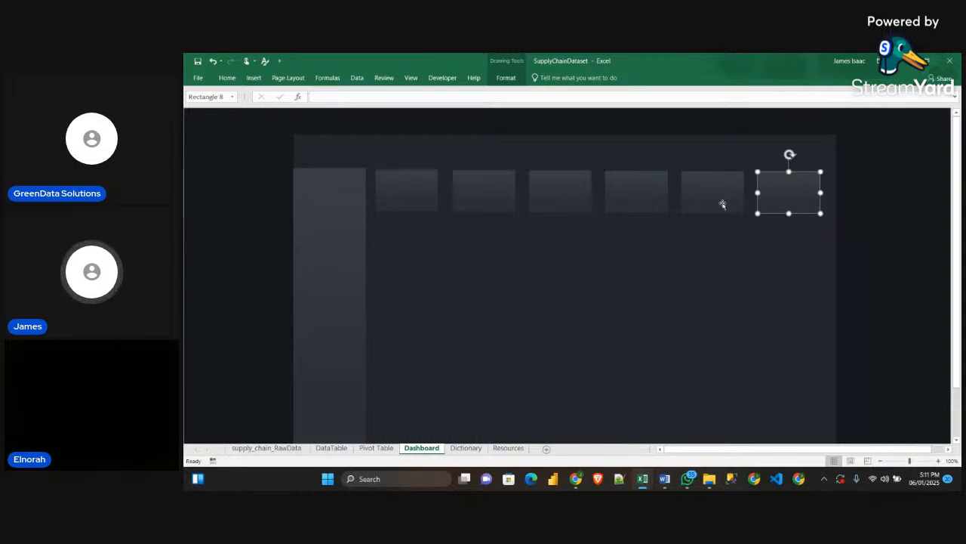
pyautogui.press('Escape')
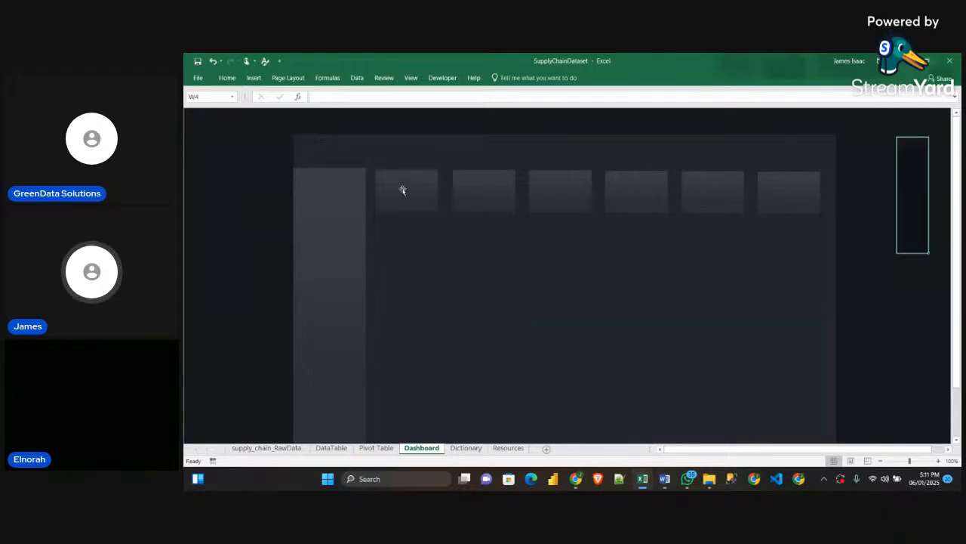
# Duplicate the first KPI card into the area below the row and check the Body size in the Word guidelines
pyautogui.click(427, 205)
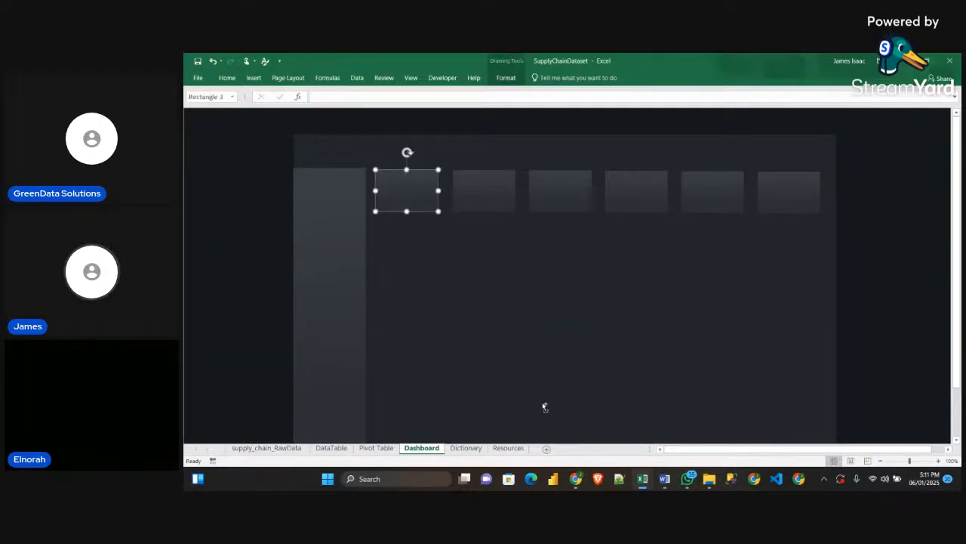
pyautogui.hotkey('ctrl', 'd')
pyautogui.moveTo(423, 205); pyautogui.dragTo(427, 282)
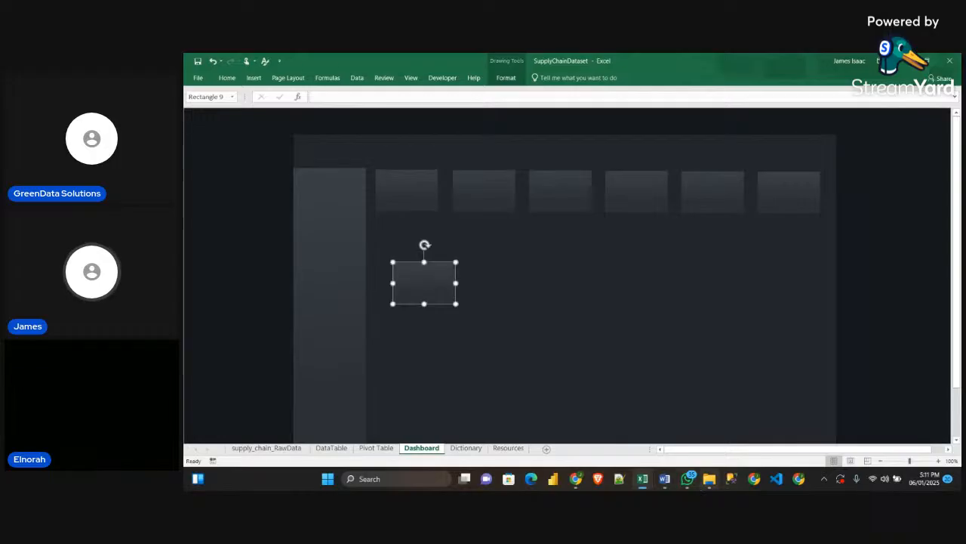
pyautogui.click(664, 478)
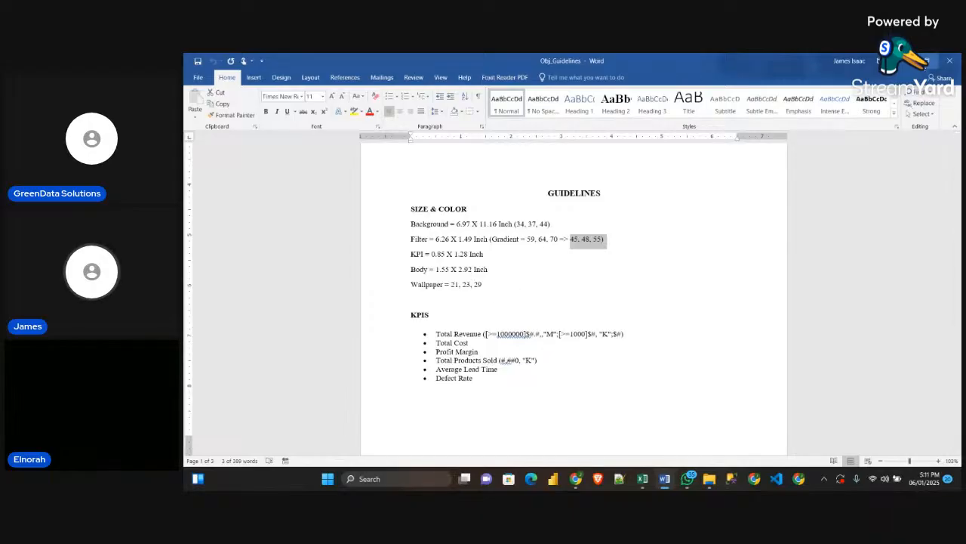
pyautogui.hotkey('alt', 'Tab')
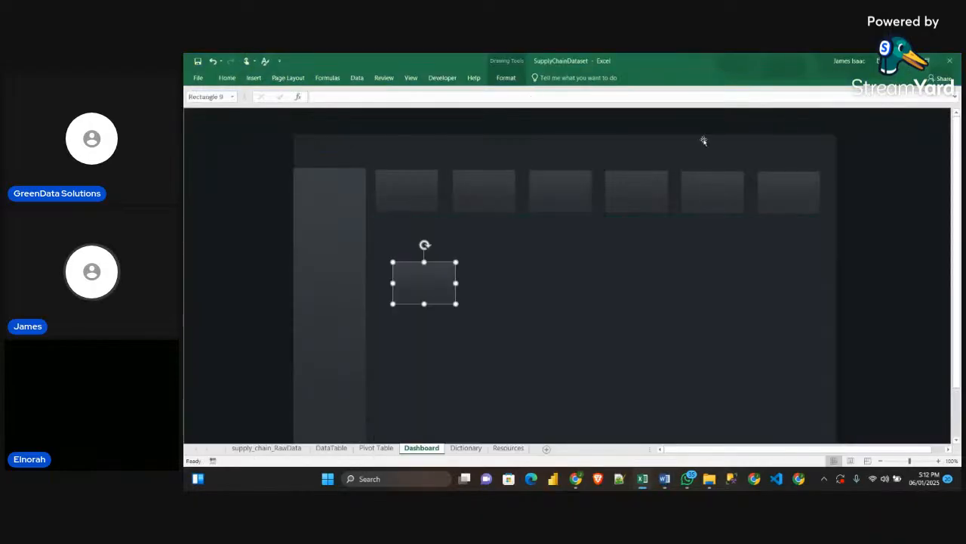
# Resize the new card below the KPI row to 1.55 inch high and 2.92 inch wide
pyautogui.click(517, 79)
pyautogui.click(920, 97)
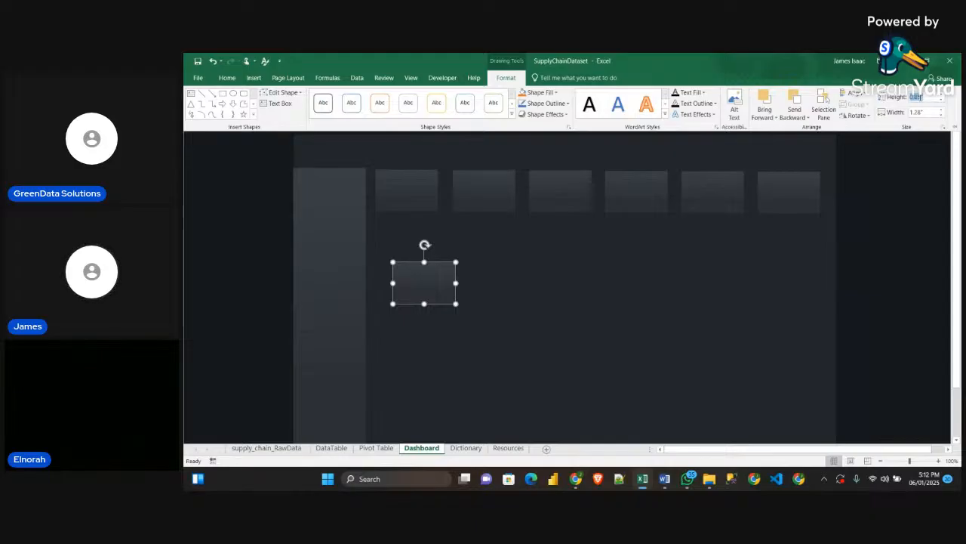
pyautogui.write('1.55')
pyautogui.press('Tab')
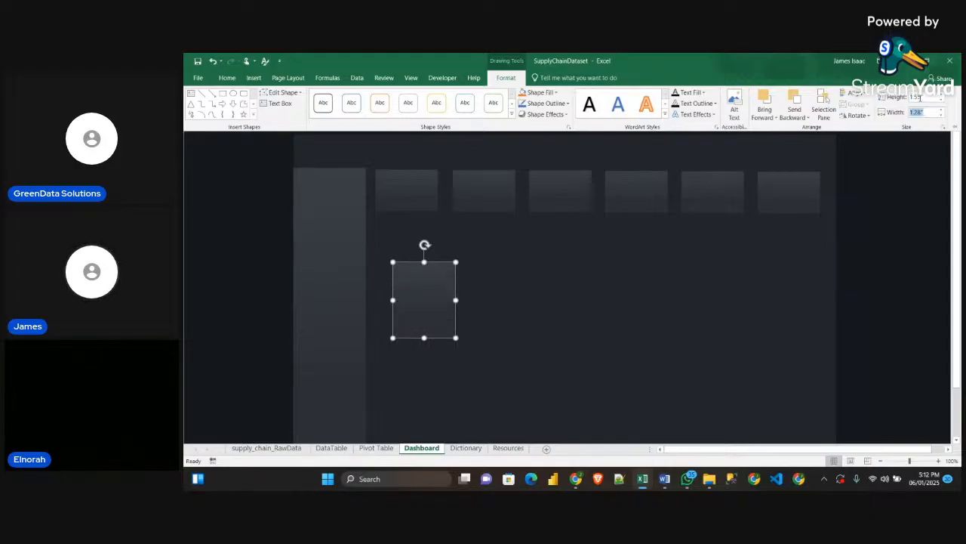
pyautogui.write('2')
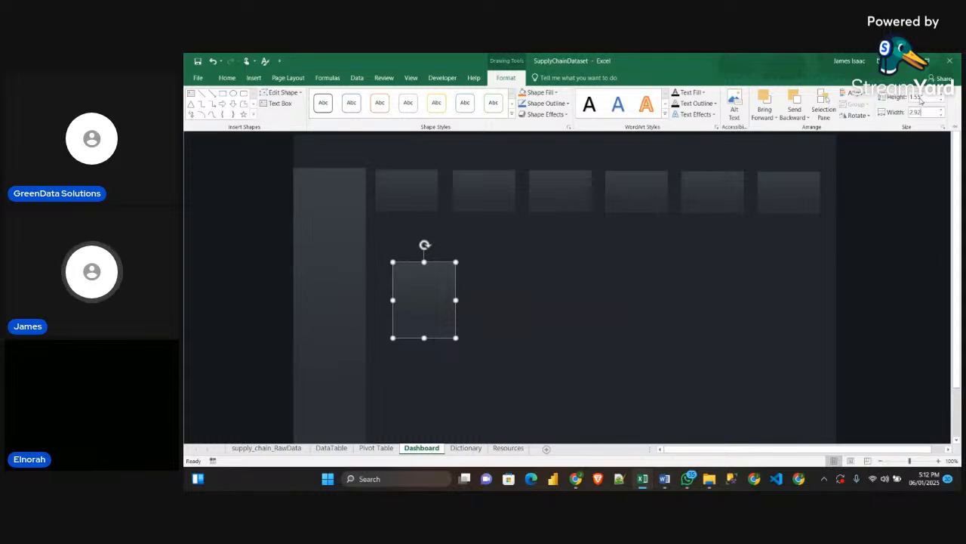
pyautogui.press('Return')
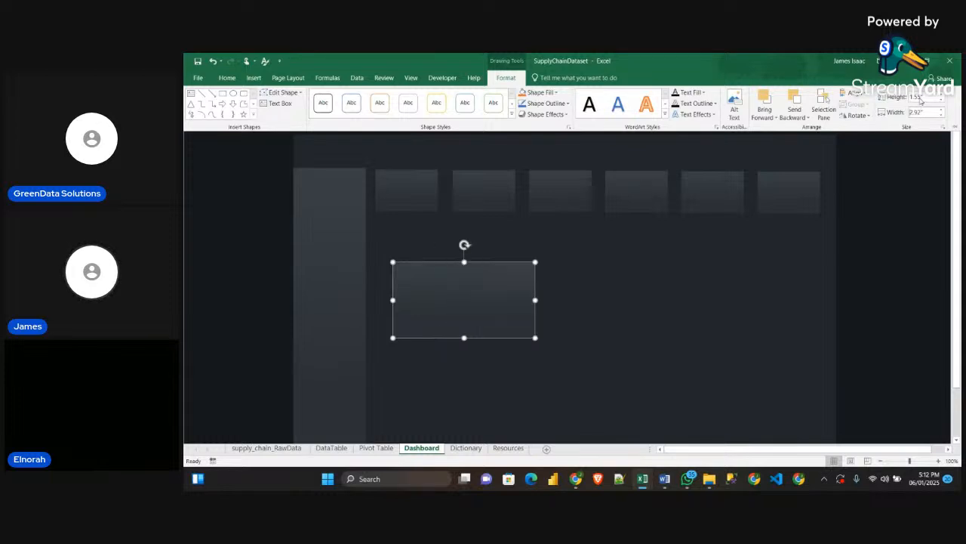
pyautogui.click(472, 316)
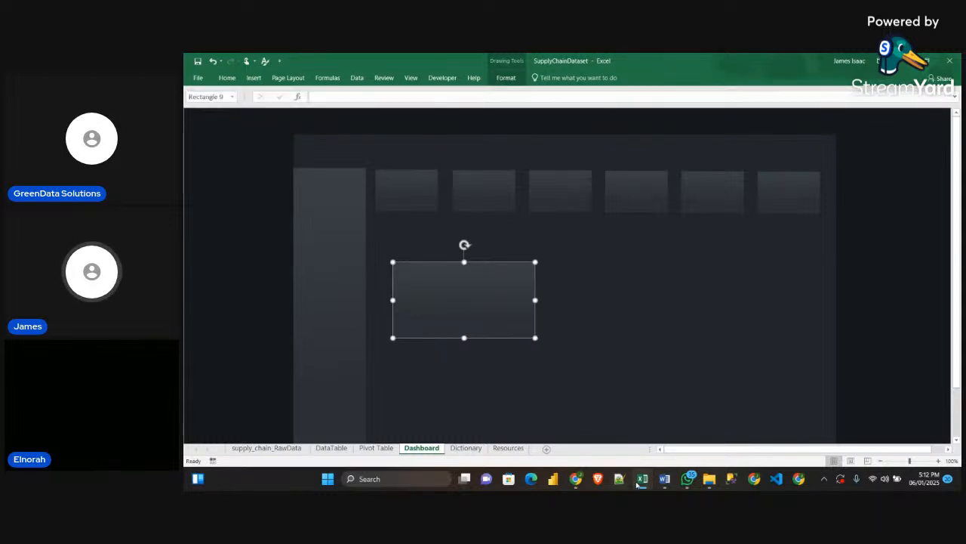
# Following the Sample workbook's layout, place the body card under the first KPI card and duplicate it into a row of three
pyautogui.moveTo(641, 480)
pyautogui.click(668, 444)
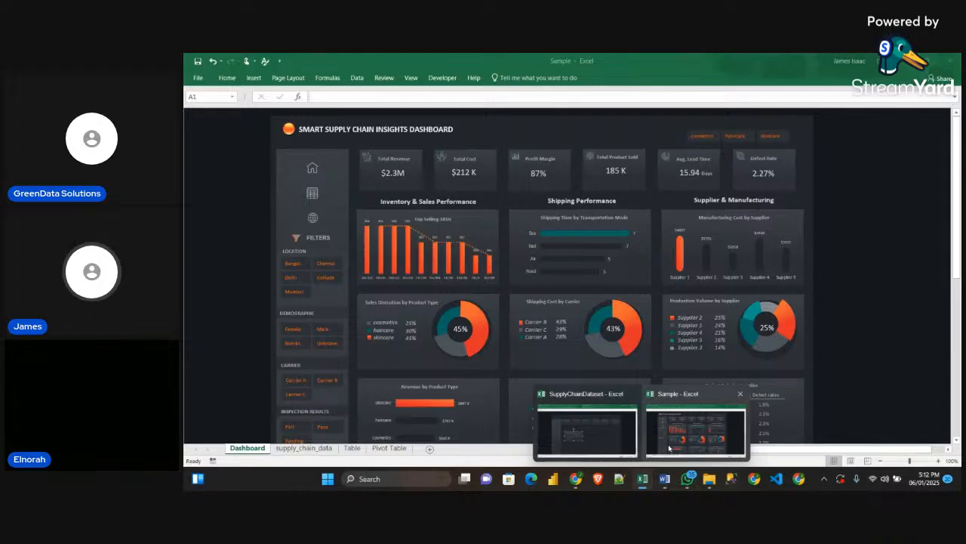
pyautogui.moveTo(453, 292); pyautogui.dragTo(588, 282)
pyautogui.hotkey('ctrl', 'd')
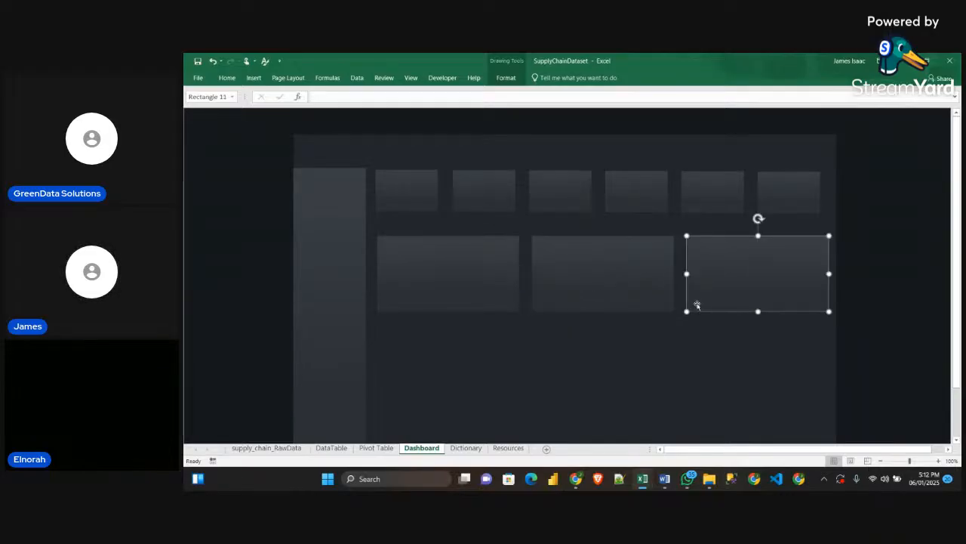
# Duplicate the row of three body cards twice downward to form a three-by-three grid
pyautogui.scroll(-1, 826, 340)
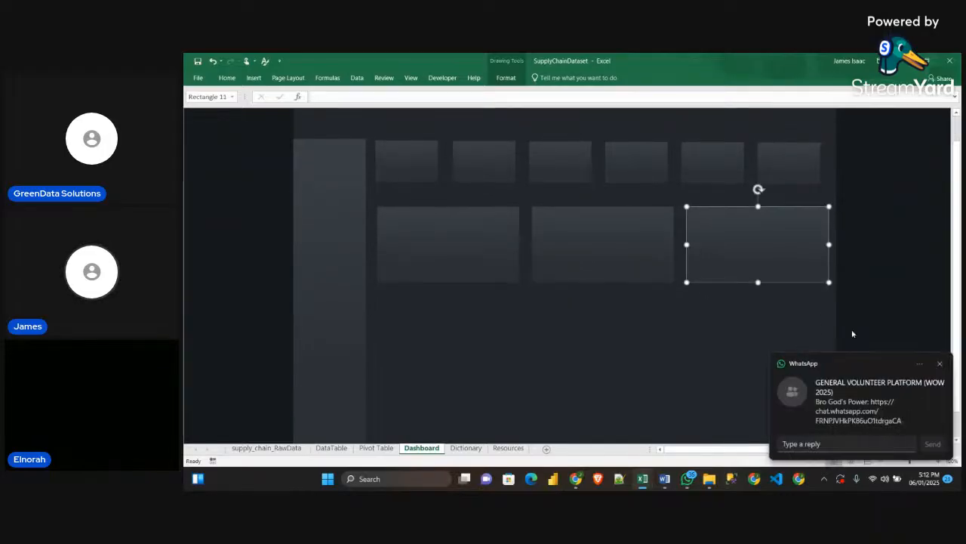
pyautogui.click(938, 365)
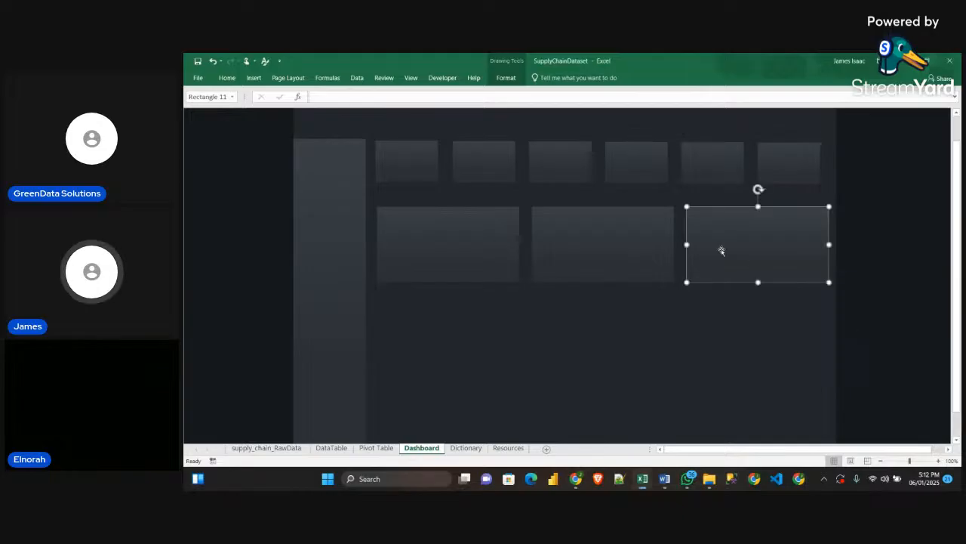
pyautogui.keyDown('shift'); pyautogui.click(622, 251); pyautogui.keyUp('shift')
pyautogui.keyDown('shift'); pyautogui.click(503, 240); pyautogui.keyUp('shift')
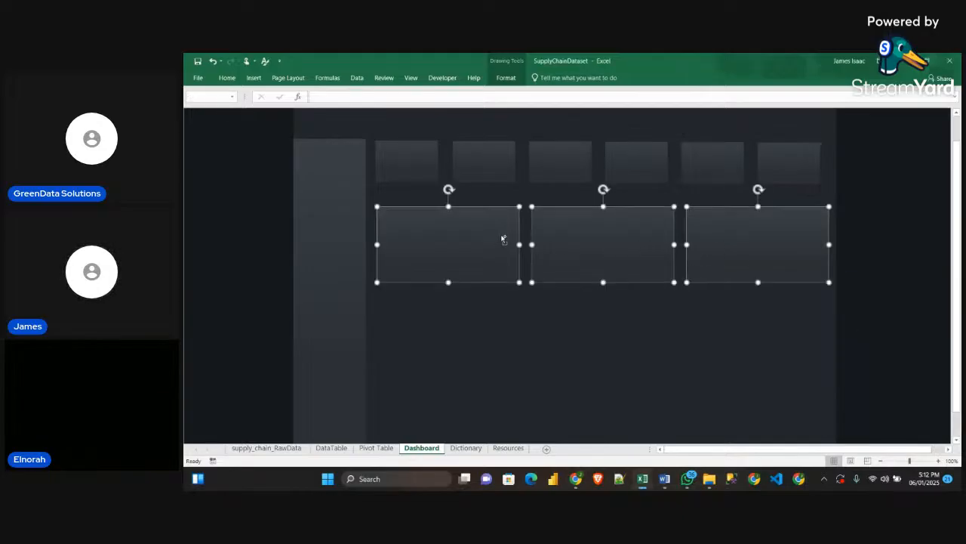
pyautogui.hotkey('ctrl', 'd')
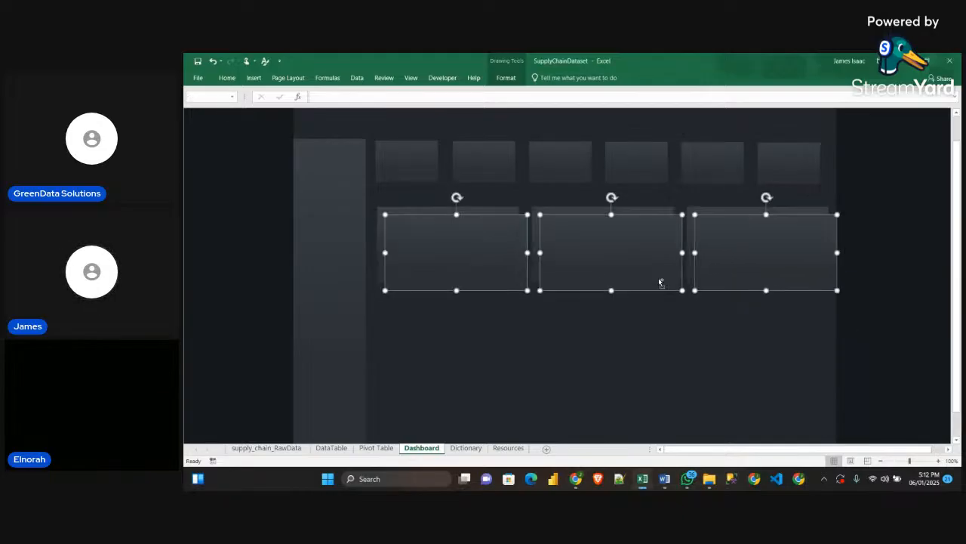
pyautogui.scroll(-2, 709, 288)
pyautogui.moveTo(742, 212); pyautogui.dragTo(736, 284)
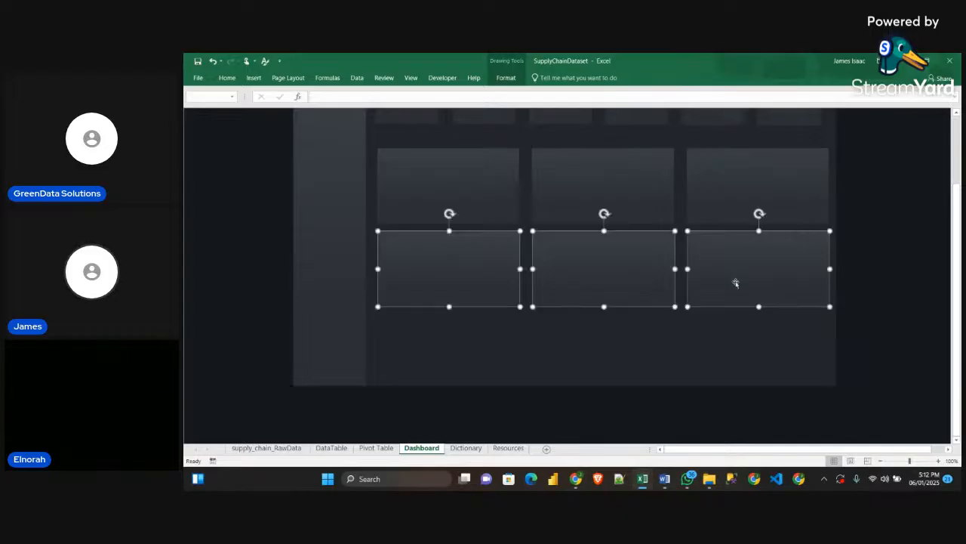
pyautogui.hotkey('ctrl', 'd')
pyautogui.scroll(2, 783, 388)
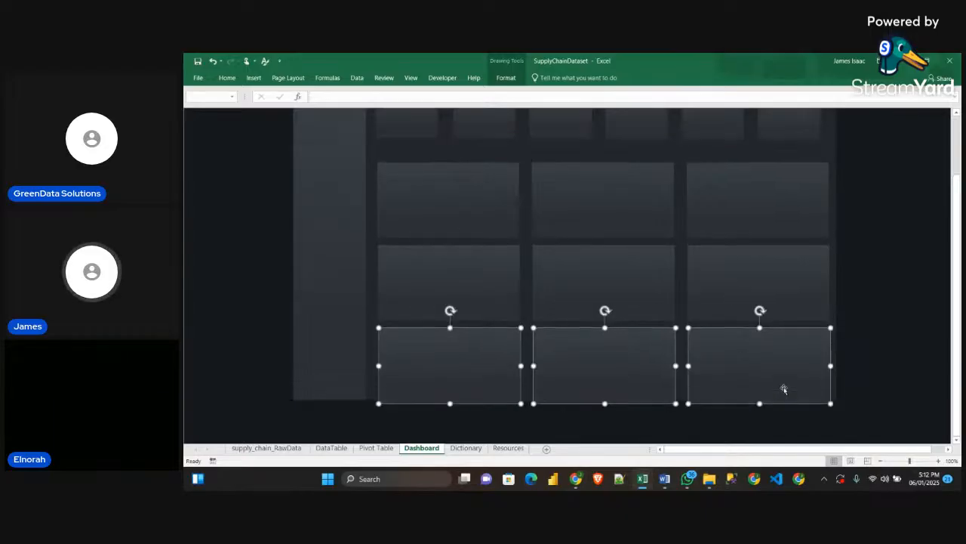
# Select all nine body cards and nudge them up together to narrow the gap below the KPI row
pyautogui.keyDown('shift'); pyautogui.click(777, 342); pyautogui.keyUp('shift')
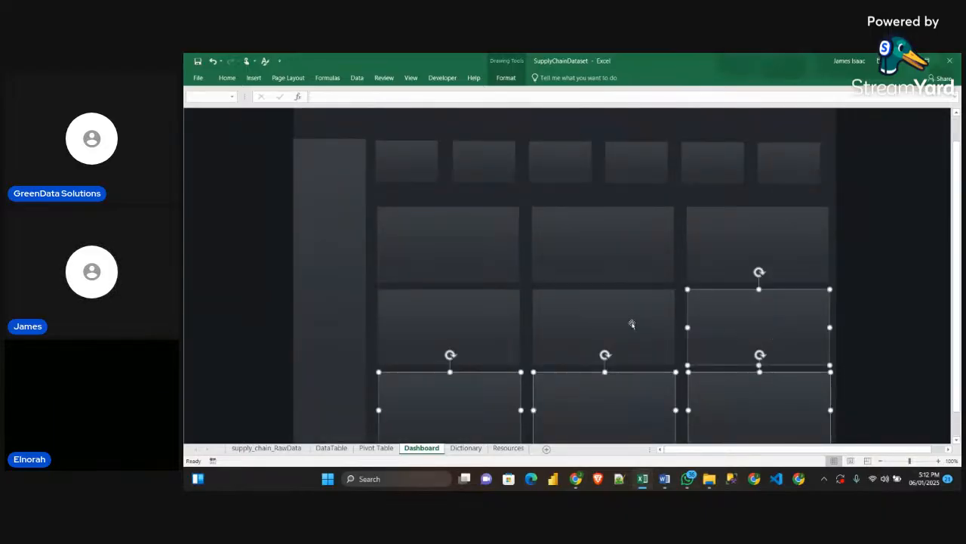
pyautogui.keyDown('shift'); pyautogui.click(631, 324); pyautogui.keyUp('shift')
pyautogui.keyDown('shift'); pyautogui.click(475, 317); pyautogui.keyUp('shift')
pyautogui.keyDown('shift'); pyautogui.click(457, 256); pyautogui.keyUp('shift')
pyautogui.keyDown('shift'); pyautogui.click(619, 257); pyautogui.keyUp('shift')
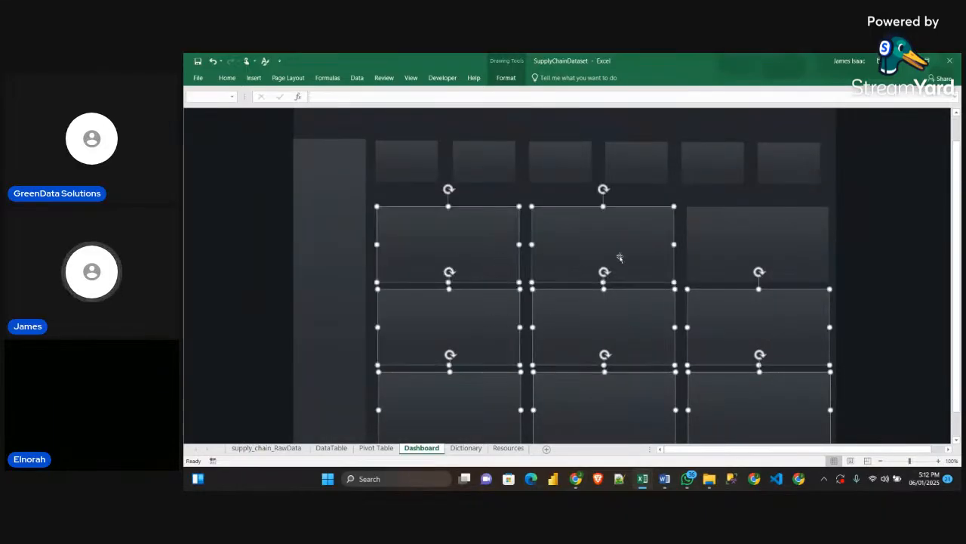
pyautogui.keyDown('shift'); pyautogui.click(739, 265); pyautogui.keyUp('shift')
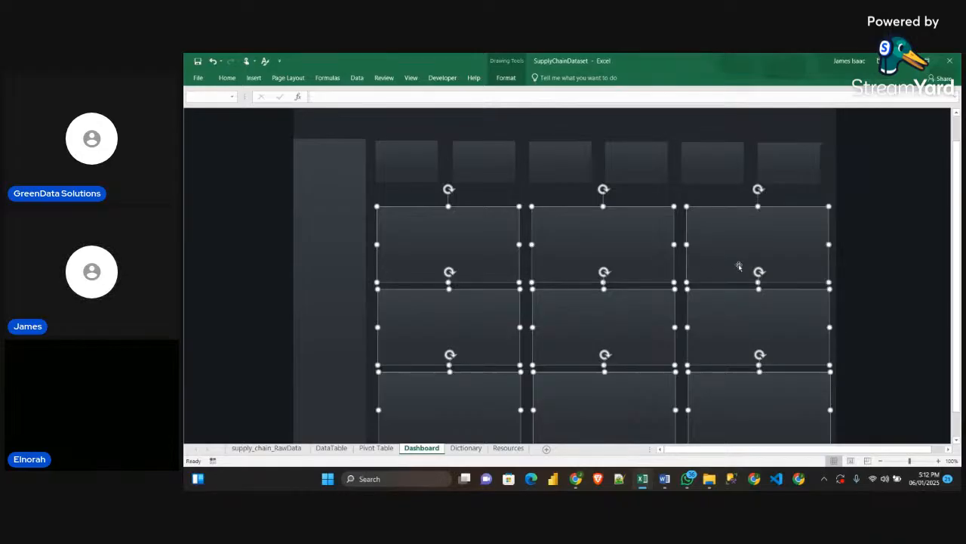
pyautogui.scroll(-1, 711, 306)
pyautogui.scroll(2, 712, 307)
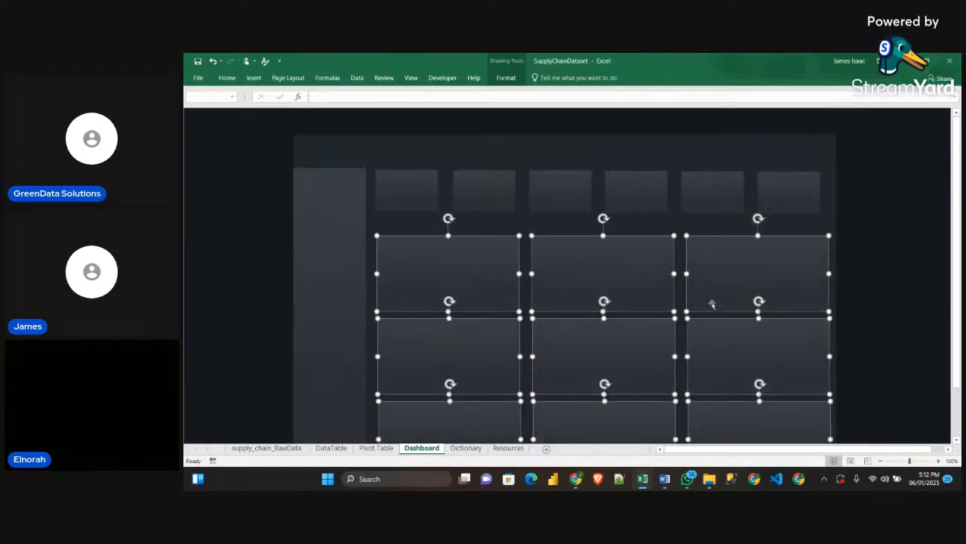
pyautogui.press('Up')
pyautogui.press('Up')
pyautogui.press('Up')
pyautogui.press('Up')
pyautogui.press('Up')
pyautogui.press('Up')
pyautogui.press('Up')
pyautogui.press('Up')
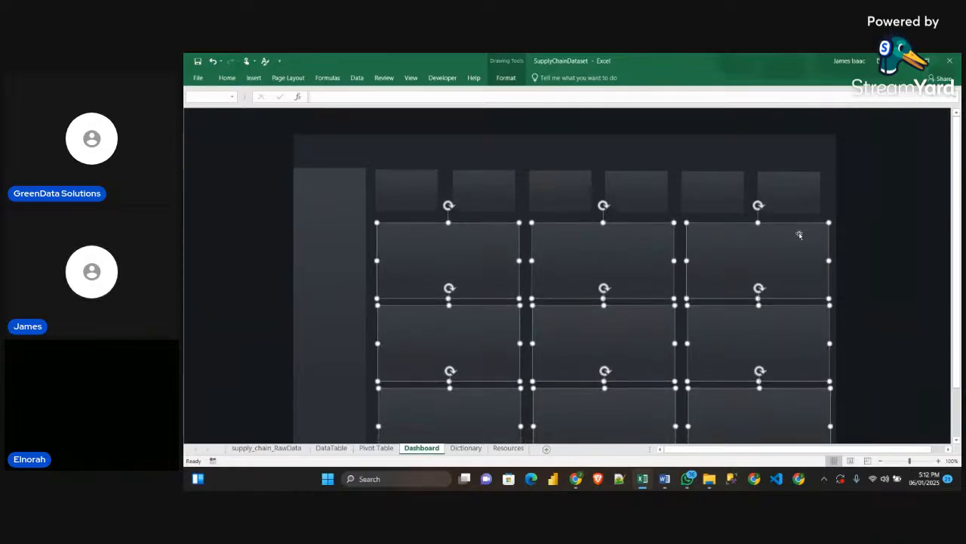
# Add the six KPI cards and the sidebar to the body card selection and nudge the whole layout up
pyautogui.keyDown('shift'); pyautogui.click(778, 204); pyautogui.keyUp('shift')
pyautogui.keyDown('shift'); pyautogui.click(716, 203); pyautogui.keyUp('shift')
pyautogui.keyDown('shift'); pyautogui.click(663, 202); pyautogui.keyUp('shift')
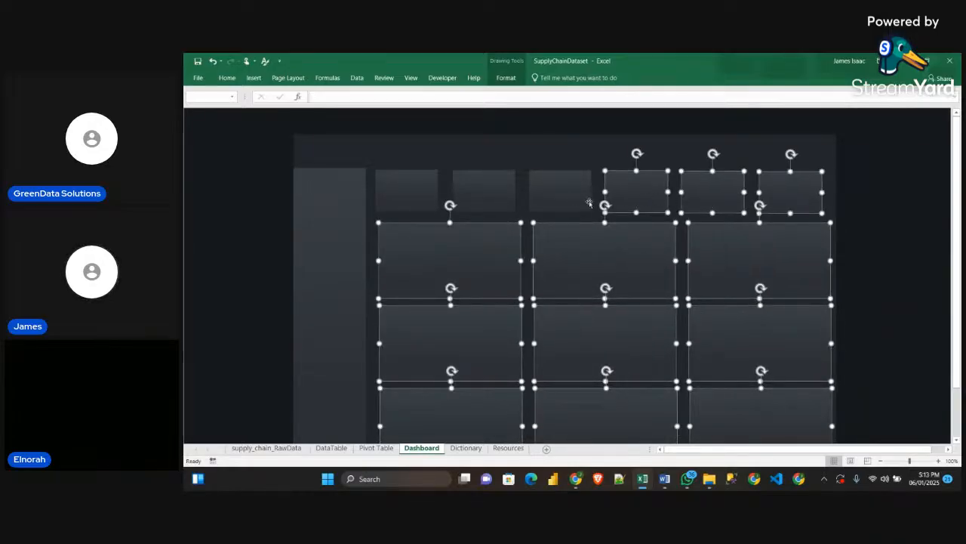
pyautogui.keyDown('shift'); pyautogui.click(574, 198); pyautogui.keyUp('shift')
pyautogui.keyDown('shift'); pyautogui.click(487, 202); pyautogui.keyUp('shift')
pyautogui.keyDown('shift'); pyautogui.click(385, 198); pyautogui.keyUp('shift')
pyautogui.keyDown('shift'); pyautogui.click(343, 204); pyautogui.keyUp('shift')
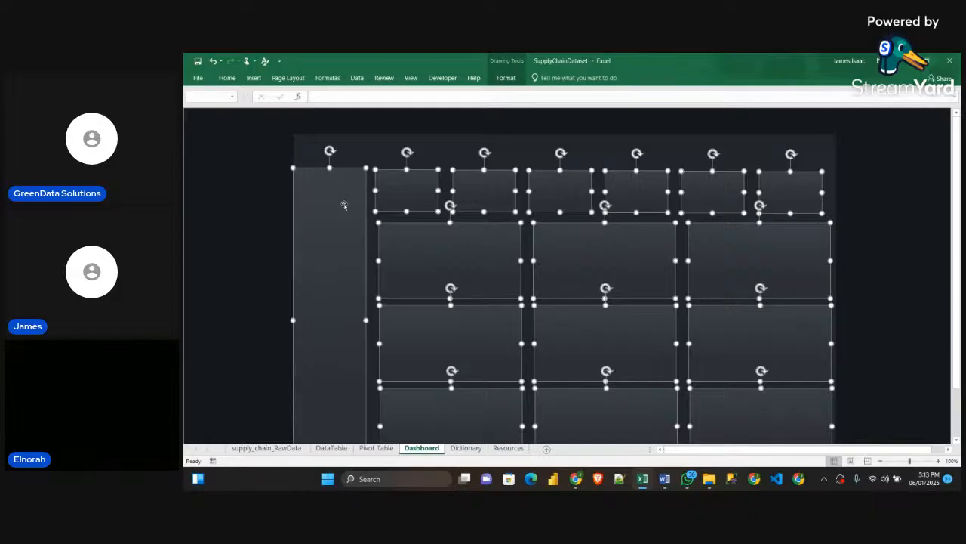
pyautogui.press('Up')
pyautogui.press('Up')
pyautogui.press('Up')
pyautogui.press('Up')
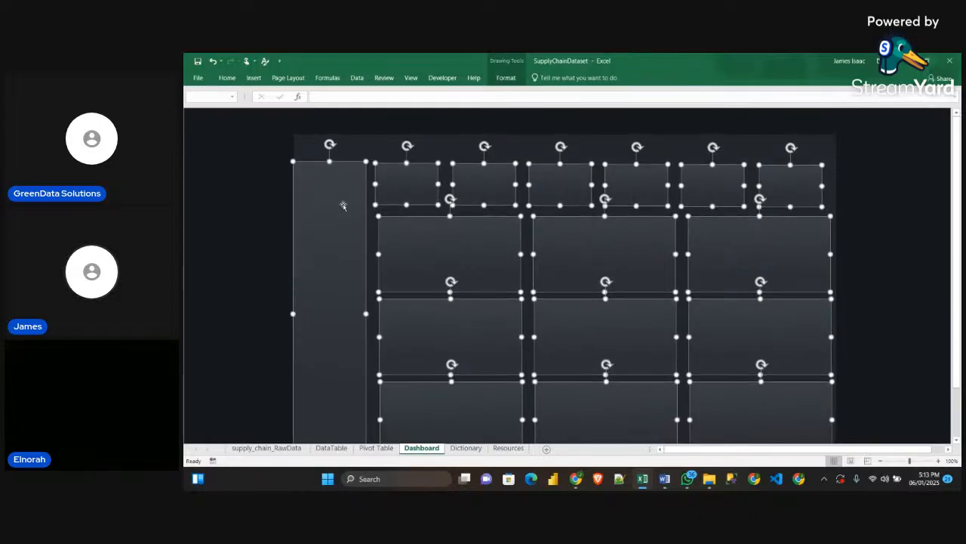
# Nudge the sidebar, KPI cards and body cards back down together and deselect them
pyautogui.scroll(-2, 902, 286)
pyautogui.scroll(2, 903, 287)
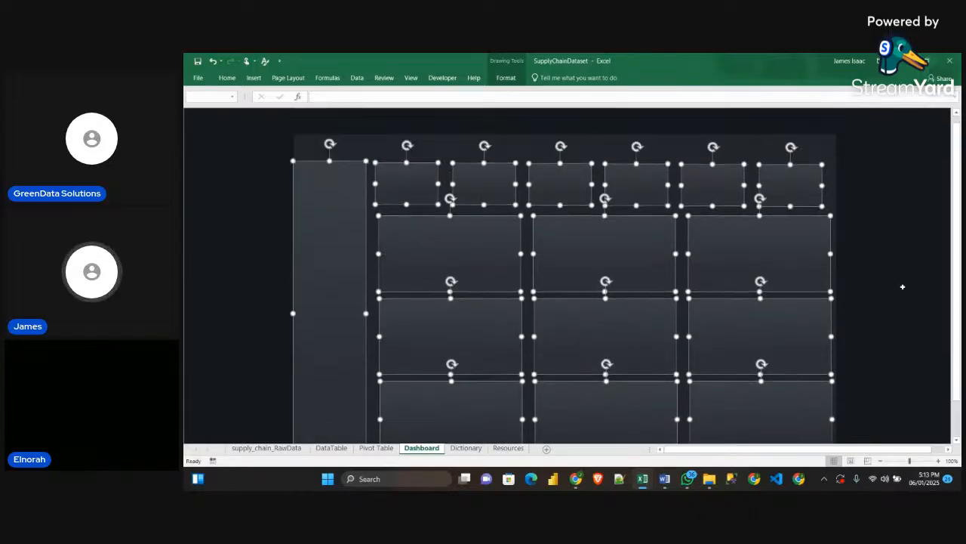
pyautogui.press('Down')
pyautogui.press('Down')
pyautogui.press('Down')
pyautogui.press('Down')
pyautogui.press('Down')
pyautogui.press('Down')
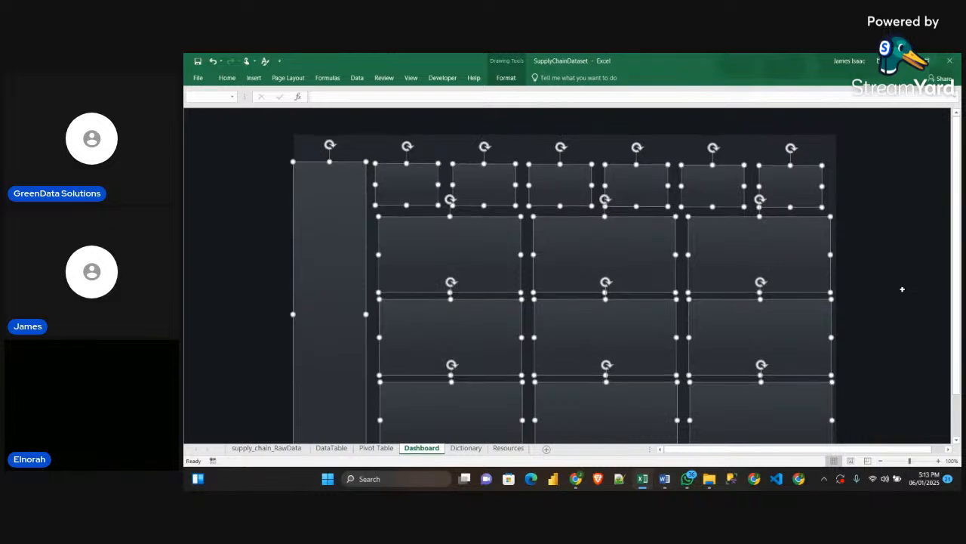
pyautogui.click(900, 294)
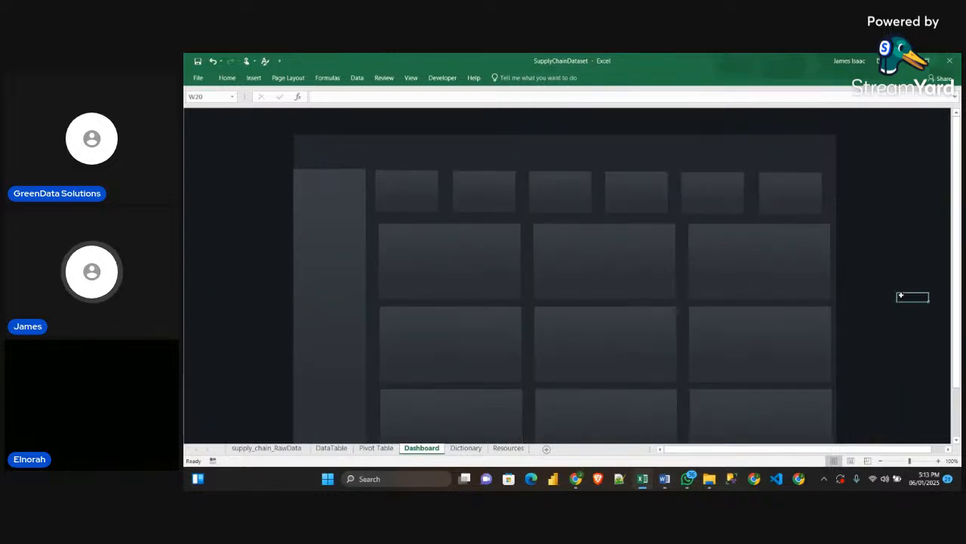
# Check the workshop comments on the StreamYard page in the browser and return to the Excel workbook
pyautogui.scroll(-4, 880, 302)
pyautogui.scroll(2, 921, 306)
pyautogui.scroll(2, 921, 306)
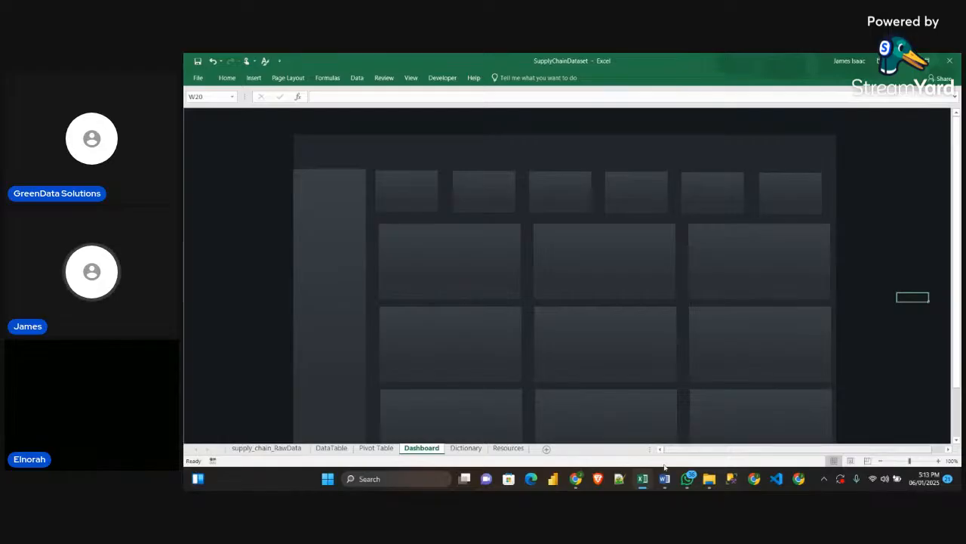
pyautogui.moveTo(575, 479)
pyautogui.click(554, 438)
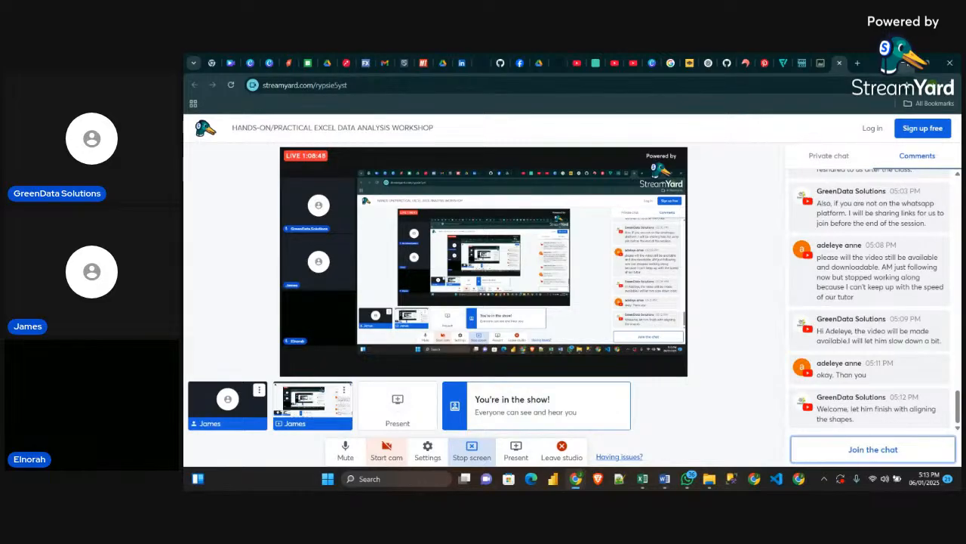
pyautogui.click(906, 68)
# Examine the spacing between the card rows and their alignment with the background's lower edge
pyautogui.scroll(-5, 810, 350)
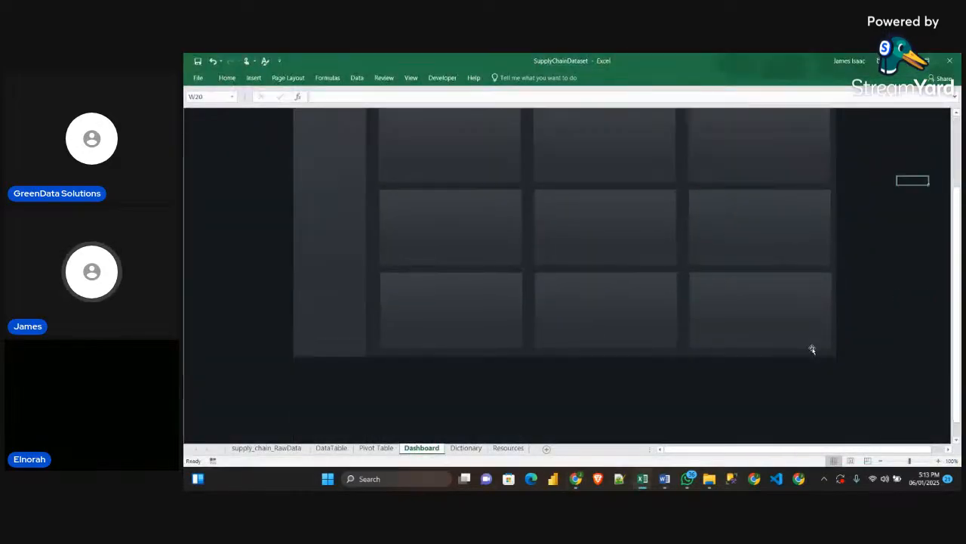
pyautogui.scroll(5, 807, 352)
pyautogui.scroll(-1, 827, 367)
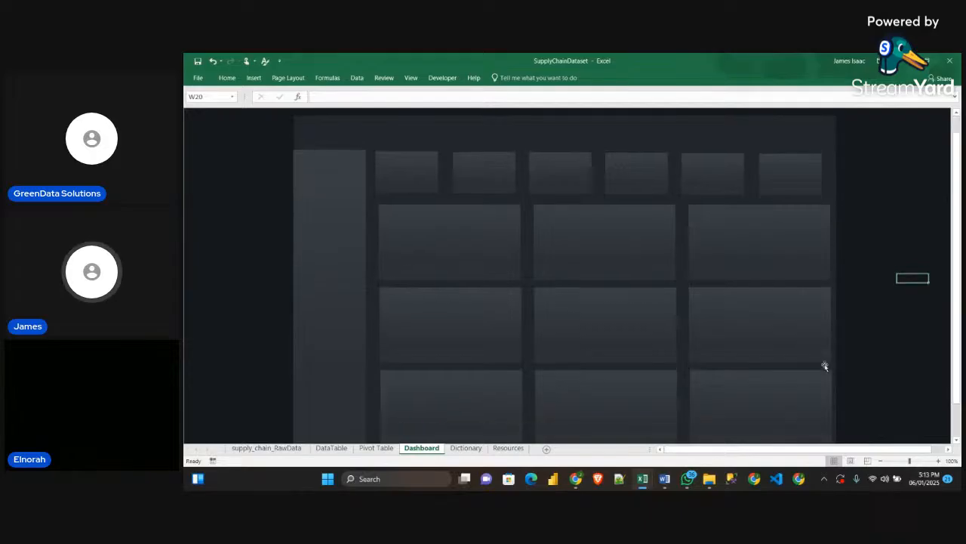
pyautogui.scroll(1, 825, 367)
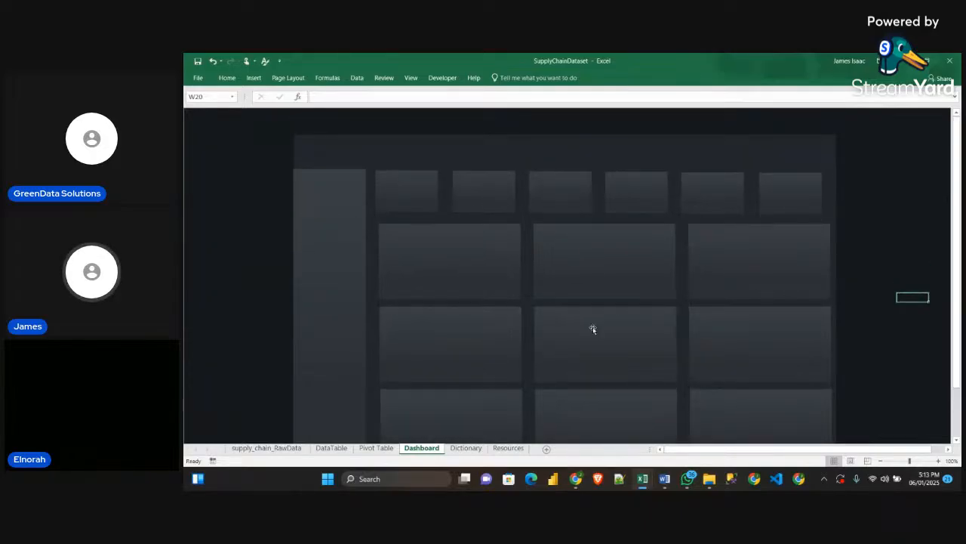
pyautogui.scroll(-2, 524, 326)
pyautogui.scroll(2, 527, 271)
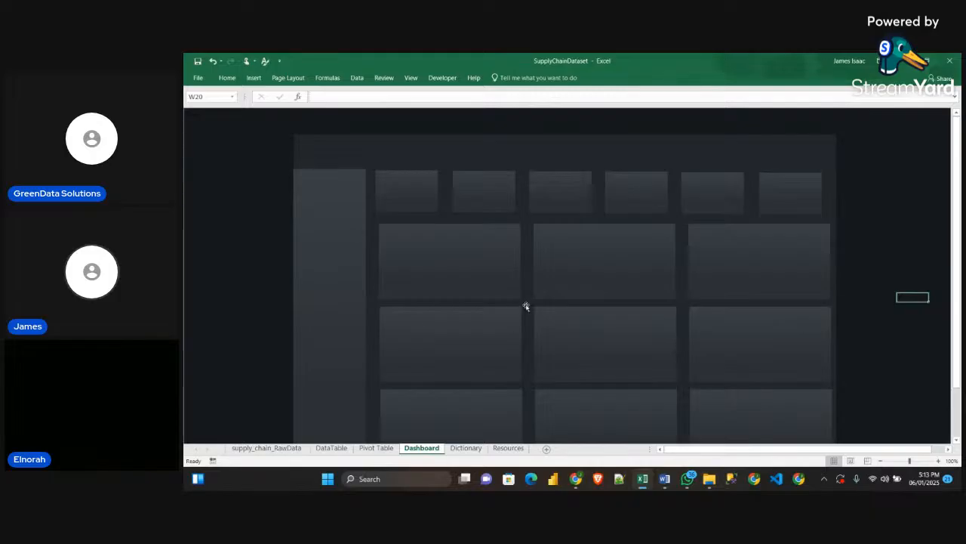
pyautogui.scroll(-3, 531, 305)
pyautogui.scroll(2, 530, 304)
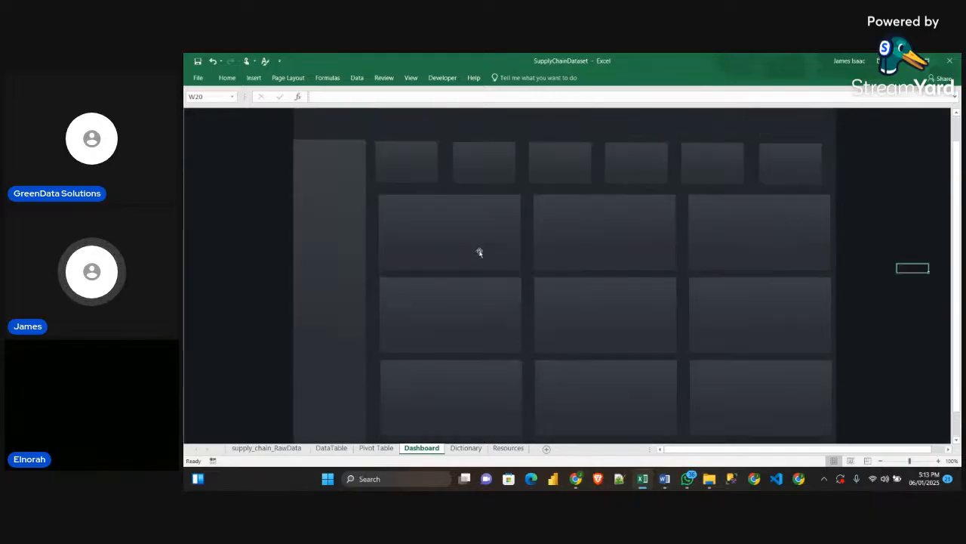
# Select all nine body cards and nudge them down together to widen the gap below the KPI row
pyautogui.click(496, 250)
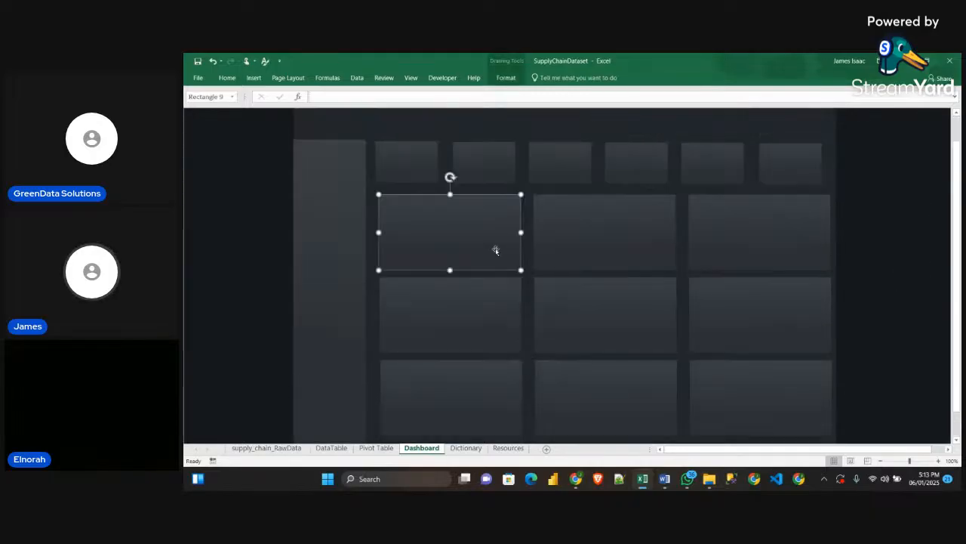
pyautogui.keyDown('ctrl'); pyautogui.click(592, 253); pyautogui.keyUp('ctrl')
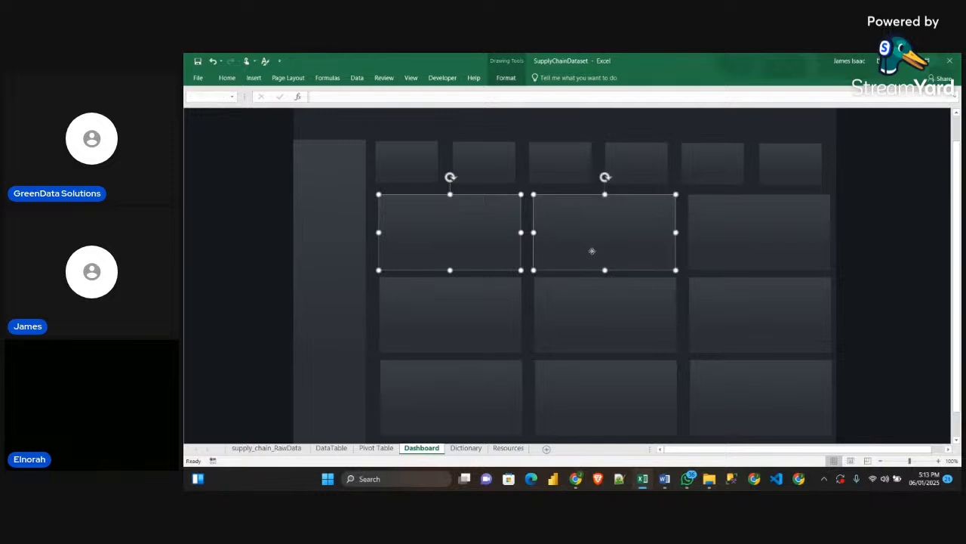
pyautogui.keyDown('ctrl'); pyautogui.click(757, 330); pyautogui.keyUp('ctrl')
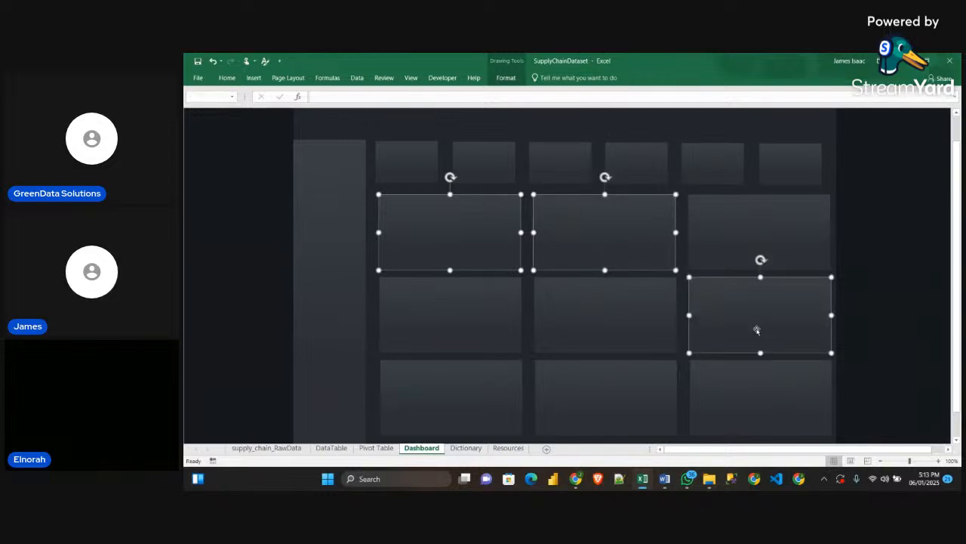
pyautogui.keyDown('ctrl'); pyautogui.click(757, 257); pyautogui.keyUp('ctrl')
pyautogui.keyDown('ctrl'); pyautogui.click(557, 323); pyautogui.keyUp('ctrl')
pyautogui.keyDown('ctrl'); pyautogui.click(491, 311); pyautogui.keyUp('ctrl')
pyautogui.keyDown('ctrl'); pyautogui.click(506, 385); pyautogui.keyUp('ctrl')
pyautogui.keyDown('ctrl'); pyautogui.click(601, 410); pyautogui.keyUp('ctrl')
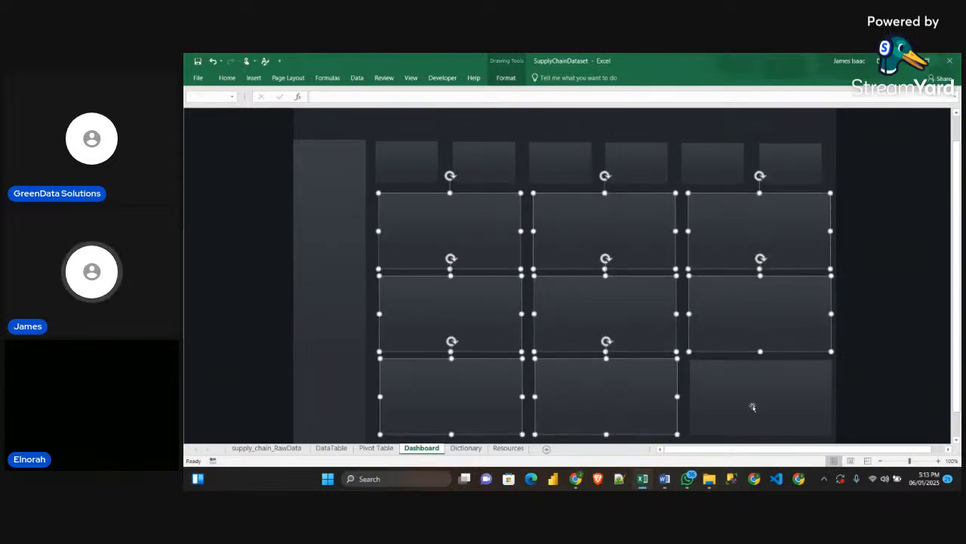
pyautogui.keyDown('ctrl'); pyautogui.click(751, 404); pyautogui.keyUp('ctrl')
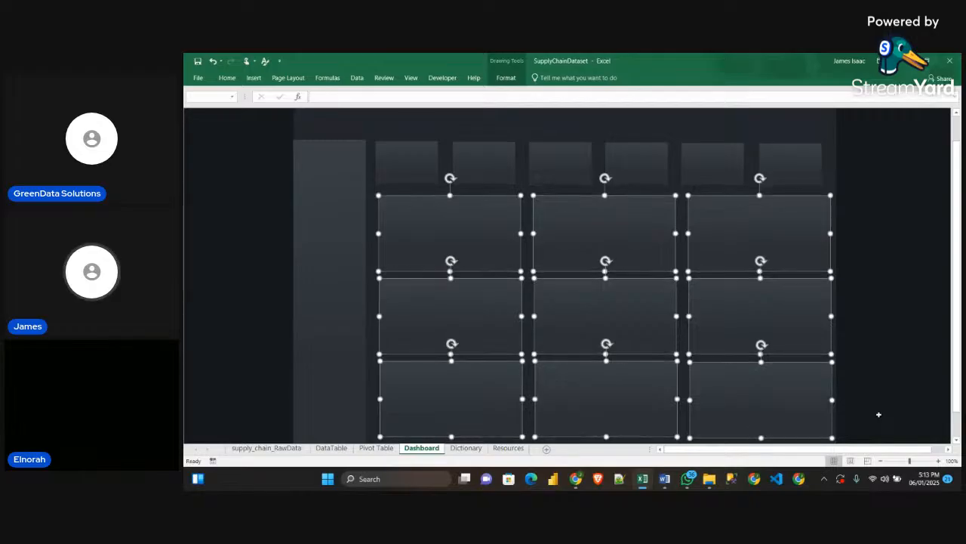
pyautogui.scroll(-2, 879, 413)
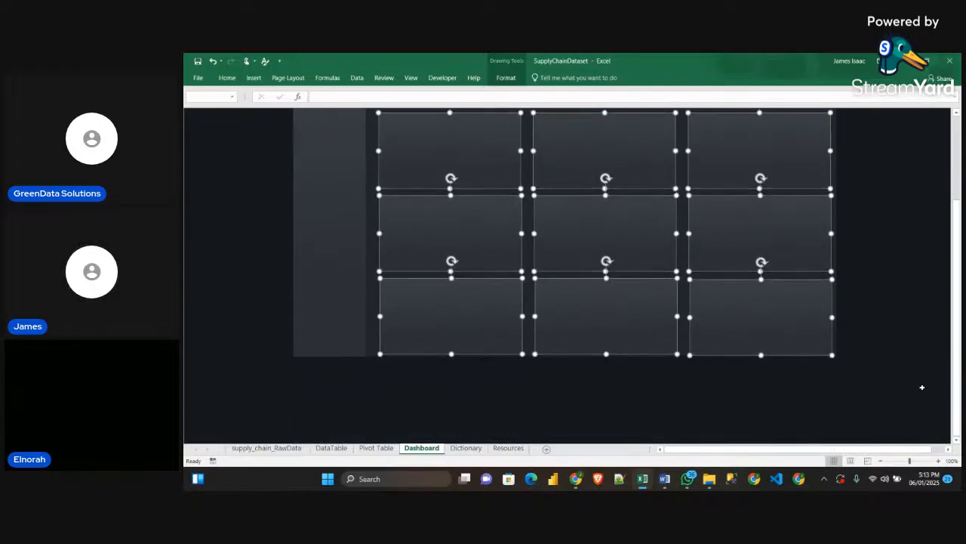
pyautogui.click(921, 387)
pyautogui.scroll(3, 920, 387)
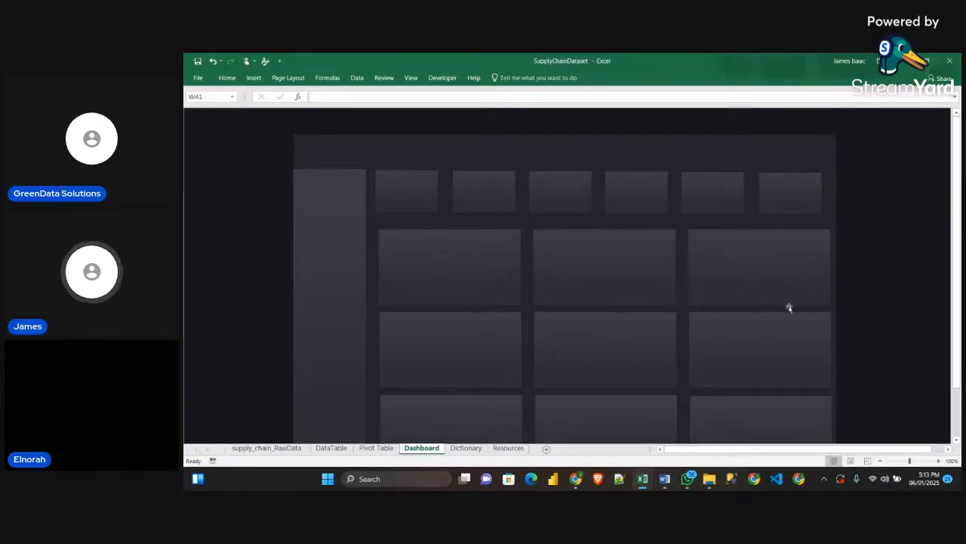
pyautogui.scroll(-1, 819, 265)
pyautogui.scroll(1, 830, 270)
pyautogui.scroll(-1, 795, 347)
pyautogui.scroll(1, 796, 347)
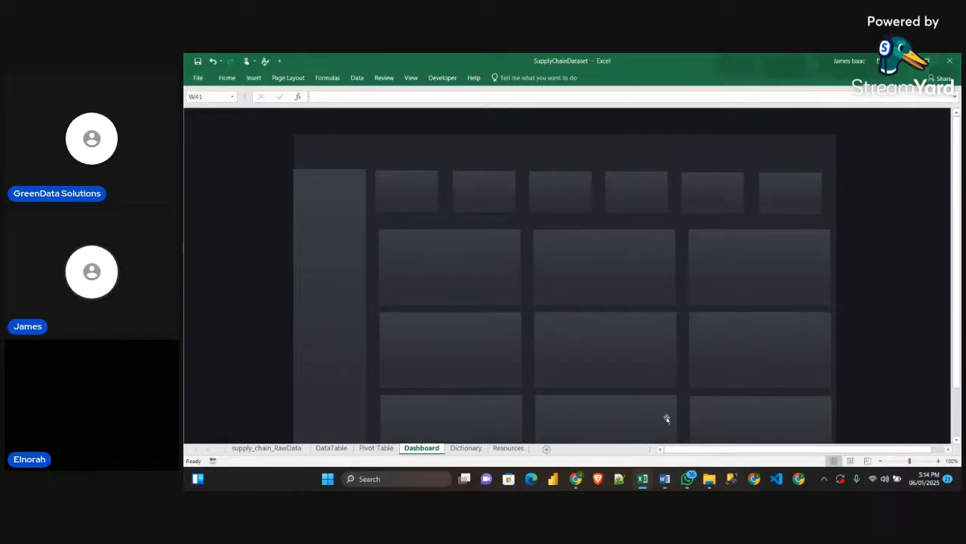
# Copy the Inventory & Sales Performance, Shipping Performance and Supplier & Manufacturing headings from the Sample workbook into the SupplyChainDataset Dashboard sheet
pyautogui.moveTo(643, 486)
pyautogui.click(696, 428)
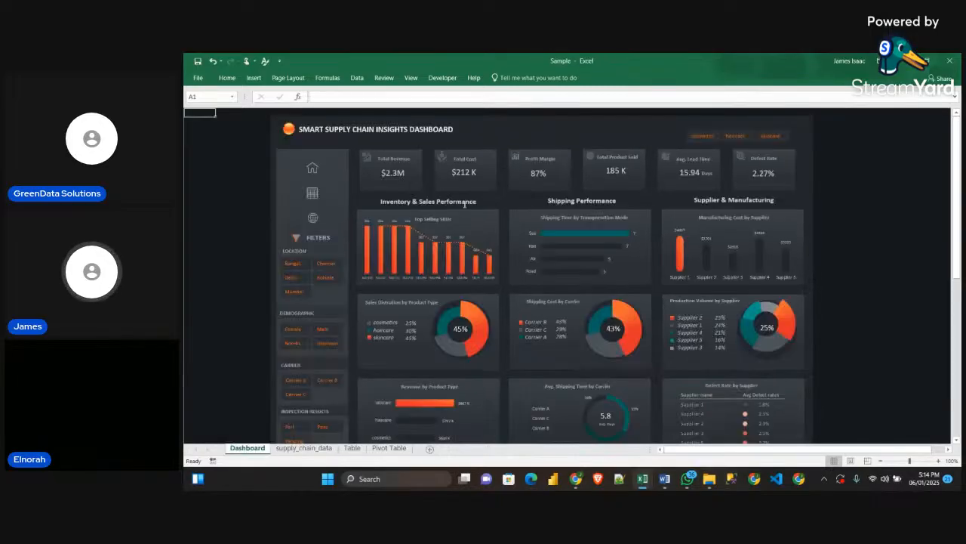
pyautogui.click(453, 202)
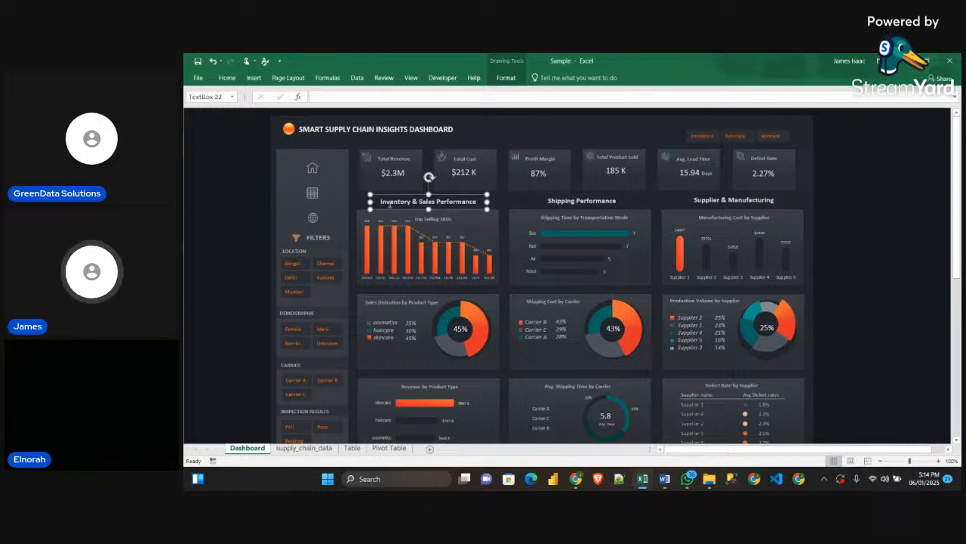
pyautogui.keyDown('ctrl'); pyautogui.click(595, 203); pyautogui.keyUp('ctrl')
pyautogui.keyDown('ctrl'); pyautogui.click(725, 200); pyautogui.keyUp('ctrl')
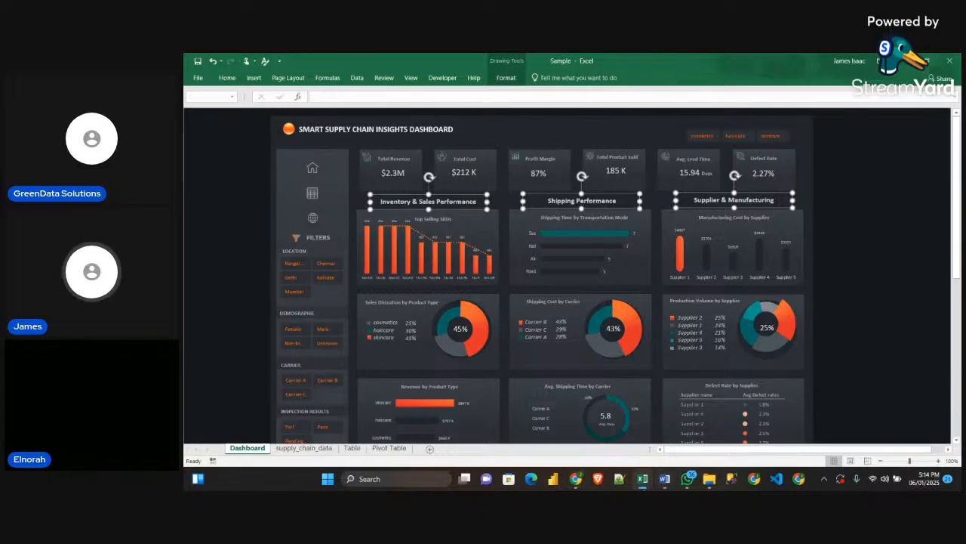
pyautogui.moveTo(643, 479)
pyautogui.click(587, 427)
pyautogui.hotkey('ctrl', 'v')
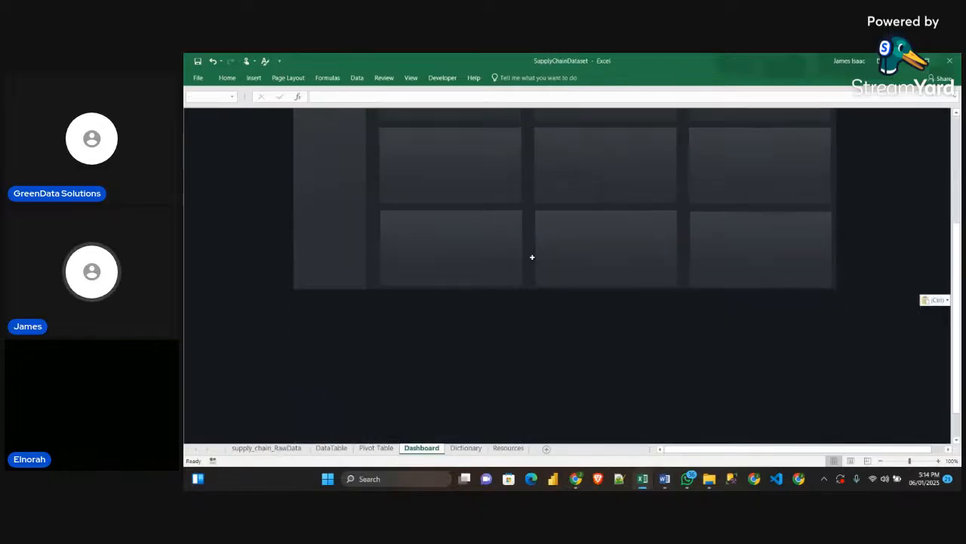
# Move the three pasted section headings together into the gap between the KPI cards and the first row of body cards
pyautogui.scroll(2, 858, 316)
pyautogui.moveTo(908, 333); pyautogui.dragTo(340, 122)
pyautogui.scroll(3, 453, 226)
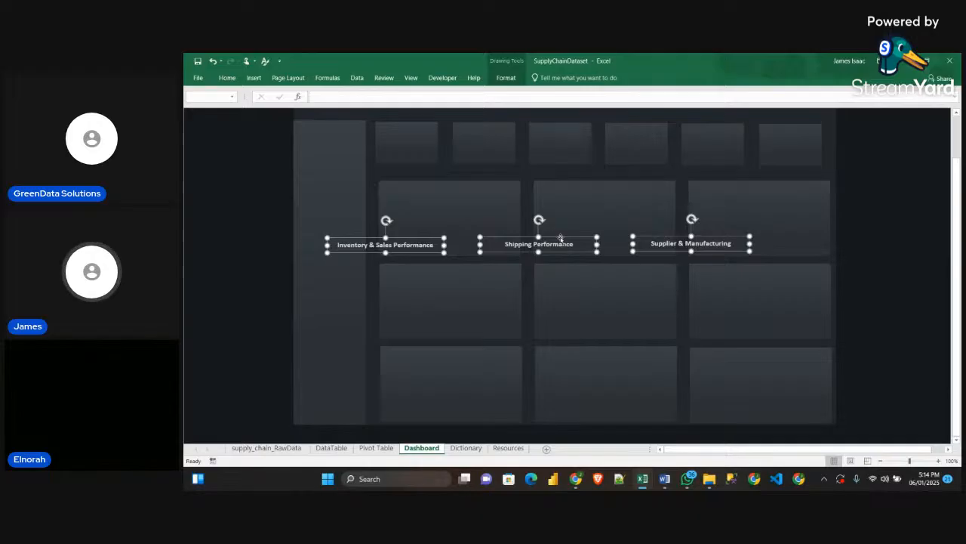
pyautogui.moveTo(561, 238); pyautogui.dragTo(625, 166)
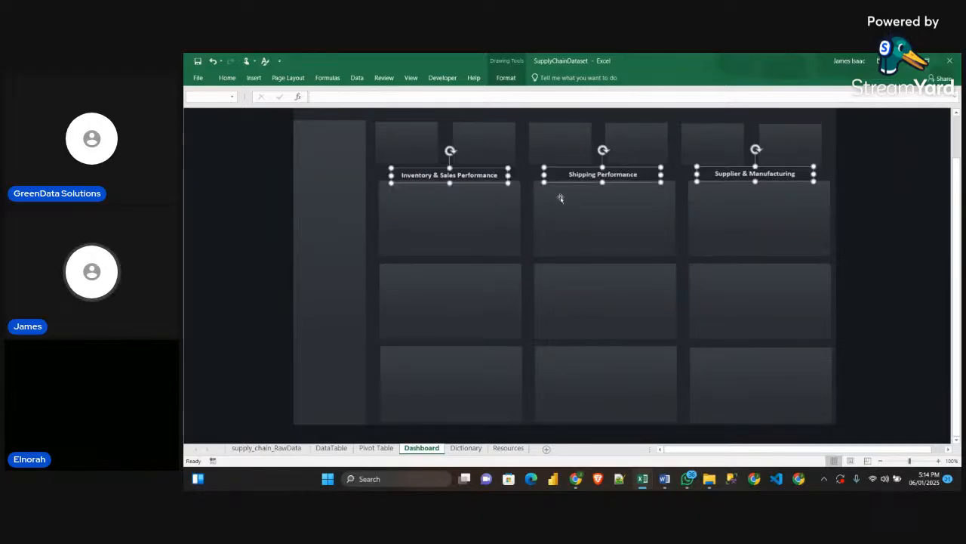
# Insert a text box over the first row of body cards and enter the text Inventory in it
pyautogui.click(257, 78)
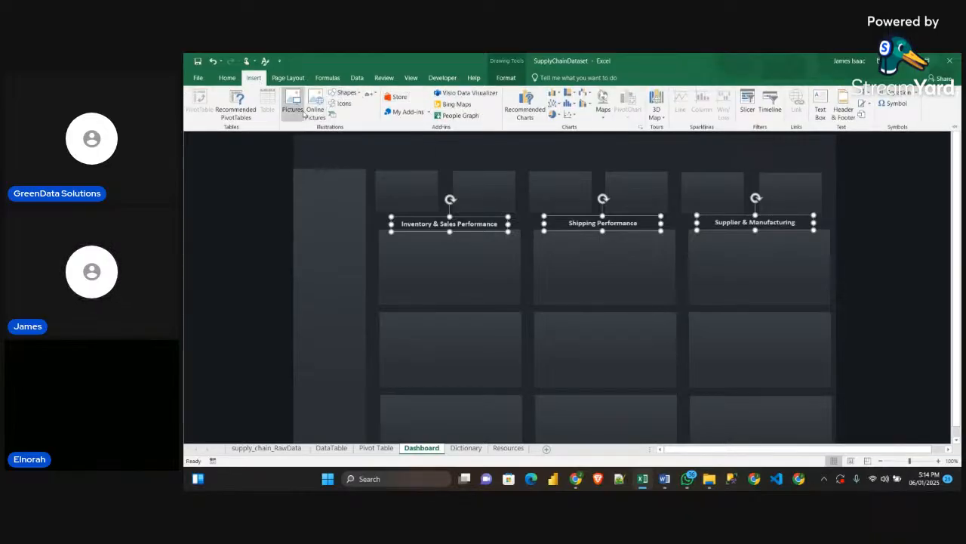
pyautogui.click(352, 93)
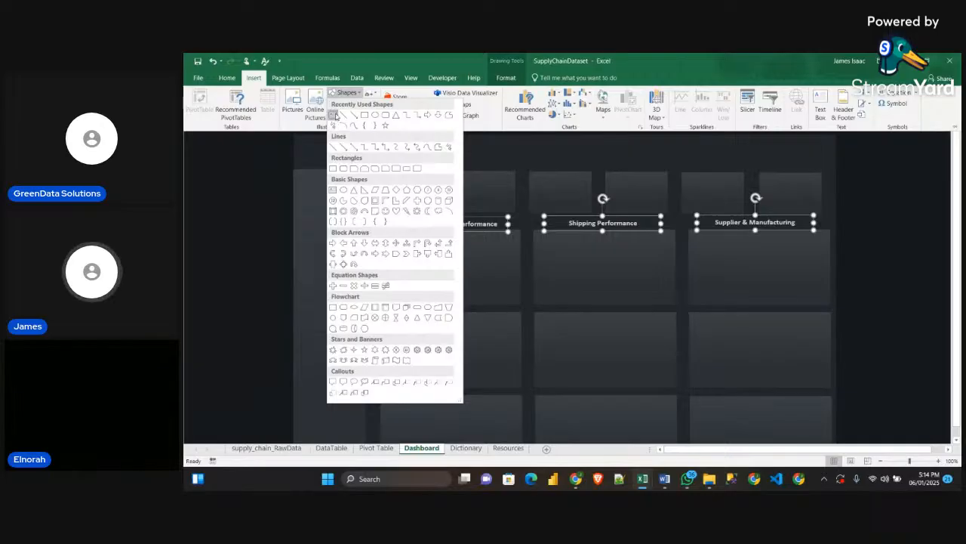
pyautogui.click(332, 114)
pyautogui.moveTo(445, 176)
pyautogui.mouseDown()
pyautogui.moveTo(502, 206)
pyautogui.moveTo(490, 192)
pyautogui.moveTo(554, 301)
pyautogui.moveTo(550, 280)
pyautogui.mouseUp()
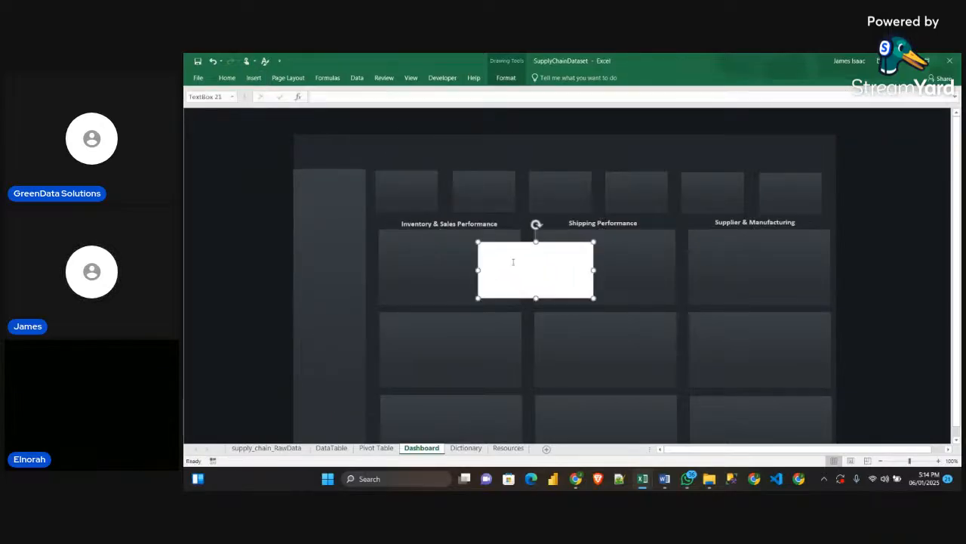
pyautogui.click(513, 262)
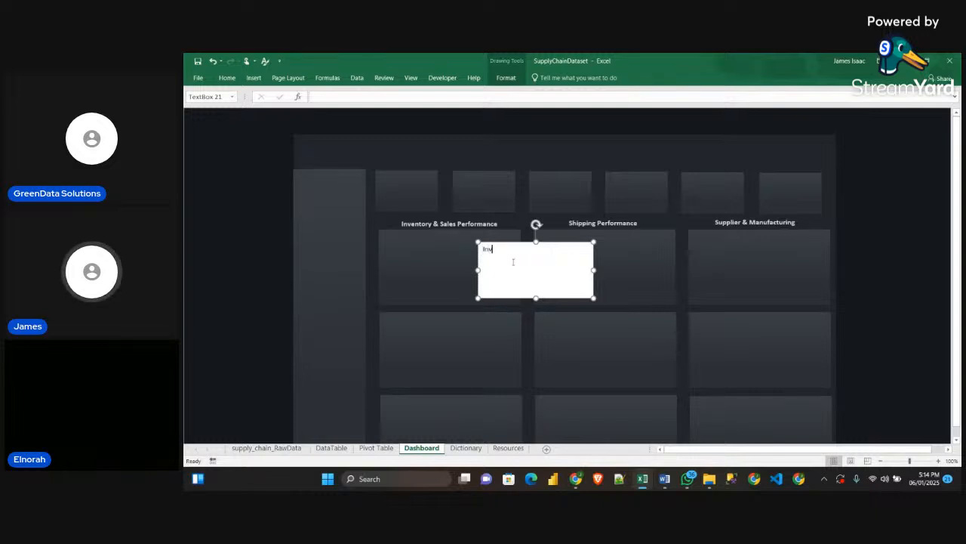
pyautogui.write('Inventor')
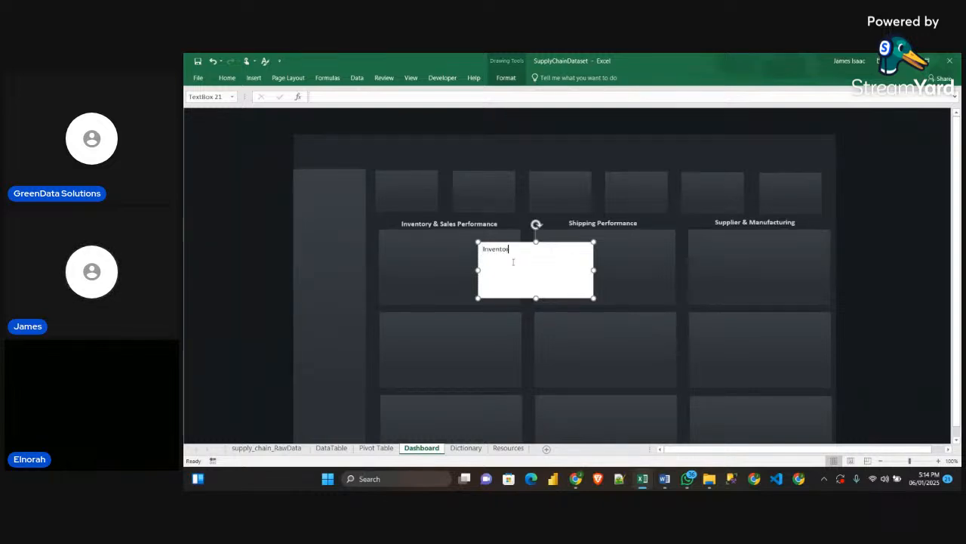
pyautogui.write('y')
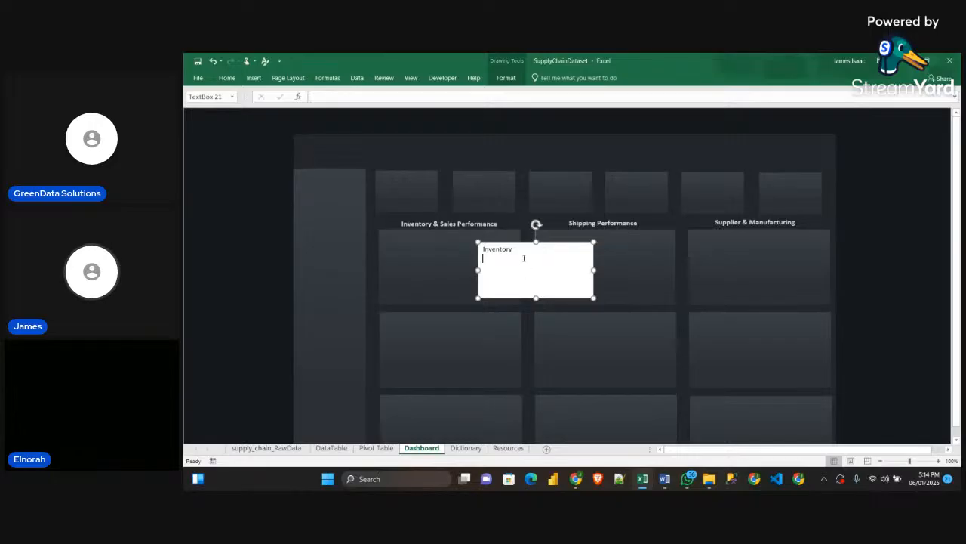
pyautogui.click(578, 305)
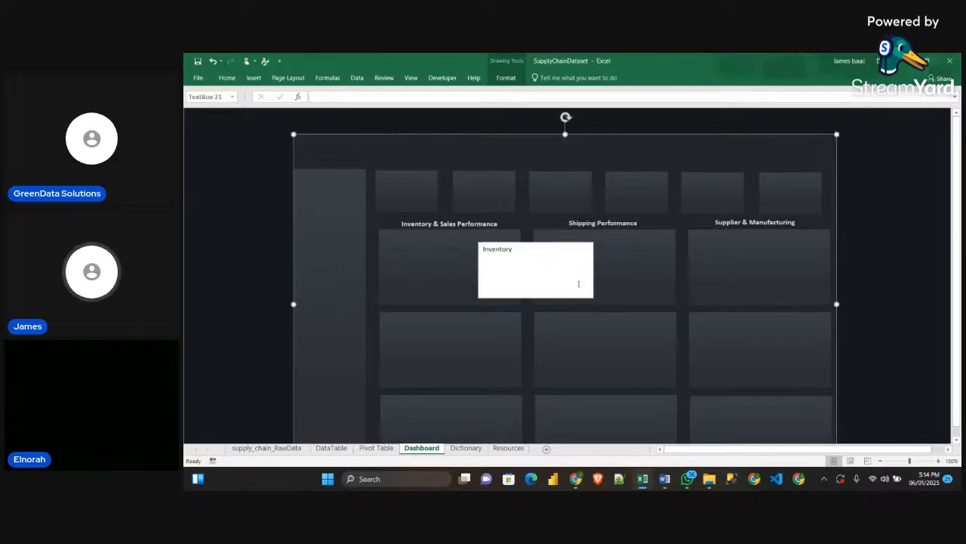
pyautogui.click(579, 283)
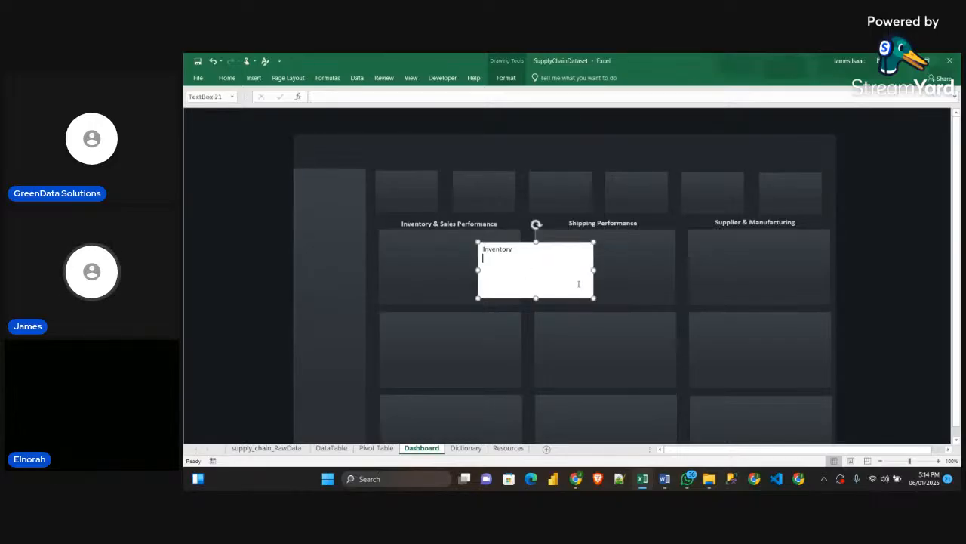
# Set the Inventory text box to No Fill and No Outline
pyautogui.click(505, 78)
pyautogui.click(540, 92)
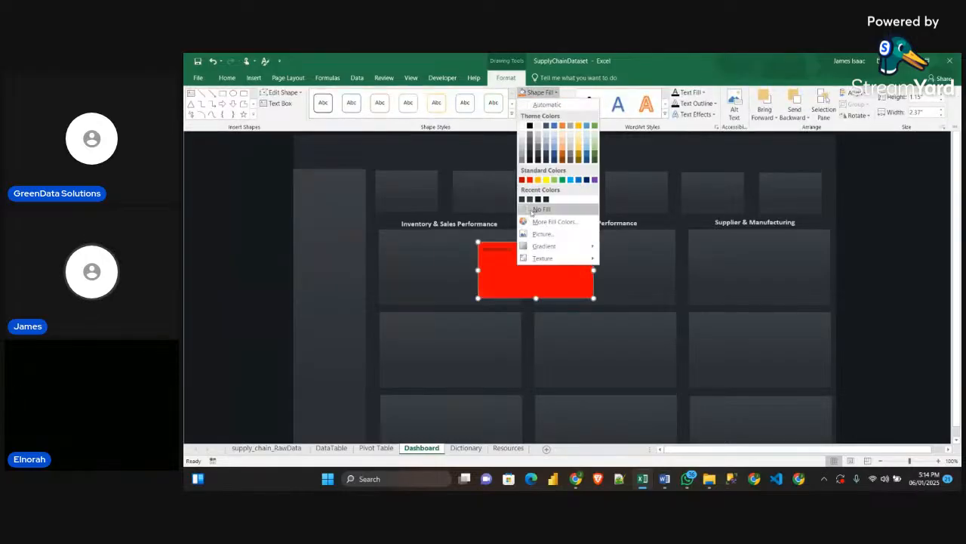
pyautogui.click(541, 209)
pyautogui.click(546, 103)
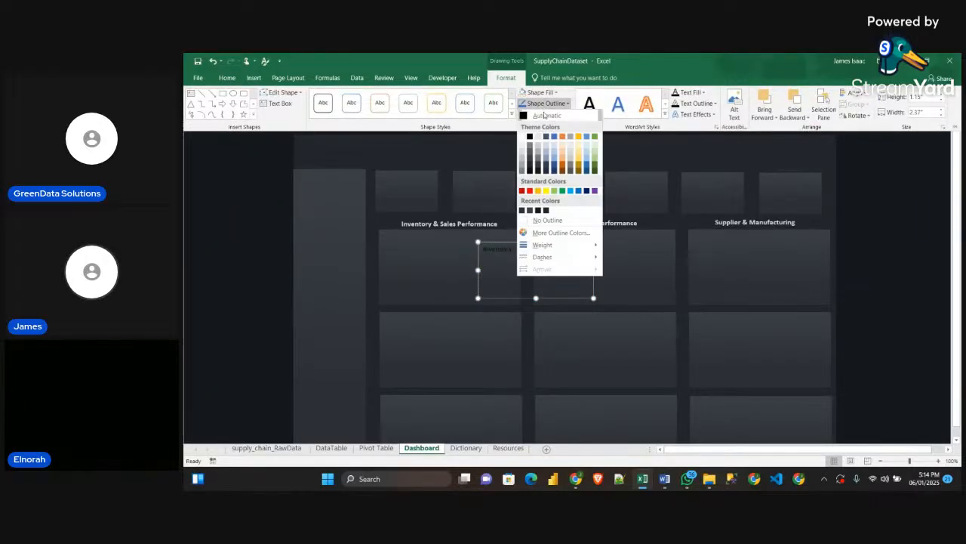
pyautogui.click(537, 220)
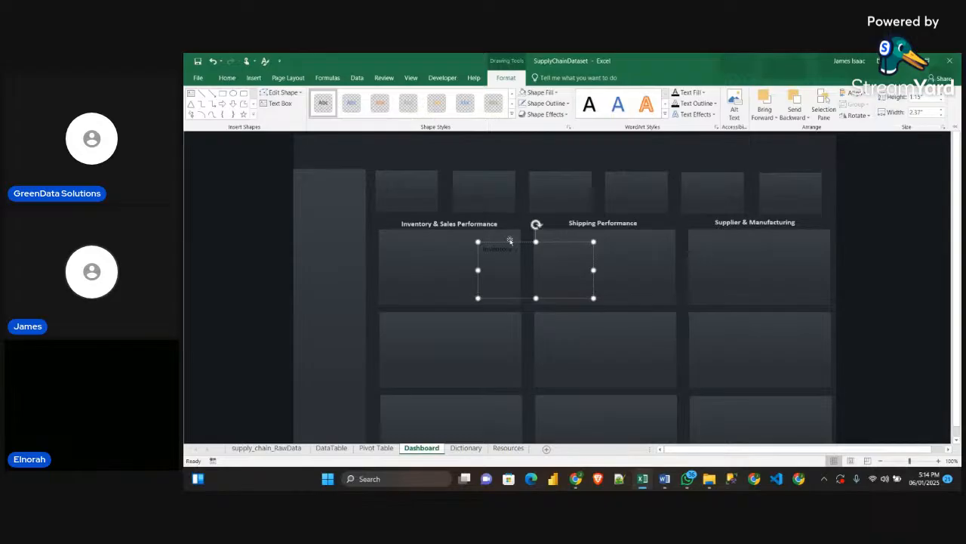
pyautogui.click(517, 245)
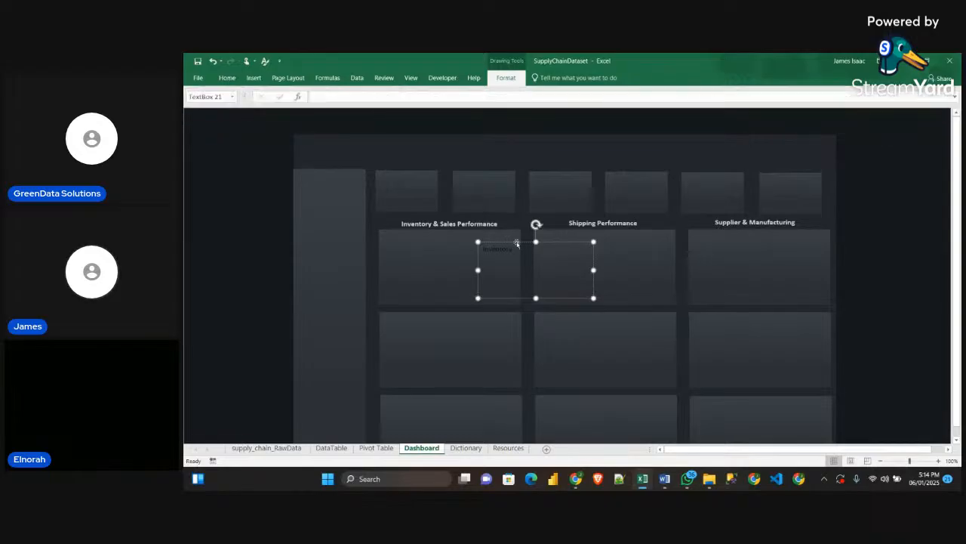
# Change the font colour of the Inventory text to white and delete its text box
pyautogui.click(255, 78)
pyautogui.click(227, 78)
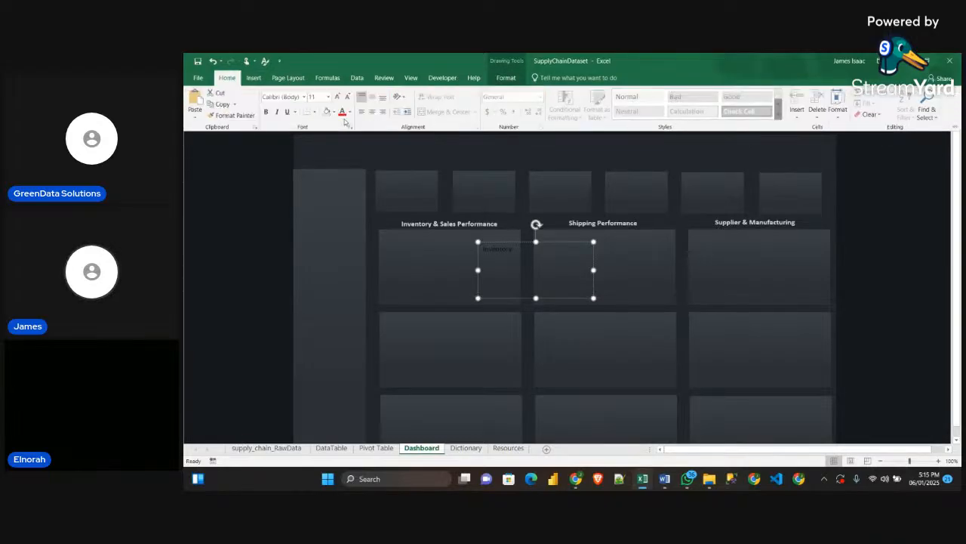
pyautogui.click(350, 112)
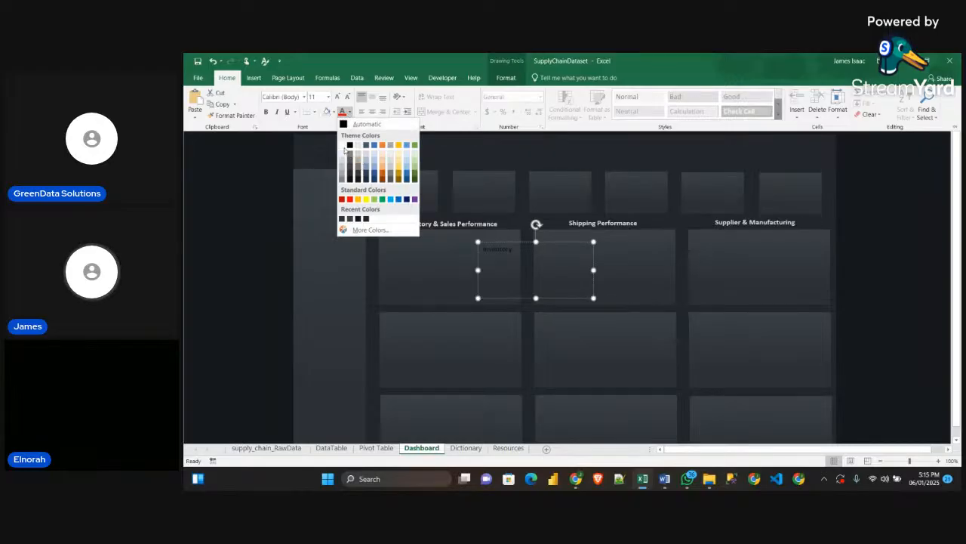
pyautogui.click(345, 150)
pyautogui.click(503, 255)
pyautogui.moveTo(512, 253); pyautogui.dragTo(474, 245)
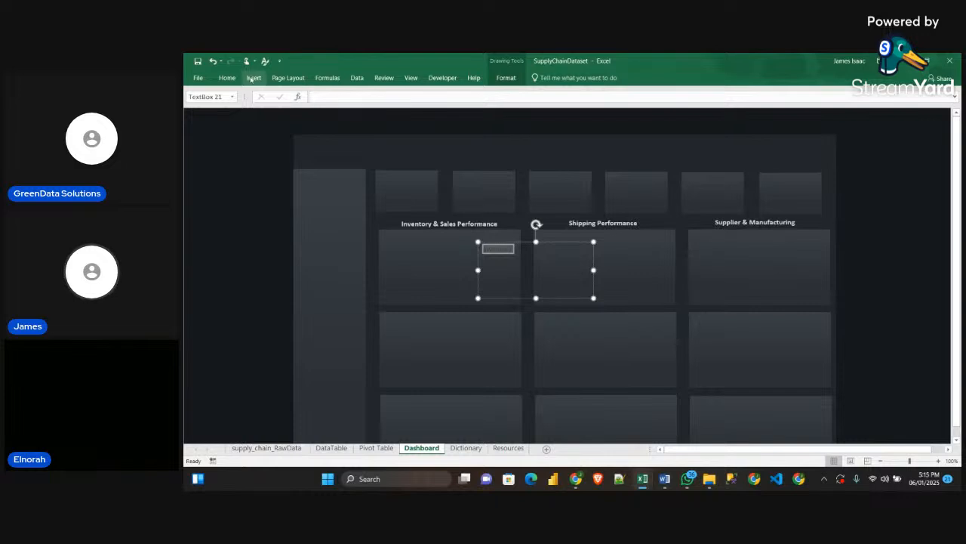
pyautogui.click(226, 78)
pyautogui.click(343, 113)
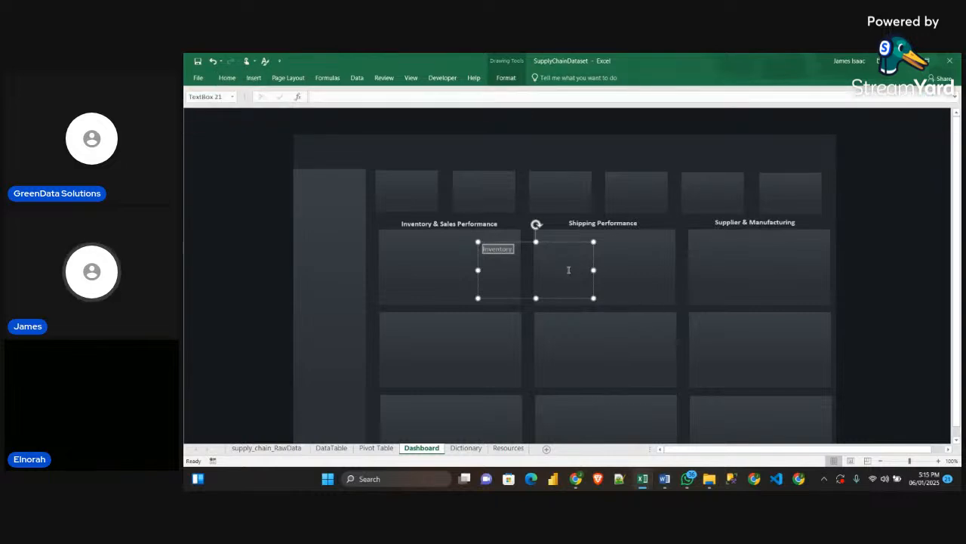
pyautogui.moveTo(582, 300); pyautogui.dragTo(582, 292)
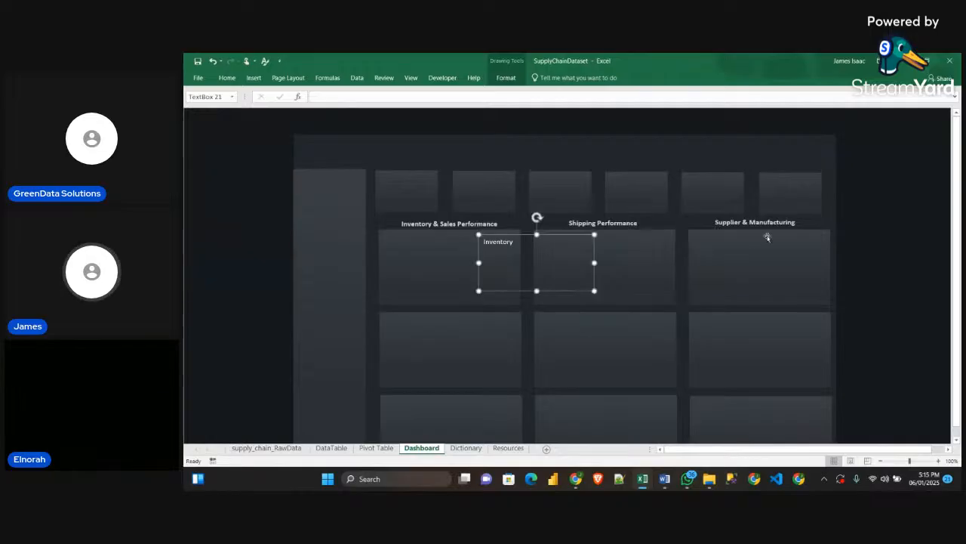
pyautogui.press('Delete')
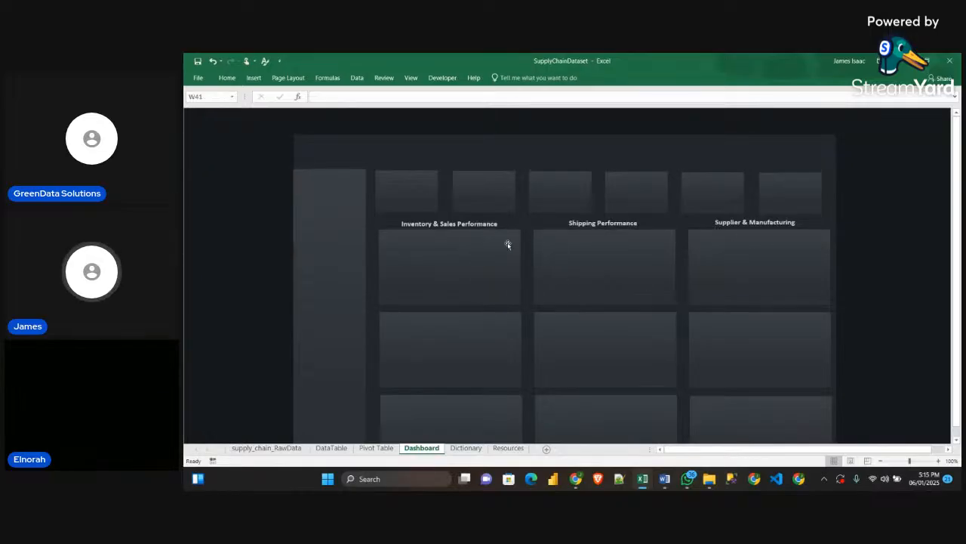
# Examine the Dashboard layout, checking the section headings against the KPI cards and the three rows of body cards
pyautogui.scroll(-1, 453, 310)
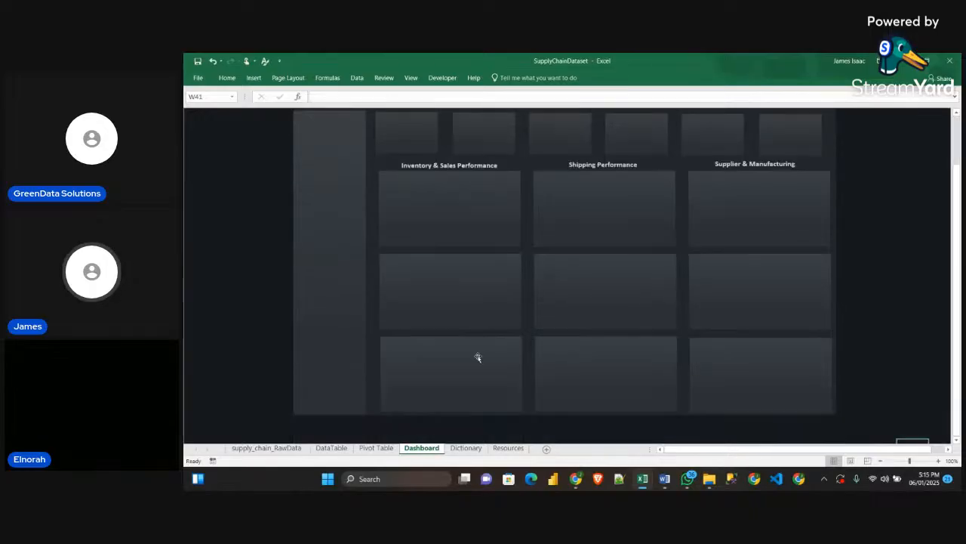
pyautogui.scroll(1, 483, 347)
pyautogui.scroll(-1, 634, 411)
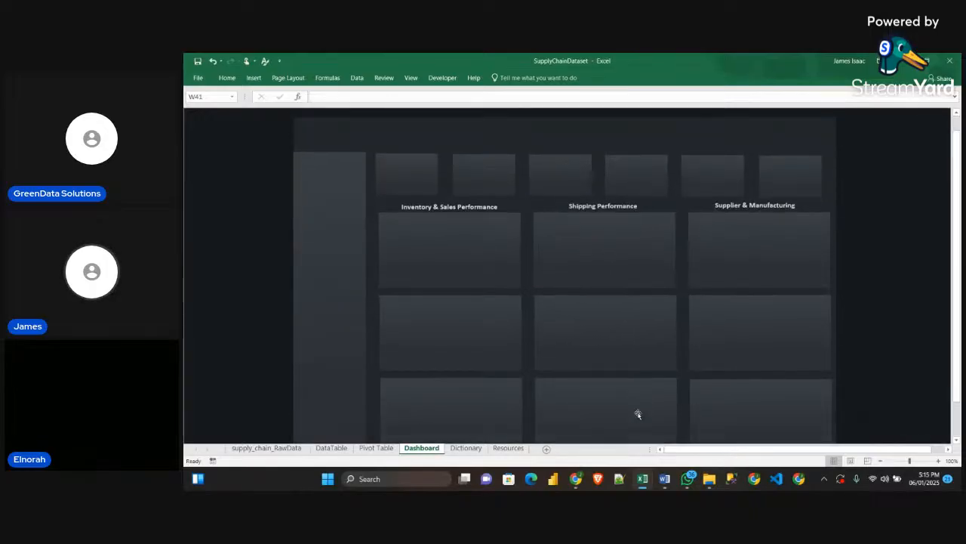
pyautogui.scroll(1, 741, 258)
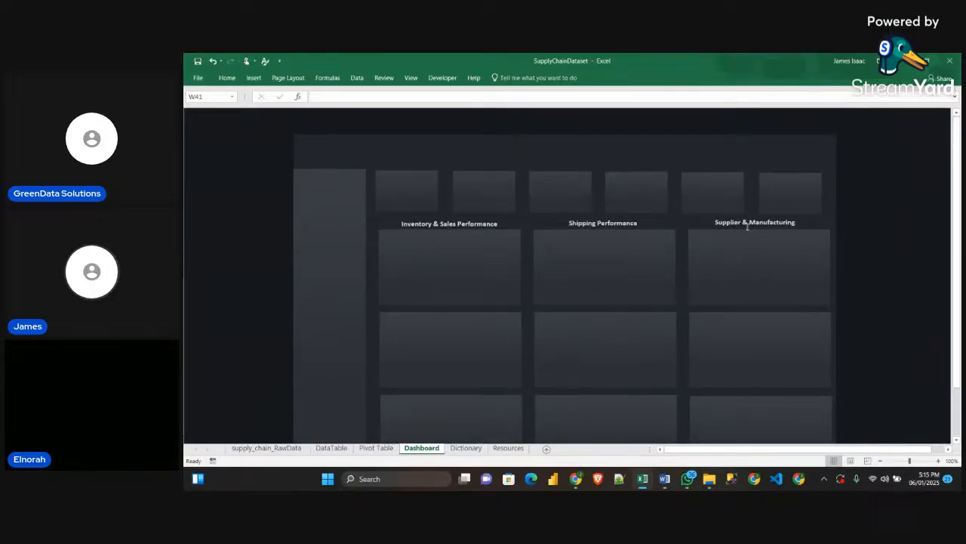
pyautogui.scroll(-1, 776, 317)
pyautogui.scroll(1, 772, 341)
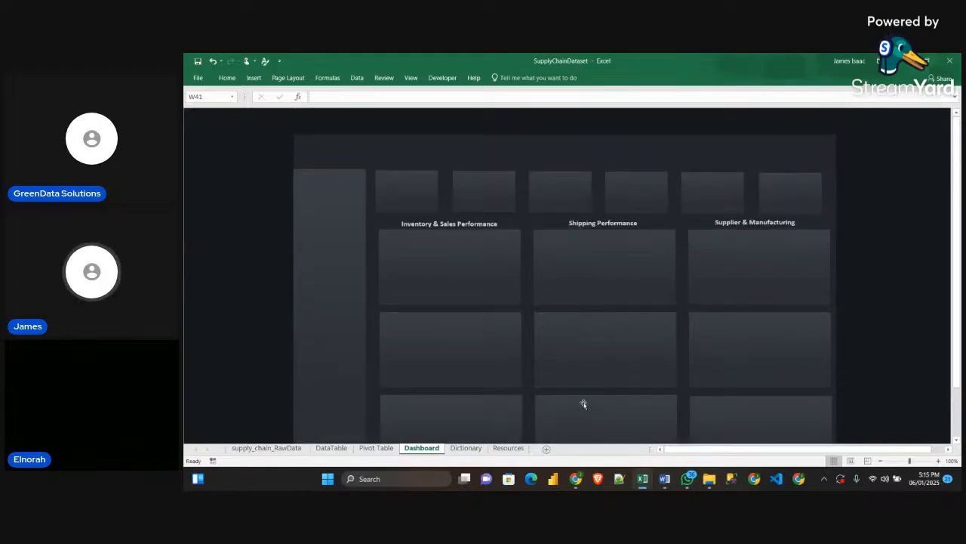
pyautogui.scroll(-1, 580, 400)
pyautogui.scroll(1, 576, 381)
pyautogui.scroll(-1, 576, 381)
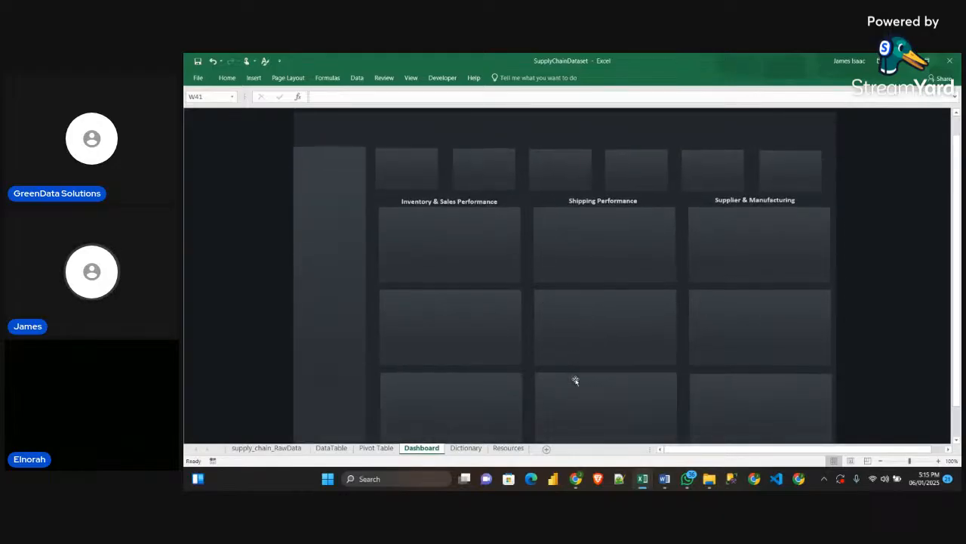
pyautogui.scroll(1, 576, 381)
pyautogui.scroll(-1, 575, 381)
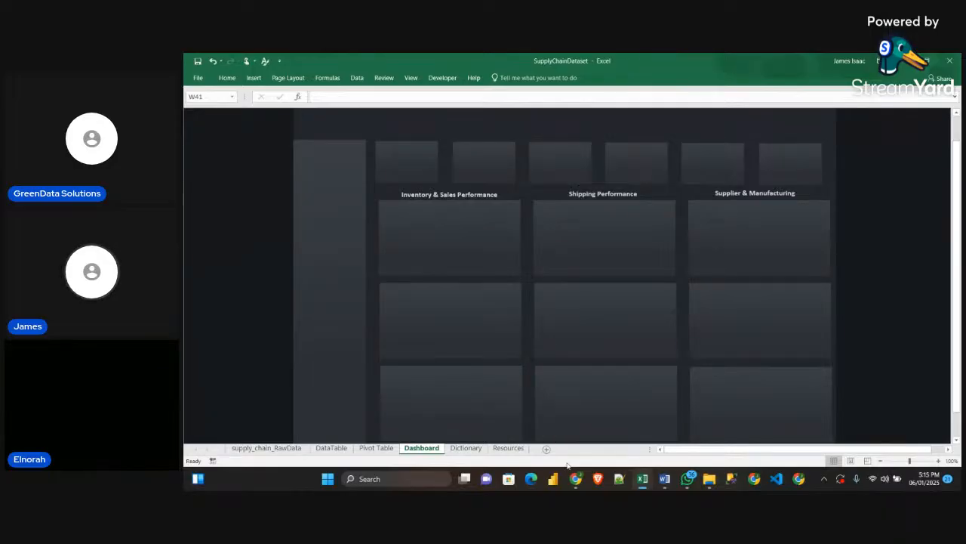
# Check the KPI card titles in the Sample workbook and the icons on the SupplyChainDataset Resources sheet
pyautogui.moveTo(642, 480)
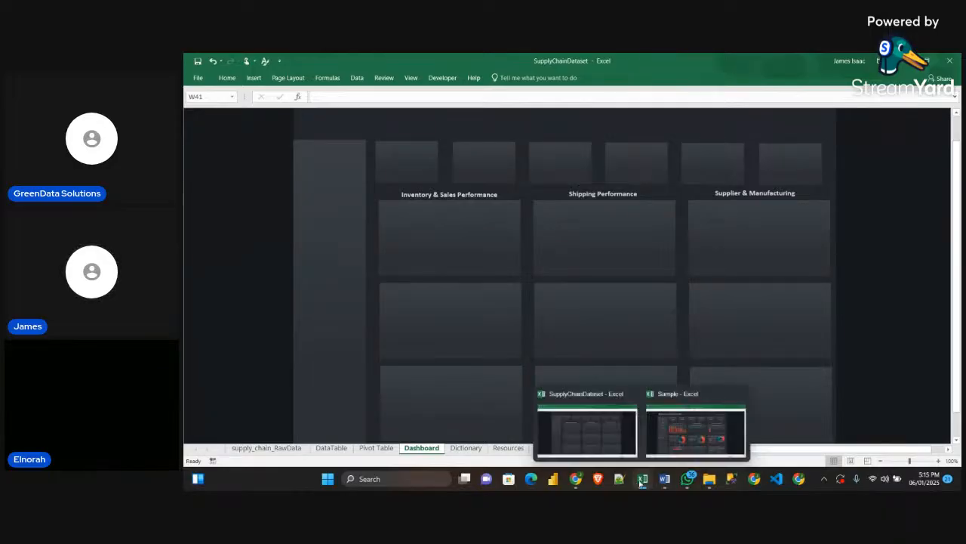
pyautogui.click(667, 443)
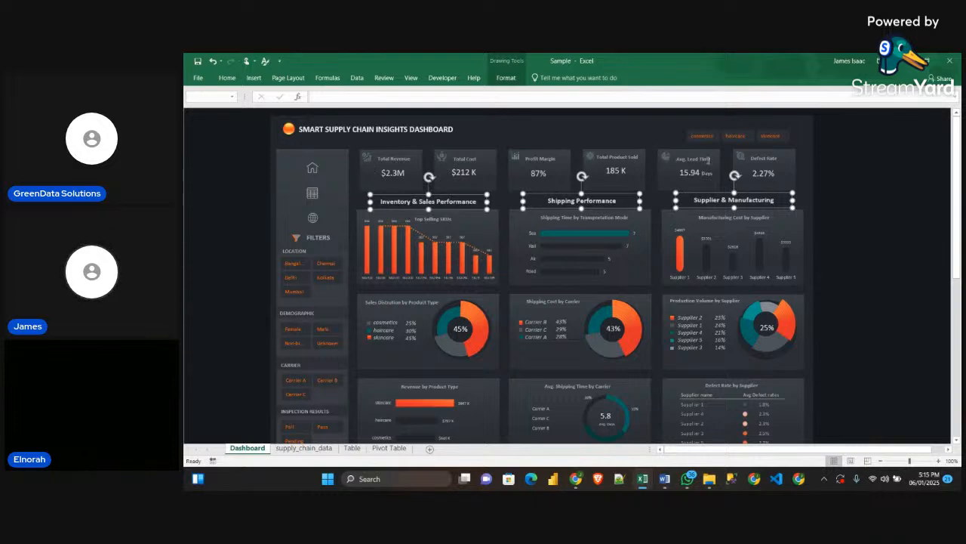
pyautogui.click(394, 157)
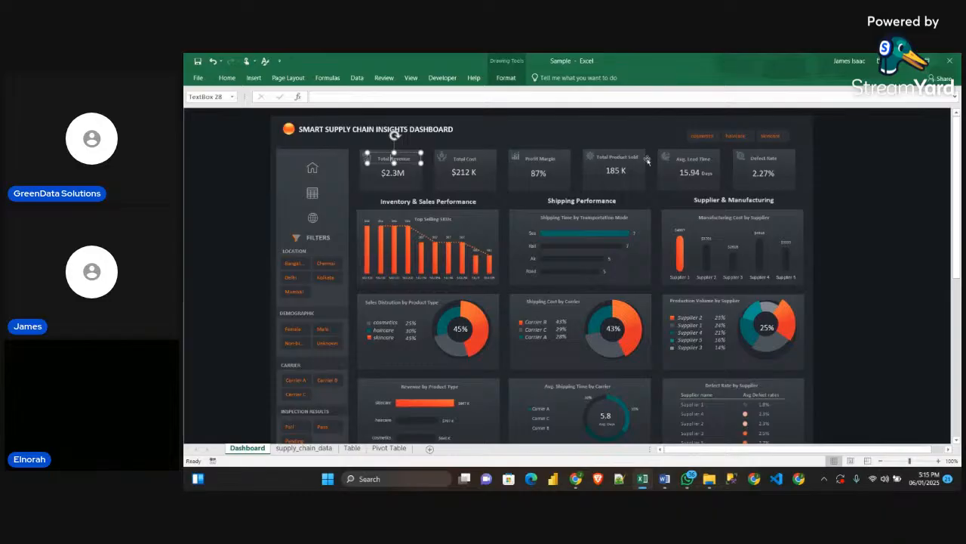
pyautogui.click(877, 170)
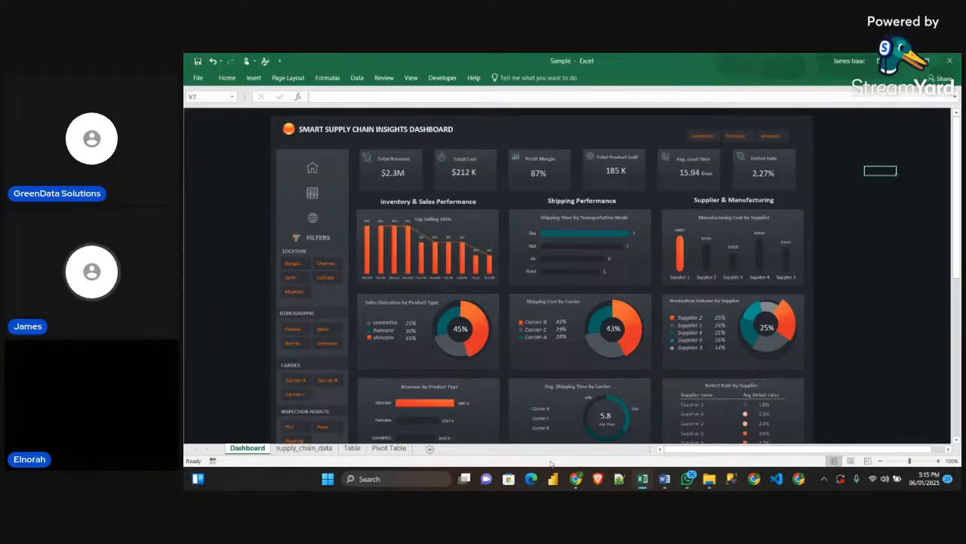
pyautogui.moveTo(643, 478)
pyautogui.click(610, 445)
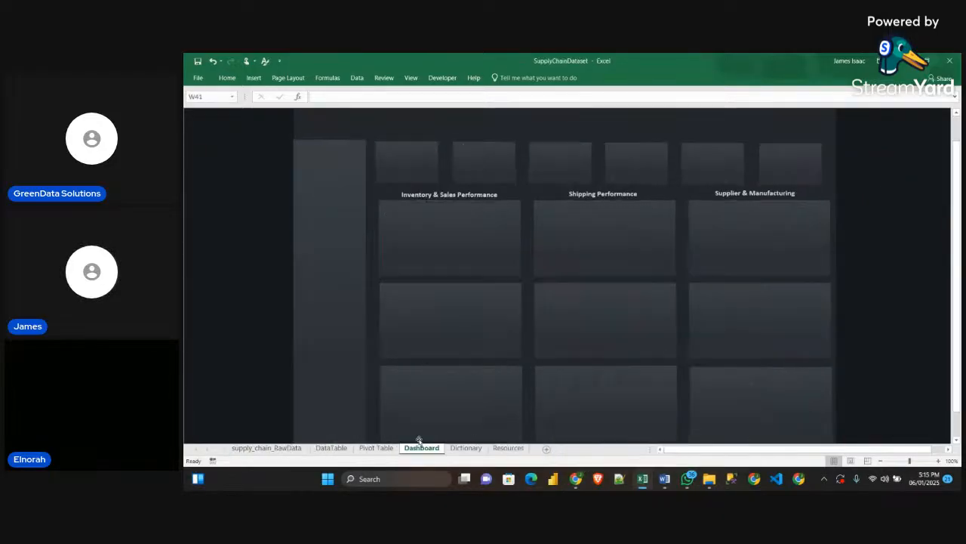
pyautogui.click(508, 448)
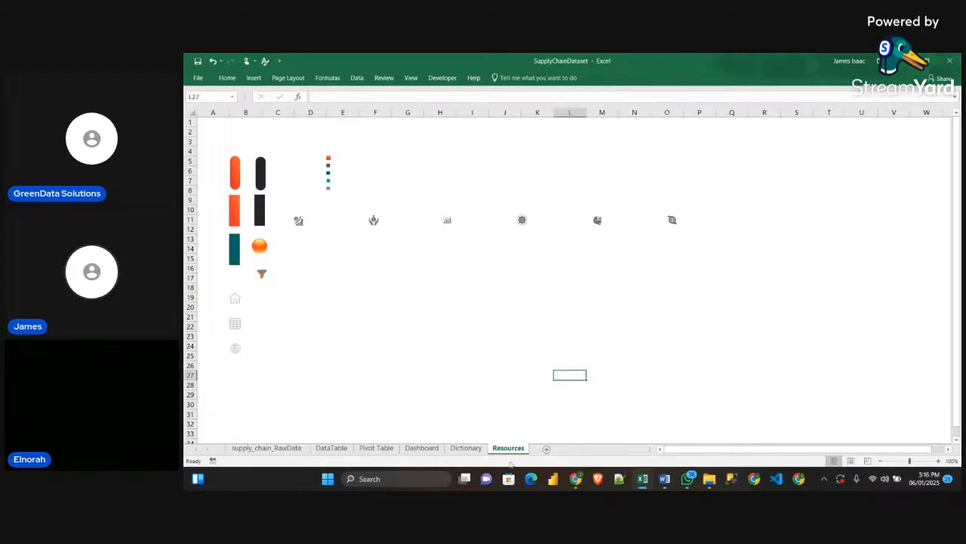
pyautogui.click(422, 450)
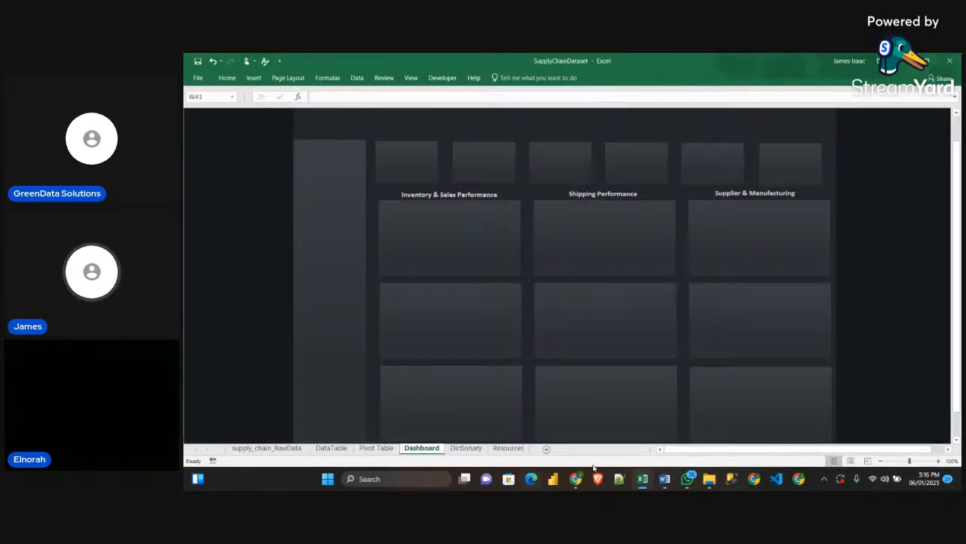
# Switch to the Sample workbook and select the icons and titles of the Total Revenue and Total Cost cards together
pyautogui.moveTo(642, 480)
pyautogui.click(664, 438)
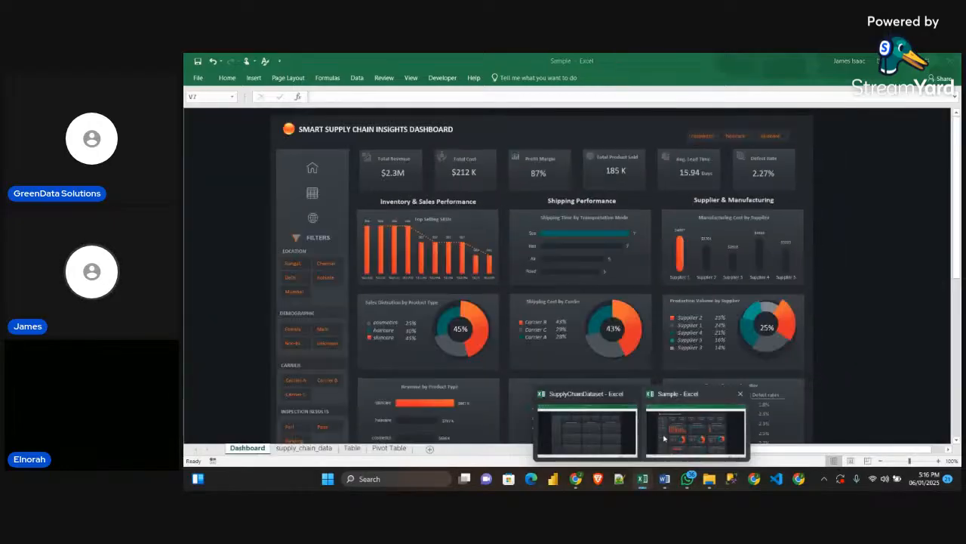
pyautogui.click(365, 158)
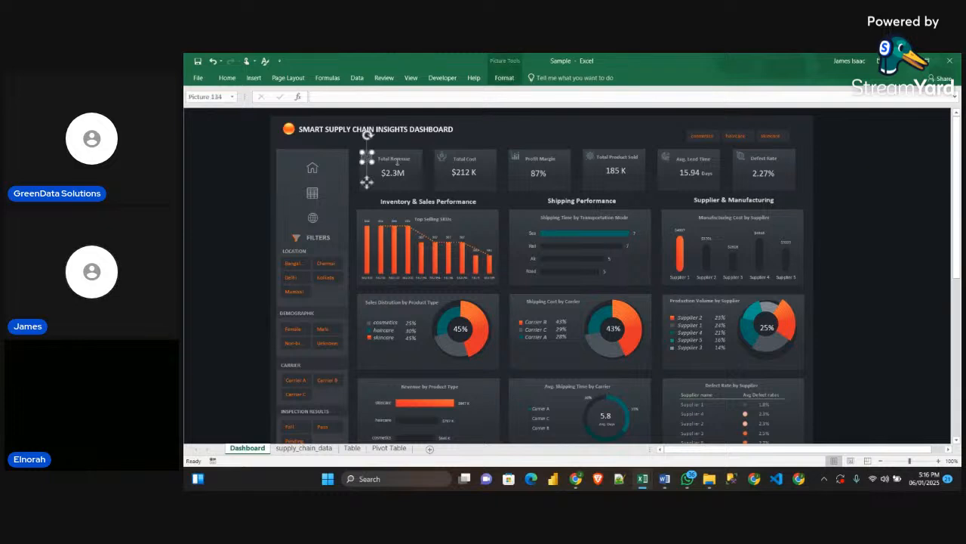
pyautogui.keyDown('ctrl'); pyautogui.click(399, 159); pyautogui.keyUp('ctrl')
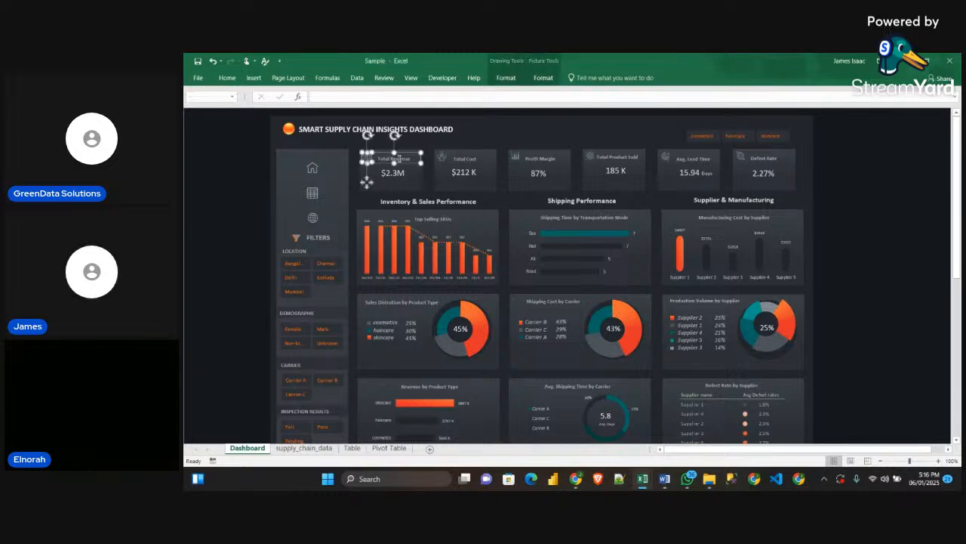
pyautogui.keyDown('ctrl'); pyautogui.click(441, 155); pyautogui.keyUp('ctrl')
pyautogui.keyDown('ctrl'); pyautogui.click(459, 157); pyautogui.keyUp('ctrl')
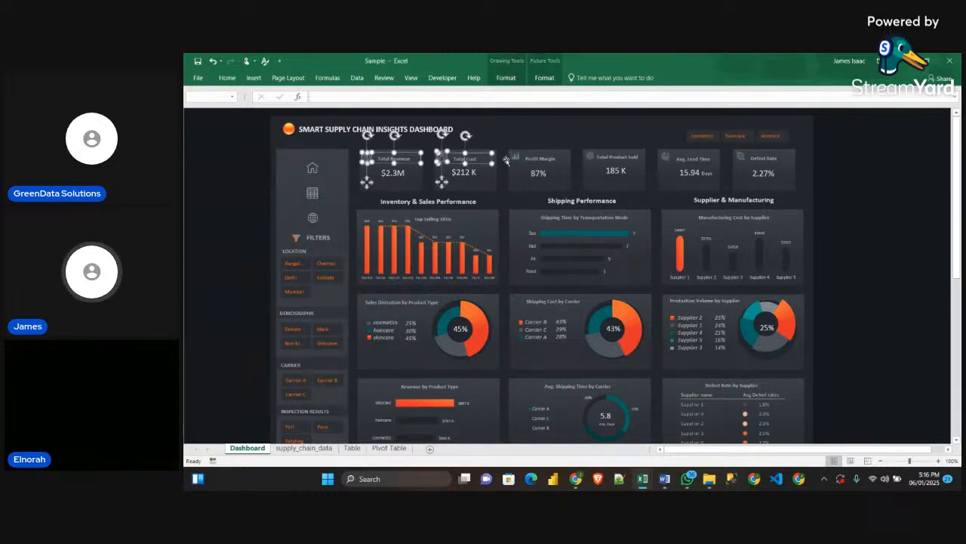
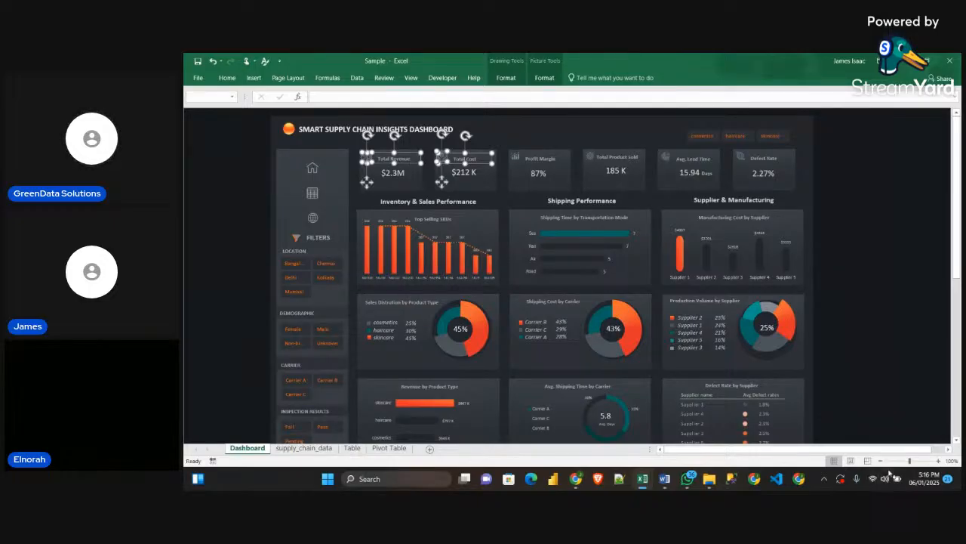
# Switch to the SupplyChainDataset workbook and go through the six empty KPI cards on the Dashboard sheet
pyautogui.click(906, 291)
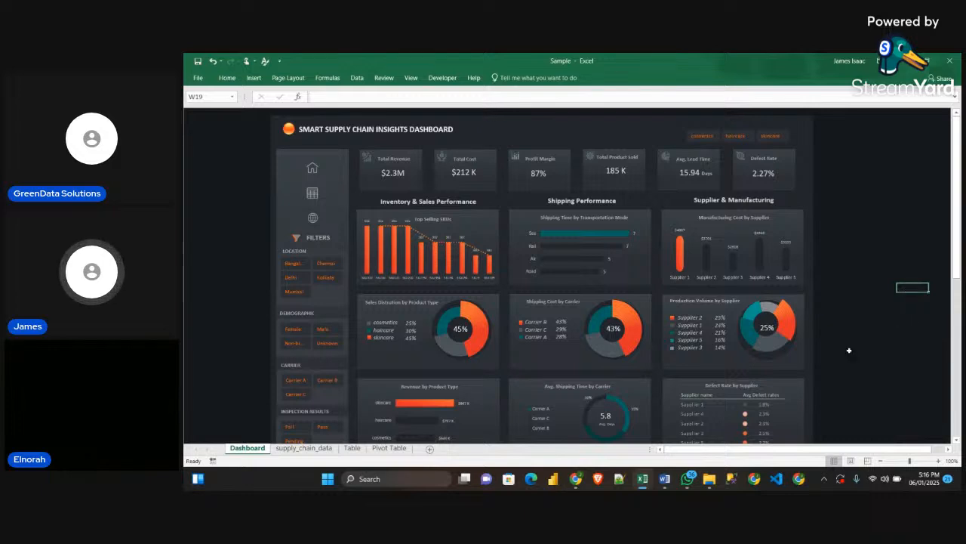
pyautogui.moveTo(640, 483)
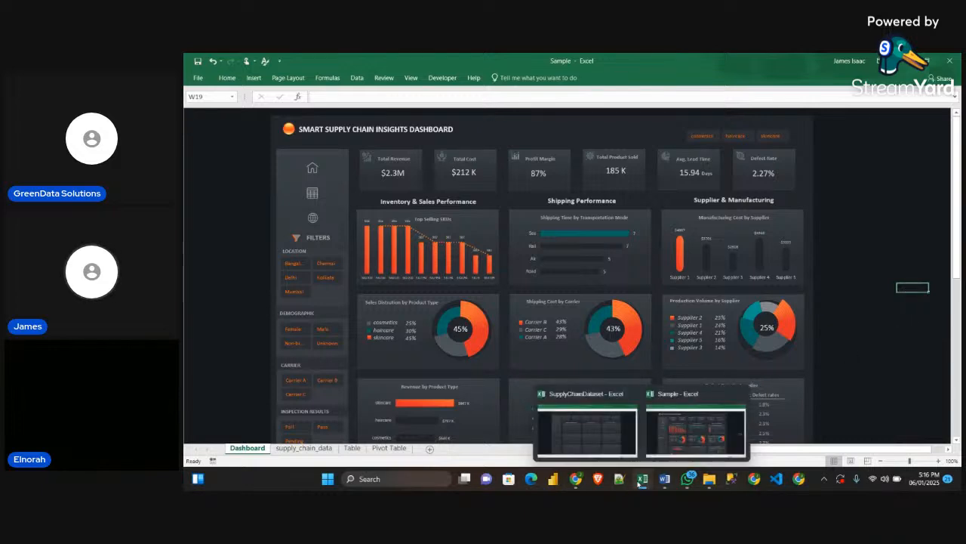
pyautogui.click(587, 426)
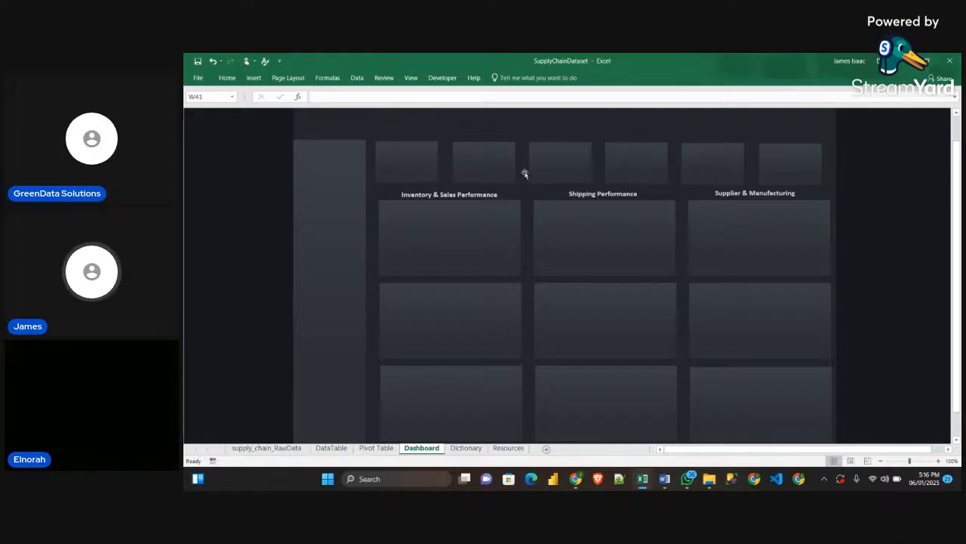
pyautogui.click(424, 166)
pyautogui.click(495, 160)
pyautogui.click(559, 160)
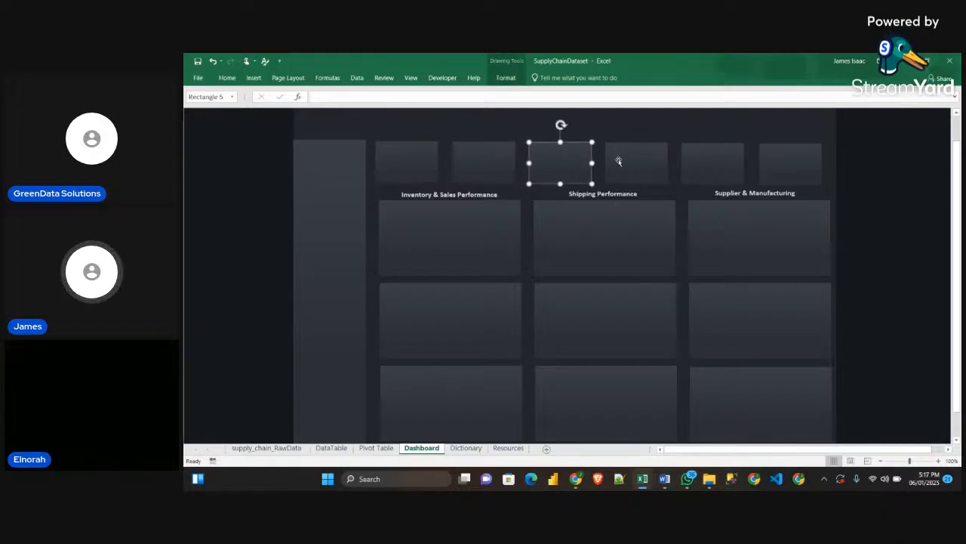
pyautogui.click(619, 160)
pyautogui.click(713, 164)
pyautogui.click(797, 166)
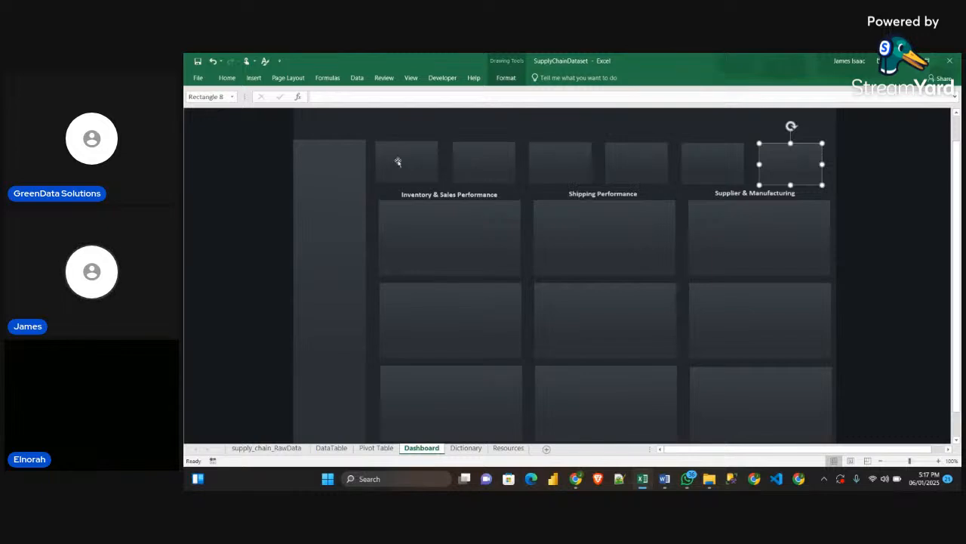
# Copy the first KPI icon from the Resources sheet and place it in the upper-left corner of the first Dashboard KPI card
pyautogui.click(507, 448)
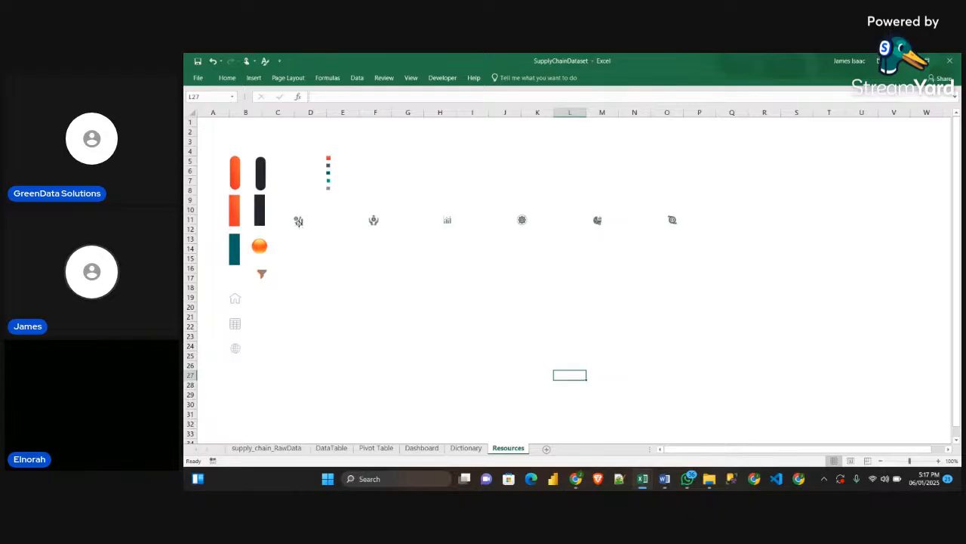
pyautogui.click(298, 221)
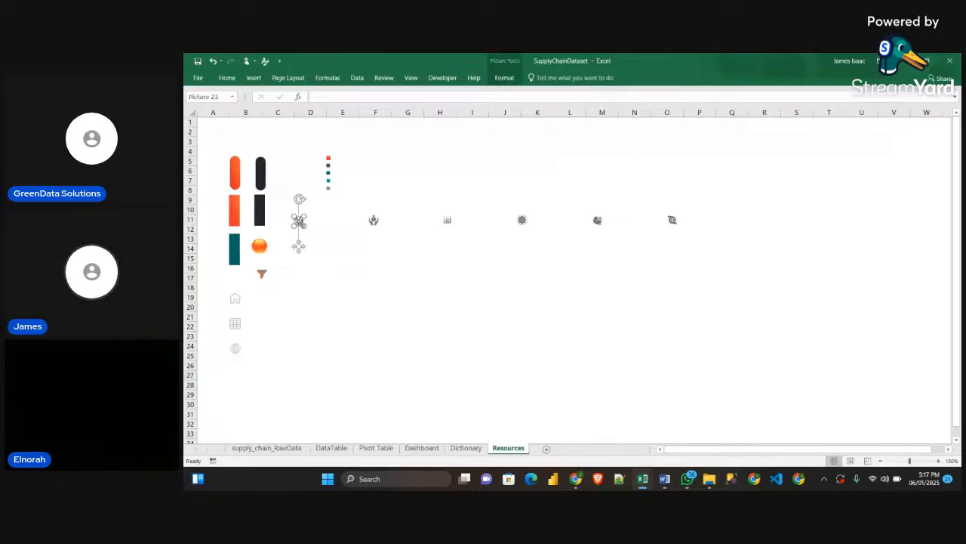
pyautogui.click(427, 449)
pyautogui.click(393, 157)
pyautogui.click(271, 149)
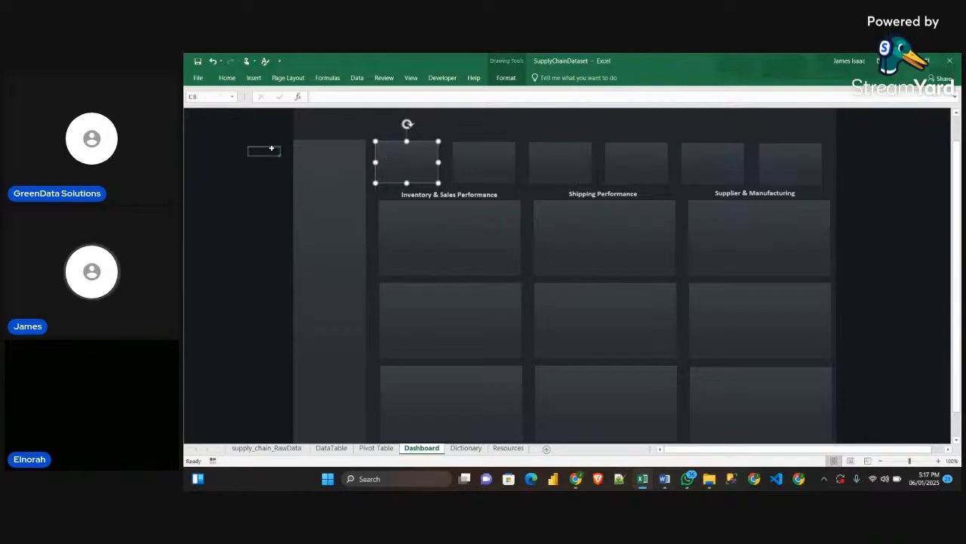
pyautogui.hotkey('ctrl', 'v')
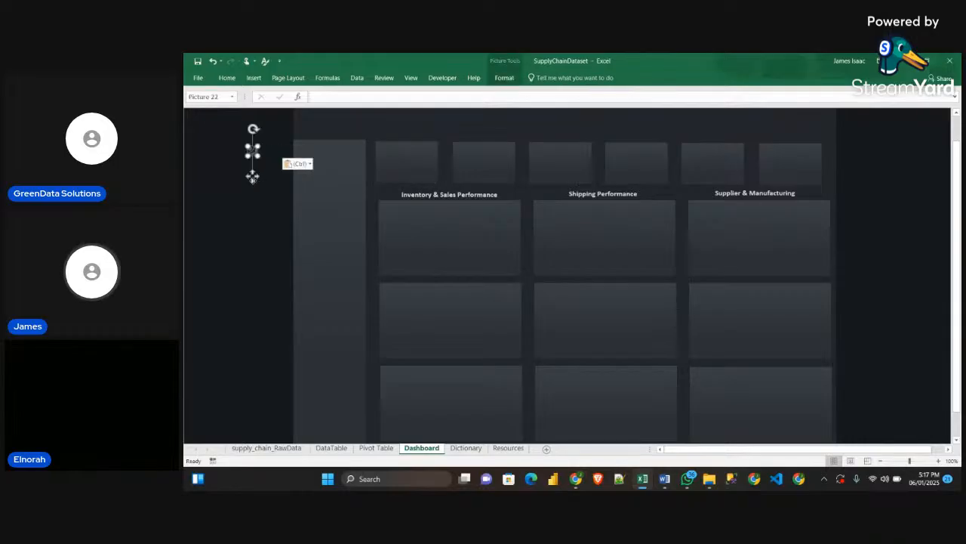
pyautogui.moveTo(252, 174); pyautogui.dragTo(383, 176)
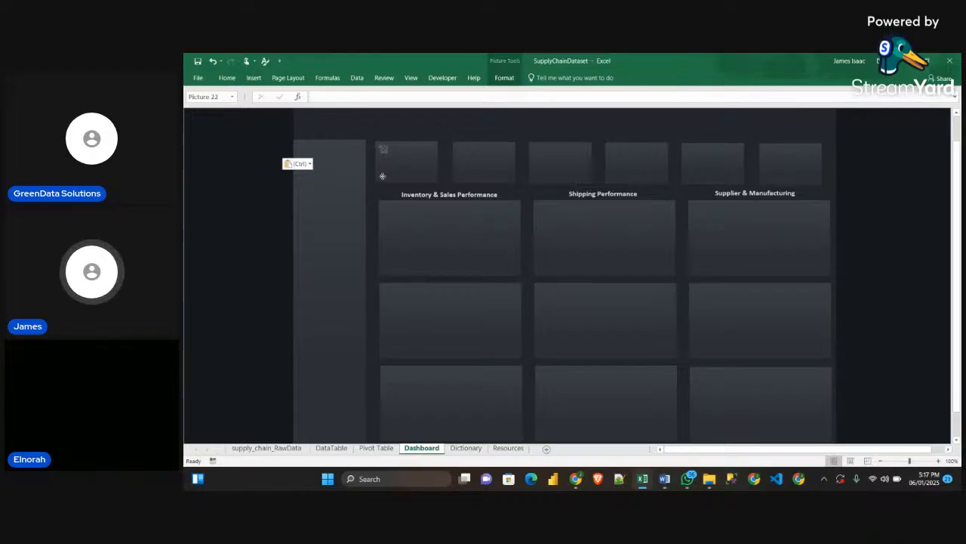
pyautogui.click(251, 199)
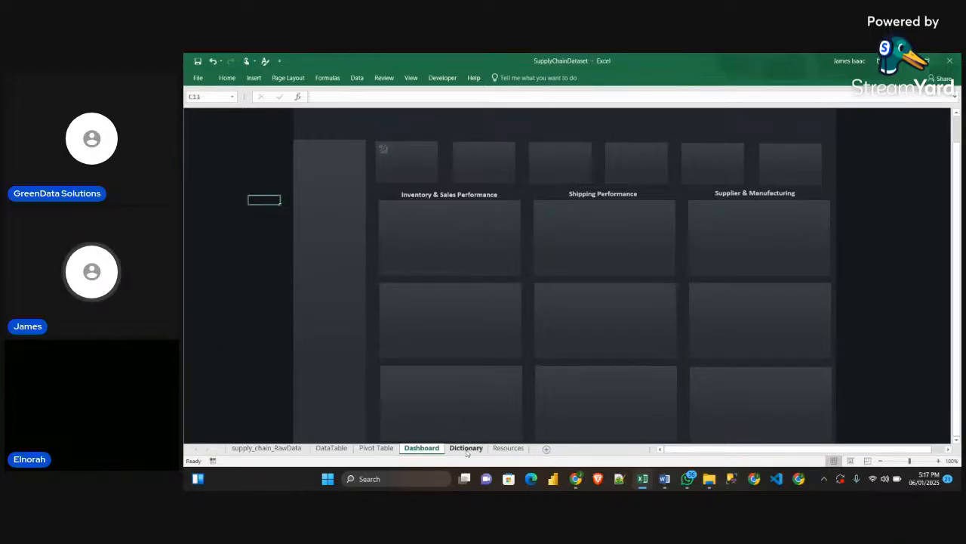
# Copy the remaining five KPI icons together from the row on the Resources sheet
pyautogui.click(504, 449)
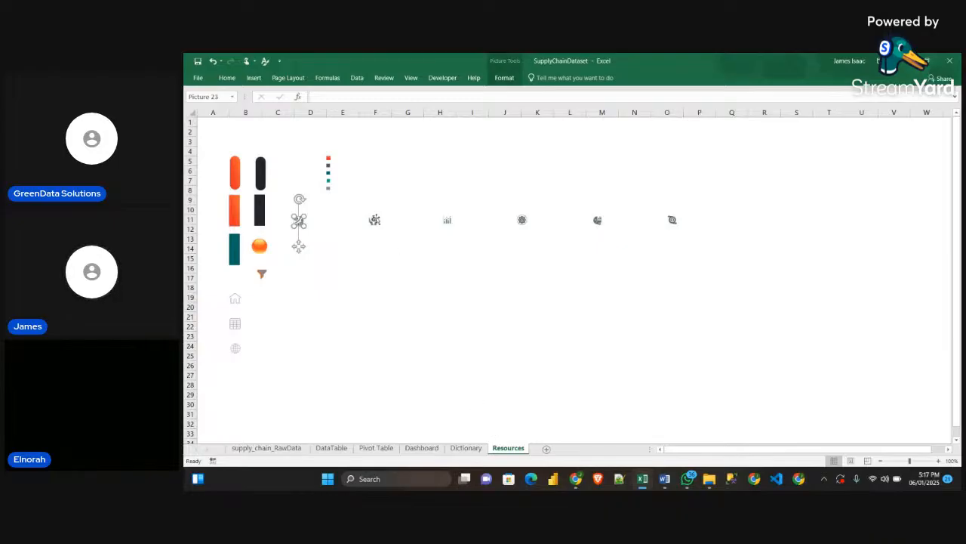
pyautogui.click(371, 220)
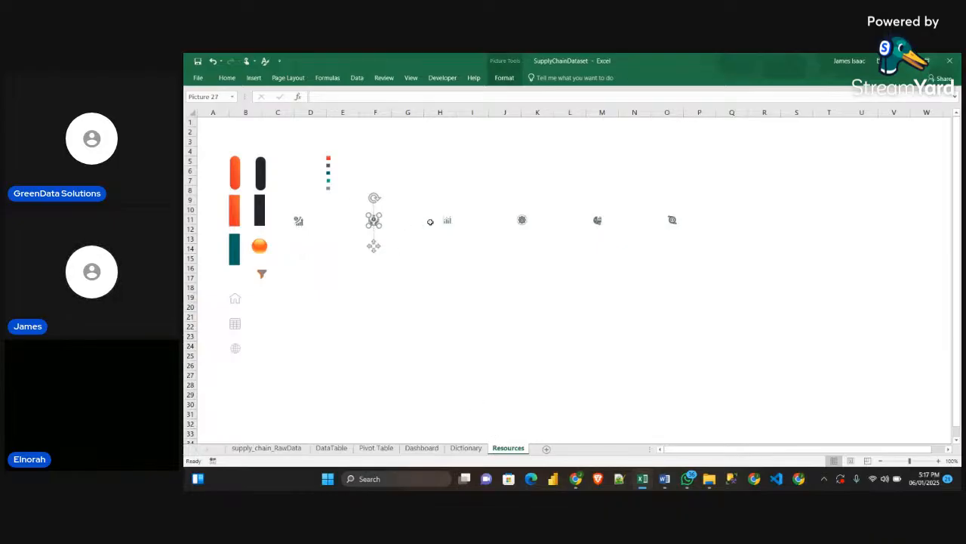
pyautogui.keyDown('ctrl'); pyautogui.click(447, 219); pyautogui.keyUp('ctrl')
pyautogui.keyDown('ctrl'); pyautogui.click(526, 225); pyautogui.keyUp('ctrl')
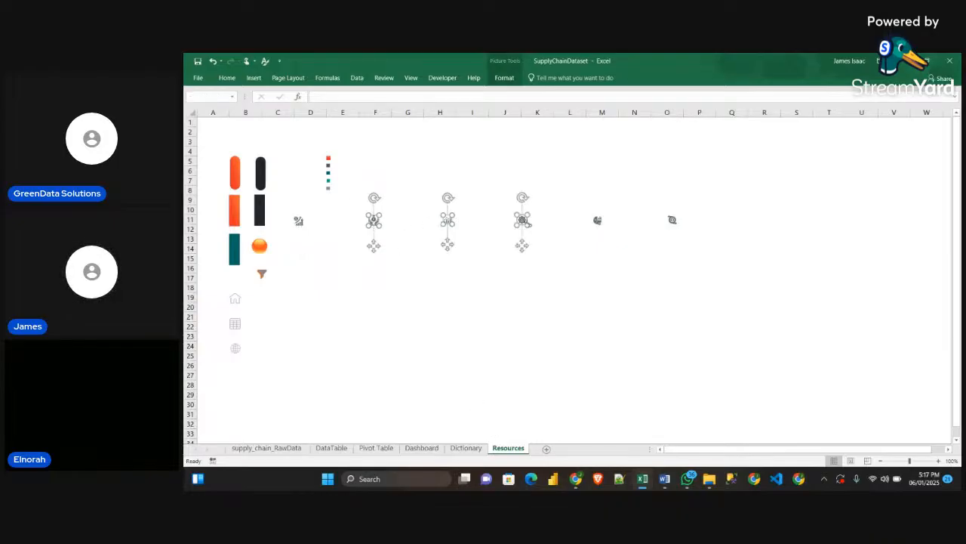
pyautogui.keyDown('ctrl'); pyautogui.click(602, 223); pyautogui.keyUp('ctrl')
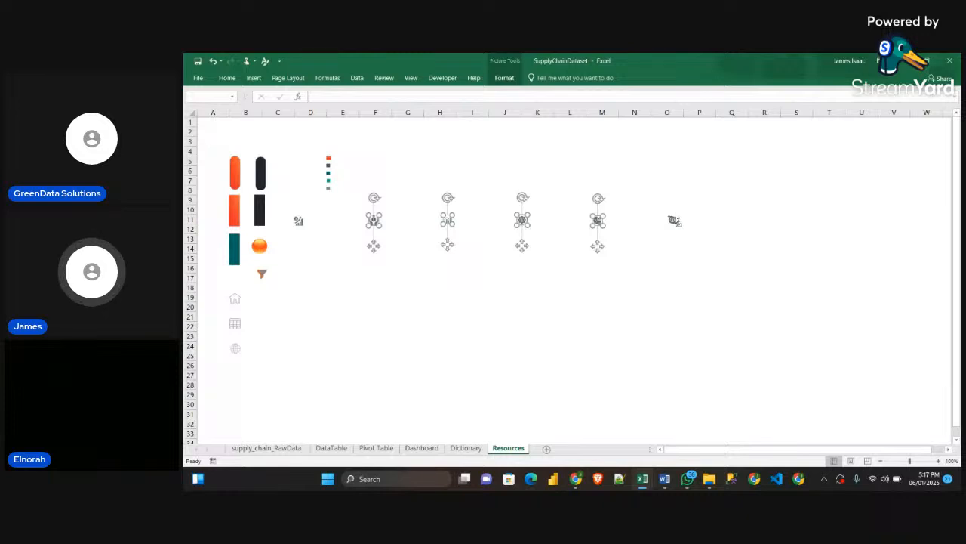
pyautogui.keyDown('ctrl'); pyautogui.click(675, 221); pyautogui.keyUp('ctrl')
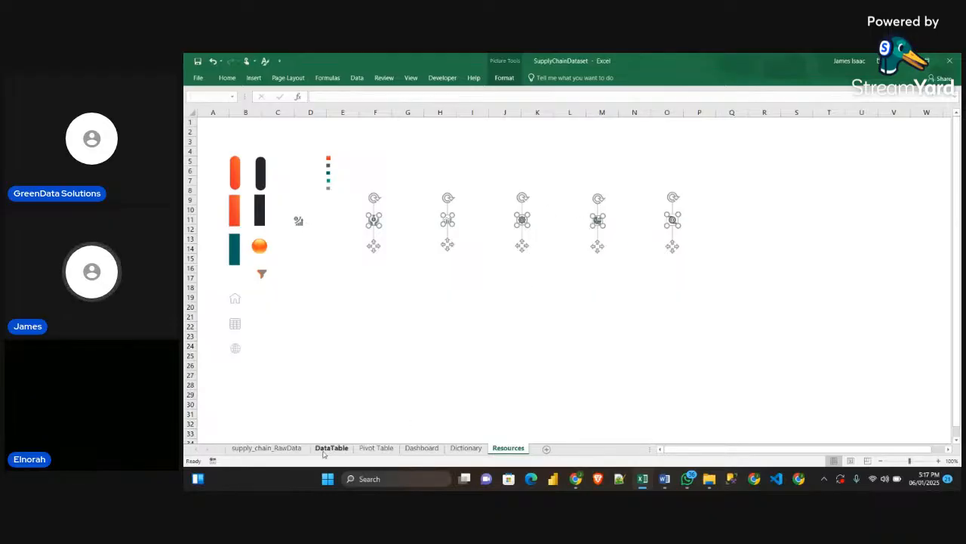
# Paste the five icons onto the Dashboard sheet and move them together across the second to sixth KPI cards
pyautogui.click(421, 448)
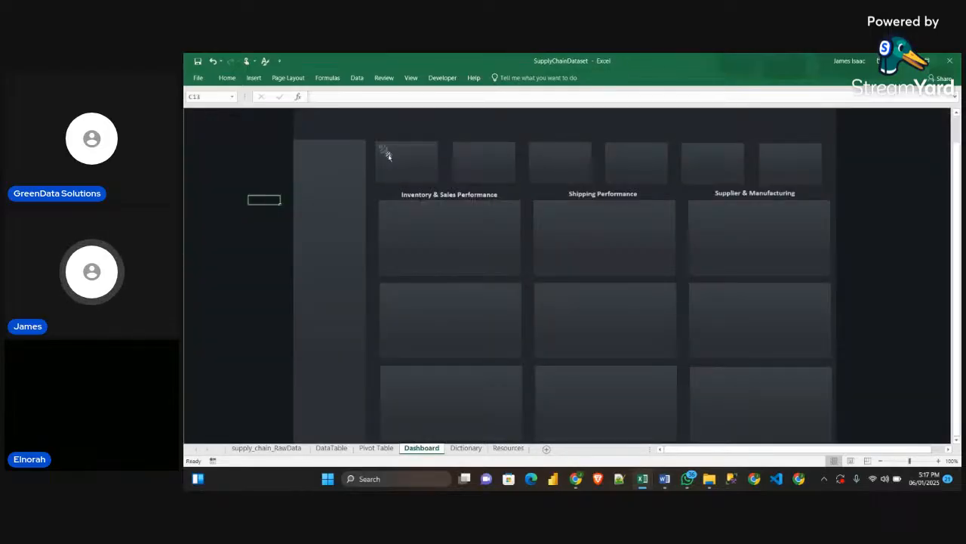
pyautogui.click(434, 190)
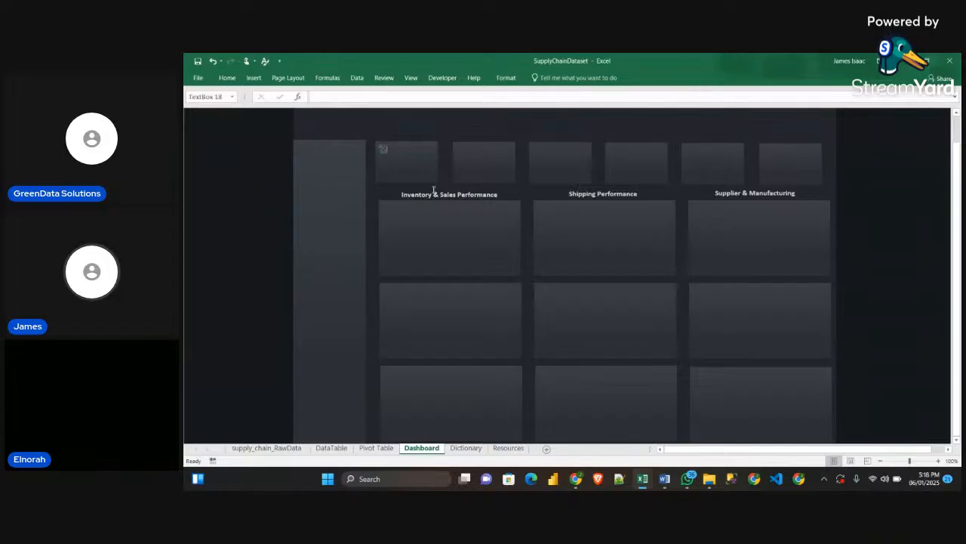
pyautogui.click(256, 149)
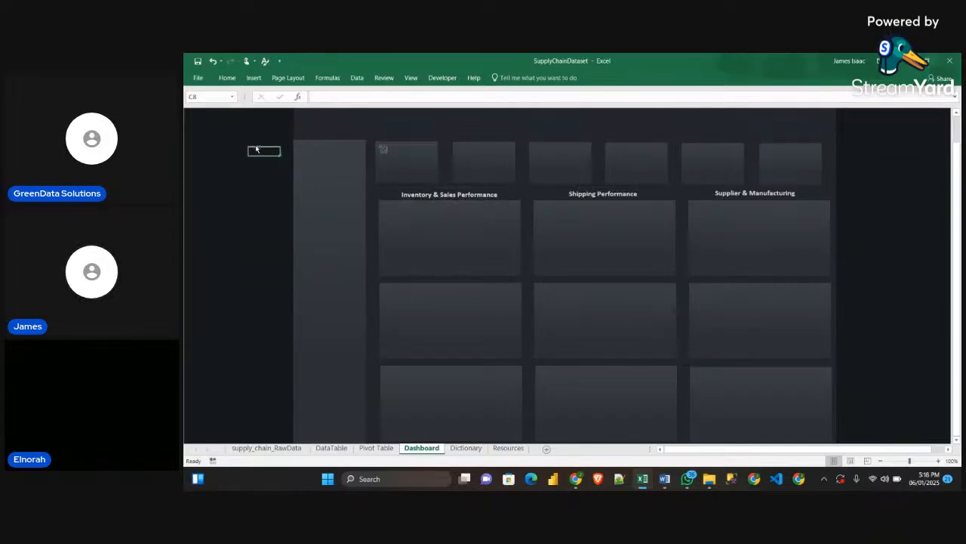
pyautogui.hotkey('ctrl', 'v')
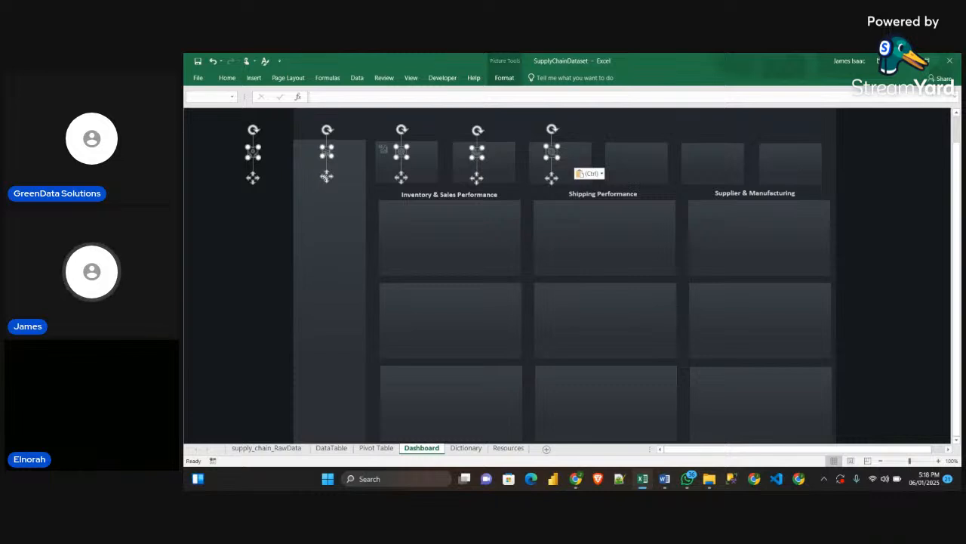
pyautogui.moveTo(327, 178); pyautogui.dragTo(538, 175)
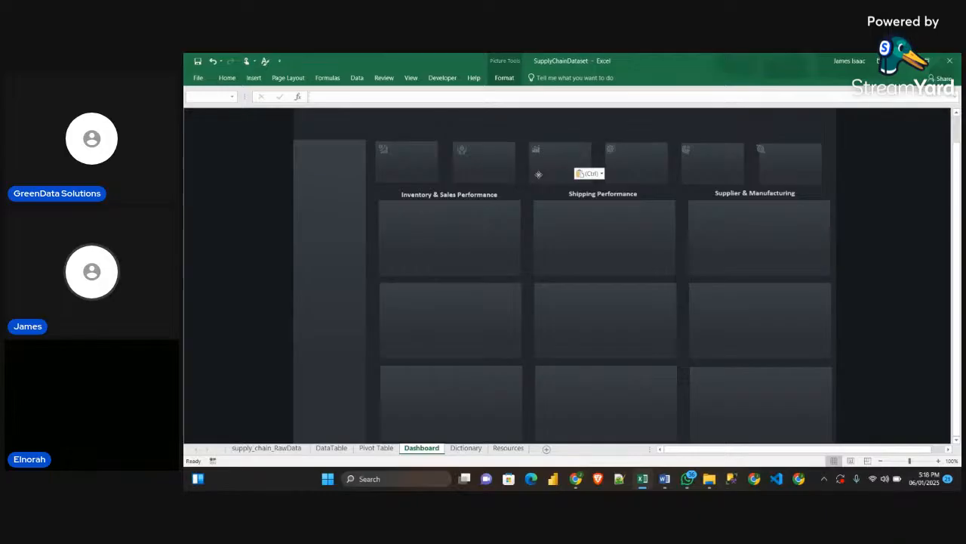
pyautogui.moveTo(538, 175); pyautogui.dragTo(537, 174)
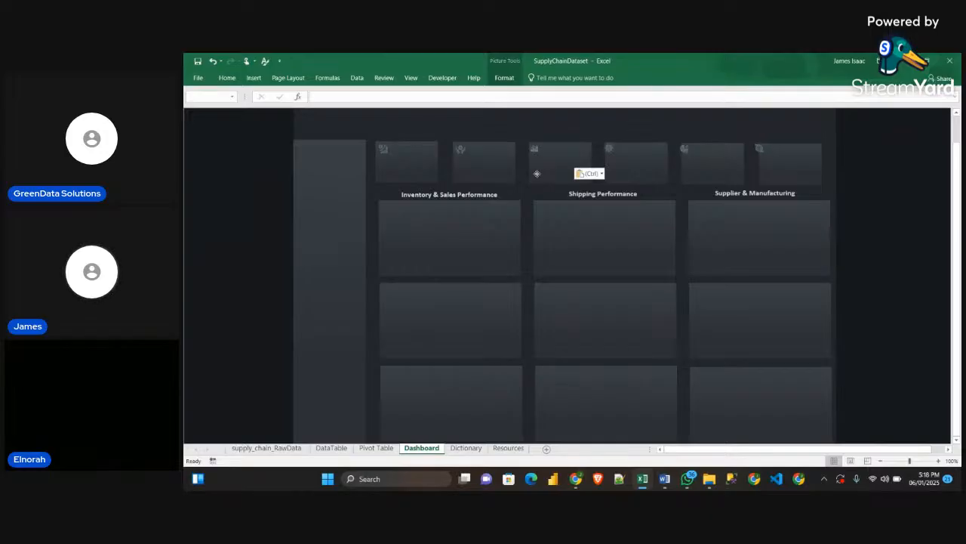
pyautogui.click(911, 230)
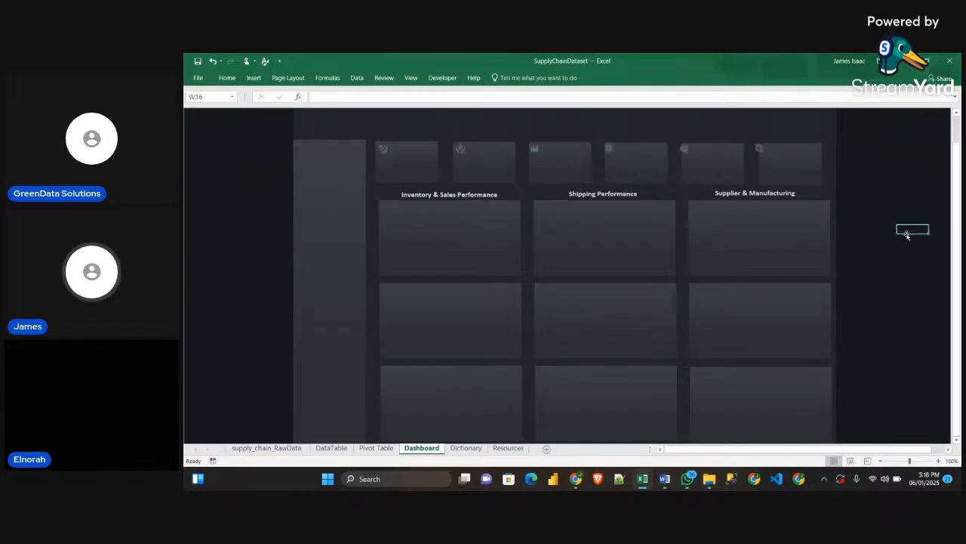
# Nudge the bar chart icon slightly inward from the edge of the third KPI card
pyautogui.click(536, 155)
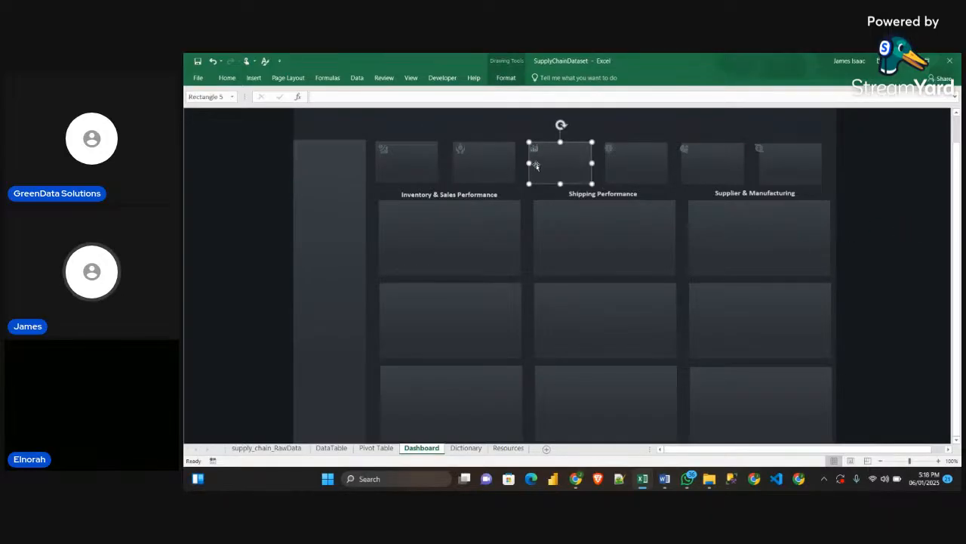
pyautogui.click(526, 119)
pyautogui.press('Escape')
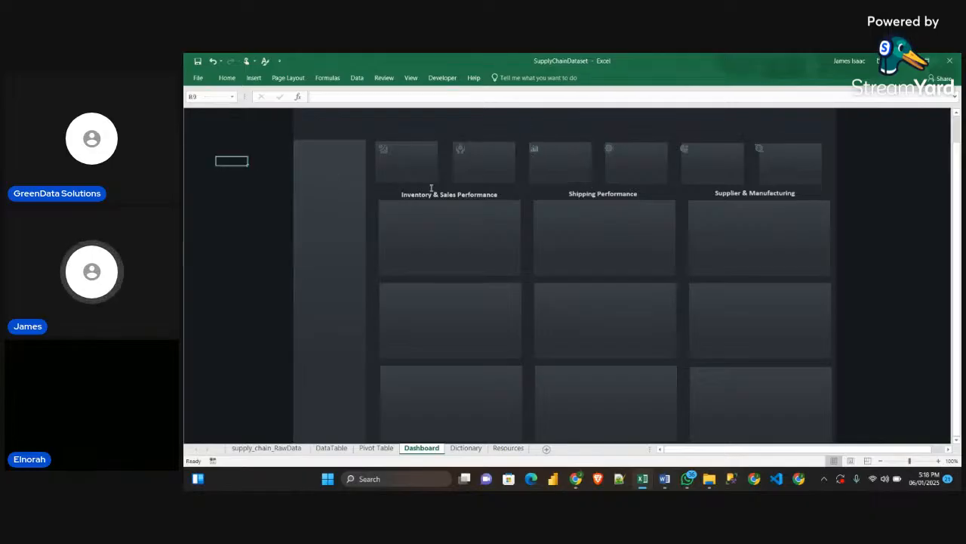
pyautogui.click(536, 158)
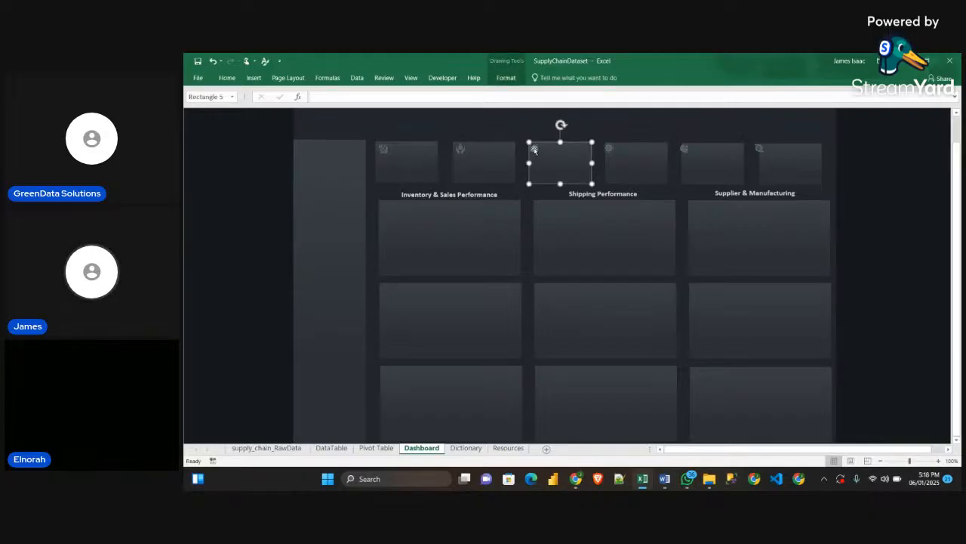
pyautogui.click(534, 150)
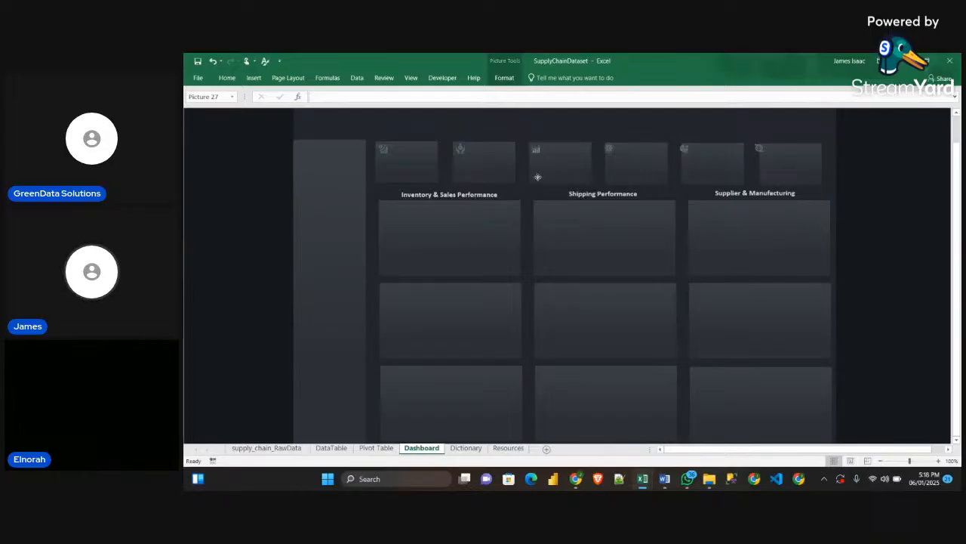
# Move the icons of the fourth, fifth and sixth KPI cards individually inside the upper-left corners of their cards
pyautogui.click(609, 151)
pyautogui.moveTo(608, 173); pyautogui.dragTo(612, 175)
pyautogui.click(685, 152)
pyautogui.moveTo(685, 173); pyautogui.dragTo(692, 179)
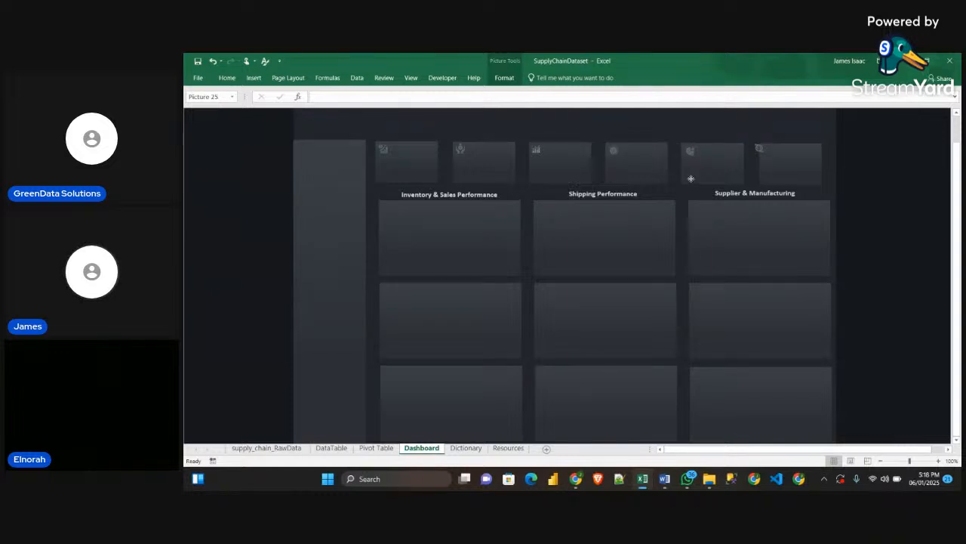
pyautogui.click(760, 150)
pyautogui.moveTo(758, 174); pyautogui.dragTo(767, 177)
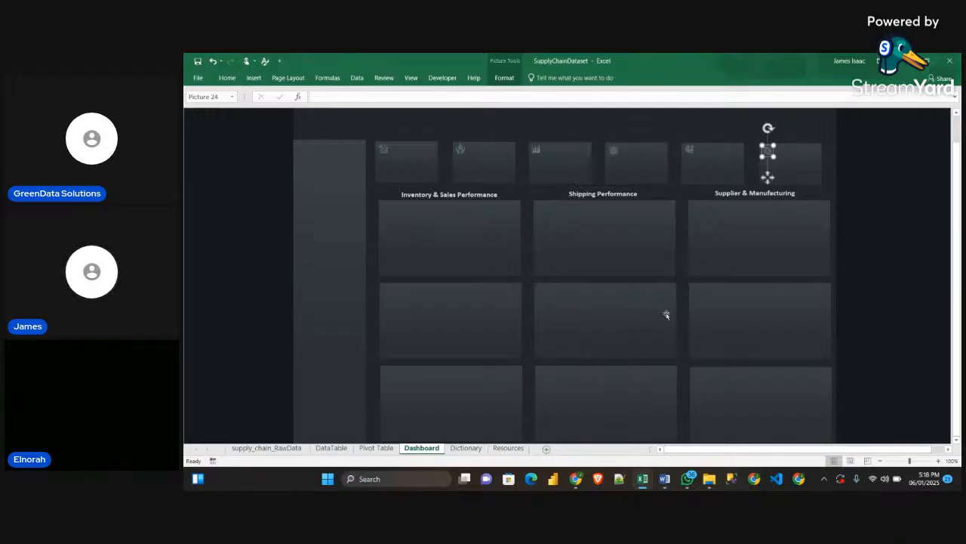
pyautogui.click(913, 229)
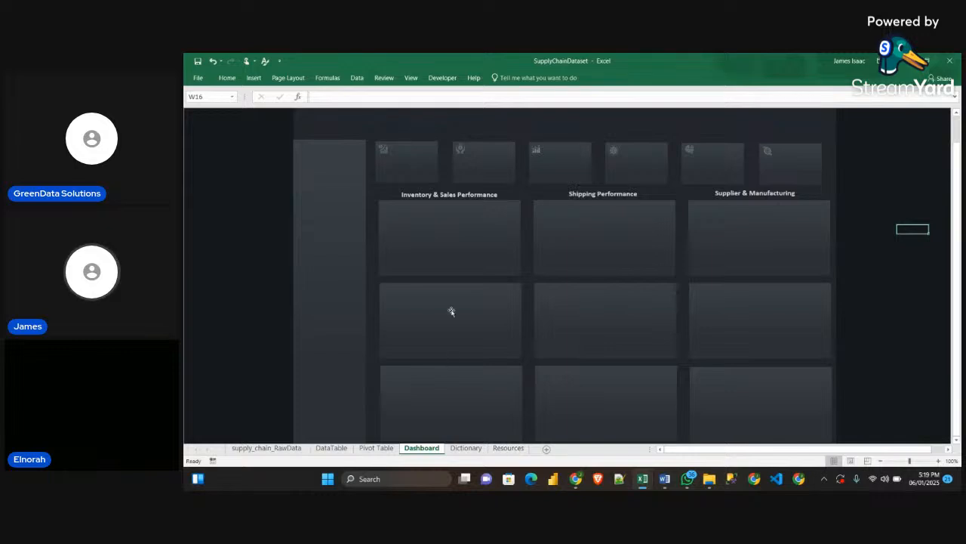
# Duplicate the Inventory & Sales Performance heading, place the copy inside the chart card below it, and change its text to Total Revenue
pyautogui.click(446, 198)
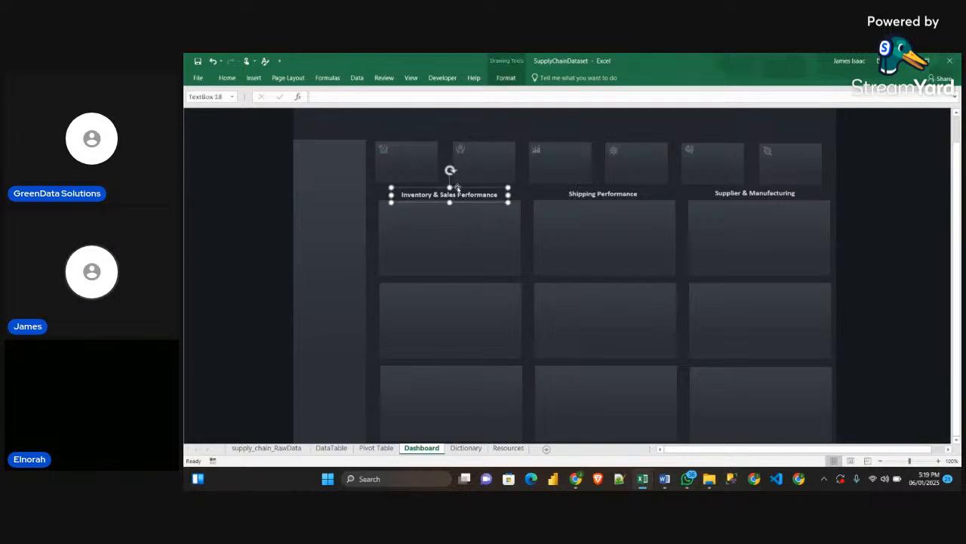
pyautogui.hotkey('ctrl', 'd')
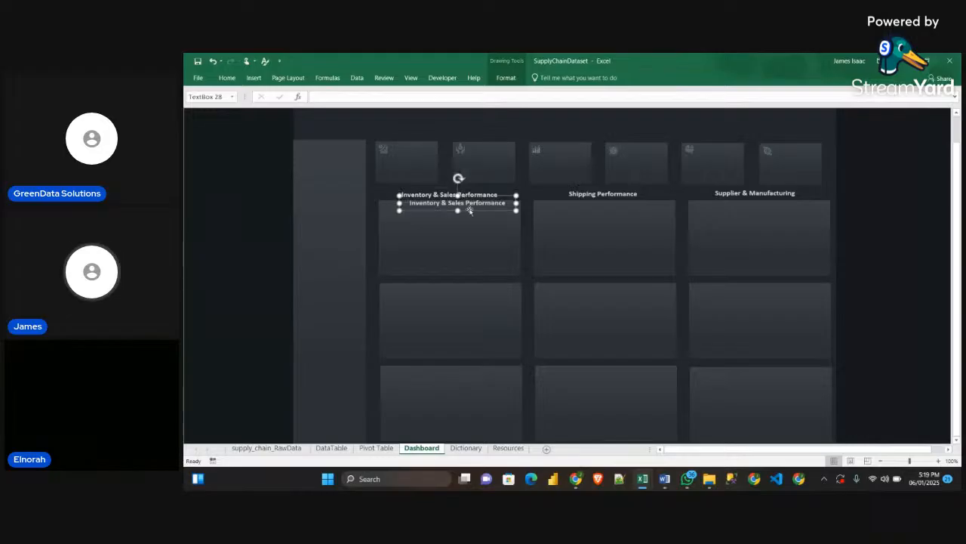
pyautogui.moveTo(472, 212); pyautogui.dragTo(468, 238)
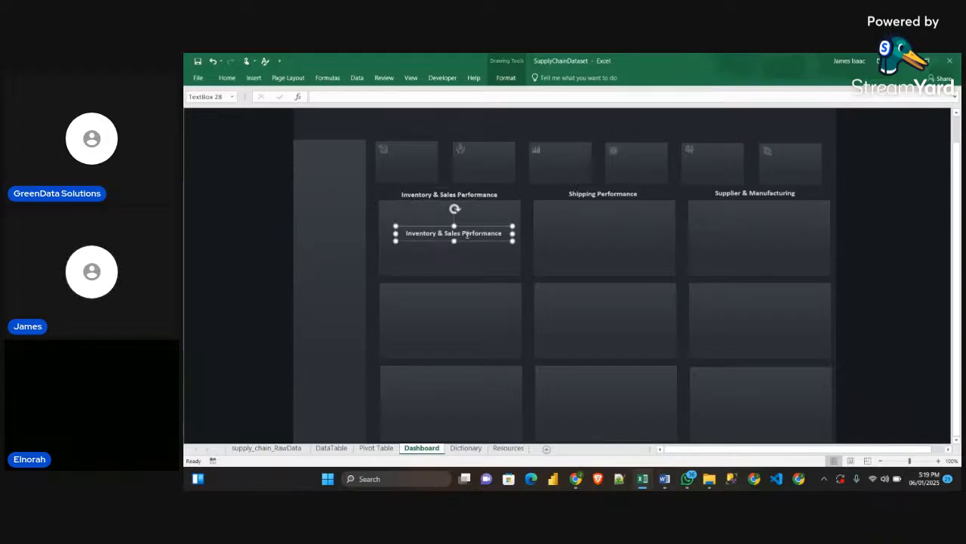
pyautogui.tripleClick(466, 234)
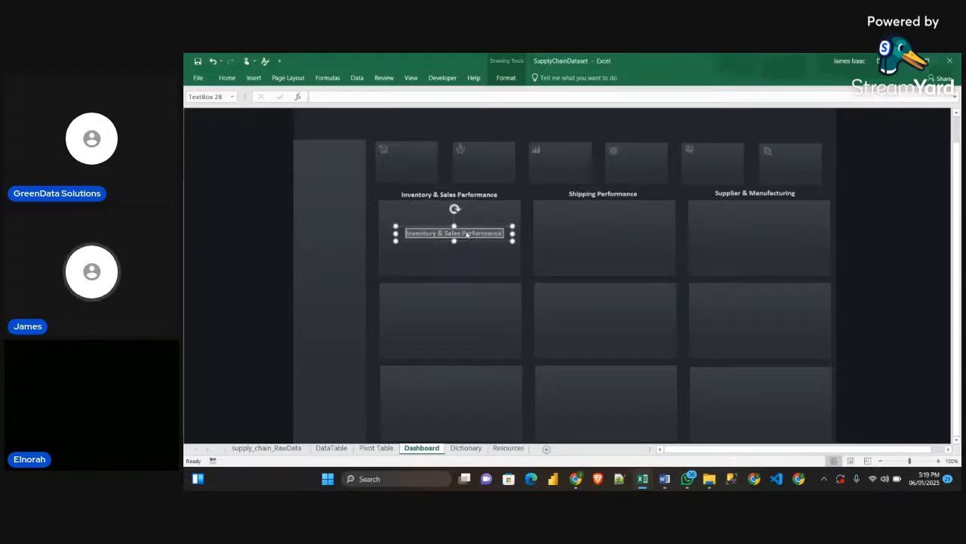
pyautogui.write('Tota')
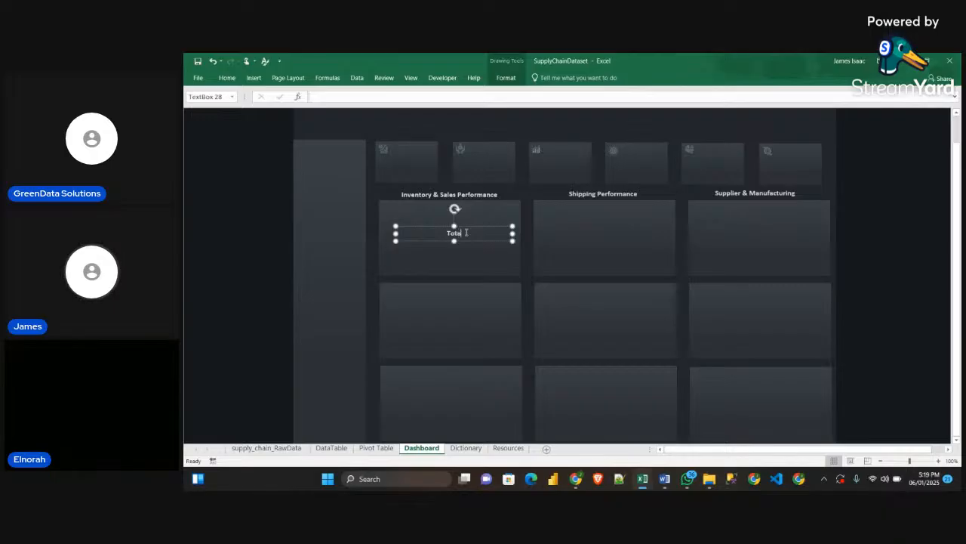
pyautogui.write('l Re')
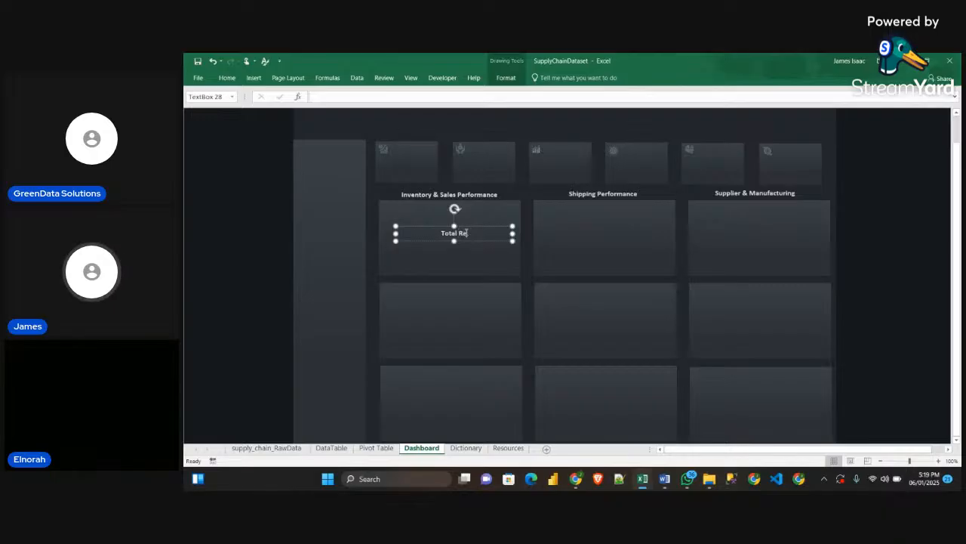
pyautogui.write('ve')
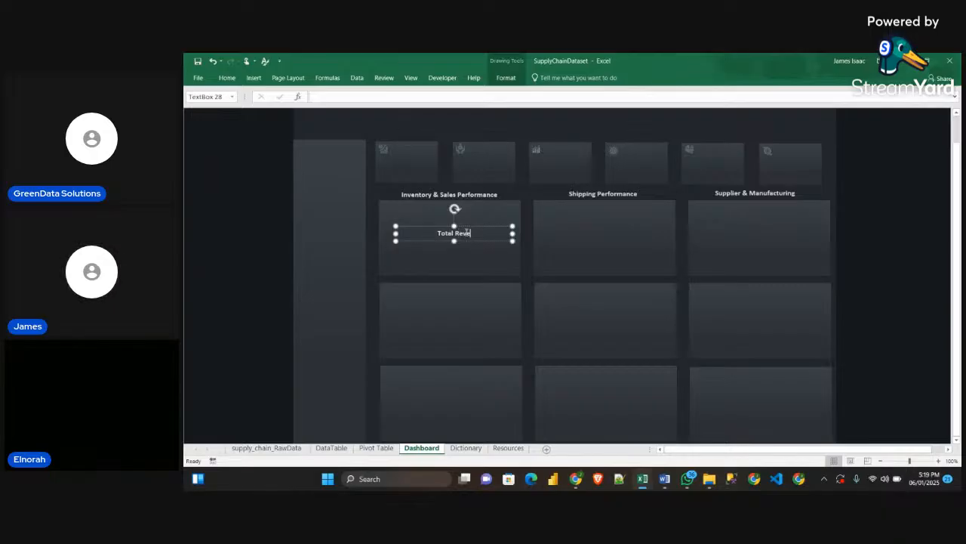
pyautogui.write('nue')
# Set the font colour of the Total Revenue title to White, Background 1, Darker 5%
pyautogui.moveTo(643, 481)
pyautogui.click(673, 451)
pyautogui.moveTo(474, 233); pyautogui.dragTo(428, 238)
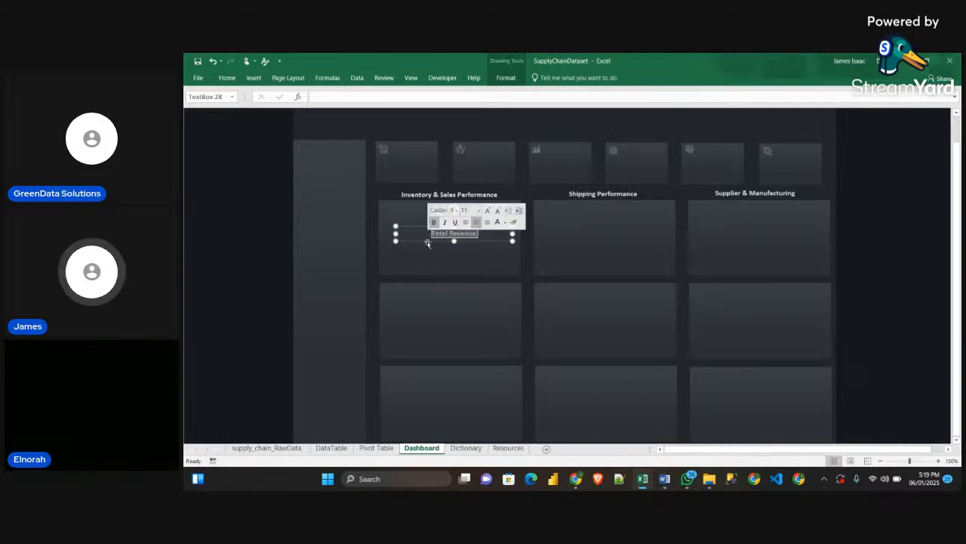
pyautogui.click(254, 78)
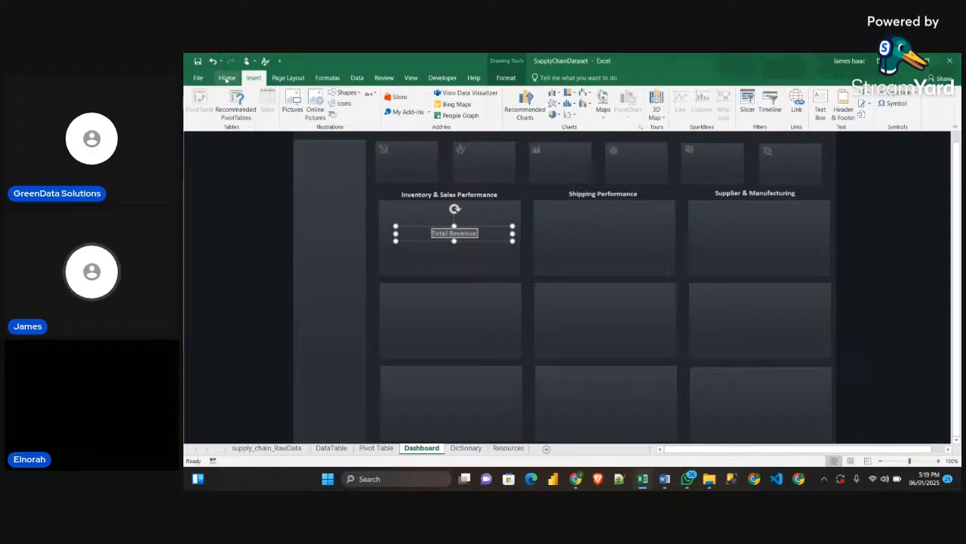
pyautogui.click(226, 79)
pyautogui.click(350, 112)
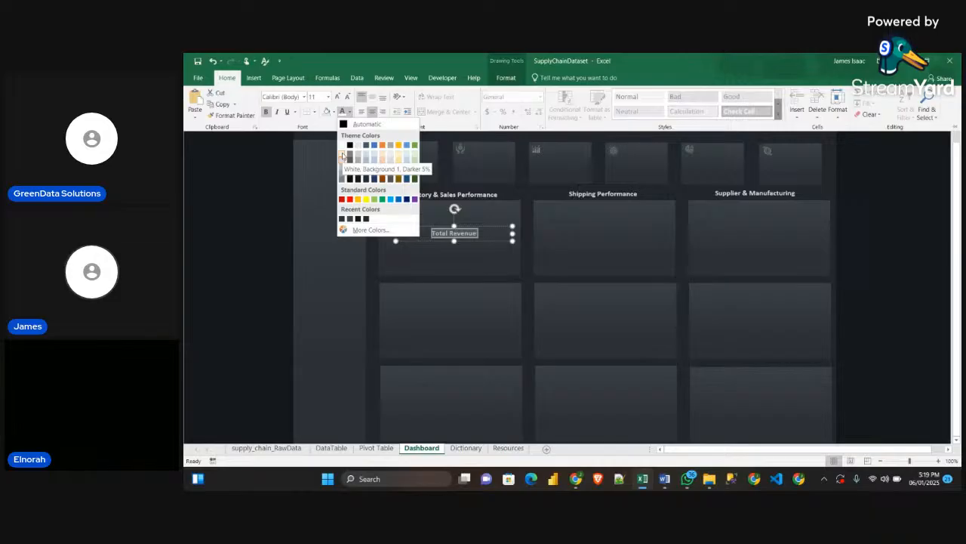
pyautogui.click(342, 155)
pyautogui.click(490, 267)
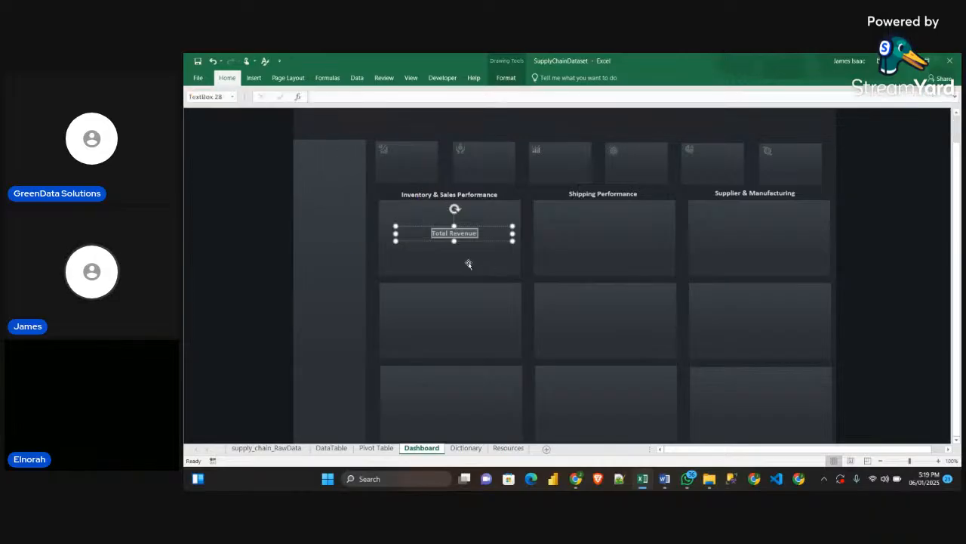
pyautogui.click(475, 250)
pyautogui.click(469, 234)
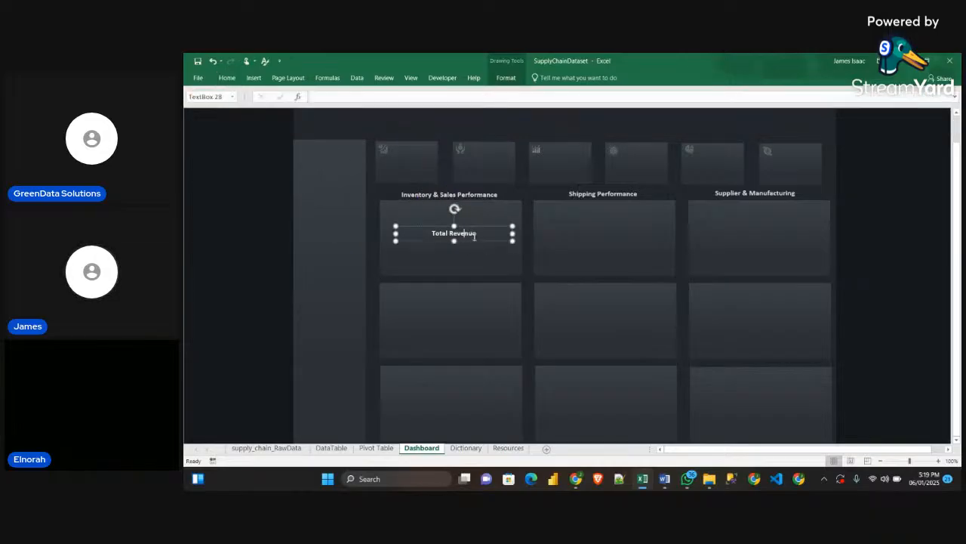
# Change the Total Revenue title's font colour to a darker grey shade from the White, Background 1 theme colours
pyautogui.tripleClick(477, 237)
pyautogui.click(226, 78)
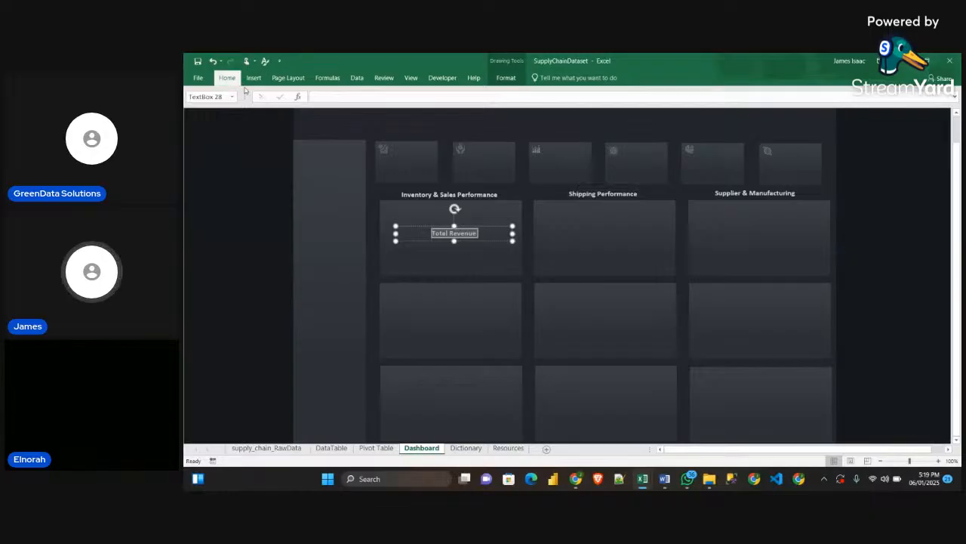
pyautogui.click(334, 112)
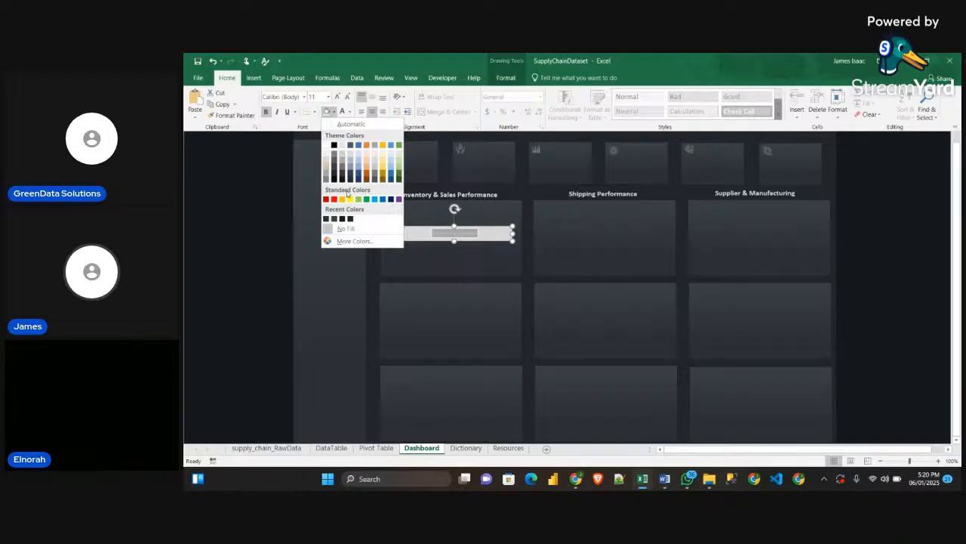
pyautogui.click(327, 166)
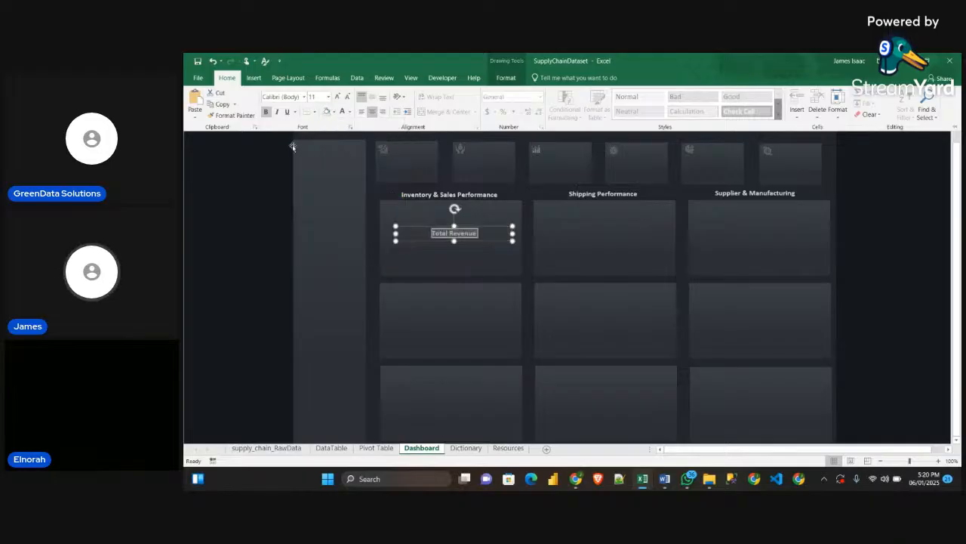
pyautogui.click(350, 111)
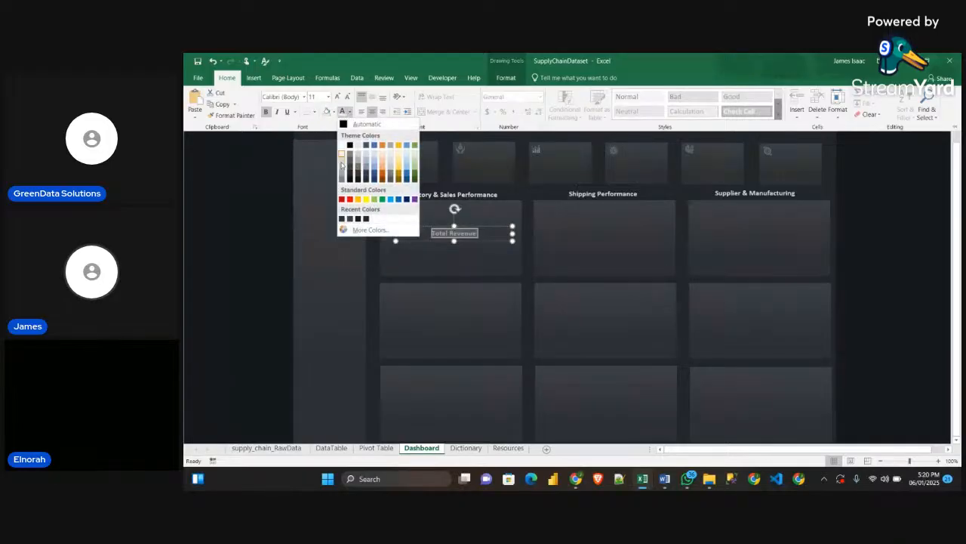
pyautogui.click(341, 170)
pyautogui.click(432, 246)
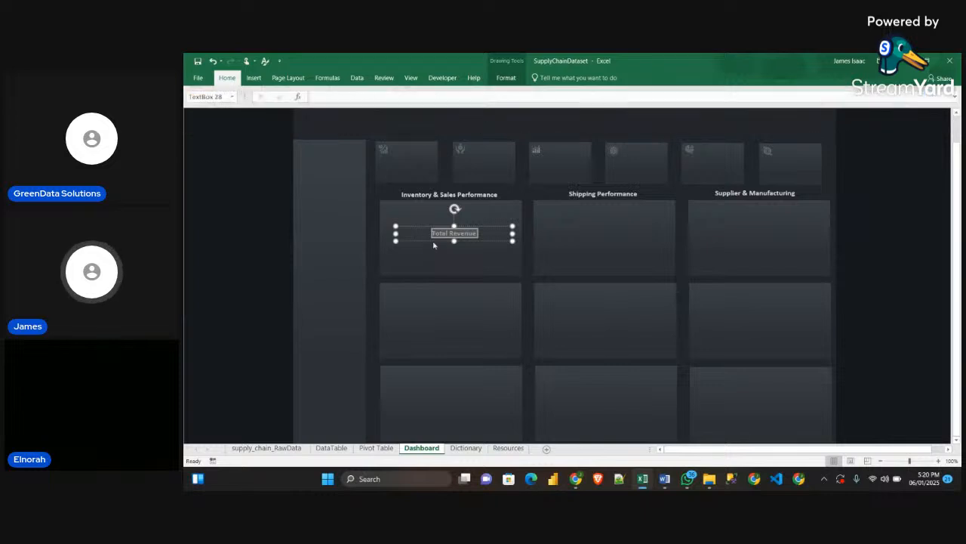
# Move the Total Revenue text box up to the first KPI card and shorten its width from the left side
pyautogui.click(458, 236)
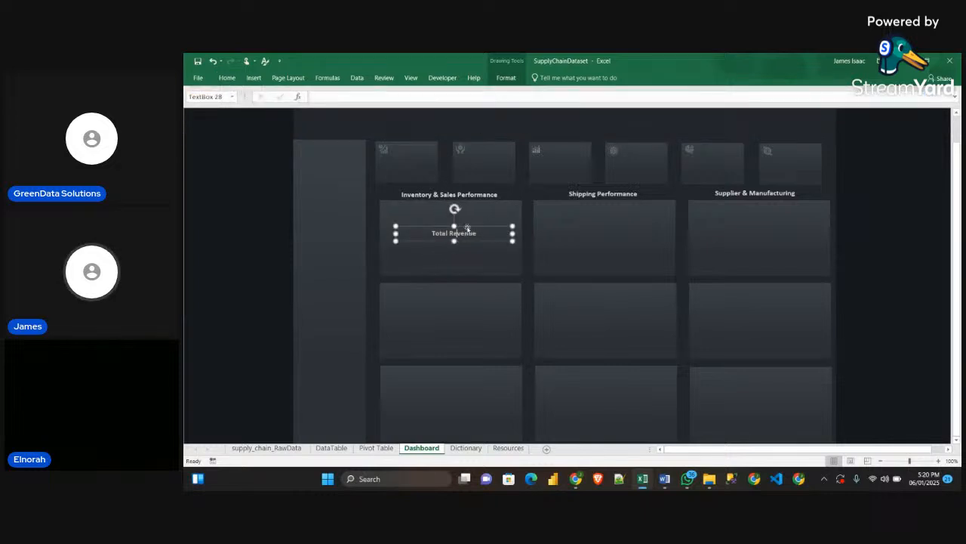
pyautogui.moveTo(467, 228); pyautogui.dragTo(423, 146)
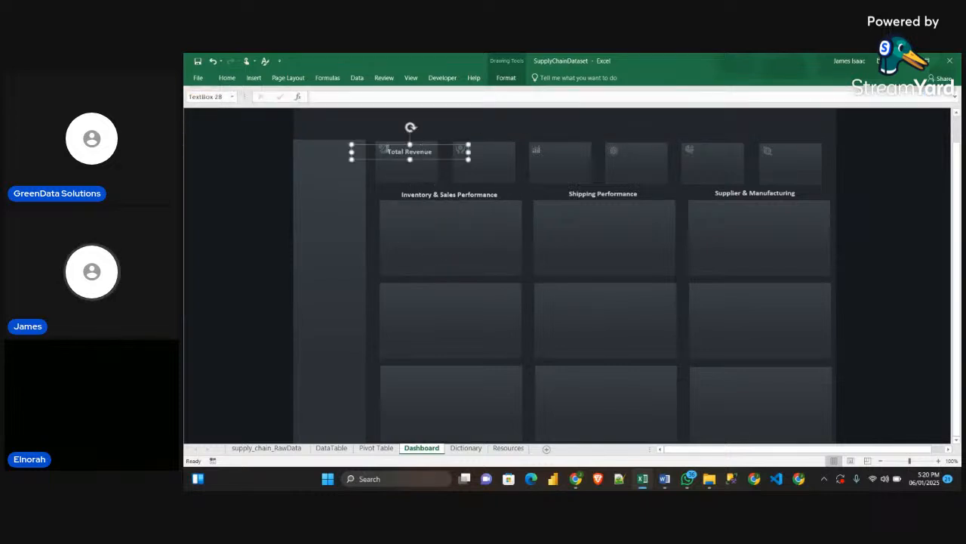
pyautogui.moveTo(351, 144); pyautogui.dragTo(383, 146)
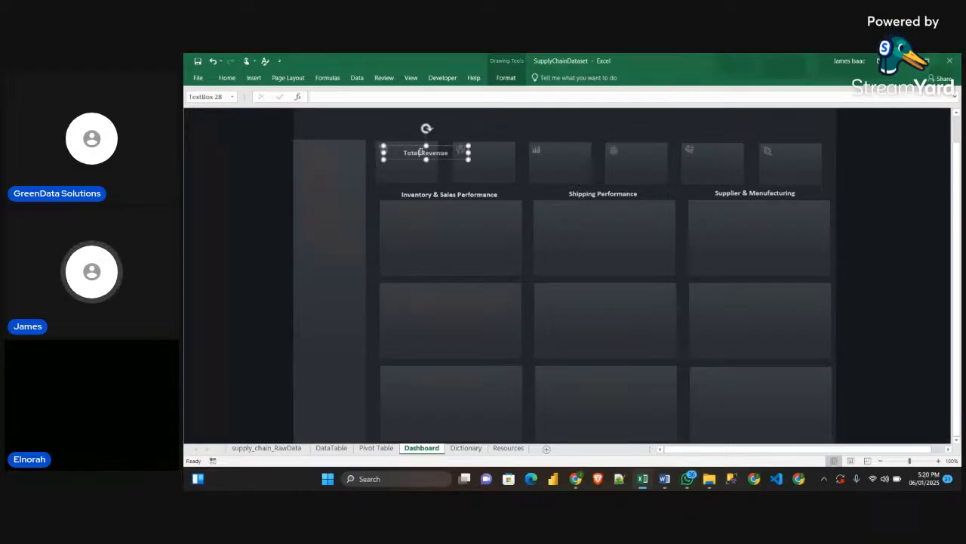
# Reduce the font size of the Total Revenue title to 8
pyautogui.tripleClick(422, 154)
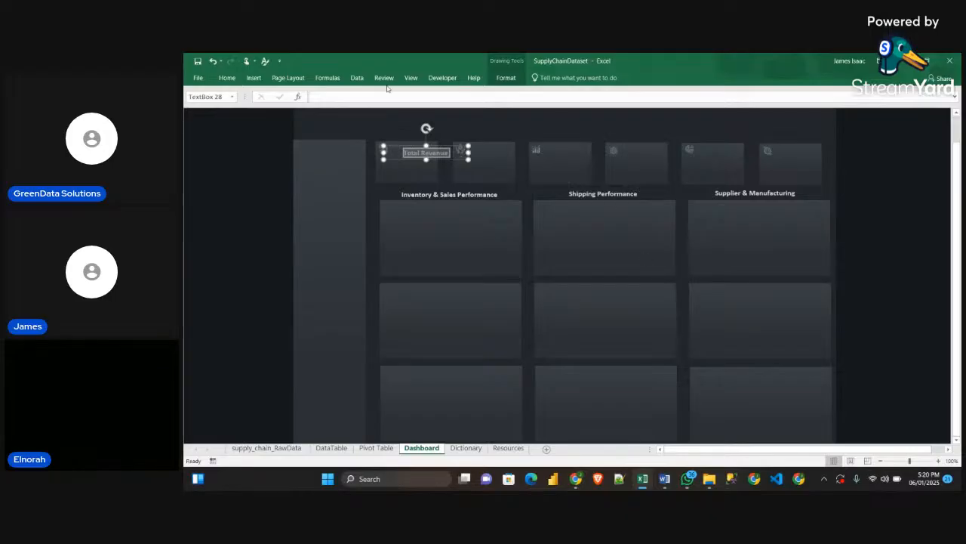
pyautogui.press('BackSpace')
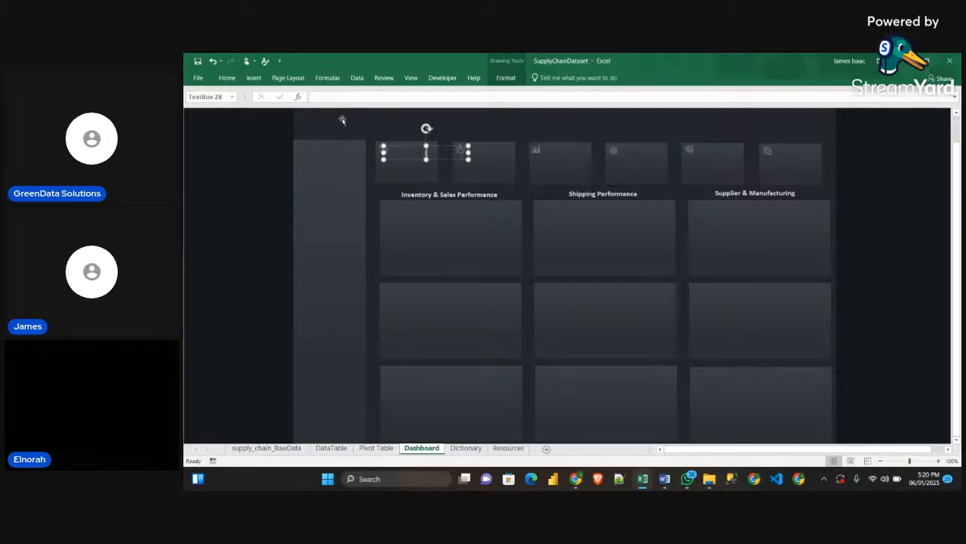
pyautogui.hotkey('ctrl', 'z')
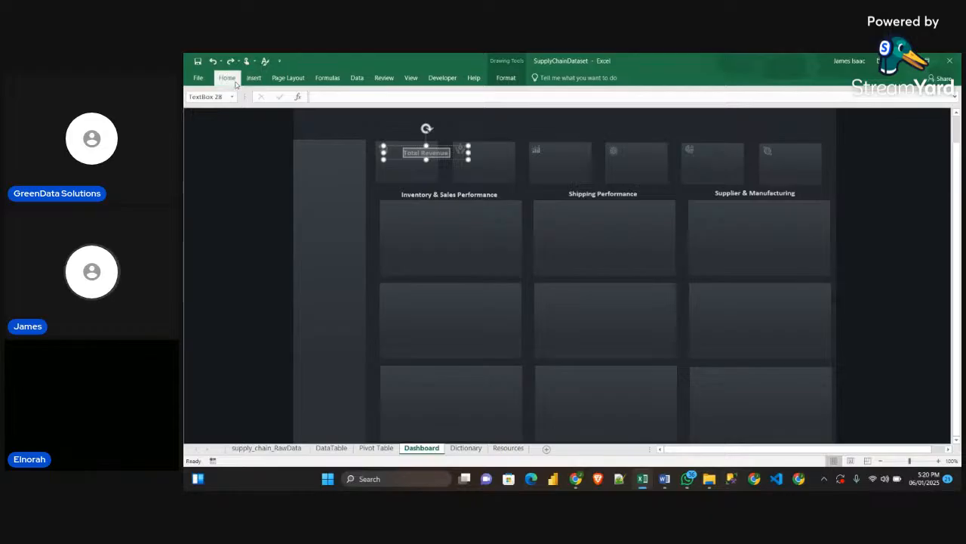
pyautogui.click(228, 79)
pyautogui.click(347, 97)
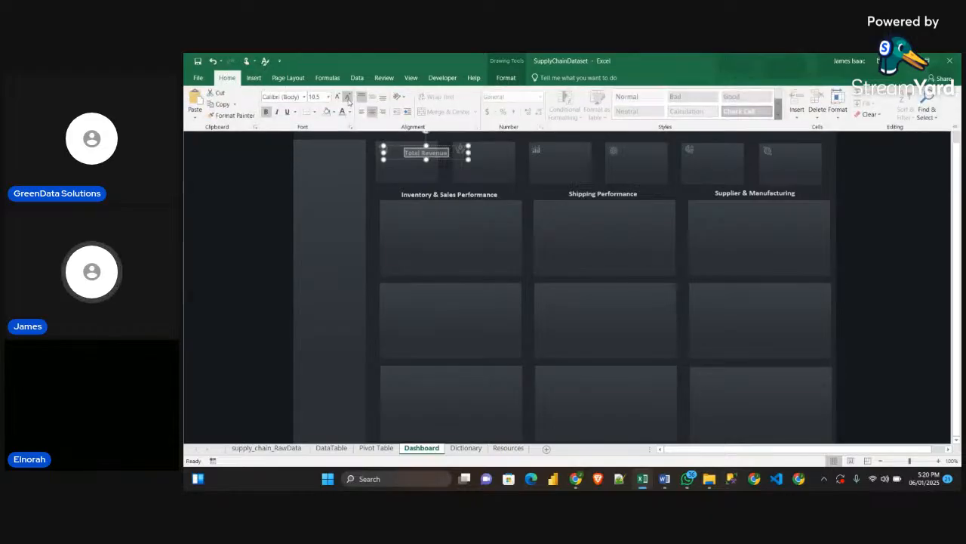
pyautogui.click(347, 97)
pyautogui.click(347, 97)
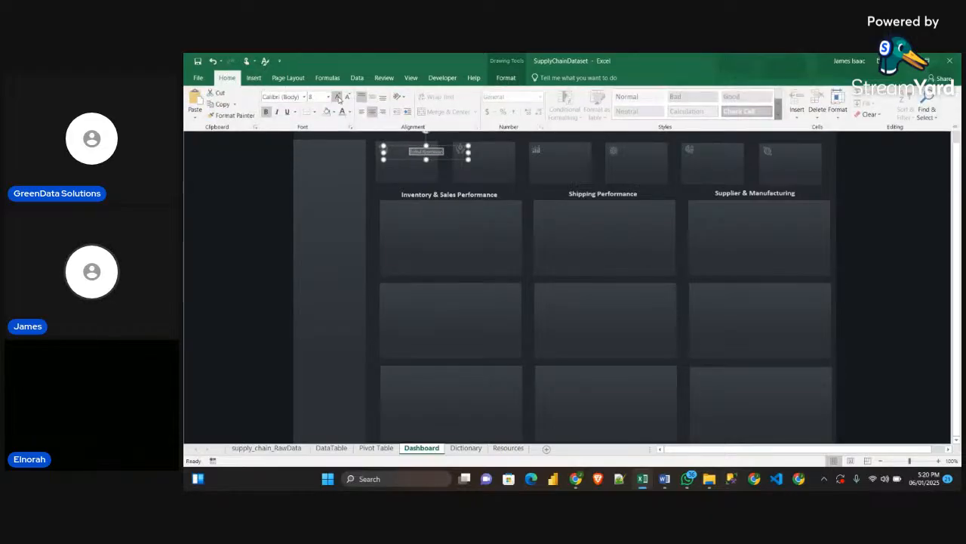
pyautogui.click(424, 174)
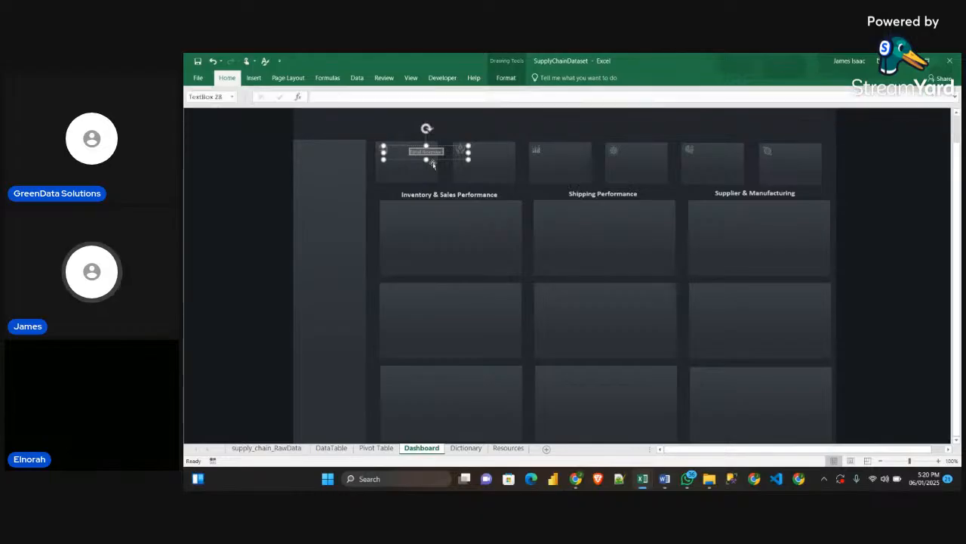
# Shift the Total Revenue text box so its text sits beside the icon in the first KPI card
pyautogui.click(437, 160)
pyautogui.moveTo(440, 154); pyautogui.dragTo(420, 157)
pyautogui.click(436, 160)
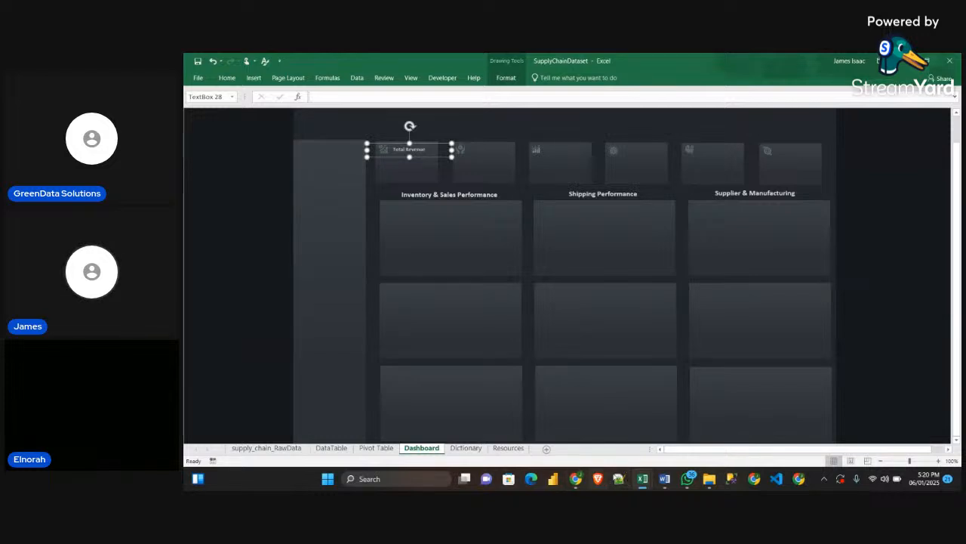
# Switch to the Sample workbook and check the font formatting and colour shade of its Total Revenue card title
pyautogui.moveTo(643, 481)
pyautogui.click(695, 431)
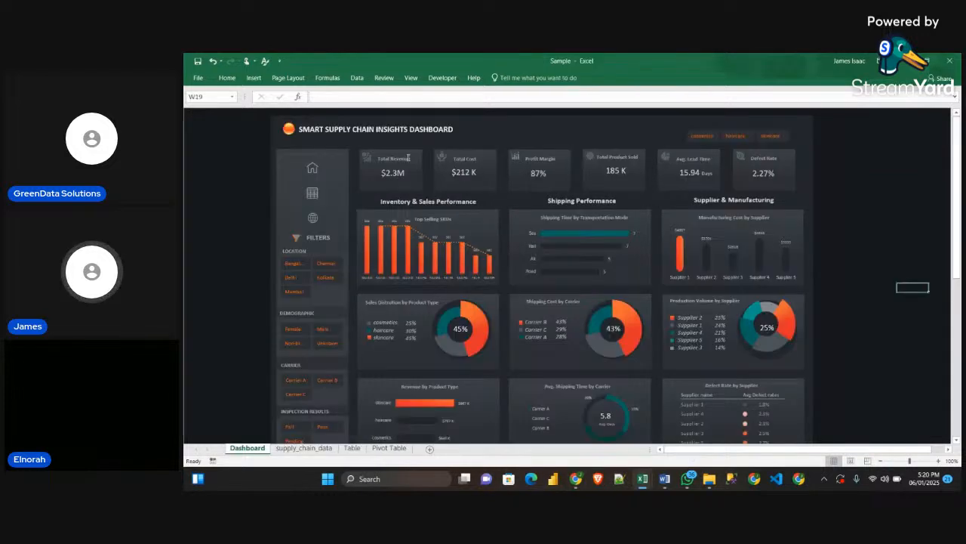
pyautogui.click(393, 162)
pyautogui.click(398, 161)
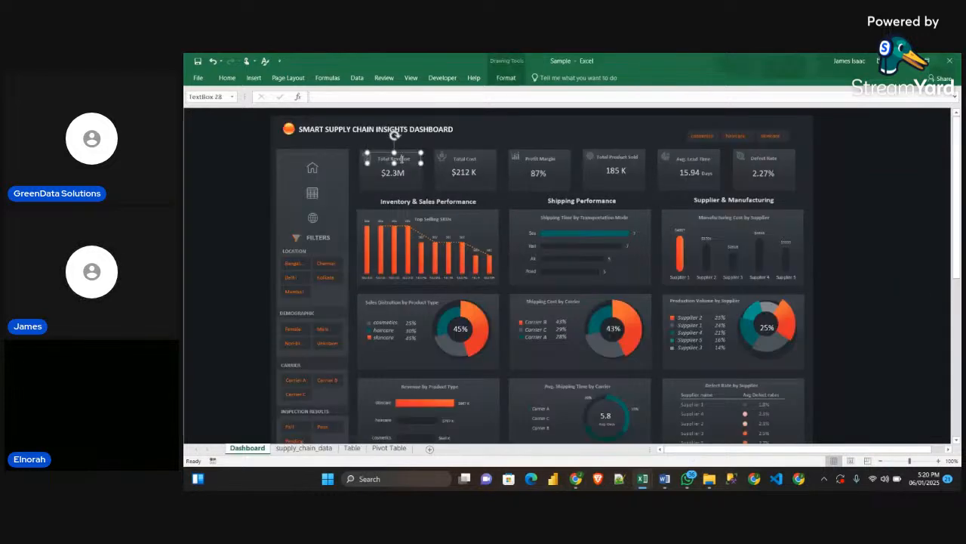
pyautogui.click(404, 151)
pyautogui.click(407, 157)
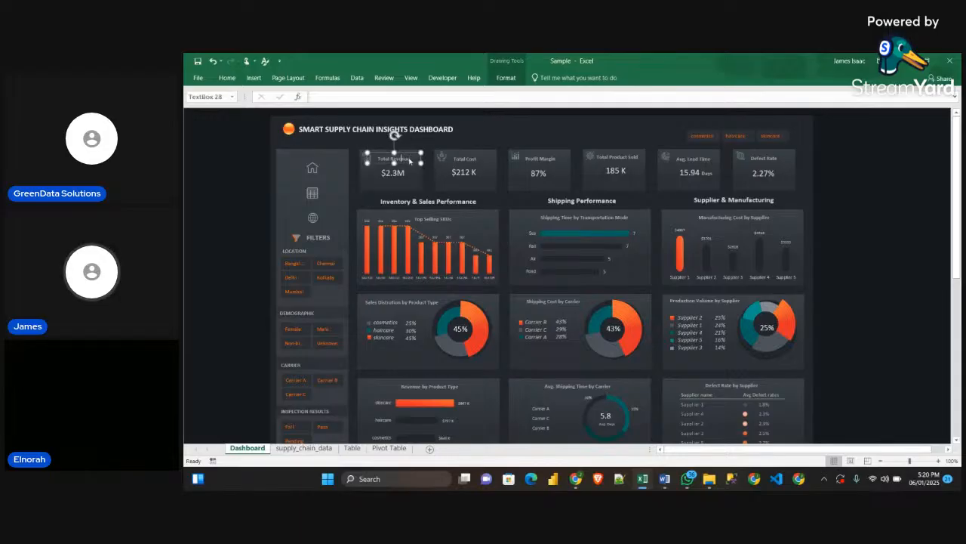
pyautogui.click(229, 78)
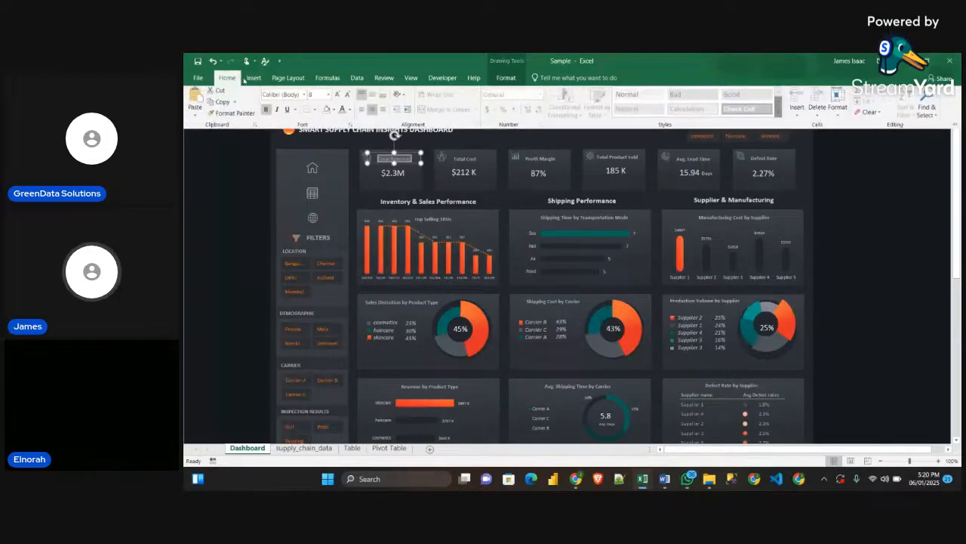
pyautogui.click(349, 113)
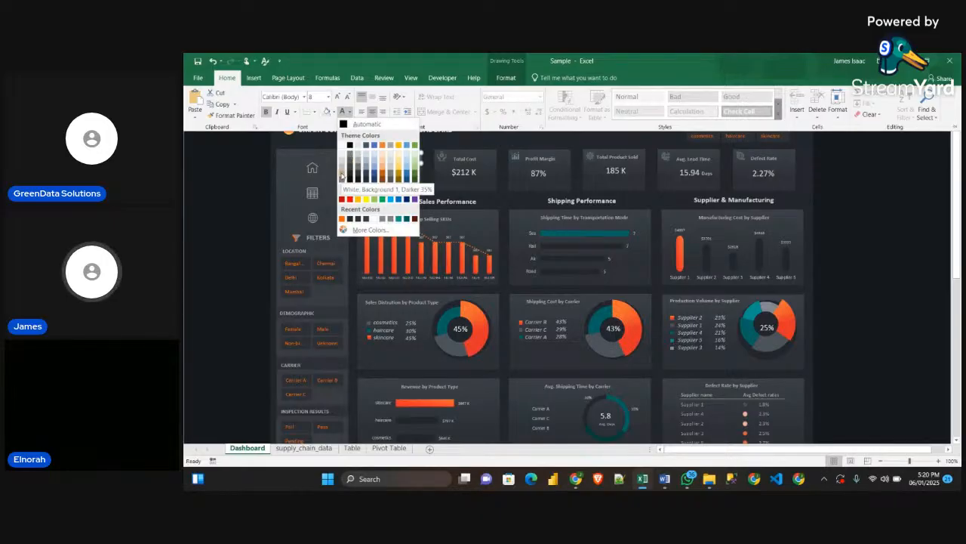
pyautogui.click(254, 239)
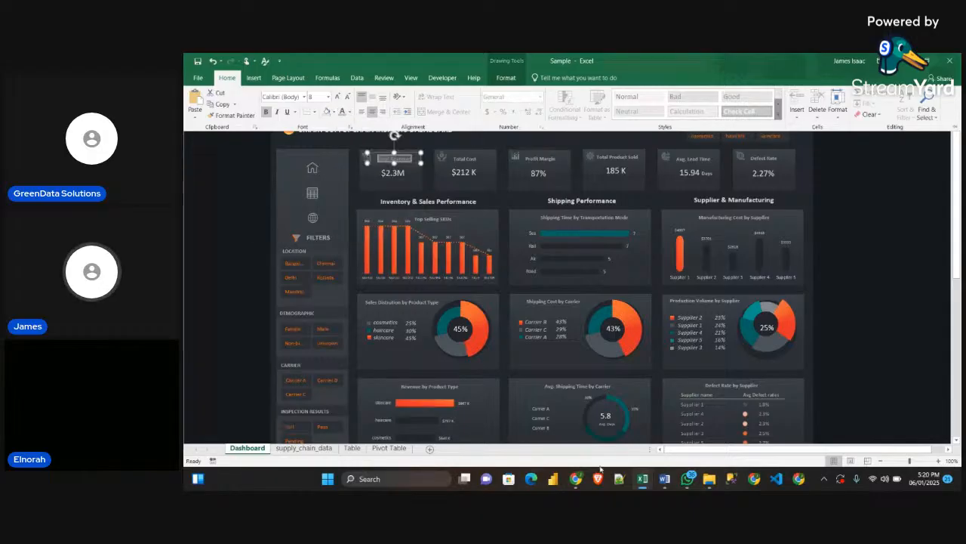
# Return to the SupplyChainDataset workbook and recolour the Total Revenue title with a darker shade of the white theme colour
pyautogui.moveTo(643, 479)
pyautogui.click(582, 425)
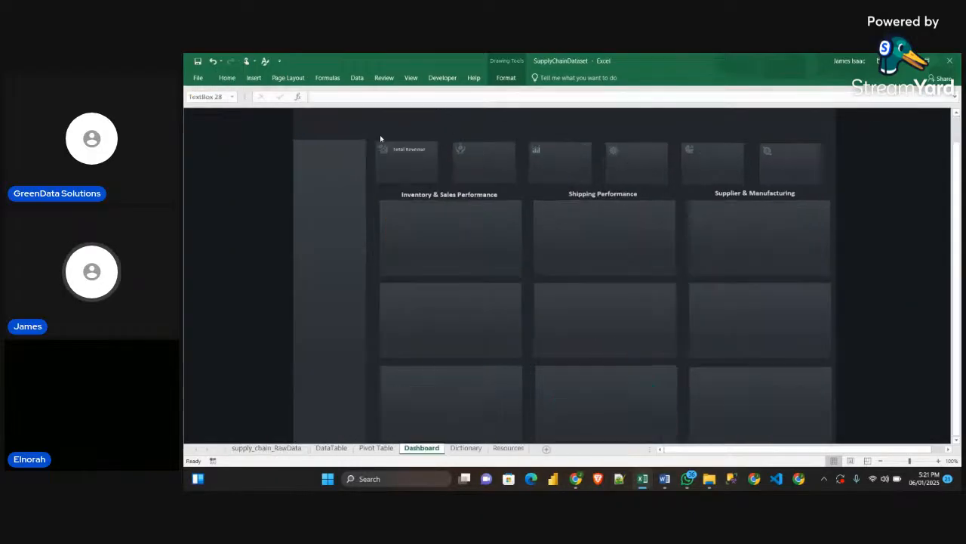
pyautogui.click(423, 151)
pyautogui.moveTo(421, 150); pyautogui.dragTo(392, 150)
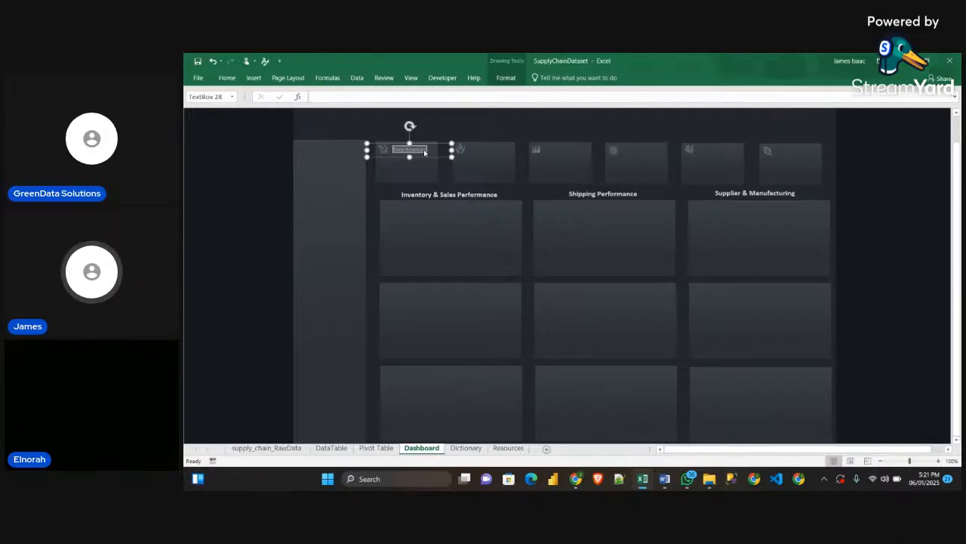
pyautogui.click(227, 78)
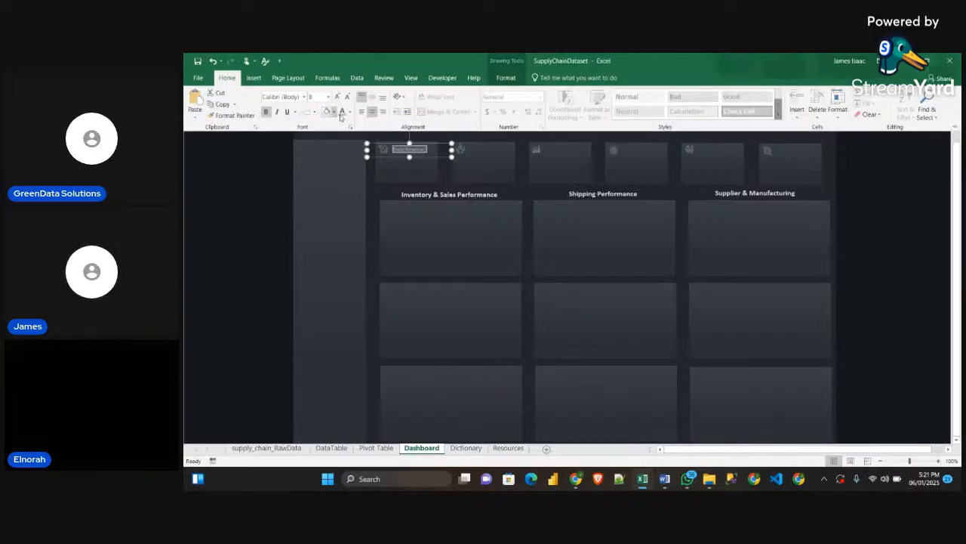
pyautogui.click(349, 111)
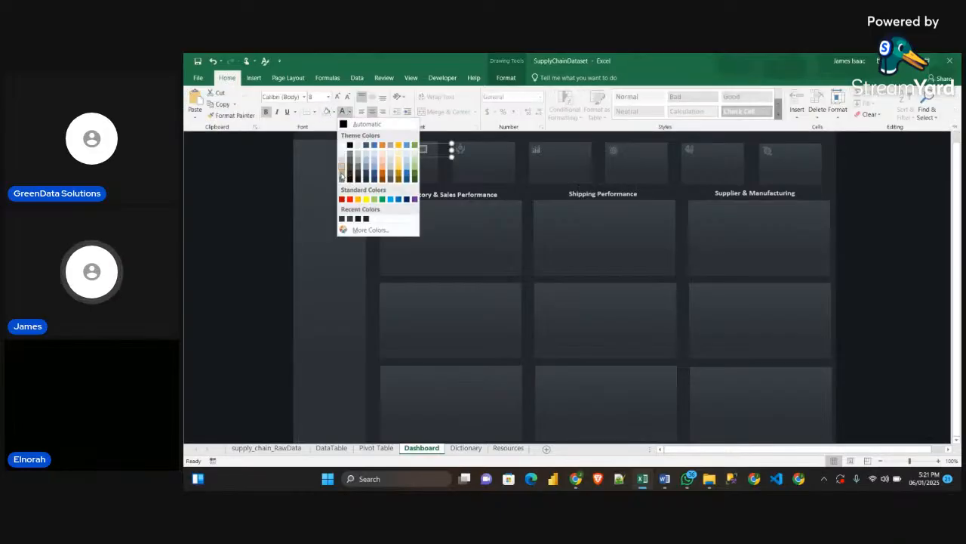
pyautogui.click(341, 175)
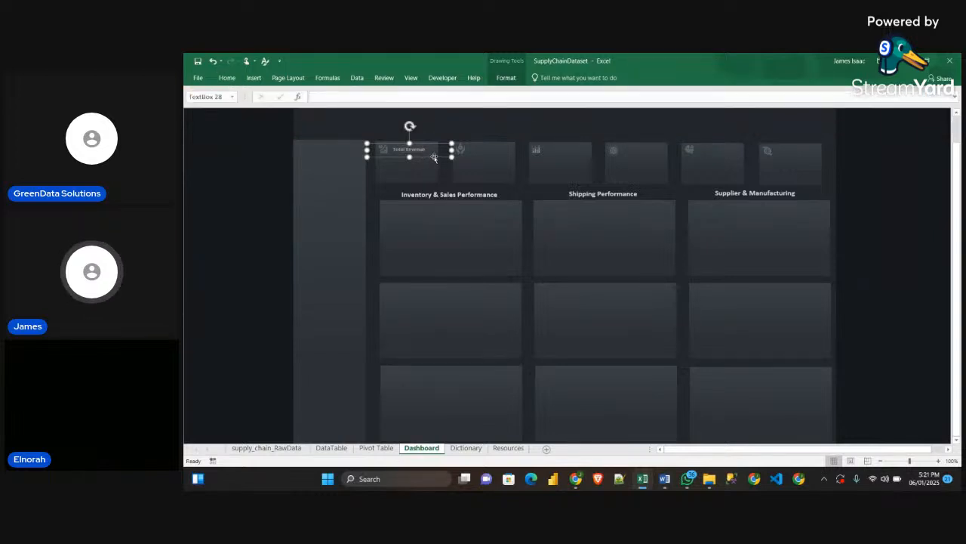
# Narrow the Total Revenue text box to fit inside its card and place a duplicate on the second KPI card
pyautogui.moveTo(450, 149); pyautogui.dragTo(421, 156)
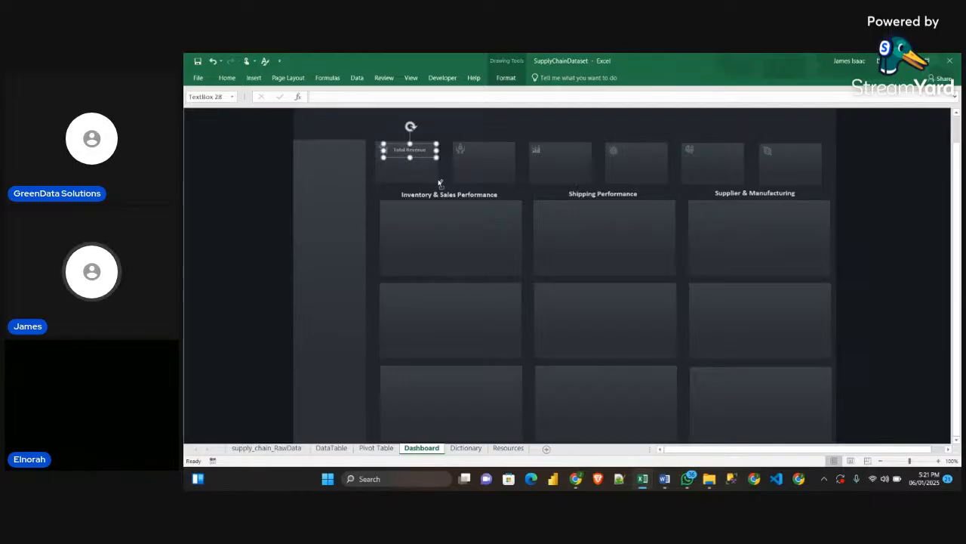
pyautogui.hotkey('ctrl', 'd')
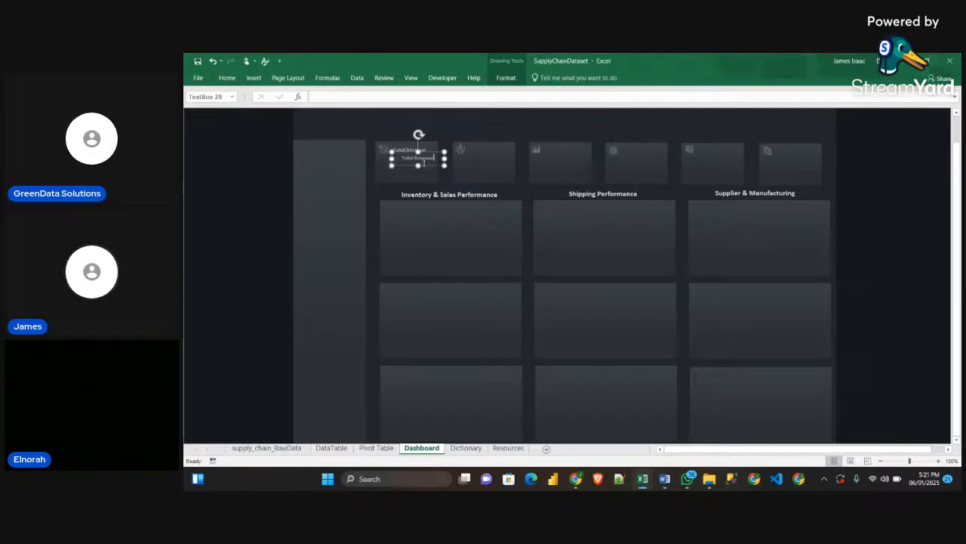
pyautogui.moveTo(428, 166); pyautogui.dragTo(501, 157)
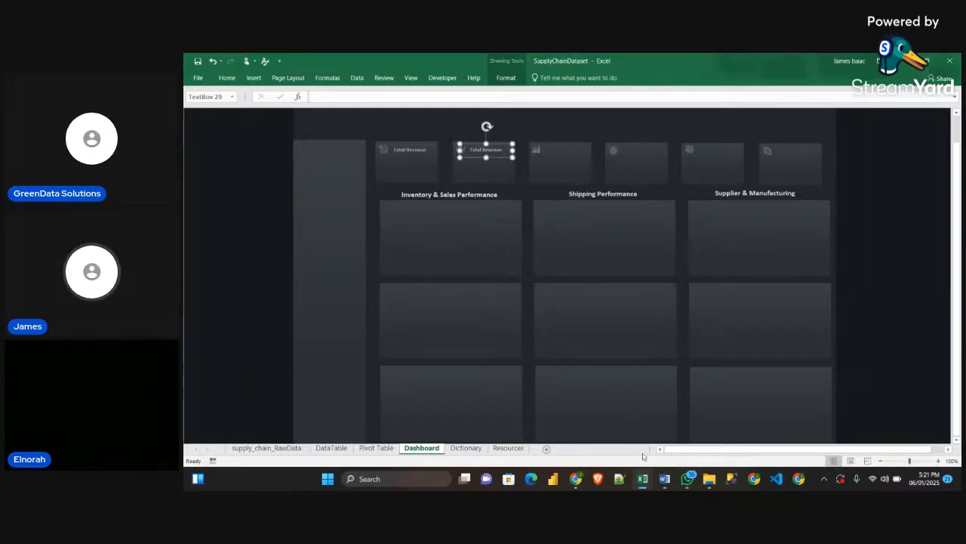
# Change the title on the second KPI card to "Total Cost"
pyautogui.moveTo(664, 478)
pyautogui.click(670, 448)
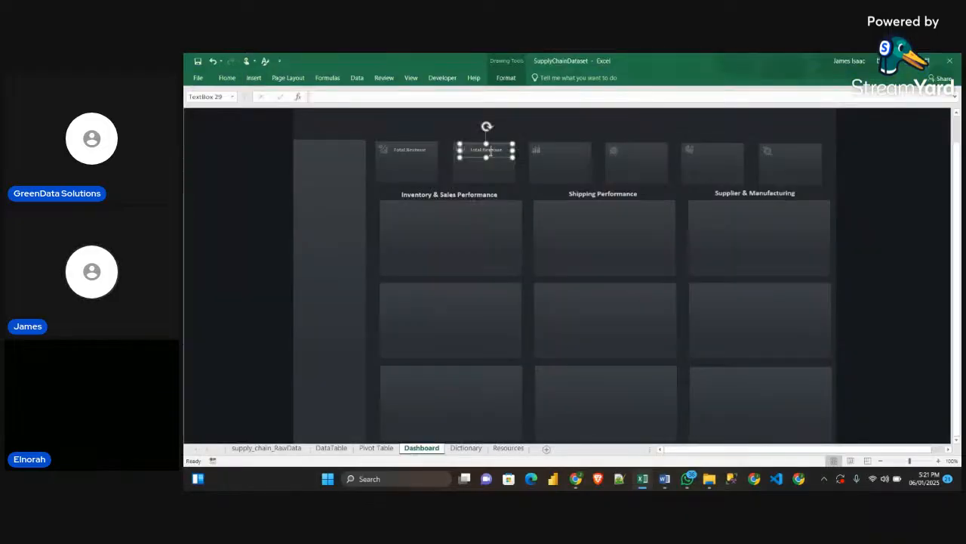
pyautogui.moveTo(481, 151); pyautogui.dragTo(502, 154)
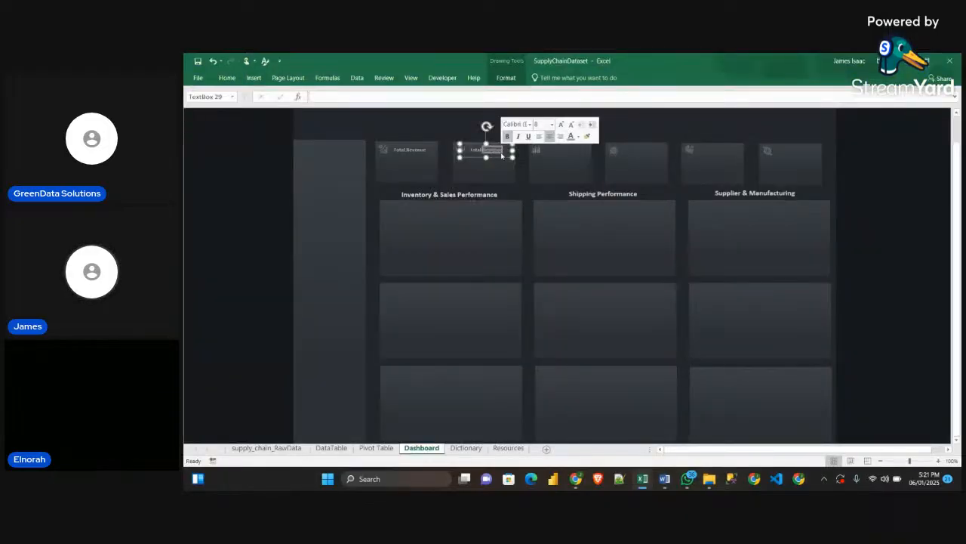
pyautogui.write('I')
pyautogui.write('ost')
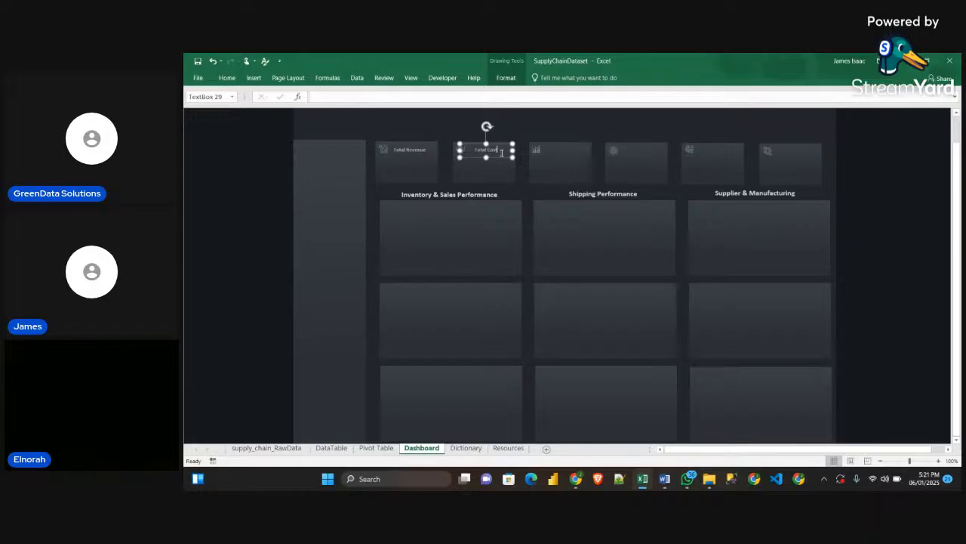
pyautogui.click(520, 152)
pyautogui.click(255, 189)
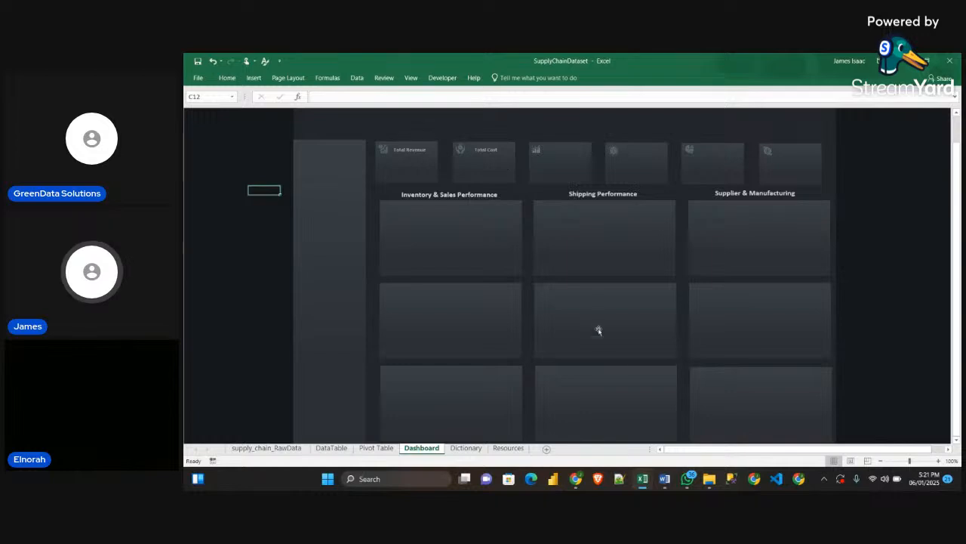
# Copy the Profit Margin, Total Product Sold, Avg. Lead Time and Defect Rate titles from the Sample workbook onto the four remaining KPI cards
pyautogui.moveTo(642, 479)
pyautogui.click(647, 451)
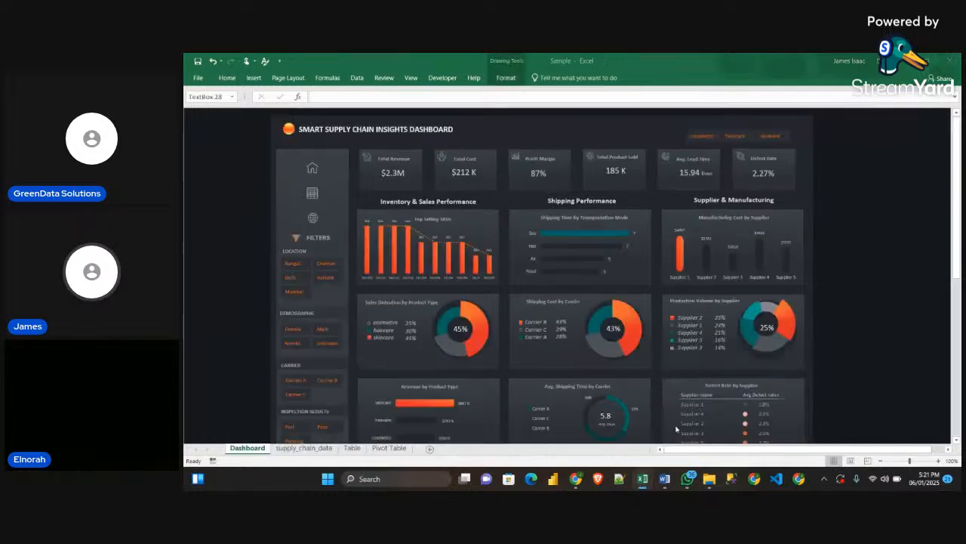
pyautogui.click(557, 157)
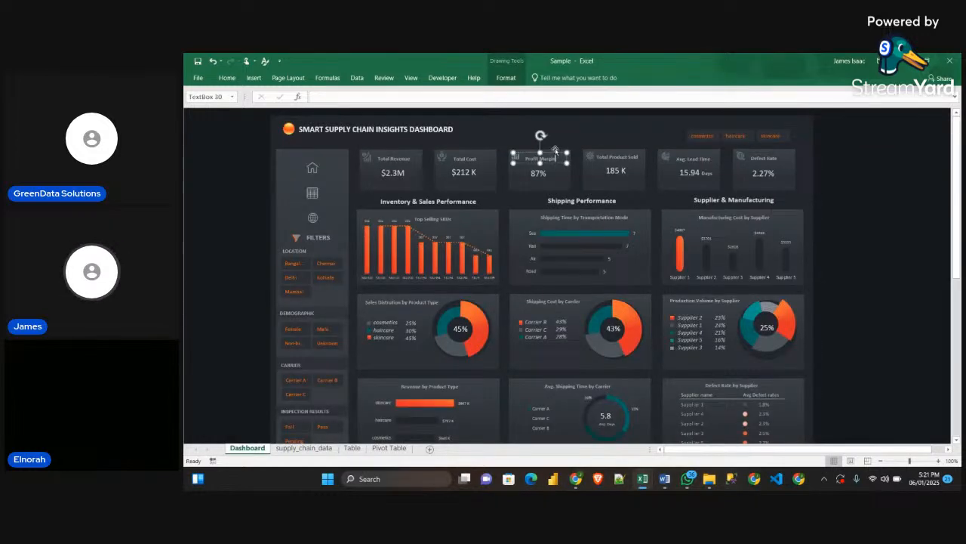
pyautogui.keyDown('shift'); pyautogui.click(618, 158); pyautogui.keyUp('shift')
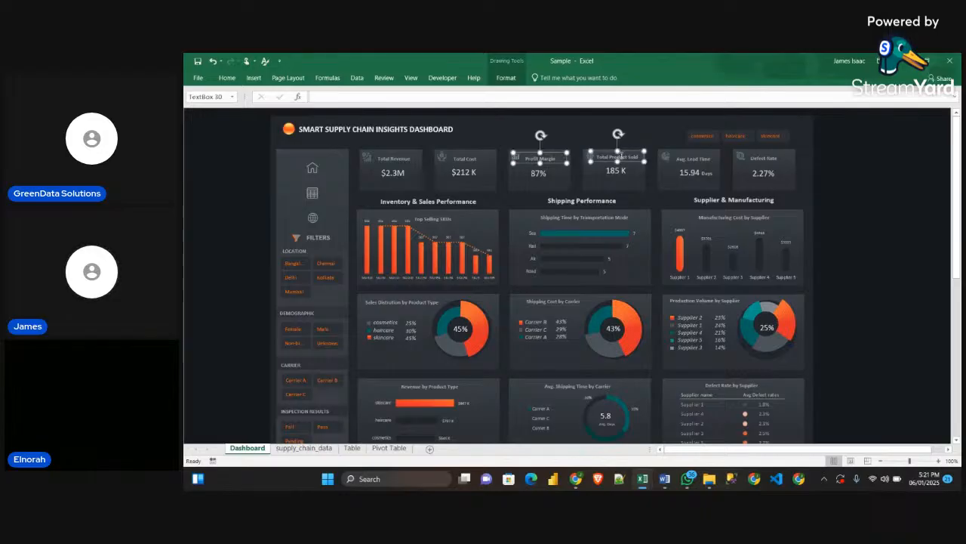
pyautogui.keyDown('shift'); pyautogui.click(692, 160); pyautogui.keyUp('shift')
pyautogui.keyDown('shift'); pyautogui.click(762, 158); pyautogui.keyUp('shift')
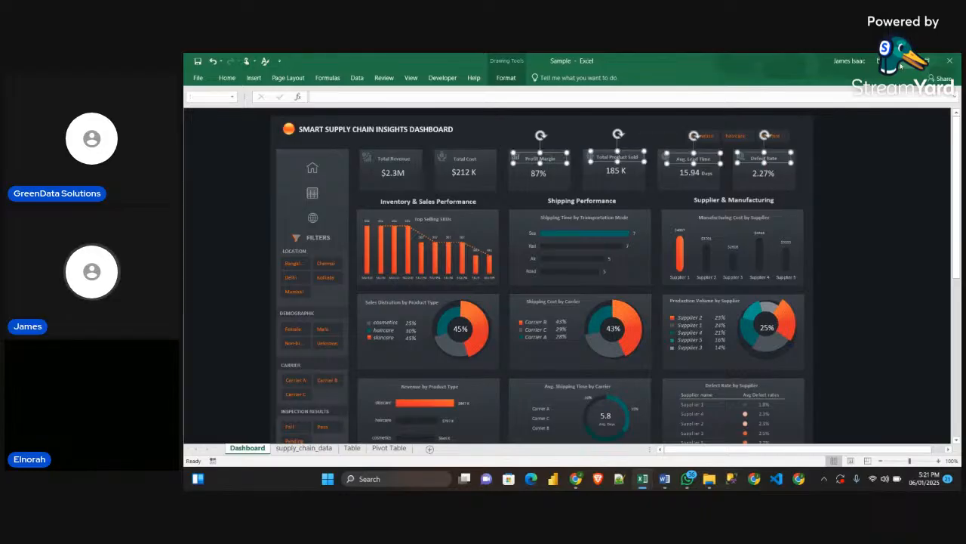
pyautogui.hotkey('alt', 'Tab')
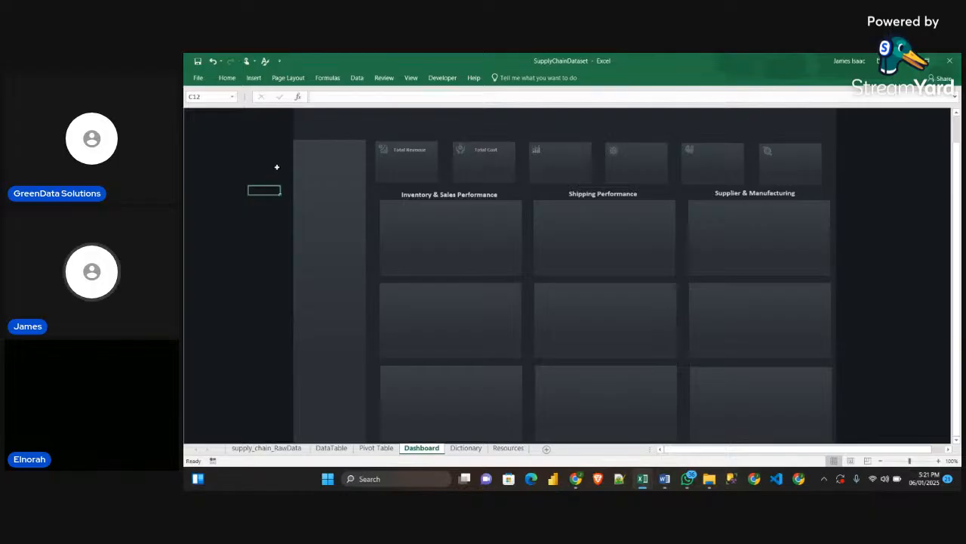
pyautogui.hotkey('ctrl', 'v')
pyautogui.moveTo(275, 198)
pyautogui.mouseDown()
pyautogui.moveTo(569, 177)
pyautogui.moveTo(562, 163)
pyautogui.moveTo(571, 152)
pyautogui.mouseUp()
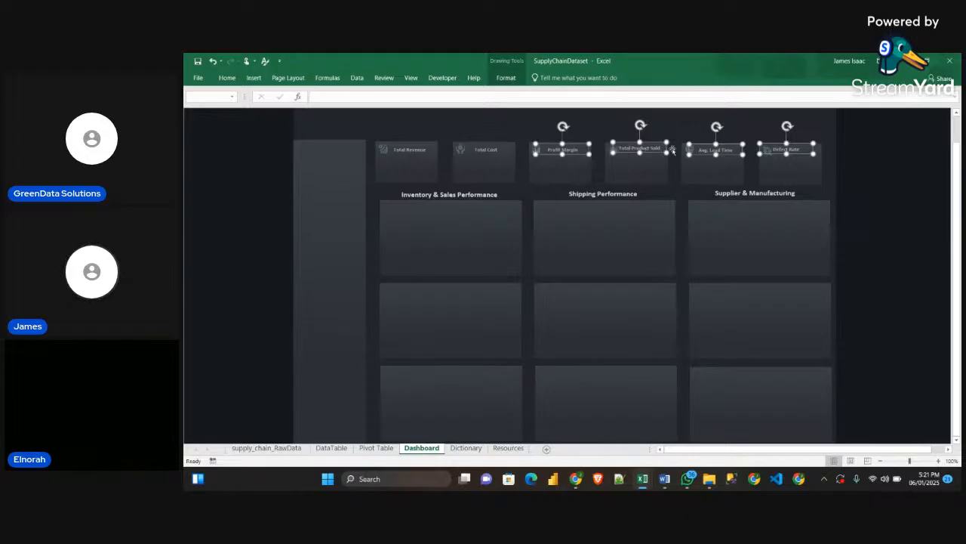
# Nudge the Total Product Sold and Defect Rate titles down and to the right so they sit beside their card icons
pyautogui.press('Escape')
pyautogui.click(650, 147)
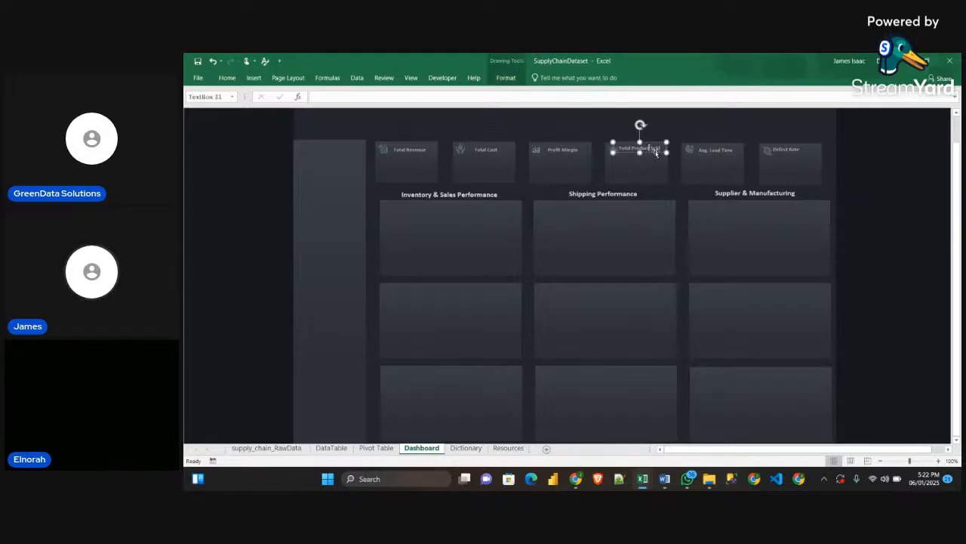
pyautogui.moveTo(655, 152); pyautogui.dragTo(658, 153)
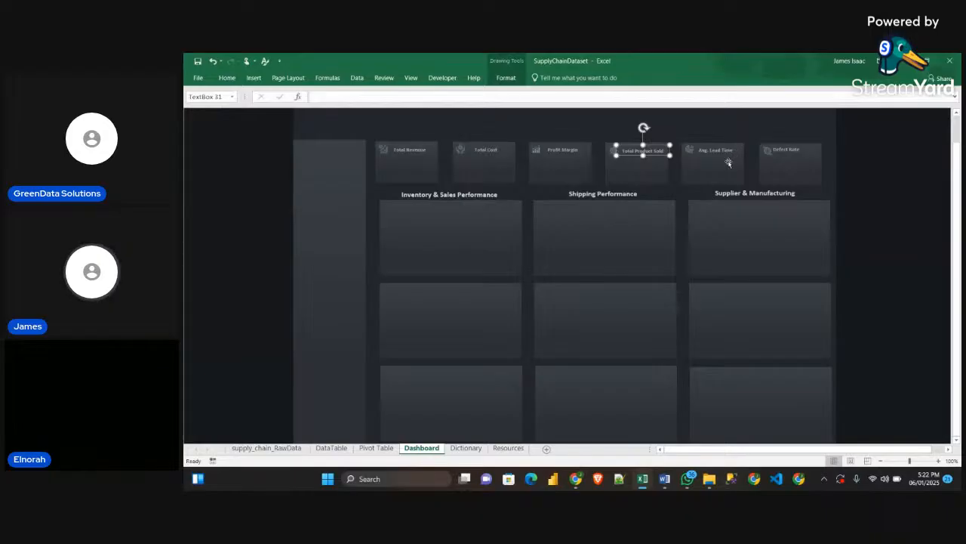
pyautogui.click(798, 149)
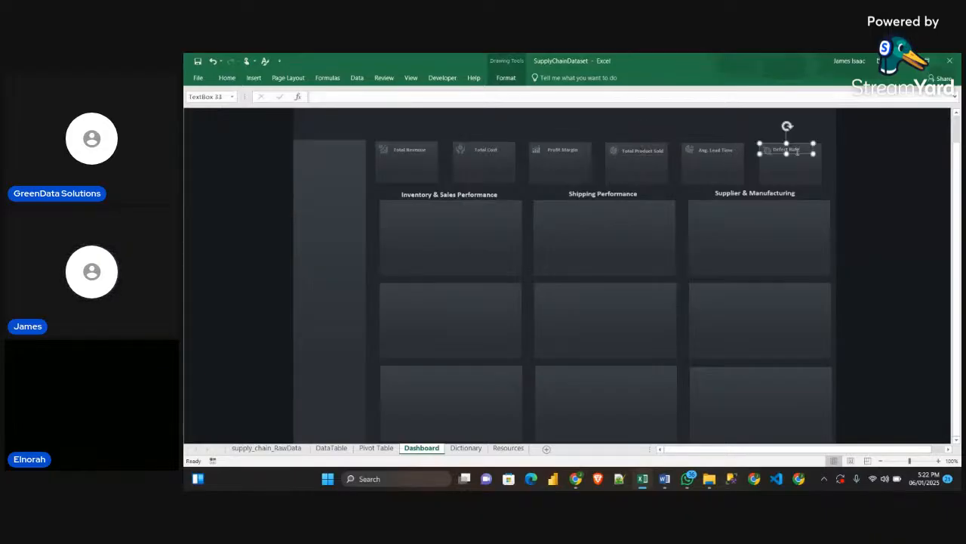
pyautogui.moveTo(796, 149); pyautogui.dragTo(803, 155)
pyautogui.click(879, 189)
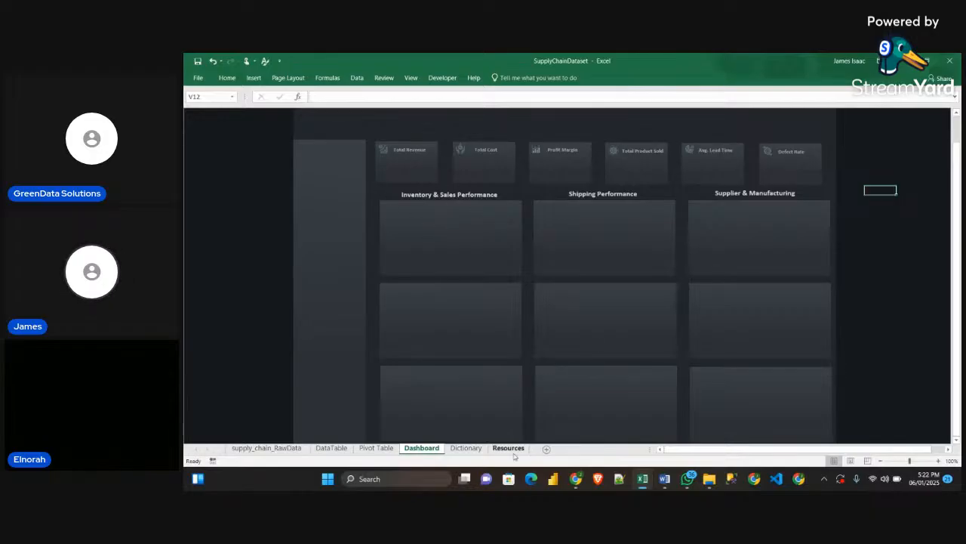
# Check the KPI cards in the Sample workbook and the summary values on the Pivot Table sheet of SupplyChainDataset
pyautogui.moveTo(648, 486)
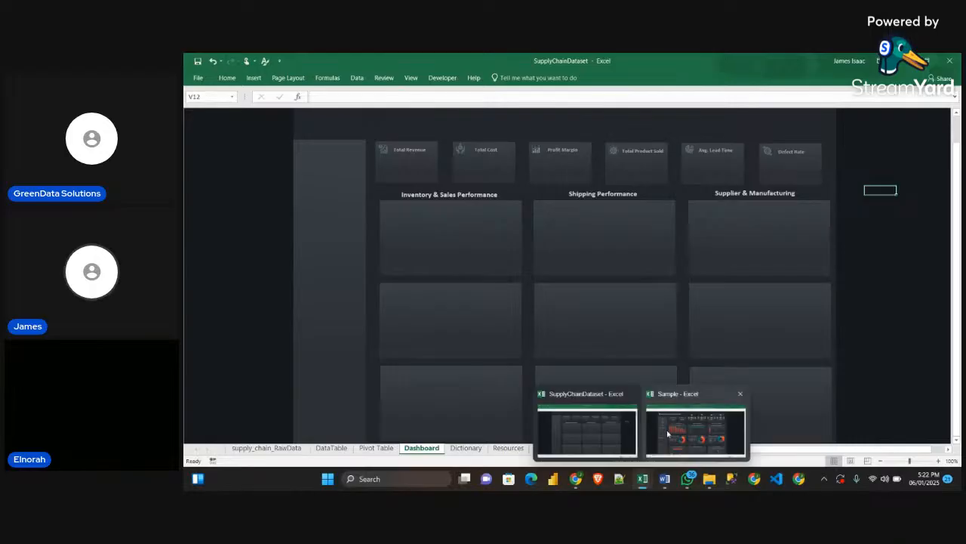
pyautogui.click(667, 434)
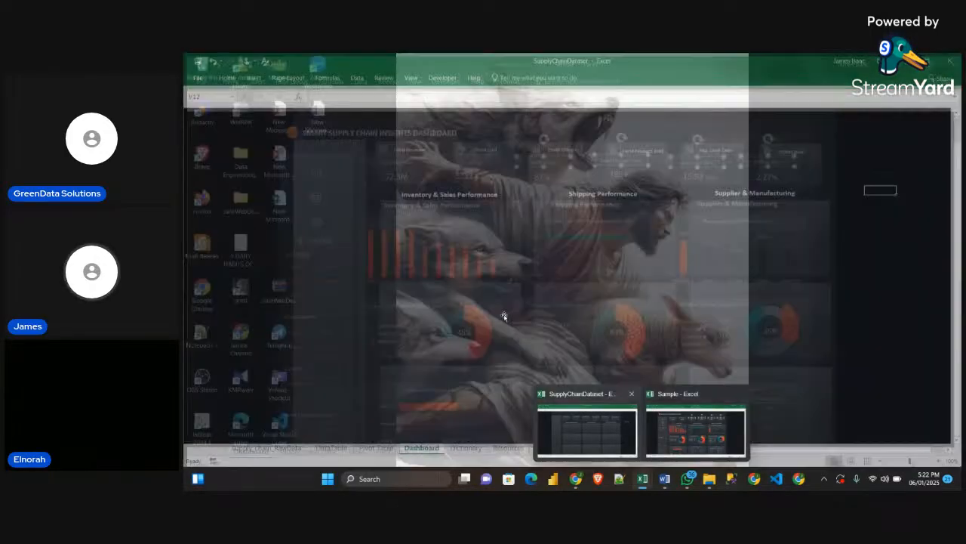
pyautogui.click(609, 397)
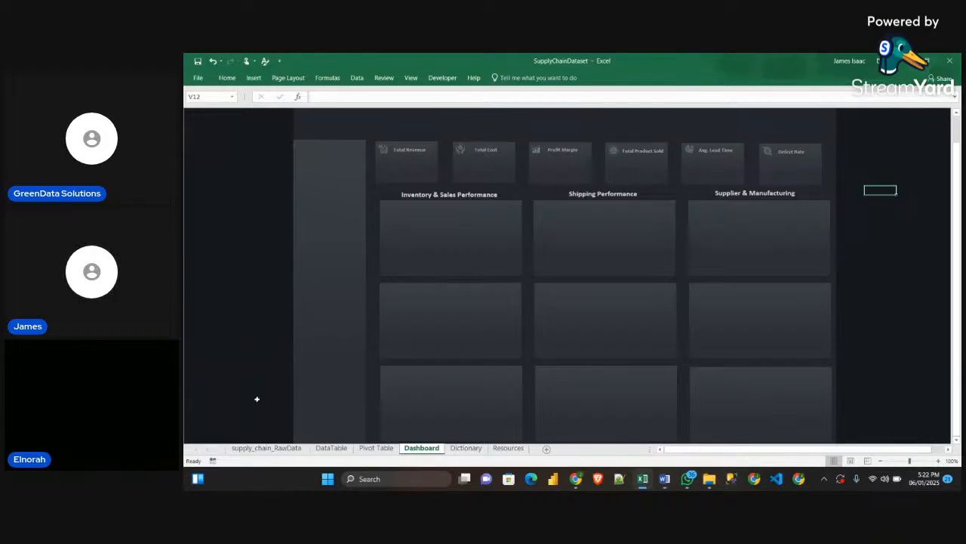
pyautogui.click(372, 452)
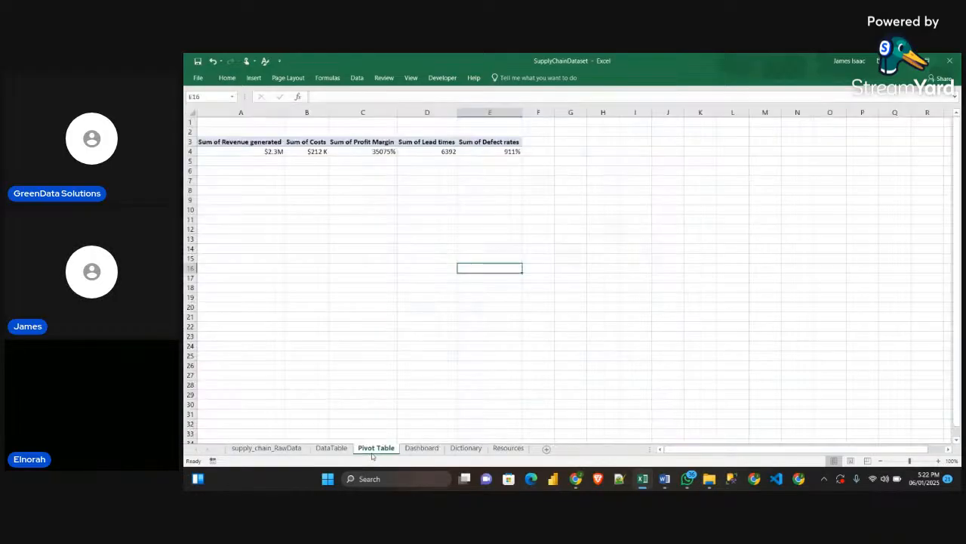
pyautogui.click(420, 449)
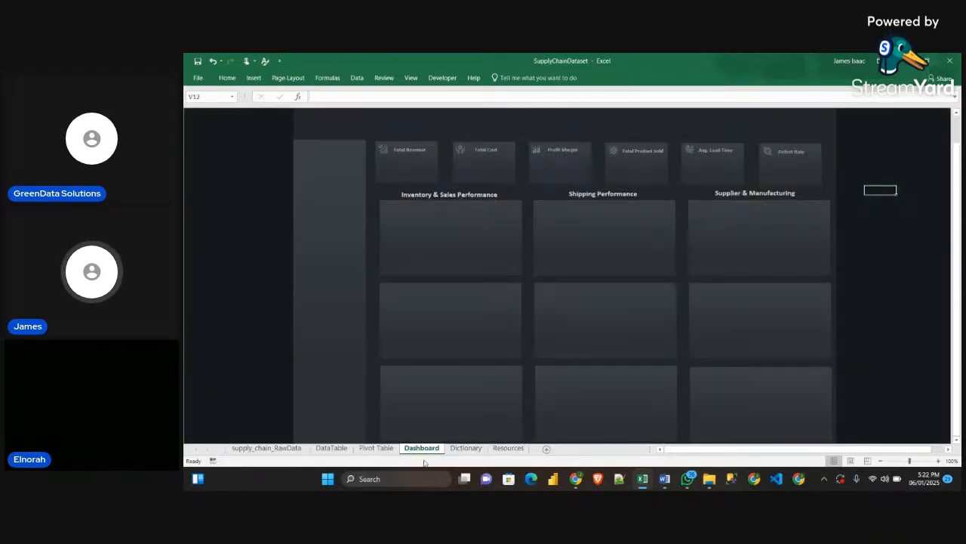
# On the Pivot Table sheet, enter a formula in cell A5 that references the Sum of Revenue generated value in A4
pyautogui.click(373, 448)
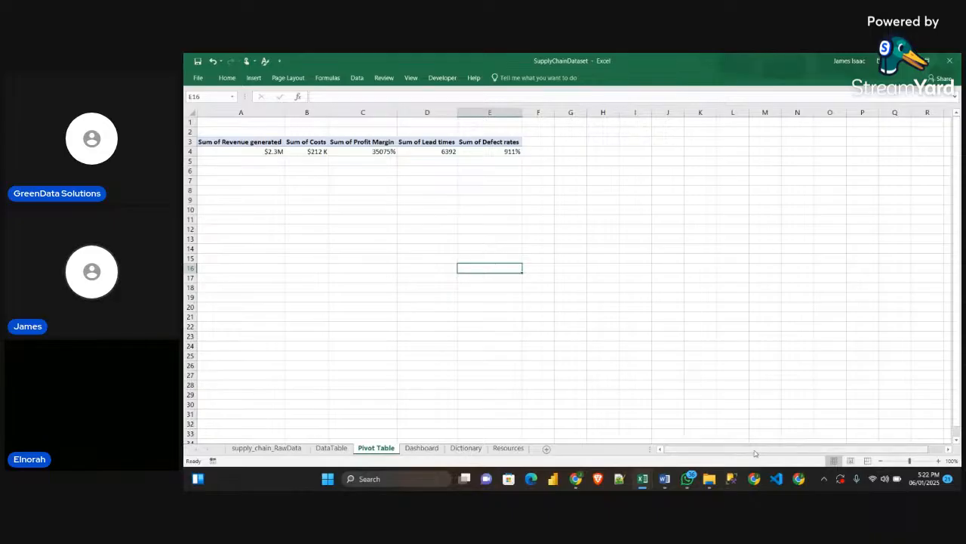
pyautogui.click(237, 163)
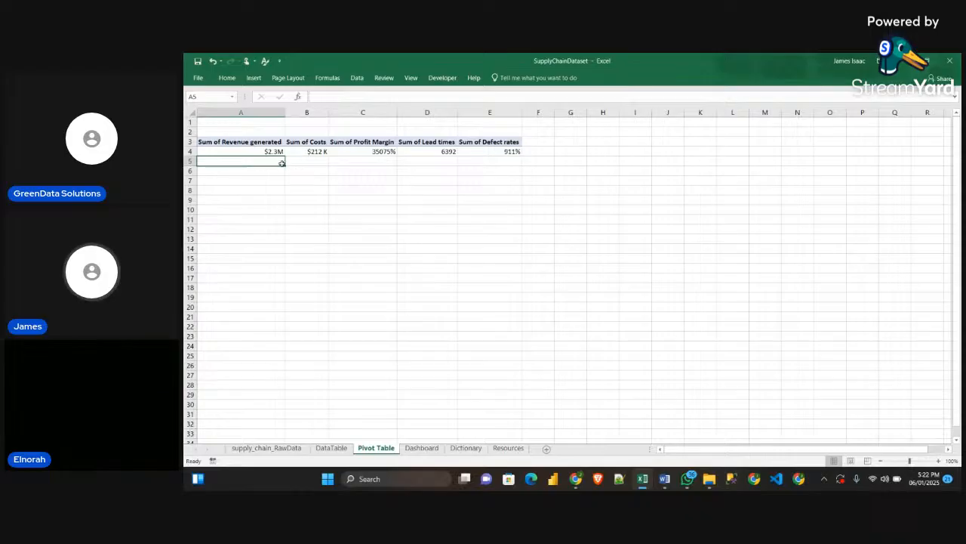
pyautogui.click(265, 198)
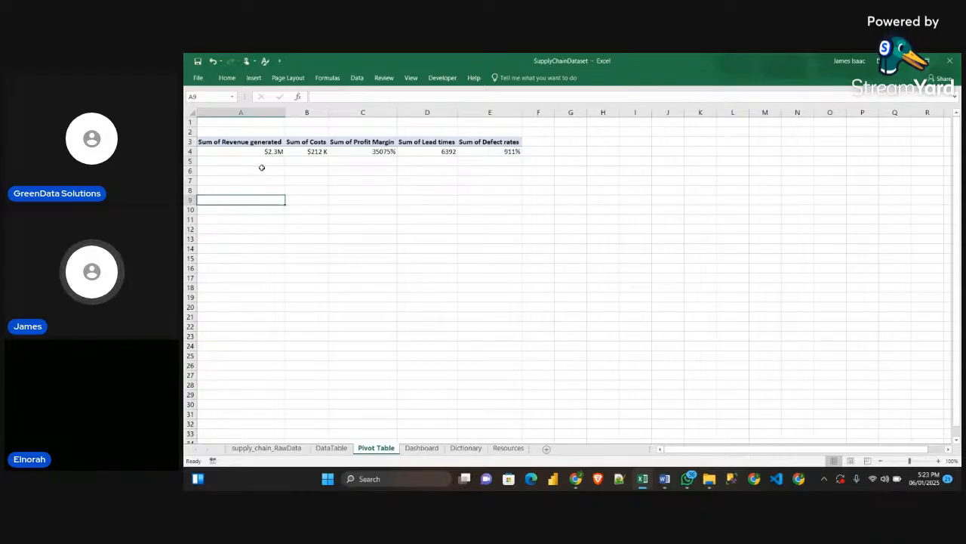
pyautogui.click(255, 163)
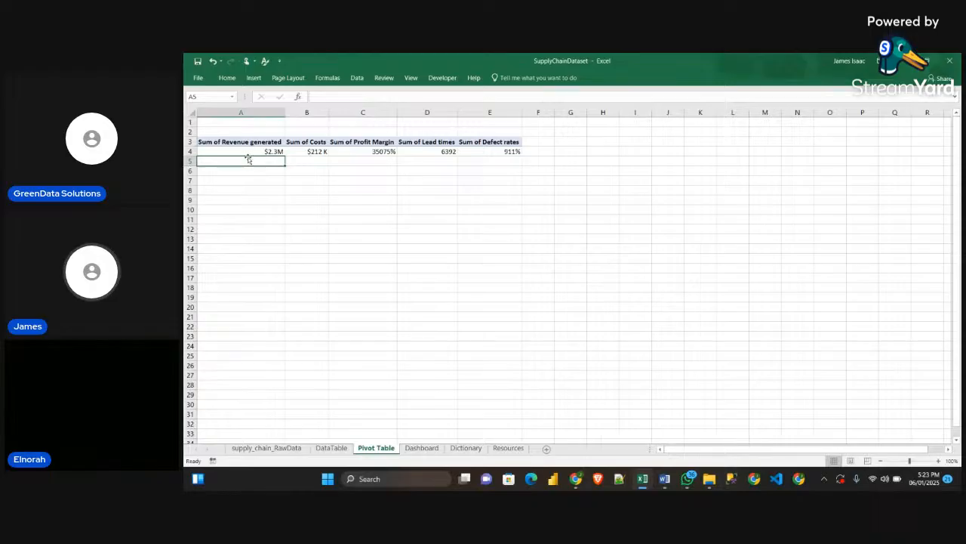
pyautogui.click(264, 151)
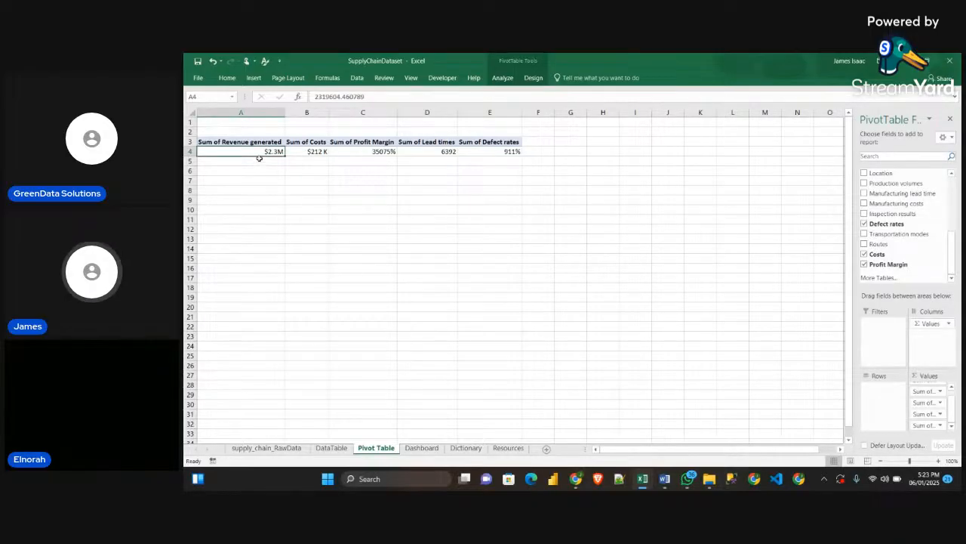
pyautogui.click(264, 161)
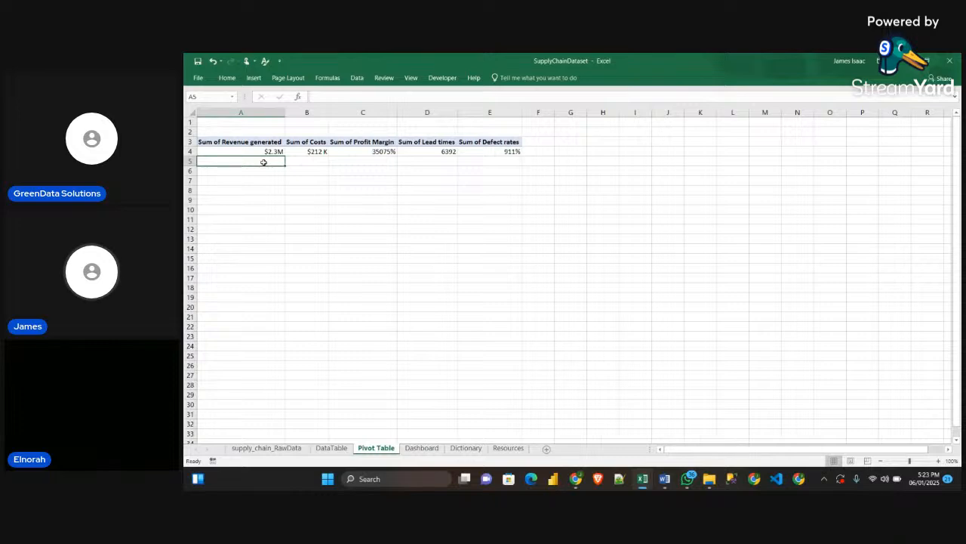
pyautogui.write('=')
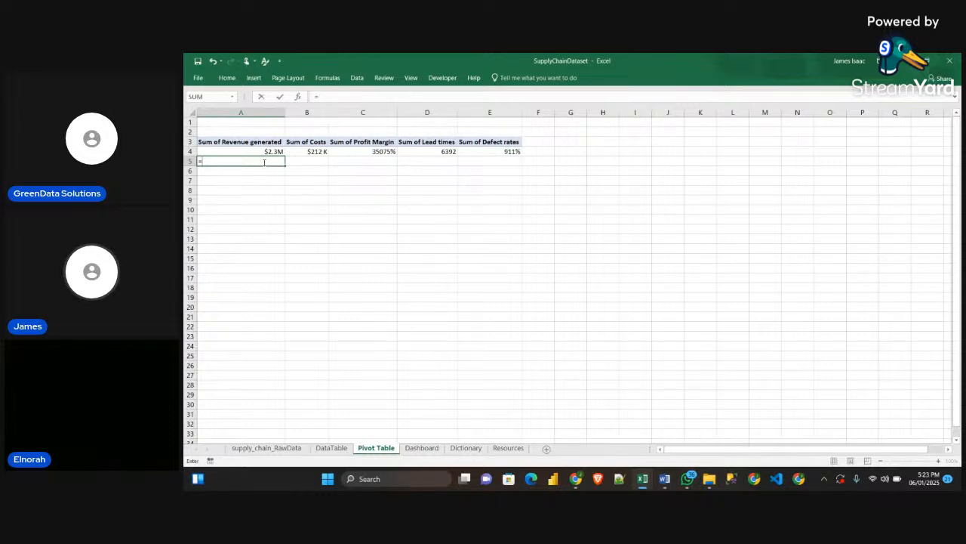
pyautogui.click(252, 152)
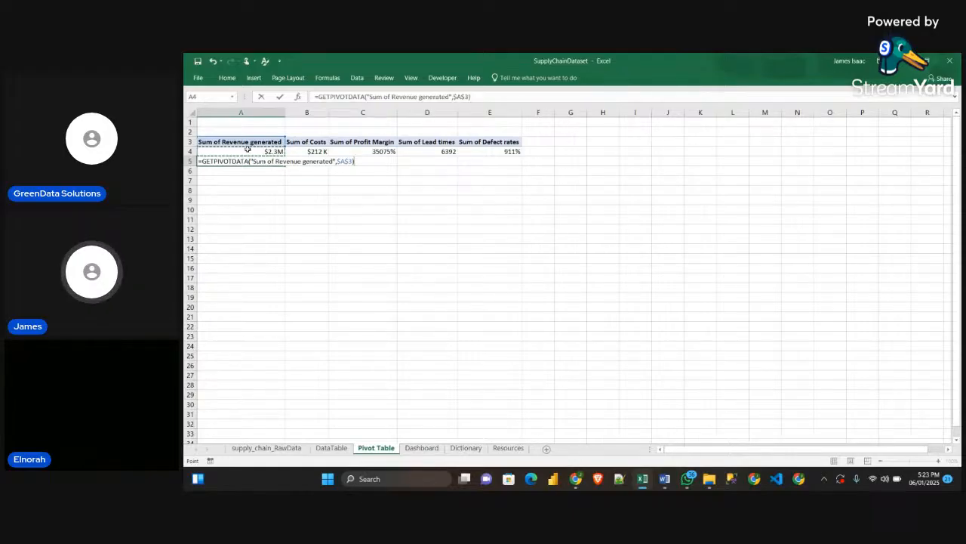
pyautogui.press('Return')
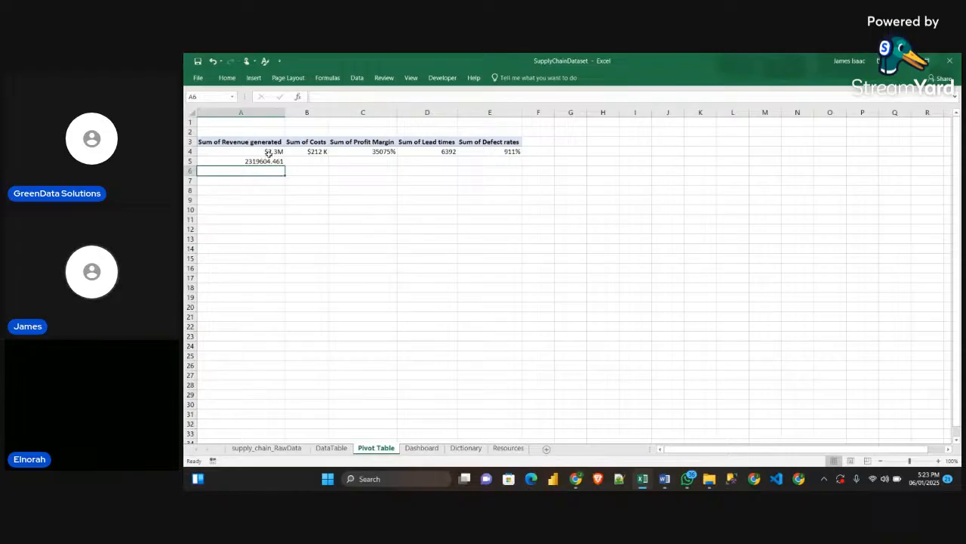
# Compare the formula result in cell A5 with the formatted pivot value in A4
pyautogui.click(265, 161)
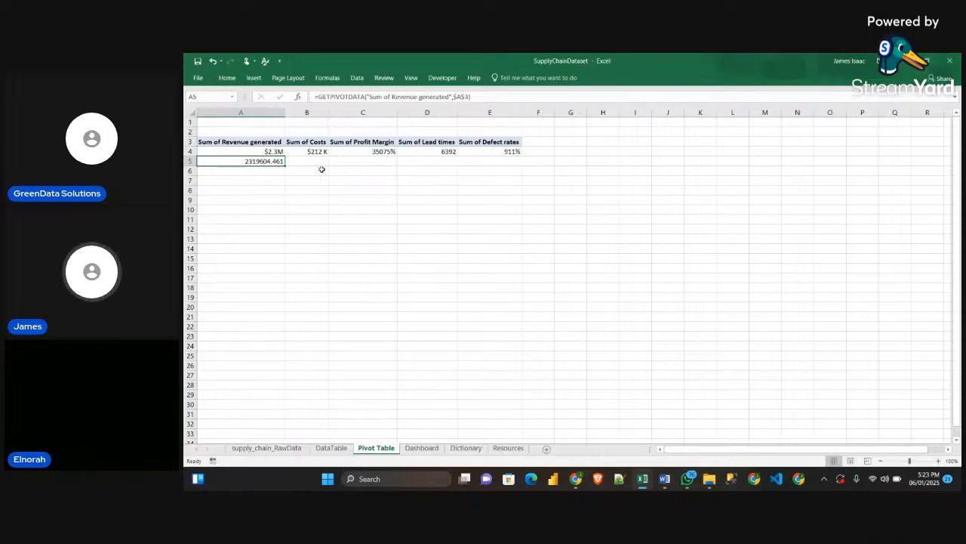
pyautogui.click(436, 209)
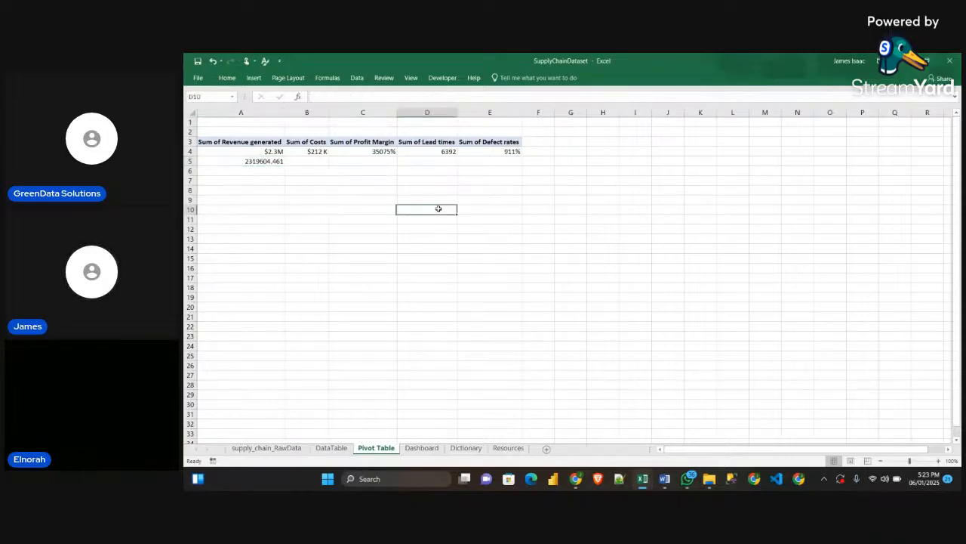
pyautogui.click(263, 153)
pyautogui.click(294, 198)
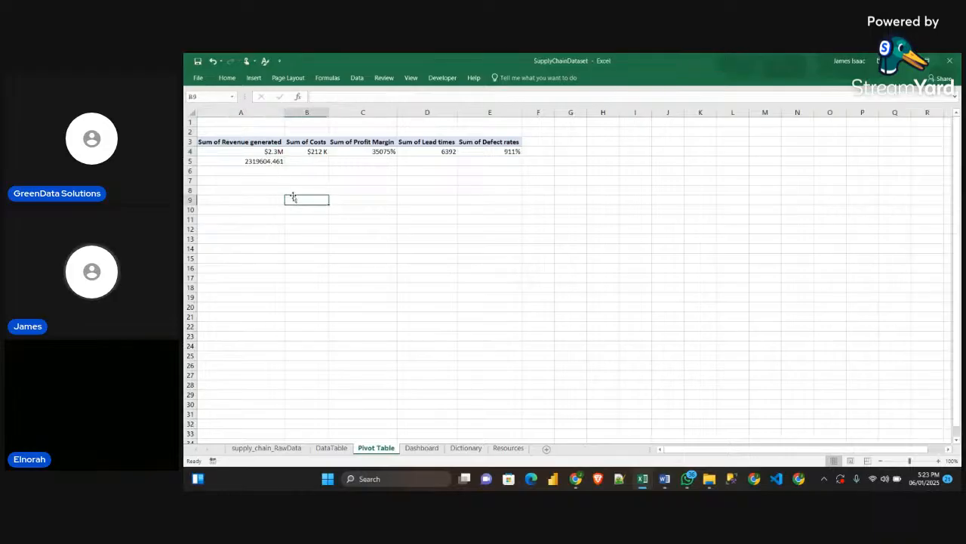
pyautogui.click(277, 152)
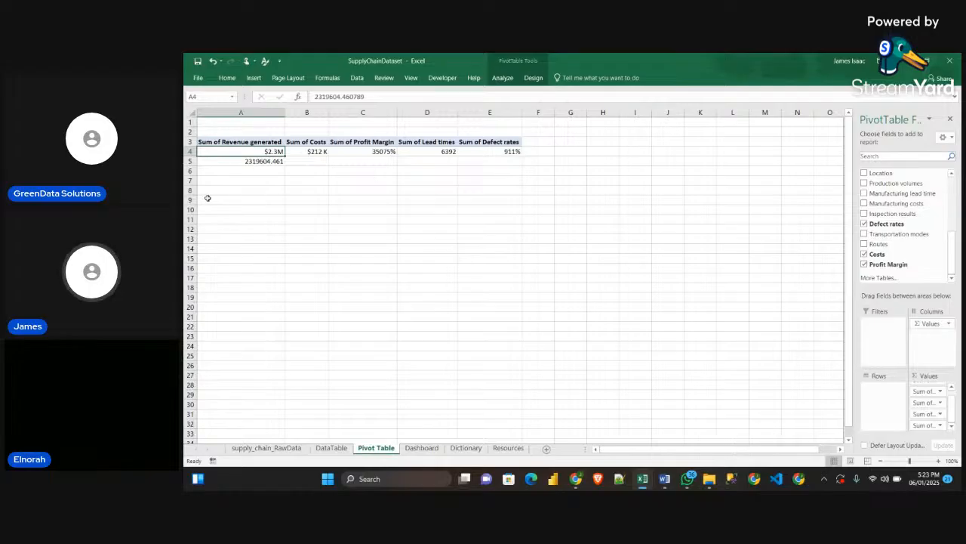
pyautogui.click(261, 162)
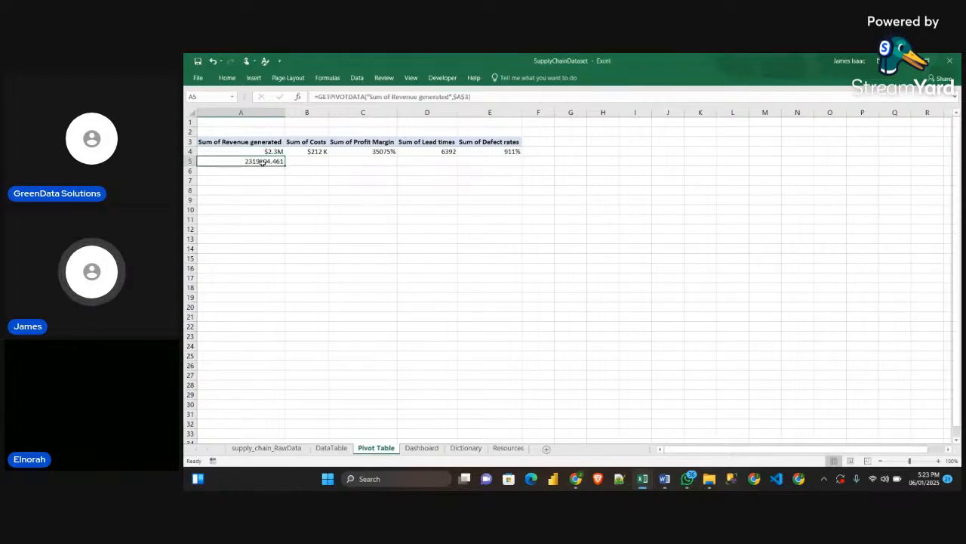
pyautogui.click(316, 97)
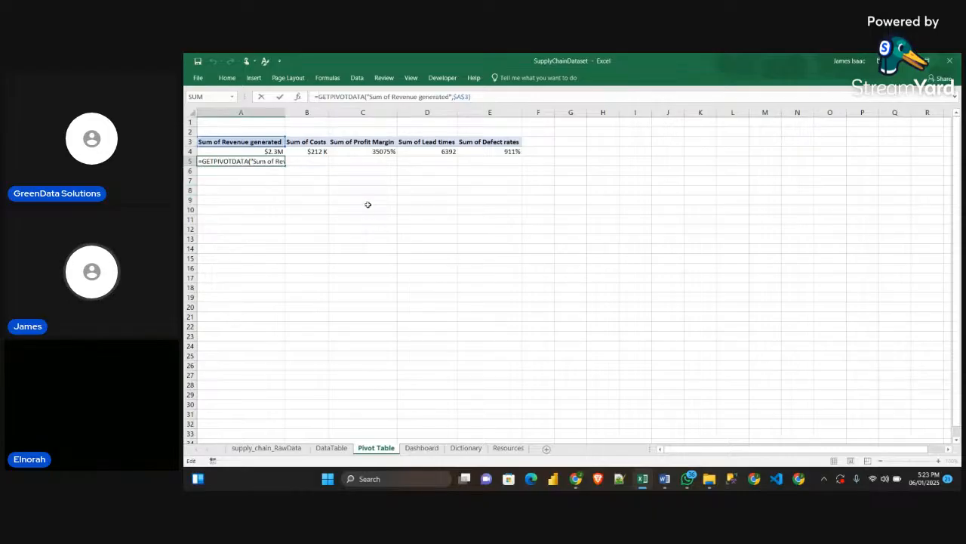
pyautogui.click(317, 173)
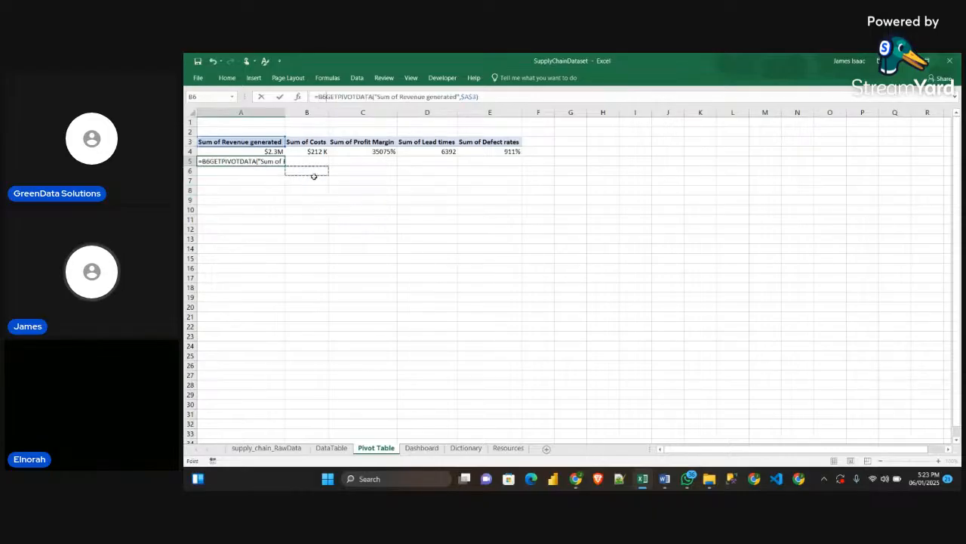
pyautogui.click(269, 161)
pyautogui.click(292, 178)
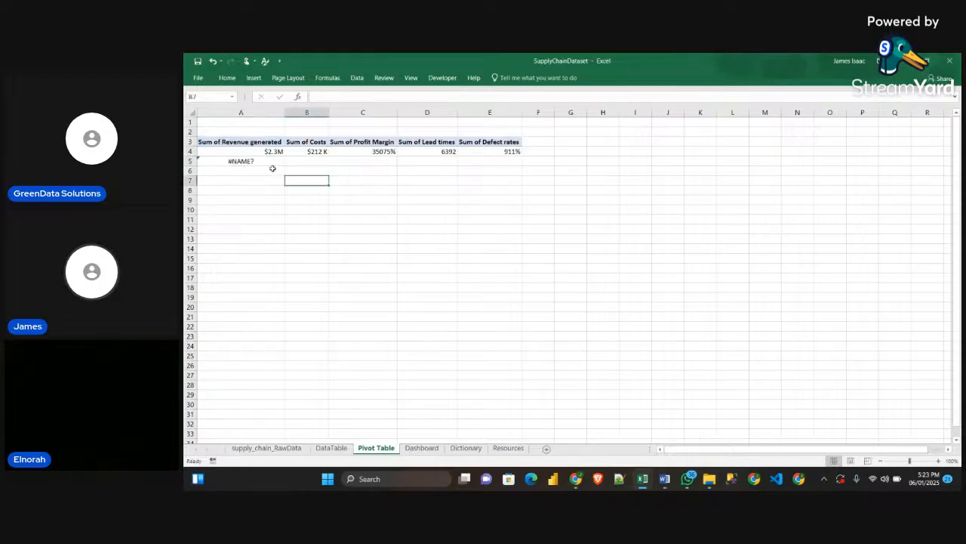
# Clear cell A5 and re-enter its formula referencing the Sum of Revenue generated value in A4
pyautogui.click(265, 161)
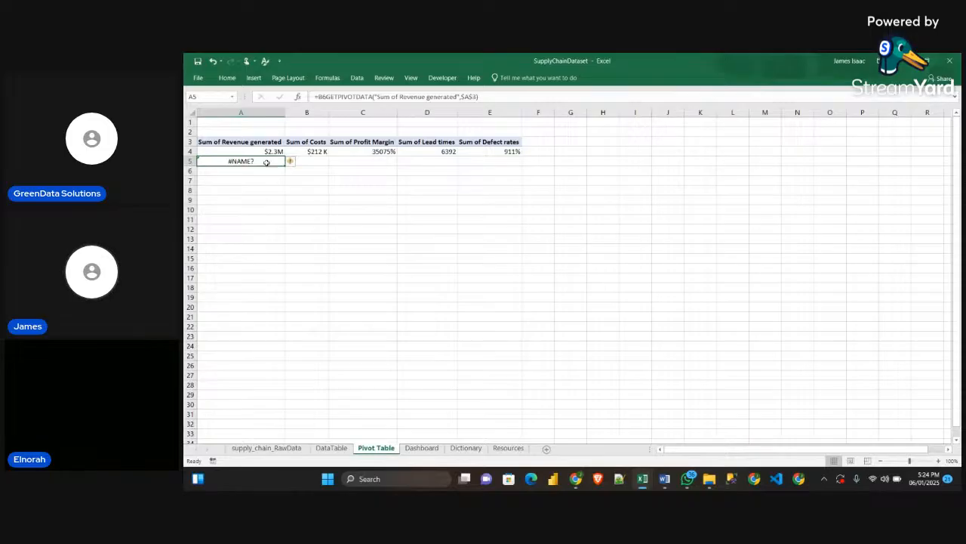
pyautogui.press('Delete')
pyautogui.write('=')
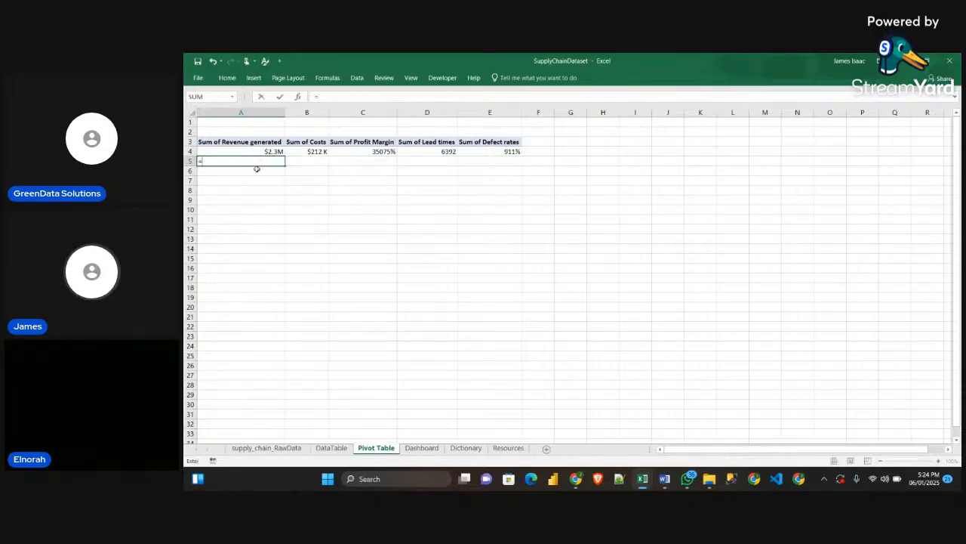
pyautogui.click(260, 153)
pyautogui.press('Return')
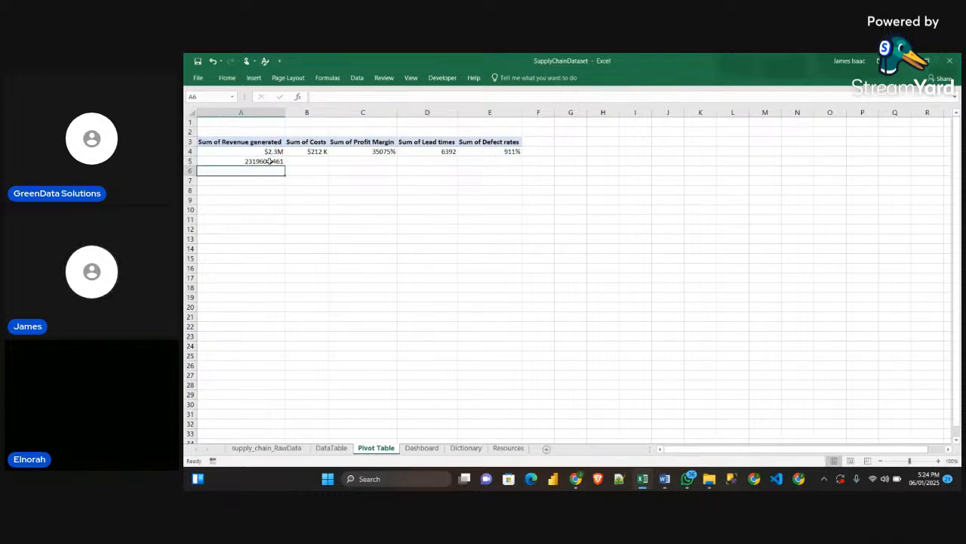
# Copy the formatting of the revenue value in A4 onto cell A5 with Format Painter
pyautogui.click(271, 151)
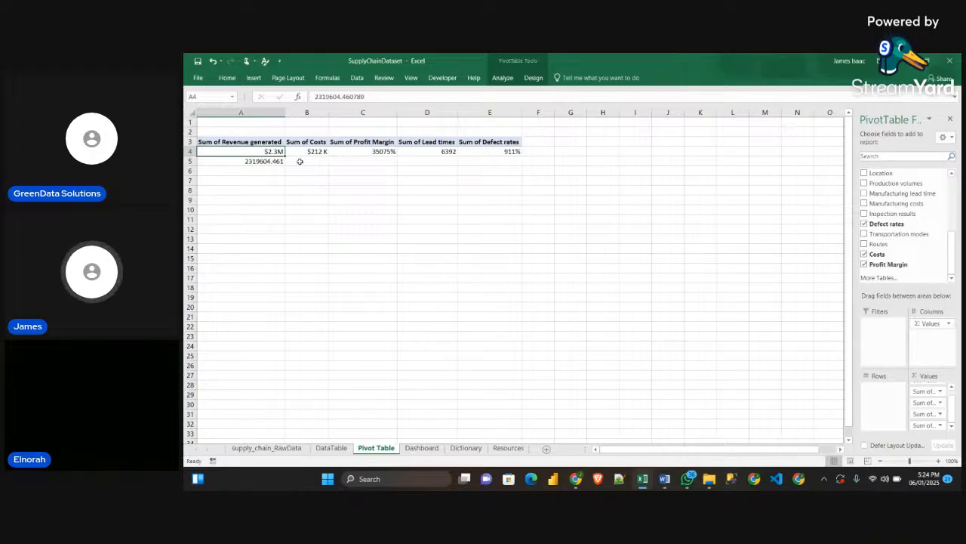
pyautogui.click(227, 78)
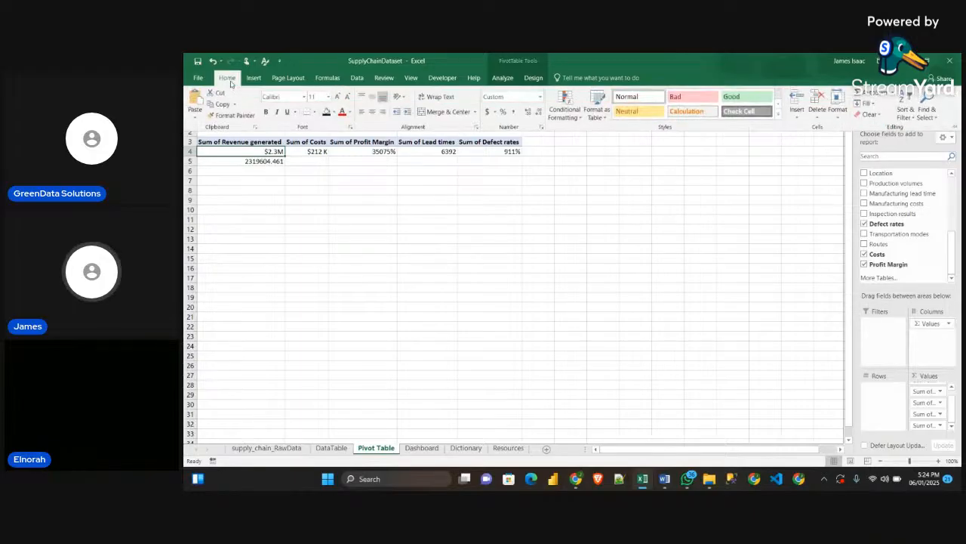
pyautogui.click(228, 114)
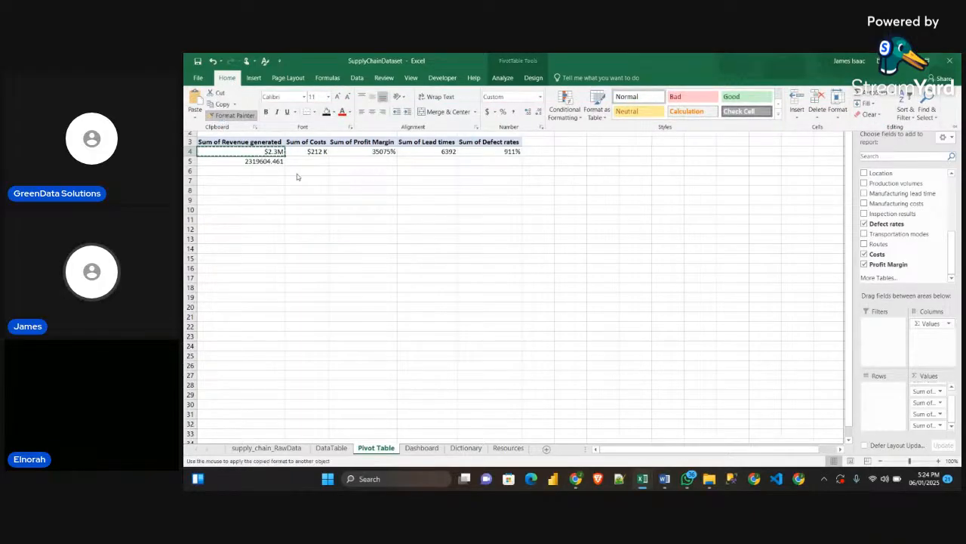
pyautogui.click(257, 161)
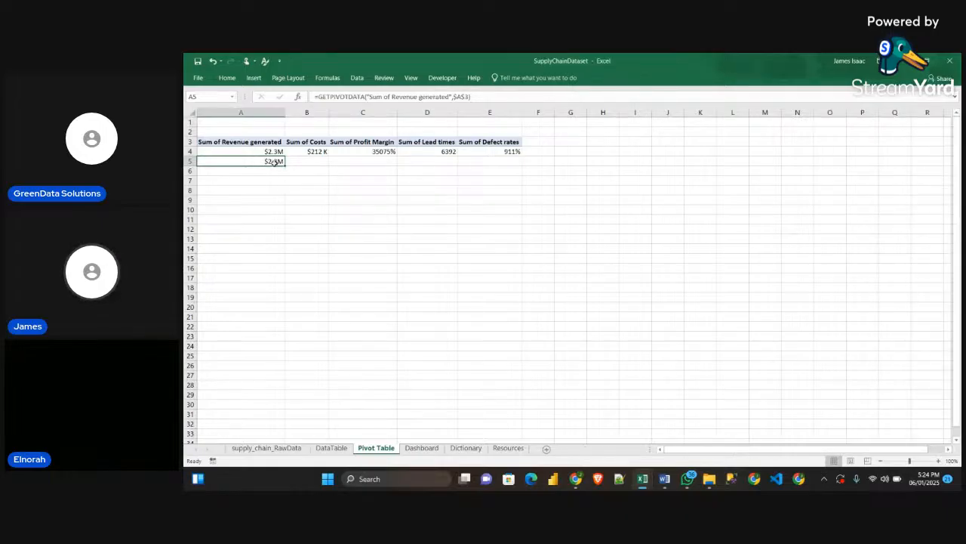
# Reference the pivot table's Sum of Costs value in cell B5 and its Sum of Profit Margin value in cell C5
pyautogui.click(316, 159)
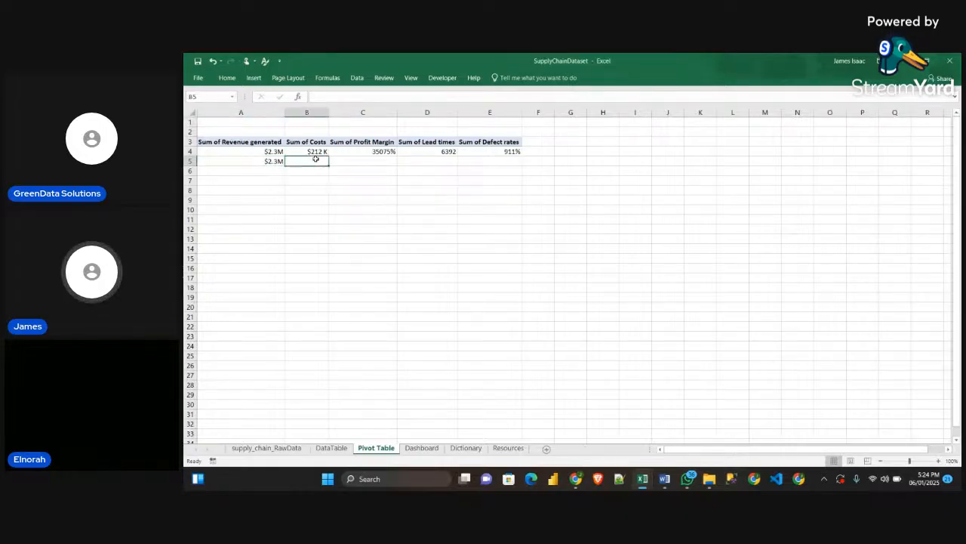
pyautogui.write('=')
pyautogui.click(317, 152)
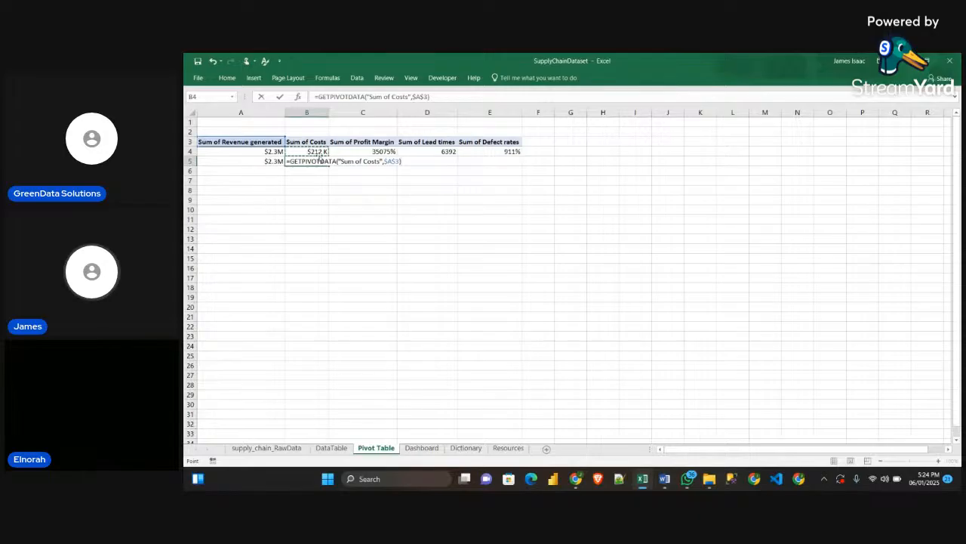
pyautogui.press('Return')
pyautogui.click(364, 160)
pyautogui.write('=')
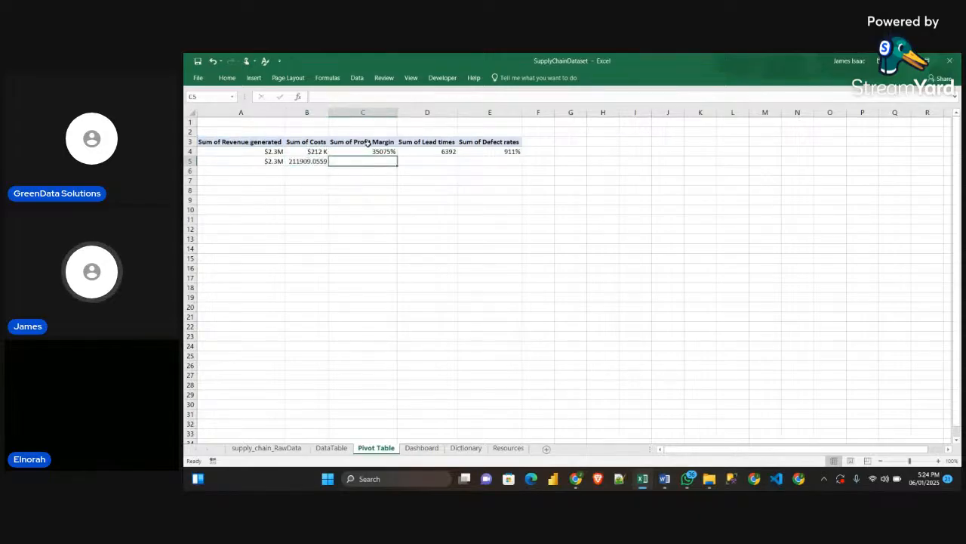
pyautogui.click(366, 151)
pyautogui.press('Return')
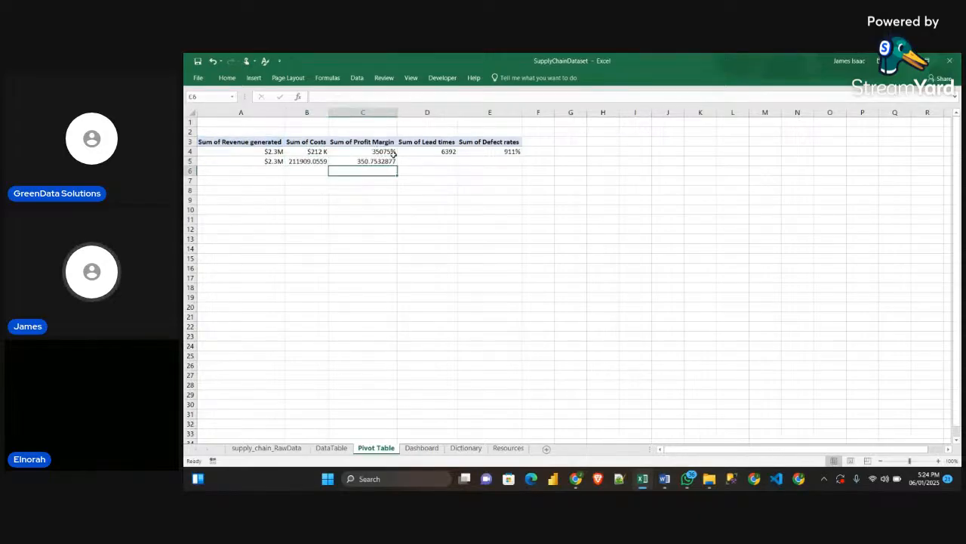
# Reference the pivot table's Sum of Lead times value in cell D5 and its Sum of Defect rates value in cell E5
pyautogui.click(430, 163)
pyautogui.write('=')
pyautogui.click(429, 151)
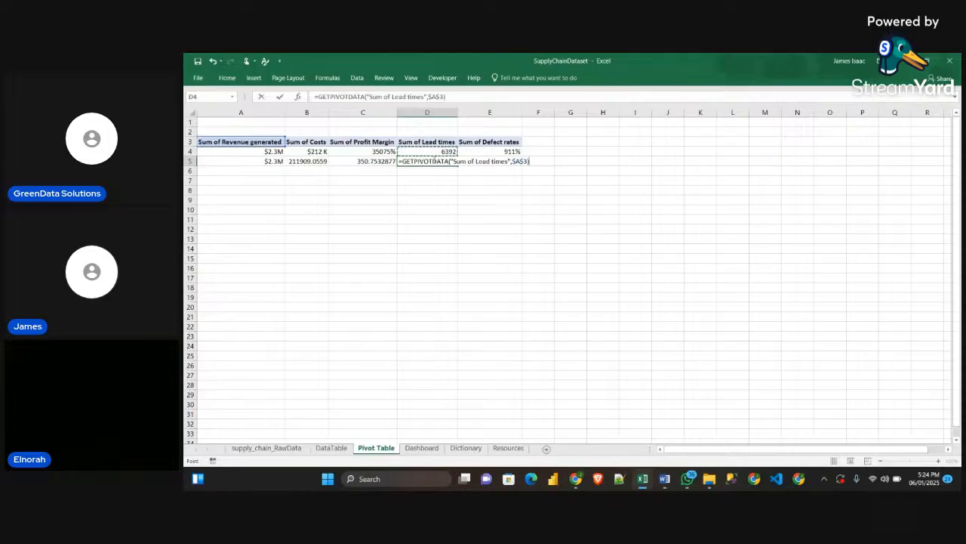
pyautogui.press('Return')
pyautogui.click(495, 159)
pyautogui.write('=')
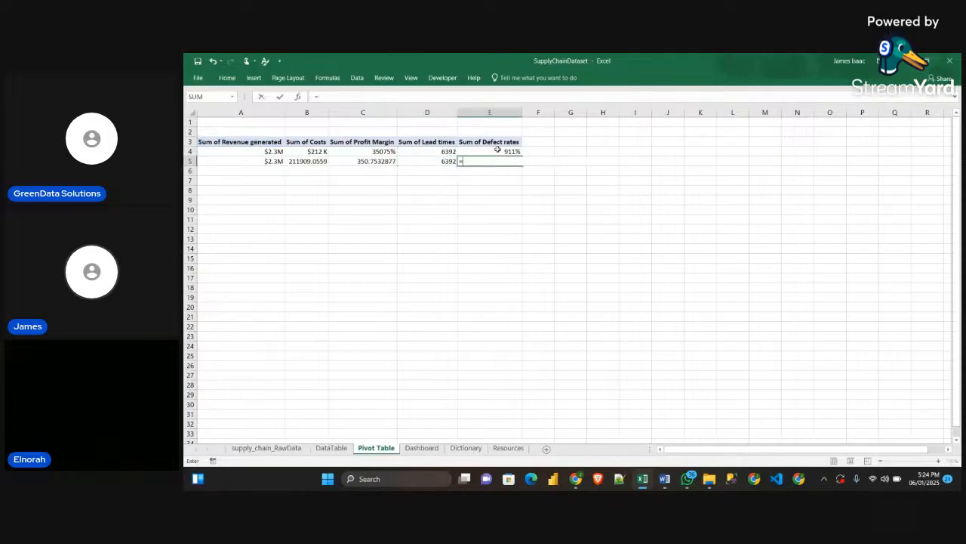
pyautogui.click(497, 151)
pyautogui.press('Return')
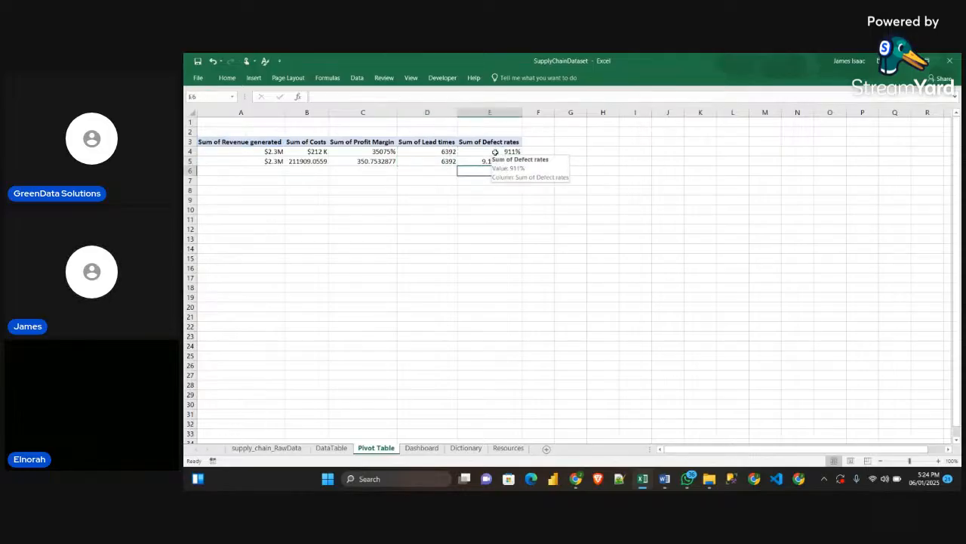
pyautogui.click(455, 218)
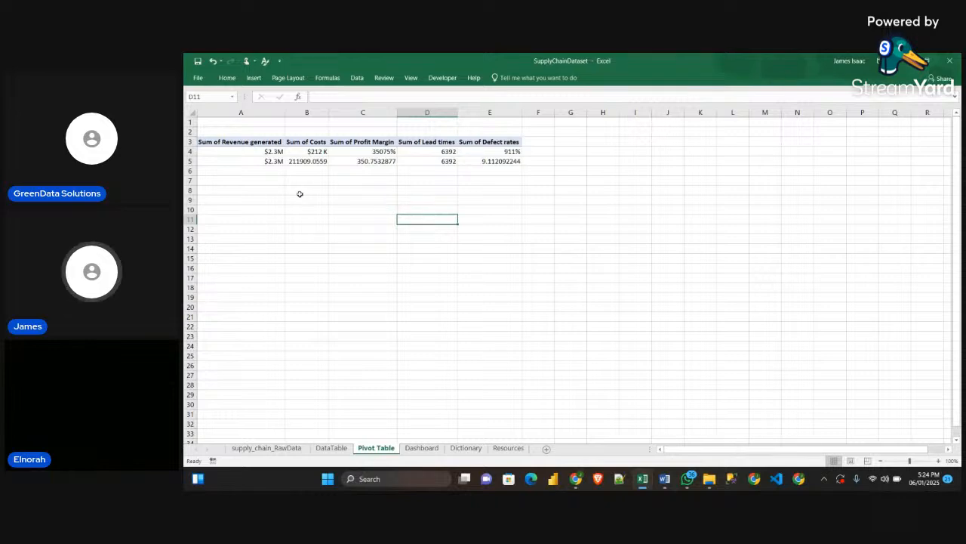
# Copy the formatting of the costs value in B4 onto cell B5 with Format Painter
pyautogui.click(317, 153)
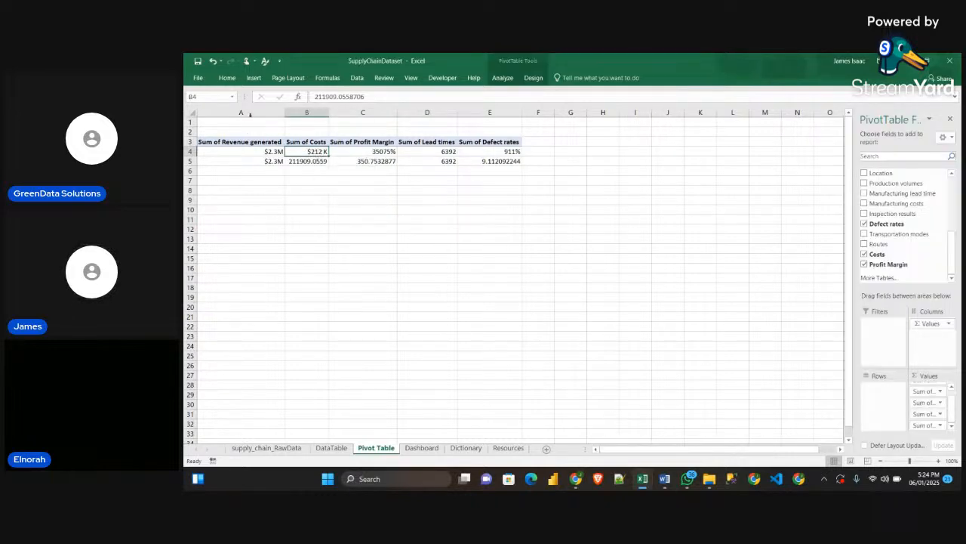
pyautogui.click(228, 78)
pyautogui.click(232, 115)
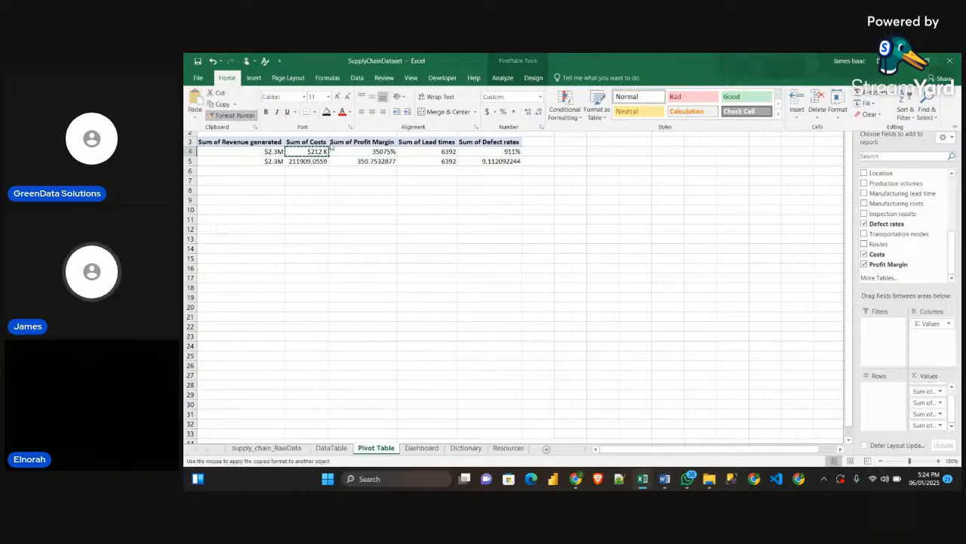
pyautogui.click(310, 161)
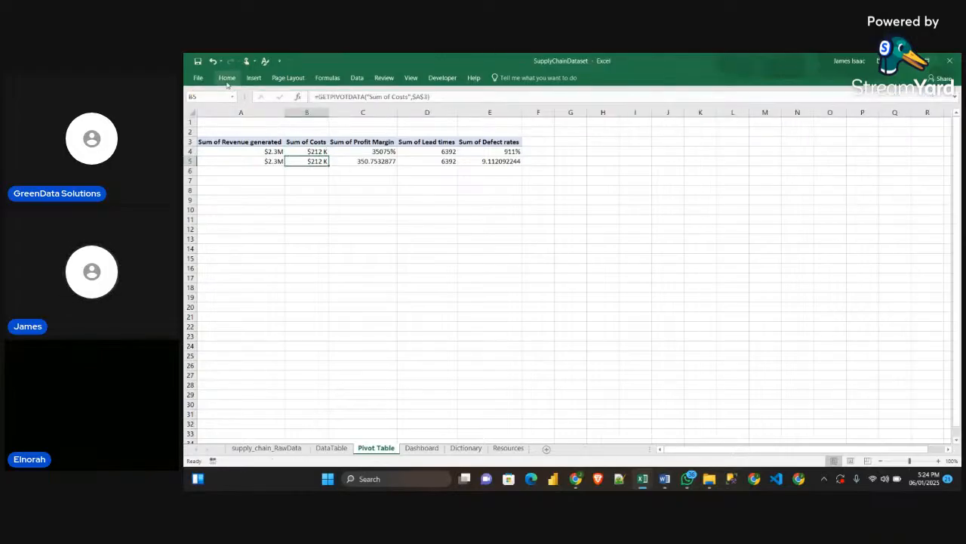
# Copy the formatting of the profit margin value in C4 onto cell C5 with Format Painter
pyautogui.click(355, 151)
pyautogui.click(227, 78)
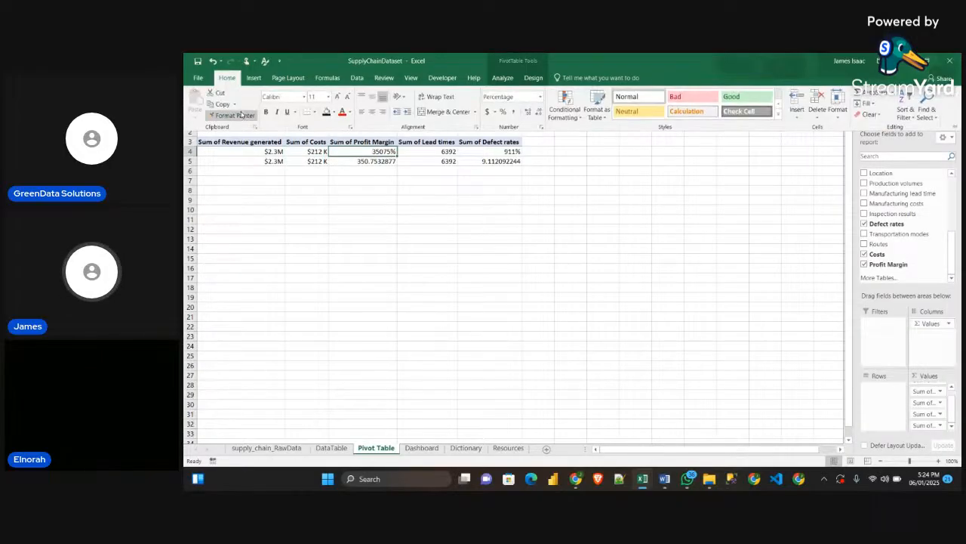
pyautogui.click(234, 115)
pyautogui.click(365, 161)
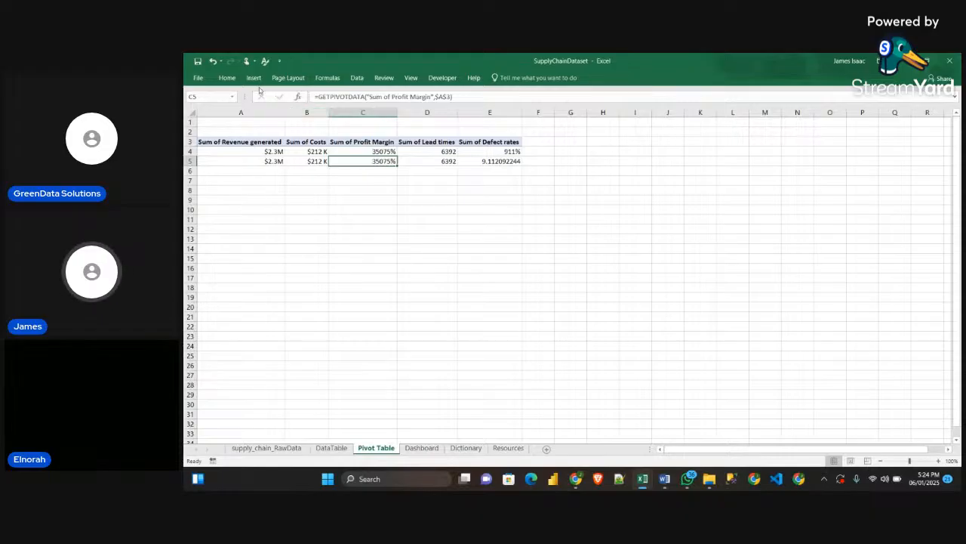
# Copy the formatting of the lead times value in D4 onto cell D5 with Format Painter
pyautogui.click(227, 78)
pyautogui.click(428, 163)
pyautogui.click(426, 151)
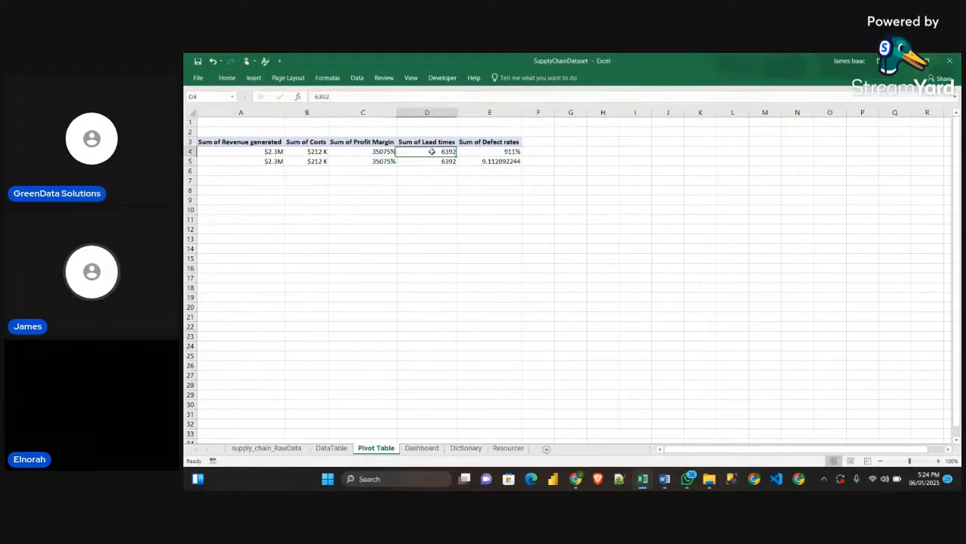
pyautogui.click(227, 78)
pyautogui.click(234, 114)
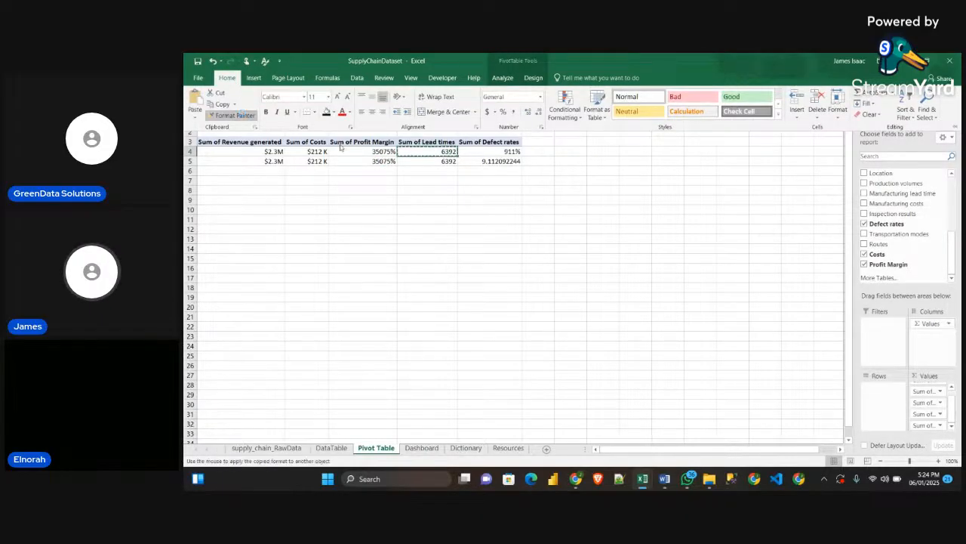
pyautogui.click(427, 162)
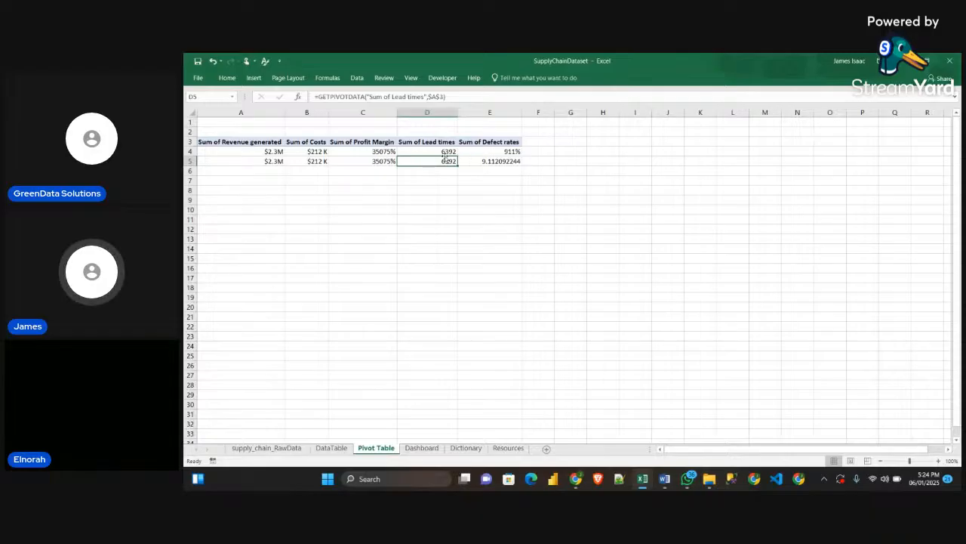
# Copy the formatting of the defect rates value in E4 onto cell E5 with Format Painter
pyautogui.click(492, 153)
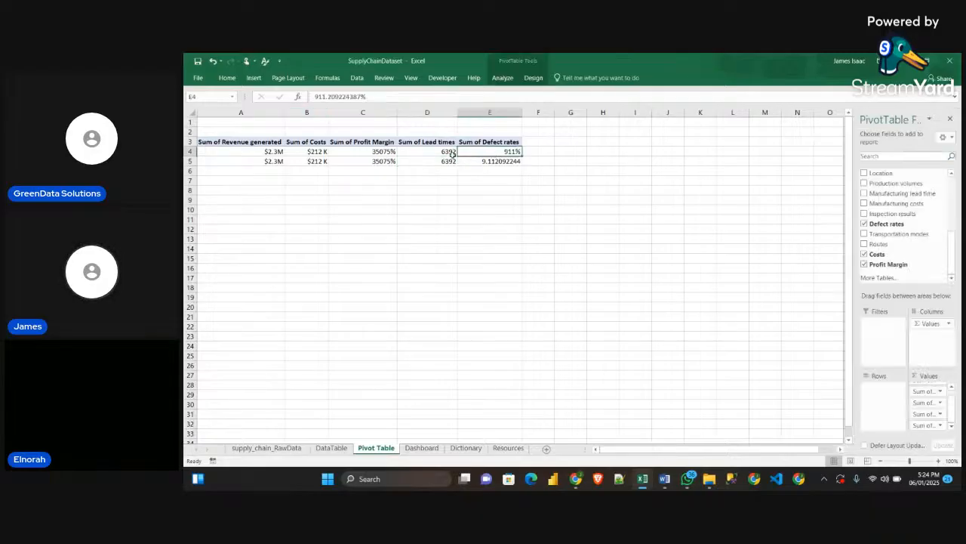
pyautogui.click(227, 78)
pyautogui.click(234, 115)
pyautogui.click(489, 161)
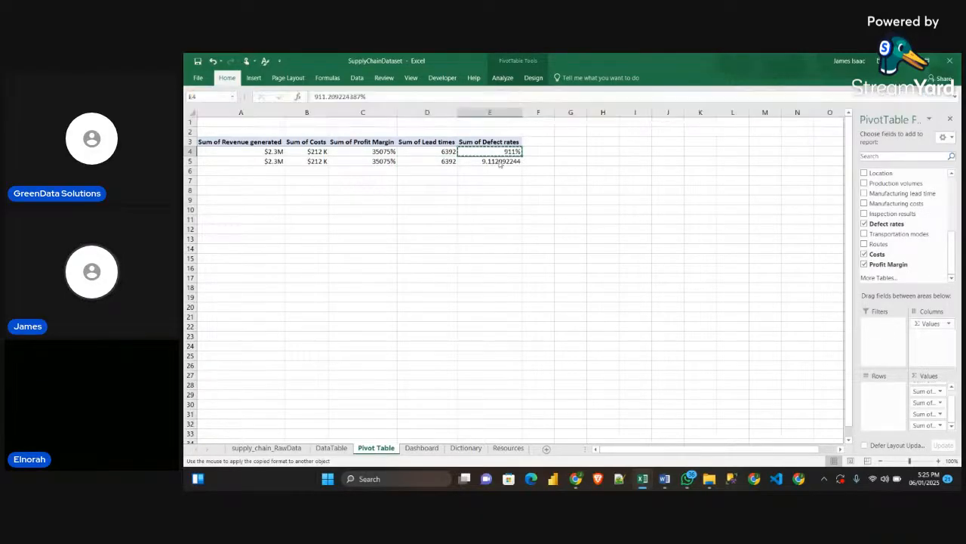
pyautogui.click(551, 199)
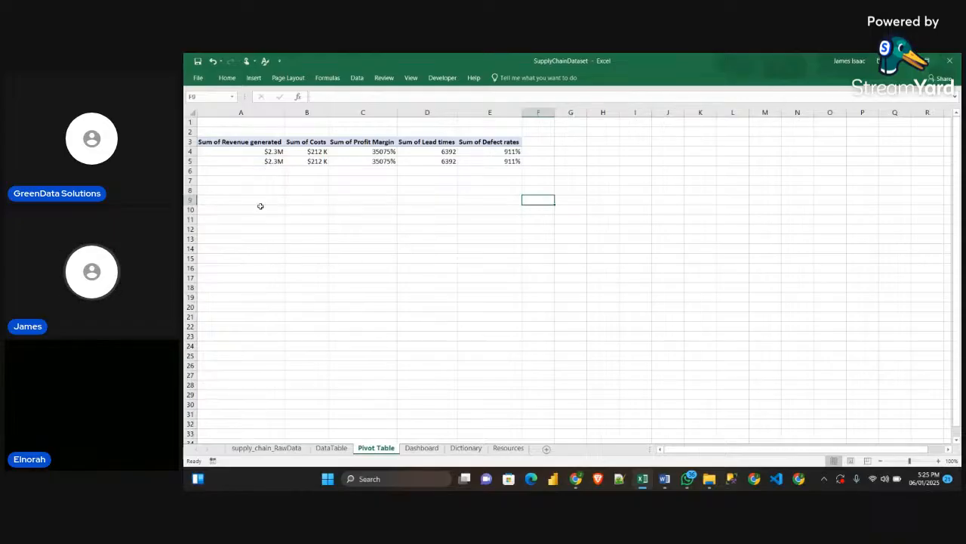
# Add a text box to the Dashboard sheet and position it under the Total Revenue label on its KPI card
pyautogui.click(421, 447)
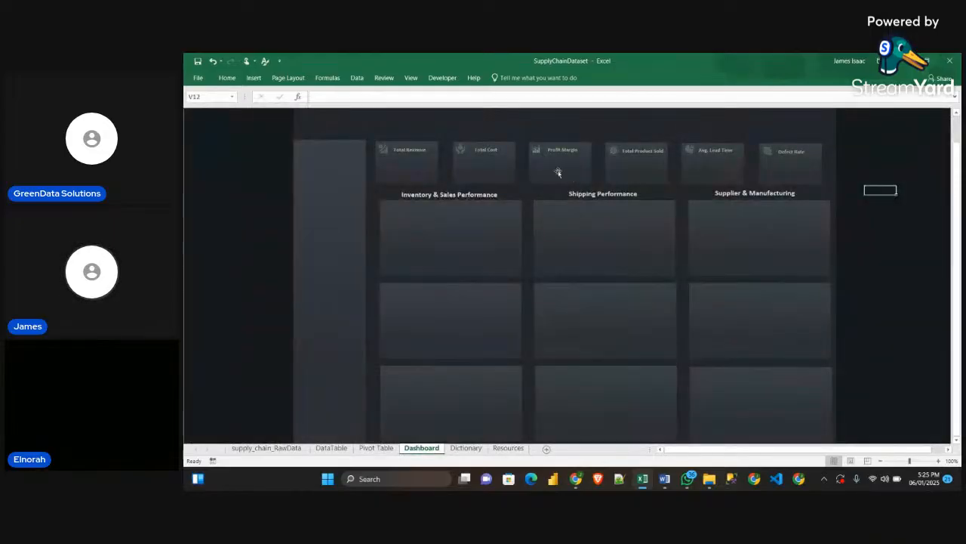
pyautogui.click(230, 80)
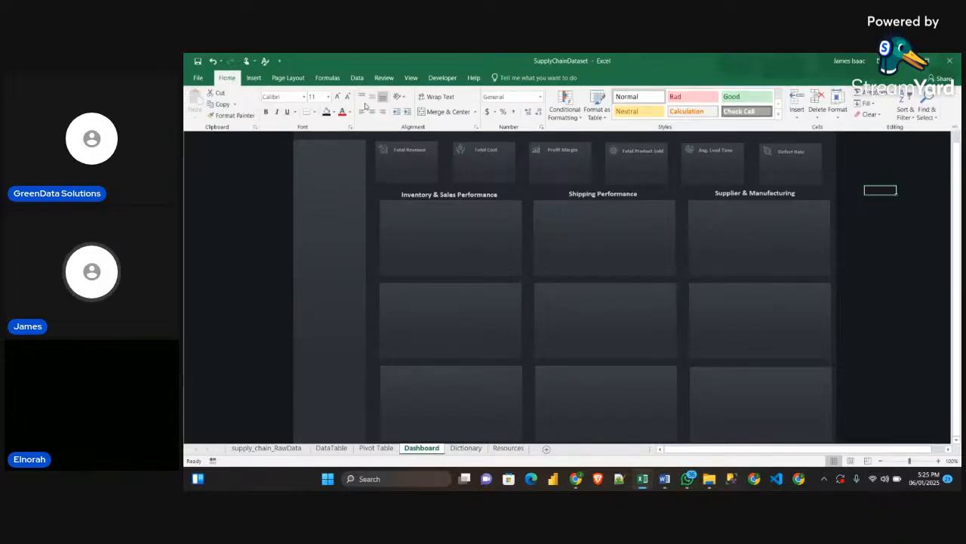
pyautogui.click(253, 77)
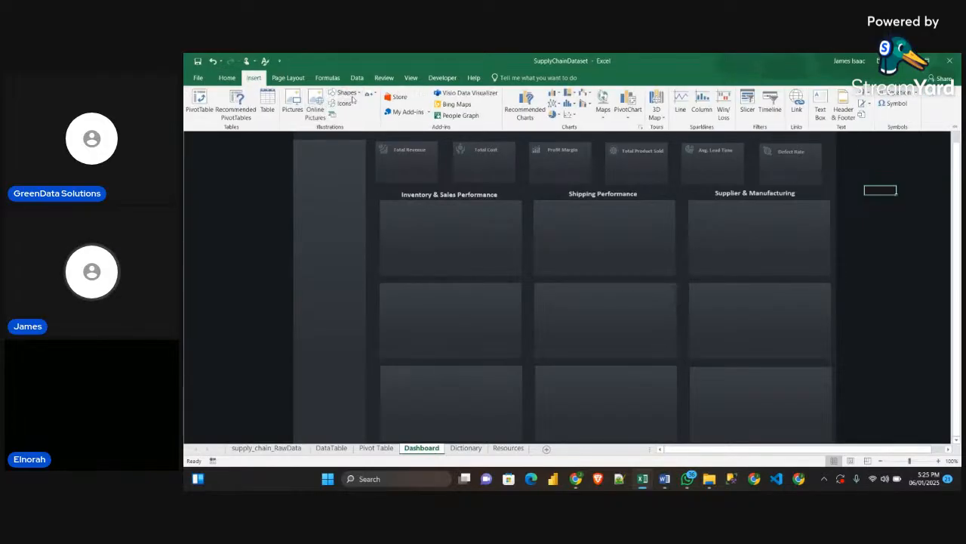
pyautogui.click(361, 95)
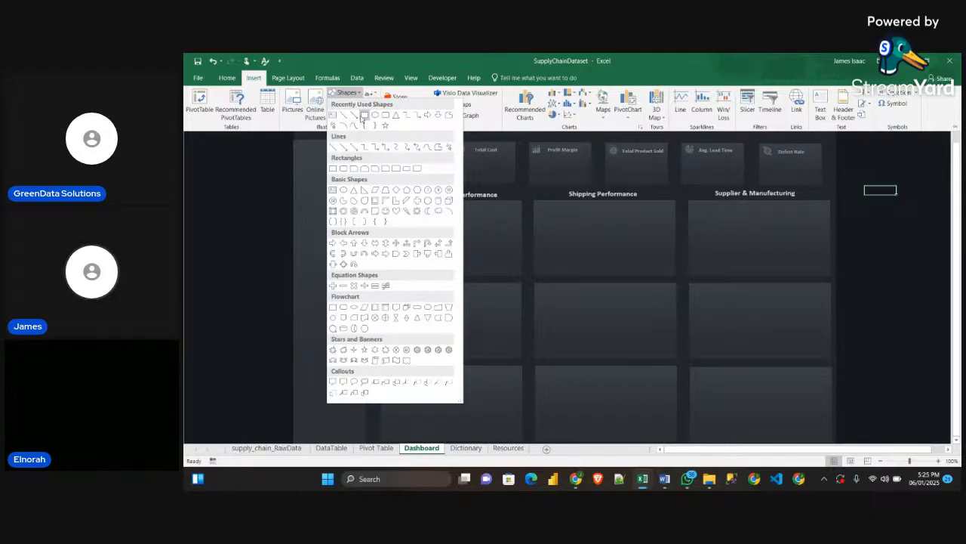
pyautogui.click(333, 116)
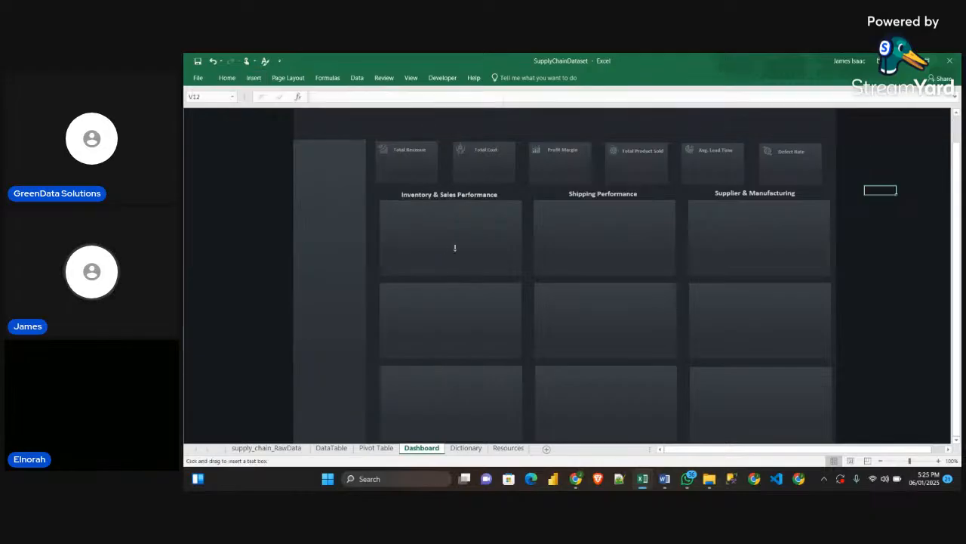
pyautogui.moveTo(401, 231); pyautogui.dragTo(428, 173)
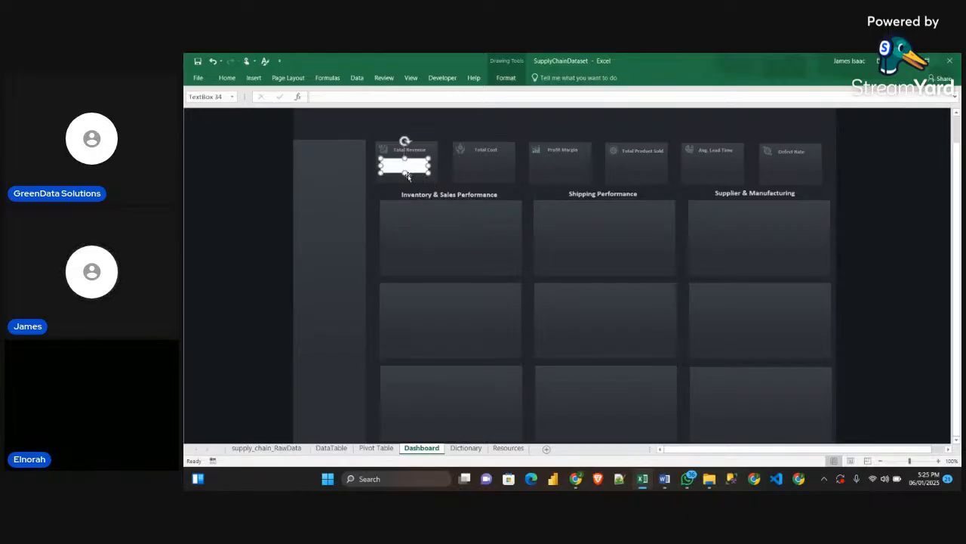
pyautogui.doubleClick(414, 170)
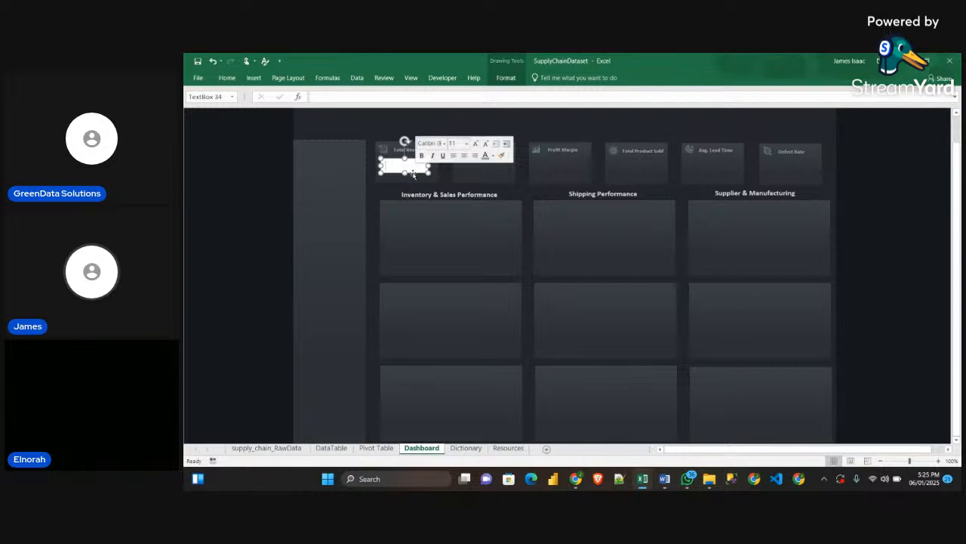
pyautogui.moveTo(414, 173); pyautogui.dragTo(416, 172)
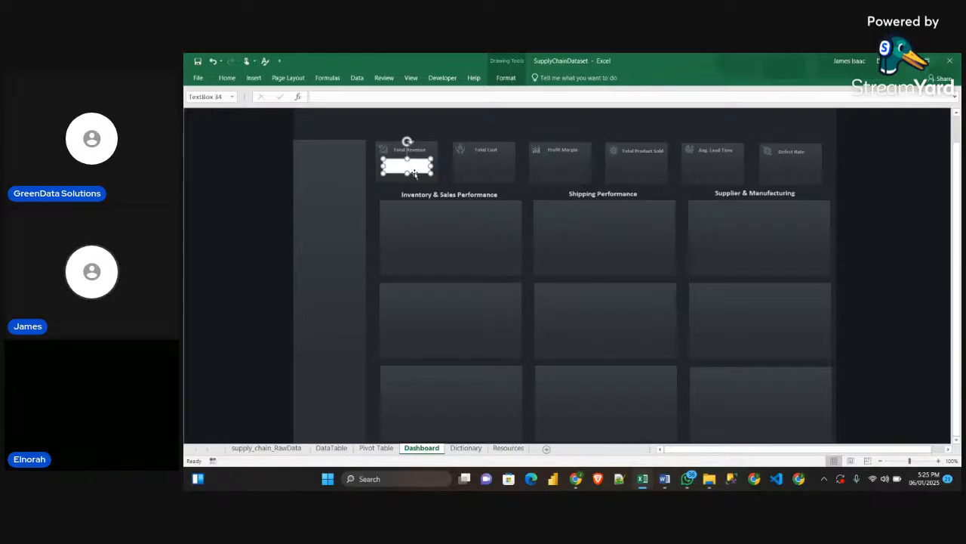
pyautogui.moveTo(415, 172); pyautogui.dragTo(416, 172)
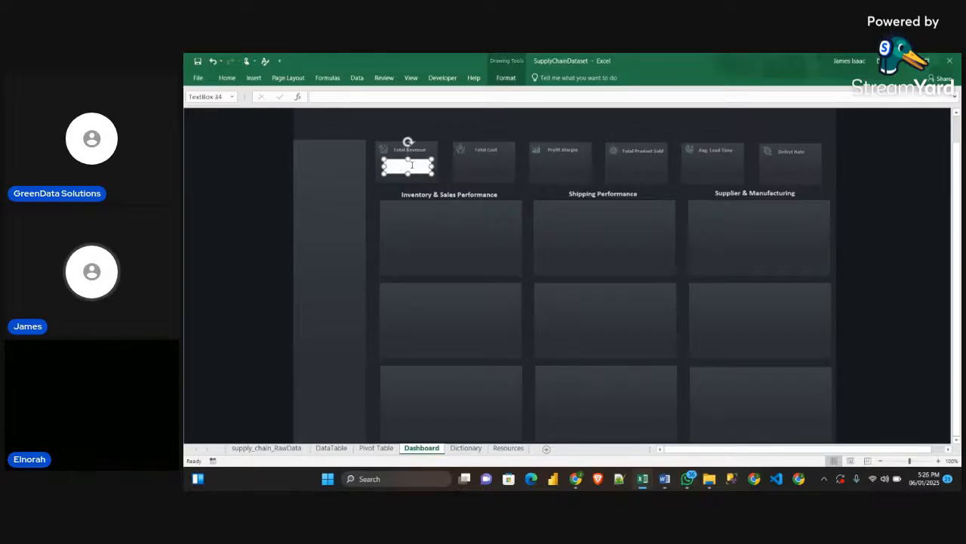
# Link the Total Revenue card's text box to cell A5 of the Pivot Table sheet
pyautogui.click(326, 98)
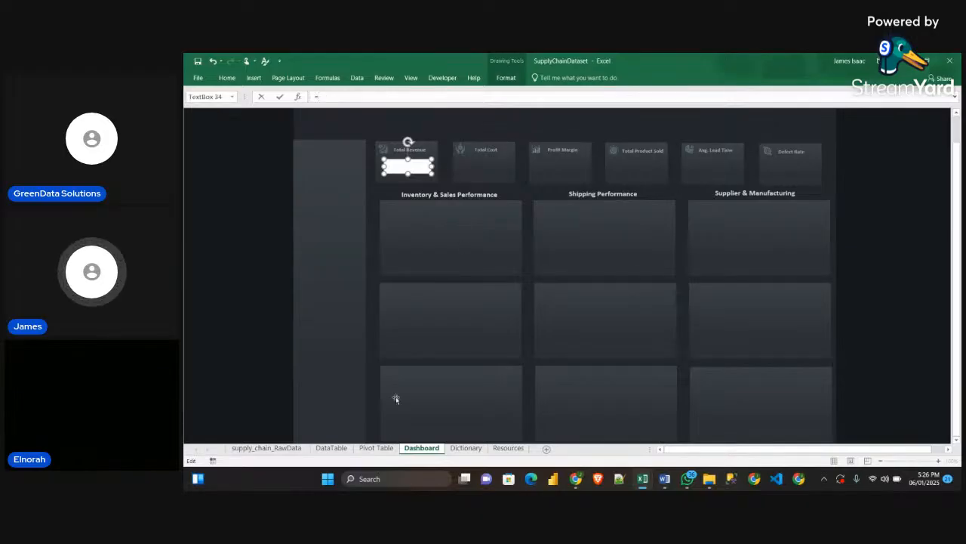
pyautogui.click(377, 448)
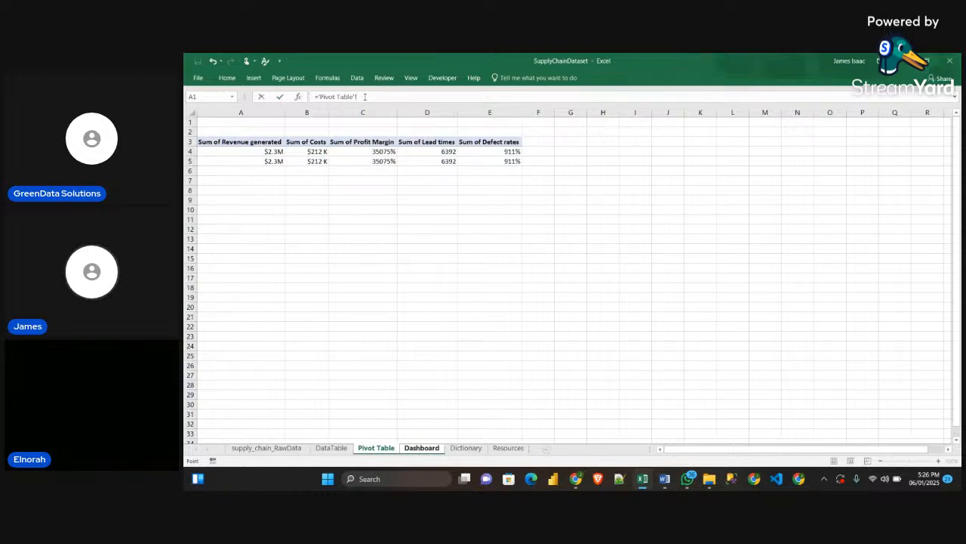
pyautogui.click(267, 161)
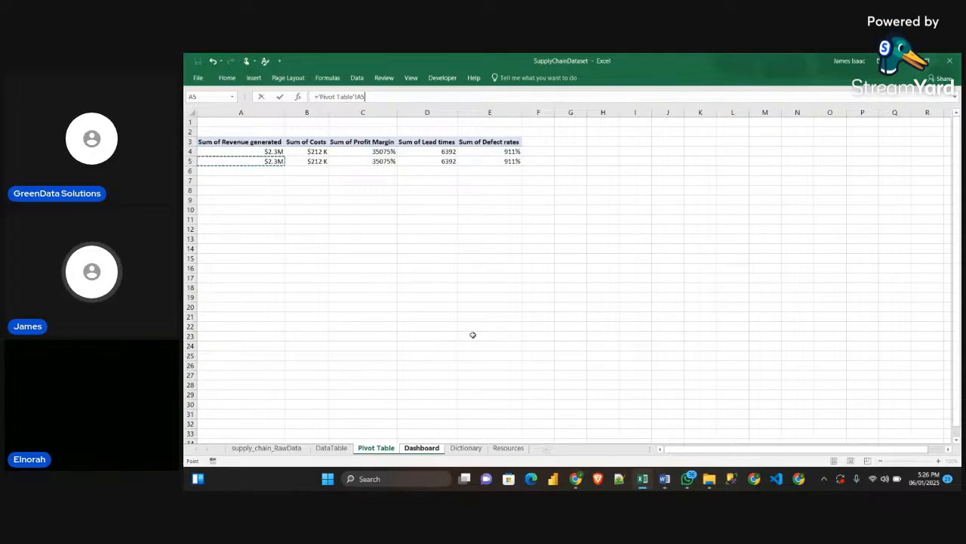
pyautogui.press('Return')
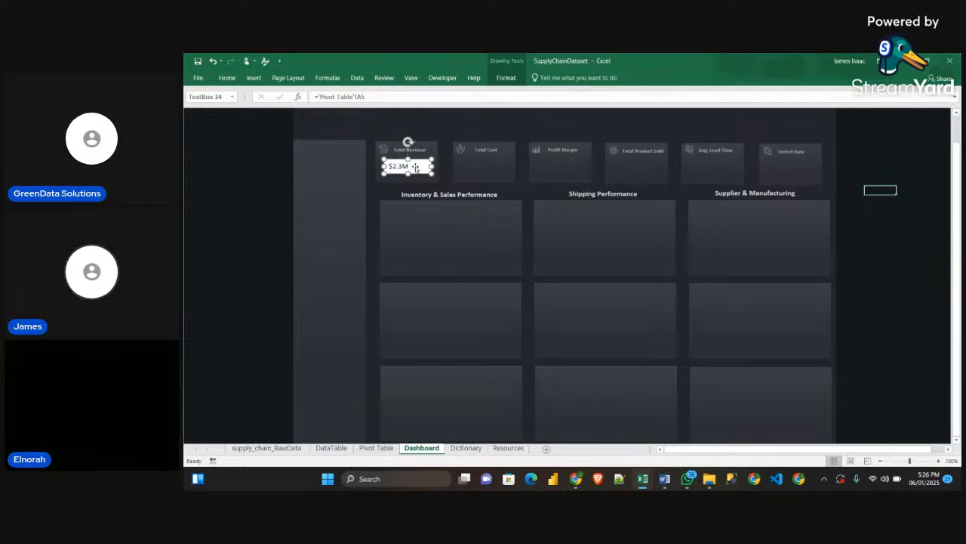
# Remove the white fill of the Total Revenue value's text box and set its text to a near-white theme colour
pyautogui.moveTo(415, 167); pyautogui.dragTo(421, 170)
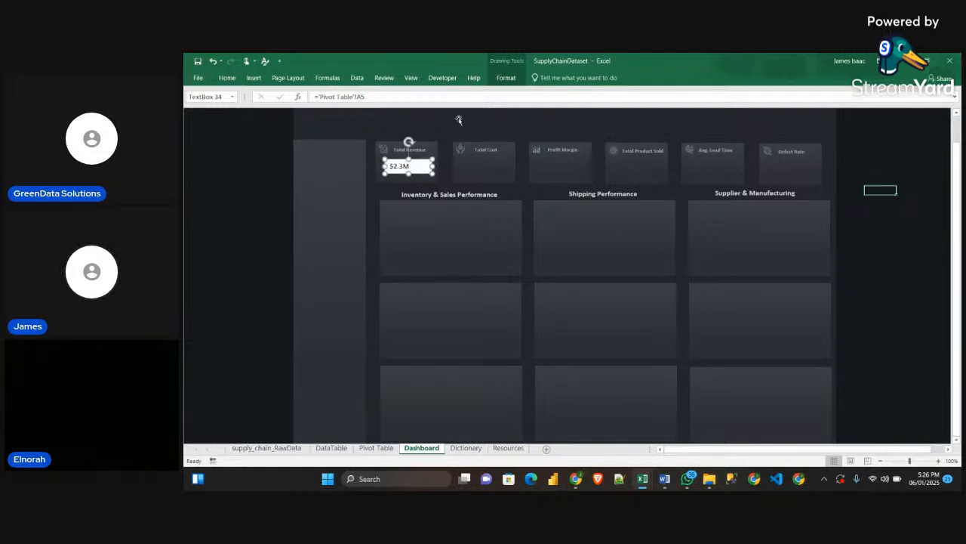
pyautogui.click(507, 78)
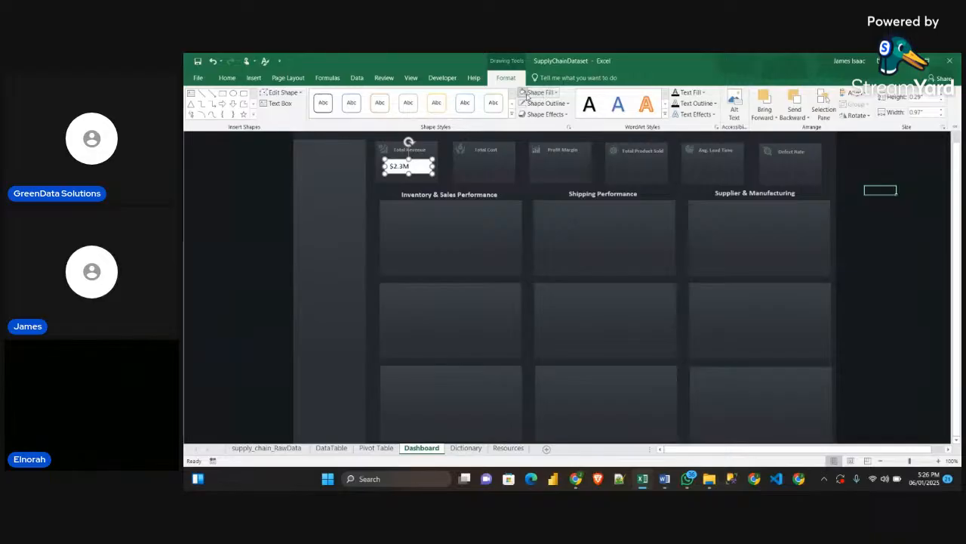
pyautogui.click(522, 92)
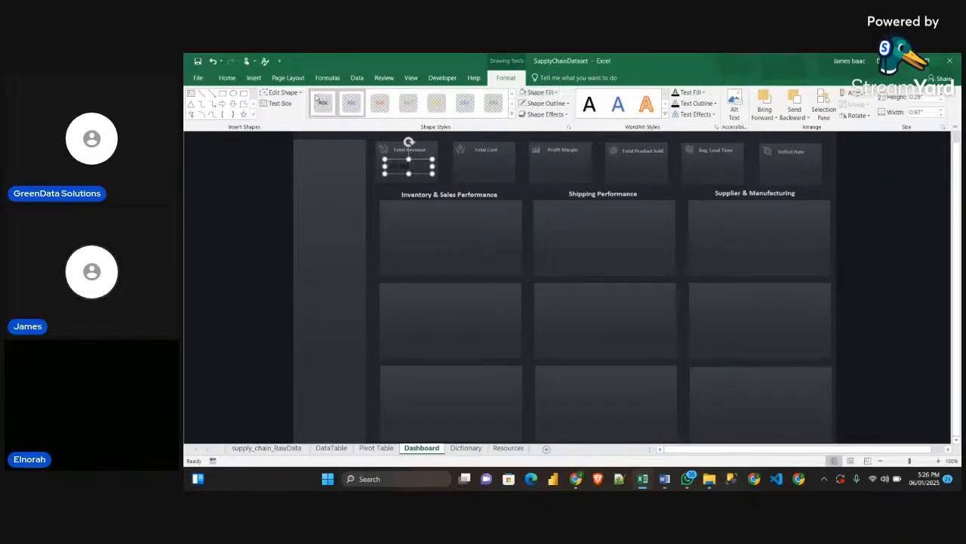
pyautogui.click(252, 78)
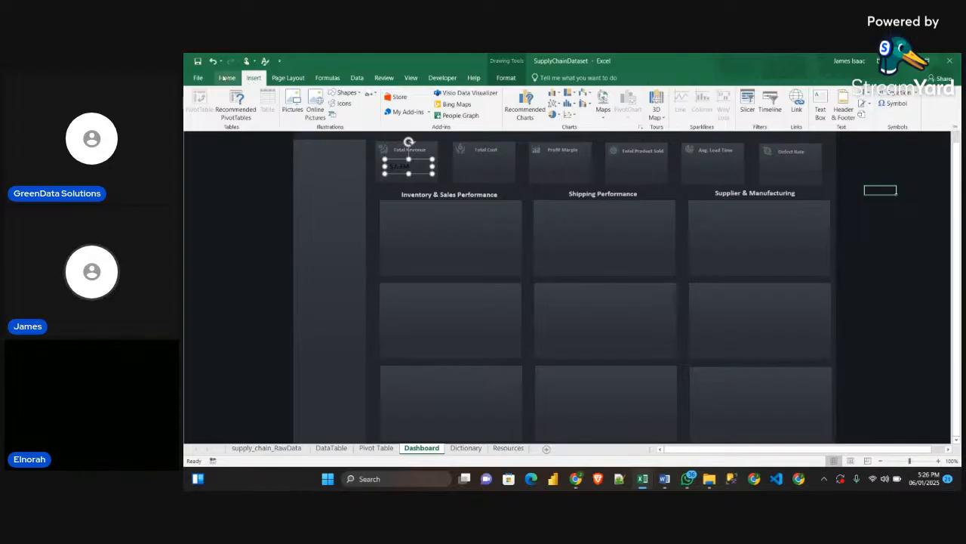
pyautogui.click(226, 78)
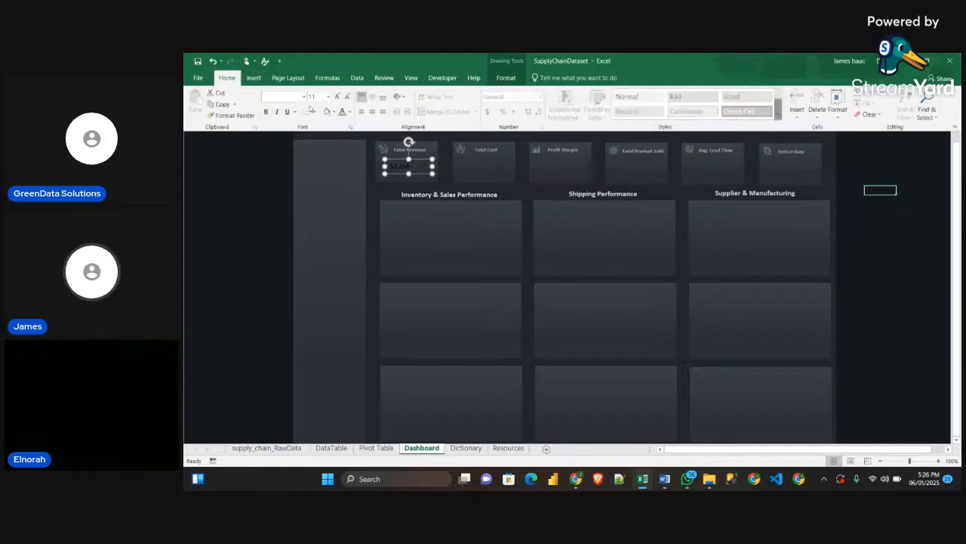
pyautogui.click(349, 113)
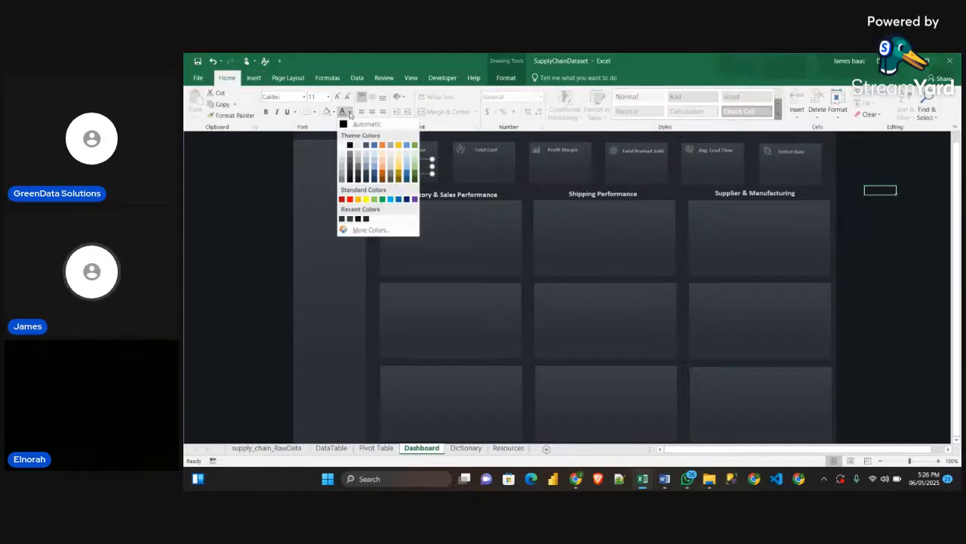
pyautogui.click(341, 153)
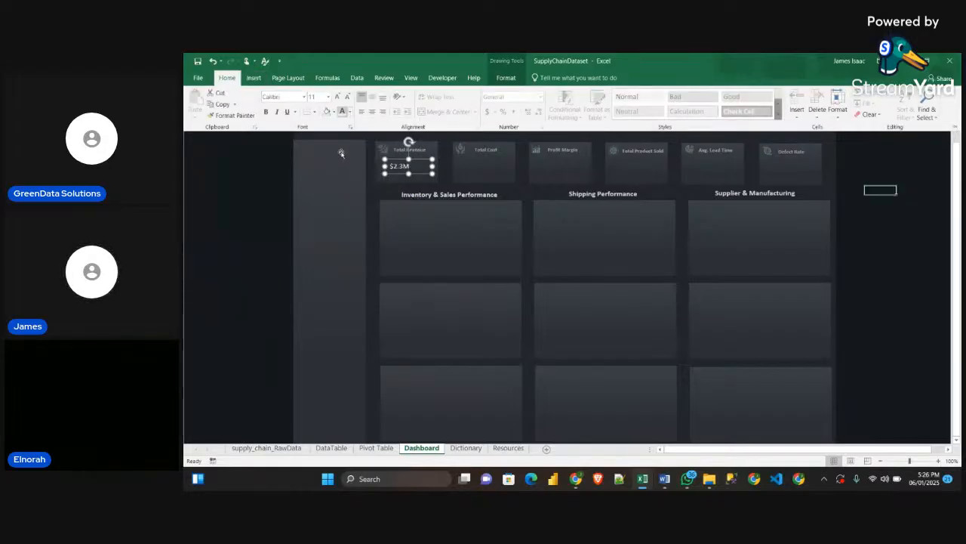
# Centre the Total Revenue value in its text box and increase its font size to 16
pyautogui.click(370, 114)
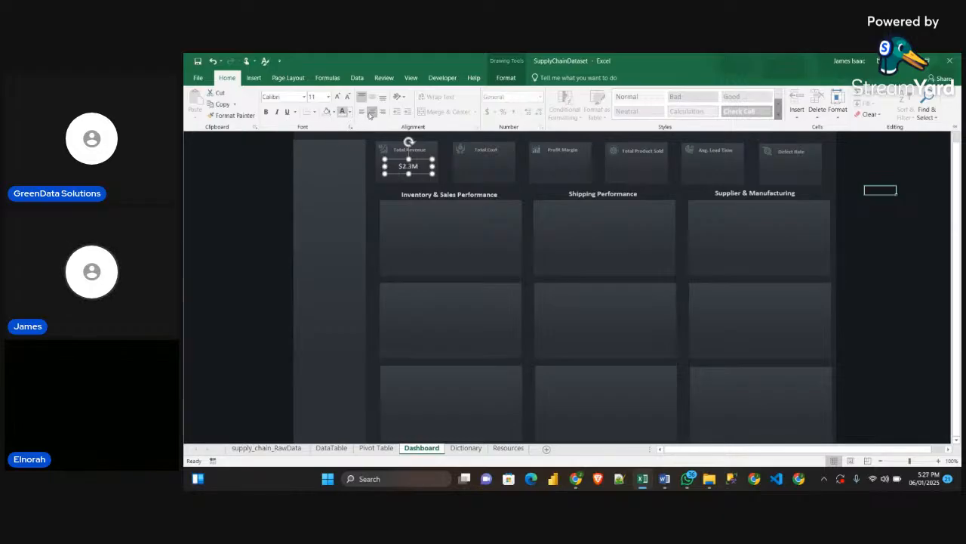
pyautogui.click(336, 96)
pyautogui.click(337, 97)
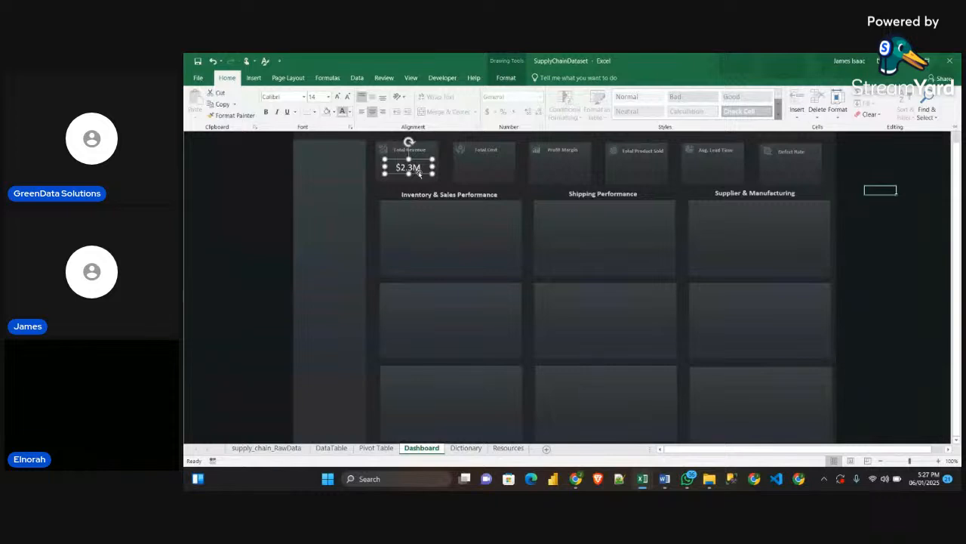
pyautogui.moveTo(419, 174)
pyautogui.mouseDown()
pyautogui.moveTo(437, 172)
pyautogui.moveTo(419, 166)
pyautogui.mouseUp()
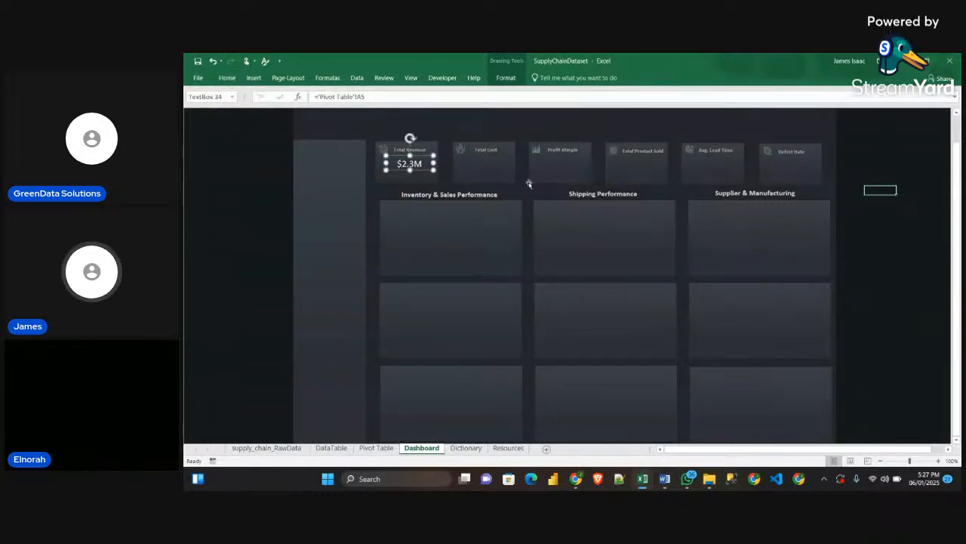
pyautogui.click(227, 77)
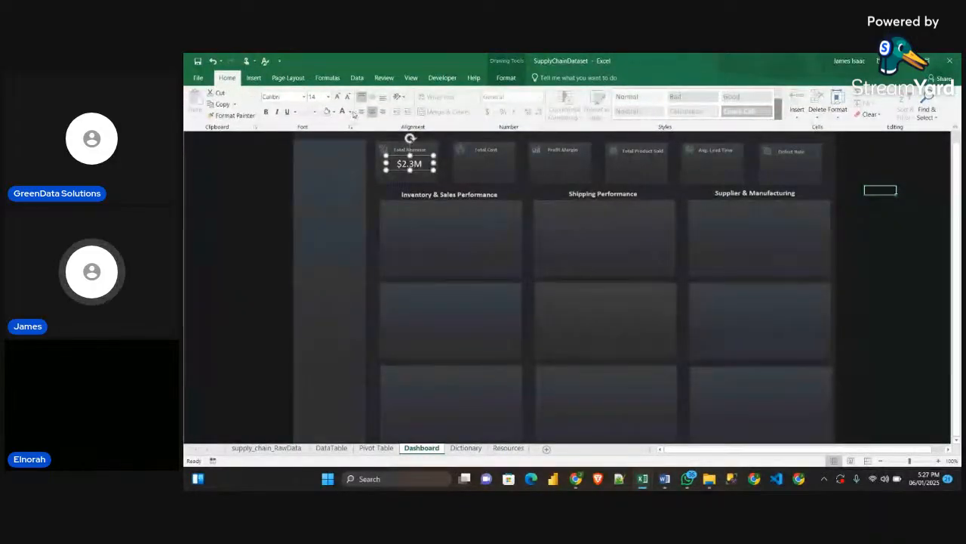
pyautogui.click(337, 97)
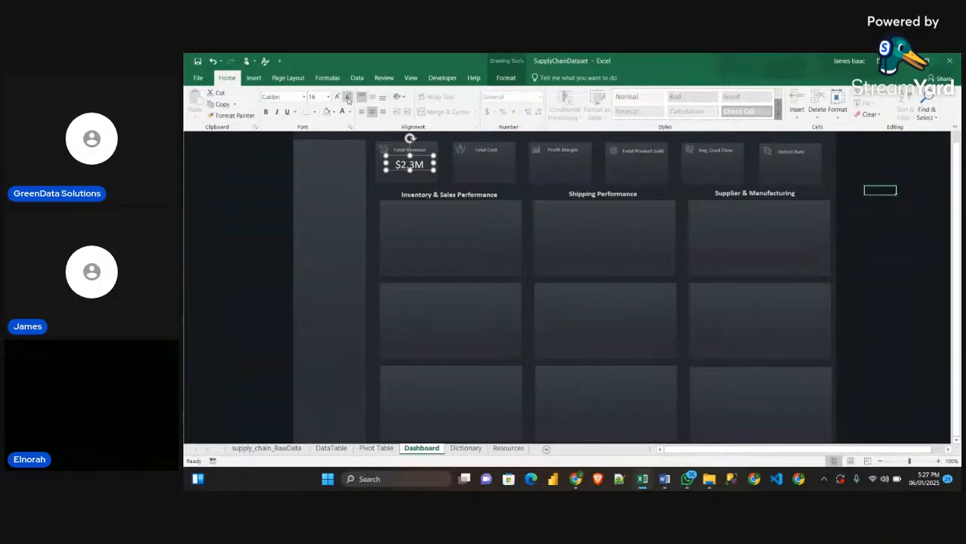
# Nudge the Total Revenue value slightly lower so it sits centred under its label, and deselect it
pyautogui.click(420, 174)
pyautogui.click(264, 170)
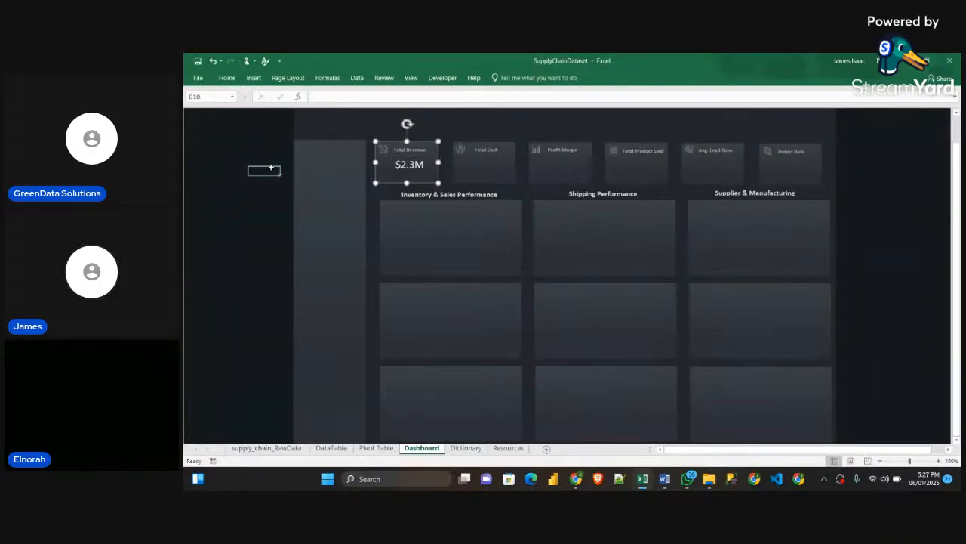
pyautogui.click(412, 167)
pyautogui.moveTo(412, 168); pyautogui.dragTo(411, 171)
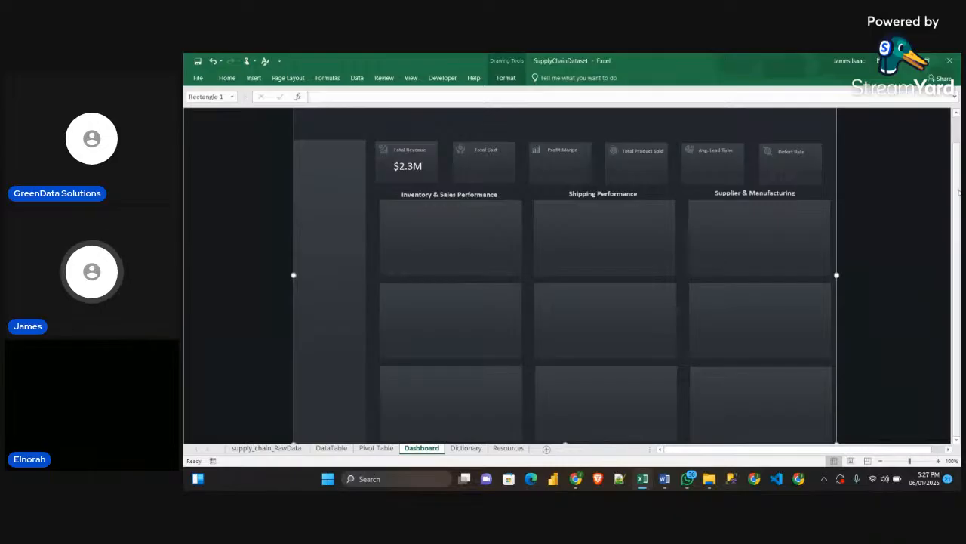
pyautogui.click(940, 258)
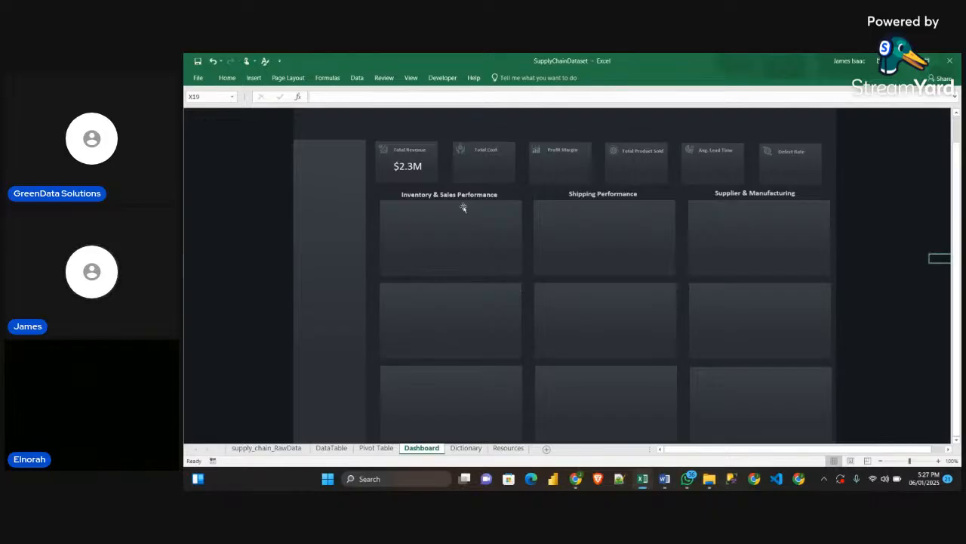
# Duplicate the Total Revenue value's text box and place the copy under the Total Cost label
pyautogui.click(420, 169)
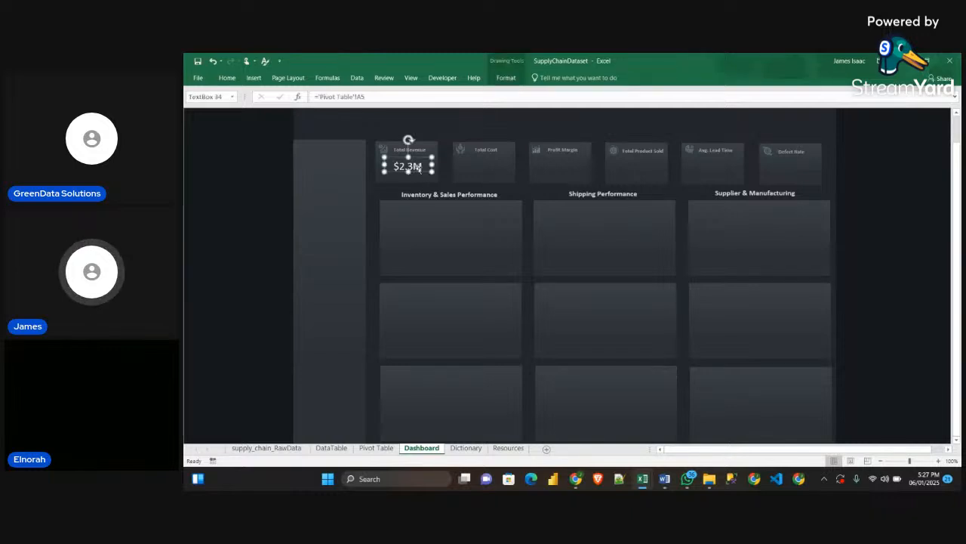
pyautogui.hotkey('ctrl', 'd')
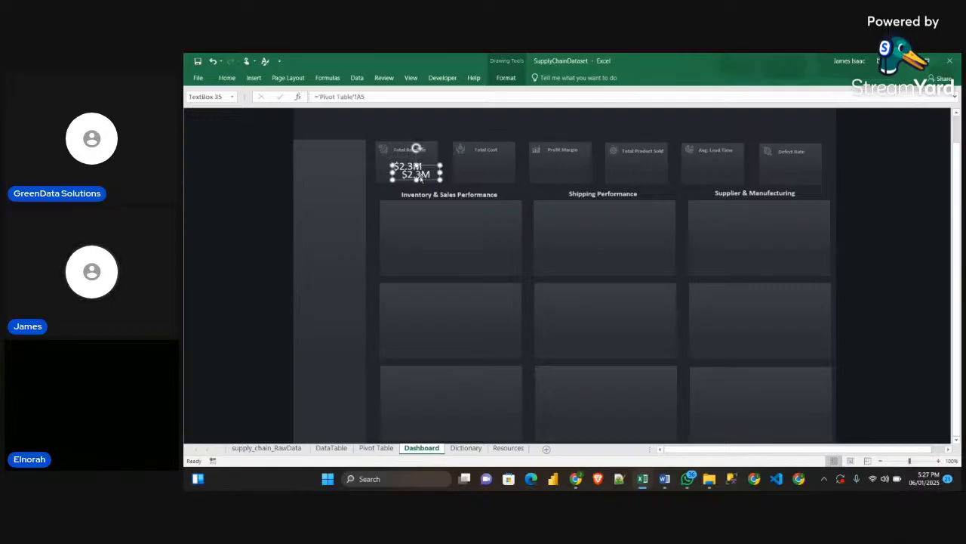
pyautogui.moveTo(429, 178); pyautogui.dragTo(497, 168)
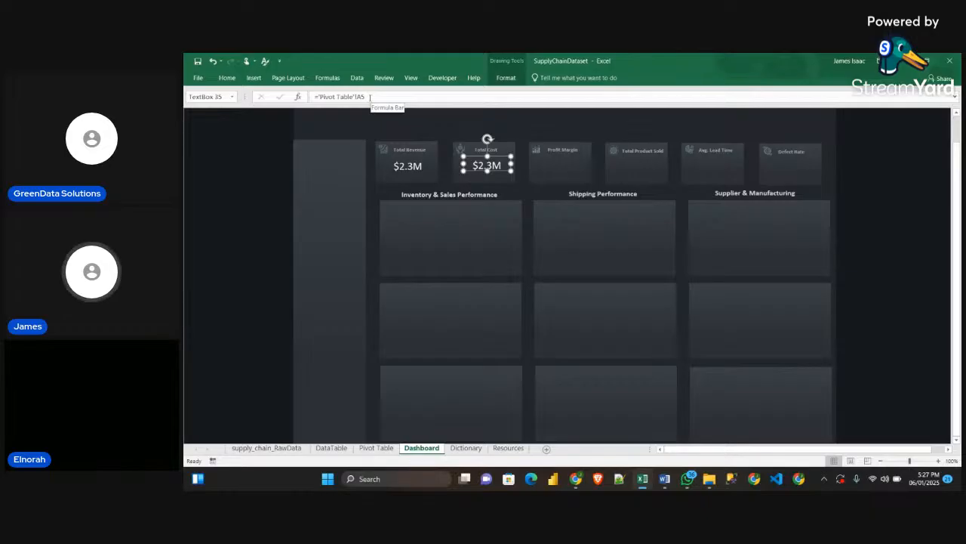
# Link the Total Cost card's text box to cell B5 of the Pivot Table sheet
pyautogui.moveTo(369, 97); pyautogui.dragTo(299, 98)
pyautogui.press('BackSpace')
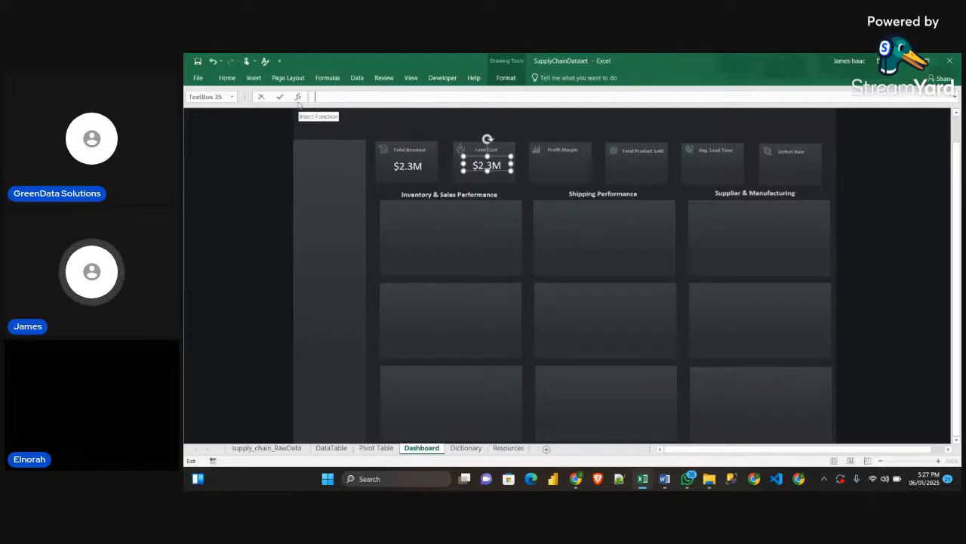
pyautogui.write('=')
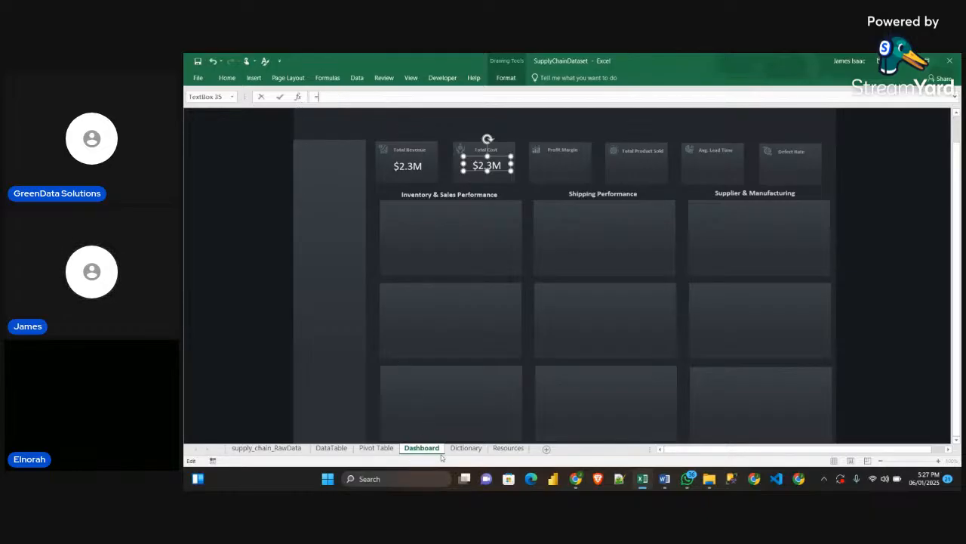
pyautogui.click(380, 449)
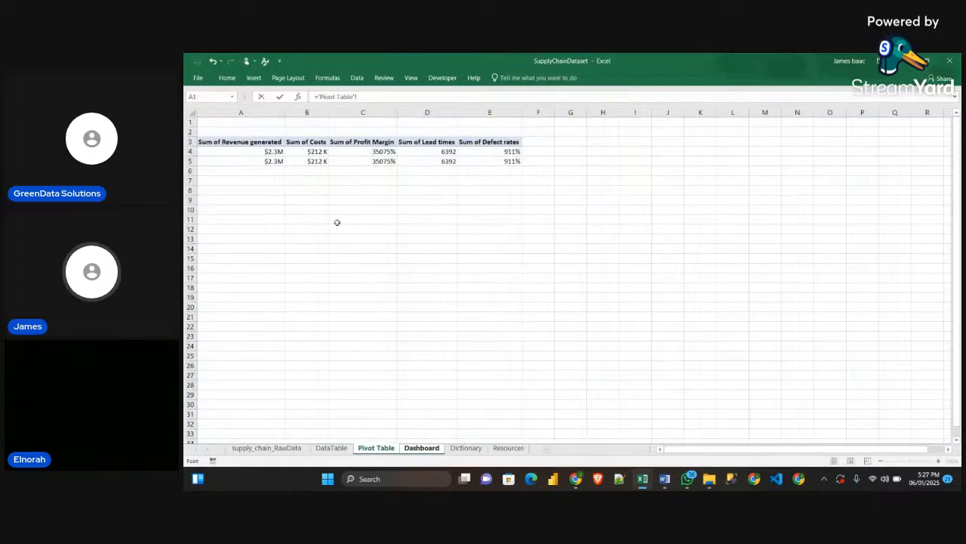
pyautogui.click(308, 162)
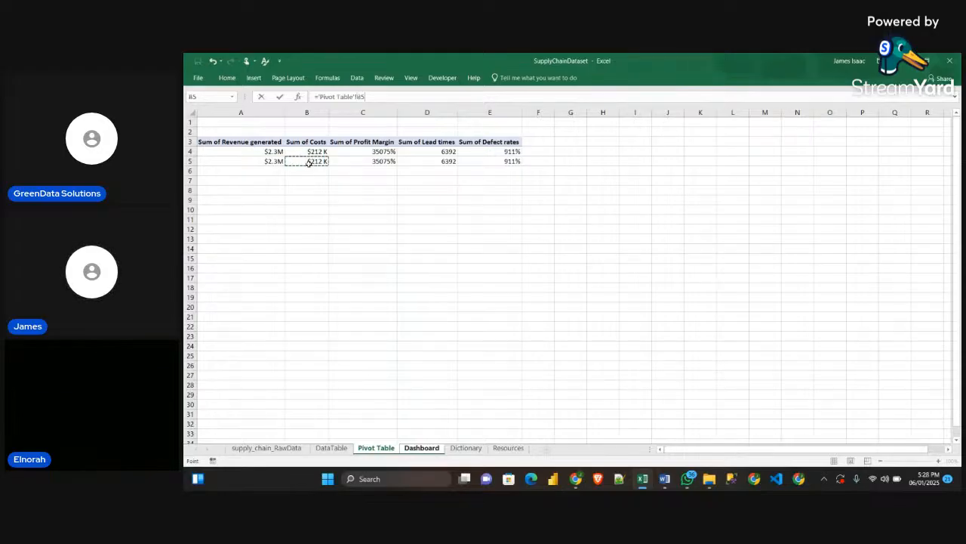
pyautogui.press('Return')
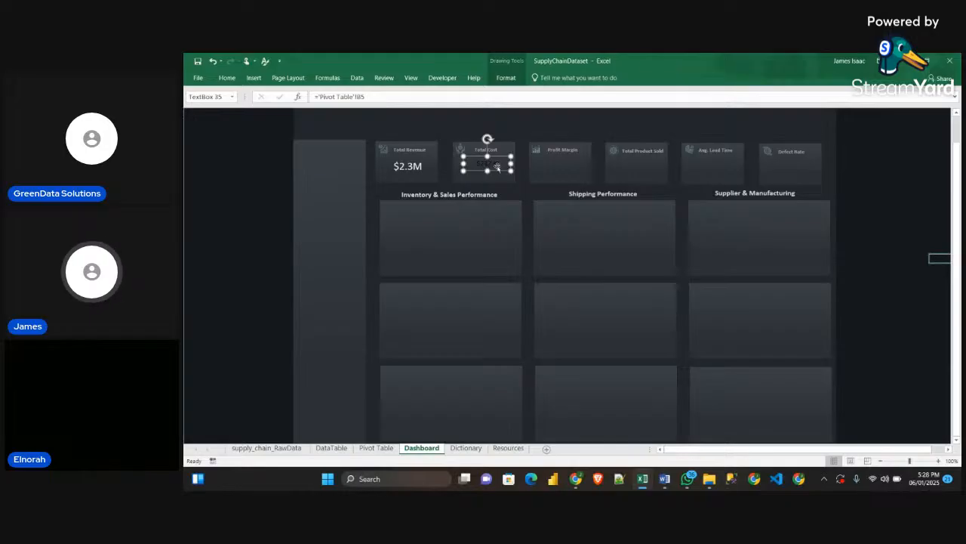
# Copy the Total Revenue value's formatting onto the Total Cost value with Format Painter
pyautogui.click(410, 171)
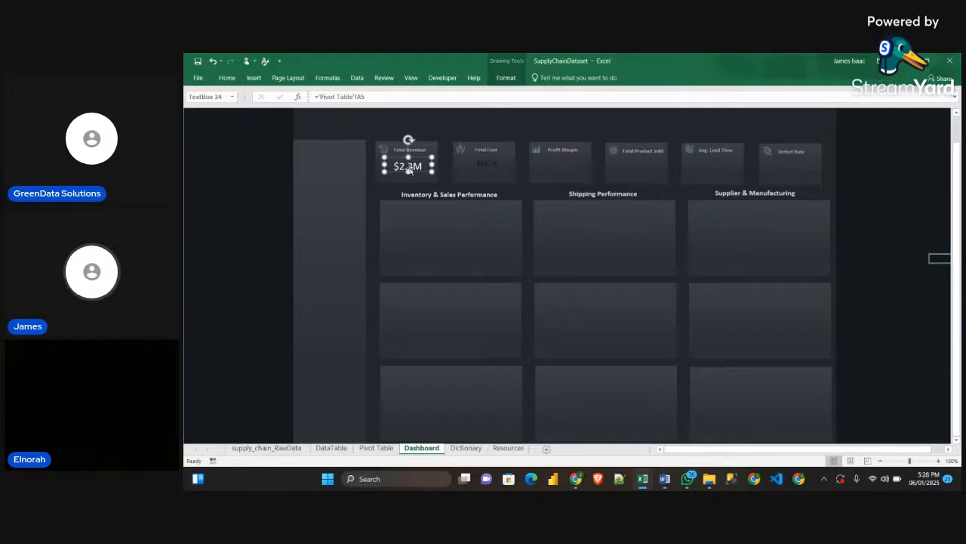
pyautogui.click(227, 78)
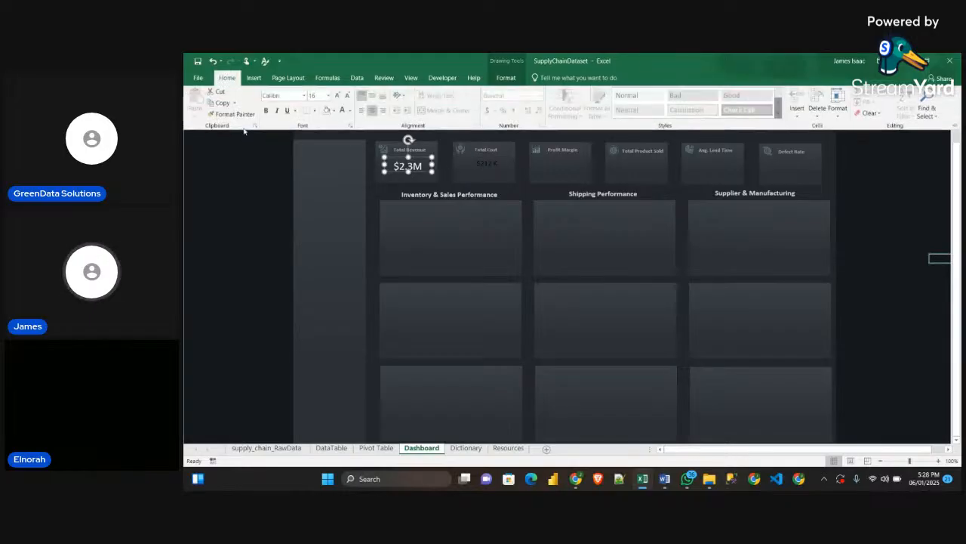
pyautogui.click(243, 116)
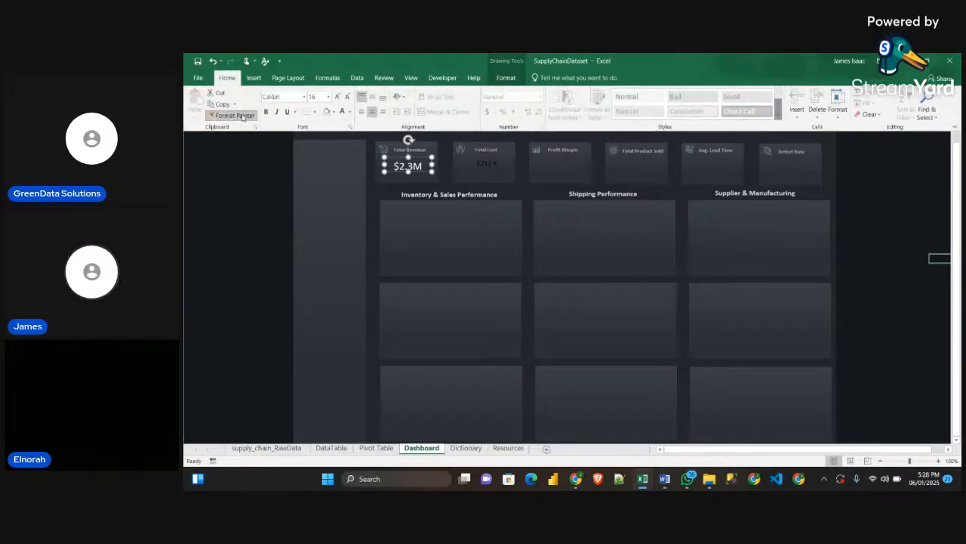
pyautogui.click(493, 165)
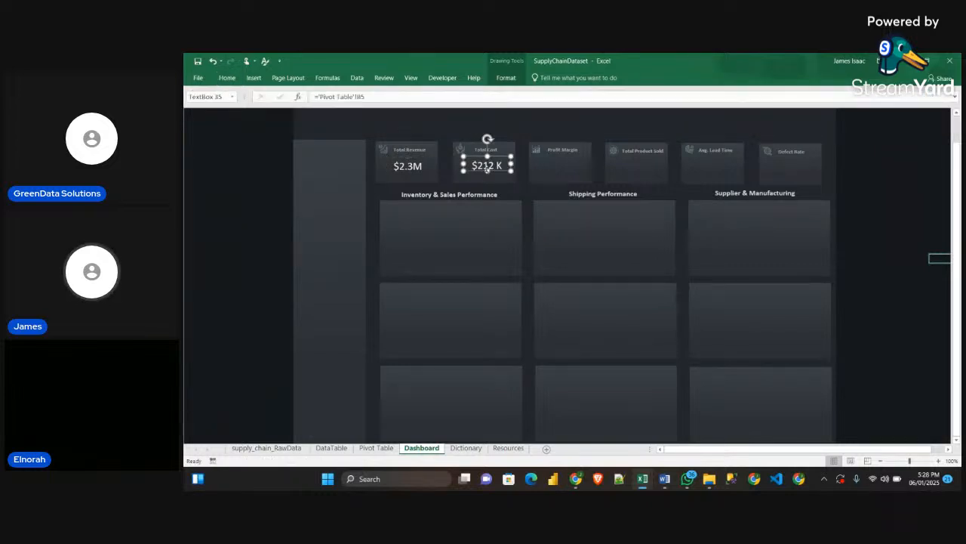
# Duplicate the Total Cost value onto the Profit Margin card and link the copy to cell C5 of the Pivot Table sheet
pyautogui.moveTo(492, 167); pyautogui.dragTo(567, 165)
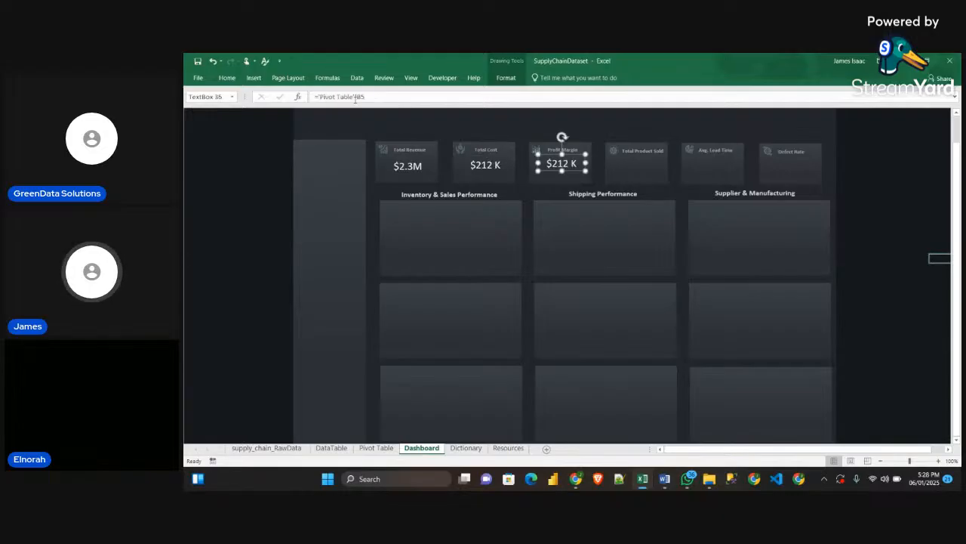
pyautogui.moveTo(374, 96); pyautogui.dragTo(290, 96)
pyautogui.press('BackSpace')
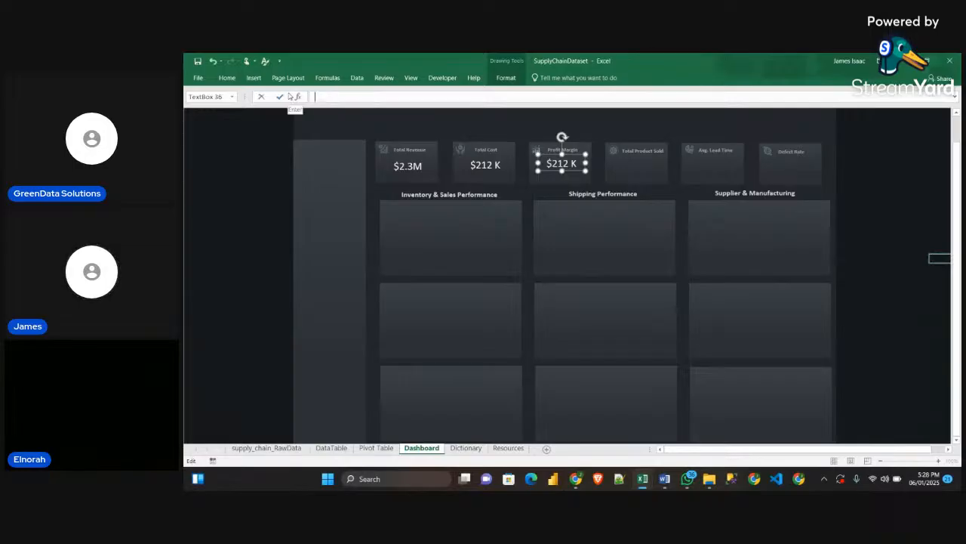
pyautogui.click(375, 447)
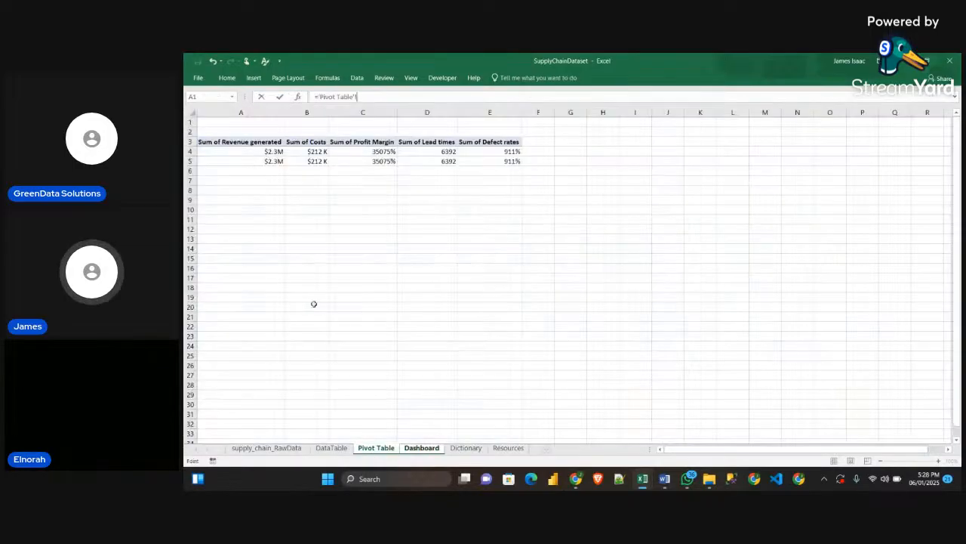
pyautogui.click(376, 162)
pyautogui.press('Return')
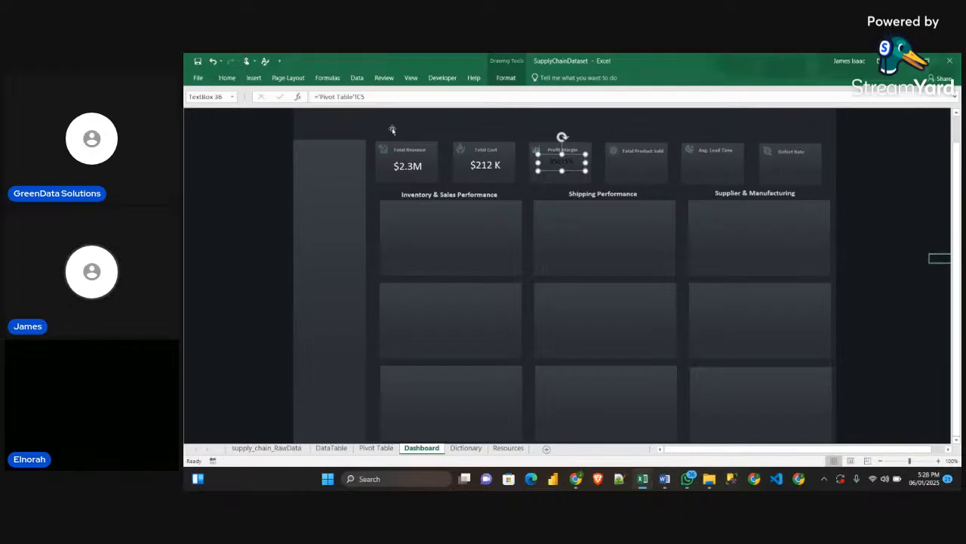
# Copy the Total Cost value's formatting onto the Profit Margin value with Format Painter
pyautogui.click(483, 166)
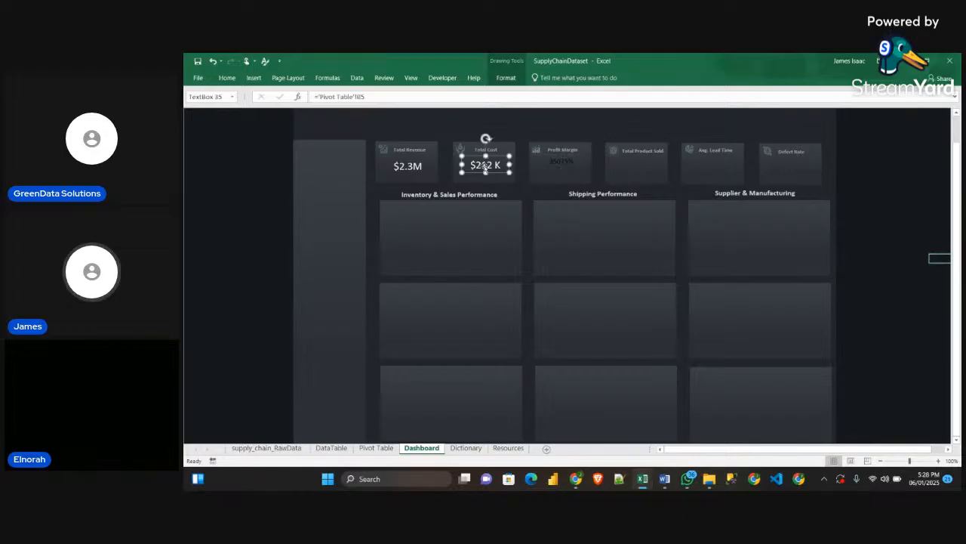
pyautogui.click(226, 78)
pyautogui.click(226, 118)
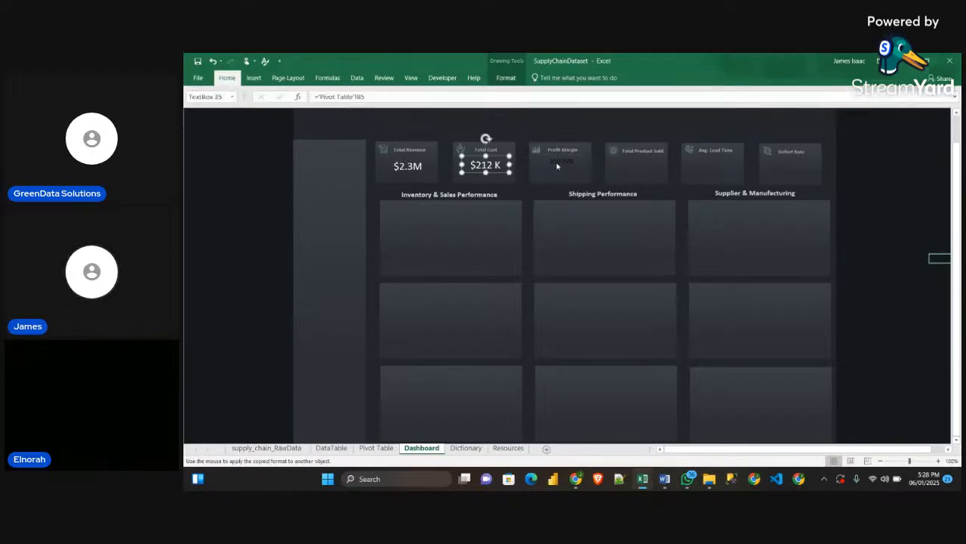
pyautogui.click(557, 165)
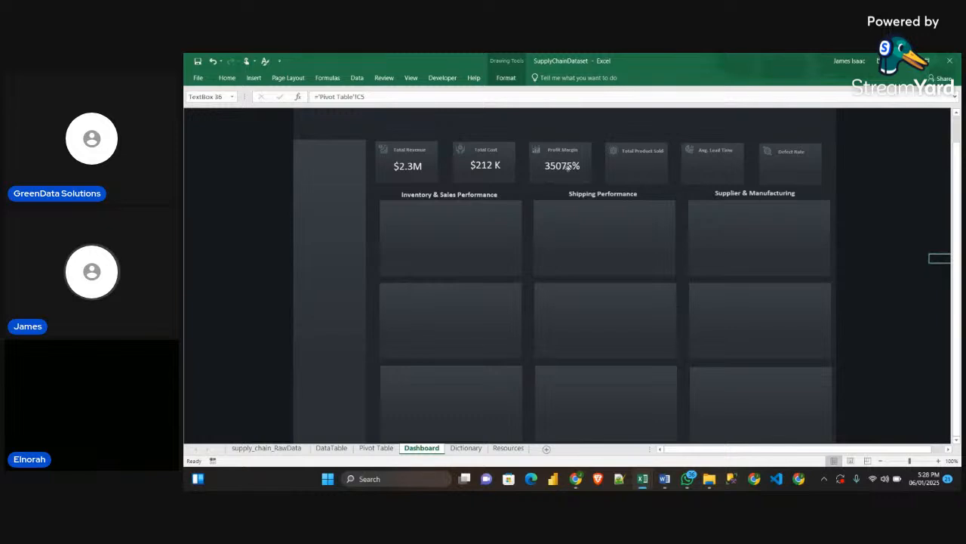
# Duplicate the Profit Margin value's text box and place the copy under the Total Product Sold label
pyautogui.click(568, 167)
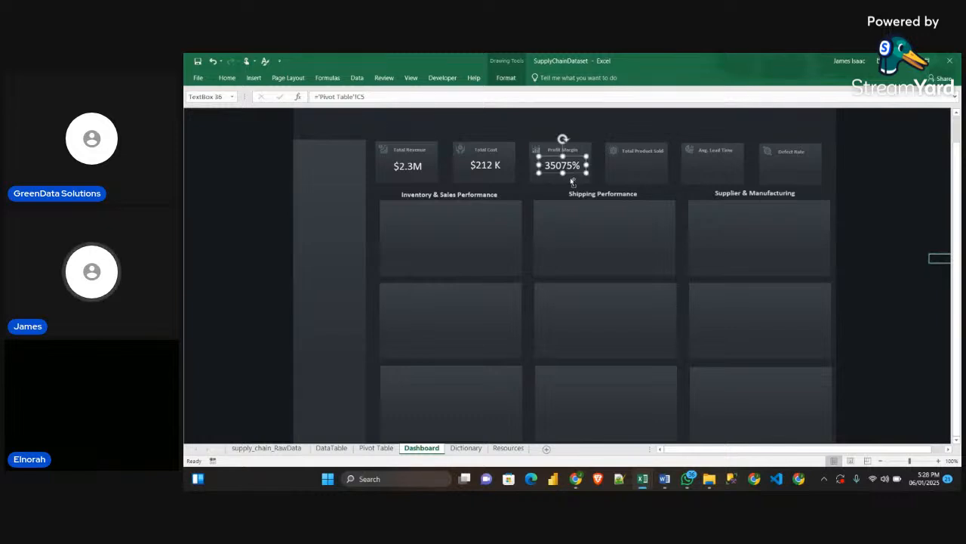
pyautogui.hotkey('ctrl', 'd')
pyautogui.moveTo(573, 174); pyautogui.dragTo(641, 165)
# Link the Total Product Sold card's text box to cell D5 of the Pivot Table sheet
pyautogui.moveTo(368, 100); pyautogui.dragTo(292, 102)
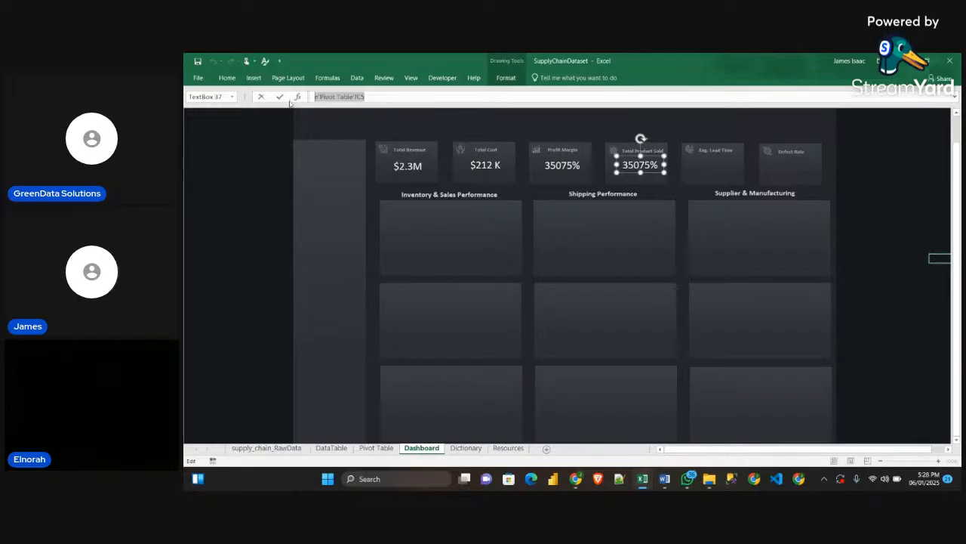
pyautogui.press('BackSpace')
pyautogui.write('=')
pyautogui.click(376, 447)
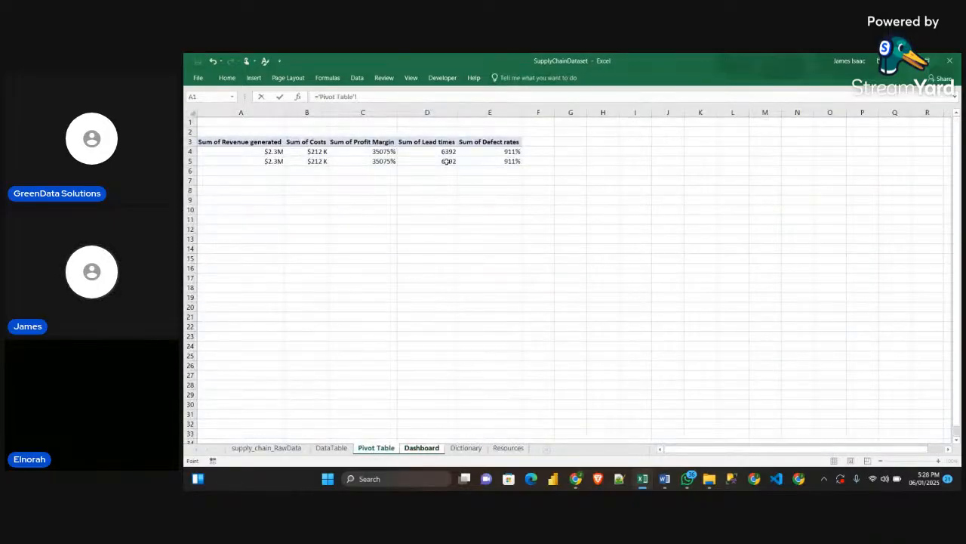
pyautogui.click(448, 161)
pyautogui.press('Return')
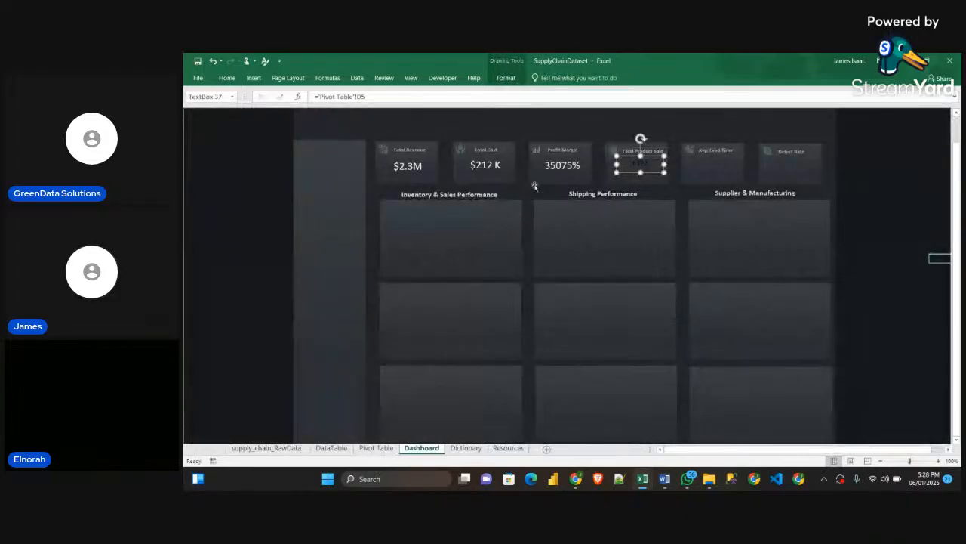
# Copy the Profit Margin value's formatting onto the Total Product Sold value, and duplicate that text box onto the Avg. Lead Time card
pyautogui.click(539, 163)
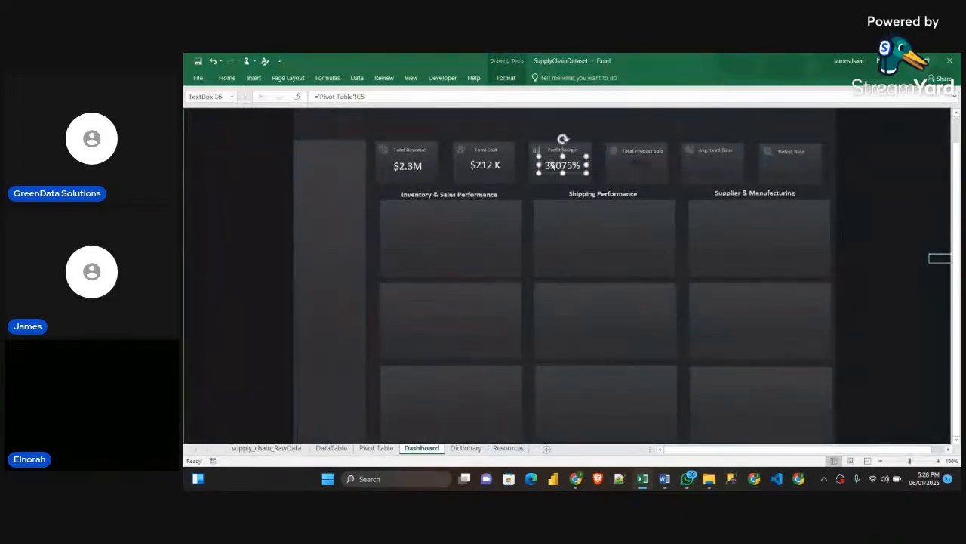
pyautogui.click(227, 78)
pyautogui.click(644, 165)
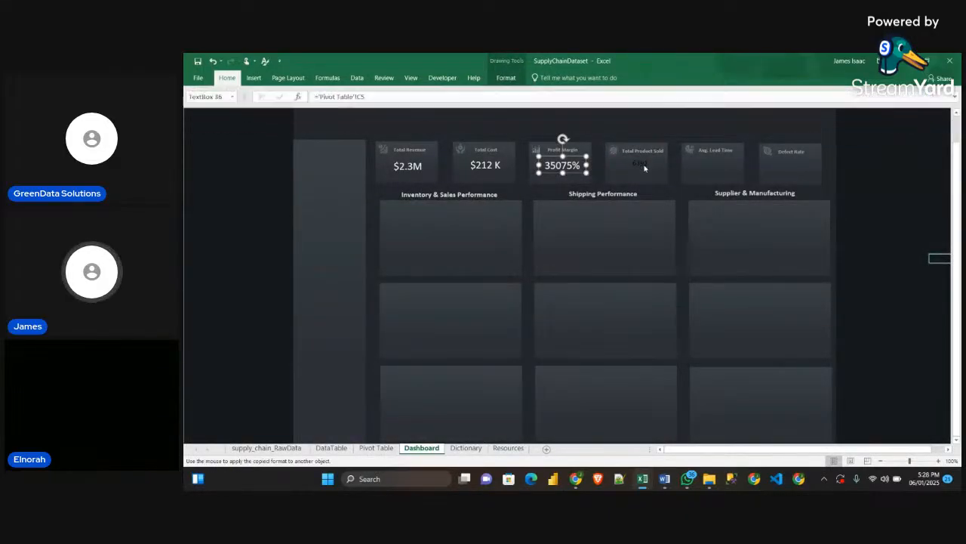
pyautogui.click(644, 165)
pyautogui.moveTo(648, 166); pyautogui.dragTo(719, 166)
pyautogui.hotkey('ctrl', 'd')
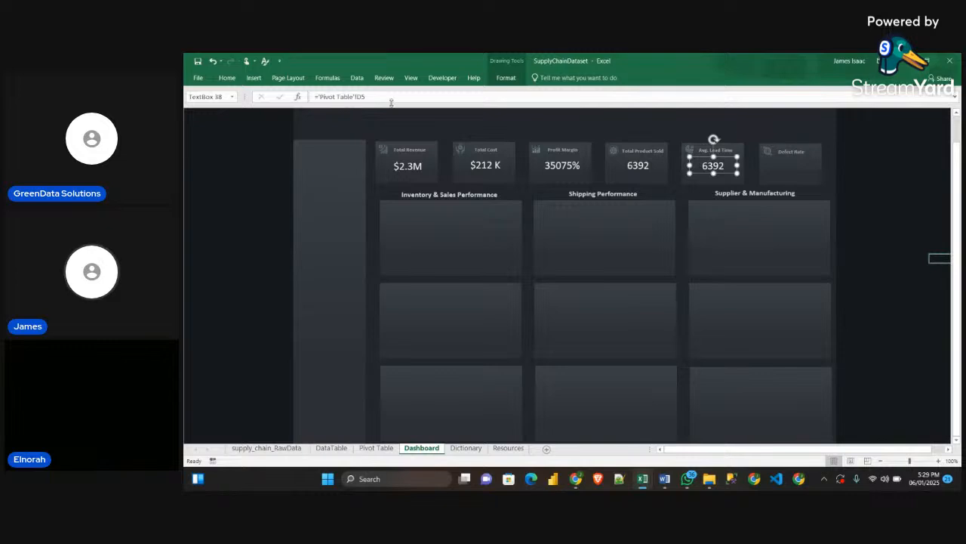
# Try linking the Avg. Lead Time card's text box to cell E5 of the Pivot Table sheet
pyautogui.moveTo(378, 95); pyautogui.dragTo(311, 96)
pyautogui.press('BackSpace')
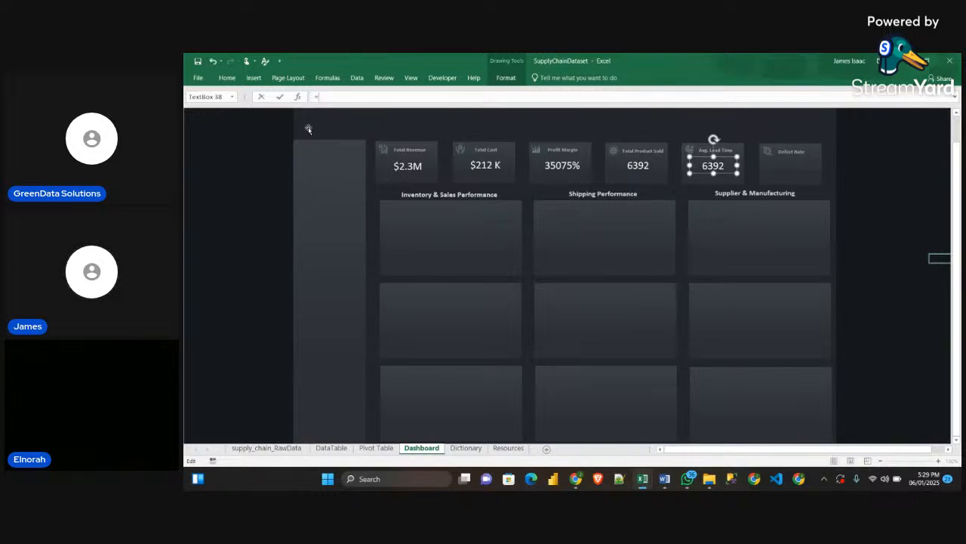
pyautogui.click(374, 448)
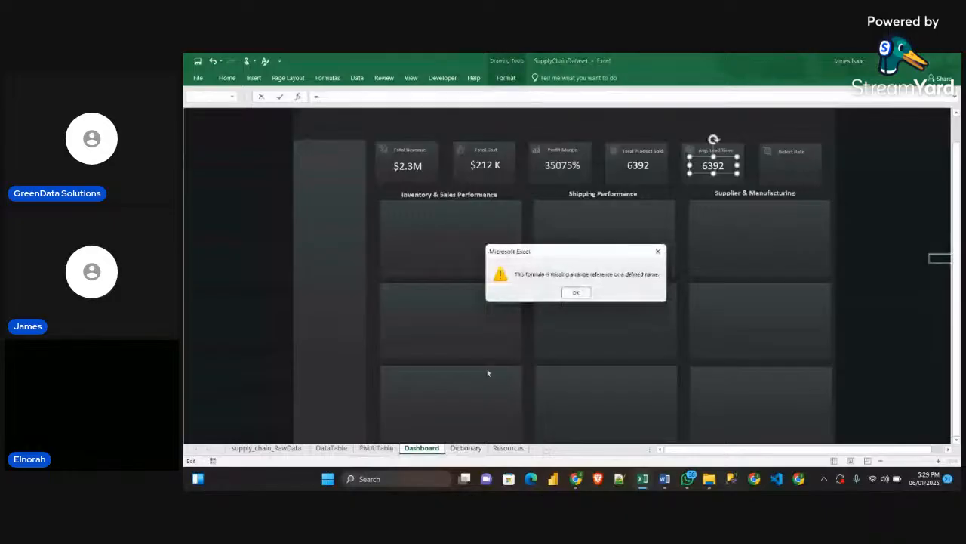
pyautogui.click(576, 293)
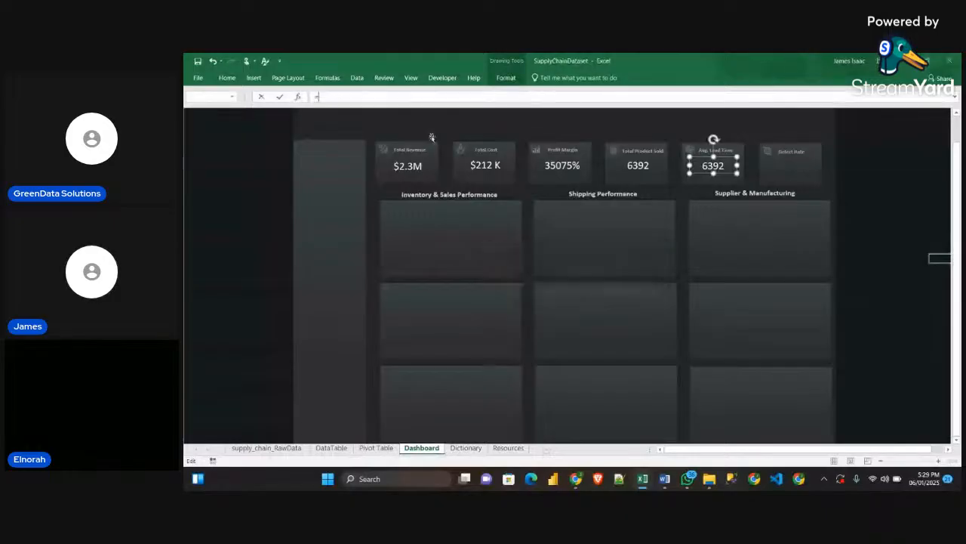
pyautogui.click(373, 449)
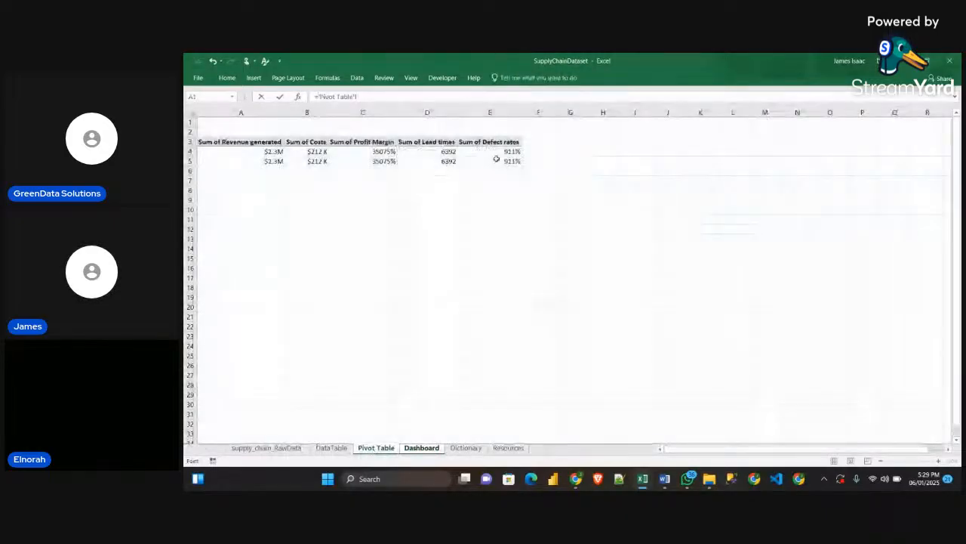
pyautogui.click(498, 161)
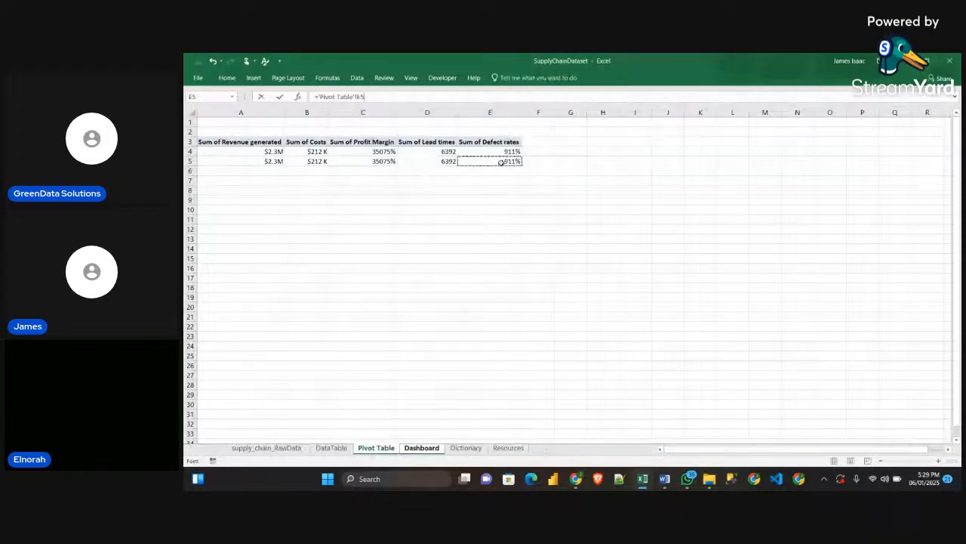
pyautogui.press('Return')
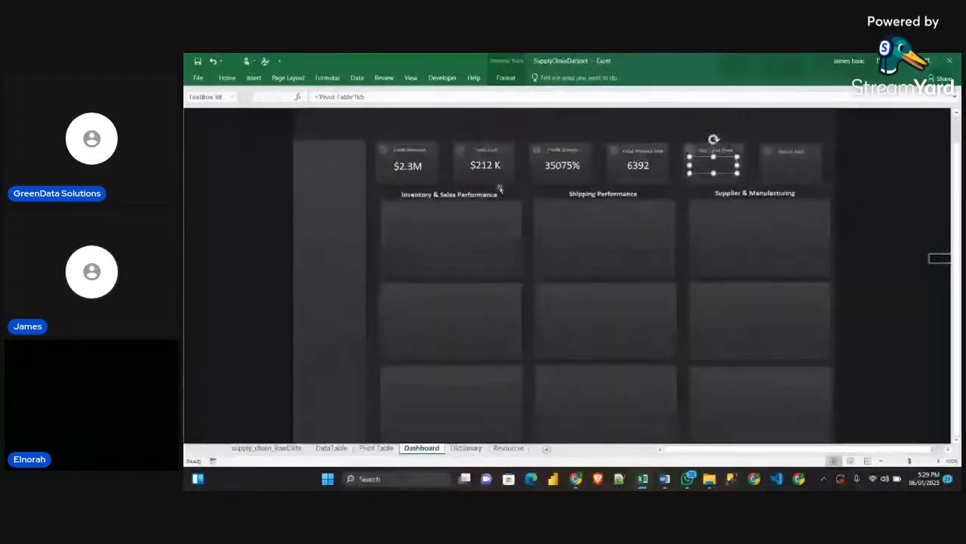
# Relink the Avg. Lead Time card's text box to cell D5 of the Pivot Table sheet
pyautogui.moveTo(385, 96); pyautogui.dragTo(306, 99)
pyautogui.write('=')
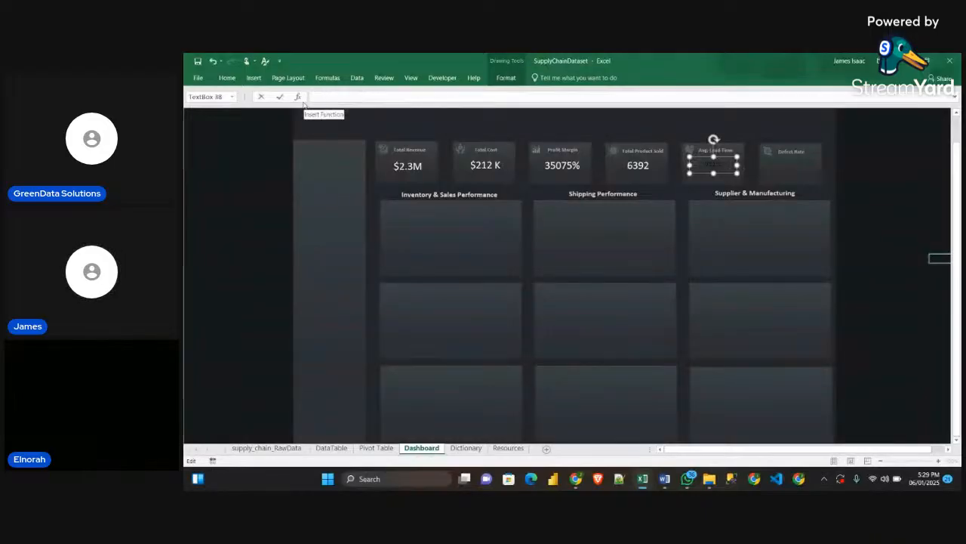
pyautogui.click(378, 448)
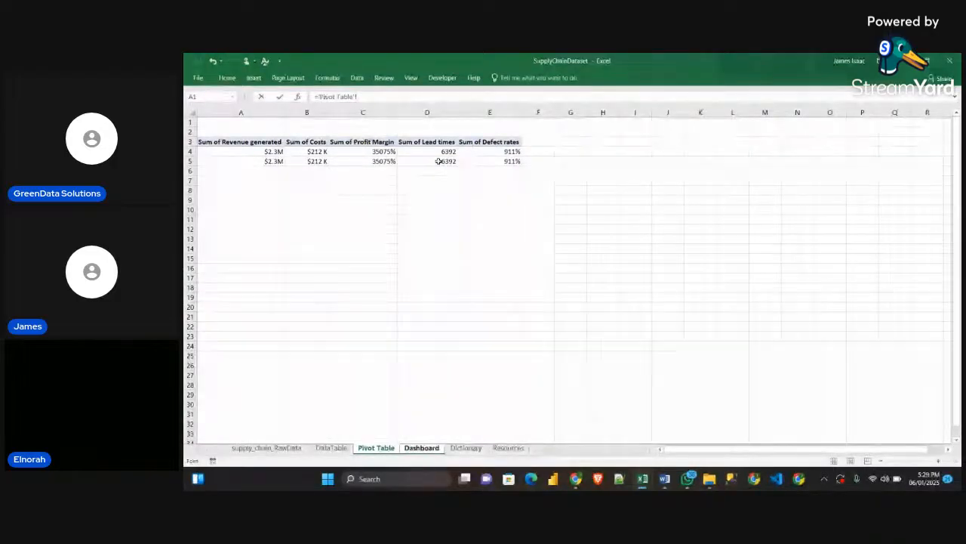
pyautogui.click(438, 162)
pyautogui.press('Return')
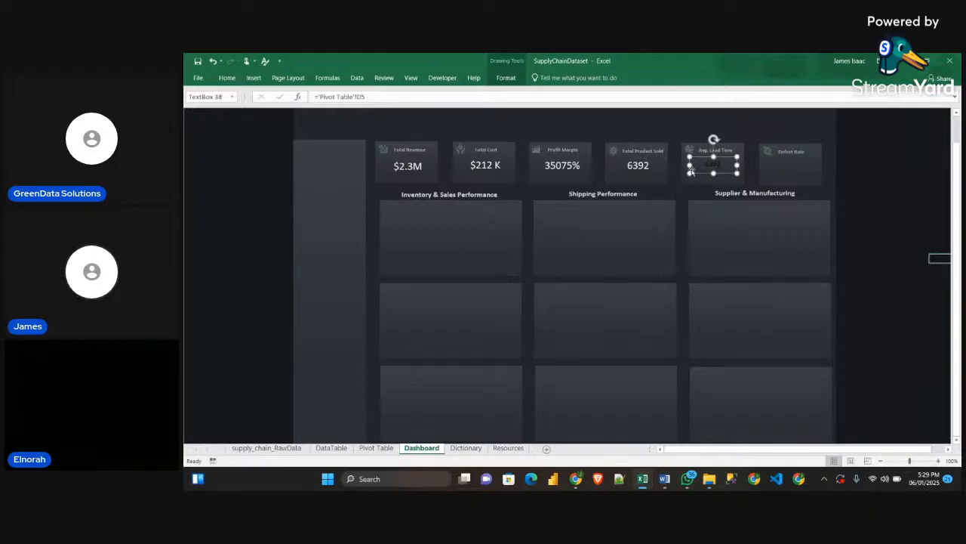
pyautogui.moveTo(694, 174); pyautogui.dragTo(695, 192)
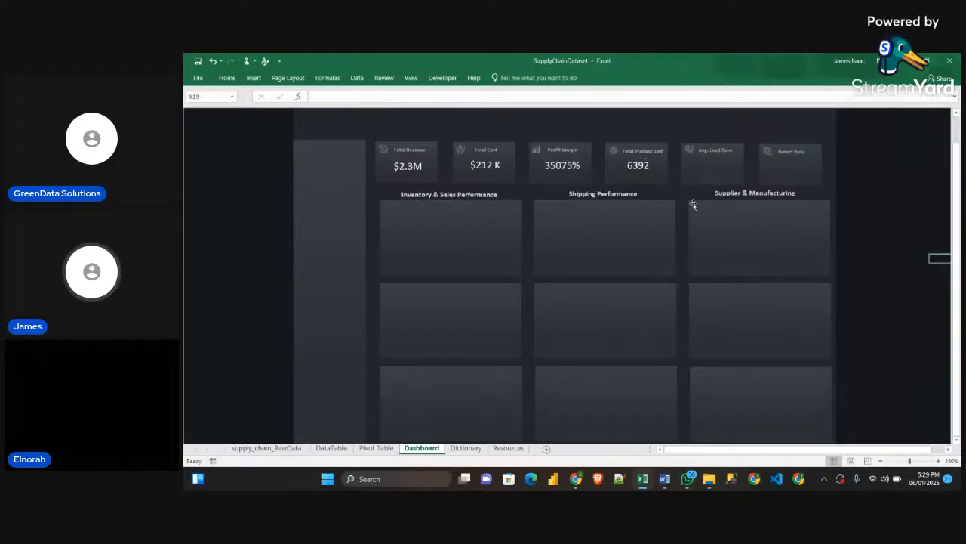
# Go to the Pivot Table sheet and examine the KPI pivot's Profit Margin cells and the source fields available for products sold
pyautogui.click(645, 165)
pyautogui.moveTo(645, 165); pyautogui.dragTo(711, 163)
pyautogui.click(364, 451)
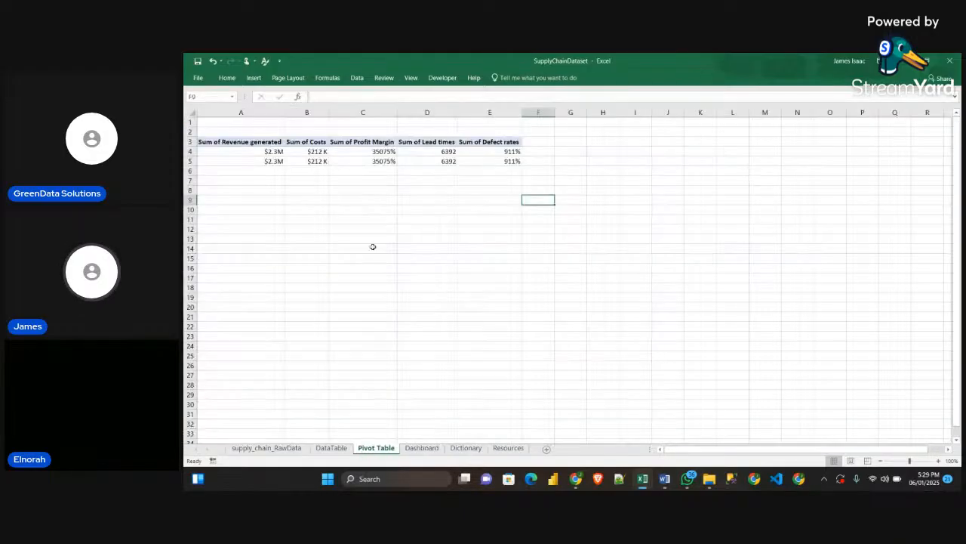
pyautogui.click(376, 160)
pyautogui.click(379, 143)
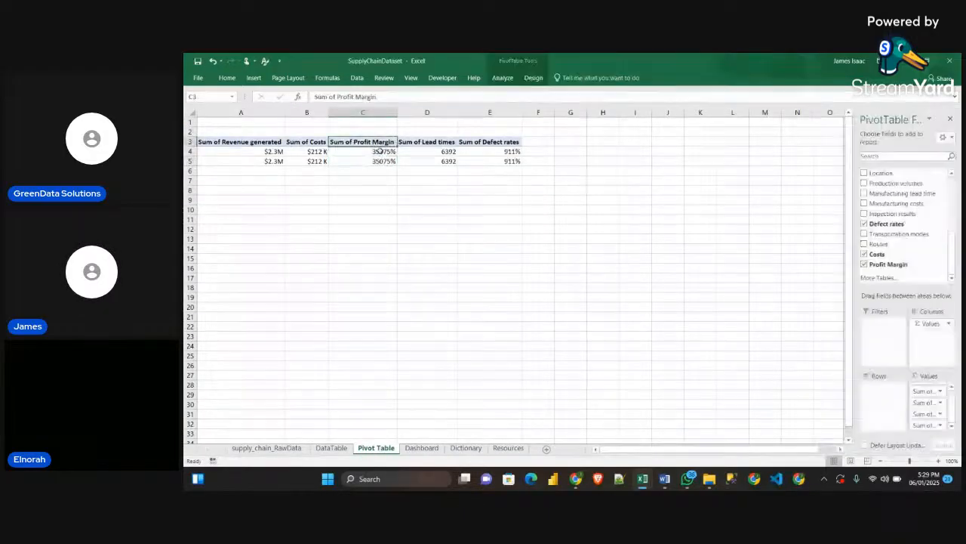
pyautogui.click(381, 153)
pyautogui.scroll(5, 897, 234)
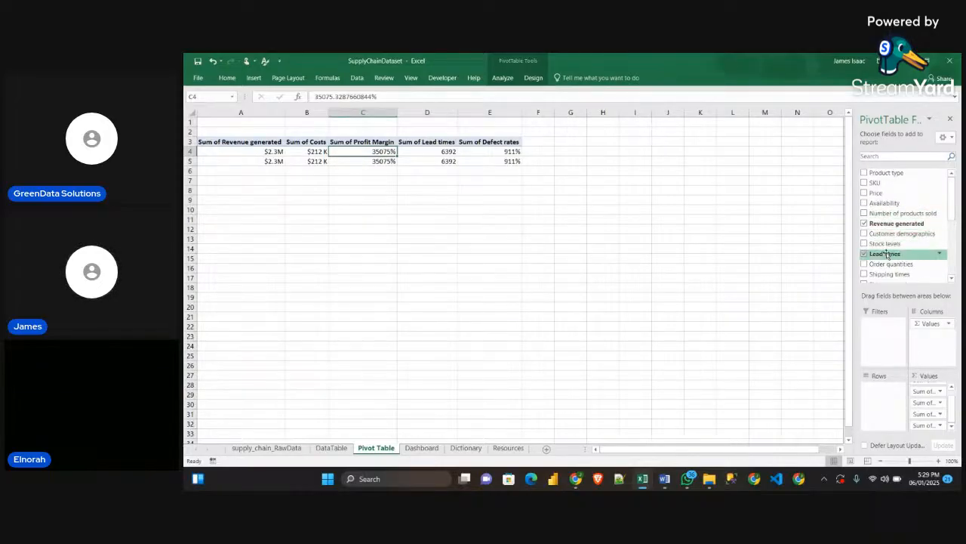
pyautogui.scroll(-1, 889, 253)
pyautogui.scroll(1, 890, 254)
pyautogui.scroll(-2, 892, 249)
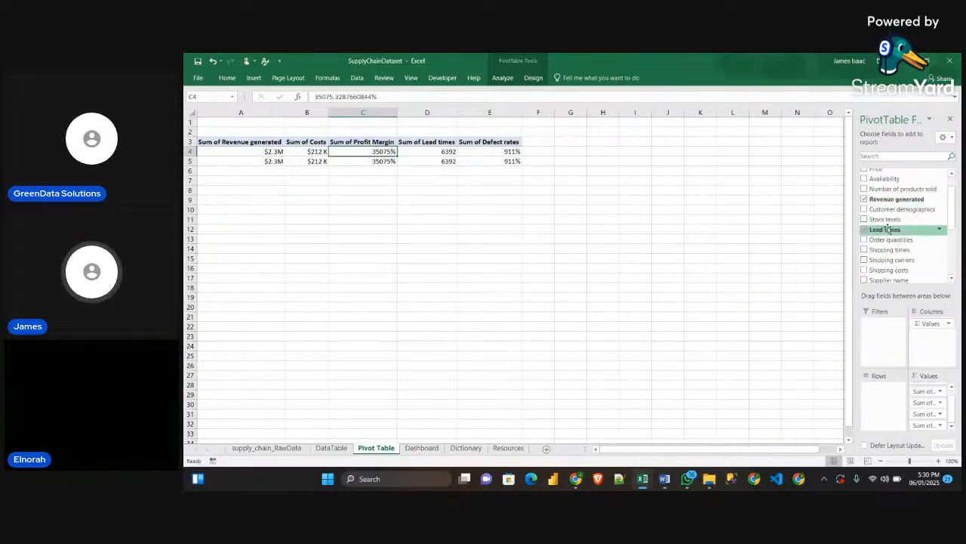
pyautogui.scroll(1, 895, 223)
pyautogui.scroll(2, 895, 224)
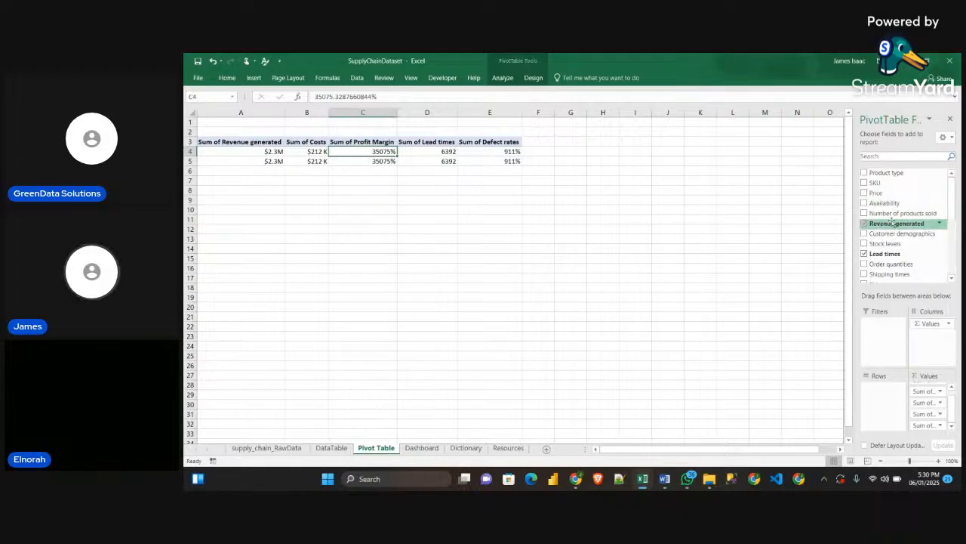
# Add Number of products sold to the KPI pivot table's values, placing it as the last column after Defect rates
pyautogui.moveTo(918, 217); pyautogui.dragTo(944, 430)
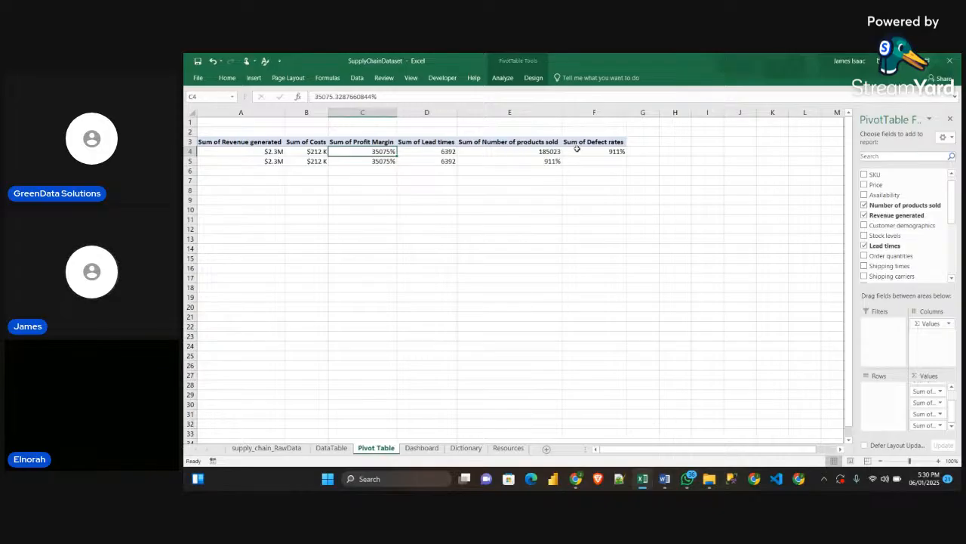
pyautogui.click(864, 205)
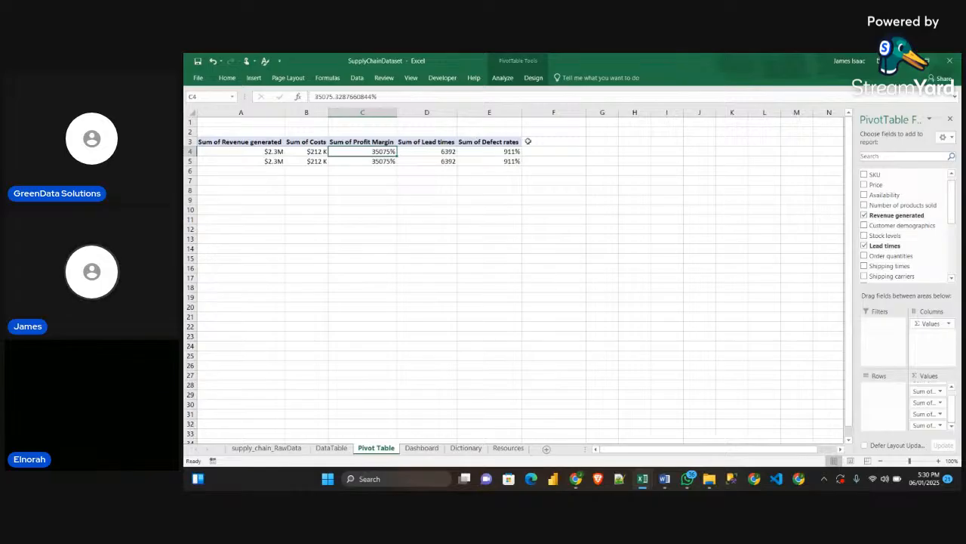
pyautogui.moveTo(901, 205); pyautogui.dragTo(948, 446)
pyautogui.moveTo(943, 438); pyautogui.dragTo(938, 433)
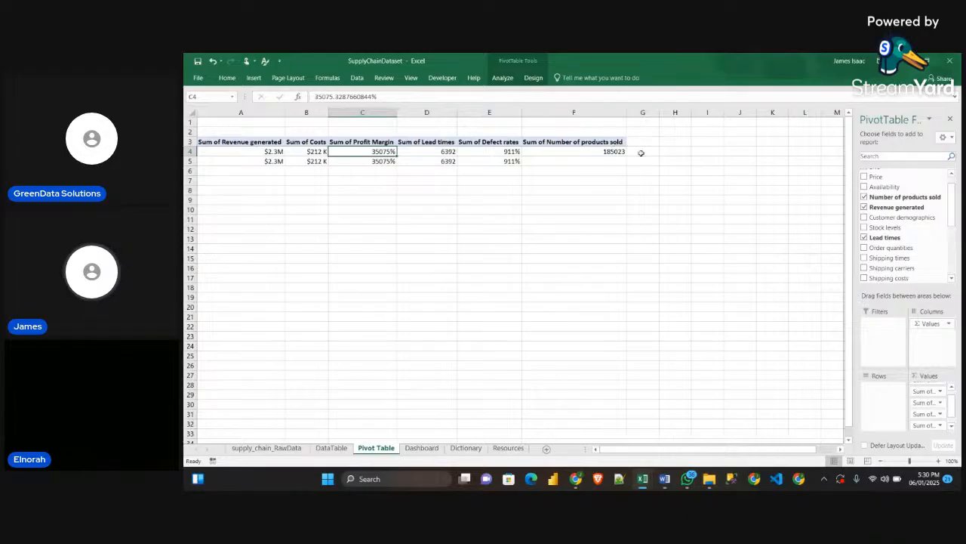
# Switch to the Obj_Guidelines document in Word and copy the Total Products Sold number format (#,##0, "K")
pyautogui.moveTo(642, 483)
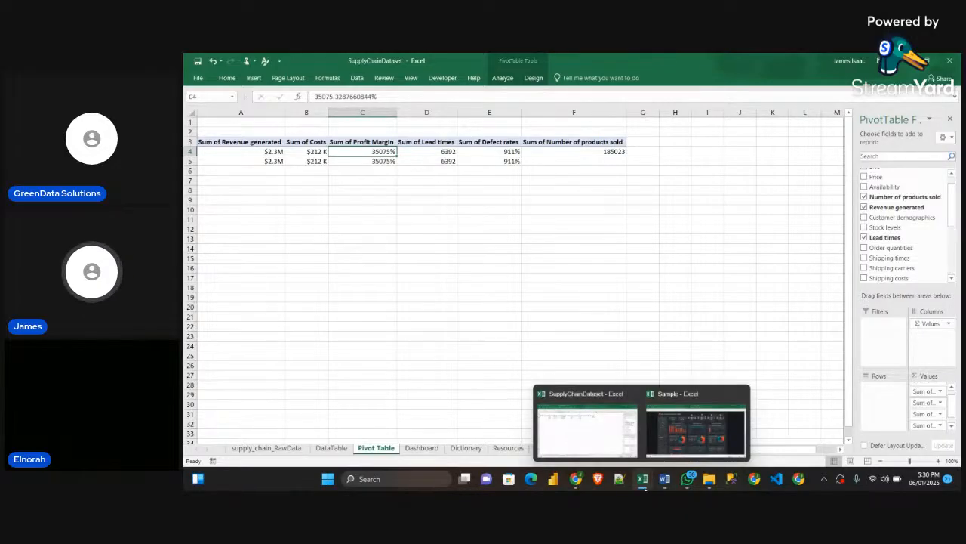
pyautogui.click(679, 444)
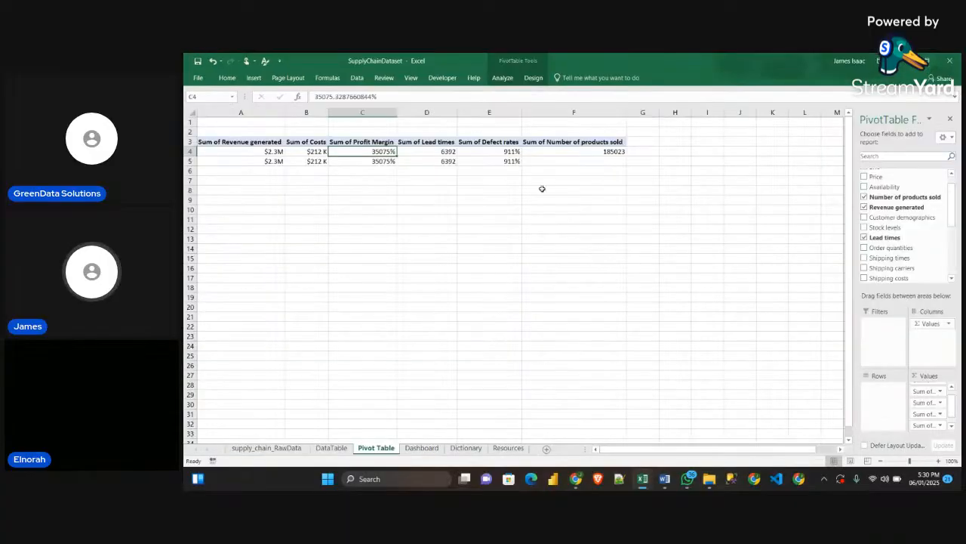
pyautogui.moveTo(665, 483)
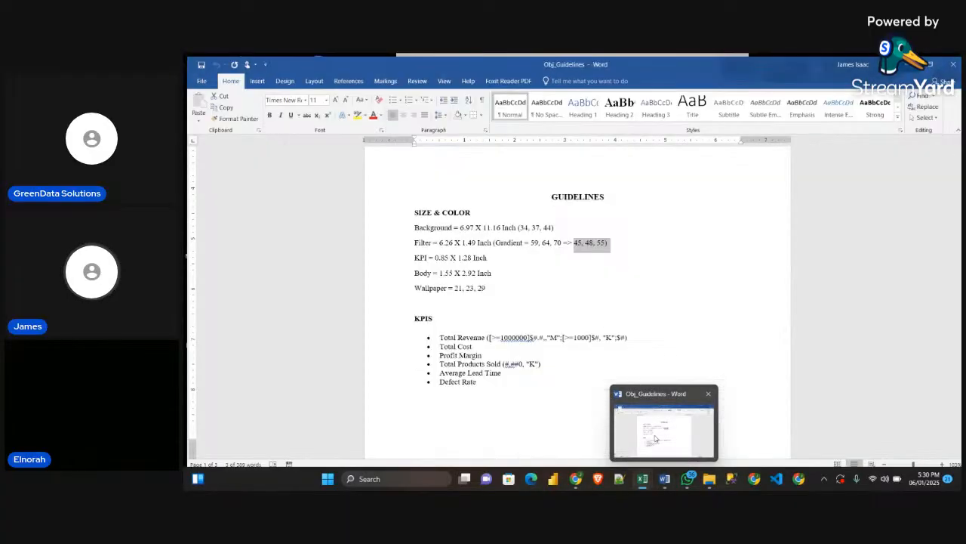
pyautogui.click(655, 438)
pyautogui.scroll(2, 548, 328)
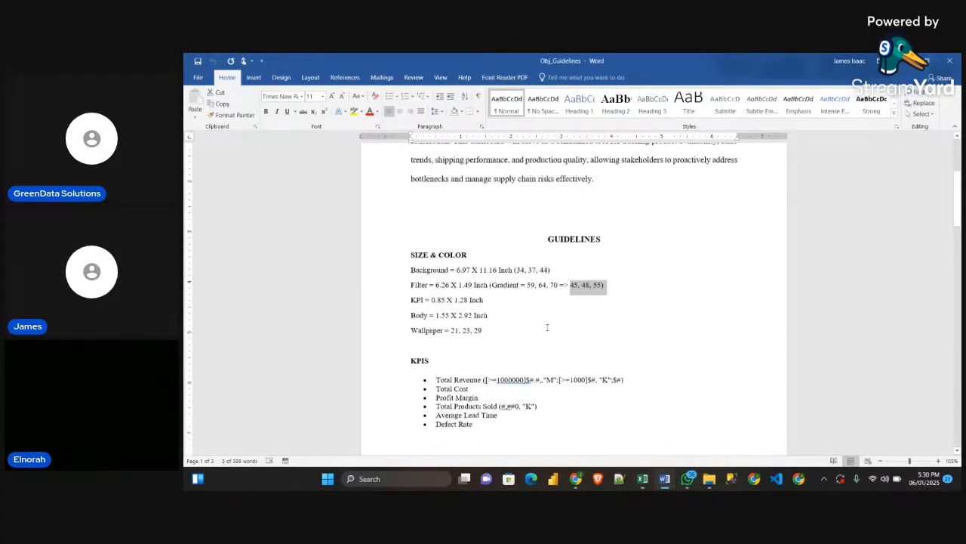
pyautogui.scroll(-4, 548, 326)
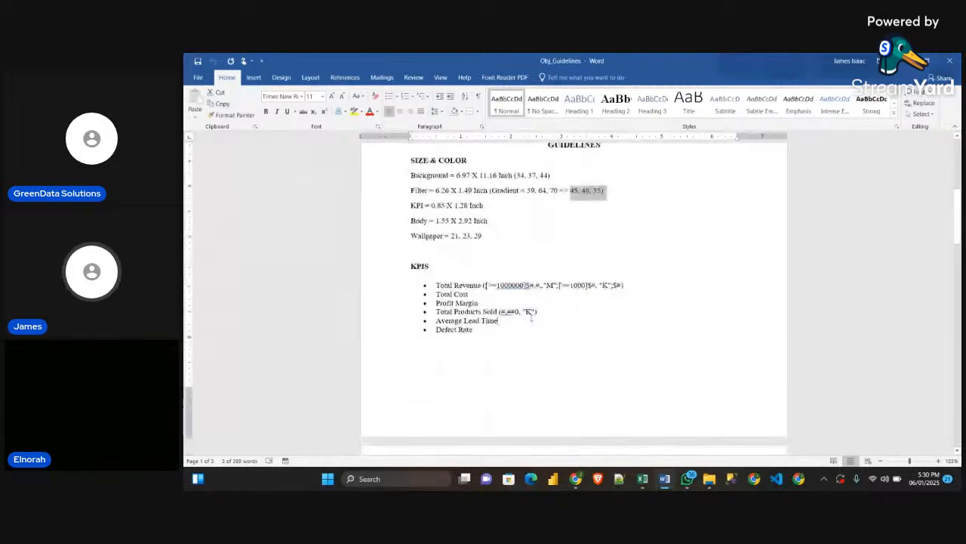
pyautogui.click(447, 311)
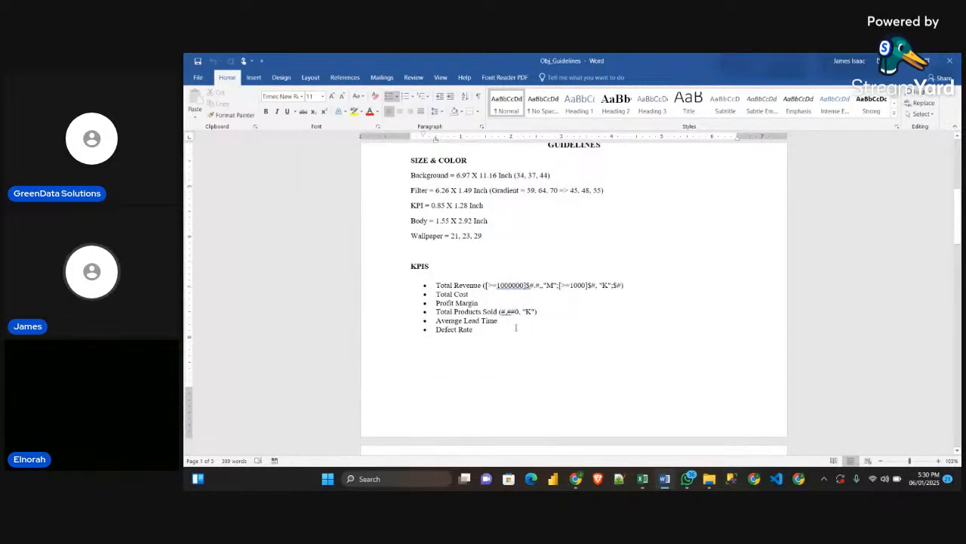
pyautogui.moveTo(502, 311); pyautogui.dragTo(534, 311)
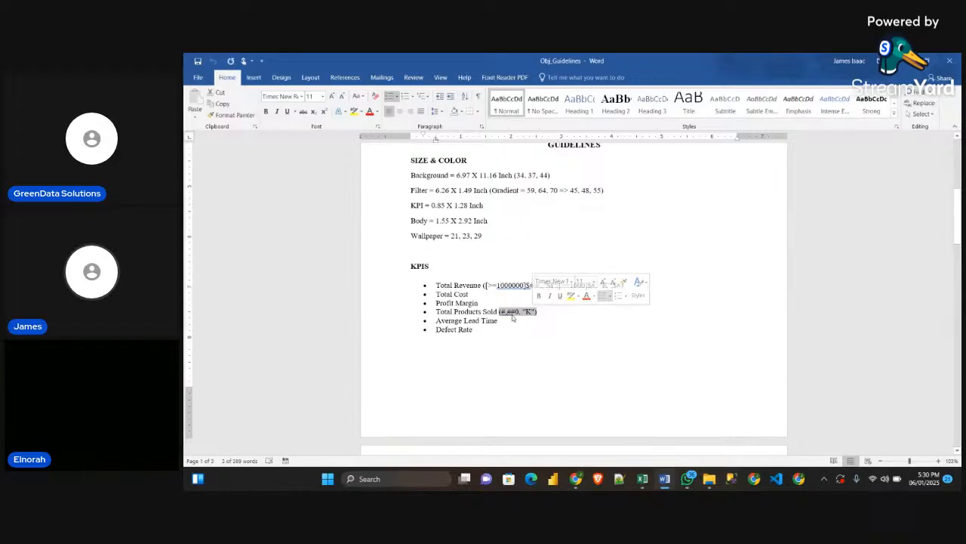
pyautogui.hotkey('ctrl', 'c')
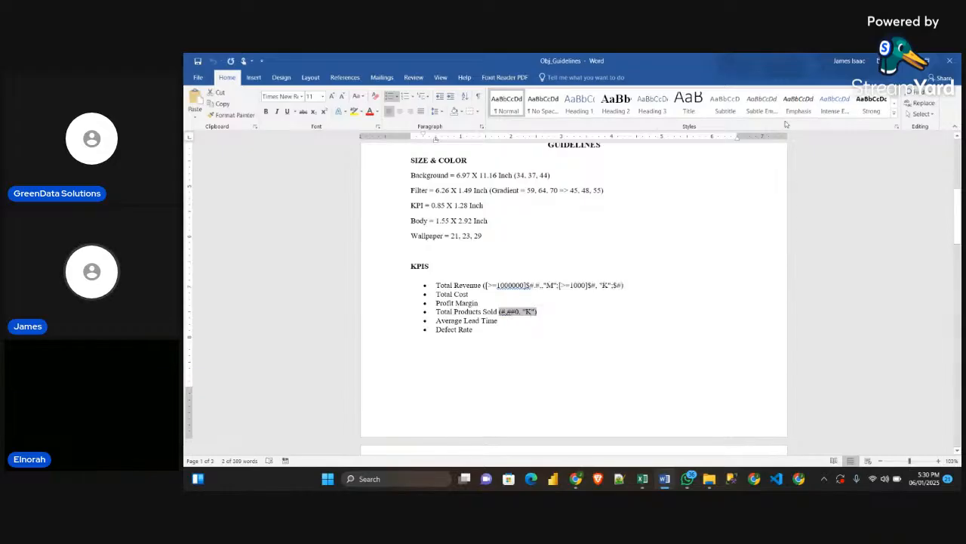
# Return to the SupplyChainDataset workbook in Excel and compare the Number of products sold value with the Sample dashboard's KPI cards
pyautogui.hotkey('alt', 'Tab')
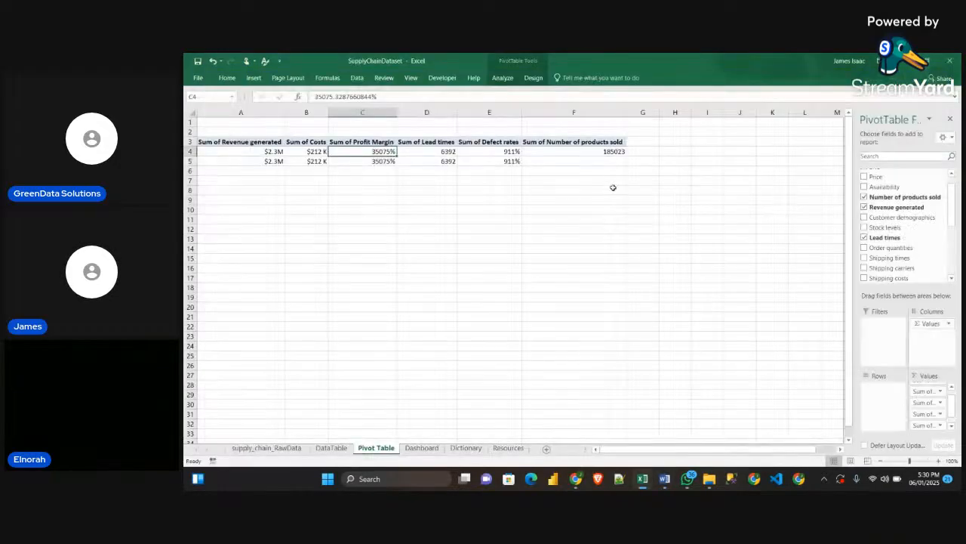
pyautogui.click(603, 152)
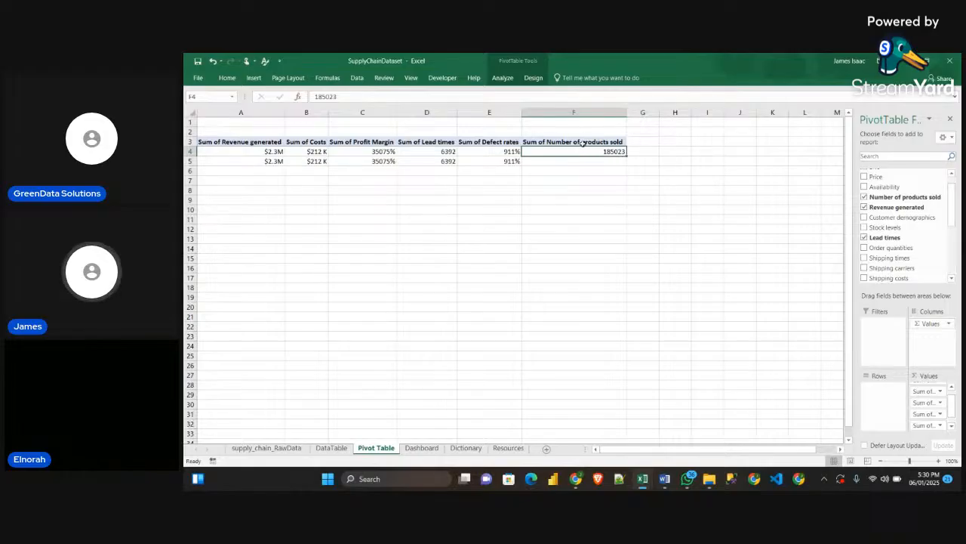
pyautogui.moveTo(645, 482)
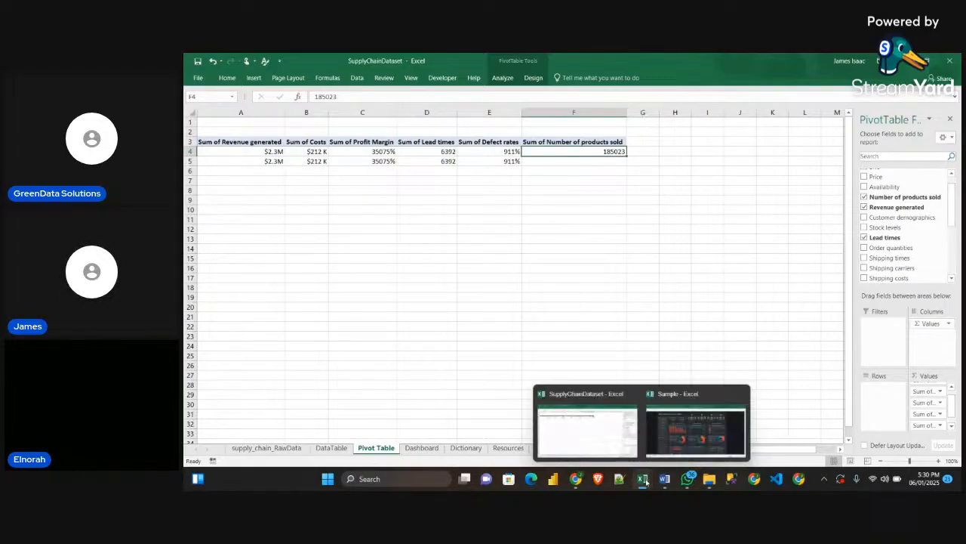
pyautogui.click(678, 451)
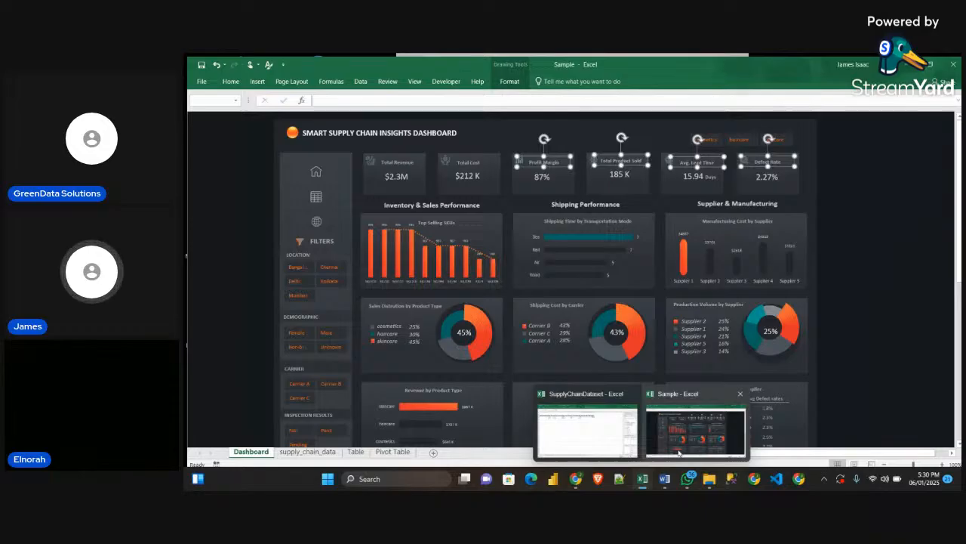
pyautogui.click(587, 429)
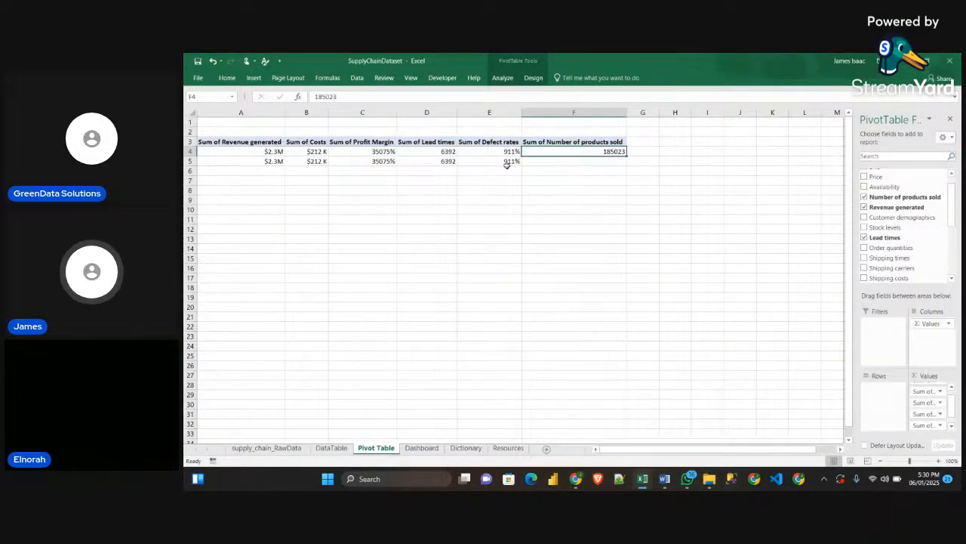
# Select the pivot's Sum of Lead times heading and look through the value fields for the Lead times entry
pyautogui.click(416, 142)
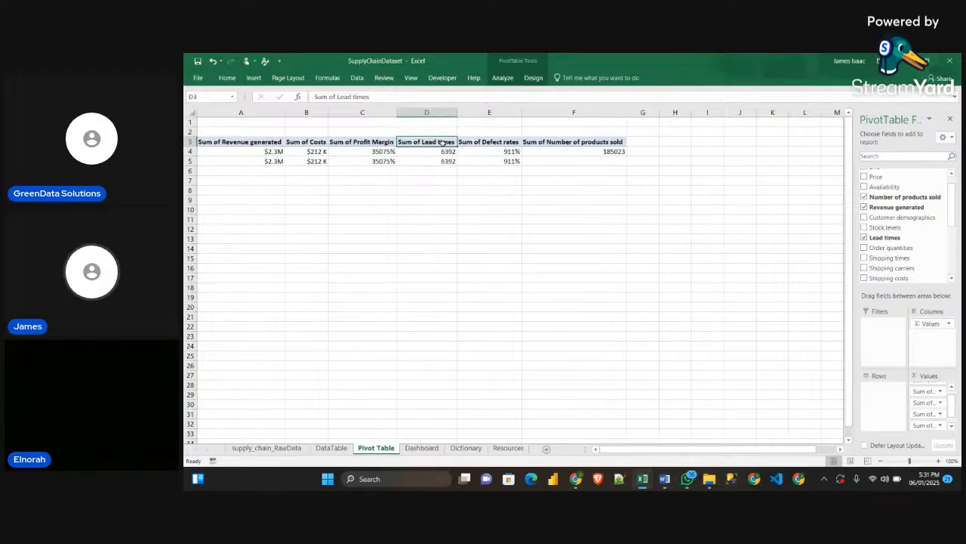
pyautogui.click(433, 153)
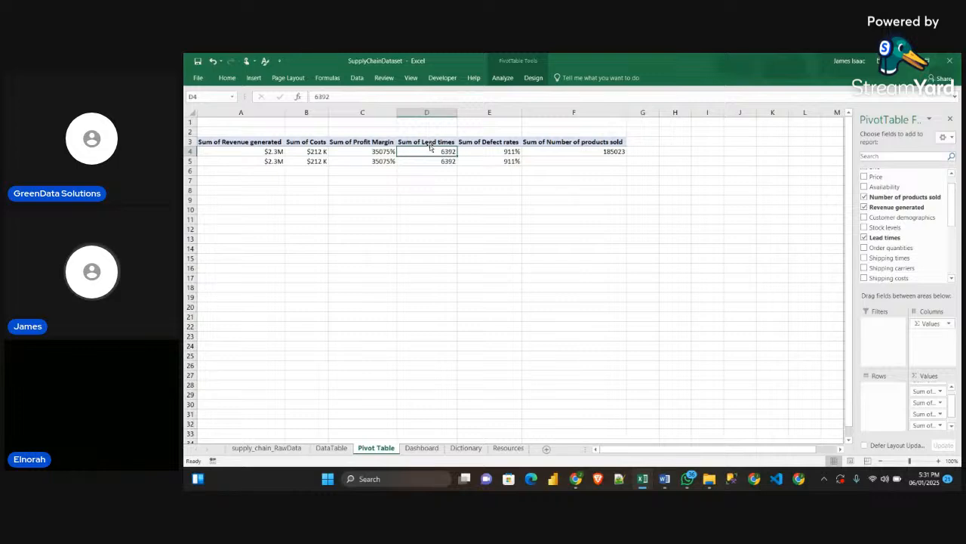
pyautogui.click(430, 147)
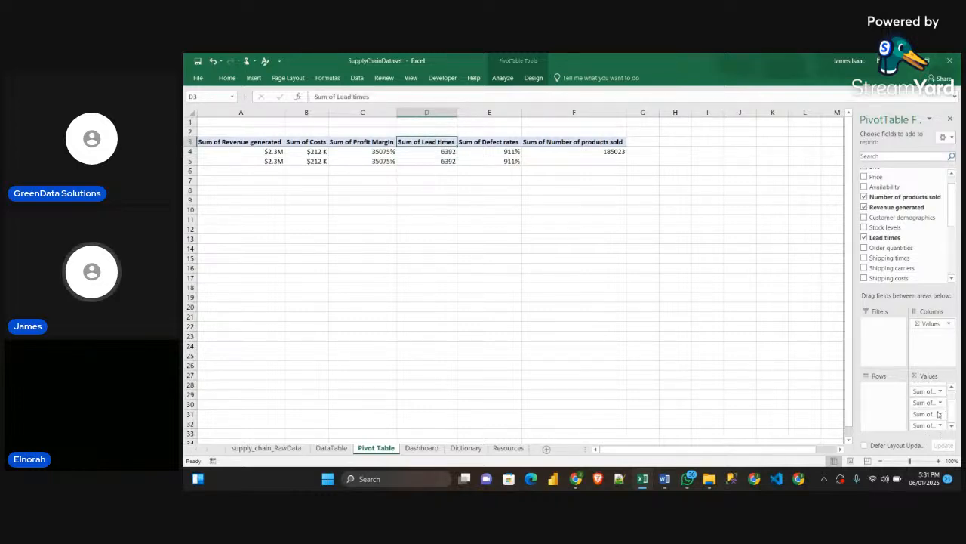
pyautogui.scroll(1, 936, 415)
pyautogui.scroll(-1, 935, 415)
pyautogui.scroll(1, 934, 416)
pyautogui.scroll(-1, 933, 414)
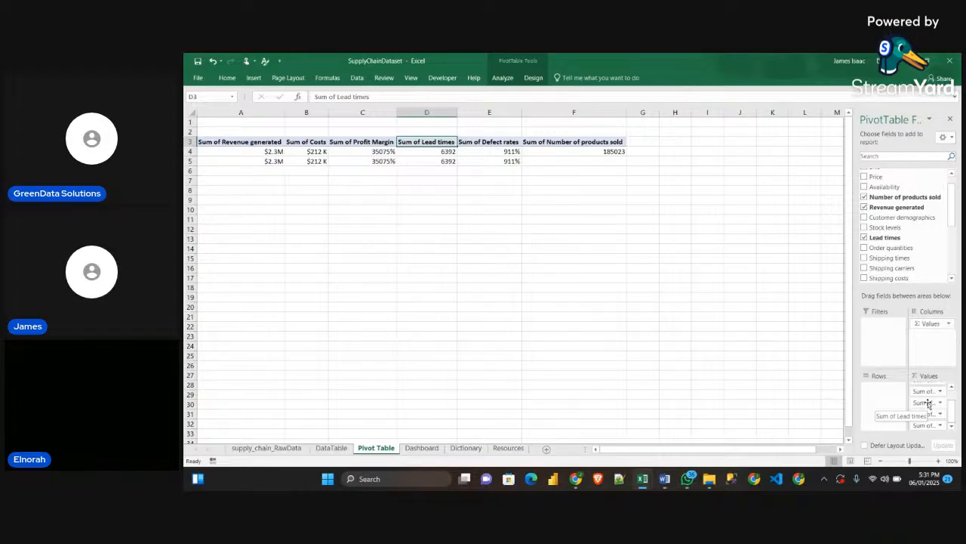
# Change the Lead times value field in the KPI pivot table to summarize by Average
pyautogui.click(928, 404)
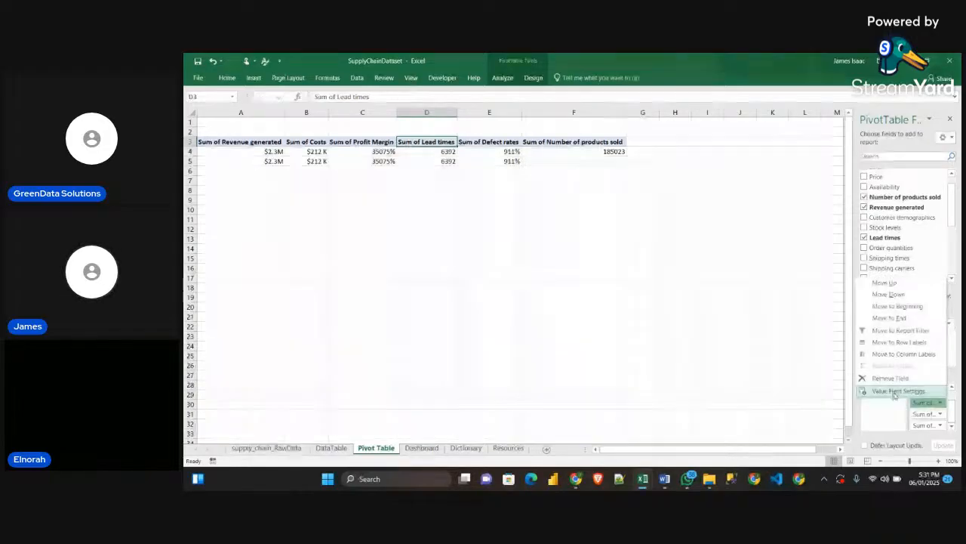
pyautogui.click(894, 391)
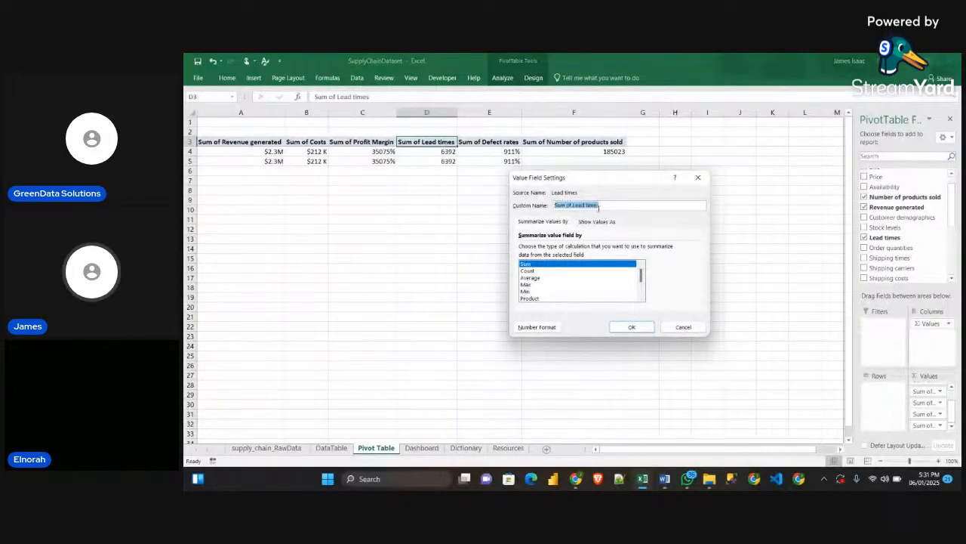
pyautogui.click(531, 278)
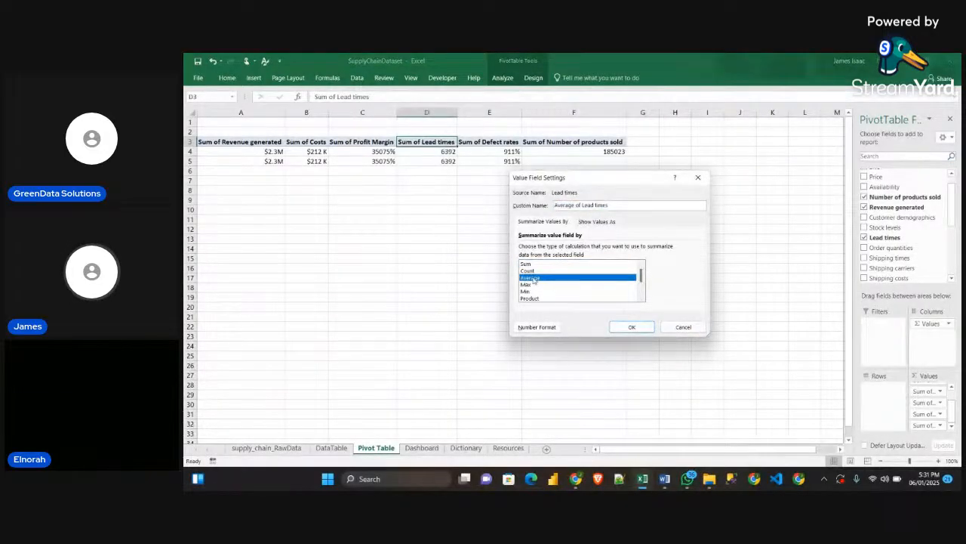
pyautogui.click(629, 327)
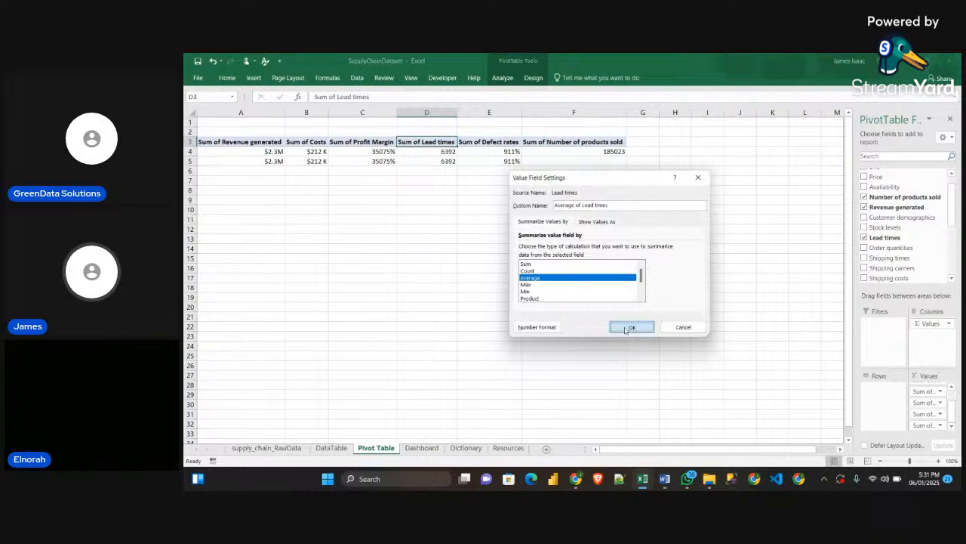
# Clear the broken reference in D5 and link the cell to the pivot's Average of Lead times value in D4
pyautogui.click(450, 152)
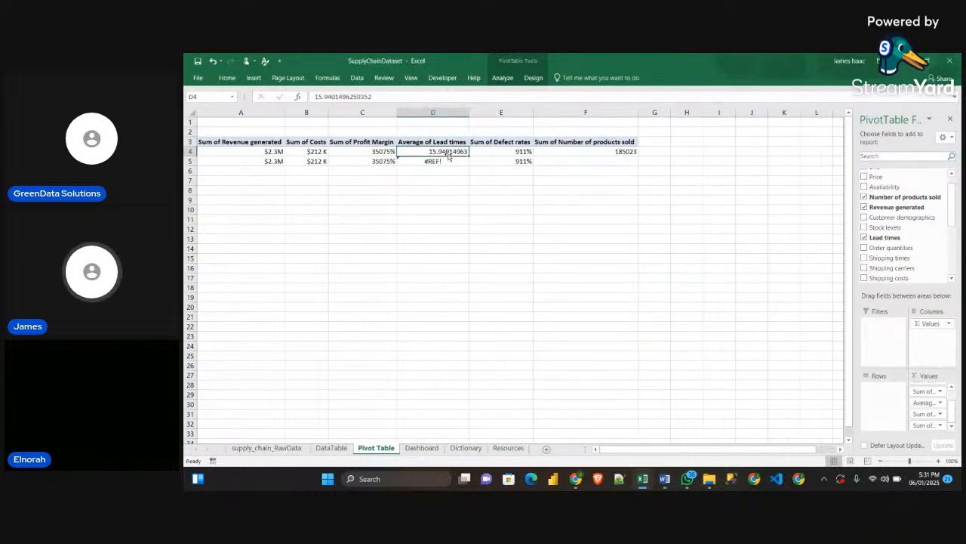
pyautogui.click(447, 161)
pyautogui.press('Delete')
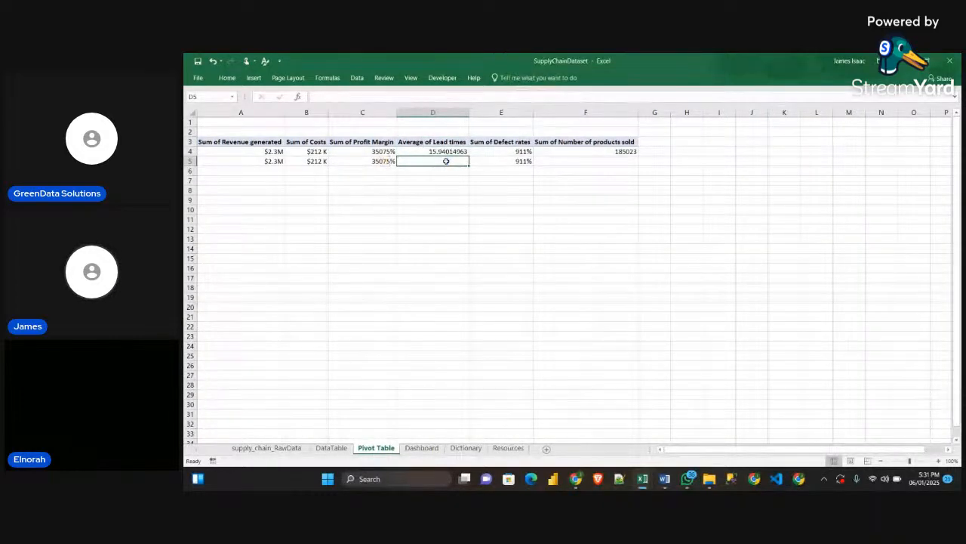
pyautogui.click(439, 150)
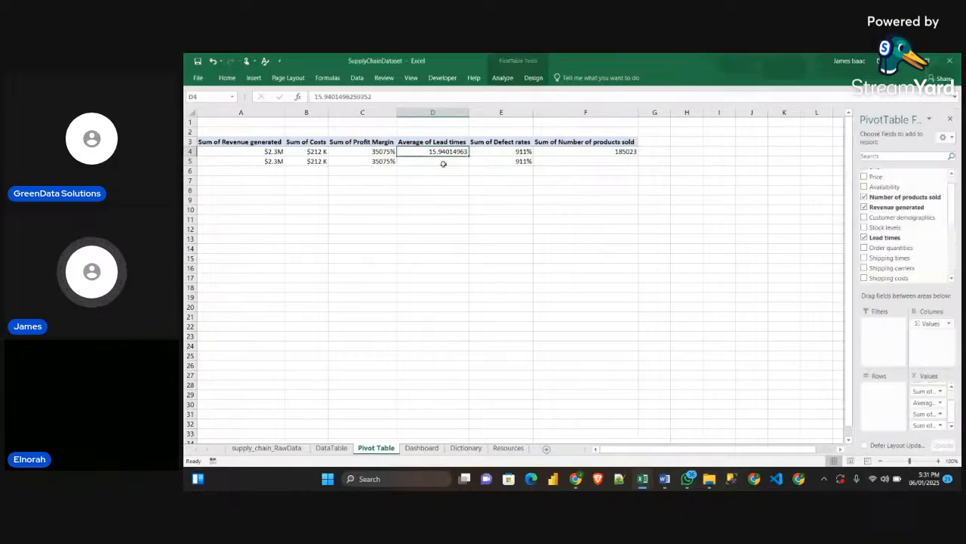
pyautogui.click(443, 164)
pyautogui.write('=')
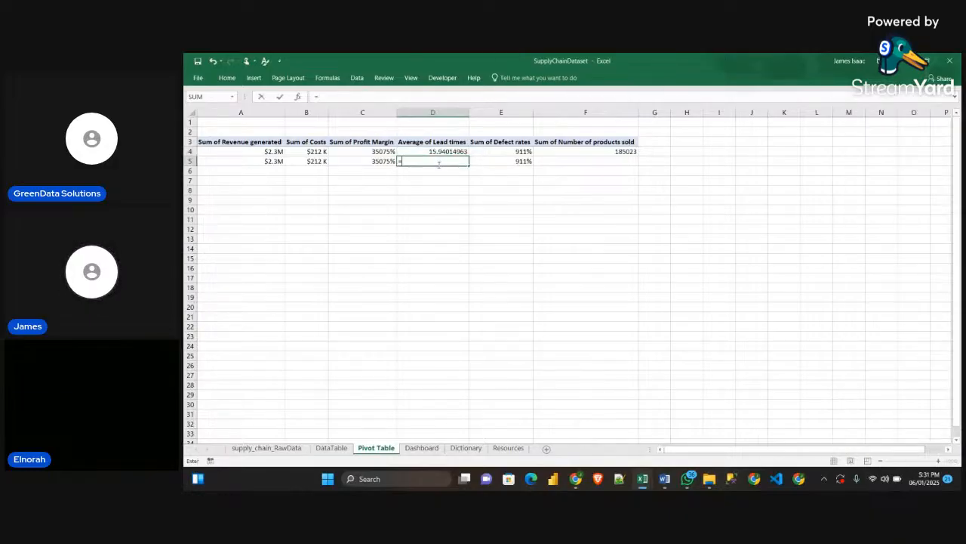
pyautogui.click(439, 151)
pyautogui.press('Return')
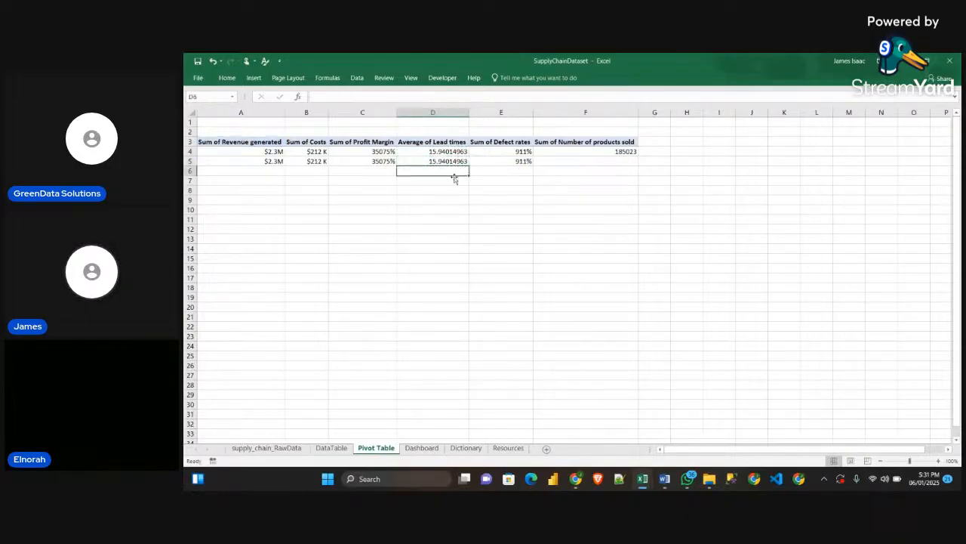
# Reduce the Average of Lead times value in D4 to one decimal place and copy its format to D5
pyautogui.click(444, 162)
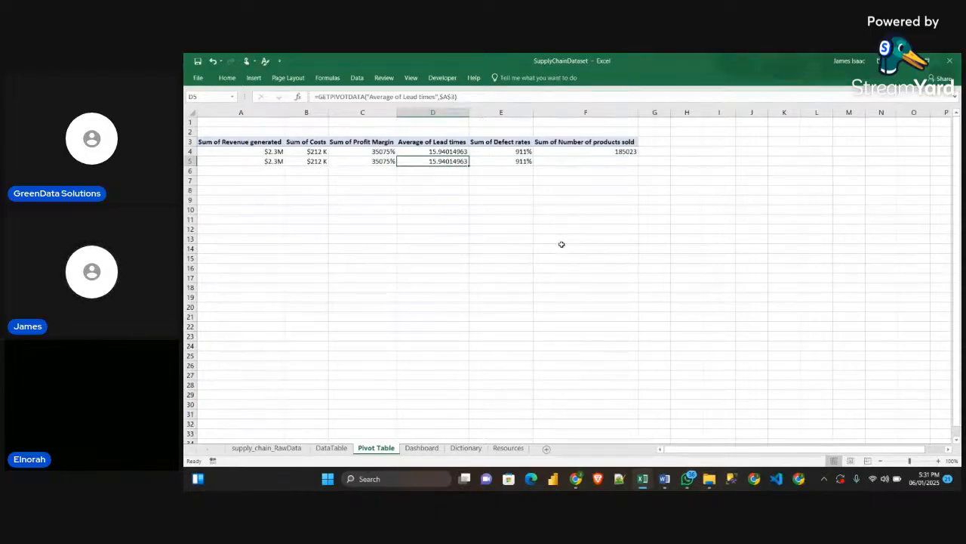
pyautogui.click(448, 153)
pyautogui.click(448, 159)
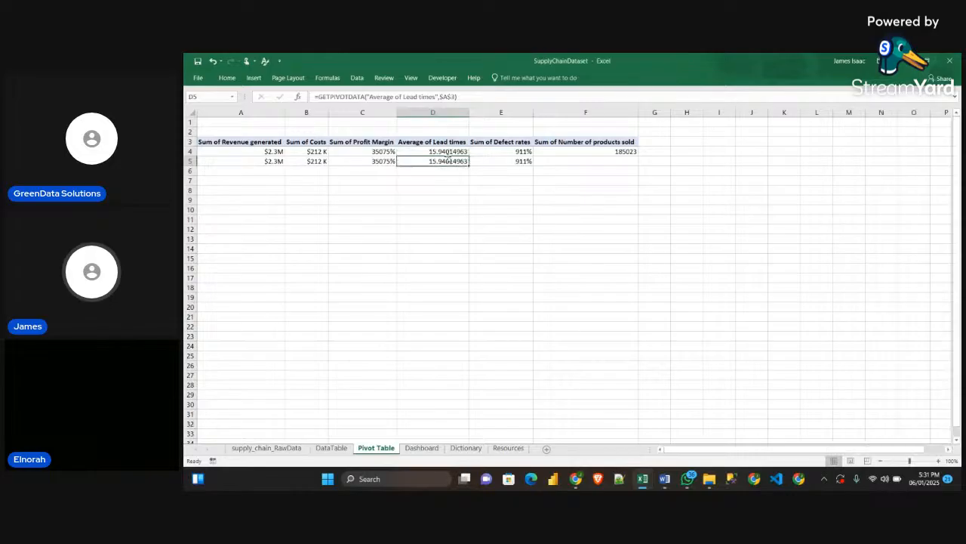
pyautogui.click(448, 153)
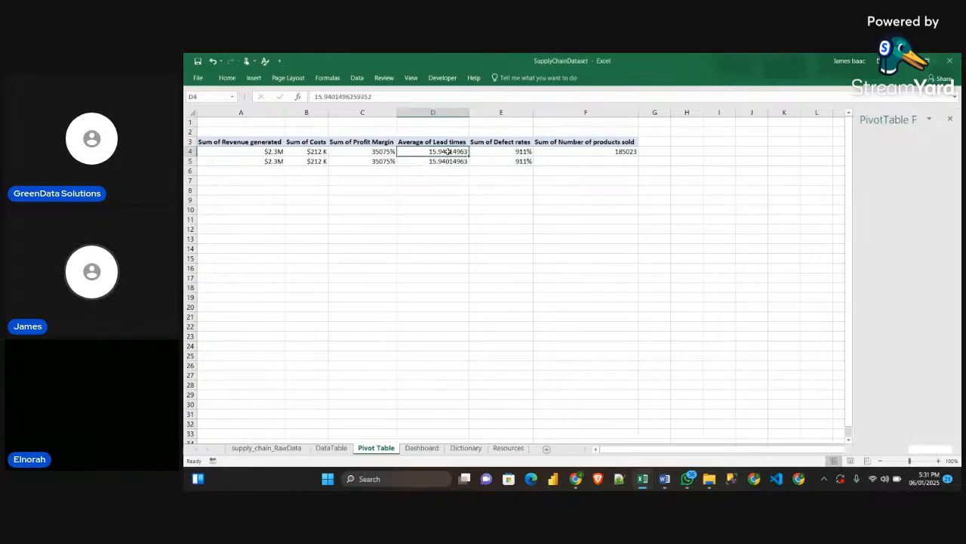
pyautogui.click(231, 78)
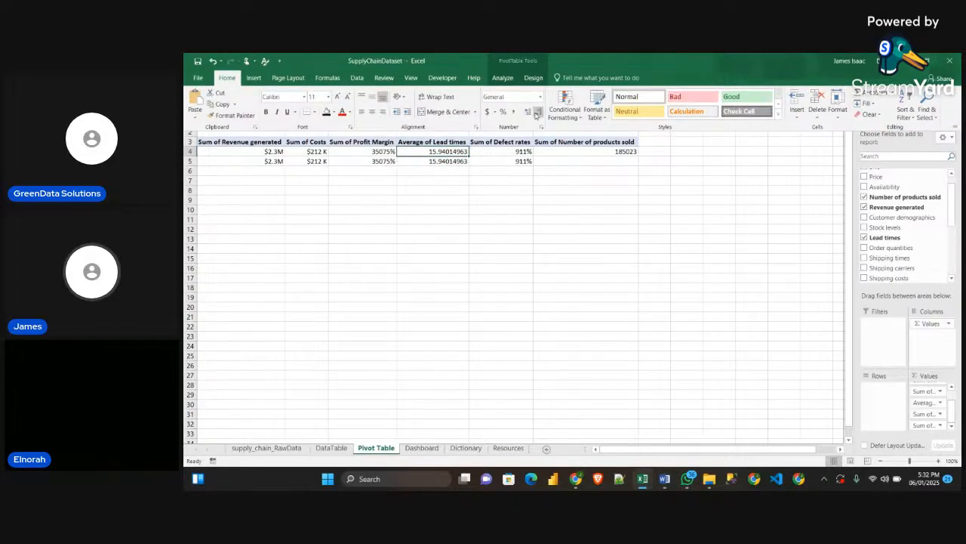
pyautogui.click(538, 112)
pyautogui.click(537, 112)
pyautogui.click(537, 113)
pyautogui.click(537, 112)
pyautogui.click(538, 112)
pyautogui.click(538, 112)
pyautogui.click(537, 112)
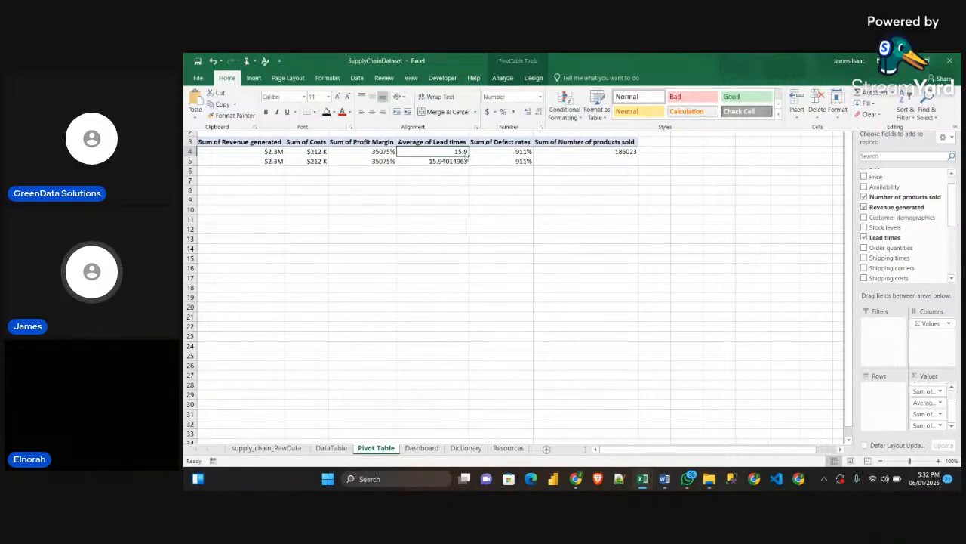
pyautogui.click(229, 115)
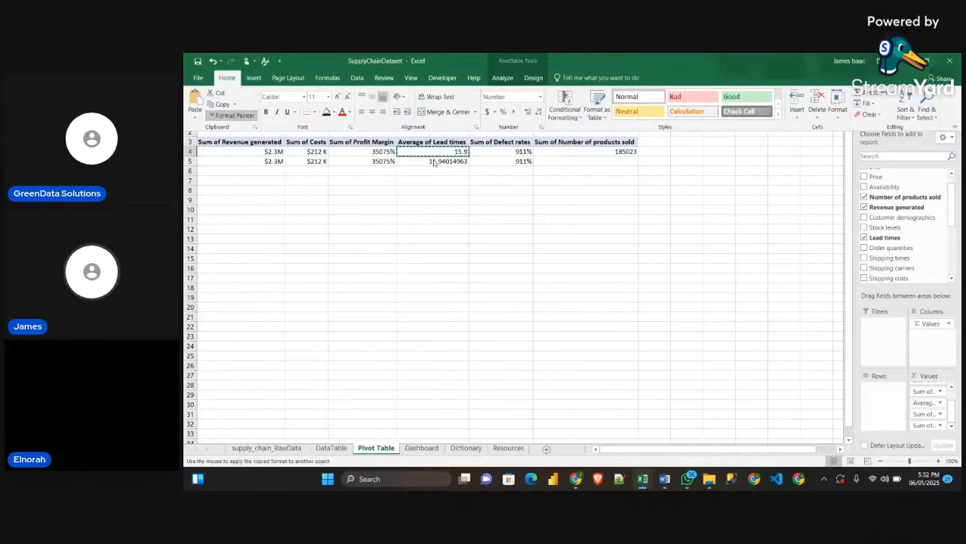
pyautogui.click(441, 161)
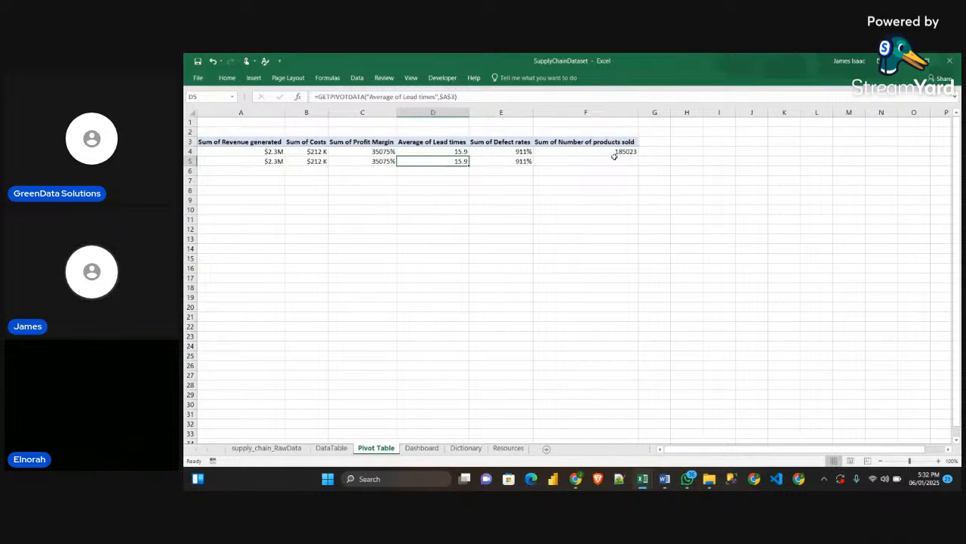
# Open the custom number format settings for the Number of products sold value in F4 and clear the format code
pyautogui.click(615, 153)
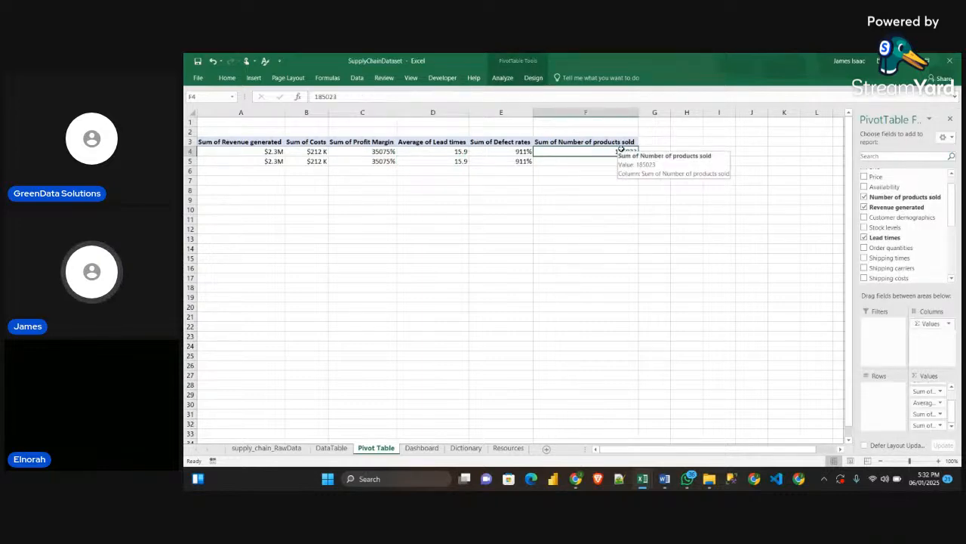
pyautogui.hotkey('ctrl', '1')
pyautogui.moveTo(587, 139); pyautogui.dragTo(609, 182)
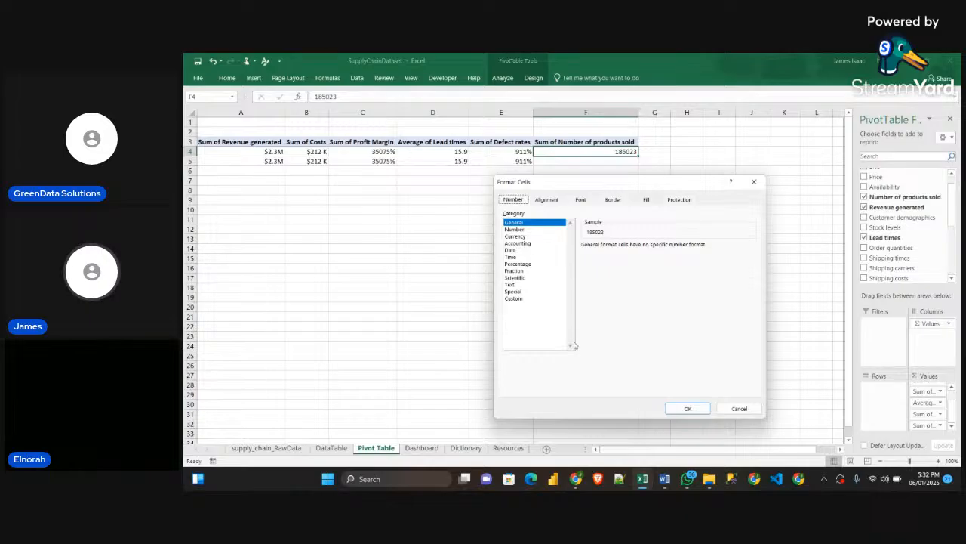
pyautogui.click(514, 299)
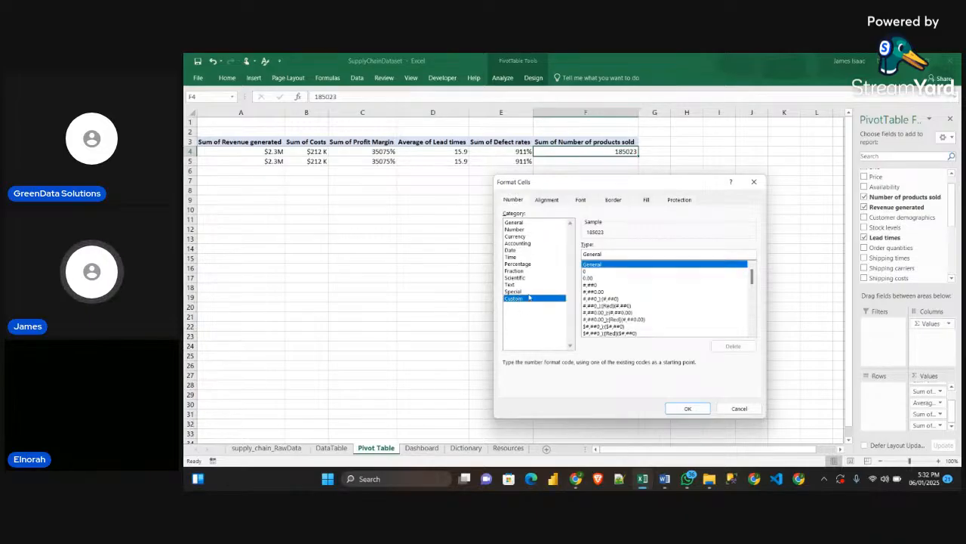
pyautogui.moveTo(752, 273); pyautogui.dragTo(752, 321)
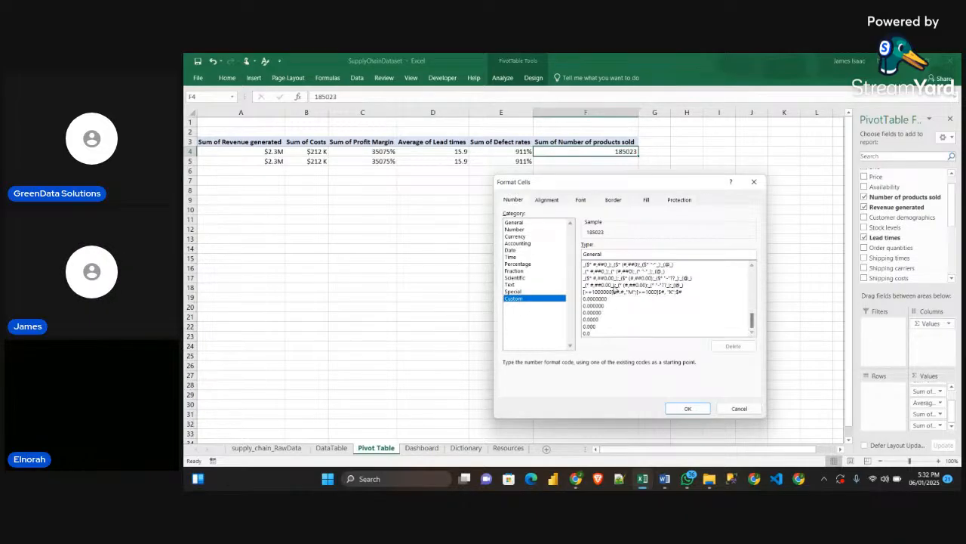
pyautogui.click(640, 277)
pyautogui.scroll(5, 647, 295)
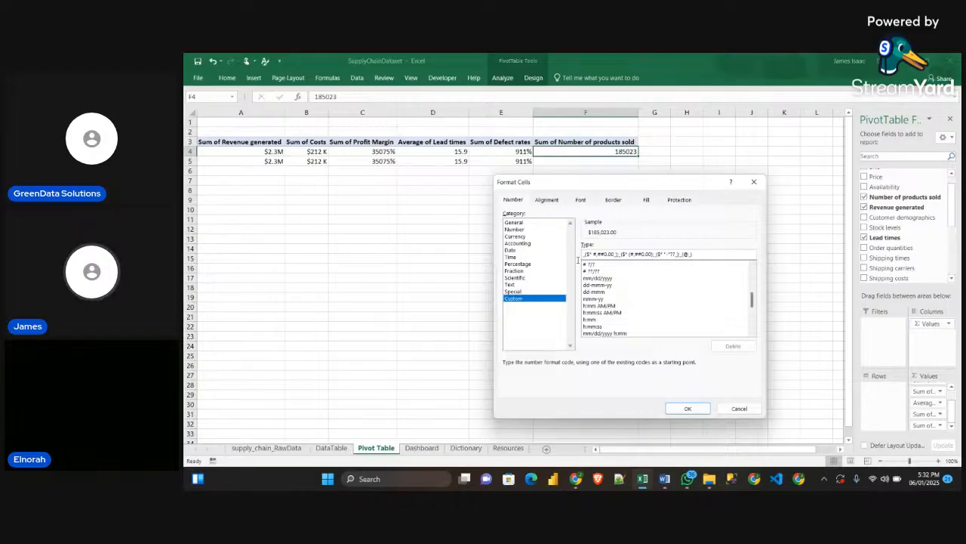
pyautogui.moveTo(699, 255); pyautogui.dragTo(565, 255)
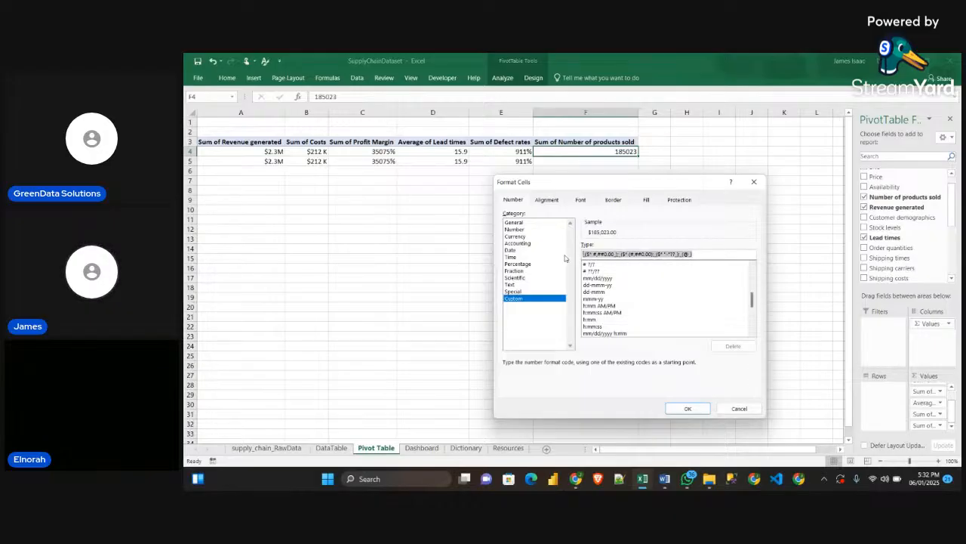
pyautogui.press('BackSpace')
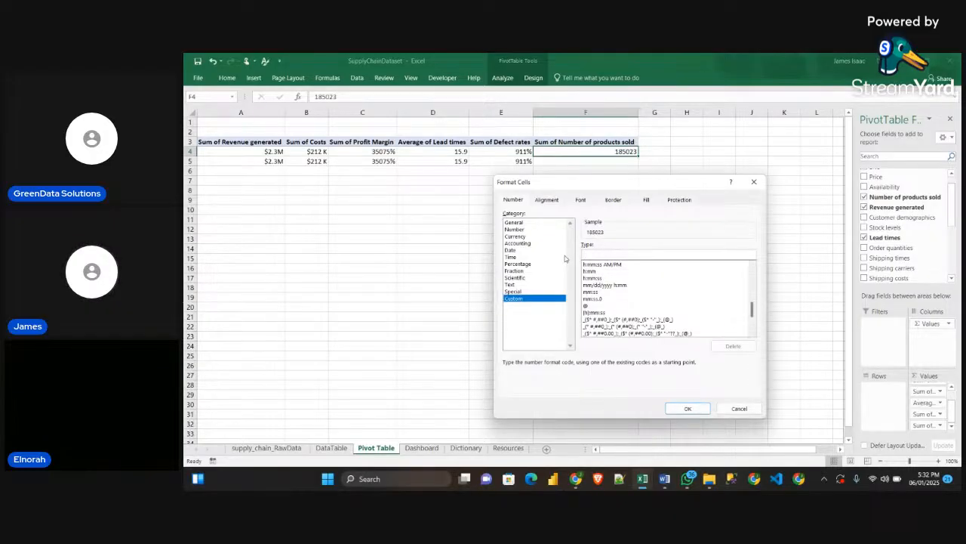
pyautogui.write('v')
pyautogui.press('BackSpace')
# Copy the Total Products Sold format from Obj_Guidelines in Word and apply it to F4 in Excel as #,##0, "K" without the parentheses
pyautogui.click(664, 478)
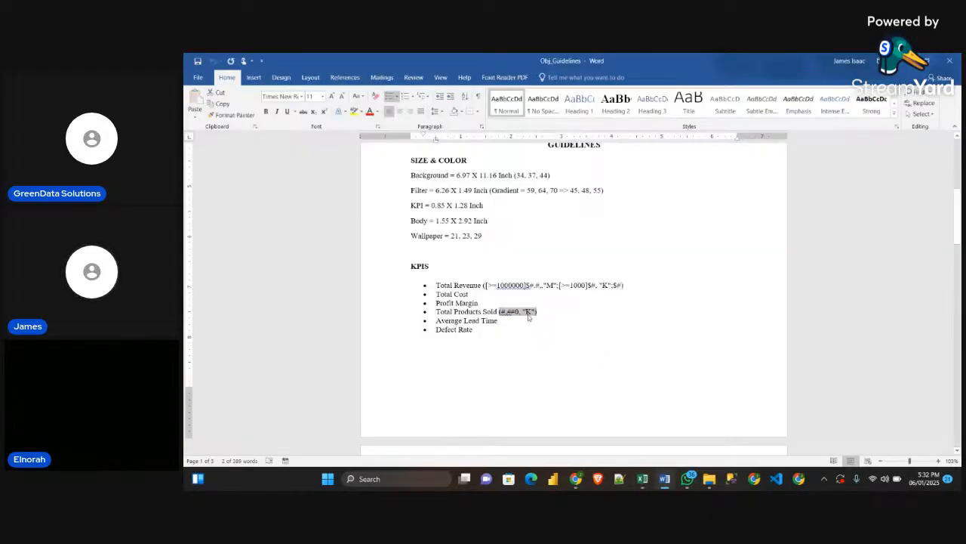
pyautogui.hotkey('ctrl', 'c')
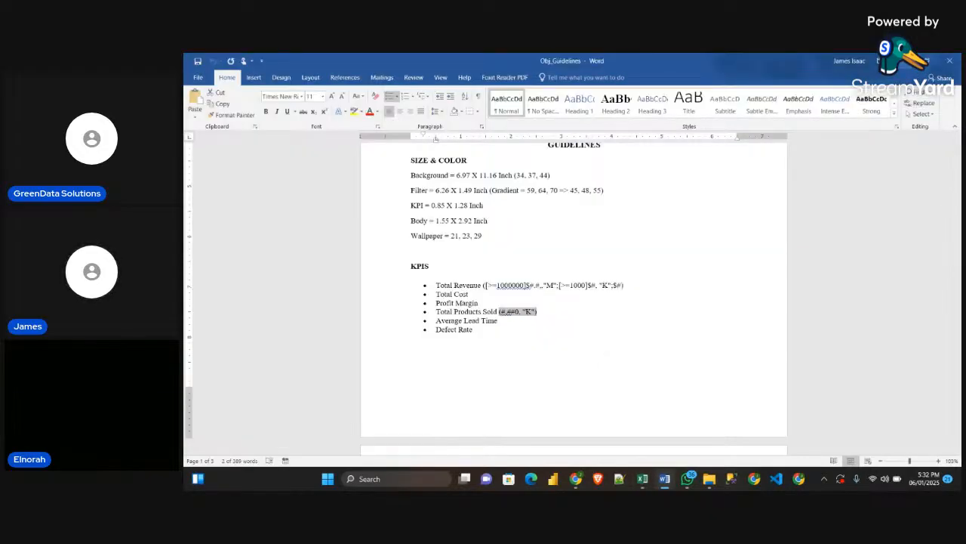
pyautogui.hotkey('alt', 'Tab')
pyautogui.hotkey('ctrl', 'v')
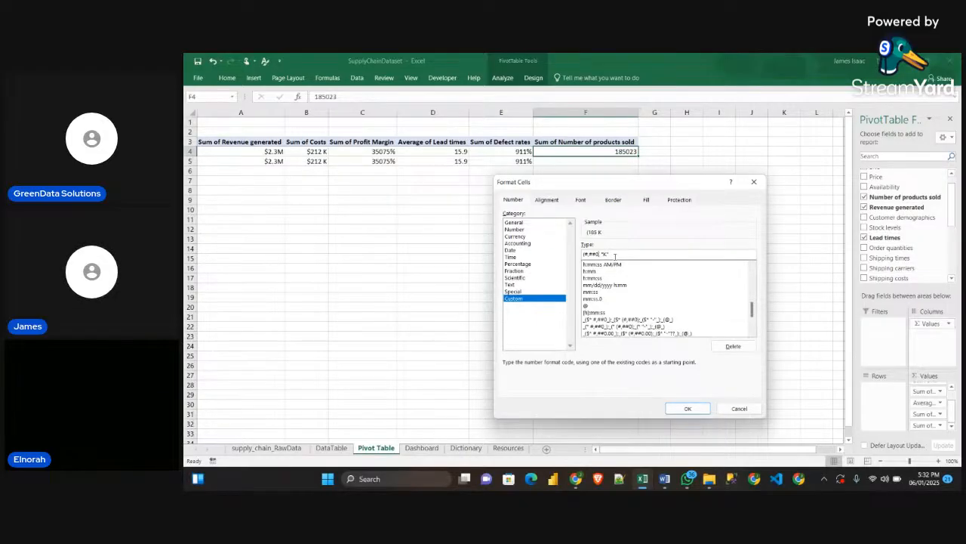
pyautogui.press('BackSpace')
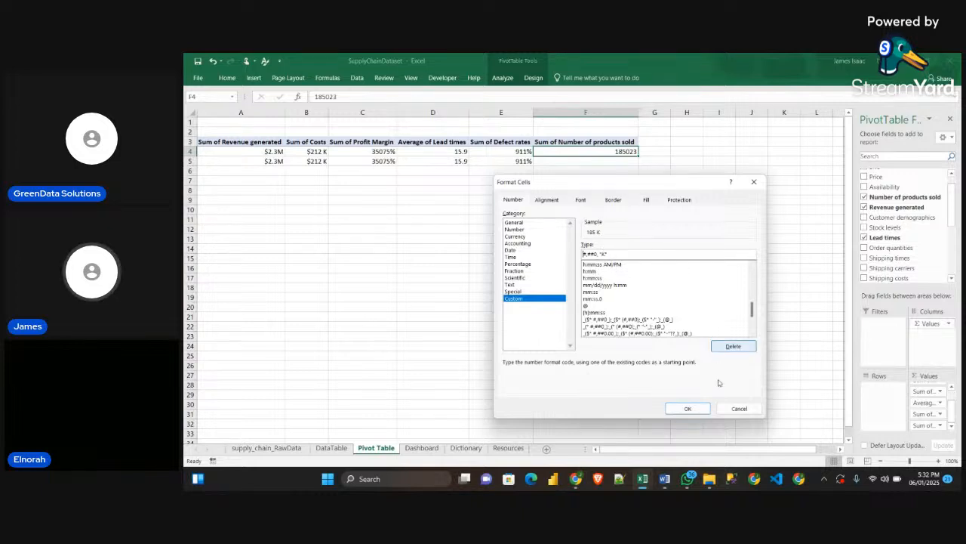
pyautogui.click(687, 407)
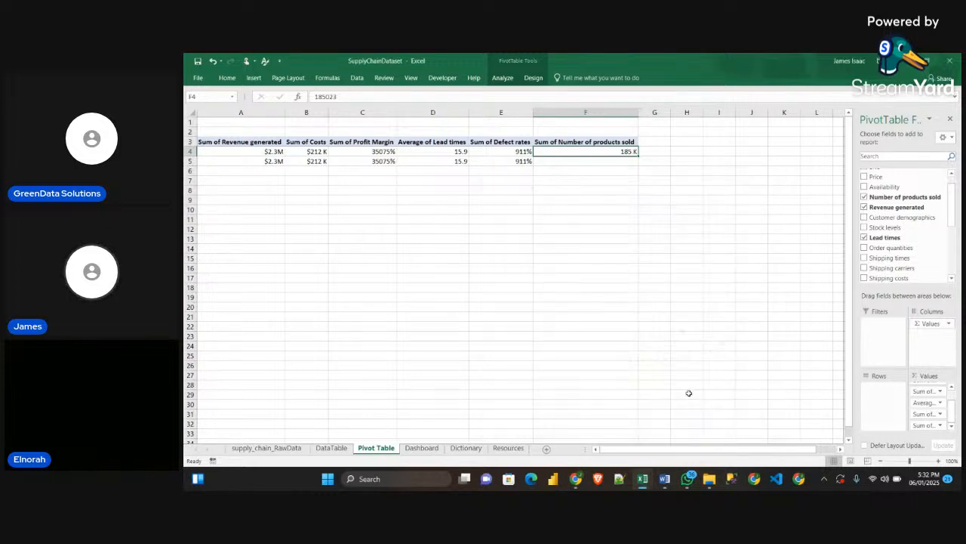
# Link F5 to the pivot's Number of products sold value in F4 and copy F4's number format to it
pyautogui.click(609, 160)
pyautogui.write('=')
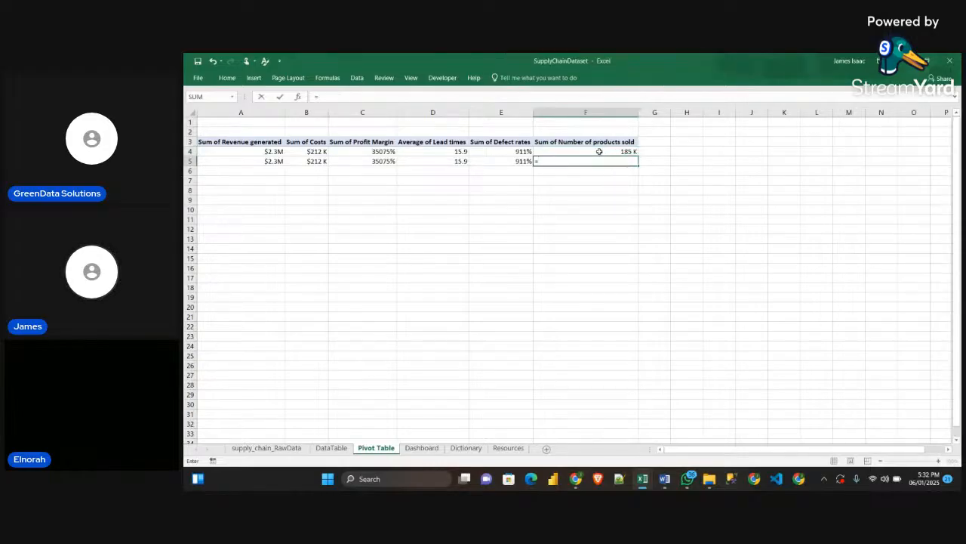
pyautogui.click(602, 151)
pyautogui.press('Return')
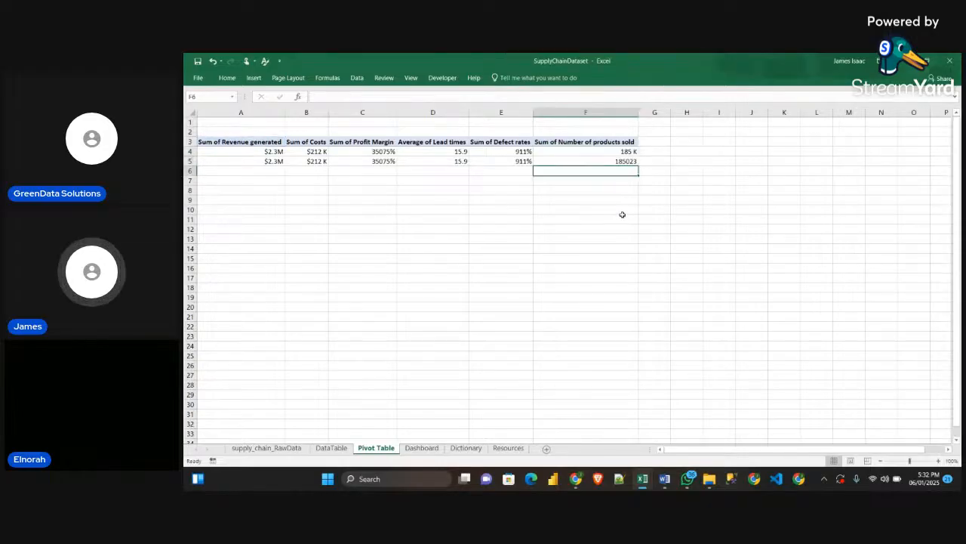
pyautogui.click(622, 154)
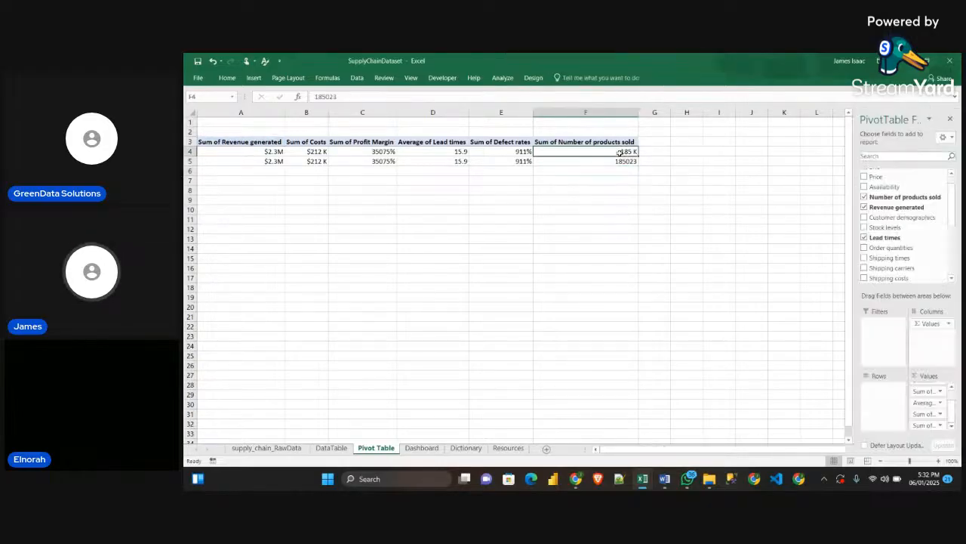
pyautogui.click(227, 78)
pyautogui.click(232, 114)
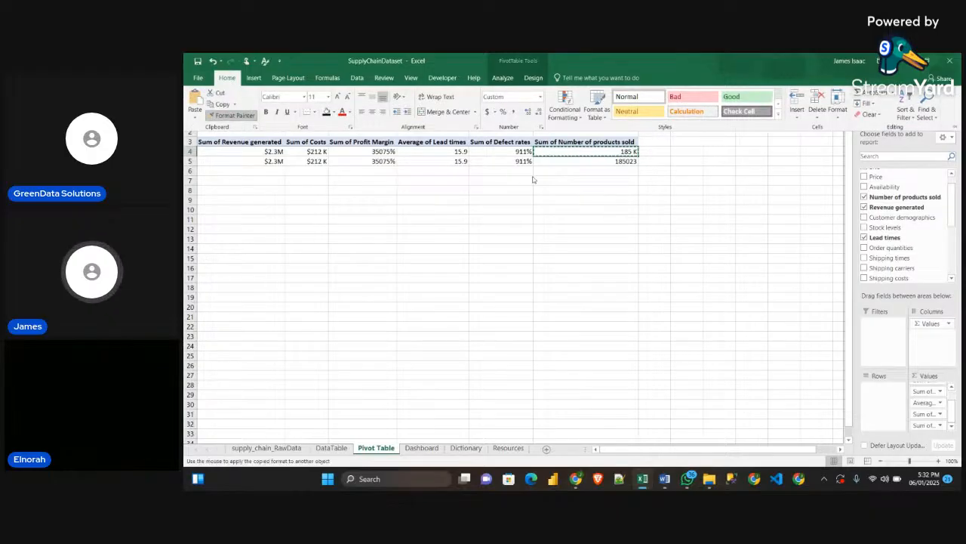
pyautogui.click(610, 161)
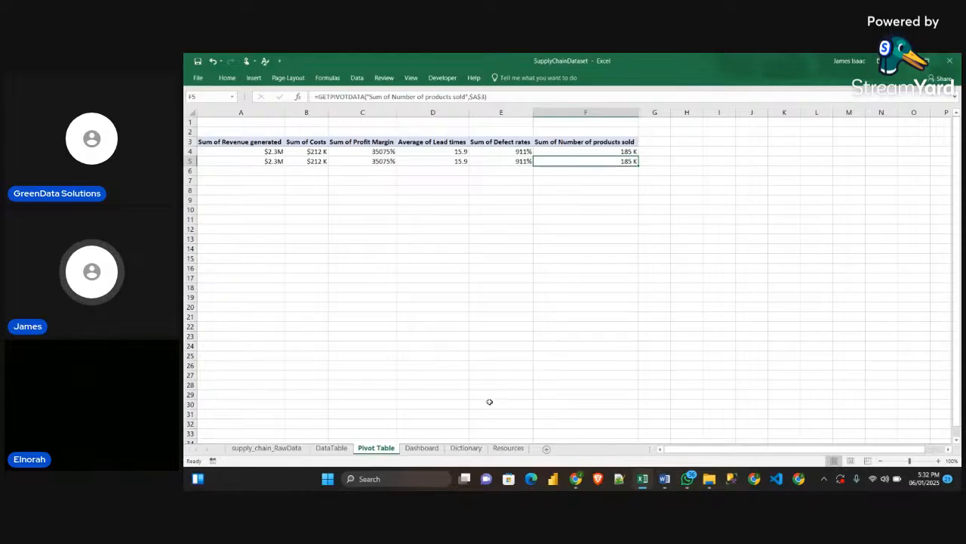
# On the Dashboard sheet, reposition the linked value text box slightly to center it beneath the Avg. Lead Time title
pyautogui.click(436, 451)
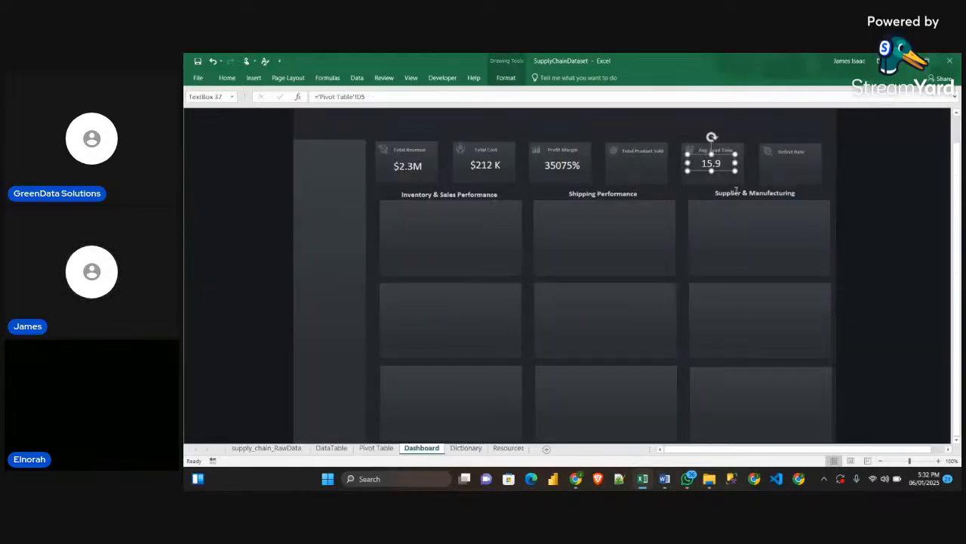
pyautogui.moveTo(724, 166); pyautogui.dragTo(728, 167)
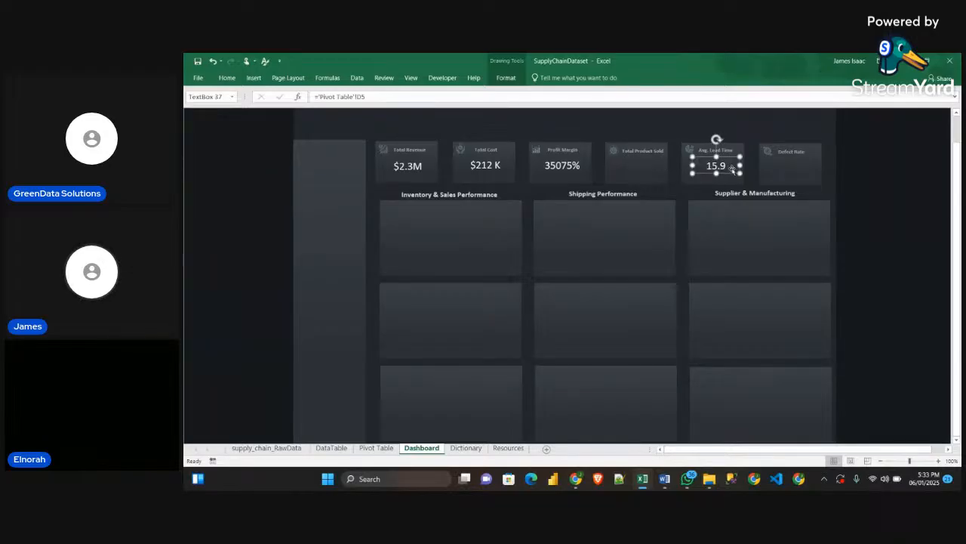
# Place a duplicate of the Avg. Lead Time value text box on the Total Product Sold card and link it to 'Pivot Table'!F5
pyautogui.moveTo(726, 171); pyautogui.dragTo(639, 164)
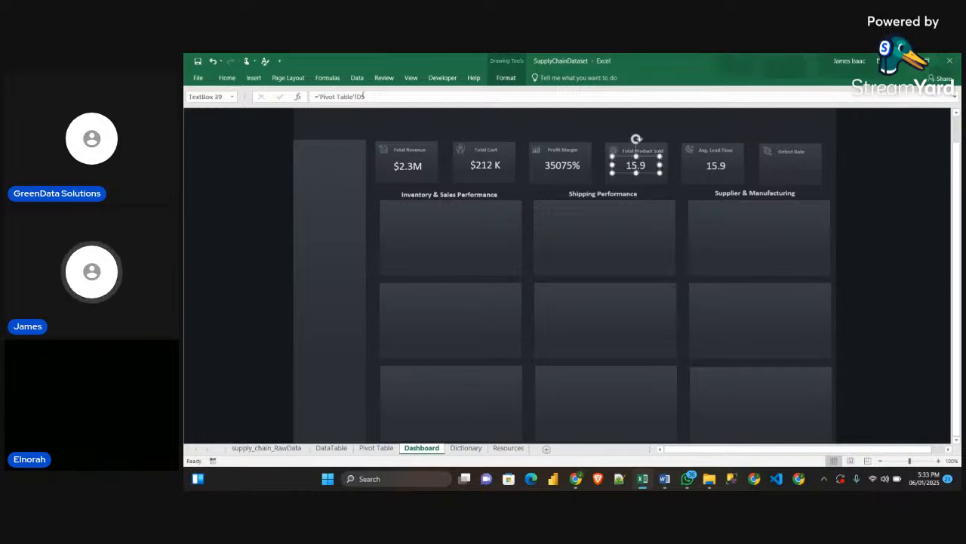
pyautogui.moveTo(365, 97); pyautogui.dragTo(315, 96)
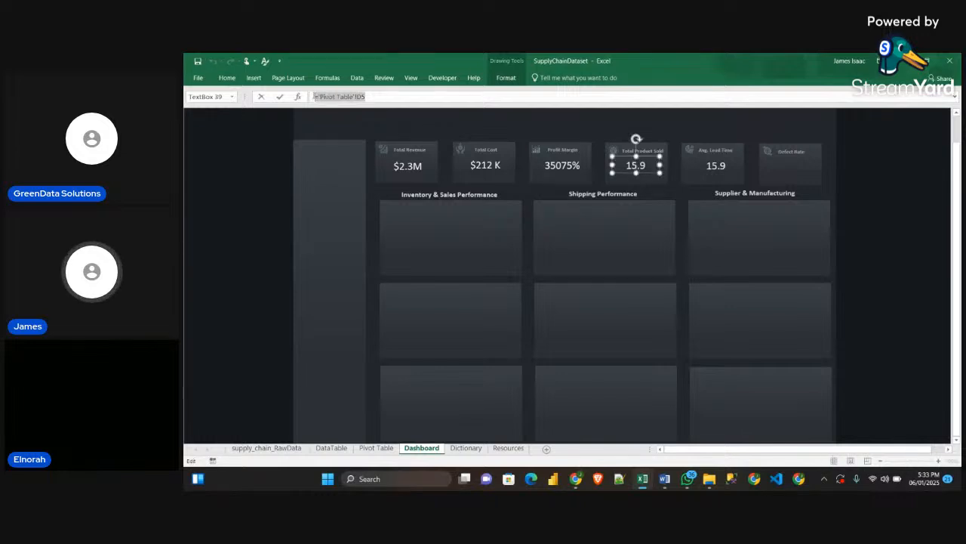
pyautogui.press('BackSpace')
pyautogui.write('=')
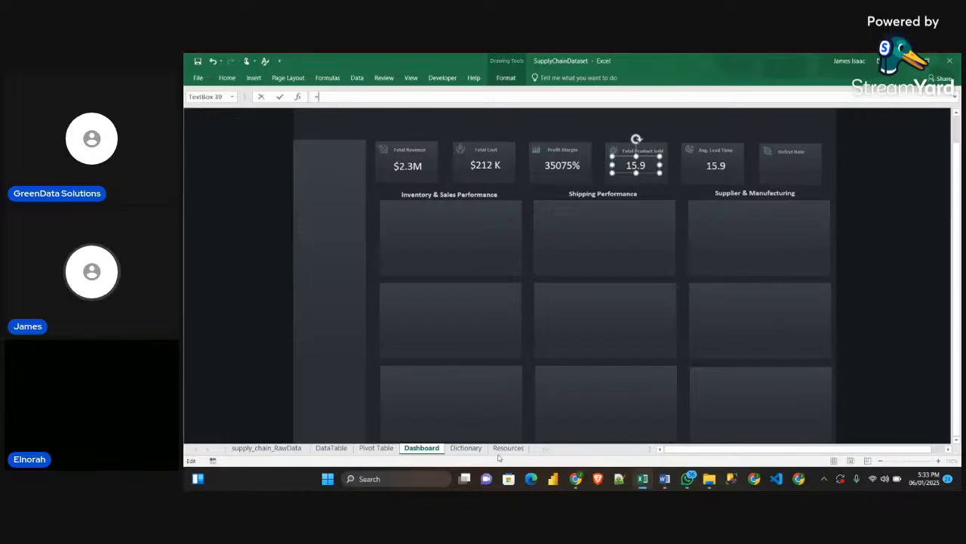
pyautogui.click(388, 449)
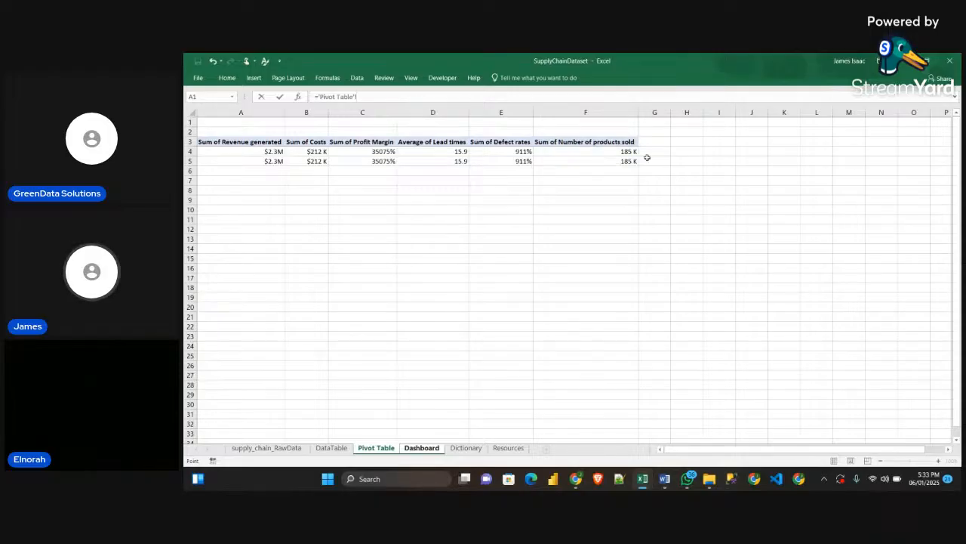
pyautogui.click(609, 161)
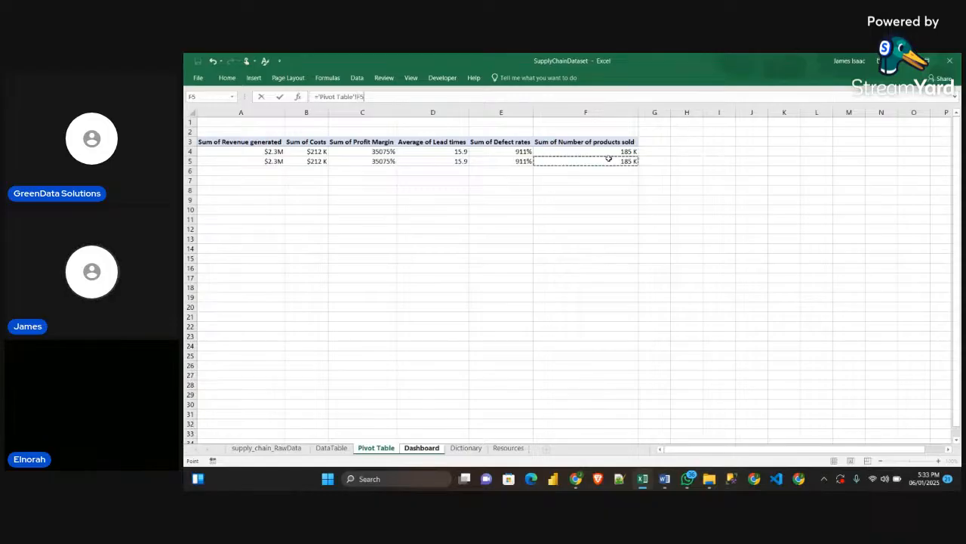
pyautogui.press('Return')
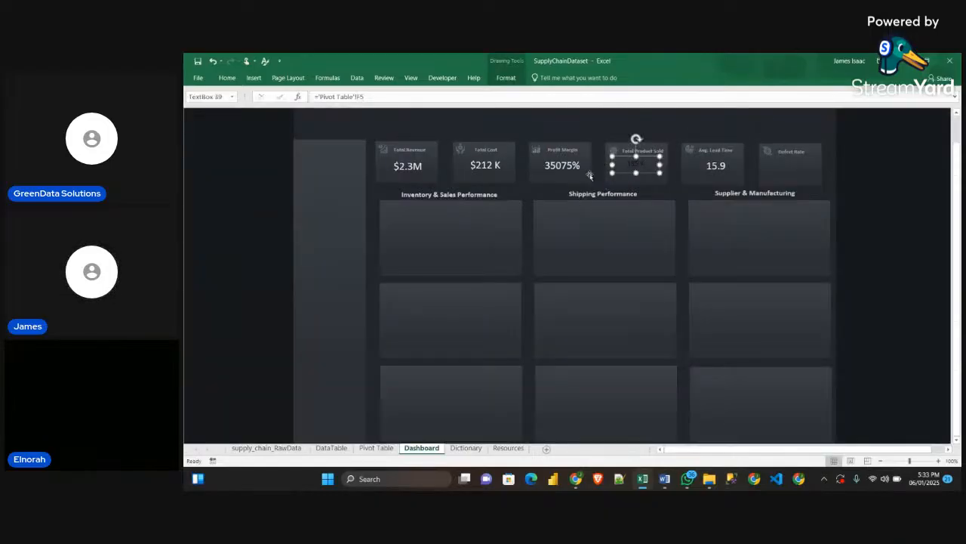
# Copy the Profit Margin value's formatting to the Total Product Sold value with Format Painter
pyautogui.click(539, 169)
pyautogui.click(226, 77)
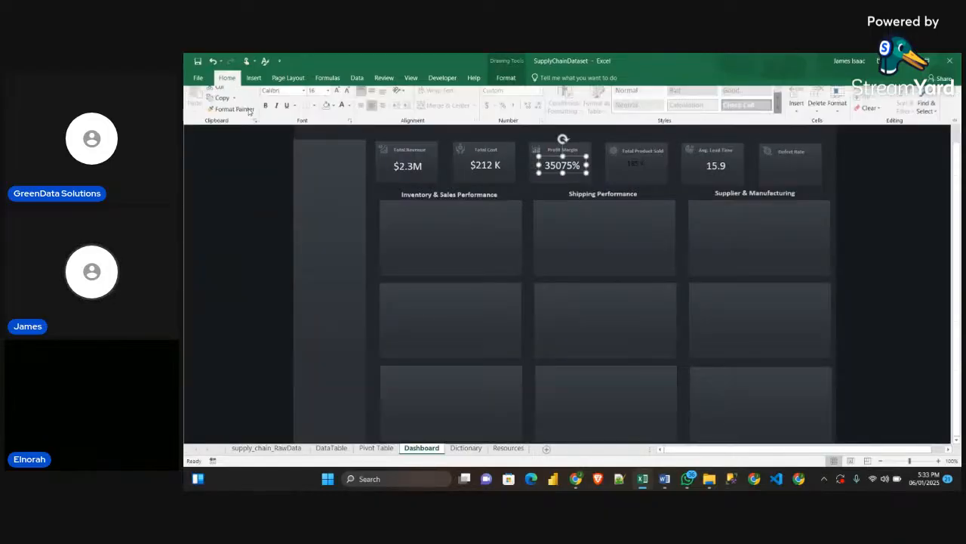
pyautogui.click(232, 115)
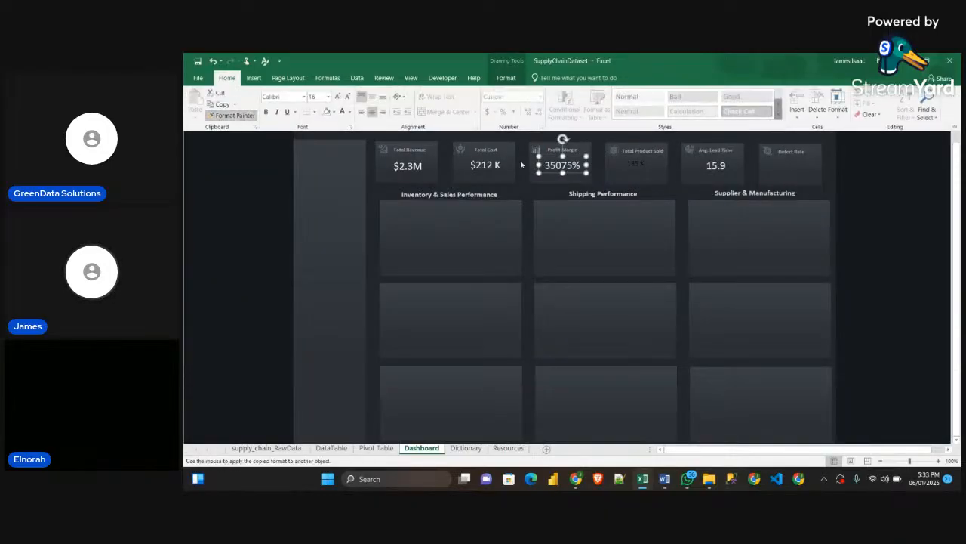
pyautogui.click(638, 166)
pyautogui.click(639, 166)
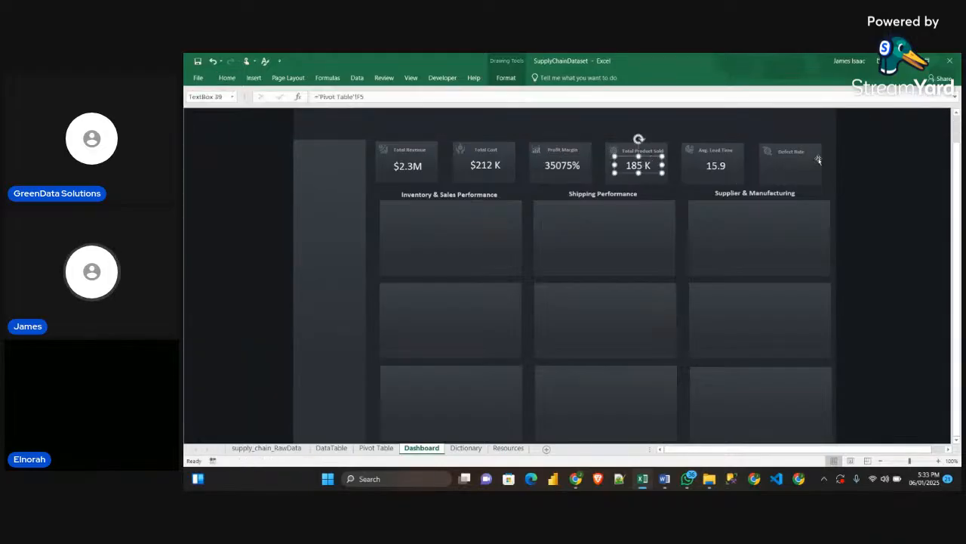
# Duplicate the Avg. Lead Time value text box and place the copy beneath the Defect Rate title
pyautogui.click(709, 166)
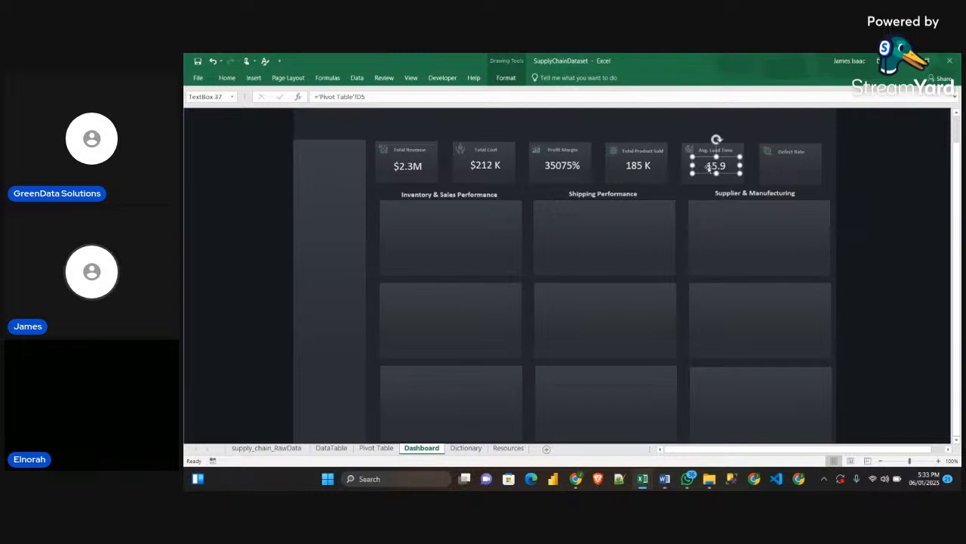
pyautogui.hotkey('ctrl', 'd')
pyautogui.moveTo(727, 175); pyautogui.dragTo(791, 167)
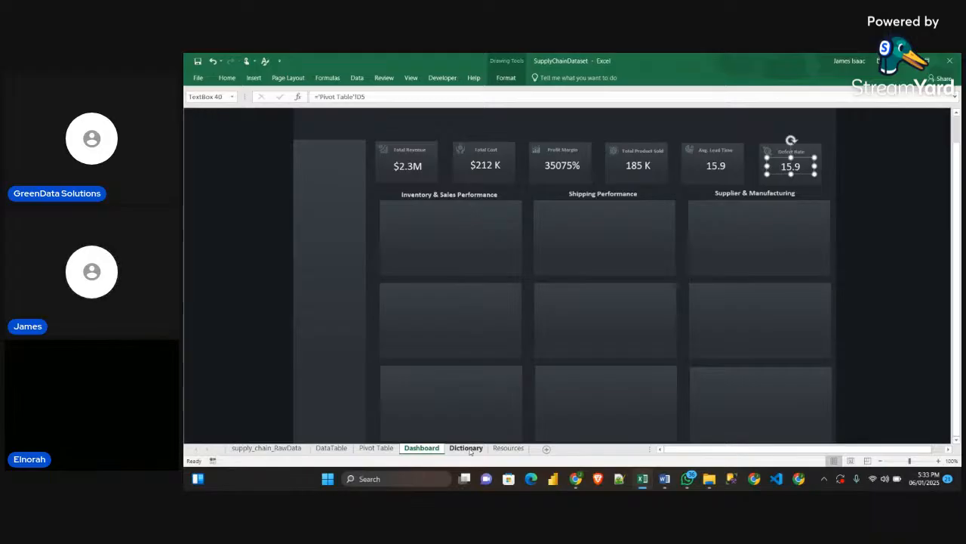
# Link the Defect Rate card's text box to the pivot sheet's defect rate value in 'Pivot Table'!E5
pyautogui.click(365, 98)
pyautogui.press('BackSpace')
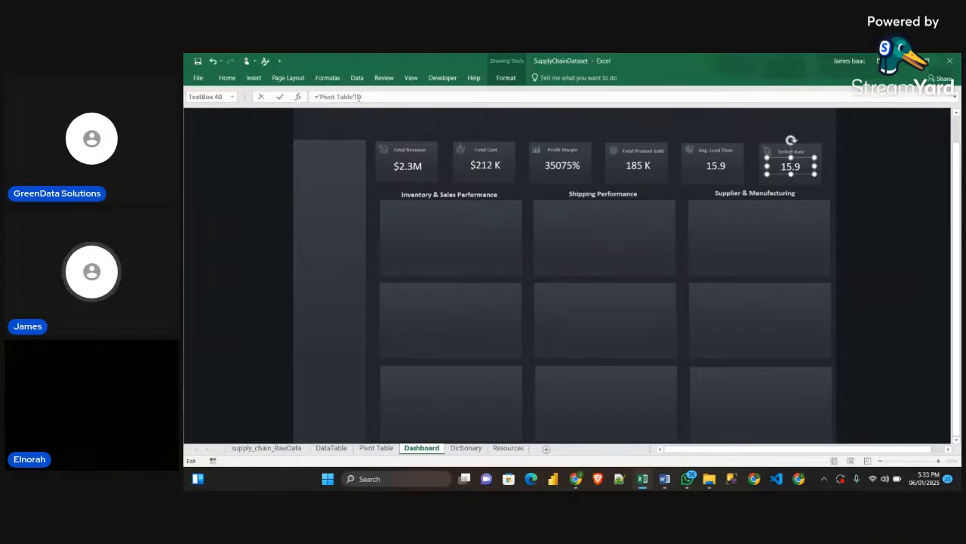
pyautogui.moveTo(374, 96); pyautogui.dragTo(316, 97)
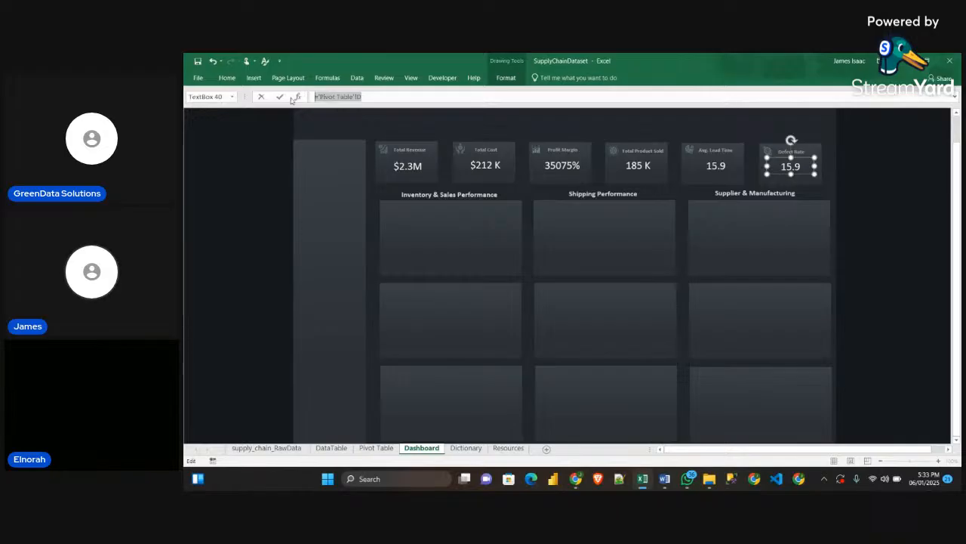
pyautogui.press('BackSpace')
pyautogui.click(376, 448)
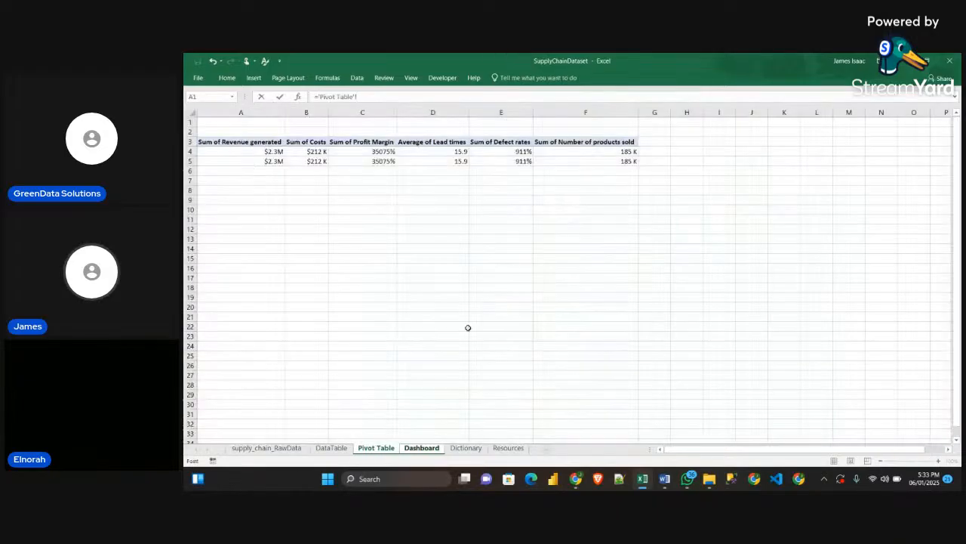
pyautogui.click(510, 159)
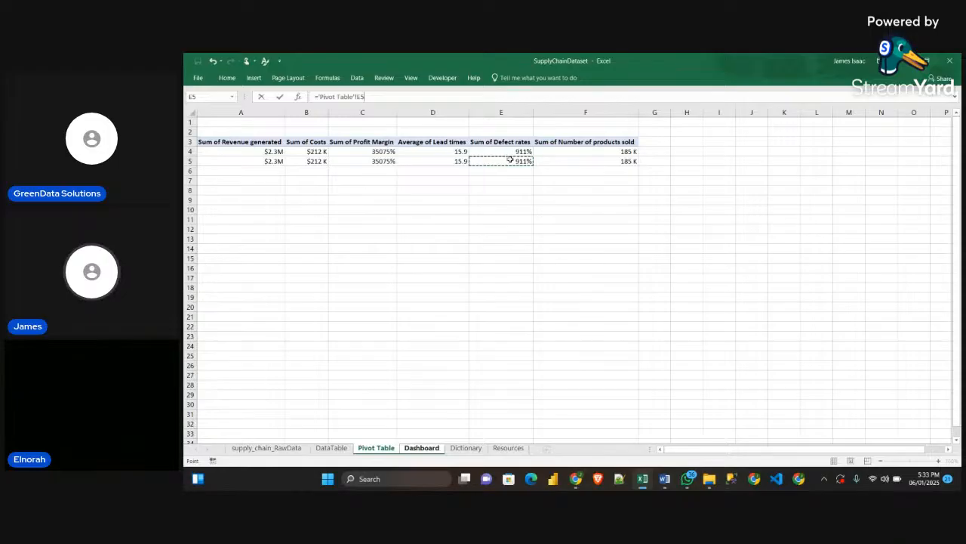
pyautogui.press('Return')
# Copy the Avg. Lead Time value's formatting to the Defect Rate value with Format Painter and deselect the text box
pyautogui.click(728, 174)
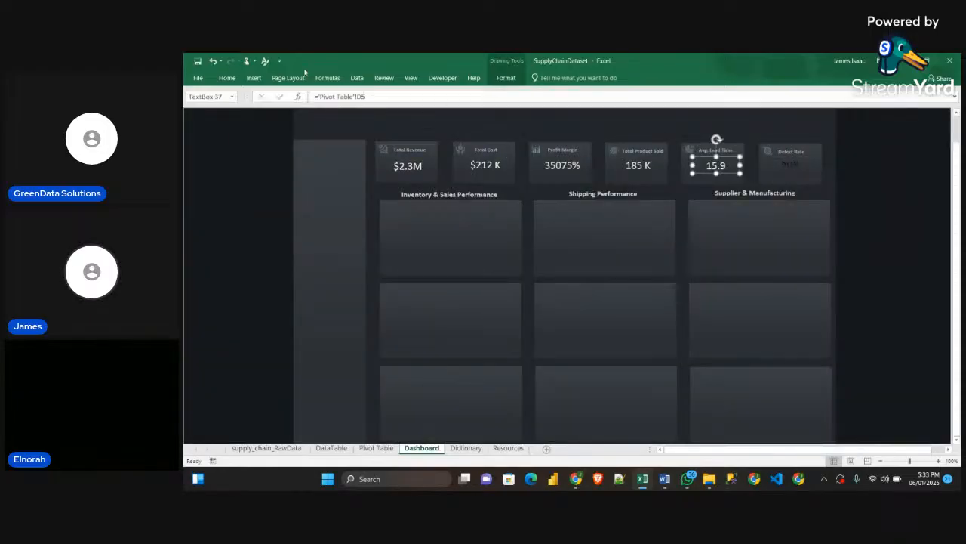
pyautogui.click(226, 78)
pyautogui.click(230, 115)
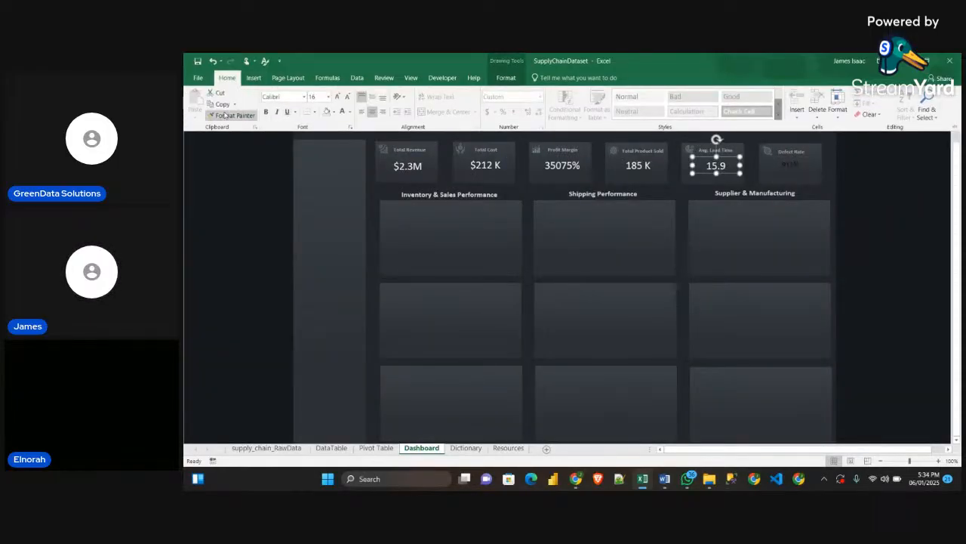
pyautogui.click(783, 165)
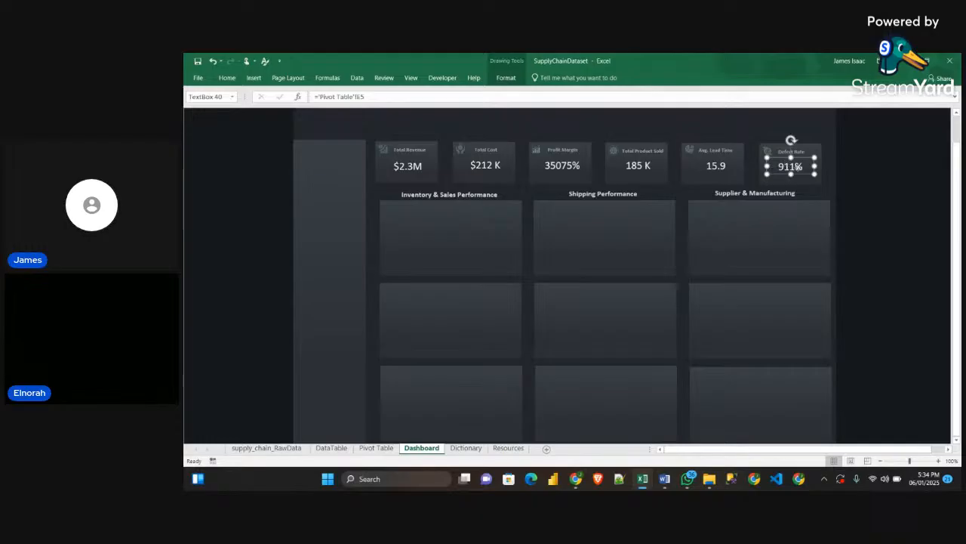
pyautogui.click(889, 199)
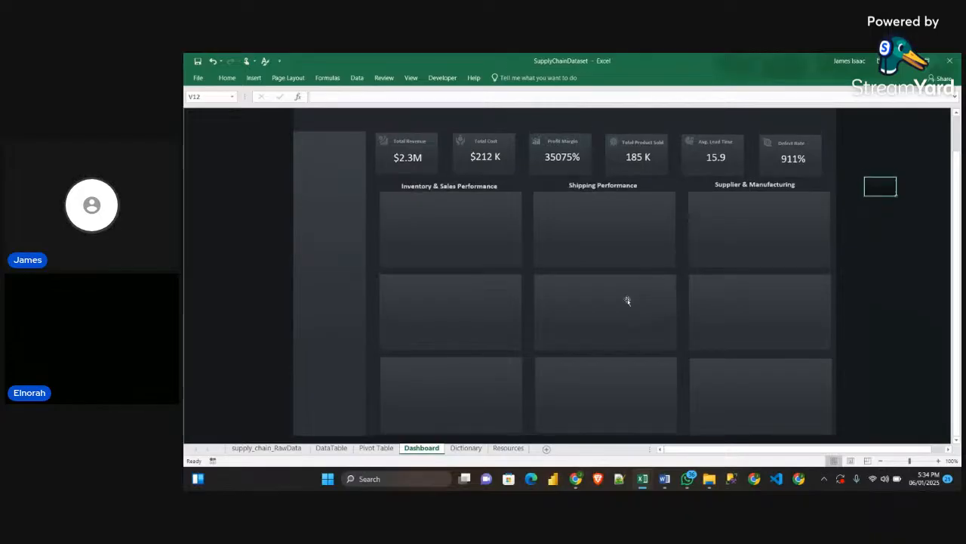
# Switch to the StreamYard studio in Chrome, check the latest viewer comments, and return to the Excel dashboard
pyautogui.scroll(1, 627, 300)
pyautogui.scroll(-2, 619, 299)
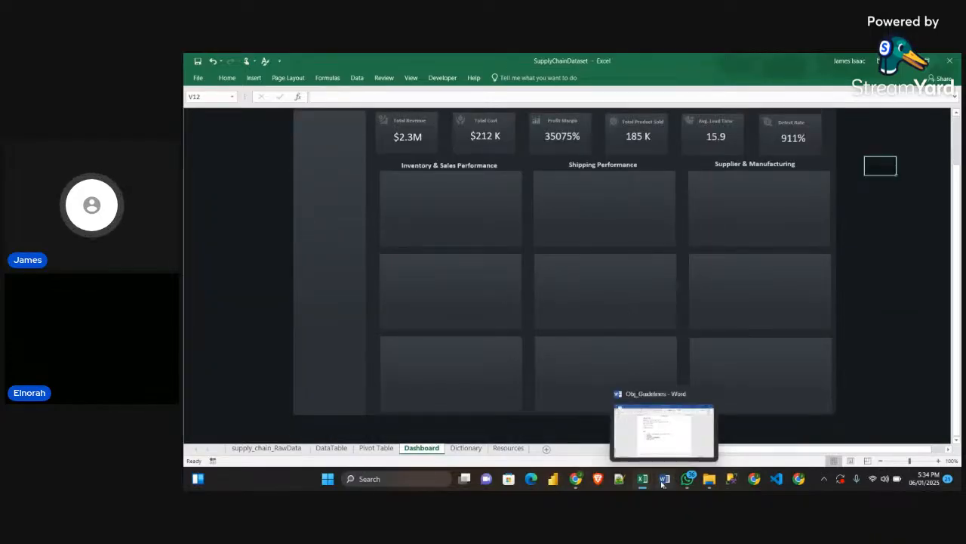
pyautogui.moveTo(576, 481)
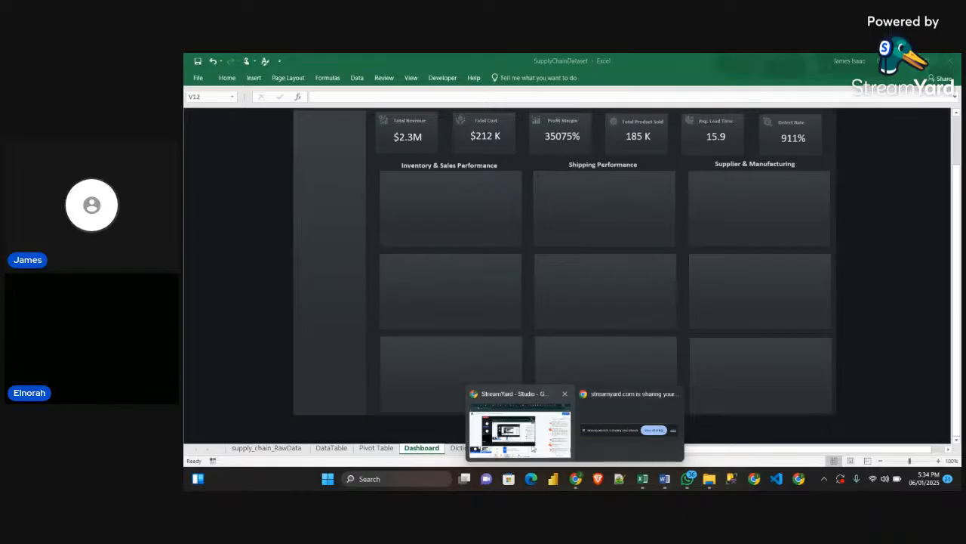
pyautogui.click(517, 431)
pyautogui.scroll(4, 876, 347)
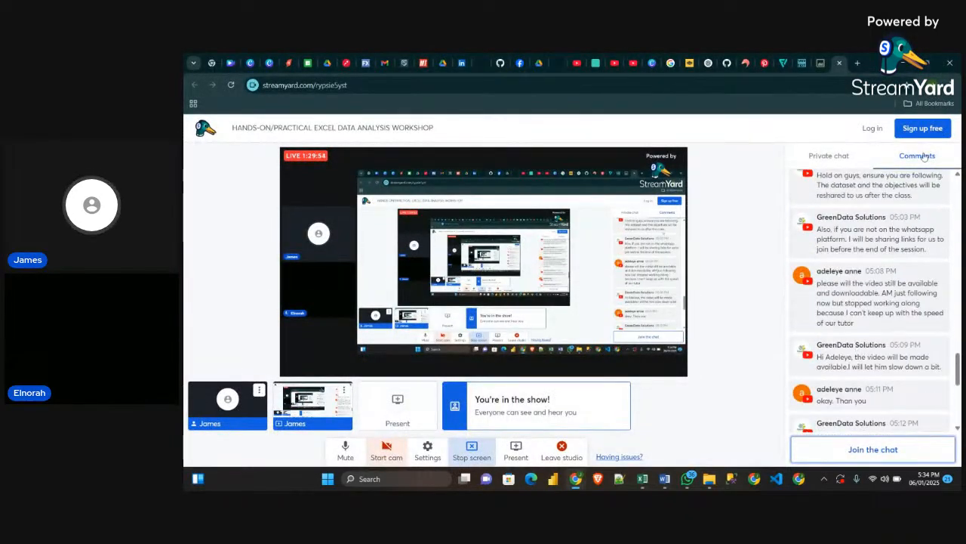
pyautogui.scroll(-2, 906, 353)
pyautogui.scroll(-3, 905, 354)
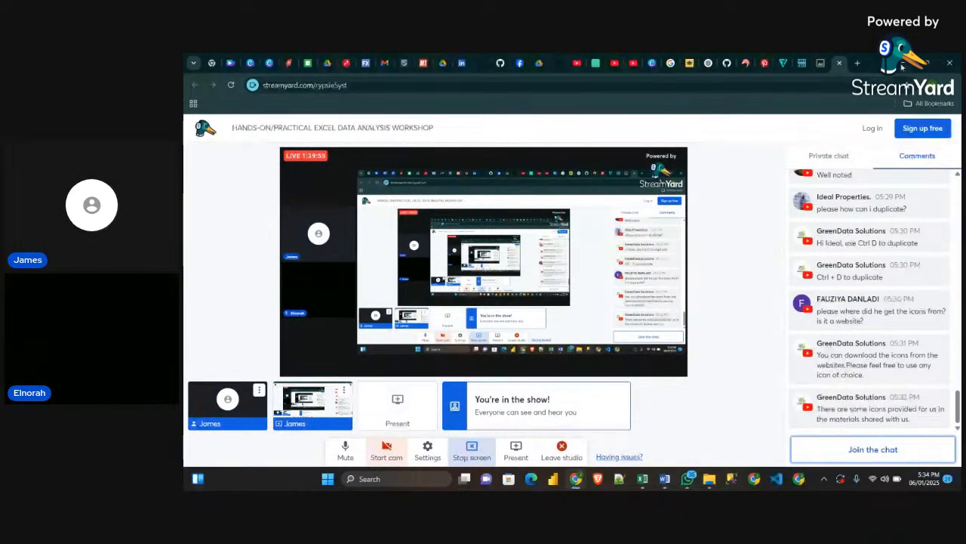
pyautogui.hotkey('alt', 'Tab')
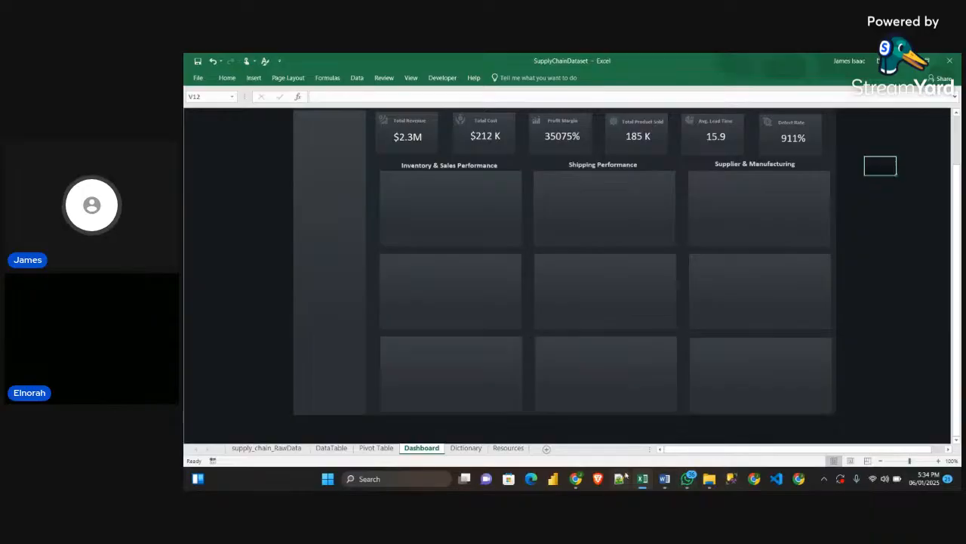
# Switch to Obj_Guidelines in Word and review the chart titles and types listed under Inventory & Sales Performance
pyautogui.moveTo(665, 482)
pyautogui.click(665, 453)
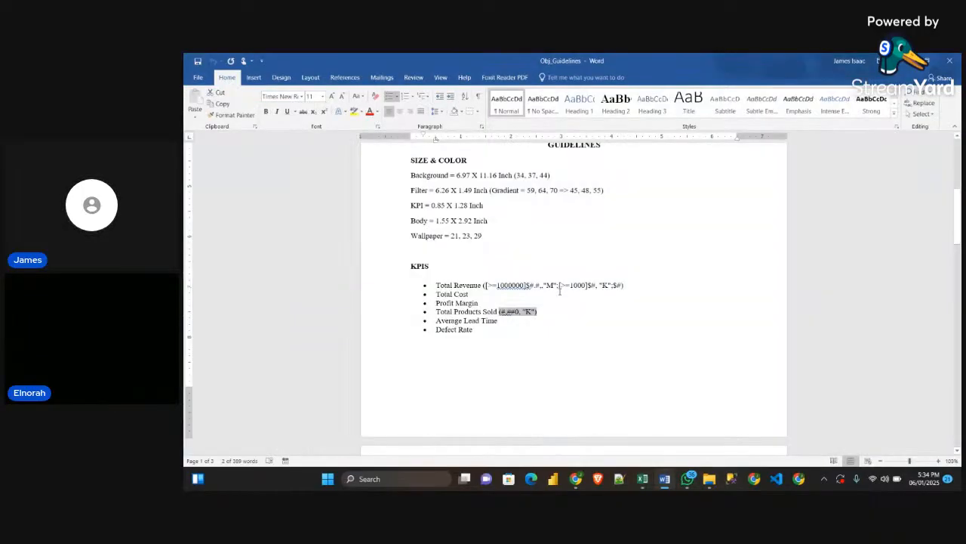
pyautogui.scroll(-8, 554, 289)
pyautogui.moveTo(420, 185)
pyautogui.mouseDown()
pyautogui.moveTo(536, 189)
pyautogui.moveTo(419, 185)
pyautogui.mouseUp()
pyautogui.click(537, 188)
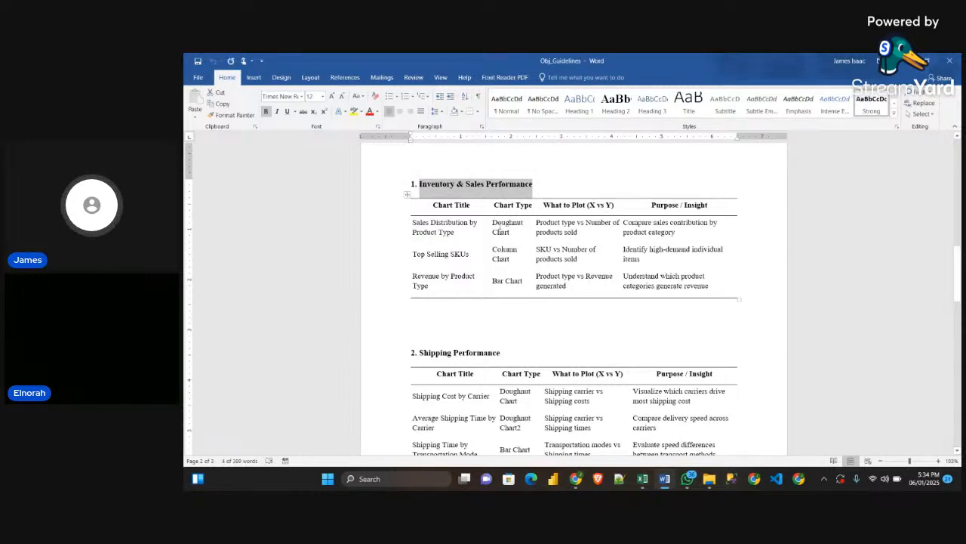
pyautogui.click(498, 224)
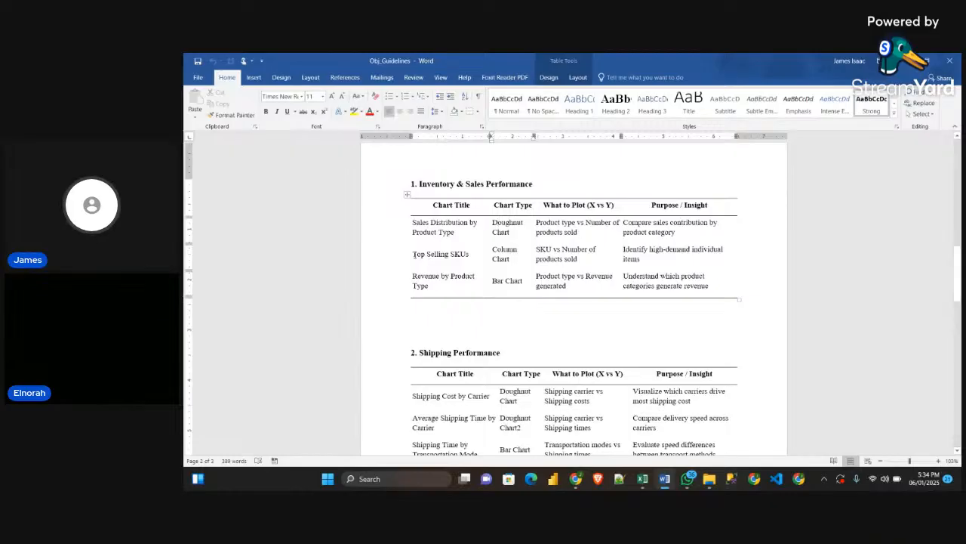
pyautogui.moveTo(414, 254); pyautogui.dragTo(469, 261)
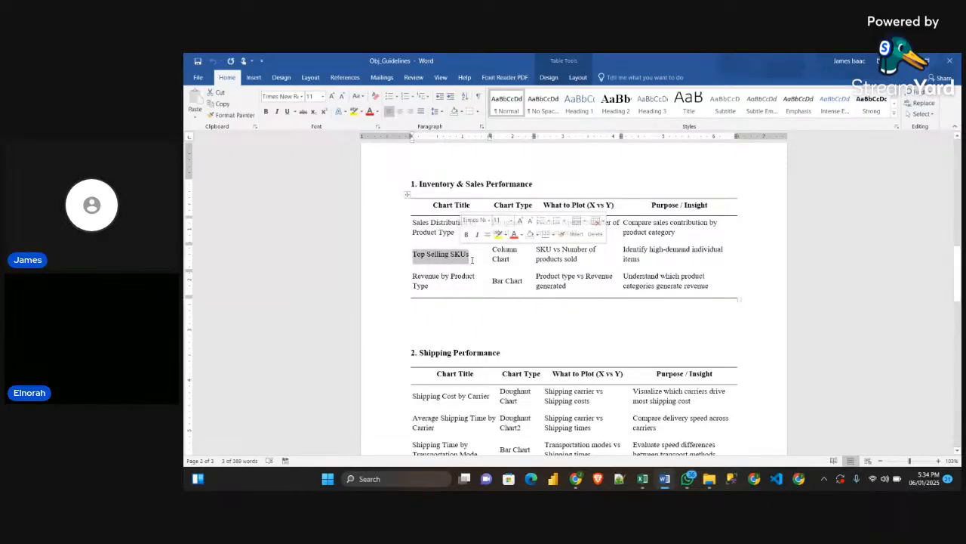
pyautogui.click(520, 282)
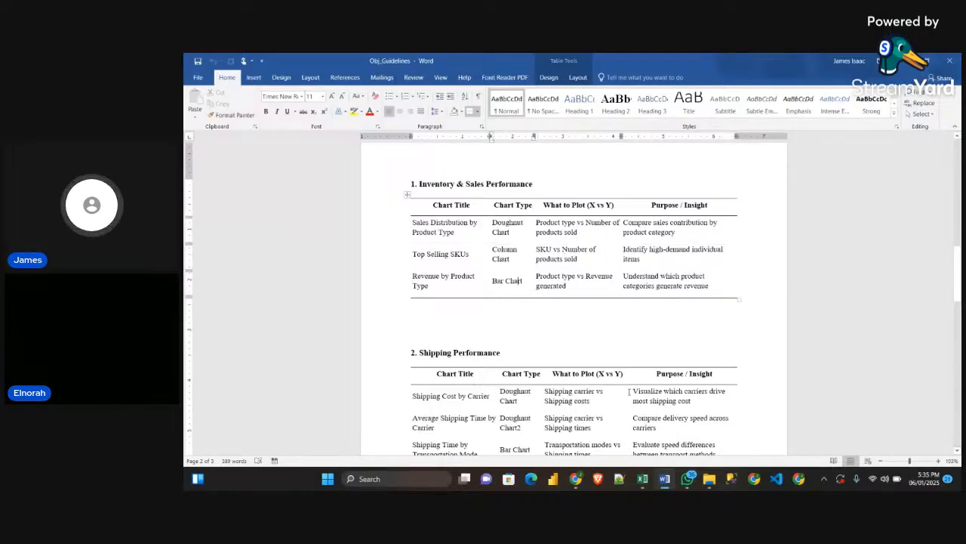
# Look at the chart layout on the Sample workbook's dashboard in Excel and return to the Word guidelines
pyautogui.moveTo(642, 477)
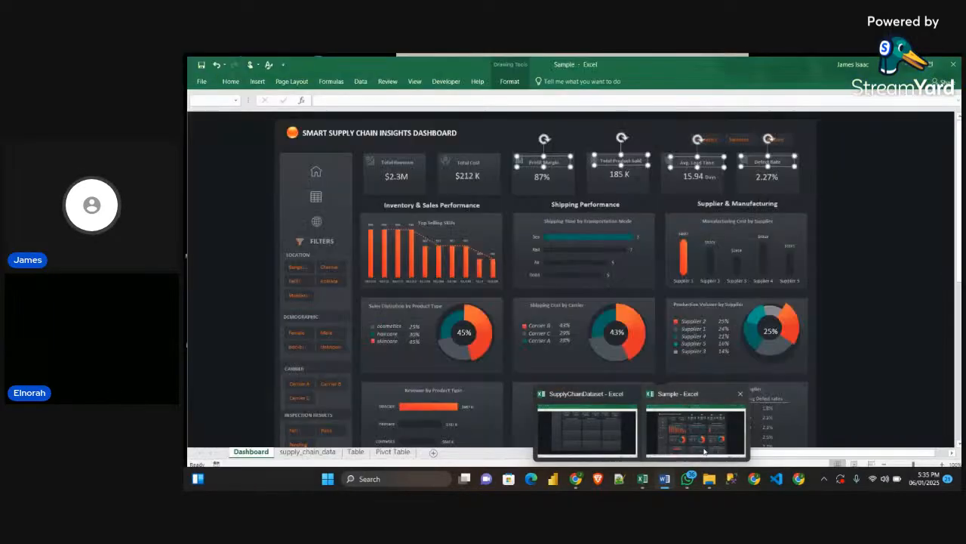
pyautogui.click(694, 430)
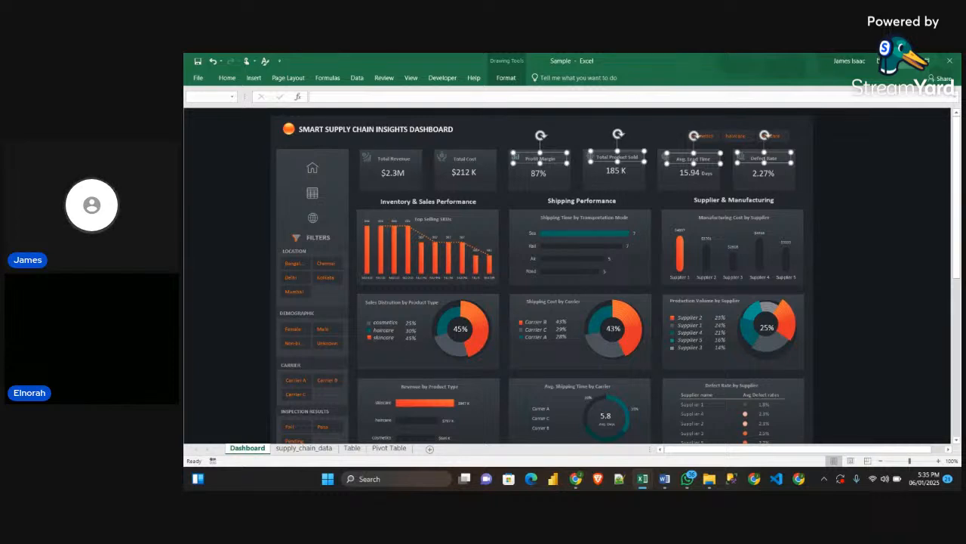
pyautogui.hotkey('alt', 'Tab')
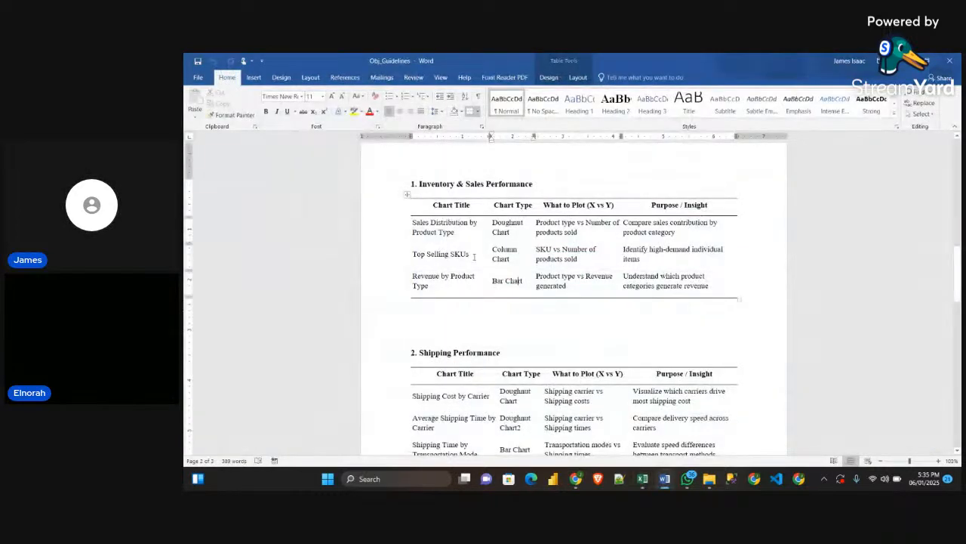
# Examine the Top Selling SKUs row and its What to Plot (X vs Y) entry in the Inventory & Sales Performance table
pyautogui.moveTo(412, 254)
pyautogui.mouseDown()
pyautogui.moveTo(458, 254)
pyautogui.moveTo(418, 254)
pyautogui.mouseUp()
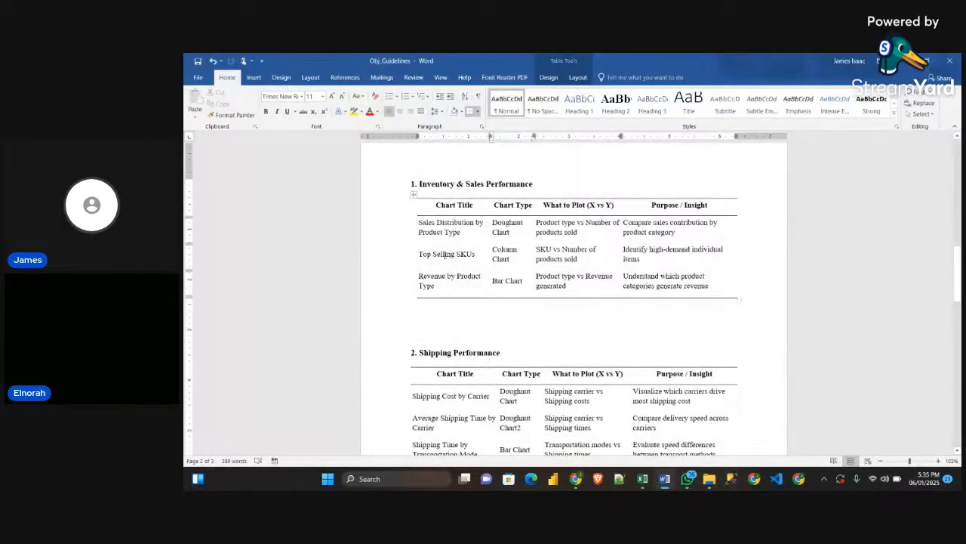
pyautogui.tripleClick(474, 256)
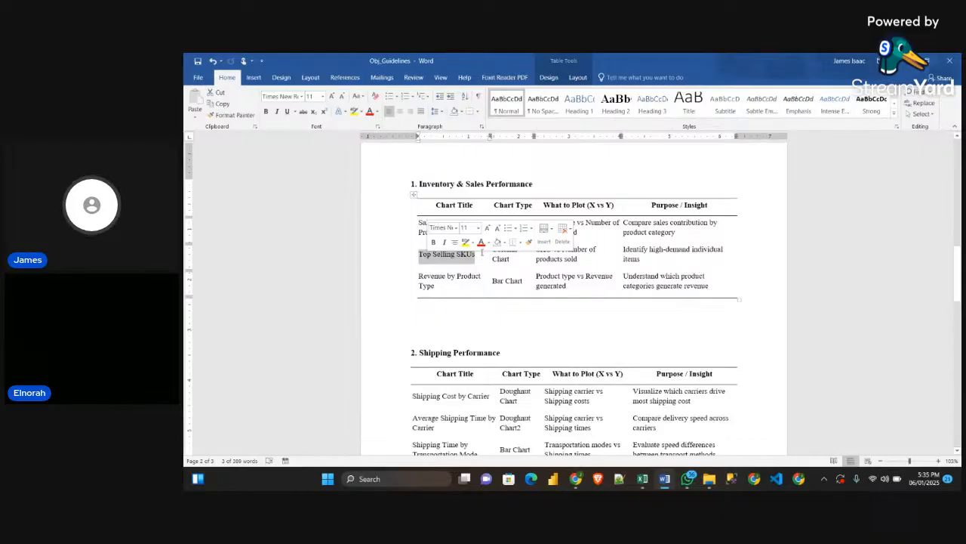
pyautogui.click(482, 253)
pyautogui.moveTo(557, 207); pyautogui.dragTo(616, 206)
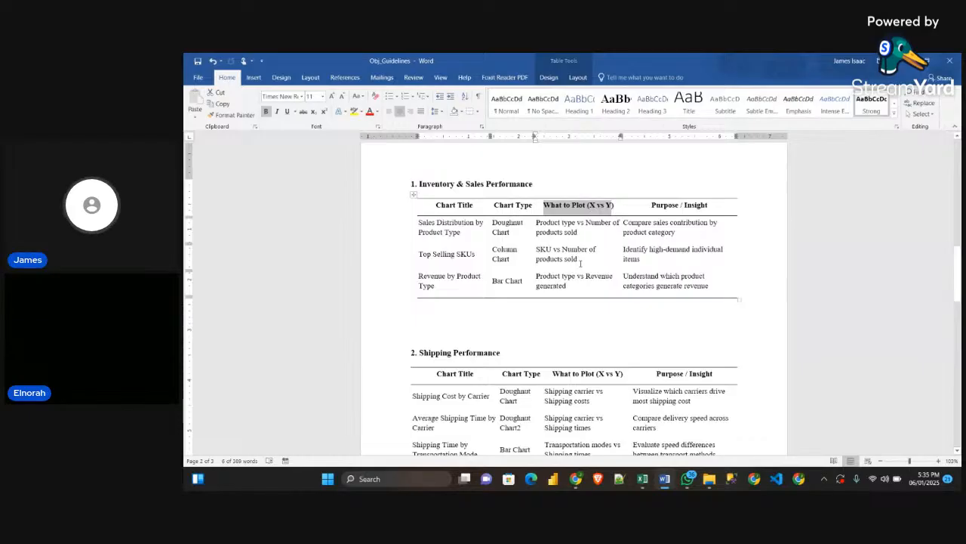
pyautogui.moveTo(580, 262); pyautogui.dragTo(537, 249)
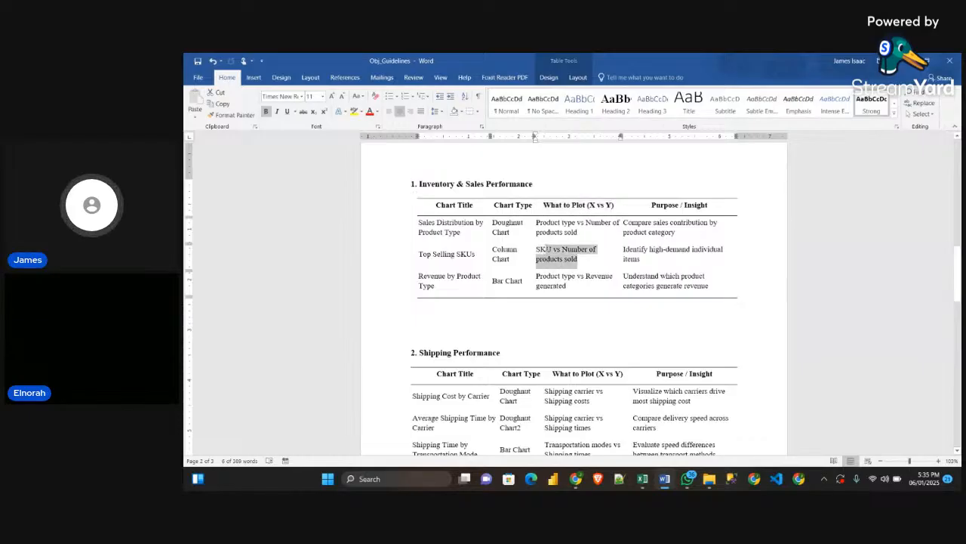
# Rename the Top Selling SKUs chart title in the Inventory & Sales Performance table to "Top 10 Selling SKUs"
pyautogui.click(554, 259)
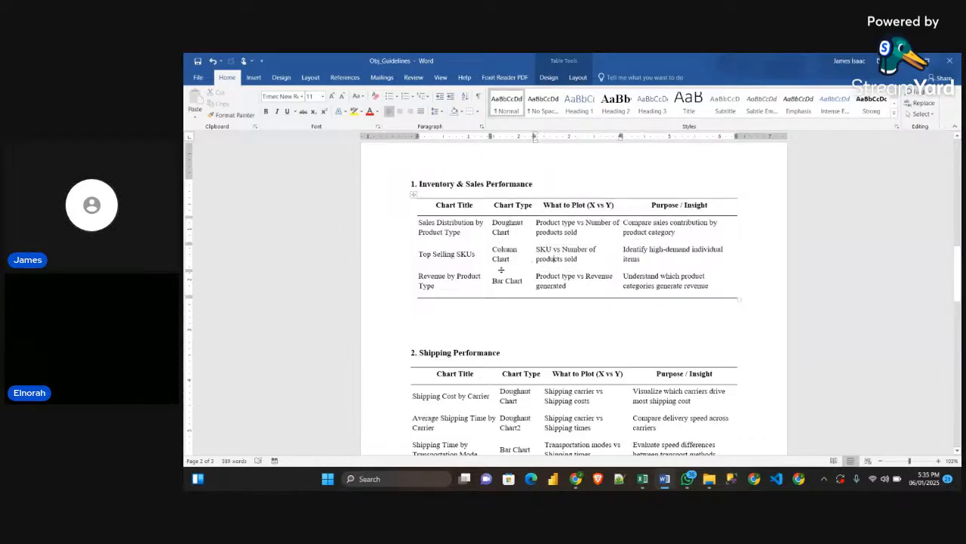
pyautogui.click(433, 254)
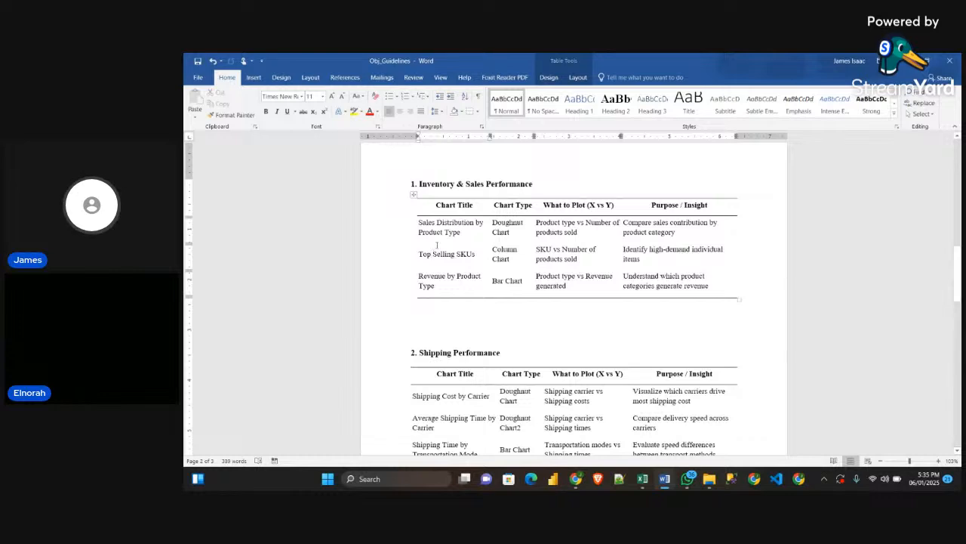
pyautogui.write('10')
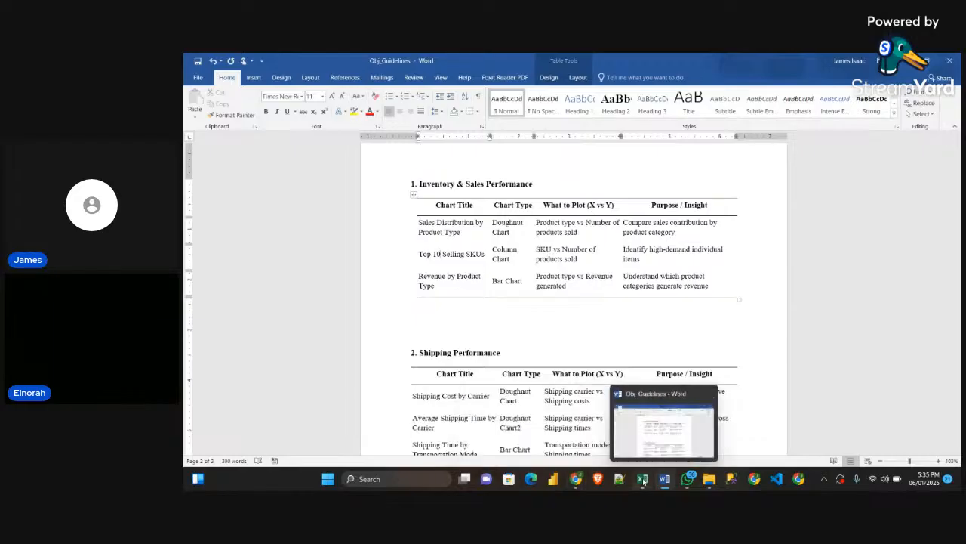
# Switch to the SupplyChainDataset workbook in Excel and copy the KPI pivot table on the Pivot Table sheet to cell A9
pyautogui.click(565, 431)
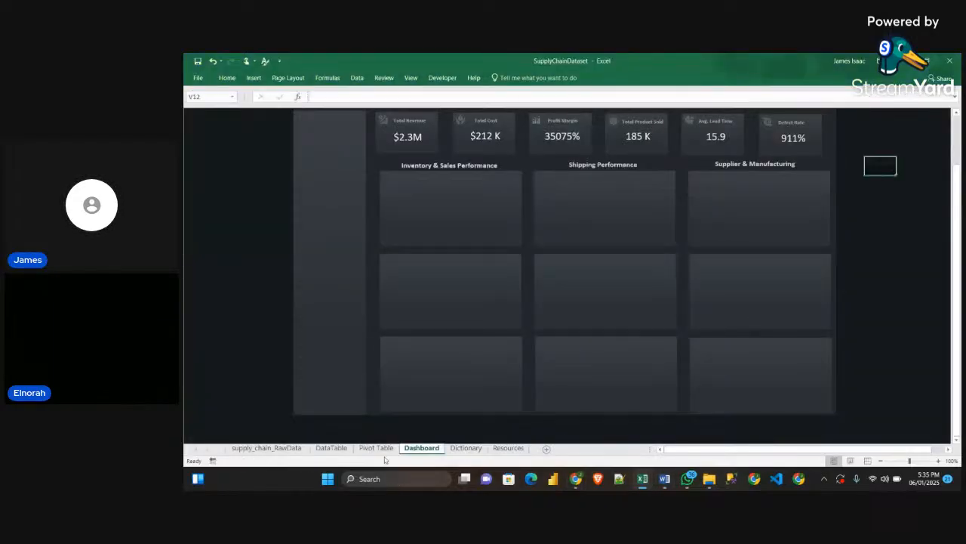
pyautogui.click(376, 448)
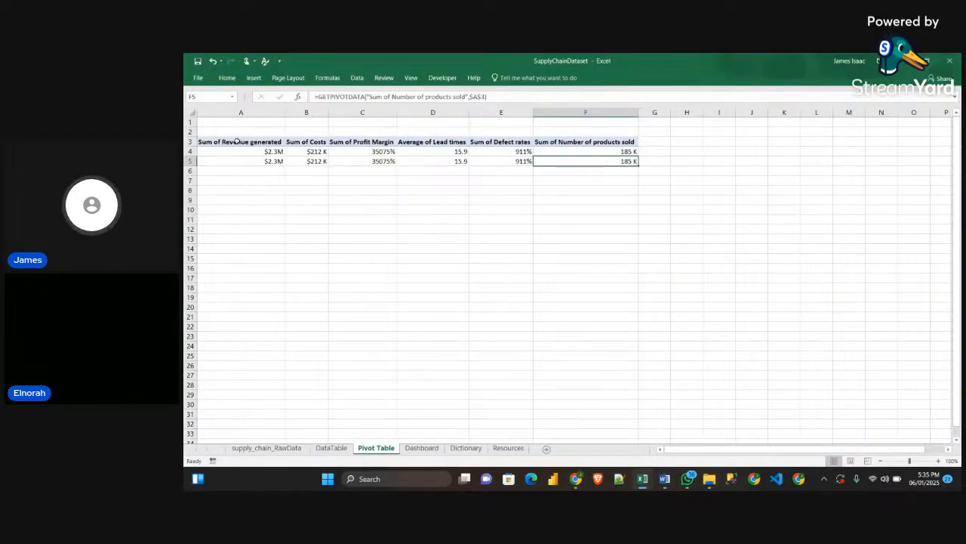
pyautogui.moveTo(237, 141); pyautogui.dragTo(596, 145)
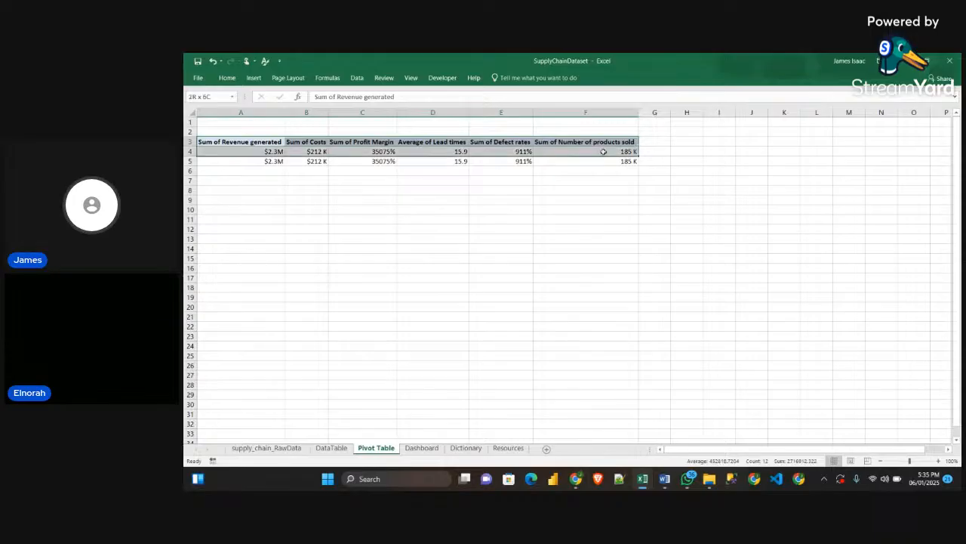
pyautogui.hotkey('ctrl', 'c')
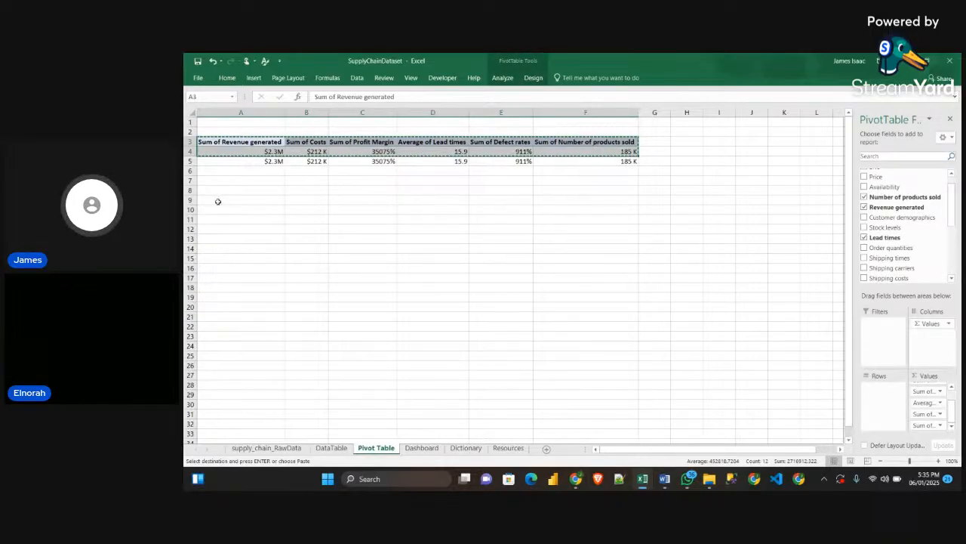
pyautogui.click(218, 198)
pyautogui.hotkey('ctrl', 'v')
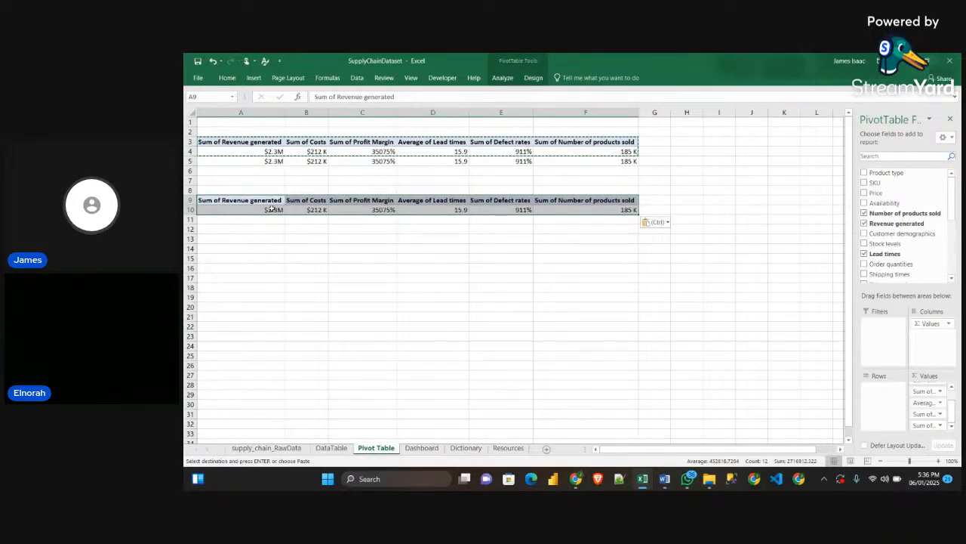
# Remove all fields from the copied pivot table and narrow columns A to F
pyautogui.moveTo(922, 391); pyautogui.dragTo(820, 395)
pyautogui.moveTo(931, 392); pyautogui.dragTo(793, 392)
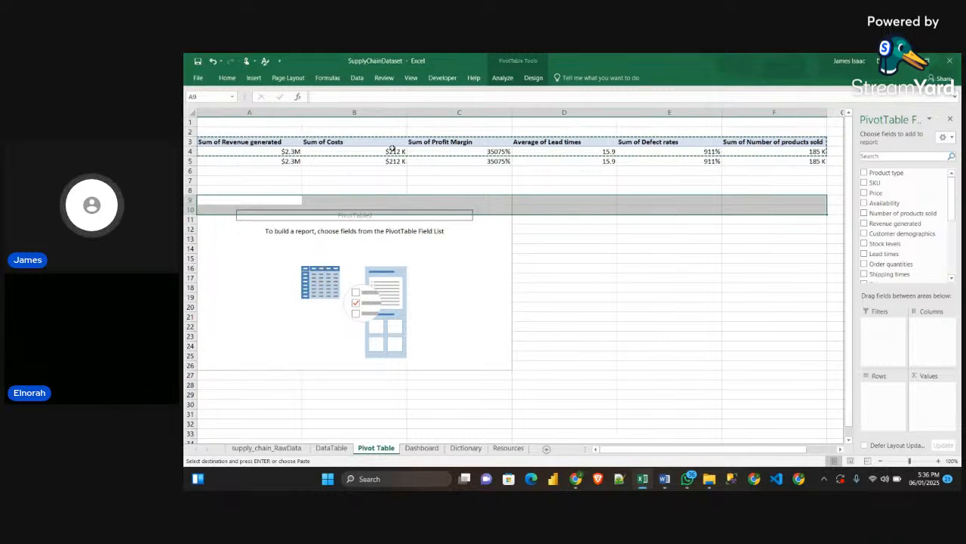
pyautogui.moveTo(302, 112); pyautogui.dragTo(256, 117)
pyautogui.moveTo(361, 113); pyautogui.dragTo(313, 113)
pyautogui.moveTo(418, 113); pyautogui.dragTo(383, 112)
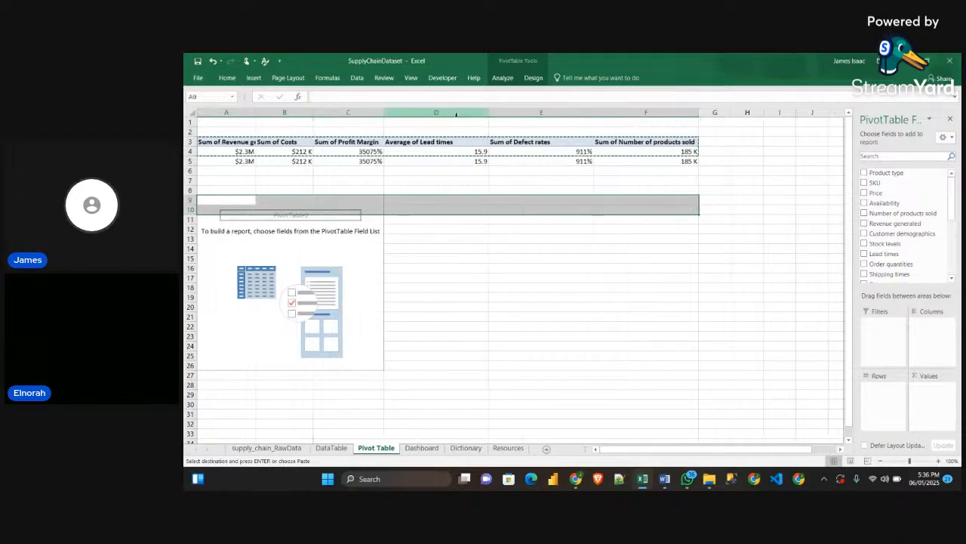
pyautogui.moveTo(491, 113); pyautogui.dragTo(451, 113)
pyautogui.moveTo(556, 113); pyautogui.dragTo(496, 113)
pyautogui.moveTo(593, 112); pyautogui.dragTo(453, 170)
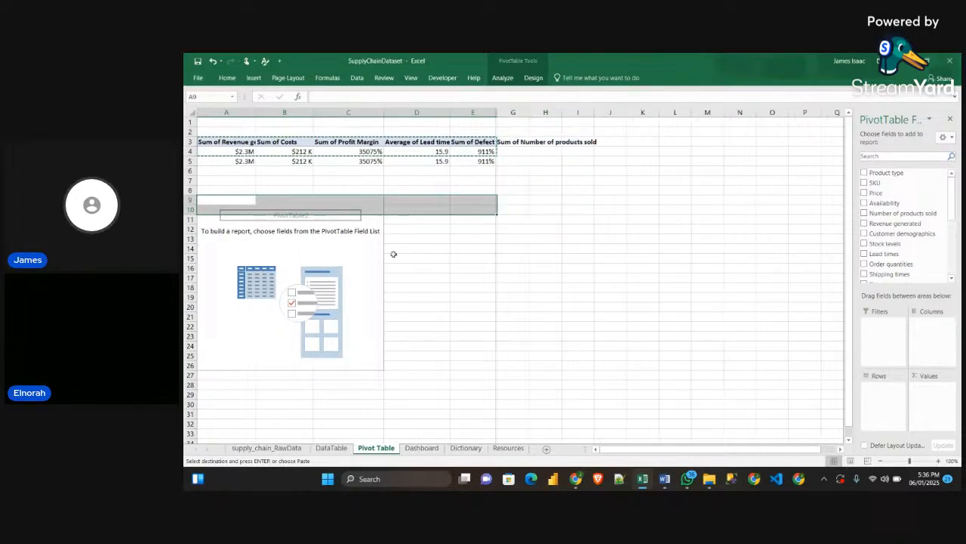
pyautogui.moveTo(497, 112); pyautogui.dragTo(542, 112)
# Build the empty pivot table with SKU as rows and Number of products sold as summed values
pyautogui.click(355, 277)
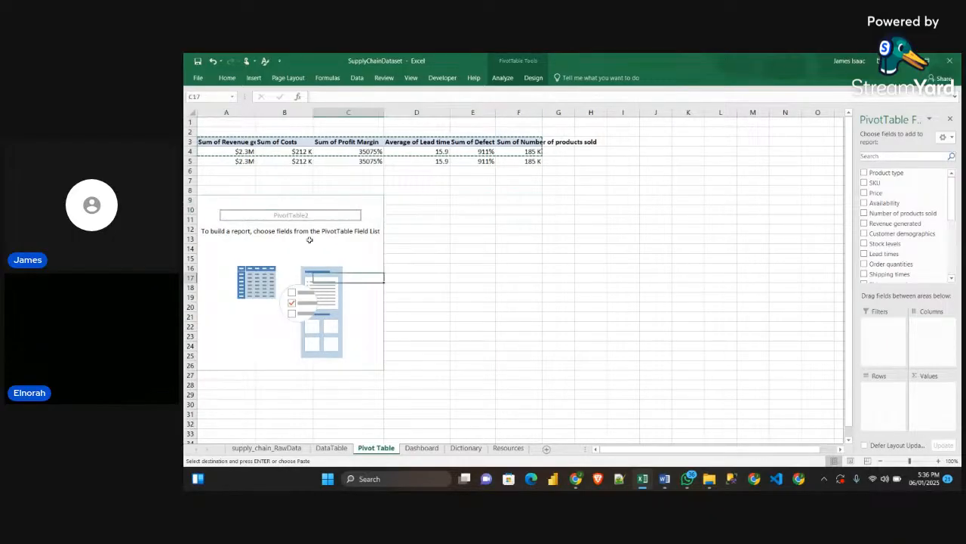
pyautogui.click(301, 250)
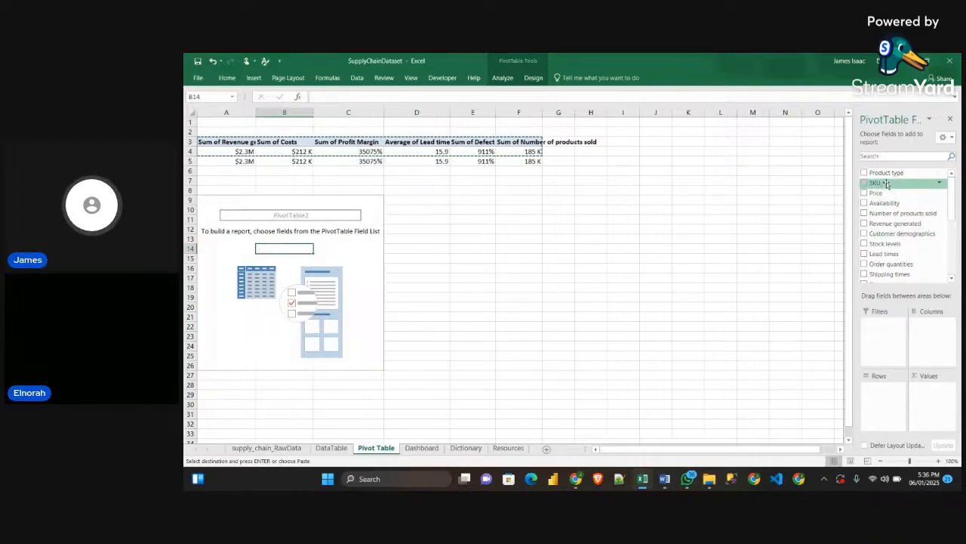
pyautogui.moveTo(886, 184); pyautogui.dragTo(873, 389)
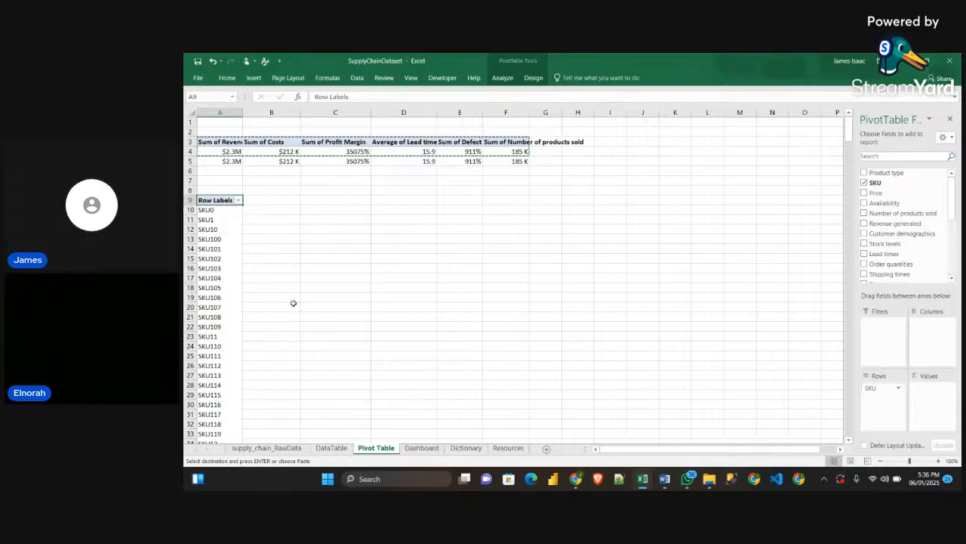
pyautogui.scroll(-20, 283, 302)
pyautogui.scroll(20, 262, 260)
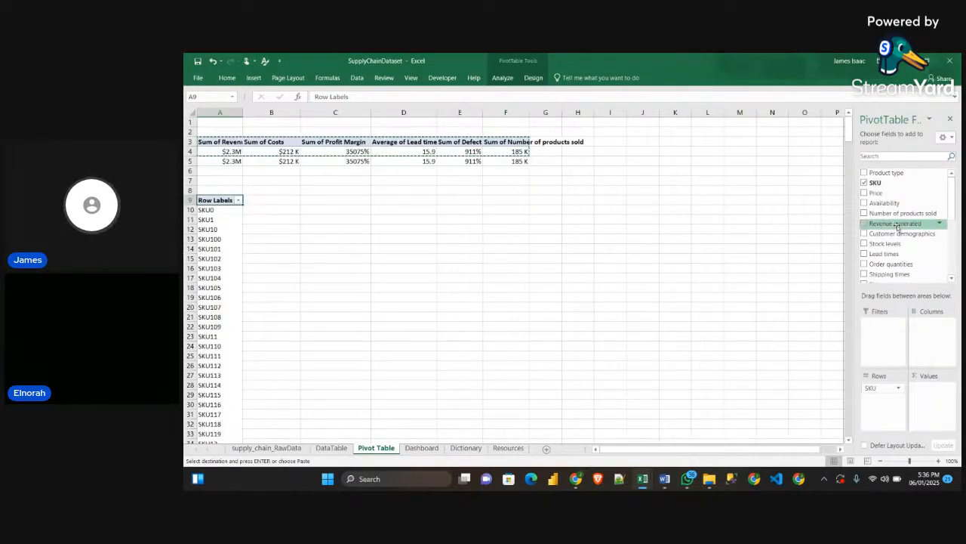
pyautogui.scroll(-1, 902, 218)
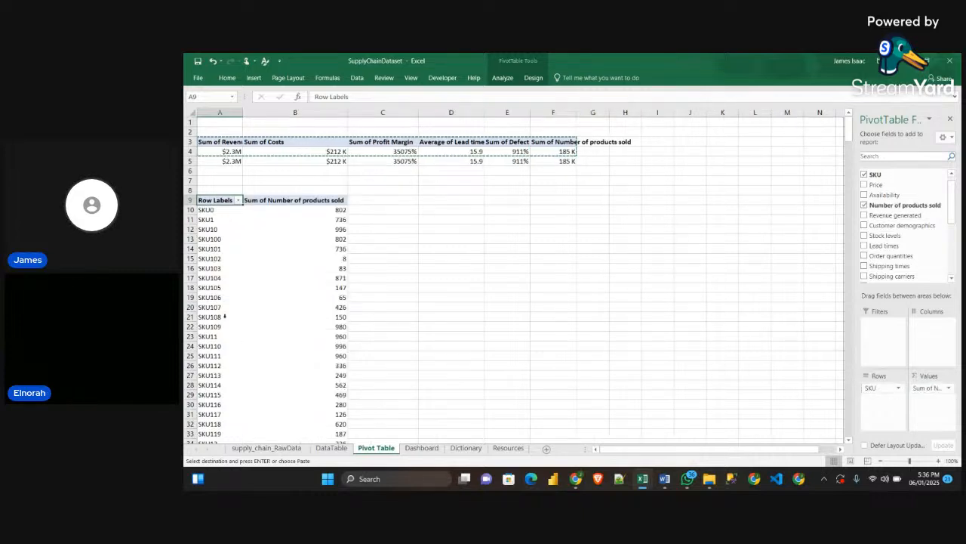
pyautogui.scroll(-10, 219, 302)
pyautogui.scroll(15, 272, 278)
pyautogui.click(315, 209)
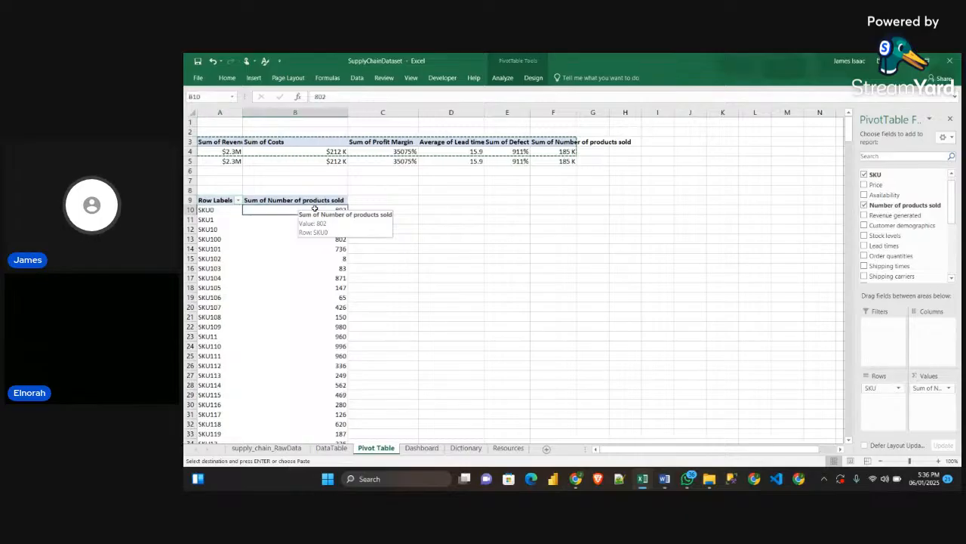
pyautogui.moveTo(210, 210); pyautogui.dragTo(246, 210)
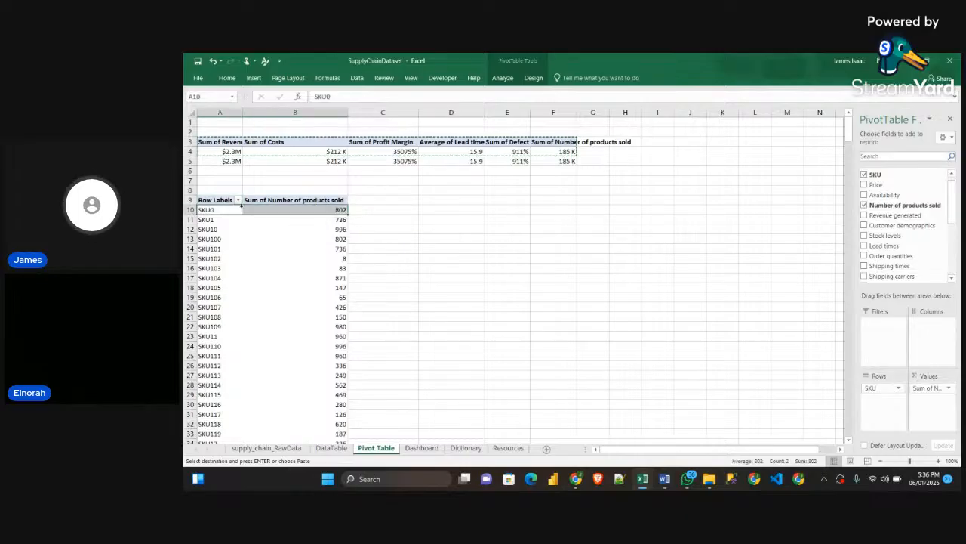
pyautogui.rightClick(215, 213)
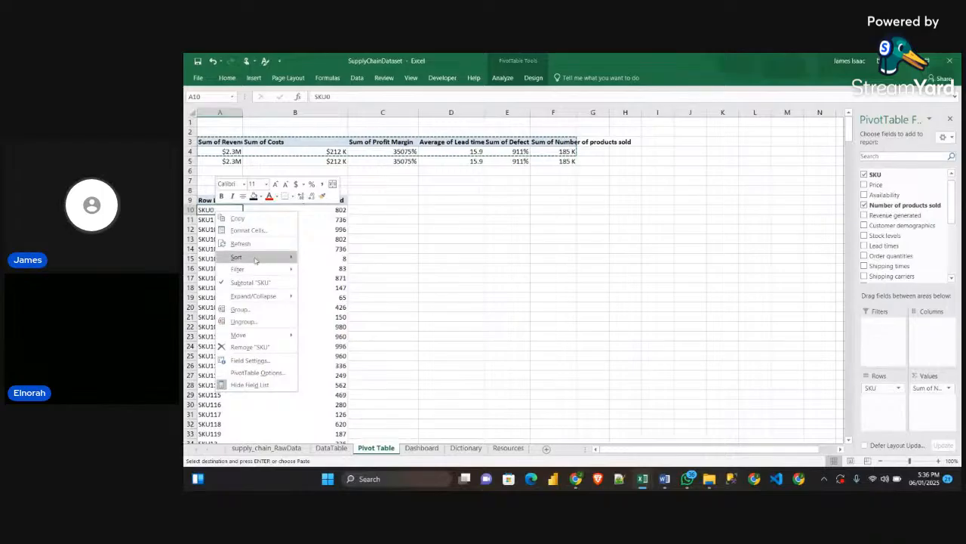
pyautogui.moveTo(256, 261)
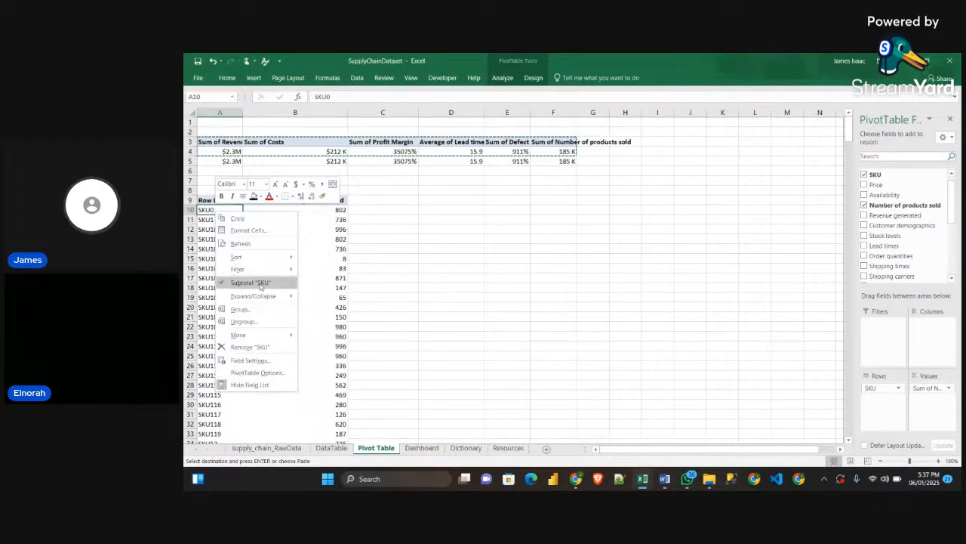
pyautogui.click(385, 279)
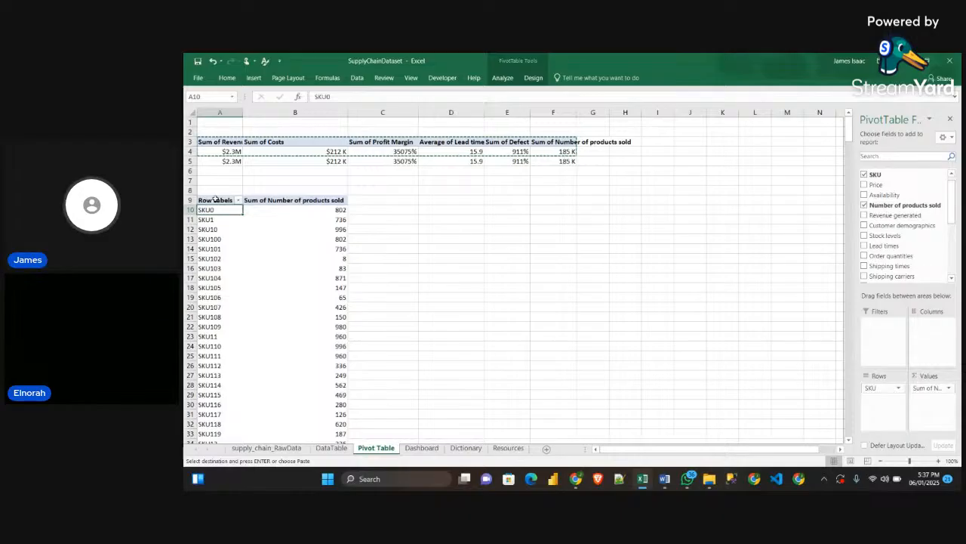
pyautogui.rightClick(216, 198)
pyautogui.click(207, 210)
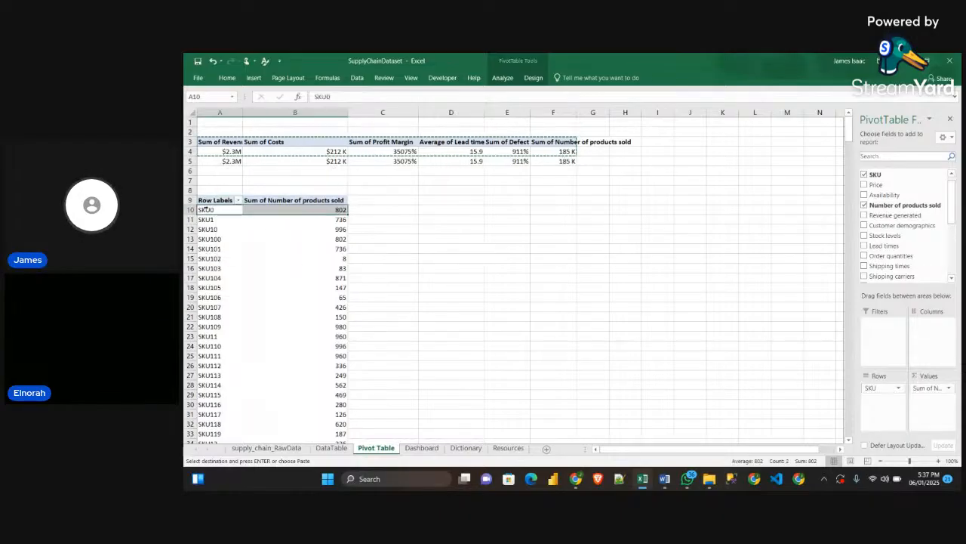
pyautogui.rightClick(207, 210)
pyautogui.moveTo(260, 271)
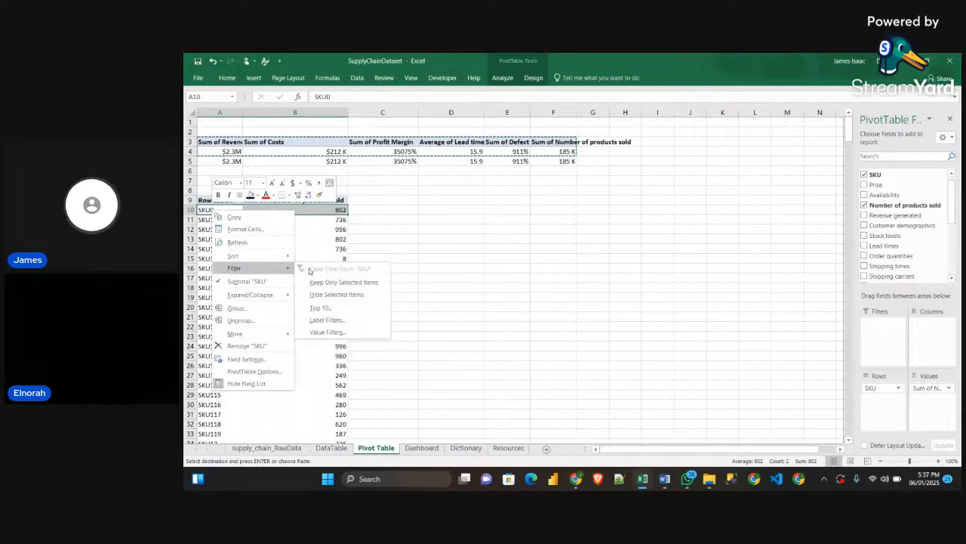
pyautogui.click(435, 259)
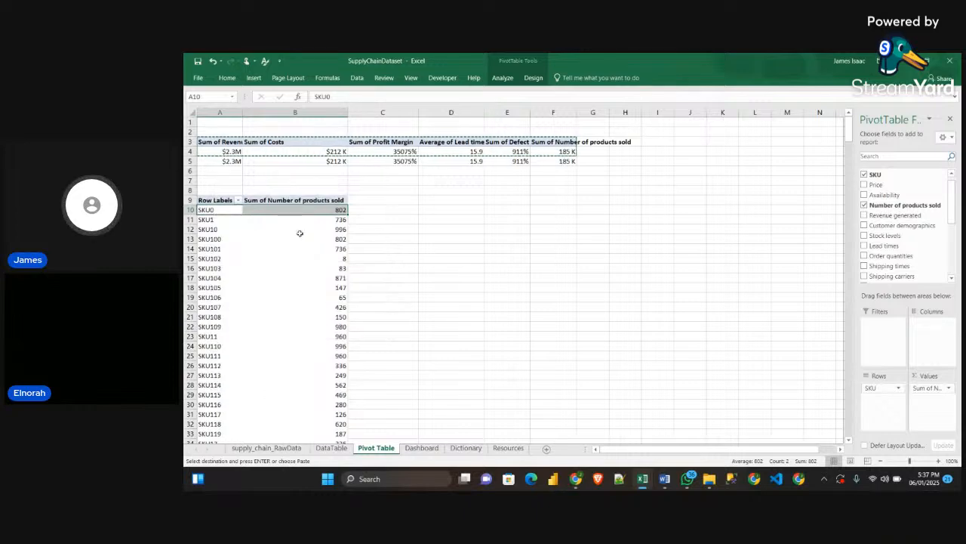
# Filter the SKU row labels to the top 10 items by Sum of Number of products sold
pyautogui.click(216, 211)
pyautogui.rightClick(216, 211)
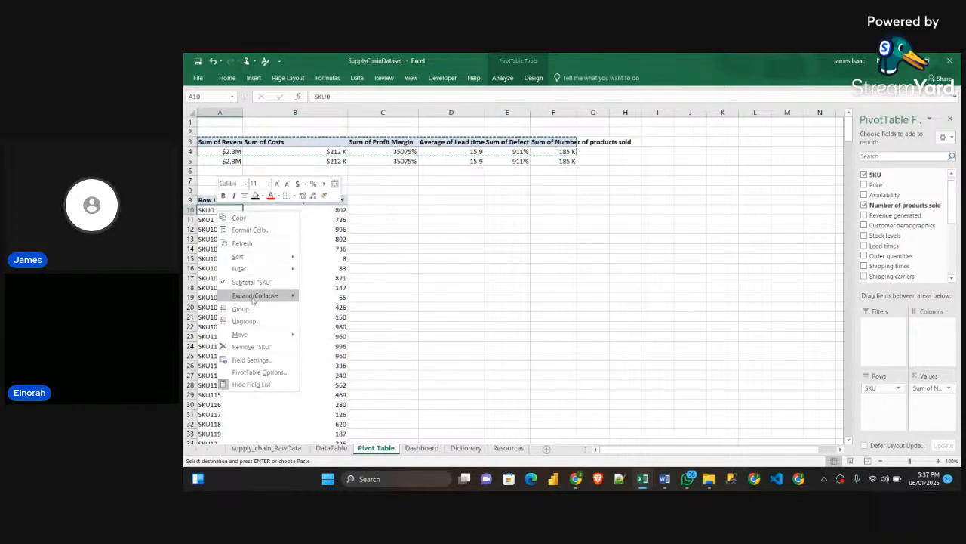
pyautogui.moveTo(272, 269)
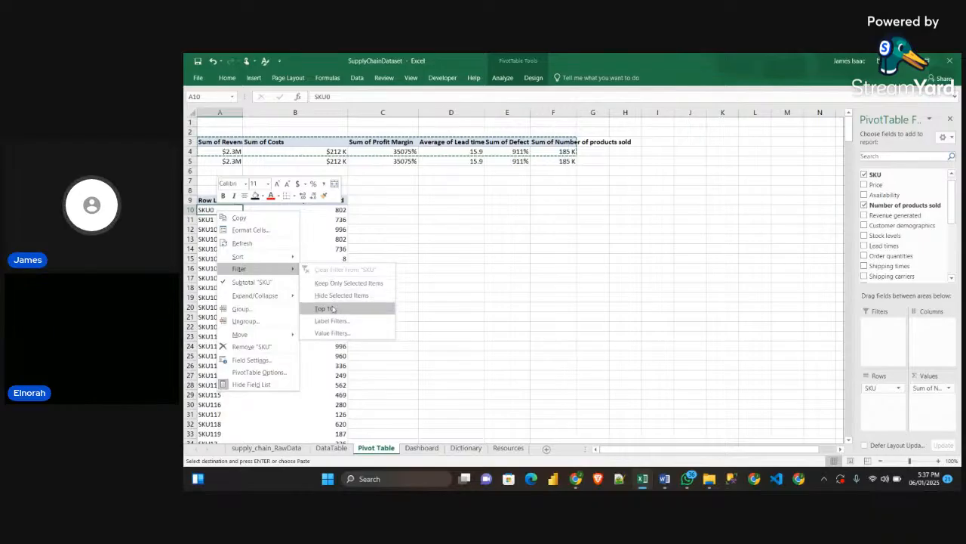
pyautogui.click(329, 308)
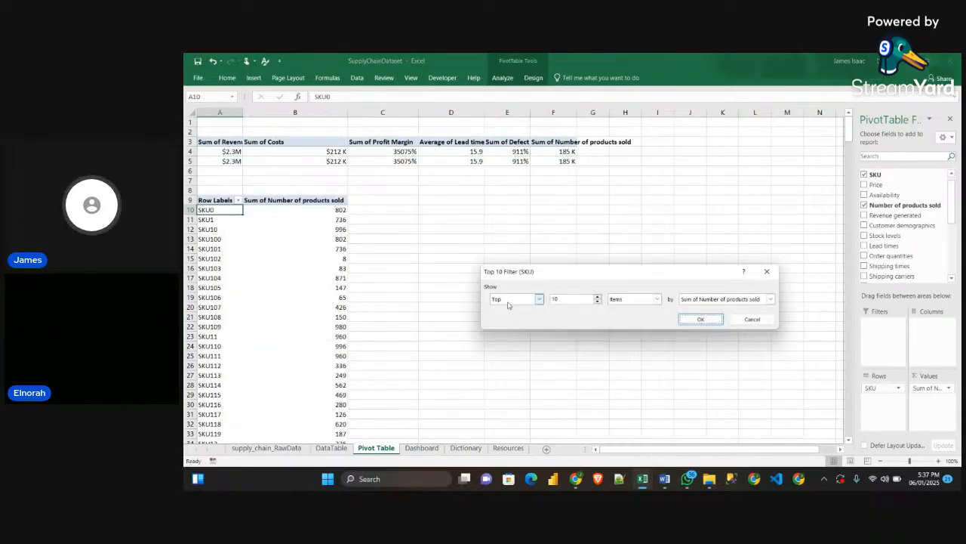
pyautogui.moveTo(569, 272); pyautogui.dragTo(521, 182)
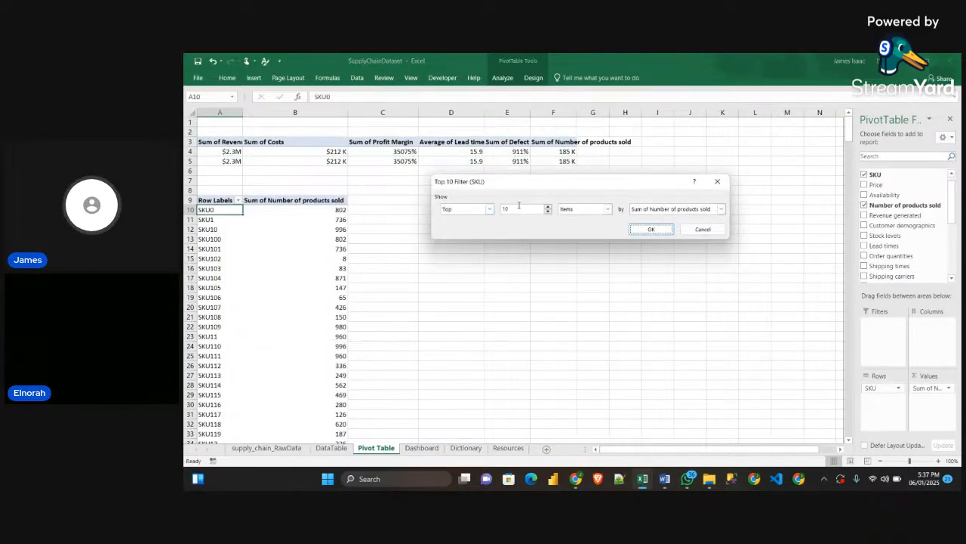
pyautogui.click(608, 209)
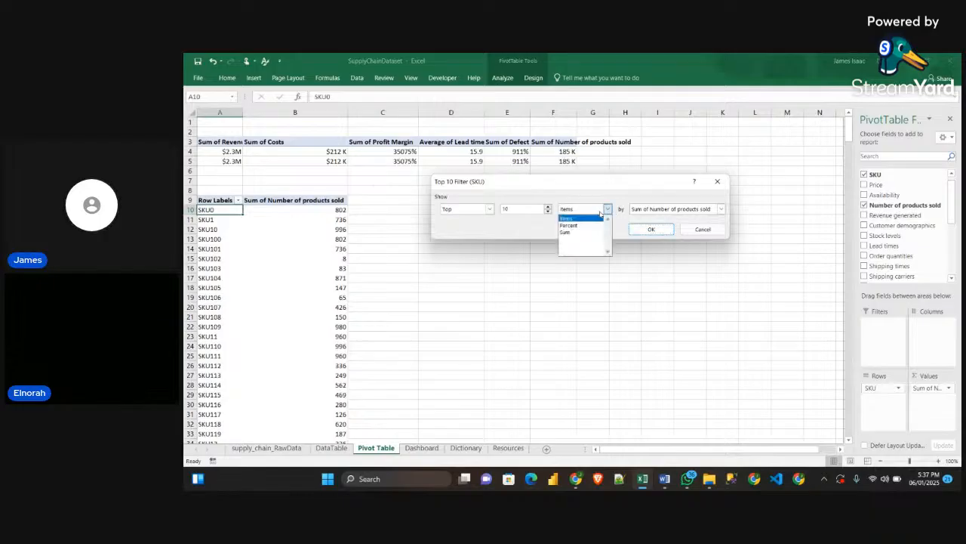
pyautogui.click(581, 217)
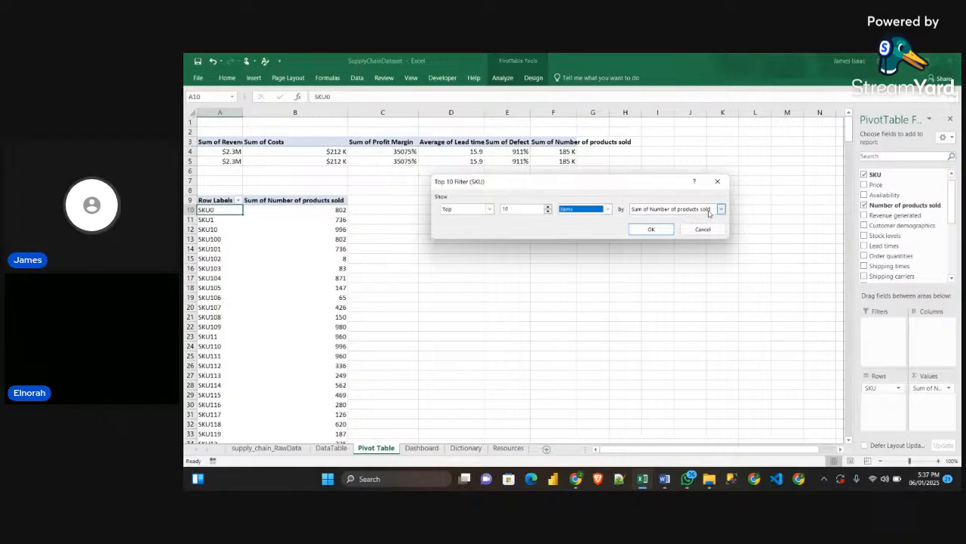
pyautogui.click(646, 229)
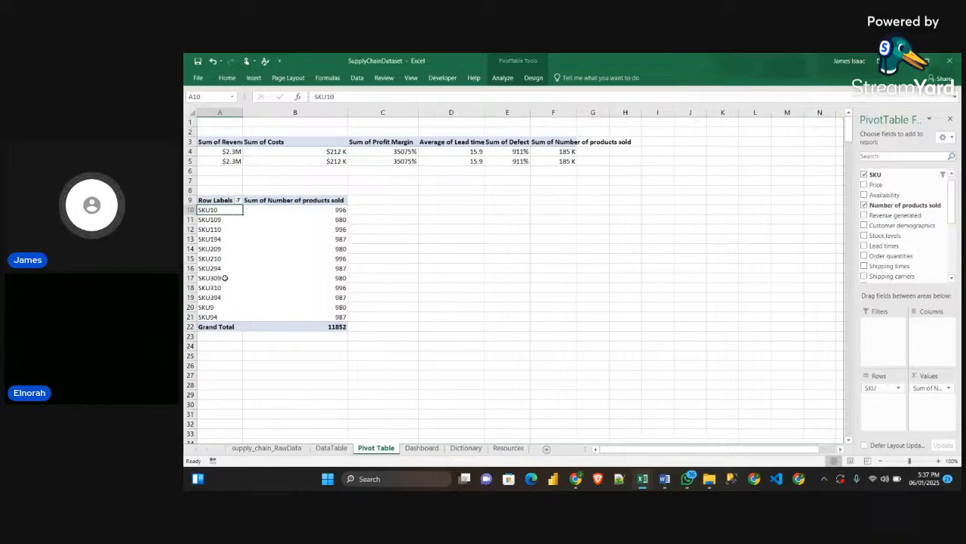
# Sort the SKU pivot table's Sum of Number of products sold from smallest to largest
pyautogui.click(324, 210)
pyautogui.rightClick(325, 209)
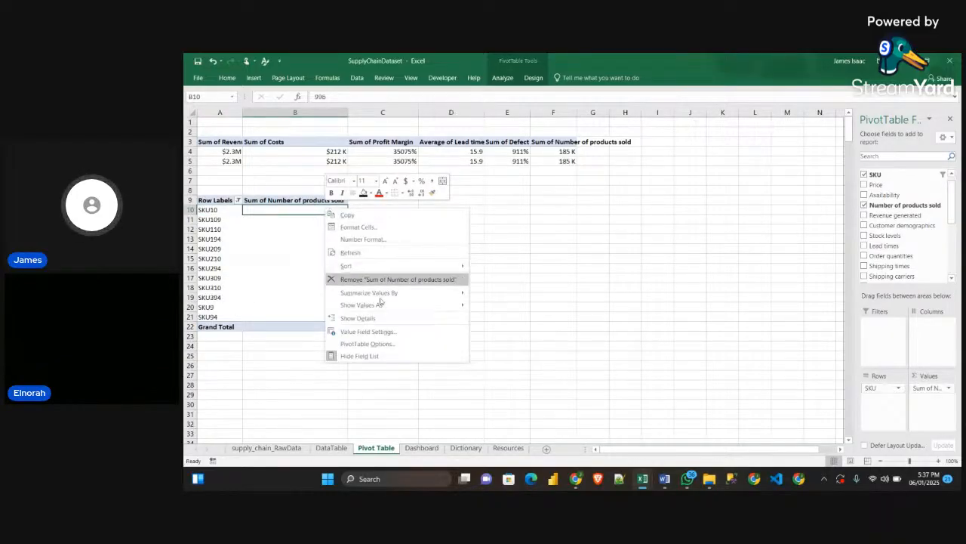
pyautogui.moveTo(402, 266)
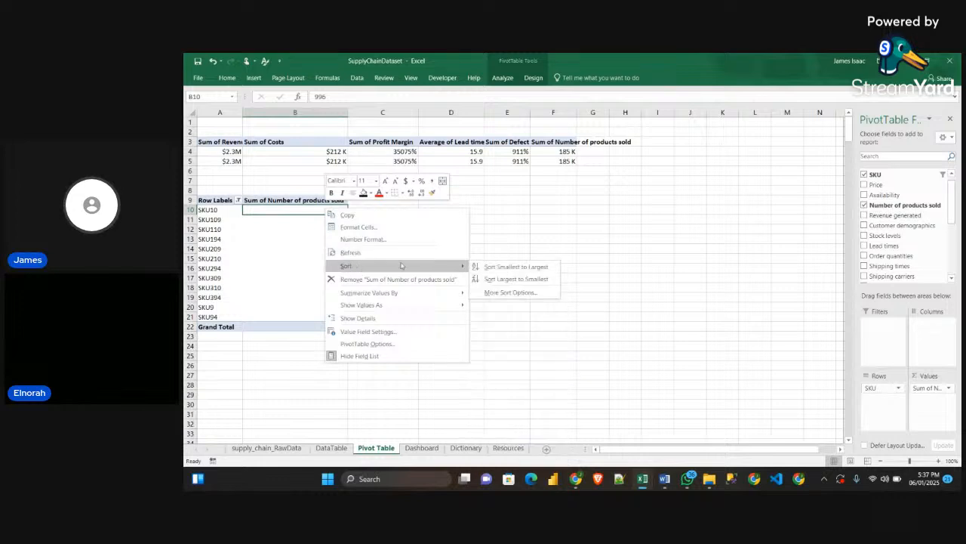
pyautogui.click(518, 268)
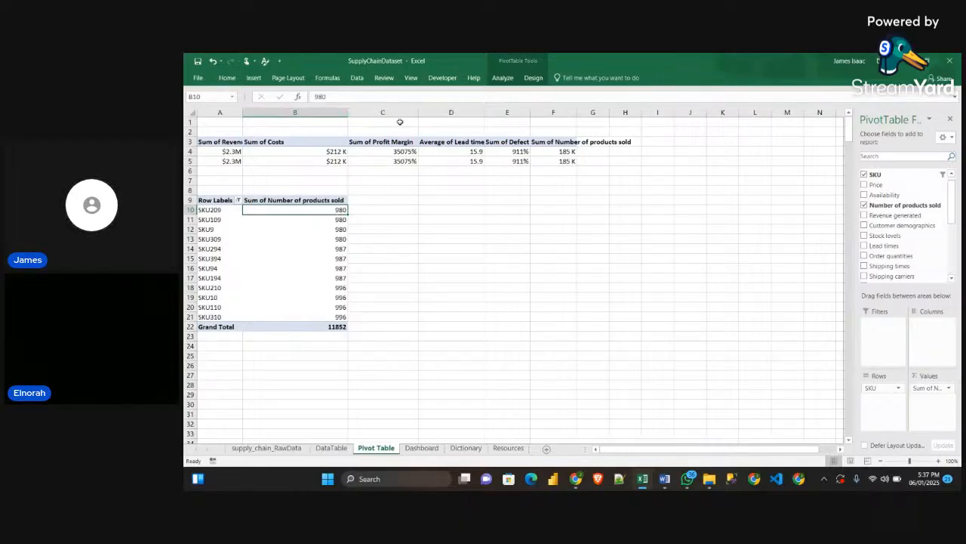
pyautogui.click(370, 216)
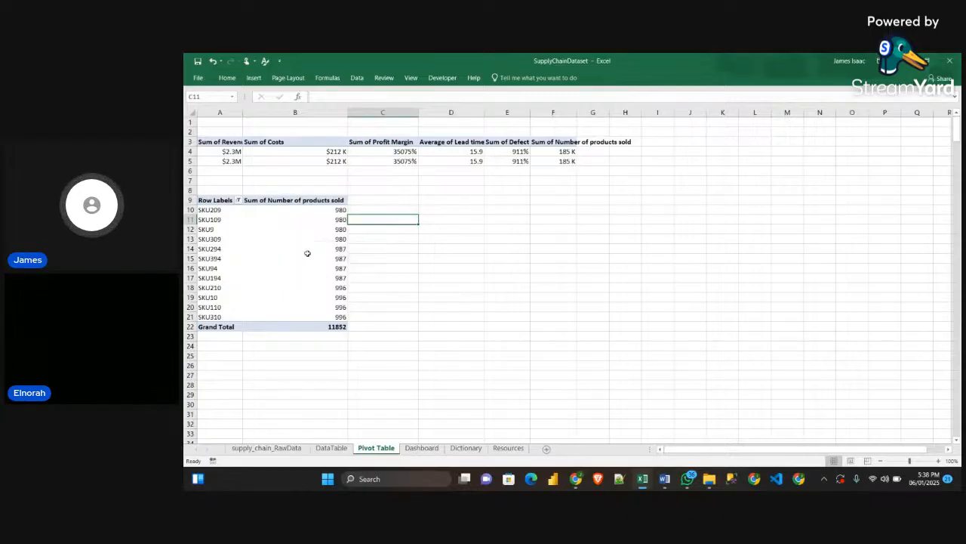
pyautogui.click(474, 290)
pyautogui.click(320, 277)
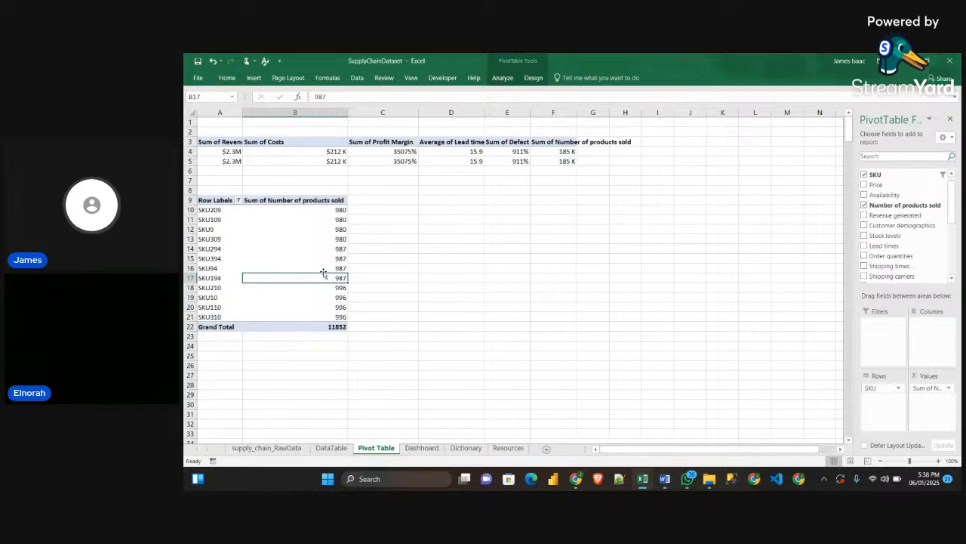
pyautogui.click(321, 230)
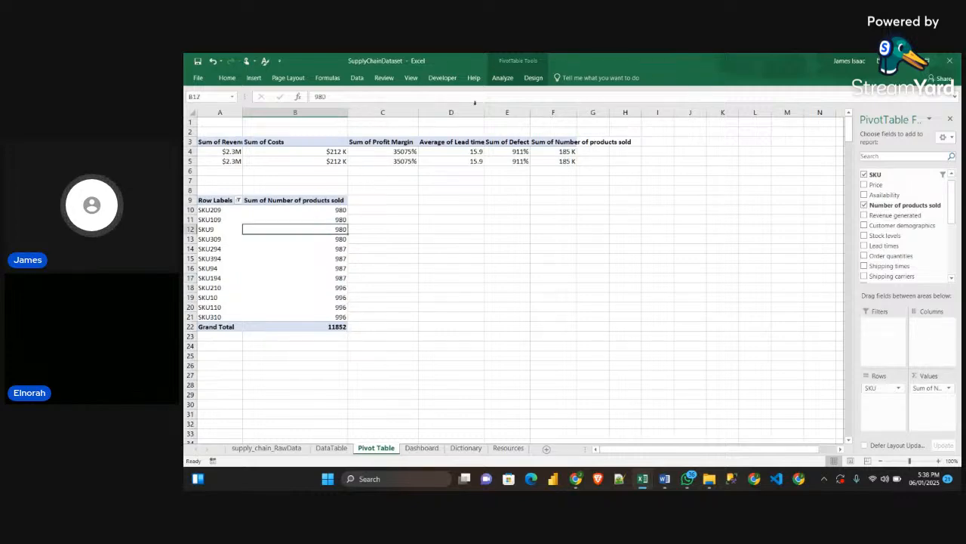
pyautogui.click(503, 77)
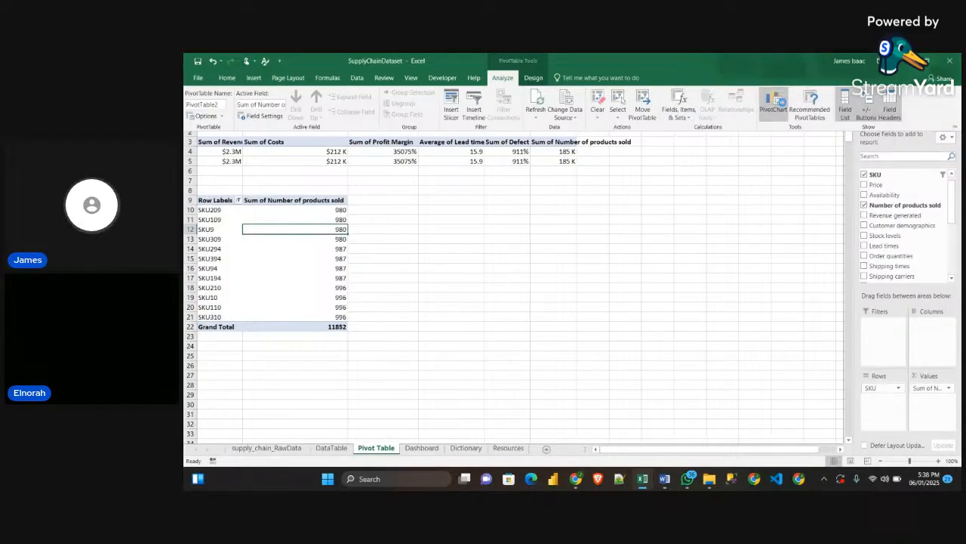
pyautogui.click(782, 106)
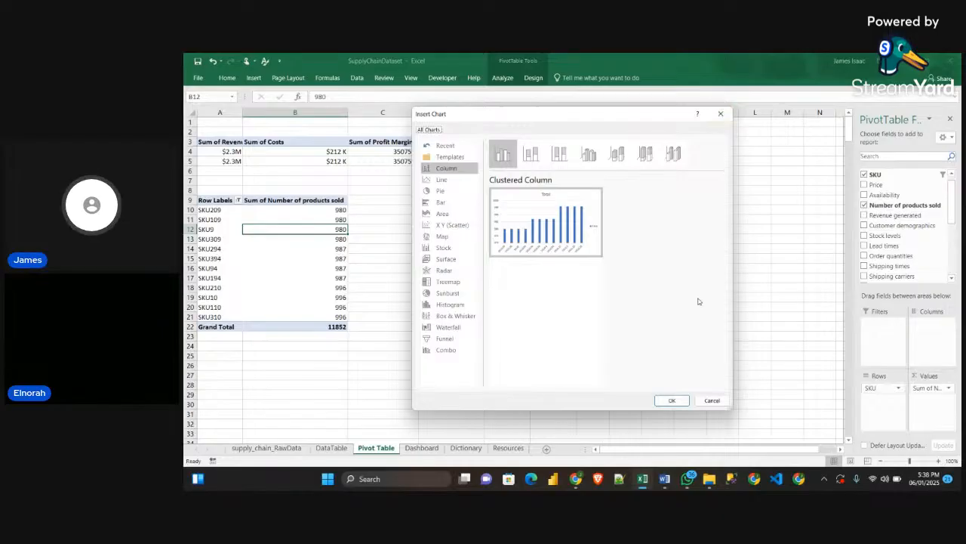
pyautogui.click(717, 114)
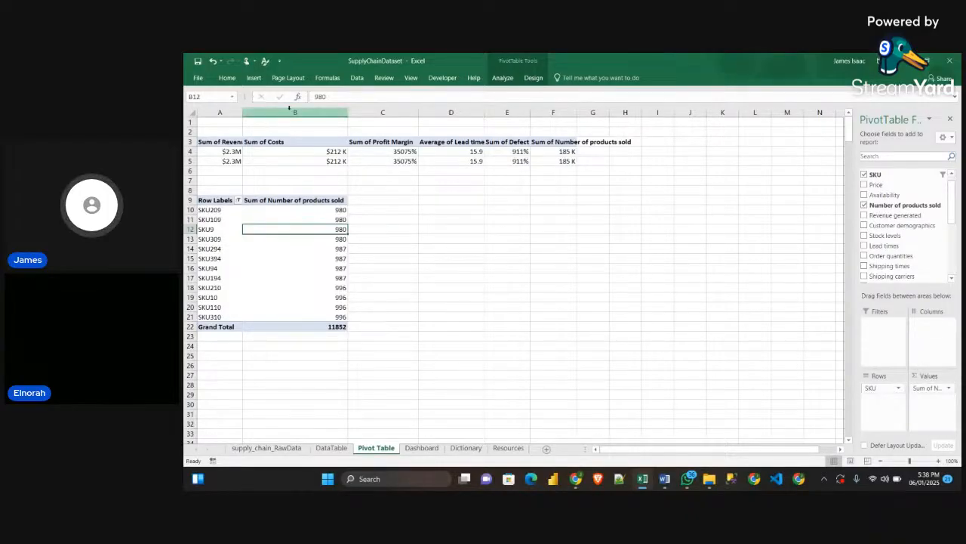
# Narrow column C and show the SKU pivot table in tabular form
pyautogui.moveTo(419, 112); pyautogui.dragTo(387, 112)
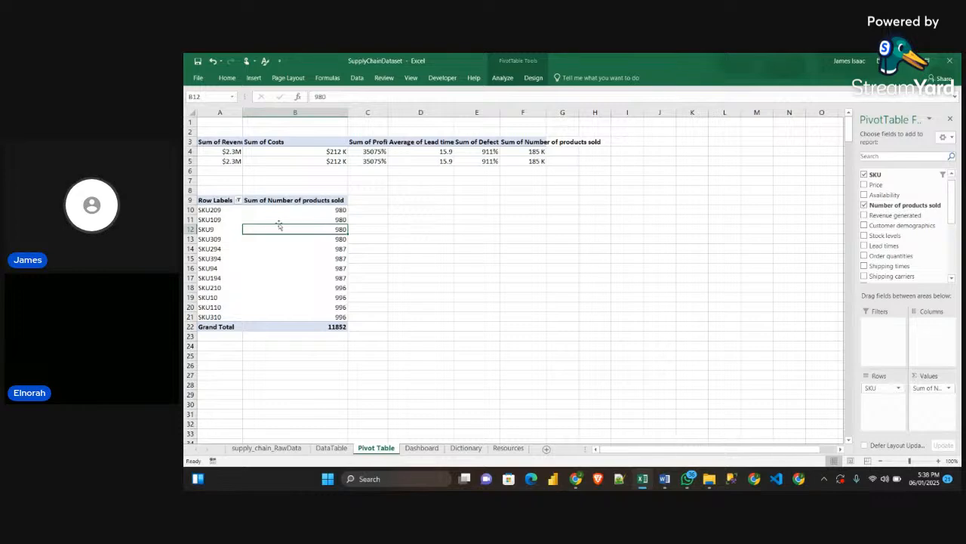
pyautogui.click(221, 202)
pyautogui.click(219, 200)
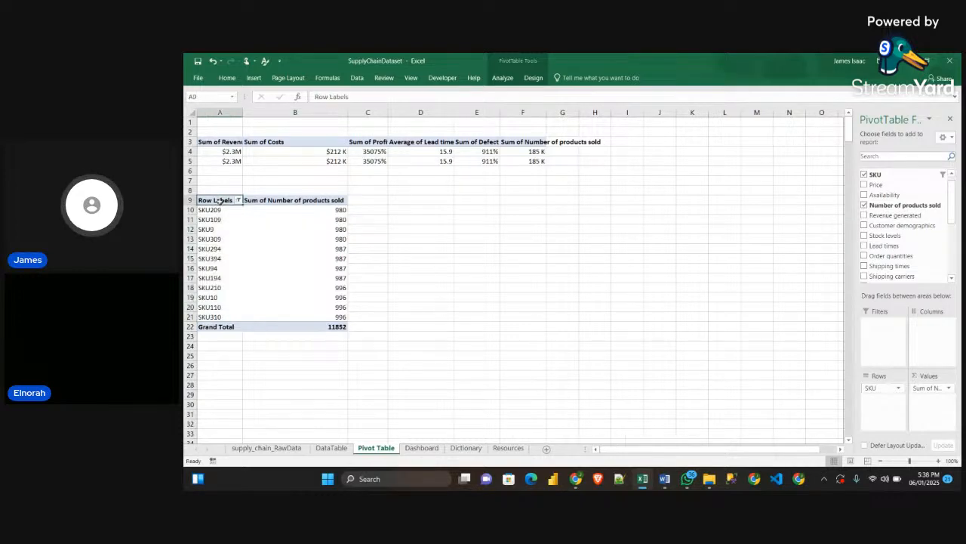
pyautogui.click(504, 78)
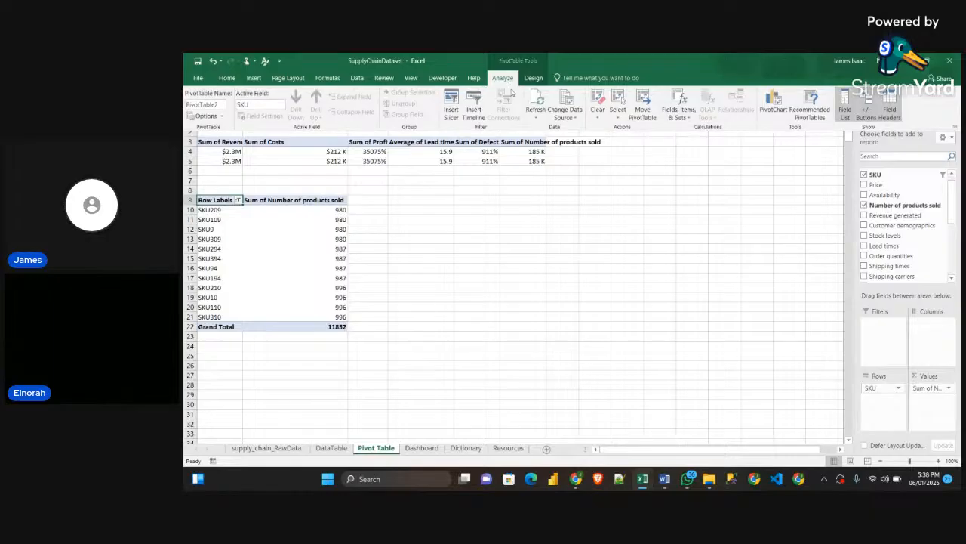
pyautogui.click(534, 79)
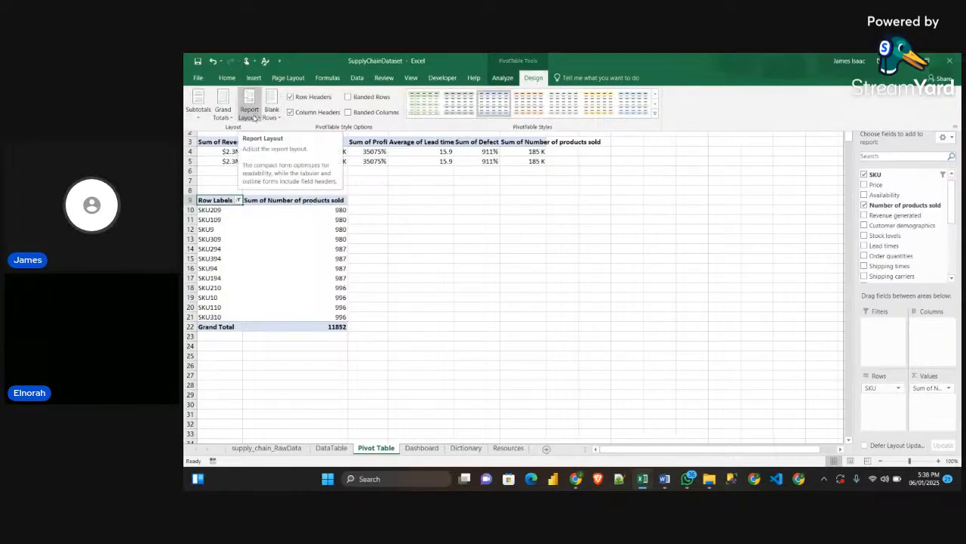
pyautogui.click(249, 118)
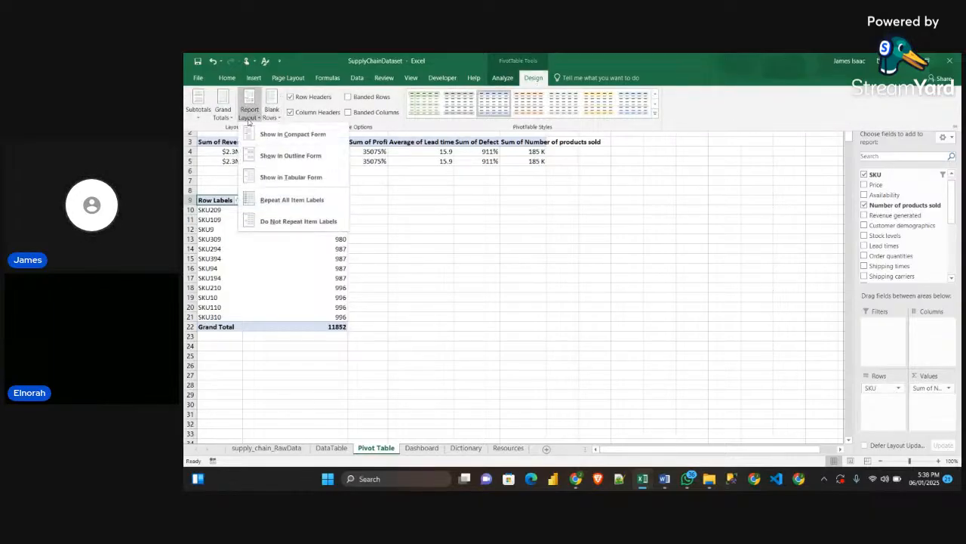
pyautogui.click(293, 178)
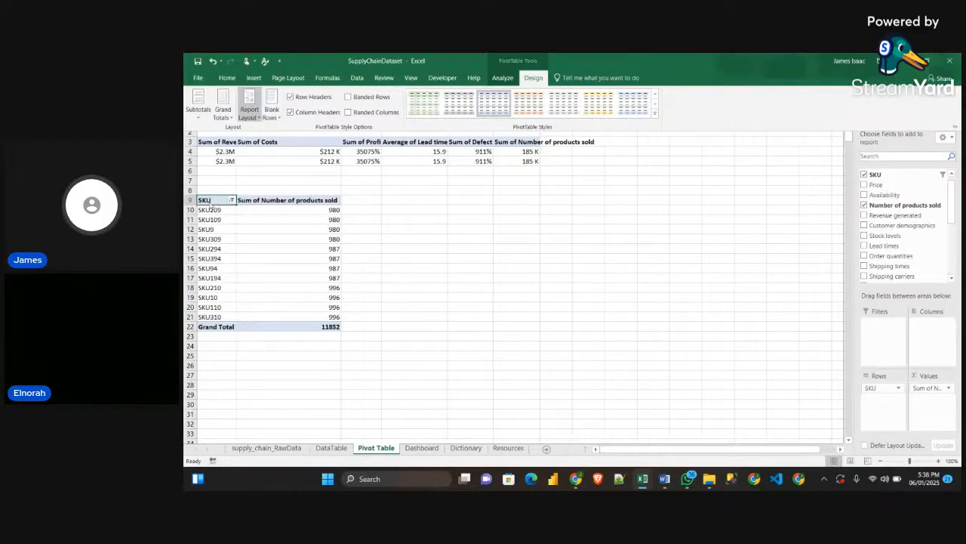
# Turn off grand totals for rows and columns in the SKU pivot table
pyautogui.click(223, 106)
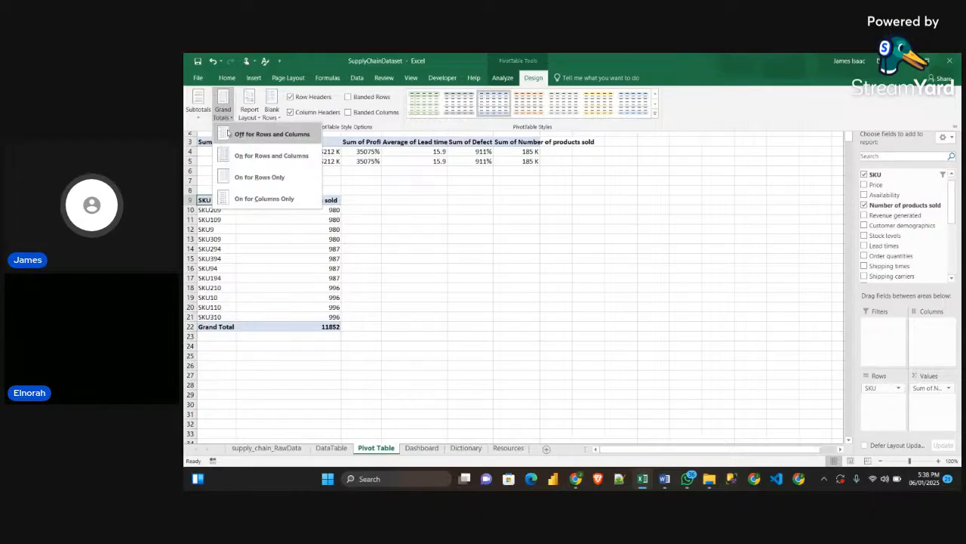
pyautogui.click(286, 136)
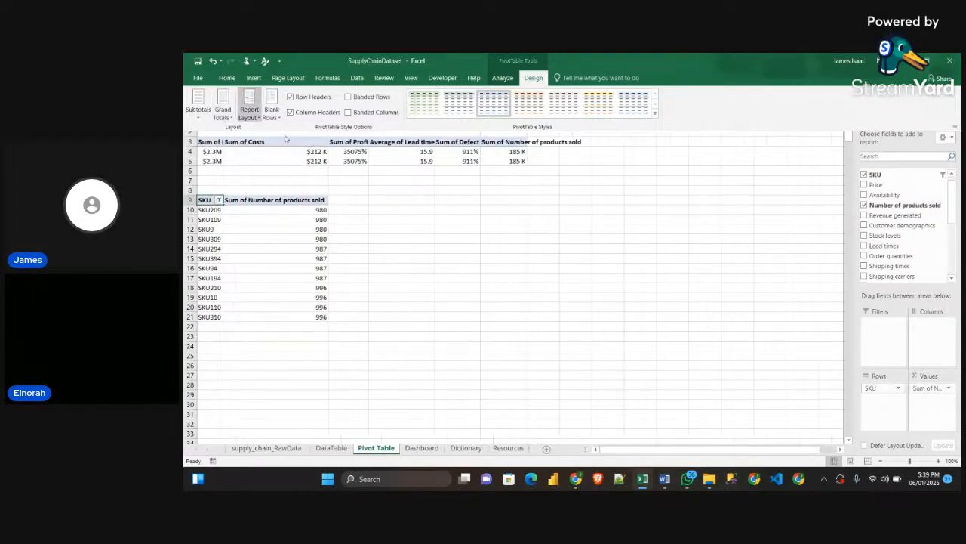
pyautogui.click(363, 242)
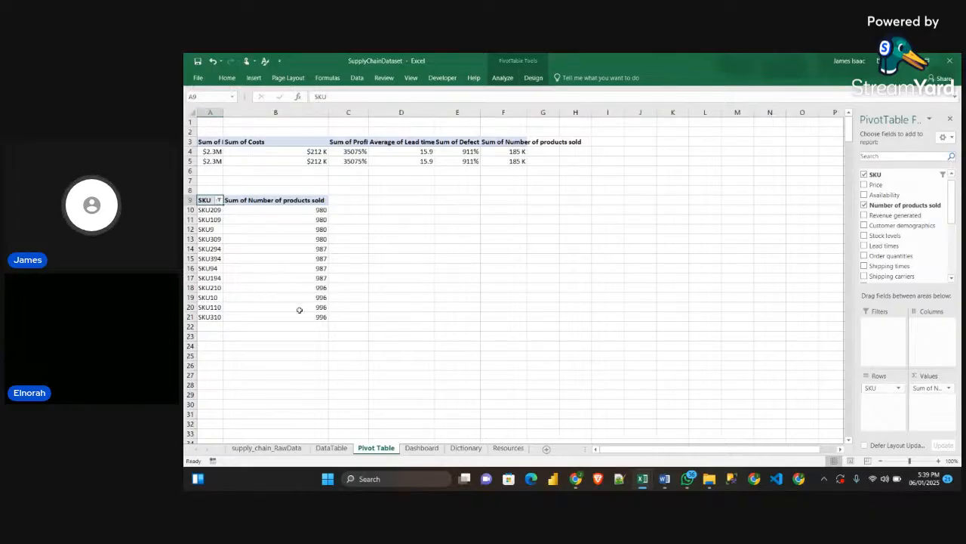
pyautogui.click(385, 202)
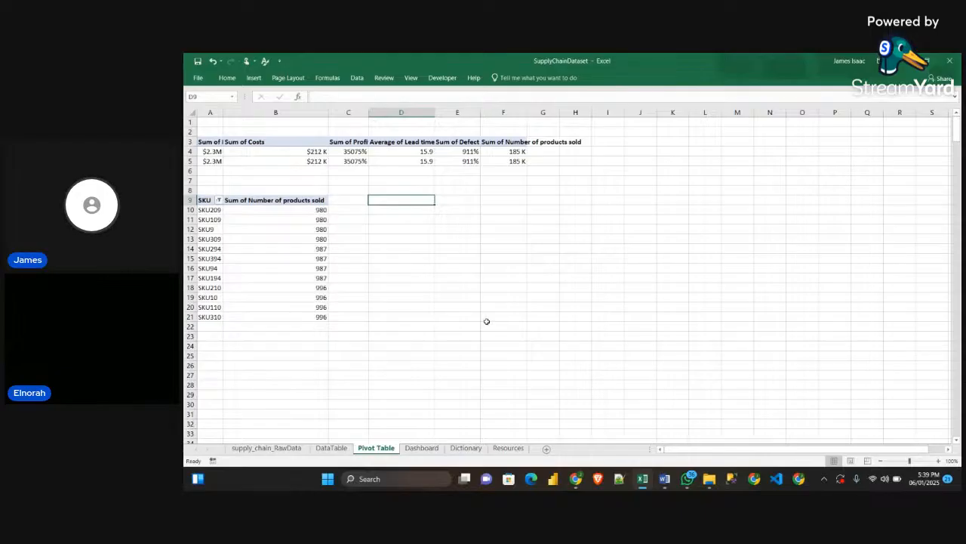
pyautogui.write('=')
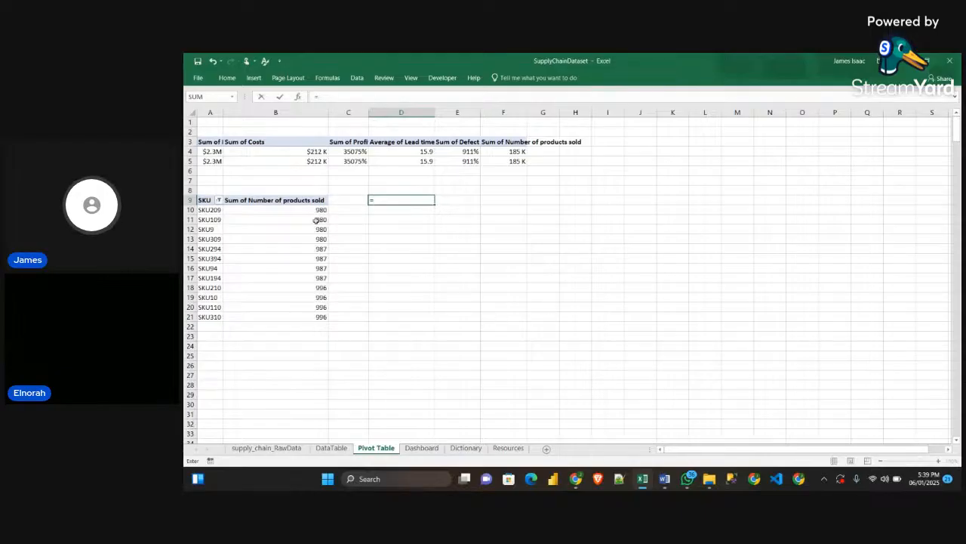
pyautogui.click(210, 200)
pyautogui.press('Return')
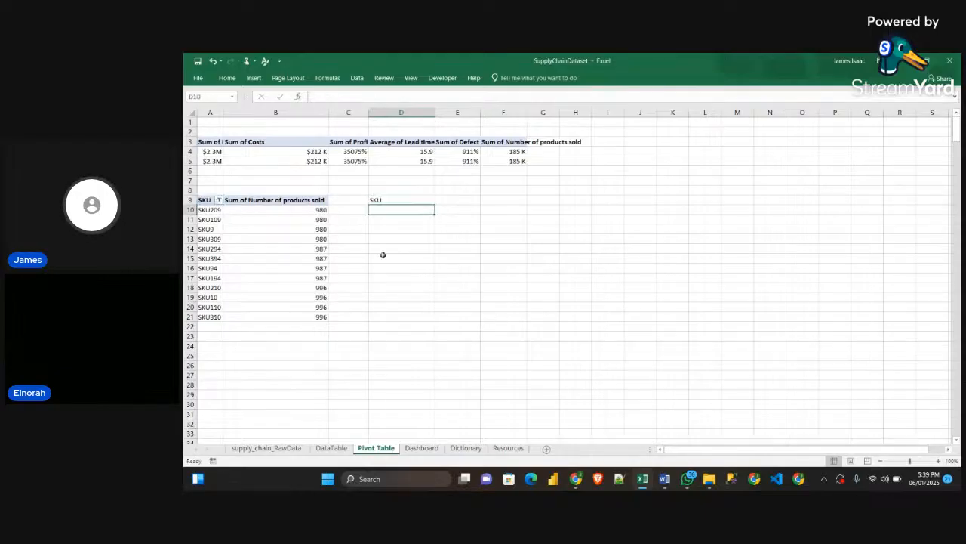
pyautogui.click(386, 198)
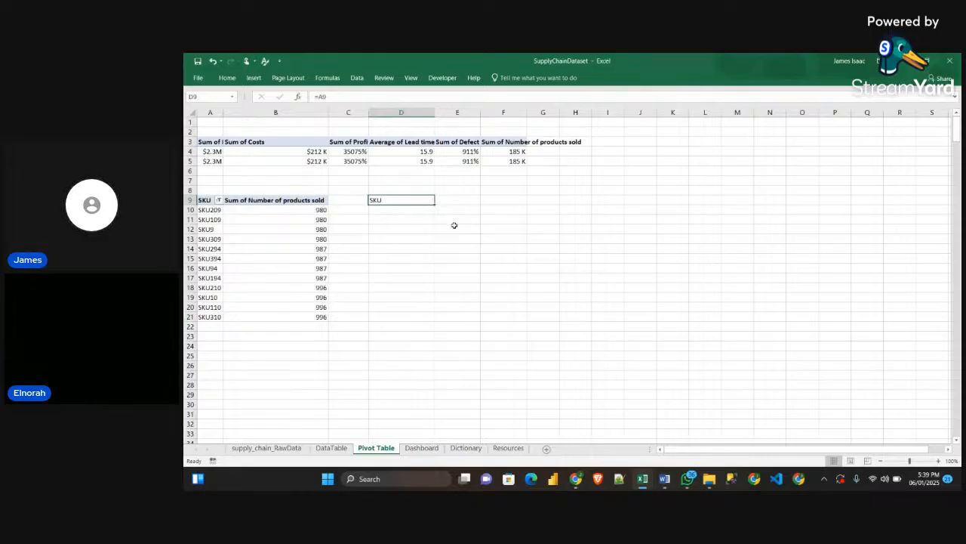
pyautogui.moveTo(435, 203)
pyautogui.mouseDown()
pyautogui.moveTo(465, 203)
pyautogui.moveTo(426, 203)
pyautogui.mouseUp()
pyautogui.press('Delete')
pyautogui.click(394, 226)
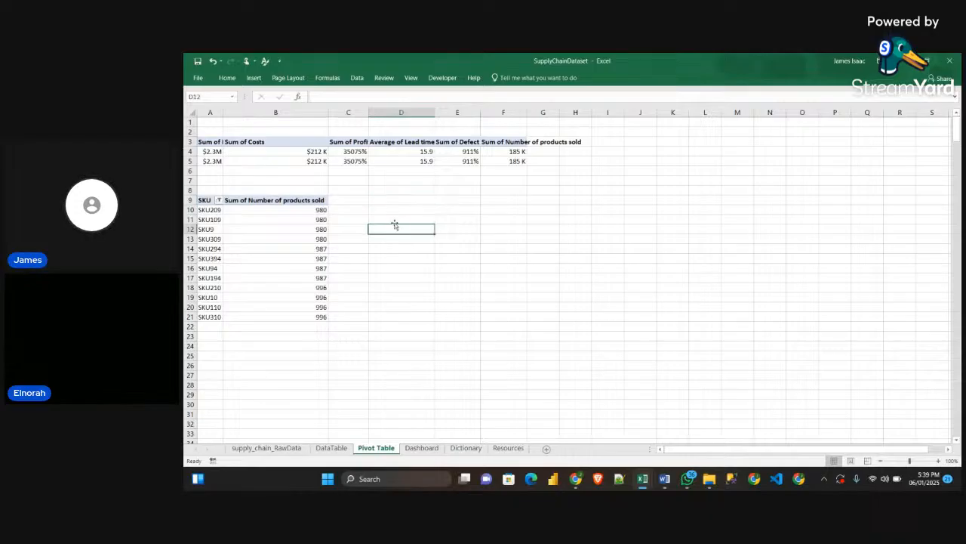
# Link cell D9 to the SKU header with =A9 and fill the formula across D9:E21 to mirror the pivot table
pyautogui.click(394, 198)
pyautogui.write('=')
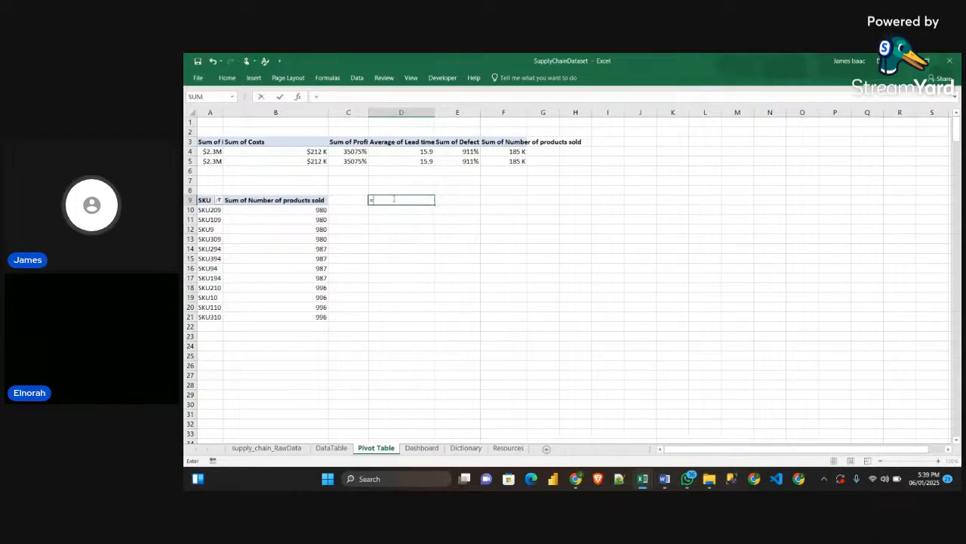
pyautogui.click(205, 199)
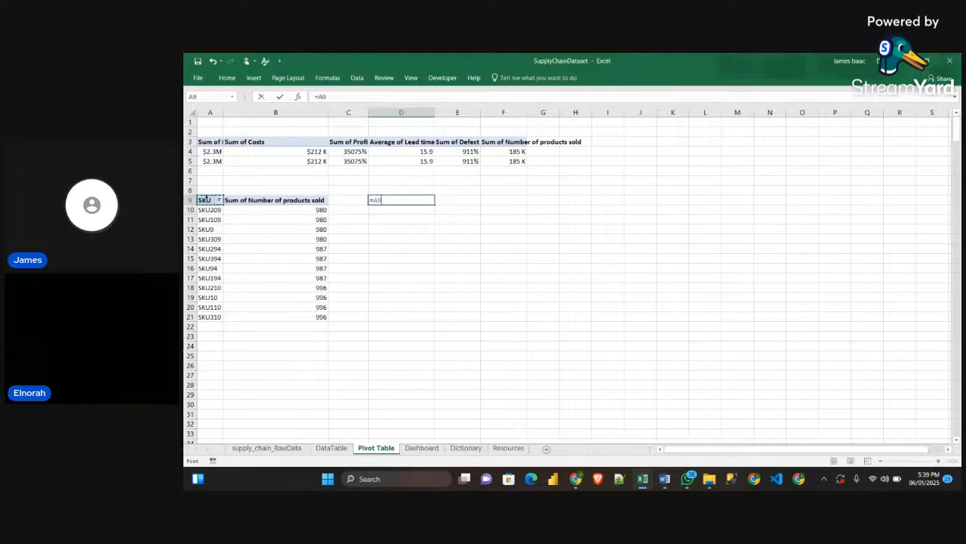
pyautogui.press('Return')
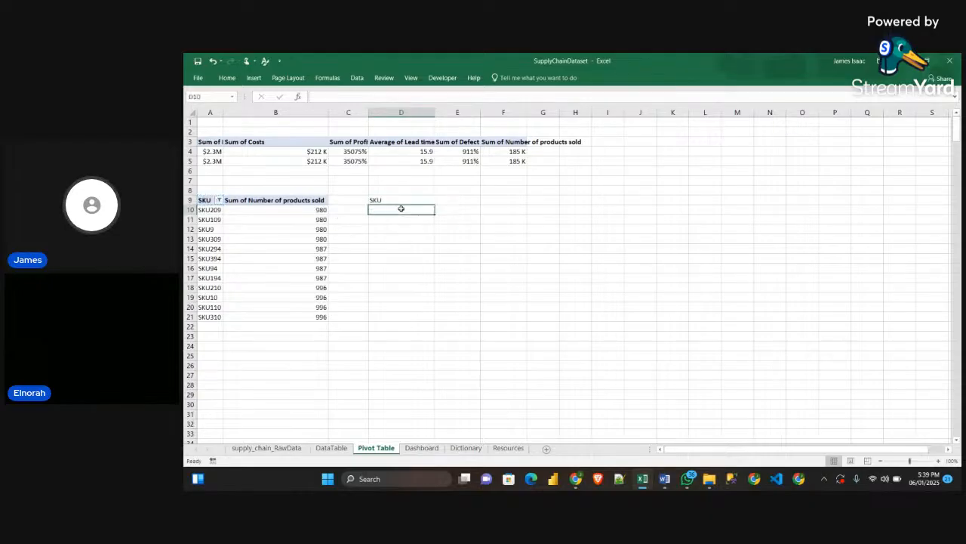
pyautogui.click(389, 200)
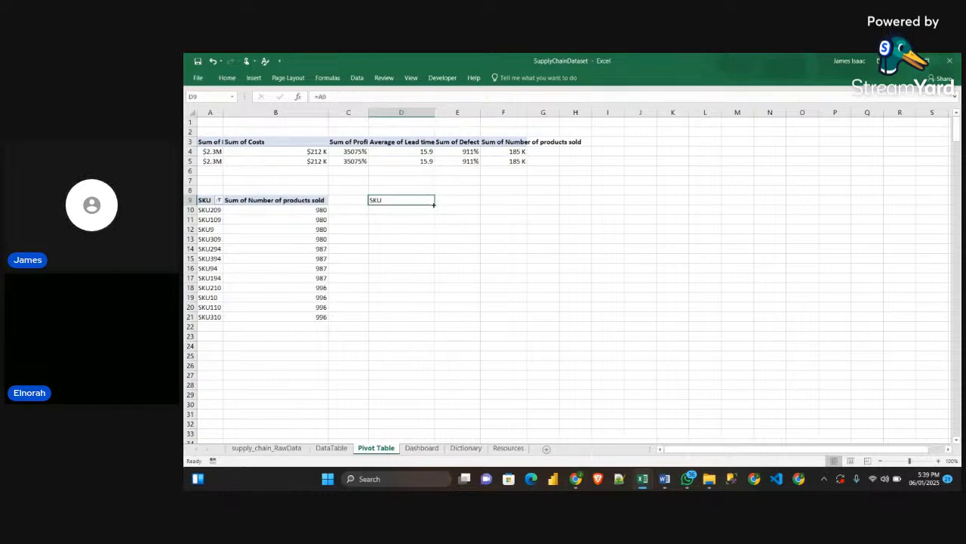
pyautogui.moveTo(435, 204); pyautogui.dragTo(482, 317)
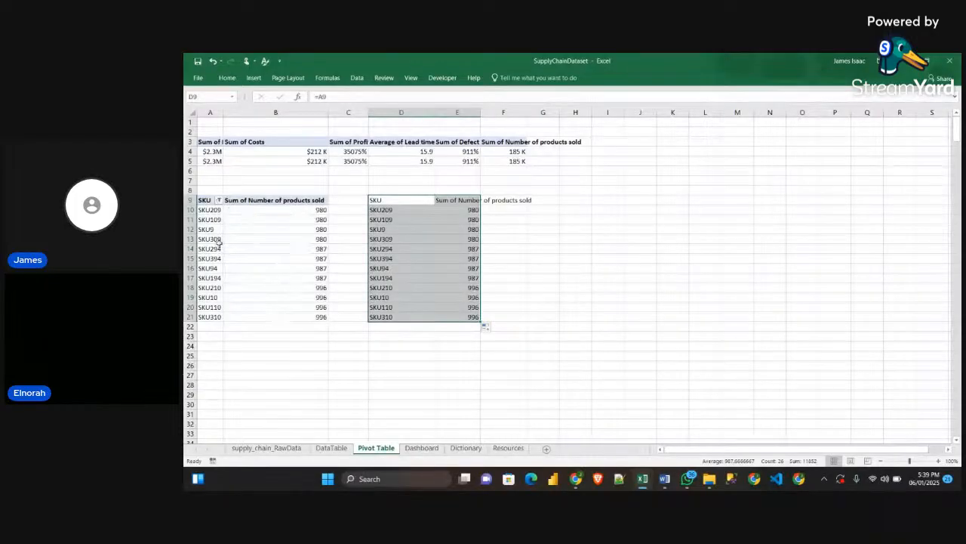
pyautogui.click(570, 285)
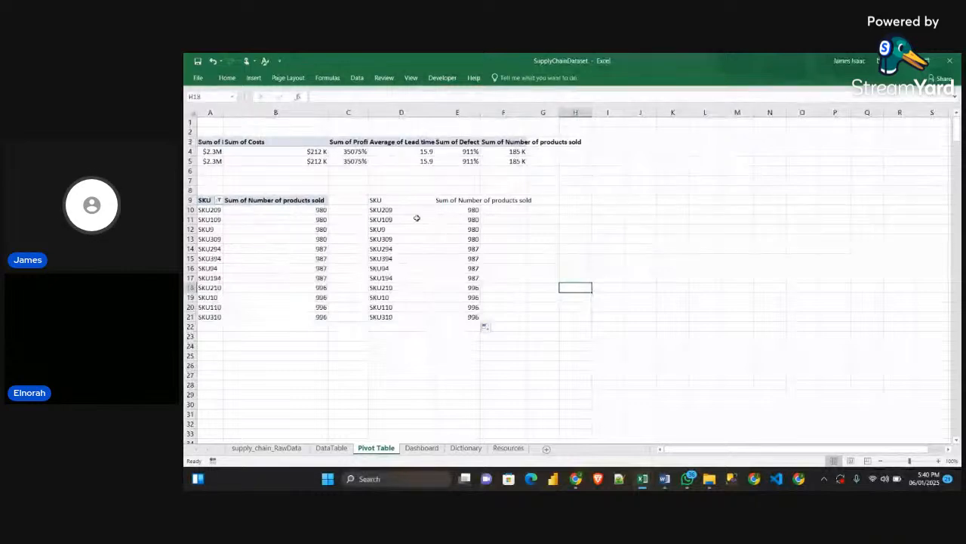
# Insert a 2-D clustered column chart from D9:E21 and place it beside the linked table, starting around column H
pyautogui.click(389, 200)
pyautogui.moveTo(390, 201); pyautogui.dragTo(472, 316)
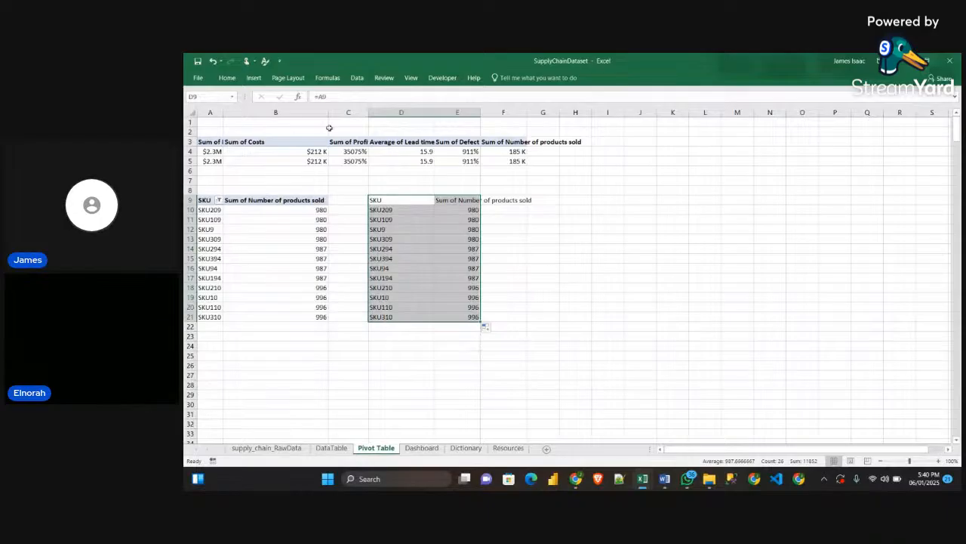
pyautogui.click(253, 78)
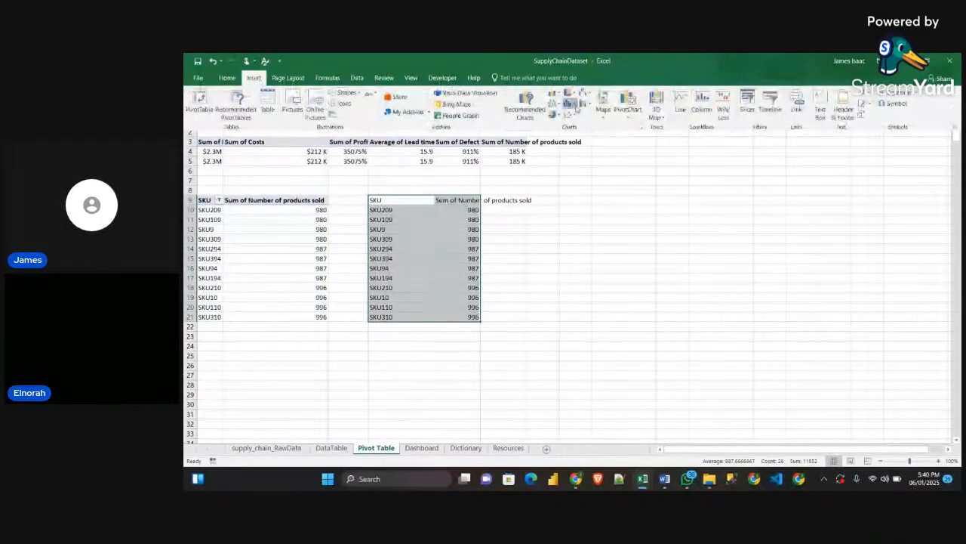
pyautogui.click(556, 96)
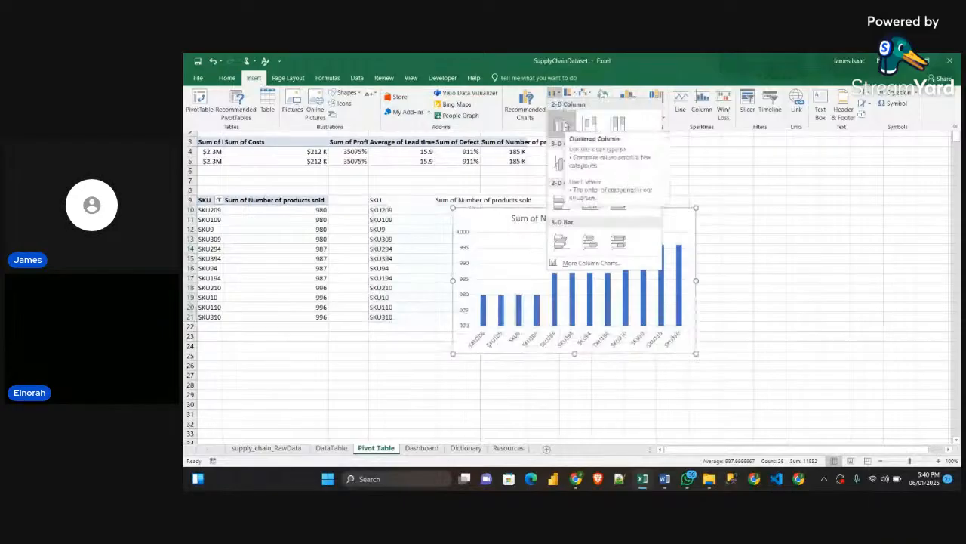
pyautogui.click(564, 124)
pyautogui.moveTo(708, 232); pyautogui.dragTo(647, 215)
pyautogui.moveTo(607, 261); pyautogui.dragTo(719, 227)
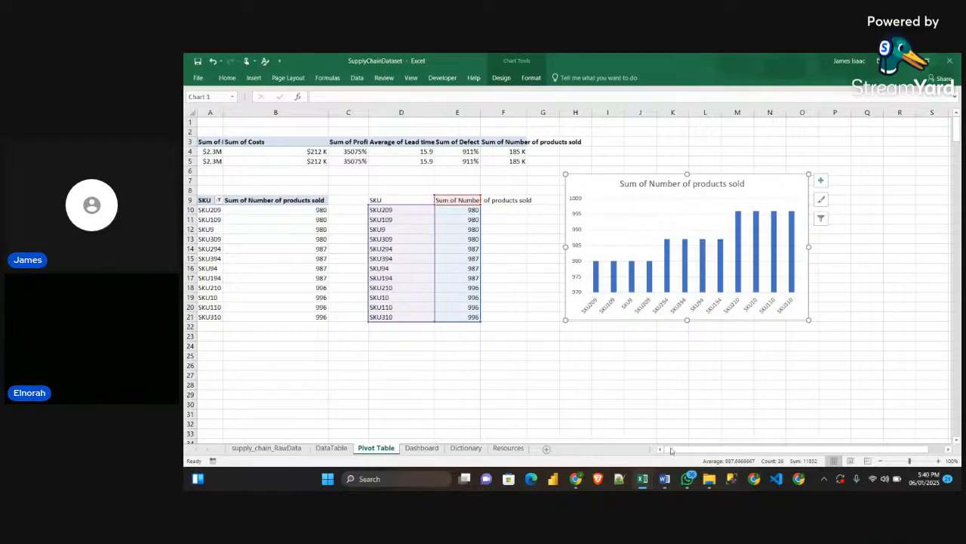
# Sort the SKU pivot table's products sold from largest to smallest and nudge the column chart slightly closer to the linked table
pyautogui.moveTo(642, 478)
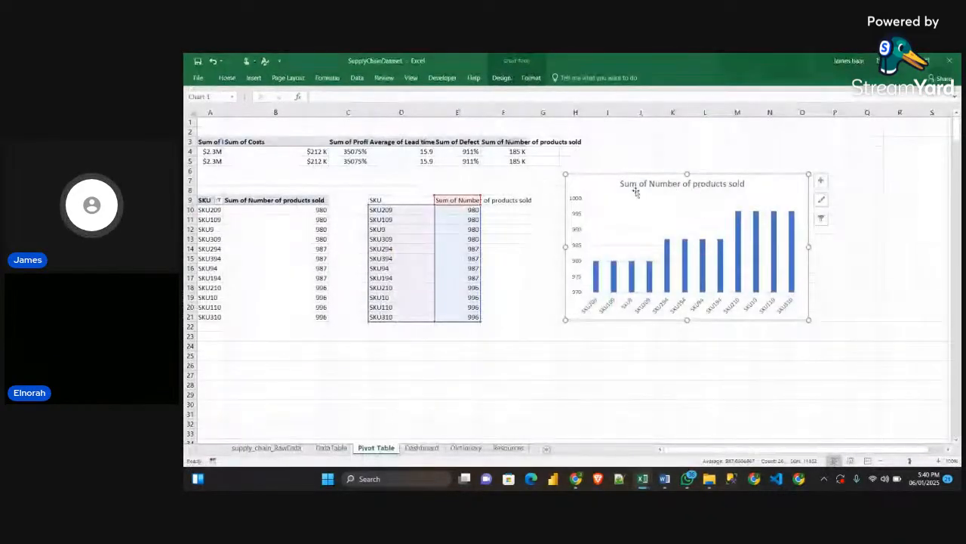
pyautogui.click(503, 229)
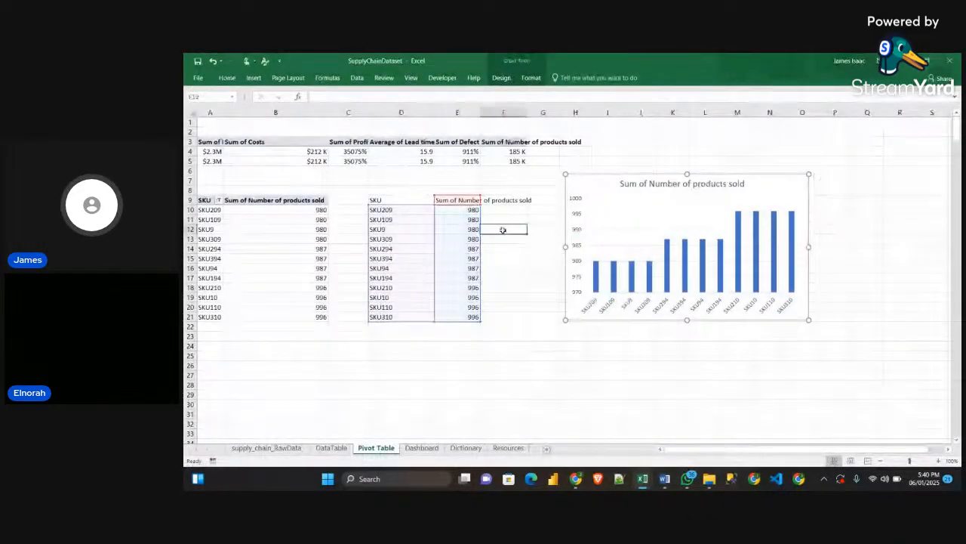
pyautogui.click(319, 210)
pyautogui.rightClick(319, 211)
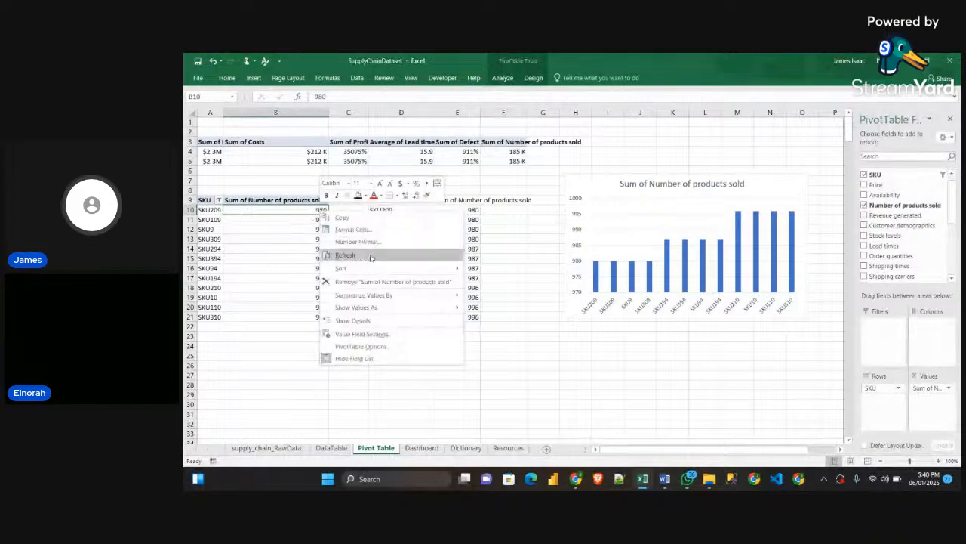
pyautogui.click(281, 208)
pyautogui.rightClick(281, 208)
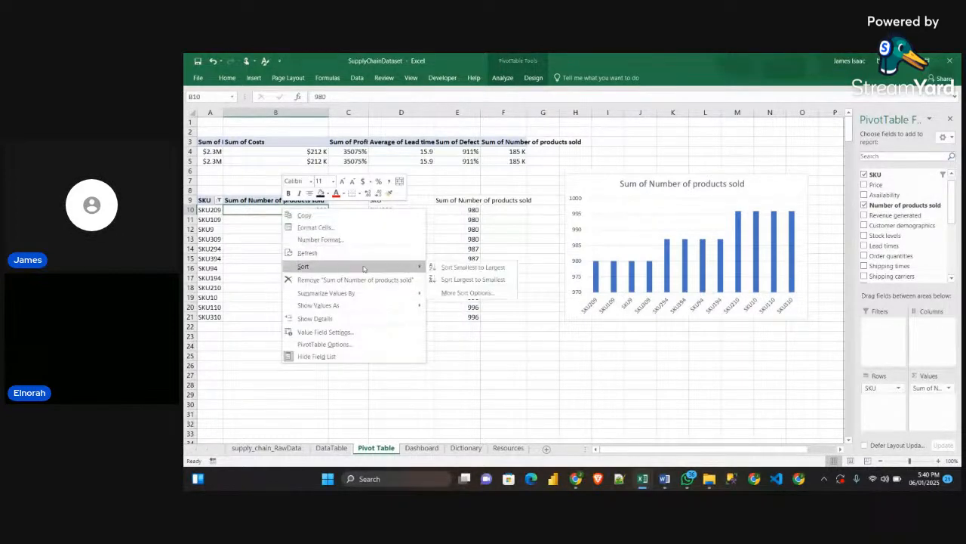
pyautogui.click(454, 278)
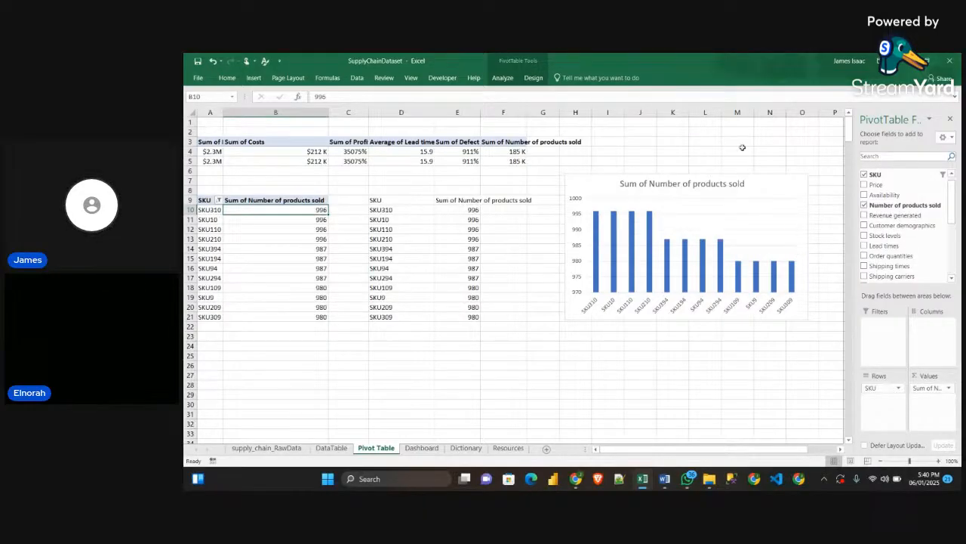
pyautogui.moveTo(769, 183)
pyautogui.mouseDown()
pyautogui.moveTo(732, 185)
pyautogui.moveTo(788, 189)
pyautogui.moveTo(754, 189)
pyautogui.mouseUp()
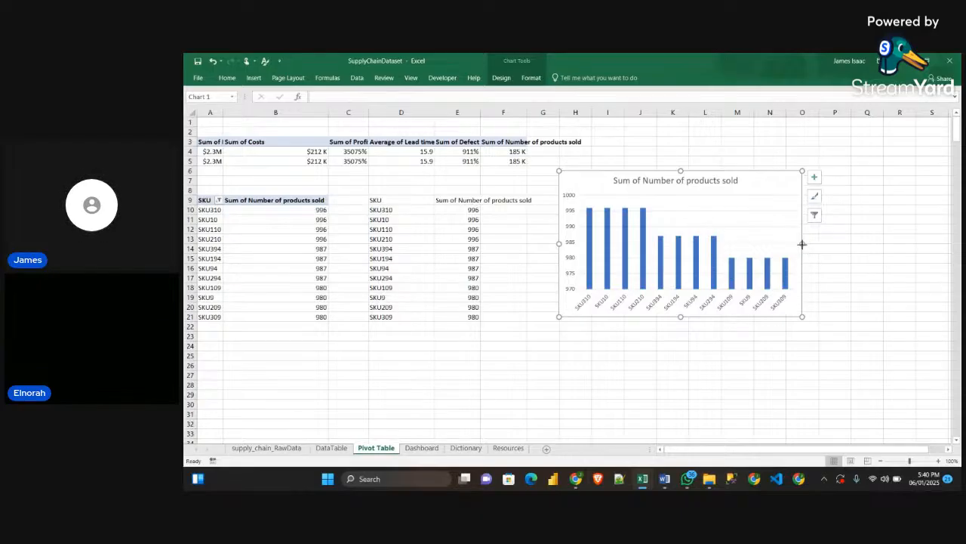
# Widen the SKU column chart to about column P and remove its gridlines and chart title
pyautogui.moveTo(802, 243); pyautogui.dragTo(858, 243)
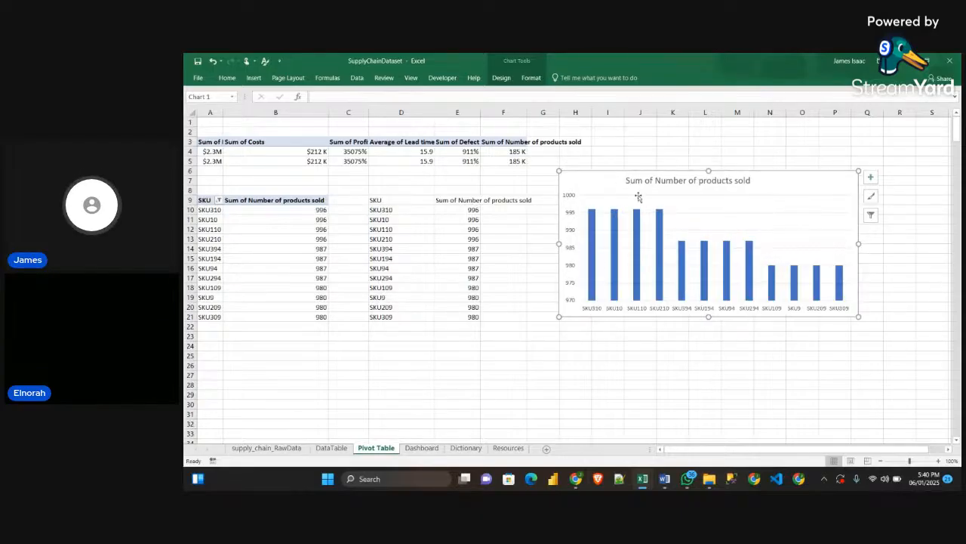
pyautogui.click(871, 178)
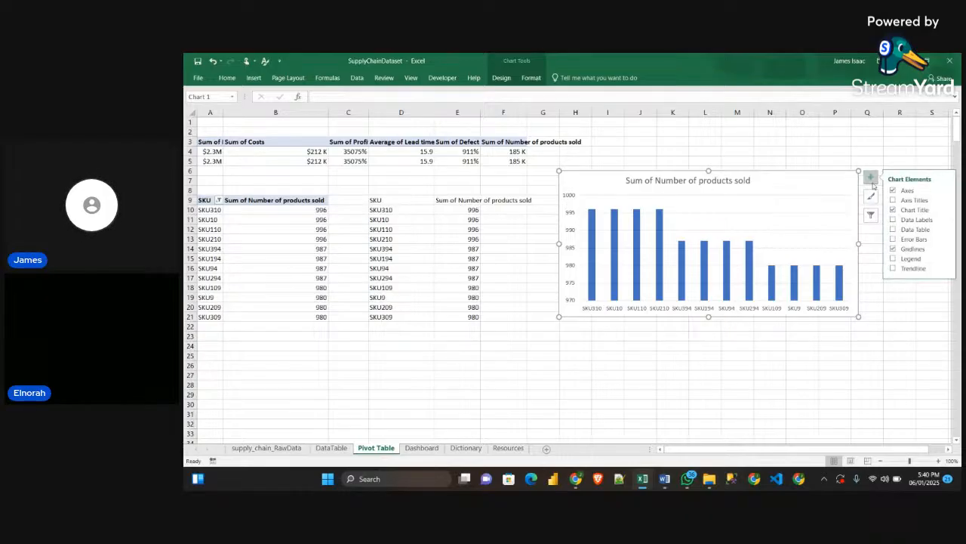
pyautogui.click(894, 249)
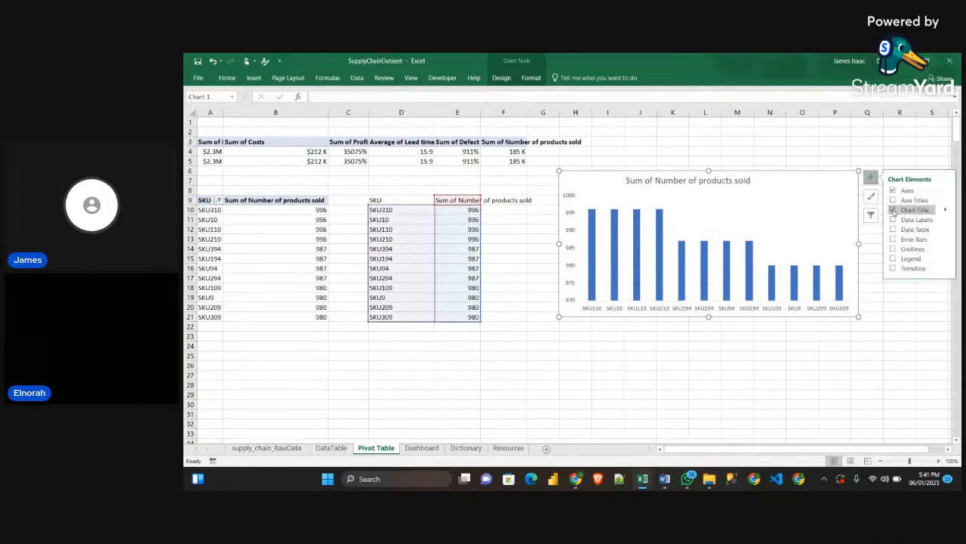
pyautogui.click(893, 209)
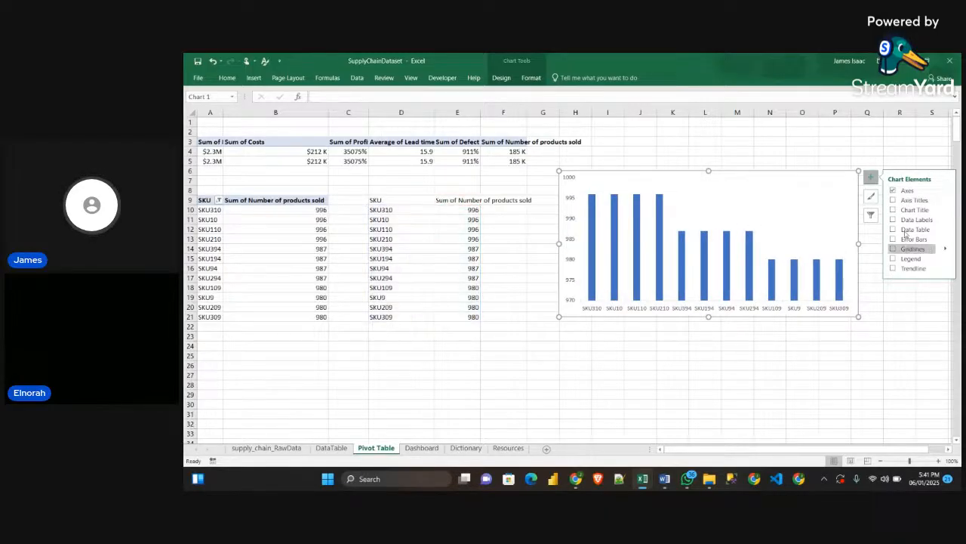
# Move the column chart over the linked table, starting around column C at row 10
pyautogui.click(751, 158)
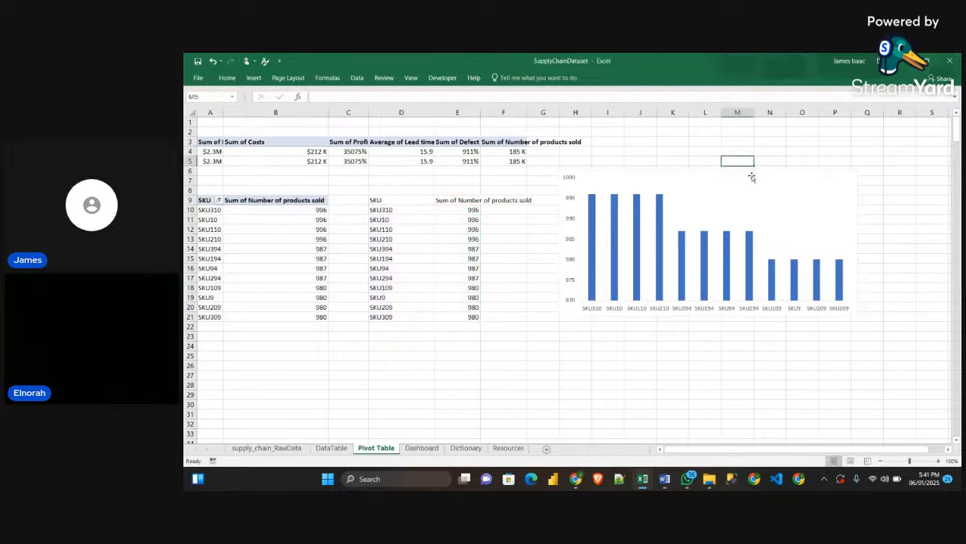
pyautogui.click(749, 174)
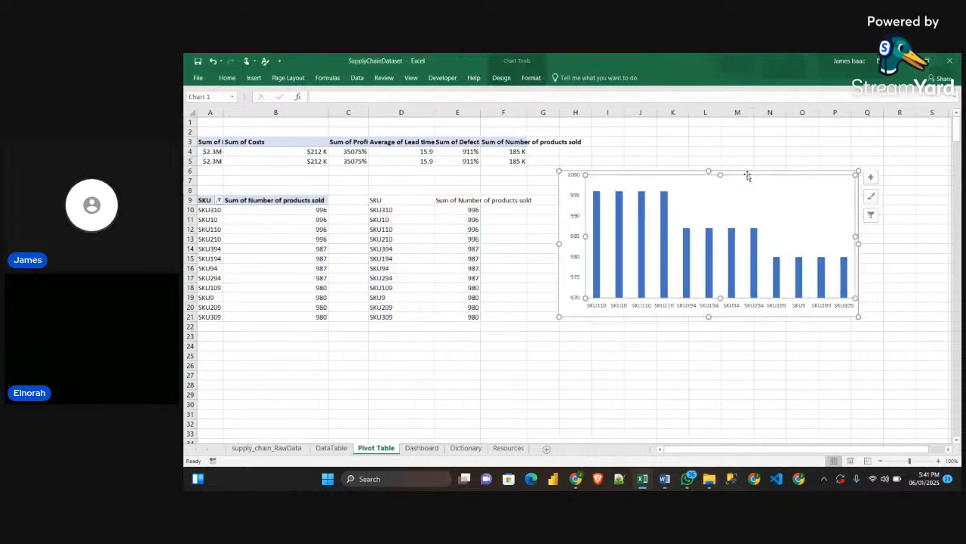
pyautogui.moveTo(748, 173); pyautogui.dragTo(561, 208)
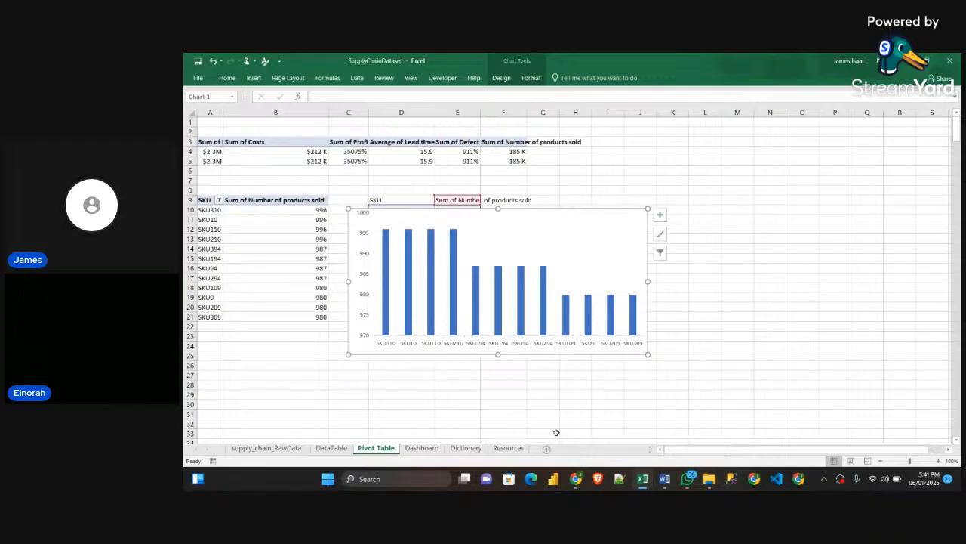
# Examine the Top Selling SKUs chart on the Sample workbook's dashboard, and return to the SupplyChainDataset workbook
pyautogui.moveTo(643, 481)
pyautogui.click(694, 430)
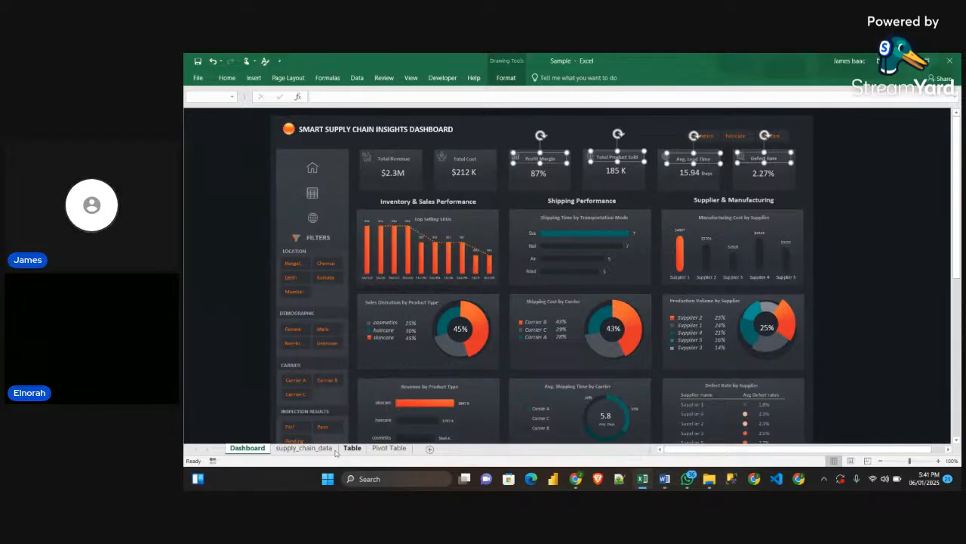
pyautogui.moveTo(643, 478)
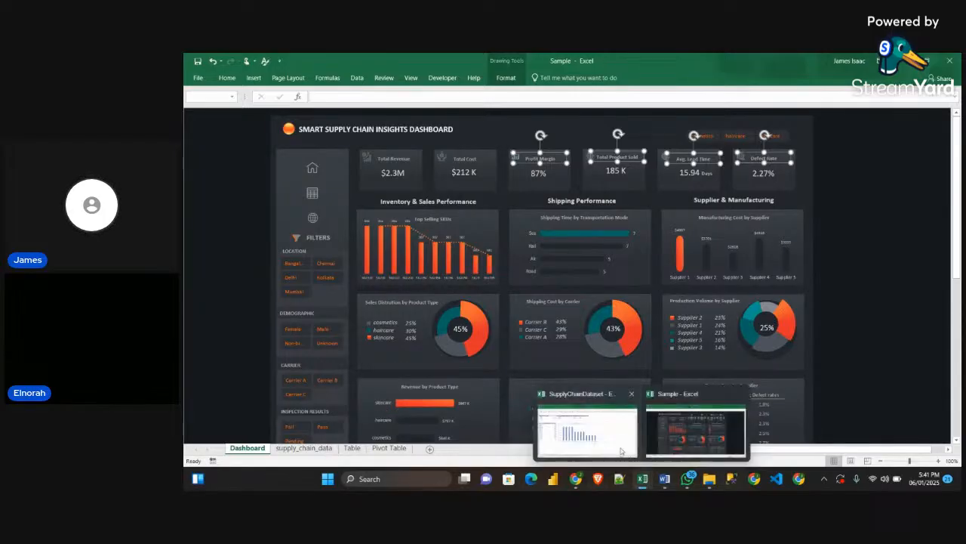
pyautogui.click(583, 412)
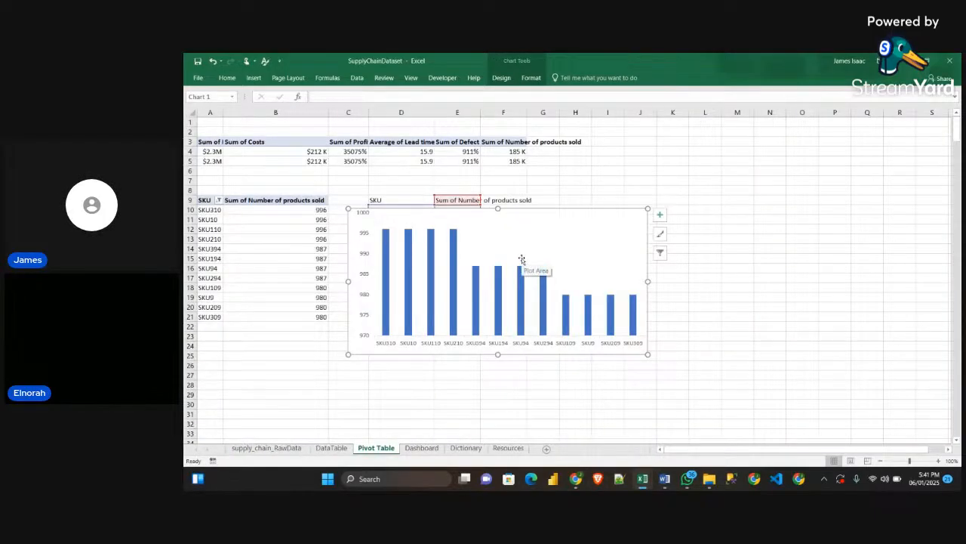
# Delete the vertical value axis from the SKU column chart and add data labels to its columns
pyautogui.click(365, 251)
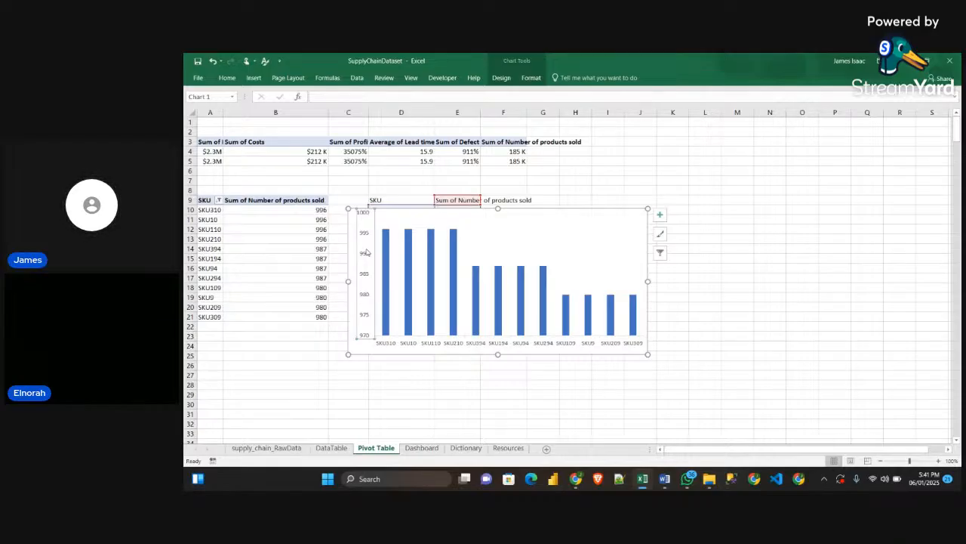
pyautogui.press('Delete')
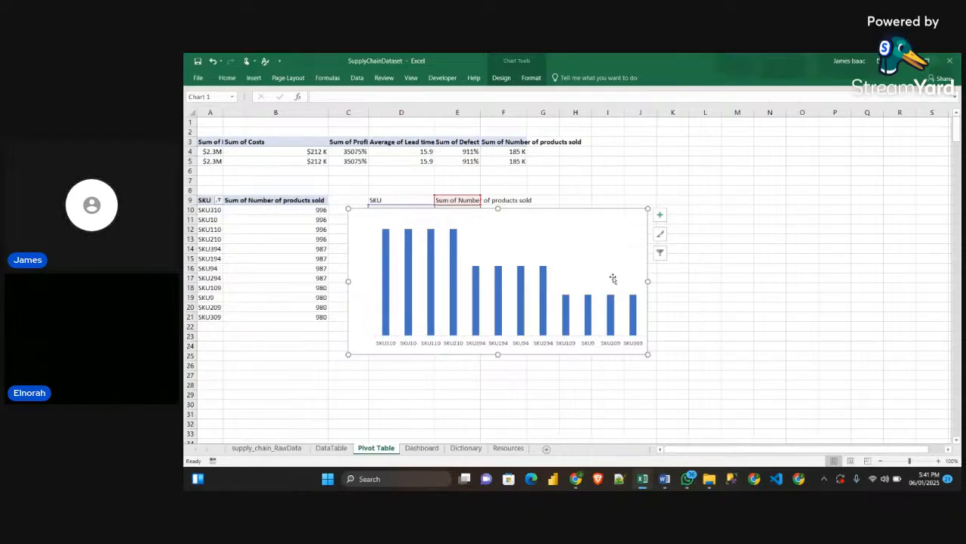
pyautogui.click(659, 216)
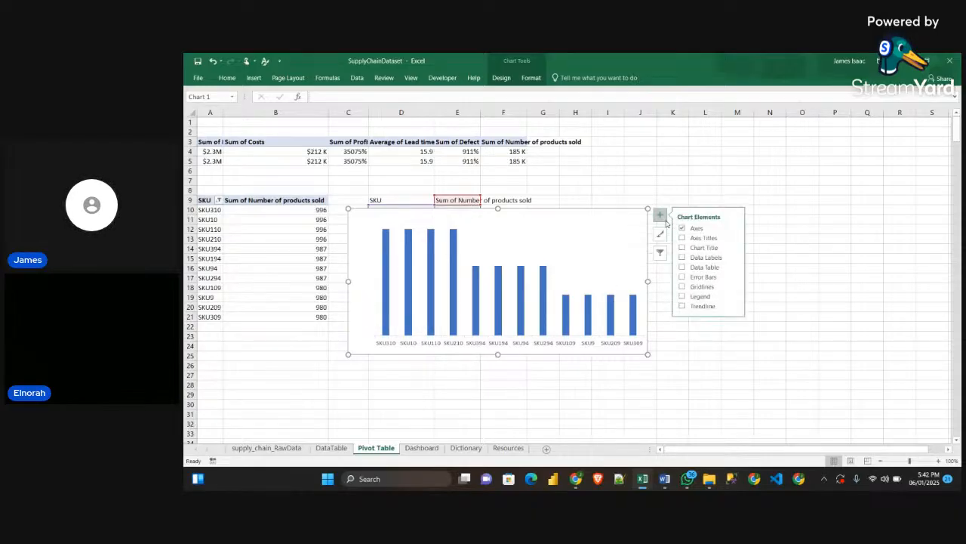
pyautogui.click(683, 258)
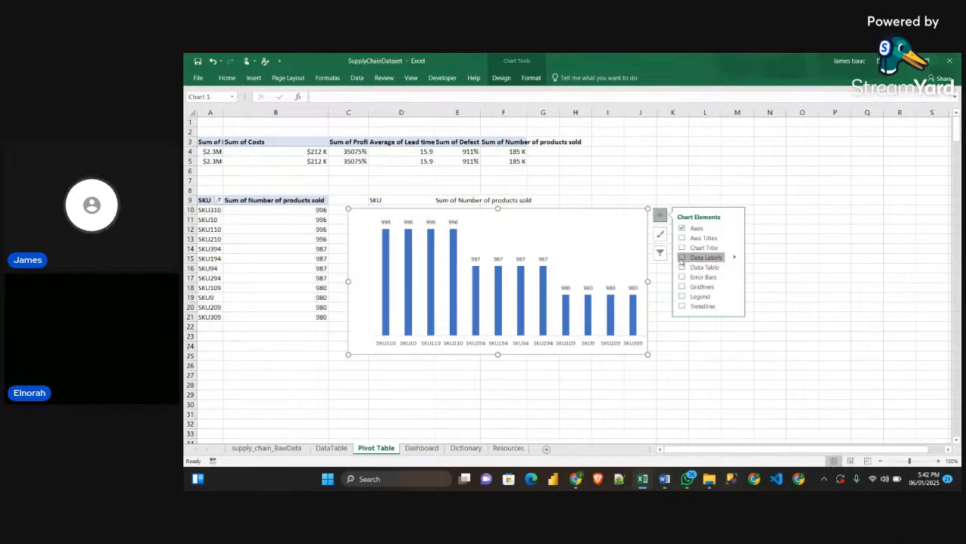
pyautogui.click(682, 258)
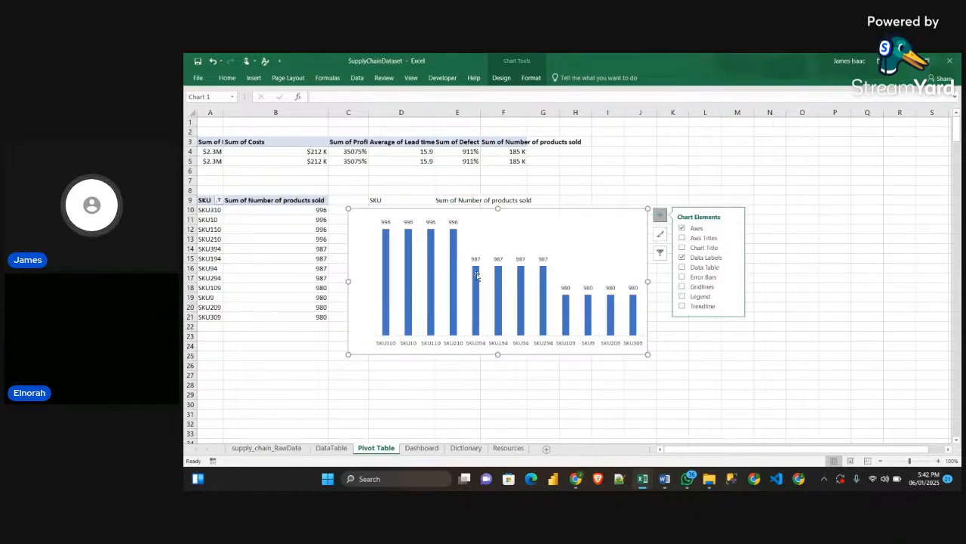
# Add a Two Period Moving Average trendline to the SKU column chart
pyautogui.click(683, 306)
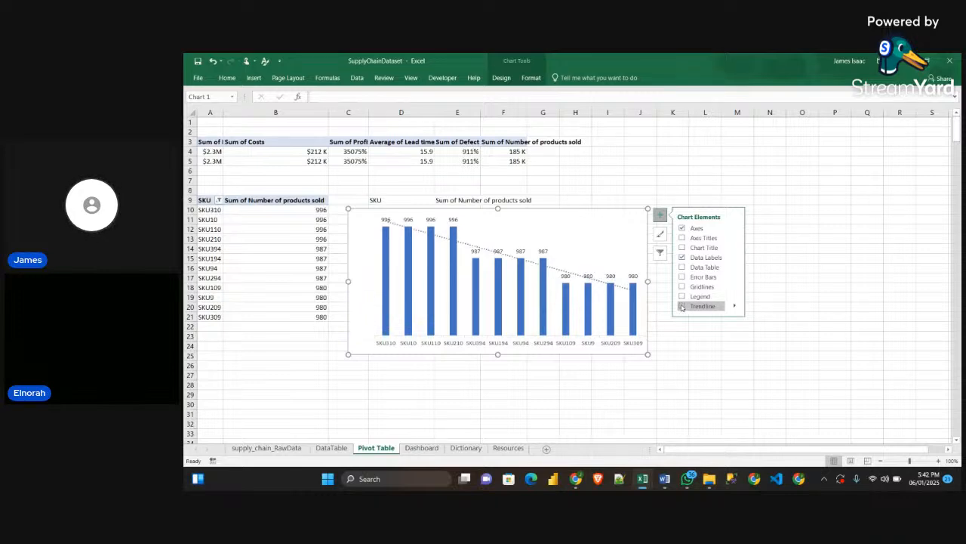
pyautogui.click(684, 305)
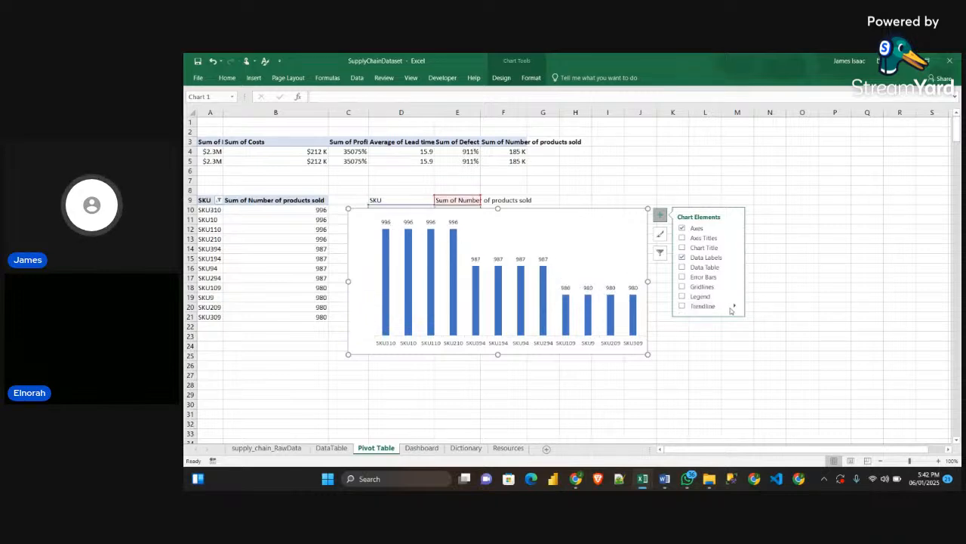
pyautogui.click(684, 306)
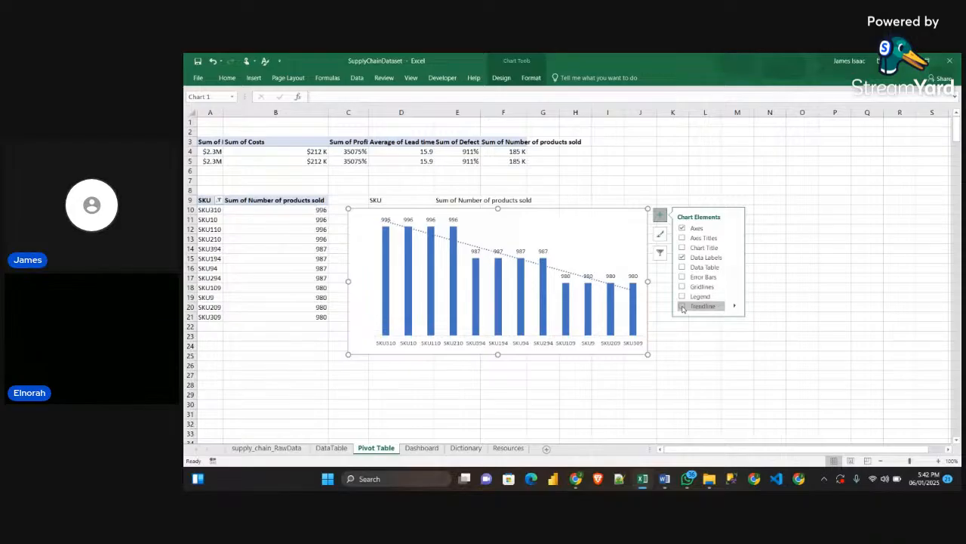
pyautogui.click(721, 306)
pyautogui.click(735, 306)
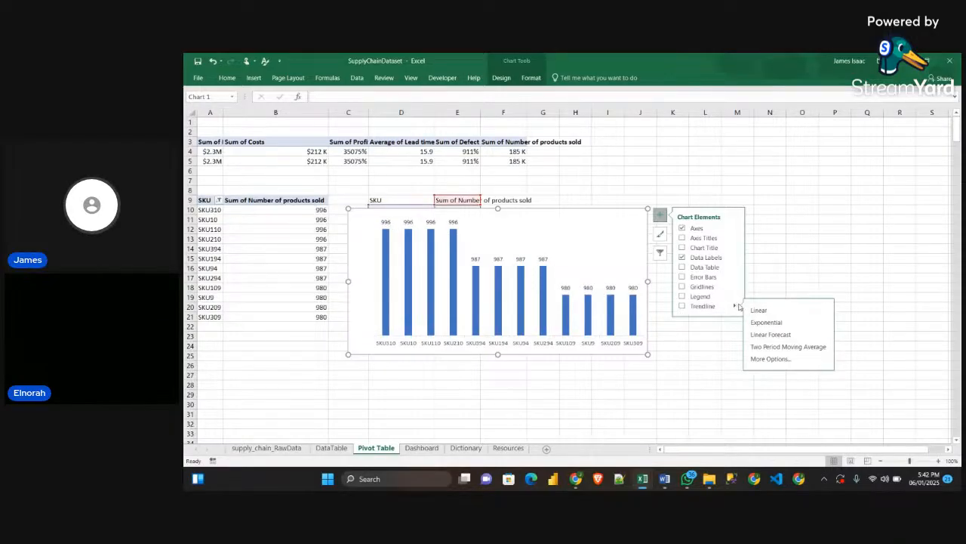
pyautogui.click(809, 353)
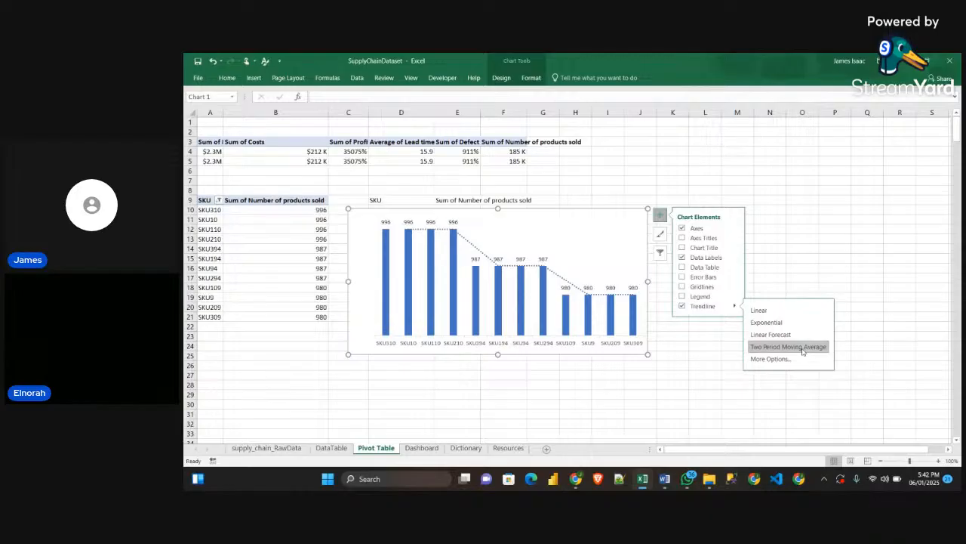
# Move the SKU chart up and across so it spans roughly columns E to L, from row 7 to row 21
pyautogui.click(590, 211)
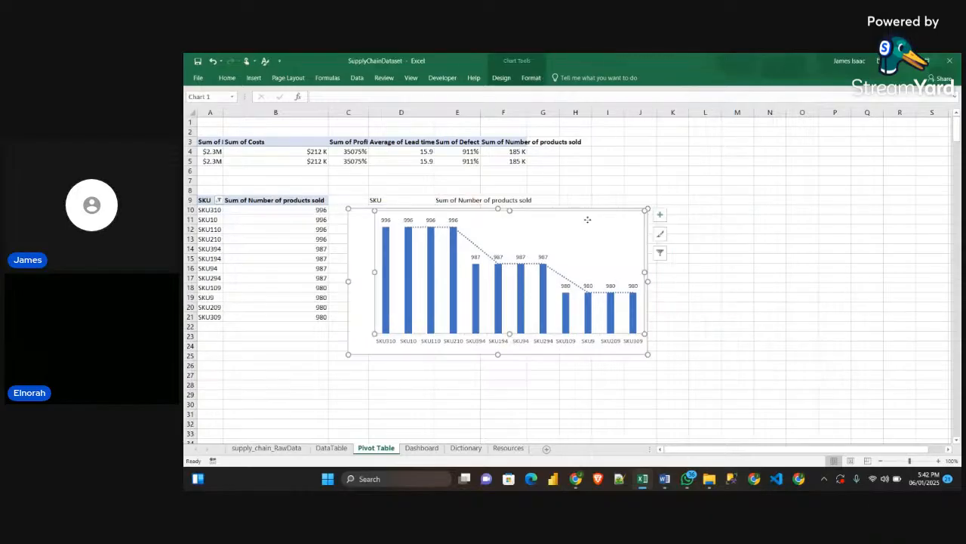
pyautogui.click(591, 210)
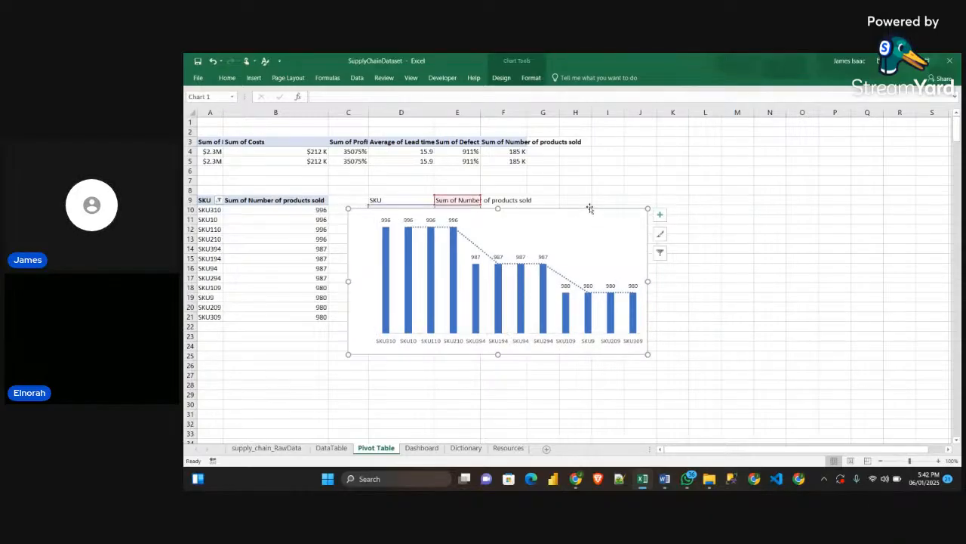
pyautogui.moveTo(590, 210); pyautogui.dragTo(650, 178)
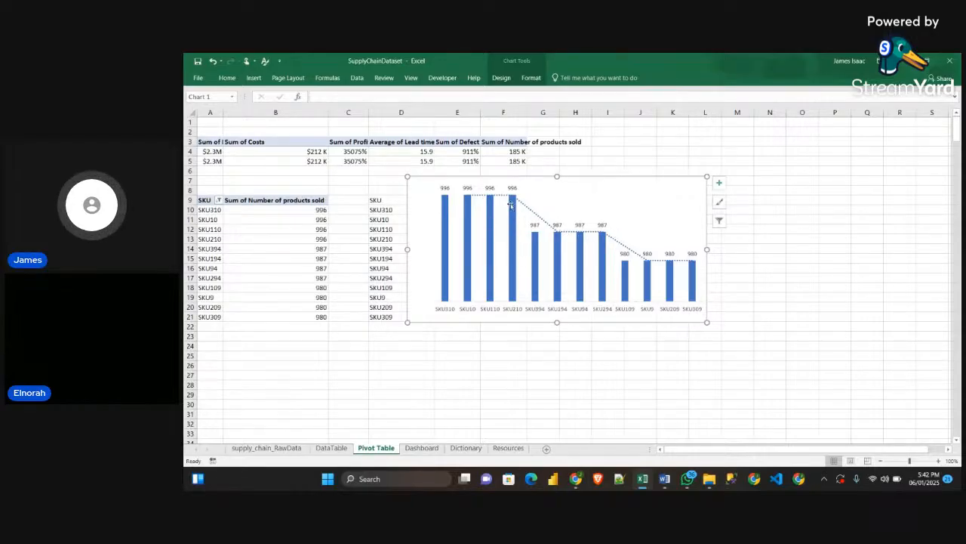
# On the Resources sheet, move the orange square-cornered rectangle to column D and enlarge it to span about rows 14 to 19
pyautogui.click(509, 449)
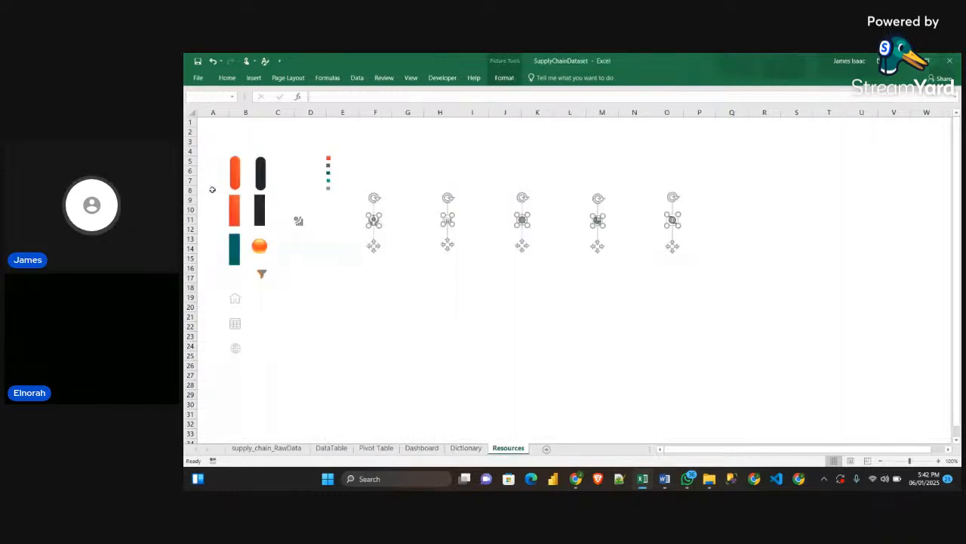
pyautogui.click(234, 215)
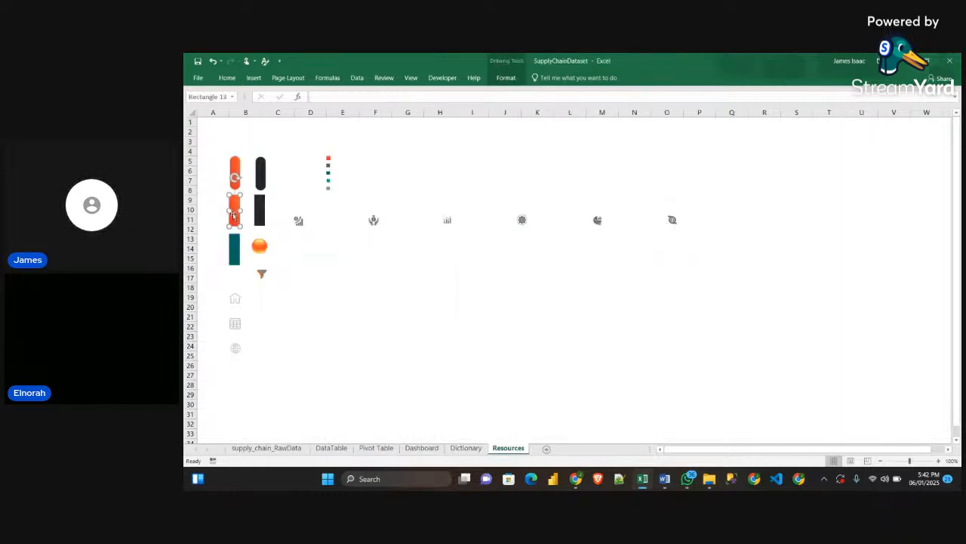
pyautogui.moveTo(233, 215); pyautogui.dragTo(331, 298)
pyautogui.click(380, 273)
pyautogui.click(345, 271)
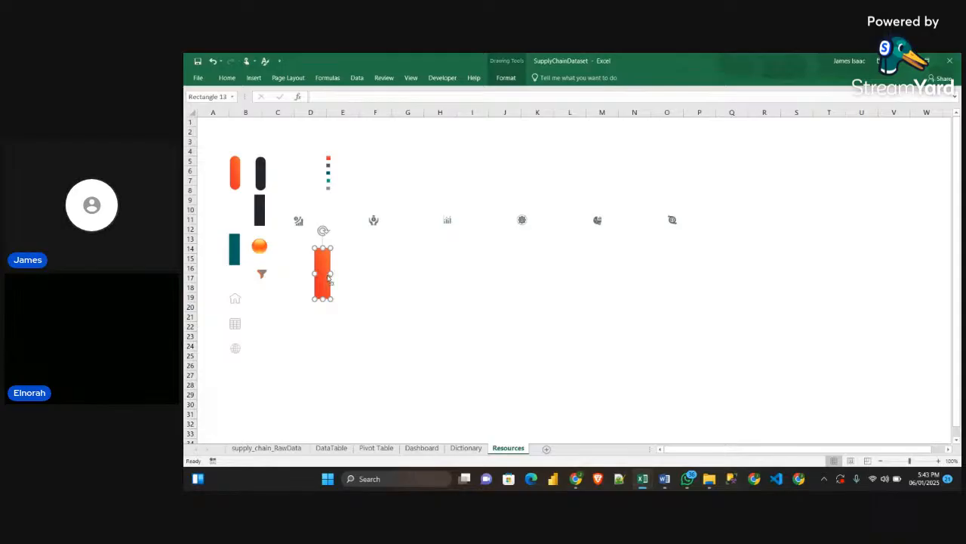
# Examine the gradient fill stops of the orange rectangle in its shape formatting settings
pyautogui.hotkey('ctrl', '1')
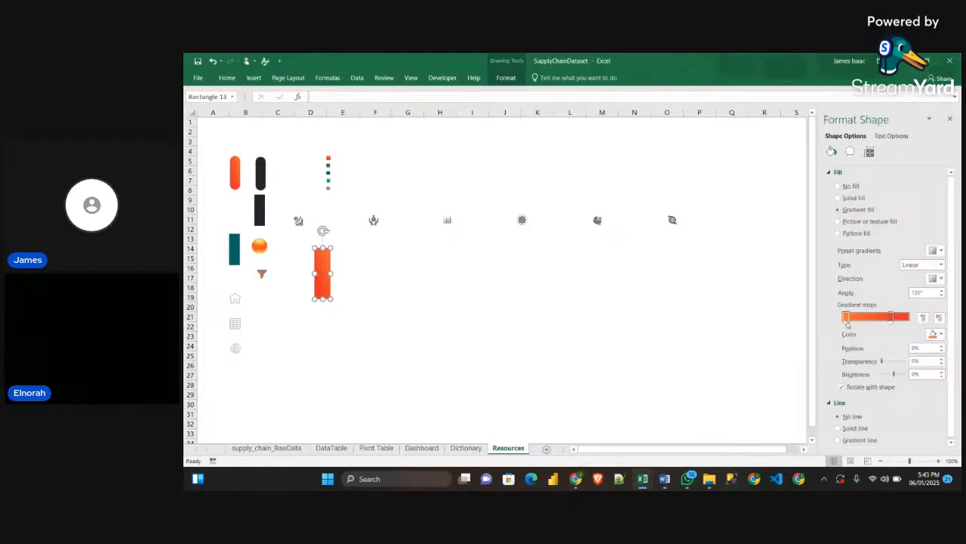
pyautogui.click(846, 322)
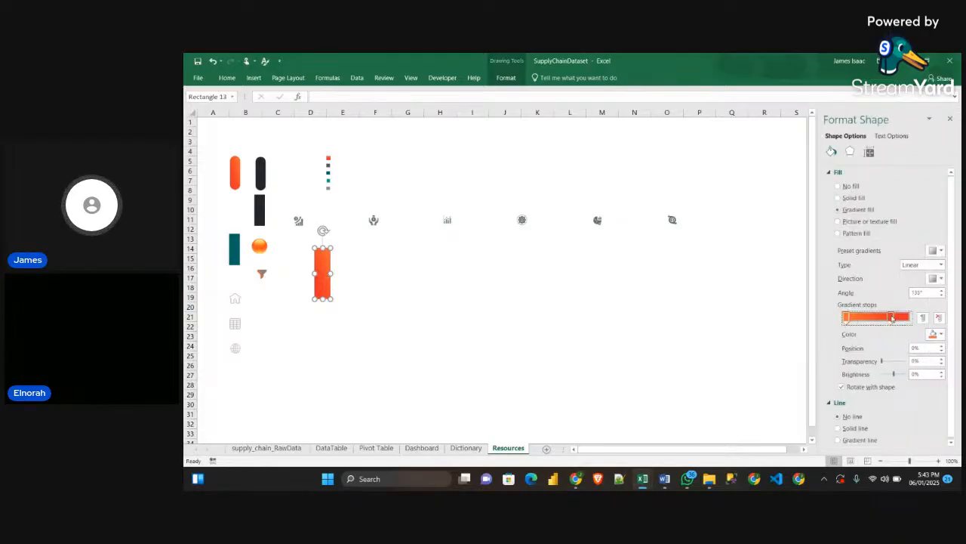
pyautogui.click(949, 119)
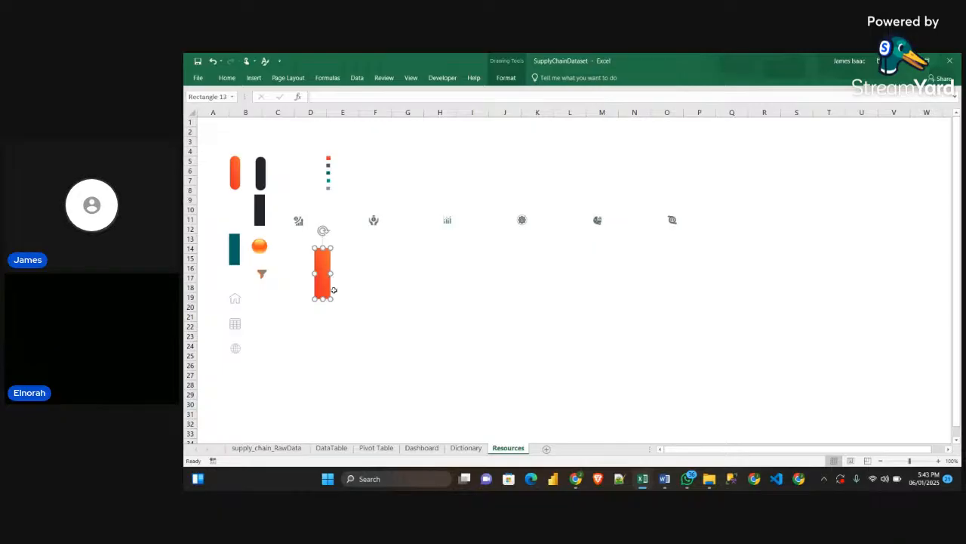
# Copy the orange gradient rectangle and paste it as the fill of the SKU chart's columns on the Pivot Table sheet
pyautogui.click(421, 448)
pyautogui.click(376, 448)
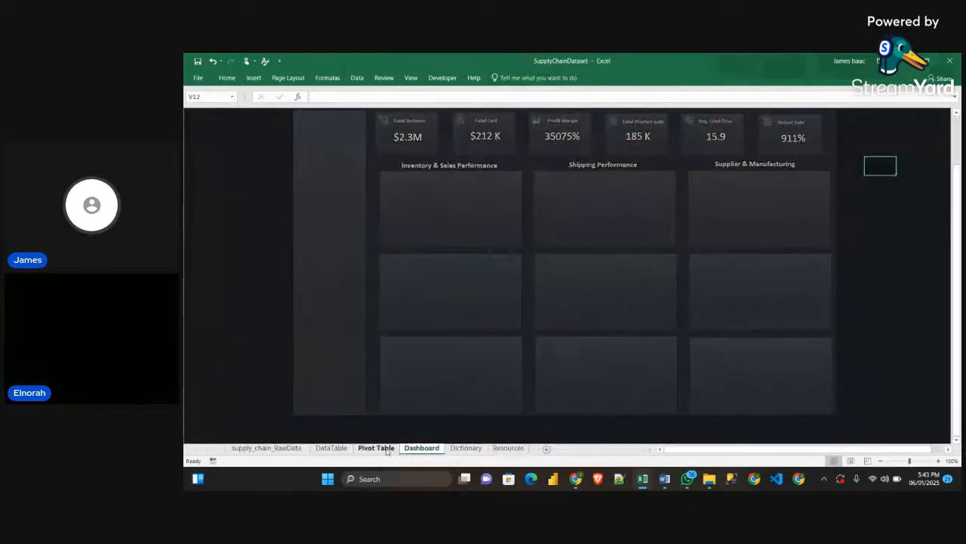
pyautogui.click(469, 255)
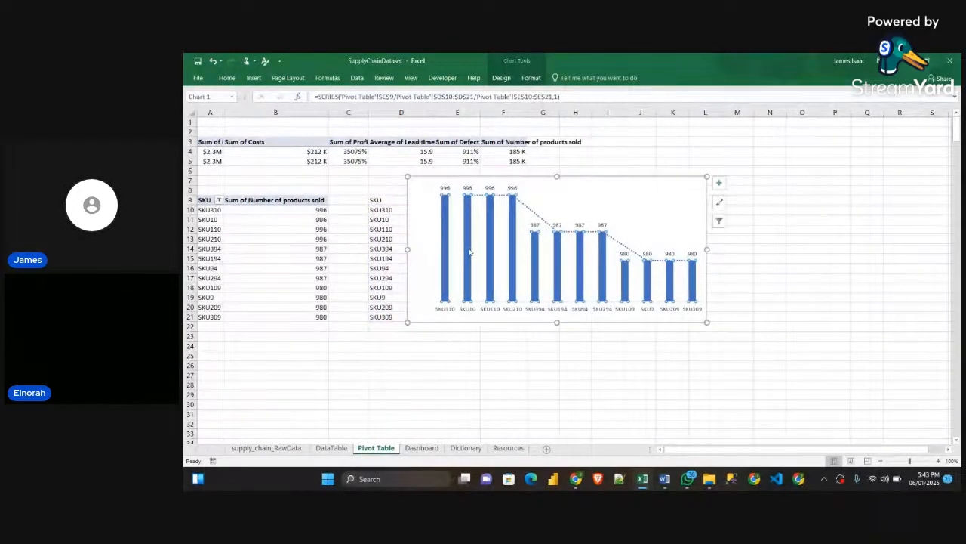
pyautogui.hotkey('ctrl', 'v')
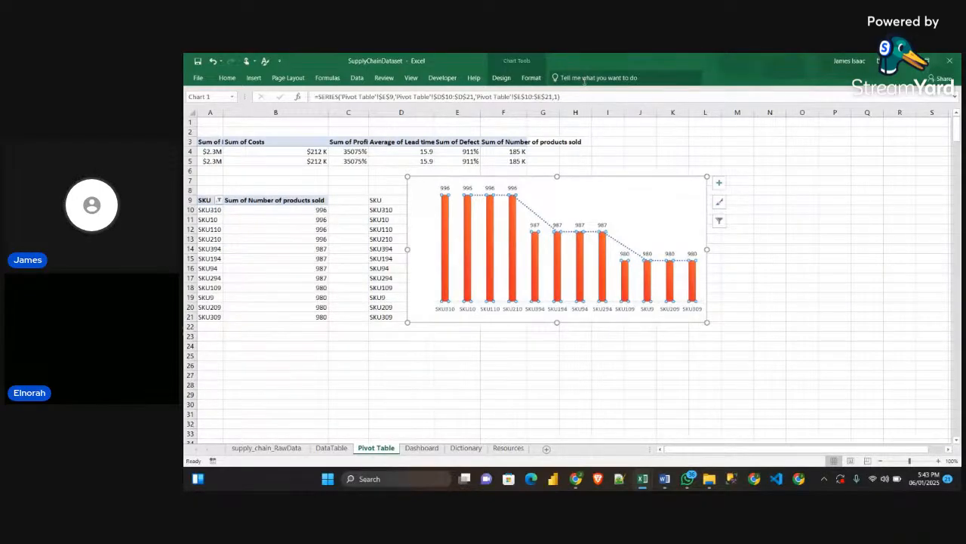
# Remove the fill and the border line from the SKU chart's chart area
pyautogui.click(647, 177)
pyautogui.click(647, 181)
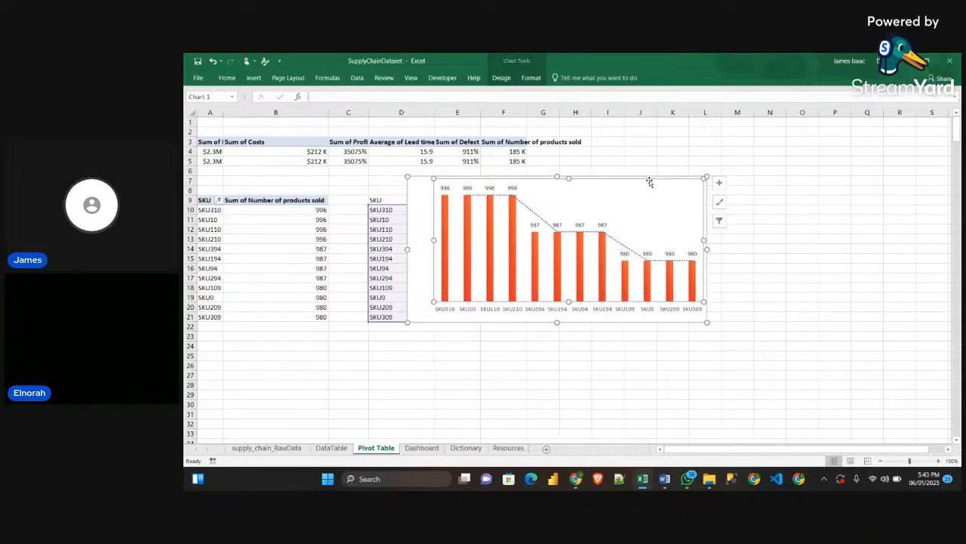
pyautogui.click(654, 178)
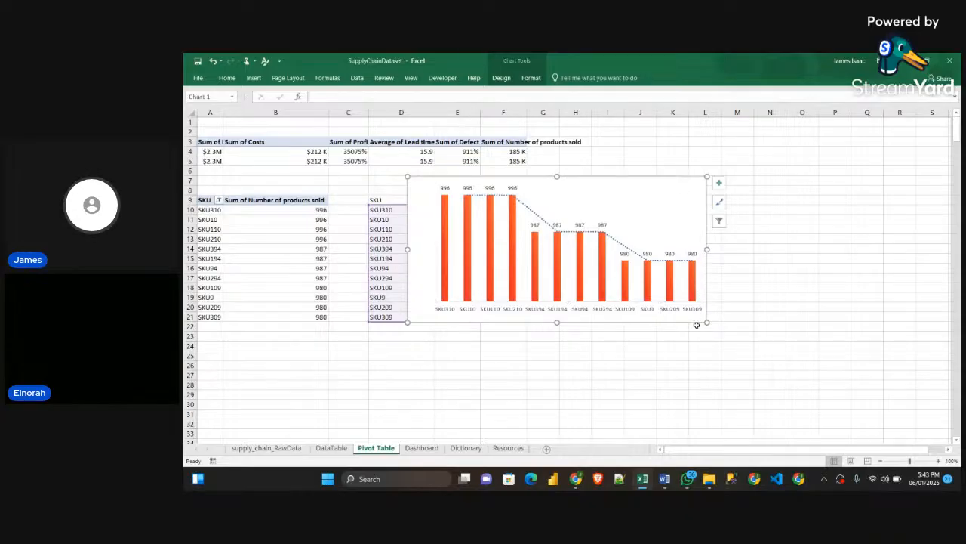
pyautogui.doubleClick(660, 317)
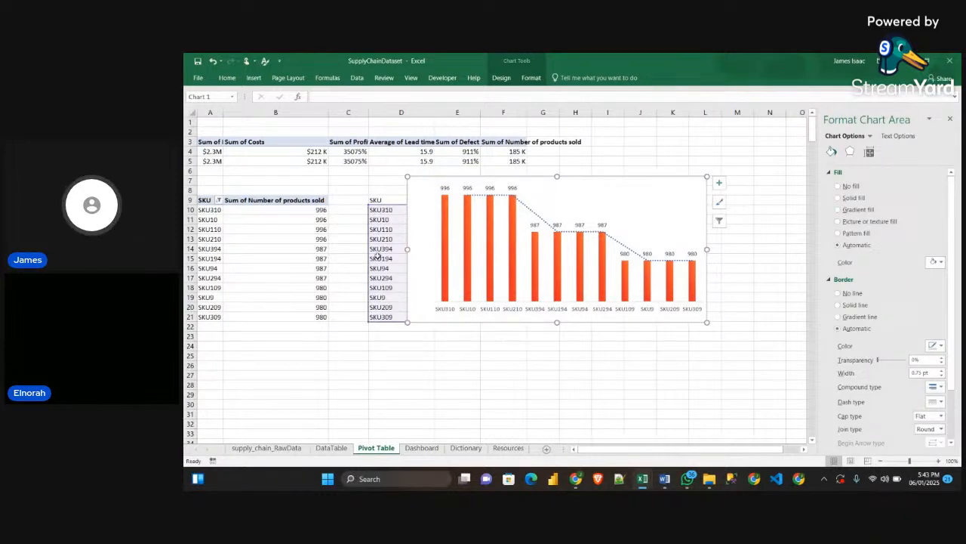
pyautogui.click(840, 186)
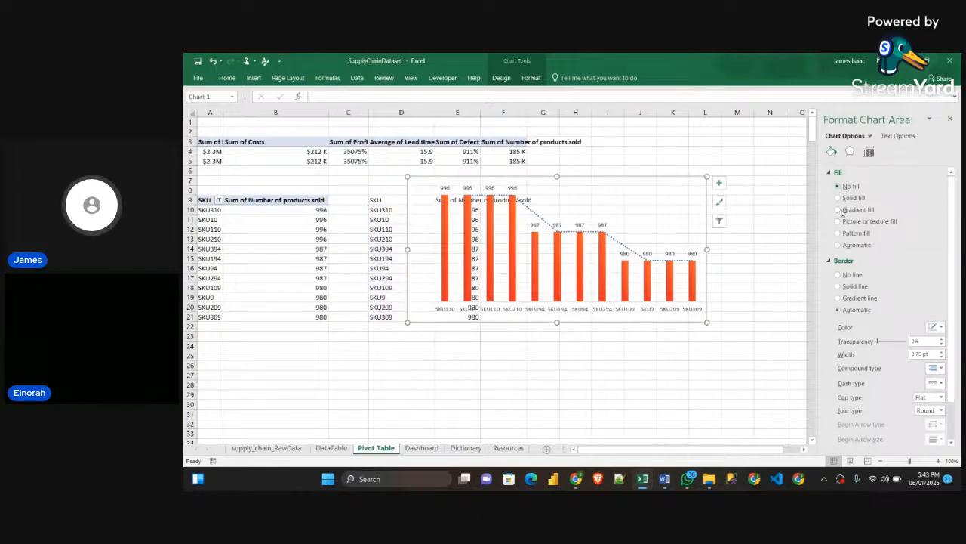
pyautogui.click(838, 274)
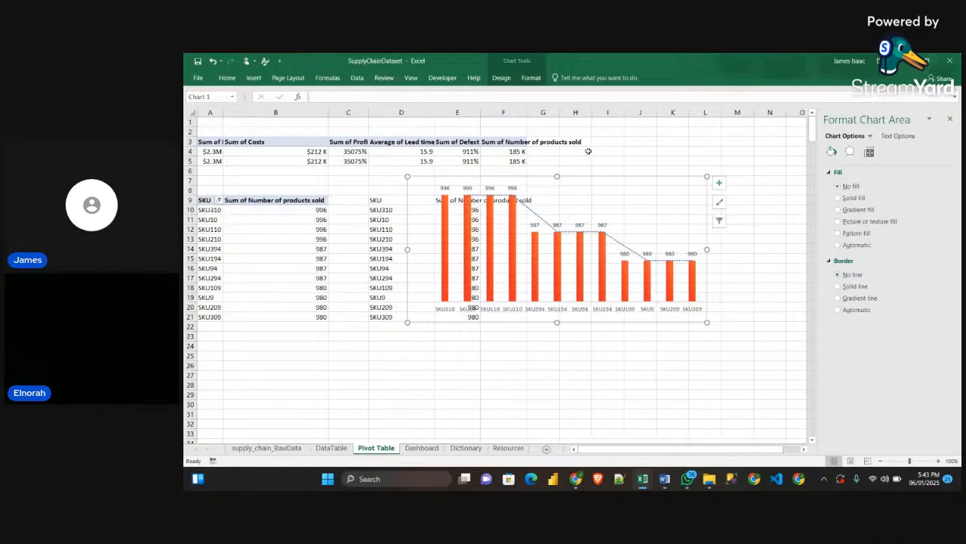
# Move the SKU chart down the Pivot Table sheet so it spans about rows 18 to 32
pyautogui.click(598, 178)
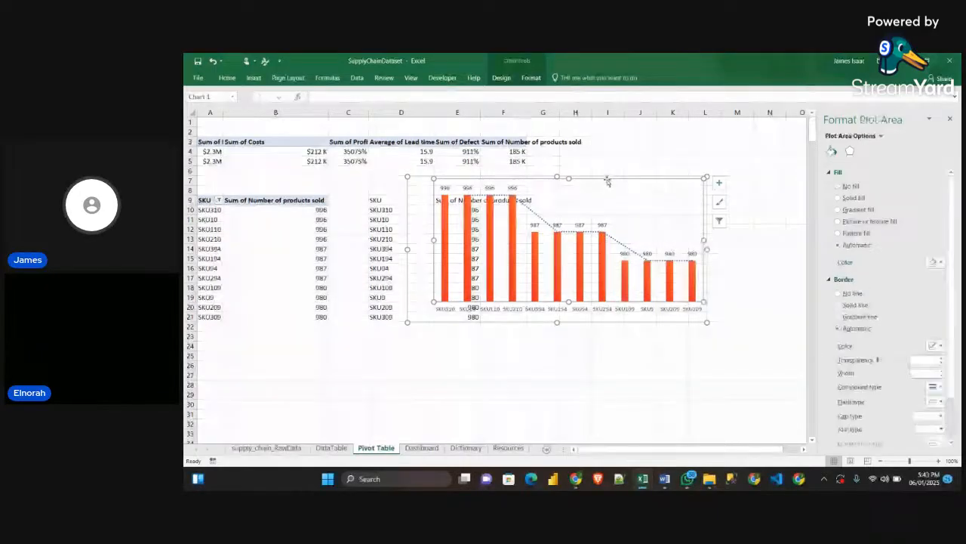
pyautogui.click(610, 178)
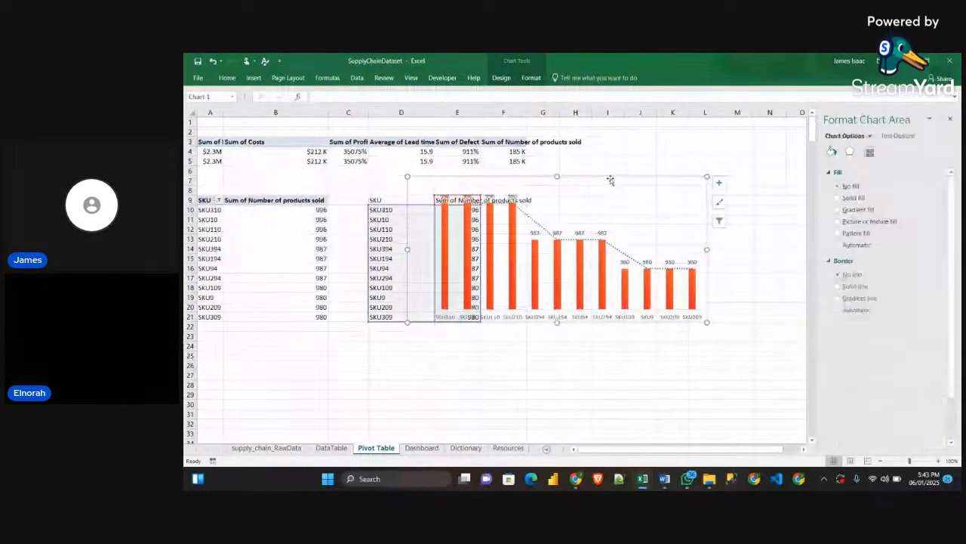
pyautogui.click(652, 189)
pyautogui.moveTo(691, 179); pyautogui.dragTo(710, 285)
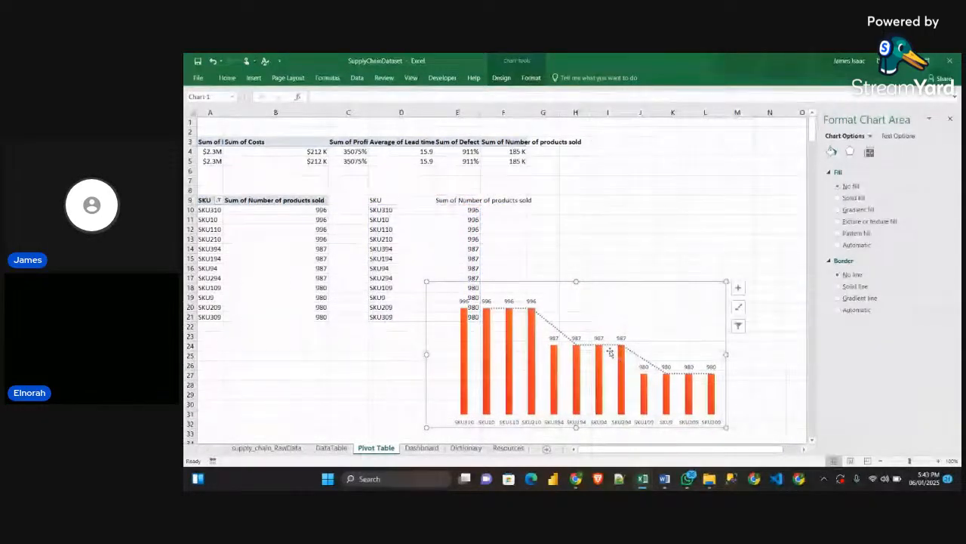
# Set the SKU chart's trendline colour to red and move the chart up to about rows 9 to 23
pyautogui.click(634, 355)
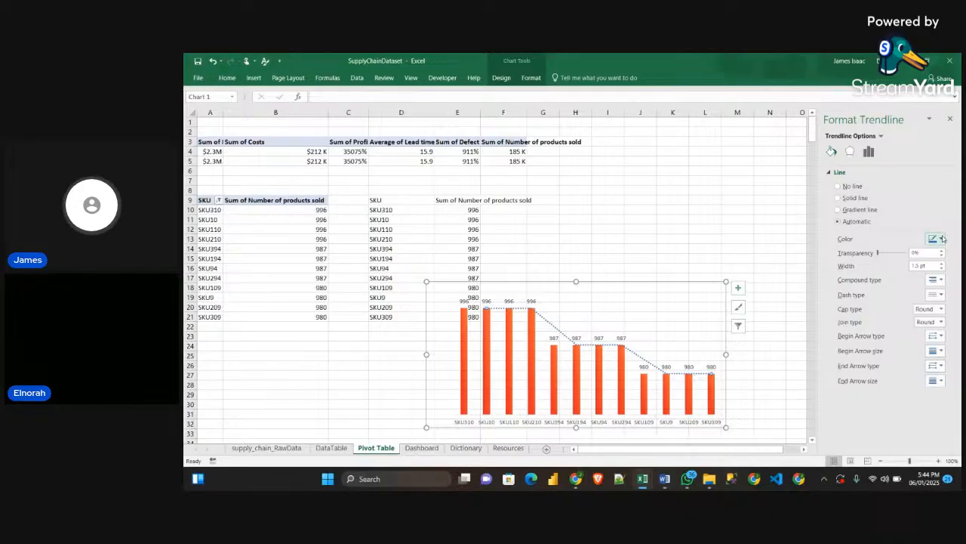
pyautogui.click(936, 238)
pyautogui.click(890, 315)
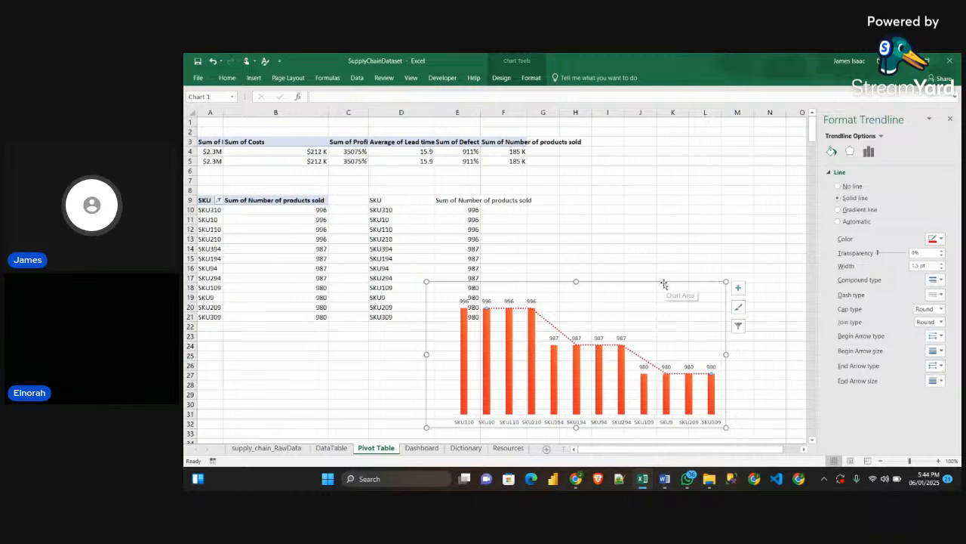
pyautogui.moveTo(668, 285); pyautogui.dragTo(701, 210)
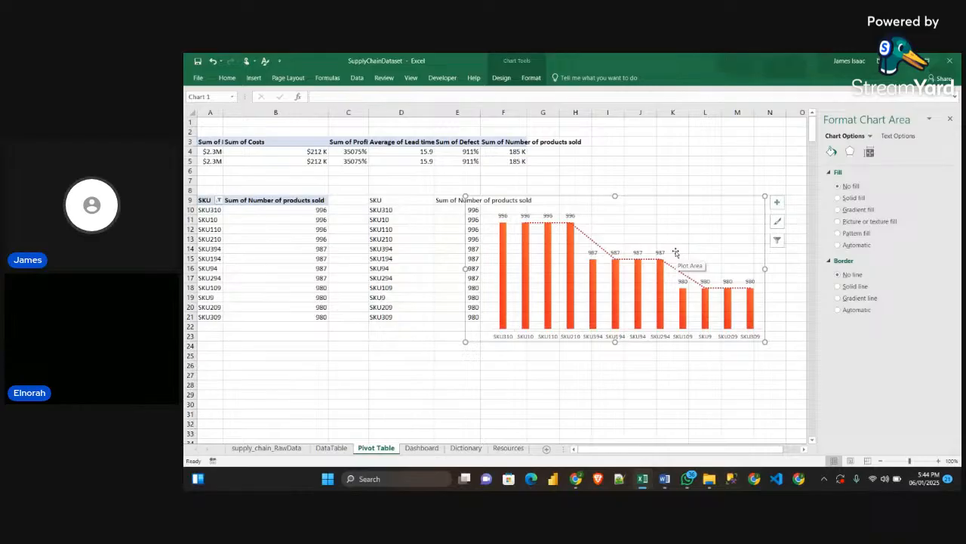
# Cut the SKU chart, paste it onto the Dashboard sheet and place it below the KPI cards, starting at the Inventory & Sales Performance column
pyautogui.press('Delete')
pyautogui.click(421, 447)
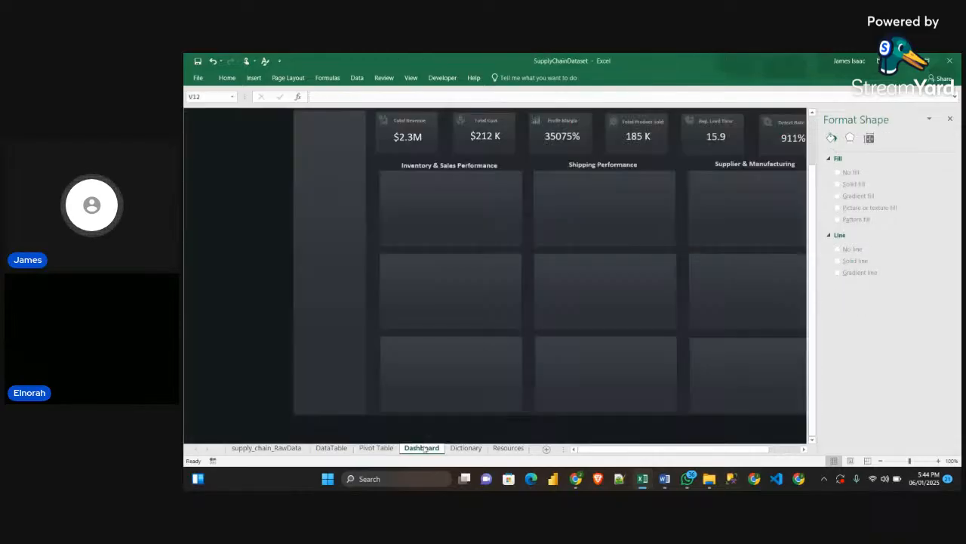
pyautogui.click(950, 119)
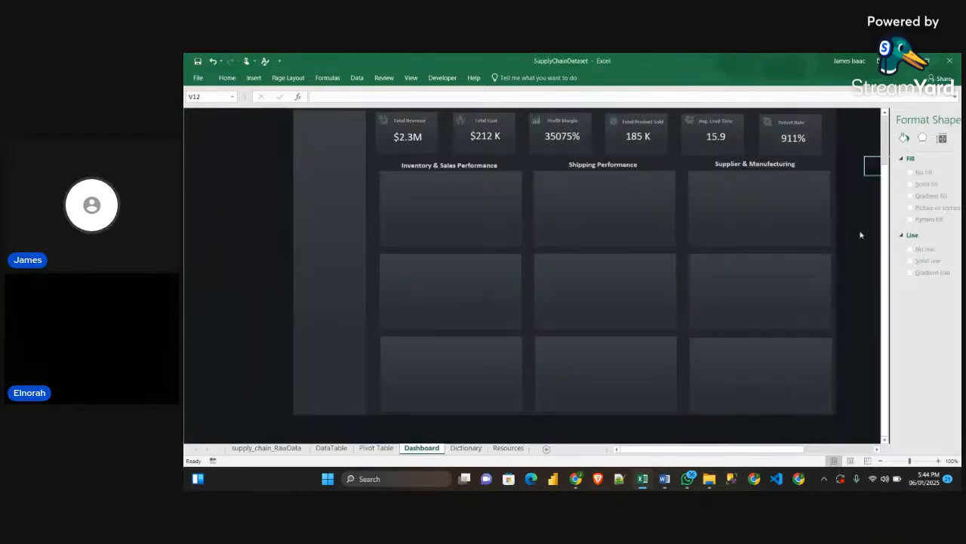
pyautogui.scroll(1, 870, 197)
pyautogui.click(233, 162)
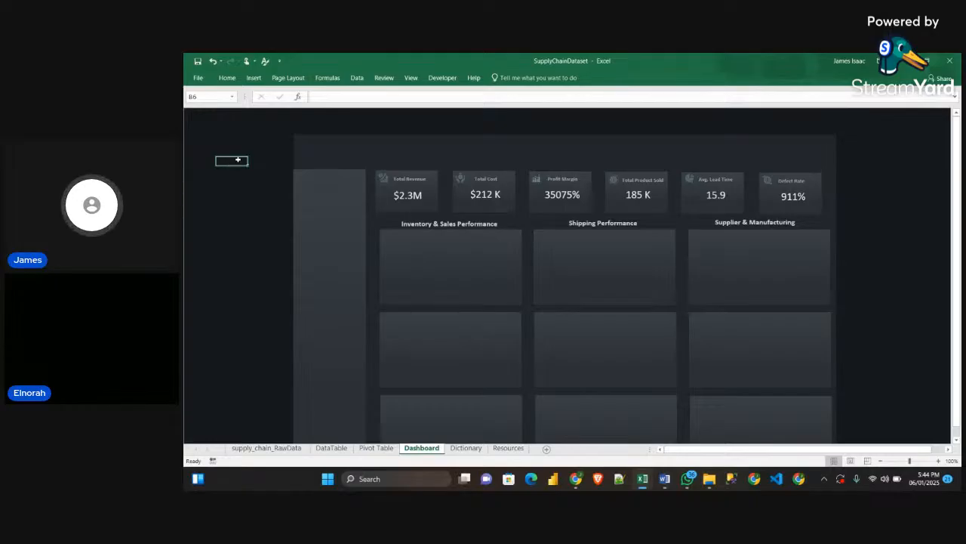
pyautogui.hotkey('ctrl', 'v')
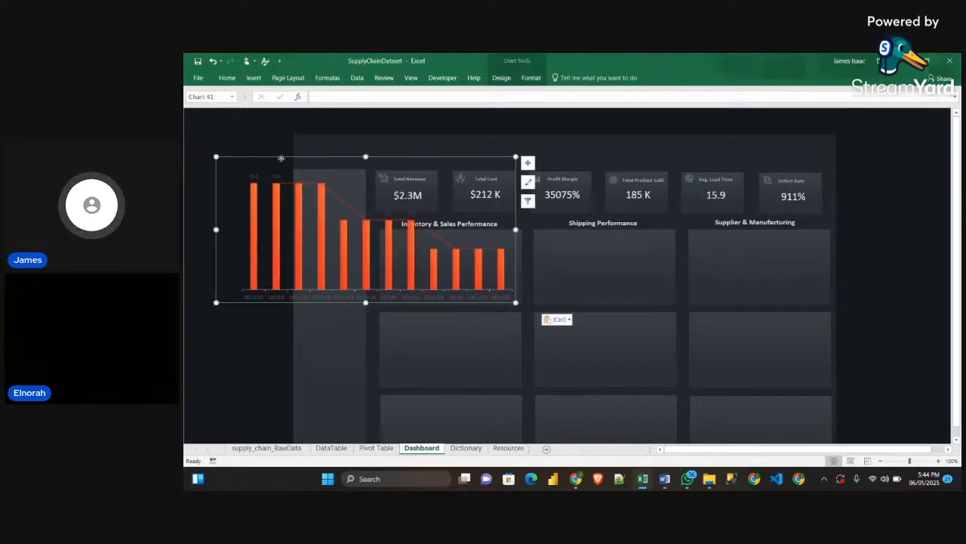
pyautogui.moveTo(280, 158); pyautogui.dragTo(447, 211)
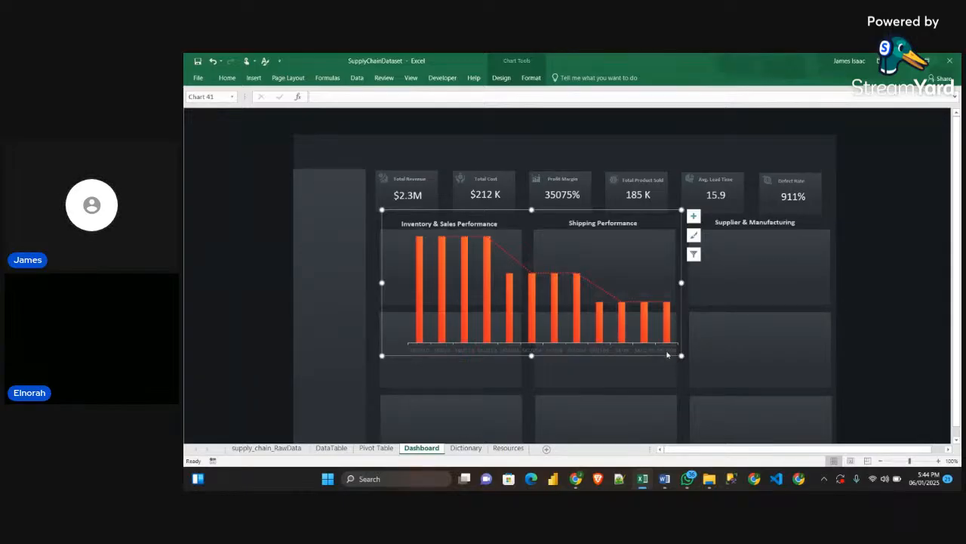
# Change the font colour of the SKU chart's horizontal axis labels to a light grey that reads on the dark background
pyautogui.click(583, 352)
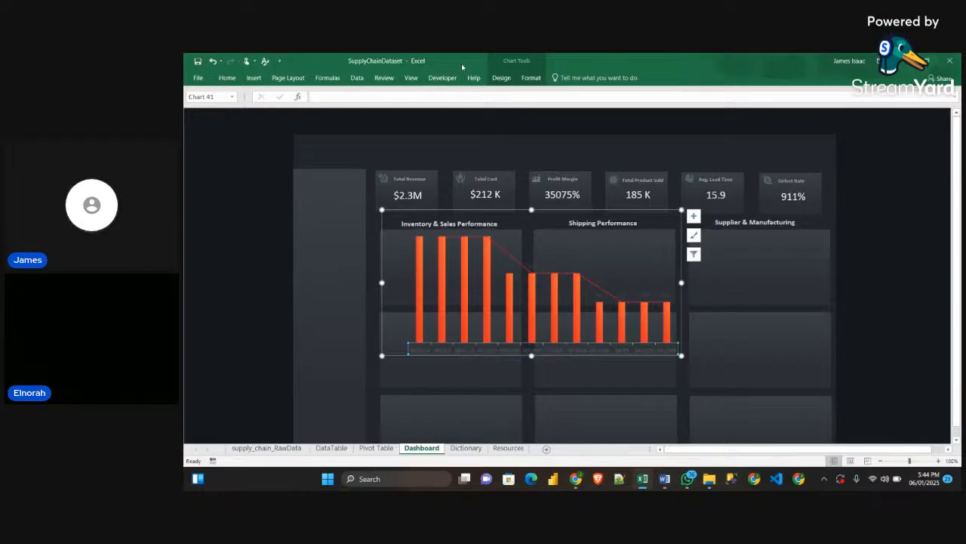
pyautogui.click(501, 78)
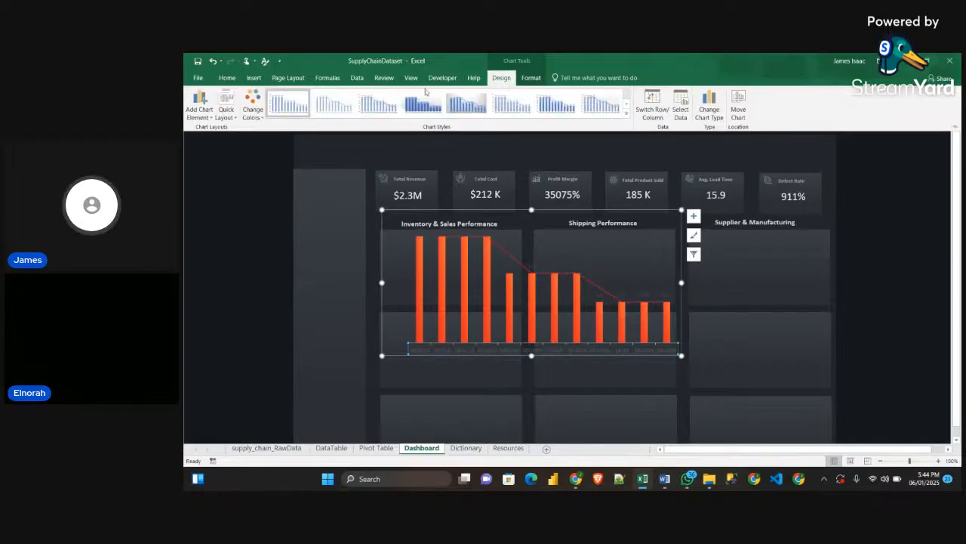
pyautogui.click(534, 78)
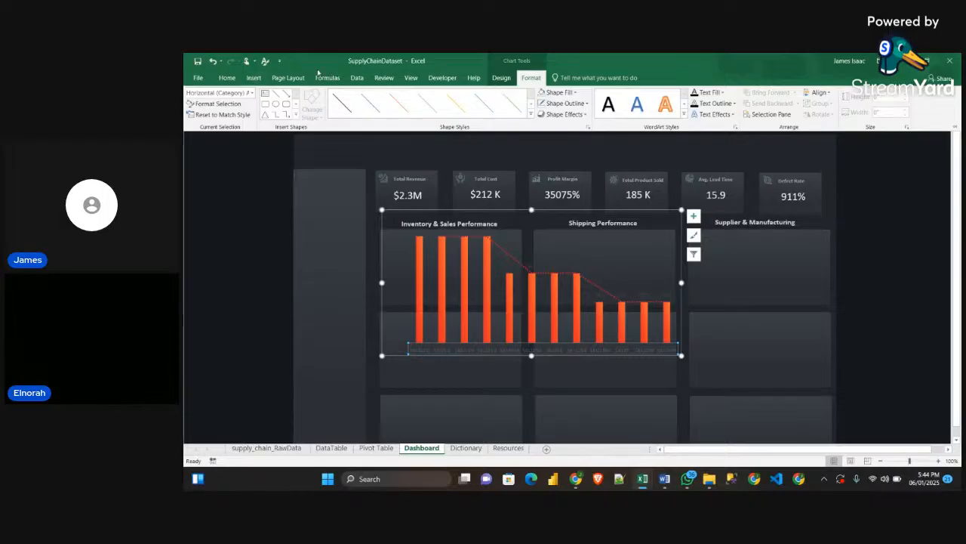
pyautogui.click(228, 78)
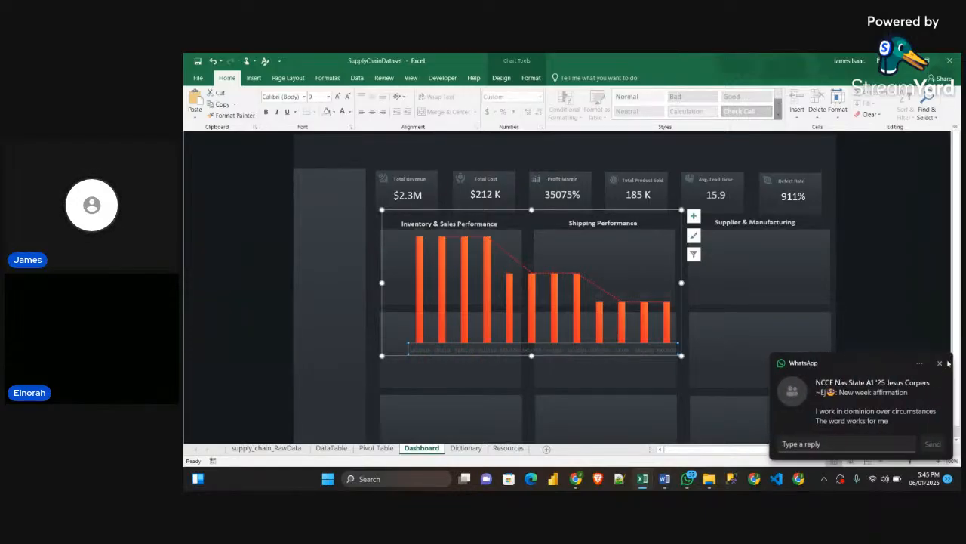
pyautogui.click(939, 363)
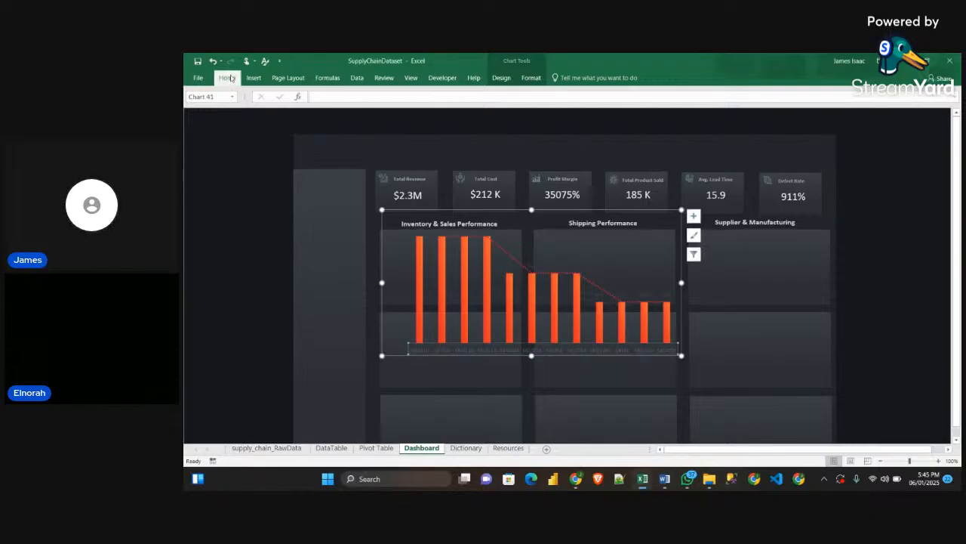
pyautogui.click(231, 78)
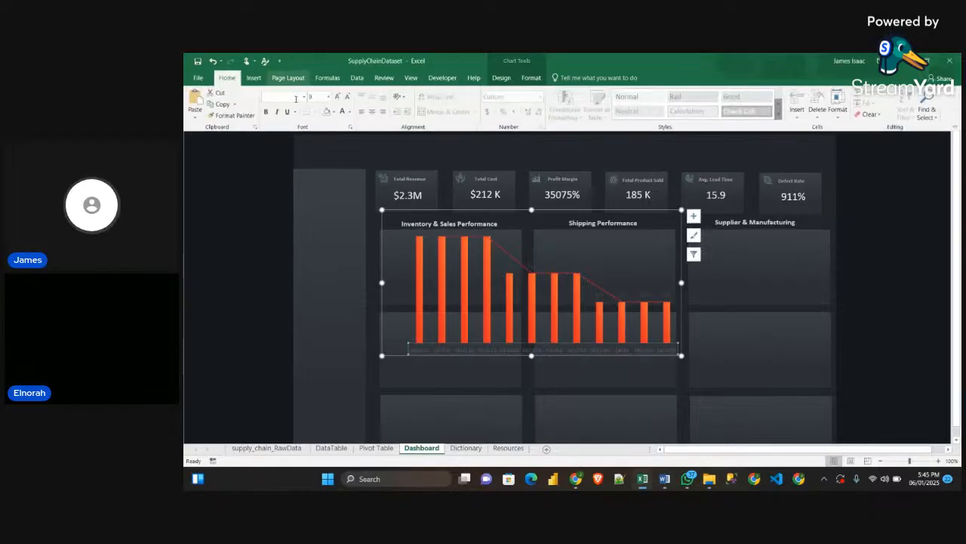
pyautogui.click(333, 112)
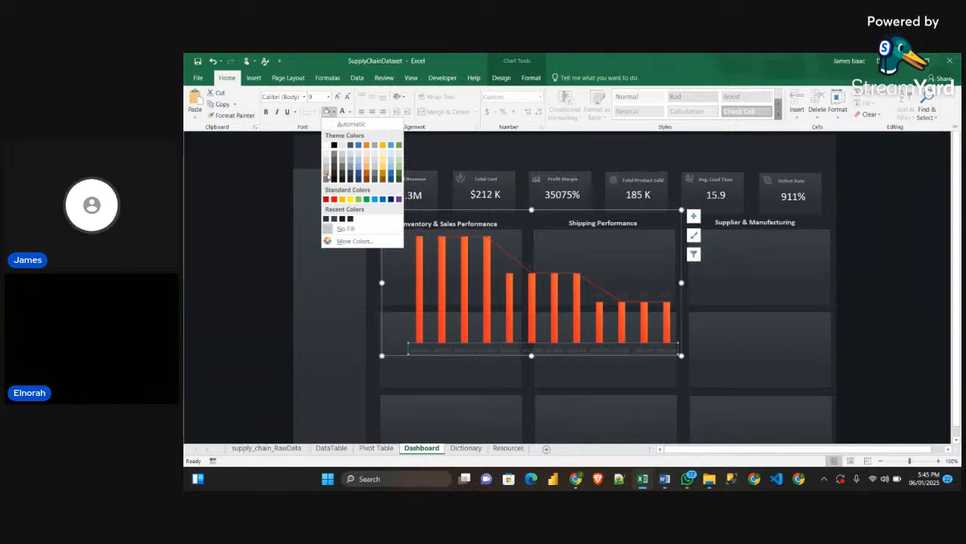
pyautogui.click(316, 120)
pyautogui.click(349, 114)
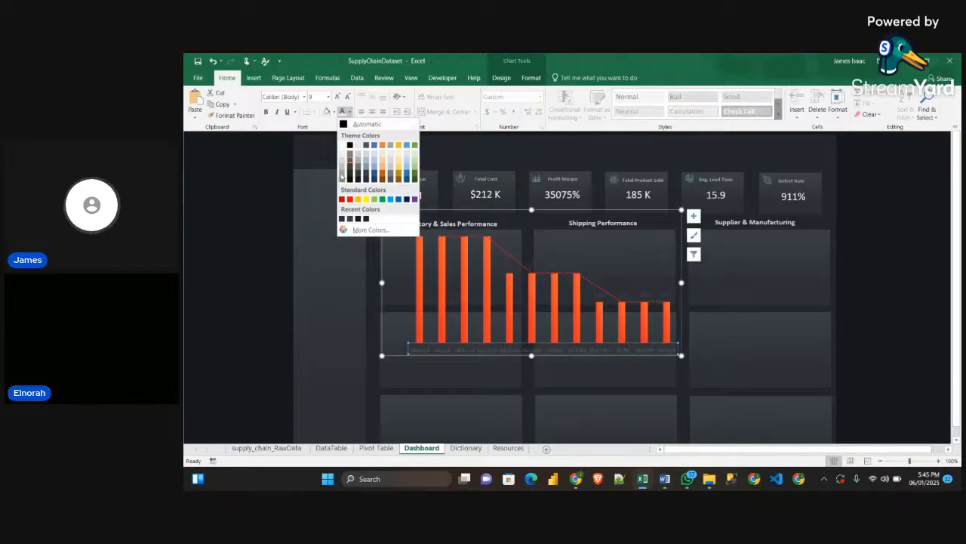
pyautogui.click(340, 173)
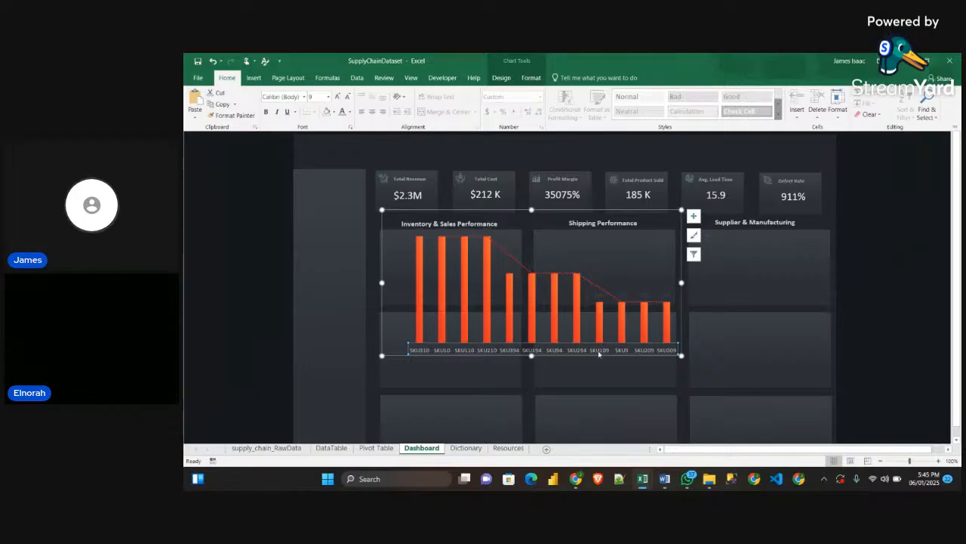
# Reduce the font size of the horizontal axis labels to 7
pyautogui.click(348, 97)
pyautogui.click(348, 97)
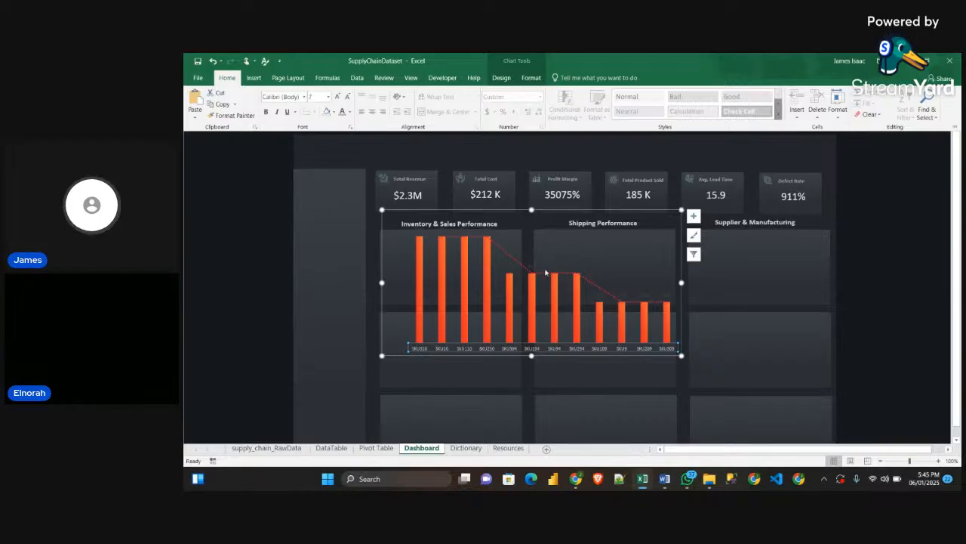
pyautogui.hotkey('ctrl', 'F1')
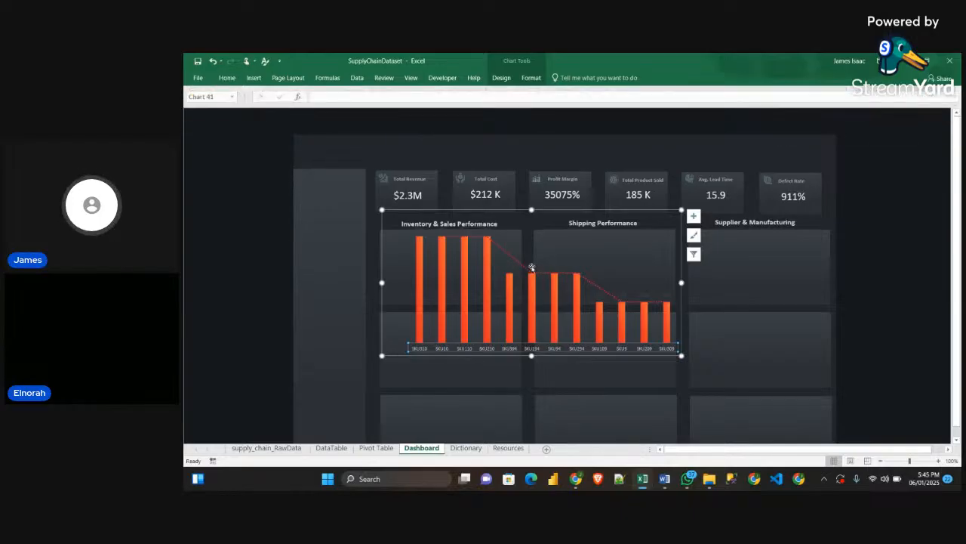
# Apply the same light grey font colour to the SKU chart's data labels and set their size to 6
pyautogui.click(554, 265)
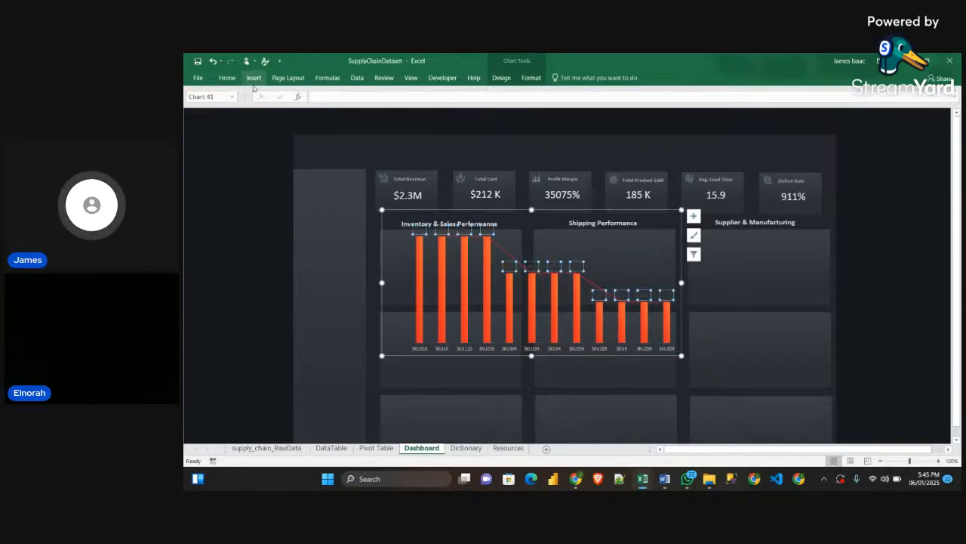
pyautogui.click(228, 78)
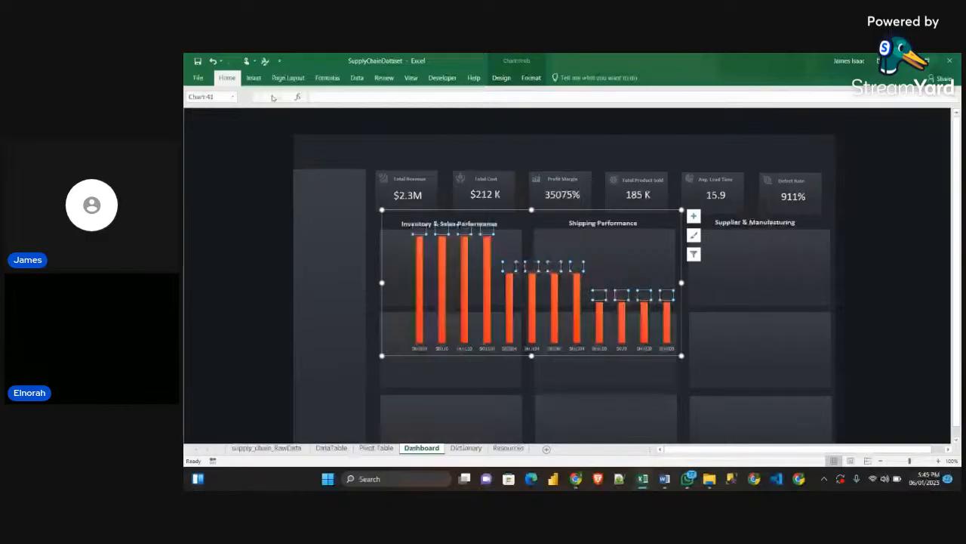
pyautogui.click(342, 111)
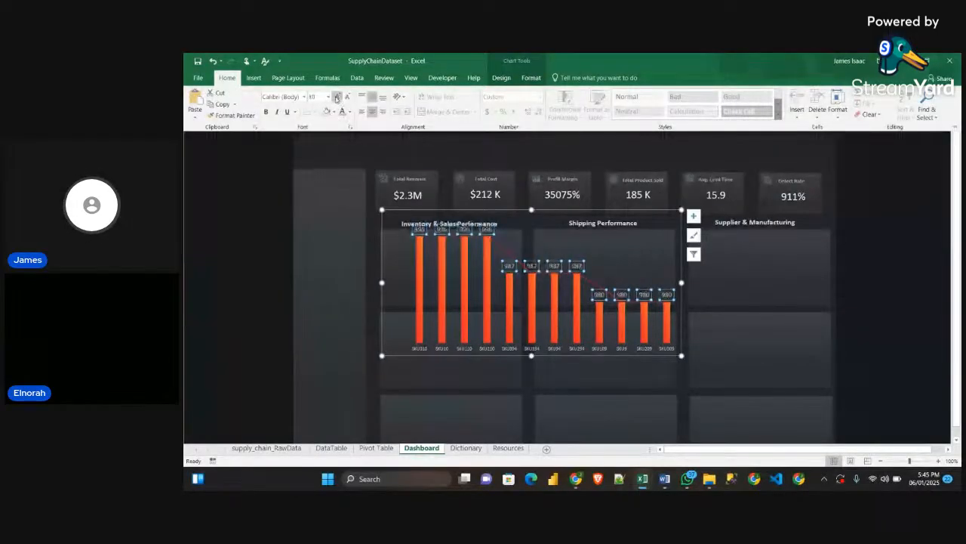
pyautogui.click(345, 98)
pyautogui.click(346, 99)
pyautogui.click(346, 99)
pyautogui.click(345, 99)
pyautogui.click(346, 99)
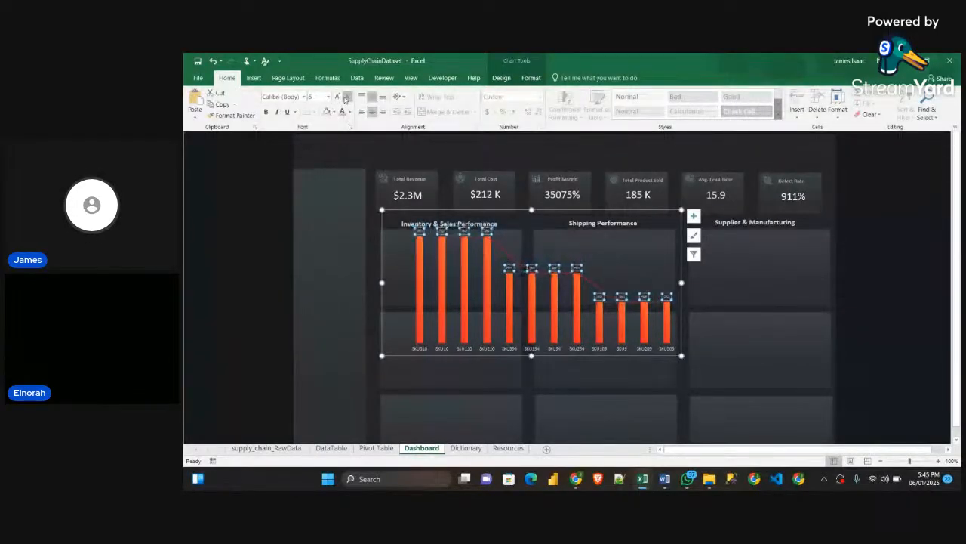
pyautogui.click(339, 98)
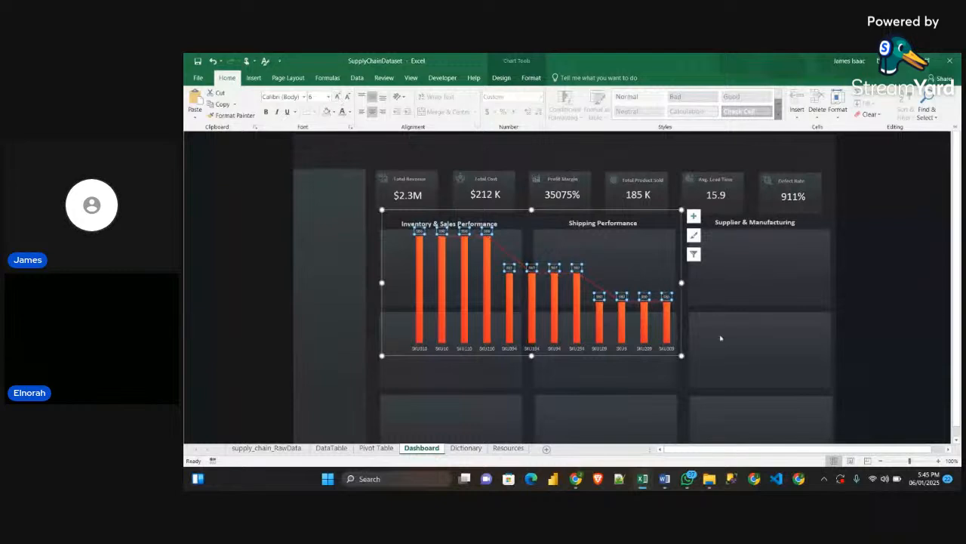
# Resize the SKU chart to fit inside the first panel under Inventory & Sales Performance
pyautogui.click(681, 355)
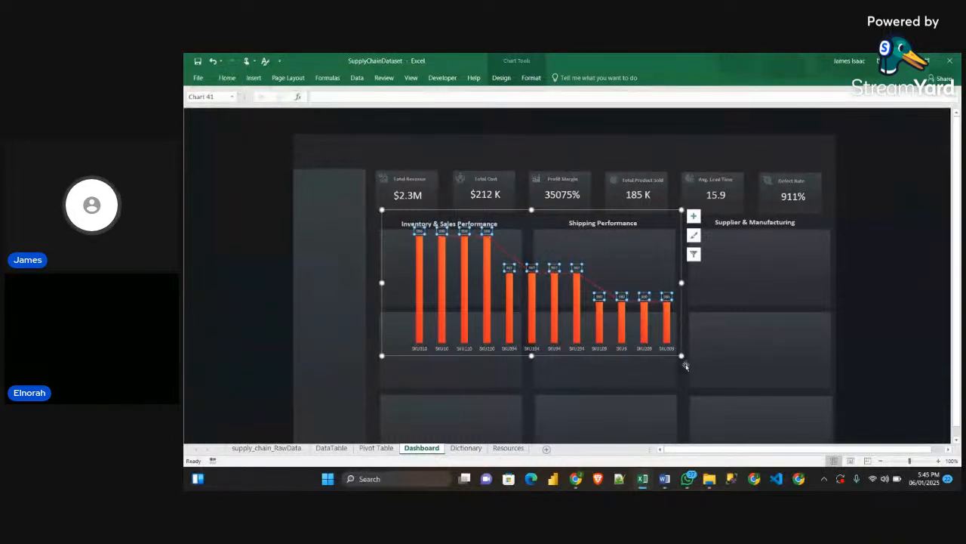
pyautogui.moveTo(682, 355); pyautogui.dragTo(500, 302)
pyautogui.moveTo(499, 209); pyautogui.dragTo(517, 241)
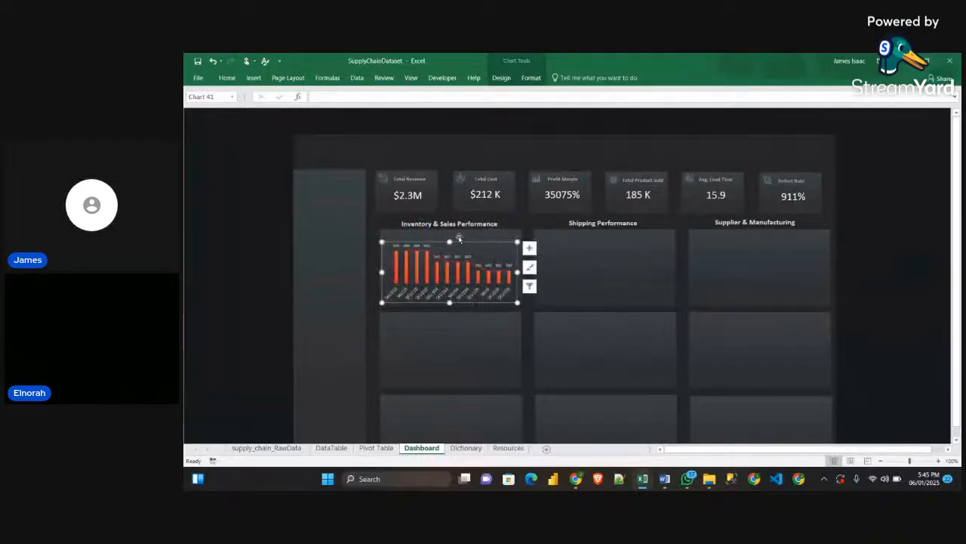
pyautogui.moveTo(450, 242); pyautogui.dragTo(450, 230)
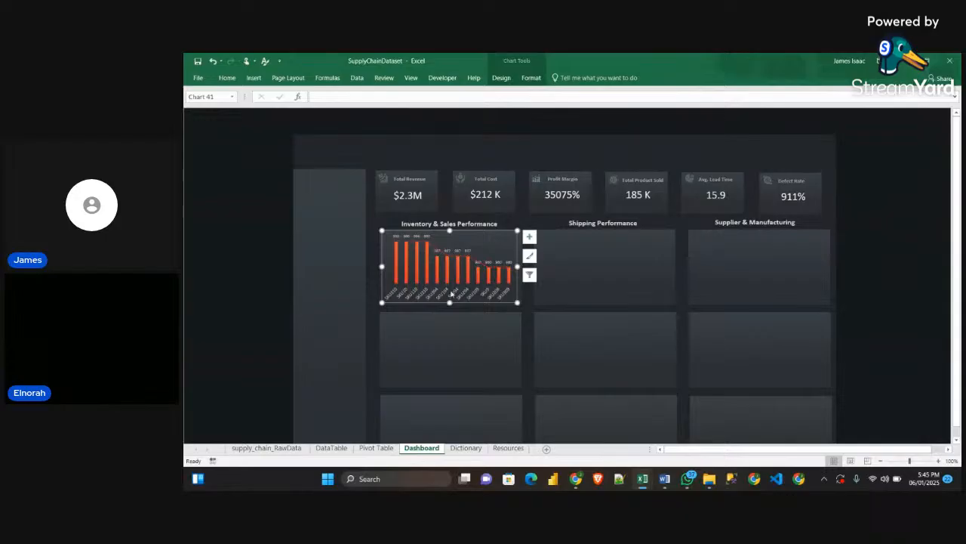
# Widen the SKU chart slightly and move it to line up with the edges of the first Inventory & Sales Performance panel
pyautogui.moveTo(382, 265); pyautogui.dragTo(373, 267)
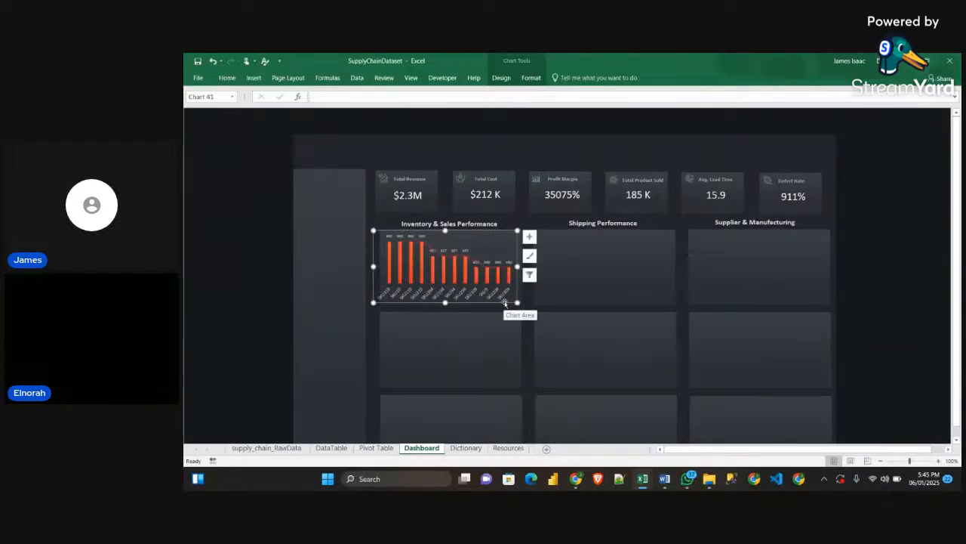
pyautogui.moveTo(504, 301); pyautogui.dragTo(510, 301)
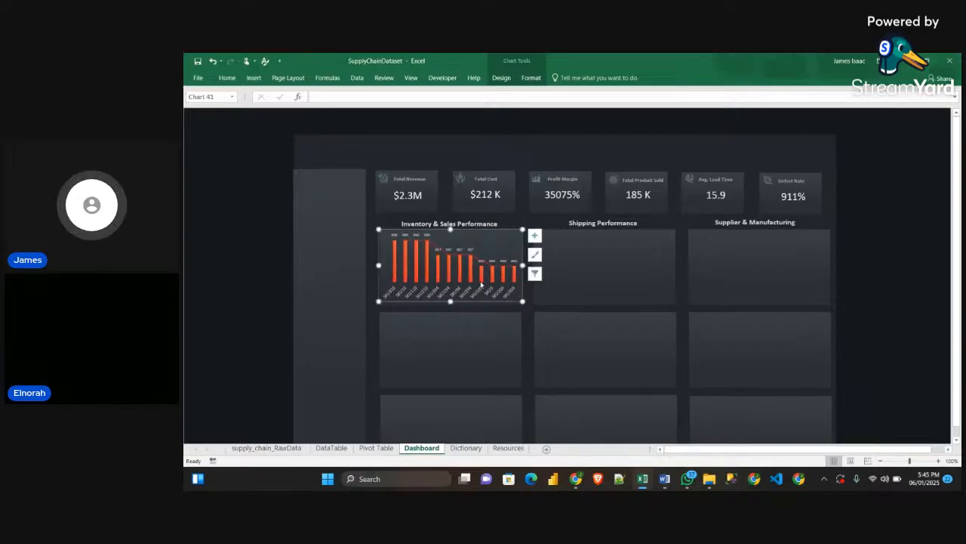
pyautogui.moveTo(649, 482)
pyautogui.moveTo(683, 446)
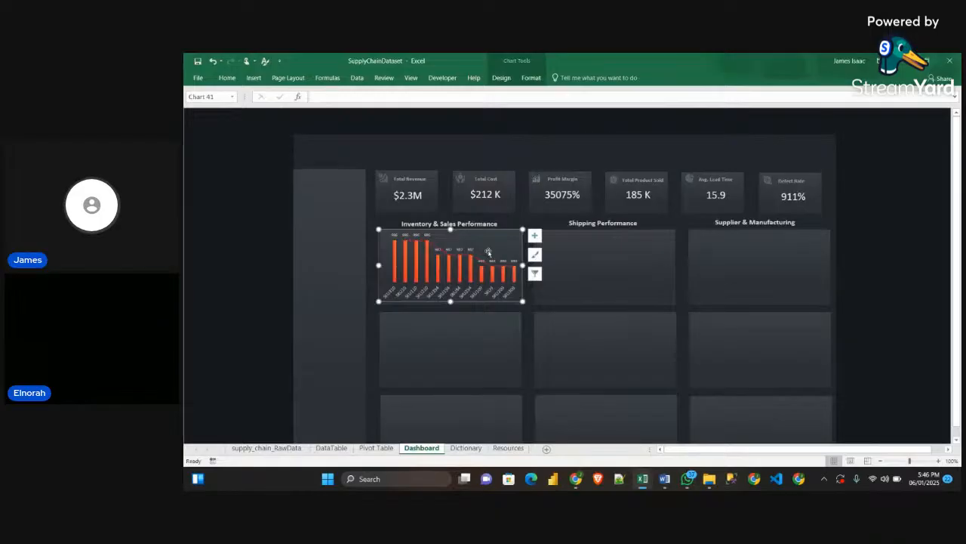
# Thicken the SKU chart's columns by reducing the data series gap width to 152%
pyautogui.click(416, 262)
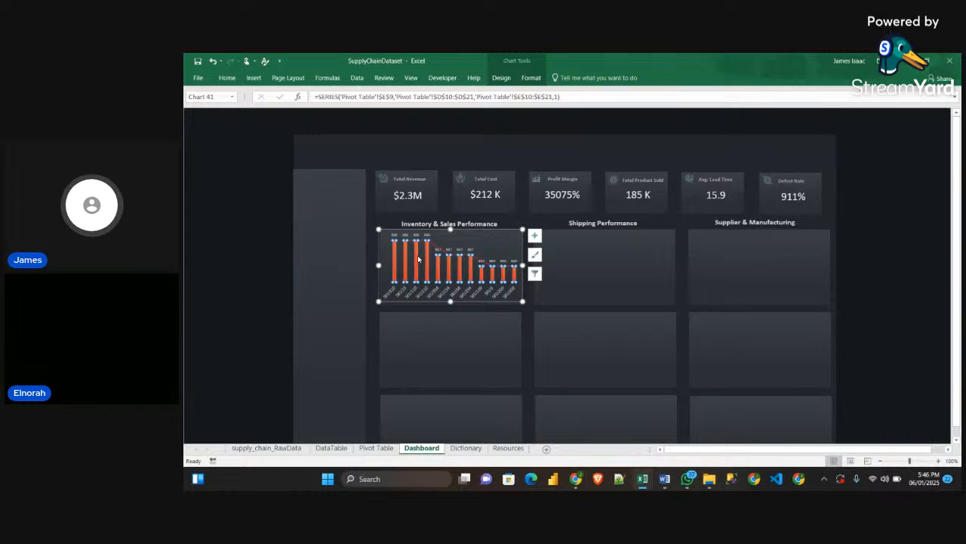
pyautogui.hotkey('ctrl', '1')
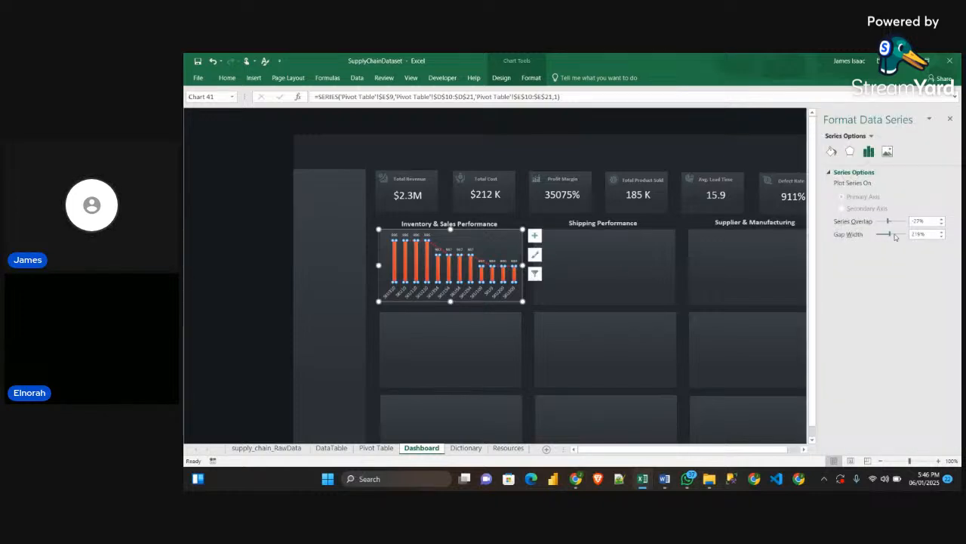
pyautogui.moveTo(891, 236); pyautogui.dragTo(889, 238)
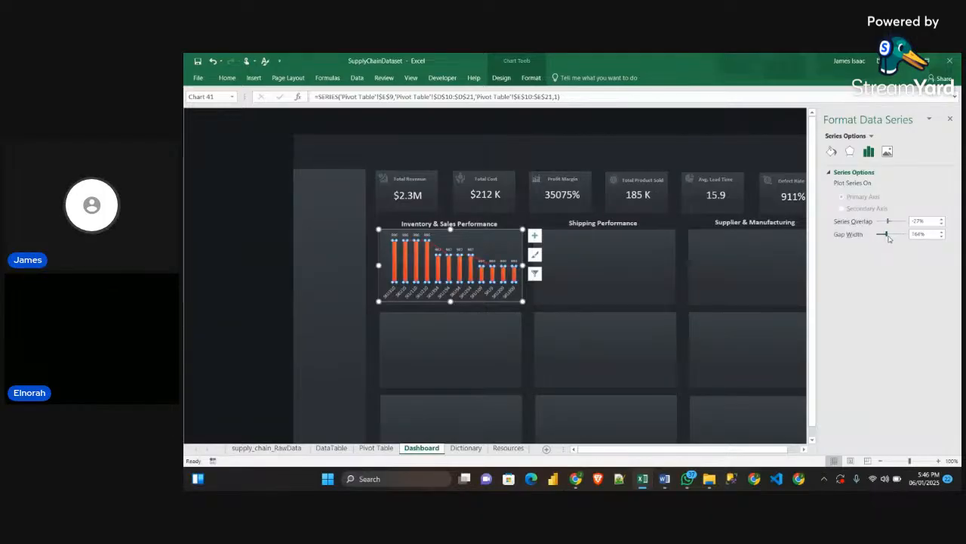
pyautogui.moveTo(889, 239)
pyautogui.mouseDown()
pyautogui.moveTo(880, 236)
pyautogui.moveTo(889, 237)
pyautogui.mouseUp()
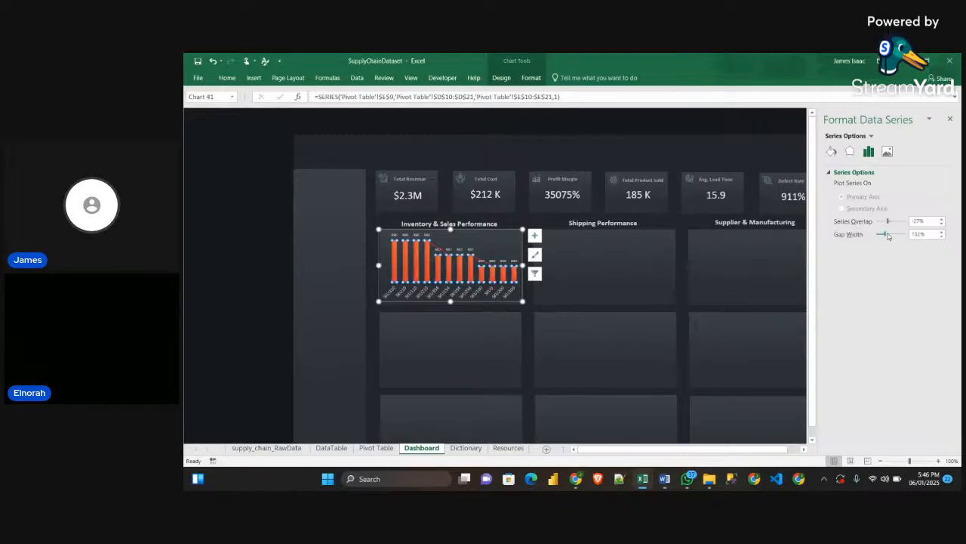
pyautogui.click(599, 288)
# Reduce the font size of the SKU chart's horizontal axis labels to 4
pyautogui.click(476, 294)
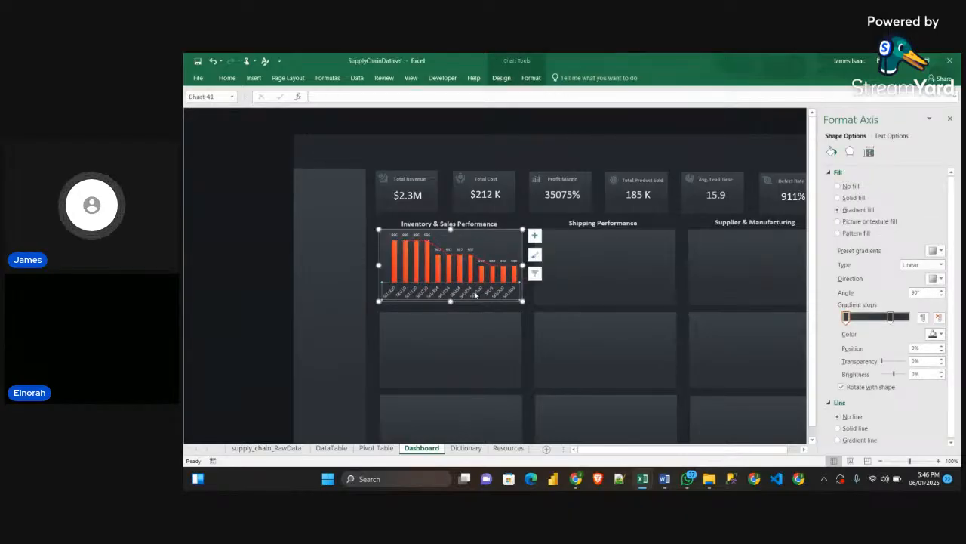
pyautogui.click(254, 78)
pyautogui.click(225, 79)
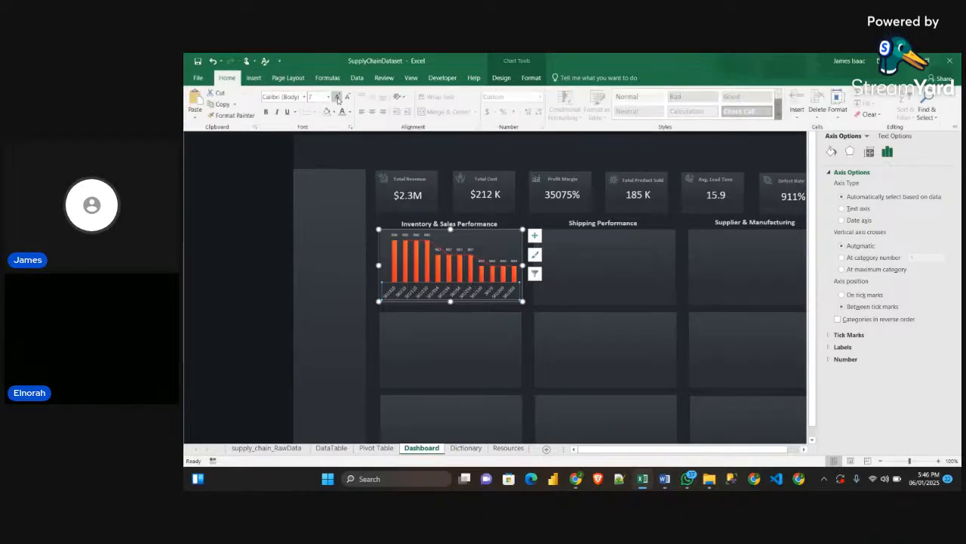
pyautogui.click(347, 99)
pyautogui.click(347, 98)
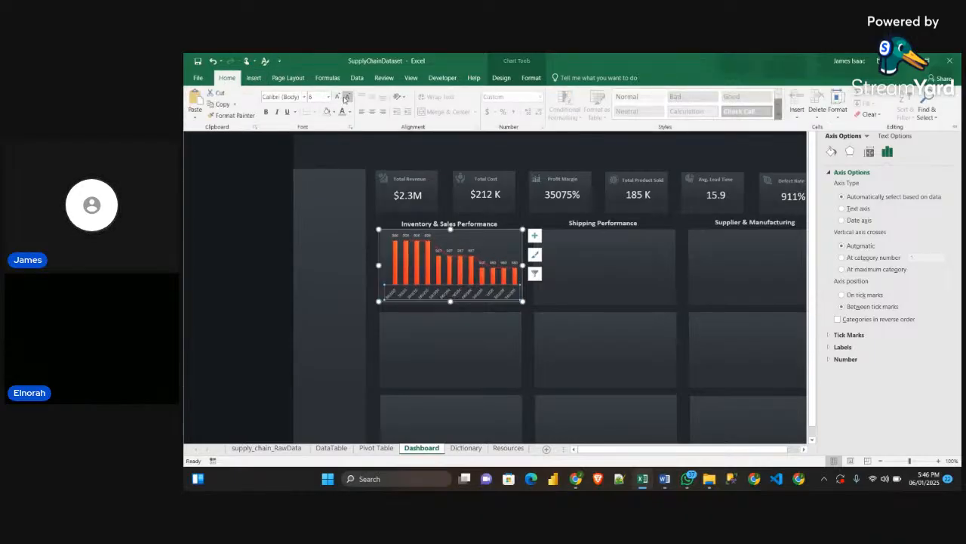
pyautogui.click(346, 98)
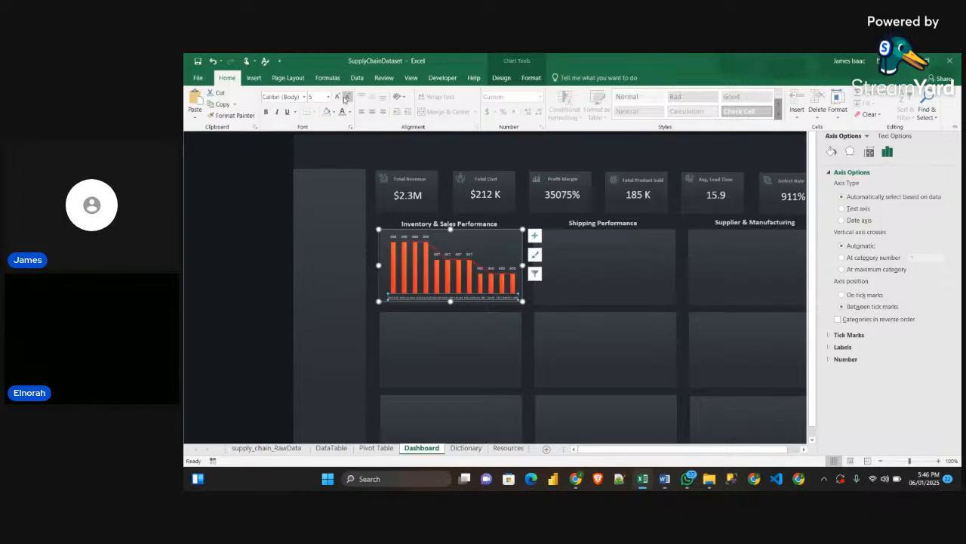
# Widen the SKU chart, nudge it into line with its panel, and lower its upper edge to leave room for a title
pyautogui.click(379, 265)
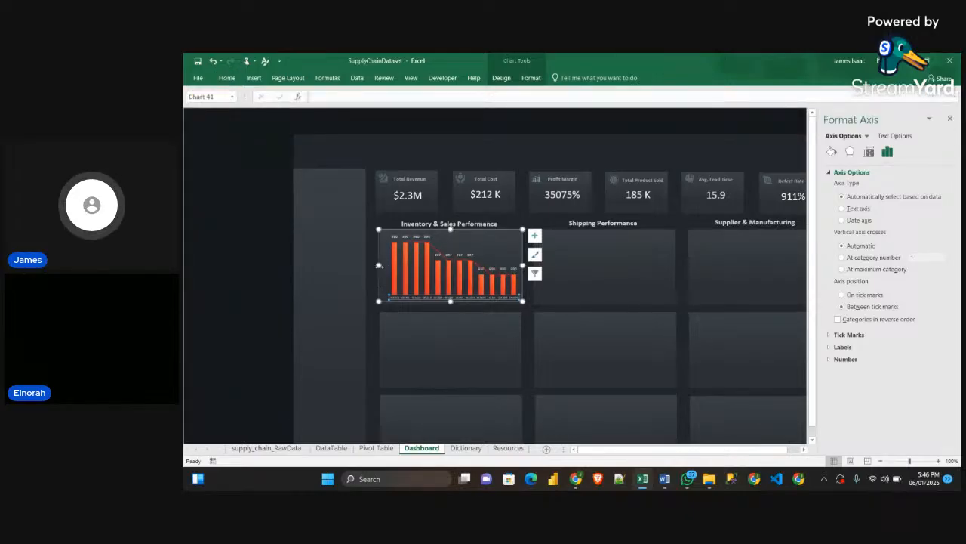
pyautogui.moveTo(379, 265); pyautogui.dragTo(373, 265)
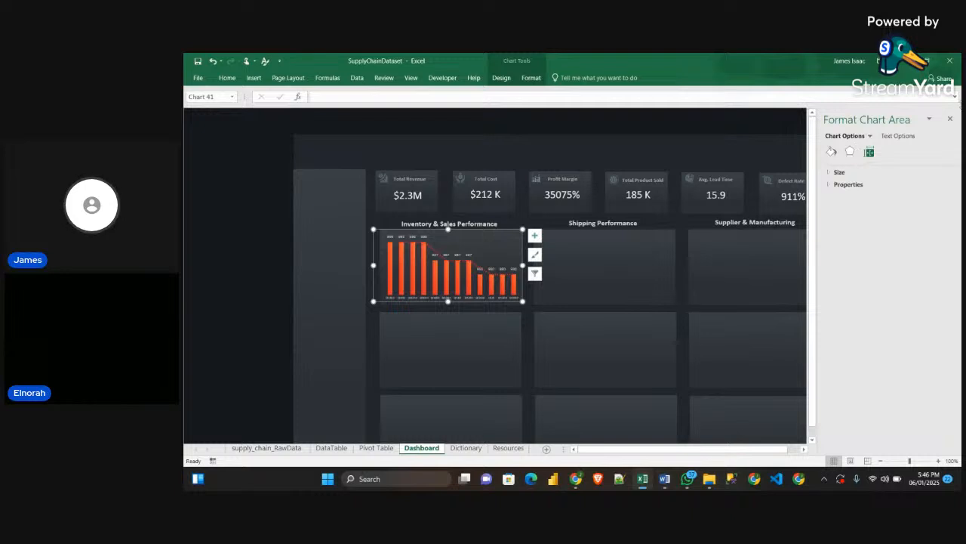
pyautogui.click(950, 120)
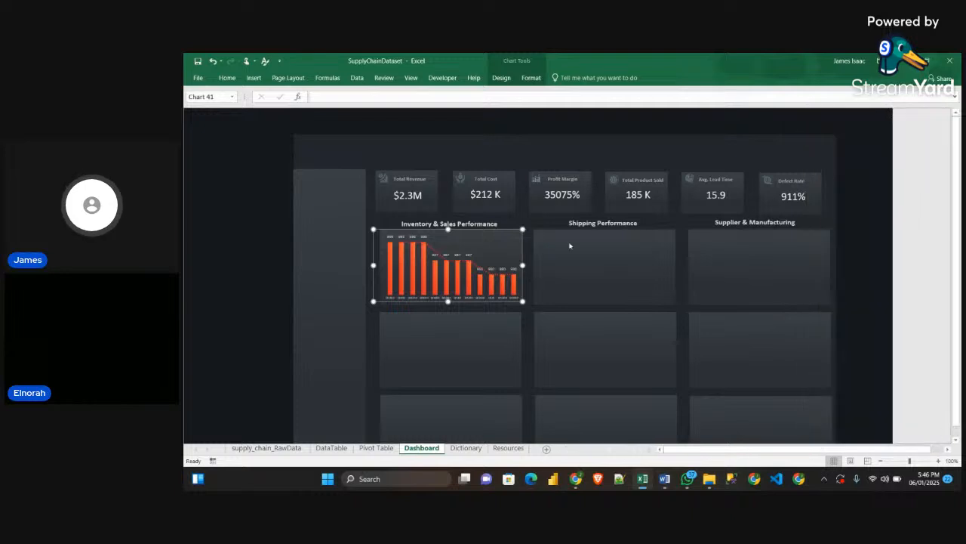
pyautogui.click(521, 254)
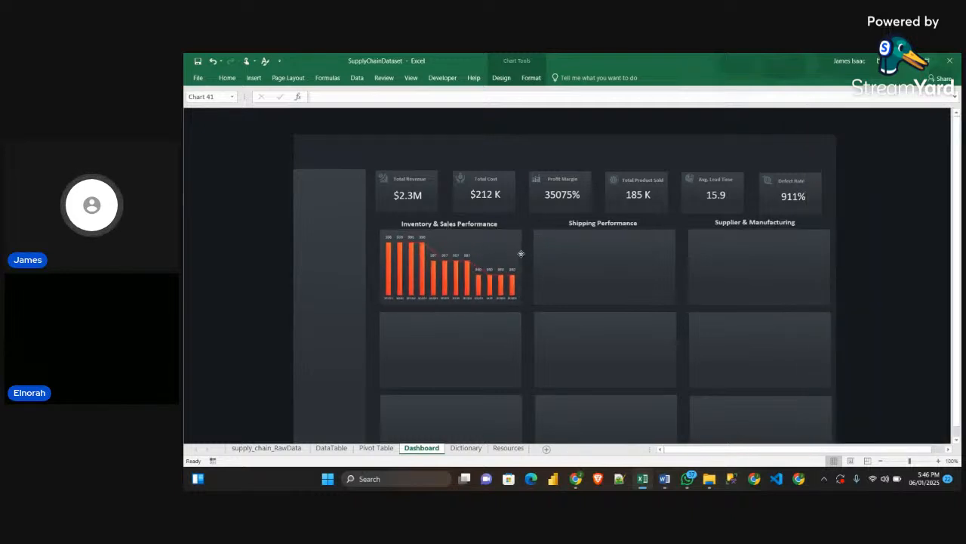
pyautogui.click(520, 253)
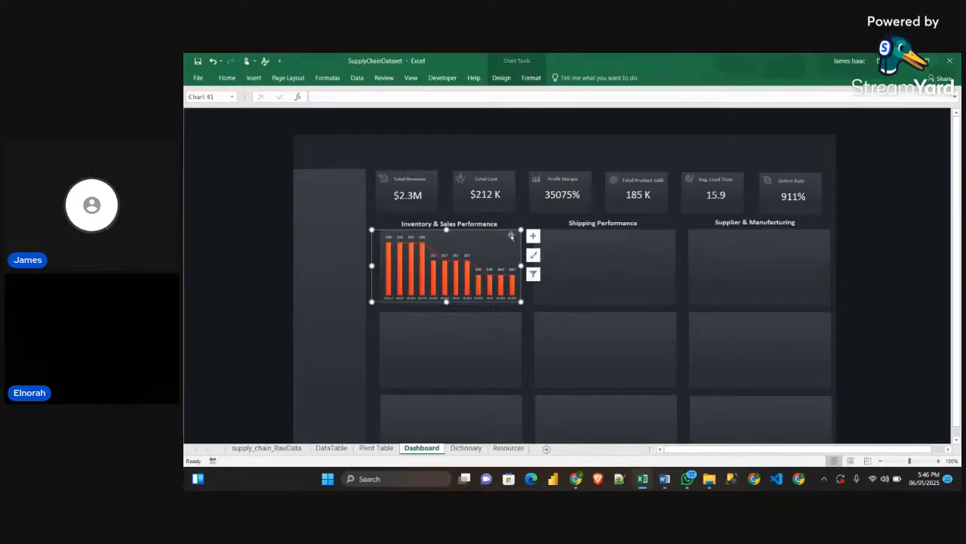
pyautogui.moveTo(521, 230); pyautogui.dragTo(521, 235)
pyautogui.click(873, 198)
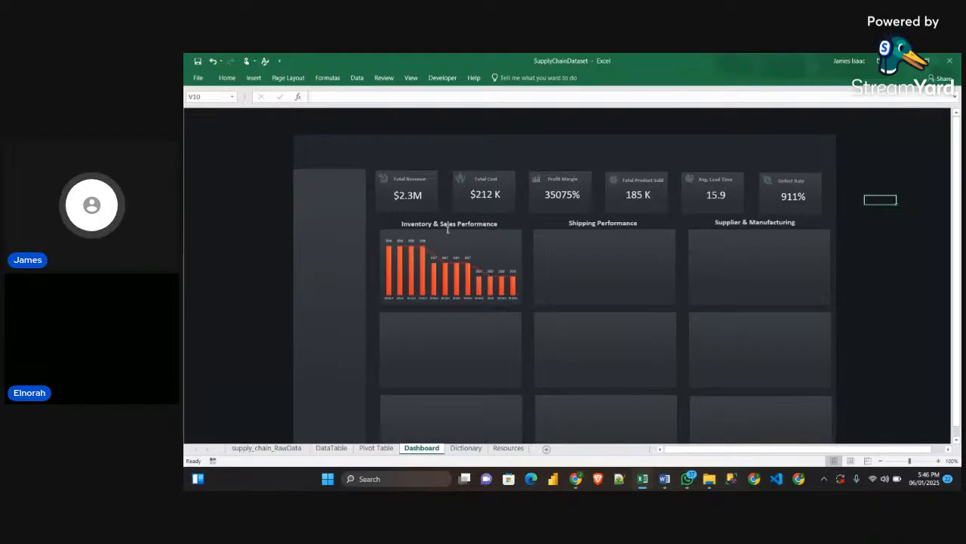
# Copy the Top Selling SKUs title text box from the Sample workbook's dashboard and return to the SupplyChainDataset workbook
pyautogui.click(692, 427)
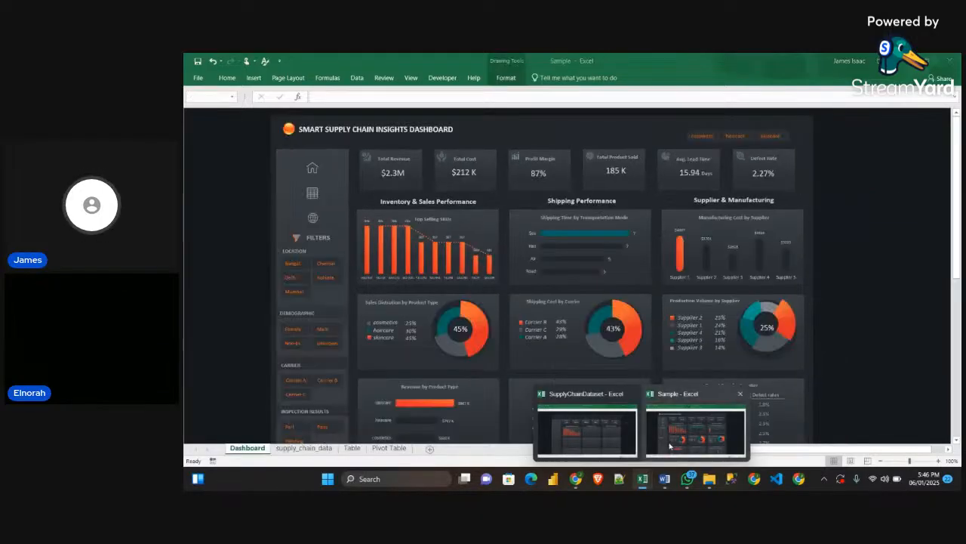
pyautogui.click(445, 219)
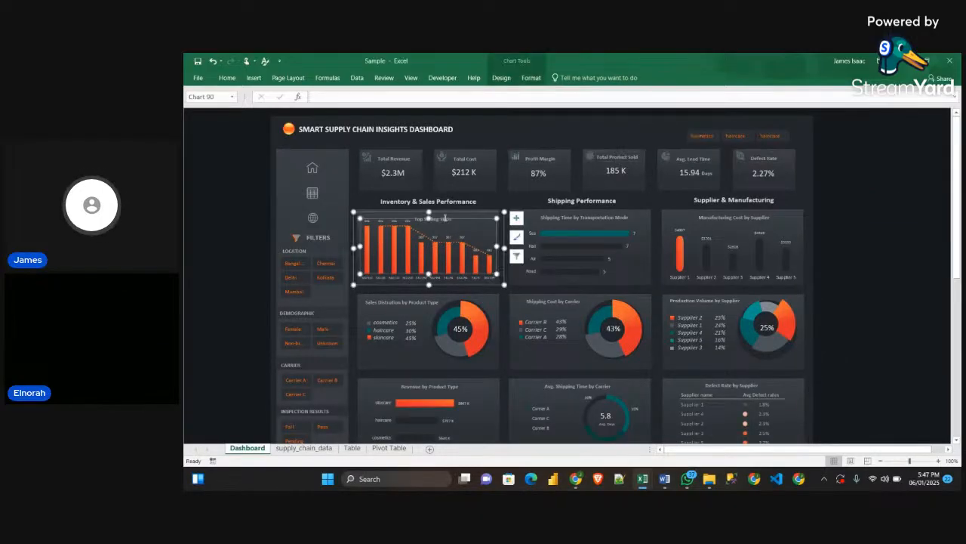
pyautogui.click(447, 219)
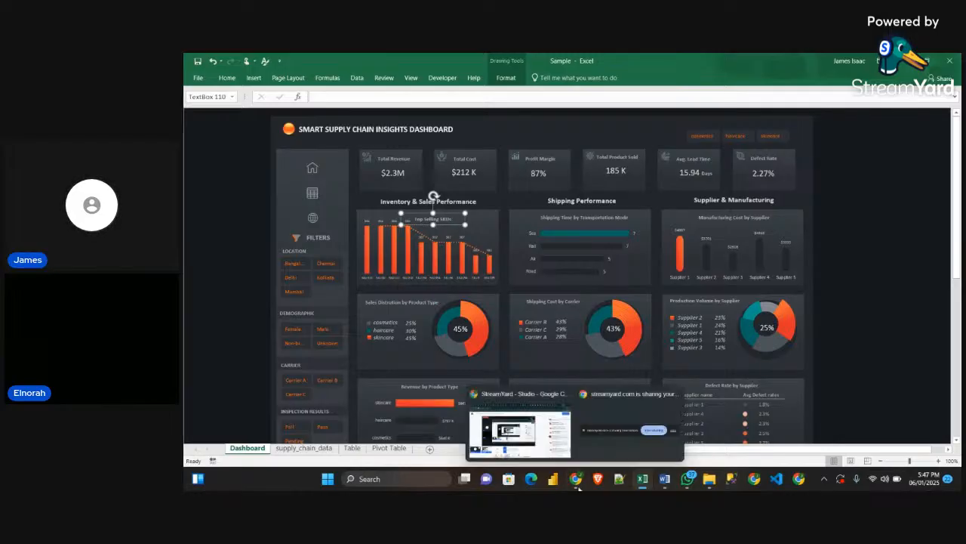
pyautogui.moveTo(642, 479)
pyautogui.click(601, 433)
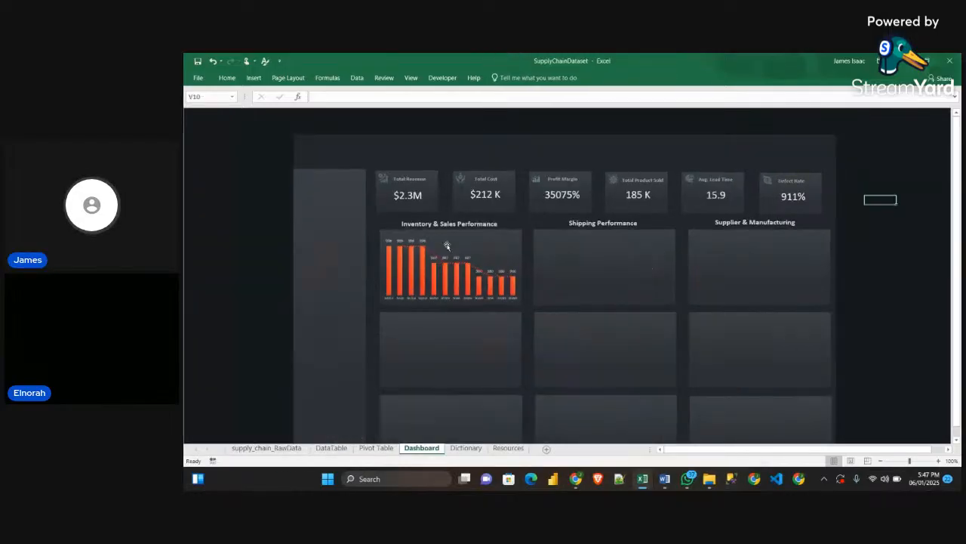
# Paste the title text box above the SKU chart's columns and reword it to "Top 10 Selling SKUs"
pyautogui.hotkey('ctrl', 'v')
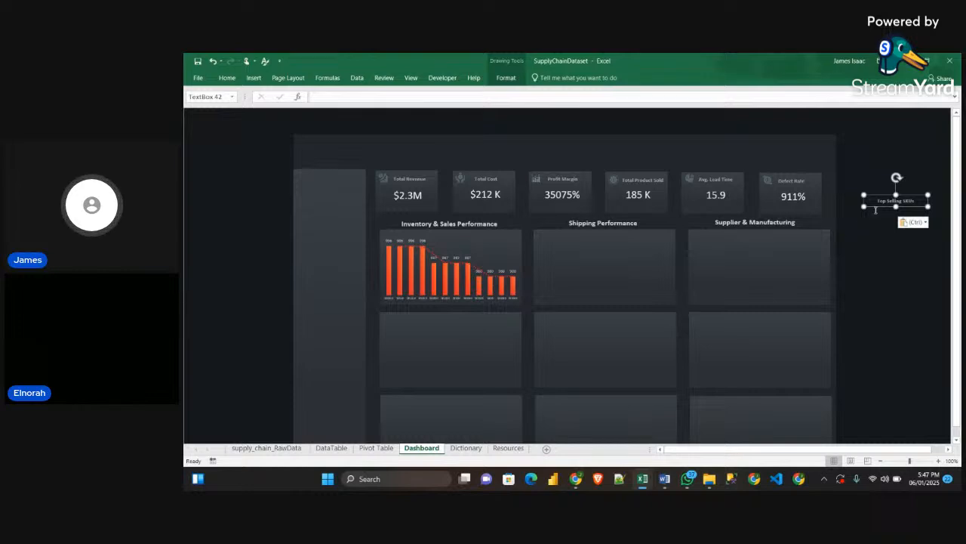
pyautogui.moveTo(876, 207); pyautogui.dragTo(455, 233)
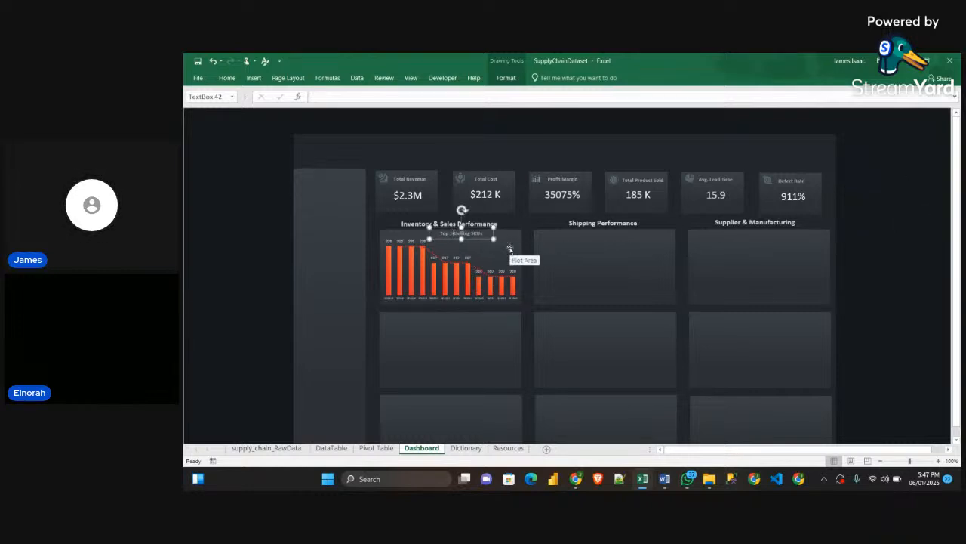
pyautogui.click(850, 249)
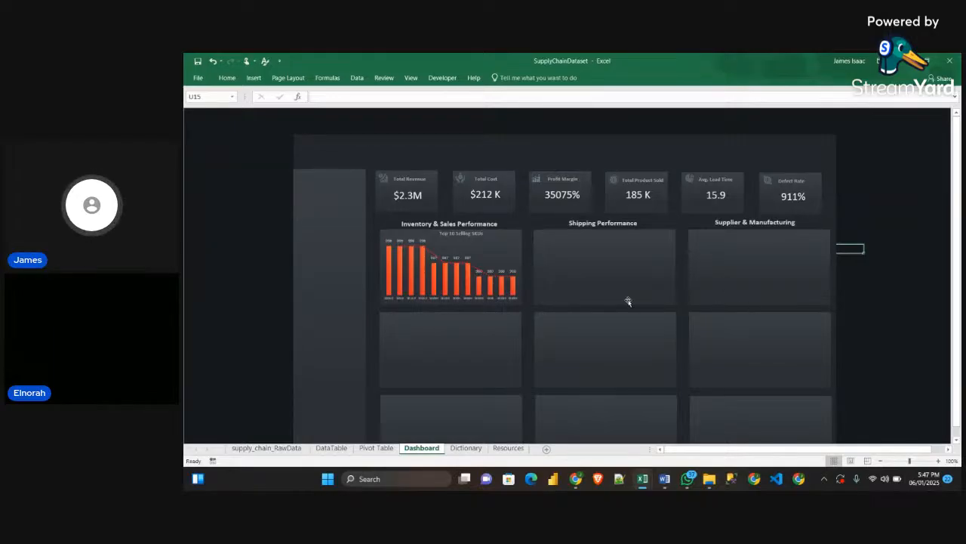
pyautogui.scroll(-1, 503, 346)
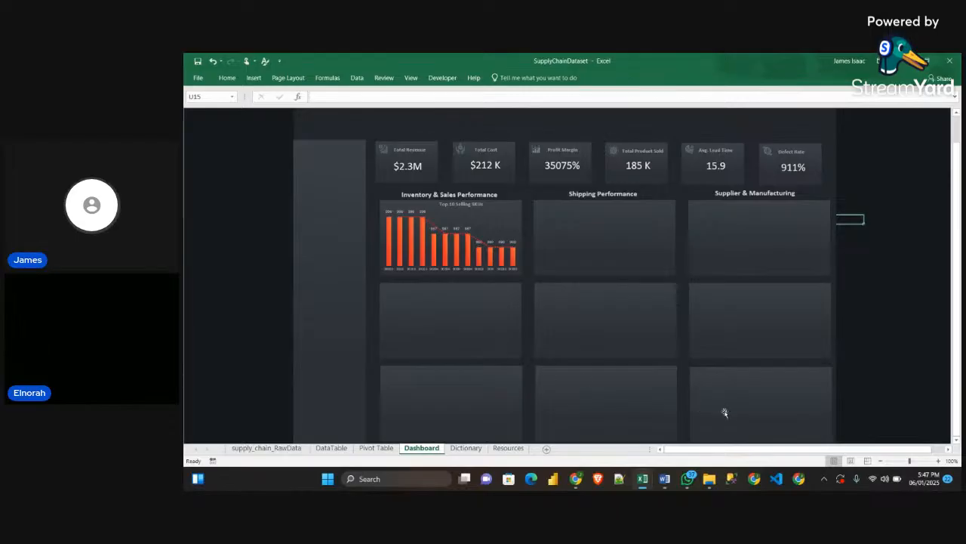
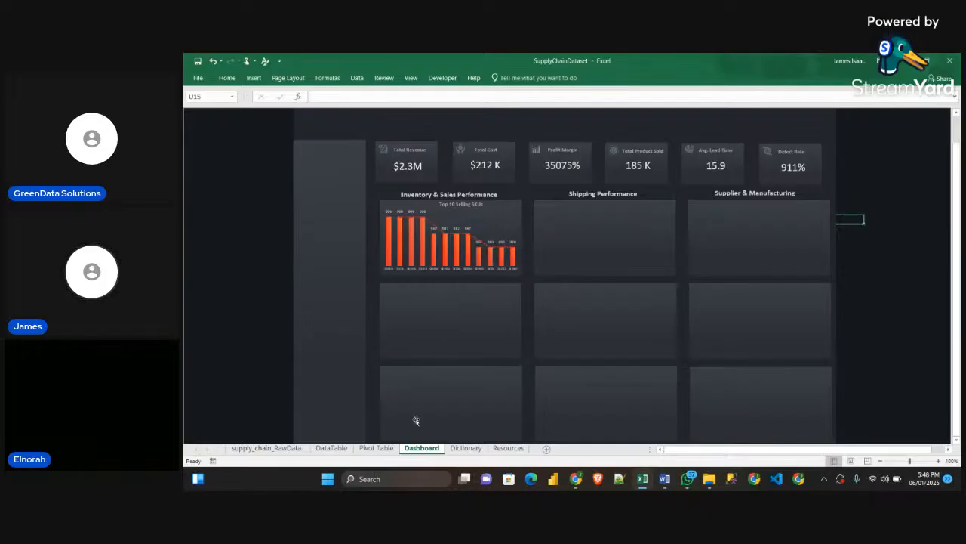
# Switch to the Obj_Guidelines Word document and review the chart type and fields for Sales Distribution by Product Type
pyautogui.moveTo(663, 483)
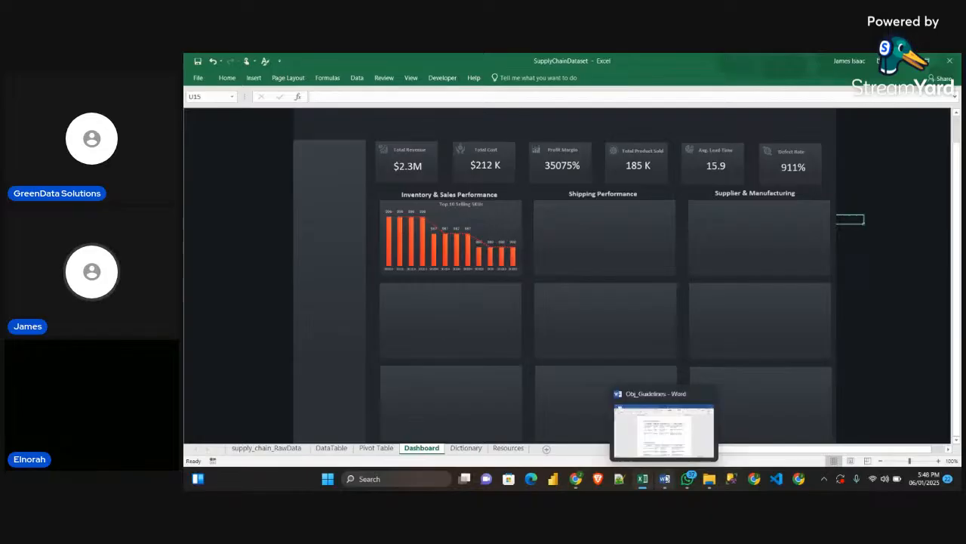
pyautogui.click(664, 430)
pyautogui.scroll(-3, 485, 290)
pyautogui.scroll(3, 486, 290)
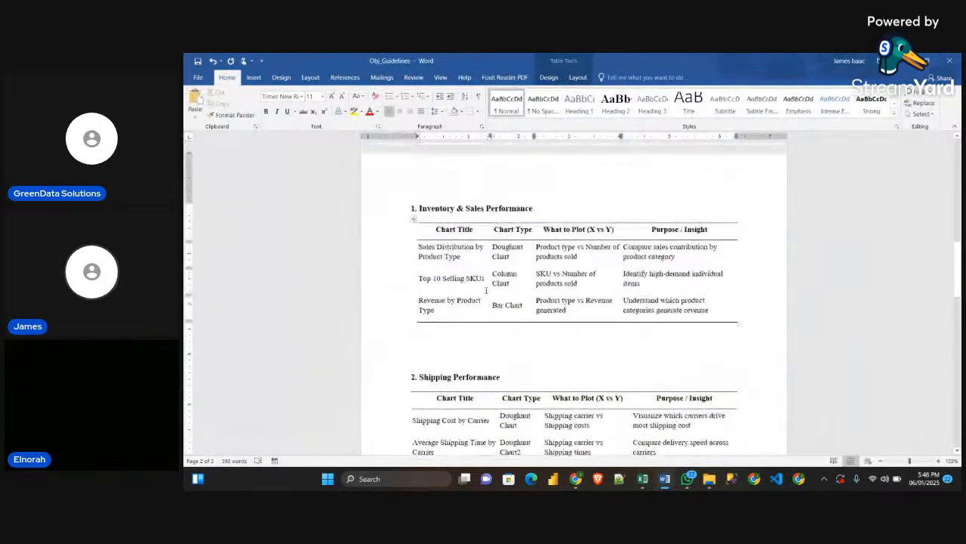
pyautogui.moveTo(510, 258); pyautogui.dragTo(493, 248)
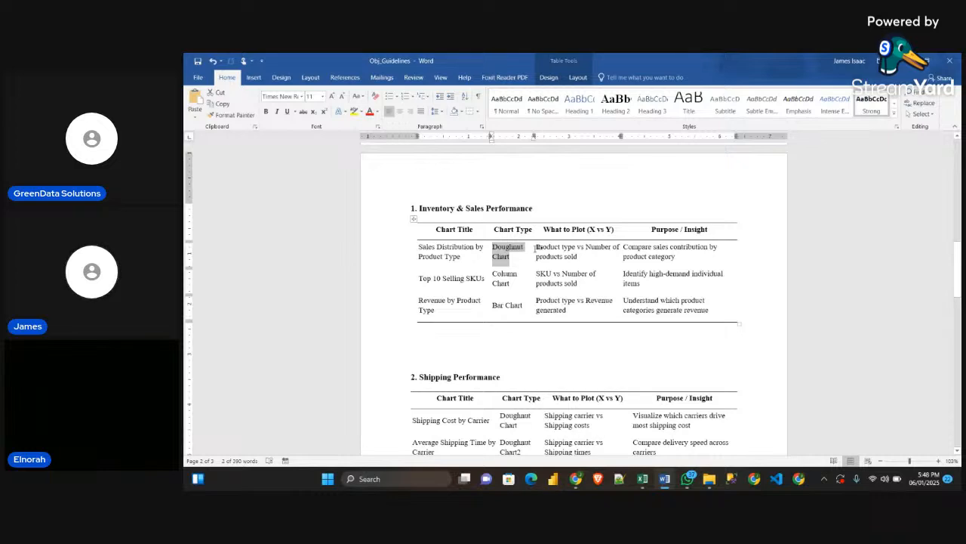
pyautogui.moveTo(536, 248); pyautogui.dragTo(611, 249)
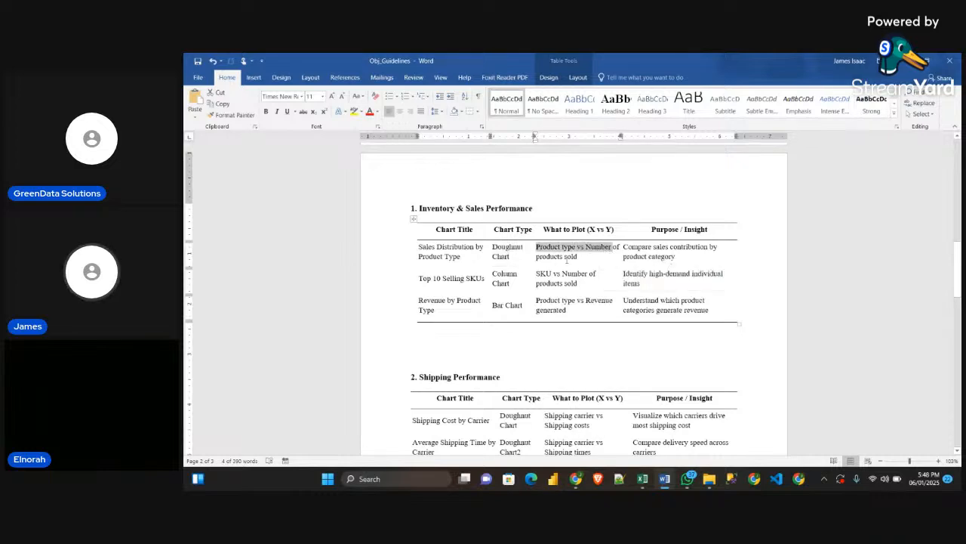
pyautogui.moveTo(537, 257); pyautogui.dragTo(578, 257)
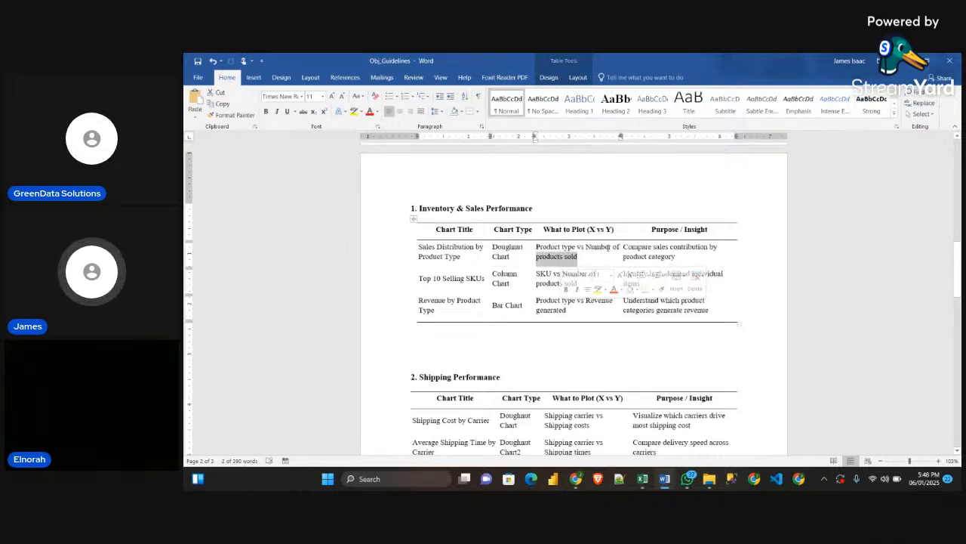
pyautogui.moveTo(437, 247); pyautogui.dragTo(474, 247)
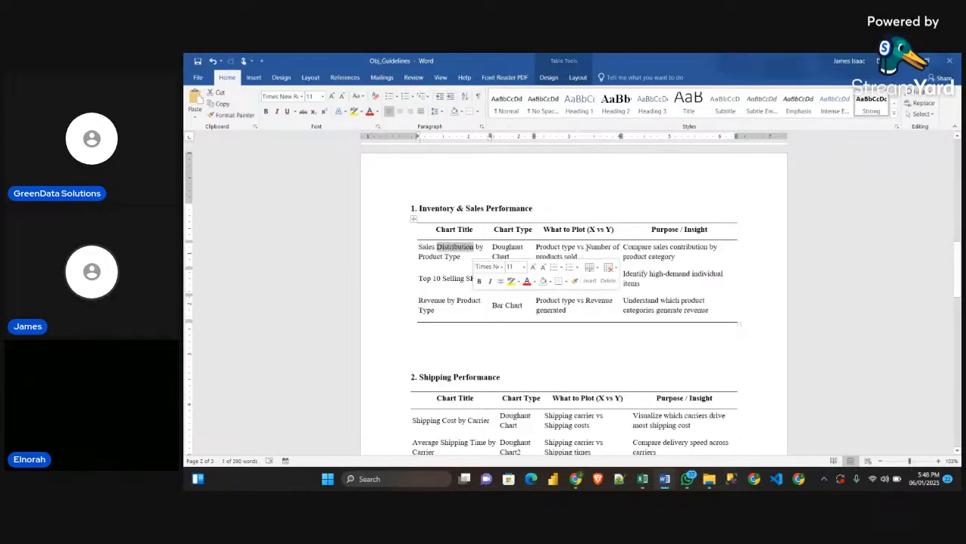
pyautogui.click(590, 250)
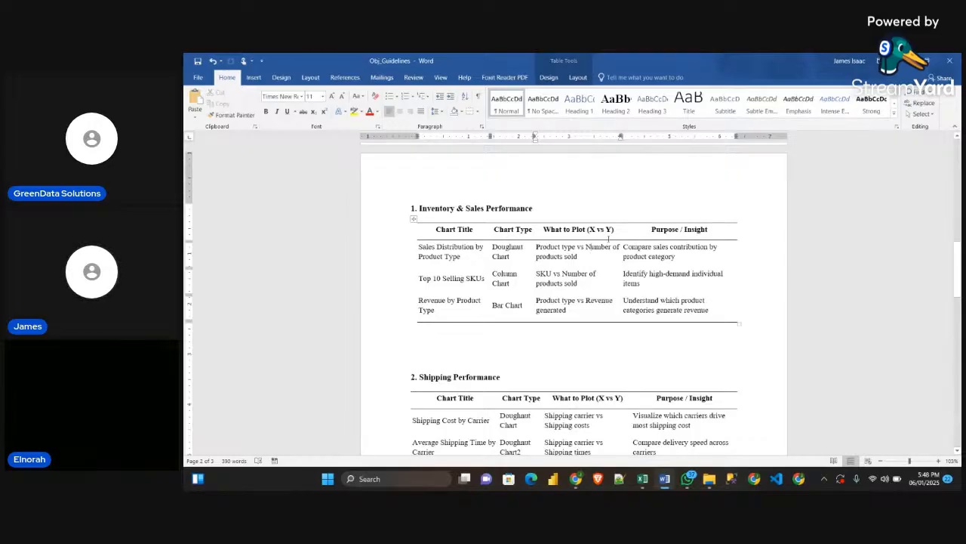
pyautogui.click(578, 481)
pyautogui.moveTo(566, 465)
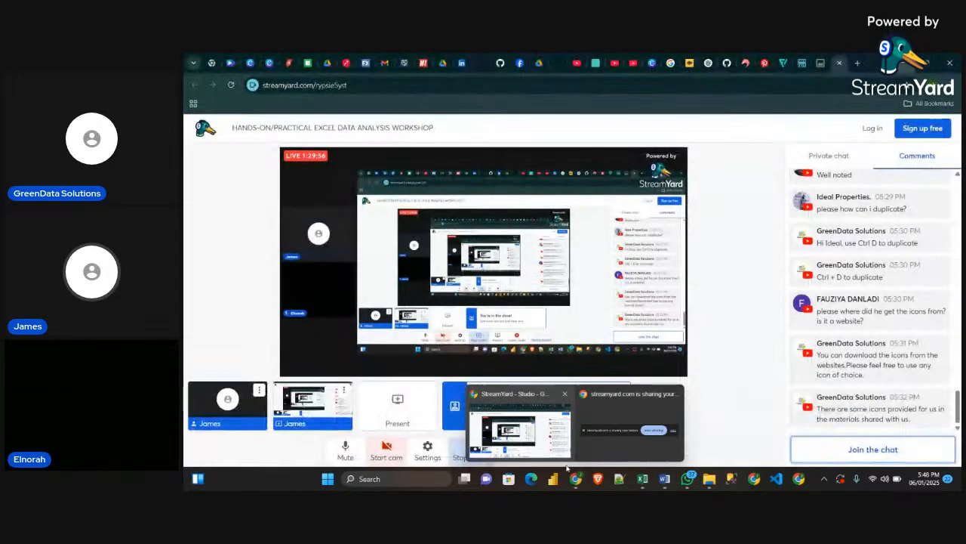
# In the SupplyChainDataset workbook, copy the SKU pivot table on the Pivot Table sheet to cell A26
pyautogui.moveTo(638, 481)
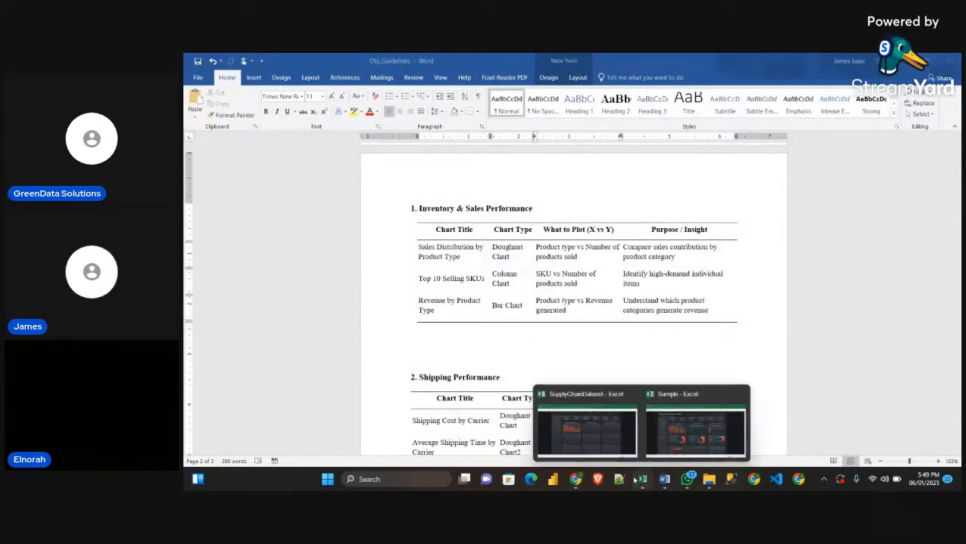
pyautogui.click(587, 426)
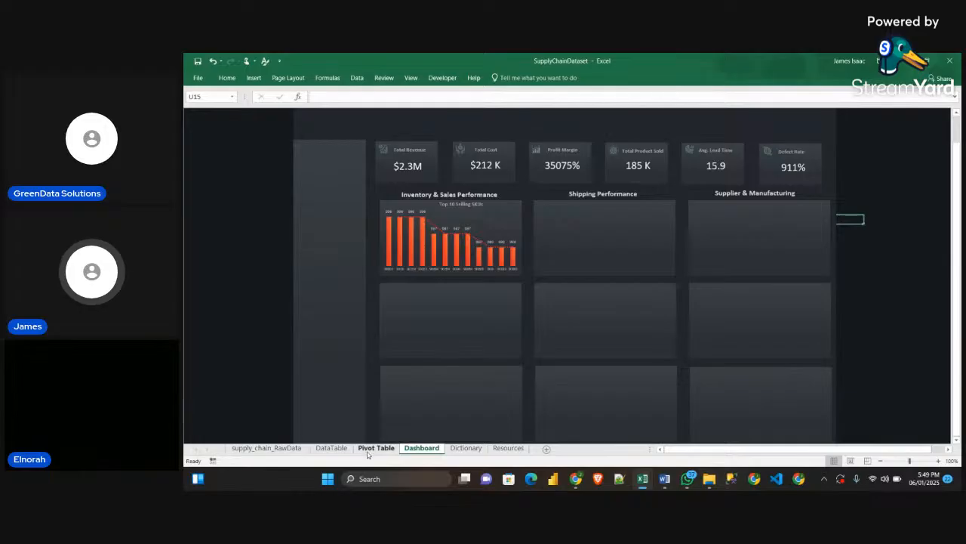
pyautogui.click(369, 450)
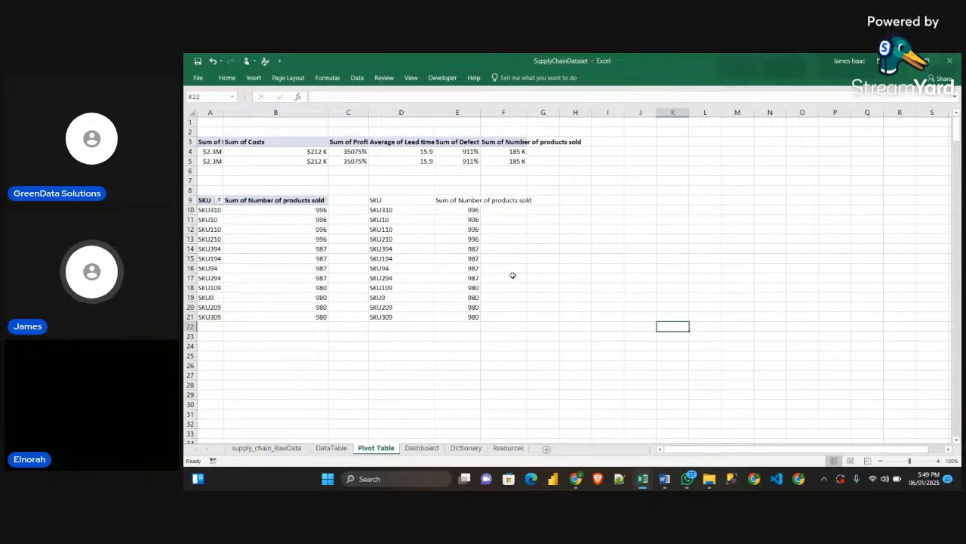
pyautogui.scroll(-2, 512, 275)
pyautogui.scroll(1, 518, 280)
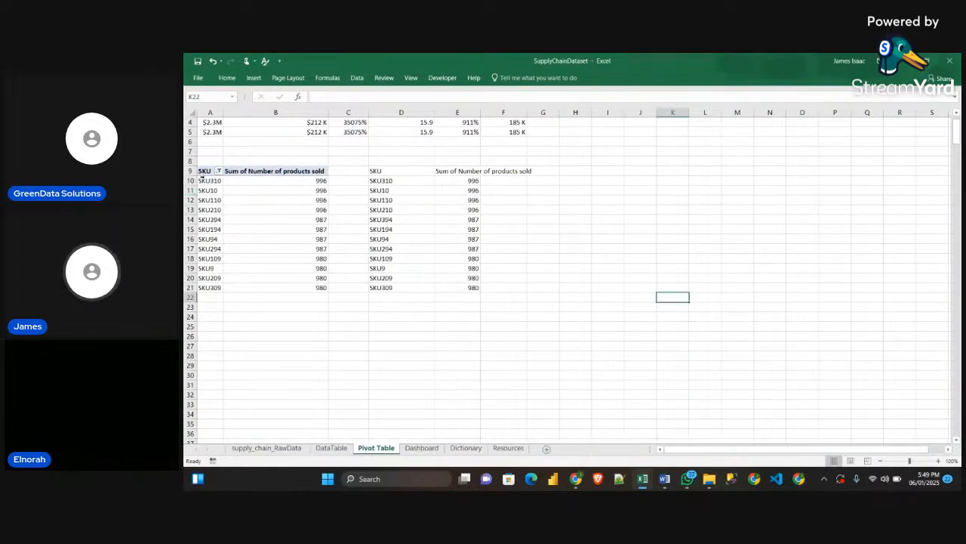
pyautogui.moveTo(205, 171); pyautogui.dragTo(299, 287)
pyautogui.hotkey('ctrl', 'c')
pyautogui.scroll(-2, 306, 302)
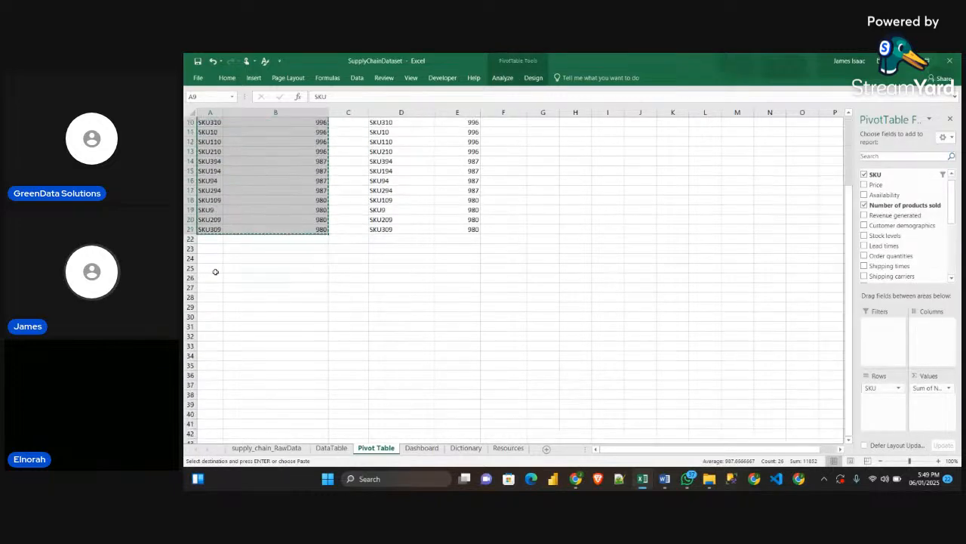
pyautogui.click(211, 278)
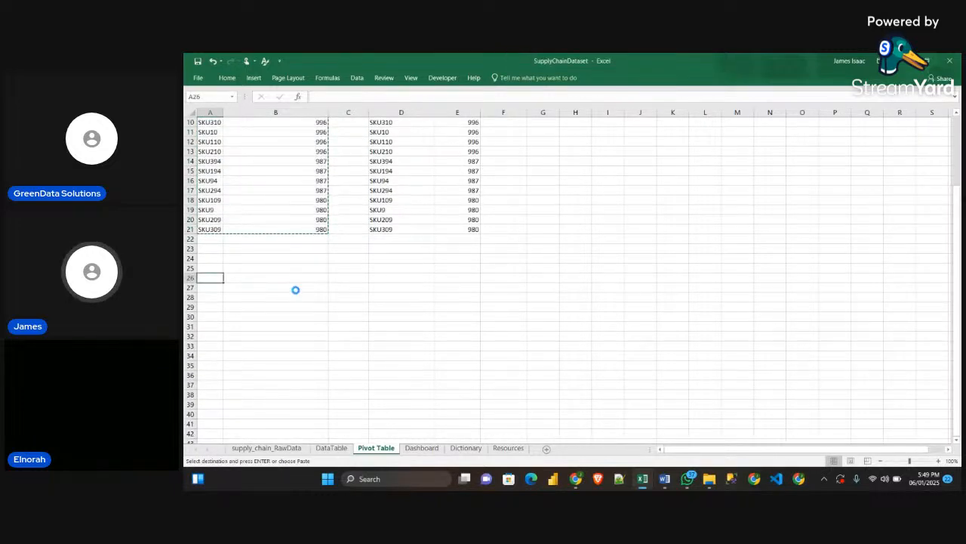
pyautogui.hotkey('ctrl', 'v')
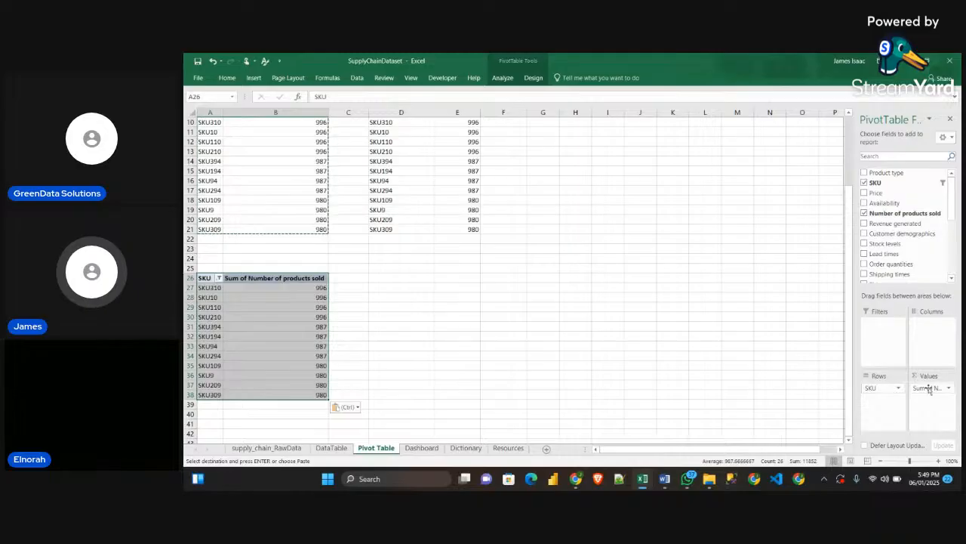
# Replace the copied pivot table's fields with Product type as rows and Number of products sold as values
pyautogui.moveTo(880, 387); pyautogui.dragTo(836, 400)
pyautogui.moveTo(936, 396); pyautogui.dragTo(492, 328)
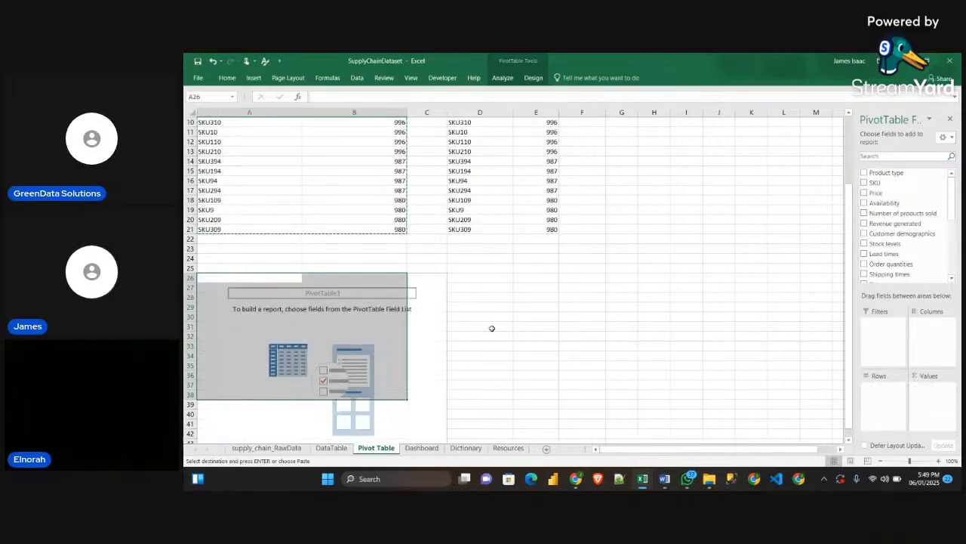
pyautogui.scroll(-4, 487, 323)
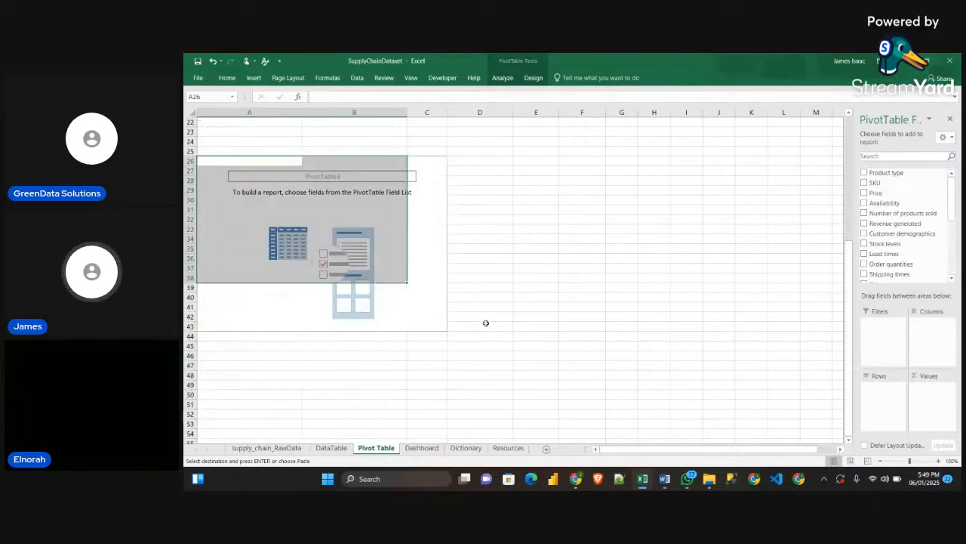
pyautogui.scroll(6, 486, 324)
pyautogui.scroll(-2, 487, 323)
pyautogui.scroll(-3, 486, 323)
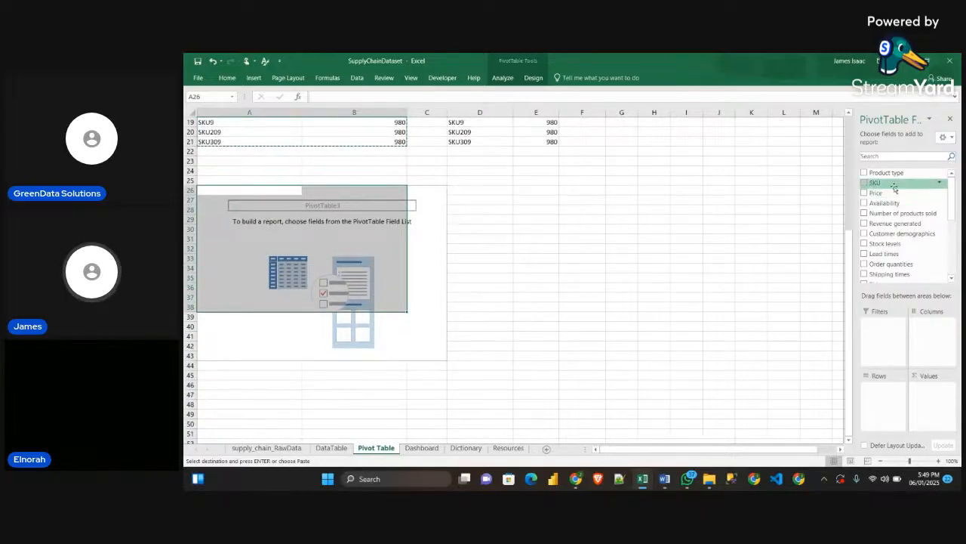
pyautogui.moveTo(895, 173); pyautogui.dragTo(880, 389)
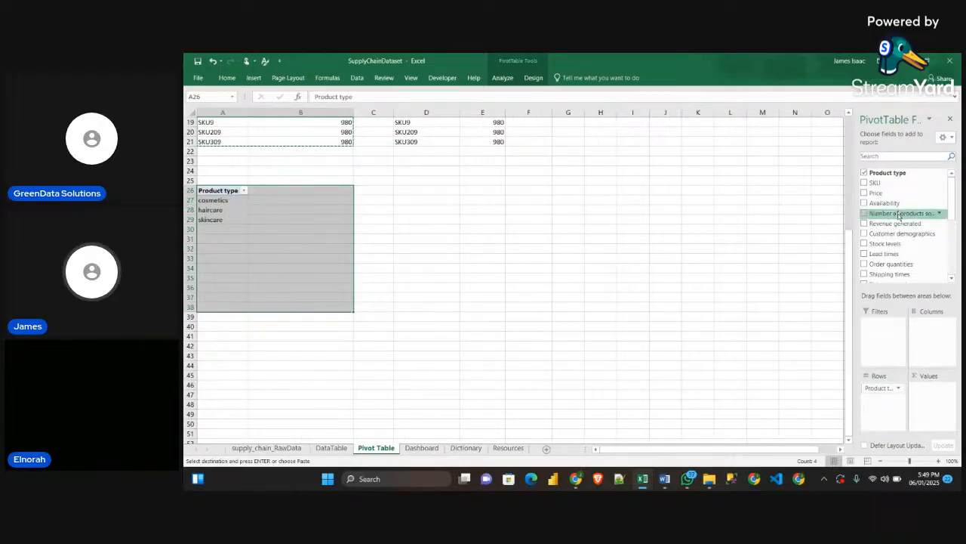
pyautogui.moveTo(902, 213); pyautogui.dragTo(949, 393)
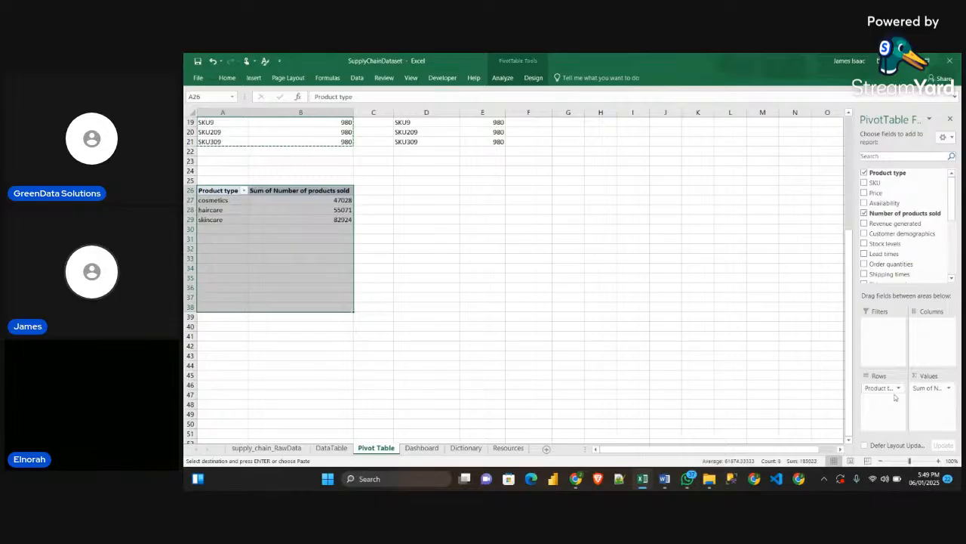
pyautogui.click(372, 240)
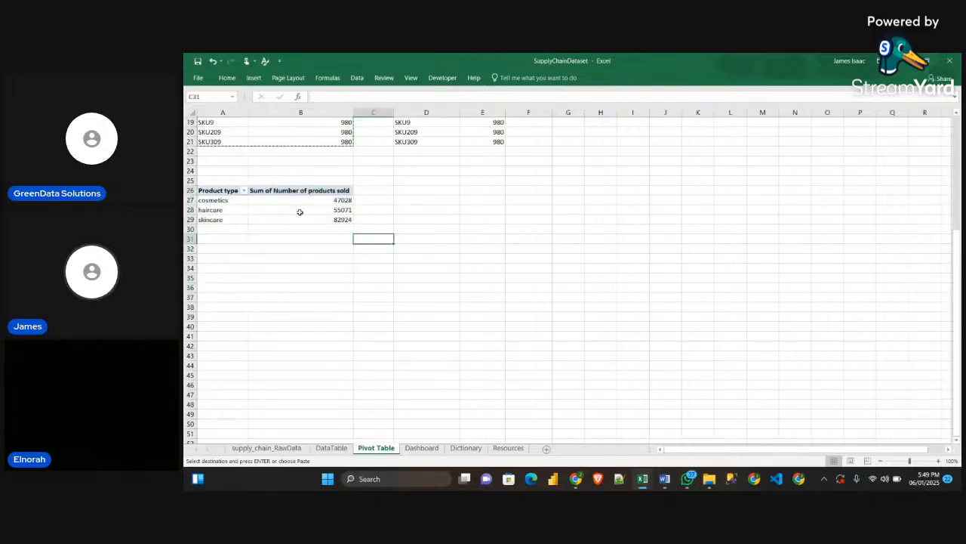
# Sort the product type pivot table by number of products sold from largest to smallest
pyautogui.click(341, 199)
pyautogui.rightClick(340, 200)
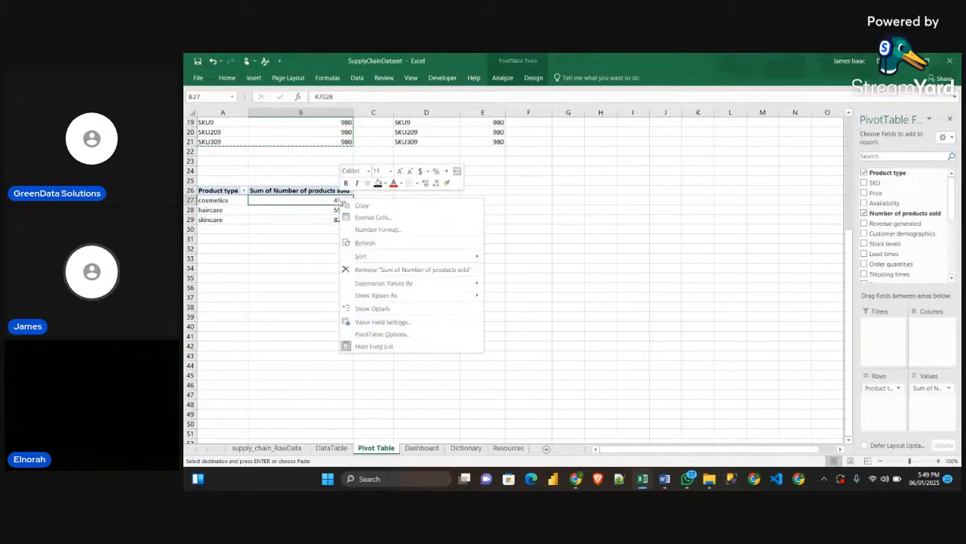
pyautogui.moveTo(439, 262)
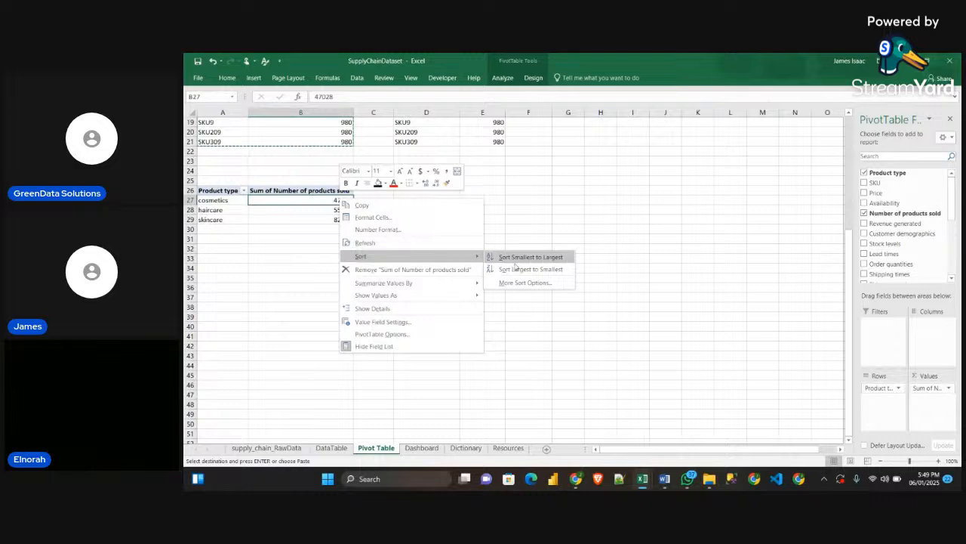
pyautogui.click(503, 267)
pyautogui.click(263, 218)
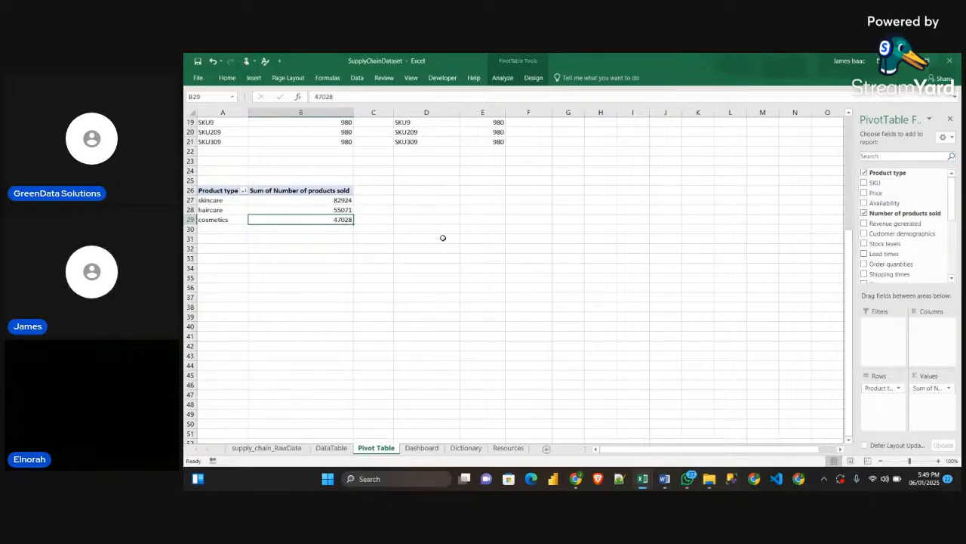
pyautogui.click(417, 270)
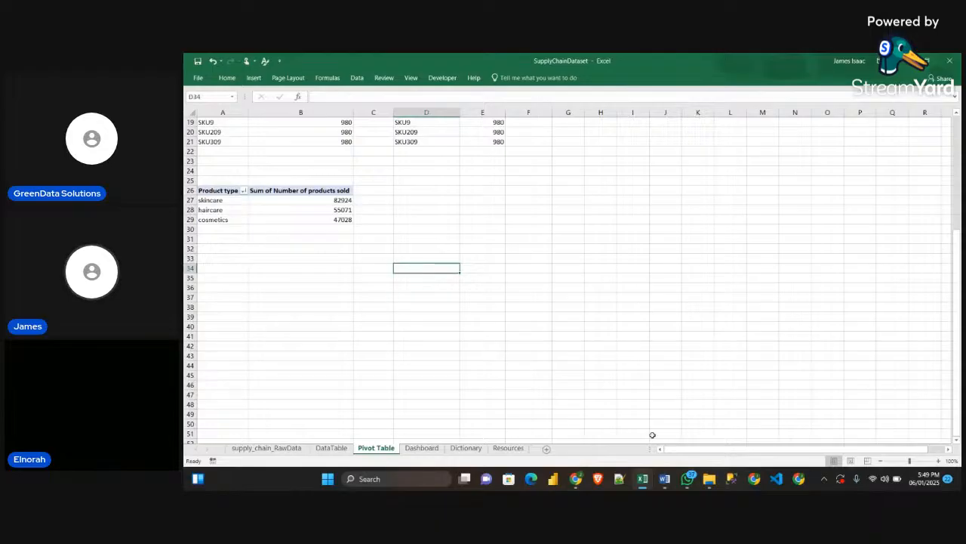
# Switch to the Sample workbook and examine the doughnut charts on its supply chain dashboard
pyautogui.moveTo(642, 480)
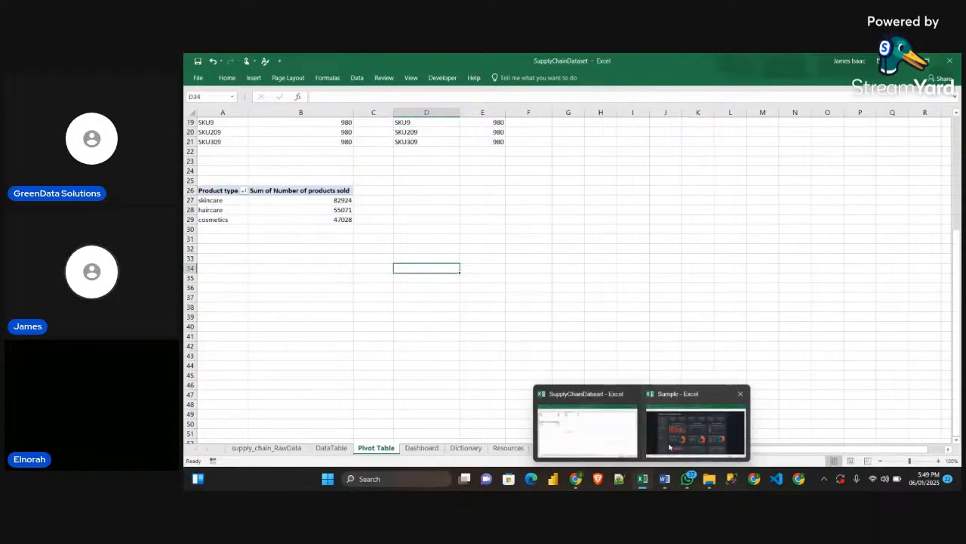
pyautogui.click(669, 447)
pyautogui.click(894, 245)
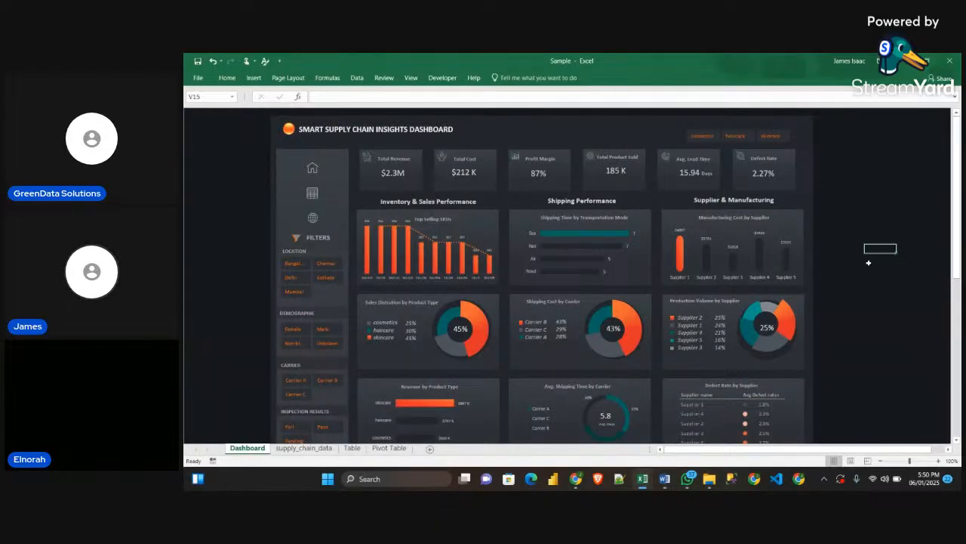
pyautogui.scroll(-2, 856, 269)
pyautogui.scroll(2, 855, 270)
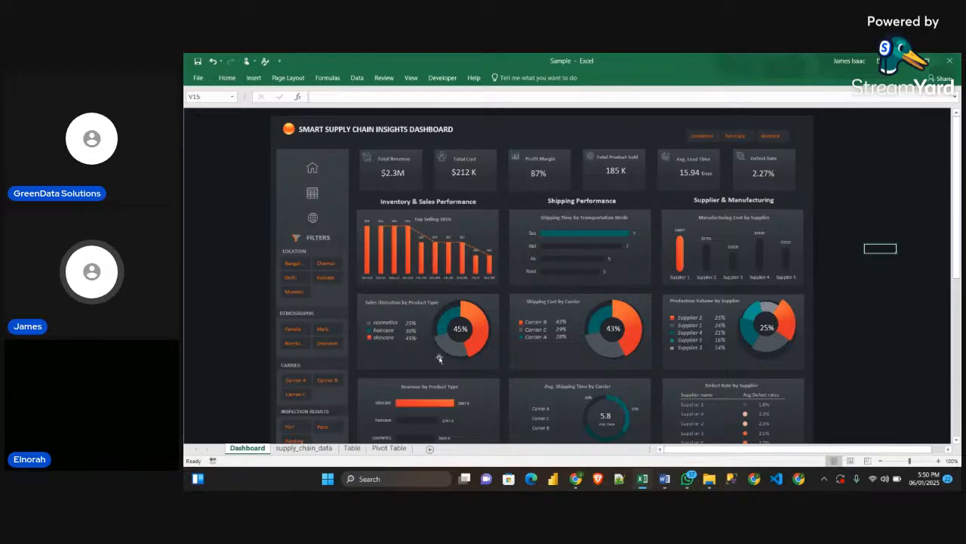
pyautogui.moveTo(441, 342)
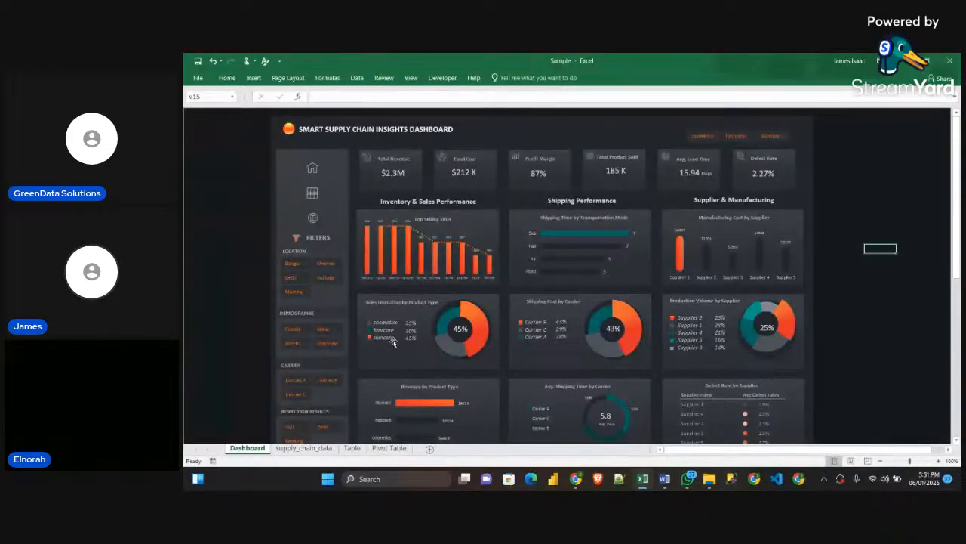
pyautogui.click(786, 322)
pyautogui.click(874, 361)
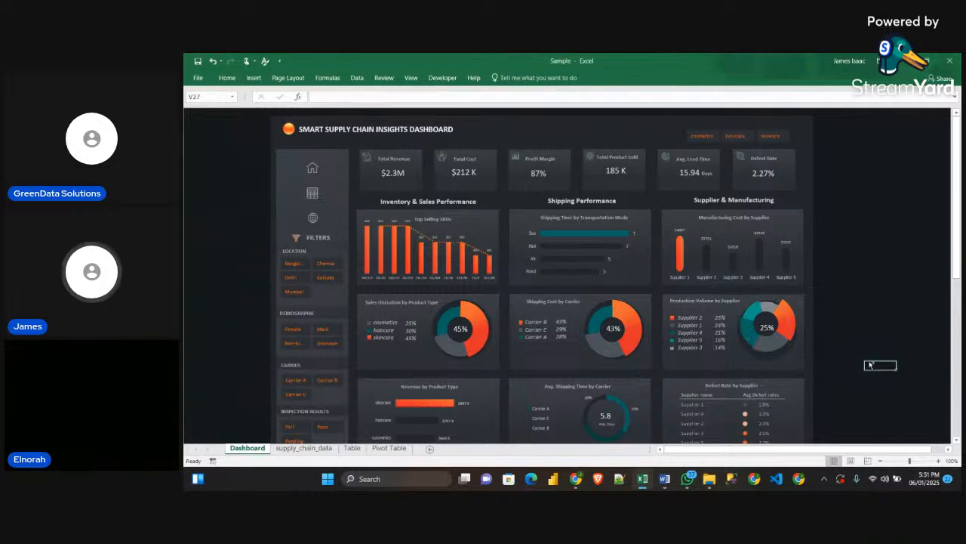
# In the Sample workbook, move the Production Volume by Supplier doughnut aside to examine the circle behind it, and put everything back in place
pyautogui.hotkey('alt', 'Tab')
pyautogui.moveTo(642, 479)
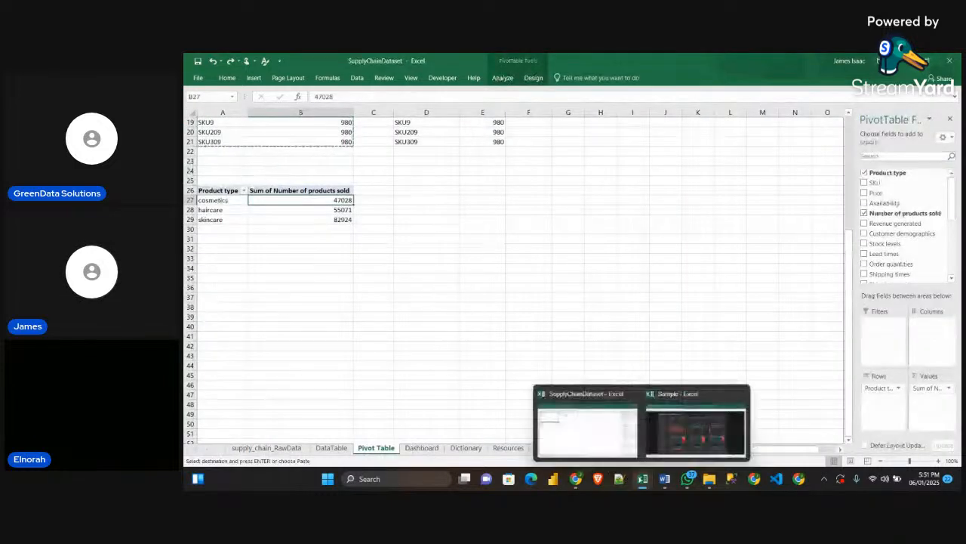
pyautogui.click(693, 426)
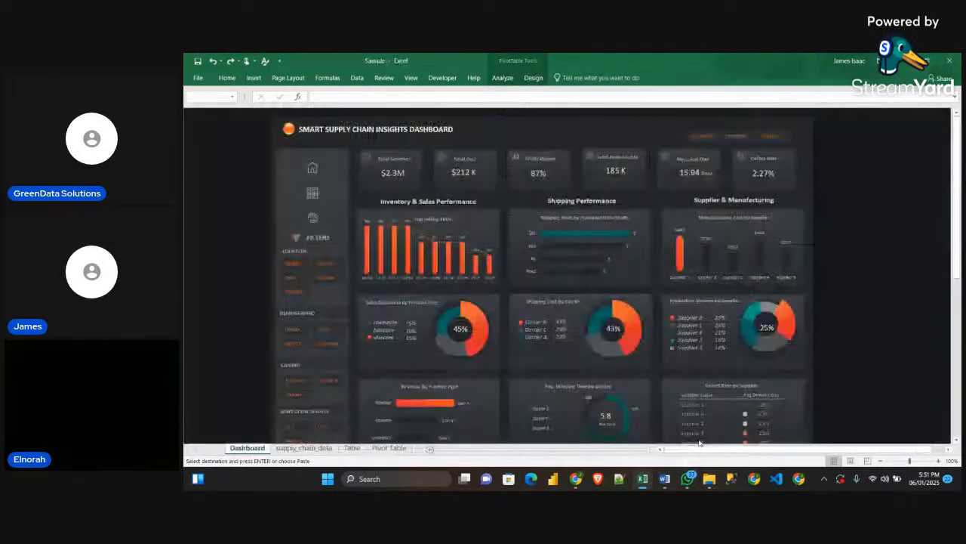
pyautogui.click(785, 332)
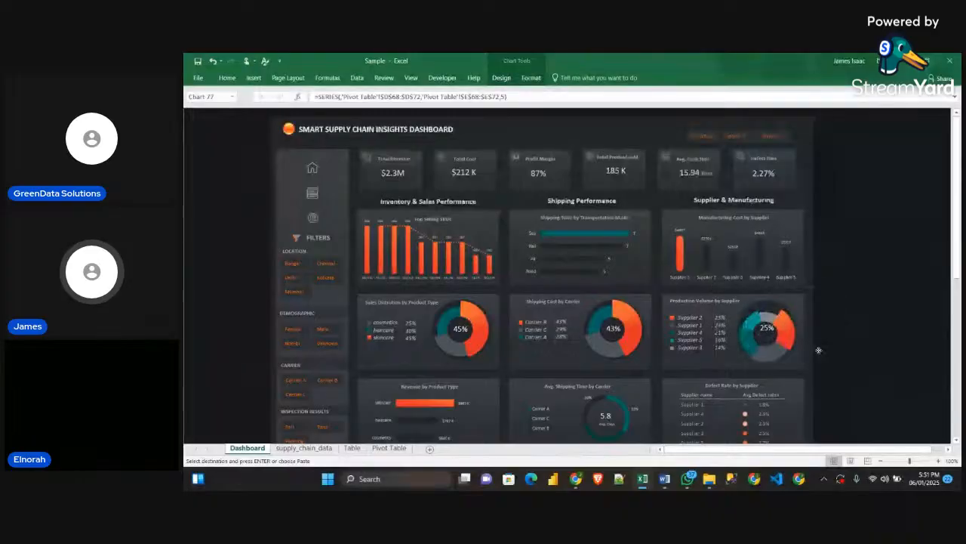
pyautogui.moveTo(819, 345); pyautogui.dragTo(932, 332)
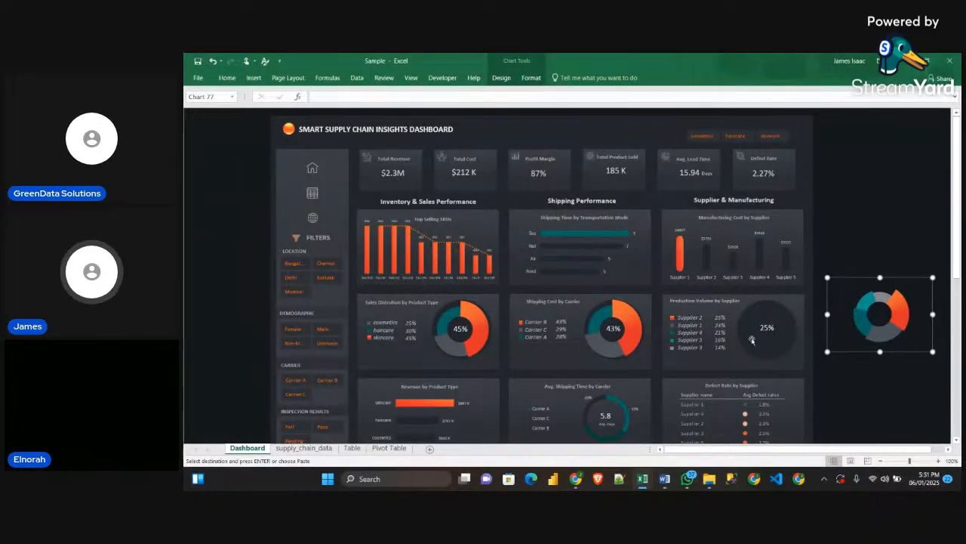
pyautogui.click(773, 339)
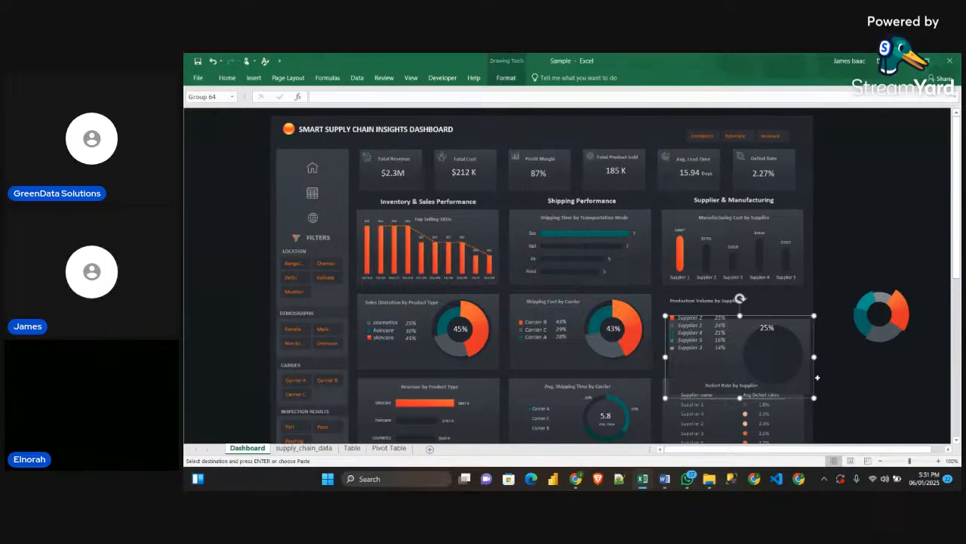
pyautogui.moveTo(785, 382); pyautogui.dragTo(779, 357)
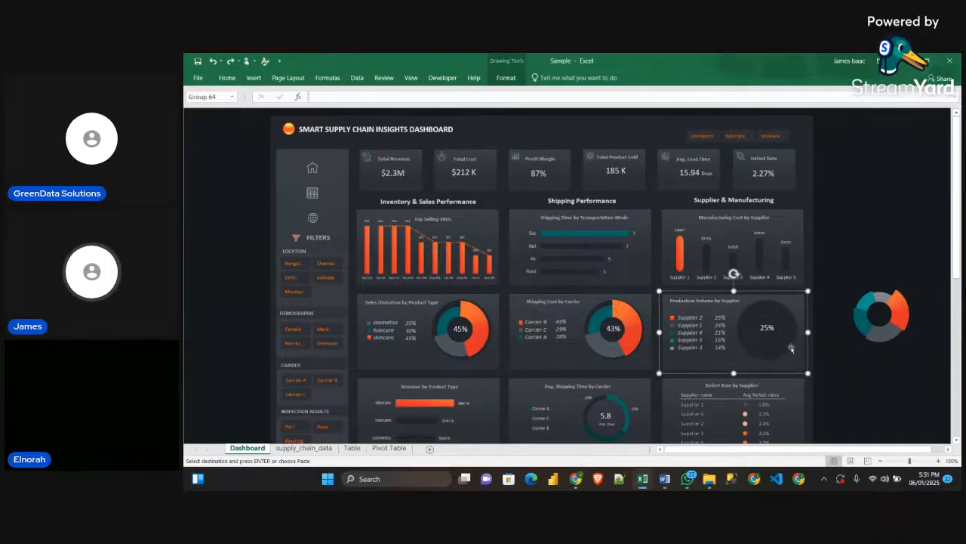
pyautogui.click(898, 335)
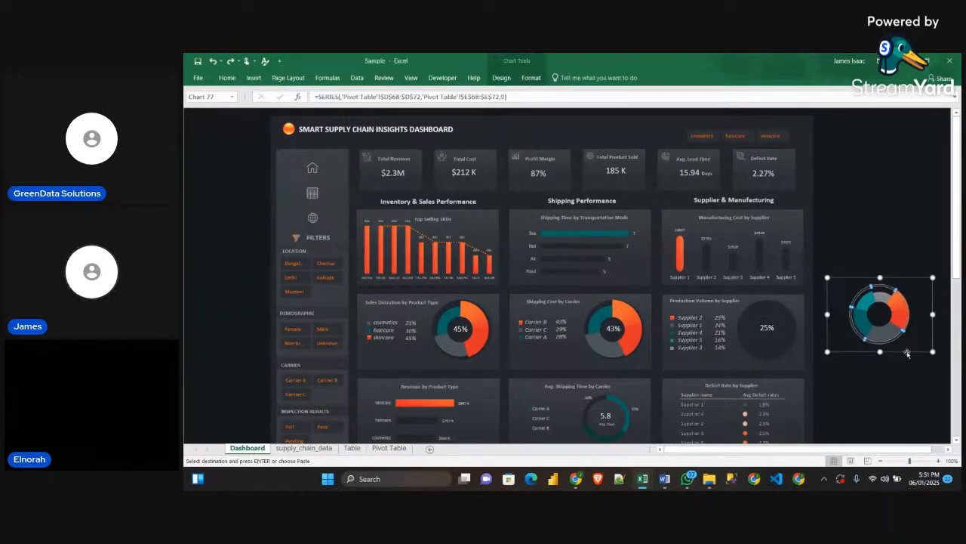
pyautogui.moveTo(906, 353); pyautogui.dragTo(792, 365)
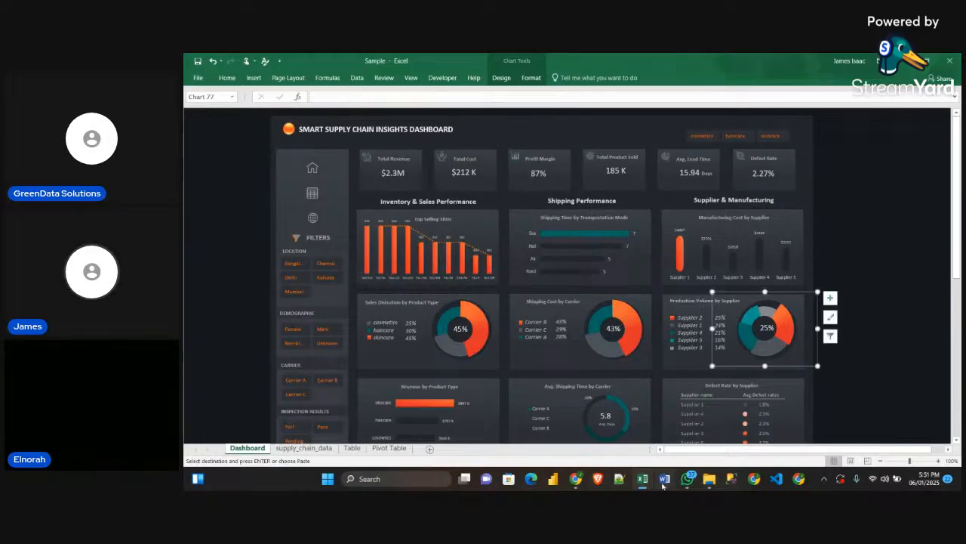
# Return to the SupplyChainDataset workbook and show its Dashboard sheet
pyautogui.moveTo(641, 479)
pyautogui.click(587, 427)
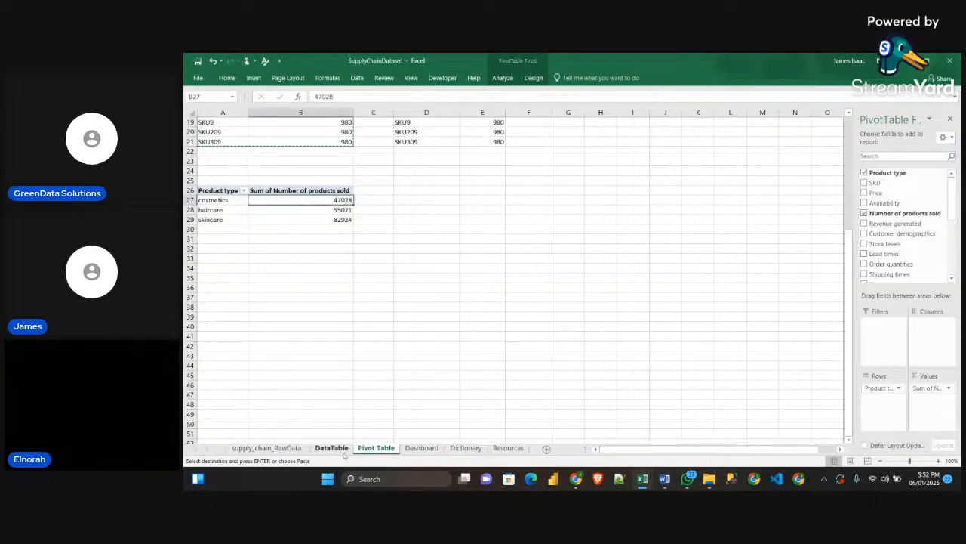
pyautogui.click(332, 447)
pyautogui.click(422, 448)
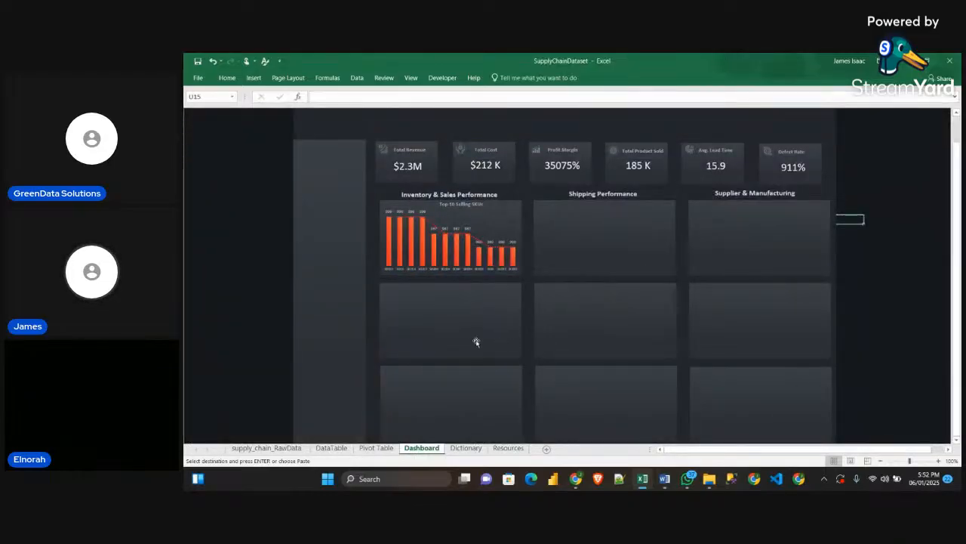
pyautogui.click(254, 78)
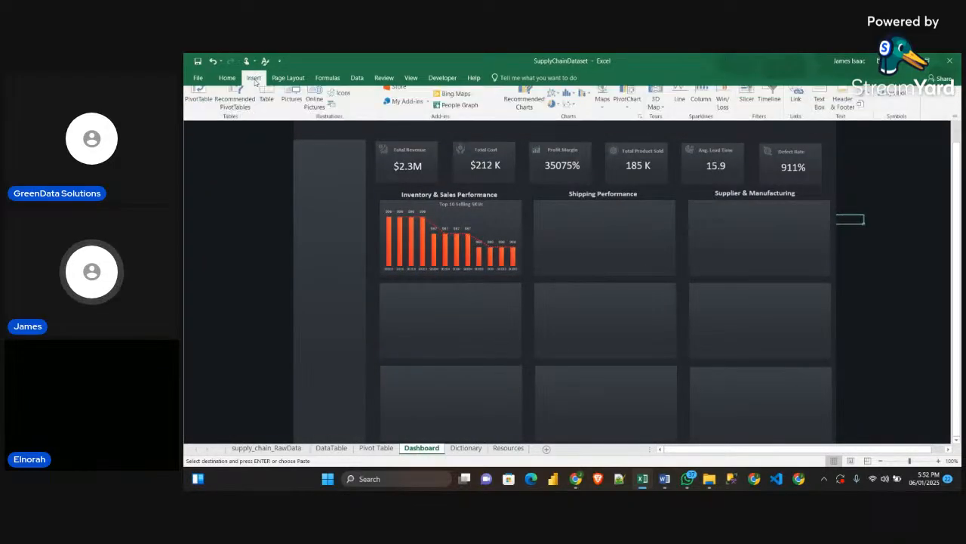
pyautogui.click(346, 92)
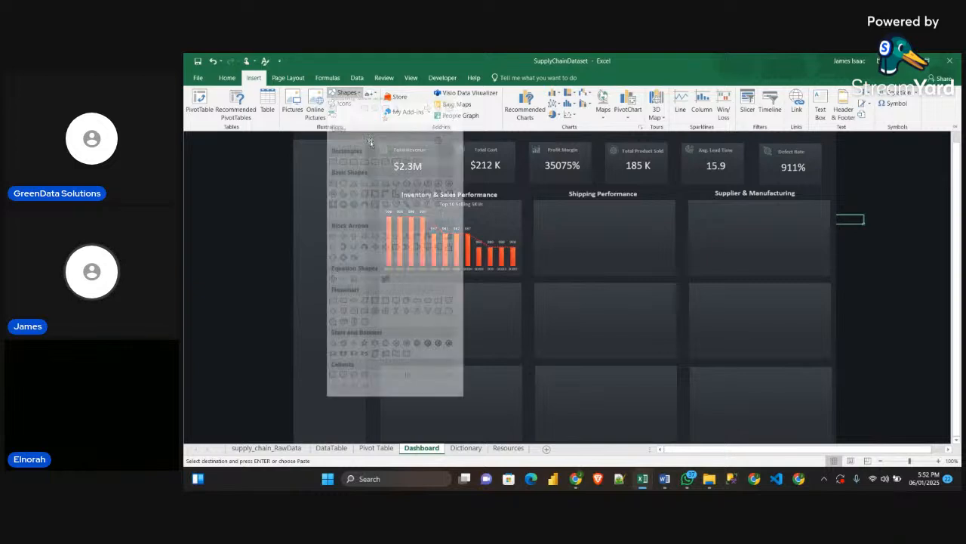
pyautogui.click(374, 115)
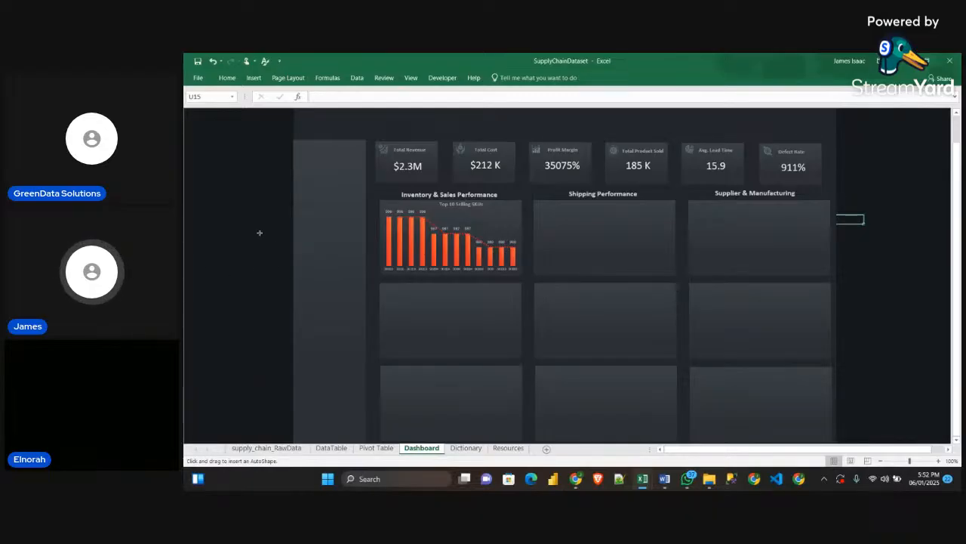
pyautogui.moveTo(268, 233); pyautogui.dragTo(402, 312)
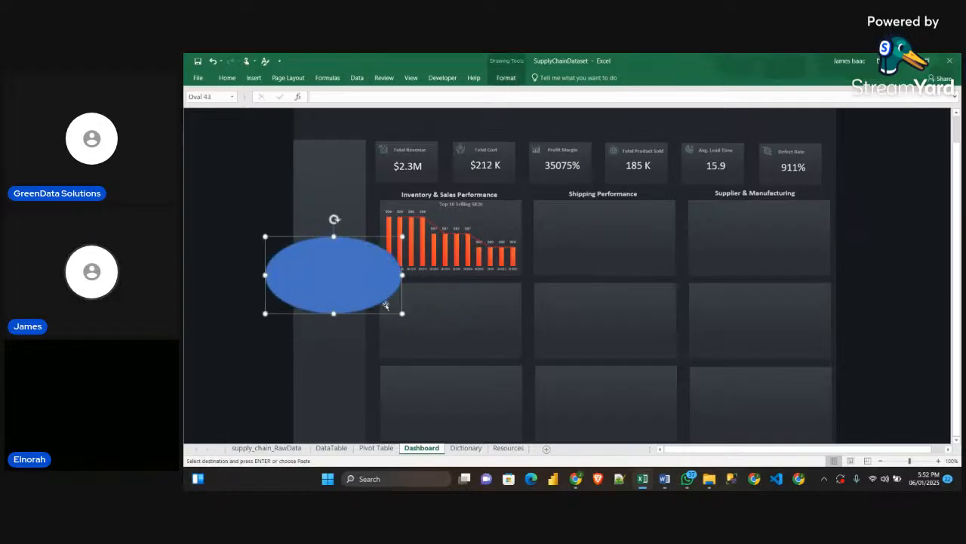
pyautogui.press('Delete')
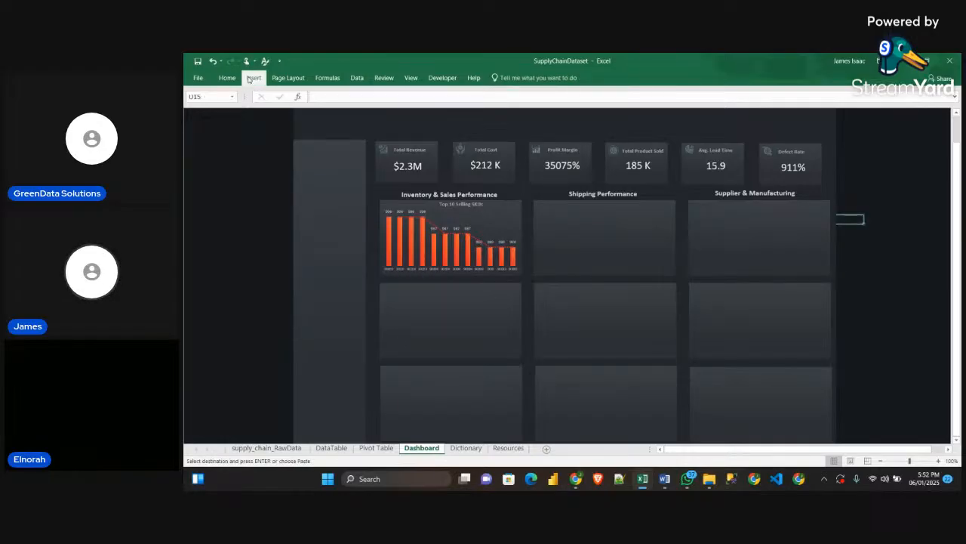
# Draw a circle nearly as tall as the empty card below the Top 10 Selling SKUs chart, placed in the card's right half
pyautogui.click(252, 78)
pyautogui.click(344, 94)
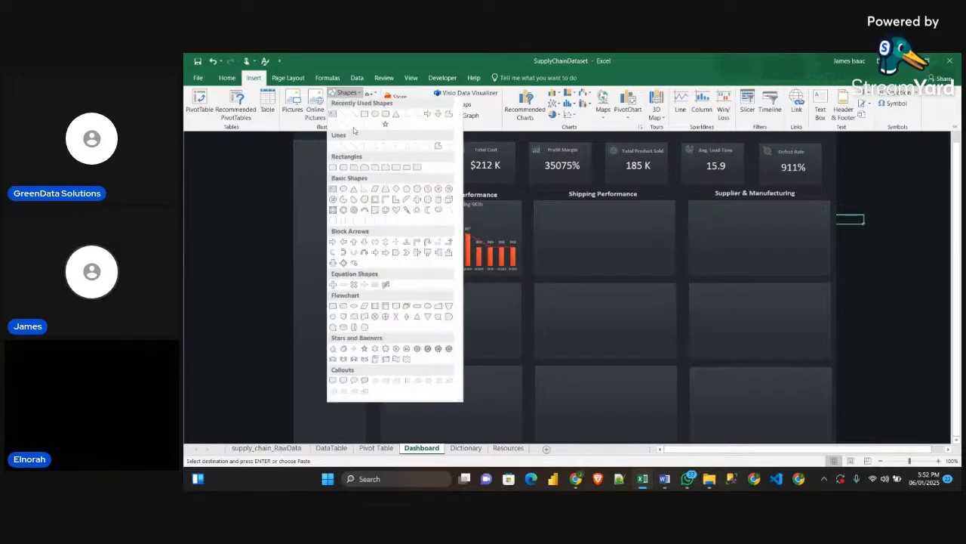
pyautogui.click(375, 117)
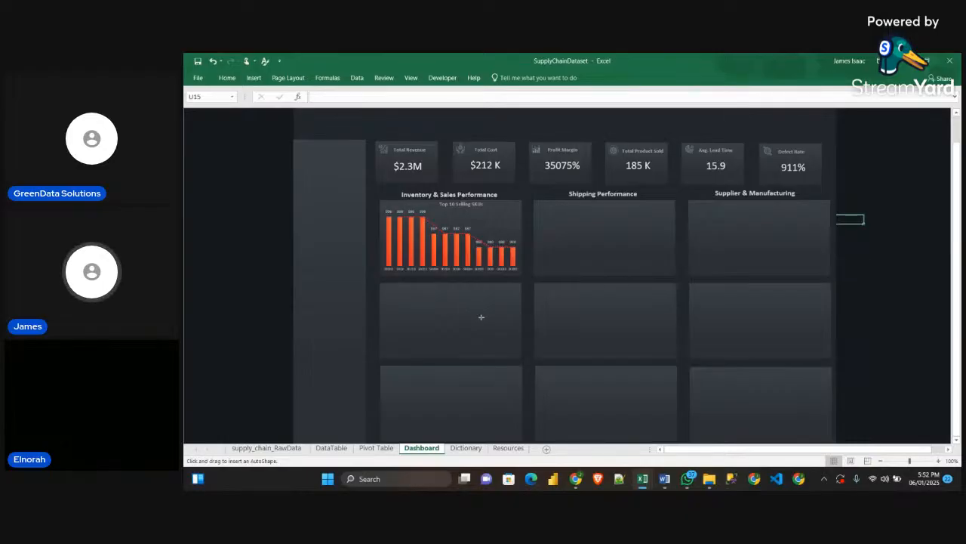
pyautogui.moveTo(482, 321); pyautogui.dragTo(499, 348)
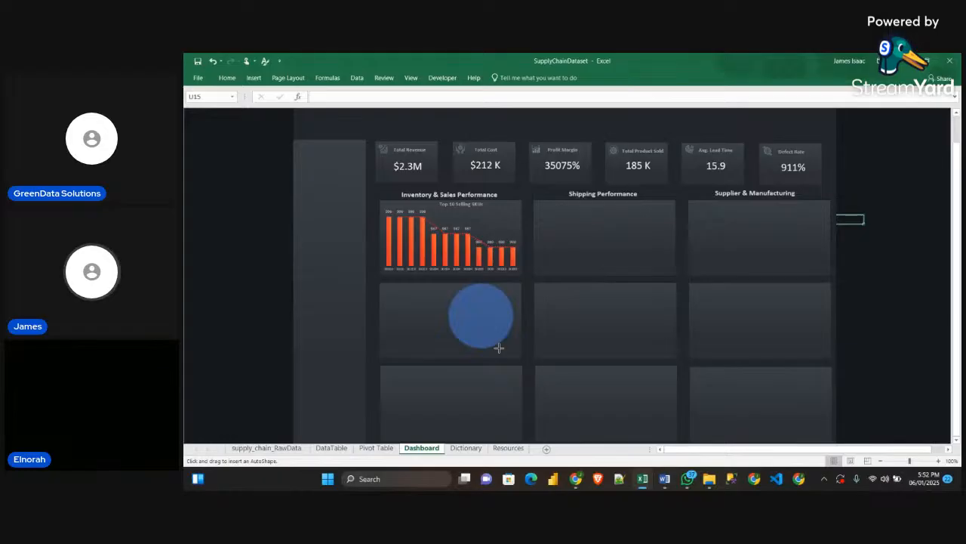
pyautogui.moveTo(498, 348); pyautogui.dragTo(477, 325)
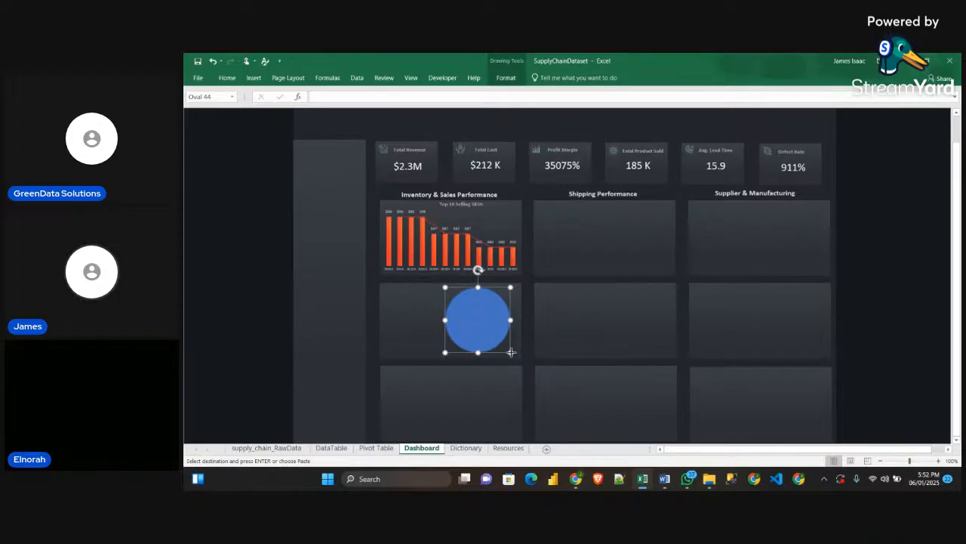
pyautogui.moveTo(511, 352)
pyautogui.mouseDown()
pyautogui.moveTo(492, 331)
pyautogui.moveTo(513, 351)
pyautogui.mouseUp()
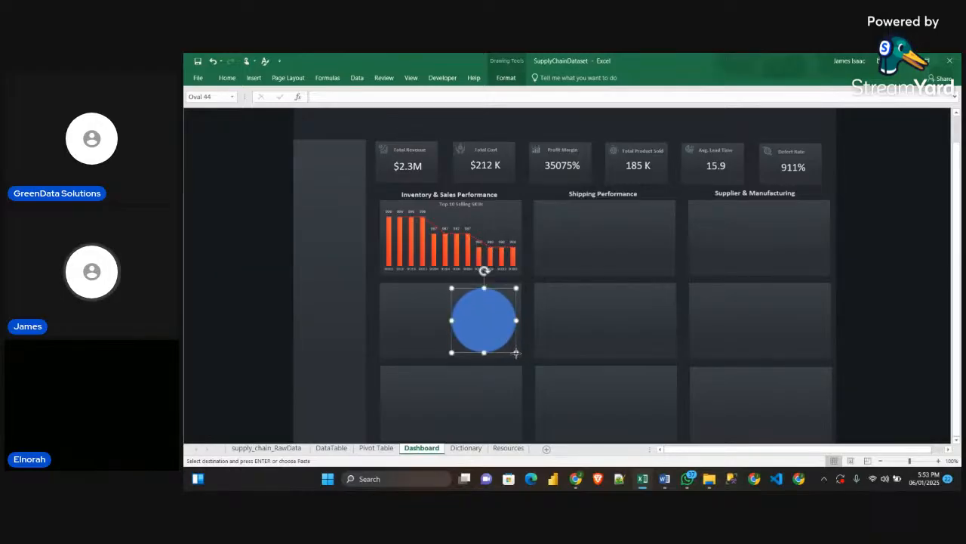
pyautogui.press('Escape')
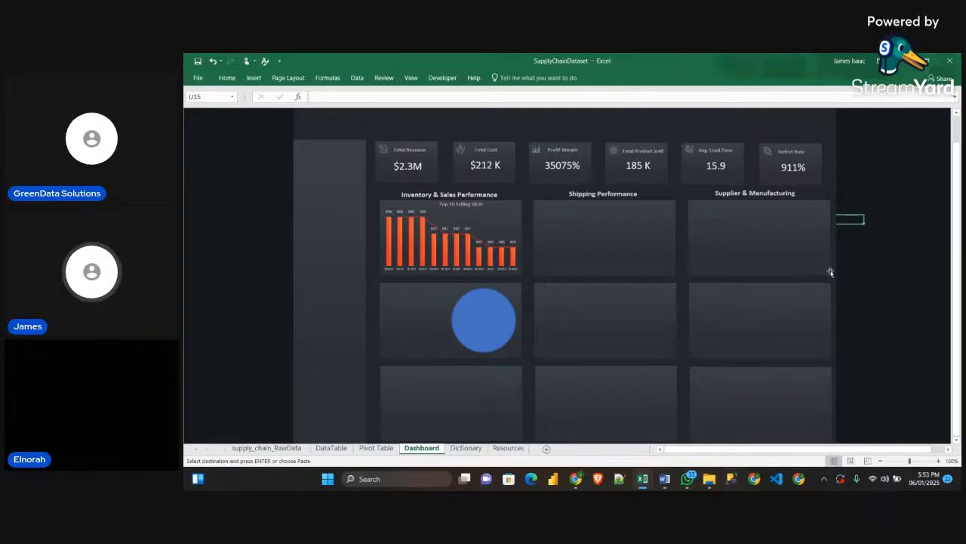
# Fill the circle with the dark navy recent colour and remove its outline
pyautogui.click(488, 314)
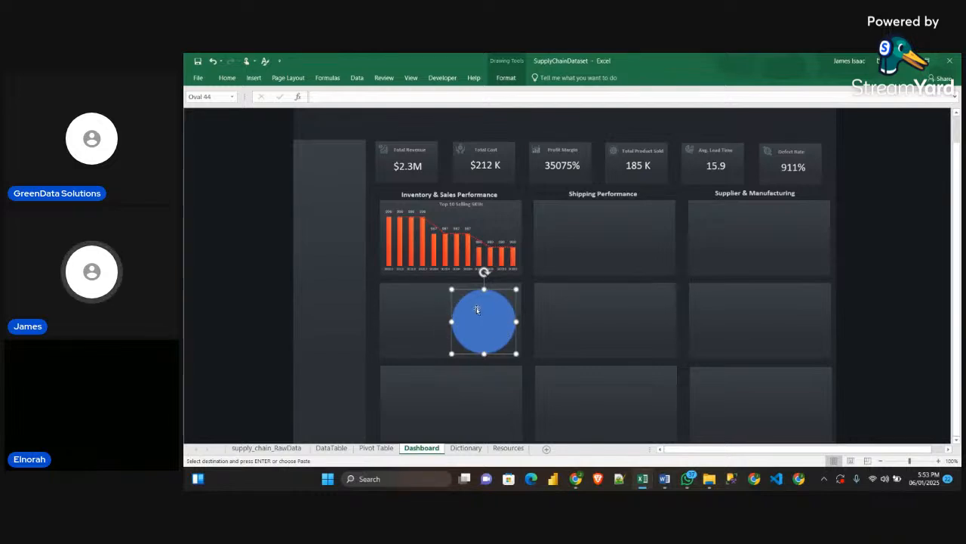
pyautogui.click(504, 79)
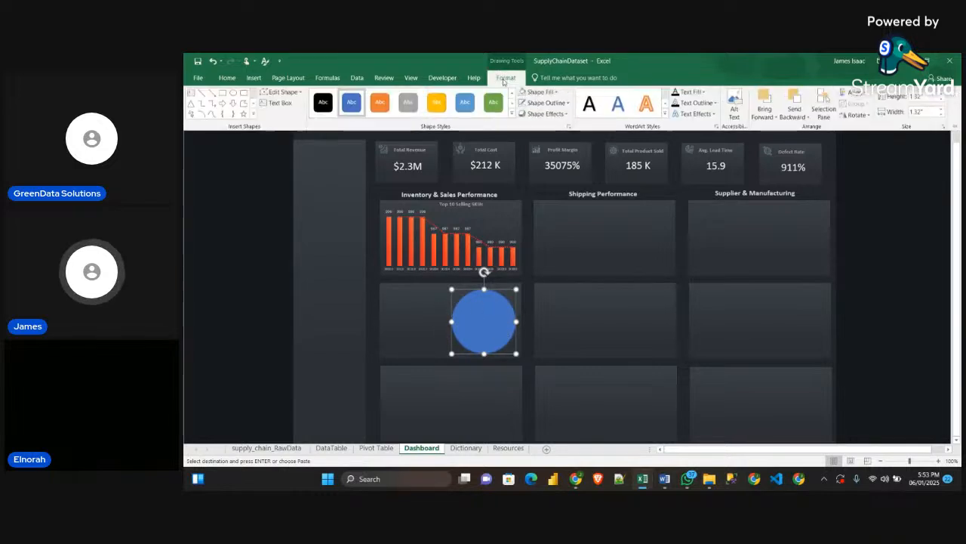
pyautogui.click(548, 93)
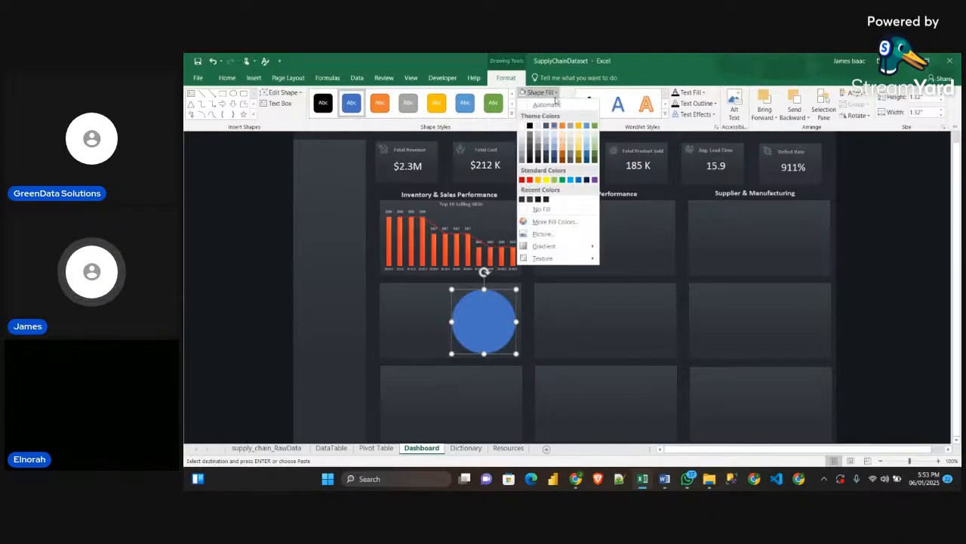
pyautogui.click(546, 199)
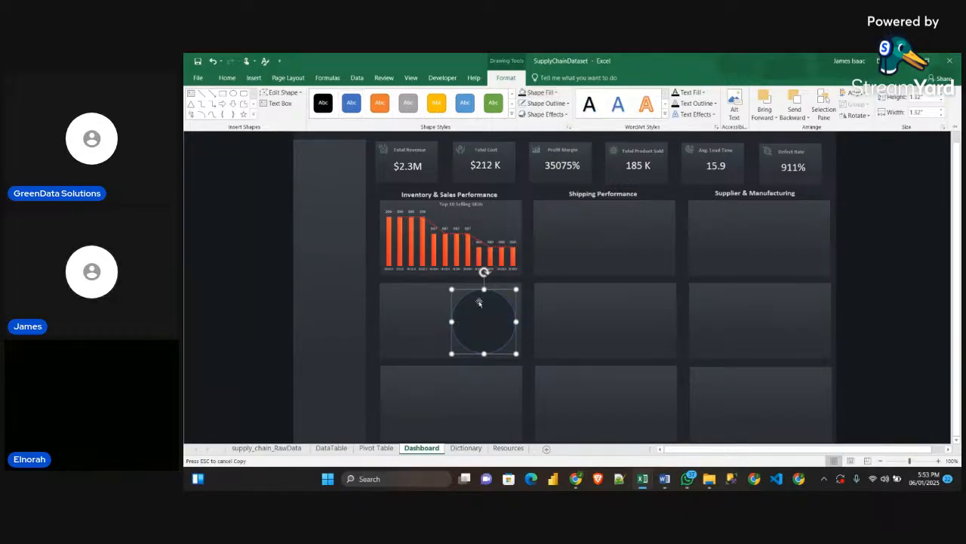
pyautogui.click(521, 104)
pyautogui.click(858, 342)
pyautogui.click(865, 345)
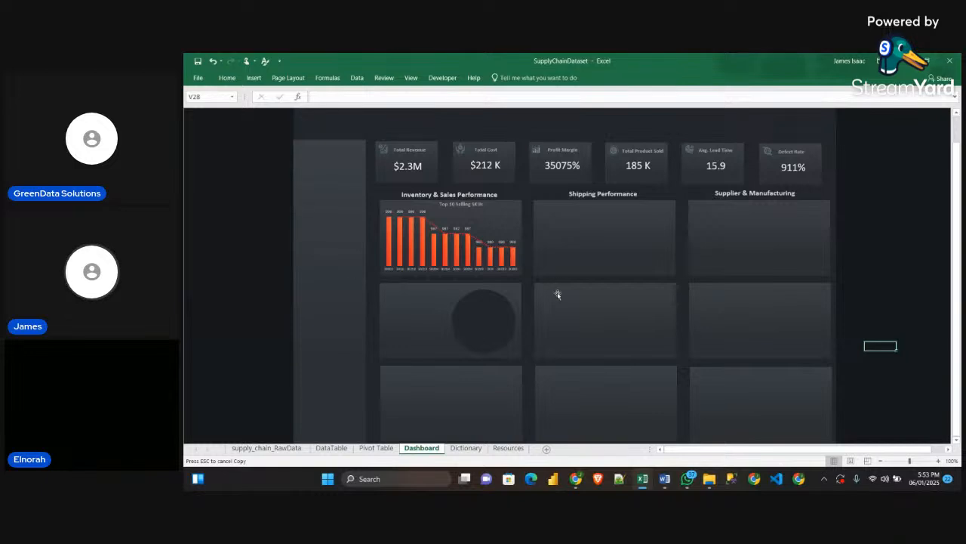
# Copy the dark circle into the middle-row cards under Shipping Performance and Supplier & Manufacturing, aligned with the original
pyautogui.click(498, 325)
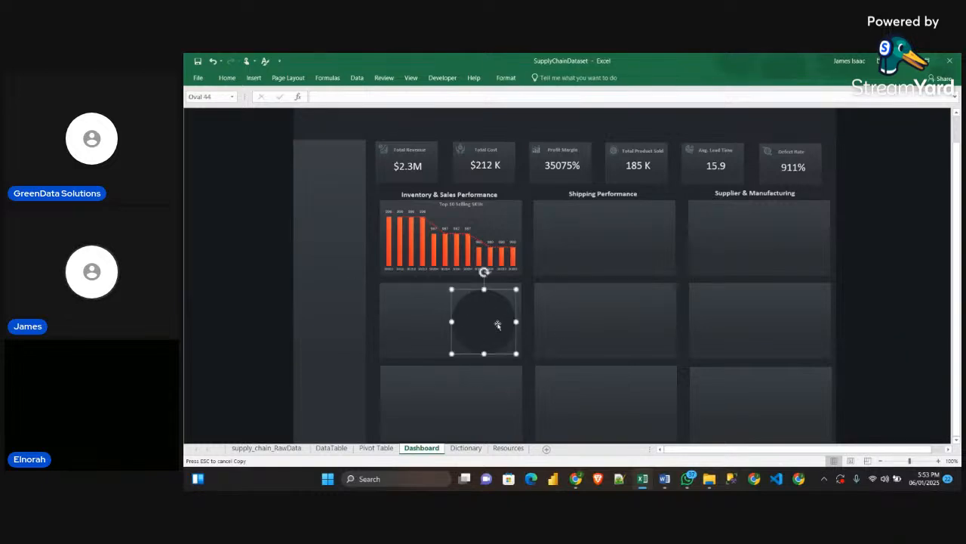
pyautogui.hotkey('ctrl', 'v')
pyautogui.moveTo(496, 330); pyautogui.dragTo(643, 321)
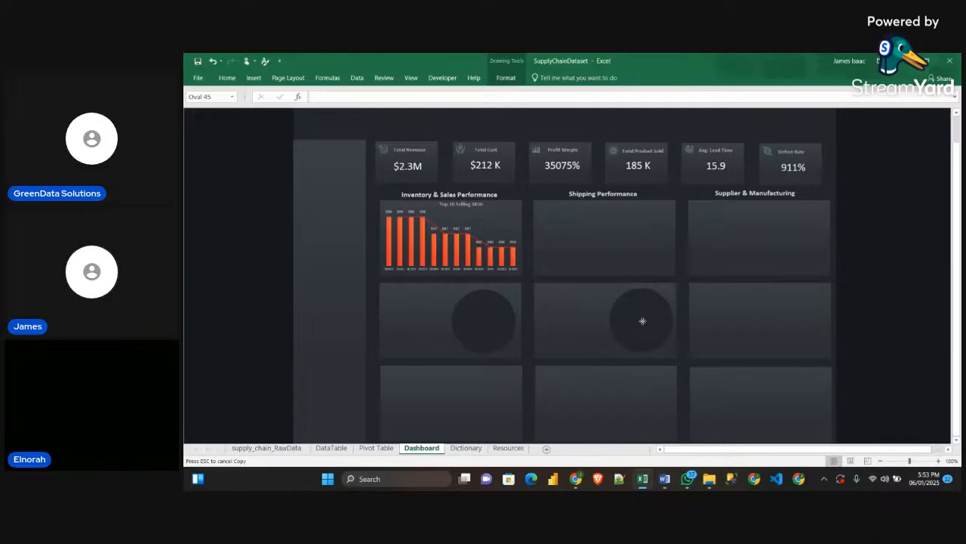
pyautogui.moveTo(643, 320); pyautogui.dragTo(639, 321)
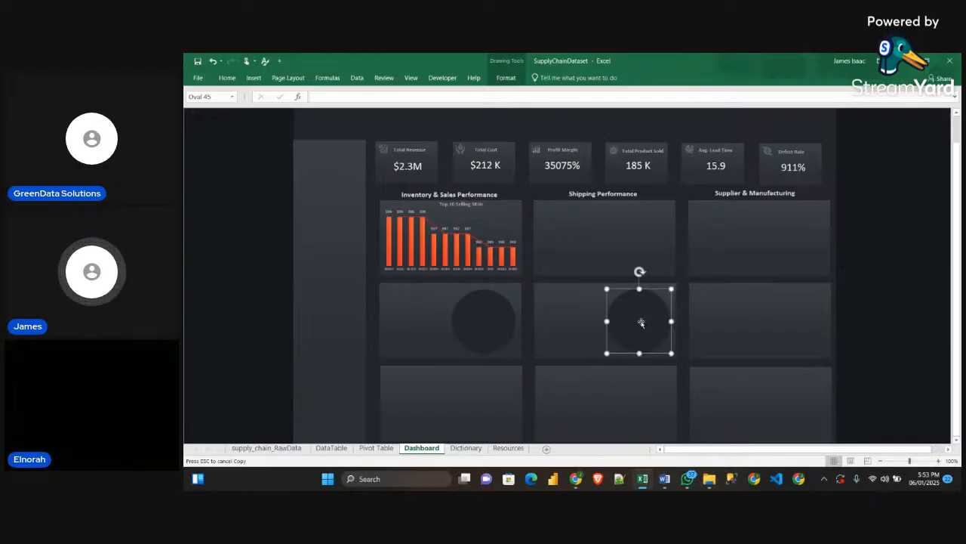
pyautogui.hotkey('ctrl', 'v')
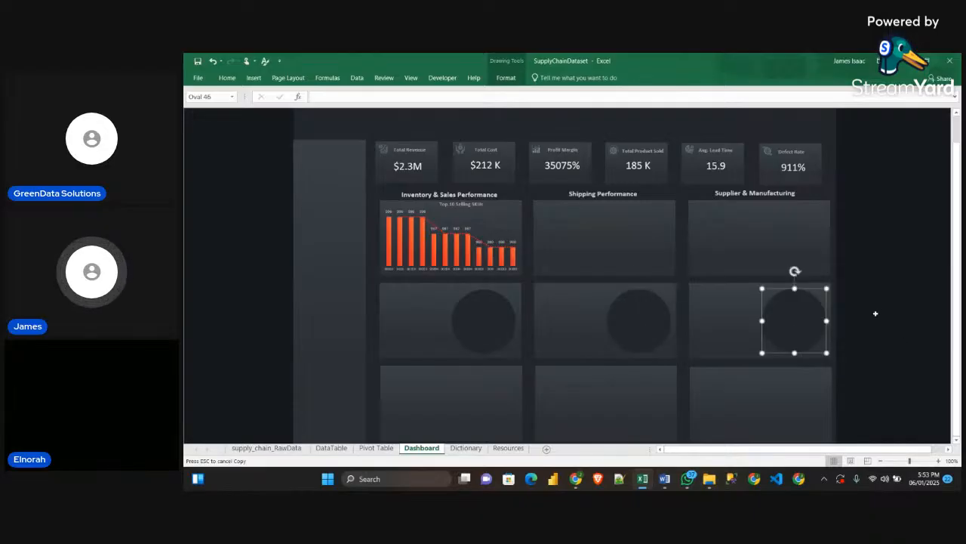
pyautogui.click(876, 312)
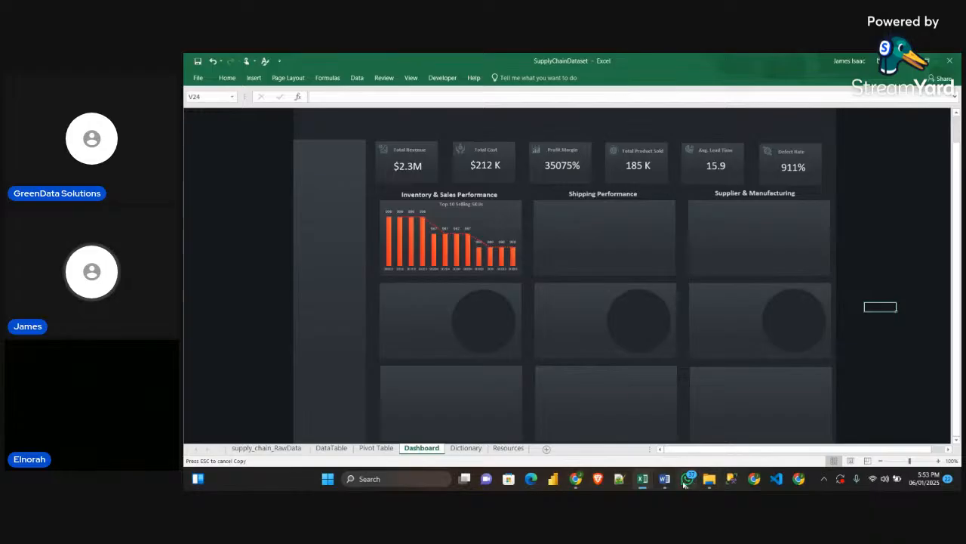
# Switch to the Sample workbook and compare its dashboard's doughnut charts with the circles just placed
pyautogui.moveTo(643, 484)
pyautogui.click(664, 461)
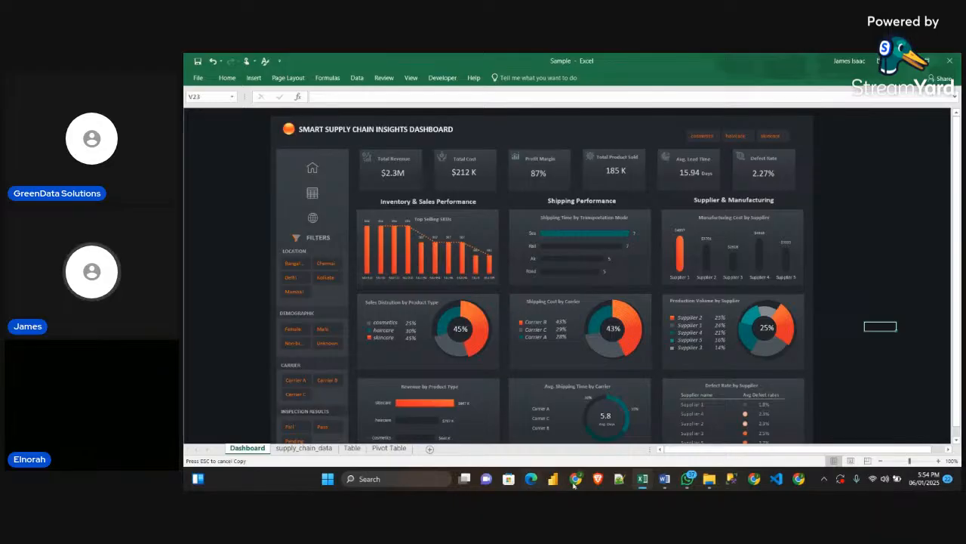
pyautogui.moveTo(575, 479)
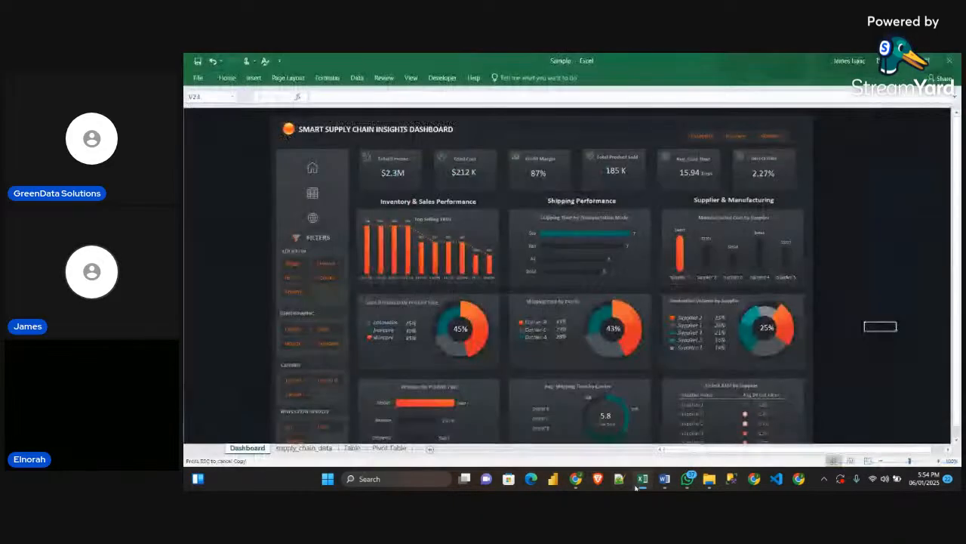
# Switch back to the SupplyChainDataset workbook's Pivot Table sheet and sort the Product type pivot by products sold, largest to smallest
pyautogui.click(586, 432)
pyautogui.click(376, 448)
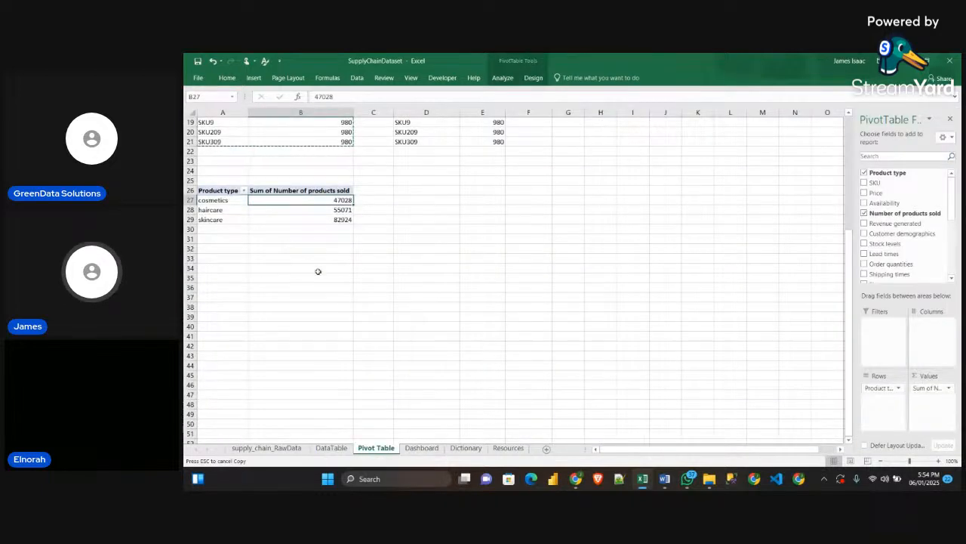
pyautogui.rightClick(314, 202)
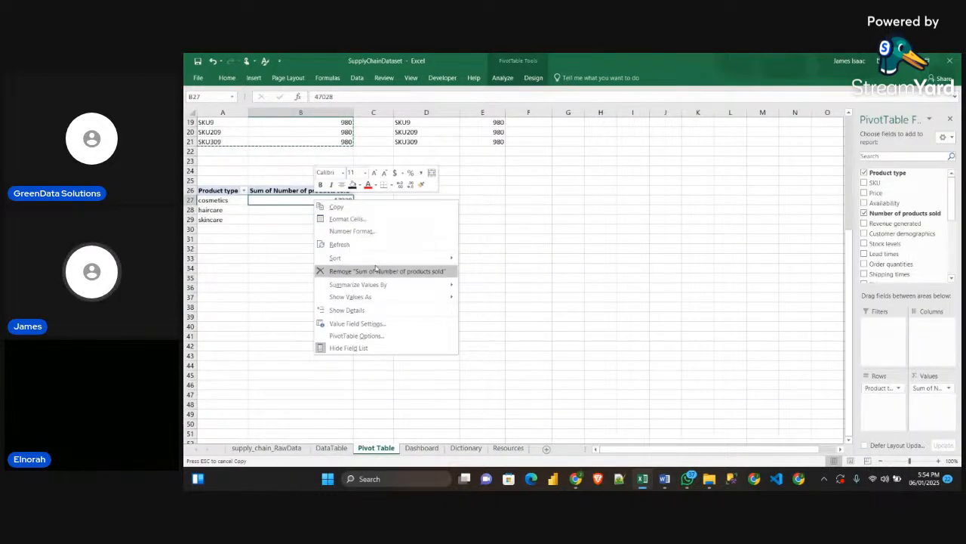
pyautogui.moveTo(424, 259)
pyautogui.click(513, 272)
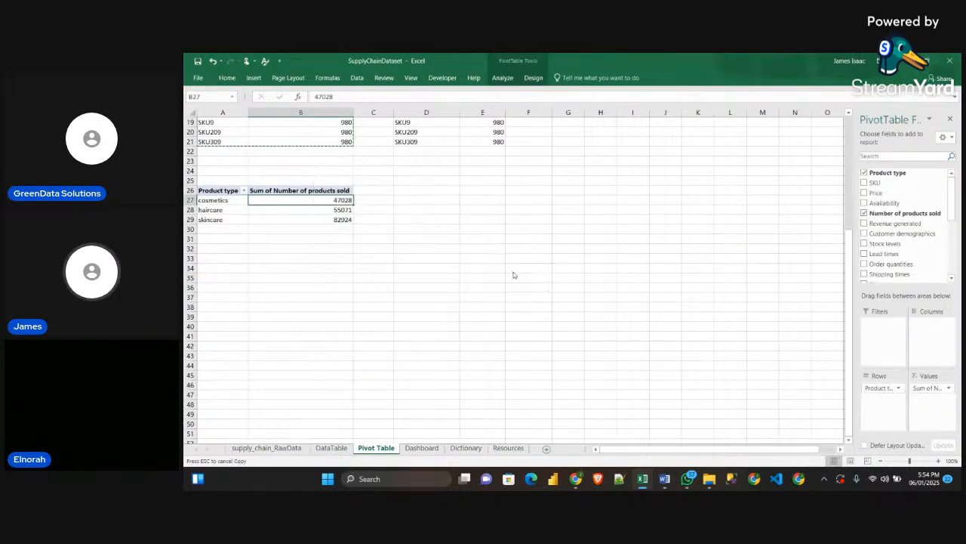
pyautogui.click(444, 249)
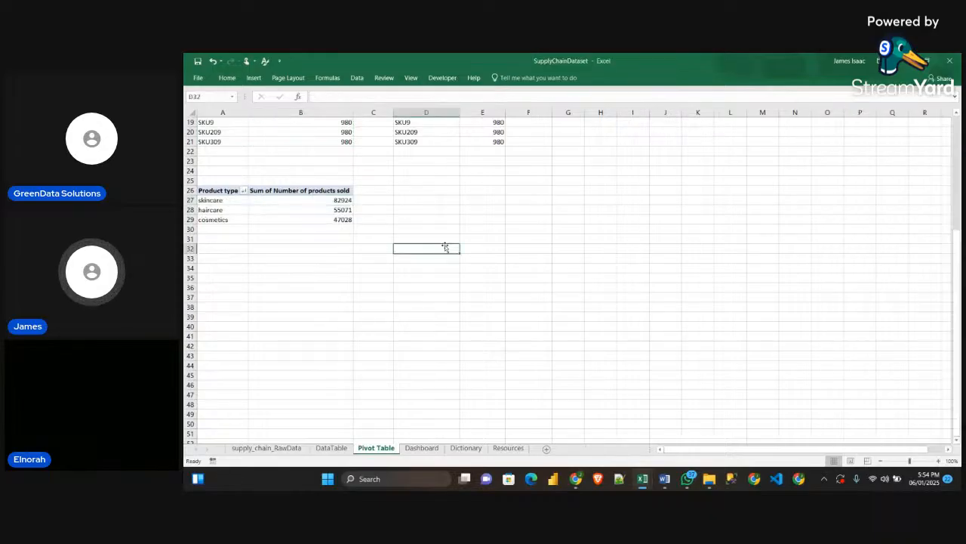
# Mirror the Product type pivot into D26:E29 with linked formulas, starting from =A26 in D26
pyautogui.scroll(2, 445, 248)
pyautogui.click(413, 247)
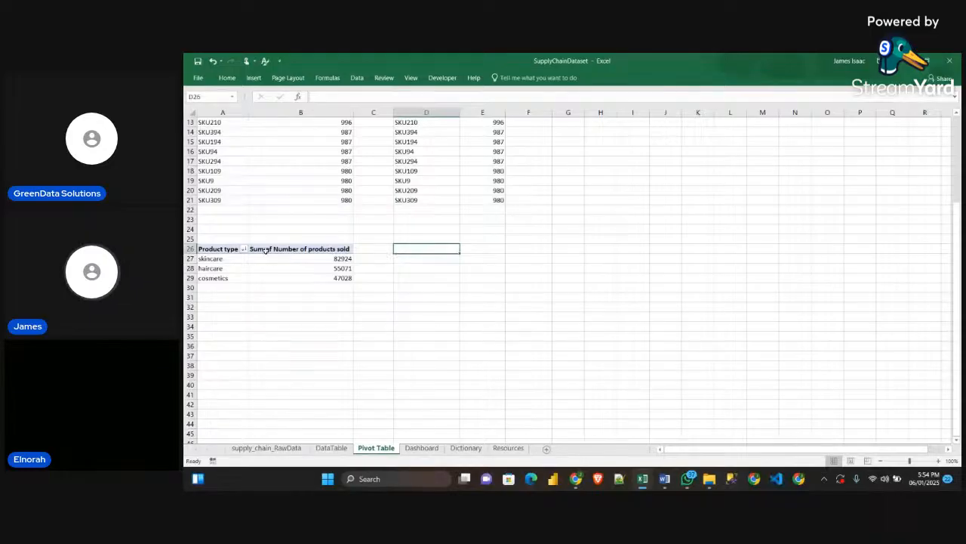
pyautogui.write('=')
pyautogui.click(217, 248)
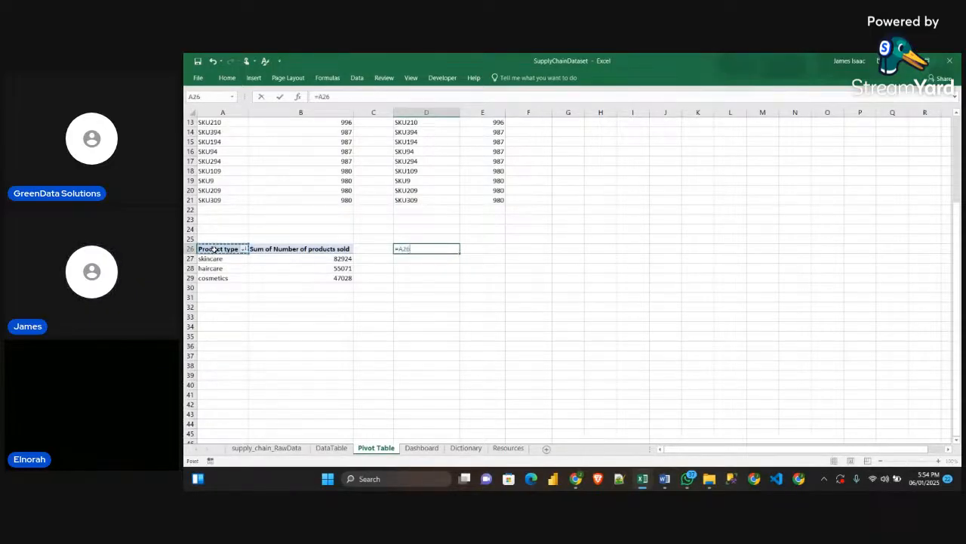
pyautogui.press('Return')
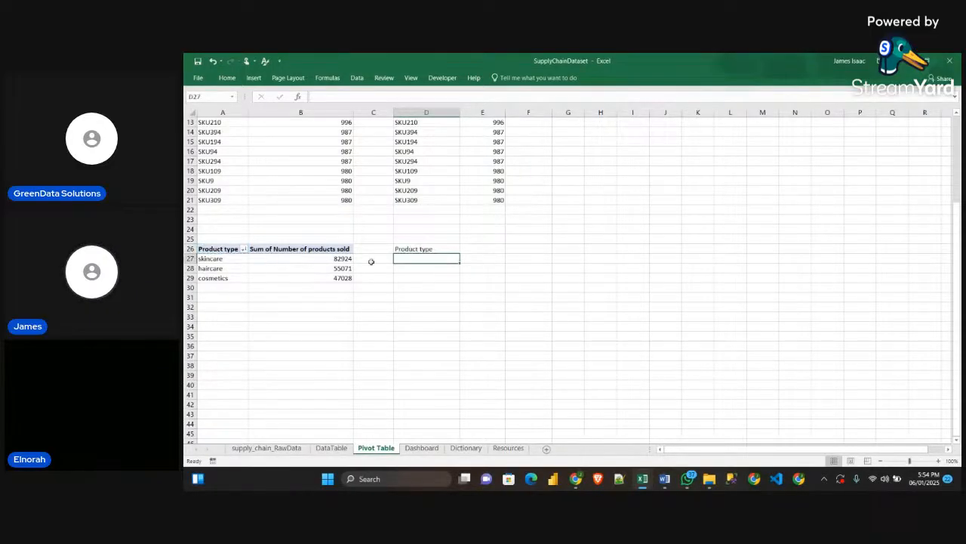
pyautogui.click(422, 249)
pyautogui.moveTo(460, 252); pyautogui.dragTo(508, 284)
pyautogui.click(527, 307)
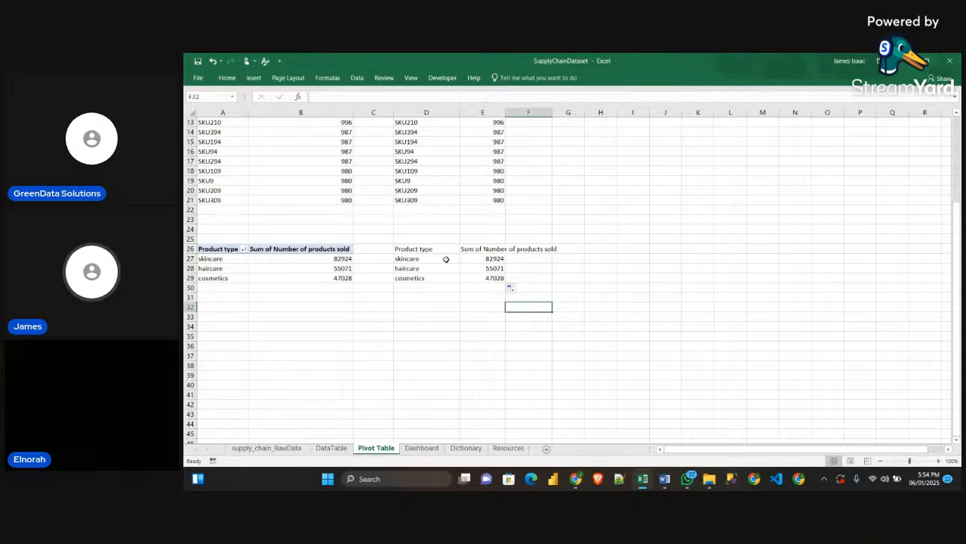
# Shorten the Product type pivot's value field name to "products sold"
pyautogui.doubleClick(280, 250)
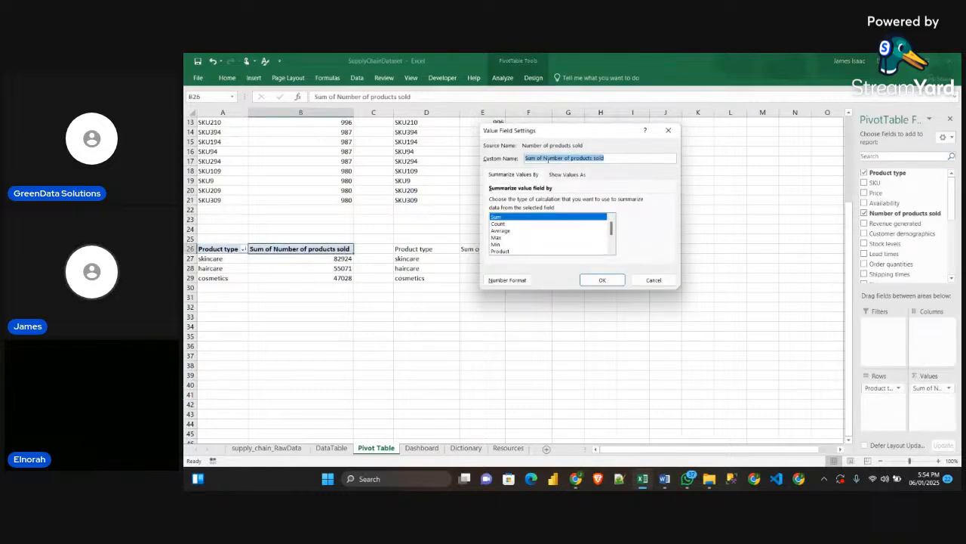
pyautogui.click(549, 158)
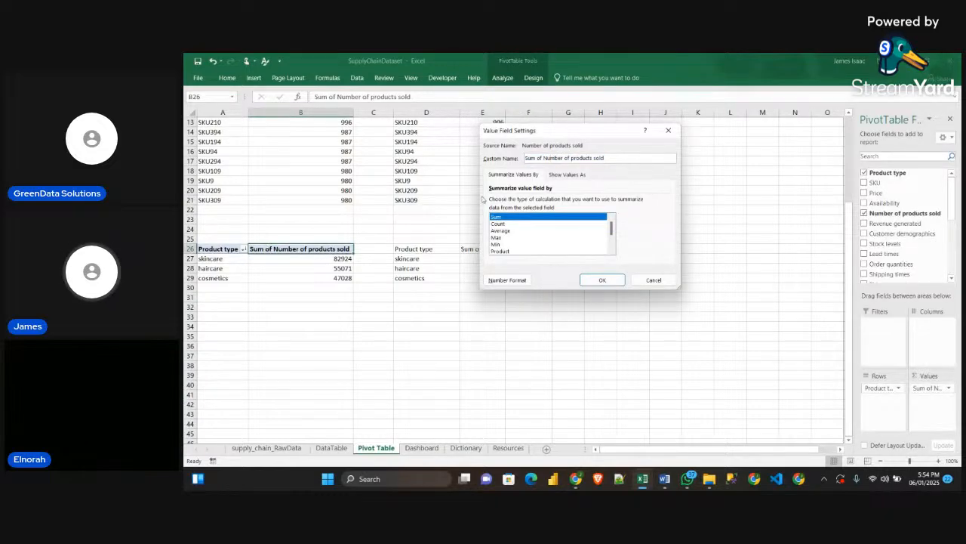
pyautogui.moveTo(571, 158); pyautogui.dragTo(493, 163)
pyautogui.press('BackSpace')
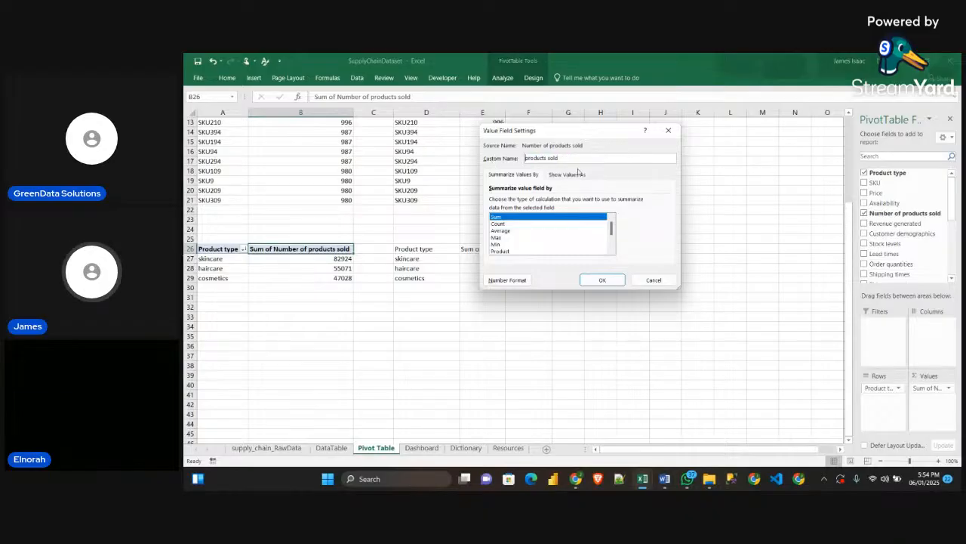
pyautogui.click(602, 280)
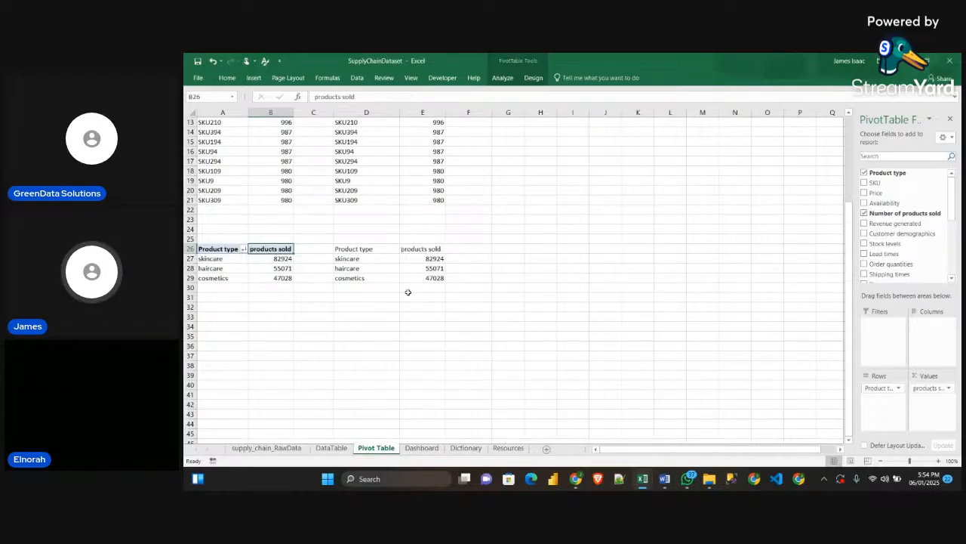
pyautogui.click(381, 324)
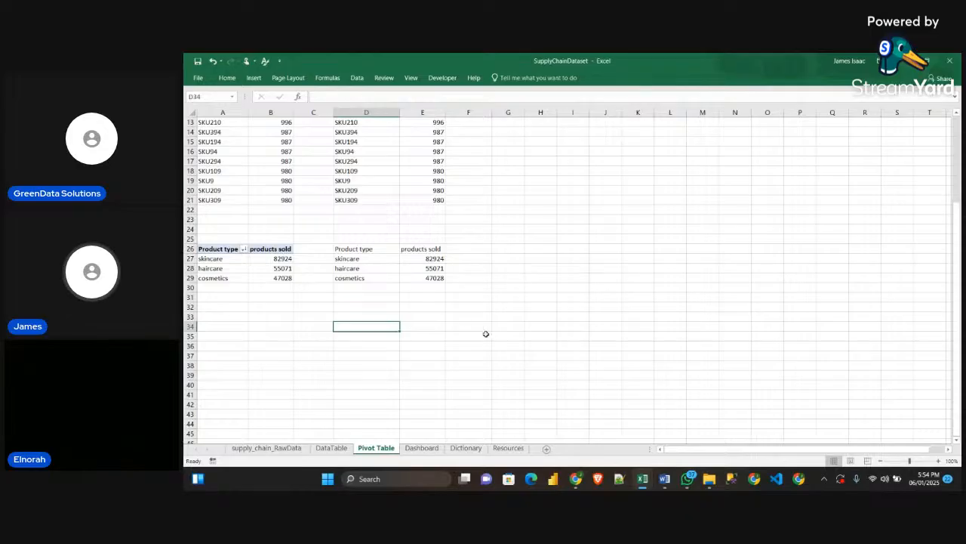
# Examine how the Sample workbook's Pivot Table sheet calculates totals and percentages beside the product type table, then return to SupplyChainDataset
pyautogui.click(428, 248)
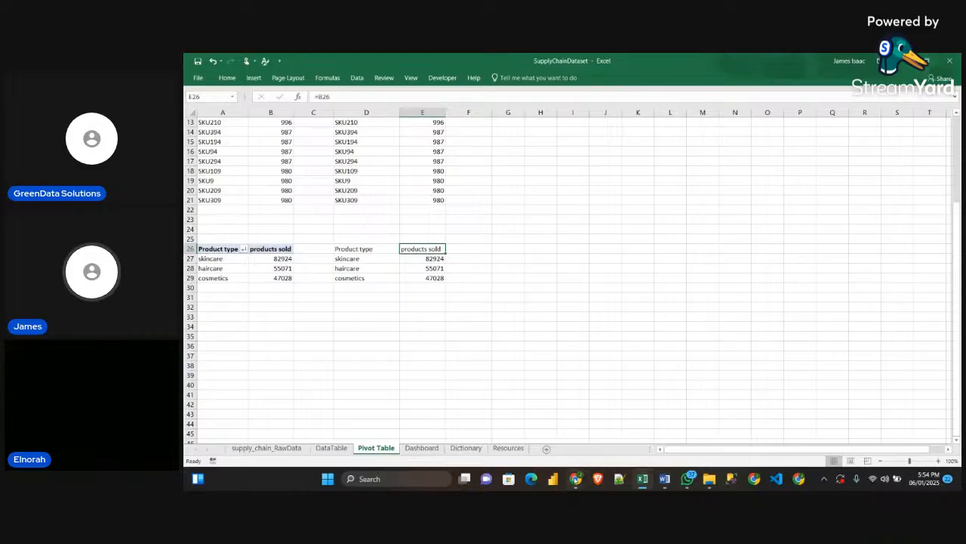
pyautogui.moveTo(642, 480)
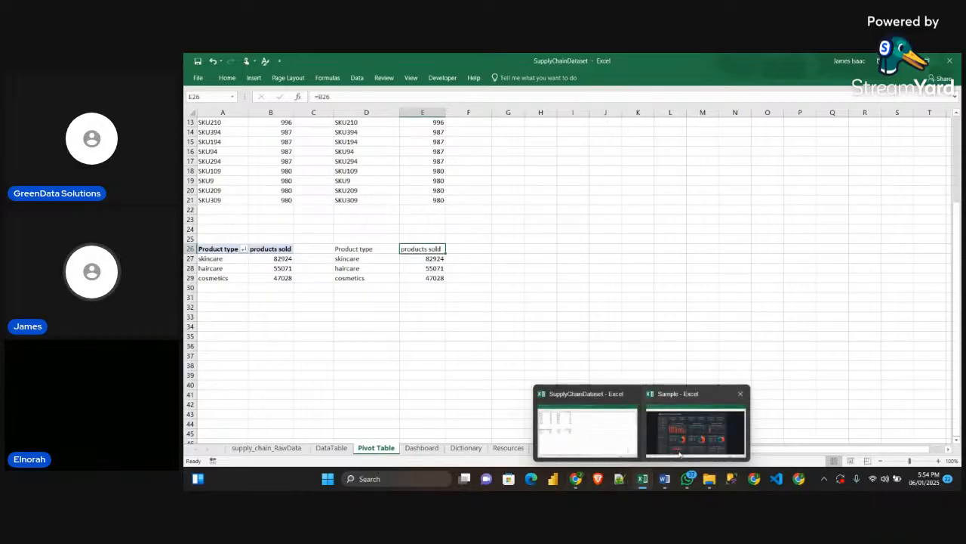
pyautogui.click(694, 429)
pyautogui.click(399, 449)
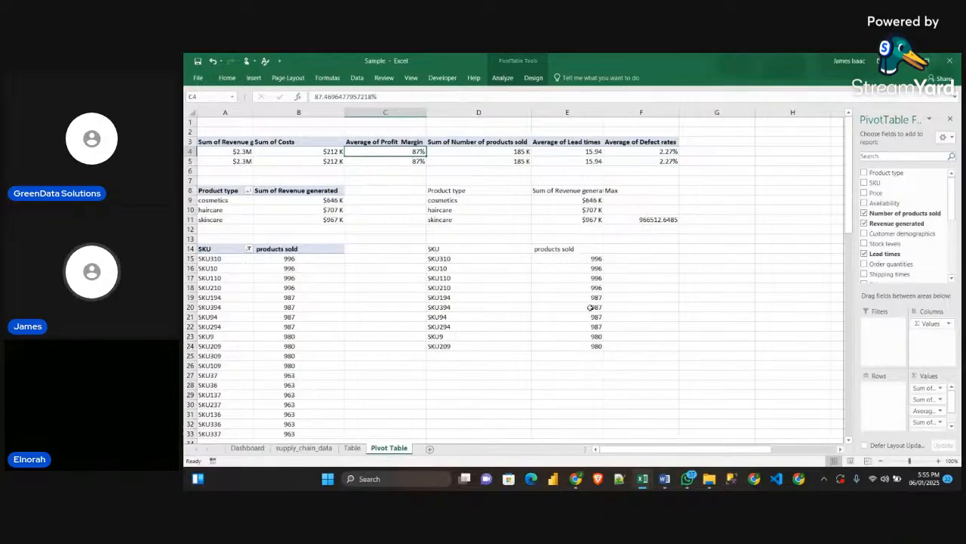
pyautogui.scroll(-3, 377, 237)
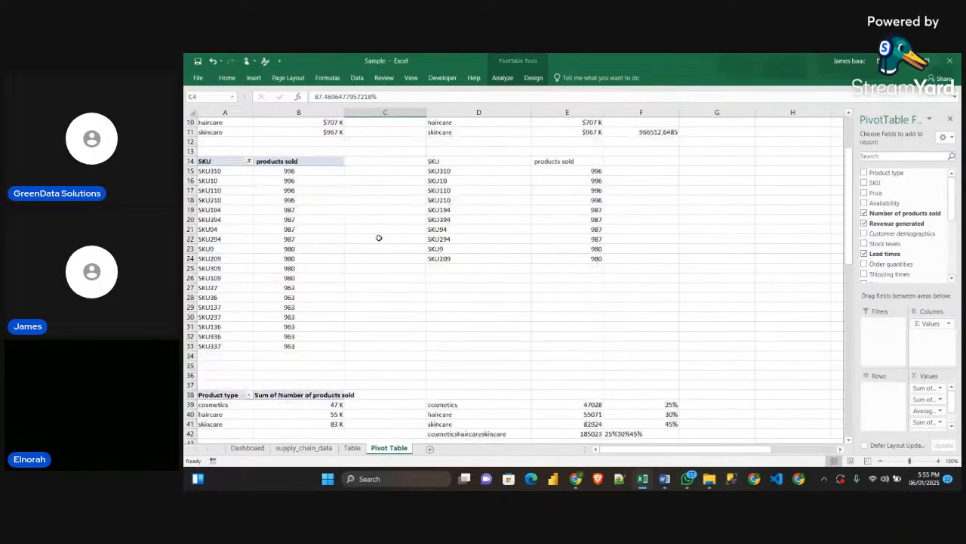
pyautogui.scroll(-4, 381, 245)
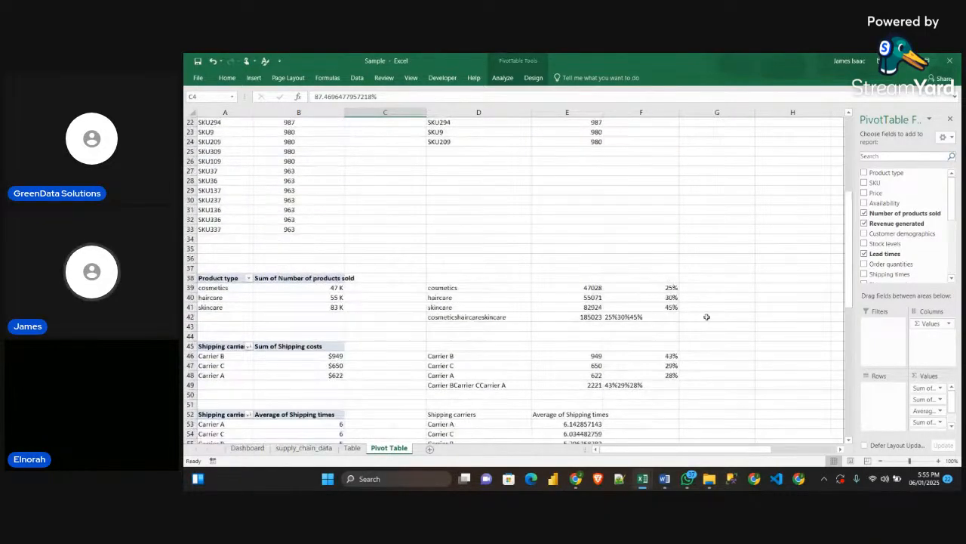
pyautogui.click(928, 60)
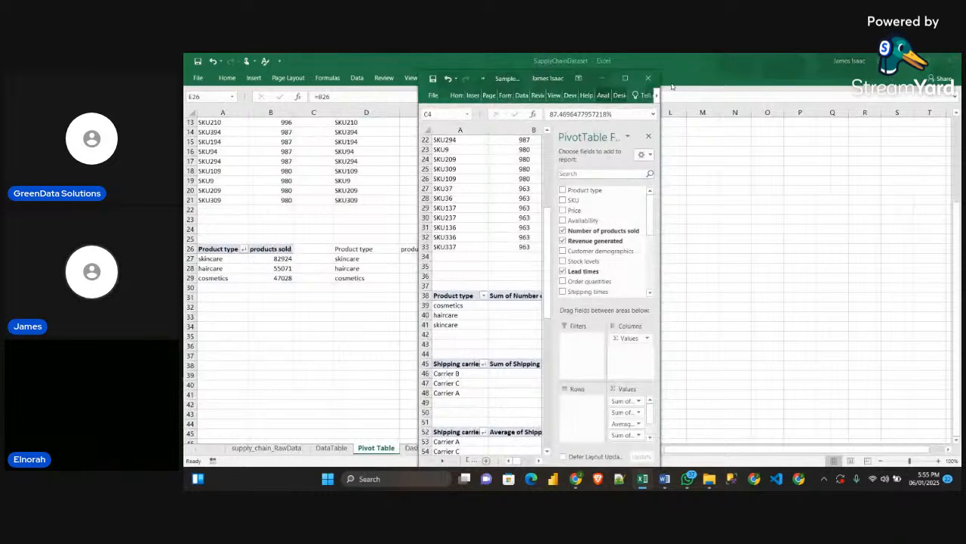
pyautogui.click(625, 78)
pyautogui.click(906, 61)
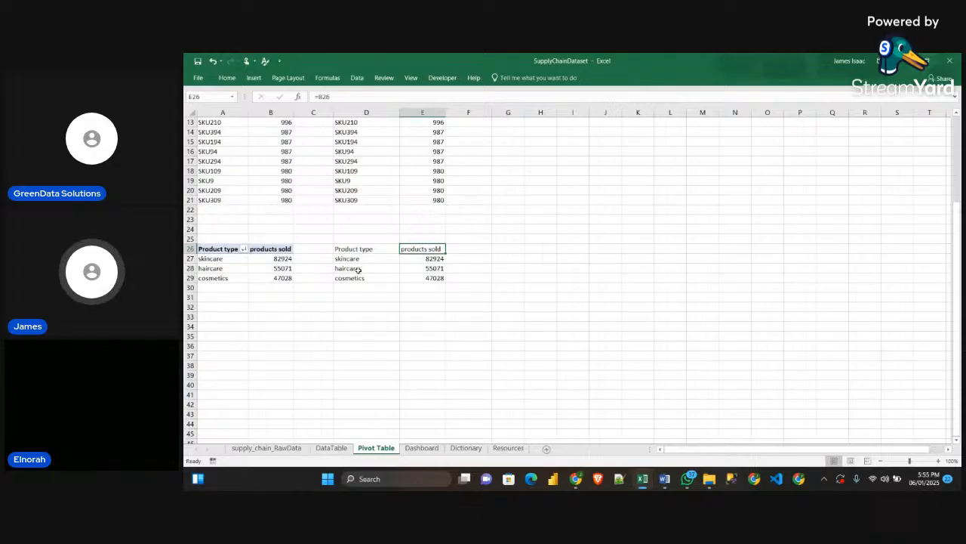
# Total the linked products sold values in E30 with =SUM(E27:E29)
pyautogui.click(424, 289)
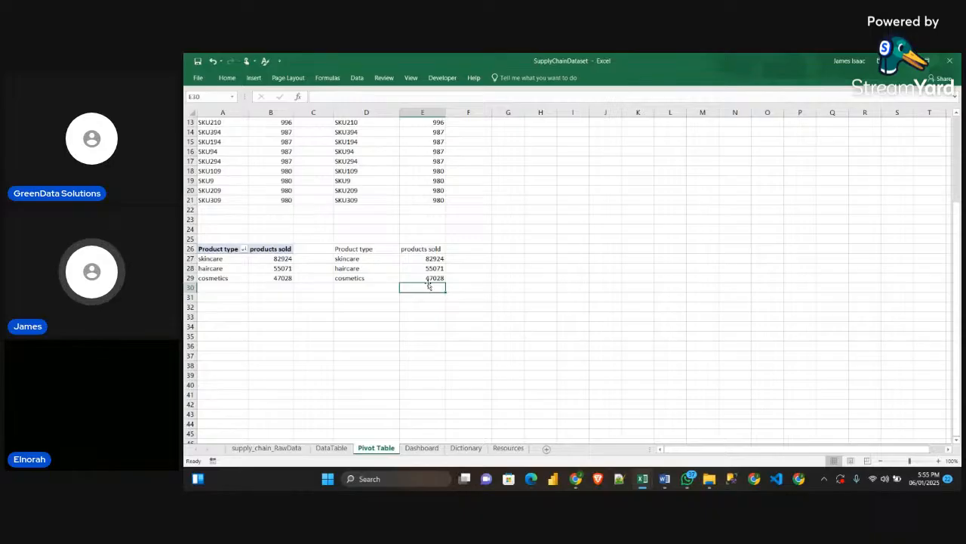
pyautogui.write('=S')
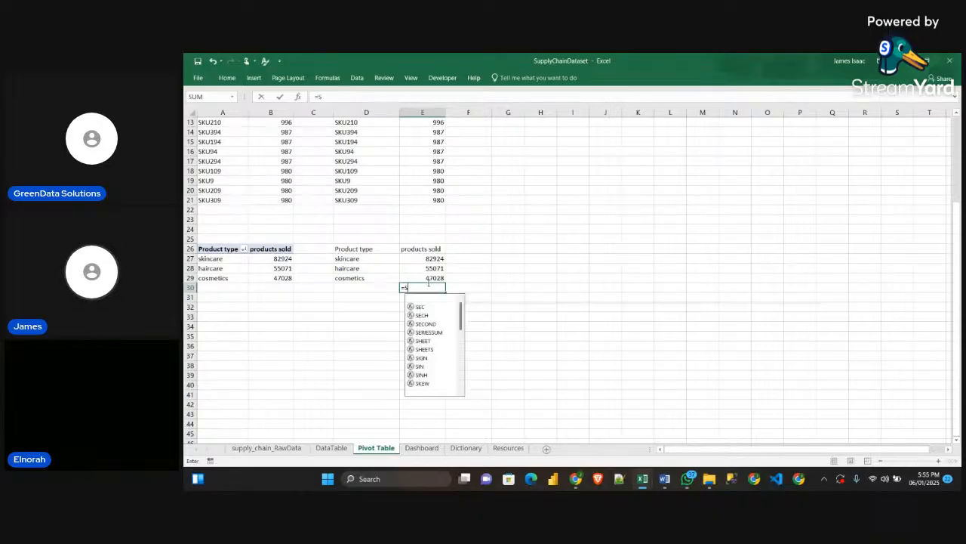
pyautogui.write('UM(')
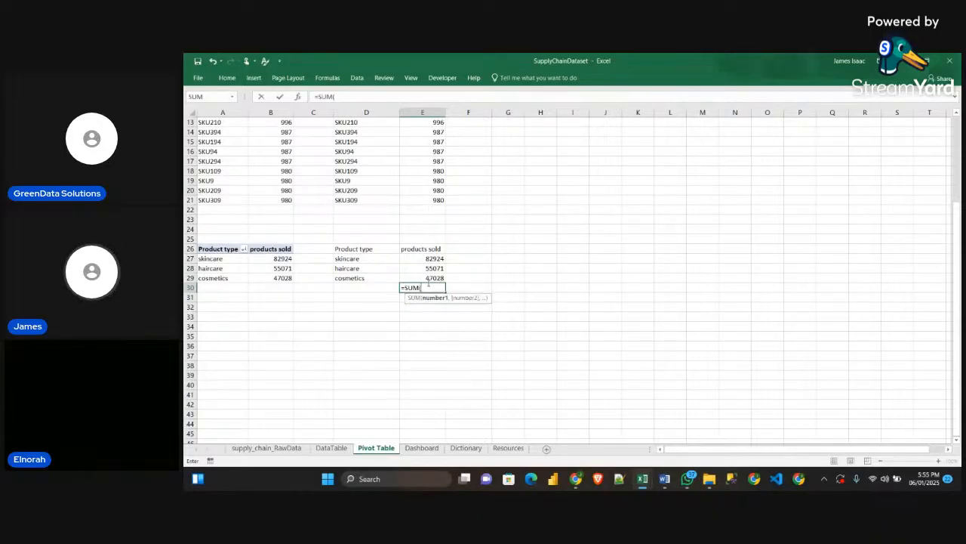
pyautogui.moveTo(431, 257); pyautogui.dragTo(437, 278)
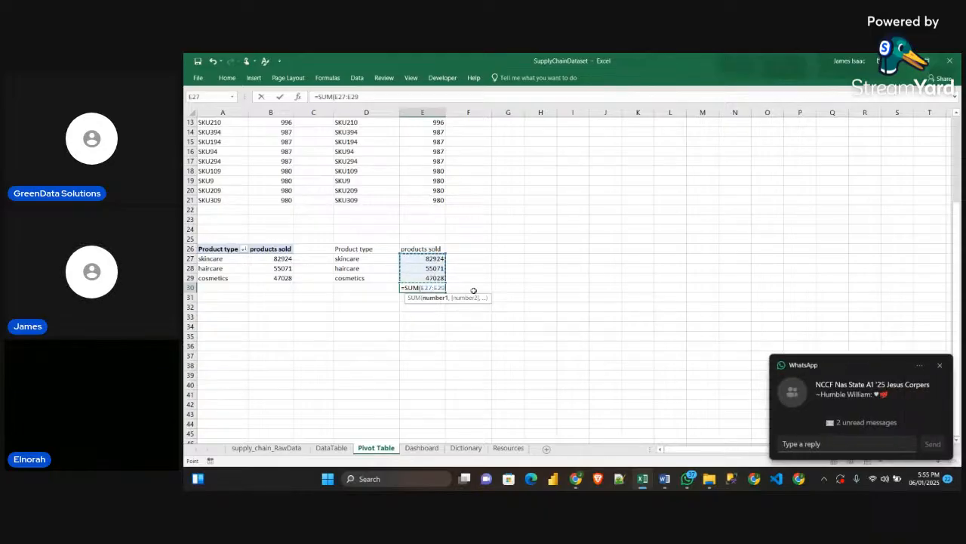
pyautogui.write(')')
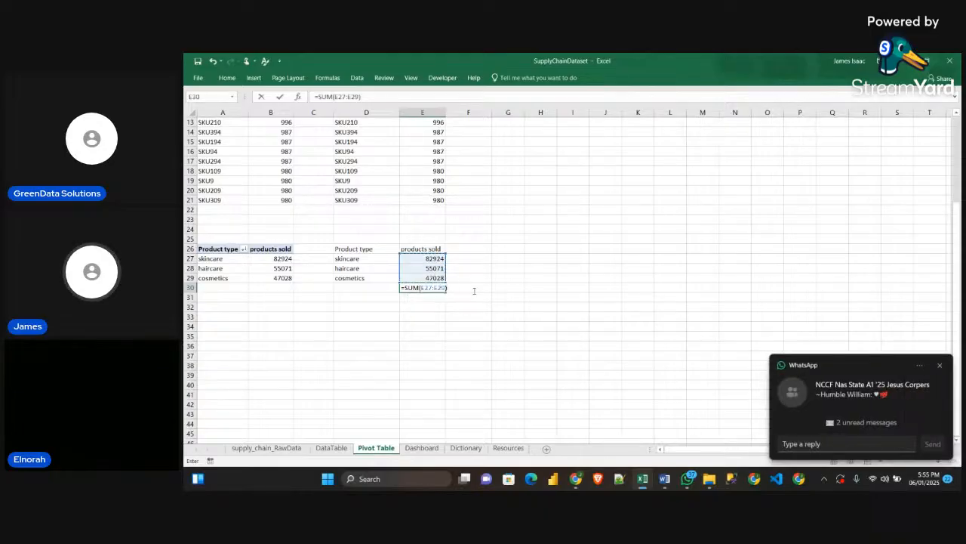
pyautogui.press('Return')
pyautogui.click(427, 286)
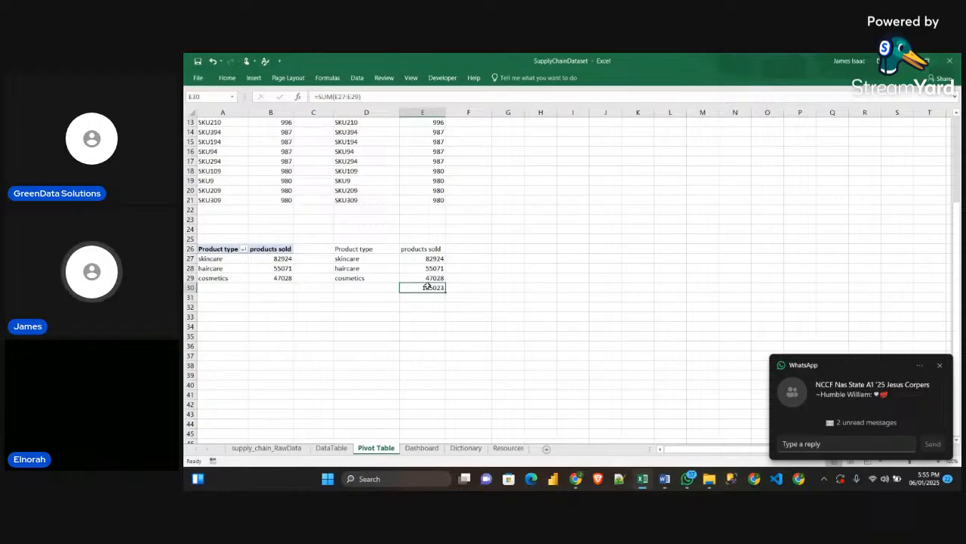
# Enter =E30/E27 in F27 beside the skincare value and fill the formula down to F29
pyautogui.click(480, 258)
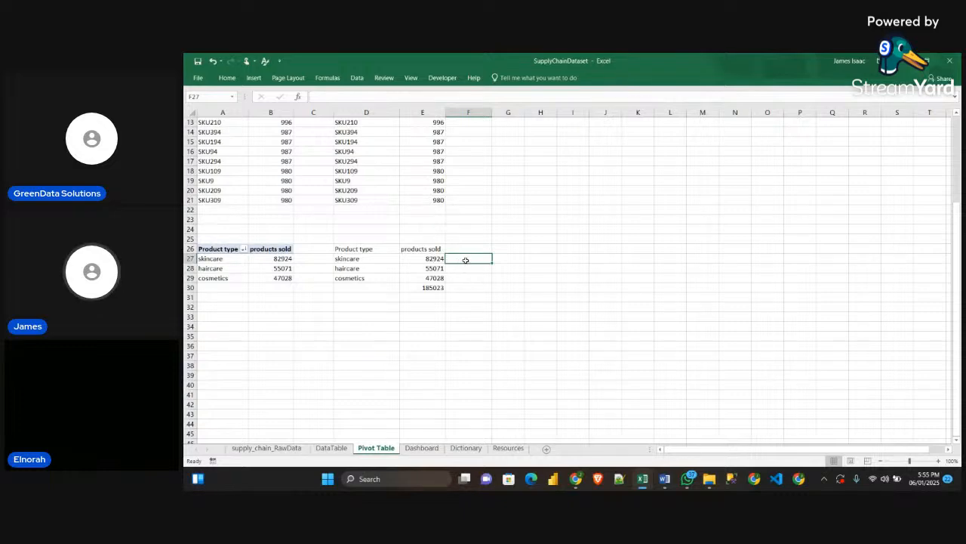
pyautogui.write('=')
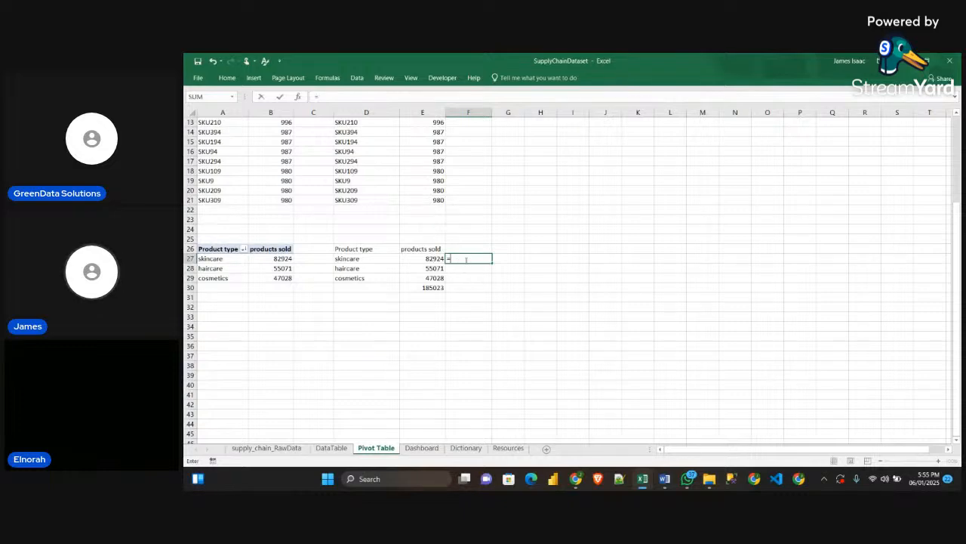
pyautogui.click(434, 288)
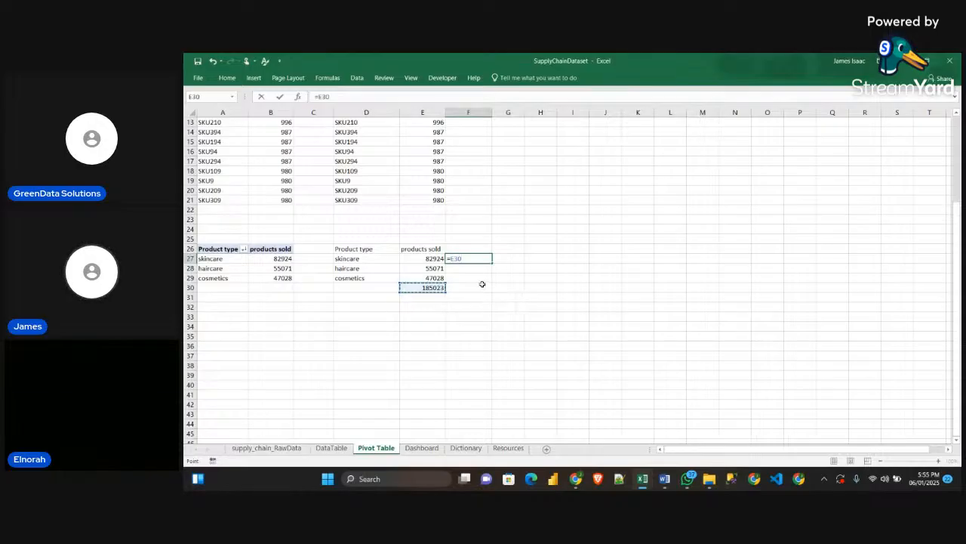
pyautogui.write('/')
pyautogui.click(433, 259)
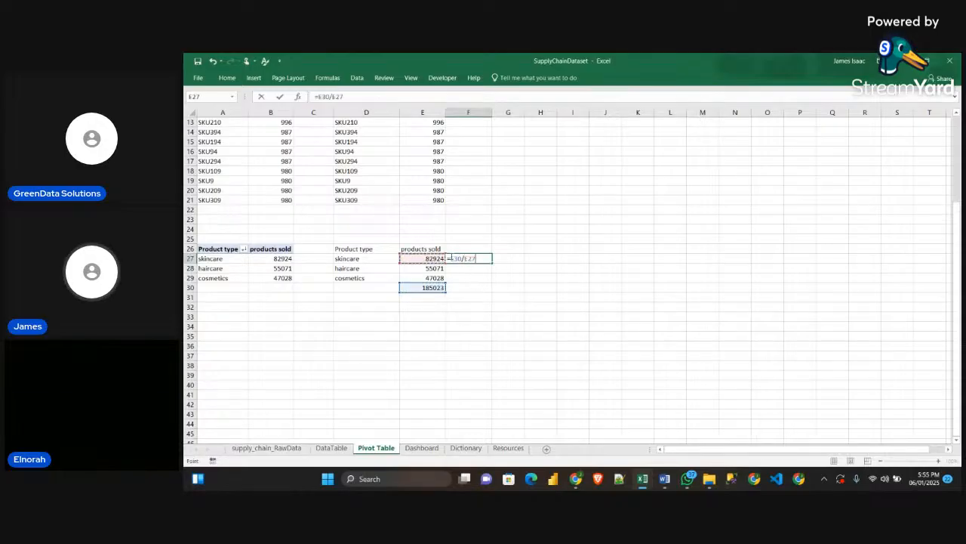
pyautogui.press('Return')
pyautogui.click(485, 259)
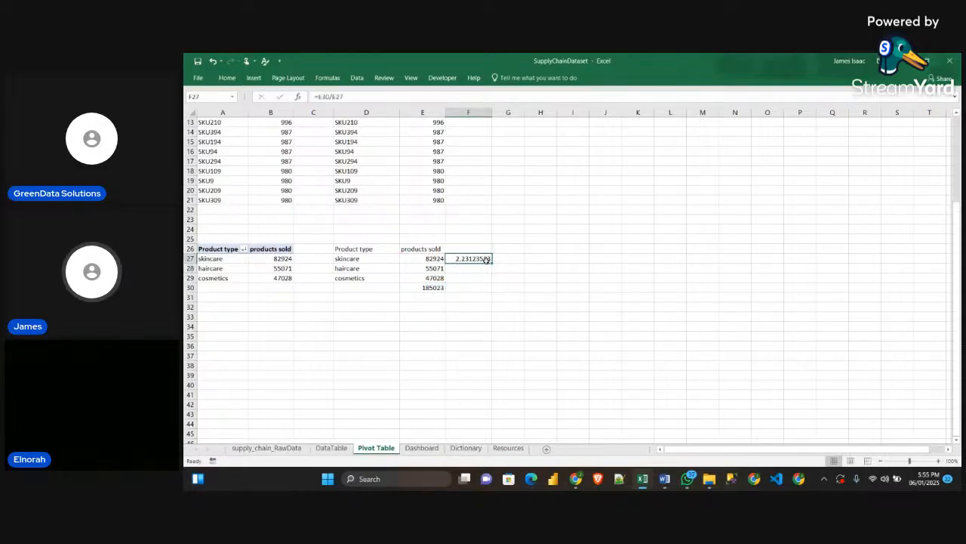
pyautogui.moveTo(491, 261); pyautogui.dragTo(492, 279)
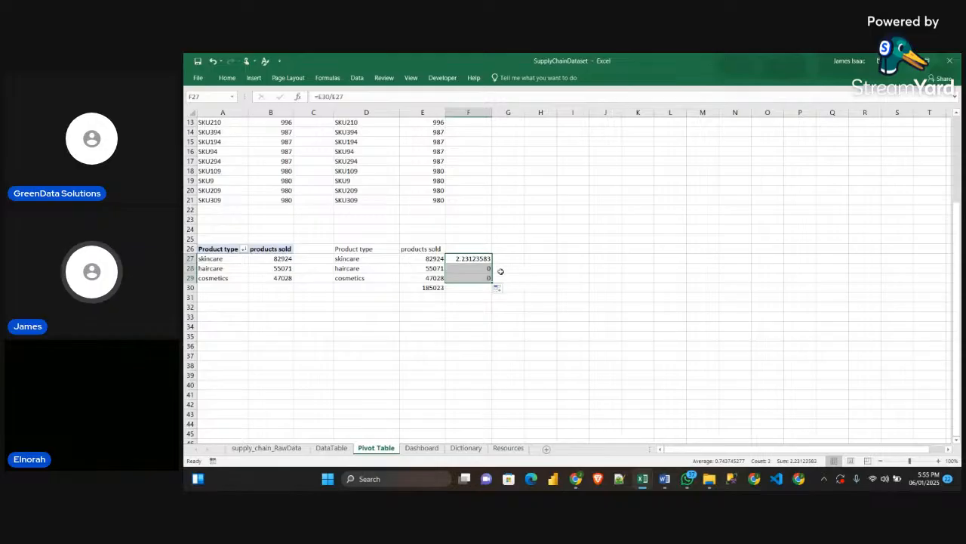
# Edit the formula in F27 to make its E27 reference absolute
pyautogui.click(487, 258)
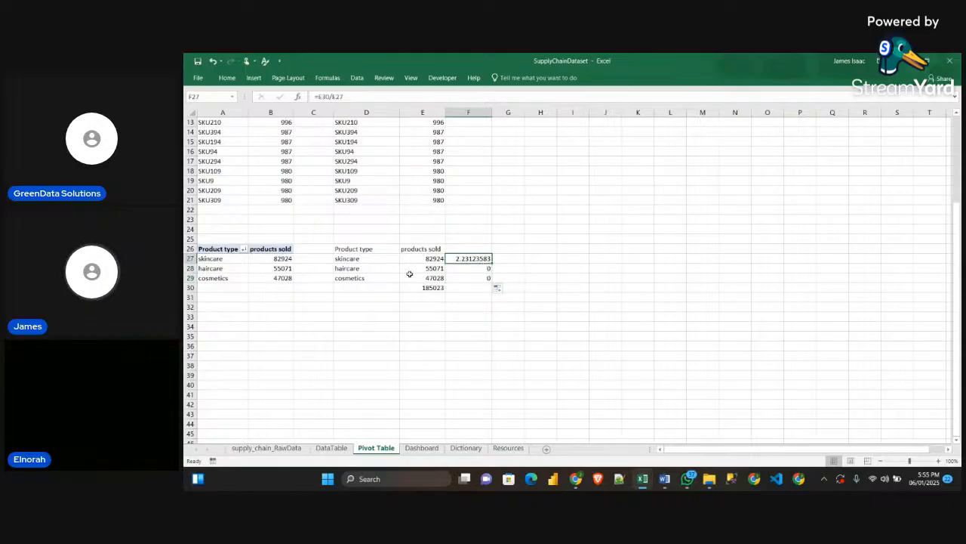
pyautogui.click(338, 97)
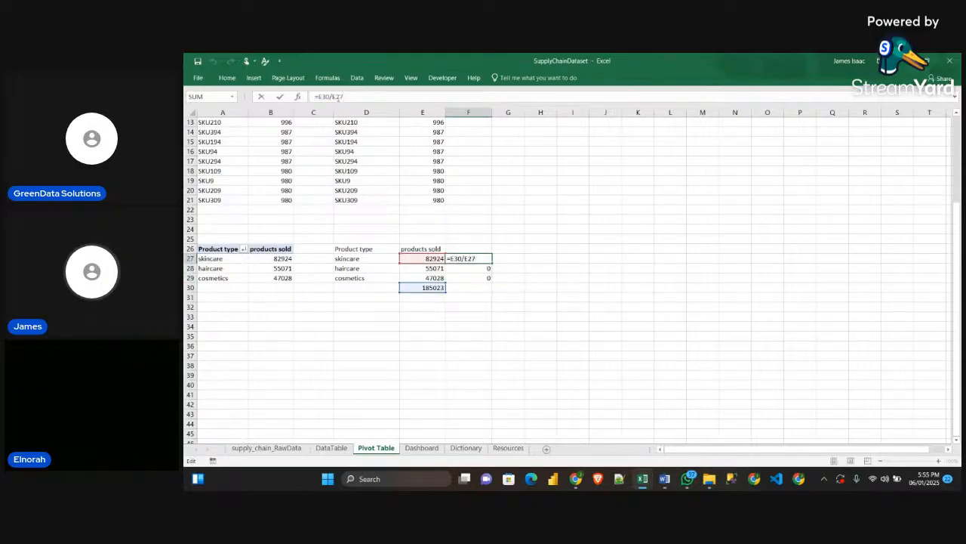
pyautogui.press('F4')
pyautogui.press('Return')
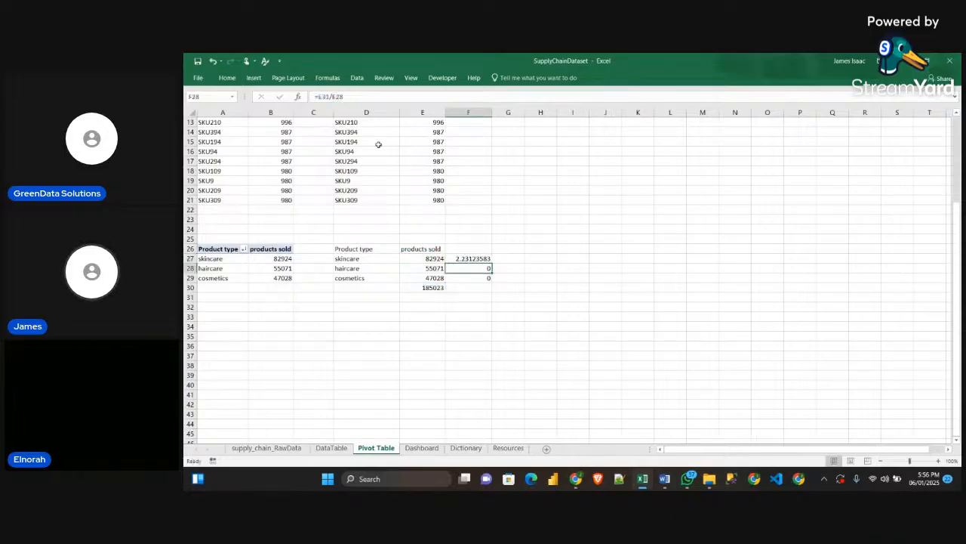
# Fill the =E30/$E$27 formula in F27 down to F29
pyautogui.click(483, 259)
pyautogui.moveTo(492, 261); pyautogui.dragTo(492, 281)
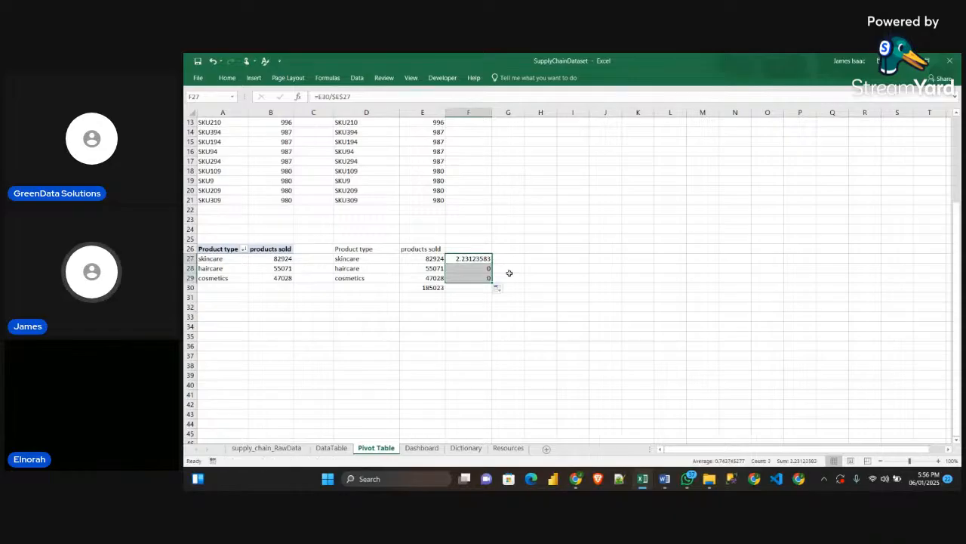
pyautogui.click(482, 257)
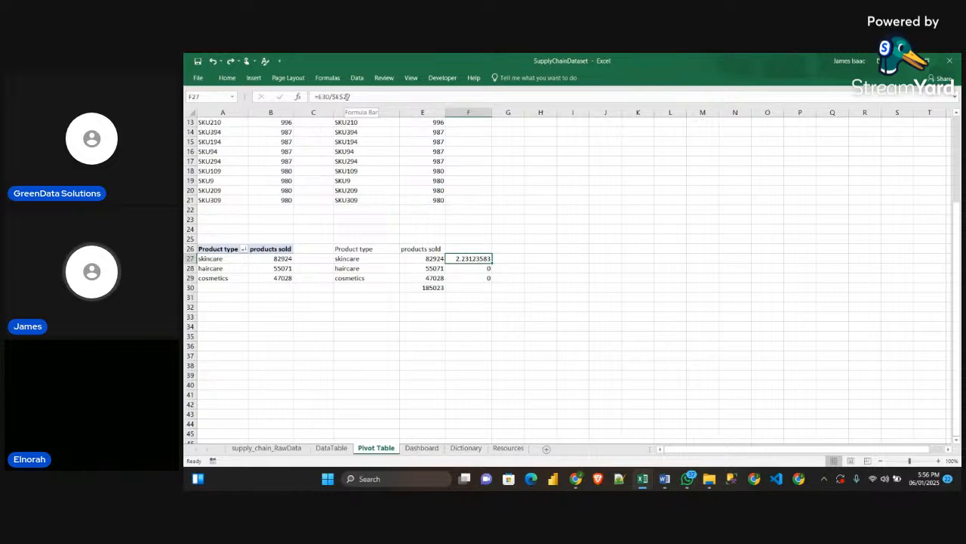
# Change the formula in F27 to =$E$30/E27 and fill it down to F29
pyautogui.click(348, 97)
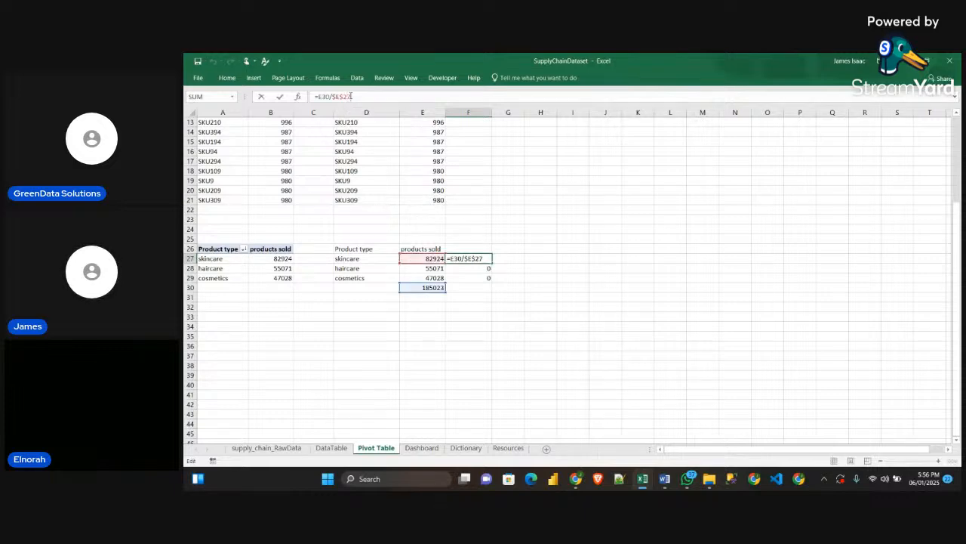
pyautogui.press('BackSpace')
pyautogui.press('BackSpace')
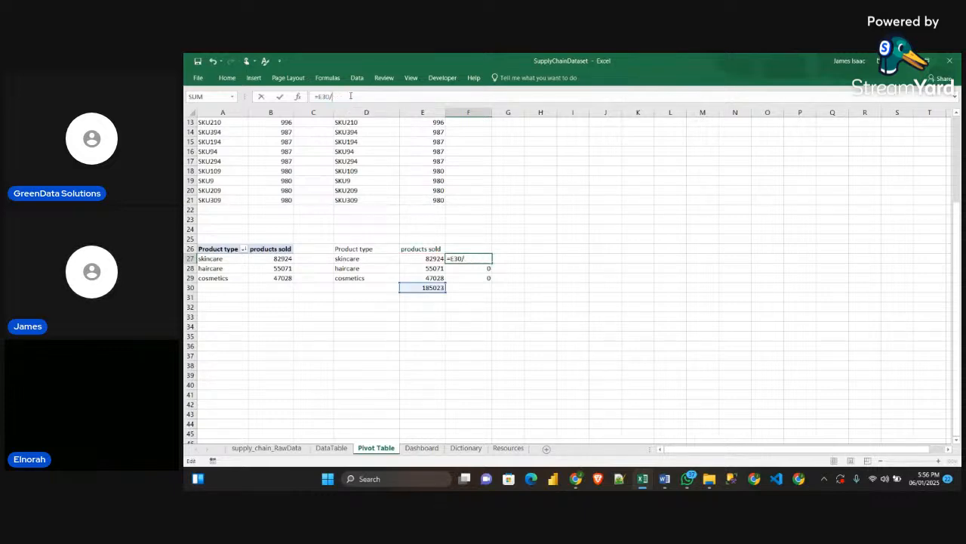
pyautogui.write('E27')
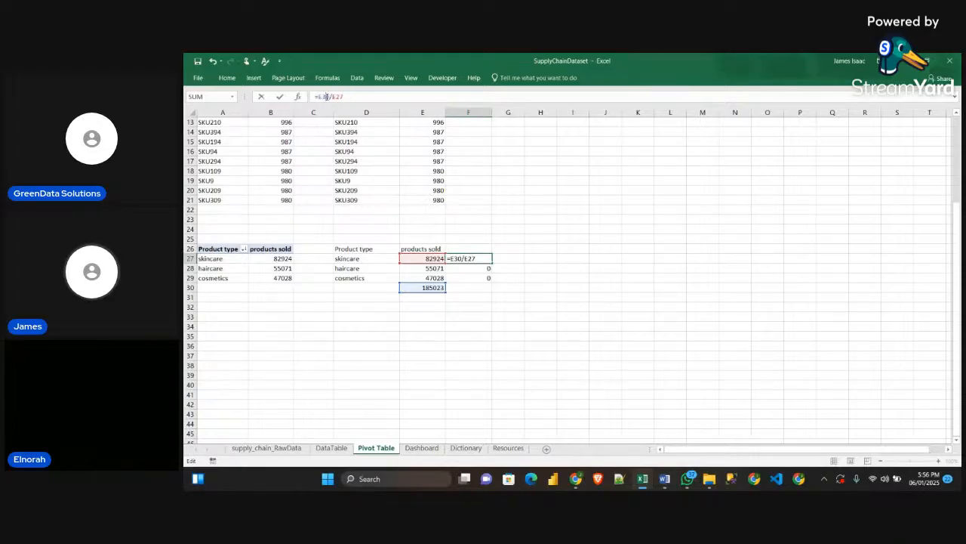
pyautogui.click(326, 97)
pyautogui.press('F4')
pyautogui.press('Return')
pyautogui.click(471, 258)
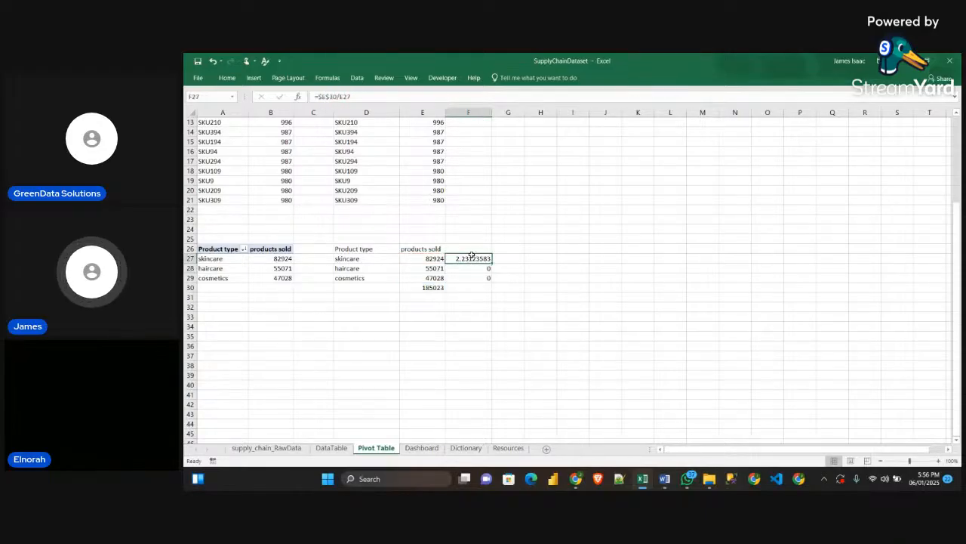
pyautogui.moveTo(490, 262); pyautogui.dragTo(492, 277)
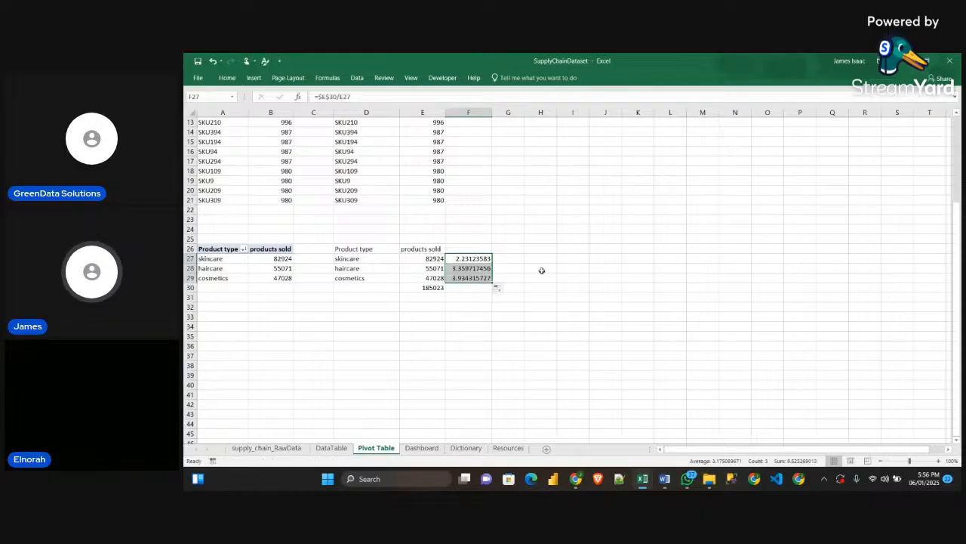
pyautogui.click(536, 280)
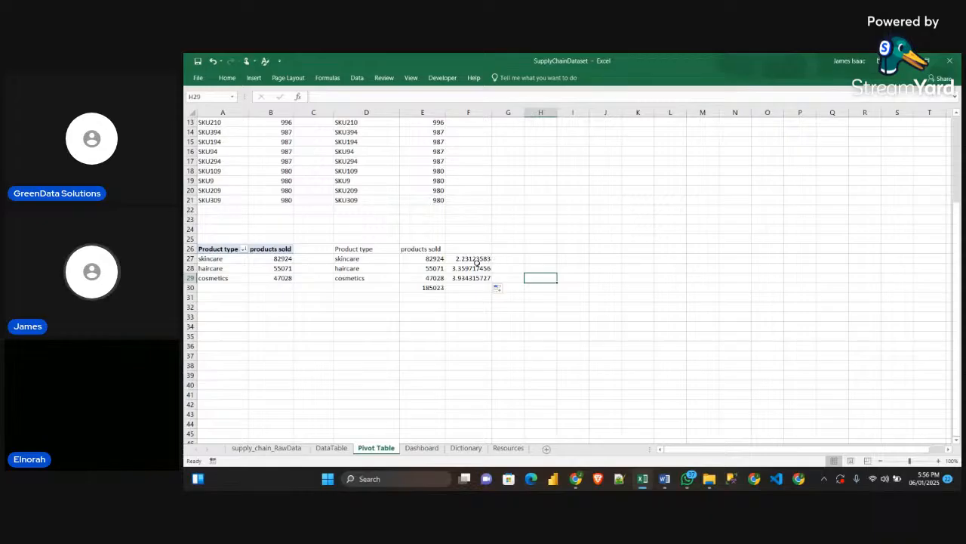
# Try the percentage format on F27:F29 and undo it
pyautogui.moveTo(476, 258); pyautogui.dragTo(475, 278)
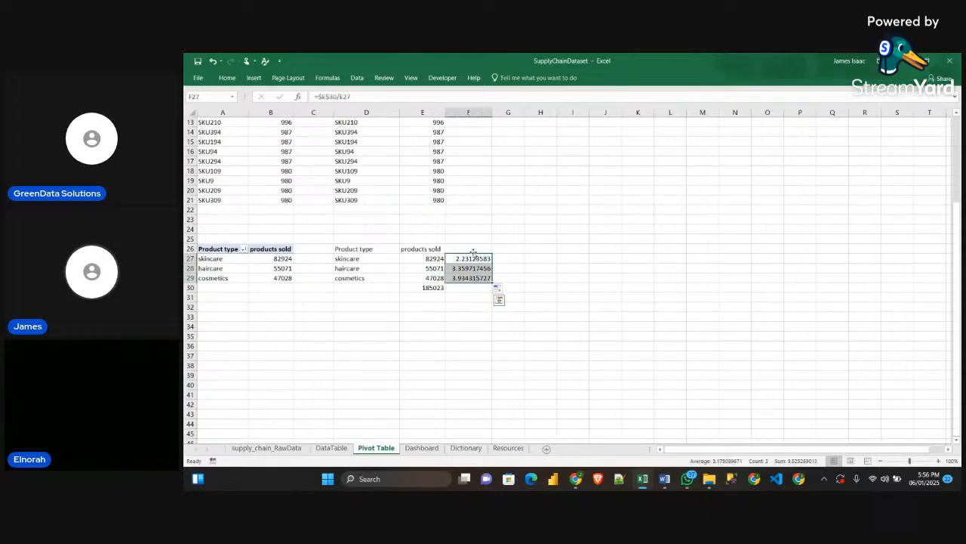
pyautogui.click(225, 78)
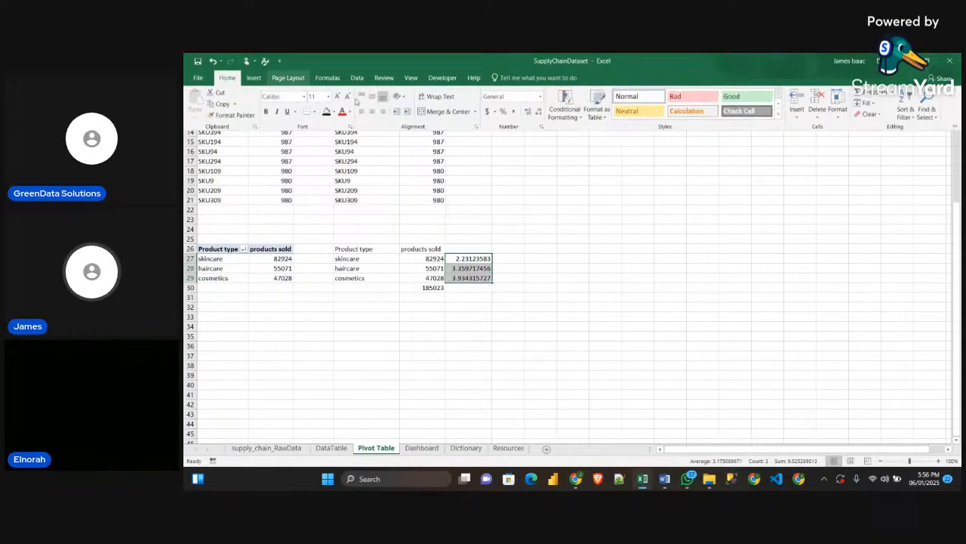
pyautogui.click(502, 111)
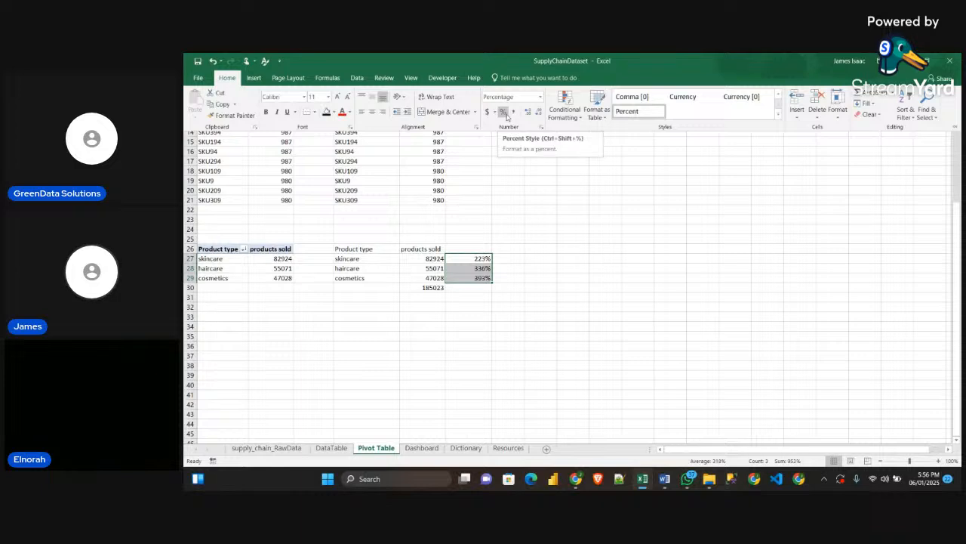
pyautogui.click(517, 268)
pyautogui.click(524, 261)
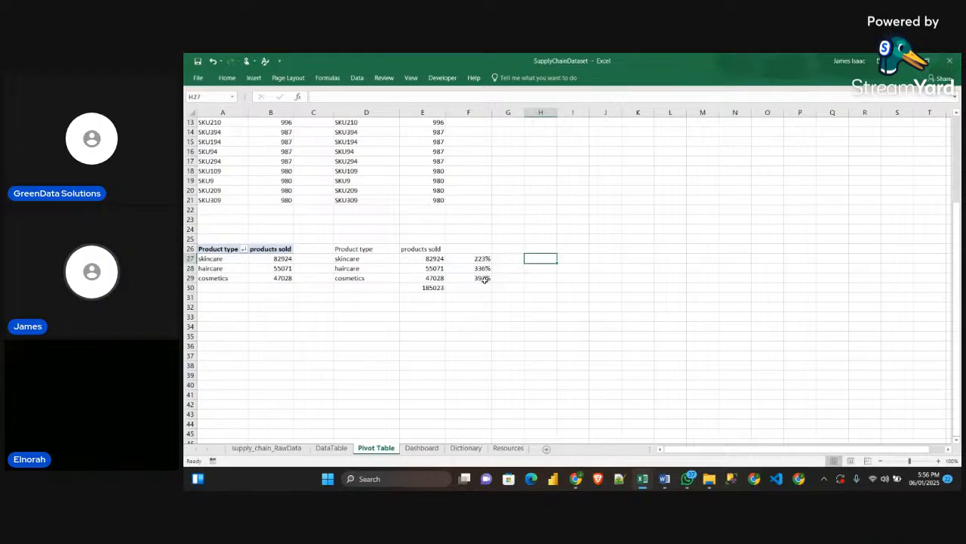
pyautogui.hotkey('ctrl', 'z')
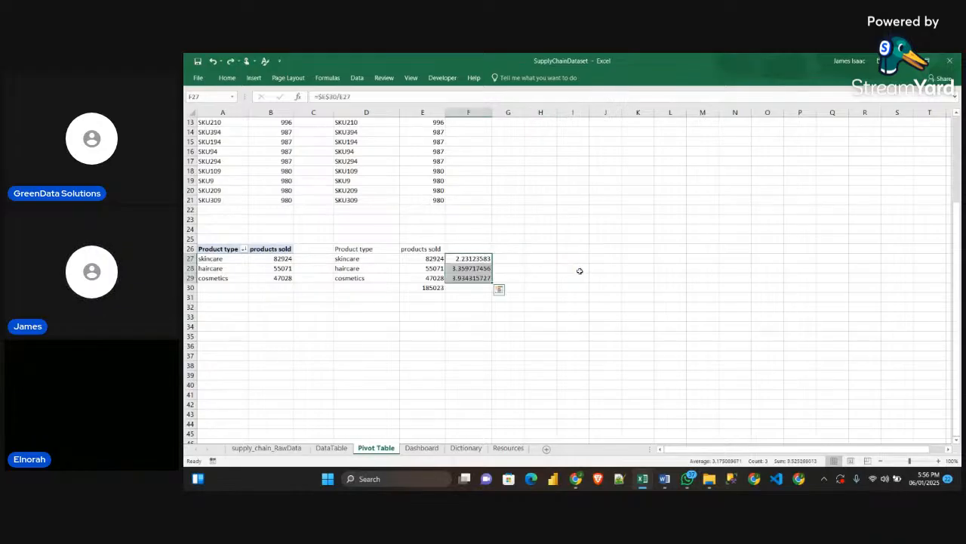
pyautogui.click(577, 270)
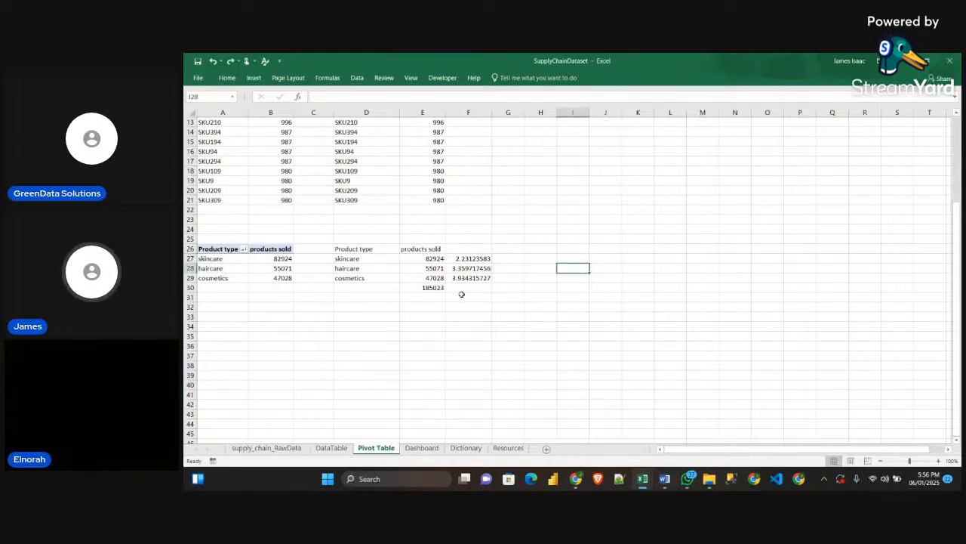
# Check the percentage formula beside cosmetics on the Sample workbook's Pivot Table sheet, and return to SupplyChainDataset
pyautogui.moveTo(643, 481)
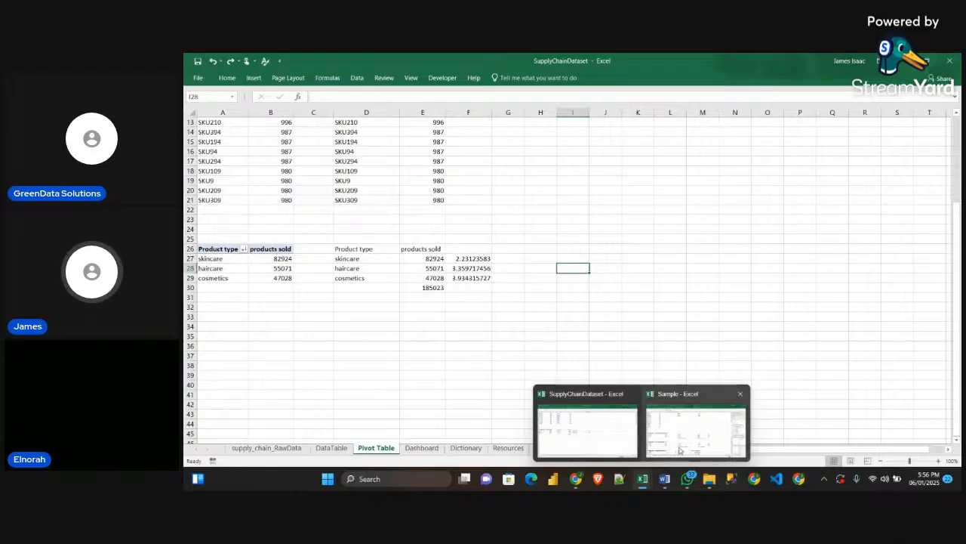
pyautogui.click(666, 427)
pyautogui.click(672, 297)
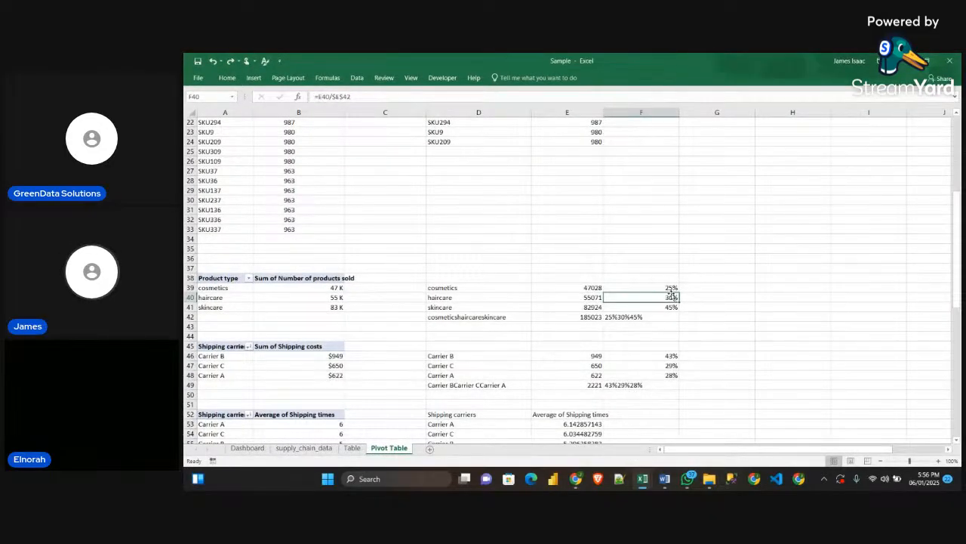
pyautogui.click(671, 288)
pyautogui.doubleClick(671, 288)
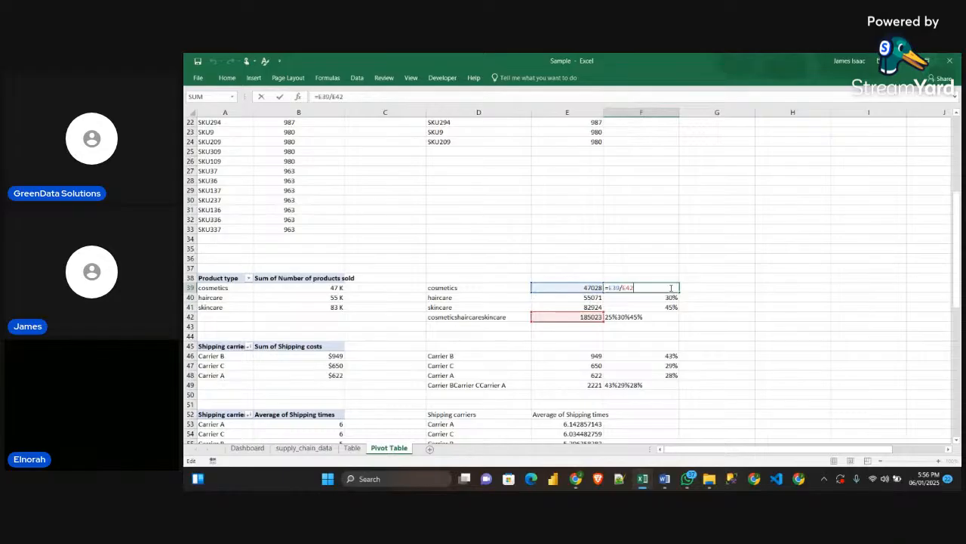
pyautogui.press('Escape')
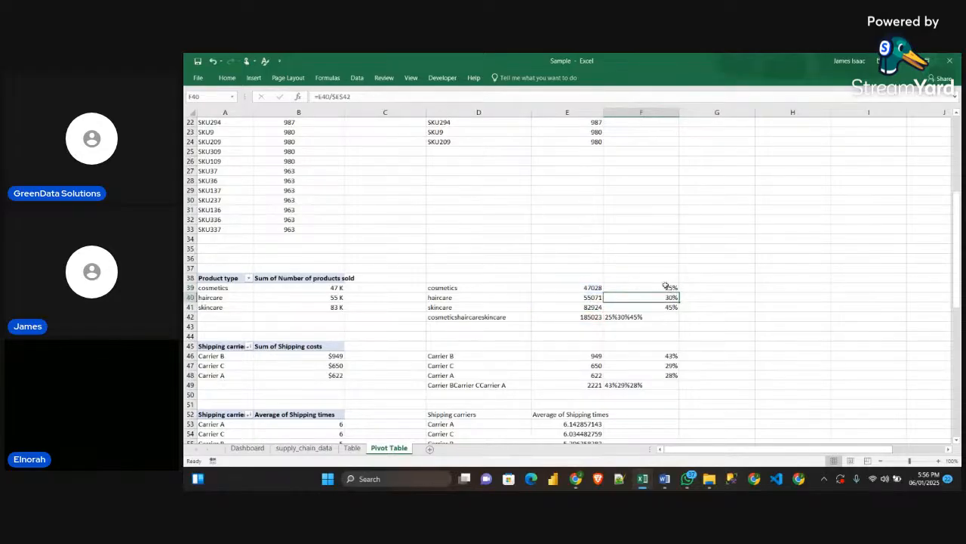
pyautogui.hotkey('ctrl', '1')
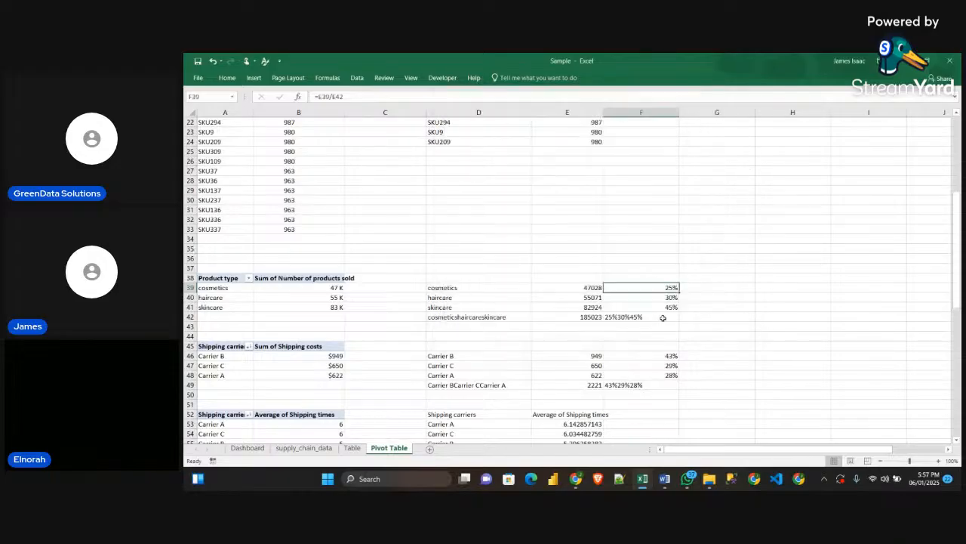
pyautogui.click(905, 62)
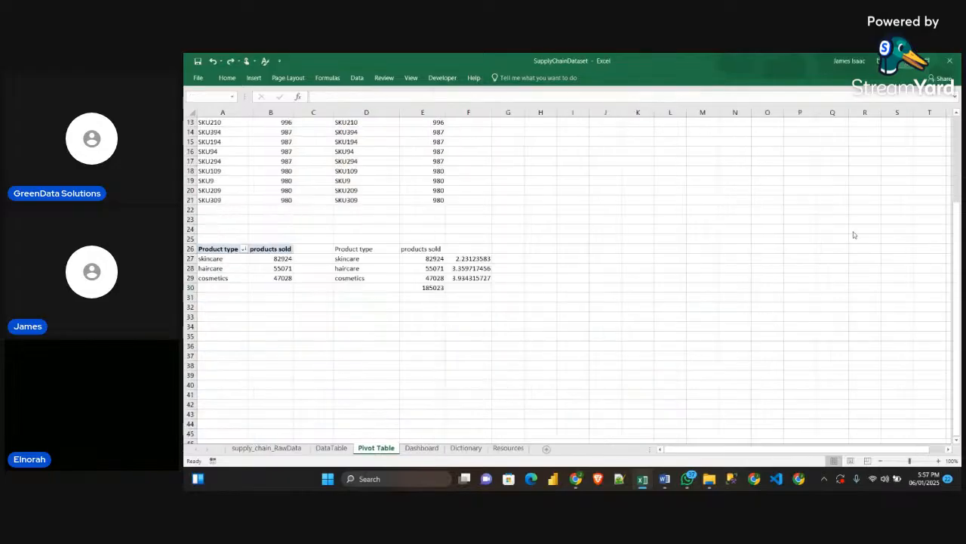
# Clear the formulas in F27:F29 and enter =E27/E30 in F27 beside the skincare value
pyautogui.click(467, 260)
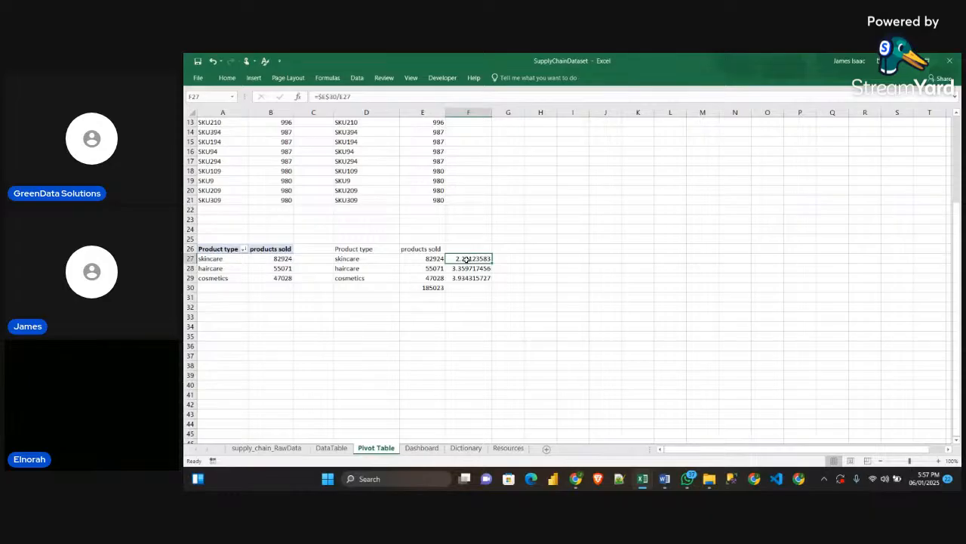
pyautogui.moveTo(507, 277); pyautogui.dragTo(468, 258)
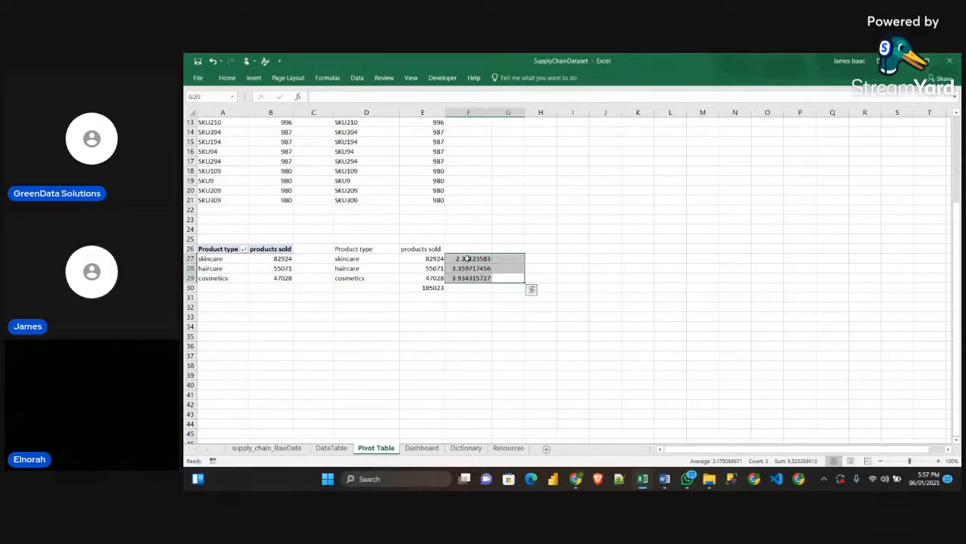
pyautogui.click(467, 258)
pyautogui.write('=')
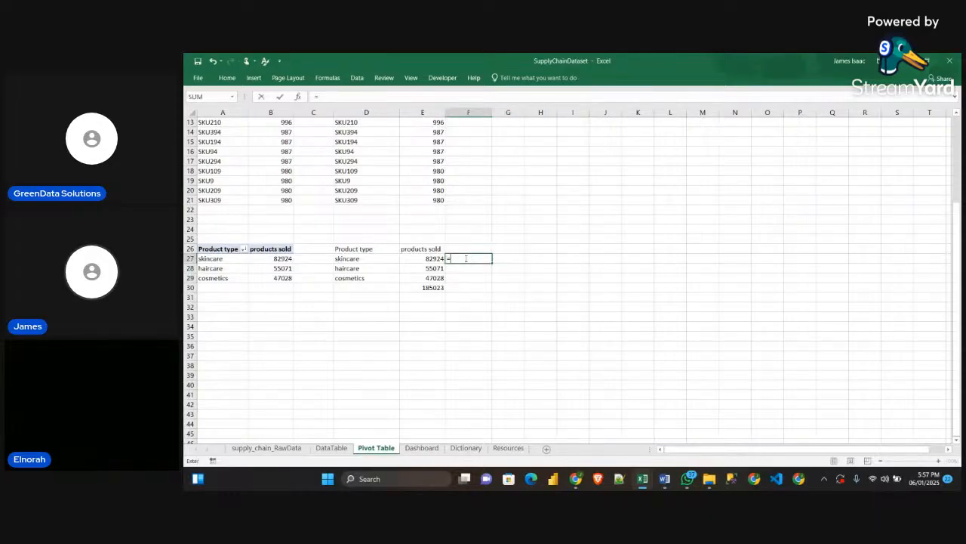
pyautogui.click(435, 261)
pyautogui.write('/')
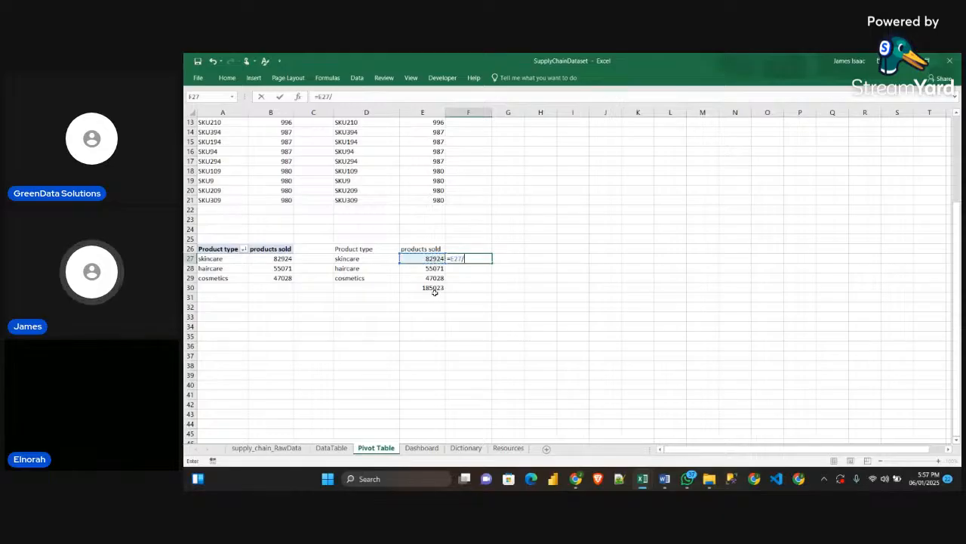
pyautogui.click(434, 288)
pyautogui.press('Return')
pyautogui.click(468, 259)
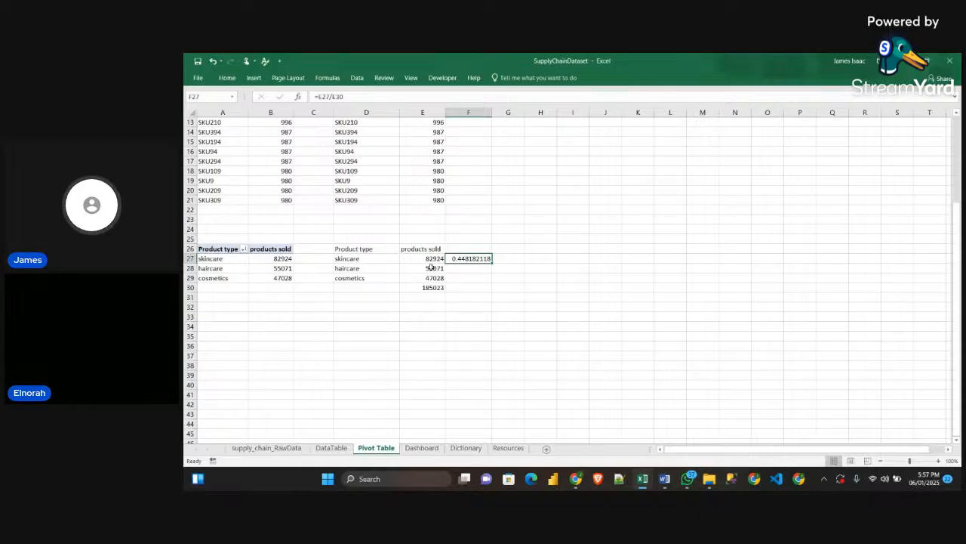
# Enter =E28/E30 in F28 to calculate the haircare share of products sold
pyautogui.click(453, 269)
pyautogui.write('=')
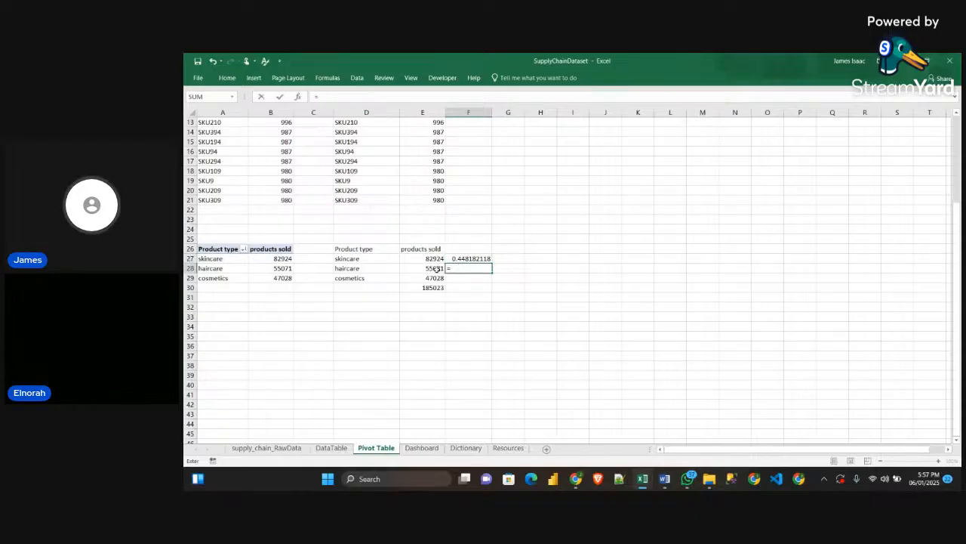
pyautogui.click(435, 268)
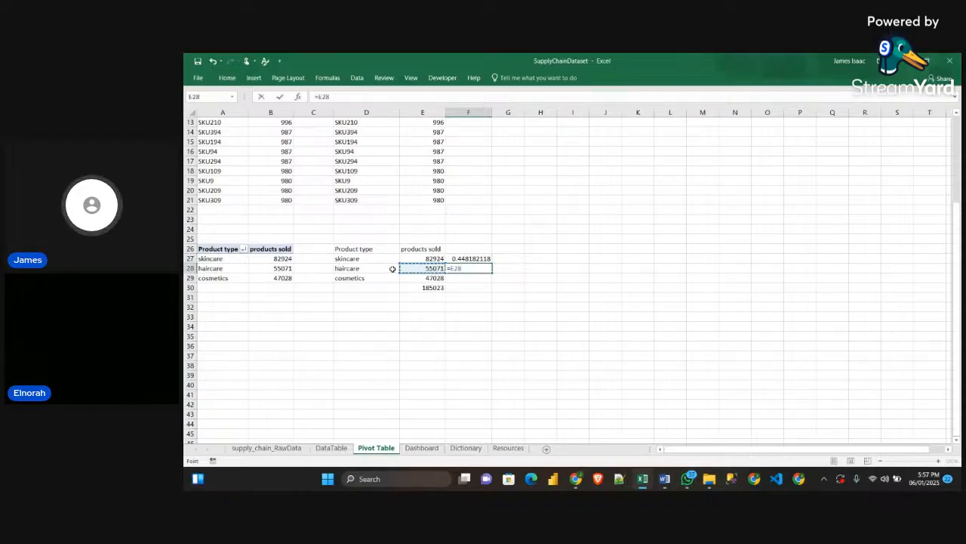
pyautogui.write('/')
pyautogui.click(423, 288)
pyautogui.press('Return')
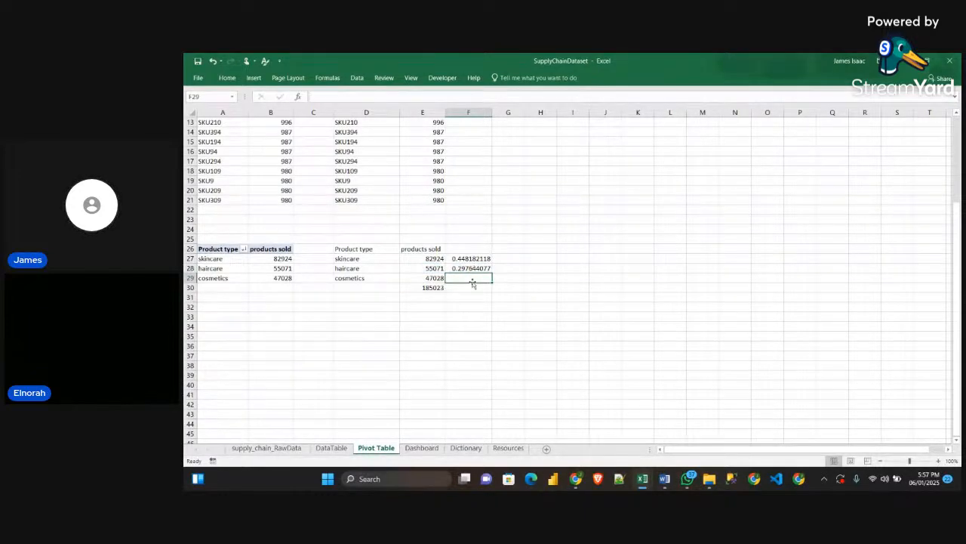
# Enter =E29/E30 in F29 to calculate the cosmetics share of products sold
pyautogui.write('=')
pyautogui.click(436, 278)
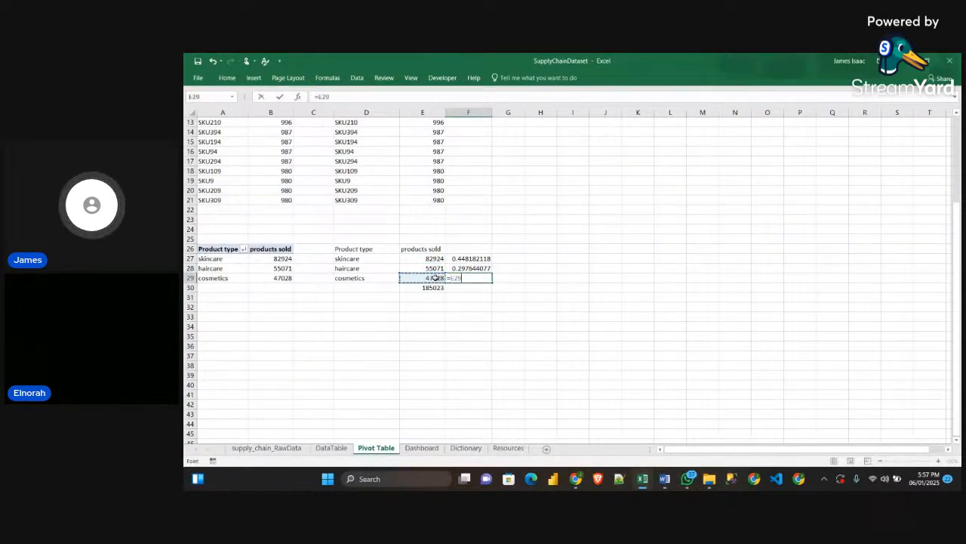
pyautogui.write('/')
pyautogui.click(427, 288)
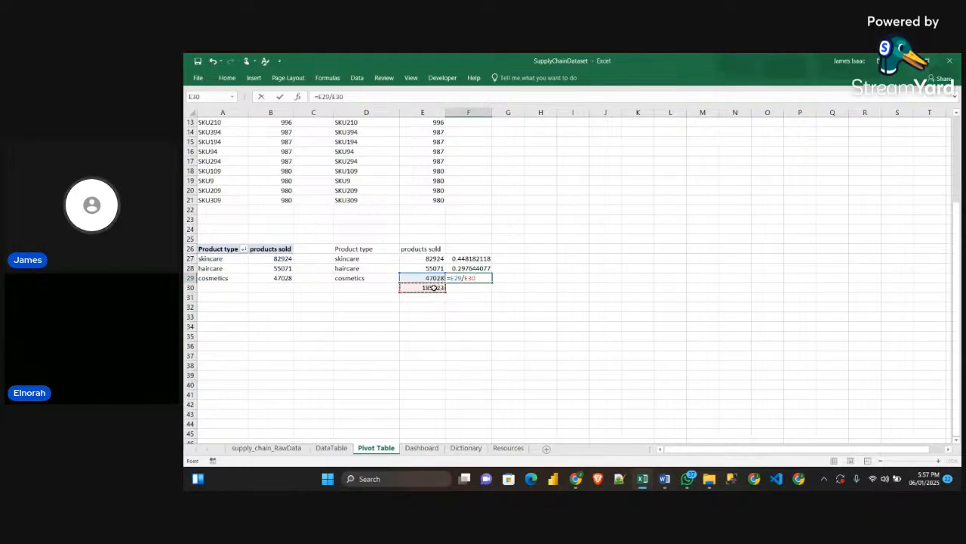
pyautogui.press('Return')
# Format the three product type shares in F27:F29 as percentages
pyautogui.moveTo(481, 259); pyautogui.dragTo(479, 278)
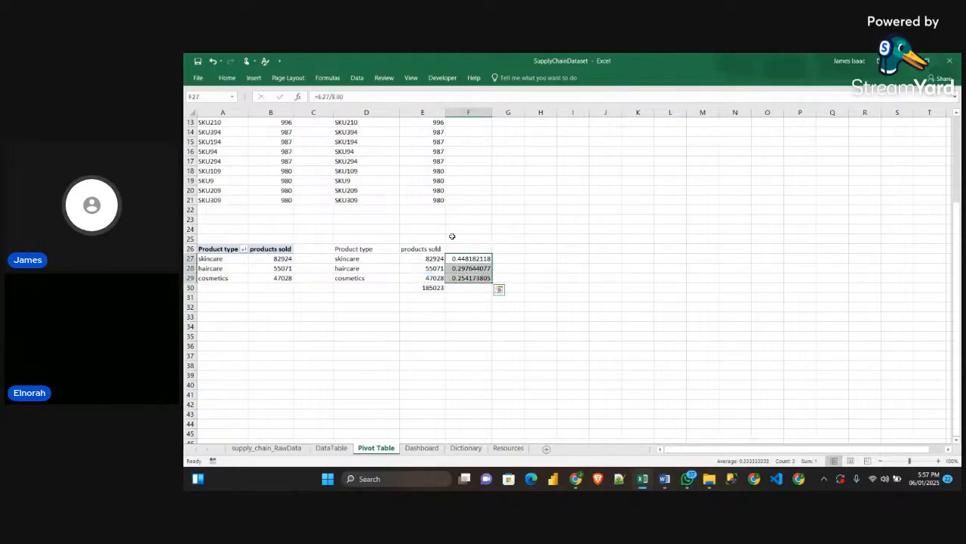
pyautogui.click(234, 78)
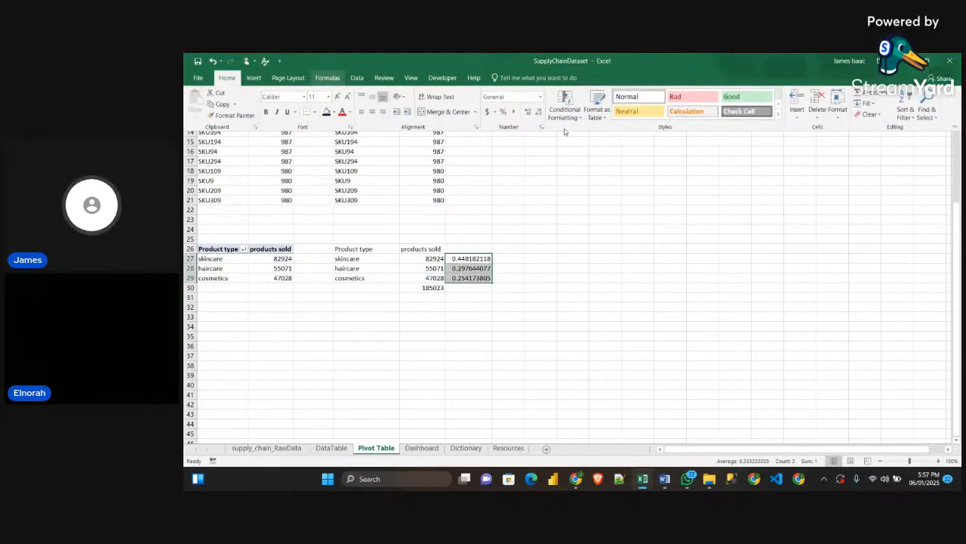
pyautogui.click(503, 115)
pyautogui.click(560, 258)
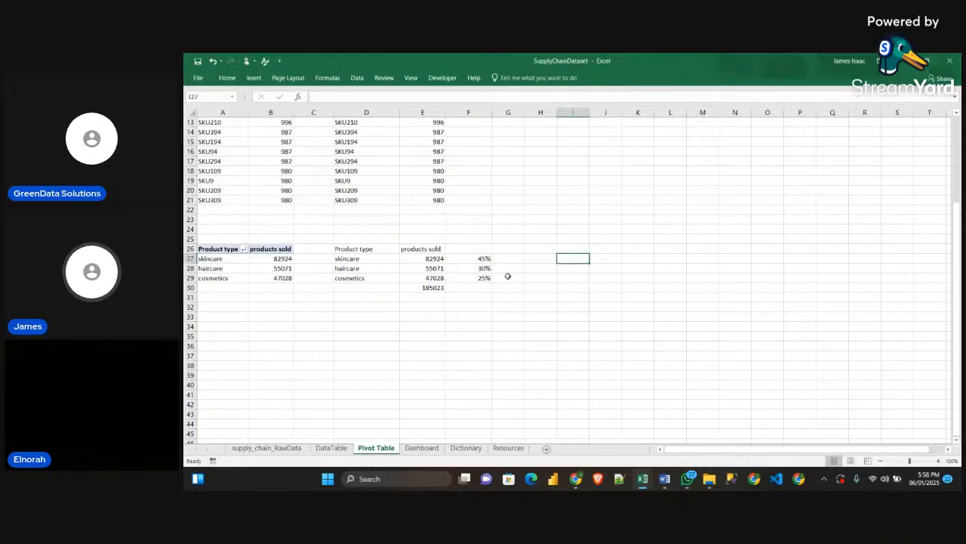
# Insert a doughnut chart from the product type and products sold data in D26:E29 and move it to start at about E21
pyautogui.moveTo(337, 250); pyautogui.dragTo(425, 277)
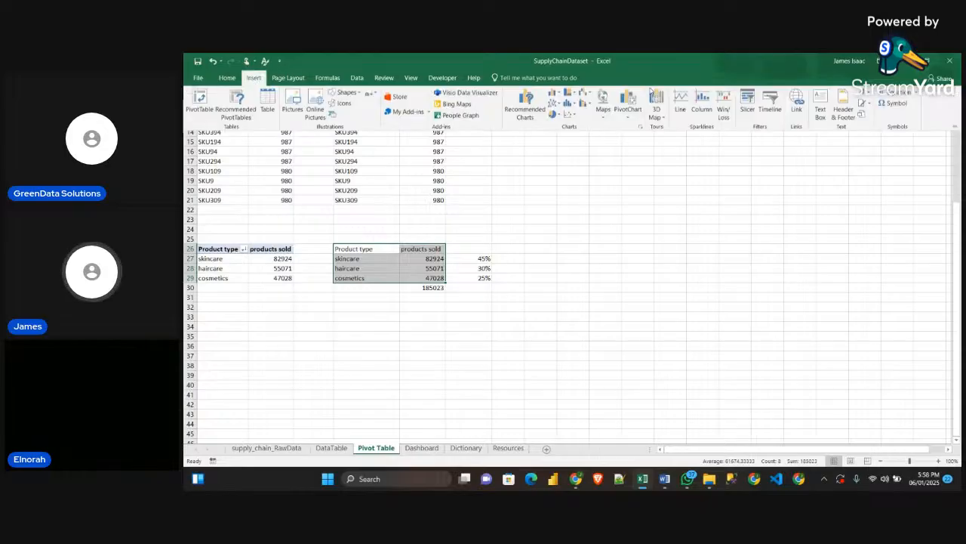
pyautogui.click(254, 77)
pyautogui.click(554, 115)
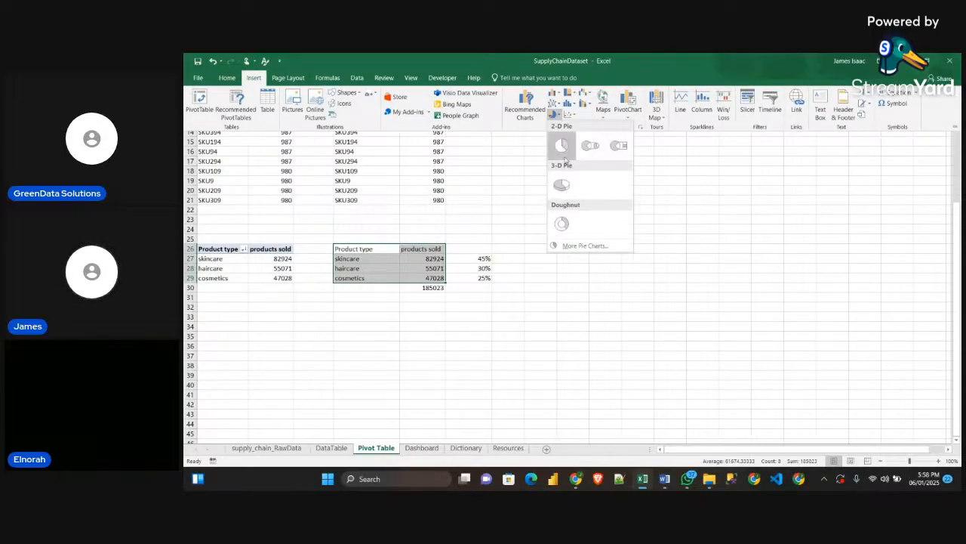
pyautogui.click(562, 223)
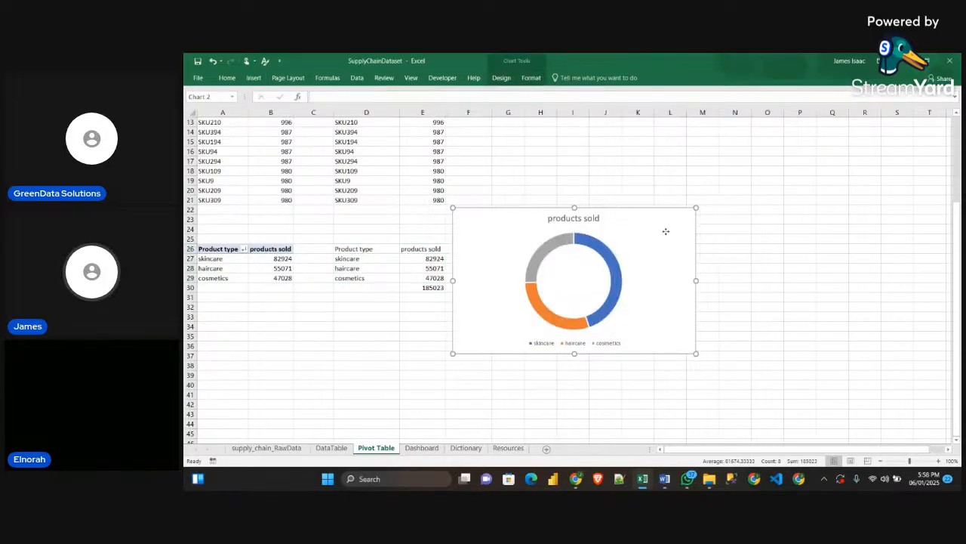
pyautogui.moveTo(617, 208); pyautogui.dragTo(595, 209)
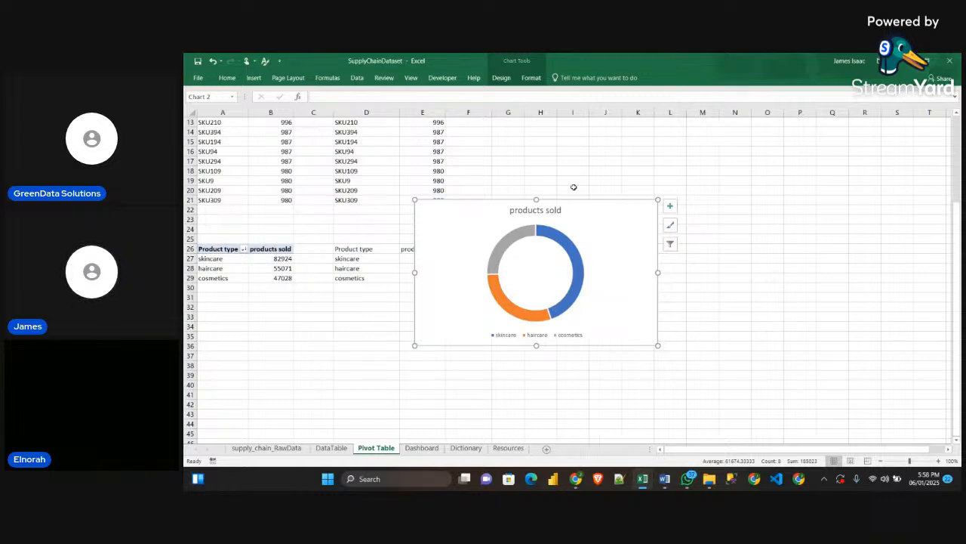
# Check the product type doughnut chart on the Sample workbook's Dashboard sheet and return to the SupplyChainDataset workbook
pyautogui.moveTo(640, 485)
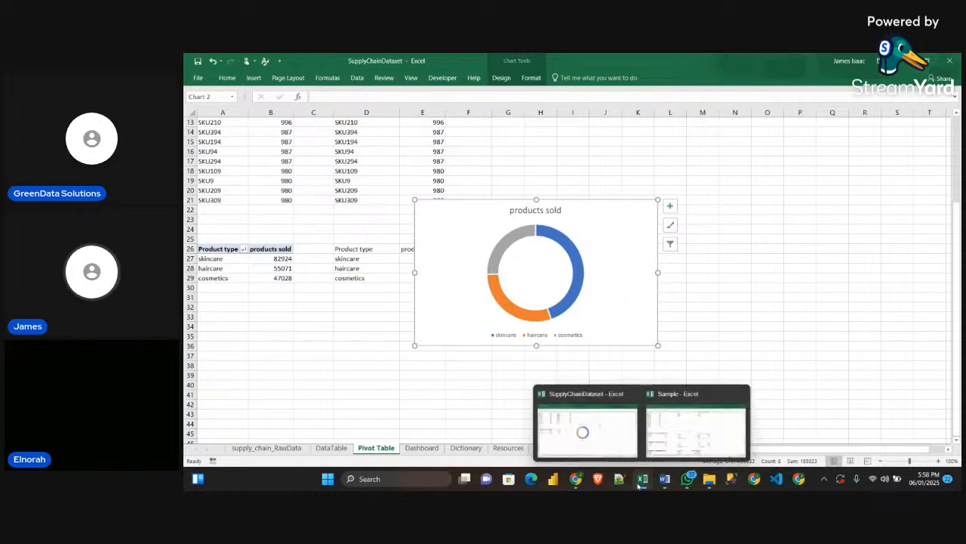
pyautogui.click(695, 430)
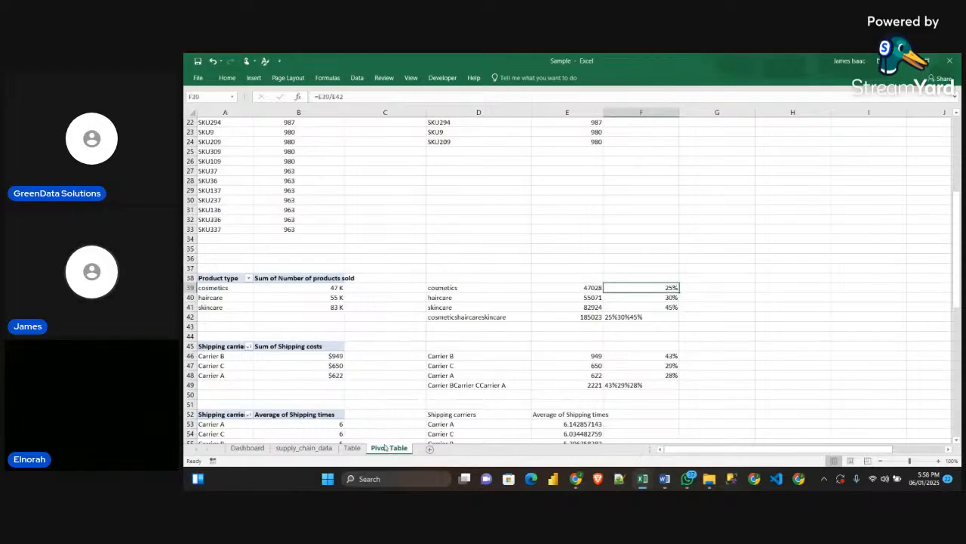
pyautogui.click(256, 448)
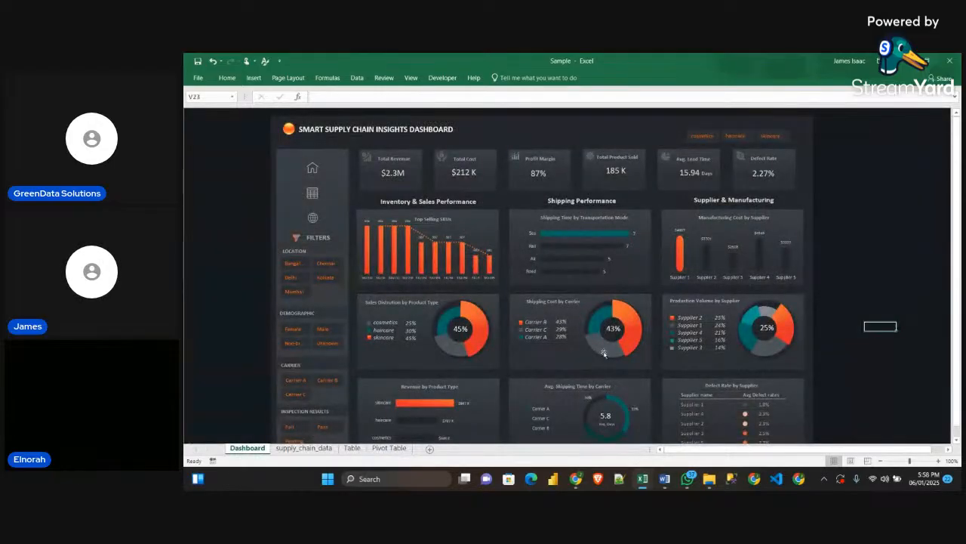
pyautogui.click(905, 62)
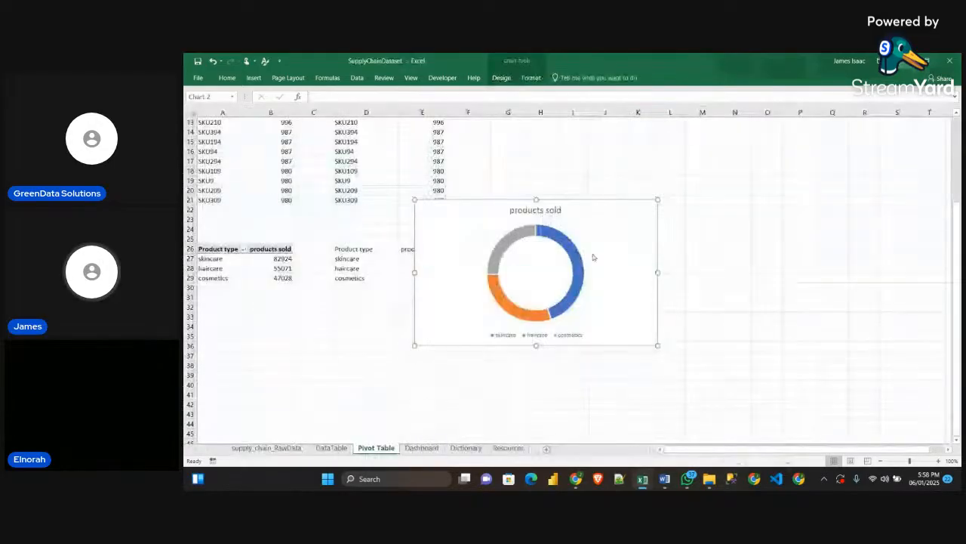
# Remove the border line from the doughnut chart's products sold series
pyautogui.click(559, 237)
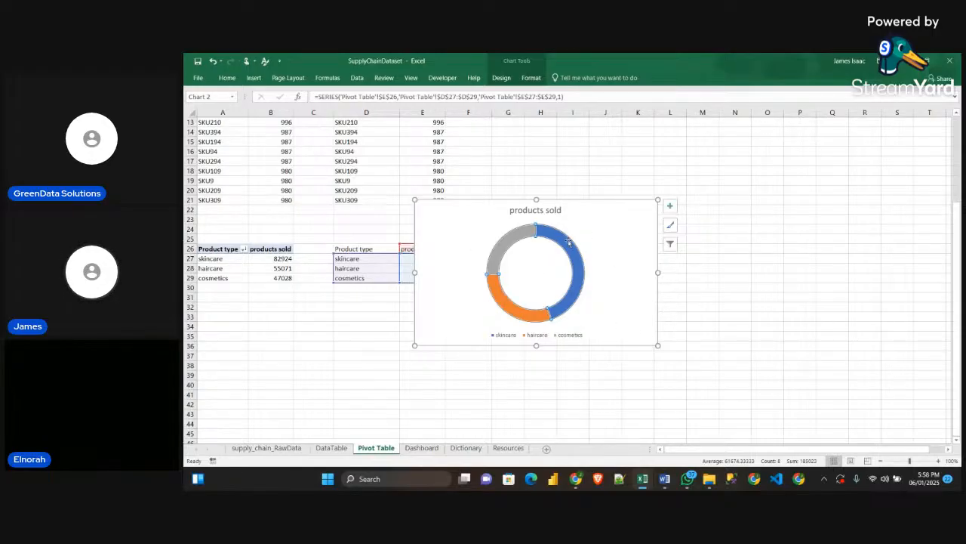
pyautogui.moveTo(574, 247)
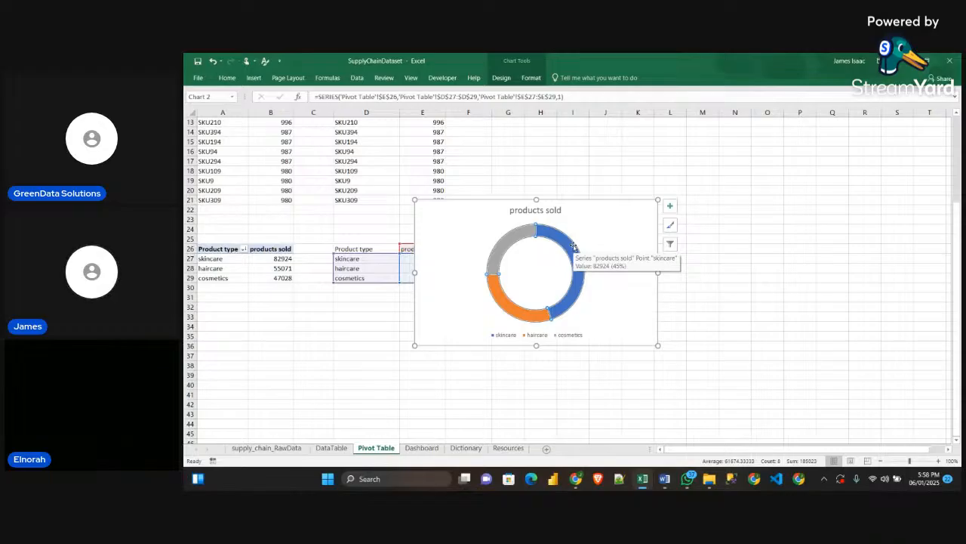
pyautogui.doubleClick(574, 241)
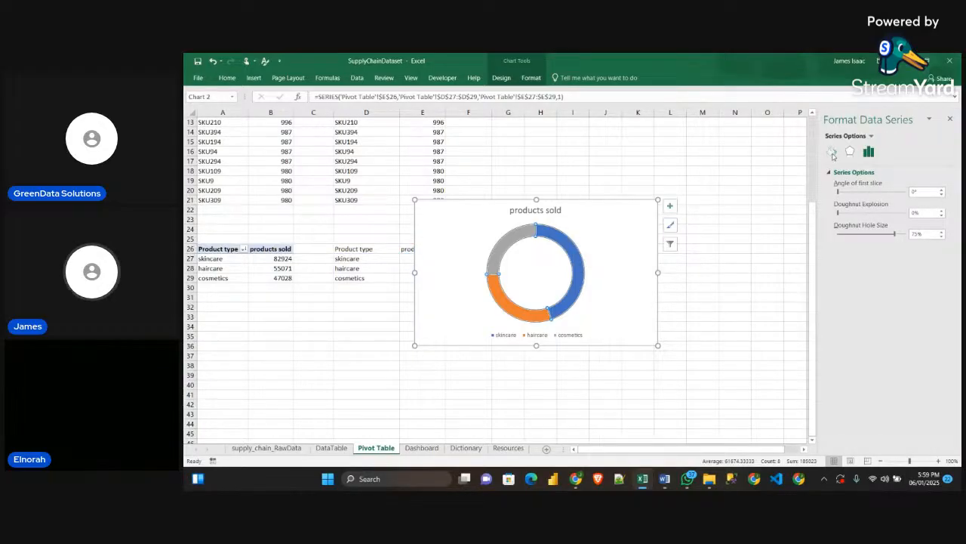
pyautogui.click(832, 152)
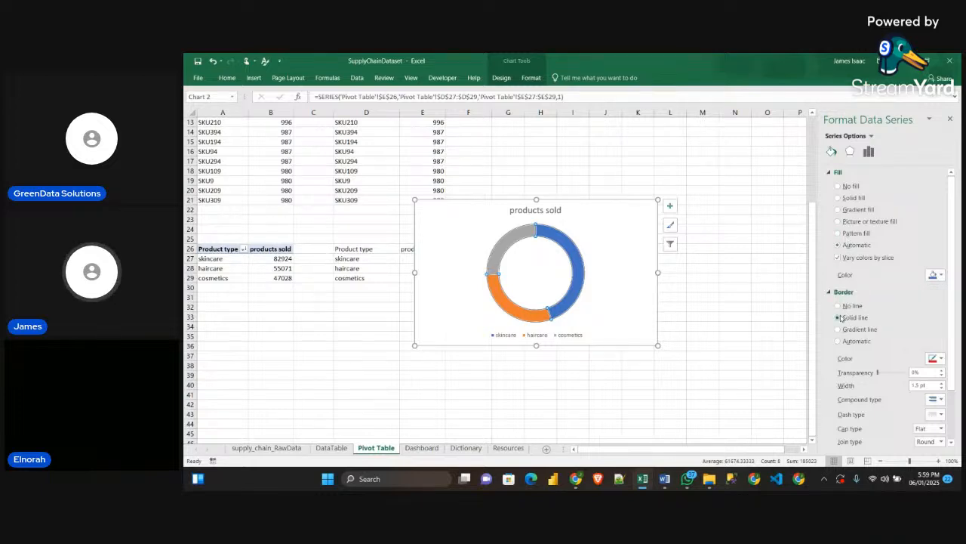
pyautogui.click(840, 318)
pyautogui.click(838, 305)
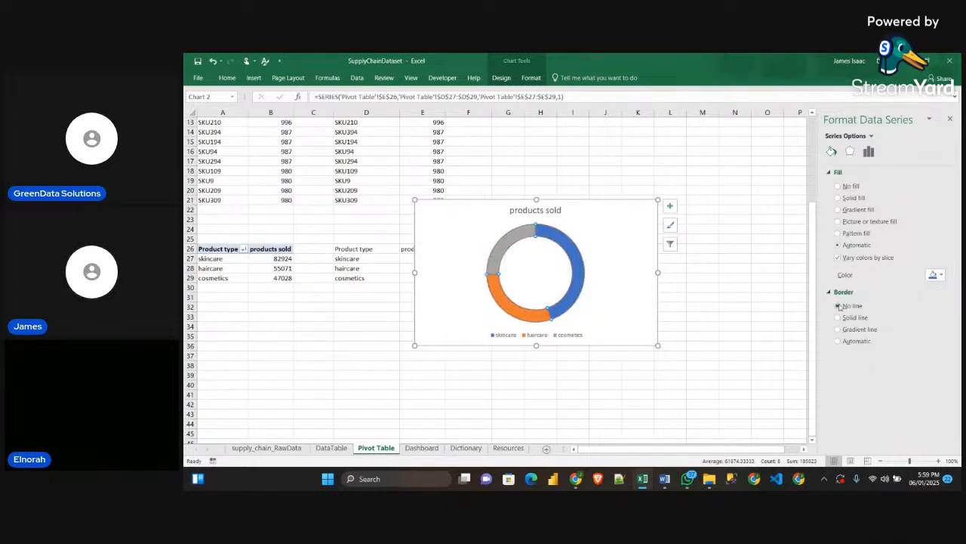
pyautogui.click(627, 287)
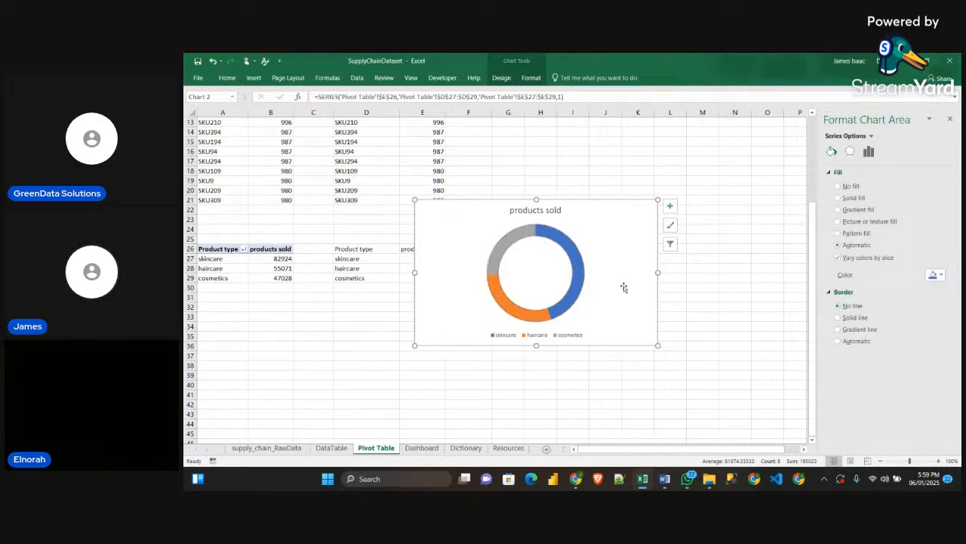
# Copy the doughnut chart and paste it onto itself repeatedly to stack nine identical products sold rings
pyautogui.click(571, 254)
pyautogui.click(607, 215)
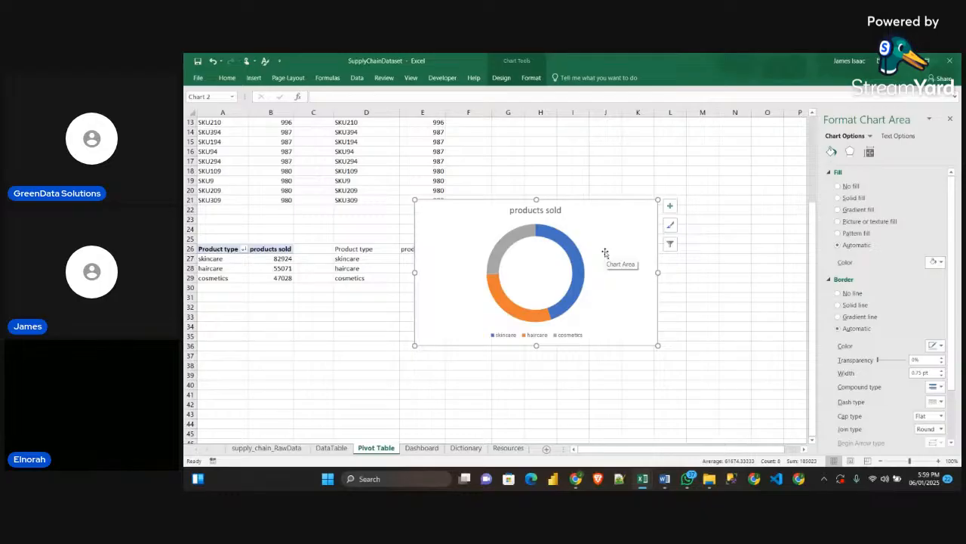
pyautogui.hotkey('ctrl', 'z')
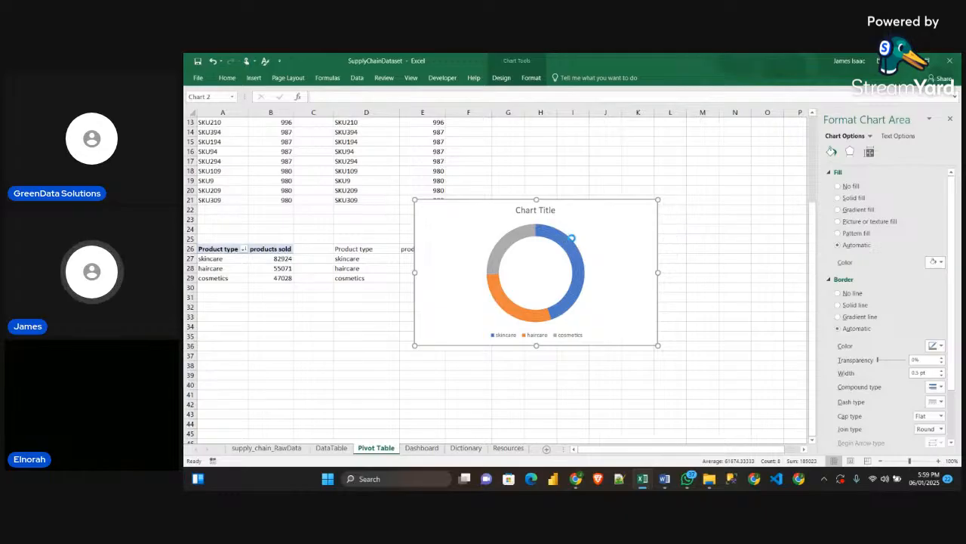
# Inspect the stacked rings up close and move the doughnut chart up so its upper edge sits at about row 14
pyautogui.scroll(5, 571, 286)
pyautogui.scroll(4, 571, 287)
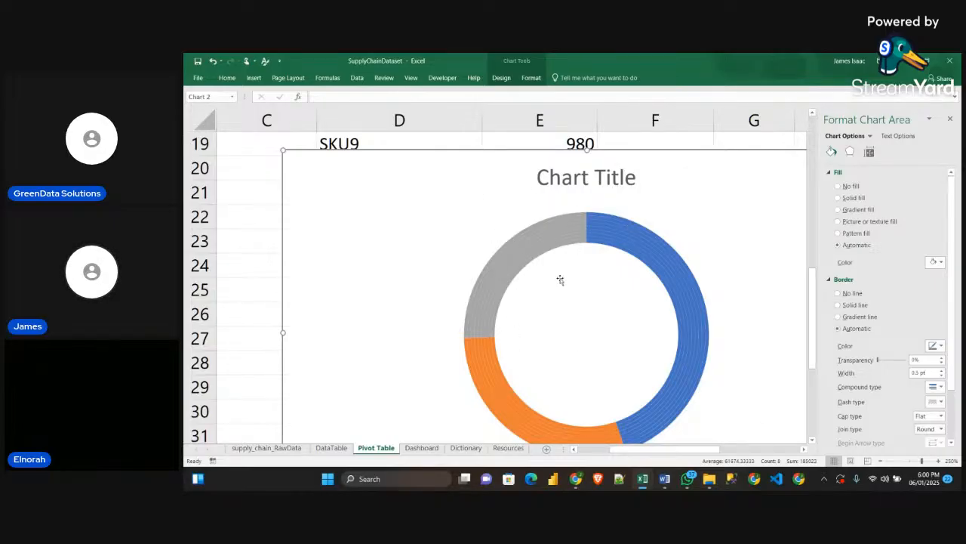
pyautogui.keyDown('ctrl'); pyautogui.scroll(-1, 614, 248); pyautogui.keyUp('ctrl')
pyautogui.keyDown('ctrl'); pyautogui.scroll(-13, 614, 247); pyautogui.keyUp('ctrl')
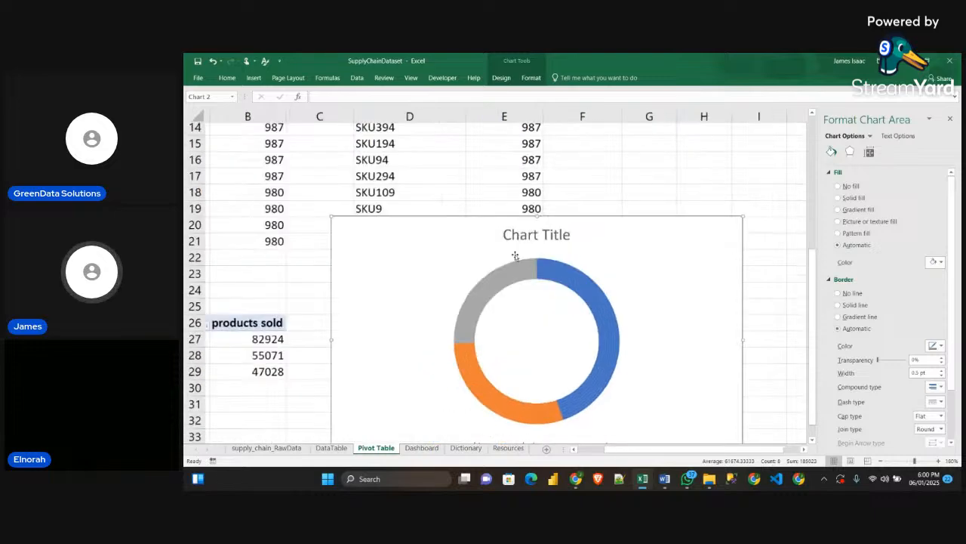
pyautogui.keyDown('ctrl'); pyautogui.scroll(-6, 501, 298); pyautogui.keyUp('ctrl')
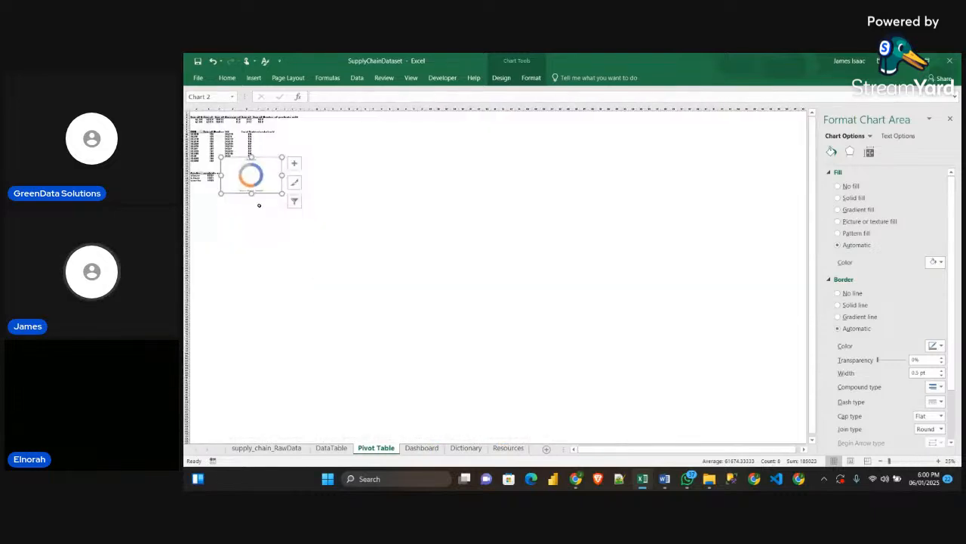
pyautogui.keyDown('ctrl'); pyautogui.scroll(14, 270, 179); pyautogui.keyUp('ctrl')
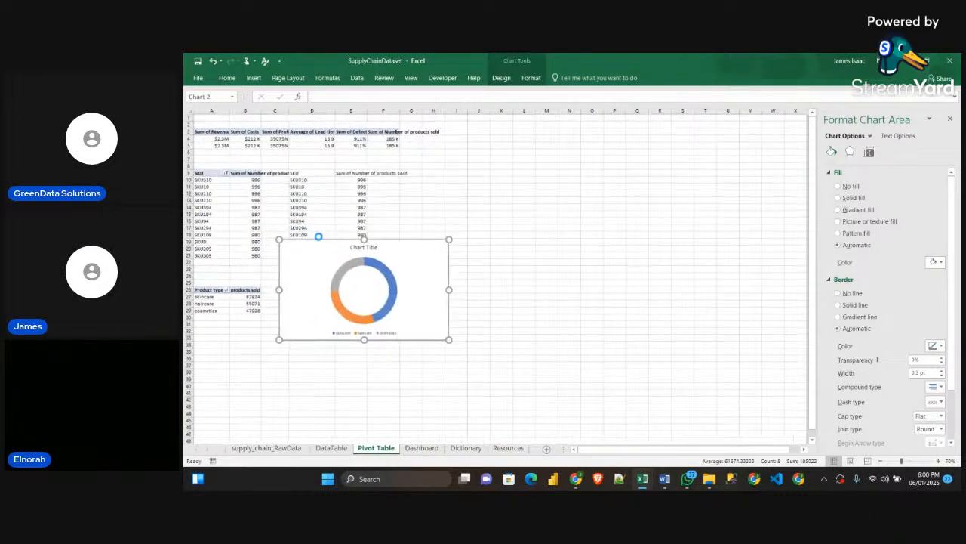
pyautogui.keyDown('ctrl'); pyautogui.scroll(-5, 535, 305); pyautogui.keyUp('ctrl')
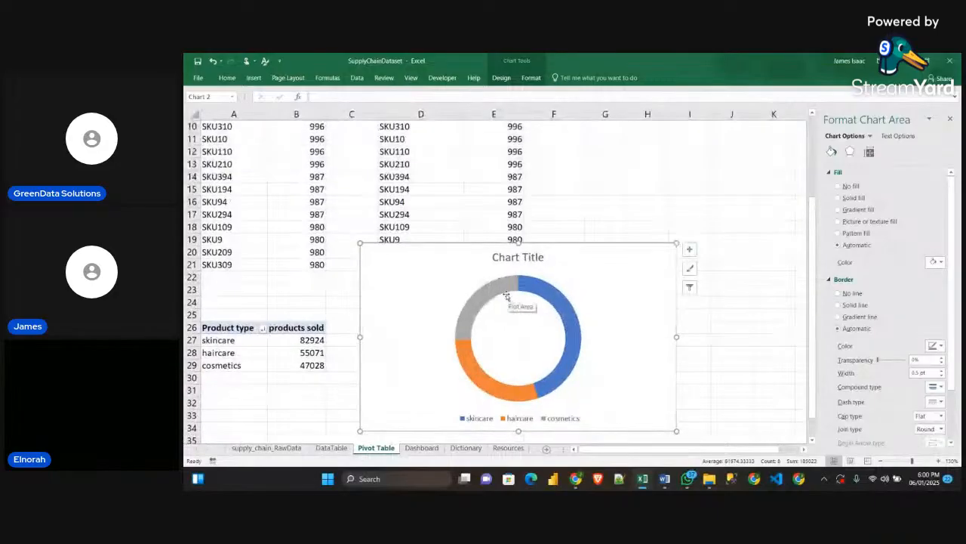
pyautogui.keyDown('ctrl'); pyautogui.scroll(-1, 512, 293); pyautogui.keyUp('ctrl')
pyautogui.moveTo(524, 287); pyautogui.dragTo(642, 169)
pyautogui.moveTo(657, 214); pyautogui.dragTo(542, 284)
# Set the doughnut hole size of the stacked rings to 42%
pyautogui.click(525, 271)
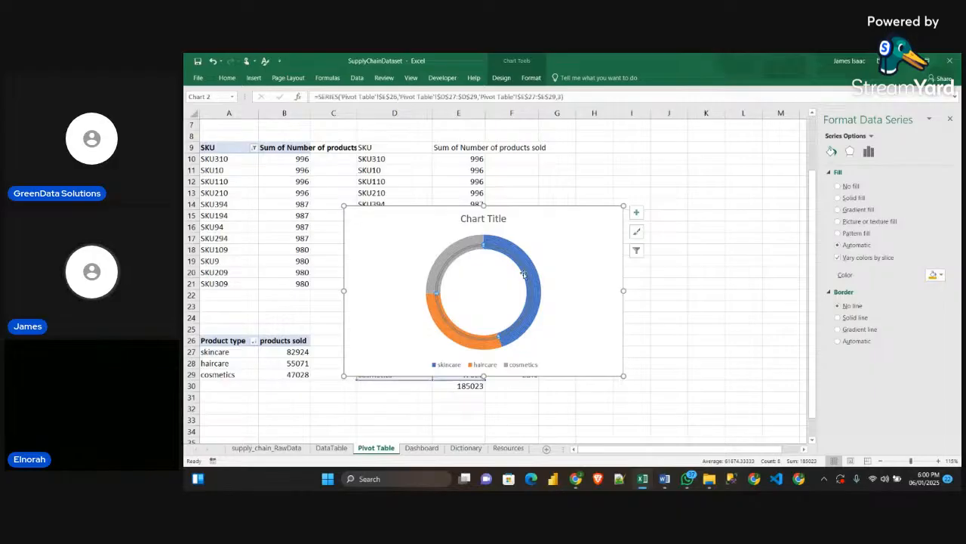
pyautogui.click(540, 286)
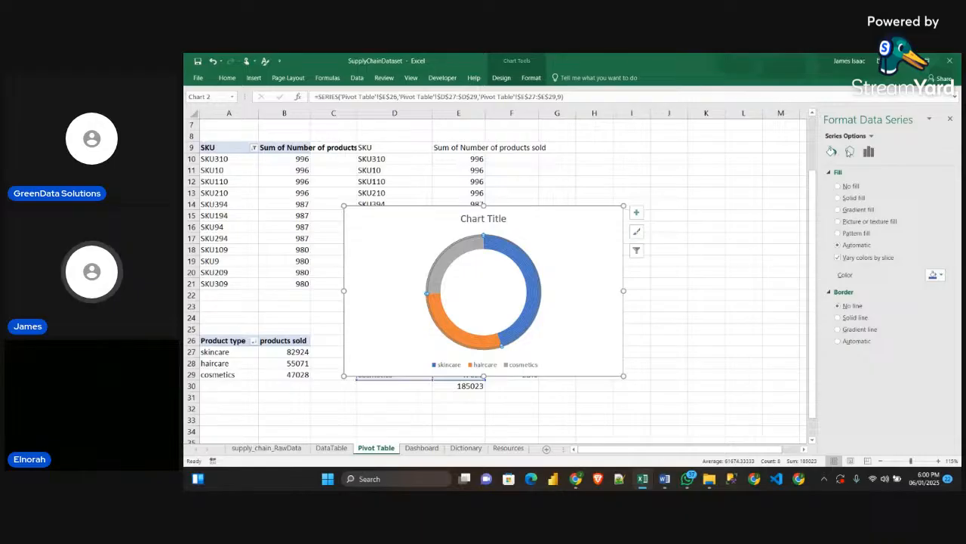
pyautogui.click(869, 153)
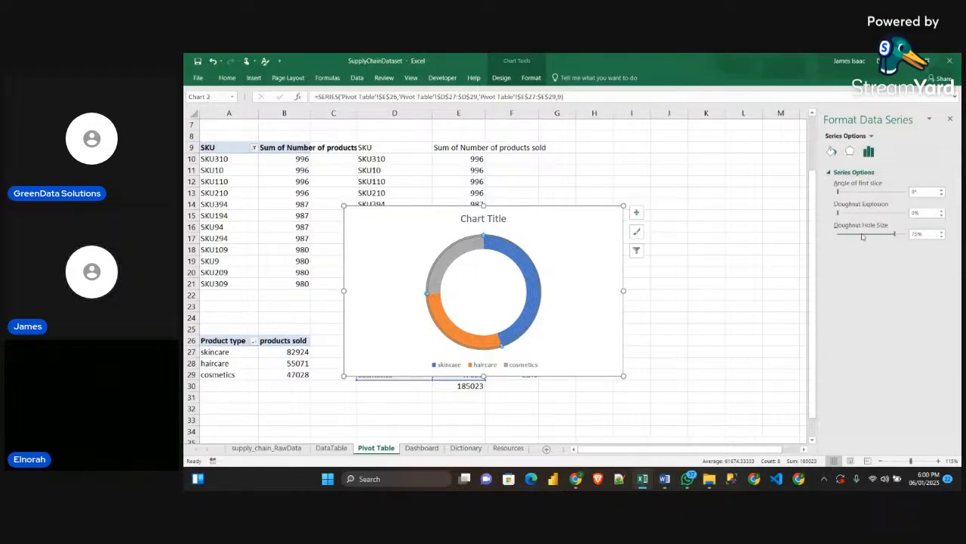
pyautogui.moveTo(895, 233); pyautogui.dragTo(880, 236)
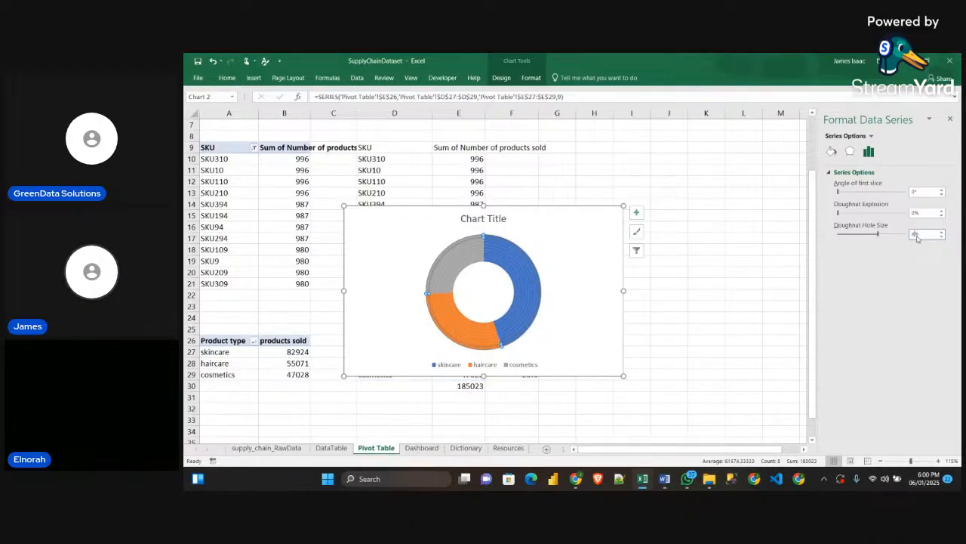
pyautogui.click(582, 281)
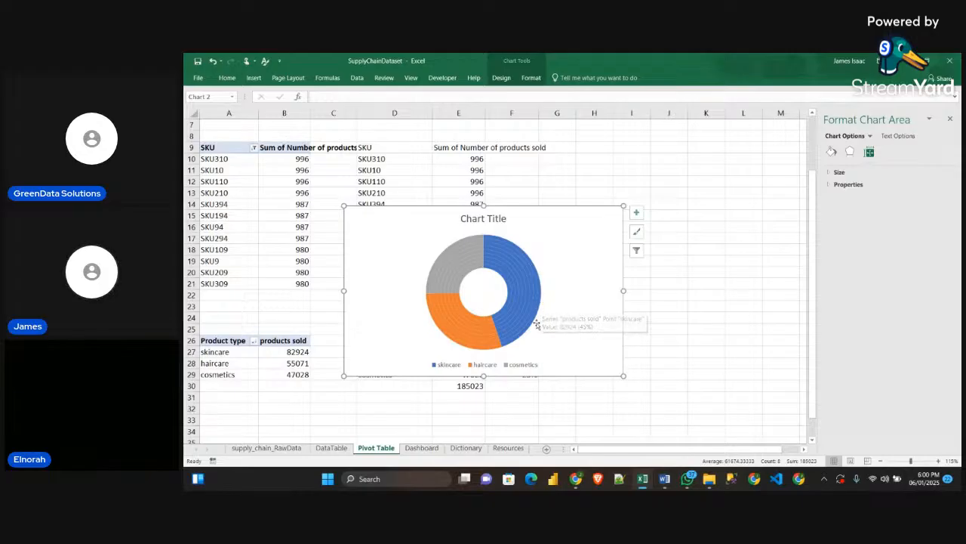
# Set the outermost ring of the doughnut chart to no fill
pyautogui.moveTo(539, 307)
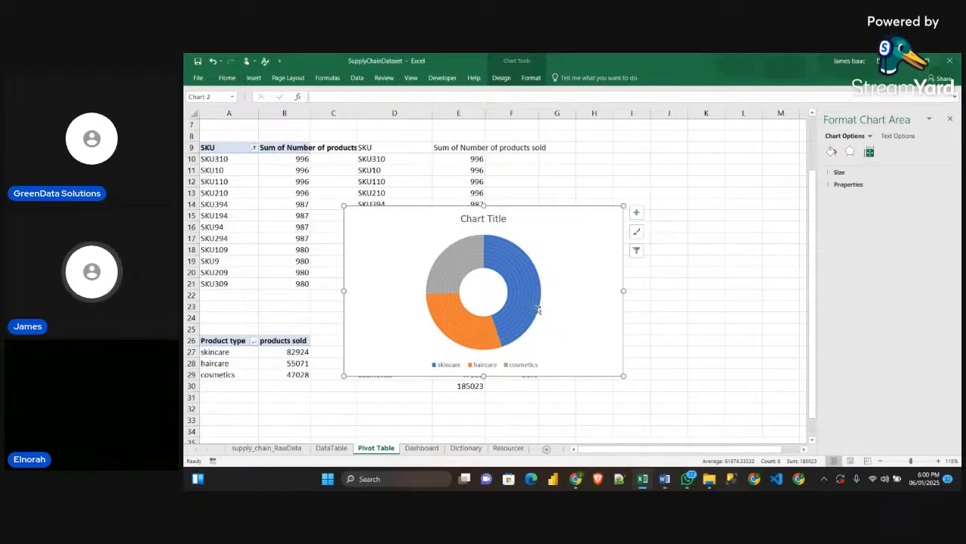
pyautogui.click(539, 304)
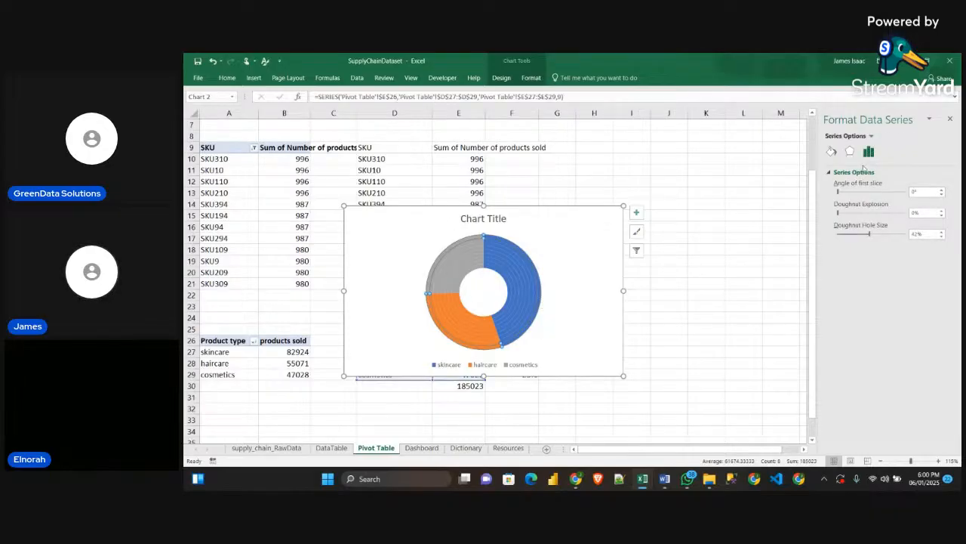
pyautogui.click(831, 151)
pyautogui.click(837, 185)
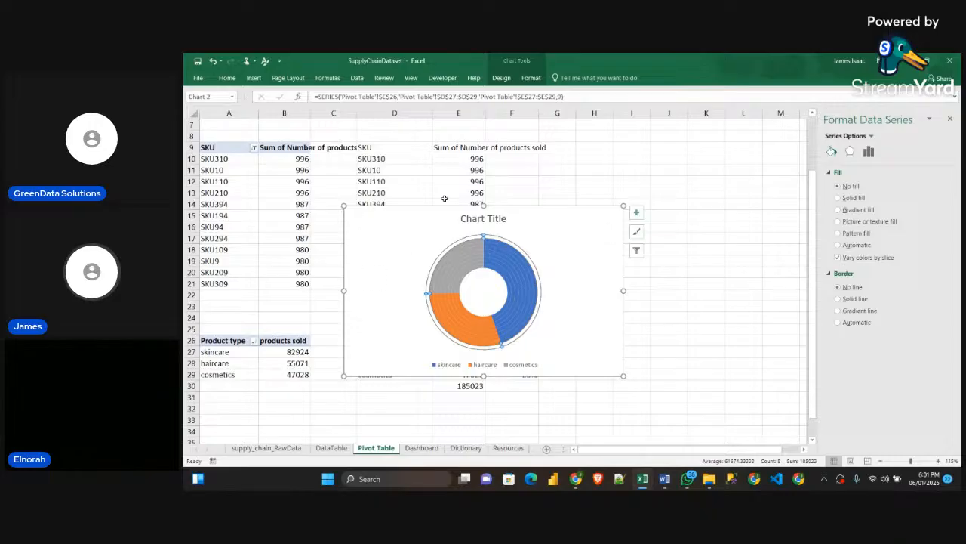
pyautogui.click(593, 264)
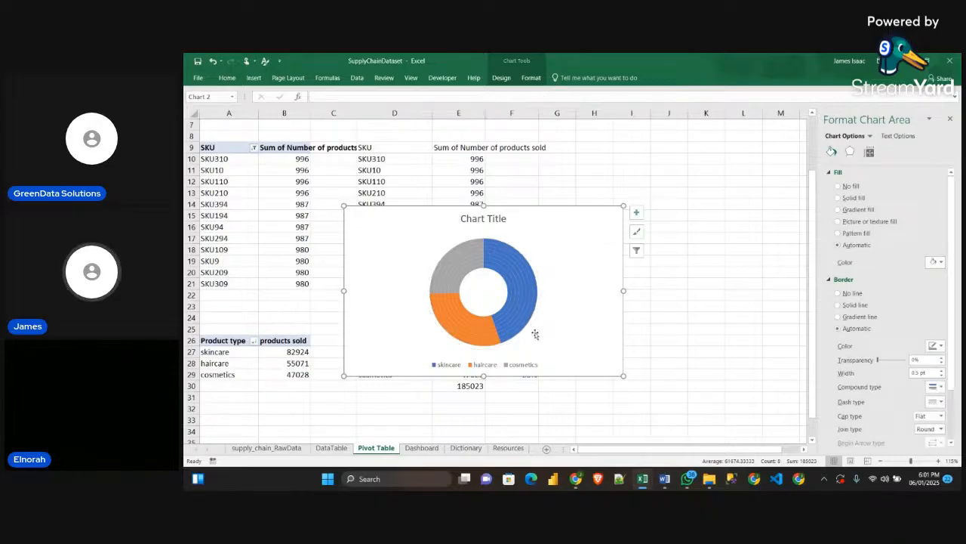
# Dismiss the message notification and set the haircare segment of the second outermost ring to no fill
pyautogui.moveTo(526, 323)
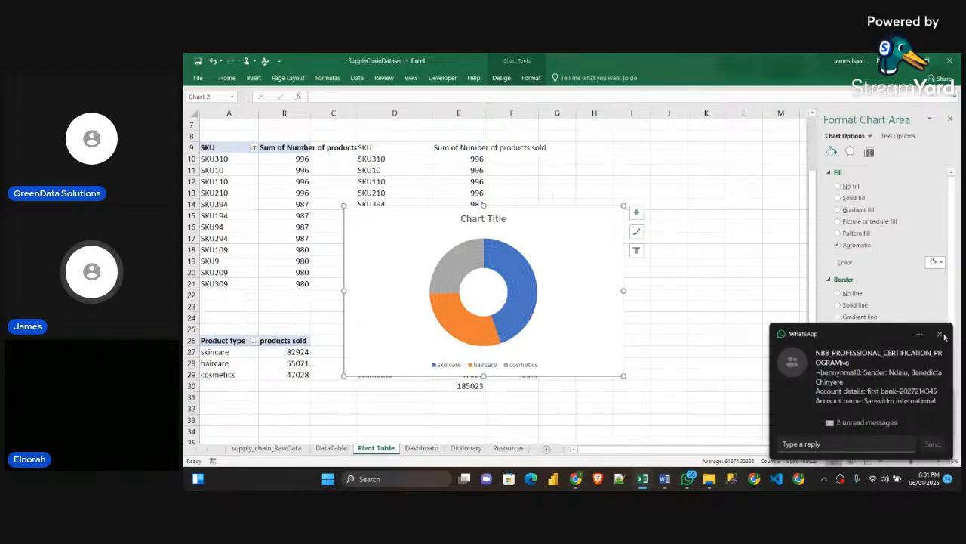
pyautogui.click(941, 334)
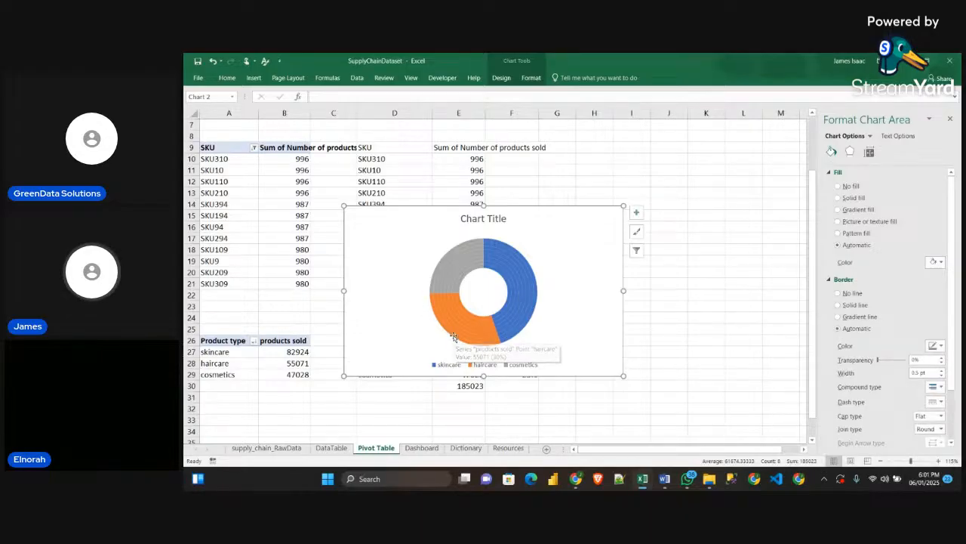
pyautogui.click(456, 339)
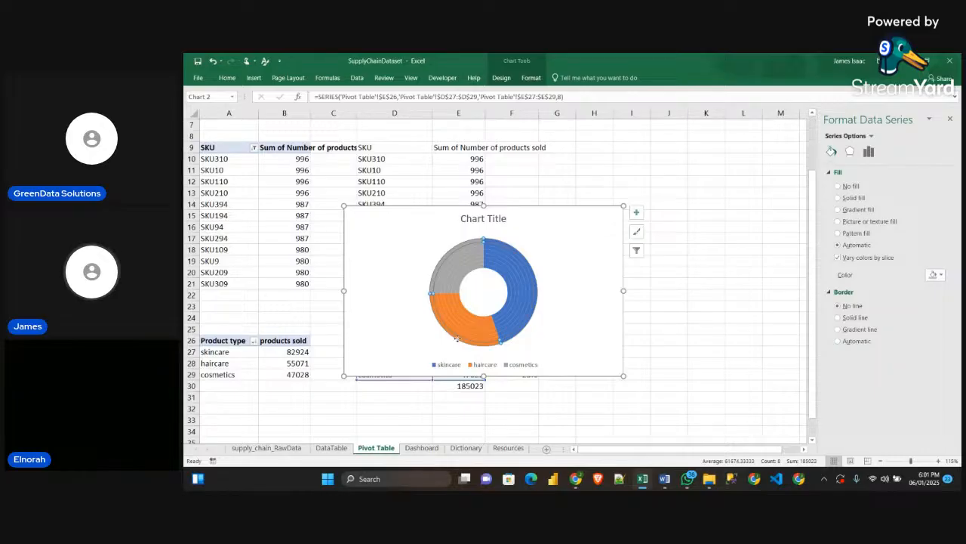
pyautogui.click(458, 339)
pyautogui.click(459, 340)
pyautogui.click(460, 340)
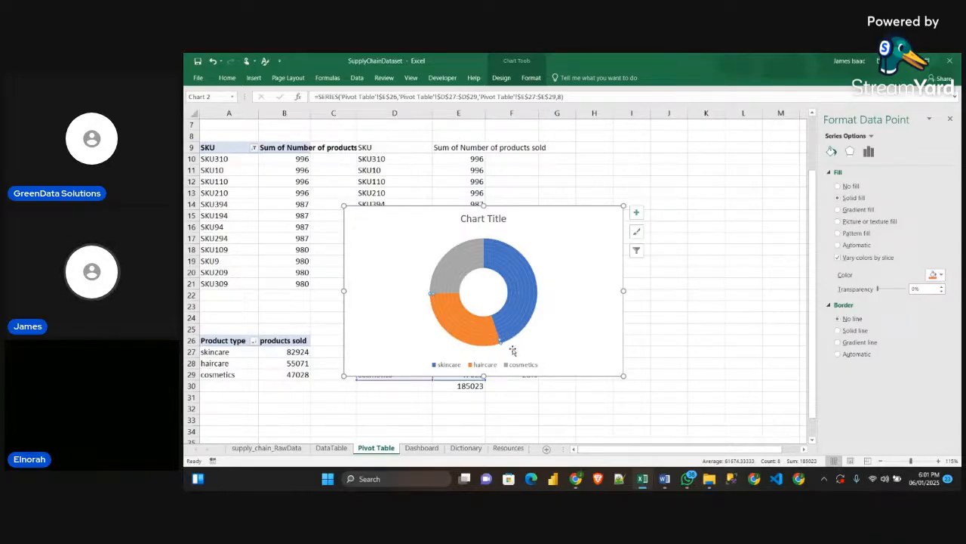
pyautogui.click(838, 186)
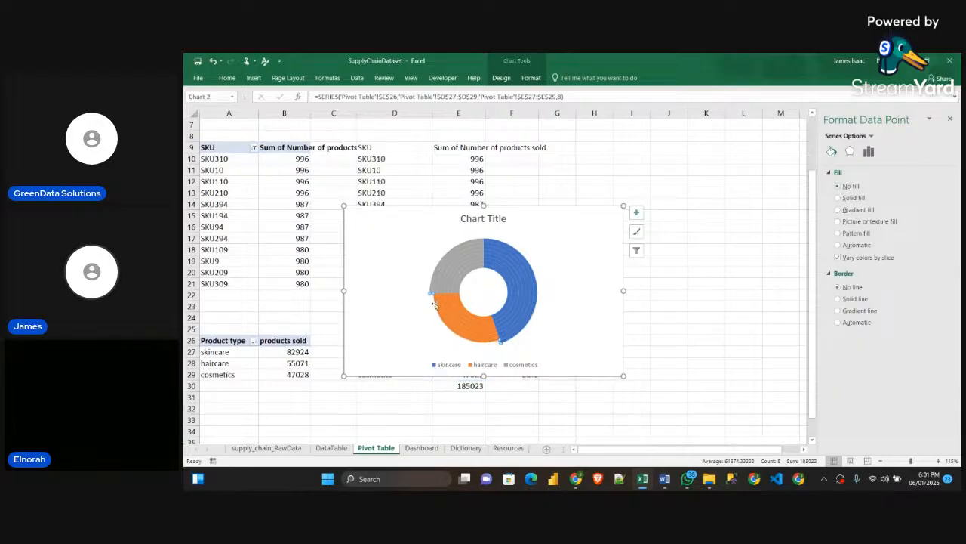
# Set the cosmetics segments of the second and third outermost rings to no fill
pyautogui.click(447, 257)
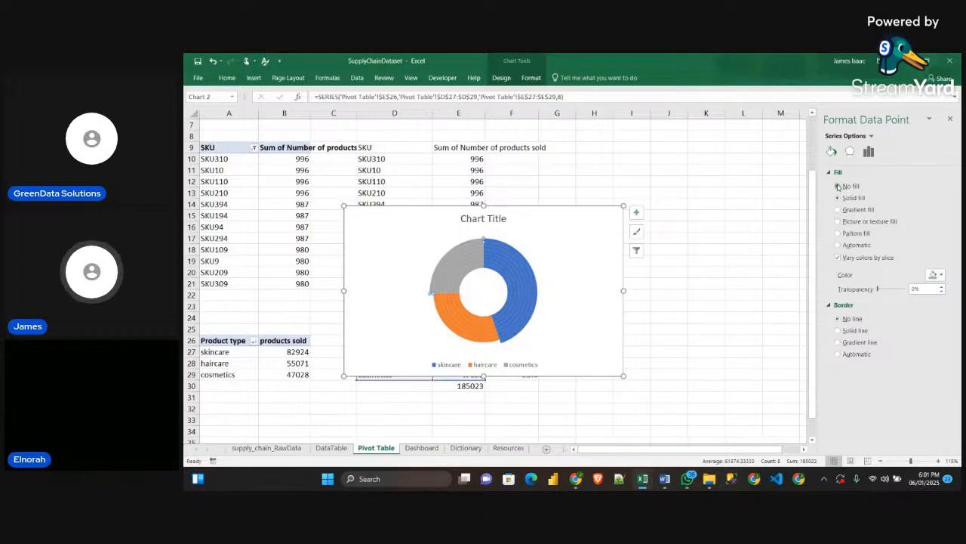
pyautogui.click(454, 254)
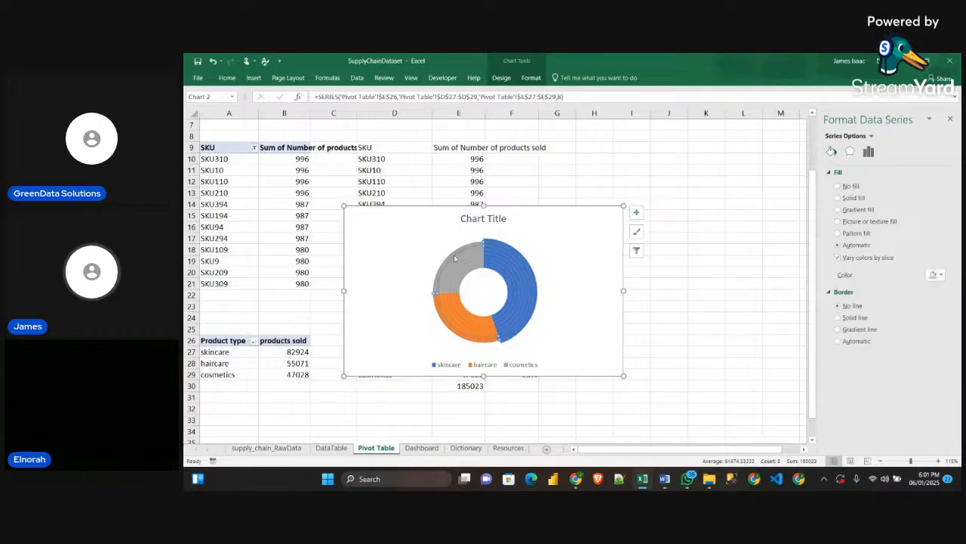
pyautogui.click(454, 256)
pyautogui.press('Delete')
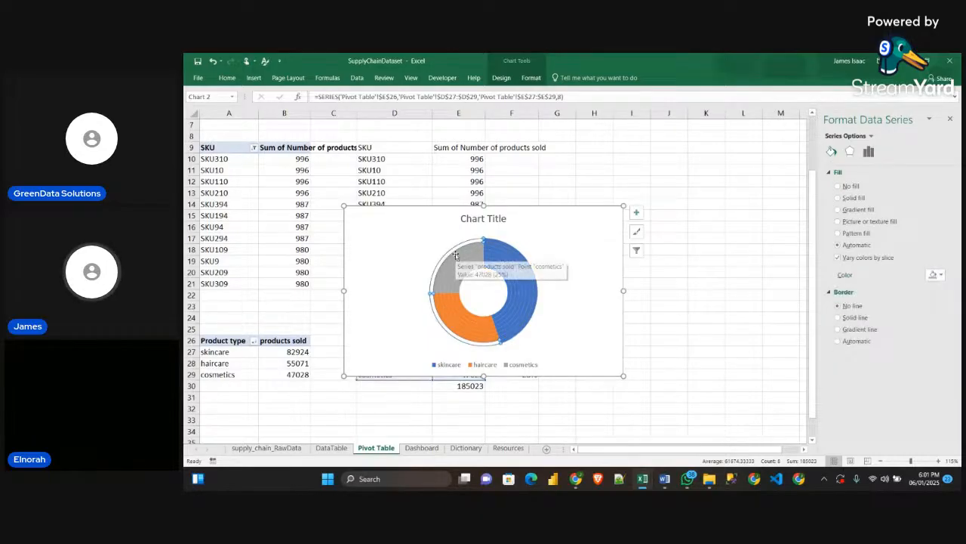
pyautogui.press('Delete')
pyautogui.click(455, 255)
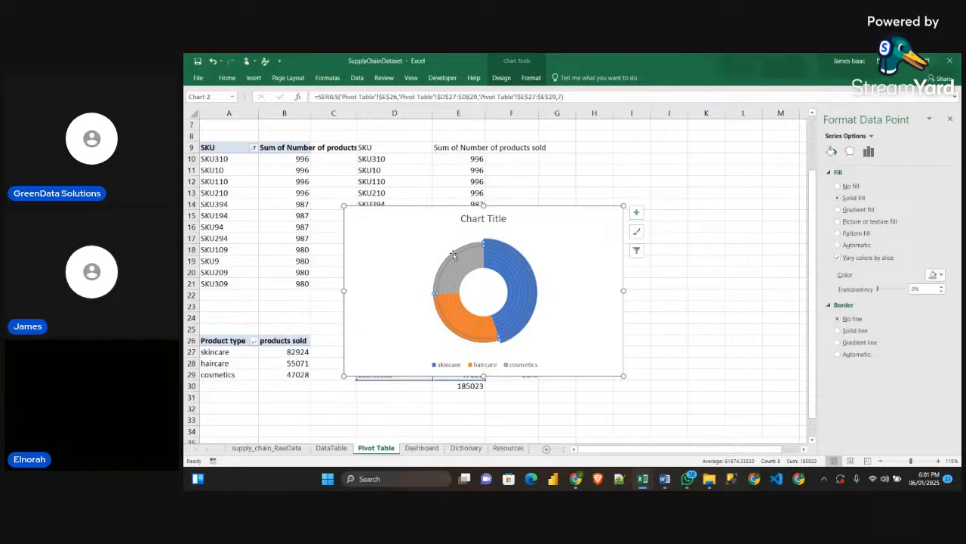
pyautogui.click(454, 256)
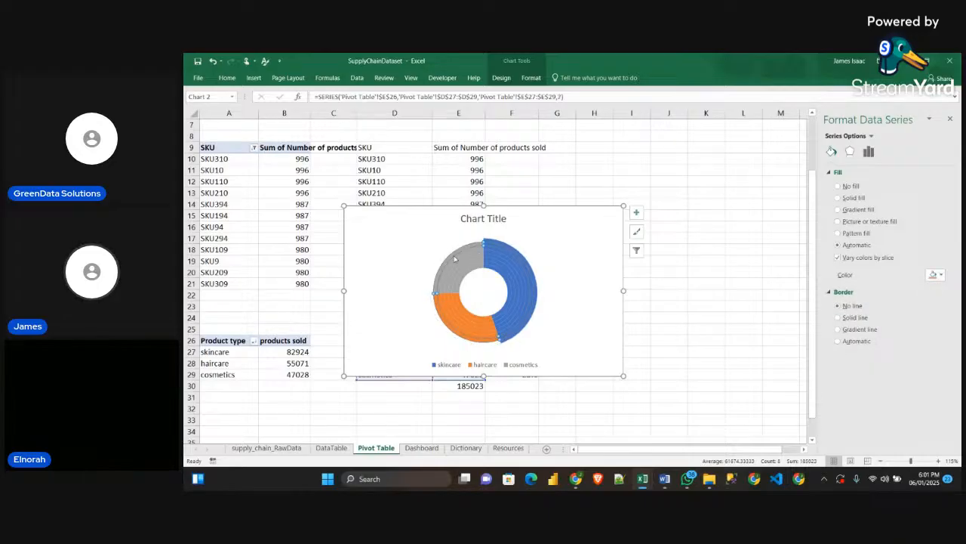
pyautogui.click(454, 257)
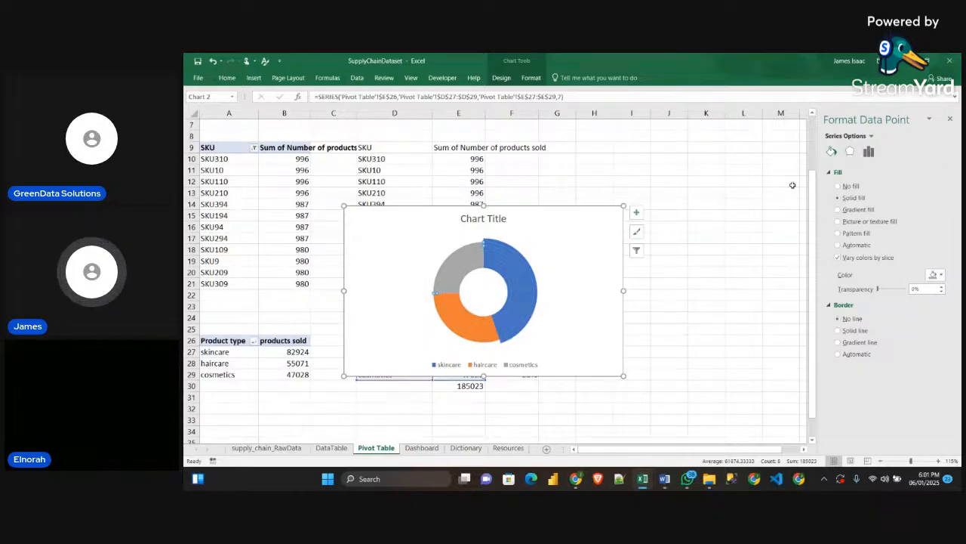
pyautogui.click(837, 186)
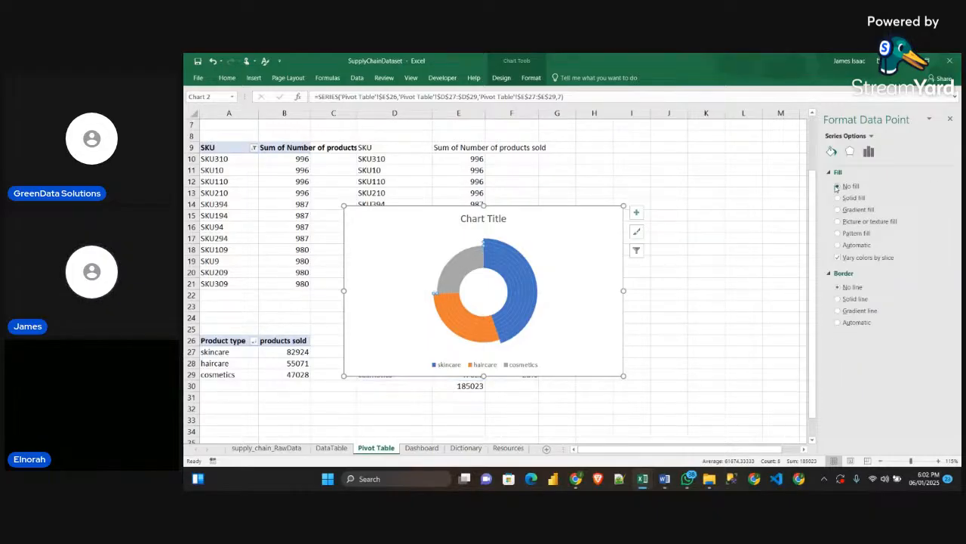
pyautogui.click(671, 340)
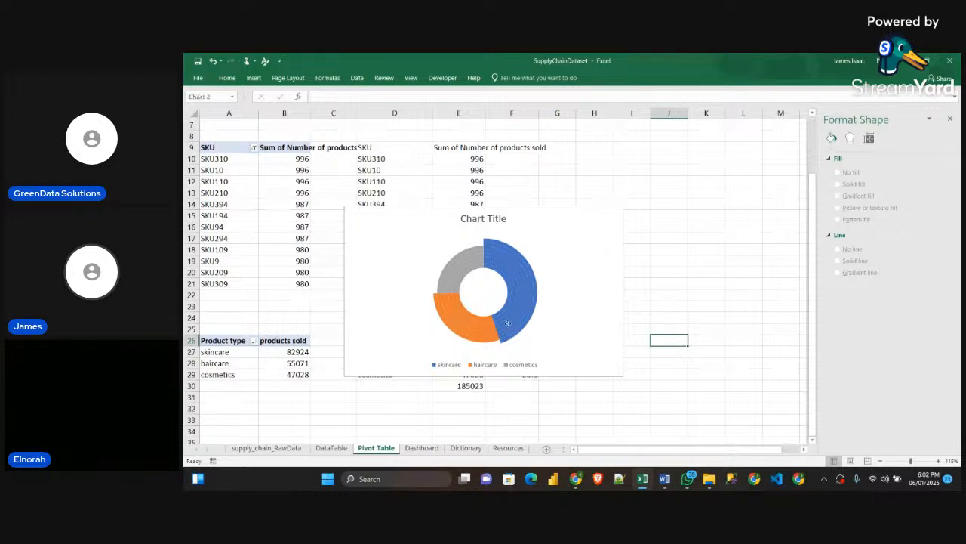
# Switch to the Sample workbook and examine the colours of the product type sales doughnut on its dashboard
pyautogui.click(527, 308)
pyautogui.click(486, 342)
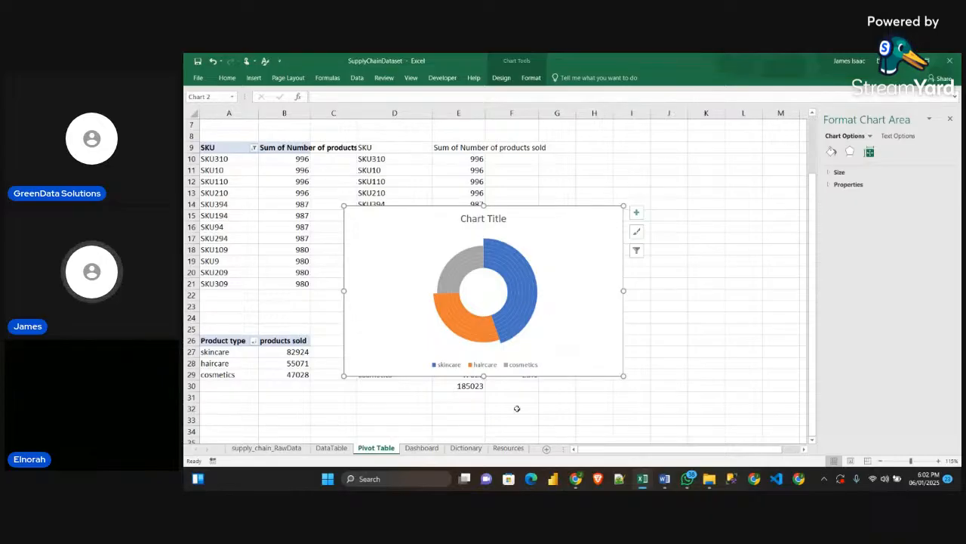
pyautogui.moveTo(645, 483)
pyautogui.click(696, 422)
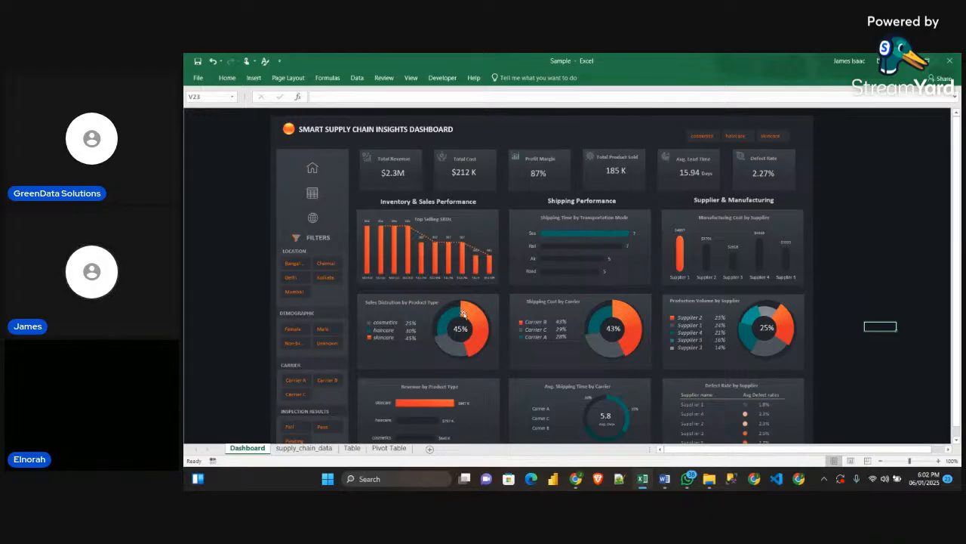
pyautogui.moveTo(463, 314)
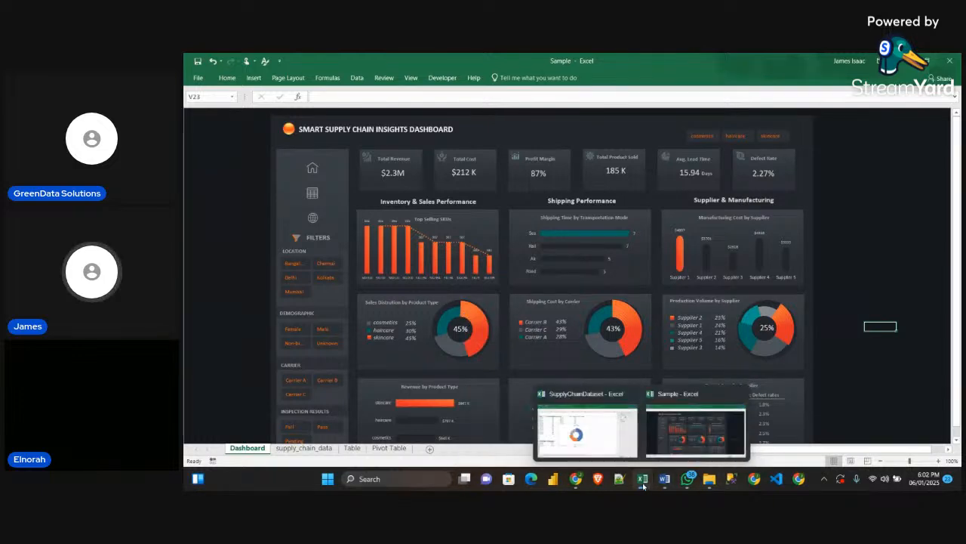
# Return to the SupplyChainDataset workbook and copy the orange gradient rectangle on the Resources sheet
pyautogui.click(613, 434)
pyautogui.click(519, 451)
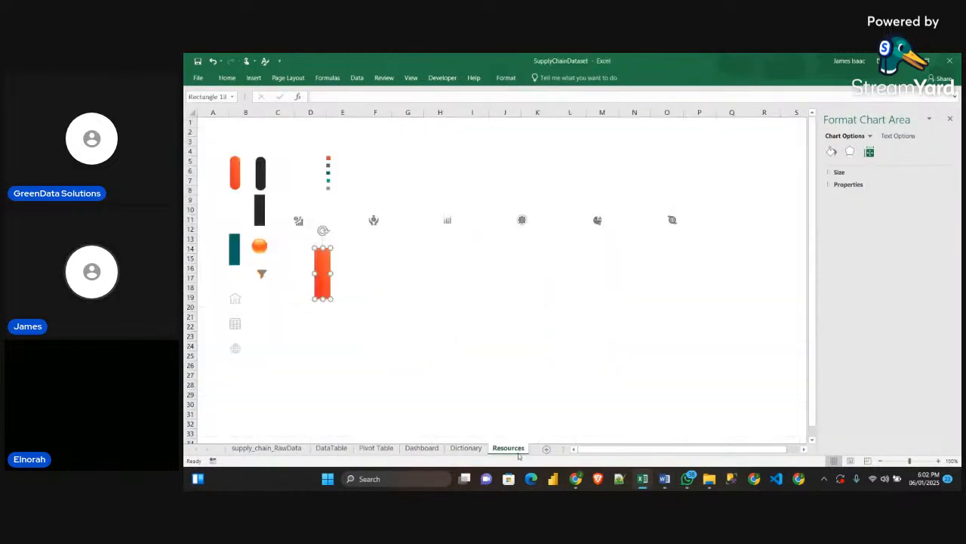
pyautogui.moveTo(326, 274)
pyautogui.mouseDown()
pyautogui.moveTo(302, 274)
pyautogui.moveTo(308, 280)
pyautogui.mouseUp()
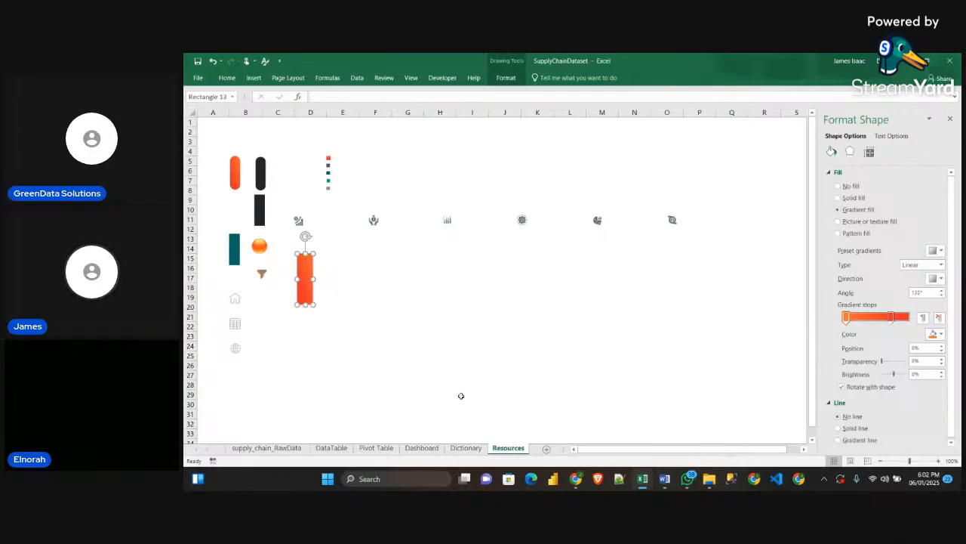
# Paste the copied orange gradient into the skincare segment of the outermost ring on the Pivot Table sheet's doughnut chart
pyautogui.click(376, 448)
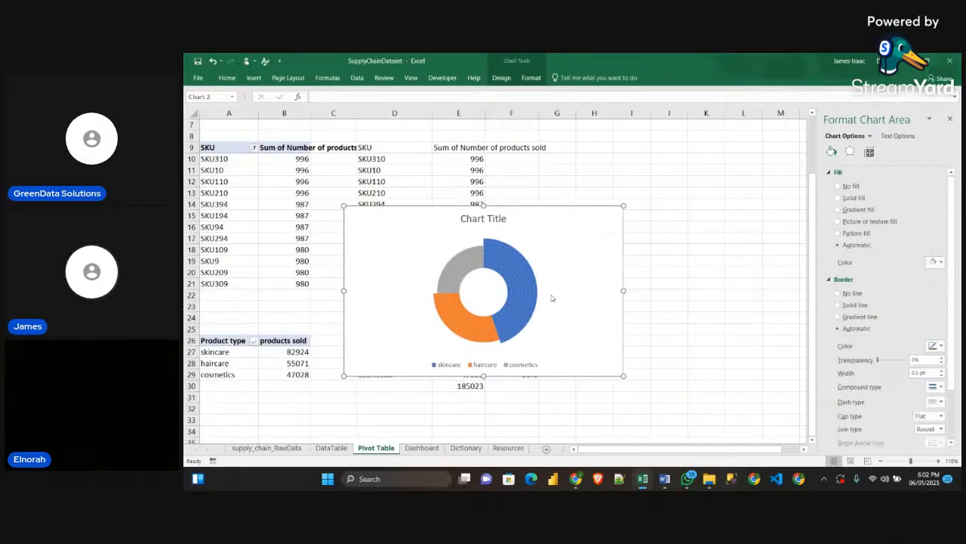
pyautogui.click(533, 279)
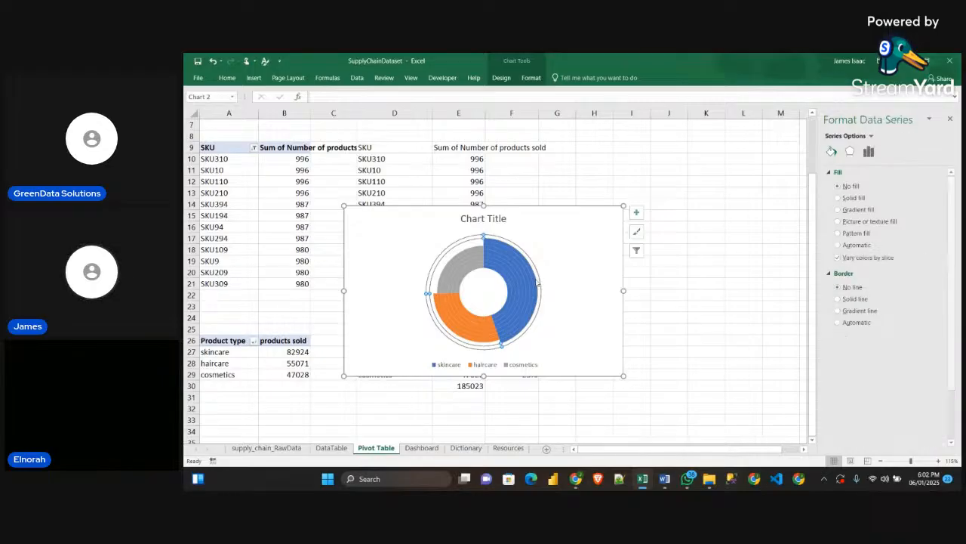
pyautogui.click(535, 281)
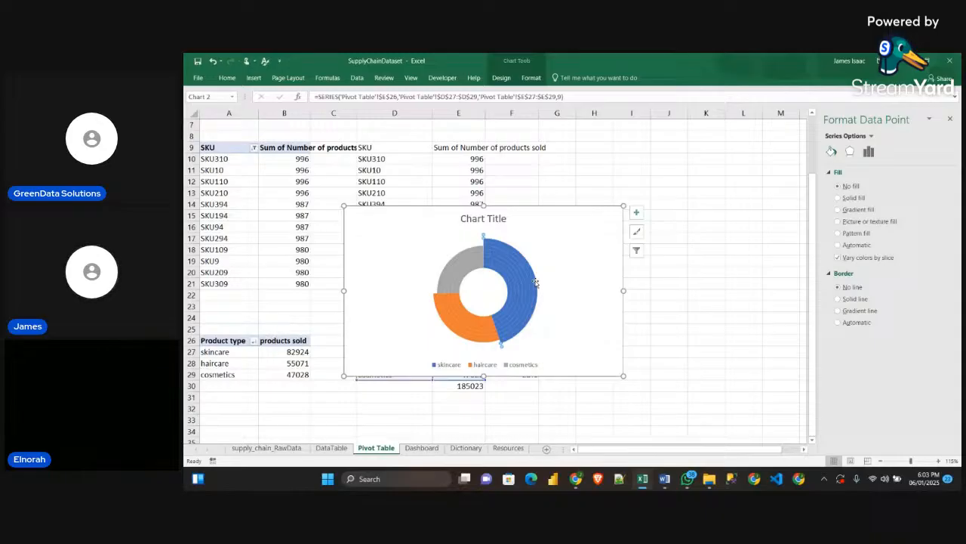
pyautogui.hotkey('ctrl', 'v')
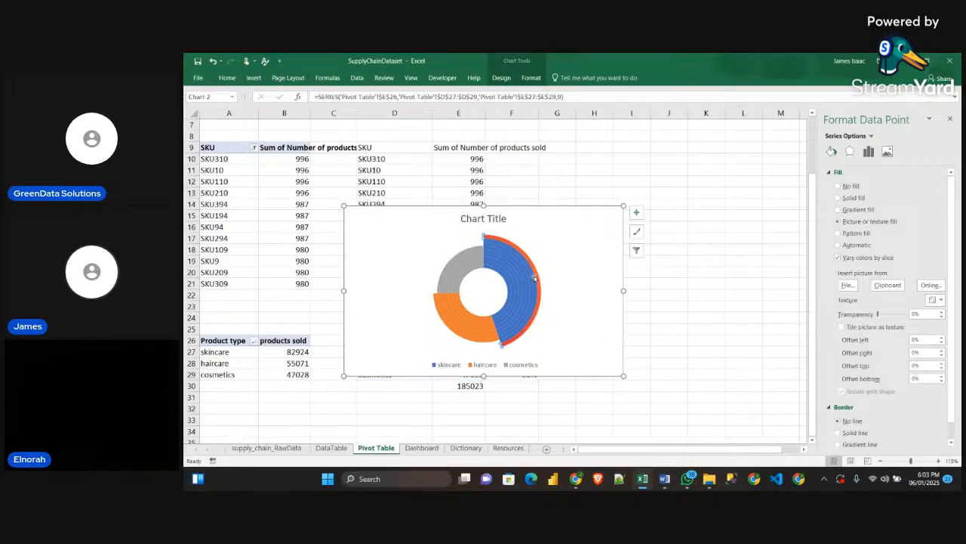
# Fill the skincare segments of the second and third outermost rings with the copied orange gradient
pyautogui.click(534, 280)
pyautogui.click(534, 280)
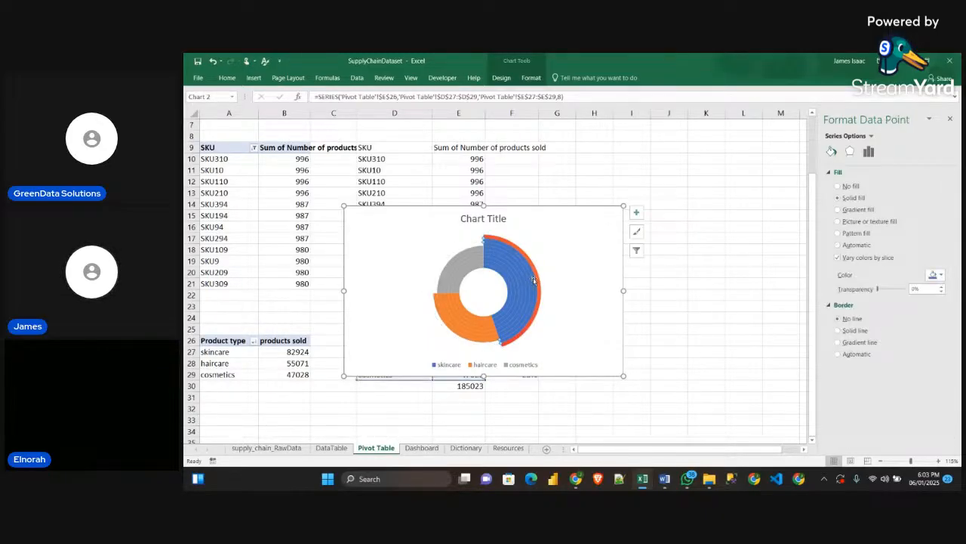
pyautogui.click(533, 279)
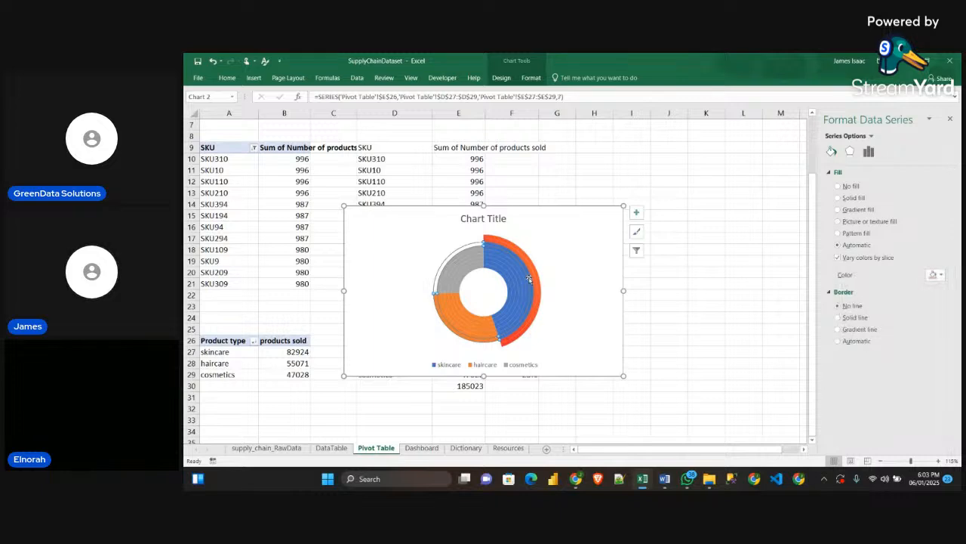
pyautogui.click(529, 278)
pyautogui.hotkey('ctrl', 'v')
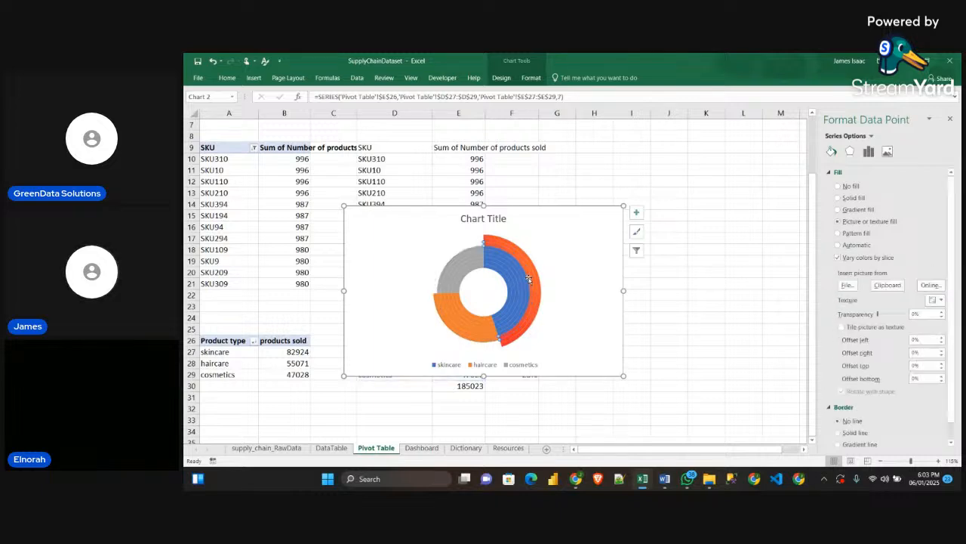
# Fill the skincare segments of the fourth and fifth rings from the outside with the copied orange gradient
pyautogui.click(524, 276)
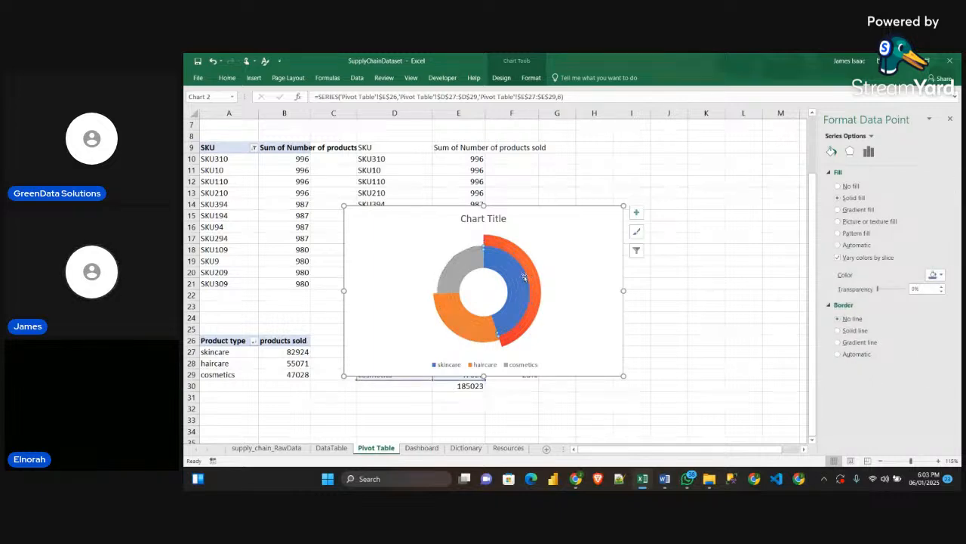
pyautogui.hotkey('ctrl', 'v')
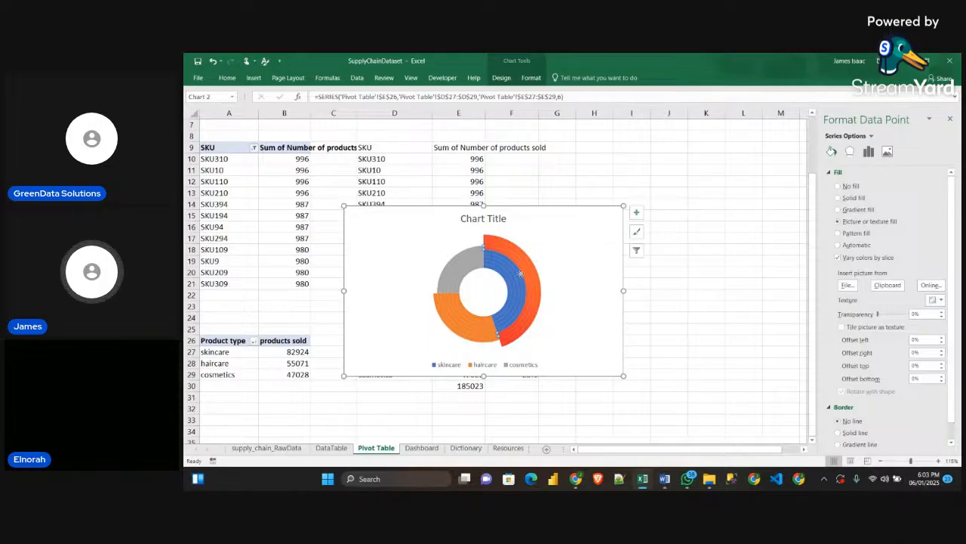
pyautogui.press('ctrl')
pyautogui.click(520, 276)
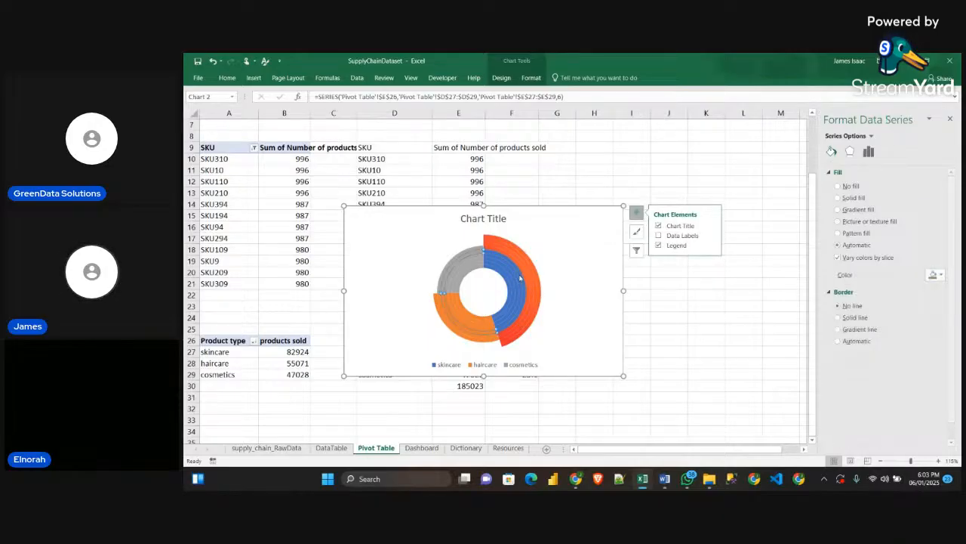
pyautogui.click(520, 275)
pyautogui.hotkey('ctrl', 'v')
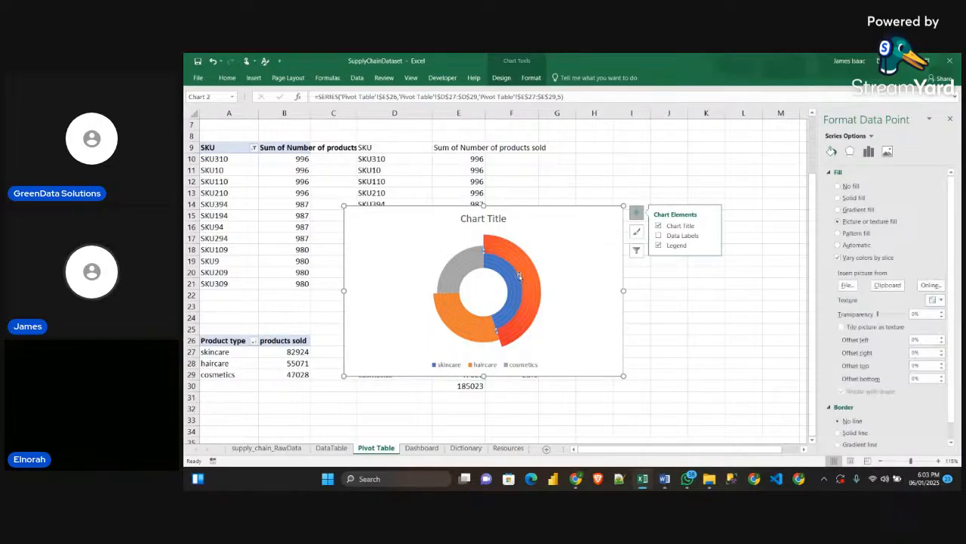
pyautogui.click(517, 277)
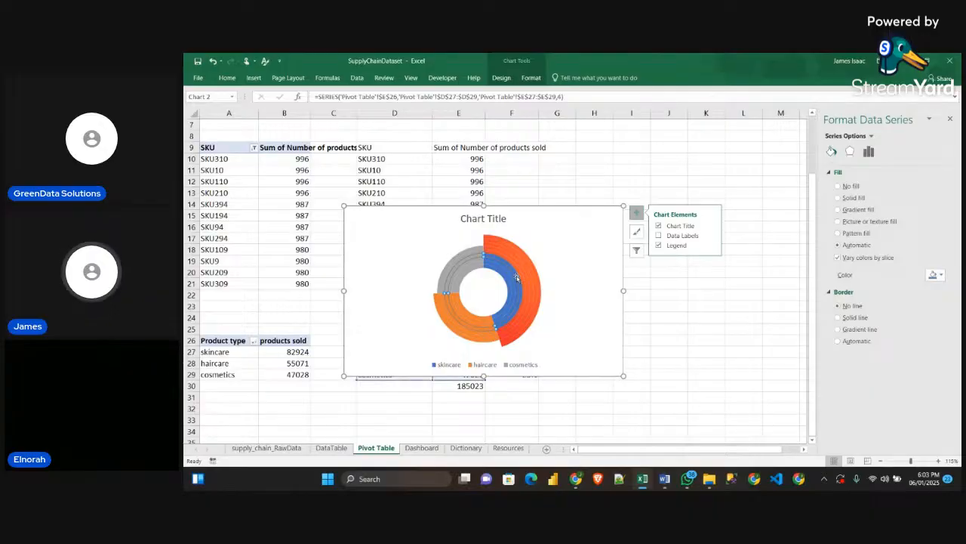
pyautogui.hotkey('ctrl', 'v')
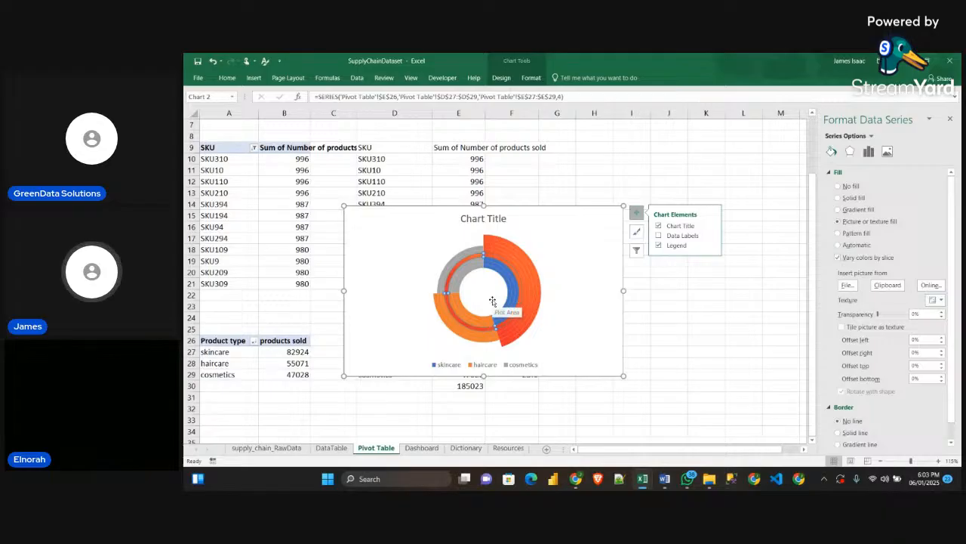
pyautogui.hotkey('ctrl', 'z')
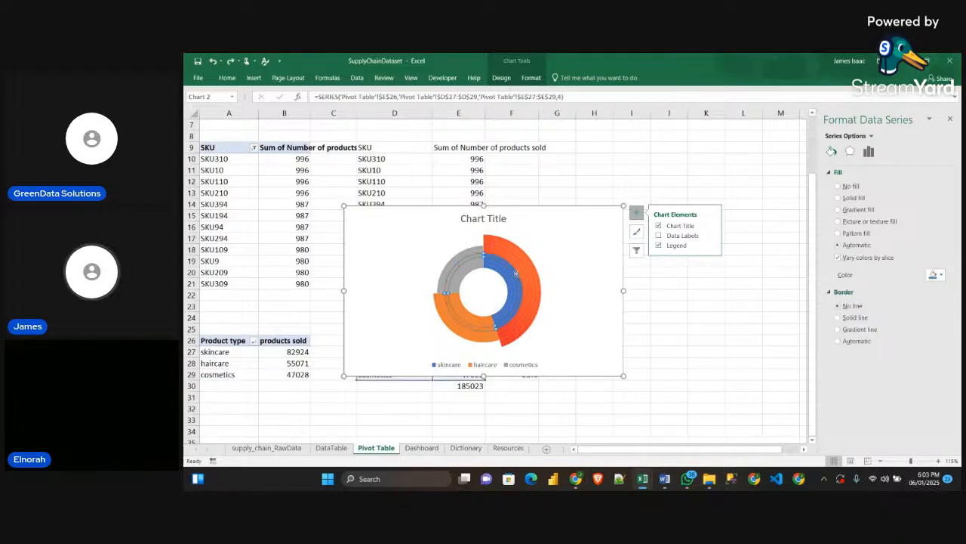
# Fill the skincare segments of the sixth and seventh rings from the outside with the copied orange gradient
pyautogui.click(516, 274)
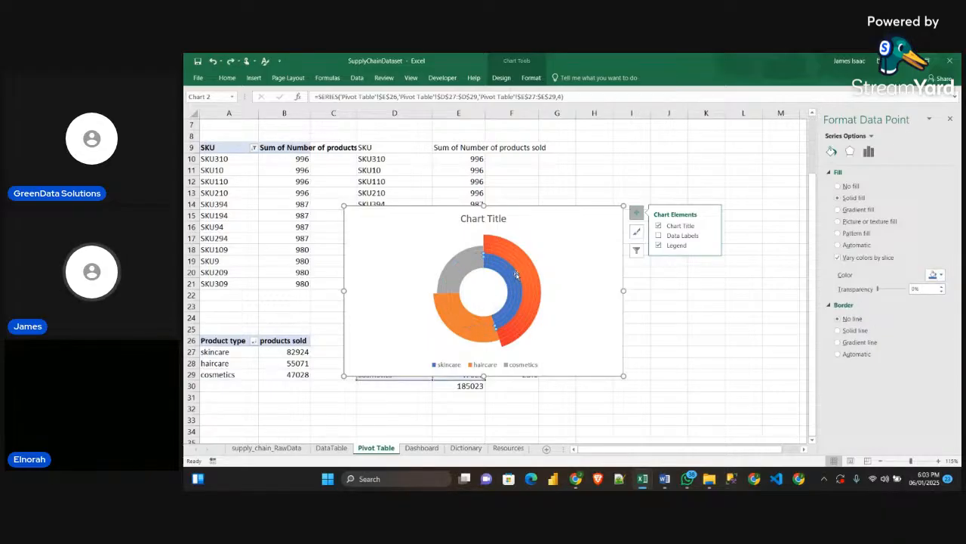
pyautogui.hotkey('ctrl', 'v')
pyautogui.hotkey('ctrl', 'z')
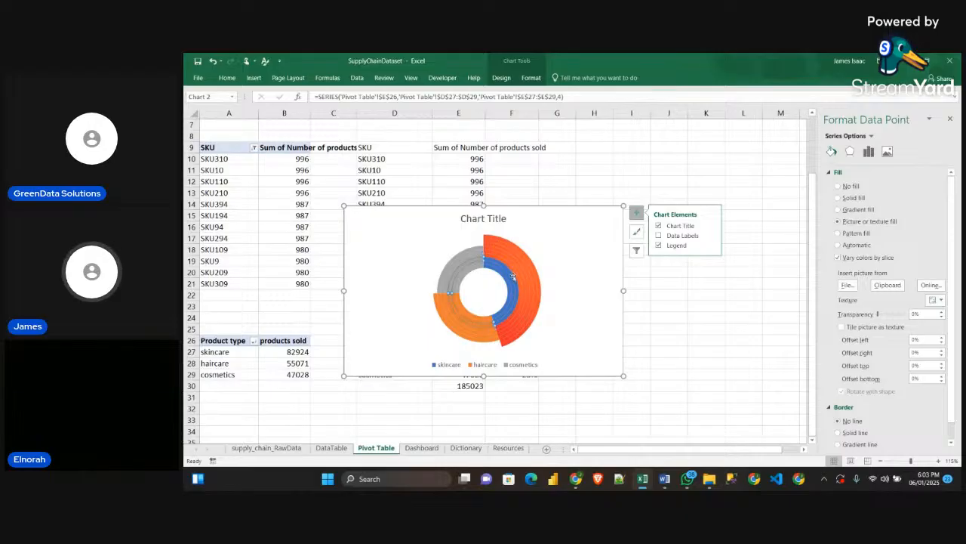
pyautogui.click(512, 276)
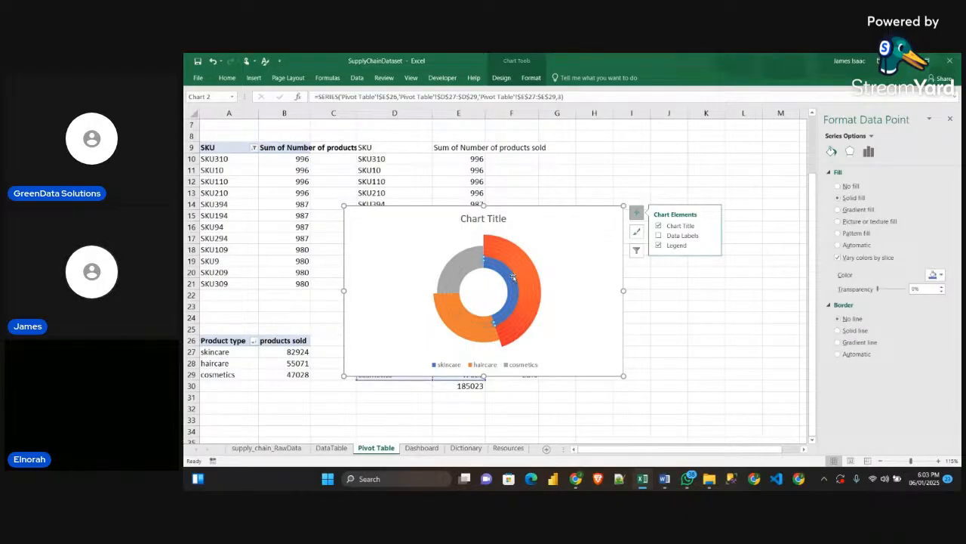
pyautogui.hotkey('ctrl', 'v')
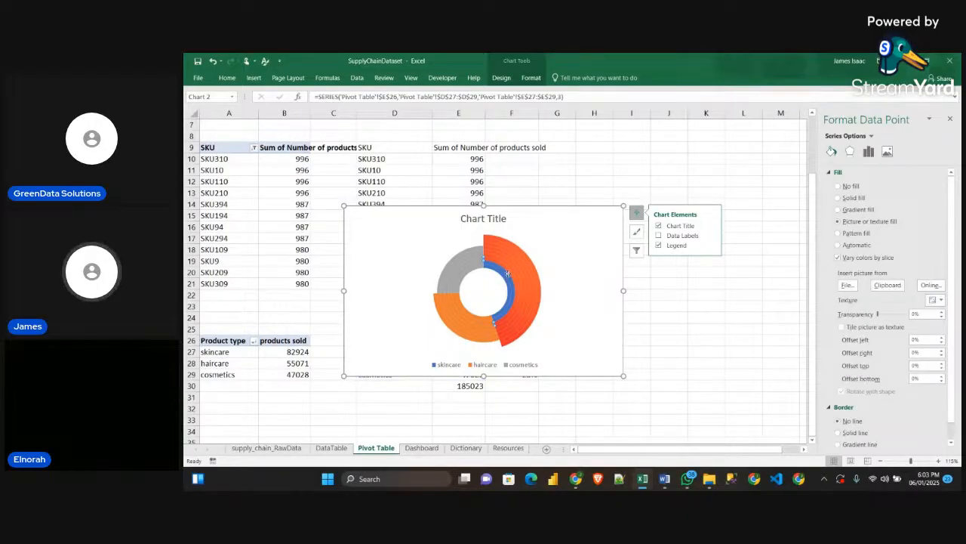
# Fill the skincare segments of the two innermost rings with the copied orange gradient
pyautogui.click(507, 278)
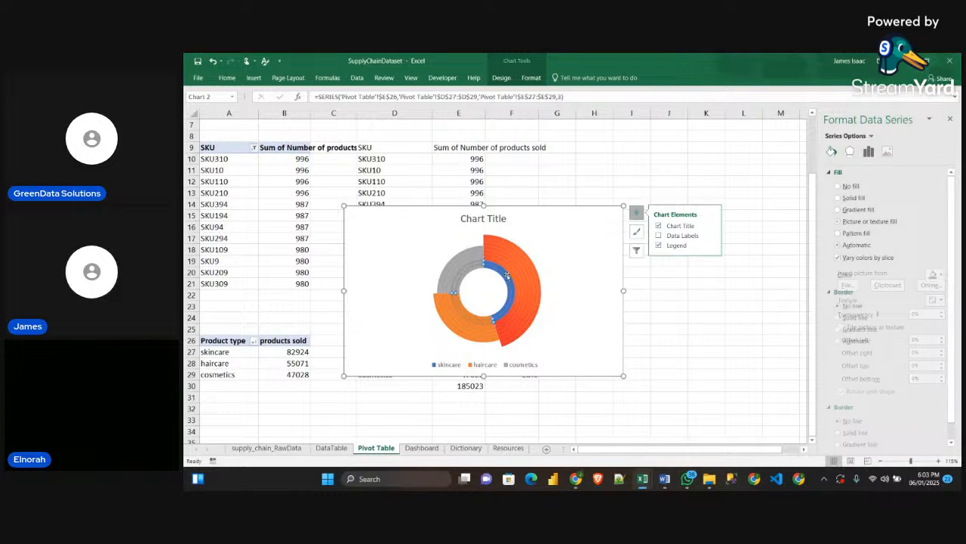
pyautogui.click(508, 279)
pyautogui.hotkey('ctrl', 'v')
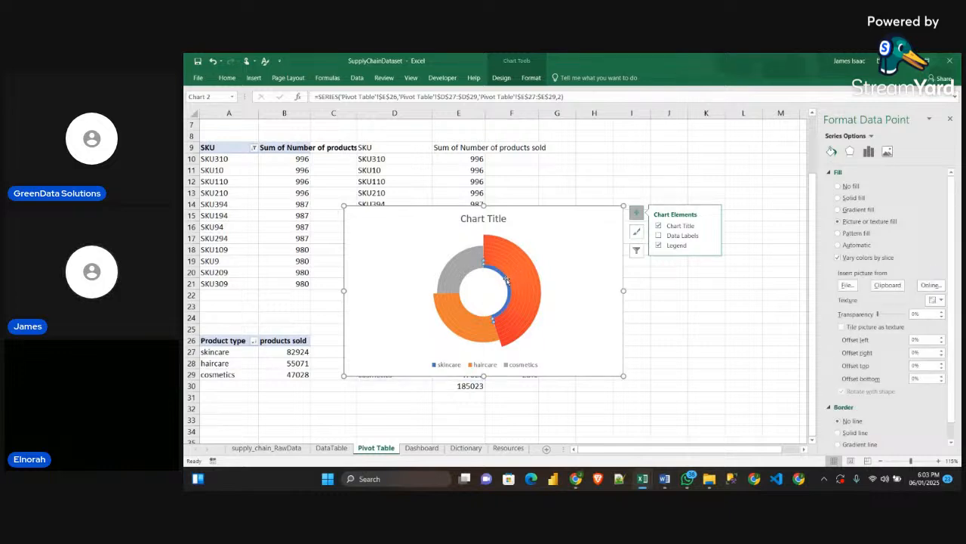
pyautogui.click(538, 289)
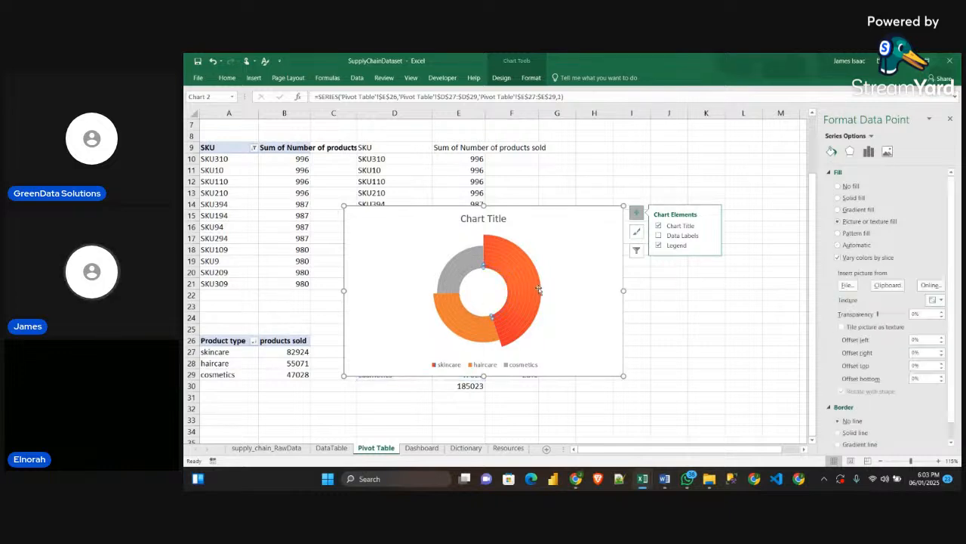
pyautogui.click(563, 340)
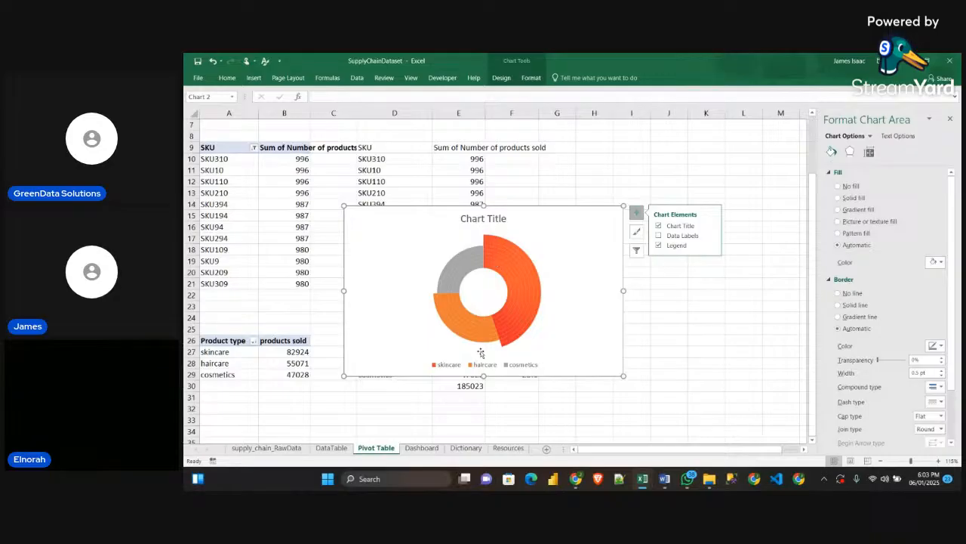
# Duplicate the small grey square on the Resources sheet and enlarge the copy into a tall rectangle beside the orange one
pyautogui.click(508, 447)
pyautogui.click(406, 326)
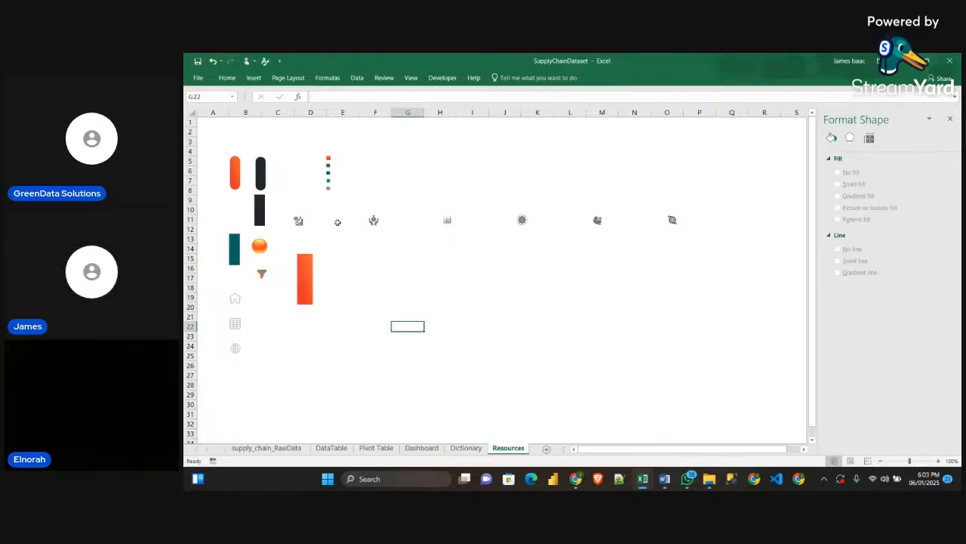
pyautogui.click(329, 189)
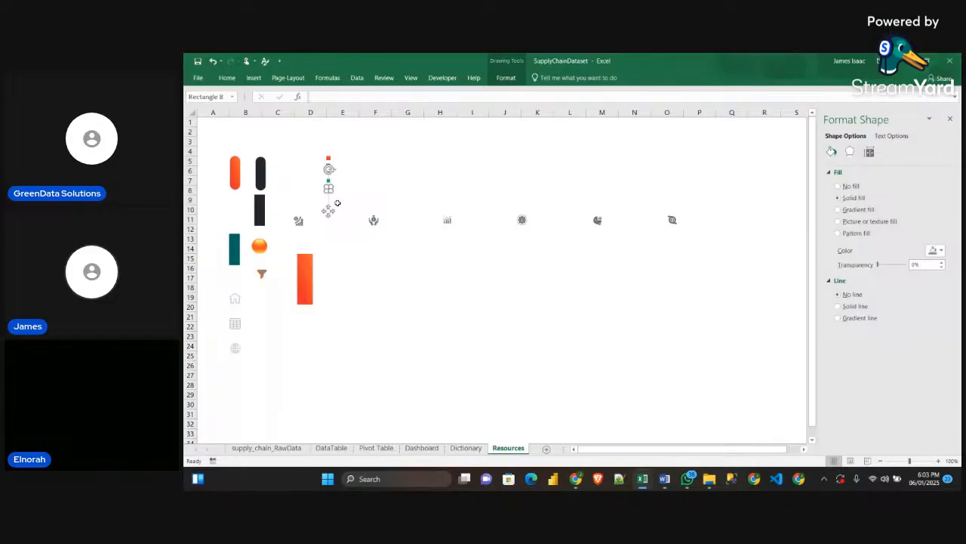
pyautogui.moveTo(337, 203); pyautogui.dragTo(432, 340)
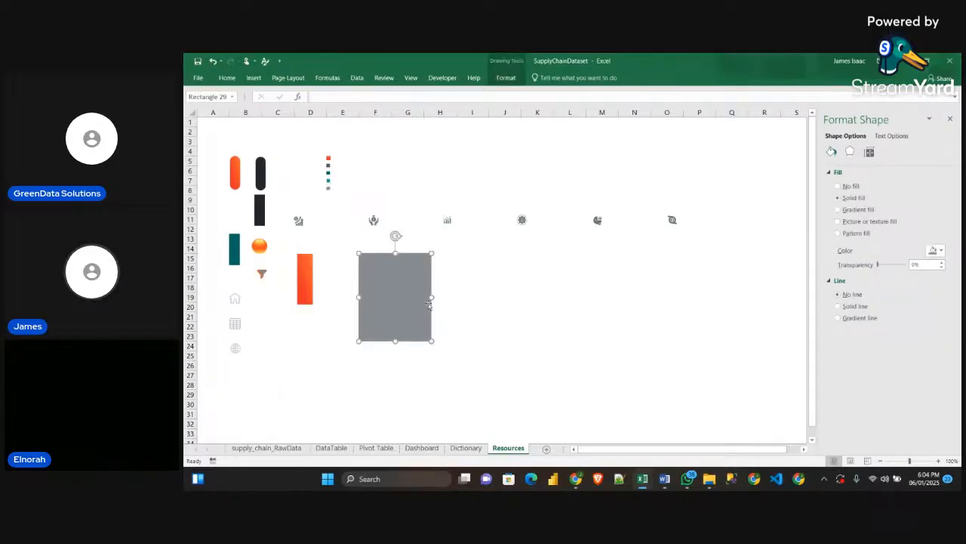
pyautogui.click(435, 298)
pyautogui.click(407, 300)
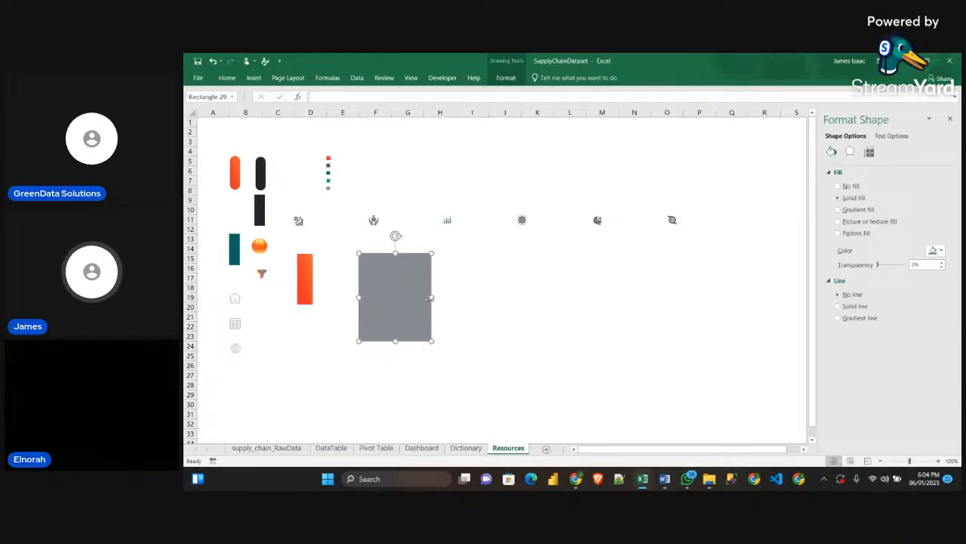
pyautogui.moveTo(430, 298); pyautogui.dragTo(417, 296)
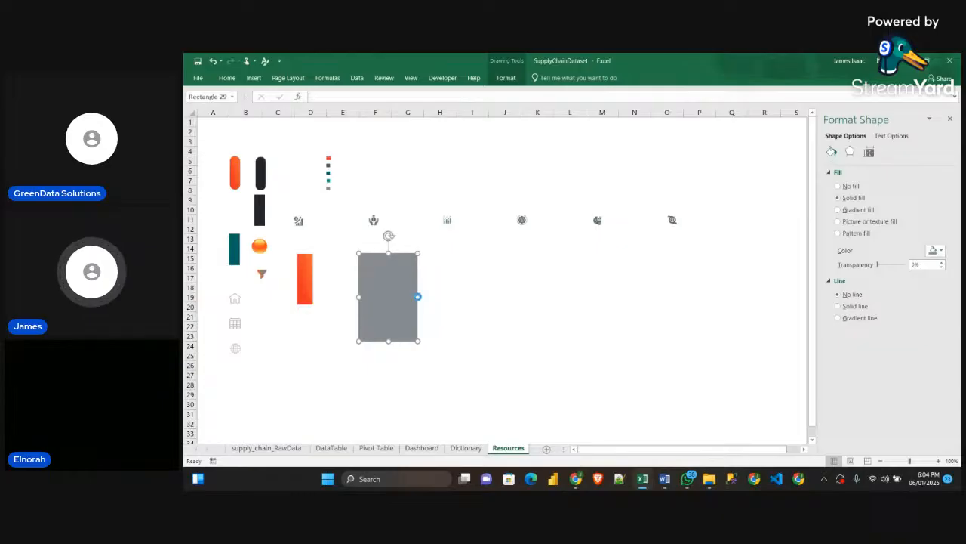
# Fill the two outermost visible haircare segments of the Pivot Table doughnut with the copied grey rectangle
pyautogui.click(466, 448)
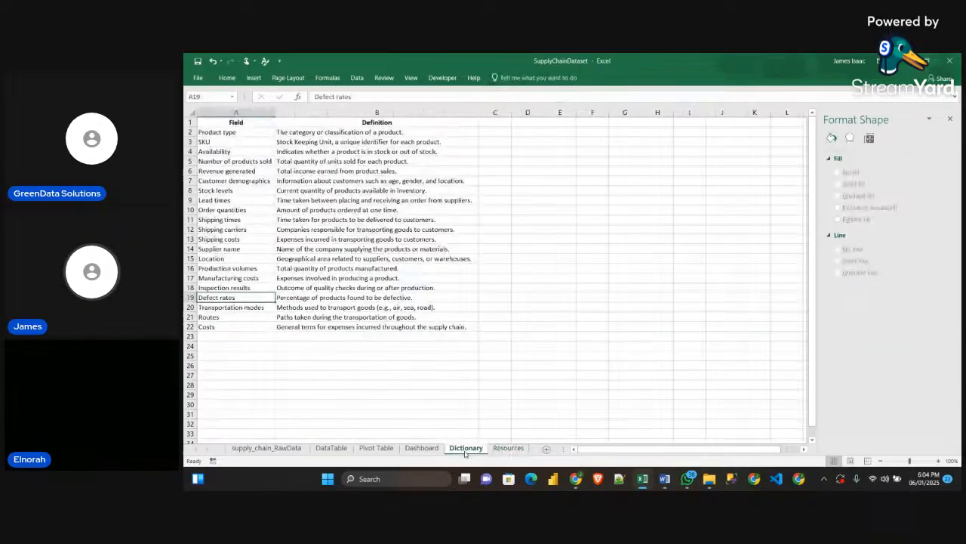
pyautogui.click(421, 448)
pyautogui.click(376, 448)
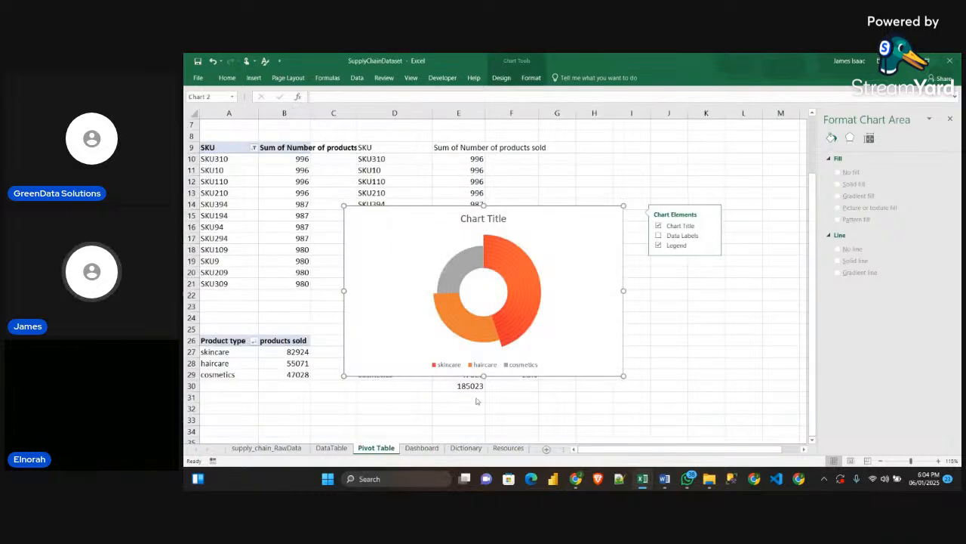
pyautogui.click(469, 340)
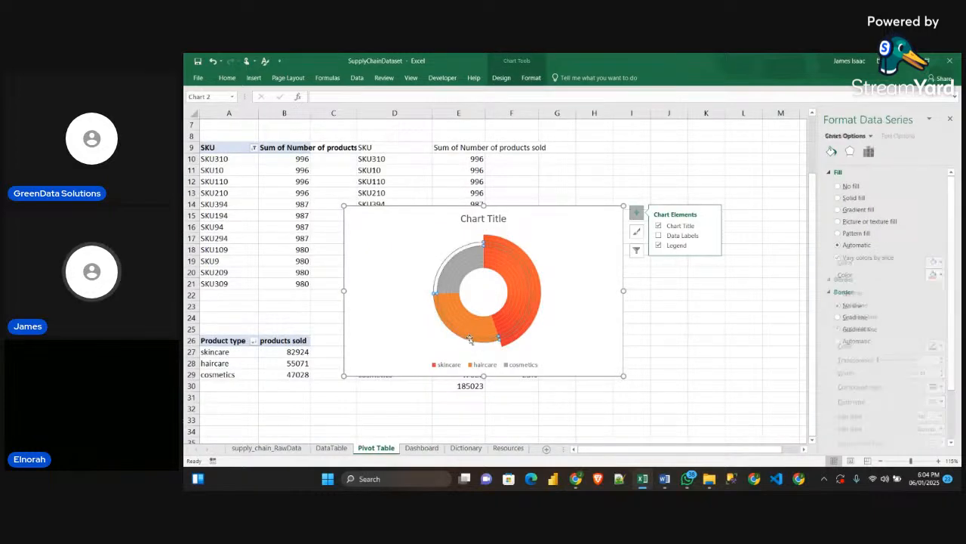
pyautogui.click(469, 339)
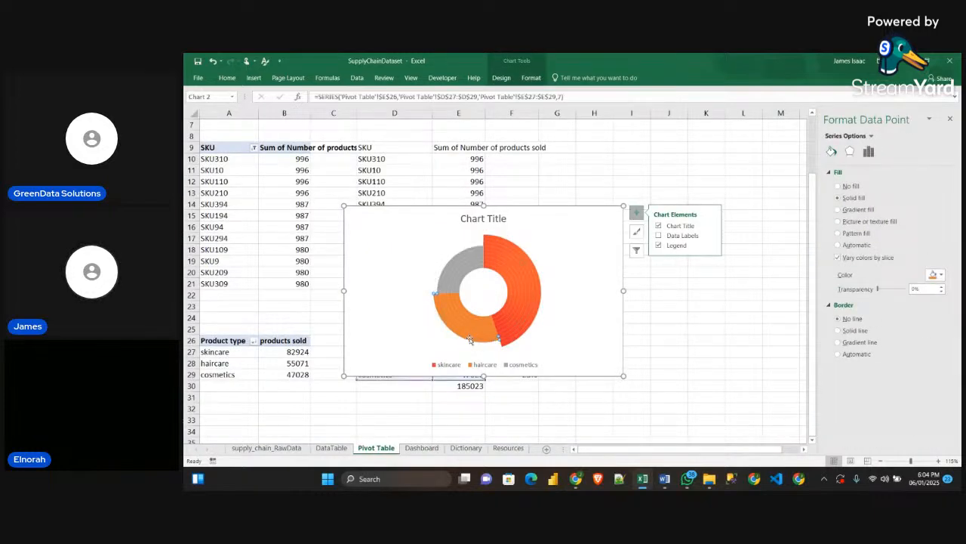
pyautogui.hotkey('ctrl', 'v')
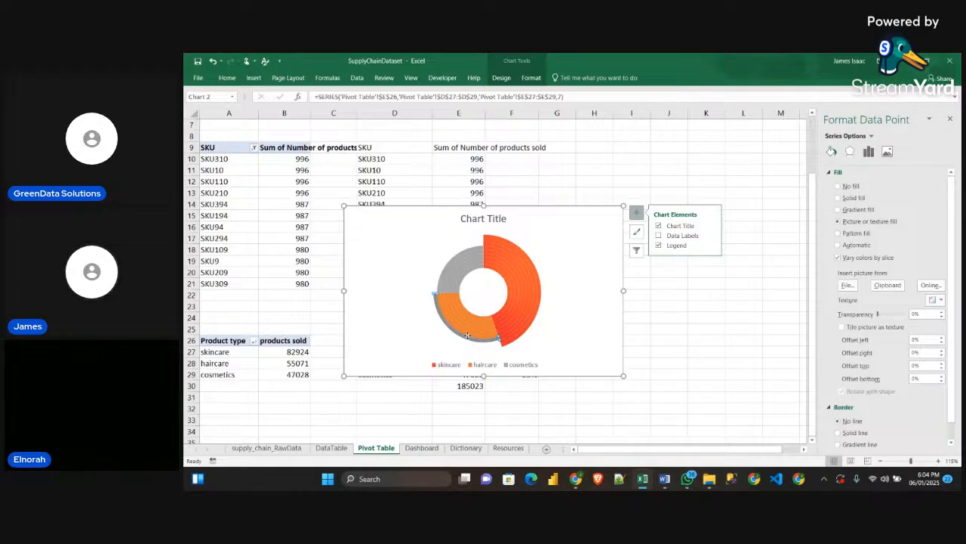
pyautogui.hotkey('ctrl', 'z')
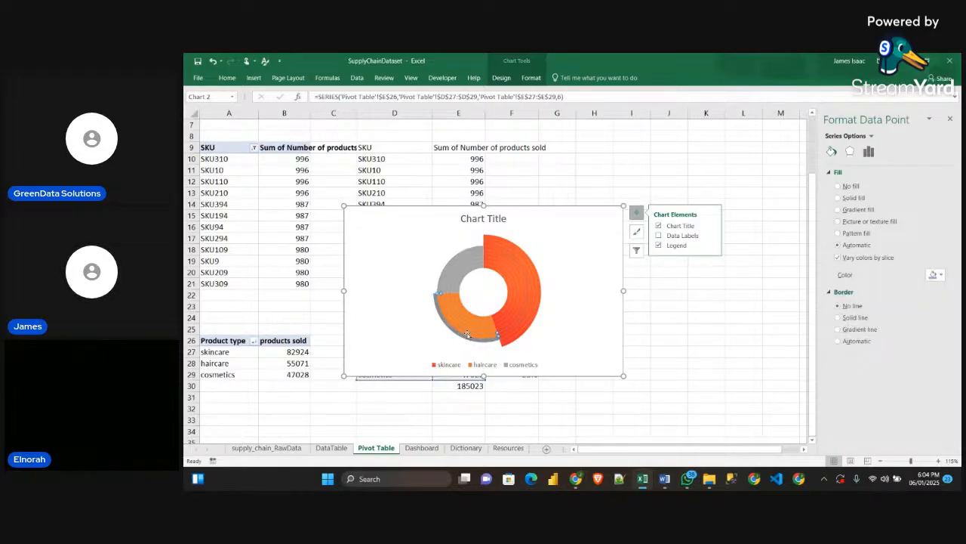
pyautogui.hotkey('ctrl', 'v')
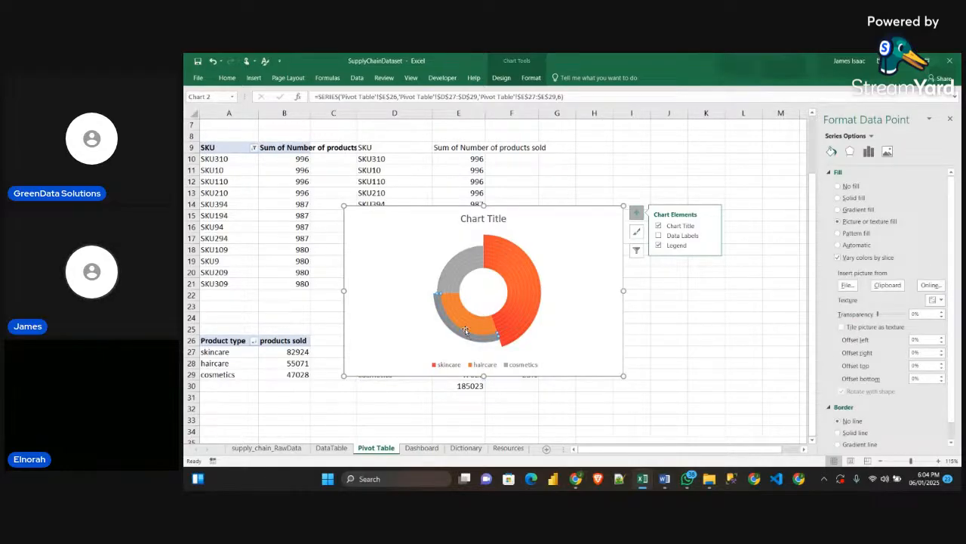
# Fill the haircare segments of the third, fourth and fifth rings from the centre with the copied grey
pyautogui.hotkey('ctrl', 'z')
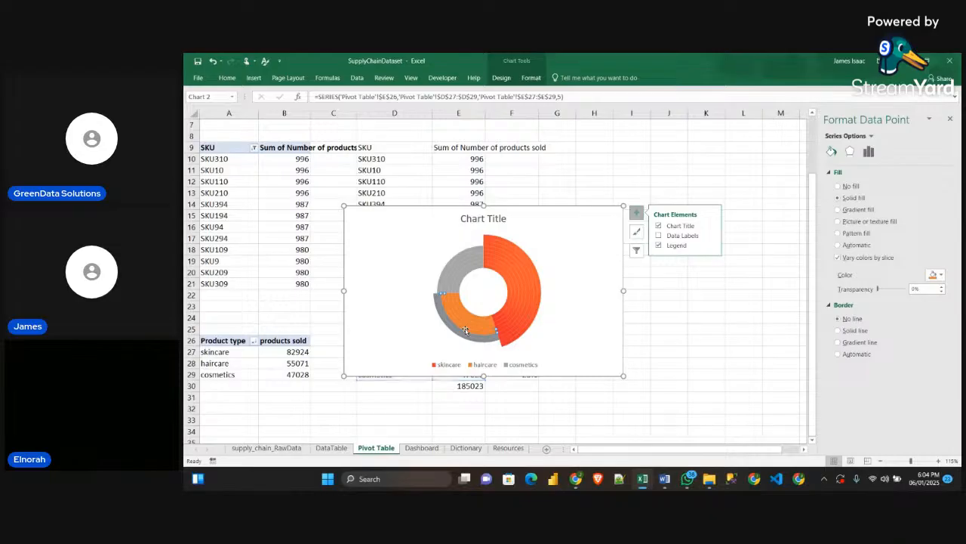
pyautogui.hotkey('ctrl', 'v')
pyautogui.hotkey('ctrl', 'z')
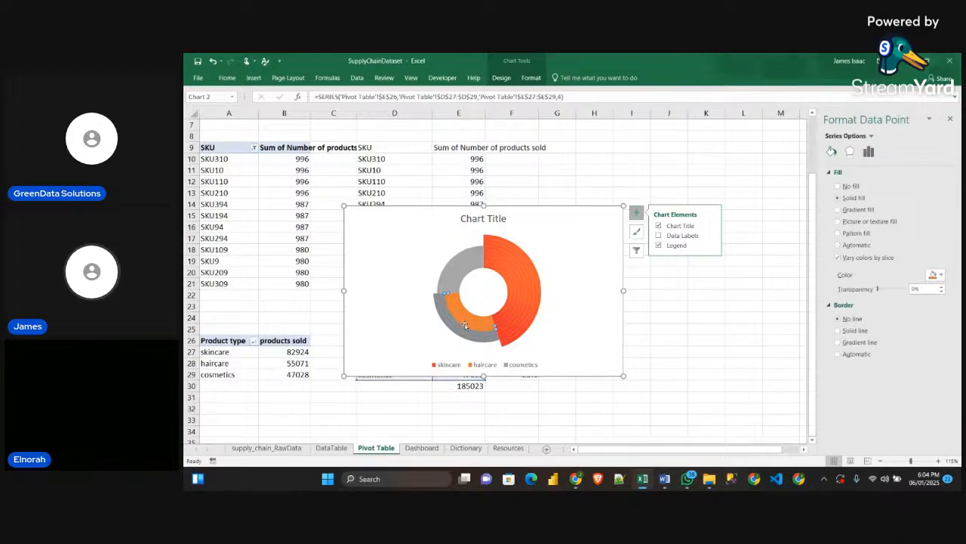
pyautogui.hotkey('ctrl', 'v')
pyautogui.hotkey('ctrl', 'z')
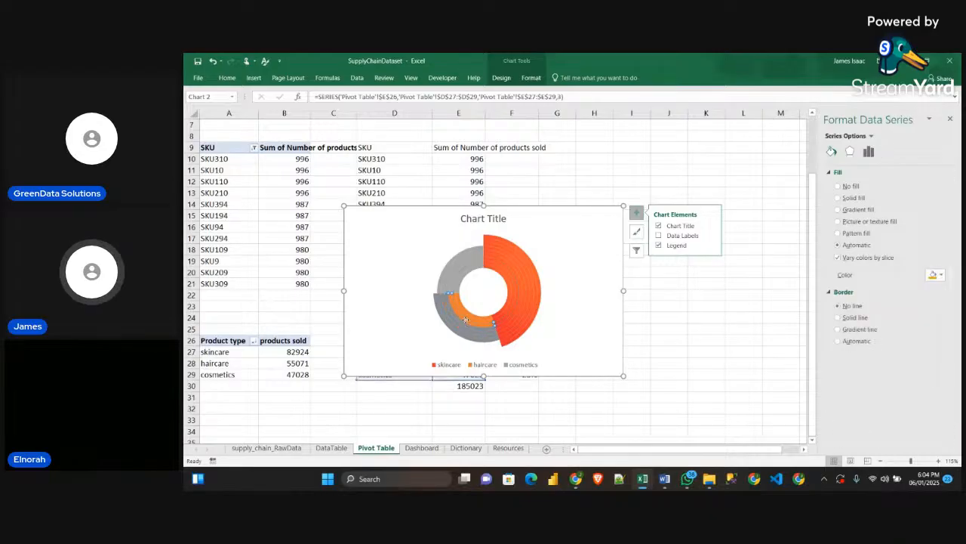
pyautogui.click(466, 321)
pyautogui.hotkey('ctrl', 'v')
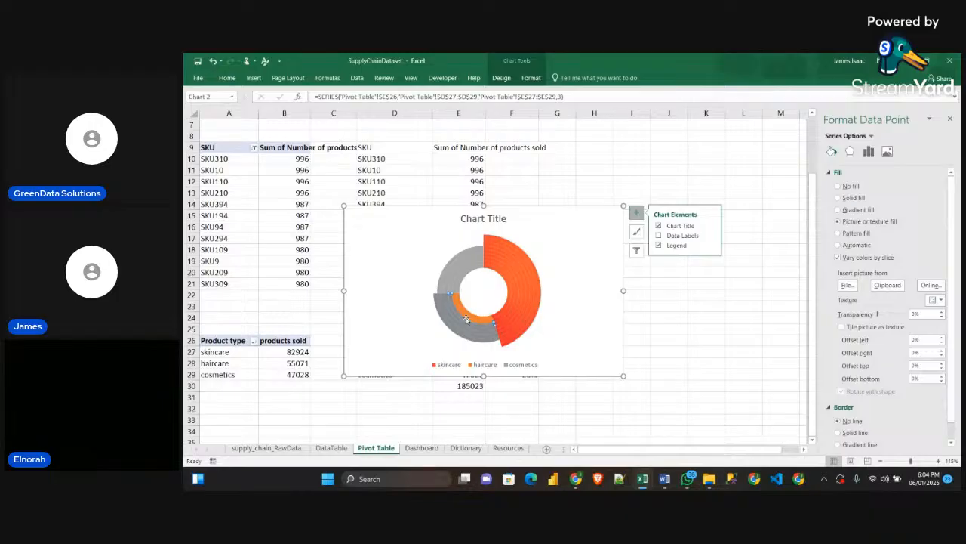
# Fill the haircare segments of the two innermost rings with the copied grey
pyautogui.hotkey('ctrl', 'z')
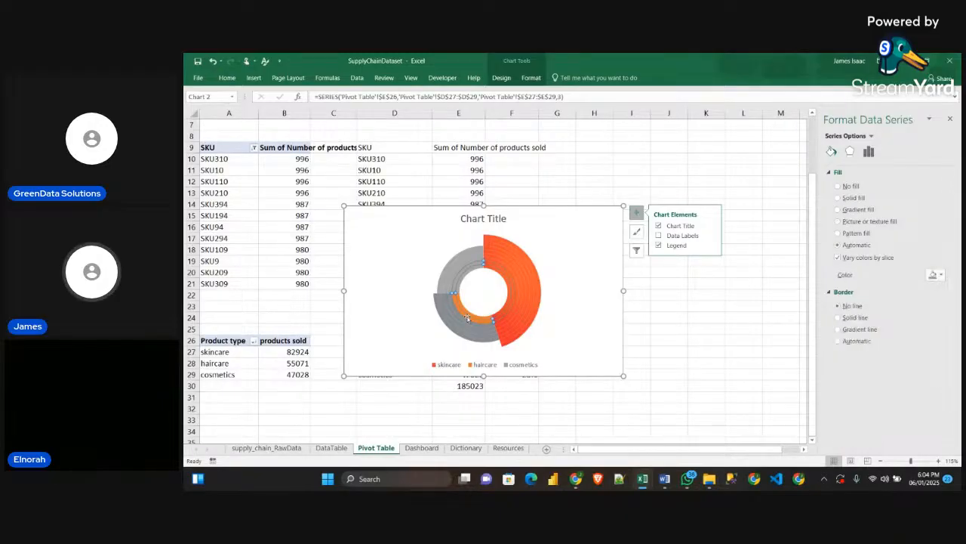
pyautogui.hotkey('ctrl', 'v')
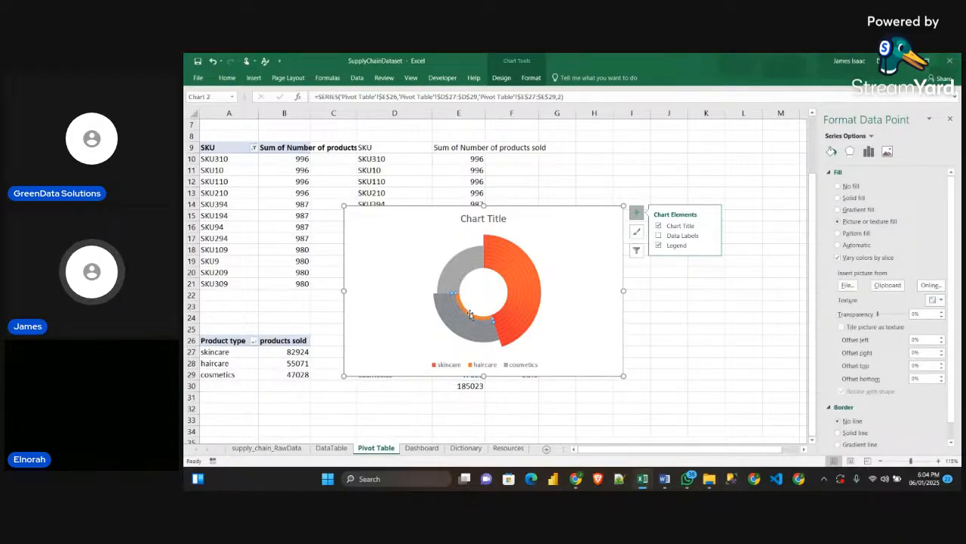
pyautogui.click(470, 313)
pyautogui.click(469, 314)
pyautogui.hotkey('ctrl', 'v')
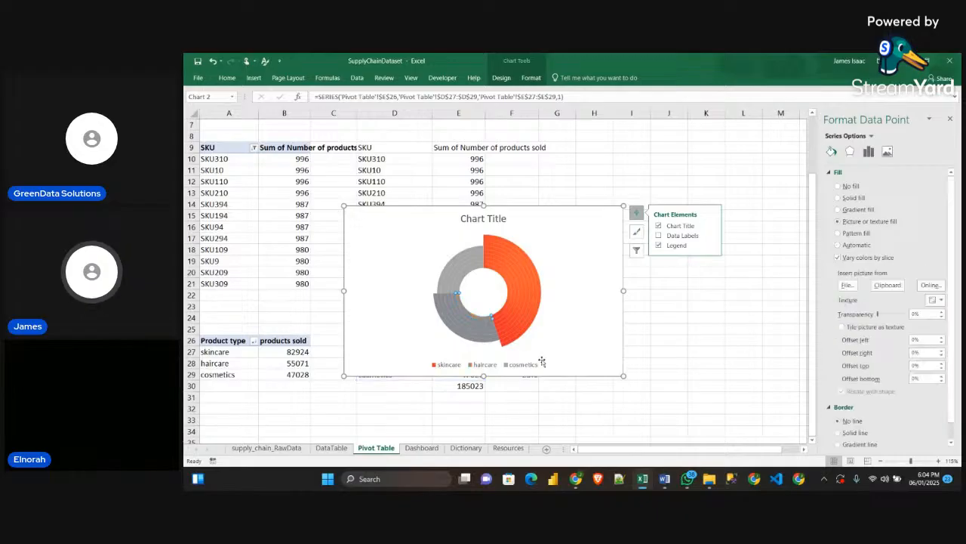
# Copy the teal rectangle from the Resources sheet and fill the doughnut's two outermost visible cosmetics segments with it
pyautogui.click(508, 448)
pyautogui.click(235, 256)
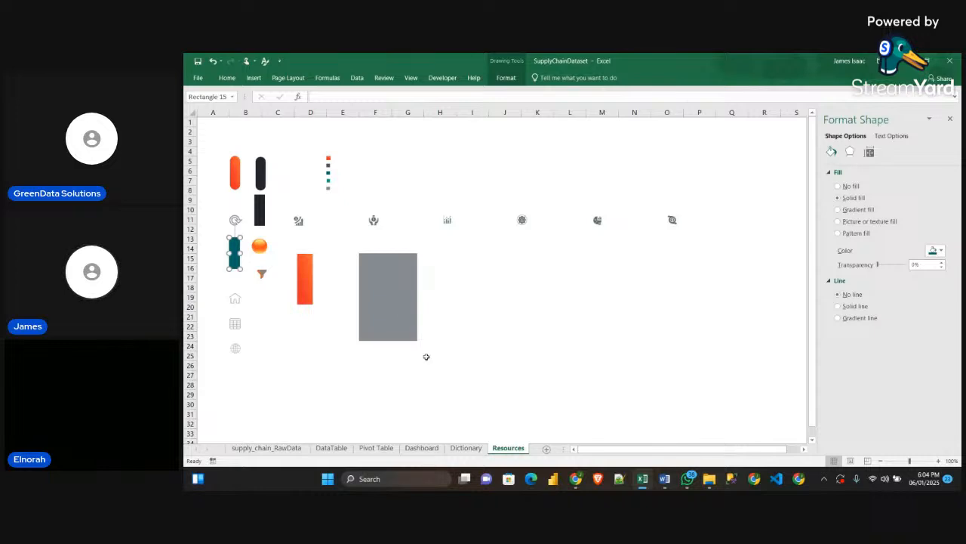
pyautogui.click(376, 448)
pyautogui.click(440, 274)
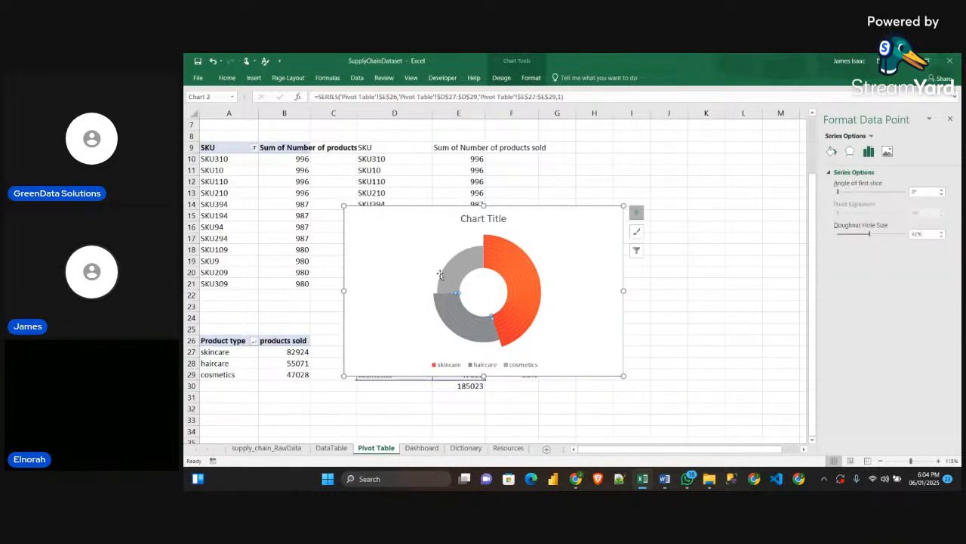
pyautogui.click(444, 273)
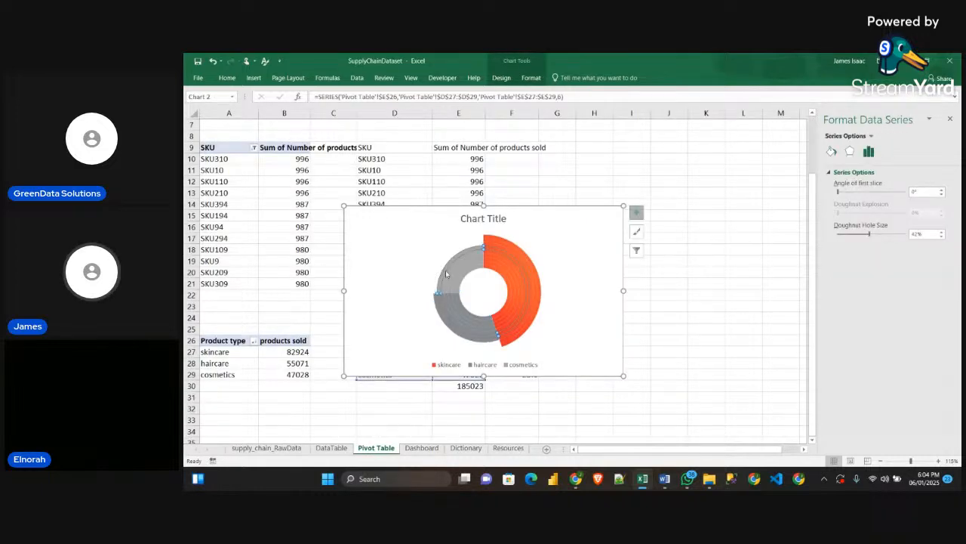
pyautogui.click(446, 274)
pyautogui.click(450, 272)
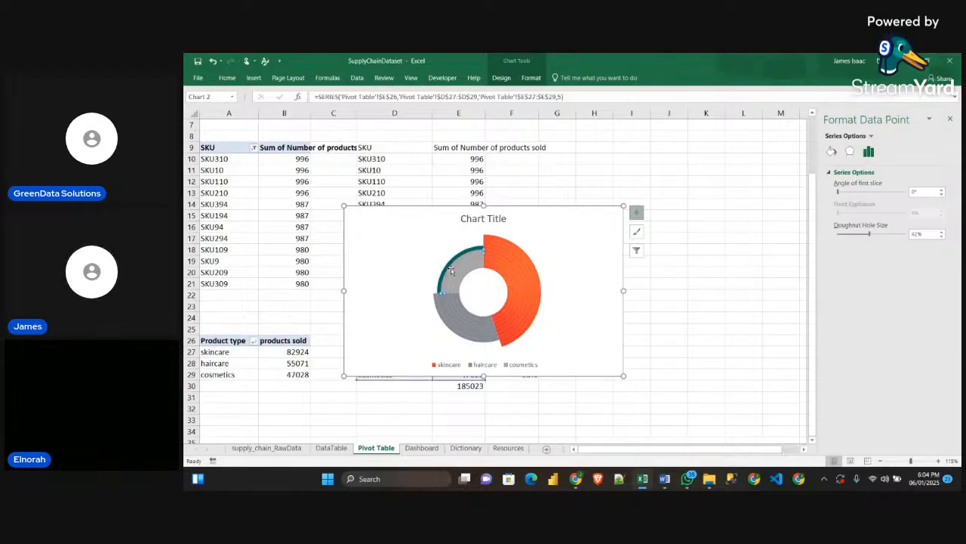
# Fill the cosmetics segments of the third and fourth rings from the centre with the copied teal
pyautogui.click(453, 273)
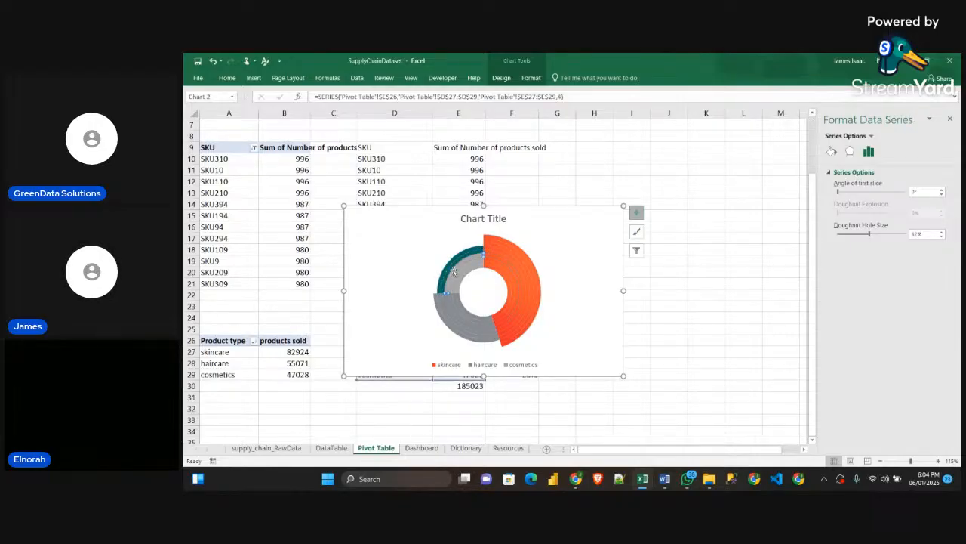
pyautogui.click(454, 273)
pyautogui.click(458, 275)
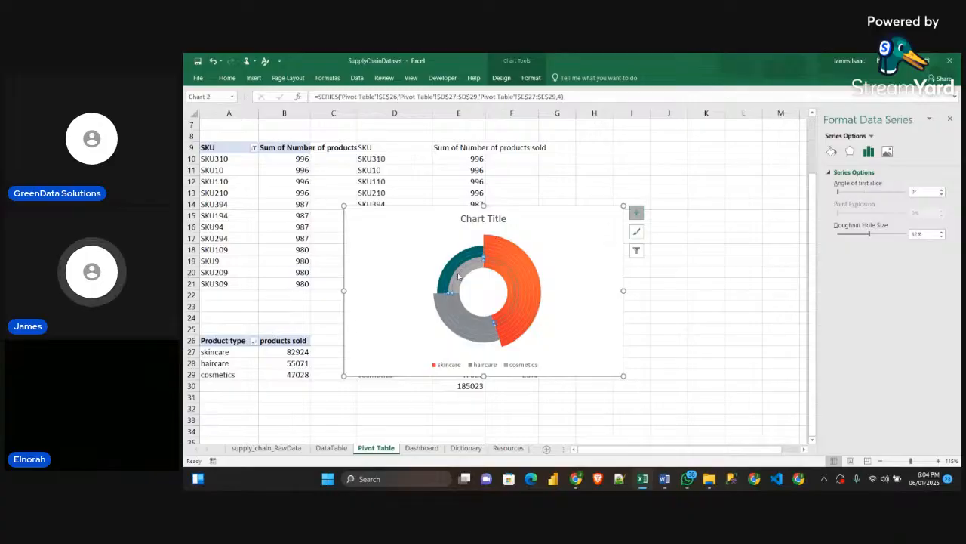
pyautogui.click(457, 275)
pyautogui.click(457, 275)
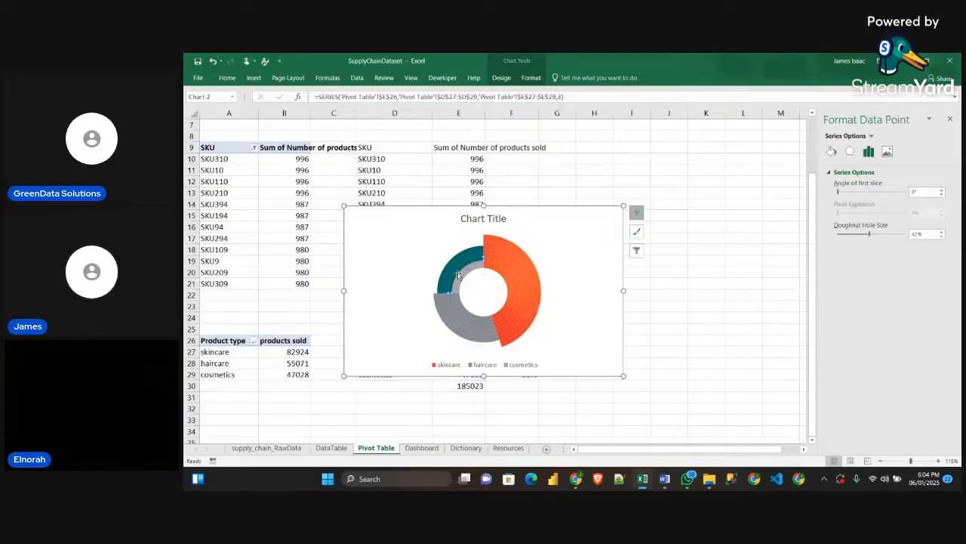
# Fill the cosmetics segments of the two innermost rings with the copied teal
pyautogui.click(463, 275)
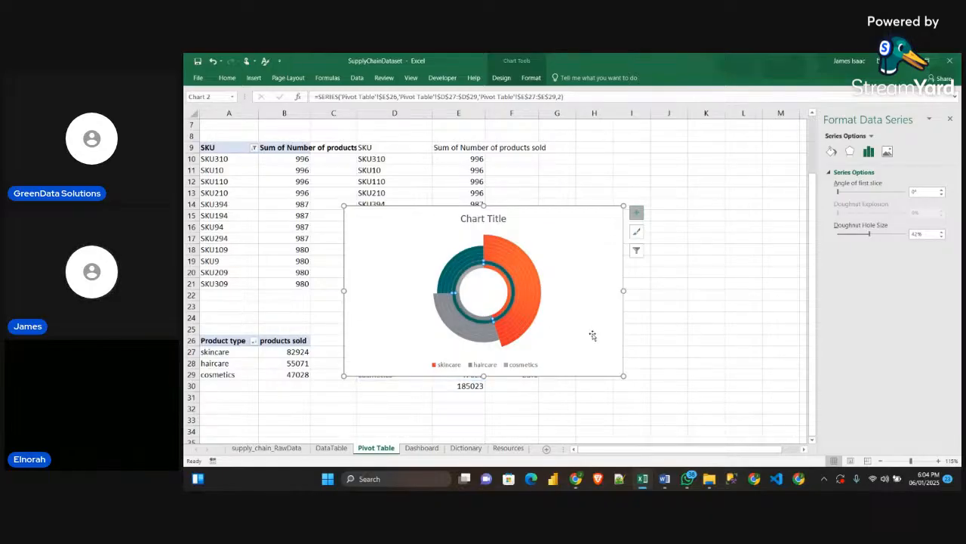
pyautogui.click(551, 251)
pyautogui.click(463, 275)
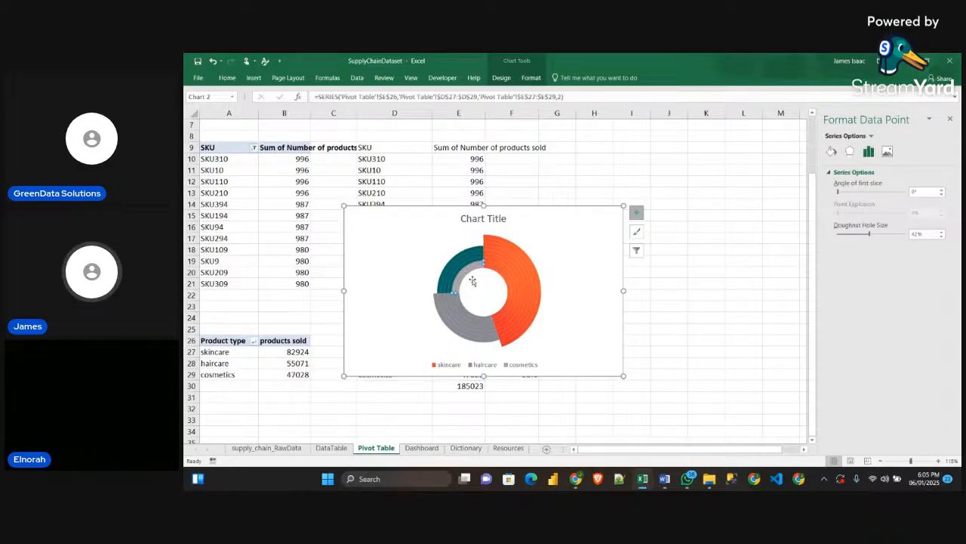
pyautogui.click(467, 276)
pyautogui.click(467, 277)
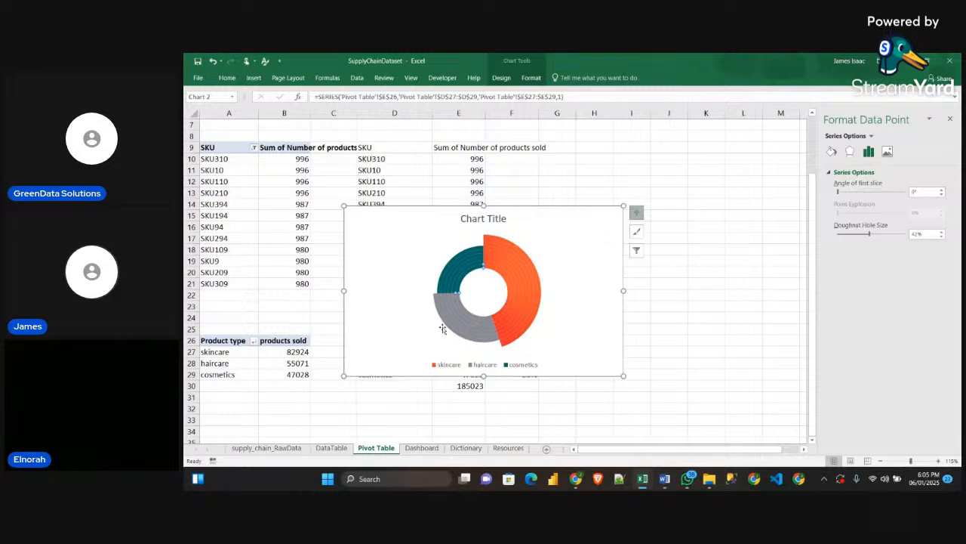
pyautogui.click(668, 316)
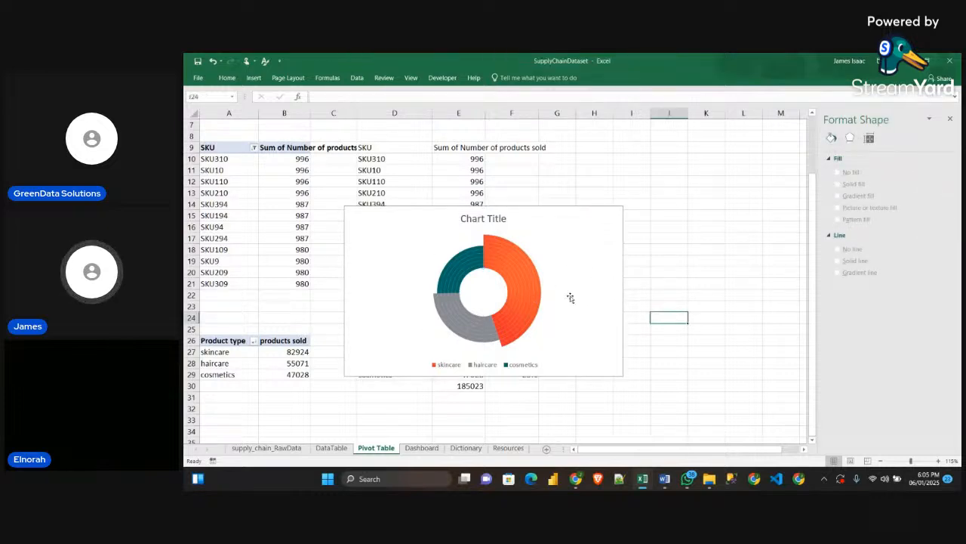
# Shift the doughnut chart slightly down and remove its chart title
pyautogui.click(608, 301)
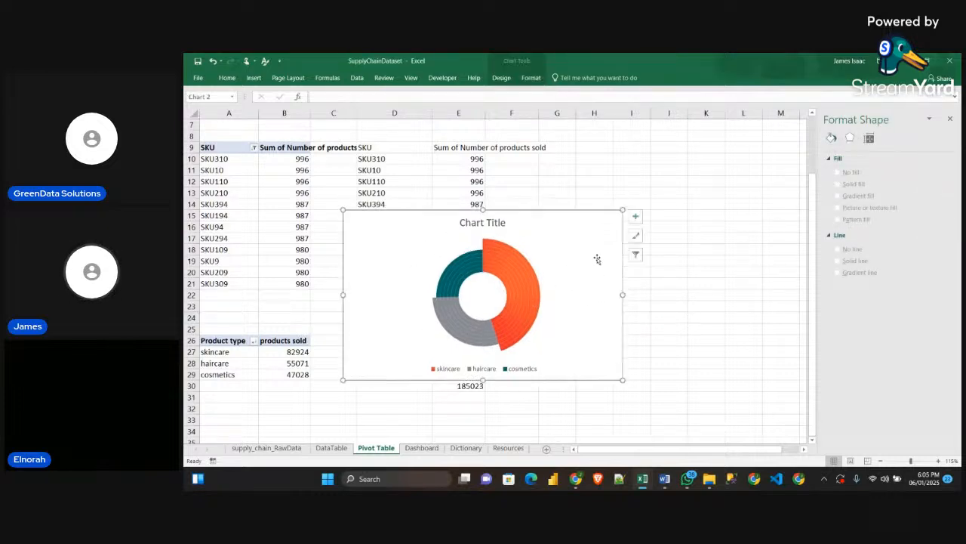
pyautogui.click(635, 217)
pyautogui.click(658, 229)
pyautogui.click(669, 329)
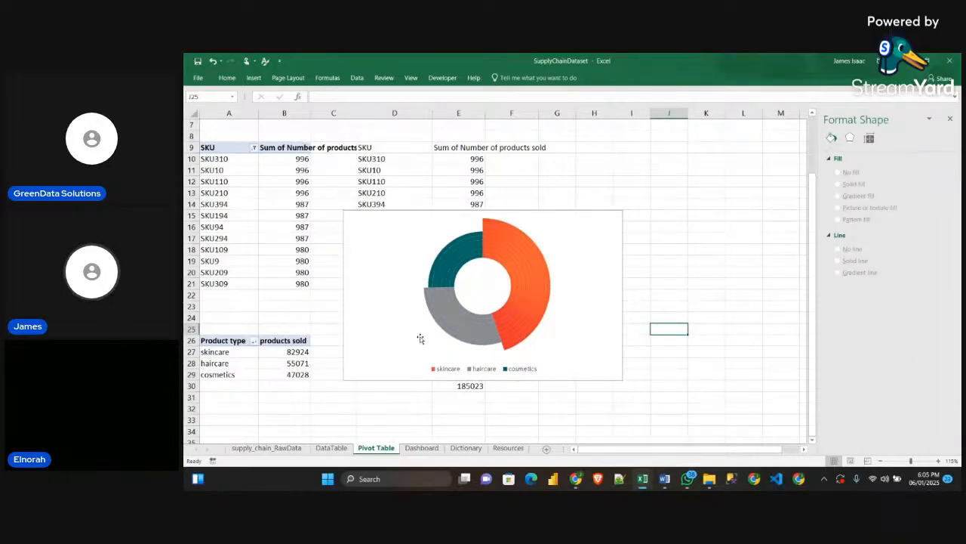
# Examine the product type sales doughnut on the Sample workbook's dashboard and return to the SupplyChainDataset workbook
pyautogui.moveTo(642, 476)
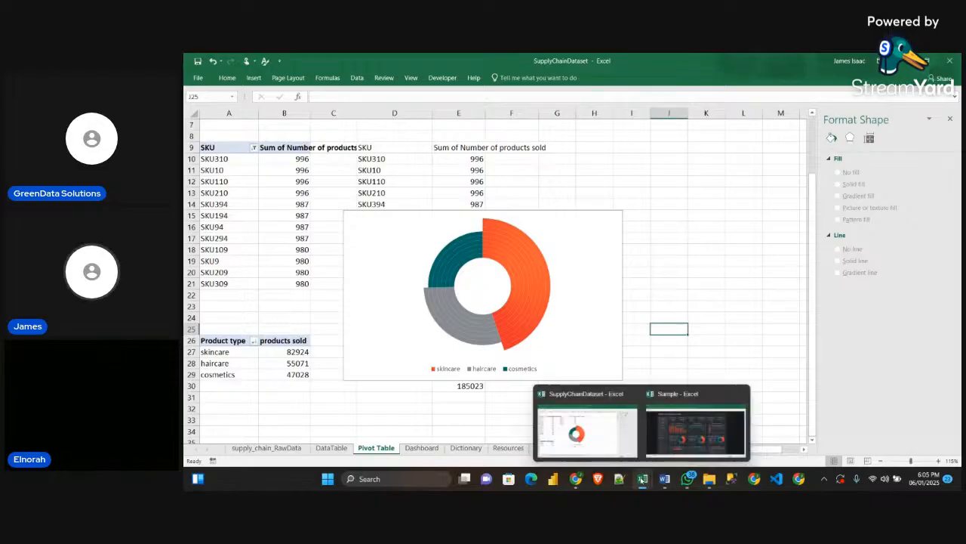
pyautogui.click(683, 430)
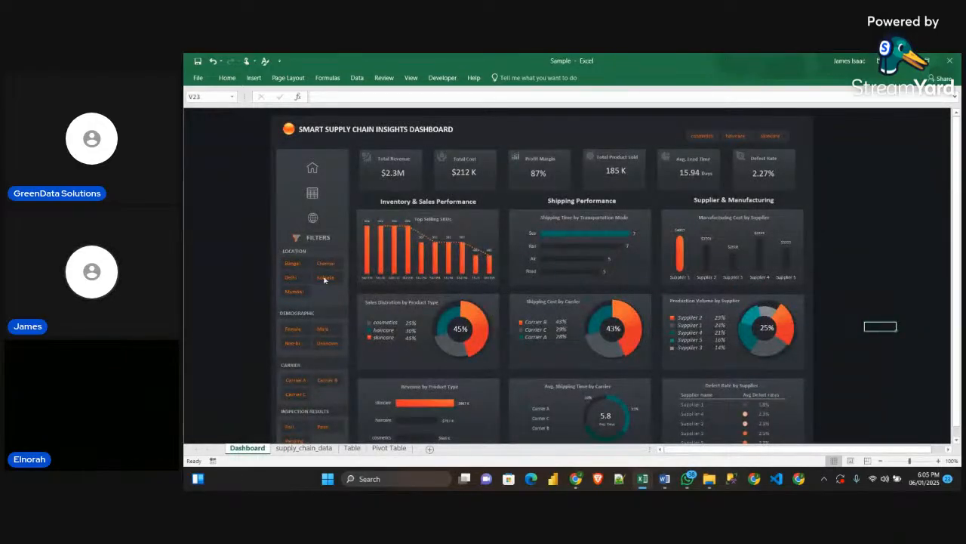
pyautogui.click(905, 61)
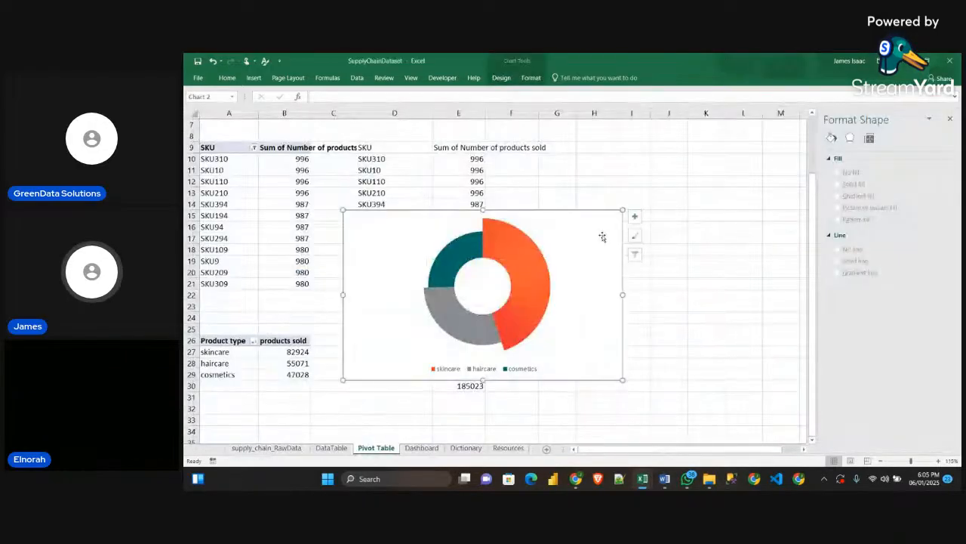
pyautogui.click(636, 217)
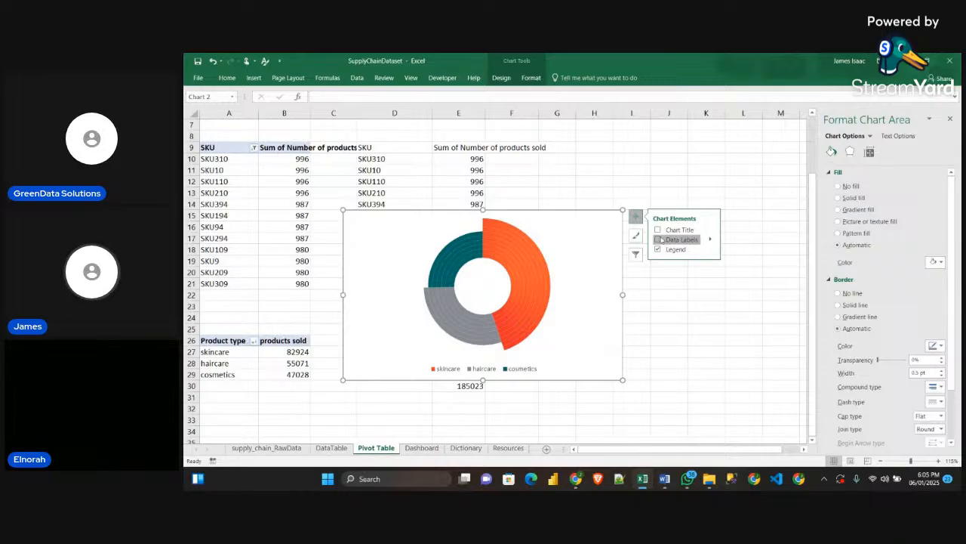
pyautogui.click(672, 240)
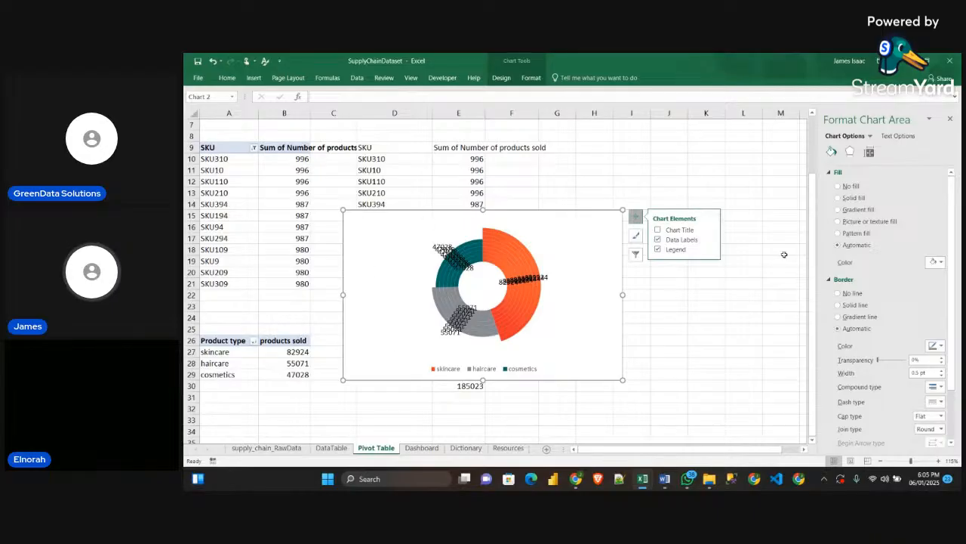
pyautogui.click(658, 239)
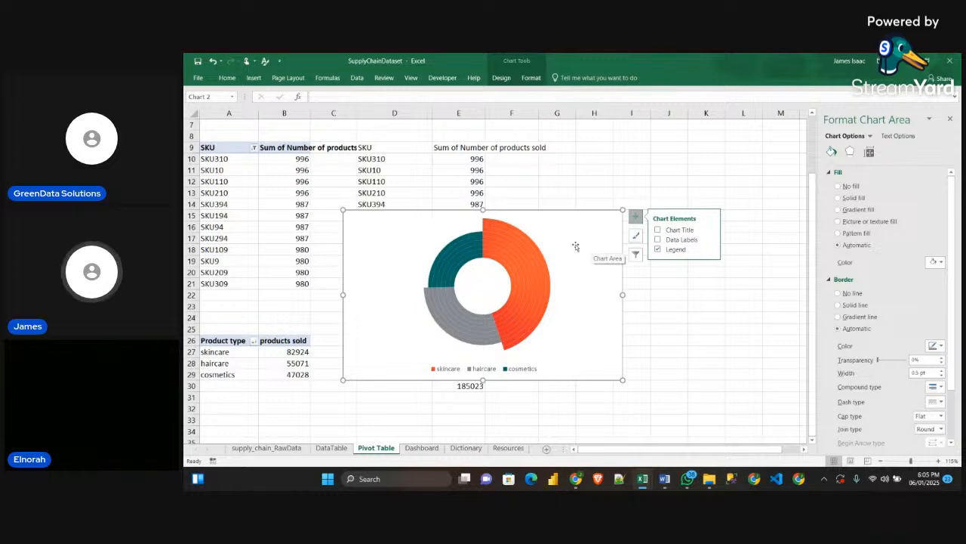
# Reposition the doughnut chart, set its chart area to no fill and no border line, and shrink the chart
pyautogui.moveTo(576, 246); pyautogui.dragTo(663, 243)
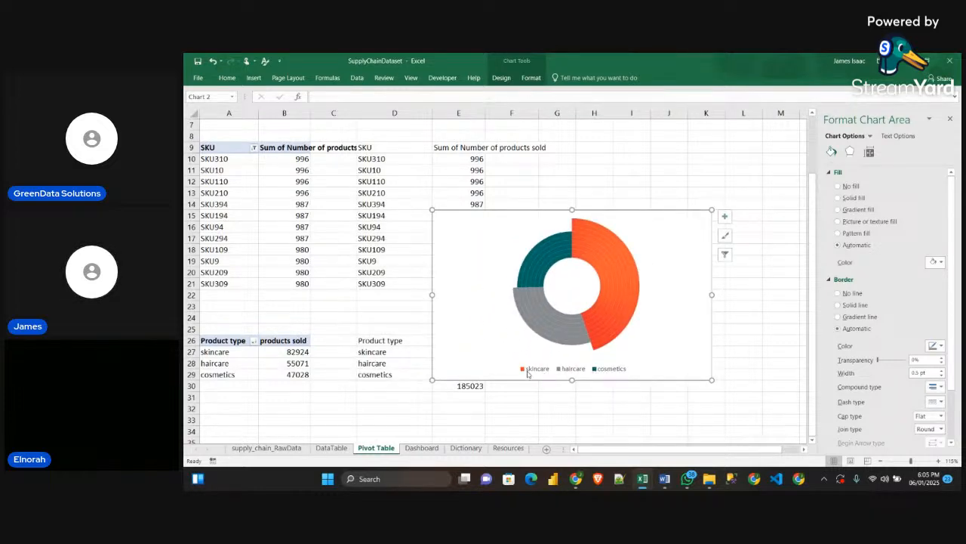
pyautogui.moveTo(645, 222); pyautogui.dragTo(609, 217)
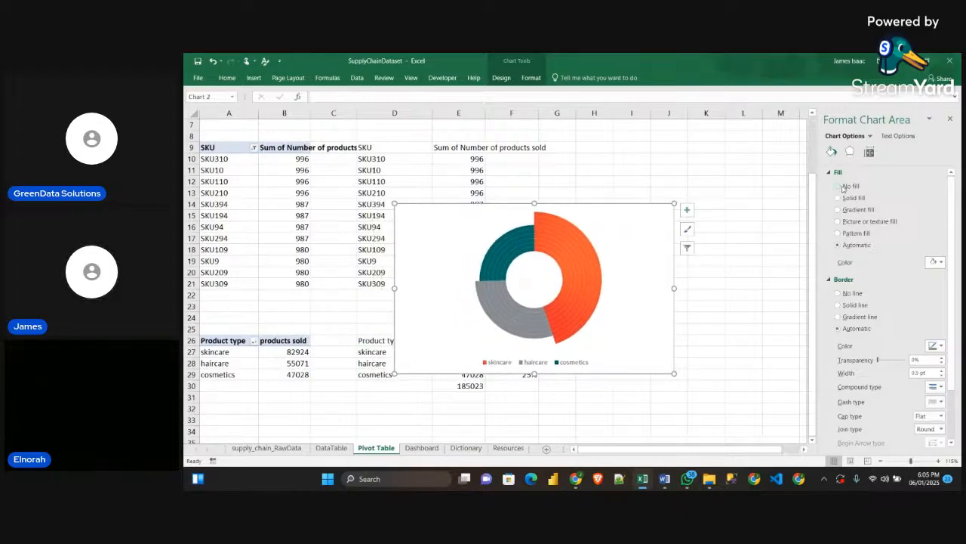
pyautogui.click(838, 187)
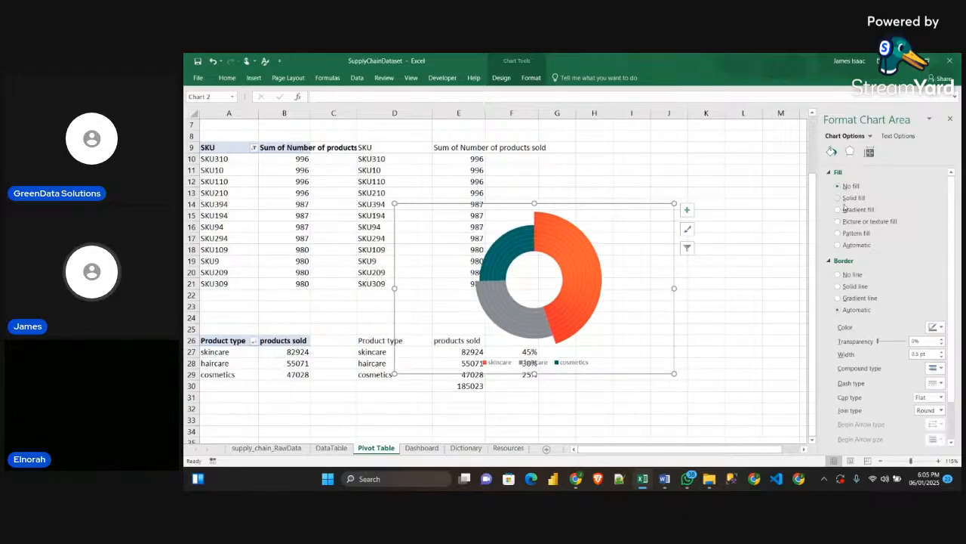
pyautogui.click(837, 275)
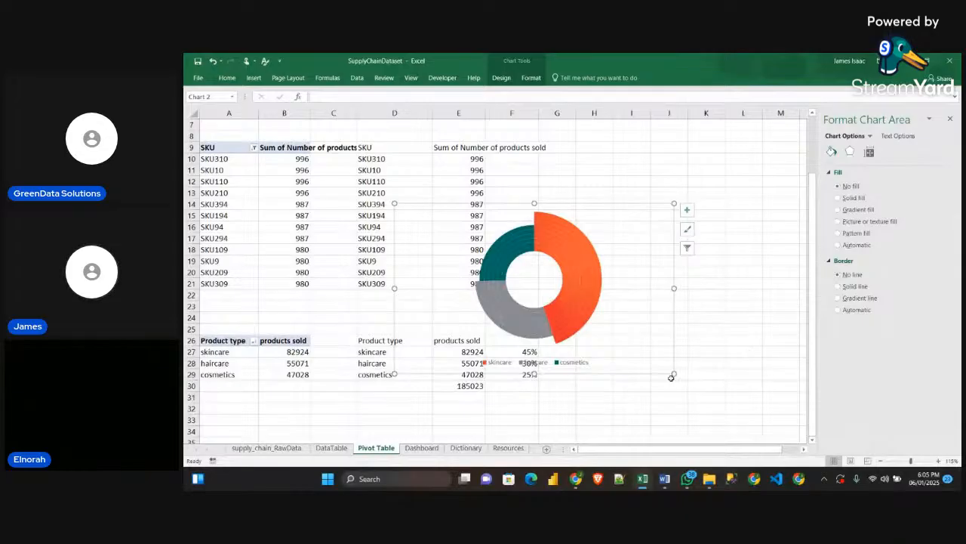
pyautogui.moveTo(675, 373); pyautogui.dragTo(620, 330)
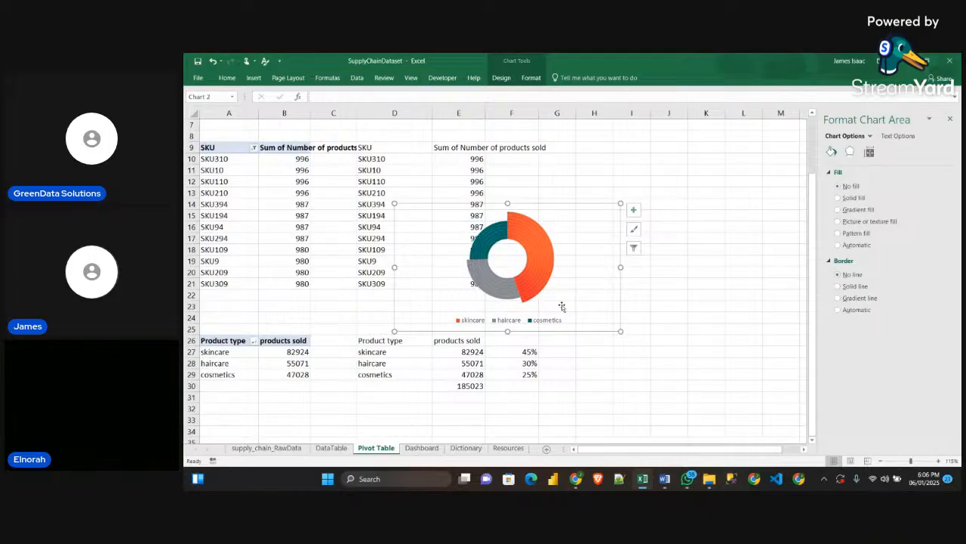
# Transfer the doughnut chart from the Pivot Table sheet to the Dashboard sheet
pyautogui.click(669, 325)
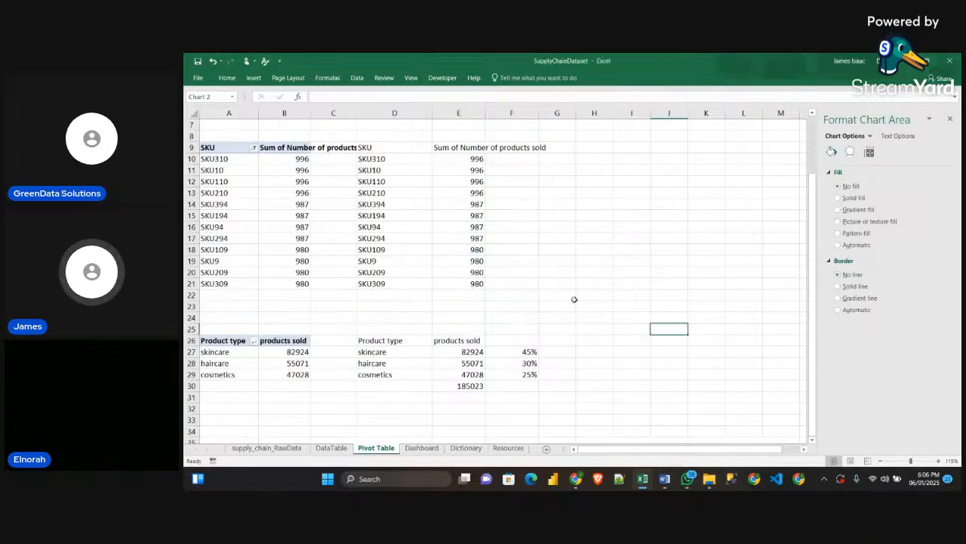
pyautogui.click(421, 447)
pyautogui.click(253, 239)
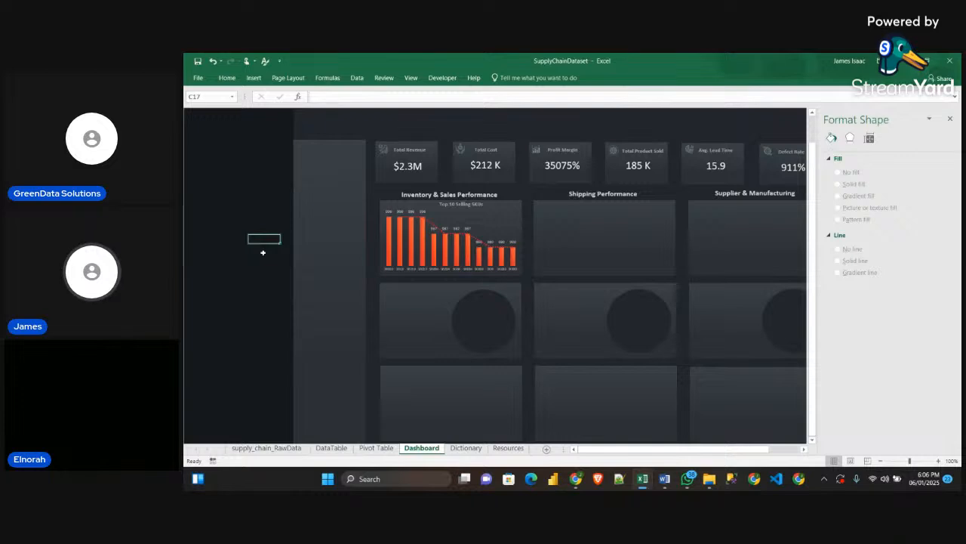
pyautogui.hotkey('ctrl', 'v')
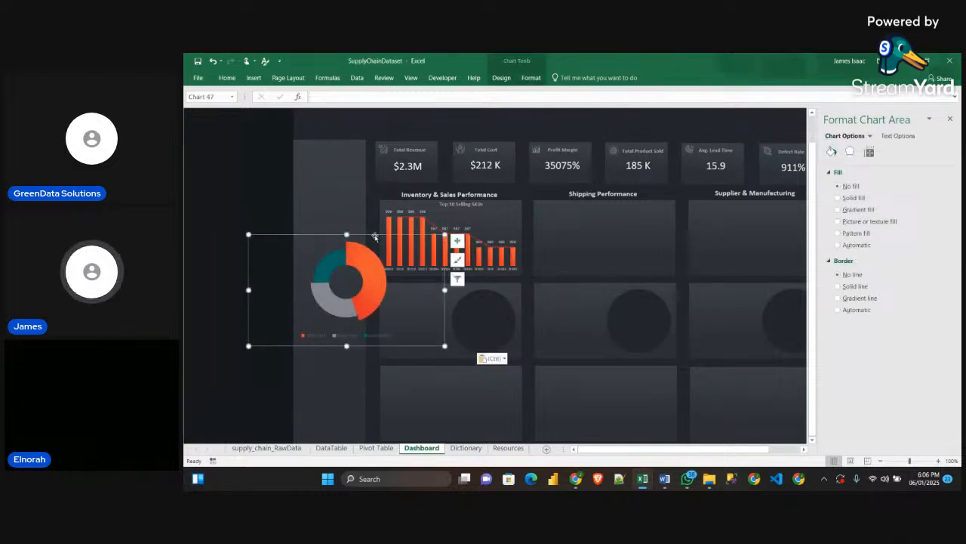
# Resize the doughnut chart and place it over the dark circle in the panel below the Top 10 Selling SKUs chart
pyautogui.moveTo(376, 237); pyautogui.dragTo(370, 288)
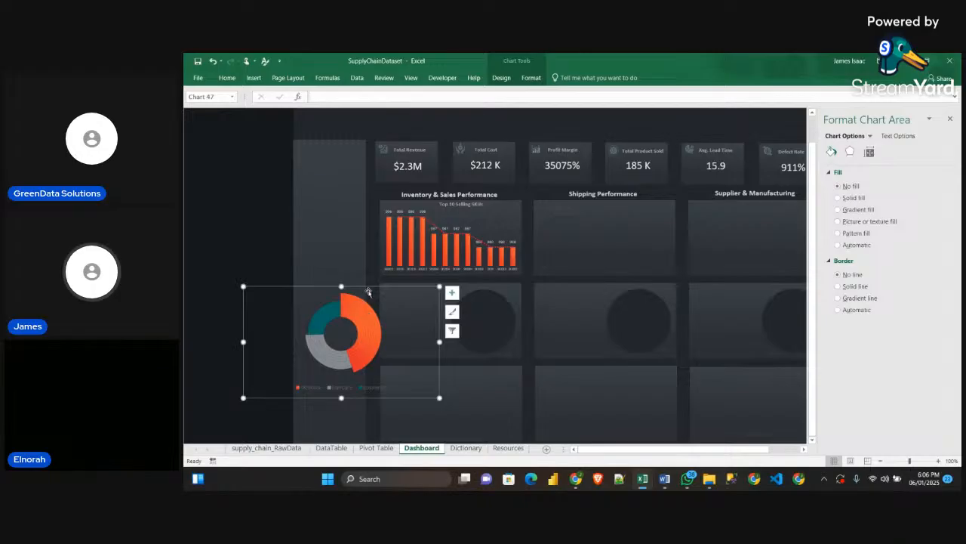
pyautogui.moveTo(368, 289); pyautogui.dragTo(510, 276)
pyautogui.moveTo(578, 280); pyautogui.dragTo(552, 283)
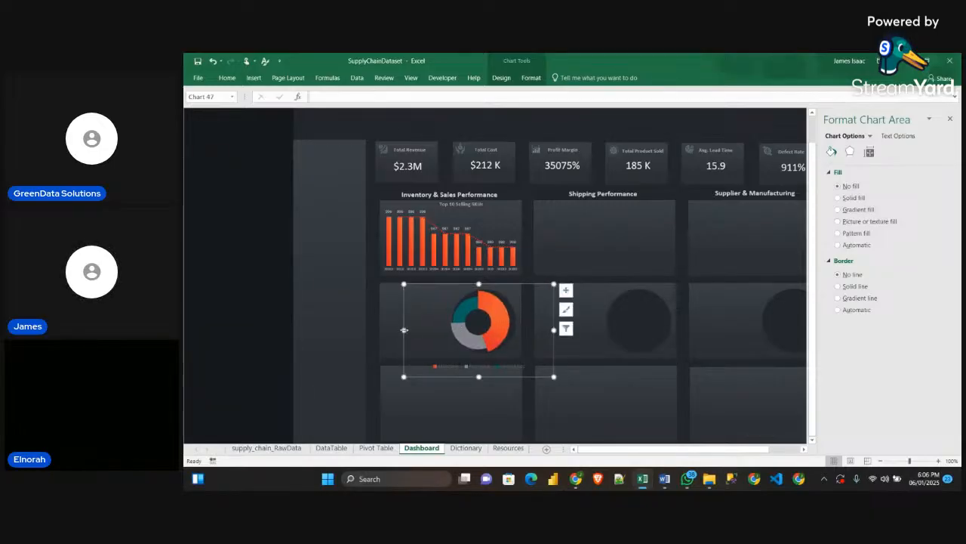
pyautogui.moveTo(404, 329); pyautogui.dragTo(415, 330)
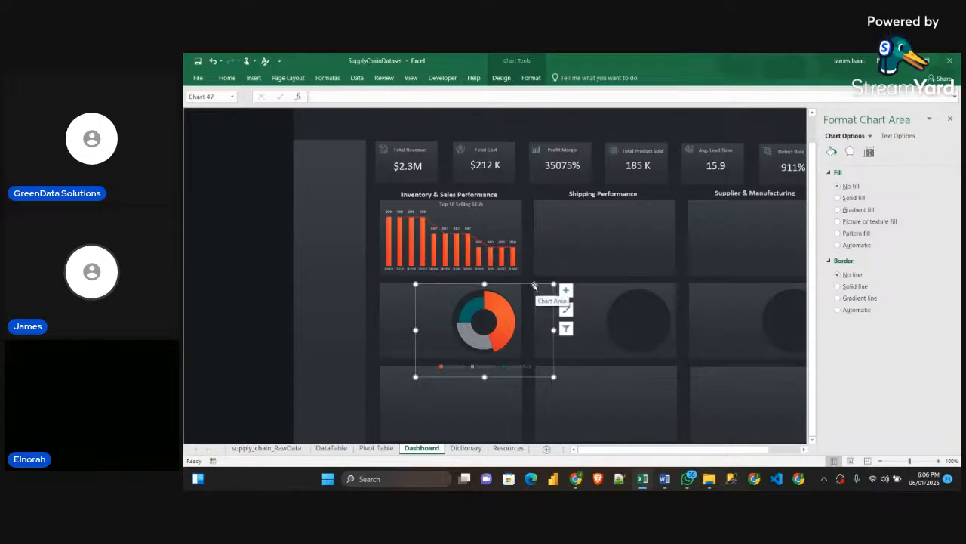
pyautogui.moveTo(535, 285); pyautogui.dragTo(532, 285)
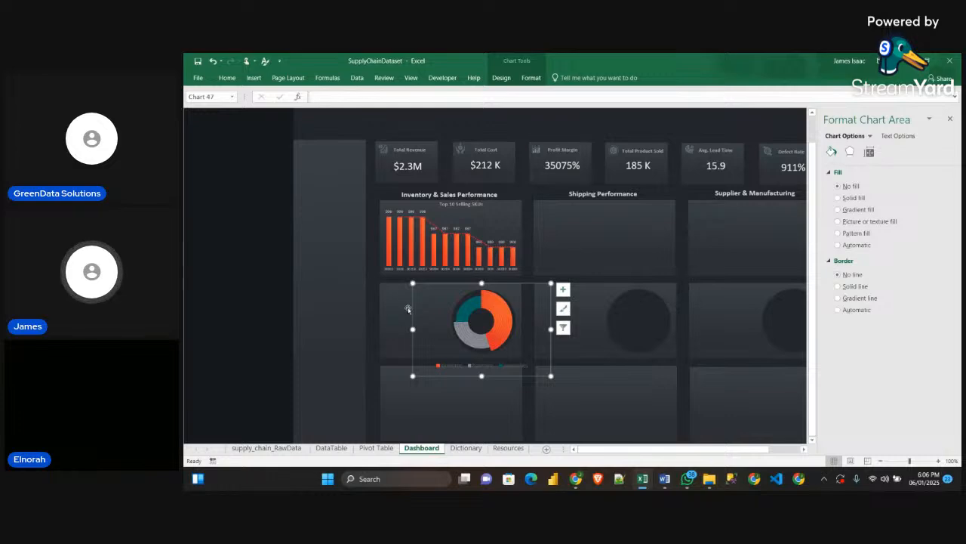
# Return to the Pivot Table sheet and close the shape formatting pane
pyautogui.click(465, 448)
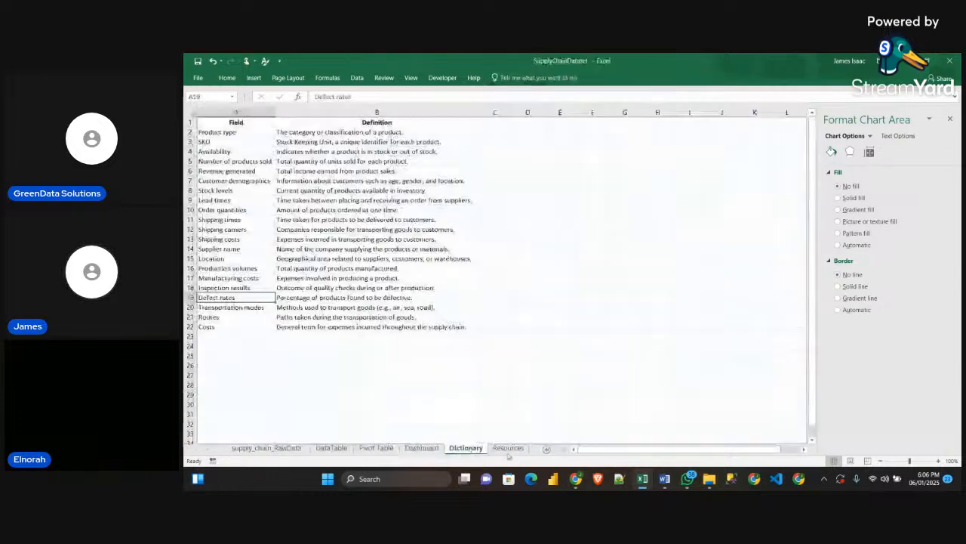
pyautogui.hotkey('ctrl', 'pagedown')
pyautogui.hotkey('ctrl', 'pageup')
pyautogui.hotkey('ctrl', 'pageup')
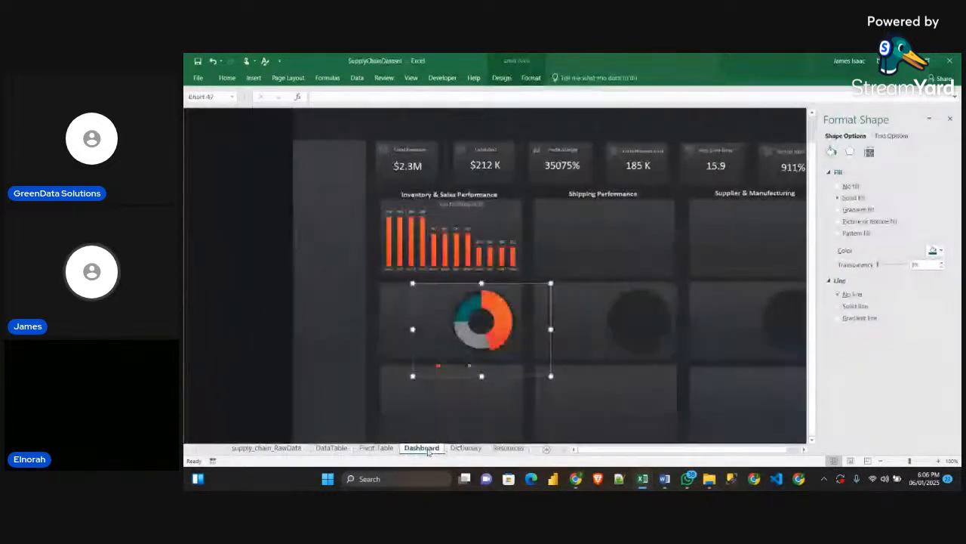
pyautogui.hotkey('ctrl', 'pageup')
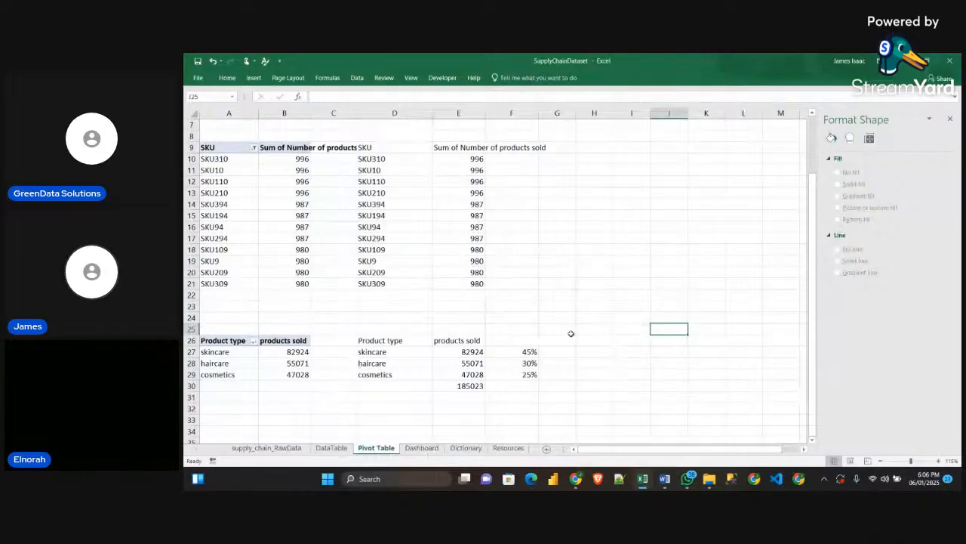
pyautogui.click(949, 121)
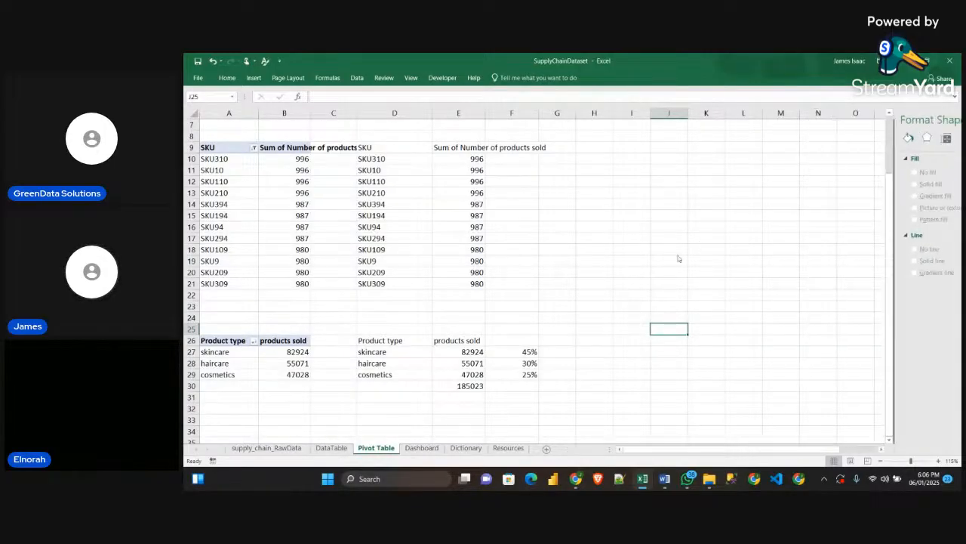
# Review the product type names from D27 and their percentage shares in F27:F29
pyautogui.scroll(-2, 490, 292)
pyautogui.scroll(-1, 493, 288)
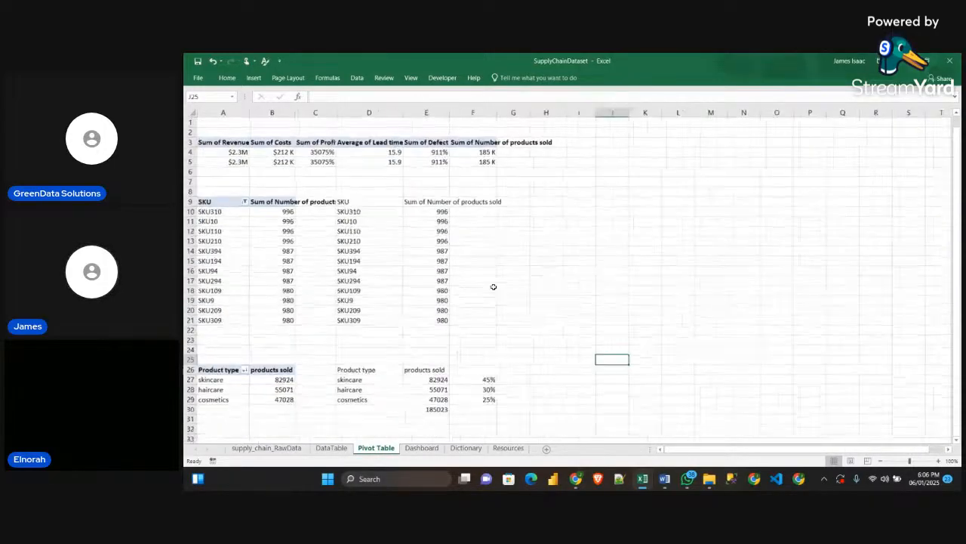
pyautogui.scroll(-4, 460, 313)
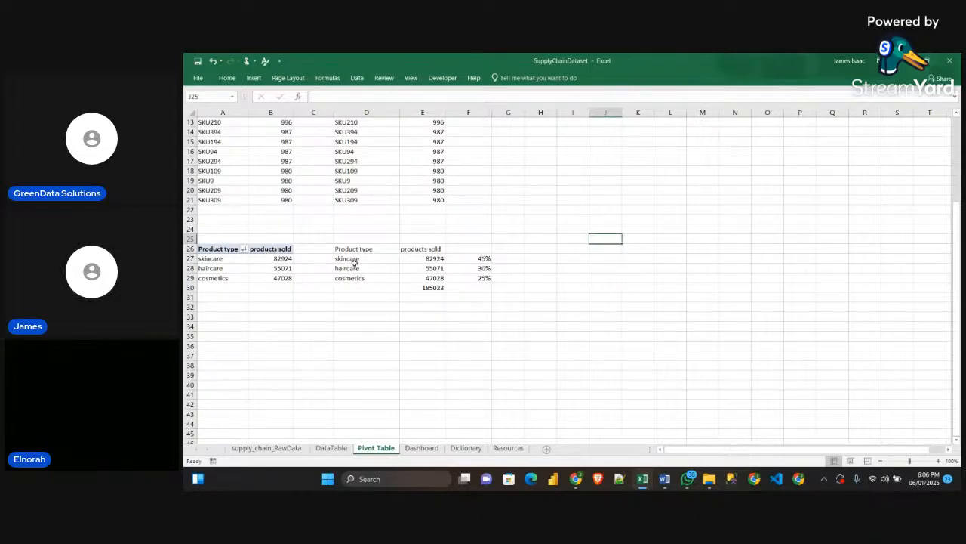
pyautogui.moveTo(365, 259)
pyautogui.mouseDown()
pyautogui.moveTo(353, 278)
pyautogui.moveTo(352, 268)
pyautogui.mouseUp()
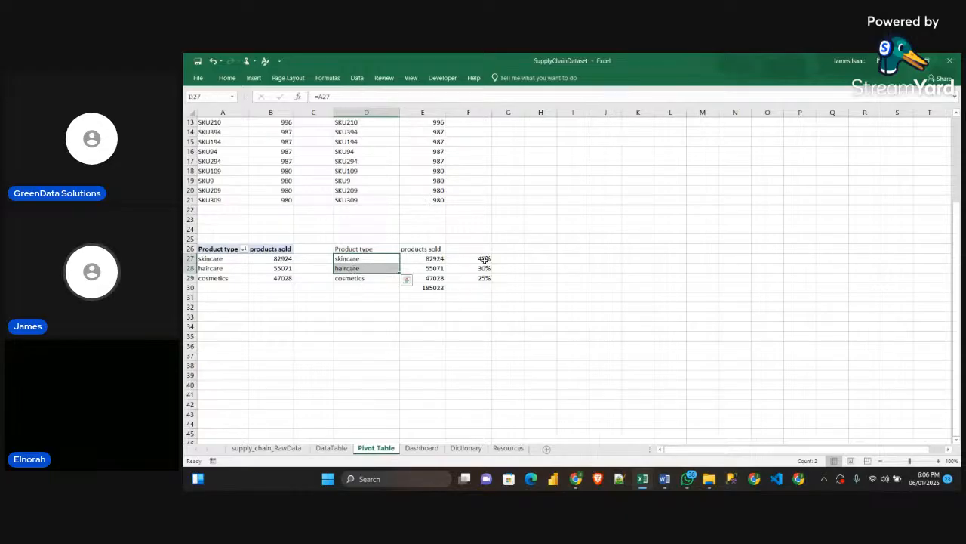
pyautogui.moveTo(484, 258); pyautogui.dragTo(478, 281)
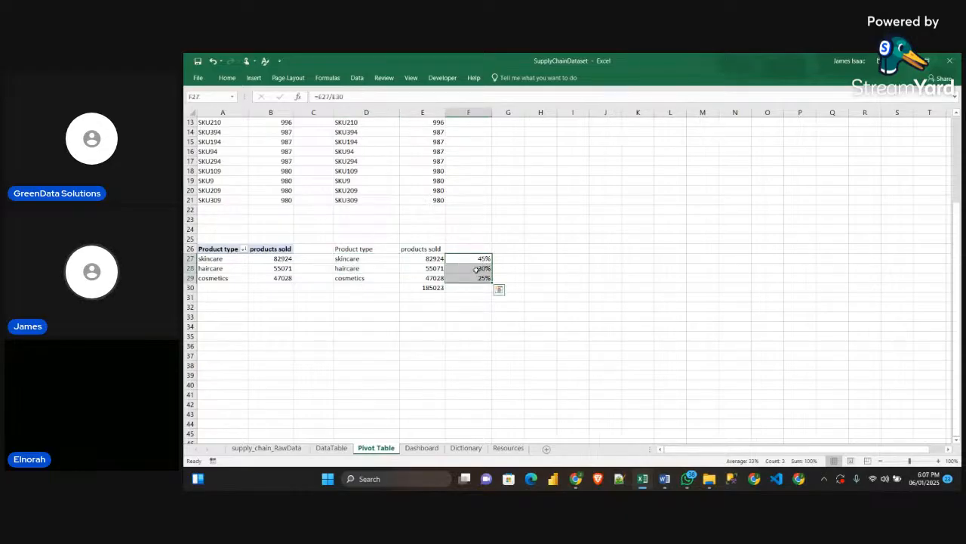
pyautogui.click(660, 306)
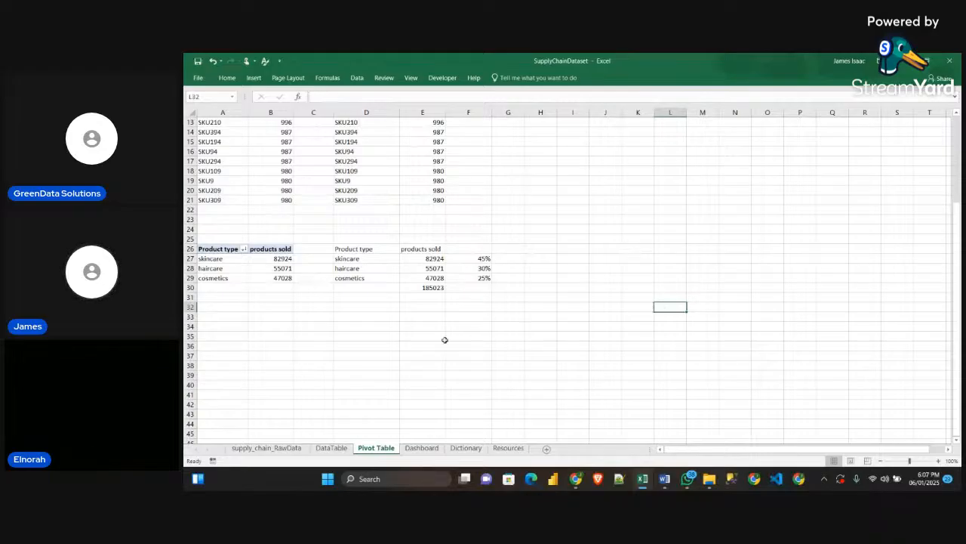
# Switch to the Obj_Guidelines Word document and copy the formula =TEXT(F28,"0%")&CHAR(10)&TEXT(F29,"0%")&CHAR(10)&TEXT(F30,"0%")
pyautogui.click(358, 291)
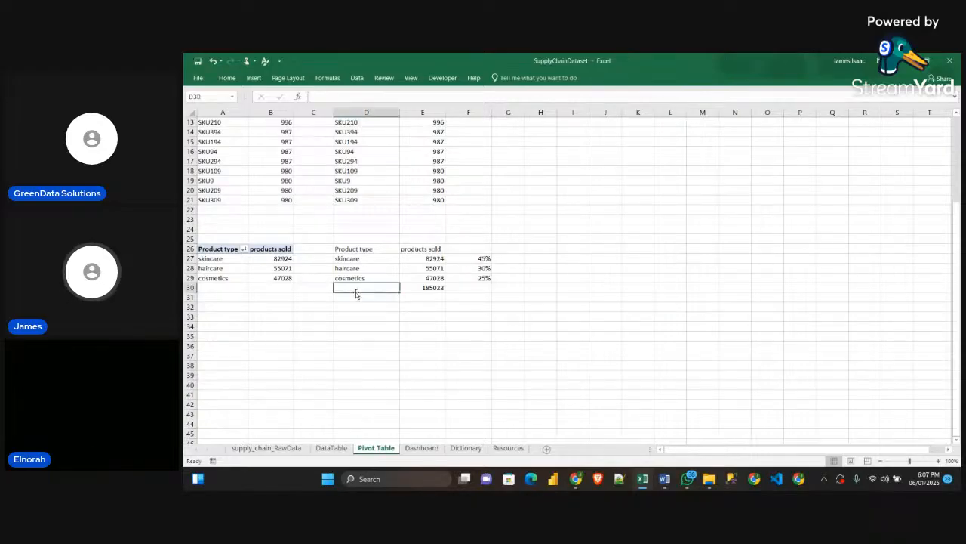
pyautogui.moveTo(666, 480)
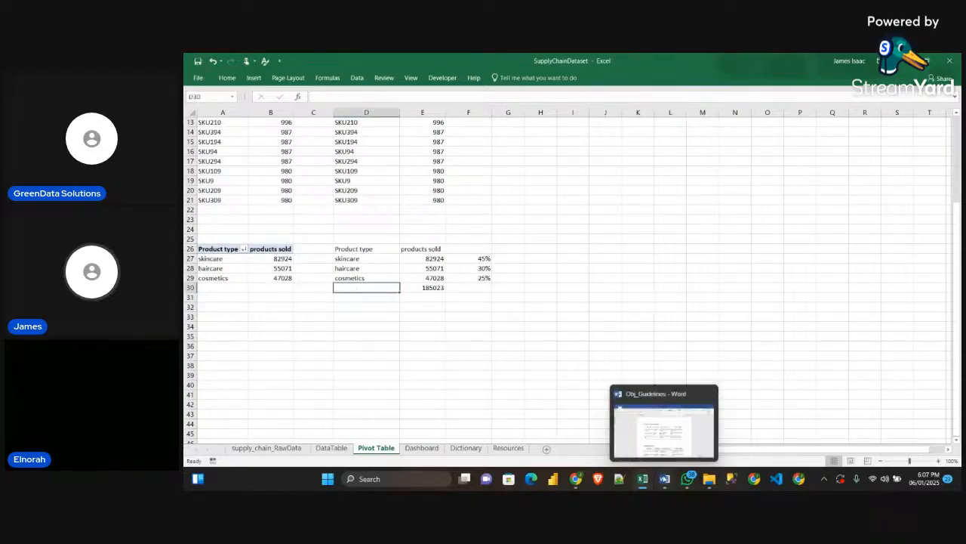
pyautogui.click(663, 429)
pyautogui.scroll(-10, 546, 268)
pyautogui.scroll(-12, 546, 268)
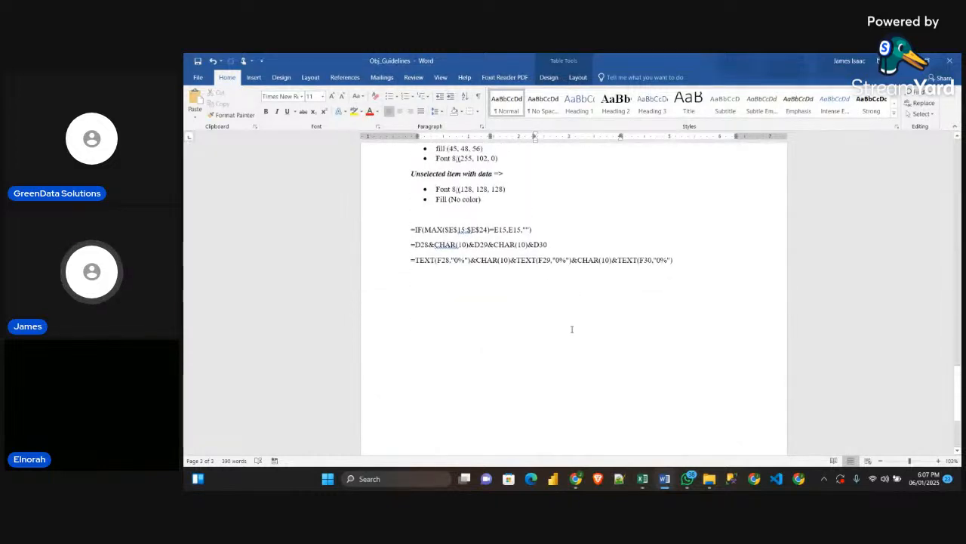
pyautogui.scroll(1, 432, 288)
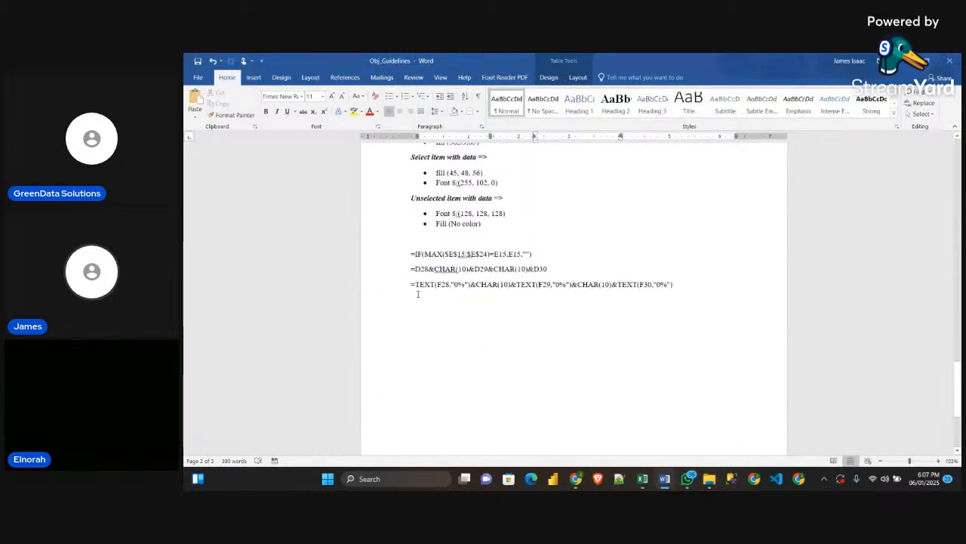
pyautogui.moveTo(411, 284); pyautogui.dragTo(678, 285)
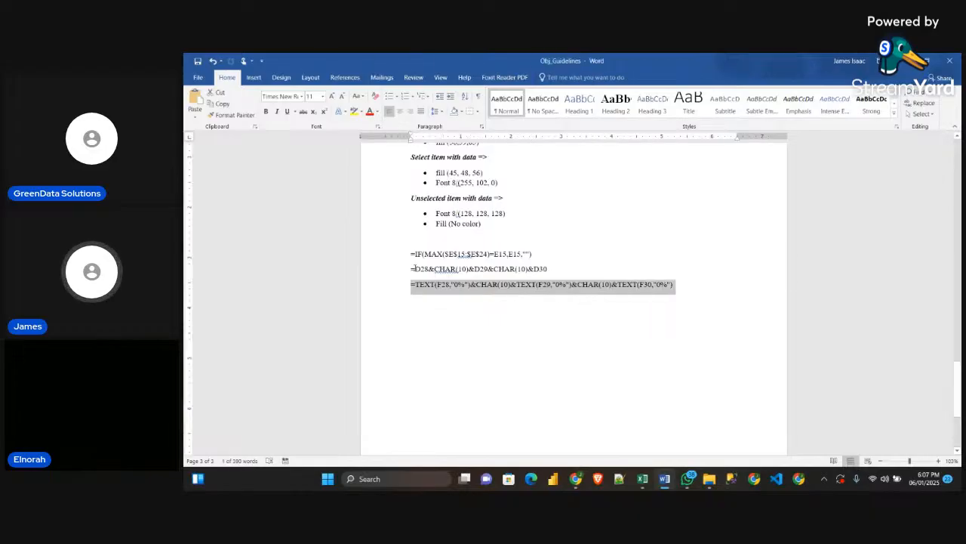
pyautogui.moveTo(410, 269); pyautogui.dragTo(552, 266)
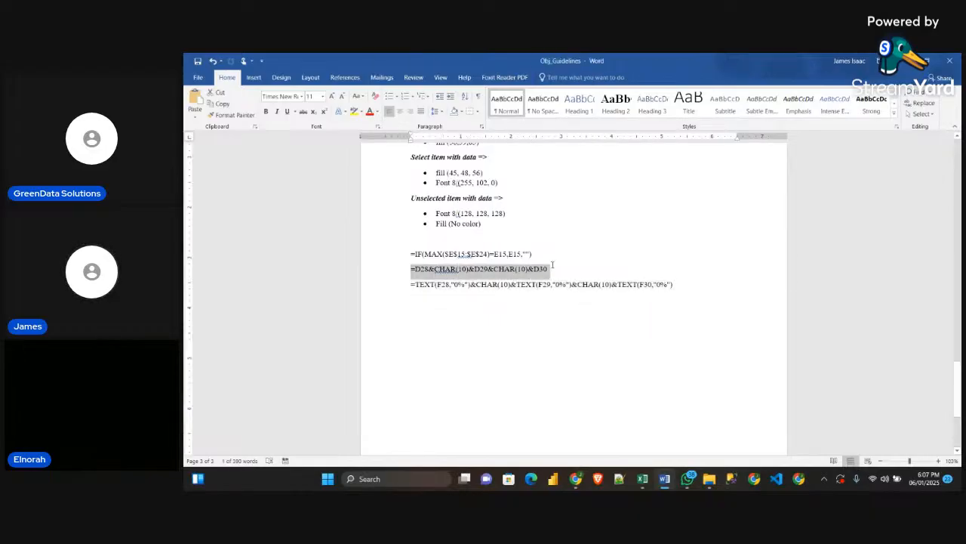
pyautogui.click(517, 285)
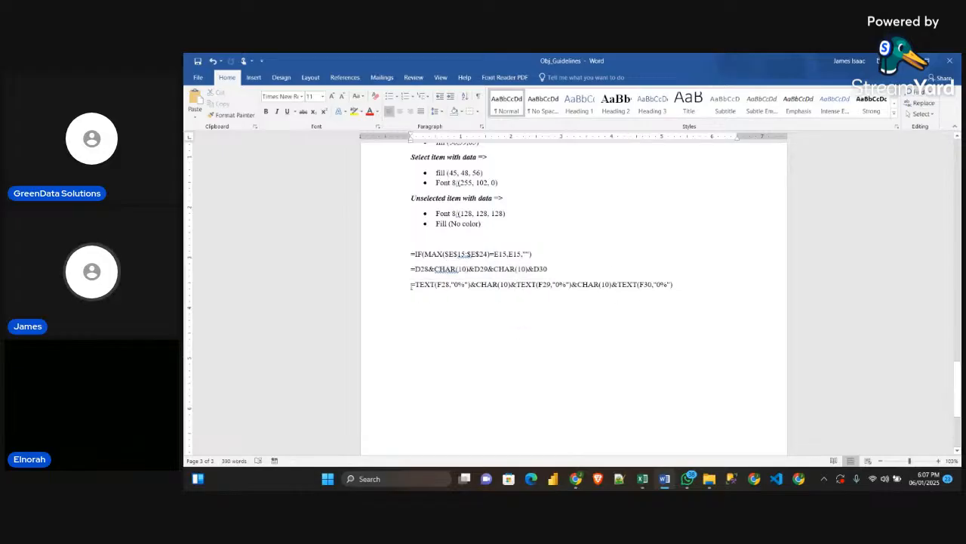
pyautogui.moveTo(409, 284); pyautogui.dragTo(665, 287)
pyautogui.hotkey('ctrl', 'c')
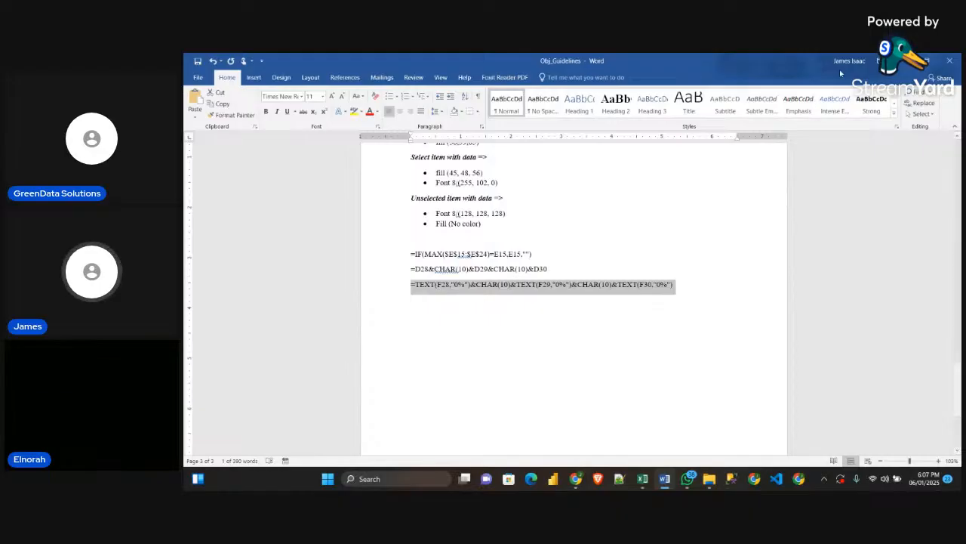
# Switch back to the Excel workbook and paste the copied TEXT formula into cell D30 of the Pivot Table sheet
pyautogui.hotkey('alt', 'Tab')
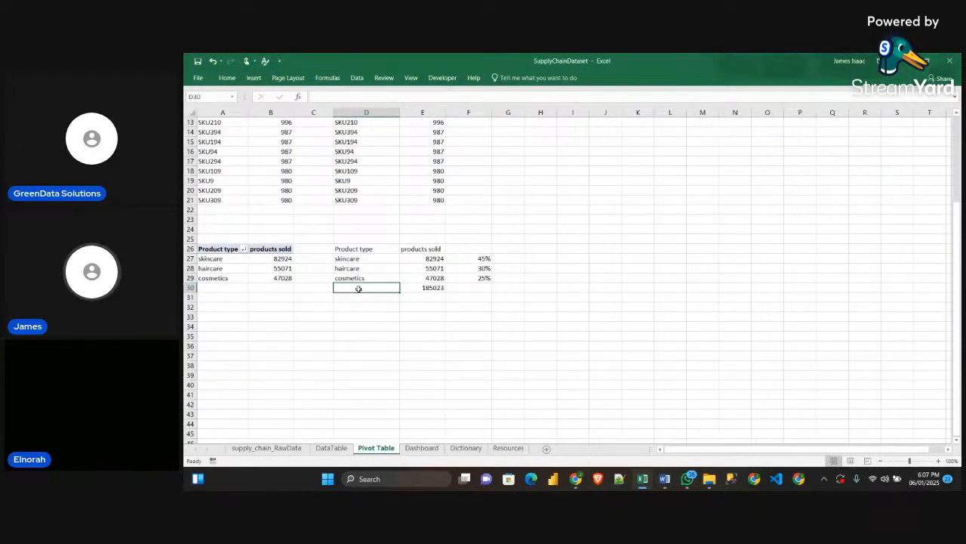
pyautogui.click(333, 97)
pyautogui.hotkey('ctrl', 'v')
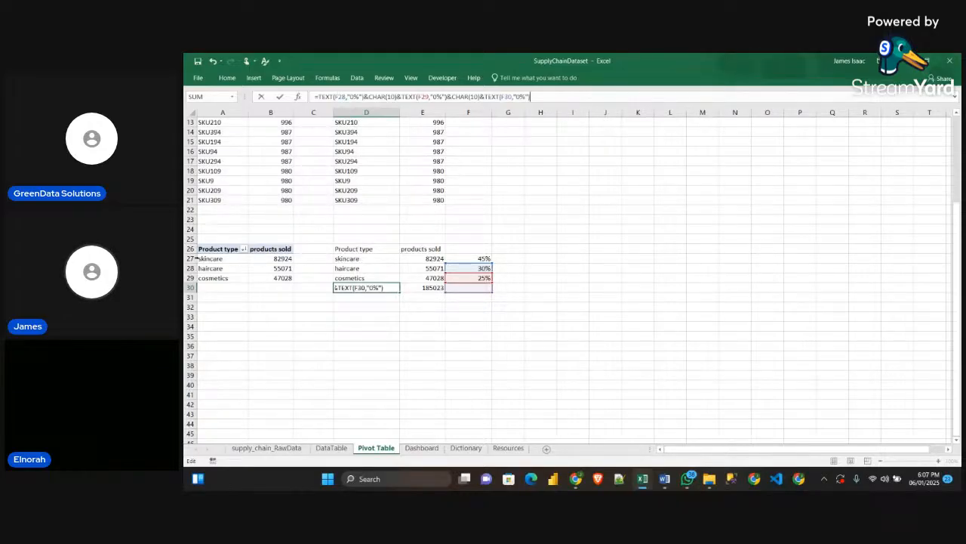
# Change the first TEXT reference in the D30 formula from F28 to D27
pyautogui.click(342, 96)
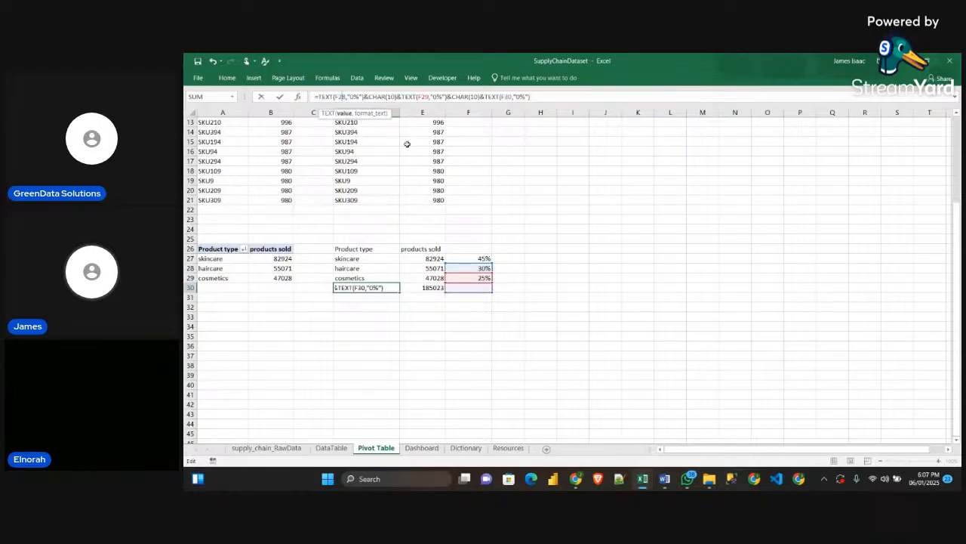
pyautogui.press('BackSpace')
pyautogui.write('7')
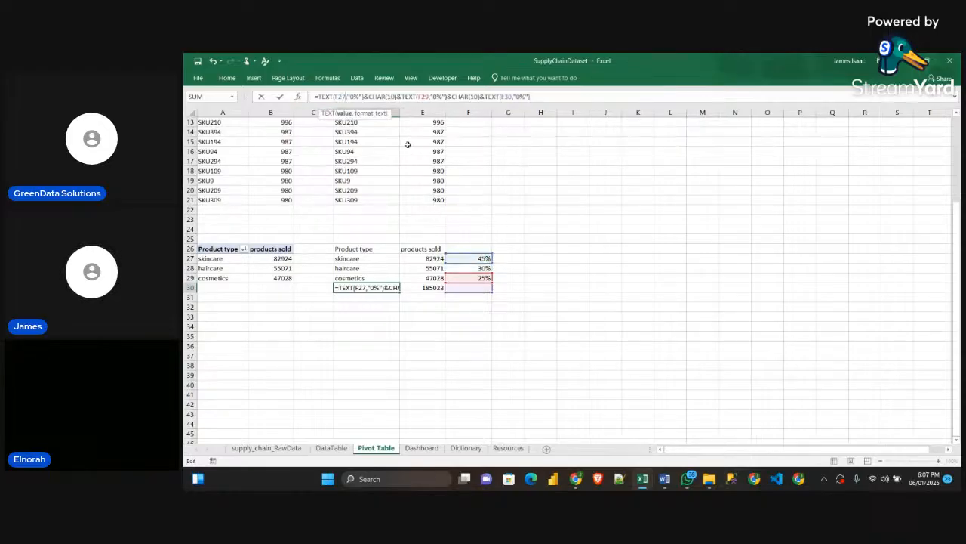
pyautogui.press('Left')
pyautogui.press('Left')
pyautogui.press('BackSpace')
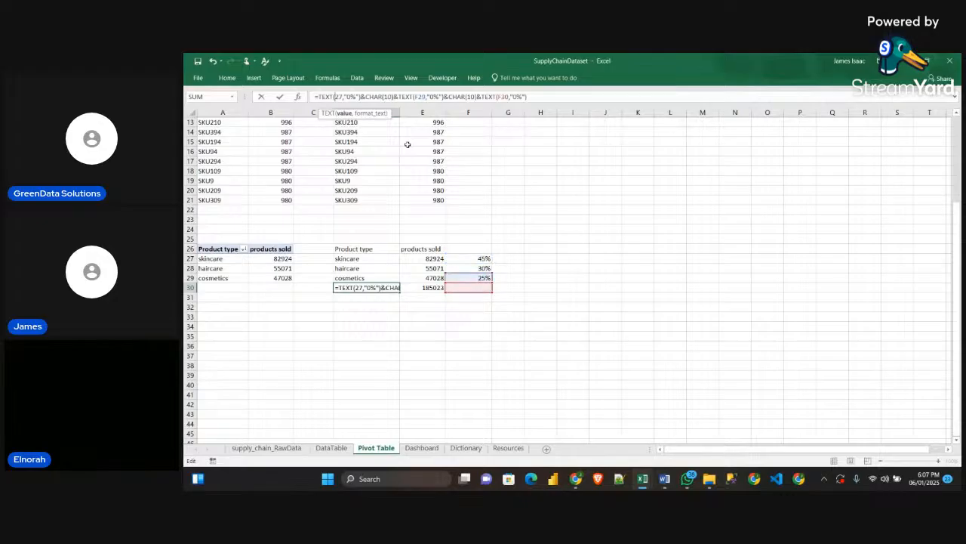
pyautogui.write('D')
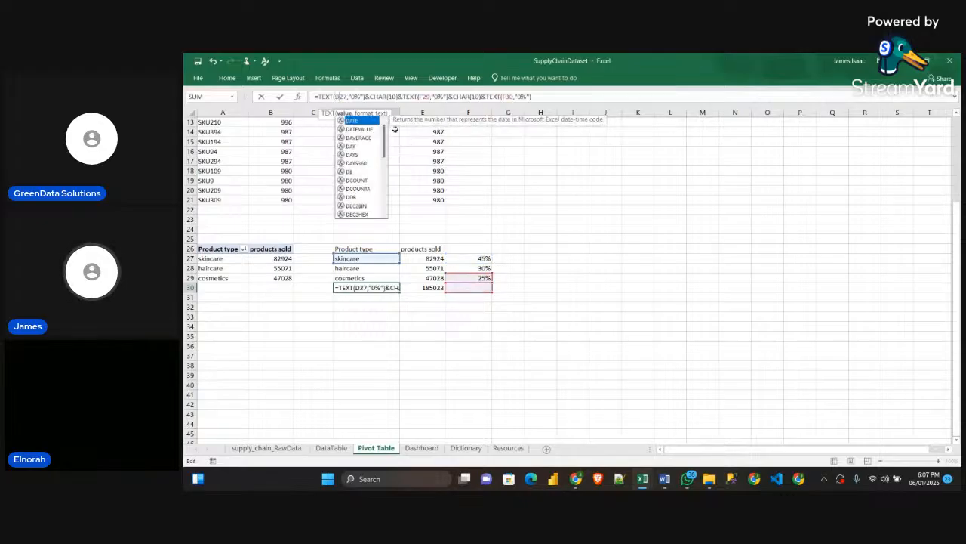
# Replace the second and third TEXT references in the D30 formula with D28 and D29
pyautogui.click(423, 96)
pyautogui.press('BackSpace')
pyautogui.press('BackSpace')
pyautogui.press('BackSpace')
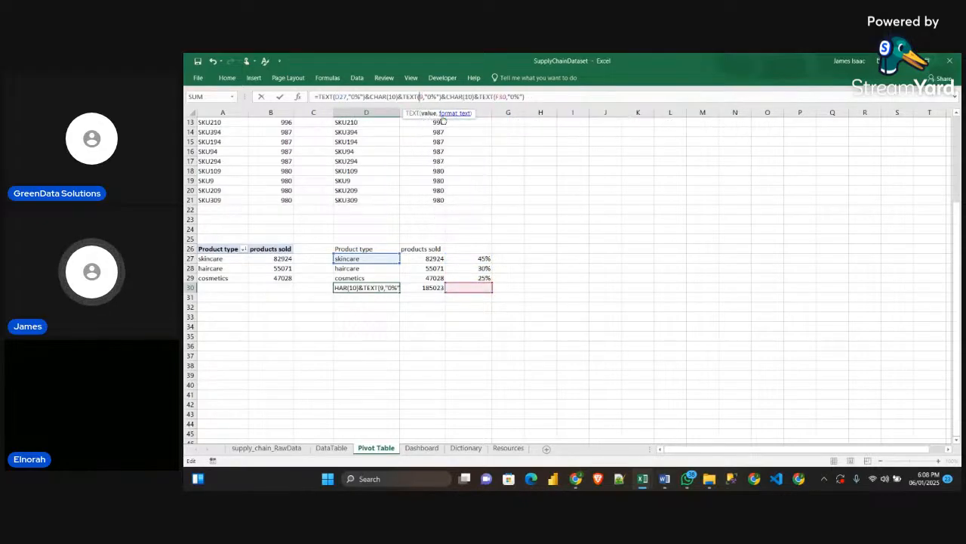
pyautogui.write('D28')
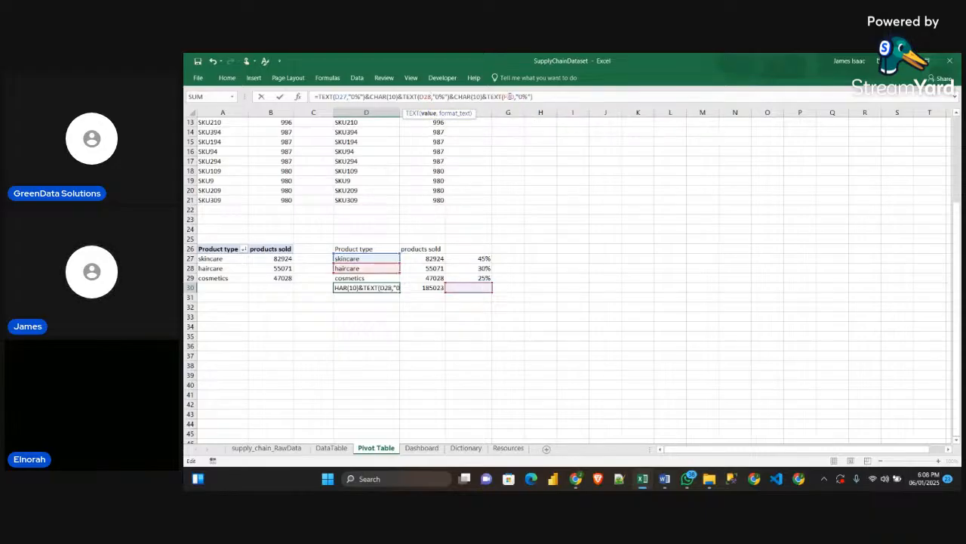
pyautogui.click(513, 96)
pyautogui.press('BackSpace')
pyautogui.press('BackSpace')
pyautogui.press('BackSpace')
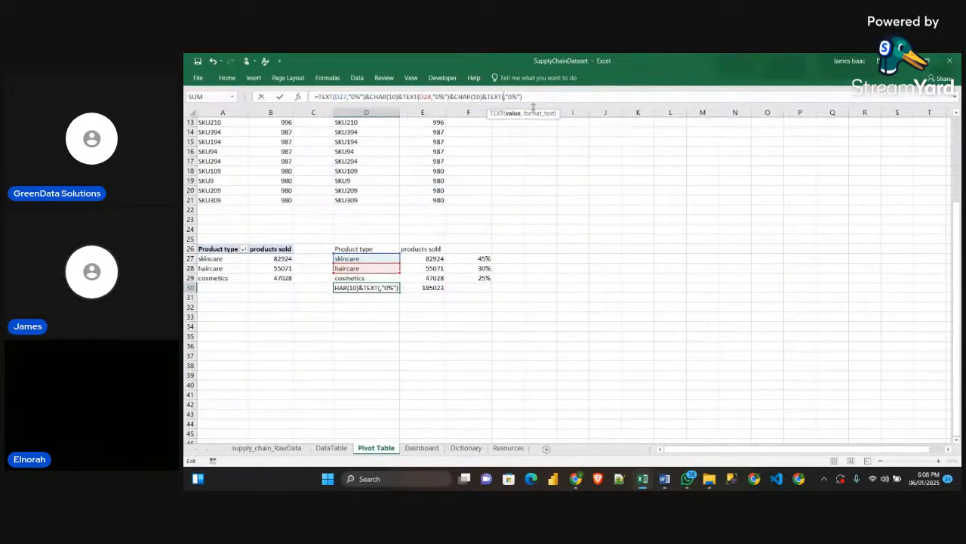
pyautogui.write('D29')
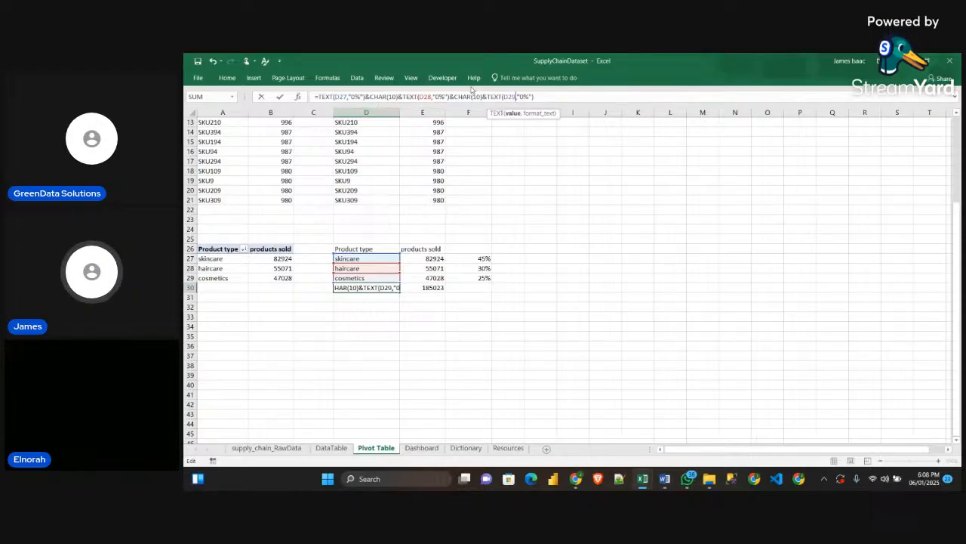
# Commit the combined product type formula in D30 and slightly widen column D
pyautogui.press('Return')
pyautogui.click(361, 289)
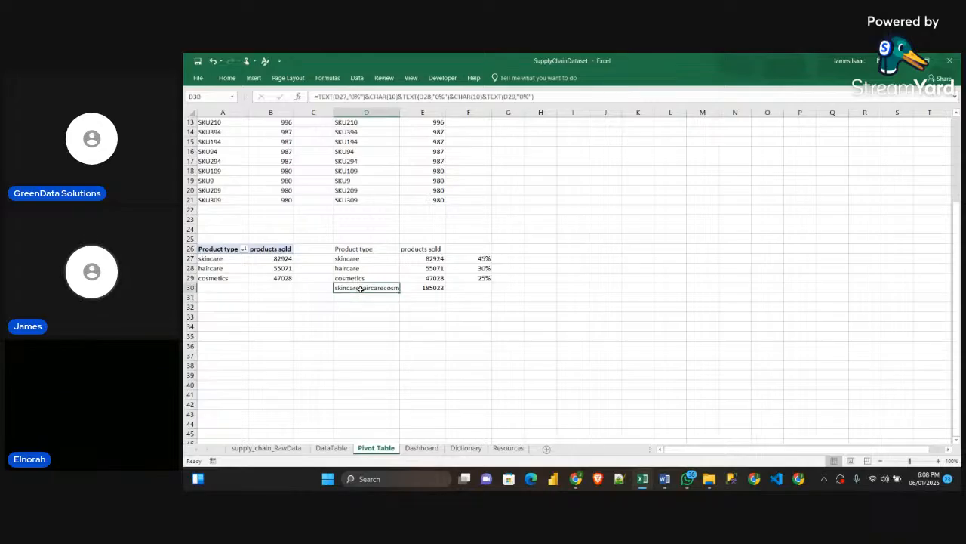
pyautogui.click(356, 316)
pyautogui.click(358, 291)
pyautogui.moveTo(399, 112); pyautogui.dragTo(406, 112)
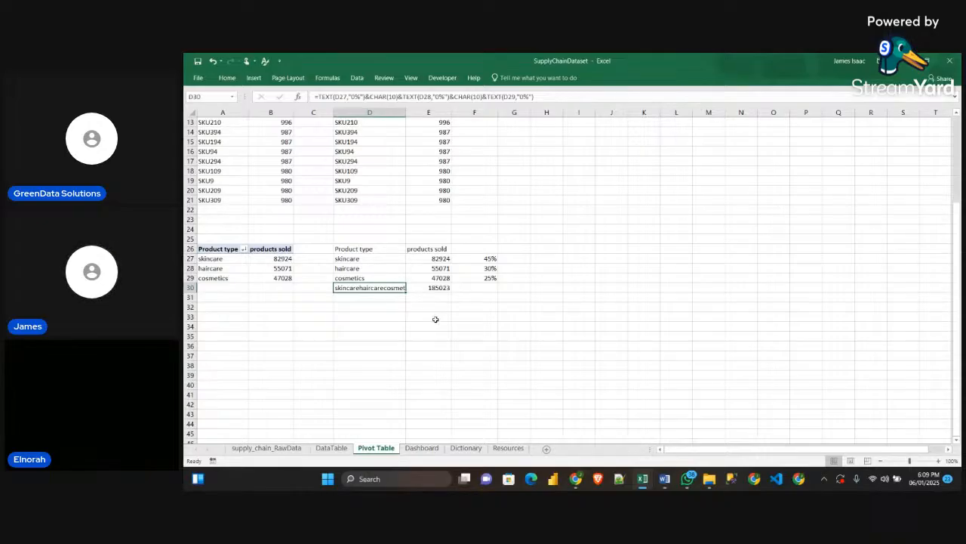
pyautogui.click(390, 332)
# Select cell F30, switch to the Obj_Guidelines Word document and copy the formula =D28&CHAR(10)&D29&CHAR(10)&D30
pyautogui.click(492, 288)
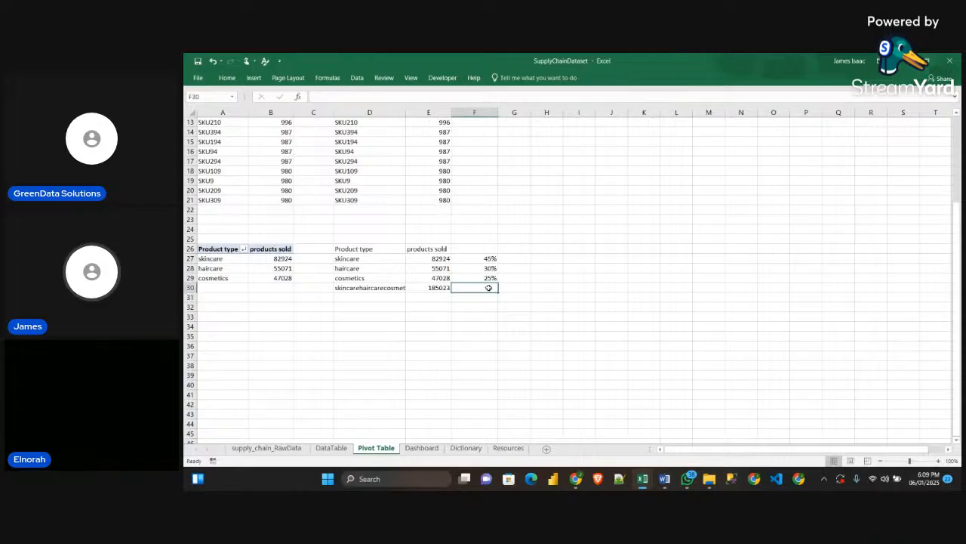
pyautogui.moveTo(664, 479)
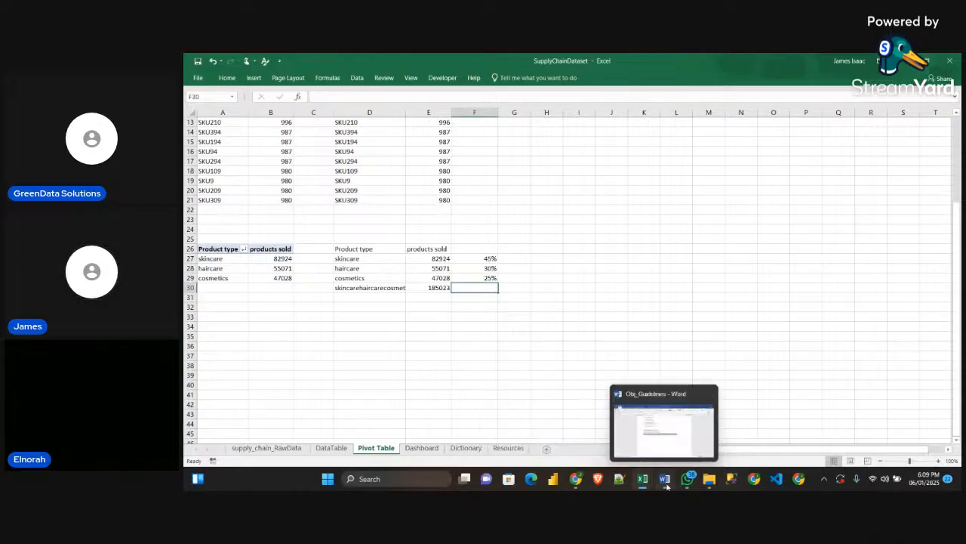
pyautogui.click(665, 442)
pyautogui.moveTo(410, 269); pyautogui.dragTo(548, 269)
pyautogui.hotkey('ctrl', 'c')
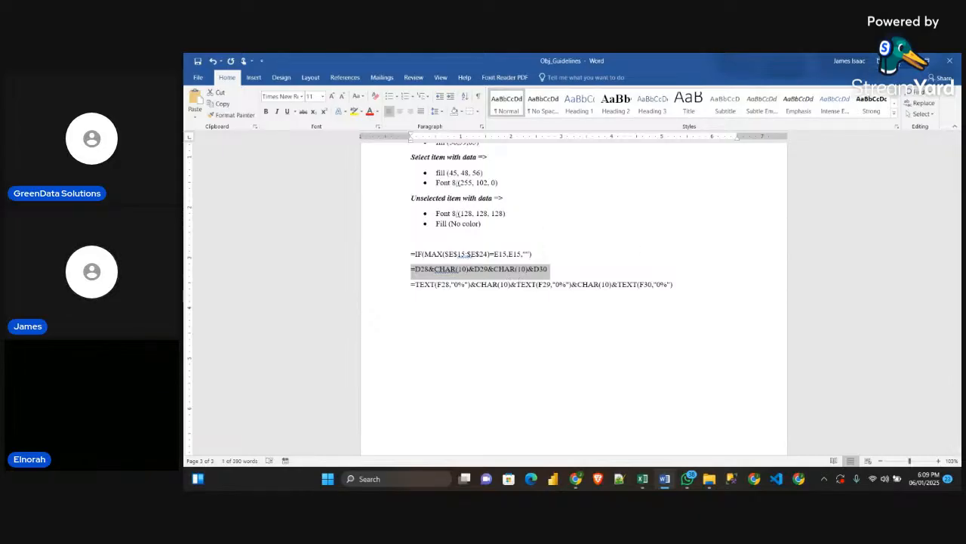
# Switch back to the Excel workbook, paste the copied formula into F30 and change its first reference to F27
pyautogui.hotkey('alt', 'Tab')
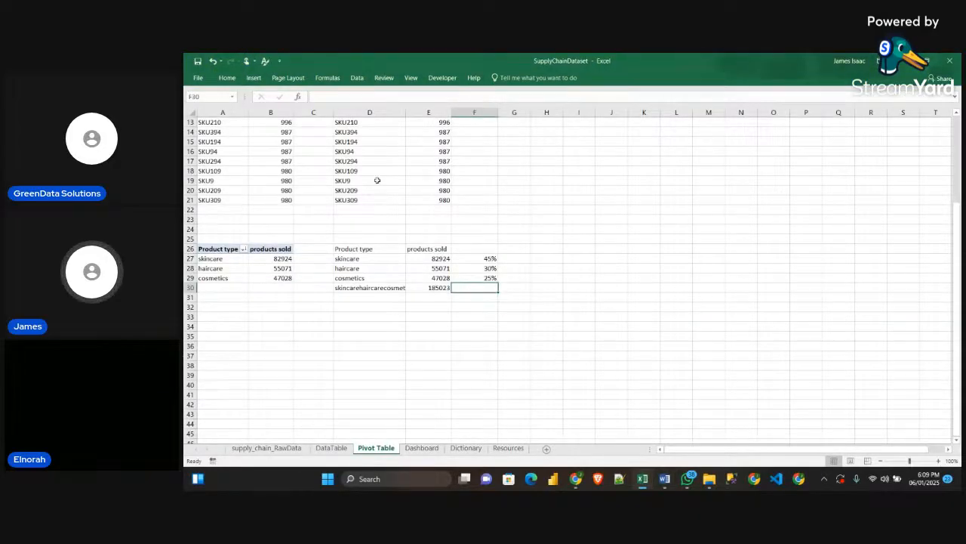
pyautogui.click(320, 94)
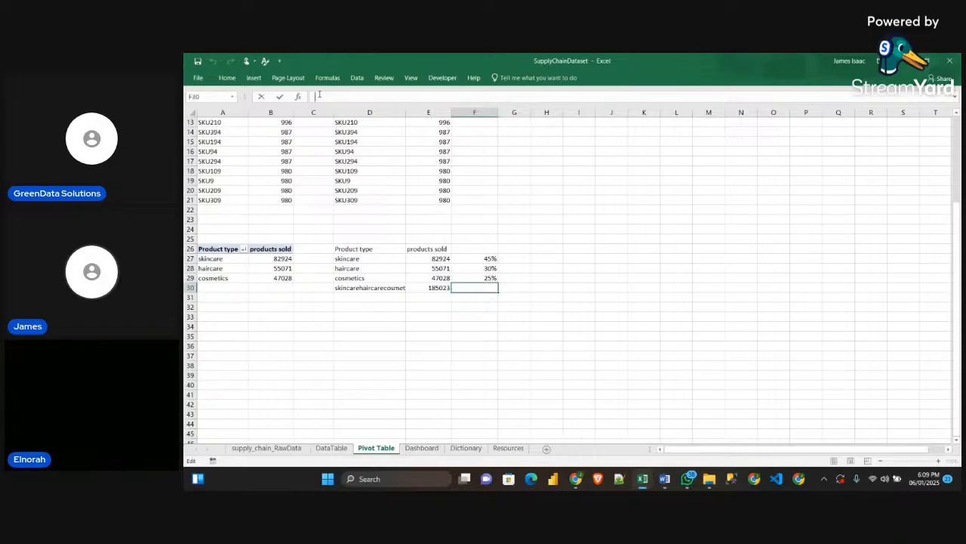
pyautogui.hotkey('ctrl', 'v')
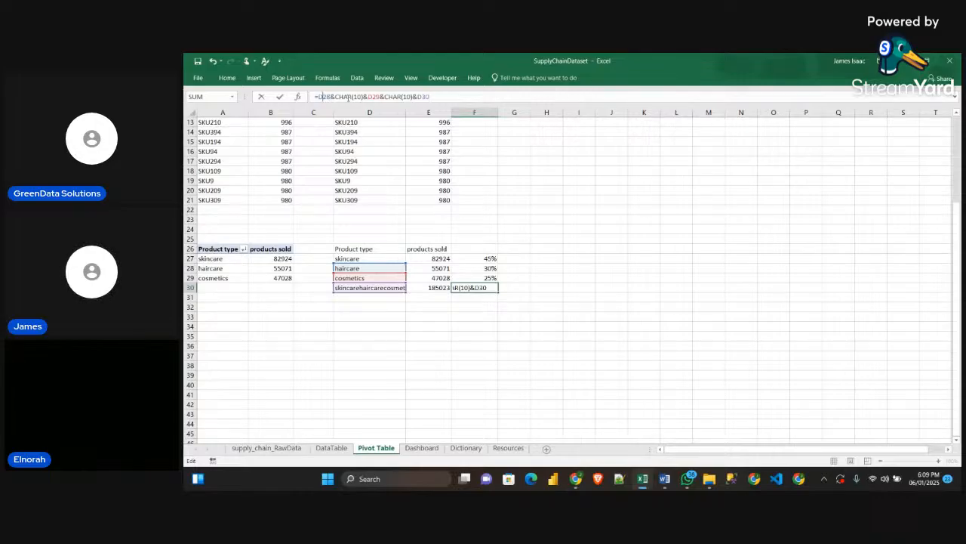
pyautogui.press('BackSpace')
pyautogui.write('f')
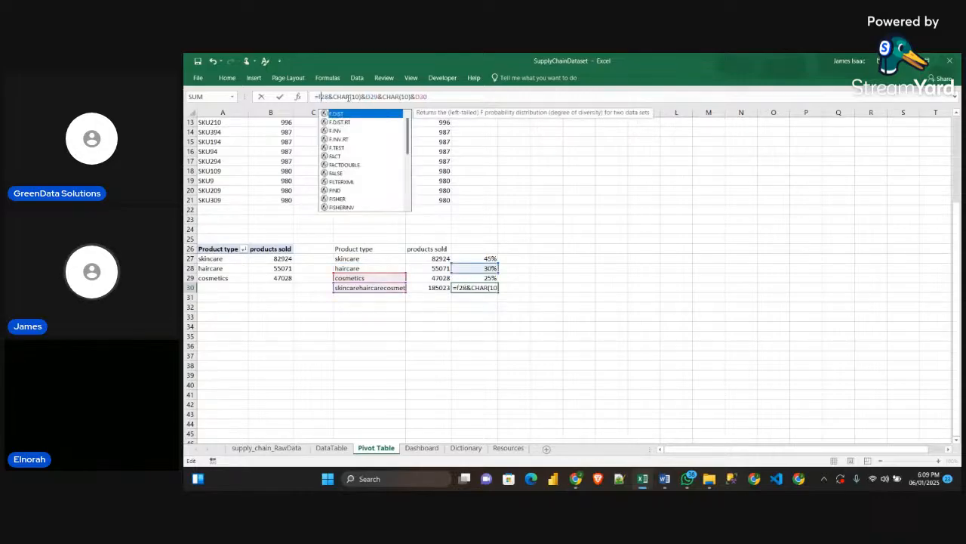
pyautogui.click(329, 97)
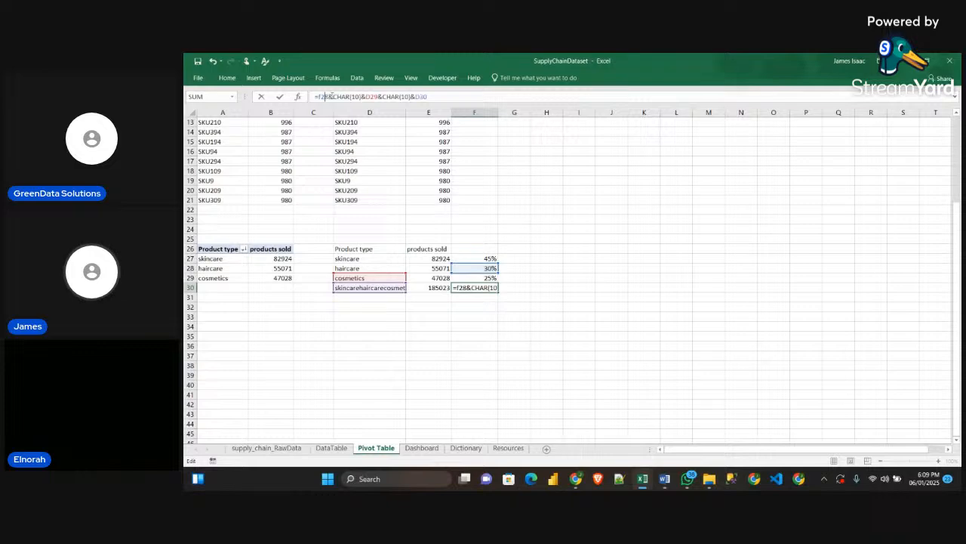
pyautogui.press('BackSpace')
pyautogui.write('7')
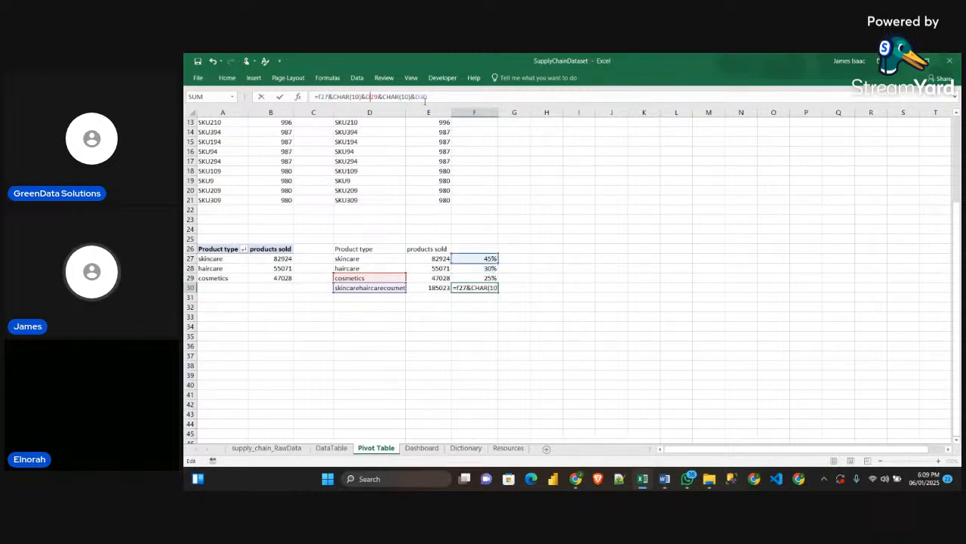
# Replace the second and third references in the F30 formula with F28 and F29 and commit it
pyautogui.press('BackSpace')
pyautogui.press('BackSpace')
pyautogui.press('BackSpace')
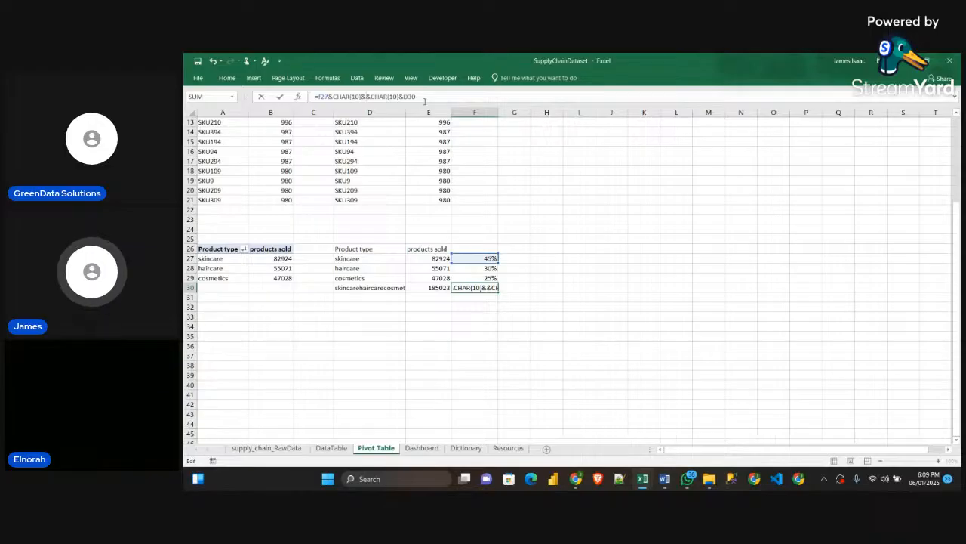
pyautogui.write('F28')
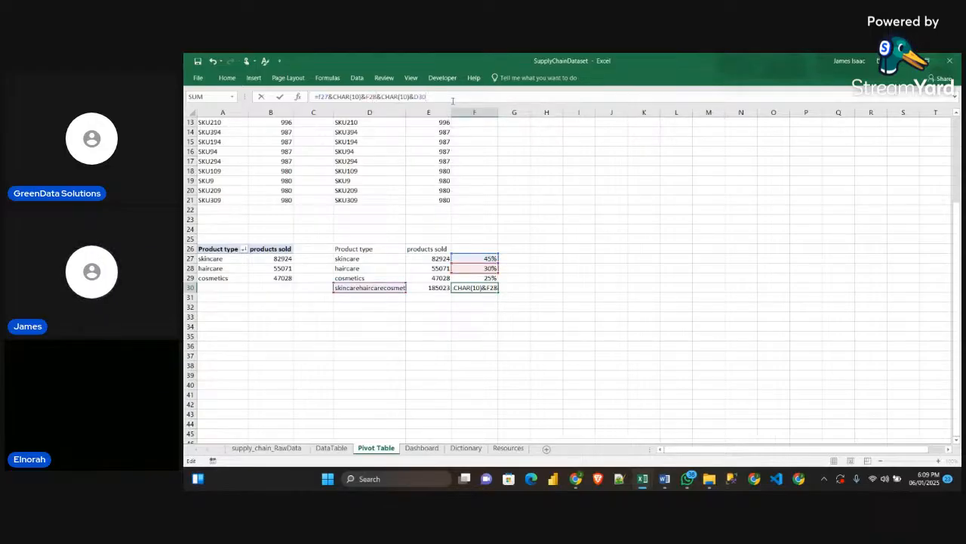
pyautogui.press('BackSpace')
pyautogui.press('BackSpace')
pyautogui.press('BackSpace')
pyautogui.write('F29')
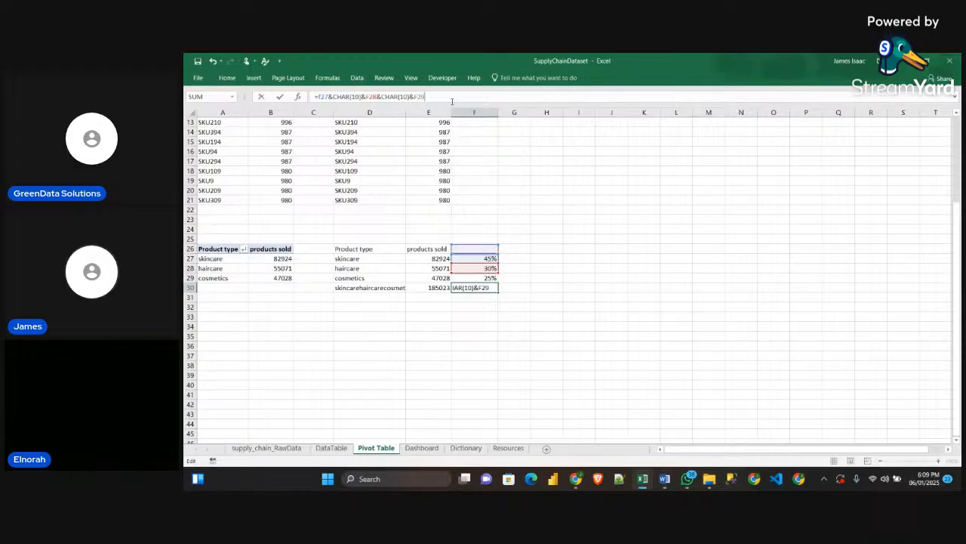
pyautogui.press('Return')
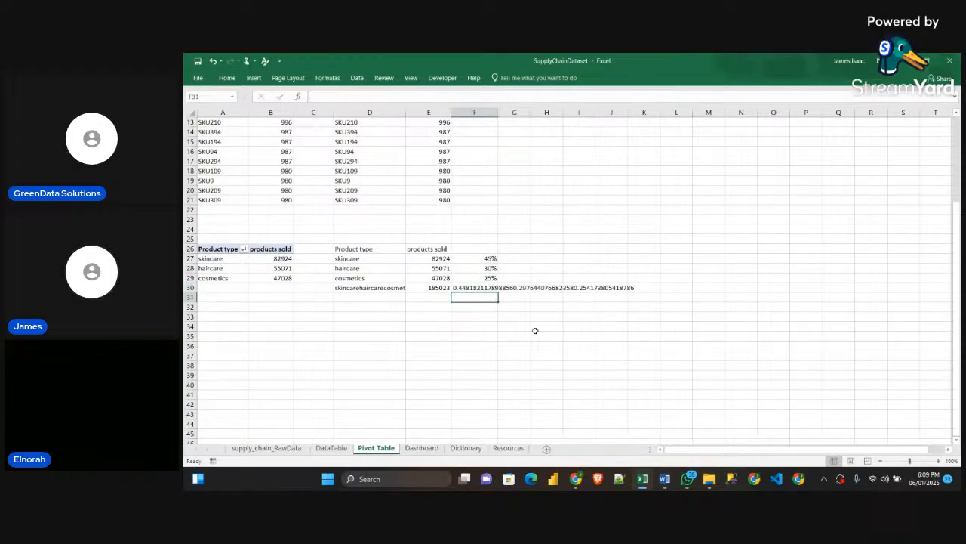
# Try to format the combined text in cell F30 with the percent style
pyautogui.click(474, 287)
pyautogui.click(392, 100)
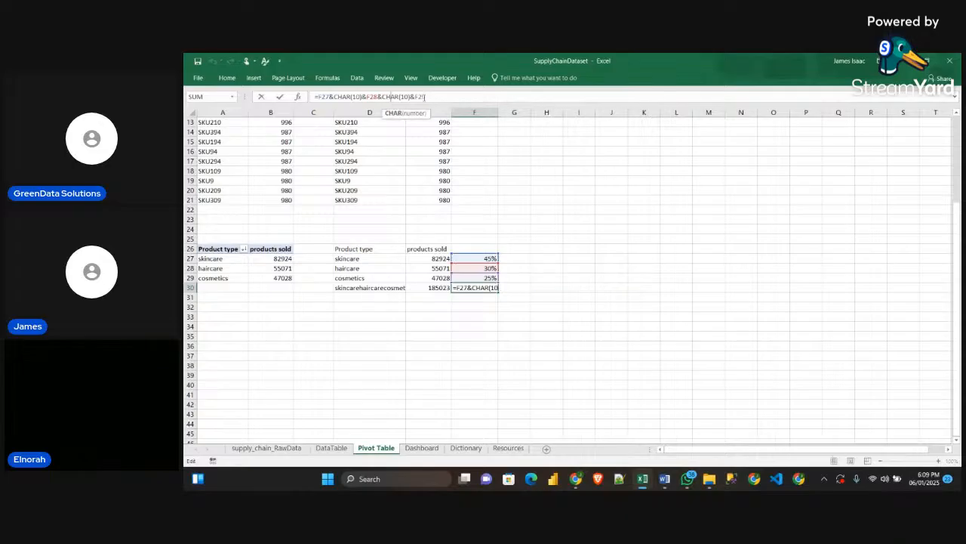
pyautogui.click(534, 306)
pyautogui.click(484, 287)
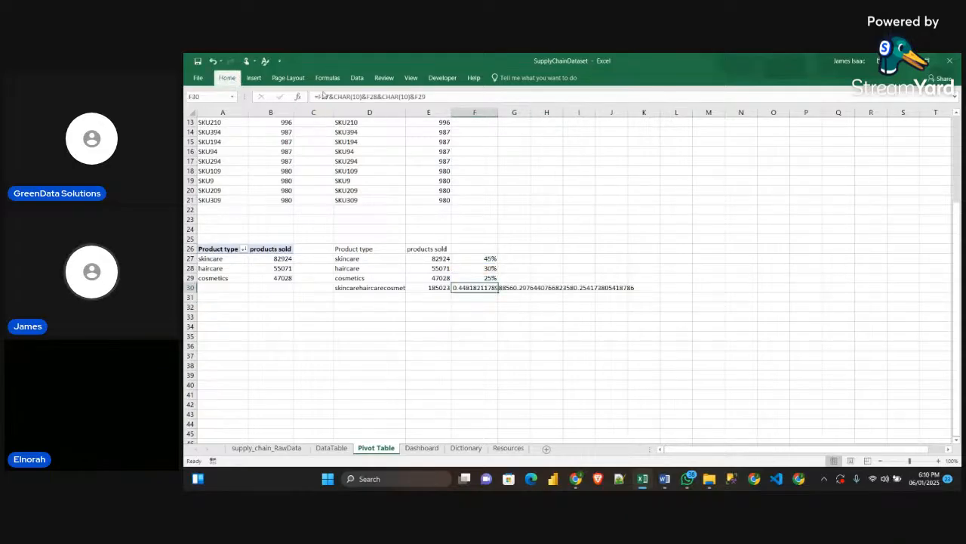
pyautogui.click(225, 78)
pyautogui.click(503, 113)
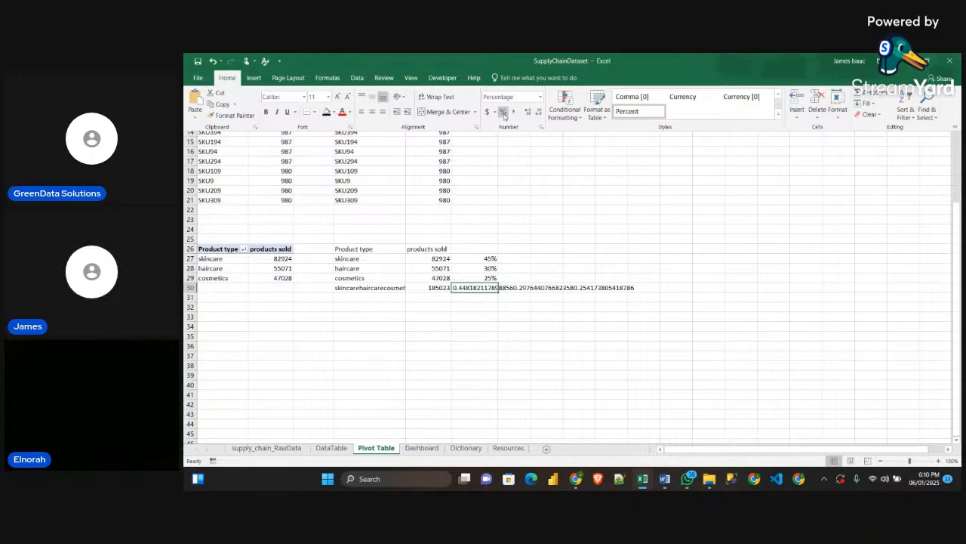
# Copy the percentage formatting from cell F27 to cell F30 with Format Painter
pyautogui.click(475, 258)
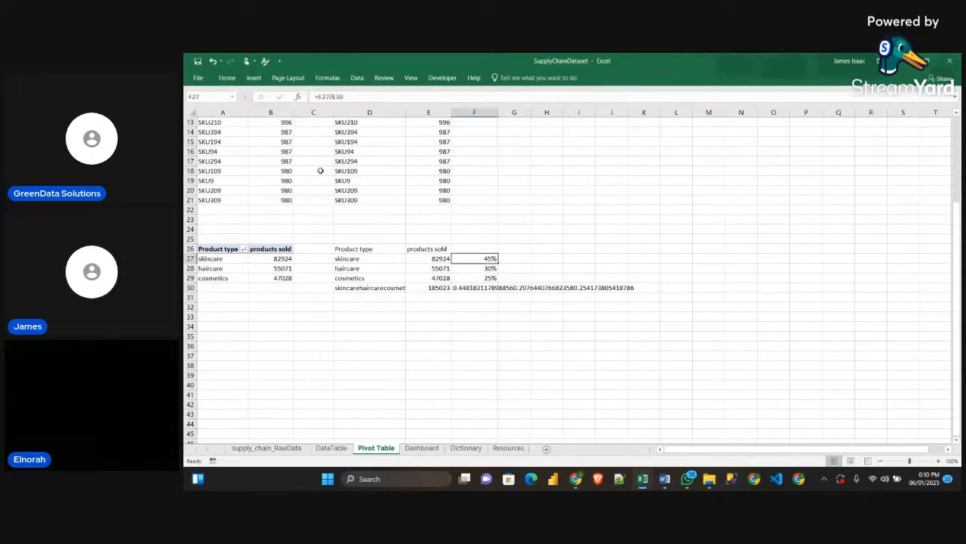
pyautogui.click(198, 78)
pyautogui.click(198, 67)
pyautogui.click(227, 77)
pyautogui.click(232, 115)
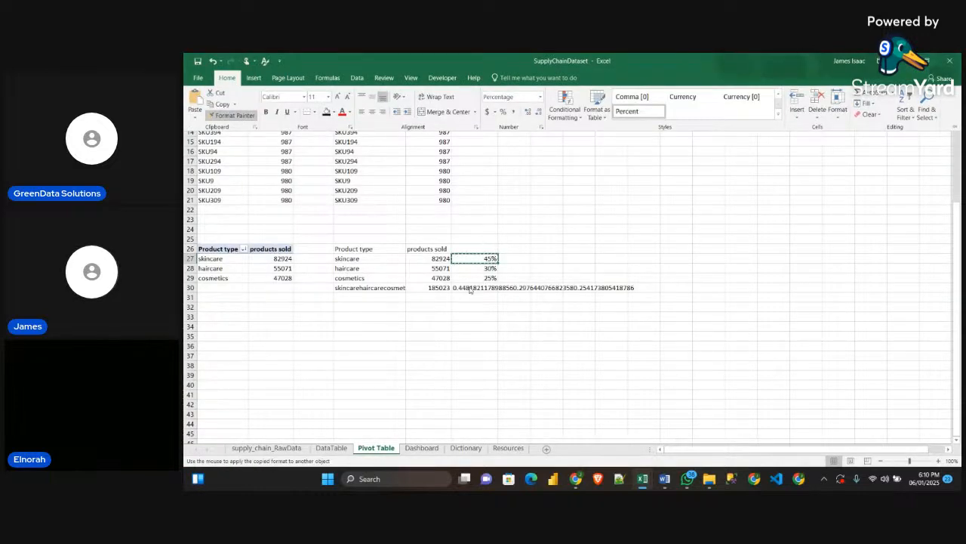
pyautogui.click(472, 288)
pyautogui.click(504, 315)
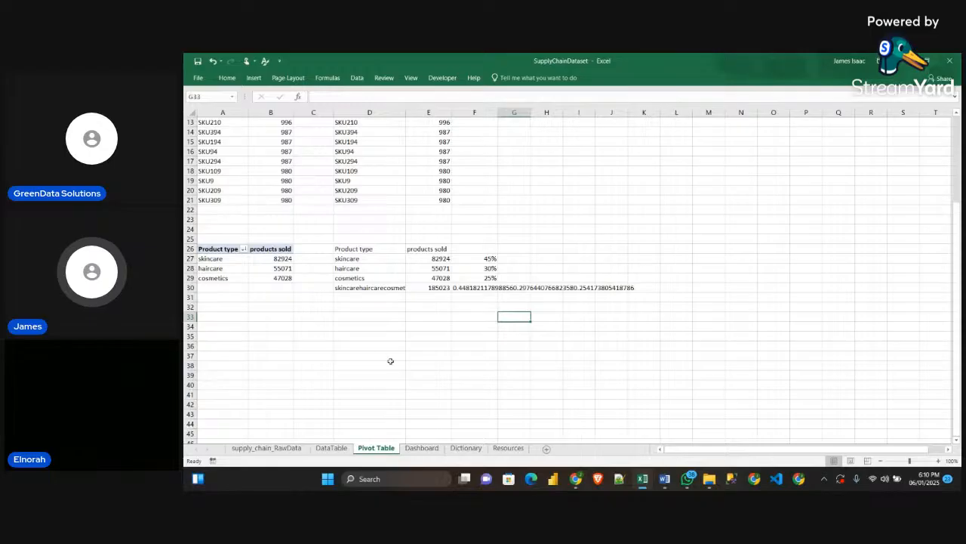
# Go to the Dashboard sheet and deselect the doughnut chart
pyautogui.click(331, 447)
pyautogui.click(421, 448)
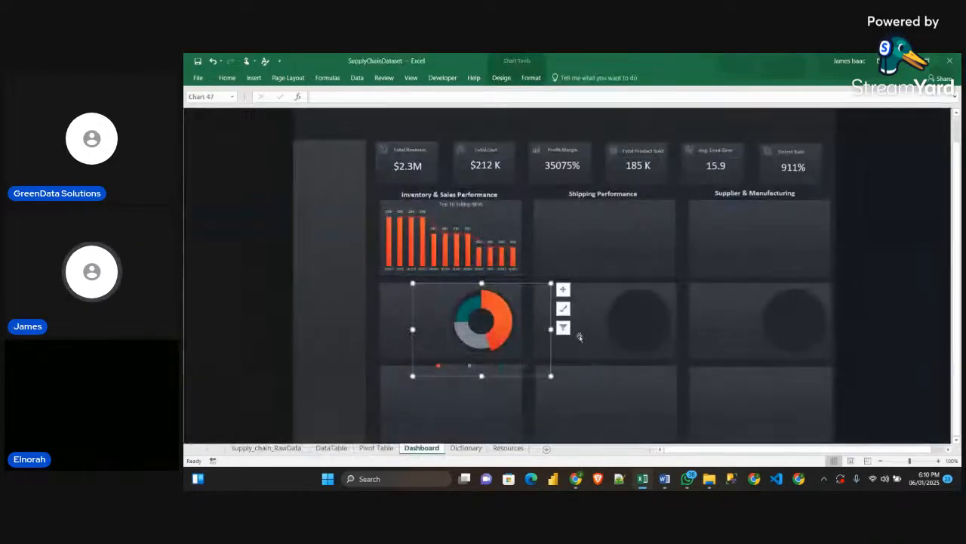
pyautogui.click(913, 277)
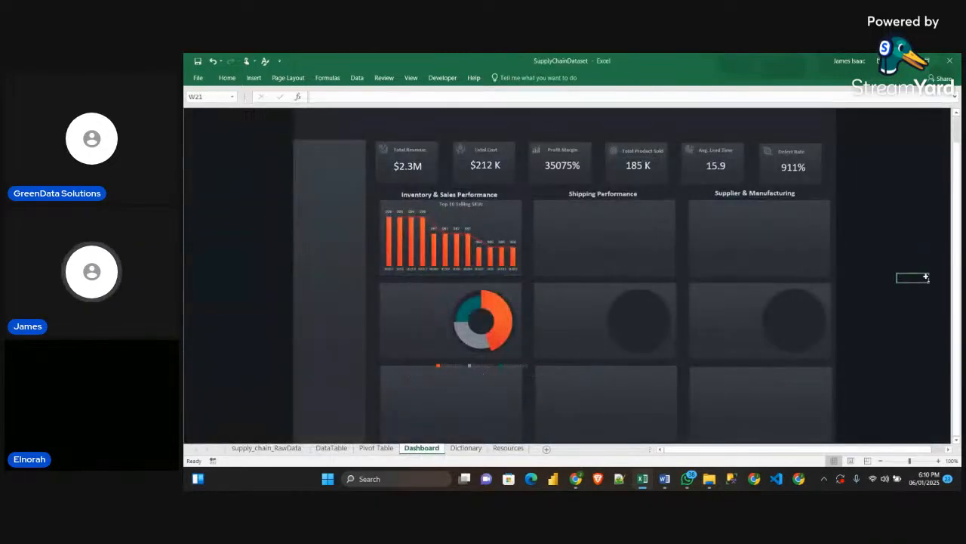
pyautogui.click(253, 78)
pyautogui.click(344, 94)
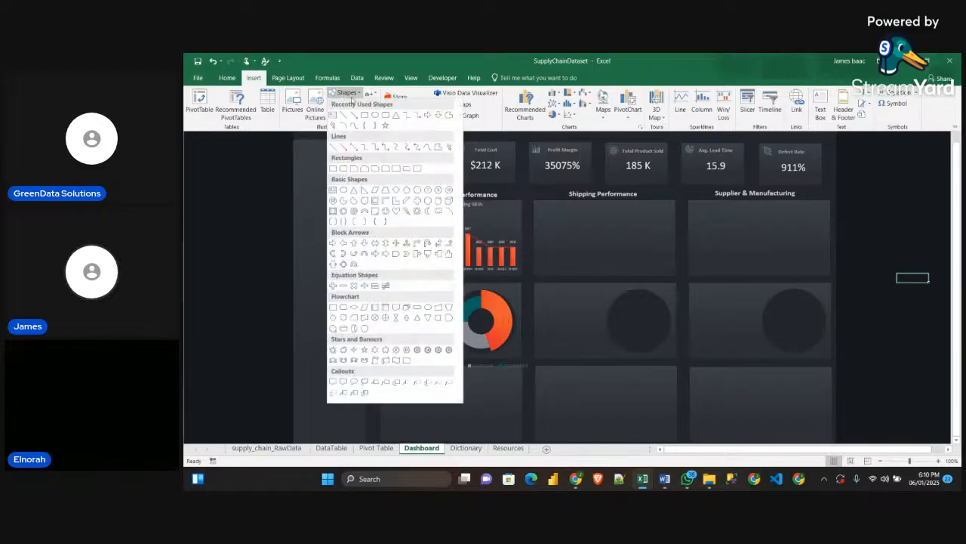
pyautogui.click(333, 114)
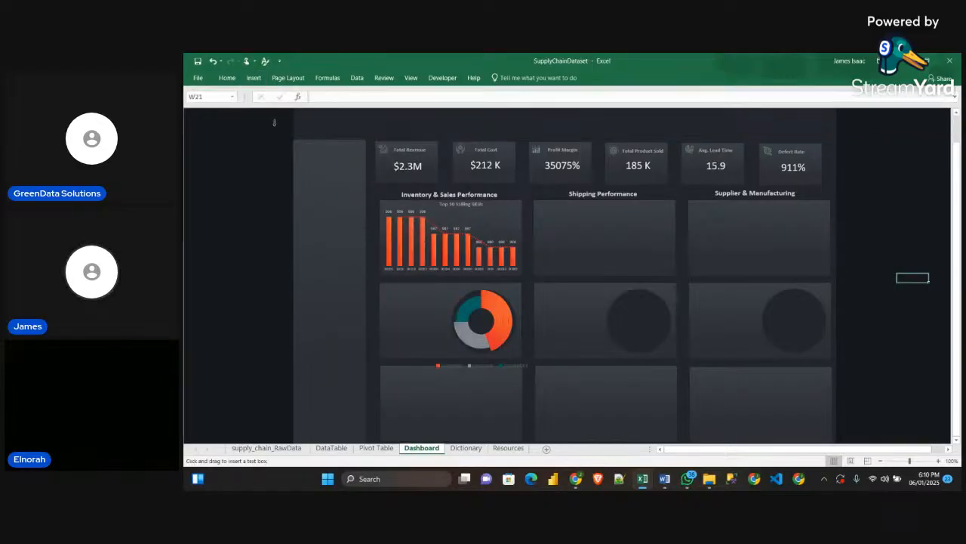
pyautogui.click(240, 185)
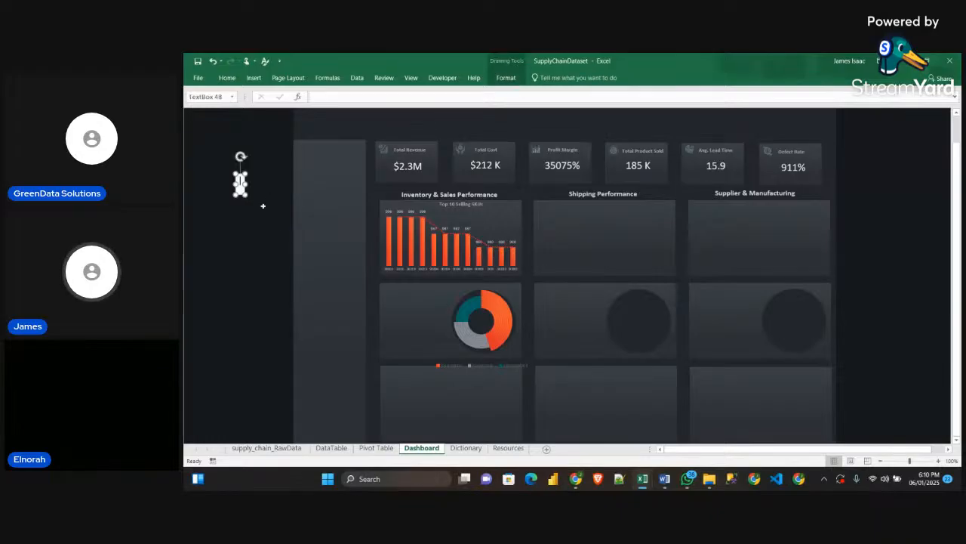
pyautogui.click(263, 207)
pyautogui.click(240, 185)
pyautogui.click(241, 218)
pyautogui.click(240, 189)
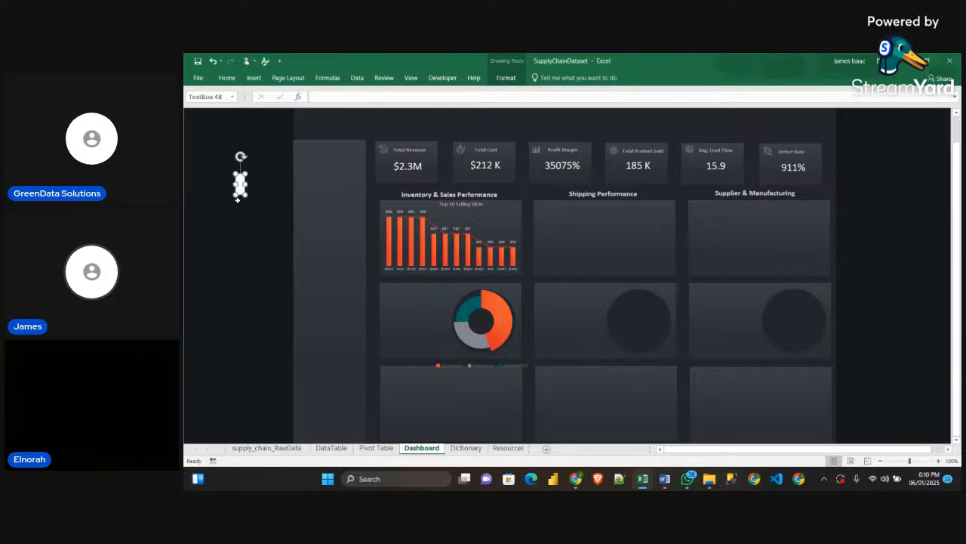
pyautogui.click(234, 219)
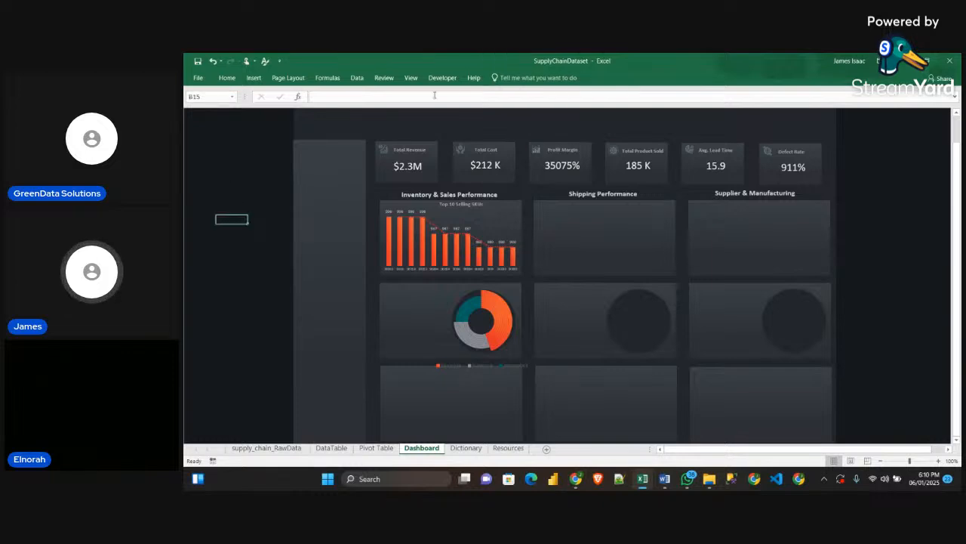
# Duplicate the Total Revenue value text box into the doughnut chart's panel, beside the chart
pyautogui.click(415, 168)
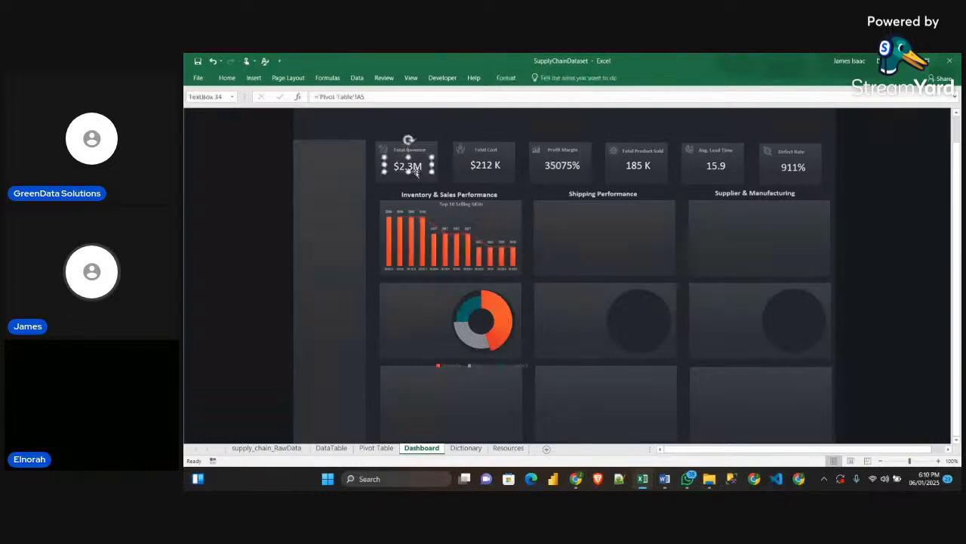
pyautogui.moveTo(414, 168); pyautogui.dragTo(415, 317)
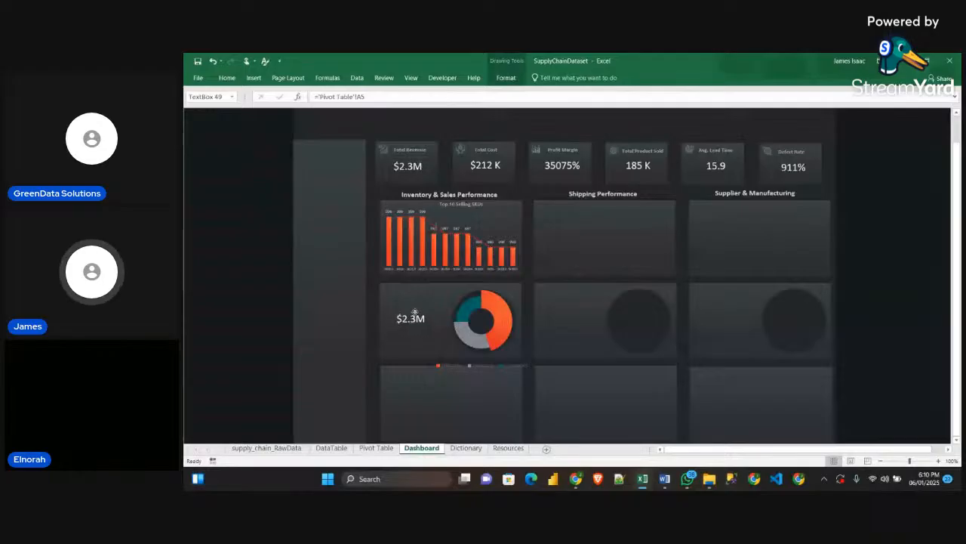
# Link the duplicated text box to cell D30 of the Pivot Table sheet and increase its height to fit three lines
pyautogui.moveTo(369, 99); pyautogui.dragTo(318, 98)
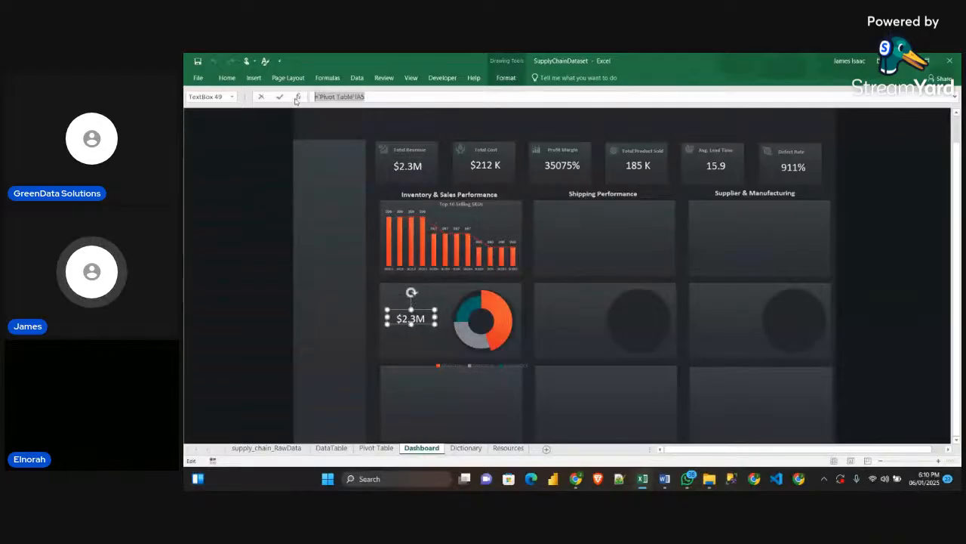
pyautogui.press('BackSpace')
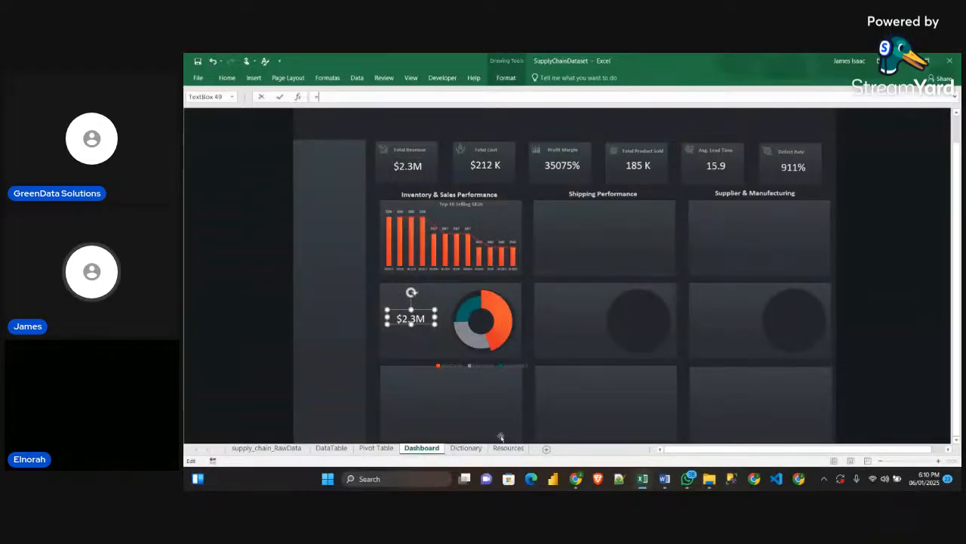
pyautogui.click(381, 449)
pyautogui.click(345, 288)
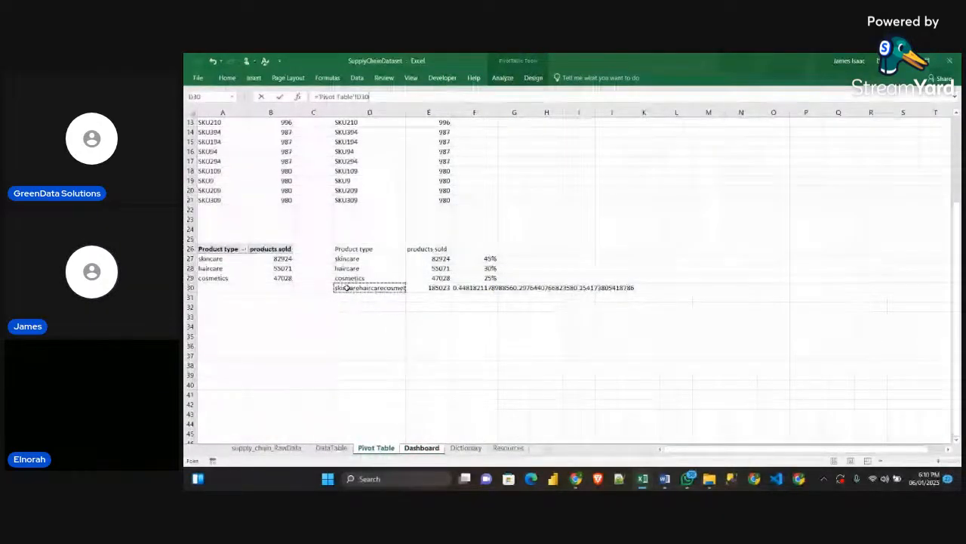
pyautogui.press('Return')
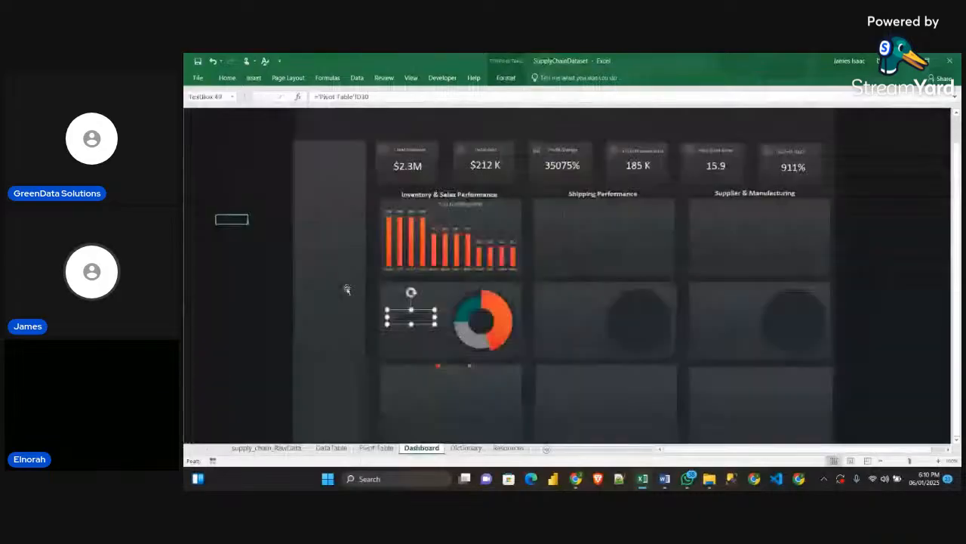
pyautogui.moveTo(411, 325); pyautogui.dragTo(416, 348)
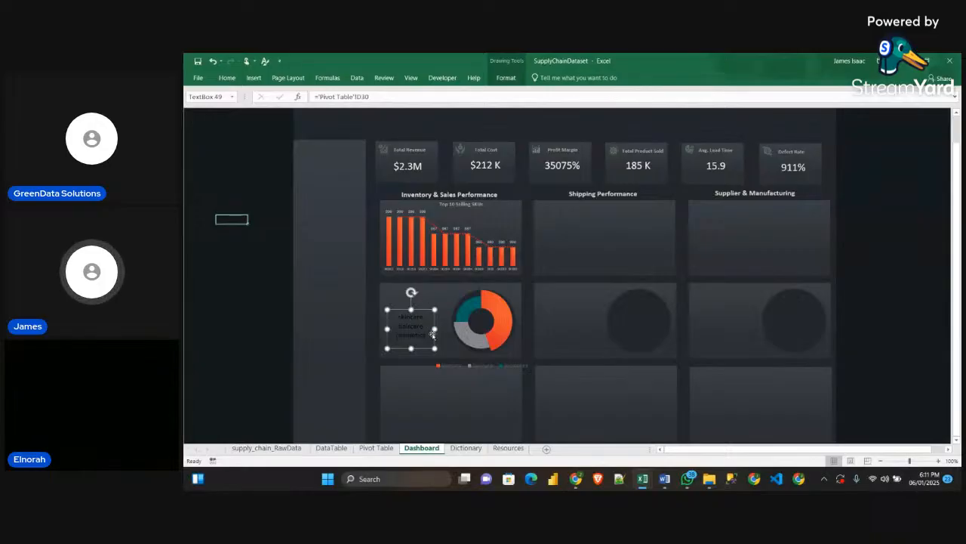
# Format the linked product type names text box with white italic text
pyautogui.click(249, 81)
pyautogui.click(227, 78)
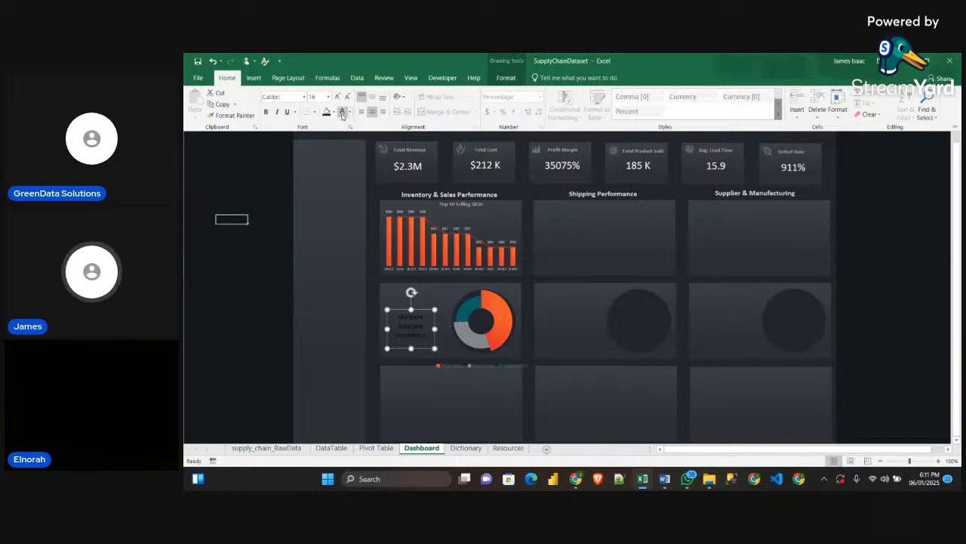
pyautogui.click(342, 113)
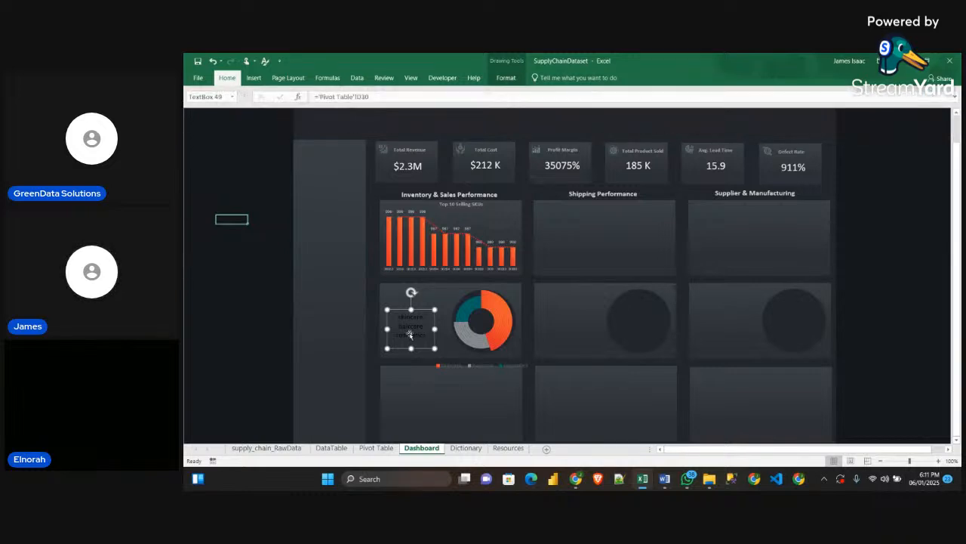
pyautogui.click(505, 77)
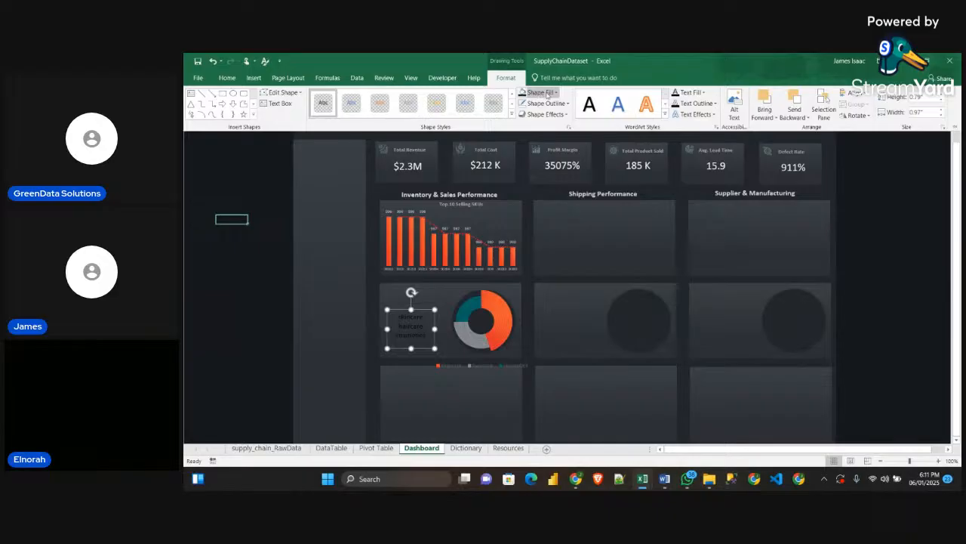
pyautogui.click(254, 78)
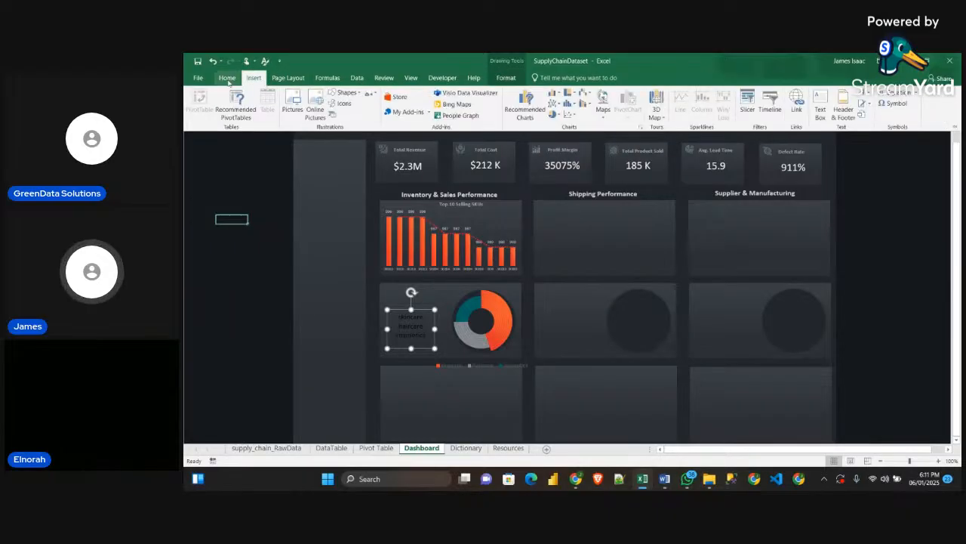
pyautogui.click(228, 78)
pyautogui.click(342, 114)
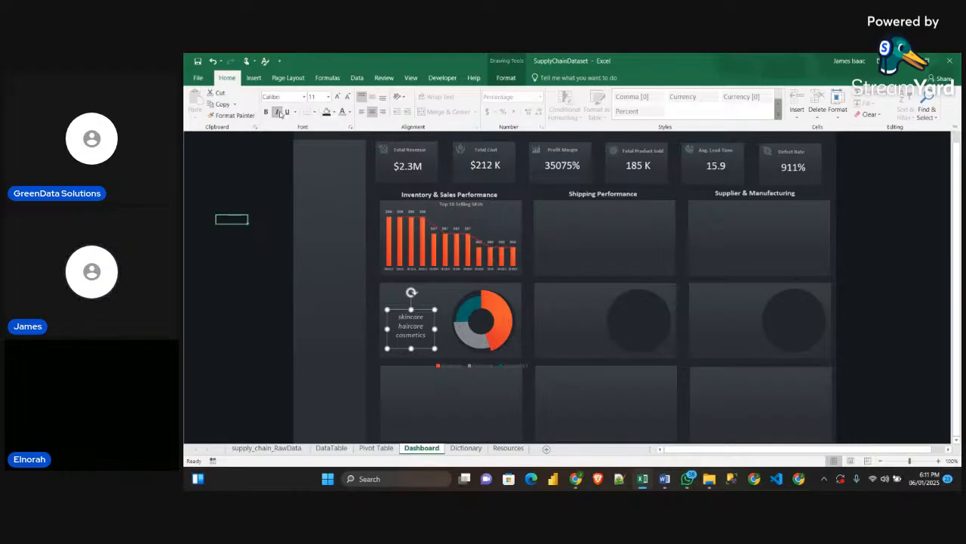
# Set the product type names text to font size 9 and left-align it
pyautogui.click(344, 99)
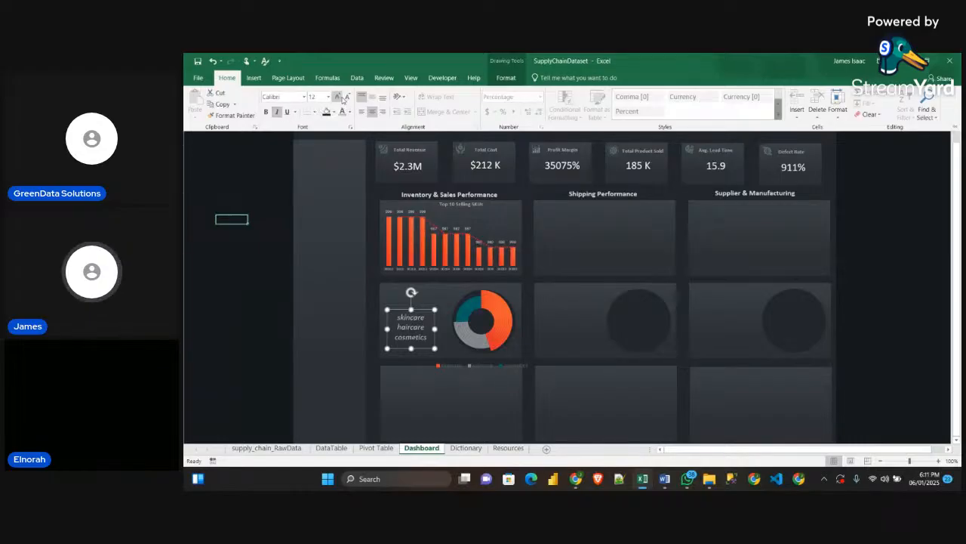
pyautogui.click(344, 98)
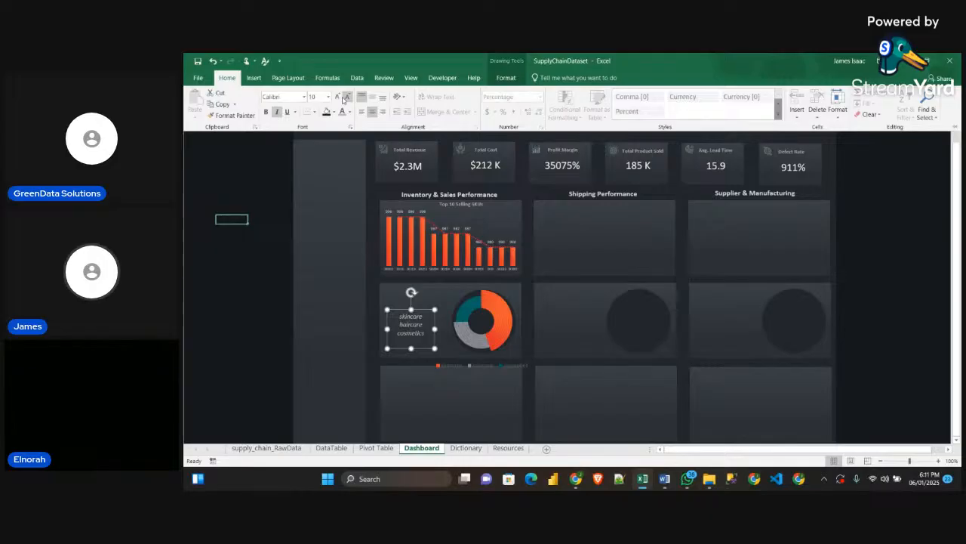
pyautogui.click(344, 98)
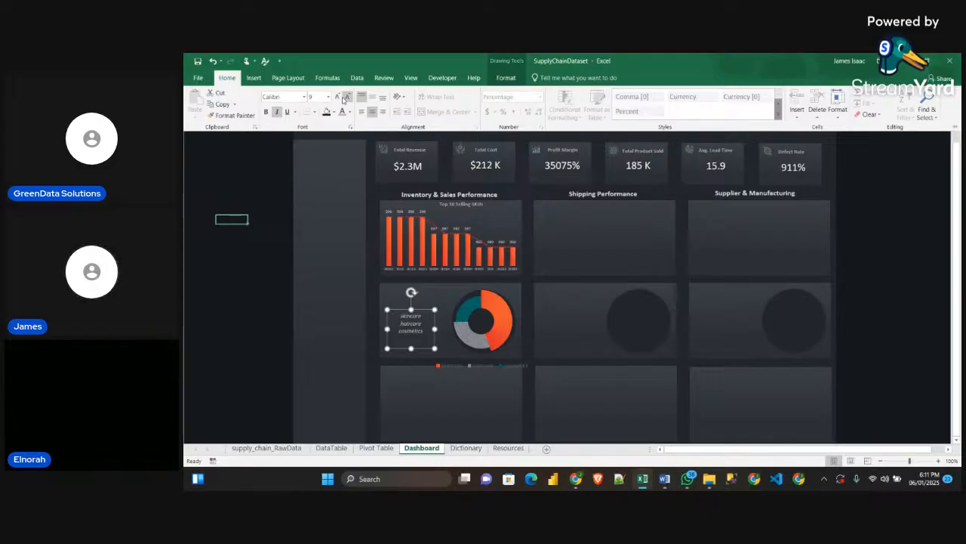
pyautogui.click(433, 346)
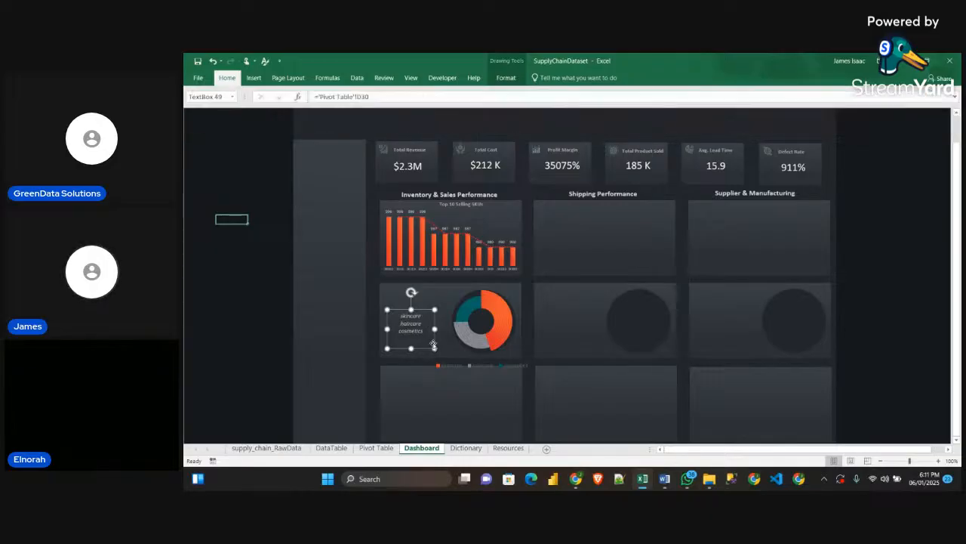
pyautogui.click(226, 78)
pyautogui.click(363, 112)
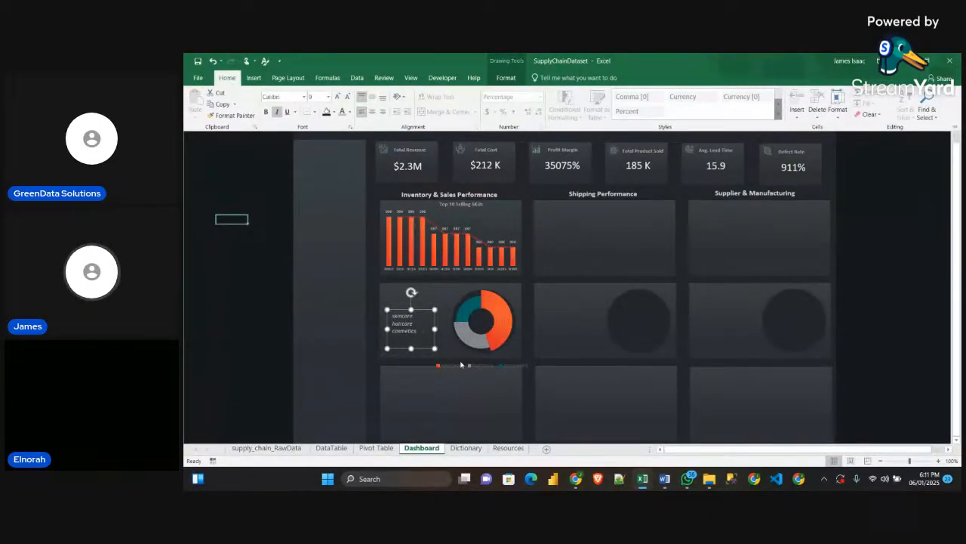
# Shrink the product type text box to fit its three lines, nudge it into place beside the doughnut, and deselect it
pyautogui.click(420, 342)
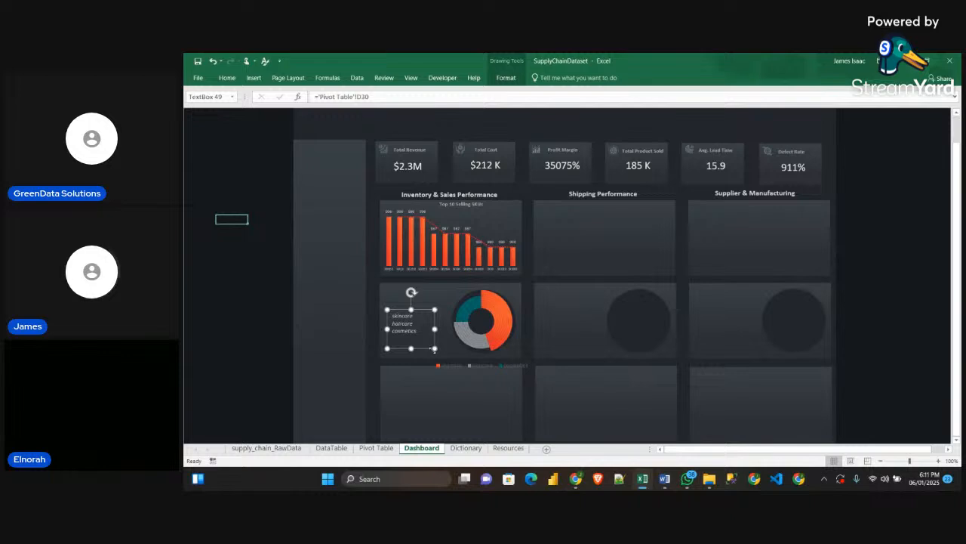
pyautogui.moveTo(435, 348); pyautogui.dragTo(422, 343)
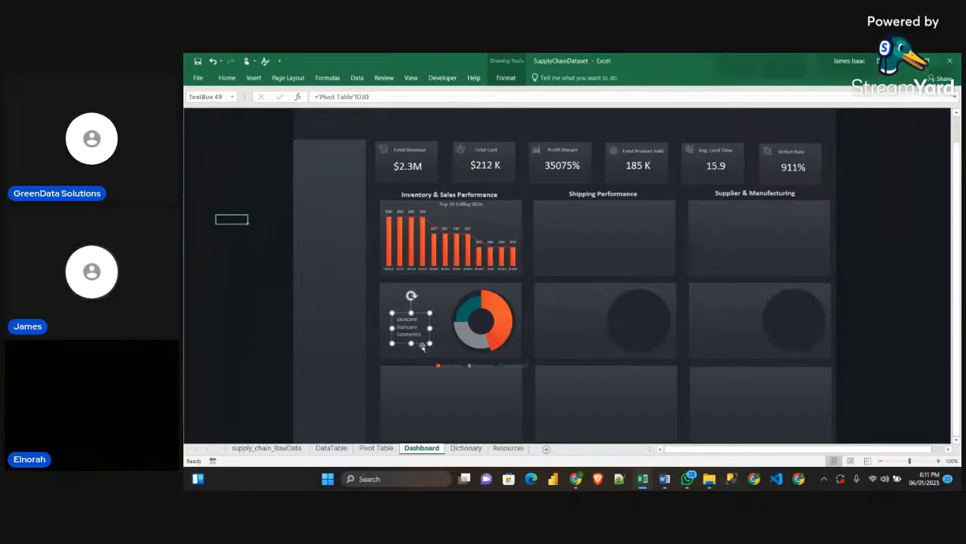
pyautogui.moveTo(422, 342); pyautogui.dragTo(422, 340)
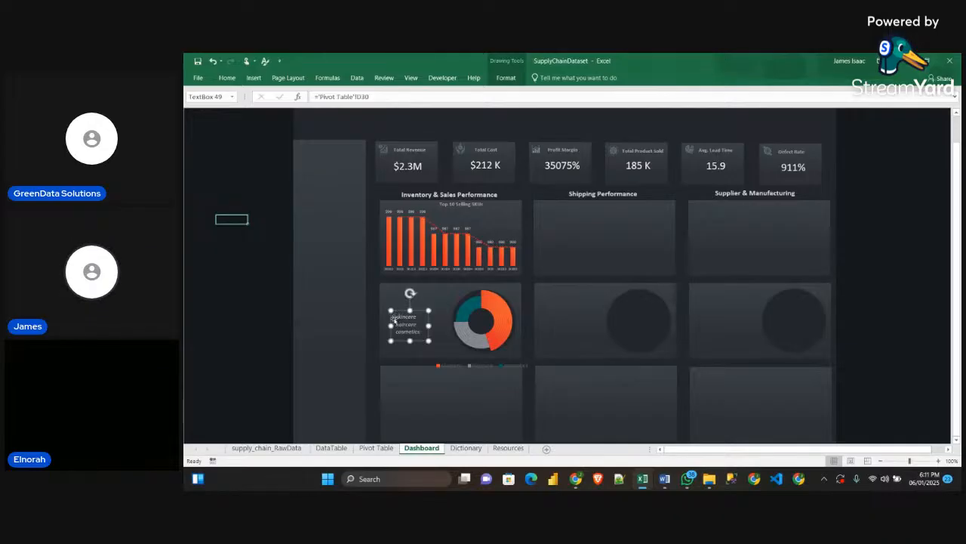
pyautogui.click(474, 368)
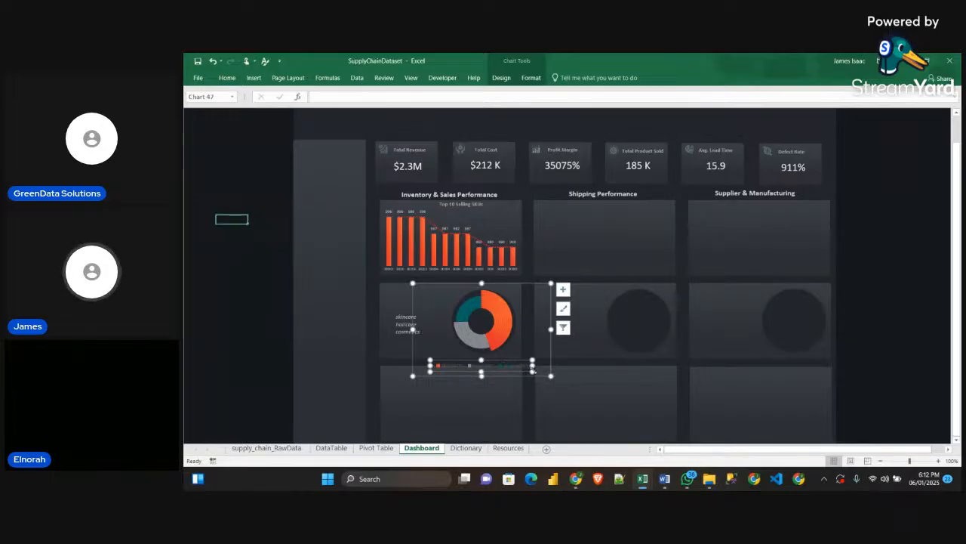
pyautogui.click(401, 322)
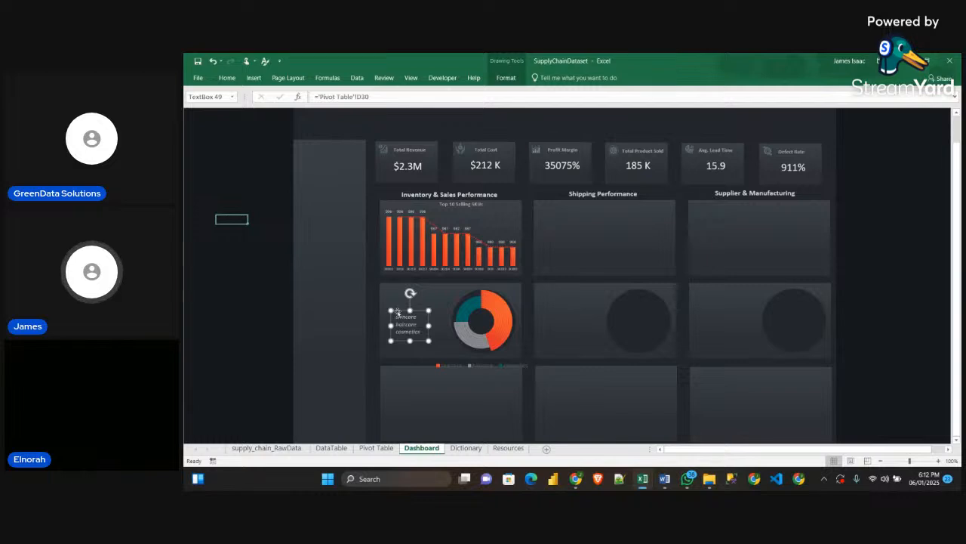
pyautogui.click(913, 316)
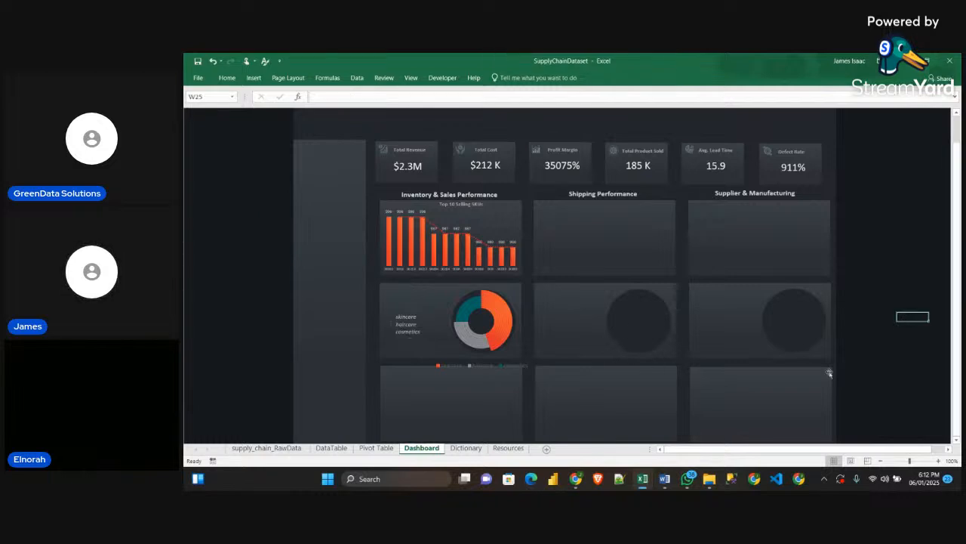
# On the Resources sheet, move the large grey rectangle over to columns H to J and make it slightly smaller
pyautogui.click(510, 448)
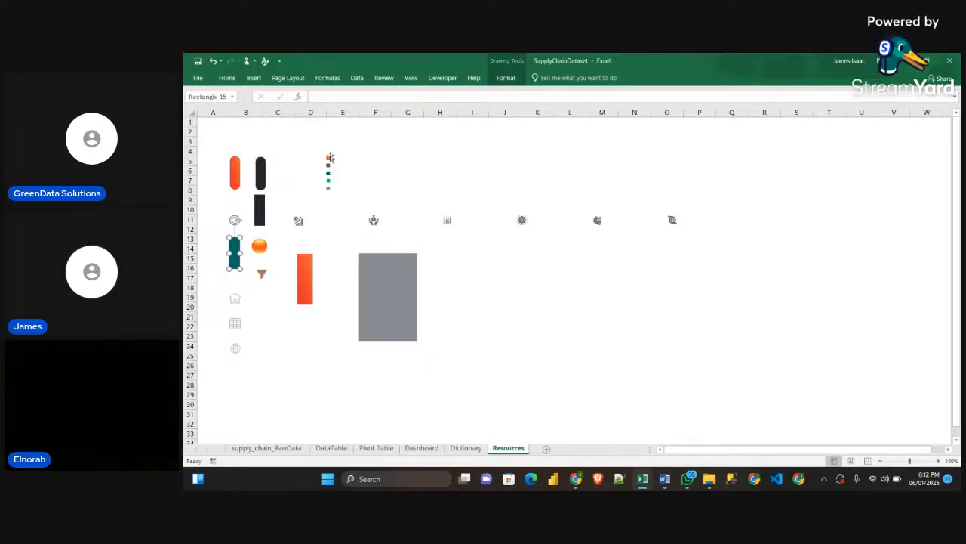
pyautogui.click(407, 308)
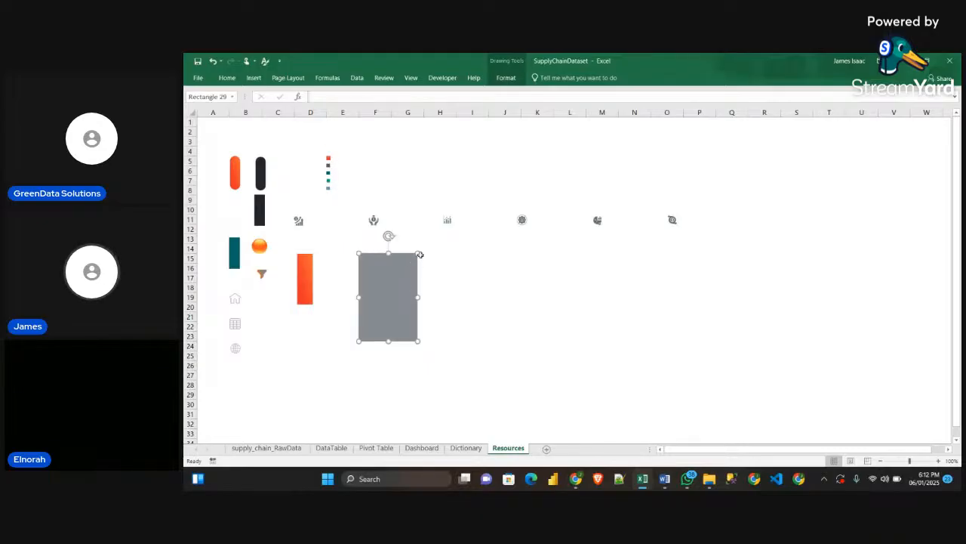
pyautogui.moveTo(389, 308); pyautogui.dragTo(477, 305)
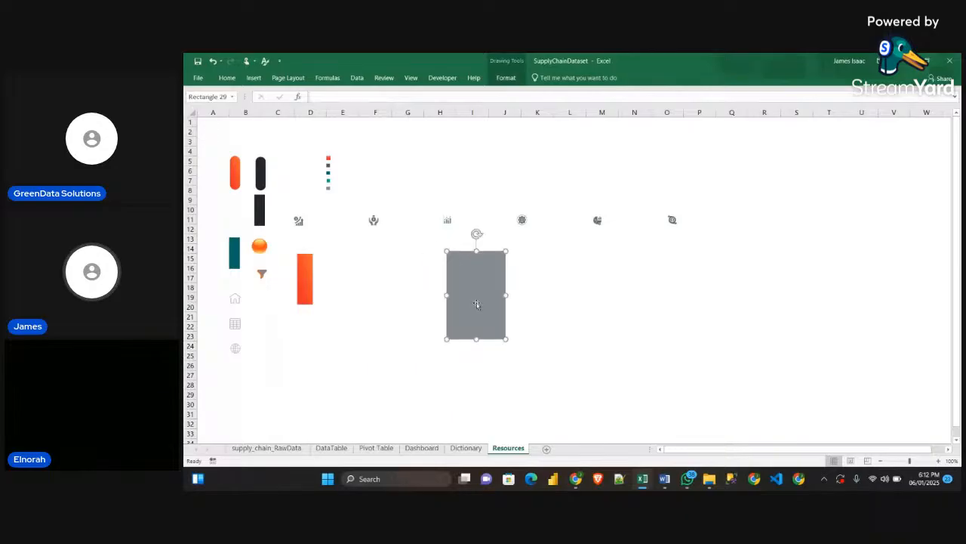
pyautogui.moveTo(504, 340); pyautogui.dragTo(502, 330)
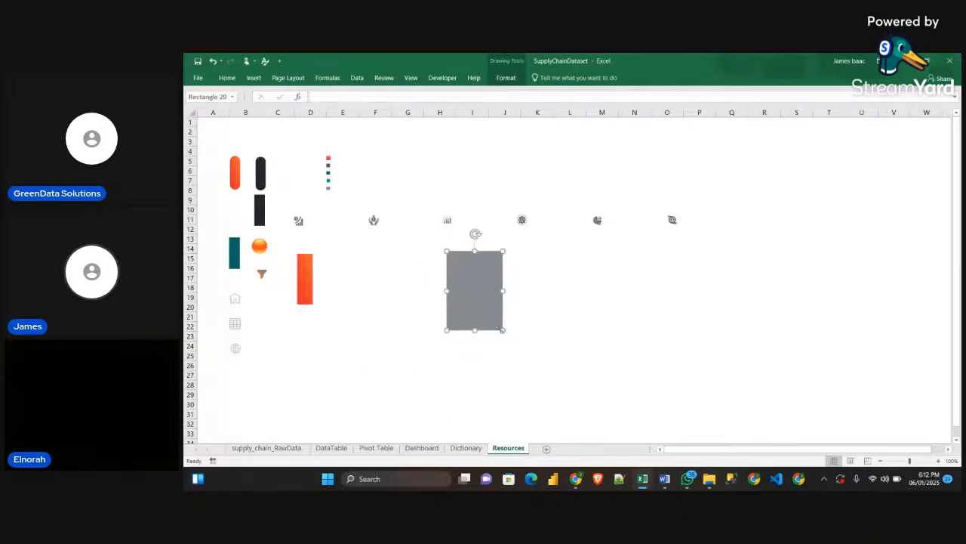
# Copy the orange rectangle and shrink the copy into a tiny legend square near cell F17
pyautogui.click(305, 281)
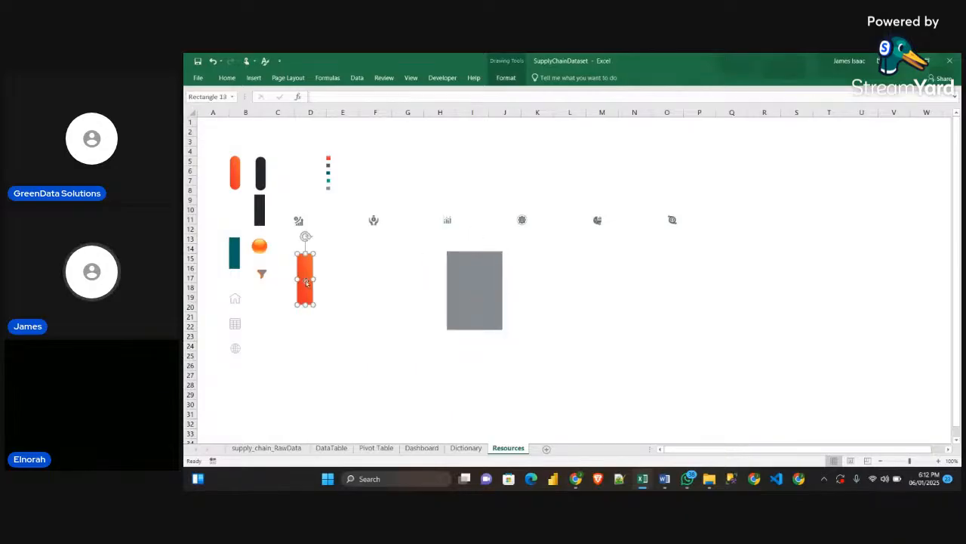
pyautogui.click(468, 280)
pyautogui.hotkey('ctrl', 'v')
pyautogui.moveTo(453, 286); pyautogui.dragTo(382, 335)
pyautogui.click(463, 316)
pyautogui.hotkey('ctrl', 'v')
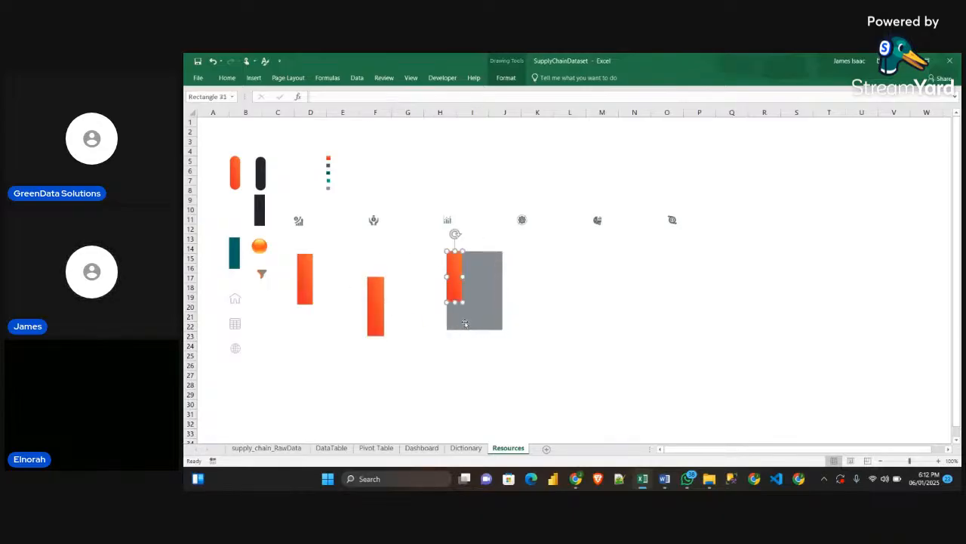
pyautogui.moveTo(468, 302); pyautogui.dragTo(373, 281)
pyautogui.click(449, 283)
pyautogui.click(377, 307)
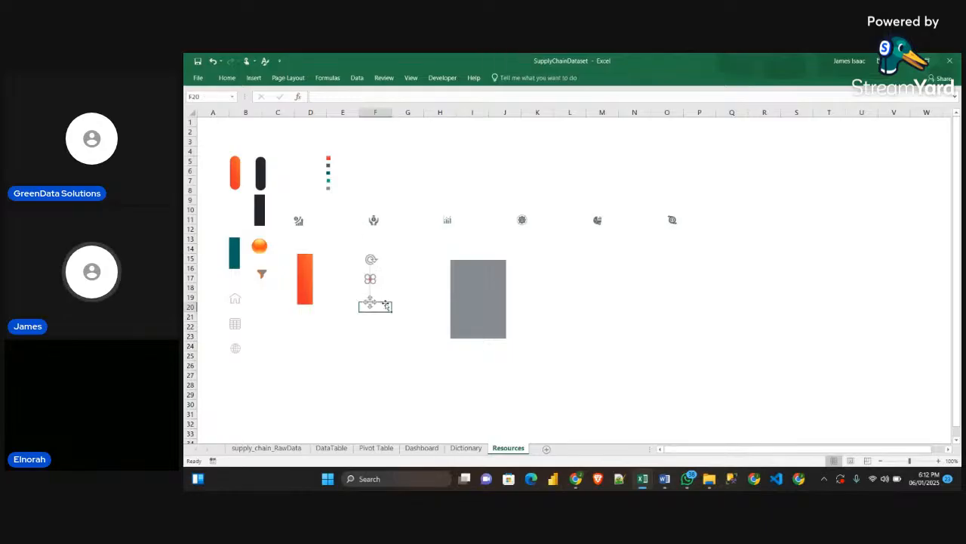
# Duplicate the tiny orange square and align the copy directly beneath the original
pyautogui.click(369, 278)
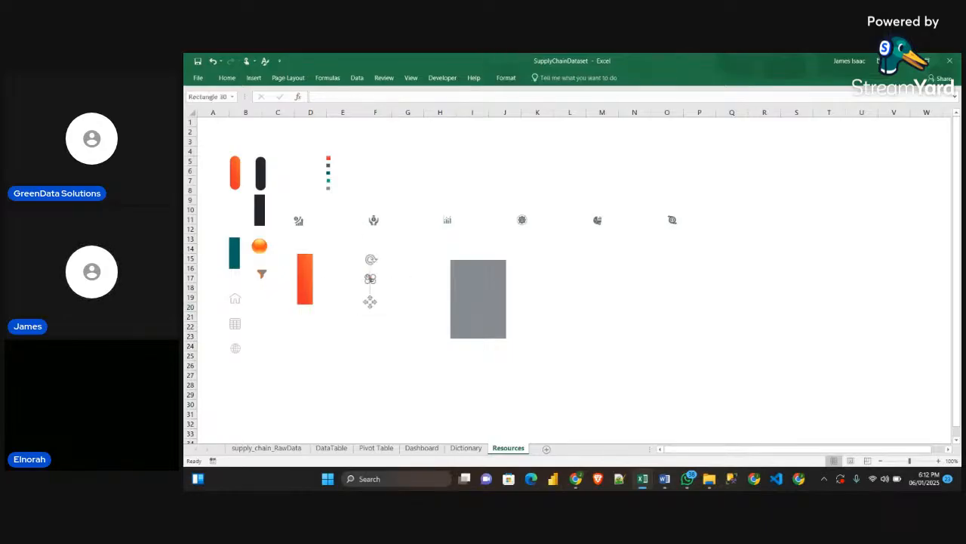
pyautogui.moveTo(373, 282); pyautogui.dragTo(376, 296)
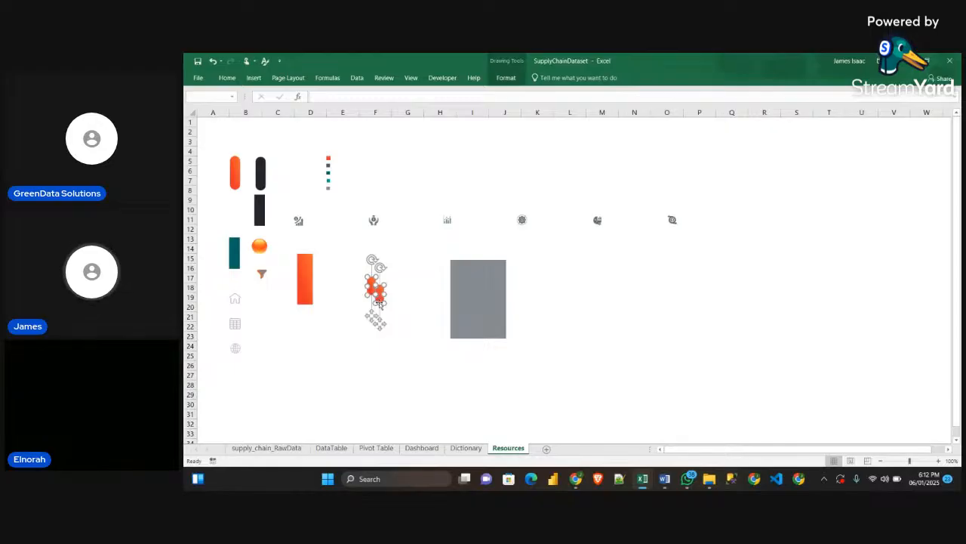
pyautogui.hotkey('ctrl', 'z')
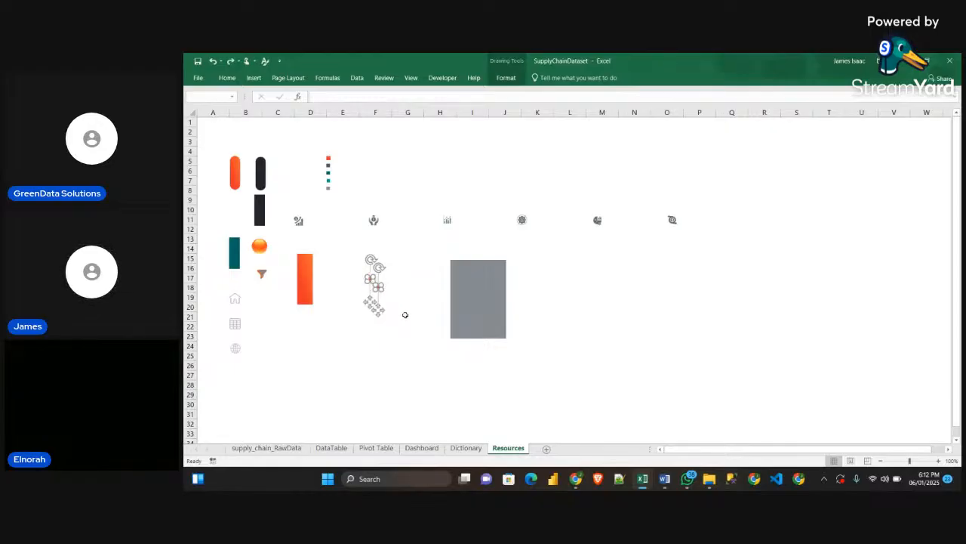
pyautogui.click(406, 315)
pyautogui.click(378, 288)
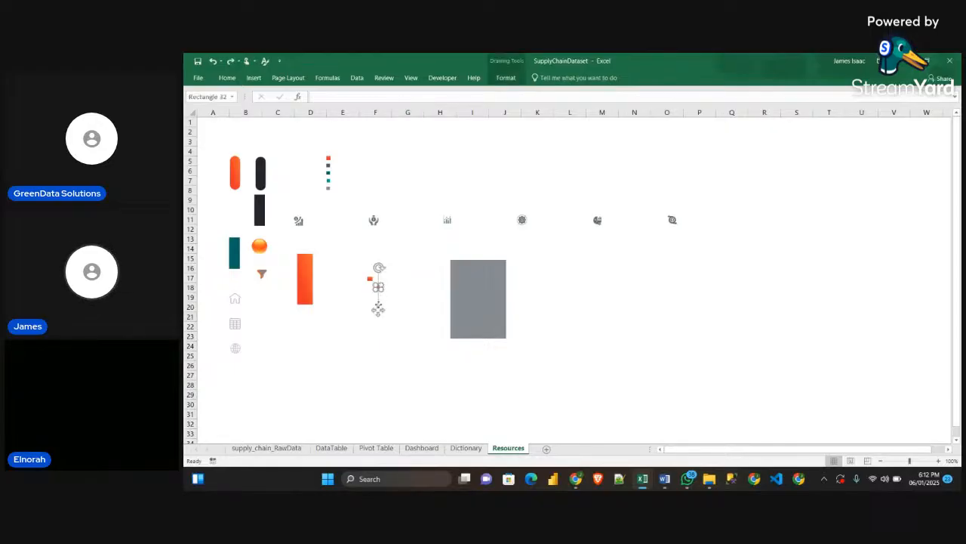
pyautogui.moveTo(377, 314); pyautogui.dragTo(369, 315)
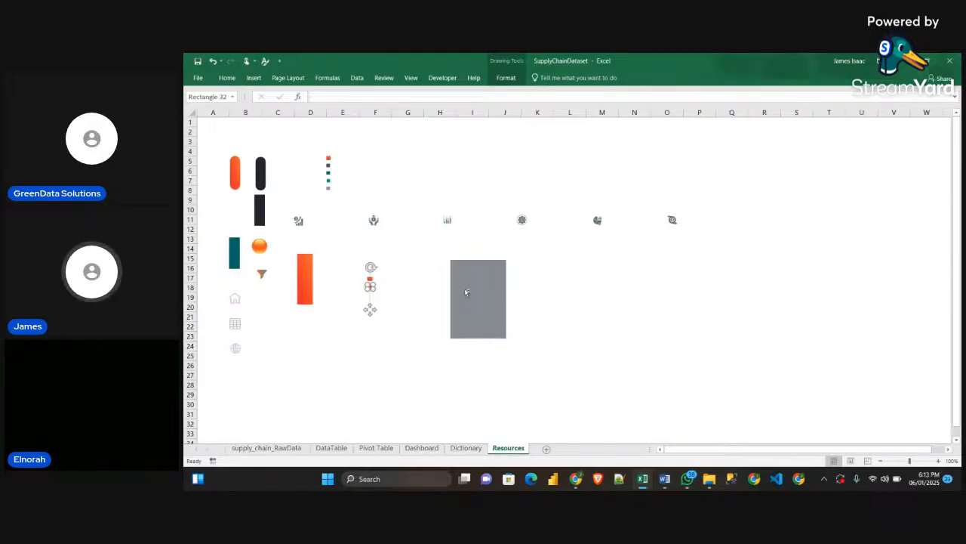
# Change the lower legend square's fill from gradient to solid grey
pyautogui.hotkey('ctrl', '1')
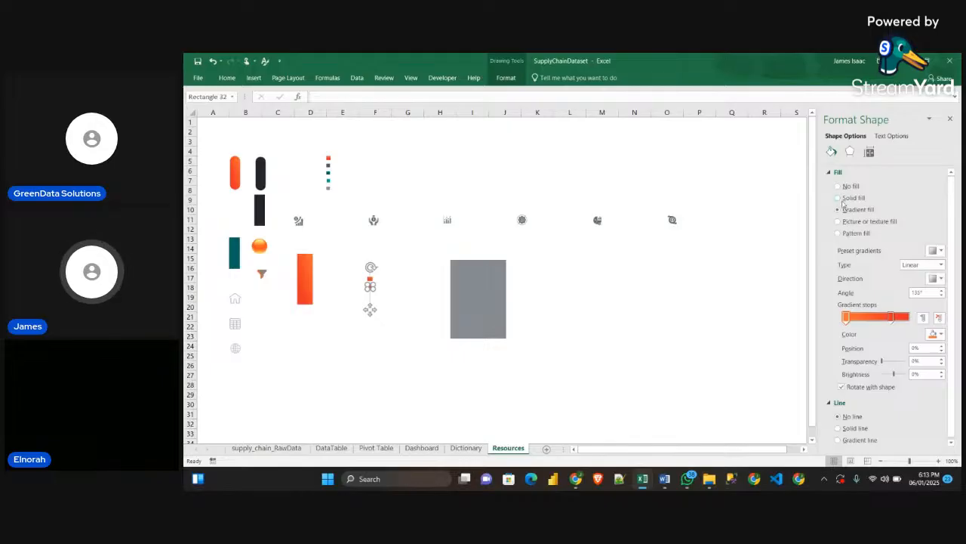
pyautogui.click(838, 198)
pyautogui.click(936, 250)
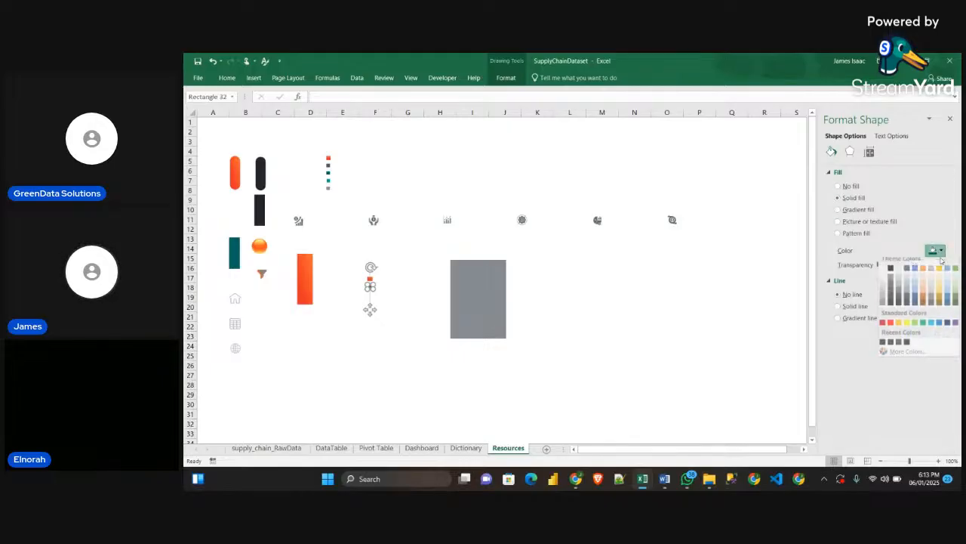
pyautogui.click(884, 310)
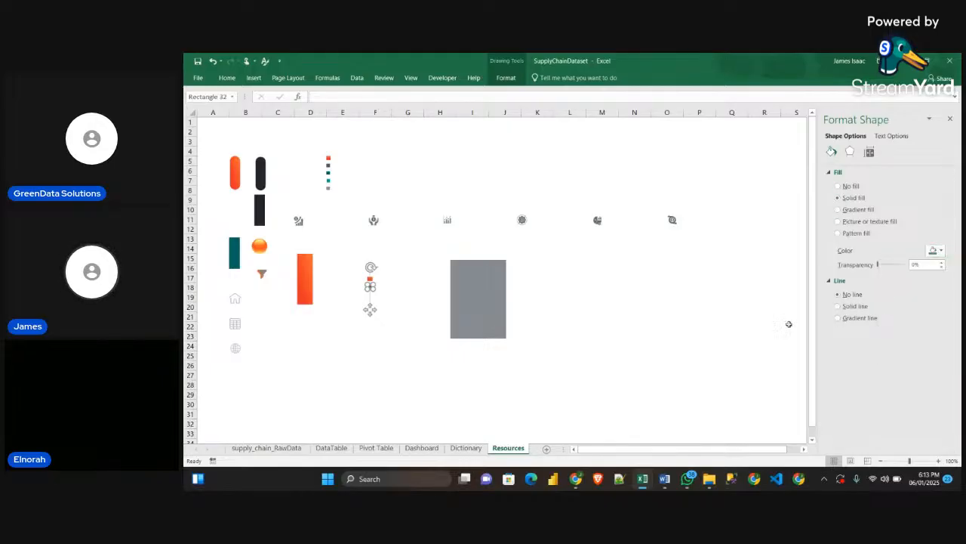
pyautogui.click(689, 324)
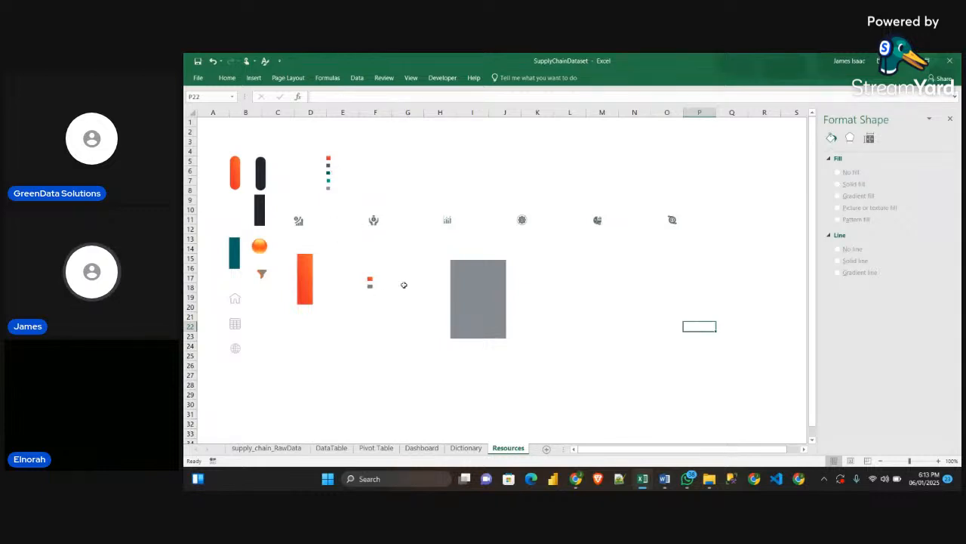
pyautogui.click(370, 281)
pyautogui.click(370, 314)
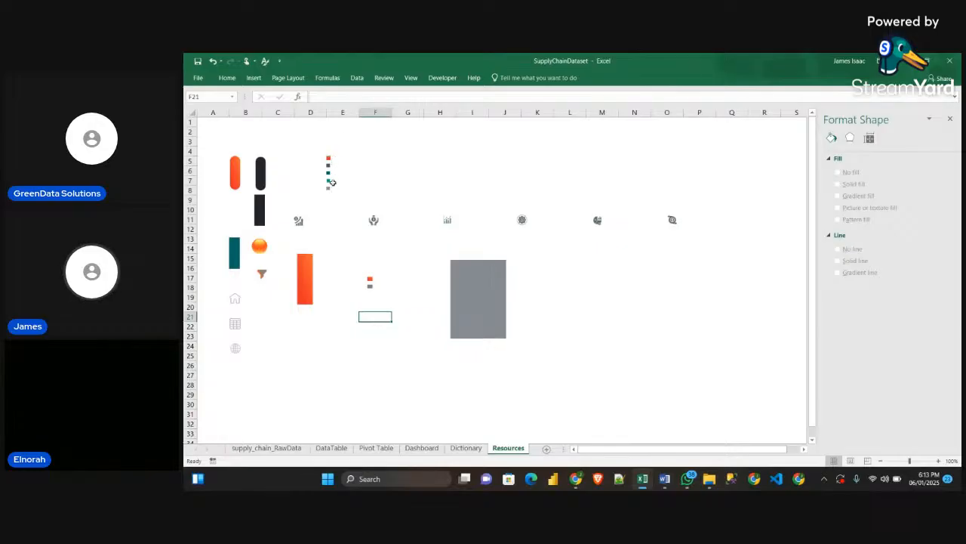
pyautogui.moveTo(340, 200); pyautogui.dragTo(324, 160)
pyautogui.click(448, 183)
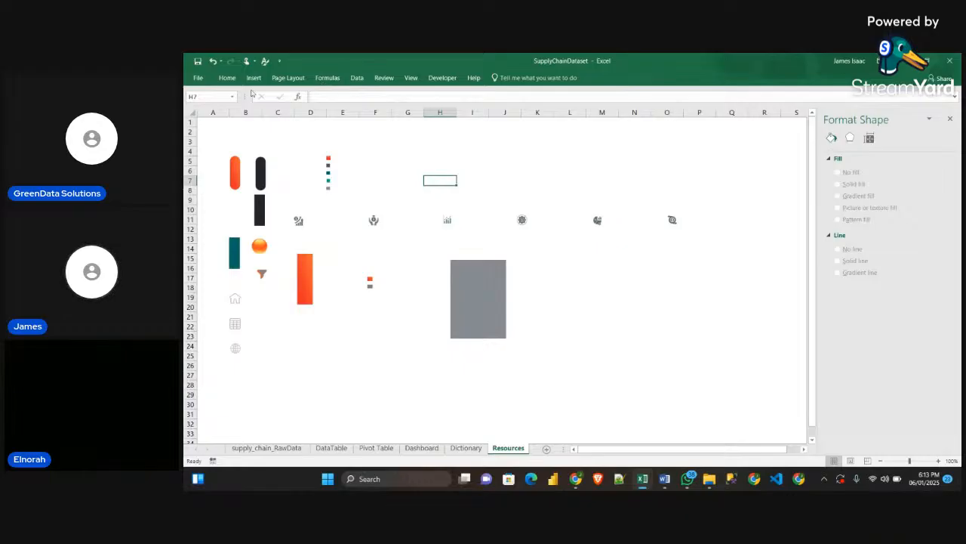
# Use Select Objects to select and copy the column of five small coloured squares beside rows 5 to 8 on the Resources sheet
pyautogui.click(226, 77)
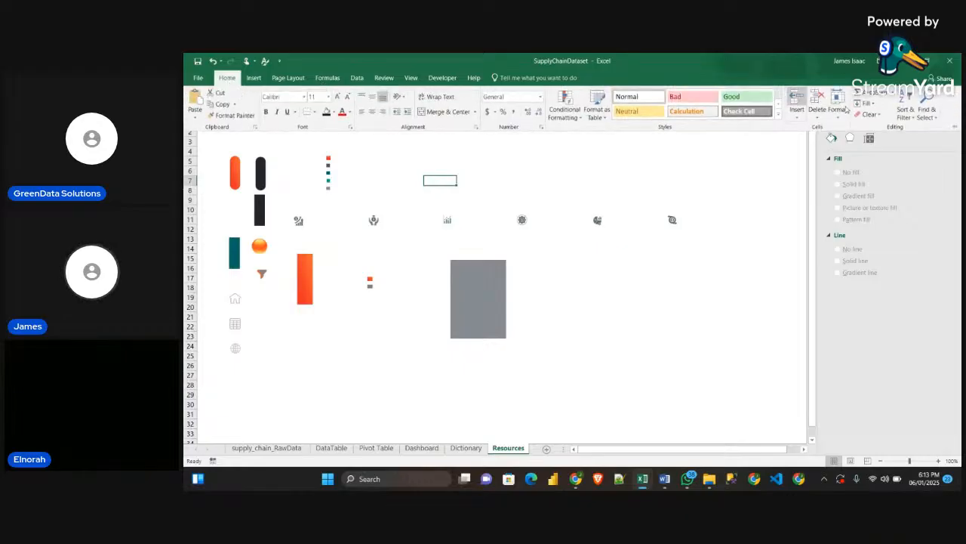
pyautogui.click(912, 115)
pyautogui.click(924, 114)
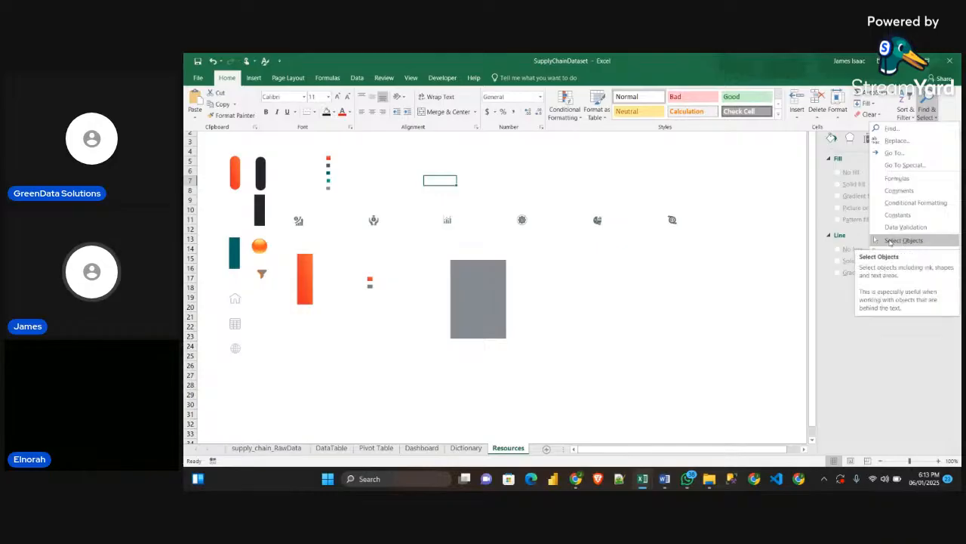
pyautogui.click(895, 240)
pyautogui.moveTo(344, 197); pyautogui.dragTo(310, 136)
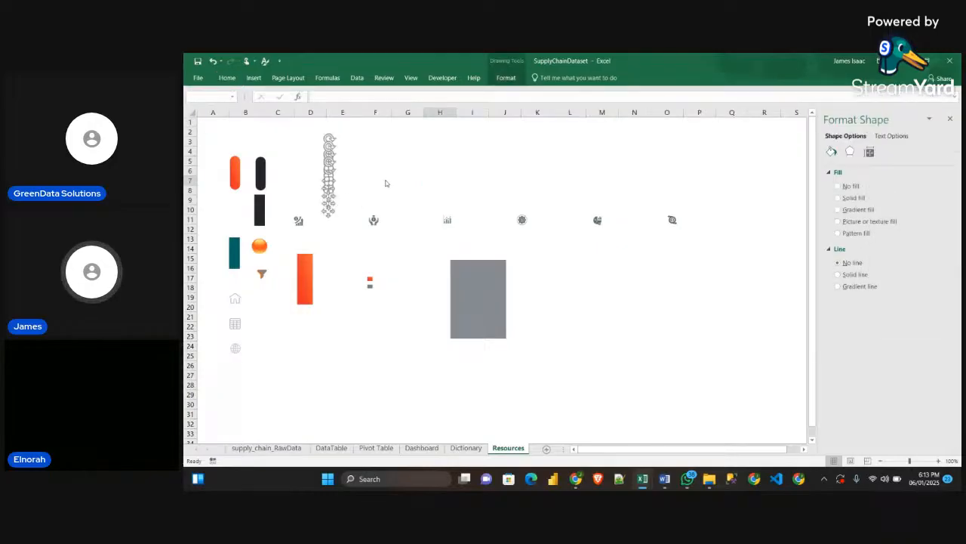
# Paste the five squares on the Dashboard sheet and move them next to the product type labels beside the doughnut
pyautogui.click(417, 449)
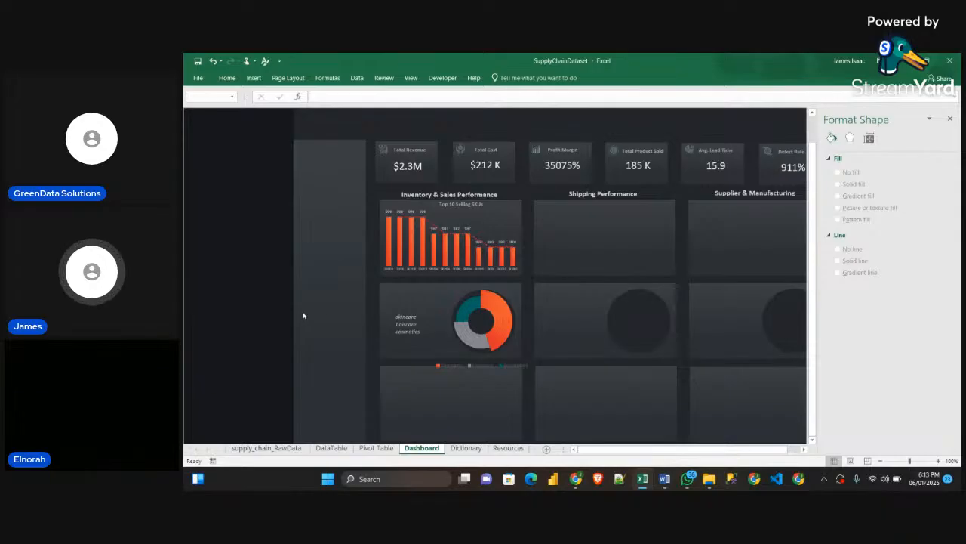
pyautogui.click(256, 287)
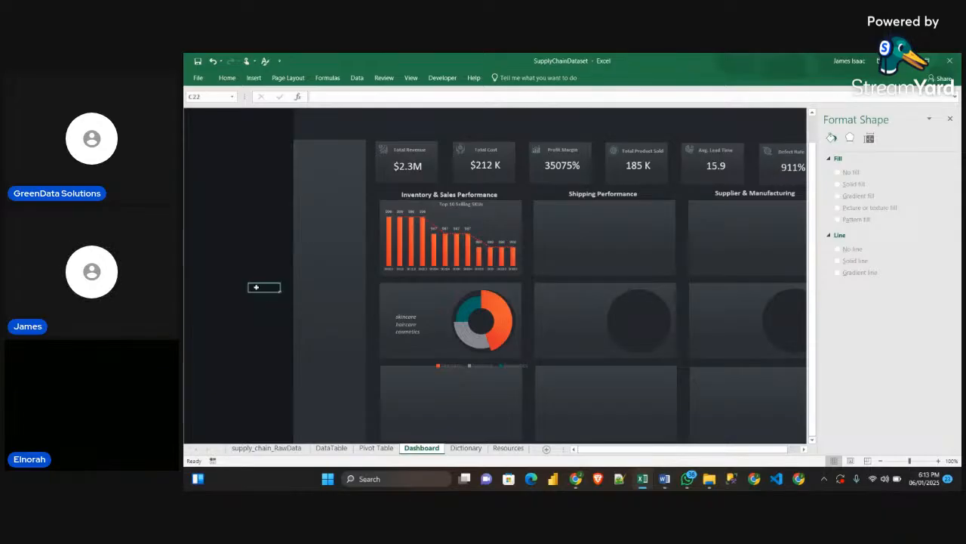
pyautogui.hotkey('ctrl', 'v')
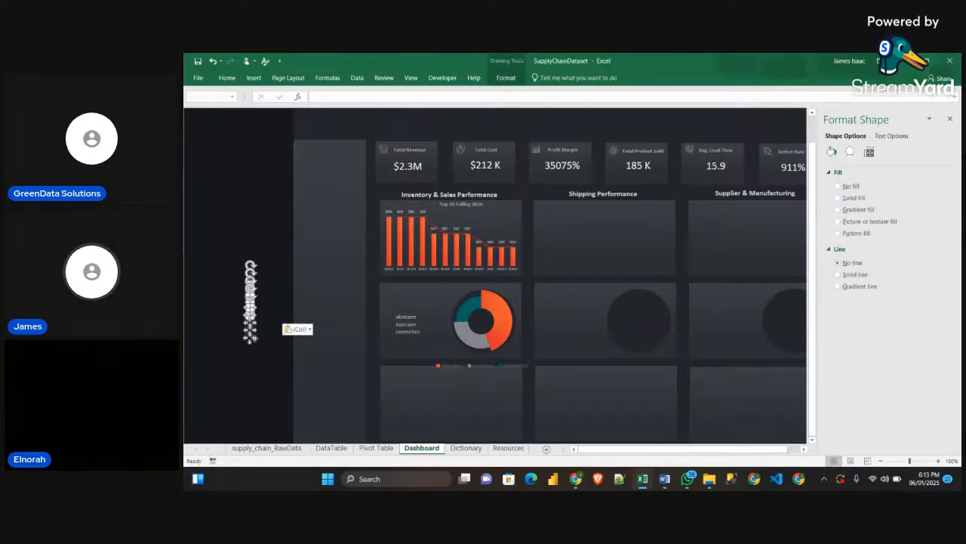
pyautogui.moveTo(250, 335); pyautogui.dragTo(391, 361)
pyautogui.click(231, 326)
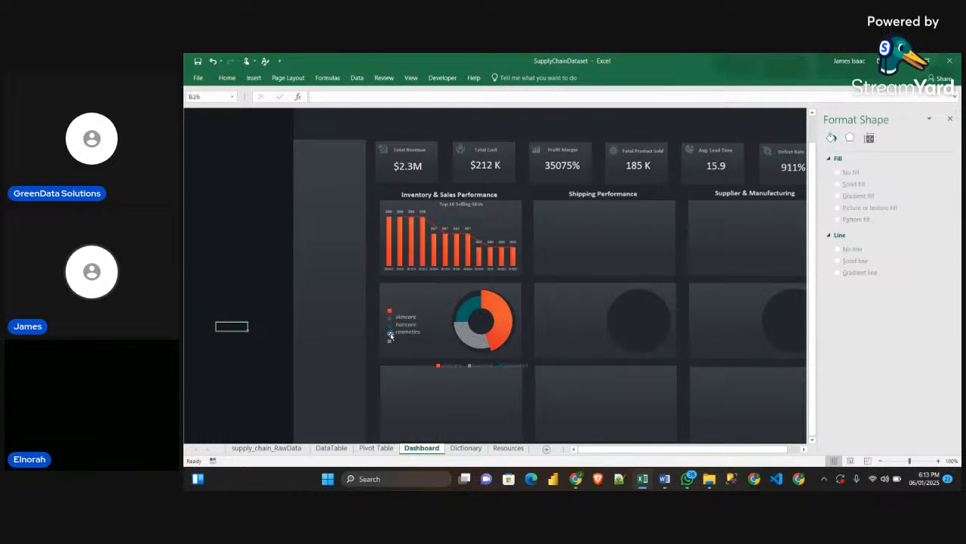
# Delete the second and fourth squares from the pasted column, keeping the orange, teal and grey ones
pyautogui.click(390, 336)
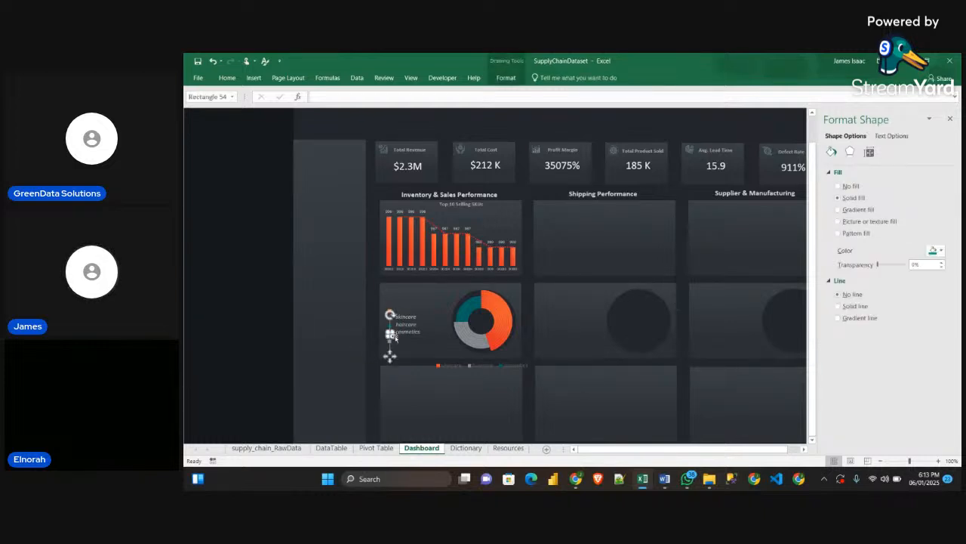
pyautogui.click(234, 330)
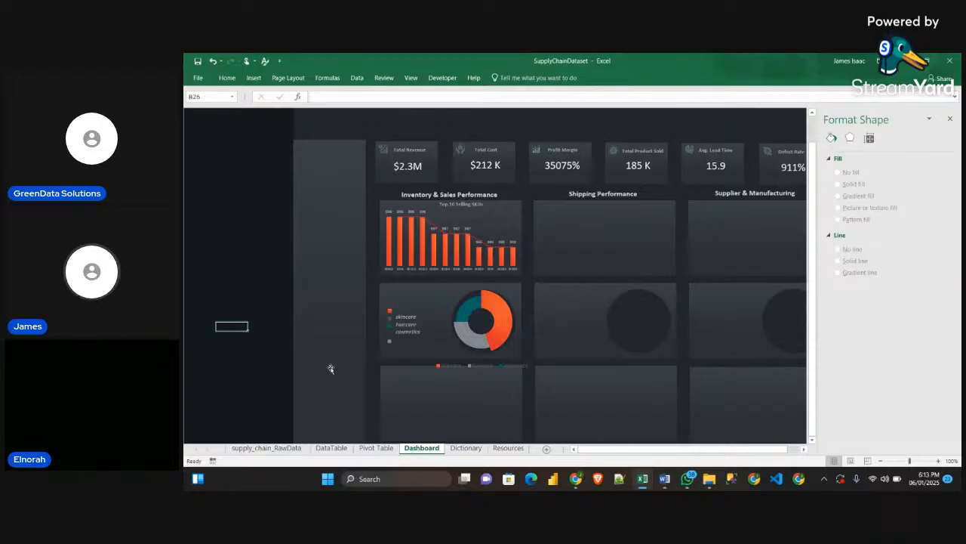
pyautogui.click(391, 319)
pyautogui.press('Escape')
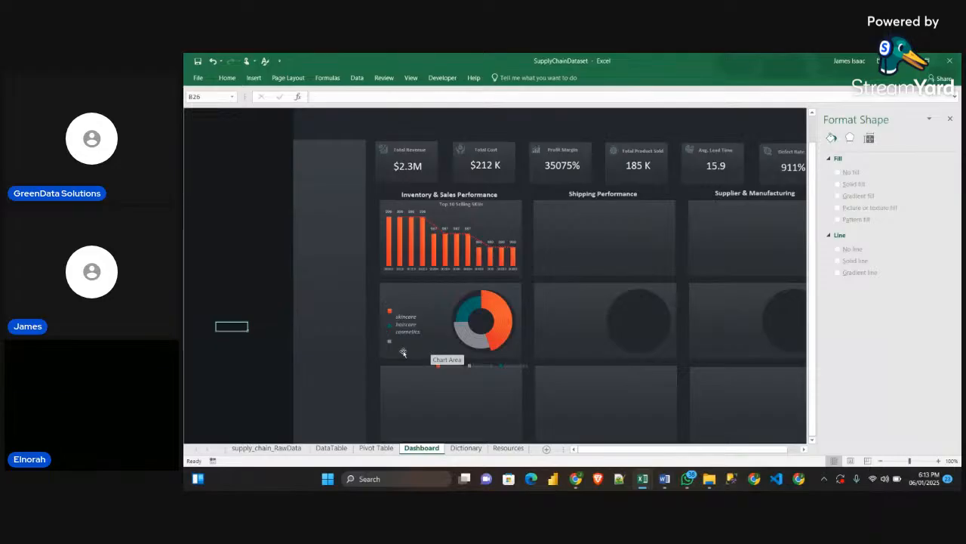
# Move the orange square down so it sits beside the skincare label
pyautogui.click(390, 314)
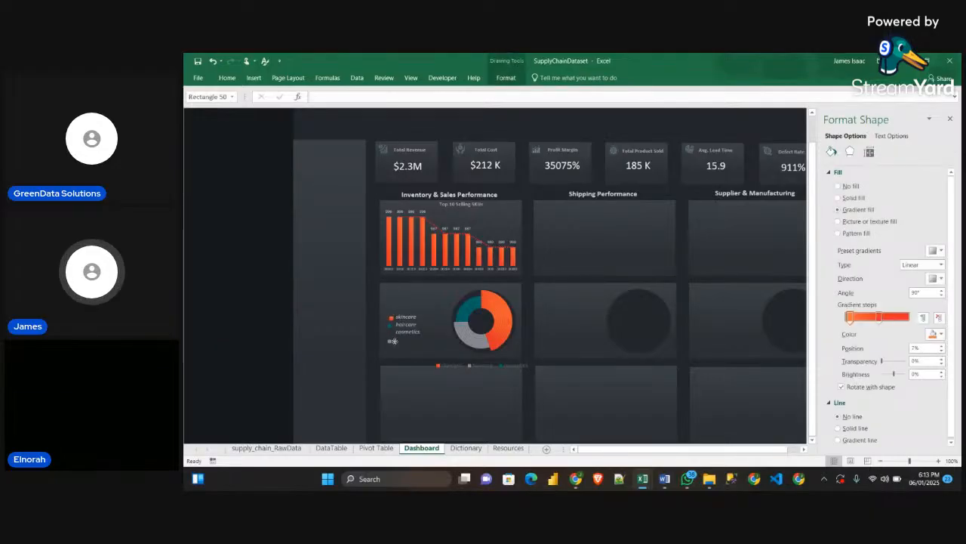
pyautogui.click(391, 340)
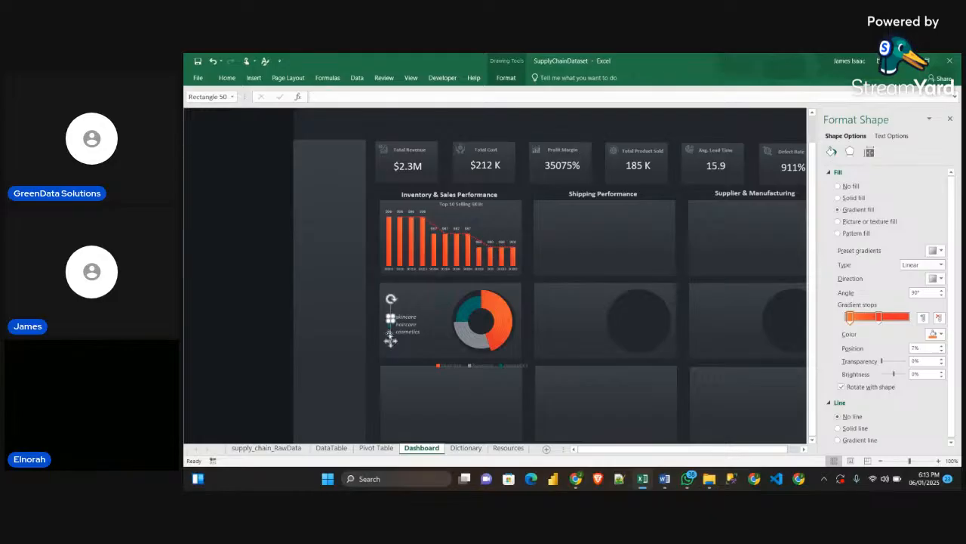
pyautogui.click(253, 308)
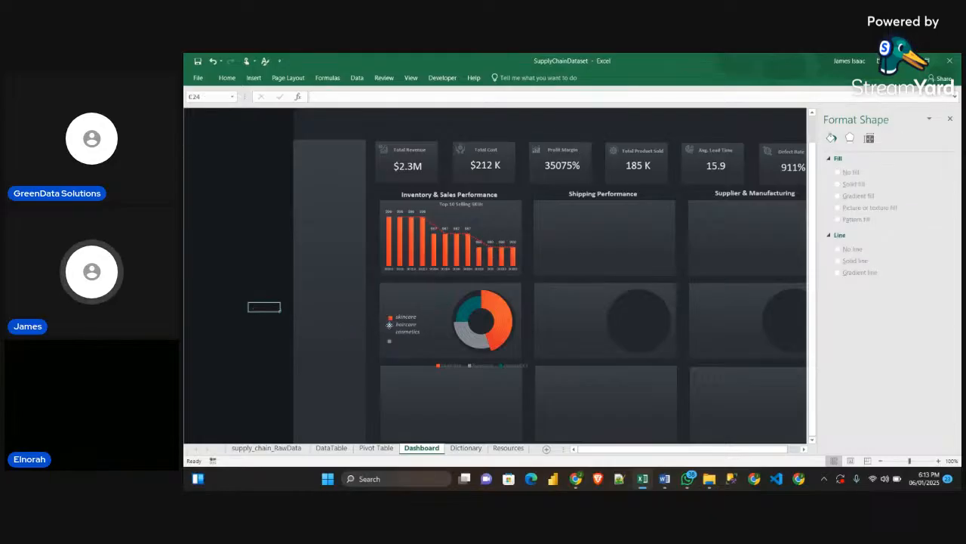
# Place the grey square beside the haircare label and the teal square beside the cosmetics label
pyautogui.click(390, 341)
pyautogui.moveTo(389, 348); pyautogui.dragTo(391, 353)
pyautogui.click(253, 313)
pyautogui.click(389, 341)
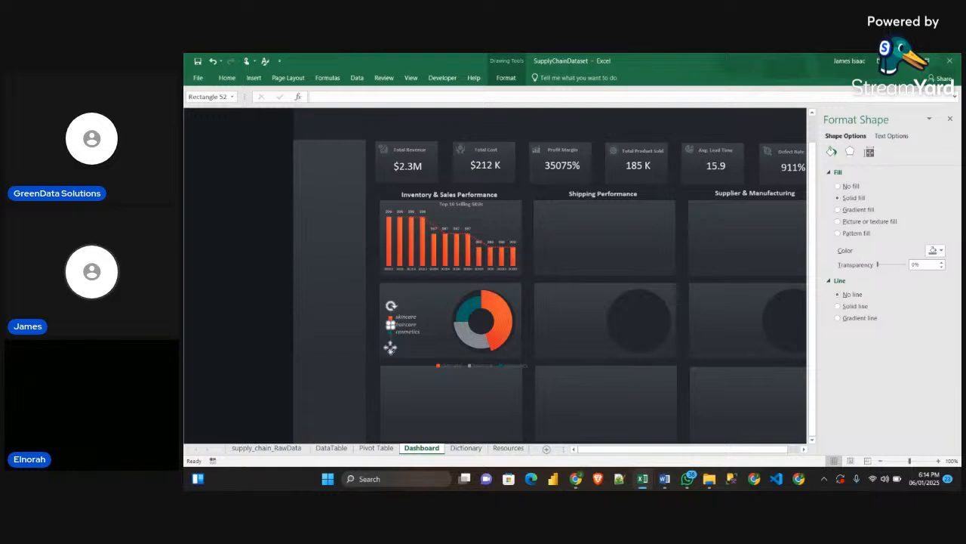
pyautogui.click(264, 327)
pyautogui.click(389, 333)
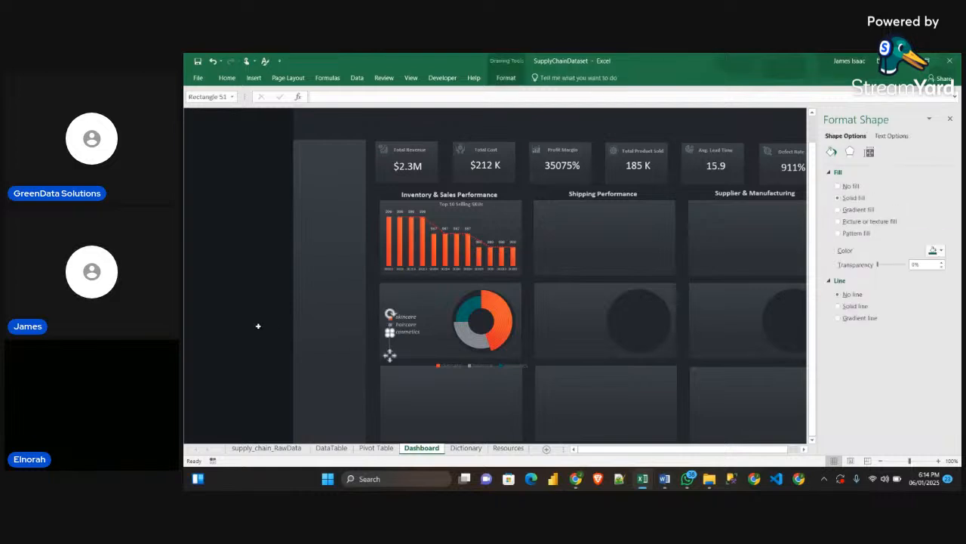
pyautogui.click(231, 336)
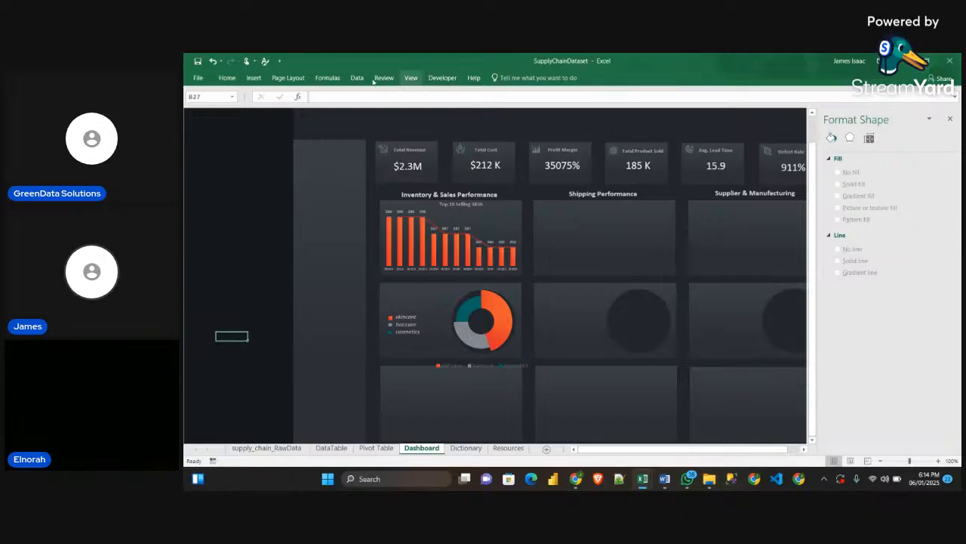
# Select the three legend squares together with Select Objects and distribute them evenly beside the labels
pyautogui.click(226, 78)
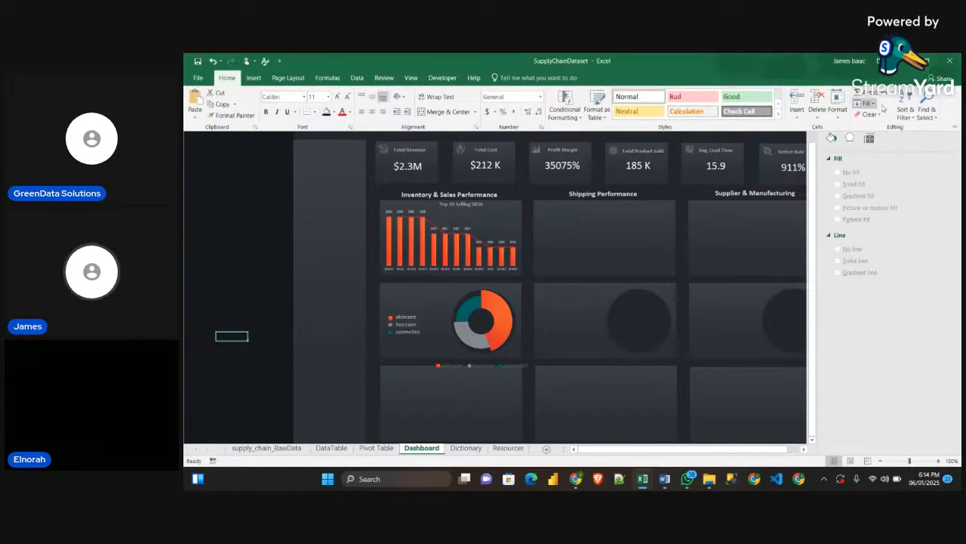
pyautogui.click(934, 115)
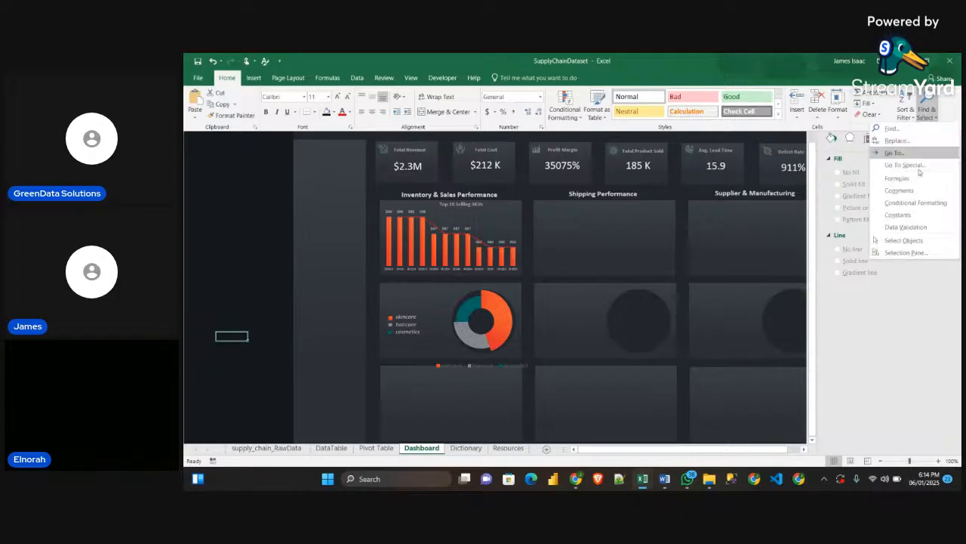
pyautogui.click(914, 231)
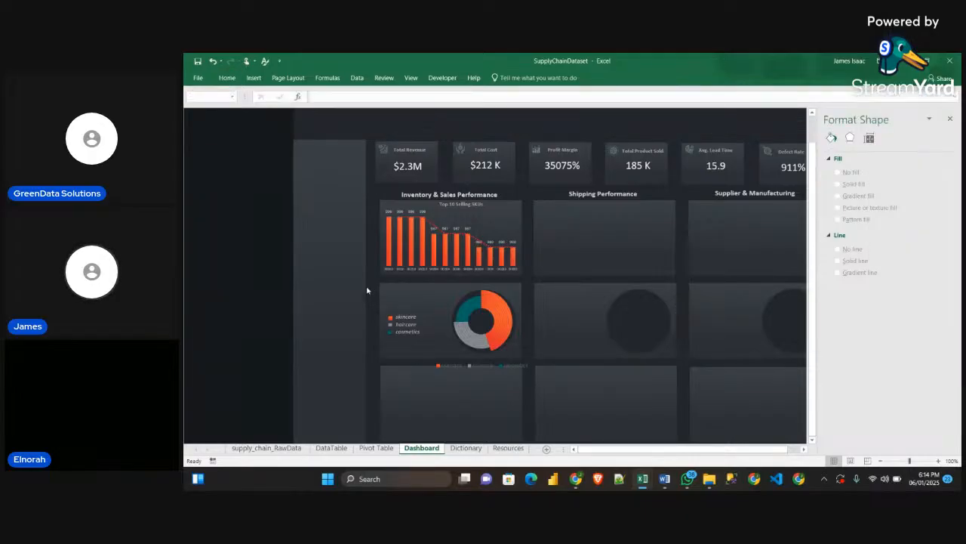
pyautogui.moveTo(277, 272)
pyautogui.mouseDown()
pyautogui.moveTo(388, 310)
pyautogui.moveTo(398, 356)
pyautogui.mouseUp()
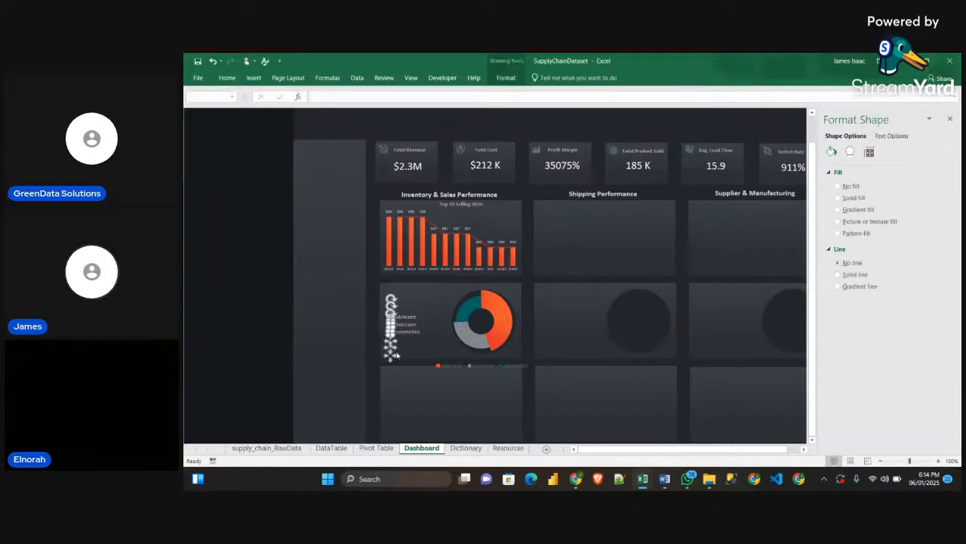
pyautogui.click(506, 78)
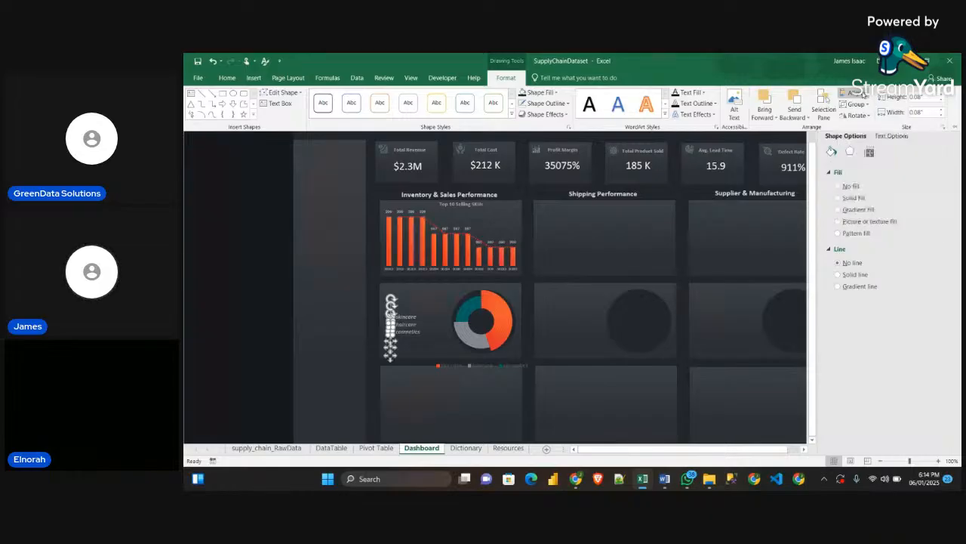
pyautogui.click(852, 92)
pyautogui.click(874, 182)
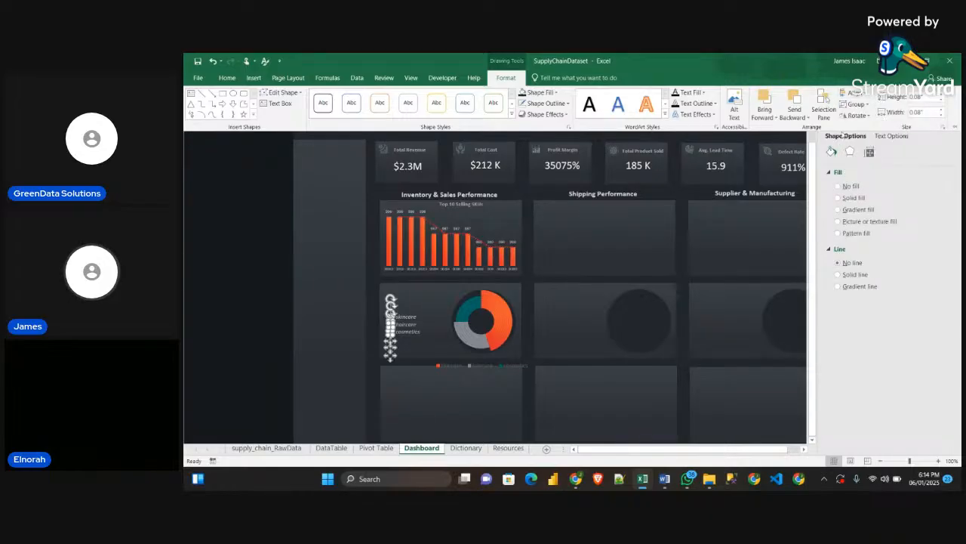
pyautogui.click(853, 93)
pyautogui.click(882, 192)
pyautogui.click(284, 306)
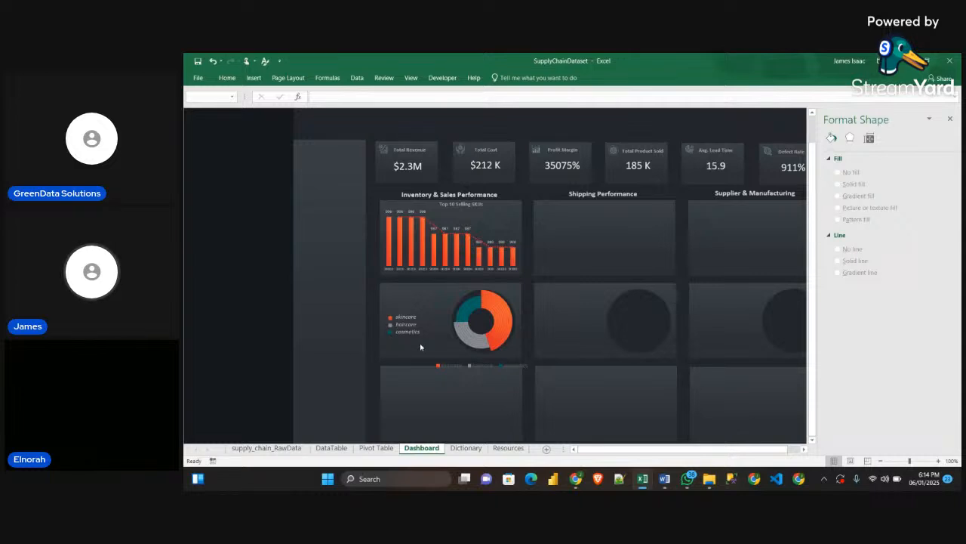
# Close the Format Shape pane, group the legend squares with the product type labels, and nudge the group slightly down
pyautogui.click(950, 119)
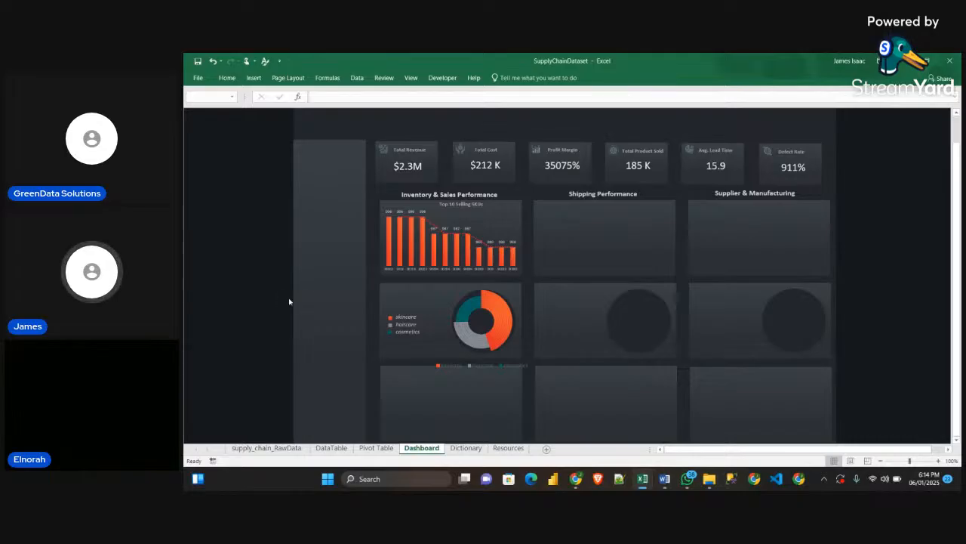
pyautogui.moveTo(279, 291)
pyautogui.mouseDown()
pyautogui.moveTo(442, 350)
pyautogui.moveTo(442, 363)
pyautogui.mouseUp()
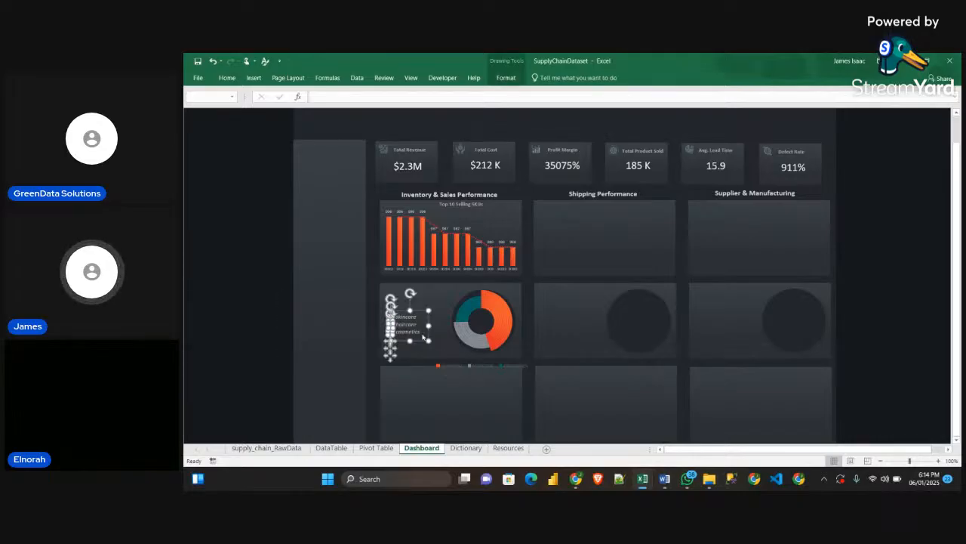
pyautogui.click(506, 78)
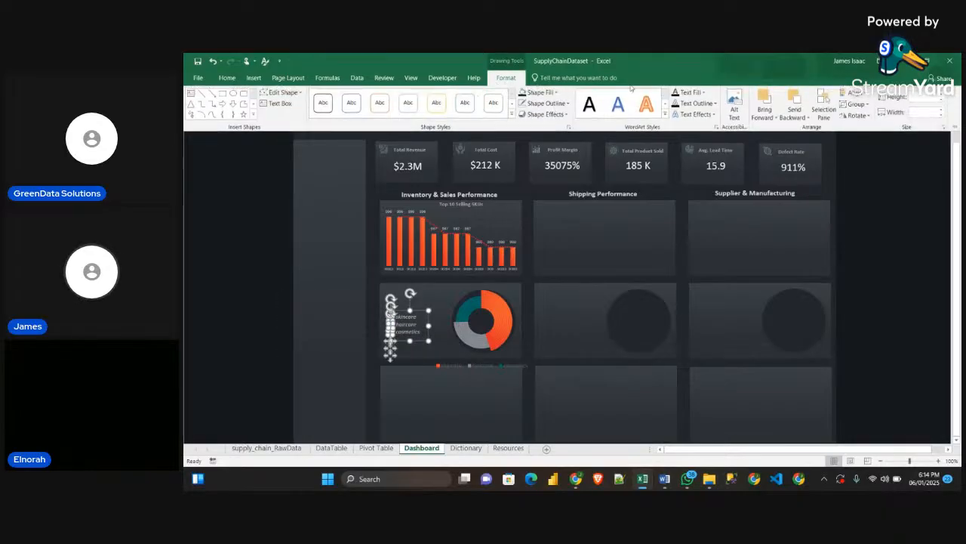
pyautogui.click(855, 105)
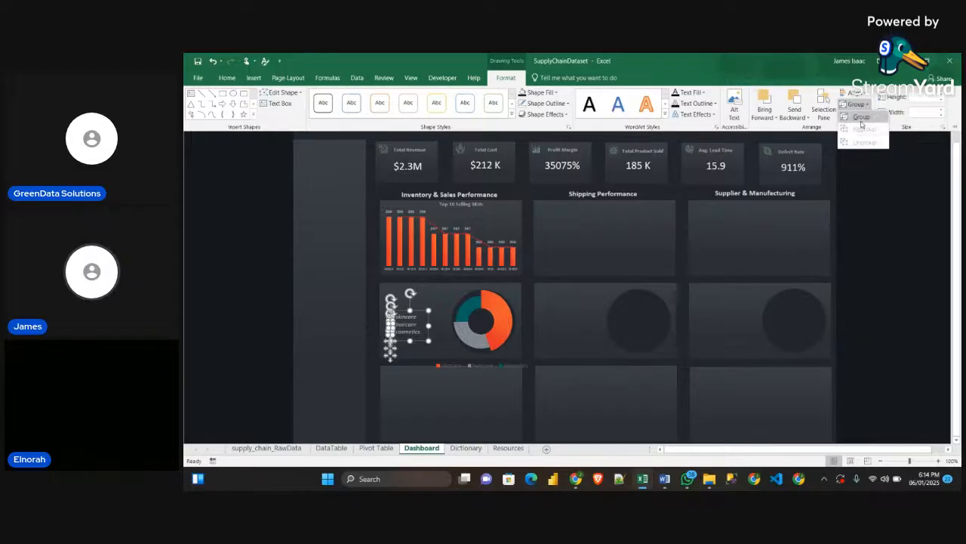
pyautogui.click(863, 125)
pyautogui.click(410, 328)
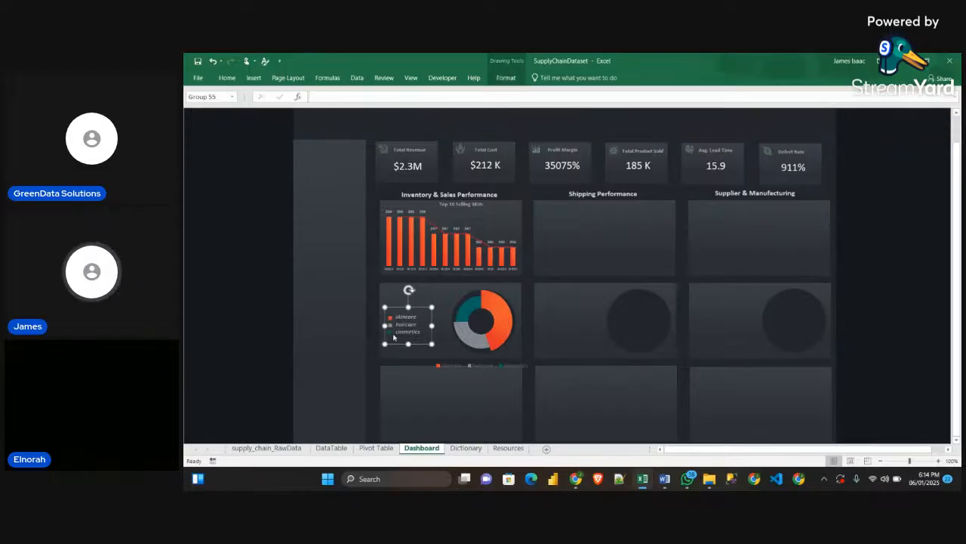
pyautogui.moveTo(397, 339)
pyautogui.mouseDown()
pyautogui.moveTo(402, 325)
pyautogui.moveTo(390, 337)
pyautogui.moveTo(398, 333)
pyautogui.mouseUp()
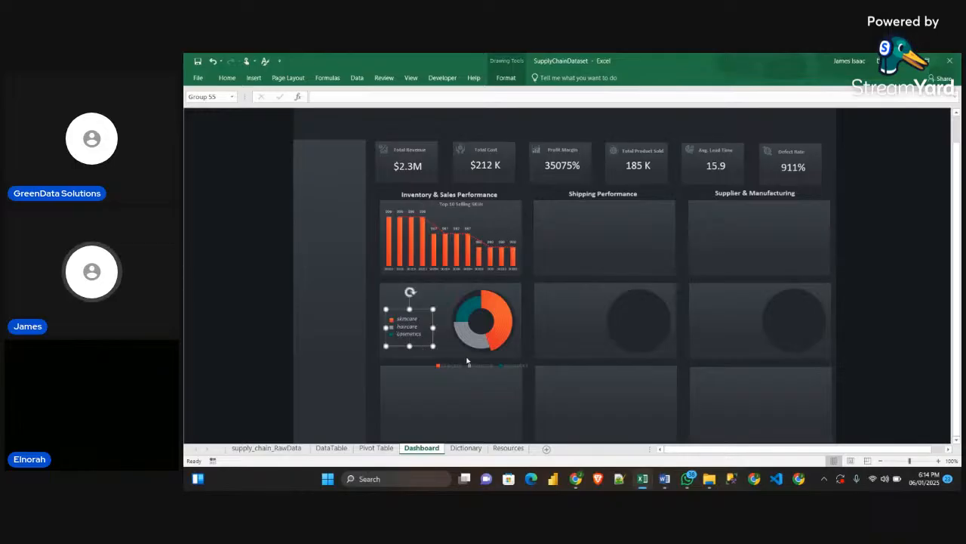
# Remove the built-in legend from the product type doughnut chart on the dashboard
pyautogui.click(476, 368)
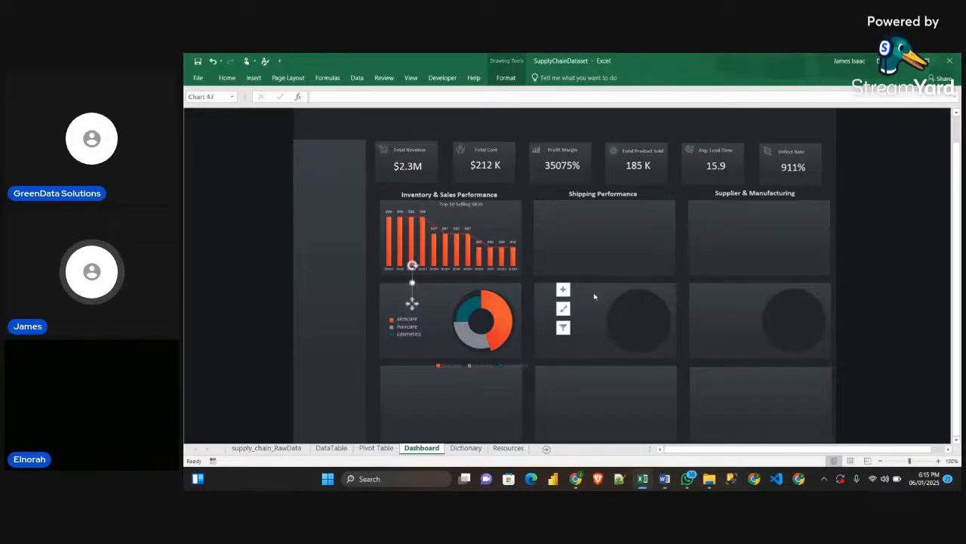
pyautogui.click(879, 225)
pyautogui.click(490, 344)
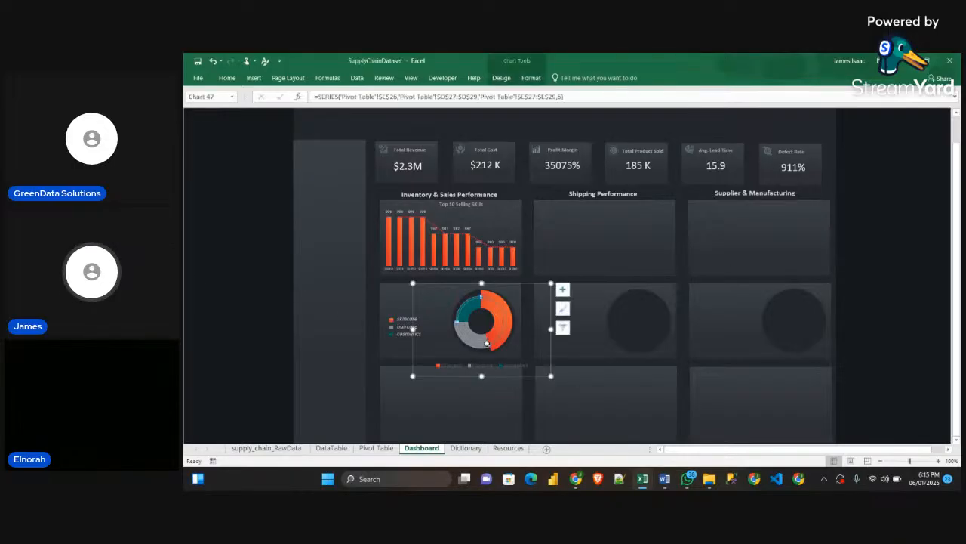
pyautogui.click(562, 289)
pyautogui.click(585, 322)
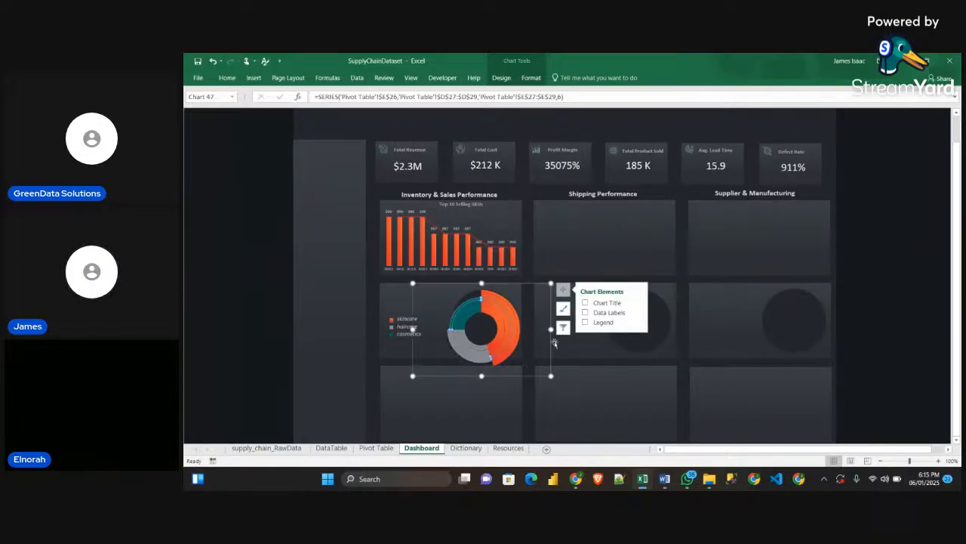
# Shrink the doughnut chart's frame to the card's height and fit the ring over the dark circle
pyautogui.moveTo(544, 376); pyautogui.dragTo(526, 358)
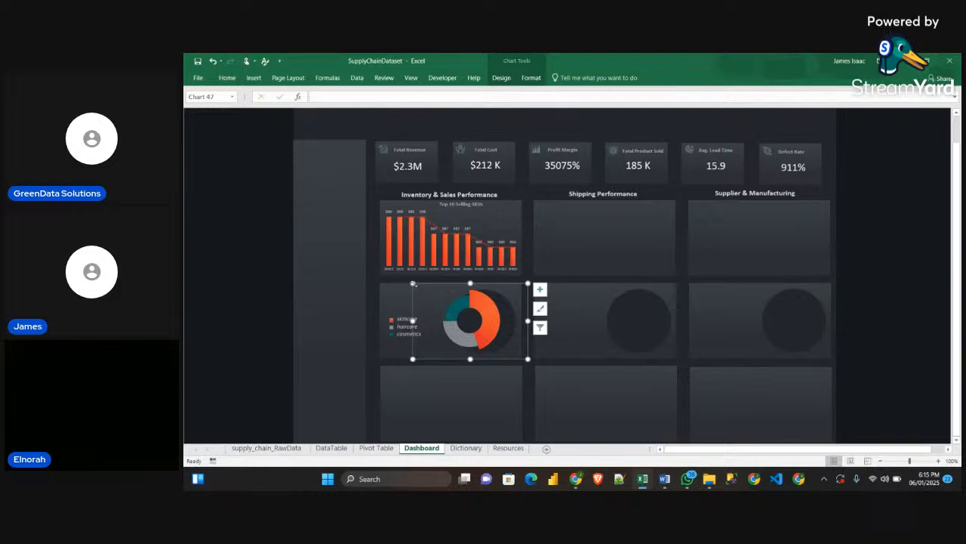
pyautogui.moveTo(413, 283); pyautogui.dragTo(444, 312)
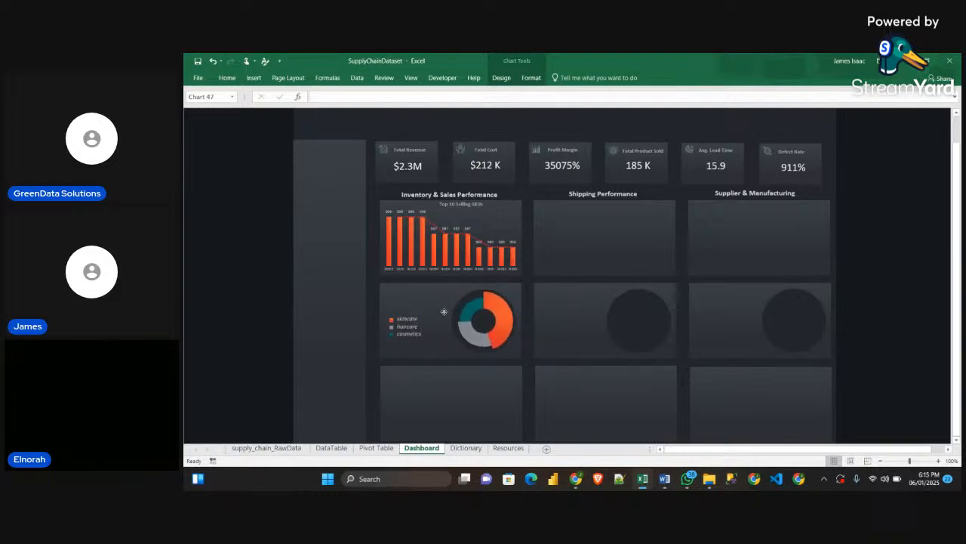
pyautogui.click(443, 311)
pyautogui.moveTo(429, 285); pyautogui.dragTo(446, 304)
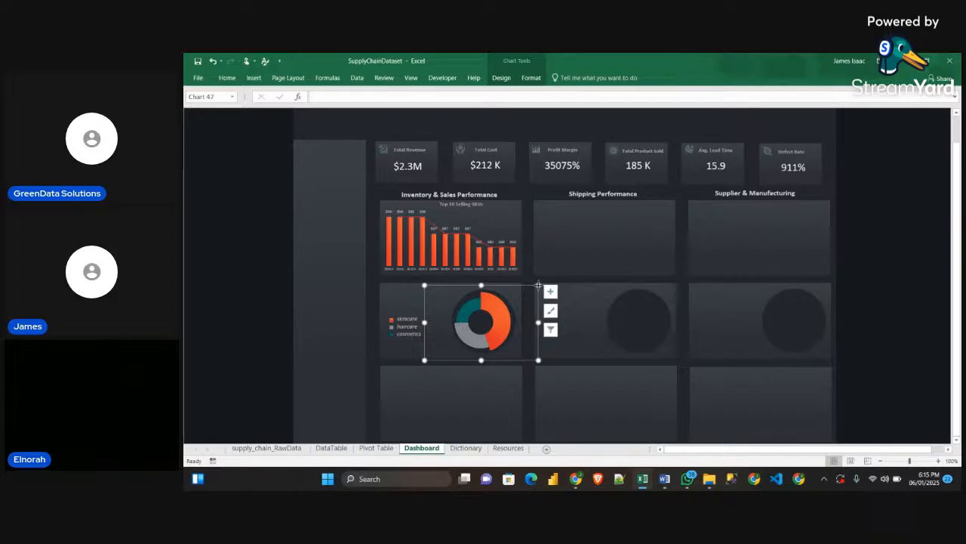
pyautogui.moveTo(538, 285); pyautogui.dragTo(539, 284)
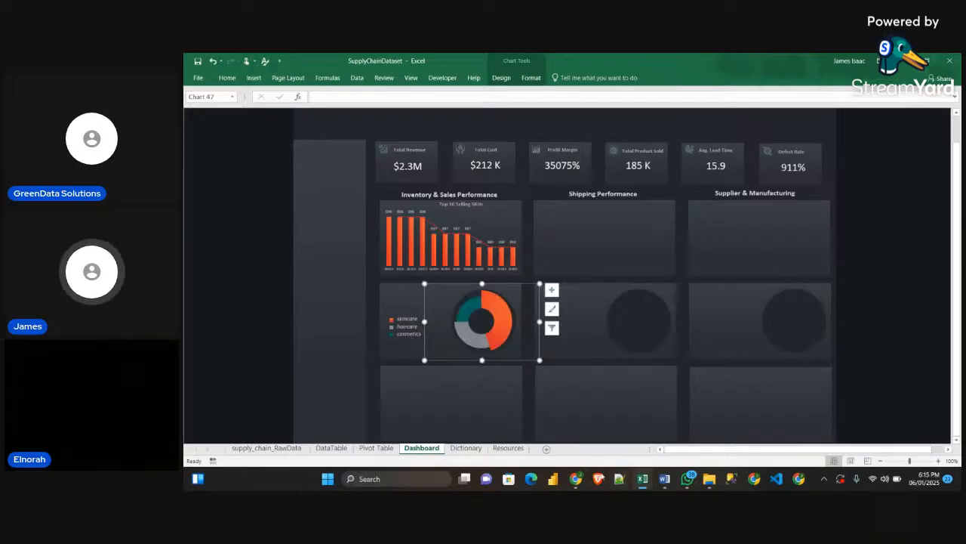
# Switch to the StreamYard page in the browser, read through the workshop comments, and return to the Excel workbook
pyautogui.moveTo(576, 479)
pyautogui.click(523, 429)
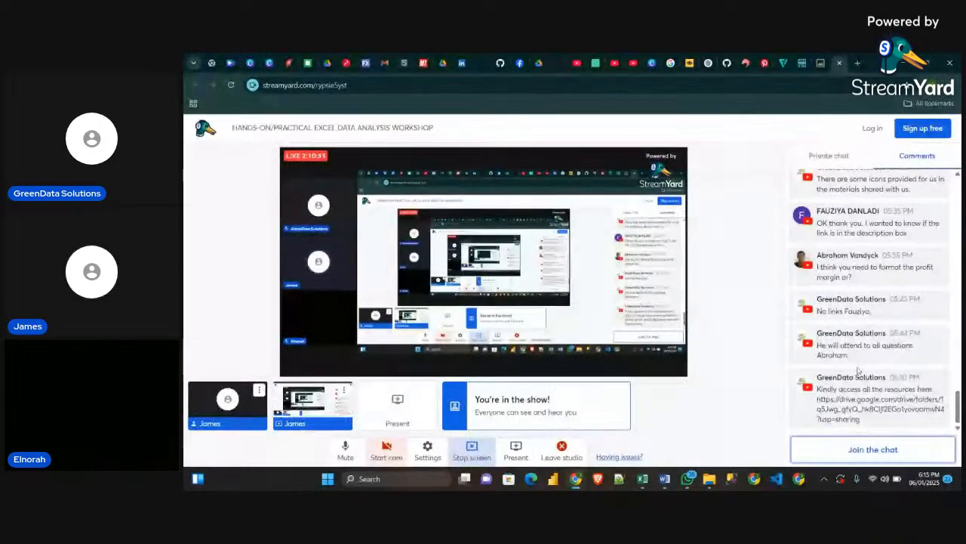
pyautogui.scroll(3, 850, 312)
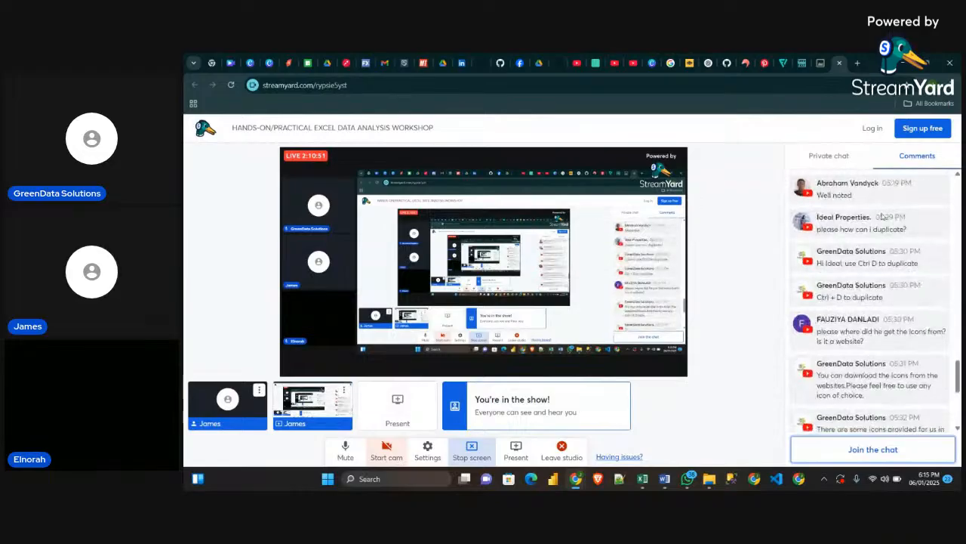
pyautogui.scroll(-3, 849, 311)
pyautogui.hotkey('alt', 'Tab')
# Nudge the grouped product type legend slightly up and to the left beside the doughnut, and deselect it
pyautogui.click(232, 307)
pyautogui.moveTo(401, 326); pyautogui.dragTo(397, 321)
pyautogui.click(264, 326)
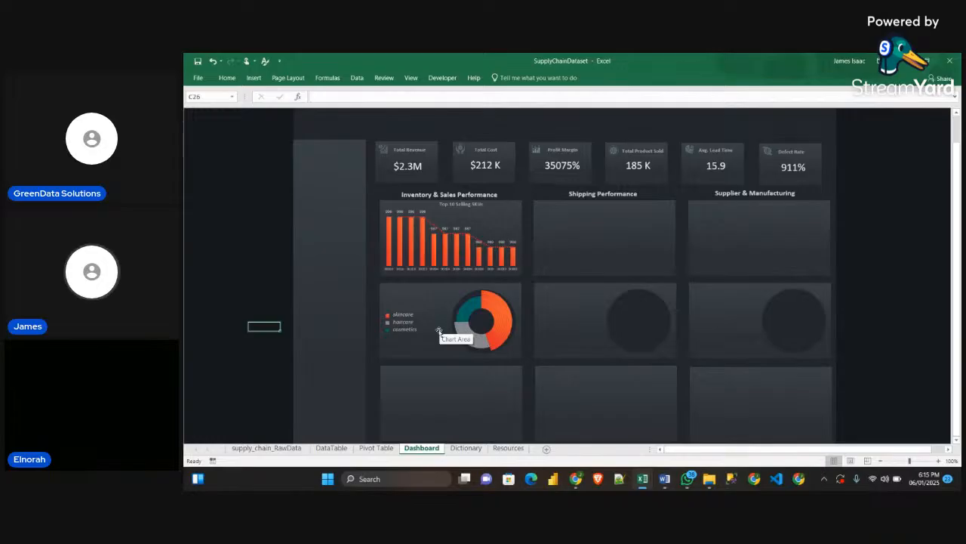
# Examine the text-joining formulas in cells F30 and D30 of the Pivot Table sheet
pyautogui.click(463, 448)
pyautogui.click(422, 448)
pyautogui.click(376, 447)
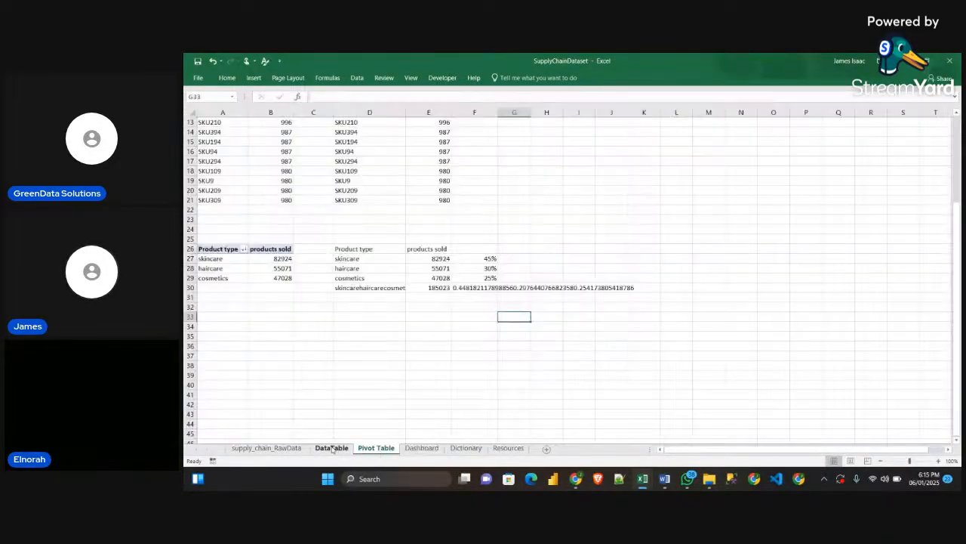
pyautogui.click(332, 448)
pyautogui.click(378, 450)
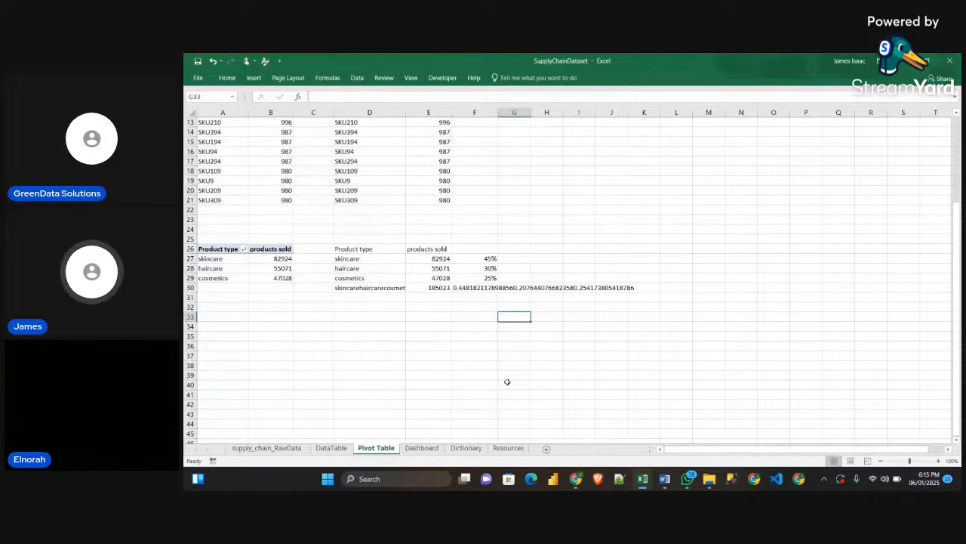
pyautogui.click(466, 289)
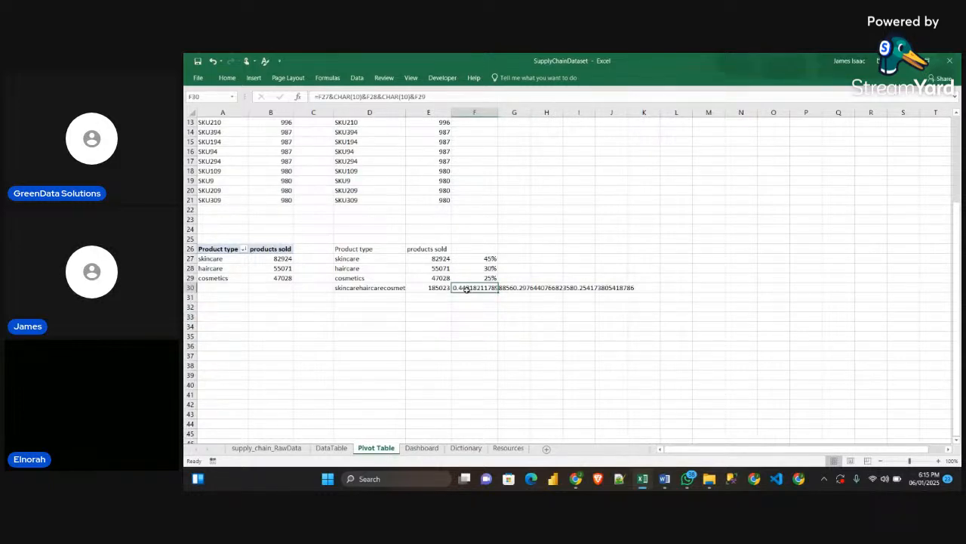
pyautogui.click(361, 290)
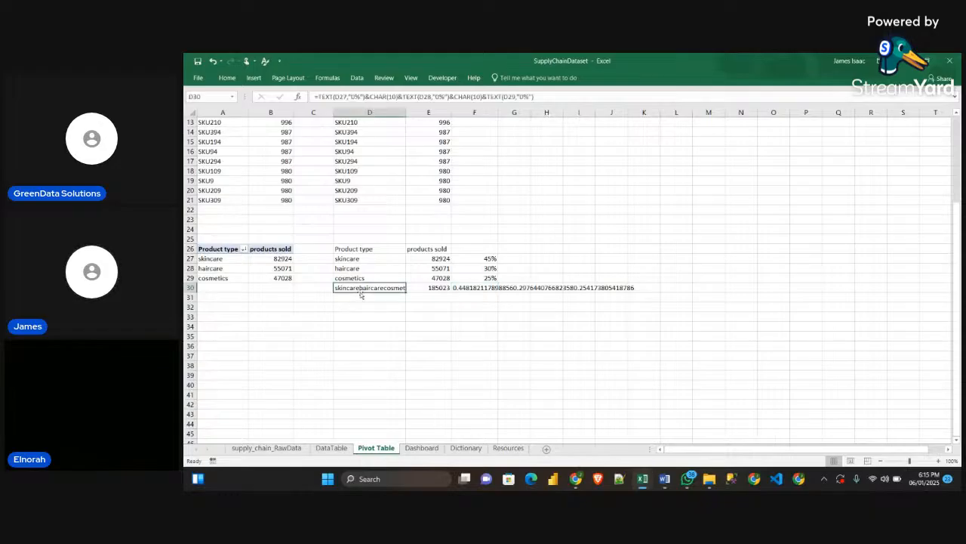
pyautogui.click(457, 288)
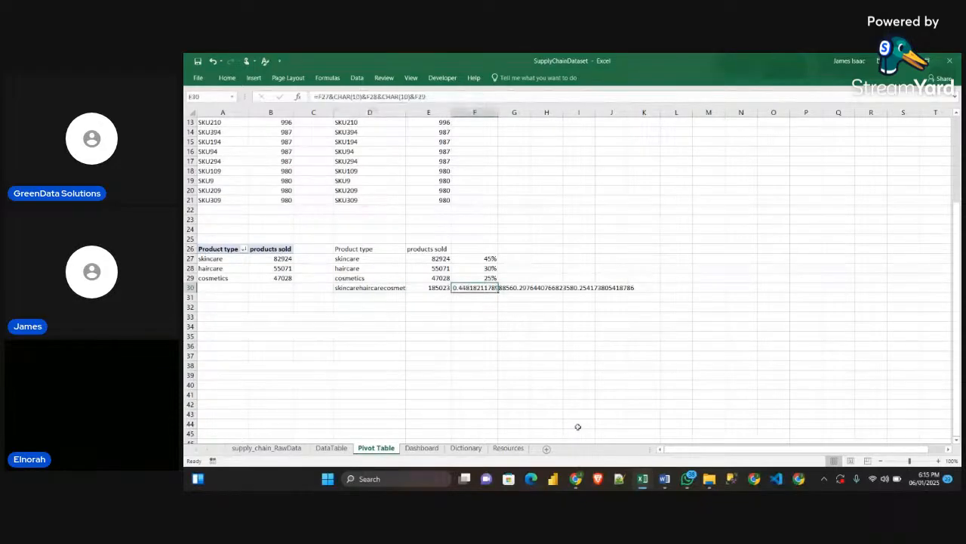
# Examine the text-joining formulas in the Obj_Guidelines Word document and in cells F42 and D42 of the Sample workbook's Pivot Table sheet
pyautogui.moveTo(664, 479)
pyautogui.click(665, 422)
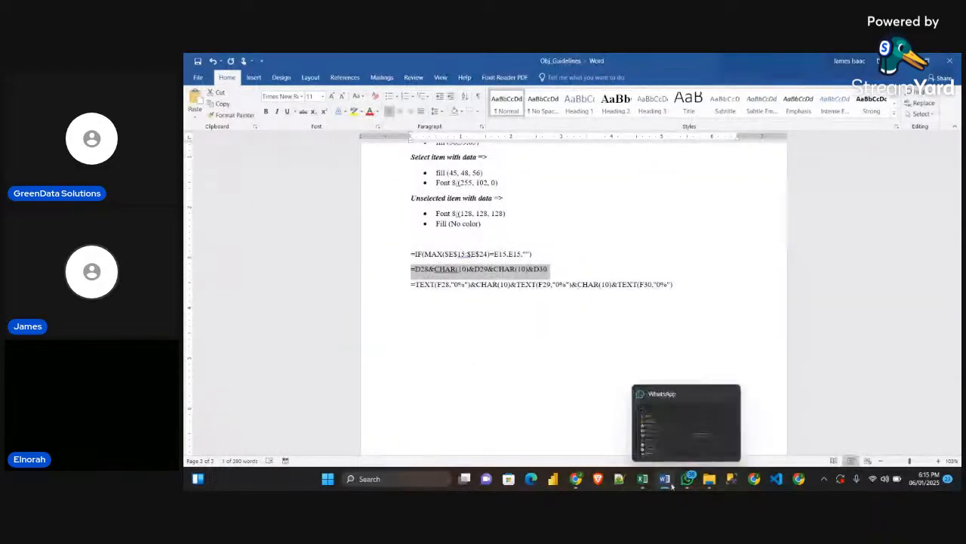
pyautogui.moveTo(642, 479)
pyautogui.click(694, 430)
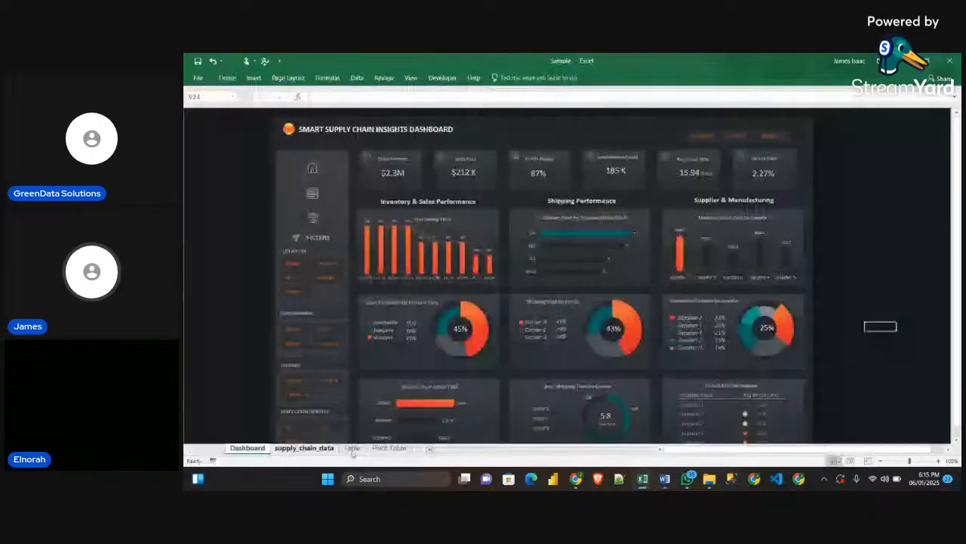
pyautogui.click(354, 449)
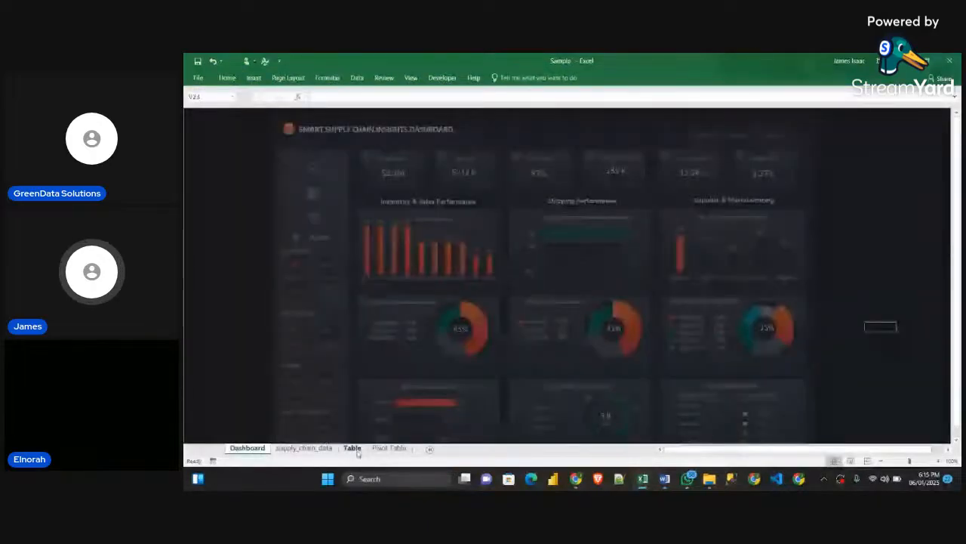
pyautogui.click(388, 448)
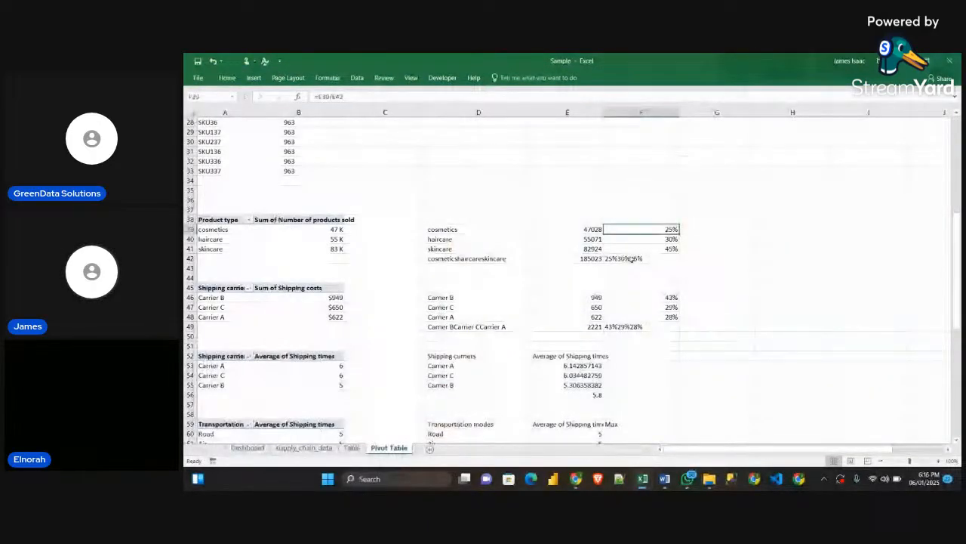
pyautogui.click(631, 258)
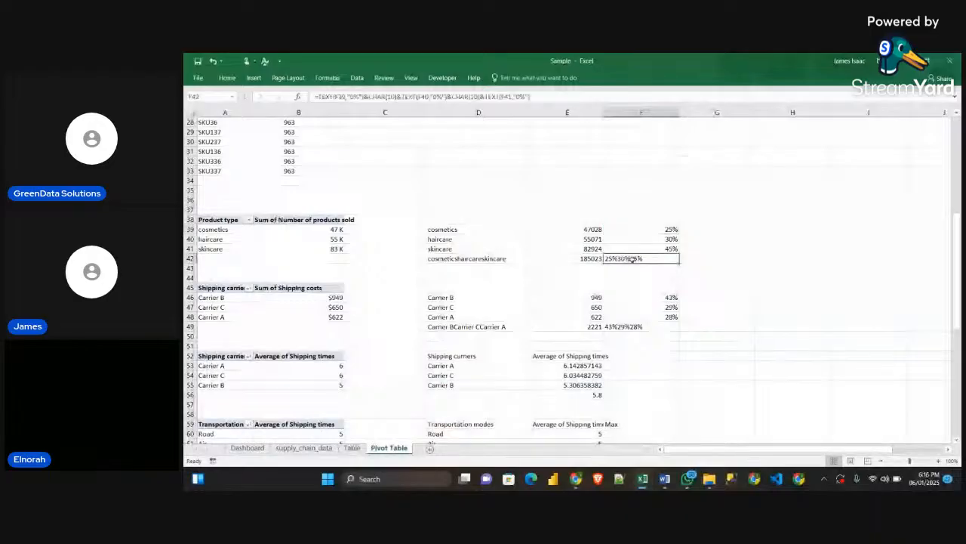
pyautogui.click(502, 261)
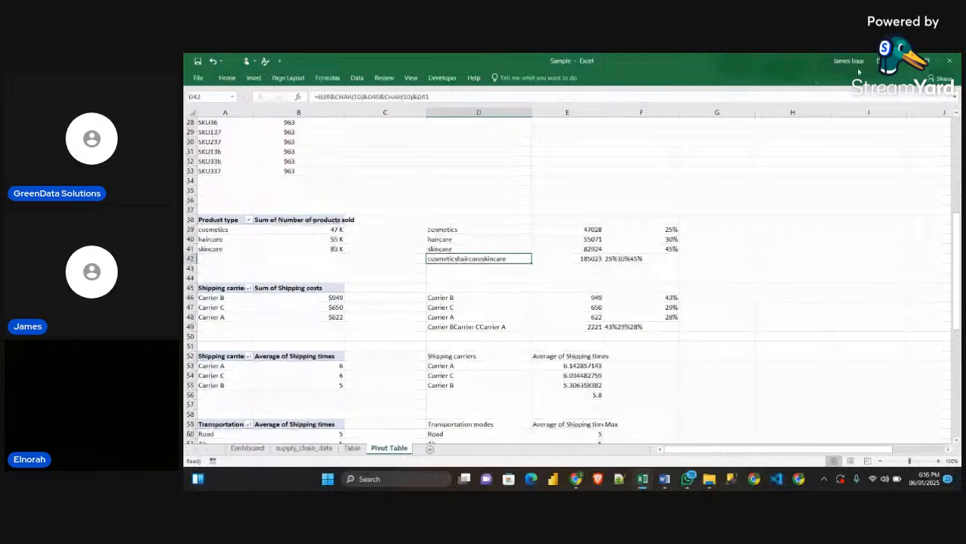
pyautogui.hotkey('alt', 'Tab')
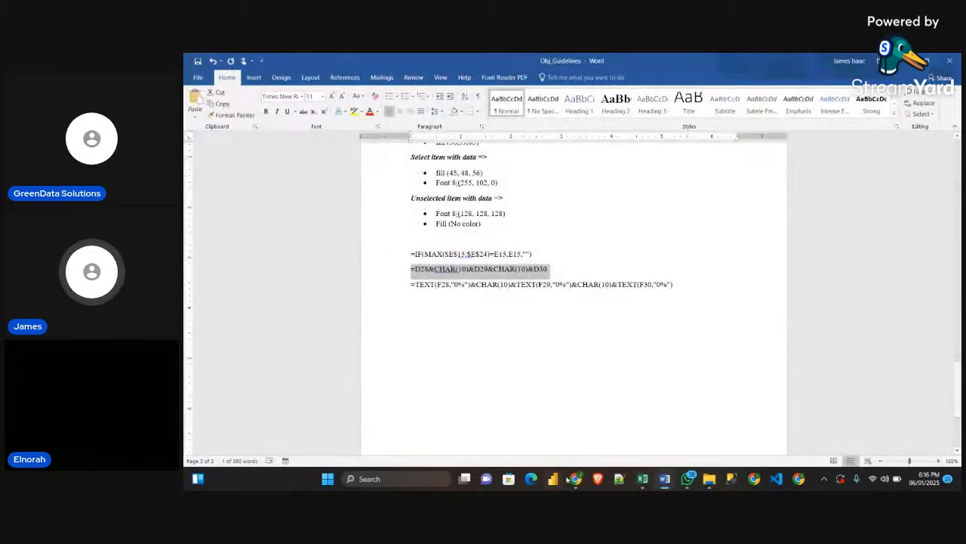
# In the SupplyChainDataset workbook, replace the formula in F30 with a copy of the TEXT formula from D30
pyautogui.moveTo(643, 479)
pyautogui.click(596, 434)
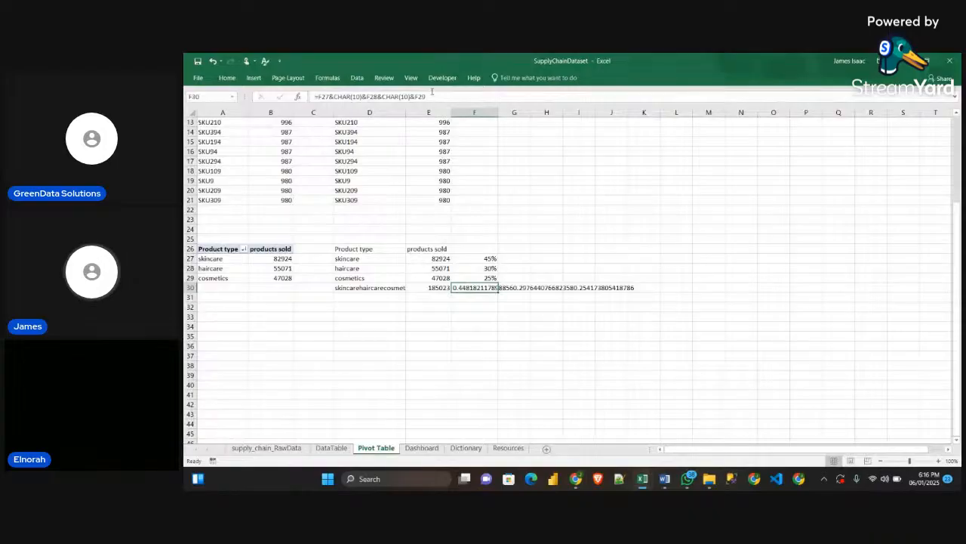
pyautogui.moveTo(427, 96); pyautogui.dragTo(307, 101)
pyautogui.press('BackSpace')
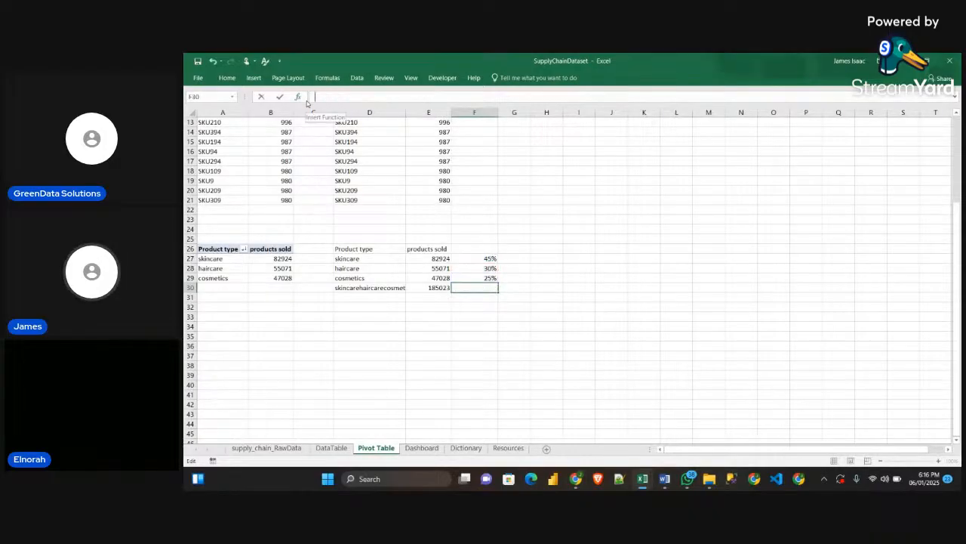
pyautogui.click(361, 288)
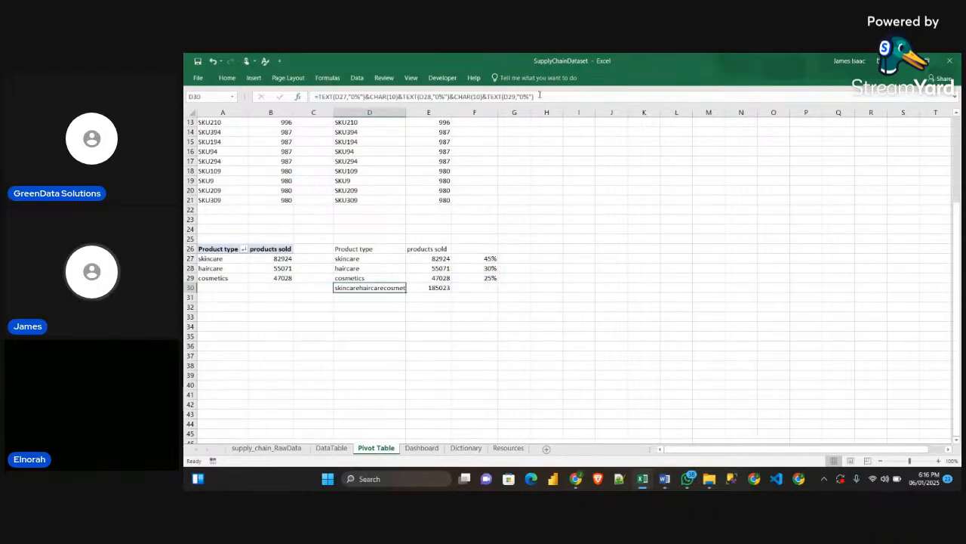
pyautogui.moveTo(539, 95); pyautogui.dragTo(289, 105)
pyautogui.hotkey('ctrl', 'c')
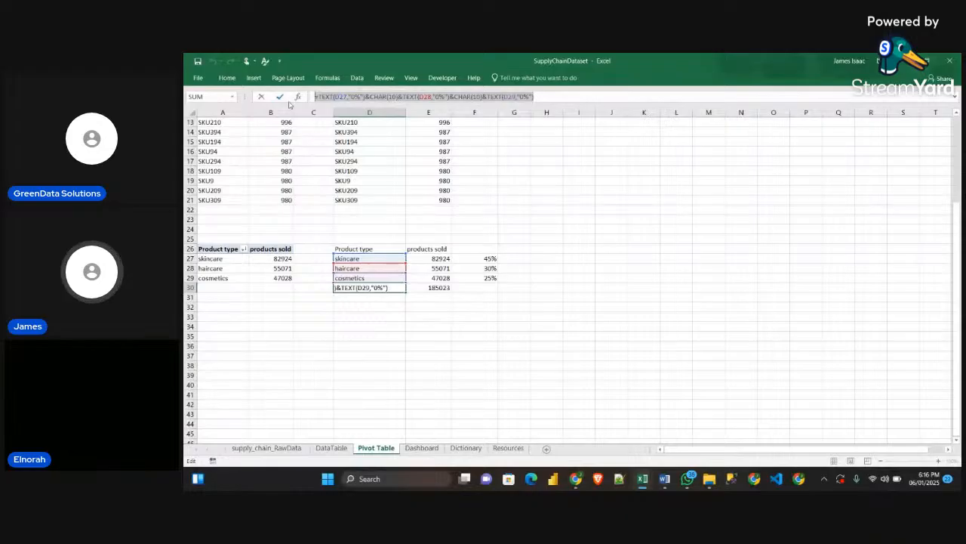
pyautogui.press('Return')
pyautogui.click(485, 288)
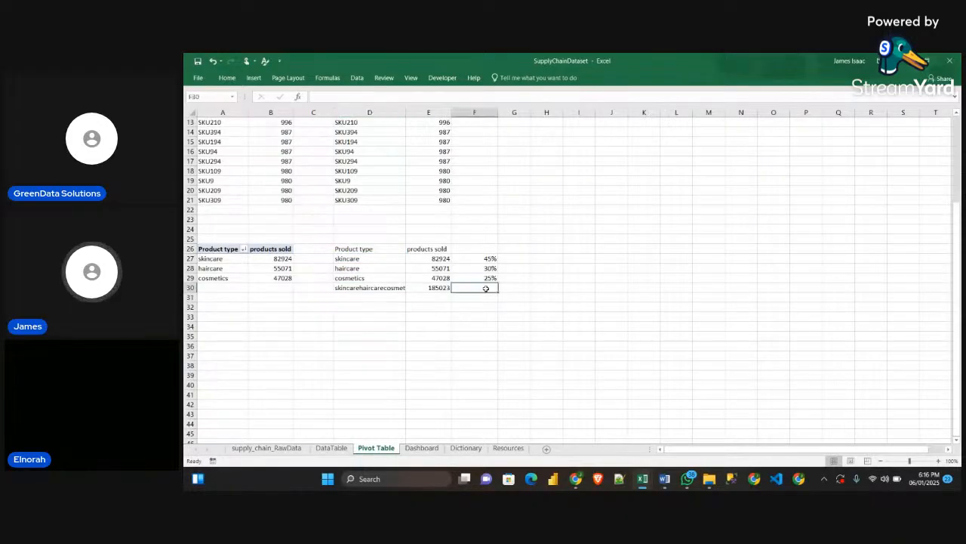
pyautogui.click(325, 96)
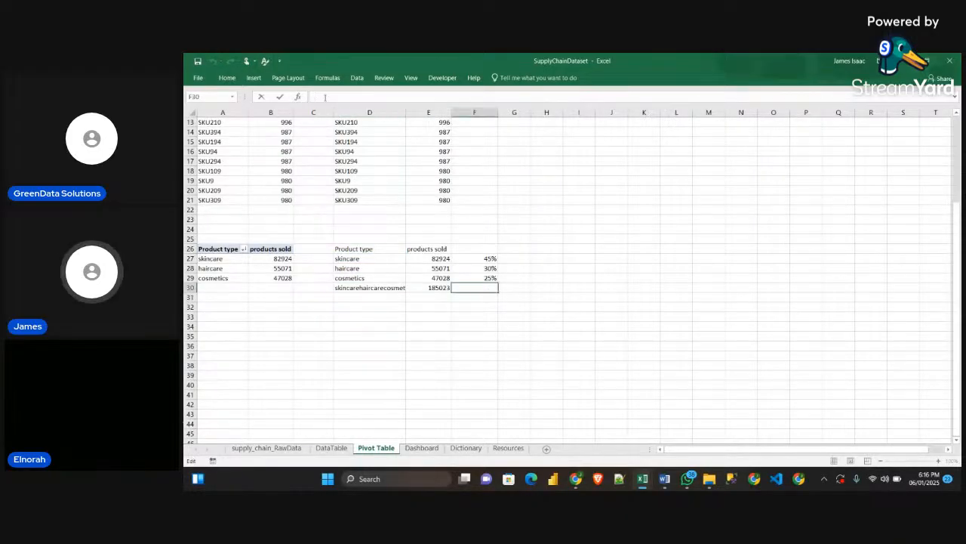
pyautogui.hotkey('ctrl', 'v')
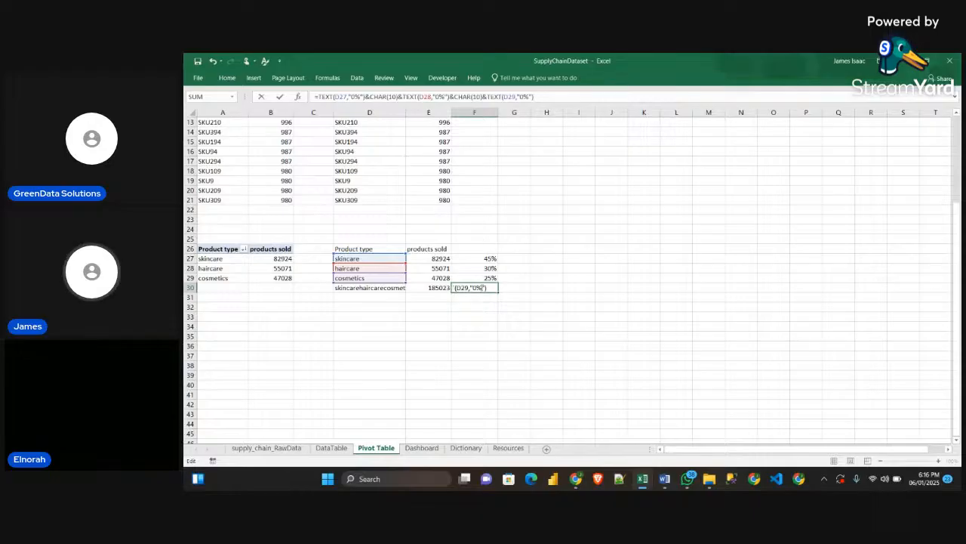
# Change the references in F30's TEXT formula to F27, F28 and F29 and enter it
pyautogui.click(343, 96)
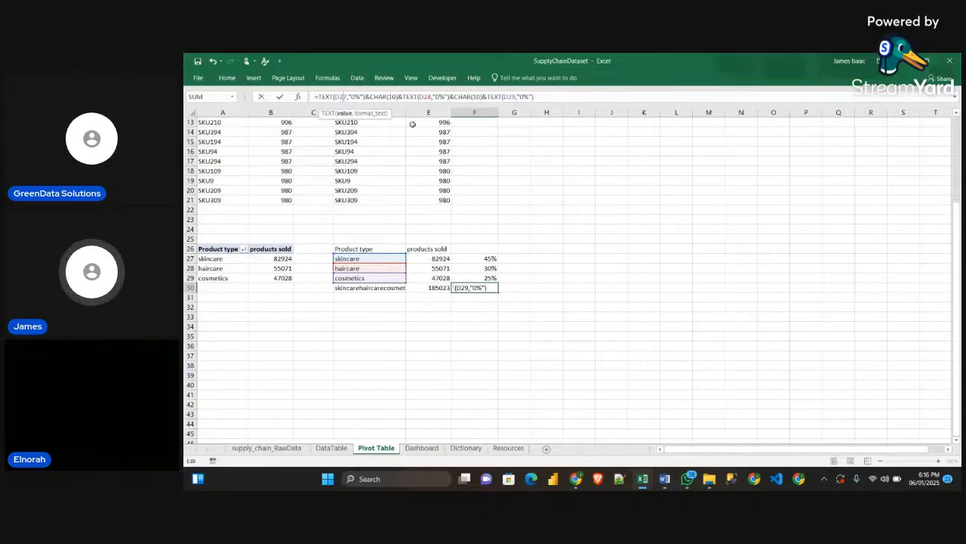
pyautogui.press('BackSpace')
pyautogui.press('BackSpace')
pyautogui.press('BackSpace')
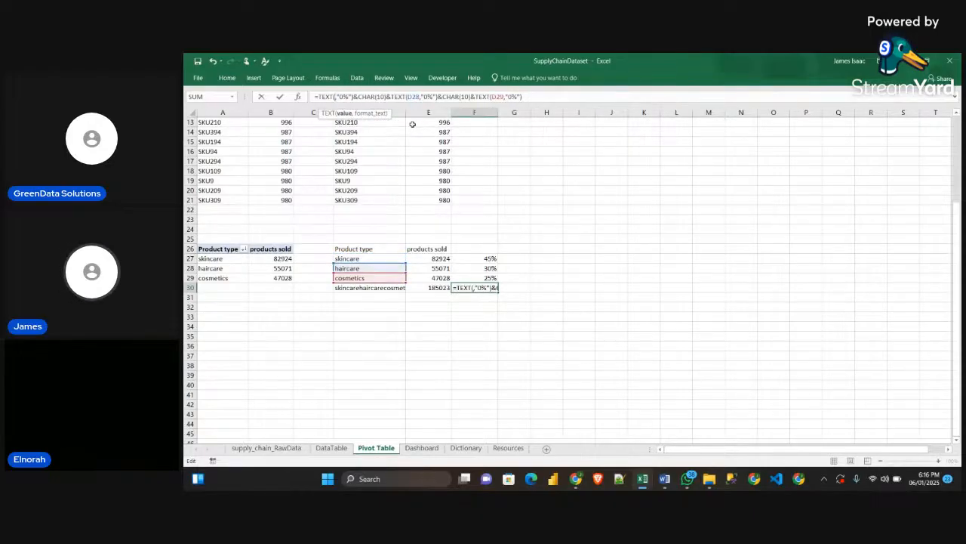
pyautogui.write('F27')
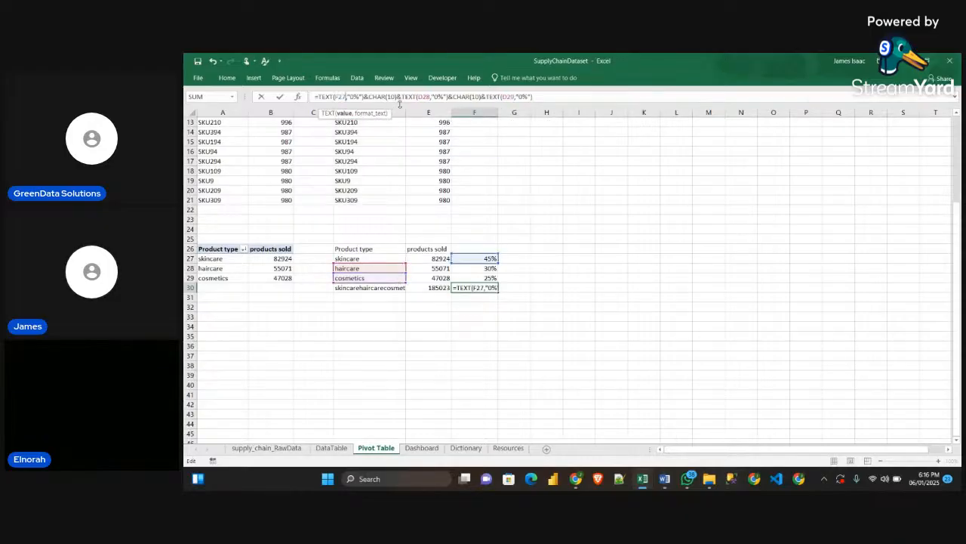
pyautogui.click(422, 97)
pyautogui.press('BackSpace')
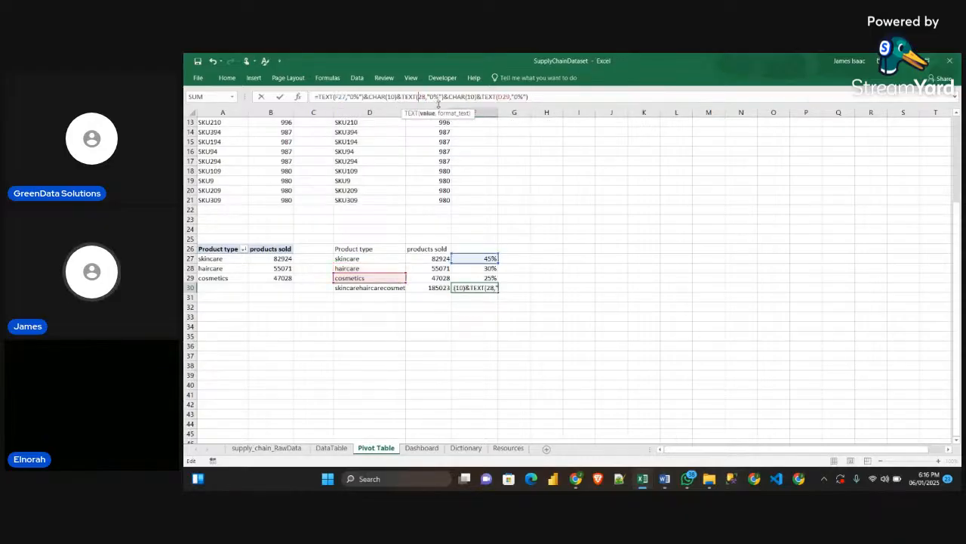
pyautogui.write('F')
pyautogui.click(505, 97)
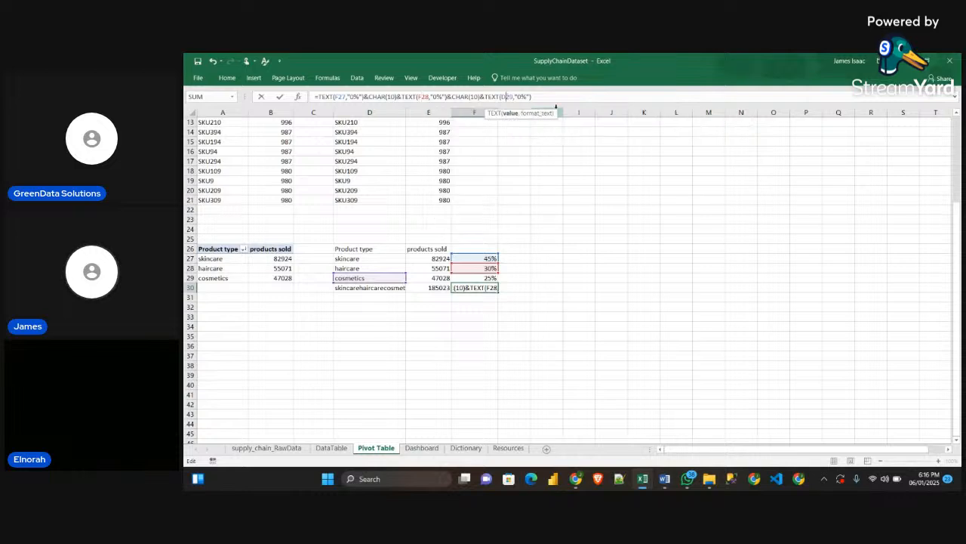
pyautogui.press('BackSpace')
pyautogui.write('F')
pyautogui.press('Return')
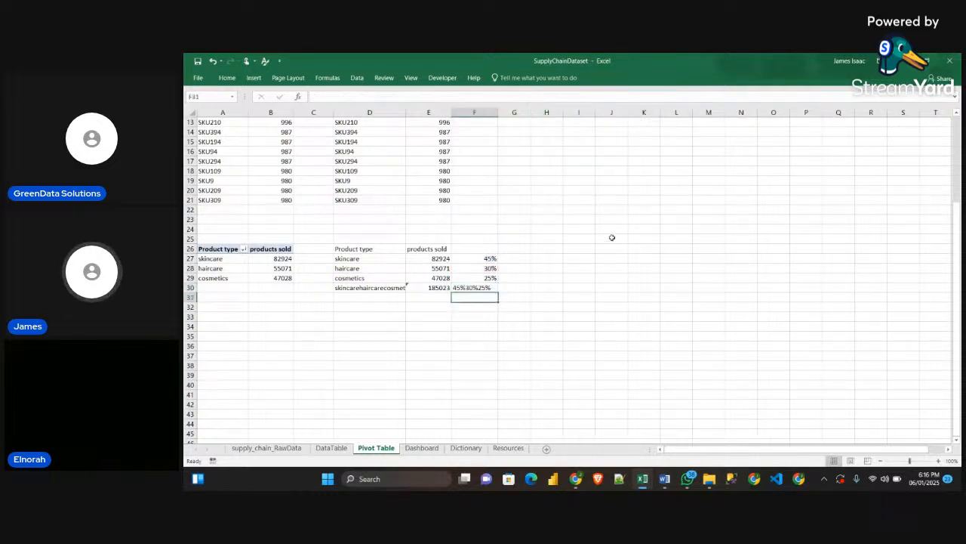
# On the Dashboard sheet, duplicate the Total Revenue value text box and place the copy beside the sales doughnut's product type labels
pyautogui.click(481, 288)
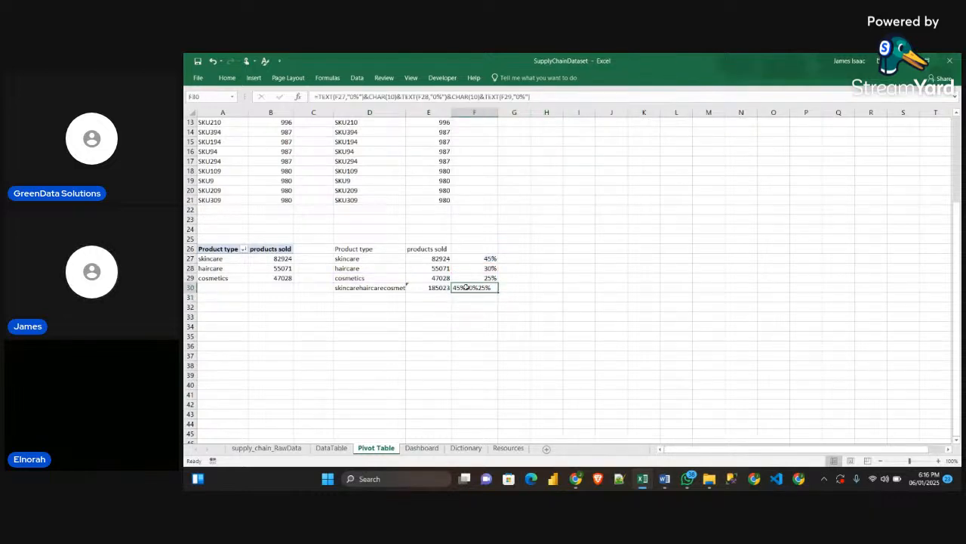
pyautogui.click(421, 448)
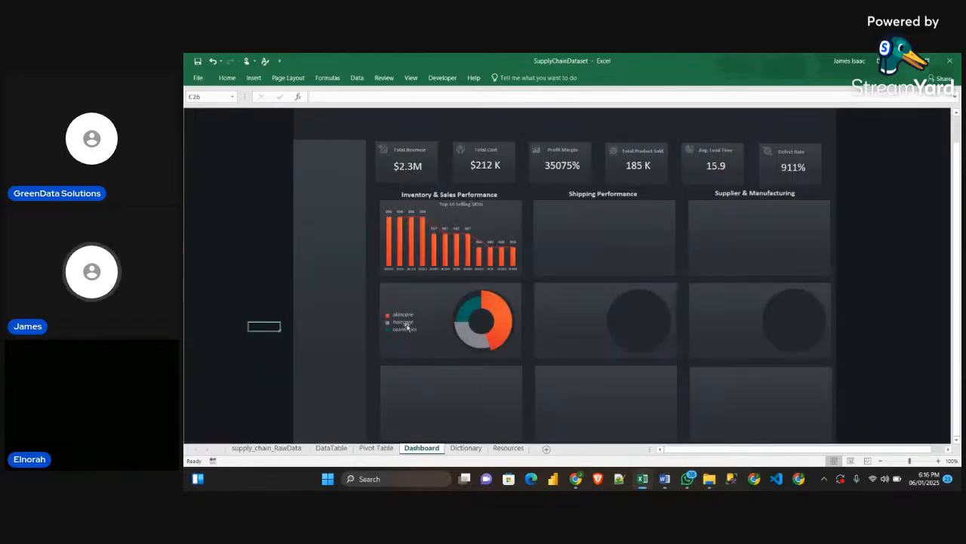
pyautogui.click(412, 164)
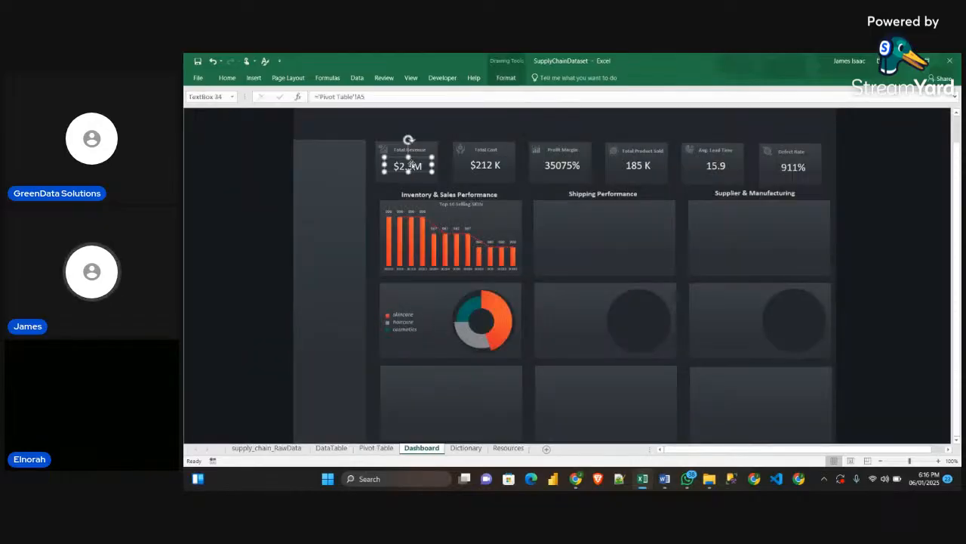
pyautogui.moveTo(412, 165); pyautogui.dragTo(446, 311)
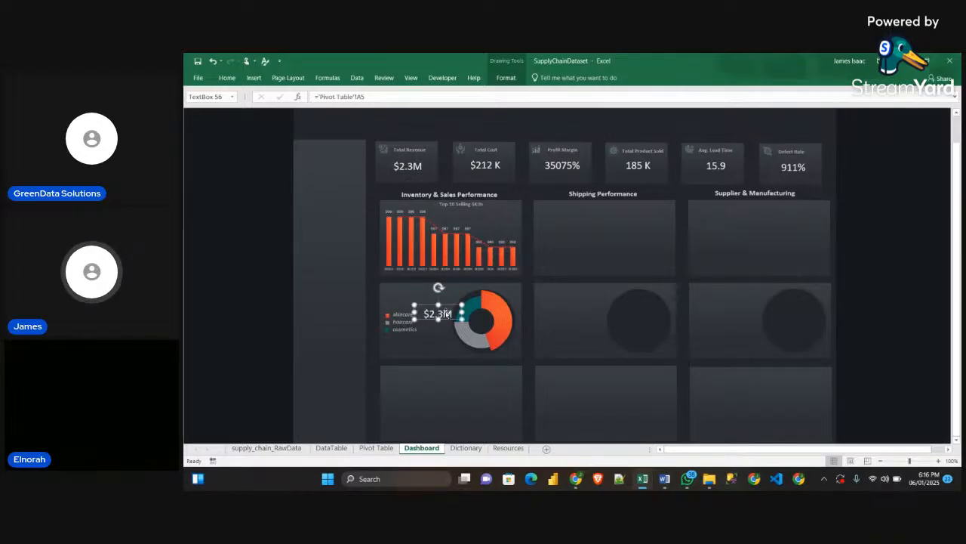
pyautogui.moveTo(445, 323); pyautogui.dragTo(443, 329)
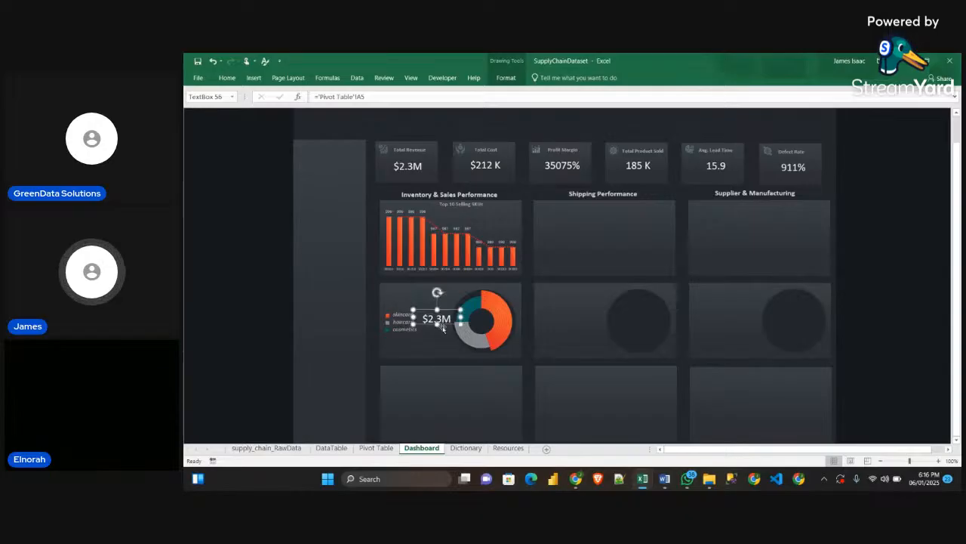
# Link the duplicated text box to cell F30 of the Pivot Table sheet and enlarge it to fit three lines beside the legend labels
pyautogui.moveTo(364, 97); pyautogui.dragTo(308, 100)
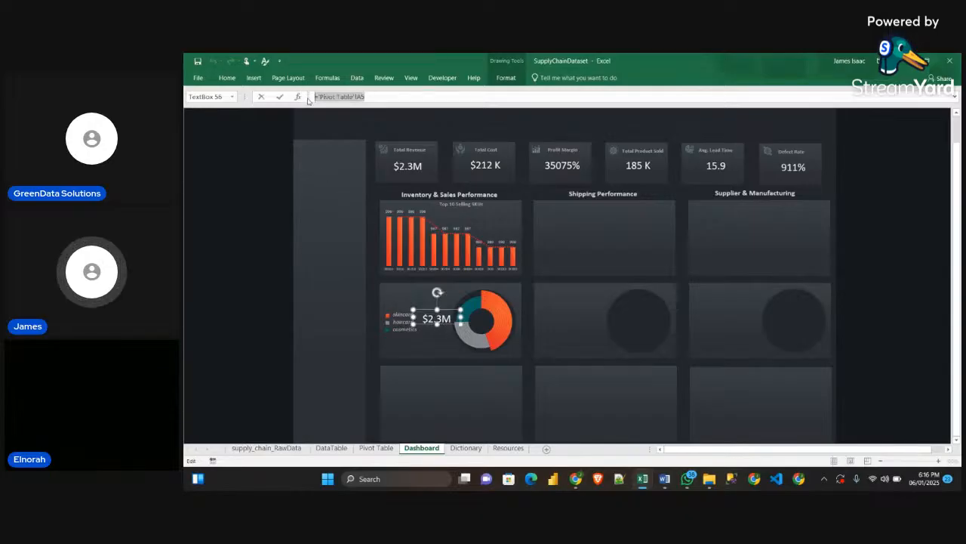
pyautogui.write('=')
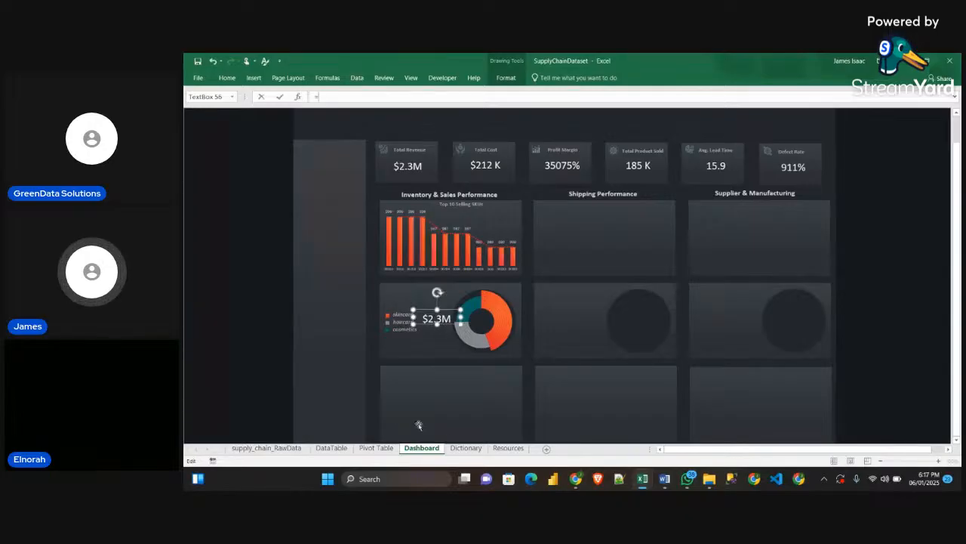
pyautogui.click(376, 448)
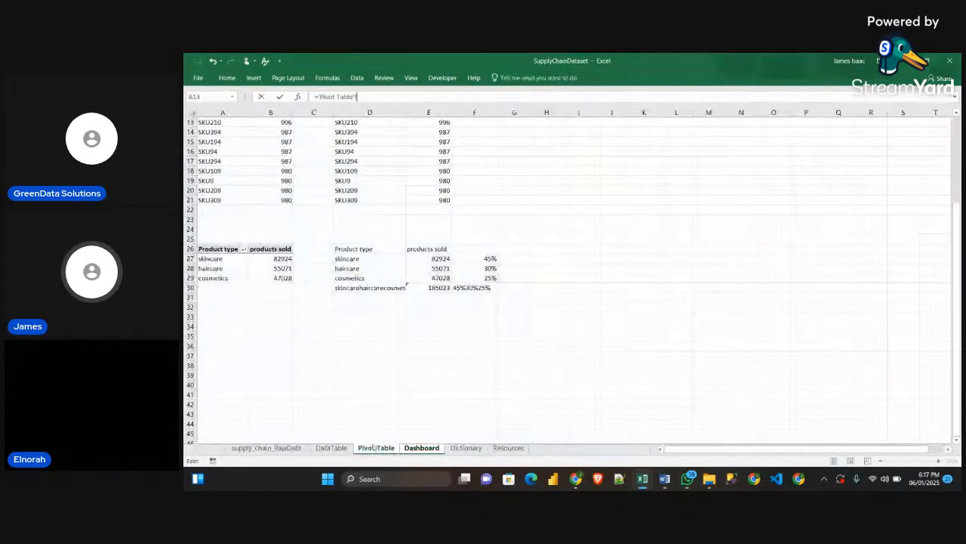
pyautogui.click(470, 288)
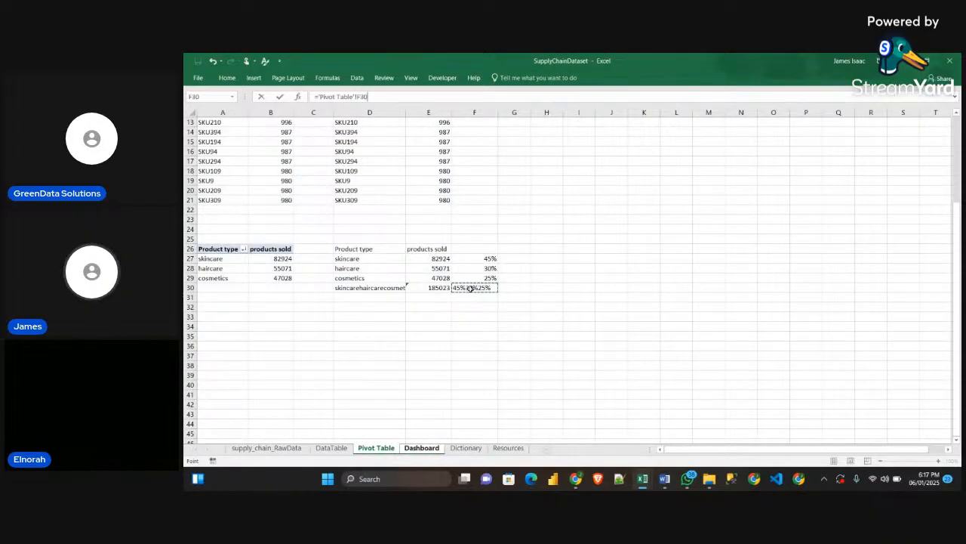
pyautogui.press('Return')
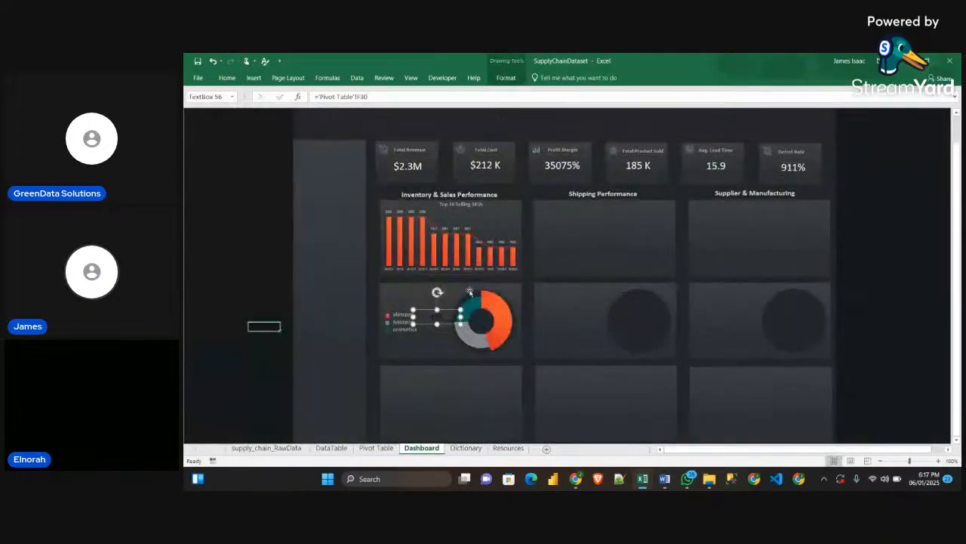
pyautogui.moveTo(437, 323); pyautogui.dragTo(450, 340)
# Ungroup the sales doughnut's custom legend of colour markers and product type labels
pyautogui.click(408, 325)
pyautogui.click(226, 78)
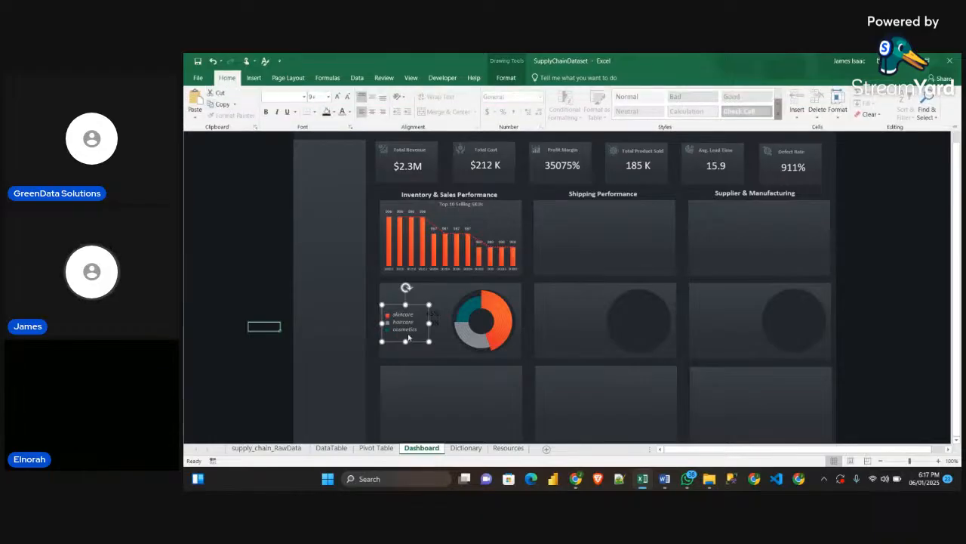
pyautogui.click(506, 78)
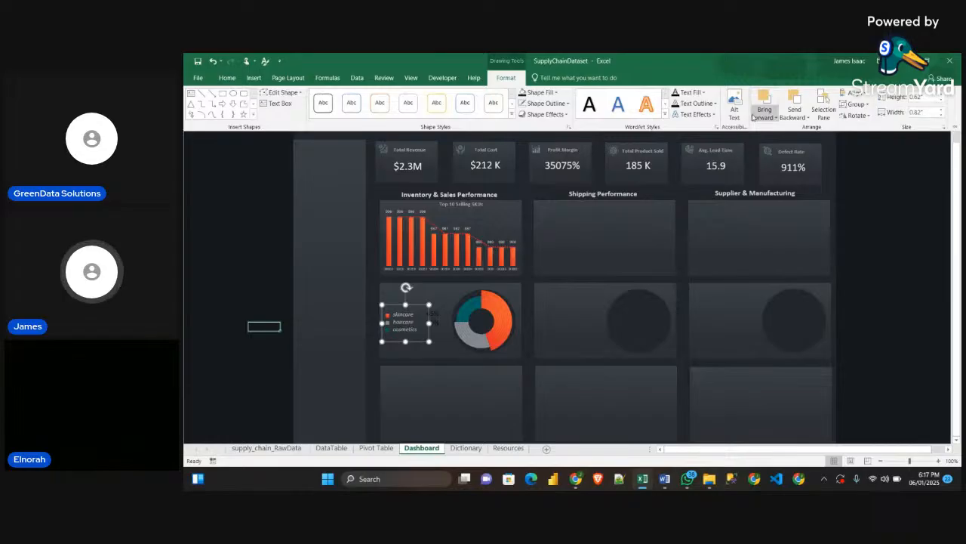
pyautogui.click(856, 104)
pyautogui.click(865, 142)
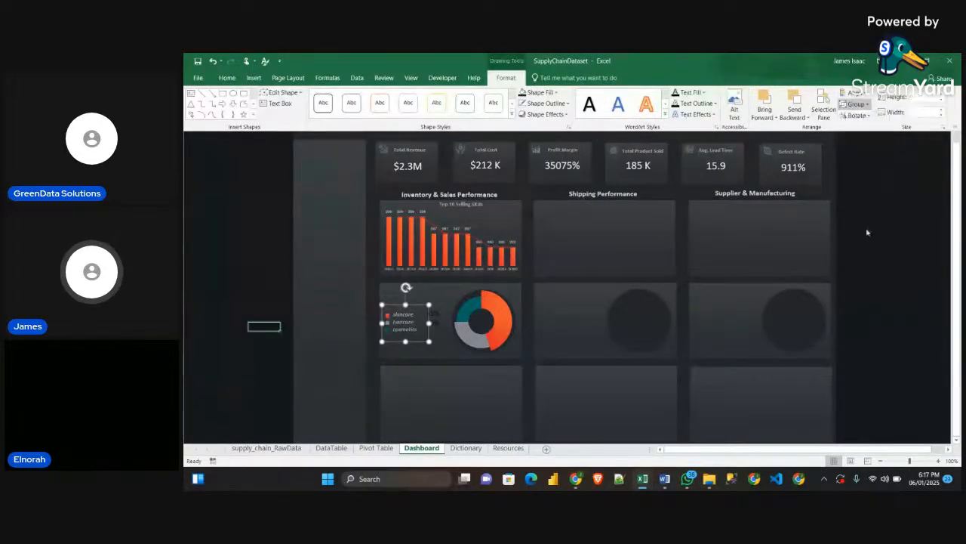
pyautogui.click(206, 288)
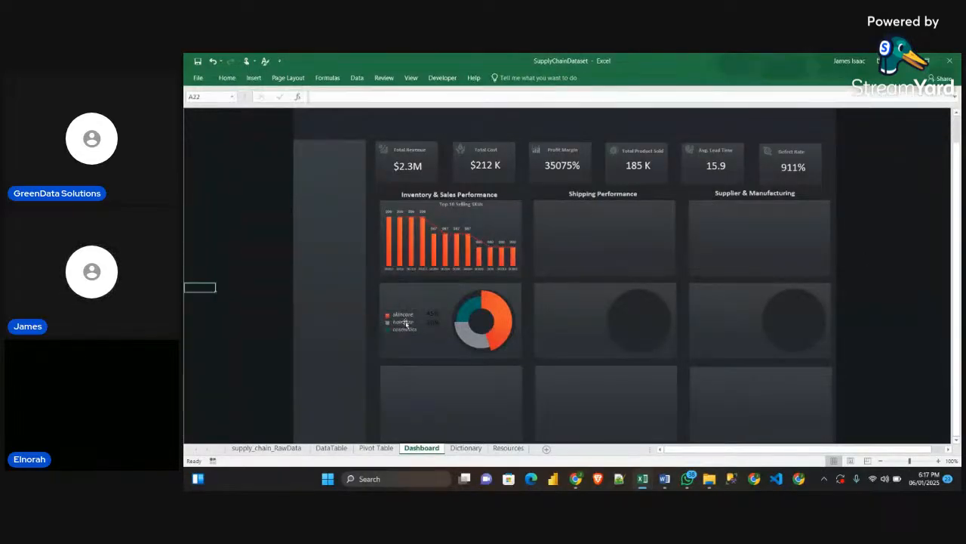
# Copy the product type label text box's formatting onto the percentages text box with Format Painter and align the percentages with the labels
pyautogui.click(407, 323)
pyautogui.click(227, 78)
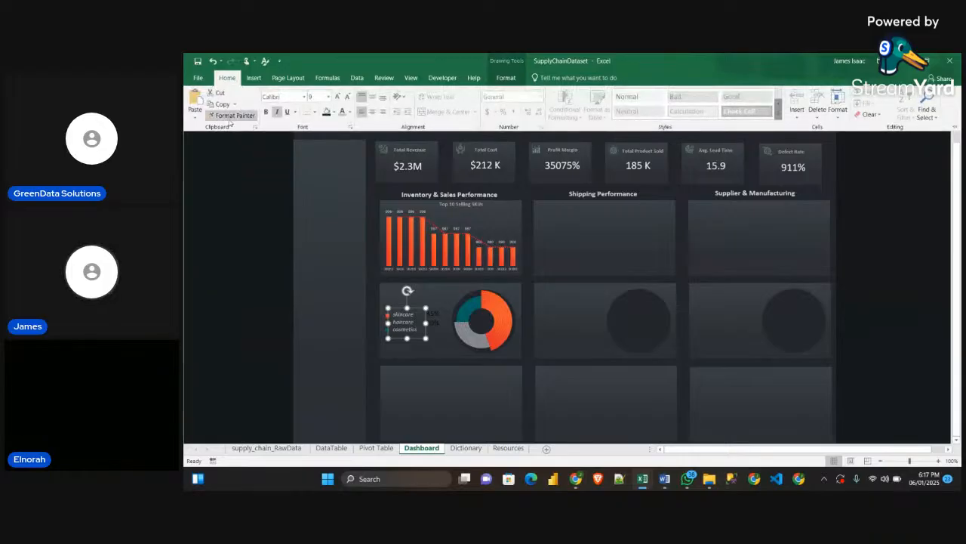
pyautogui.click(234, 115)
pyautogui.click(429, 321)
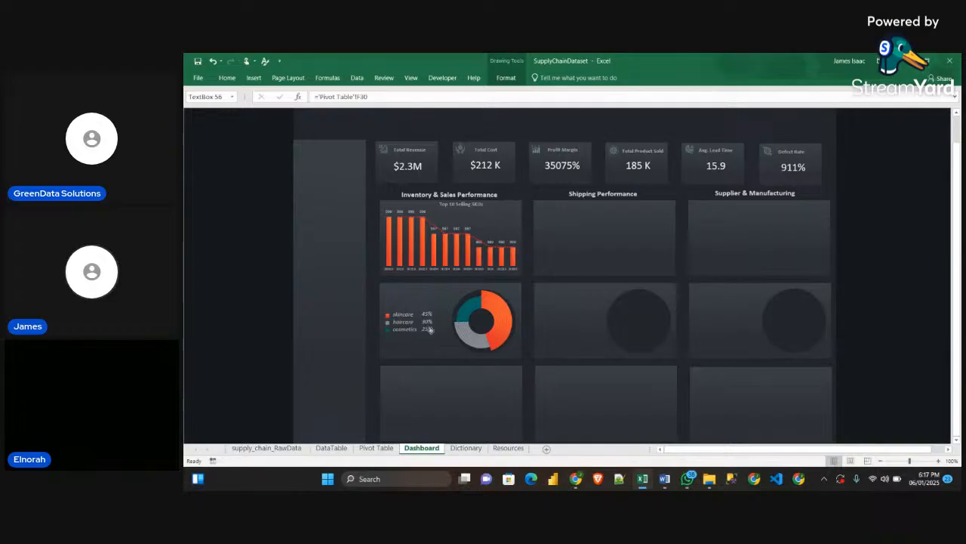
pyautogui.click(429, 330)
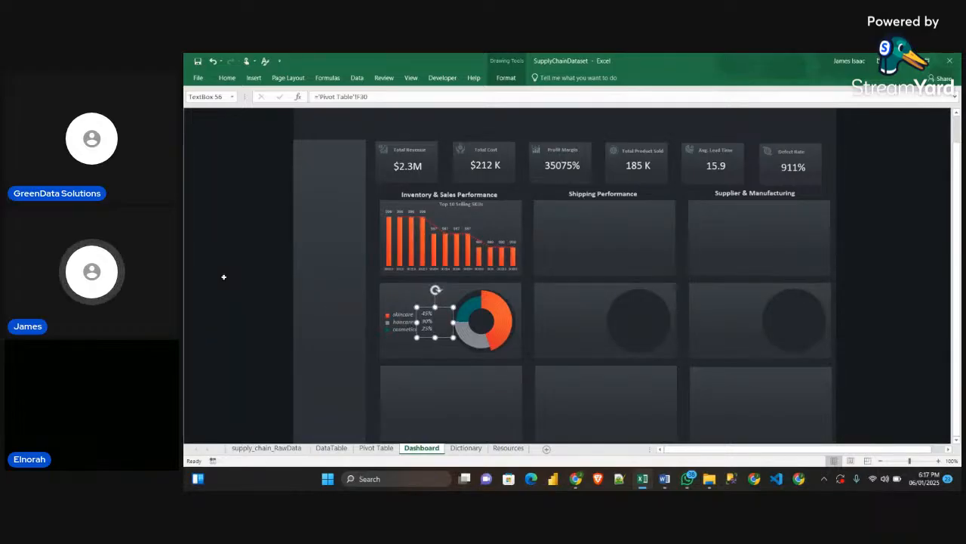
pyautogui.click(232, 276)
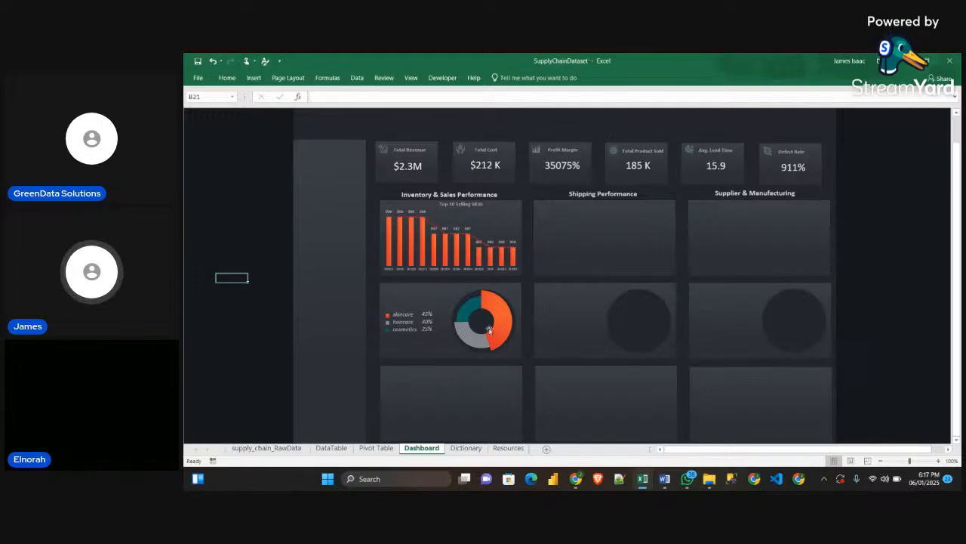
# Following the doughnut's centre value in the Sample dashboard, duplicate SupplyChainDataset's Total Revenue value text box and move the copy to the sales doughnut
pyautogui.moveTo(643, 479)
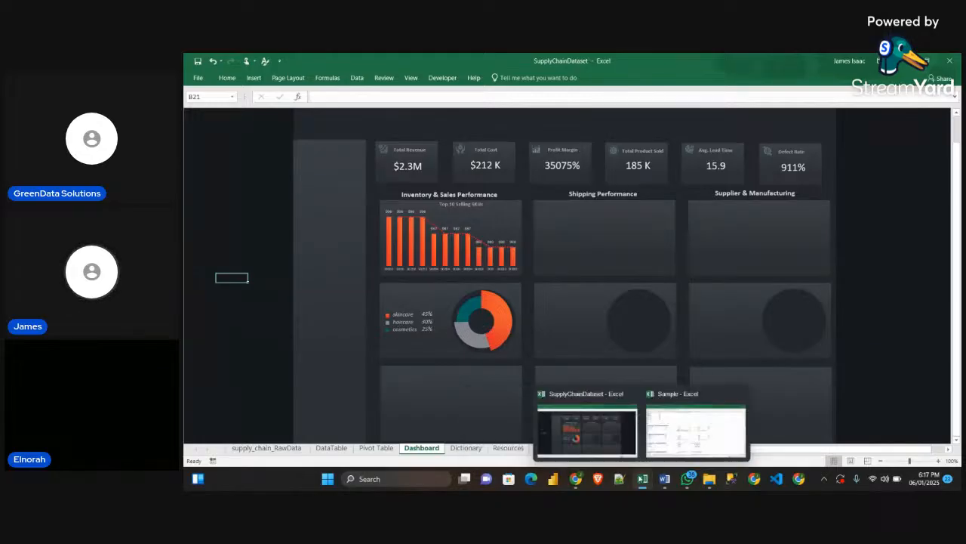
pyautogui.click(688, 445)
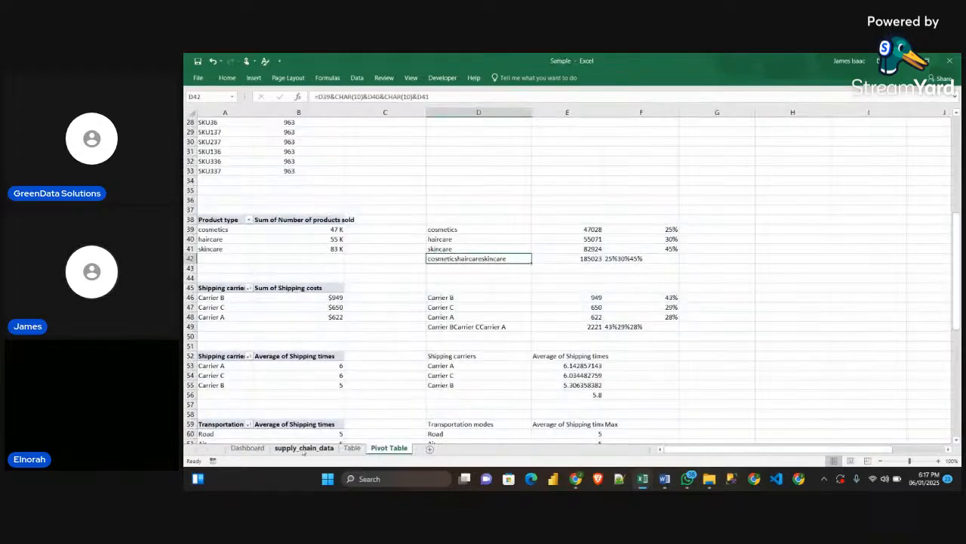
pyautogui.click(248, 449)
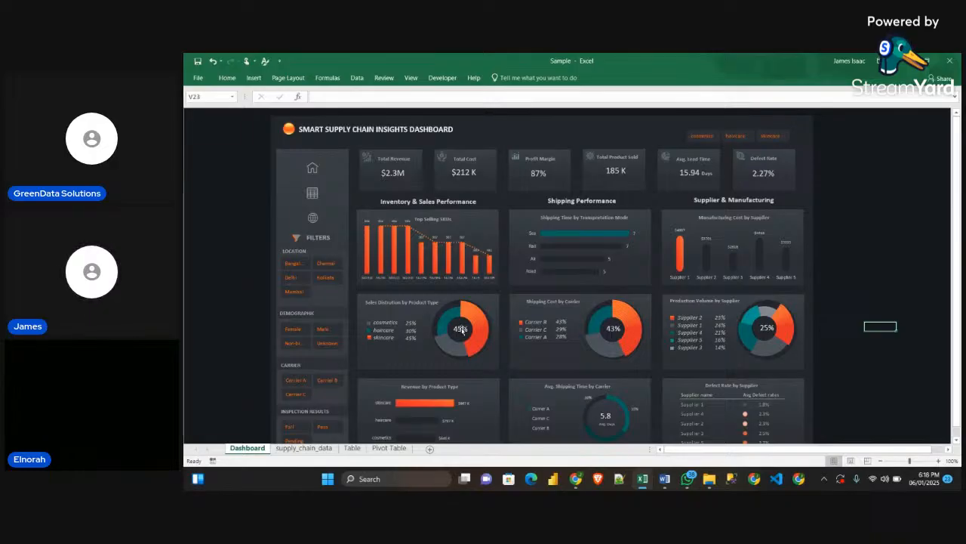
pyautogui.moveTo(453, 317)
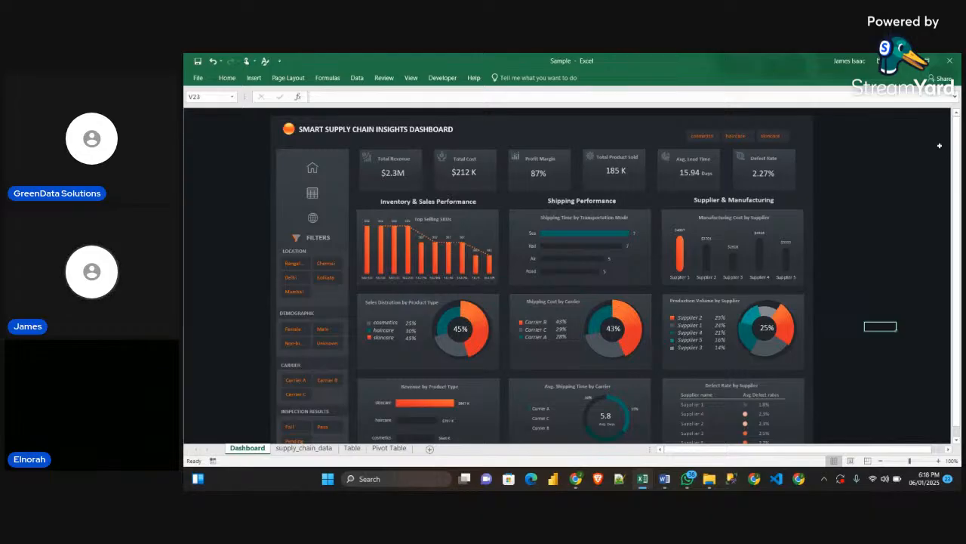
pyautogui.click(903, 62)
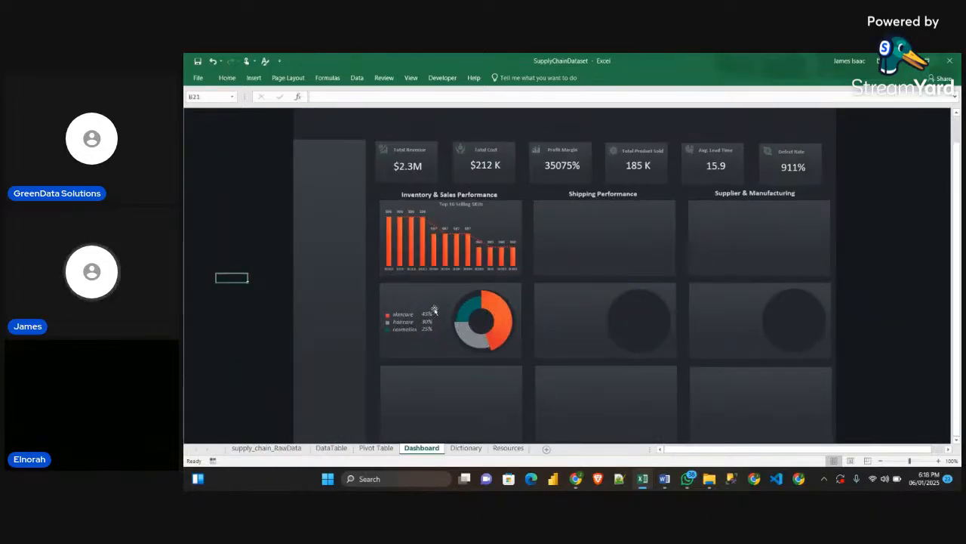
pyautogui.click(415, 166)
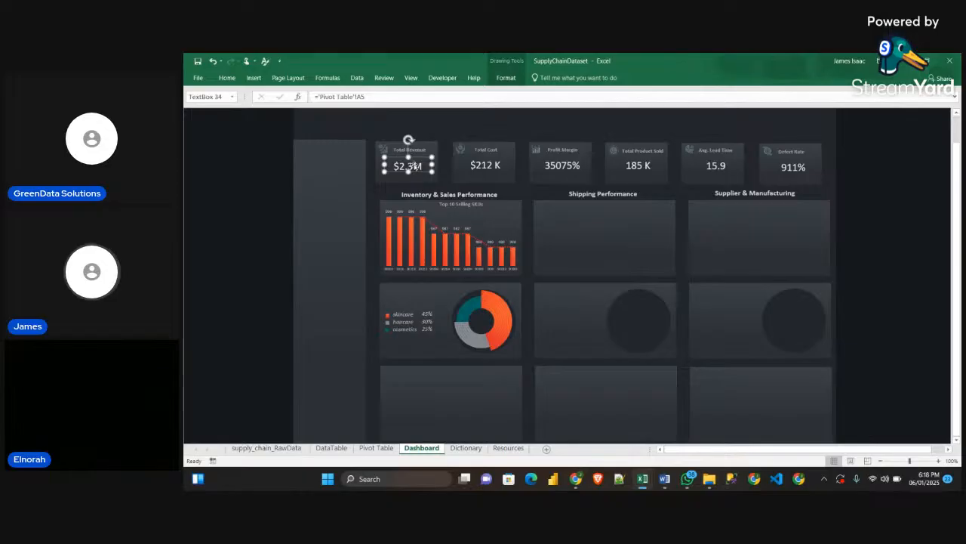
pyautogui.hotkey('ctrl', 'd')
pyautogui.moveTo(416, 174); pyautogui.dragTo(451, 342)
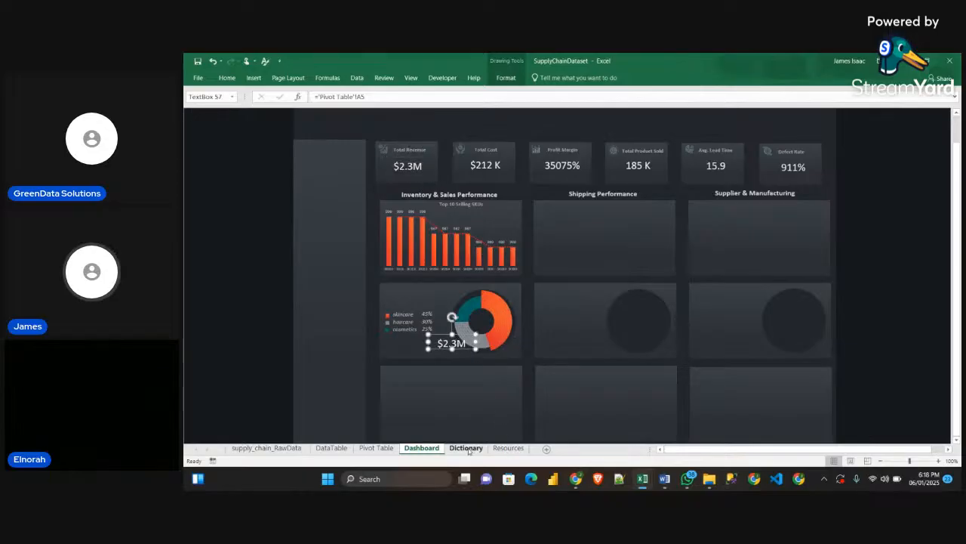
# Link the new text box at the doughnut to the skincare percentage in cell F27 of the Pivot Table sheet
pyautogui.moveTo(315, 97); pyautogui.dragTo(365, 97)
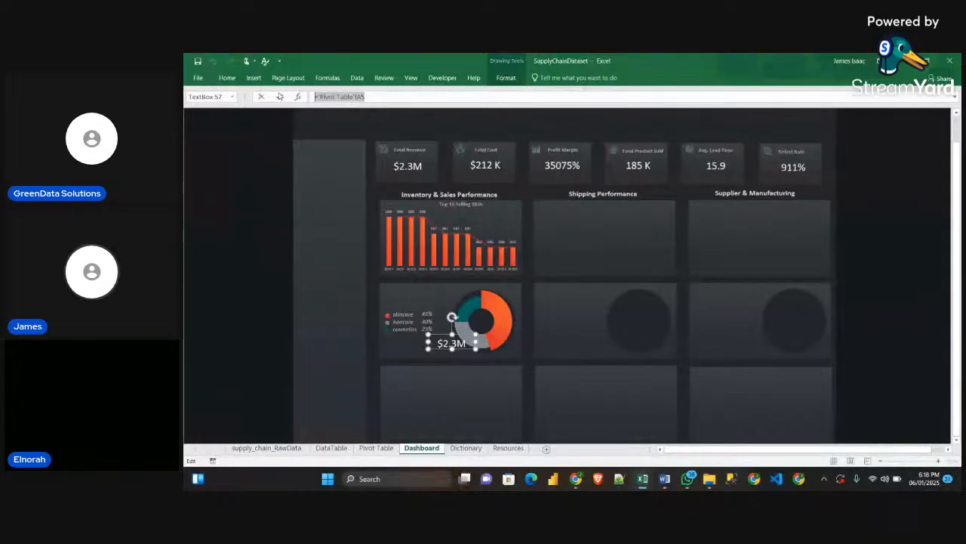
pyautogui.write('=')
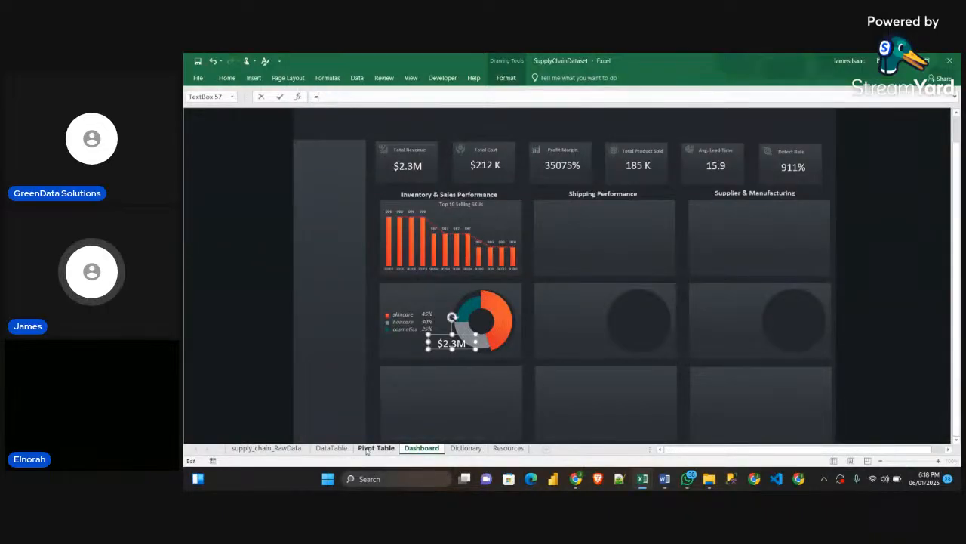
pyautogui.click(373, 448)
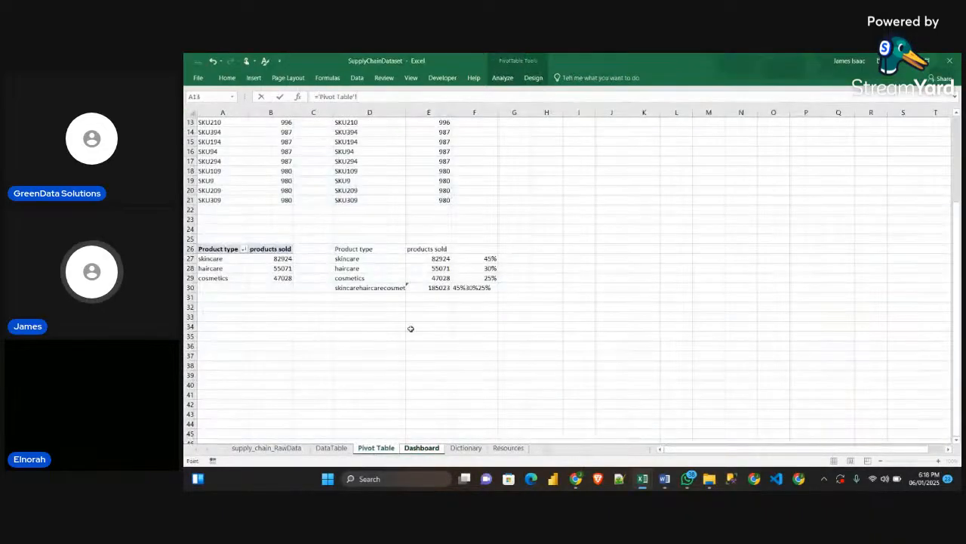
pyautogui.click(476, 259)
pyautogui.press('Return')
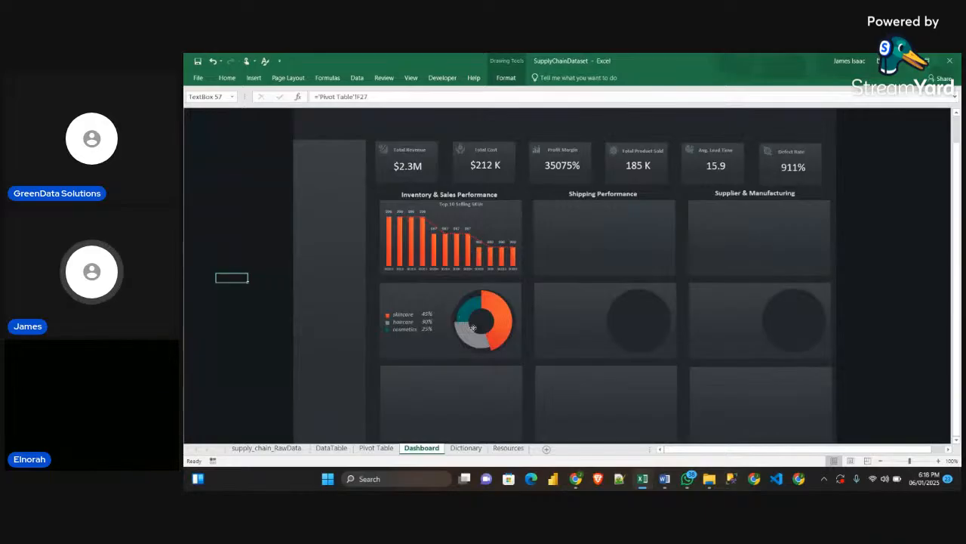
# Apply the Total Revenue value's formatting to the doughnut's percentage text box with Format Painter, then narrow and centre it in the ring
pyautogui.click(419, 168)
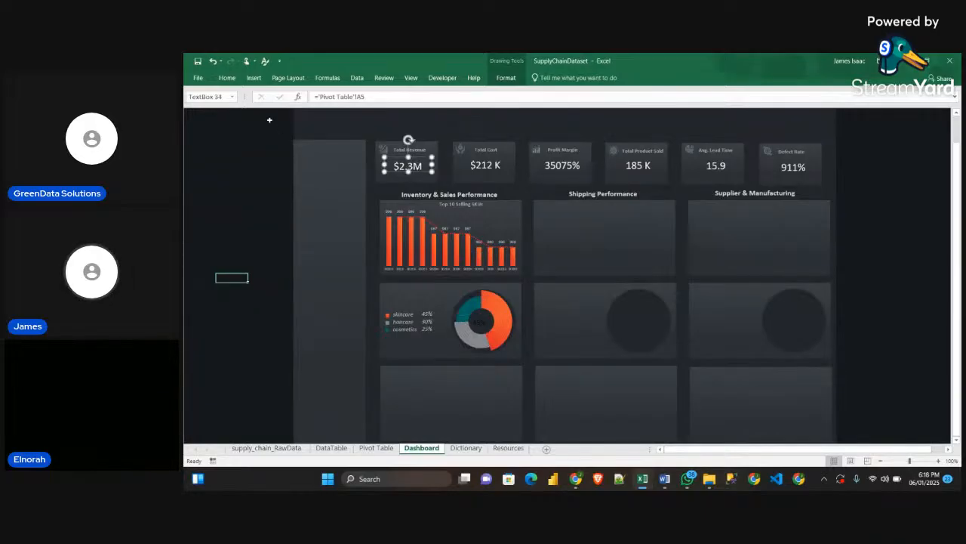
pyautogui.click(225, 78)
pyautogui.click(231, 115)
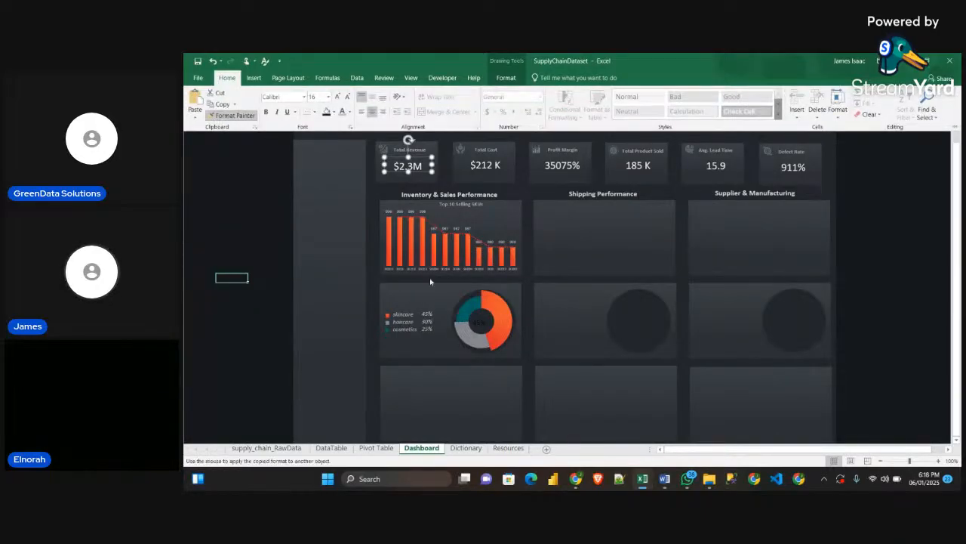
pyautogui.click(484, 326)
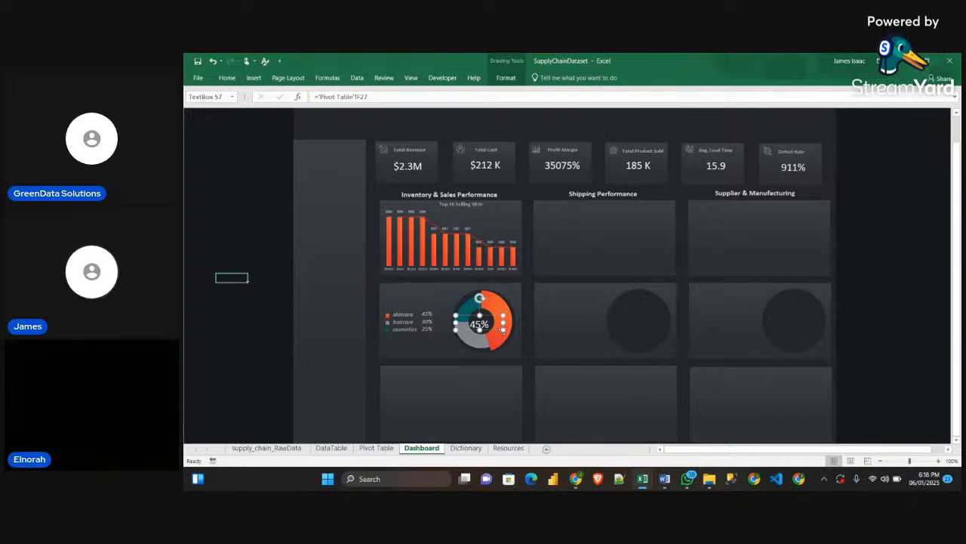
pyautogui.moveTo(502, 331)
pyautogui.mouseDown()
pyautogui.moveTo(479, 325)
pyautogui.moveTo(487, 329)
pyautogui.mouseUp()
pyautogui.click(850, 354)
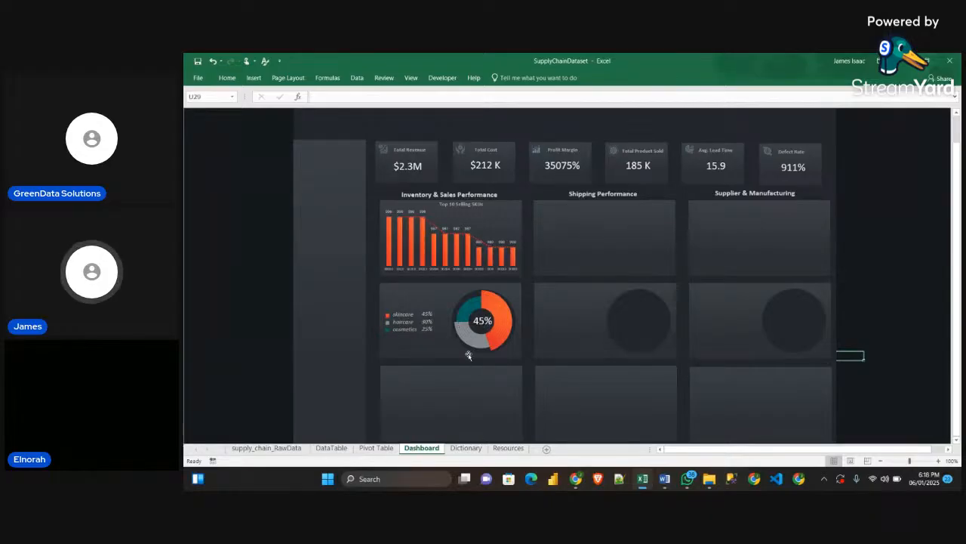
# Copy the Sample dashboard's "Sales Distrution by Product Type" title text box into SupplyChainDataset's Dashboard and place it above the doughnut's legend
pyautogui.moveTo(642, 479)
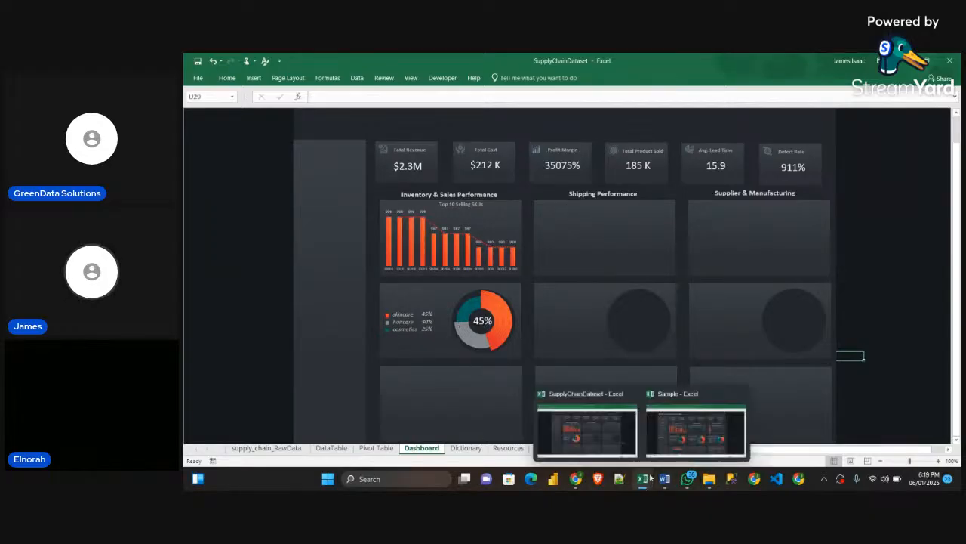
pyautogui.click(697, 431)
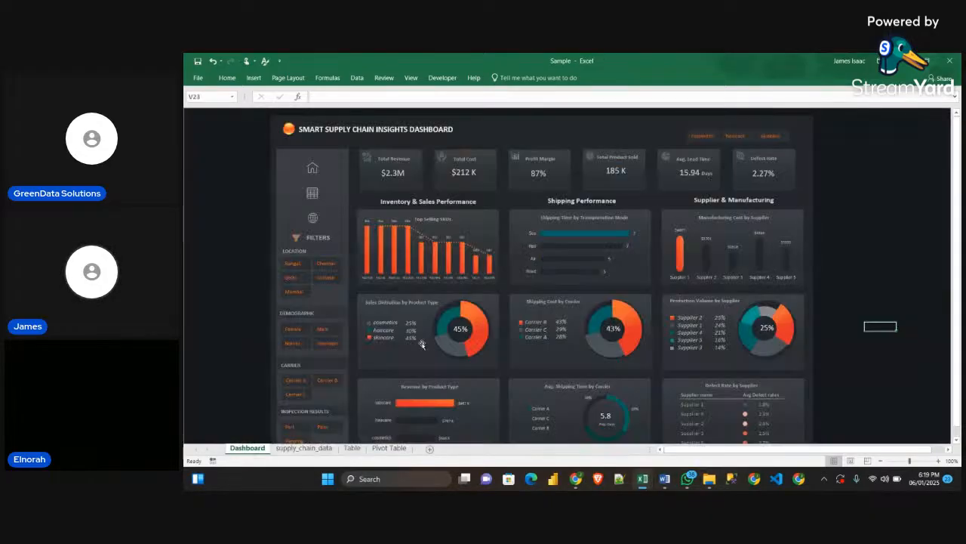
pyautogui.click(404, 303)
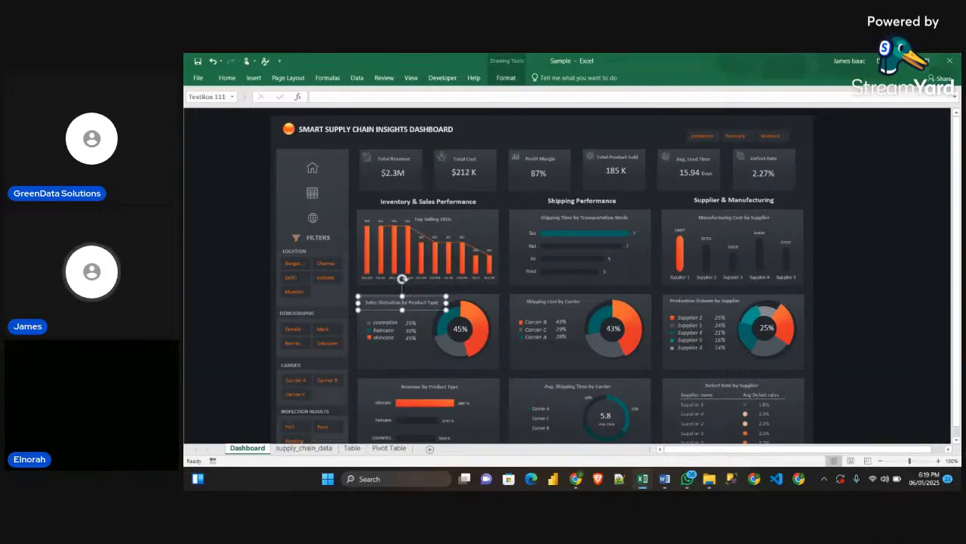
pyautogui.moveTo(643, 479)
pyautogui.click(588, 438)
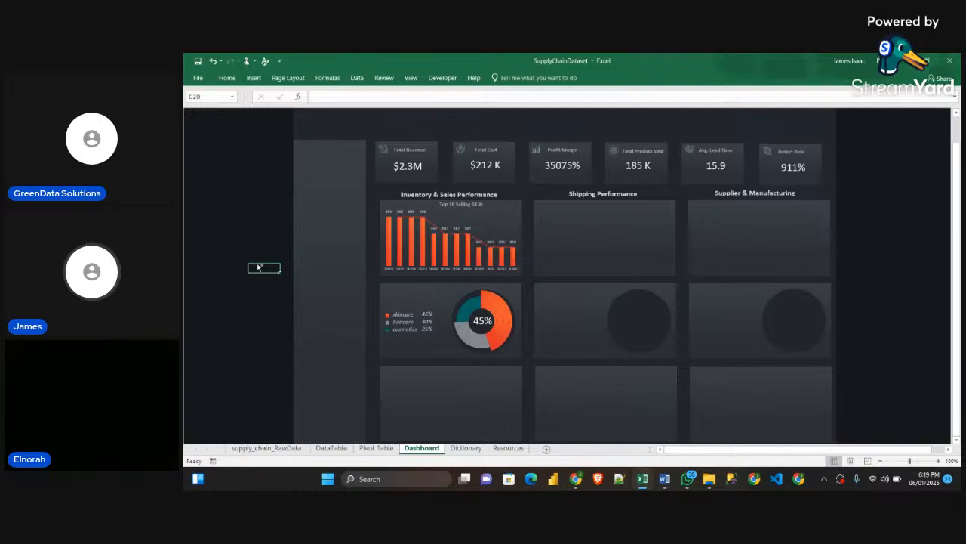
pyautogui.hotkey('ctrl', 'v')
pyautogui.moveTo(272, 276); pyautogui.dragTo(404, 294)
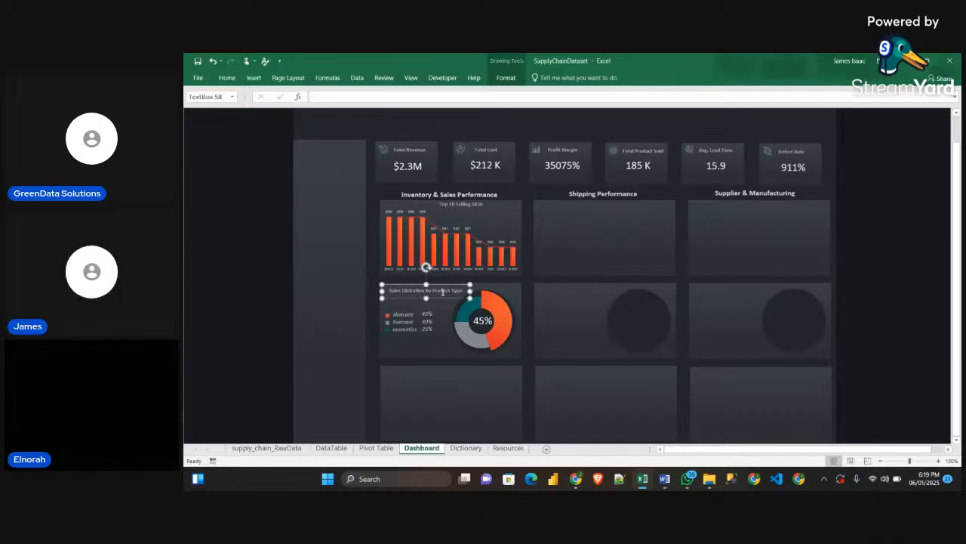
pyautogui.click(232, 209)
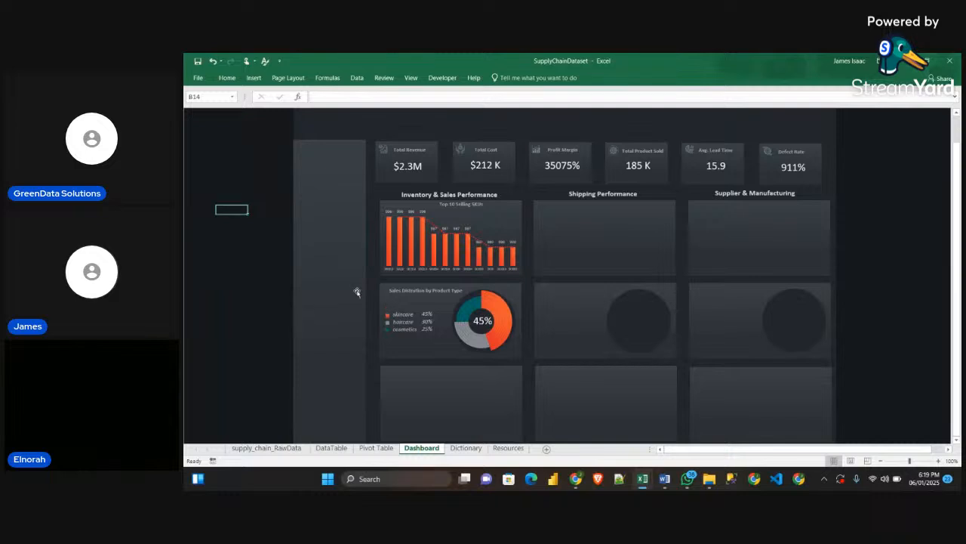
# Switch to the Obj_Guidelines document in Word and read the Revenue by Product Type chart's specification under Inventory & Sales Performance
pyautogui.scroll(-1, 427, 351)
pyautogui.scroll(1, 448, 332)
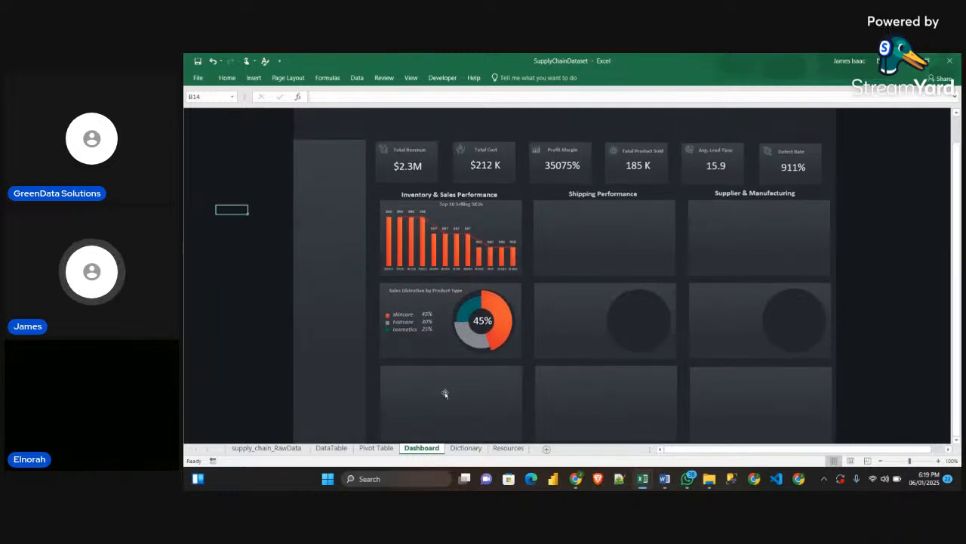
pyautogui.scroll(-3, 451, 329)
pyautogui.scroll(1, 453, 325)
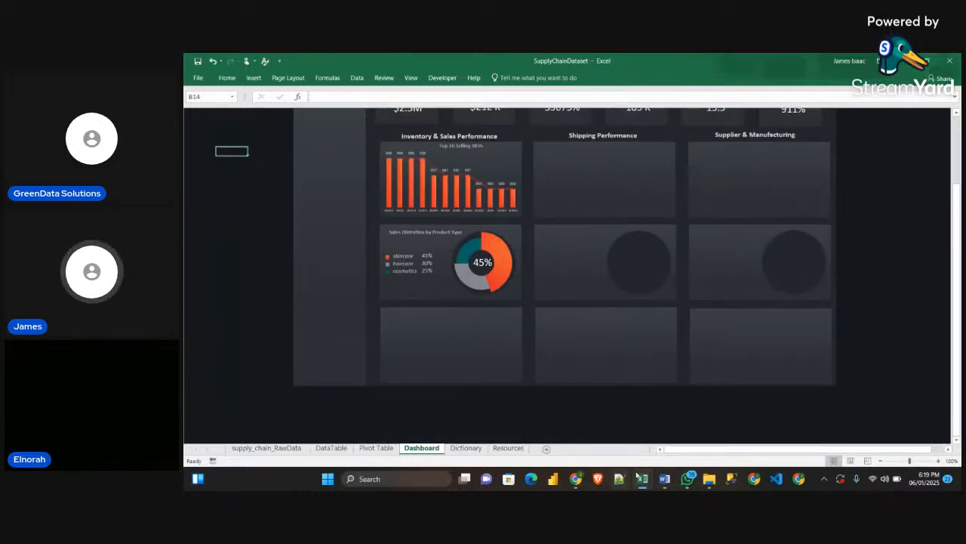
pyautogui.click(665, 480)
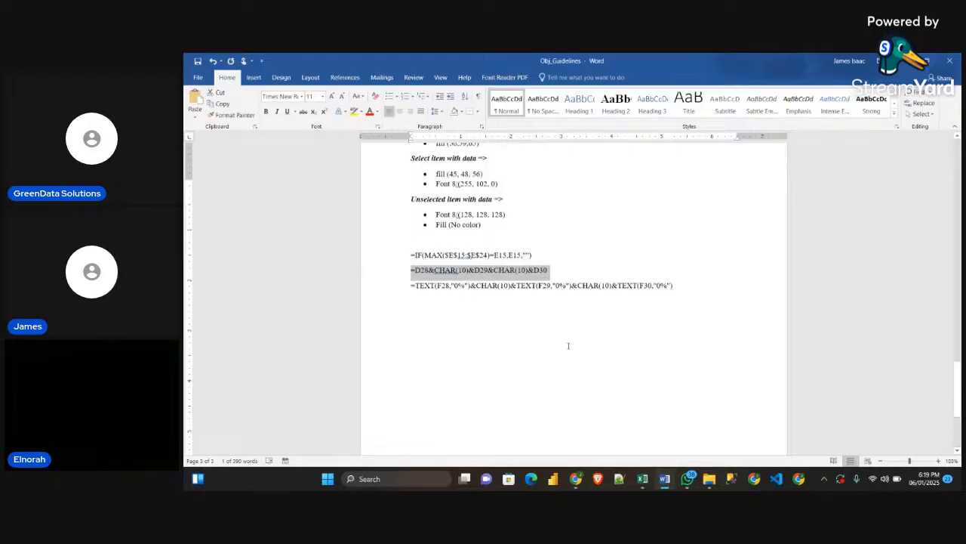
pyautogui.scroll(10, 569, 346)
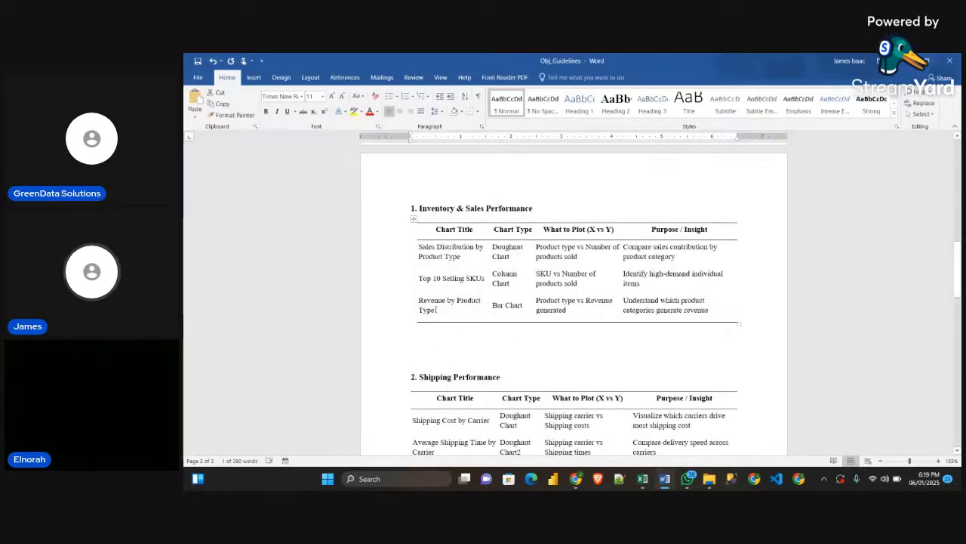
pyautogui.moveTo(436, 310); pyautogui.dragTo(422, 282)
pyautogui.click(446, 310)
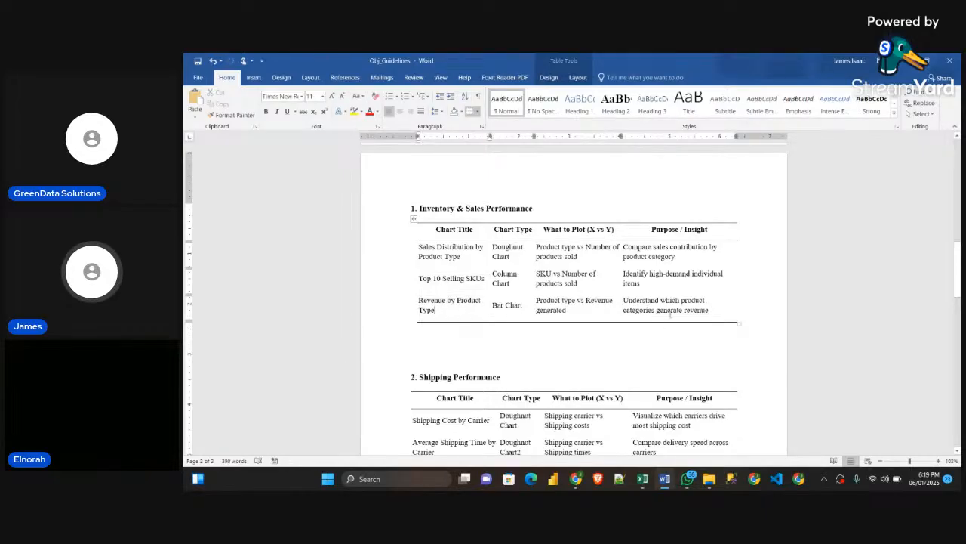
pyautogui.moveTo(709, 311); pyautogui.dragTo(623, 311)
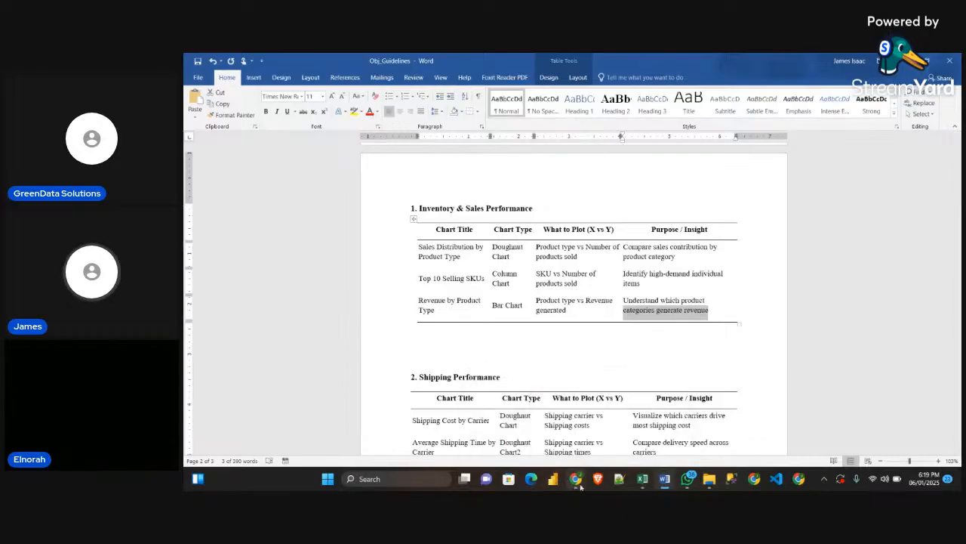
# Back in SupplyChainDataset's Pivot Table sheet, copy the product type pivot table to A34 and replace its values with Revenue generated
pyautogui.moveTo(643, 478)
pyautogui.click(593, 427)
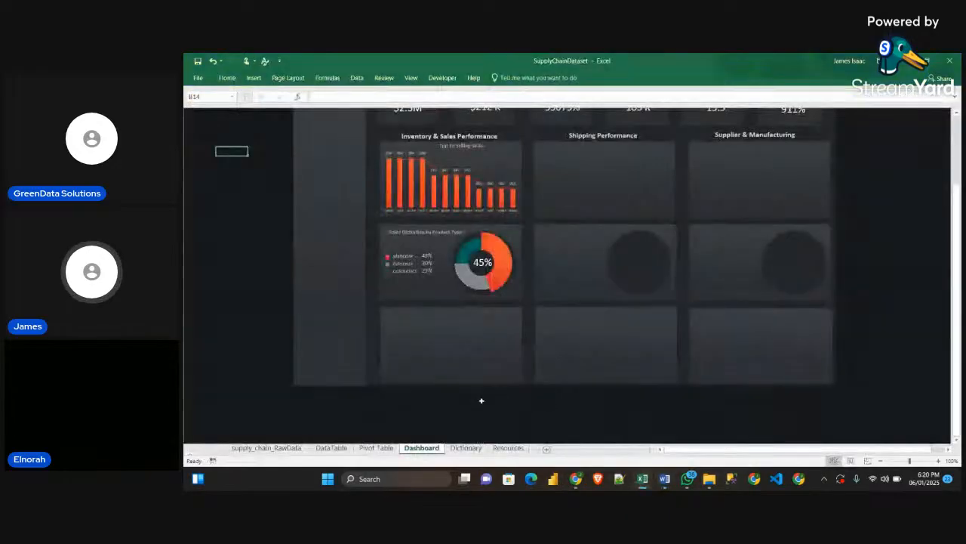
pyautogui.click(376, 448)
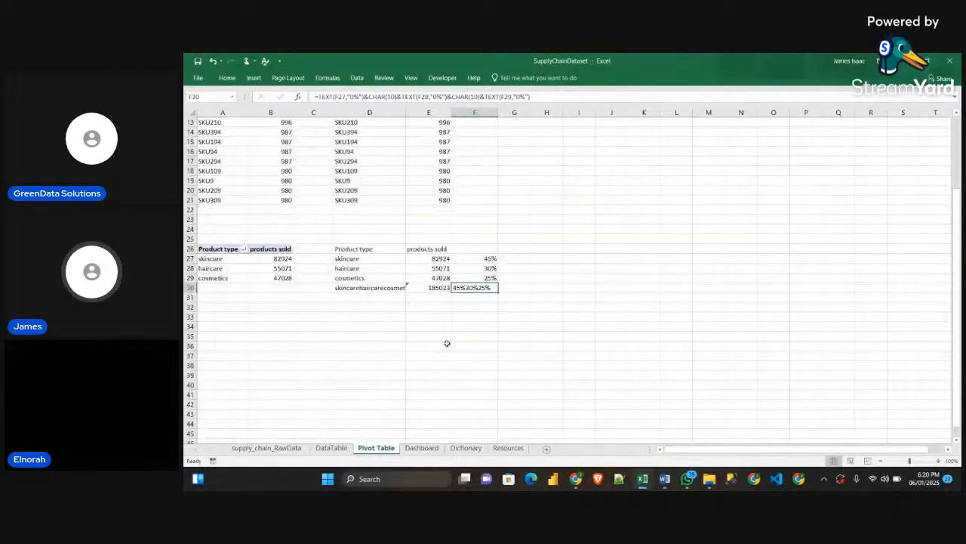
pyautogui.scroll(-1, 446, 343)
pyautogui.moveTo(212, 220); pyautogui.dragTo(267, 249)
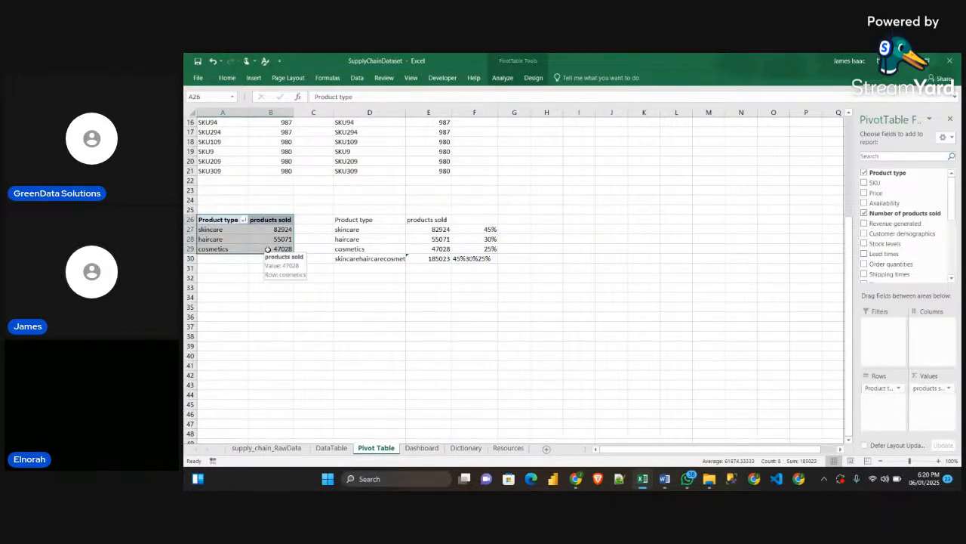
pyautogui.hotkey('ctrl', 'c')
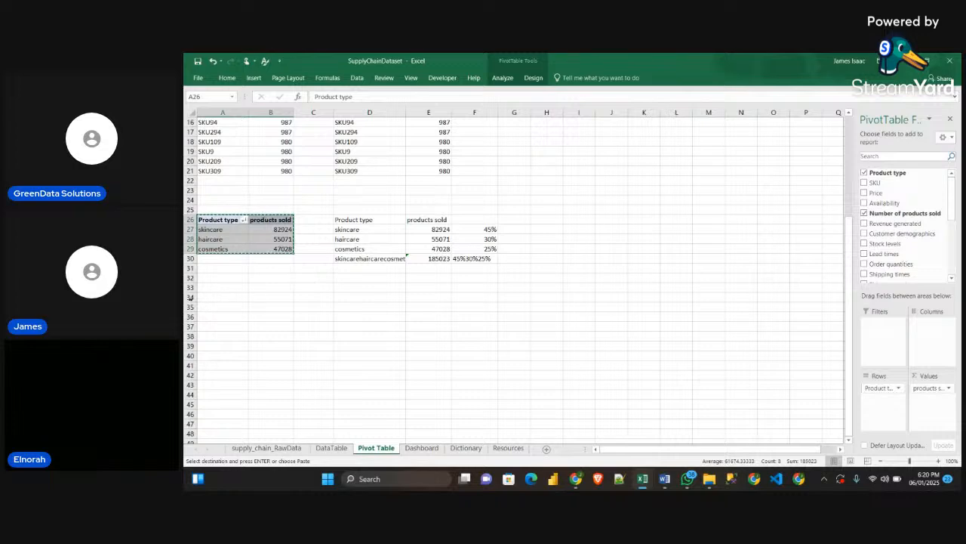
pyautogui.click(213, 298)
pyautogui.hotkey('ctrl', 'v')
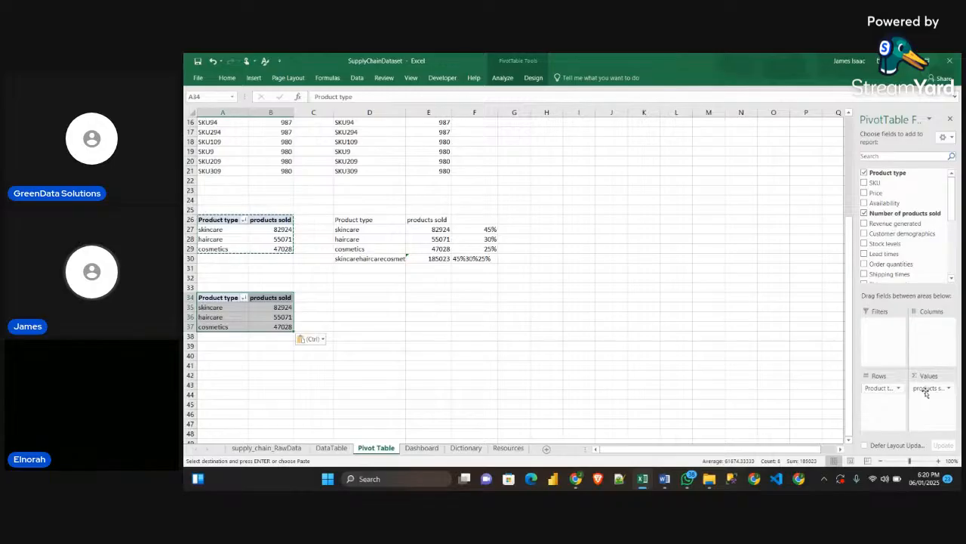
pyautogui.moveTo(934, 388)
pyautogui.mouseDown()
pyautogui.moveTo(762, 341)
pyautogui.moveTo(882, 234)
pyautogui.moveTo(932, 396)
pyautogui.moveTo(920, 398)
pyautogui.mouseUp()
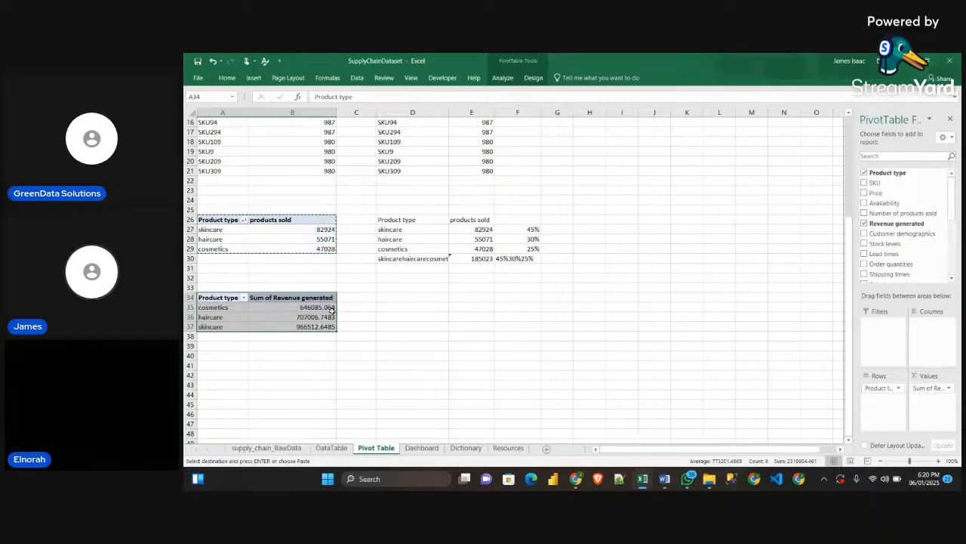
pyautogui.click(451, 325)
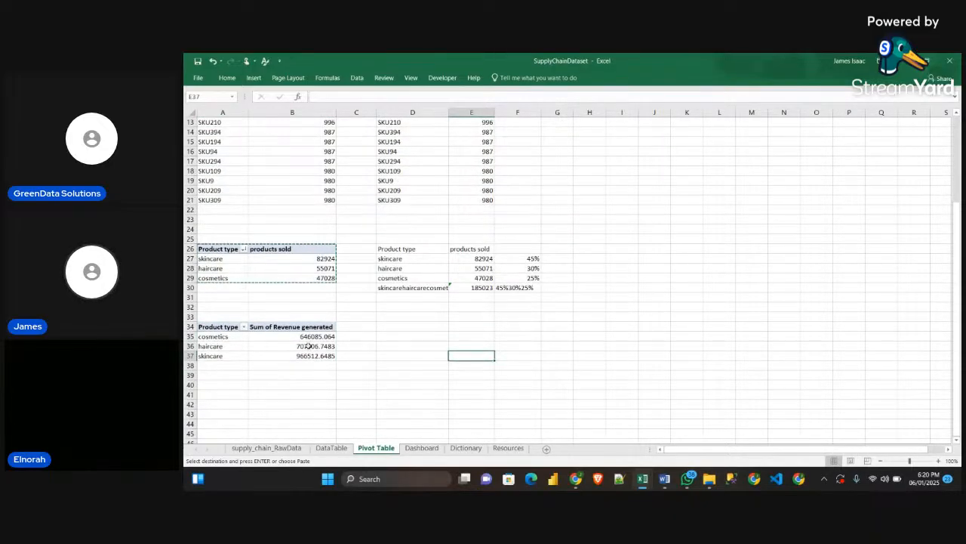
# Copy the number format of the total revenue in A4 onto the product type revenues in B35:B37 with Format Painter
pyautogui.scroll(4, 310, 302)
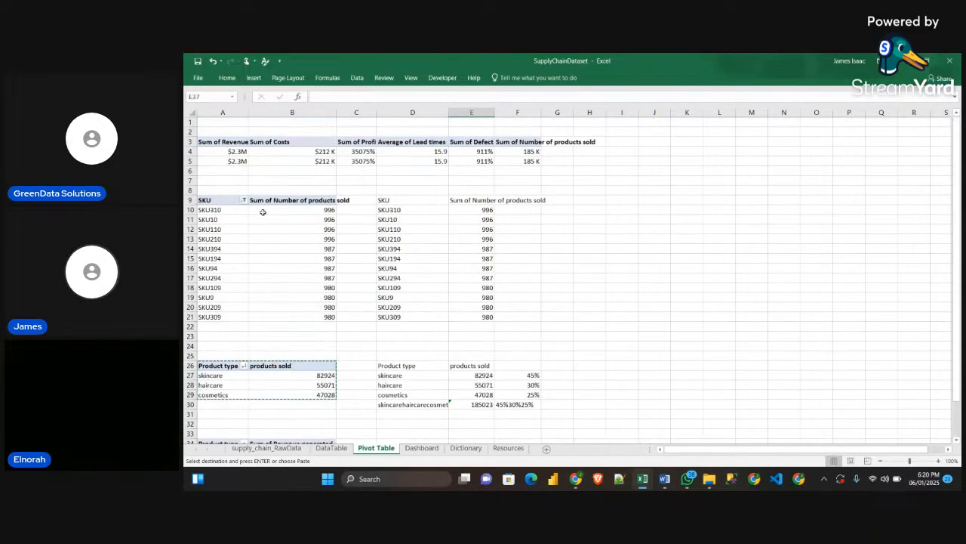
pyautogui.click(237, 162)
pyautogui.click(235, 152)
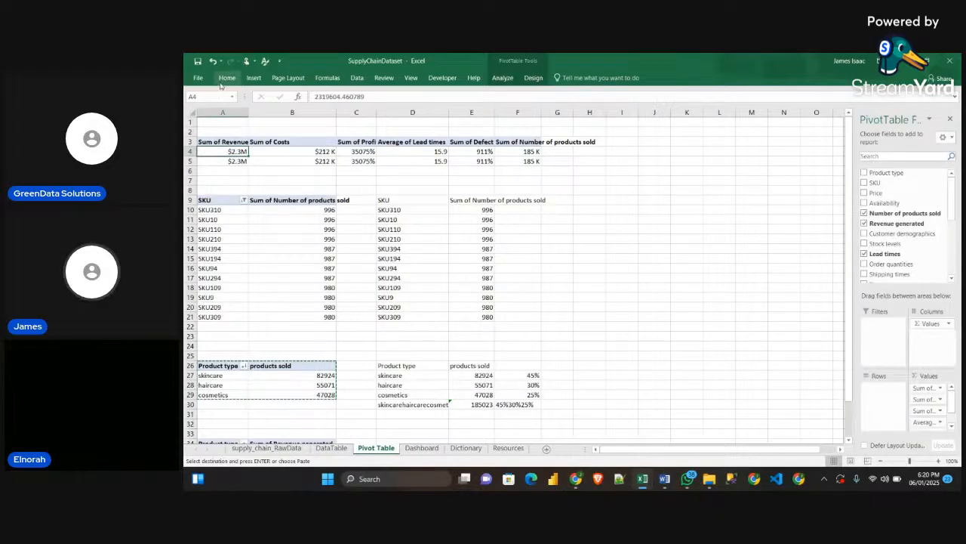
pyautogui.click(226, 77)
pyautogui.click(231, 115)
pyautogui.scroll(-5, 347, 297)
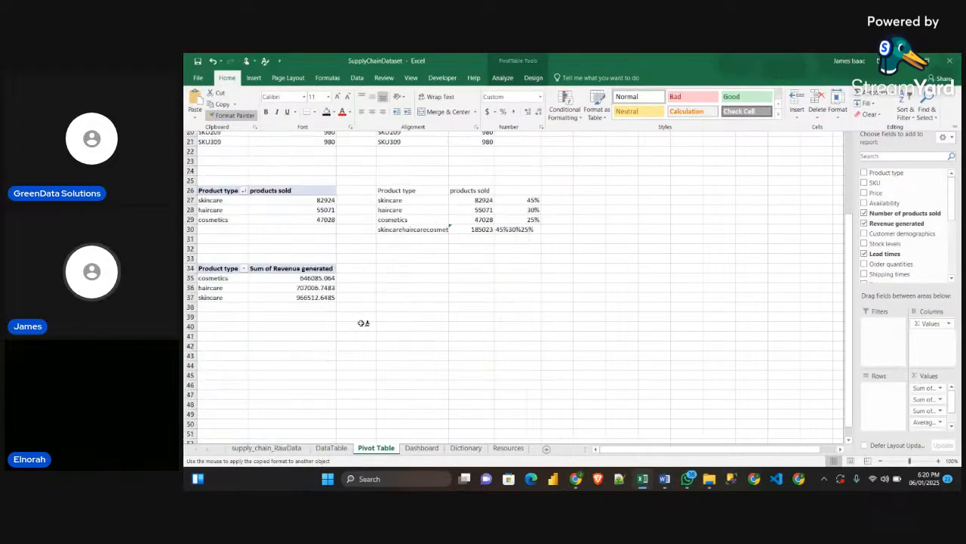
pyautogui.moveTo(313, 277); pyautogui.dragTo(331, 297)
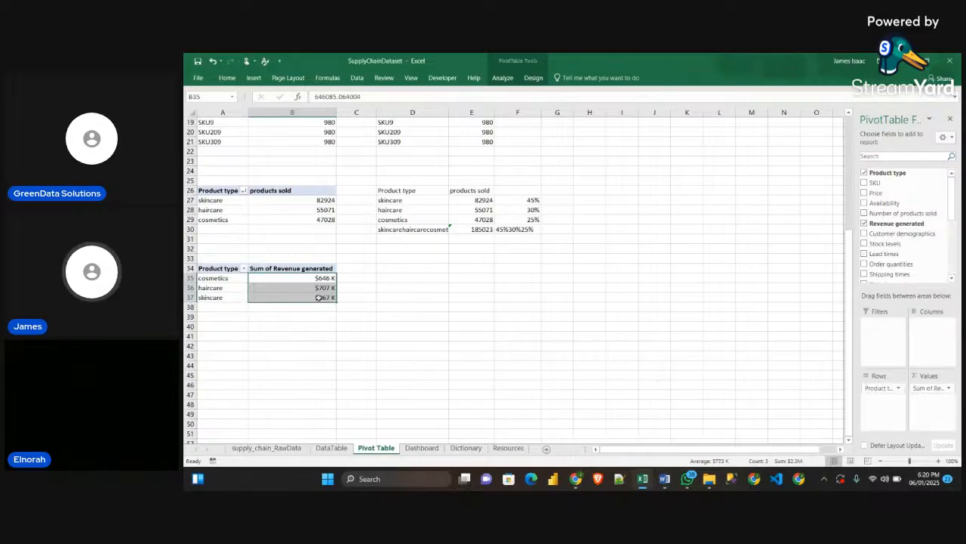
pyautogui.click(355, 307)
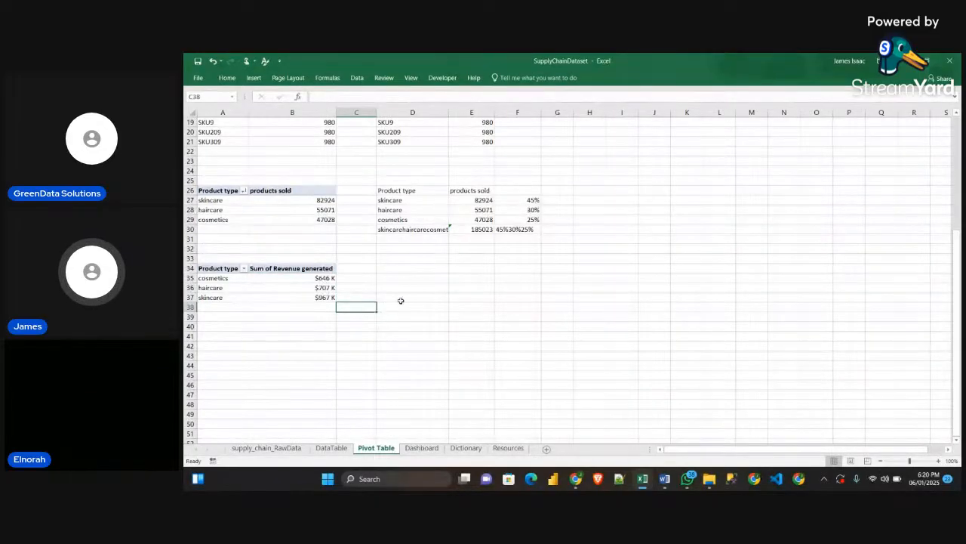
# Link D34 to the pivot header with =A34 and fill the formula across D34:E37 to mirror the revenue pivot table
pyautogui.click(401, 267)
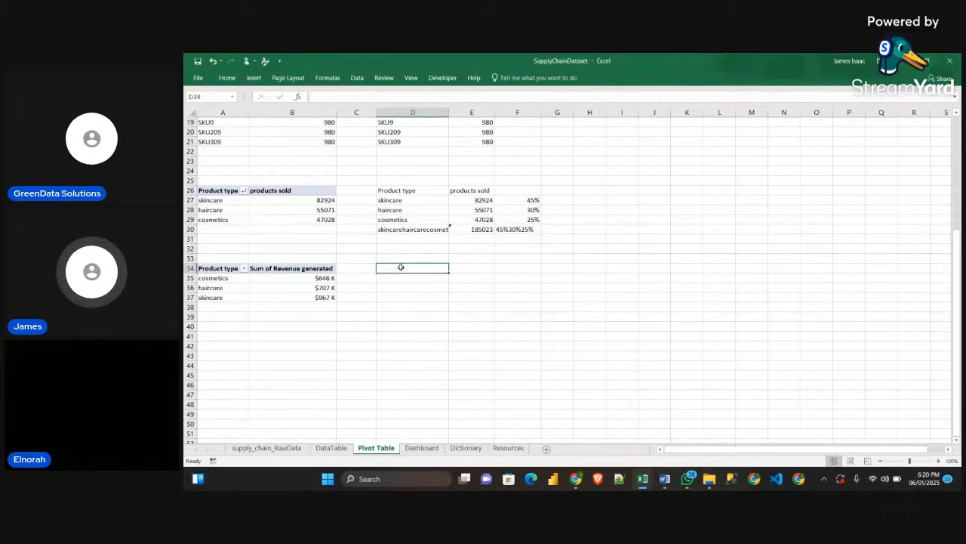
pyautogui.write('=')
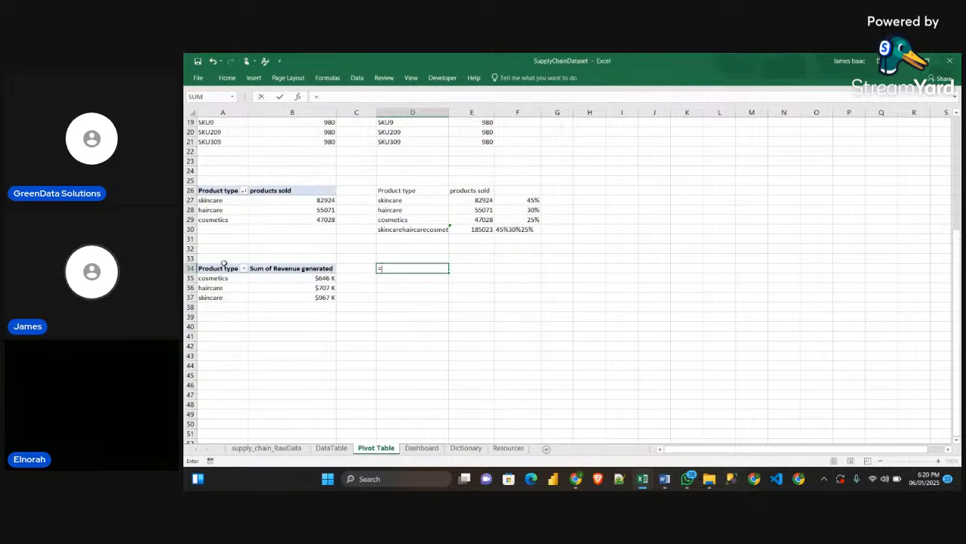
pyautogui.click(215, 268)
pyautogui.press('Return')
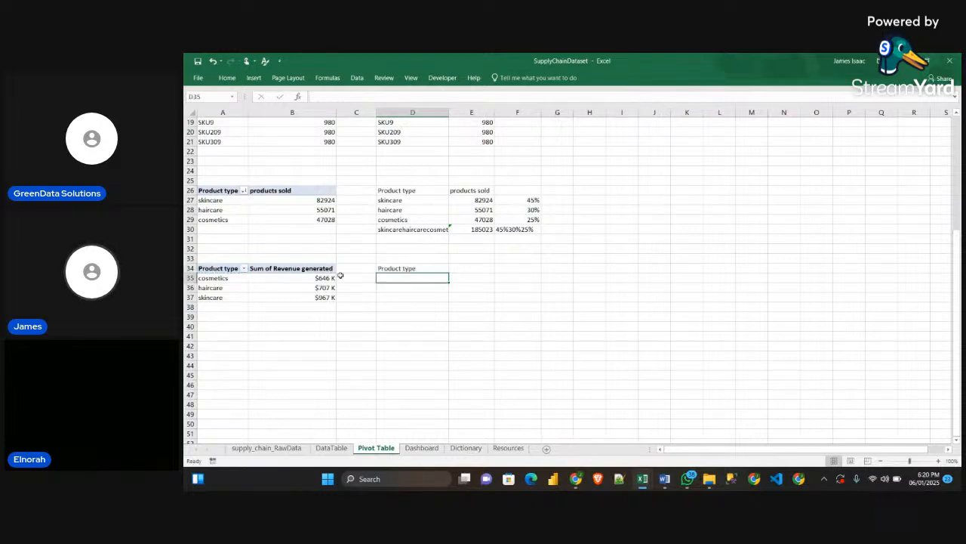
pyautogui.click(390, 268)
pyautogui.moveTo(450, 272); pyautogui.dragTo(497, 302)
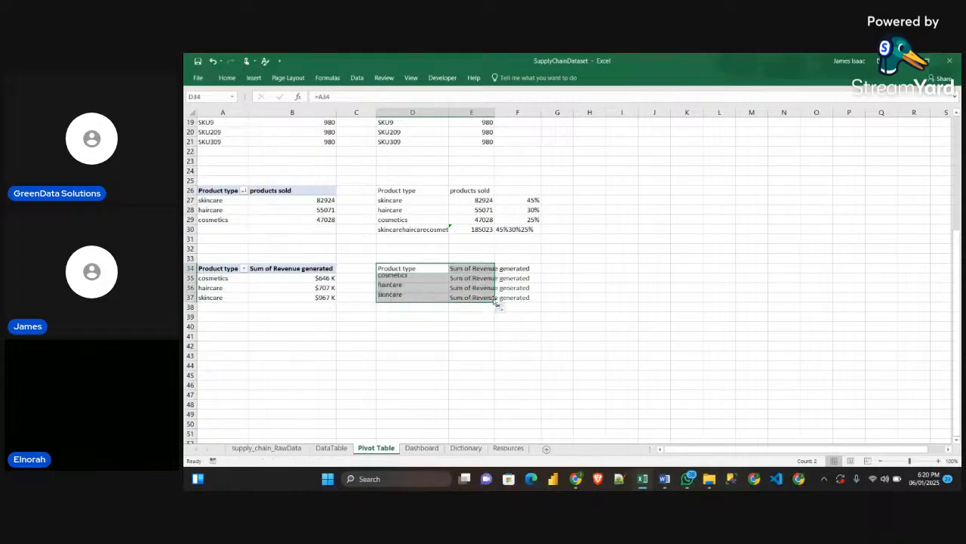
pyautogui.click(550, 341)
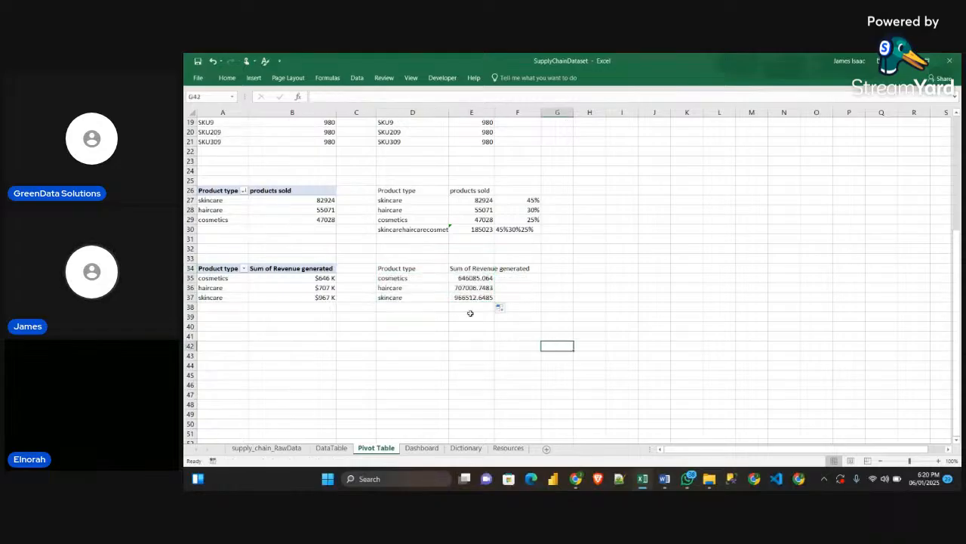
# Apply the revenue format of B35 to the linked values in E35:E37 with Format Painter
pyautogui.click(324, 278)
pyautogui.click(227, 78)
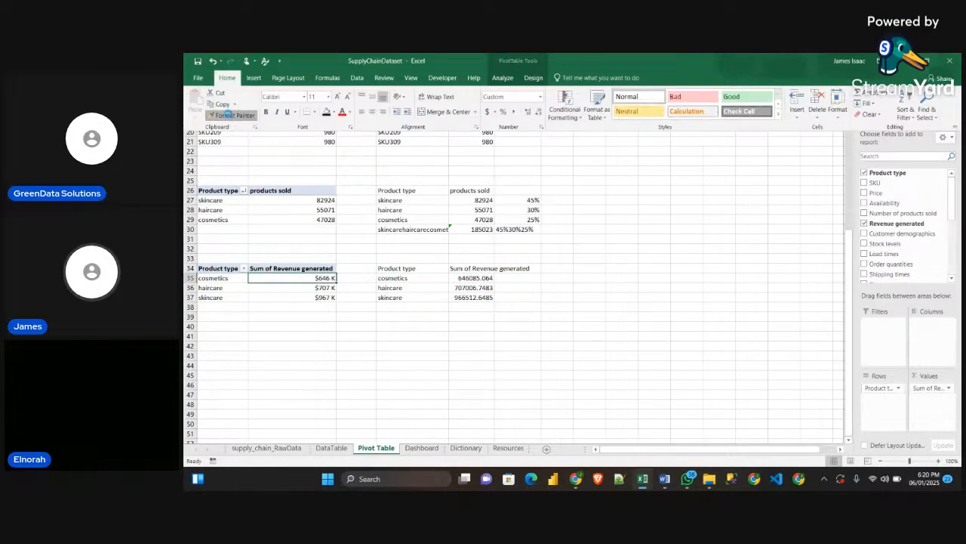
pyautogui.click(227, 113)
pyautogui.moveTo(472, 278); pyautogui.dragTo(484, 297)
pyautogui.click(553, 299)
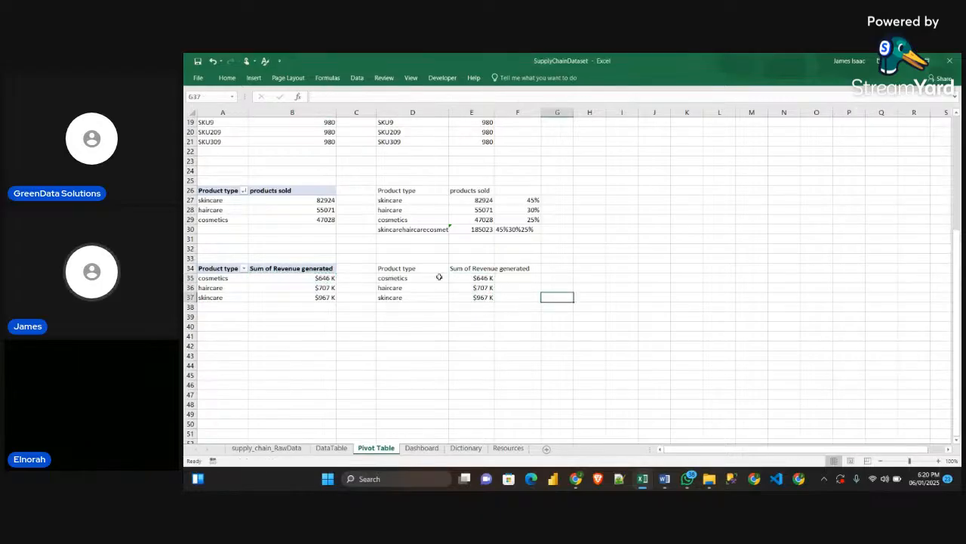
# Rename the new pivot table's value field to "Revenue" in Value Field Settings
pyautogui.click(285, 271)
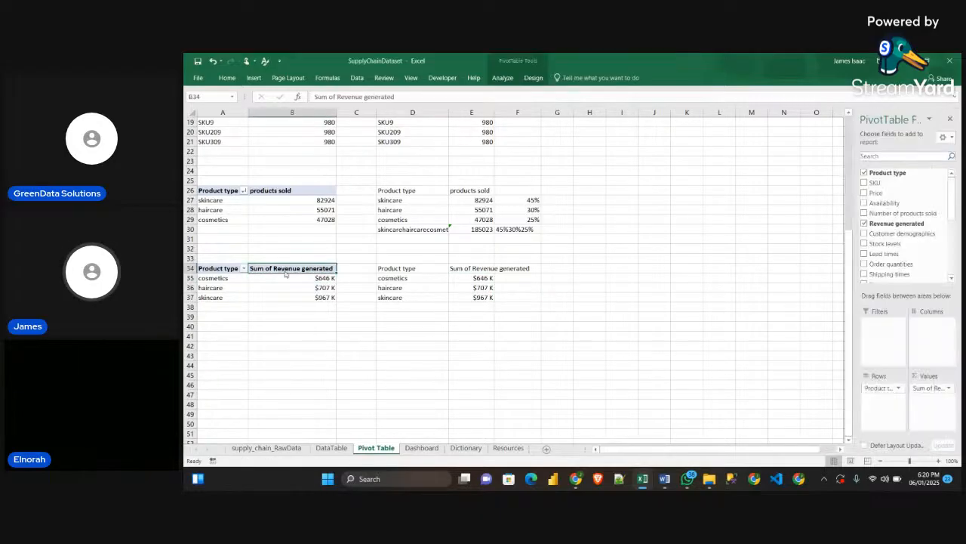
pyautogui.doubleClick(284, 271)
pyautogui.moveTo(547, 158); pyautogui.dragTo(533, 158)
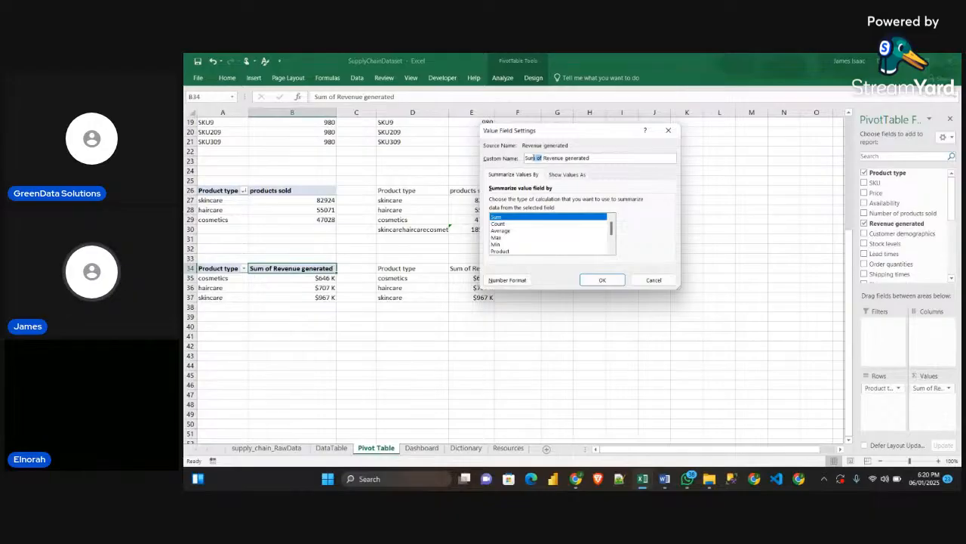
pyautogui.press('BackSpace')
pyautogui.doubleClick(561, 158)
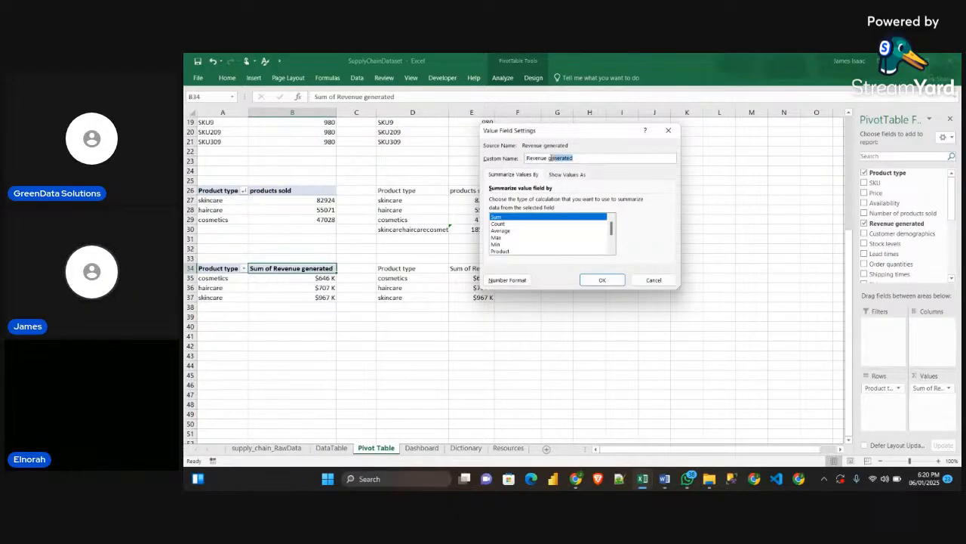
pyautogui.press('BackSpace')
pyautogui.click(603, 280)
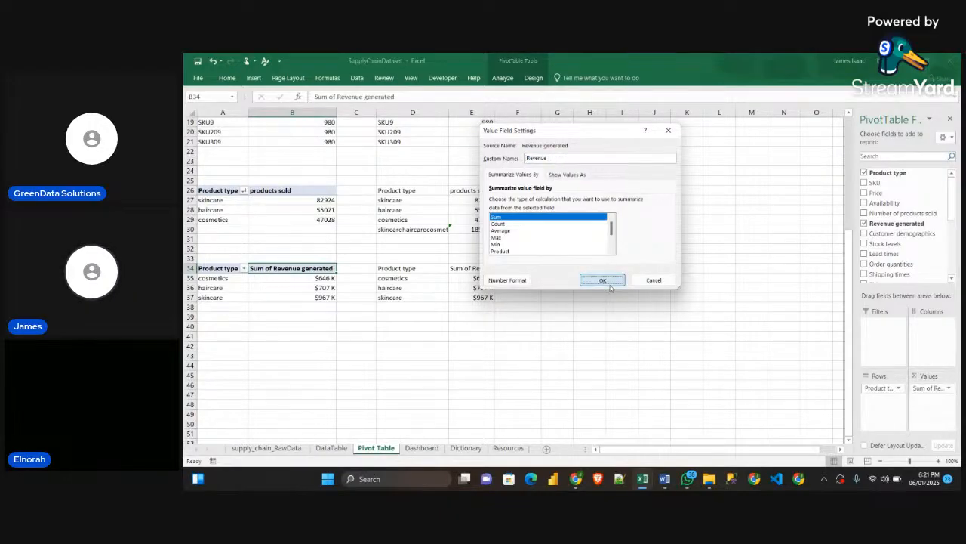
# Insert a 2-D clustered bar chart from the linked revenue table in D34:E37 and place it beside the tables
pyautogui.click(503, 326)
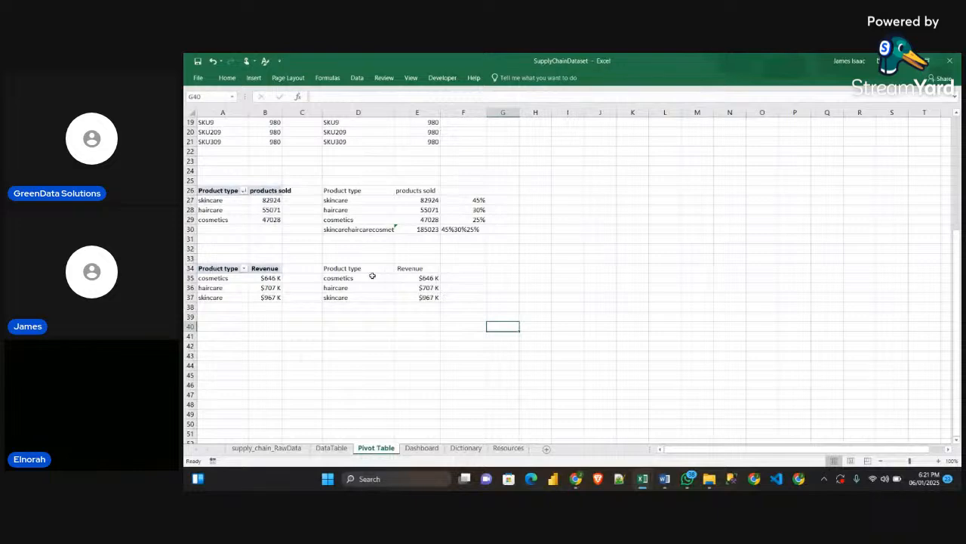
pyautogui.moveTo(346, 269); pyautogui.dragTo(428, 304)
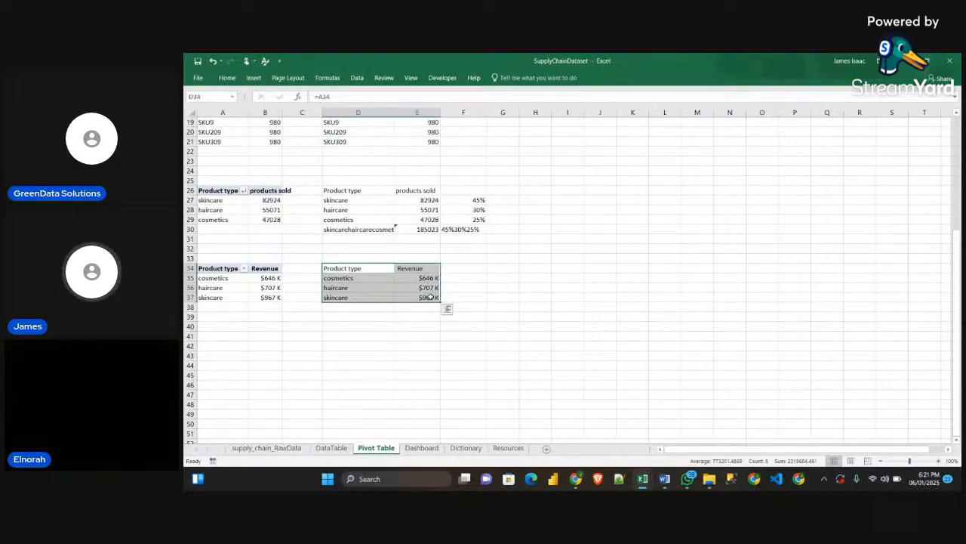
pyautogui.moveTo(645, 474)
pyautogui.click(687, 451)
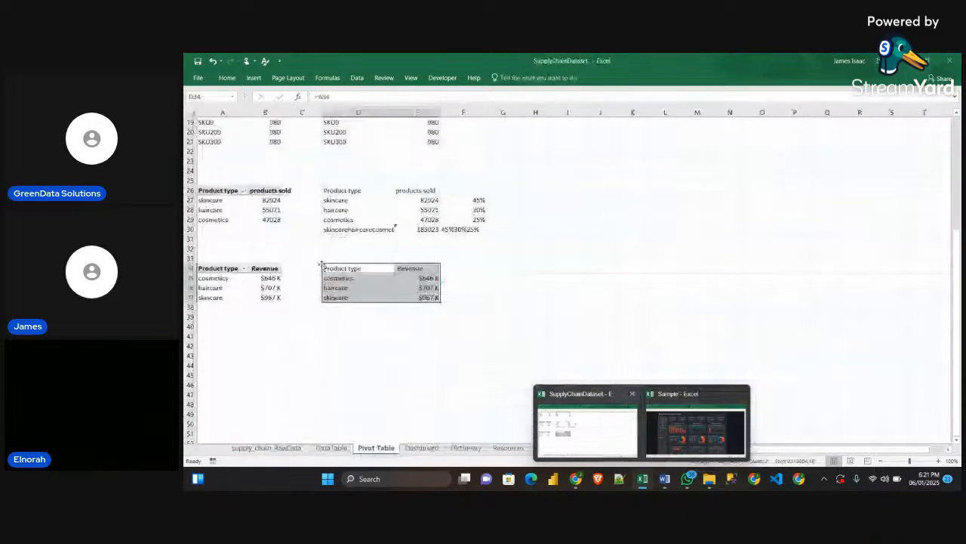
pyautogui.click(587, 429)
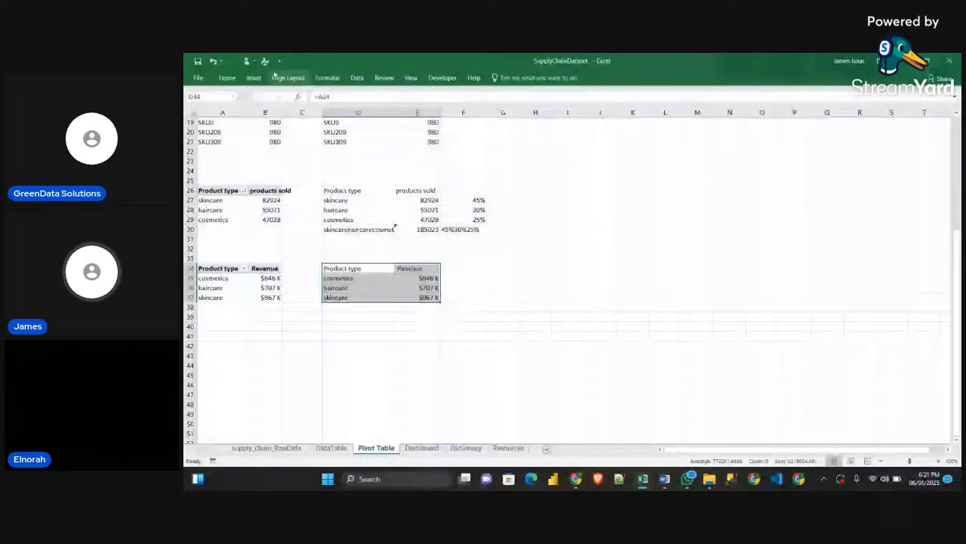
pyautogui.click(229, 78)
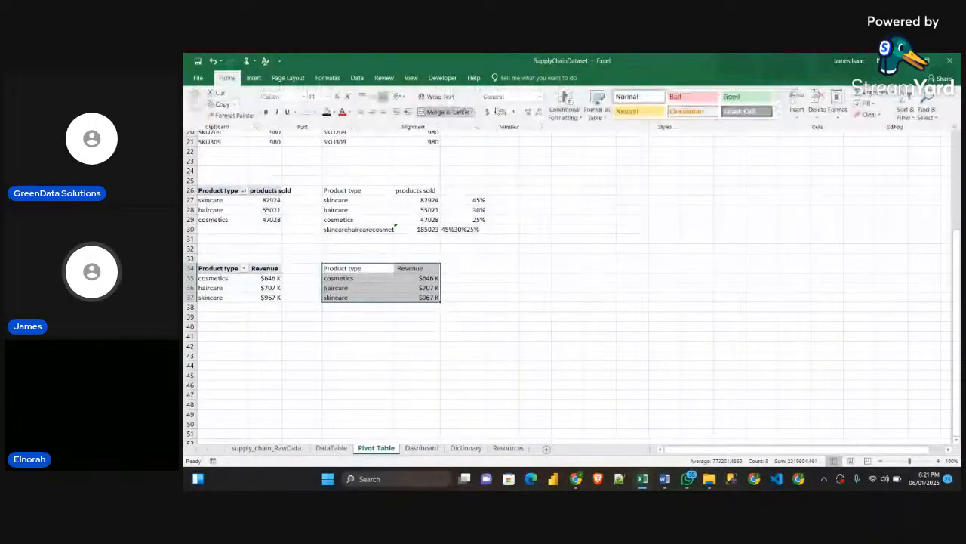
pyautogui.click(254, 77)
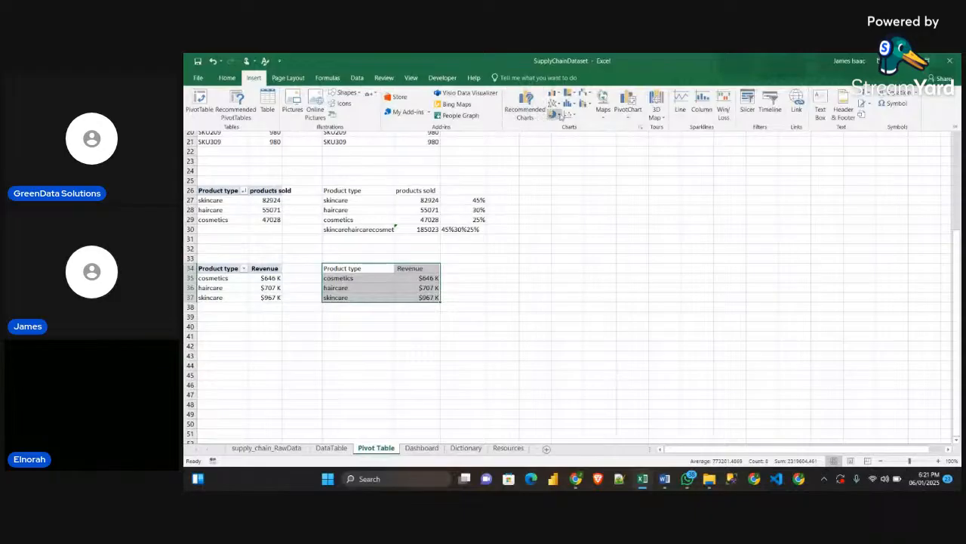
pyautogui.click(555, 94)
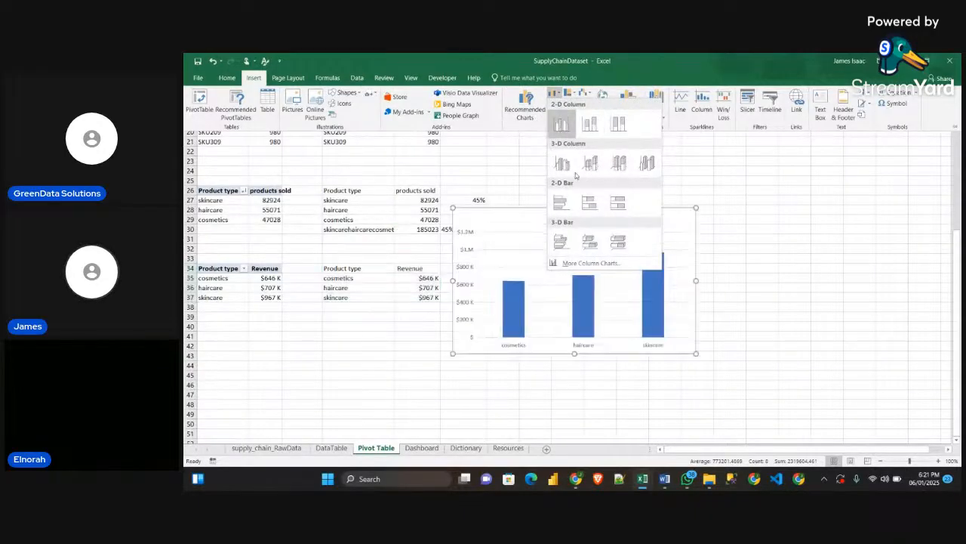
pyautogui.click(560, 206)
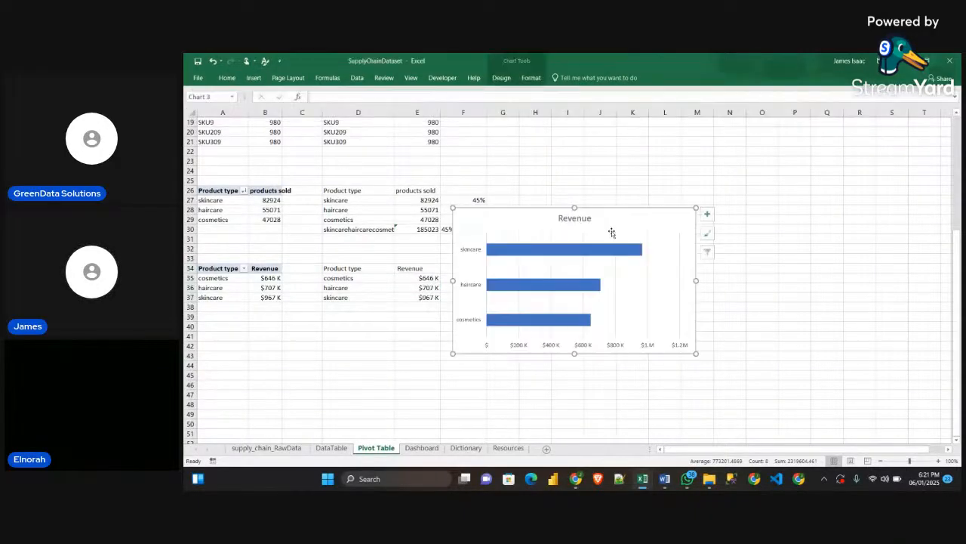
pyautogui.moveTo(615, 231); pyautogui.dragTo(669, 188)
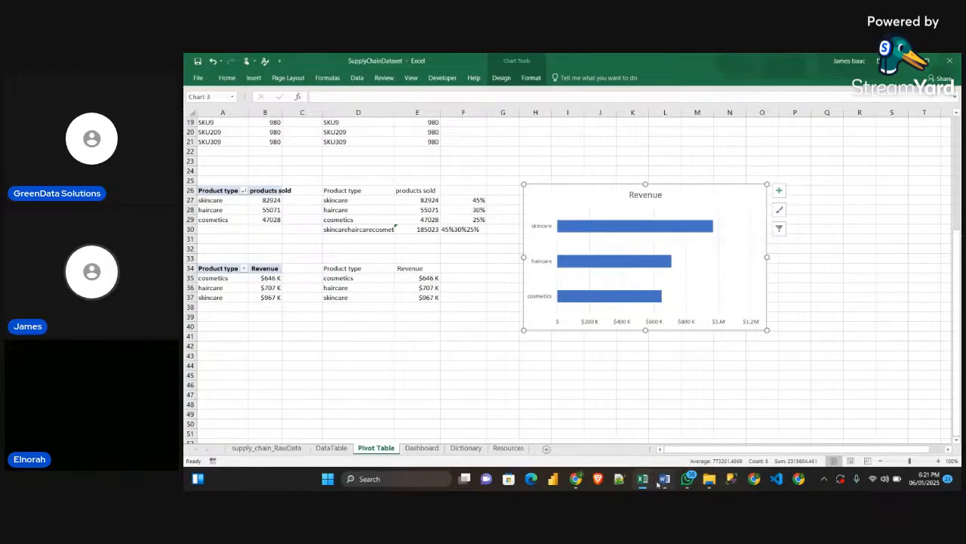
# Check the Revenue by Product Type chart in the Sample workbook, and move the new bar chart farther from the linked table
pyautogui.moveTo(645, 482)
pyautogui.click(691, 422)
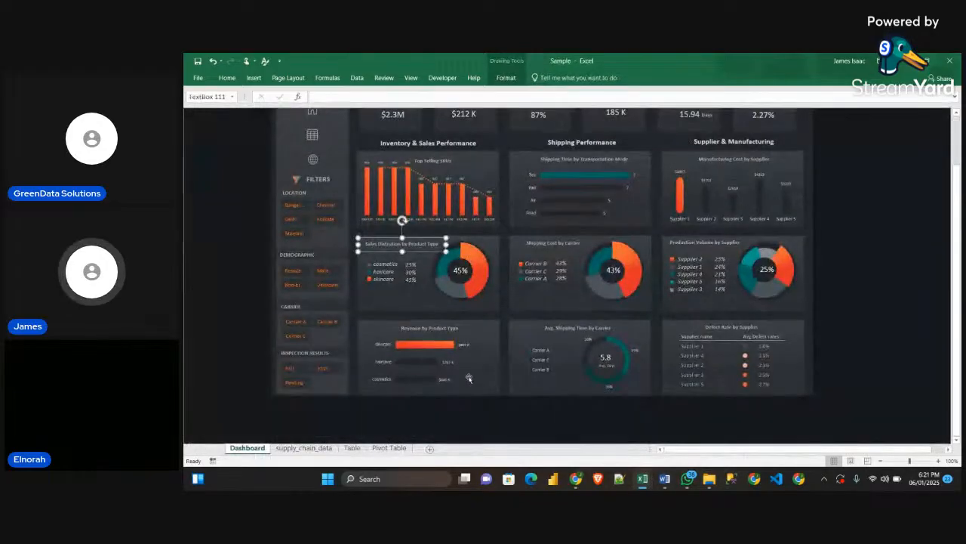
pyautogui.moveTo(439, 349)
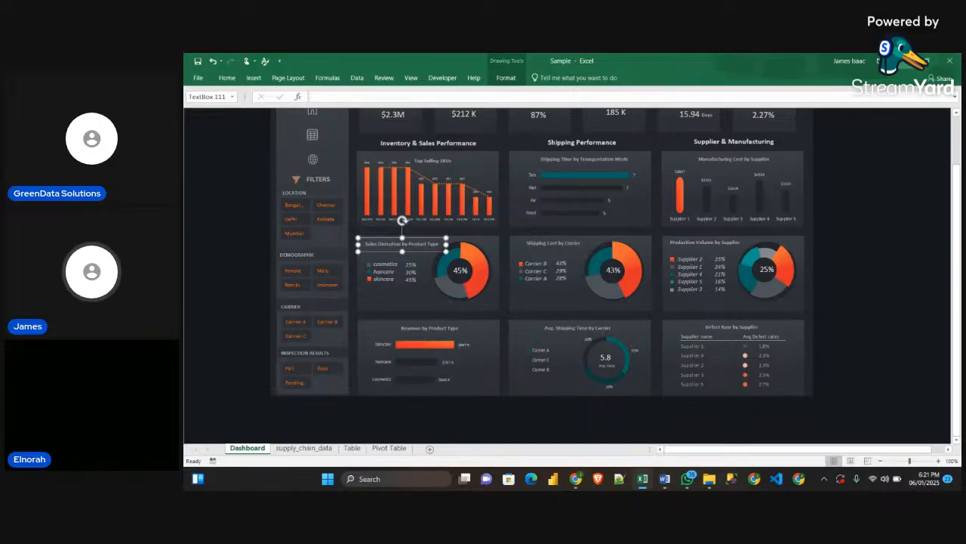
pyautogui.hotkey('alt', 'Tab')
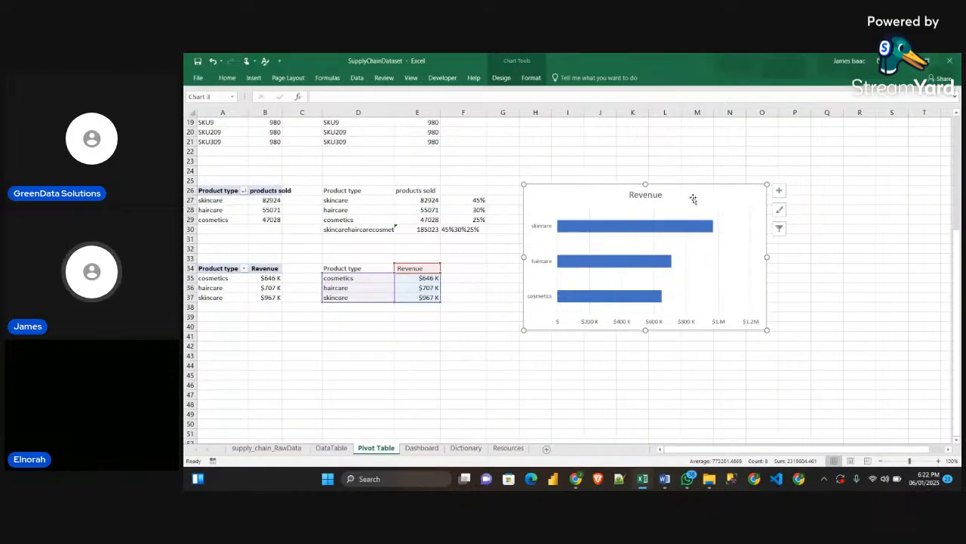
pyautogui.moveTo(693, 199); pyautogui.dragTo(816, 188)
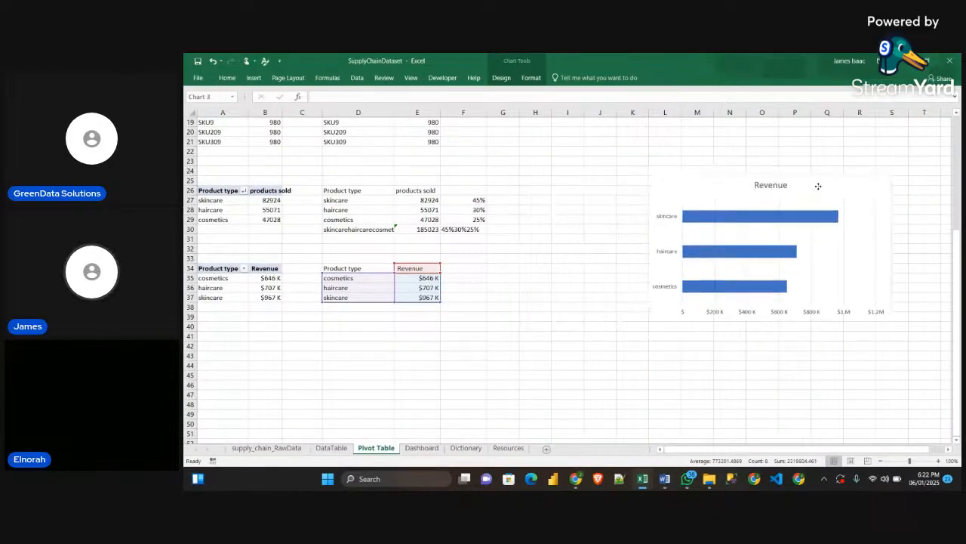
# Add a "MAX" column header in F34 next to the linked Revenue header
pyautogui.click(453, 259)
pyautogui.click(457, 267)
pyautogui.write('MA')
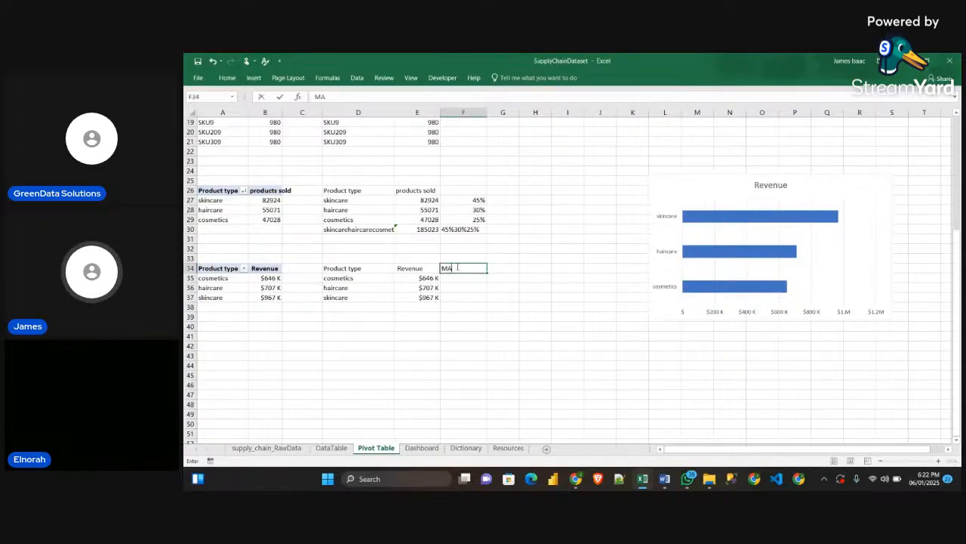
pyautogui.write('X')
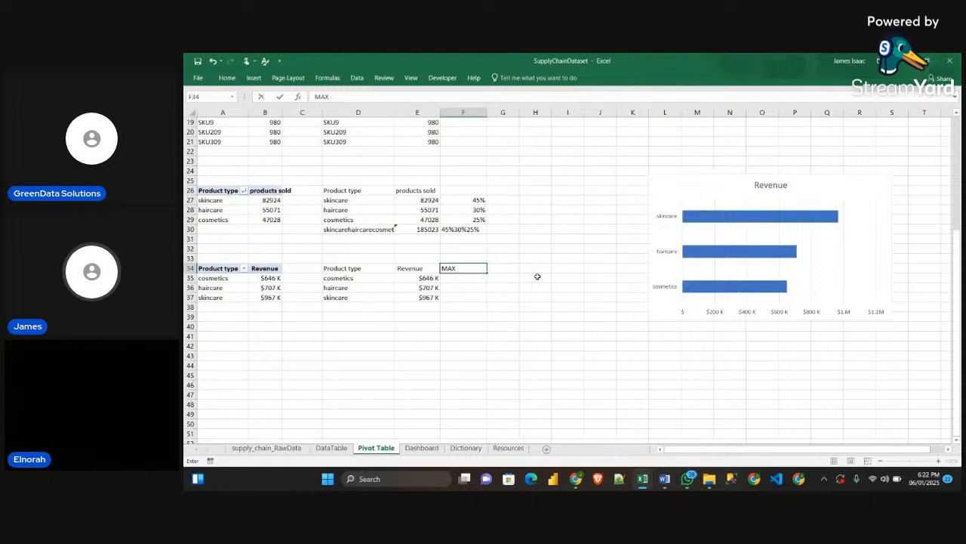
pyautogui.click(464, 275)
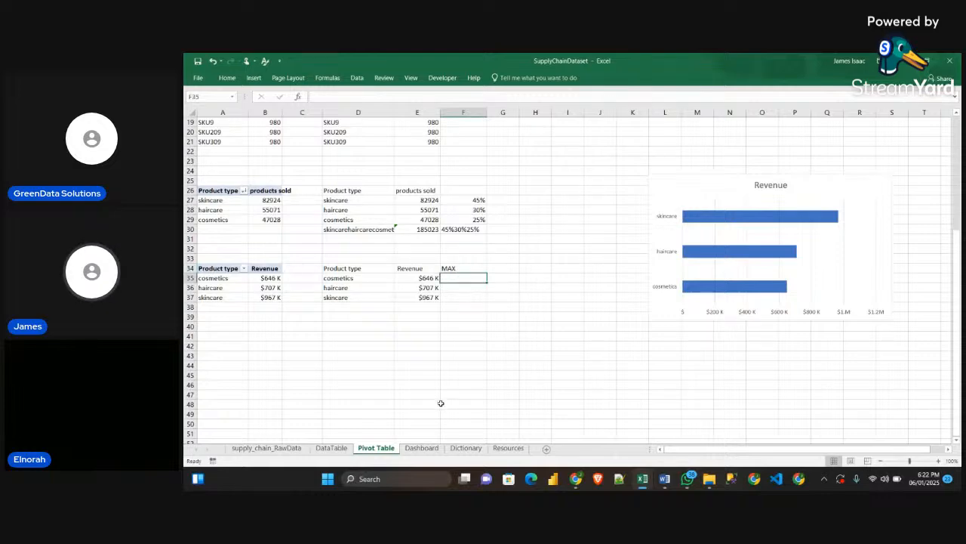
# Copy the formula =IF(MAX($E$15:$E$24)=E15,E15,"") from the Obj_Guidelines Word document into cell F35 of the SupplyChainDataset workbook
pyautogui.moveTo(664, 479)
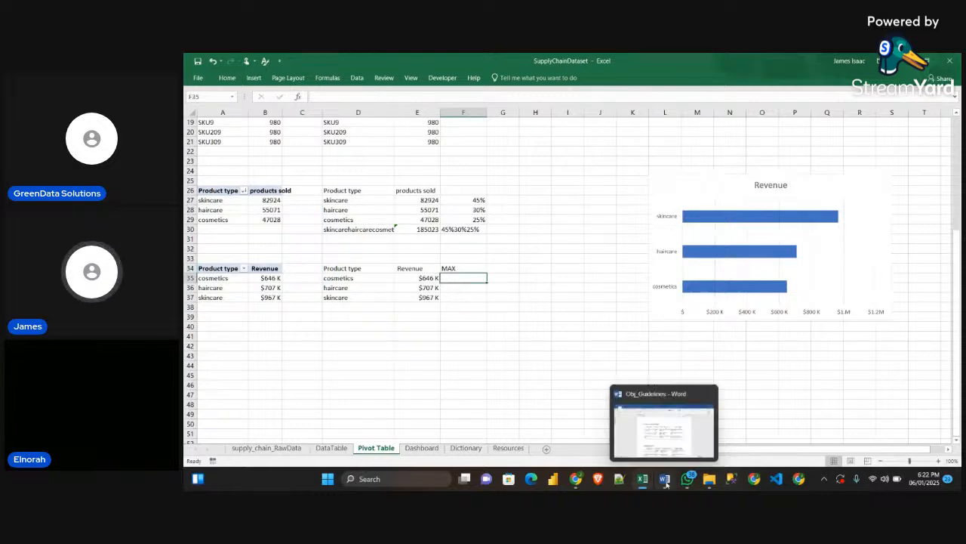
pyautogui.click(682, 441)
pyautogui.click(526, 254)
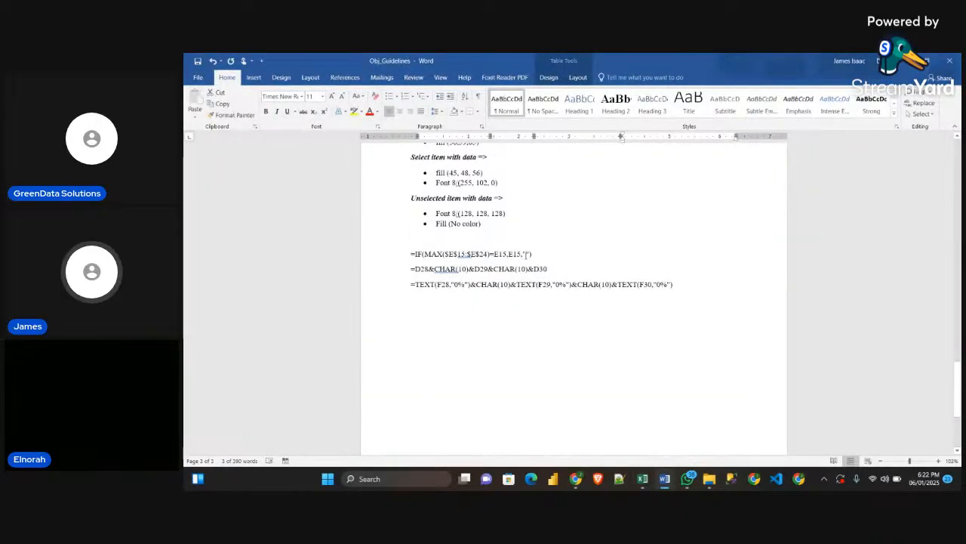
pyautogui.moveTo(535, 256); pyautogui.dragTo(415, 261)
pyautogui.hotkey('ctrl', 'c')
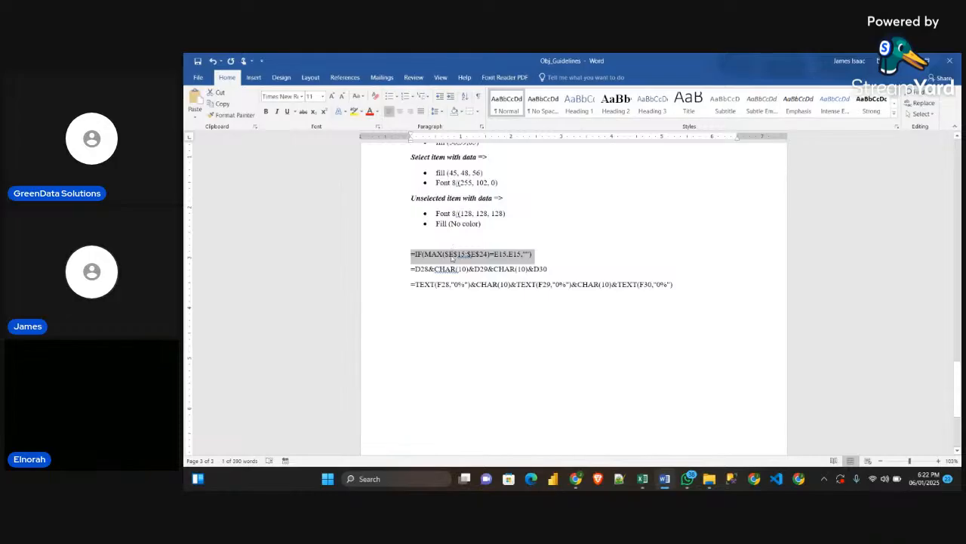
pyautogui.hotkey('alt', 'Tab')
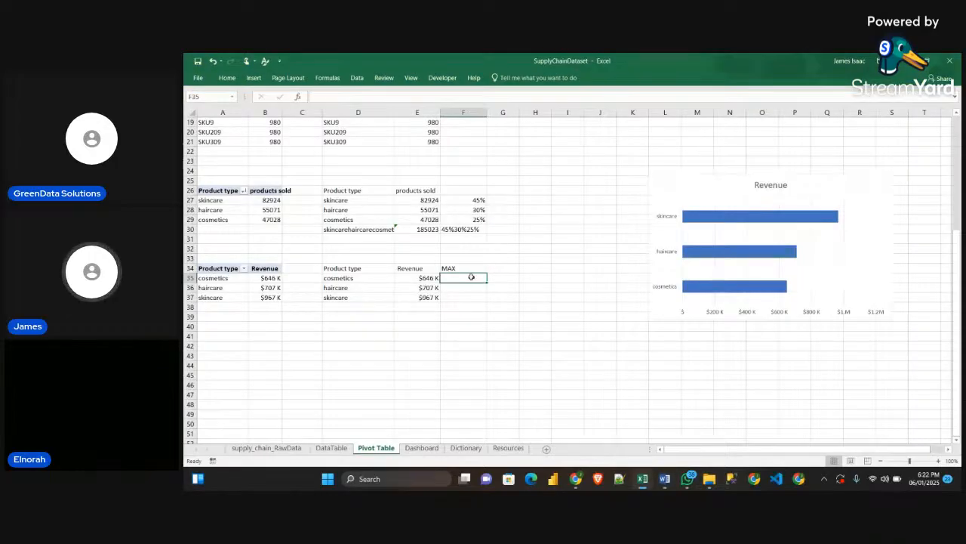
pyautogui.click(359, 93)
pyautogui.hotkey('ctrl', 'v')
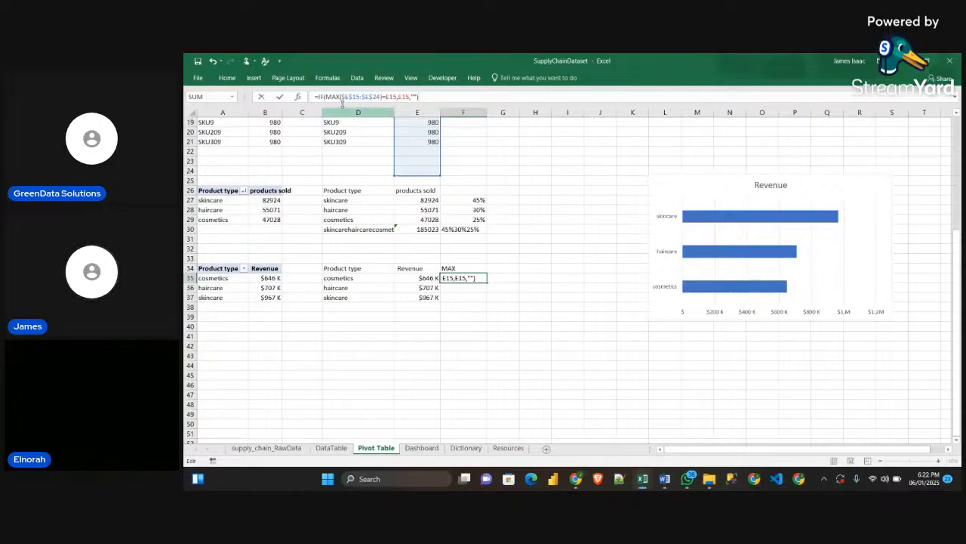
# Change the MAX range in the F35 formula to $E$35:$E$37
pyautogui.click(360, 96)
pyautogui.press('Left')
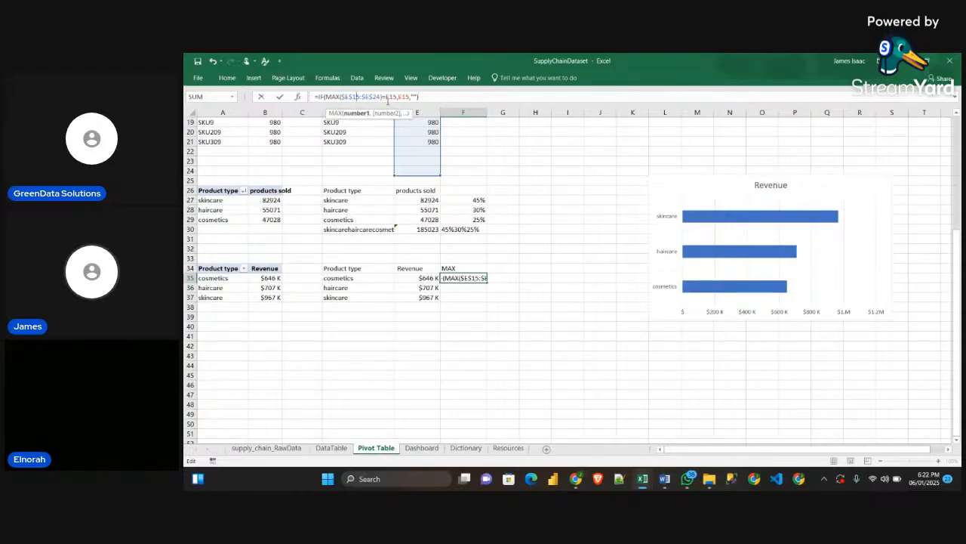
pyautogui.press('BackSpace')
pyautogui.write('3')
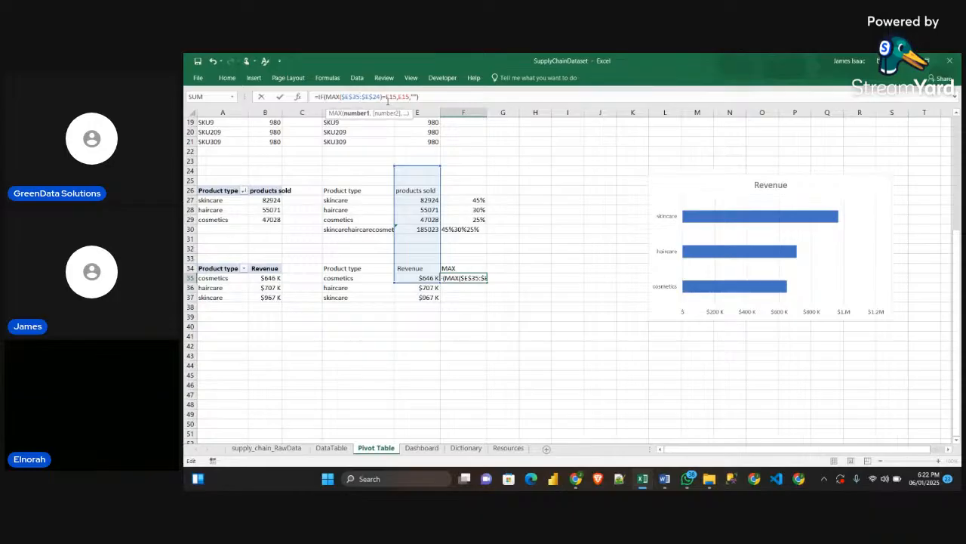
pyautogui.press('Right')
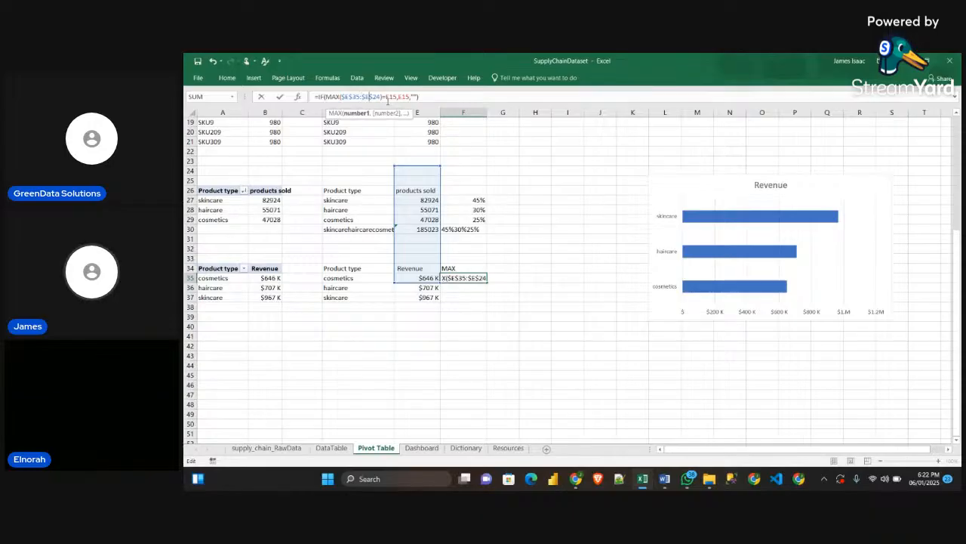
pyautogui.press('BackSpace')
pyautogui.press('BackSpace')
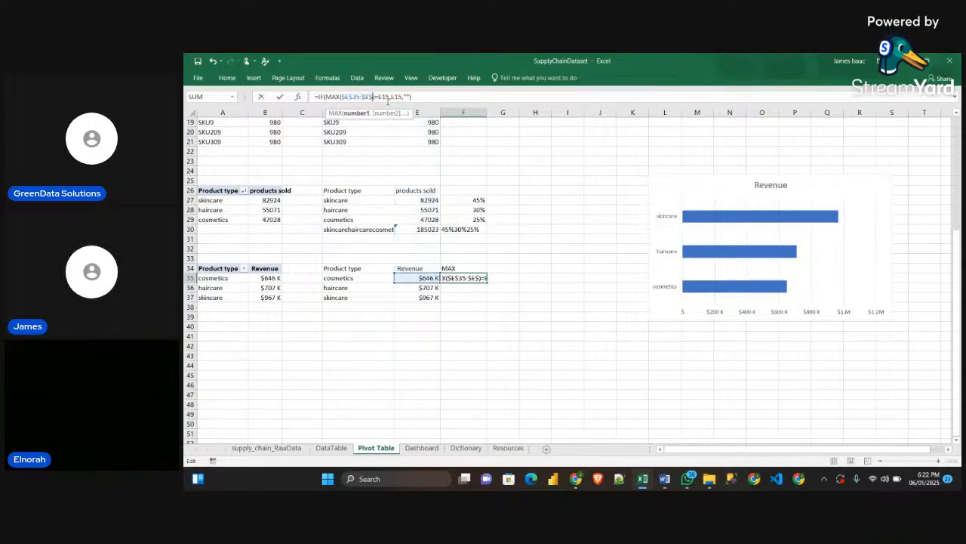
pyautogui.write('37')
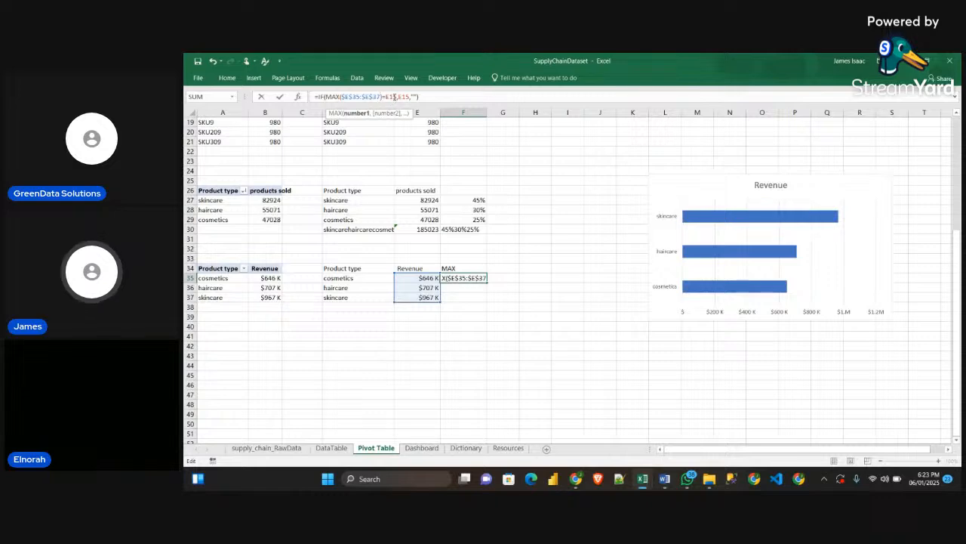
# Point the comparison and value-if-true references in the F35 formula to E35, giving =IF(MAX($E$35:$E$37)=E35,E35,"")
pyautogui.click(394, 97)
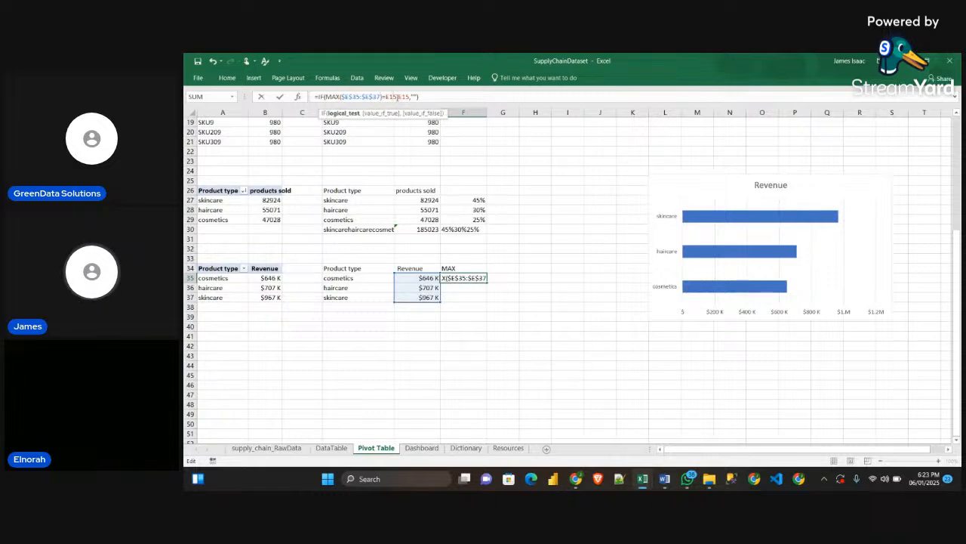
pyautogui.press('BackSpace')
pyautogui.write('35,')
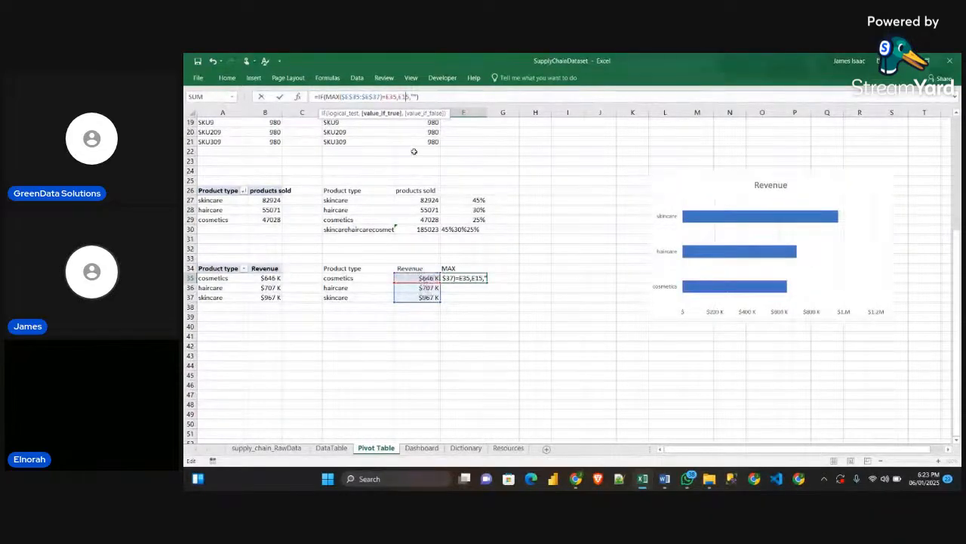
pyautogui.press('BackSpace')
pyautogui.press('BackSpace')
pyautogui.write('35')
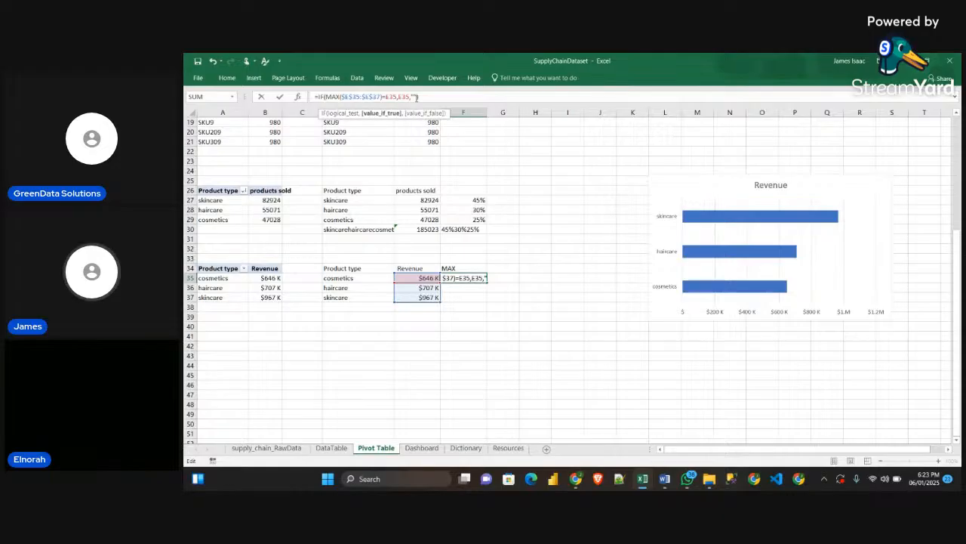
pyautogui.click(416, 96)
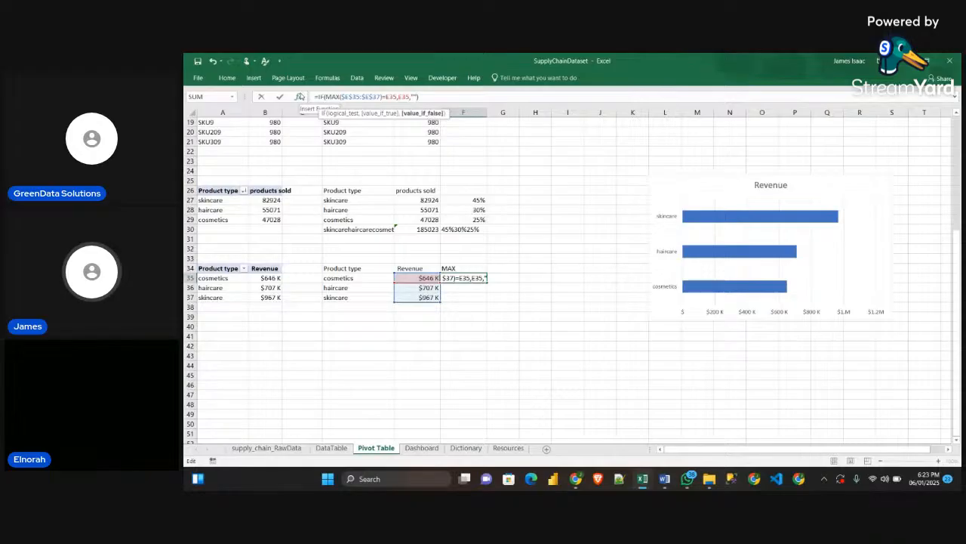
pyautogui.press('Return')
# Fill the F35 formula down to F37 and check the formulas in the filled cells
pyautogui.click(464, 281)
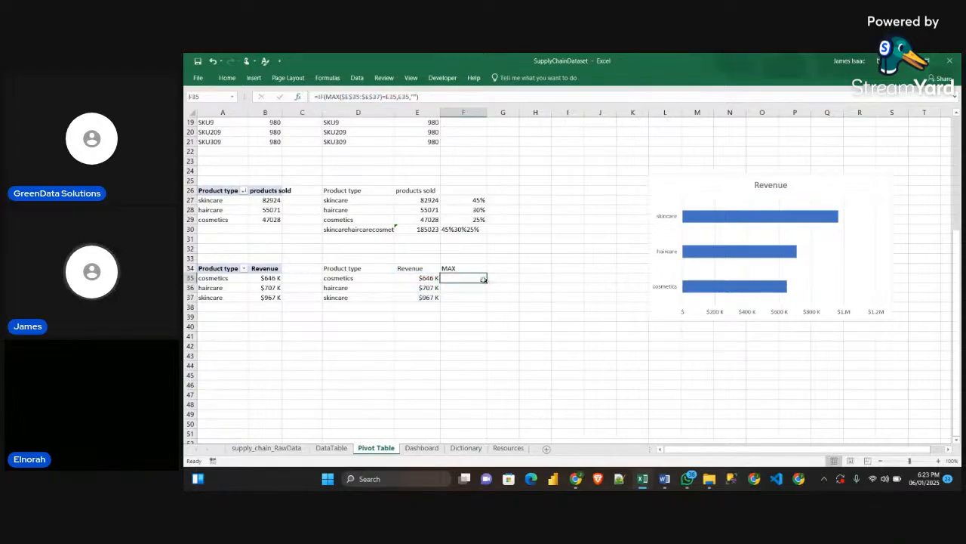
pyautogui.moveTo(483, 279); pyautogui.dragTo(483, 302)
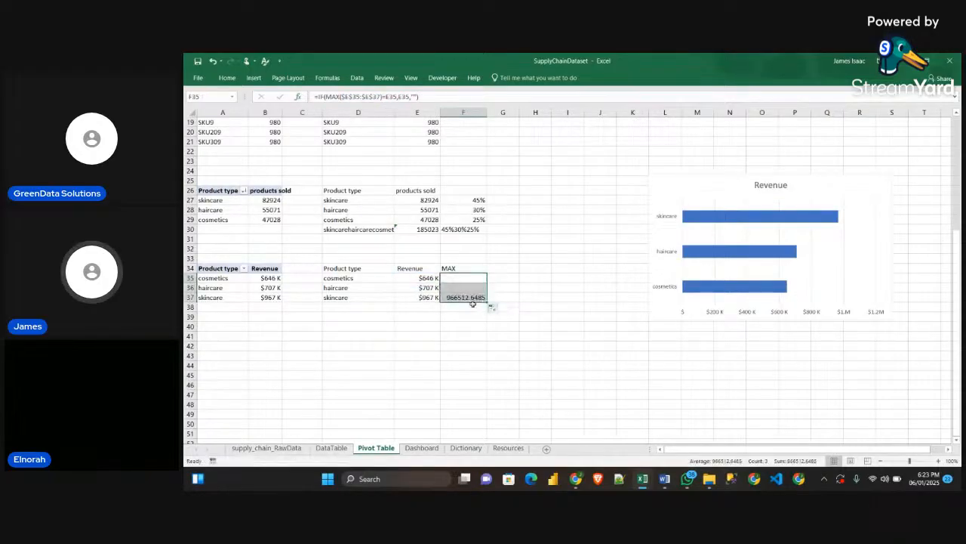
pyautogui.click(496, 290)
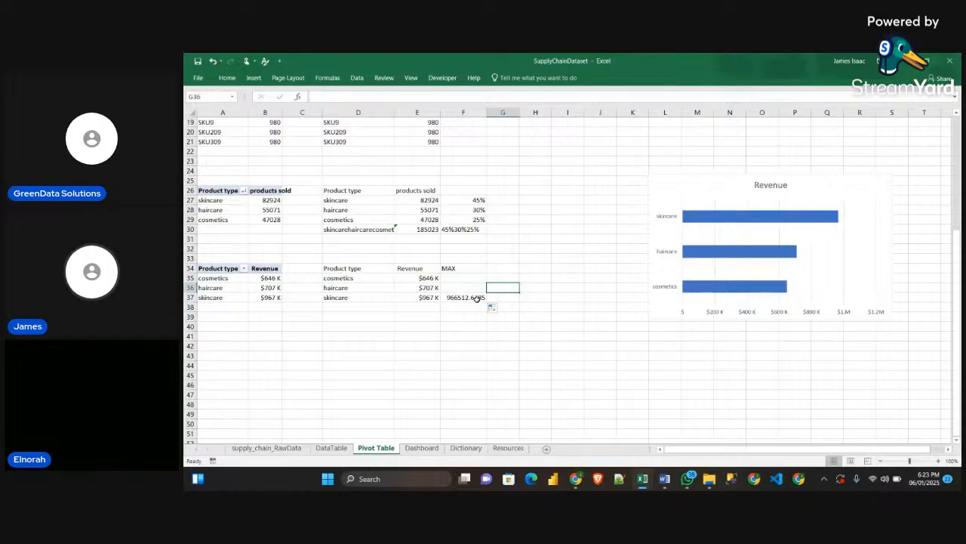
pyautogui.click(476, 297)
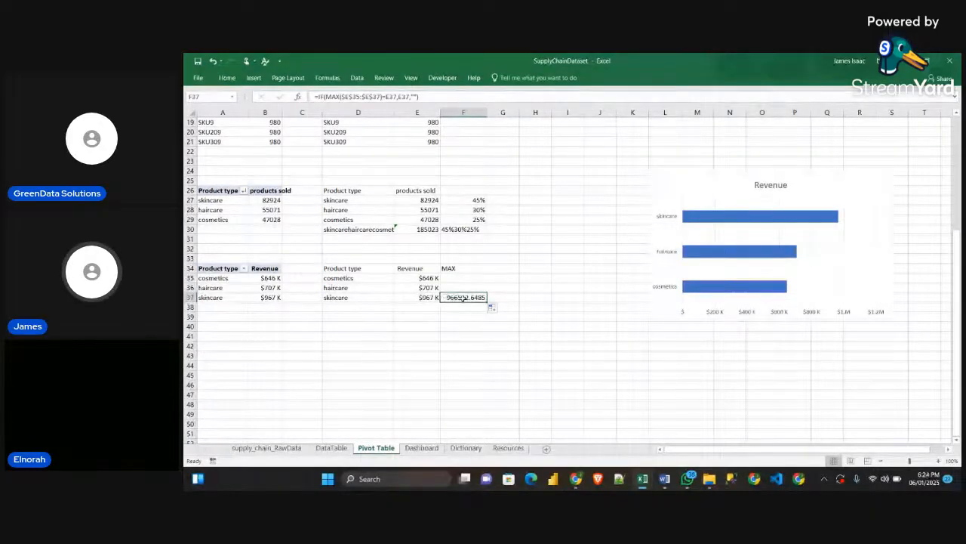
pyautogui.click(465, 288)
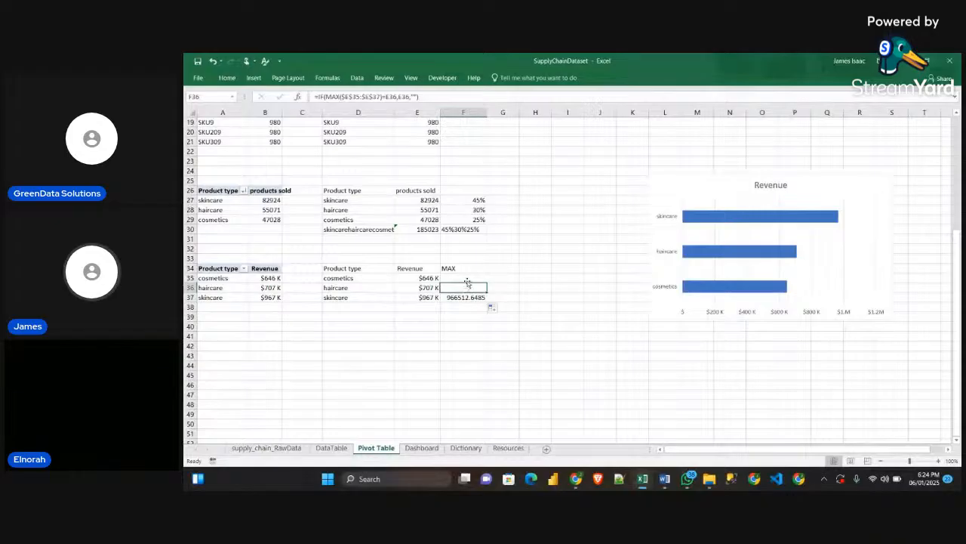
# Copy the currency format of cell E37 onto the MAX cells F35:F37
pyautogui.click(465, 278)
pyautogui.click(465, 287)
pyautogui.click(465, 278)
pyautogui.click(468, 283)
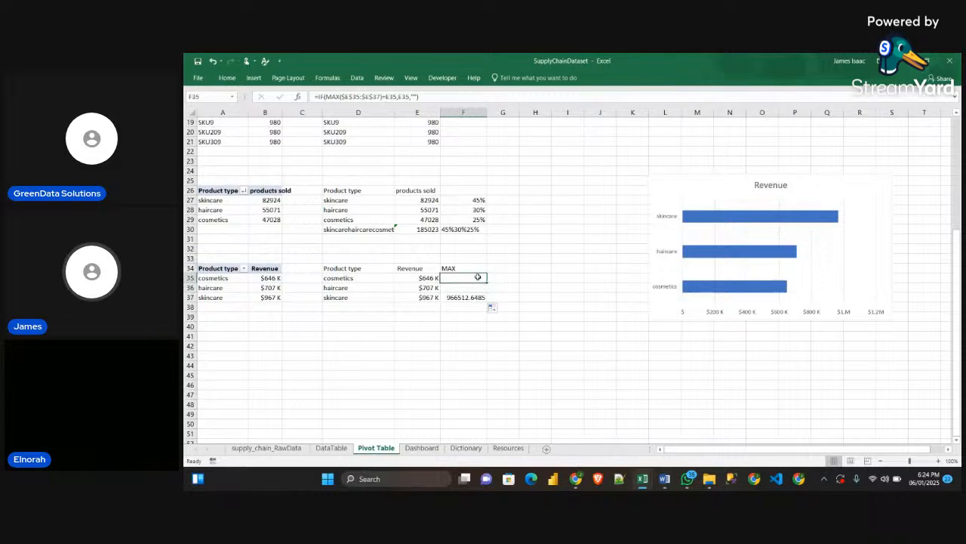
pyautogui.click(423, 297)
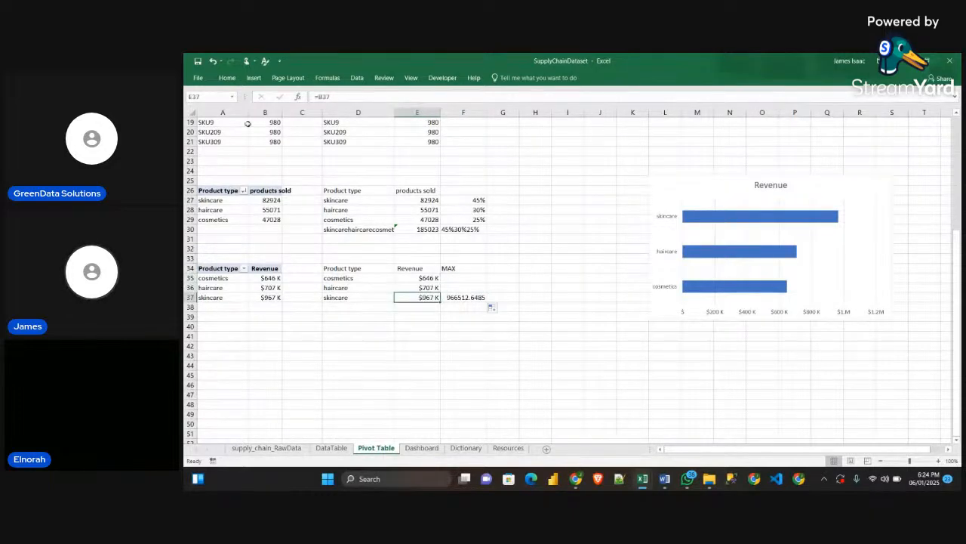
pyautogui.click(226, 77)
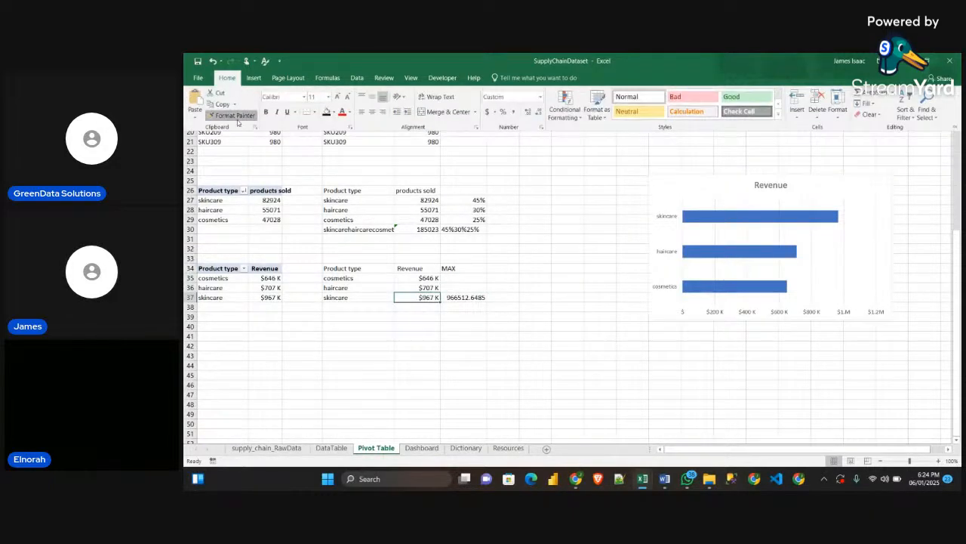
pyautogui.click(227, 118)
pyautogui.moveTo(474, 278); pyautogui.dragTo(479, 297)
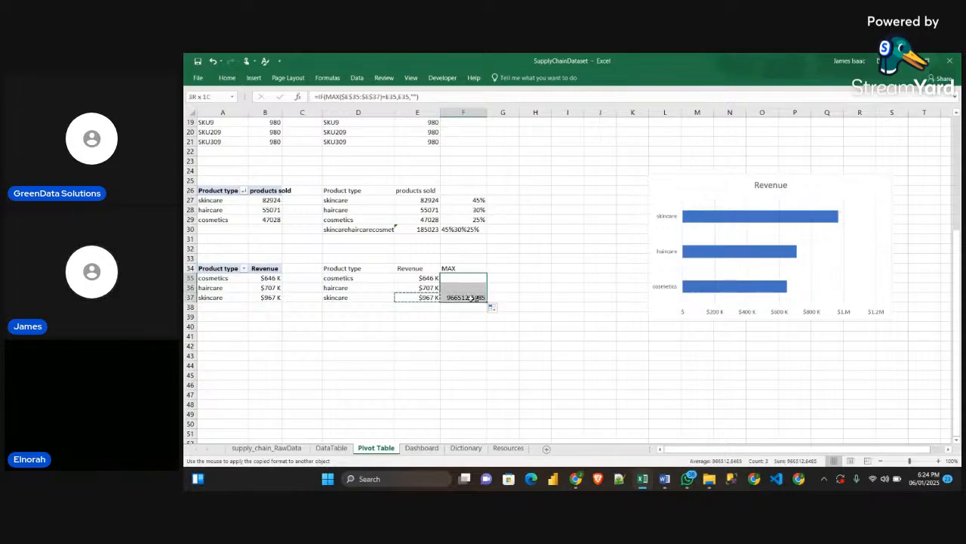
pyautogui.click(498, 297)
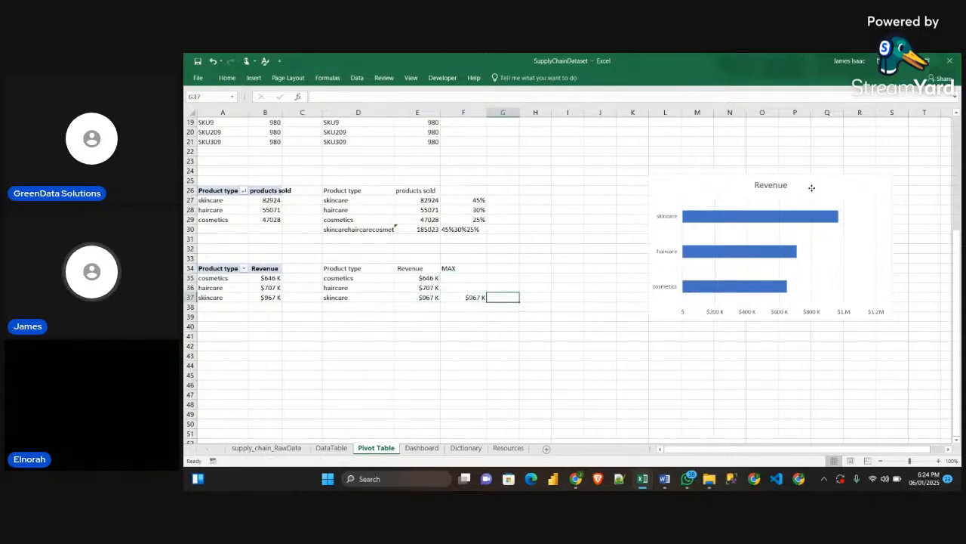
# Move the Revenue chart closer to the source tables and start adding a new series to its data source
pyautogui.click(811, 188)
pyautogui.moveTo(821, 179); pyautogui.dragTo(683, 173)
pyautogui.rightClick(681, 171)
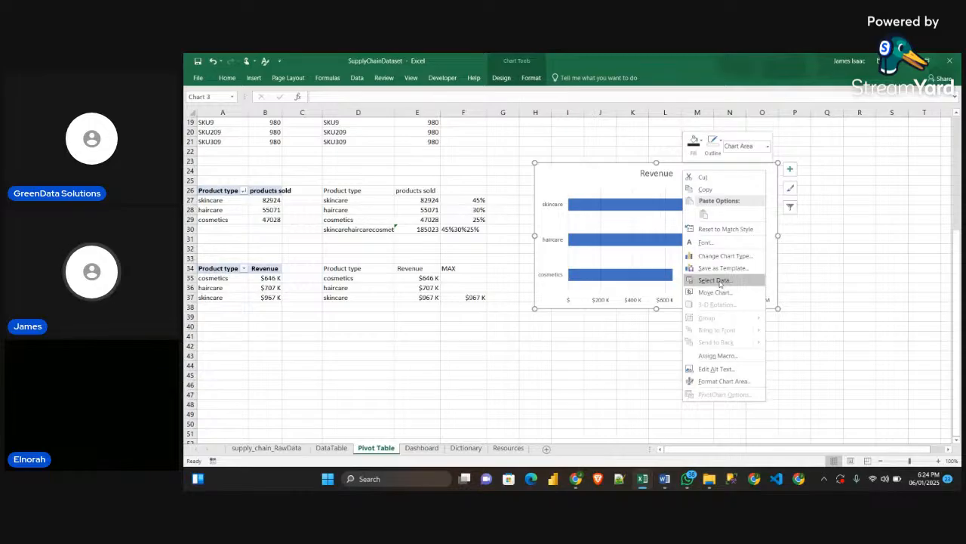
pyautogui.click(715, 281)
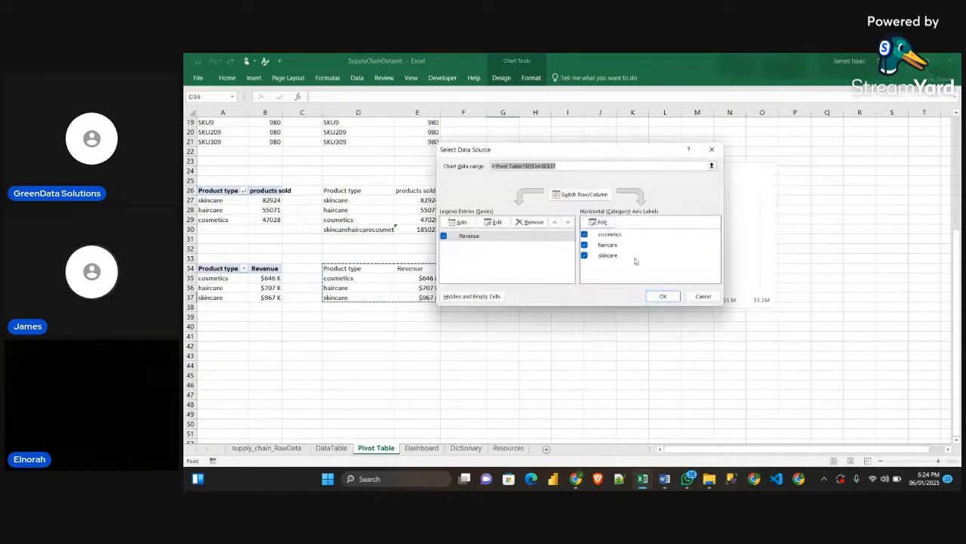
pyautogui.click(460, 222)
pyautogui.moveTo(557, 196); pyautogui.dragTo(640, 209)
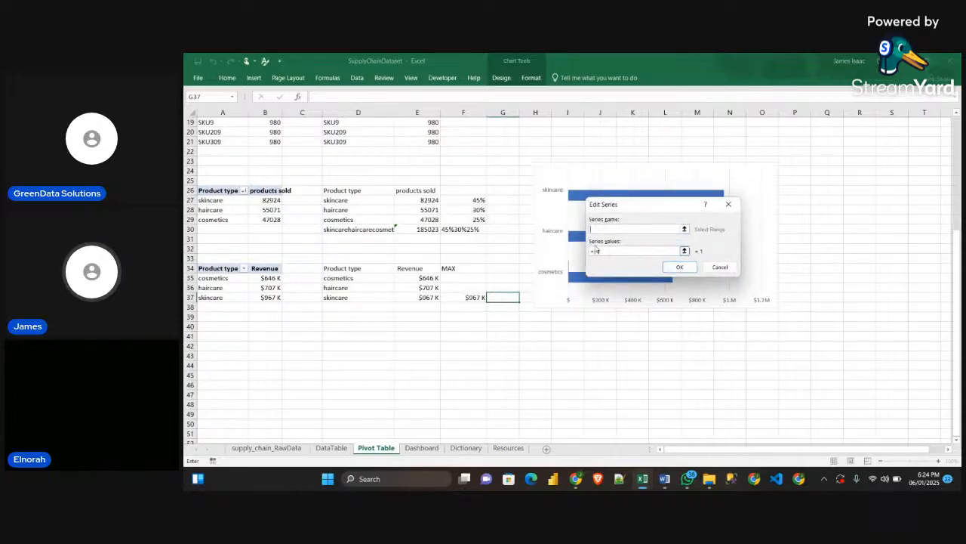
# Define the new chart series with its name from cell F34 and its values from $F$35:$F$37, and apply it
pyautogui.click(454, 268)
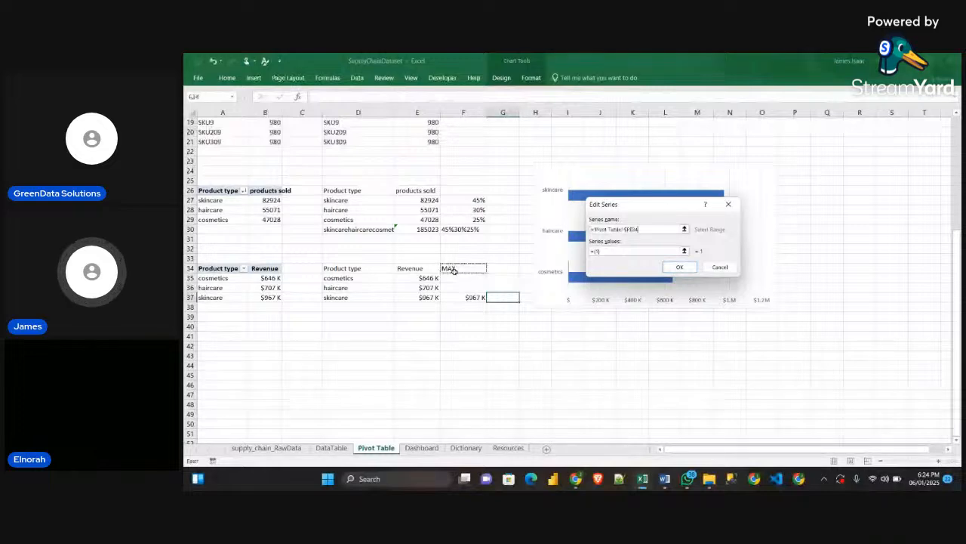
pyautogui.moveTo(604, 251); pyautogui.dragTo(589, 255)
pyautogui.press('BackSpace')
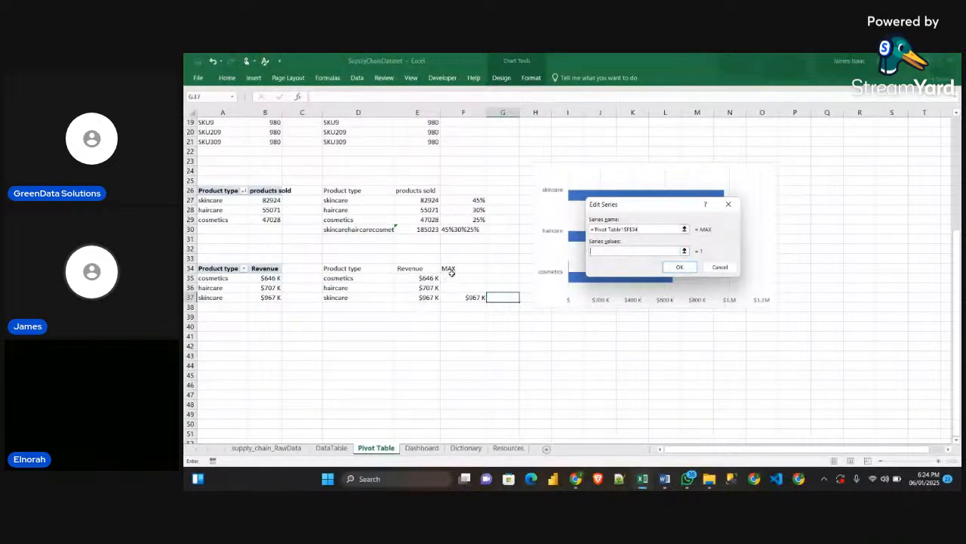
pyautogui.moveTo(457, 277); pyautogui.dragTo(465, 299)
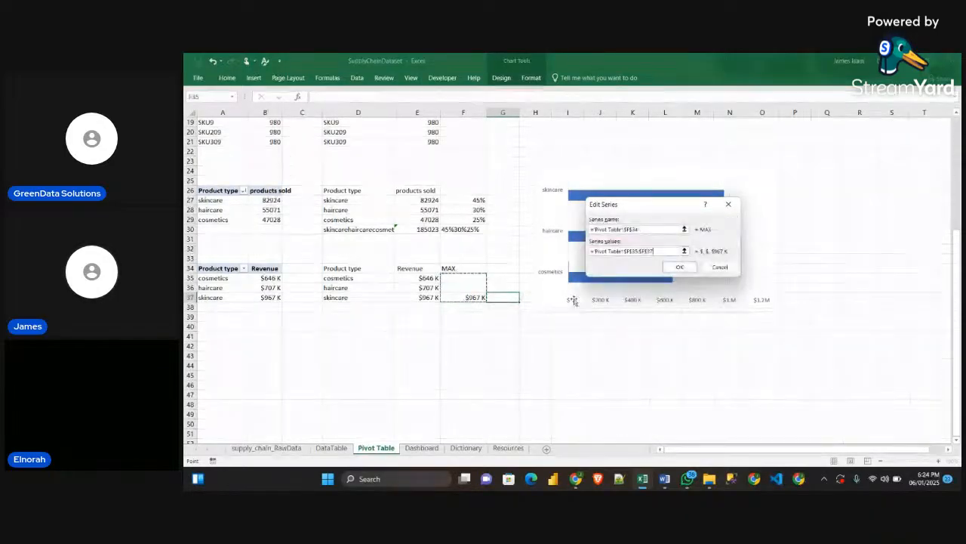
pyautogui.click(885, 479)
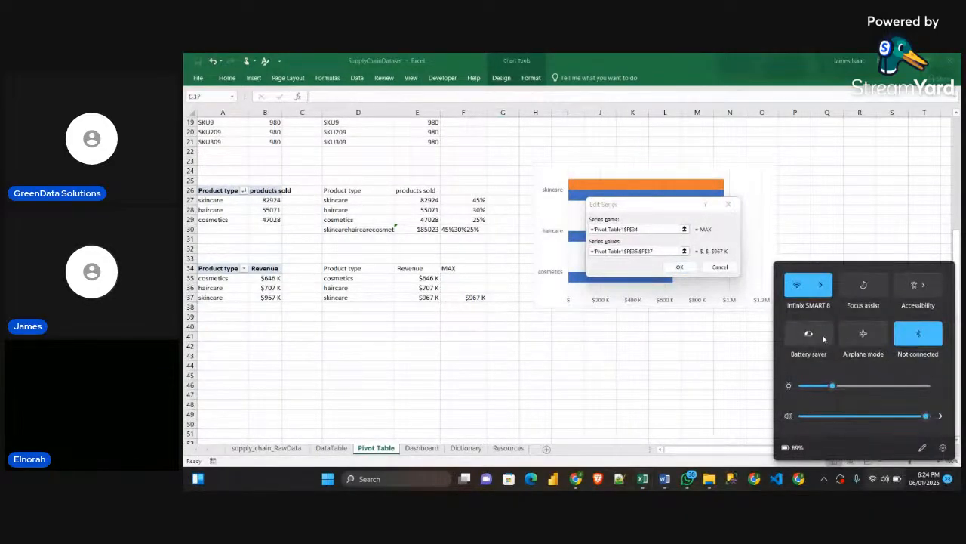
pyautogui.click(822, 339)
pyautogui.click(655, 241)
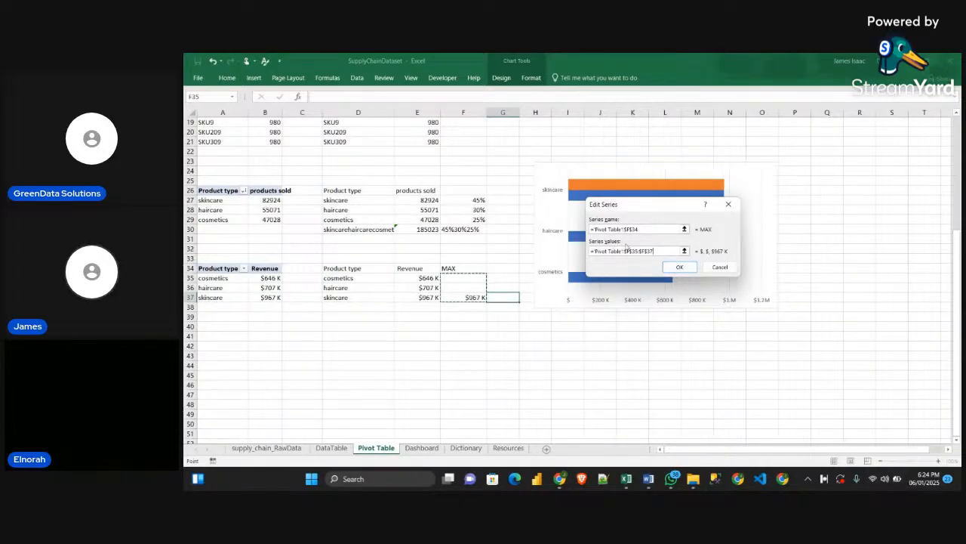
pyautogui.click(680, 268)
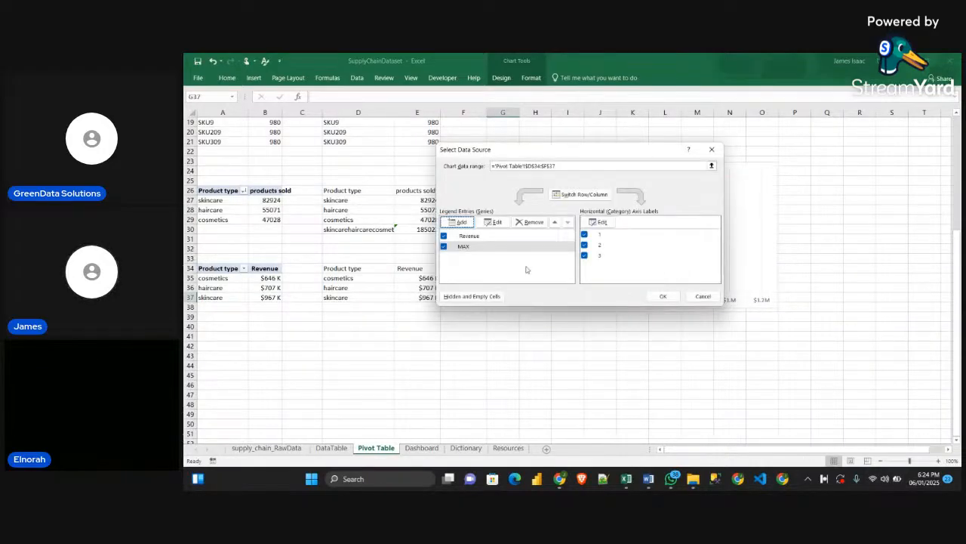
pyautogui.click(663, 297)
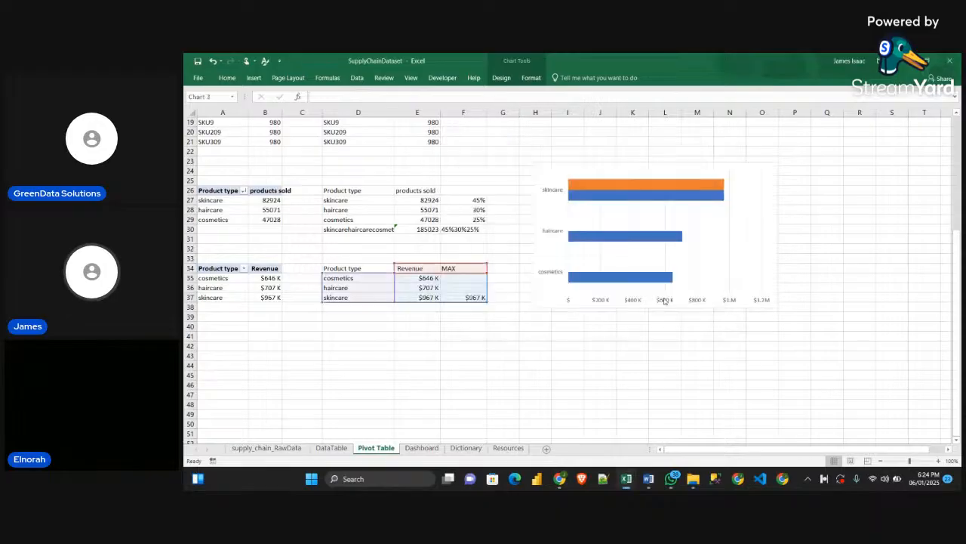
# Move the chart over columns D to I and set the MAX series overlap to 100%
pyautogui.moveTo(681, 170); pyautogui.dragTo(715, 179)
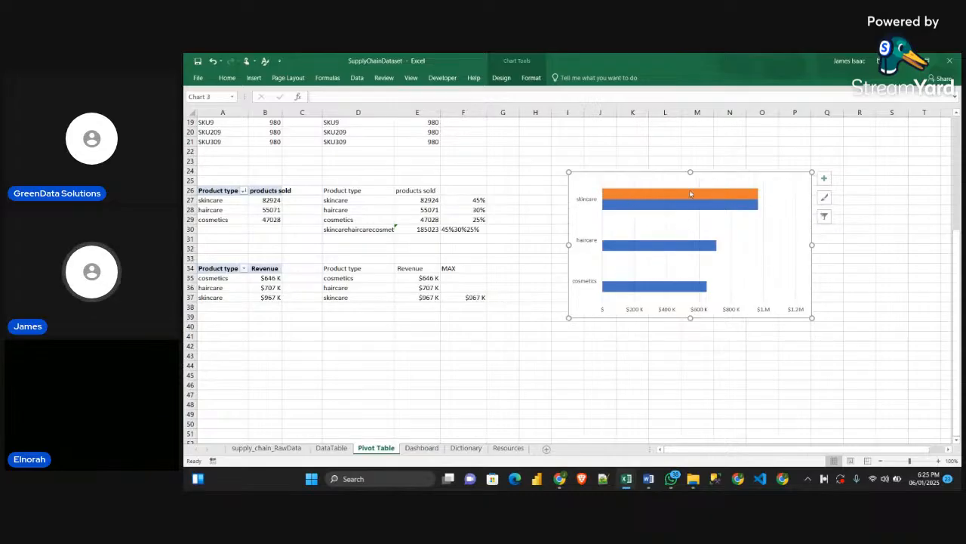
pyautogui.moveTo(710, 176); pyautogui.dragTo(462, 172)
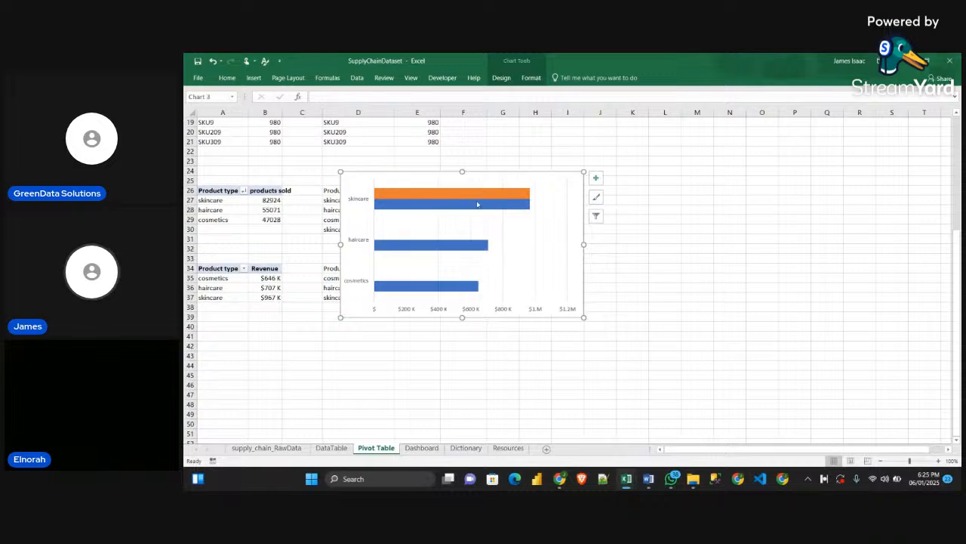
pyautogui.moveTo(477, 212)
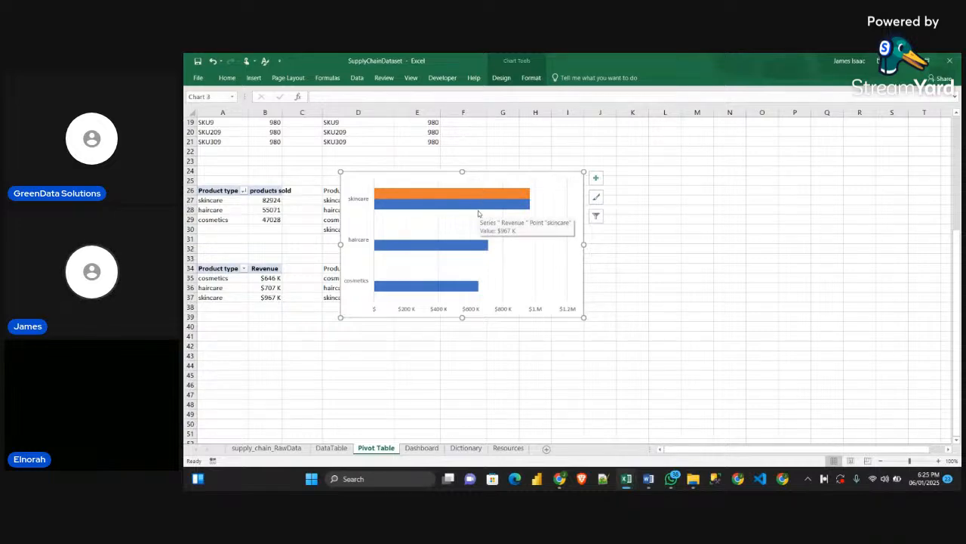
pyautogui.click(498, 195)
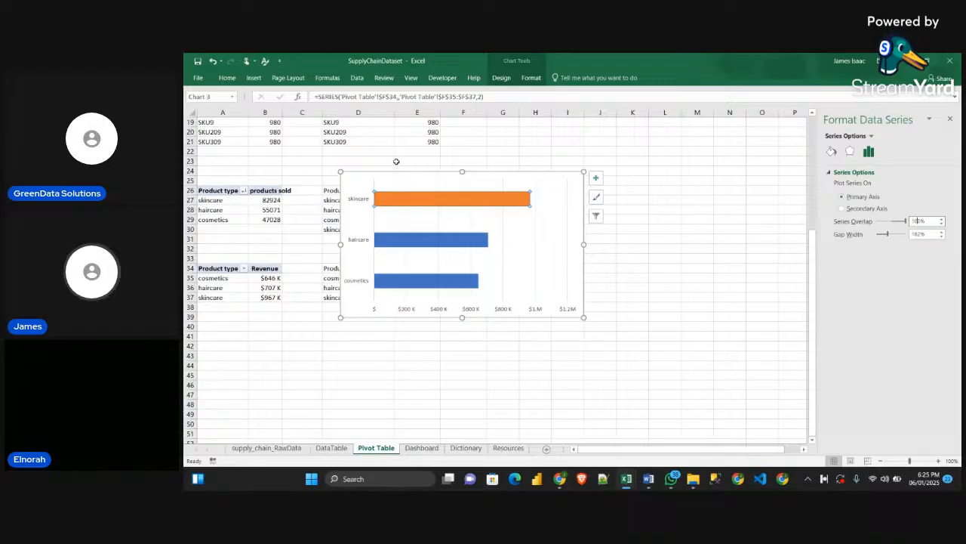
pyautogui.click(417, 173)
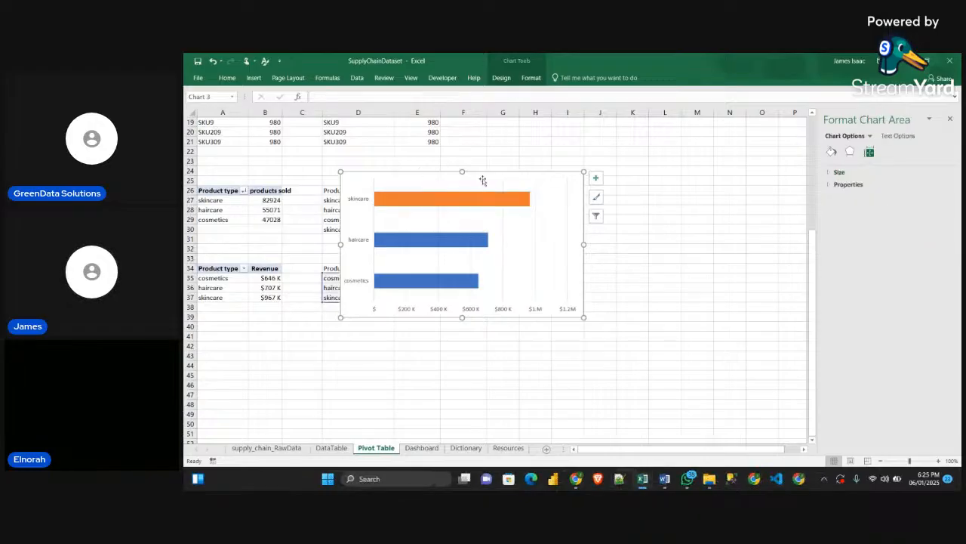
pyautogui.moveTo(482, 180); pyautogui.dragTo(620, 173)
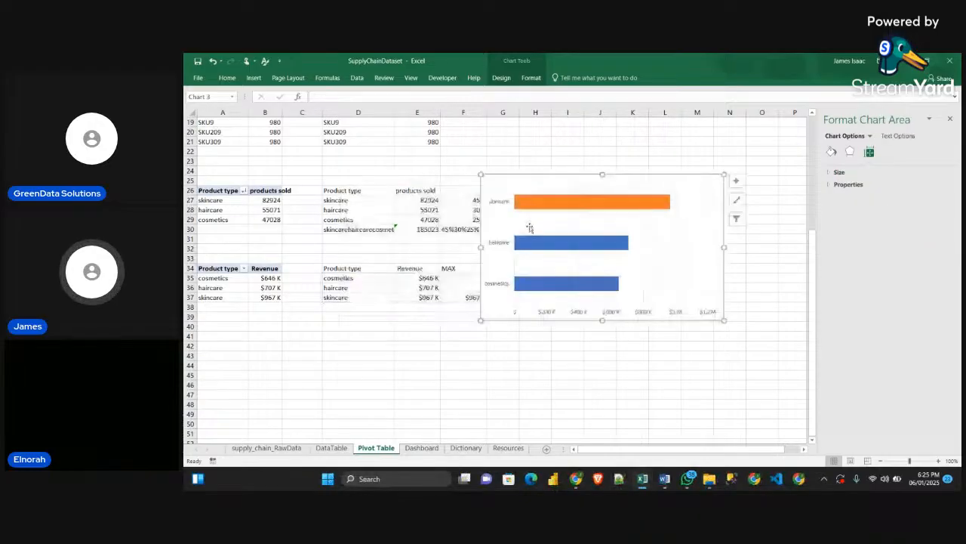
pyautogui.click(544, 211)
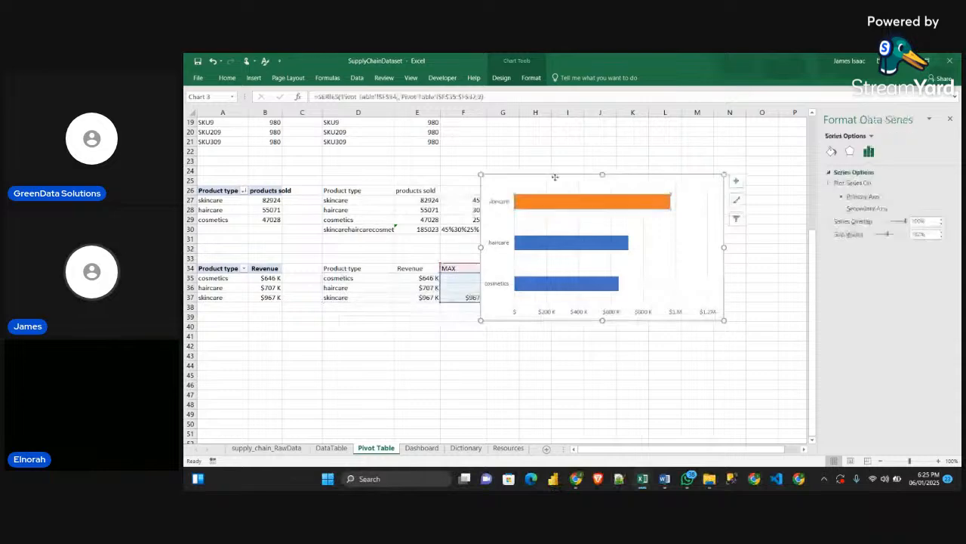
pyautogui.moveTo(555, 176); pyautogui.dragTo(416, 176)
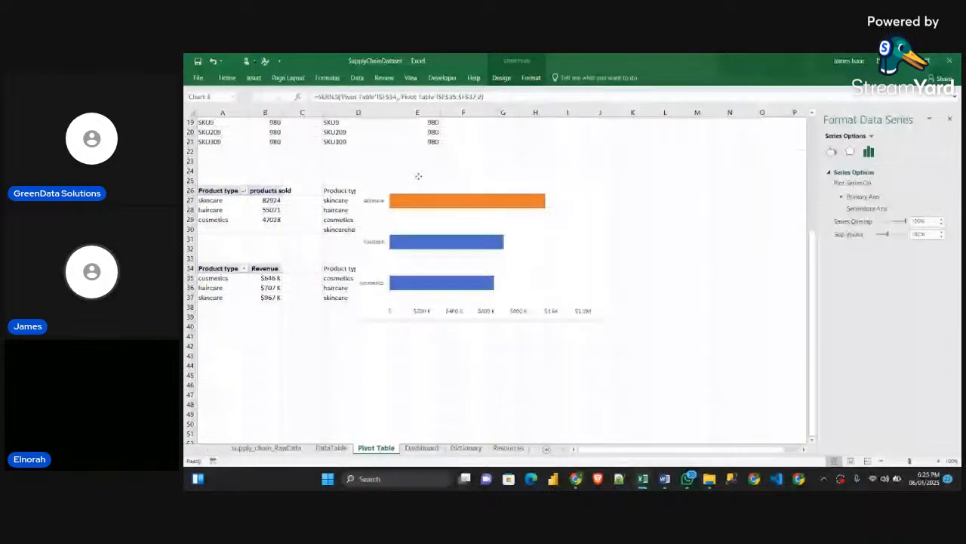
pyautogui.click(449, 202)
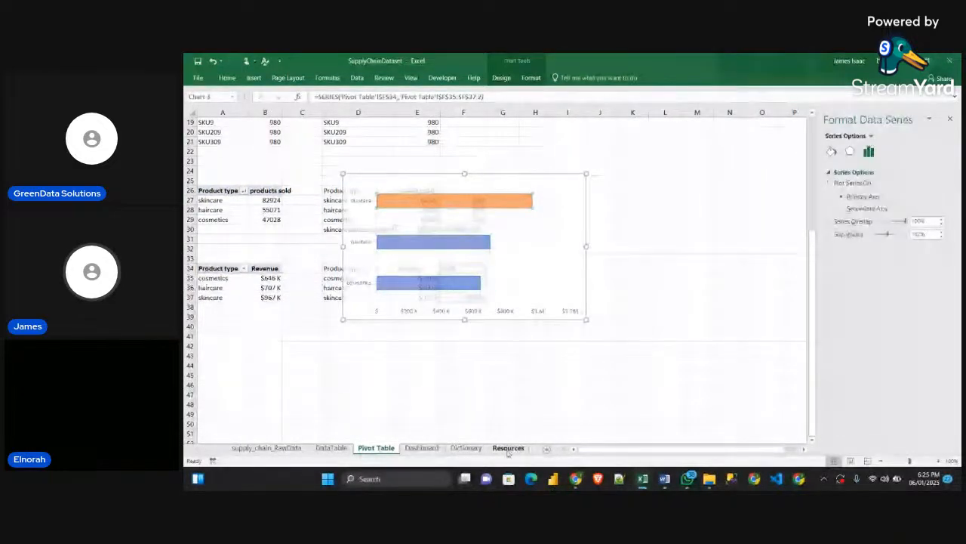
# Copy the orange-red gradient rectangle at D15 on the Resources sheet and paste it as the fill of the skincare MAX bar
pyautogui.click(508, 447)
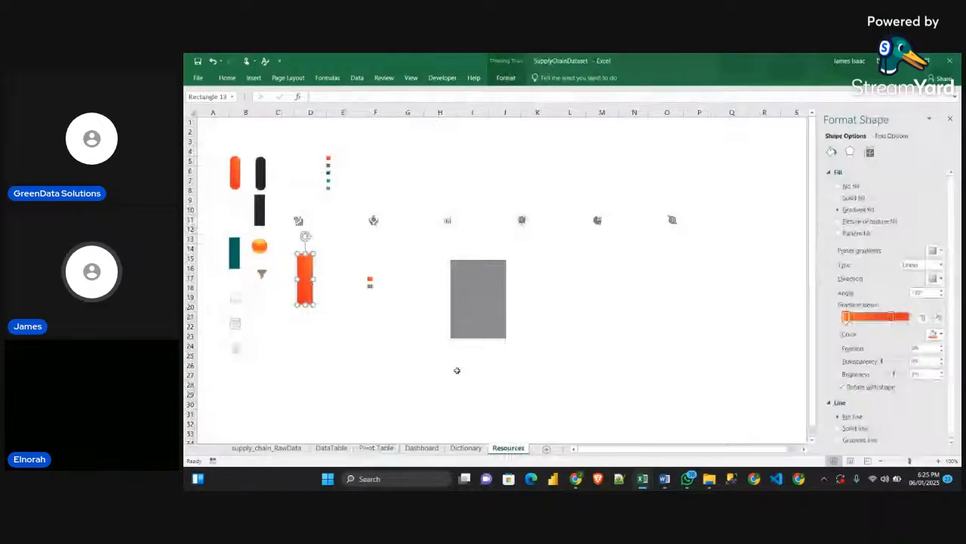
pyautogui.click(421, 447)
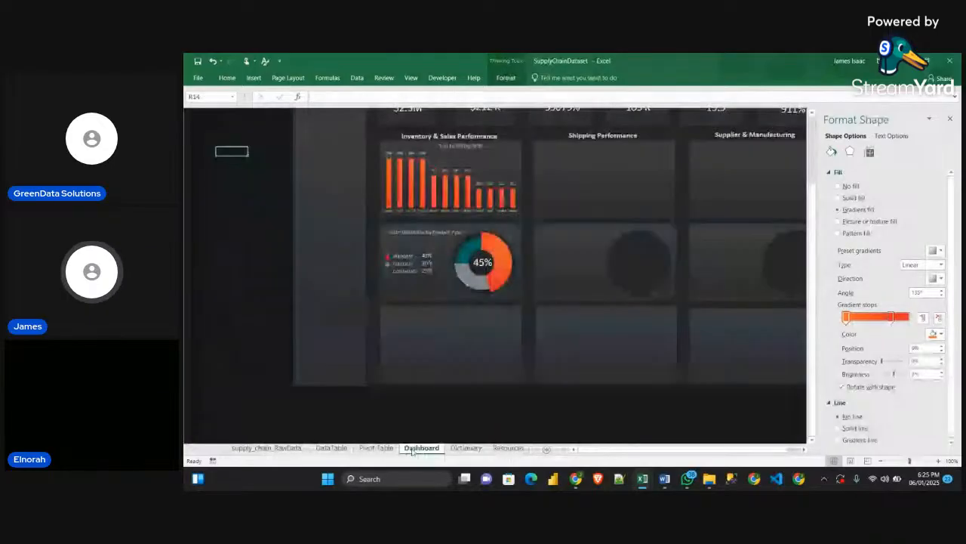
pyautogui.click(376, 448)
pyautogui.click(467, 202)
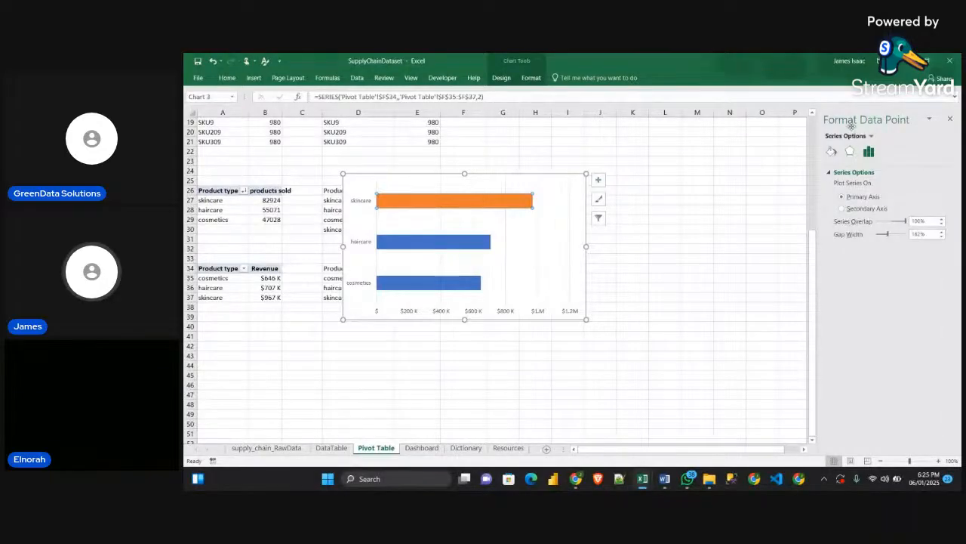
pyautogui.click(832, 152)
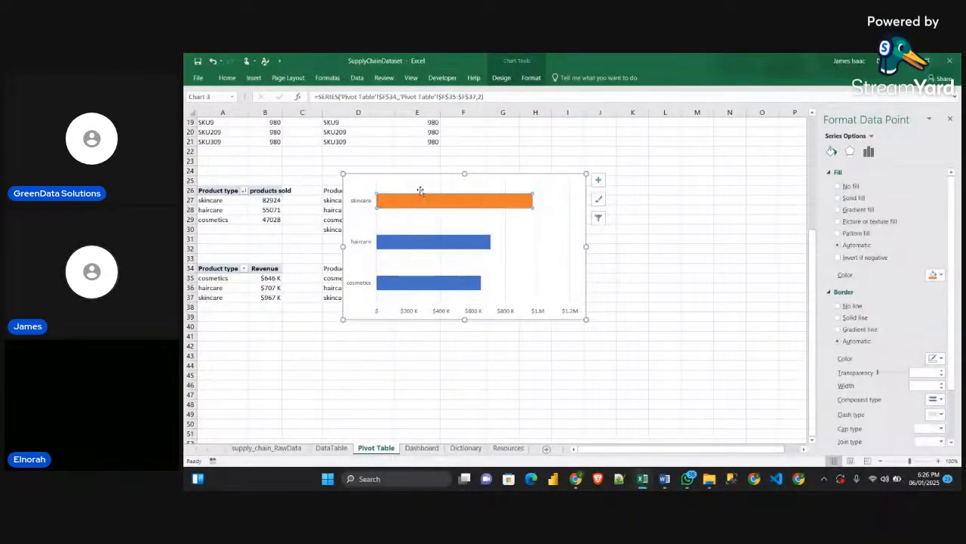
pyautogui.hotkey('ctrl', 'v')
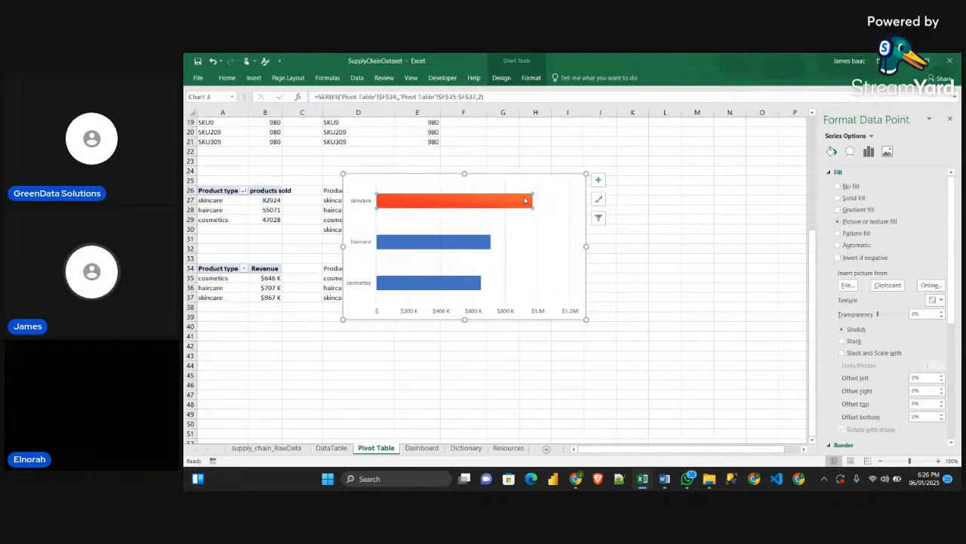
# Copy the dark square-cornered rectangle from the Resources sheet and paste it as the fill of the chart's Revenue series
pyautogui.click(446, 244)
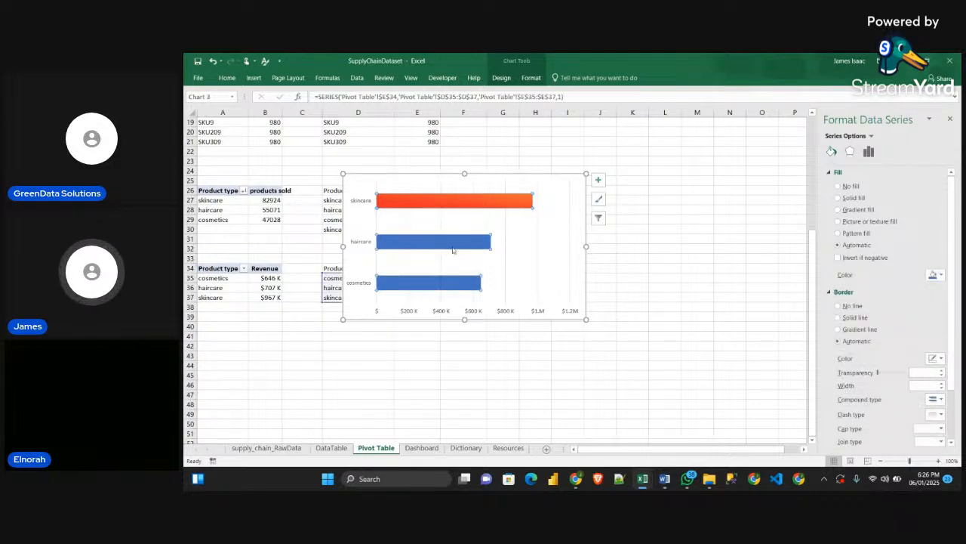
pyautogui.click(498, 449)
pyautogui.click(260, 209)
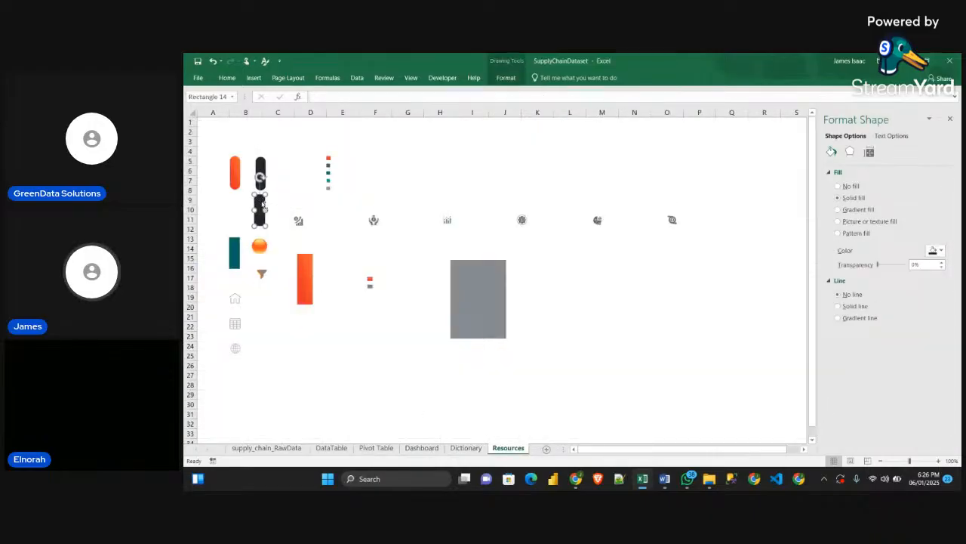
pyautogui.click(408, 447)
pyautogui.click(376, 448)
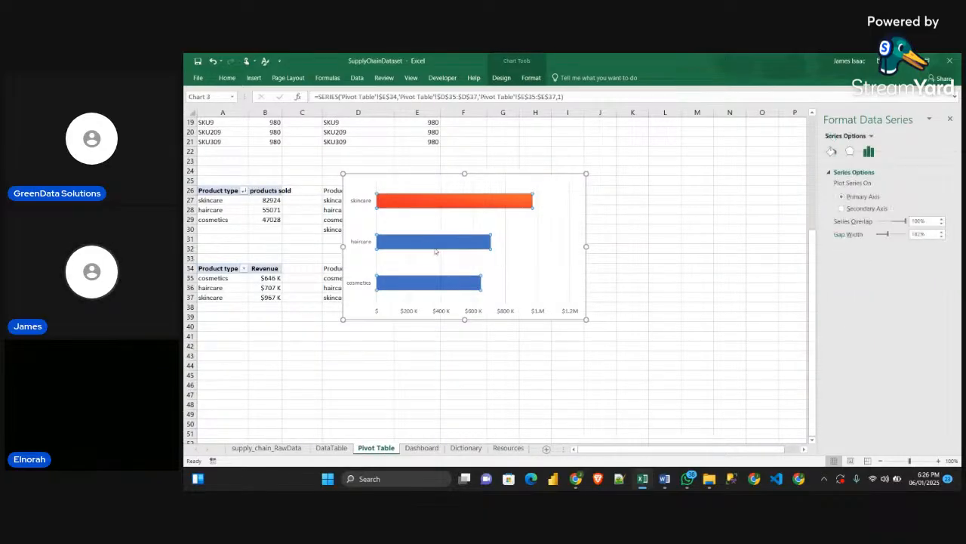
pyautogui.click(453, 257)
pyautogui.click(434, 248)
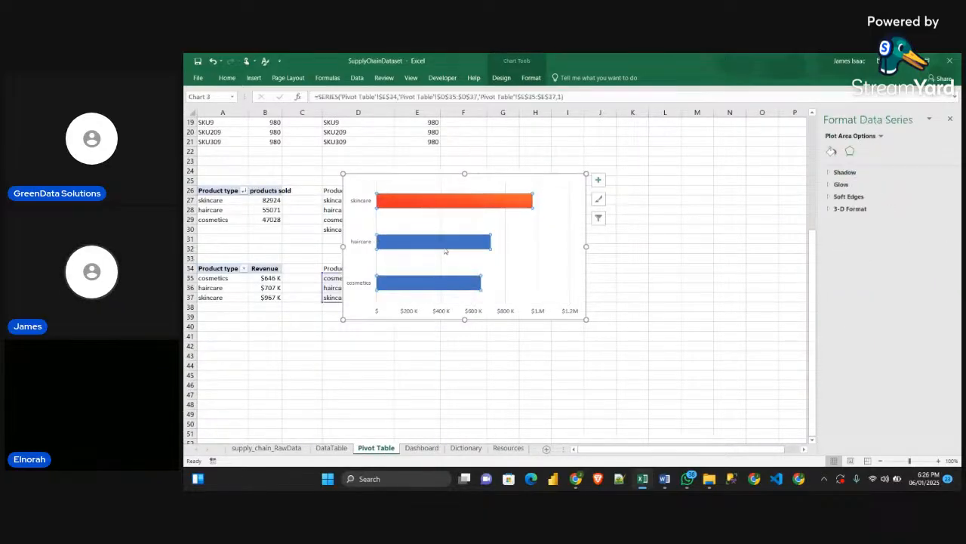
pyautogui.click(447, 183)
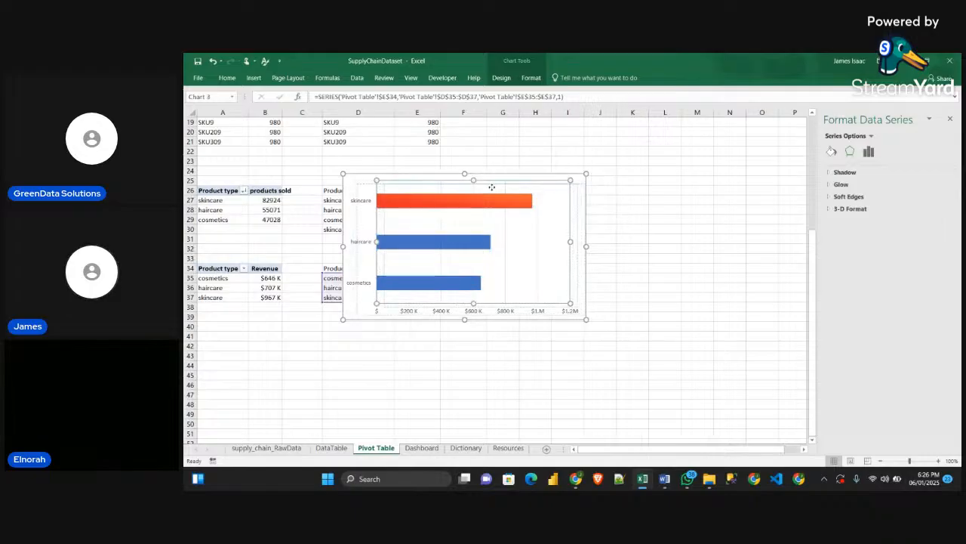
pyautogui.moveTo(493, 172); pyautogui.dragTo(665, 158)
pyautogui.click(574, 235)
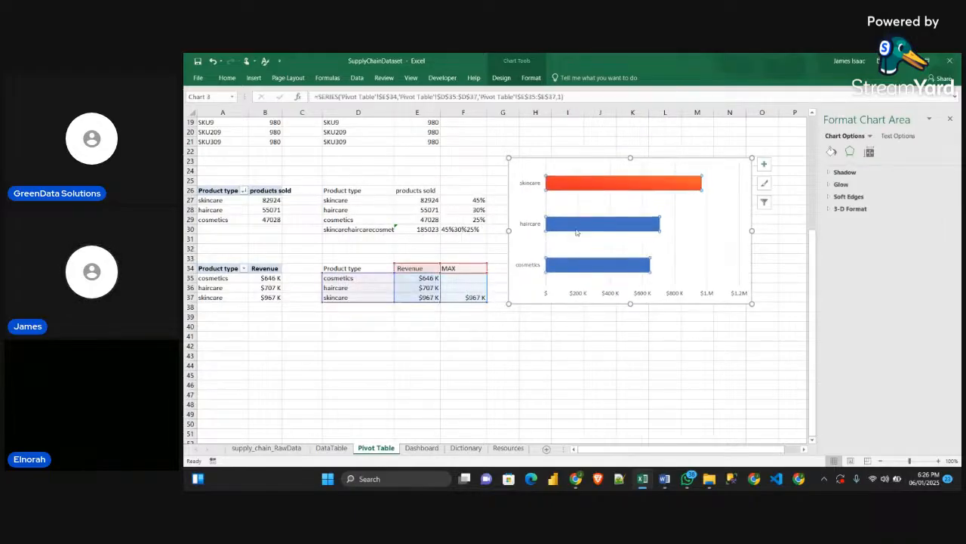
pyautogui.hotkey('ctrl', 'v')
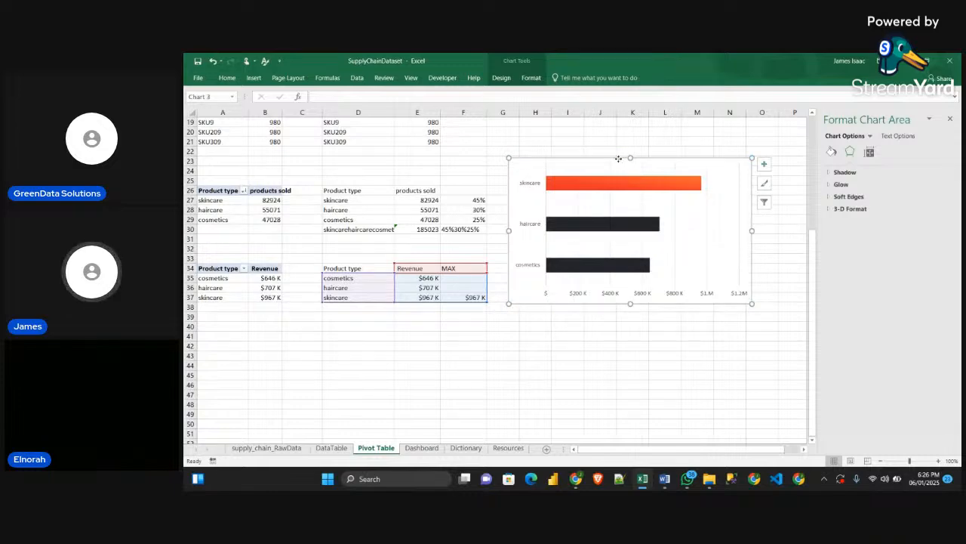
# Move the chart back over columns D to I and open its chart elements options
pyautogui.moveTo(620, 162); pyautogui.dragTo(451, 165)
pyautogui.click(593, 165)
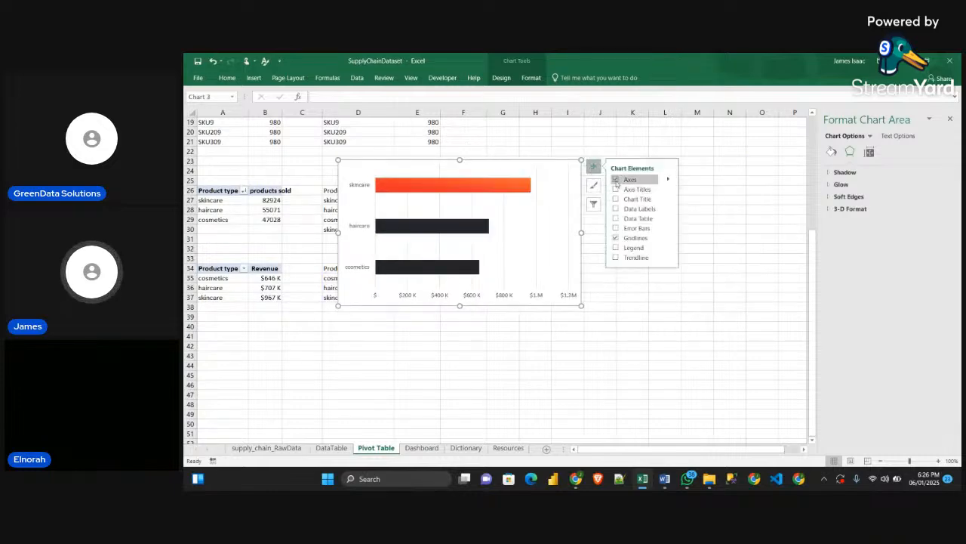
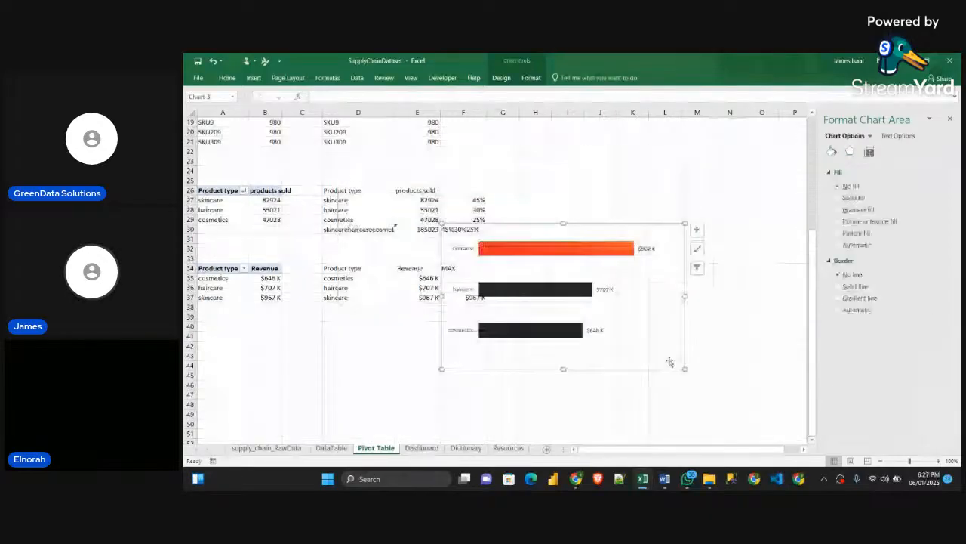
# Cut the revenue bar chart from the Pivot Table sheet and paste it on the Dashboard sheet near the empty Inventory & Sales Performance panel
pyautogui.hotkey('ctrl', 'x')
pyautogui.click(422, 448)
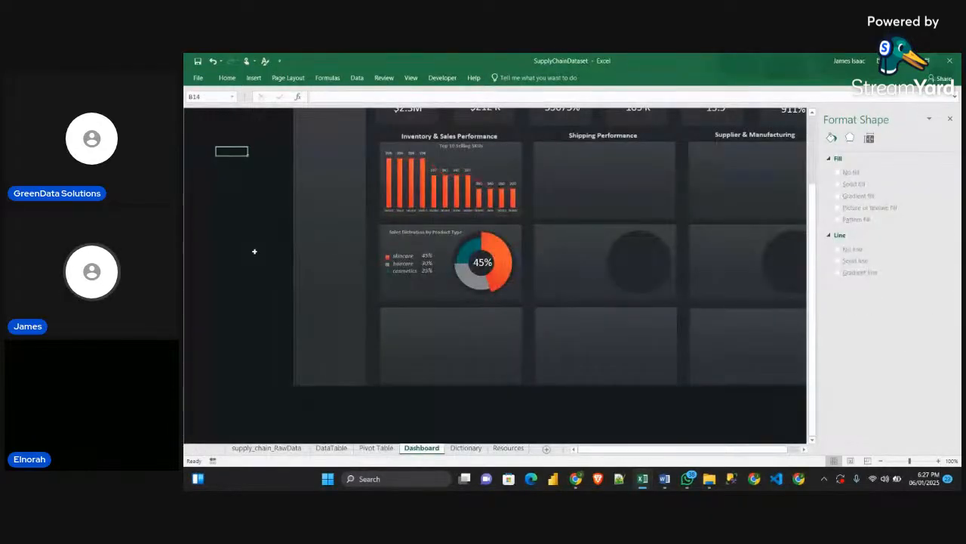
pyautogui.hotkey('ctrl', 'v')
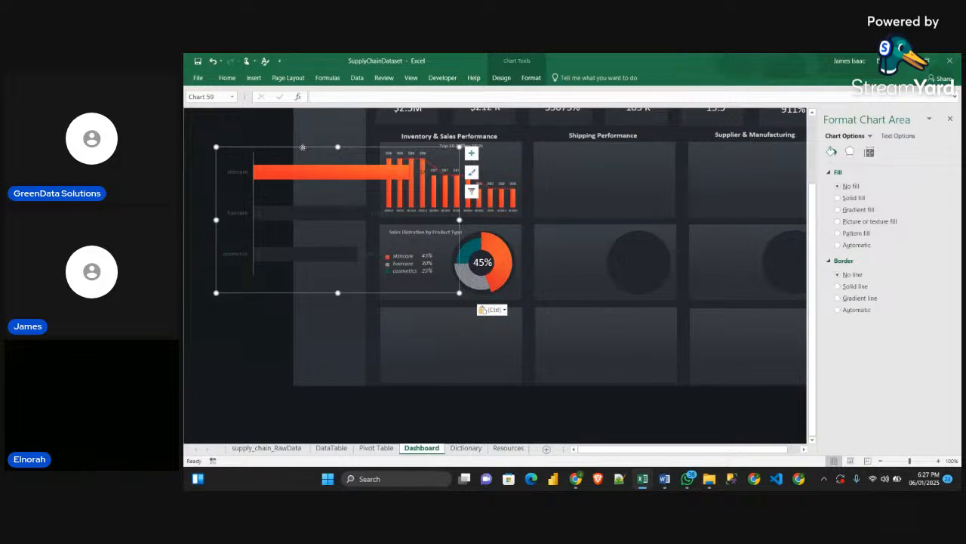
pyautogui.moveTo(306, 143); pyautogui.dragTo(465, 268)
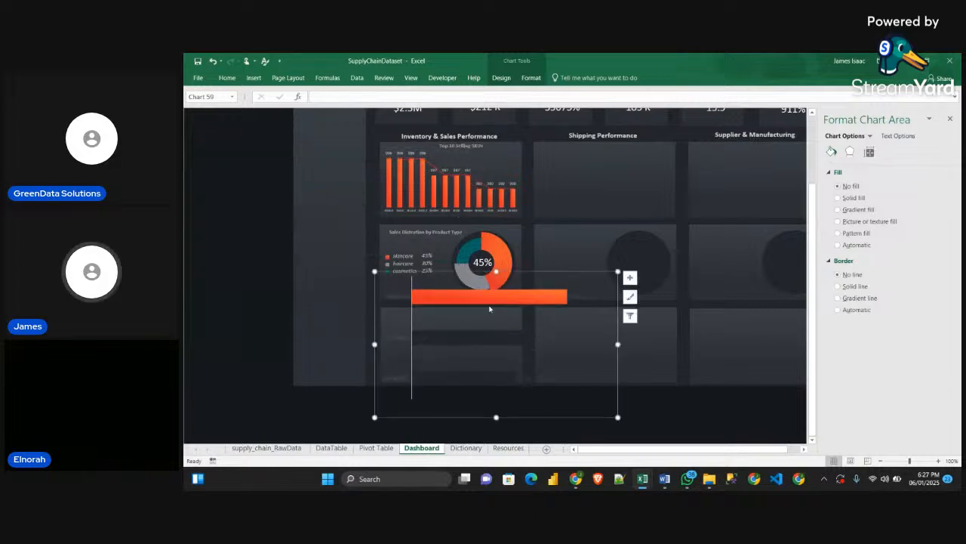
# Shrink the bar chart and place it inside the empty panel below the sales distribution donut
pyautogui.click(615, 419)
pyautogui.click(484, 364)
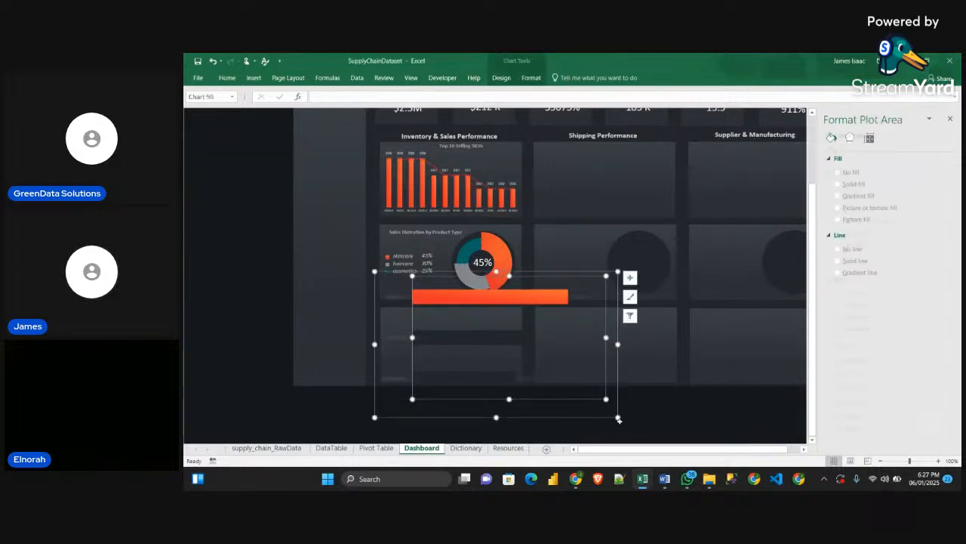
pyautogui.moveTo(618, 416); pyautogui.dragTo(493, 348)
pyautogui.click(493, 347)
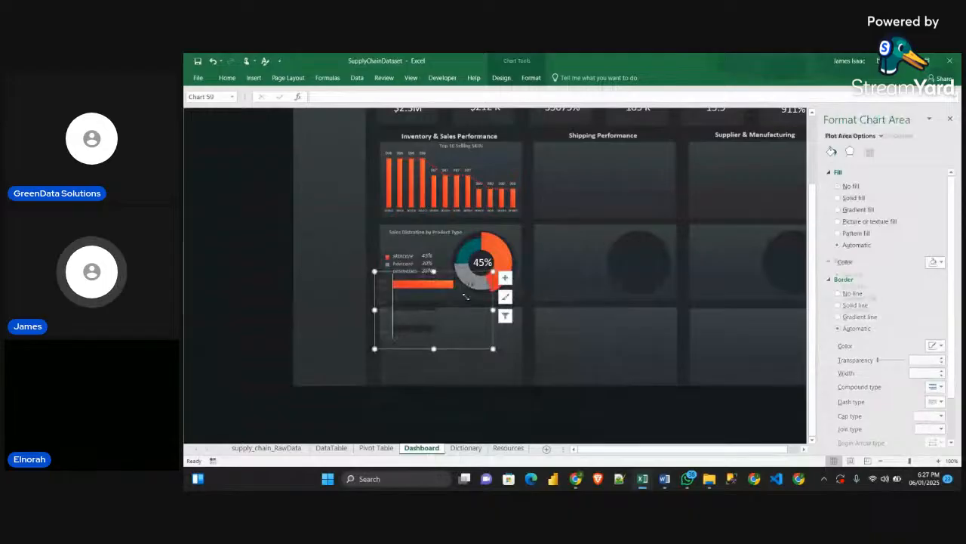
pyautogui.moveTo(467, 276); pyautogui.dragTo(487, 314)
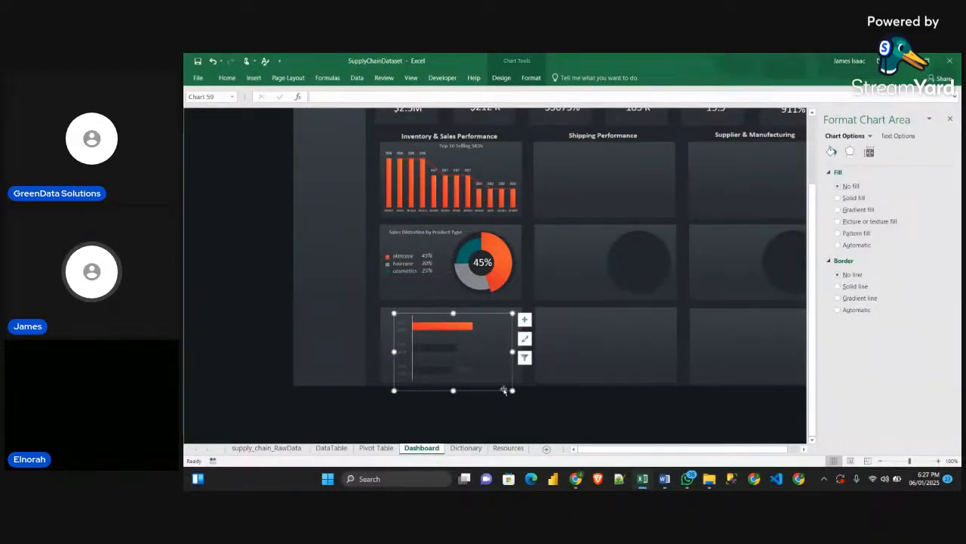
pyautogui.moveTo(512, 391); pyautogui.dragTo(515, 386)
# Remove the fill and the line from the bar chart's vertical category axis
pyautogui.click(406, 335)
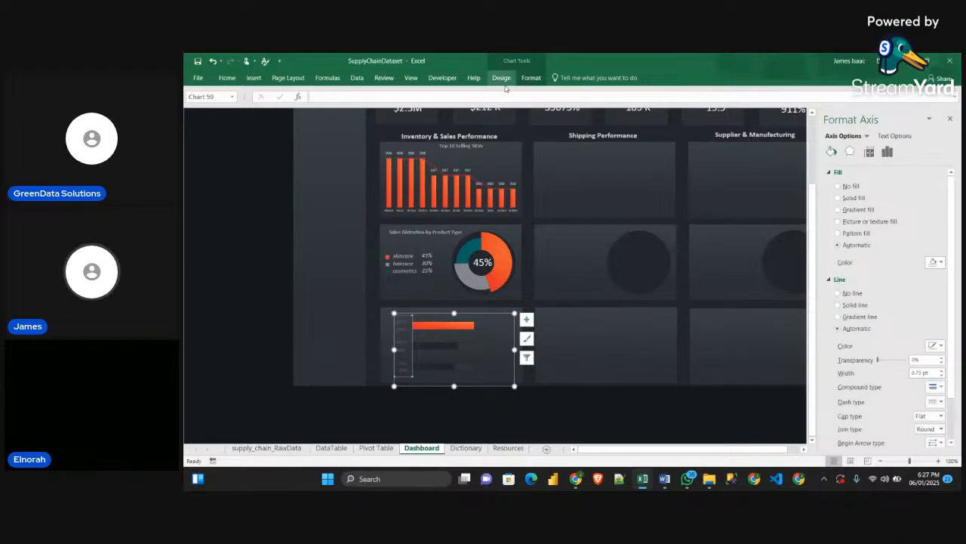
pyautogui.click(529, 77)
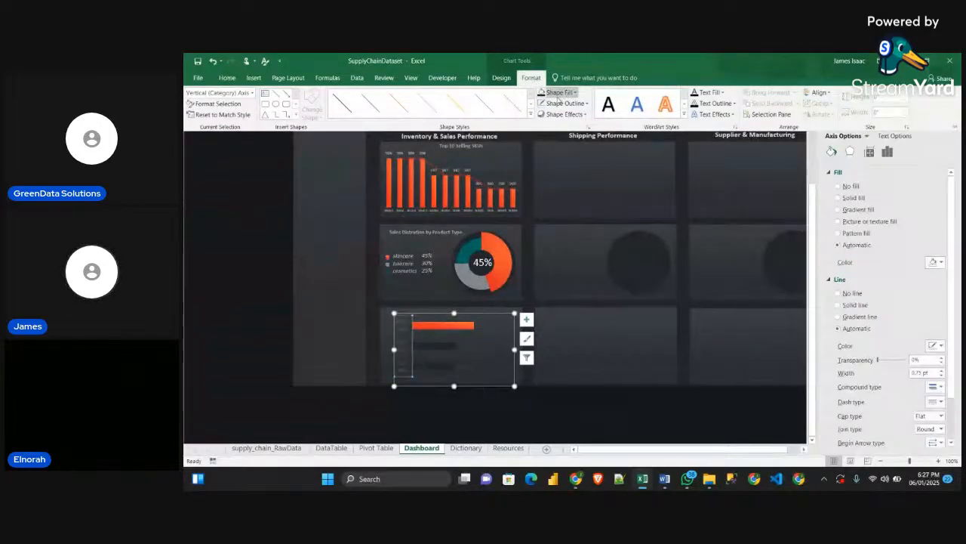
pyautogui.click(566, 92)
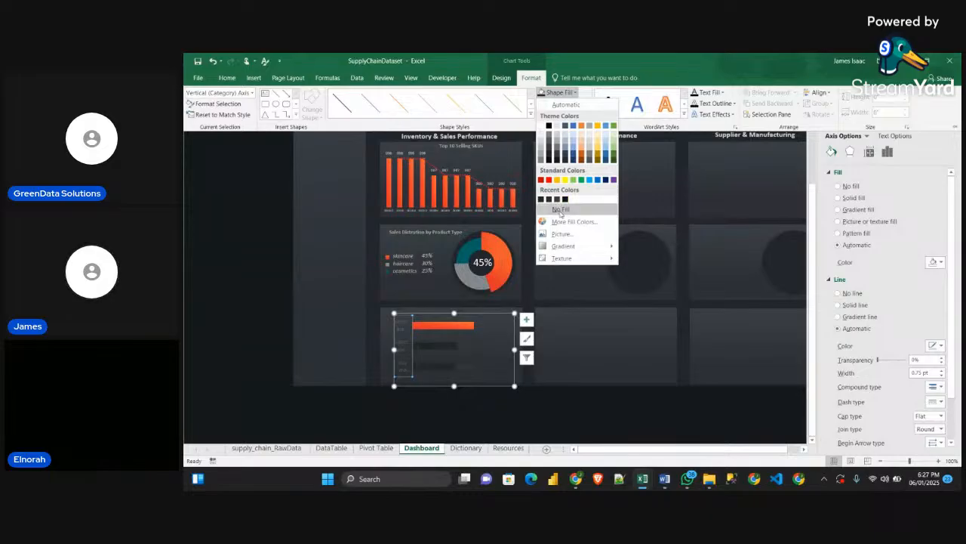
pyautogui.click(562, 209)
pyautogui.click(542, 103)
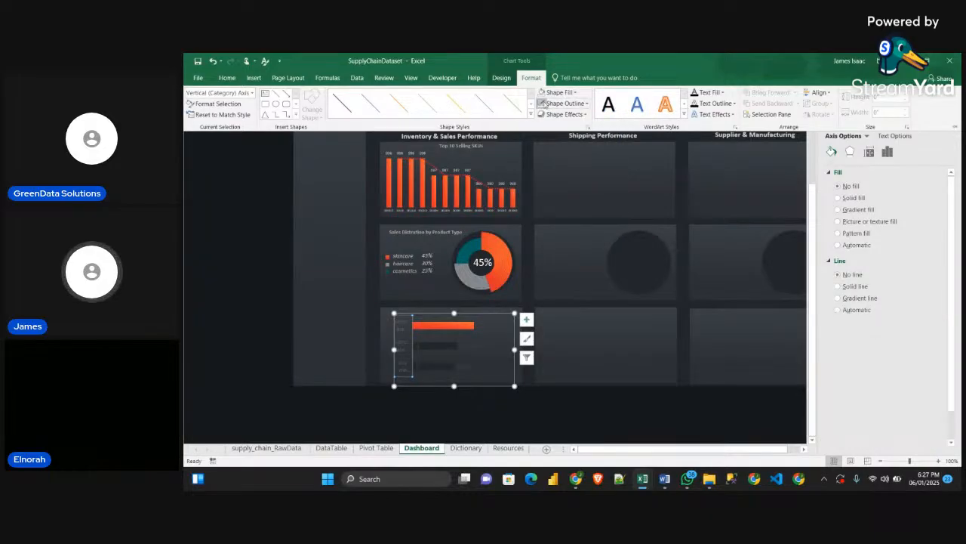
# Make the category axis labels white and reduce their font size to 6
pyautogui.click(226, 78)
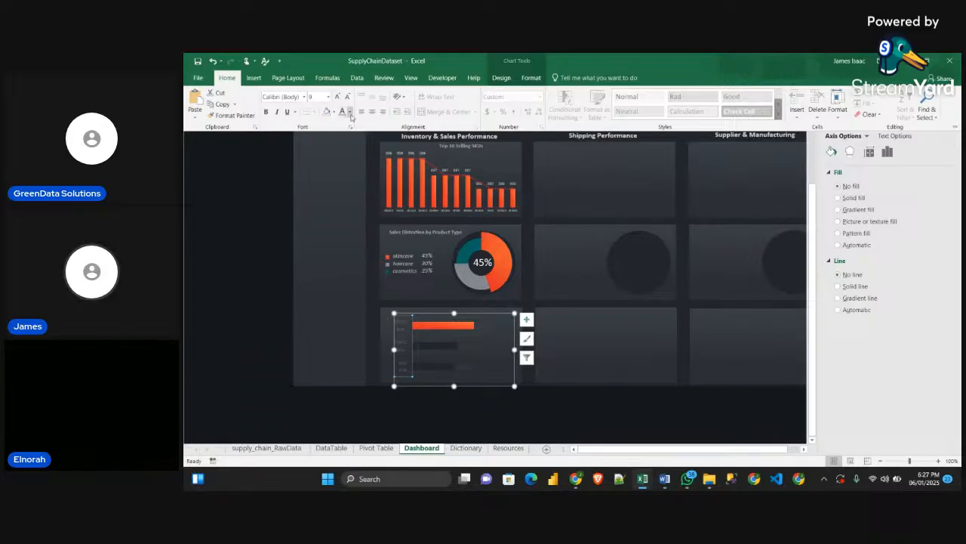
pyautogui.click(343, 111)
pyautogui.click(348, 97)
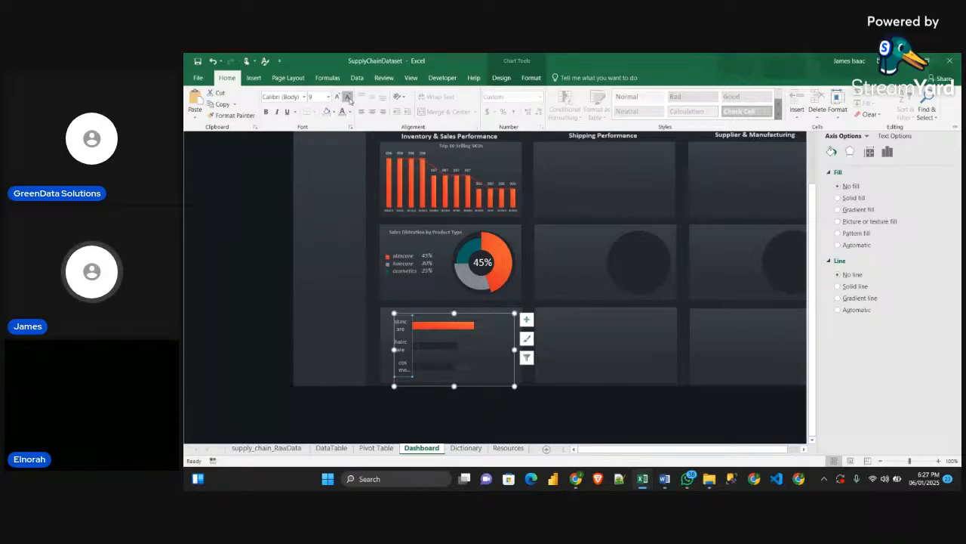
pyautogui.click(348, 97)
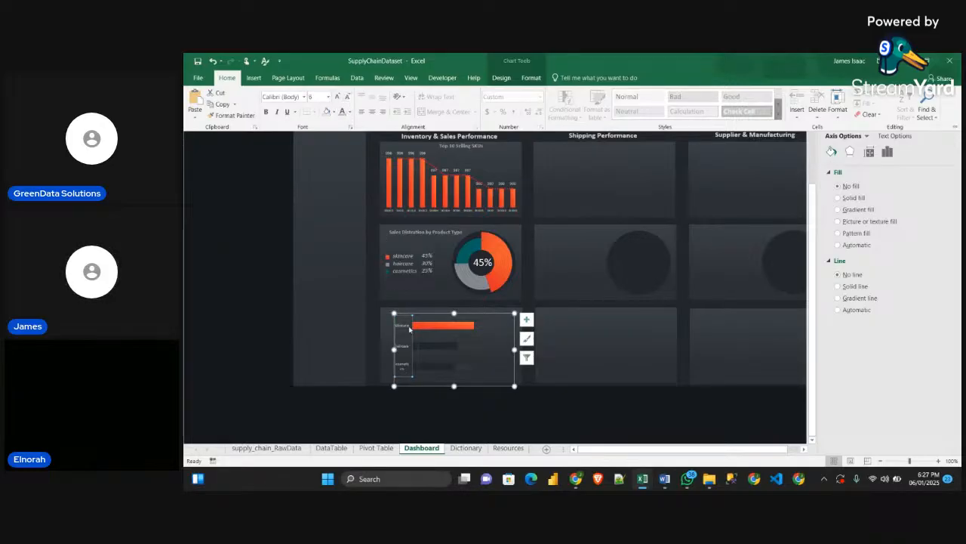
# Widen the bar chart on both sides so the category names fit on one line, and shift it slightly right
pyautogui.click(395, 350)
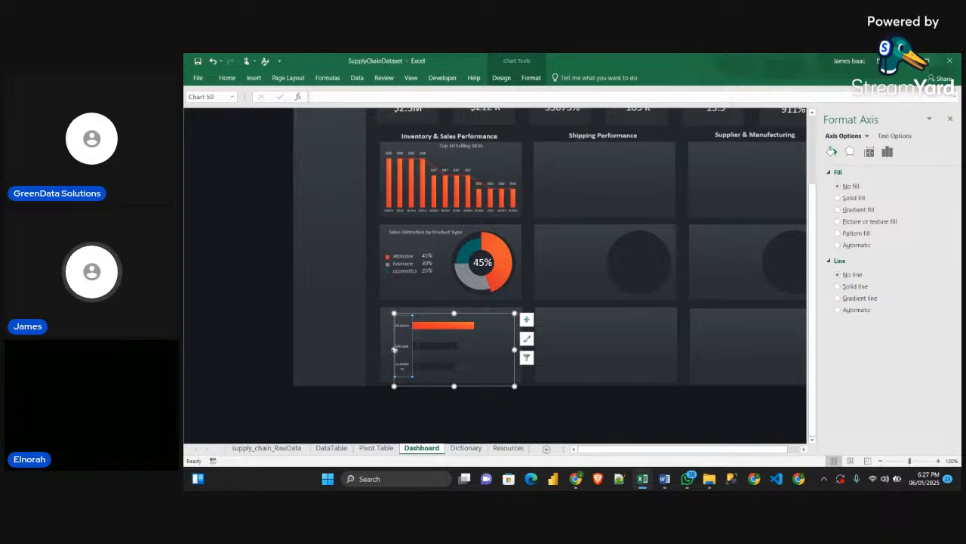
pyautogui.moveTo(394, 350); pyautogui.dragTo(384, 349)
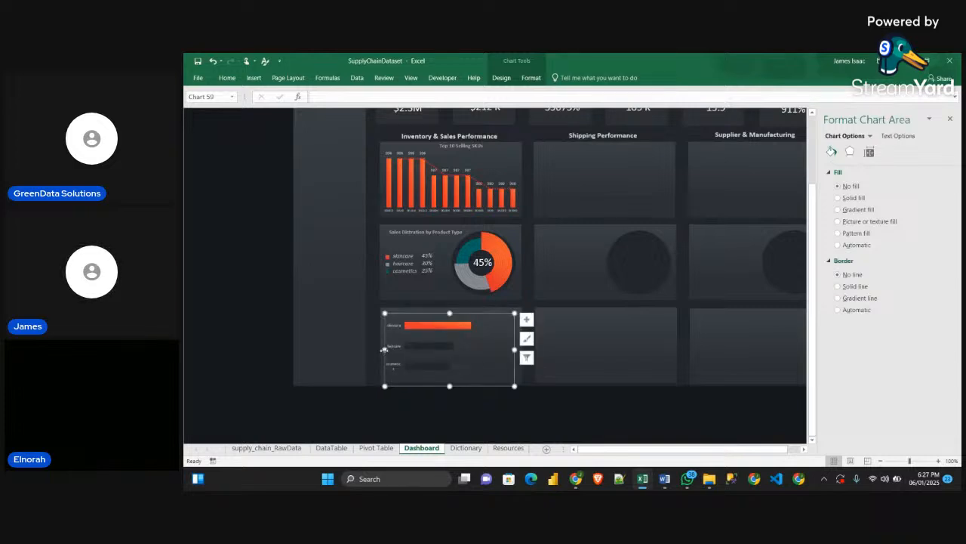
pyautogui.moveTo(514, 349); pyautogui.dragTo(539, 349)
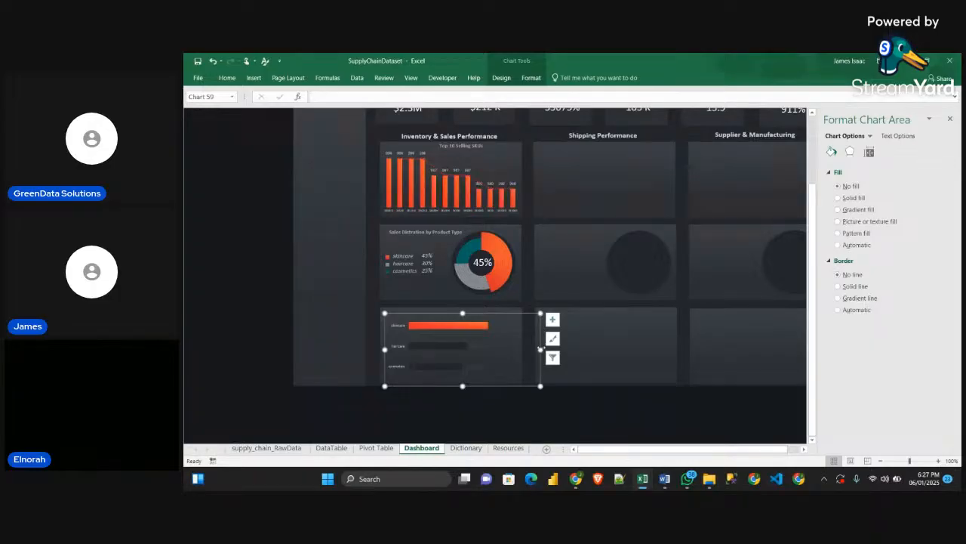
pyautogui.moveTo(539, 349); pyautogui.dragTo(539, 348)
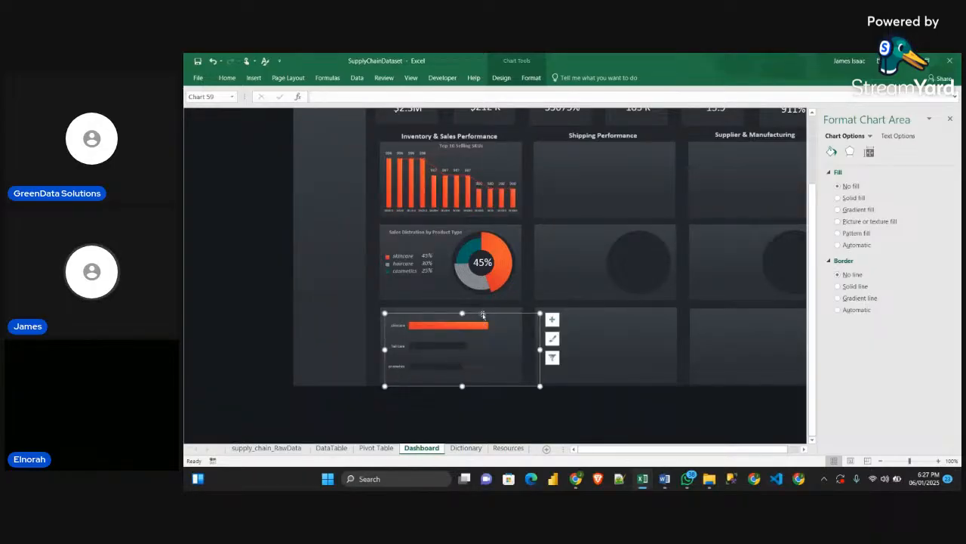
pyautogui.moveTo(484, 314); pyautogui.dragTo(488, 315)
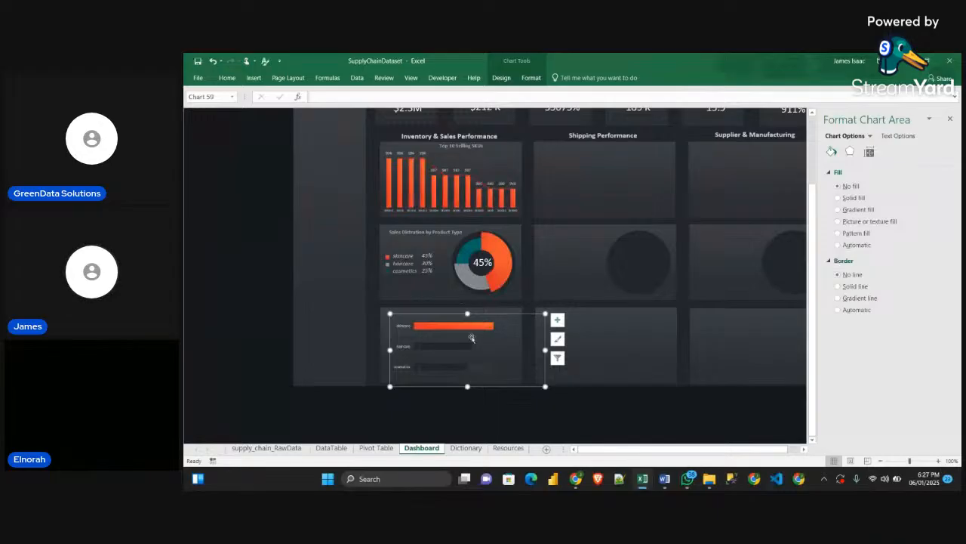
# Make the Revenue data labels white and reduce their font size to 7
pyautogui.click(487, 346)
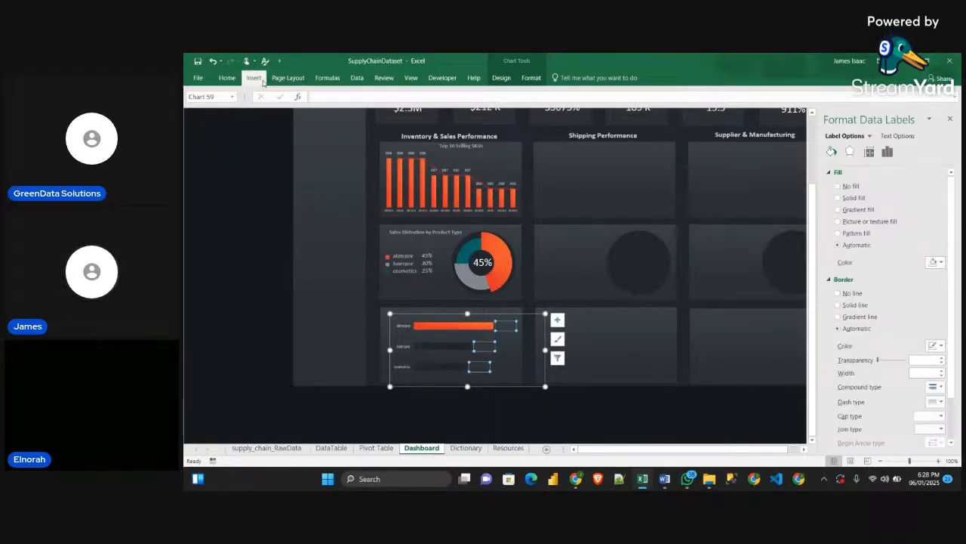
pyautogui.click(227, 78)
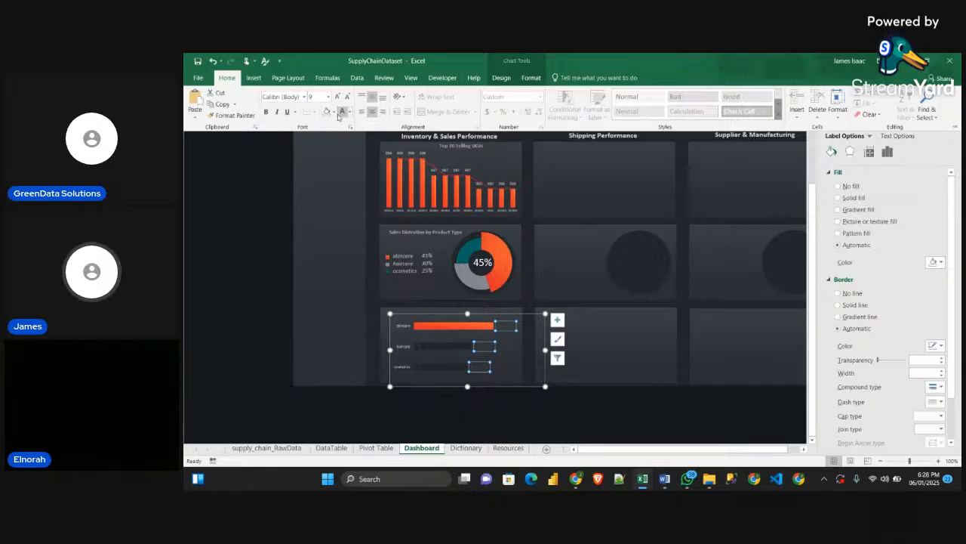
pyautogui.click(342, 112)
pyautogui.click(347, 98)
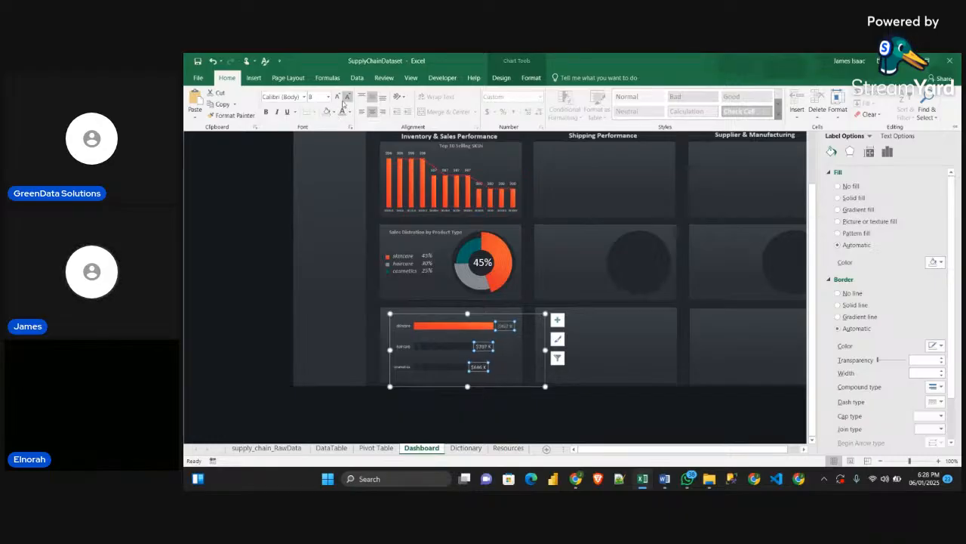
pyautogui.click(347, 98)
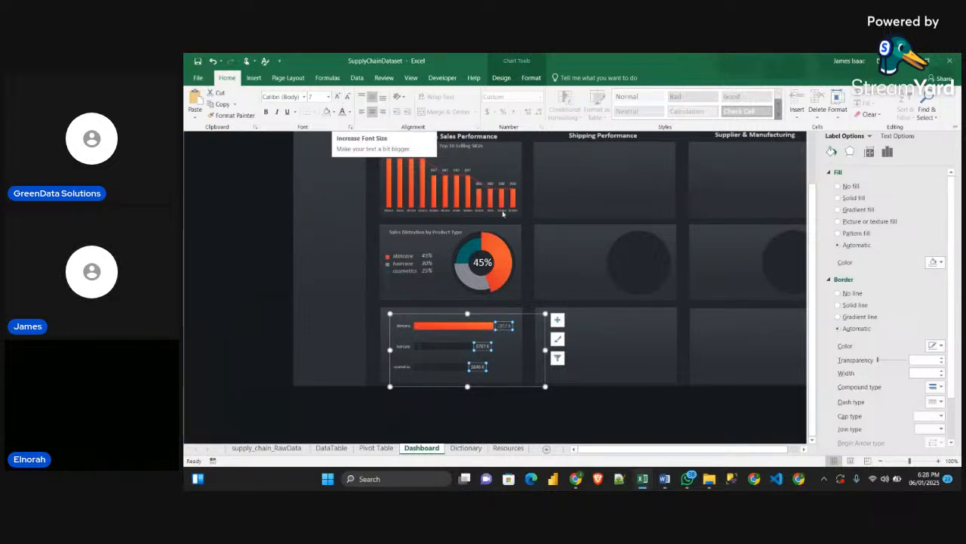
pyautogui.click(500, 373)
pyautogui.click(498, 327)
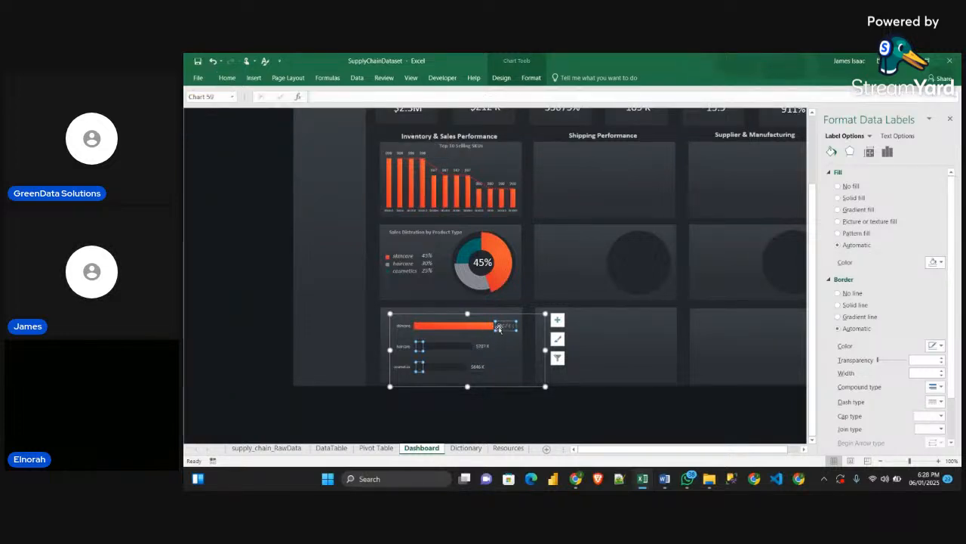
pyautogui.click(512, 370)
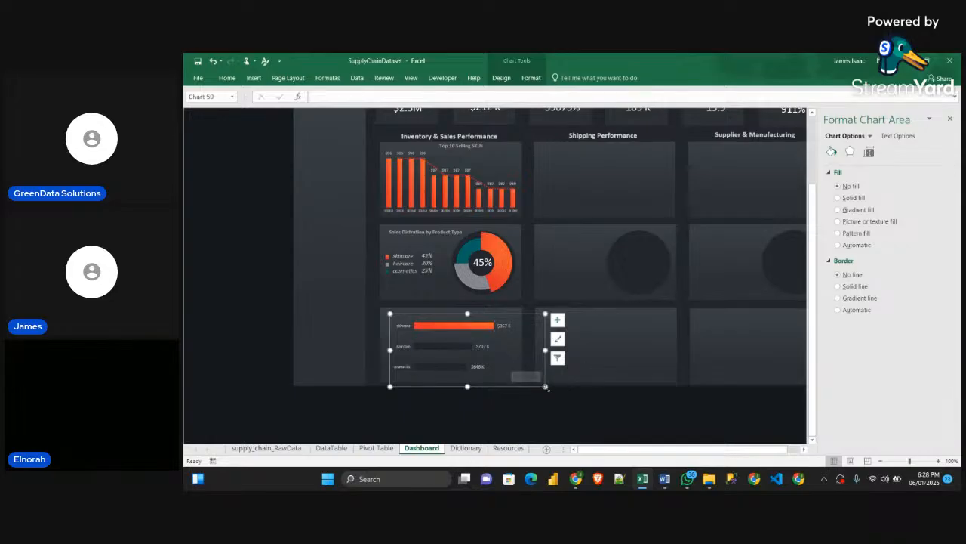
pyautogui.moveTo(545, 387); pyautogui.dragTo(546, 386)
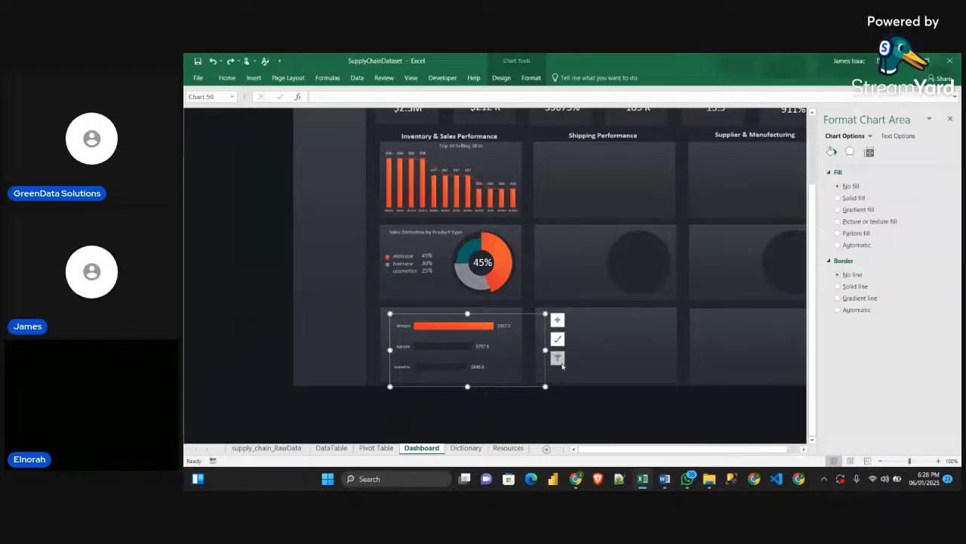
pyautogui.press('Down')
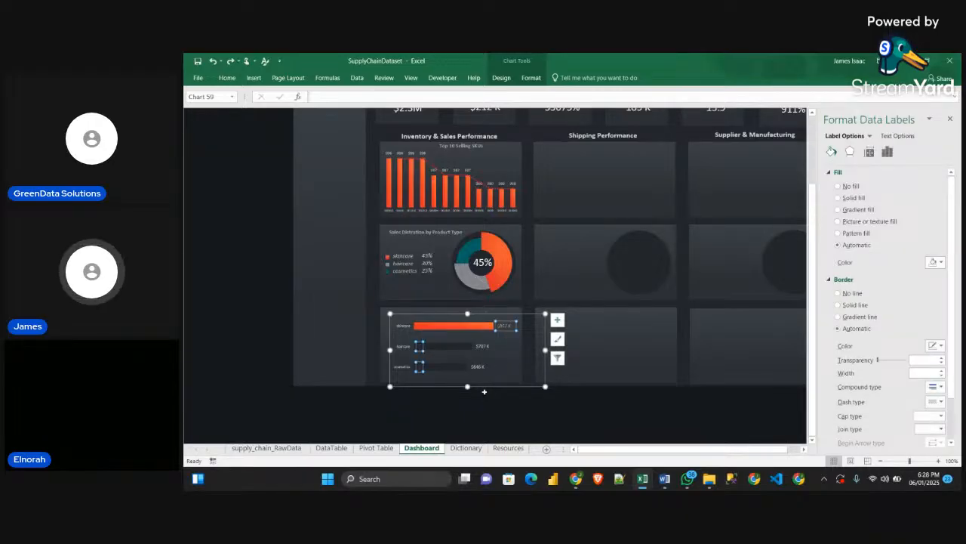
# Paste a copy of the bar chart beside the Pivot Table data to inspect its MAX labels, delete the copy and return to the Dashboard sheet
pyautogui.click(370, 447)
pyautogui.click(559, 209)
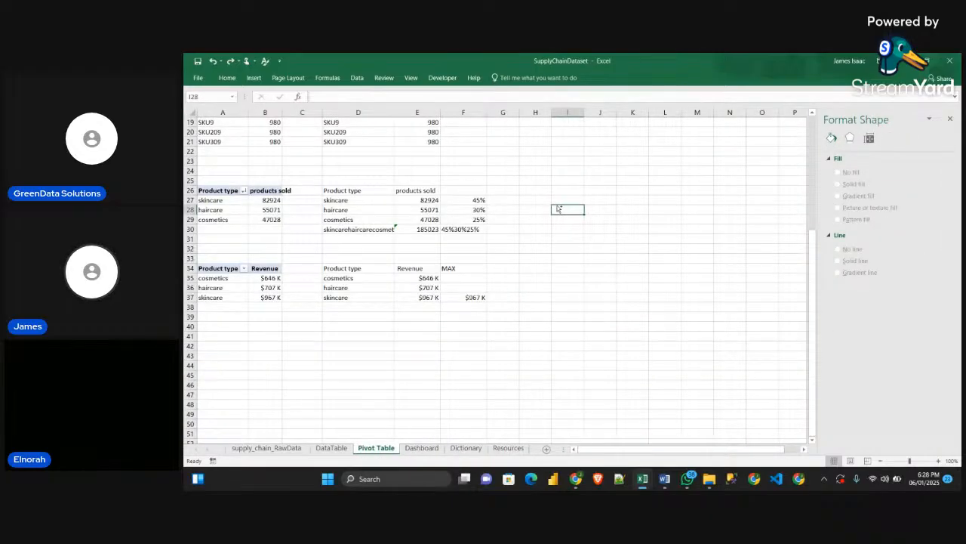
pyautogui.hotkey('ctrl', 'v')
pyautogui.moveTo(554, 280); pyautogui.dragTo(525, 329)
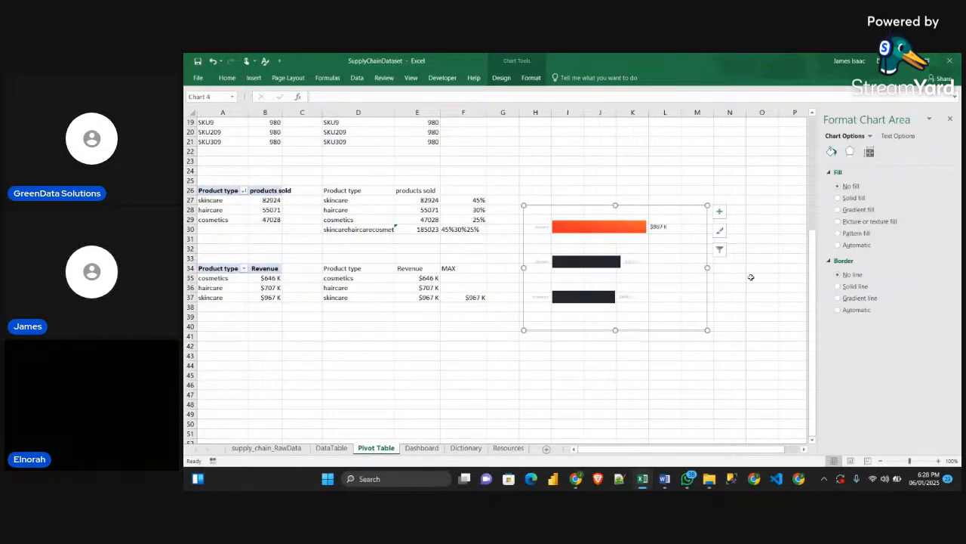
pyautogui.click(557, 262)
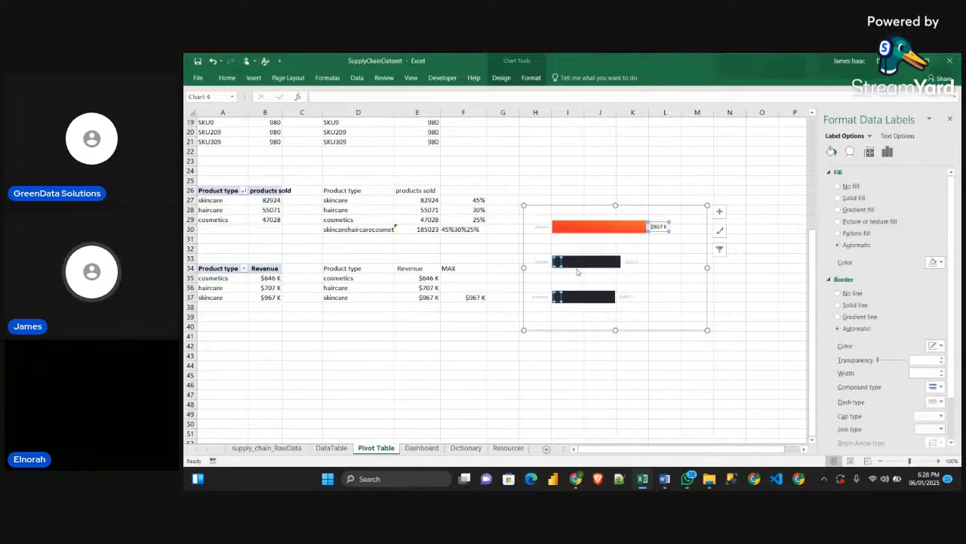
pyautogui.press('Escape')
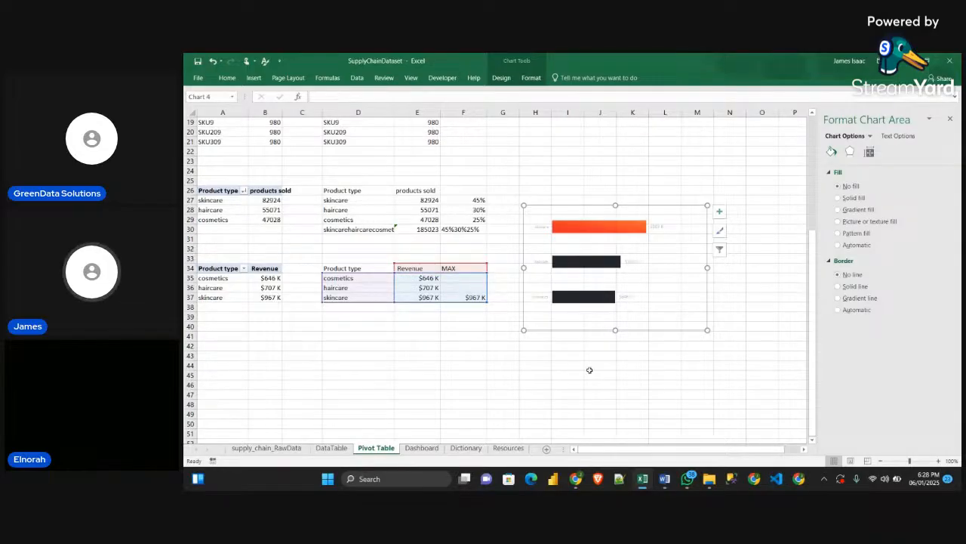
pyautogui.press('Delete')
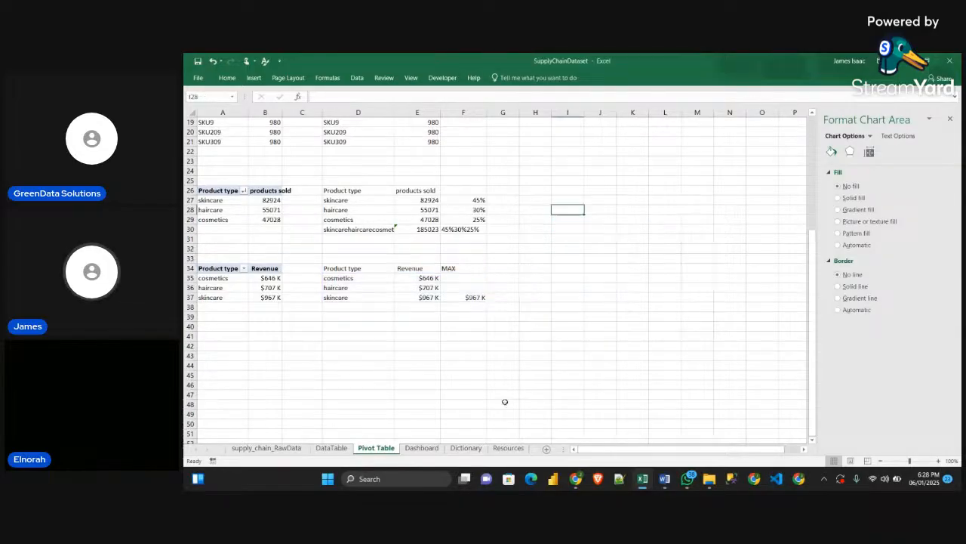
pyautogui.click(421, 447)
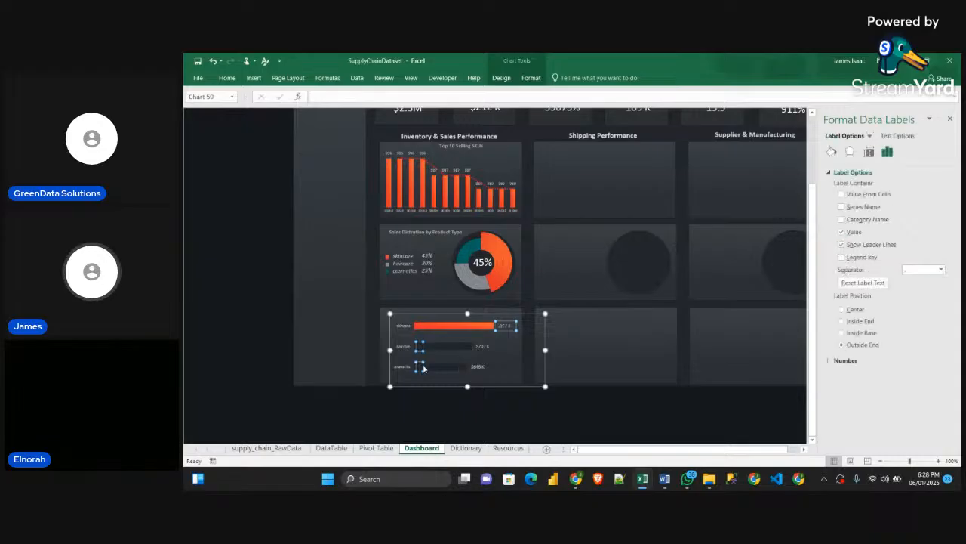
# Make the bar chart slightly smaller, nudge it within its dashboard panel and close the formatting pane
pyautogui.click(502, 357)
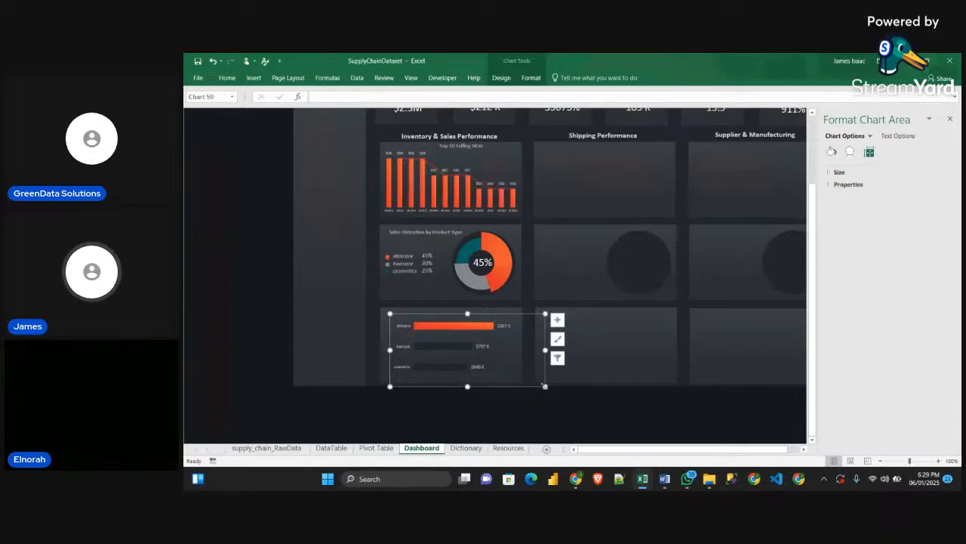
pyautogui.moveTo(545, 386); pyautogui.dragTo(538, 387)
pyautogui.moveTo(515, 317); pyautogui.dragTo(516, 314)
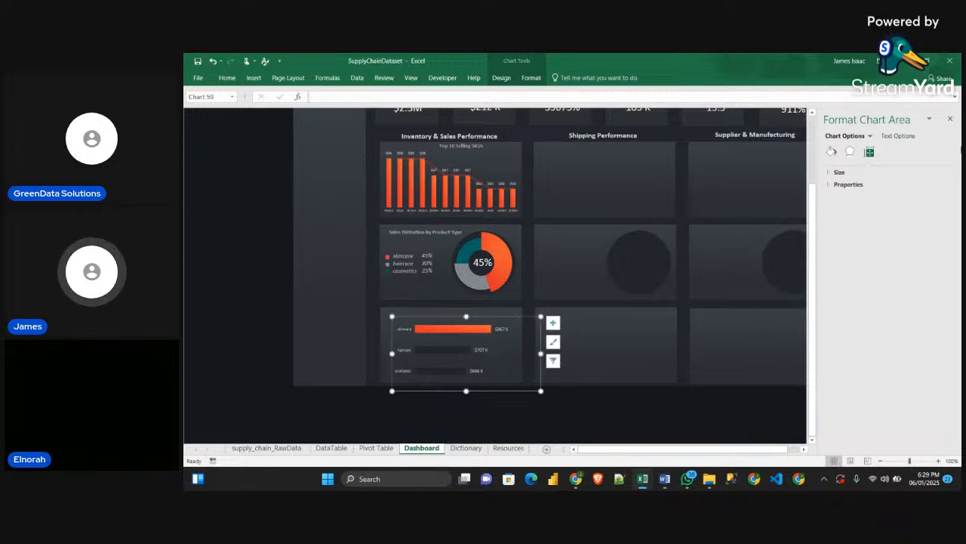
pyautogui.click(951, 119)
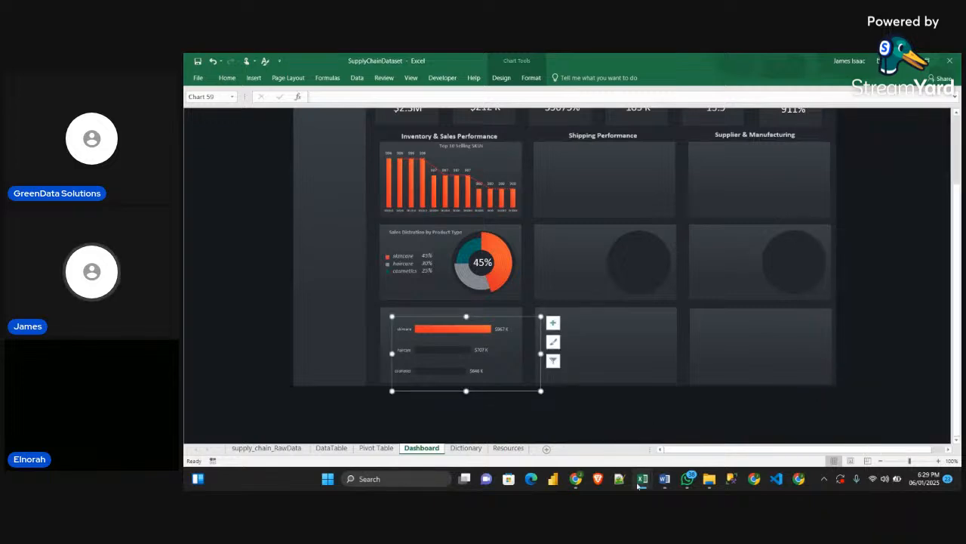
# Copy the "Revenue by Product Type" title text box from the Sample workbook's dashboard and paste it onto the SupplyChainDataset Dashboard sheet
pyautogui.moveTo(641, 483)
pyautogui.click(695, 425)
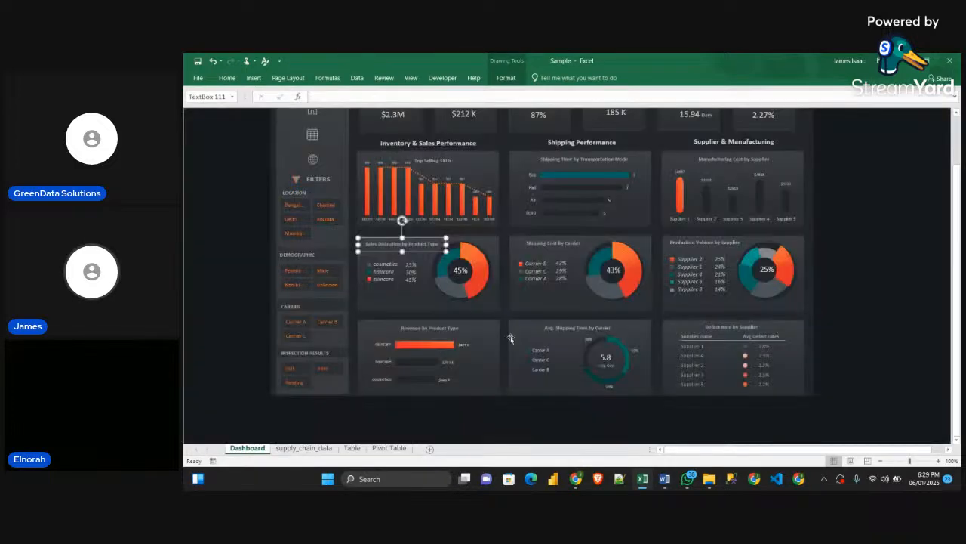
pyautogui.click(442, 330)
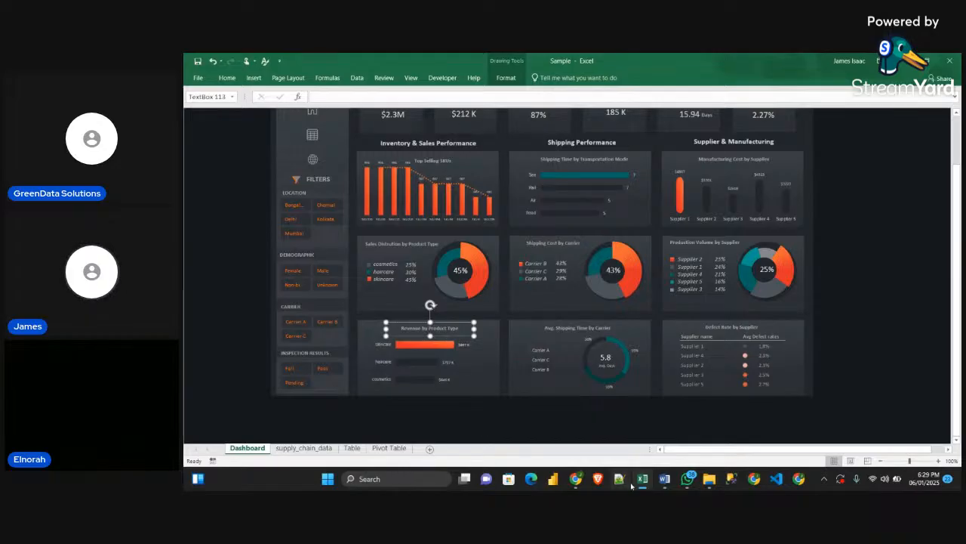
pyautogui.moveTo(642, 481)
pyautogui.click(574, 423)
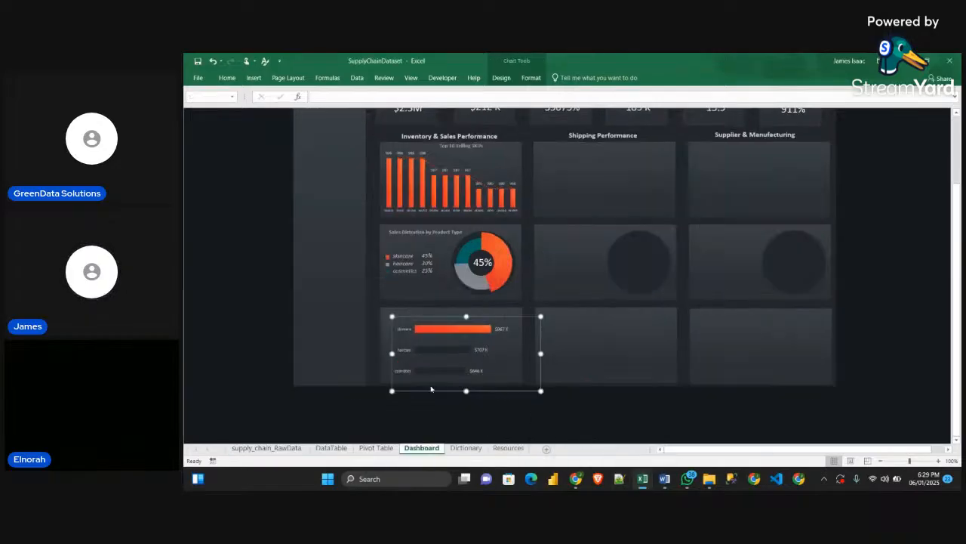
pyautogui.click(338, 330)
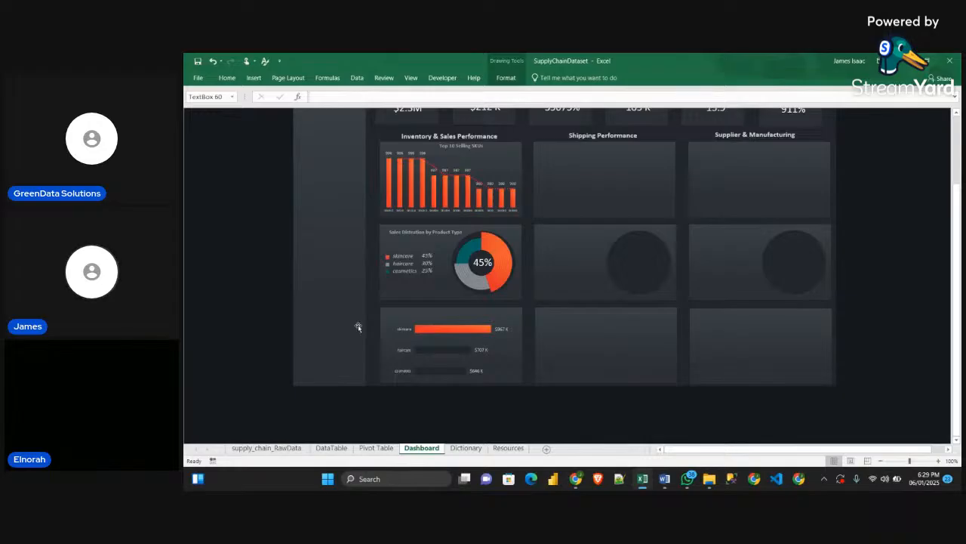
# Move the pasted "Revenue by Product Type" title above the bars in the revenue chart's panel and deselect it
pyautogui.scroll(-2, 599, 400)
pyautogui.scroll(4, 600, 392)
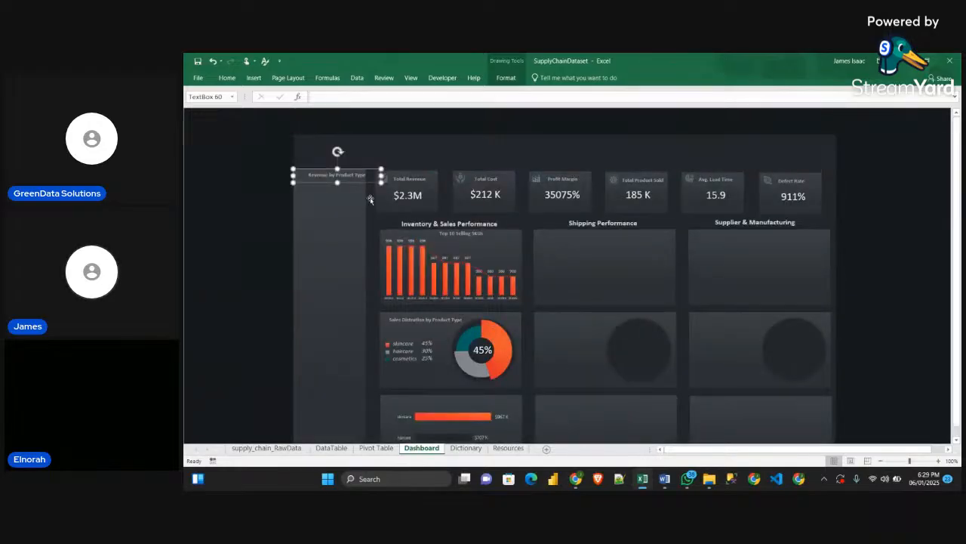
pyautogui.moveTo(359, 186); pyautogui.dragTo(491, 392)
pyautogui.scroll(-2, 489, 321)
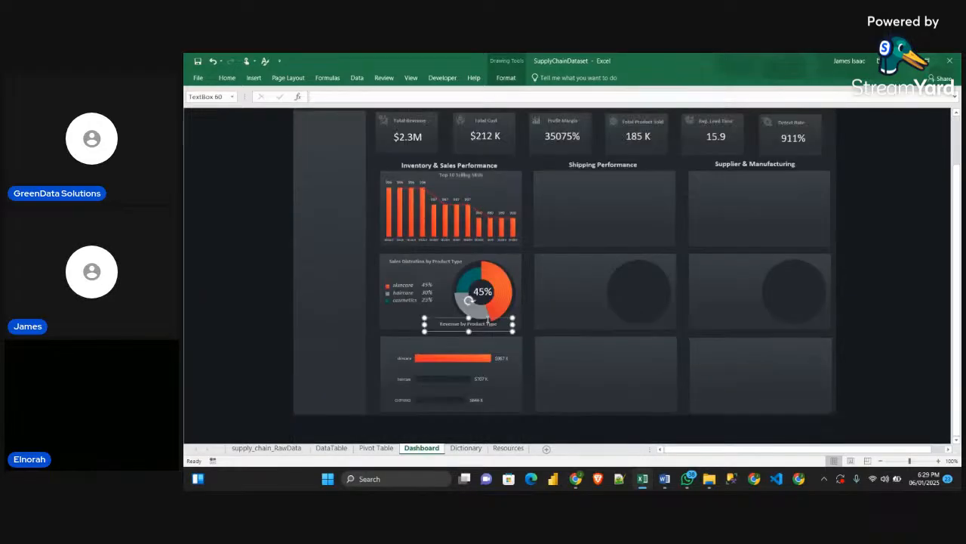
pyautogui.moveTo(487, 333); pyautogui.dragTo(468, 354)
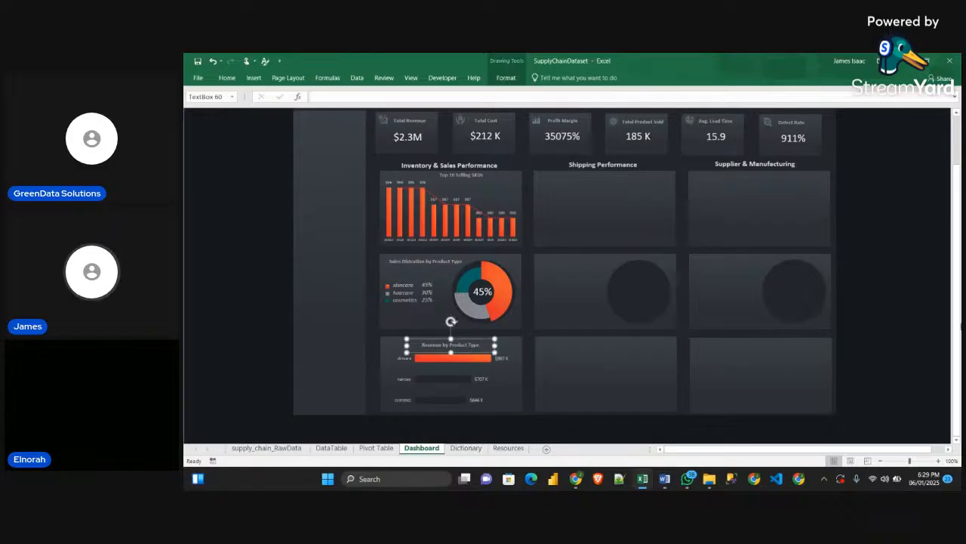
pyautogui.click(913, 346)
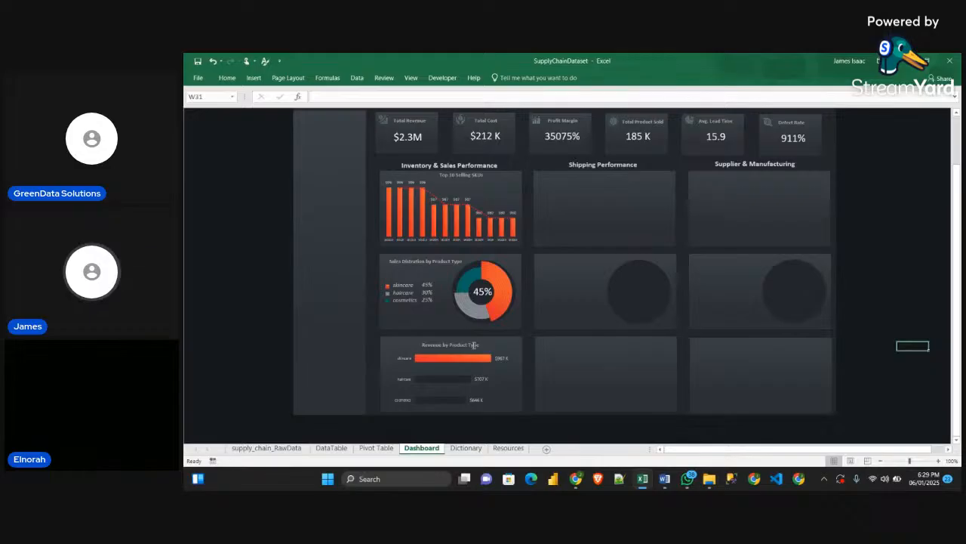
pyautogui.scroll(1, 588, 347)
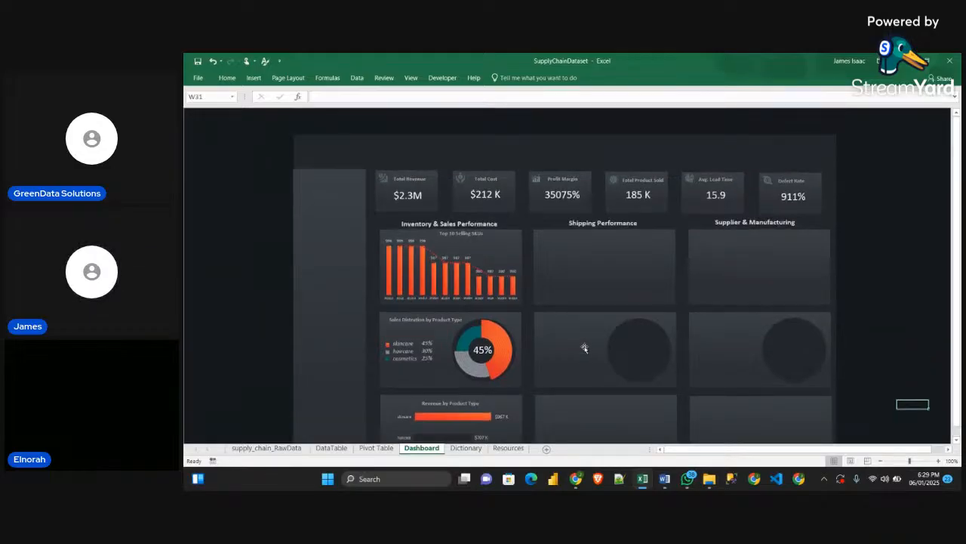
pyautogui.scroll(-1, 584, 347)
pyautogui.scroll(-1, 484, 261)
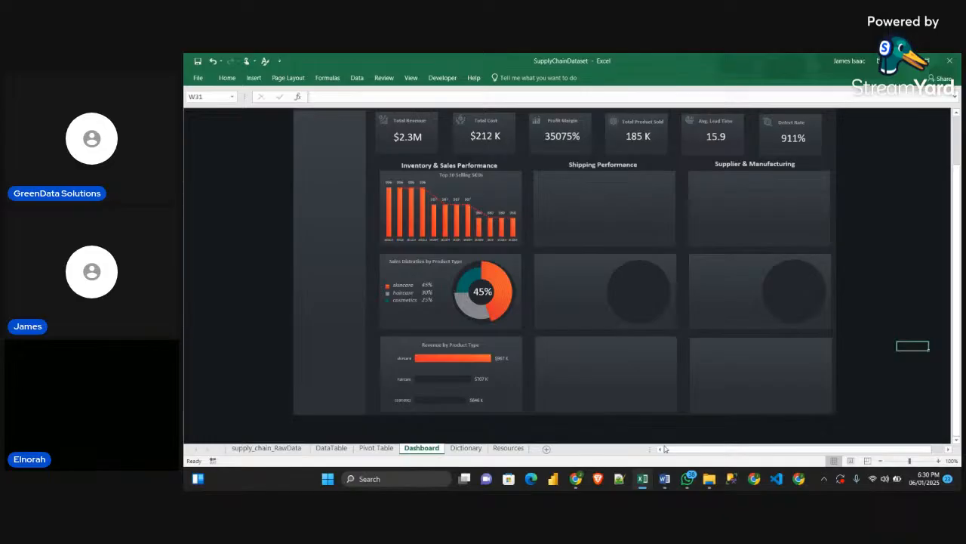
# Switch to the StreamYard studio in the browser, check the viewers' comments and minimise the window
pyautogui.click(581, 480)
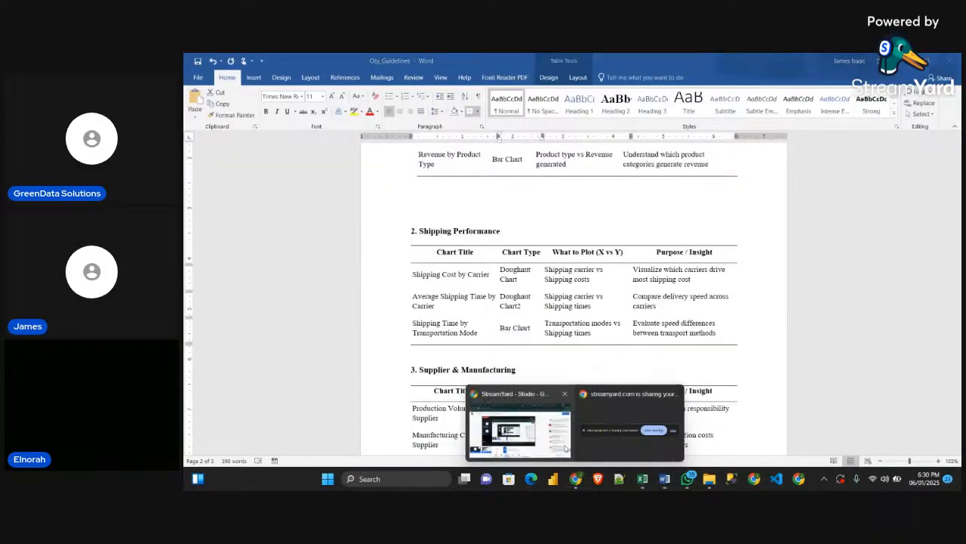
pyautogui.click(522, 426)
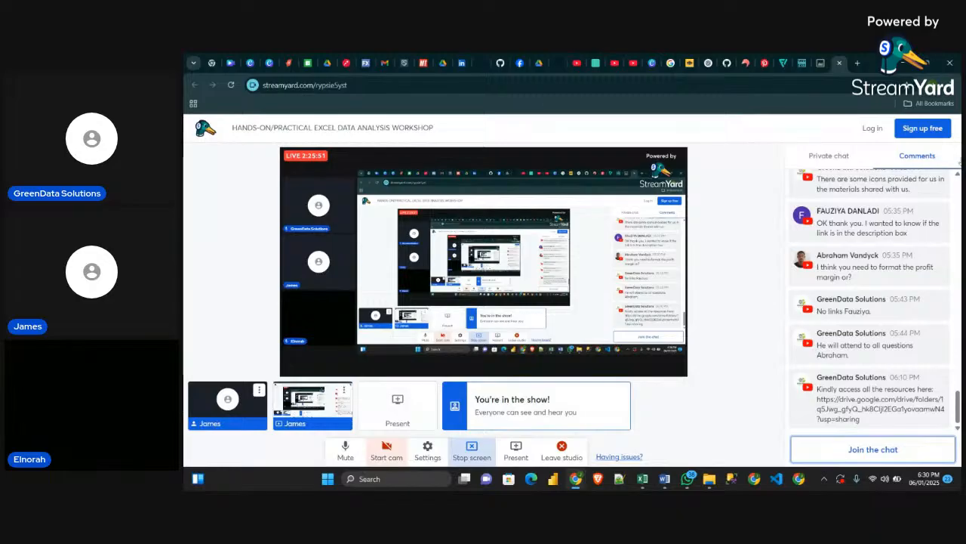
pyautogui.click(910, 64)
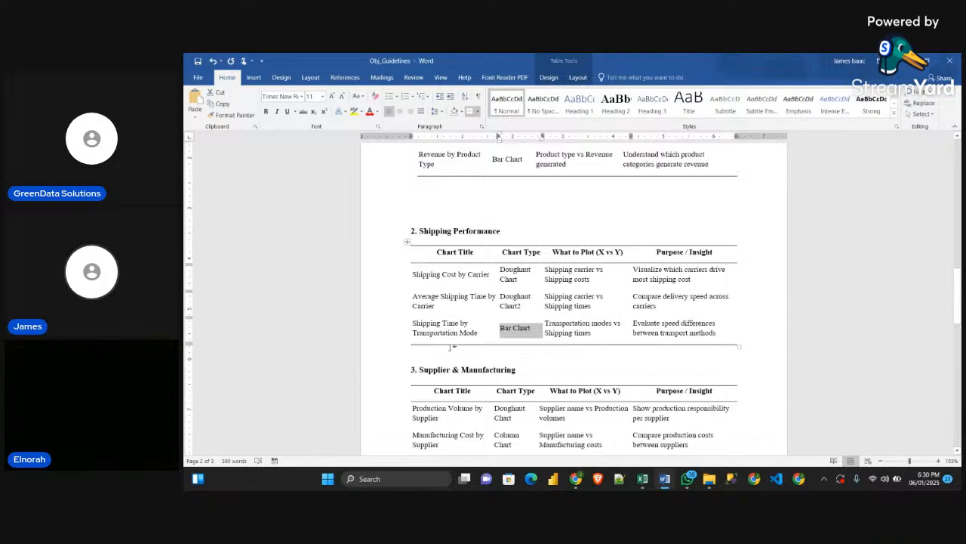
# Review the Shipping Time by Transportation Mode row in the Obj_Guidelines Word document and return to the SupplyChainDataset workbook
pyautogui.click(406, 333)
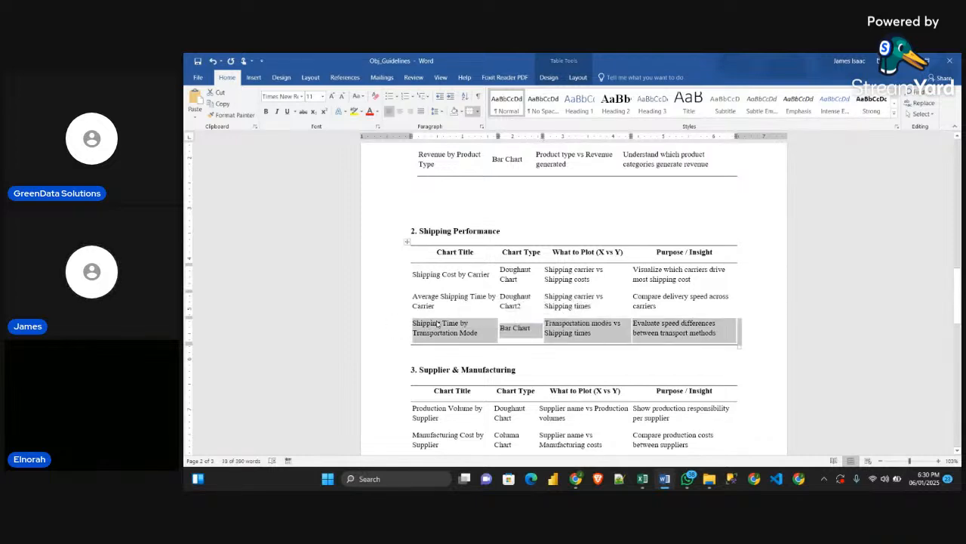
pyautogui.click(441, 325)
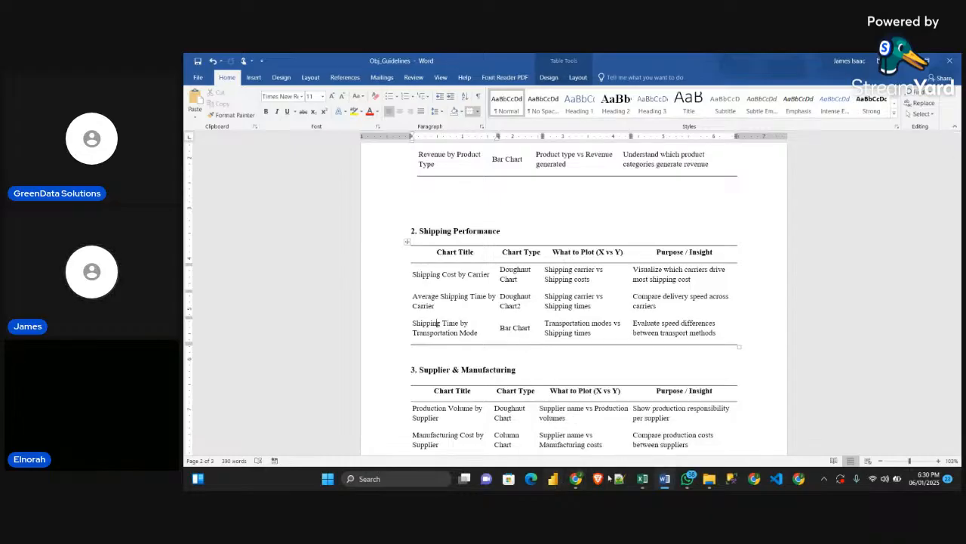
pyautogui.moveTo(642, 479)
pyautogui.click(585, 427)
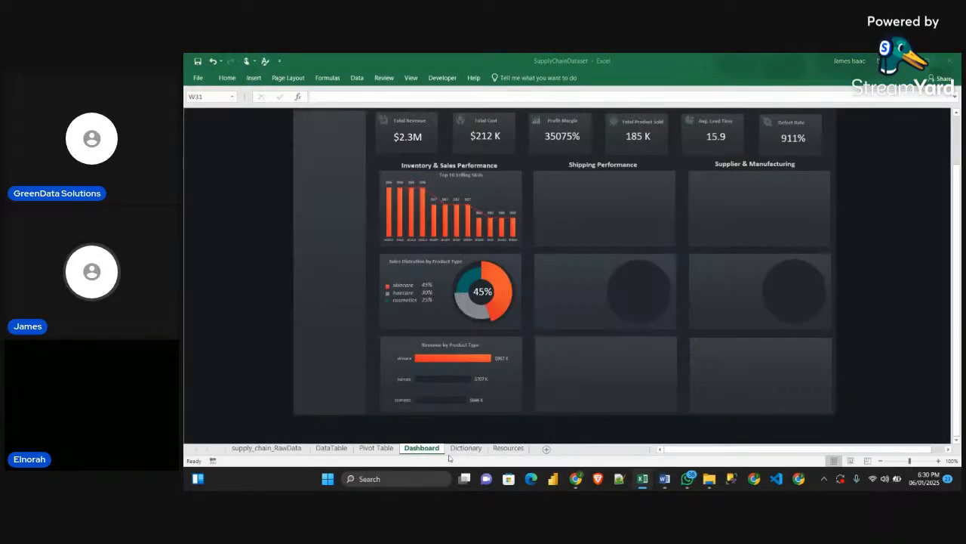
# Copy the Product type and Revenue PivotTable to cell A41 of the Pivot Table sheet and remove all fields from the copy
pyautogui.click(376, 448)
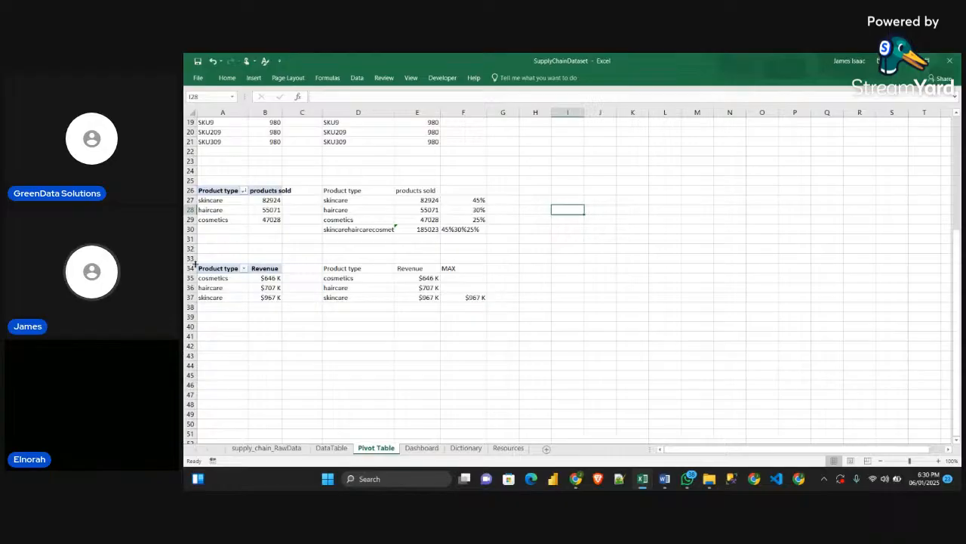
pyautogui.moveTo(205, 268); pyautogui.dragTo(272, 297)
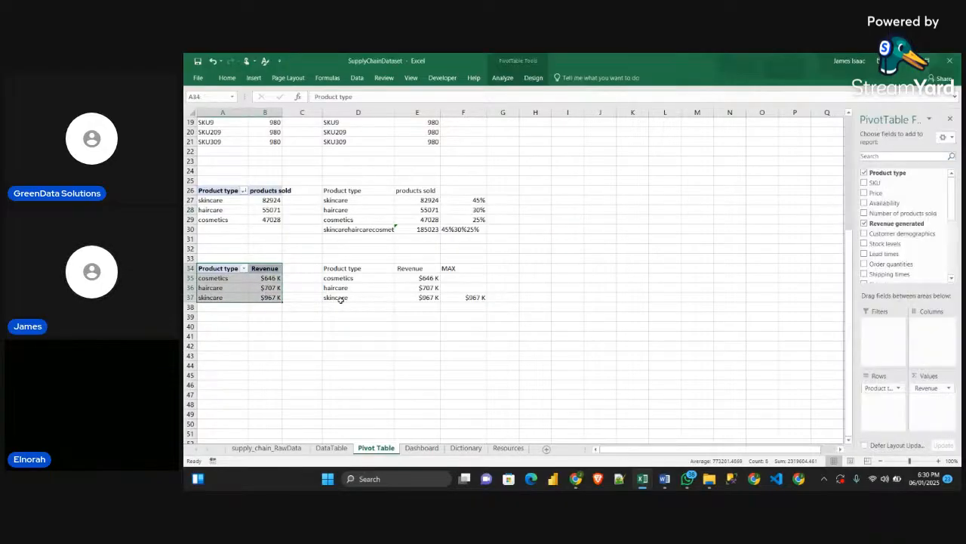
pyautogui.hotkey('ctrl', 'c')
pyautogui.click(205, 336)
pyautogui.hotkey('ctrl', 'v')
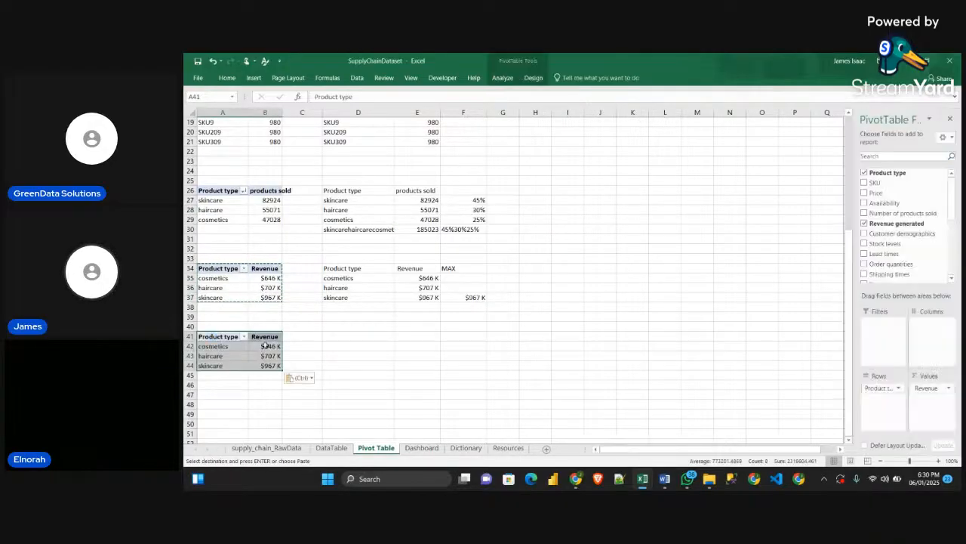
pyautogui.moveTo(879, 391); pyautogui.dragTo(750, 384)
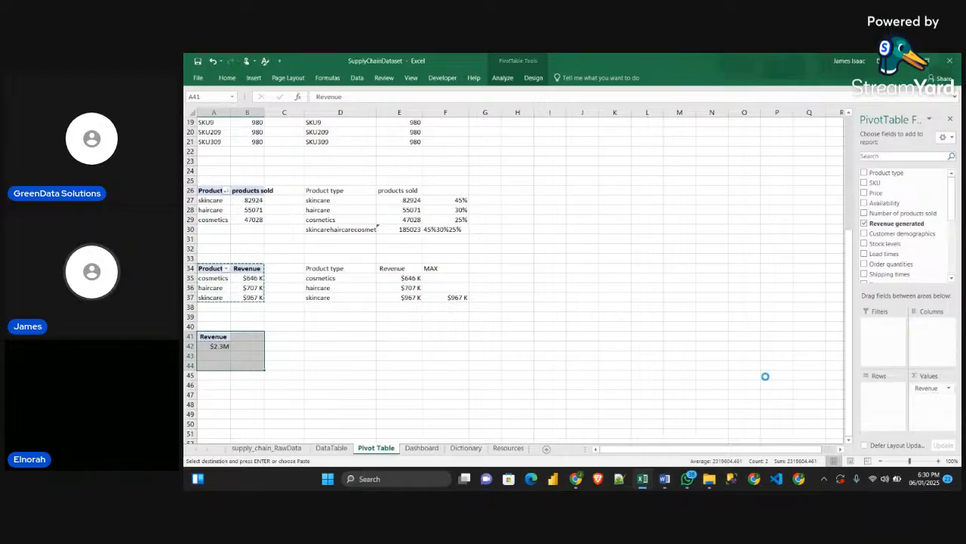
pyautogui.scroll(-3, 568, 369)
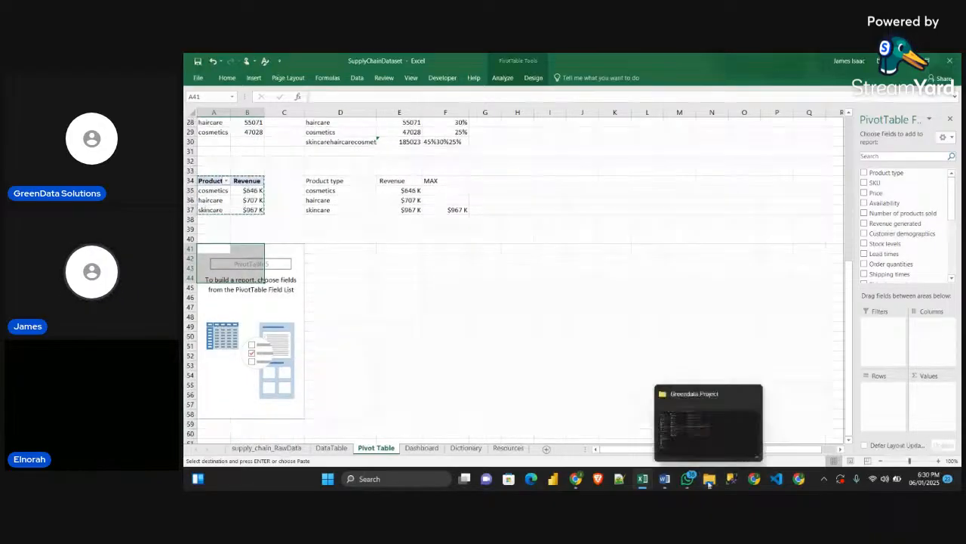
# Recheck the guidelines document and build the empty PivotTable with Transportation modes as rows and Shipping times as values
pyautogui.click(674, 455)
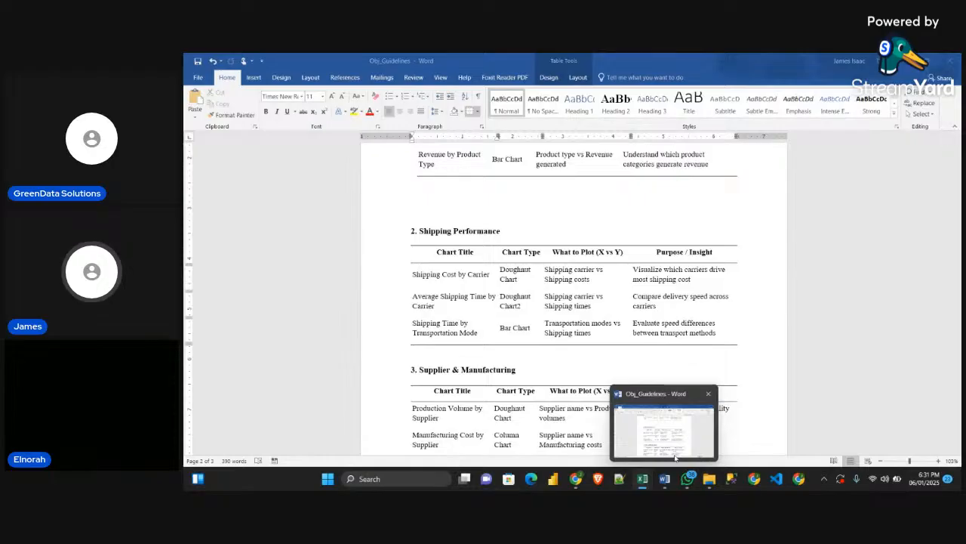
pyautogui.hotkey('alt', 'Tab')
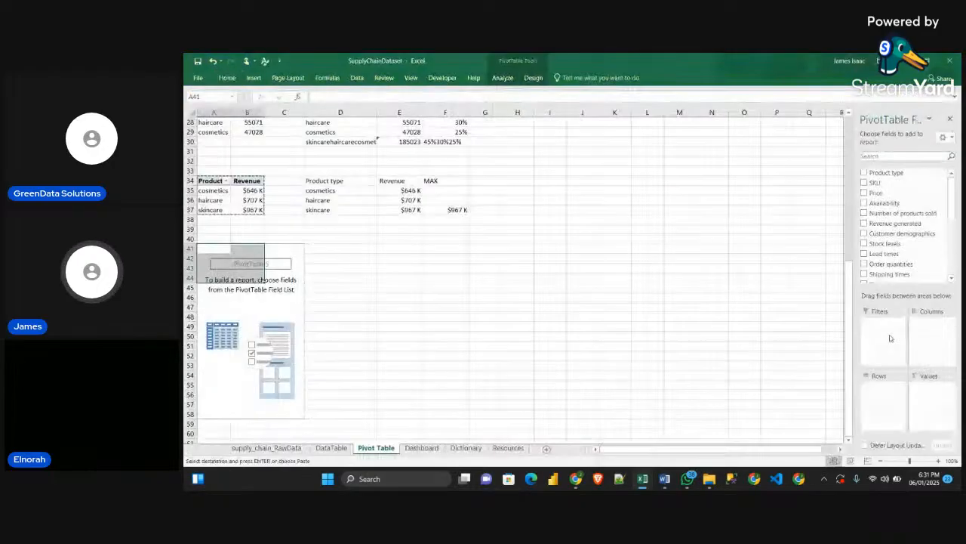
pyautogui.scroll(-3, 887, 223)
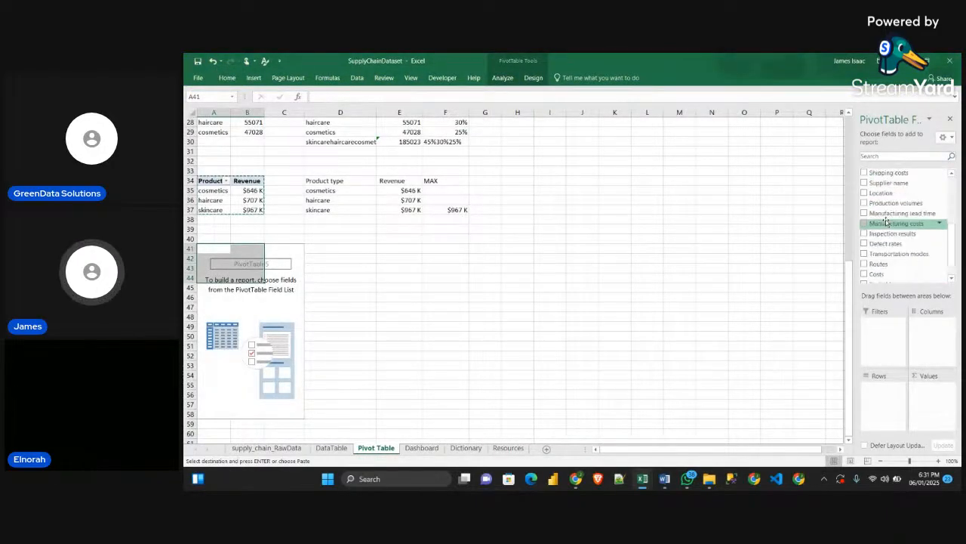
pyautogui.moveTo(891, 233); pyautogui.dragTo(878, 403)
pyautogui.scroll(1, 899, 253)
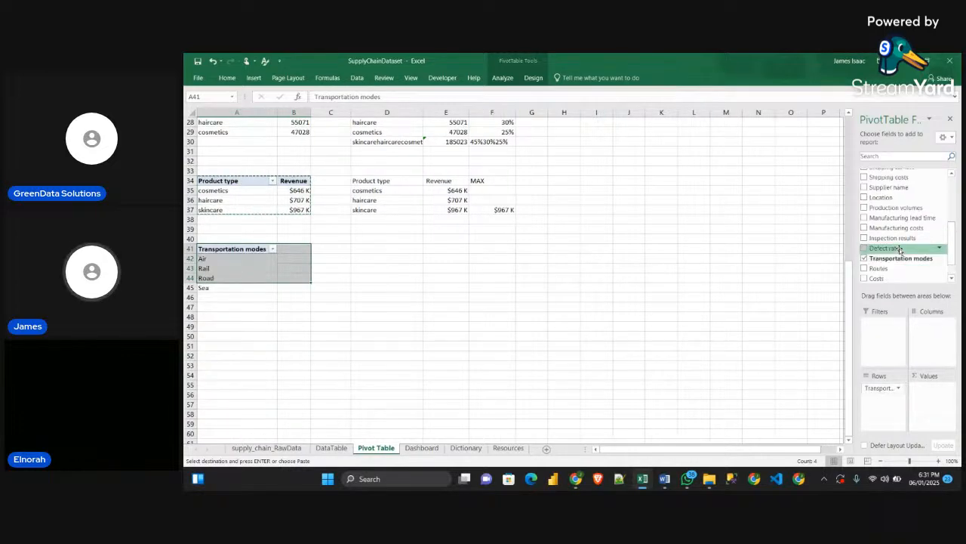
pyautogui.scroll(3, 898, 191)
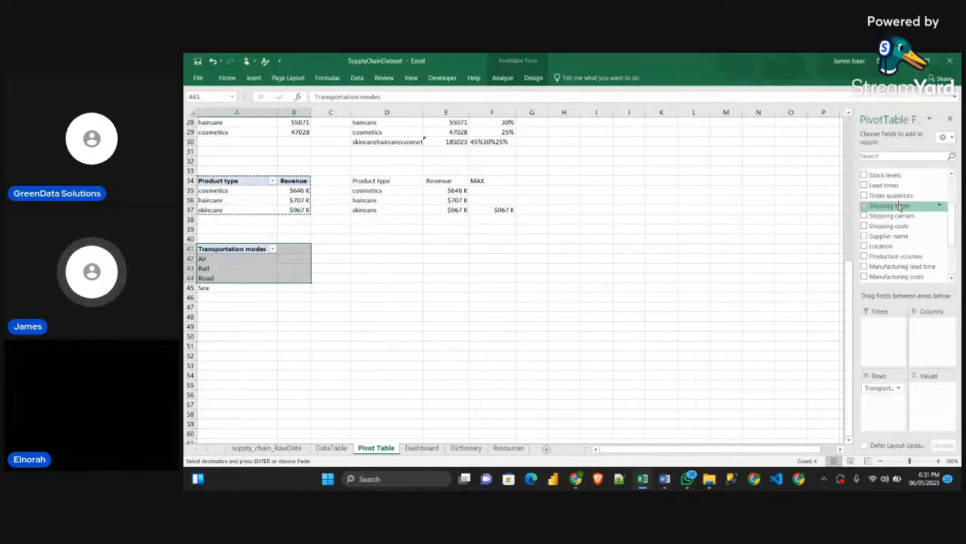
pyautogui.moveTo(899, 206); pyautogui.dragTo(930, 396)
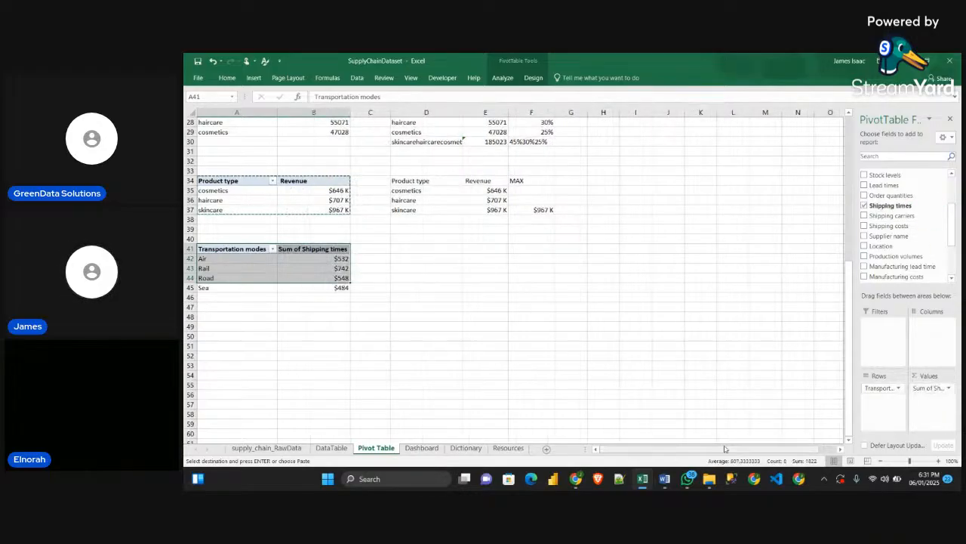
# Format the Sum of Shipping times values as Number without decimals and sort them from largest to smallest
pyautogui.click(346, 298)
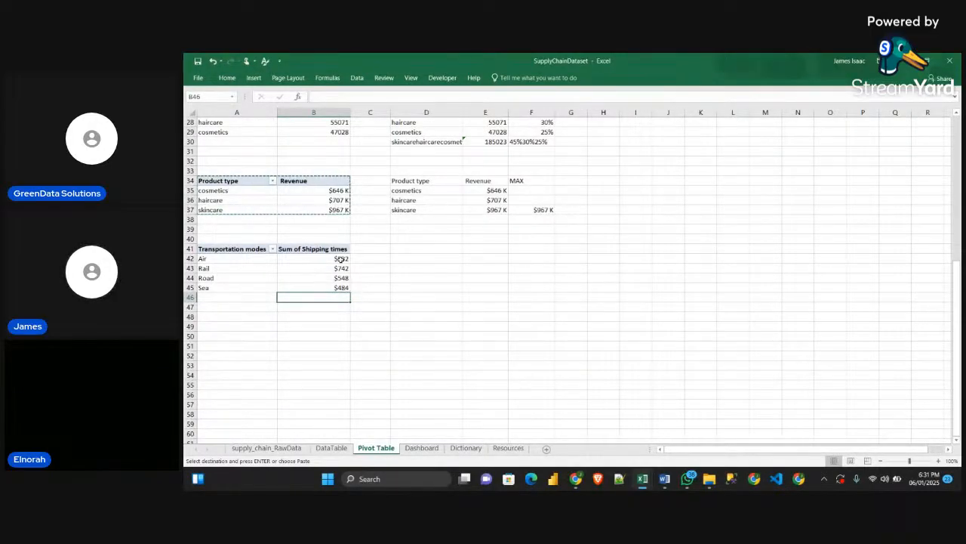
pyautogui.moveTo(335, 258); pyautogui.dragTo(338, 288)
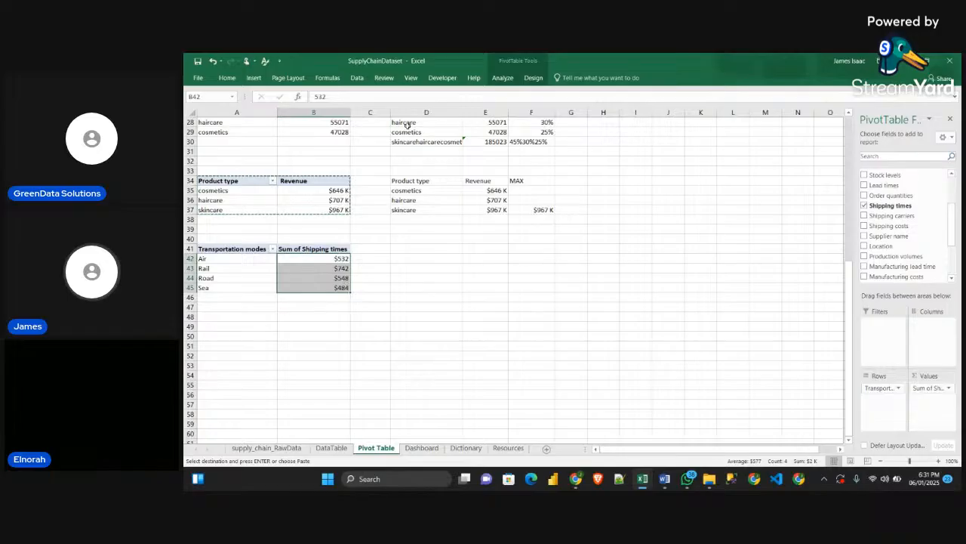
pyautogui.click(226, 77)
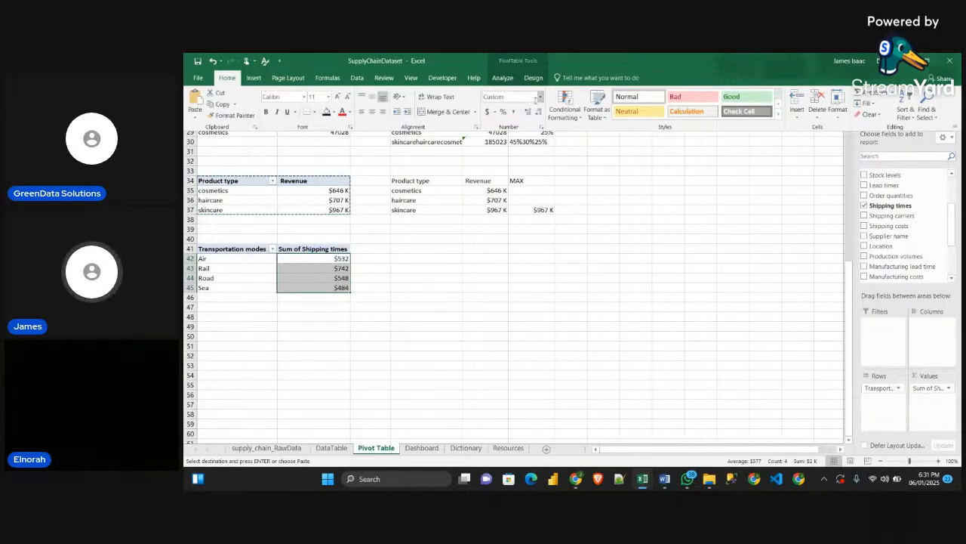
pyautogui.click(540, 97)
pyautogui.click(519, 133)
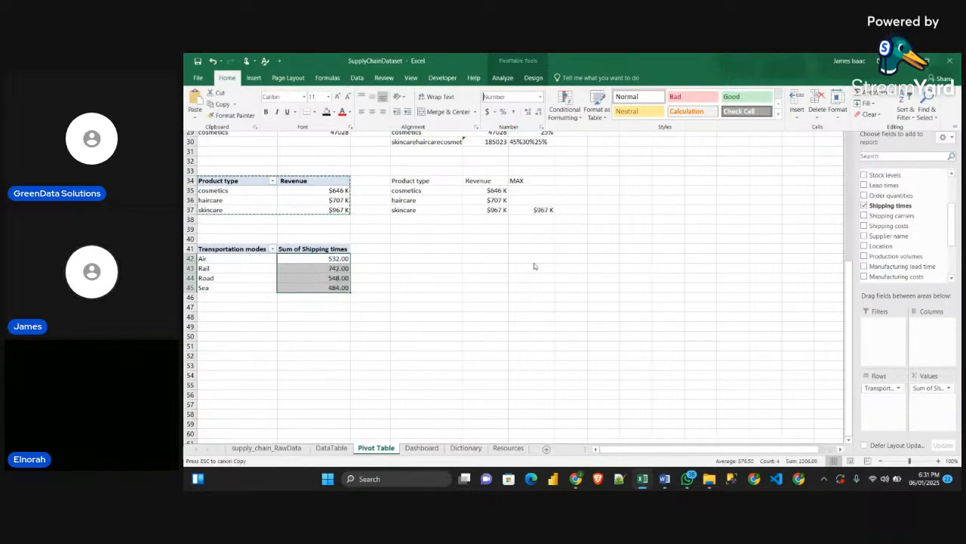
pyautogui.click(233, 78)
pyautogui.click(537, 112)
pyautogui.click(538, 112)
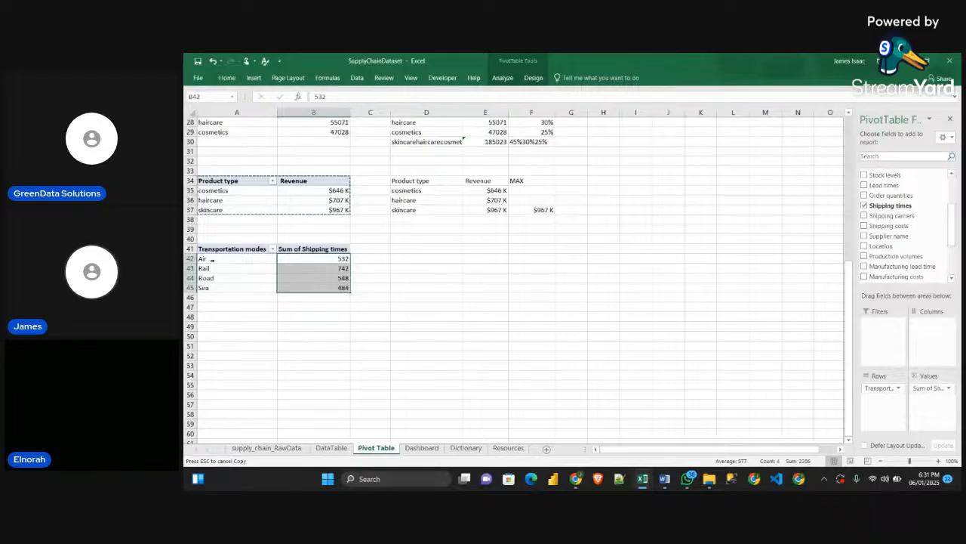
pyautogui.rightClick(279, 258)
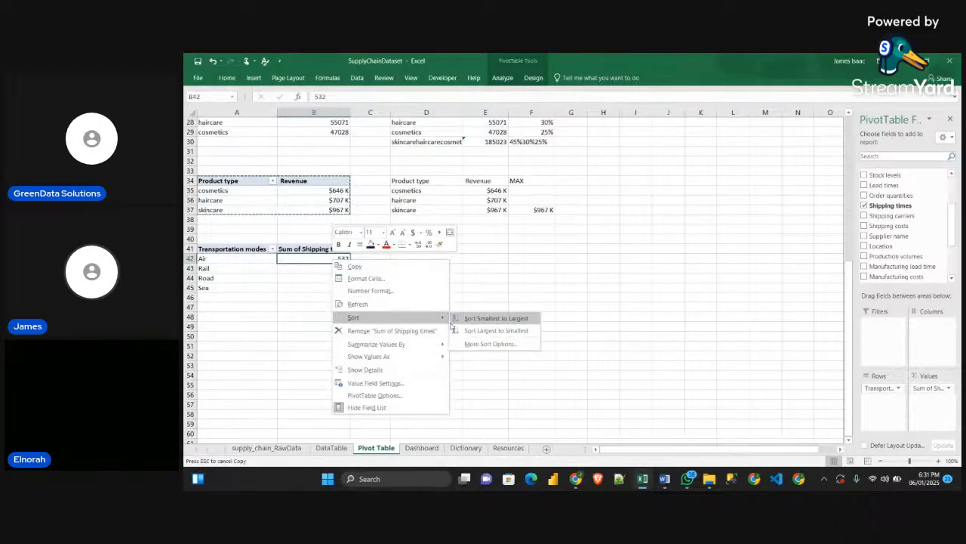
pyautogui.click(494, 329)
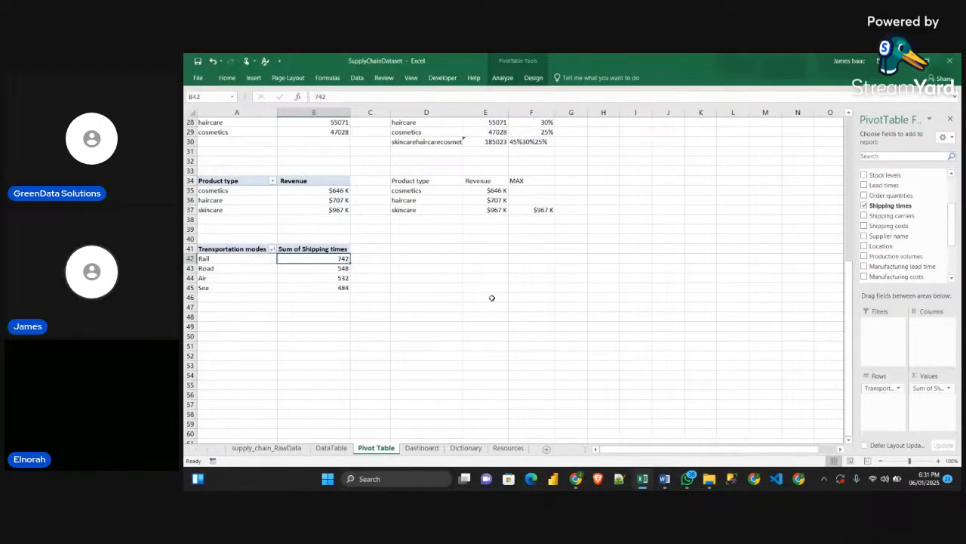
pyautogui.click(487, 297)
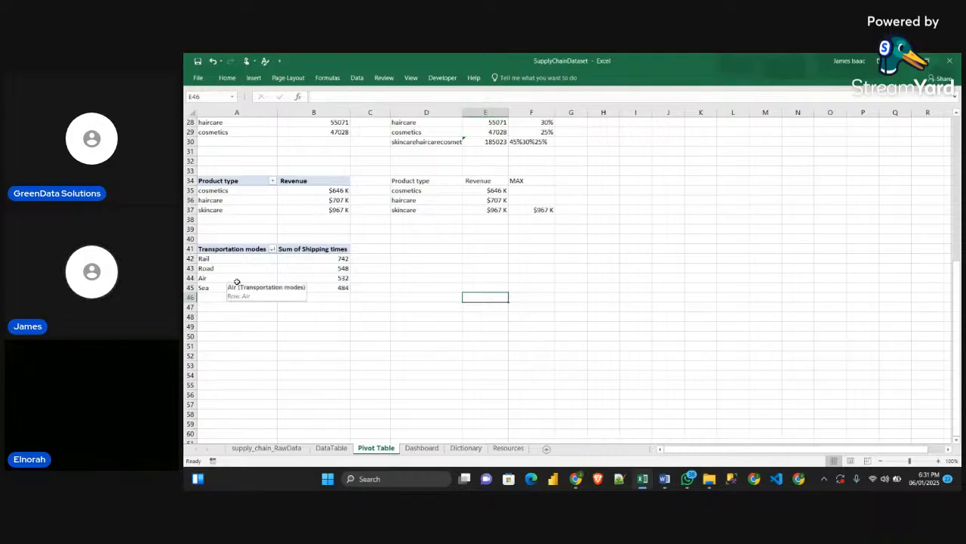
pyautogui.scroll(3, 451, 299)
pyautogui.scroll(-2, 449, 304)
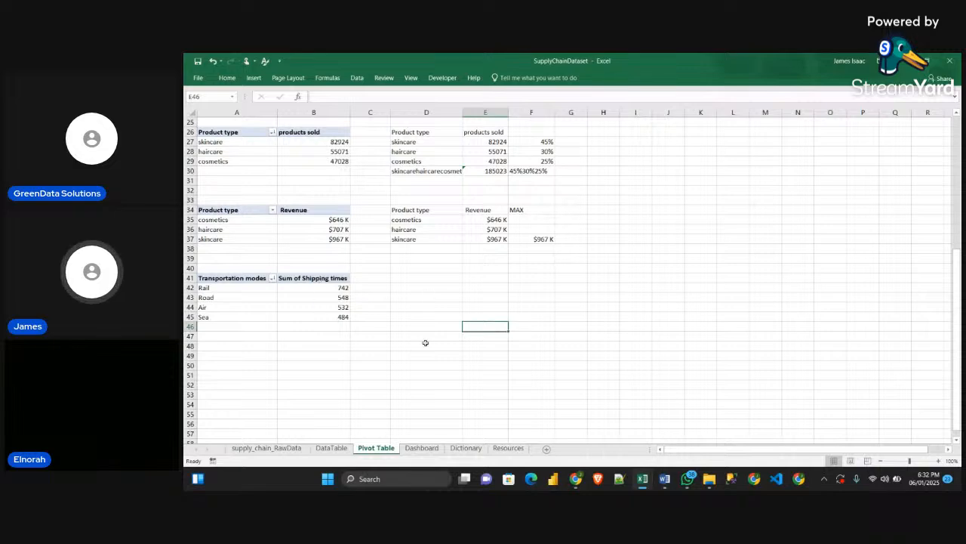
pyautogui.click(425, 276)
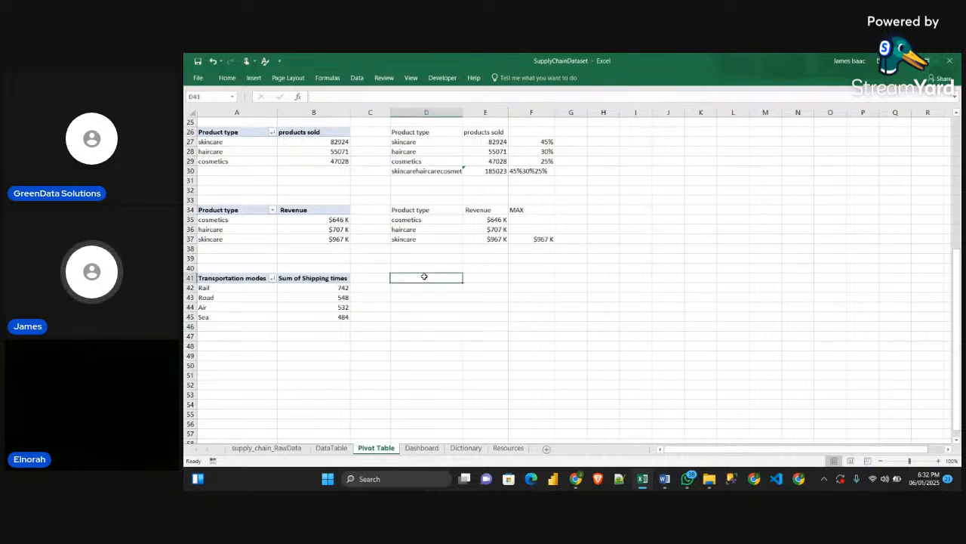
pyautogui.doubleClick(308, 279)
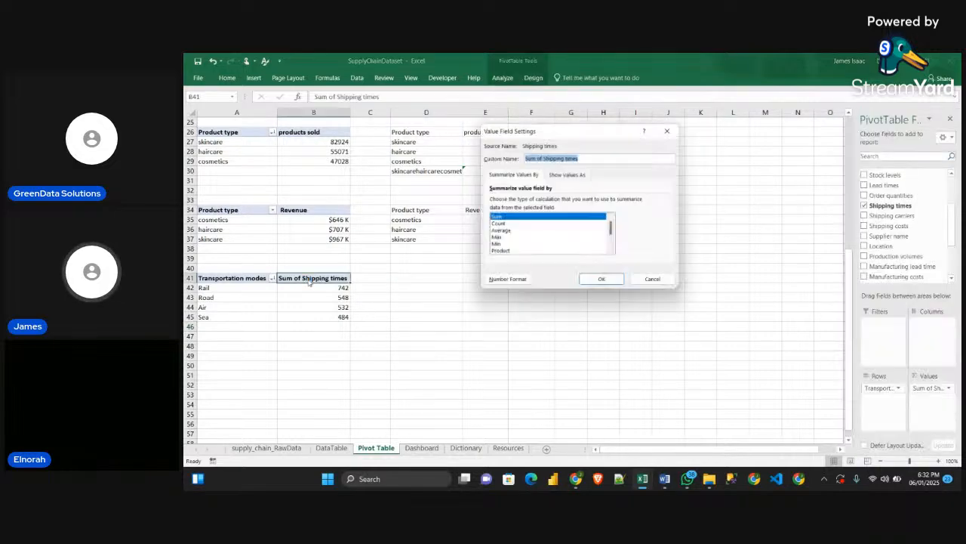
pyautogui.click(545, 159)
pyautogui.moveTo(541, 159); pyautogui.dragTo(528, 161)
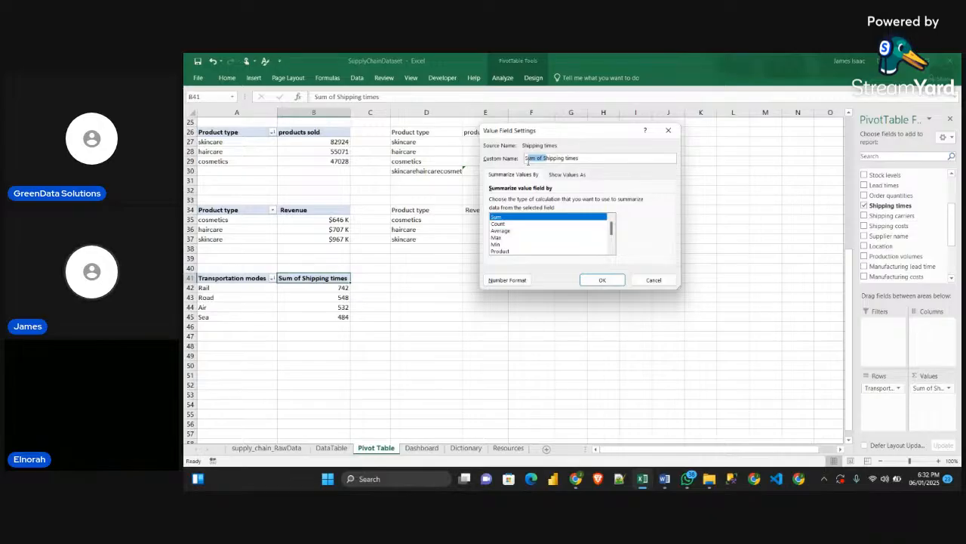
pyautogui.press('BackSpace')
pyautogui.write('S')
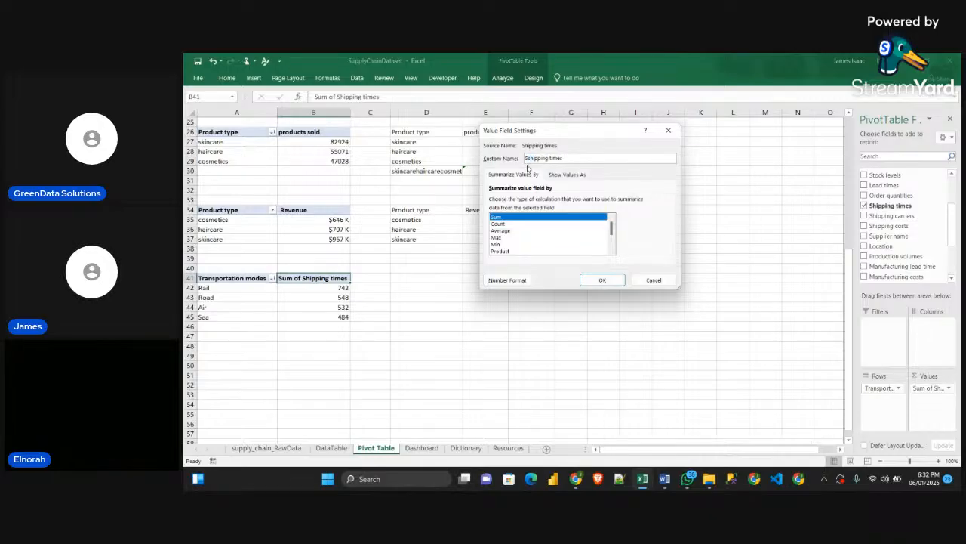
pyautogui.press('BackSpace')
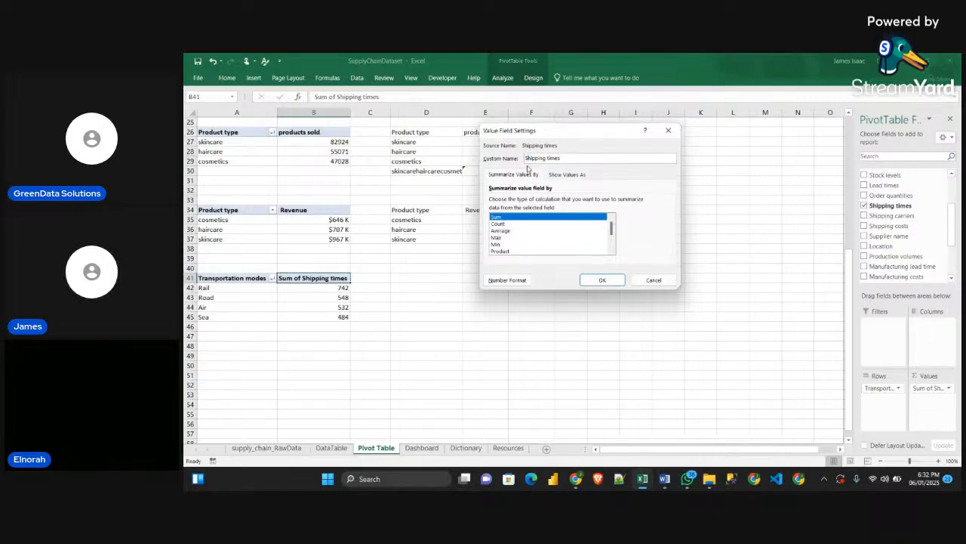
pyautogui.click(602, 279)
pyautogui.click(627, 252)
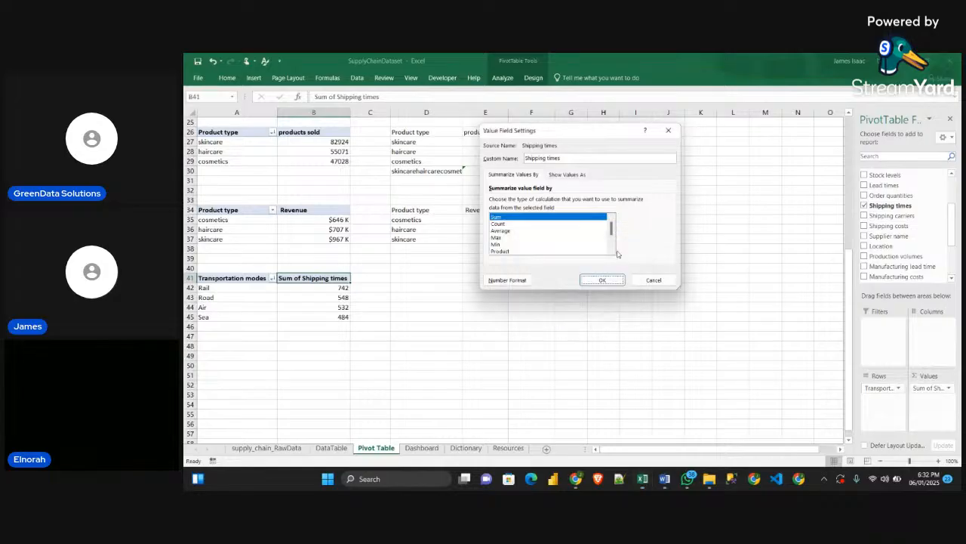
pyautogui.click(602, 279)
pyautogui.click(627, 252)
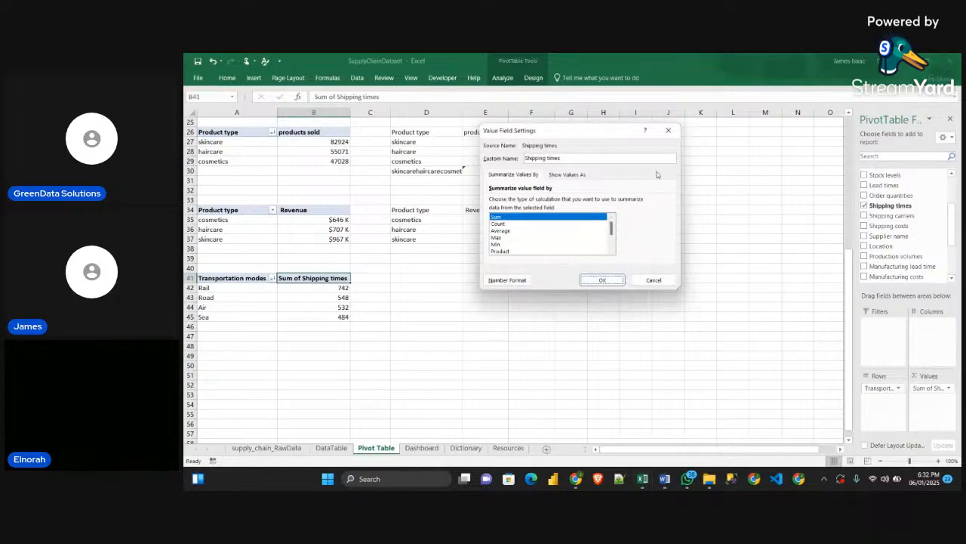
pyautogui.click(668, 130)
pyautogui.click(487, 307)
# Rename the Sum of Shipping times value field to "Shipping times" with a leading space
pyautogui.doubleClick(301, 278)
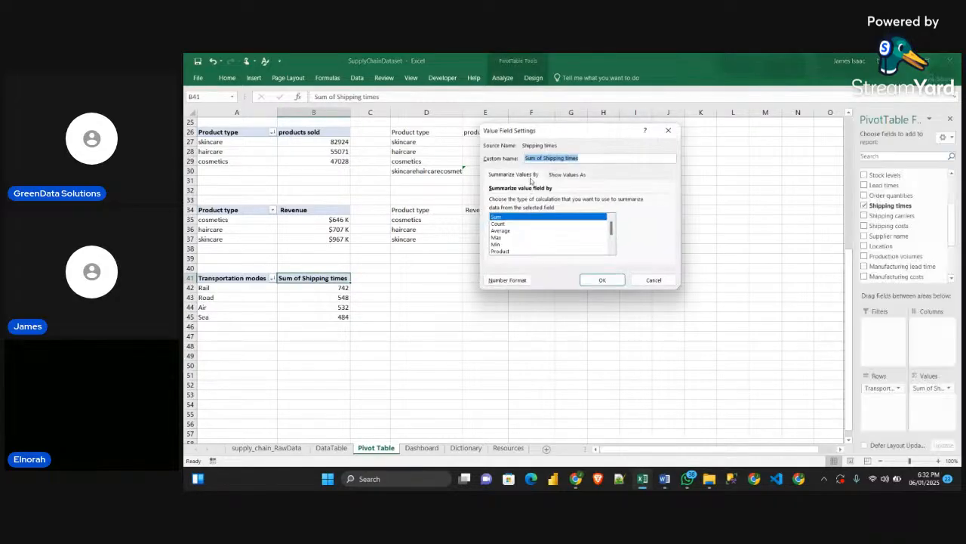
pyautogui.click(541, 158)
pyautogui.moveTo(542, 159); pyautogui.dragTo(517, 160)
pyautogui.press('BackSpace')
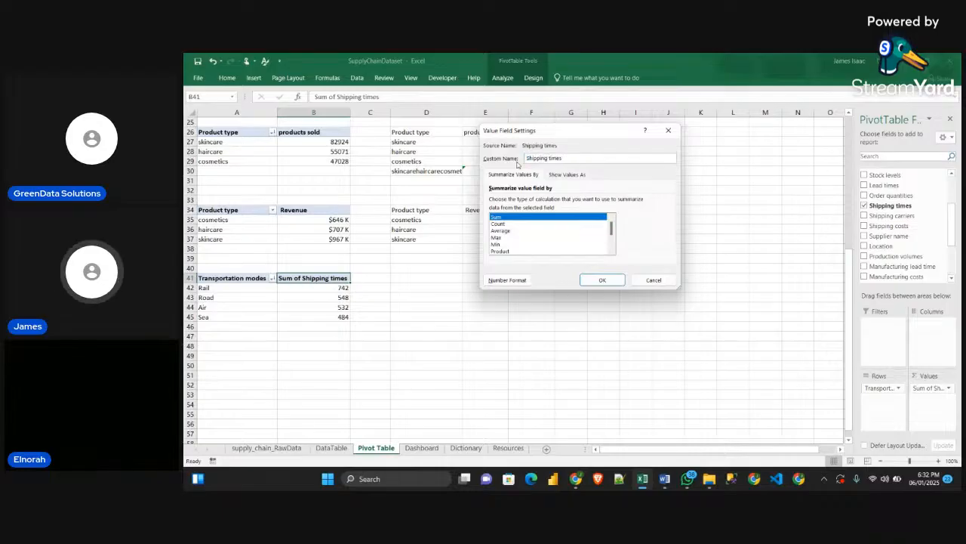
pyautogui.click(602, 279)
pyautogui.click(429, 334)
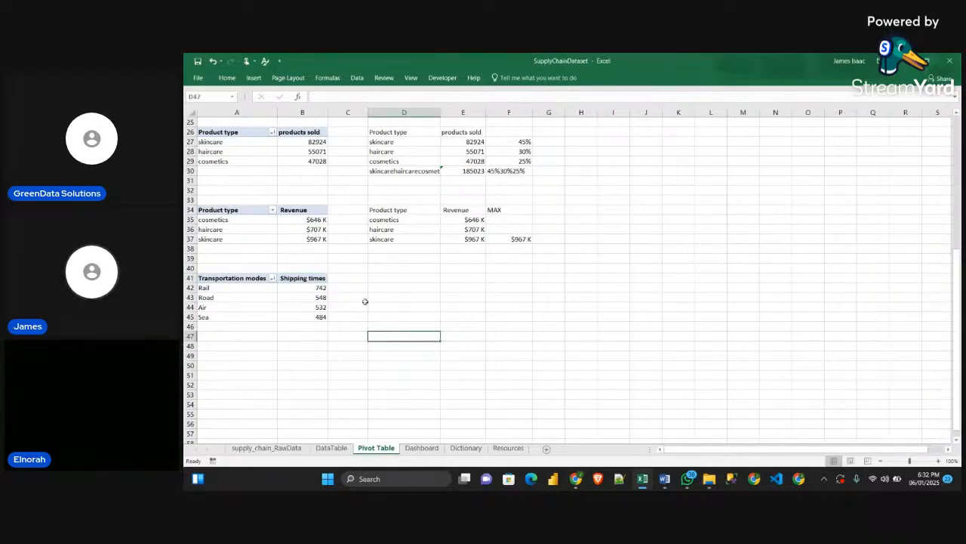
# Link cell D41 to the Transportation modes header in A41 and fill the formula across D41:E45 to mirror the PivotTable
pyautogui.click(389, 280)
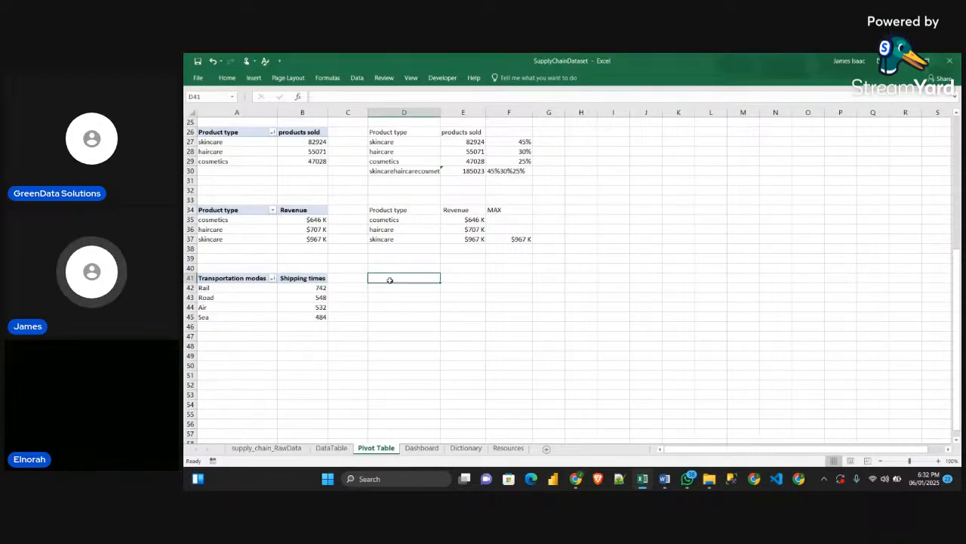
pyautogui.write('=')
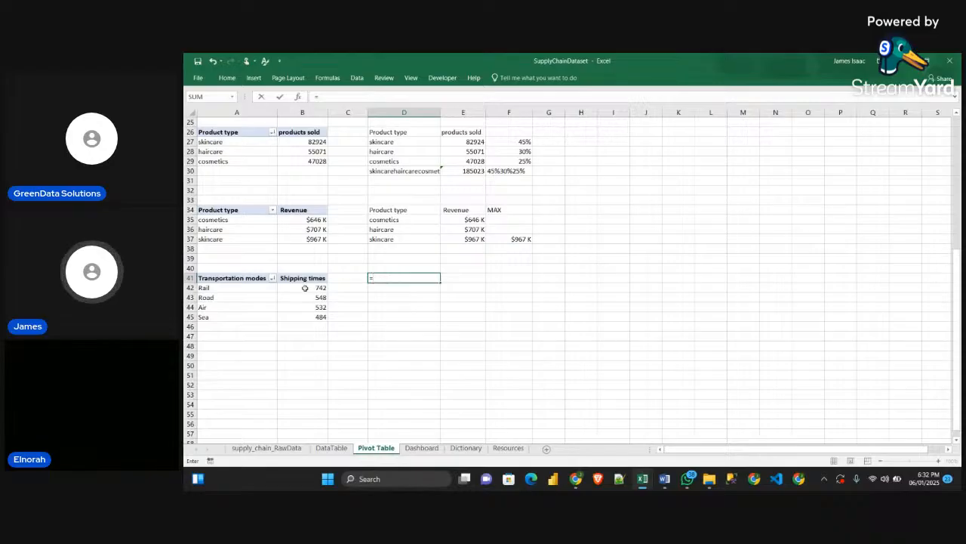
pyautogui.click(223, 279)
pyautogui.press('Return')
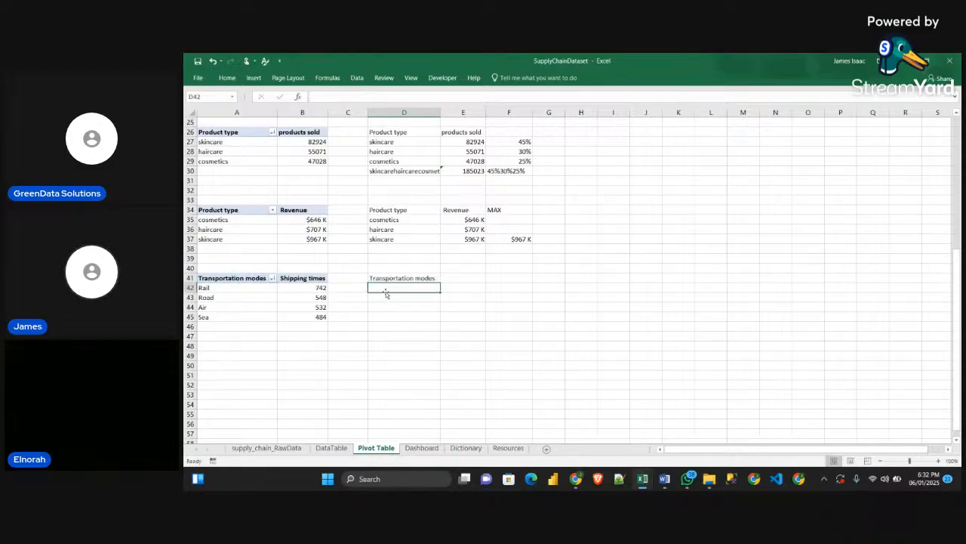
pyautogui.click(410, 279)
pyautogui.moveTo(440, 282); pyautogui.dragTo(479, 318)
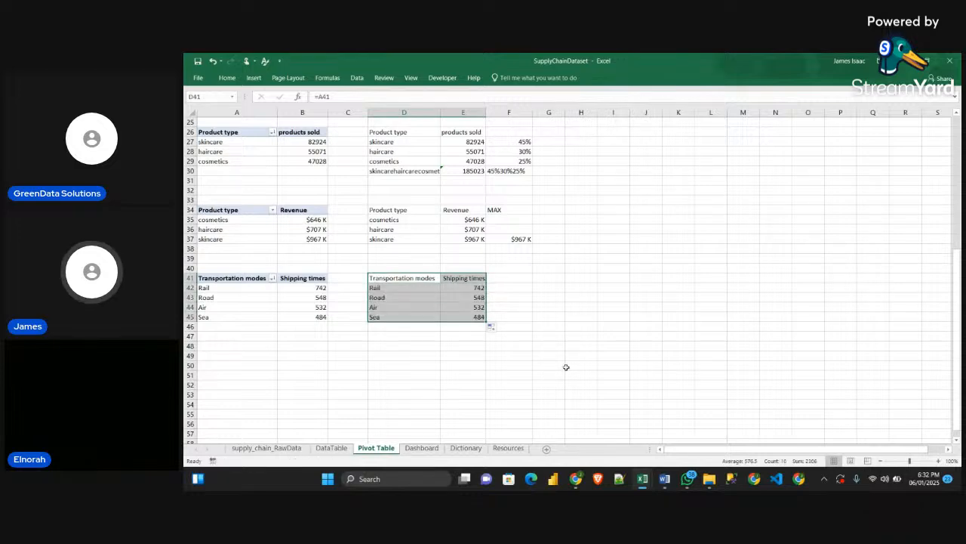
pyautogui.click(563, 367)
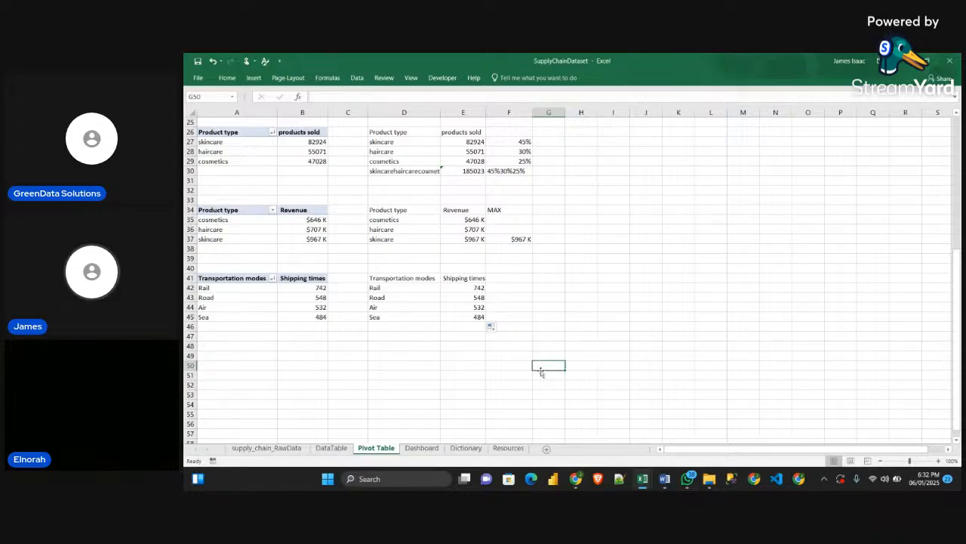
pyautogui.click(402, 320)
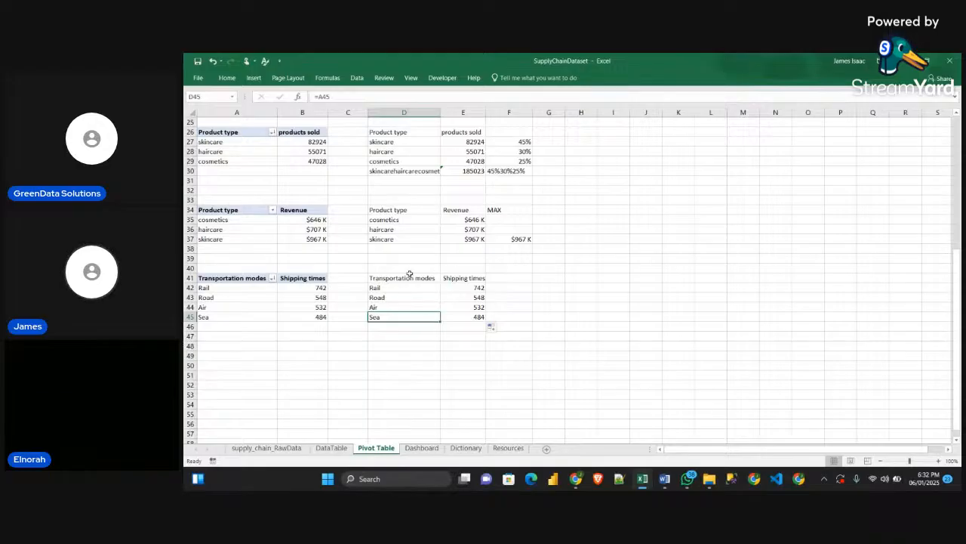
# Check the Shipping Time by Transportation Mode chart in the Sample workbook and return to the SupplyChainDataset workbook
pyautogui.moveTo(642, 483)
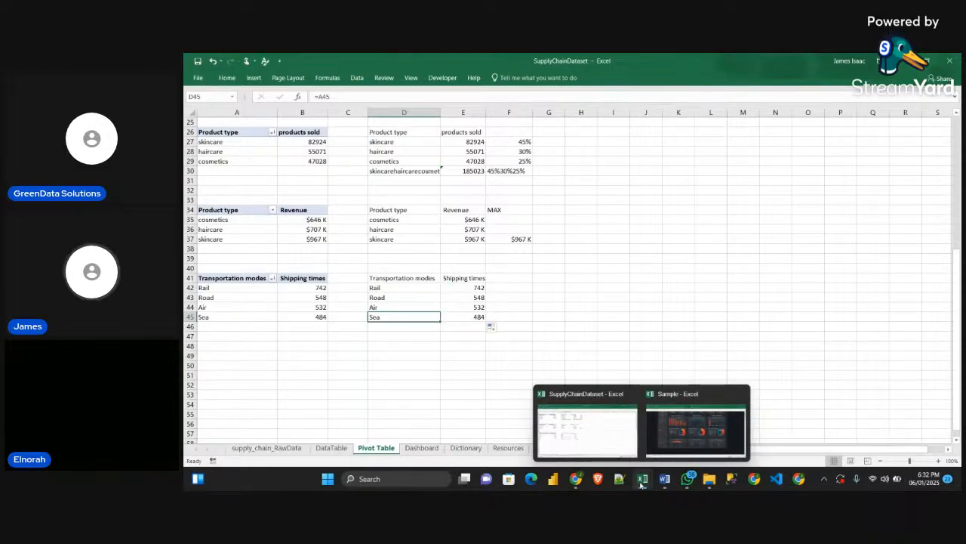
pyautogui.click(683, 443)
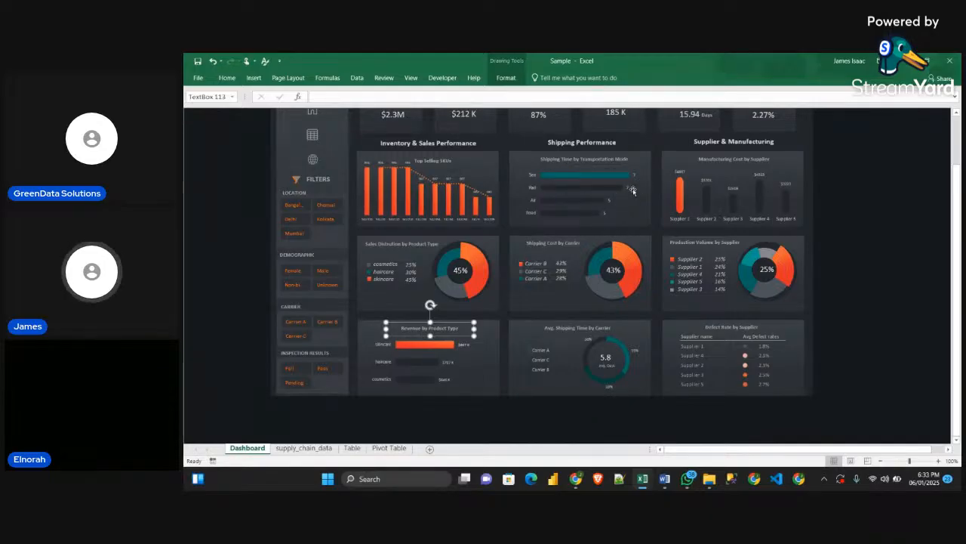
pyautogui.click(904, 62)
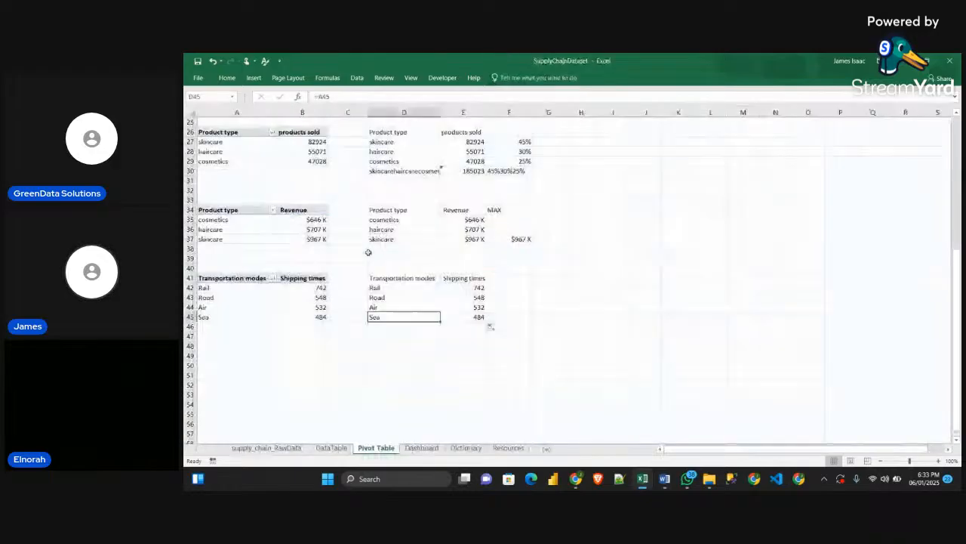
pyautogui.click(473, 290)
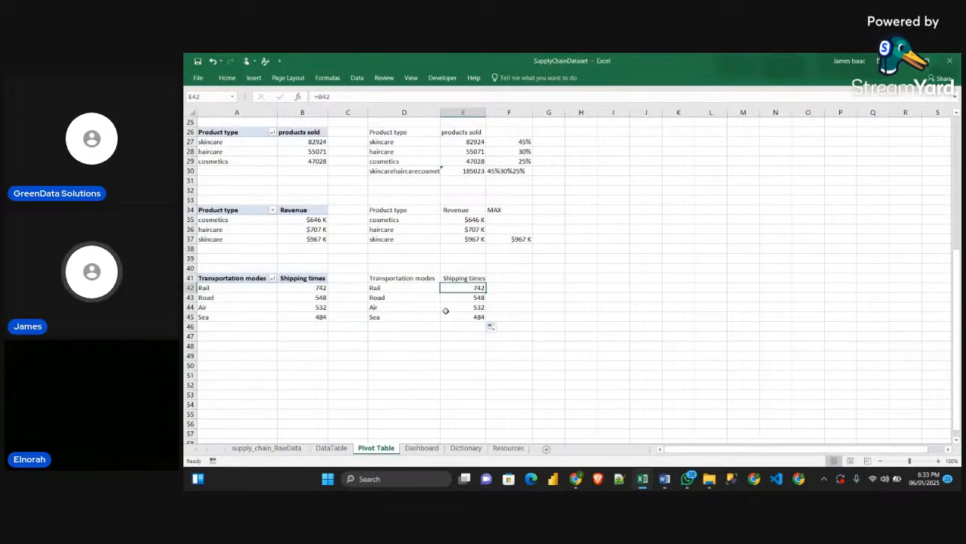
# Summarize the Shipping times value field of the Transportation modes PivotTable by Average
pyautogui.click(316, 288)
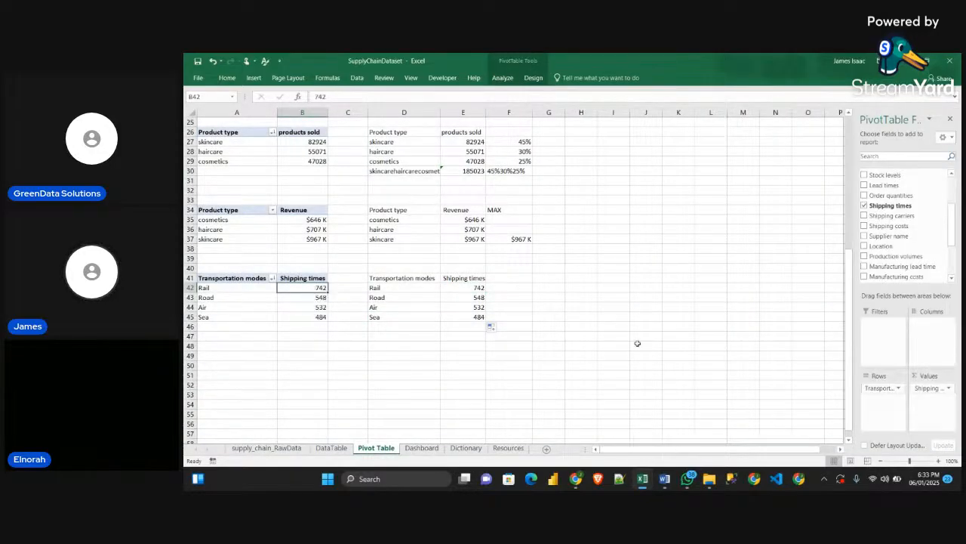
pyautogui.click(948, 388)
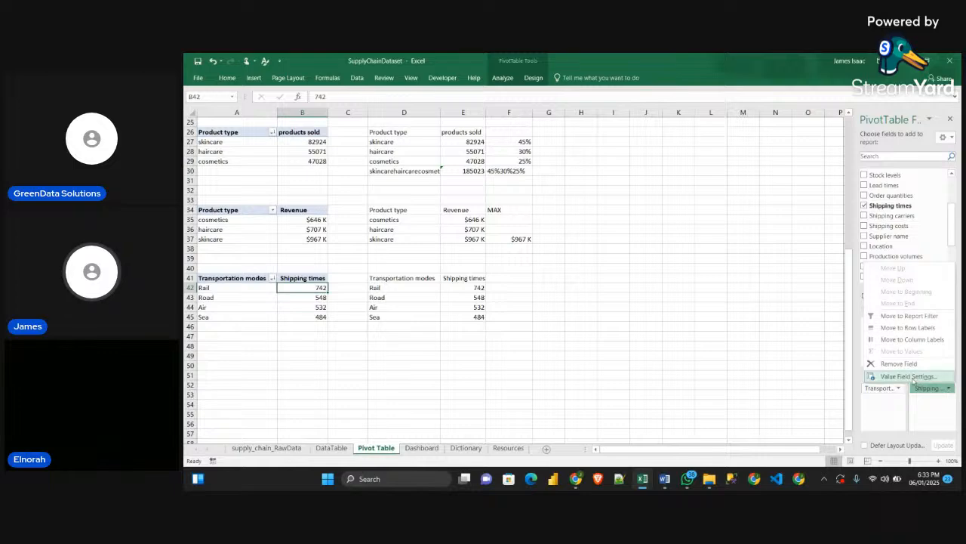
pyautogui.click(899, 379)
pyautogui.click(518, 236)
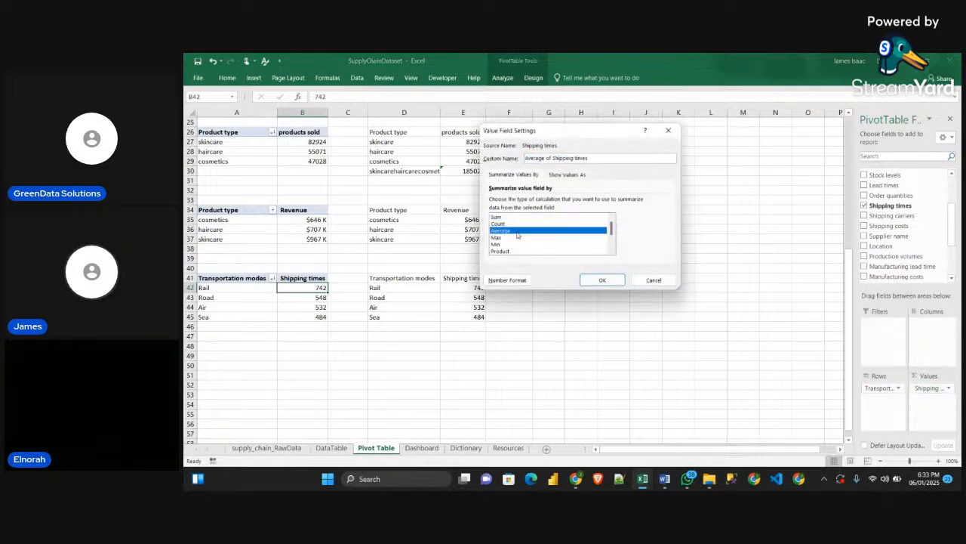
pyautogui.click(597, 278)
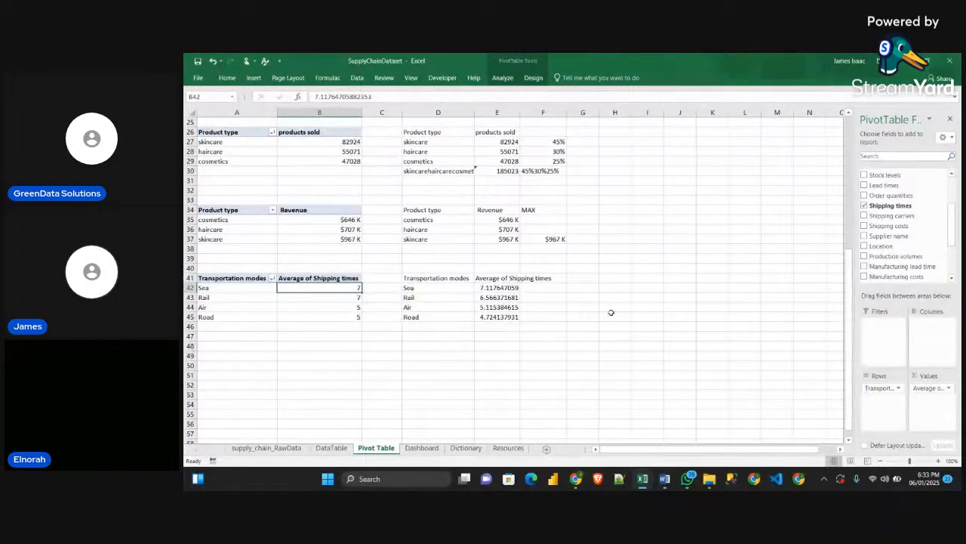
pyautogui.doubleClick(306, 279)
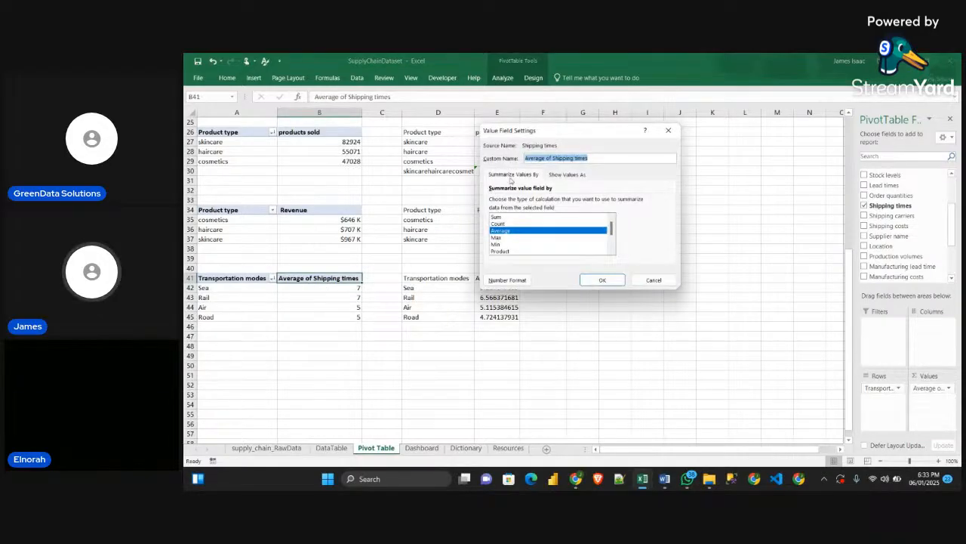
pyautogui.click(548, 158)
pyautogui.moveTo(550, 158); pyautogui.dragTo(518, 167)
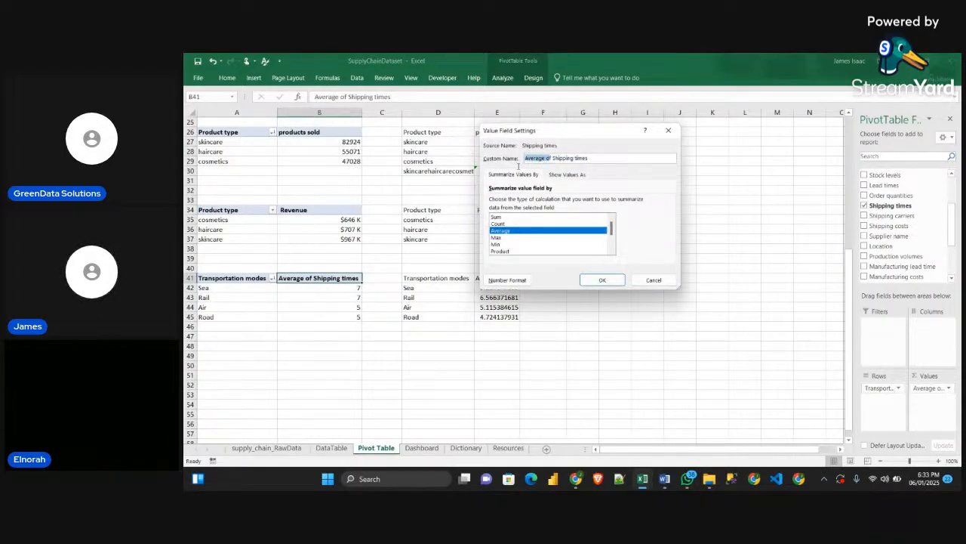
pyautogui.press('BackSpace')
pyautogui.click(602, 279)
pyautogui.click(623, 253)
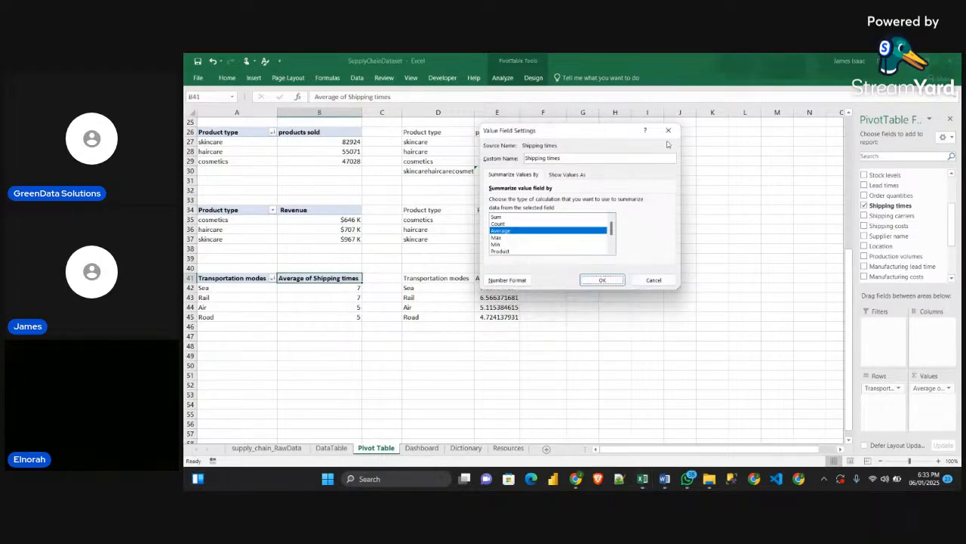
pyautogui.click(669, 130)
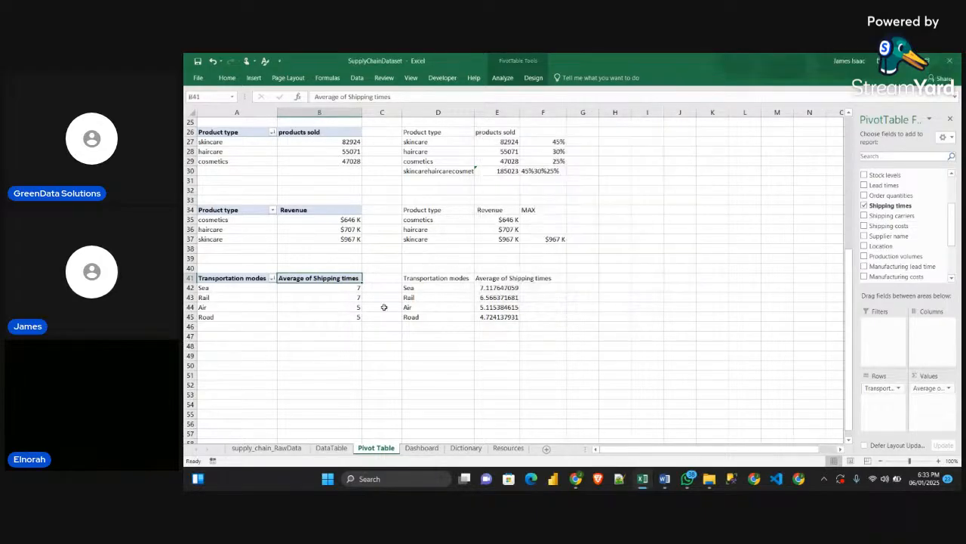
# Rename the Average of Shipping times value field to "Shipping times" with a leading space
pyautogui.doubleClick(296, 282)
pyautogui.click(553, 158)
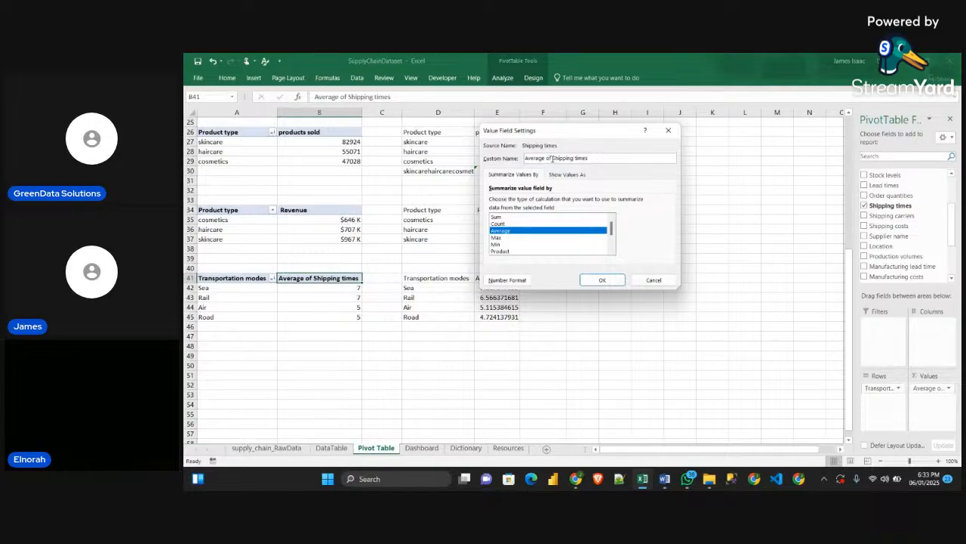
pyautogui.moveTo(553, 158); pyautogui.dragTo(524, 158)
pyautogui.press('BackSpace')
pyautogui.click(604, 280)
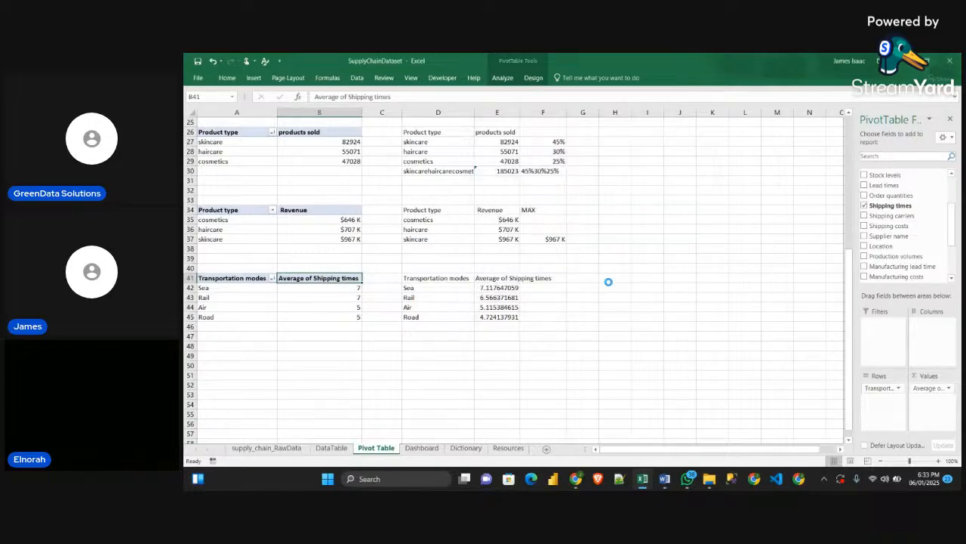
# Reduce the linked shipping time values in E42:E45 to two decimal places
pyautogui.click(458, 297)
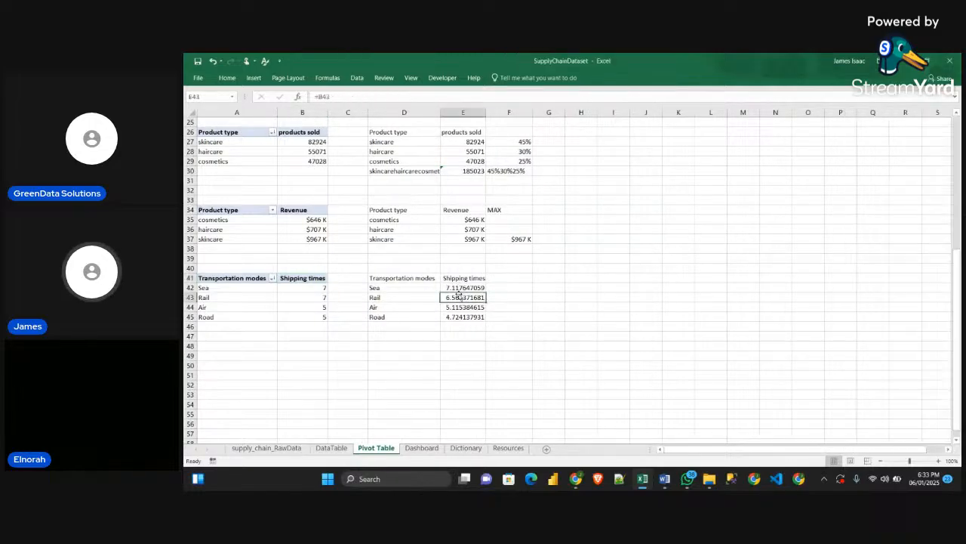
pyautogui.moveTo(459, 289); pyautogui.dragTo(462, 317)
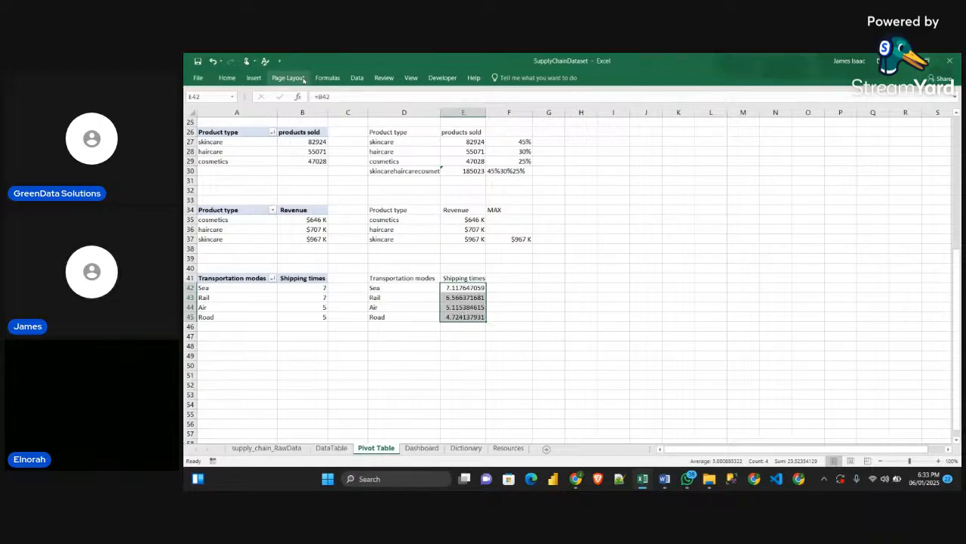
pyautogui.click(228, 77)
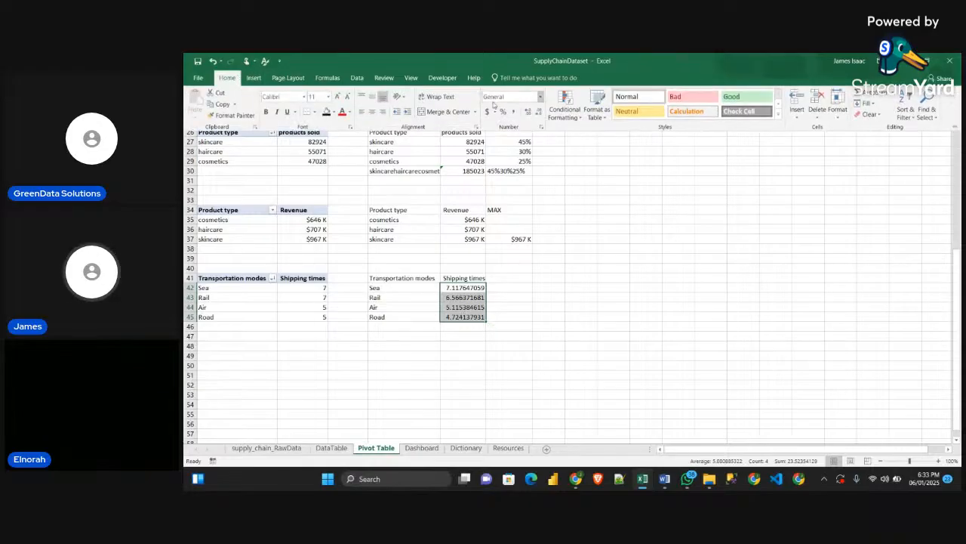
pyautogui.click(538, 112)
pyautogui.click(538, 111)
pyautogui.click(538, 112)
pyautogui.click(538, 112)
# Format the linked shipping time values in E42:E45 with no decimal places
pyautogui.click(539, 111)
pyautogui.click(538, 112)
pyautogui.click(539, 112)
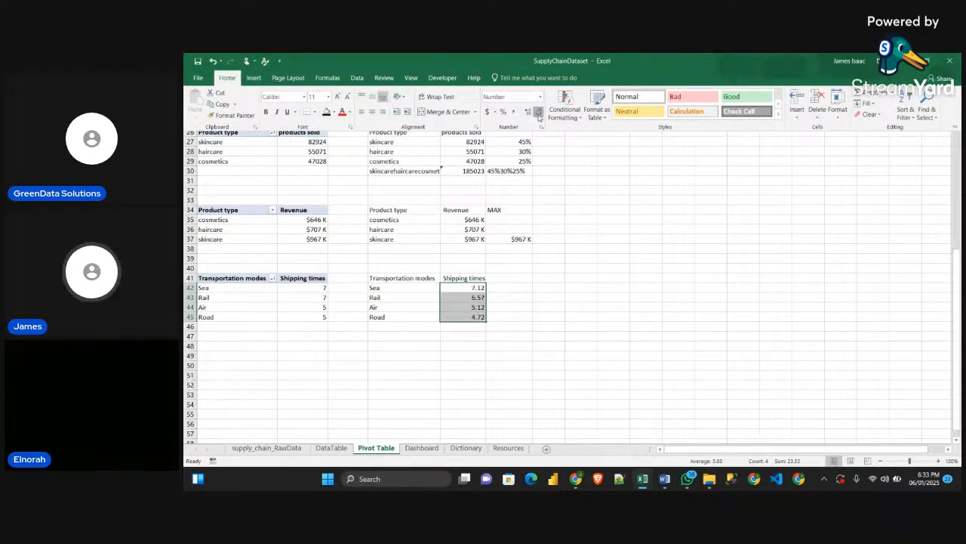
pyautogui.click(538, 111)
pyautogui.click(538, 112)
pyautogui.click(491, 329)
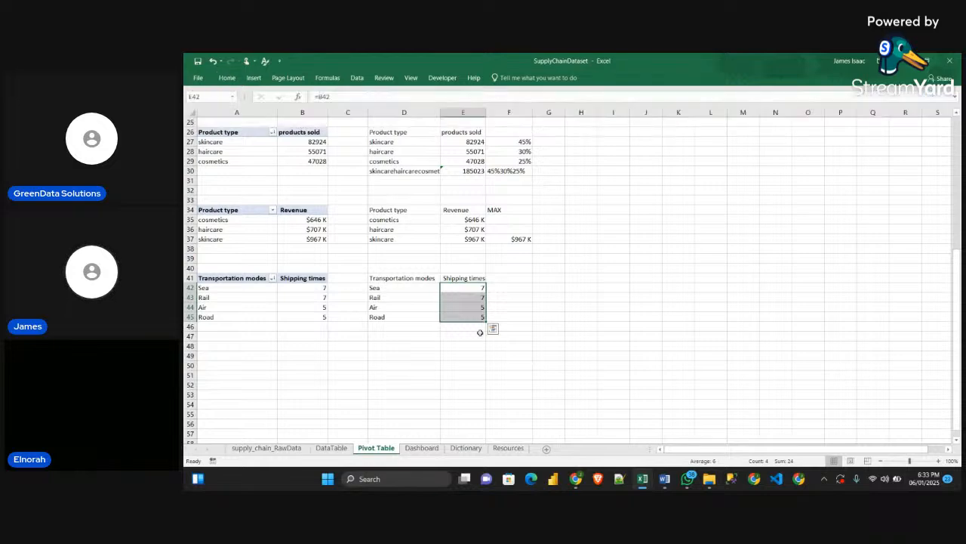
pyautogui.click(483, 336)
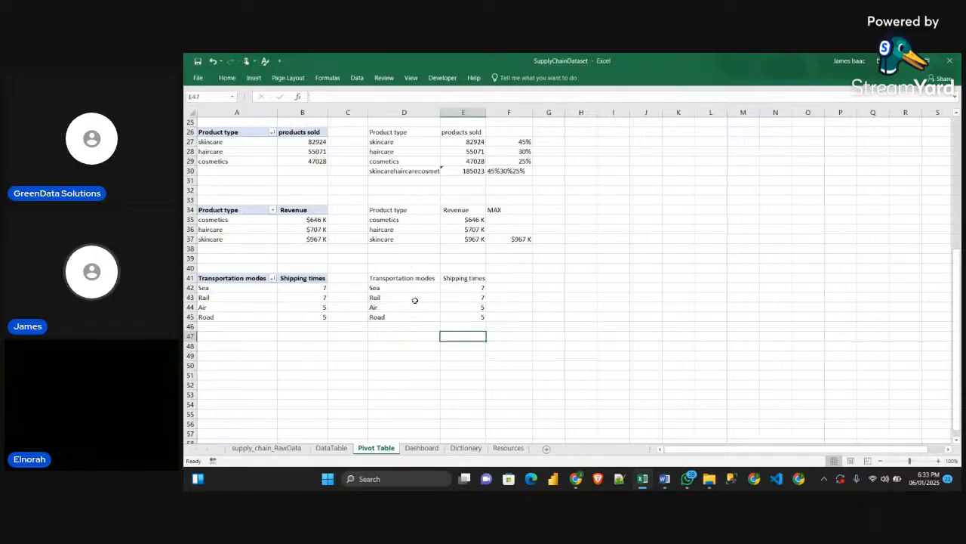
# Enter the header MAX in F41, beside the linked Shipping times column
pyautogui.moveTo(644, 480)
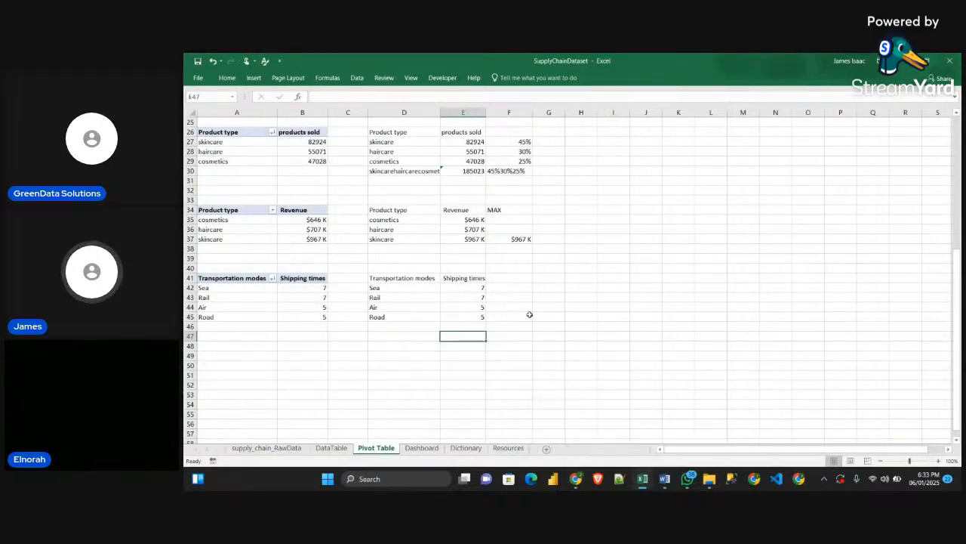
pyautogui.click(528, 316)
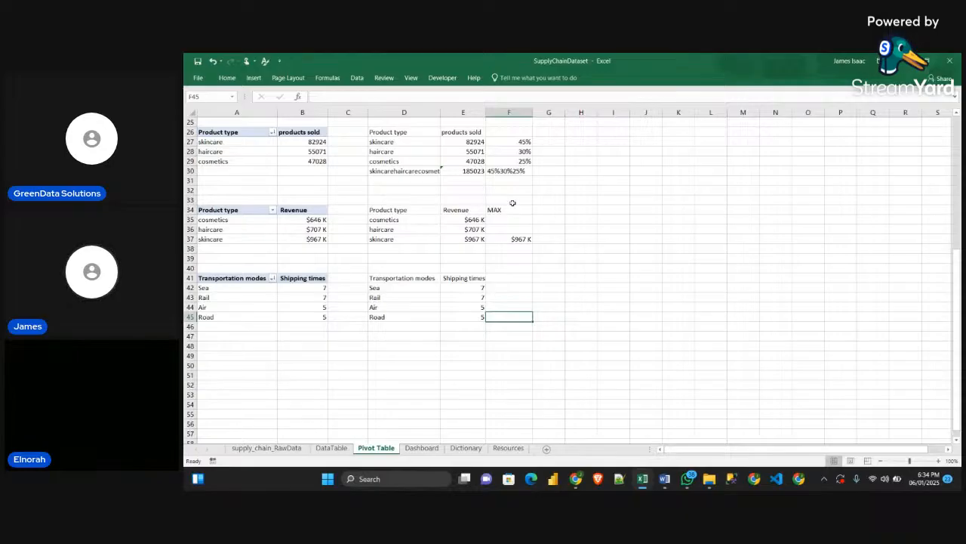
pyautogui.moveTo(514, 213); pyautogui.dragTo(522, 238)
pyautogui.click(545, 267)
pyautogui.click(513, 278)
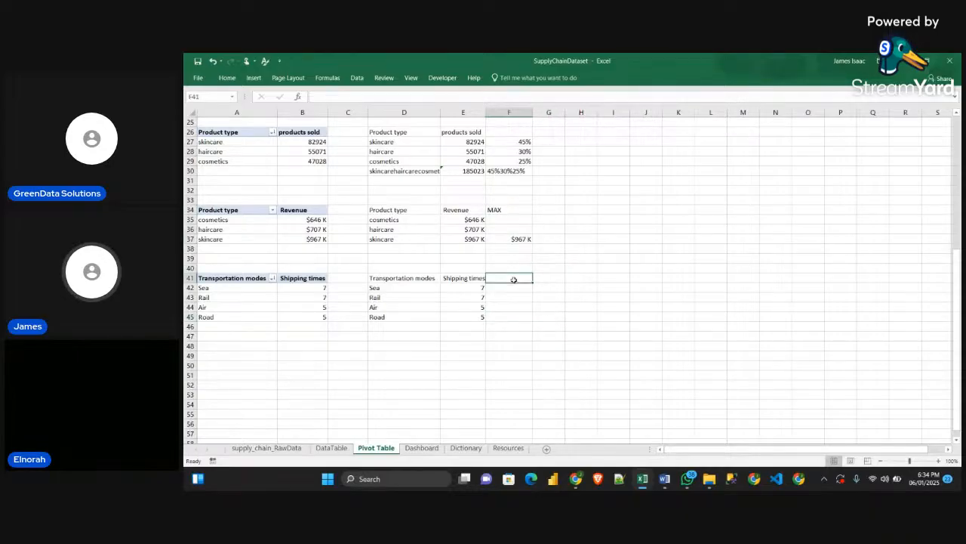
pyautogui.write('m')
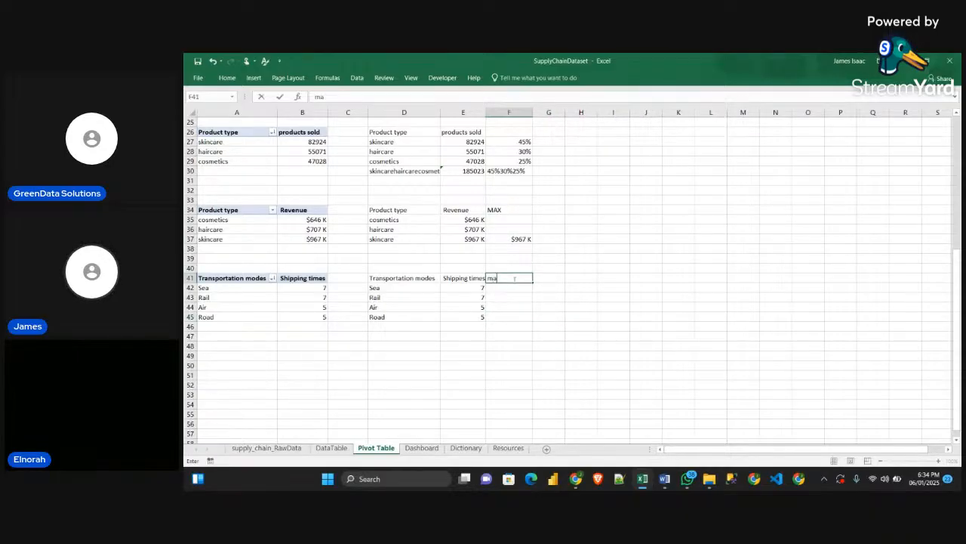
pyautogui.write('a')
pyautogui.press('BackSpace')
pyautogui.press('BackSpace')
pyautogui.write('MAX')
# Copy the IF/MAX formula text from F35 of the Revenue table into F42
pyautogui.click(517, 223)
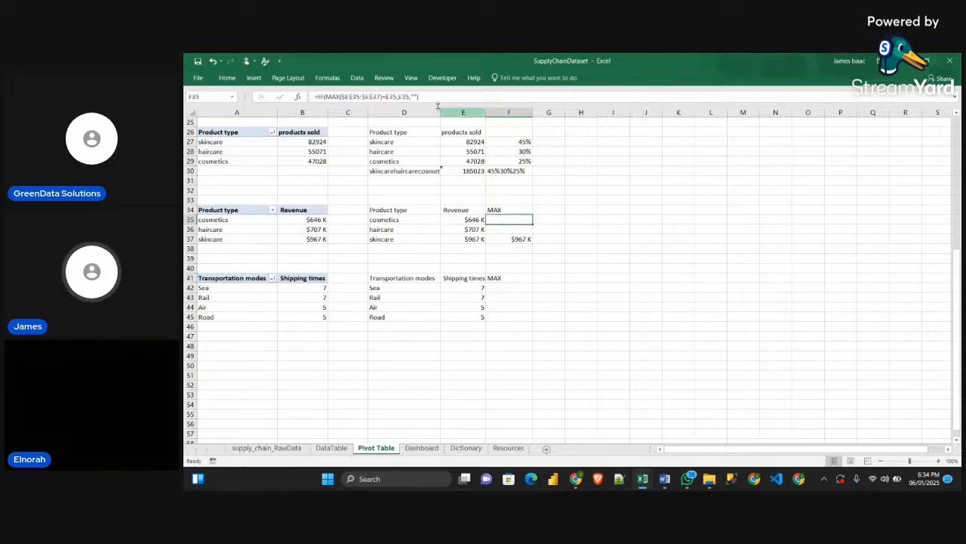
pyautogui.moveTo(447, 98); pyautogui.dragTo(295, 82)
pyautogui.hotkey('ctrl', 'c')
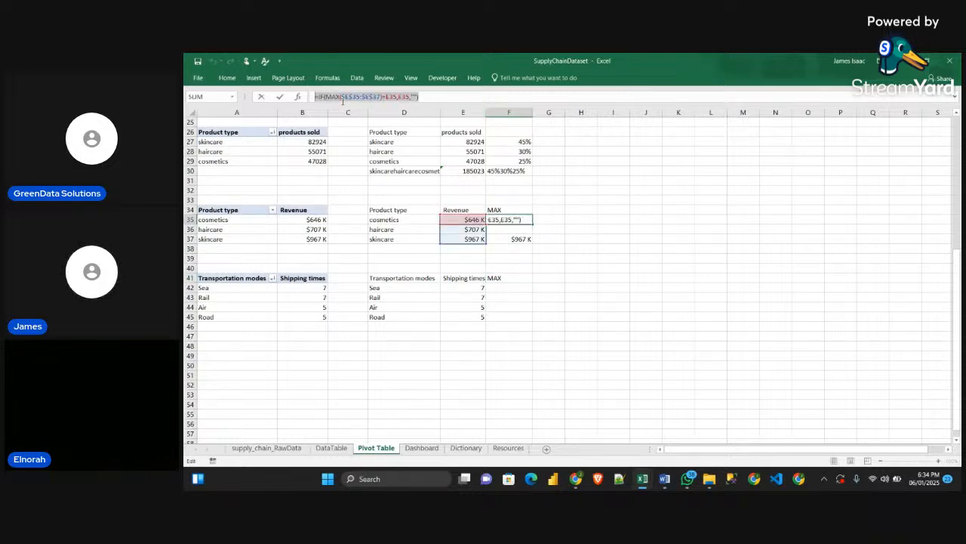
pyautogui.press('Escape')
pyautogui.click(505, 287)
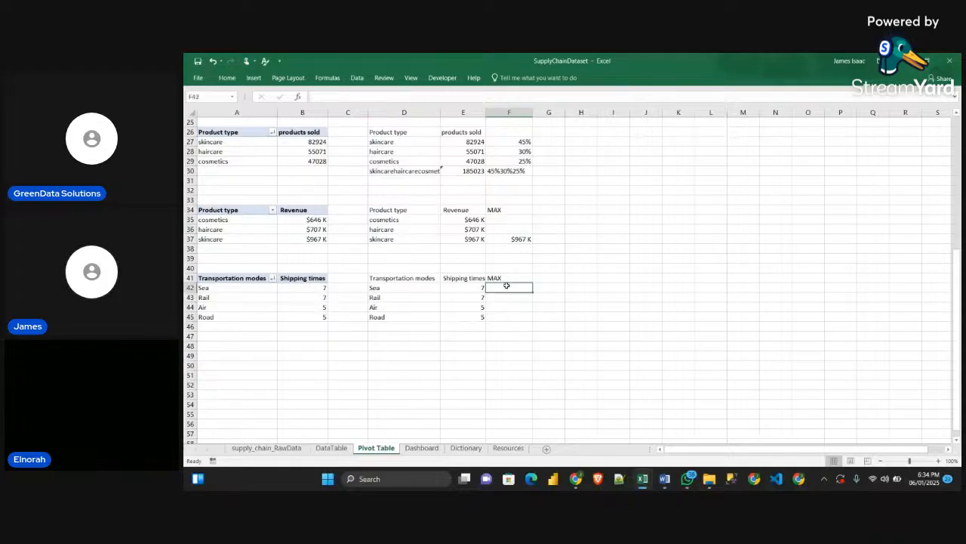
pyautogui.click(397, 84)
pyautogui.click(438, 163)
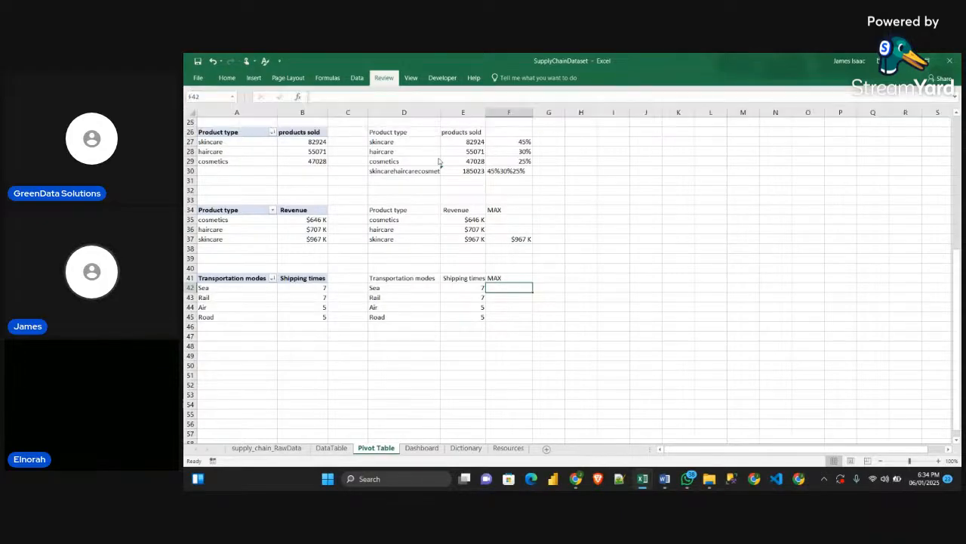
pyautogui.click(382, 96)
pyautogui.hotkey('ctrl', 'v')
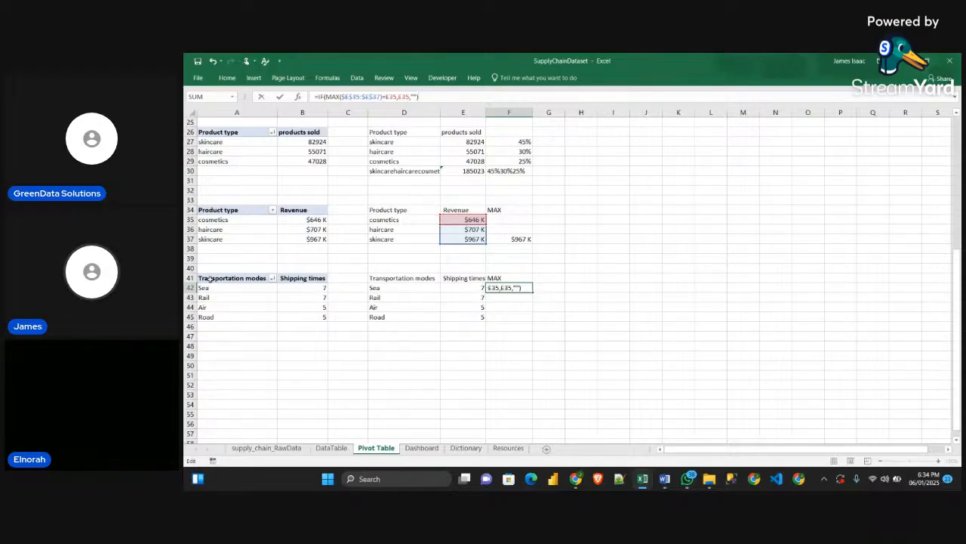
# Change the MAX range in the F42 formula to $E$42:$E$45
pyautogui.click(361, 97)
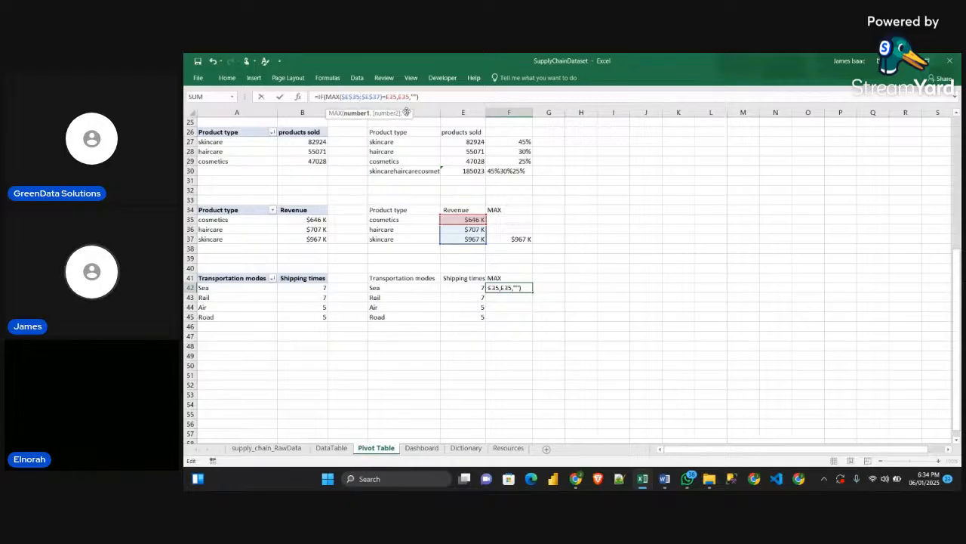
pyautogui.press('BackSpace')
pyautogui.press('BackSpace')
pyautogui.write('2')
pyautogui.write('2')
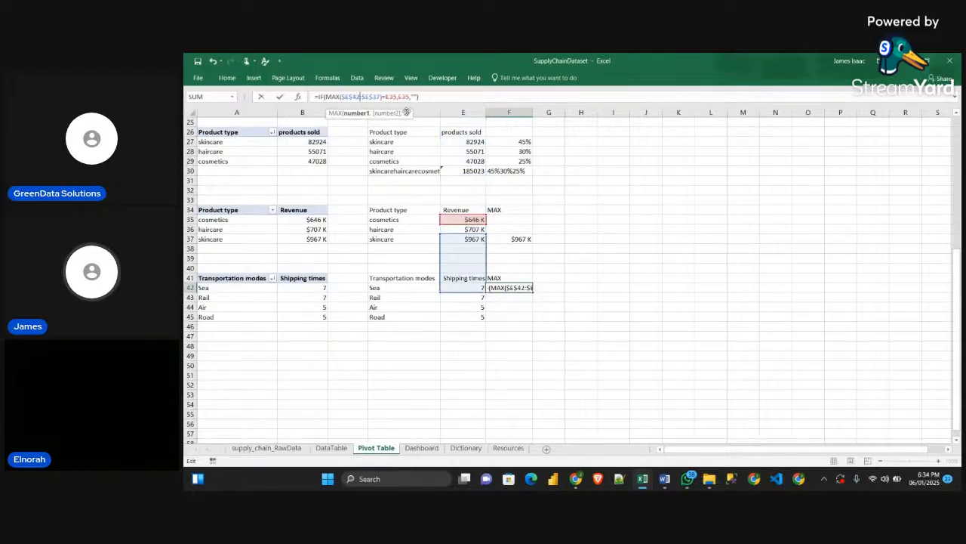
pyautogui.press('Right')
pyautogui.press('Right')
pyautogui.press('Delete')
pyautogui.press('Delete')
pyautogui.write('45')
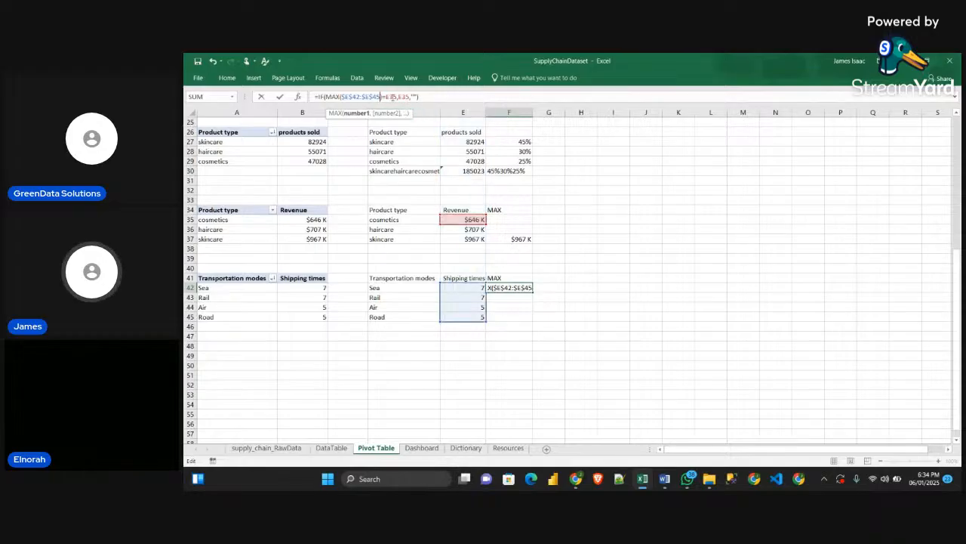
pyautogui.write(')')
# Point the comparison and the value-if-true in the F42 formula to E42, giving =IF(MAX($E$42:$E$45)=E42,E42,"")
pyautogui.press('Right')
pyautogui.press('Right')
pyautogui.press('Delete')
pyautogui.press('Delete')
pyautogui.write('45')
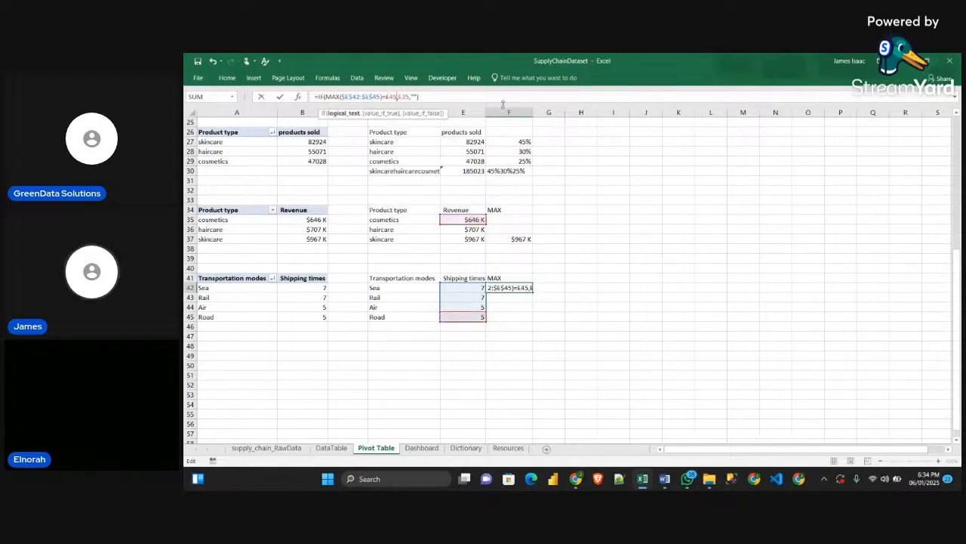
pyautogui.press('BackSpace')
pyautogui.write('2')
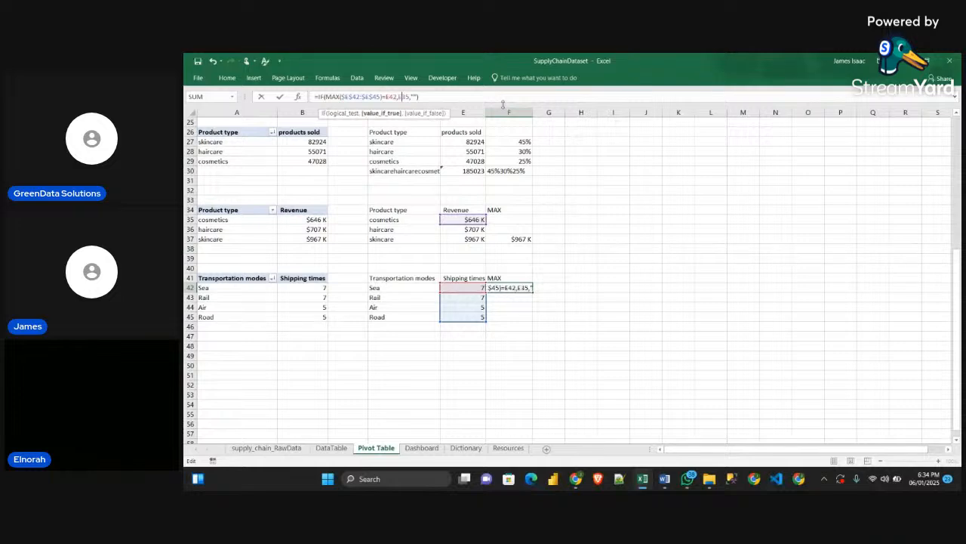
pyautogui.press('BackSpace')
pyautogui.press('BackSpace')
pyautogui.write('2')
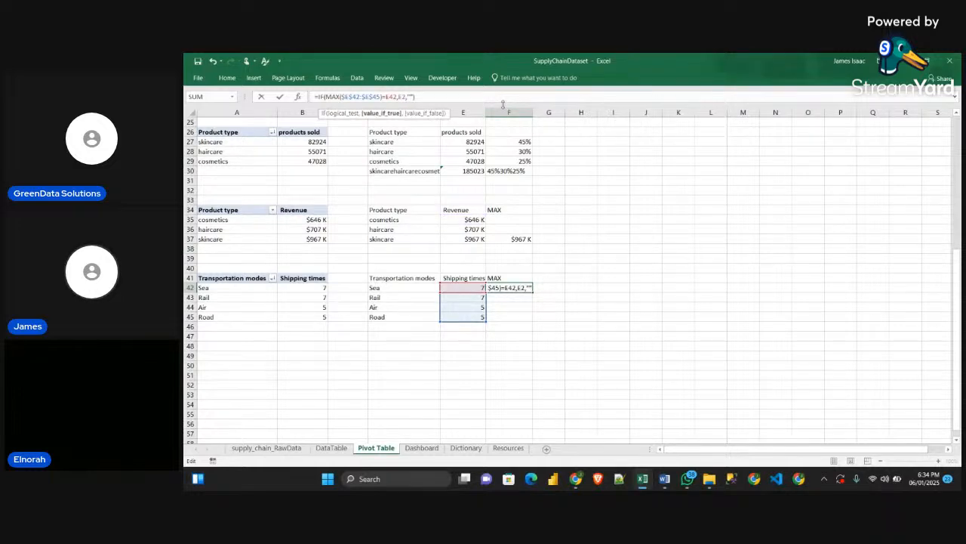
pyautogui.press('BackSpace')
pyautogui.write('42')
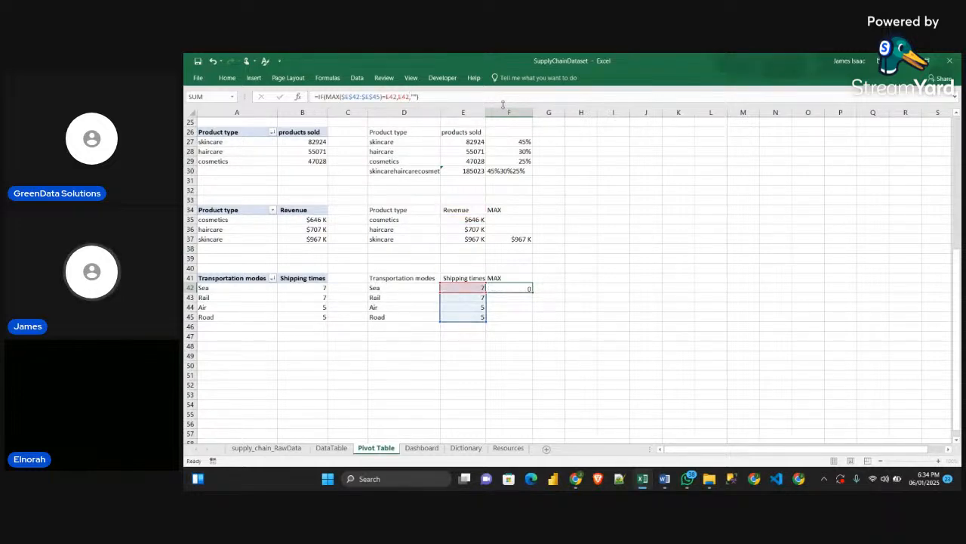
pyautogui.press('Return')
# Fill the F42 formula down to F45 and check the copied formula in F43
pyautogui.click(517, 287)
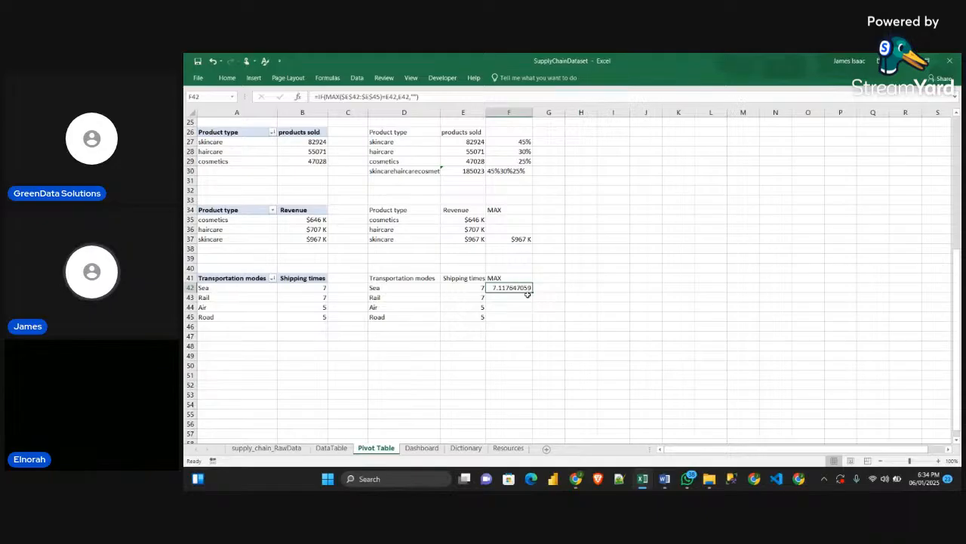
pyautogui.moveTo(532, 289); pyautogui.dragTo(532, 317)
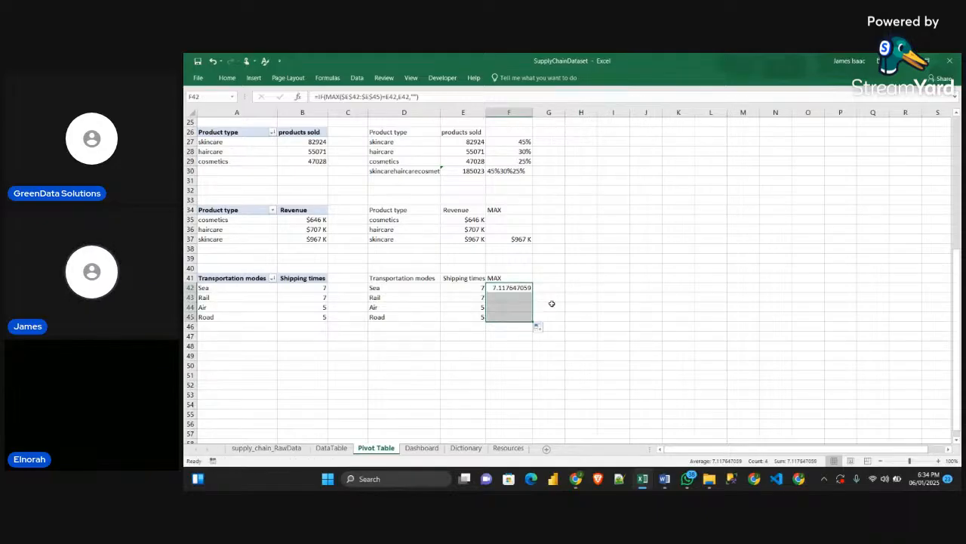
pyautogui.click(610, 312)
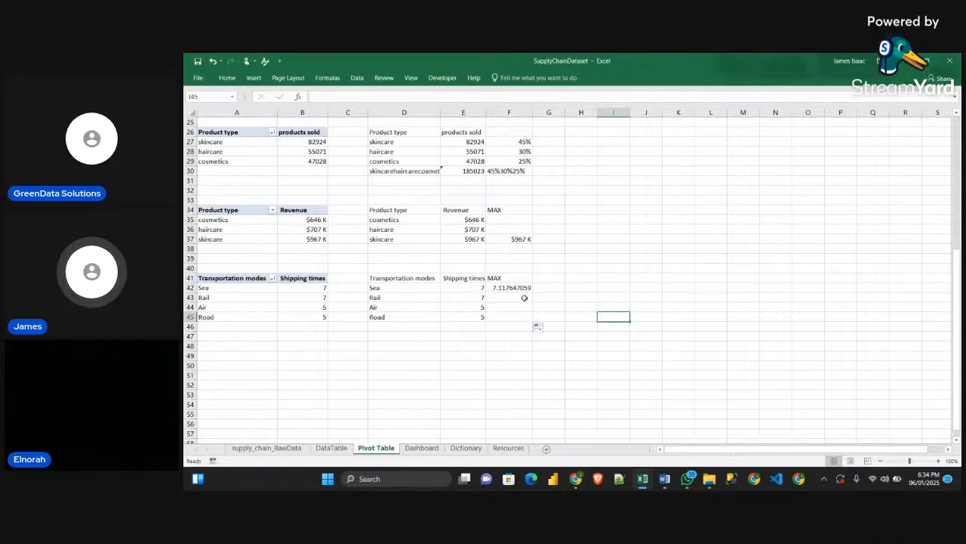
pyautogui.click(513, 286)
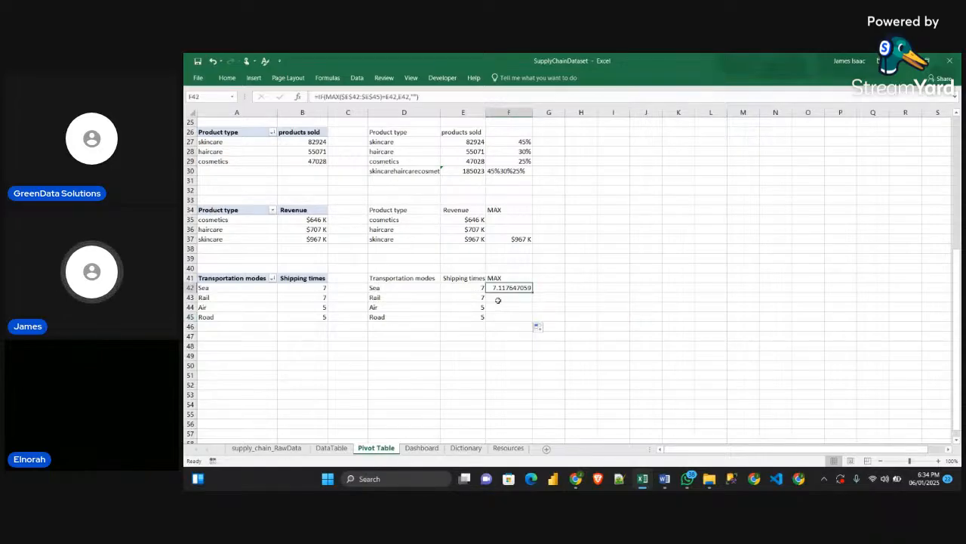
pyautogui.click(508, 297)
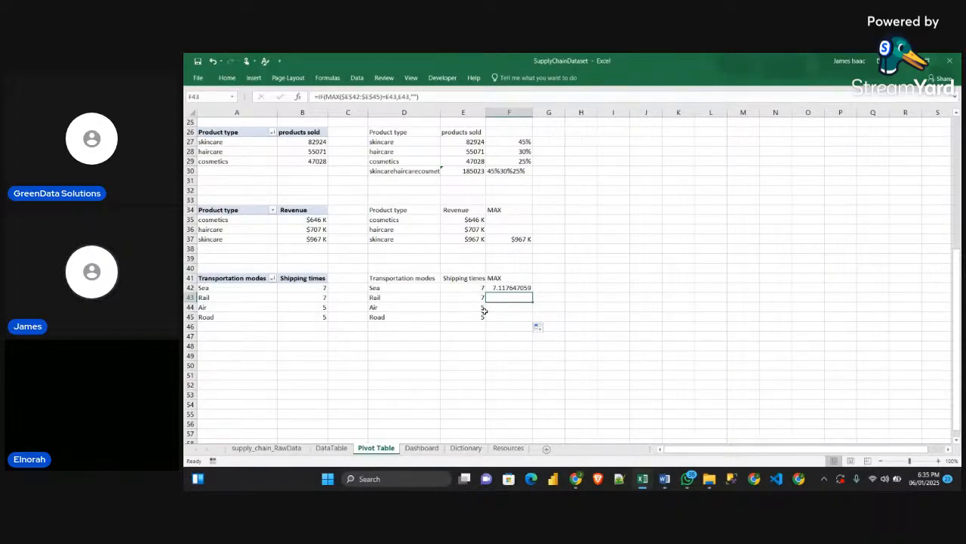
# Show the shipping time values in E42:E45 with one decimal place and left-align them
pyautogui.moveTo(468, 288); pyautogui.dragTo(467, 313)
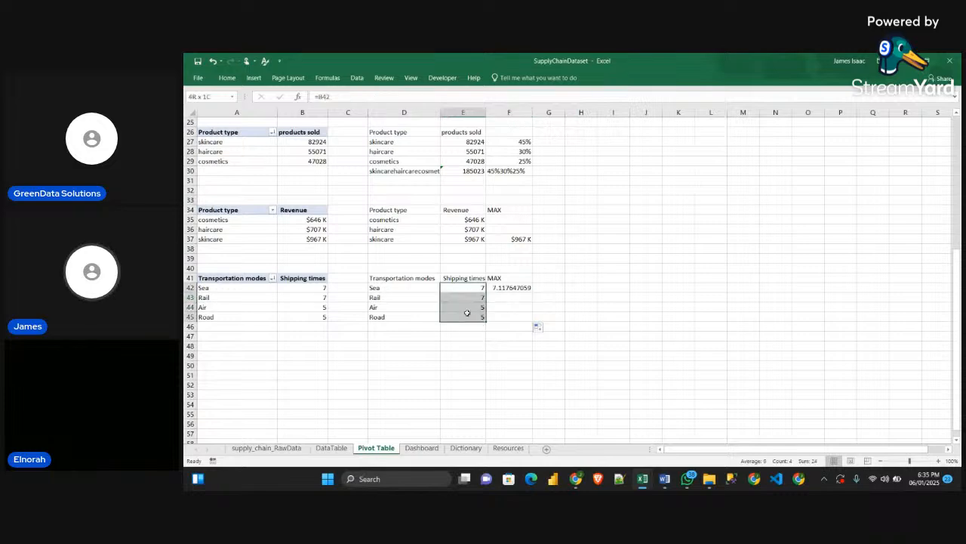
pyautogui.click(227, 78)
pyautogui.click(527, 112)
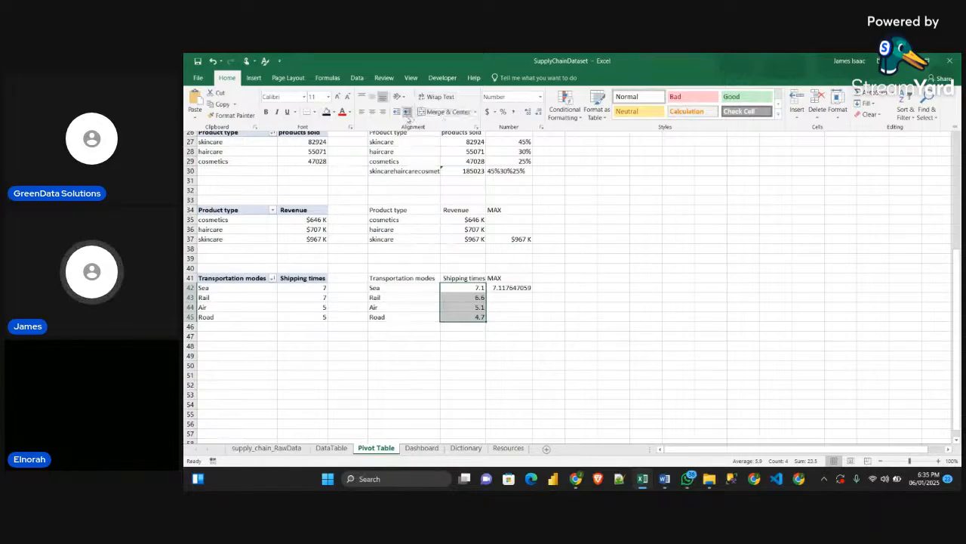
pyautogui.click(362, 111)
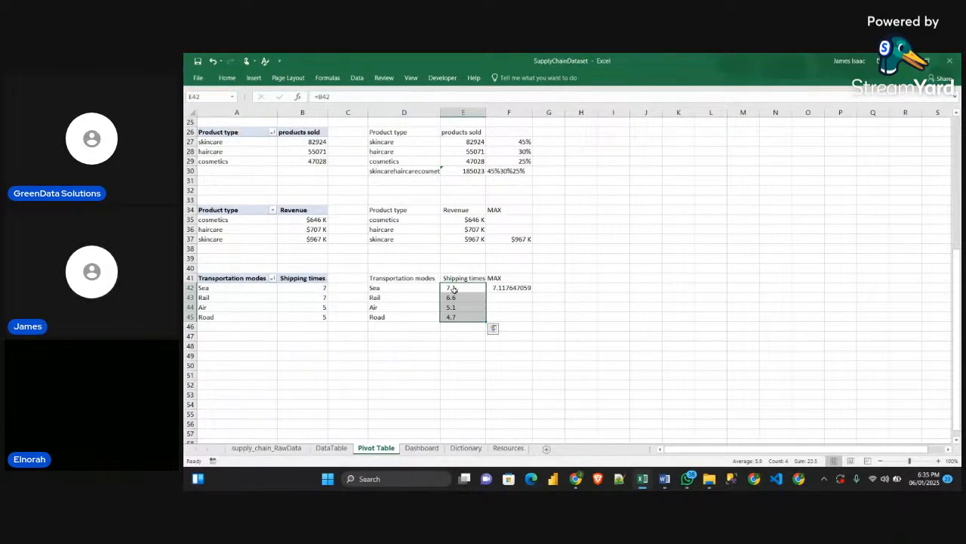
# Format the MAX column cells F42:F45 to show one decimal place
pyautogui.click(513, 289)
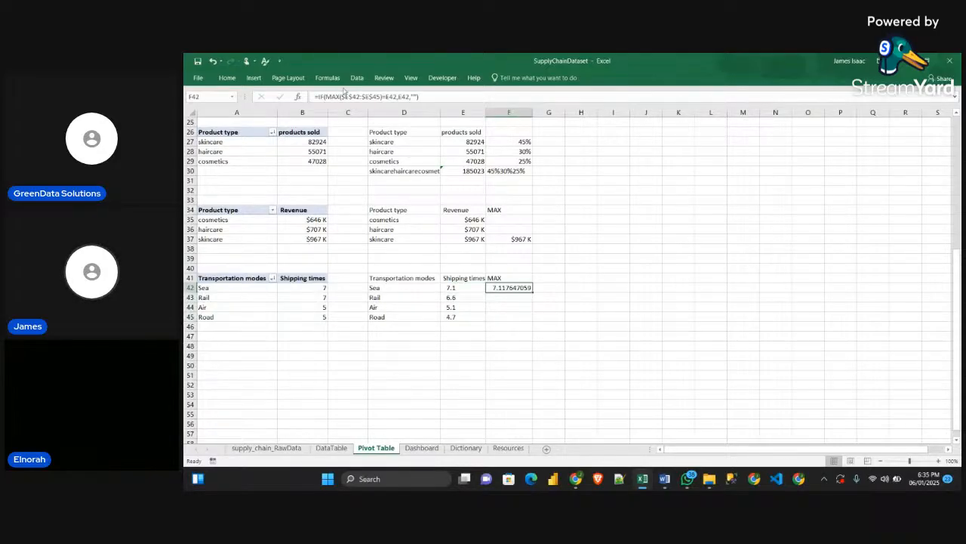
pyautogui.moveTo(513, 287); pyautogui.dragTo(512, 317)
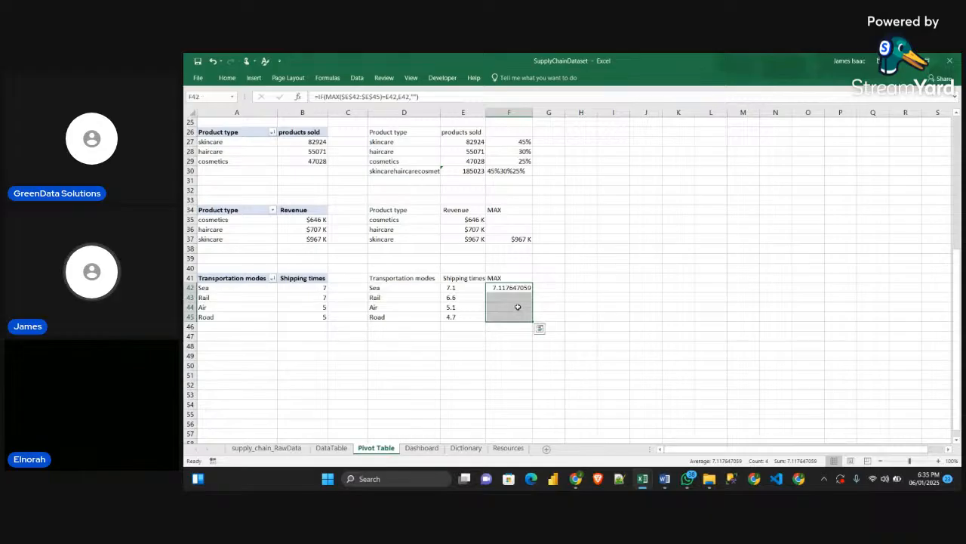
pyautogui.click(228, 78)
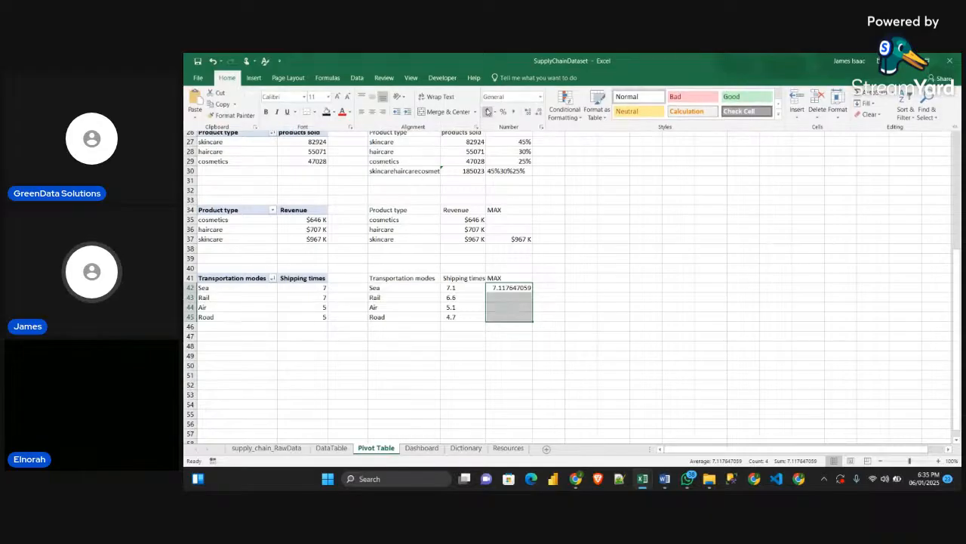
pyautogui.click(530, 111)
pyautogui.click(530, 111)
pyautogui.click(534, 111)
pyautogui.click(533, 111)
pyautogui.click(534, 111)
pyautogui.click(534, 111)
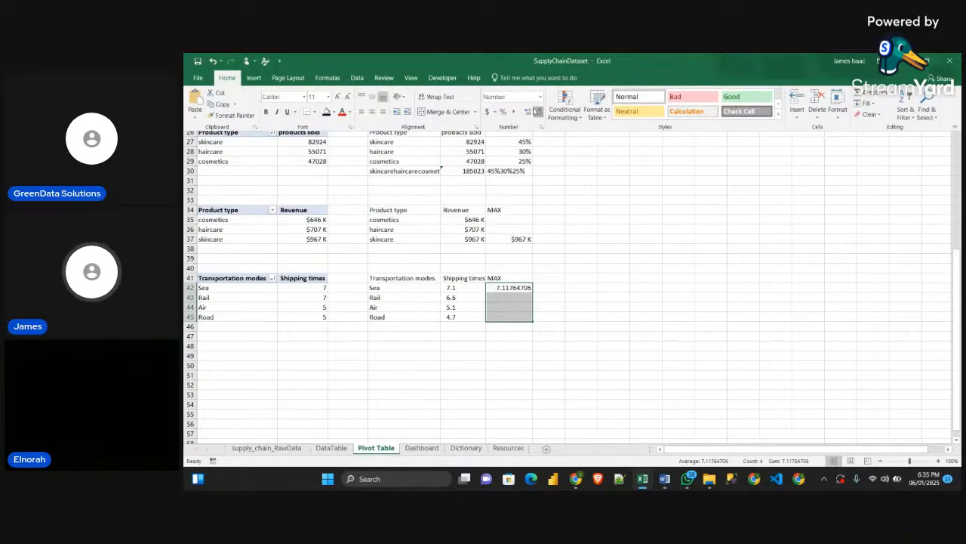
pyautogui.click(534, 111)
pyautogui.click(534, 111)
pyautogui.click(534, 111)
pyautogui.click(535, 111)
pyautogui.click(537, 111)
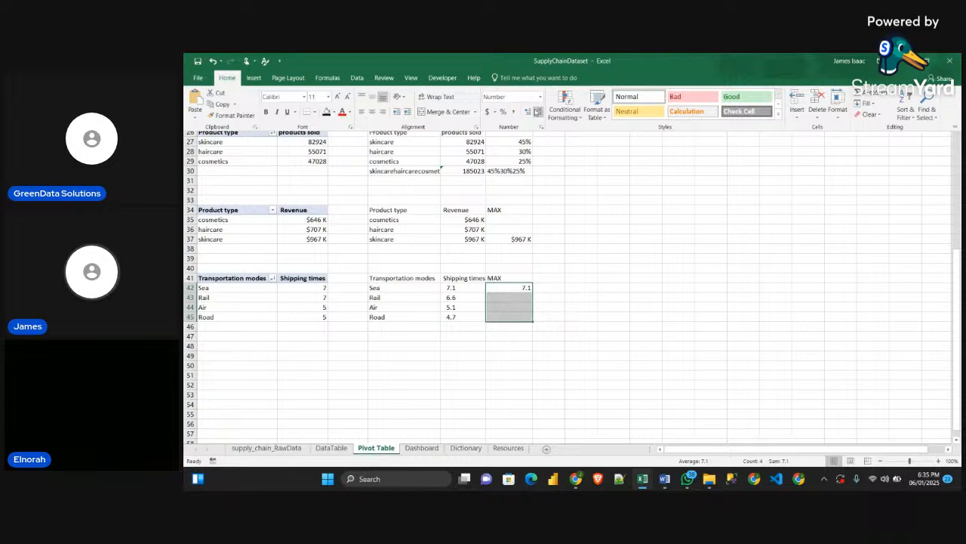
pyautogui.click(589, 288)
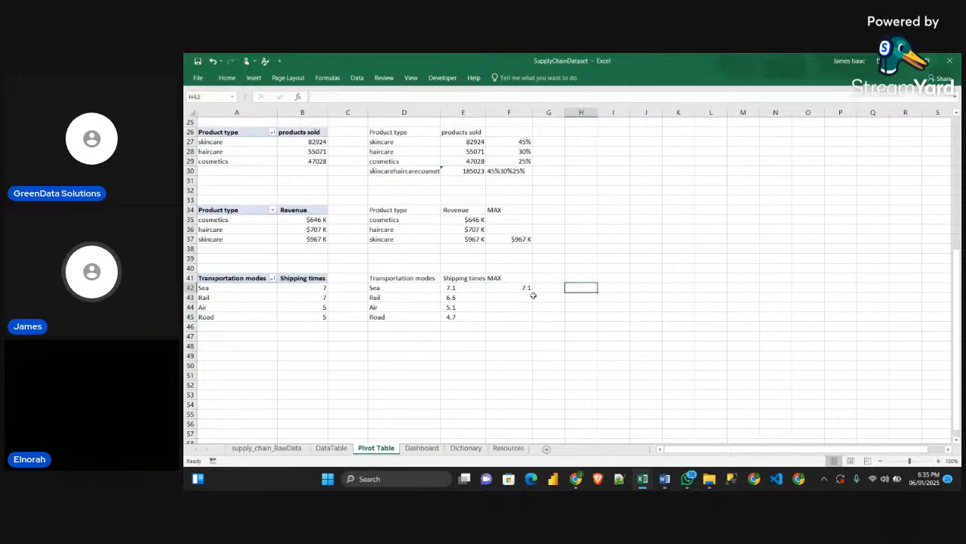
pyautogui.moveTo(522, 288); pyautogui.dragTo(513, 310)
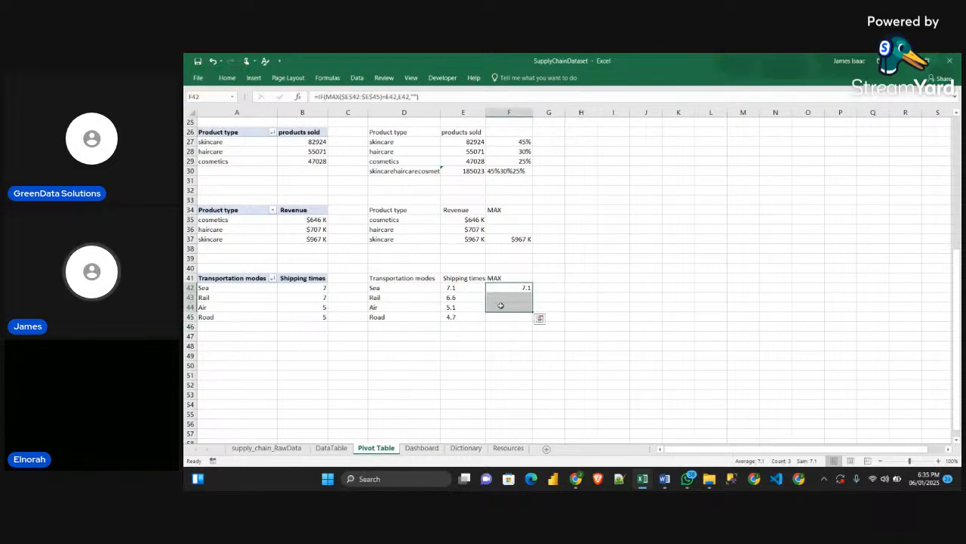
pyautogui.click(612, 287)
# Insert a 2-D clustered bar chart of the transportation modes and shipping times in D41:E45, placed clear of the tables
pyautogui.moveTo(378, 278); pyautogui.dragTo(476, 317)
pyautogui.click(234, 80)
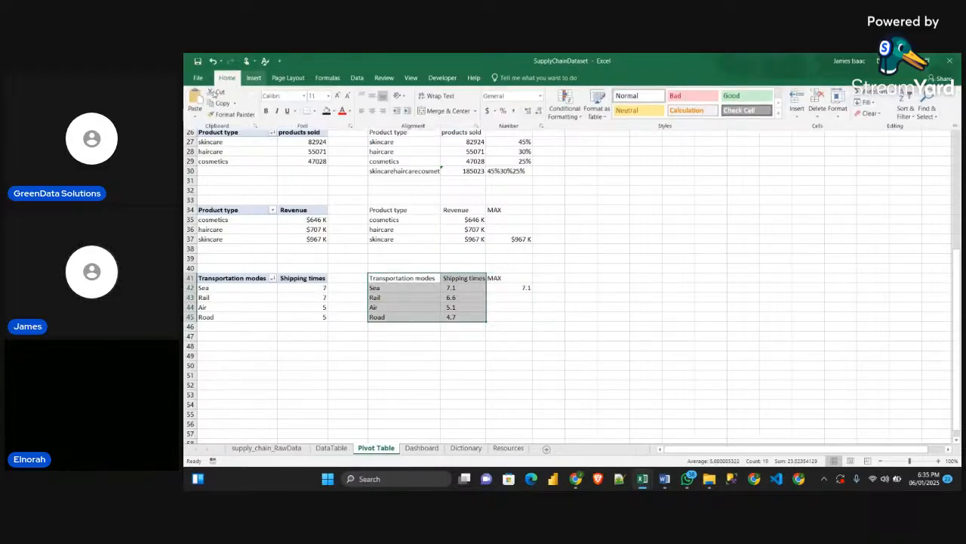
pyautogui.click(253, 78)
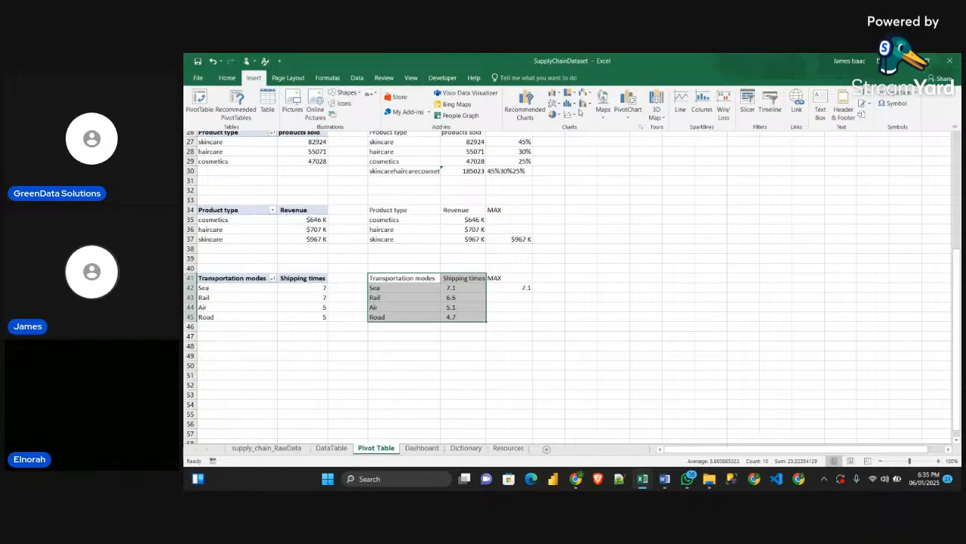
pyautogui.click(555, 93)
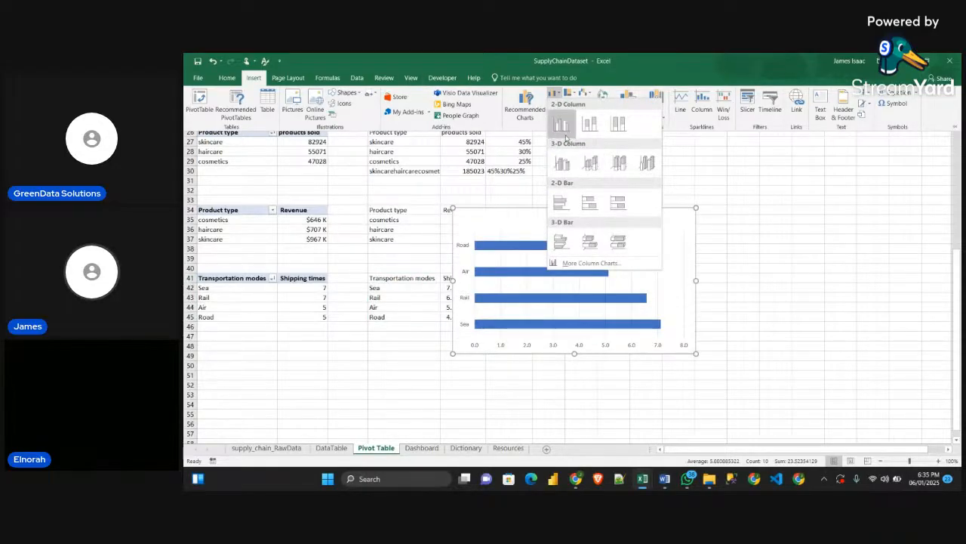
pyautogui.click(563, 201)
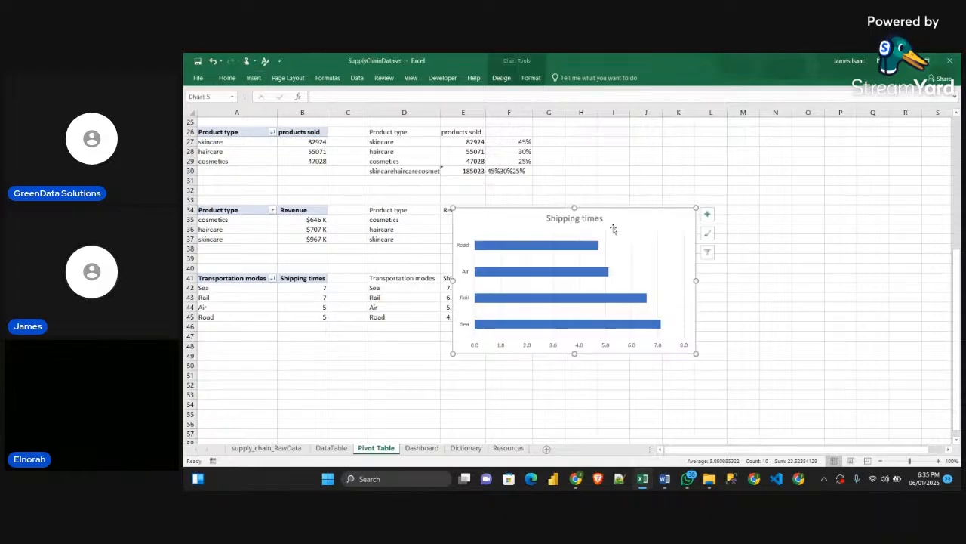
pyautogui.moveTo(615, 226); pyautogui.dragTo(724, 215)
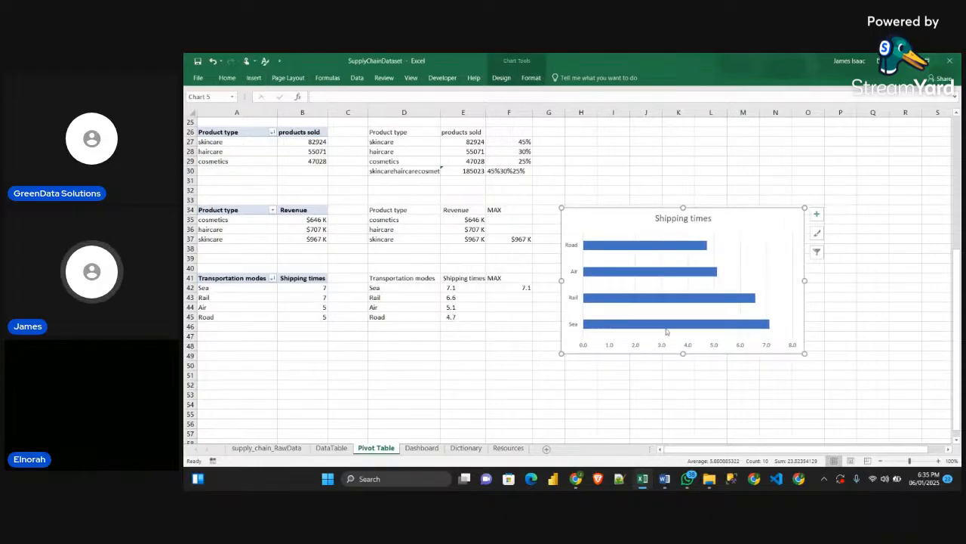
# Sort the transportation modes pivot table by shipping times from smallest to largest
pyautogui.click(297, 284)
pyautogui.rightClick(298, 285)
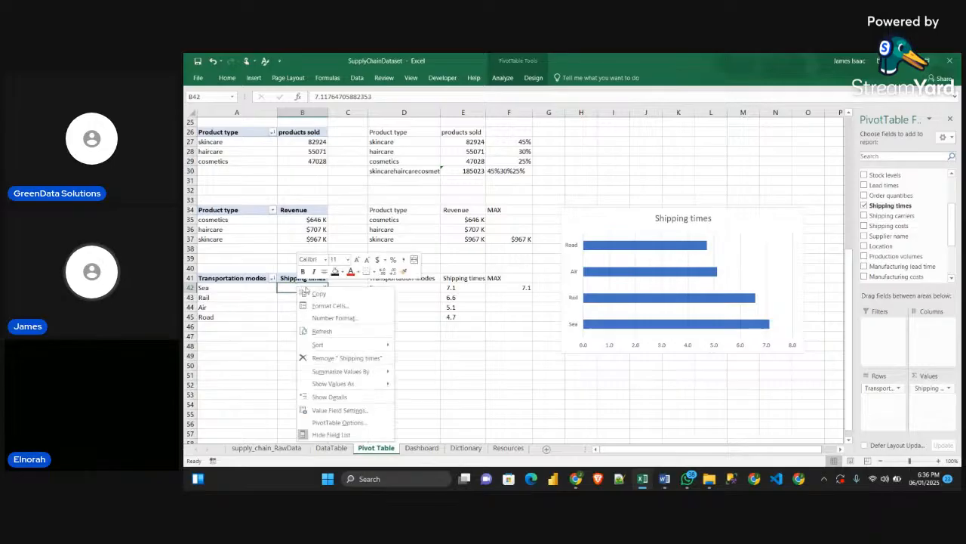
pyautogui.moveTo(371, 352)
pyautogui.click(411, 344)
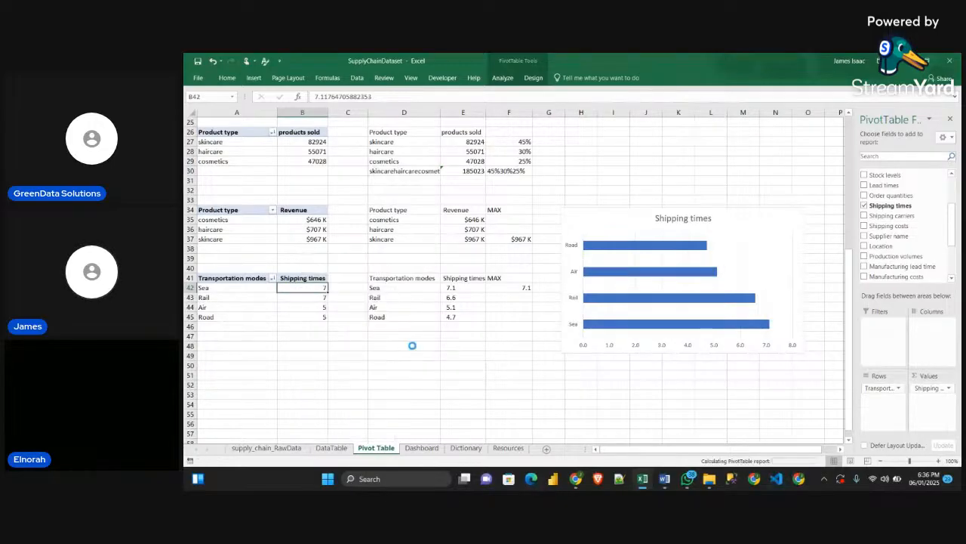
# Move the chart slightly up and add a data series named from F41 (MAX) with the values F42:F45
pyautogui.click(719, 220)
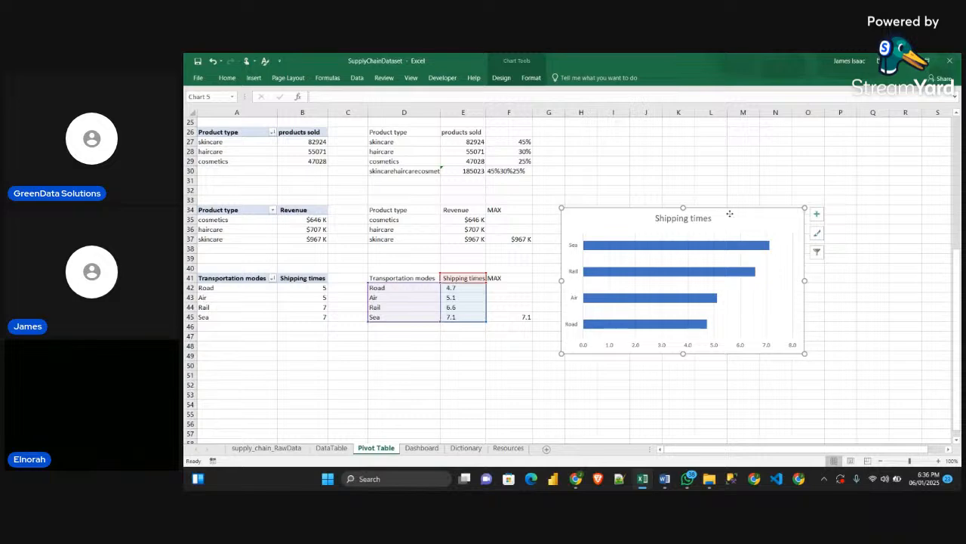
pyautogui.moveTo(729, 218); pyautogui.dragTo(744, 191)
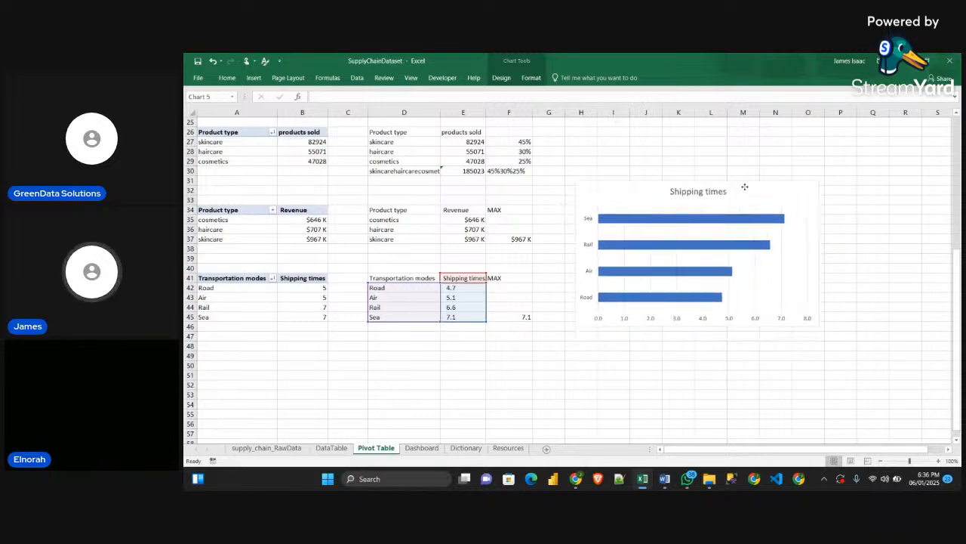
pyautogui.rightClick(783, 190)
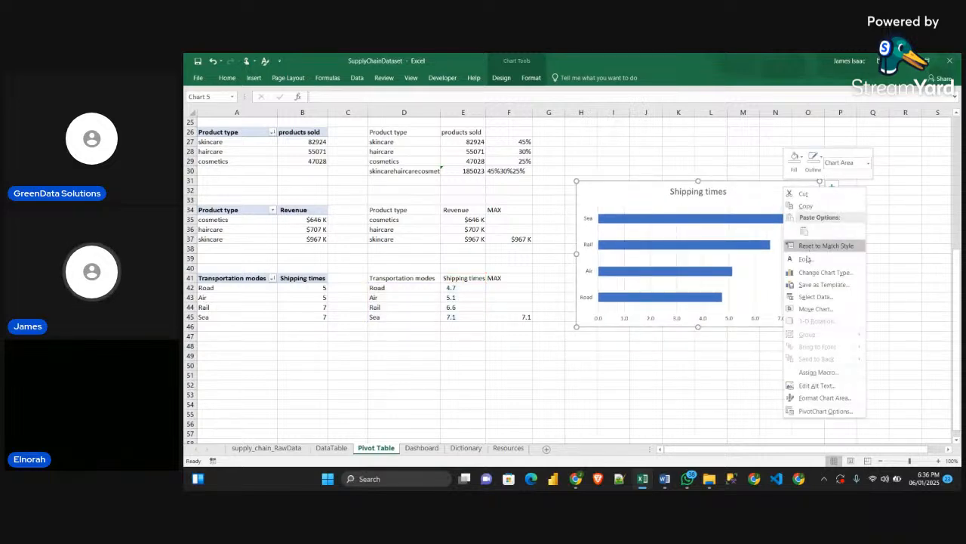
pyautogui.click(813, 296)
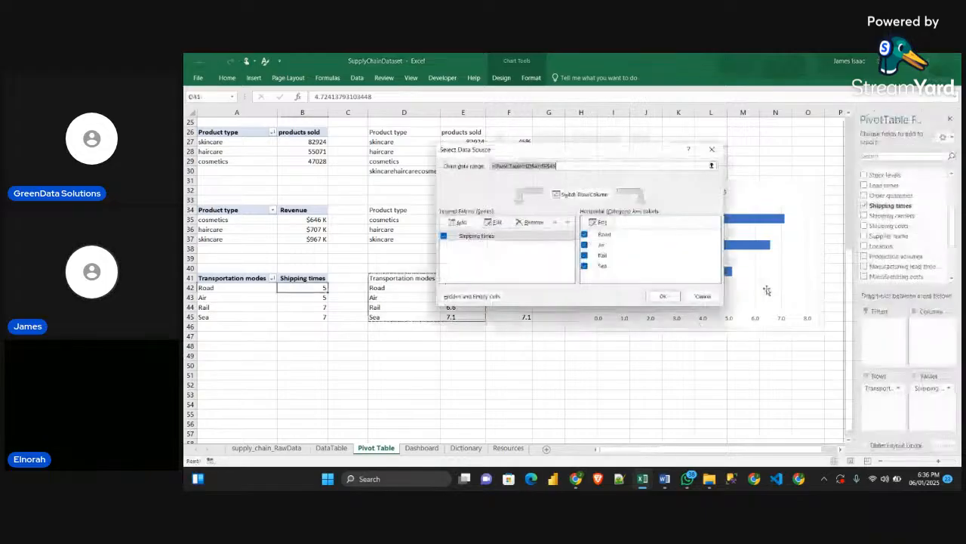
pyautogui.click(458, 222)
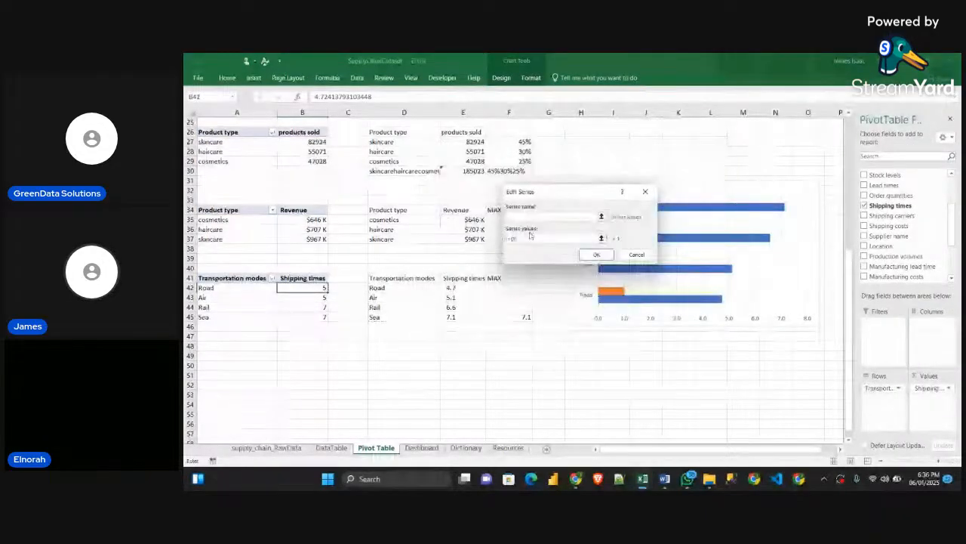
pyautogui.click(487, 278)
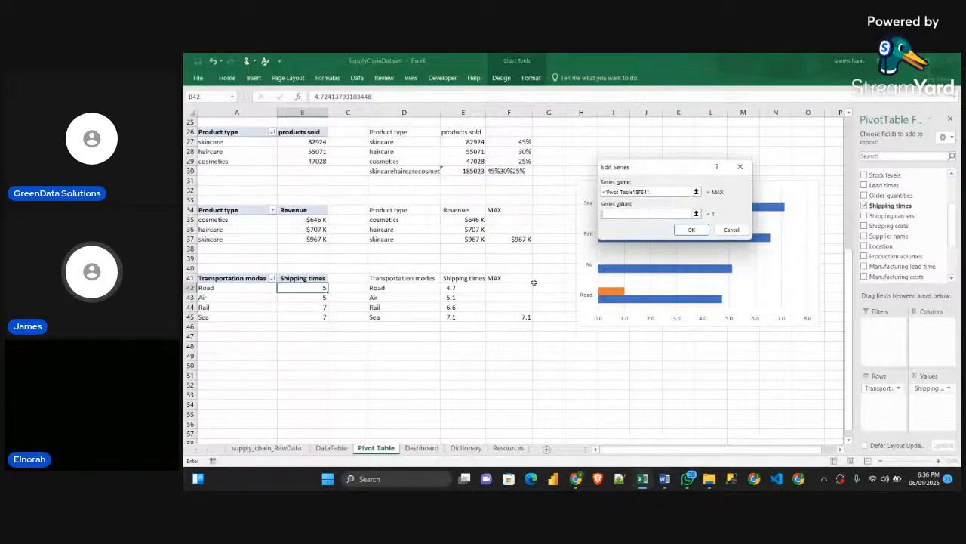
pyautogui.moveTo(500, 287); pyautogui.dragTo(501, 317)
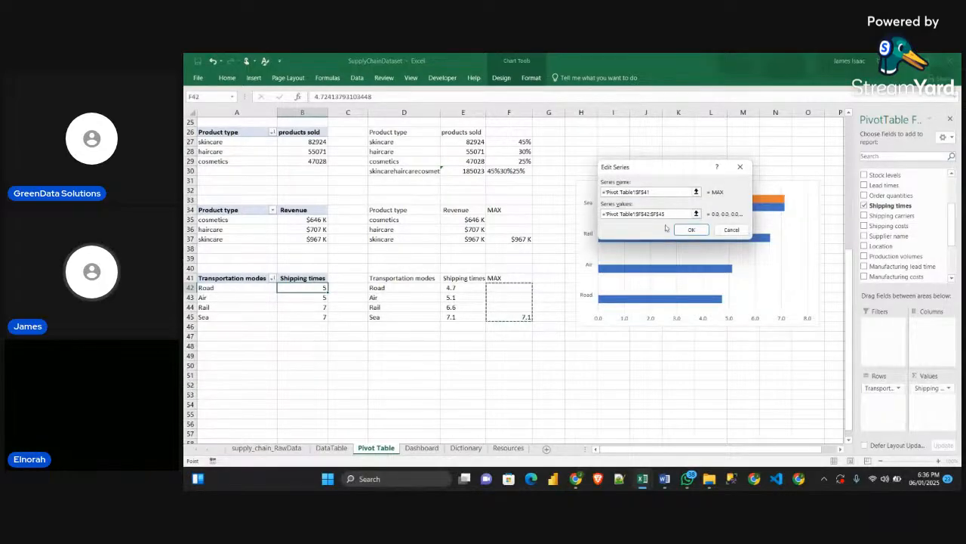
pyautogui.click(691, 230)
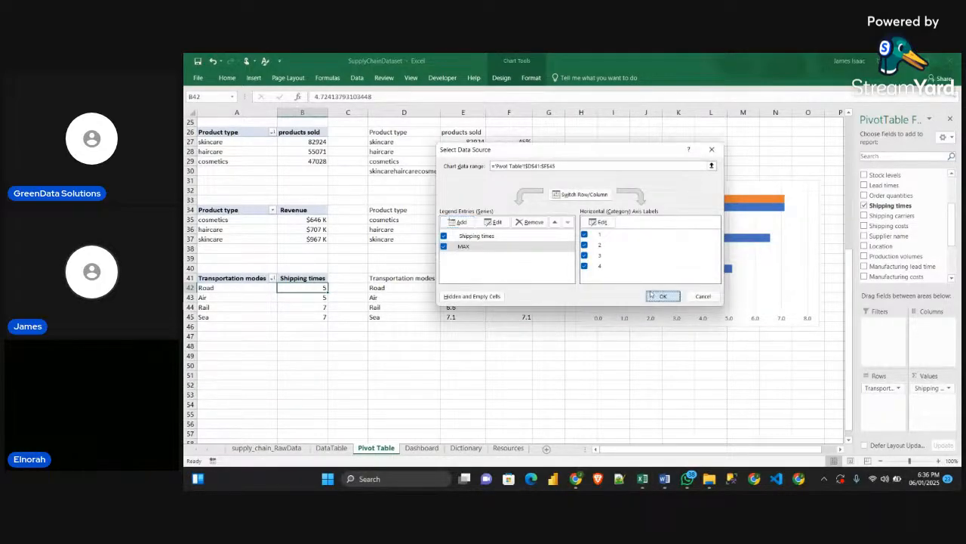
pyautogui.click(661, 295)
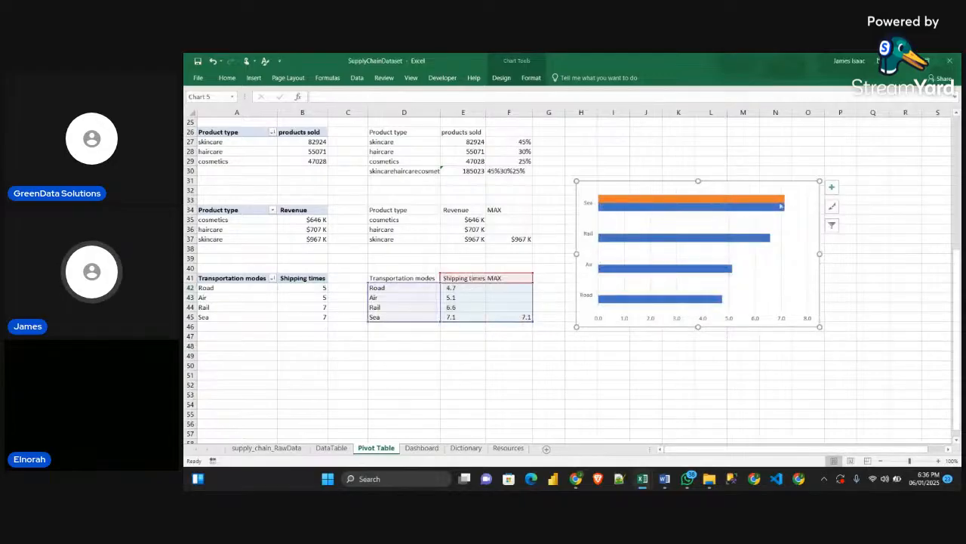
# Add data labels to the shipping times bar chart
pyautogui.click(831, 187)
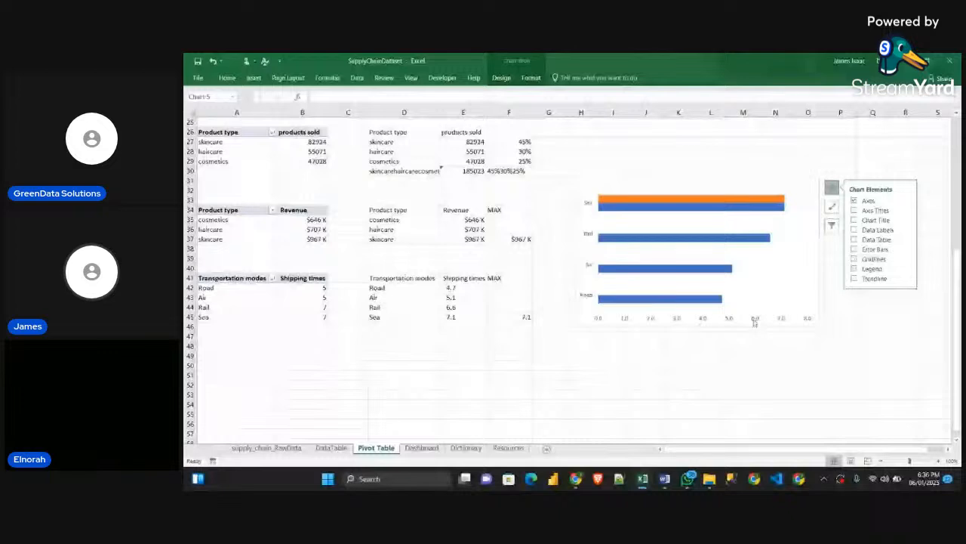
pyautogui.click(854, 229)
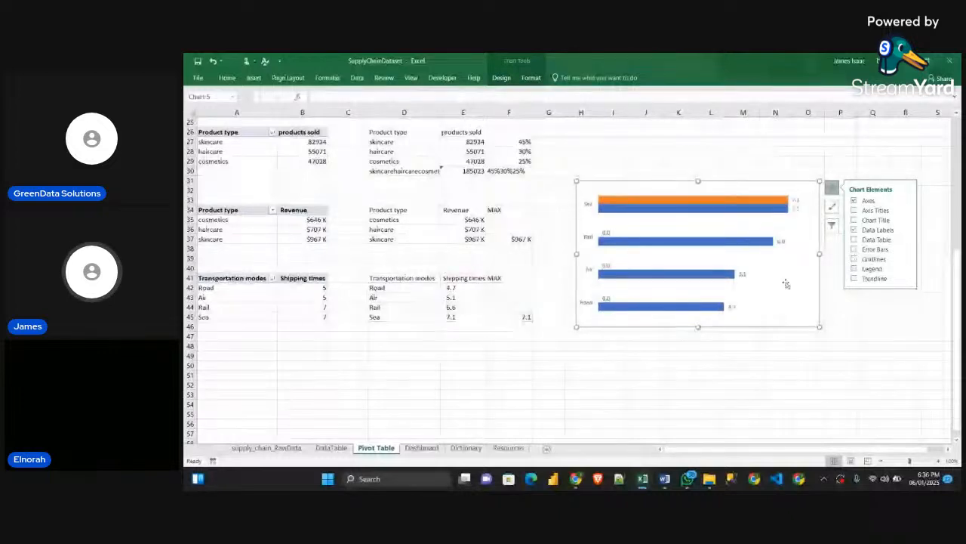
pyautogui.click(797, 282)
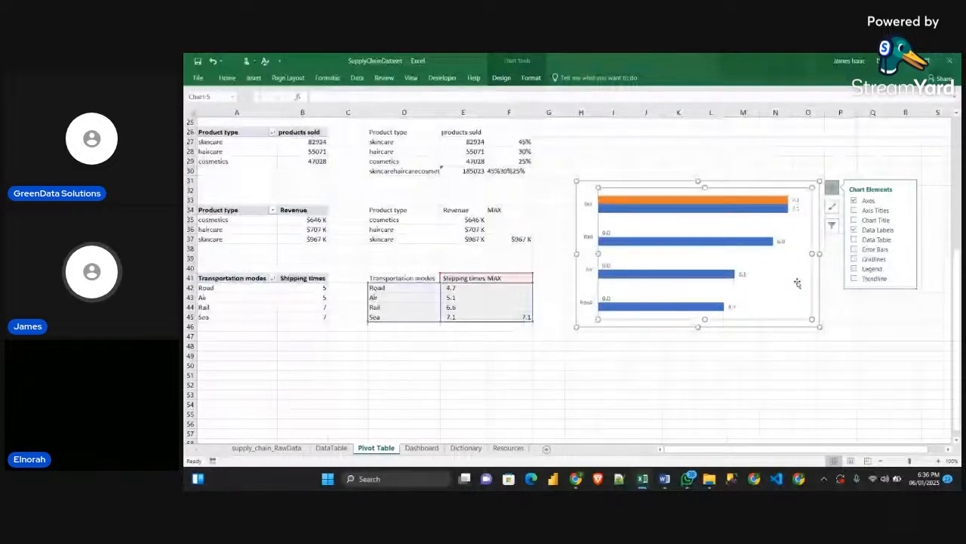
pyautogui.click(806, 171)
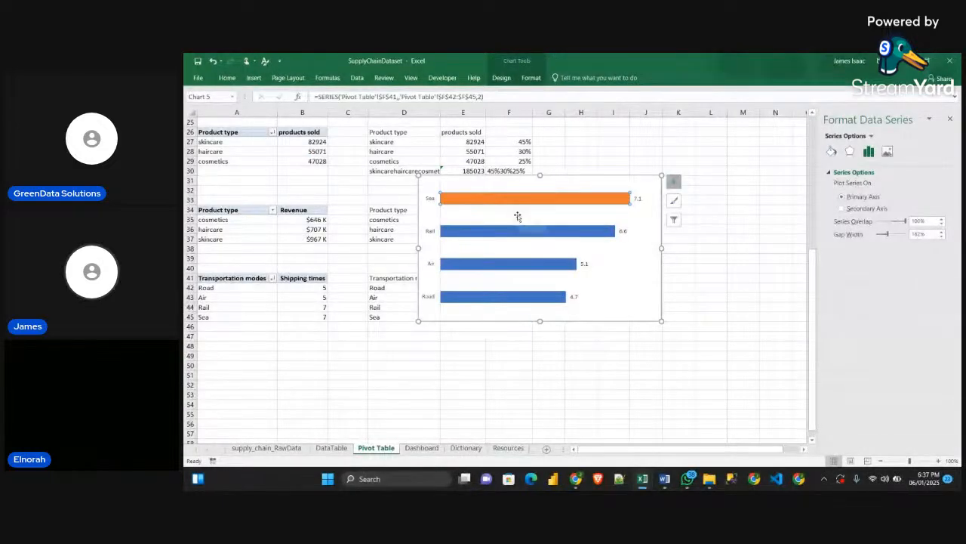
# Fill the MAX bar with the copied teal shape and the Shipping times bars with the lower black rectangle from the Resources sheet
pyautogui.hotkey('ctrl', 'z')
pyautogui.click(659, 239)
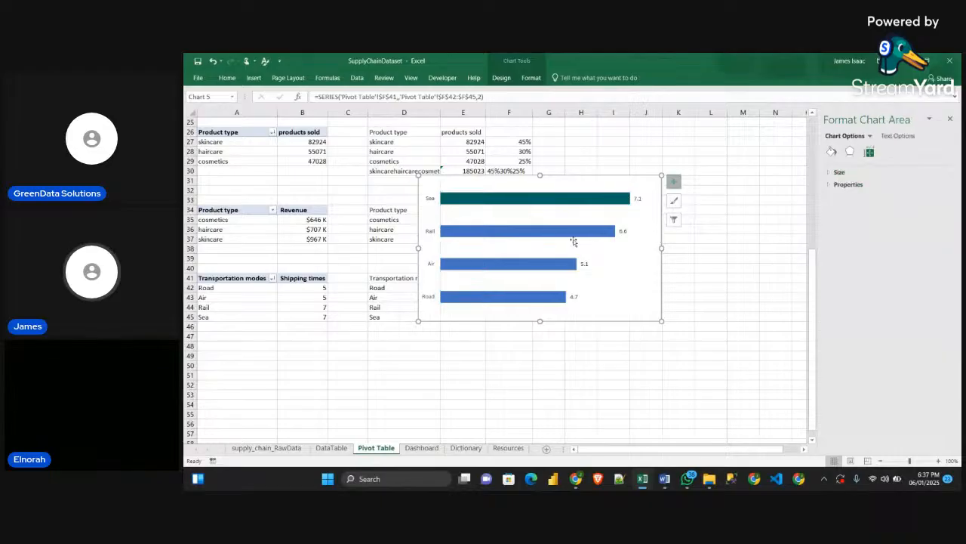
pyautogui.click(576, 232)
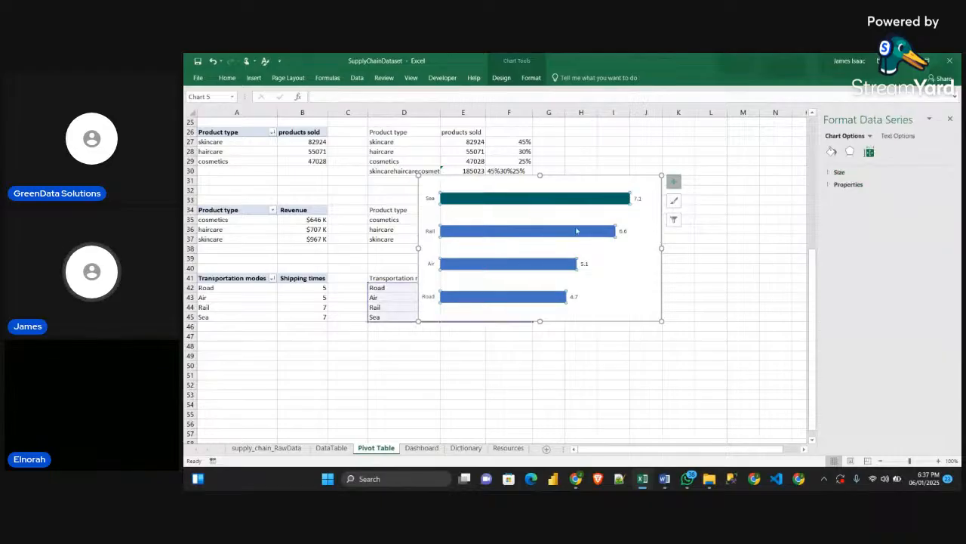
pyautogui.click(491, 439)
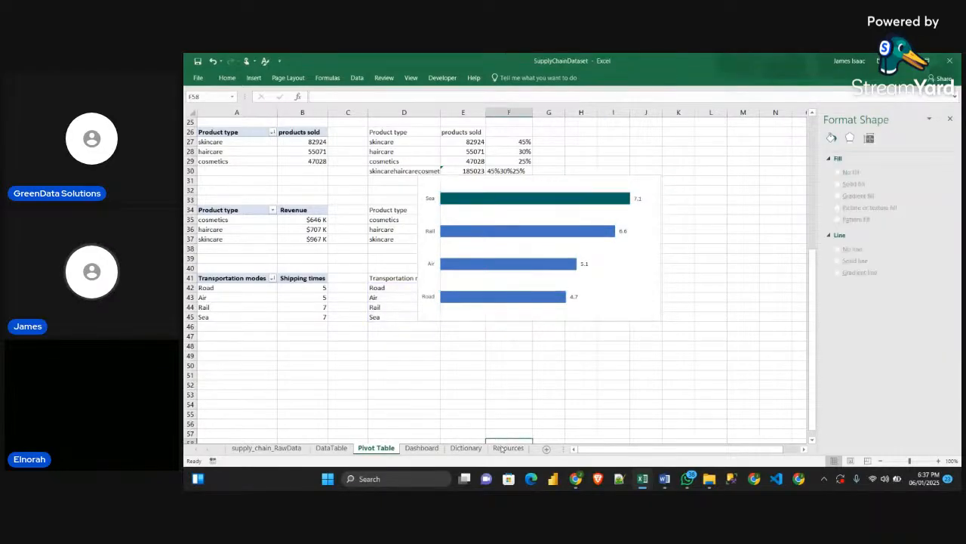
pyautogui.click(508, 448)
pyautogui.click(259, 218)
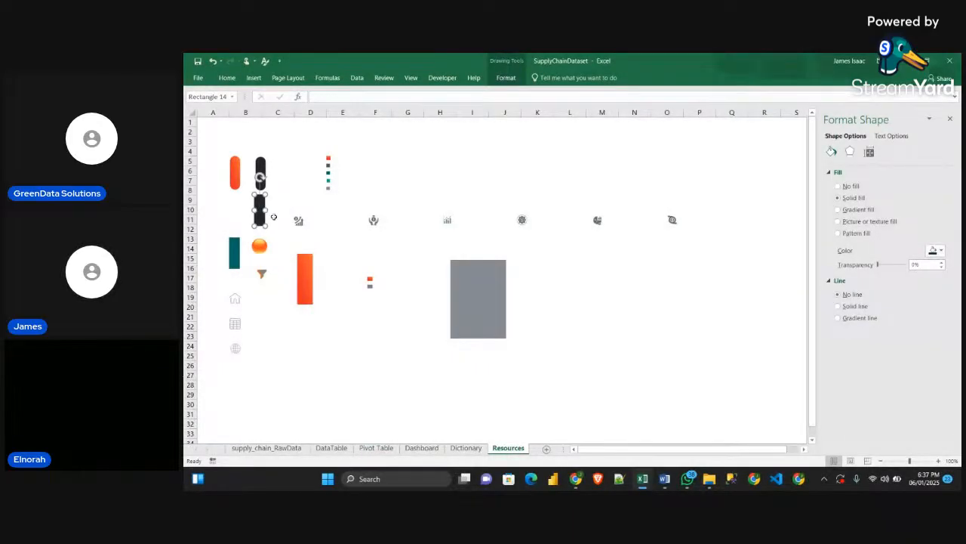
pyautogui.click(376, 448)
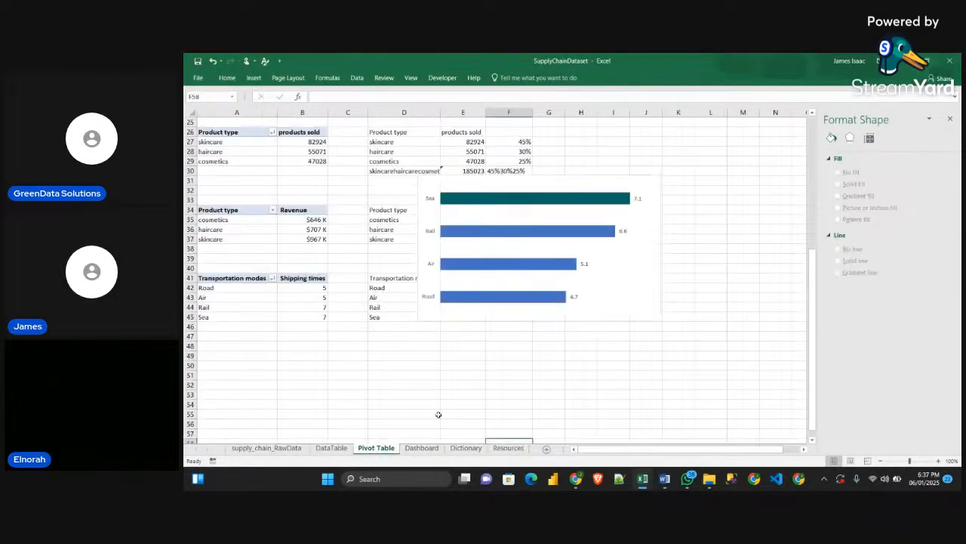
pyautogui.click(487, 235)
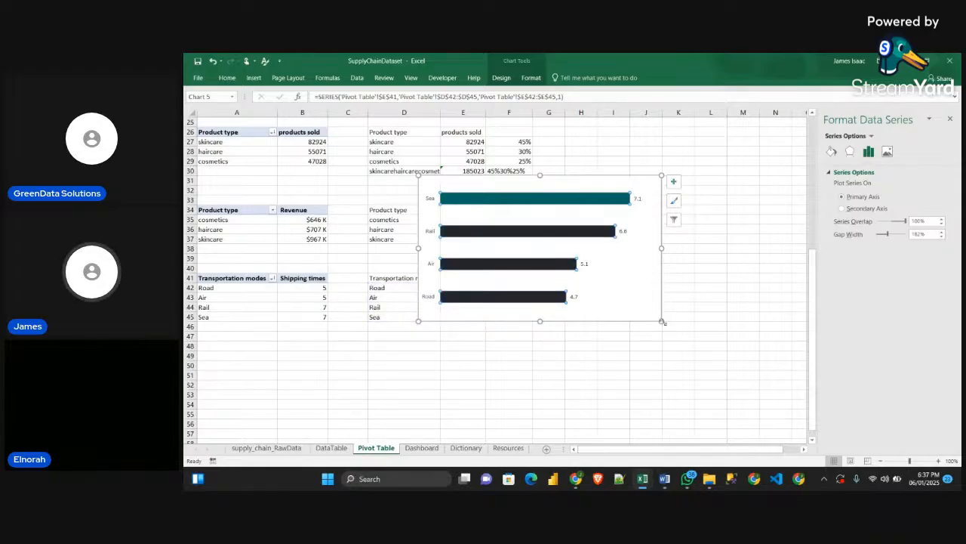
# Shrink the shipping times chart slightly and give its data labels a lighter font color and smaller font size
pyautogui.moveTo(663, 322); pyautogui.dragTo(632, 302)
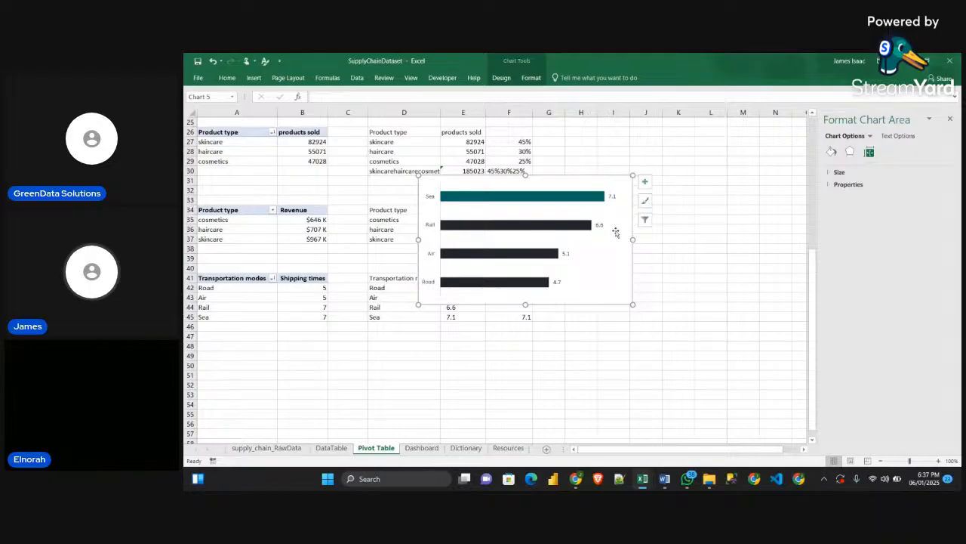
pyautogui.click(599, 224)
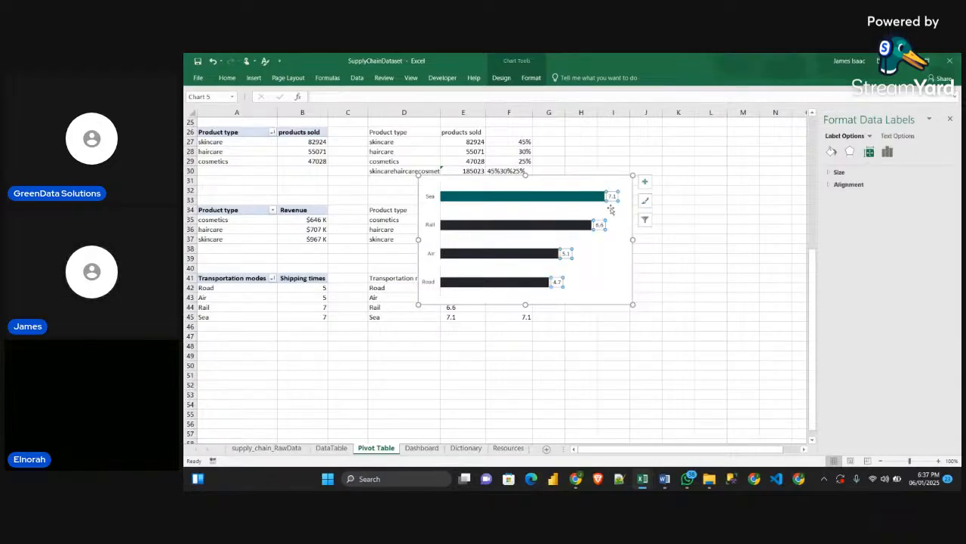
pyautogui.click(227, 78)
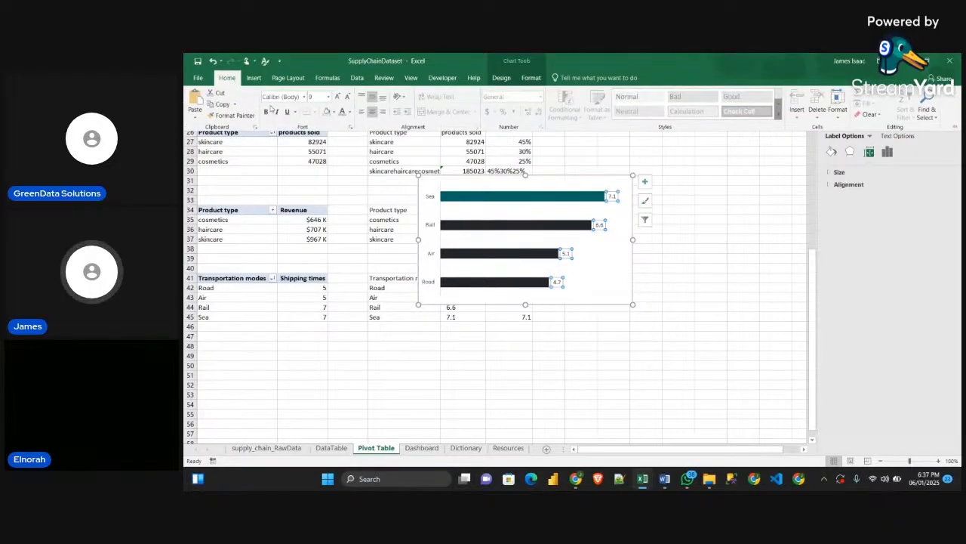
pyautogui.click(347, 99)
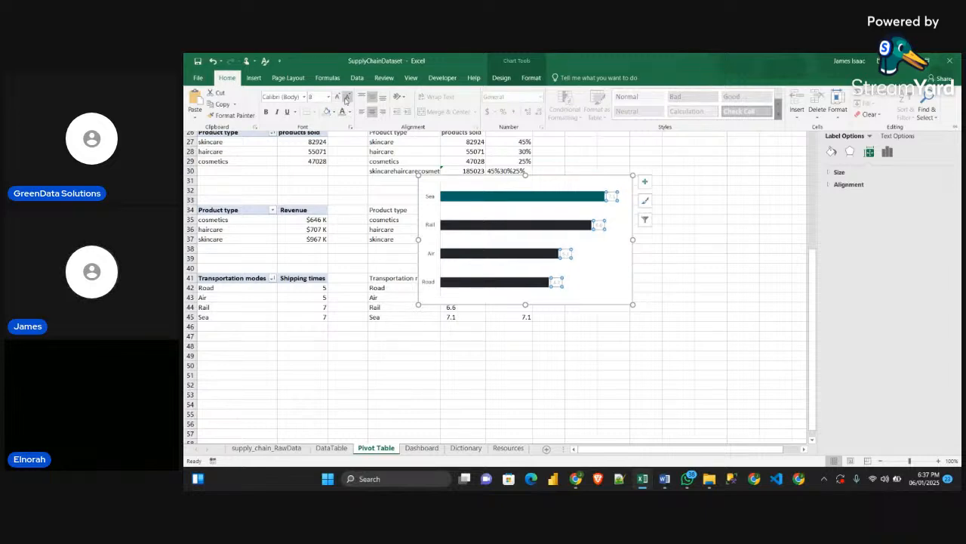
pyautogui.click(346, 99)
# Give the chart's transportation mode axis labels a lighter font color and font size 8
pyautogui.click(433, 199)
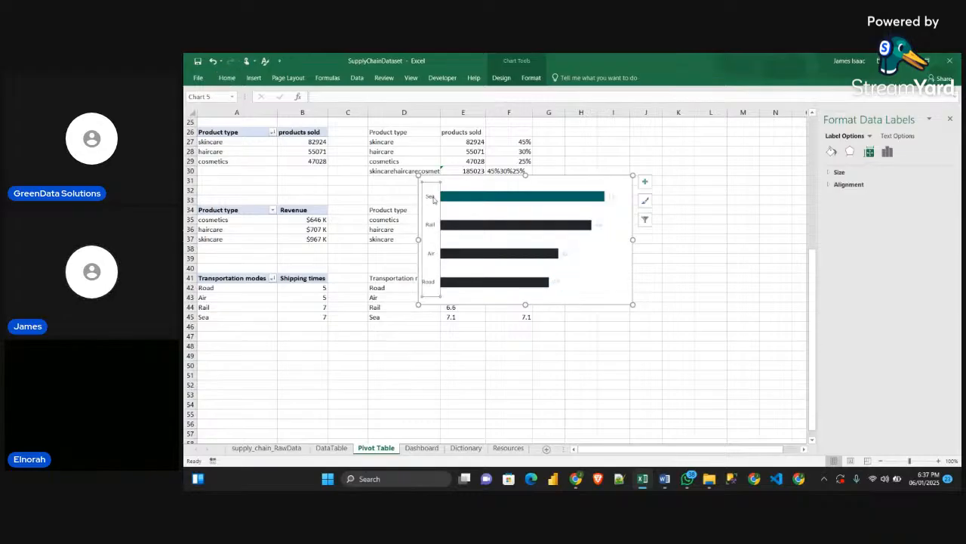
pyautogui.click(227, 78)
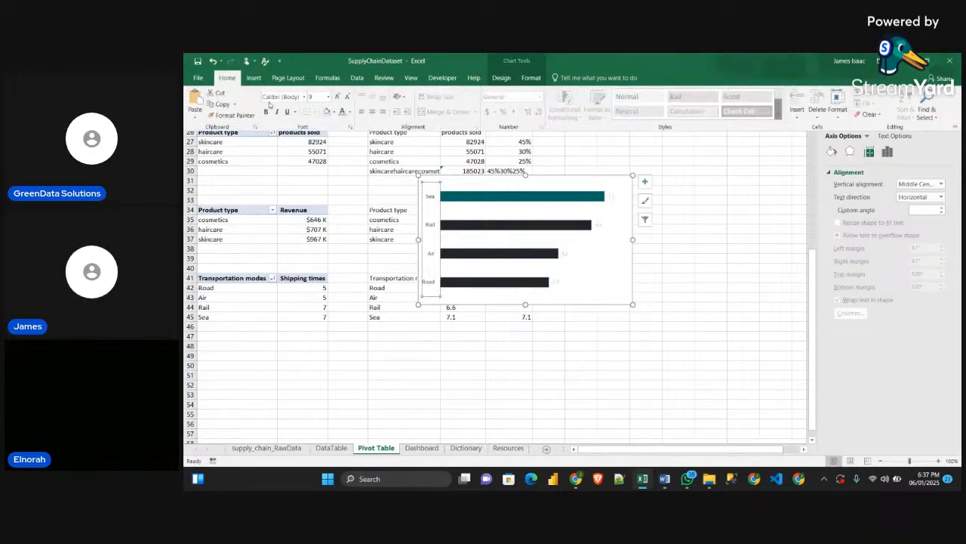
pyautogui.click(342, 114)
pyautogui.click(339, 98)
pyautogui.click(349, 99)
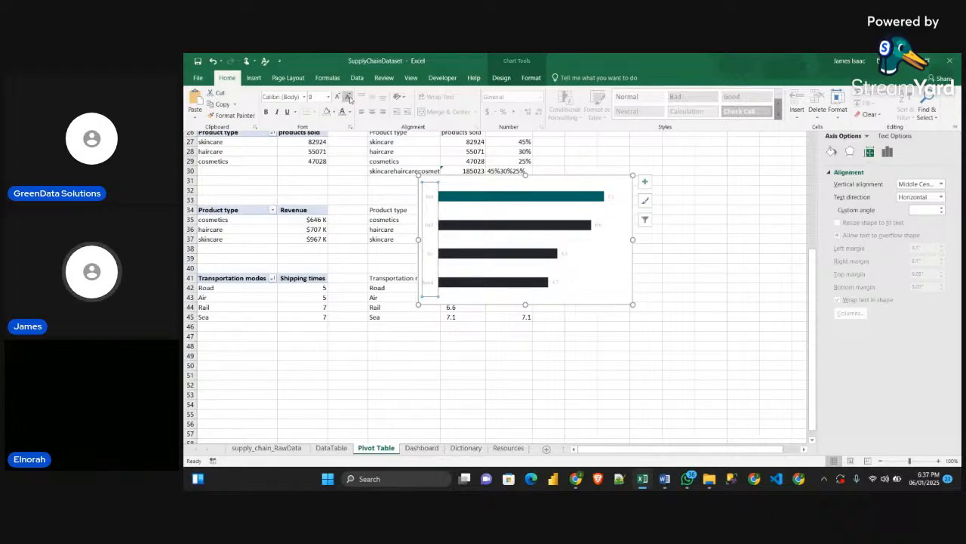
pyautogui.click(531, 77)
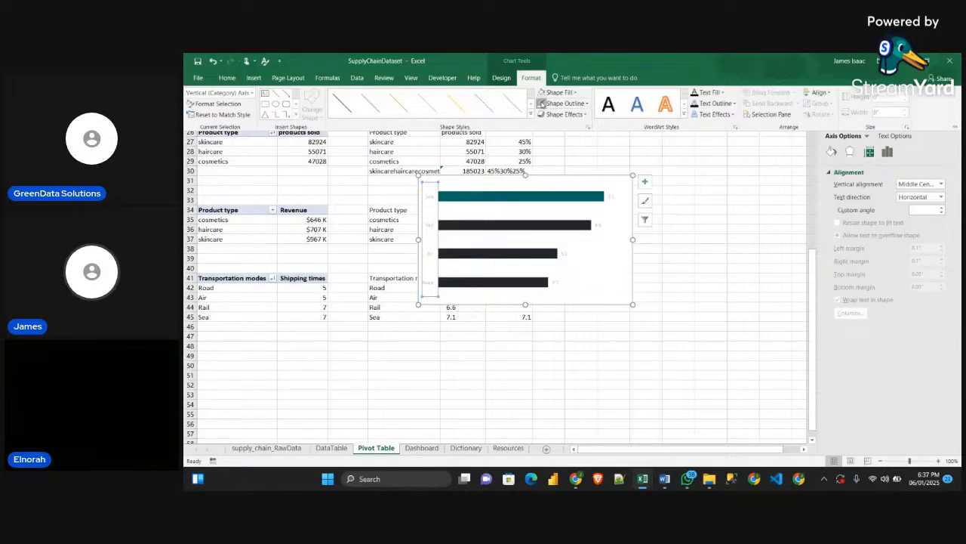
pyautogui.click(588, 179)
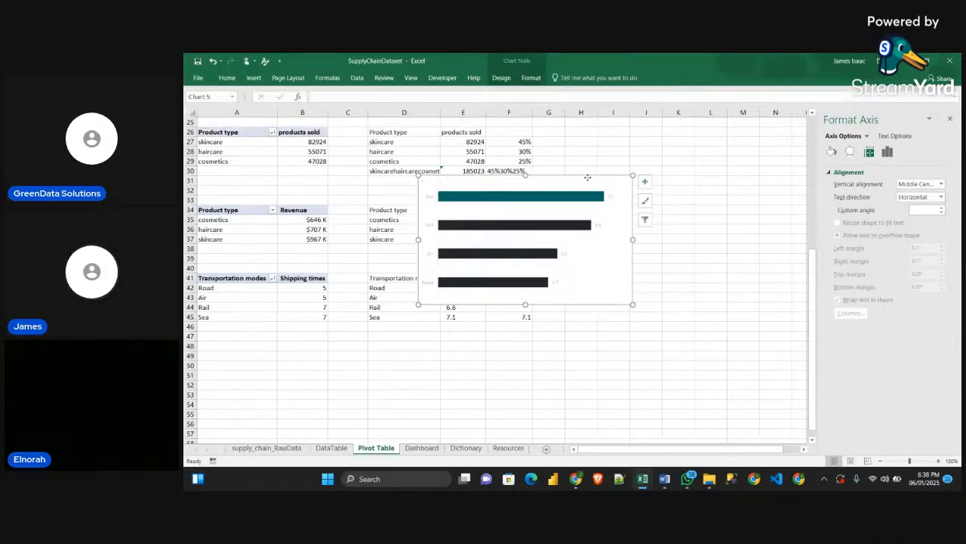
# Set the shipping times chart area to no fill and no border line
pyautogui.click(588, 177)
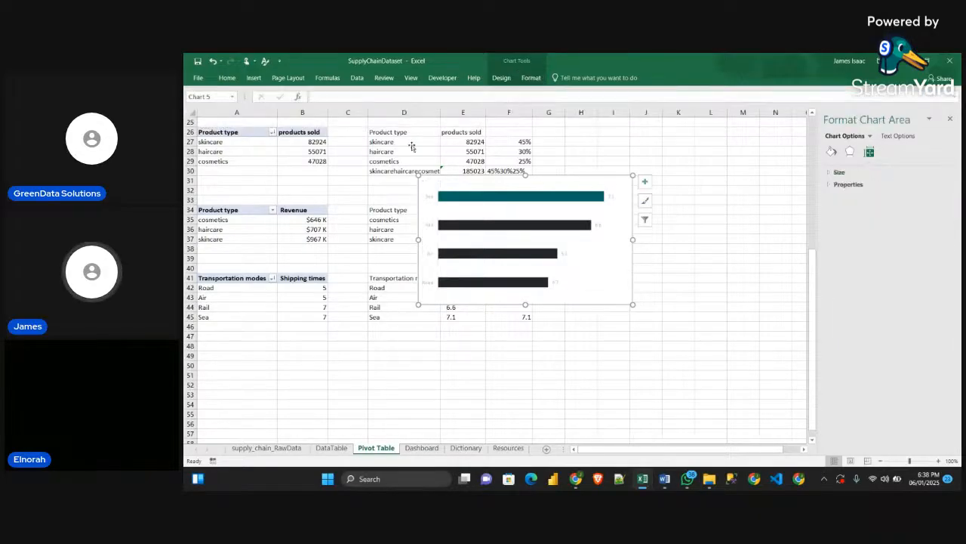
pyautogui.click(831, 152)
pyautogui.click(837, 186)
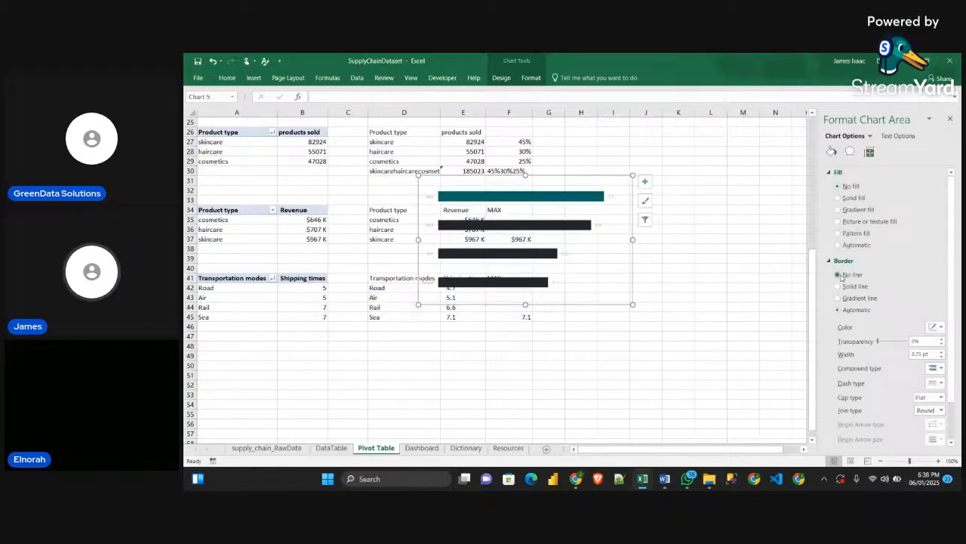
pyautogui.click(840, 274)
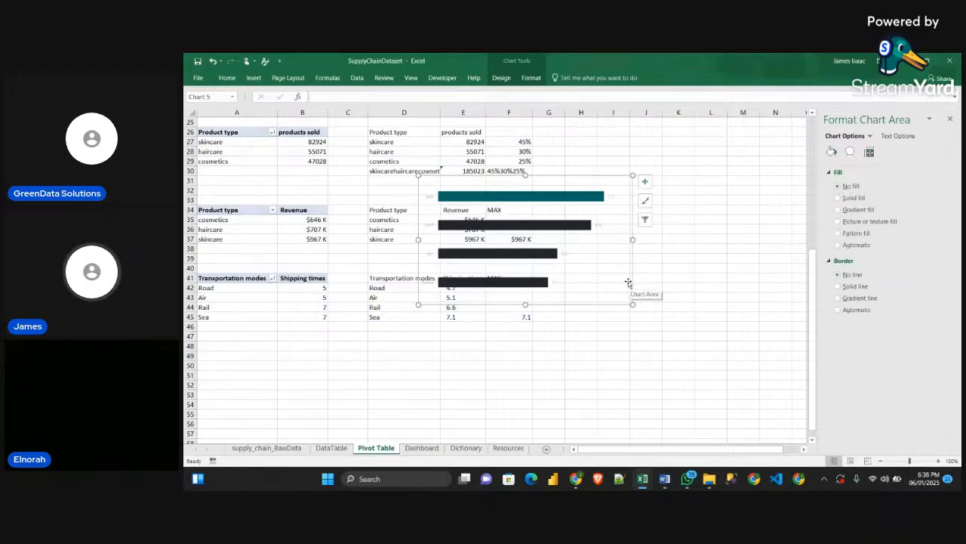
# Cut the shipping times chart from the Pivot Table sheet and paste it into the Dashboard sheet
pyautogui.press('Delete')
pyautogui.click(422, 449)
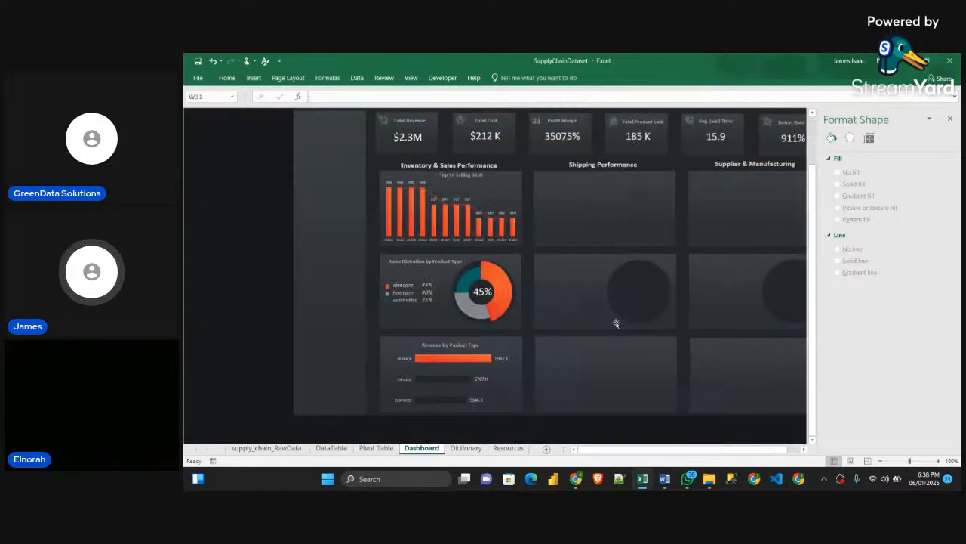
pyautogui.click(952, 121)
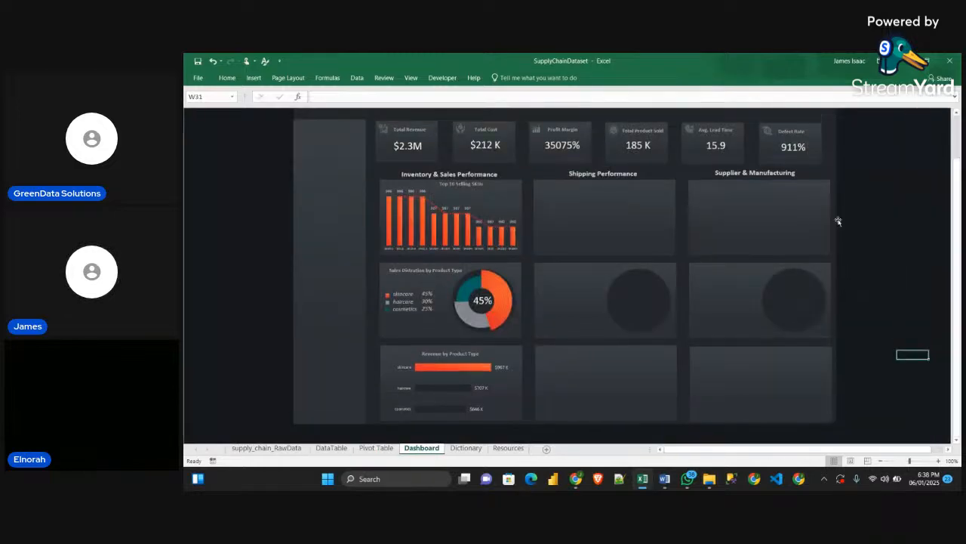
pyautogui.scroll(1, 837, 218)
pyautogui.click(848, 190)
pyautogui.hotkey('ctrl', 'v')
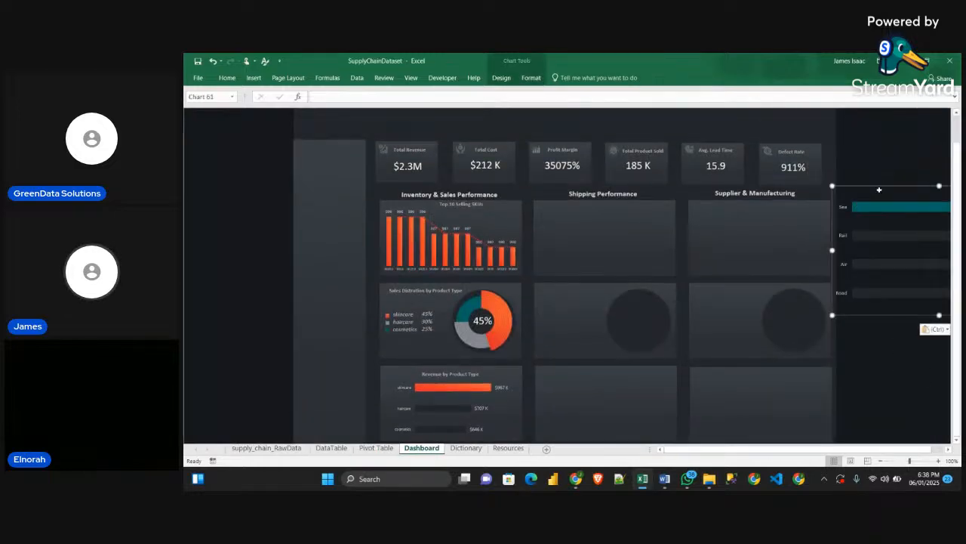
# Shrink the pasted shipping times chart and place it inside the first card under Shipping Performance
pyautogui.moveTo(912, 208); pyautogui.dragTo(650, 212)
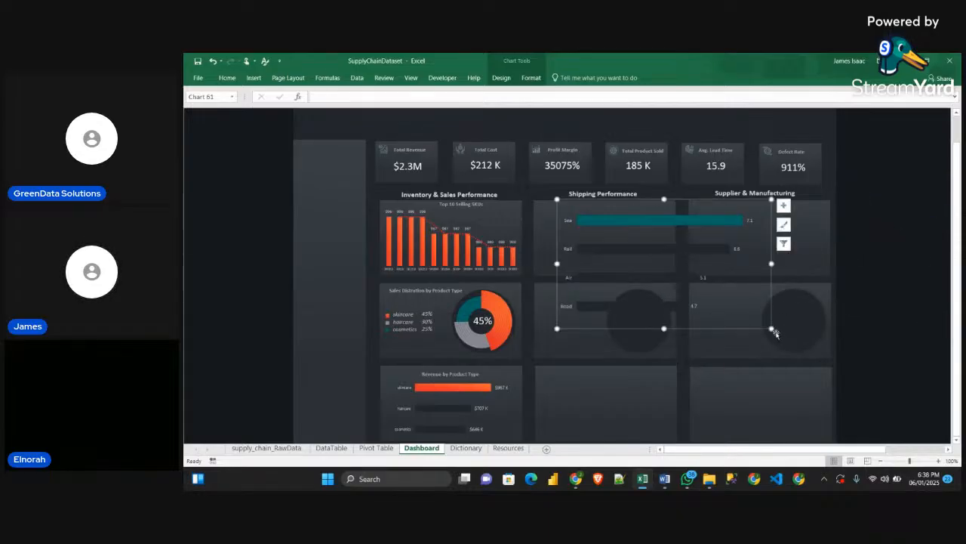
pyautogui.moveTo(771, 328); pyautogui.dragTo(685, 277)
pyautogui.moveTo(666, 203); pyautogui.dragTo(654, 205)
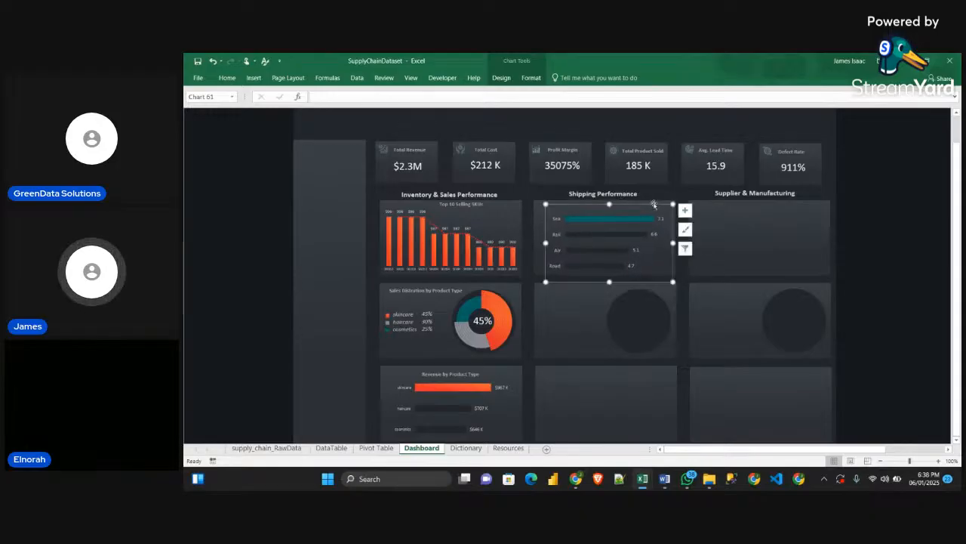
pyautogui.click(853, 306)
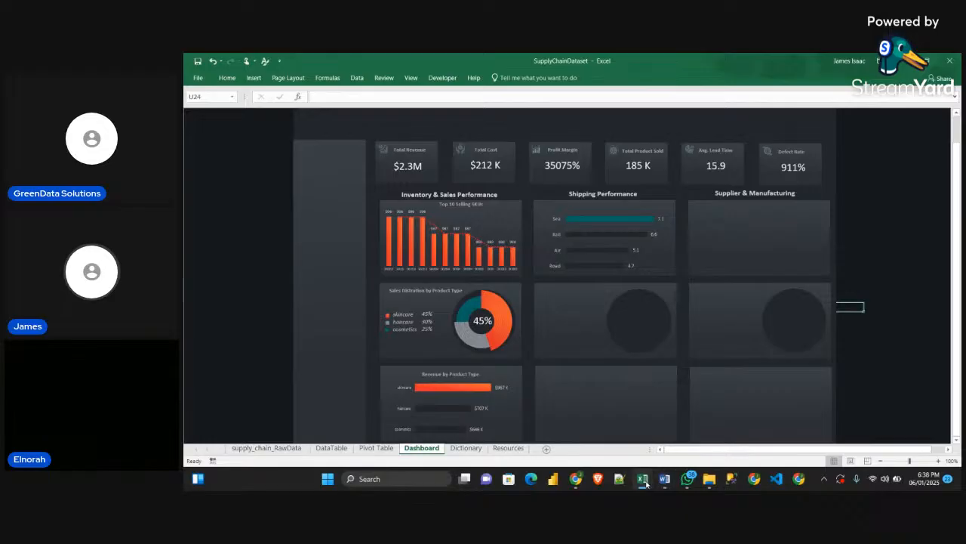
# Copy the six Shipping Performance and Supplier & Manufacturing chart titles from the Sample workbook's dashboard and paste them into the SupplyChainDataset Dashboard sheet
pyautogui.moveTo(644, 476)
pyautogui.click(695, 432)
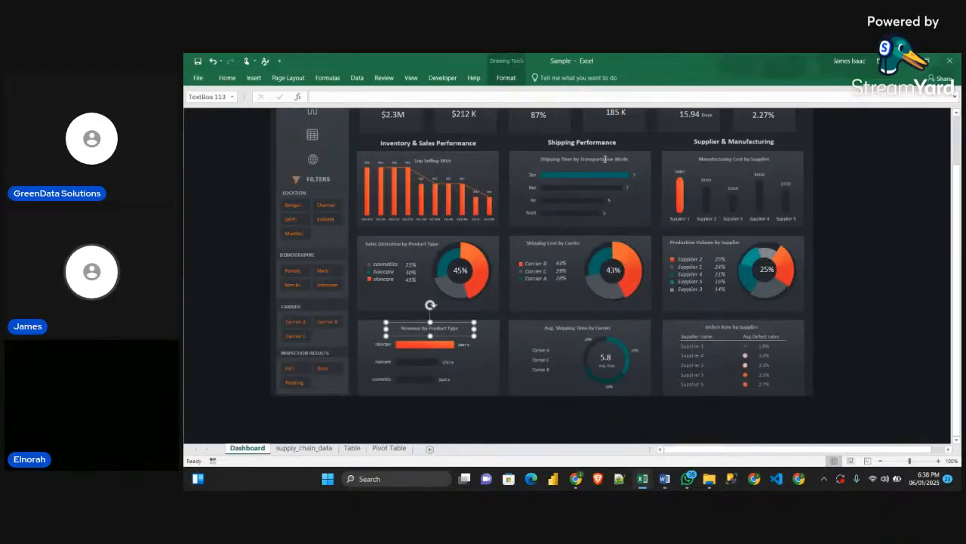
pyautogui.click(606, 157)
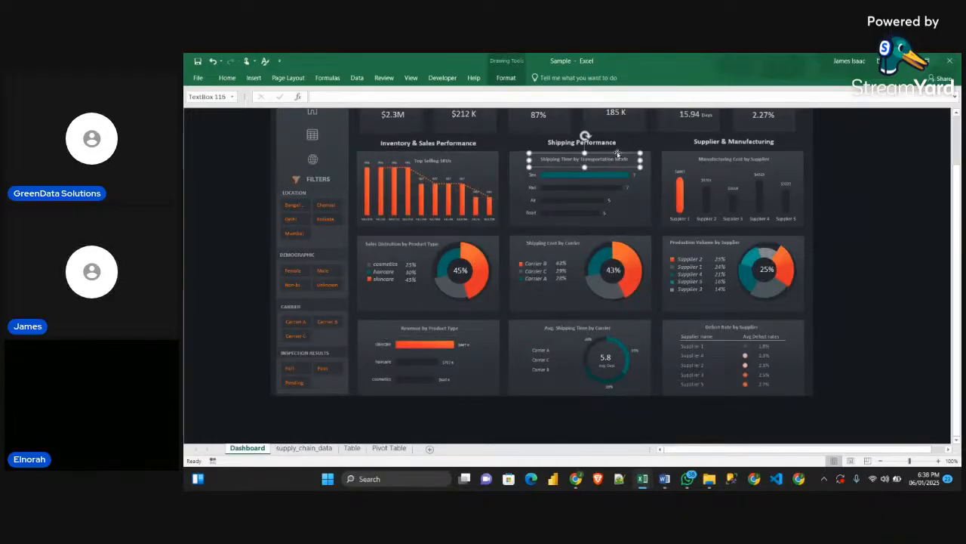
pyautogui.keyDown('shift'); pyautogui.click(747, 159); pyautogui.keyUp('shift')
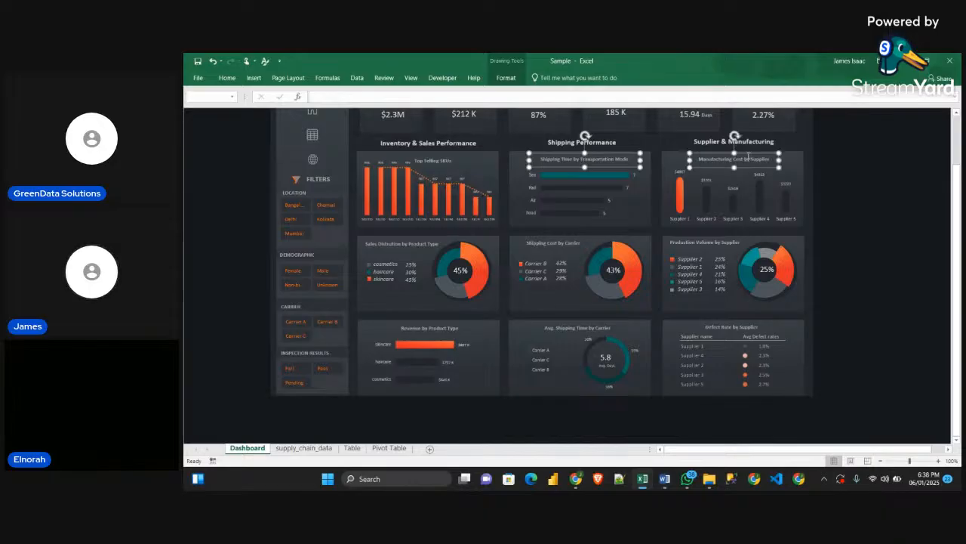
pyautogui.keyDown('shift'); pyautogui.click(555, 243); pyautogui.keyUp('shift')
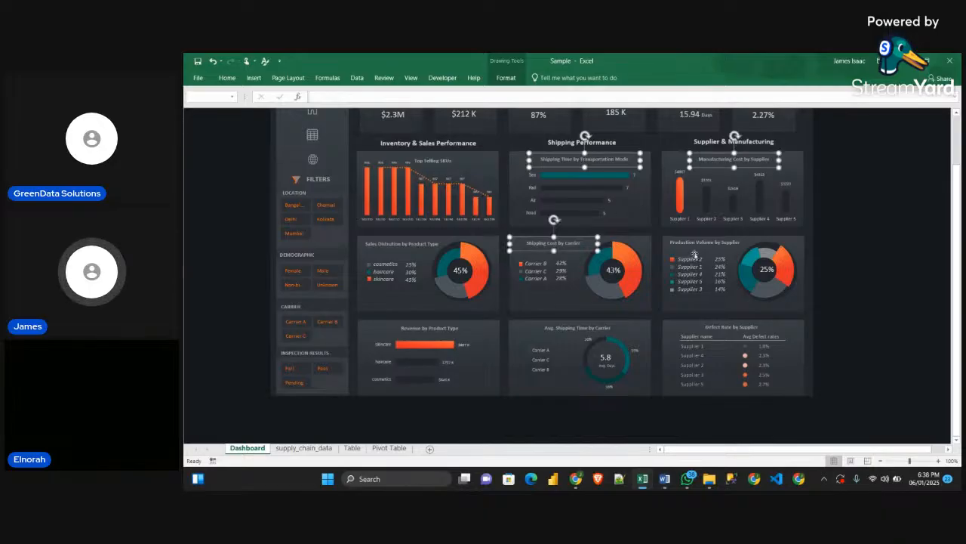
pyautogui.keyDown('shift'); pyautogui.click(706, 243); pyautogui.keyUp('shift')
pyautogui.keyDown('shift'); pyautogui.click(583, 325); pyautogui.keyUp('shift')
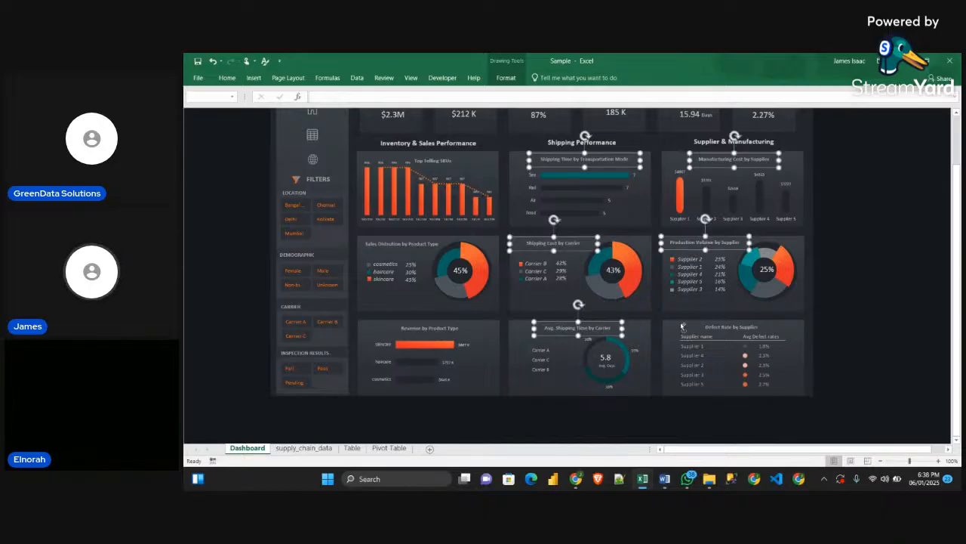
pyautogui.keyDown('shift'); pyautogui.click(719, 328); pyautogui.keyUp('shift')
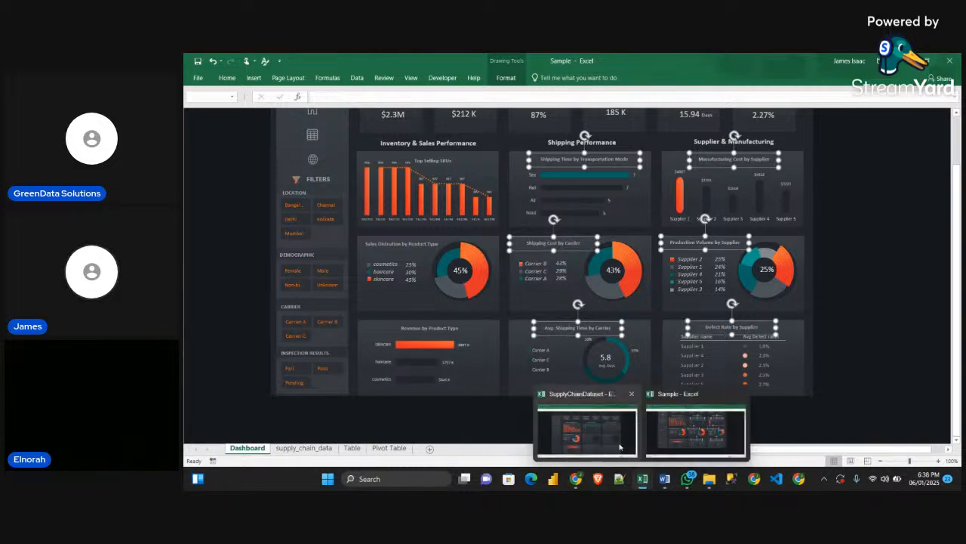
pyautogui.click(603, 395)
pyautogui.hotkey('ctrl', 'v')
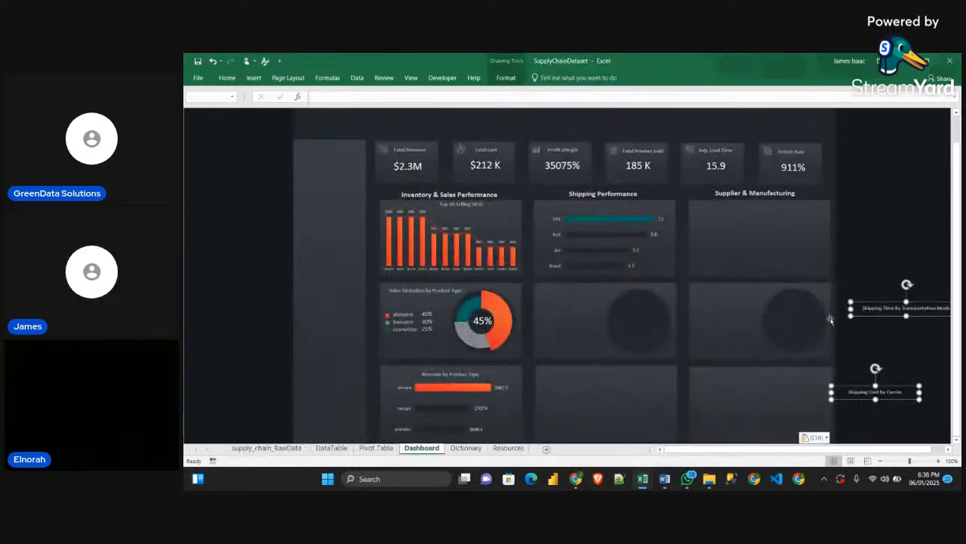
# Position the six pasted titles over their matching cards and nudge the Shipping Time by Transportation Mode title slightly up
pyautogui.moveTo(872, 316); pyautogui.dragTo(573, 216)
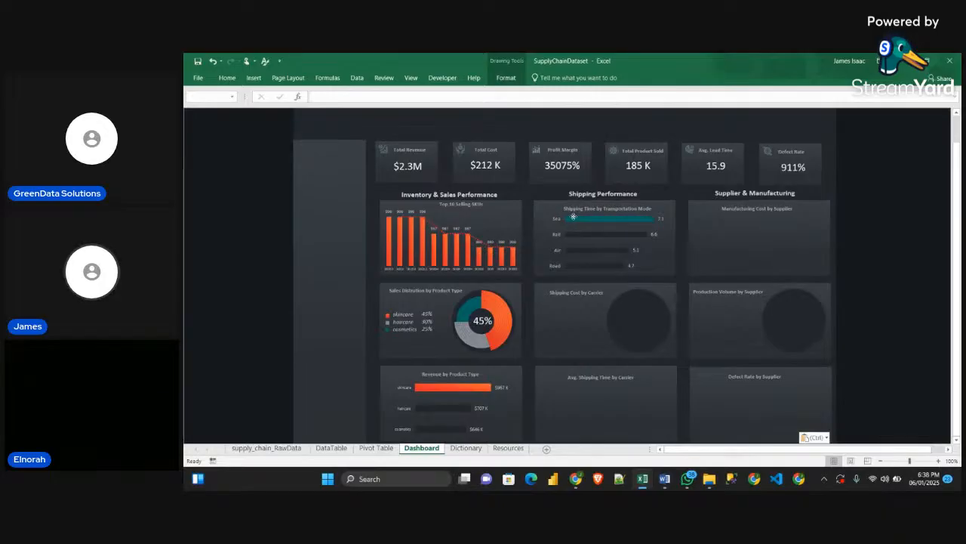
pyautogui.moveTo(573, 217); pyautogui.dragTo(572, 216)
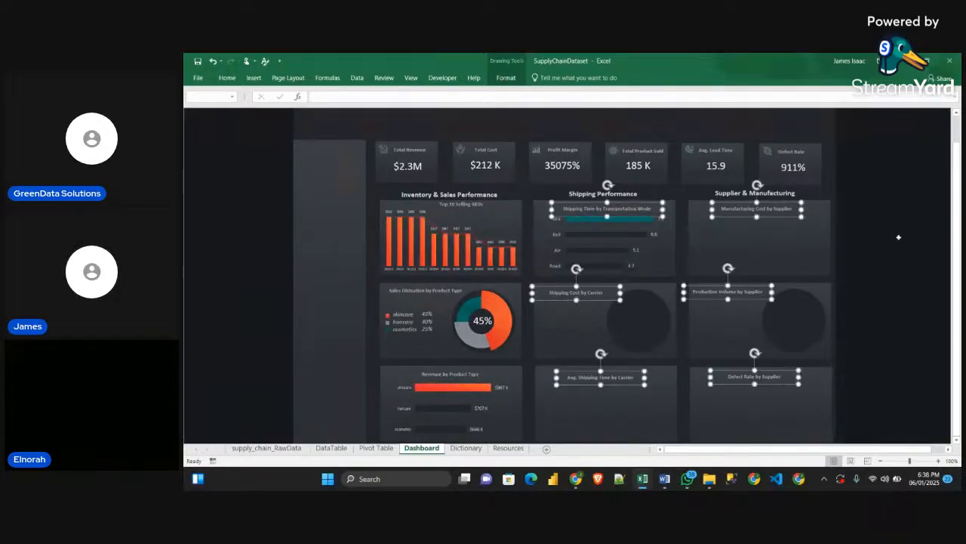
pyautogui.click(913, 239)
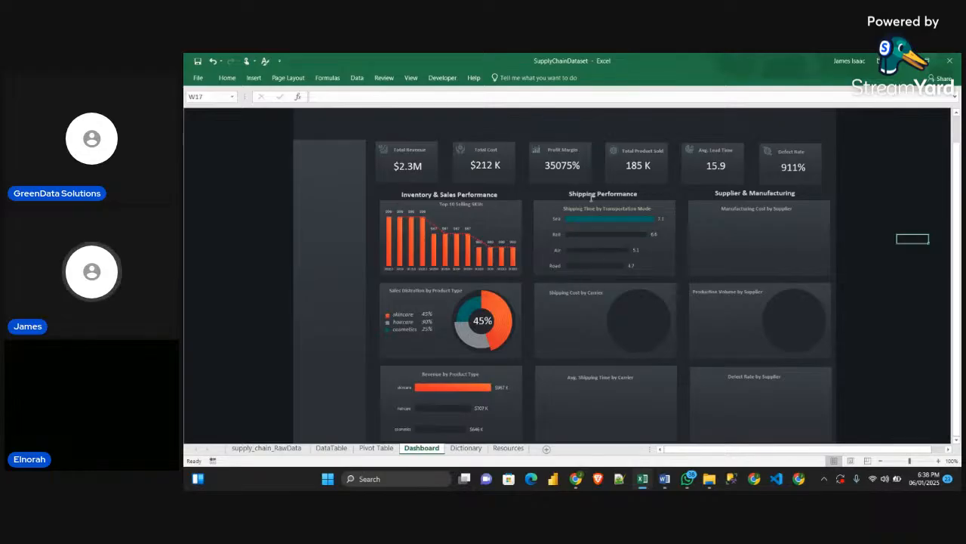
pyautogui.click(618, 208)
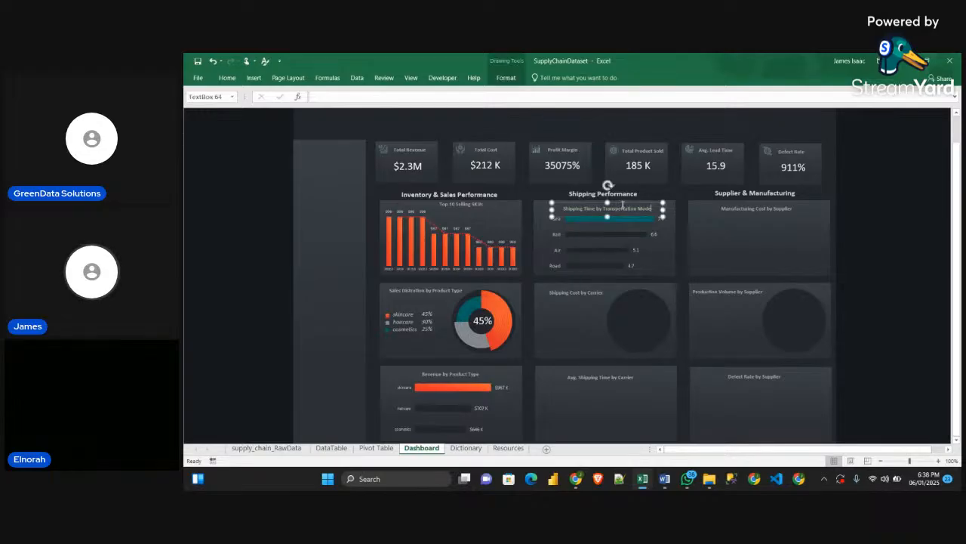
pyautogui.moveTo(622, 203); pyautogui.dragTo(622, 201)
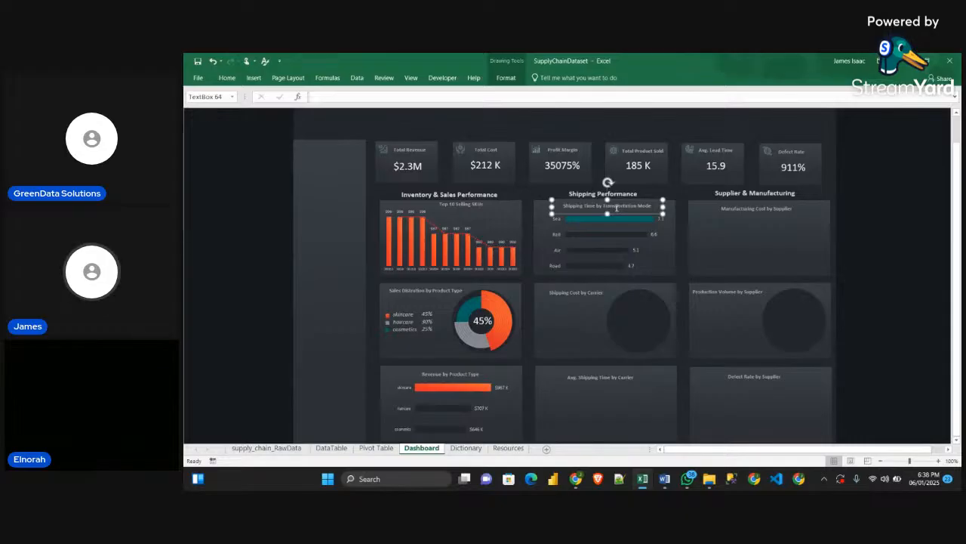
# Check the chart list in the Obj_Guidelines Word document and paste a copy of the Transportation modes pivot table at A50 of the Pivot Table sheet
pyautogui.hotkey('alt', 'Tab')
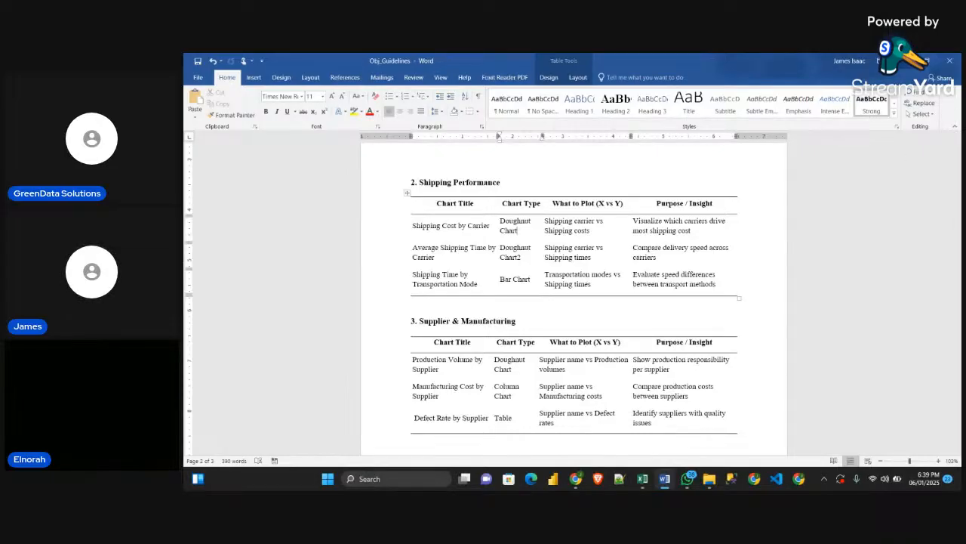
pyautogui.hotkey('alt', 'Tab')
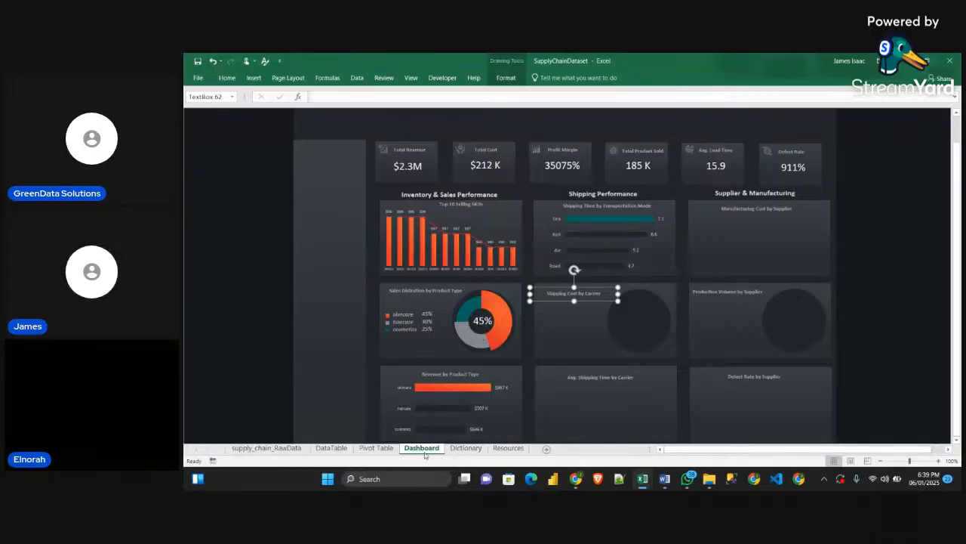
pyautogui.click(332, 448)
pyautogui.click(376, 447)
pyautogui.scroll(-1, 316, 315)
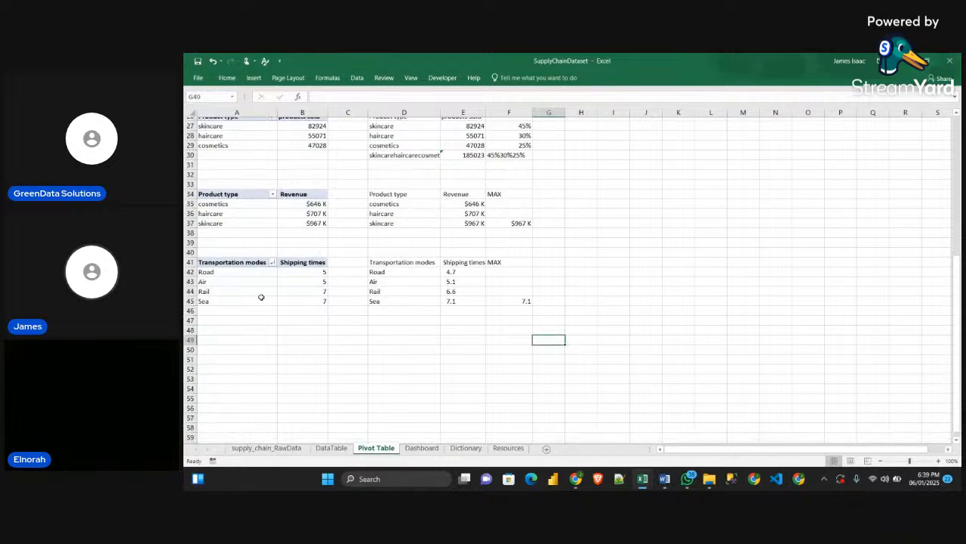
pyautogui.moveTo(224, 251); pyautogui.dragTo(317, 294)
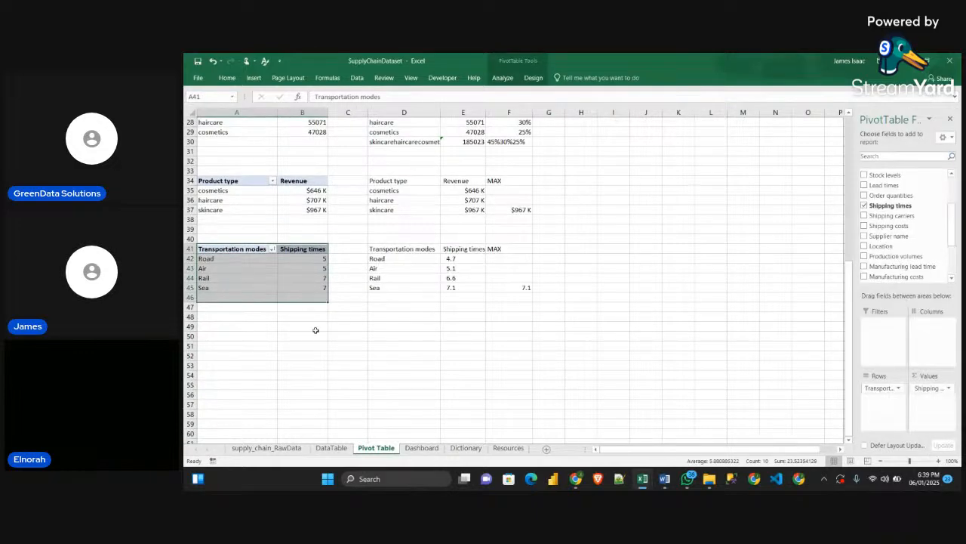
pyautogui.click(317, 328)
pyautogui.moveTo(243, 249); pyautogui.dragTo(305, 292)
pyautogui.hotkey('ctrl', 'c')
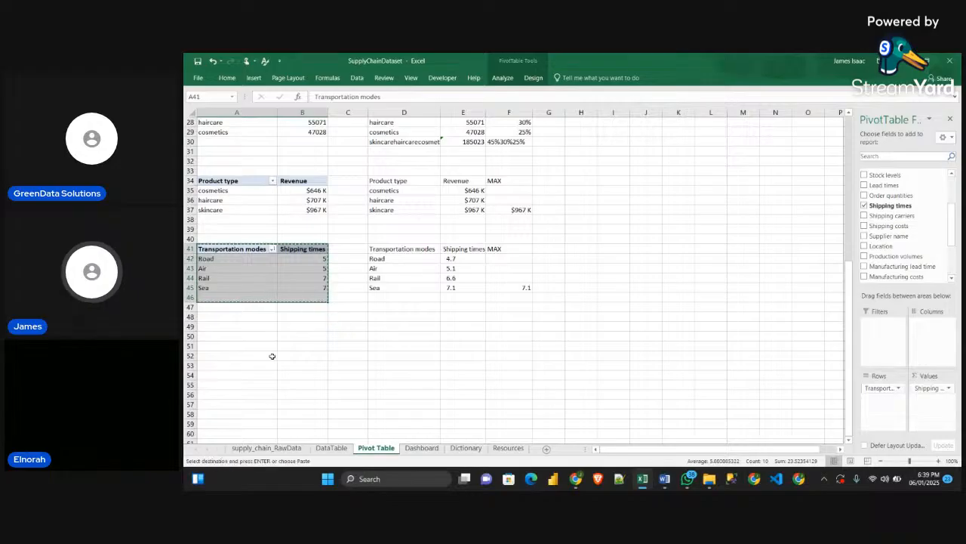
pyautogui.click(210, 336)
pyautogui.hotkey('ctrl', 'v')
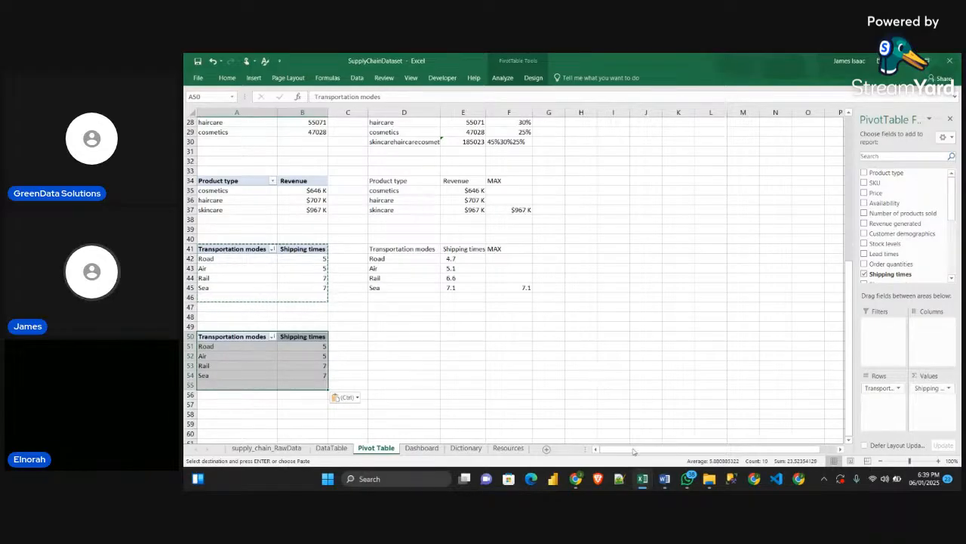
pyautogui.click(575, 479)
pyautogui.click(553, 444)
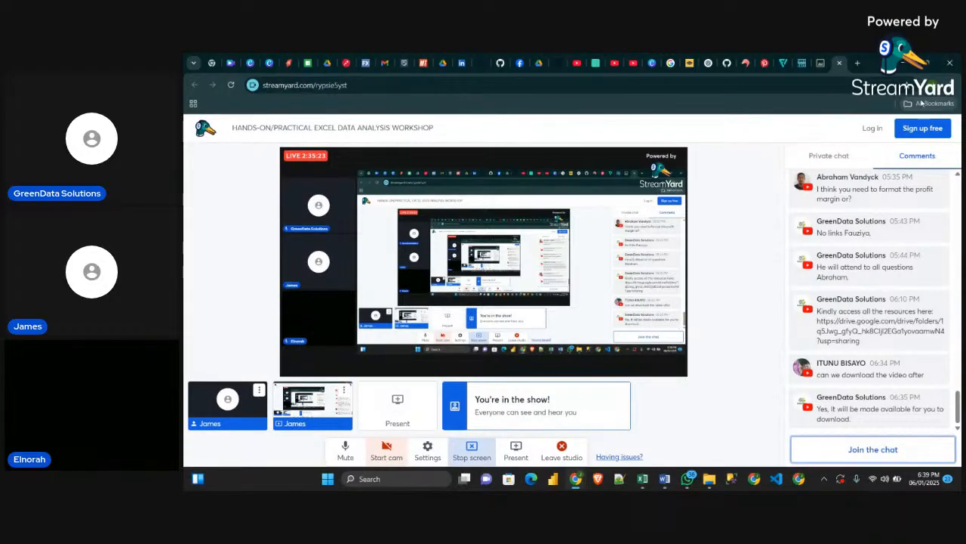
pyautogui.click(901, 67)
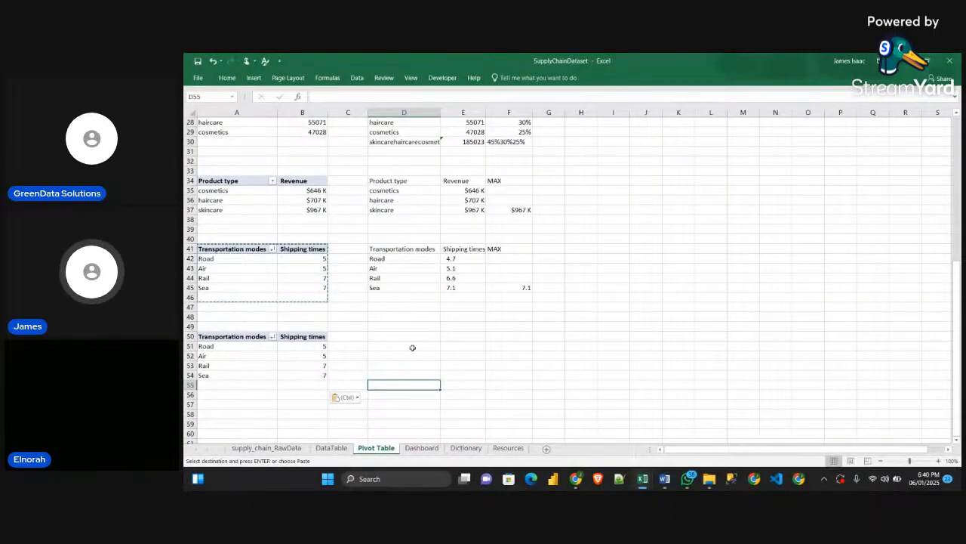
# Rebuild the copied pivot table at A50 with Shipping carriers as rows and the sum of Shipping times as values
pyautogui.click(233, 340)
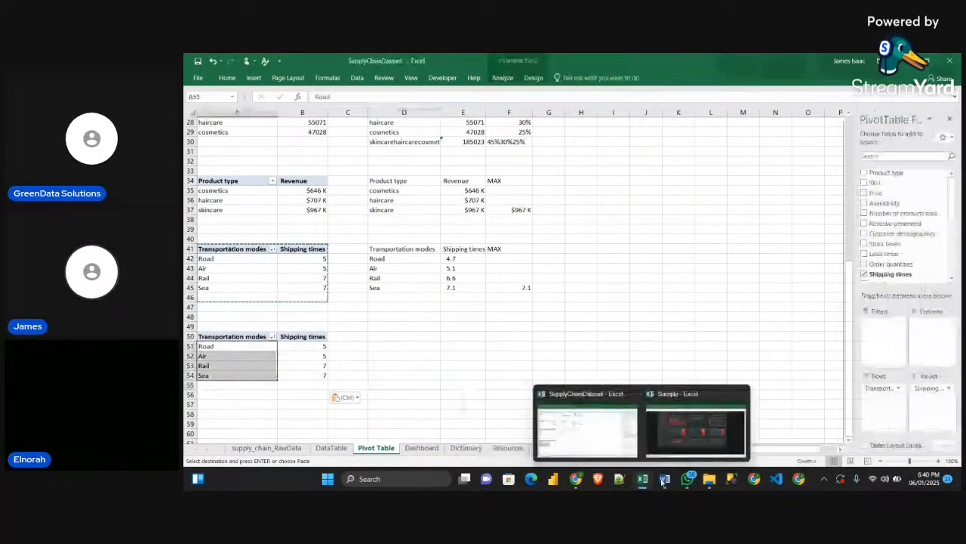
pyautogui.moveTo(664, 479)
pyautogui.moveTo(659, 450)
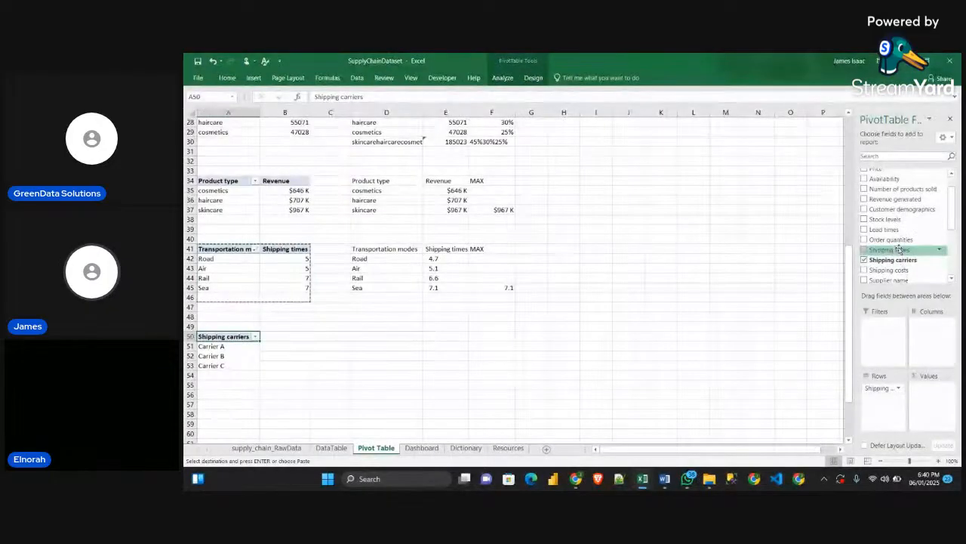
pyautogui.moveTo(901, 249); pyautogui.dragTo(930, 401)
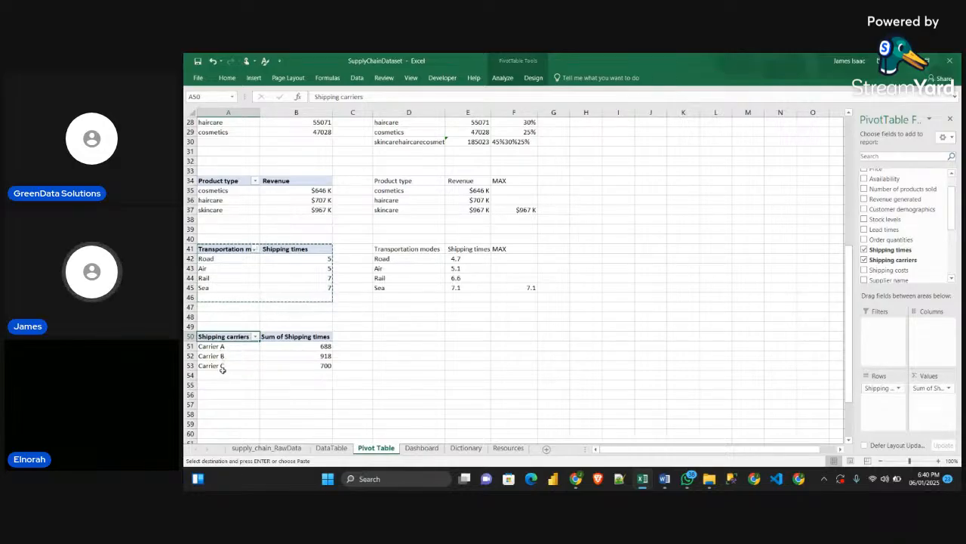
# Sort the shipping carriers pivot table by shipping times from largest to smallest
pyautogui.rightClick(316, 346)
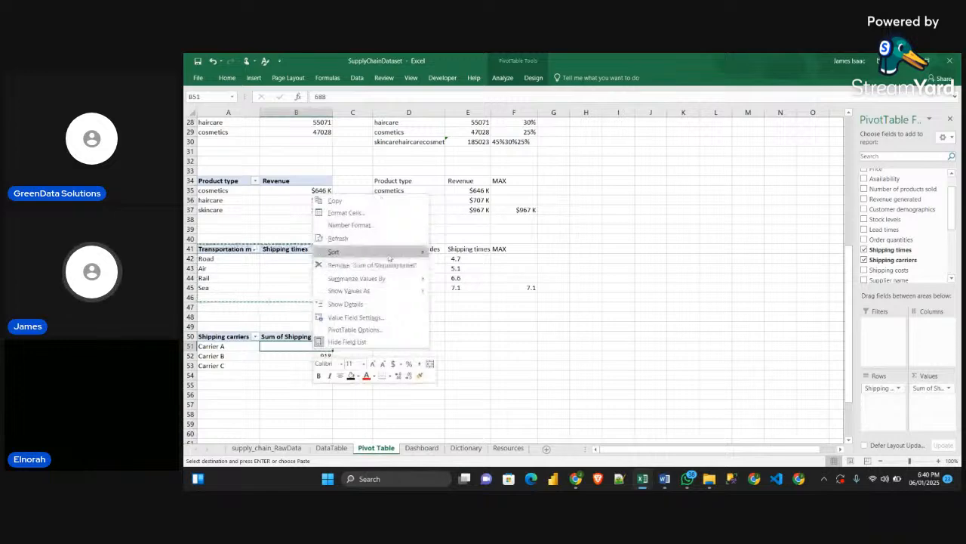
pyautogui.moveTo(408, 252)
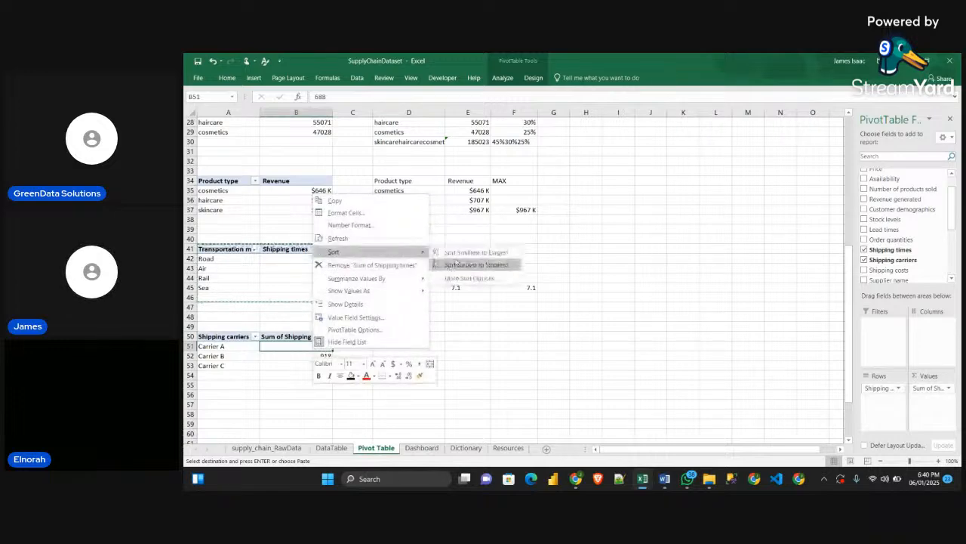
pyautogui.click(456, 262)
pyautogui.click(409, 384)
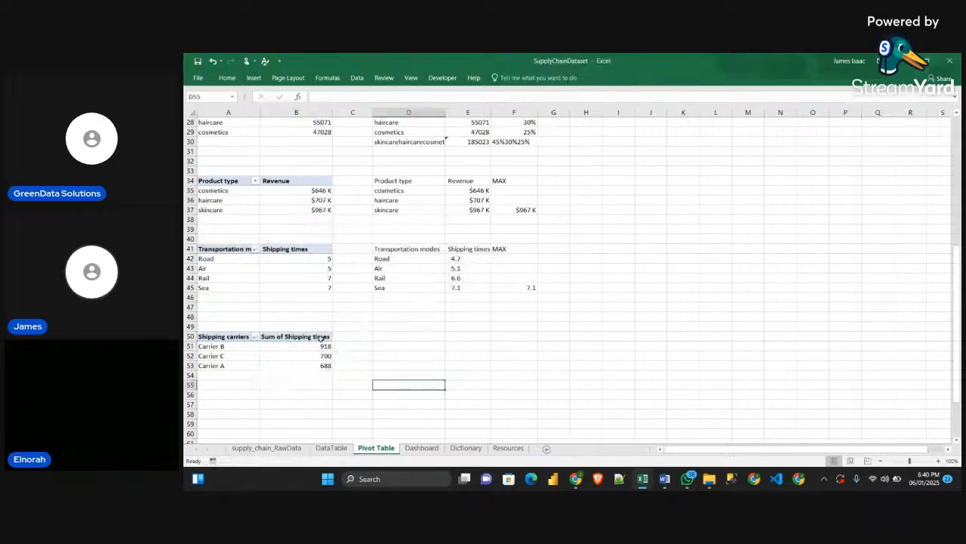
# Link D50 to the Shipping carriers header in A50 and fill the reference across D50:E53 to mirror the pivot table
pyautogui.click(383, 336)
pyautogui.write('=')
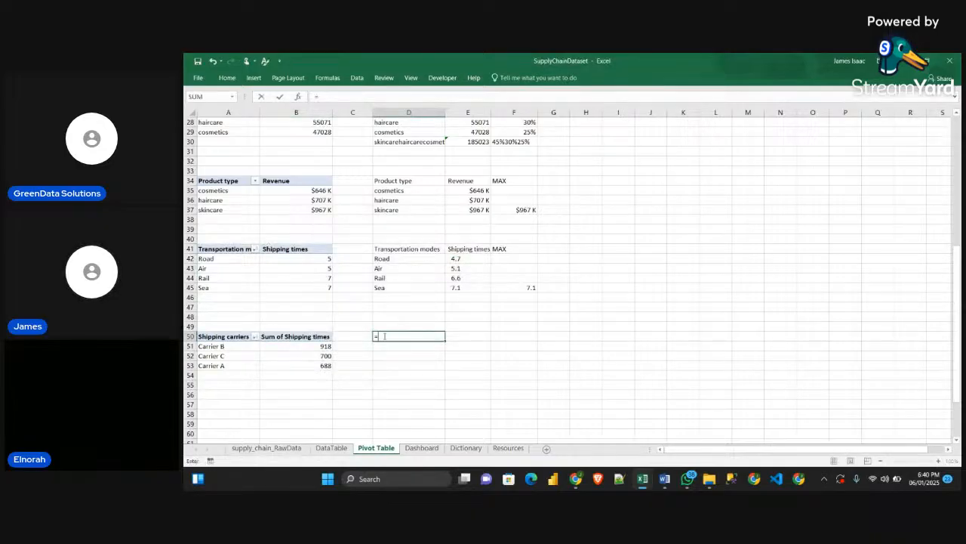
pyautogui.click(234, 336)
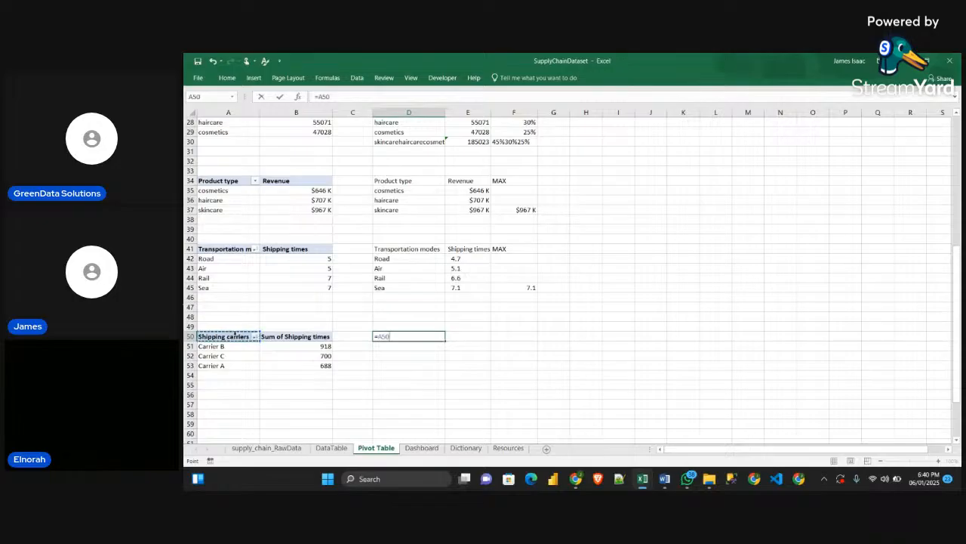
pyautogui.press('Return')
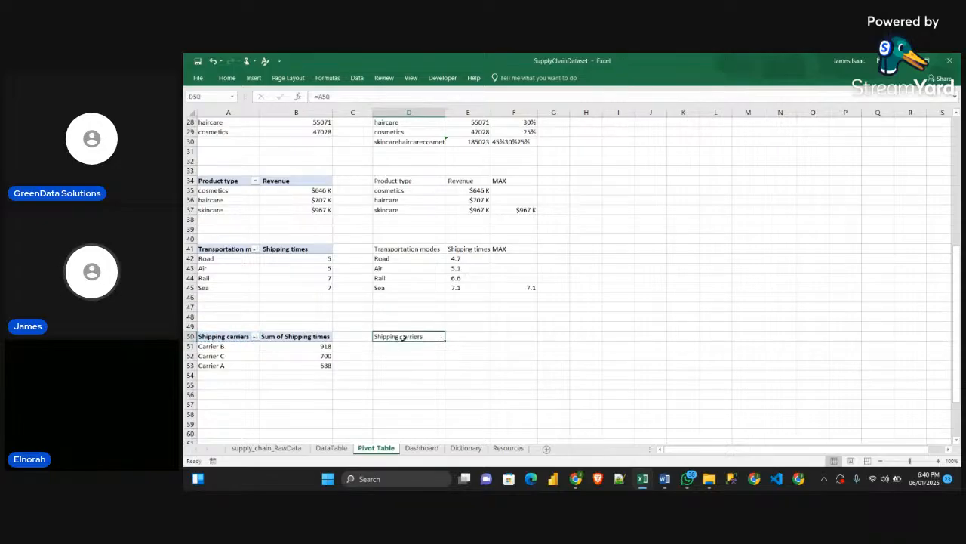
pyautogui.moveTo(445, 340); pyautogui.dragTo(489, 367)
pyautogui.click(554, 375)
# Try to rename the carrier pivot table's value field in B50 to "Shipping times"
pyautogui.doubleClick(285, 335)
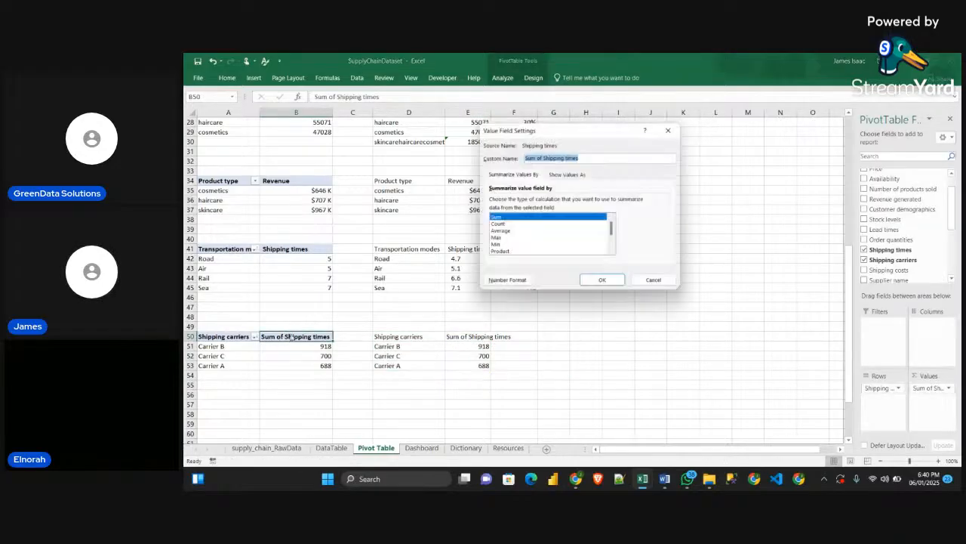
pyautogui.click(540, 158)
pyautogui.hotkey('shift', 'Home')
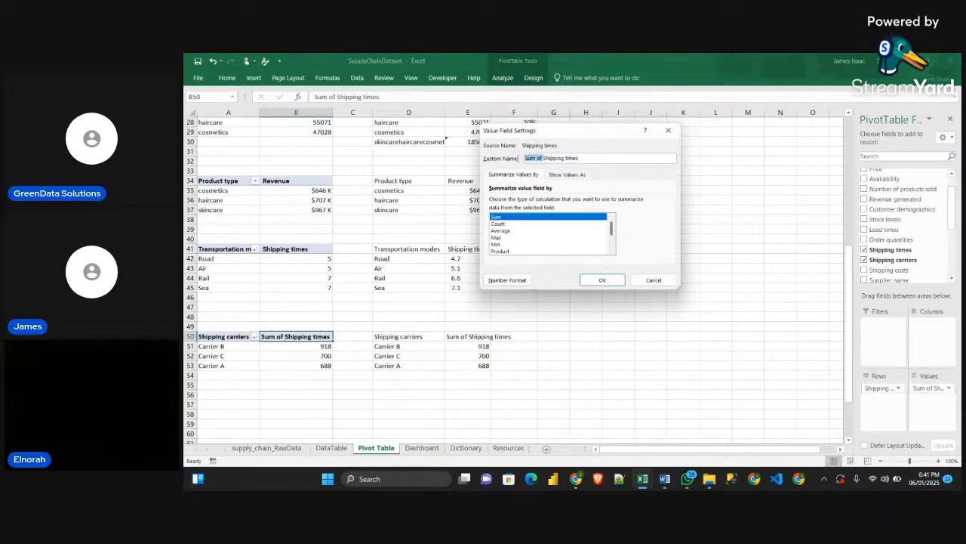
pyautogui.press('BackSpace')
pyautogui.click(606, 281)
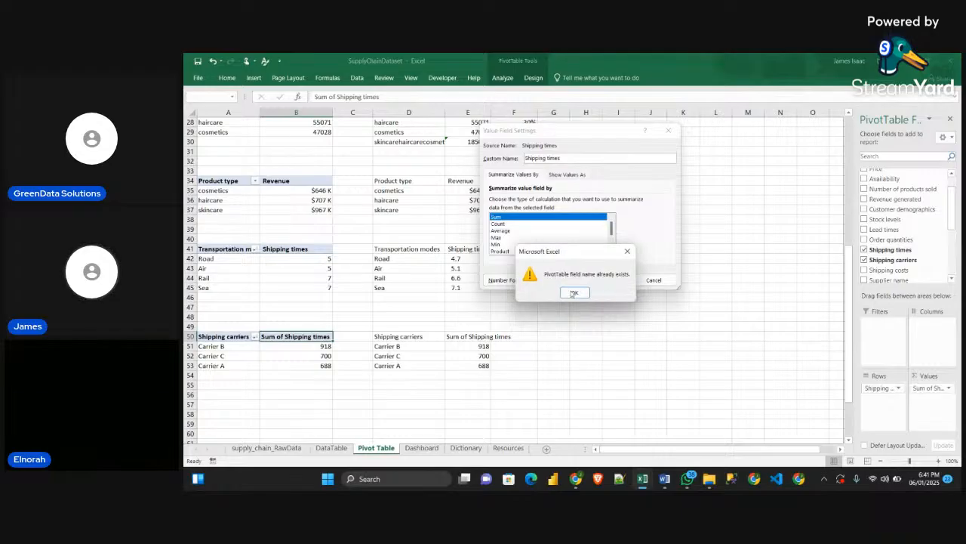
pyautogui.click(575, 292)
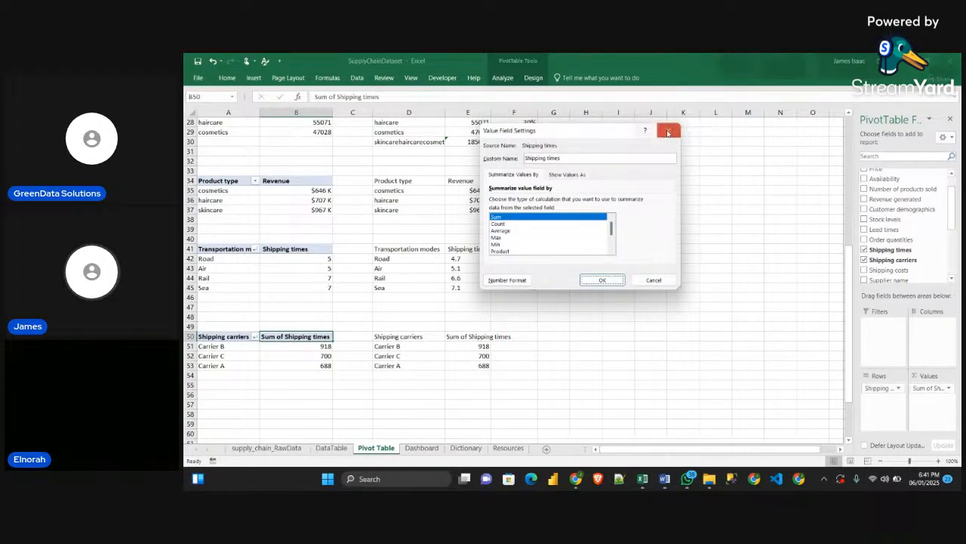
pyautogui.click(668, 130)
pyautogui.click(399, 340)
# Remove "Sum of" from the custom name of the value field in B50, keeping a leading space before "Shipping times"
pyautogui.doubleClick(277, 339)
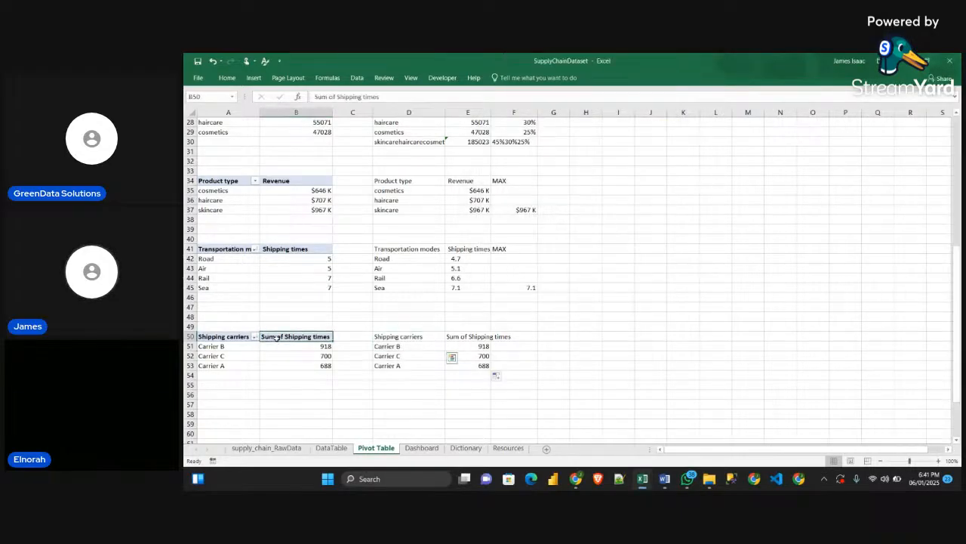
pyautogui.click(538, 158)
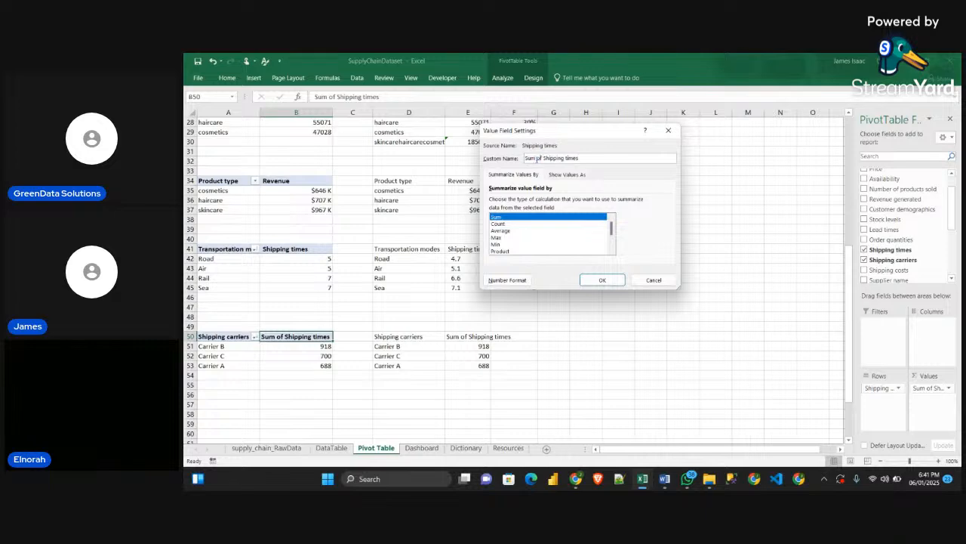
pyautogui.moveTo(537, 158); pyautogui.dragTo(524, 160)
pyautogui.press('BackSpace')
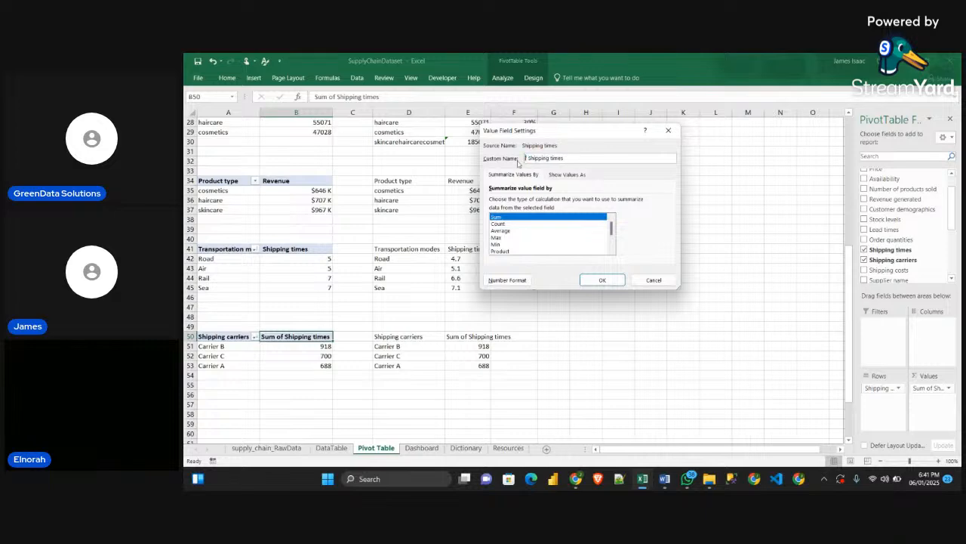
pyautogui.click(603, 279)
pyautogui.click(531, 423)
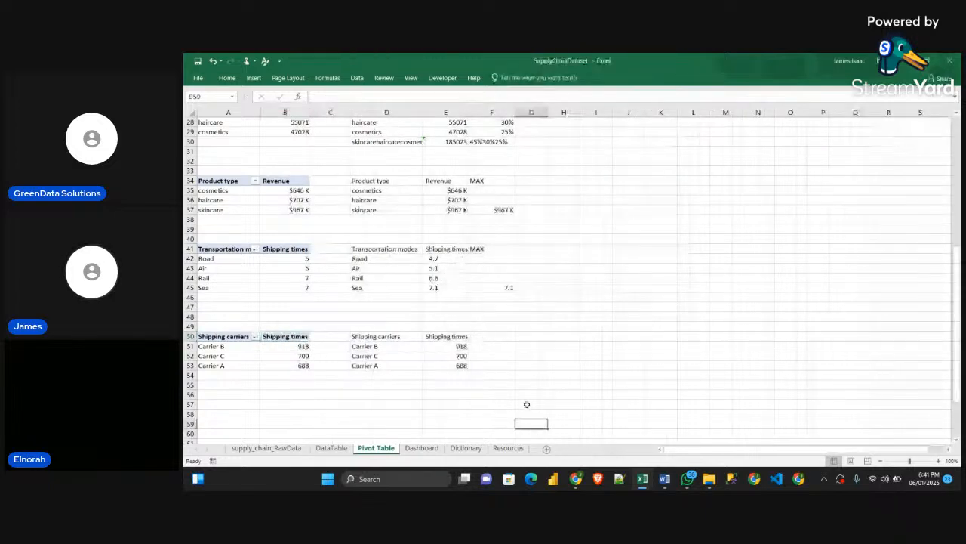
# Try to total the linked carrier shipping times in E54 with SUM and undo the incorrect entry
pyautogui.scroll(3, 393, 314)
pyautogui.scroll(-1, 461, 323)
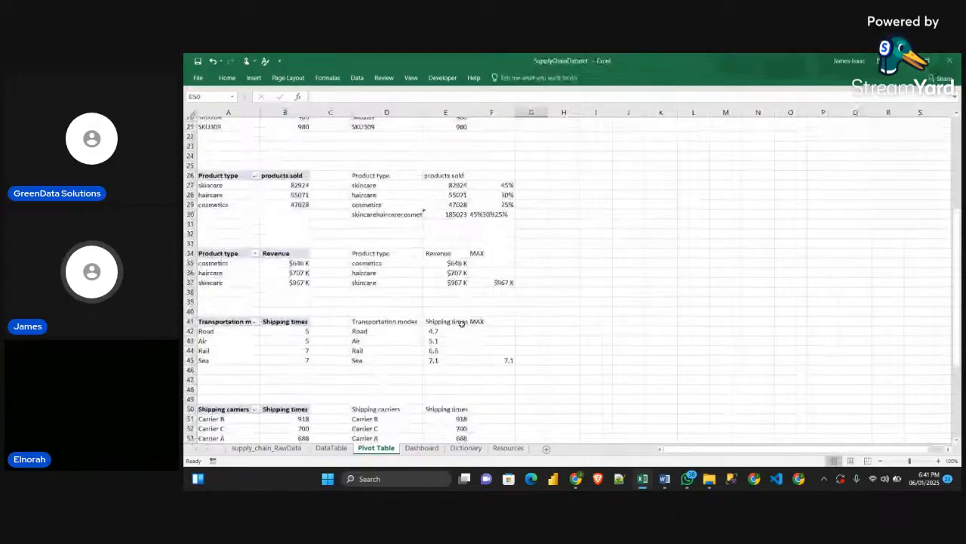
pyautogui.scroll(-3, 462, 323)
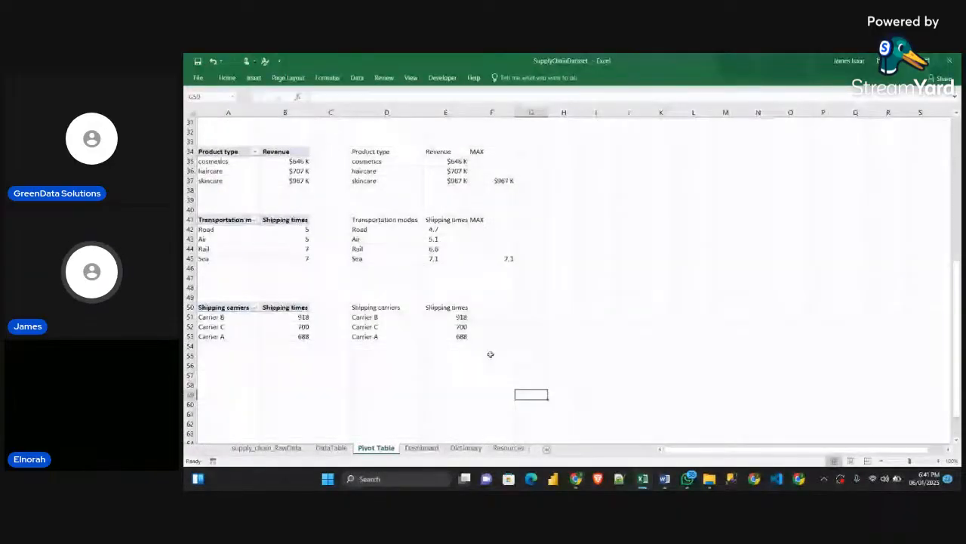
pyautogui.click(456, 347)
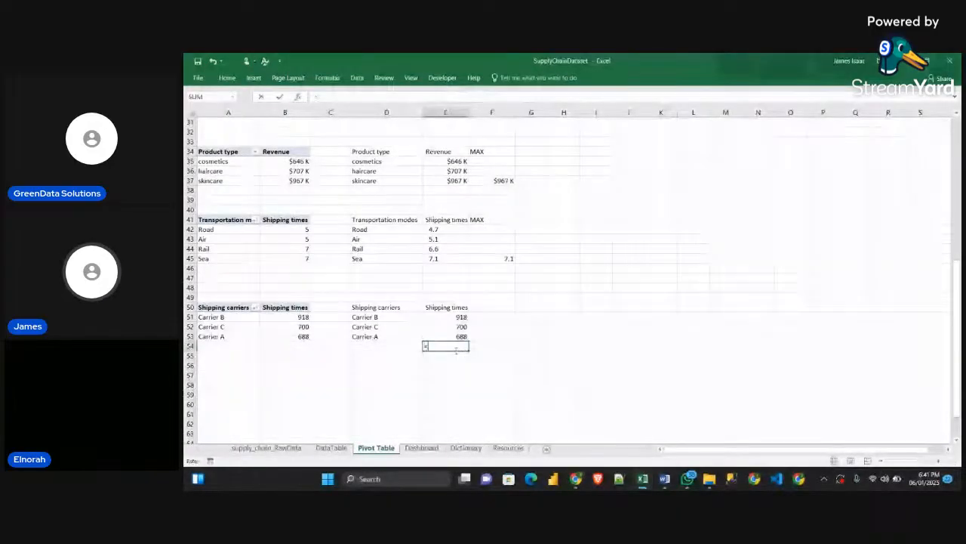
pyautogui.write('=SUM')
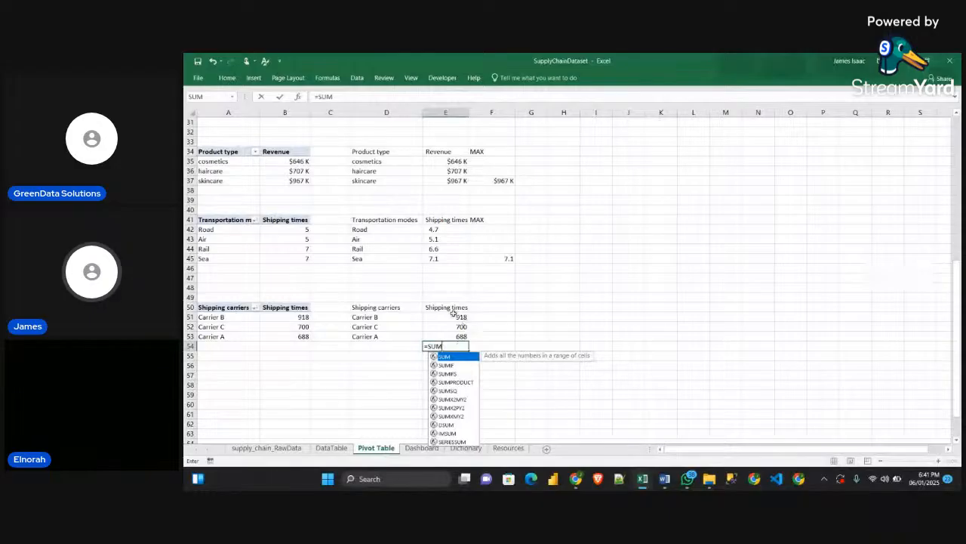
pyautogui.moveTo(454, 317); pyautogui.dragTo(458, 337)
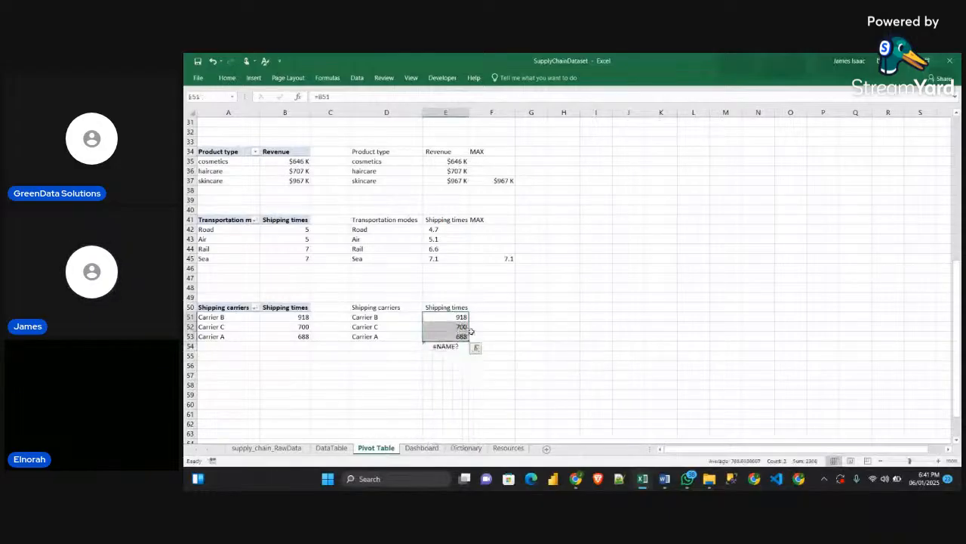
pyautogui.hotkey('ctrl', 'z')
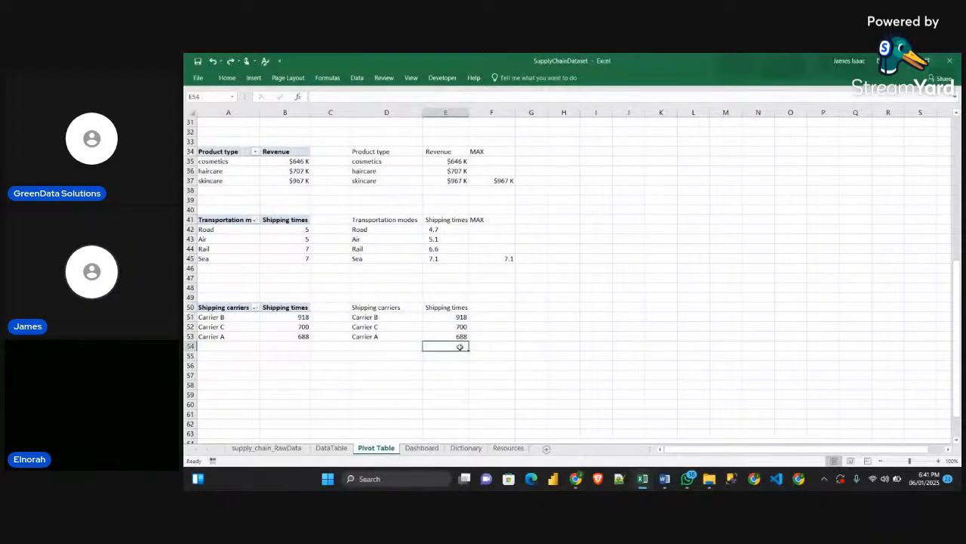
# Total the linked carrier shipping times in E54 with a SUM of E51:E53
pyautogui.write('=SUM(')
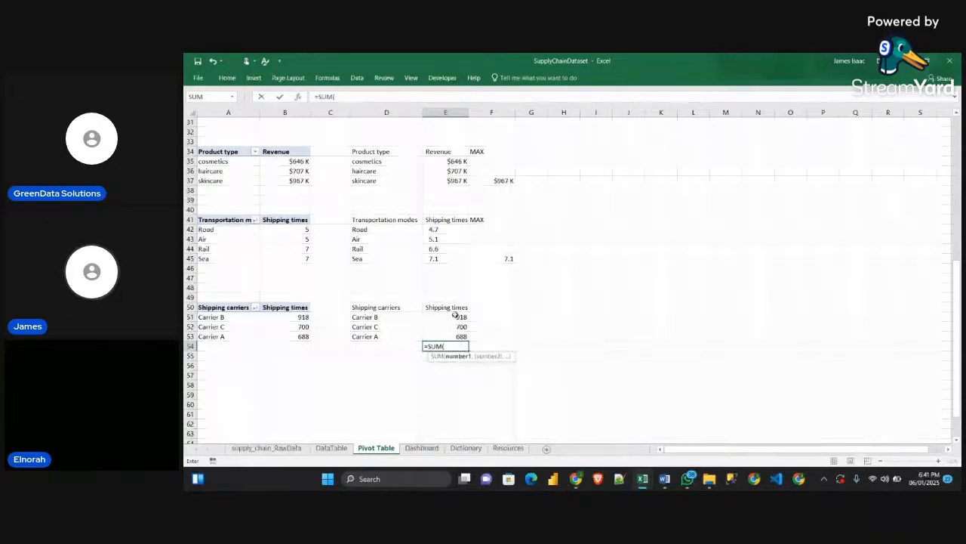
pyautogui.moveTo(457, 317); pyautogui.dragTo(459, 336)
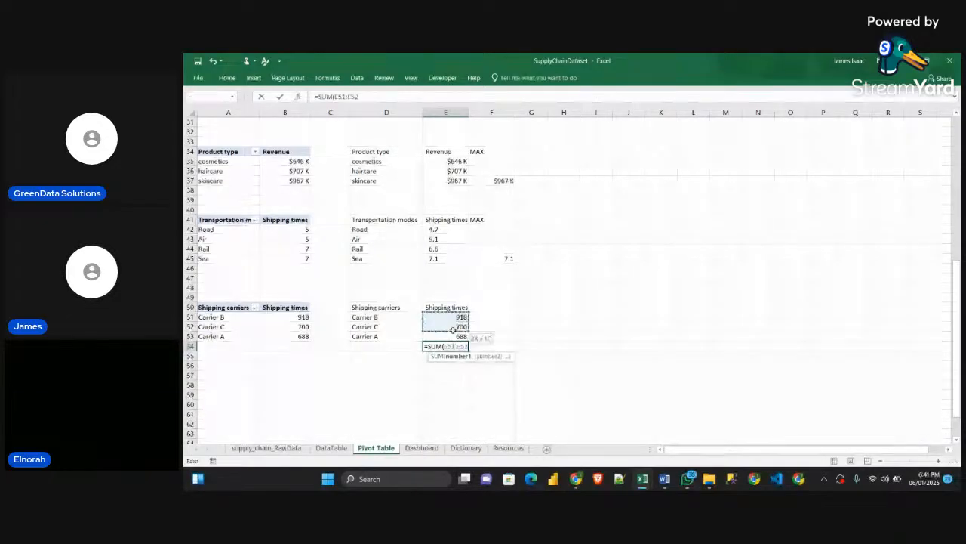
pyautogui.press('Return')
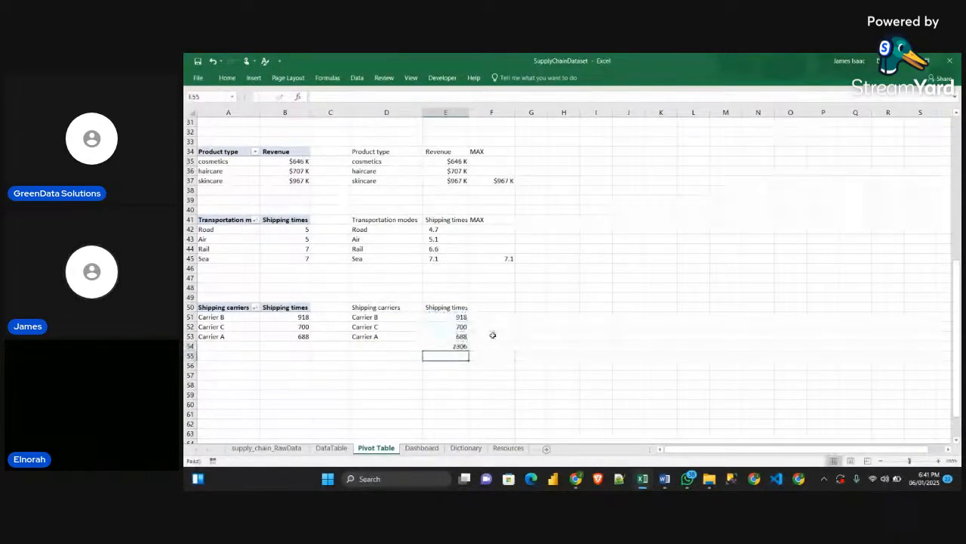
# Start a formula in F51 that references Carrier B's shipping time in E51
pyautogui.click(491, 319)
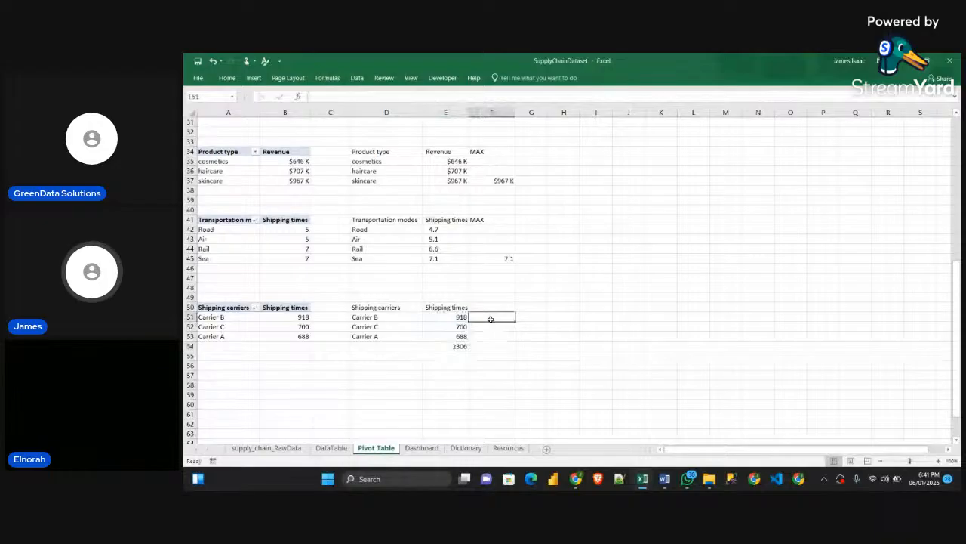
pyautogui.write('=')
pyautogui.click(462, 317)
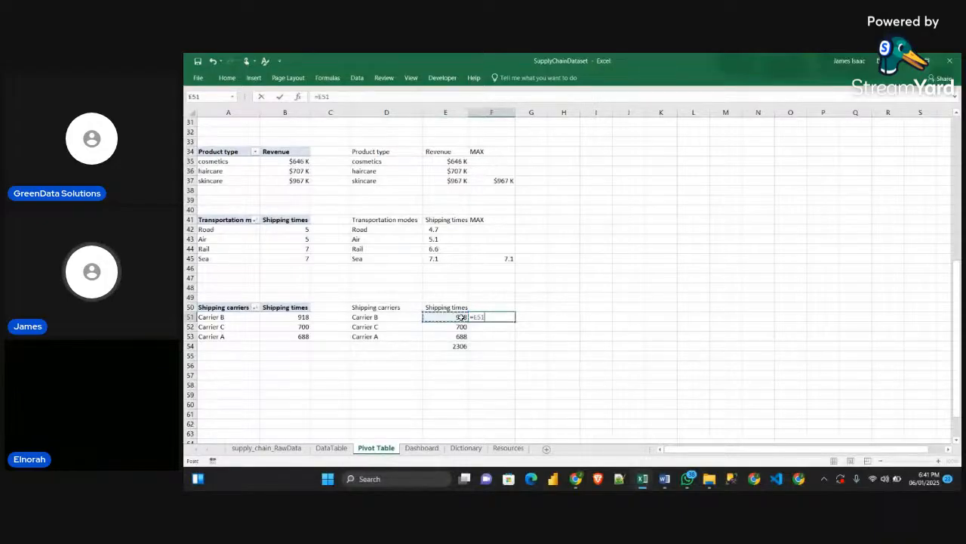
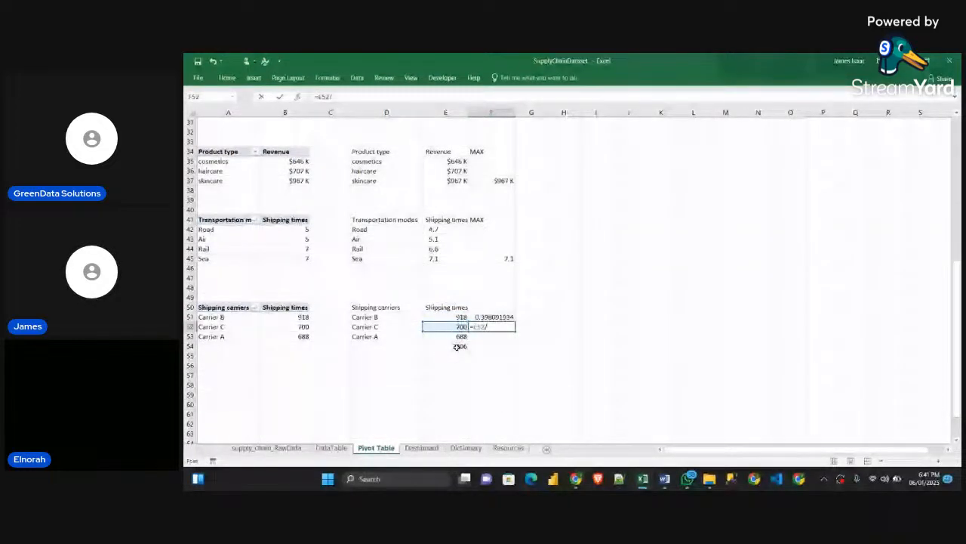
# Calculate the shares of Carrier C in F52 and Carrier A in F53 by dividing E52 and E53 by the total in E54
pyautogui.click(459, 346)
pyautogui.press('Return')
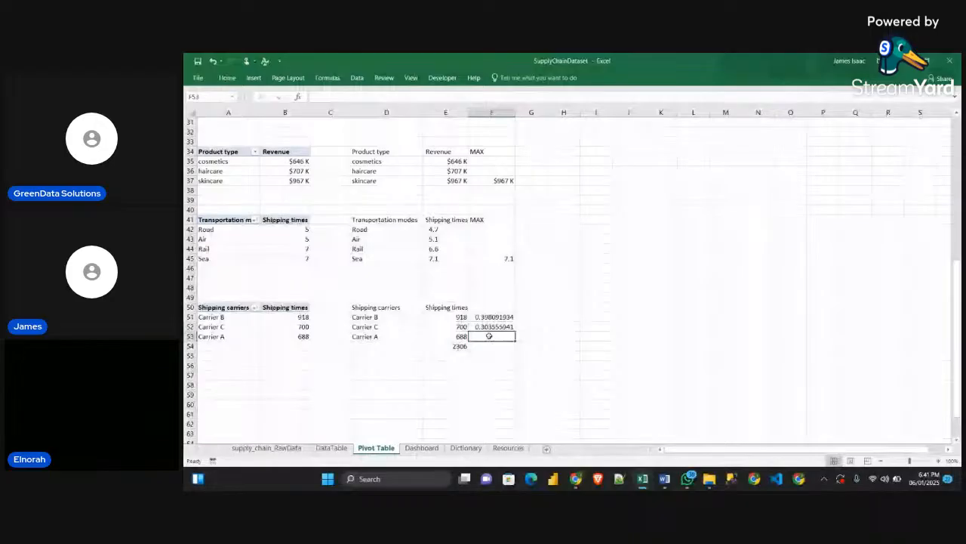
pyautogui.write('=')
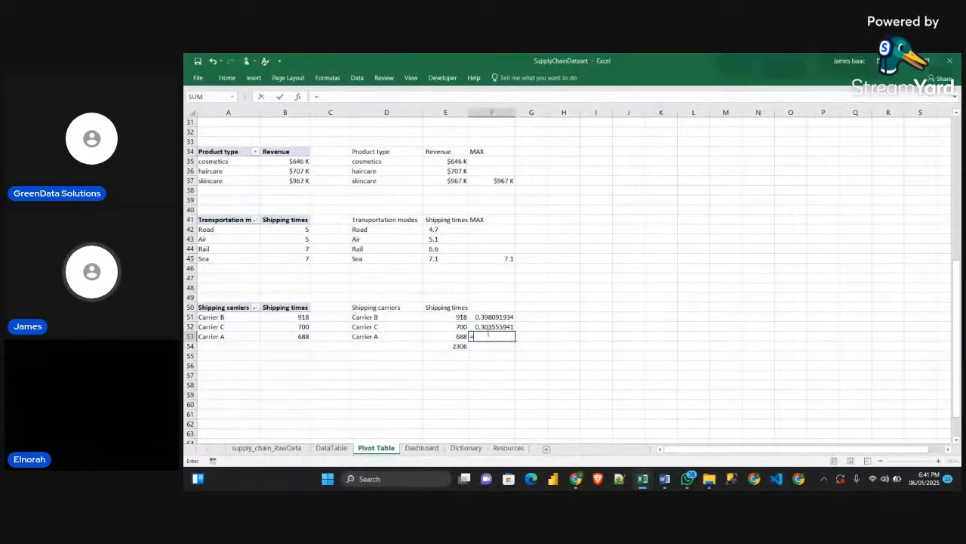
pyautogui.click(457, 336)
pyautogui.write('/')
pyautogui.click(456, 346)
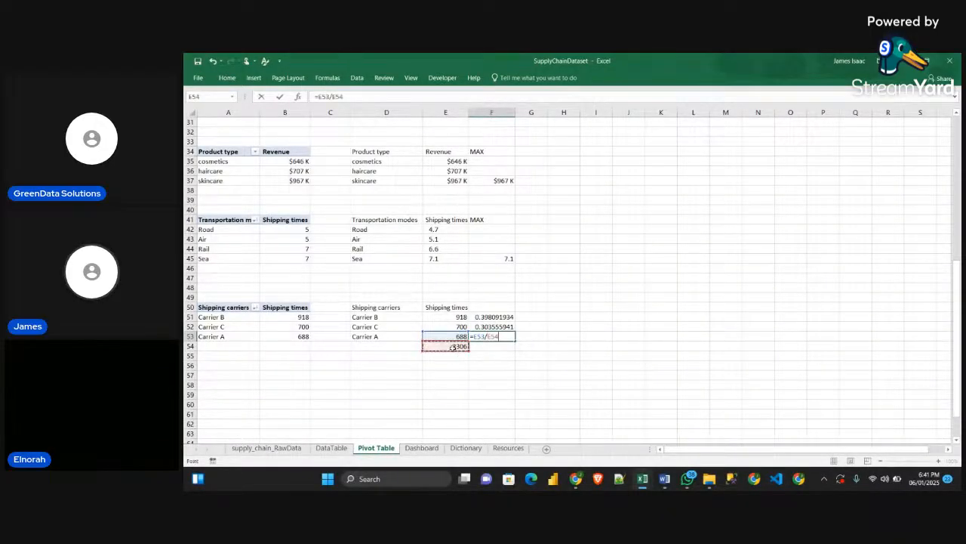
pyautogui.press('Return')
# Format the carrier shares in F51:F53 as whole percentages
pyautogui.moveTo(494, 316); pyautogui.dragTo(498, 336)
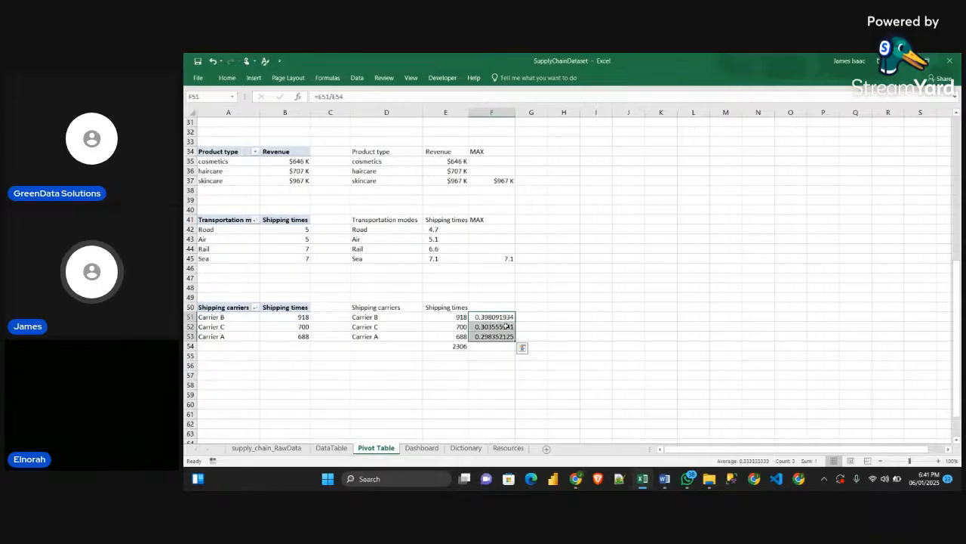
pyautogui.click(227, 77)
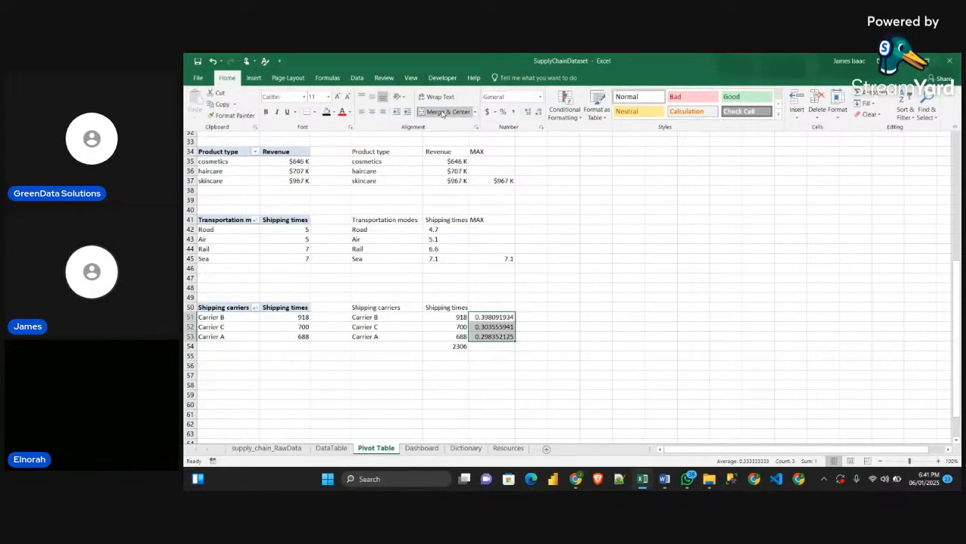
pyautogui.click(502, 111)
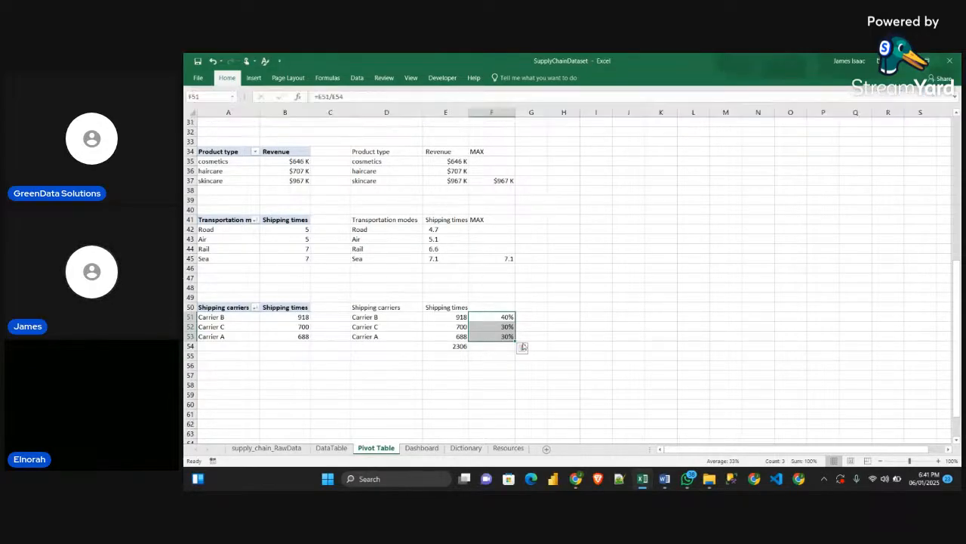
pyautogui.click(524, 346)
pyautogui.click(596, 336)
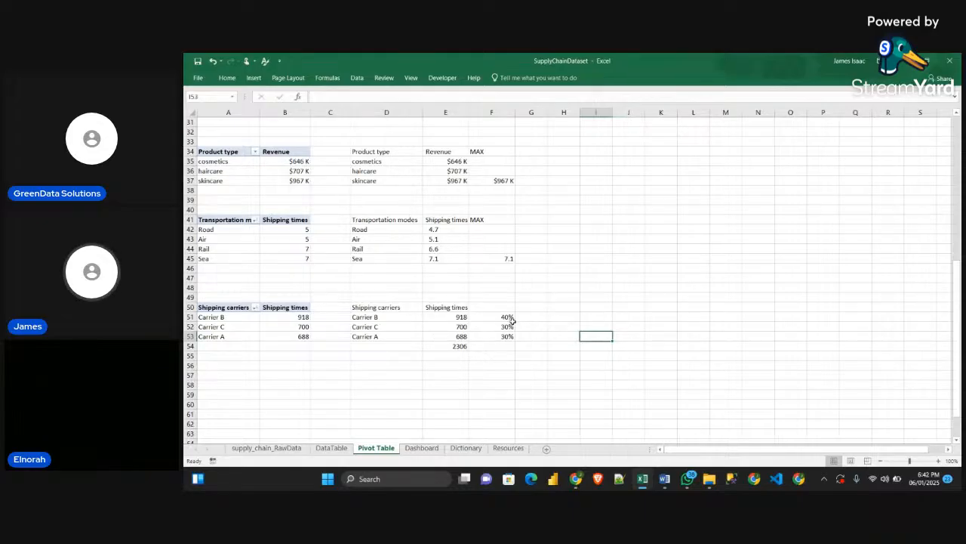
# Copy the full text of the TEXT and CHAR(10) formula that joins the product type names in D30
pyautogui.scroll(1, 513, 326)
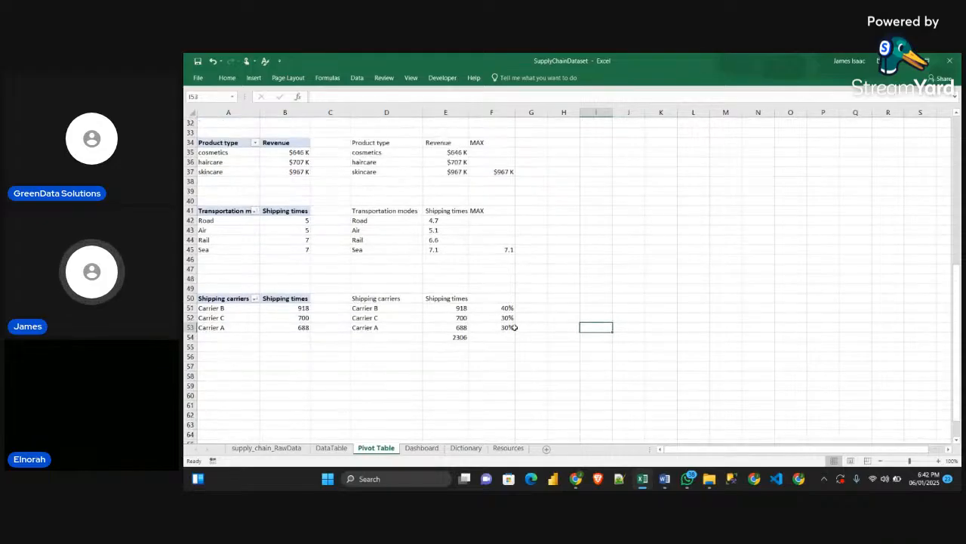
pyautogui.scroll(-1, 513, 365)
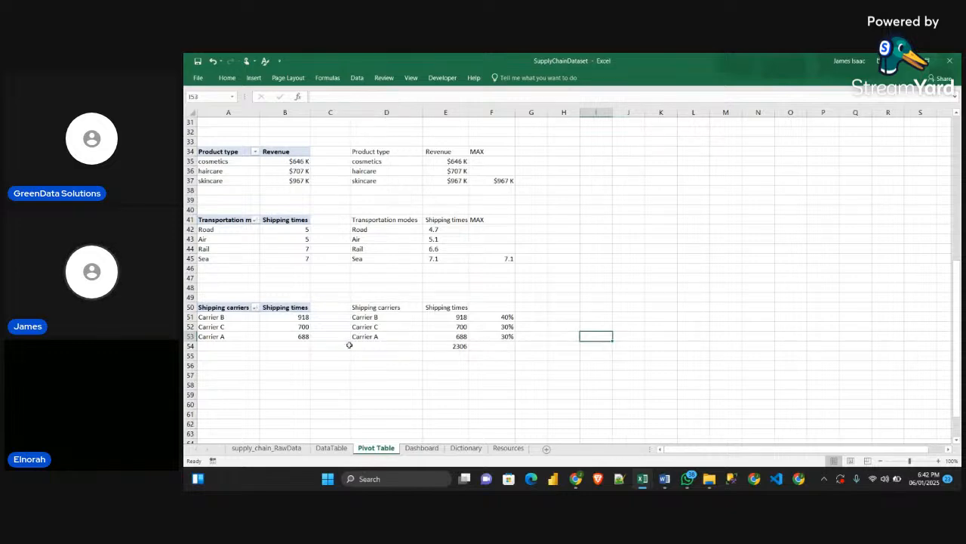
pyautogui.scroll(4, 467, 391)
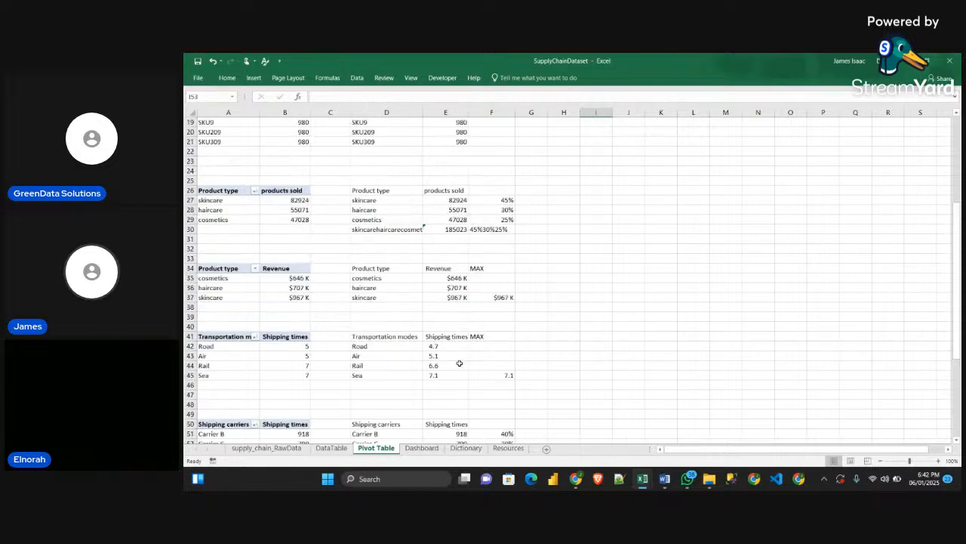
pyautogui.click(386, 229)
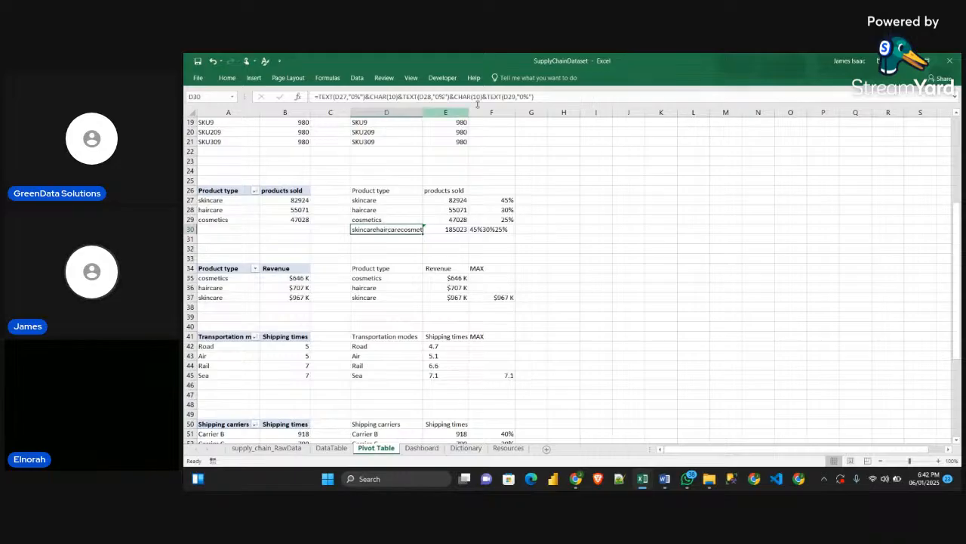
pyautogui.click(555, 97)
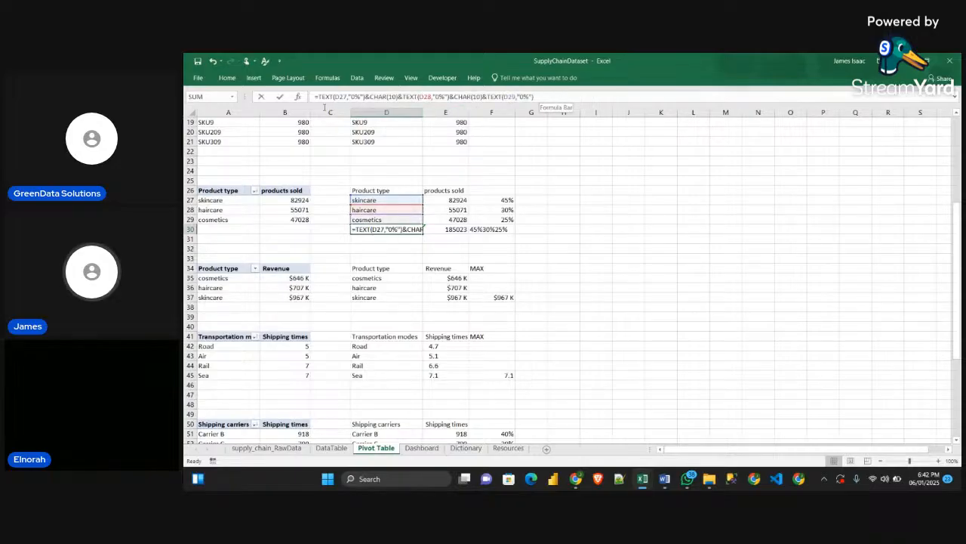
pyautogui.moveTo(325, 107); pyautogui.dragTo(297, 98)
pyautogui.hotkey('ctrl', 'c')
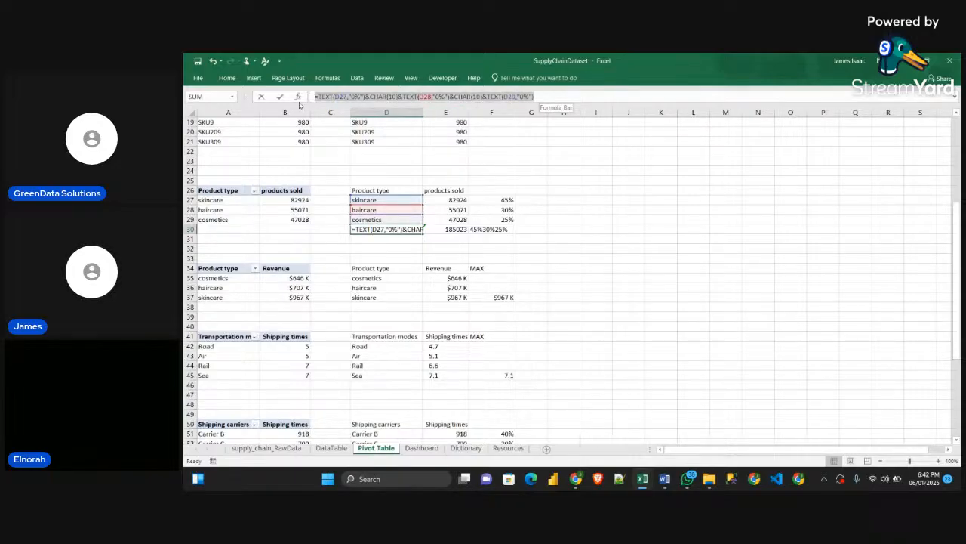
pyautogui.write('=')
pyautogui.scroll(-3, 385, 302)
pyautogui.click(387, 375)
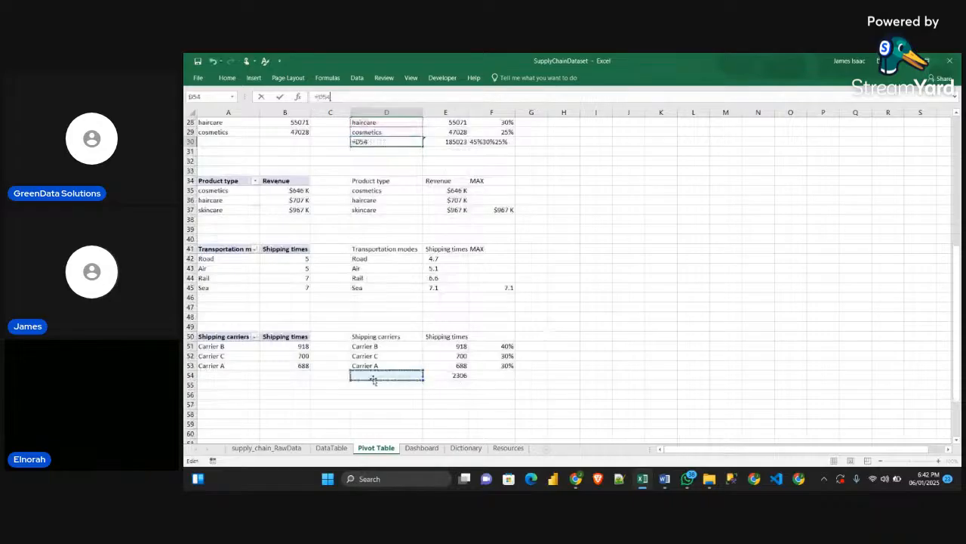
pyautogui.press('Return')
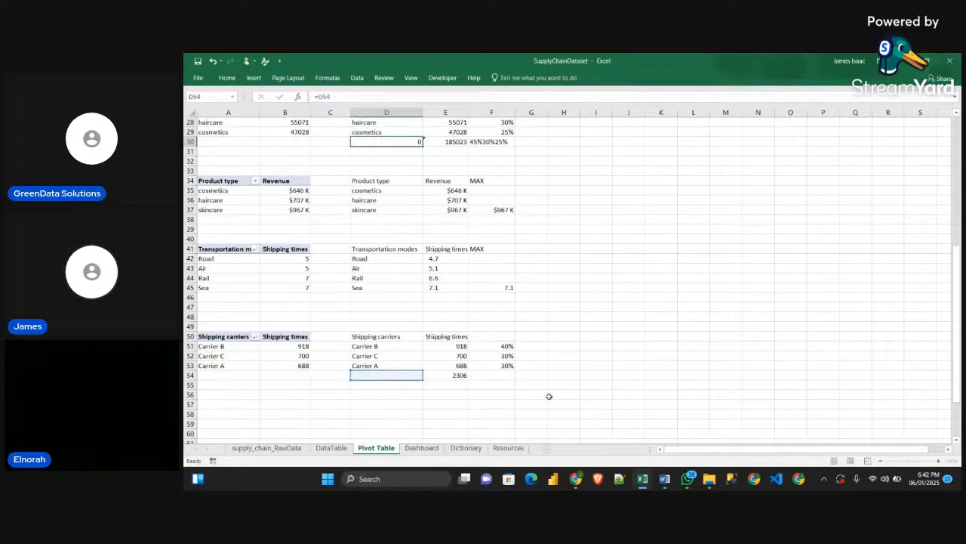
pyautogui.hotkey('ctrl', 'z')
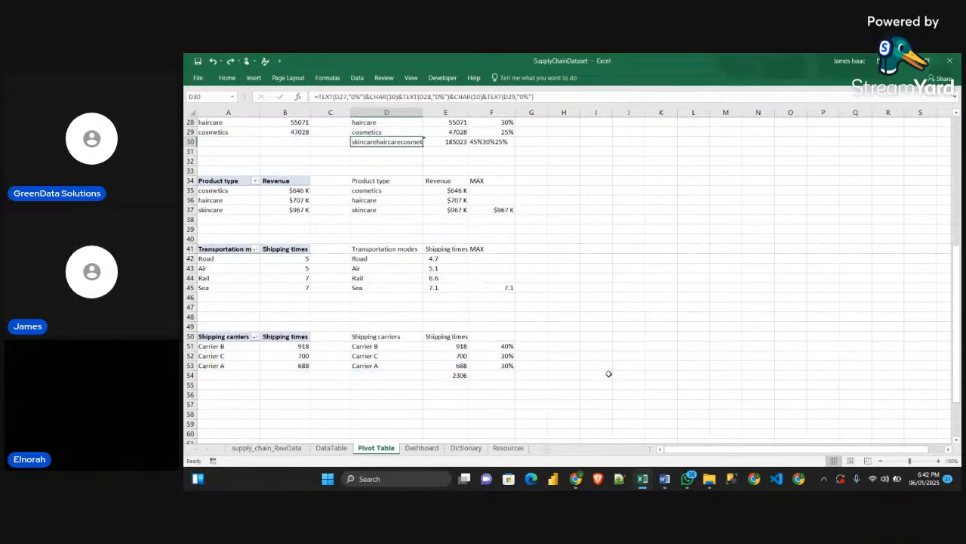
# Paste the copied joining formula into D54 and change its first reference to D51
pyautogui.click(379, 378)
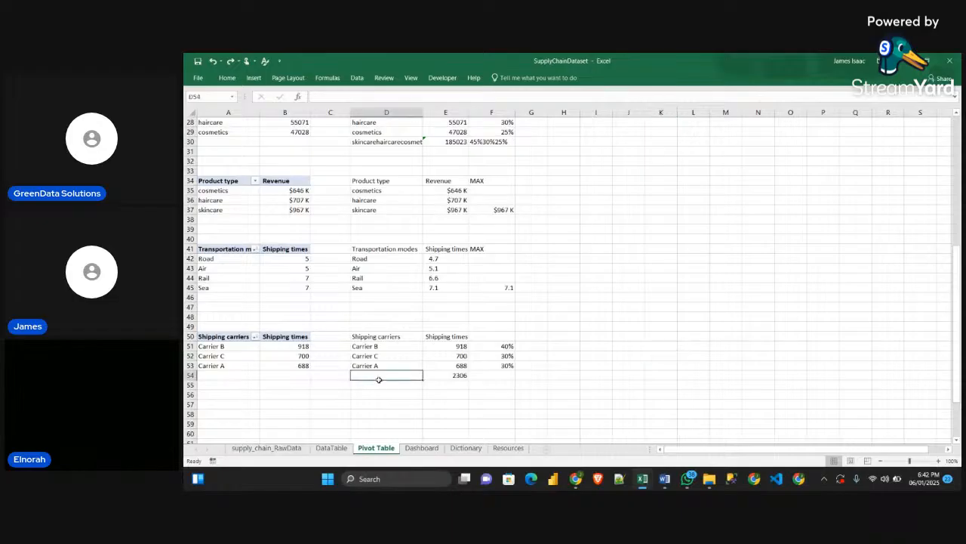
pyautogui.click(380, 96)
pyautogui.hotkey('ctrl', 'v')
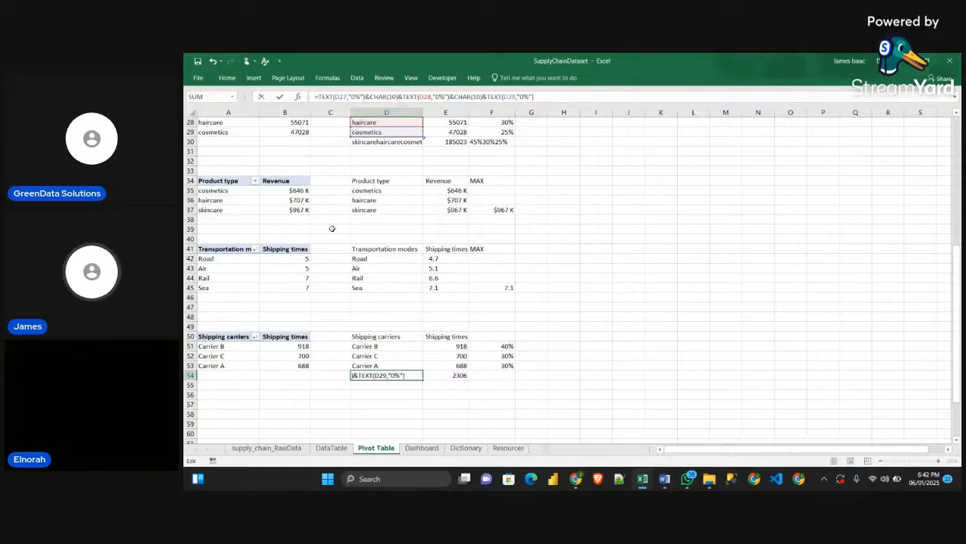
pyautogui.click(343, 96)
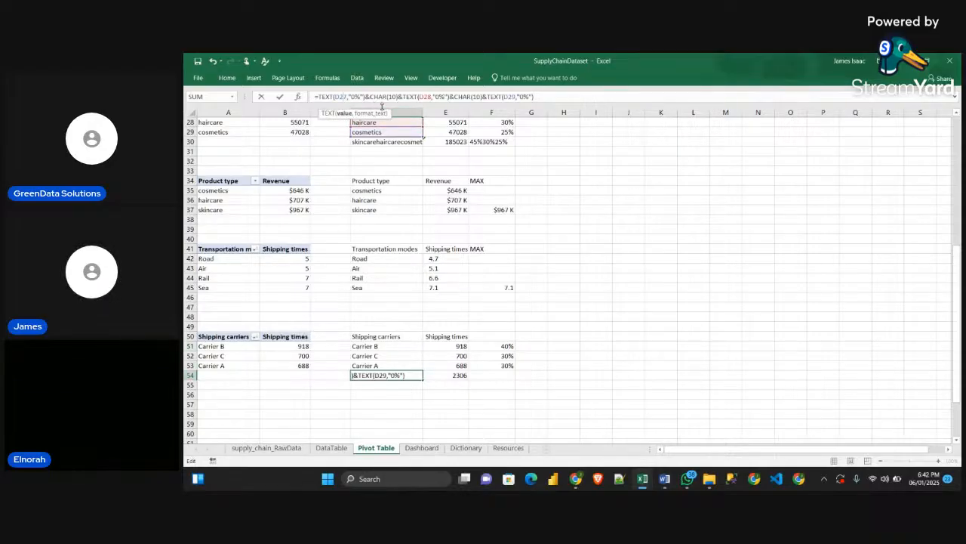
pyautogui.press('BackSpace')
pyautogui.press('Delete')
pyautogui.write('51')
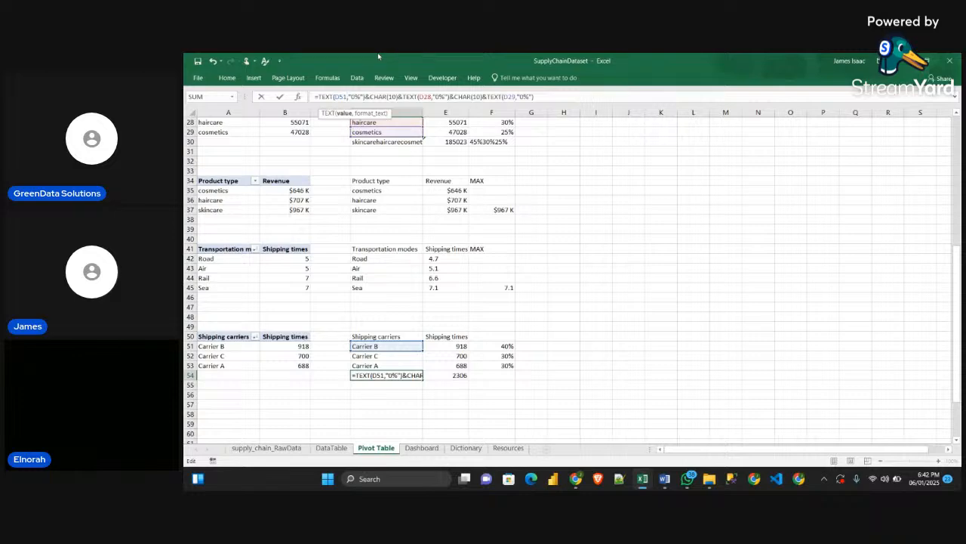
# Change the second and third references in D54's joining formula to D52 and D53 and enter the formula
pyautogui.click(426, 97)
pyautogui.press('BackSpace')
pyautogui.press('Delete')
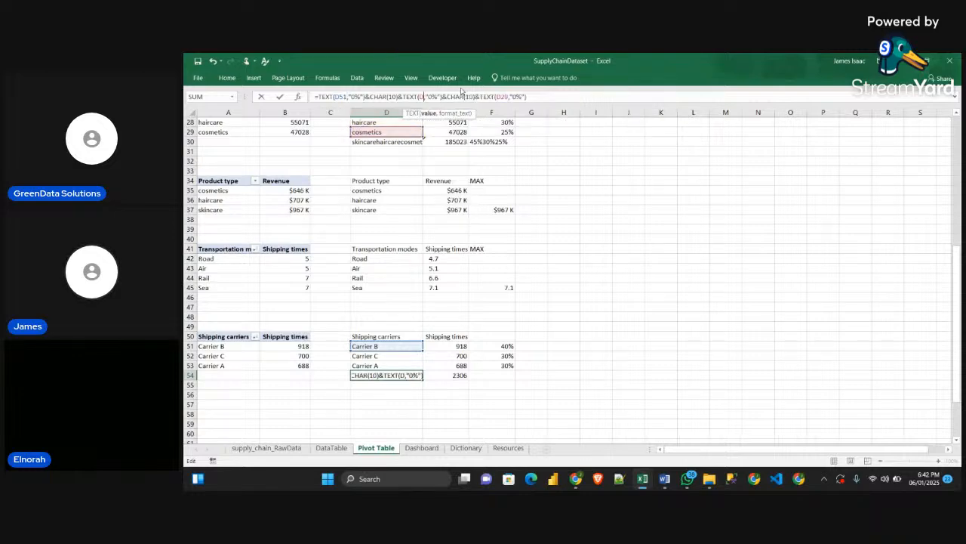
pyautogui.write('52')
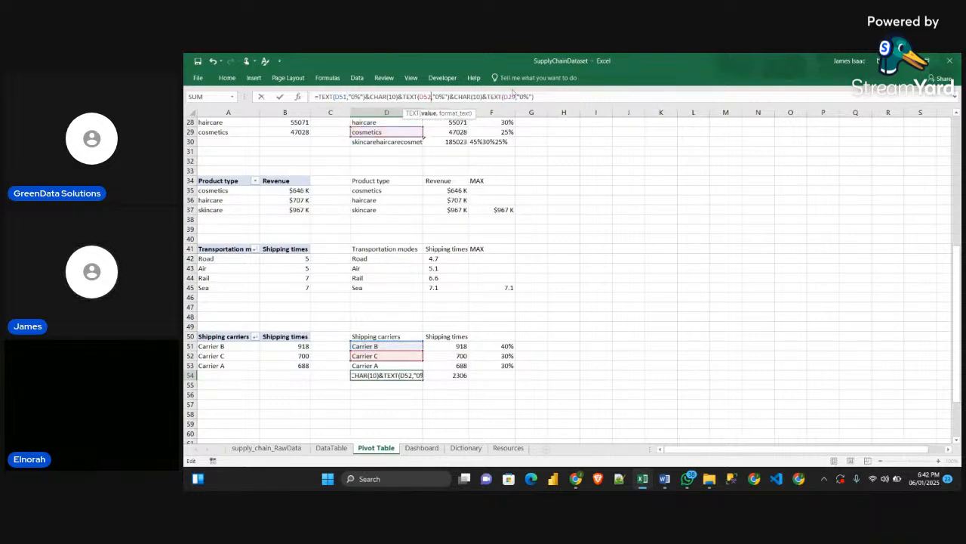
pyautogui.click(513, 97)
pyautogui.press('BackSpace')
pyautogui.press('Delete')
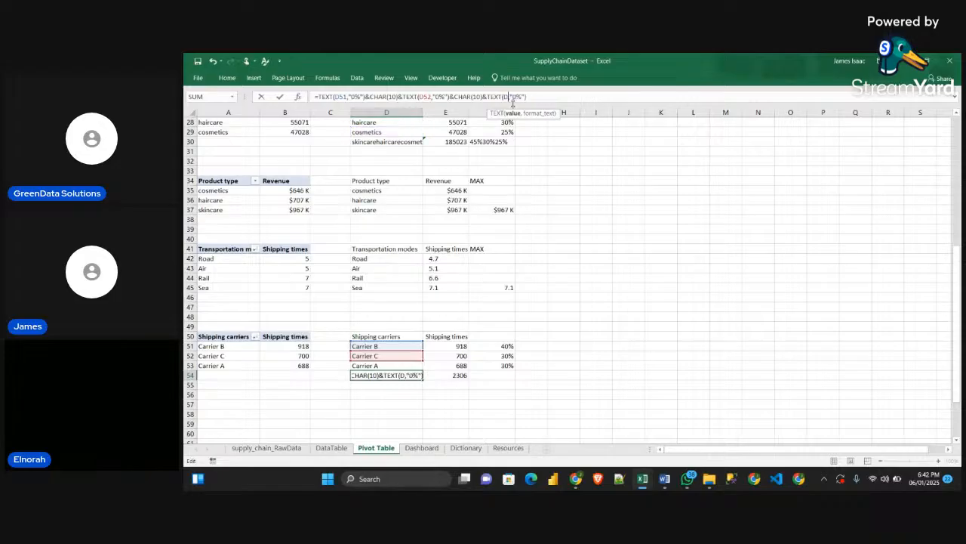
pyautogui.write('53')
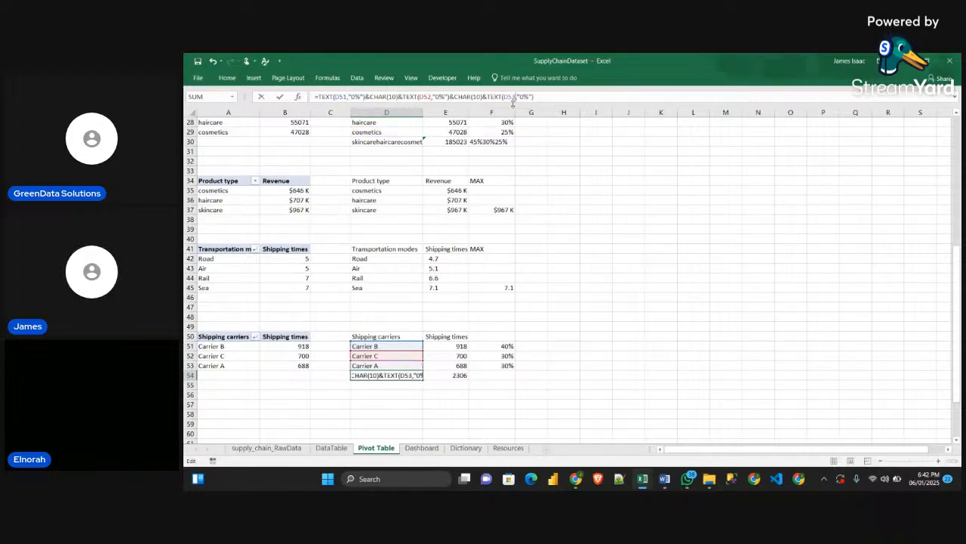
pyautogui.press('Return')
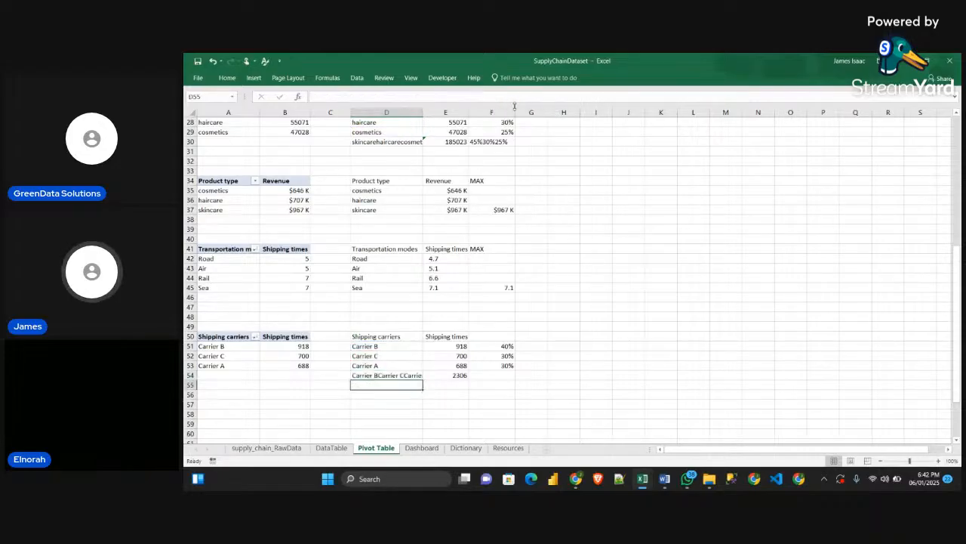
# Paste the copied joining formula into F54 and change its first reference to F51
pyautogui.click(506, 375)
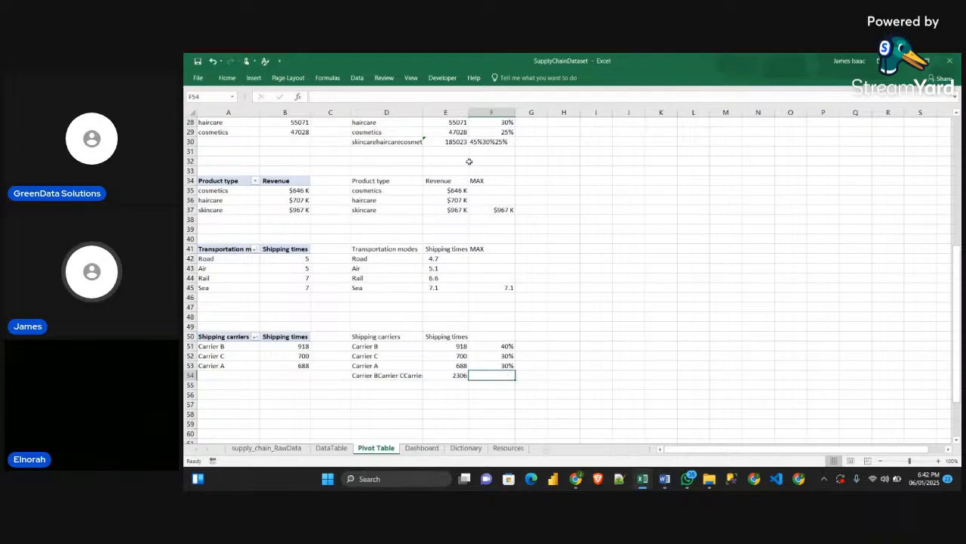
pyautogui.click(360, 97)
pyautogui.hotkey('ctrl', 'v')
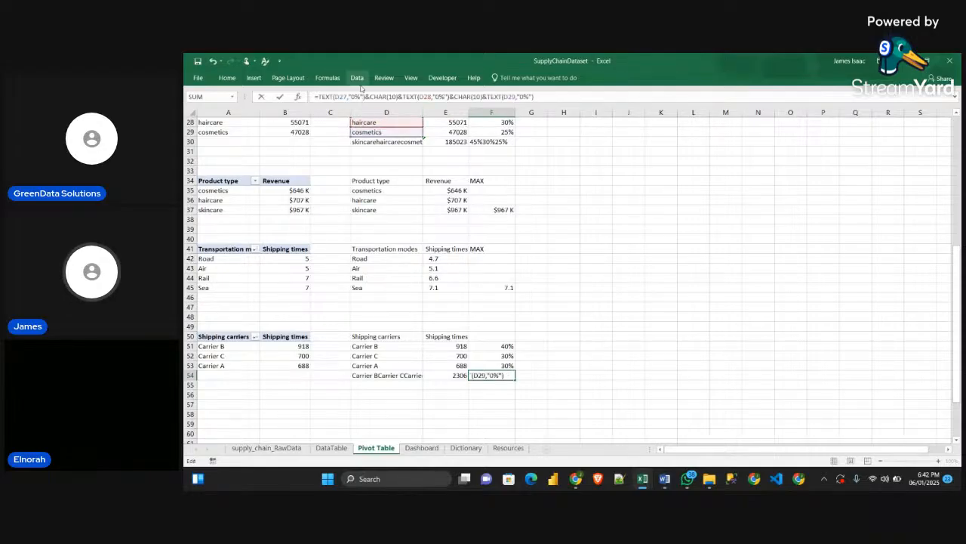
pyautogui.click(342, 96)
pyautogui.press('BackSpace')
pyautogui.press('BackSpace')
pyautogui.press('BackSpace')
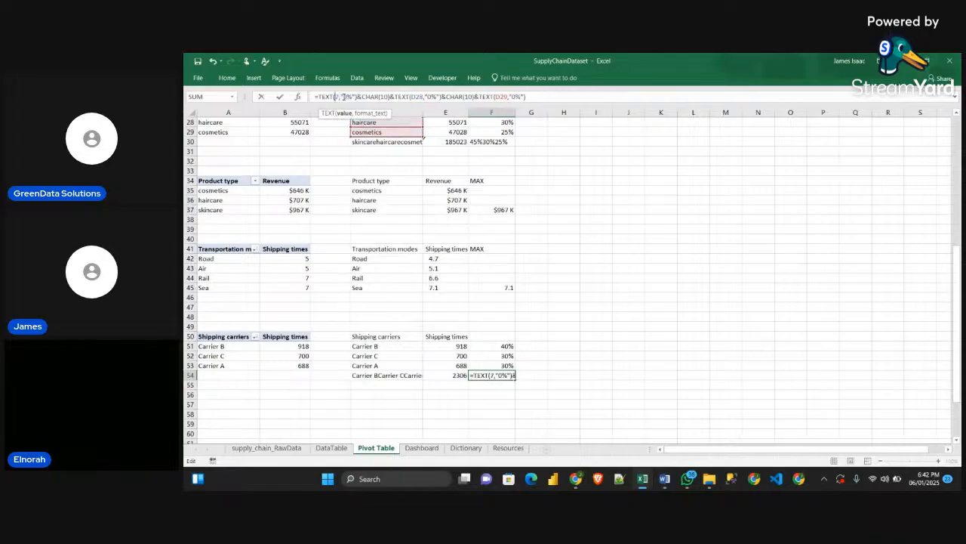
pyautogui.write('F51')
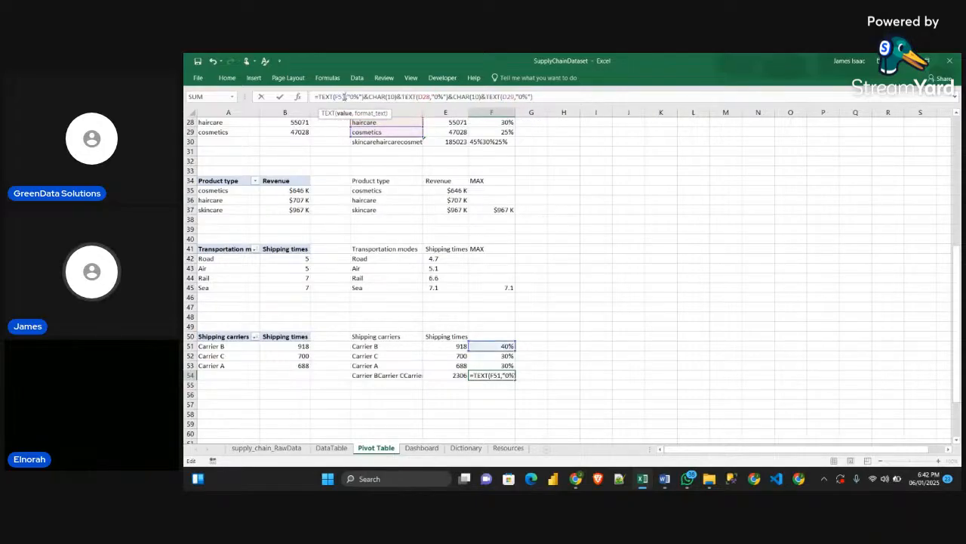
# Change the second and third references in F54's joining formula to F52 and F53 and enter the formula
pyautogui.click(429, 96)
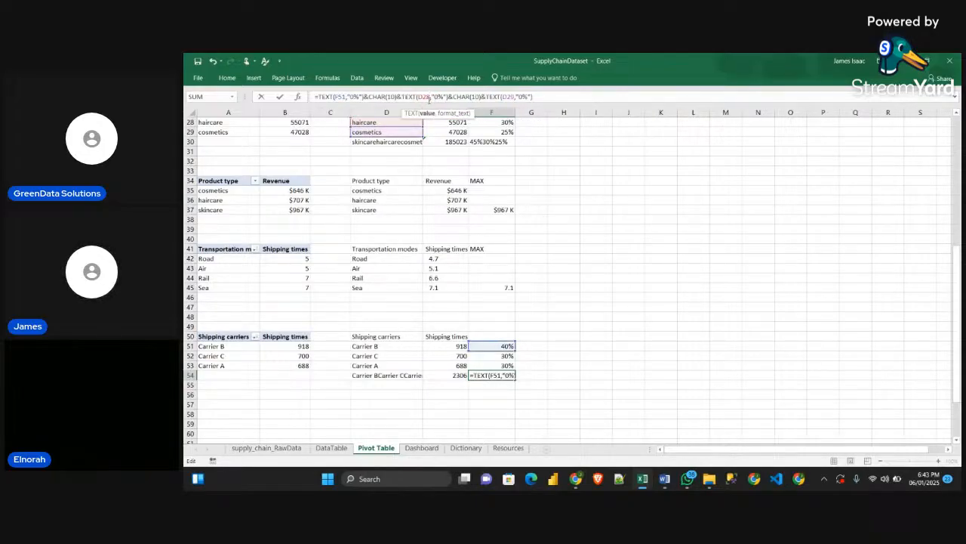
pyautogui.press('BackSpace')
pyautogui.press('BackSpace')
pyautogui.press('BackSpace')
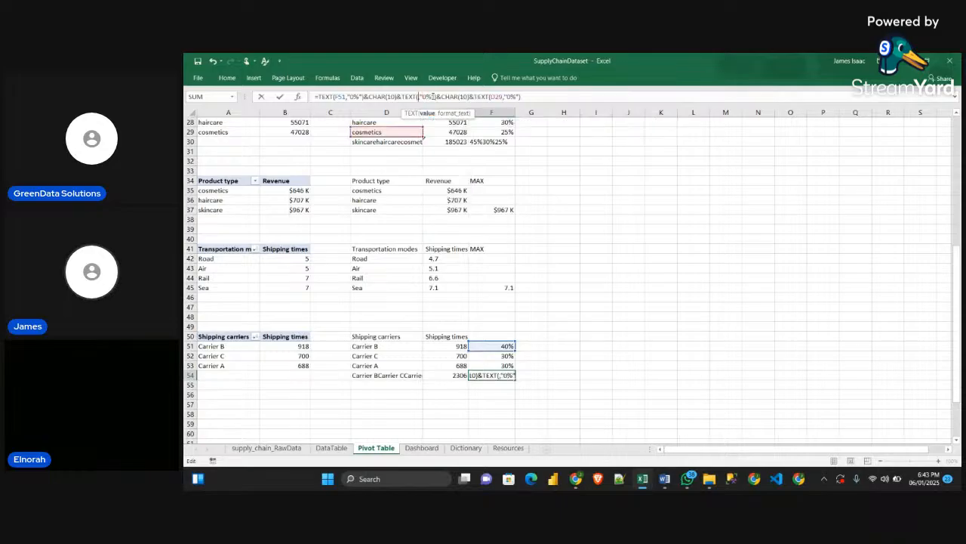
pyautogui.write('F52')
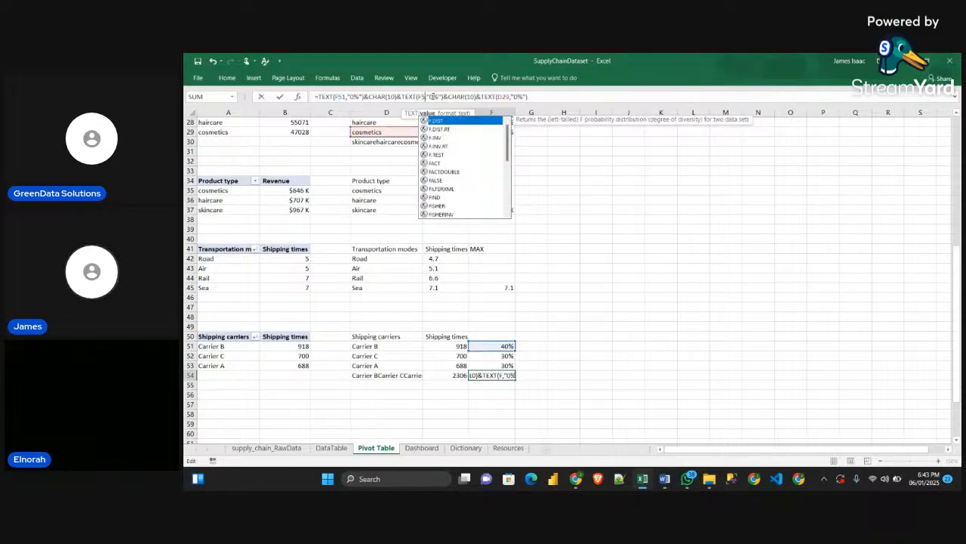
pyautogui.click(514, 97)
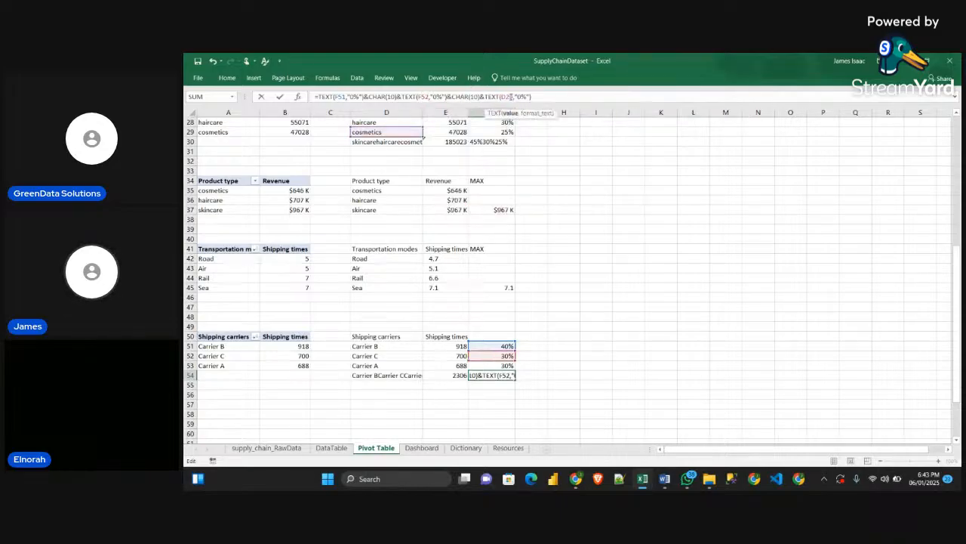
pyautogui.press('BackSpace')
pyautogui.press('BackSpace')
pyautogui.press('BackSpace')
pyautogui.press('BackSpace')
pyautogui.write('F')
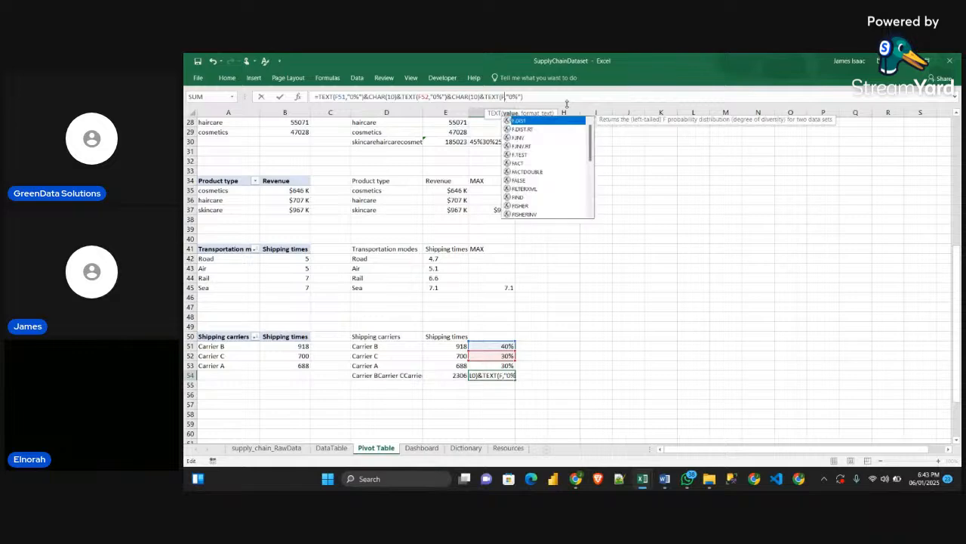
pyautogui.write('53')
pyautogui.press('Return')
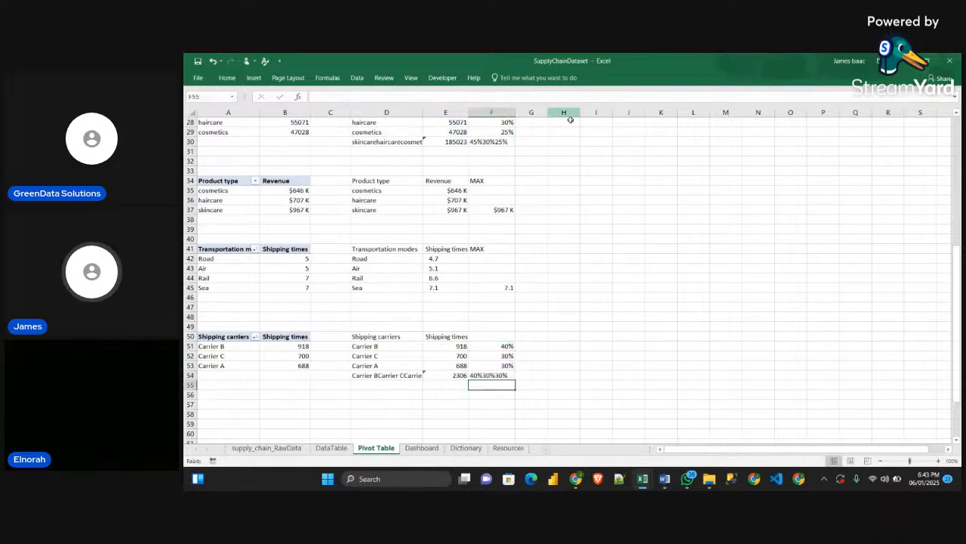
# Insert a doughnut chart from the Shipping carriers data in D50:E53 and place it to the right of the tables
pyautogui.click(568, 367)
pyautogui.scroll(-1, 573, 369)
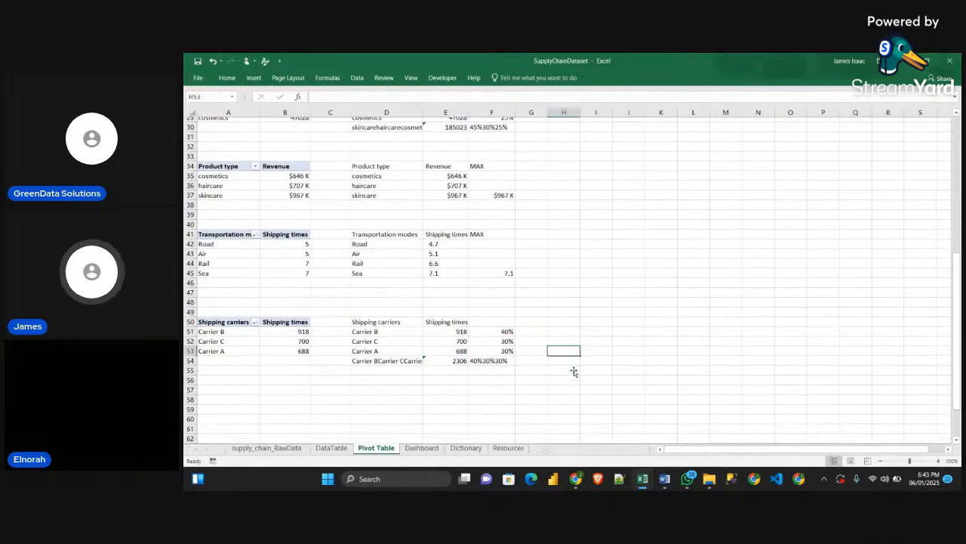
pyautogui.scroll(1, 601, 385)
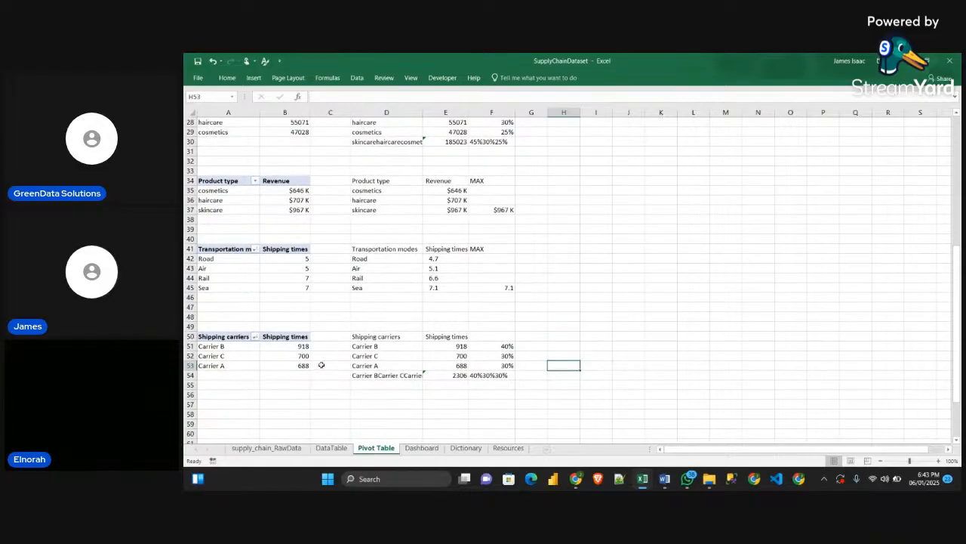
pyautogui.moveTo(358, 341); pyautogui.dragTo(461, 366)
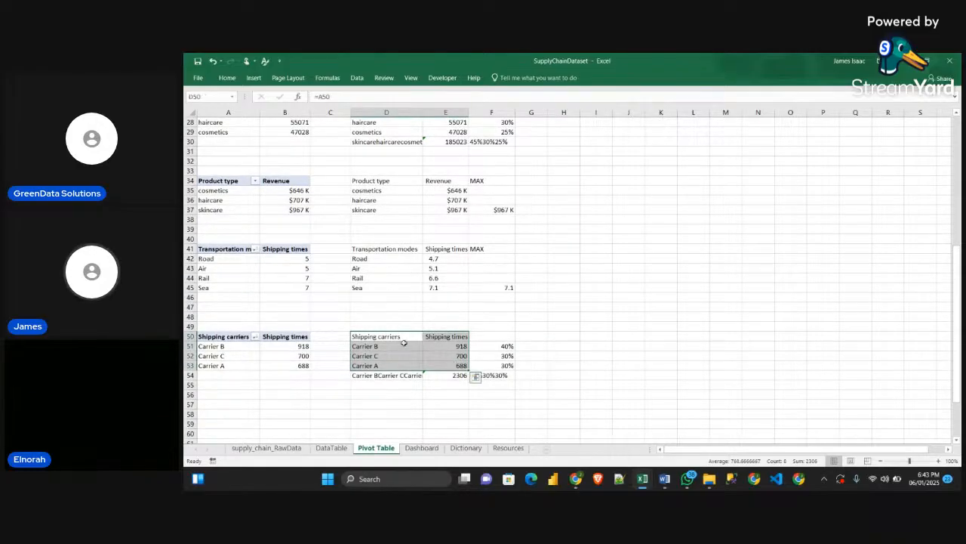
pyautogui.click(254, 77)
pyautogui.click(556, 115)
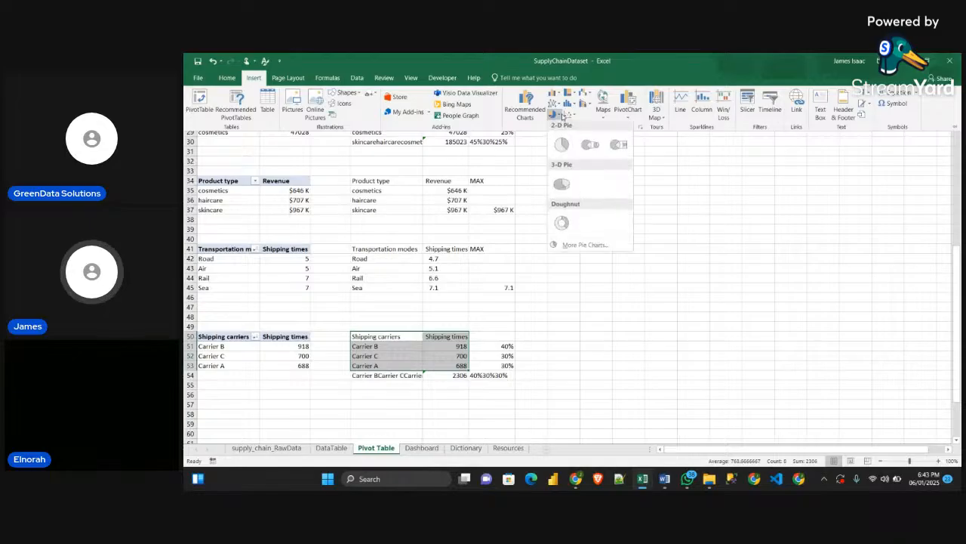
pyautogui.click(562, 223)
pyautogui.moveTo(627, 222); pyautogui.dragTo(705, 193)
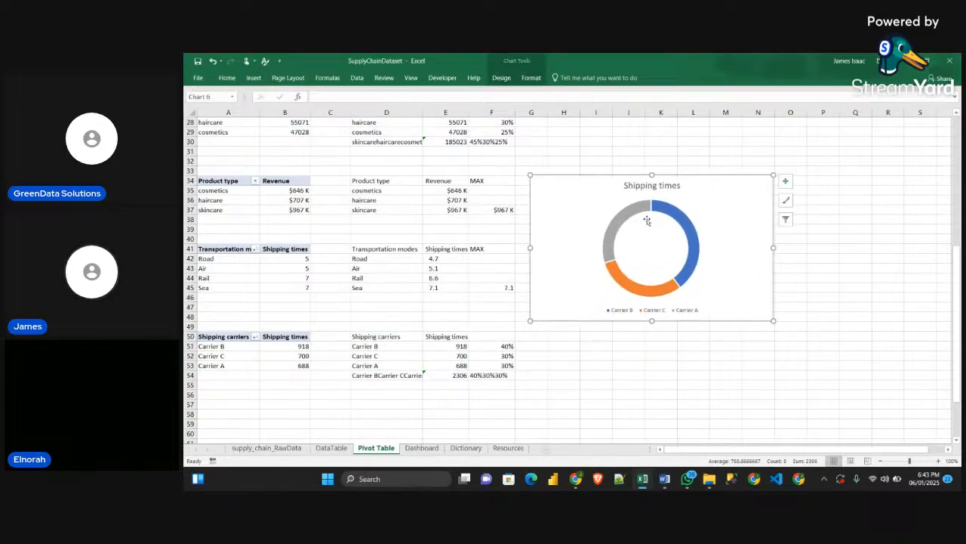
# Remove the doughnut chart's title and move the chart directly above the Shipping carriers table
pyautogui.click(682, 189)
pyautogui.click(785, 182)
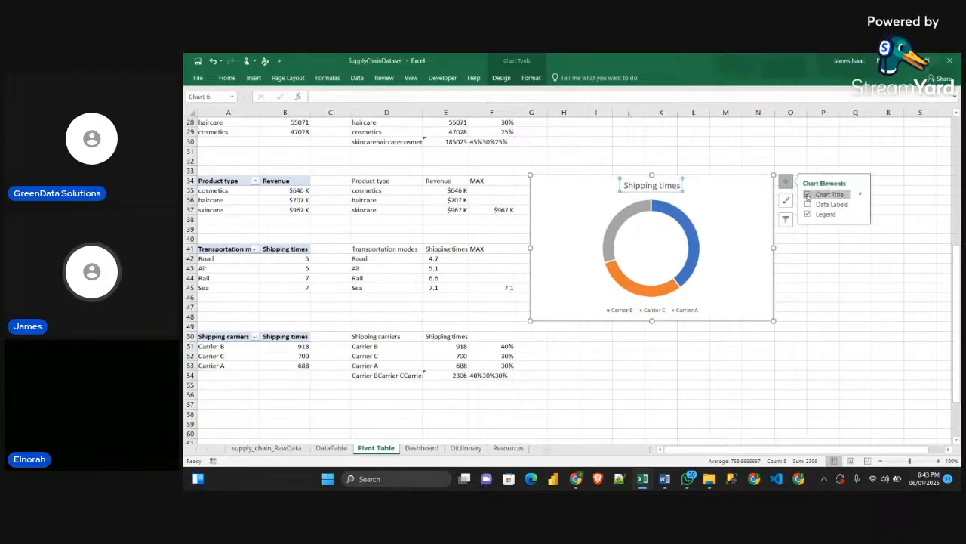
pyautogui.click(809, 195)
pyautogui.moveTo(723, 176); pyautogui.dragTo(517, 182)
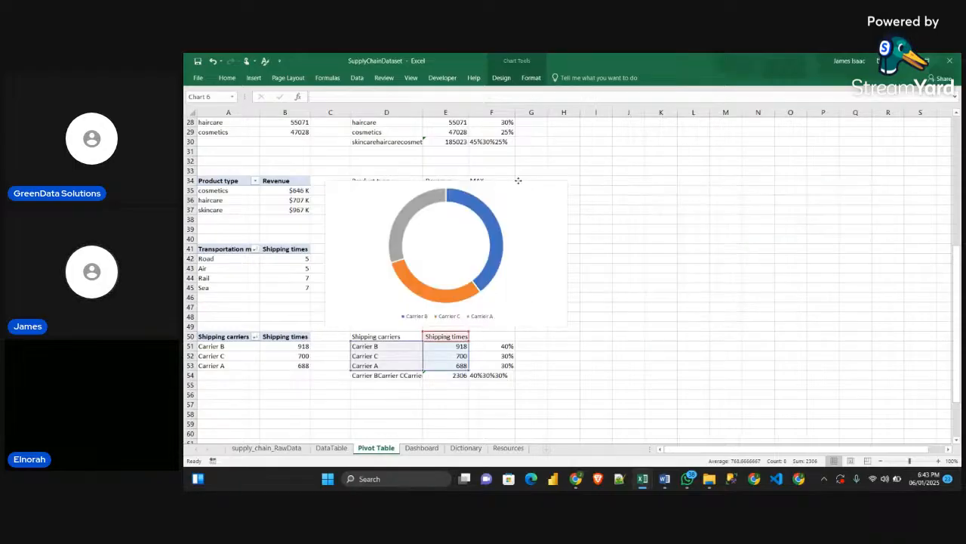
# Set the border of the doughnut's data series to No line
pyautogui.click(474, 209)
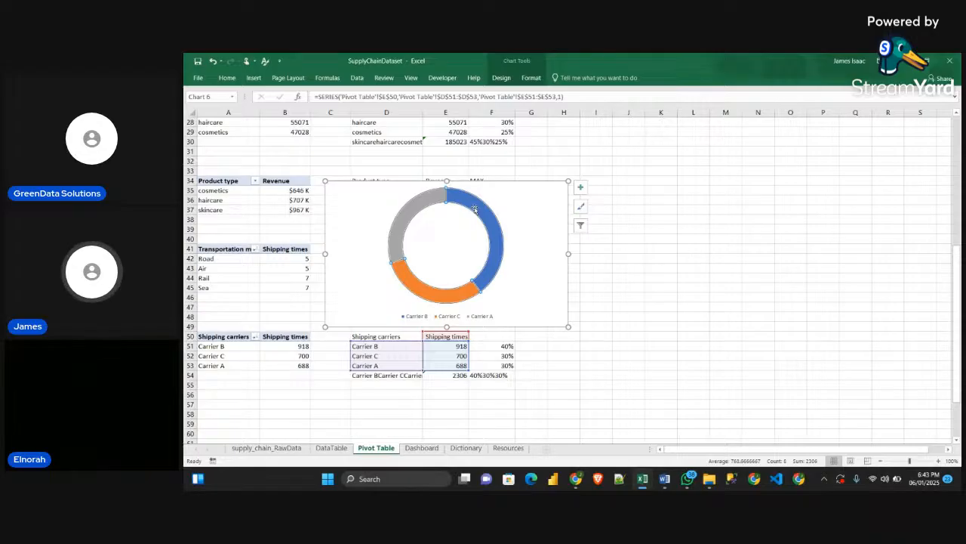
pyautogui.doubleClick(474, 209)
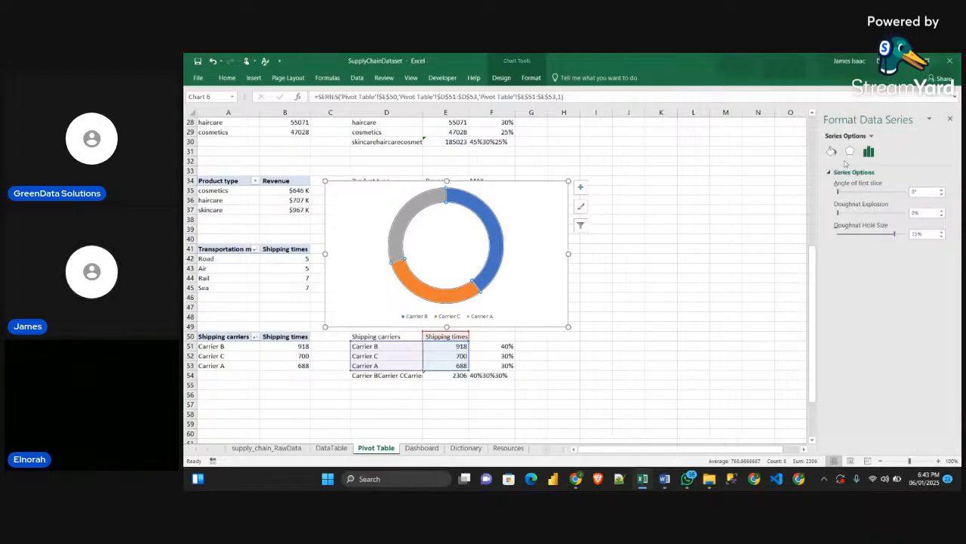
pyautogui.click(831, 151)
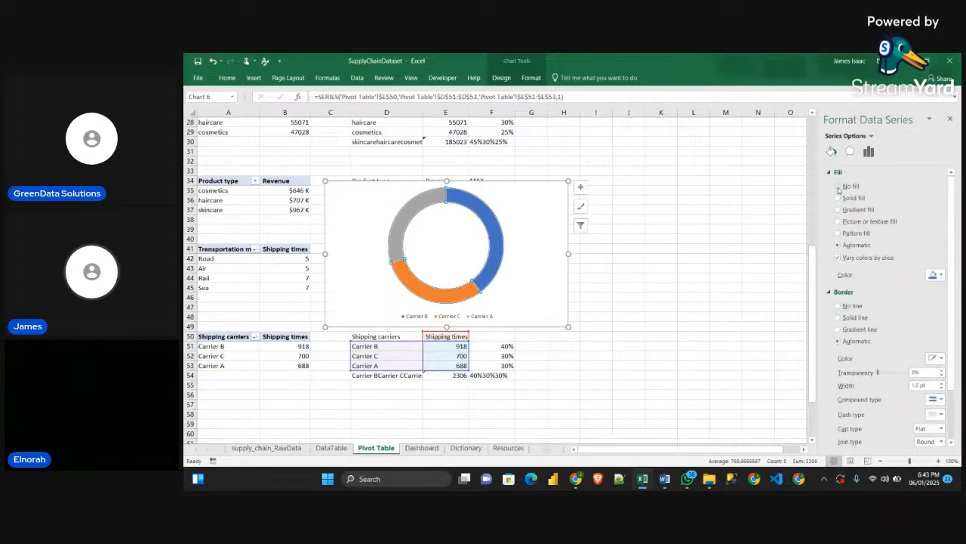
pyautogui.click(851, 305)
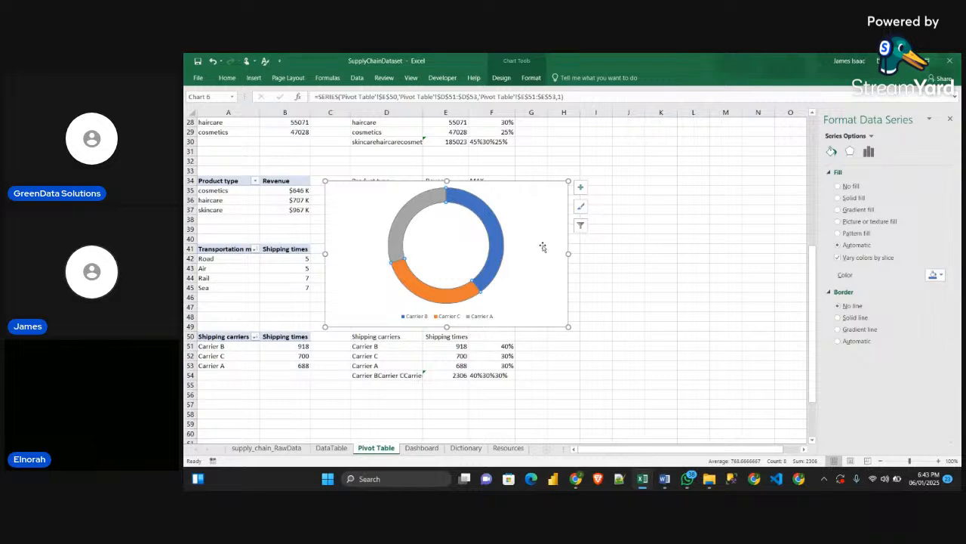
# Try to duplicate the carrier doughnut chart by pasting a copy of it onto the sheet
pyautogui.click(519, 210)
pyautogui.moveTo(520, 209); pyautogui.dragTo(586, 226)
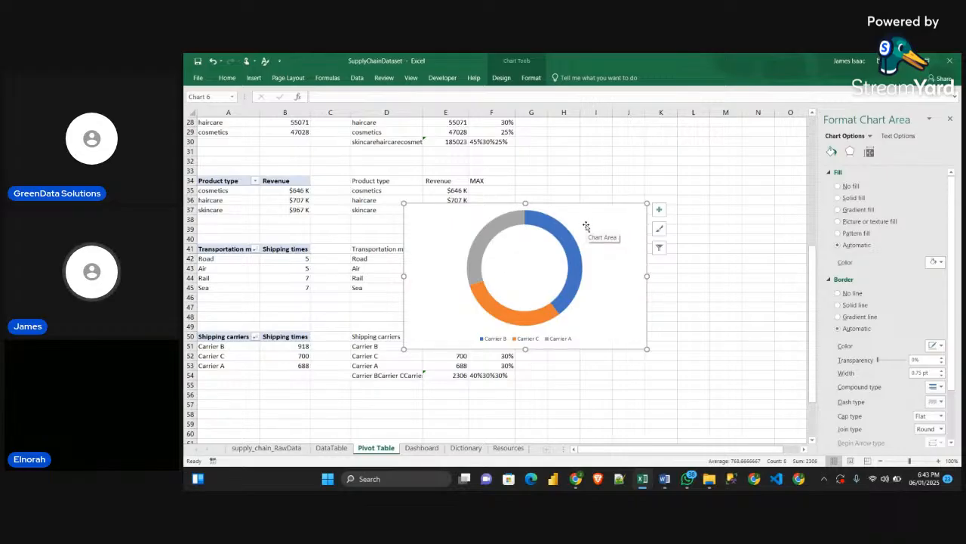
pyautogui.hotkey('ctrl', 'v')
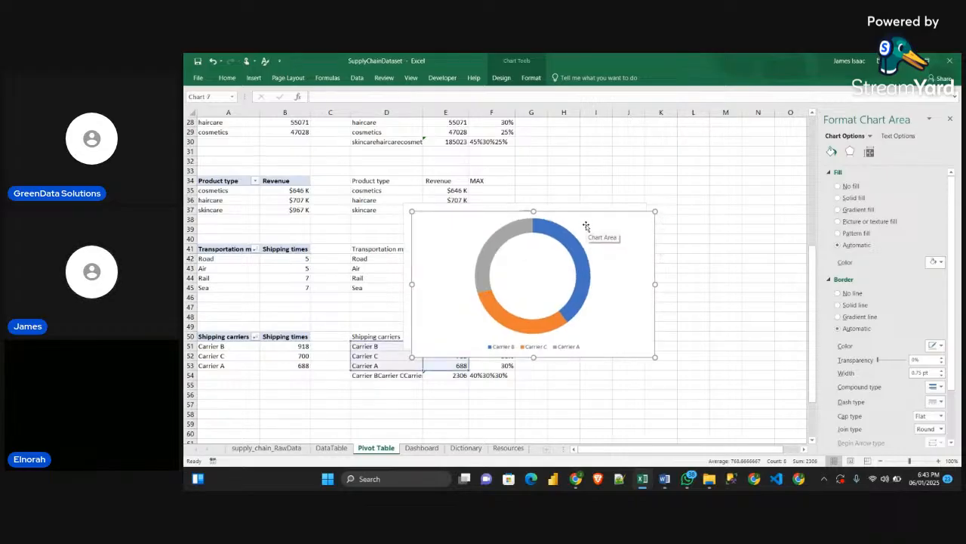
pyautogui.hotkey('ctrl', 'v')
pyautogui.hotkey('ctrl', 'z')
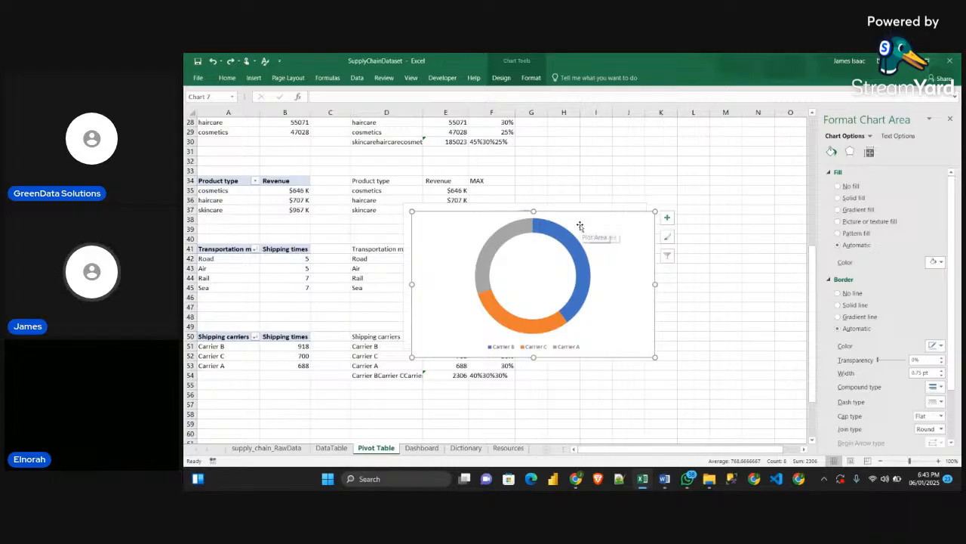
pyautogui.hotkey('ctrl', 'z')
pyautogui.hotkey('ctrl', 'z')
# Build nine rings in the doughnut chart from copies of the Shipping times series and set the doughnut hole size to 42%
pyautogui.click(629, 203)
pyautogui.moveTo(524, 214); pyautogui.dragTo(594, 203)
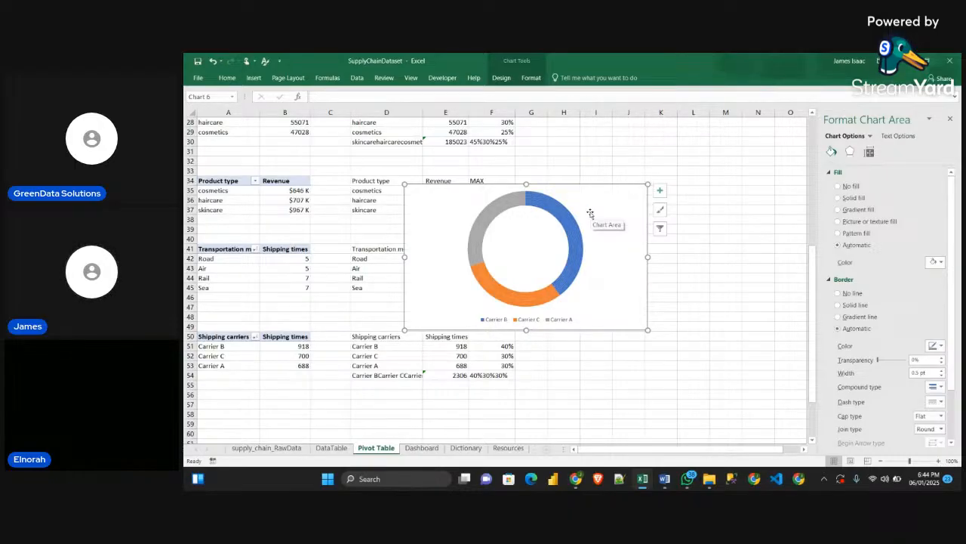
pyautogui.click(576, 234)
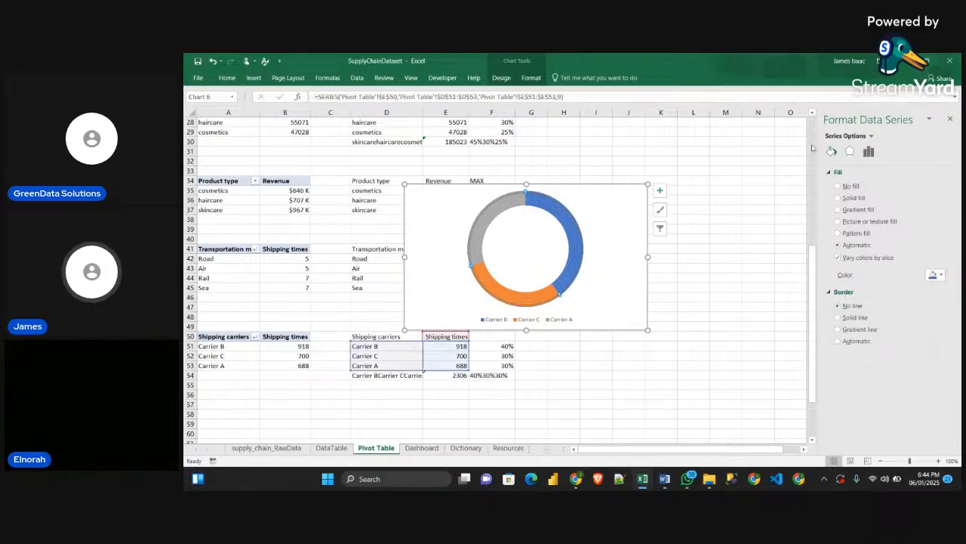
pyautogui.click(869, 151)
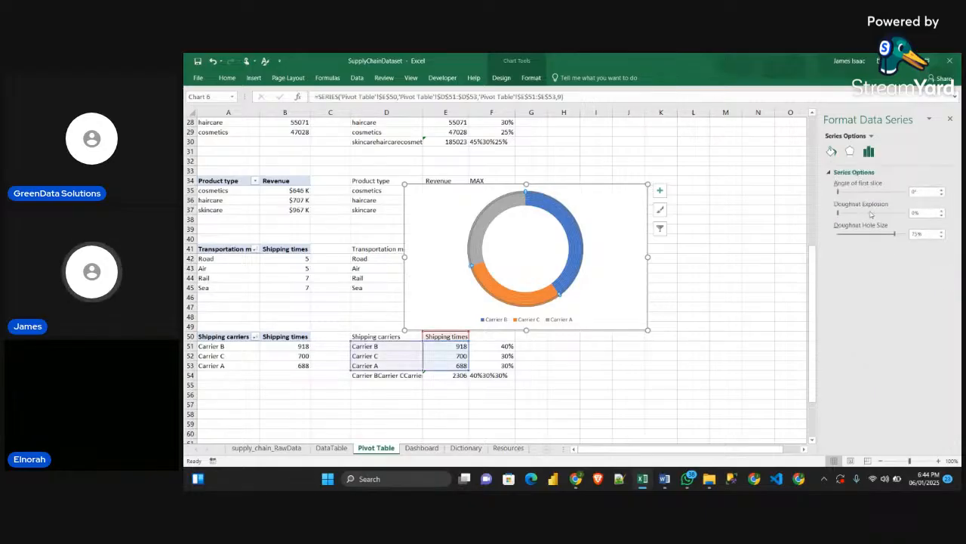
pyautogui.click(917, 234)
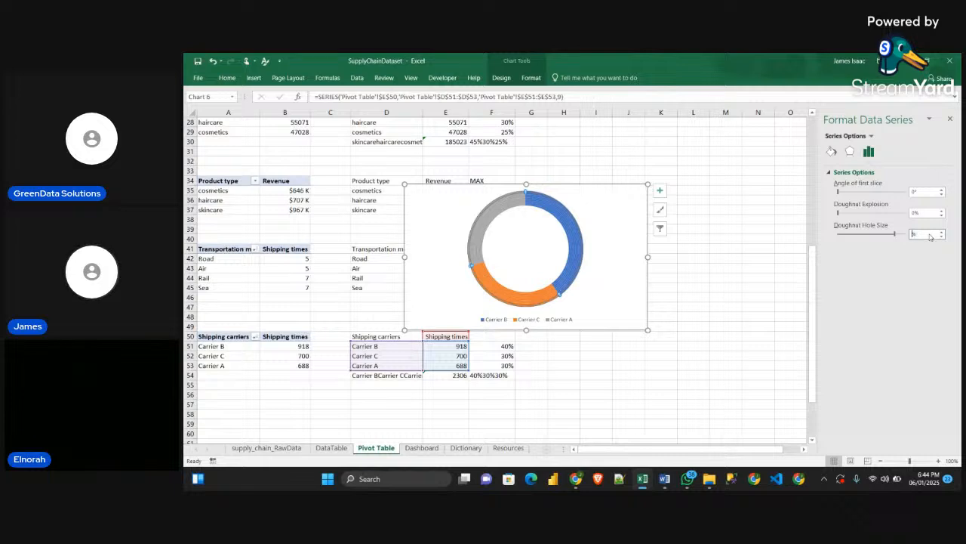
pyautogui.write('42')
pyautogui.press('Return')
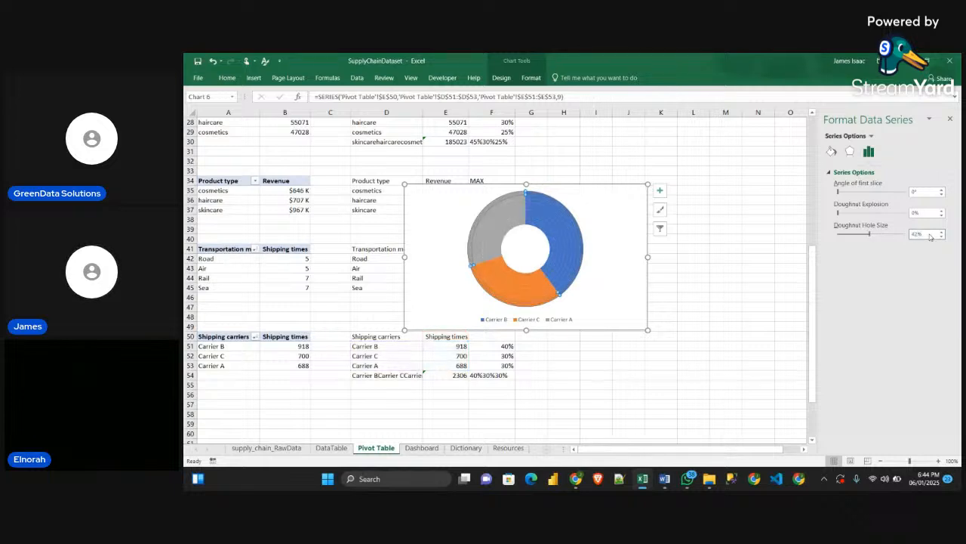
# Select the outermost ring of the carrier doughnut and set its fill to No fill
pyautogui.click(679, 268)
pyautogui.click(585, 249)
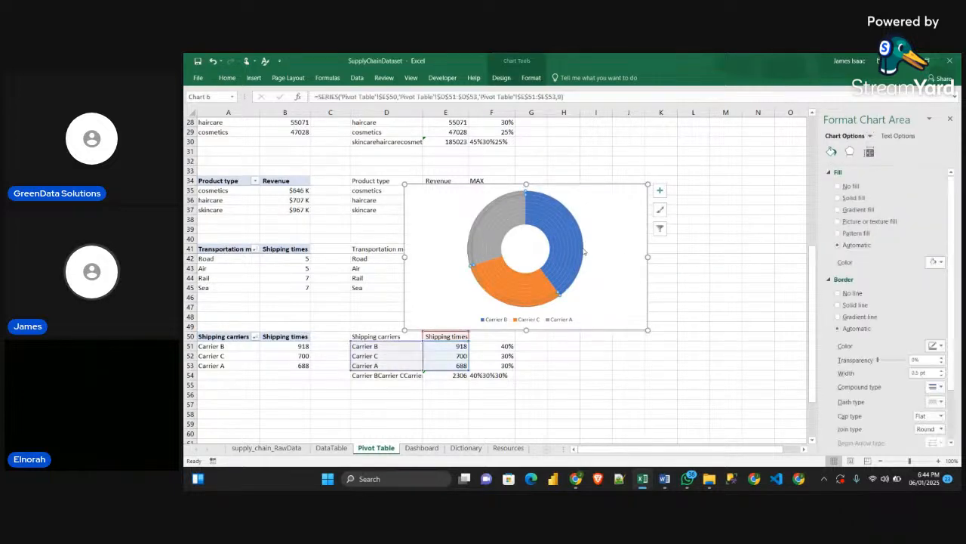
pyautogui.click(584, 252)
pyautogui.click(617, 234)
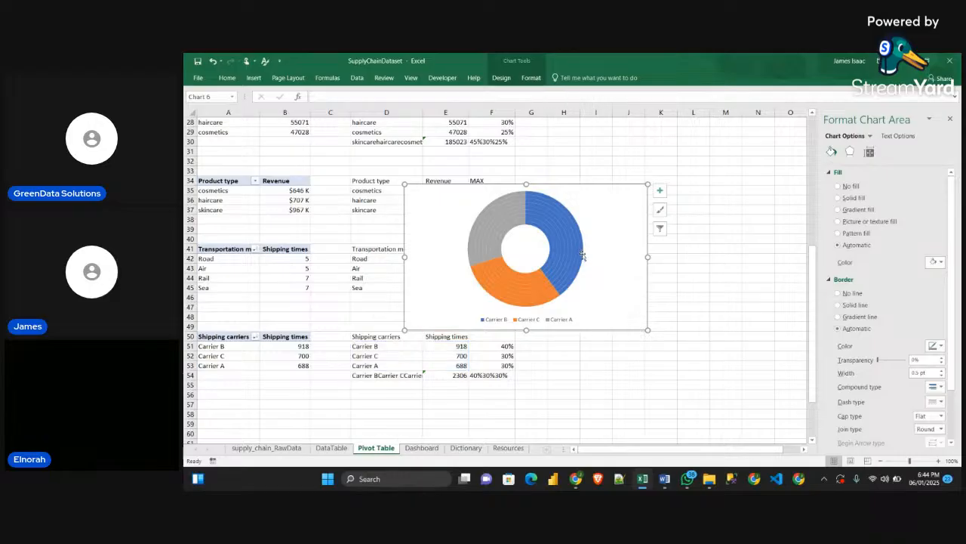
pyautogui.click(583, 255)
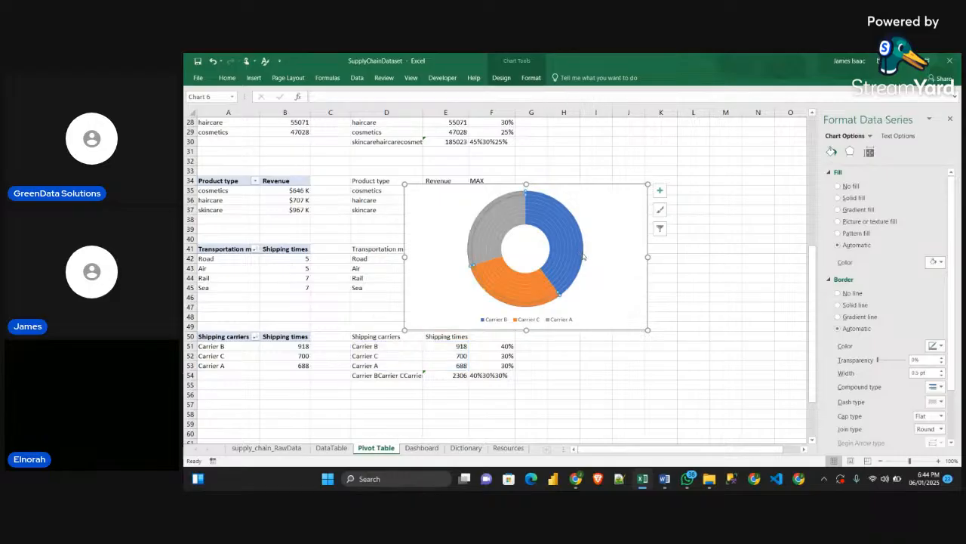
pyautogui.click(839, 187)
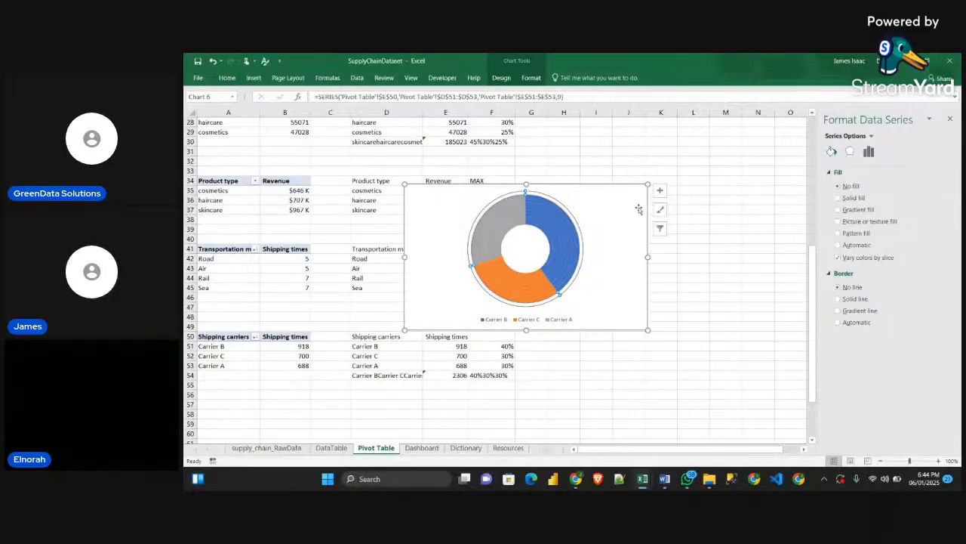
# Reselect the whole carrier doughnut chart and move it up, clear of the Shipping carriers table
pyautogui.click(597, 245)
pyautogui.click(579, 245)
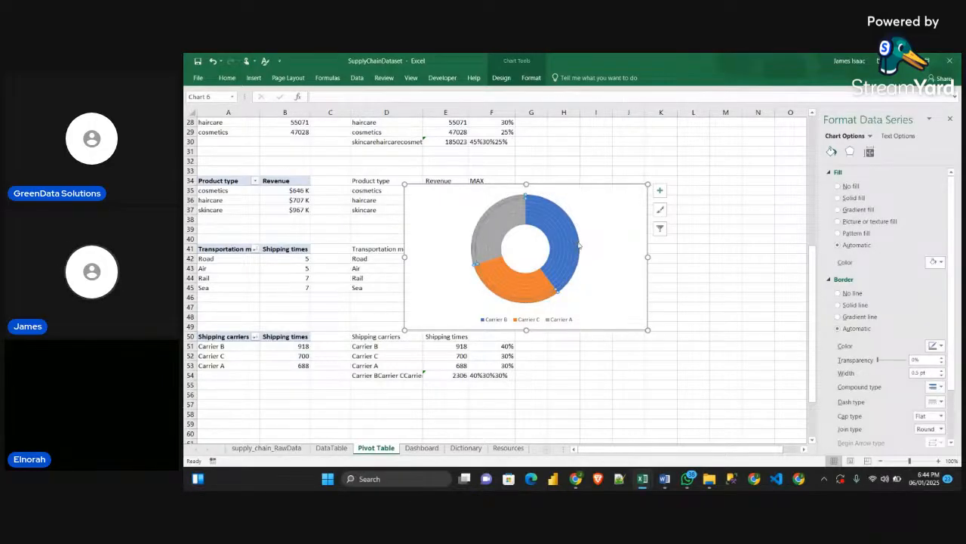
pyautogui.click(585, 239)
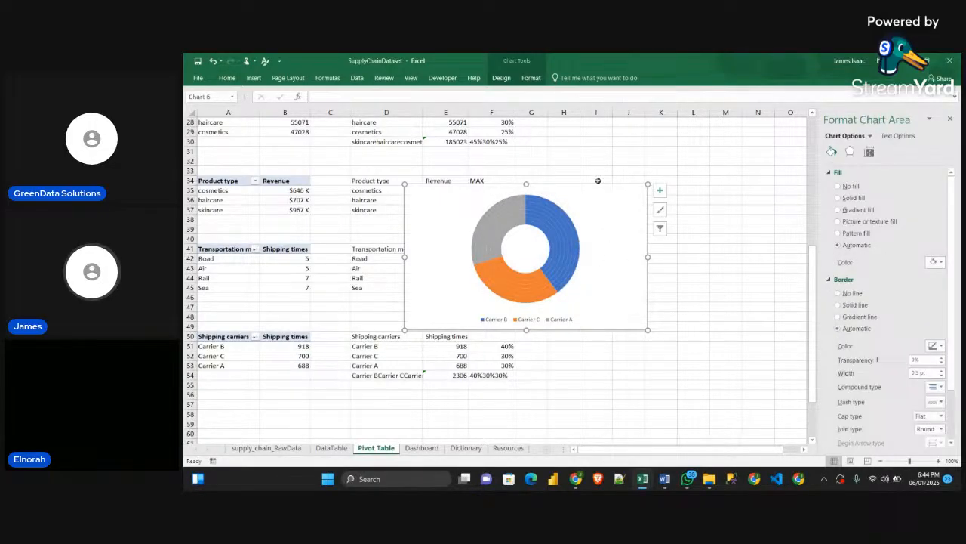
pyautogui.moveTo(598, 190); pyautogui.dragTo(653, 171)
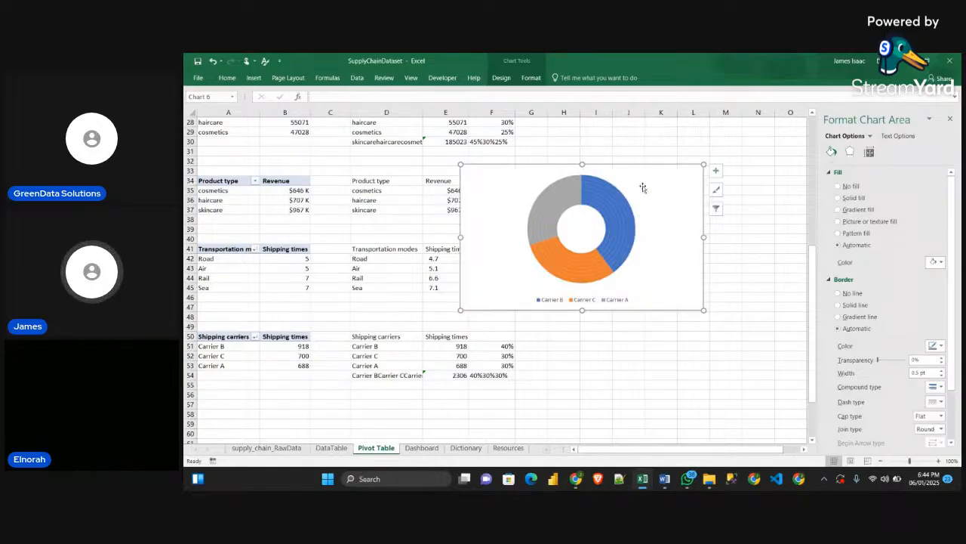
pyautogui.moveTo(644, 166); pyautogui.dragTo(594, 162)
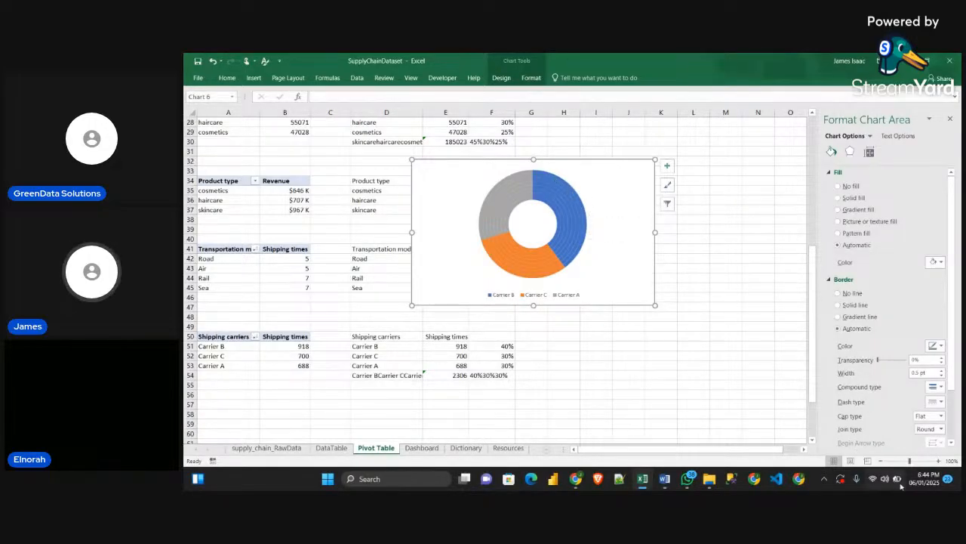
# Try to fill the second outermost doughnut ring with the orange gradient rectangle copied from the Resources sheet
pyautogui.click(508, 447)
pyautogui.click(305, 277)
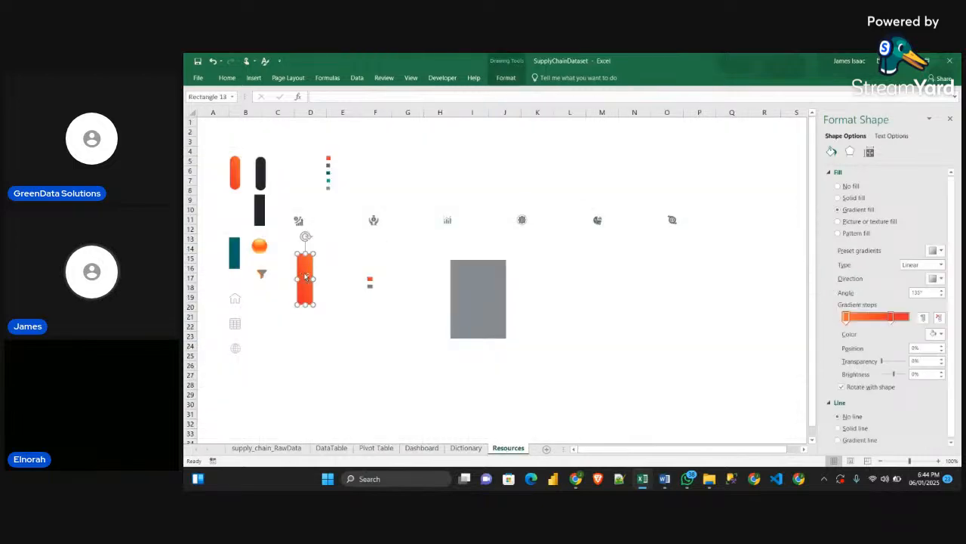
pyautogui.click(421, 449)
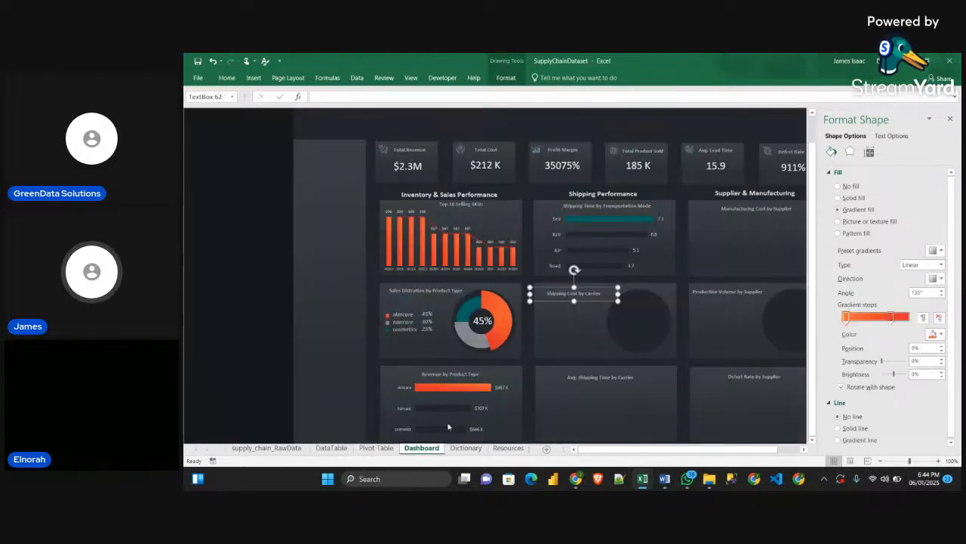
pyautogui.click(376, 448)
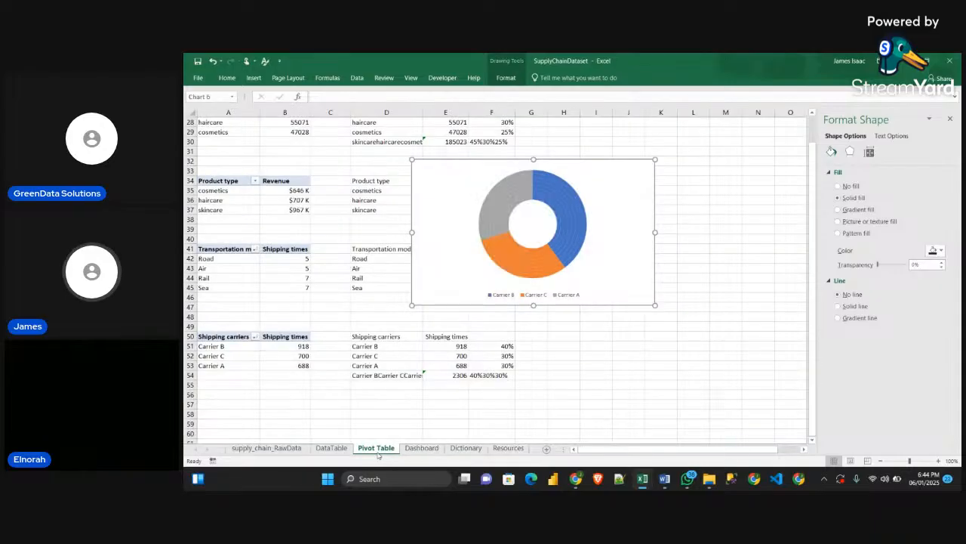
pyautogui.click(587, 231)
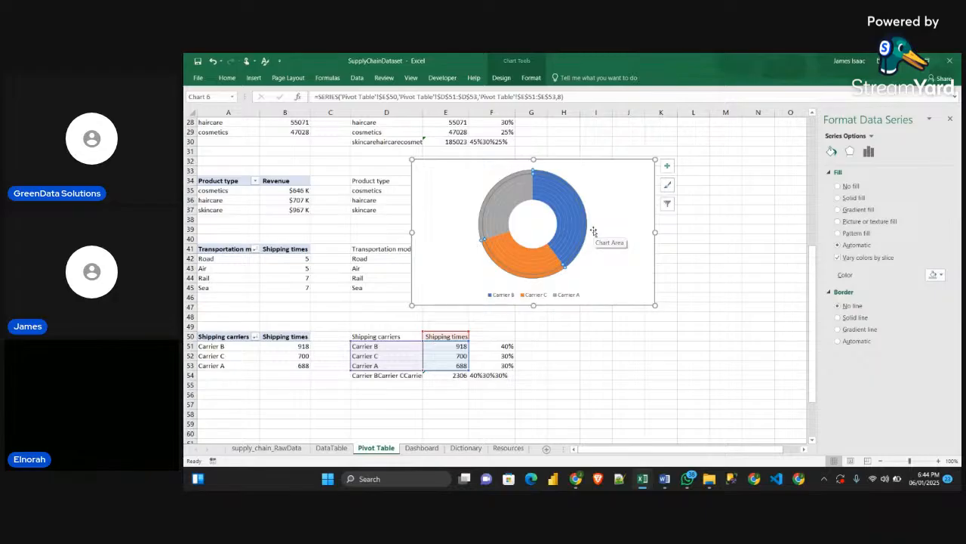
pyautogui.hotkey('ctrl', 'v')
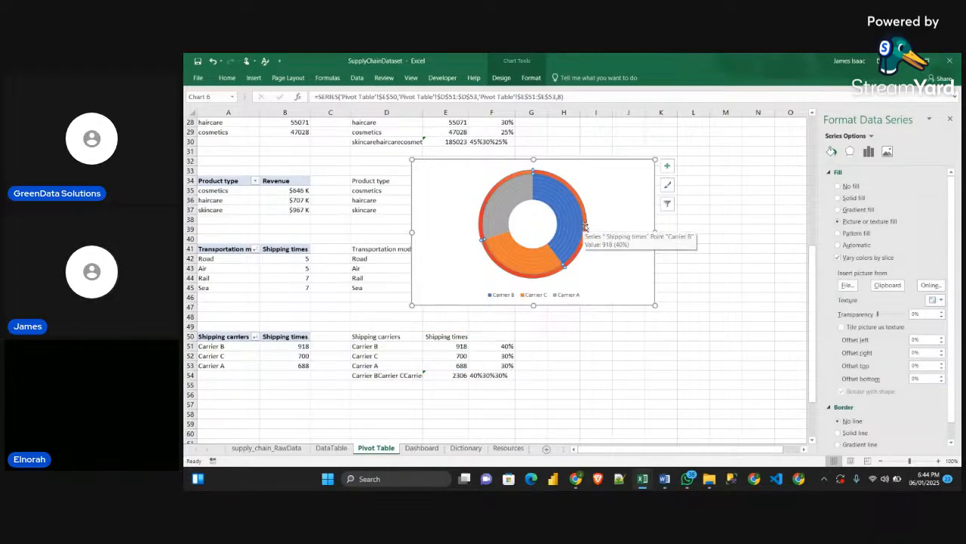
pyautogui.hotkey('ctrl', 'z')
# Undo the orange fill of the whole second outermost ring and fill only its Carrier B slice with the copied orange gradient
pyautogui.click(597, 235)
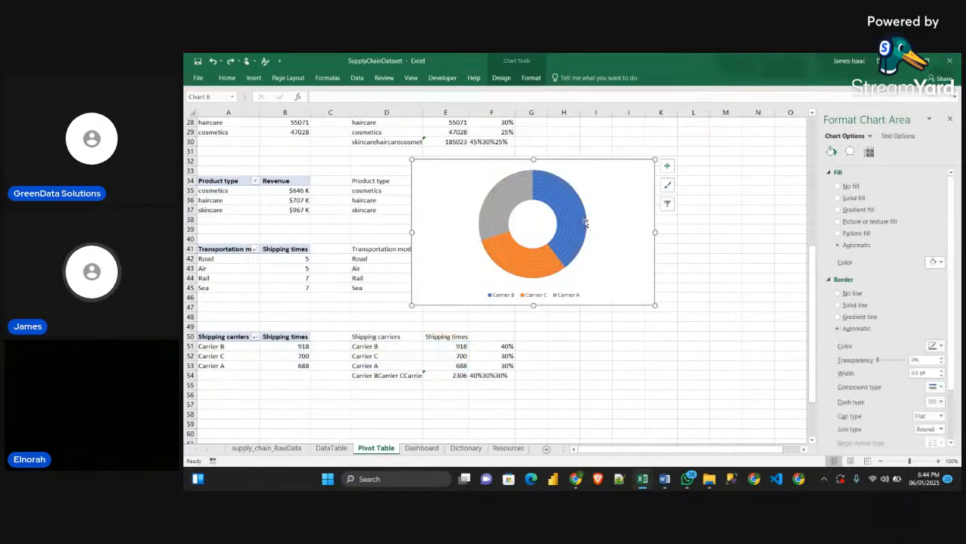
pyautogui.click(587, 221)
pyautogui.click(587, 221)
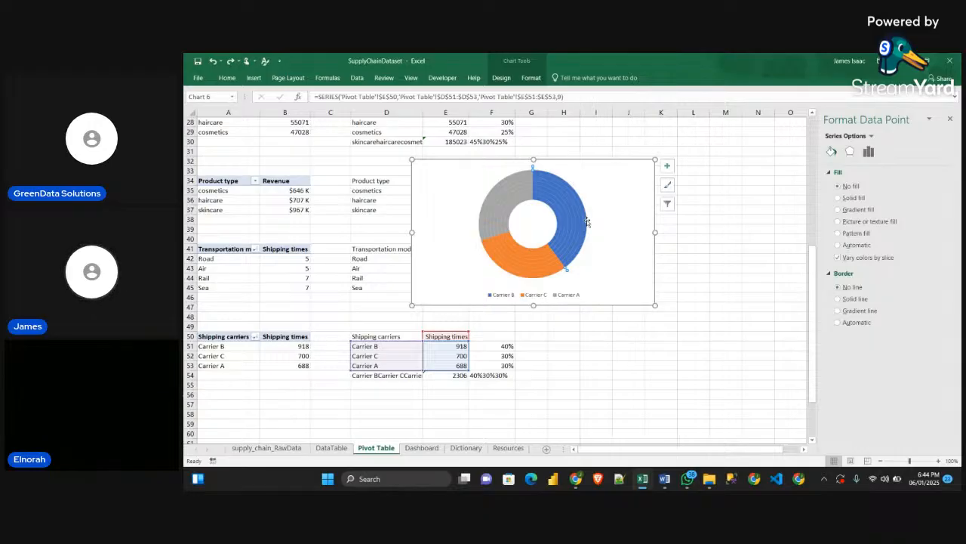
pyautogui.click(668, 166)
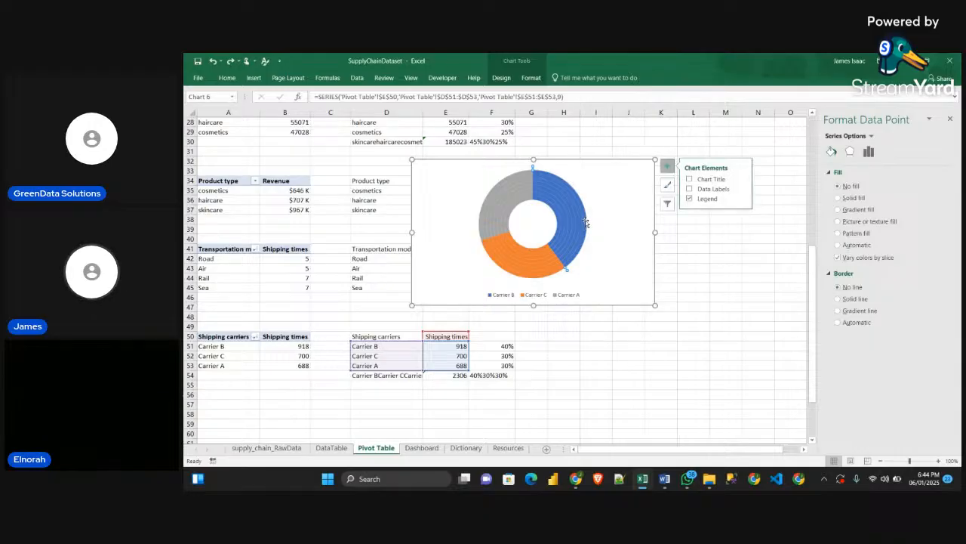
pyautogui.click(585, 222)
pyautogui.click(585, 222)
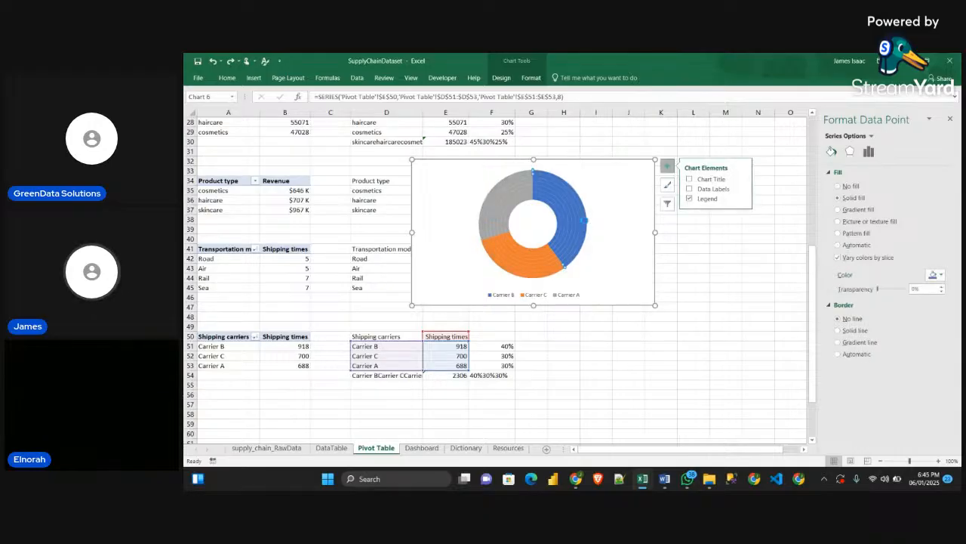
pyautogui.hotkey('ctrl', 'v')
# Fill the Carrier B slices of the third to sixth rings from the outside with the copied orange gradient
pyautogui.click(581, 219)
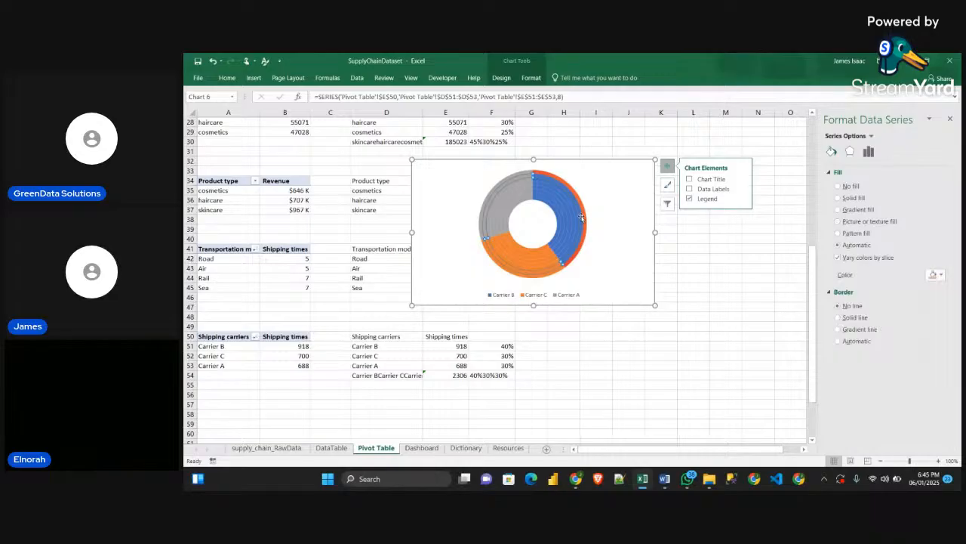
pyautogui.click(581, 219)
pyautogui.hotkey('ctrl', 'v')
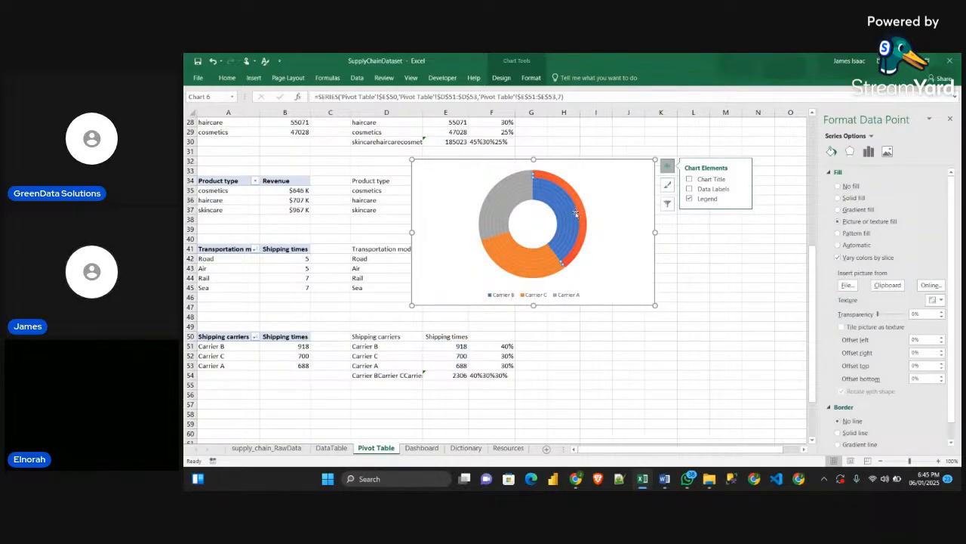
pyautogui.click(576, 214)
pyautogui.click(576, 214)
pyautogui.hotkey('ctrl', 'v')
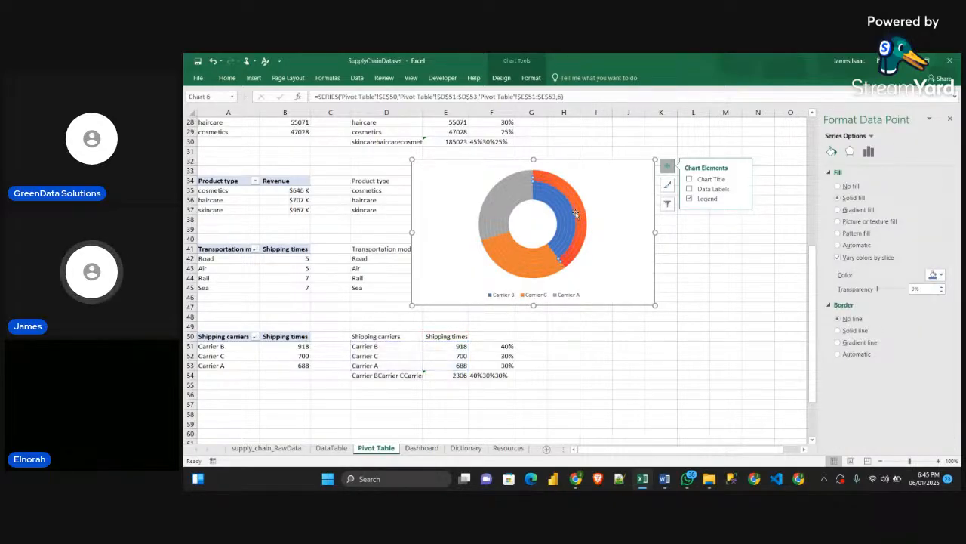
pyautogui.click(574, 214)
pyautogui.click(572, 213)
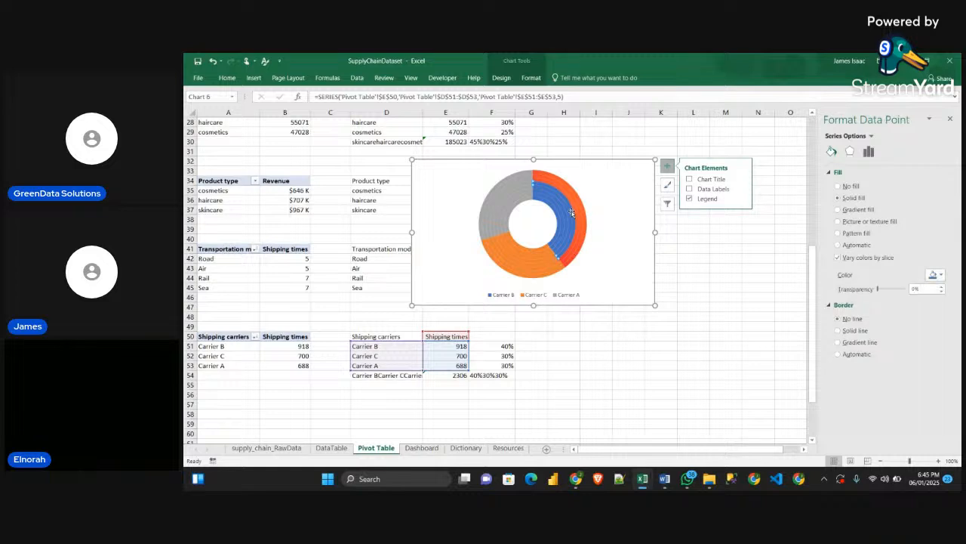
pyautogui.hotkey('ctrl', 'v')
pyautogui.click(566, 210)
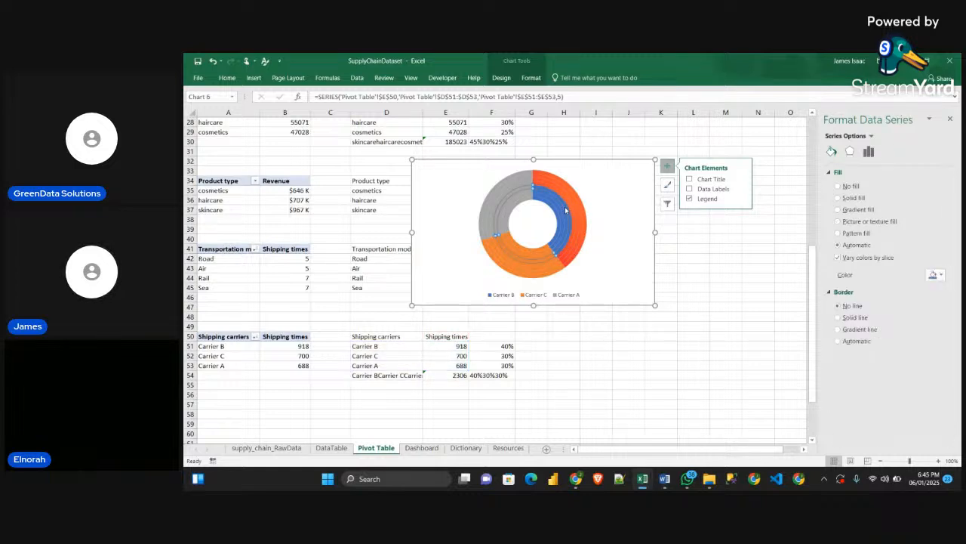
pyautogui.click(564, 209)
pyautogui.hotkey('ctrl', 'v')
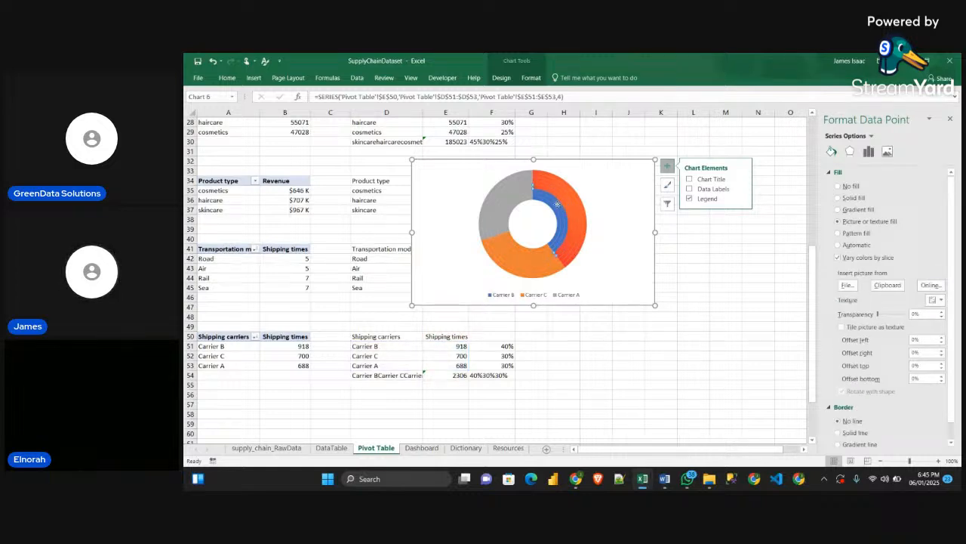
# Fill the Carrier B slices of the three innermost rings with the copied orange gradient and reselect the whole chart
pyautogui.click(557, 205)
pyautogui.click(557, 205)
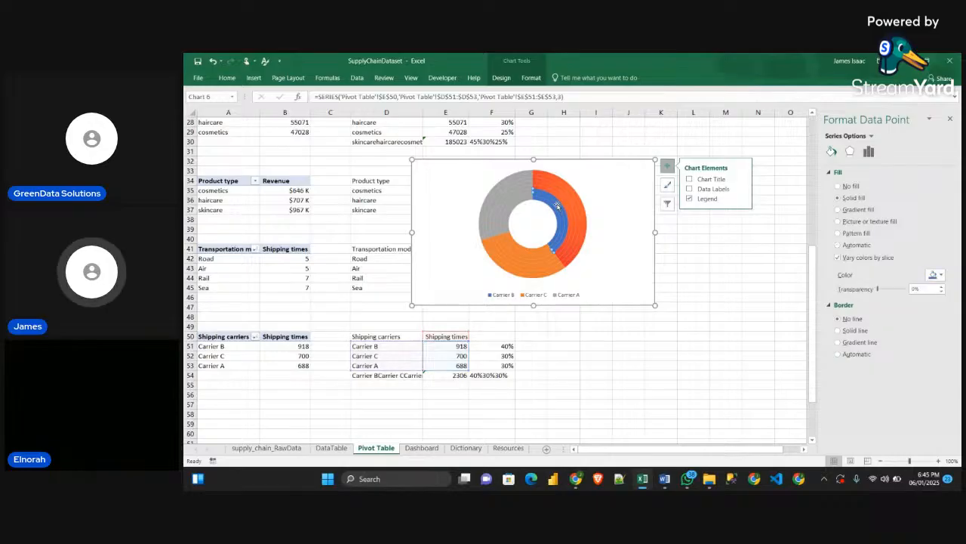
pyautogui.hotkey('ctrl', 'v')
pyautogui.click(556, 205)
pyautogui.click(555, 207)
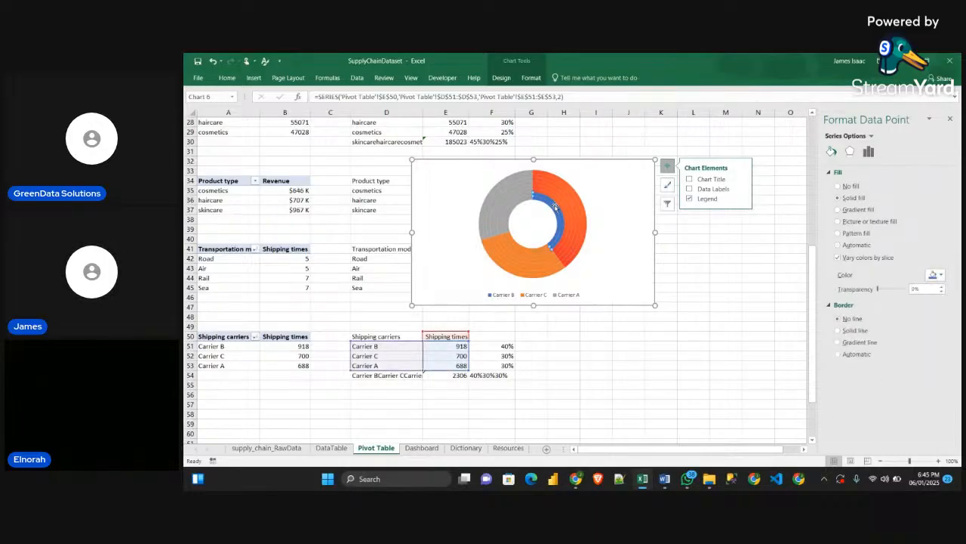
pyautogui.hotkey('ctrl', 'v')
pyautogui.click(555, 209)
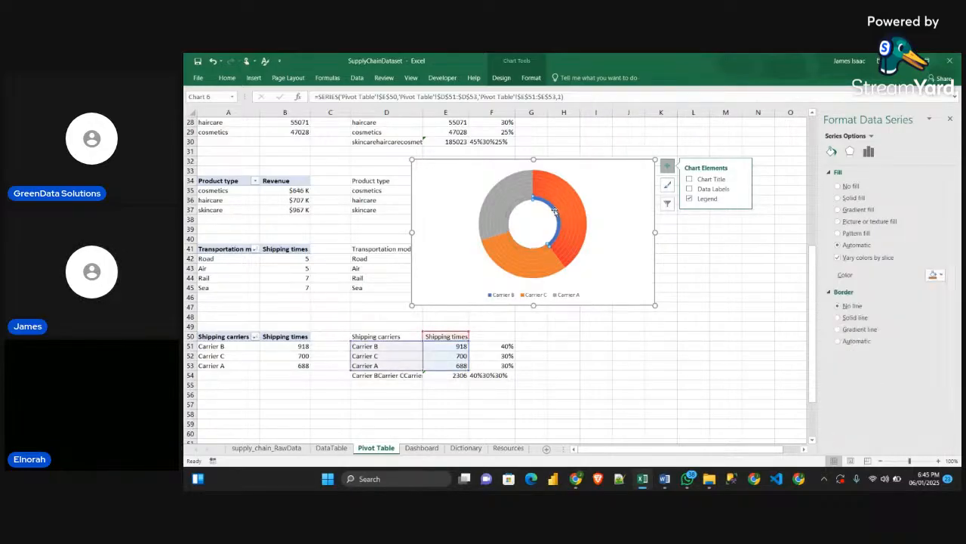
pyautogui.click(554, 212)
pyautogui.hotkey('ctrl', 'v')
pyautogui.click(585, 288)
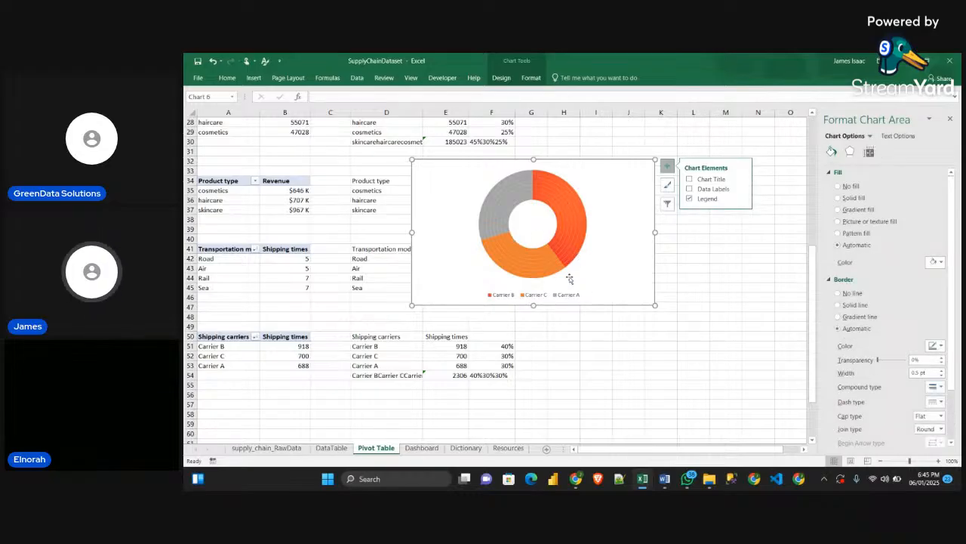
# Set the Carrier C slice of the second outermost ring to No fill
pyautogui.click(538, 277)
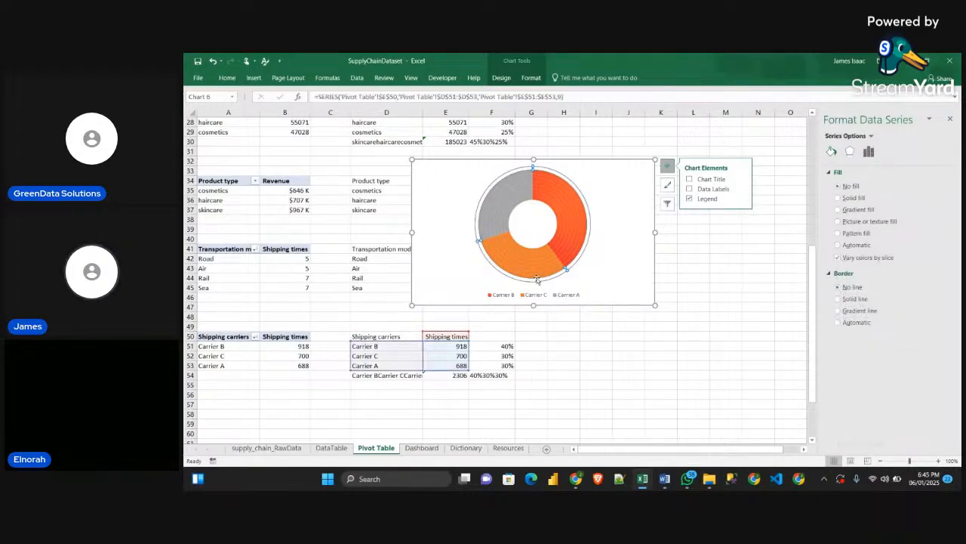
pyautogui.click(536, 276)
pyautogui.click(853, 198)
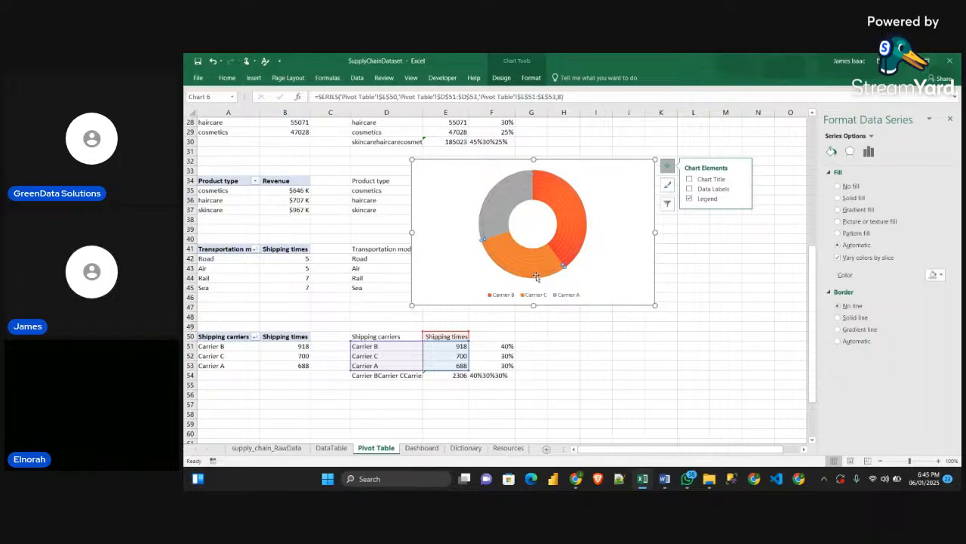
pyautogui.click(841, 186)
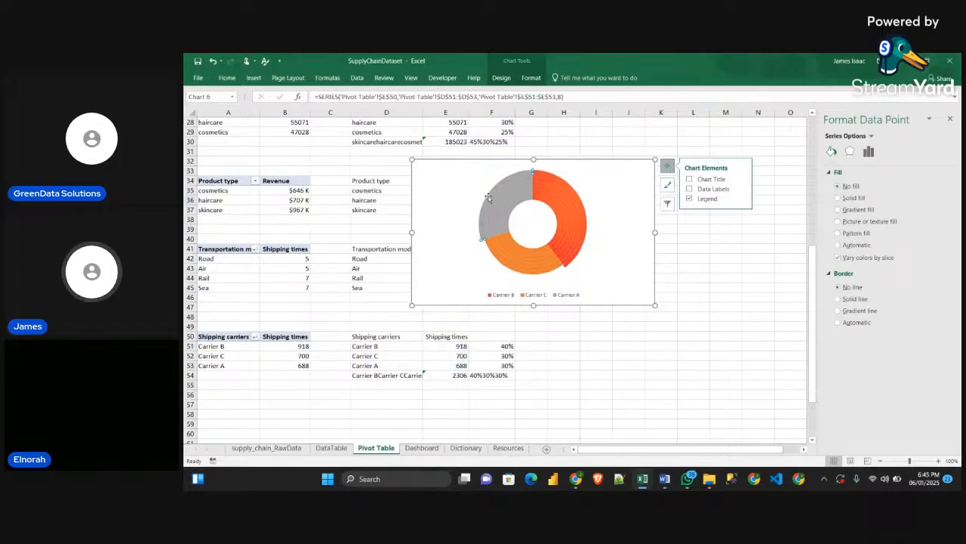
# Set the Carrier A slices of the second and third outermost rings to No fill and reselect the whole chart
pyautogui.hotkey('ctrl', 'z')
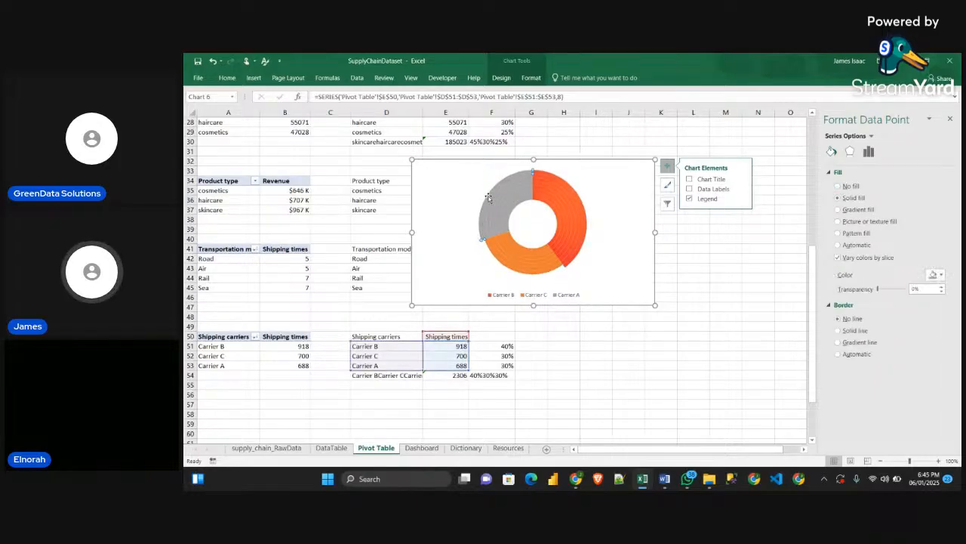
pyautogui.click(839, 186)
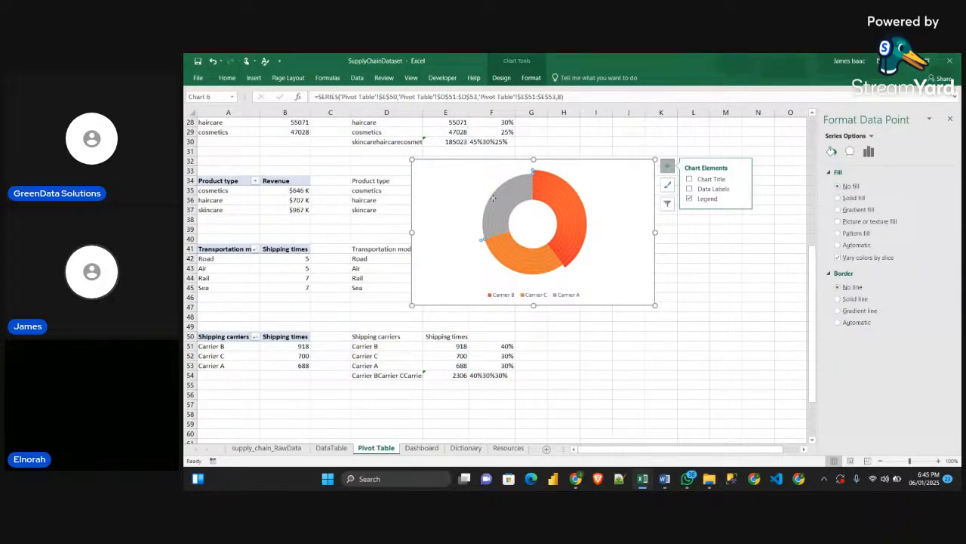
pyautogui.click(839, 197)
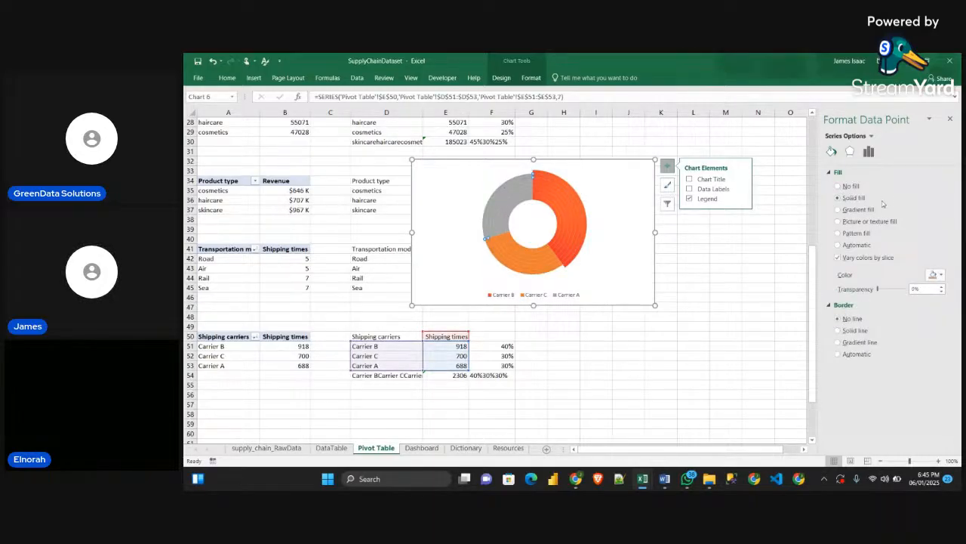
pyautogui.click(838, 186)
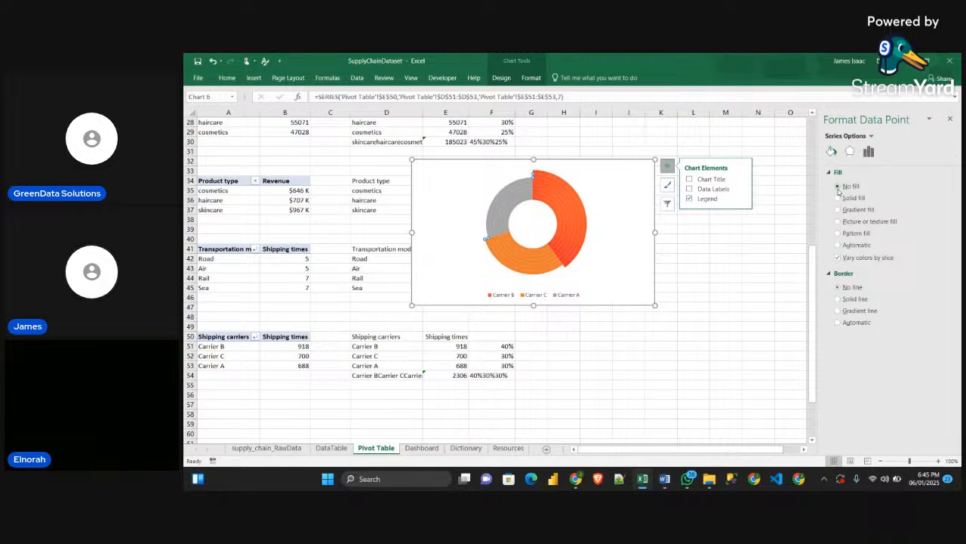
pyautogui.click(642, 219)
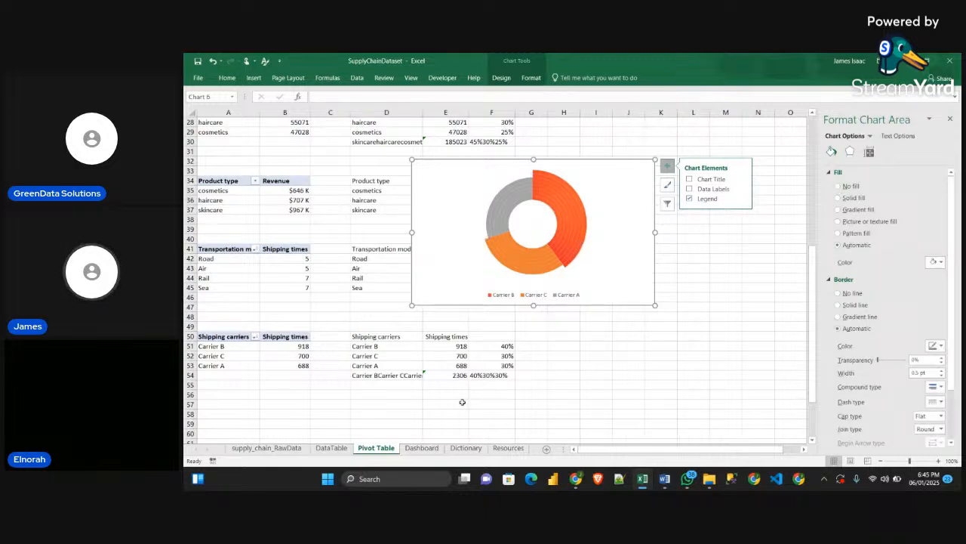
# Copy the large grey rectangle from the Resources sheet and fill the Carrier C slices of the third and fourth outermost rings with it
pyautogui.click(507, 448)
pyautogui.click(465, 301)
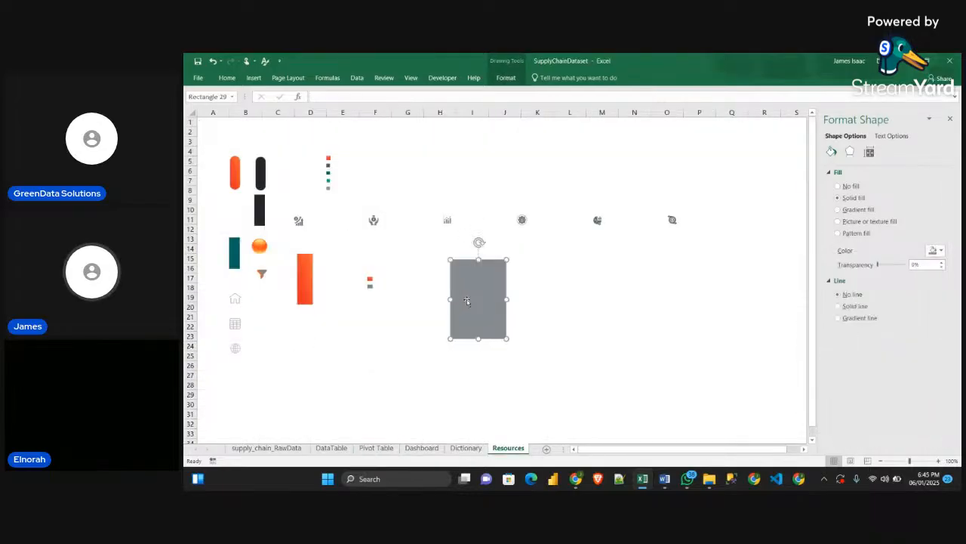
pyautogui.click(375, 449)
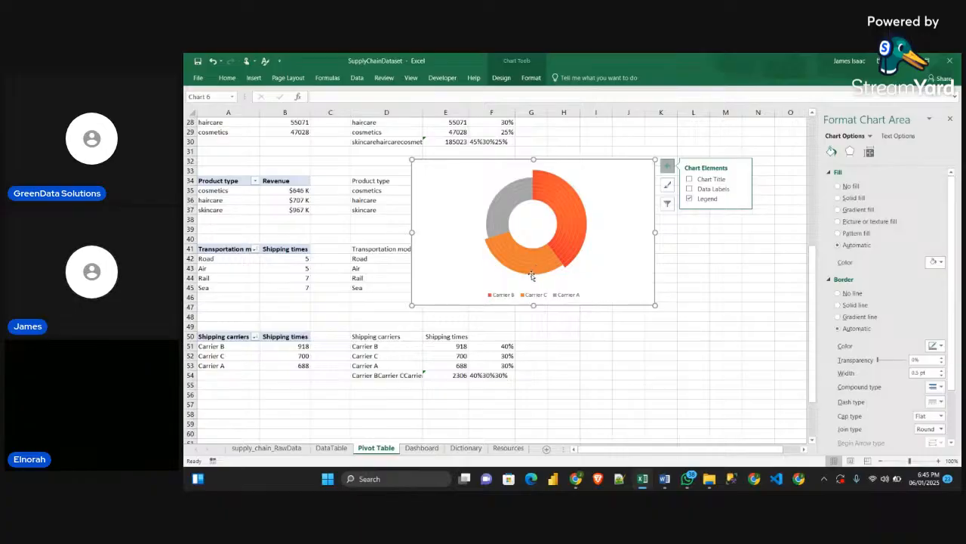
pyautogui.click(532, 276)
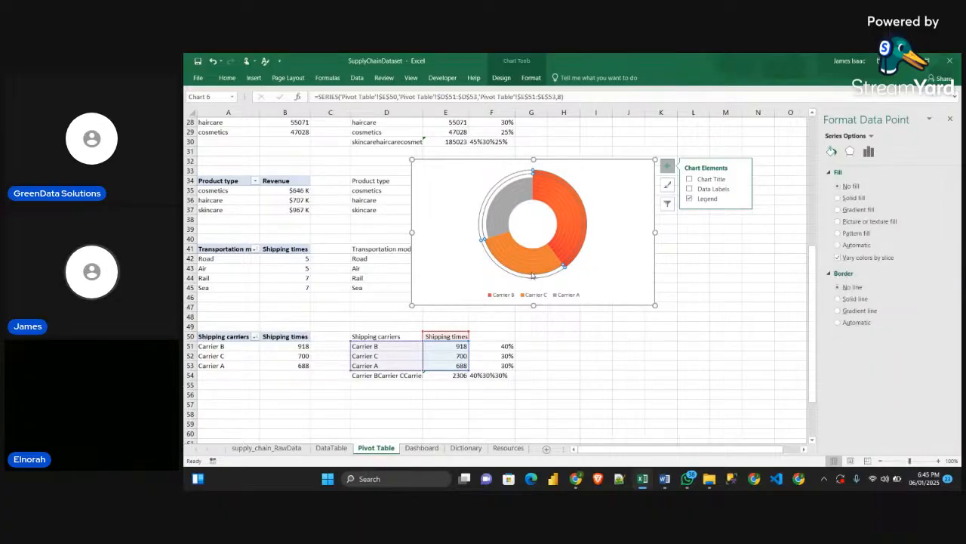
pyautogui.click(532, 274)
pyautogui.click(532, 273)
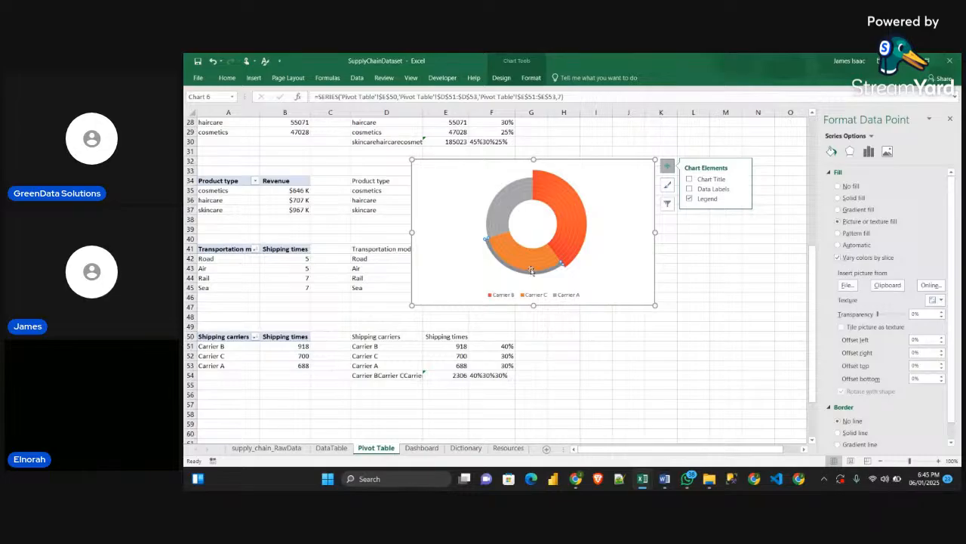
pyautogui.click(532, 269)
pyautogui.click(533, 267)
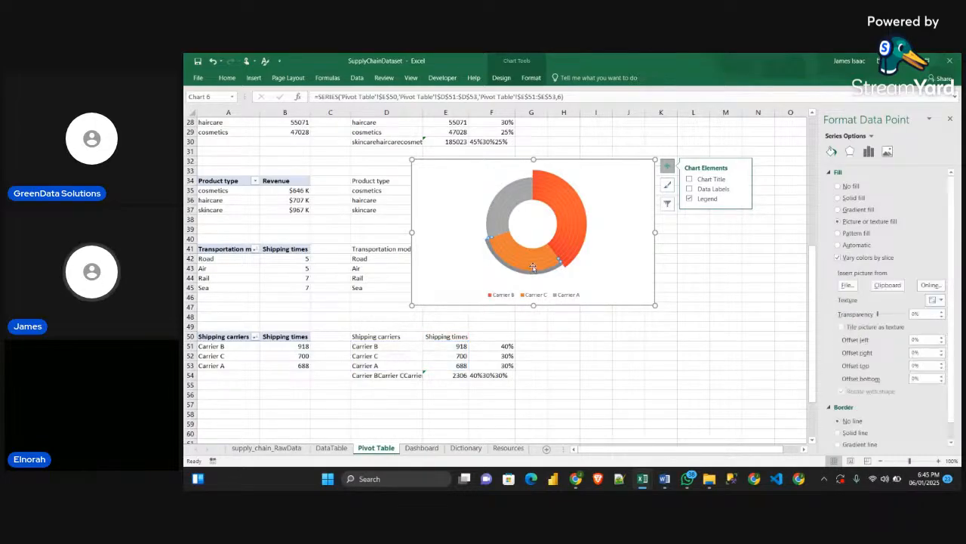
# Fill the Carrier C slices of the five innermost rings with the copied grey rectangle
pyautogui.click(533, 262)
pyautogui.click(534, 262)
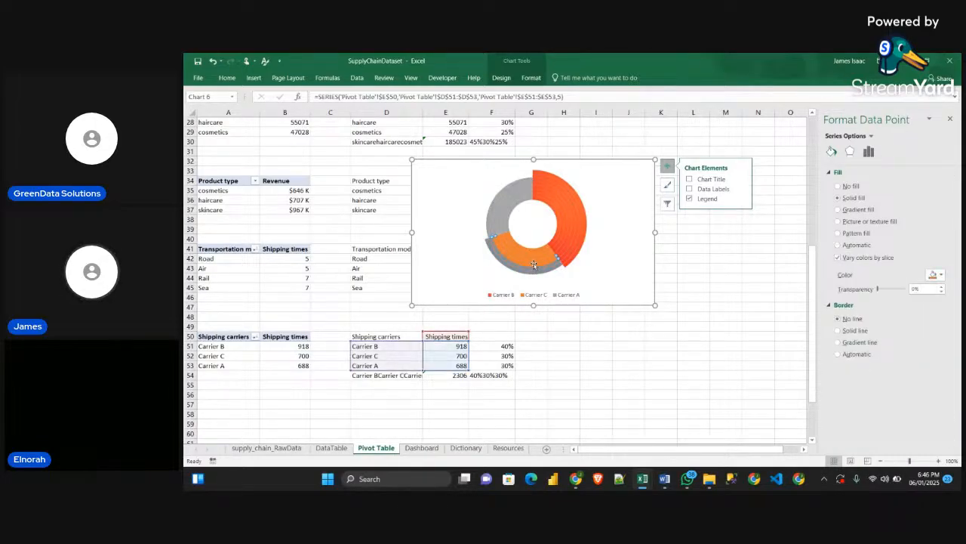
pyautogui.click(534, 262)
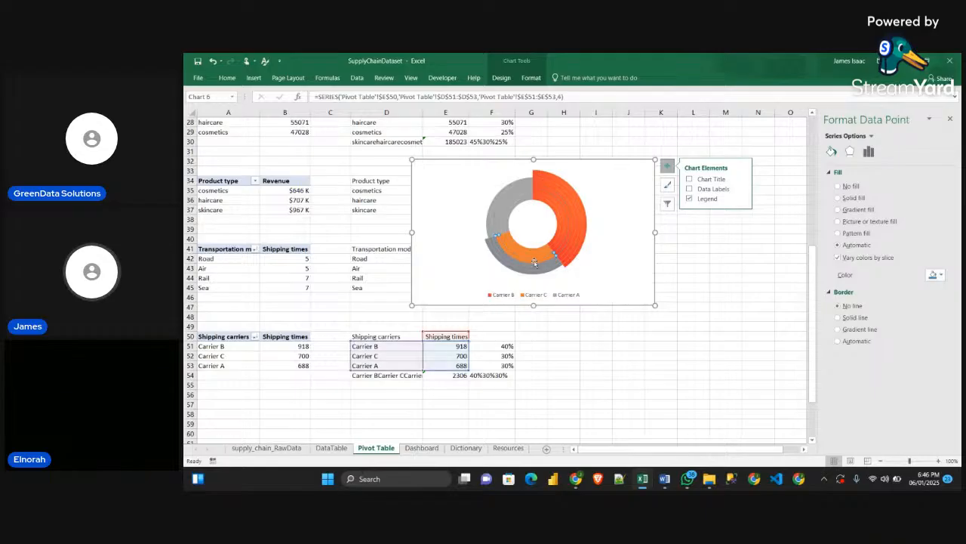
pyautogui.click(533, 260)
pyautogui.click(534, 260)
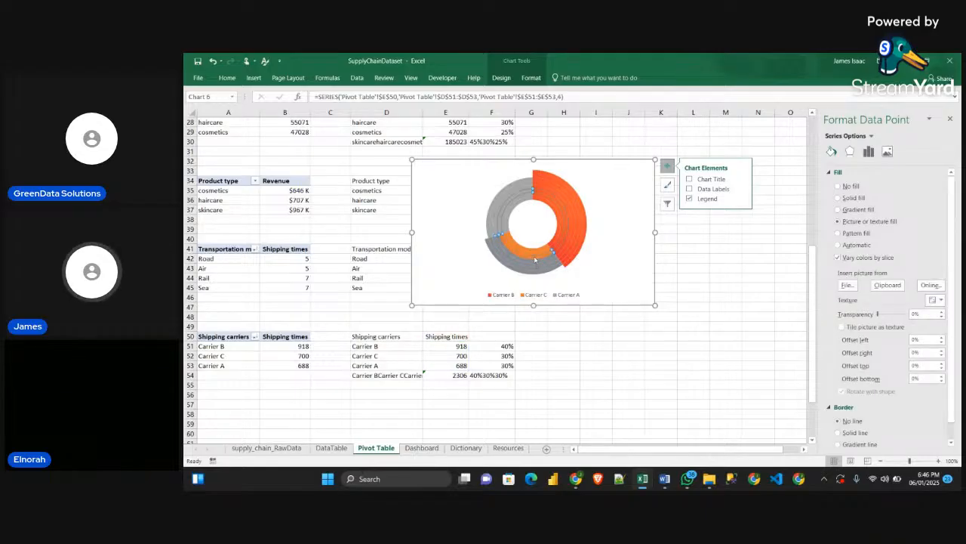
pyautogui.click(533, 259)
pyautogui.click(531, 255)
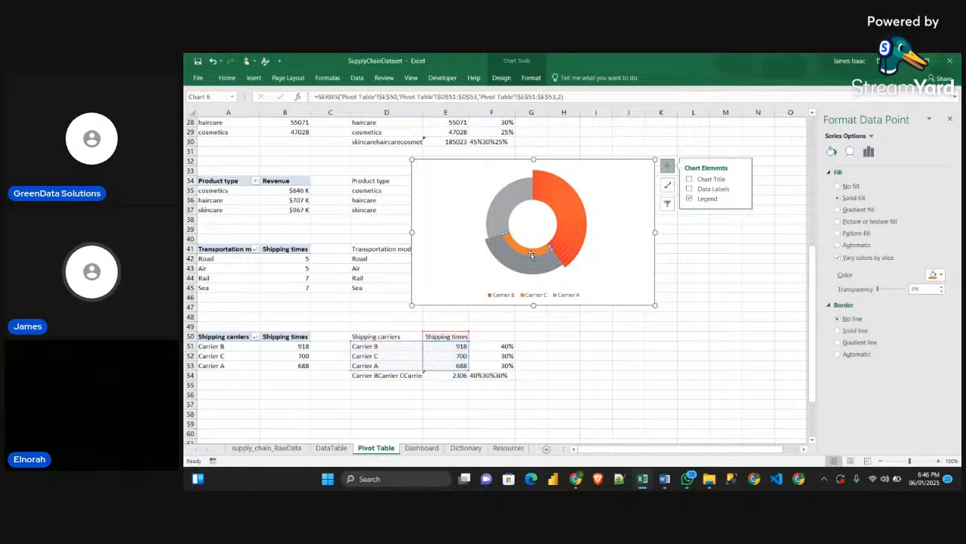
pyautogui.click(531, 251)
pyautogui.click(531, 251)
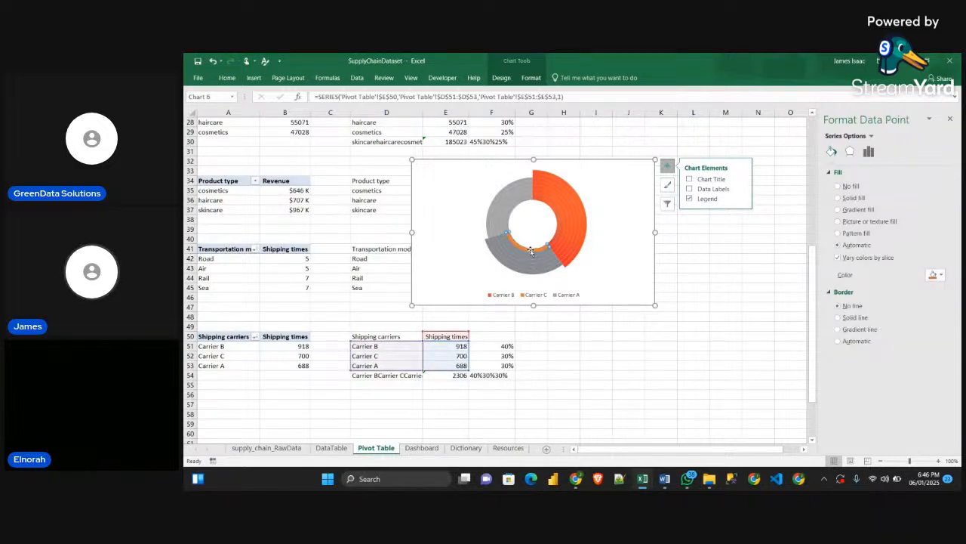
pyautogui.click(531, 250)
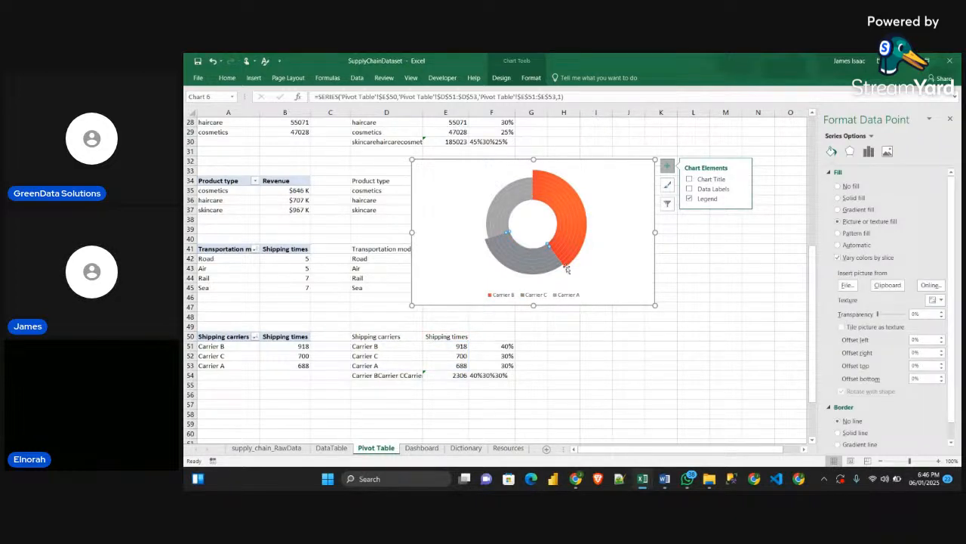
# Copy the teal rectangle from the Resources sheet and fill the Carrier A slices of the four outer visible grey rings with it
pyautogui.click(508, 447)
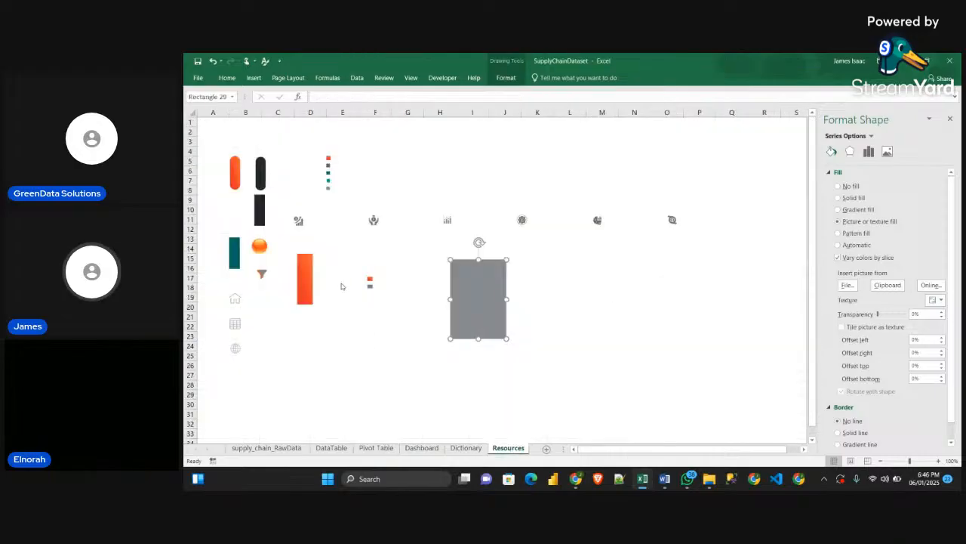
pyautogui.click(232, 253)
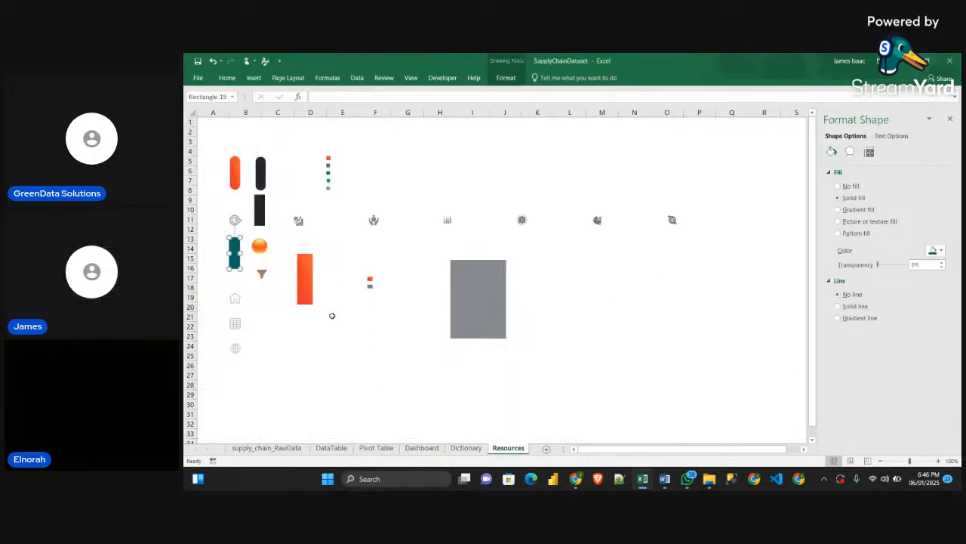
pyautogui.click(376, 447)
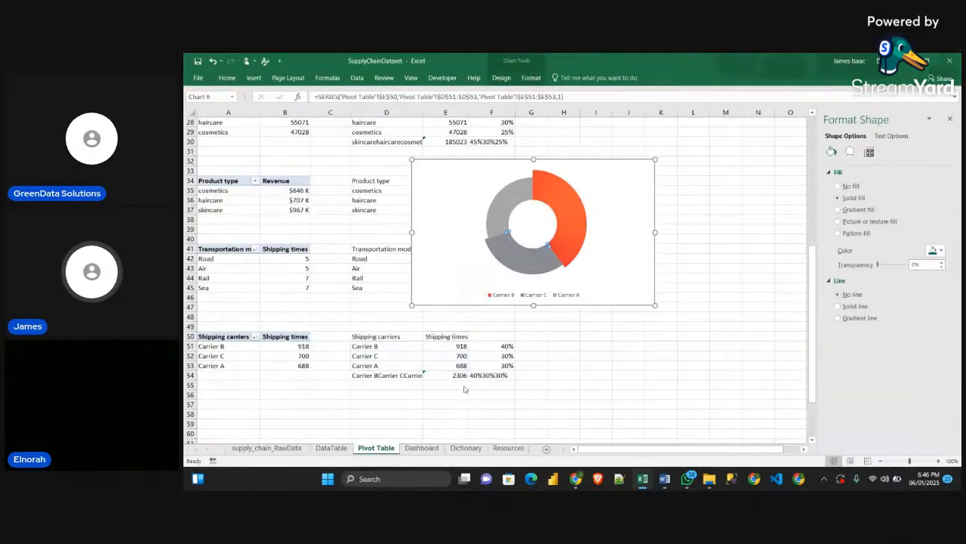
pyautogui.click(497, 239)
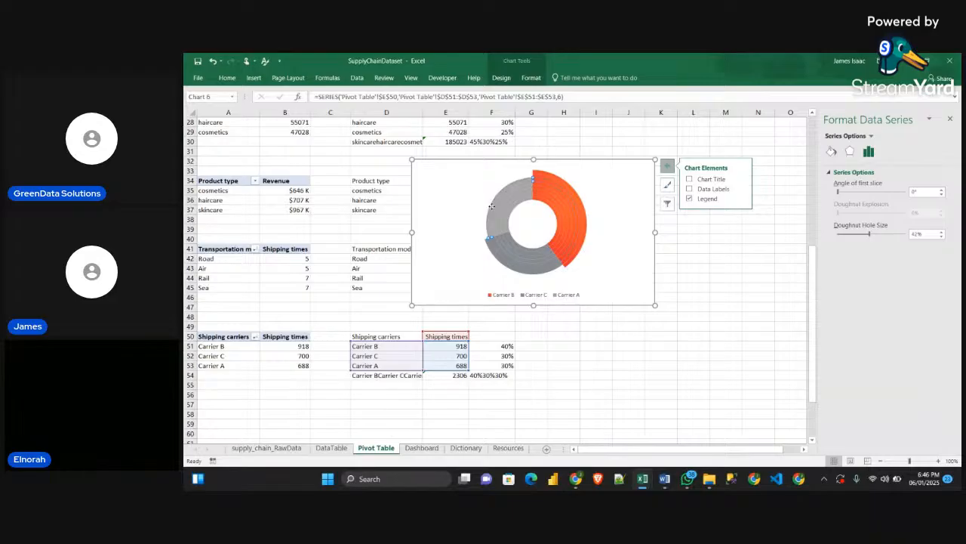
pyautogui.click(491, 207)
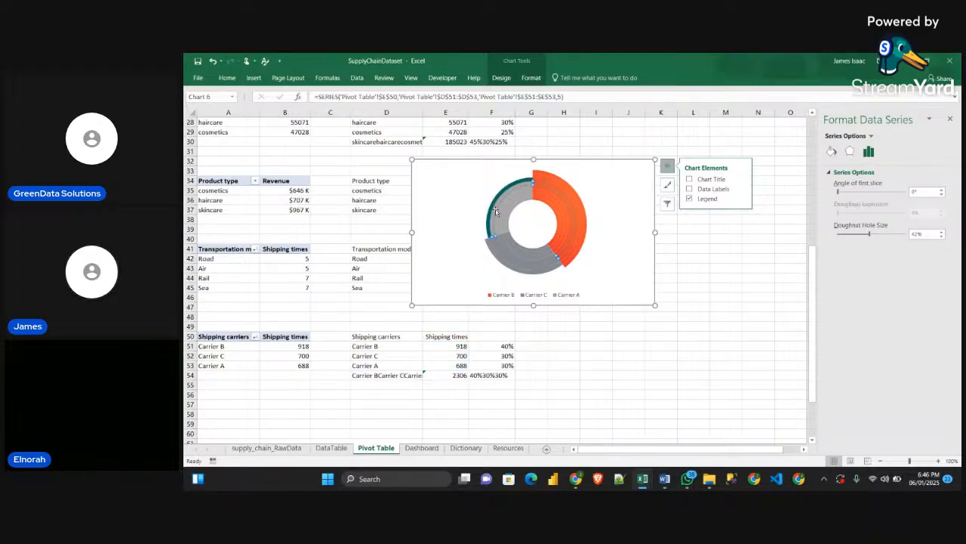
pyautogui.click(497, 212)
pyautogui.click(498, 213)
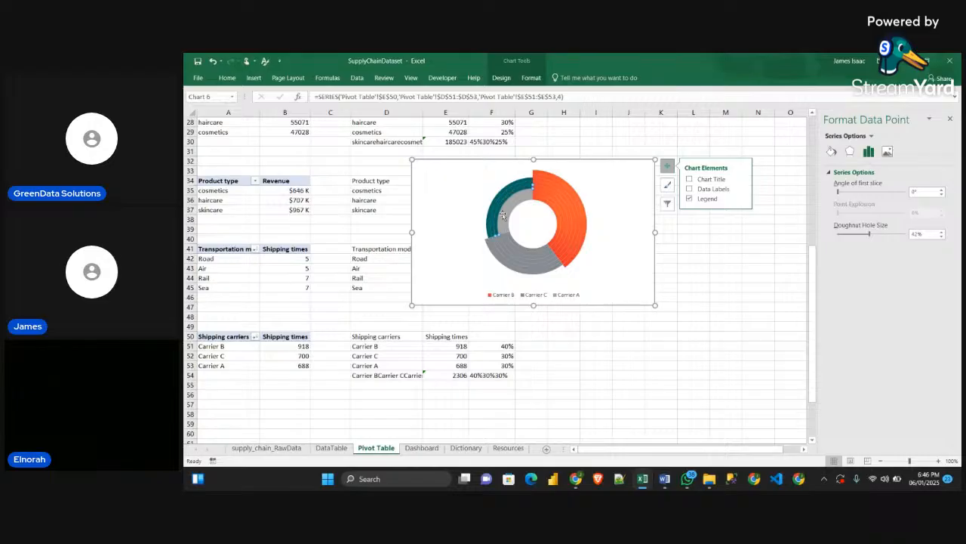
pyautogui.click(503, 216)
pyautogui.click(503, 217)
pyautogui.press('F4')
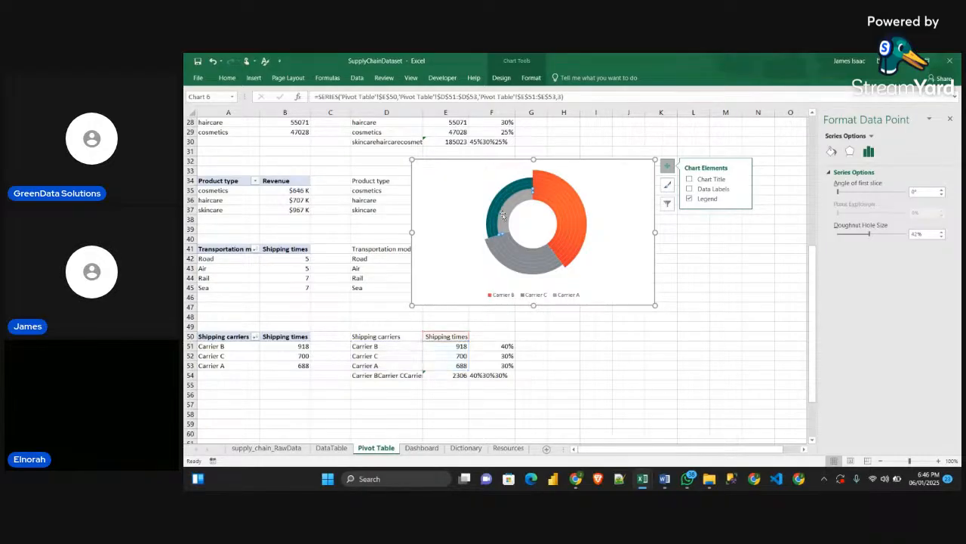
# Fill the Carrier A slices of the two innermost rings with the copied teal rectangle and deselect the chart
pyautogui.click(507, 219)
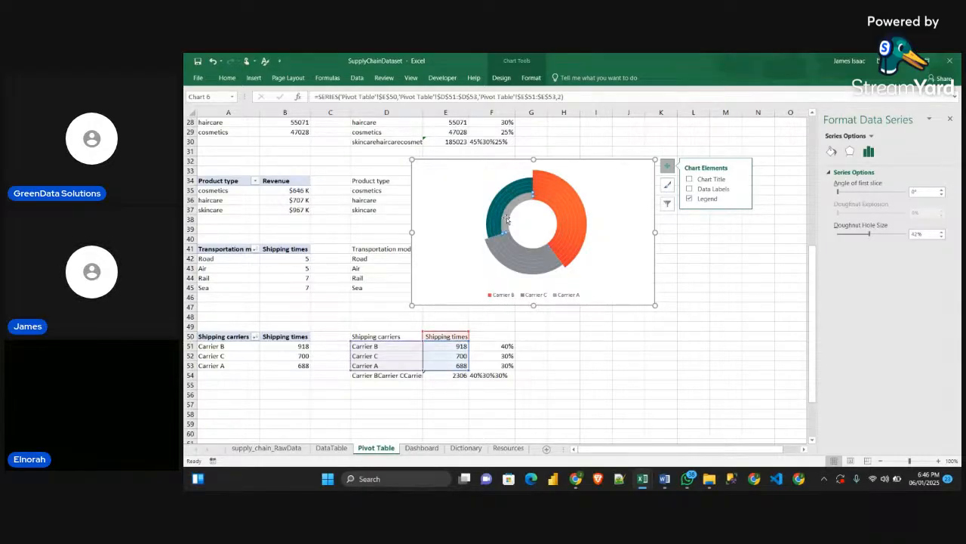
pyautogui.click(508, 220)
pyautogui.press('F4')
pyautogui.click(509, 220)
pyautogui.click(509, 221)
pyautogui.press('F4')
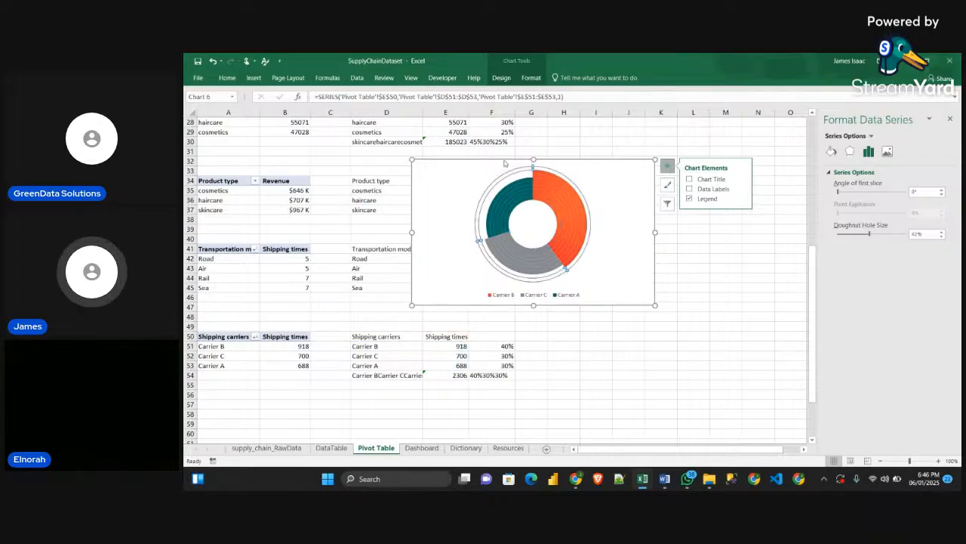
pyautogui.press('Escape')
pyautogui.click(693, 280)
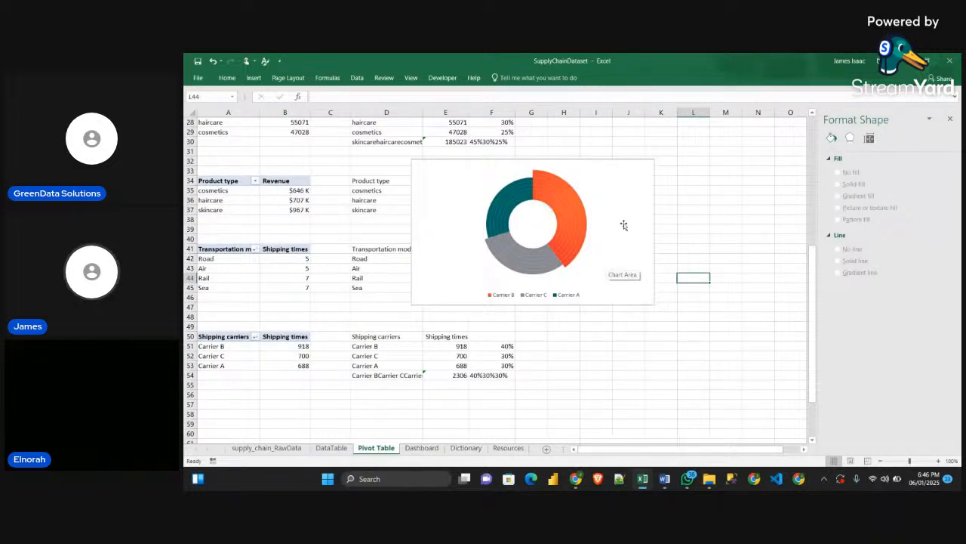
# Shift the carrier doughnut chart slightly and set its chart area to No fill and No line
pyautogui.moveTo(635, 198); pyautogui.dragTo(655, 224)
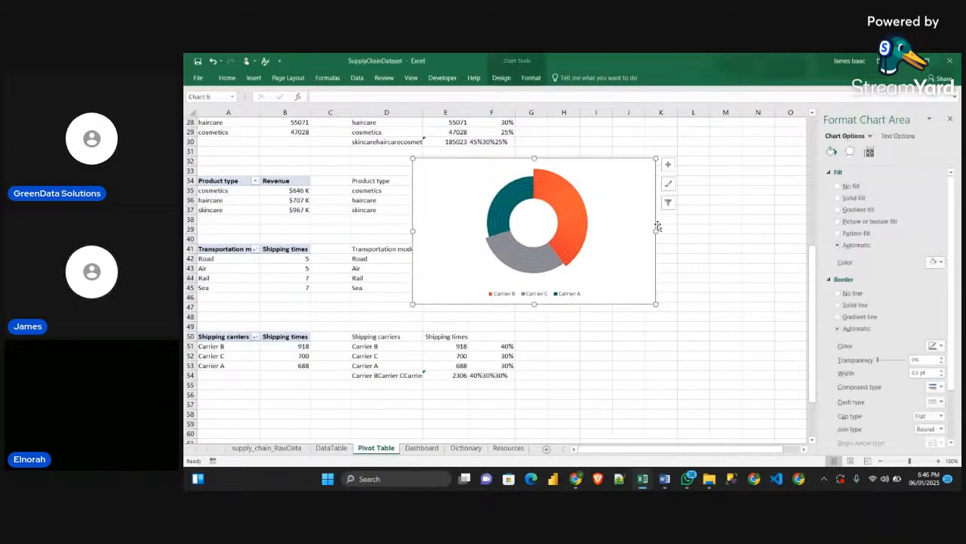
pyautogui.click(839, 186)
pyautogui.click(839, 274)
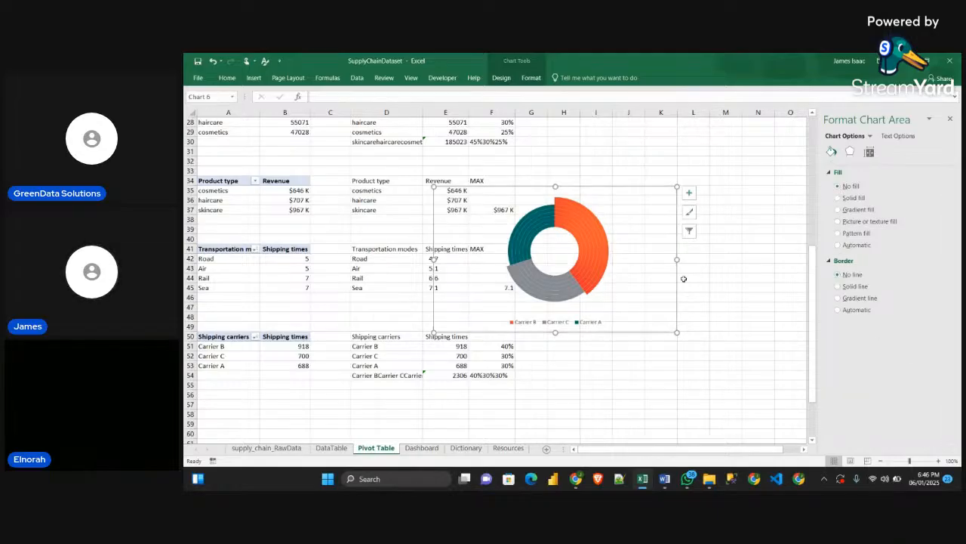
# Cut the carrier doughnut from the Pivot Table sheet, paste it into the Dashboard sheet and place it over the Shipping Performance column
pyautogui.hotkey('ctrl', 'x')
pyautogui.click(414, 452)
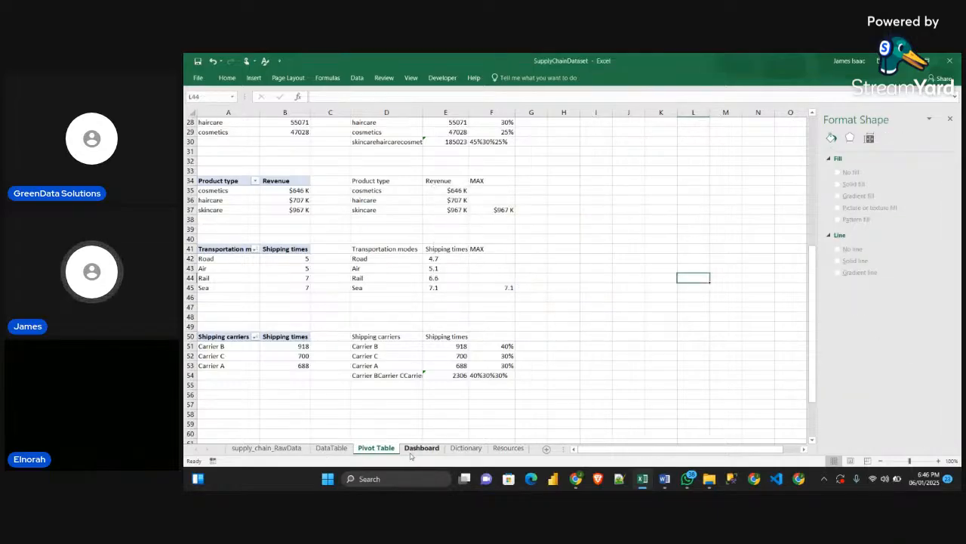
pyautogui.click(268, 277)
pyautogui.hotkey('ctrl', 'v')
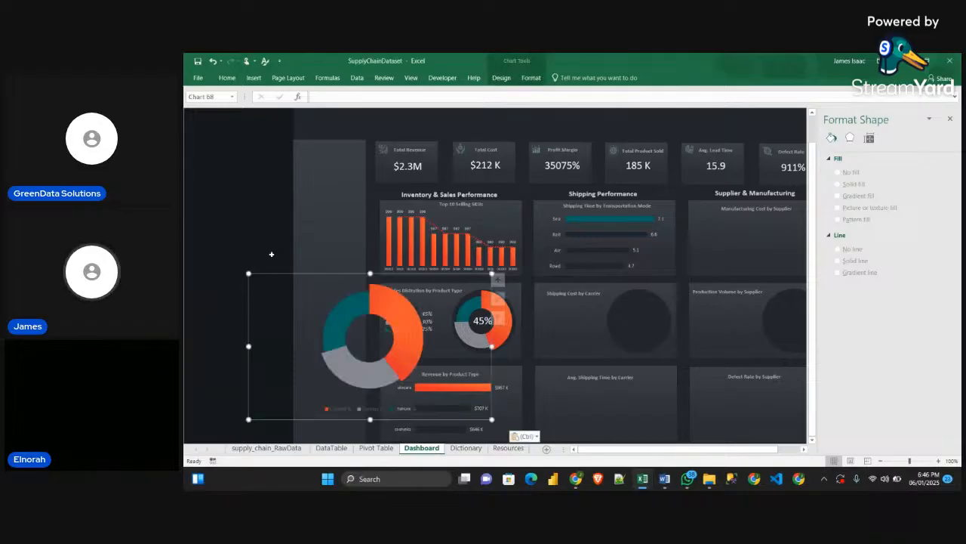
pyautogui.moveTo(372, 328); pyautogui.dragTo(587, 347)
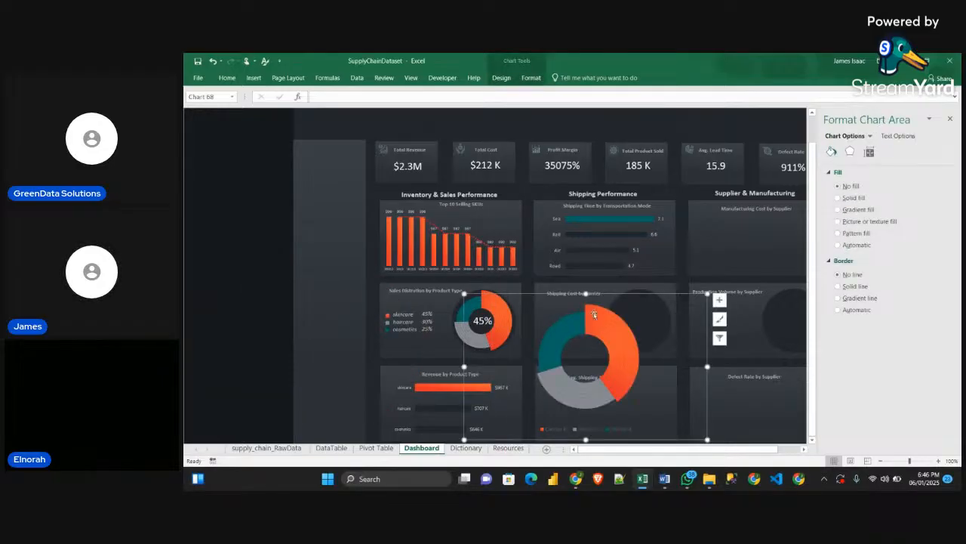
pyautogui.moveTo(594, 314); pyautogui.dragTo(692, 239)
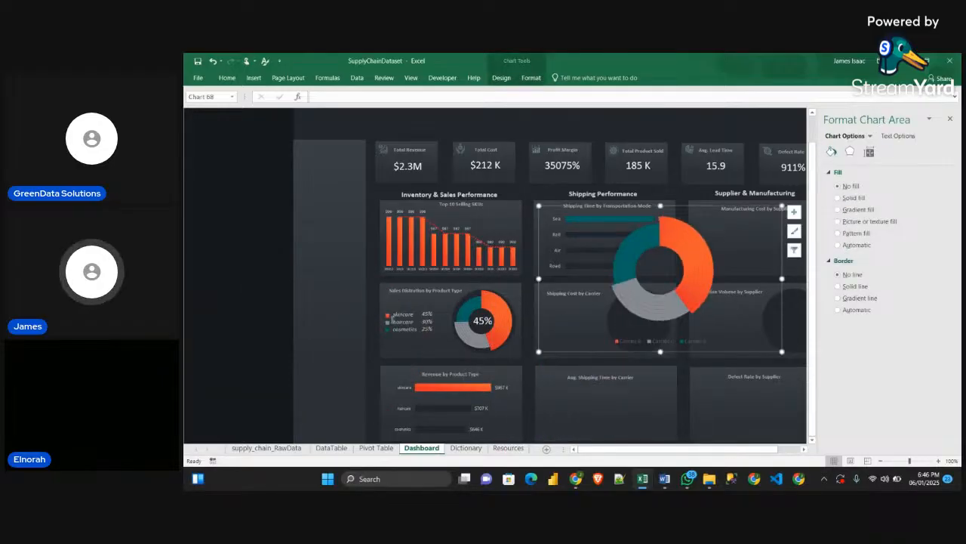
# Check the size of the product type doughnut and resize the carrier doughnut to 1.58" high and 3.27" wide
pyautogui.click(506, 312)
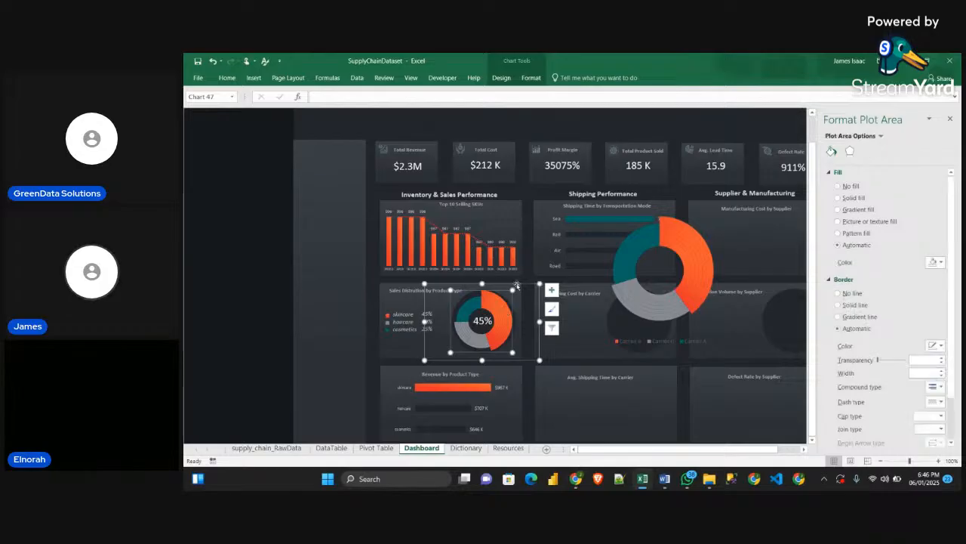
pyautogui.click(516, 284)
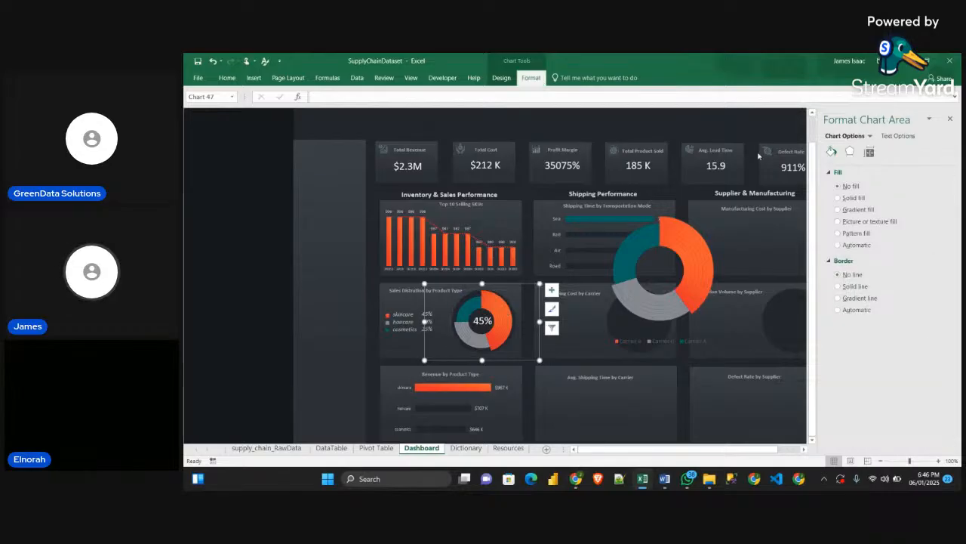
pyautogui.click(531, 79)
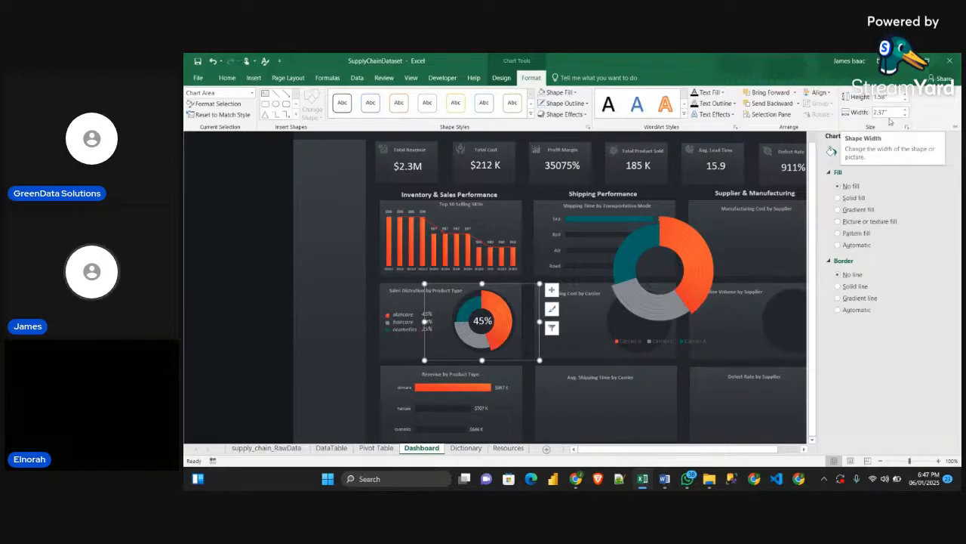
pyautogui.click(698, 236)
pyautogui.click(740, 208)
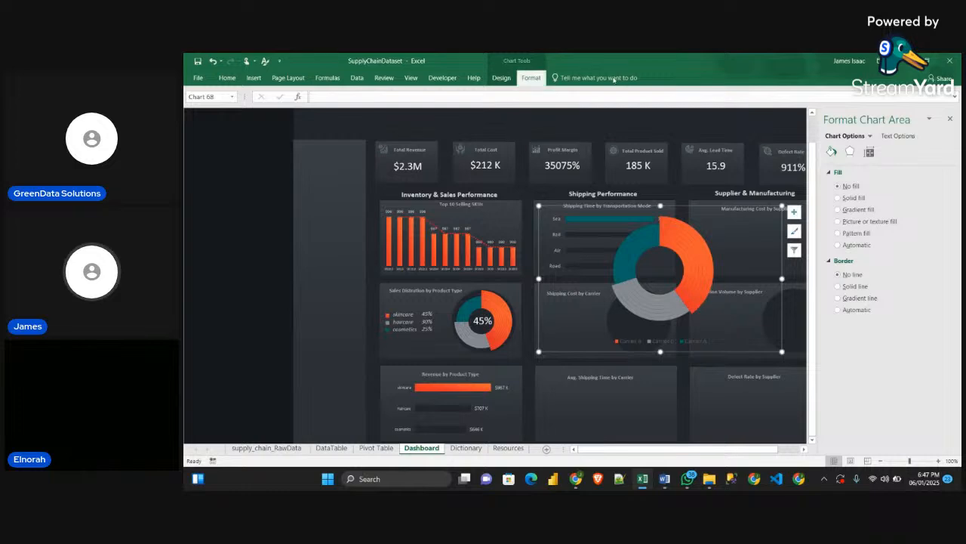
pyautogui.click(531, 77)
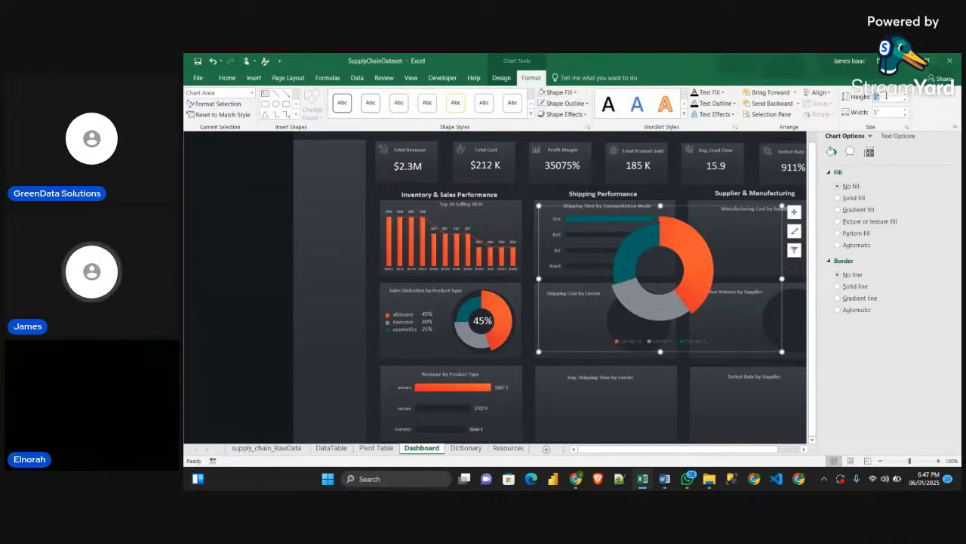
pyautogui.write('1.5')
pyautogui.press('Tab')
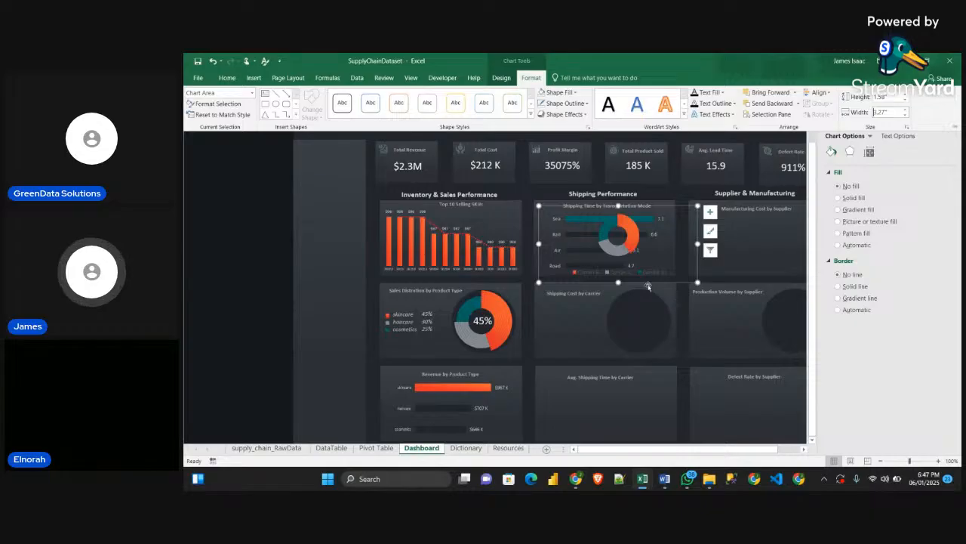
# Move the resized carrier doughnut over to the Production Volume by Supplier card and close the chart formatting pane
pyautogui.moveTo(647, 285); pyautogui.dragTo(684, 364)
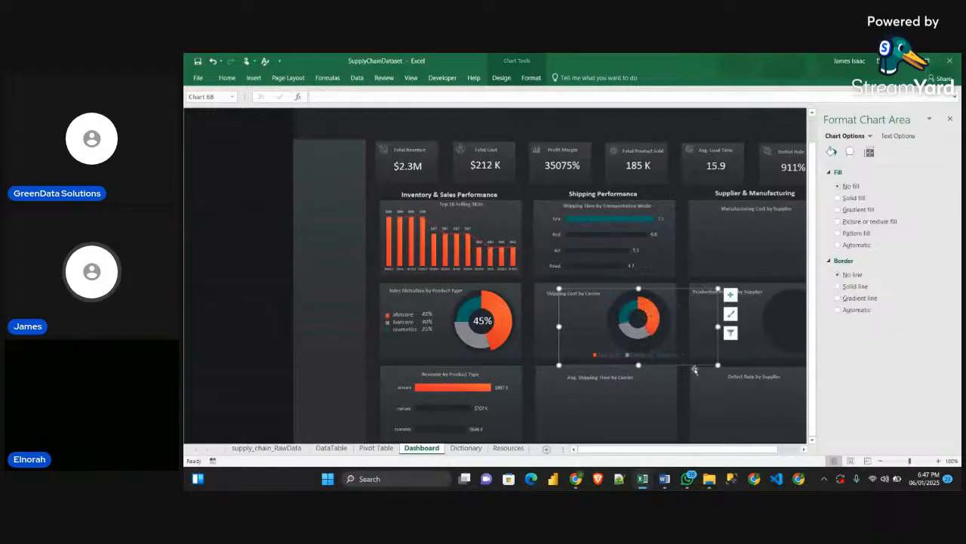
pyautogui.moveTo(696, 367); pyautogui.dragTo(760, 362)
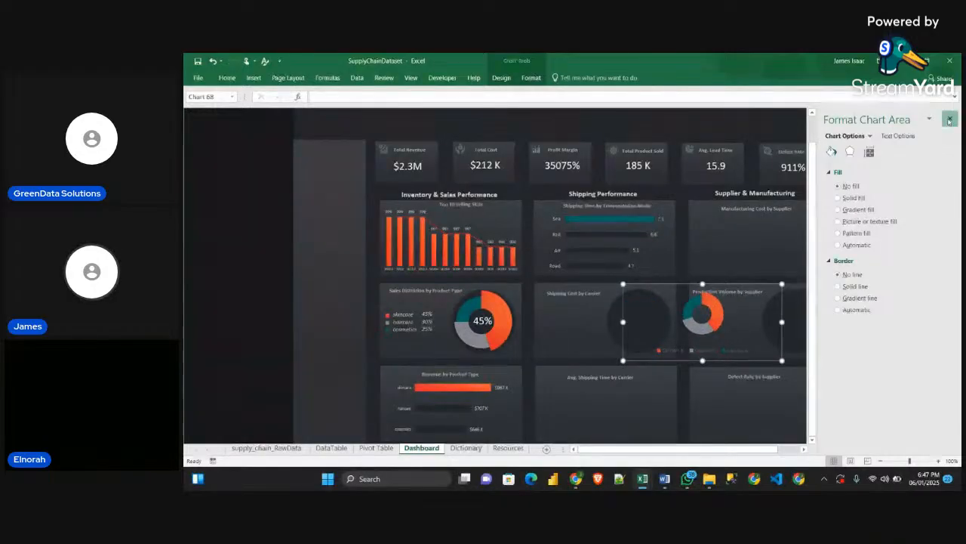
pyautogui.click(950, 121)
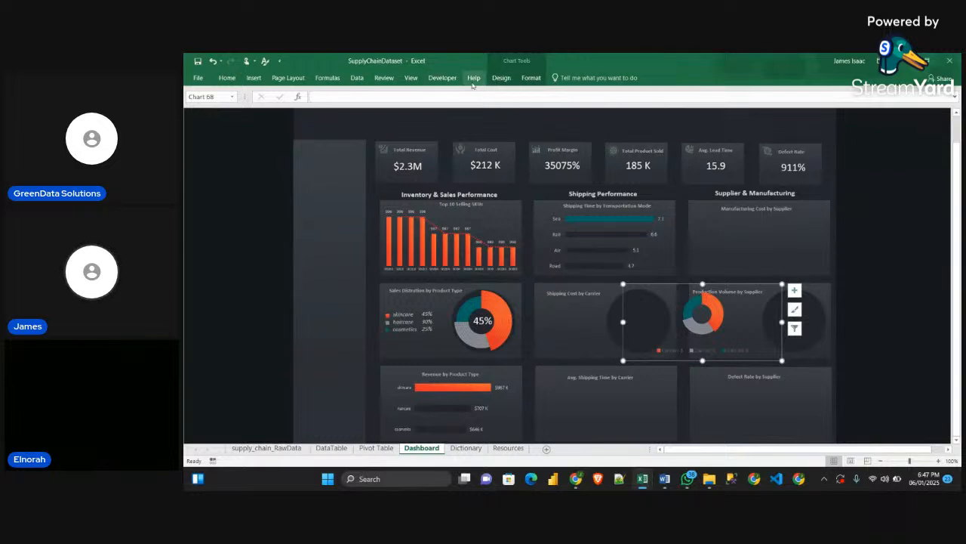
pyautogui.click(531, 78)
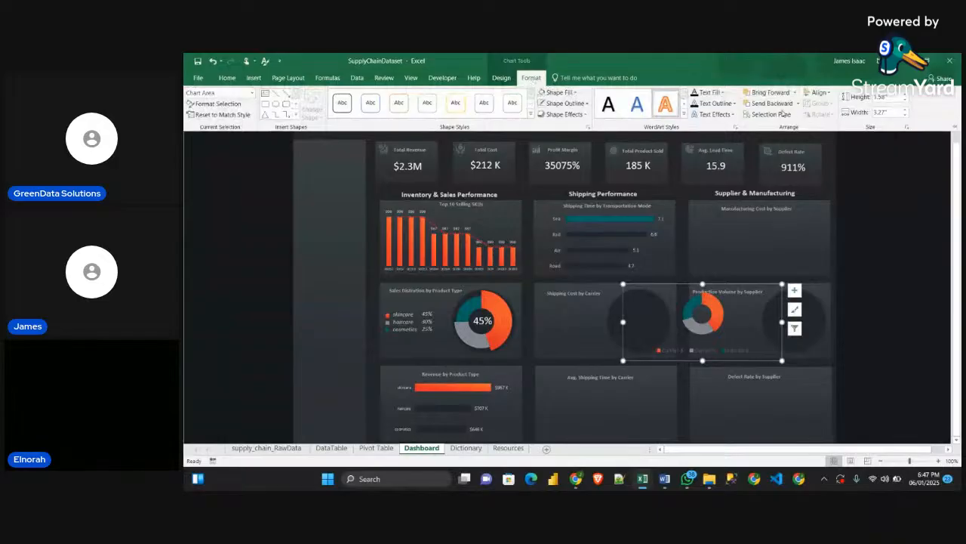
pyautogui.click(228, 77)
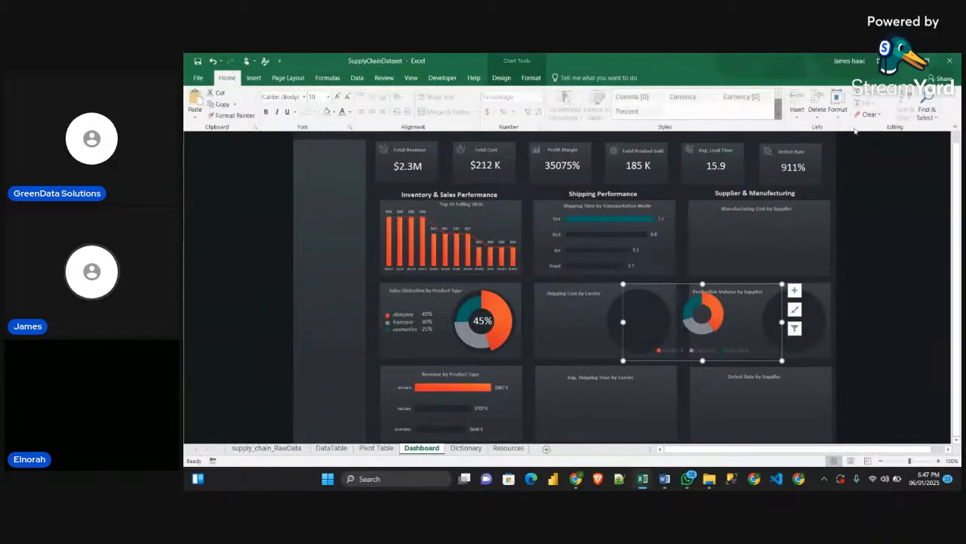
pyautogui.click(925, 115)
pyautogui.click(904, 237)
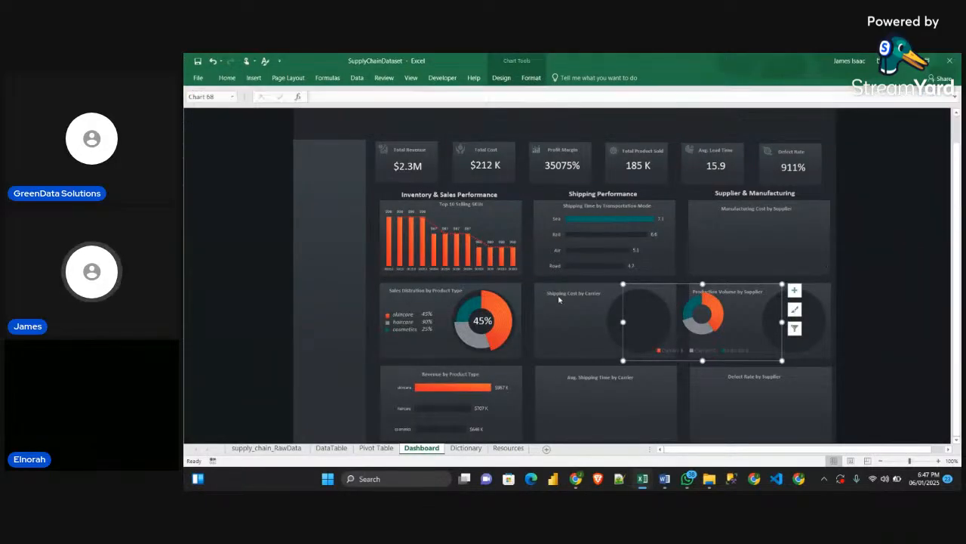
pyautogui.moveTo(276, 271); pyautogui.dragTo(399, 355)
pyautogui.moveTo(277, 280); pyautogui.dragTo(435, 384)
pyautogui.click(405, 323)
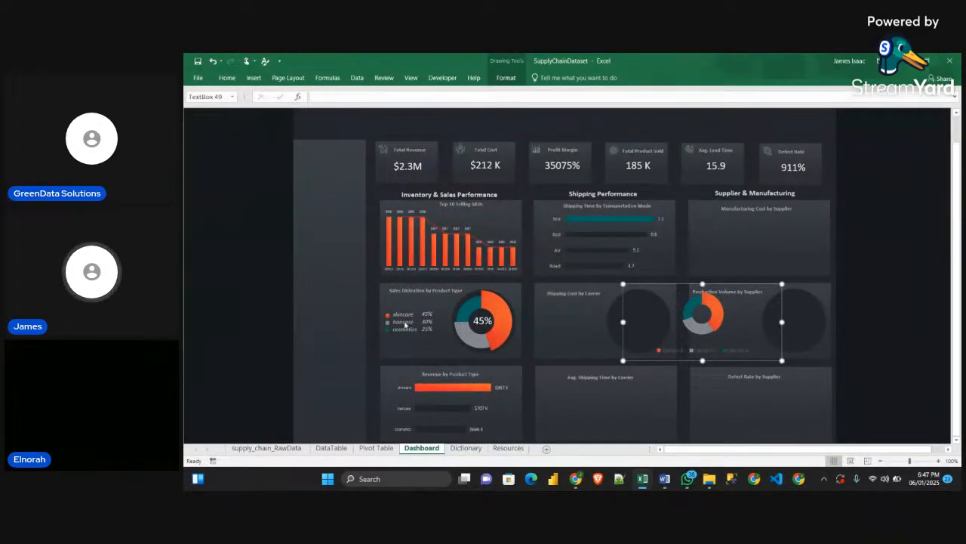
pyautogui.click(876, 337)
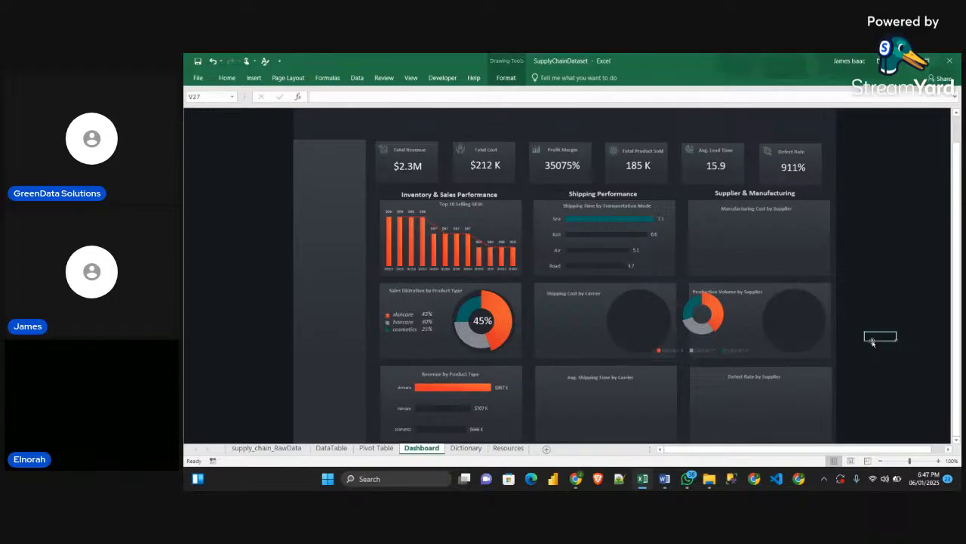
pyautogui.click(261, 281)
pyautogui.click(239, 269)
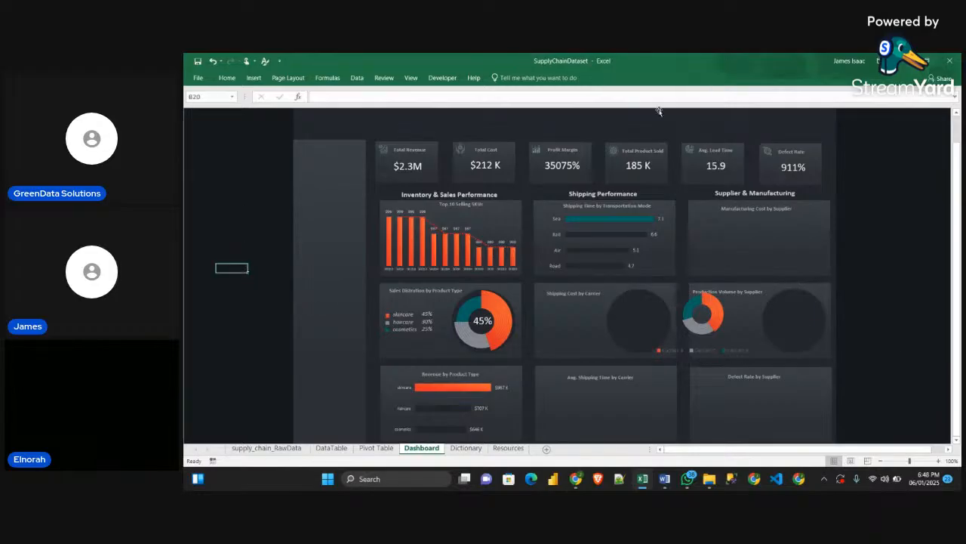
# Use Select Objects to pick the legend markers on the Sales Distribution by Product Type card and place a copy on the Shipping Cost by Carrier card
pyautogui.click(227, 78)
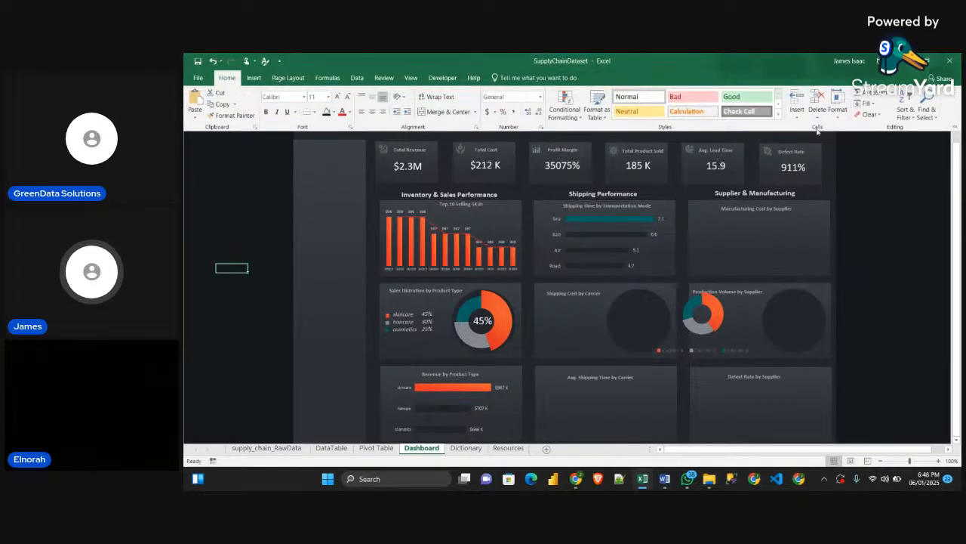
pyautogui.click(927, 112)
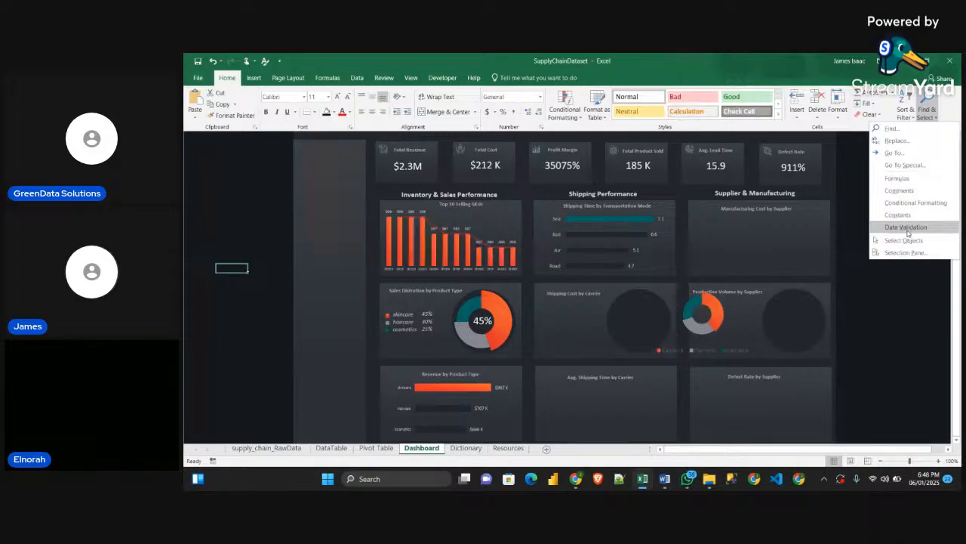
pyautogui.click(909, 241)
pyautogui.moveTo(266, 265); pyautogui.dragTo(405, 364)
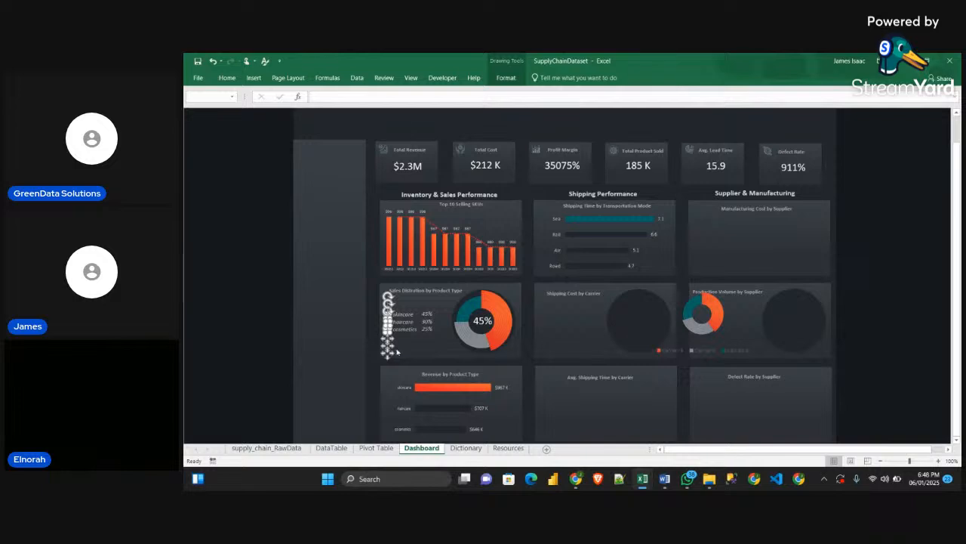
pyautogui.moveTo(386, 351)
pyautogui.mouseDown()
pyautogui.moveTo(569, 364)
pyautogui.moveTo(545, 348)
pyautogui.mouseUp()
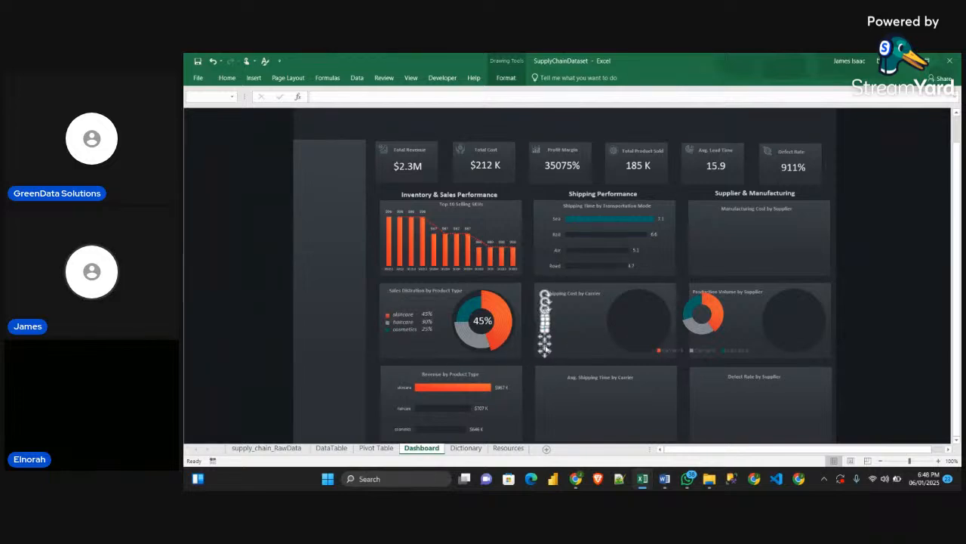
# Remove the legend from the carrier doughnut chart and move the chart onto the dark circle of the Shipping Cost by Carrier card
pyautogui.click(740, 354)
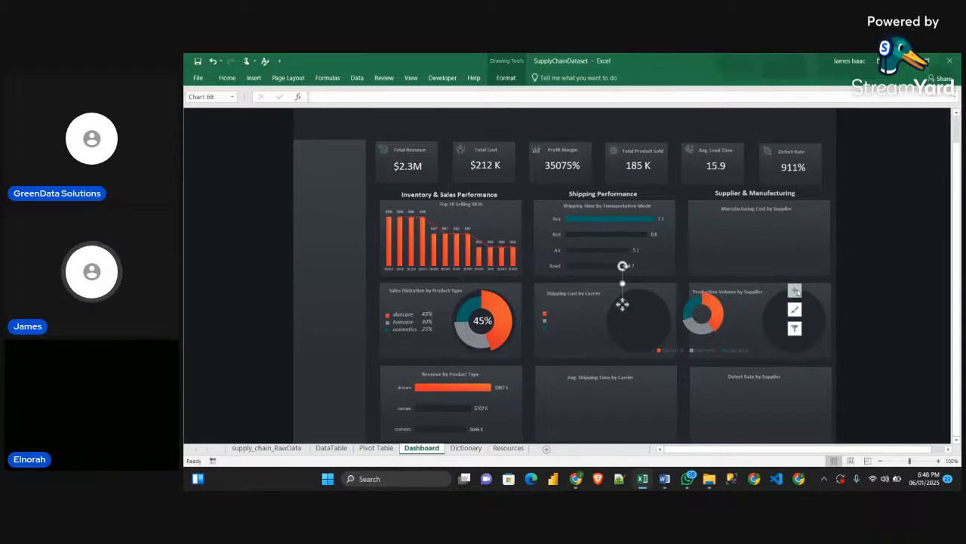
pyautogui.click(877, 286)
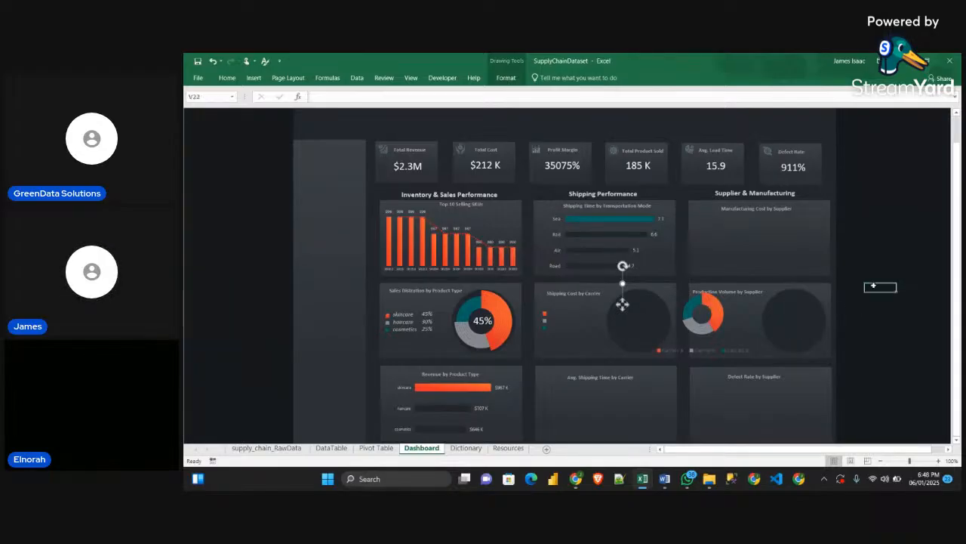
pyautogui.click(748, 320)
pyautogui.click(794, 290)
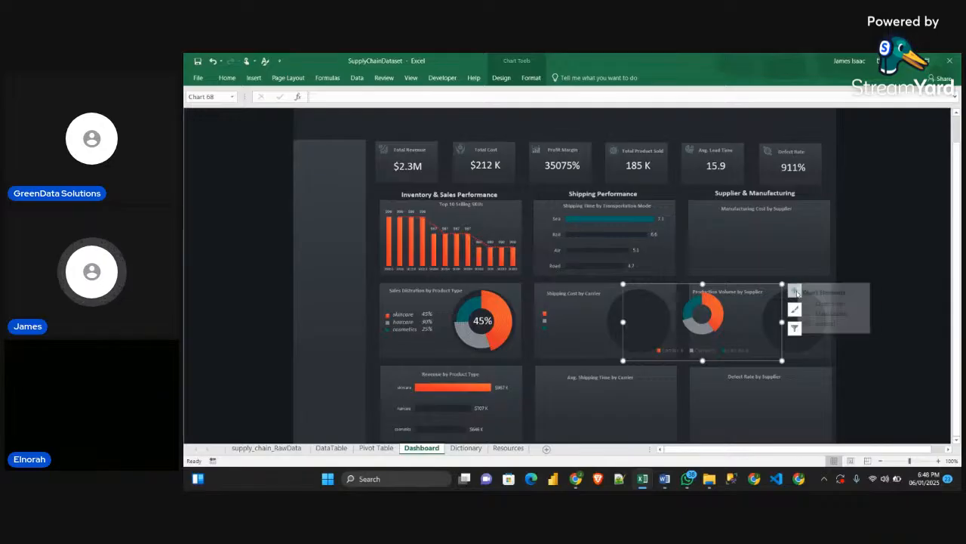
pyautogui.click(816, 323)
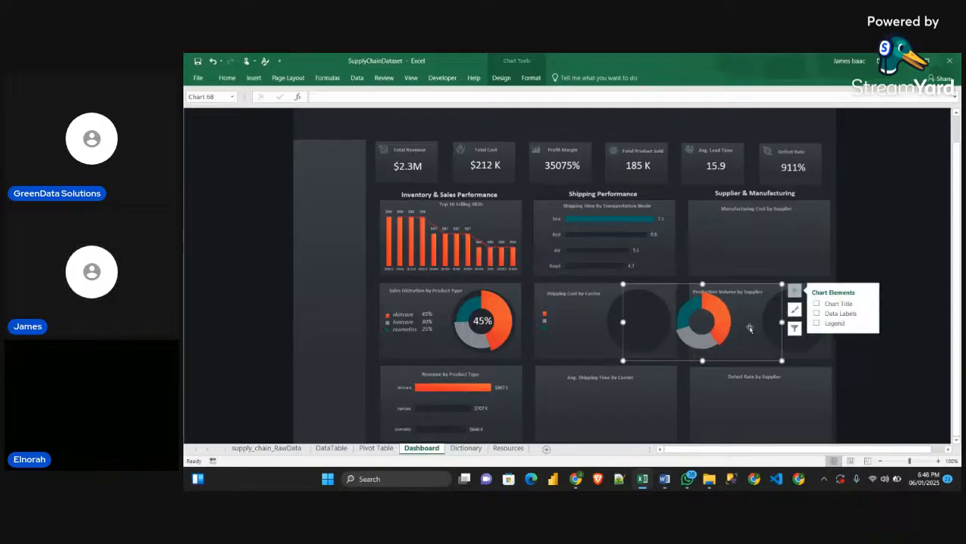
pyautogui.moveTo(753, 327); pyautogui.dragTo(685, 324)
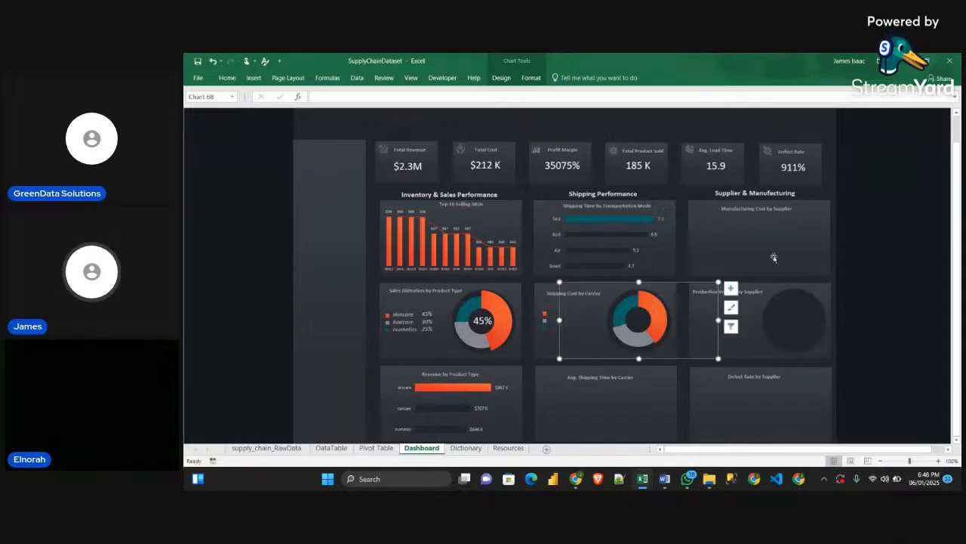
pyautogui.click(935, 227)
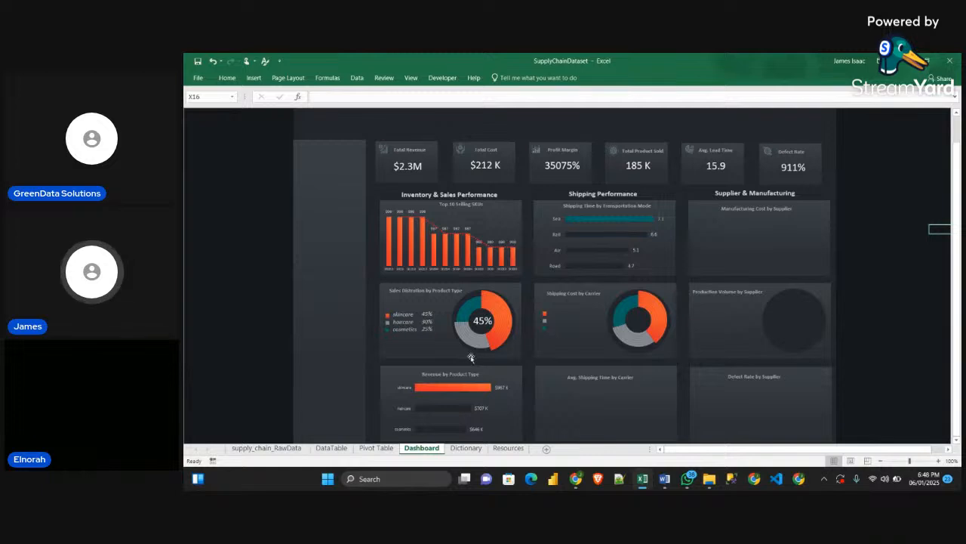
# Place a copy of the product type names text box beside the carrier legend markers and link it to cell D54 of the Pivot Table sheet
pyautogui.click(408, 323)
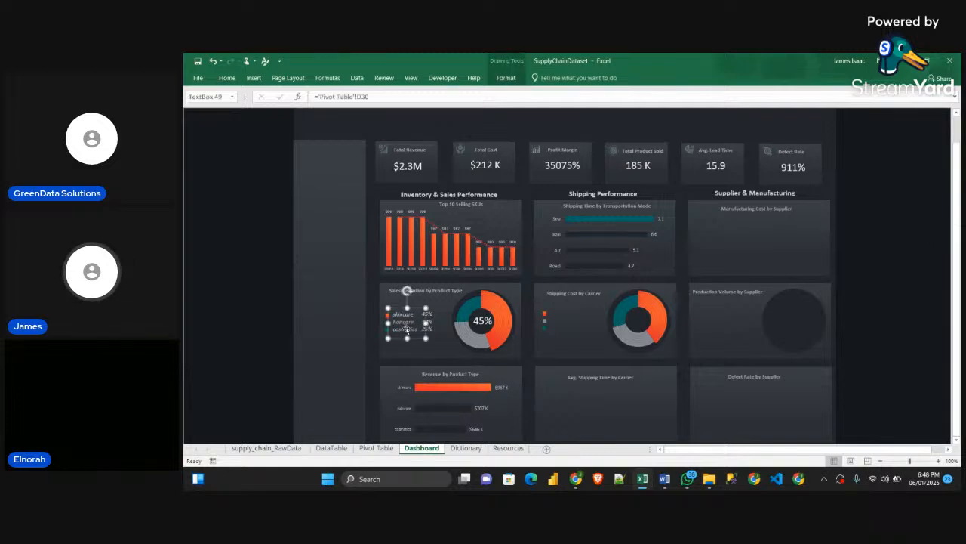
pyautogui.moveTo(407, 330); pyautogui.dragTo(566, 323)
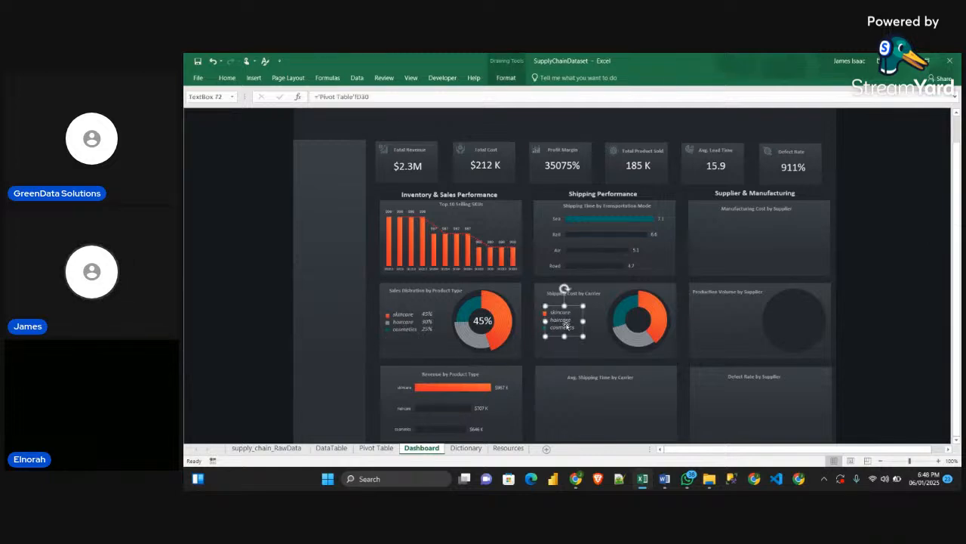
pyautogui.click(365, 97)
pyautogui.moveTo(366, 96); pyautogui.dragTo(289, 103)
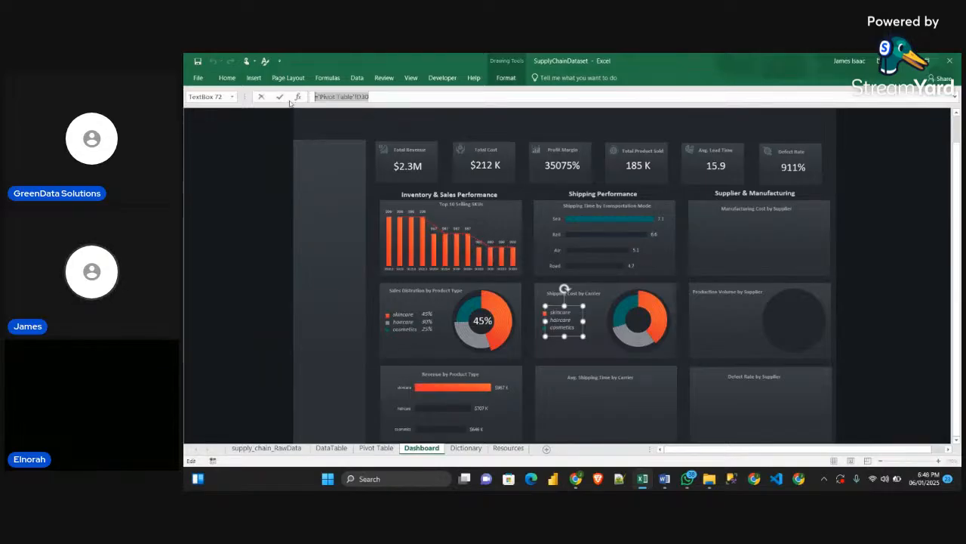
pyautogui.press('BackSpace')
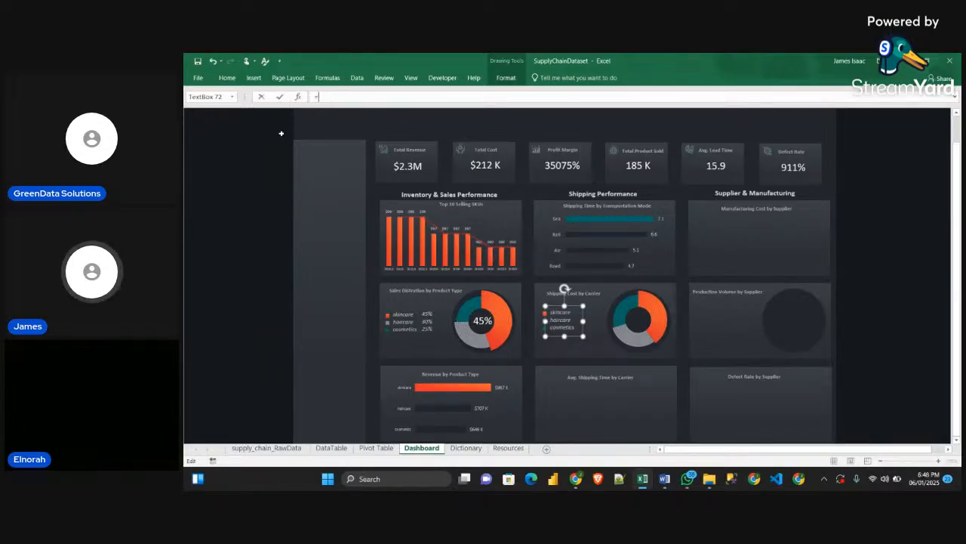
pyautogui.write('=')
pyautogui.click(375, 448)
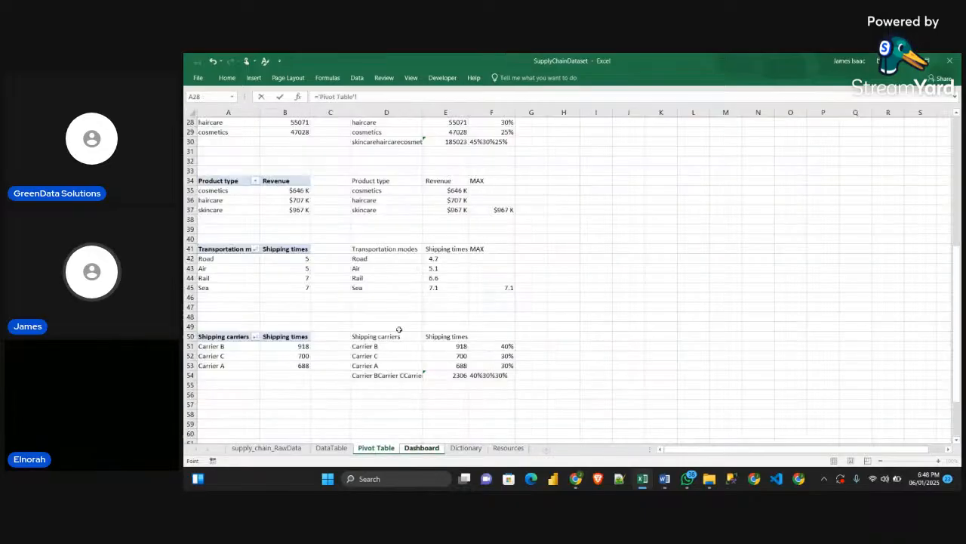
pyautogui.click(370, 375)
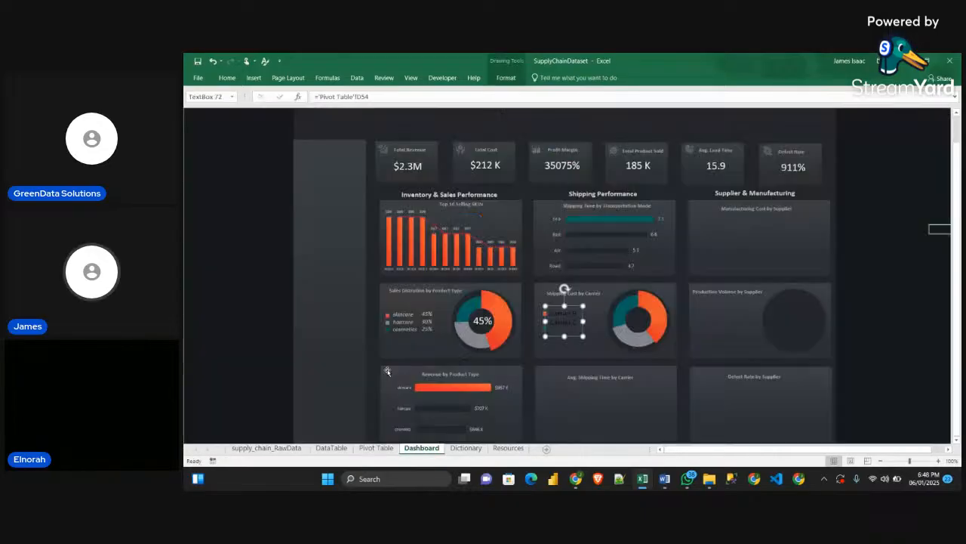
pyautogui.press('Return')
# Copy the product type names' formatting onto the carrier names text box with Format Painter and fit the box beside the legend markers
pyautogui.moveTo(565, 337)
pyautogui.mouseDown()
pyautogui.moveTo(564, 350)
pyautogui.moveTo(564, 331)
pyautogui.mouseUp()
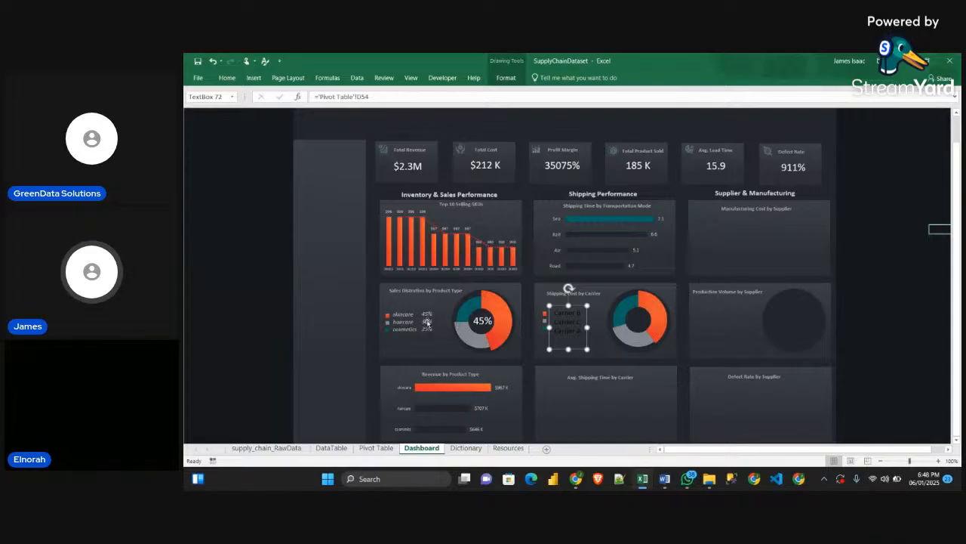
pyautogui.click(412, 321)
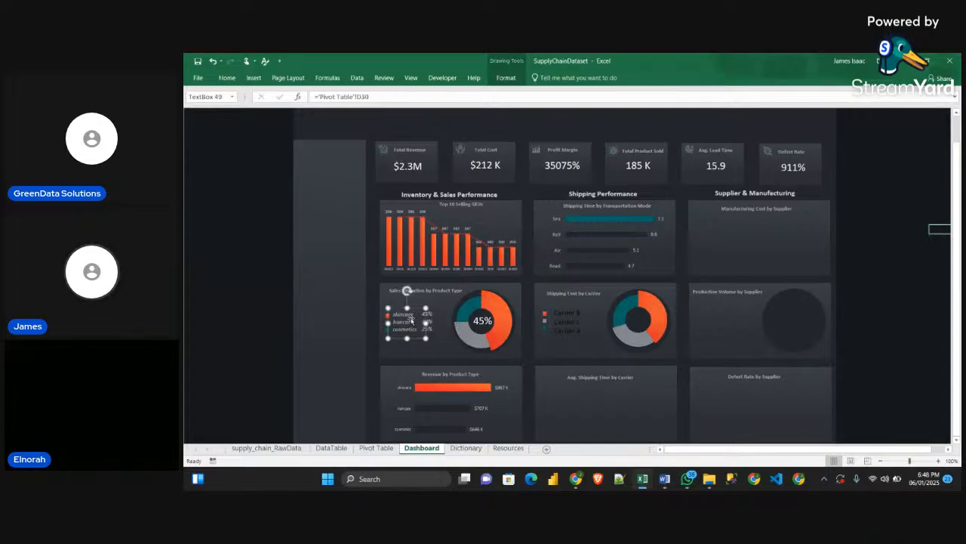
pyautogui.click(226, 78)
pyautogui.click(234, 116)
pyautogui.click(567, 327)
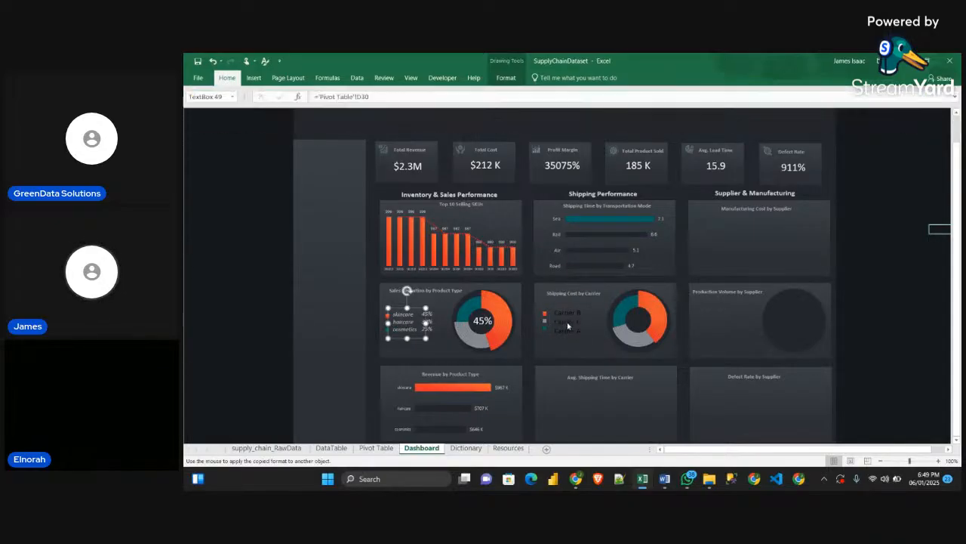
pyautogui.moveTo(568, 349); pyautogui.dragTo(565, 325)
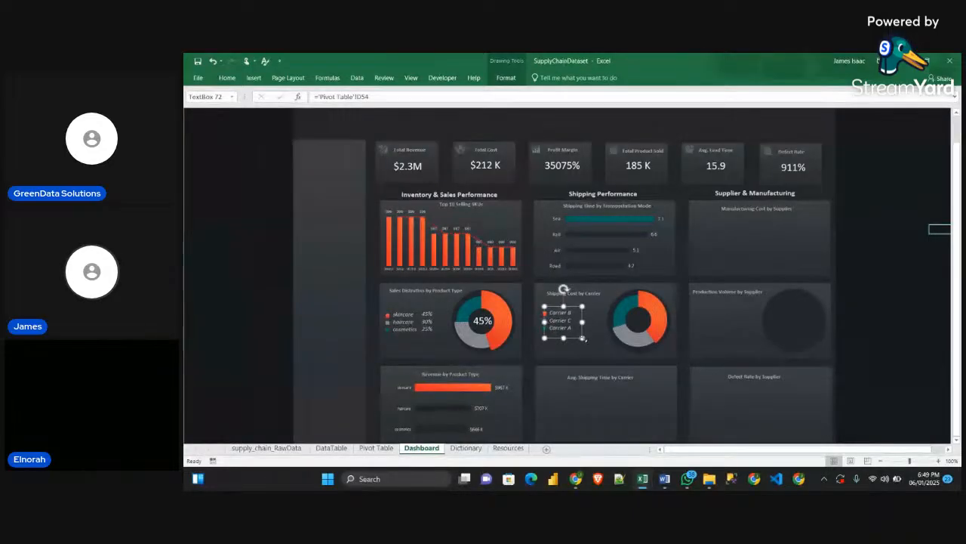
# Duplicate the carrier names text box, place the copy beside it and try to link it to cell F54 of the Pivot Table sheet
pyautogui.hotkey('ctrl', 'v')
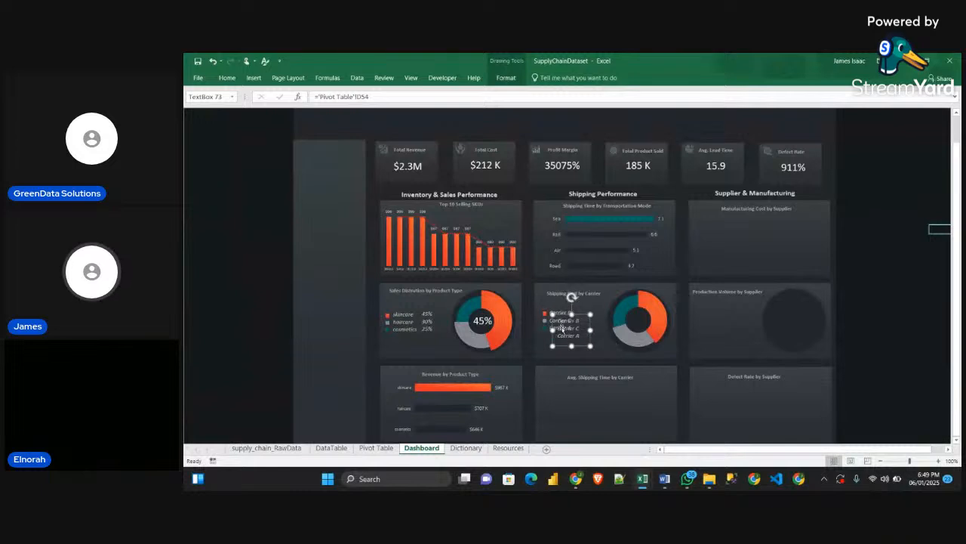
pyautogui.moveTo(563, 329); pyautogui.dragTo(588, 323)
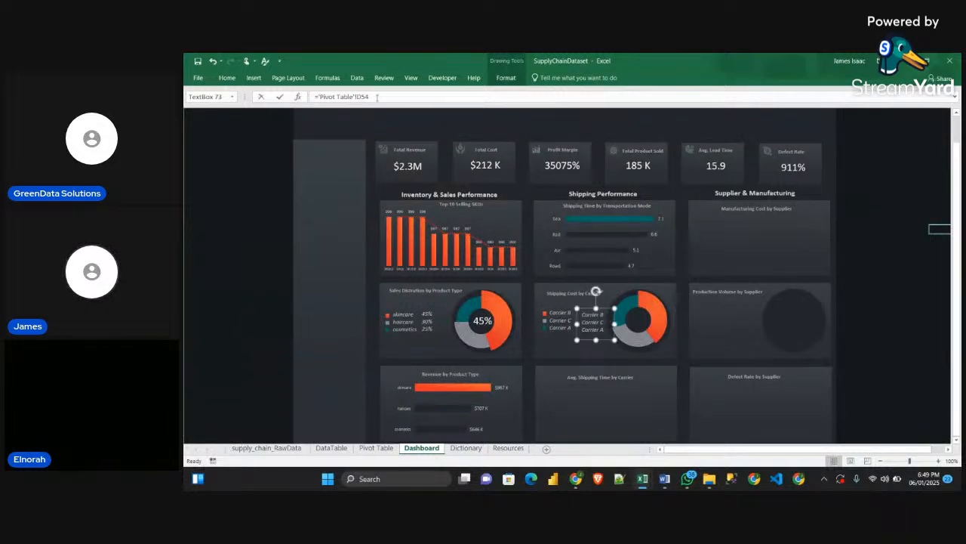
pyautogui.moveTo(378, 97); pyautogui.dragTo(237, 98)
pyautogui.press('BackSpace')
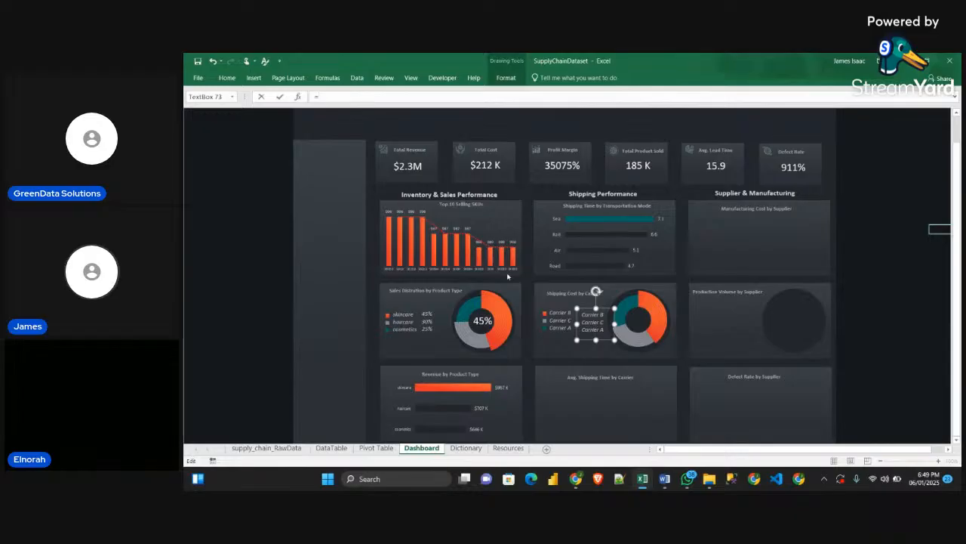
pyautogui.click(379, 450)
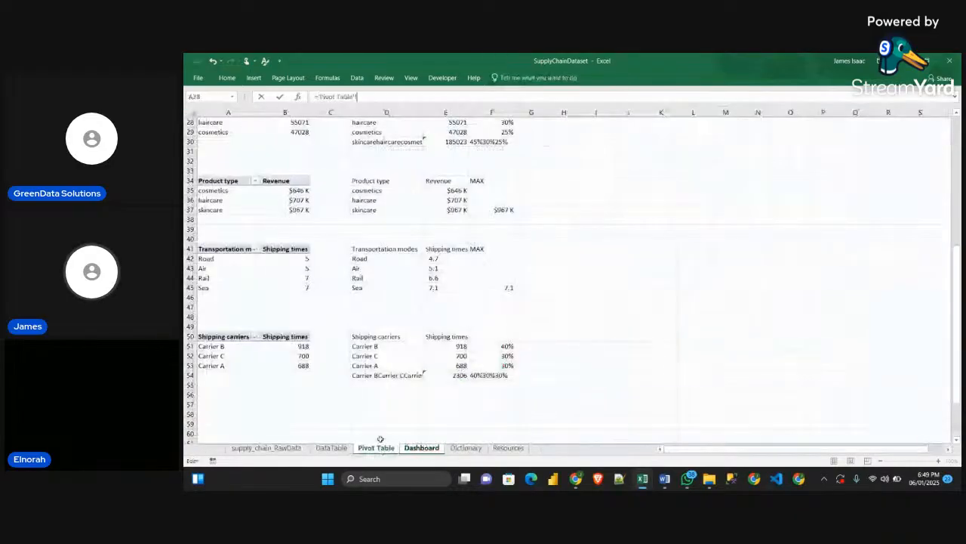
pyautogui.click(481, 375)
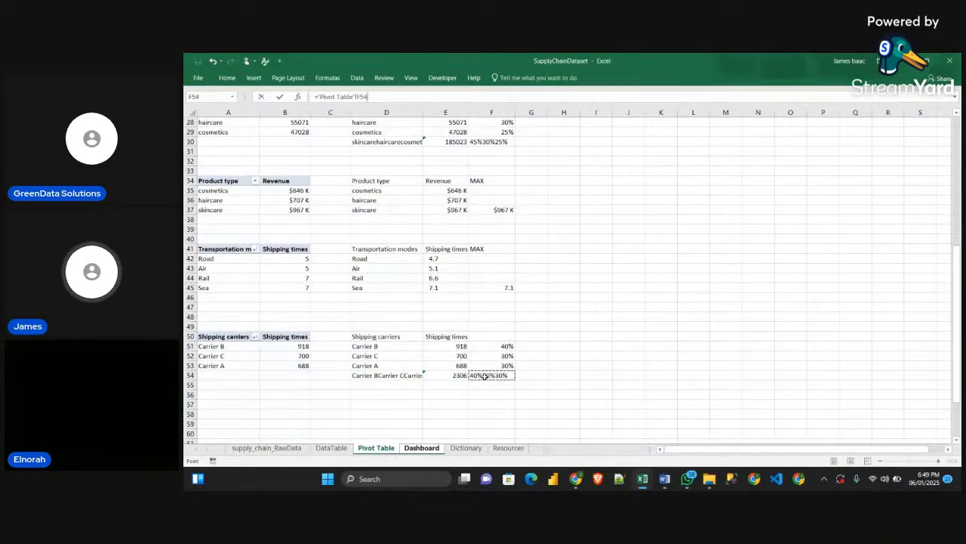
pyautogui.press('Return')
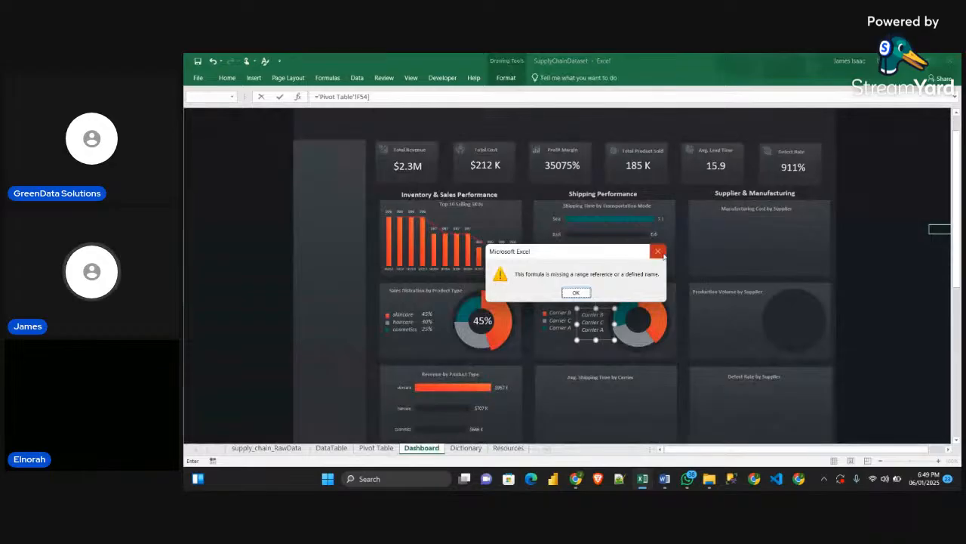
pyautogui.click(575, 293)
# Replace the copied text box's formula with a link to cell F54 of the Pivot Table sheet
pyautogui.moveTo(387, 98); pyautogui.dragTo(284, 104)
pyautogui.write('=')
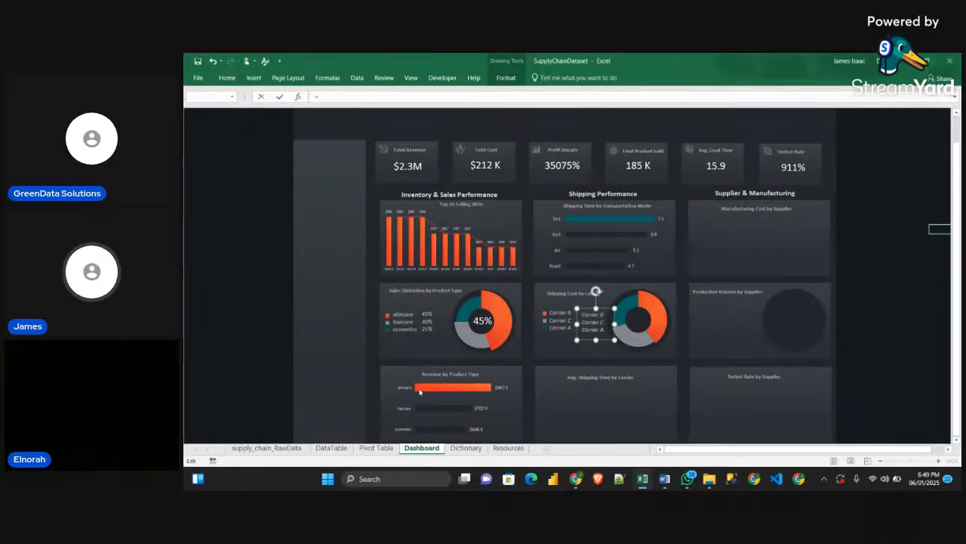
pyautogui.click(383, 448)
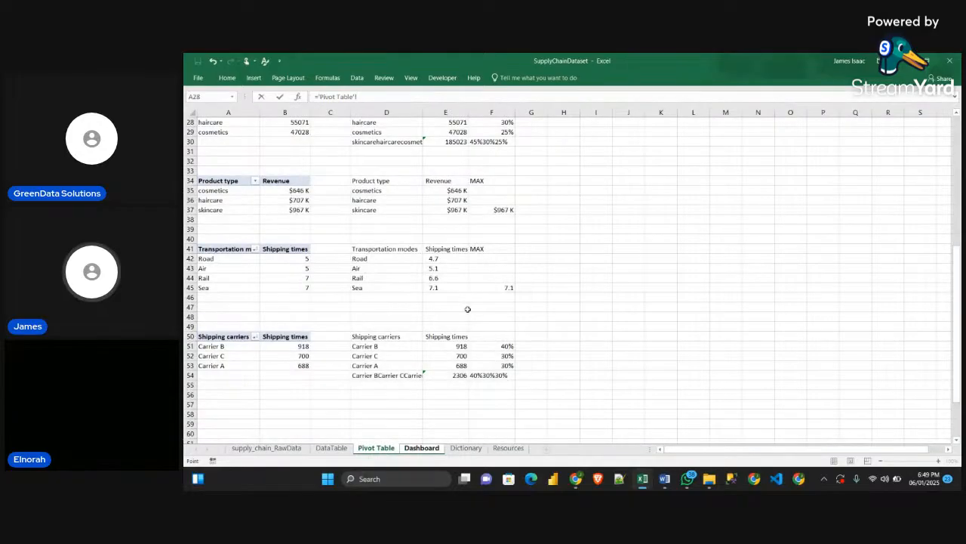
pyautogui.click(491, 376)
pyautogui.press('Return')
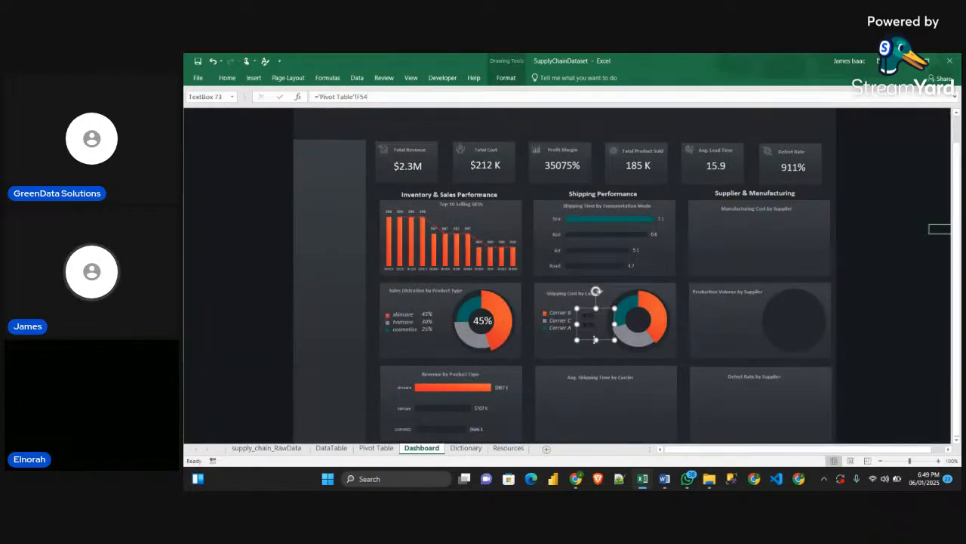
# Apply the carrier names' formatting to the percentages text box with Format Painter and align the percentages beside the carrier names
pyautogui.moveTo(596, 341)
pyautogui.mouseDown()
pyautogui.moveTo(597, 356)
pyautogui.moveTo(597, 339)
pyautogui.mouseUp()
pyautogui.click(560, 321)
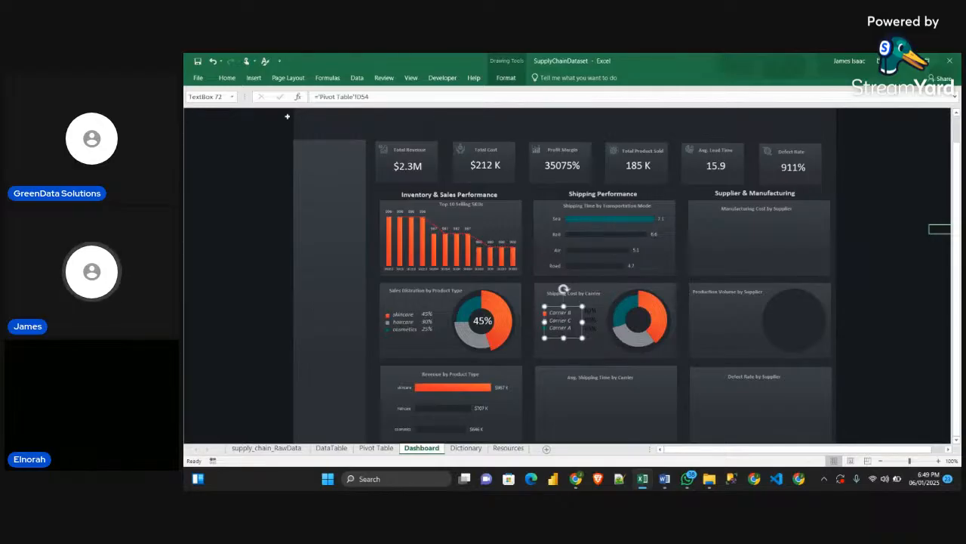
pyautogui.click(227, 77)
pyautogui.click(231, 115)
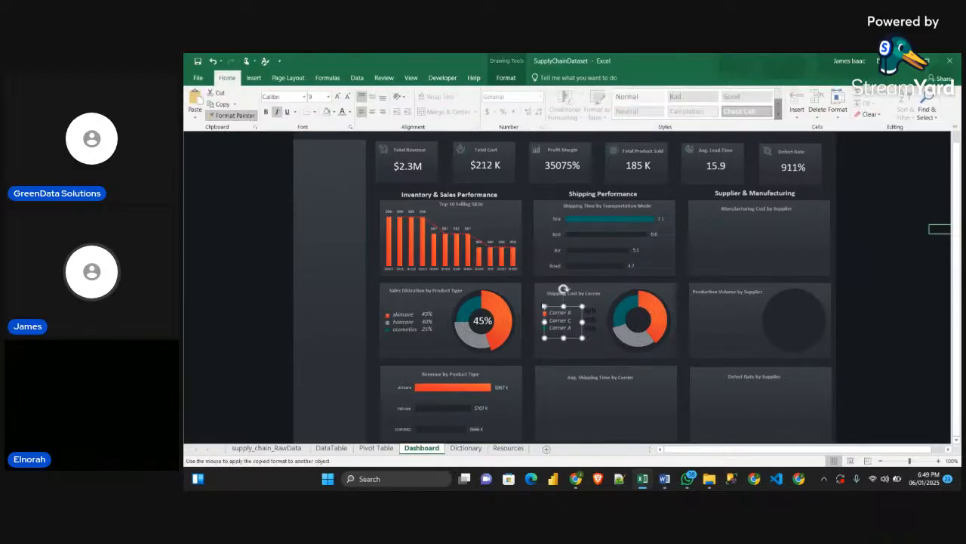
pyautogui.click(592, 320)
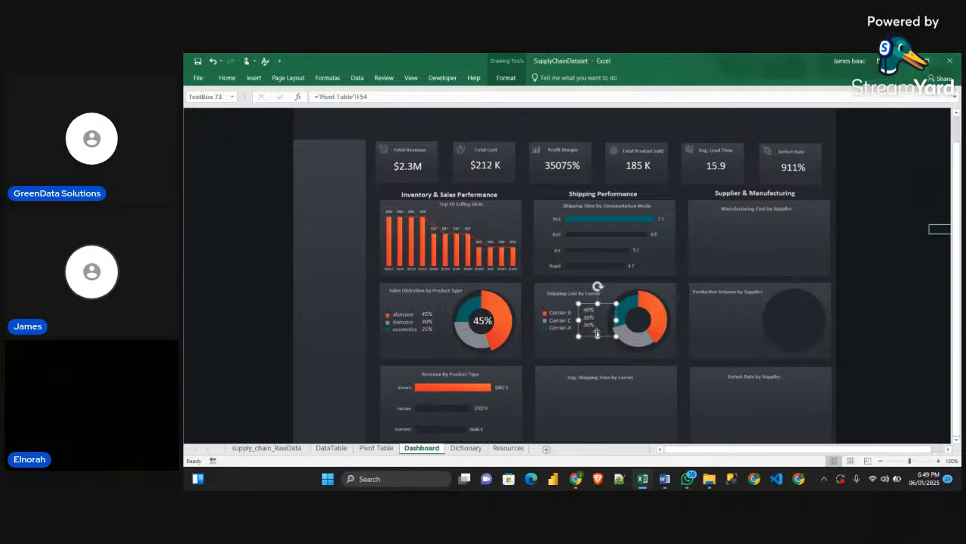
pyautogui.moveTo(592, 335); pyautogui.dragTo(585, 336)
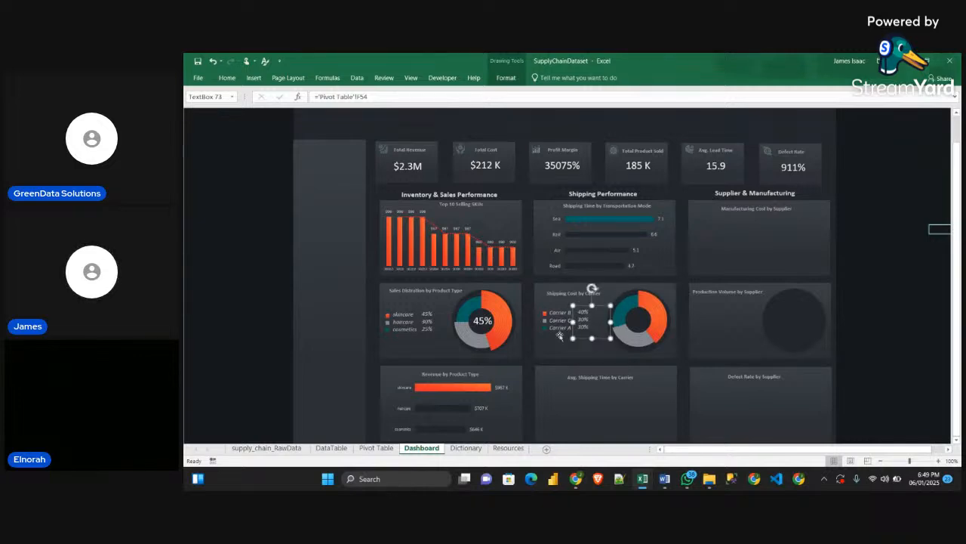
# Duplicate the percentage label inside the product type doughnut and place the copy in the centre of the carrier doughnut
pyautogui.click(482, 321)
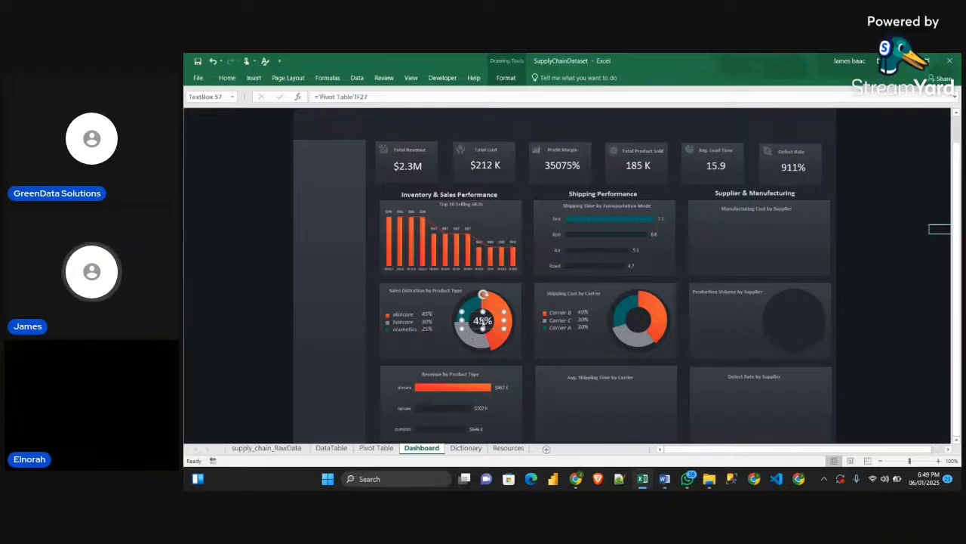
pyautogui.hotkey('ctrl', 'd')
pyautogui.moveTo(487, 325); pyautogui.dragTo(637, 316)
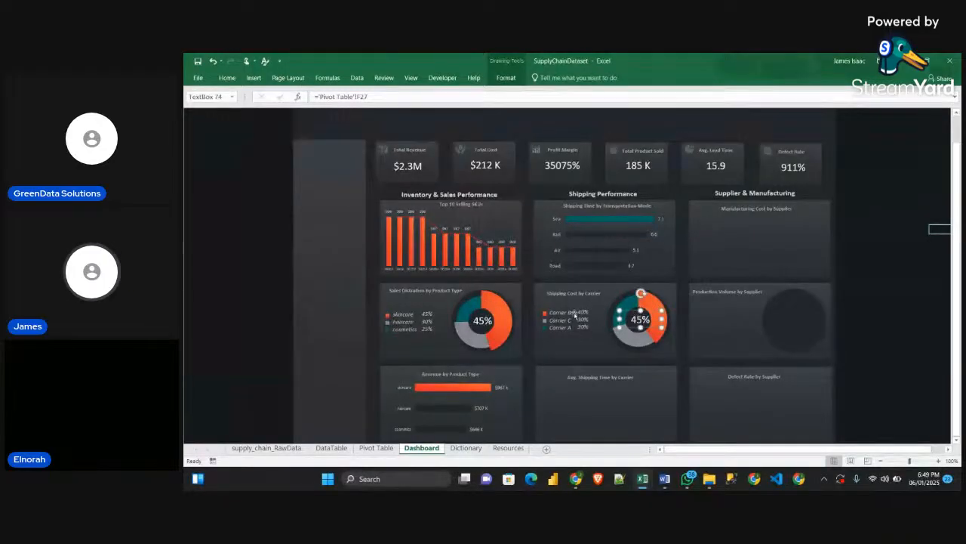
# Link the carrier doughnut's centre label to cell F51 of the Pivot Table sheet
pyautogui.click(367, 96)
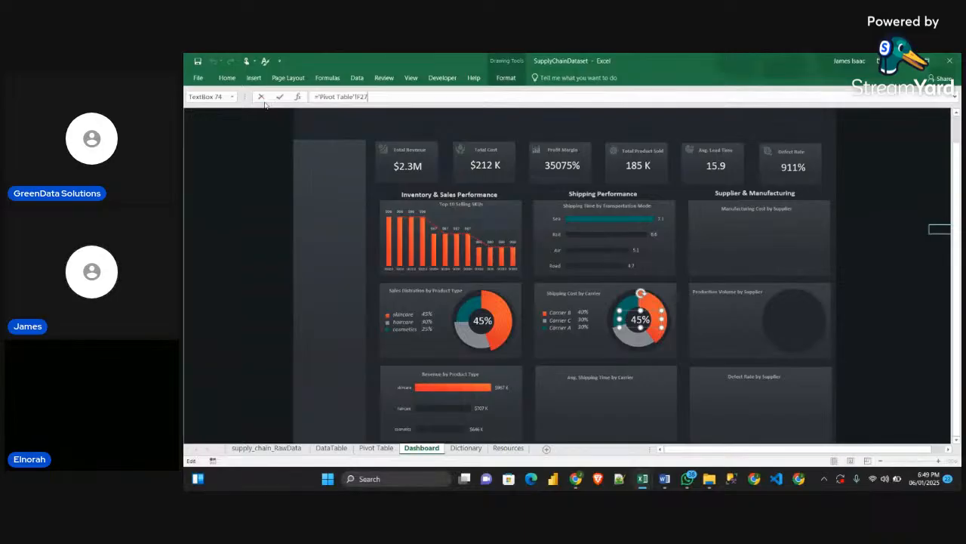
pyautogui.moveTo(369, 96); pyautogui.dragTo(276, 99)
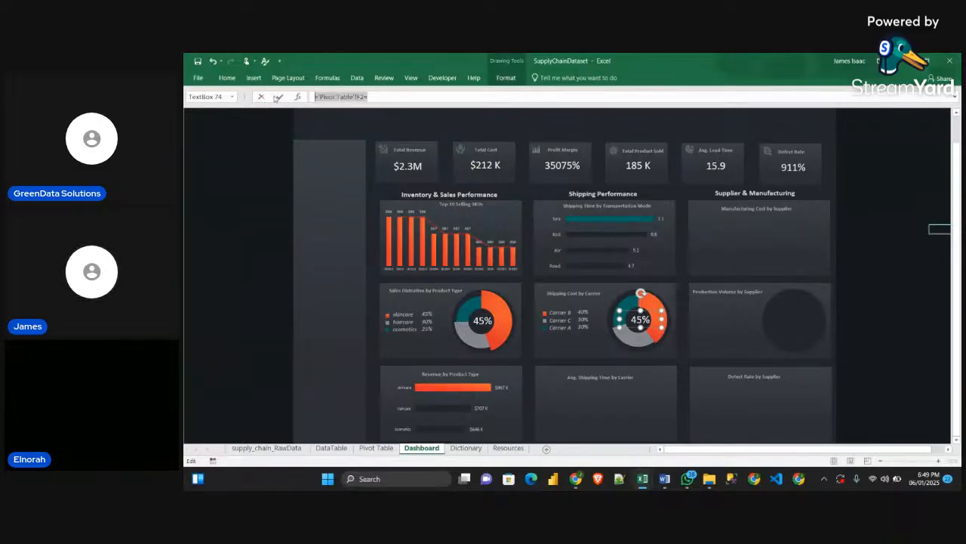
pyautogui.click(375, 447)
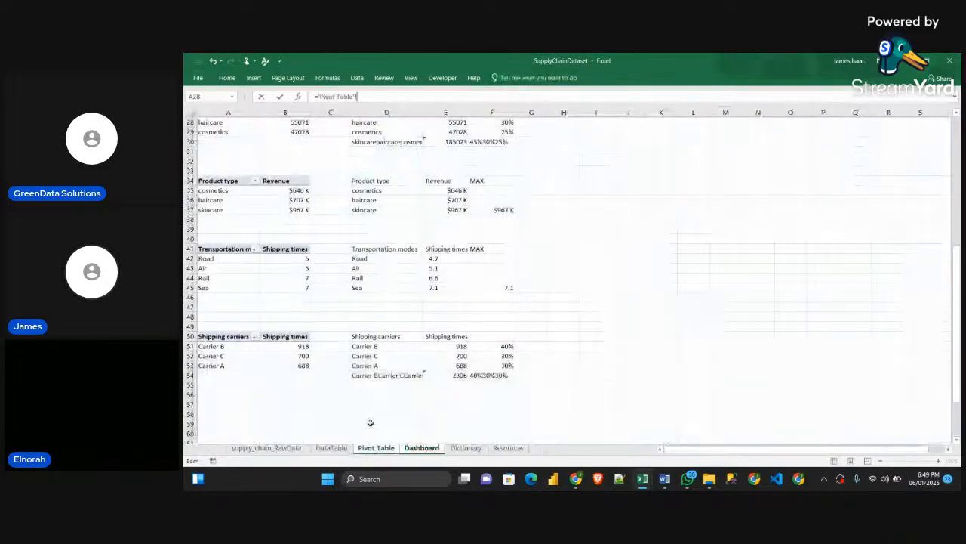
pyautogui.click(499, 347)
pyautogui.press('Return')
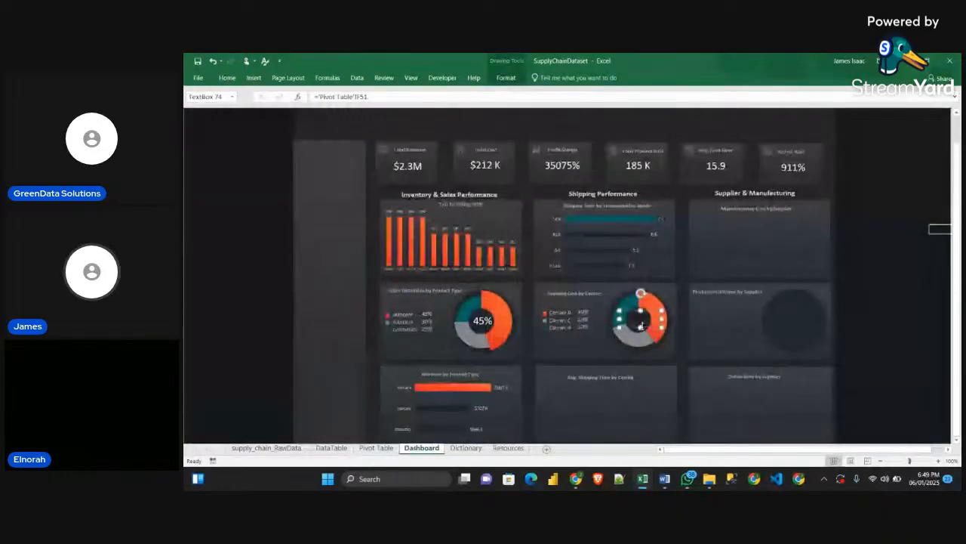
# Apply the product type doughnut centre label's formatting to the carrier doughnut's centre label with Format Painter and nudge the label into the ring's centre
pyautogui.click(483, 320)
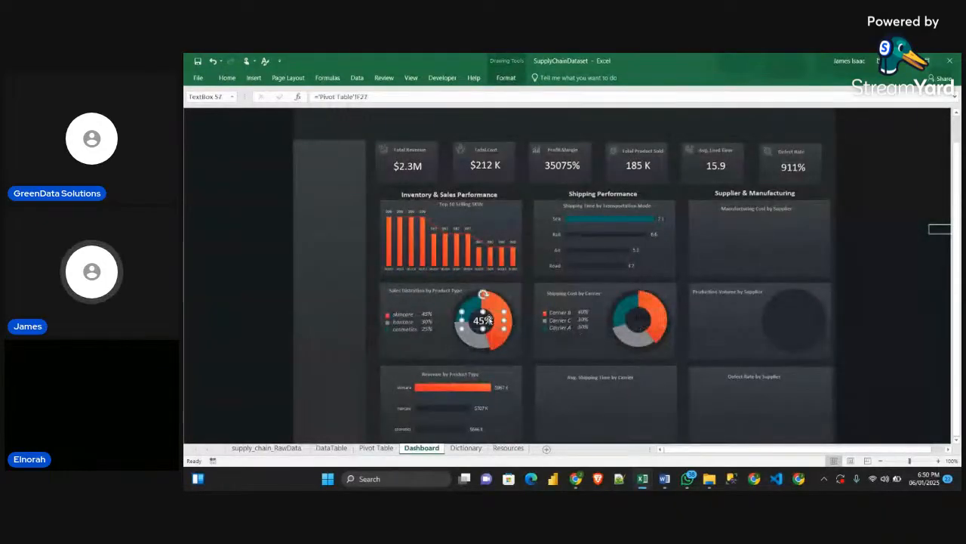
pyautogui.click(226, 79)
pyautogui.click(221, 119)
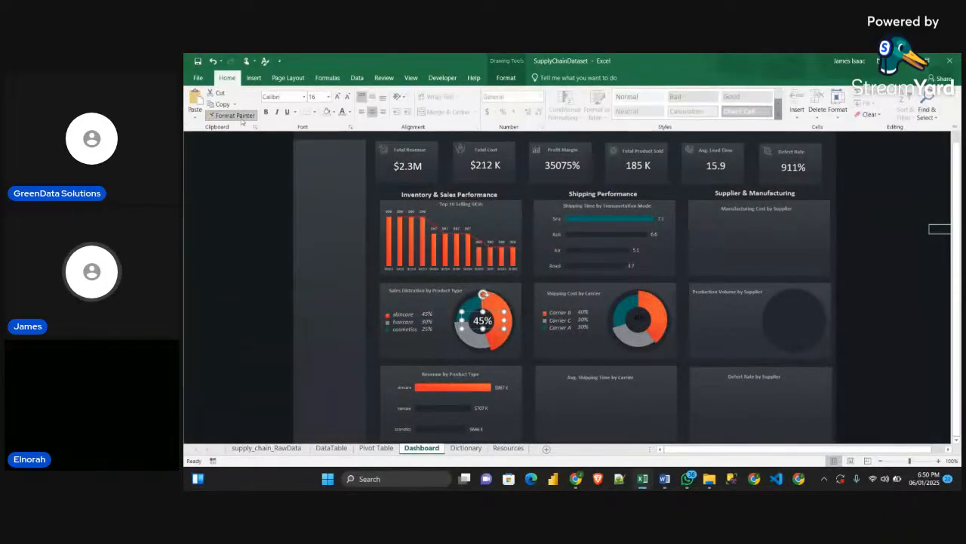
pyautogui.click(646, 321)
pyautogui.moveTo(643, 322); pyautogui.dragTo(640, 320)
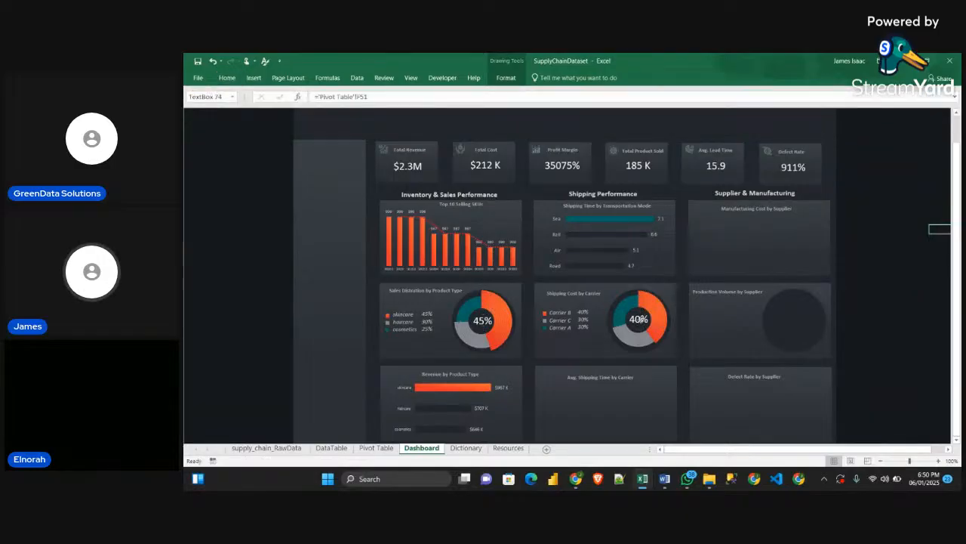
pyautogui.click(878, 282)
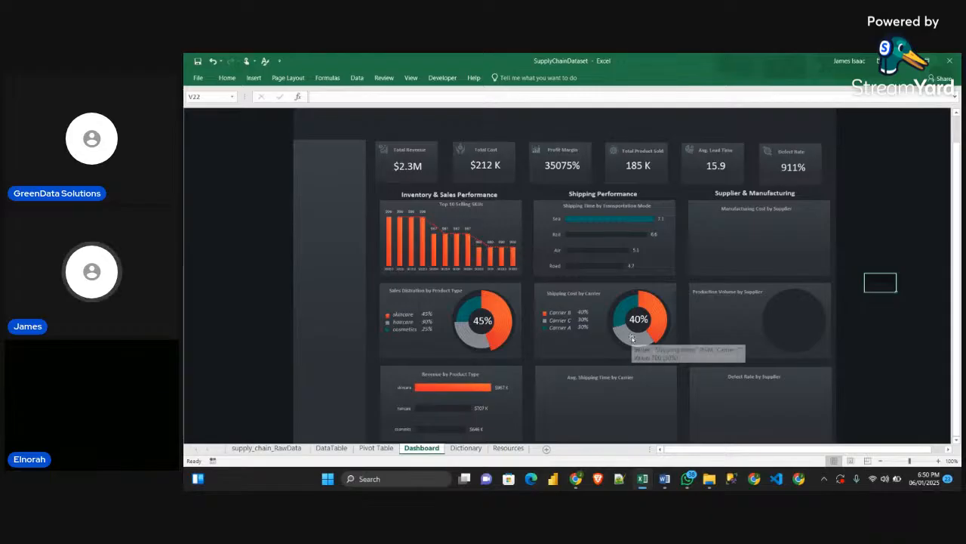
# Review the dashboard's cards and compare them with the dashboard in the Sample workbook, including its Avg. Shipping Time by Carrier card
pyautogui.scroll(-2, 632, 340)
pyautogui.scroll(1, 604, 348)
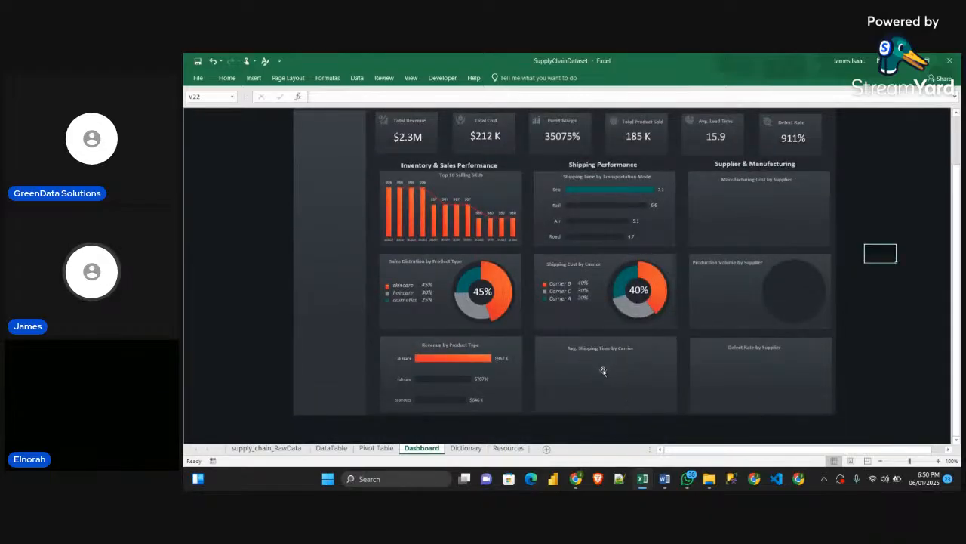
pyautogui.scroll(2, 634, 392)
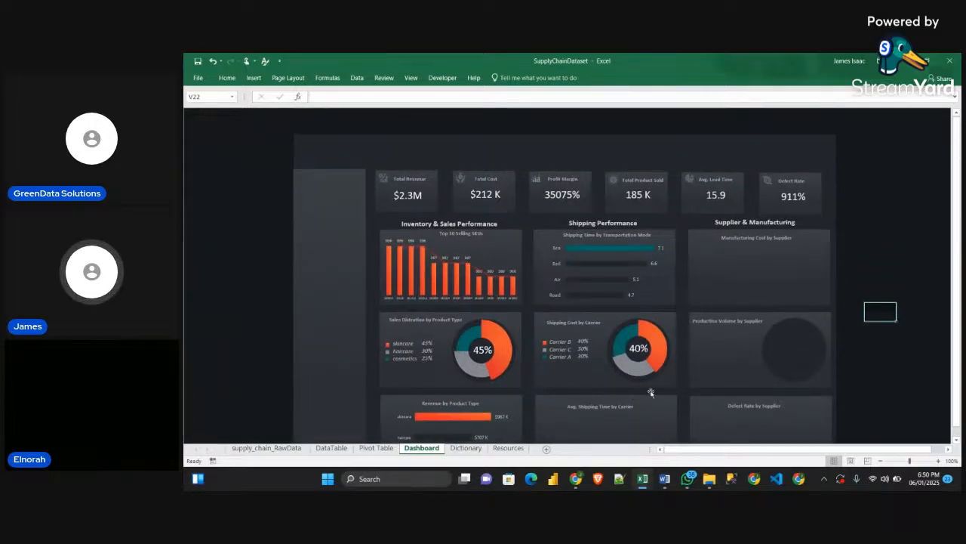
pyautogui.scroll(-2, 648, 396)
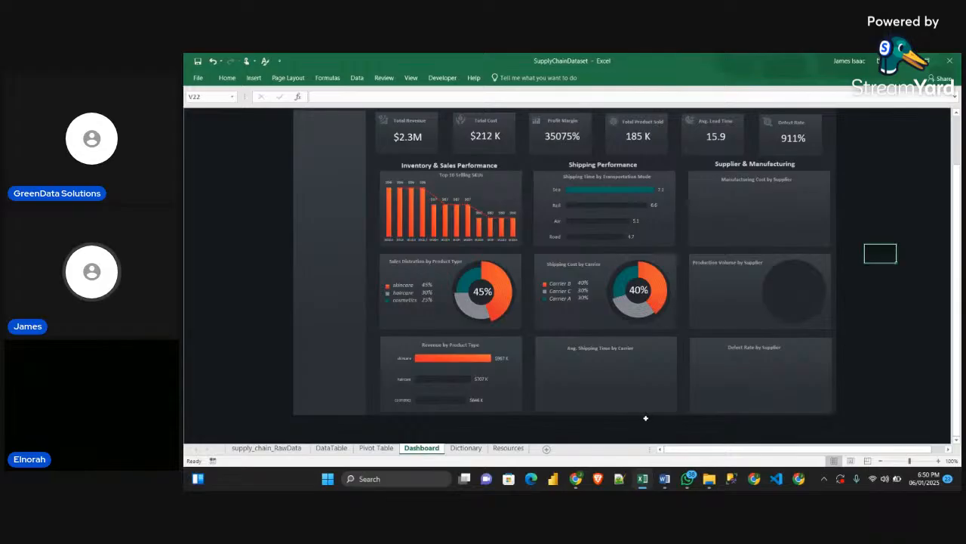
pyautogui.moveTo(644, 481)
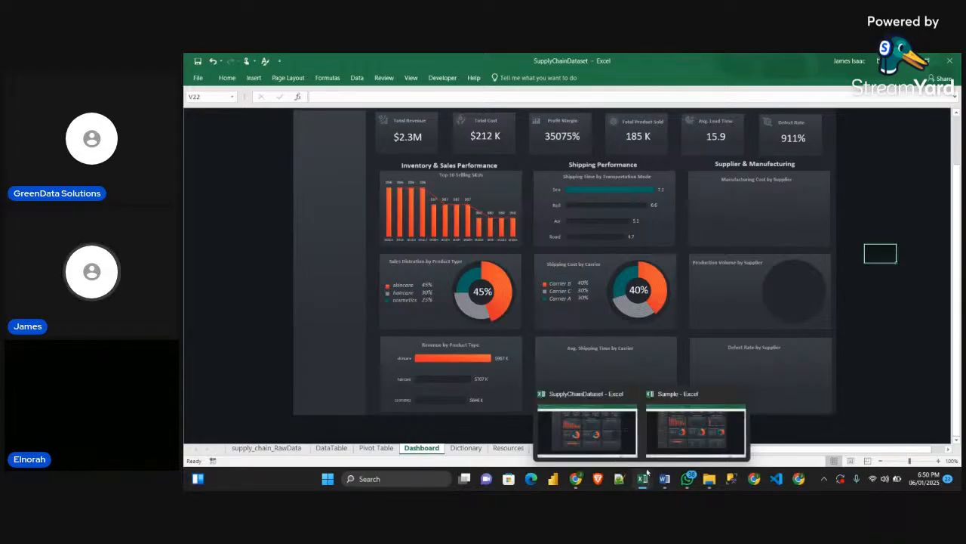
pyautogui.moveTo(674, 438)
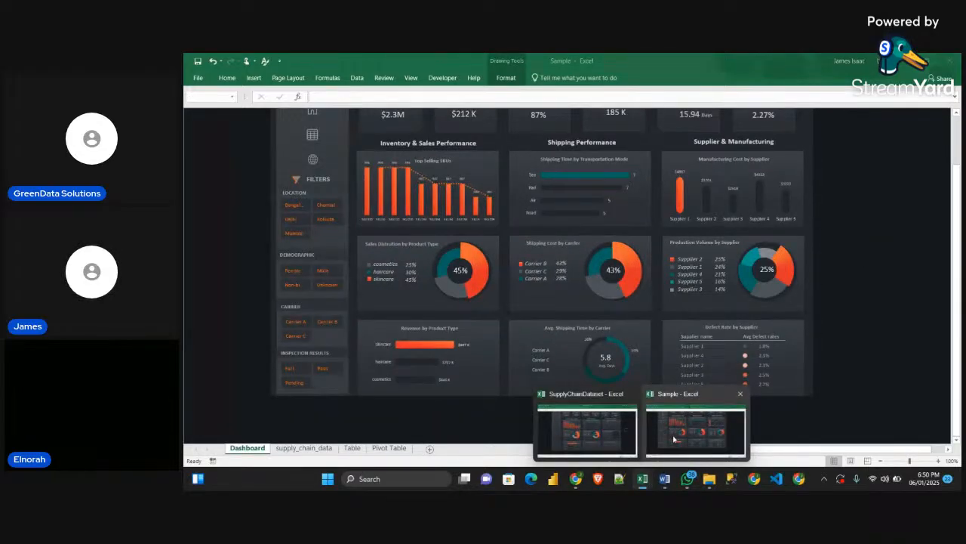
pyautogui.click(674, 437)
pyautogui.press('Escape')
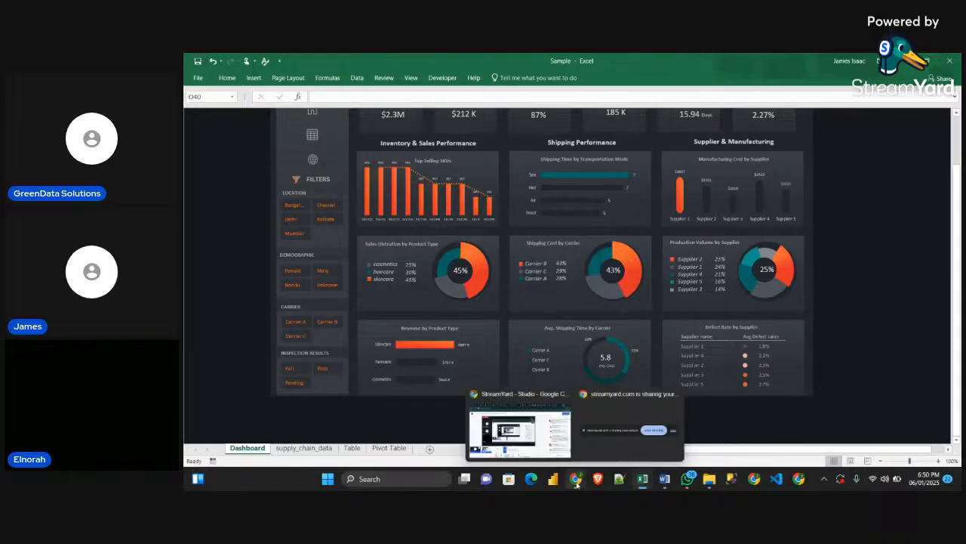
# Return to the SupplyChainDataset workbook and copy the shipping carriers pivot table on the Pivot Table sheet to cell A58
pyautogui.moveTo(642, 487)
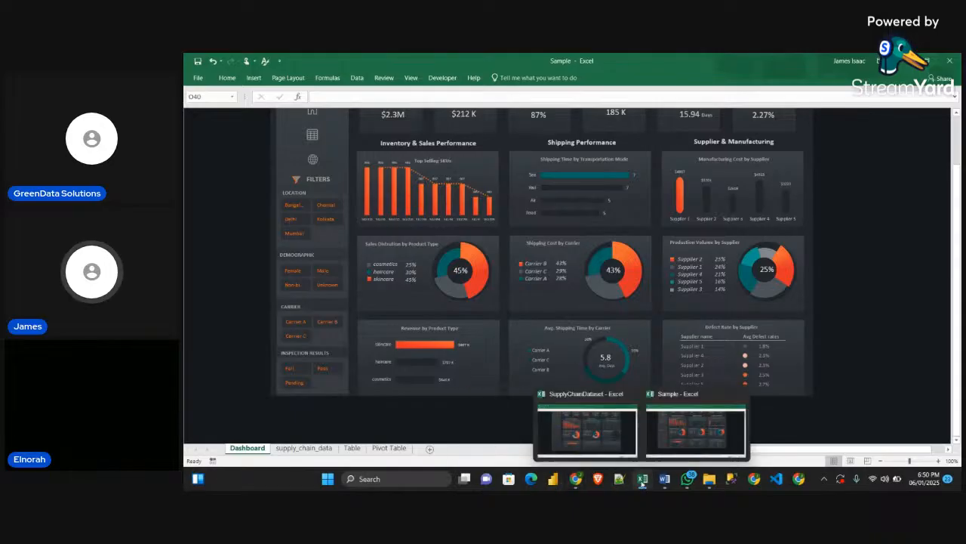
pyautogui.click(586, 429)
pyautogui.click(384, 449)
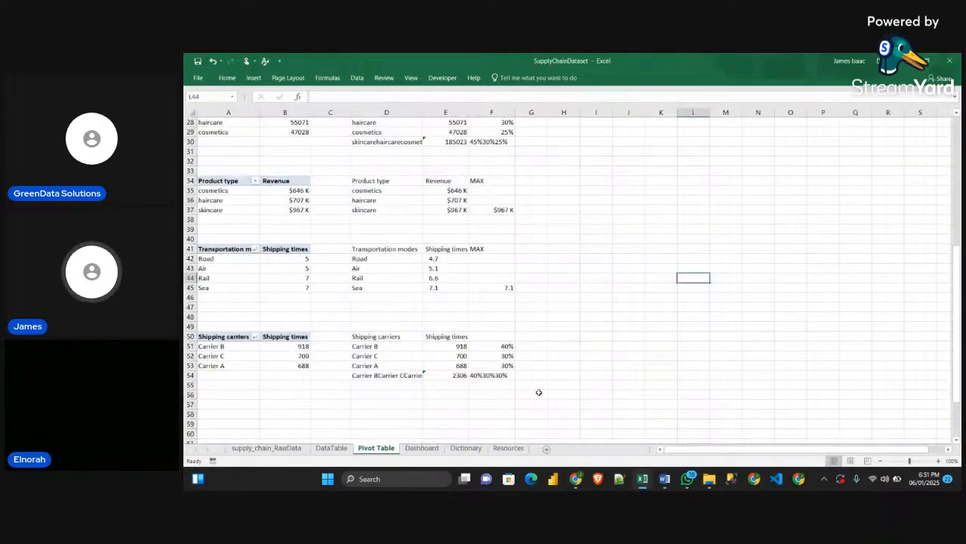
pyautogui.scroll(-4, 416, 298)
pyautogui.moveTo(211, 219); pyautogui.dragTo(284, 249)
pyautogui.hotkey('ctrl', 'c')
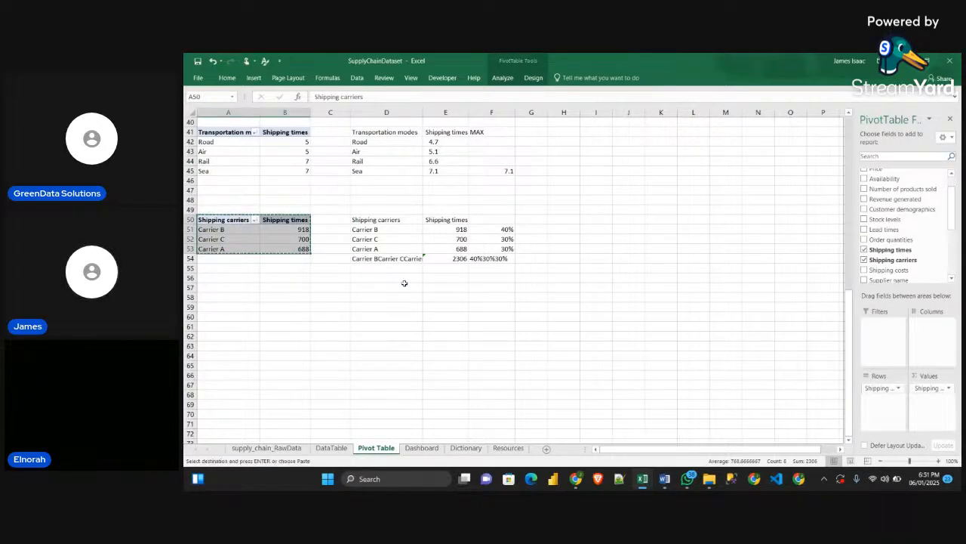
pyautogui.click(244, 297)
pyautogui.hotkey('ctrl', 'v')
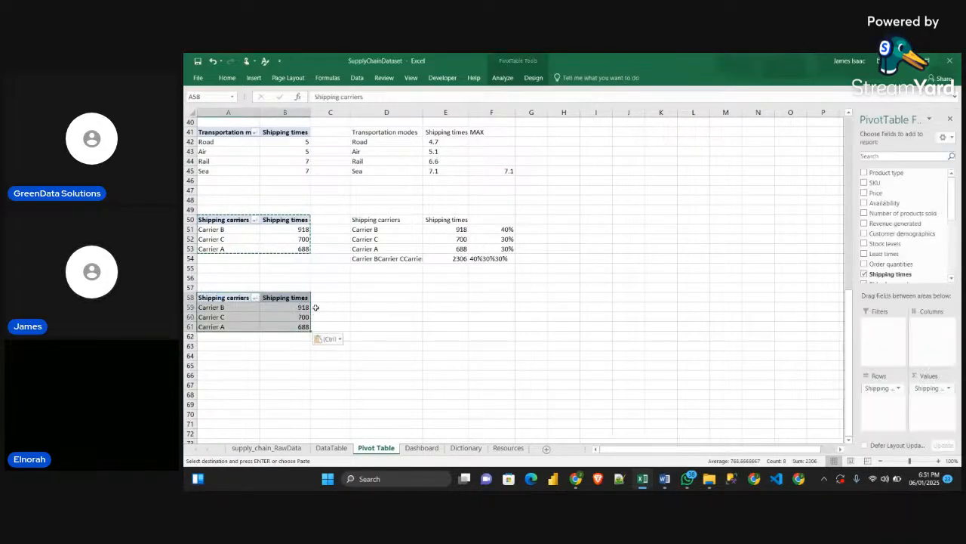
# Switch to the Obj_Guidelines document in Word and examine the chart types and plotted fields for Shipping Cost by Carrier and Average Shipping Time by Carrier
pyautogui.click(665, 478)
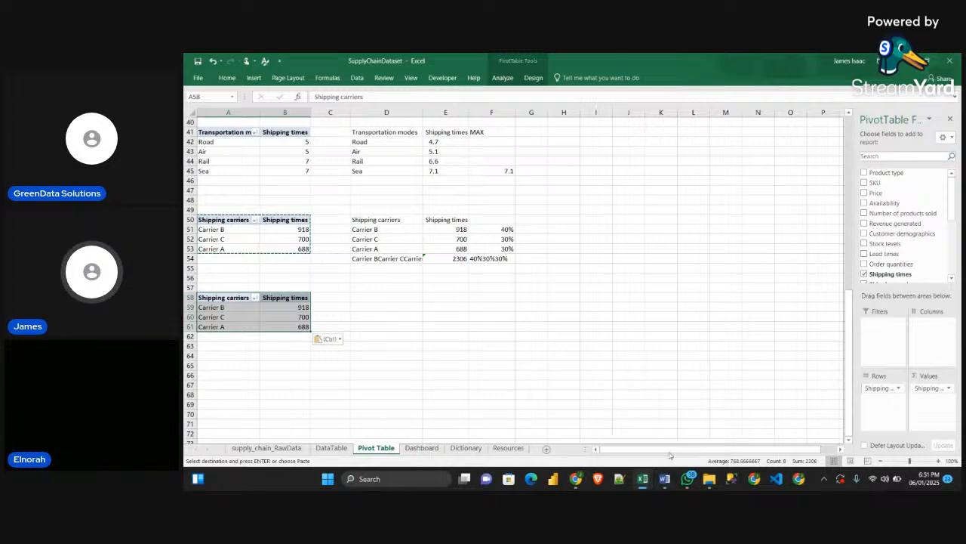
pyautogui.scroll(-1, 510, 231)
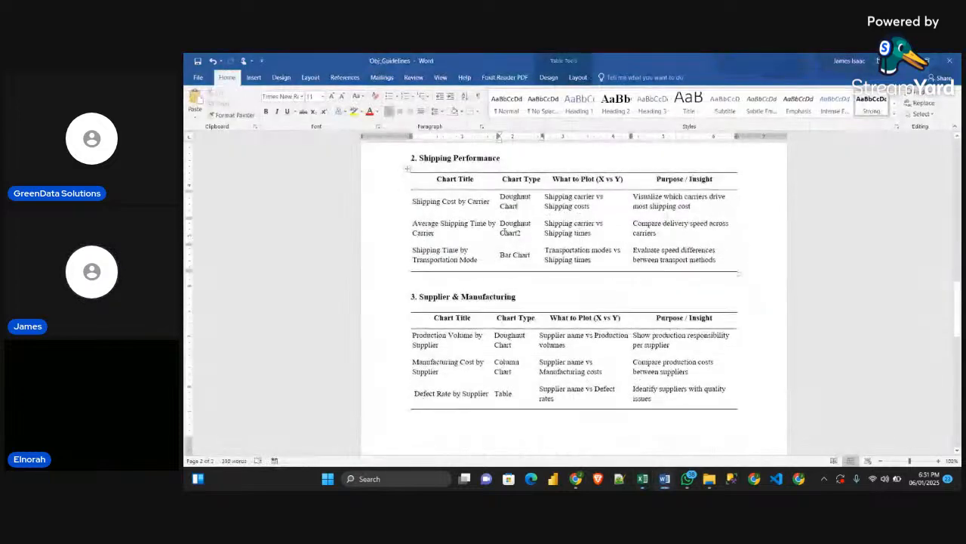
pyautogui.doubleClick(511, 233)
pyautogui.moveTo(493, 228); pyautogui.dragTo(465, 231)
pyautogui.click(480, 231)
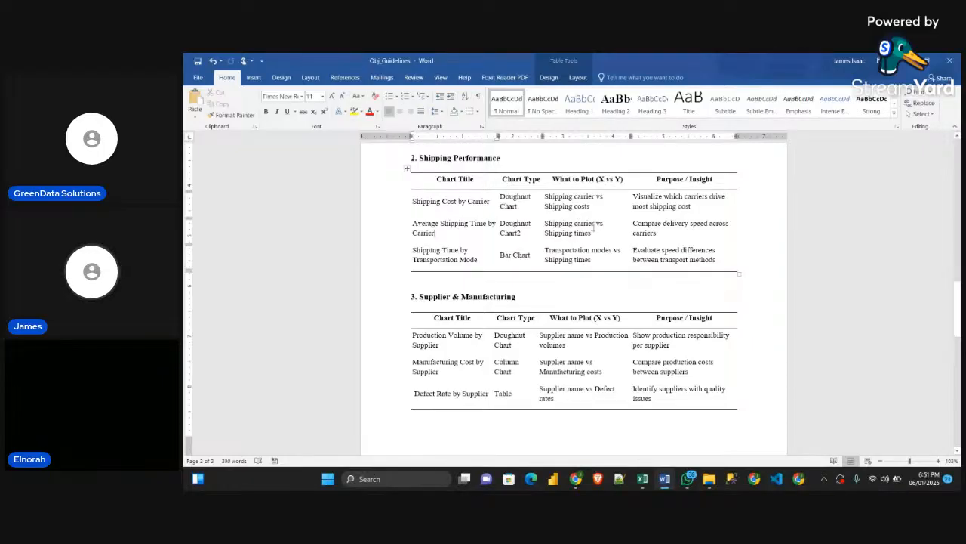
pyautogui.tripleClick(594, 227)
pyautogui.click(594, 235)
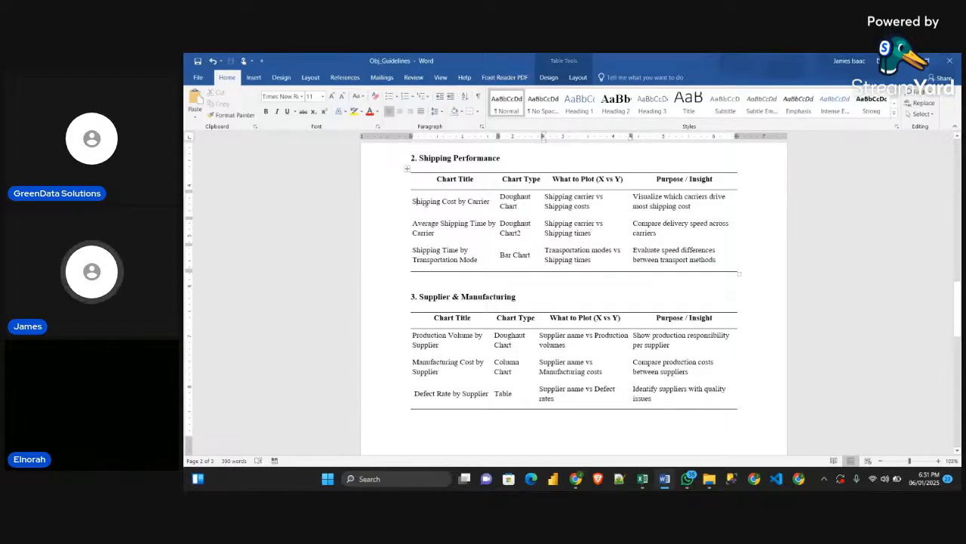
pyautogui.moveTo(417, 202); pyautogui.dragTo(494, 203)
pyautogui.moveTo(415, 202); pyautogui.dragTo(464, 201)
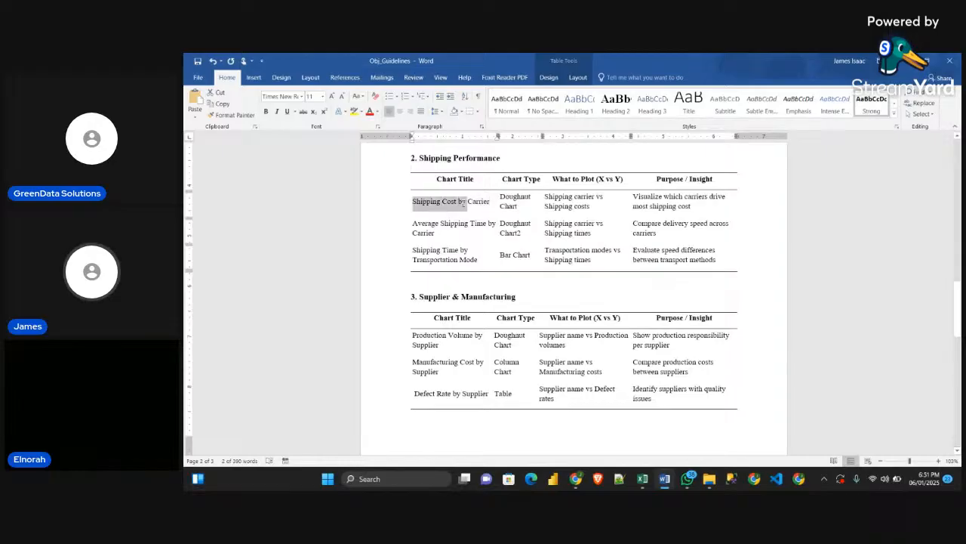
pyautogui.click(421, 202)
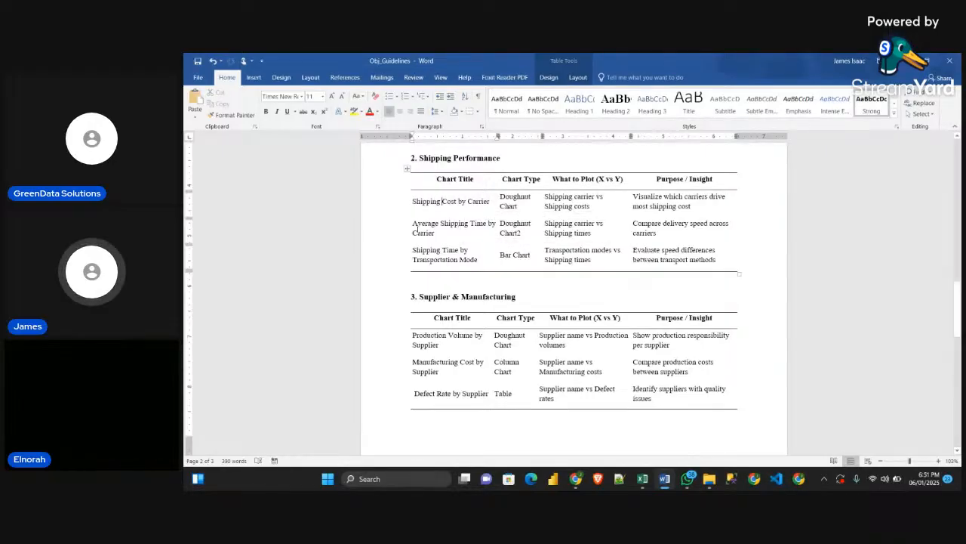
pyautogui.doubleClick(423, 233)
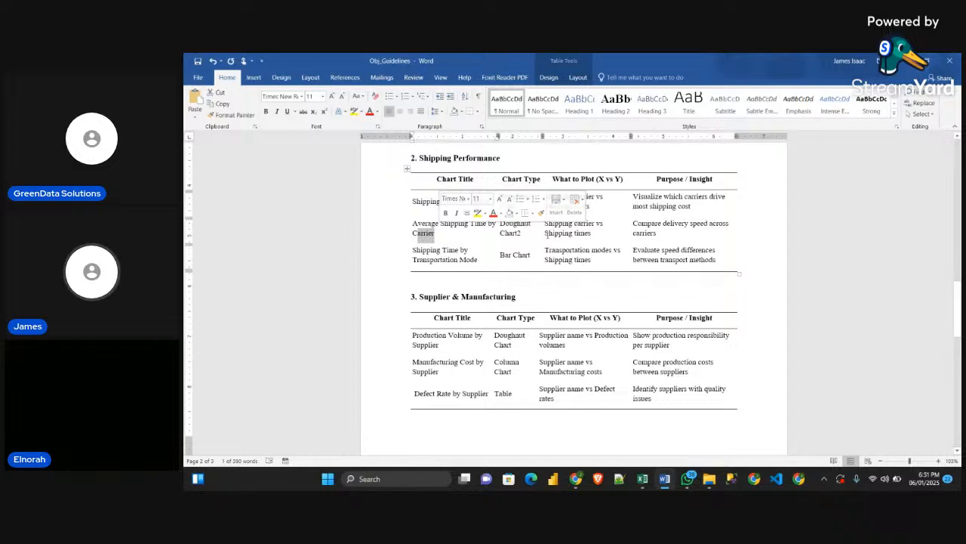
pyautogui.press('Right')
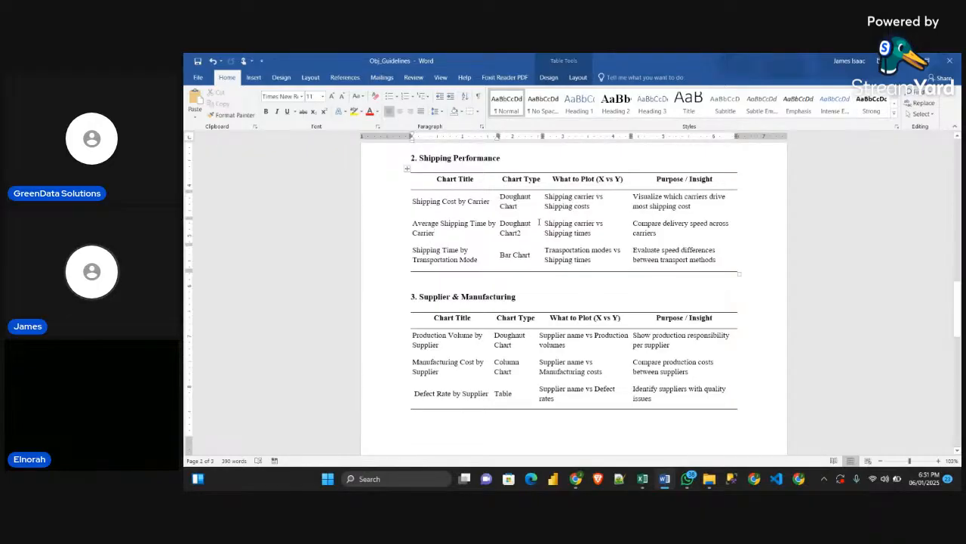
# Switch back to Excel and replace the Shipping times value field with Shipping costs in the copied carrier pivot table at A58
pyautogui.hotkey('alt', 'Tab')
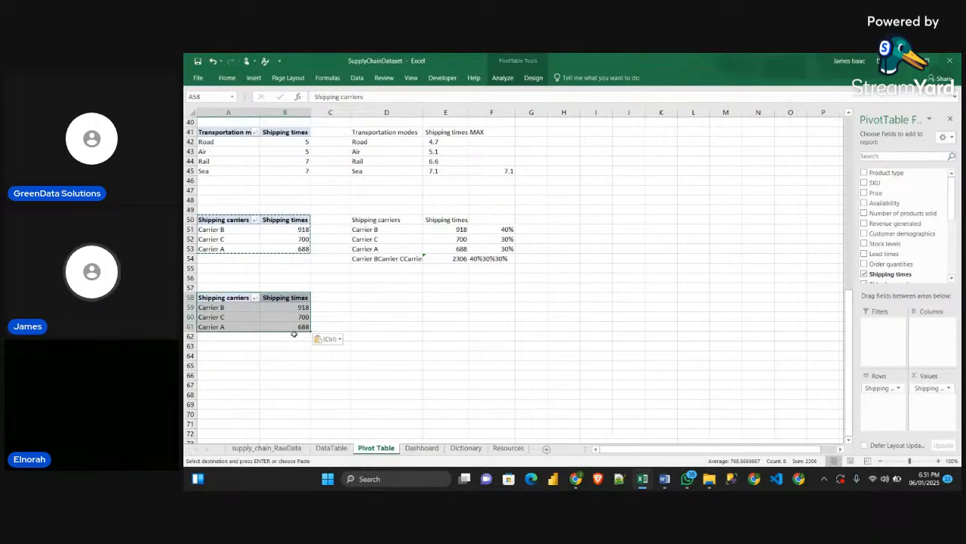
pyautogui.click(378, 352)
pyautogui.click(297, 310)
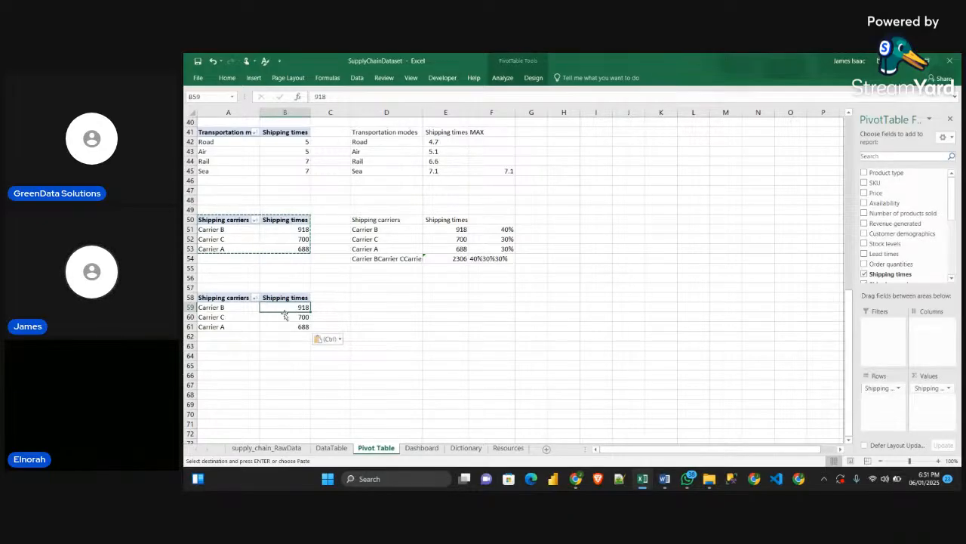
pyautogui.click(219, 309)
pyautogui.click(301, 308)
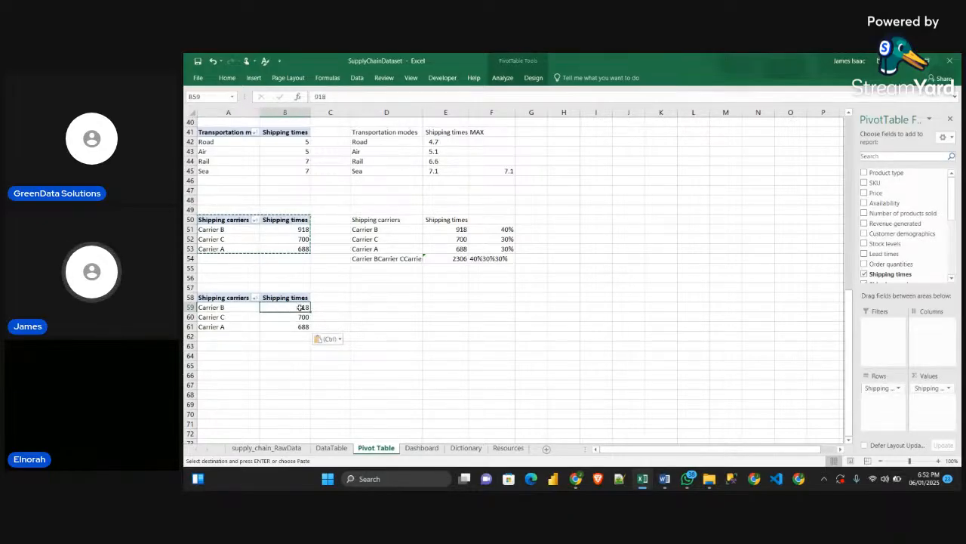
pyautogui.scroll(-2, 906, 249)
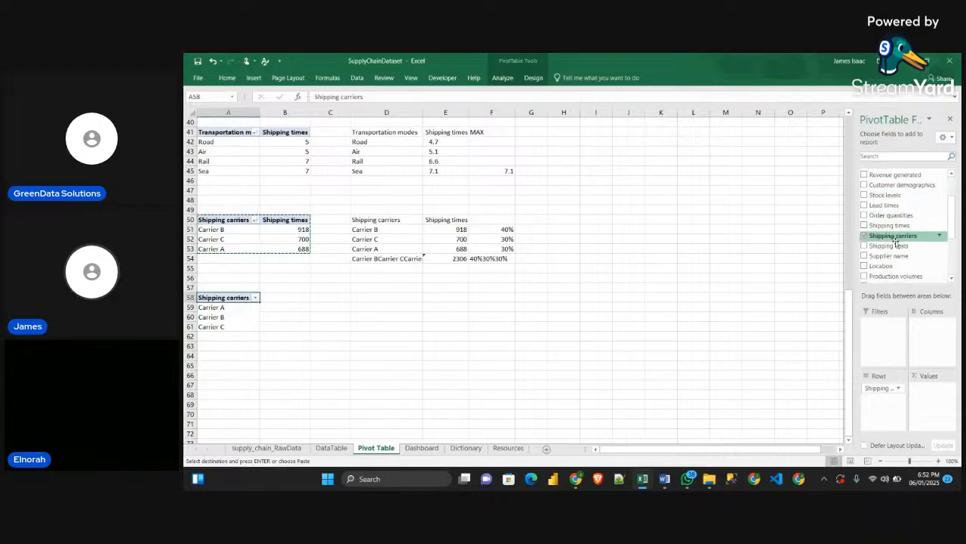
pyautogui.moveTo(903, 247); pyautogui.dragTo(943, 396)
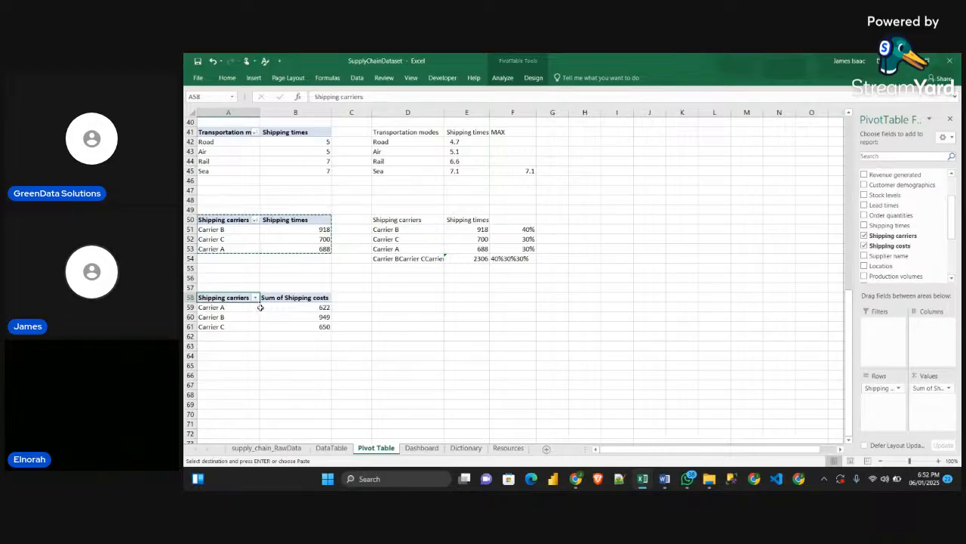
# Inspect the summed shipping costs per carrier in the copied pivot table
pyautogui.click(314, 316)
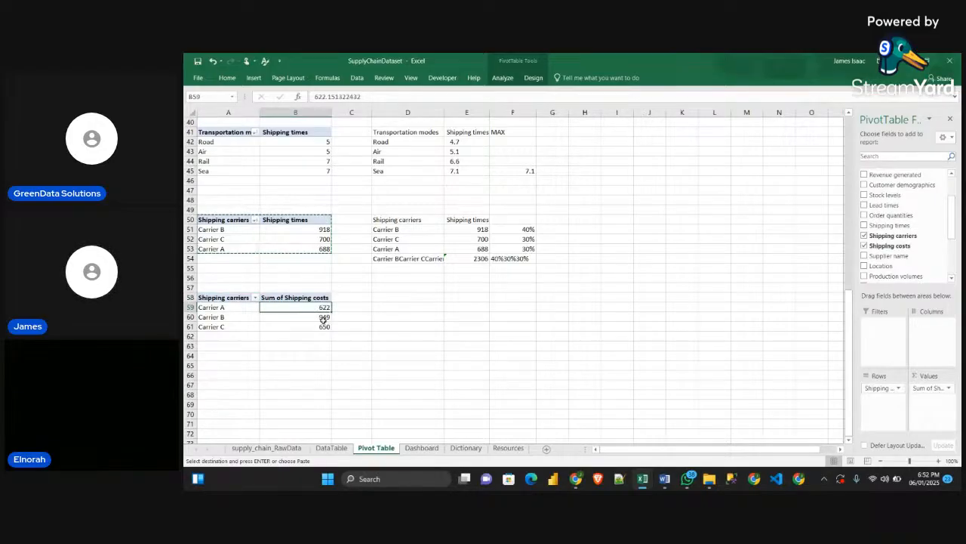
pyautogui.press('Down')
pyautogui.click(319, 311)
pyautogui.click(322, 321)
pyautogui.click(323, 333)
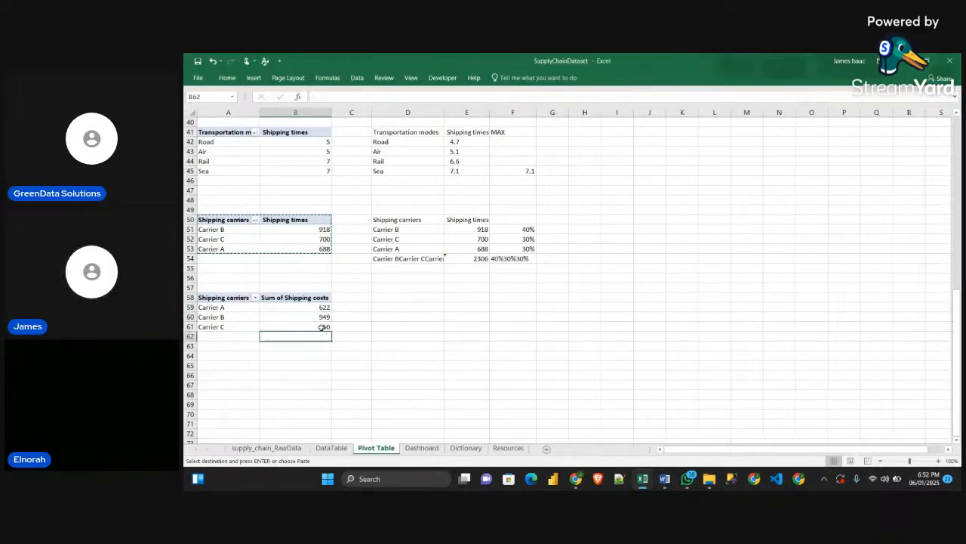
pyautogui.click(304, 315)
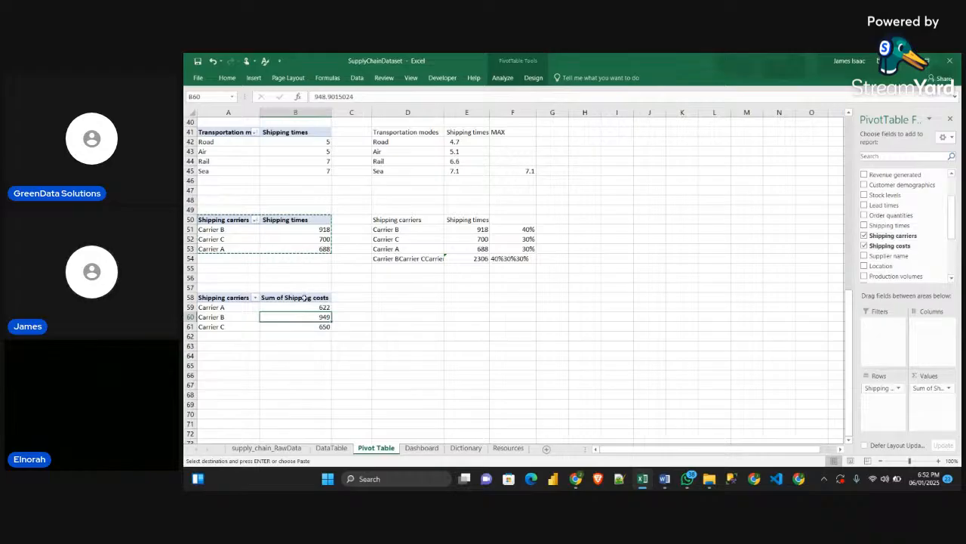
pyautogui.click(399, 295)
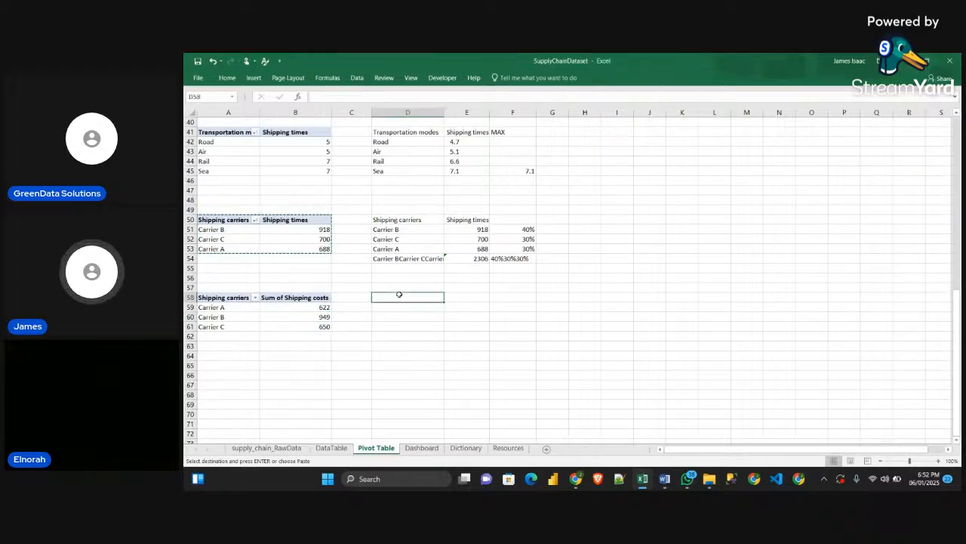
# Rename the copied pivot table's value field to Shipping costs by removing the words Sum of from its custom name
pyautogui.doubleClick(282, 297)
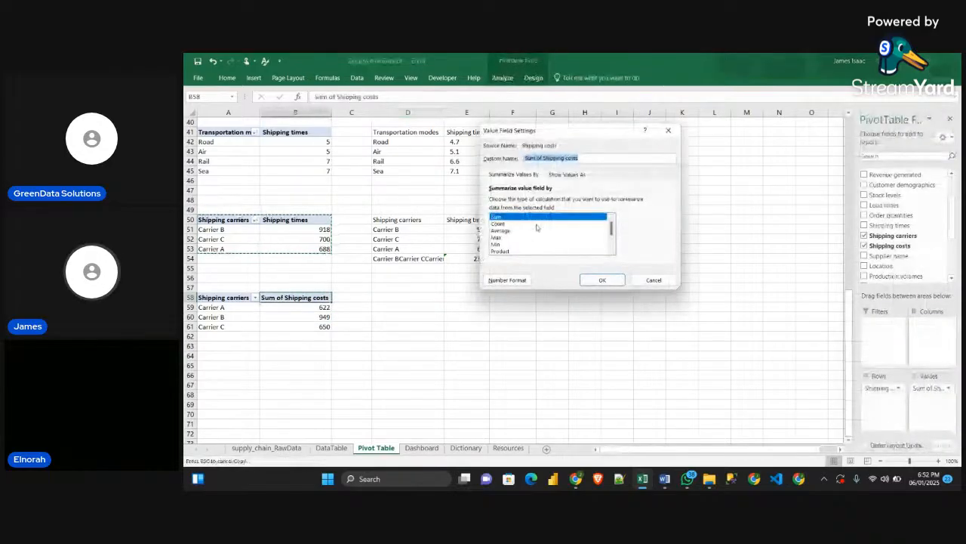
pyautogui.click(545, 158)
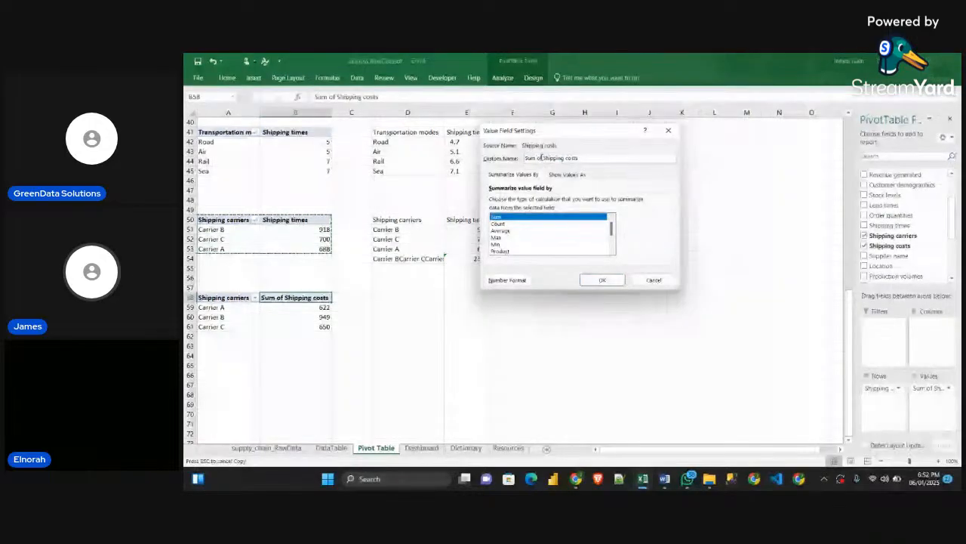
pyautogui.moveTo(543, 157); pyautogui.dragTo(524, 157)
pyautogui.press('BackSpace')
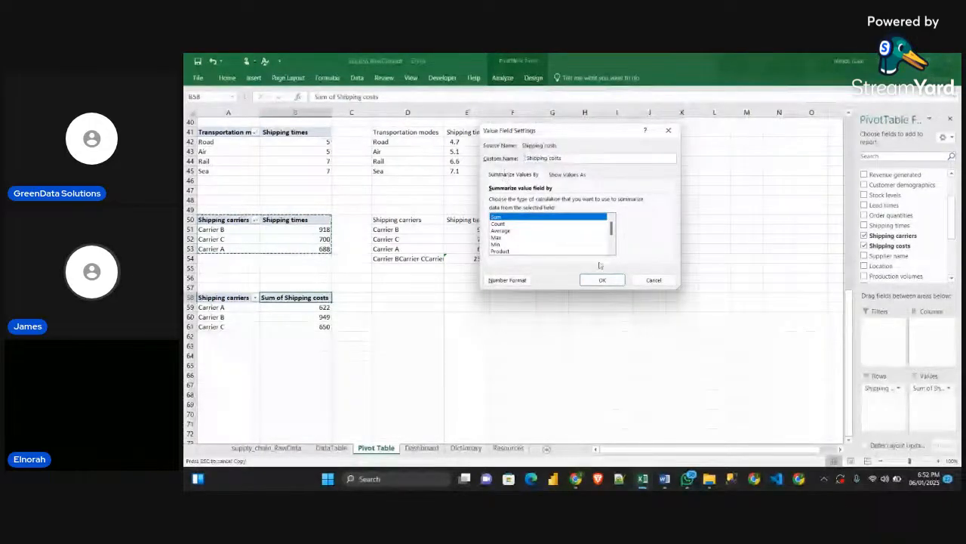
pyautogui.click(602, 279)
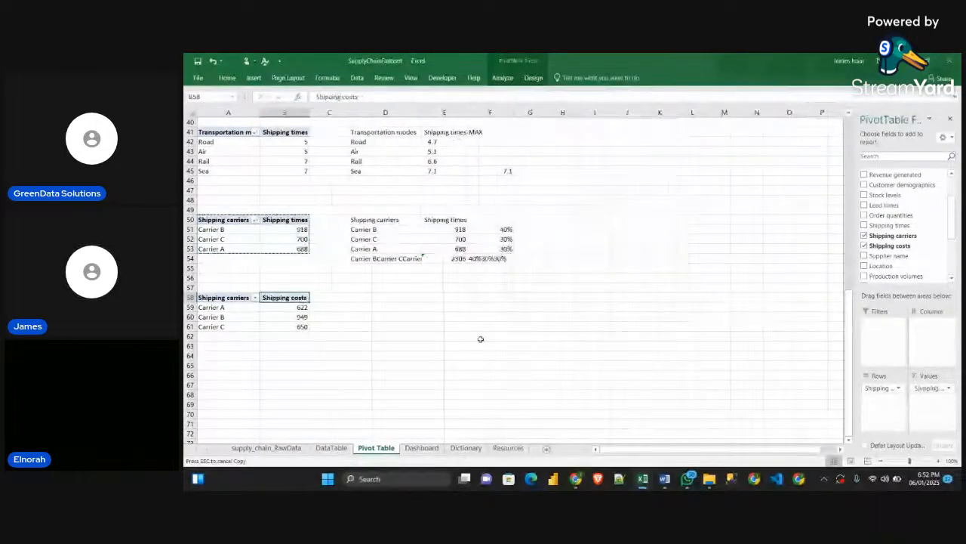
# Link D58 to A58 by formula and fill it across to E61 to mirror the carrier shipping cost pivot table
pyautogui.click(377, 299)
pyautogui.write('Shipping carriers')
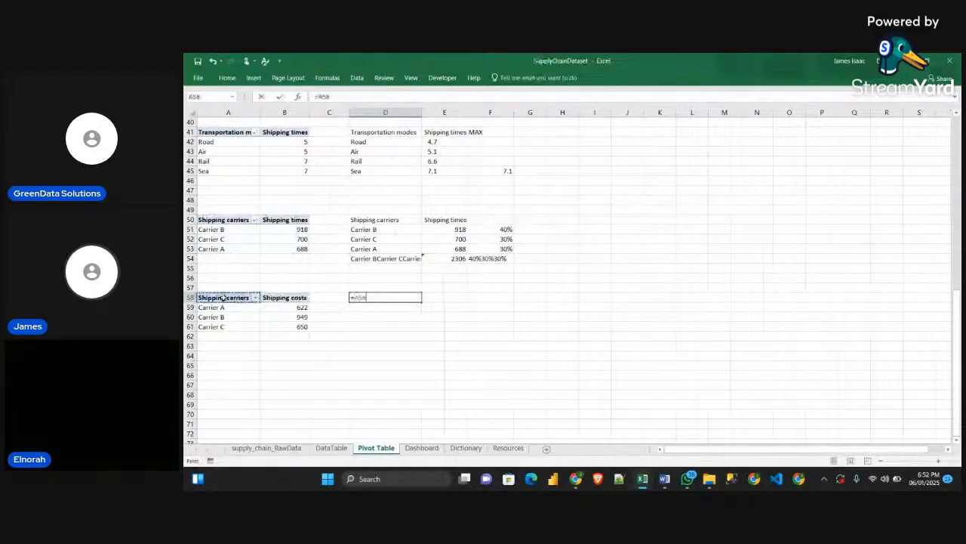
pyautogui.press('Return')
pyautogui.click(367, 299)
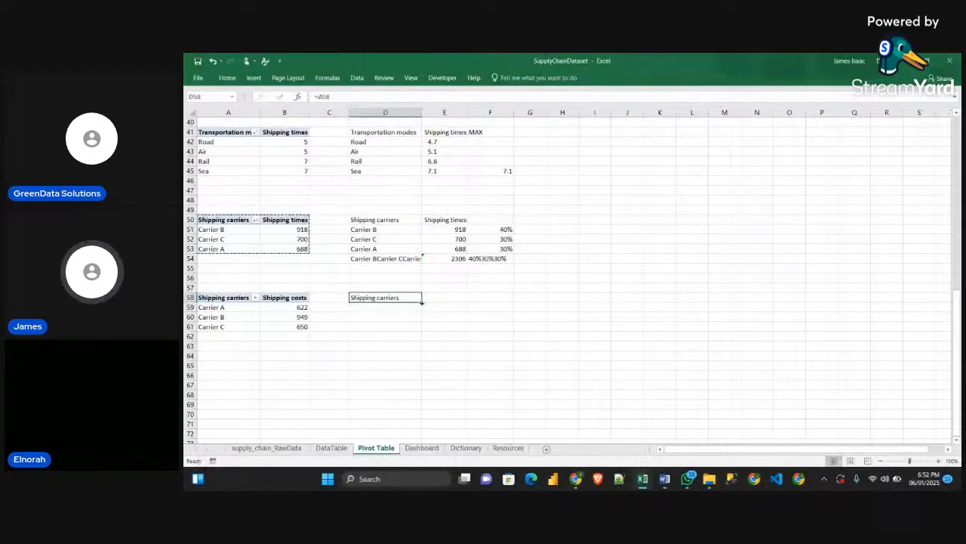
pyautogui.moveTo(422, 302); pyautogui.dragTo(468, 327)
pyautogui.click(499, 355)
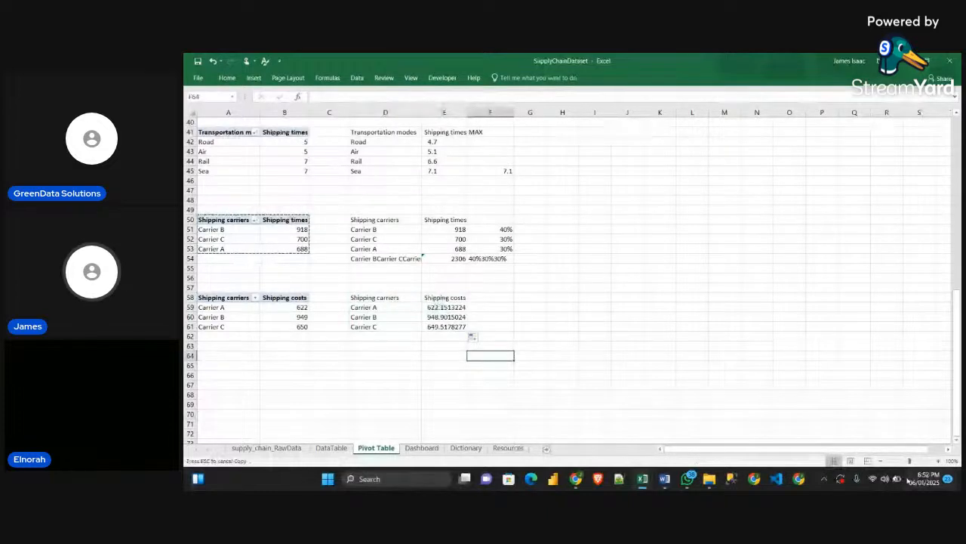
# Format the shipping cost values in E59:E61 to show no decimal places
pyautogui.moveTo(445, 308); pyautogui.dragTo(453, 326)
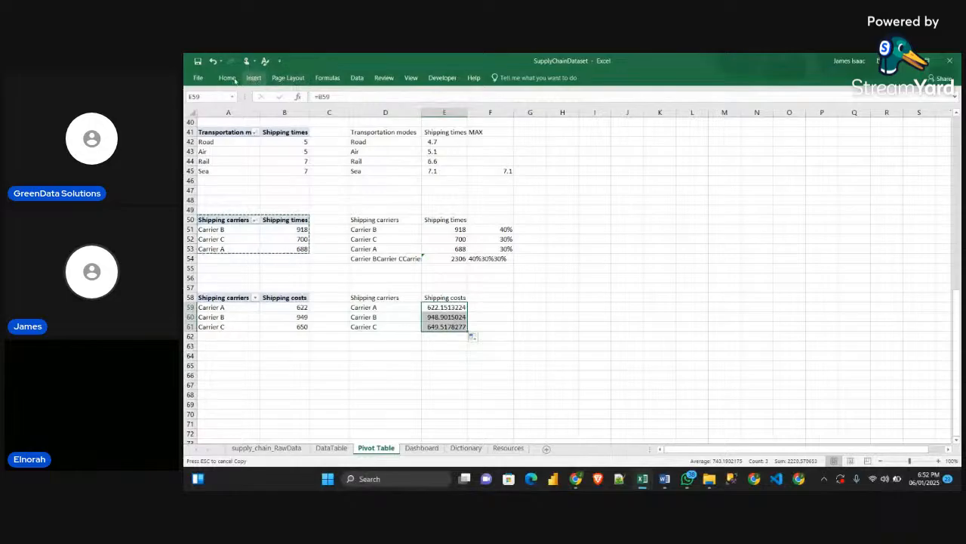
pyautogui.click(538, 112)
pyautogui.click(538, 112)
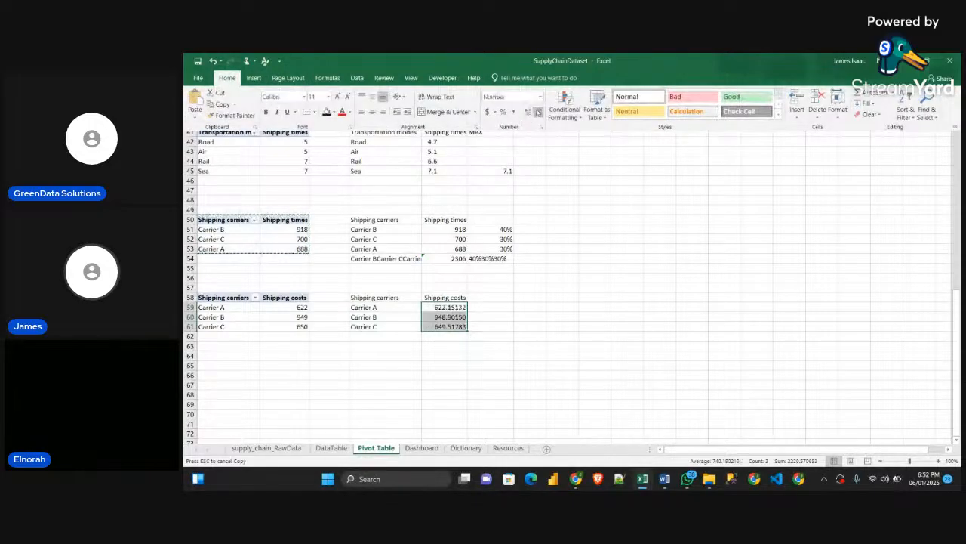
pyautogui.click(538, 112)
pyautogui.click(538, 112)
pyautogui.click(537, 112)
pyautogui.click(538, 112)
pyautogui.click(538, 112)
pyautogui.click(506, 345)
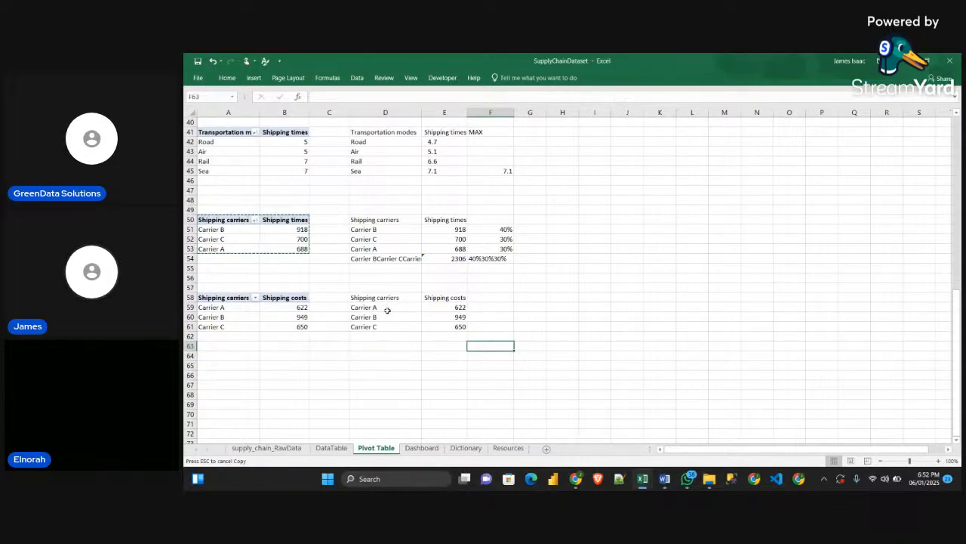
# Insert a doughnut chart from the carrier shipping costs in D58:E61 and place it over the helper tables
pyautogui.moveTo(379, 297); pyautogui.dragTo(438, 327)
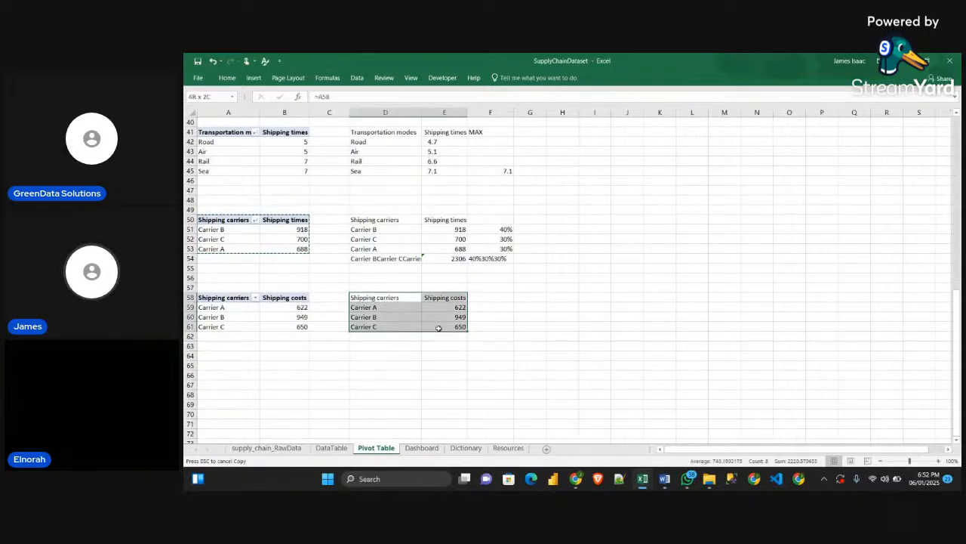
pyautogui.click(254, 78)
pyautogui.click(561, 115)
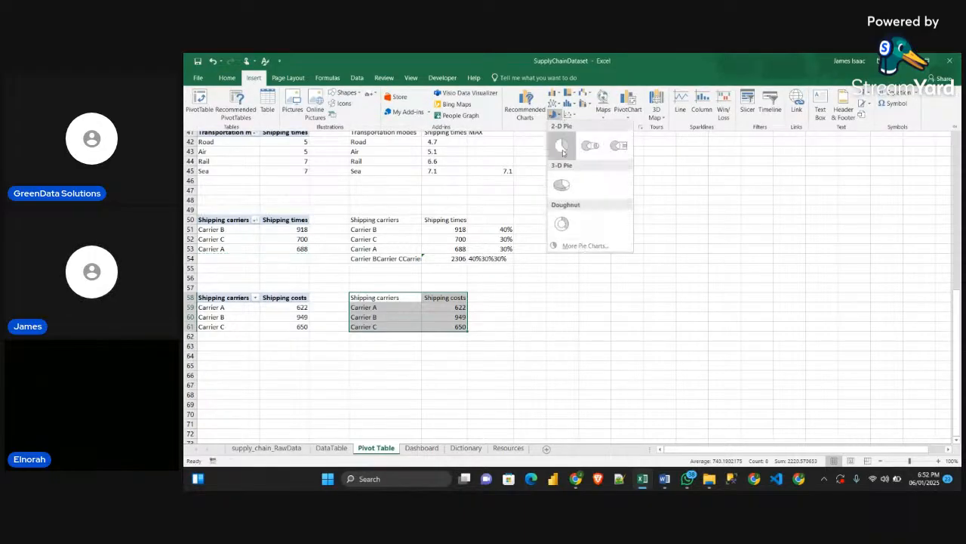
pyautogui.click(566, 219)
pyautogui.moveTo(609, 218); pyautogui.dragTo(562, 216)
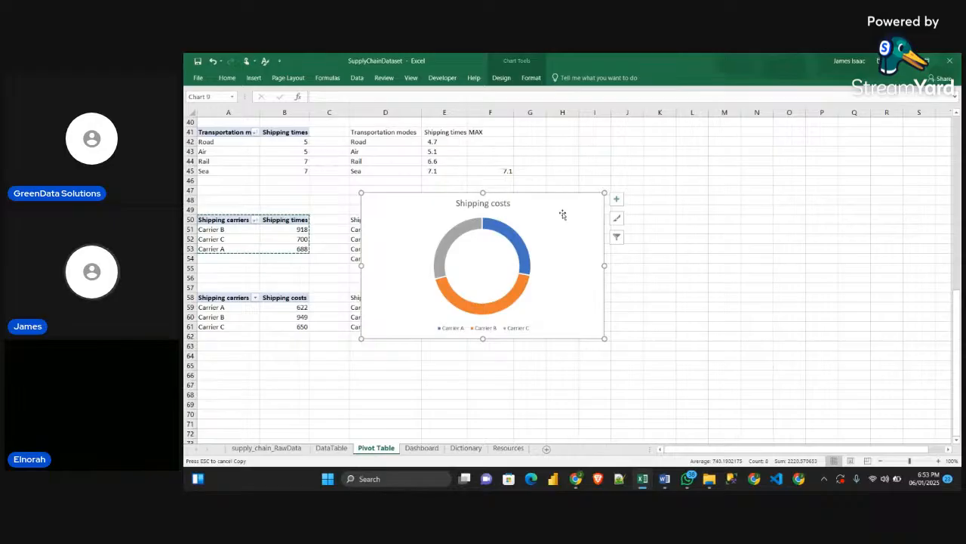
# Set the angle of the first slice to 270° for the Shipping costs doughnut series
pyautogui.click(516, 241)
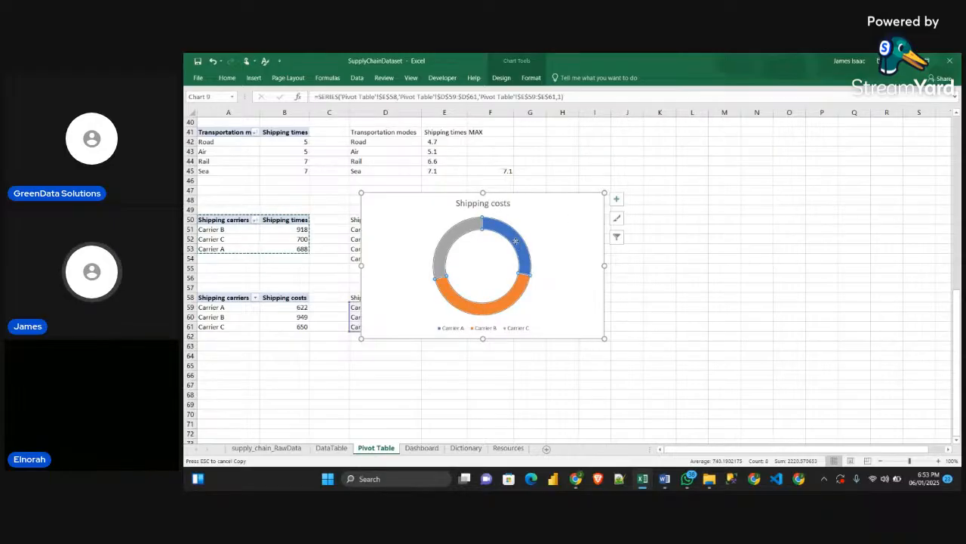
pyautogui.click(517, 242)
pyautogui.doubleClick(516, 241)
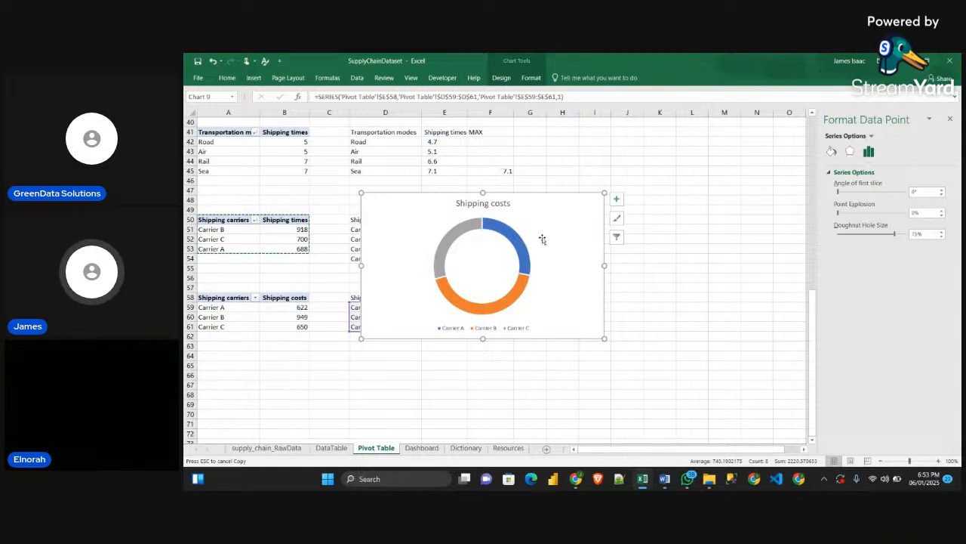
pyautogui.click(543, 240)
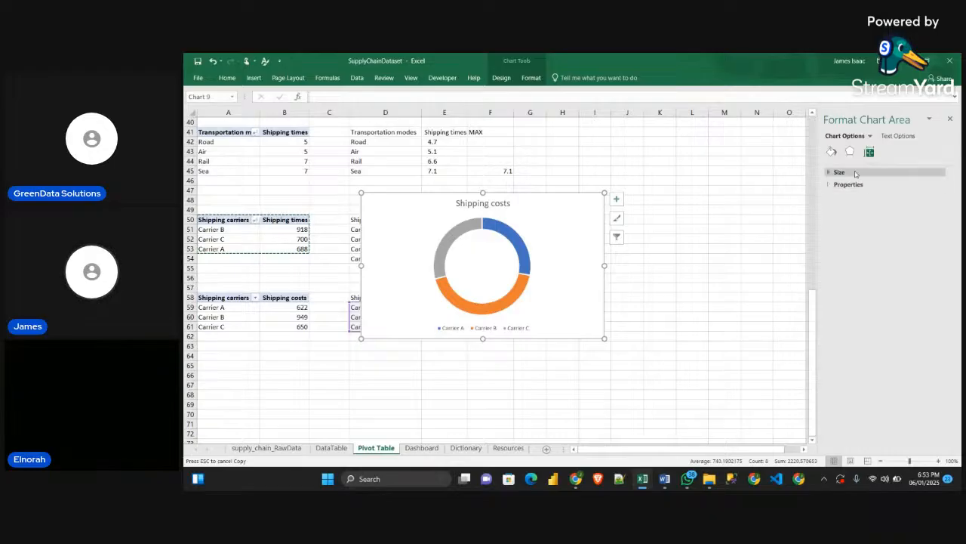
pyautogui.click(504, 238)
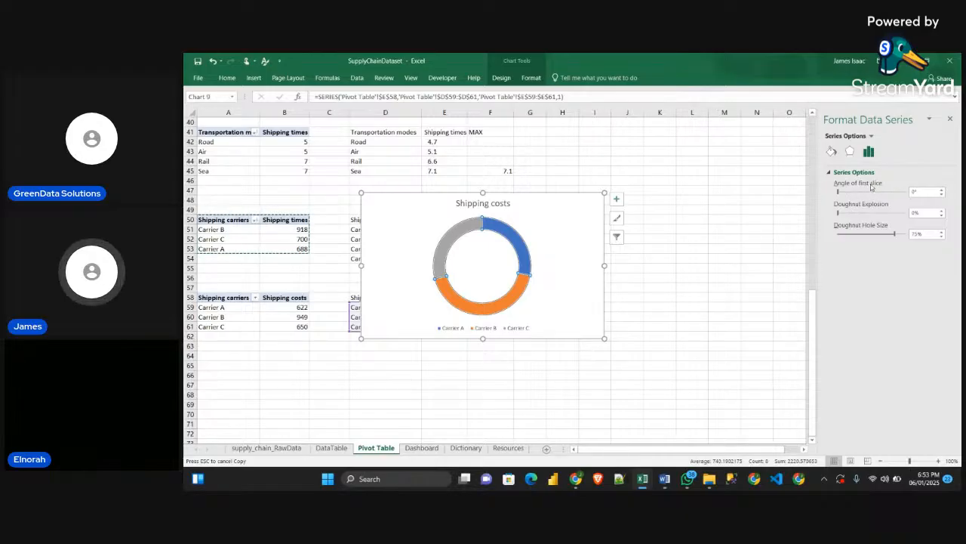
pyautogui.moveTo(839, 195); pyautogui.dragTo(840, 196)
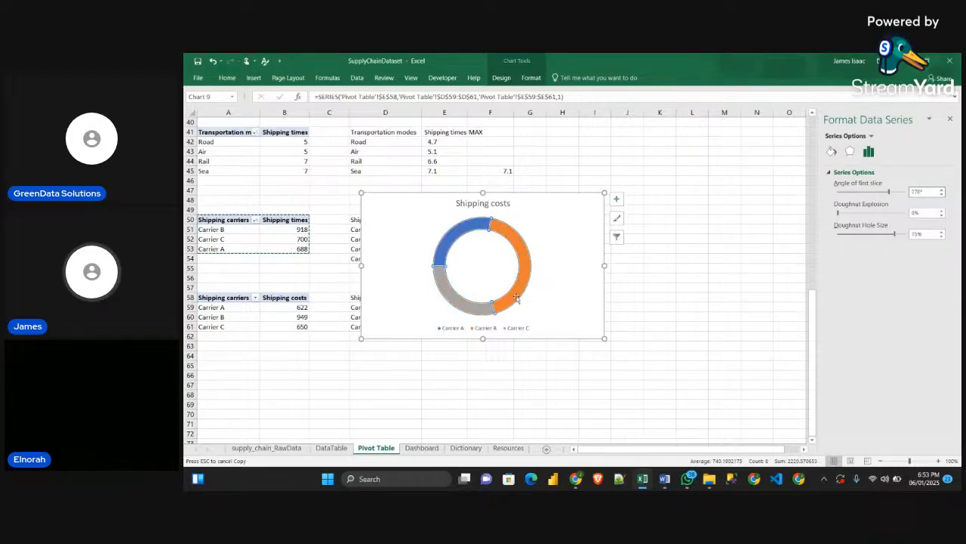
pyautogui.click(499, 227)
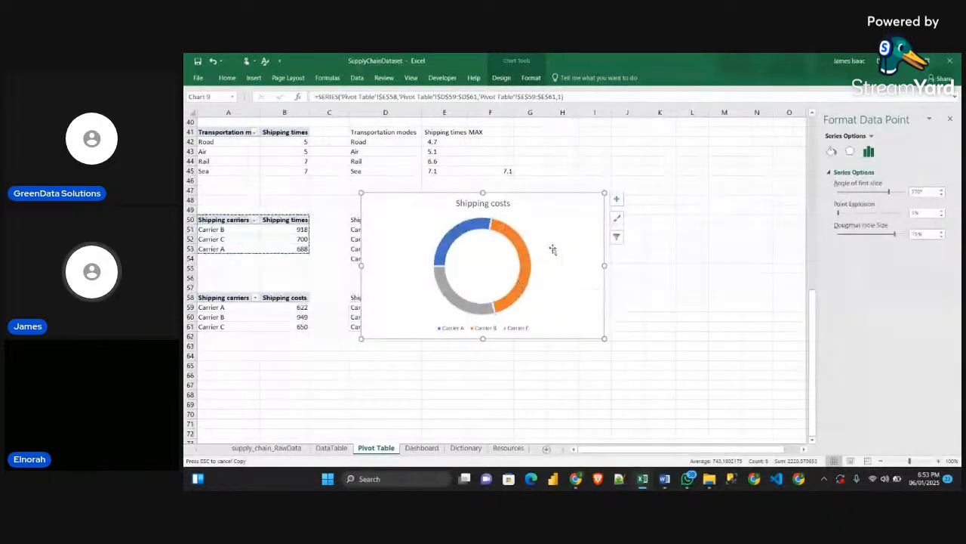
pyautogui.click(553, 246)
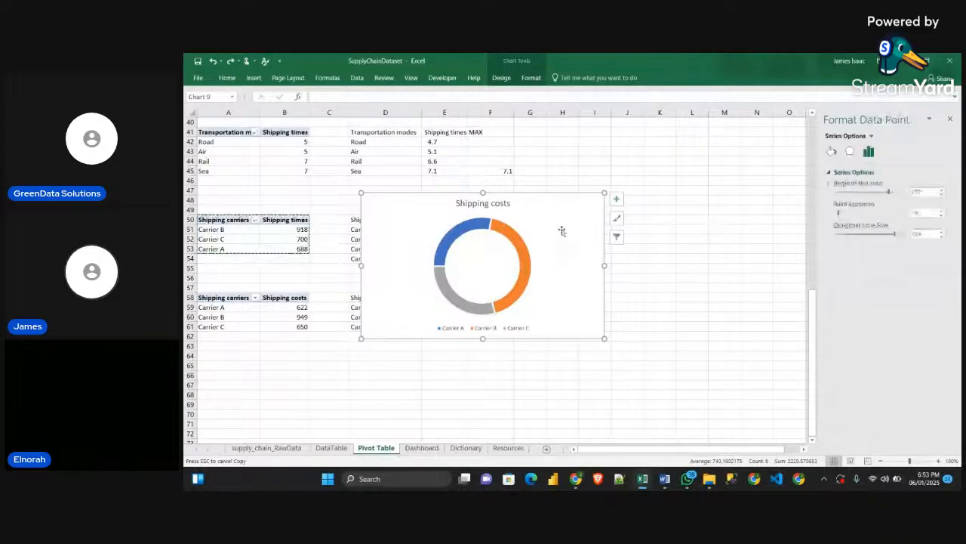
# Fill the doughnut's Carrier B slice with black, then with a dark grey from the recent colors
pyautogui.click(520, 252)
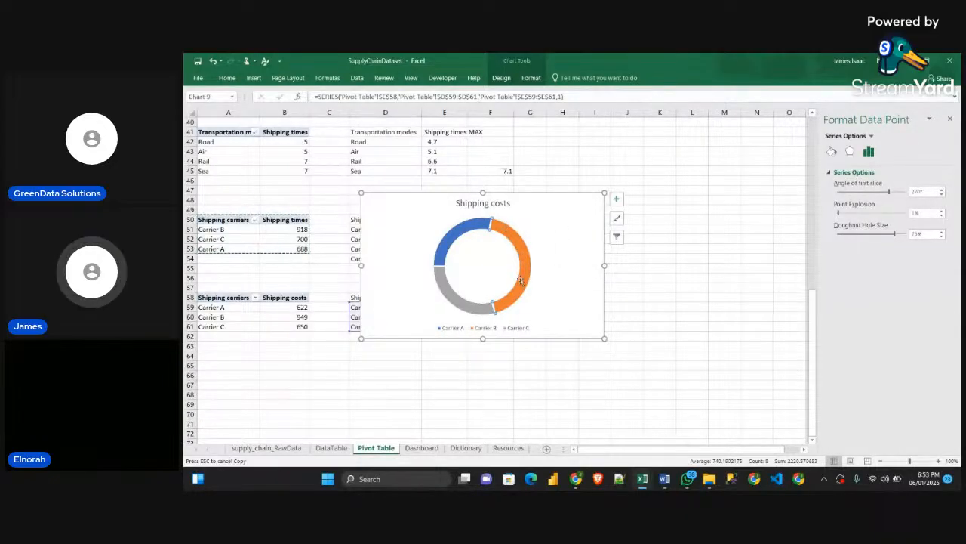
pyautogui.click(831, 151)
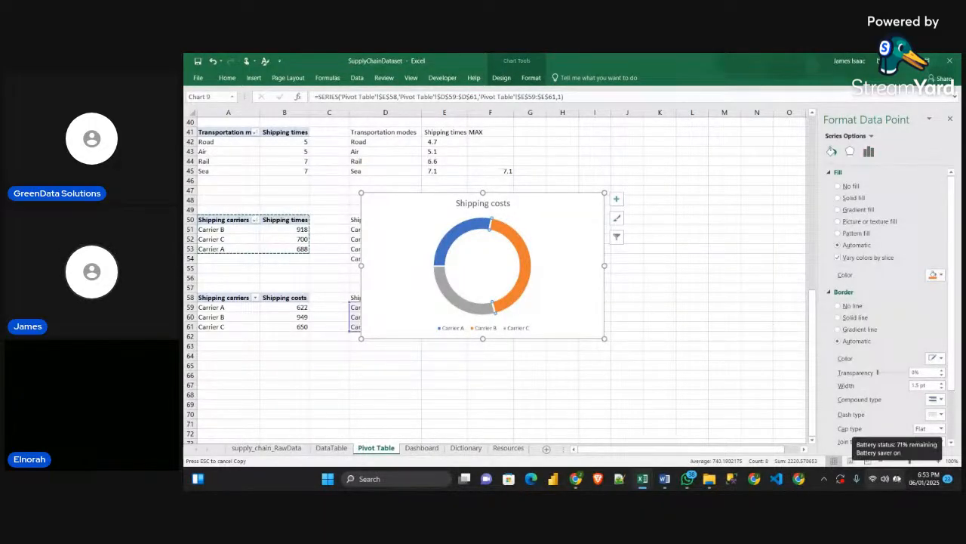
pyautogui.click(938, 275)
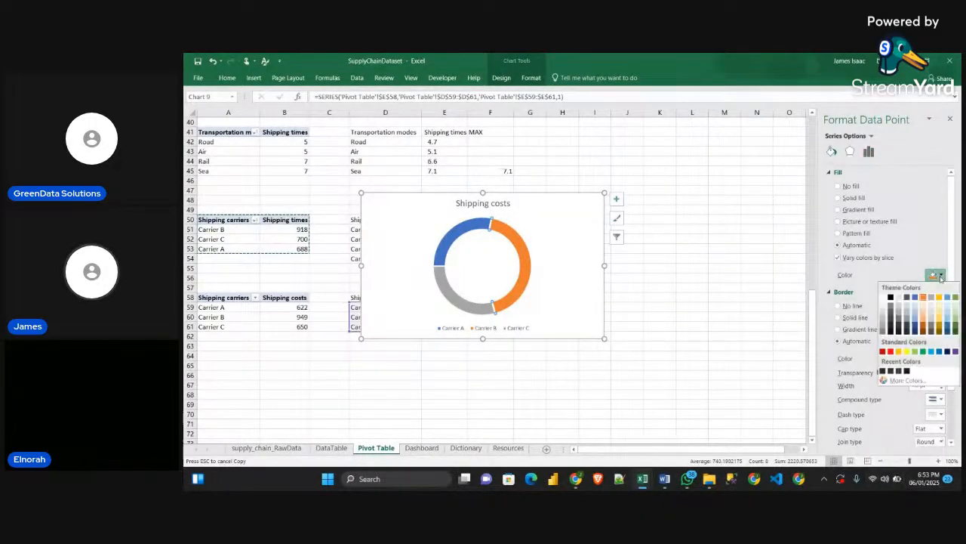
pyautogui.click(906, 371)
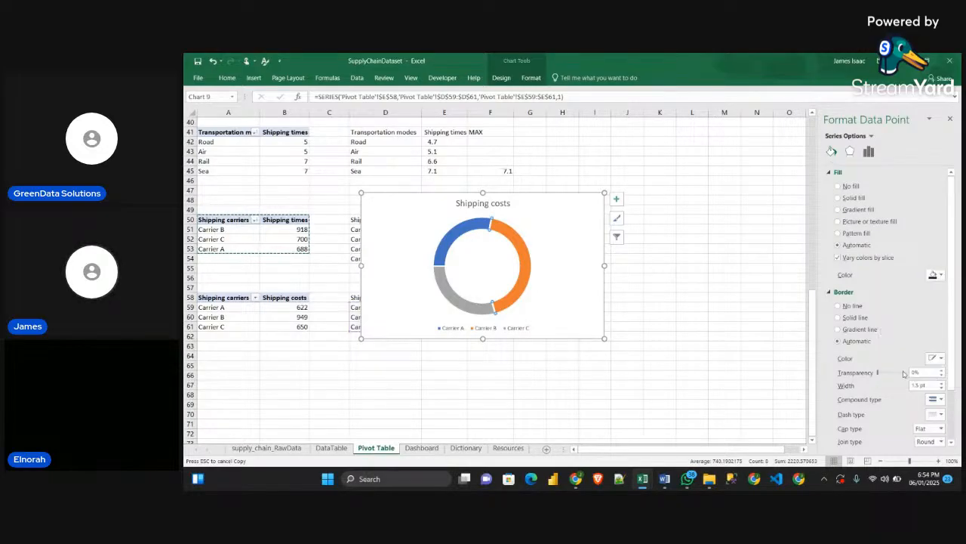
pyautogui.click(940, 274)
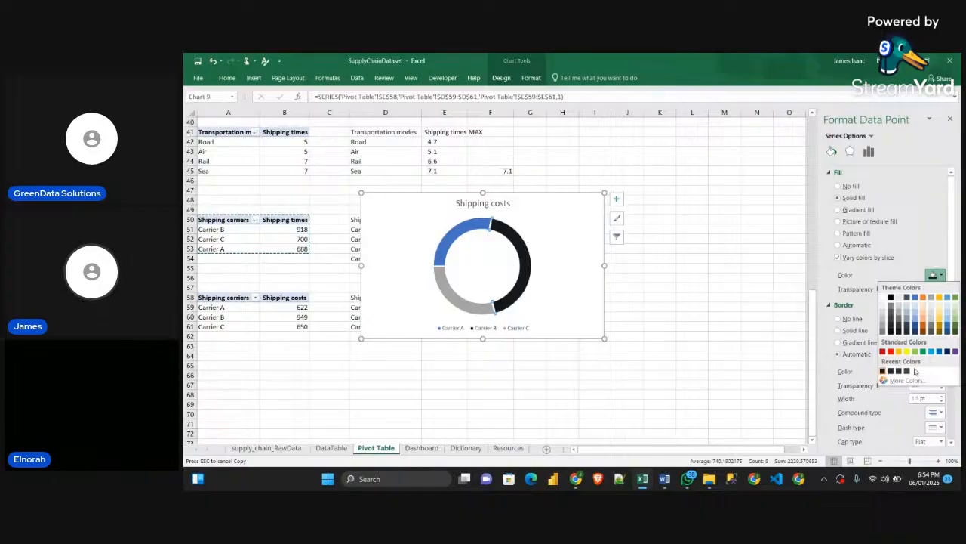
pyautogui.click(906, 371)
pyautogui.click(936, 275)
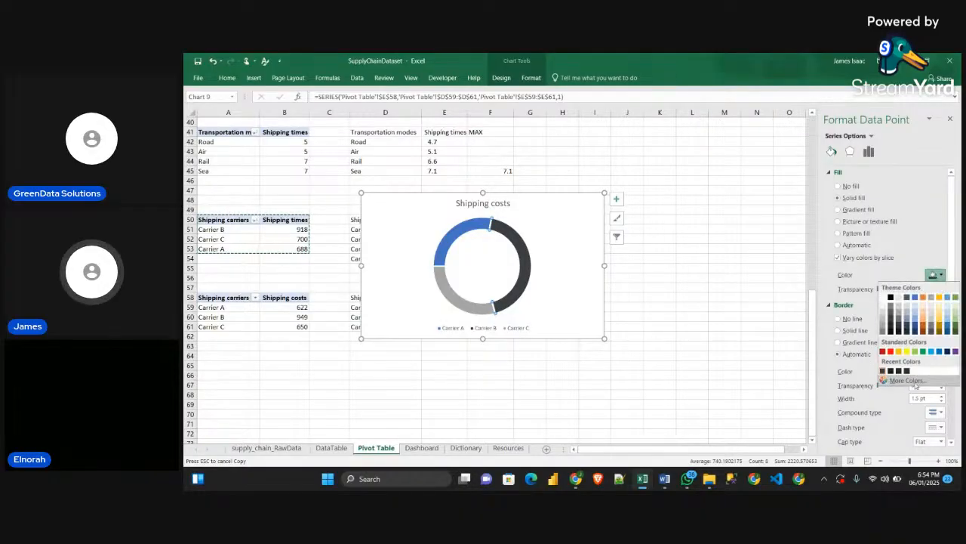
pyautogui.click(912, 381)
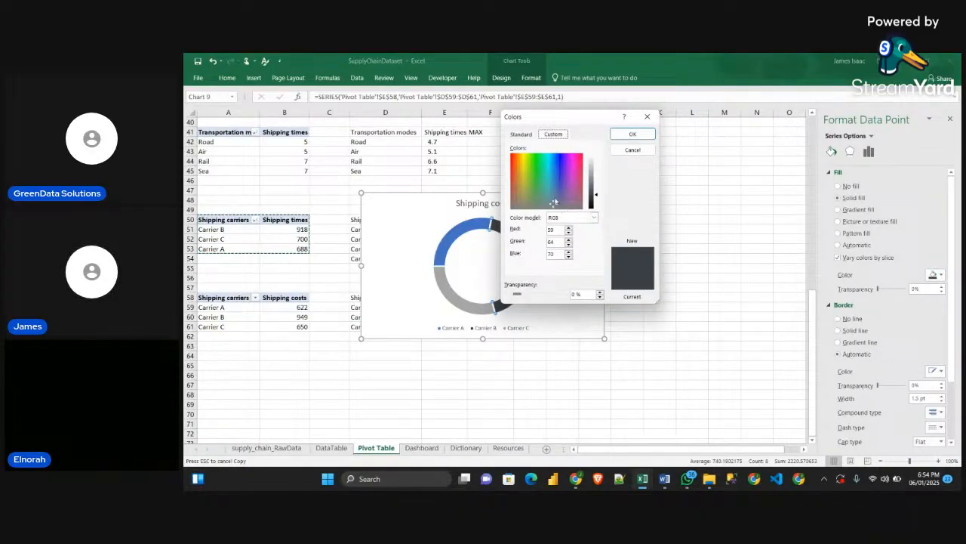
pyautogui.click(647, 117)
pyautogui.click(689, 269)
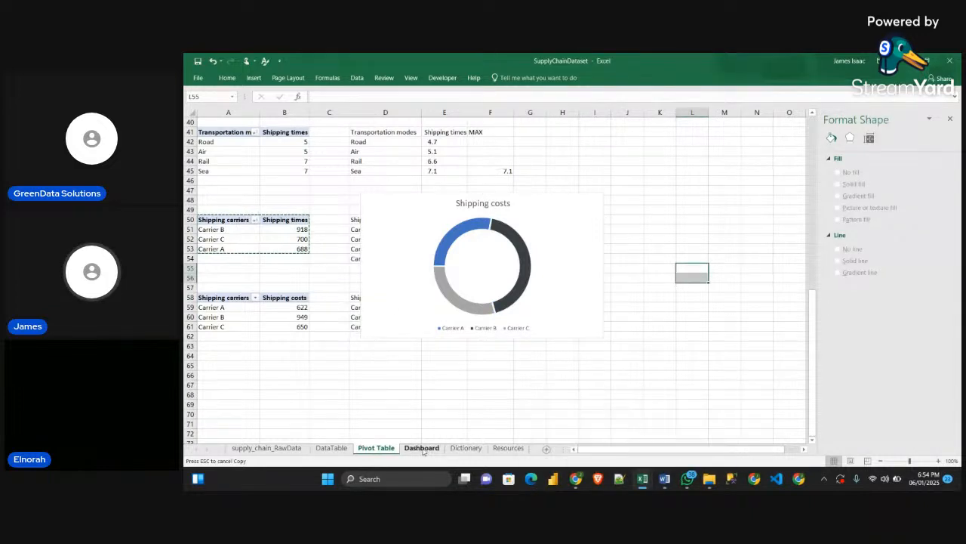
# Check the custom RGB fill values of the teal rectangle on the Resources sheet
pyautogui.click(508, 448)
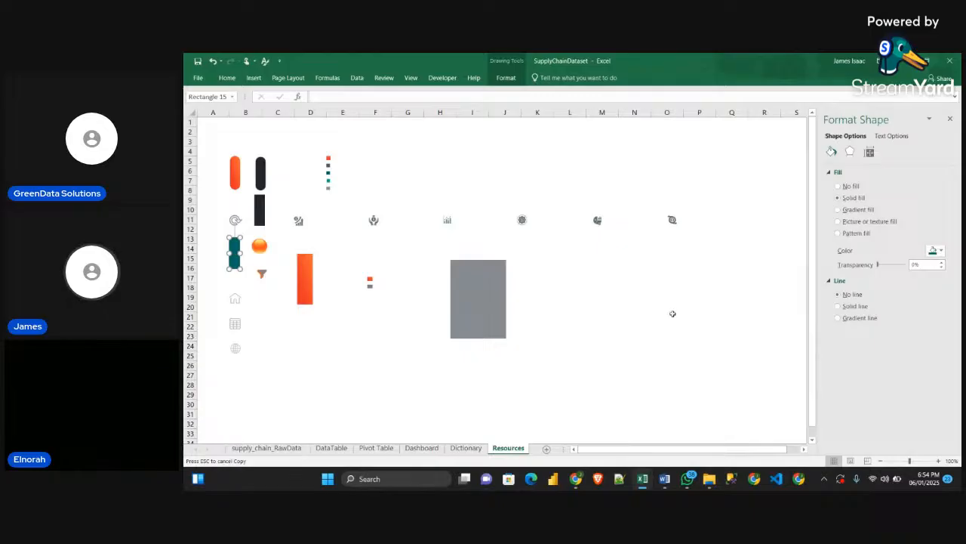
pyautogui.click(937, 250)
pyautogui.click(898, 356)
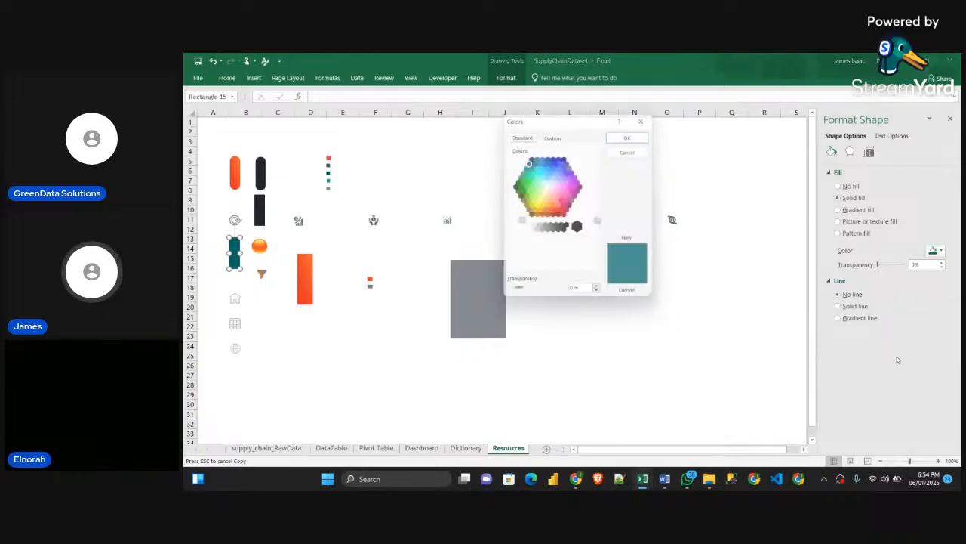
pyautogui.click(550, 133)
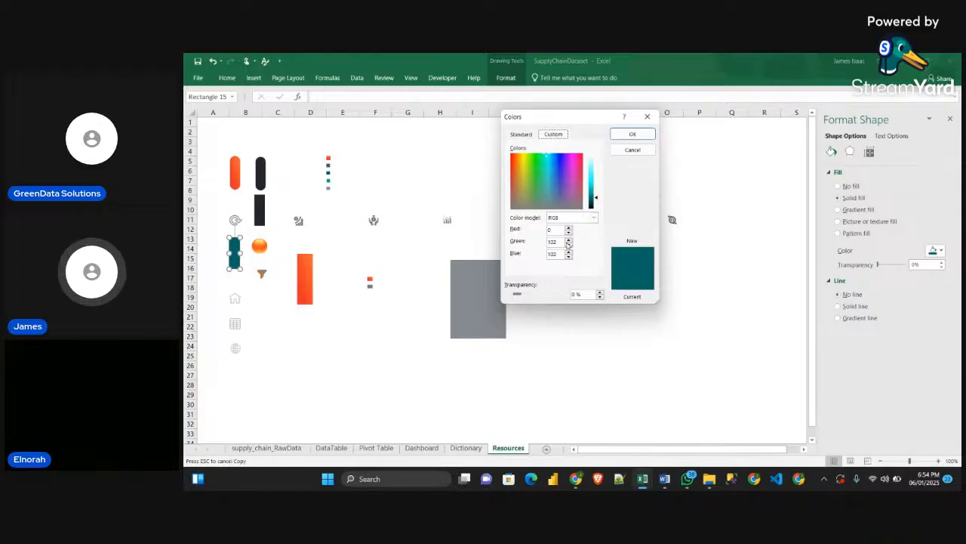
pyautogui.click(647, 116)
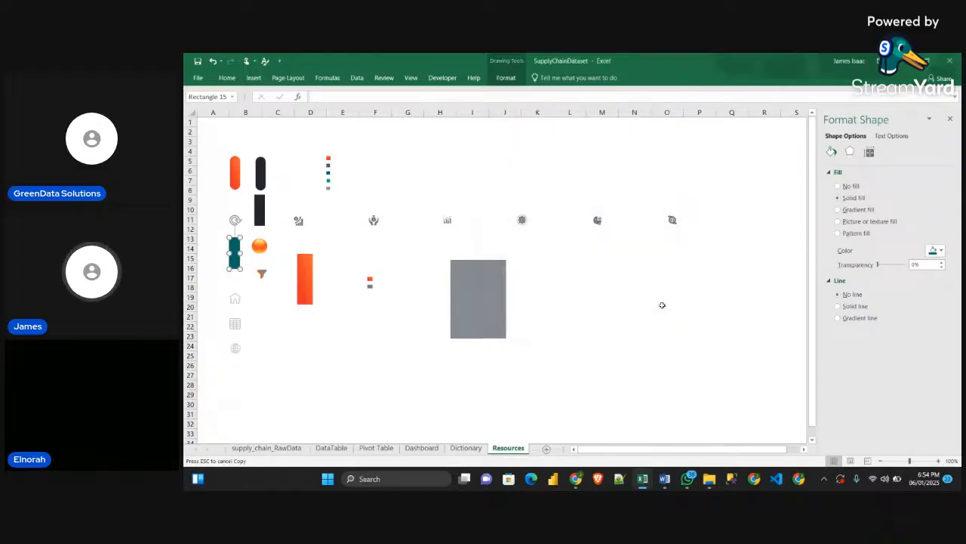
# Fill the Carrier B slice of the Pivot Table sheet's doughnut with custom RGB 0, 102, 102 and remove its border line
pyautogui.click(376, 448)
pyautogui.click(507, 239)
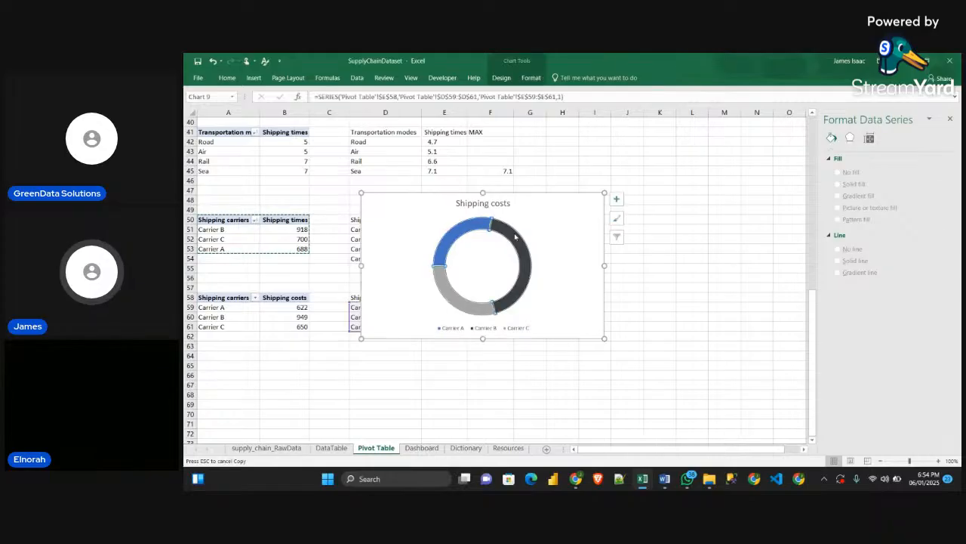
pyautogui.click(513, 235)
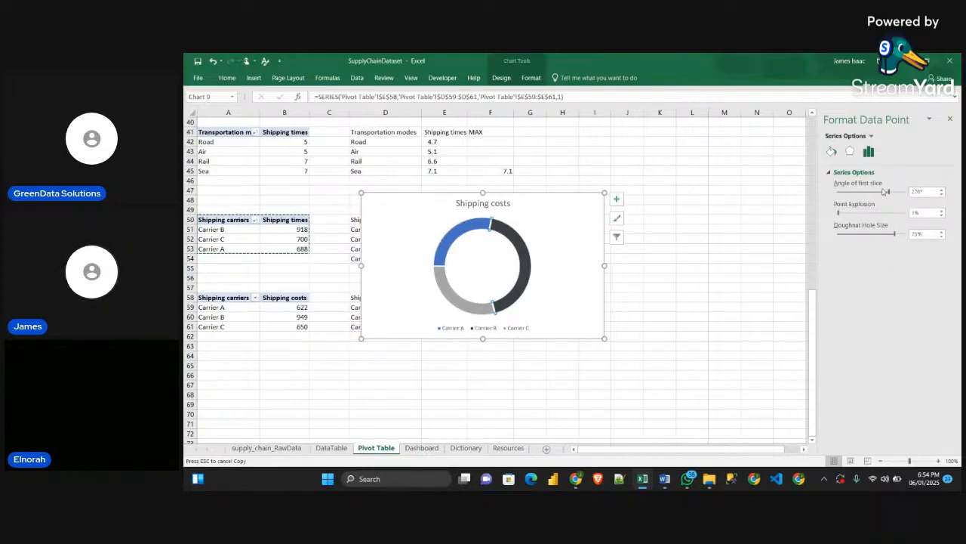
pyautogui.click(831, 151)
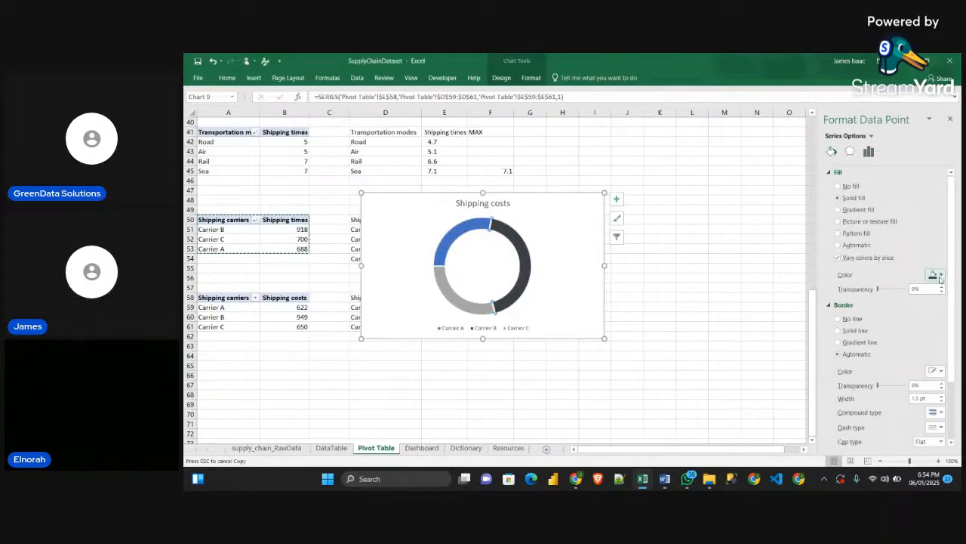
pyautogui.click(940, 277)
pyautogui.click(907, 364)
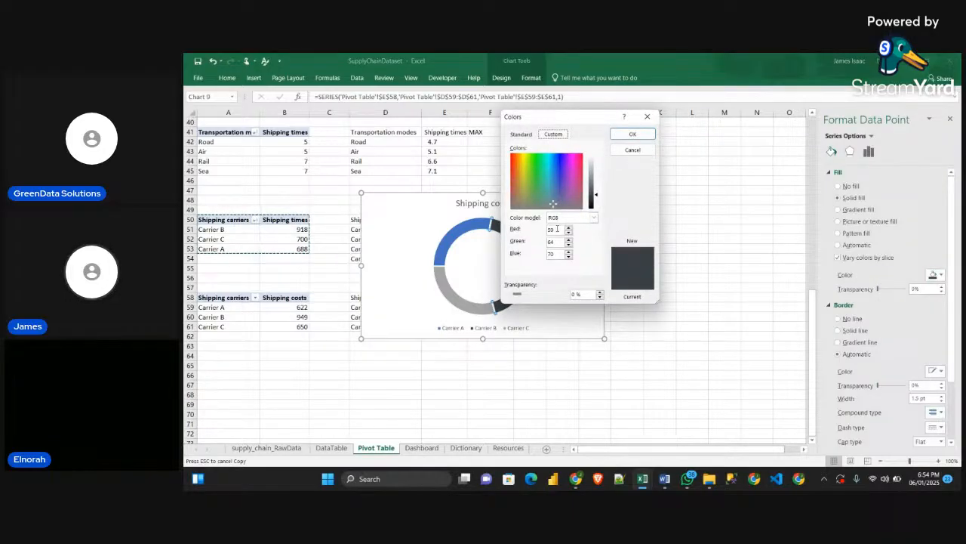
pyautogui.doubleClick(556, 229)
pyautogui.write('255')
pyautogui.write('0')
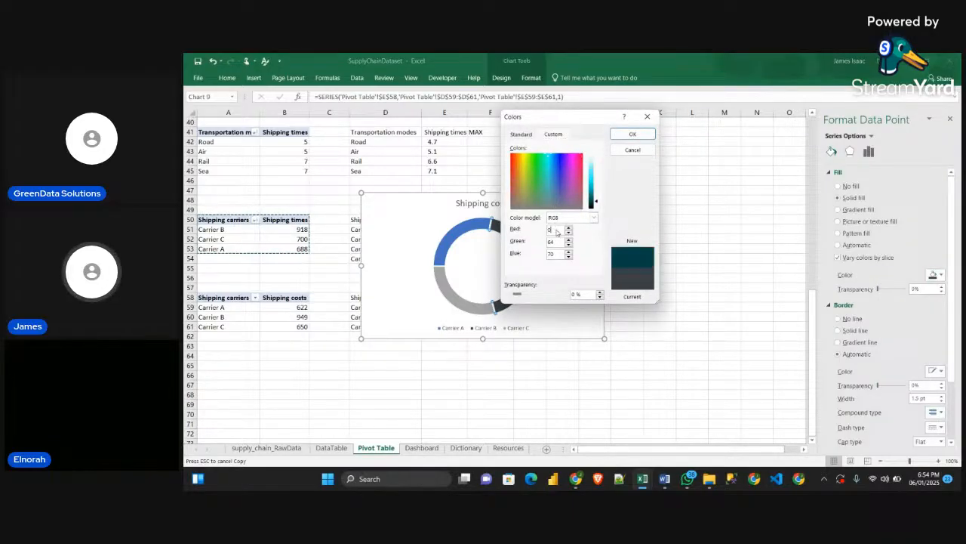
pyautogui.write('100')
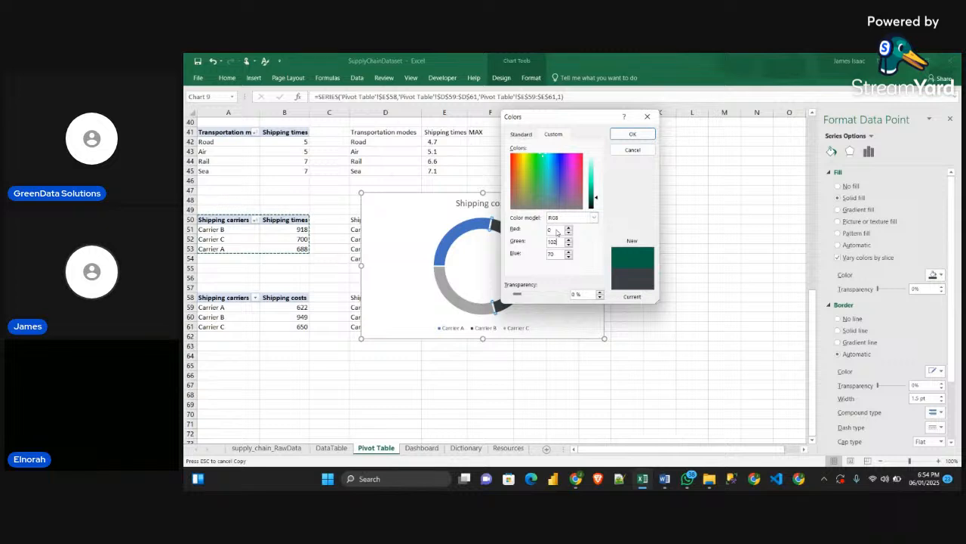
pyautogui.press('Tab')
pyautogui.write('102')
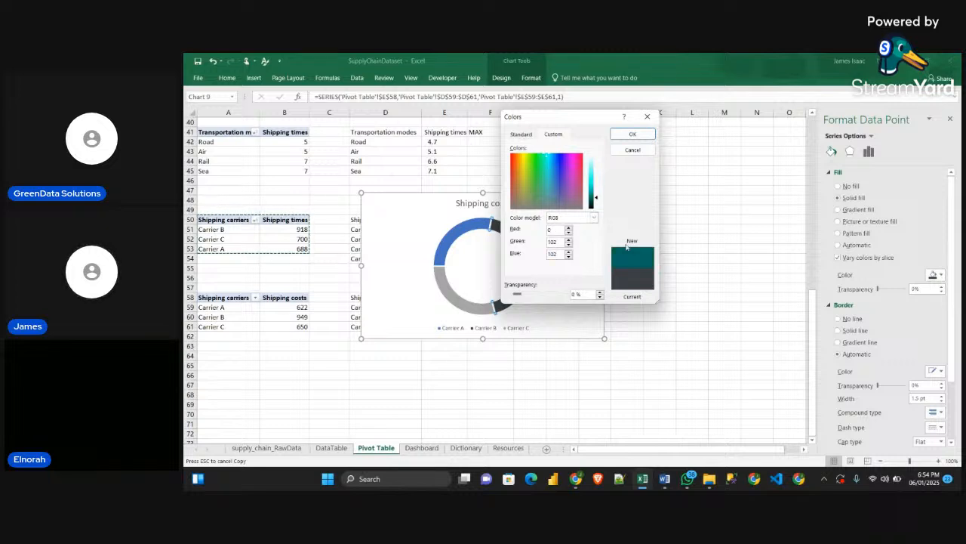
pyautogui.click(633, 134)
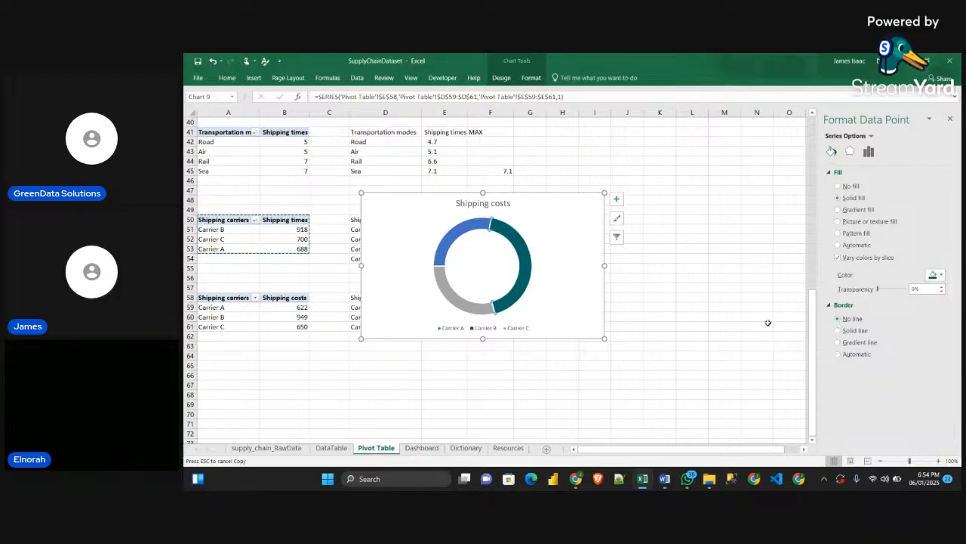
# Fill the doughnut's Carrier C slice with a darker teal, RGB 0, 78, 76, and remove its border line
pyautogui.click(468, 308)
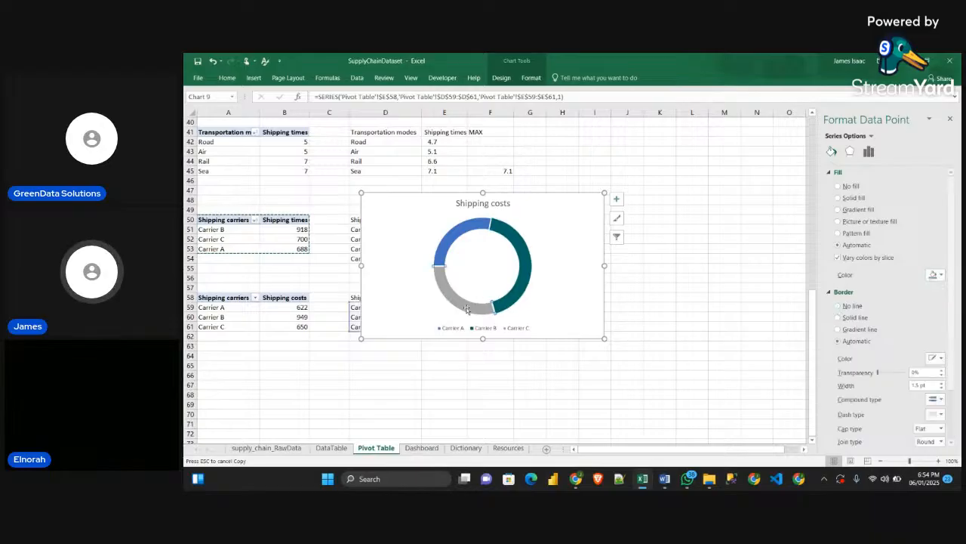
pyautogui.click(936, 277)
pyautogui.click(908, 390)
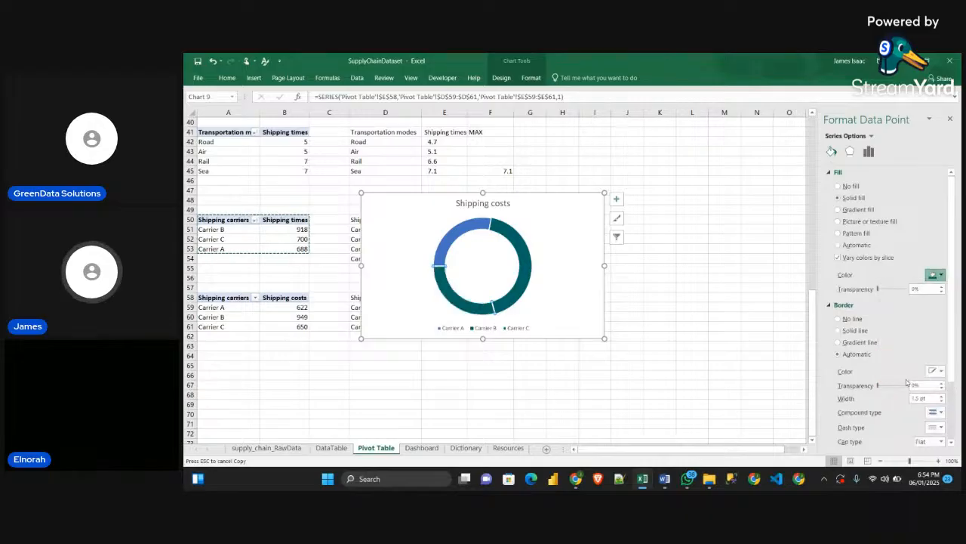
pyautogui.click(563, 135)
pyautogui.moveTo(591, 119); pyautogui.dragTo(686, 137)
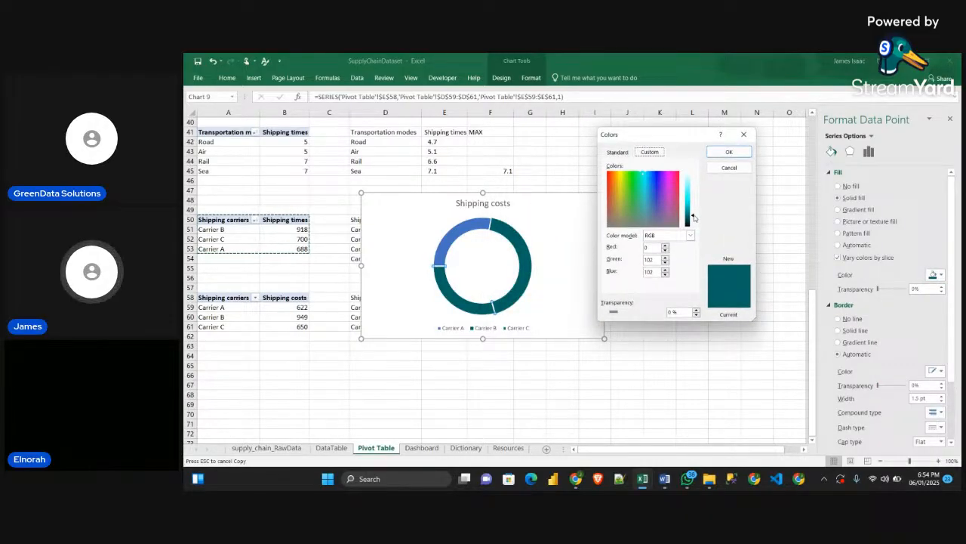
pyautogui.moveTo(693, 217); pyautogui.dragTo(693, 222)
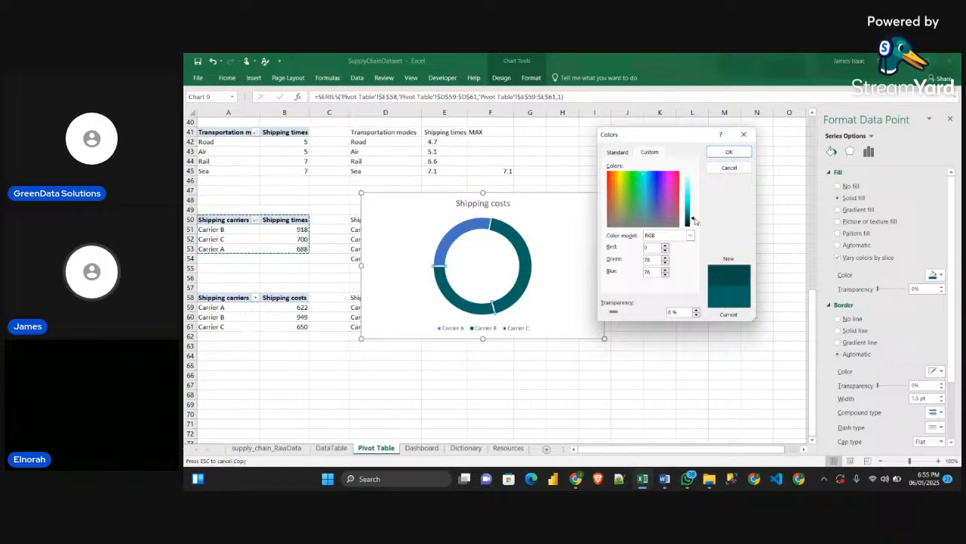
pyautogui.click(731, 151)
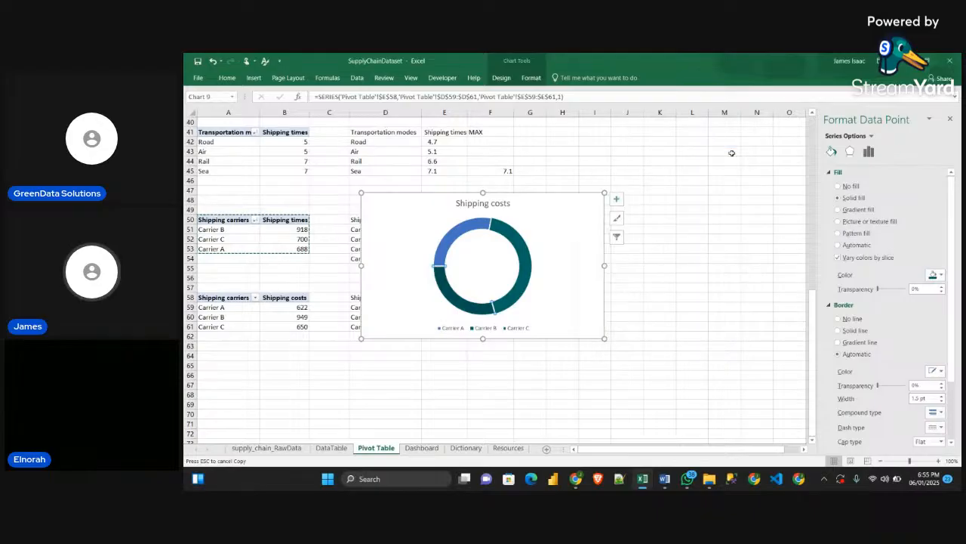
pyautogui.click(838, 319)
# Remove the Carrier A slice's border line and fill the slice with near-black teal, RGB 0, 12, 12
pyautogui.click(451, 244)
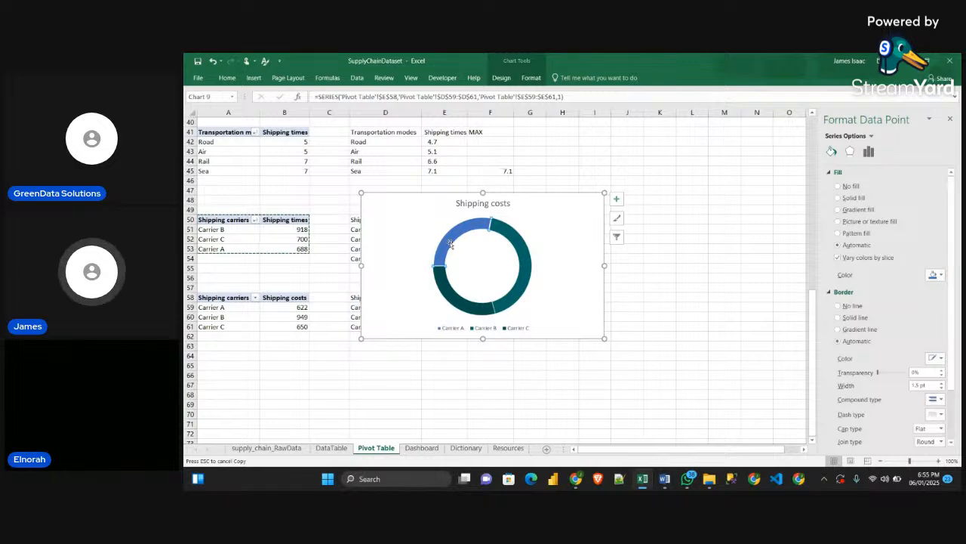
pyautogui.click(838, 305)
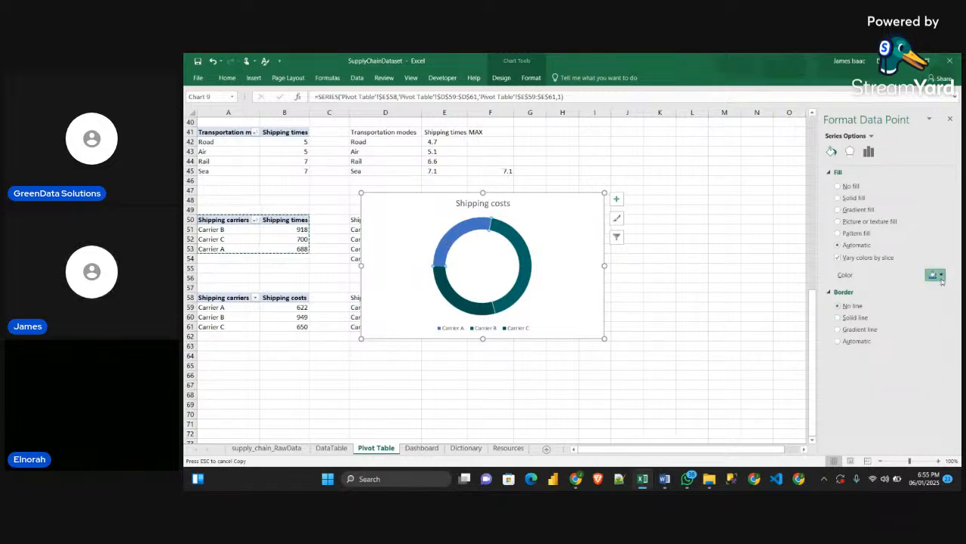
pyautogui.click(935, 275)
pyautogui.click(883, 370)
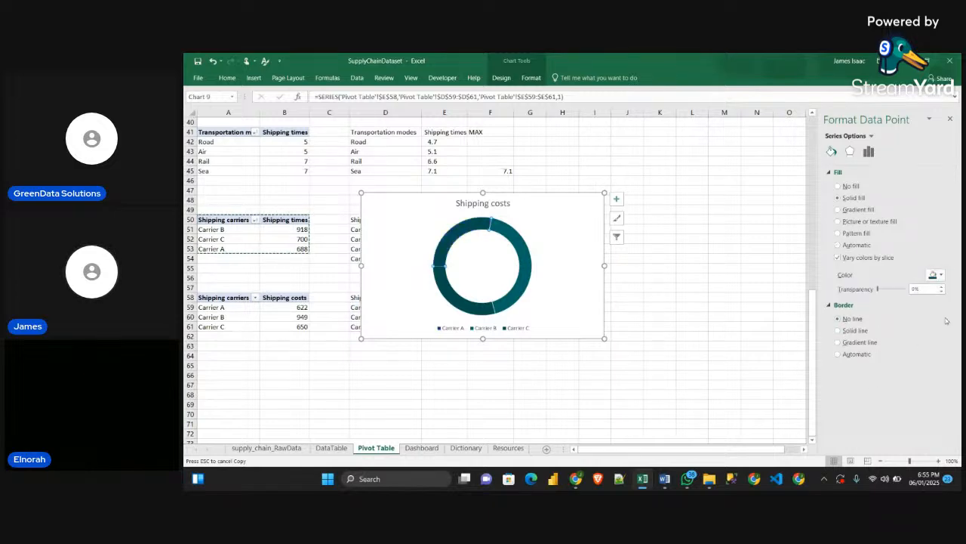
pyautogui.click(940, 275)
pyautogui.click(903, 381)
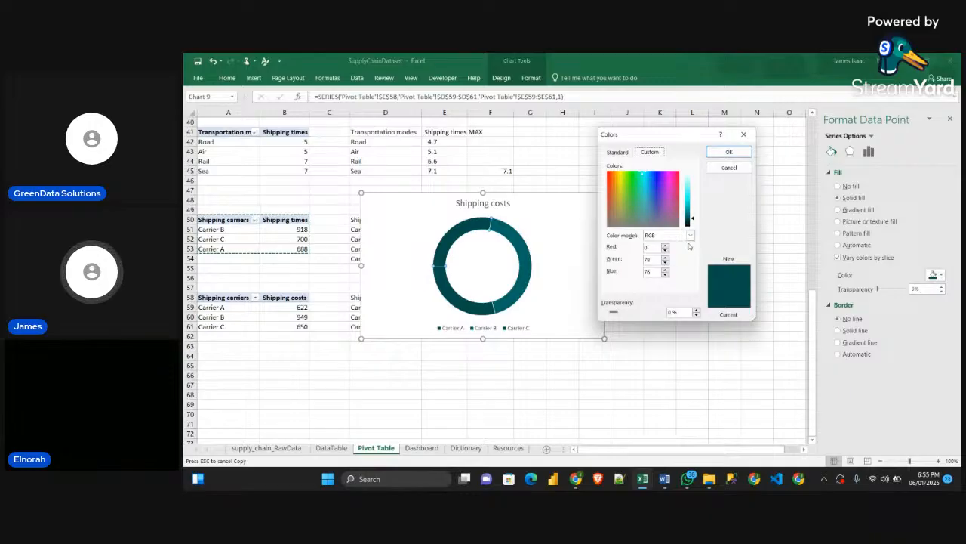
pyautogui.click(693, 219)
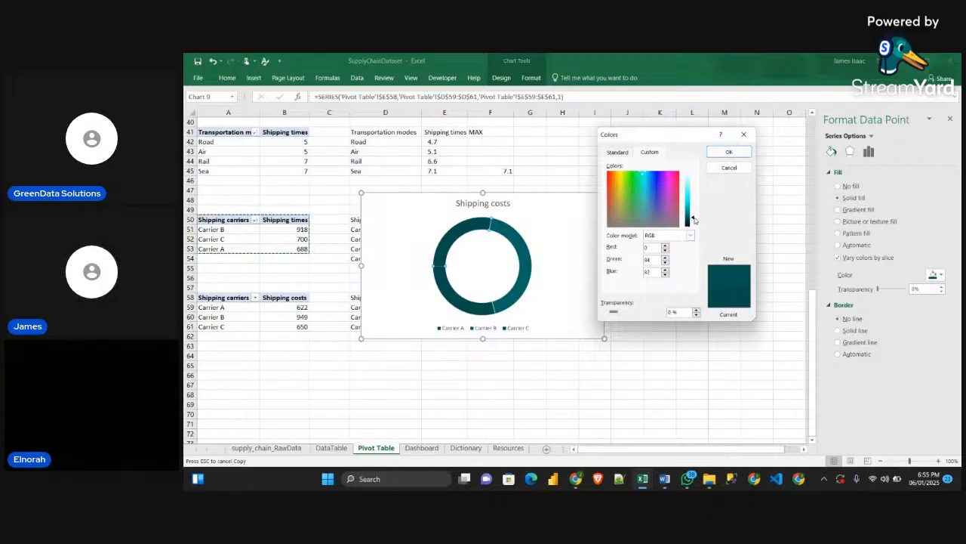
pyautogui.moveTo(693, 219); pyautogui.dragTo(695, 223)
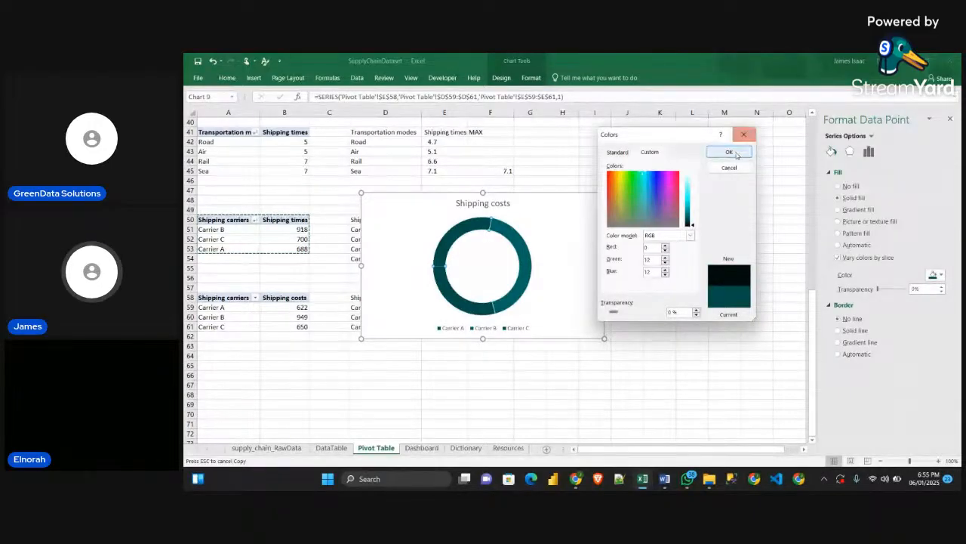
pyautogui.click(729, 151)
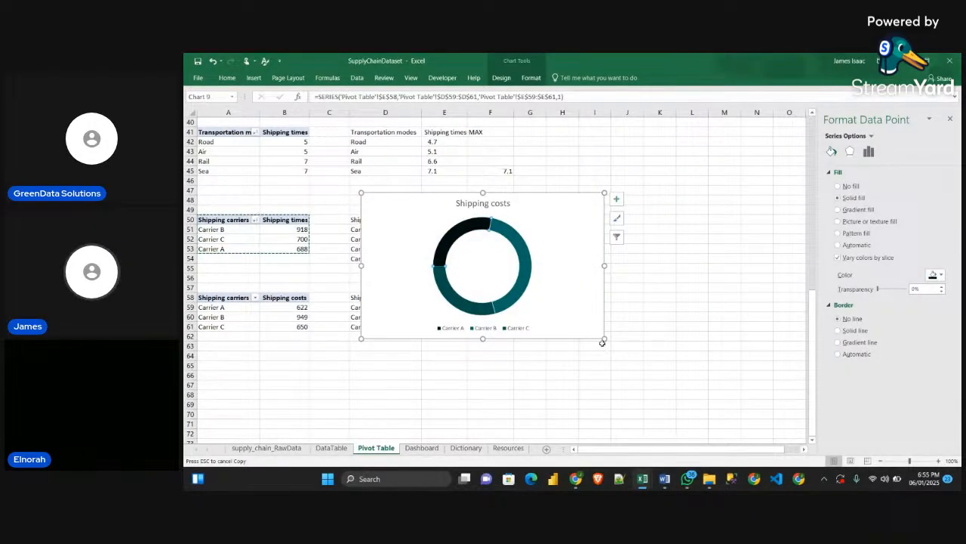
# Set the Shipping costs chart area to no fill and no border line
pyautogui.click(616, 198)
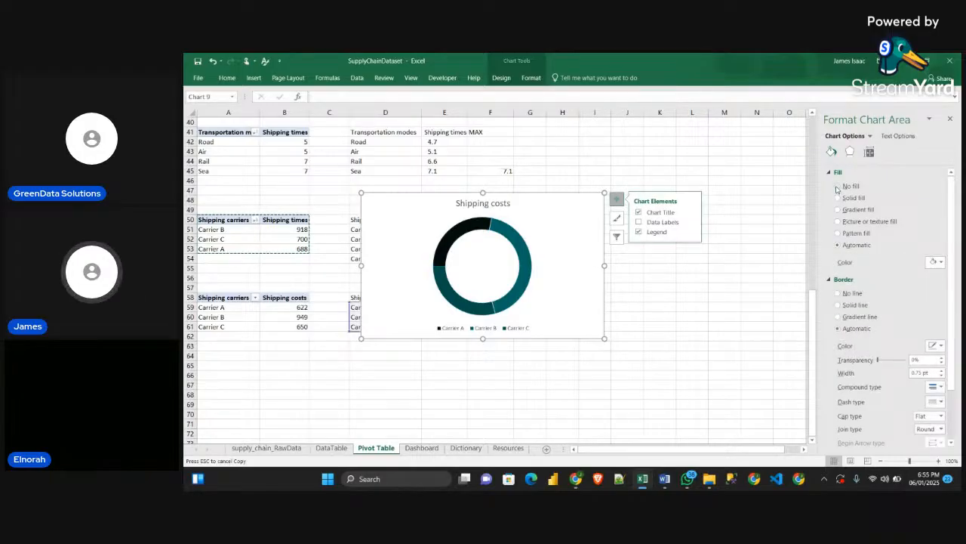
pyautogui.click(837, 185)
pyautogui.click(840, 275)
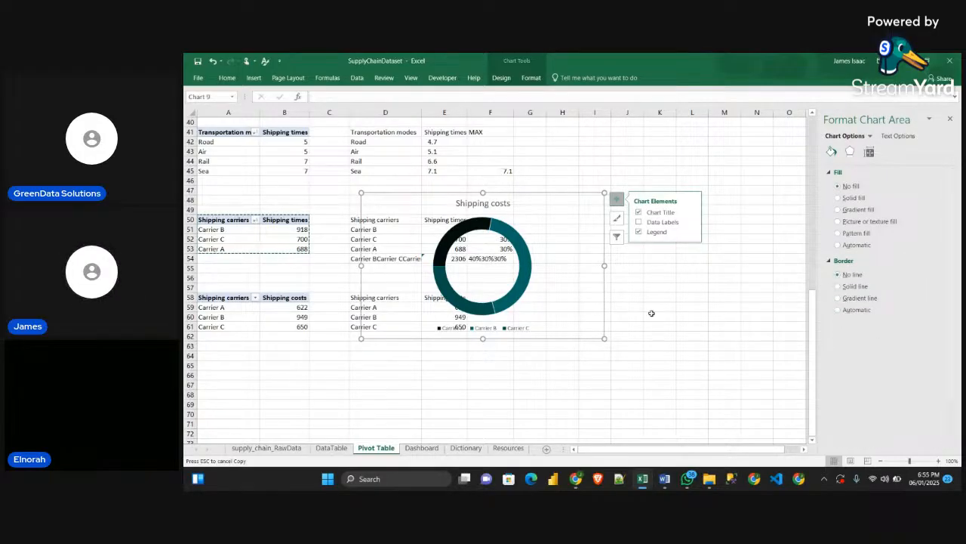
# Cut the doughnut chart from the Pivot Table sheet and paste it onto the Dashboard sheet
pyautogui.press('Delete')
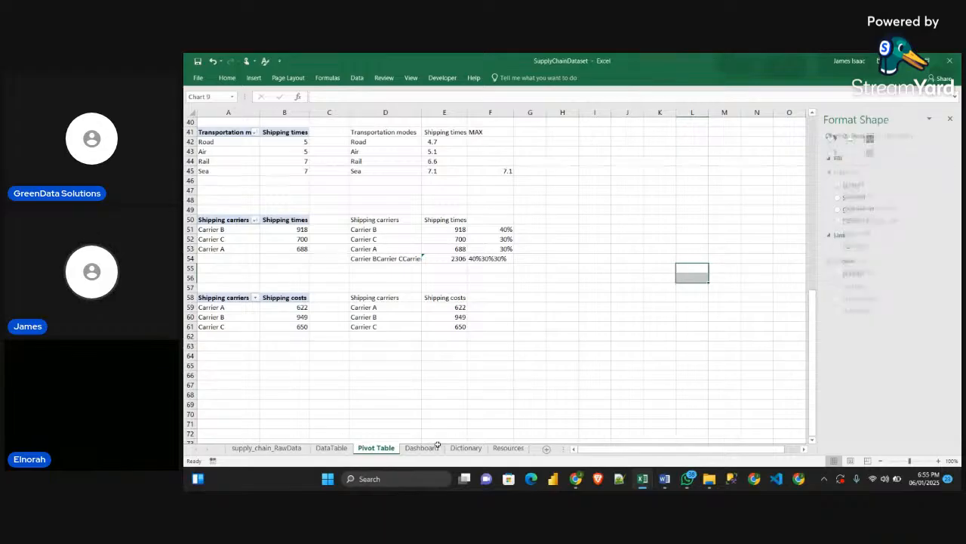
pyautogui.click(422, 447)
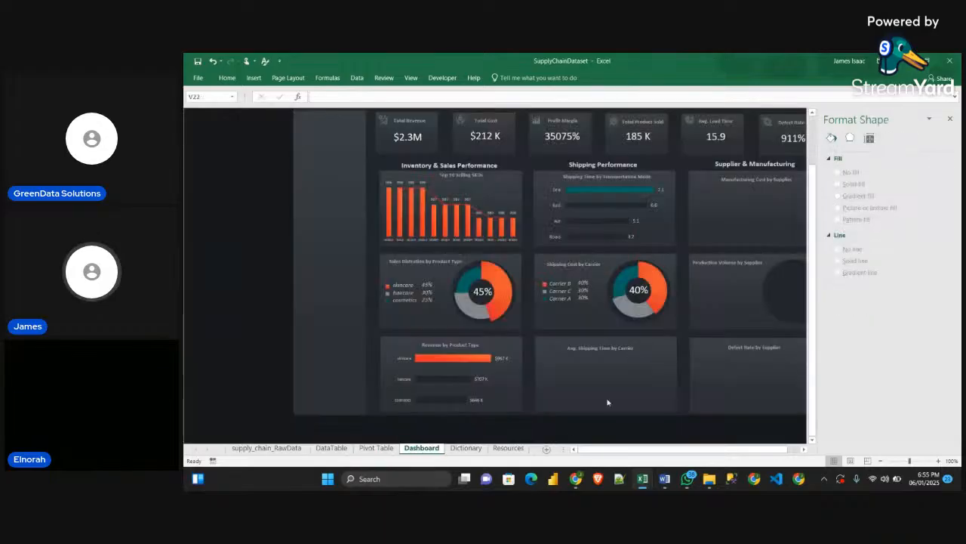
pyautogui.click(949, 120)
pyautogui.click(858, 217)
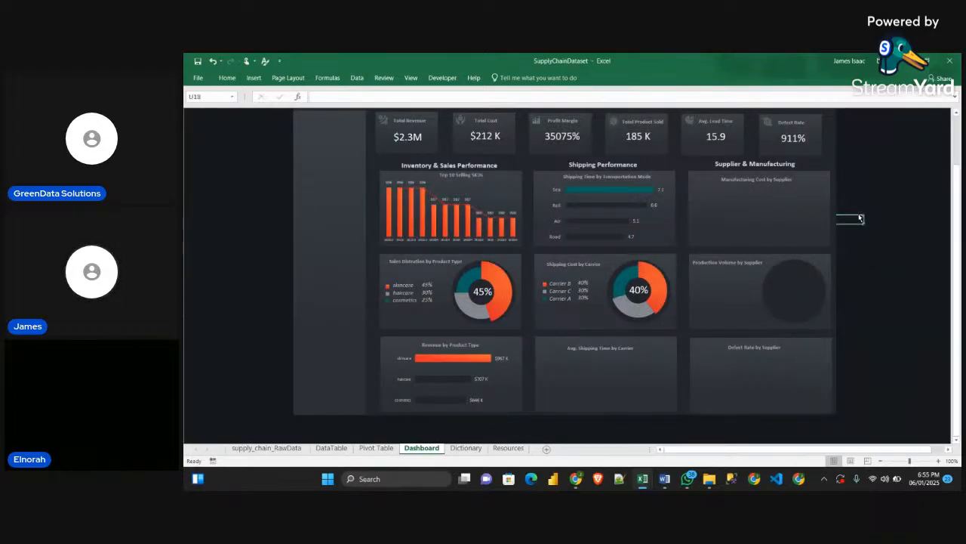
pyautogui.hotkey('ctrl', 'v')
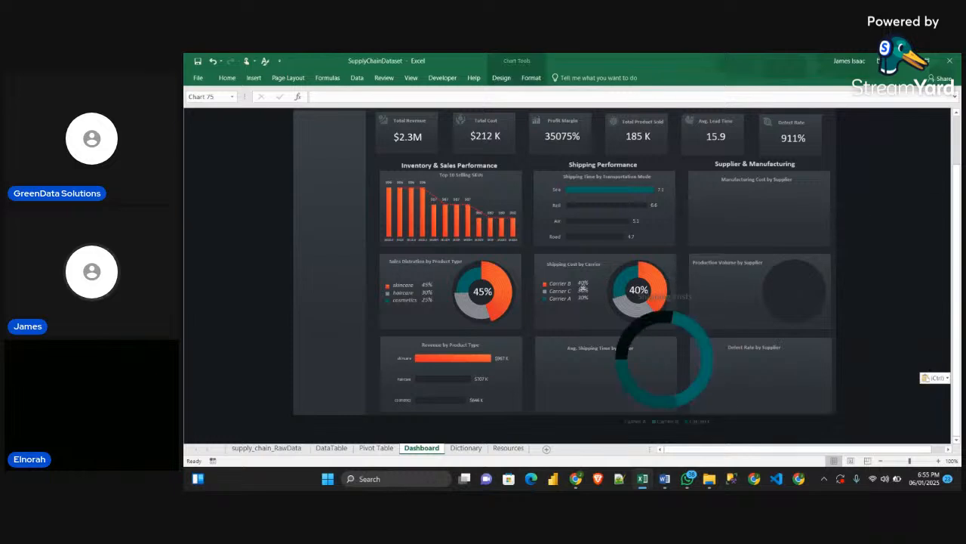
# Shrink the pasted doughnut to fit inside the Avg. Shipping Time by Carrier card and remove its chart title
pyautogui.moveTo(741, 290); pyautogui.dragTo(648, 348)
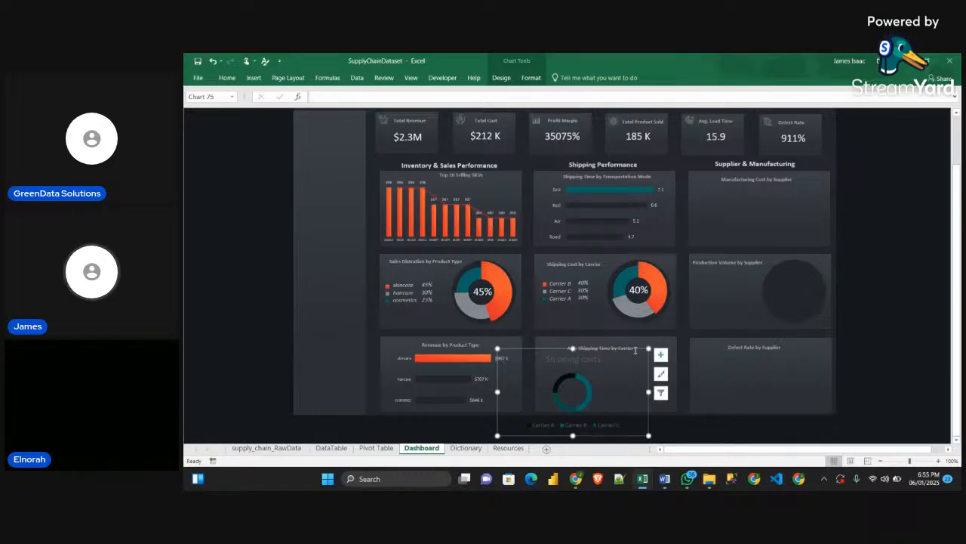
pyautogui.moveTo(636, 349); pyautogui.dragTo(661, 332)
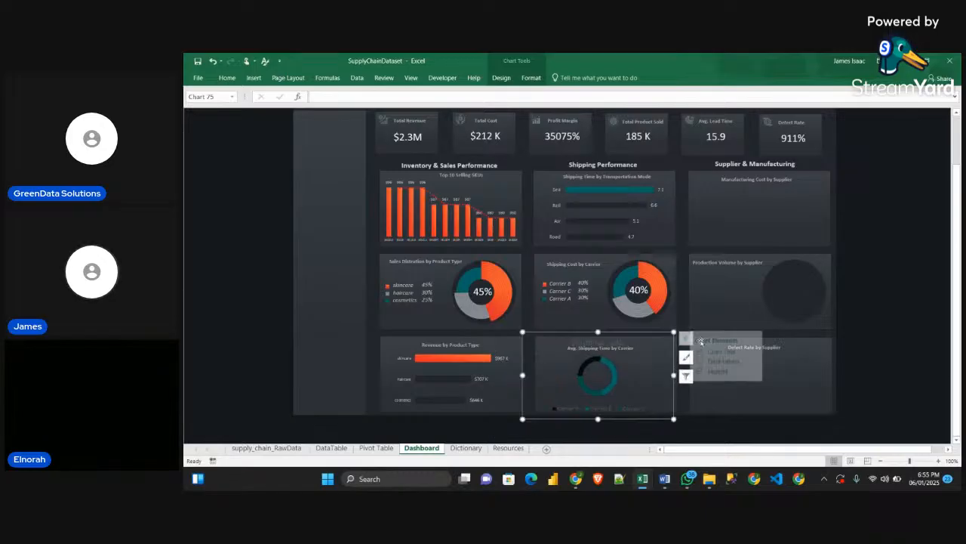
pyautogui.click(685, 337)
pyautogui.click(709, 351)
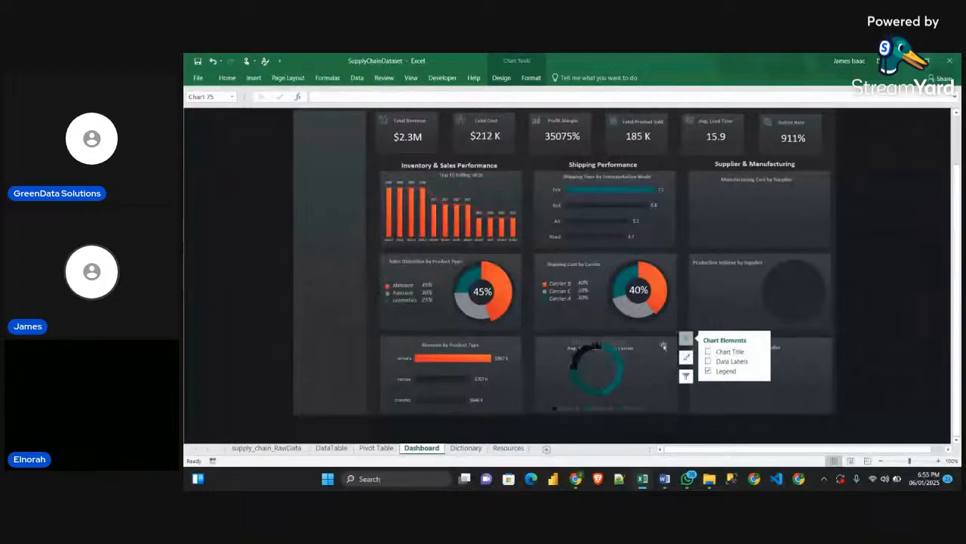
pyautogui.click(669, 342)
pyautogui.moveTo(669, 342); pyautogui.dragTo(667, 349)
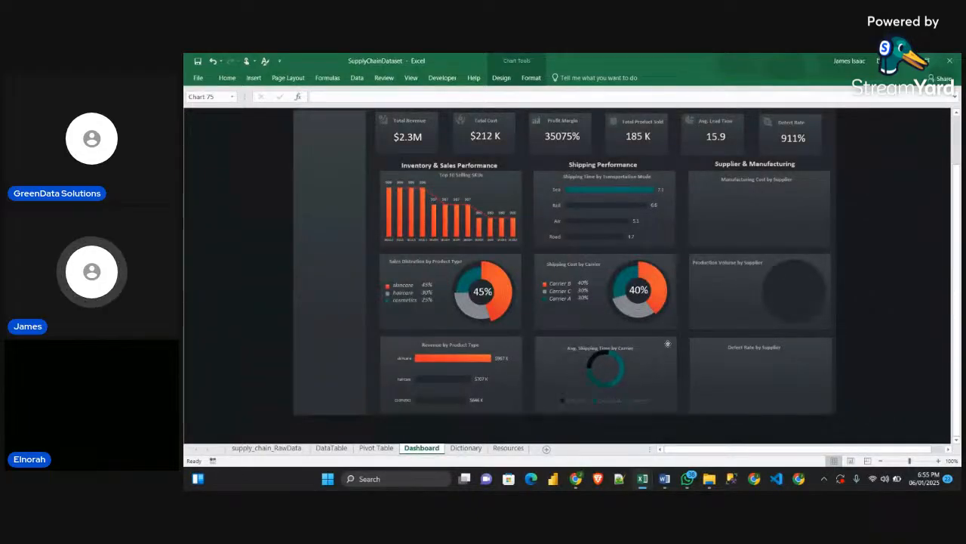
pyautogui.click(667, 349)
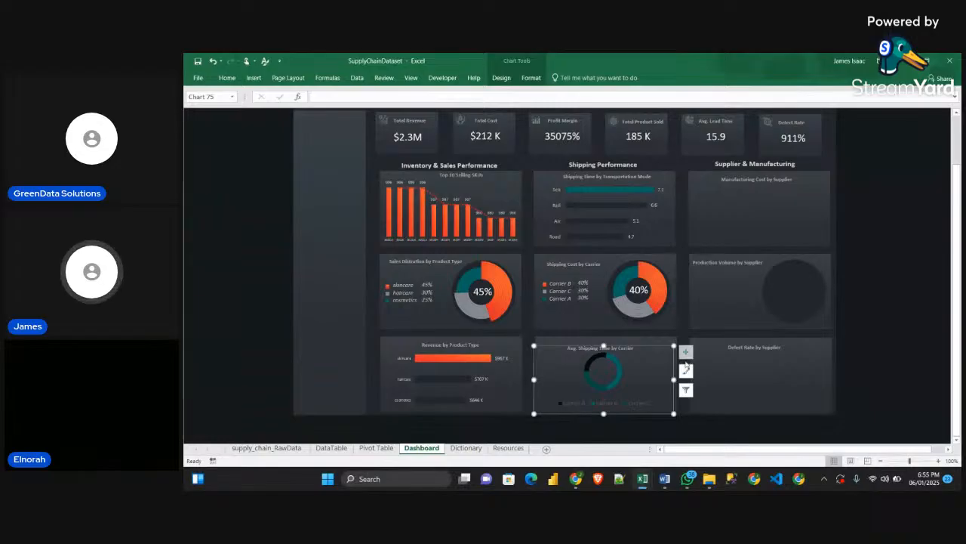
# Set the legend position of the Avg. Shipping Time by Carrier doughnut to Left
pyautogui.click(638, 406)
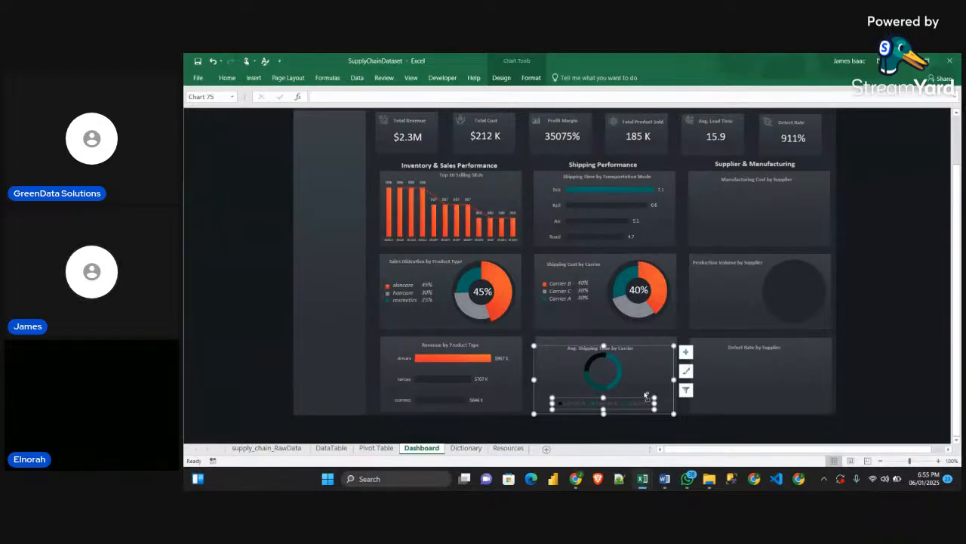
pyautogui.doubleClick(646, 394)
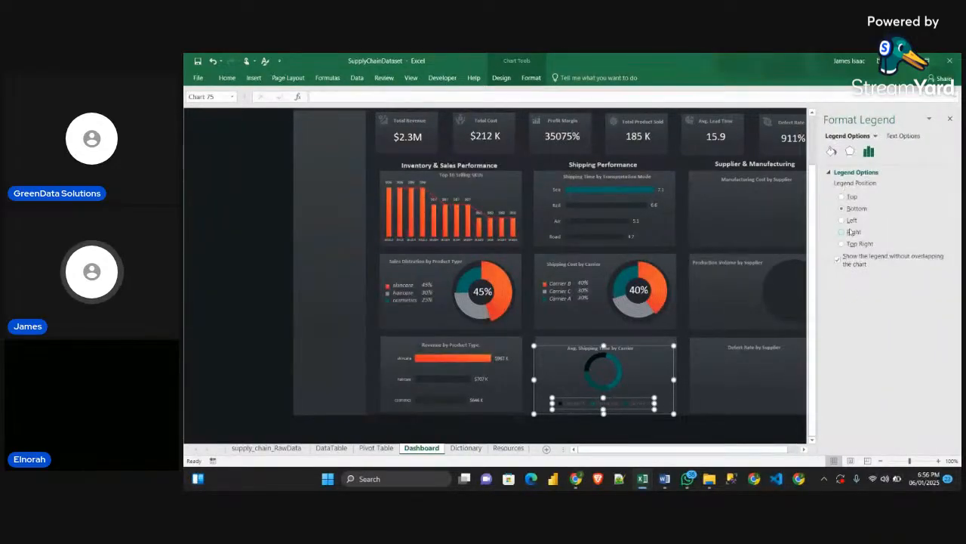
pyautogui.click(841, 220)
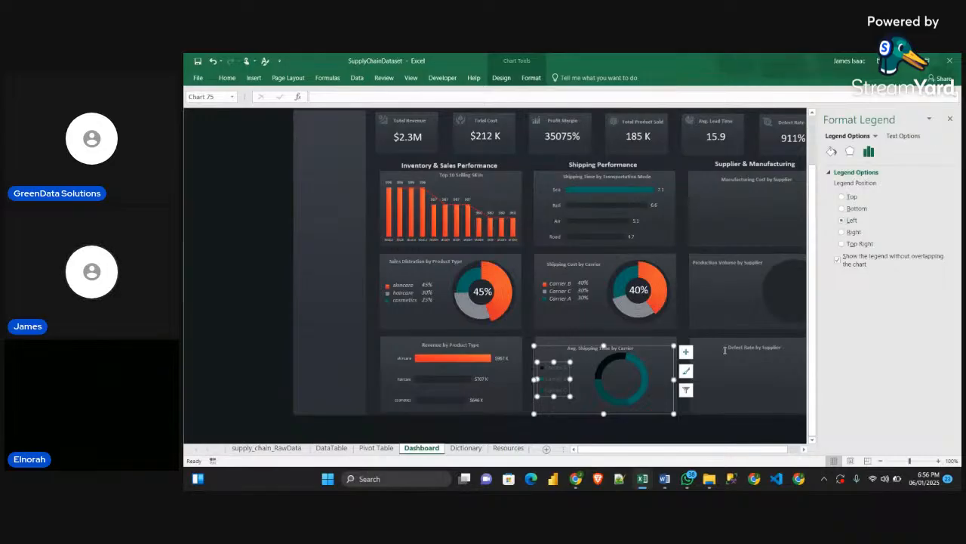
pyautogui.click(557, 379)
pyautogui.click(559, 378)
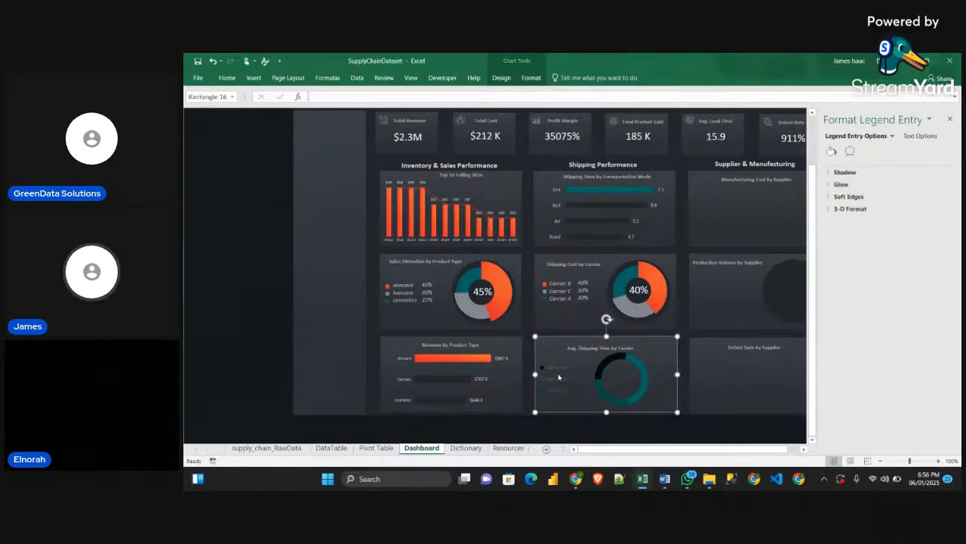
# Redo the Left legend position on the Avg. Shipping Time by Carrier doughnut and format its legend text as white italic, size 8
pyautogui.click(669, 405)
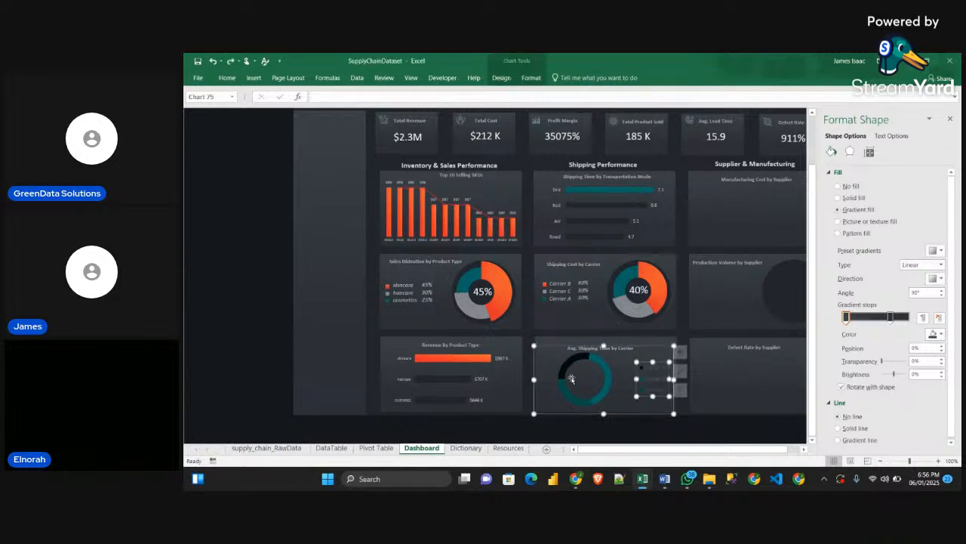
pyautogui.hotkey('ctrl', 'y')
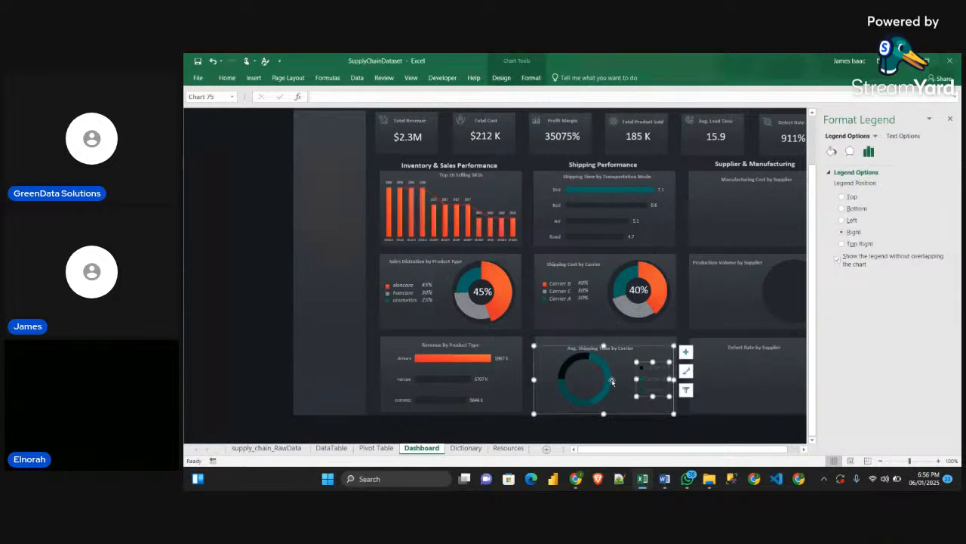
pyautogui.click(226, 78)
pyautogui.click(346, 97)
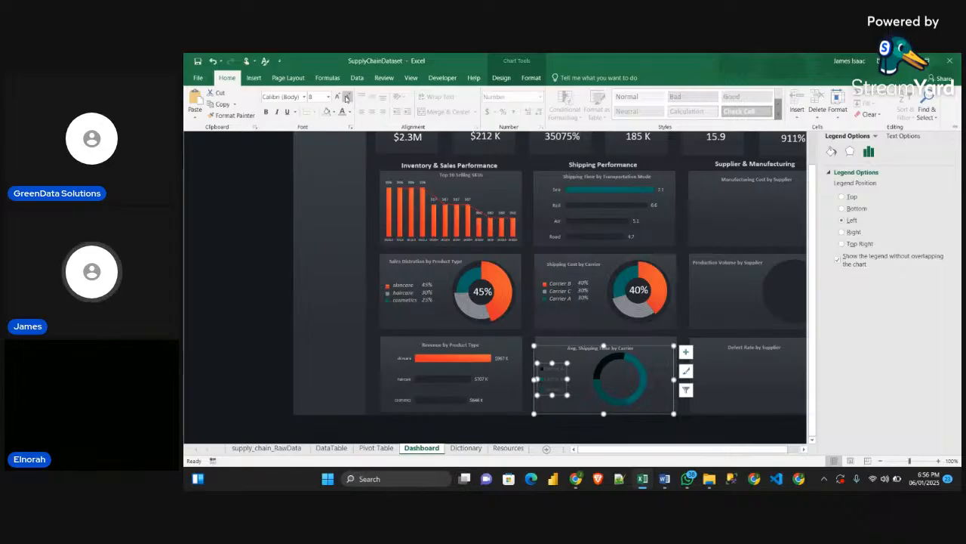
pyautogui.click(347, 97)
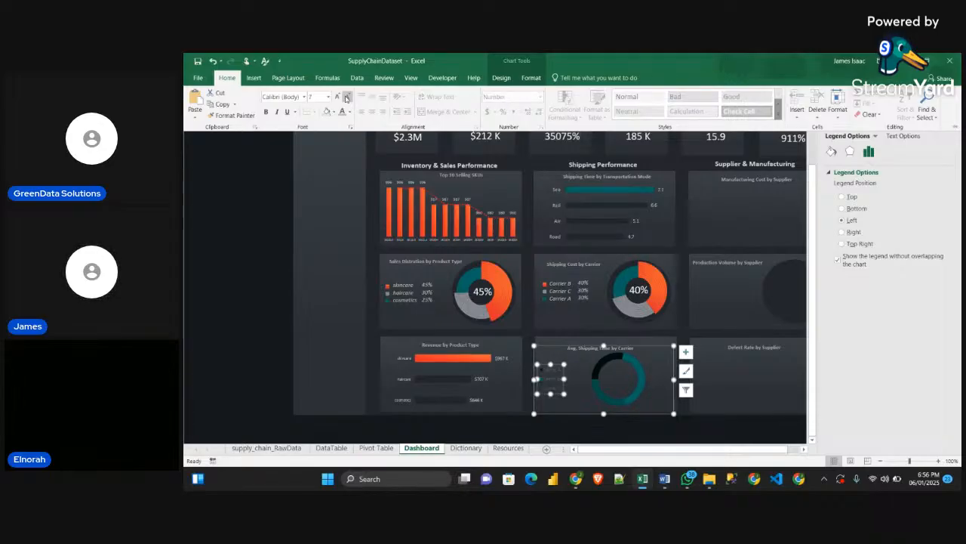
pyautogui.click(276, 112)
pyautogui.click(341, 111)
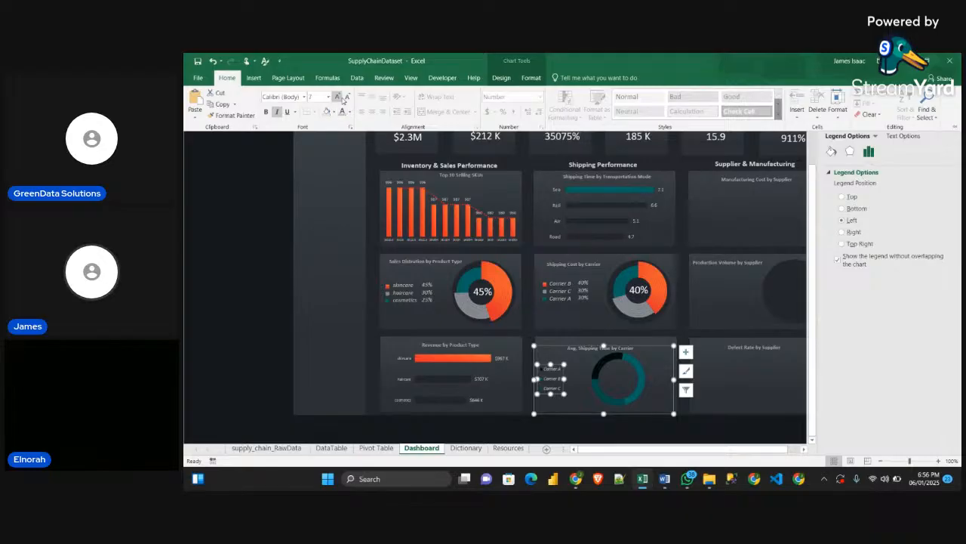
pyautogui.click(338, 97)
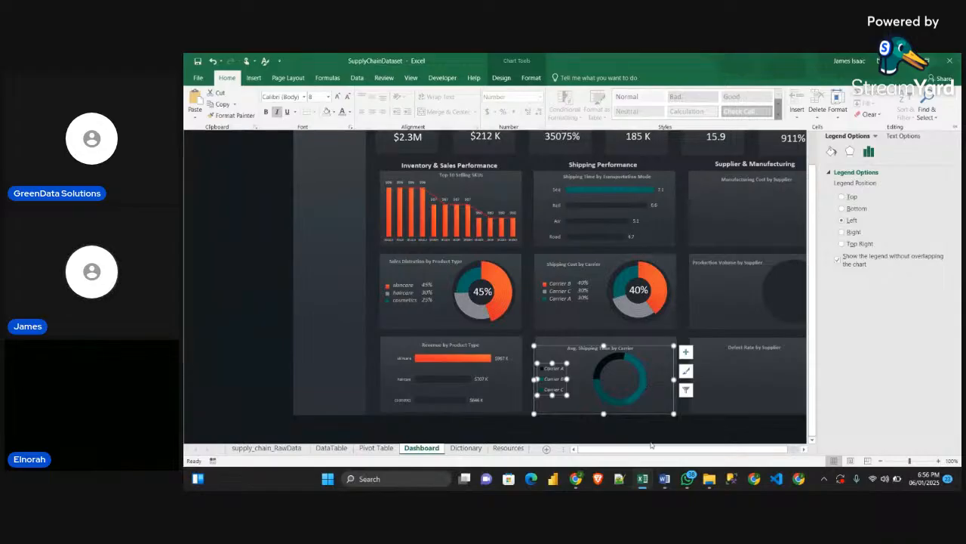
pyautogui.click(652, 434)
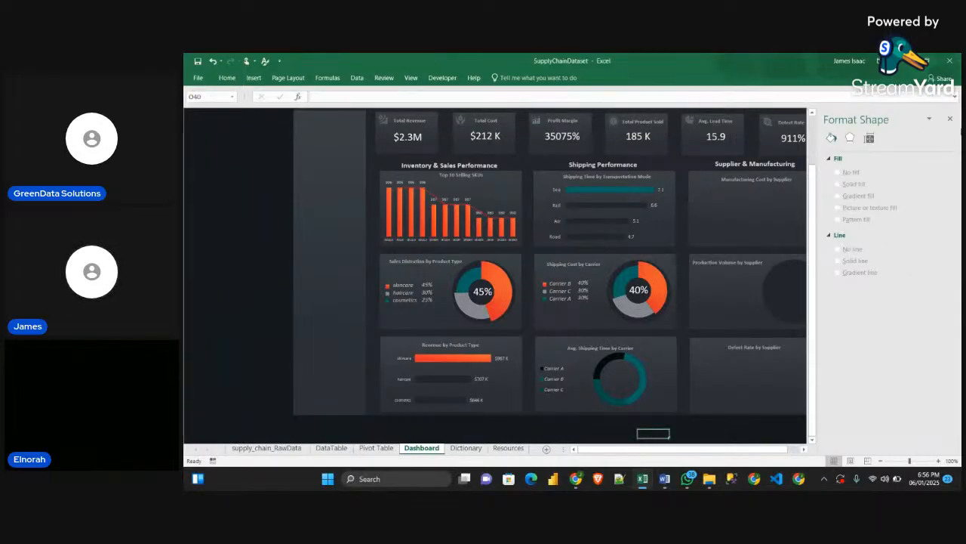
pyautogui.click(950, 119)
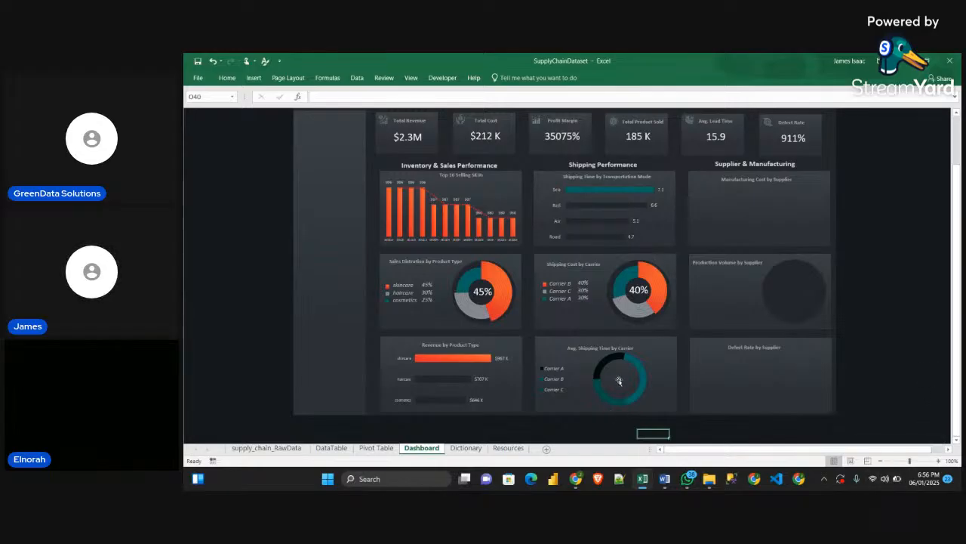
# Check the Avg. Shipping Time by Carrier card in the Sample workbook's dashboard, then return to the SupplyChainDataset workbook
pyautogui.moveTo(639, 482)
pyautogui.click(672, 446)
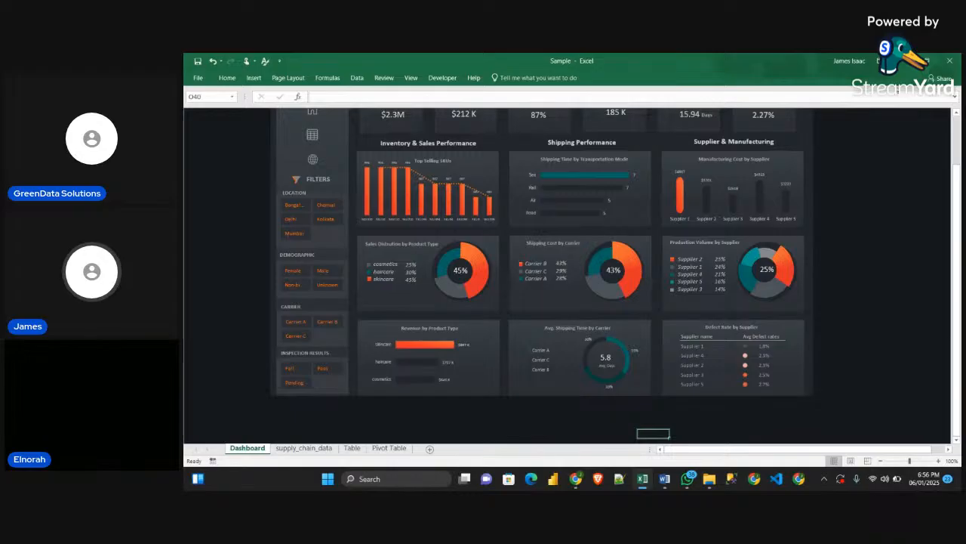
pyautogui.click(904, 62)
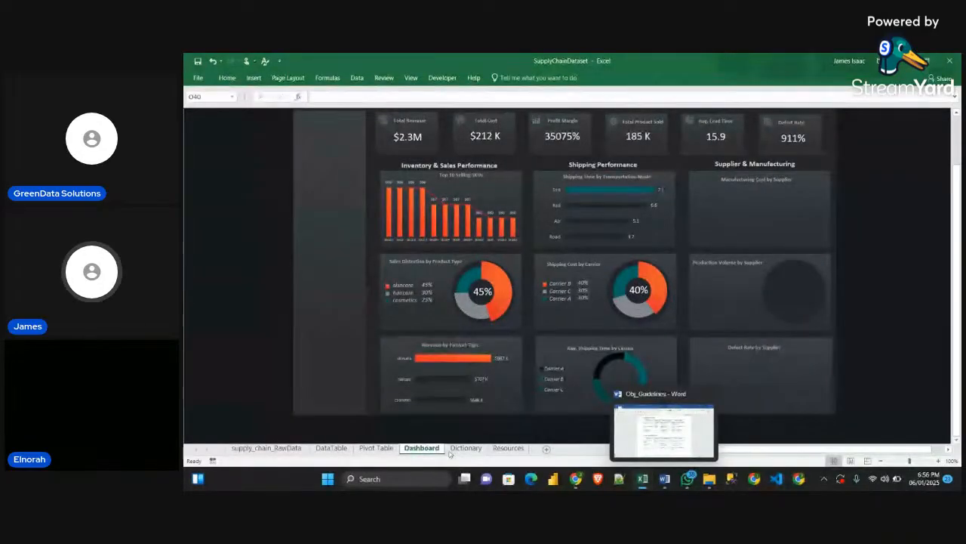
# On the Pivot Table sheet, average the three carriers' Shipping costs in cell E62 with =AVERAGE(E59:E61)
pyautogui.click(369, 449)
pyautogui.scroll(3, 510, 389)
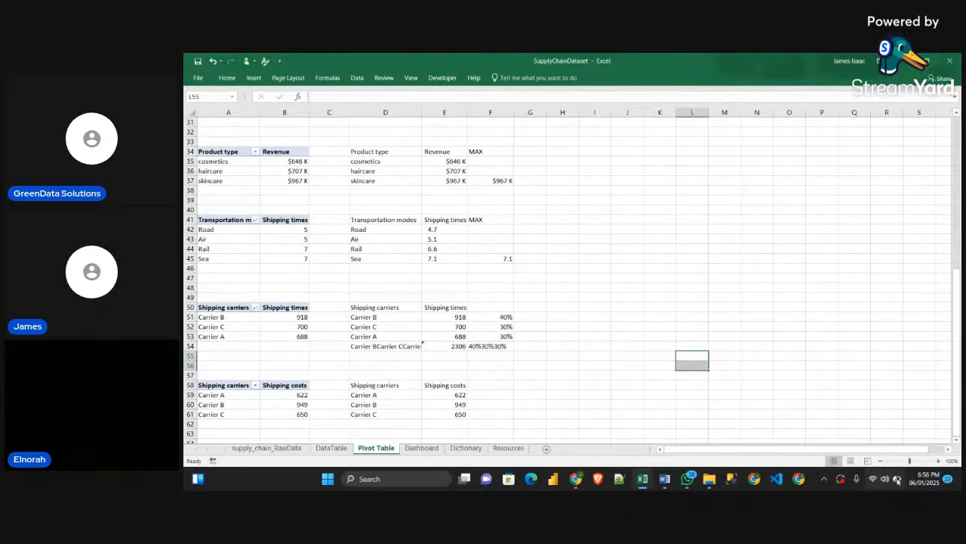
pyautogui.scroll(-2, 615, 249)
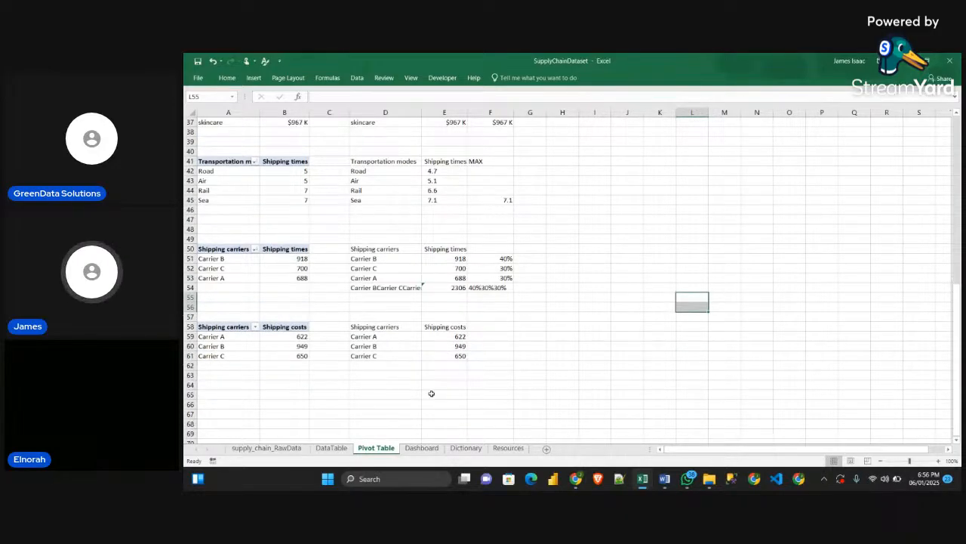
pyautogui.click(450, 366)
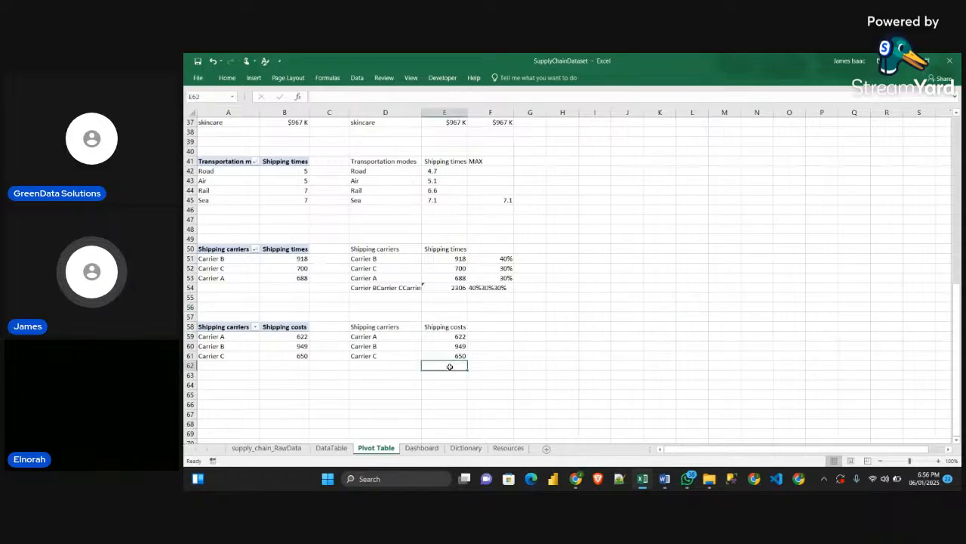
pyautogui.write('=')
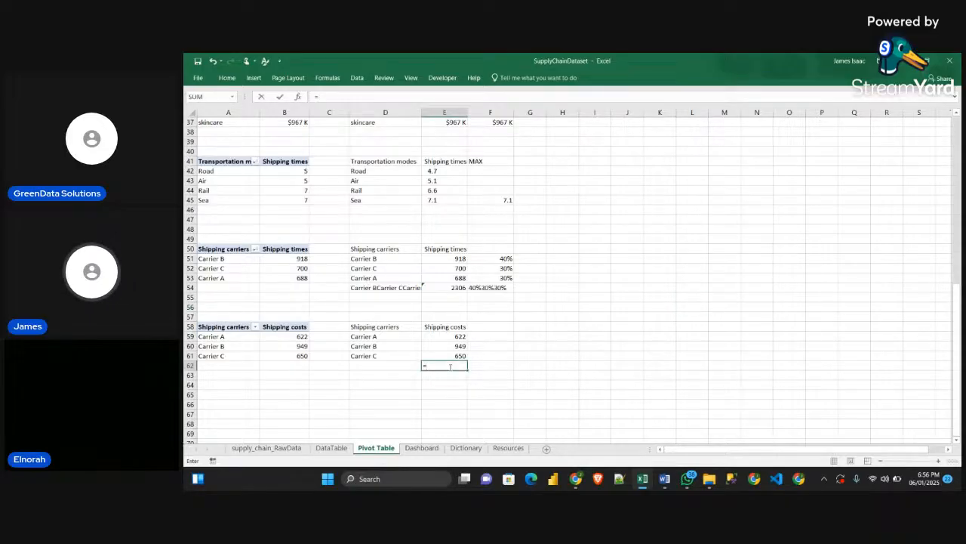
pyautogui.write('AVE')
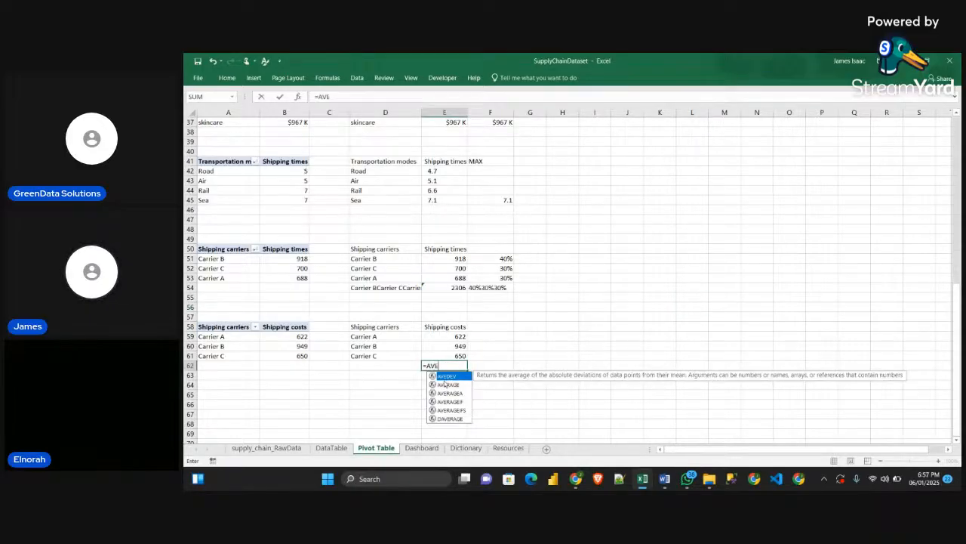
pyautogui.click(450, 385)
pyautogui.doubleClick(450, 385)
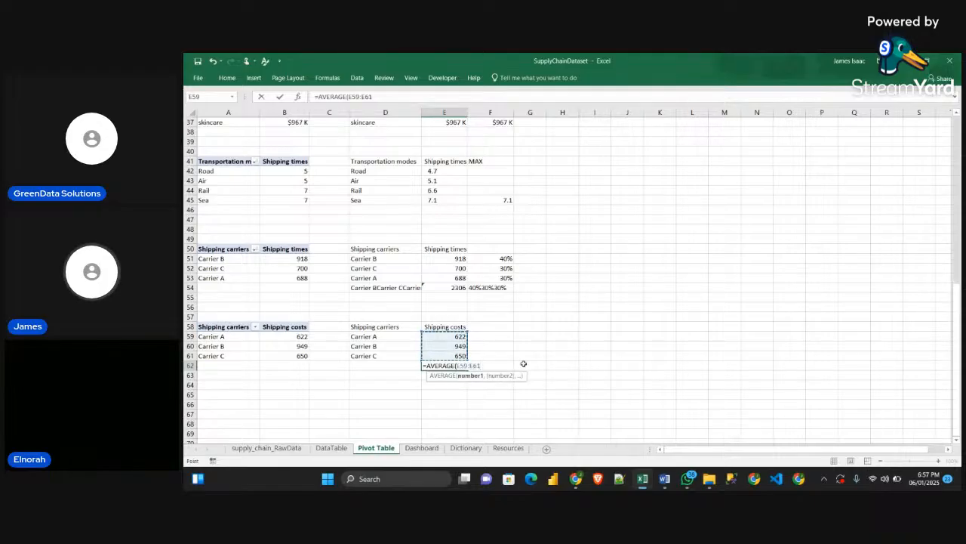
pyautogui.write(')')
pyautogui.press('Return')
pyautogui.click(454, 364)
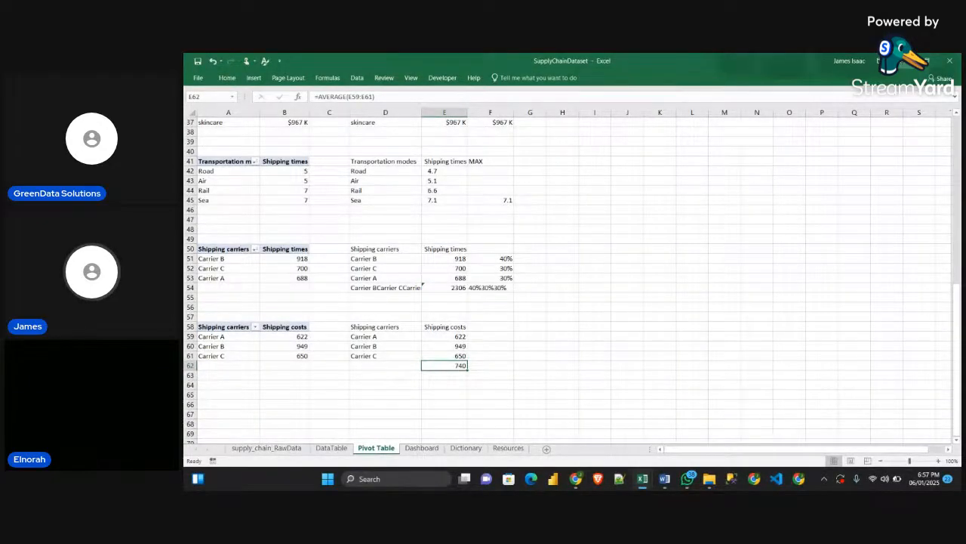
pyautogui.click(709, 479)
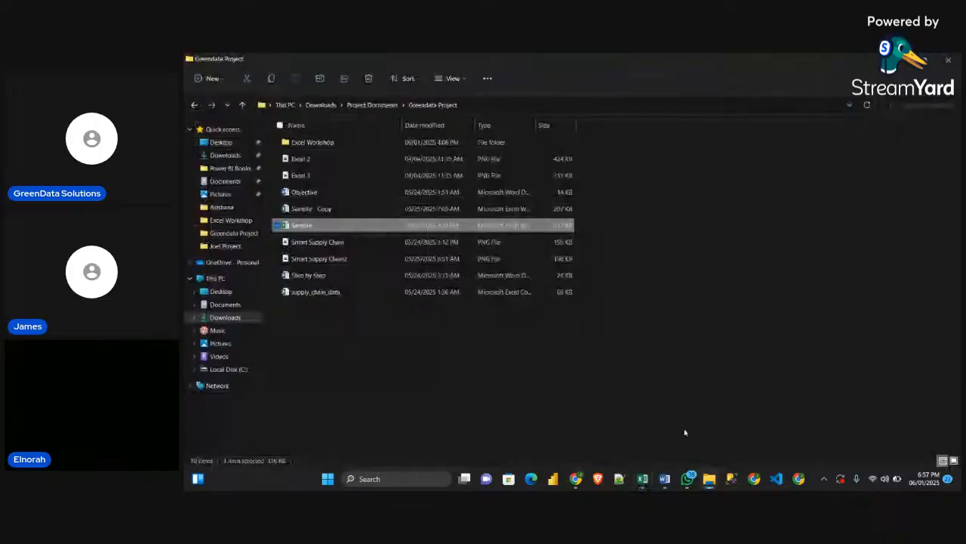
pyautogui.moveTo(648, 487)
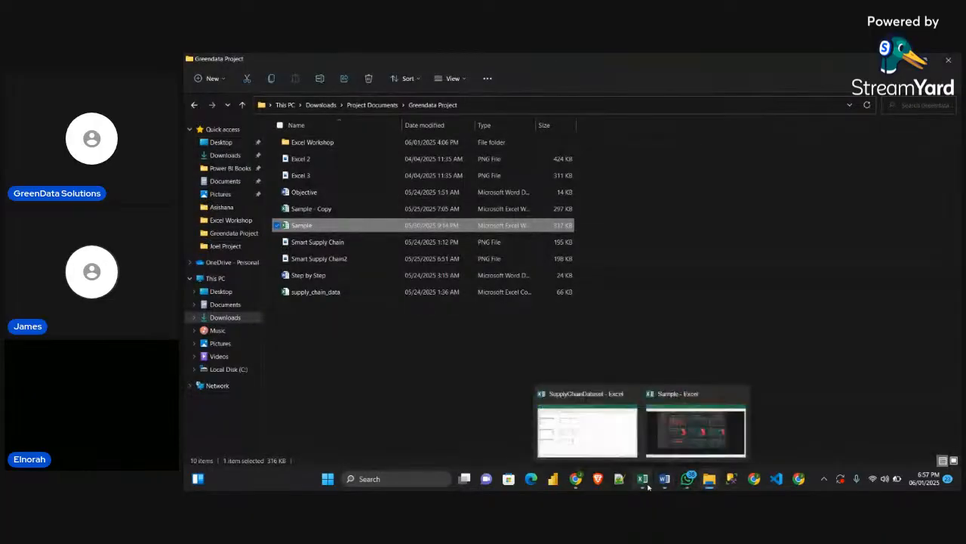
pyautogui.click(604, 449)
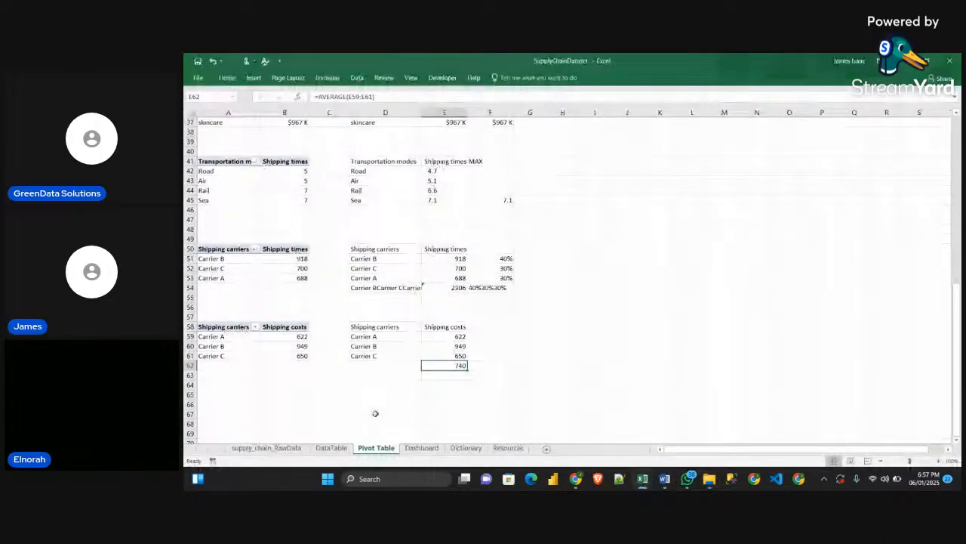
# On the Dashboard sheet, duplicate the Shipping Cost by Carrier doughnut's 40% label and centre the copy in the Avg. Shipping Time by Carrier doughnut
pyautogui.click(331, 448)
pyautogui.click(421, 449)
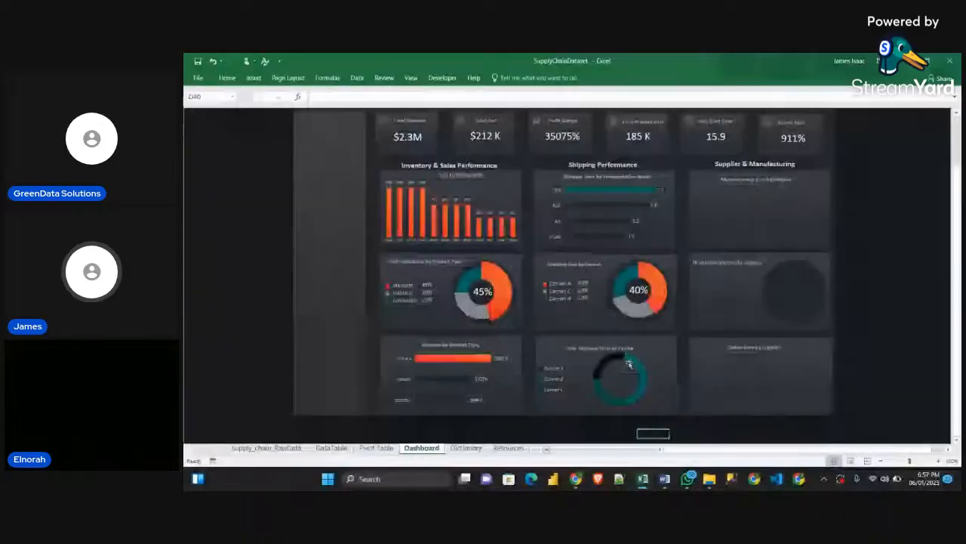
pyautogui.click(635, 295)
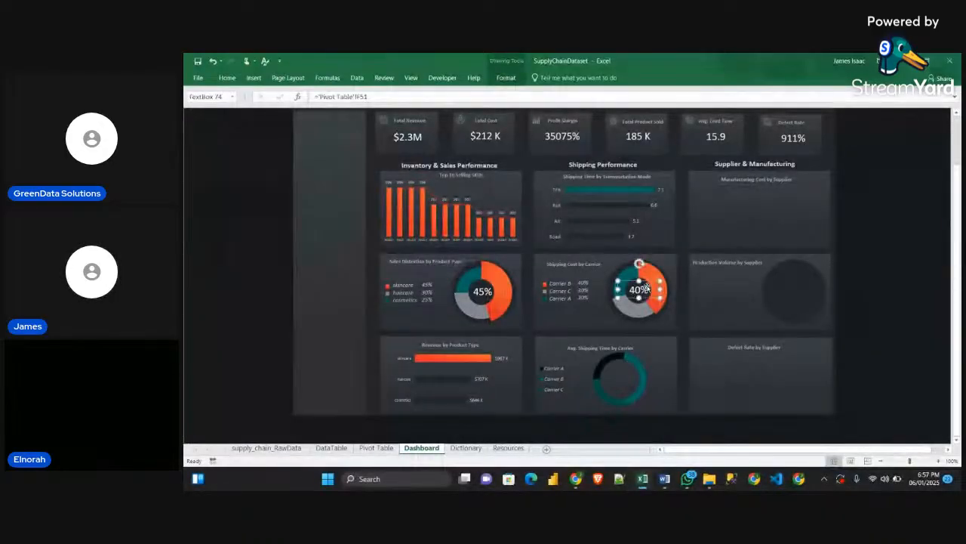
pyautogui.hotkey('ctrl', 'd')
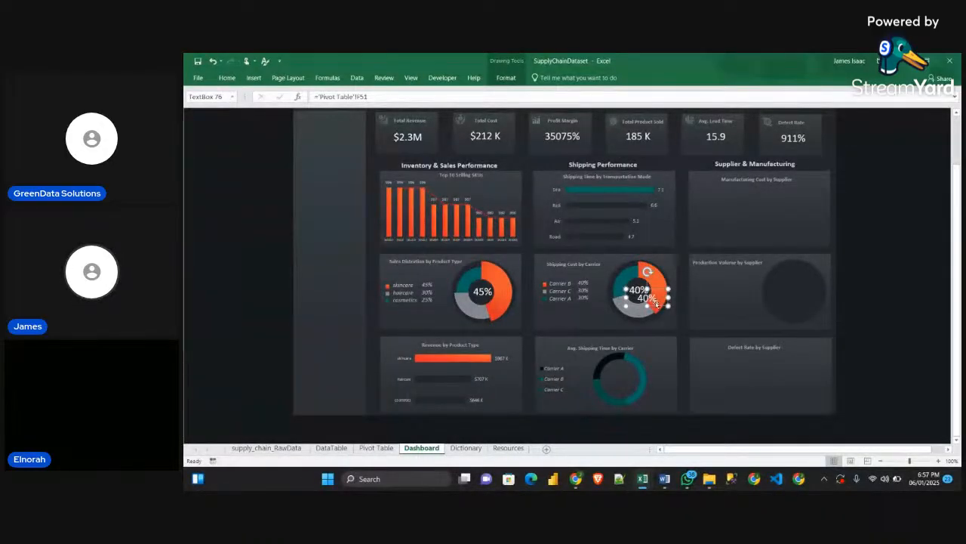
pyautogui.moveTo(656, 302); pyautogui.dragTo(628, 381)
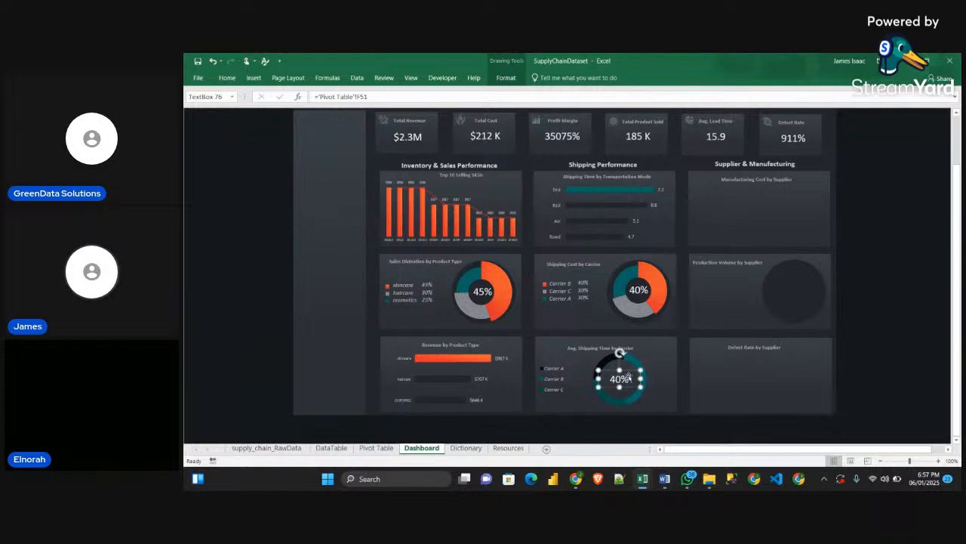
# Link the duplicated label in the Avg. Shipping Time by Carrier doughnut to cell E62 of the Pivot Table sheet
pyautogui.moveTo(379, 97); pyautogui.dragTo(312, 97)
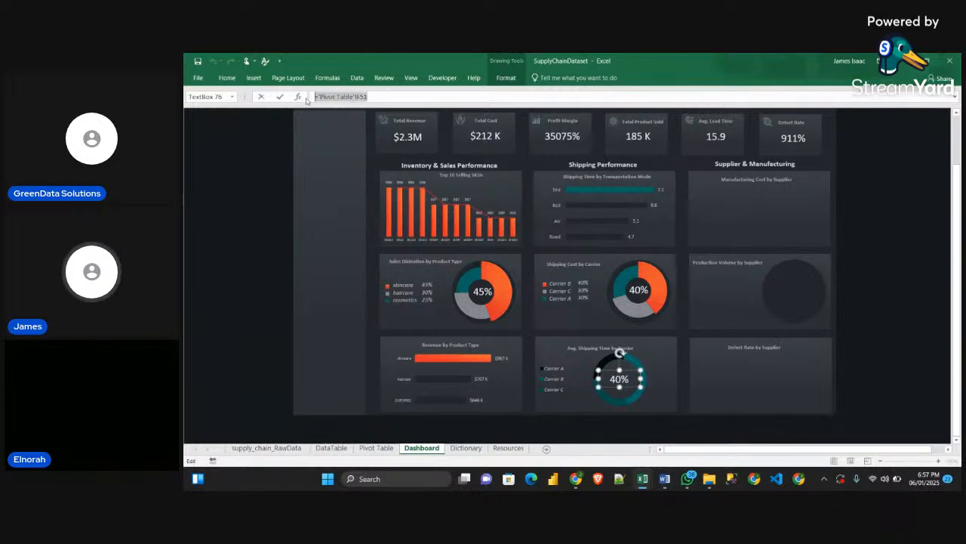
pyautogui.write('=')
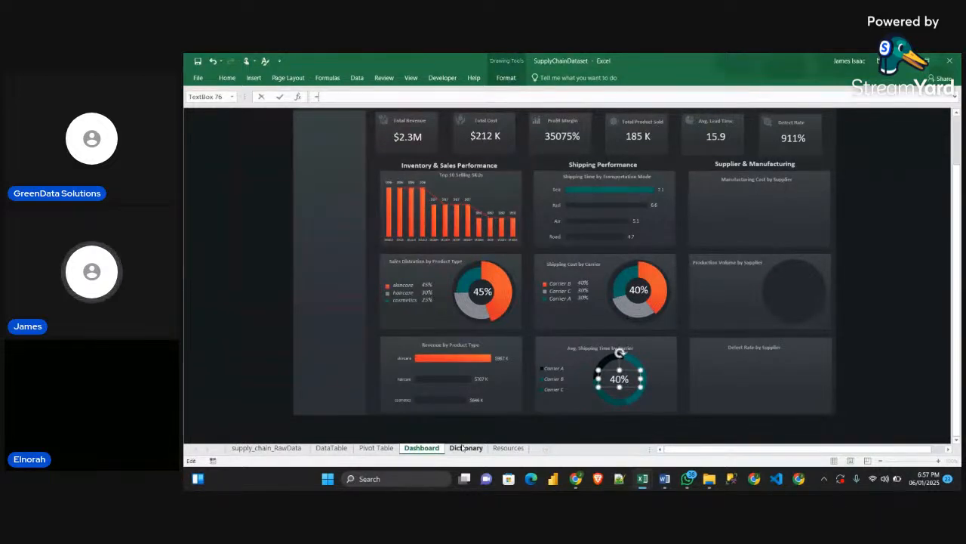
pyautogui.click(376, 447)
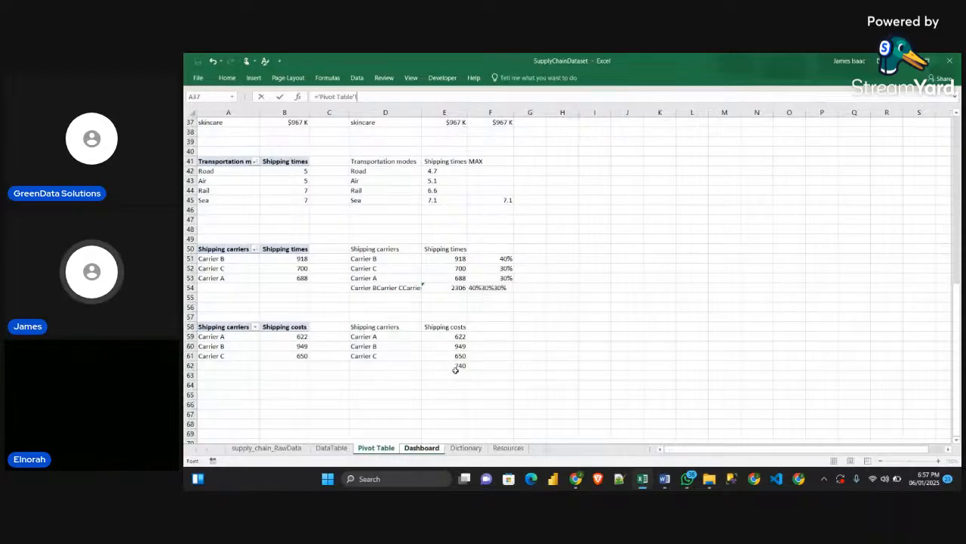
pyautogui.click(455, 368)
pyautogui.press('Return')
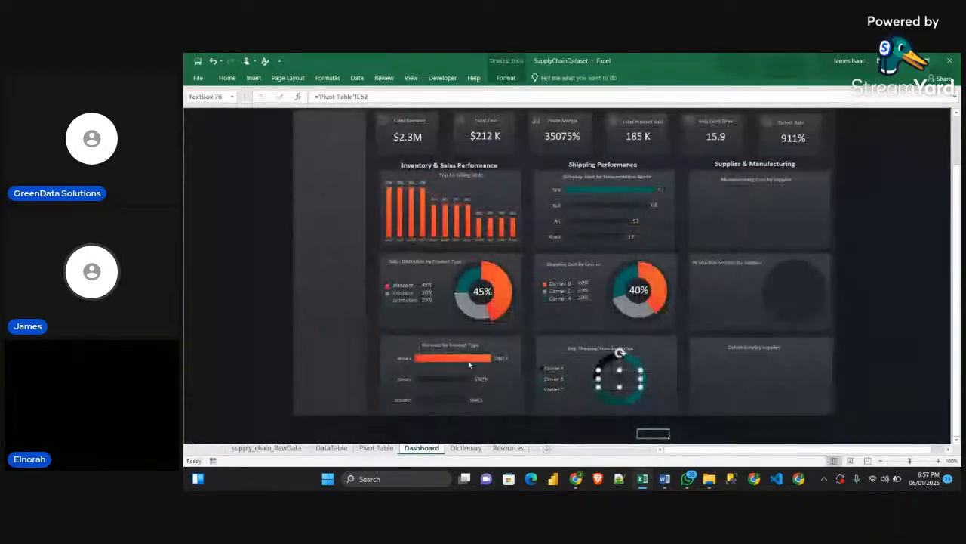
# Copy the 40% label's formatting onto the linked label in the Avg. Shipping Time by Carrier doughnut and nudge that label slightly upward
pyautogui.click(632, 304)
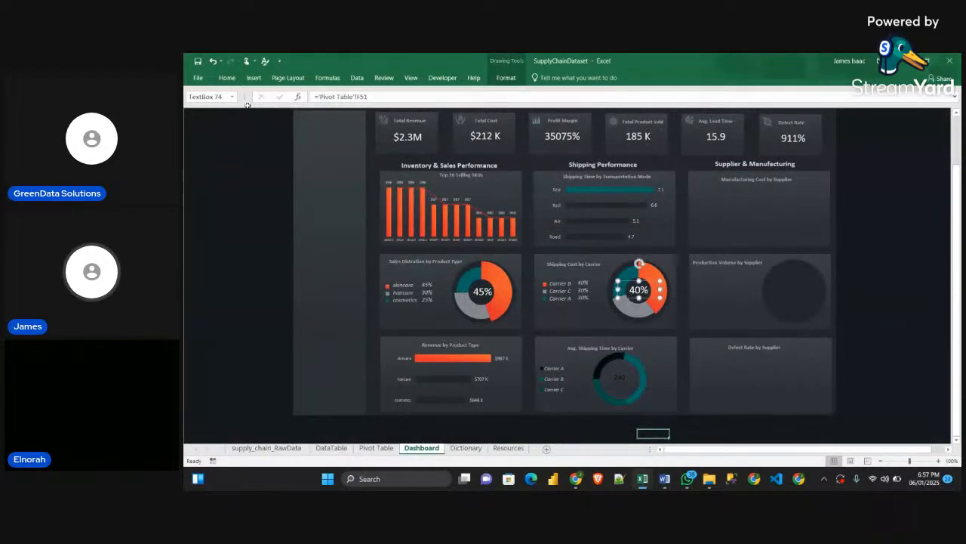
pyautogui.click(227, 78)
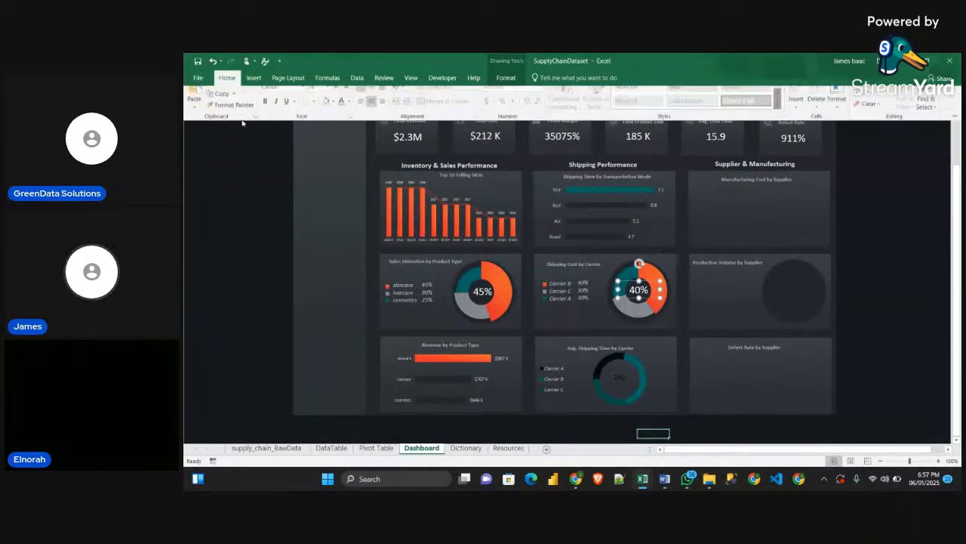
pyautogui.click(619, 379)
pyautogui.moveTo(630, 384); pyautogui.dragTo(630, 382)
pyautogui.click(849, 347)
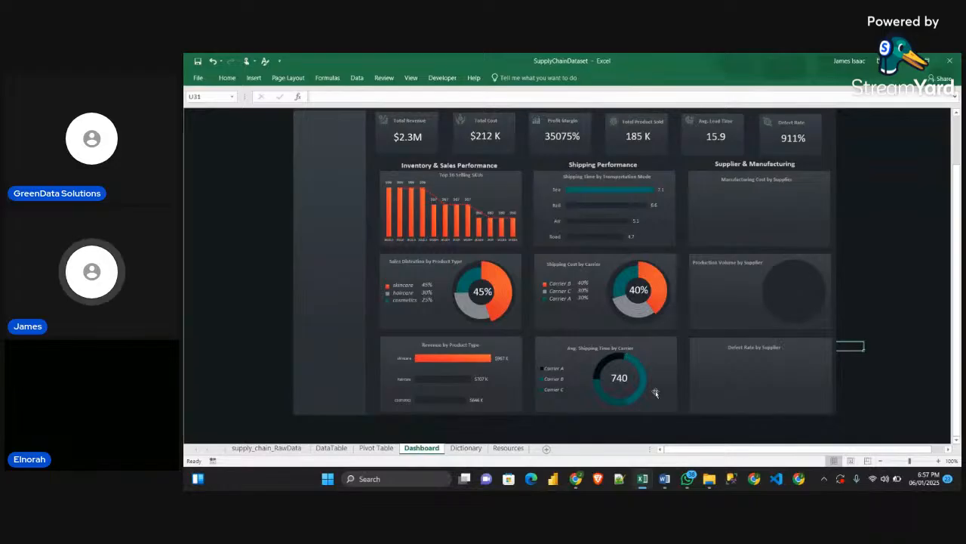
# Compare with the Sample workbook's dashboard and swap the Shipping Cost by Carrier and Avg. Shipping Time by Carrier titles between the two doughnut cards
pyautogui.moveTo(650, 483)
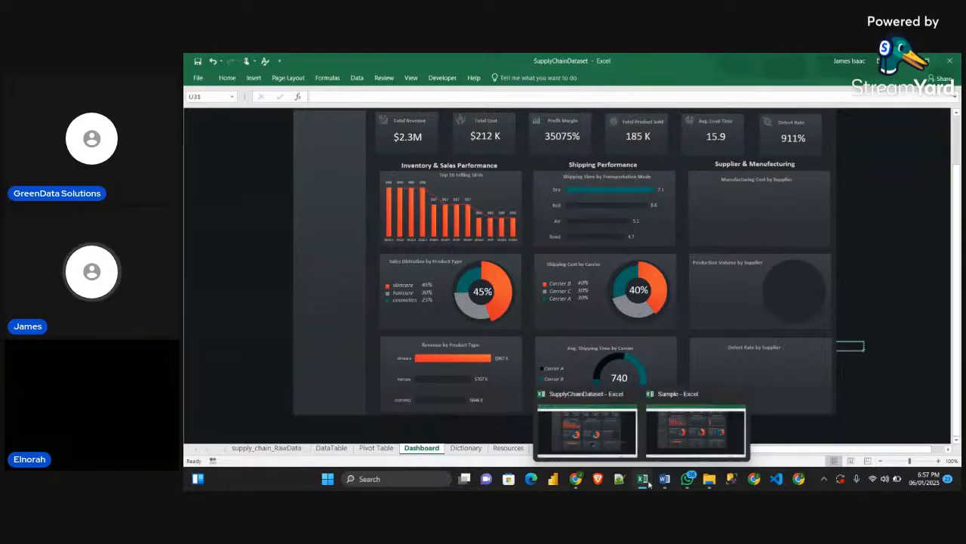
pyautogui.click(669, 445)
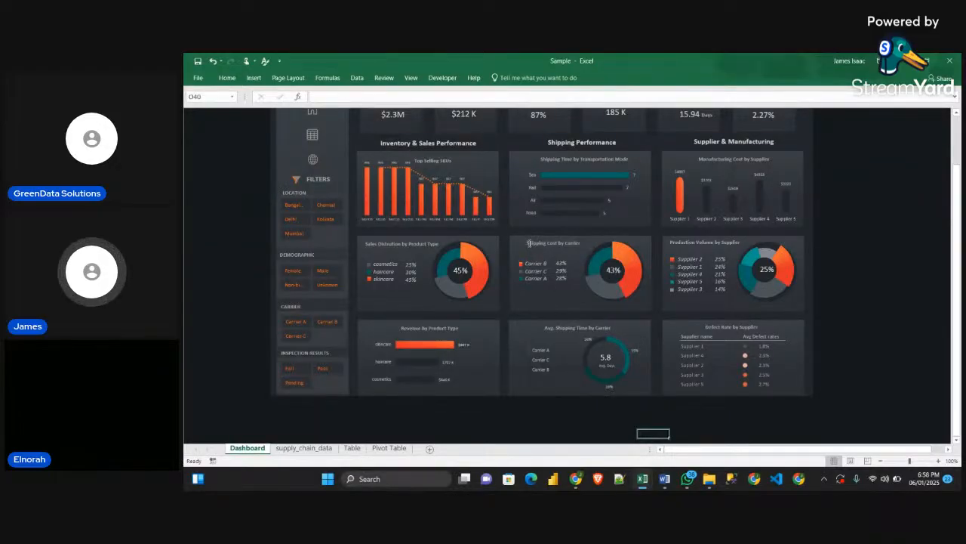
pyautogui.moveTo(650, 474)
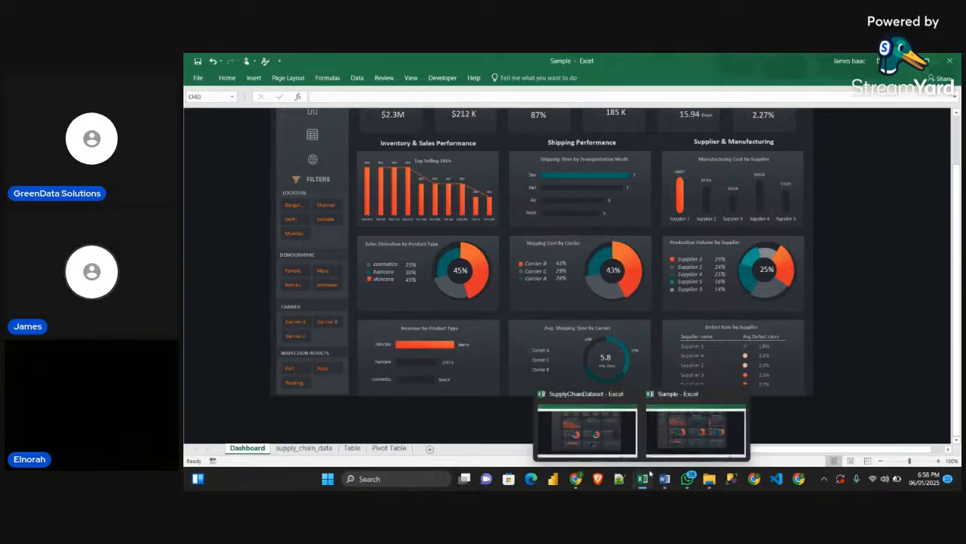
pyautogui.click(587, 431)
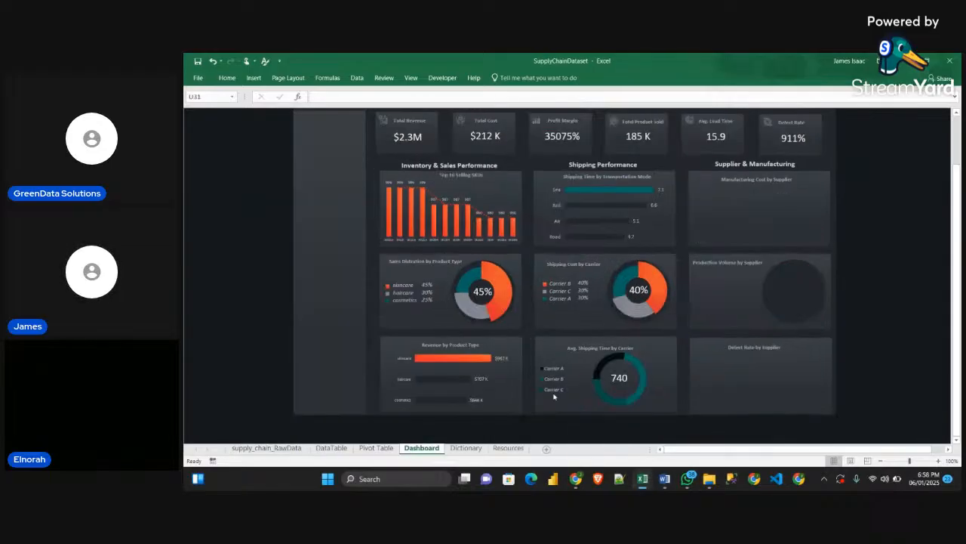
pyautogui.click(590, 349)
pyautogui.click(576, 271)
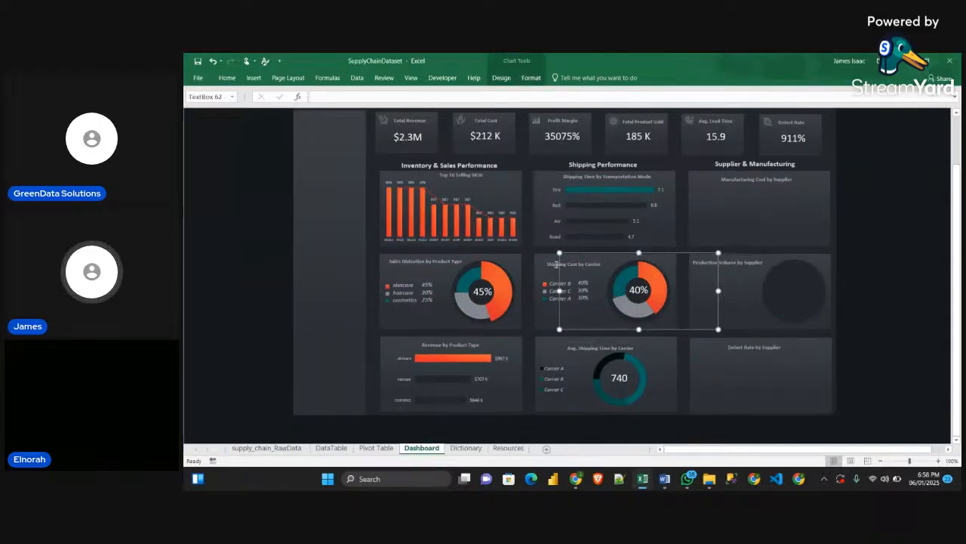
pyautogui.click(555, 262)
pyautogui.moveTo(554, 259)
pyautogui.mouseDown()
pyautogui.moveTo(555, 363)
pyautogui.moveTo(571, 258)
pyautogui.mouseUp()
pyautogui.click(597, 344)
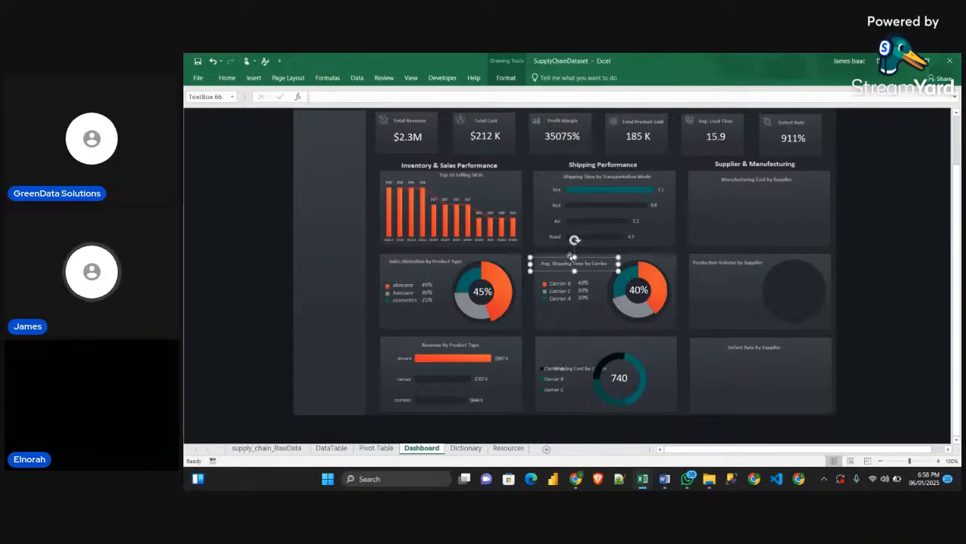
pyautogui.click(572, 369)
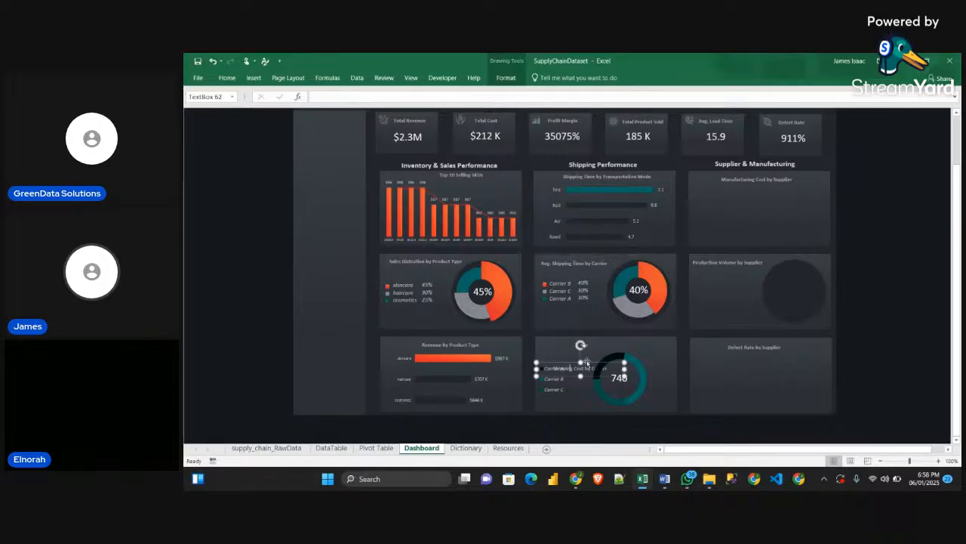
pyautogui.moveTo(572, 368); pyautogui.dragTo(583, 339)
pyautogui.click(866, 286)
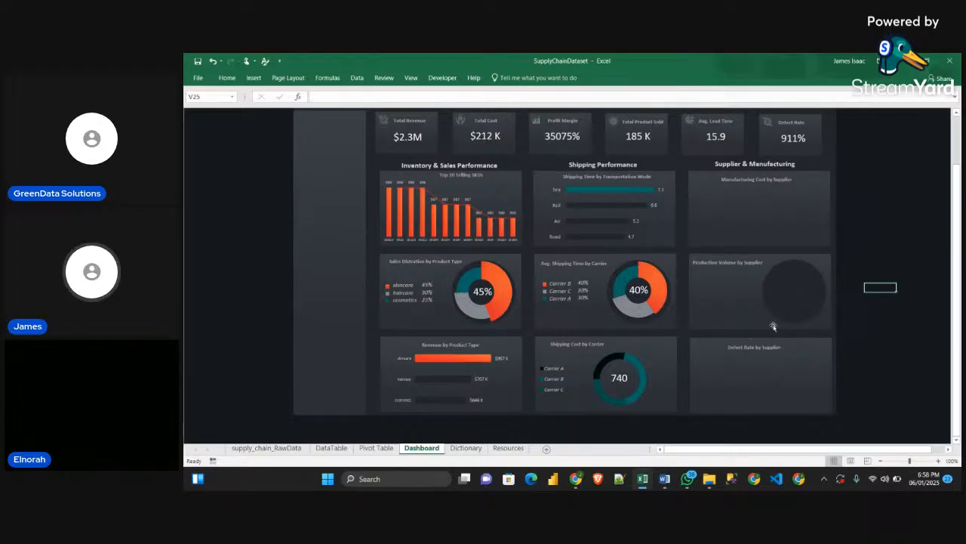
# Switch to the Obj_Guidelines document in Word and examine the chart type and fields for Manufacturing Cost by Supplier under Supplier & Manufacturing
pyautogui.moveTo(646, 481)
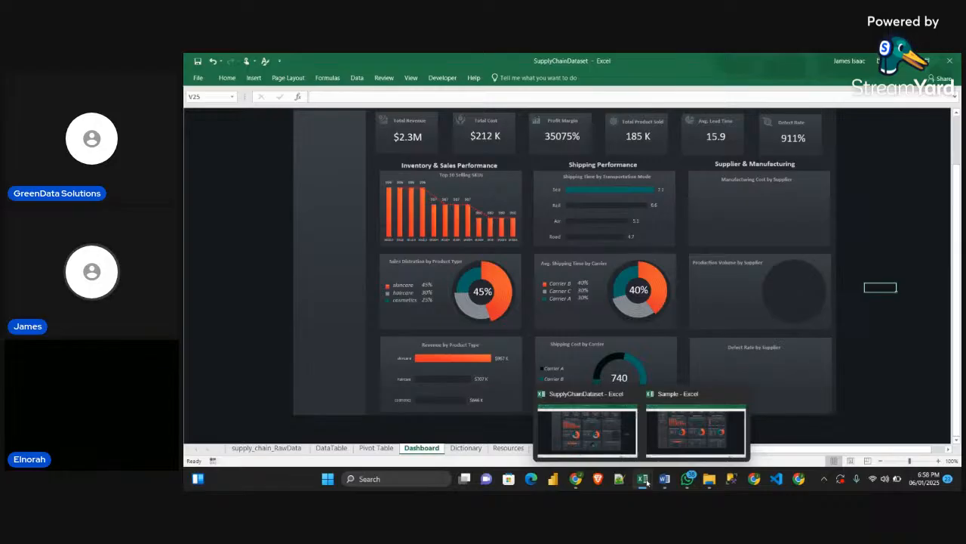
pyautogui.click(664, 479)
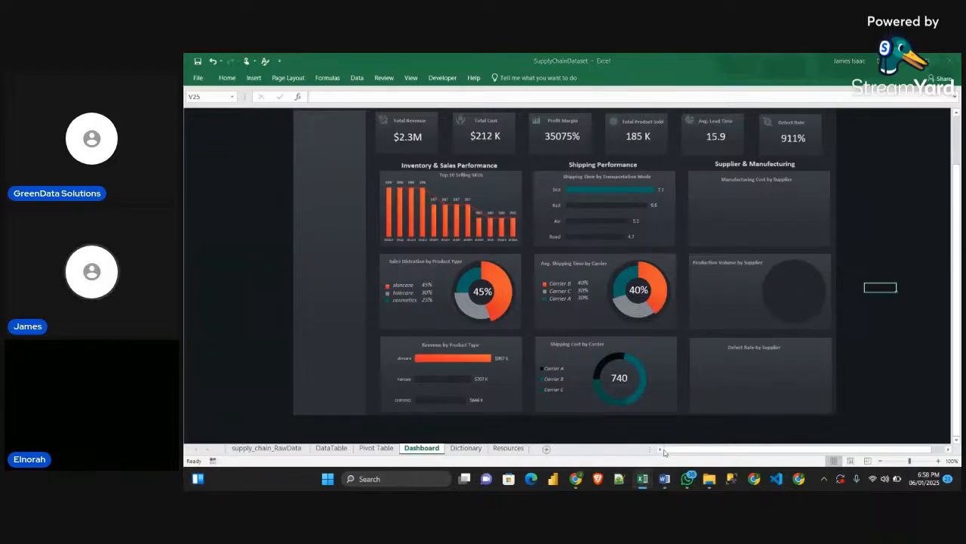
pyautogui.scroll(-2, 581, 333)
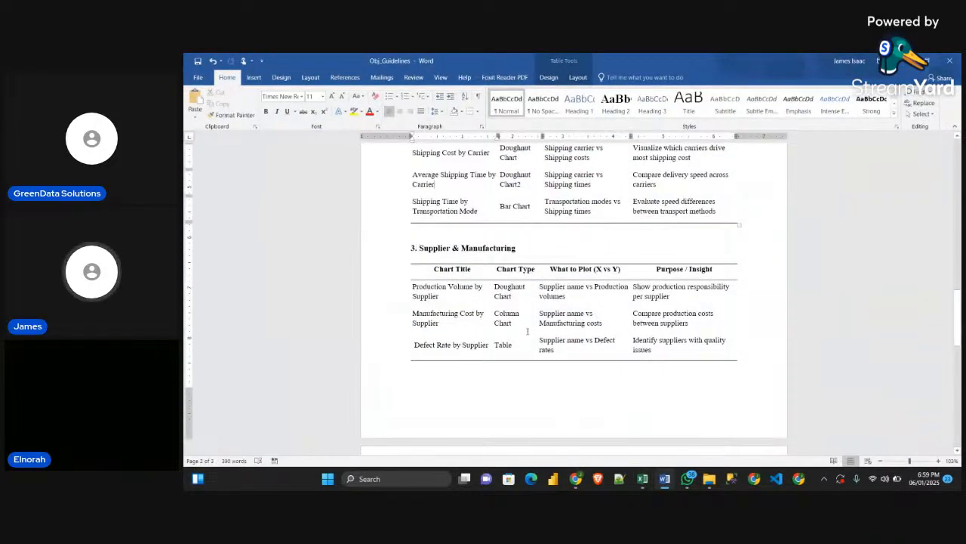
pyautogui.moveTo(528, 331); pyautogui.dragTo(496, 314)
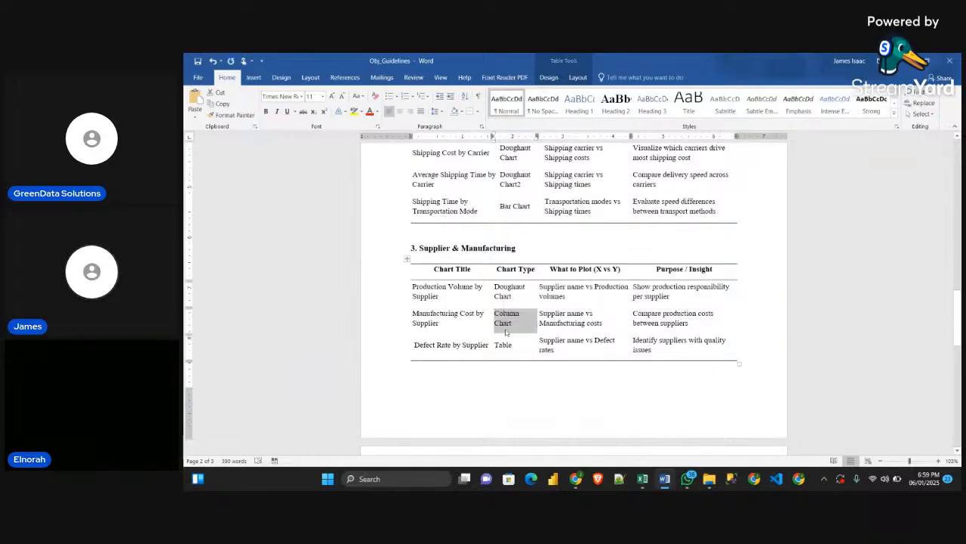
pyautogui.click(425, 321)
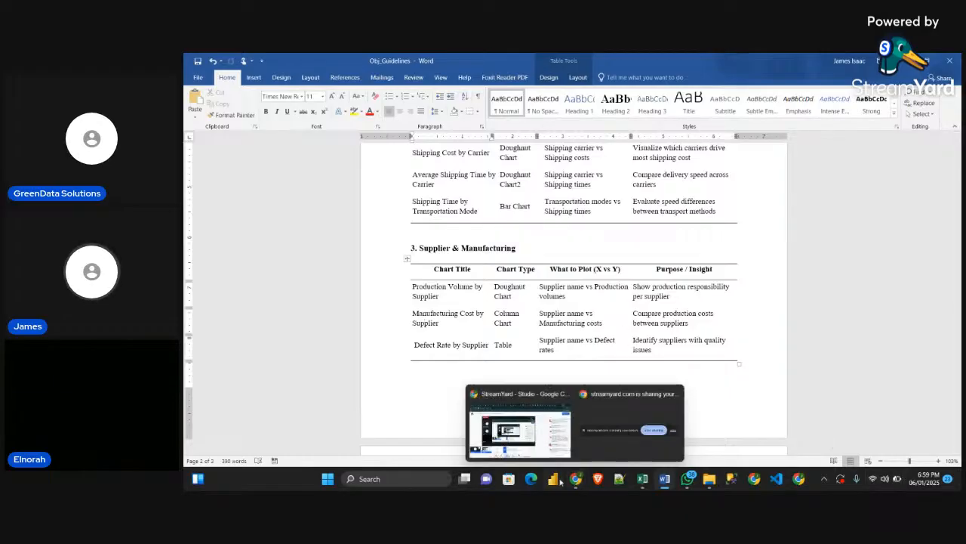
# Back in the SupplyChainDataset workbook in Excel, copy the Shipping carriers and costs pivot table A58:B61 to cell A66 of the Pivot Table sheet
pyautogui.moveTo(643, 487)
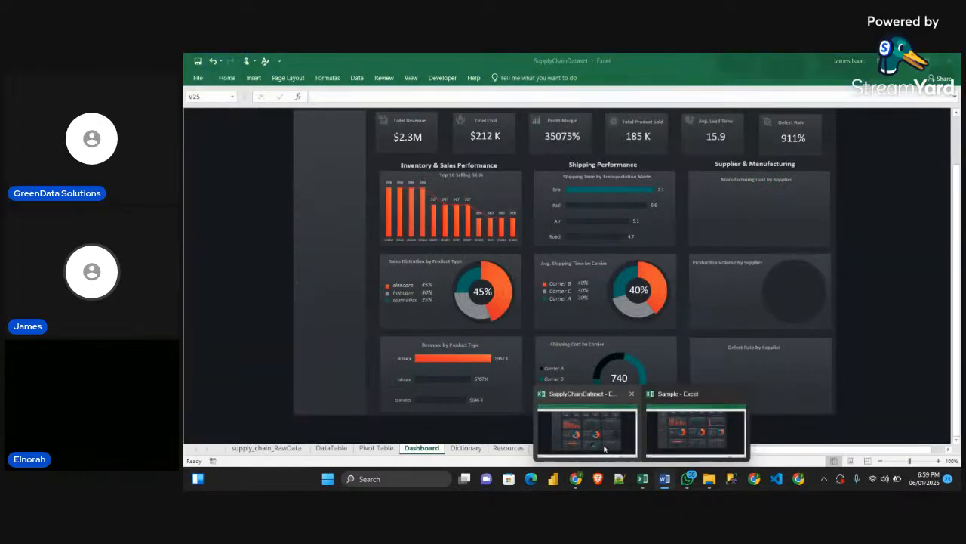
pyautogui.click(603, 448)
pyautogui.click(376, 448)
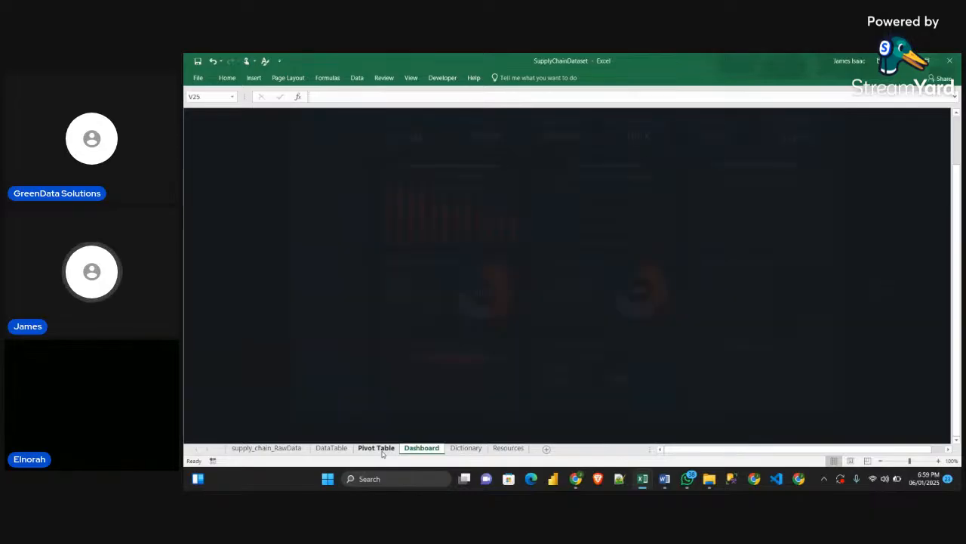
pyautogui.moveTo(225, 329); pyautogui.dragTo(290, 353)
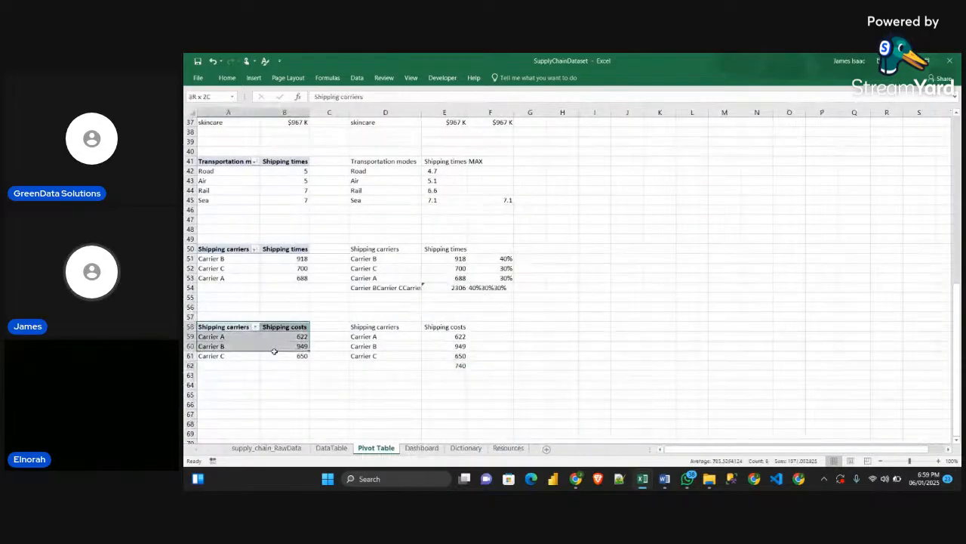
pyautogui.hotkey('ctrl', 'c')
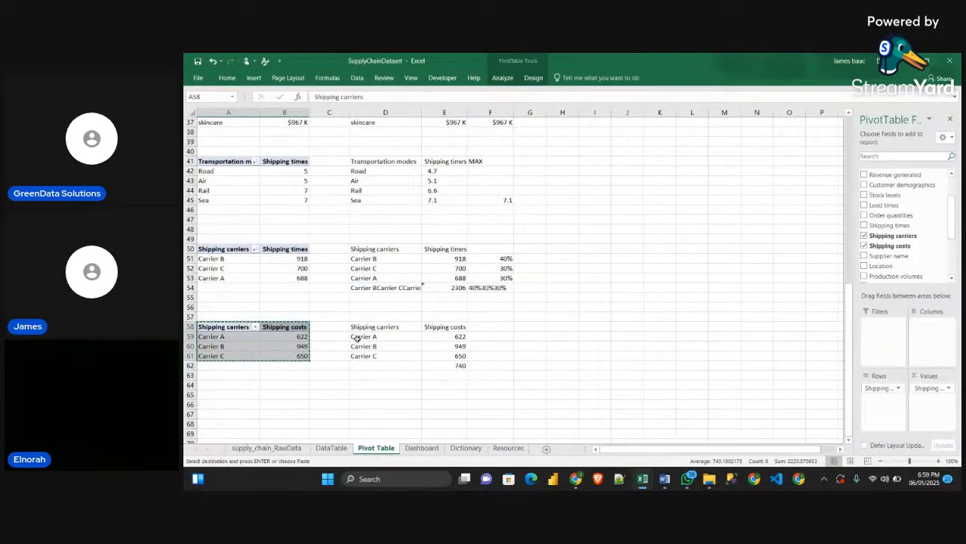
pyautogui.scroll(-3, 302, 348)
pyautogui.click(213, 314)
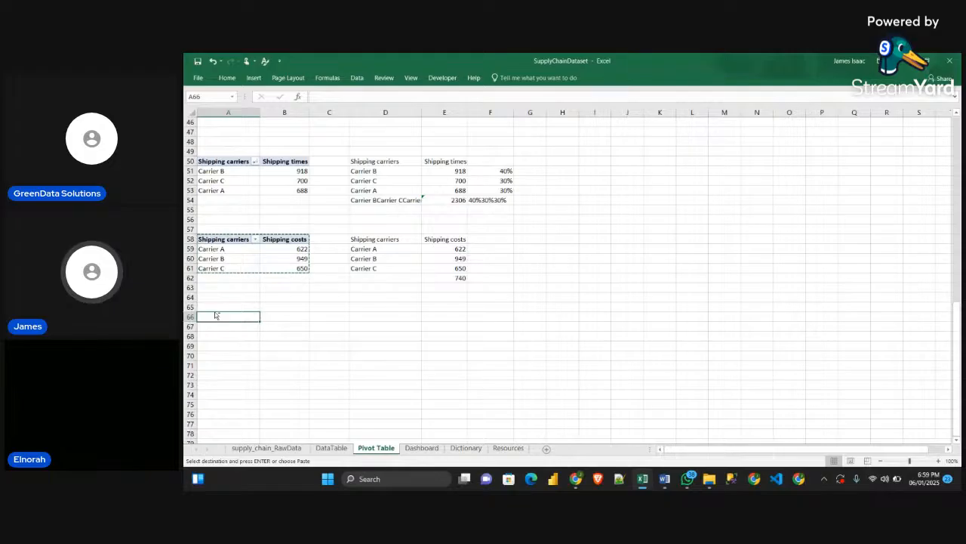
pyautogui.hotkey('ctrl', 'v')
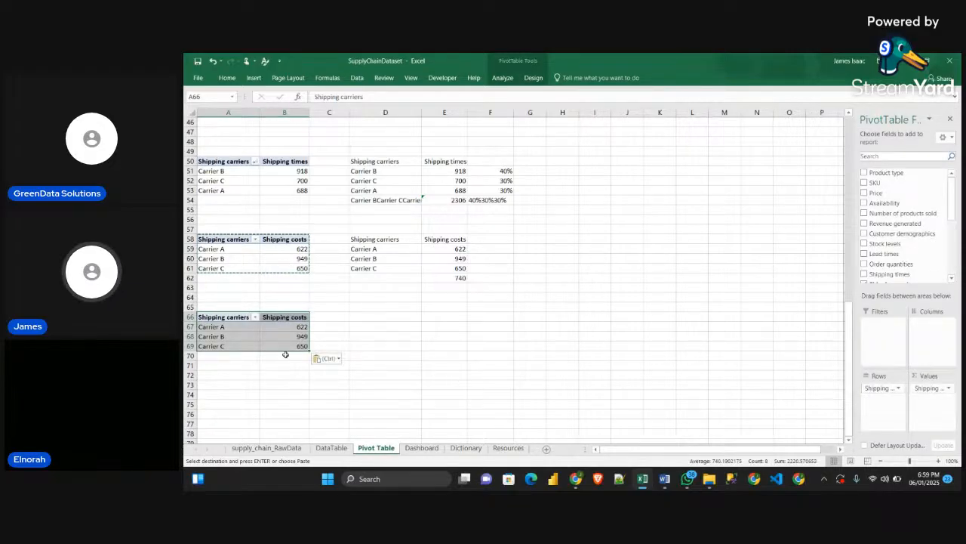
# Remove the Shipping carriers row field and the Shipping costs value field from the pivot table copy at A66
pyautogui.moveTo(891, 391); pyautogui.dragTo(853, 392)
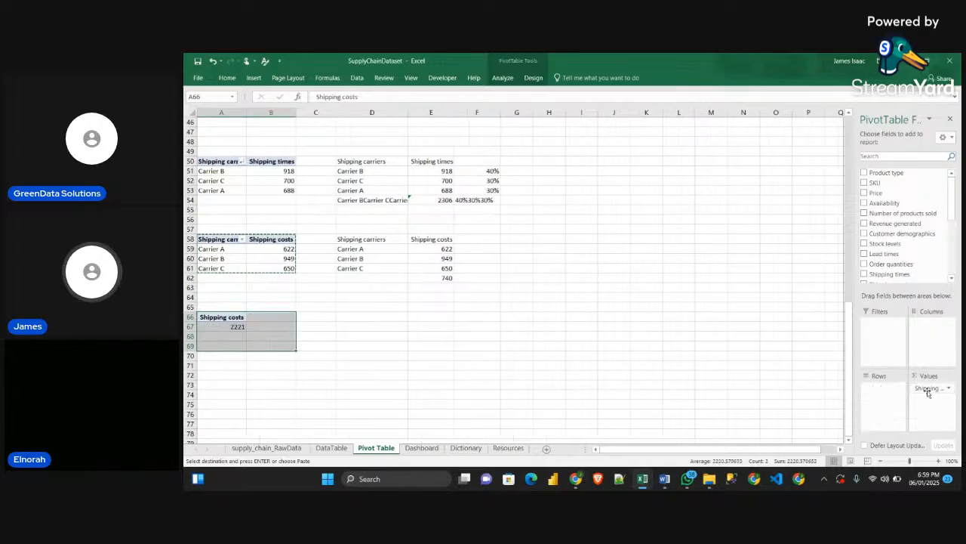
pyautogui.moveTo(928, 391); pyautogui.dragTo(666, 367)
pyautogui.scroll(-4, 901, 215)
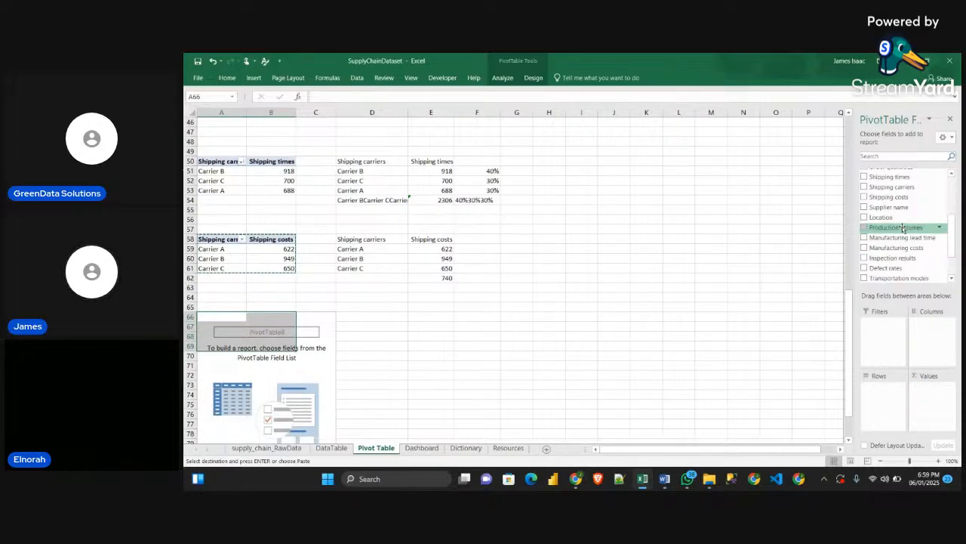
# Add Supplier name as the row field and Manufacturing costs as the value field of the pivot table at A66
pyautogui.moveTo(899, 208); pyautogui.dragTo(898, 400)
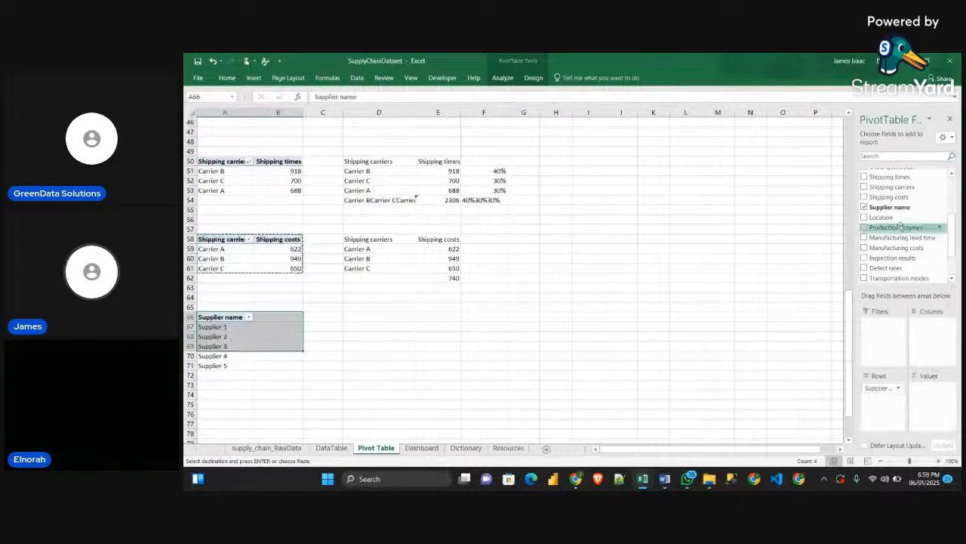
pyautogui.scroll(-2, 902, 226)
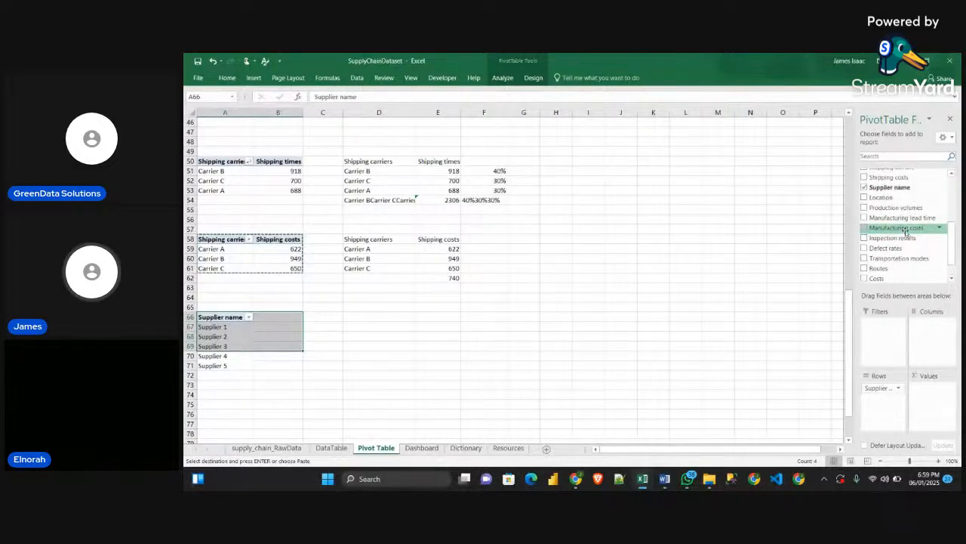
pyautogui.moveTo(906, 231); pyautogui.dragTo(932, 398)
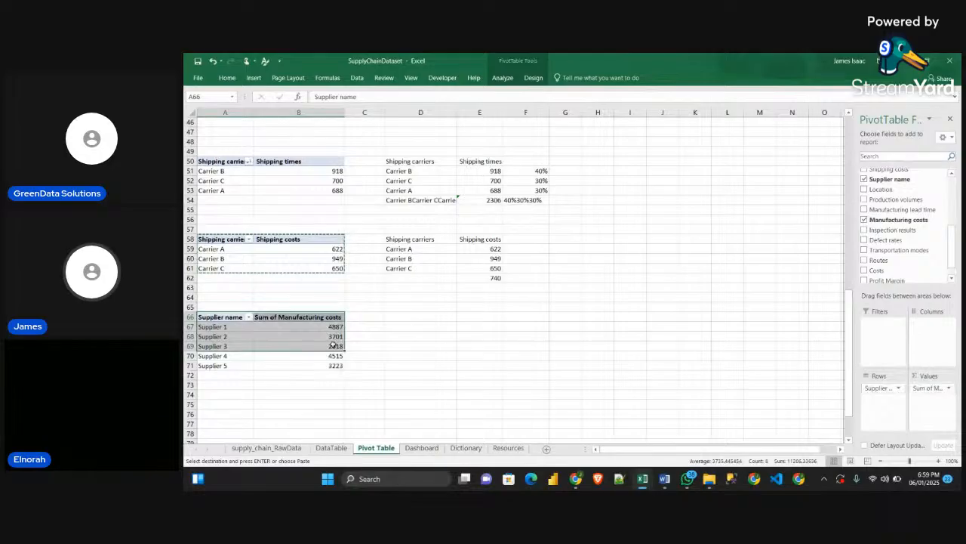
pyautogui.scroll(-1, 423, 344)
pyautogui.click(376, 305)
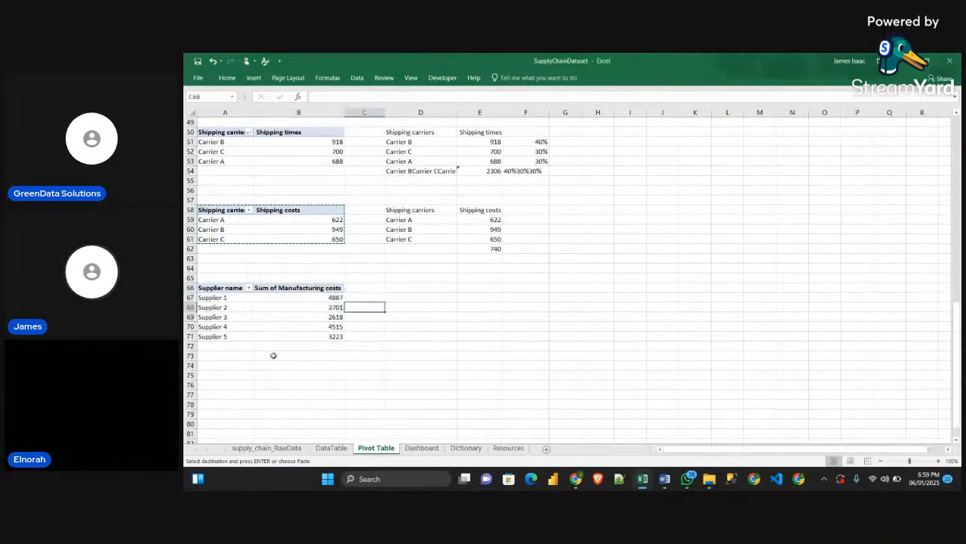
# Shorten the custom name of the pivot table's Sum of Manufacturing costs field to Manufacturing costs
pyautogui.doubleClick(274, 287)
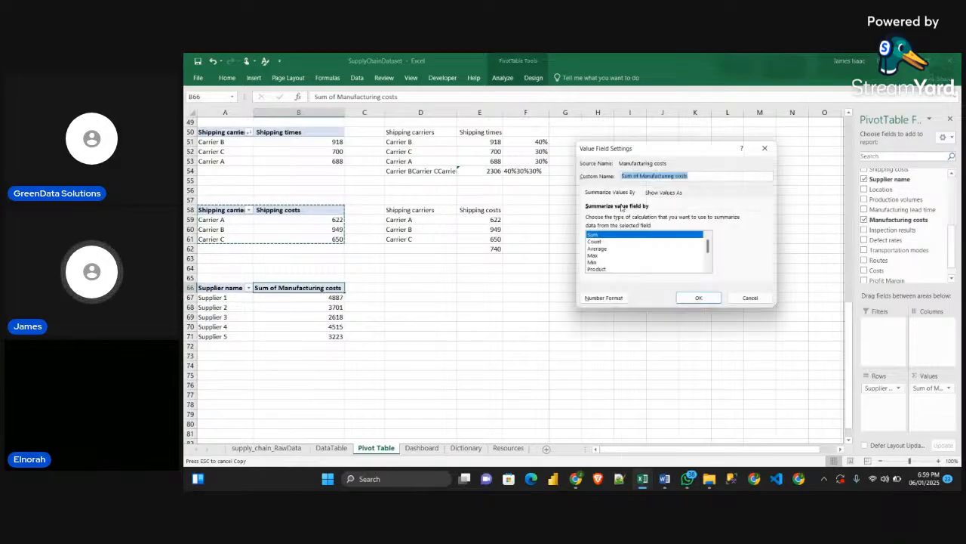
pyautogui.click(637, 175)
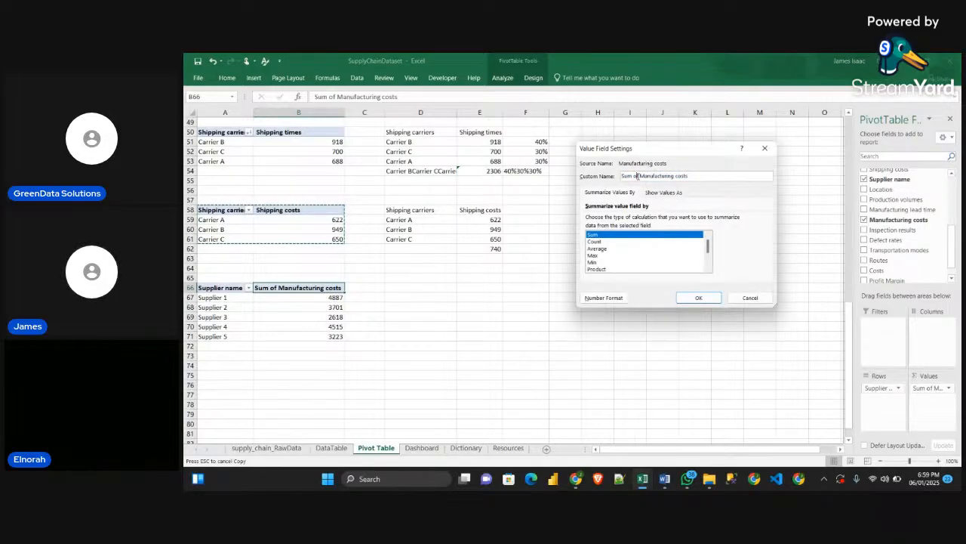
pyautogui.moveTo(637, 175); pyautogui.dragTo(603, 186)
pyautogui.press('BackSpace')
pyautogui.click(698, 297)
# Link D66 to the pivot table with =A66 and fill the formula across and down to E71
pyautogui.click(369, 289)
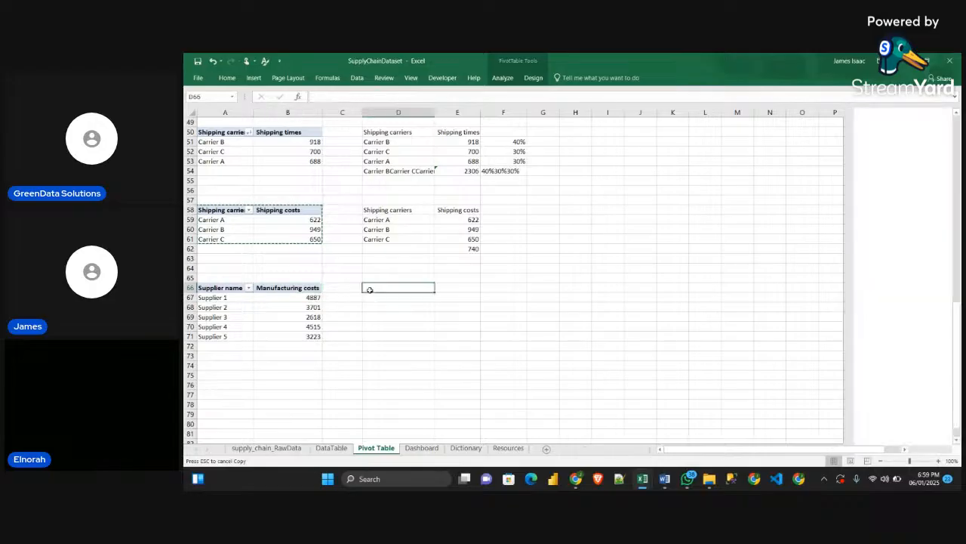
pyautogui.write('=')
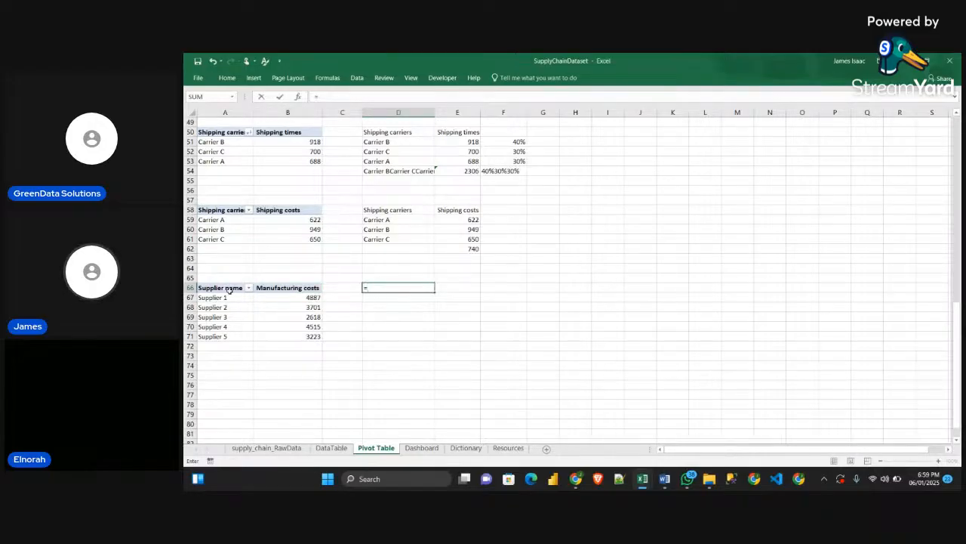
pyautogui.click(229, 290)
pyautogui.press('Return')
pyautogui.click(414, 288)
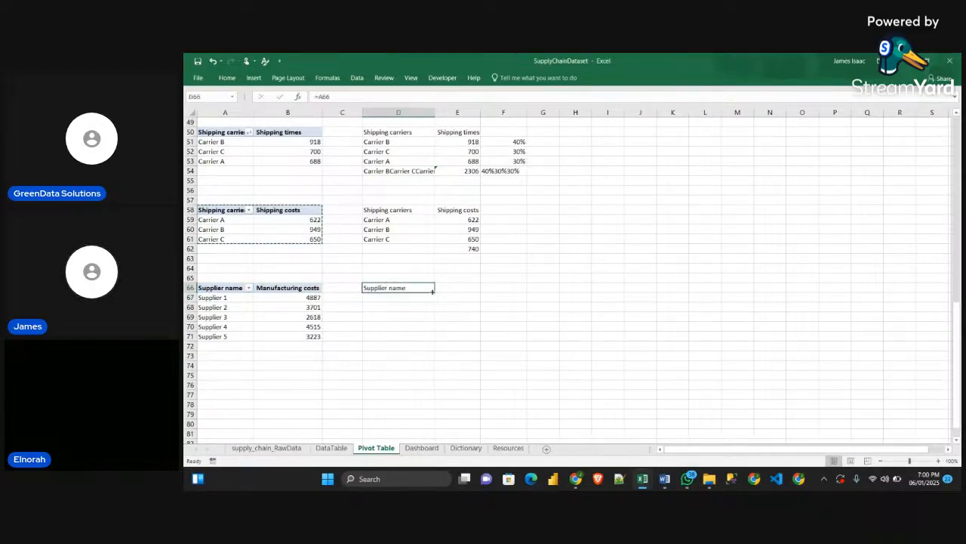
pyautogui.moveTo(432, 291); pyautogui.dragTo(474, 340)
pyautogui.click(523, 319)
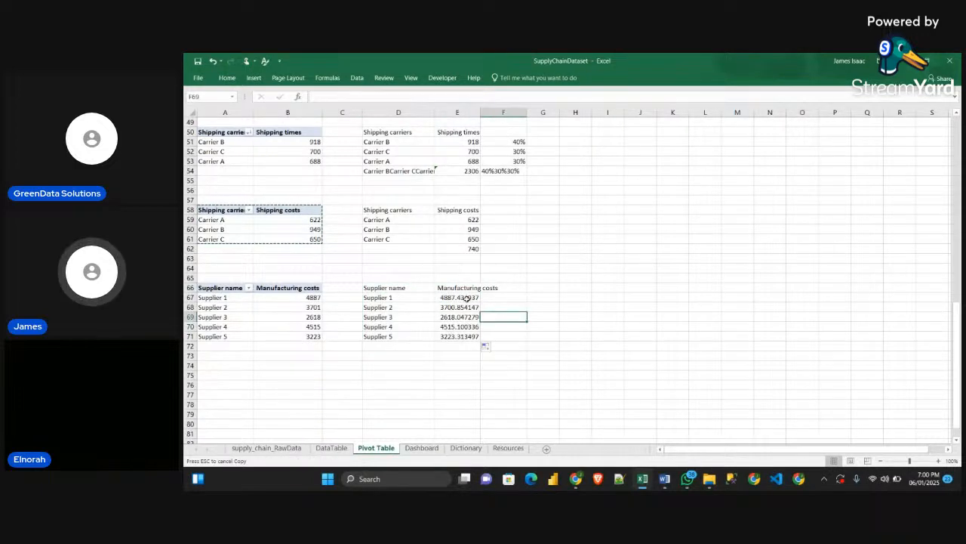
# Format the manufacturing costs in E67:E71 to show no decimal places
pyautogui.moveTo(466, 299); pyautogui.dragTo(467, 336)
pyautogui.click(227, 77)
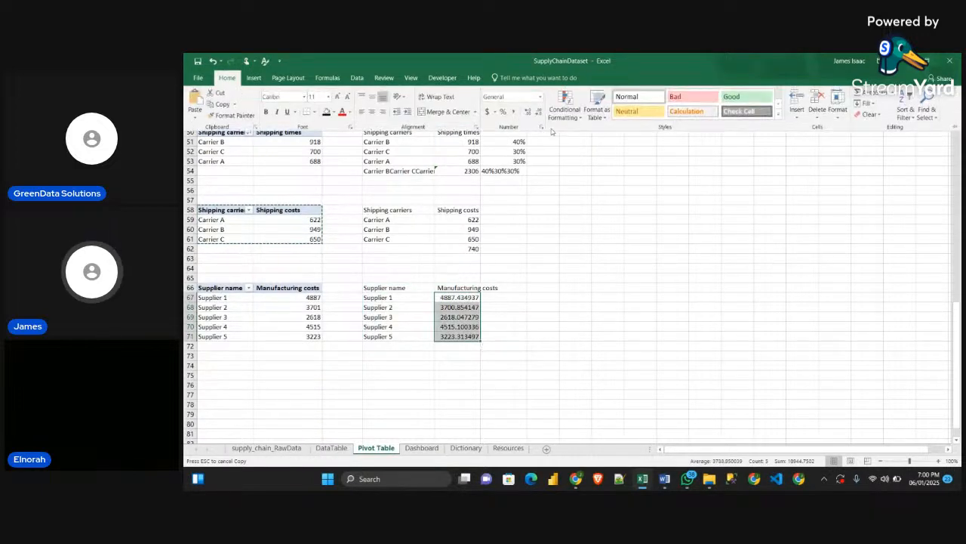
pyautogui.click(538, 111)
pyautogui.click(539, 111)
pyautogui.click(539, 111)
pyautogui.click(538, 111)
pyautogui.click(538, 111)
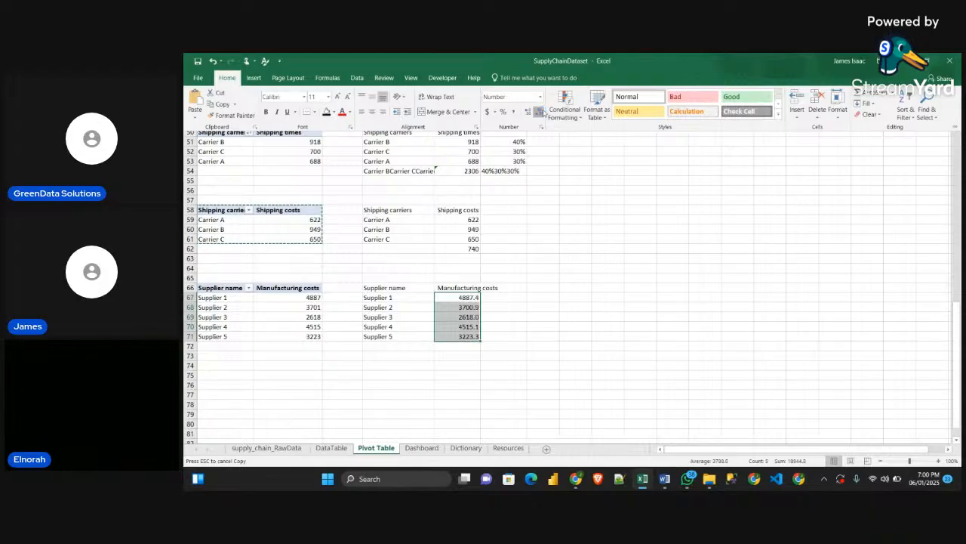
pyautogui.click(539, 111)
pyautogui.click(546, 333)
pyautogui.click(545, 348)
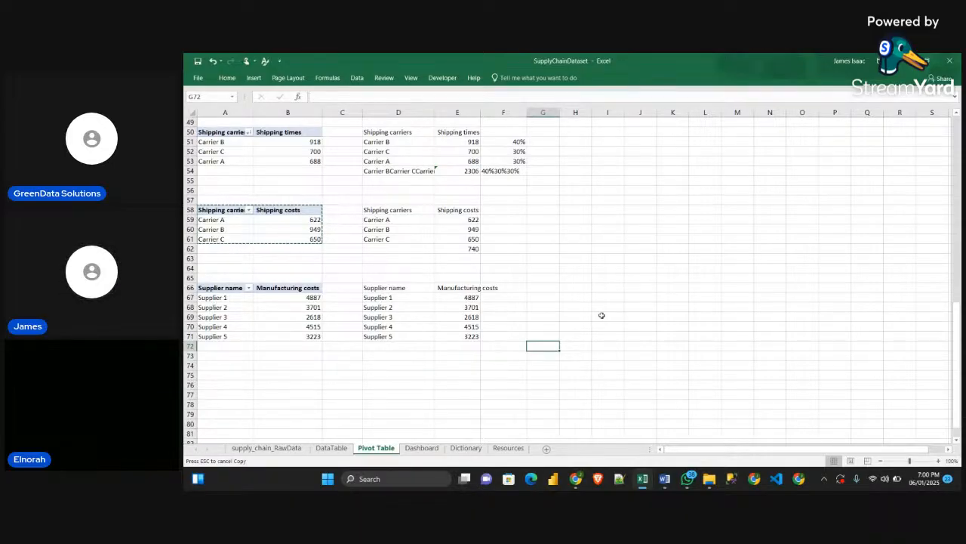
# Enter the column header MAX in cell F66 beside the linked Manufacturing costs column
pyautogui.scroll(1, 600, 314)
pyautogui.scroll(-2, 600, 314)
pyautogui.click(510, 259)
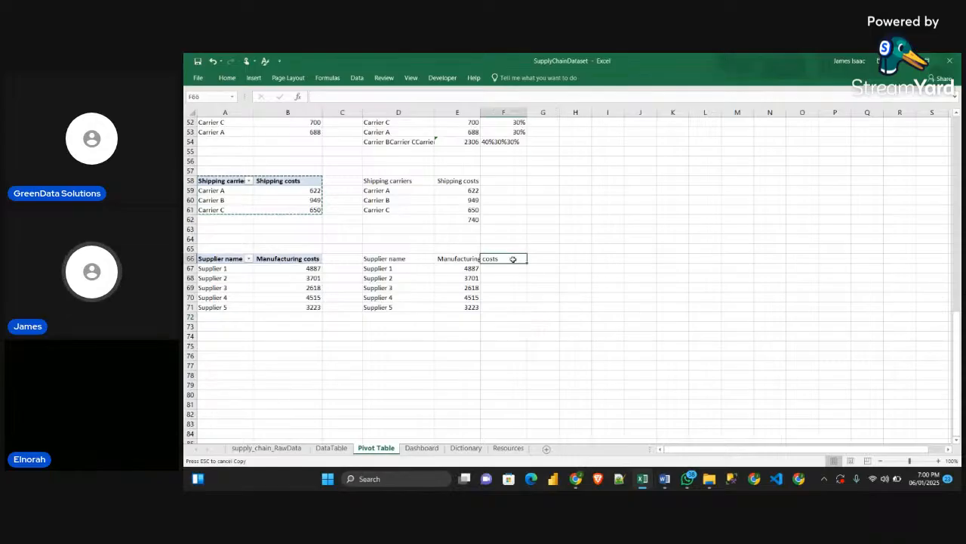
pyautogui.write('ma')
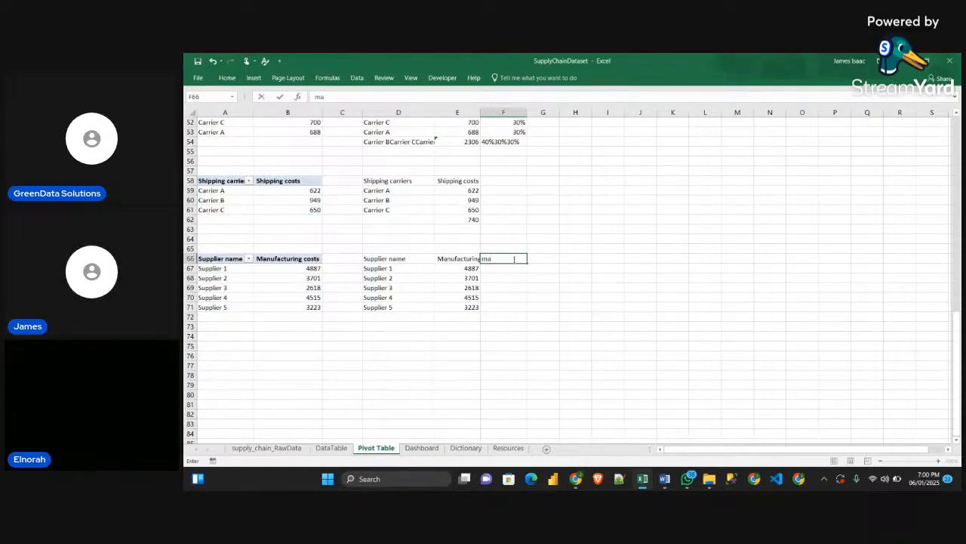
pyautogui.press('BackSpace')
pyautogui.press('BackSpace')
pyautogui.write('MA')
pyautogui.press('Return')
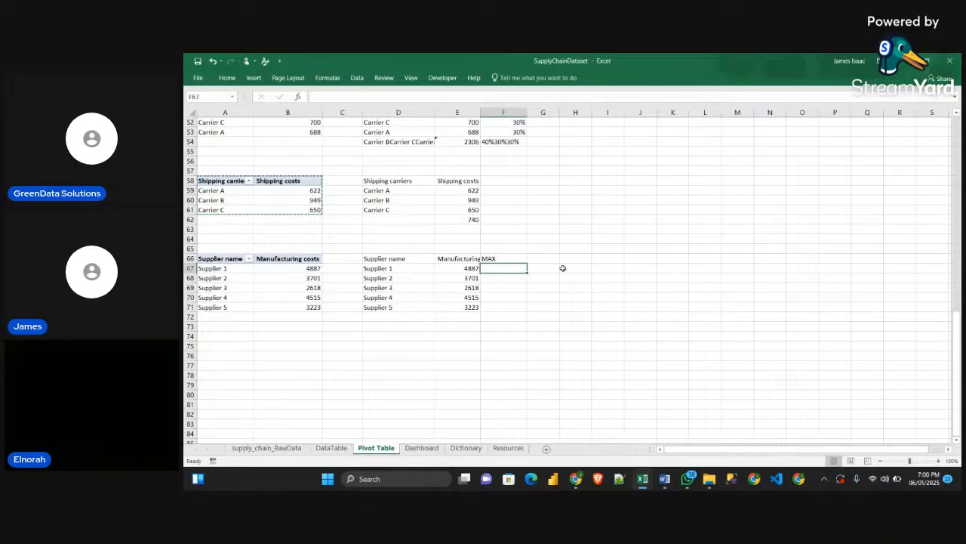
# Copy the formula =IF(MAX($E$35:$E$37)=E35,E35,"") from F35 of the Product type table and paste it into F67
pyautogui.scroll(7, 561, 250)
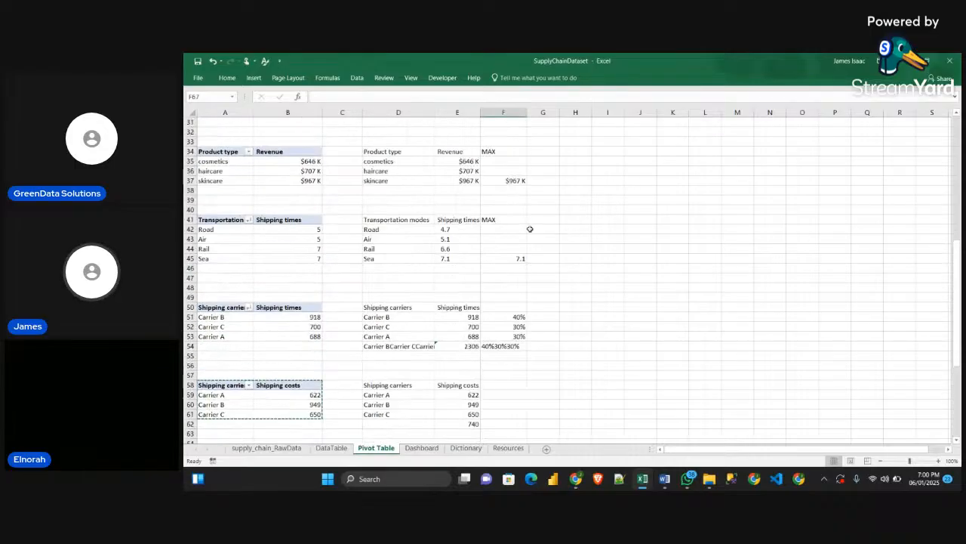
pyautogui.click(495, 162)
pyautogui.click(406, 99)
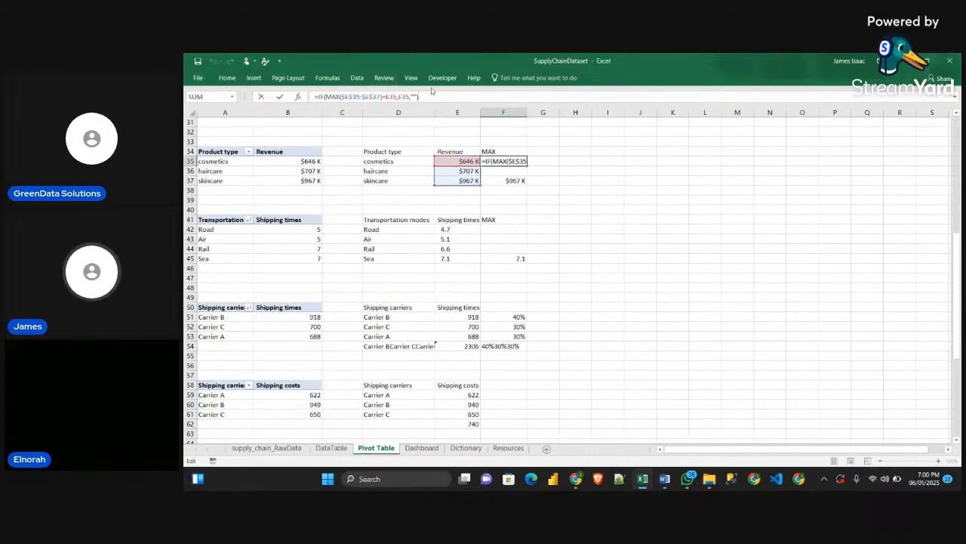
pyautogui.moveTo(420, 96); pyautogui.dragTo(294, 98)
pyautogui.hotkey('ctrl', 'c')
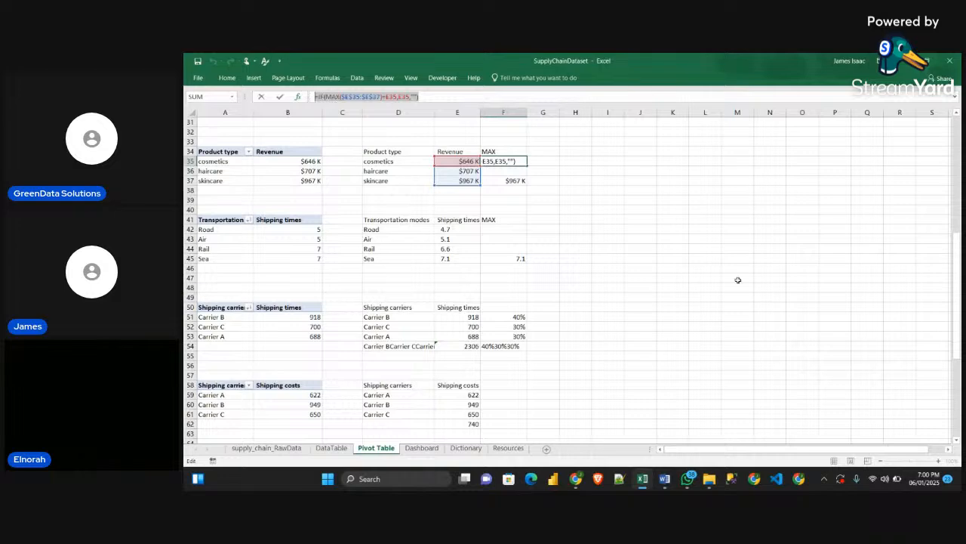
pyautogui.press('Return')
pyautogui.scroll(-5, 763, 308)
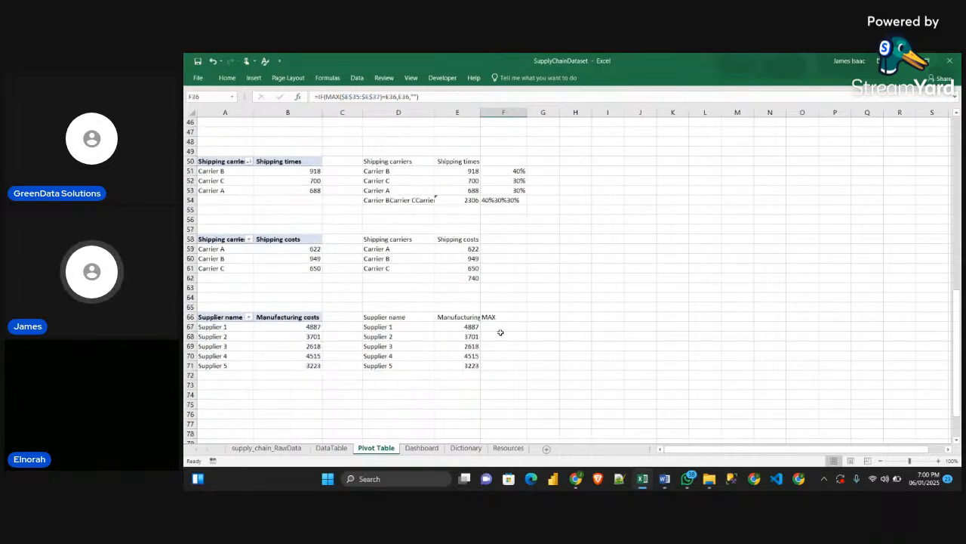
pyautogui.scroll(-1, 500, 332)
pyautogui.click(497, 297)
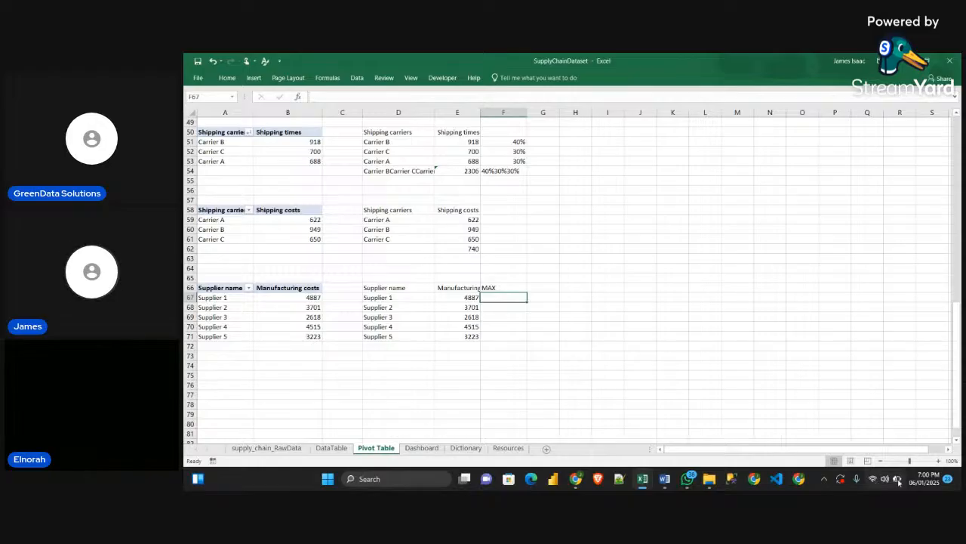
pyautogui.click(324, 98)
pyautogui.hotkey('ctrl', 'v')
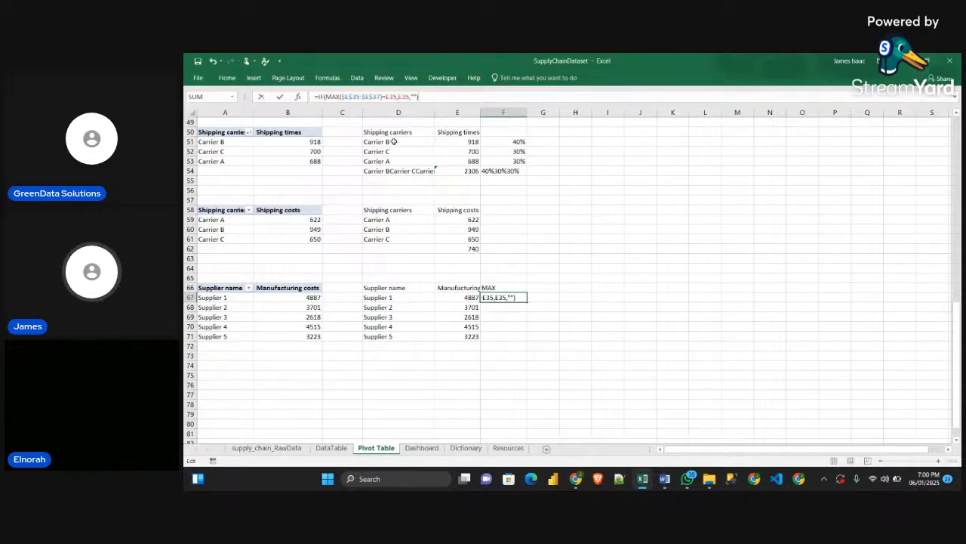
# Change the MAX range in the F67 formula to $E$67:$E$71
pyautogui.click(356, 97)
pyautogui.press('BackSpace')
pyautogui.press('BackSpace')
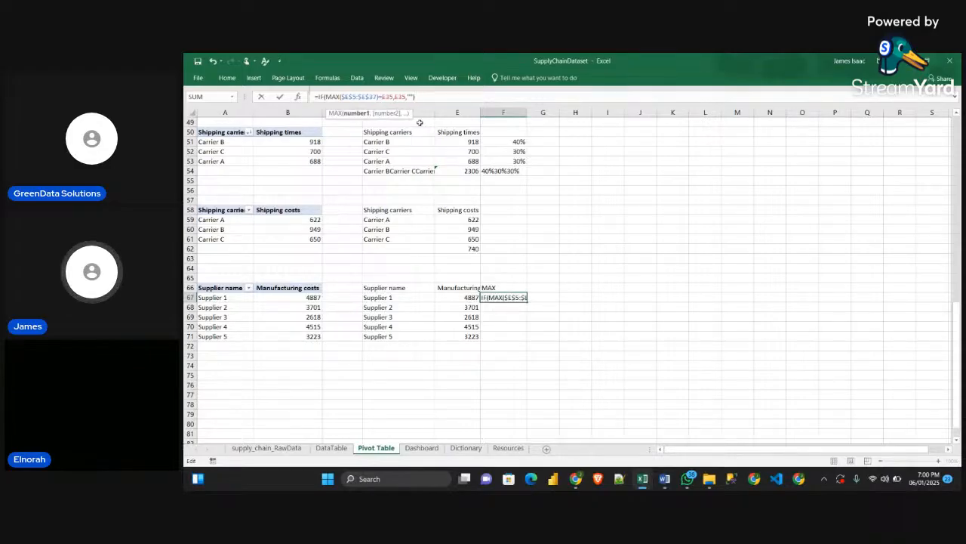
pyautogui.write('67')
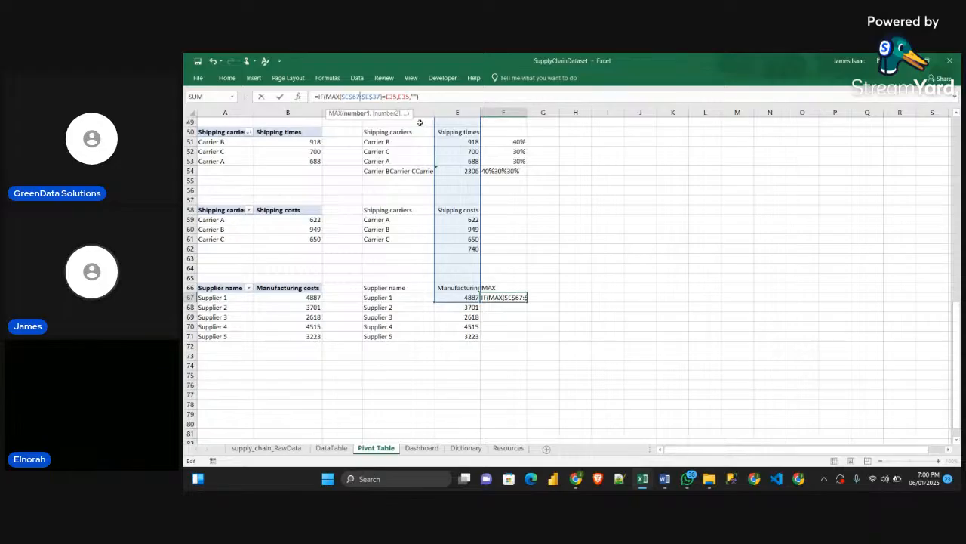
pyautogui.press('Right')
pyautogui.press('Right')
pyautogui.press('BackSpace')
pyautogui.press('BackSpace')
pyautogui.write('71')
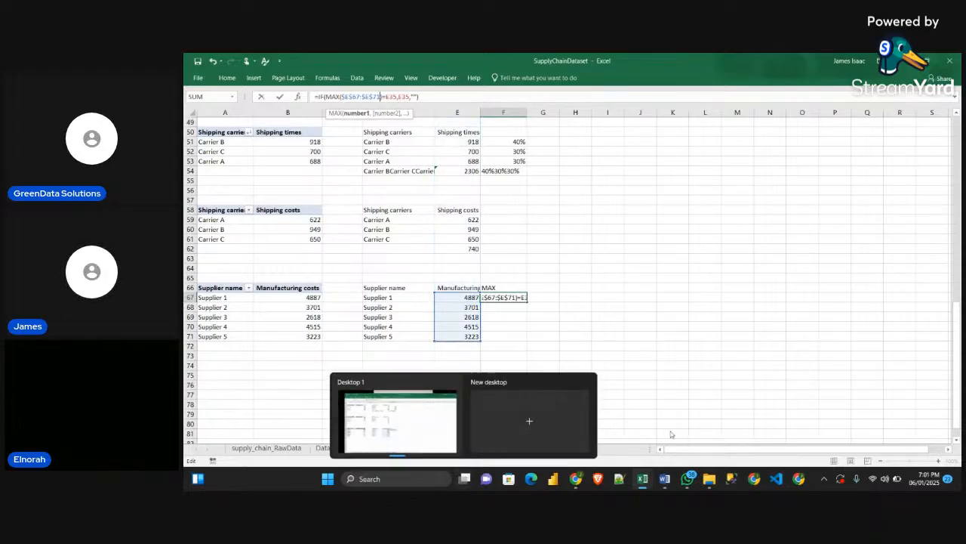
# Replace both E35 references in the F67 formula with E67, giving =IF(MAX($E$67:$E$71)=E67,E67,"")
pyautogui.click(400, 97)
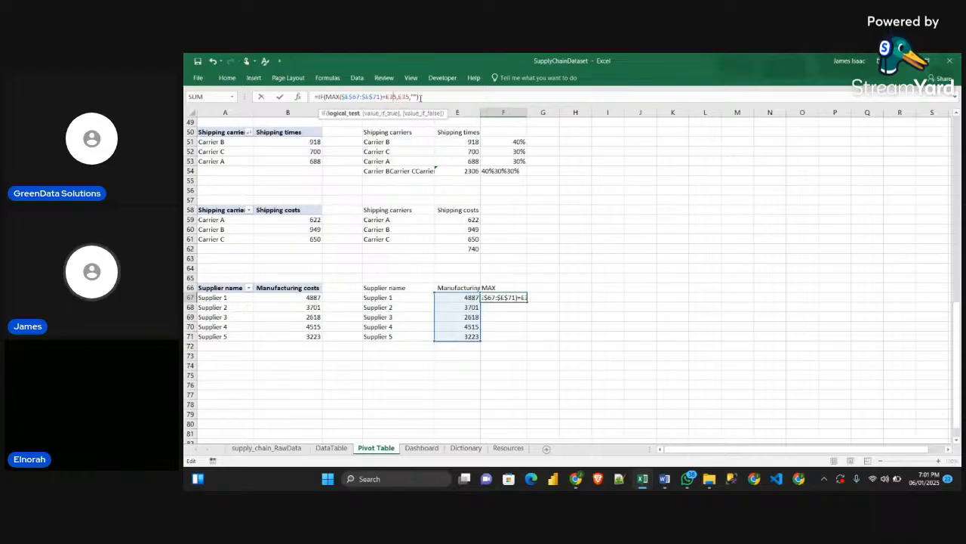
pyautogui.press('BackSpace')
pyautogui.press('BackSpace')
pyautogui.write('7')
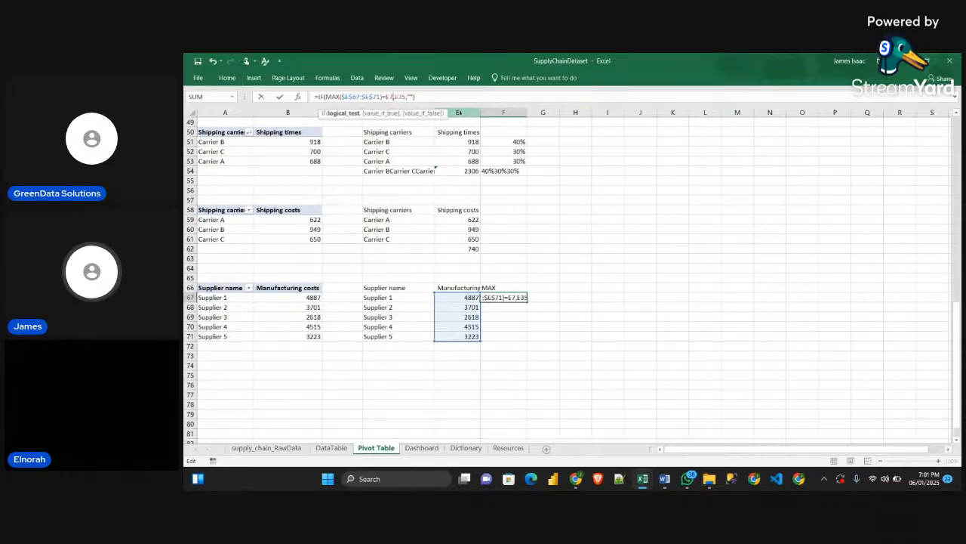
pyautogui.press('Right')
pyautogui.press('Right')
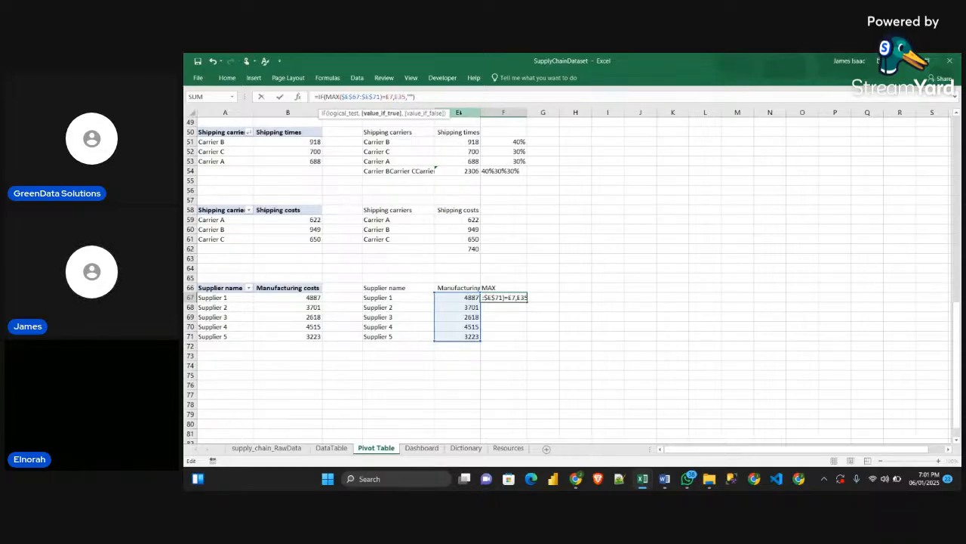
pyautogui.press('Delete')
pyautogui.press('Delete')
pyautogui.write('67')
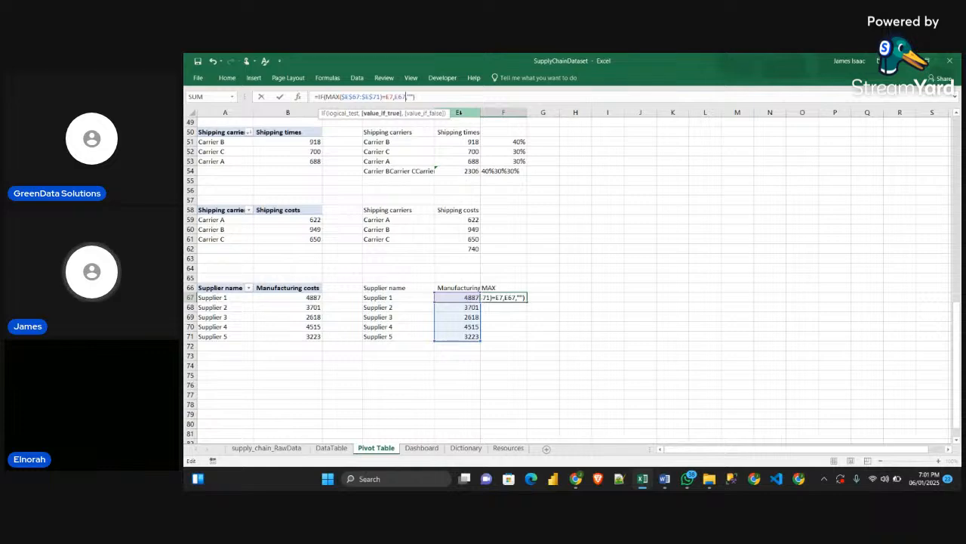
pyautogui.press('Left')
pyautogui.press('Left')
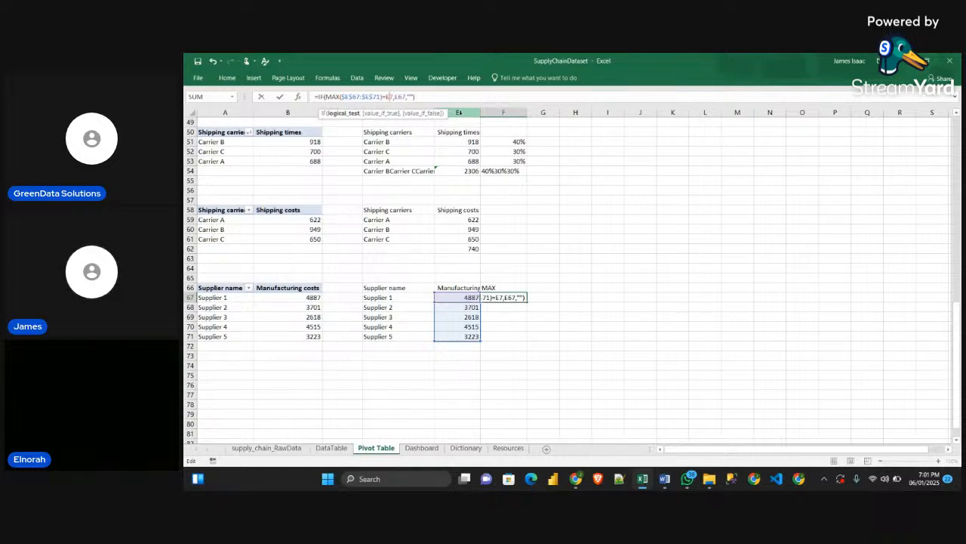
pyautogui.write('6')
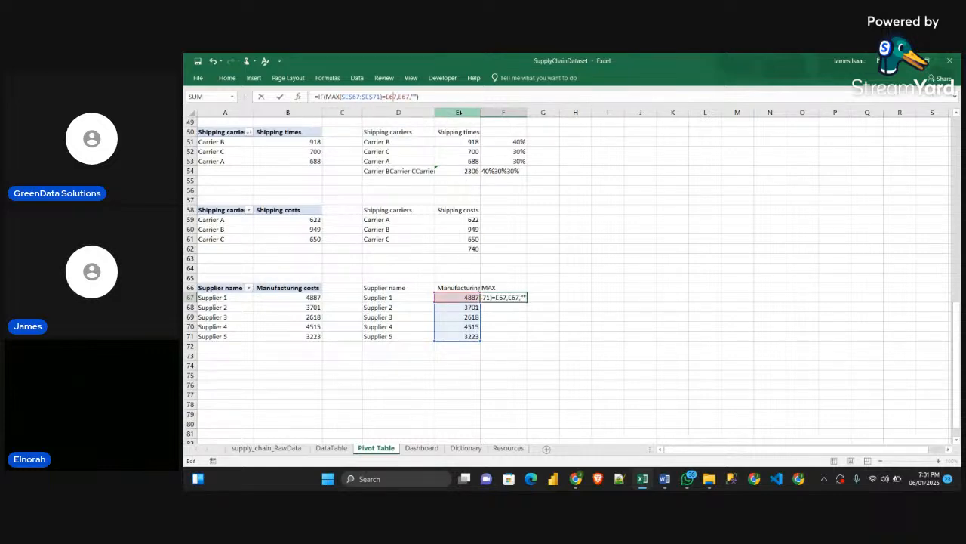
pyautogui.press('Return')
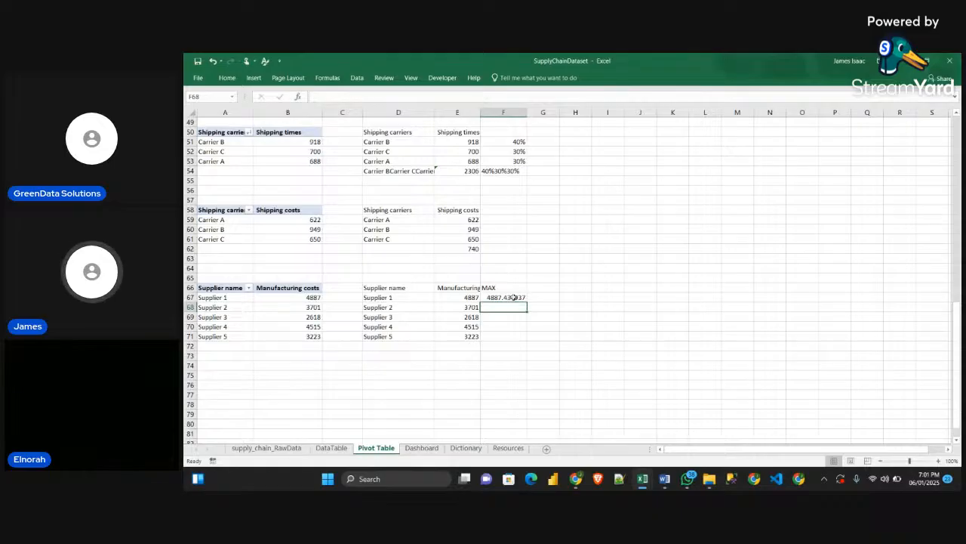
# Fill the F67 formula down through F71 and display the MAX column values without decimal places
pyautogui.click(518, 299)
pyautogui.moveTo(526, 301); pyautogui.dragTo(524, 340)
pyautogui.click(518, 297)
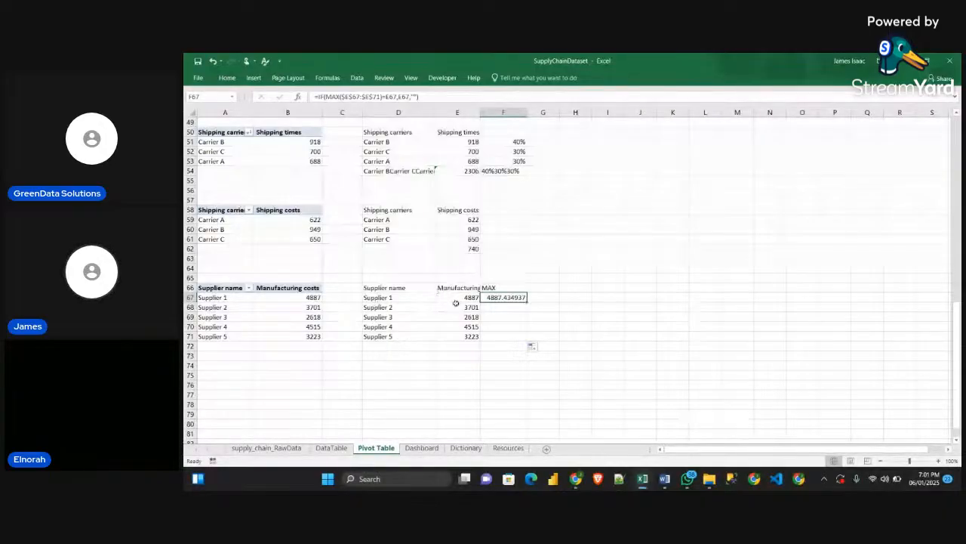
pyautogui.moveTo(527, 302); pyautogui.dragTo(529, 341)
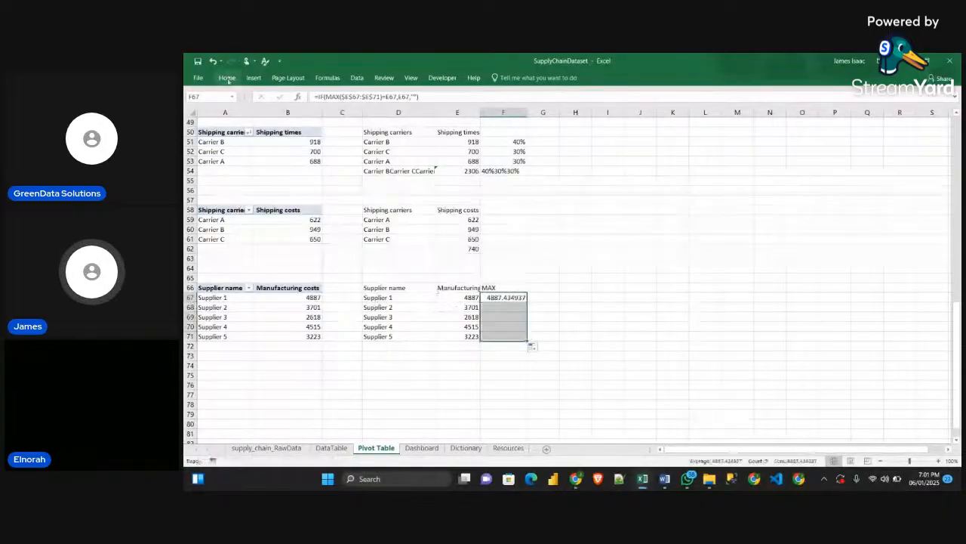
pyautogui.click(227, 78)
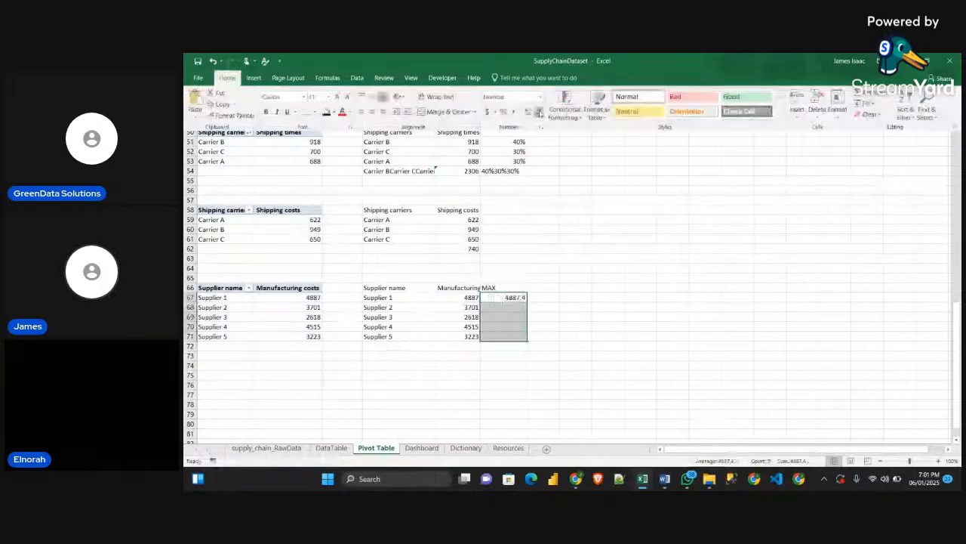
pyautogui.click(540, 112)
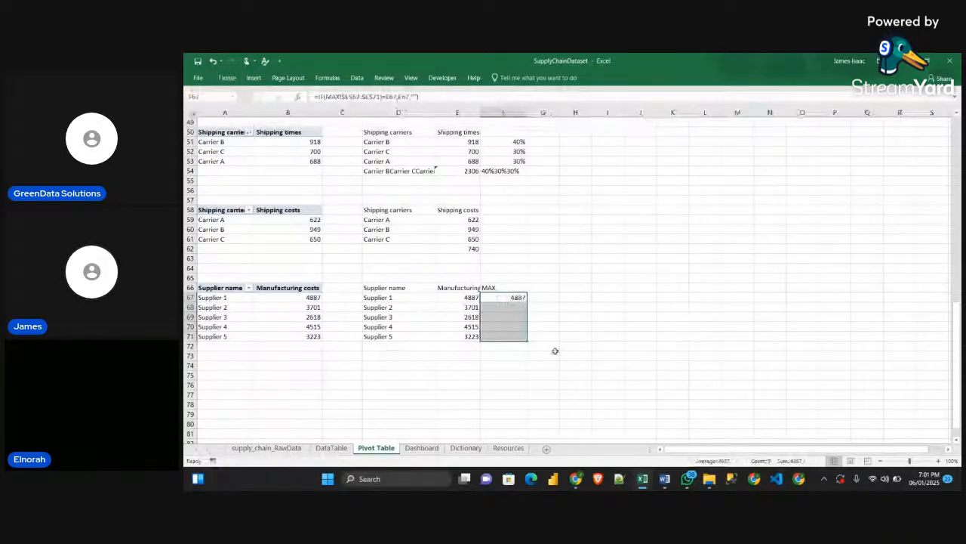
pyautogui.click(553, 349)
# Insert a 2-D clustered column chart from D66:E71 and place it beside the supplier table, clear of the MAX column
pyautogui.moveTo(385, 288); pyautogui.dragTo(462, 337)
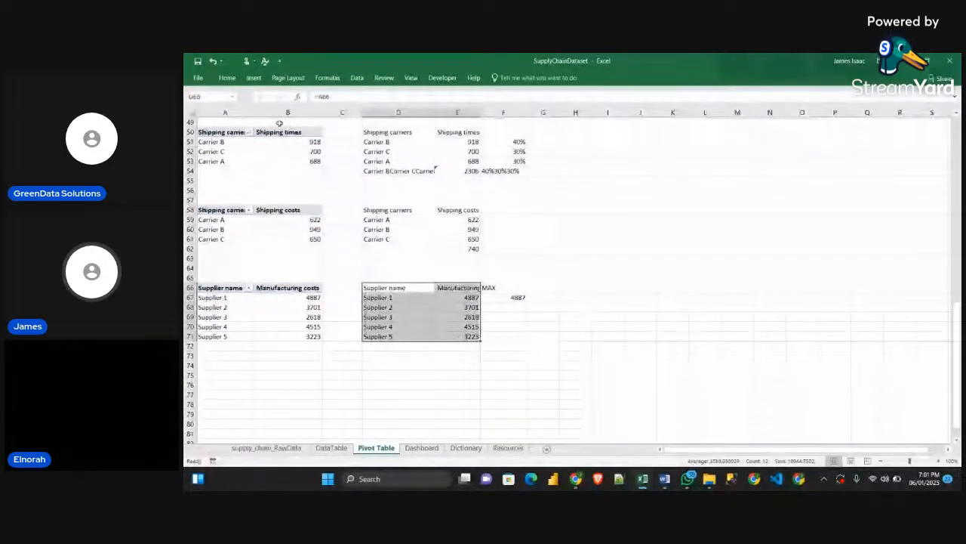
pyautogui.click(253, 77)
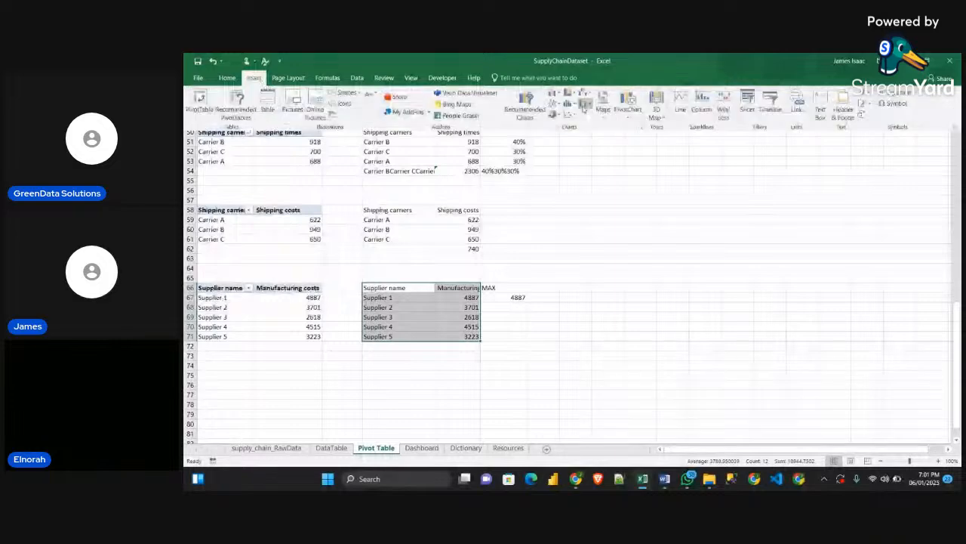
pyautogui.click(584, 105)
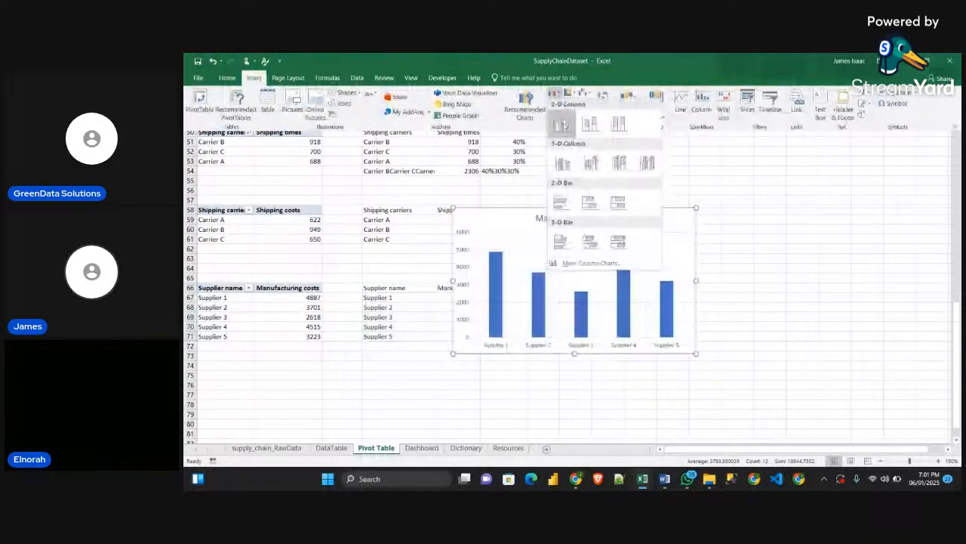
pyautogui.click(563, 126)
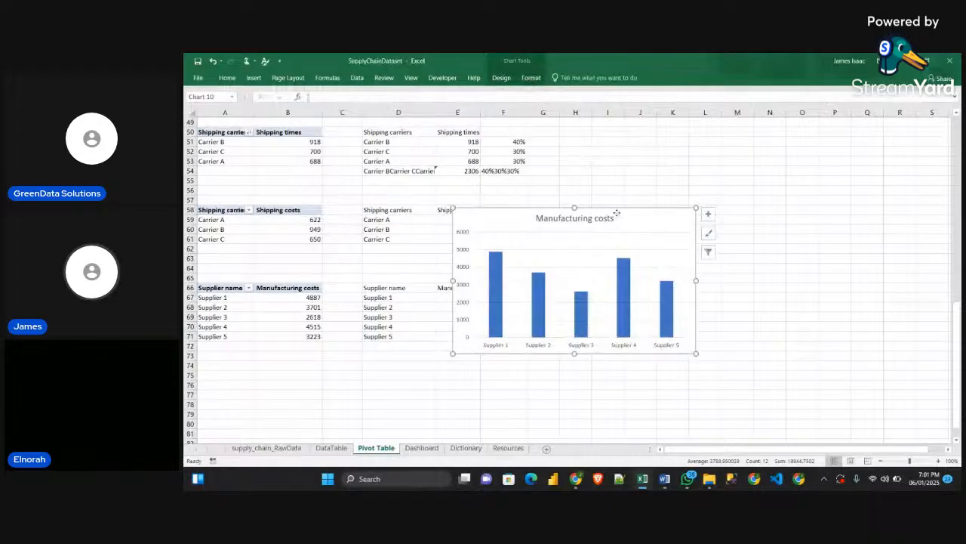
pyautogui.moveTo(611, 216); pyautogui.dragTo(735, 211)
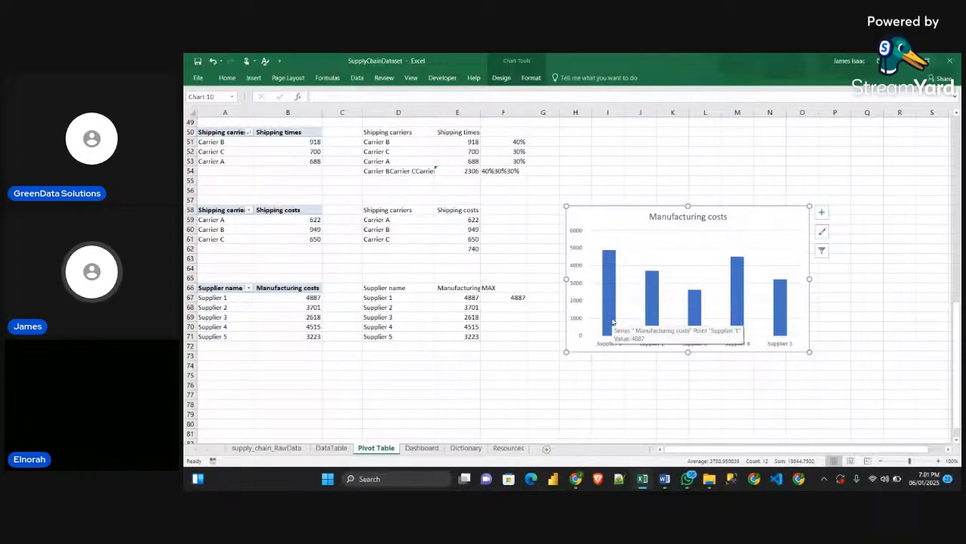
# Remove the chart title, vertical value axis and gridlines from the Manufacturing costs chart
pyautogui.click(821, 212)
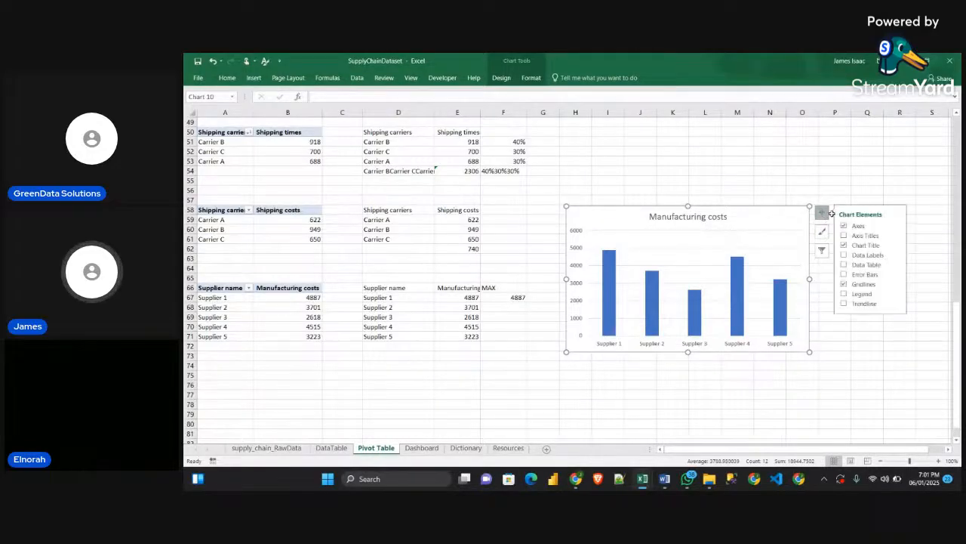
pyautogui.click(845, 245)
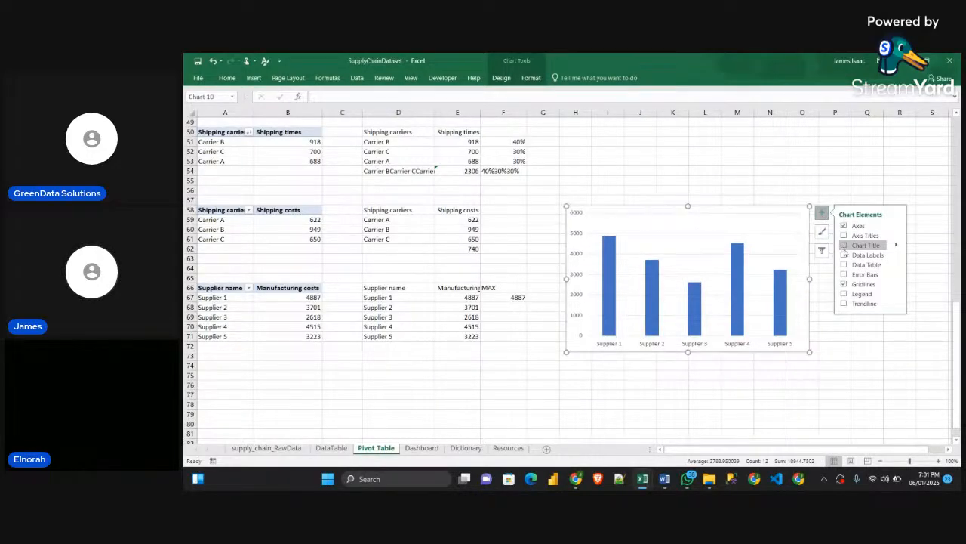
pyautogui.click(845, 255)
pyautogui.click(845, 255)
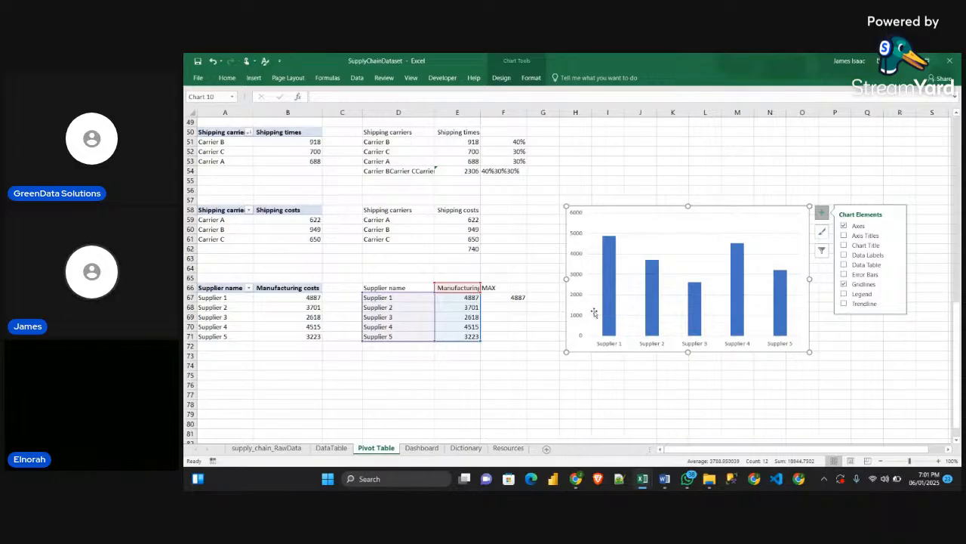
pyautogui.click(576, 294)
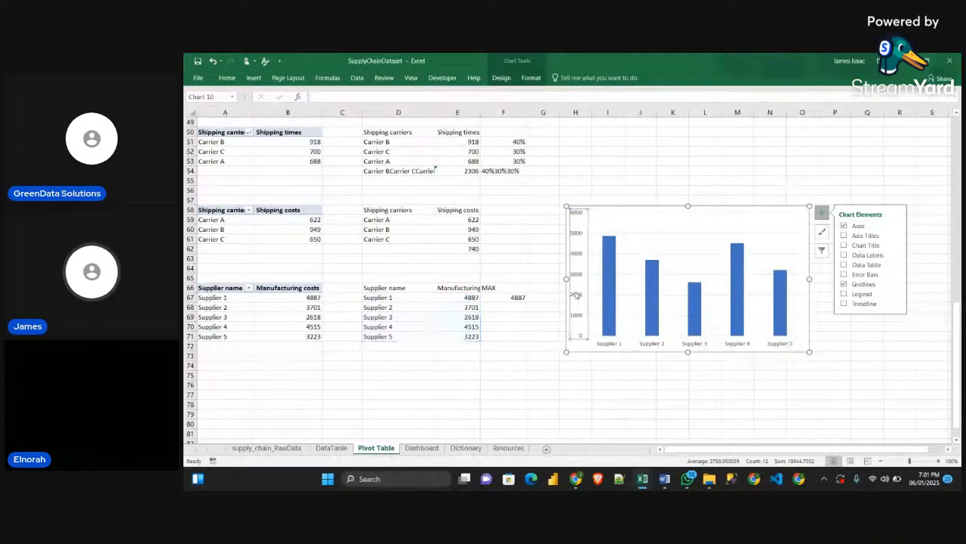
pyautogui.press('Delete')
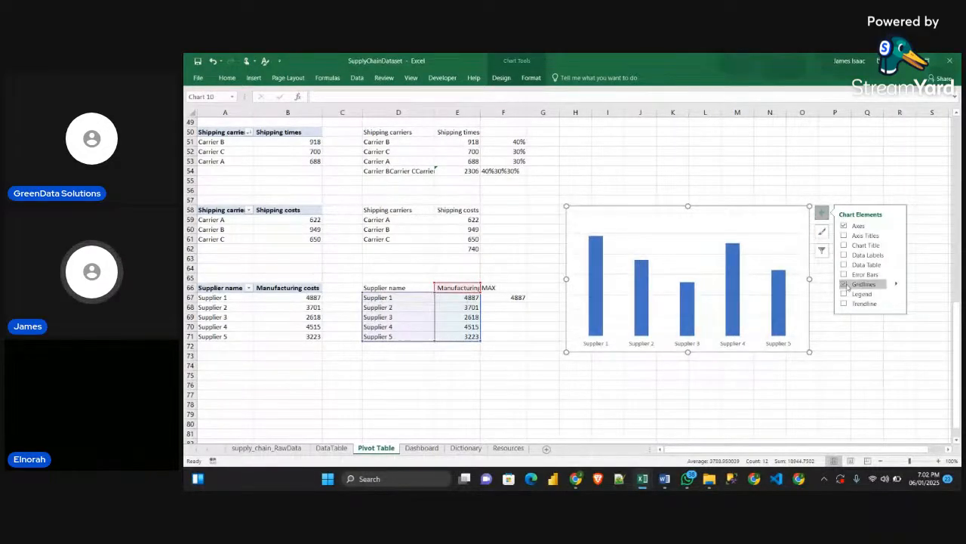
pyautogui.click(845, 283)
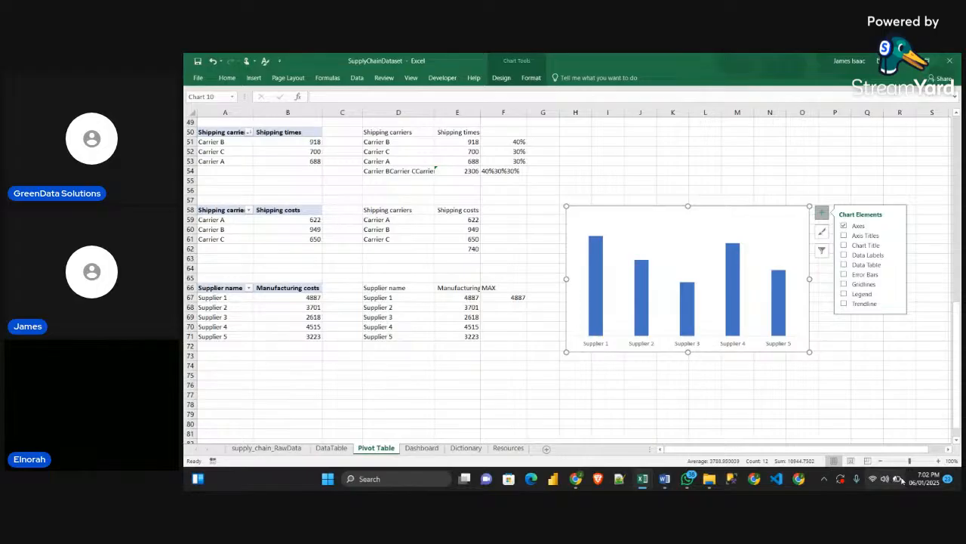
pyautogui.click(712, 196)
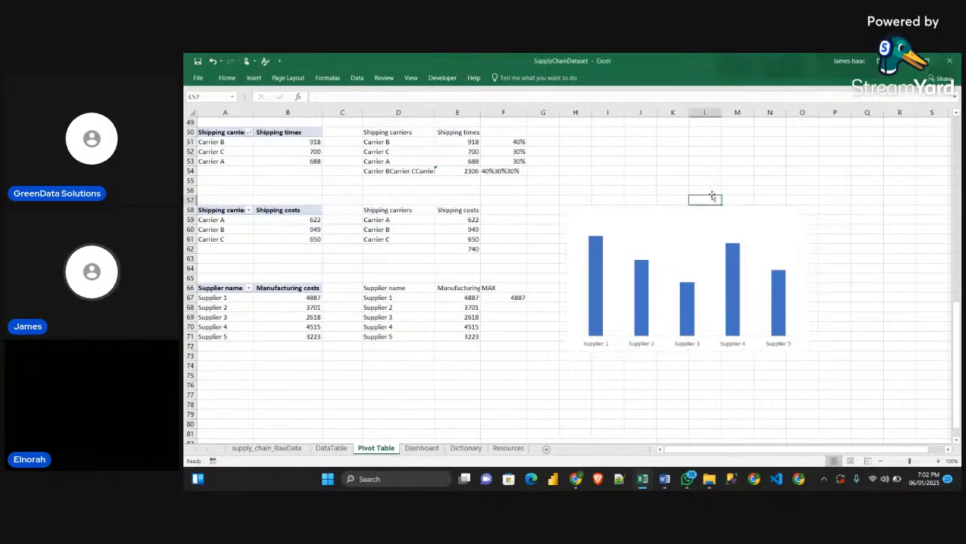
# Add a second series to the Manufacturing costs chart, named from F66 (MAX) with values from F67:F71
pyautogui.click(715, 213)
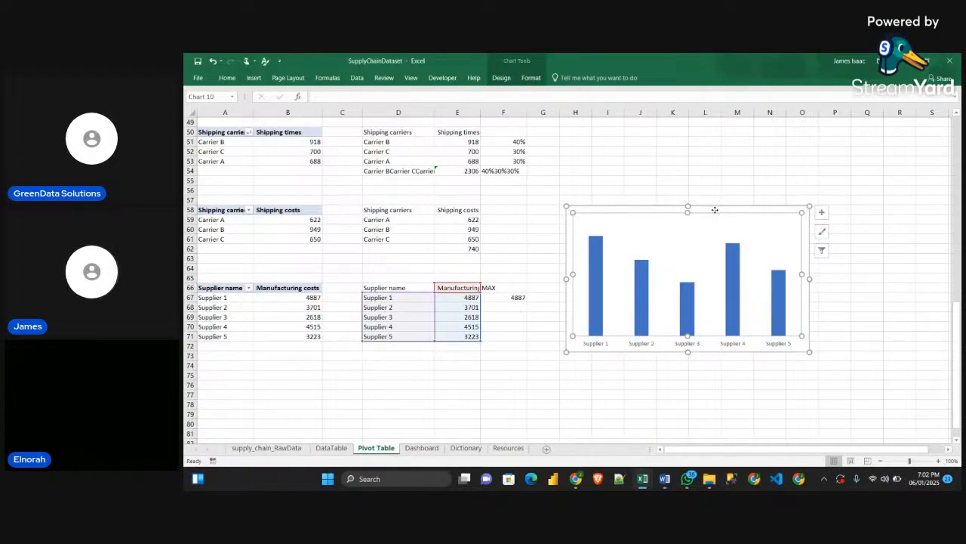
pyautogui.moveTo(715, 209)
pyautogui.mouseDown()
pyautogui.moveTo(686, 168)
pyautogui.moveTo(700, 197)
pyautogui.mouseUp()
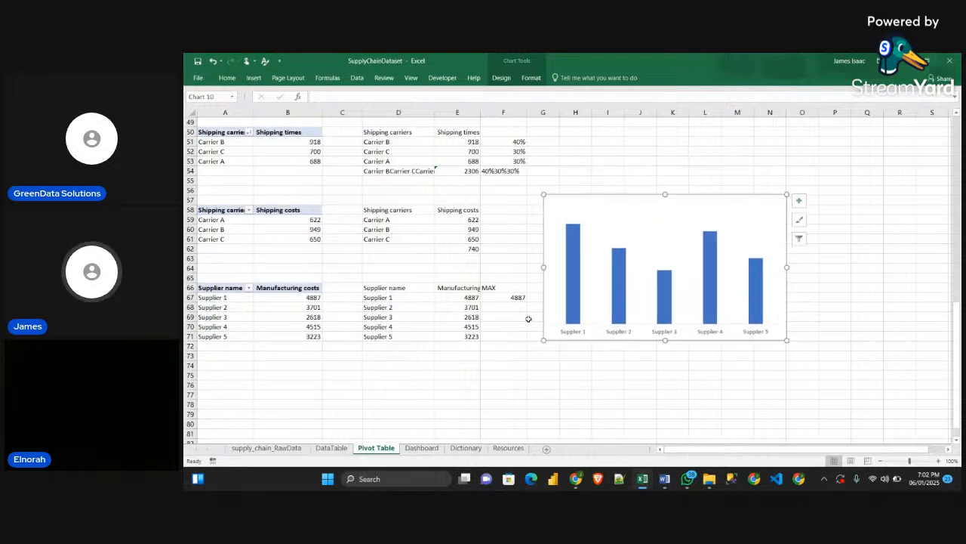
pyautogui.rightClick(653, 218)
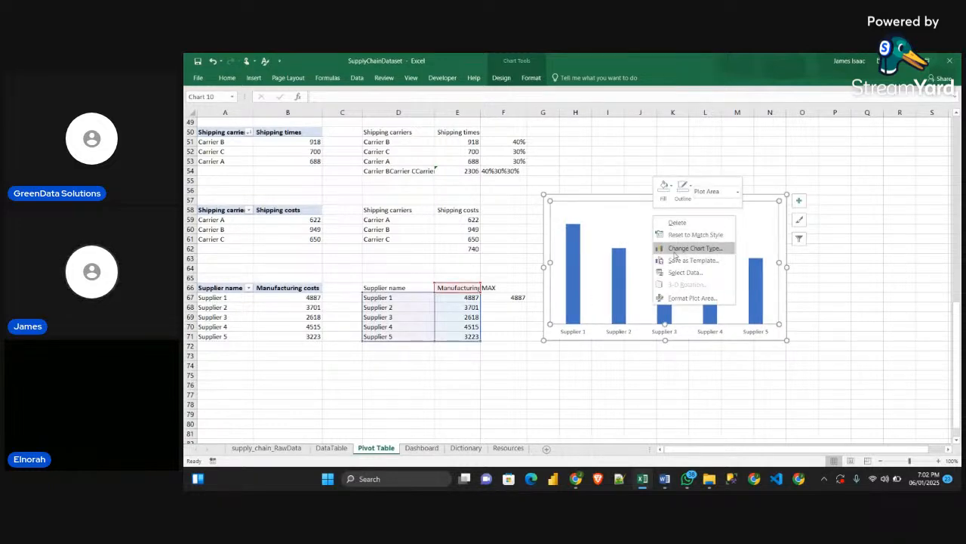
pyautogui.click(616, 197)
pyautogui.rightClick(616, 198)
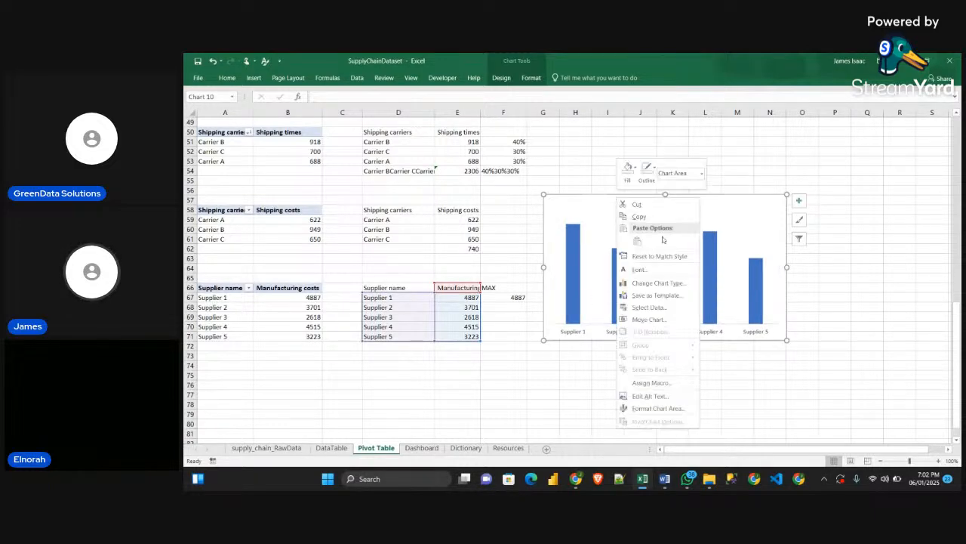
pyautogui.click(654, 309)
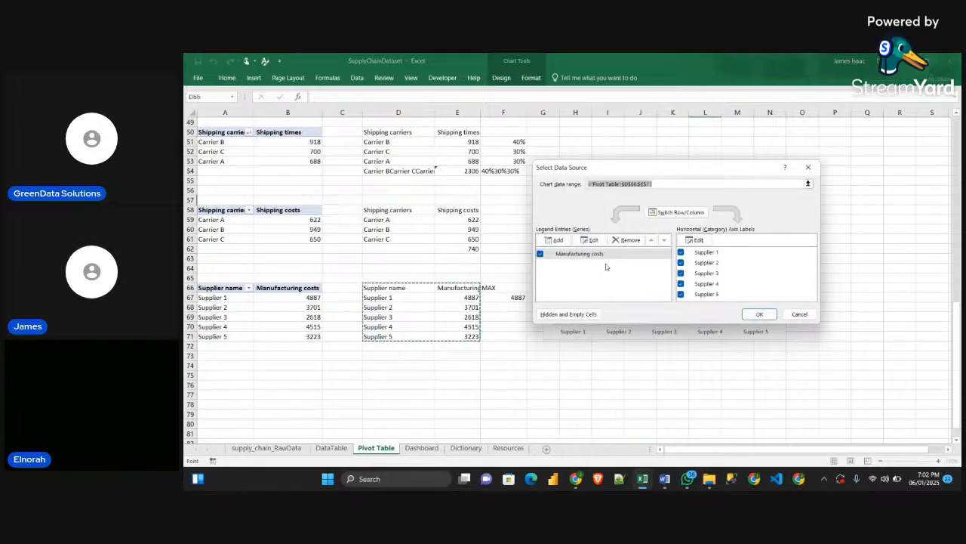
pyautogui.click(555, 240)
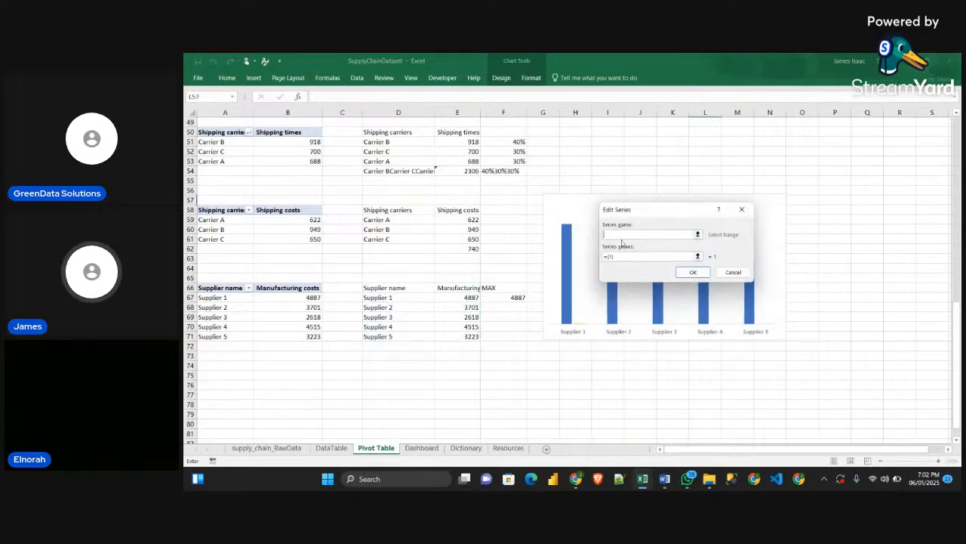
pyautogui.click(506, 287)
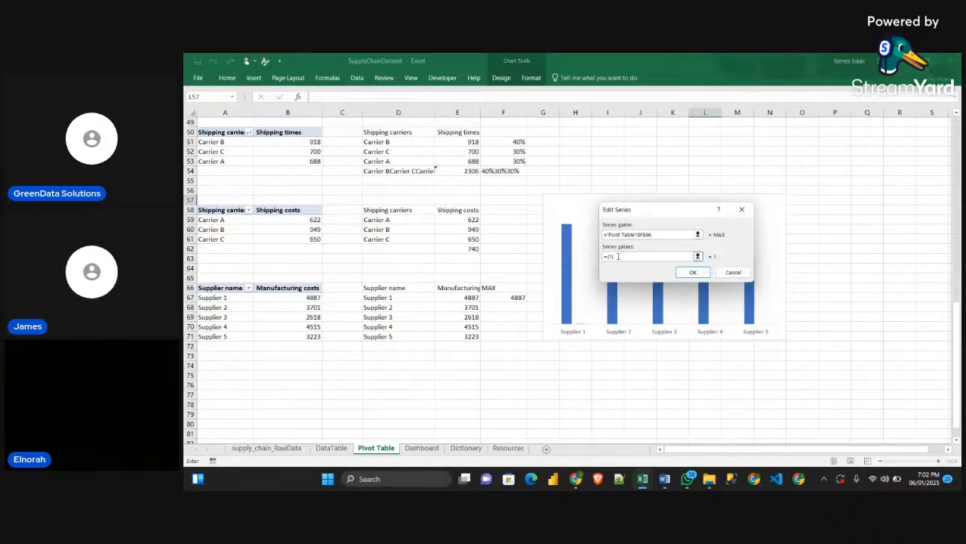
pyautogui.press('BackSpace')
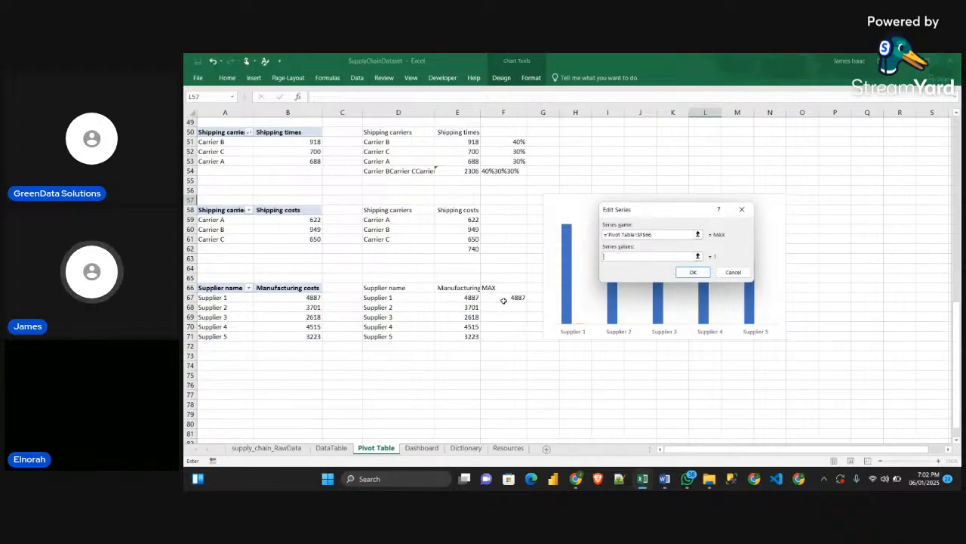
pyautogui.moveTo(508, 297); pyautogui.dragTo(508, 339)
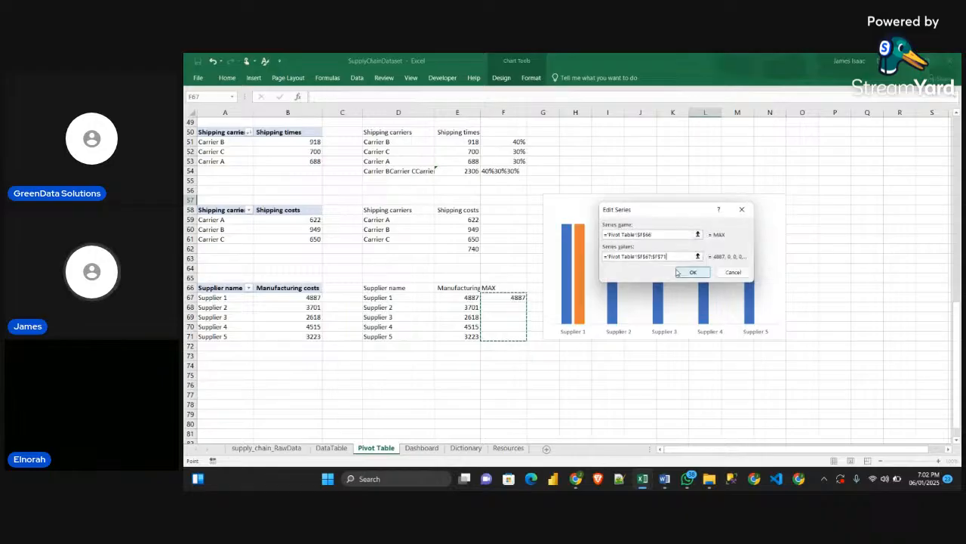
pyautogui.click(695, 273)
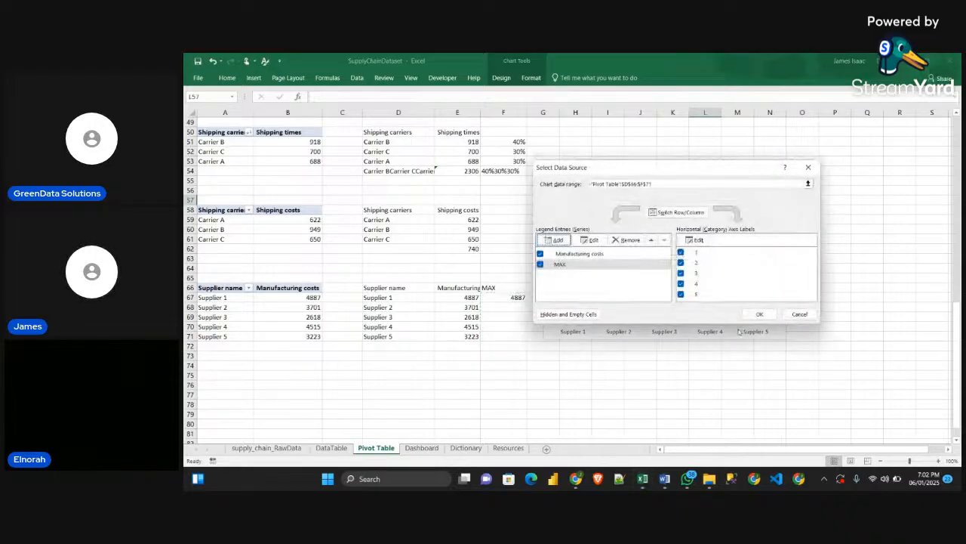
pyautogui.click(760, 313)
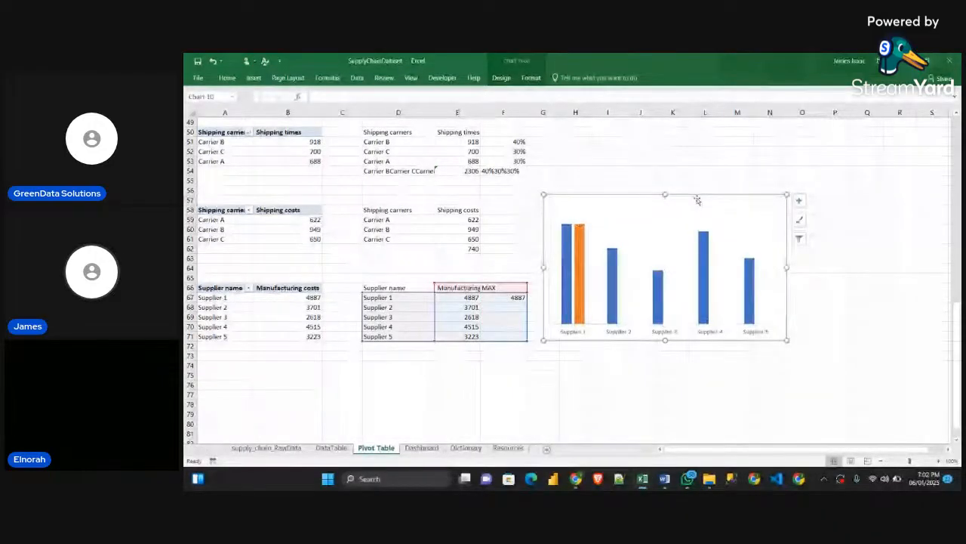
# Set the orange MAX series' overlap to 100% and reposition the chart over the linked supplier table
pyautogui.moveTo(697, 200); pyautogui.dragTo(520, 209)
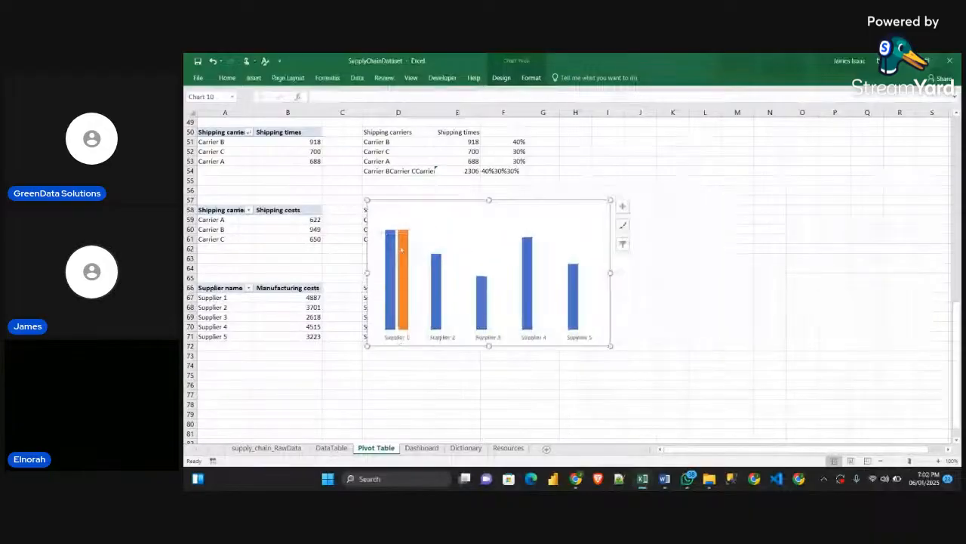
pyautogui.click(406, 310)
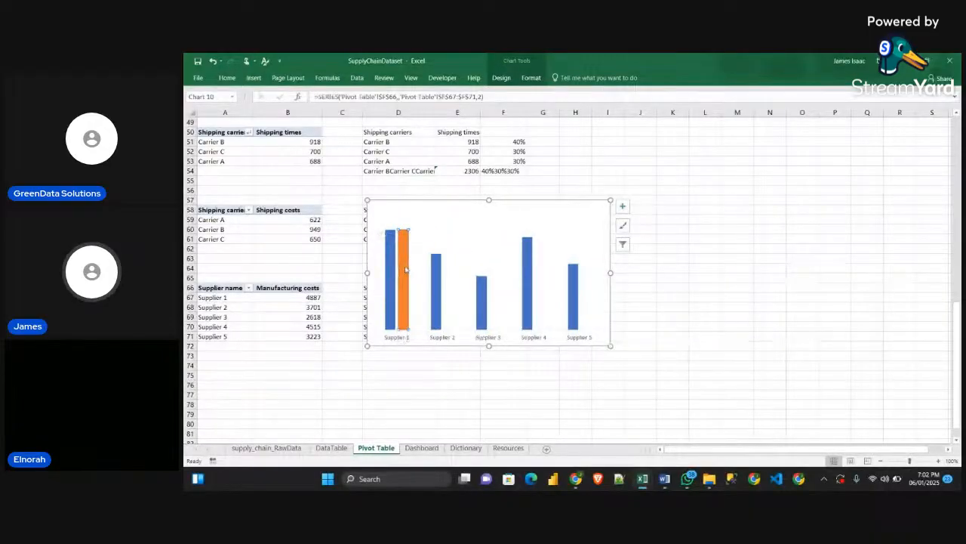
pyautogui.doubleClick(406, 270)
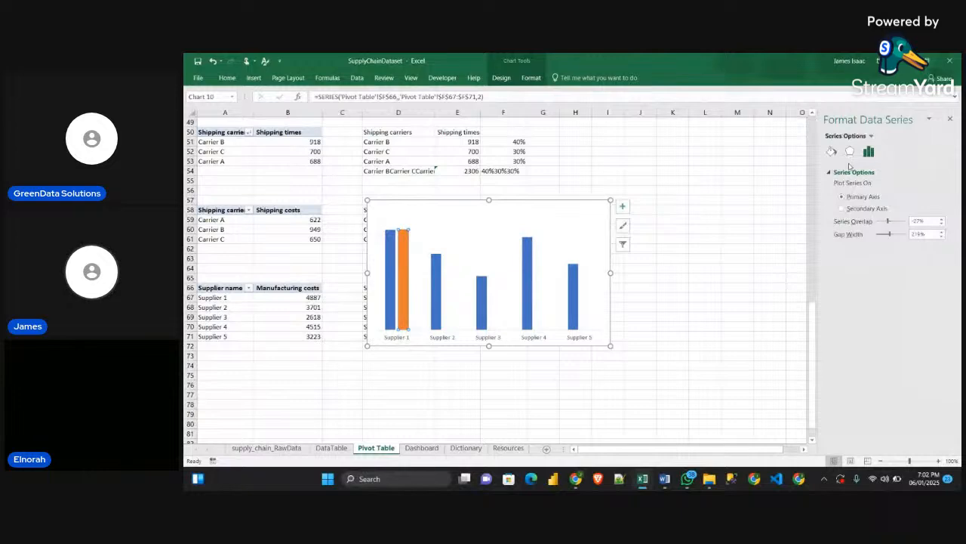
pyautogui.click(919, 220)
pyautogui.write('100%')
pyautogui.press('Return')
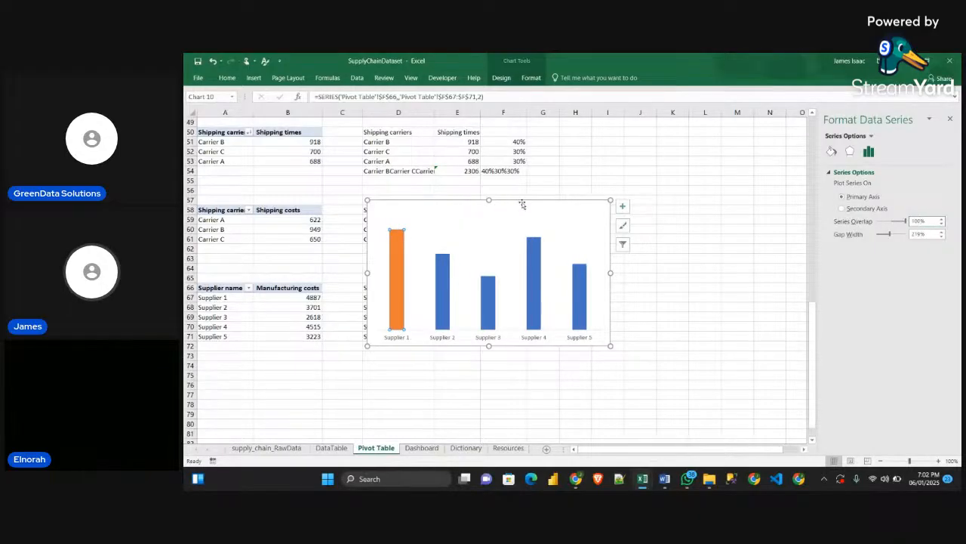
pyautogui.moveTo(522, 204); pyautogui.dragTo(572, 204)
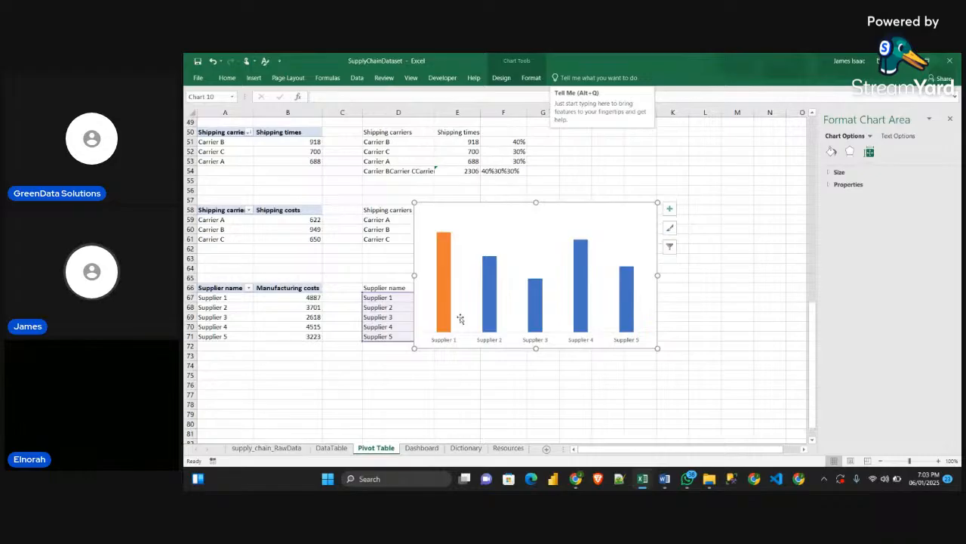
# Copy the orange rounded rectangle from the Resources sheet and paste it as the fill of the MAX series on the Pivot Table sheet
pyautogui.click(518, 452)
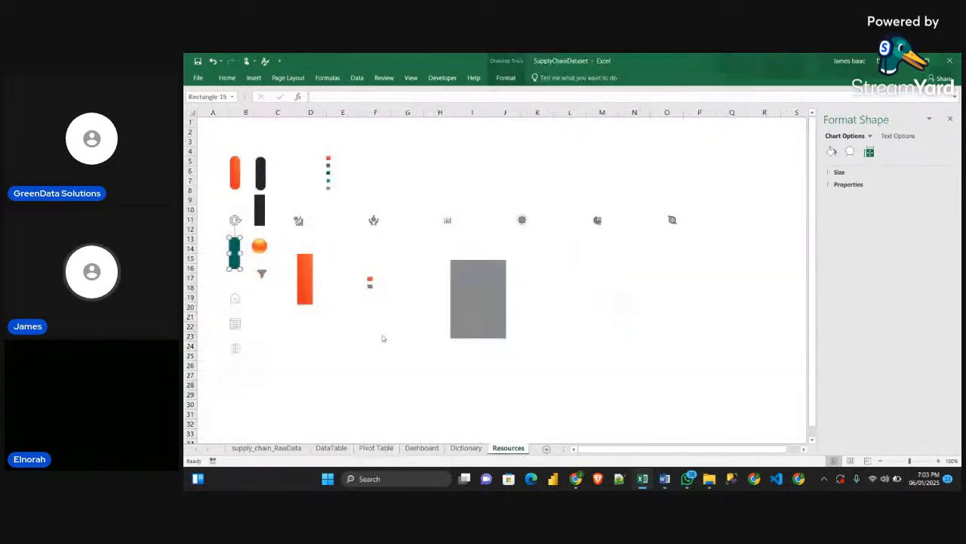
pyautogui.click(235, 172)
pyautogui.click(303, 270)
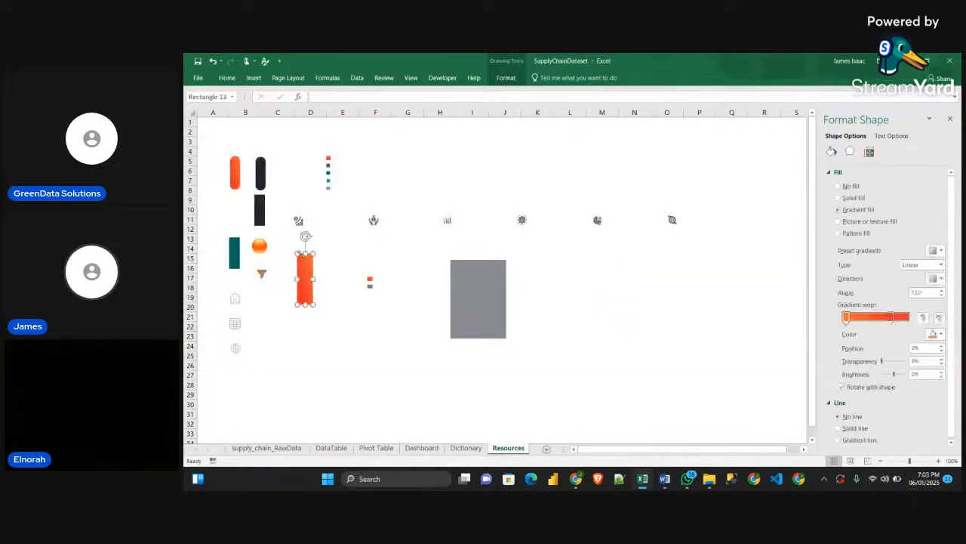
pyautogui.moveTo(306, 289); pyautogui.dragTo(294, 267)
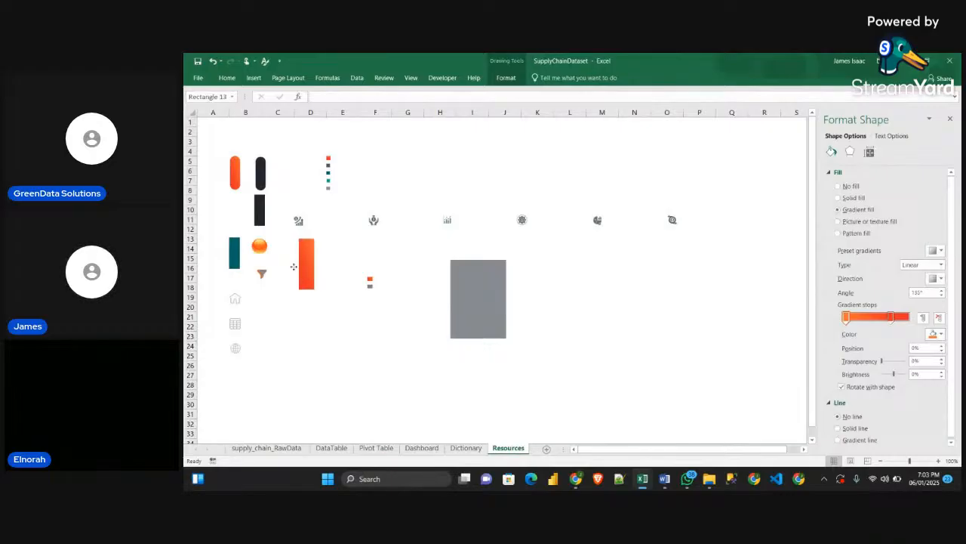
pyautogui.moveTo(294, 266); pyautogui.dragTo(292, 266)
pyautogui.click(235, 174)
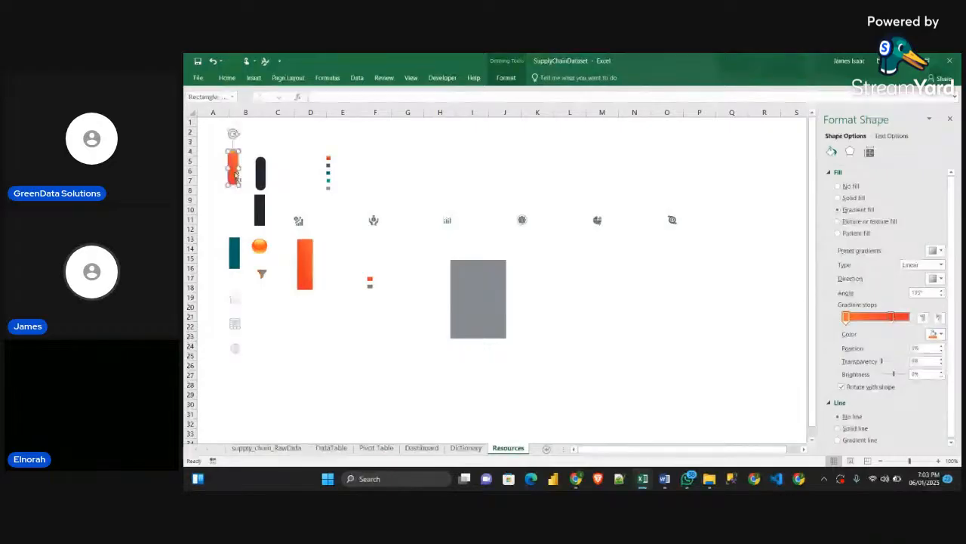
pyautogui.click(376, 447)
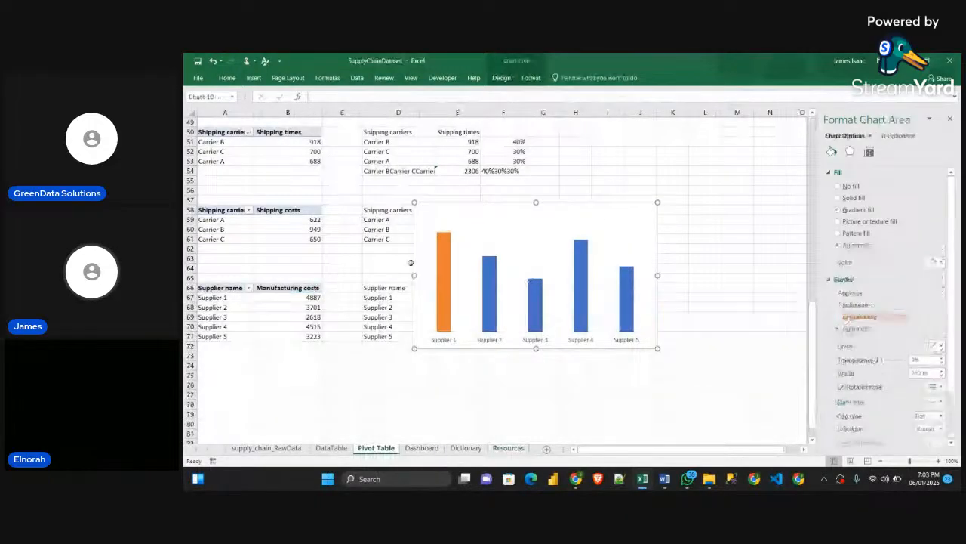
pyautogui.click(446, 276)
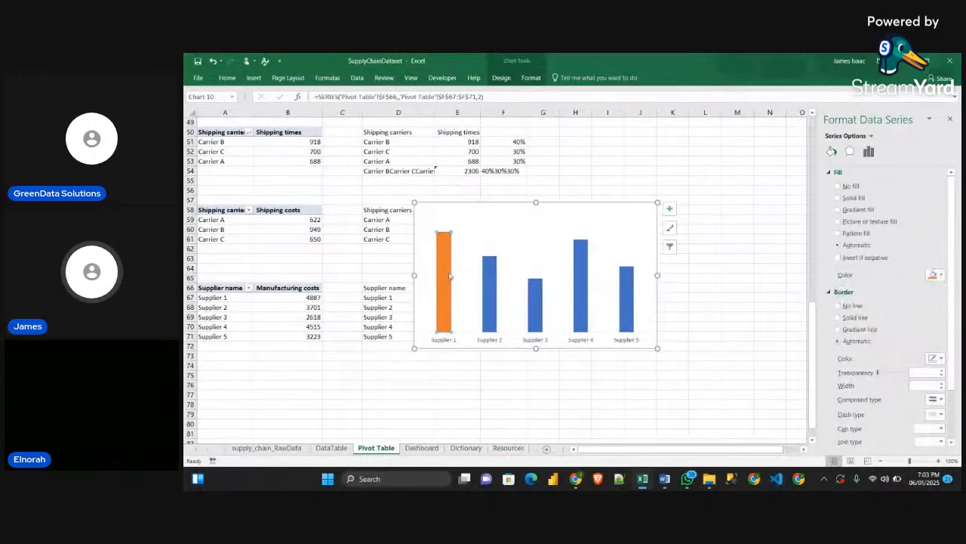
pyautogui.hotkey('ctrl', 'v')
pyautogui.click(475, 240)
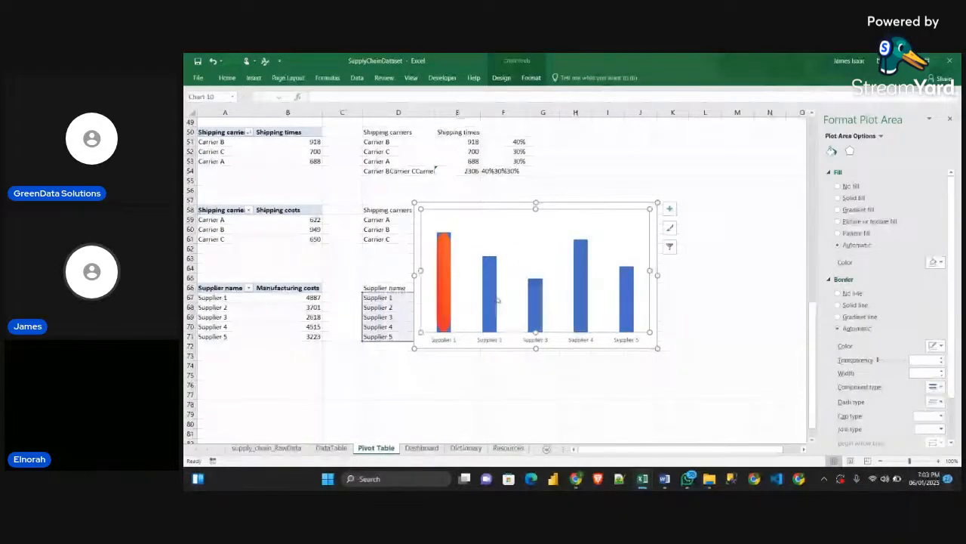
# Copy the black rounded rectangle from the Resources sheet and paste it as the fill of the whole Manufacturing costs series
pyautogui.click(508, 448)
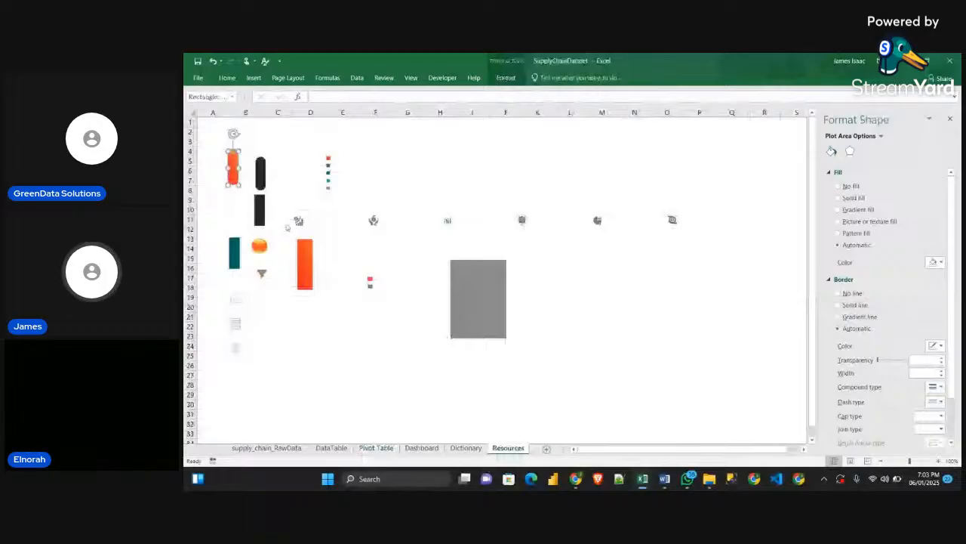
pyautogui.click(378, 448)
pyautogui.click(491, 288)
pyautogui.click(489, 290)
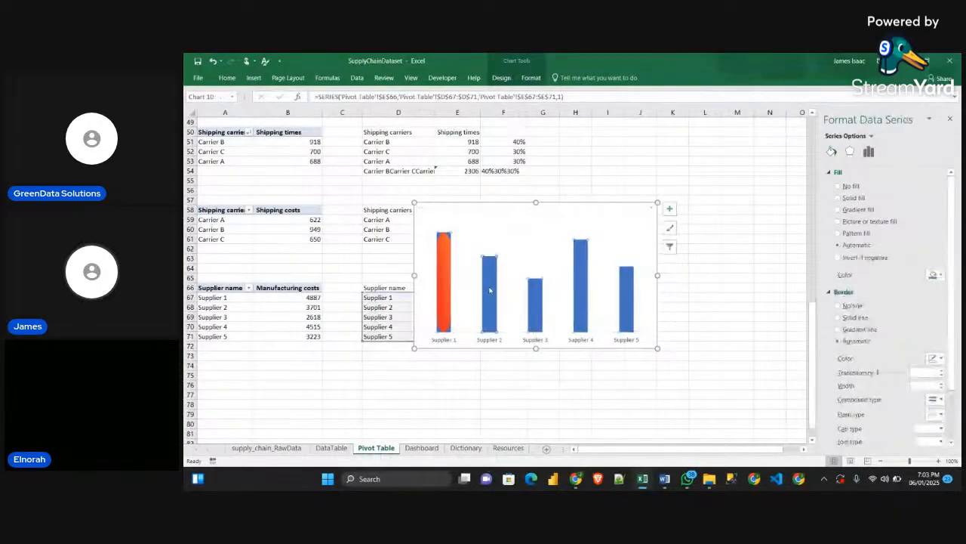
pyautogui.hotkey('ctrl', 'v')
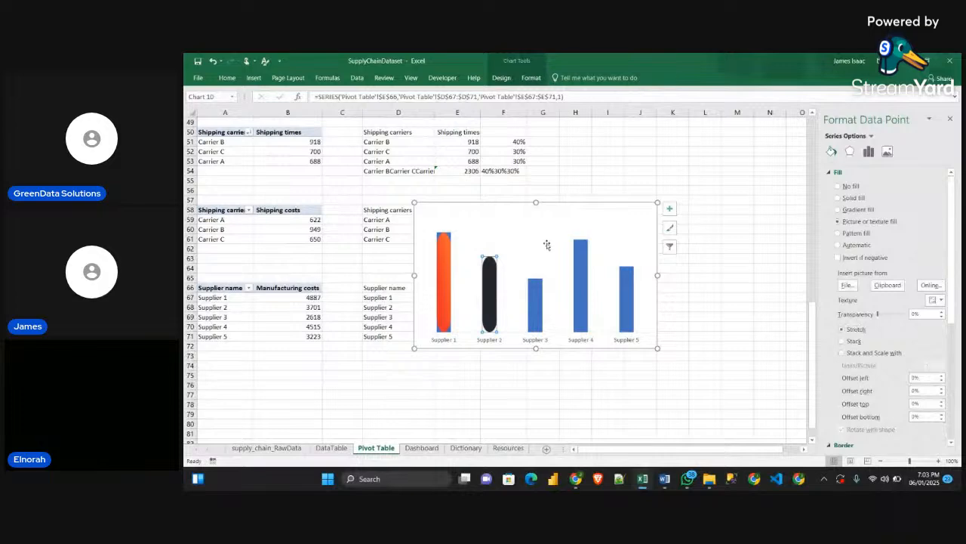
pyautogui.click(569, 237)
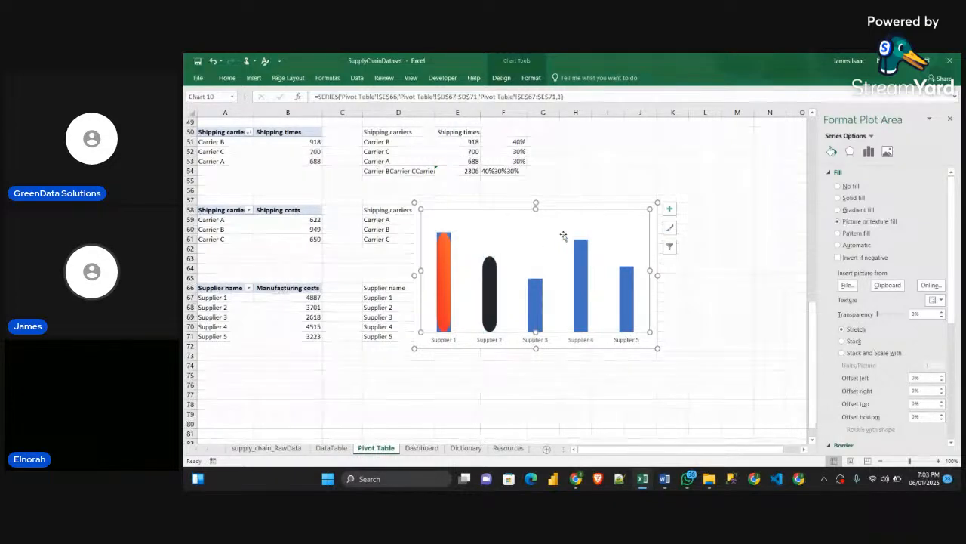
pyautogui.click(529, 286)
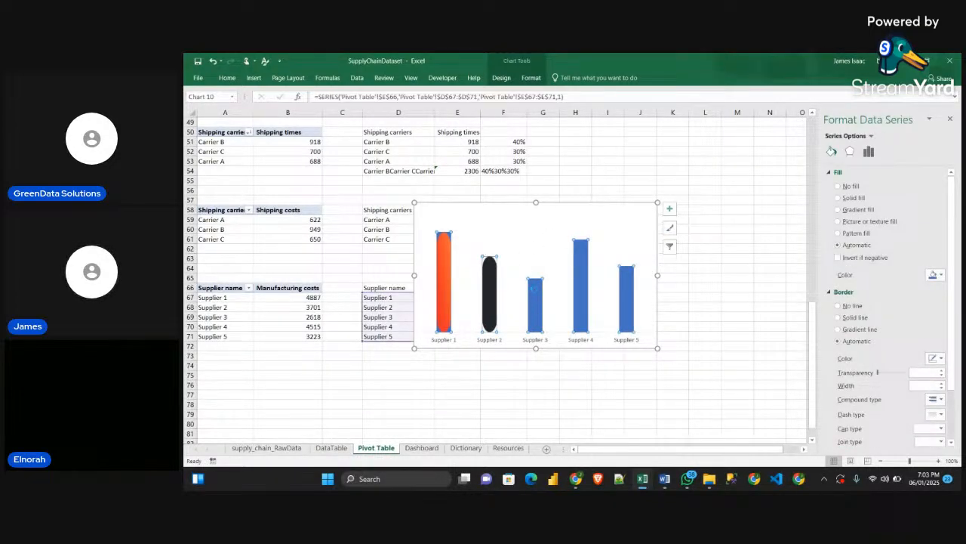
pyautogui.hotkey('ctrl', 'v')
pyautogui.click(678, 249)
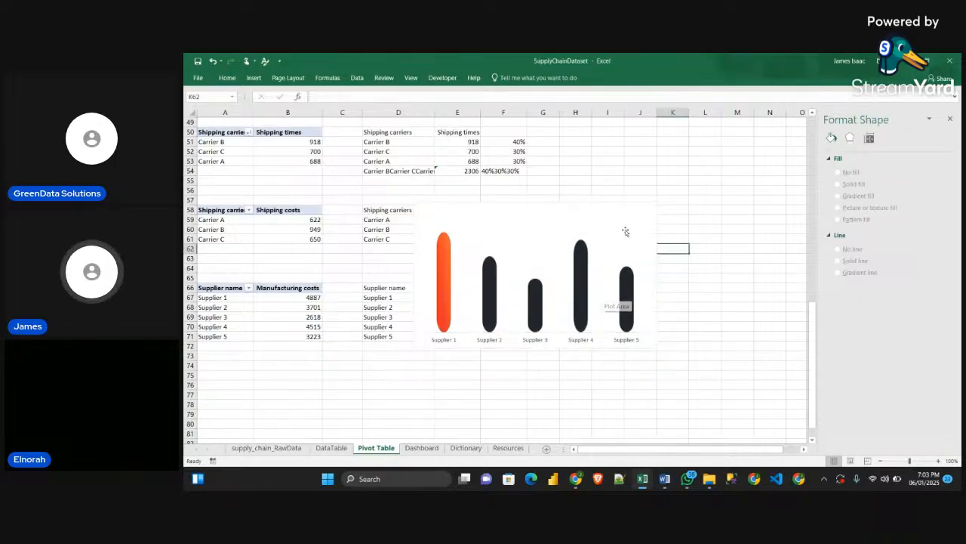
# Move the chart up and to the right, and set its supplier axis labels to white text at size 8
pyautogui.click(620, 206)
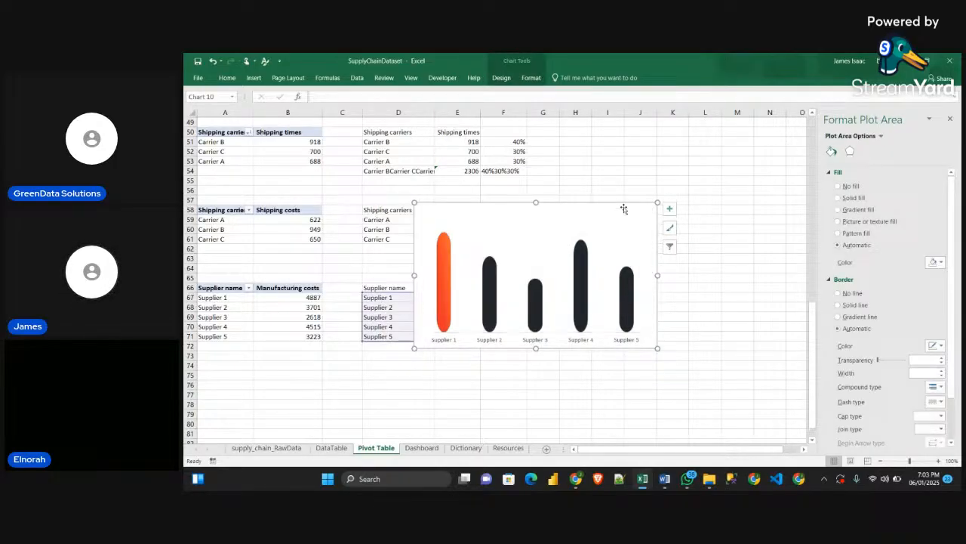
pyautogui.moveTo(624, 208); pyautogui.dragTo(674, 165)
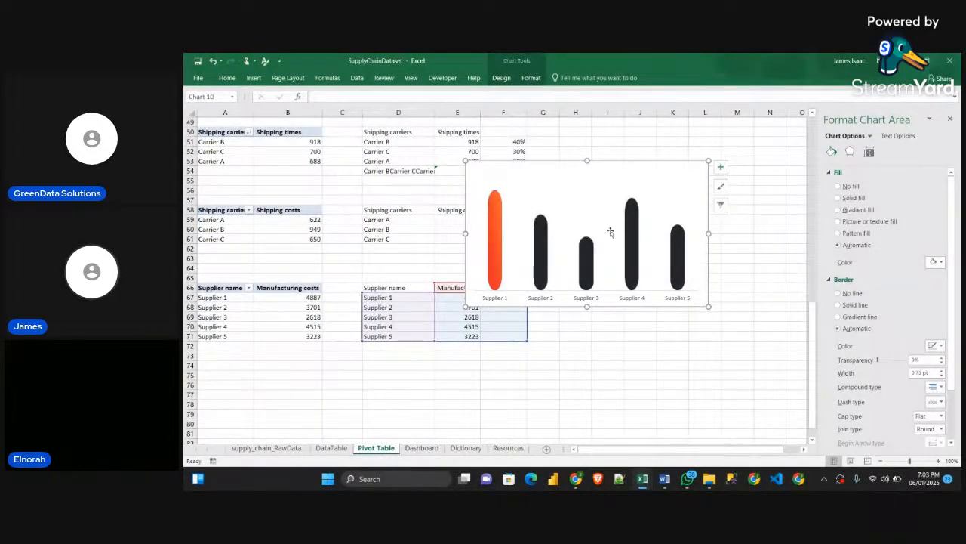
pyautogui.click(686, 299)
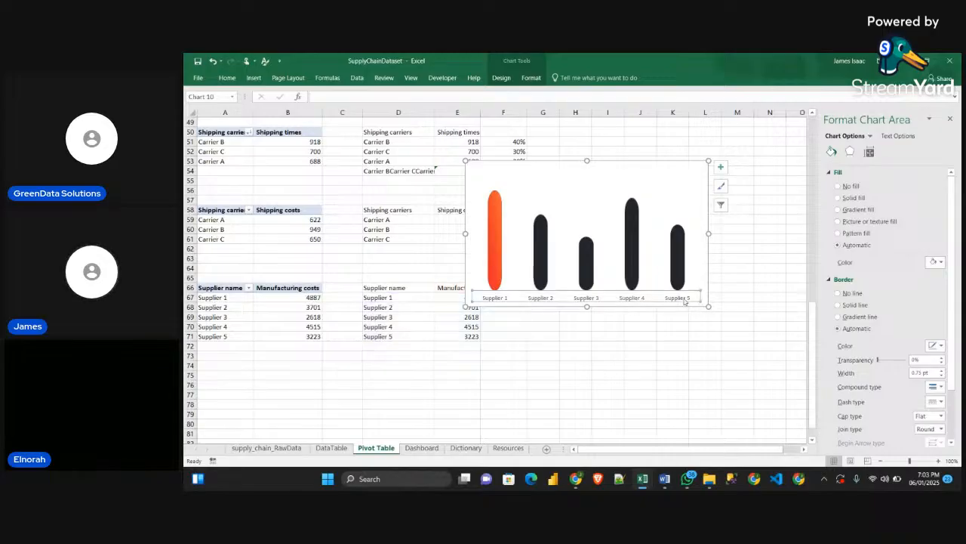
pyautogui.click(530, 78)
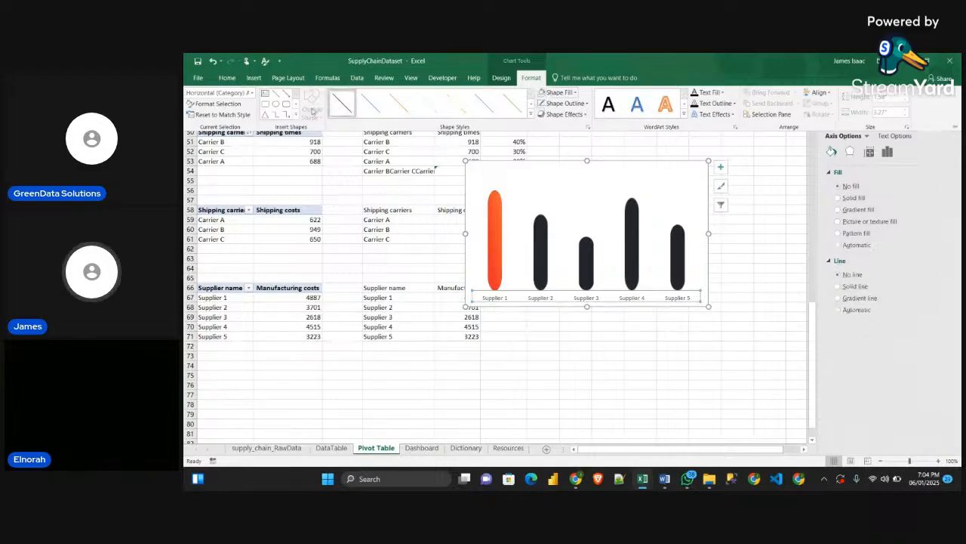
pyautogui.click(226, 78)
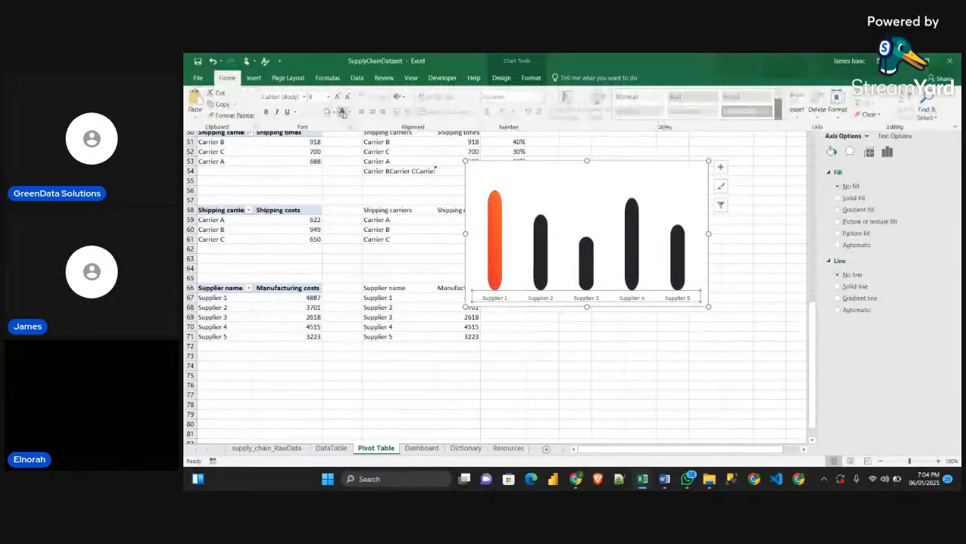
pyautogui.click(339, 98)
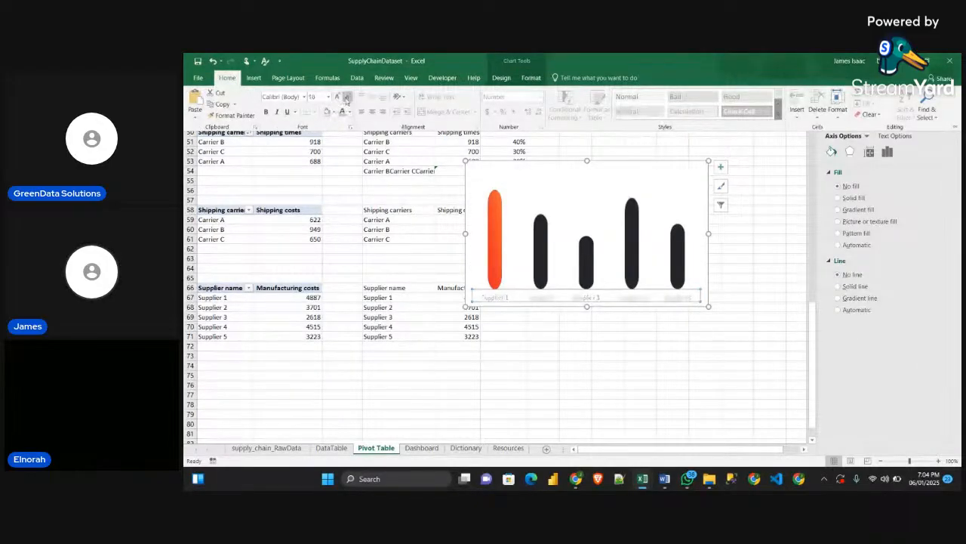
pyautogui.click(339, 98)
pyautogui.click(339, 99)
pyautogui.click(339, 99)
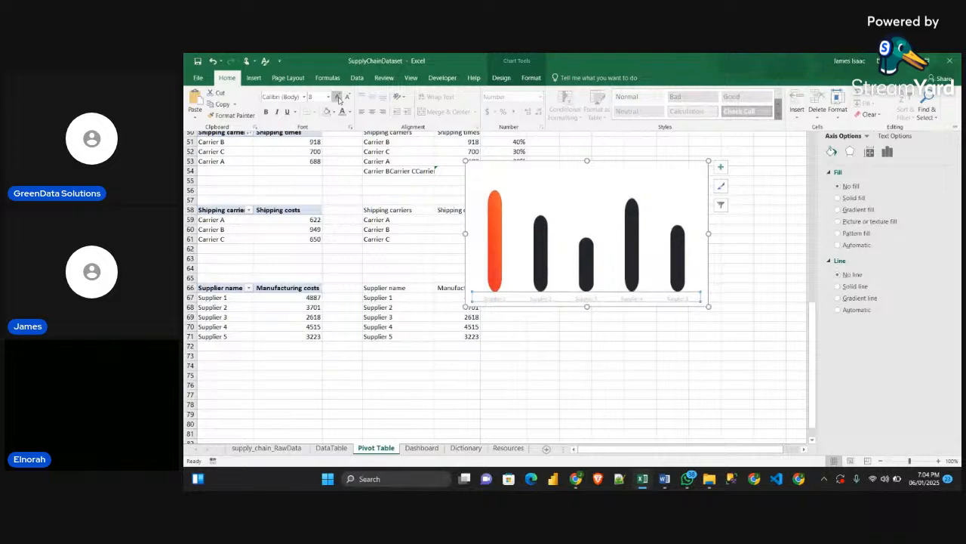
# Set the Manufacturing costs chart area to no fill and no border line
pyautogui.click(685, 181)
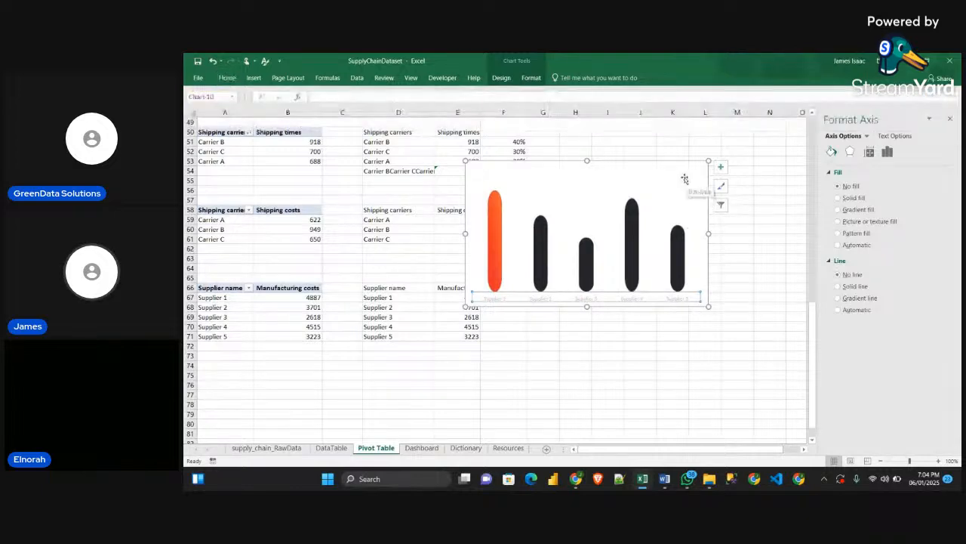
pyautogui.click(687, 168)
pyautogui.click(685, 168)
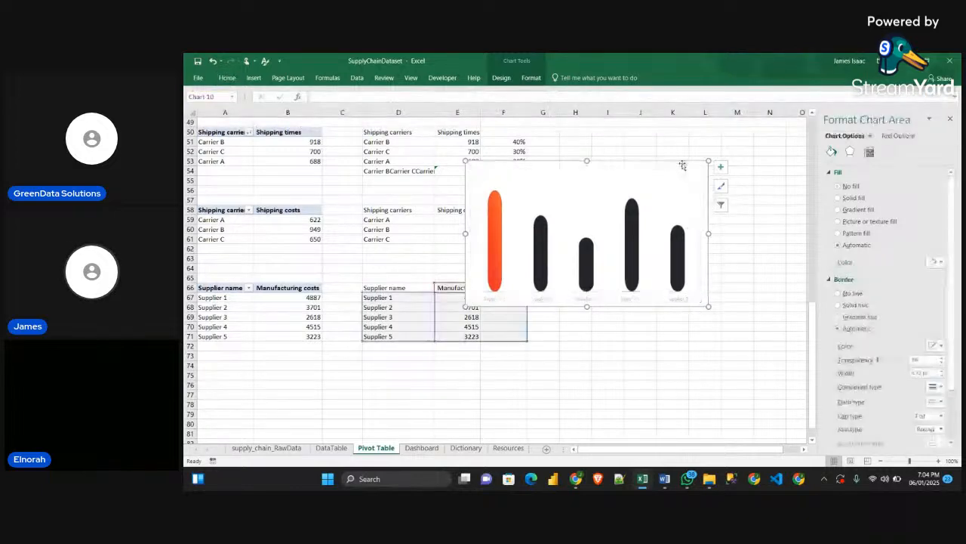
pyautogui.click(838, 185)
pyautogui.click(838, 274)
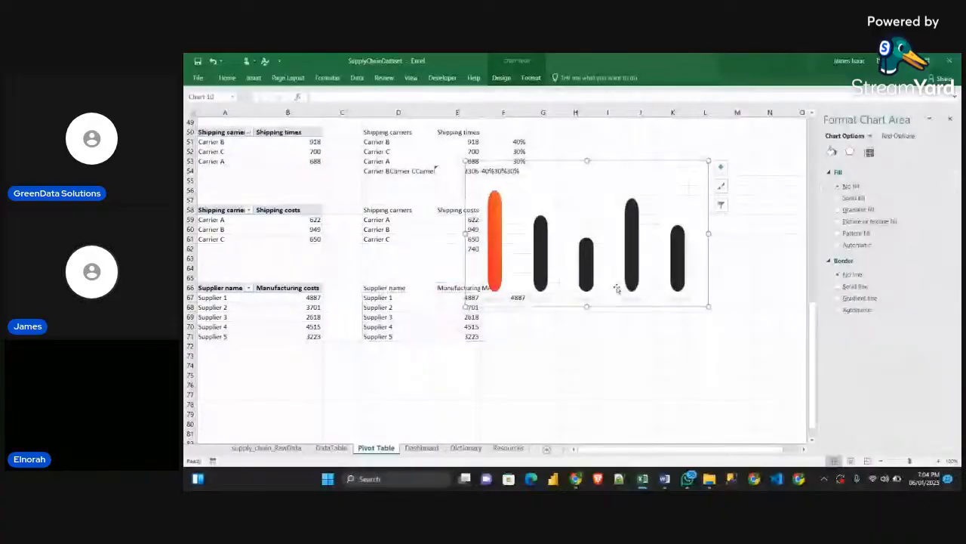
# Cut the chart from the Pivot Table sheet, close the formatting pane and paste the chart onto the Dashboard sheet
pyautogui.hotkey('ctrl', 'x')
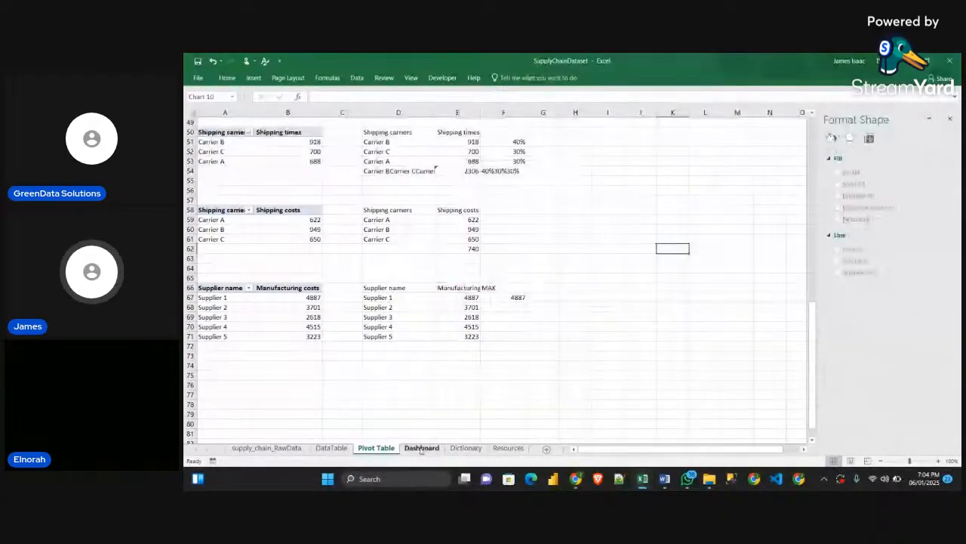
pyautogui.click(421, 448)
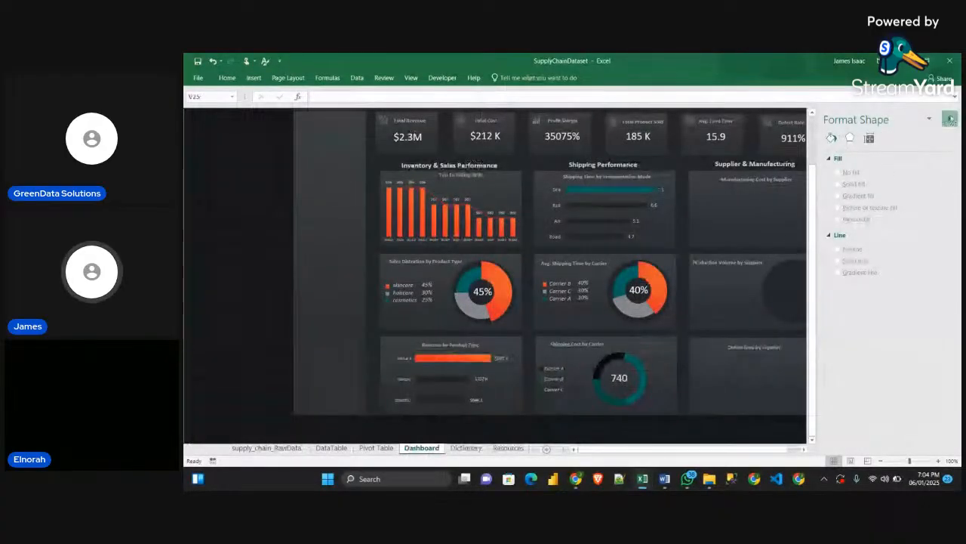
pyautogui.click(950, 120)
pyautogui.click(864, 179)
pyautogui.hotkey('ctrl', 'v')
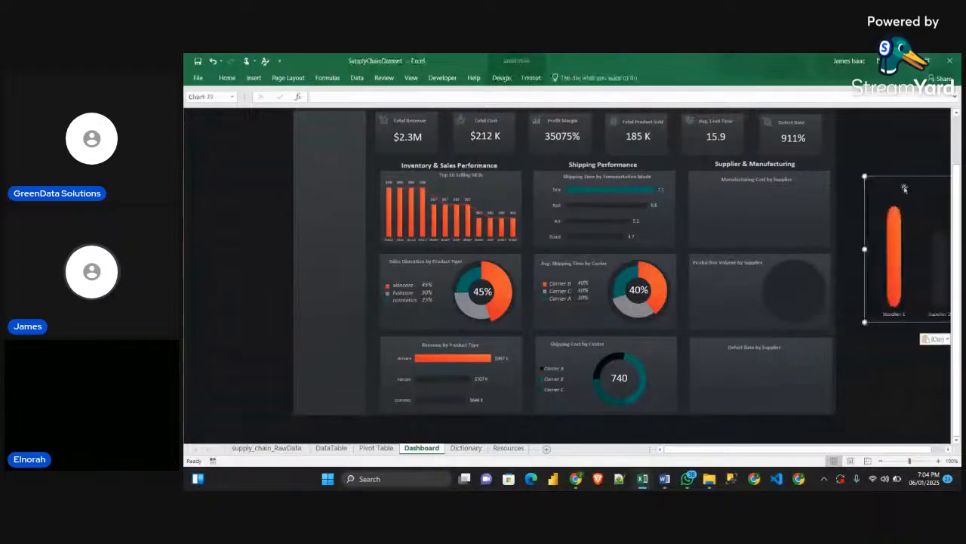
# Move the pasted chart over the Manufacturing Cost by Supplier card and shrink it to fit inside
pyautogui.moveTo(905, 187); pyautogui.dragTo(654, 190)
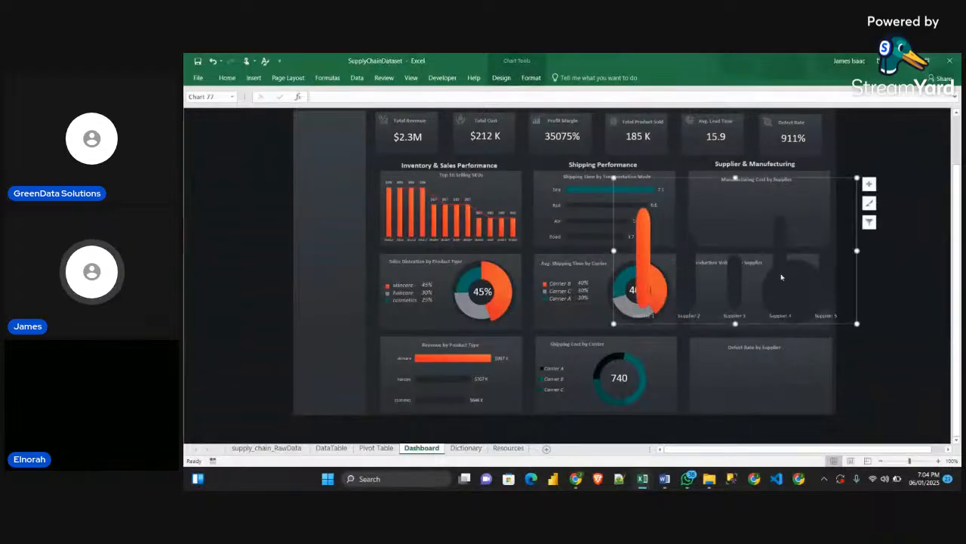
pyautogui.moveTo(857, 323); pyautogui.dragTo(824, 245)
pyautogui.click(792, 240)
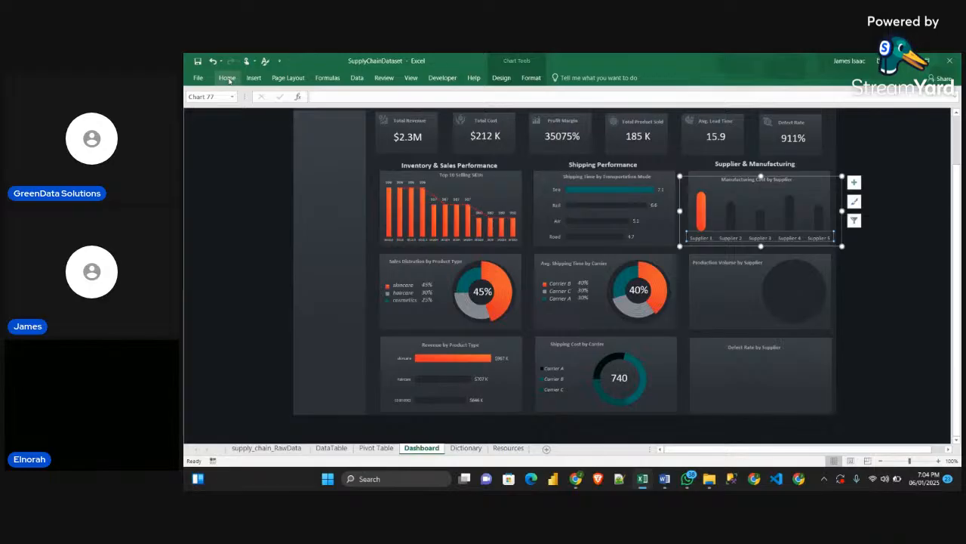
# Widen the chart's columns by reducing the MAX series' gap width to about 137%, then deselect the chart
pyautogui.click(706, 217)
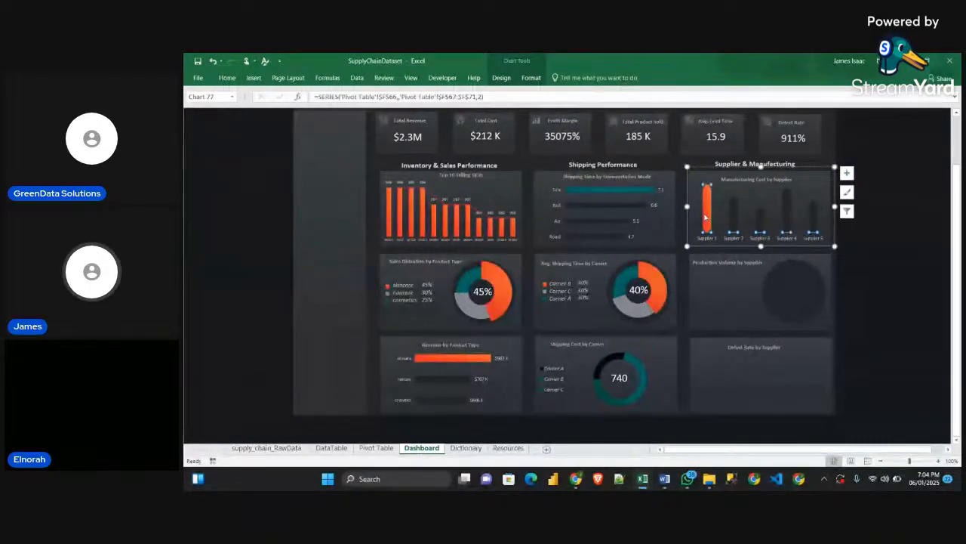
pyautogui.click(949, 449)
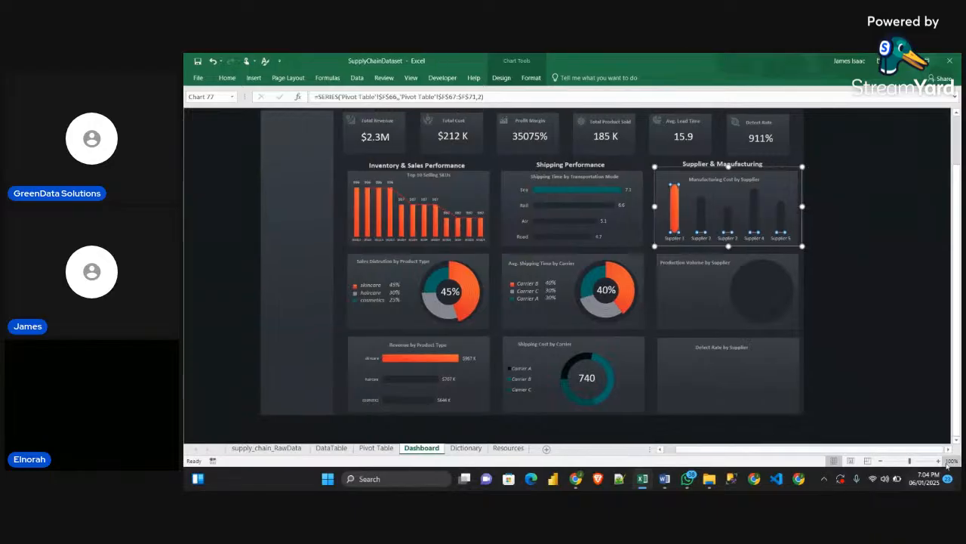
pyautogui.click(948, 449)
pyautogui.click(948, 449)
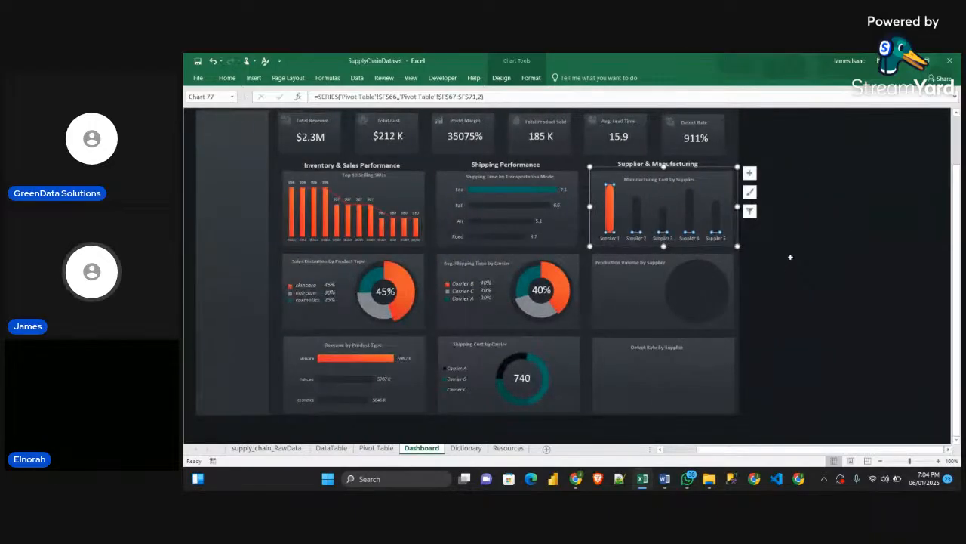
pyautogui.hotkey('ctrl', '1')
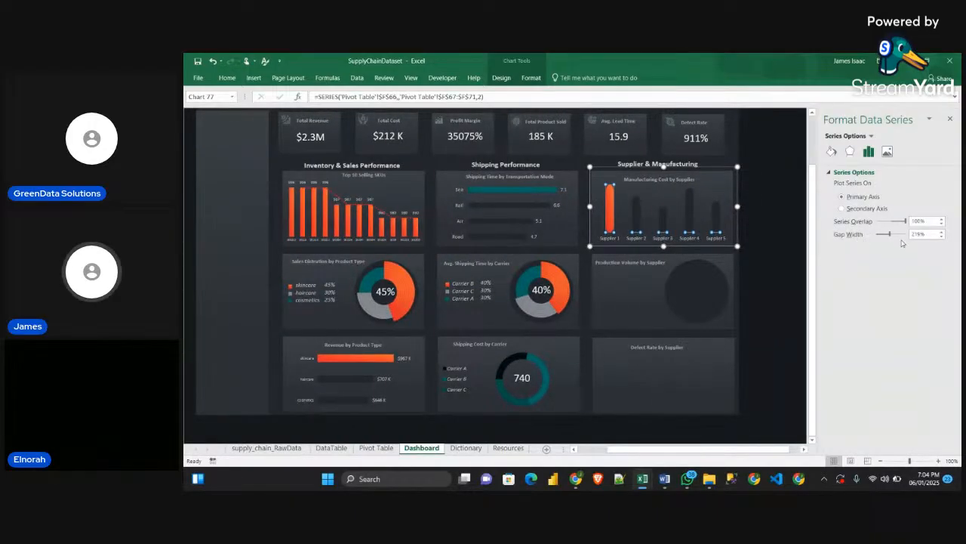
pyautogui.moveTo(893, 236); pyautogui.dragTo(888, 236)
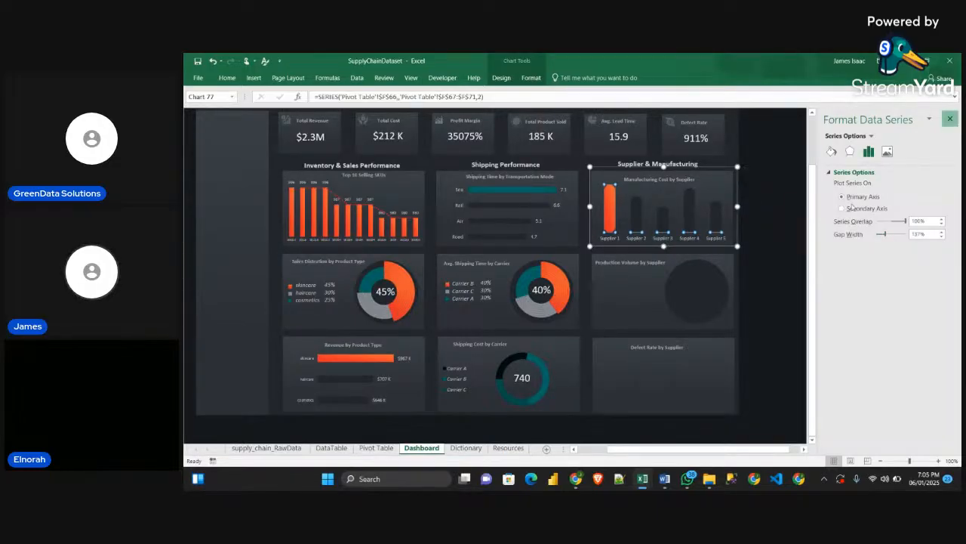
pyautogui.click(949, 120)
pyautogui.click(782, 239)
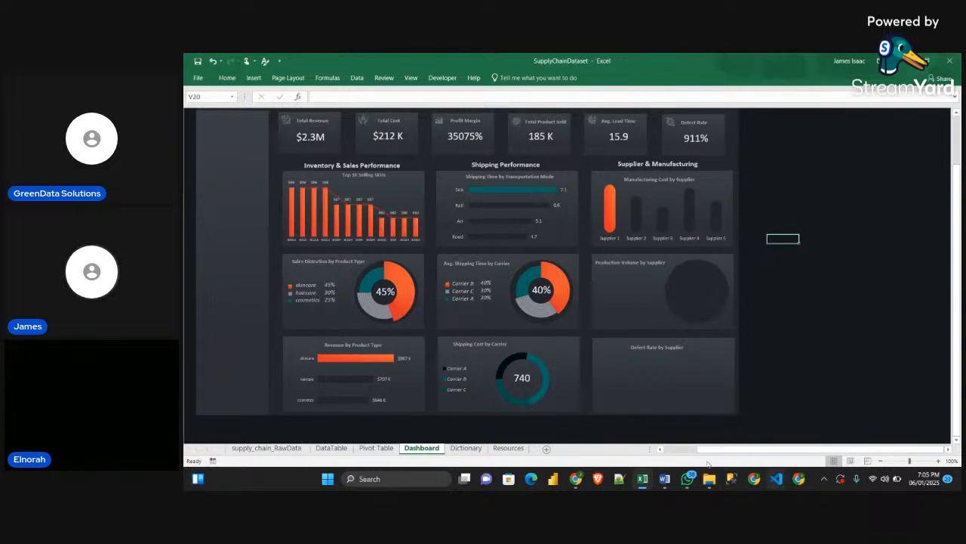
pyautogui.hscroll(-2, 668, 453)
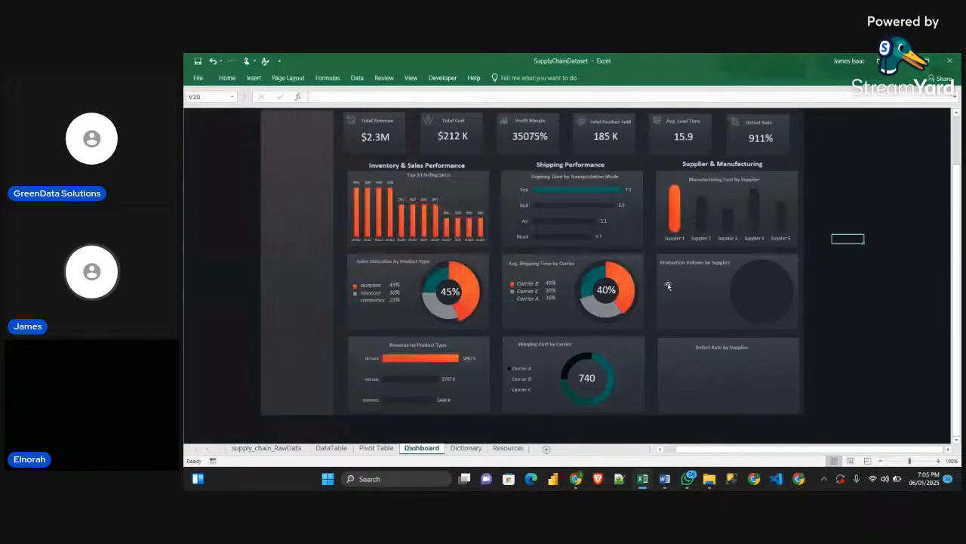
# Check the live chat comments in the StreamYard browser window, minimize it and look over the Dashboard sheet
pyautogui.moveTo(576, 478)
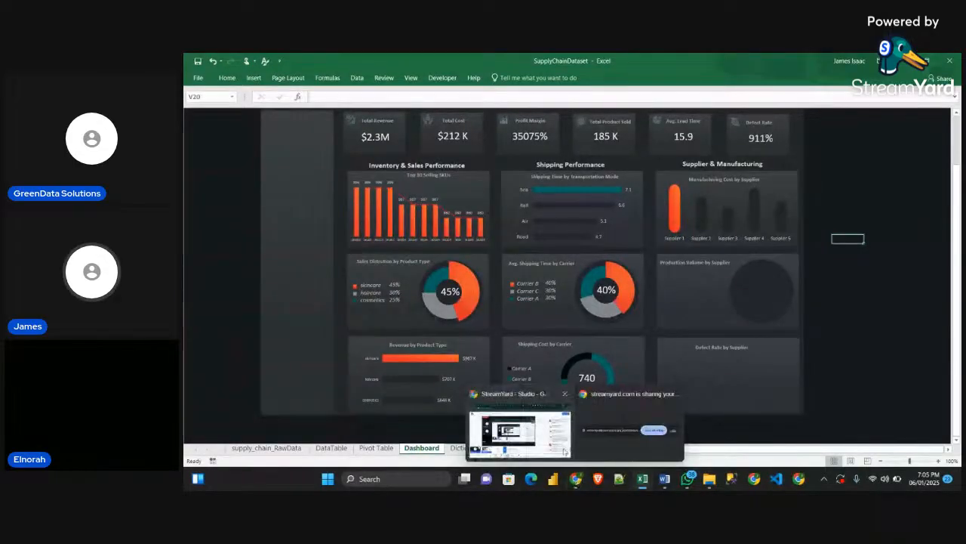
pyautogui.click(564, 451)
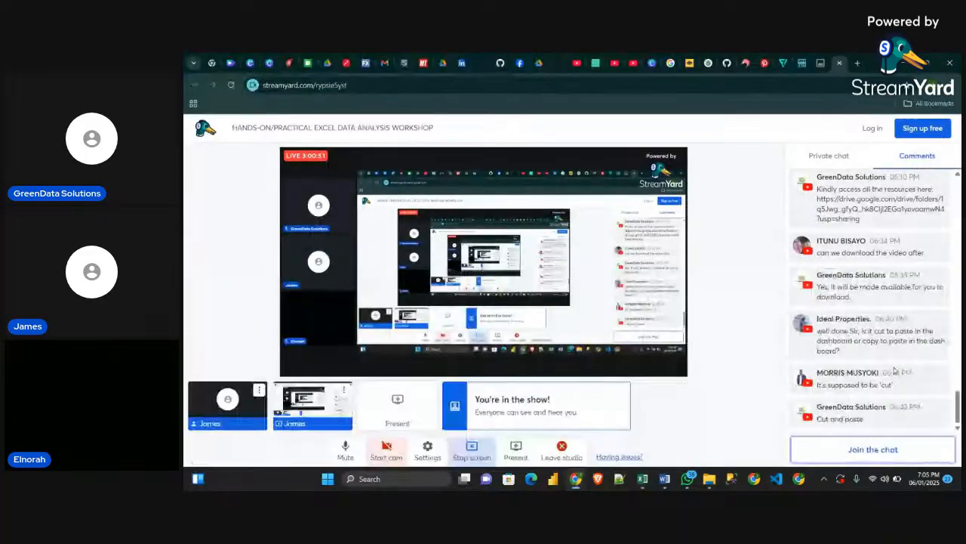
pyautogui.click(907, 64)
pyautogui.scroll(2, 824, 339)
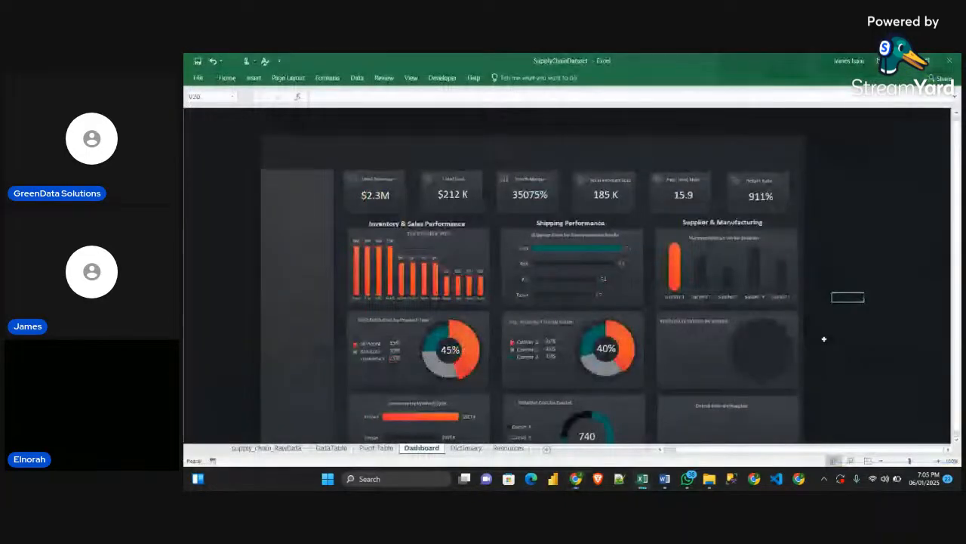
pyautogui.scroll(-1, 824, 339)
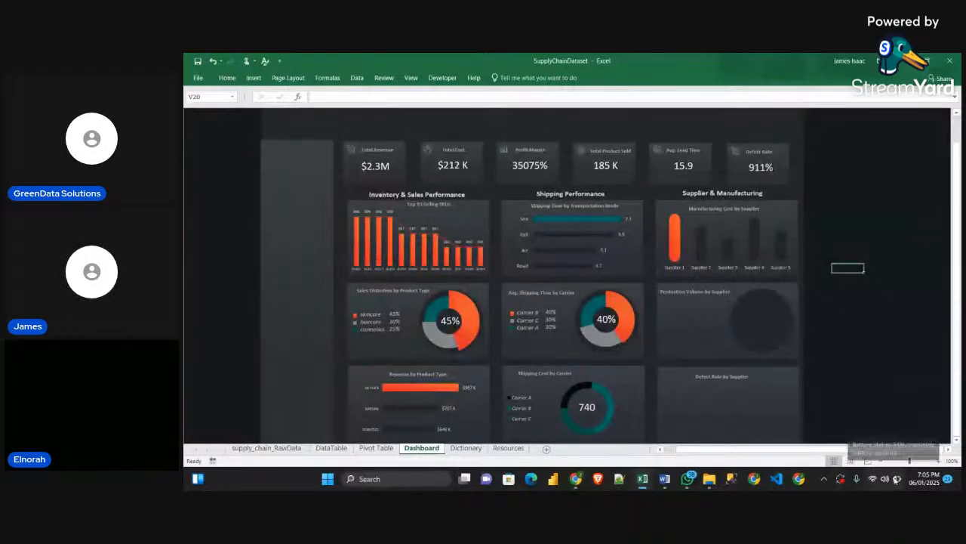
pyautogui.scroll(-1, 875, 351)
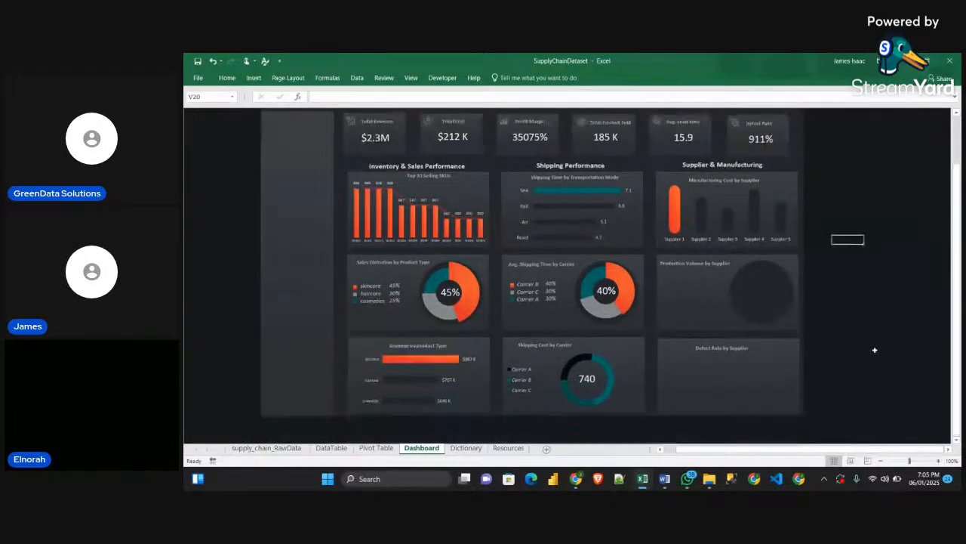
pyautogui.scroll(1, 782, 287)
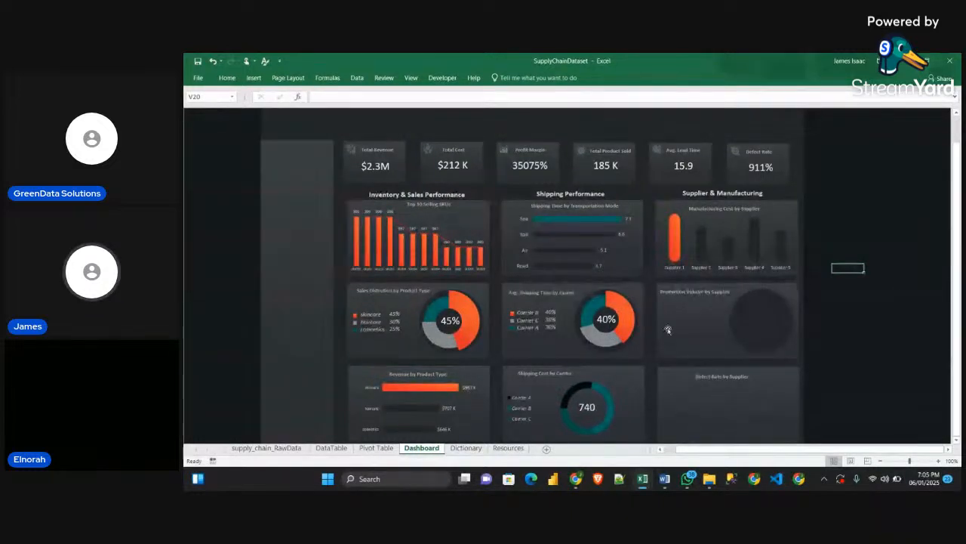
# Switch to the Obj_Guidelines document in Word, review the Supplier & Manufacturing chart specifications and return to the Excel workbook
pyautogui.click(664, 480)
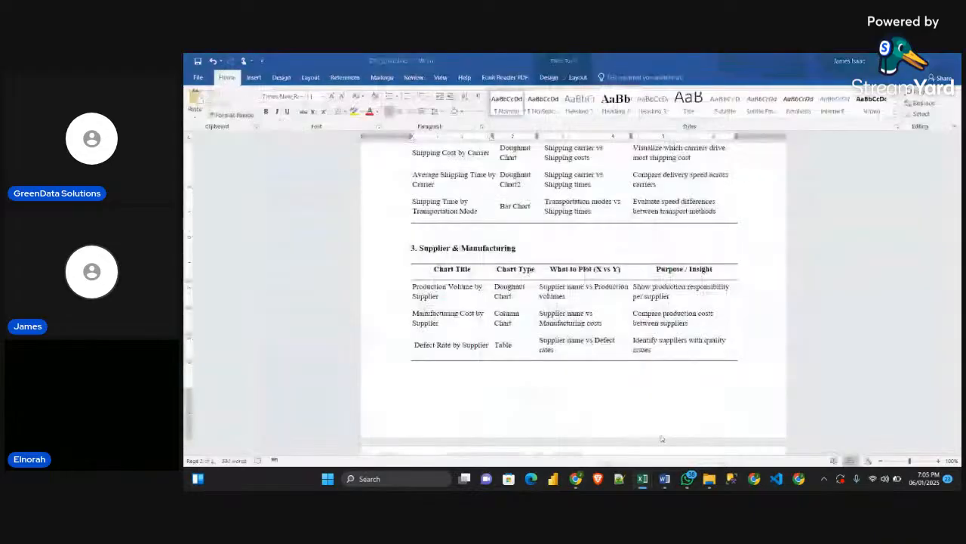
pyautogui.scroll(1, 437, 294)
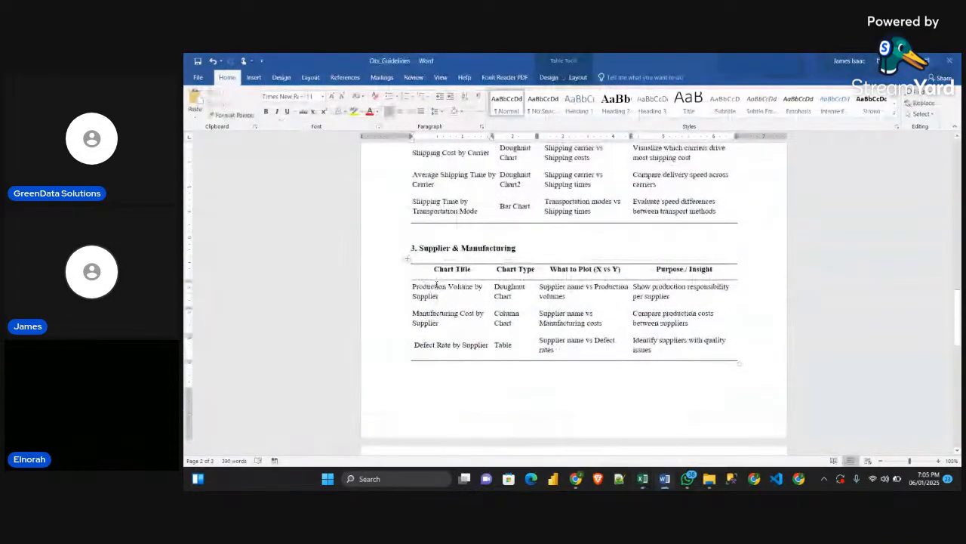
pyautogui.scroll(-1, 505, 310)
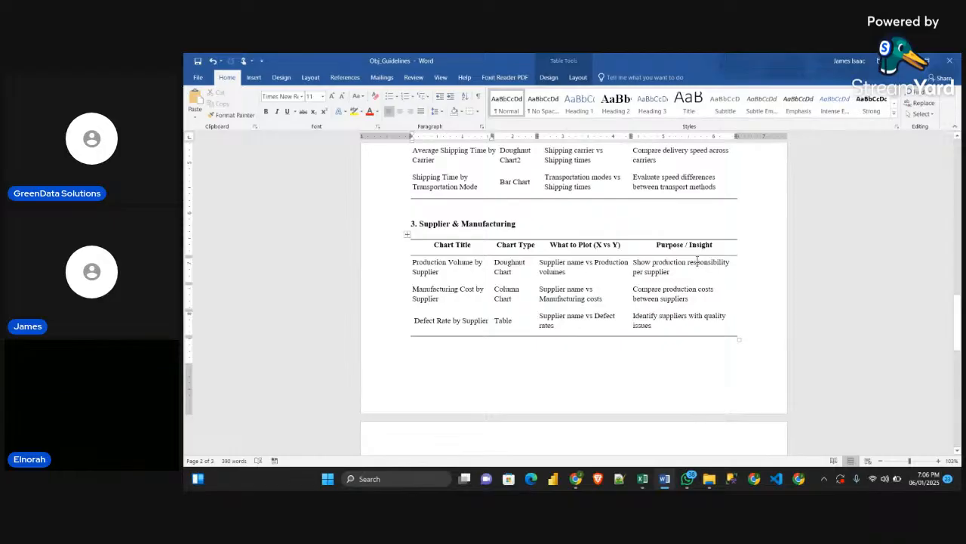
pyautogui.click(901, 67)
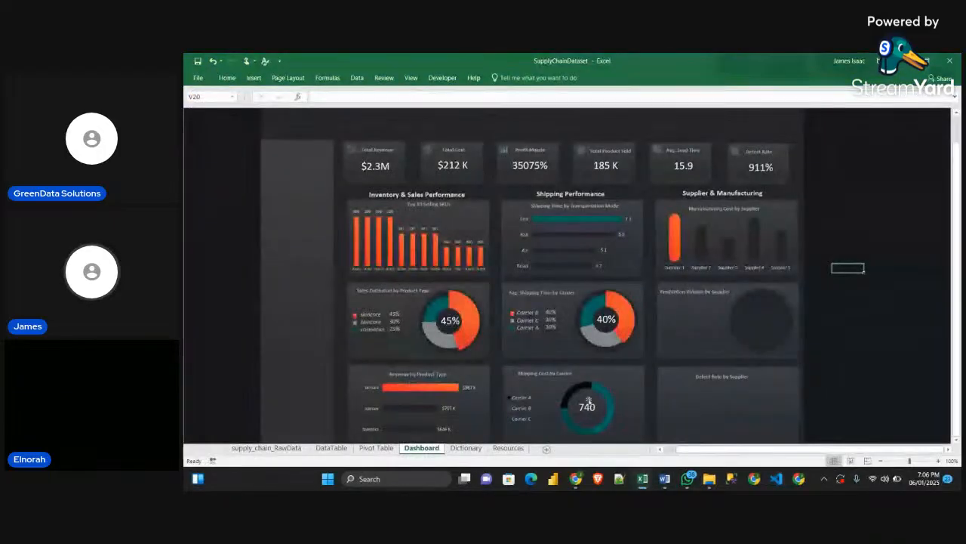
# On the Pivot Table sheet, copy the Manufacturing costs by supplier pivot table and paste the copy at cell A75
pyautogui.click(385, 448)
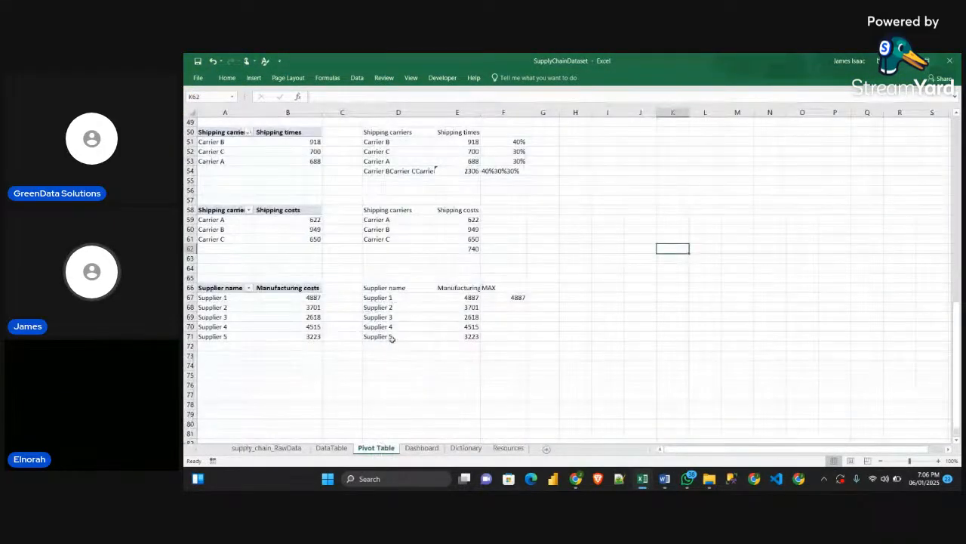
pyautogui.click(470, 411)
pyautogui.click(223, 288)
pyautogui.moveTo(224, 290); pyautogui.dragTo(295, 345)
pyautogui.hotkey('ctrl', 'c')
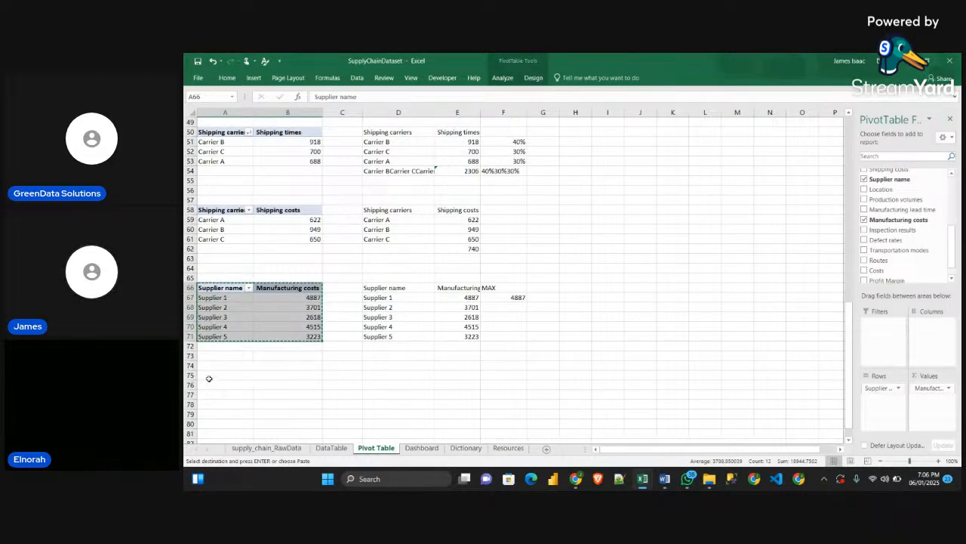
pyautogui.click(207, 376)
pyautogui.hotkey('ctrl', 'v')
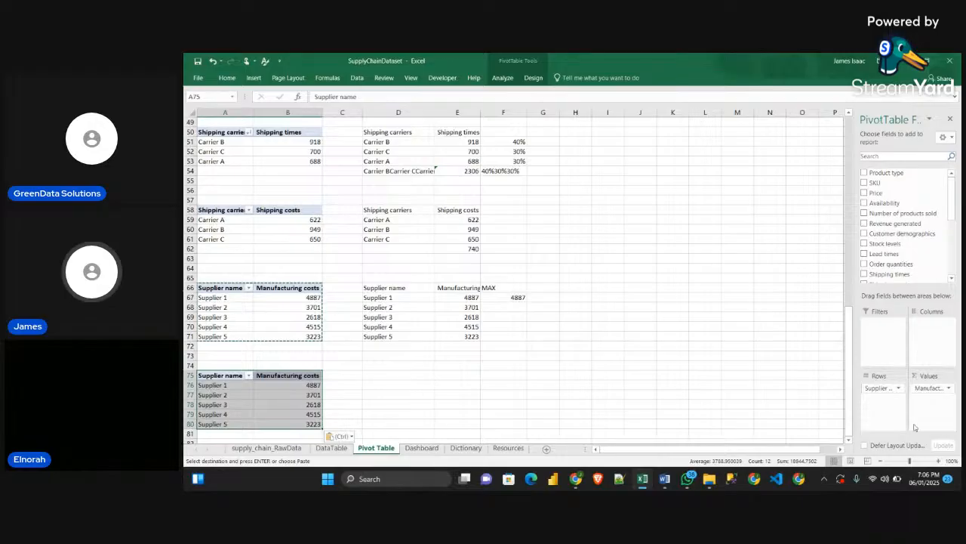
# In the pasted pivot table, replace the Manufacturing costs value field with Production volumes
pyautogui.moveTo(928, 388); pyautogui.dragTo(733, 362)
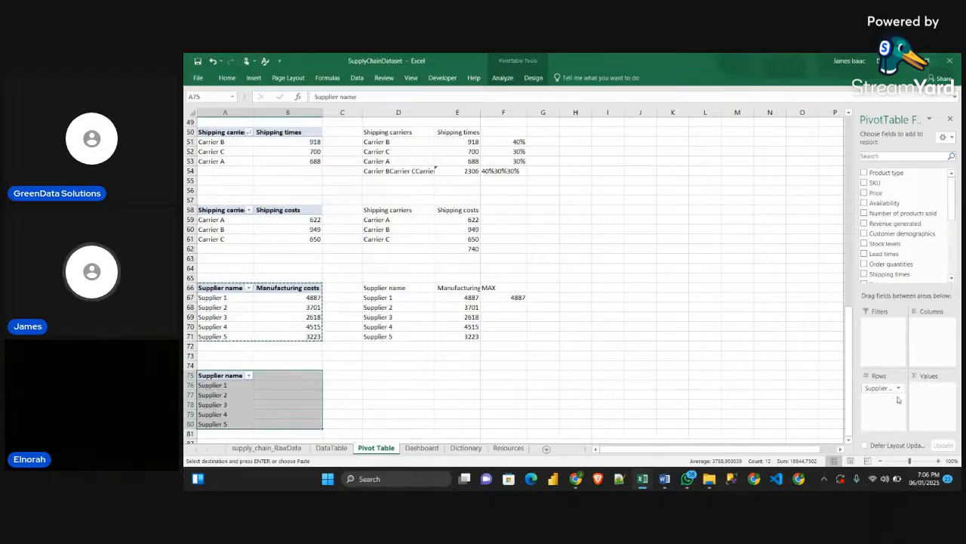
pyautogui.scroll(-3, 897, 226)
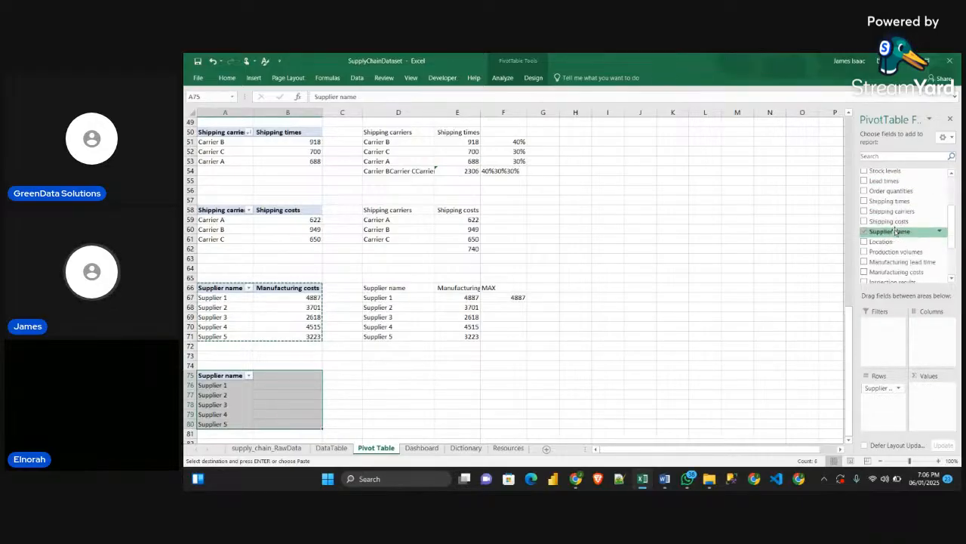
pyautogui.scroll(-1, 902, 241)
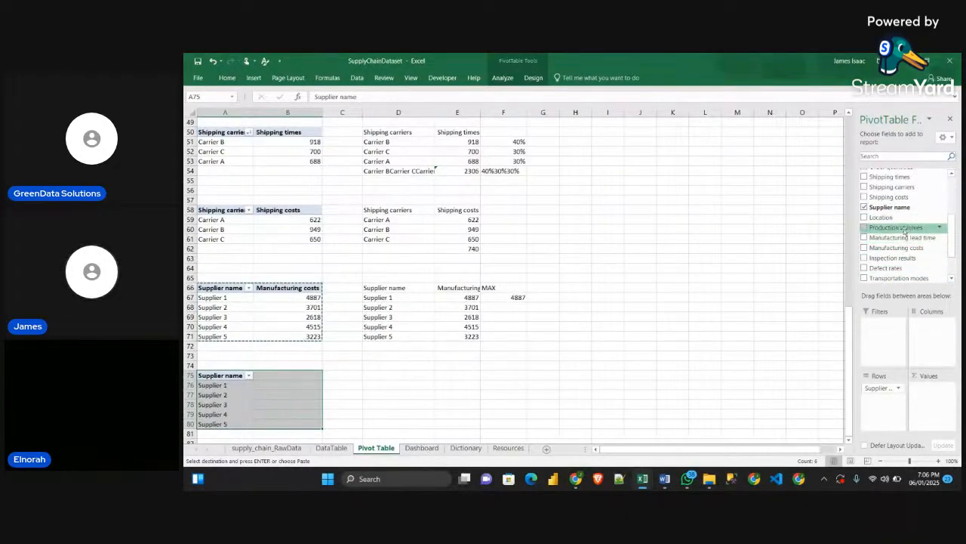
pyautogui.moveTo(904, 231); pyautogui.dragTo(920, 397)
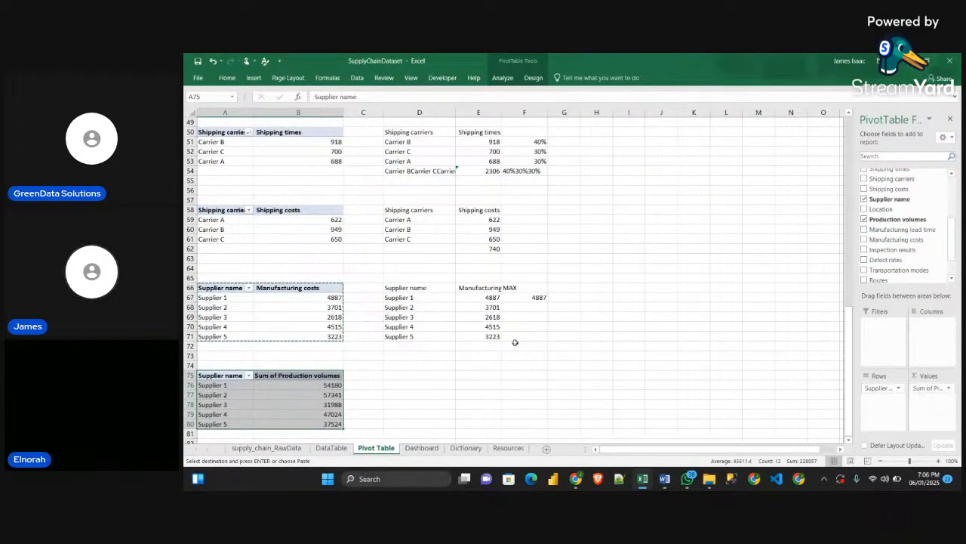
pyautogui.scroll(-2, 515, 342)
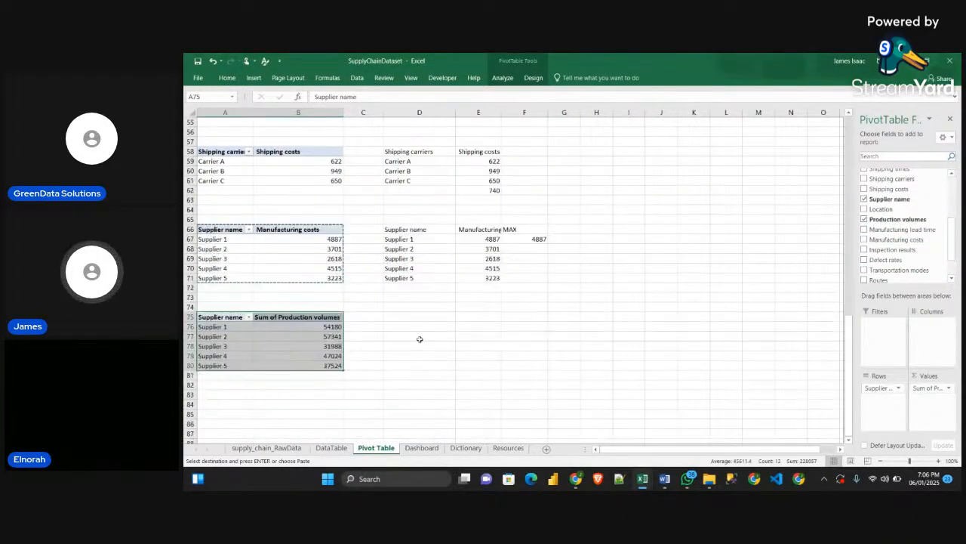
# Rename the Sum of Production volumes value field as volumes
pyautogui.click(357, 346)
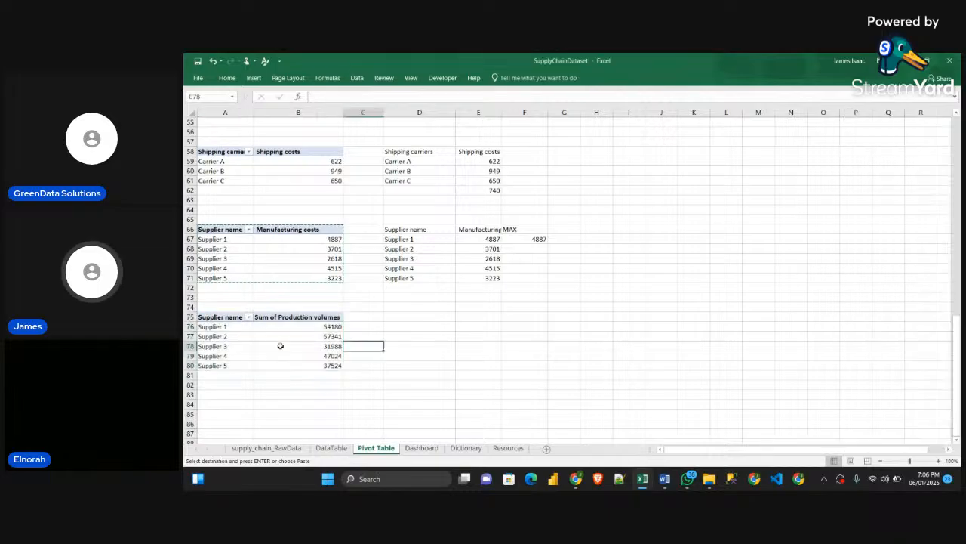
pyautogui.click(405, 319)
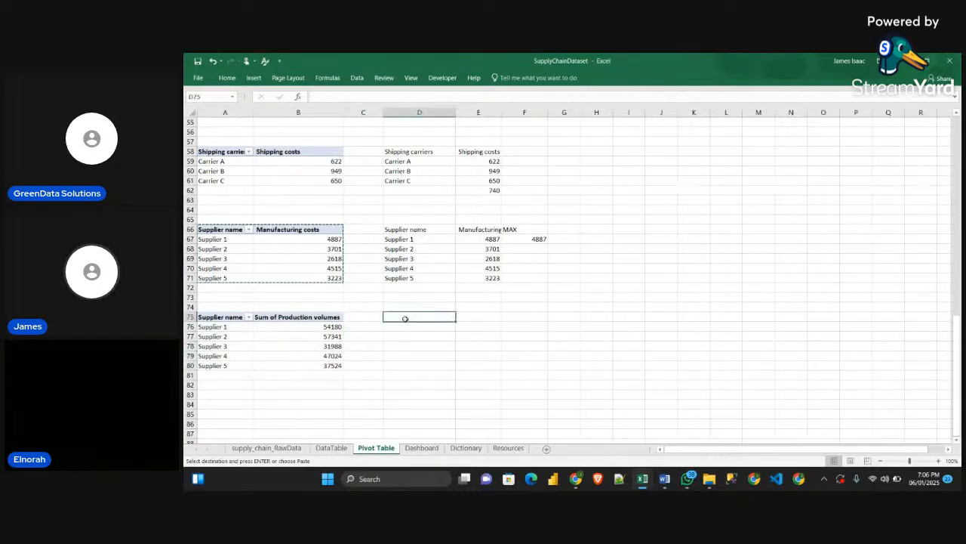
pyautogui.doubleClick(291, 317)
pyautogui.moveTo(640, 176); pyautogui.dragTo(607, 176)
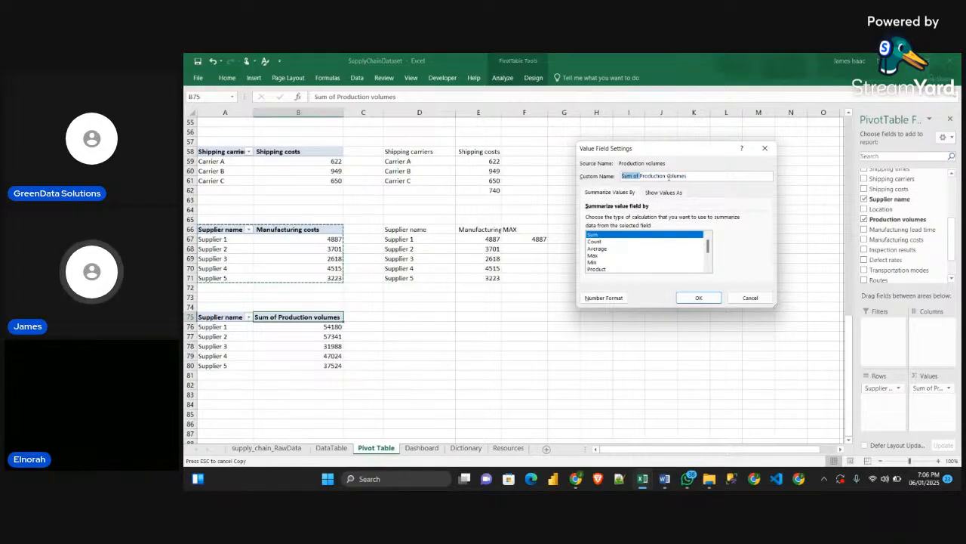
pyautogui.press('BackSpace')
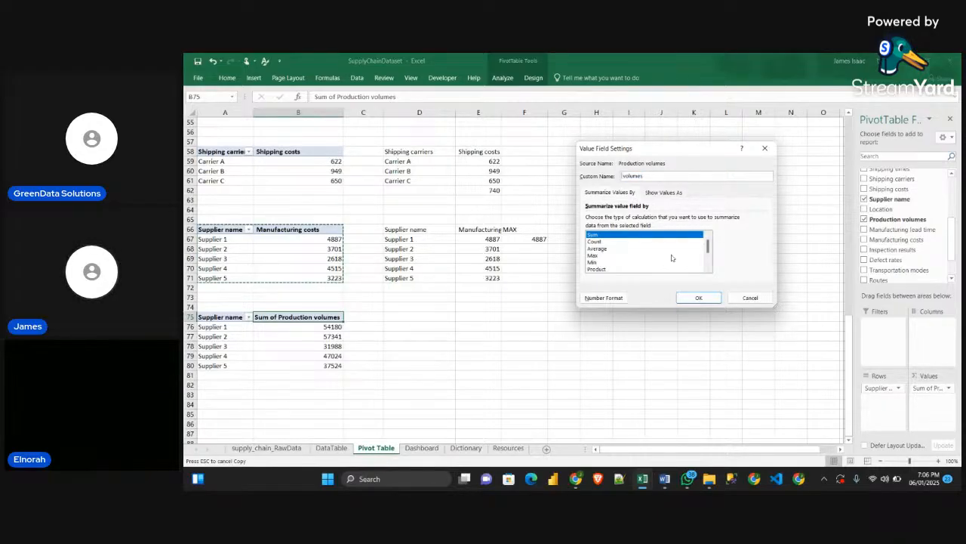
pyautogui.click(693, 297)
pyautogui.click(384, 363)
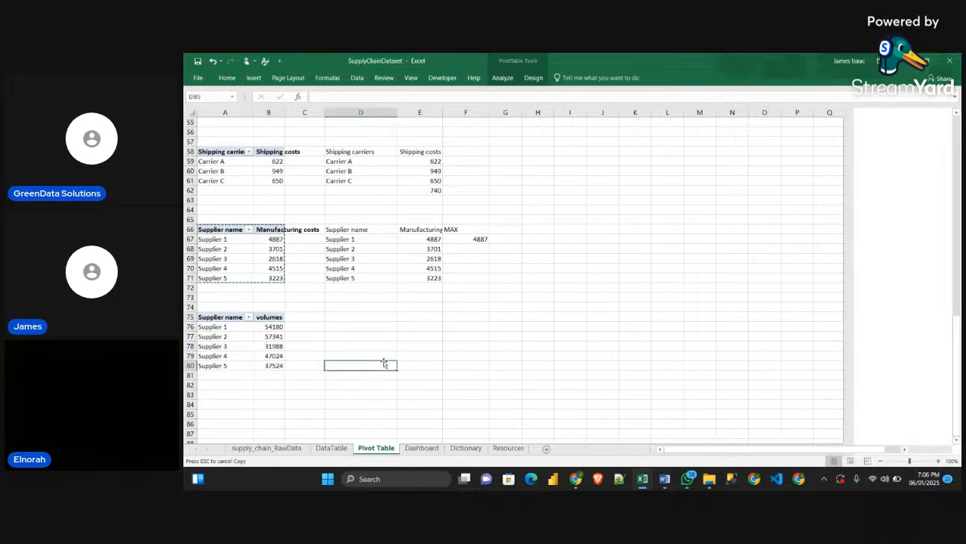
# Link cell D75 to the pivot table's Supplier name header and fill the reference across D75:E80
pyautogui.click(345, 316)
pyautogui.write('=')
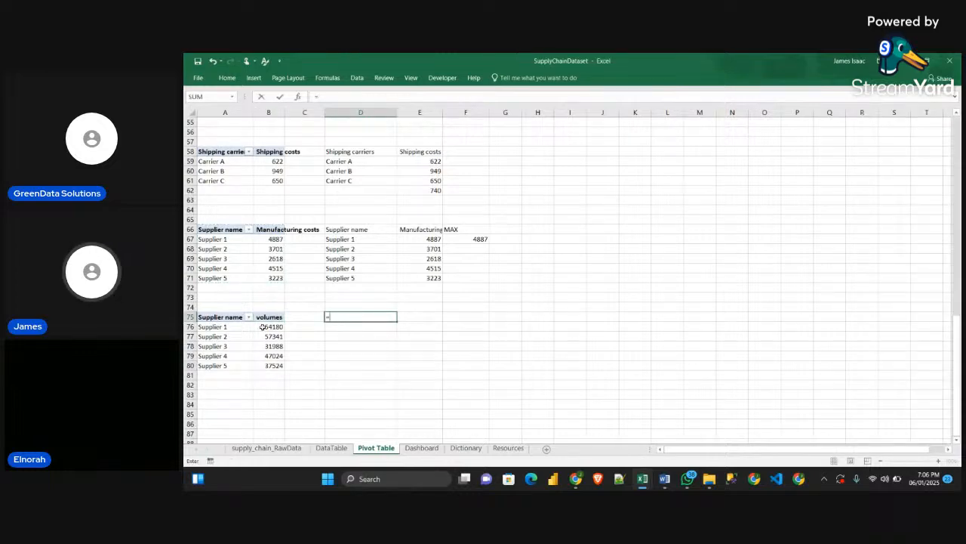
pyautogui.click(221, 318)
pyautogui.press('Return')
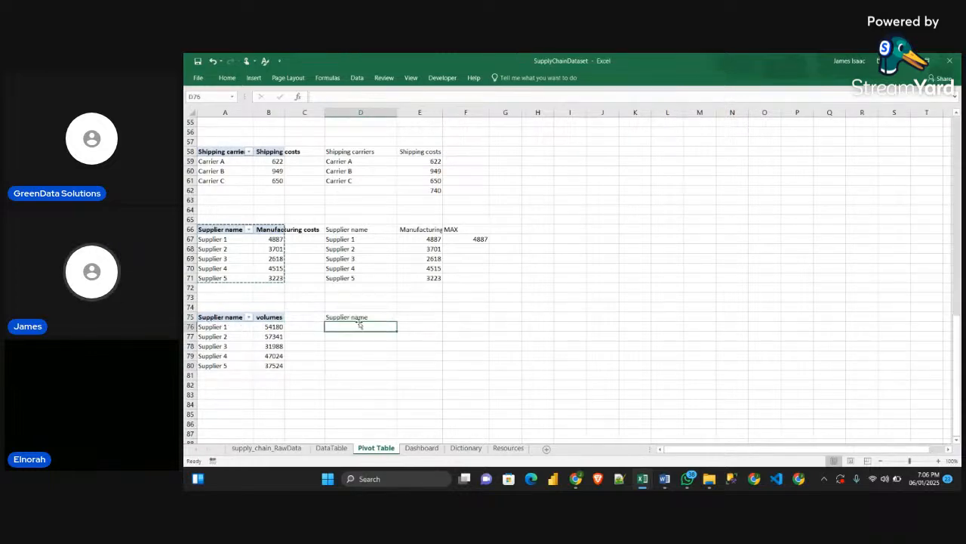
pyautogui.click(363, 317)
pyautogui.moveTo(397, 322); pyautogui.dragTo(443, 370)
pyautogui.click(490, 364)
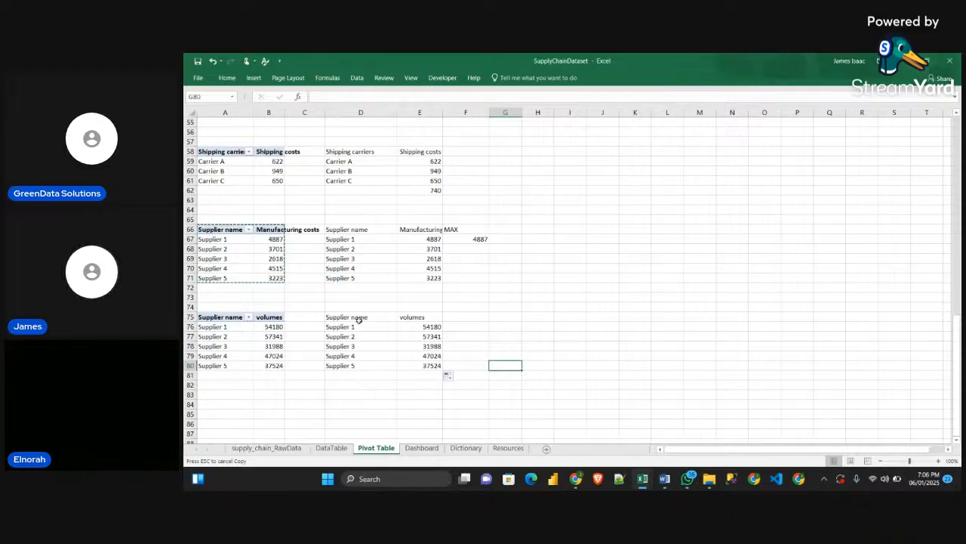
# Total the linked supplier volumes in cell E81 with a SUM formula over E76:E80
pyautogui.click(418, 378)
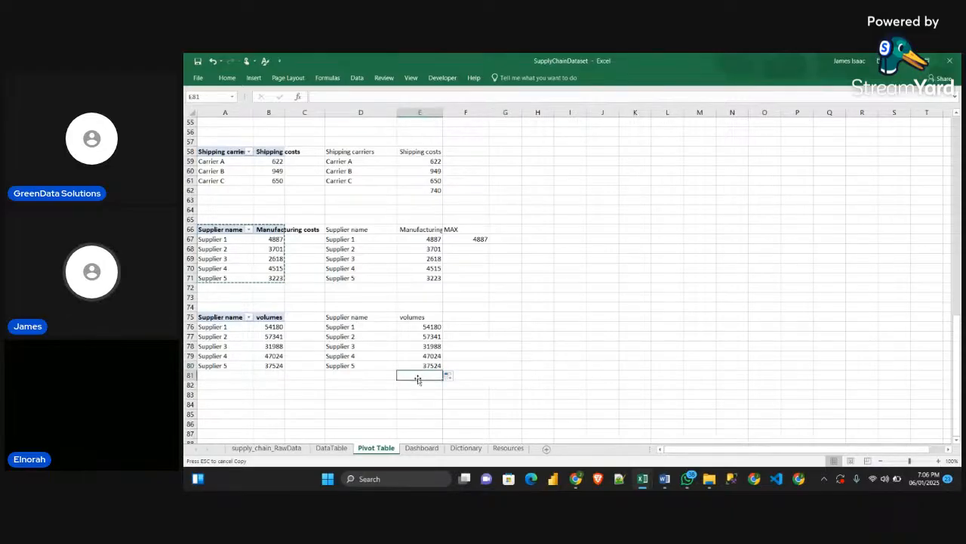
pyautogui.write('=')
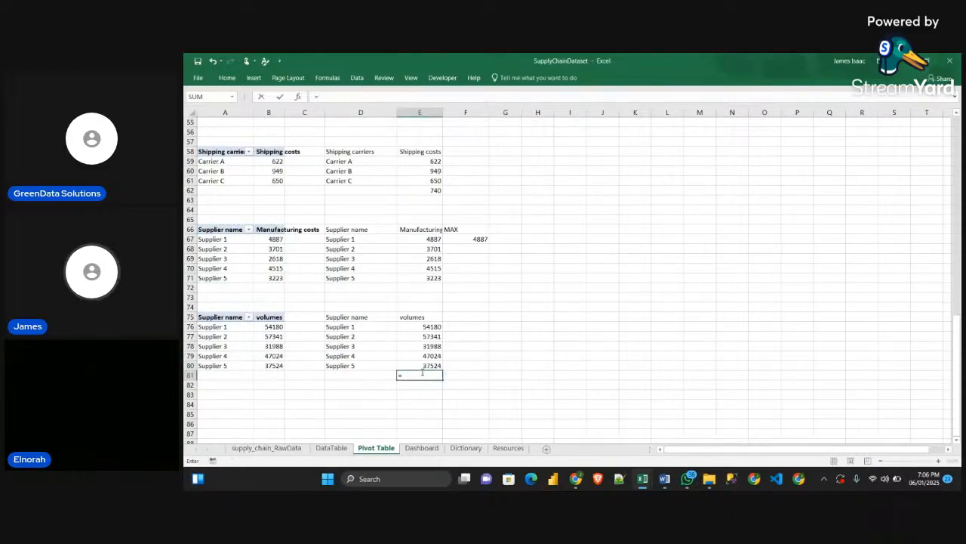
pyautogui.write('su')
pyautogui.press('Tab')
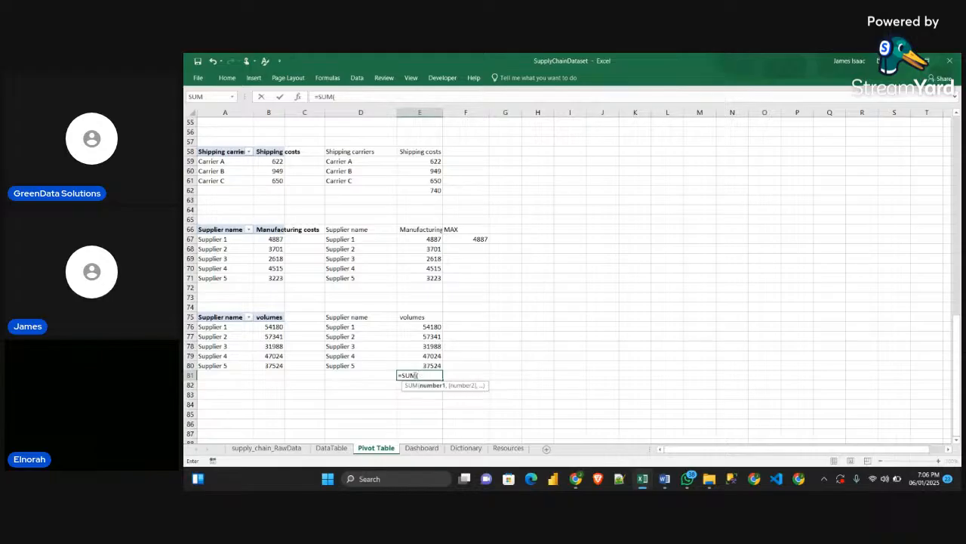
pyautogui.moveTo(431, 326); pyautogui.dragTo(434, 366)
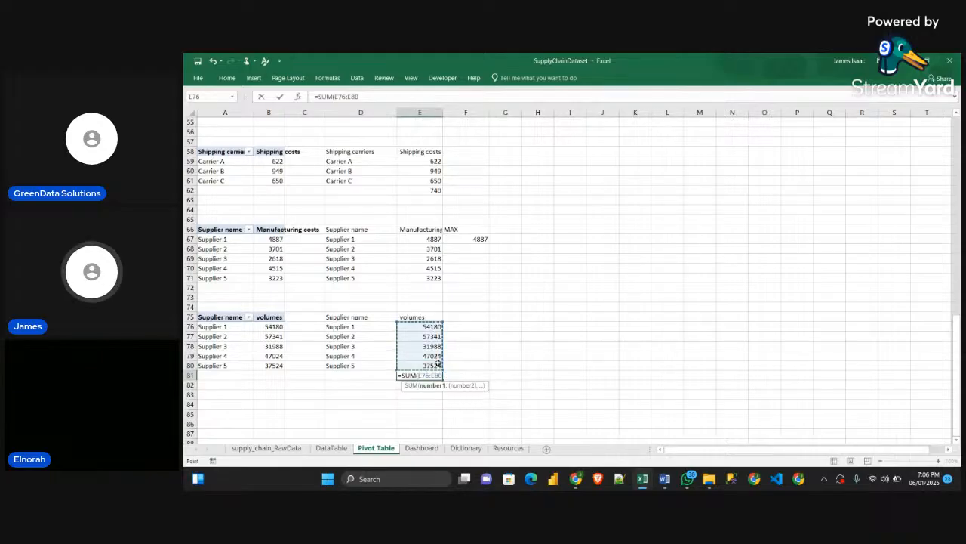
pyautogui.press('Return')
# Calculate Supplier 1's share of total volume in cell F76 with the formula =E76/$E$81
pyautogui.click(471, 330)
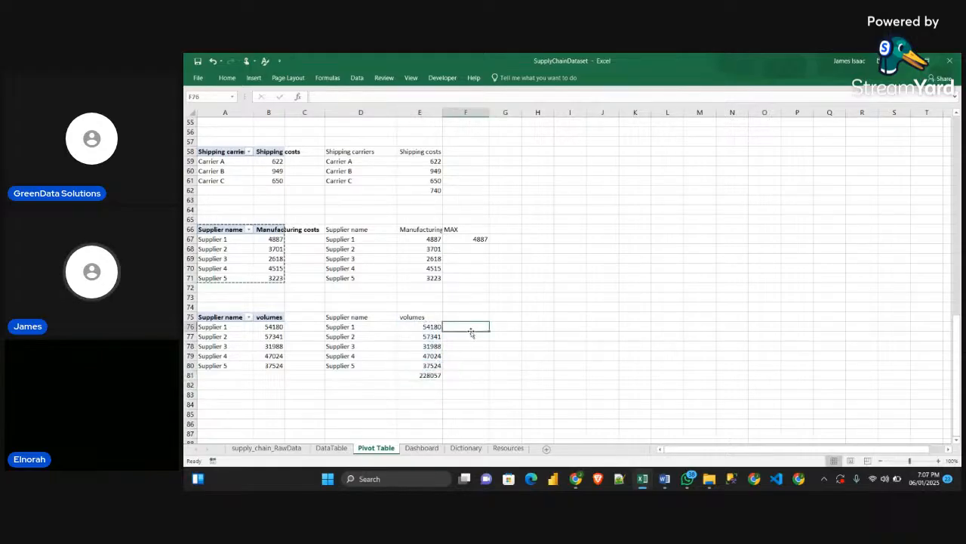
pyautogui.write('=')
pyautogui.click(427, 329)
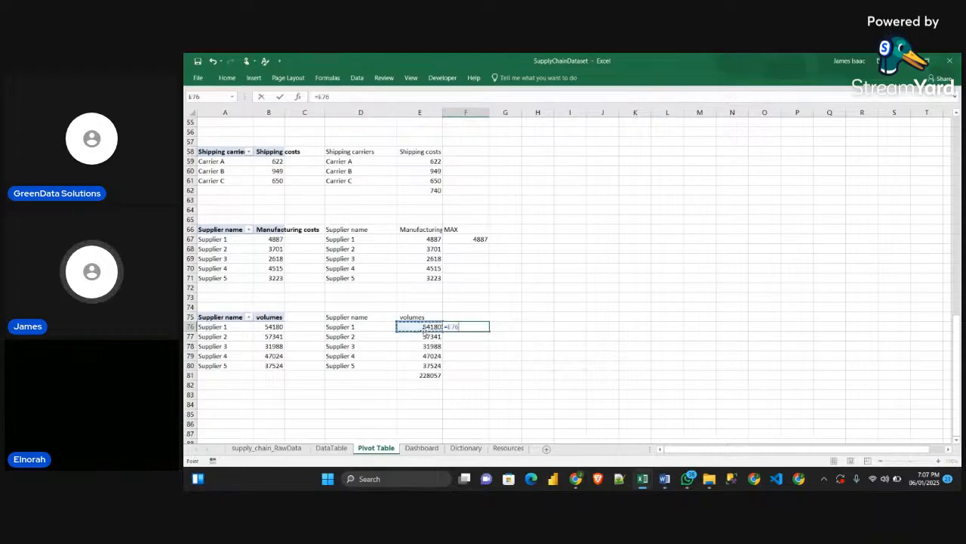
pyautogui.click(429, 340)
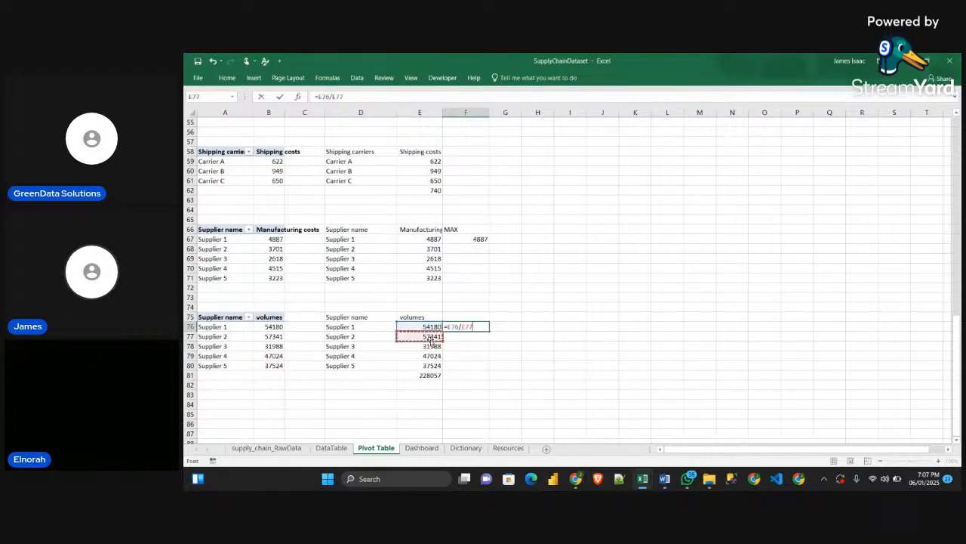
pyautogui.press('BackSpace')
pyautogui.press('BackSpace')
pyautogui.press('BackSpace')
pyautogui.click(433, 375)
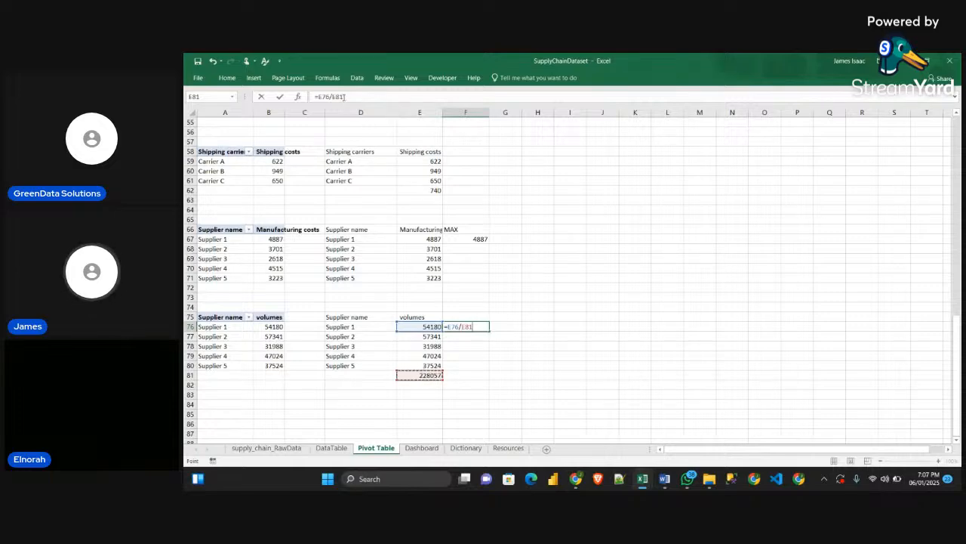
pyautogui.click(351, 96)
pyautogui.press('F4')
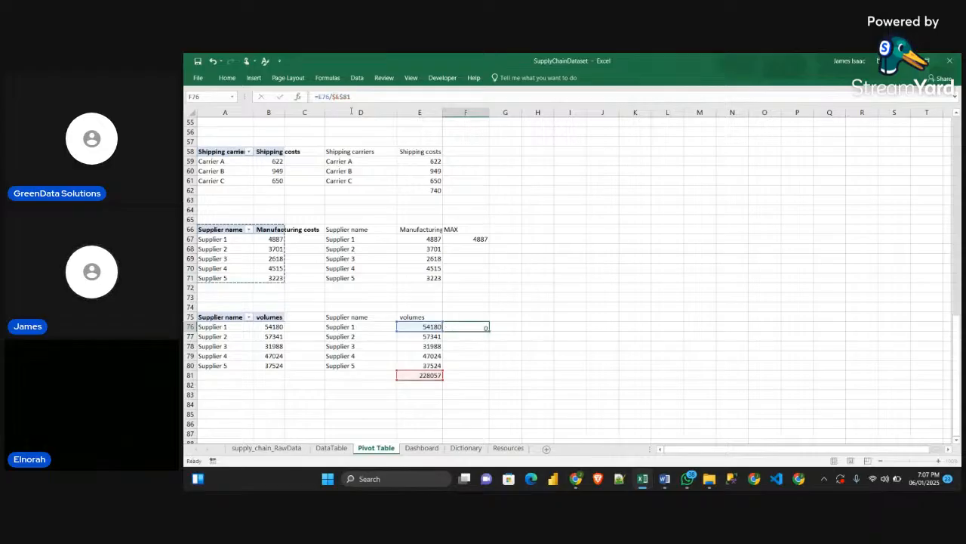
# Fill the share formula down through F76:F80 and format the supplier shares as percentages
pyautogui.press('Return')
pyautogui.click(478, 327)
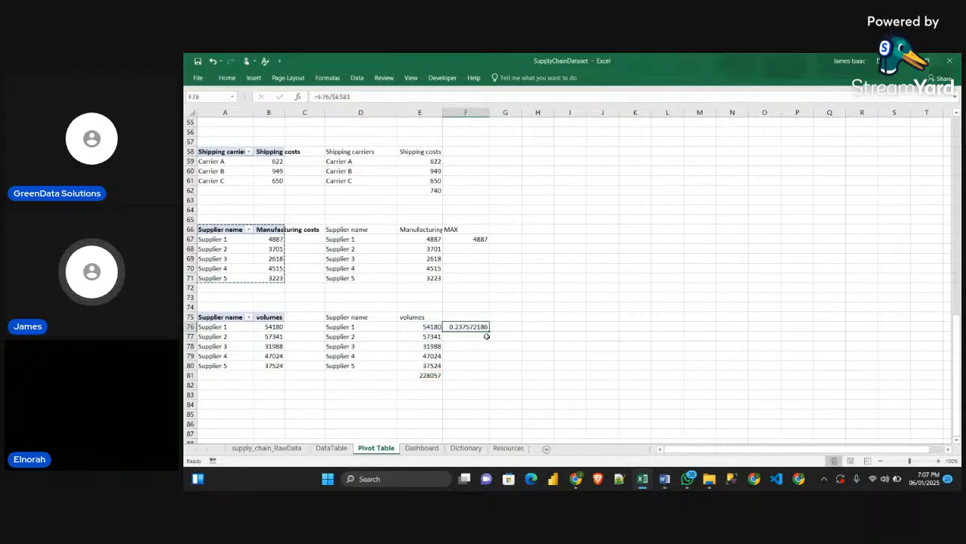
pyautogui.moveTo(489, 330); pyautogui.dragTo(491, 369)
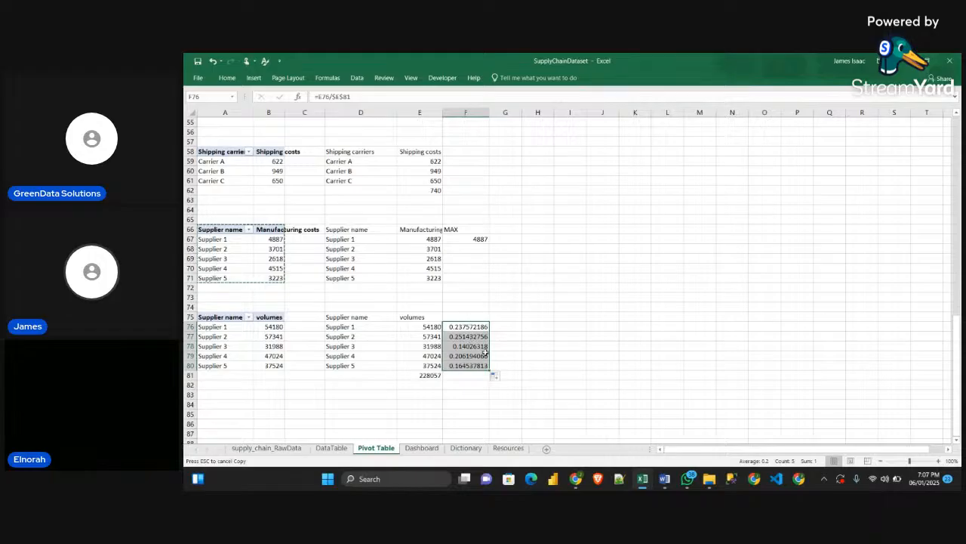
pyautogui.click(227, 78)
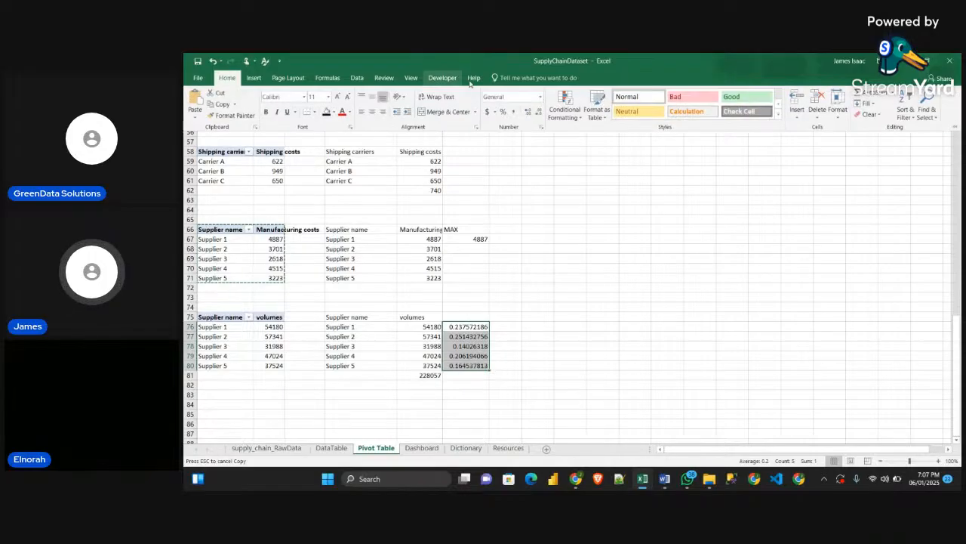
pyautogui.click(503, 120)
pyautogui.click(517, 394)
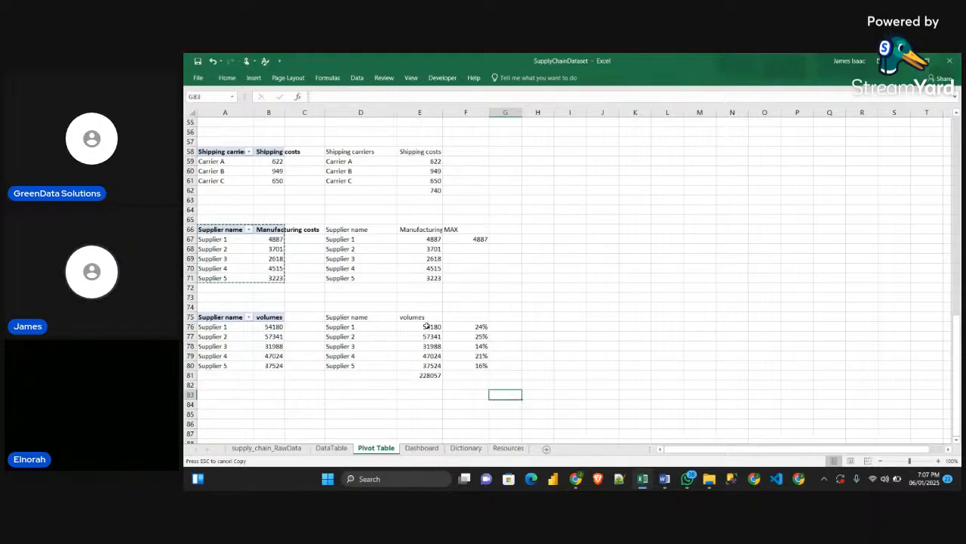
# Copy the line-break text-joining formula from cell D54 into cell D81 under the supplier names
pyautogui.scroll(-1, 432, 336)
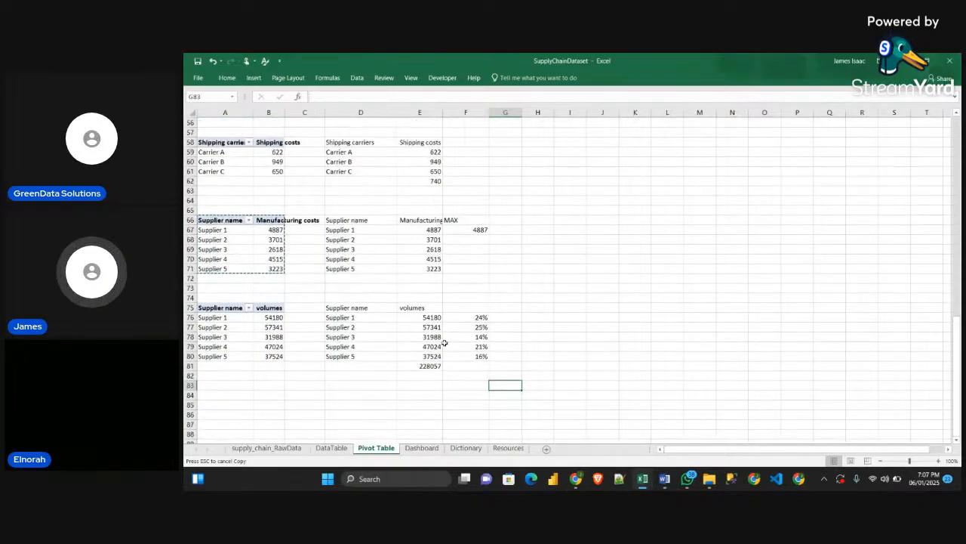
pyautogui.scroll(1, 442, 345)
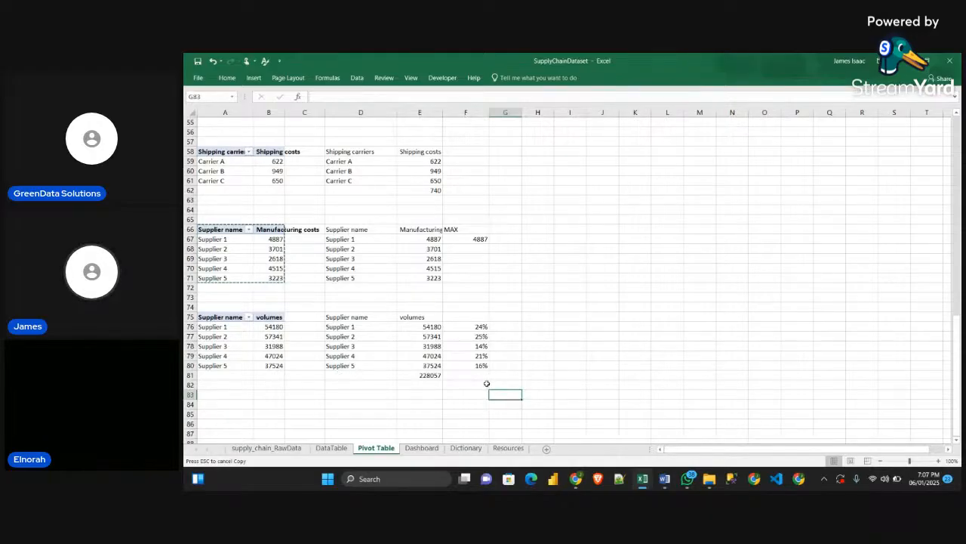
pyautogui.scroll(4, 475, 378)
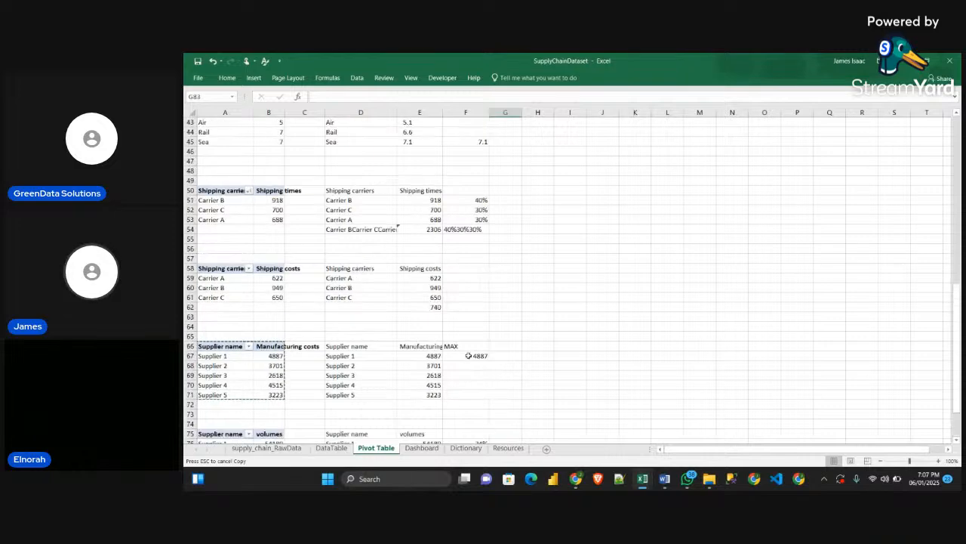
pyautogui.click(361, 229)
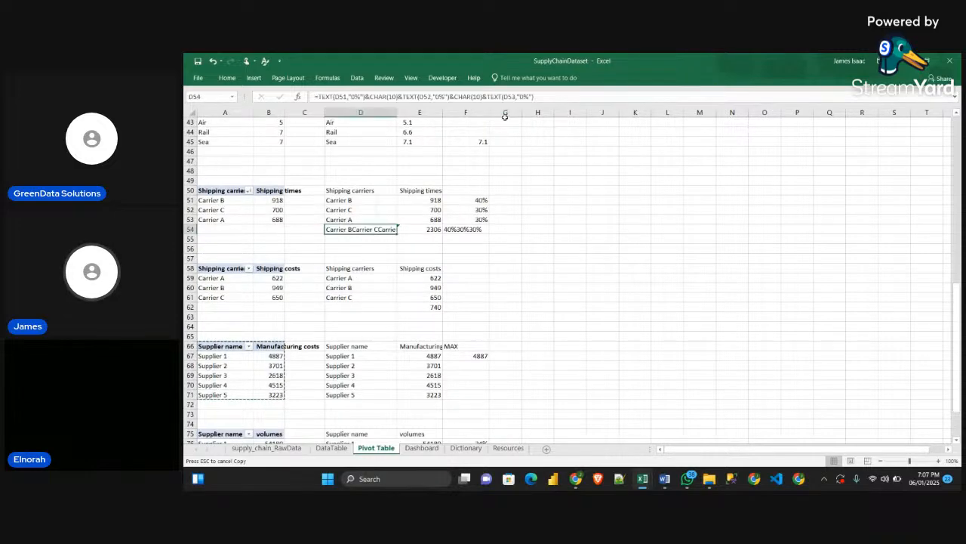
pyautogui.click(337, 97)
pyautogui.moveTo(337, 96); pyautogui.dragTo(314, 97)
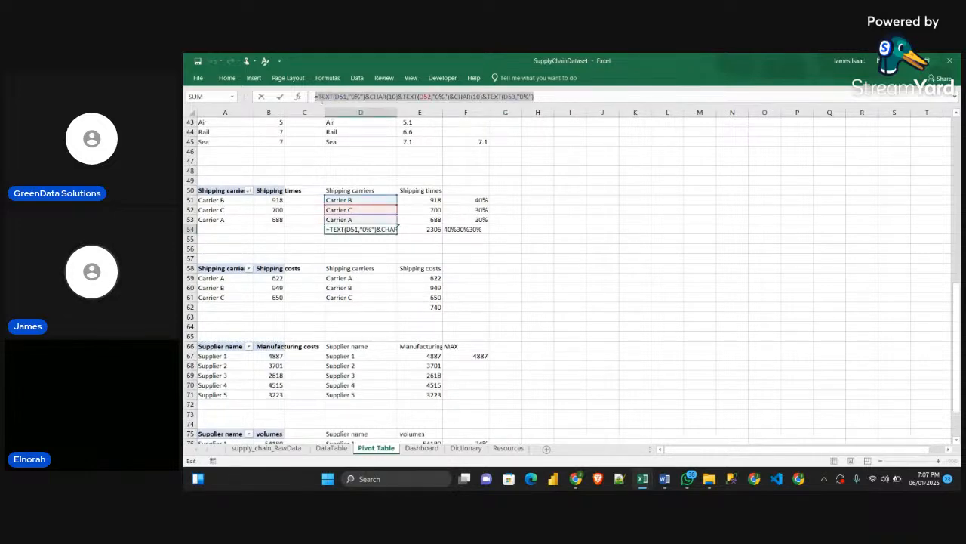
pyautogui.press('Return')
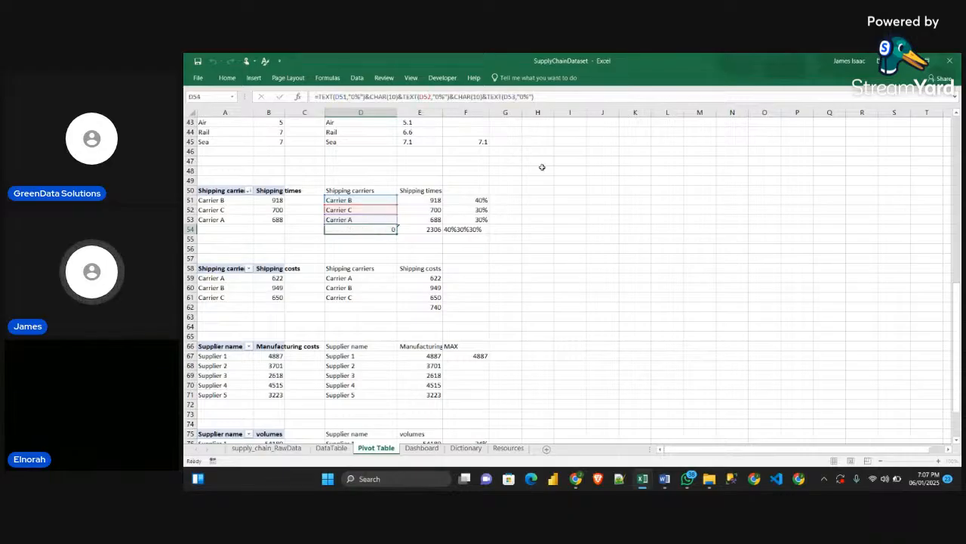
pyautogui.scroll(-5, 580, 254)
pyautogui.scroll(-1, 529, 320)
pyautogui.click(344, 317)
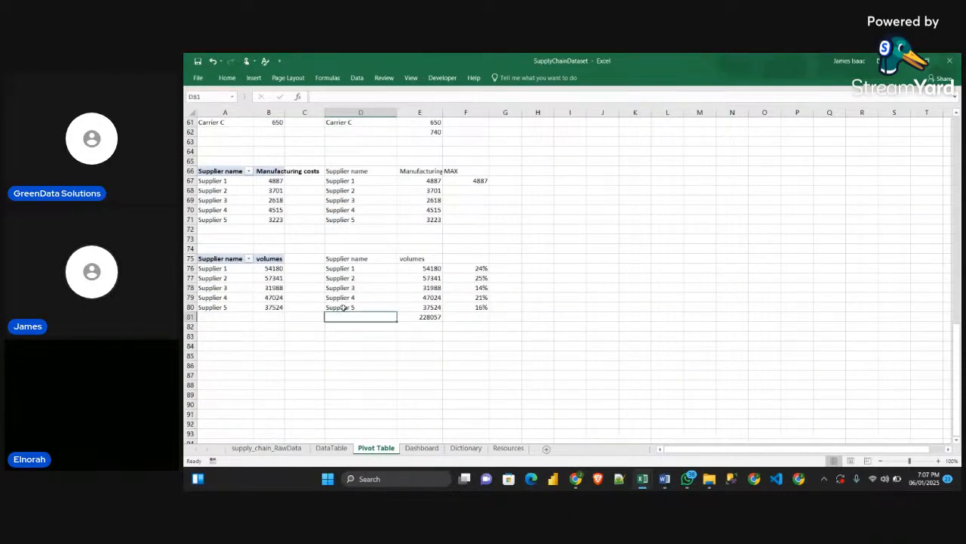
pyautogui.click(346, 95)
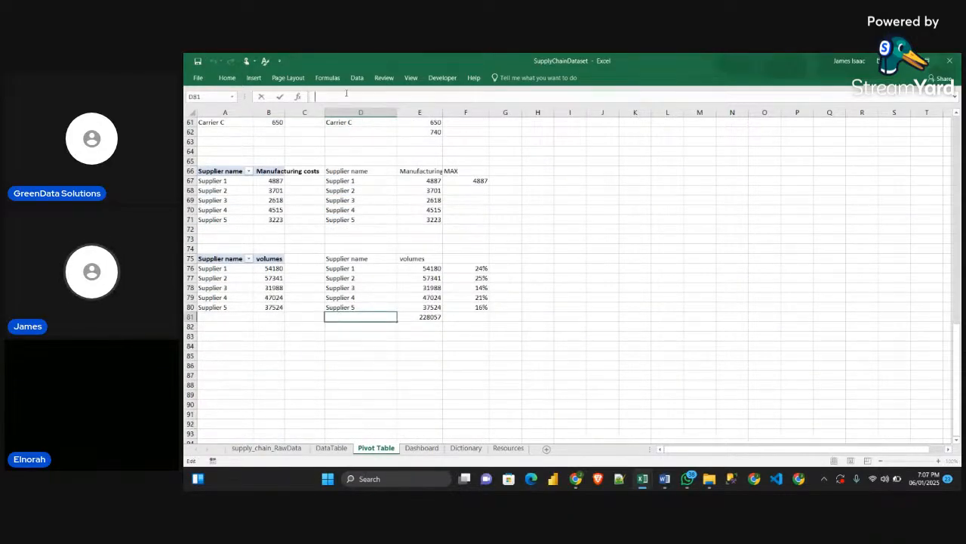
pyautogui.hotkey('ctrl', 'v')
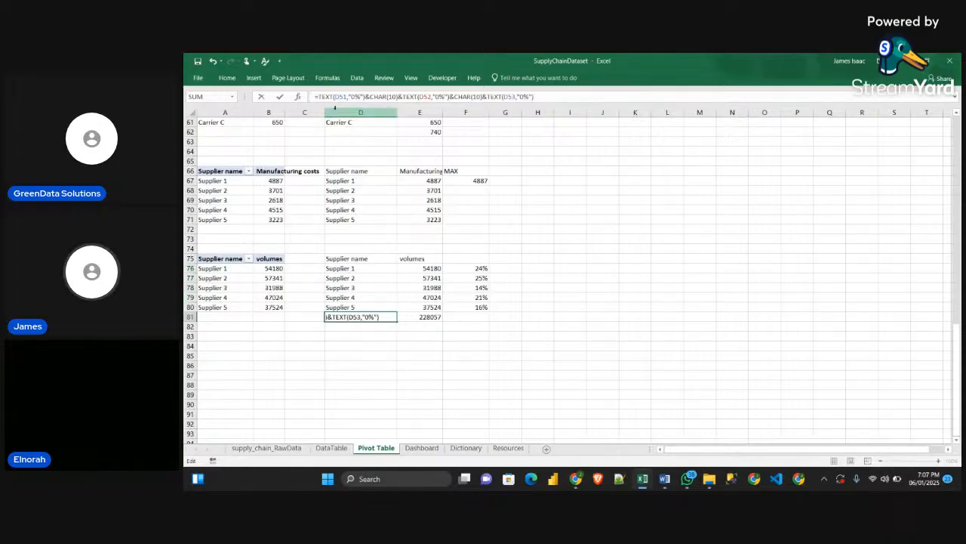
# Change the three cell references in the D81 formula to D76, D77 and D78
pyautogui.click(341, 97)
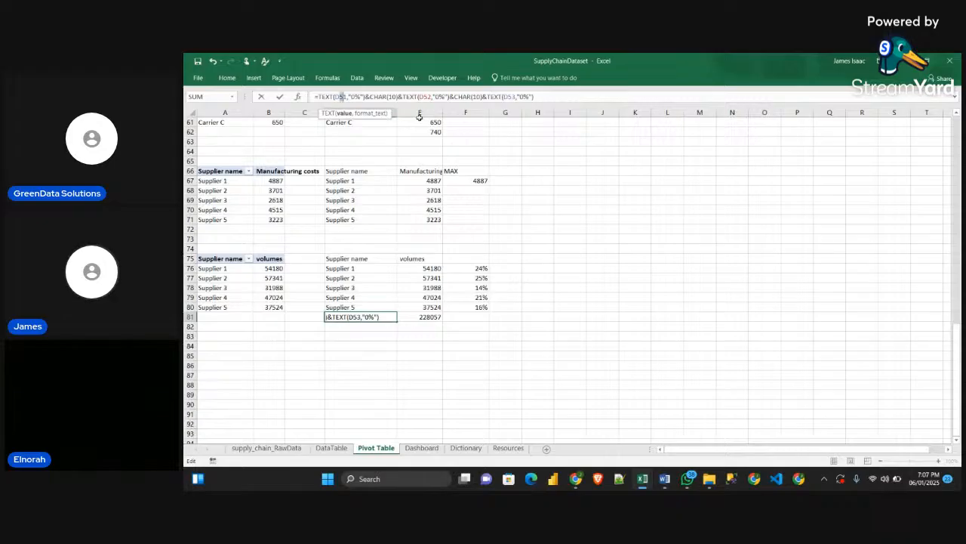
pyautogui.press('BackSpace')
pyautogui.press('BackSpace')
pyautogui.write('76')
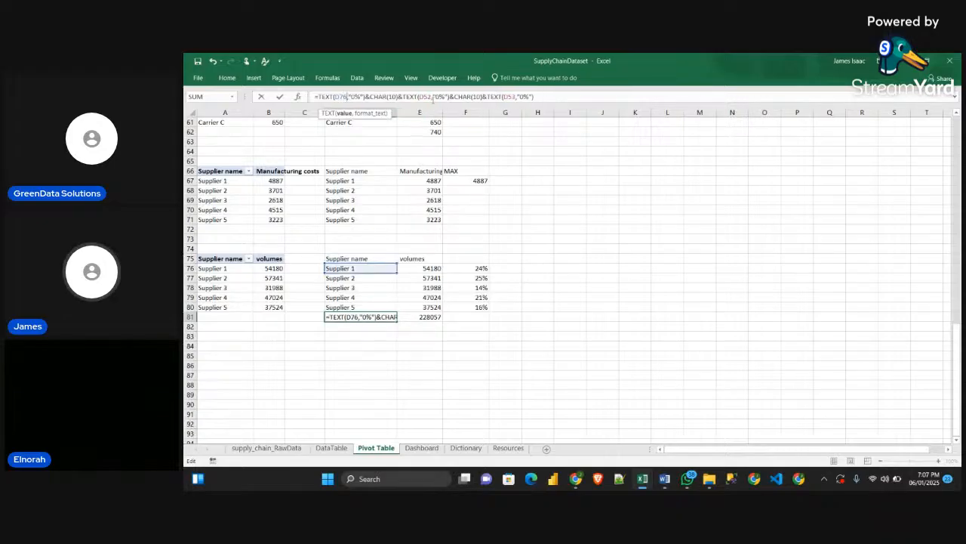
pyautogui.click(422, 96)
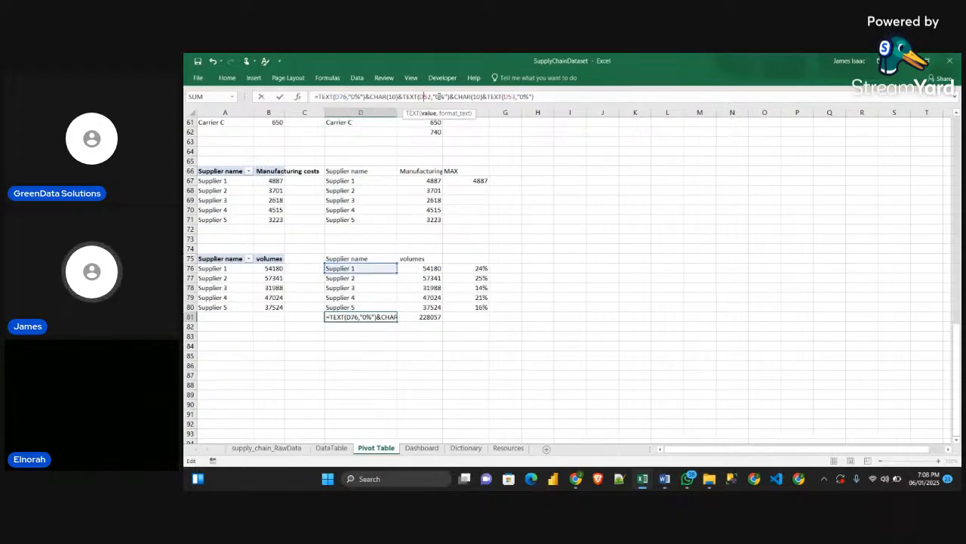
pyautogui.press('BackSpace')
pyautogui.press('BackSpace')
pyautogui.write('77')
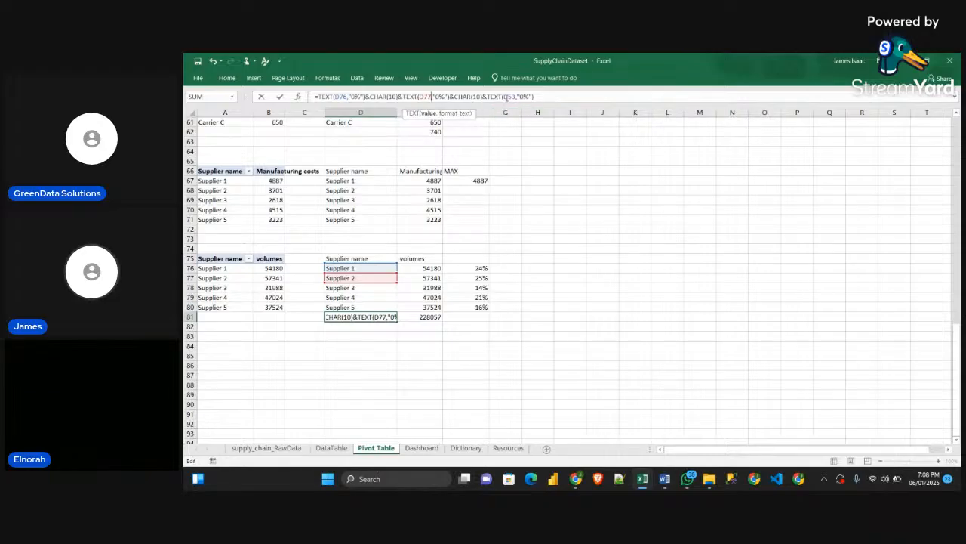
pyautogui.click(512, 97)
pyautogui.press('BackSpace')
pyautogui.press('BackSpace')
pyautogui.write('78')
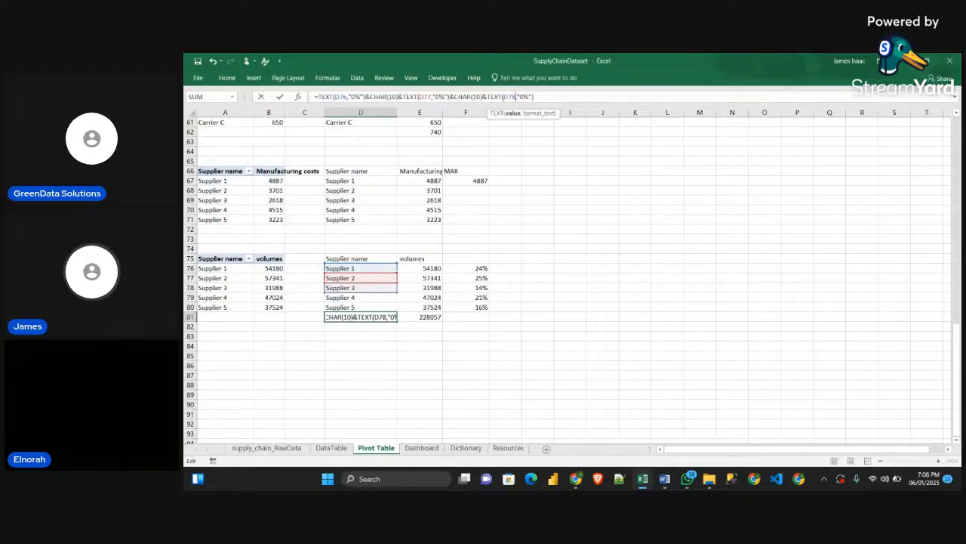
# Append two more copies of the segment &CHAR(10)&TEXT(D78,"0%") to the end of the D81 formula
pyautogui.moveTo(535, 96); pyautogui.dragTo(471, 94)
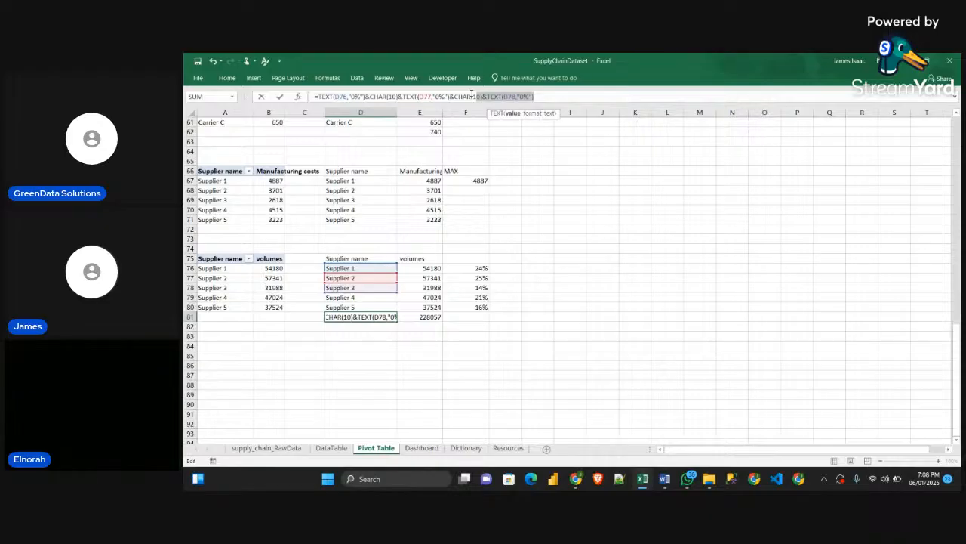
pyautogui.moveTo(472, 94); pyautogui.dragTo(453, 96)
pyautogui.hotkey('ctrl', 'c')
pyautogui.click(600, 96)
pyautogui.hotkey('ctrl', 'v')
pyautogui.hotkey('ctrl', 'v')
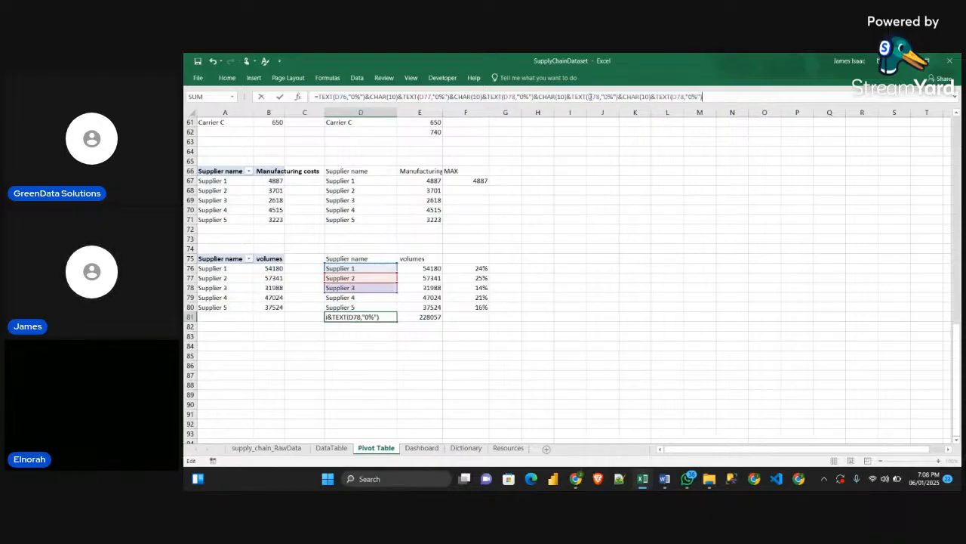
# Change the references in the two appended segments of the D81 formula to D79 and D80
pyautogui.click(593, 96)
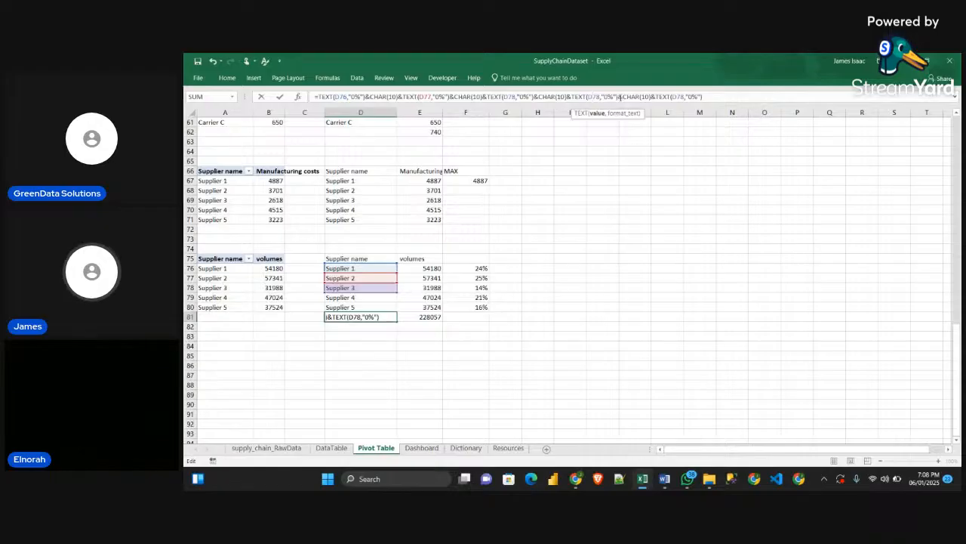
pyautogui.press('Delete')
pyautogui.press('Delete')
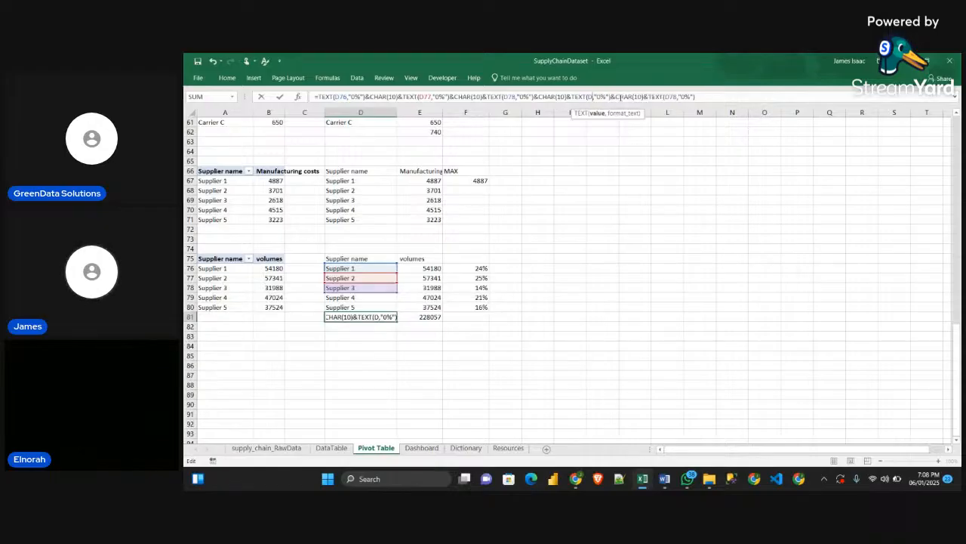
pyautogui.write('79')
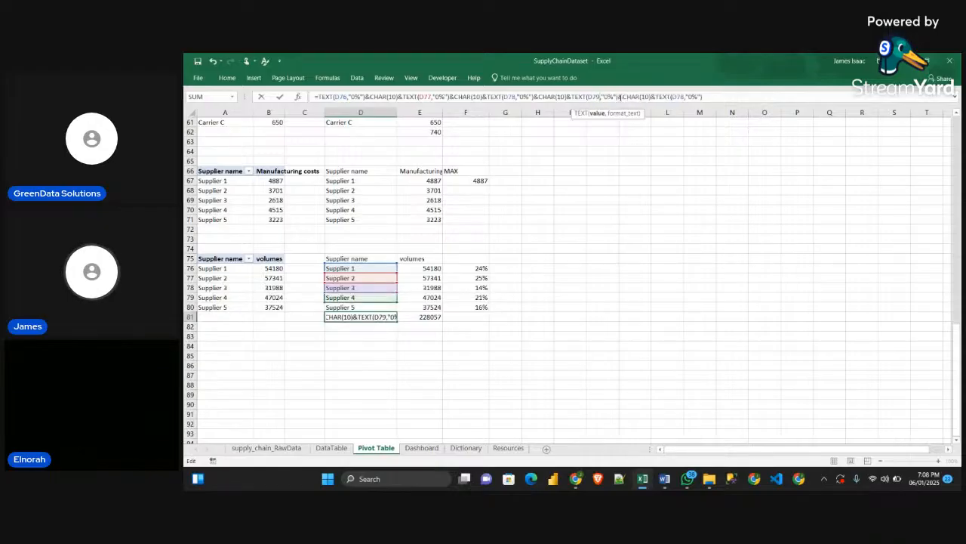
pyautogui.click(683, 96)
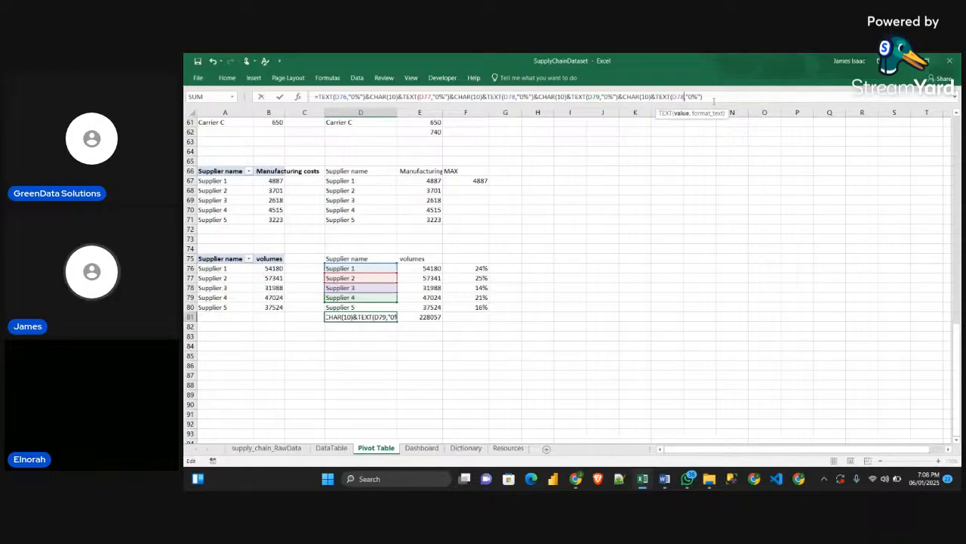
pyautogui.press('Delete')
pyautogui.press('Delete')
pyautogui.write('80')
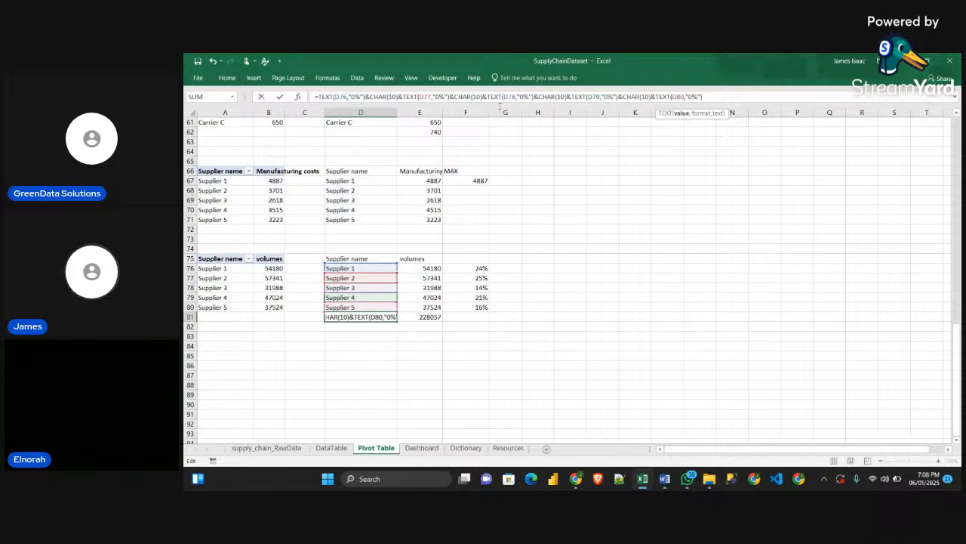
# Copy the complete supplier name formula from D81 into cell F81 below the percentages
pyautogui.moveTo(703, 96); pyautogui.dragTo(315, 96)
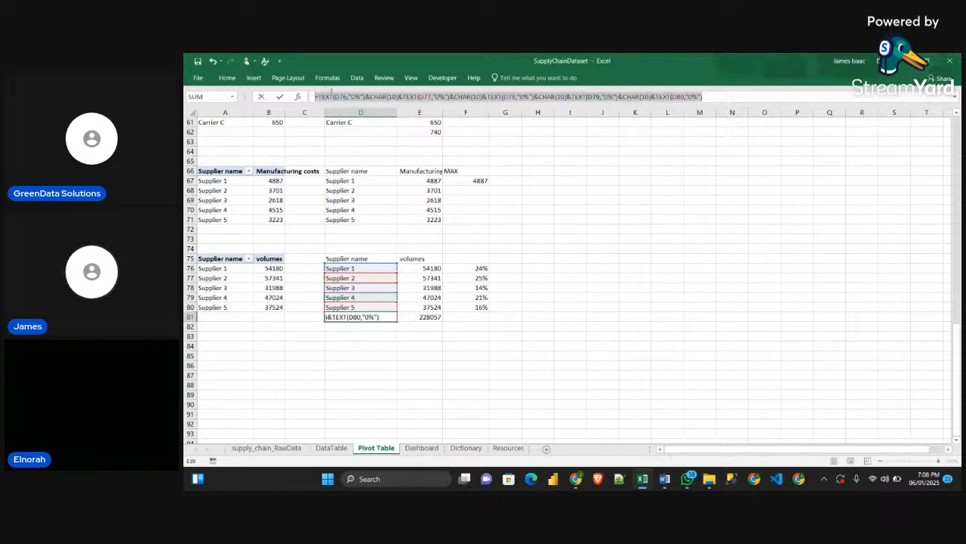
pyautogui.press('Return')
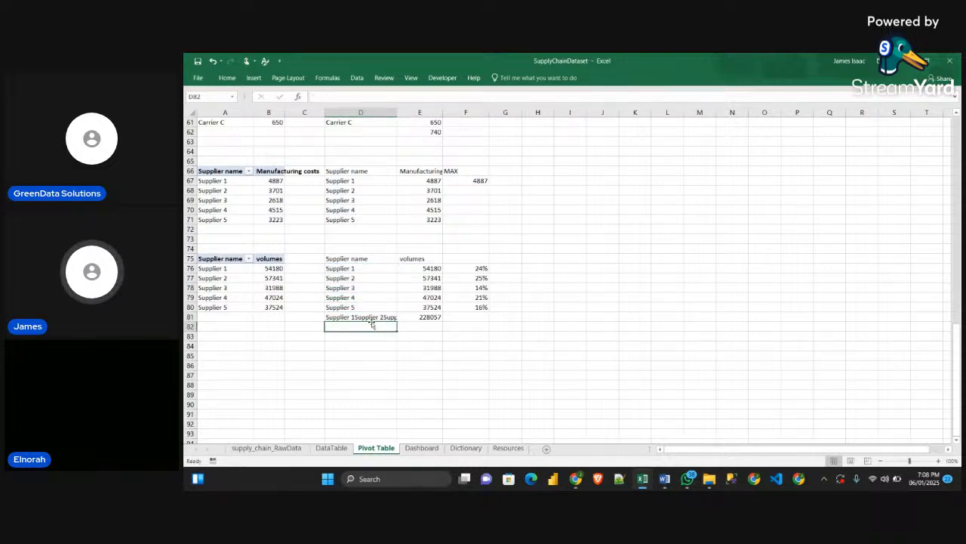
pyautogui.click(451, 320)
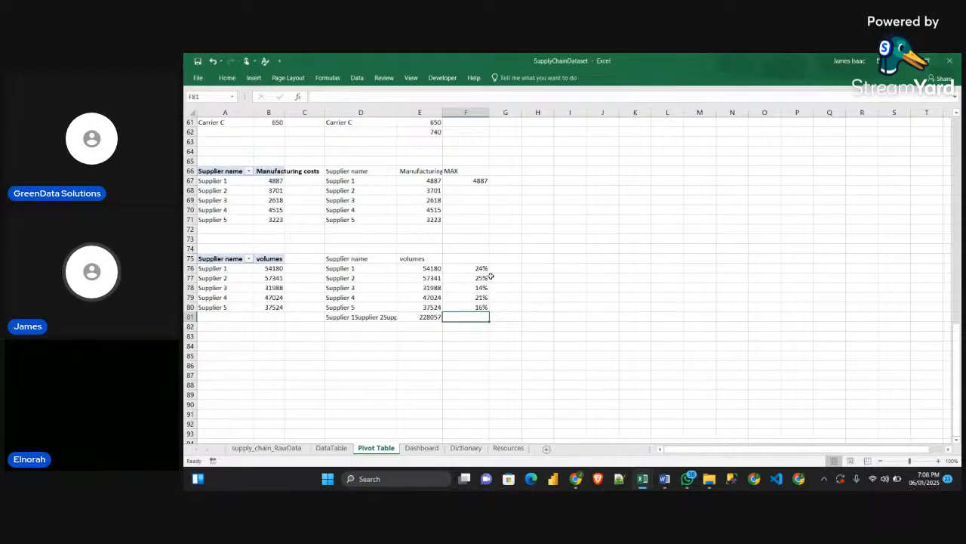
pyautogui.click(414, 97)
pyautogui.hotkey('ctrl', 'v')
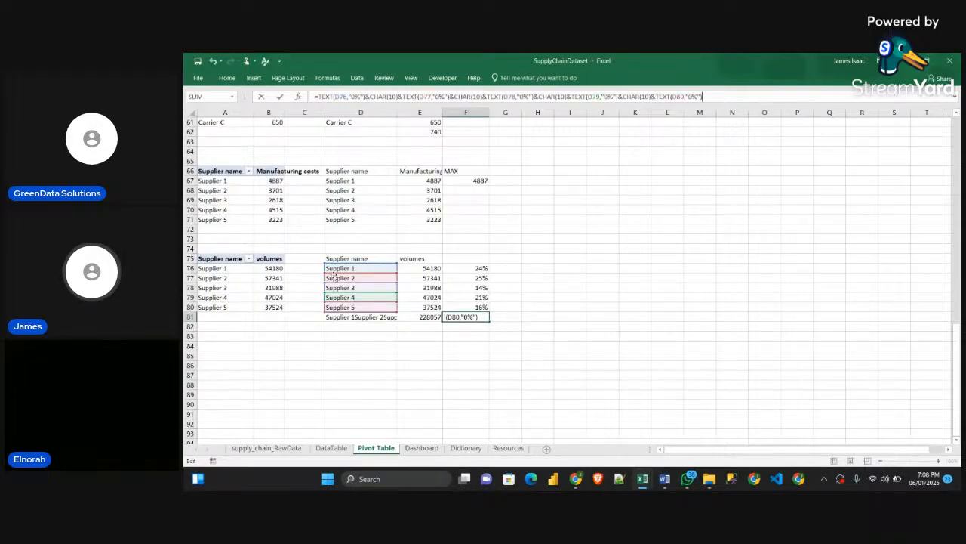
# Change the five references in the F81 formula to F76, F77, F78, F79 and F80 so it joins the percentages
pyautogui.click(340, 96)
pyautogui.press('BackSpace')
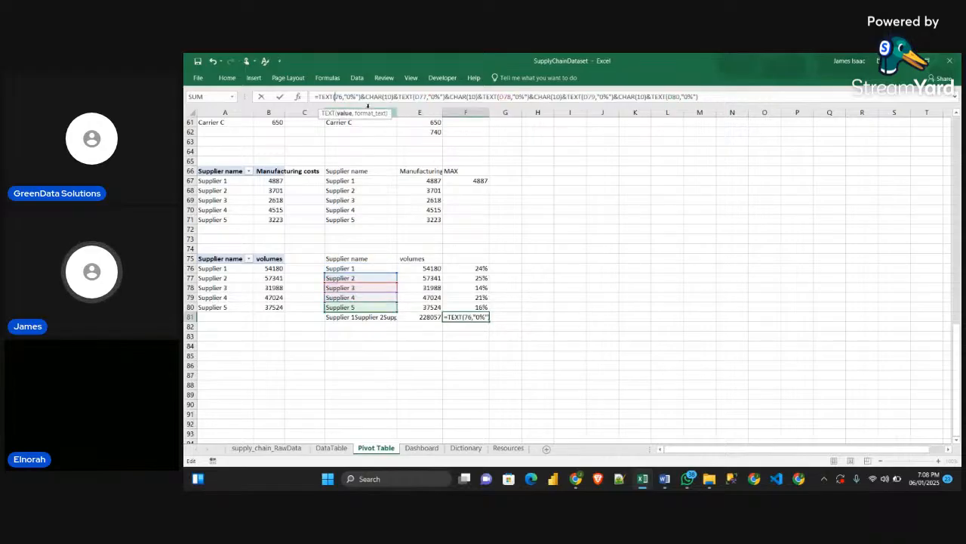
pyautogui.write('F')
pyautogui.click(423, 96)
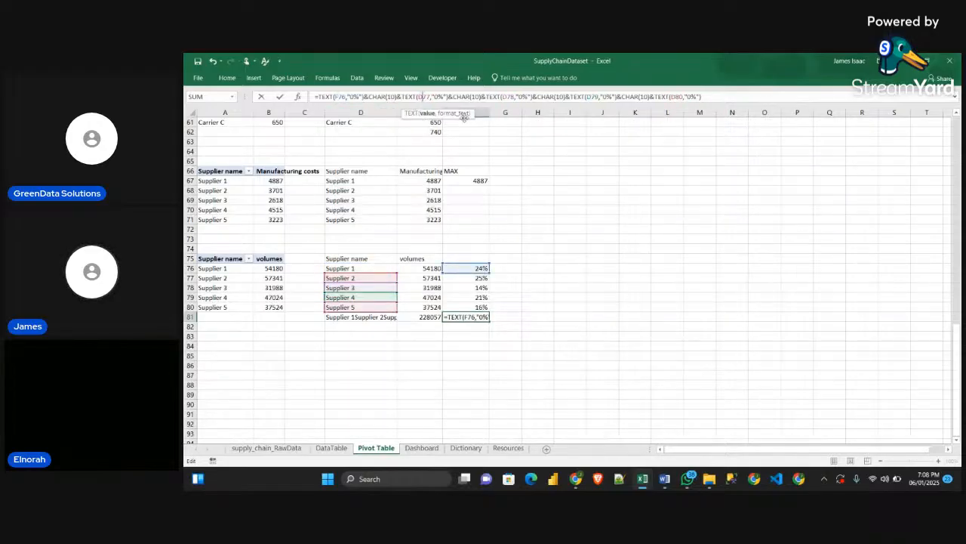
pyautogui.press('BackSpace')
pyautogui.write('F')
pyautogui.click(507, 96)
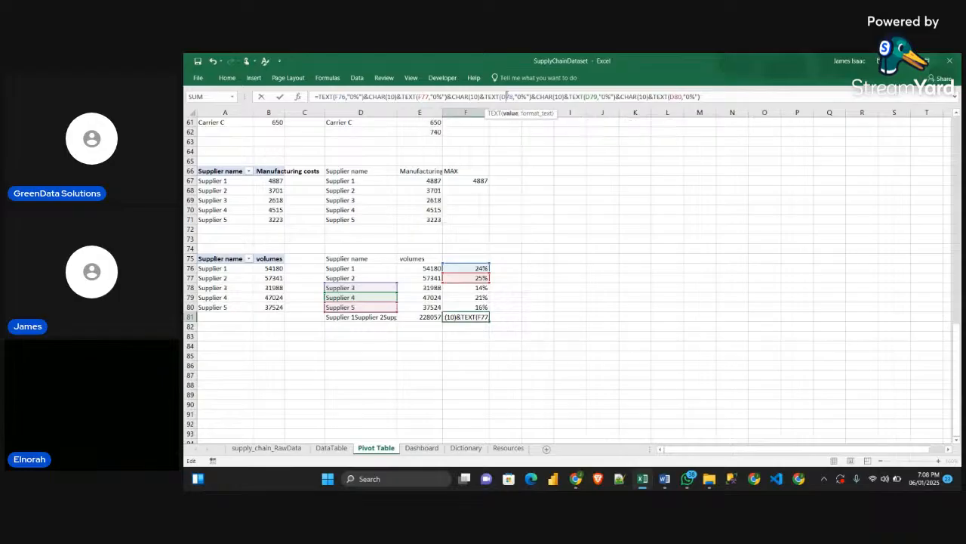
pyautogui.press('BackSpace')
pyautogui.write('F')
pyautogui.click(604, 96)
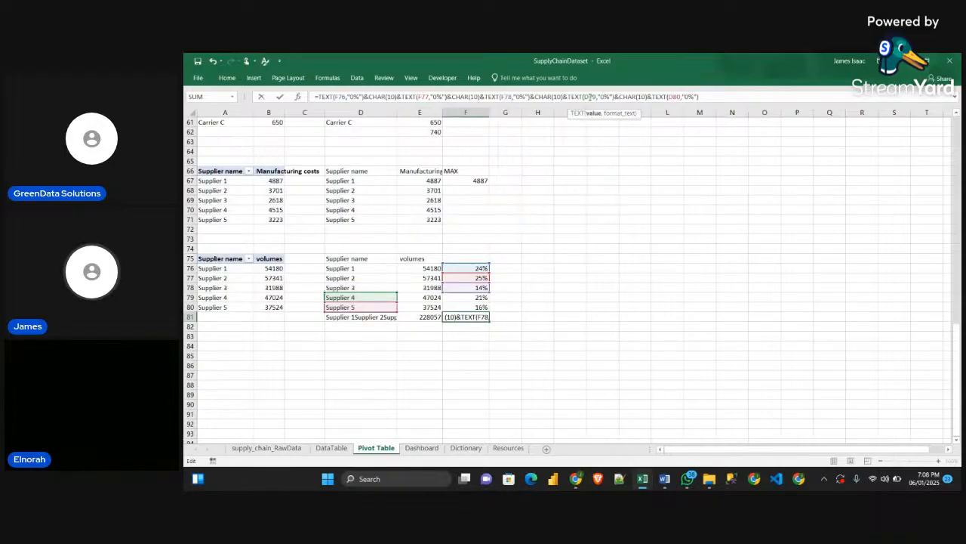
pyautogui.press('BackSpace')
pyautogui.write('F')
pyautogui.click(671, 96)
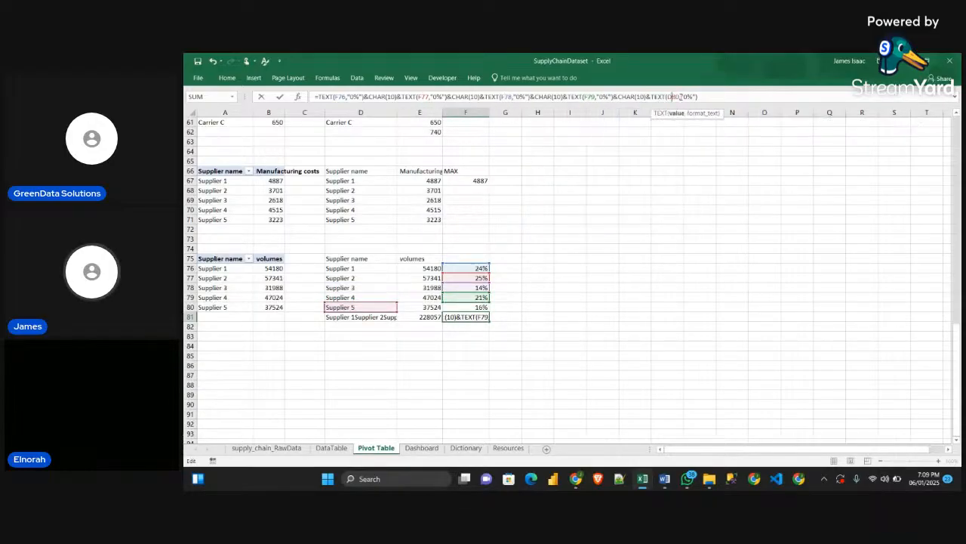
pyautogui.press('BackSpace')
pyautogui.write('F')
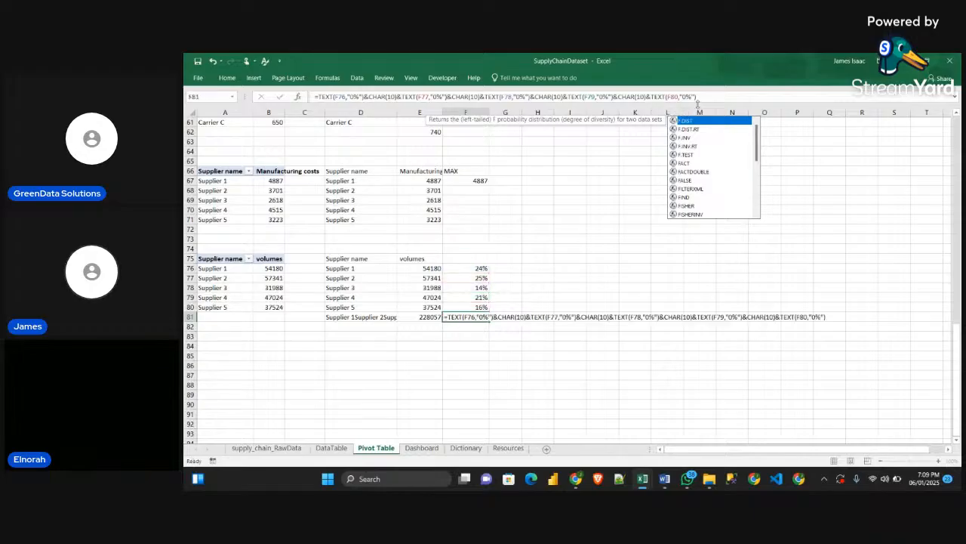
# Commit the formula in F81 that joins the five supplier percentages
pyautogui.press('Return')
pyautogui.click(588, 325)
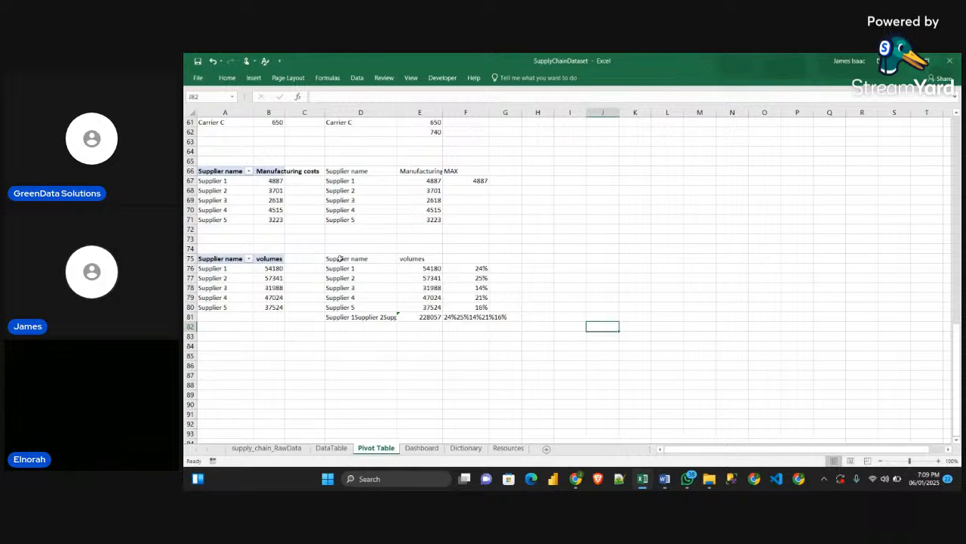
# Insert a doughnut chart from the supplier names and volumes in D75:E80 and place it over the tables in columns D to G
pyautogui.moveTo(339, 258); pyautogui.dragTo(413, 306)
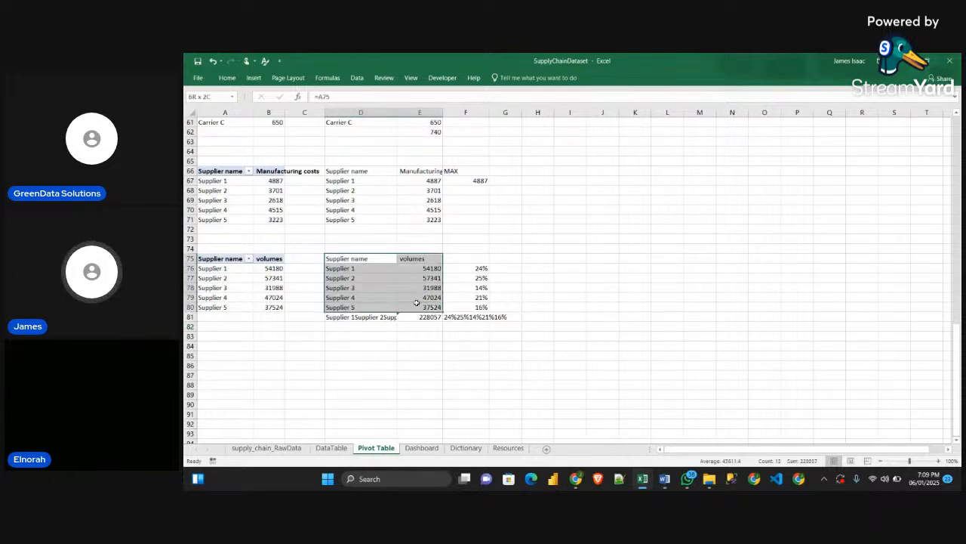
pyautogui.click(227, 78)
pyautogui.click(253, 78)
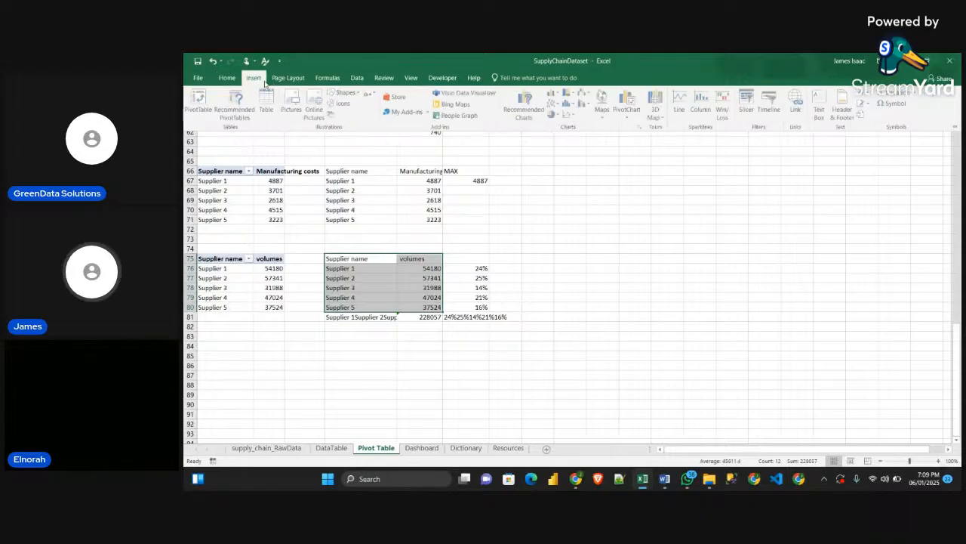
pyautogui.click(556, 114)
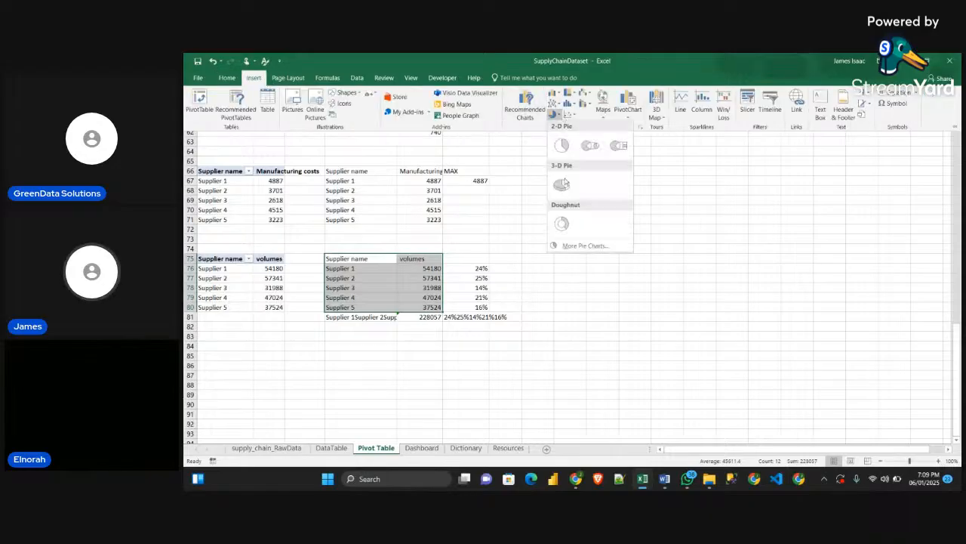
pyautogui.click(563, 225)
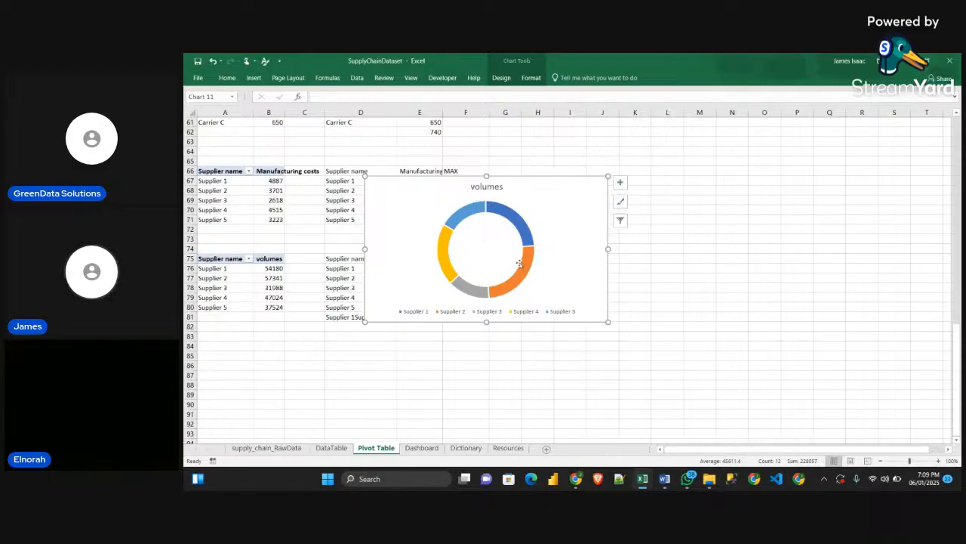
pyautogui.moveTo(531, 178); pyautogui.dragTo(663, 161)
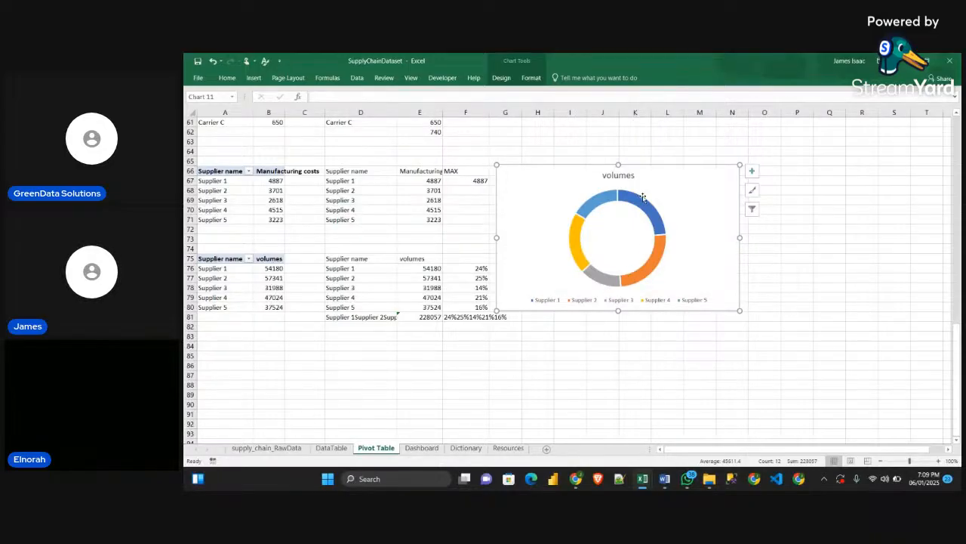
pyautogui.moveTo(654, 166); pyautogui.dragTo(445, 164)
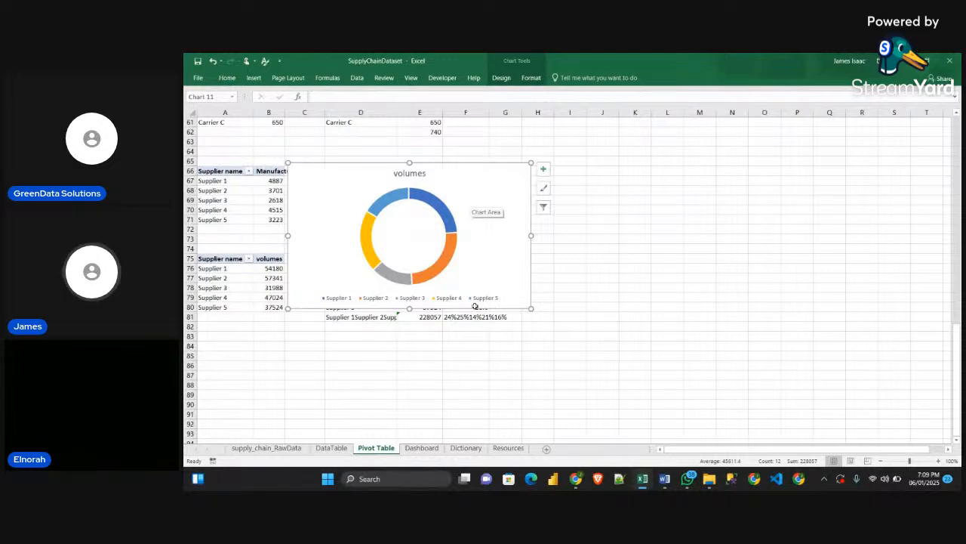
# Open the formatting options of the doughnut series and set its angle of first slice to 270°
pyautogui.doubleClick(447, 249)
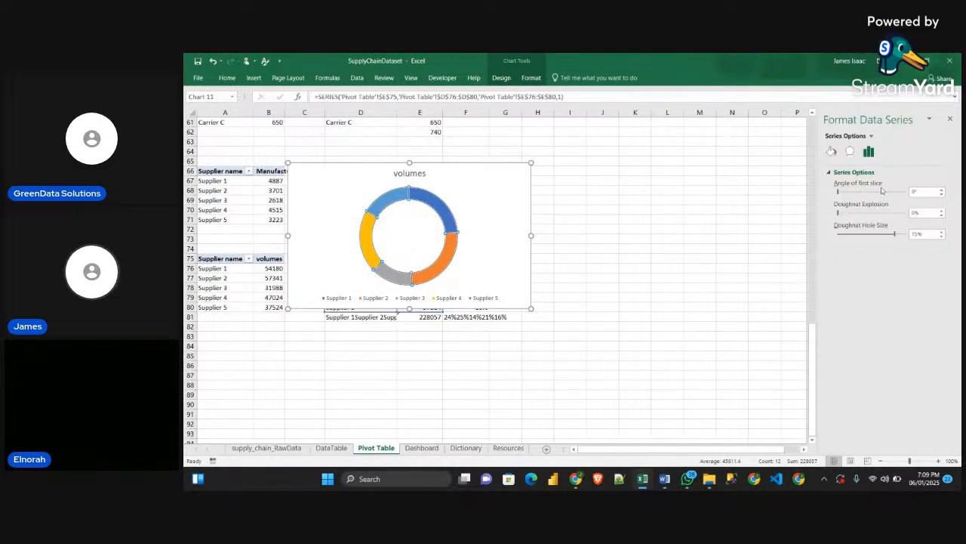
pyautogui.click(911, 193)
pyautogui.press('Return')
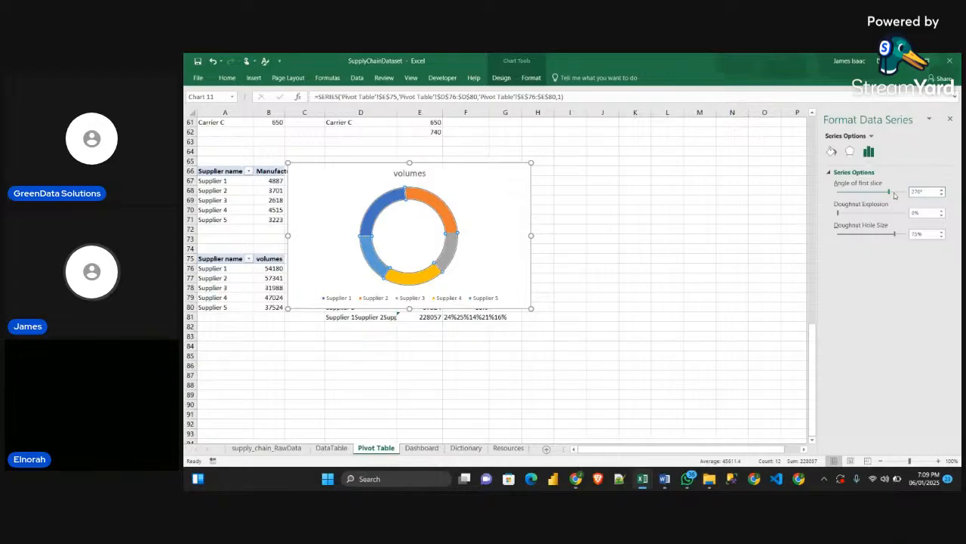
# Rotate the doughnut through several first-slice angles, including 260°, 332° and 54°, ending at about 264°
pyautogui.moveTo(889, 193); pyautogui.dragTo(885, 196)
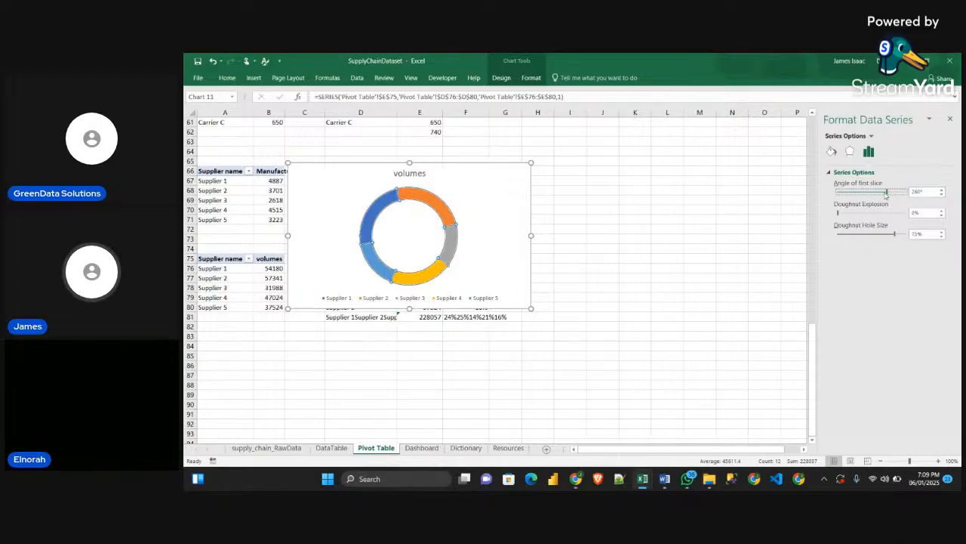
pyautogui.moveTo(891, 195); pyautogui.dragTo(902, 194)
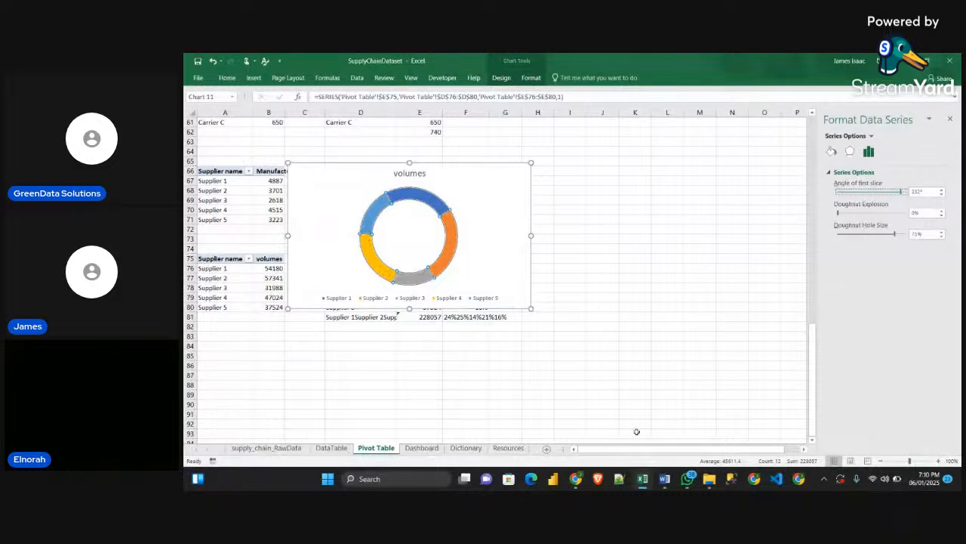
pyautogui.moveTo(643, 479)
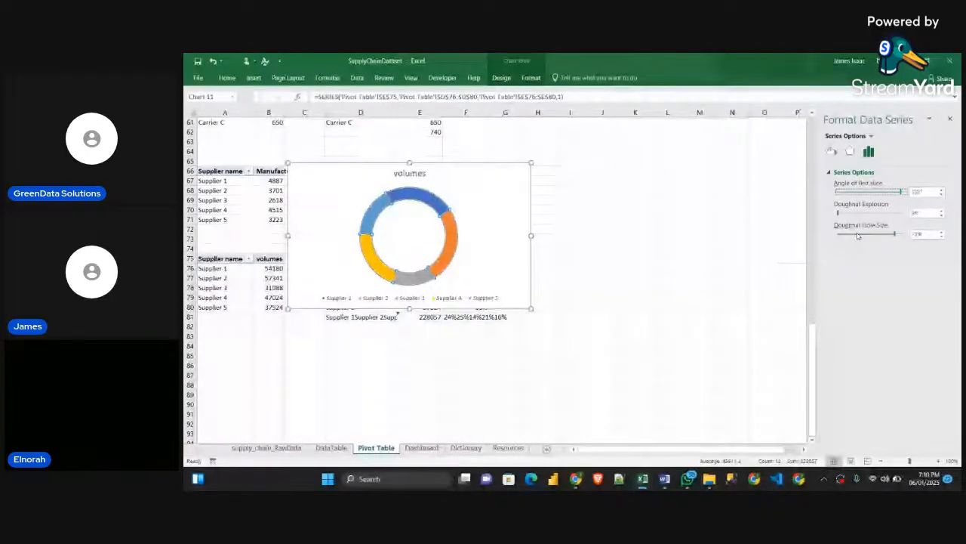
pyautogui.moveTo(900, 191); pyautogui.dragTo(897, 191)
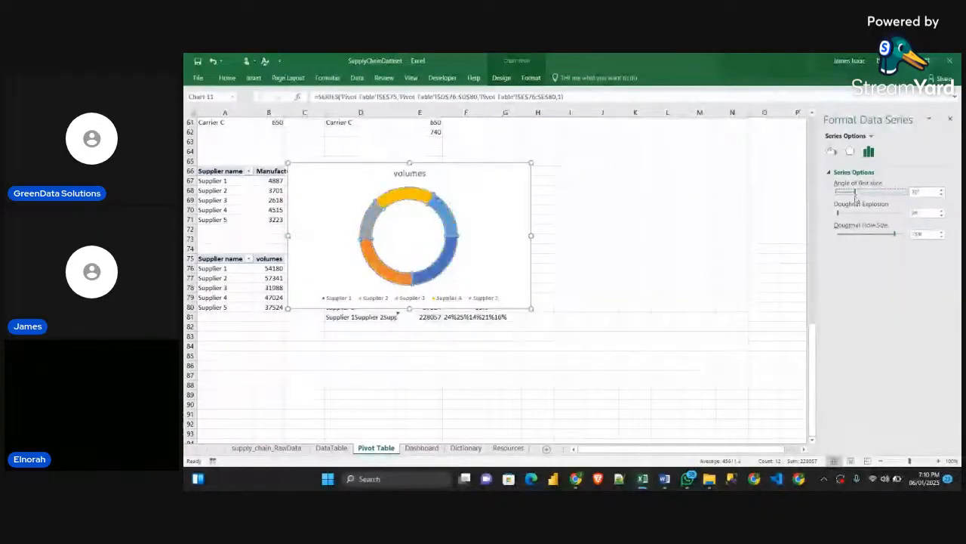
pyautogui.moveTo(855, 194); pyautogui.dragTo(845, 194)
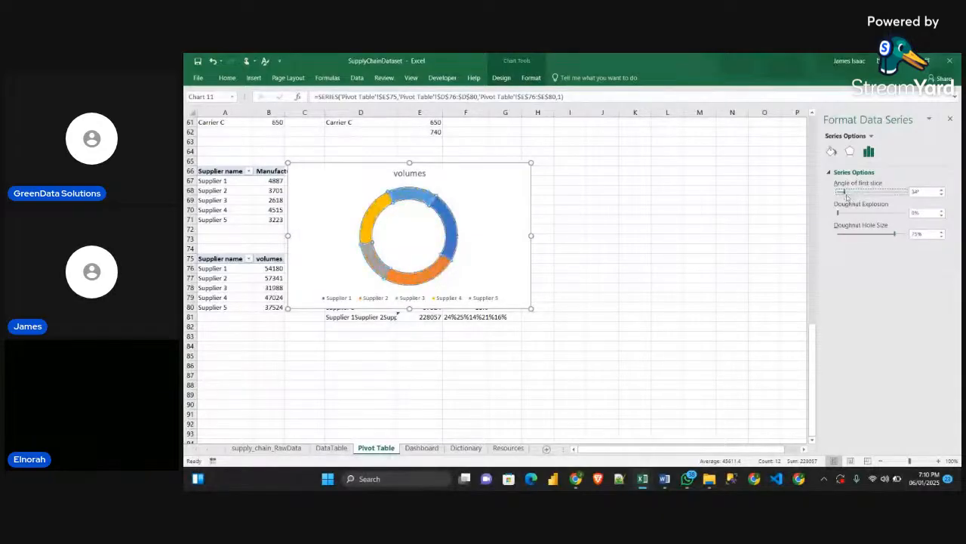
pyautogui.moveTo(846, 196); pyautogui.dragTo(890, 195)
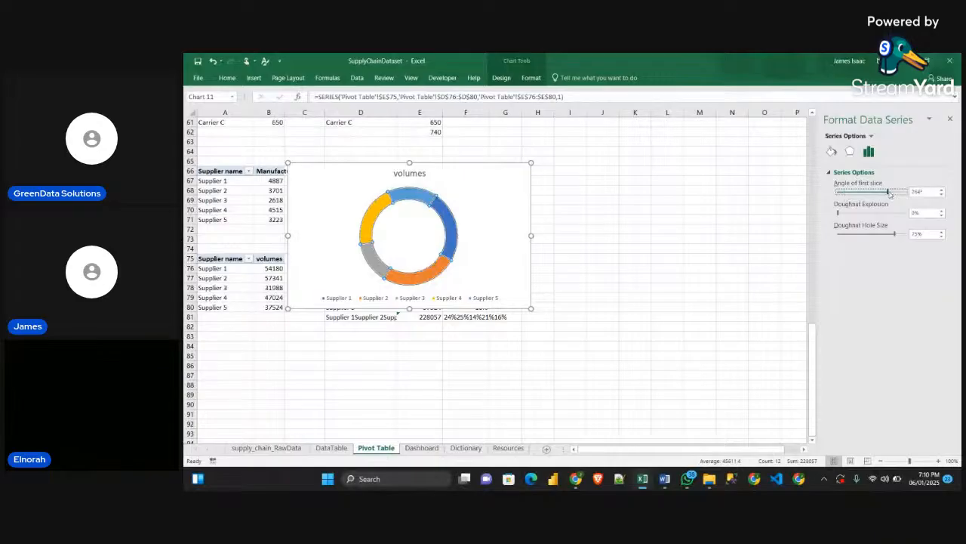
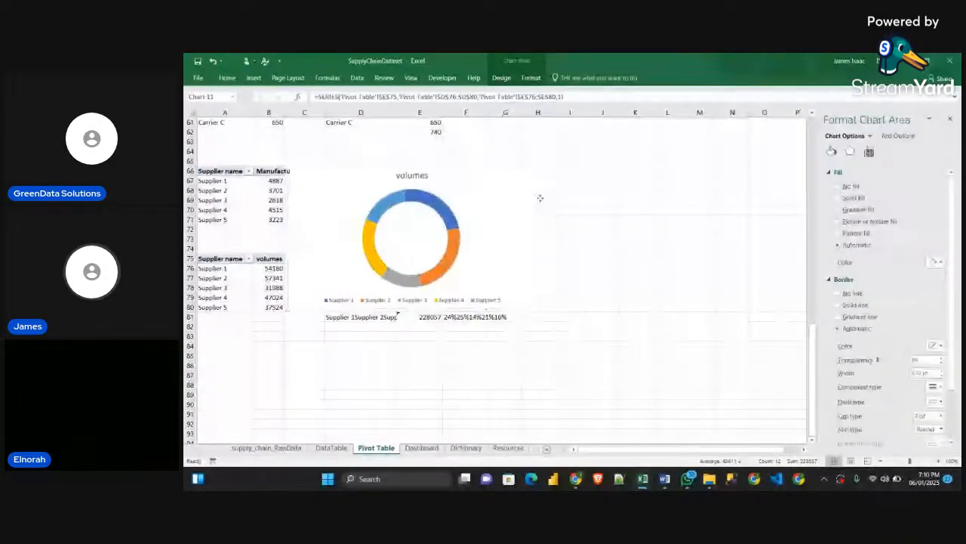
# Move the doughnut chart off the supplier tables towards columns F to L and open its style choices
pyautogui.moveTo(453, 210); pyautogui.dragTo(612, 210)
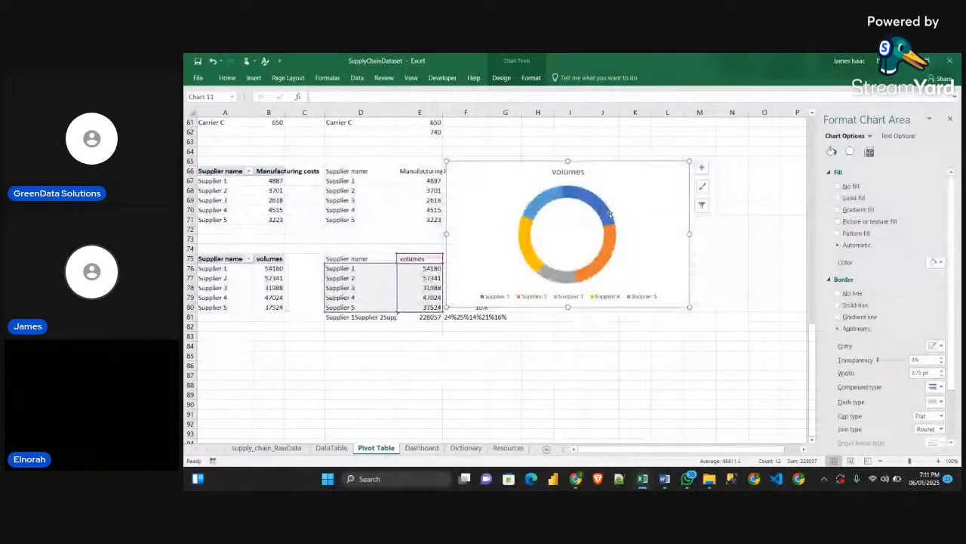
pyautogui.click(702, 168)
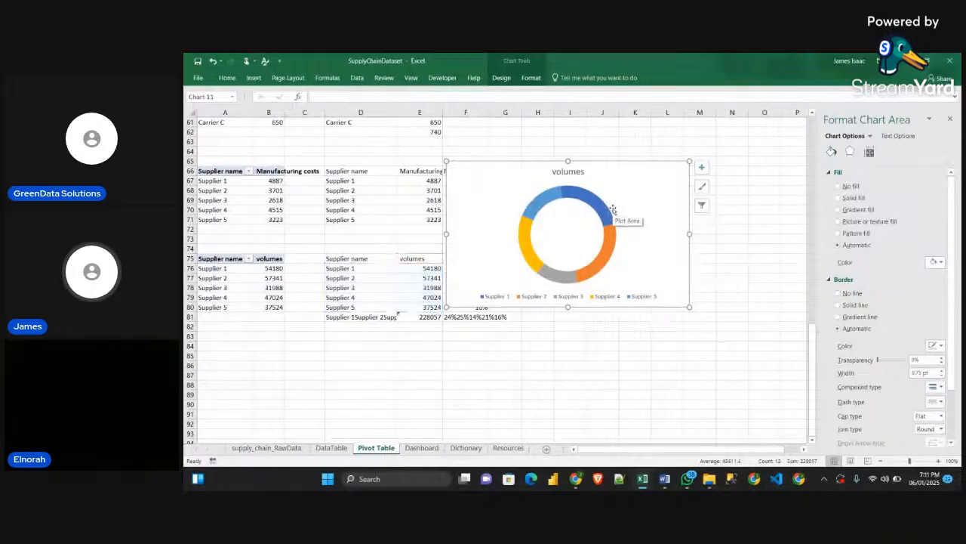
pyautogui.click(702, 186)
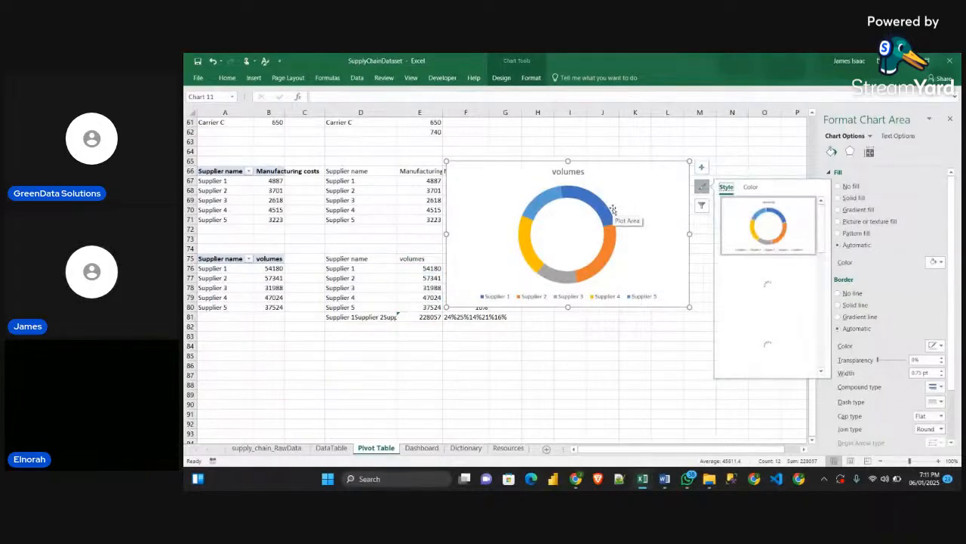
pyautogui.click(717, 155)
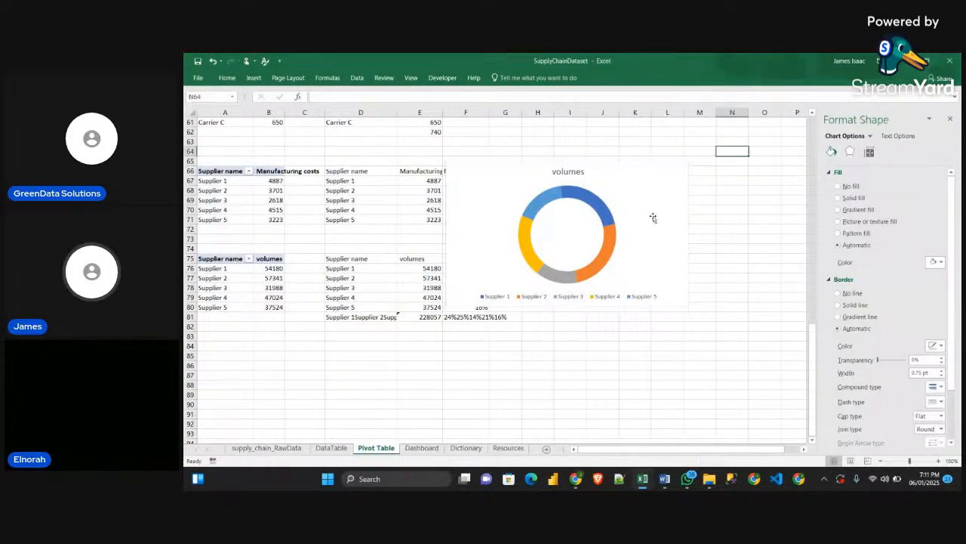
pyautogui.click(612, 192)
pyautogui.click(634, 186)
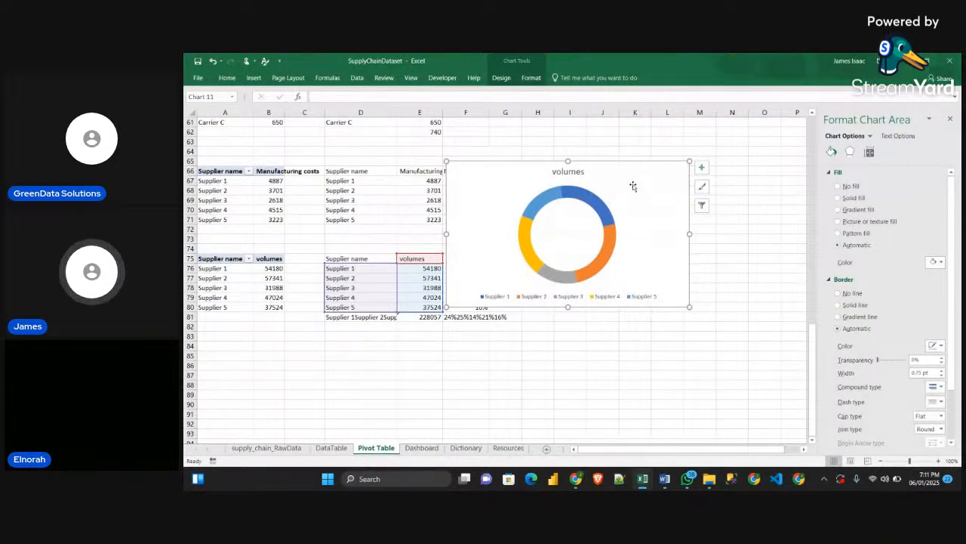
# Try copying the doughnut chart and pasting it onto itself, and undo the paste and the chart move
pyautogui.hotkey('ctrl', 'c')
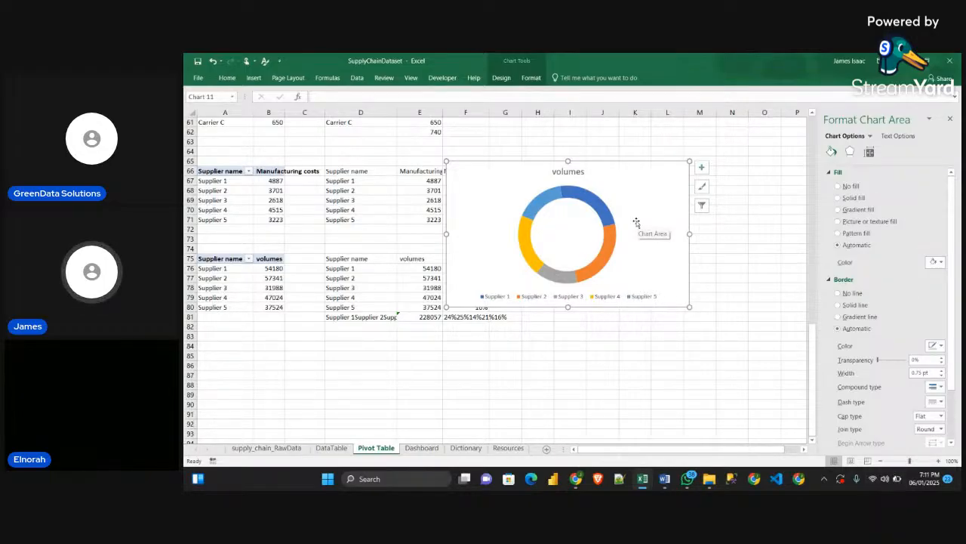
pyautogui.hotkey('ctrl', 'v')
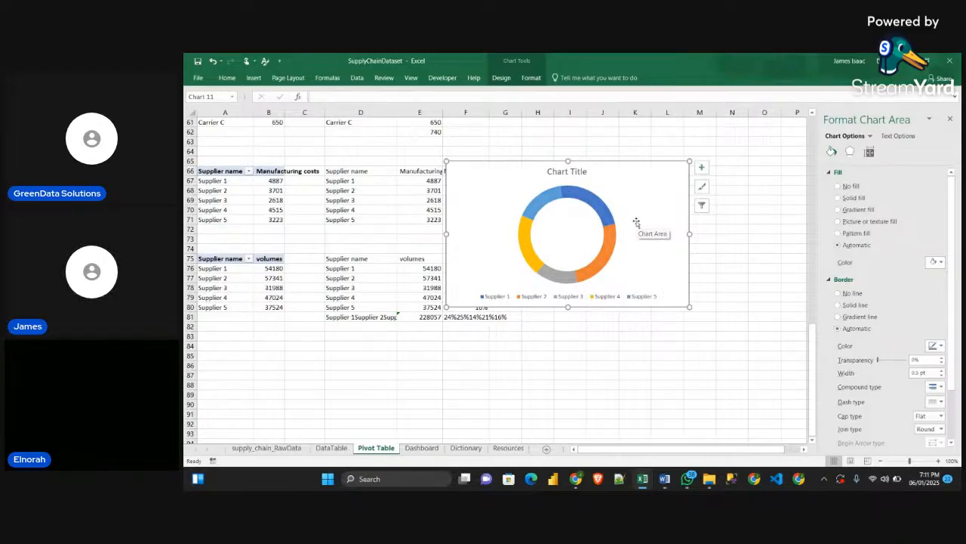
pyautogui.hotkey('ctrl', 'z')
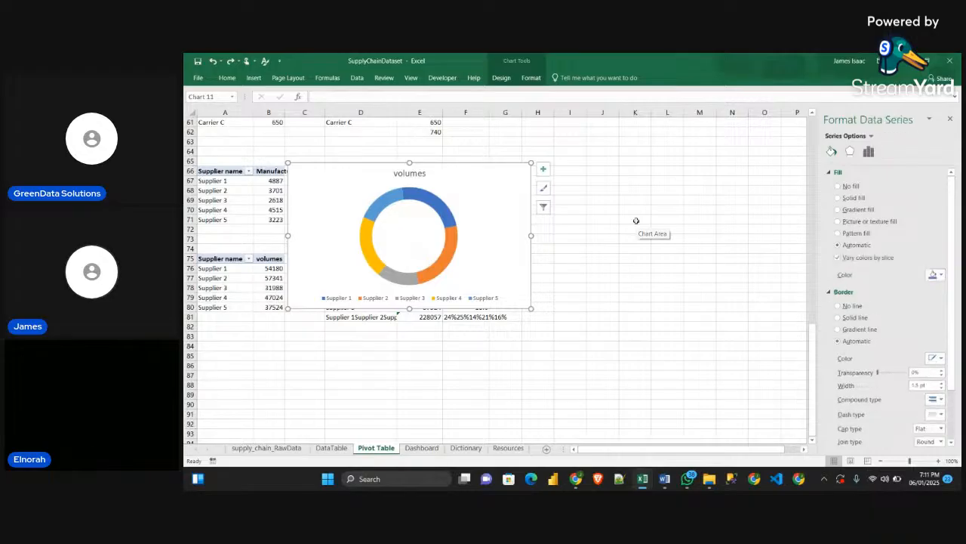
pyautogui.hotkey('ctrl', 'z')
# Move the doughnut chart clear of the supplier name column and paste repeated copies of its series into it as concentric rings
pyautogui.click(621, 205)
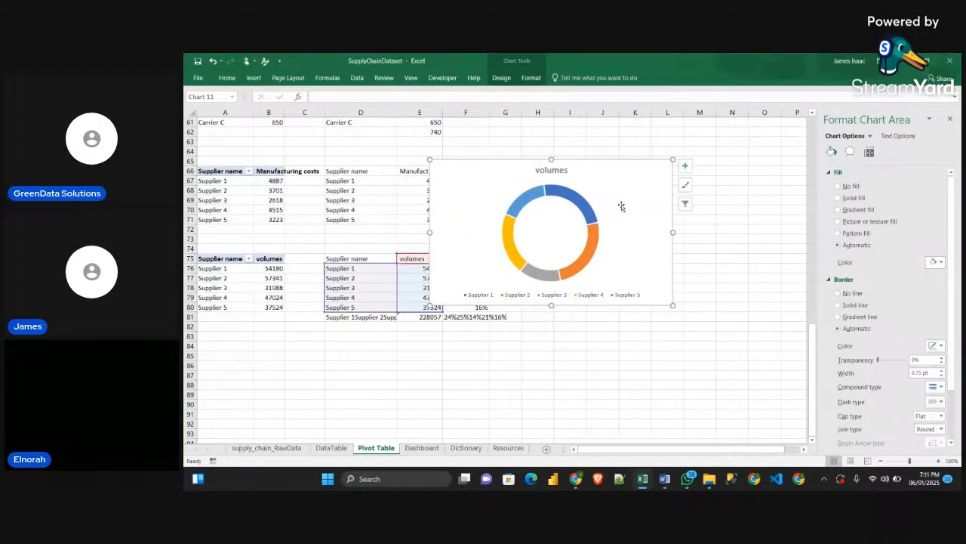
pyautogui.click(685, 166)
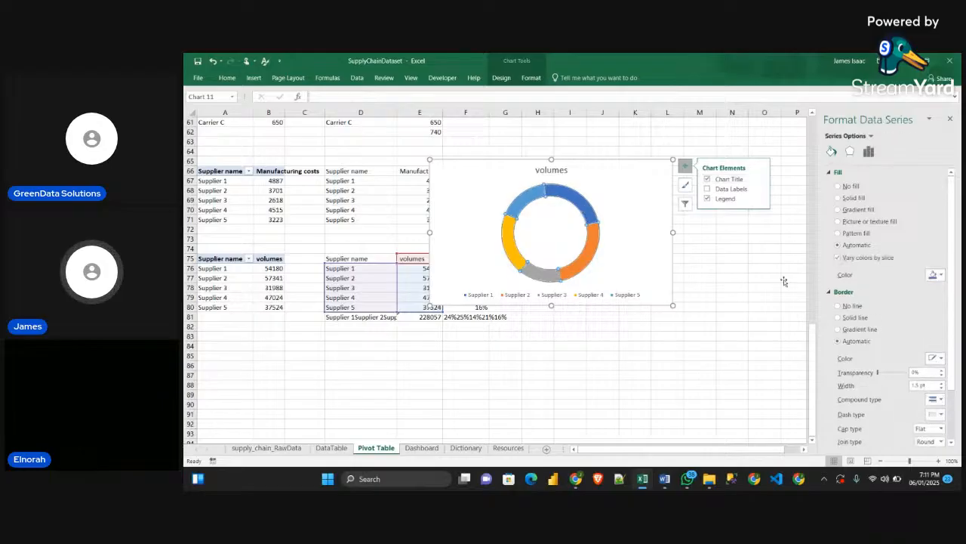
pyautogui.click(602, 199)
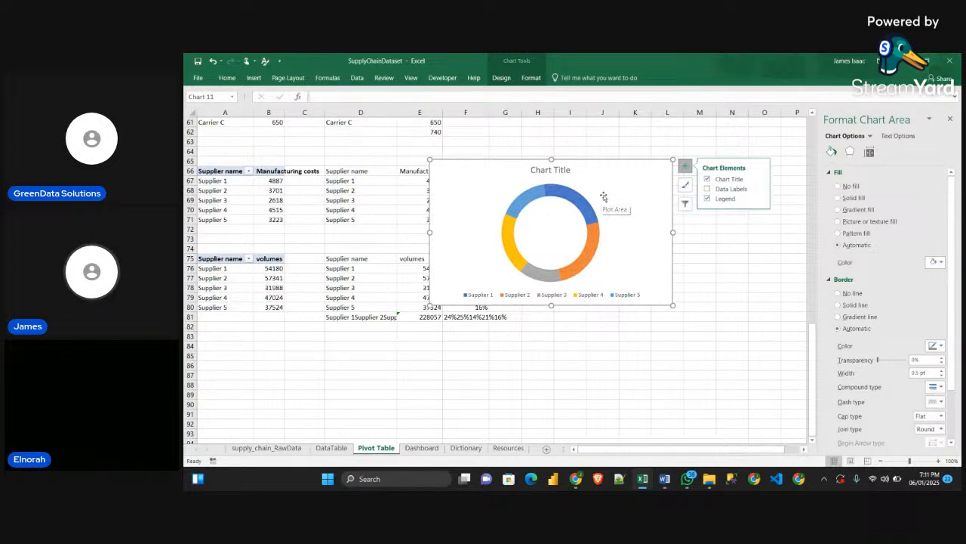
# Set the doughnut hole size of the stacked ring series to 42%
pyautogui.click(585, 202)
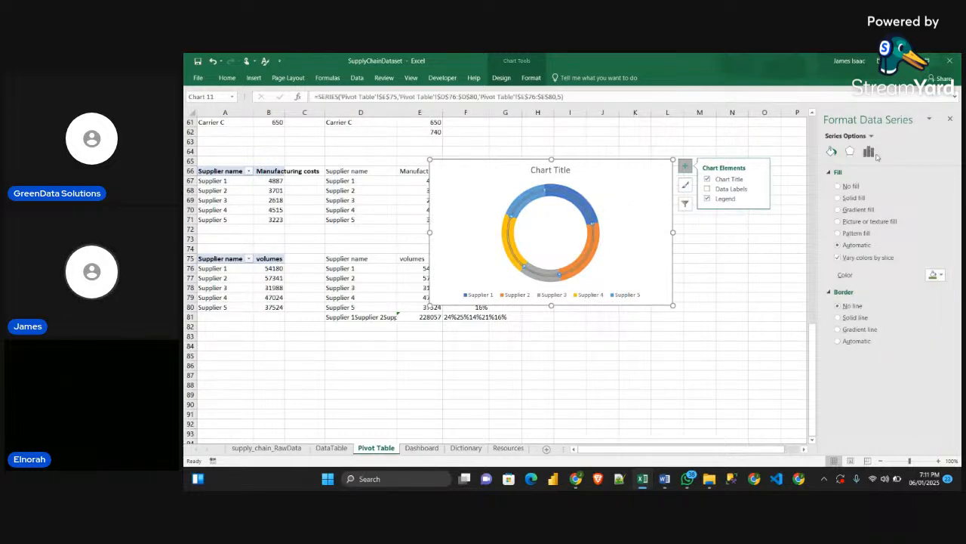
pyautogui.click(869, 151)
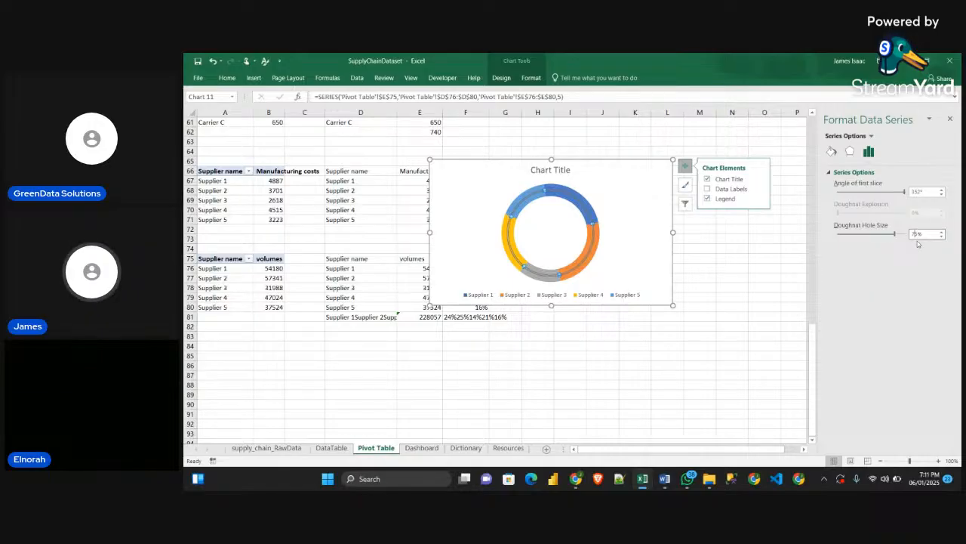
pyautogui.press('BackSpace')
pyautogui.press('BackSpace')
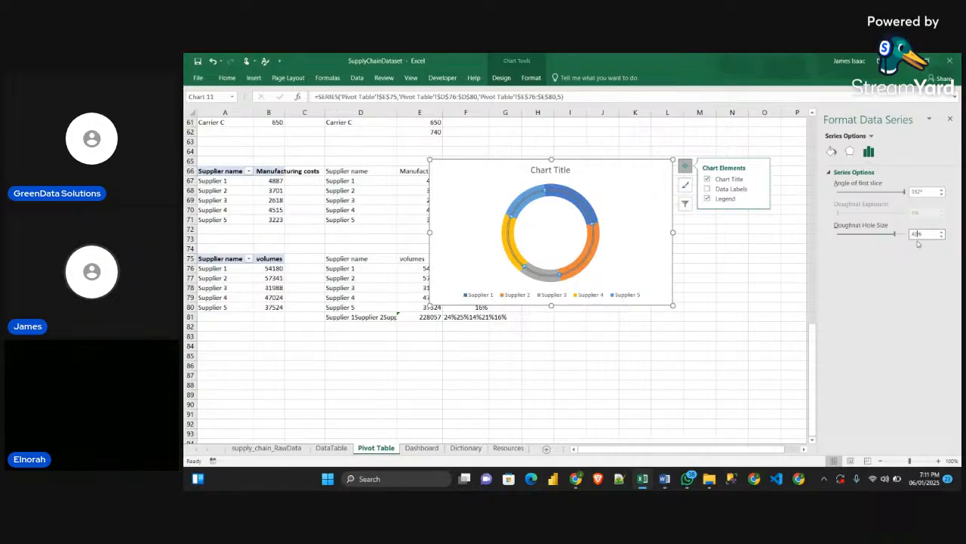
pyautogui.write('42')
pyautogui.press('Return')
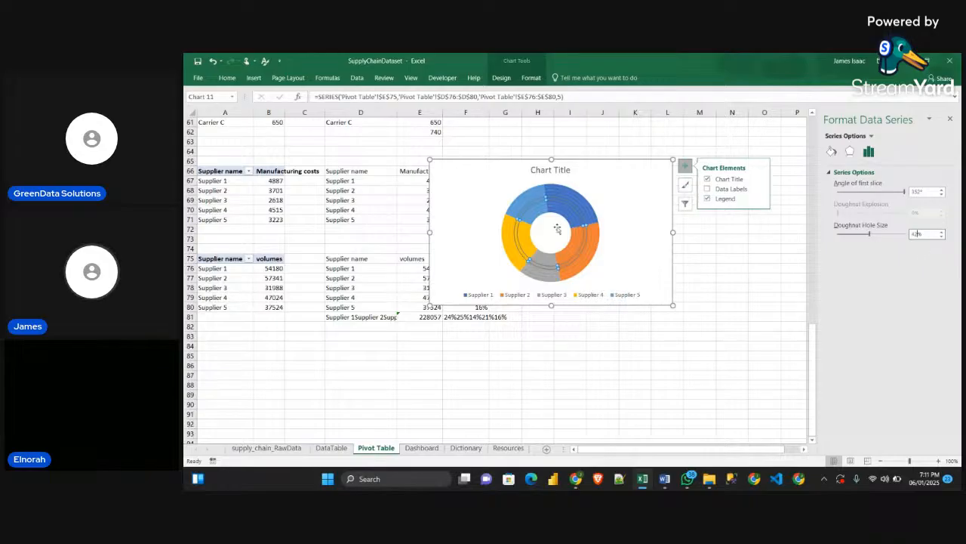
# Set the whole outermost ring of the doughnut to no fill
pyautogui.click(582, 188)
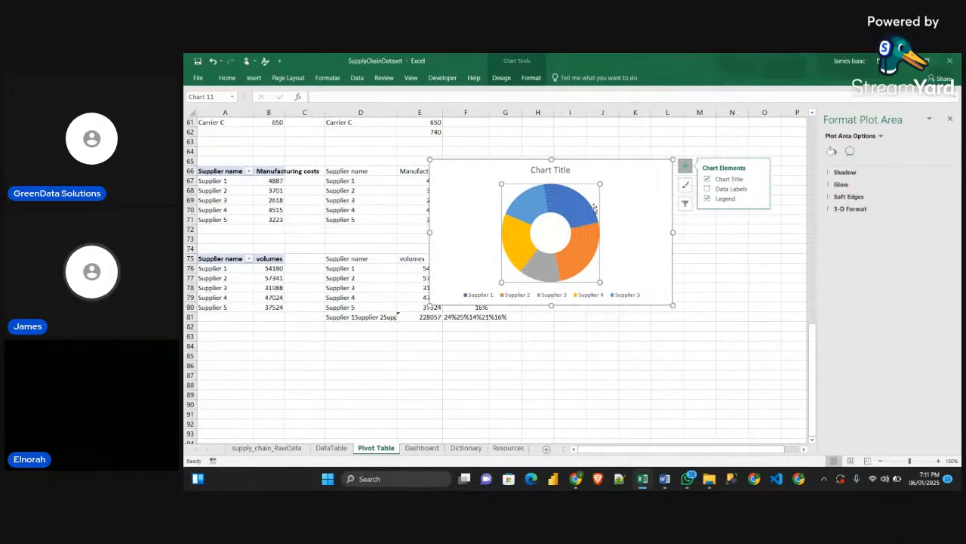
pyautogui.click(592, 212)
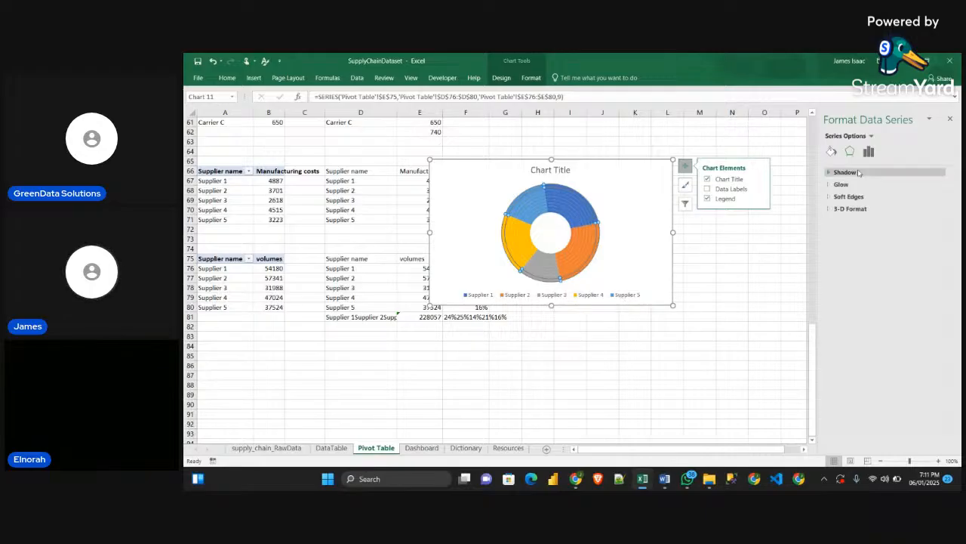
pyautogui.click(831, 151)
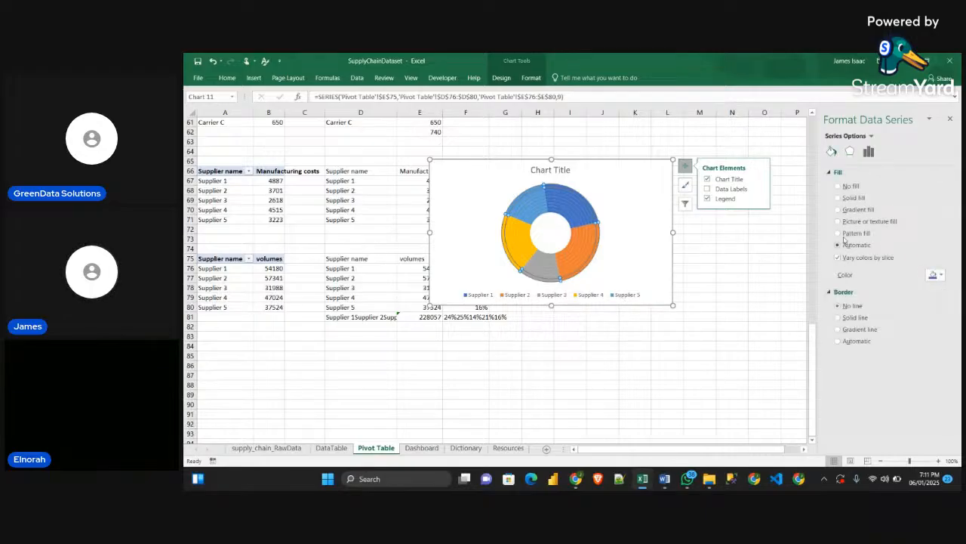
pyautogui.click(837, 186)
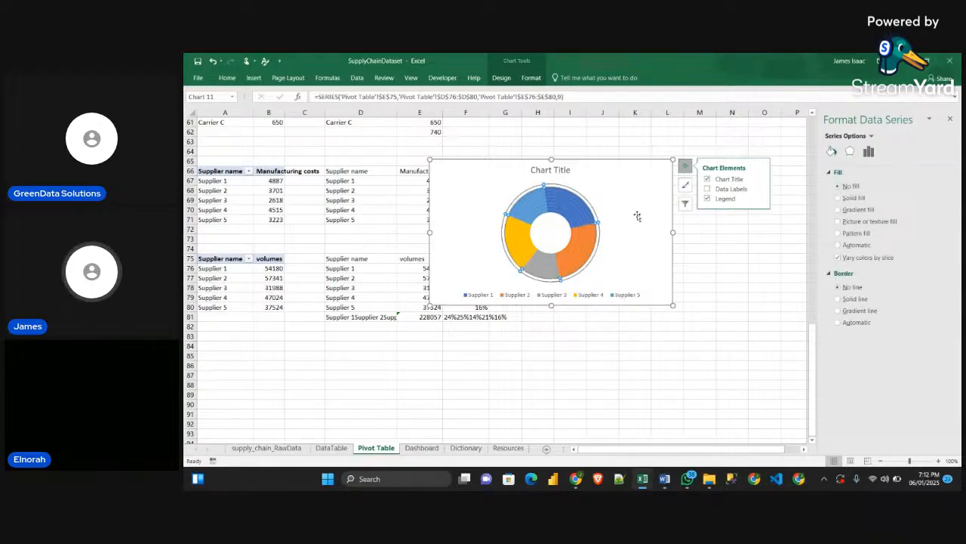
pyautogui.click(637, 216)
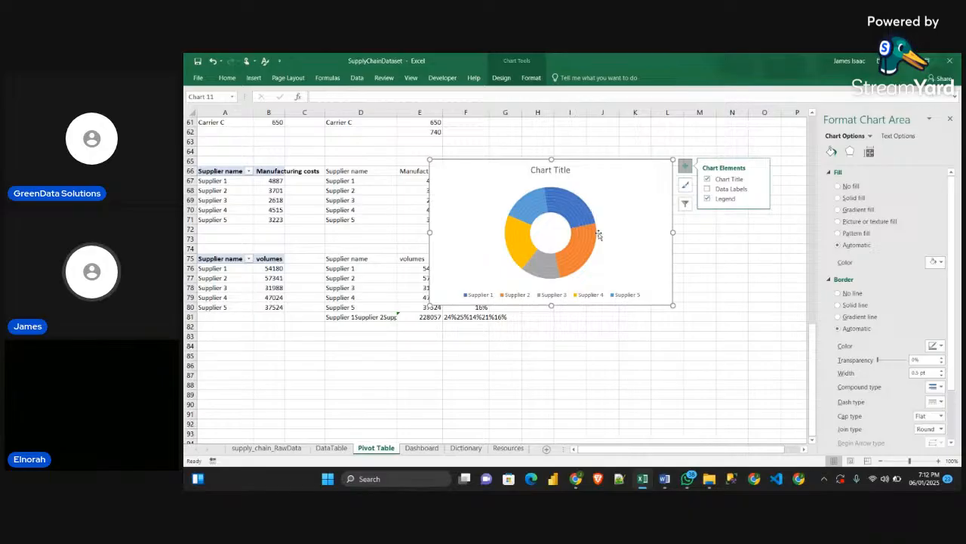
# Try a solid fill on the outermost ring's Supplier 2 slice and return it to no fill
pyautogui.click(596, 239)
pyautogui.click(596, 240)
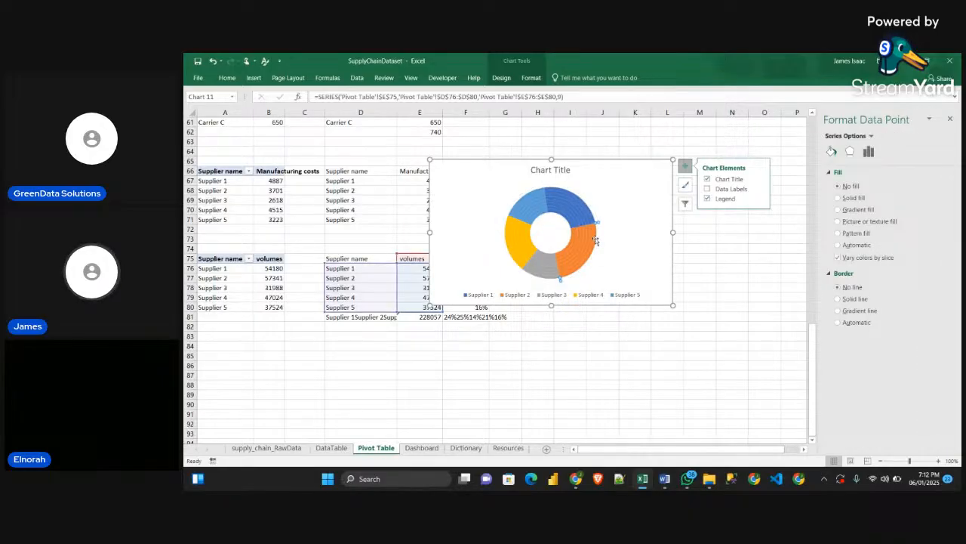
pyautogui.click(839, 198)
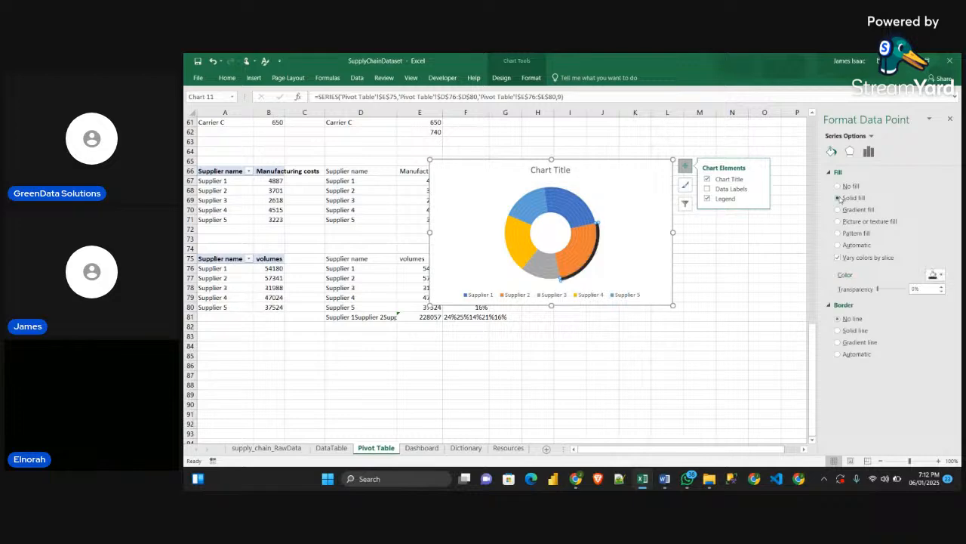
pyautogui.click(837, 186)
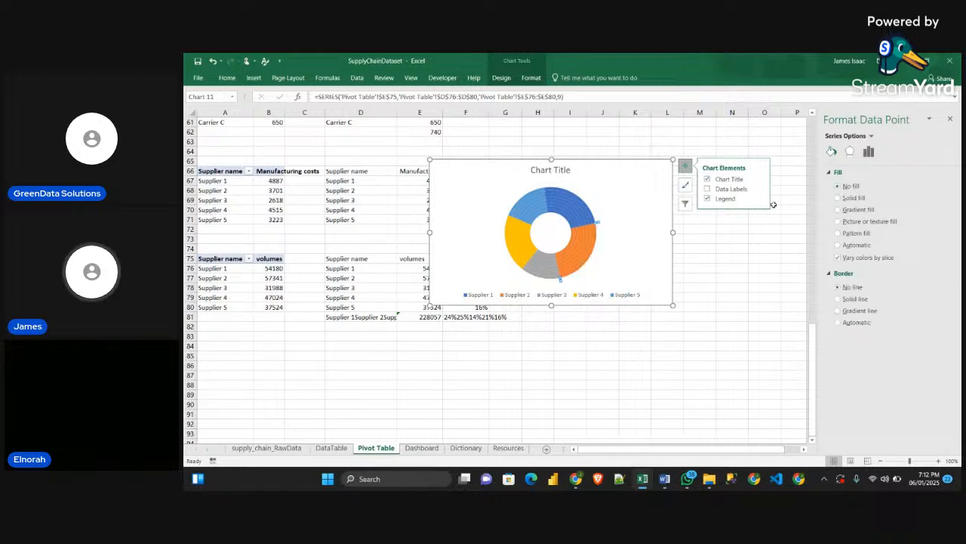
# Set the Supplier 2 slice to no fill in the eighth ring, the outermost one still coloured
pyautogui.click(595, 236)
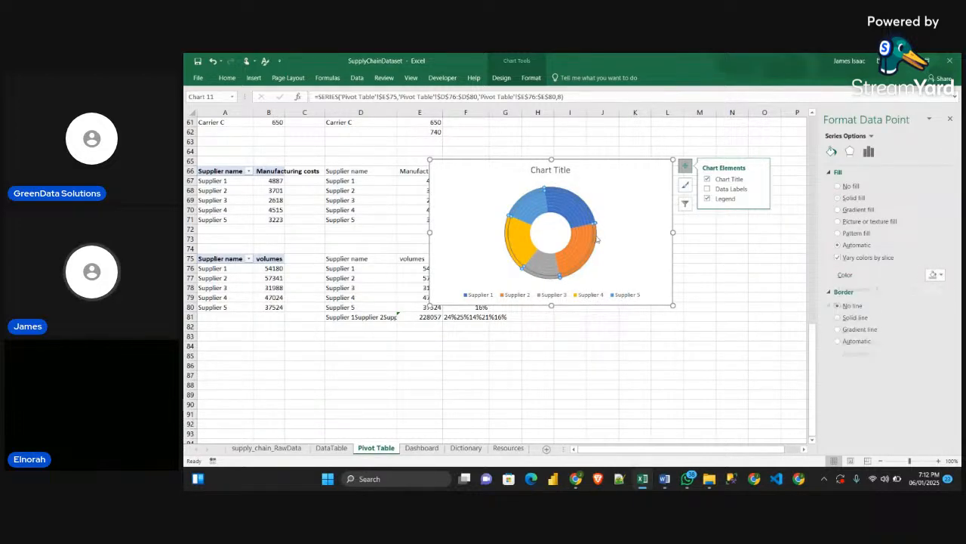
pyautogui.click(593, 239)
pyautogui.click(592, 240)
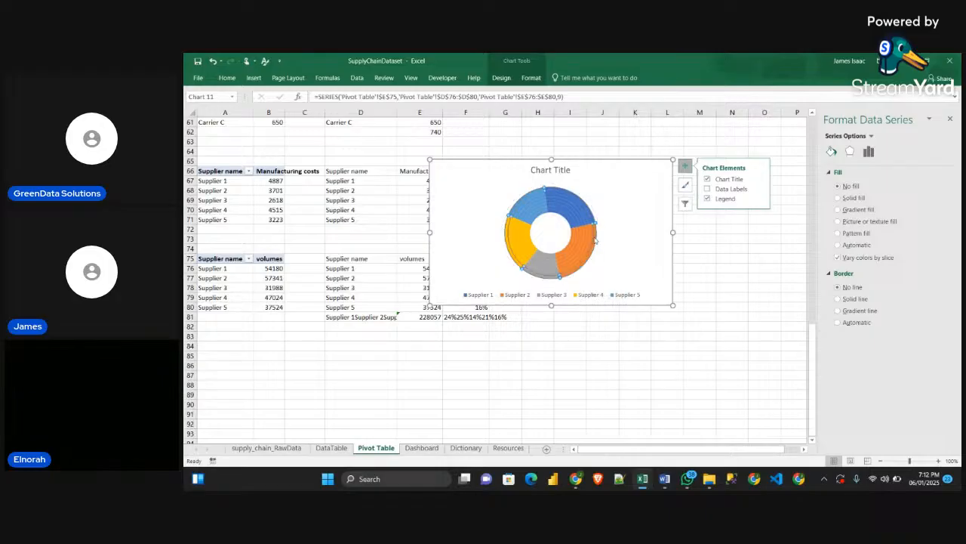
pyautogui.click(836, 186)
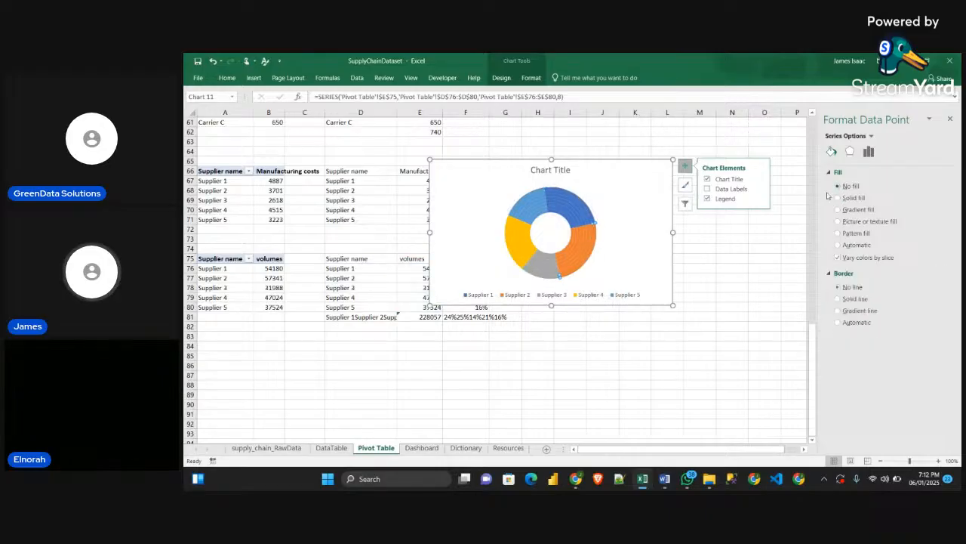
# Set the grey Supplier 3 slices in the eighth and seventh rings to no fill
pyautogui.click(545, 278)
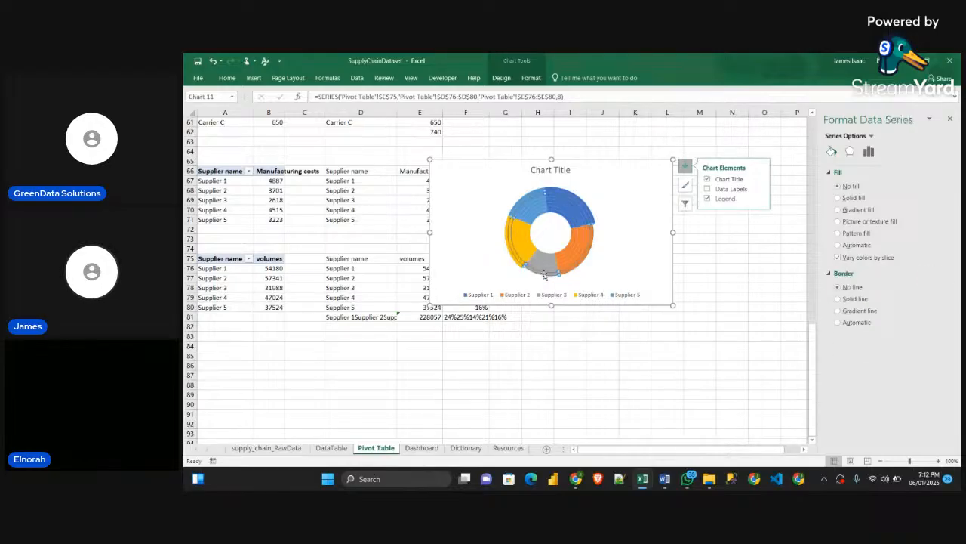
pyautogui.click(548, 277)
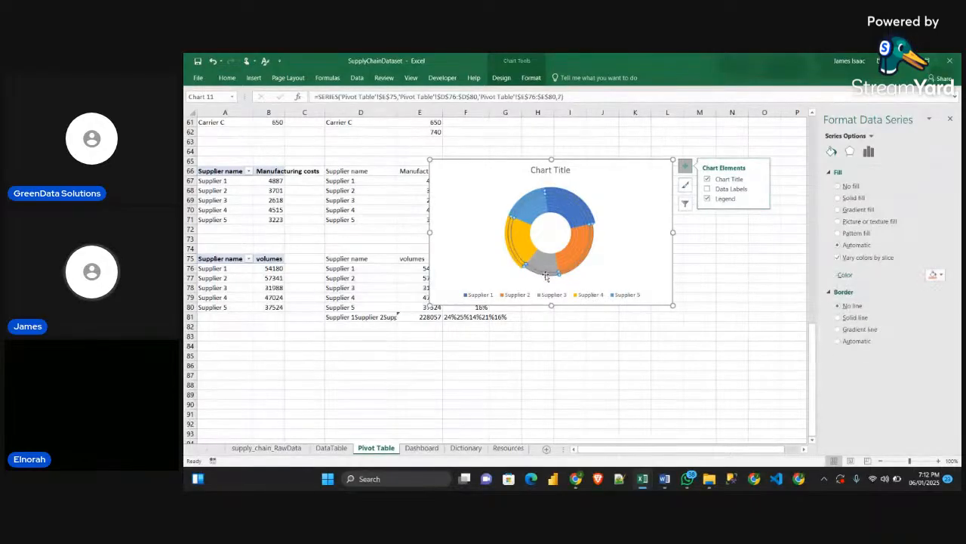
pyautogui.click(836, 186)
# Set the yellow Supplier 4 slices in the eighth, seventh and sixth rings to no fill
pyautogui.click(512, 256)
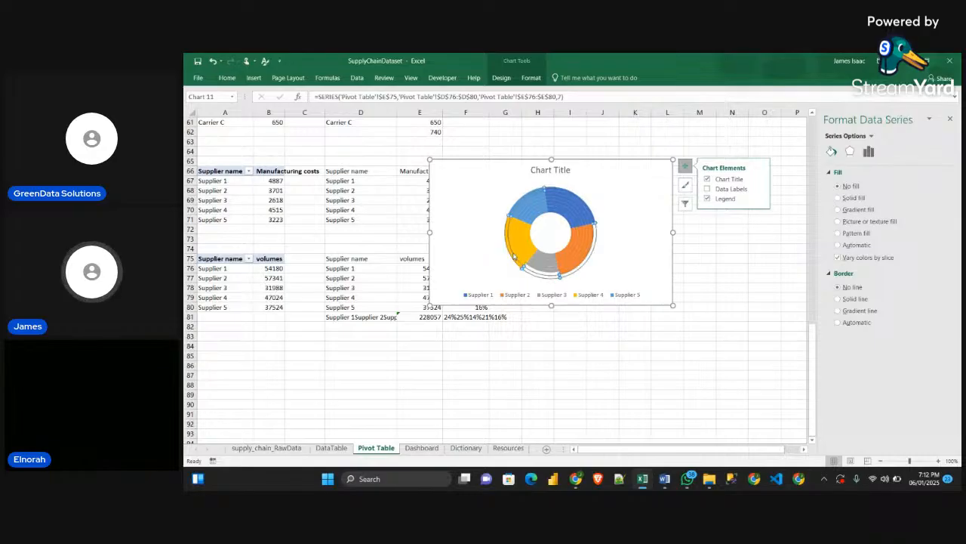
pyautogui.click(512, 254)
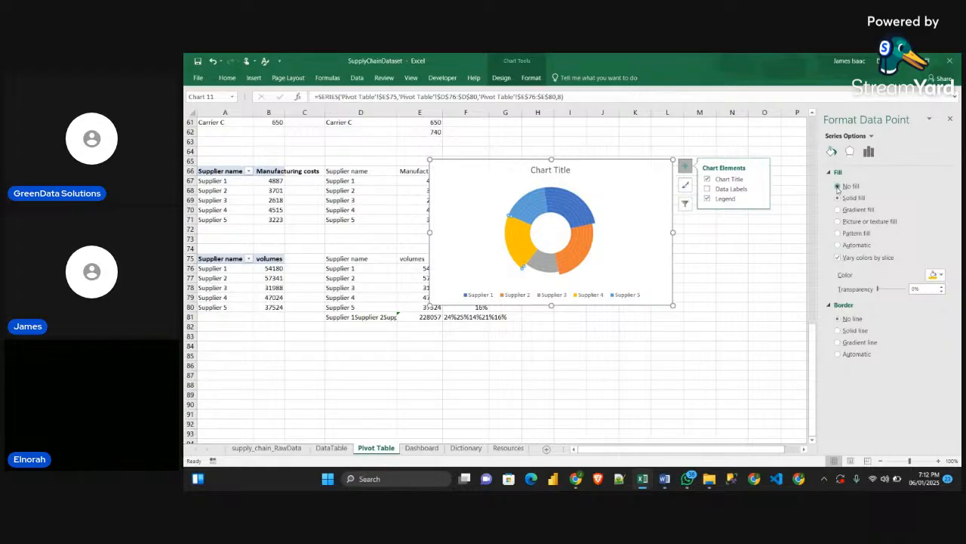
pyautogui.click(838, 186)
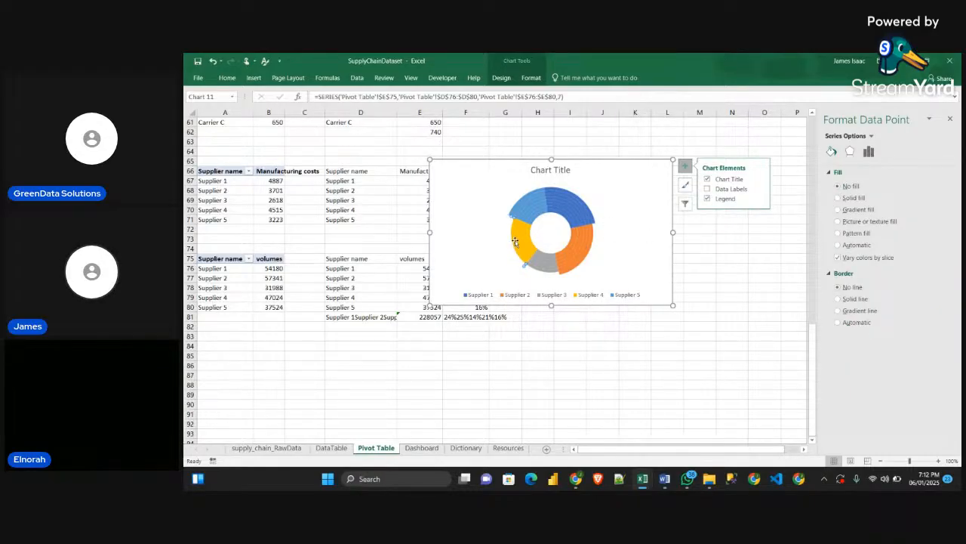
pyautogui.click(538, 242)
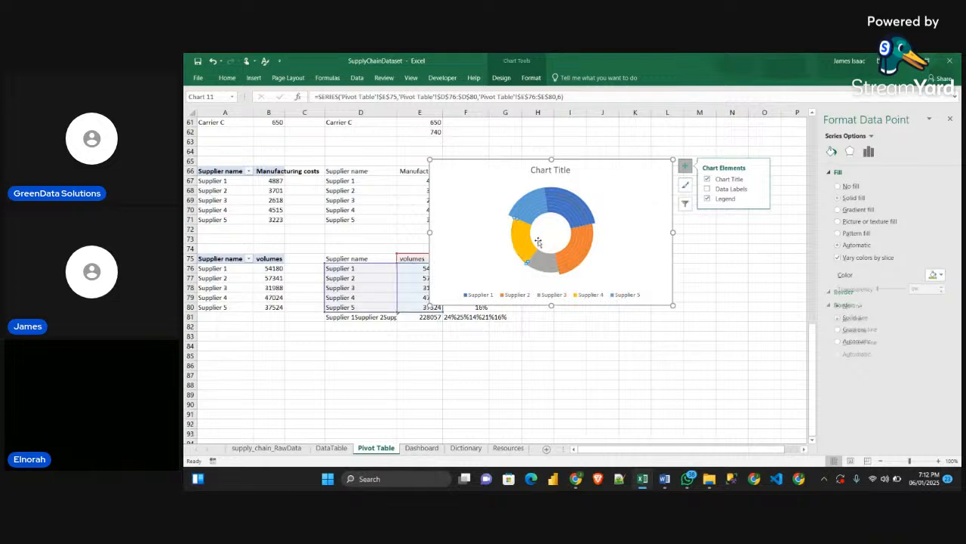
pyautogui.click(838, 187)
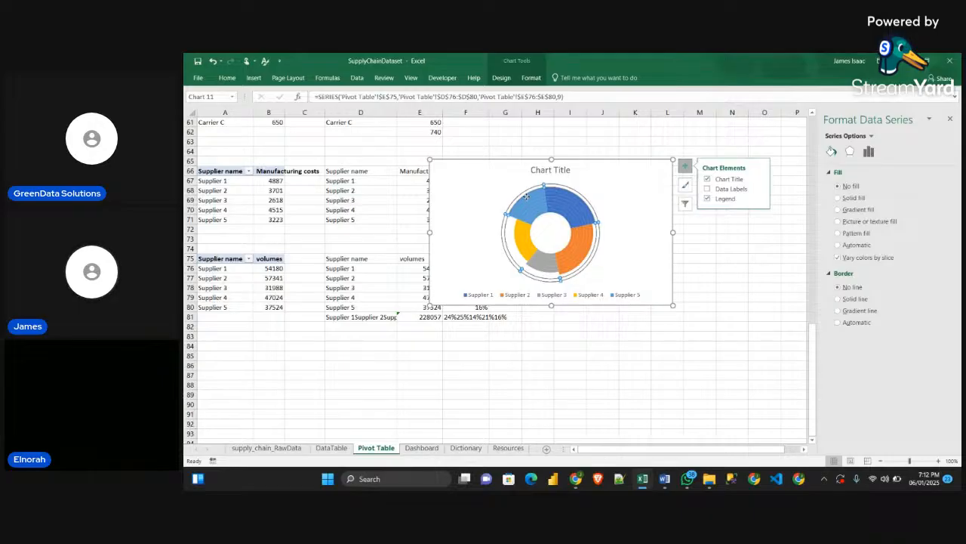
# Set the light blue Supplier 5 slices in the doughnut's eighth and seventh rings to no fill
pyautogui.click(527, 199)
pyautogui.click(527, 199)
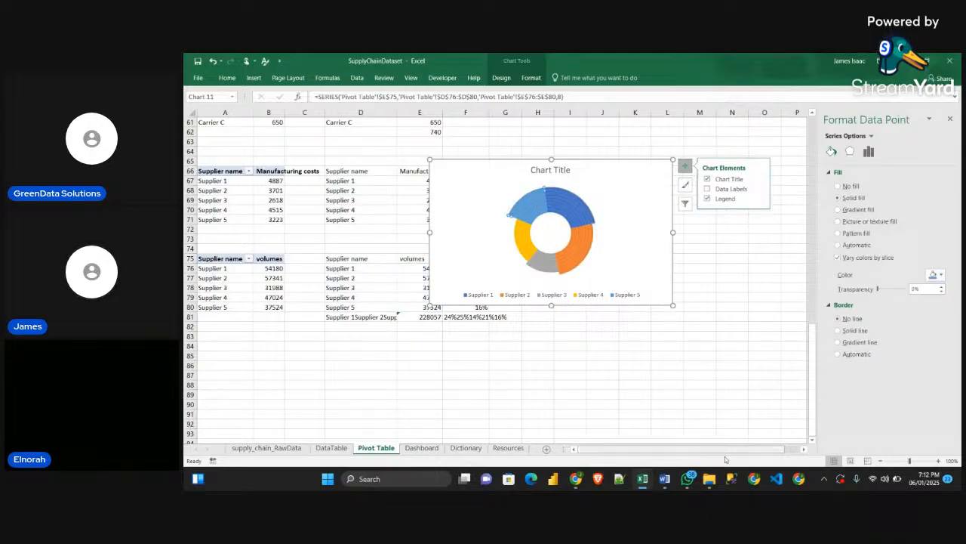
pyautogui.moveTo(647, 486)
pyautogui.moveTo(690, 451)
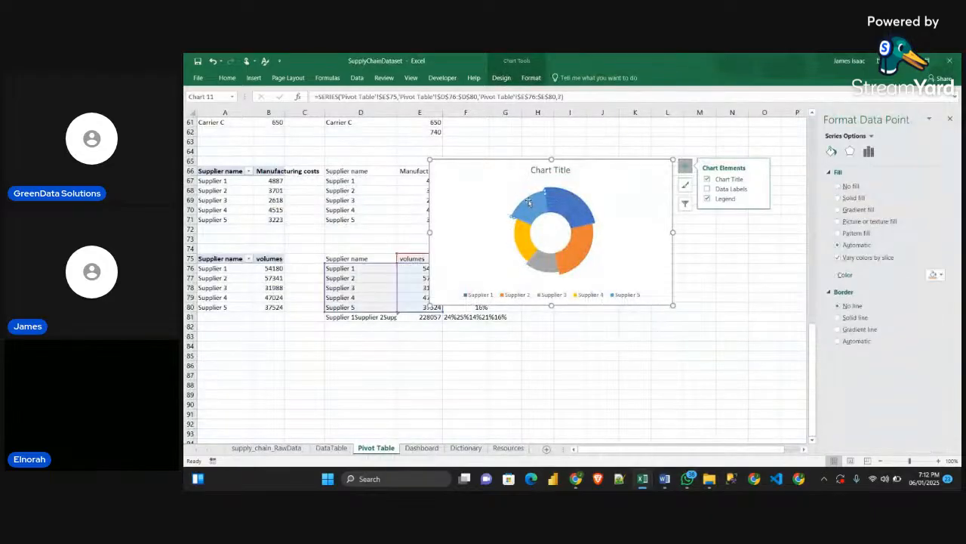
pyautogui.click(838, 198)
pyautogui.click(838, 187)
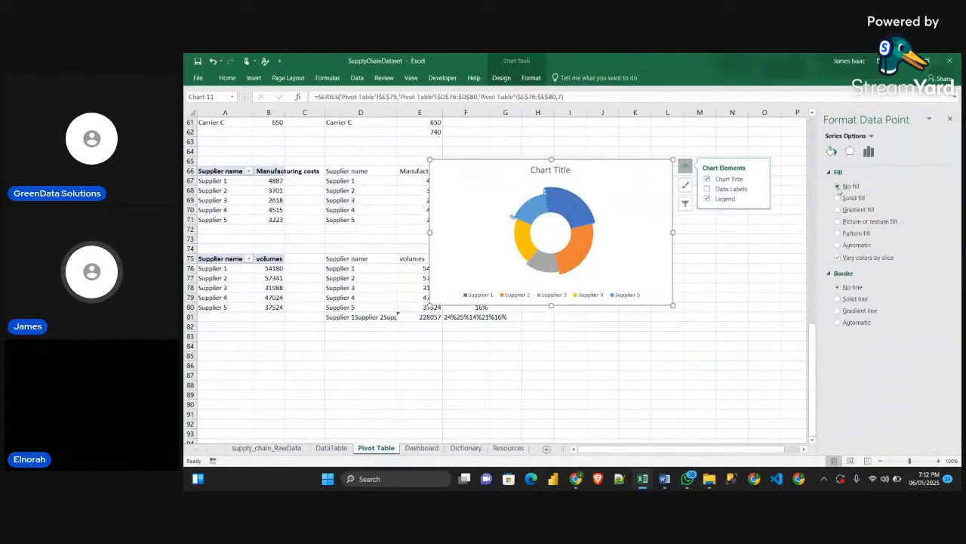
# Set the light blue Supplier 5 slices in the sixth and fifth rings to no fill
pyautogui.click(534, 199)
pyautogui.click(533, 200)
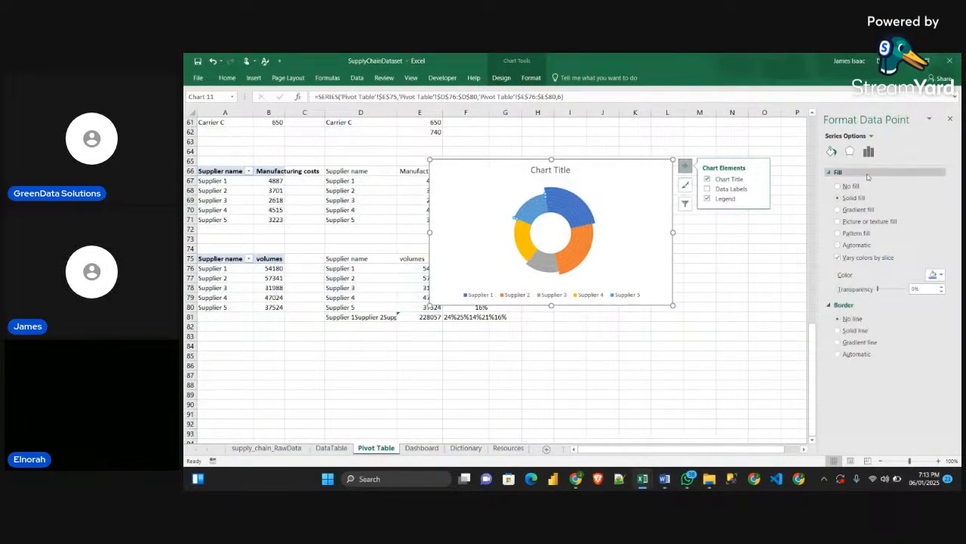
pyautogui.click(530, 214)
pyautogui.click(530, 214)
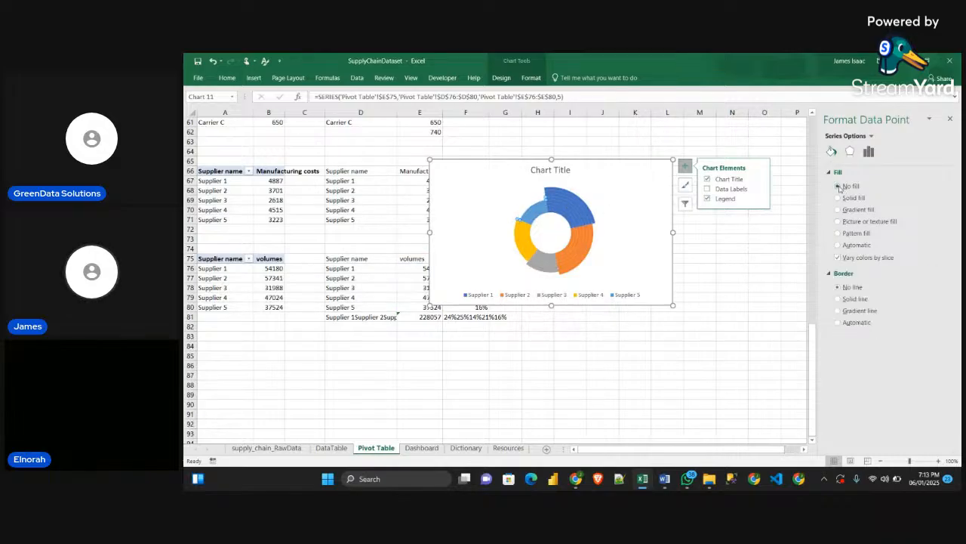
# Set the doughnut's angle of first slice to 360° and shift the chart slightly closer to the supplier tables
pyautogui.click(604, 246)
pyautogui.click(582, 217)
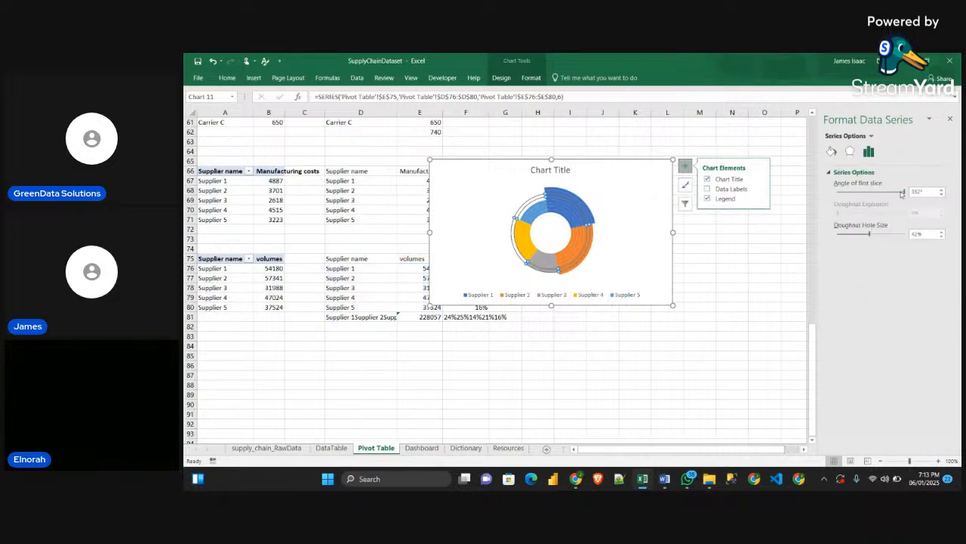
pyautogui.moveTo(902, 194); pyautogui.dragTo(912, 195)
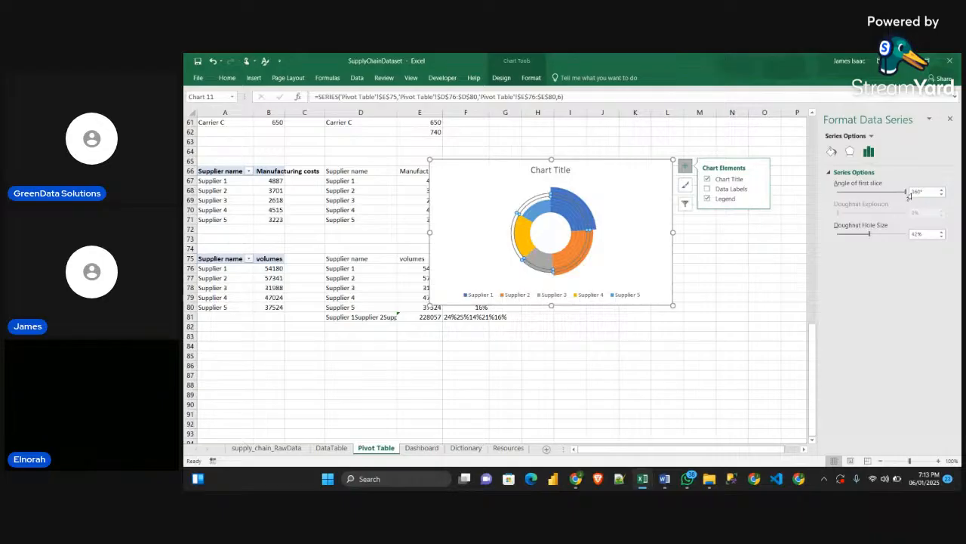
pyautogui.click(777, 246)
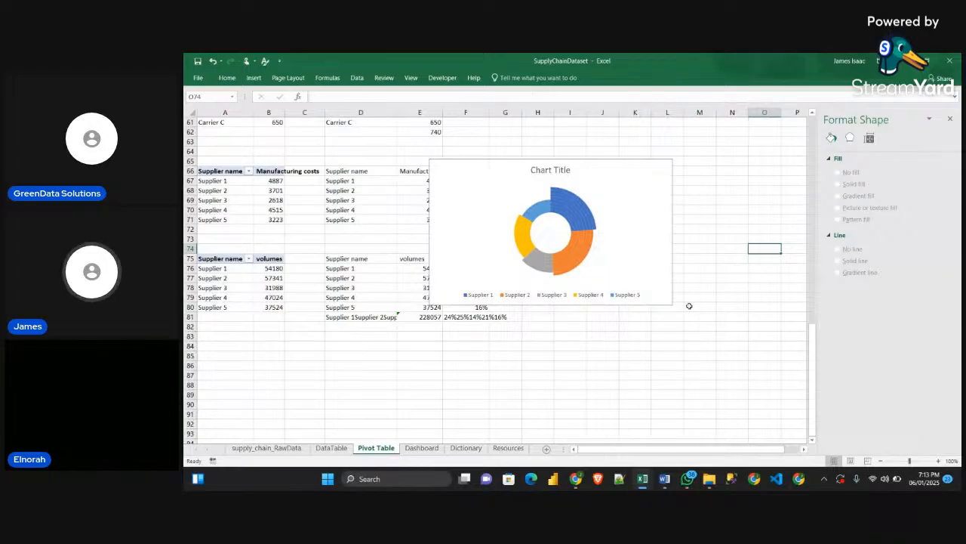
pyautogui.click(606, 166)
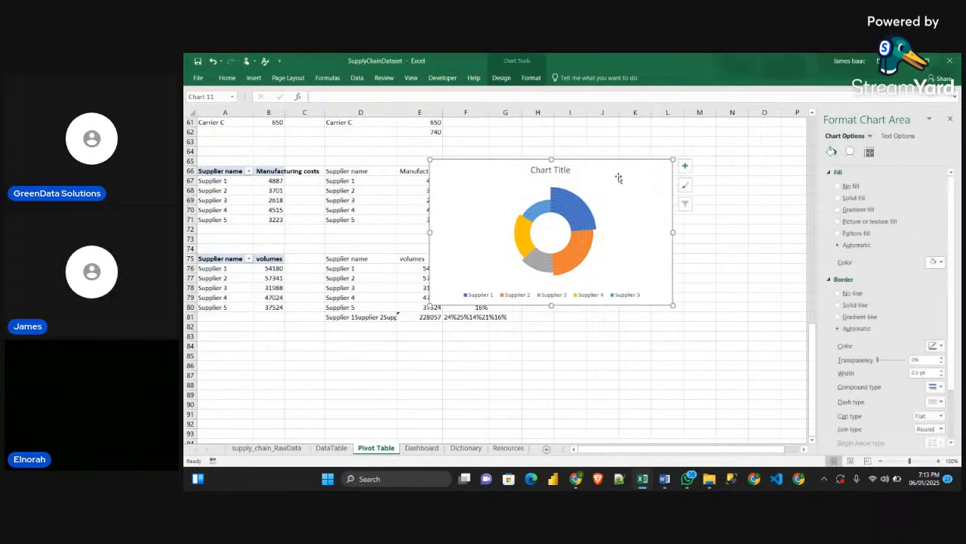
pyautogui.moveTo(608, 166)
pyautogui.mouseDown()
pyautogui.moveTo(618, 191)
pyautogui.moveTo(592, 170)
pyautogui.mouseUp()
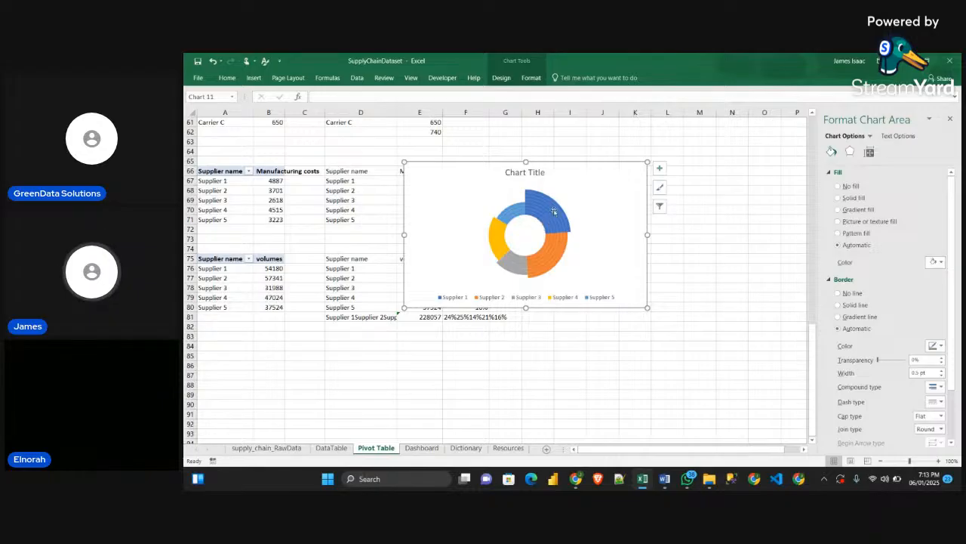
# Copy the orange gradient rectangle from the Resources sheet and paste it as the fill of the Supplier 1 slice in the outermost ring
pyautogui.click(508, 448)
pyautogui.click(307, 265)
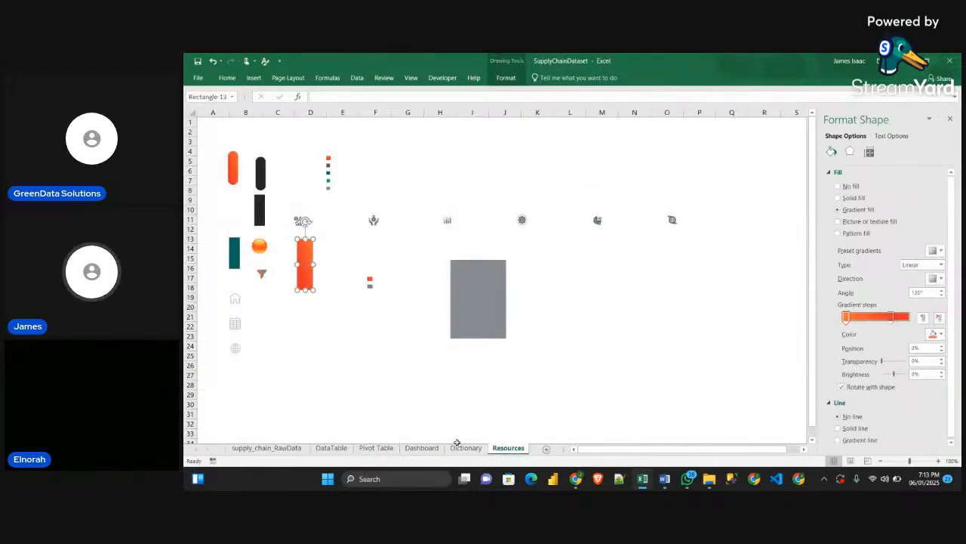
pyautogui.click(421, 448)
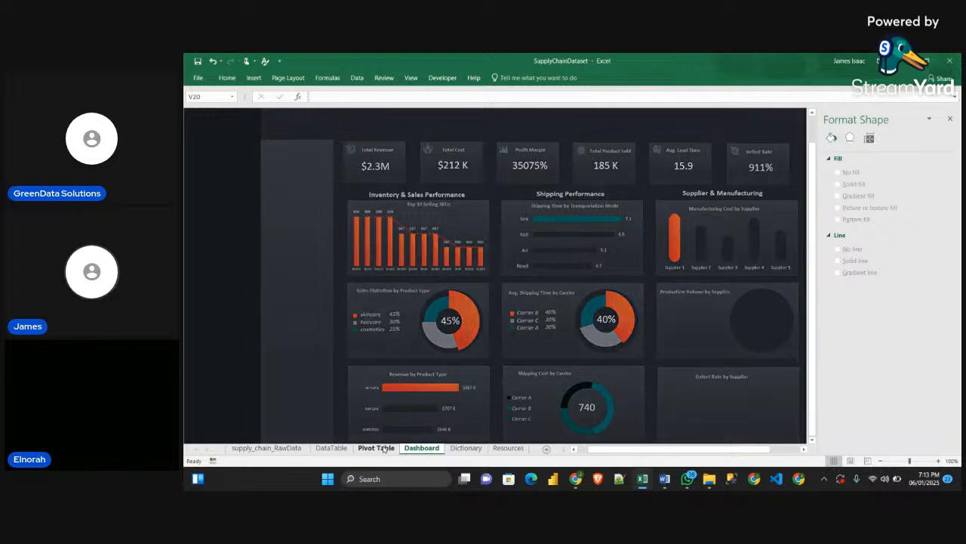
pyautogui.click(376, 448)
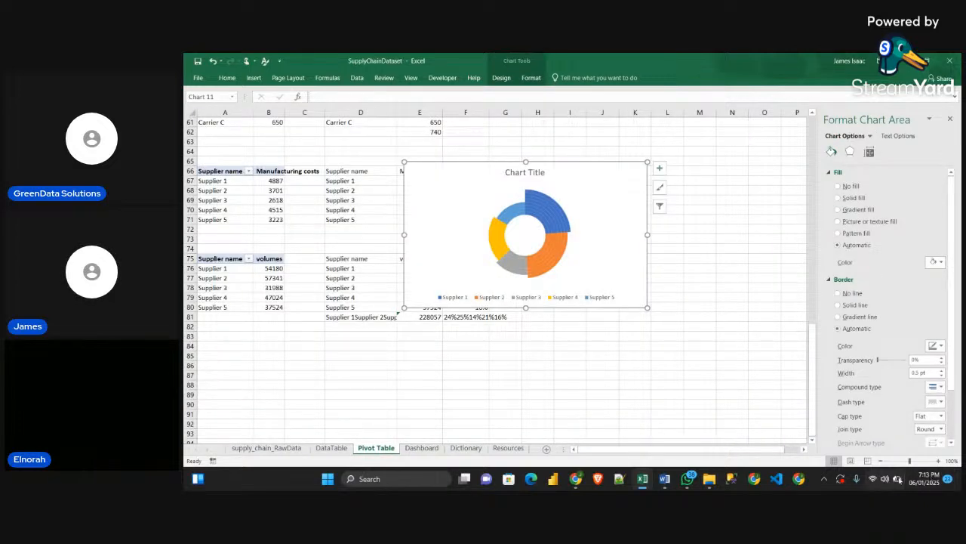
pyautogui.click(565, 214)
pyautogui.click(564, 213)
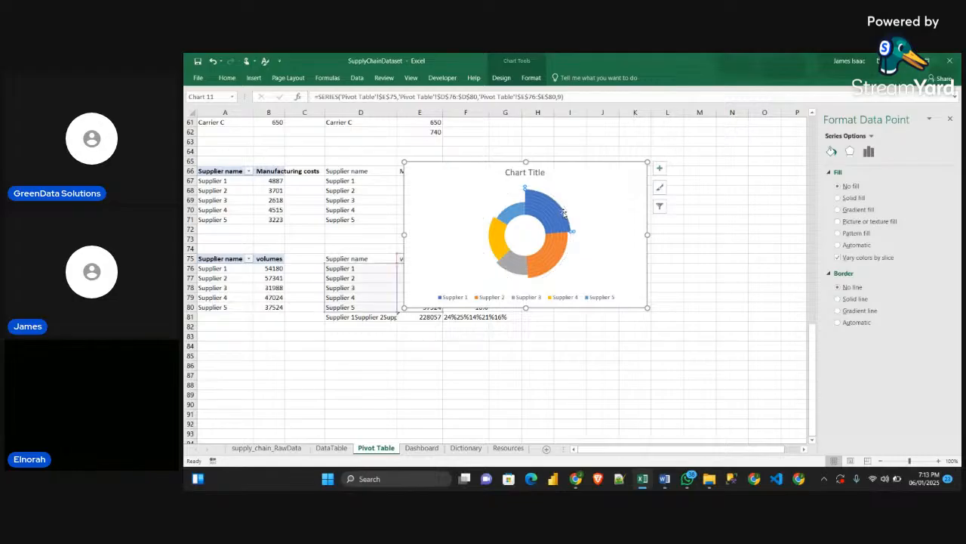
pyautogui.hotkey('ctrl', 'v')
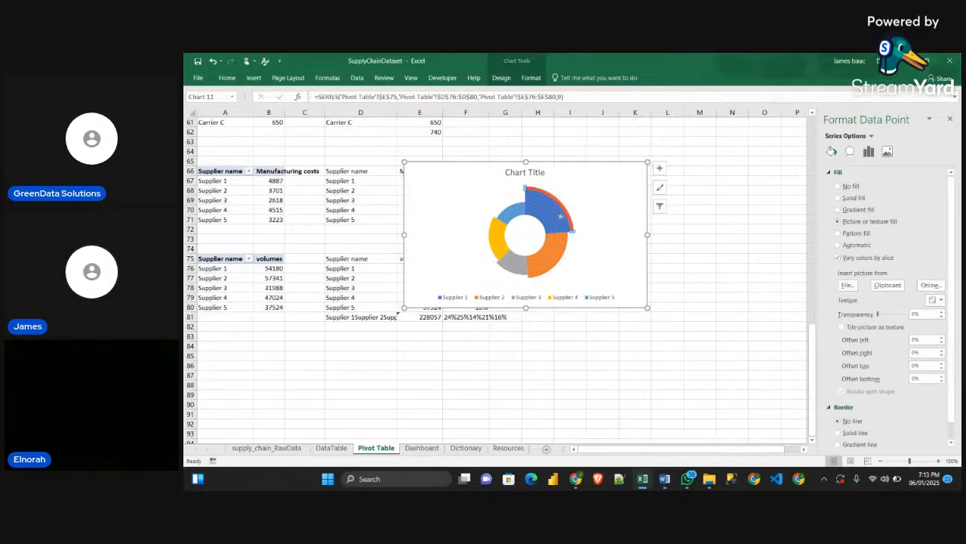
# Paste the orange gradient into the Supplier 1 slices of the seventh, eighth and sixth rings
pyautogui.hotkey('ctrl', 'z')
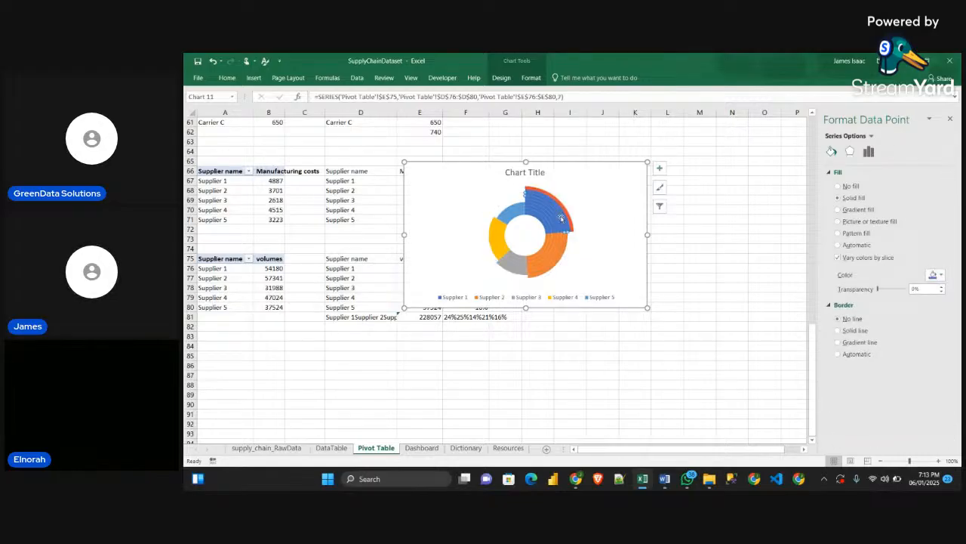
pyautogui.hotkey('ctrl', 'v')
pyautogui.click(564, 214)
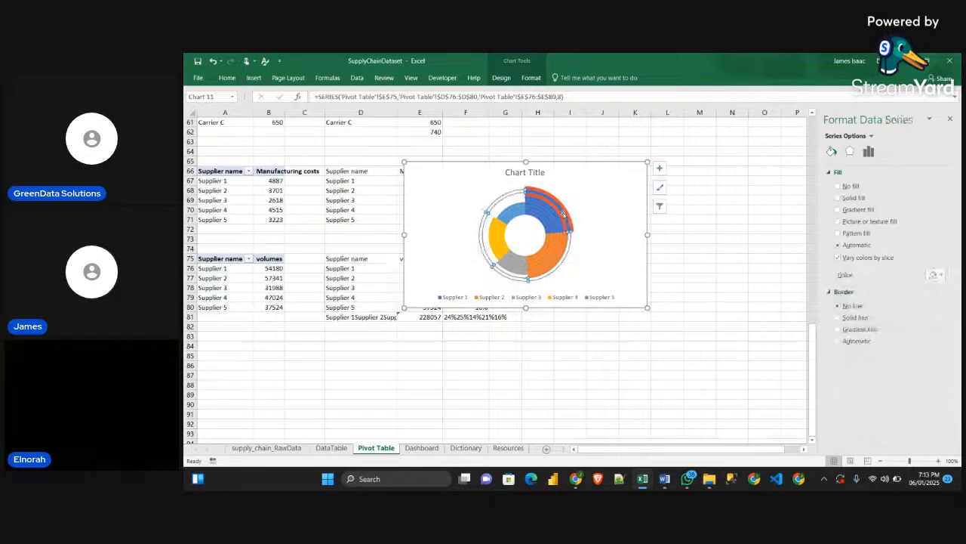
pyautogui.click(564, 214)
pyautogui.hotkey('ctrl', 'v')
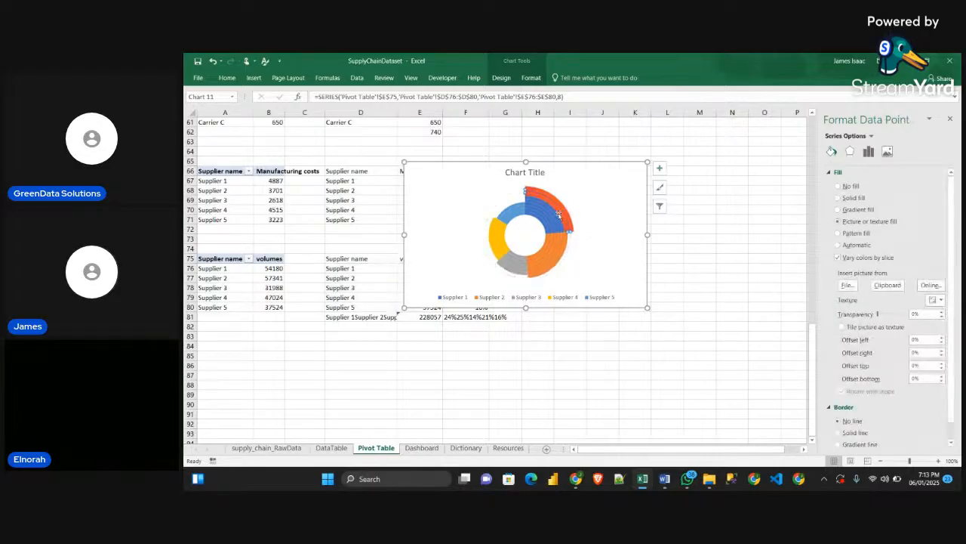
pyautogui.click(558, 217)
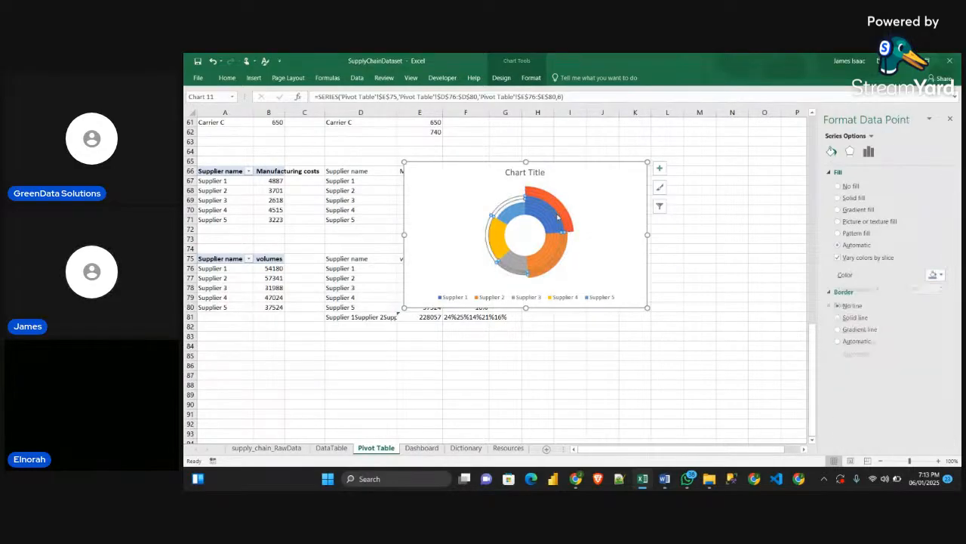
pyautogui.hotkey('ctrl', 'v')
# Paste the orange gradient into the Supplier 1 slices of the fifth, fourth and third rings
pyautogui.click(553, 217)
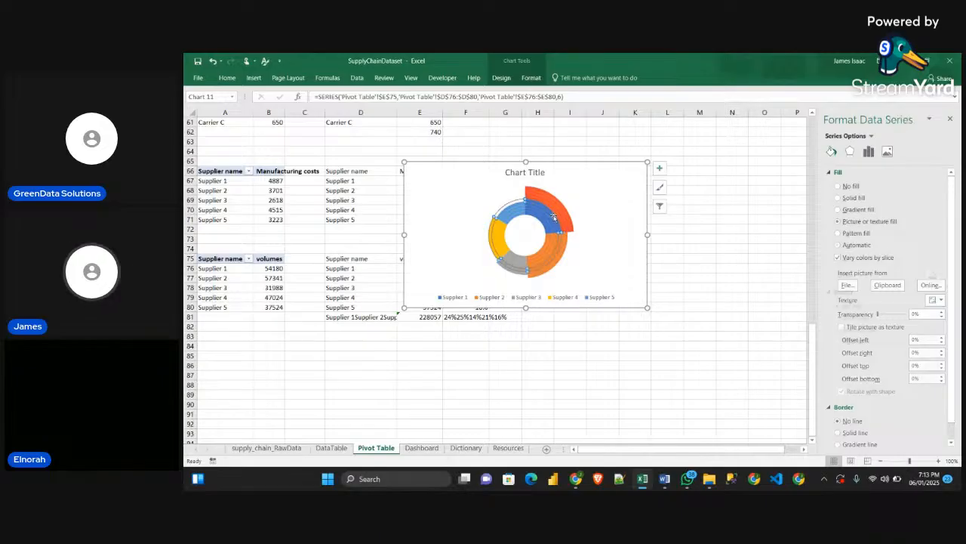
pyautogui.click(553, 217)
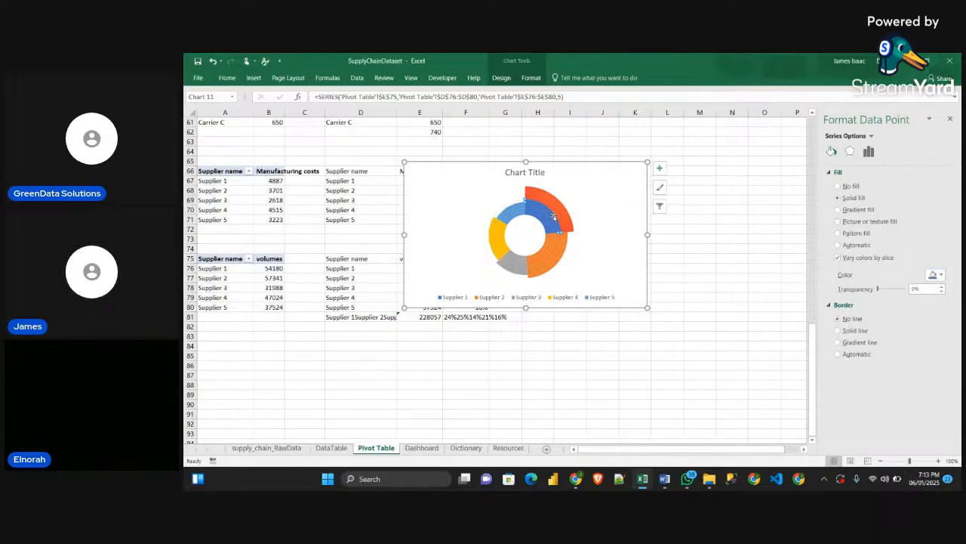
pyautogui.hotkey('ctrl', 'v')
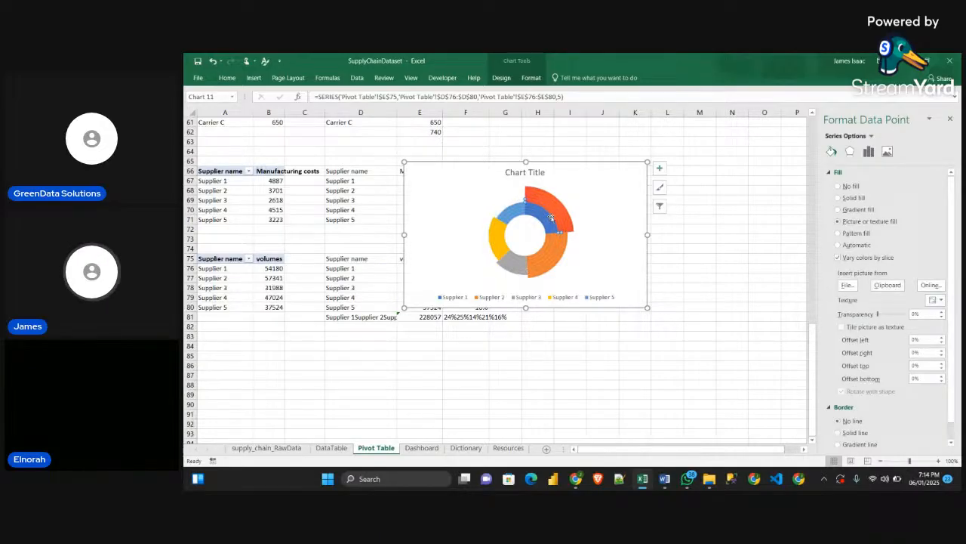
pyautogui.press('Escape')
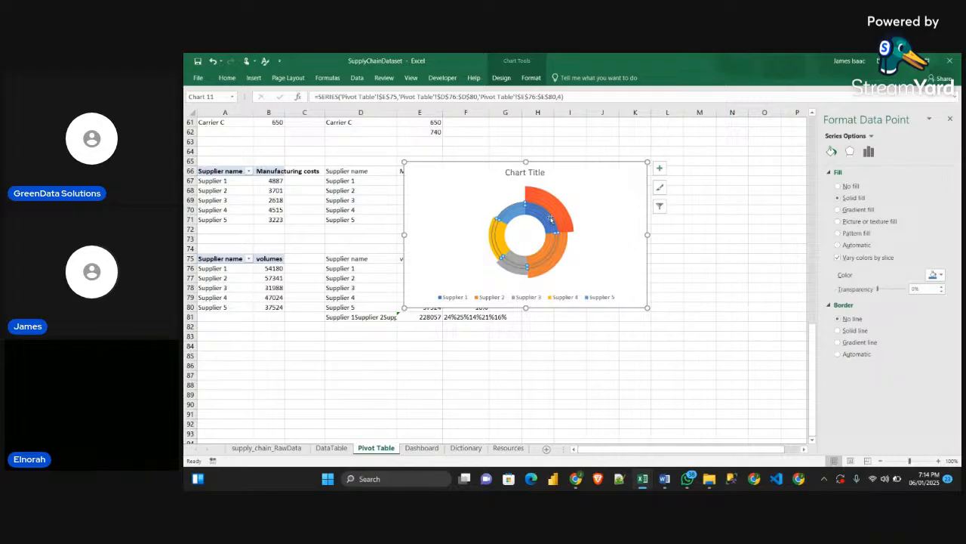
pyautogui.press('Escape')
pyautogui.click(551, 219)
pyautogui.click(551, 219)
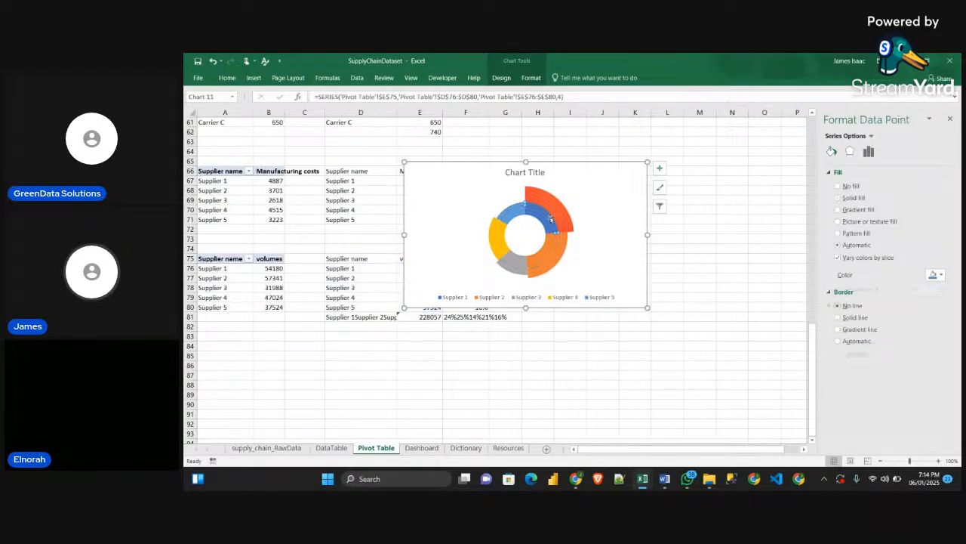
pyautogui.hotkey('ctrl', 'v')
pyautogui.hotkey('ctrl', 'z')
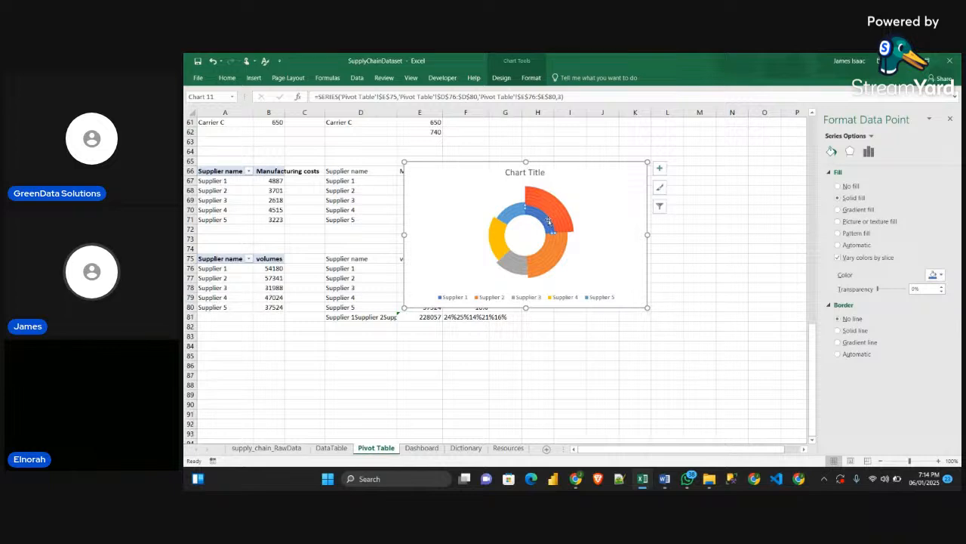
pyautogui.hotkey('ctrl', 'v')
# Paste the orange gradient into the Supplier 1 slices of the two innermost rings
pyautogui.click(544, 223)
pyautogui.click(544, 223)
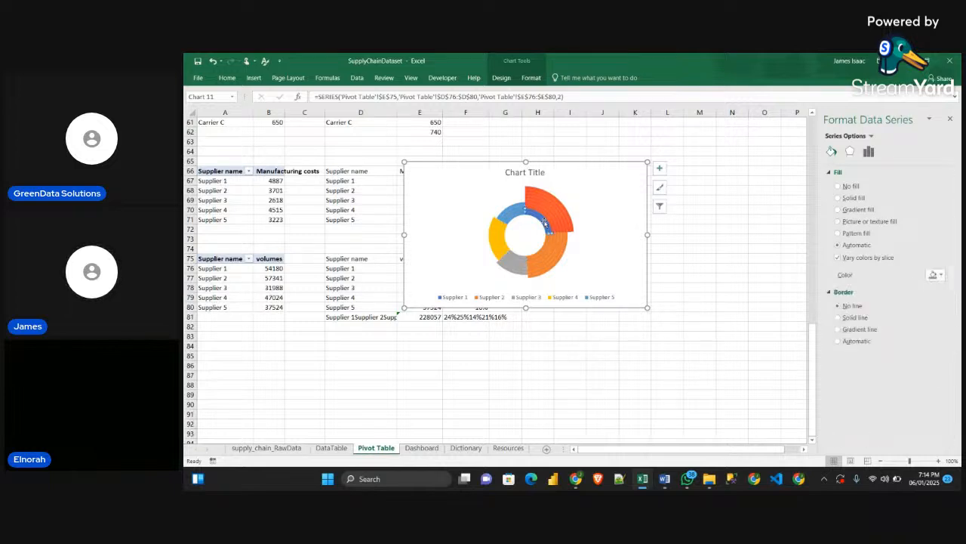
pyautogui.hotkey('ctrl', 'v')
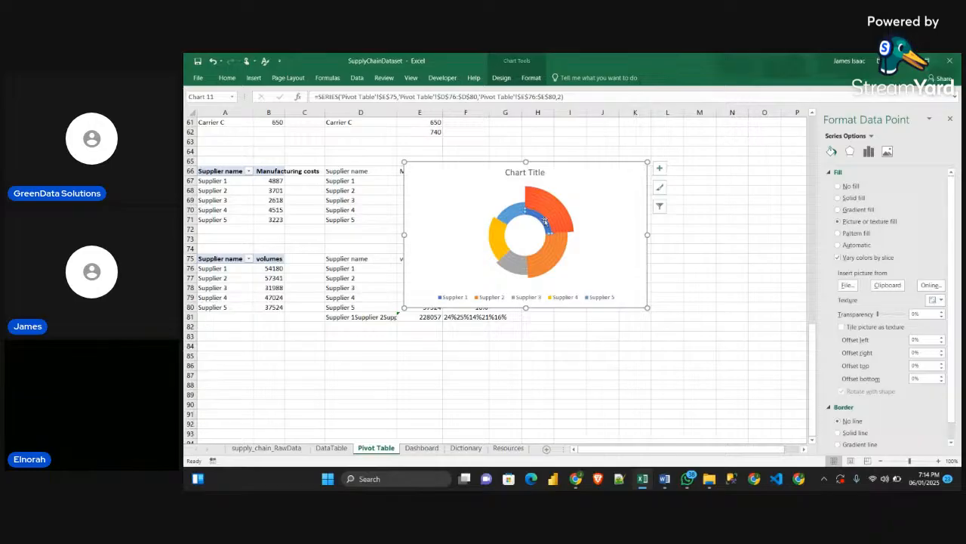
pyautogui.doubleClick(542, 221)
pyautogui.hotkey('ctrl', 'v')
# Check the slice colours of the Production Volume by Supplier doughnut in the Sample workbook and return to SupplyChainDataset
pyautogui.moveTo(645, 483)
pyautogui.moveTo(698, 441)
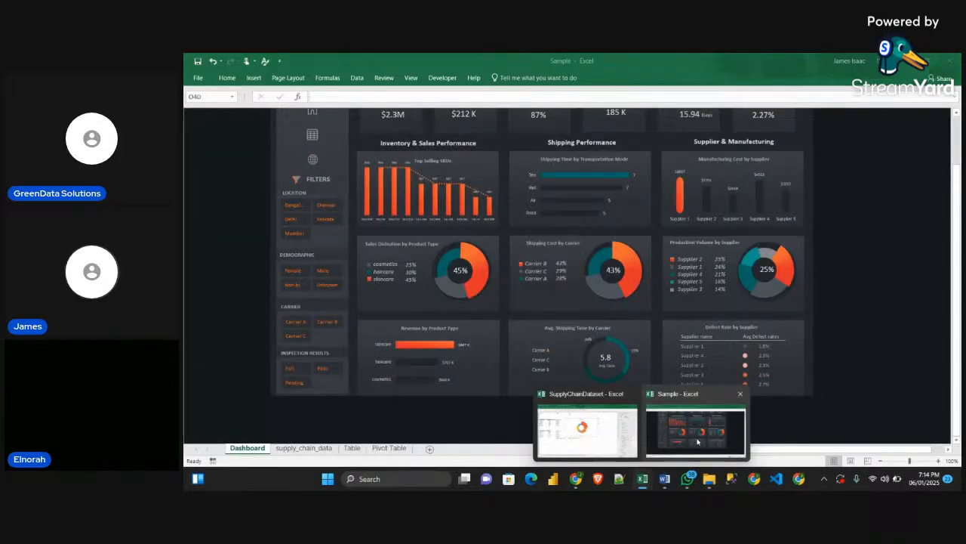
pyautogui.click(587, 427)
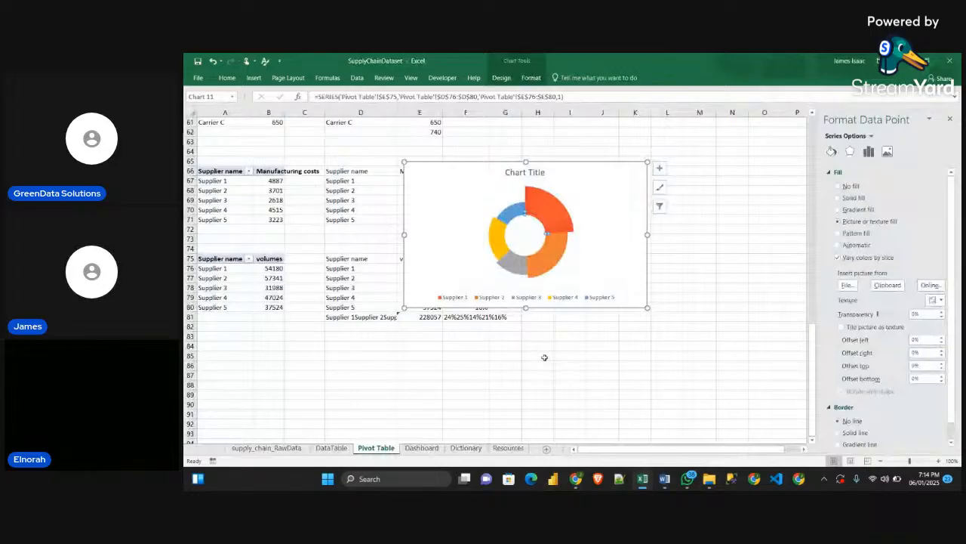
# Copy the small dark grey square from the Resources sheet and paste it as the fill of the Supplier 2 slice in the seventh ring
pyautogui.click(508, 448)
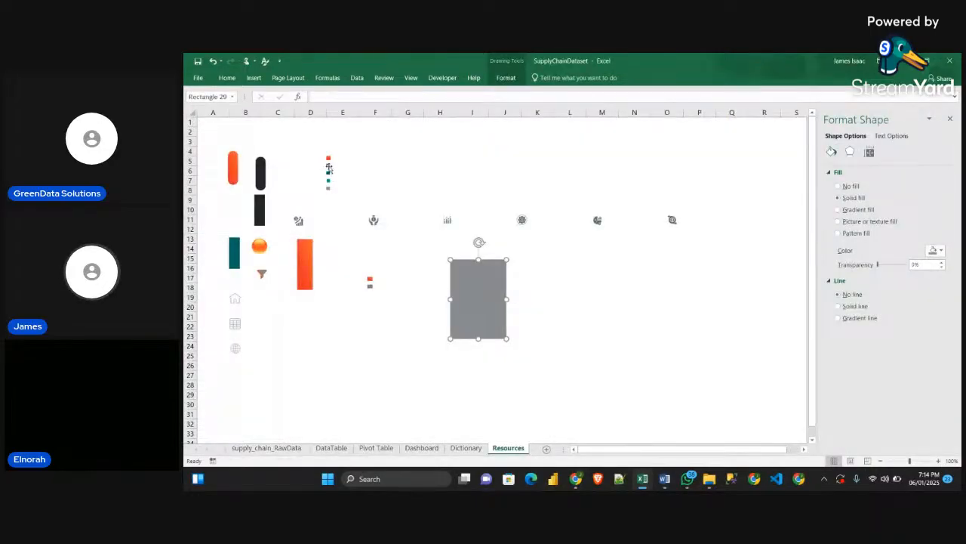
pyautogui.click(329, 167)
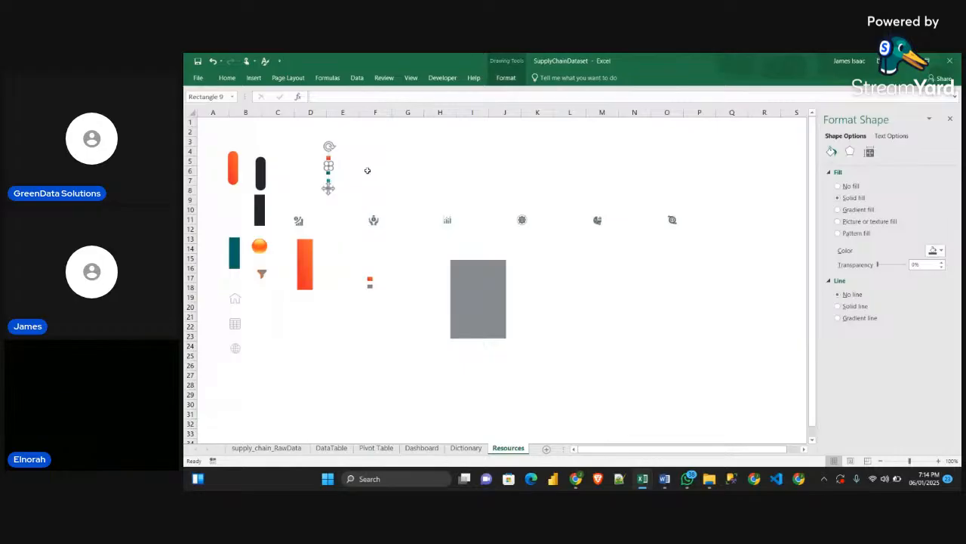
pyautogui.click(376, 448)
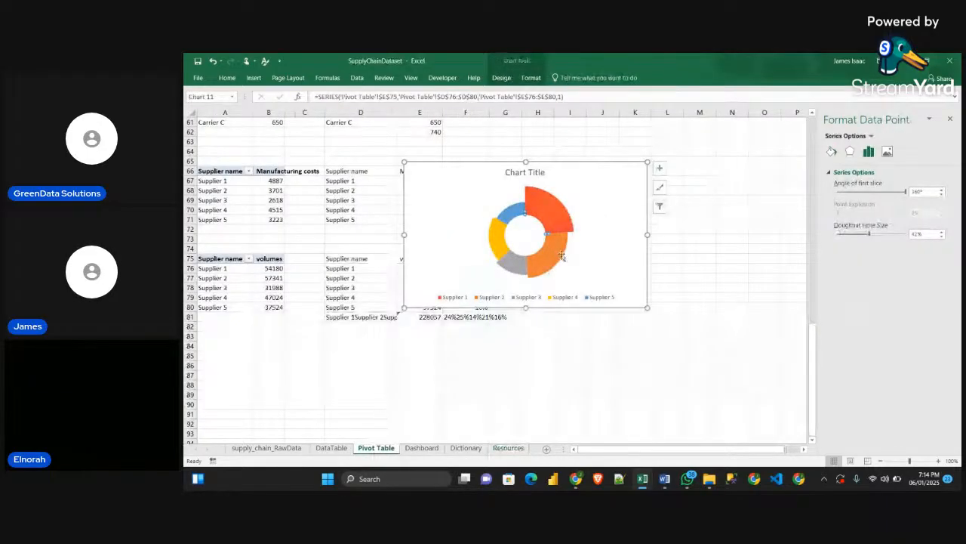
pyautogui.click(562, 256)
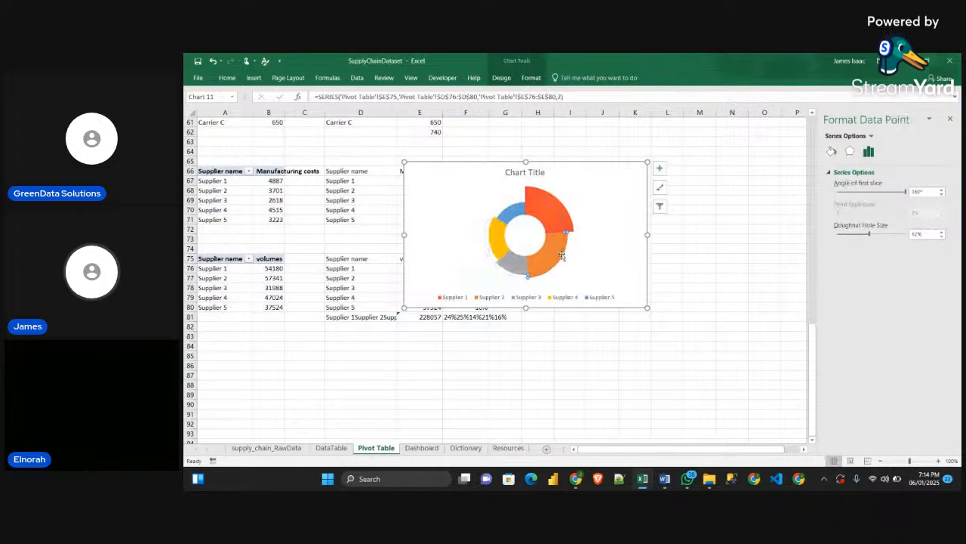
pyautogui.hotkey('ctrl', 'v')
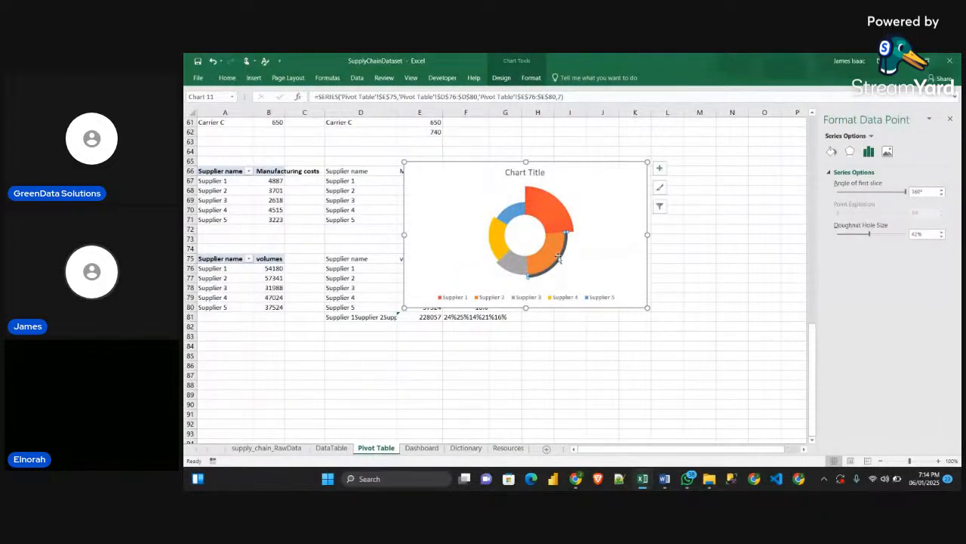
# Paste the dark grey fill into the Supplier 2 slices of the sixth and fifth rings
pyautogui.click(557, 257)
pyautogui.click(557, 257)
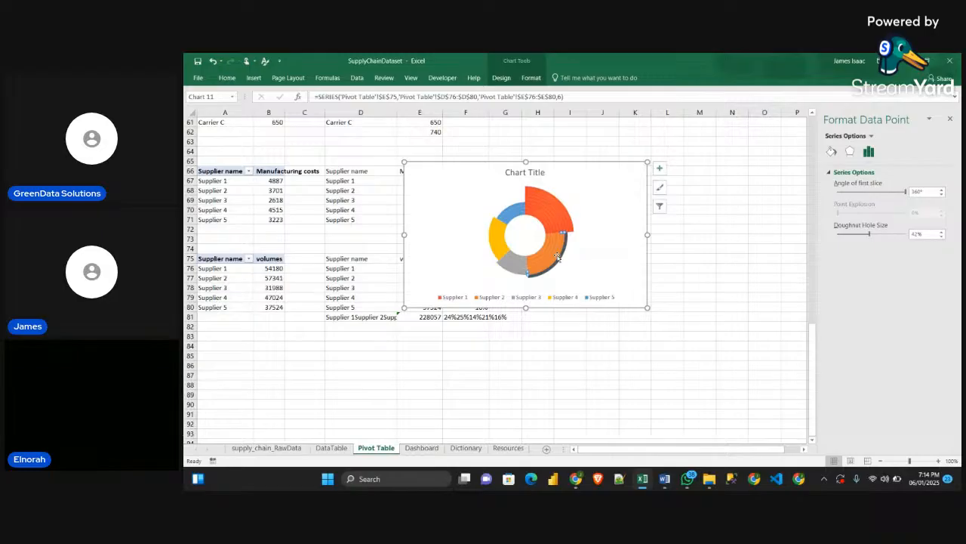
pyautogui.hotkey('ctrl', 'v')
pyautogui.click(555, 256)
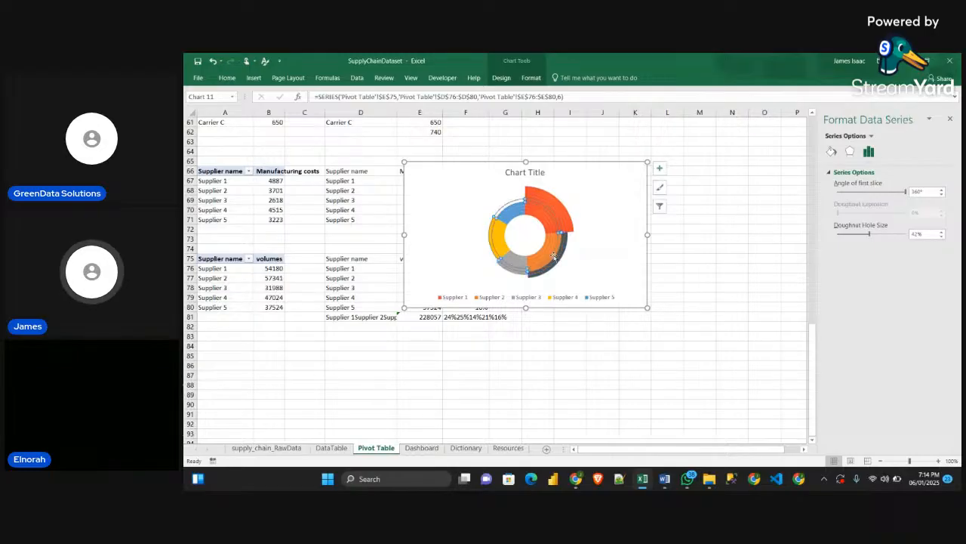
pyautogui.click(556, 258)
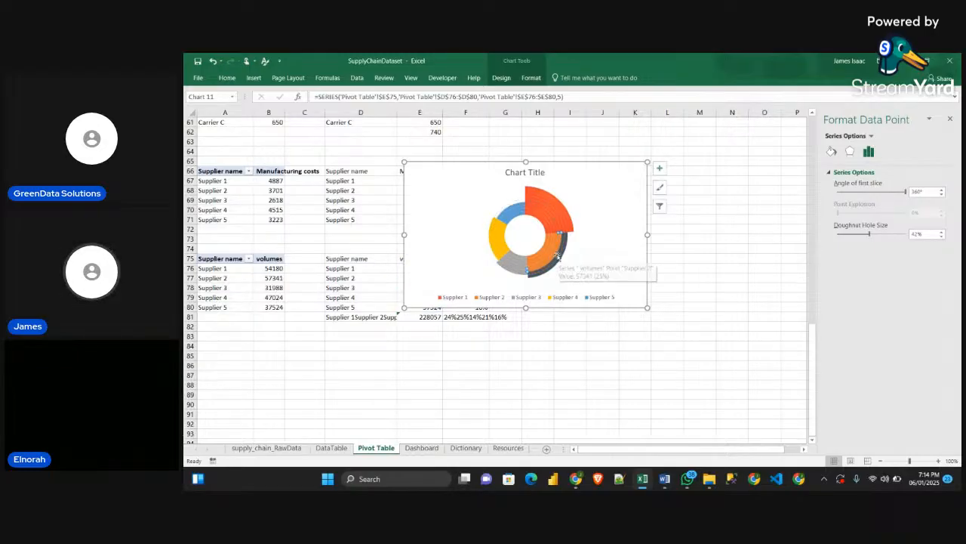
pyautogui.hotkey('ctrl', 'v')
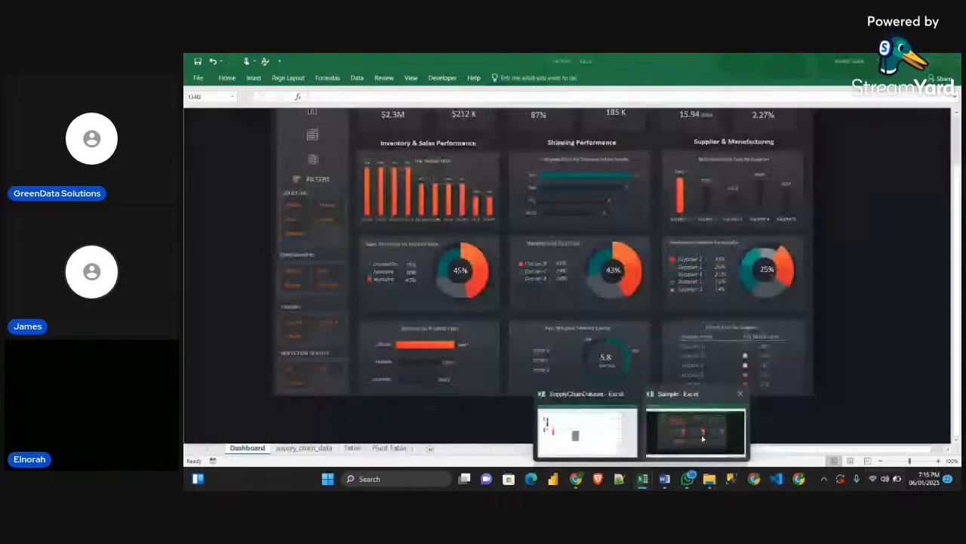
# Copy the small dark teal square from the Resources sheet and paste it as the fill of the Supplier 3 slice in the sixth ring
pyautogui.click(587, 427)
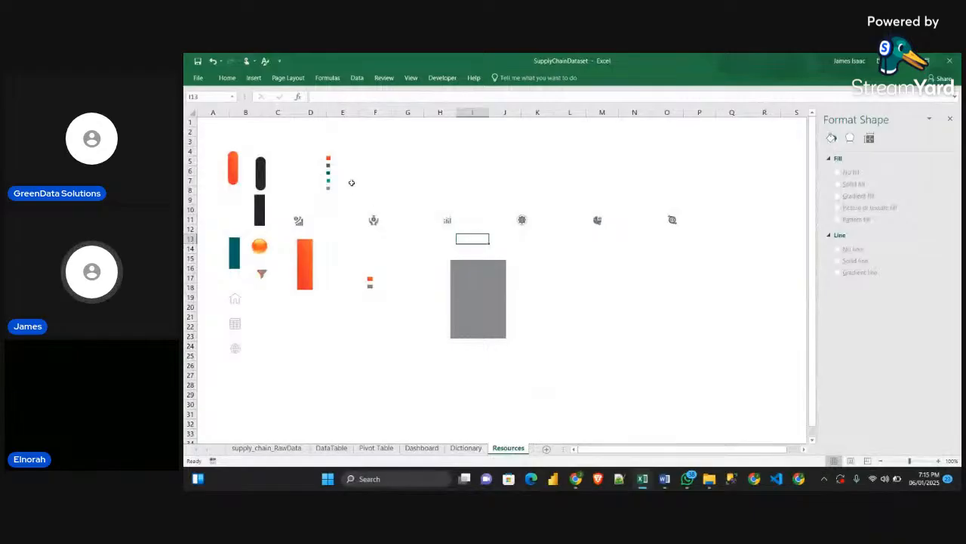
pyautogui.click(327, 175)
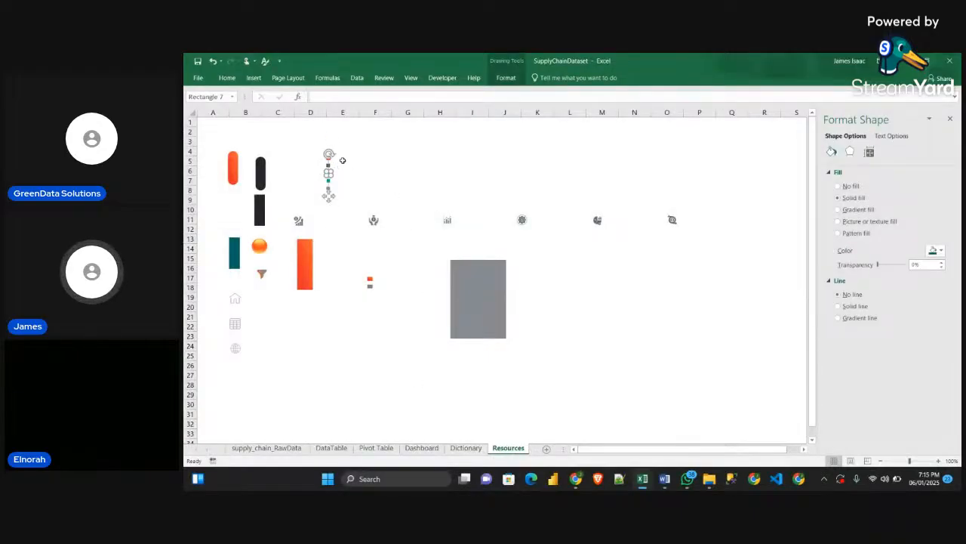
pyautogui.click(377, 447)
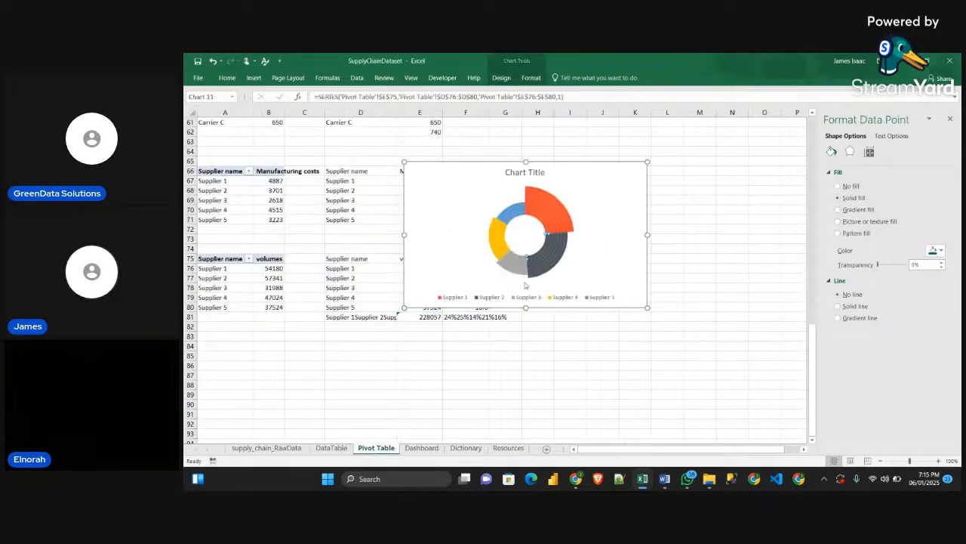
pyautogui.click(520, 266)
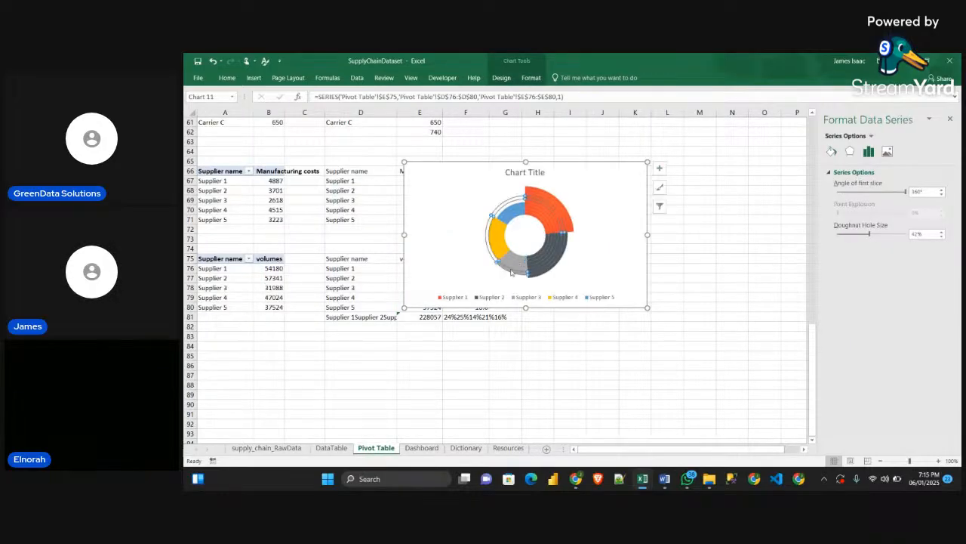
pyautogui.click(512, 269)
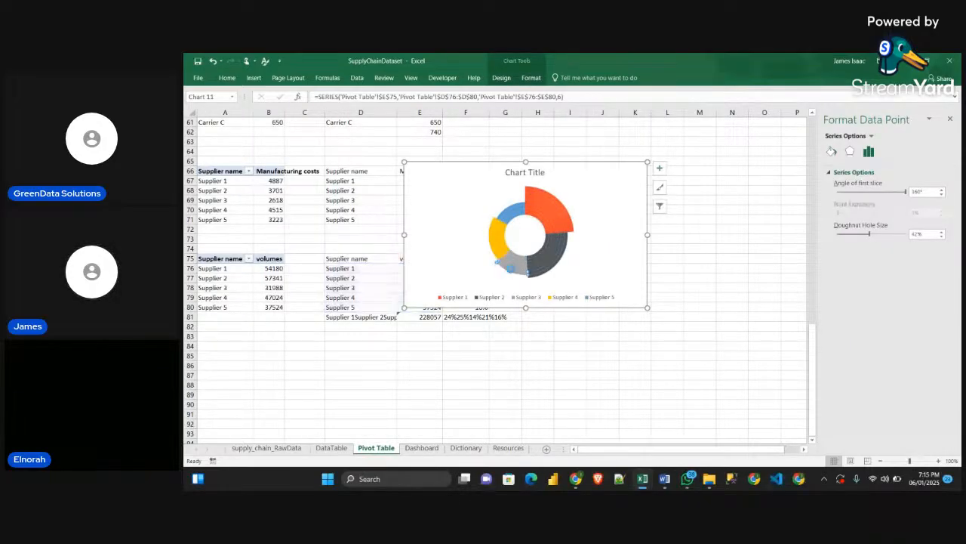
# Paste the dark teal fill into the Supplier 3 slices of the fifth, fourth and third rings
pyautogui.click(513, 266)
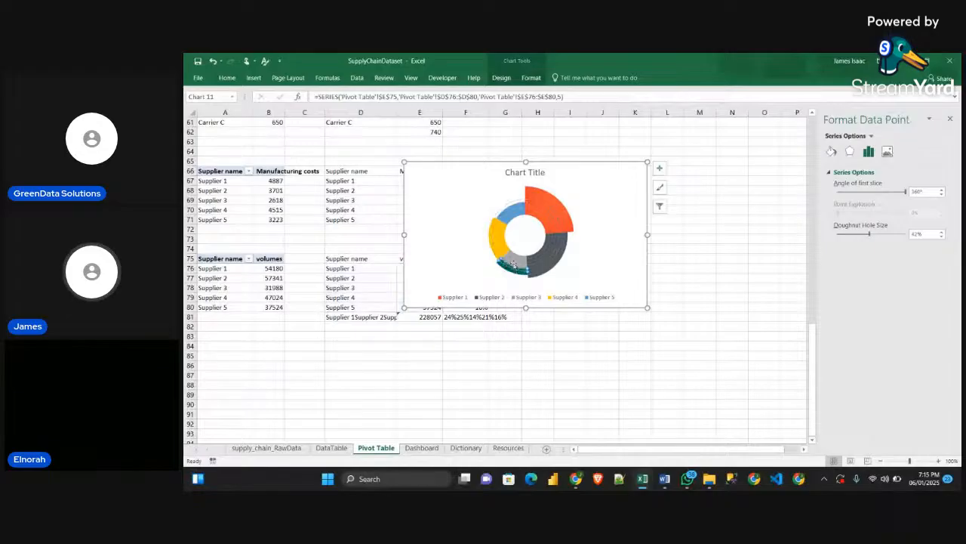
pyautogui.click(513, 266)
pyautogui.click(514, 265)
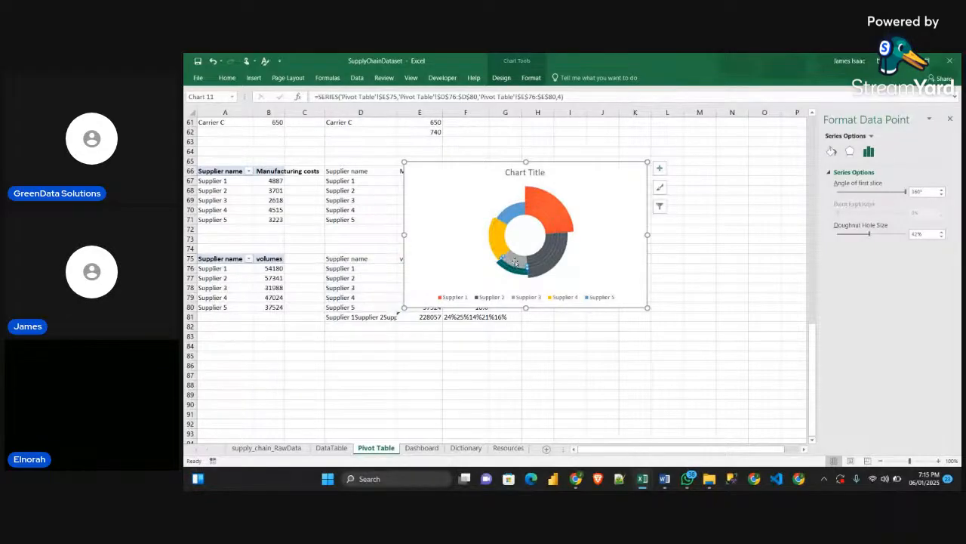
pyautogui.click(515, 262)
pyautogui.click(515, 261)
pyautogui.click(516, 260)
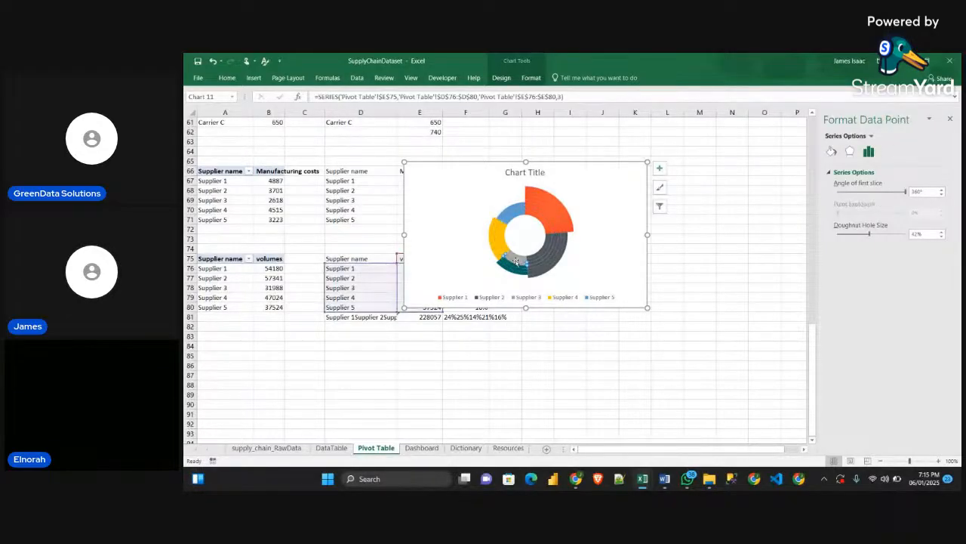
pyautogui.click(516, 260)
pyautogui.click(516, 261)
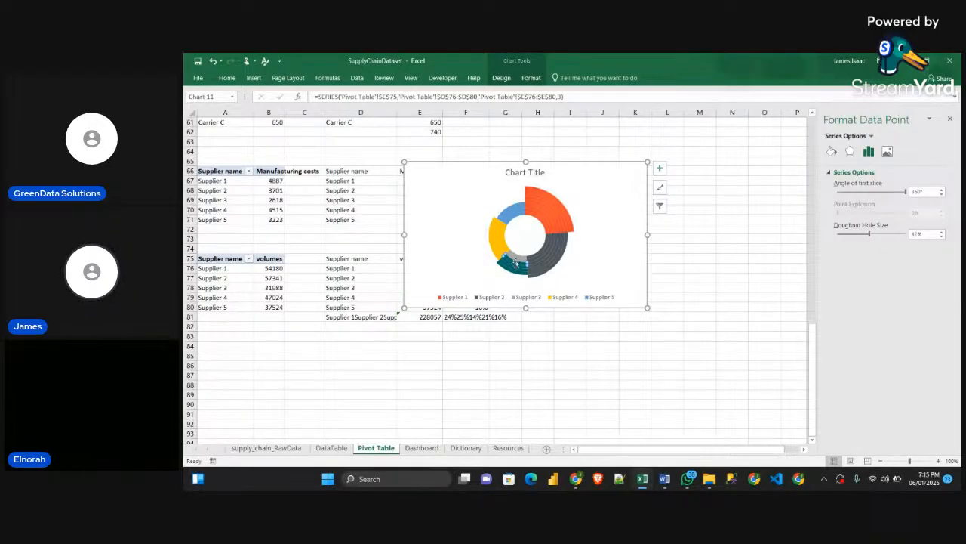
pyautogui.click(518, 258)
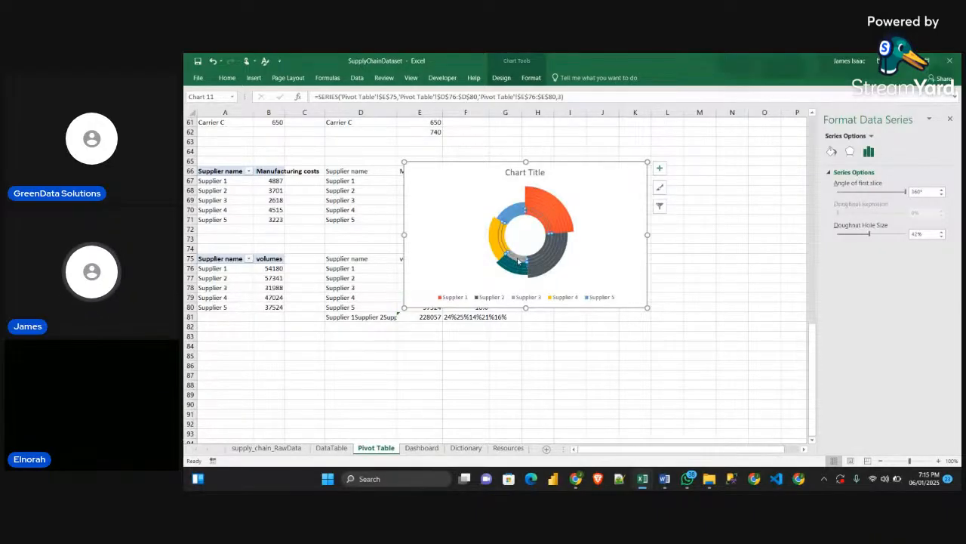
pyautogui.click(517, 258)
pyautogui.hotkey('ctrl', 'v')
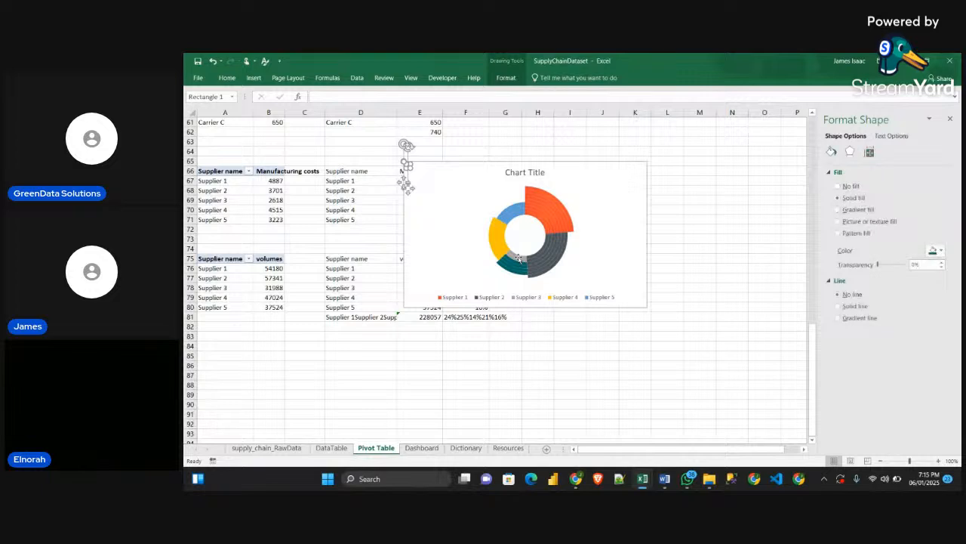
pyautogui.click(413, 179)
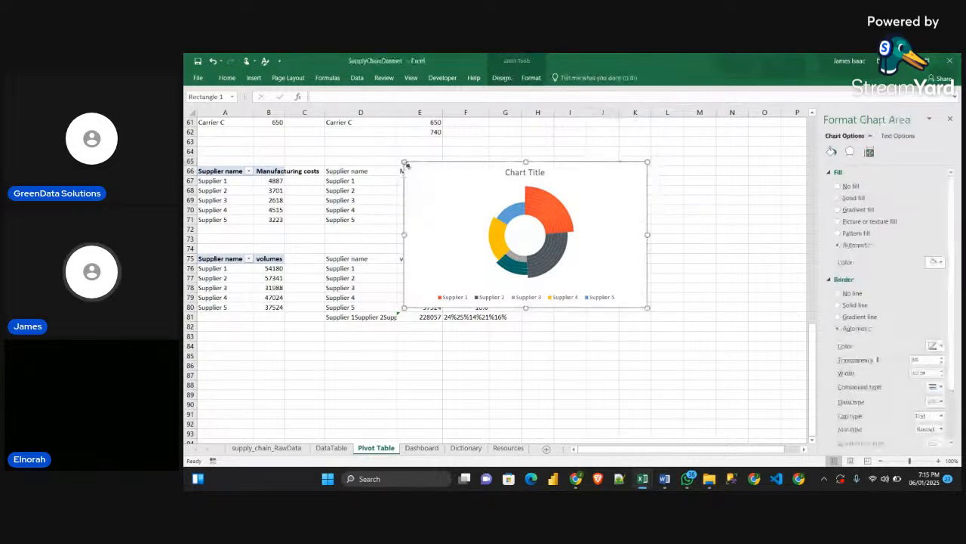
pyautogui.click(407, 186)
pyautogui.moveTo(409, 189); pyautogui.dragTo(383, 183)
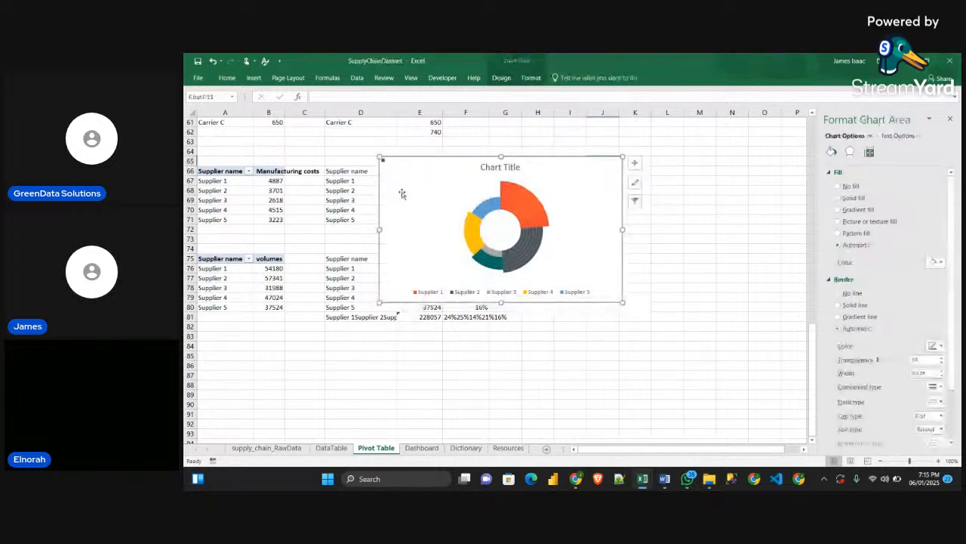
pyautogui.hotkey('ctrl', 'z')
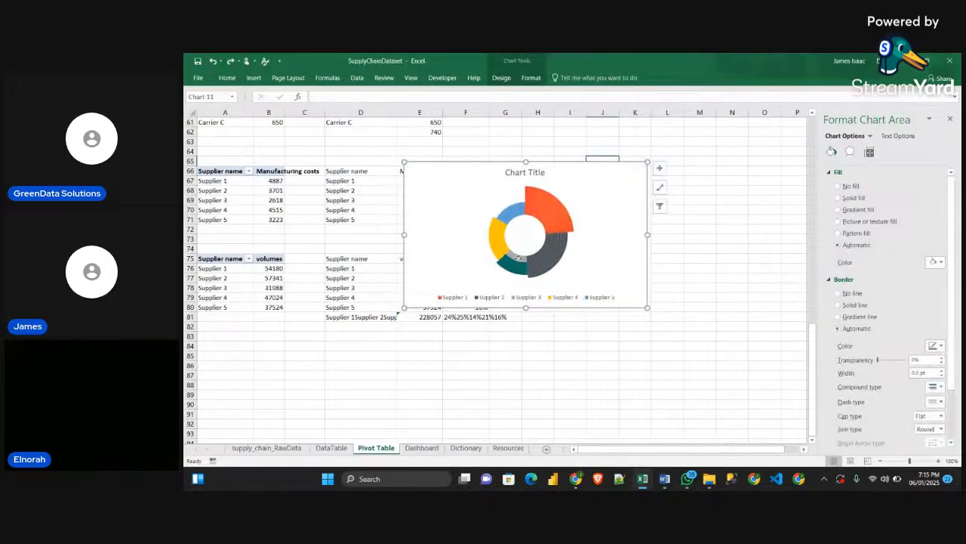
# Paste the dark teal fill into the Supplier 3 slices of the two innermost rings
pyautogui.click(519, 261)
pyautogui.click(519, 261)
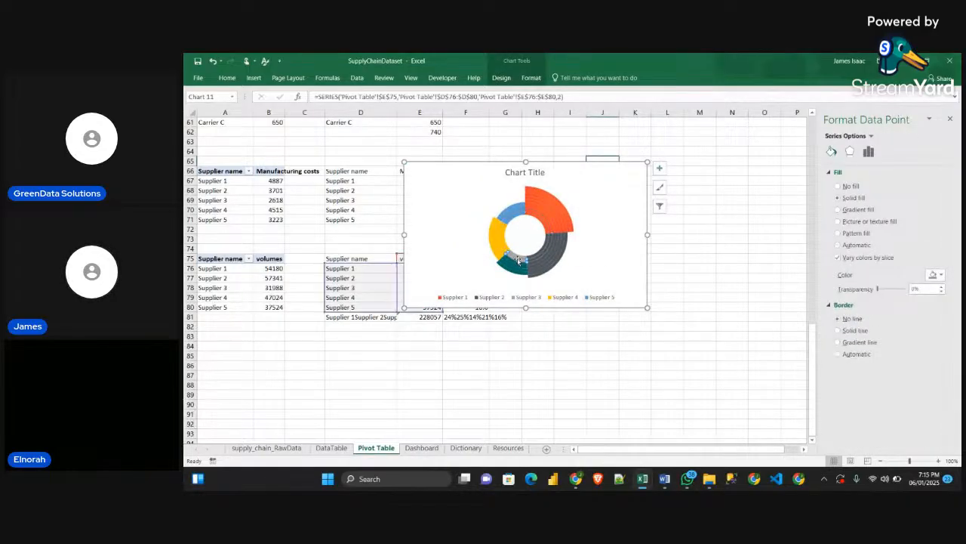
pyautogui.click(517, 257)
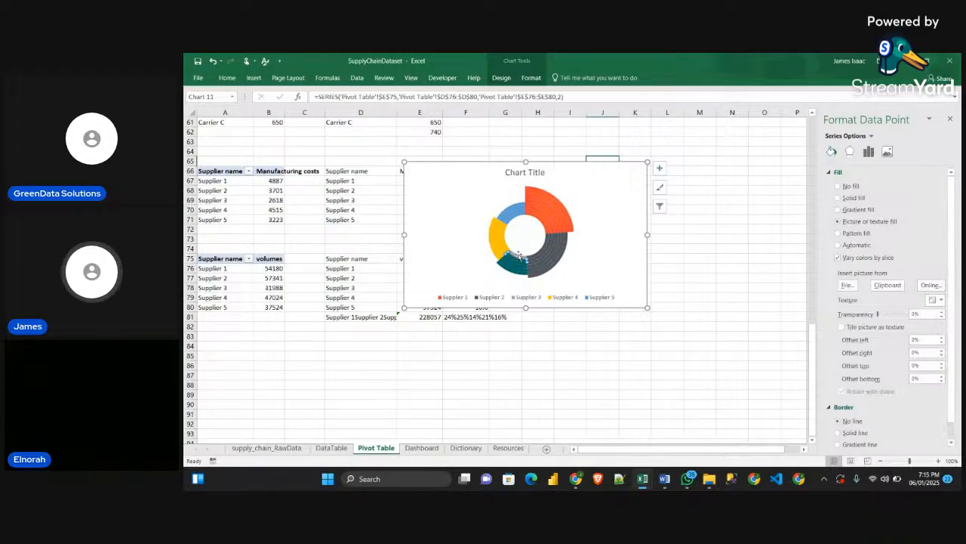
pyautogui.click(517, 255)
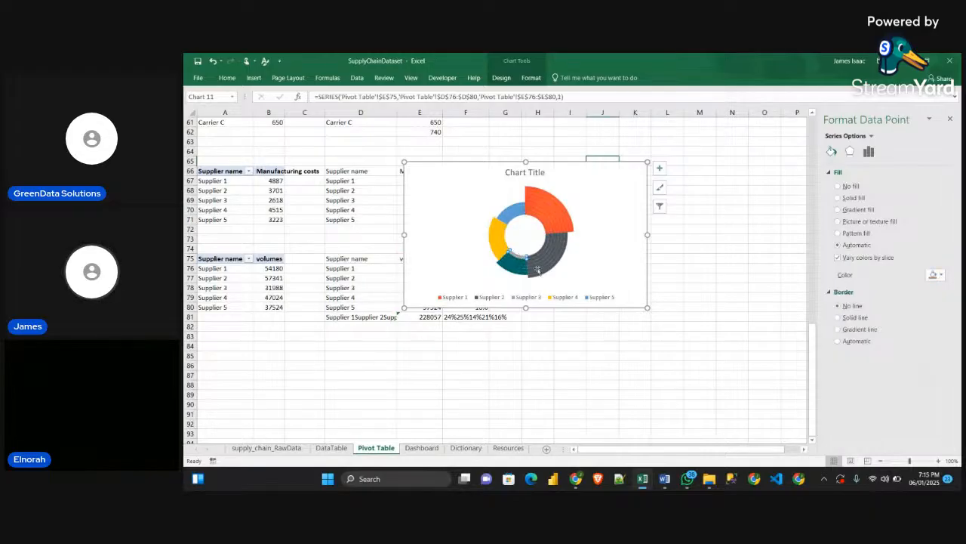
# Copy the small lighter teal square from the Resources sheet and paste it as the fill of the Supplier 4 slice in the fifth ring
pyautogui.click(421, 447)
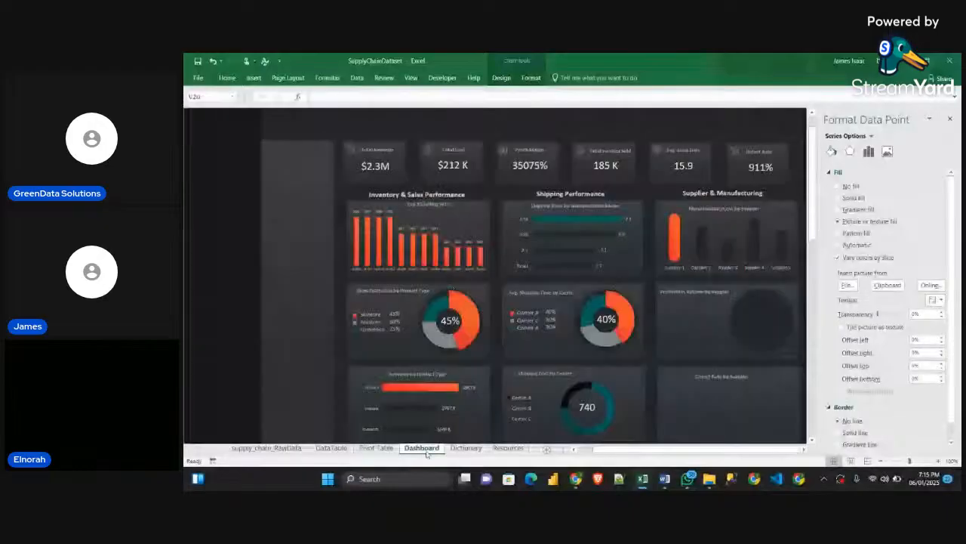
pyautogui.click(375, 448)
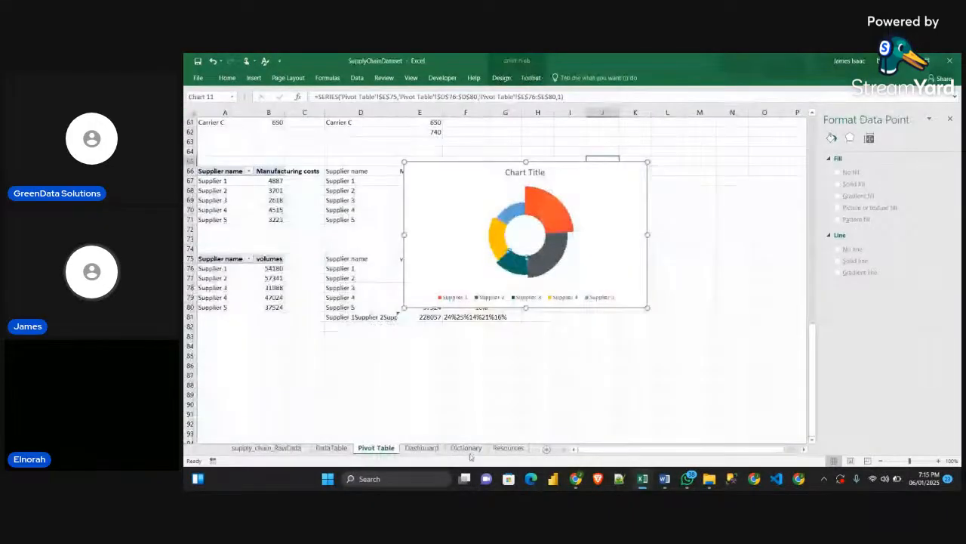
pyautogui.click(508, 447)
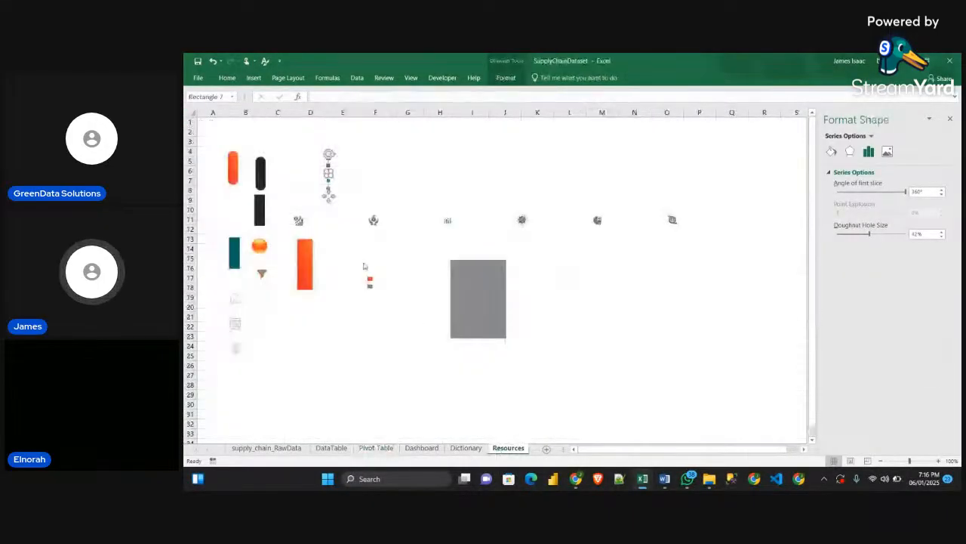
pyautogui.click(375, 182)
pyautogui.click(328, 180)
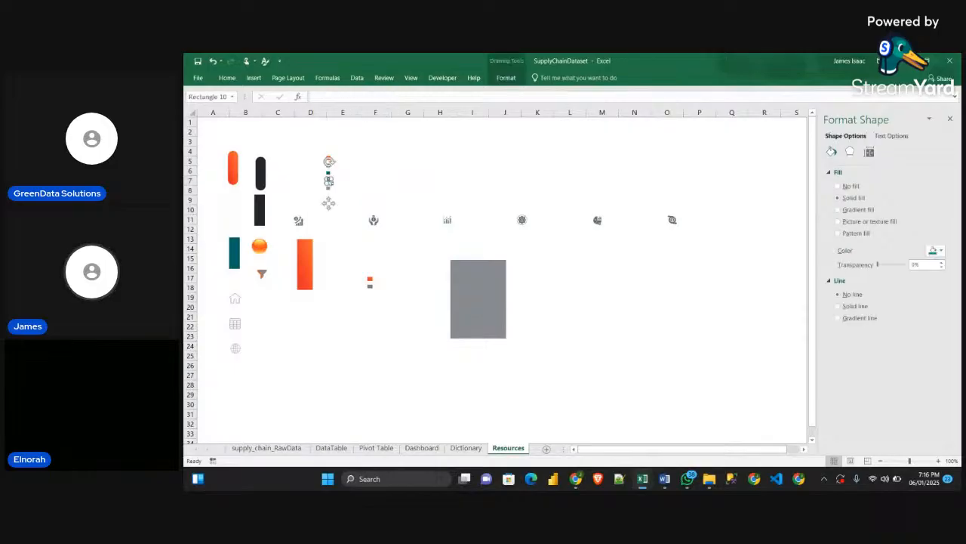
pyautogui.click(383, 449)
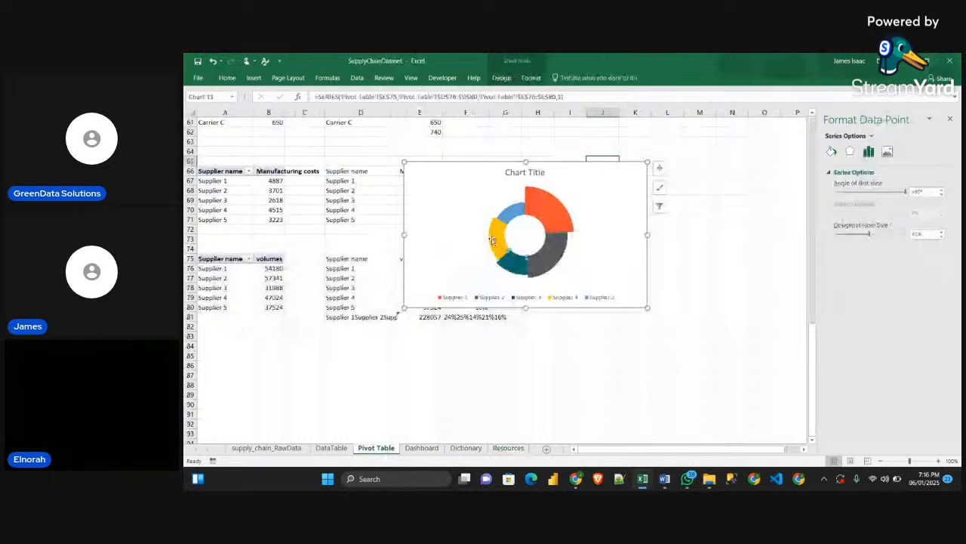
pyautogui.click(492, 240)
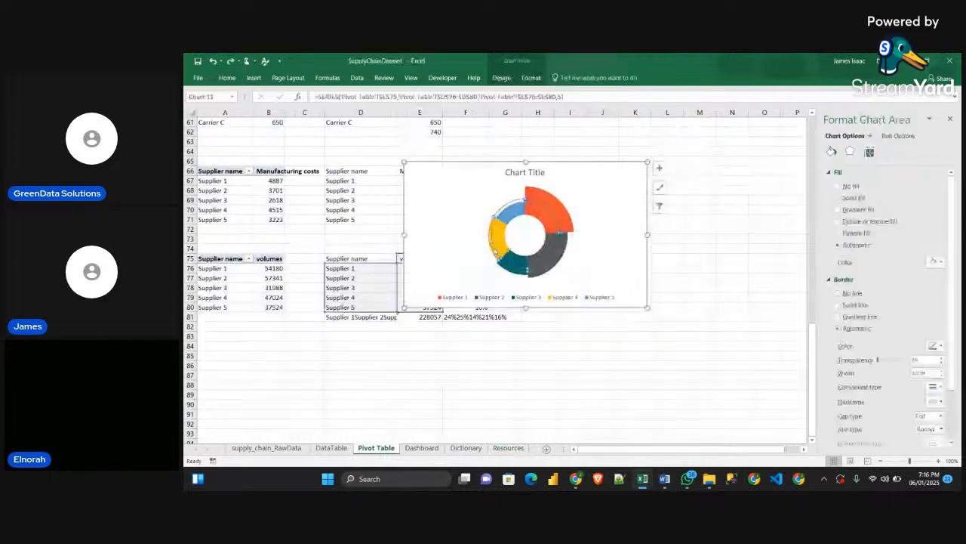
pyautogui.click(495, 250)
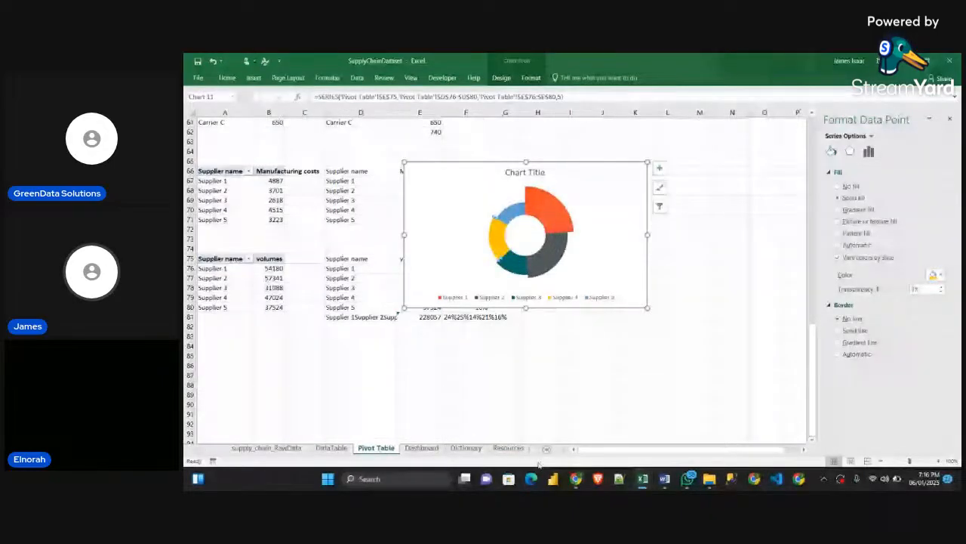
pyautogui.click(507, 448)
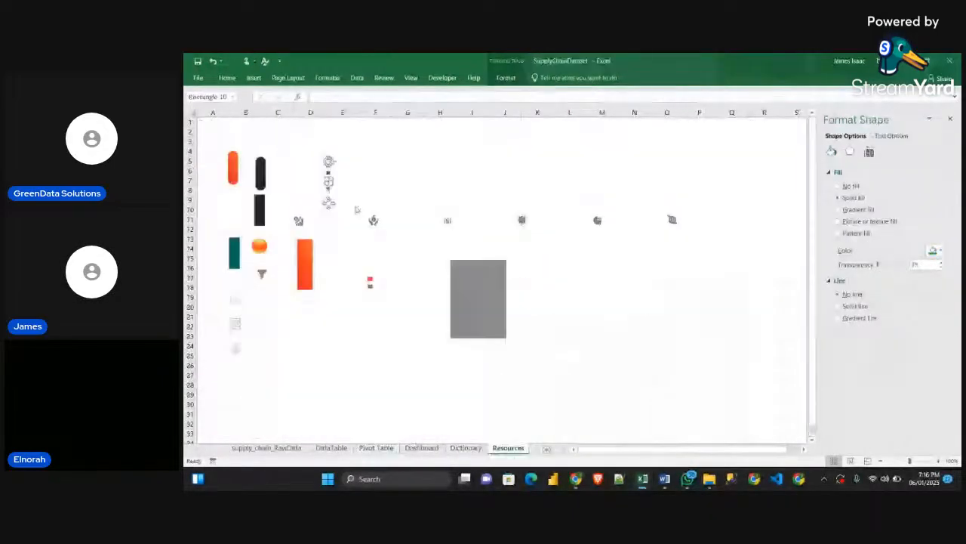
pyautogui.click(376, 448)
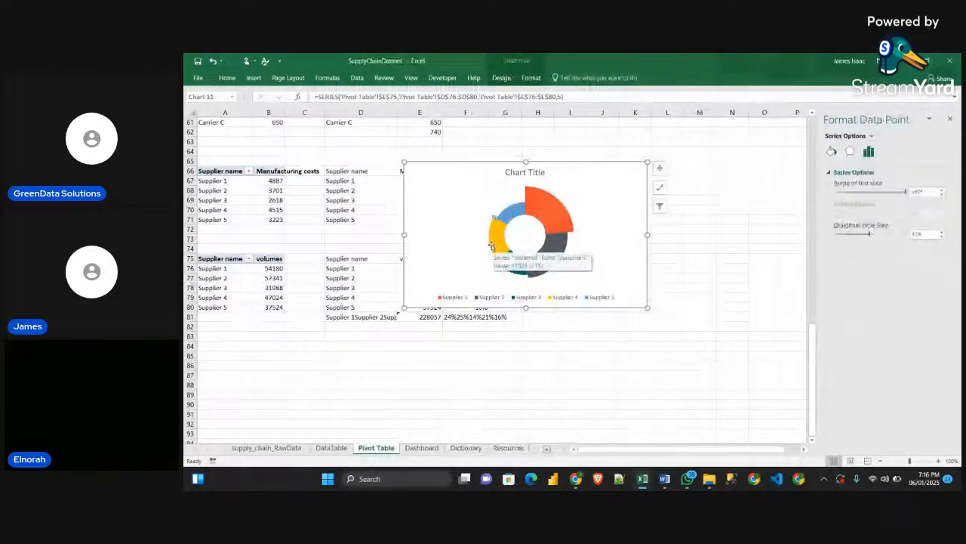
pyautogui.click(494, 244)
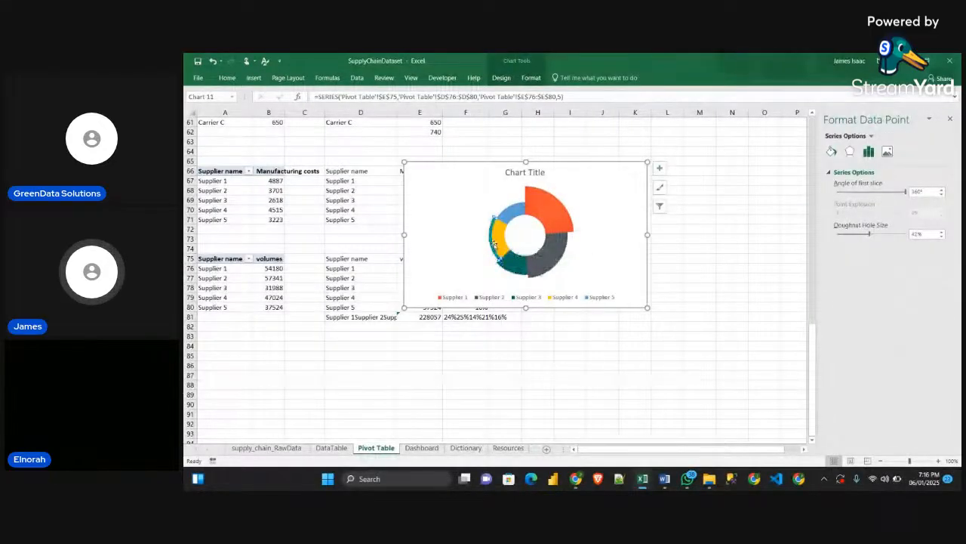
# Paste the lighter teal fill into the Supplier 4 slices of the fourth and third rings
pyautogui.click(497, 240)
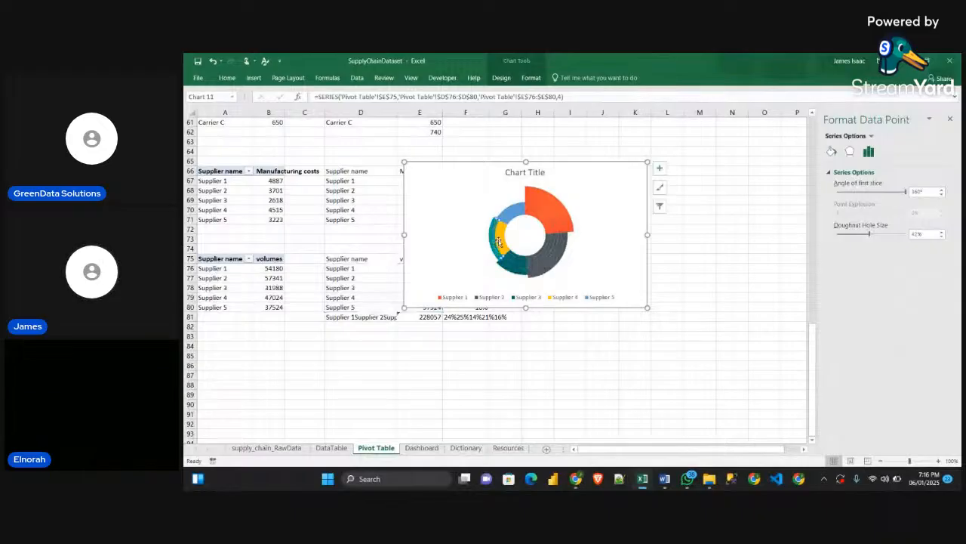
pyautogui.click(498, 239)
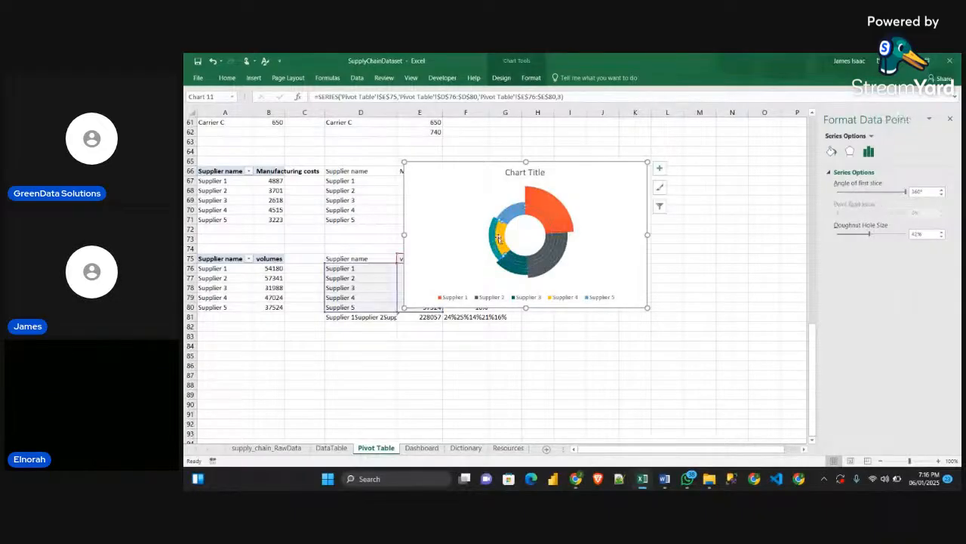
pyautogui.keyDown('ctrl'); pyautogui.click(498, 238); pyautogui.keyUp('ctrl')
pyautogui.hotkey('ctrl', 'z')
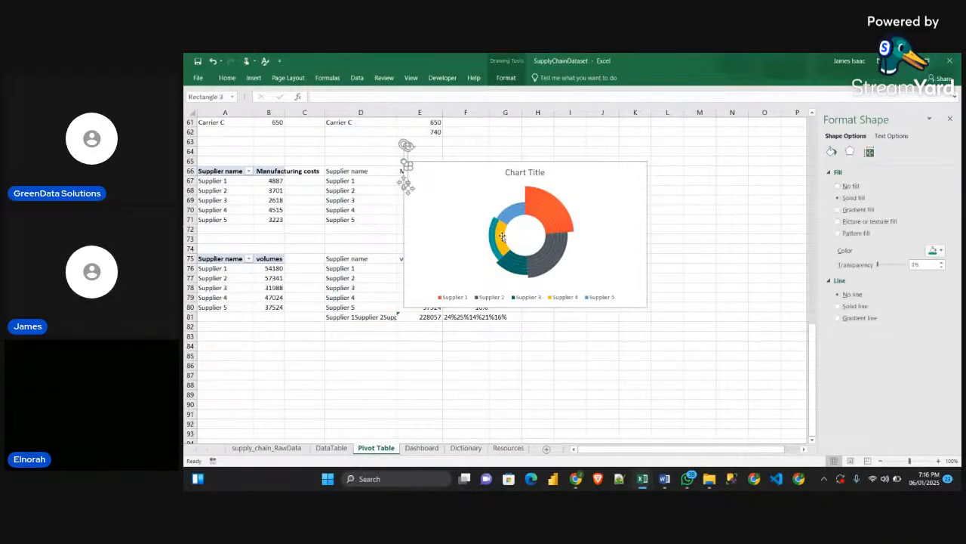
pyautogui.click(502, 236)
pyautogui.click(502, 236)
pyautogui.click(499, 238)
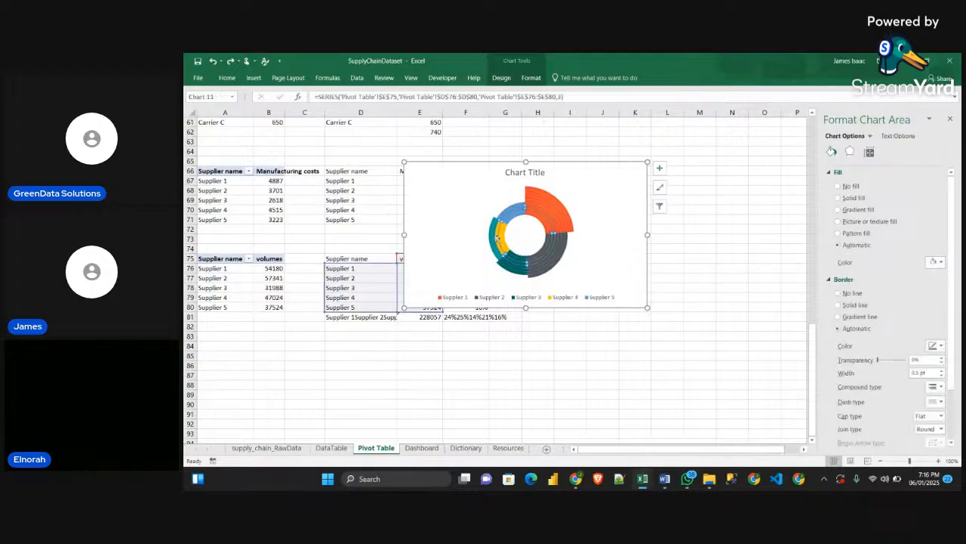
pyautogui.click(498, 239)
# Paste the lighter teal fill into the Supplier 4 slices of the two innermost rings
pyautogui.click(499, 238)
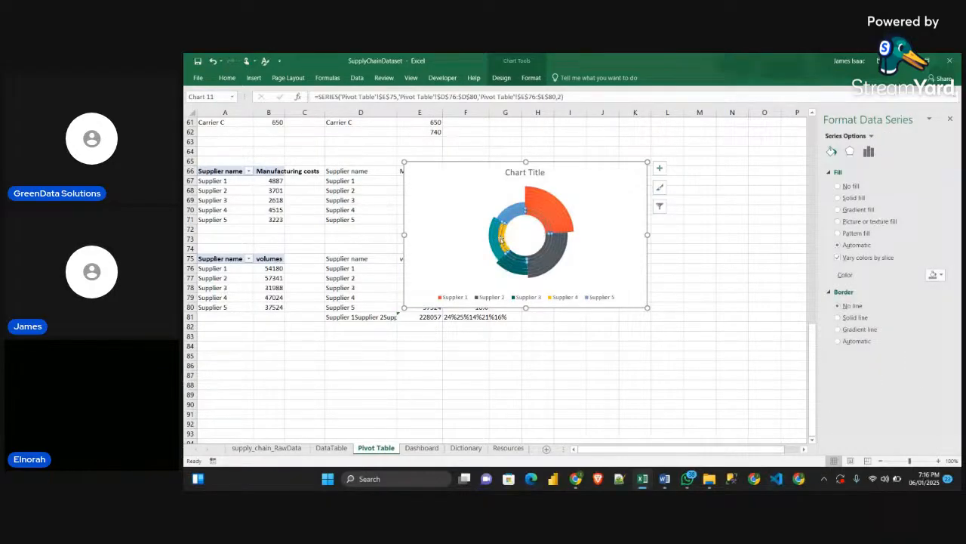
pyautogui.click(501, 239)
pyautogui.hotkey('ctrl', 'v')
pyautogui.click(506, 241)
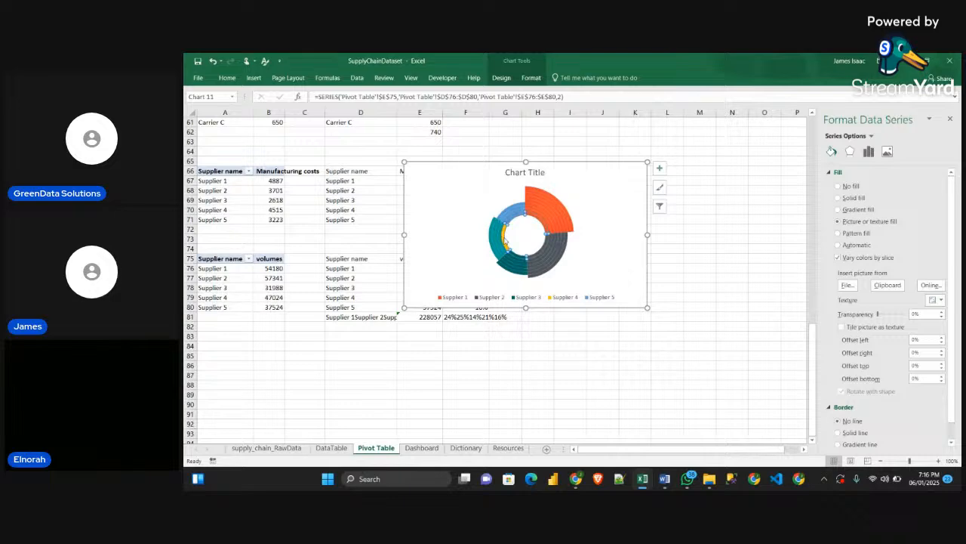
pyautogui.click(505, 240)
pyautogui.click(504, 241)
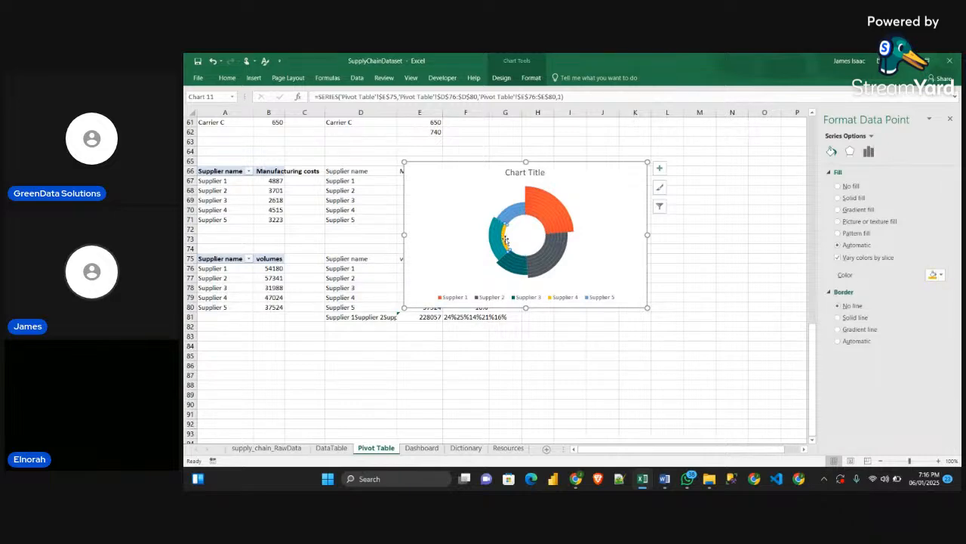
pyautogui.hotkey('ctrl', 'v')
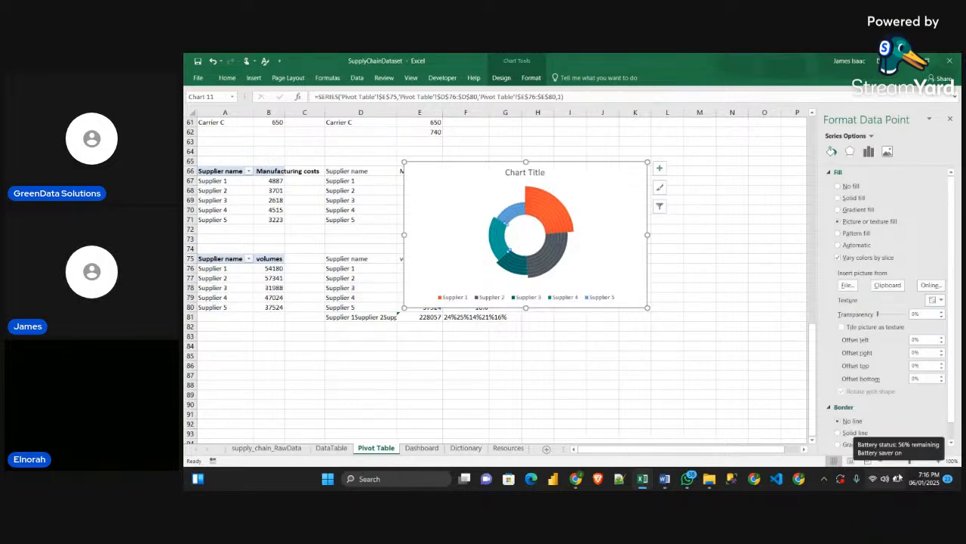
# Copy the small grey square from the Resources sheet and paste it as the fill of the Supplier 5 slice in the fourth ring
pyautogui.click(510, 452)
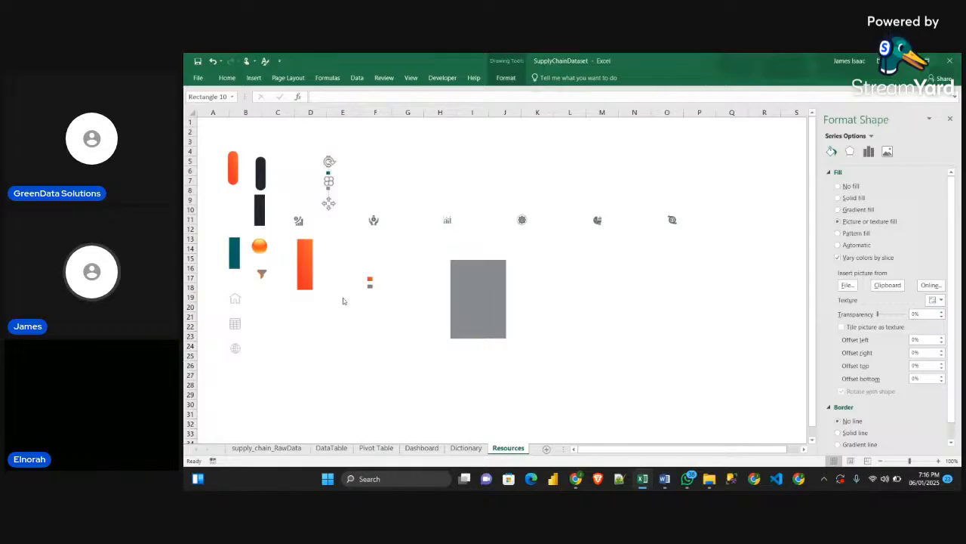
pyautogui.click(348, 164)
pyautogui.click(327, 191)
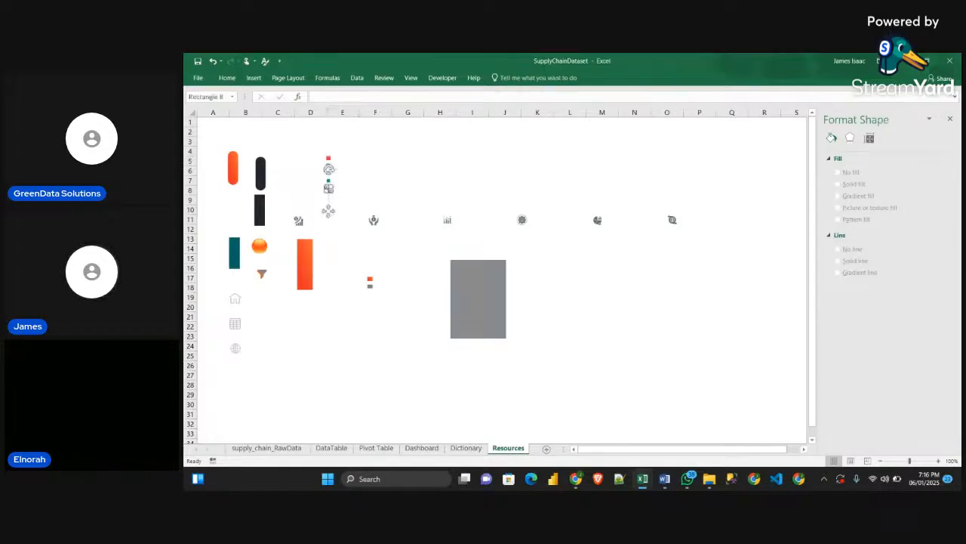
pyautogui.click(421, 449)
pyautogui.click(376, 448)
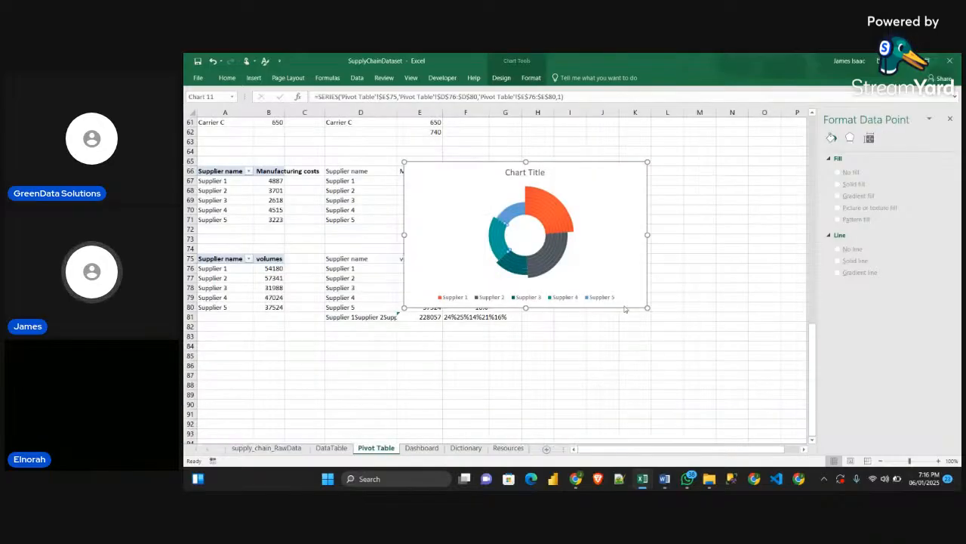
pyautogui.click(510, 210)
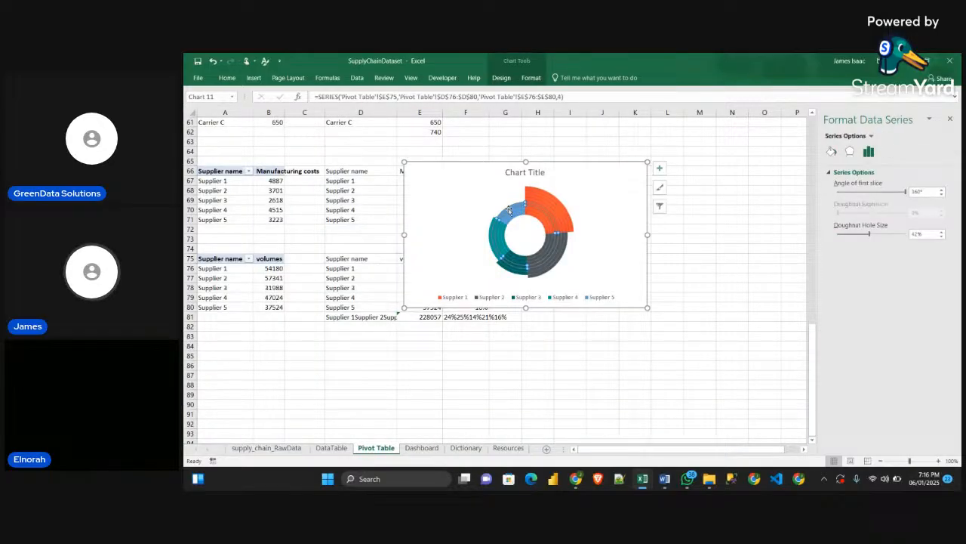
pyautogui.click(509, 210)
pyautogui.click(659, 187)
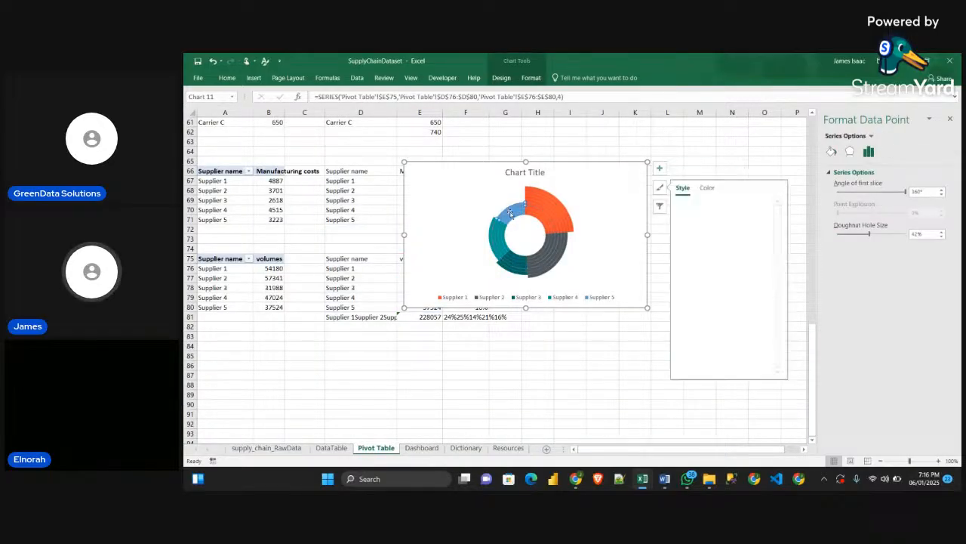
pyautogui.click(717, 155)
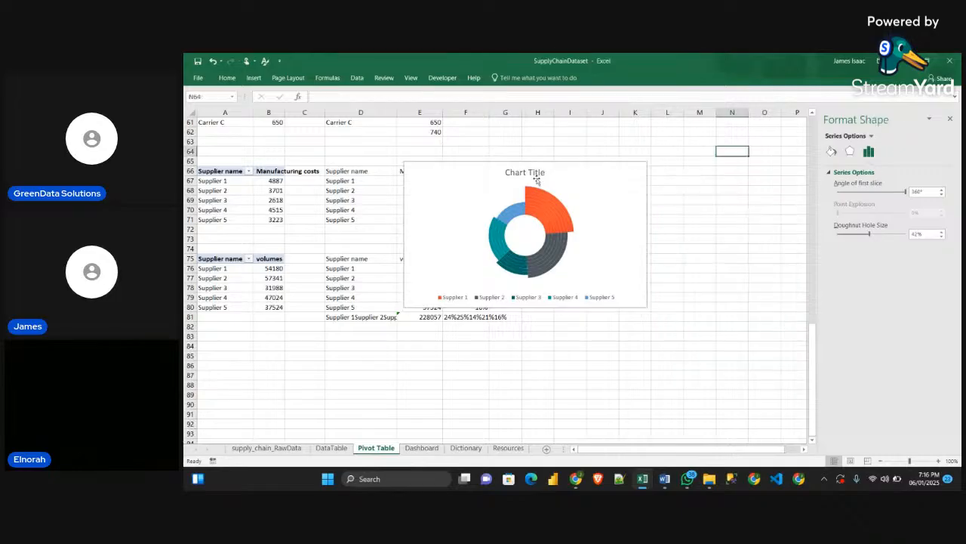
pyautogui.click(506, 215)
pyautogui.click(507, 214)
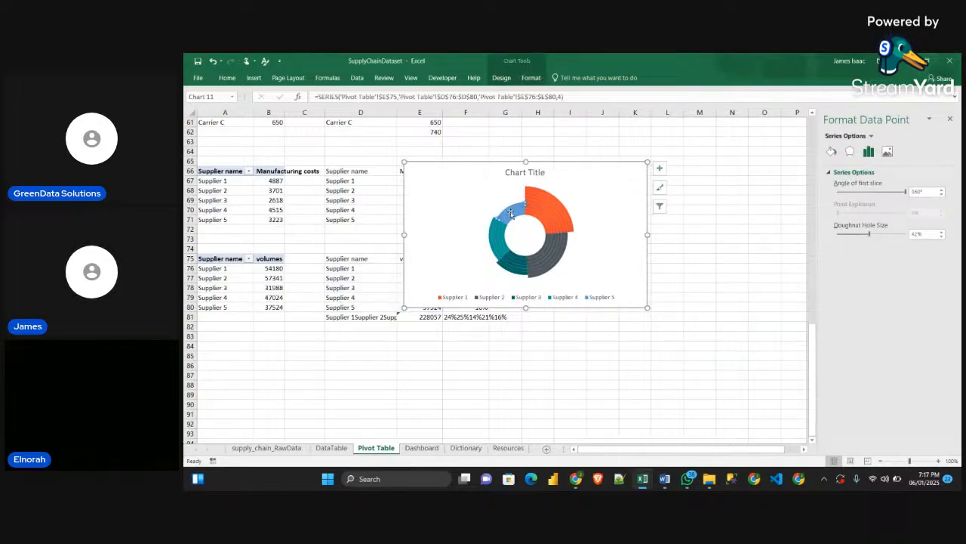
# Paste the grey fill into the Supplier 5 slice of the third ring
pyautogui.click(512, 216)
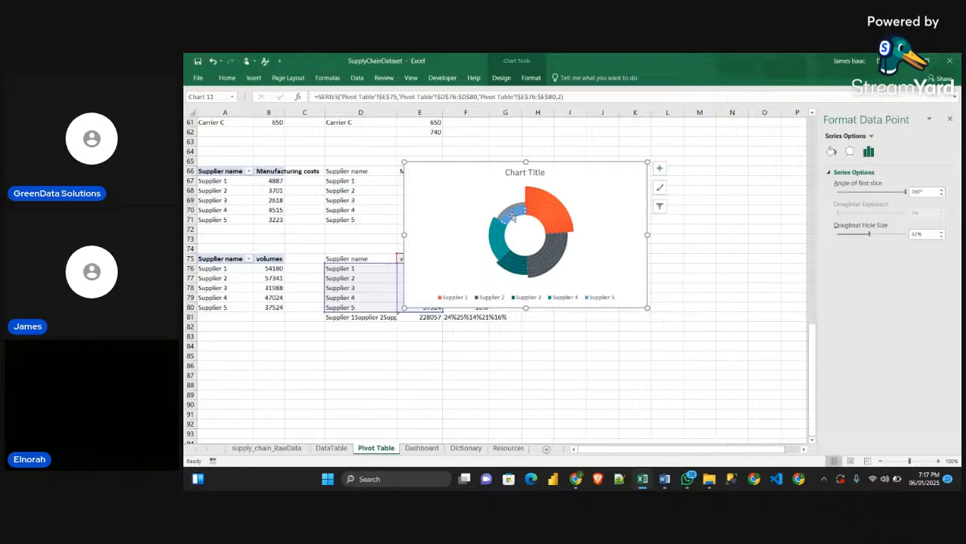
pyautogui.click(513, 214)
pyautogui.click(513, 215)
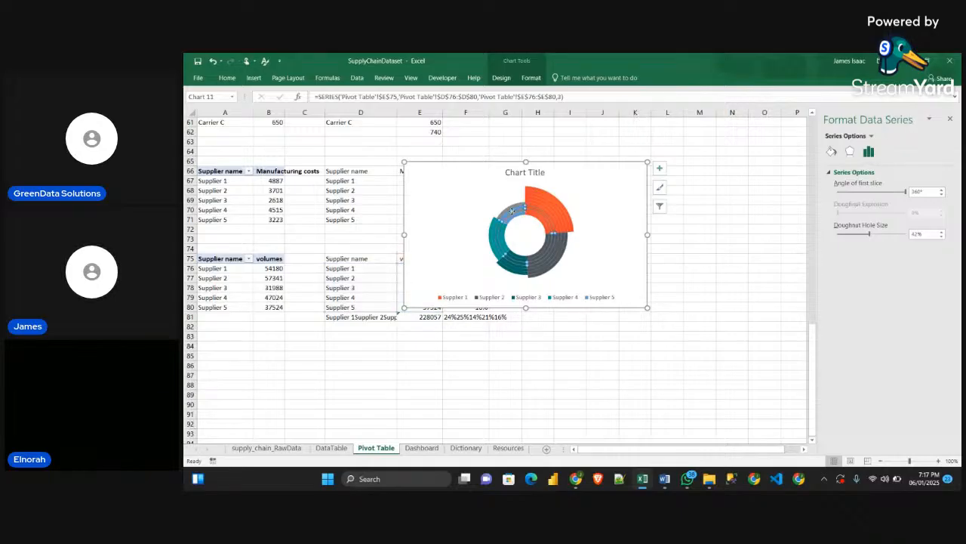
pyautogui.press('Tab')
pyautogui.press('Tab')
pyautogui.press('Tab')
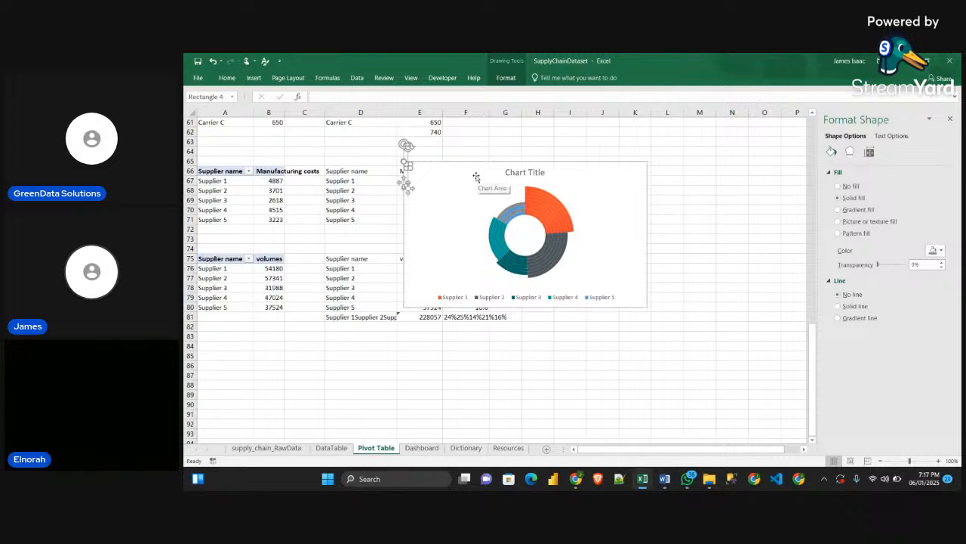
pyautogui.click(510, 214)
pyautogui.click(509, 213)
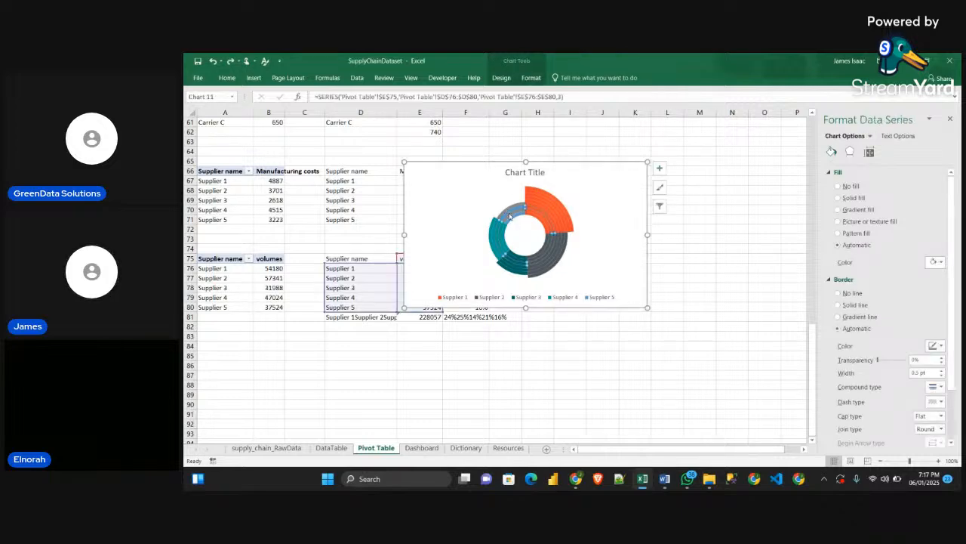
pyautogui.click(510, 214)
# Paste the grey fill into the Supplier 5 slices of the two innermost rings and deselect the chart
pyautogui.click(515, 219)
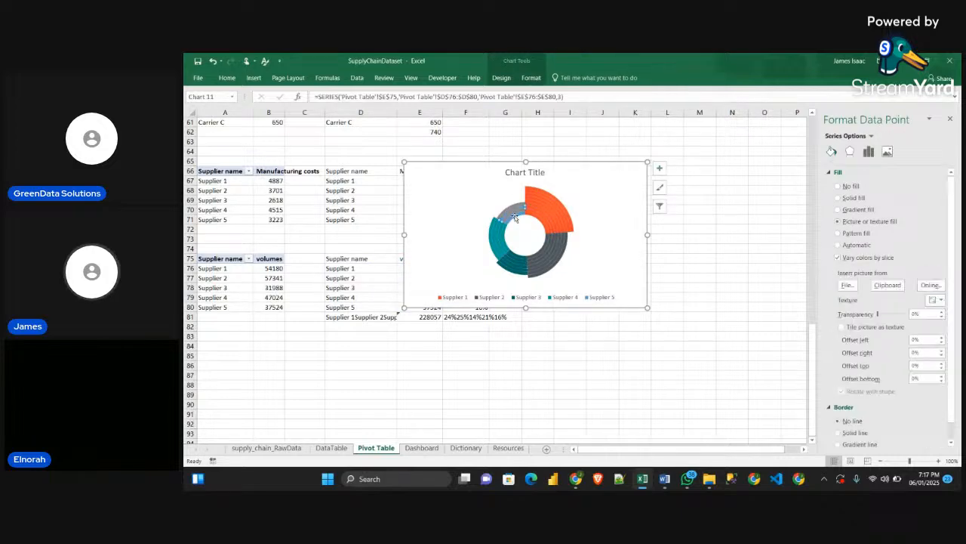
pyautogui.click(515, 221)
pyautogui.click(515, 220)
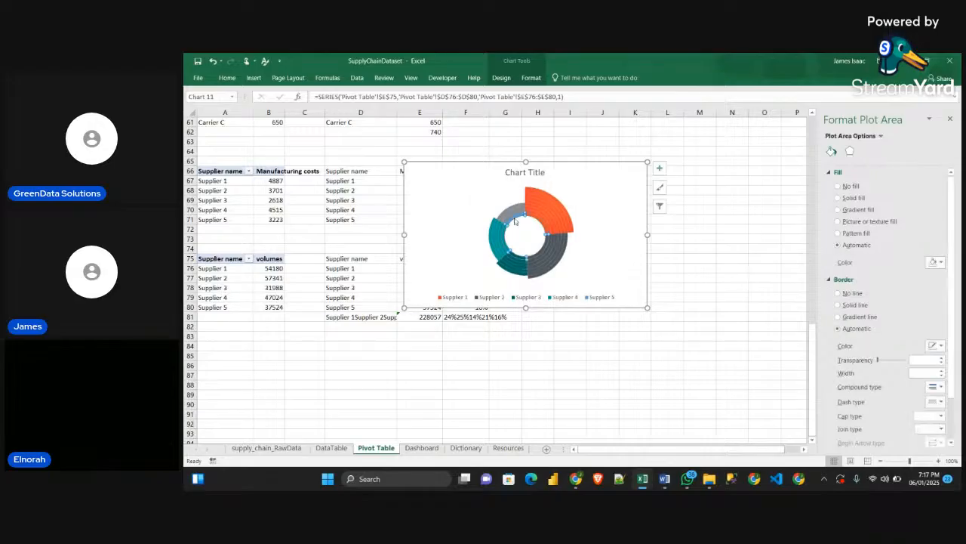
pyautogui.click(515, 219)
pyautogui.hotkey('ctrl', 'v')
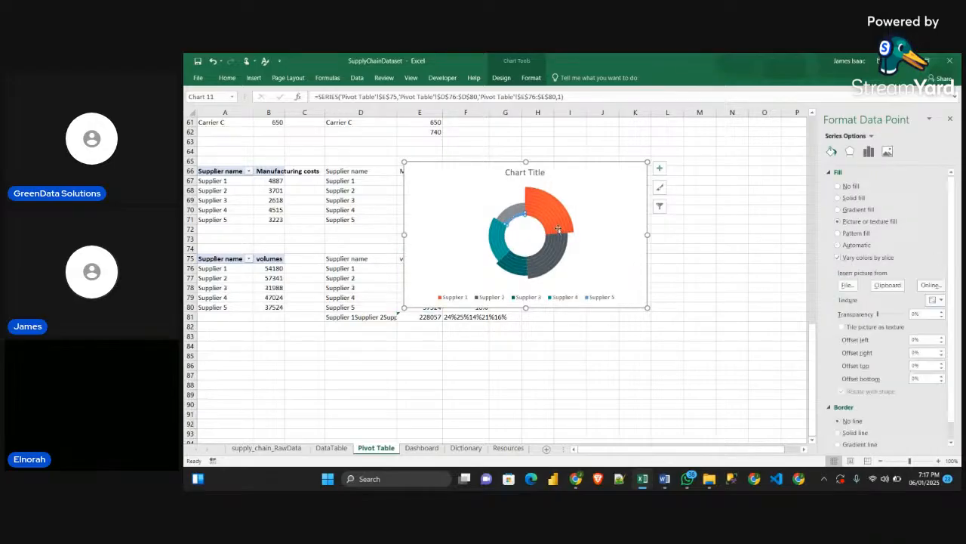
pyautogui.click(699, 238)
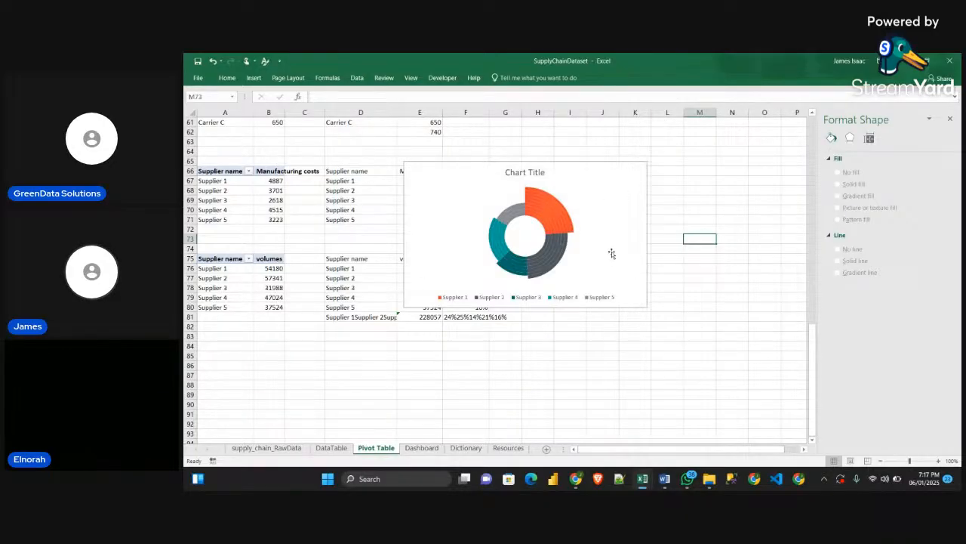
# Remove the stepped doughnut chart's title, set its area to no fill and no border line, and make the chart slightly smaller
pyautogui.moveTo(587, 189)
pyautogui.mouseDown()
pyautogui.moveTo(522, 192)
pyautogui.moveTo(572, 190)
pyautogui.mouseUp()
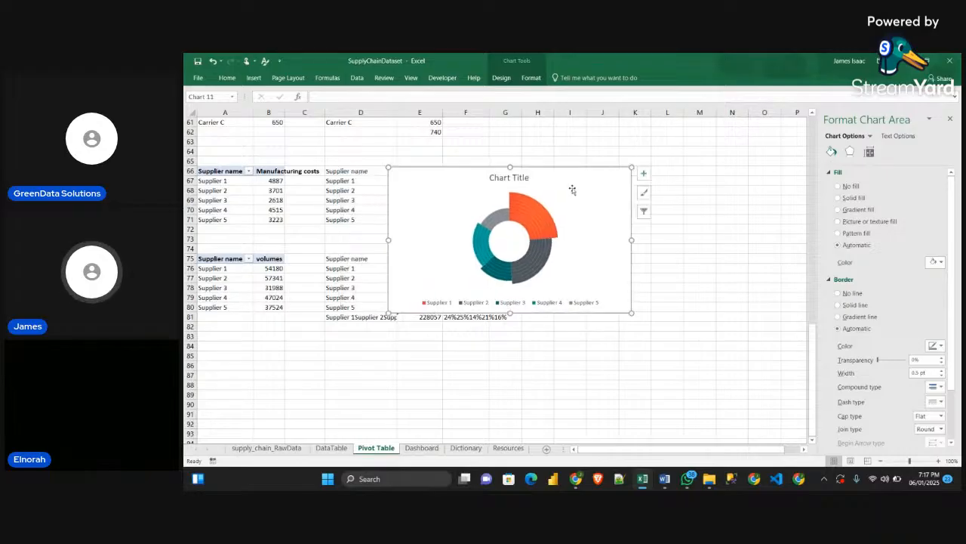
pyautogui.click(643, 172)
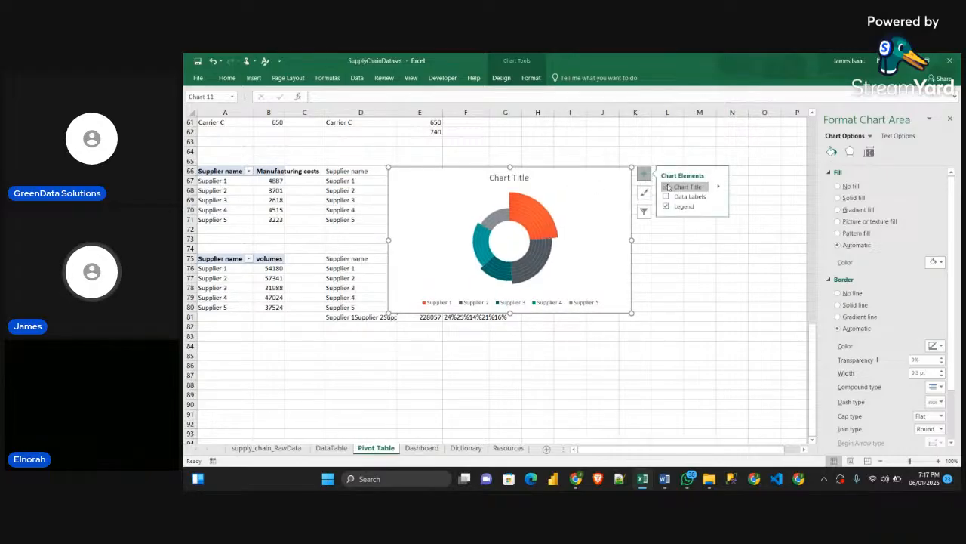
pyautogui.click(666, 187)
pyautogui.click(848, 186)
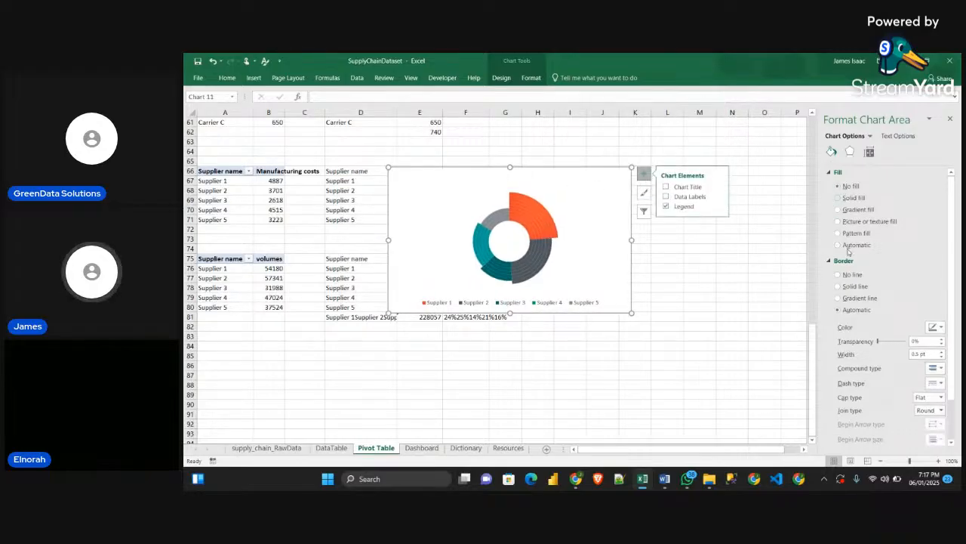
pyautogui.click(837, 274)
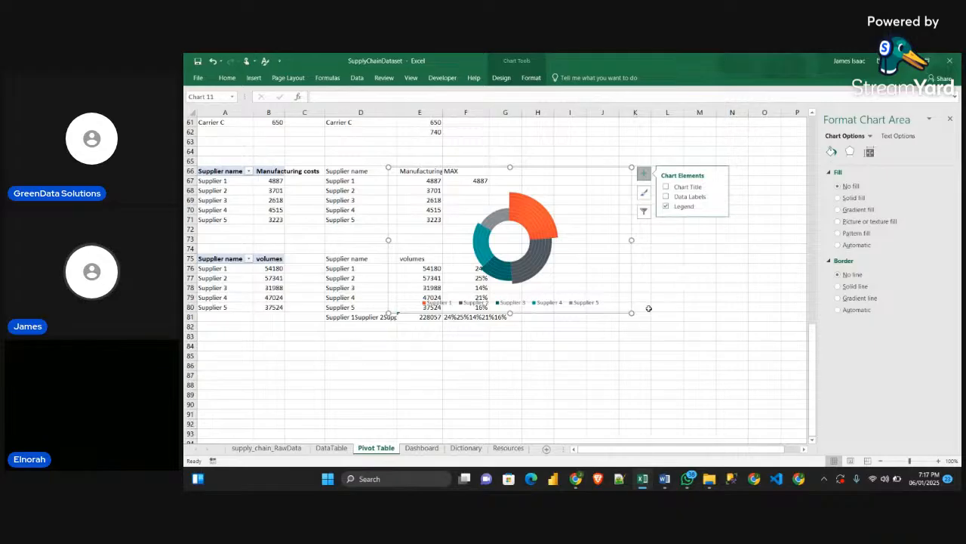
pyautogui.moveTo(632, 317); pyautogui.dragTo(623, 306)
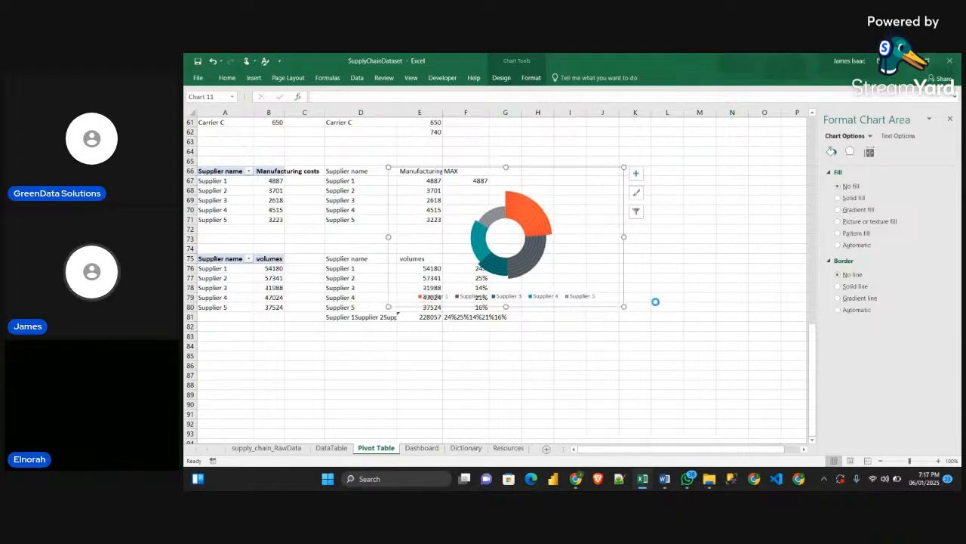
# Cut the stepped doughnut chart and paste it on the Dashboard sheet beside the Production Volume by Supplier card
pyautogui.hotkey('ctrl', 'x')
pyautogui.click(420, 449)
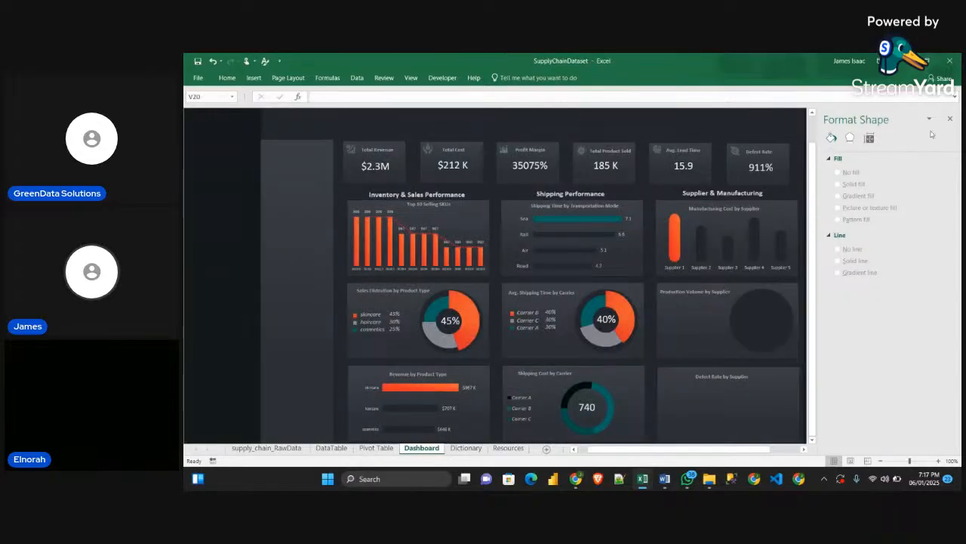
pyautogui.click(950, 118)
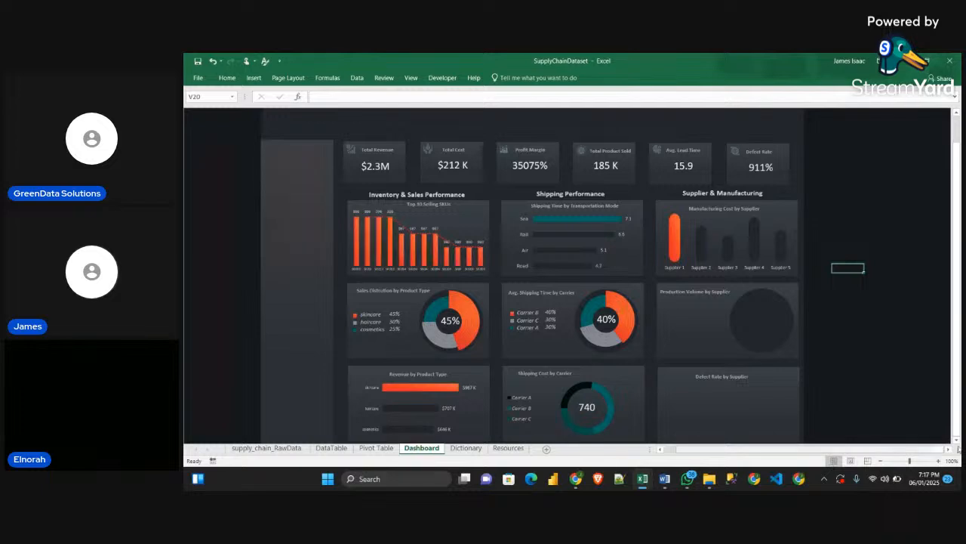
pyautogui.click(948, 449)
pyautogui.click(949, 449)
pyautogui.scroll(-2, 786, 299)
pyautogui.click(785, 298)
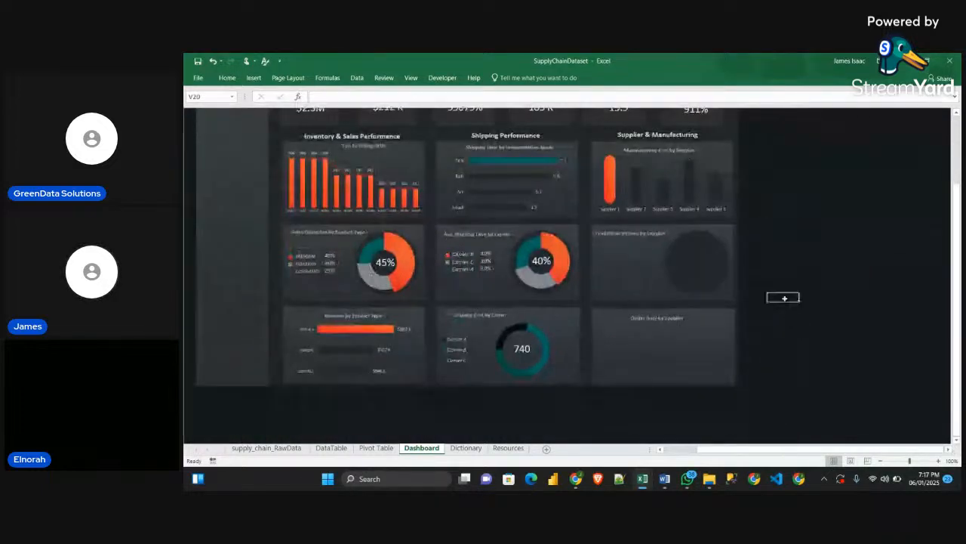
pyautogui.hotkey('ctrl', 'v')
# Shrink the pasted doughnut chart and place it just outside the Production Volume by Supplier card
pyautogui.moveTo(787, 309); pyautogui.dragTo(699, 213)
pyautogui.moveTo(913, 195); pyautogui.dragTo(838, 210)
pyautogui.moveTo(801, 227); pyautogui.dragTo(814, 204)
pyautogui.click(758, 359)
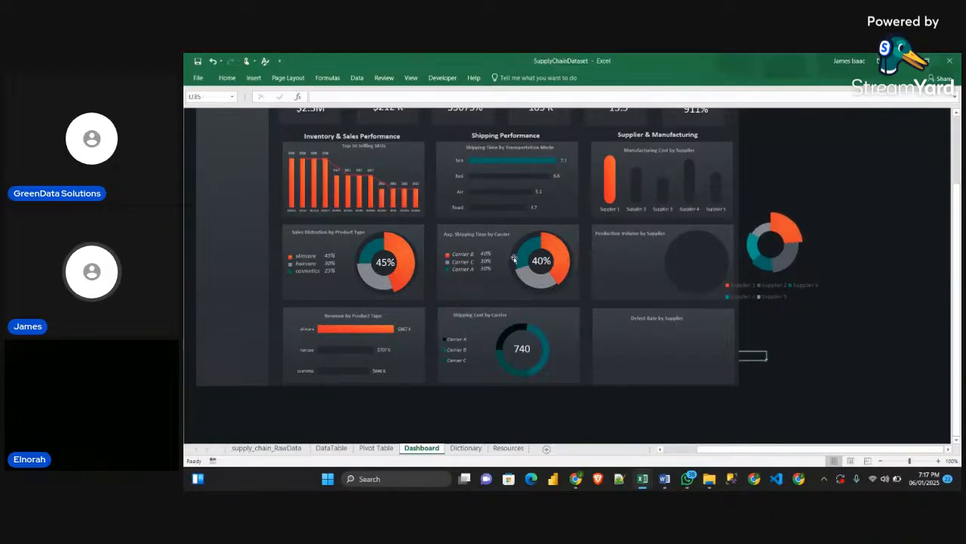
# On the Resources sheet, select and copy the five small stacked colour markers using Select Objects
pyautogui.click(471, 268)
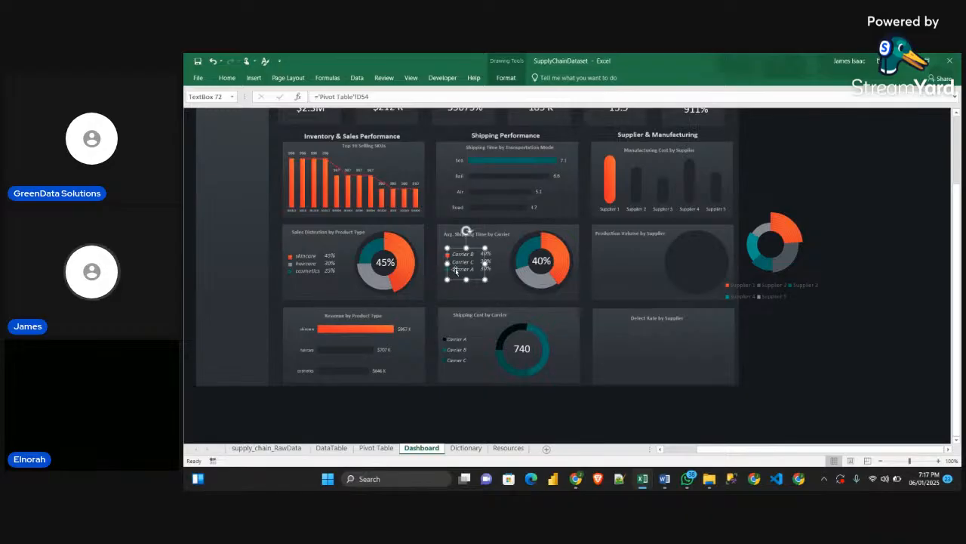
pyautogui.click(509, 447)
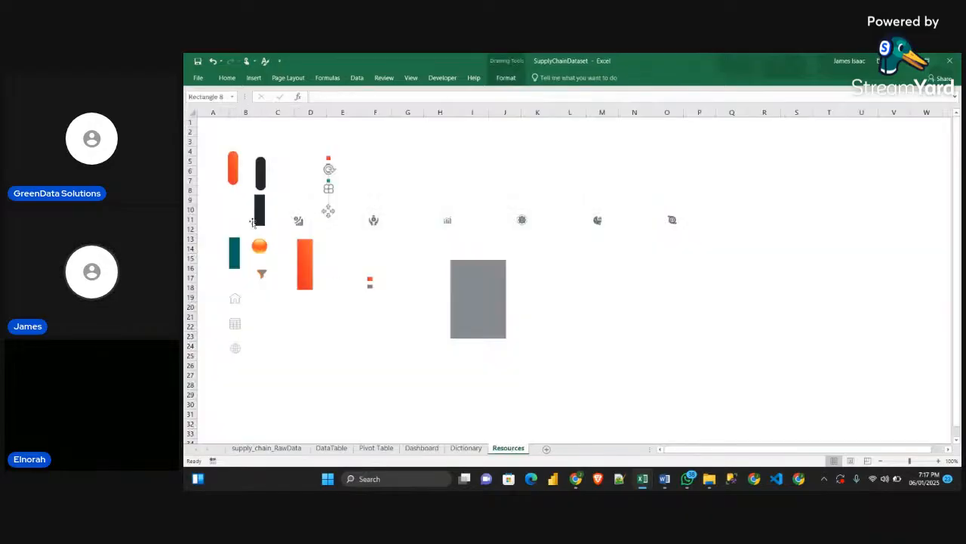
pyautogui.click(308, 148)
pyautogui.click(337, 155)
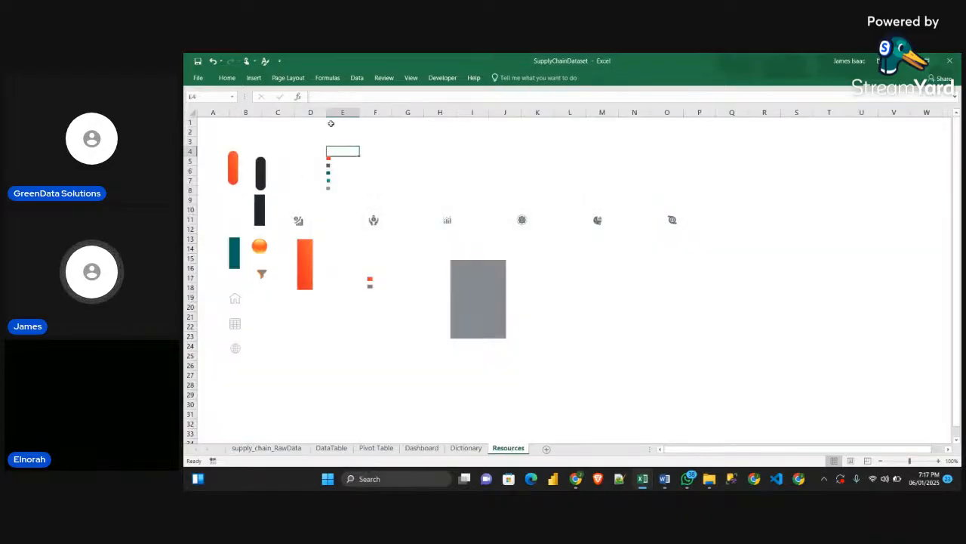
pyautogui.click(227, 78)
pyautogui.click(926, 112)
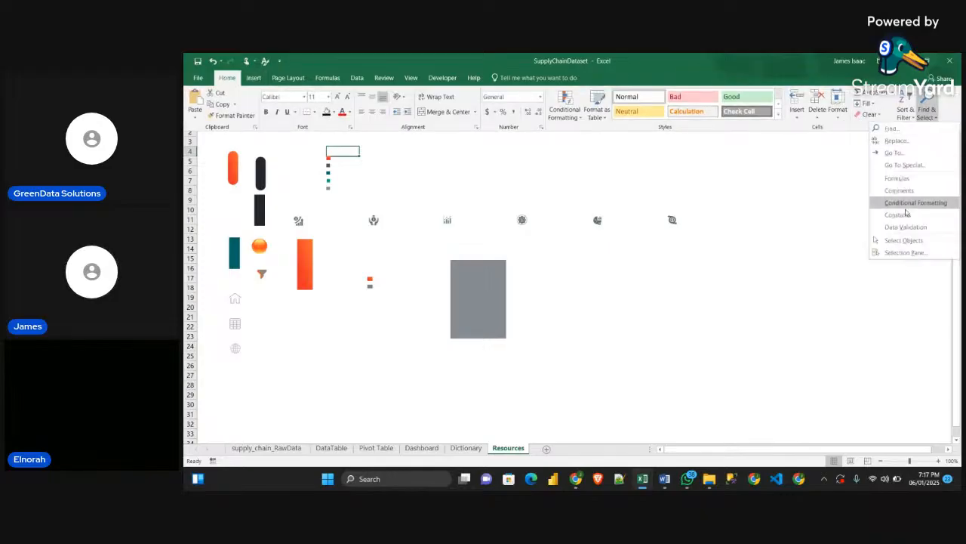
pyautogui.click(907, 240)
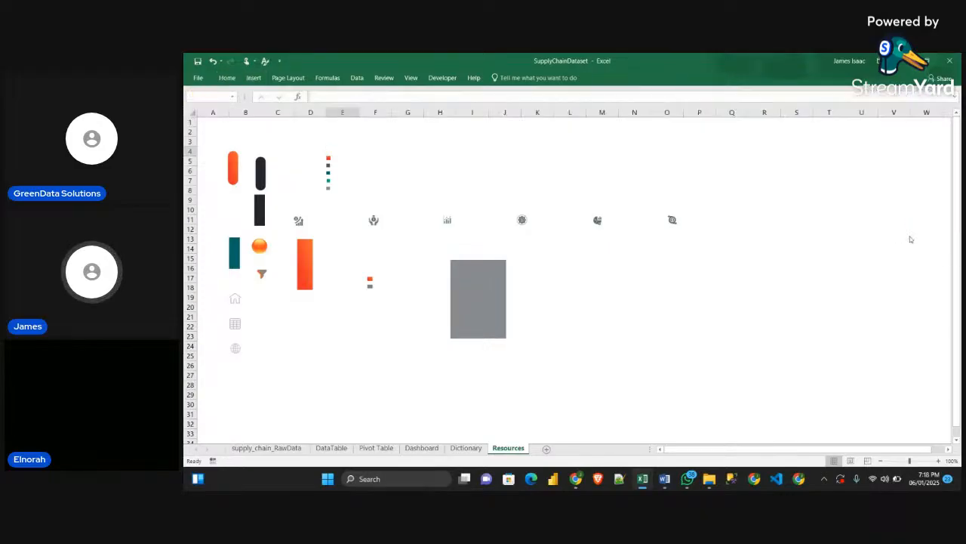
pyautogui.moveTo(312, 136); pyautogui.dragTo(343, 206)
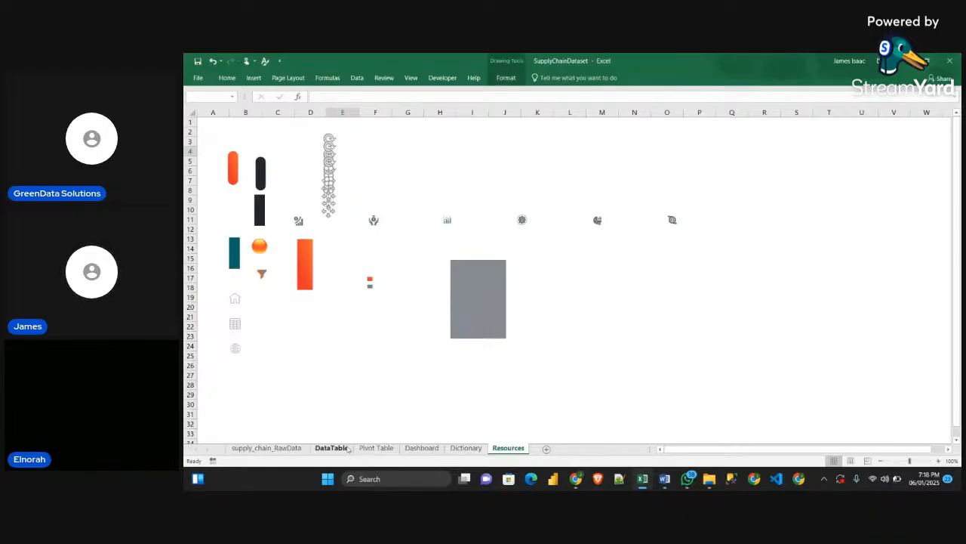
# Paste the five colour markers on the Dashboard sheet and place them inside the Production Volume by Supplier card
pyautogui.click(421, 448)
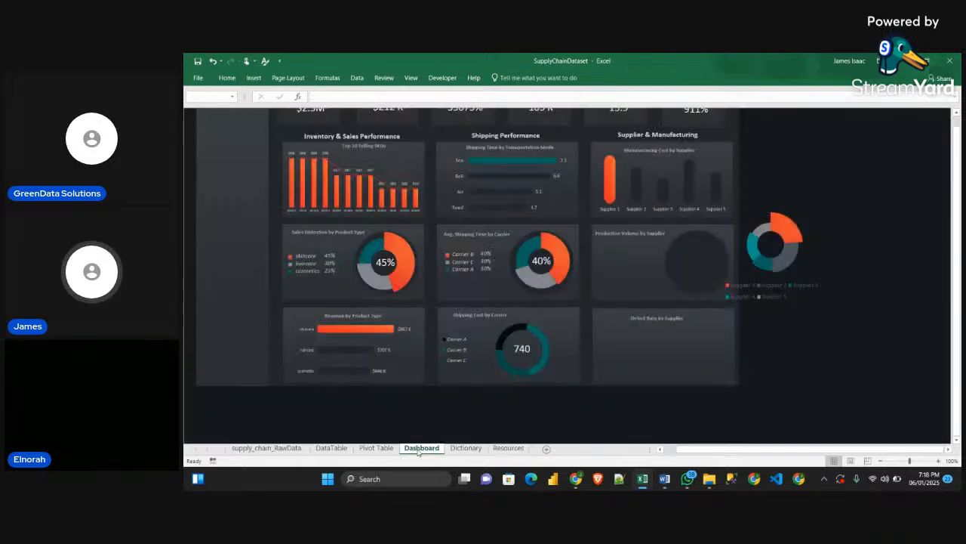
pyautogui.click(762, 324)
pyautogui.hotkey('ctrl', 'v')
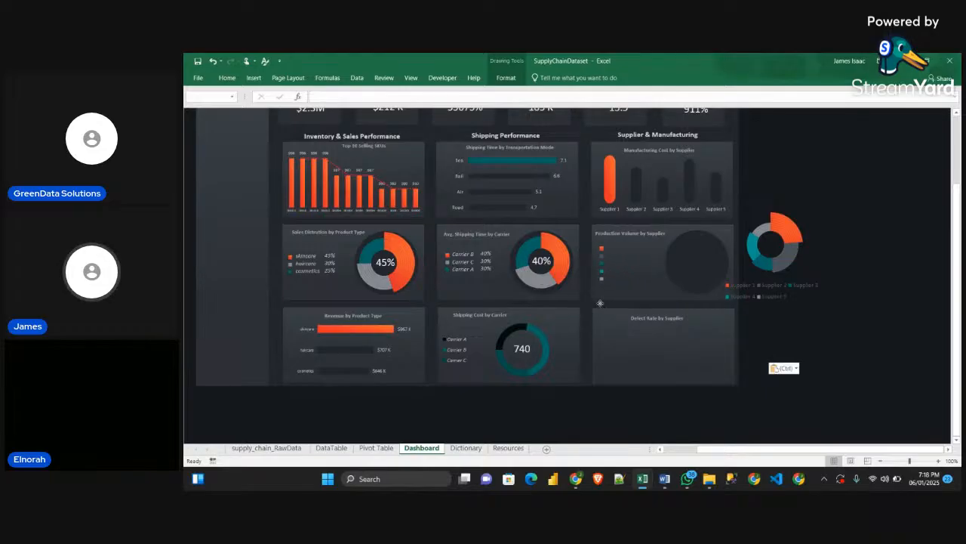
pyautogui.click(857, 319)
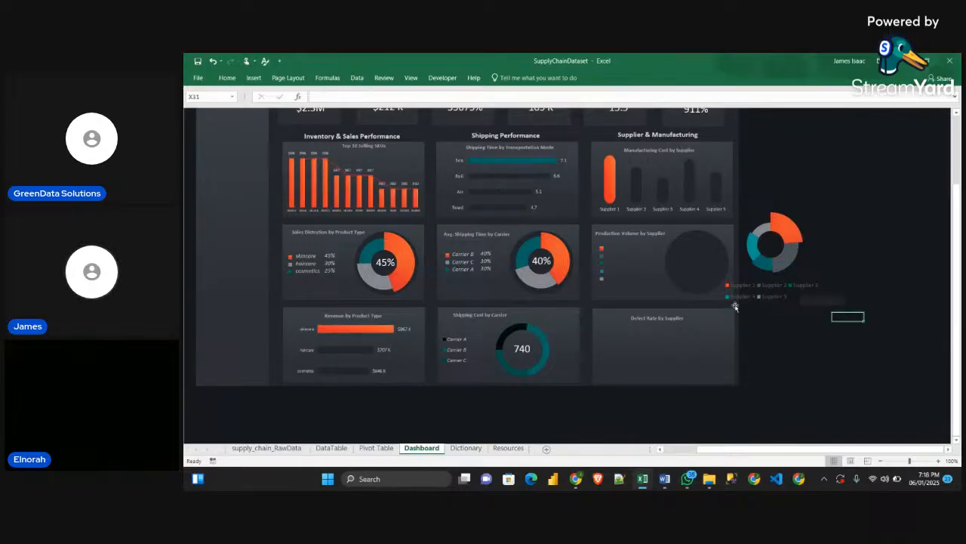
# Copy the carrier names text box into the Production Volume by Supplier card and link it to cell D81 of the Pivot Table sheet
pyautogui.click(459, 258)
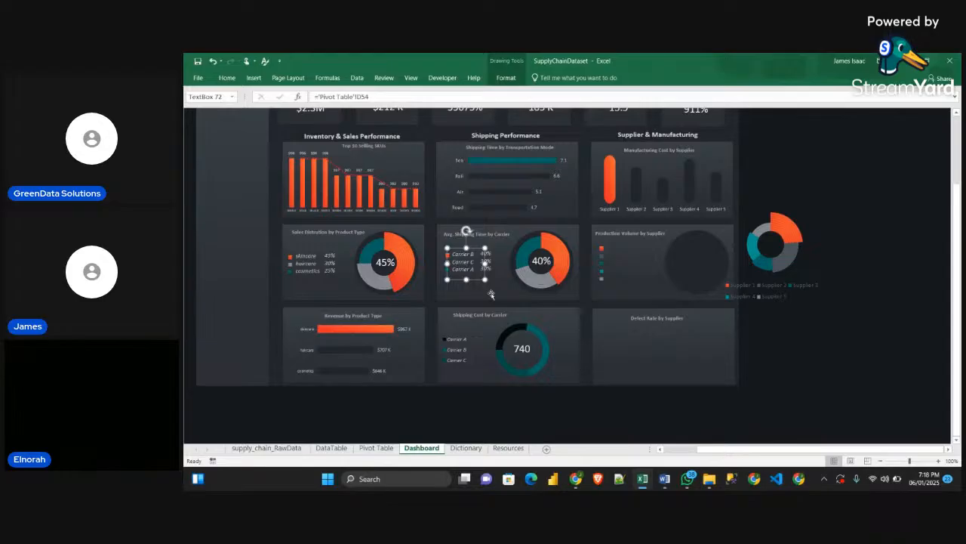
pyautogui.hotkey('ctrl', 'v')
pyautogui.moveTo(474, 276); pyautogui.dragTo(625, 265)
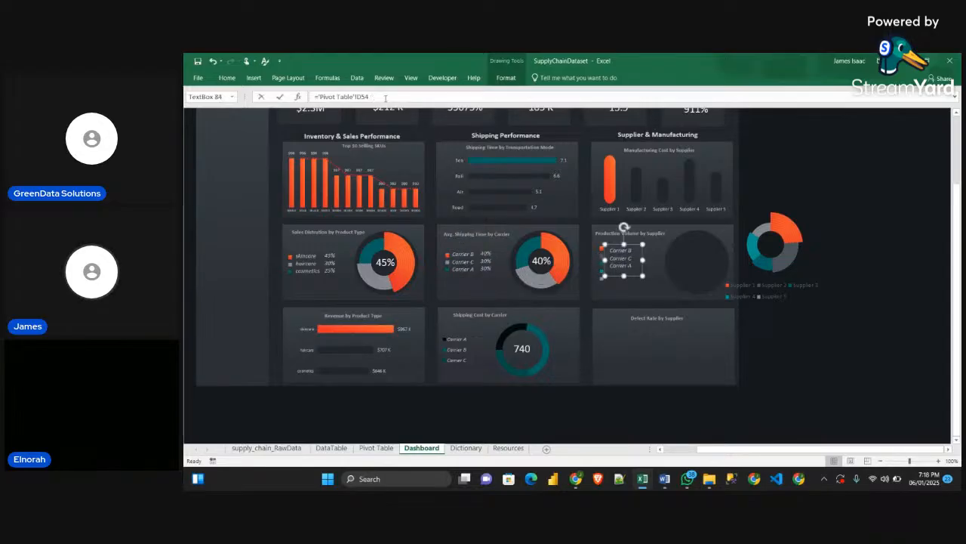
pyautogui.moveTo(385, 99); pyautogui.dragTo(274, 90)
pyautogui.write('=')
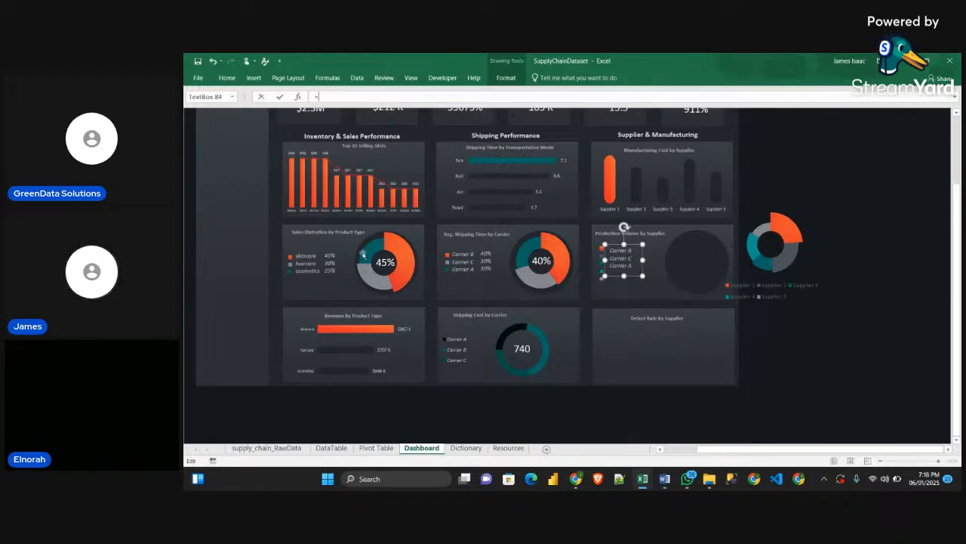
pyautogui.click(376, 448)
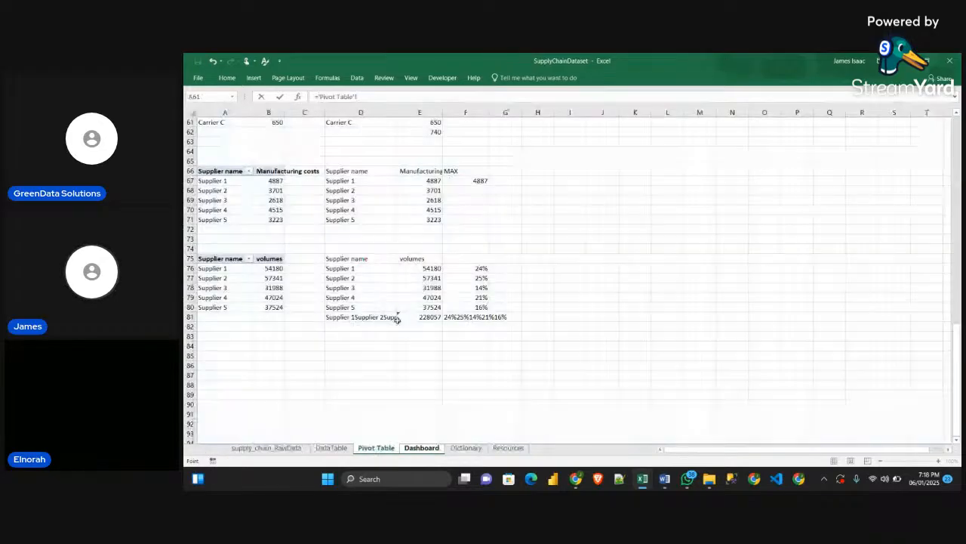
pyautogui.click(359, 317)
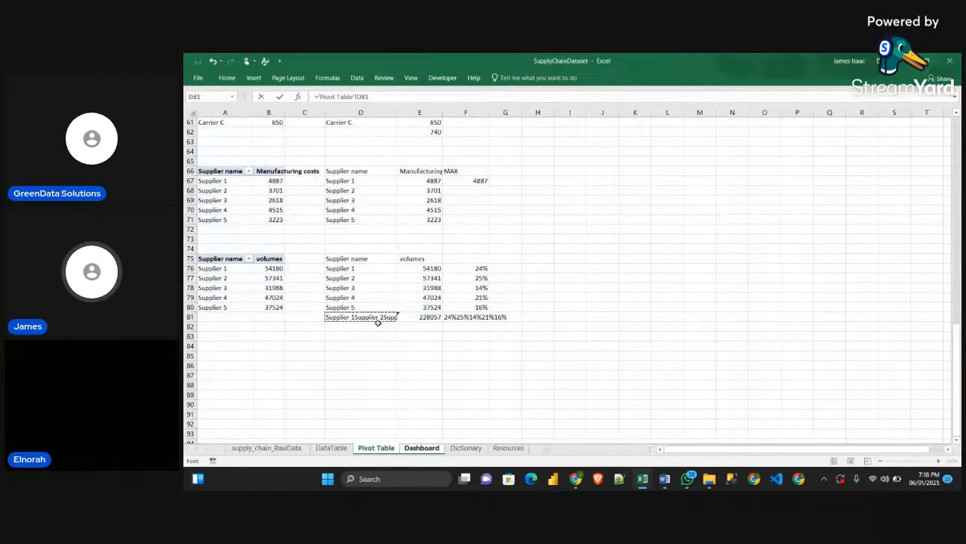
pyautogui.press('Return')
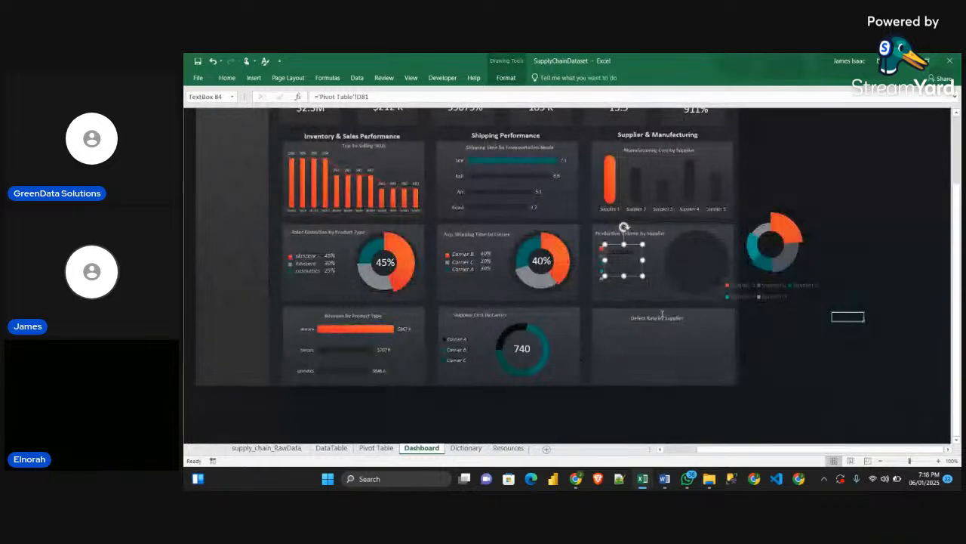
# Enlarge the supplier names text box so each of the five supplier names fits on its own line
pyautogui.moveTo(623, 311); pyautogui.dragTo(624, 307)
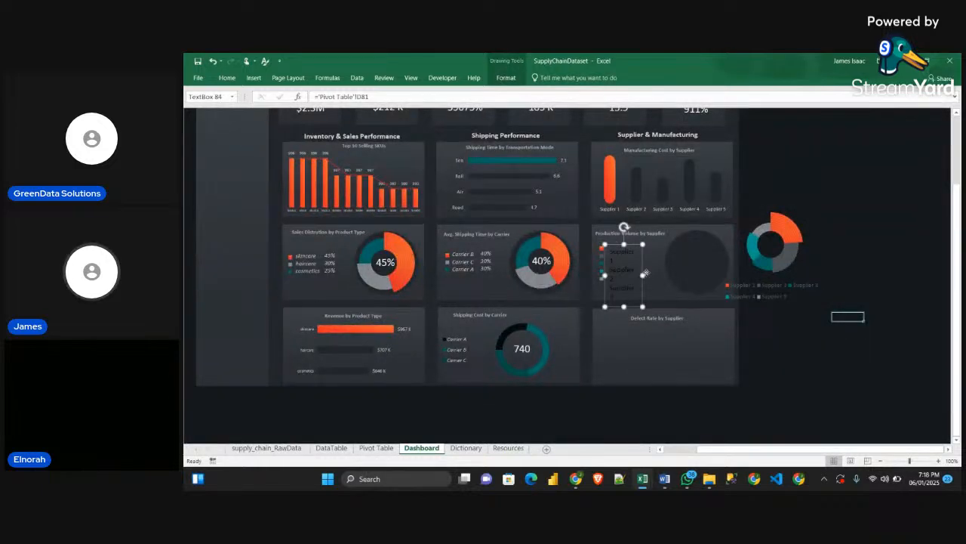
pyautogui.click(646, 274)
pyautogui.click(638, 277)
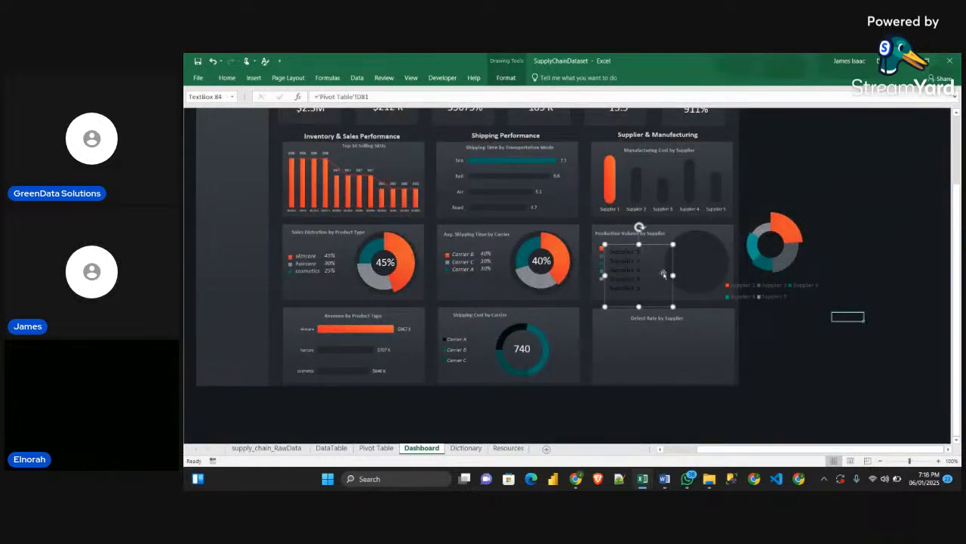
# Apply the carrier names text box's formatting to the supplier names with Format Painter, and shrink and align their box beside the colour markers
pyautogui.click(459, 261)
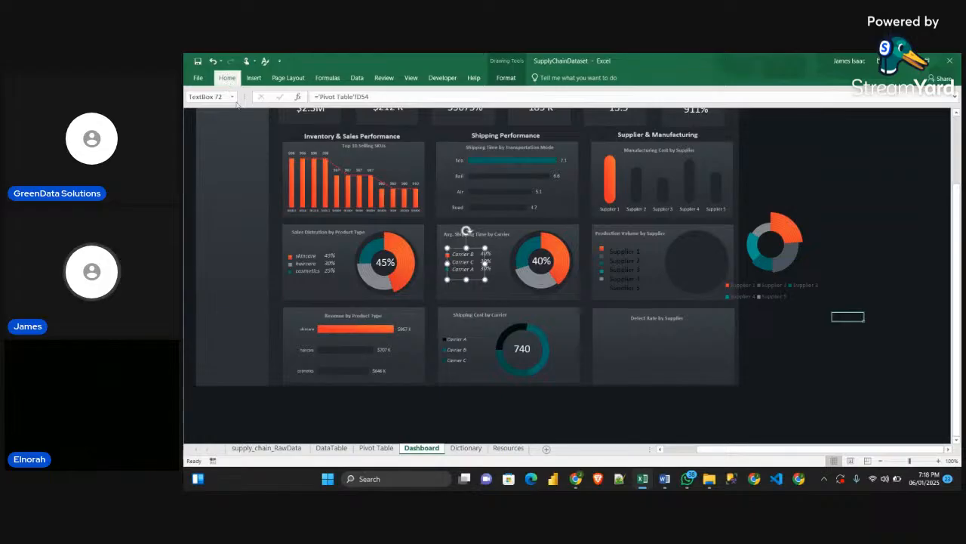
pyautogui.click(227, 77)
pyautogui.click(231, 115)
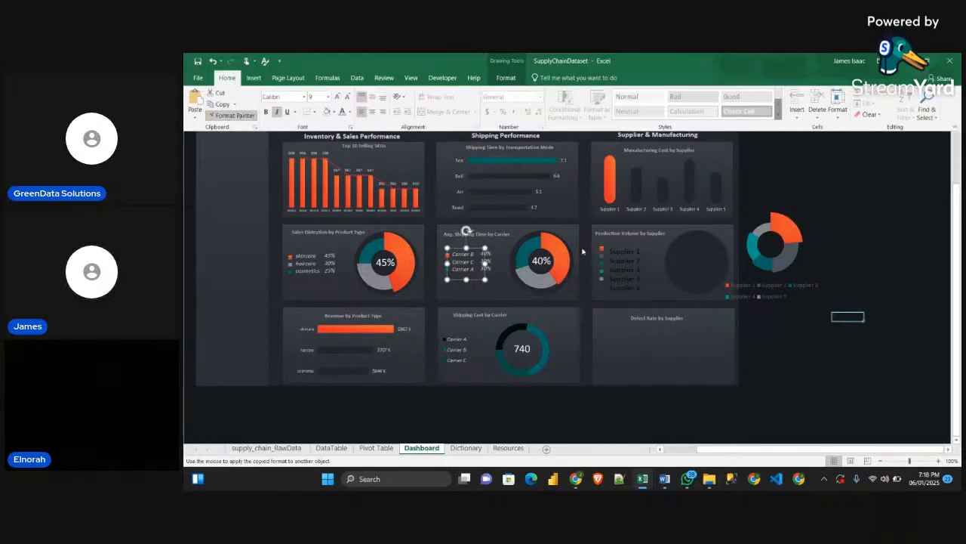
pyautogui.click(616, 264)
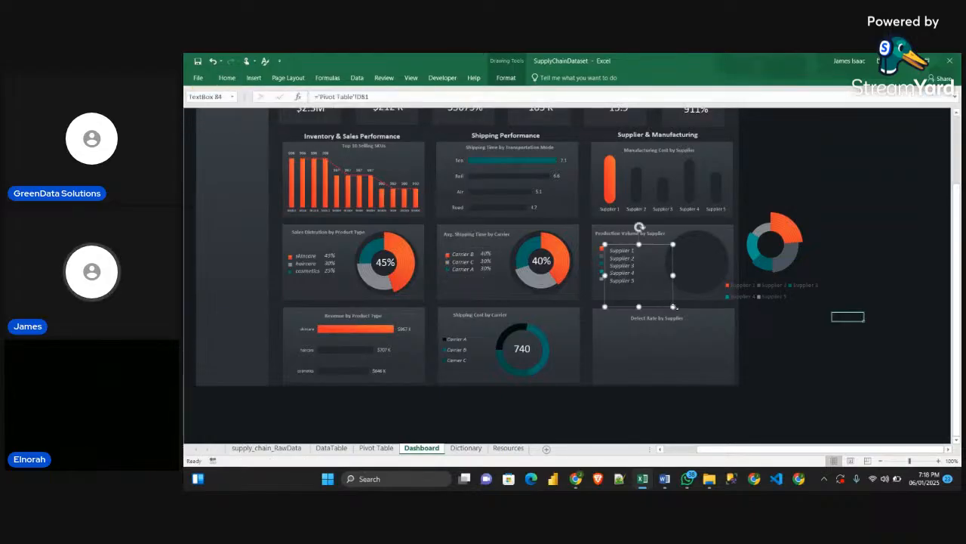
pyautogui.moveTo(670, 301); pyautogui.dragTo(632, 276)
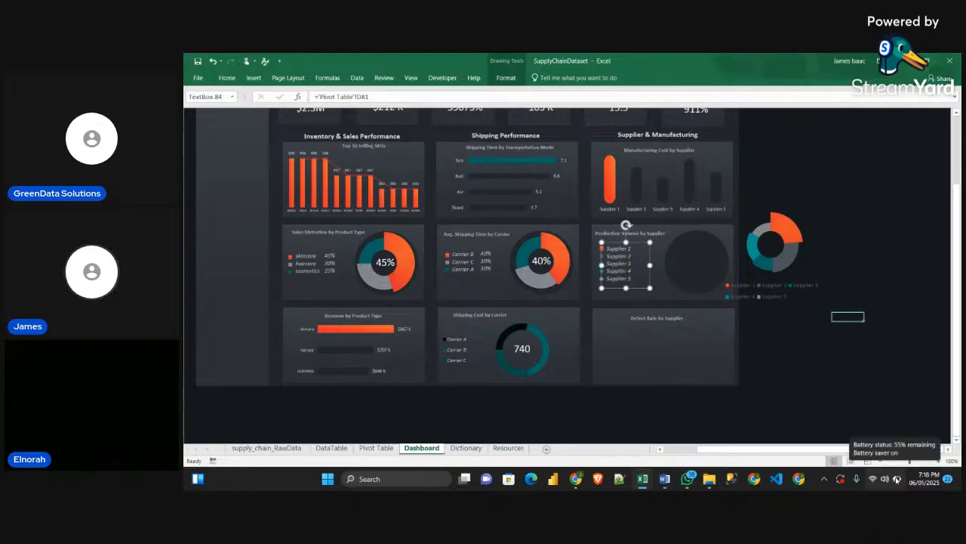
# Duplicate the supplier names text box, place the copy beside it, and link it to cell F81 of the Pivot Table sheet
pyautogui.hotkey('ctrl', 'd')
pyautogui.moveTo(627, 273); pyautogui.dragTo(649, 264)
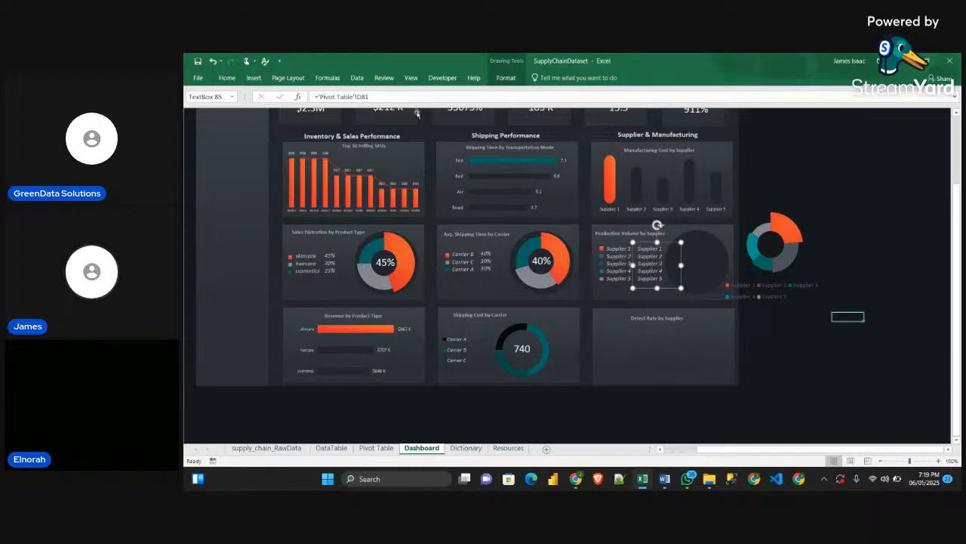
pyautogui.moveTo(379, 97); pyautogui.dragTo(257, 90)
pyautogui.write('=')
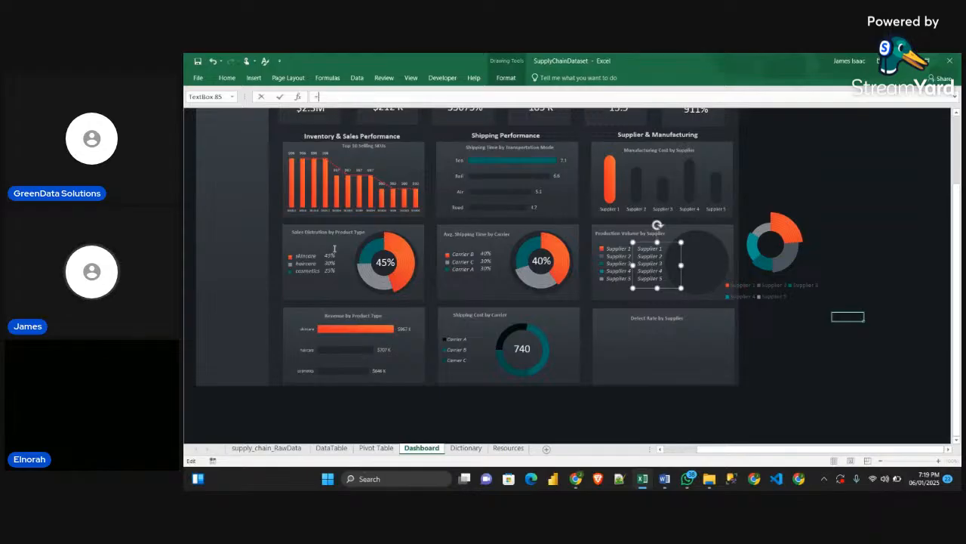
pyautogui.click(376, 448)
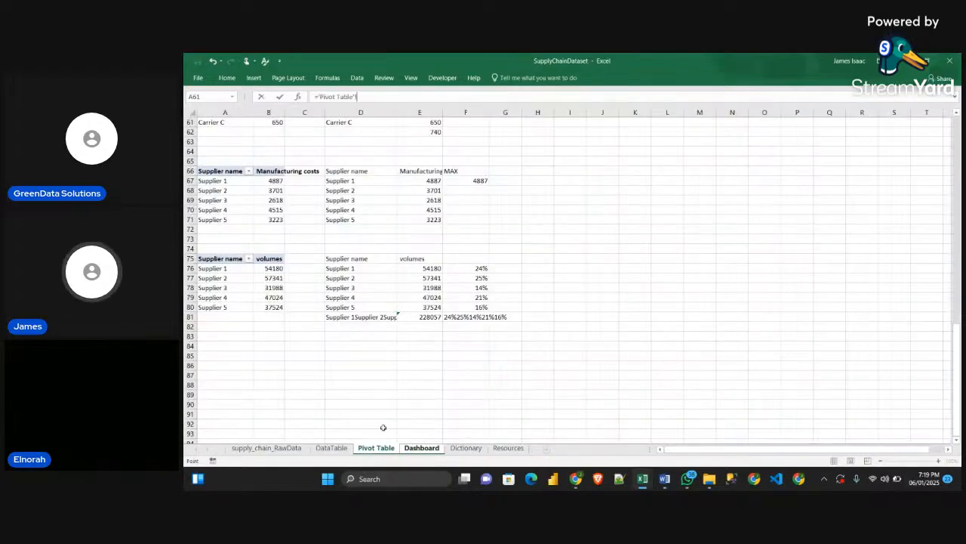
pyautogui.click(470, 318)
pyautogui.press('Return')
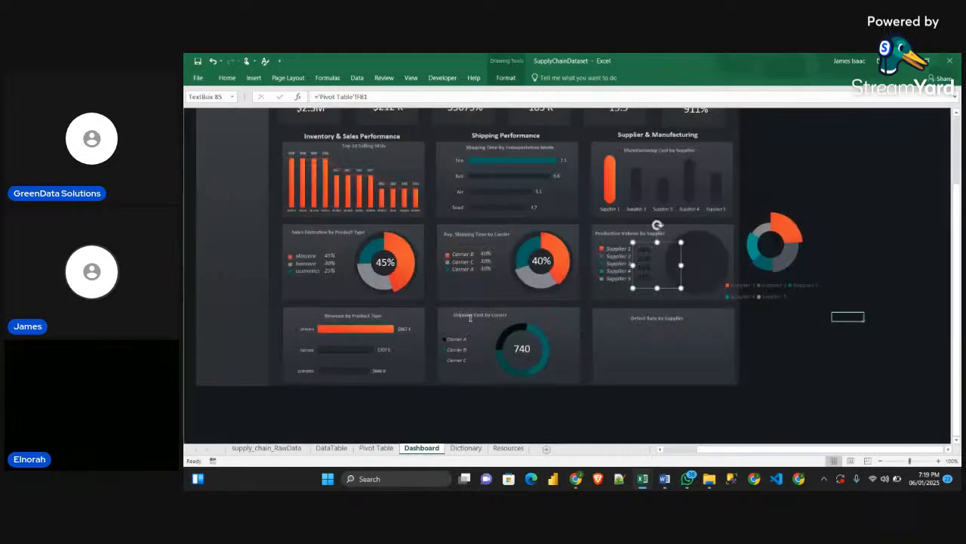
# Apply the supplier names' formatting to the percentages text box with Format Painter and shrink that box to fit
pyautogui.click(622, 263)
pyautogui.click(227, 78)
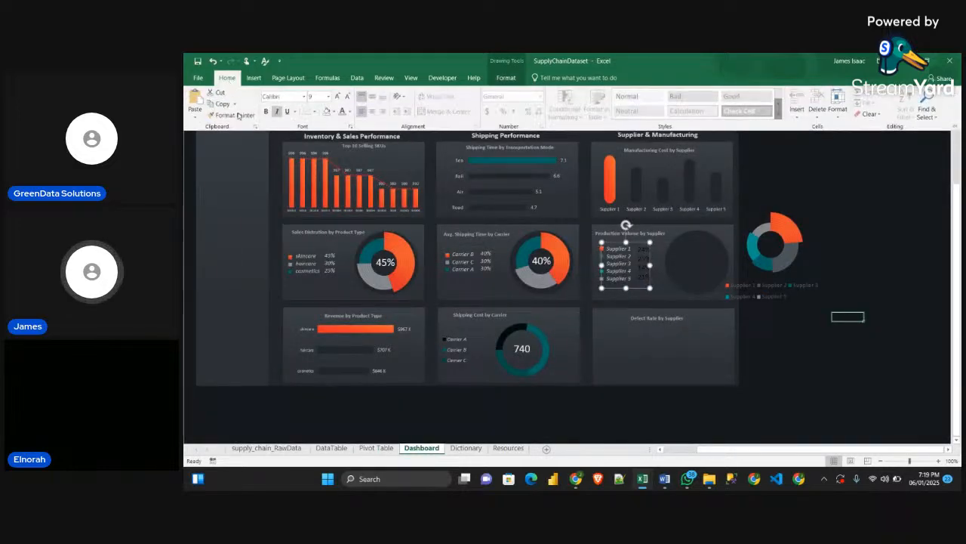
pyautogui.click(231, 115)
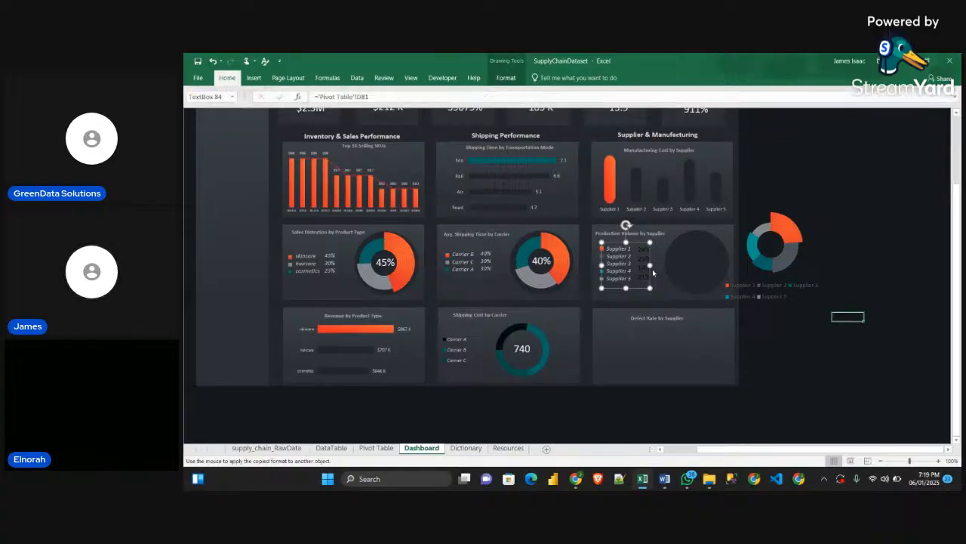
pyautogui.click(654, 272)
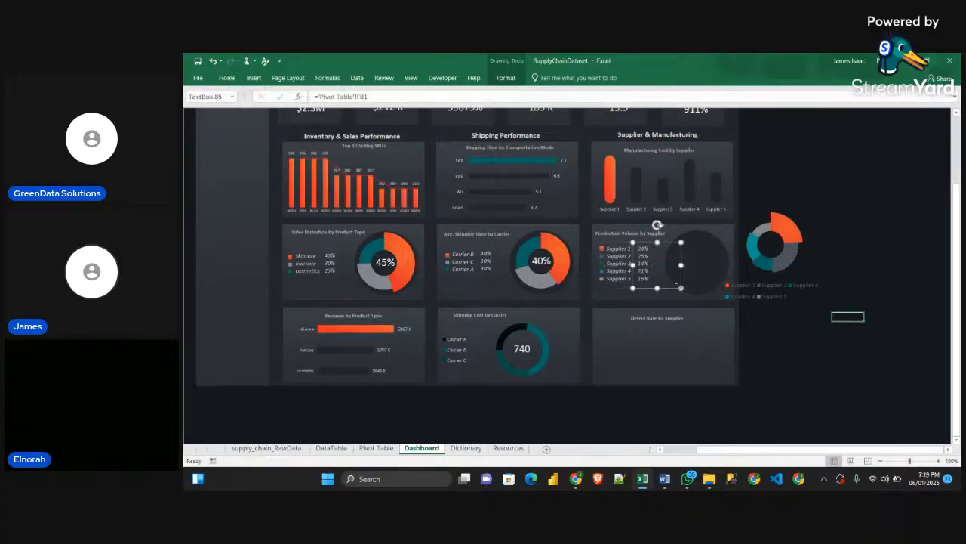
pyautogui.moveTo(682, 288); pyautogui.dragTo(646, 277)
# Remove the legend from the stepped doughnut chart beside the Production Volume by Supplier card
pyautogui.click(794, 278)
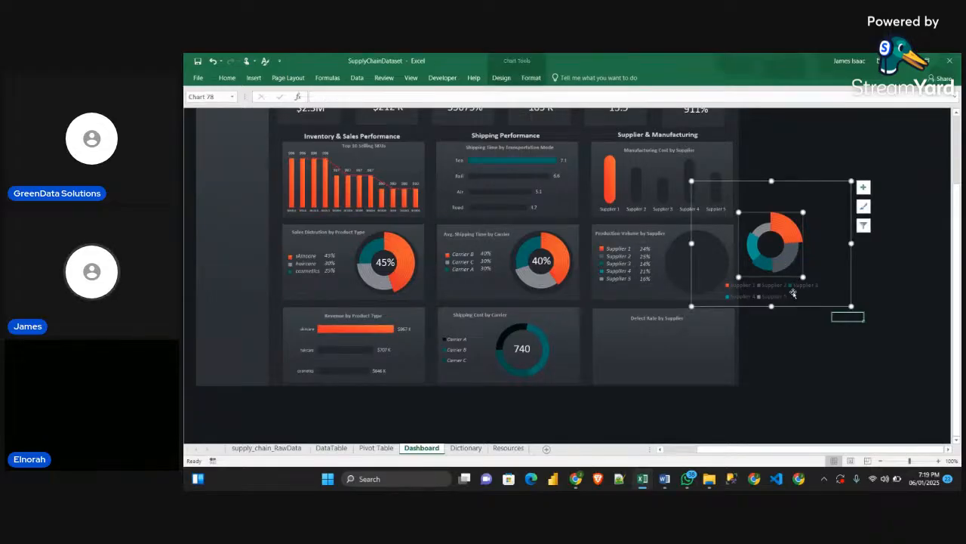
pyautogui.click(874, 190)
pyautogui.click(811, 209)
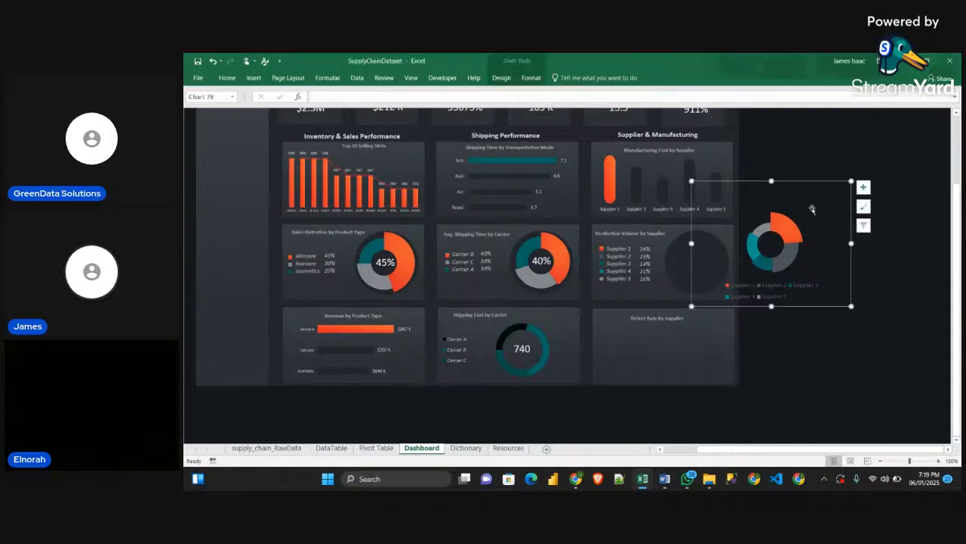
pyautogui.click(862, 190)
pyautogui.click(886, 220)
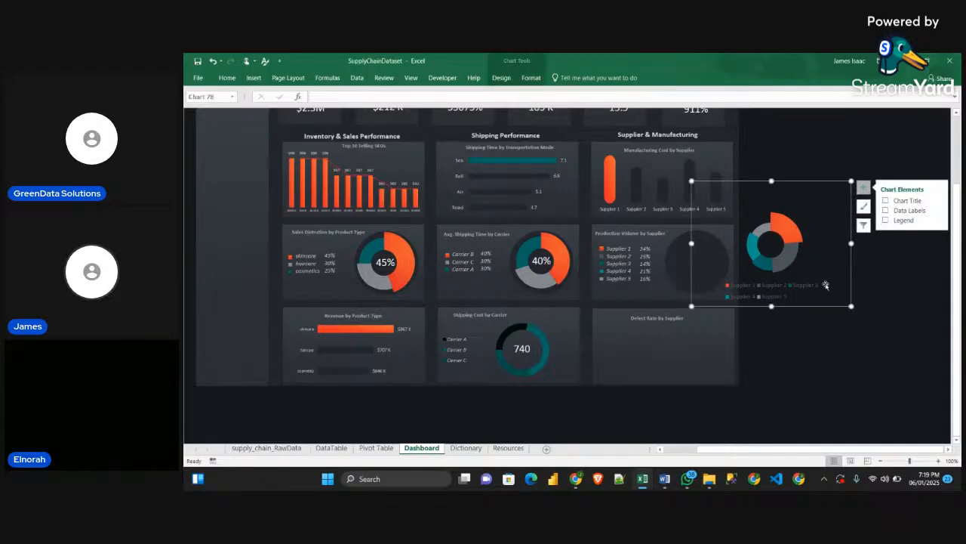
pyautogui.moveTo(804, 254); pyautogui.dragTo(757, 271)
pyautogui.click(910, 305)
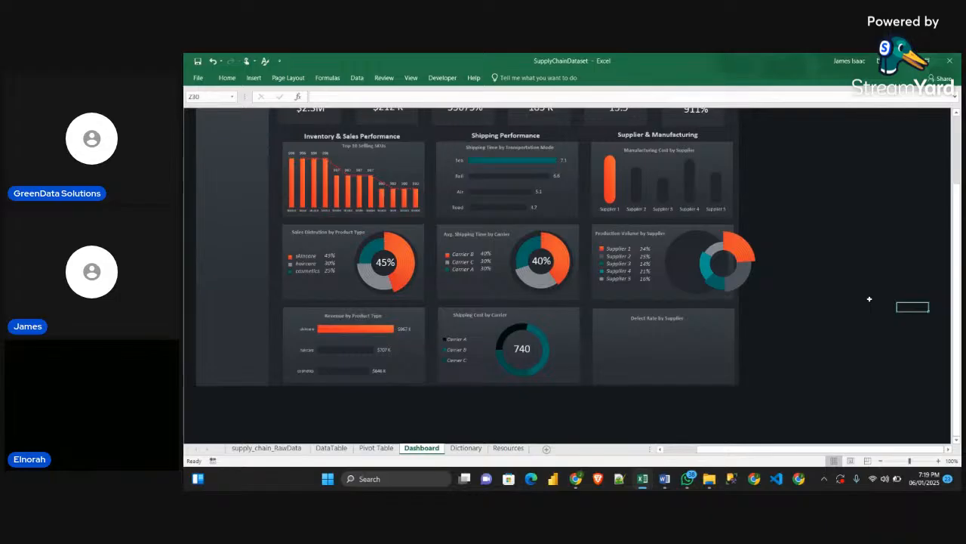
pyautogui.hotkey('ctrl', 'z')
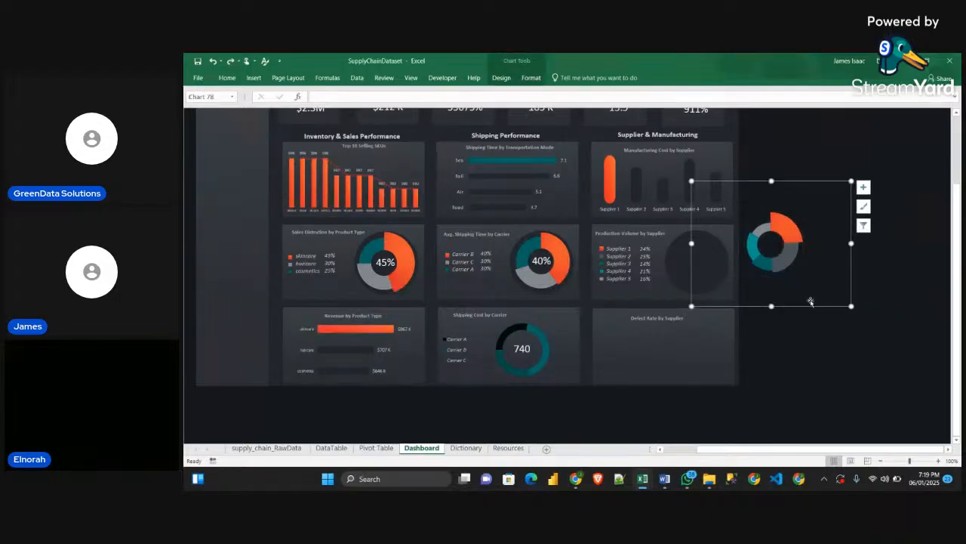
# Place the doughnut chart over the dark circle in the Production Volume by Supplier card and enlarge it slightly
pyautogui.moveTo(810, 301); pyautogui.dragTo(734, 309)
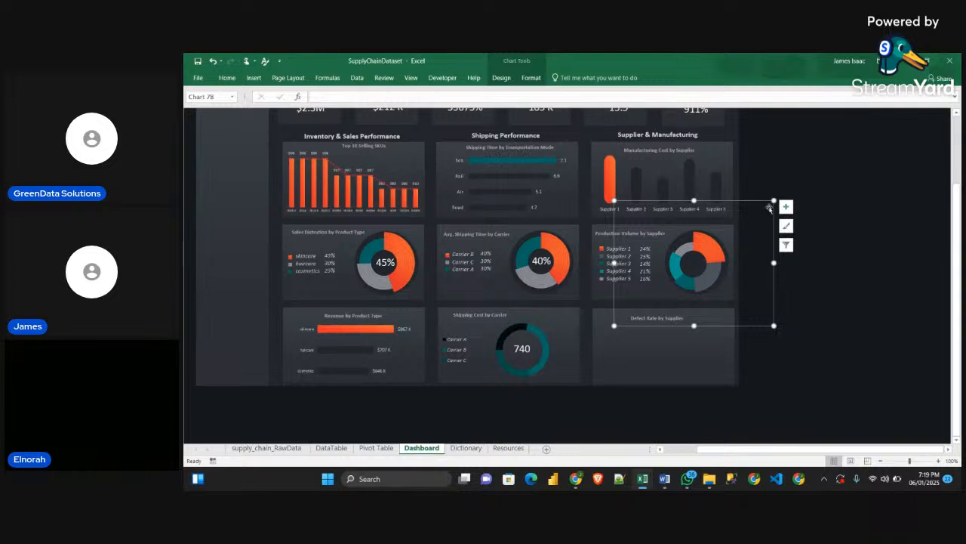
pyautogui.moveTo(772, 201); pyautogui.dragTo(776, 198)
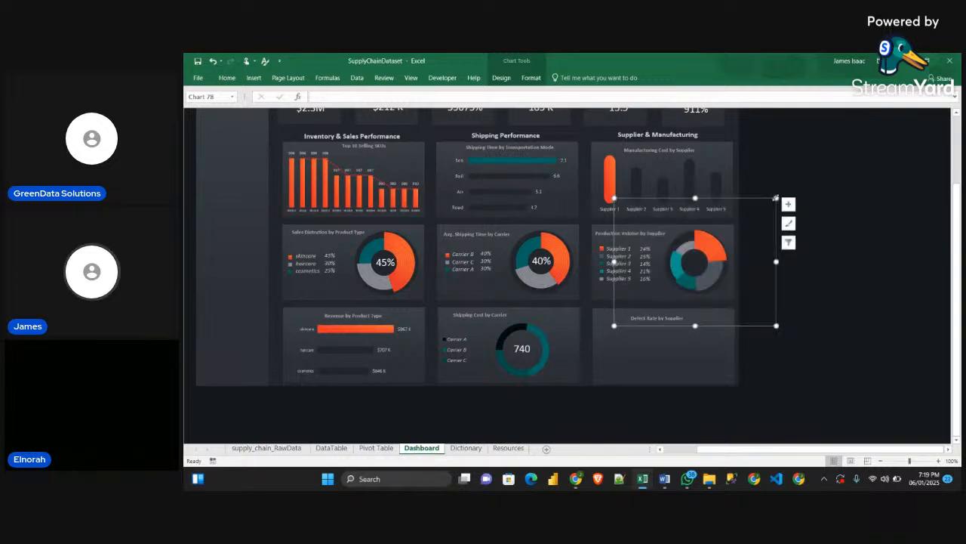
# Duplicate the 40% label, centre the copy in the Production Volume by Supplier doughnut, and link it to cell F77 of the Pivot Table sheet
pyautogui.click(788, 204)
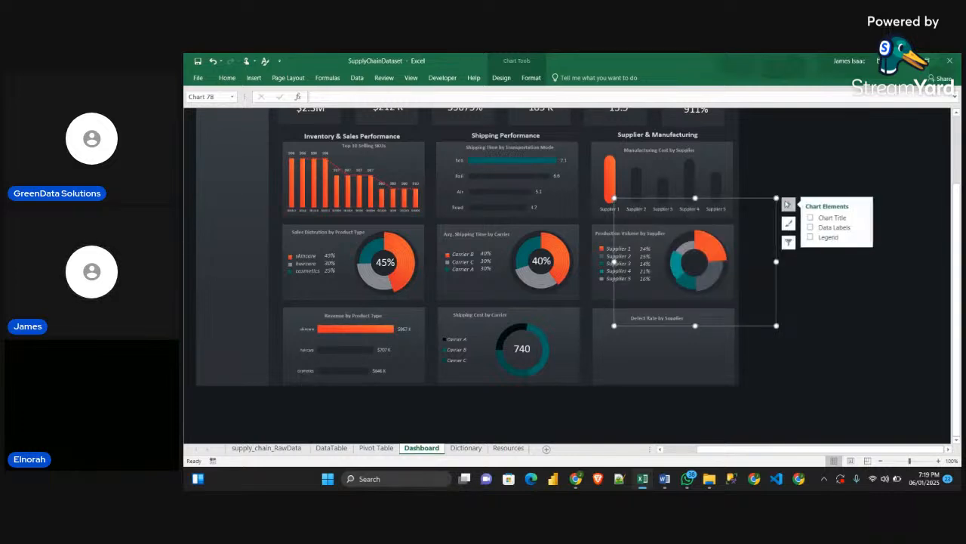
pyautogui.click(844, 296)
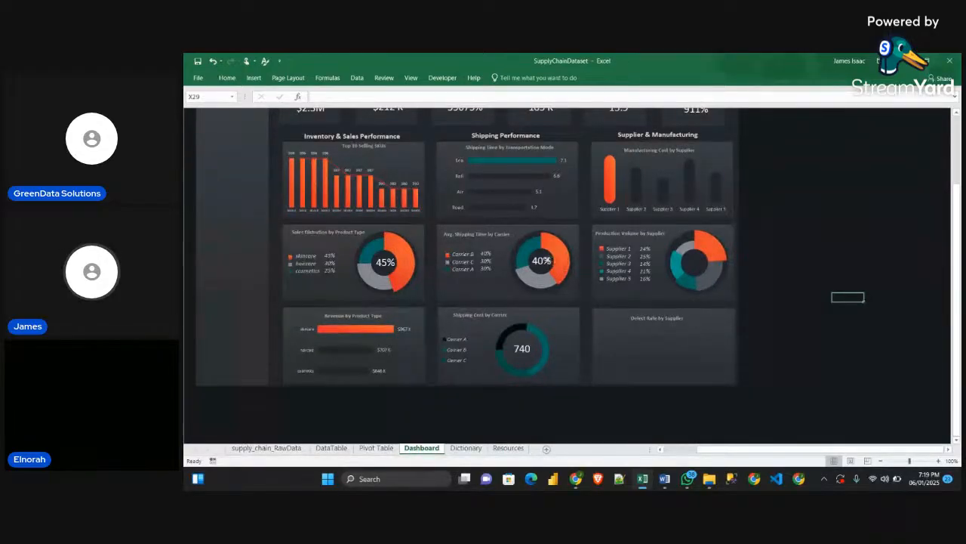
pyautogui.click(550, 261)
pyautogui.hotkey('ctrl', 'd')
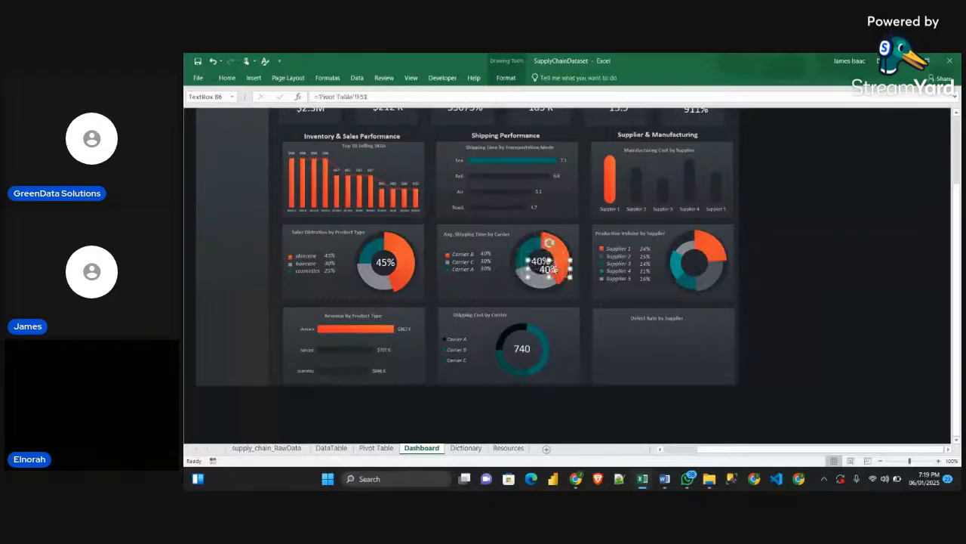
pyautogui.moveTo(548, 269); pyautogui.dragTo(703, 271)
pyautogui.write('=')
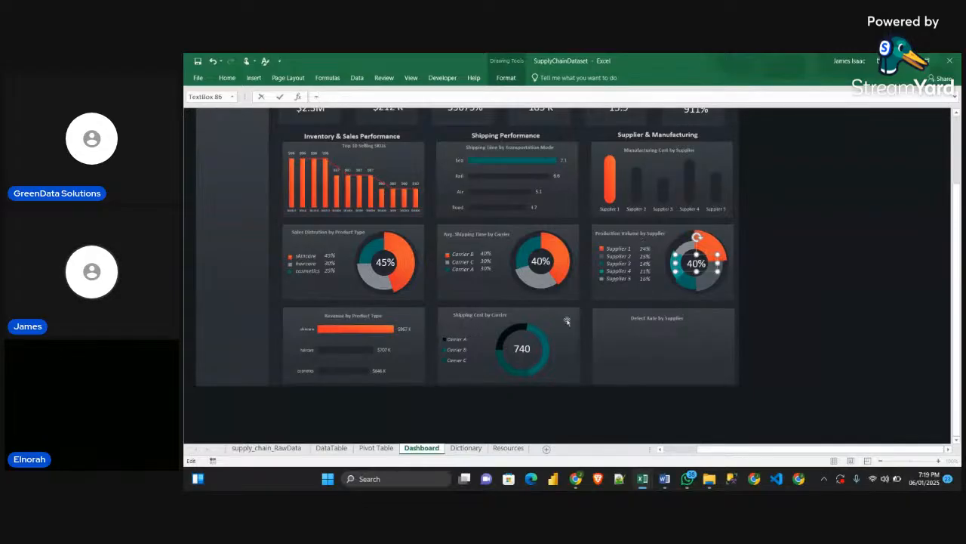
pyautogui.click(376, 448)
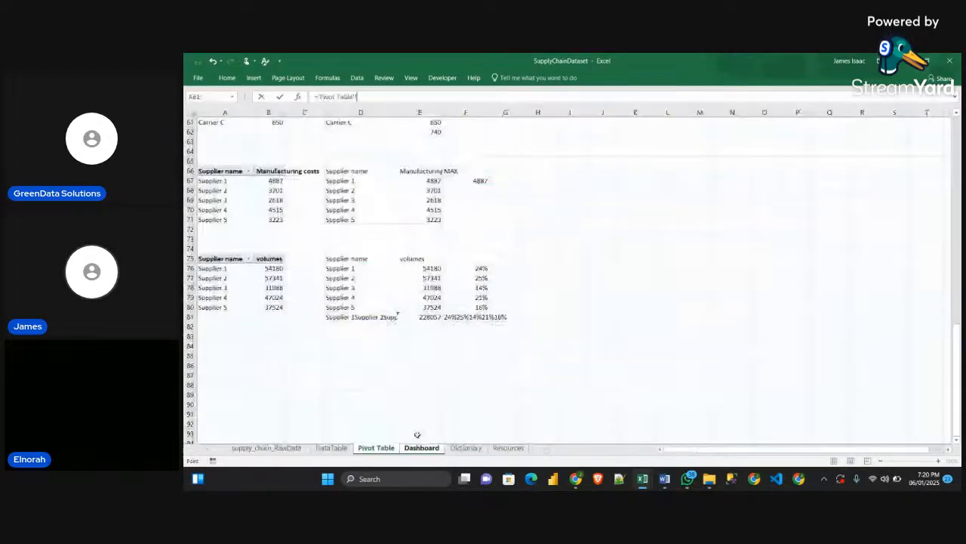
pyautogui.click(466, 278)
pyautogui.press('Return')
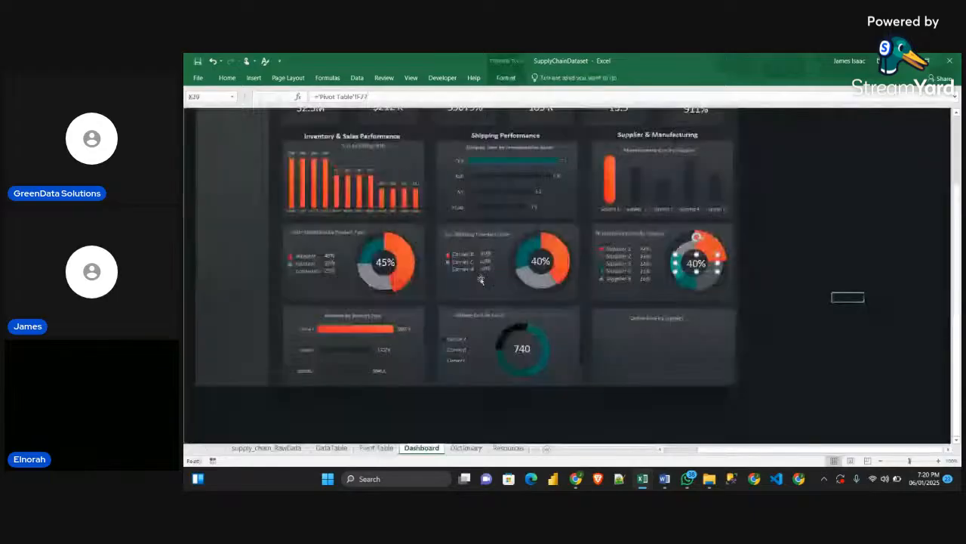
# Apply the 40% label's formatting to the centre label of the Production Volume by Supplier doughnut with Format Painter
pyautogui.click(538, 260)
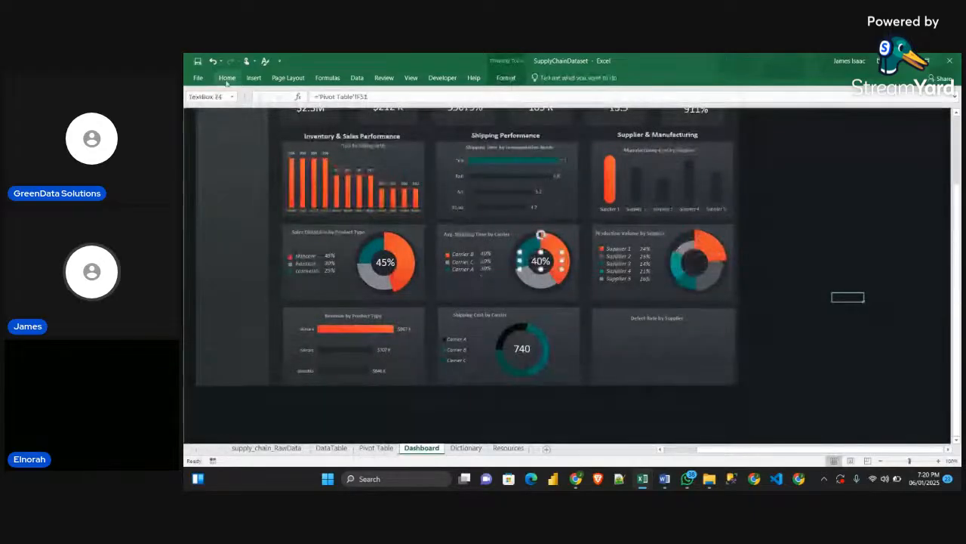
pyautogui.click(226, 78)
pyautogui.press('Escape')
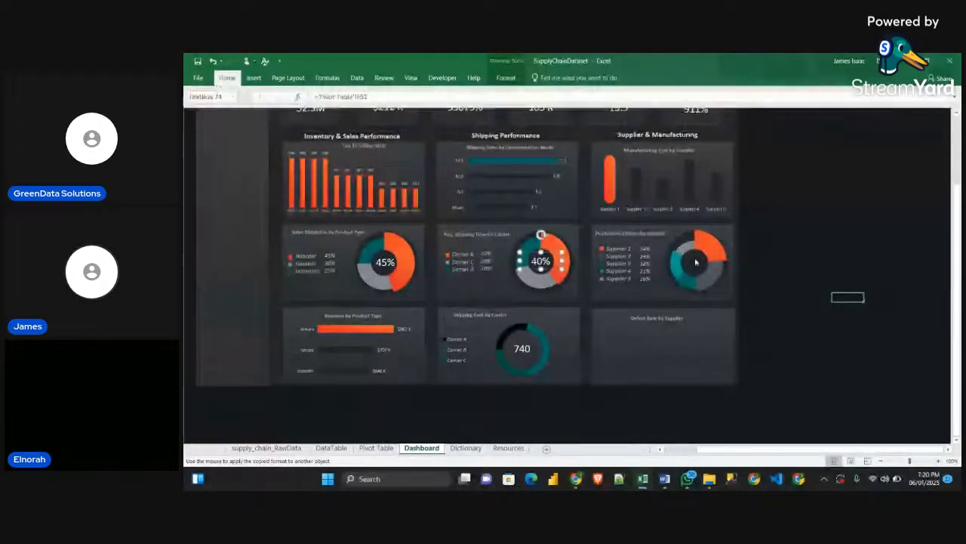
pyautogui.click(696, 263)
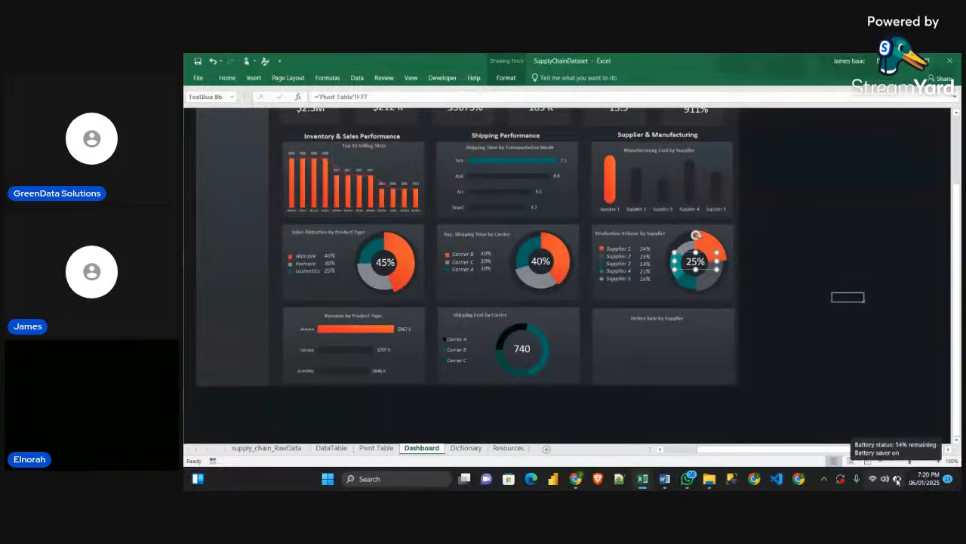
pyautogui.click(835, 296)
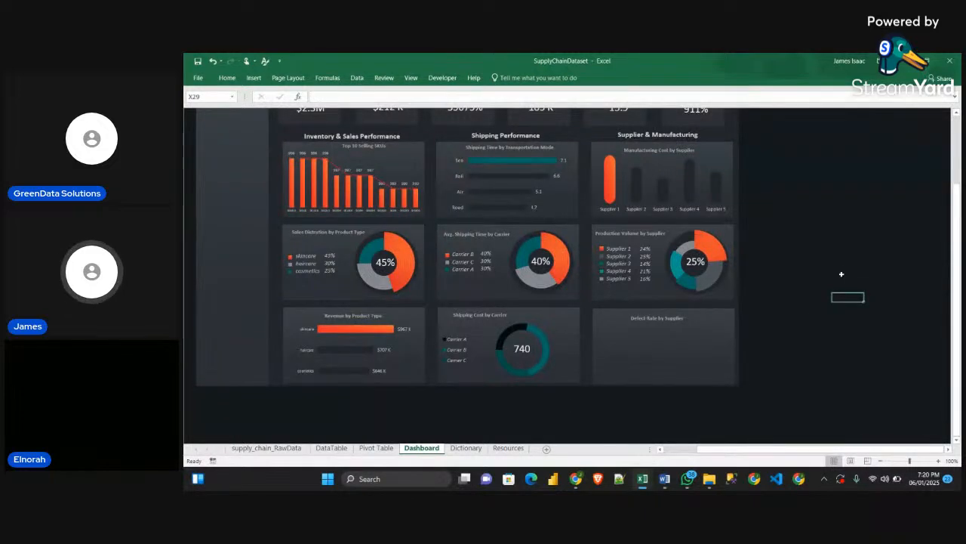
pyautogui.scroll(1, 753, 378)
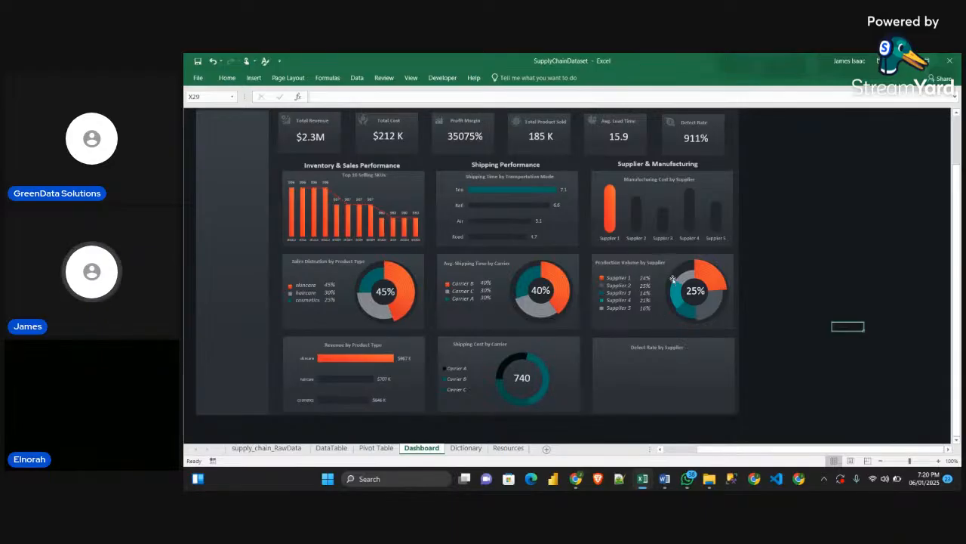
pyautogui.scroll(-1, 674, 281)
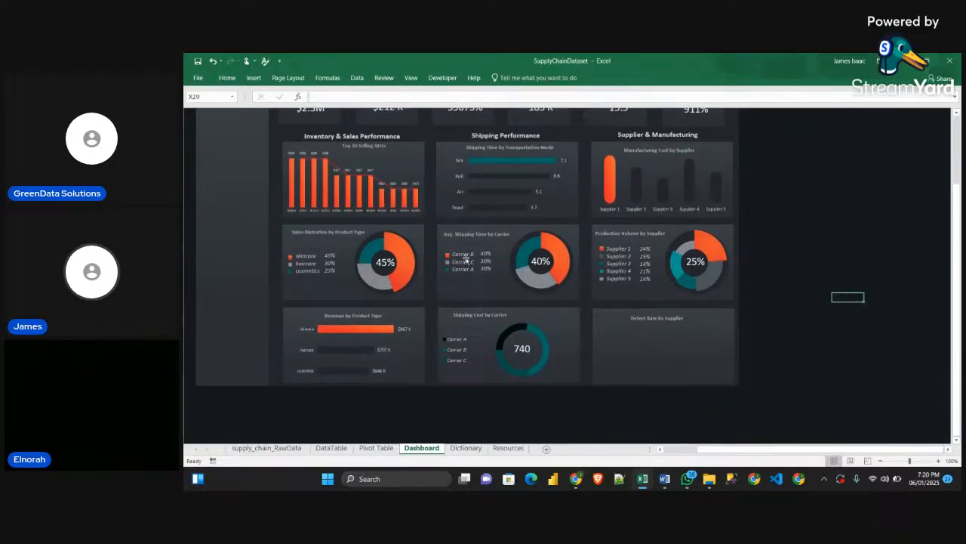
pyautogui.scroll(1, 646, 328)
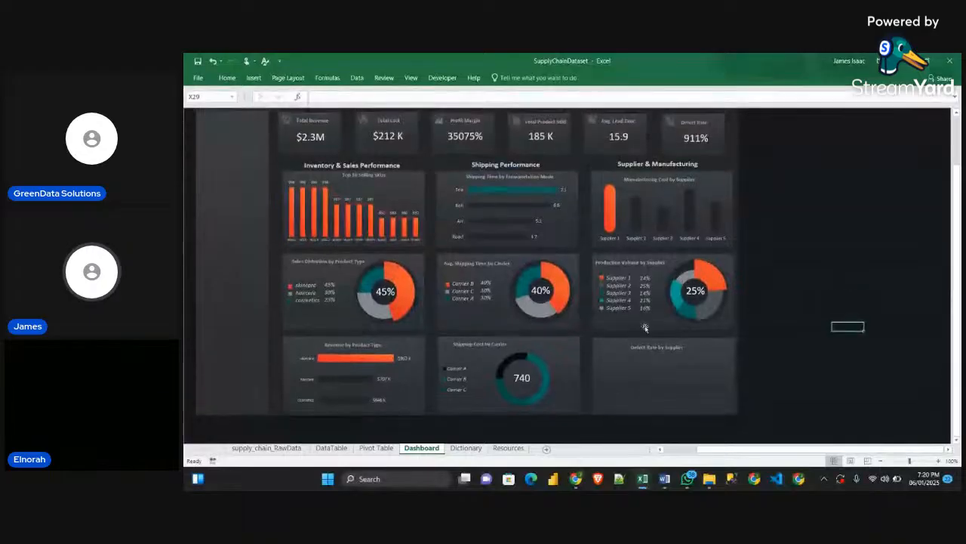
pyautogui.scroll(1, 740, 390)
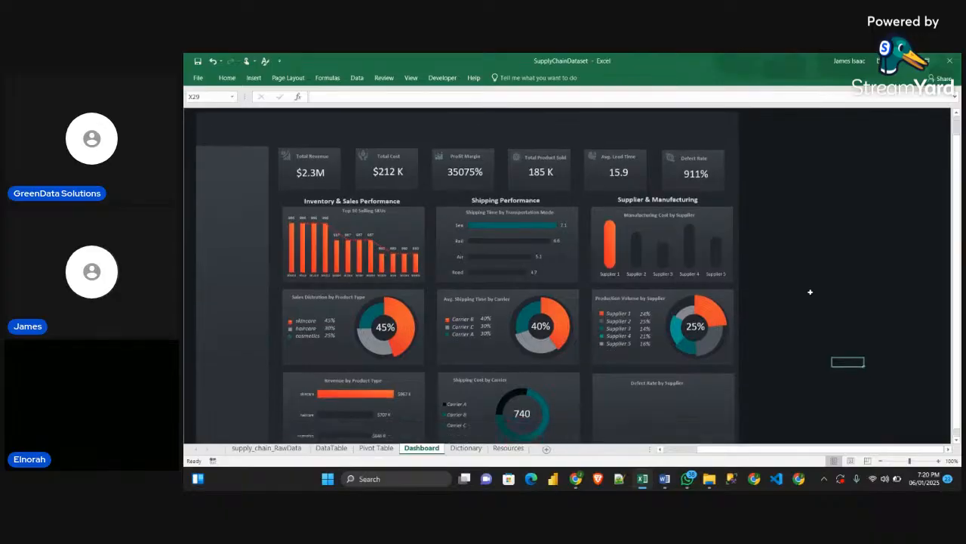
pyautogui.scroll(-1, 810, 291)
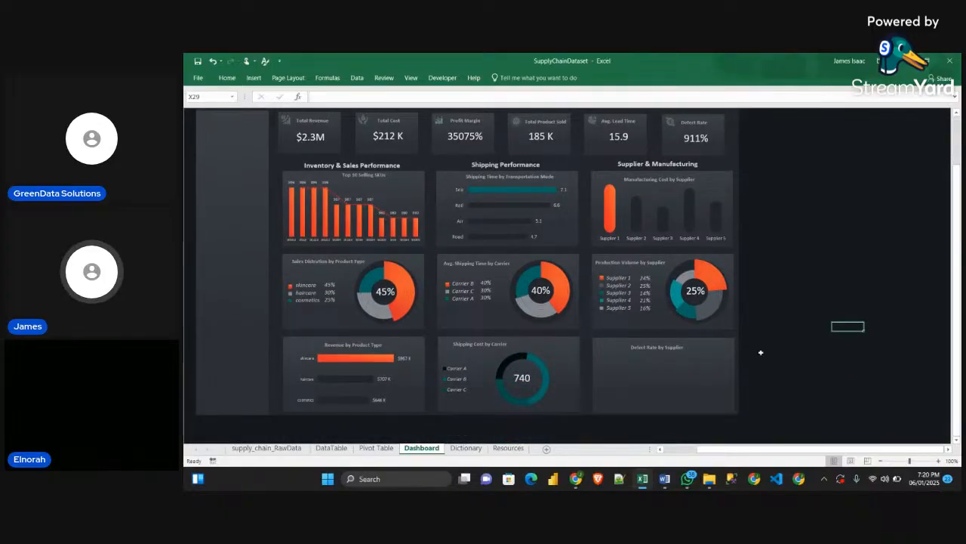
# Switch to the Obj_Guidelines Word document and read the chart type, fields to plot and purpose specified for Defect Rate by Supplier
pyautogui.moveTo(664, 478)
pyautogui.click(665, 434)
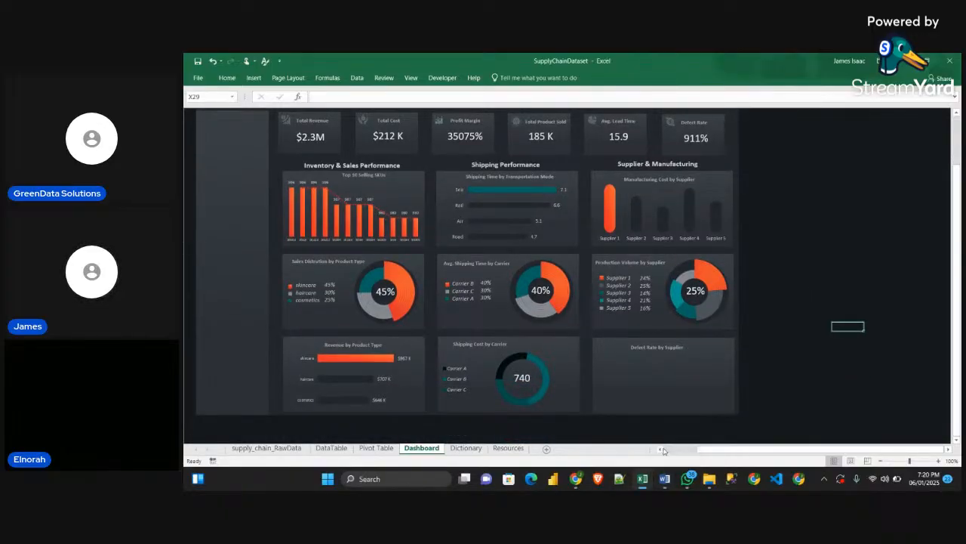
pyautogui.scroll(-2, 574, 302)
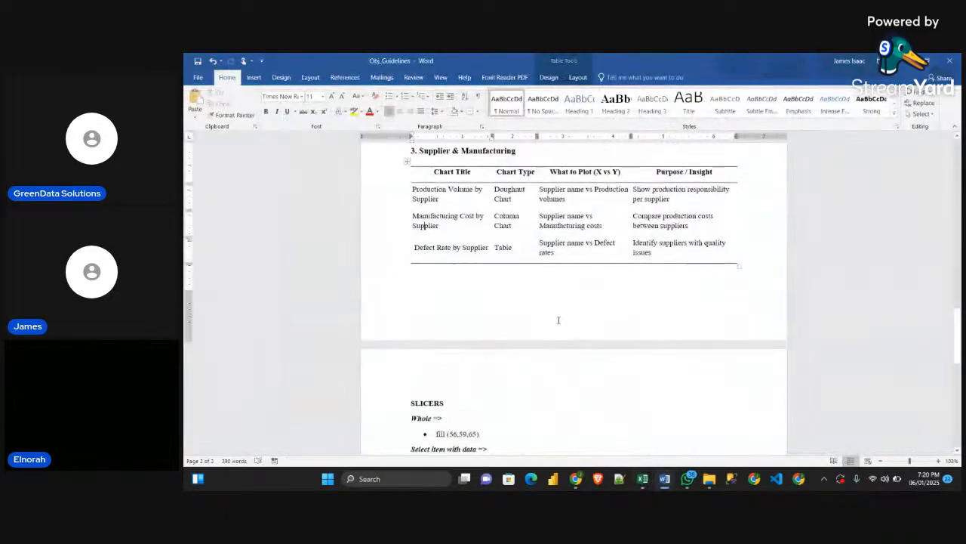
pyautogui.doubleClick(503, 247)
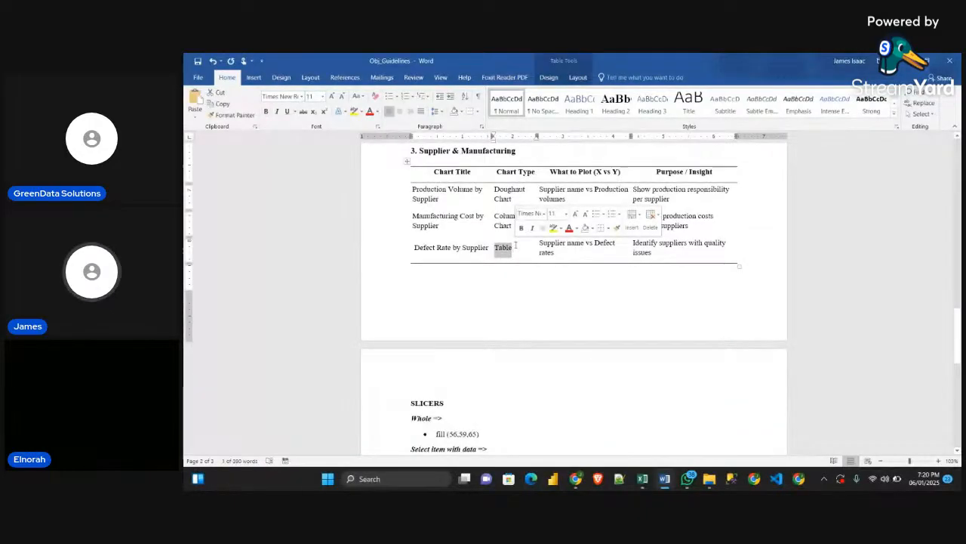
pyautogui.moveTo(460, 274); pyautogui.dragTo(465, 302)
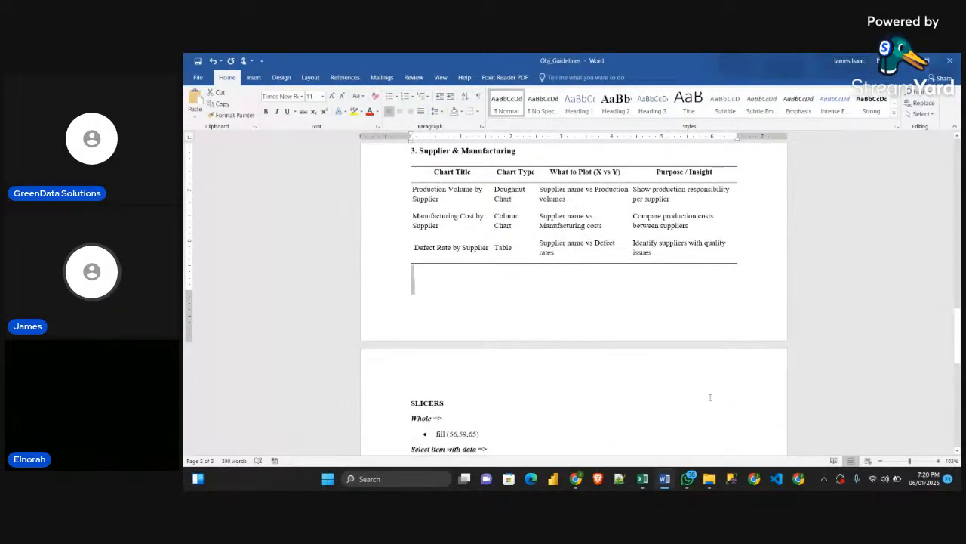
pyautogui.moveTo(642, 477)
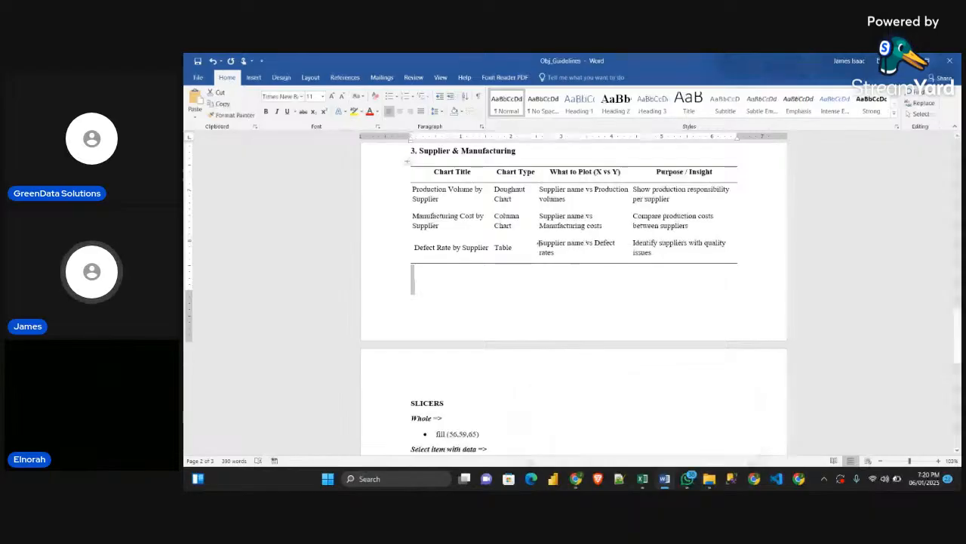
pyautogui.moveTo(538, 242); pyautogui.dragTo(537, 235)
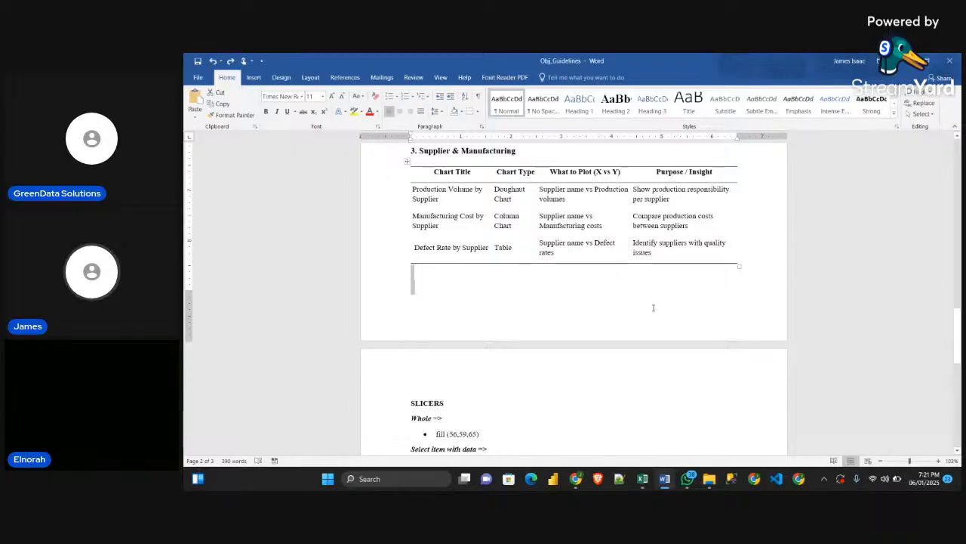
pyautogui.scroll(-1, 654, 316)
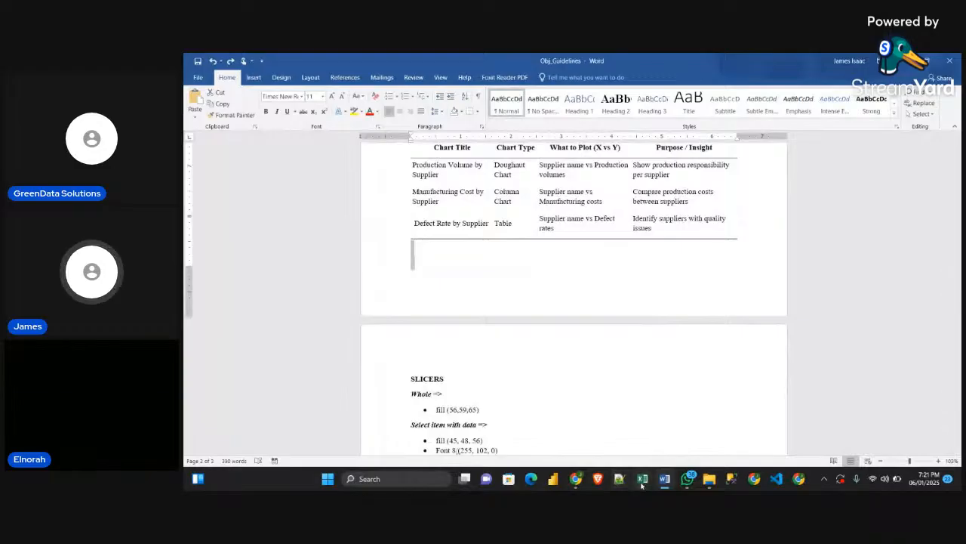
# Switch to the Sample Excel workbook and paste a copy of the supplier defect rates pivot table at A94 on its Pivot Table sheet
pyautogui.click(609, 453)
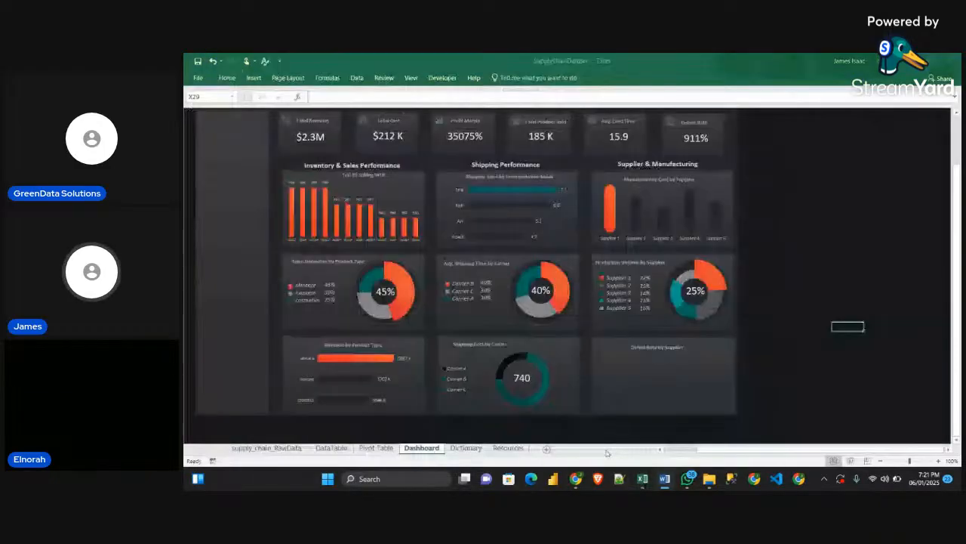
pyautogui.click(697, 446)
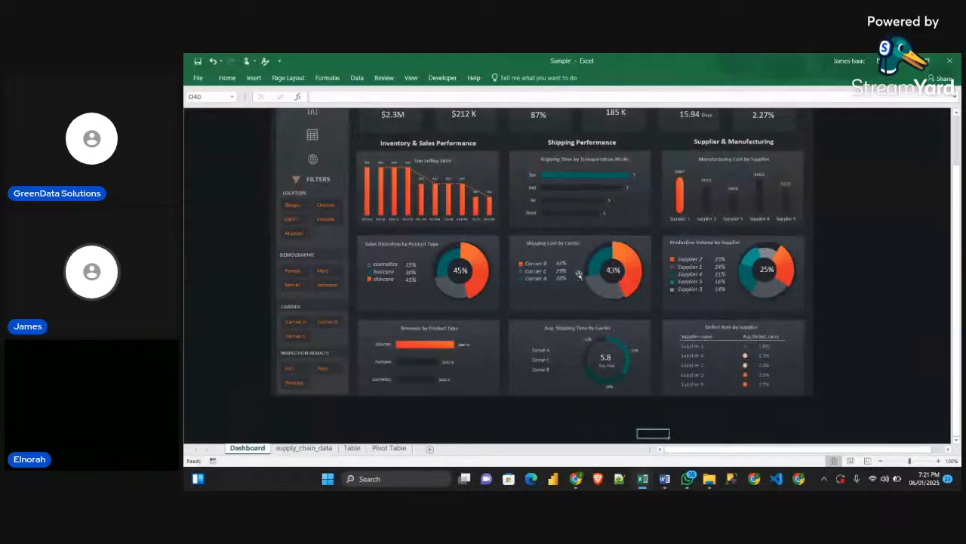
pyautogui.click(352, 448)
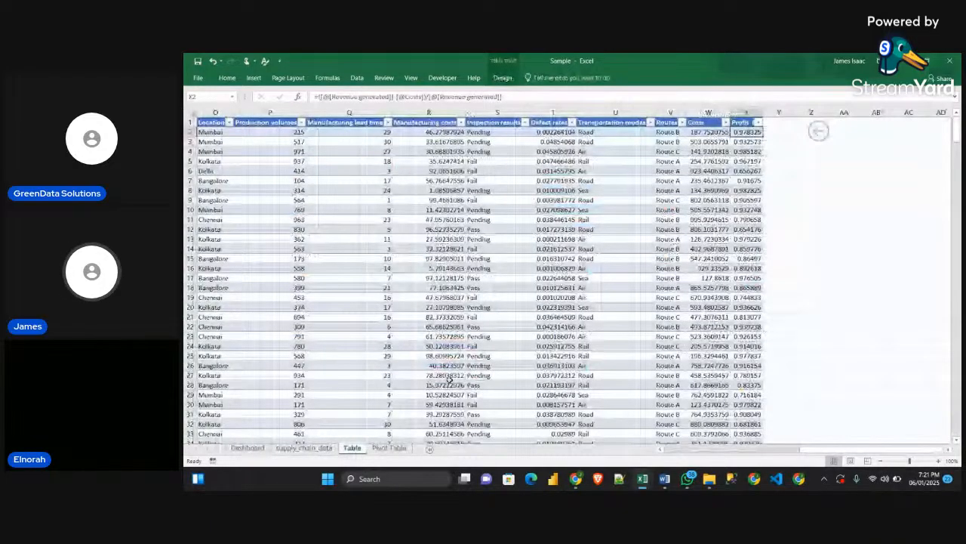
pyautogui.hotkey('ctrl', 'pagedown')
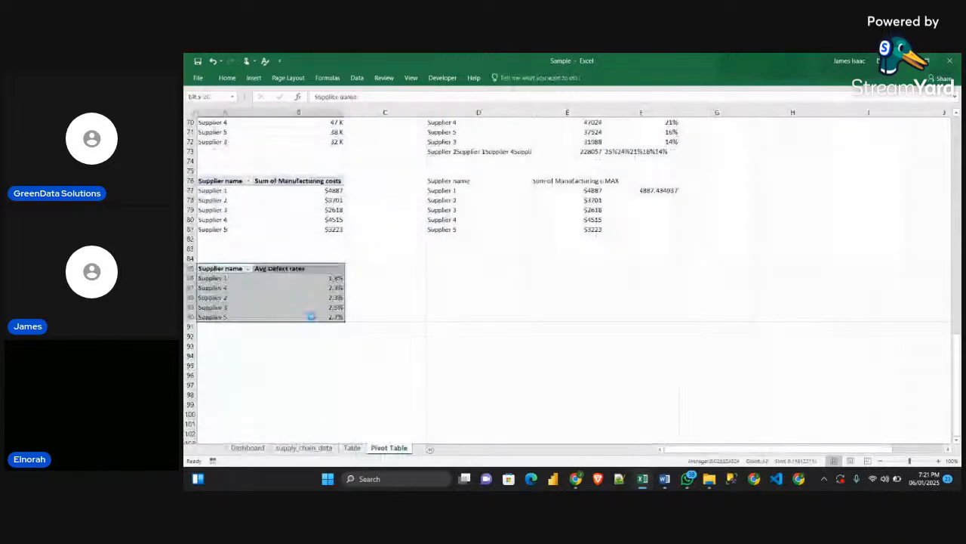
pyautogui.hotkey('ctrl', 'v')
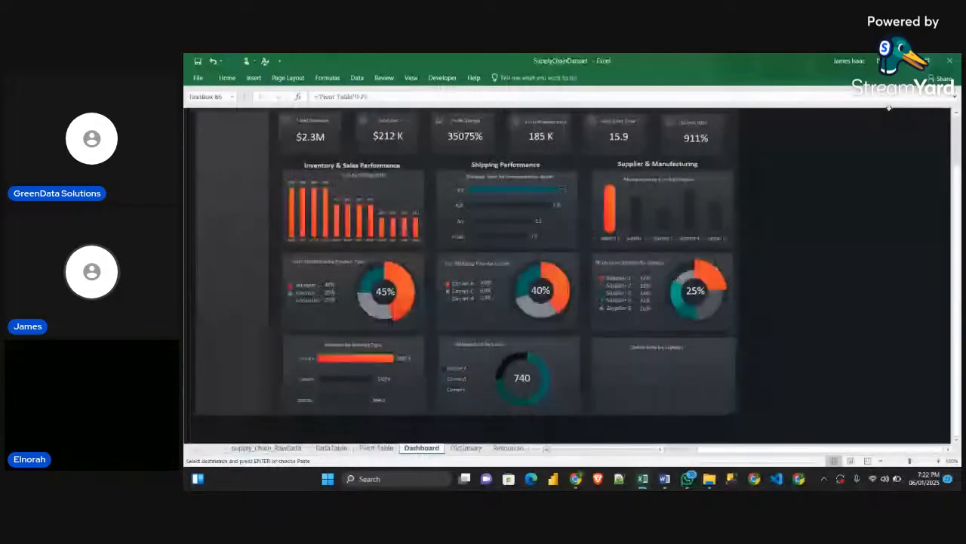
# In the SupplyChainDataset workbook, paste a copy of the supplier production volumes pivot table at A86 on the Pivot Table sheet
pyautogui.click(695, 292)
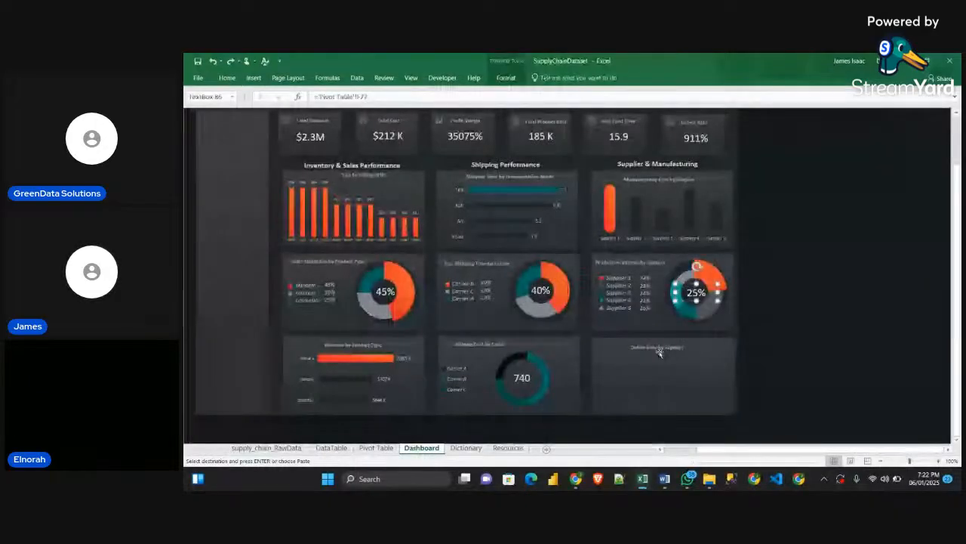
pyautogui.click(764, 316)
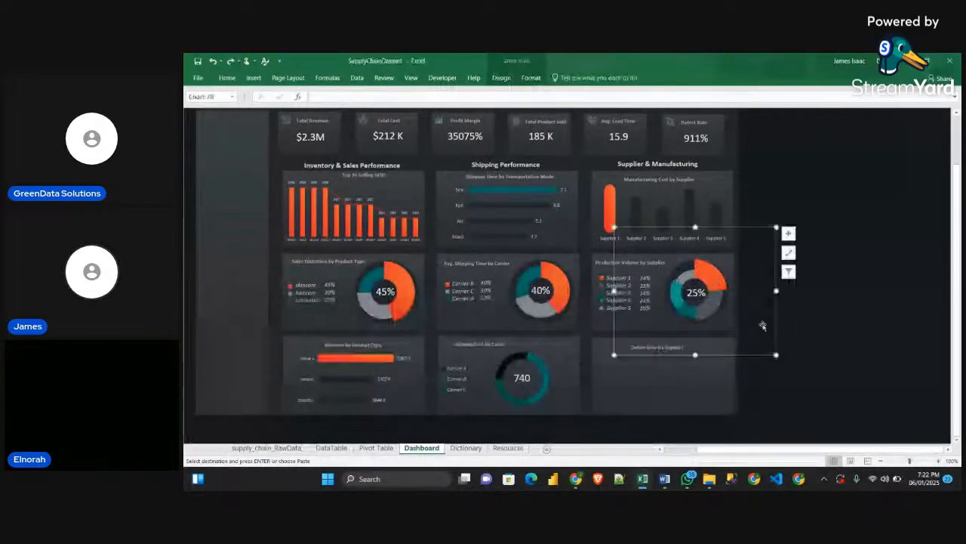
pyautogui.click(796, 434)
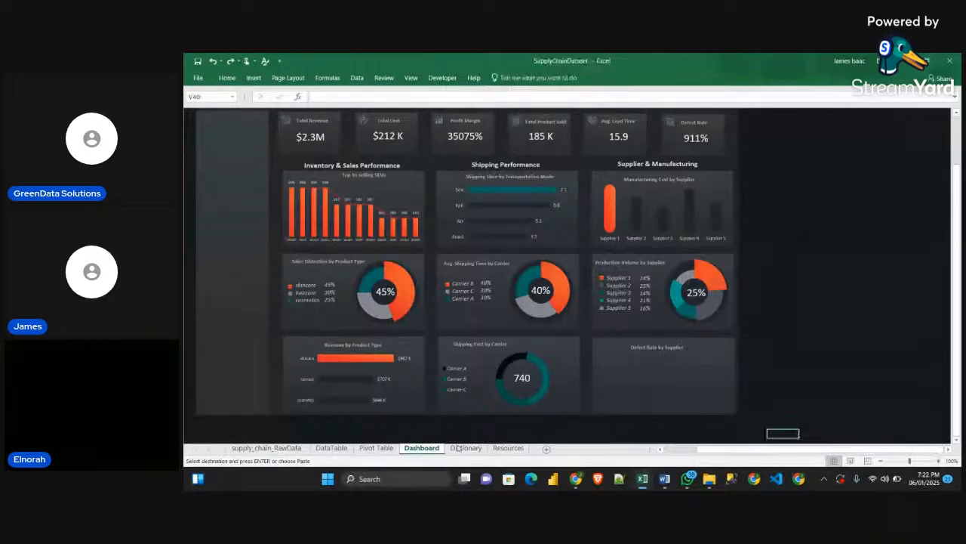
pyautogui.click(376, 448)
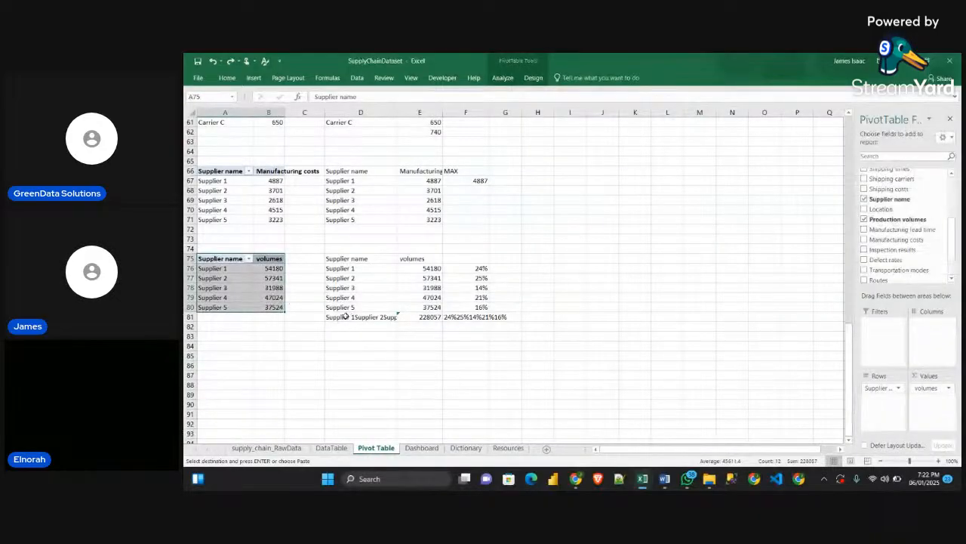
pyautogui.click(227, 365)
pyautogui.write('Supplier name\tvolumes Supplier 1\t54180 Supplier 2\t57341 Supplier 3\t31988 Supplier 4\t47024 Supplier 5\t37524')
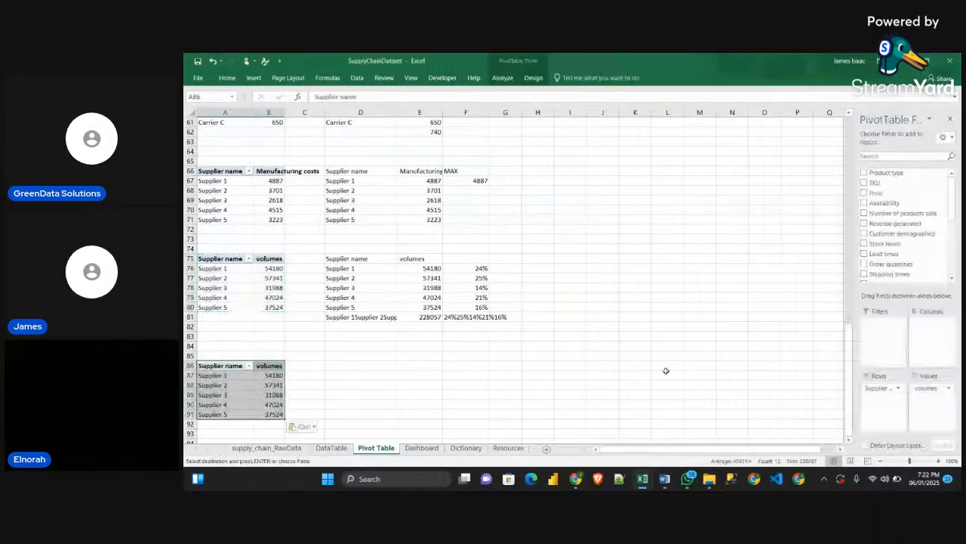
# Replace volumes with Defect rates as the value field of the copied supplier pivot table at A86
pyautogui.moveTo(660, 369); pyautogui.dragTo(723, 367)
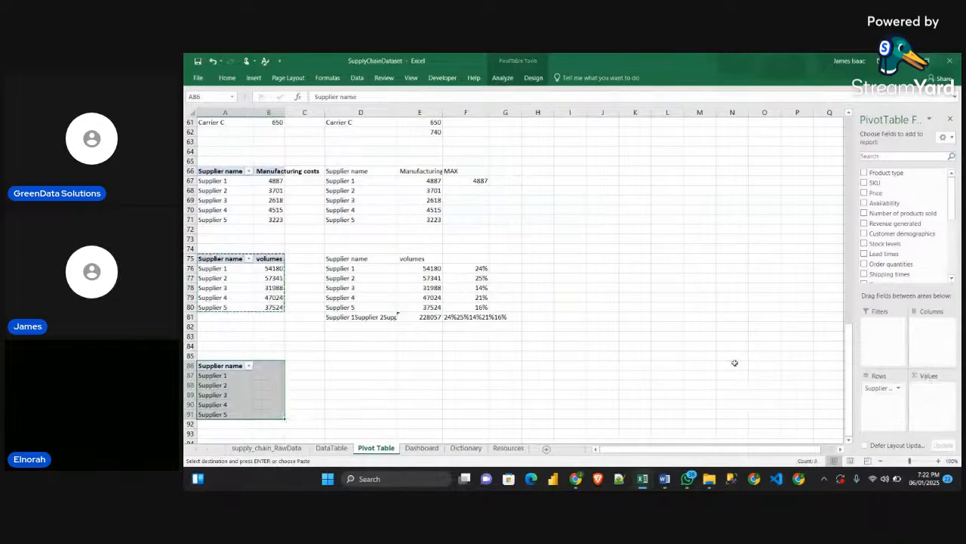
pyautogui.scroll(-5, 903, 227)
pyautogui.click(864, 224)
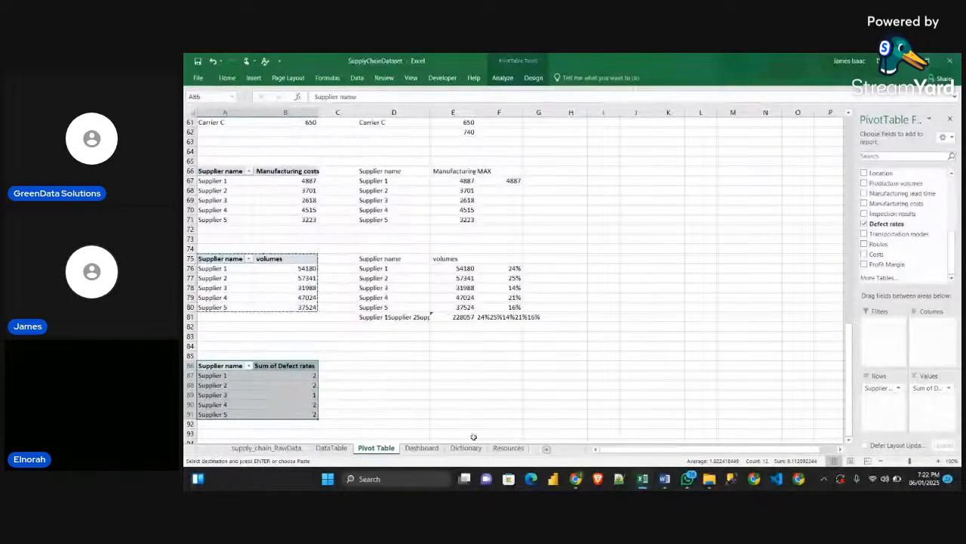
pyautogui.moveTo(576, 478)
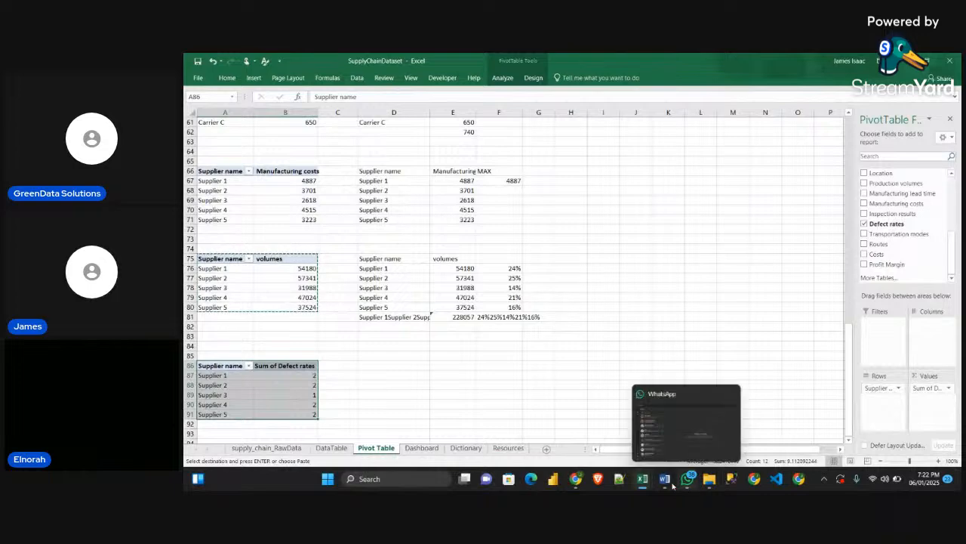
# Compare the copied supplier defect rates pivot table with the Avg Defect rates pivot table in the Sample workbook
pyautogui.moveTo(642, 484)
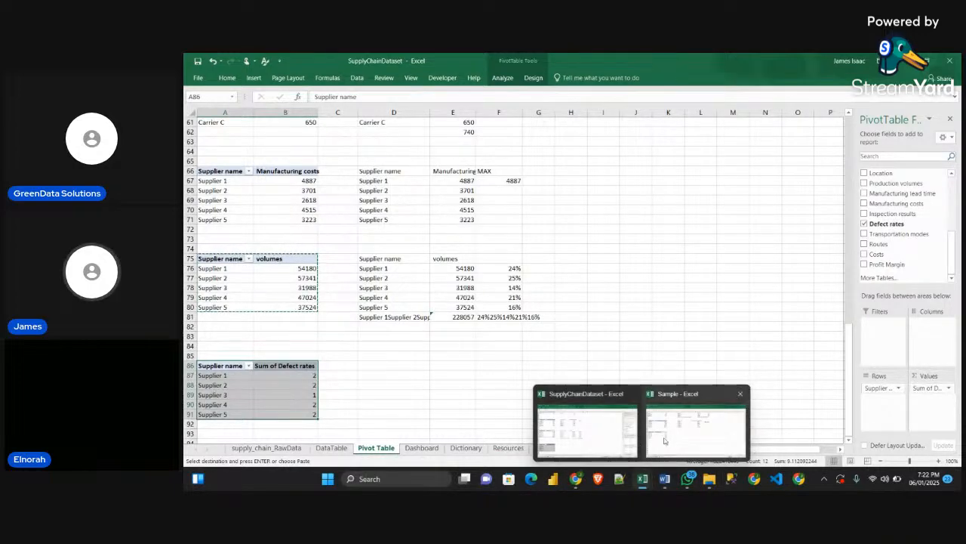
pyautogui.moveTo(659, 443)
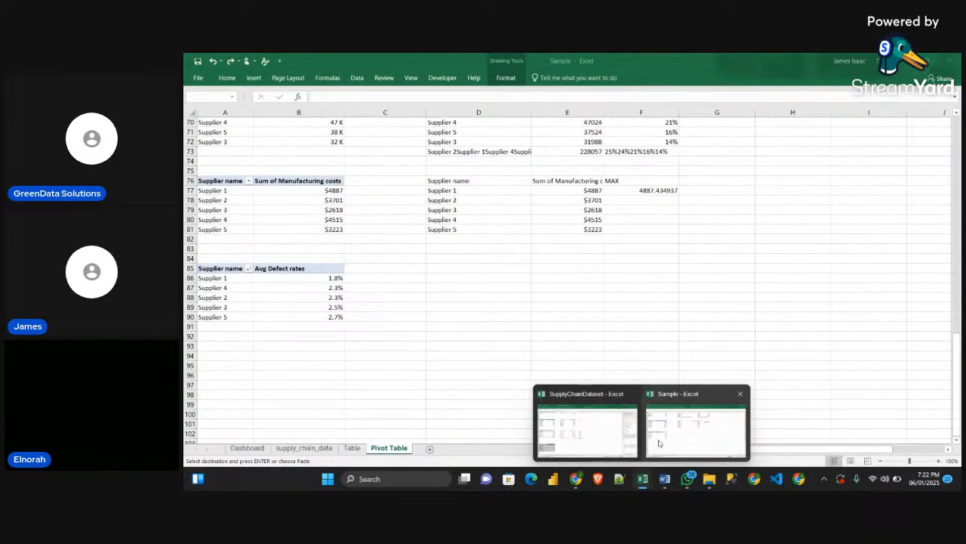
pyautogui.moveTo(604, 435)
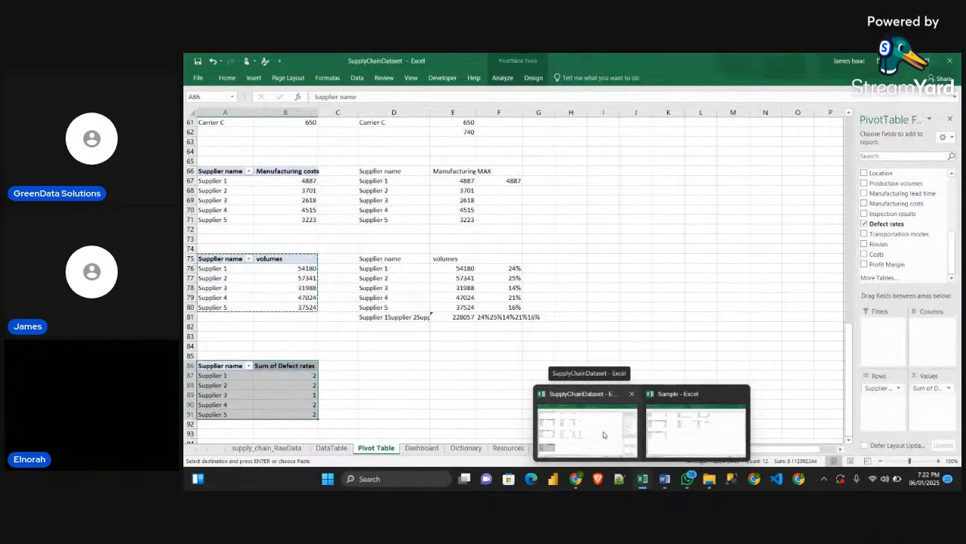
pyautogui.click(604, 435)
pyautogui.click(309, 375)
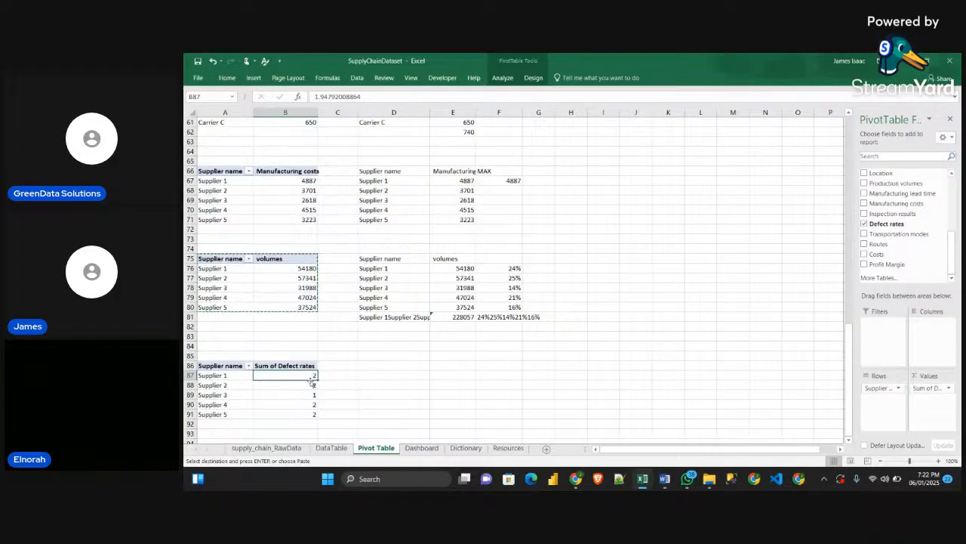
pyautogui.moveTo(312, 373); pyautogui.dragTo(314, 411)
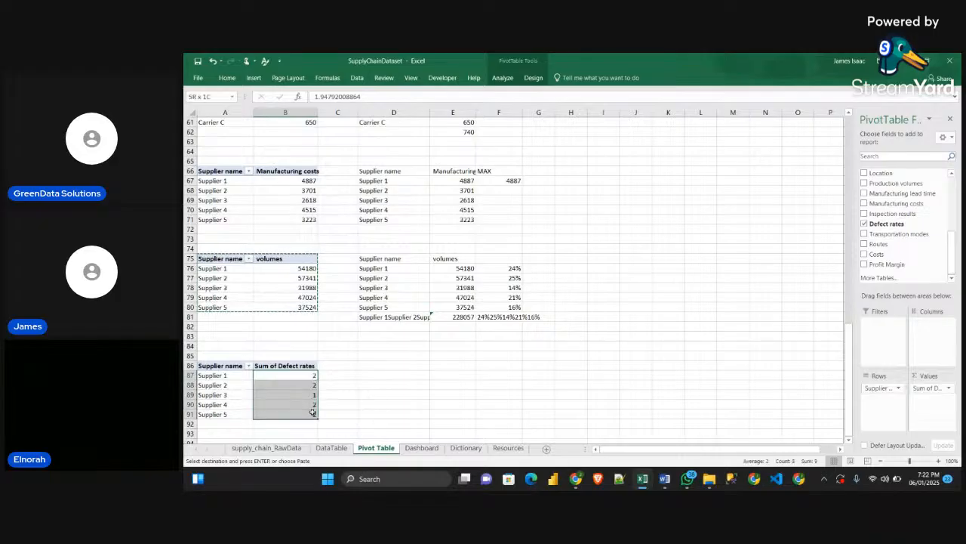
pyautogui.click(409, 369)
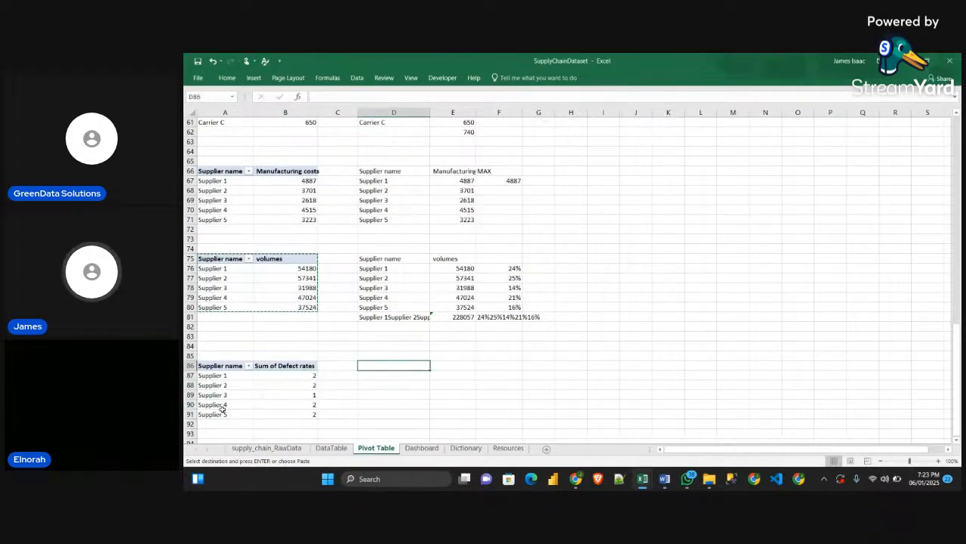
pyautogui.click(423, 404)
pyautogui.scroll(-1, 395, 413)
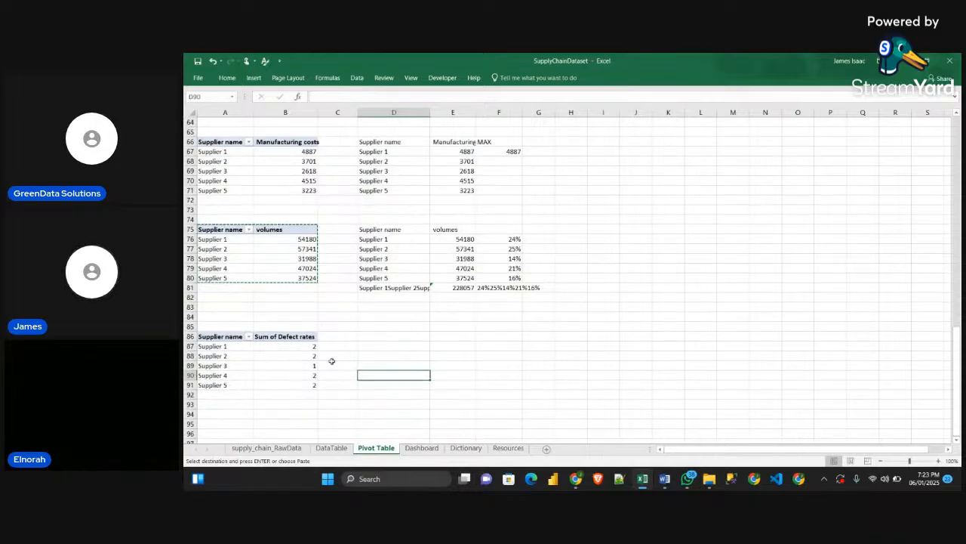
# Shorten the value field's custom name in the pivot table at A86 to Defect rates
pyautogui.doubleClick(275, 337)
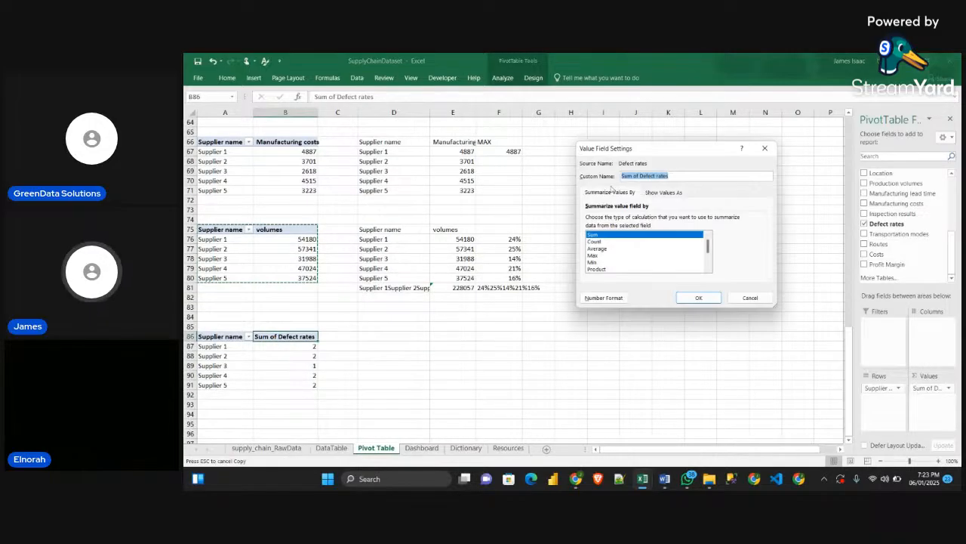
pyautogui.moveTo(640, 176); pyautogui.dragTo(622, 176)
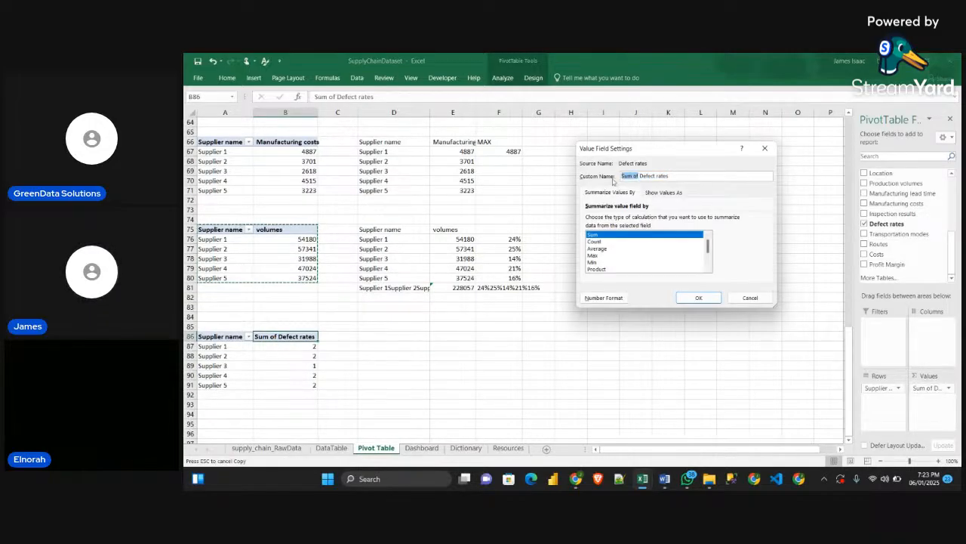
pyautogui.press('BackSpace')
pyautogui.press('Return')
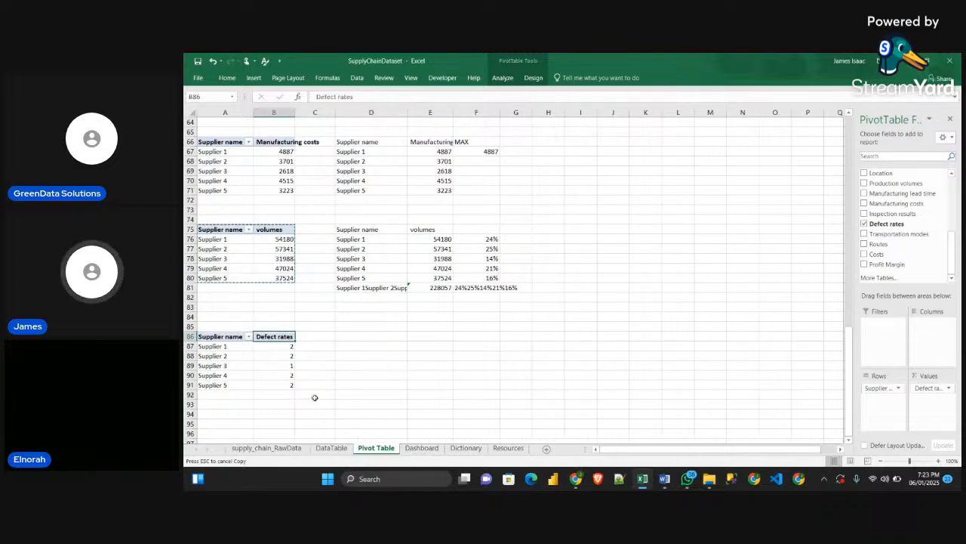
pyautogui.click(430, 356)
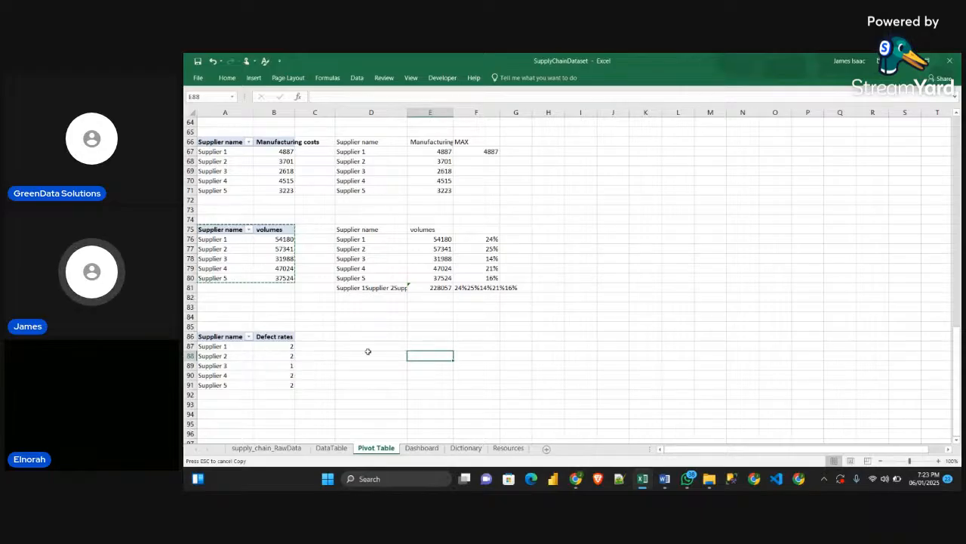
# Add a new worksheet and link its cell F11 to the Supplier name header in A86 of the Pivot Table sheet
pyautogui.click(547, 448)
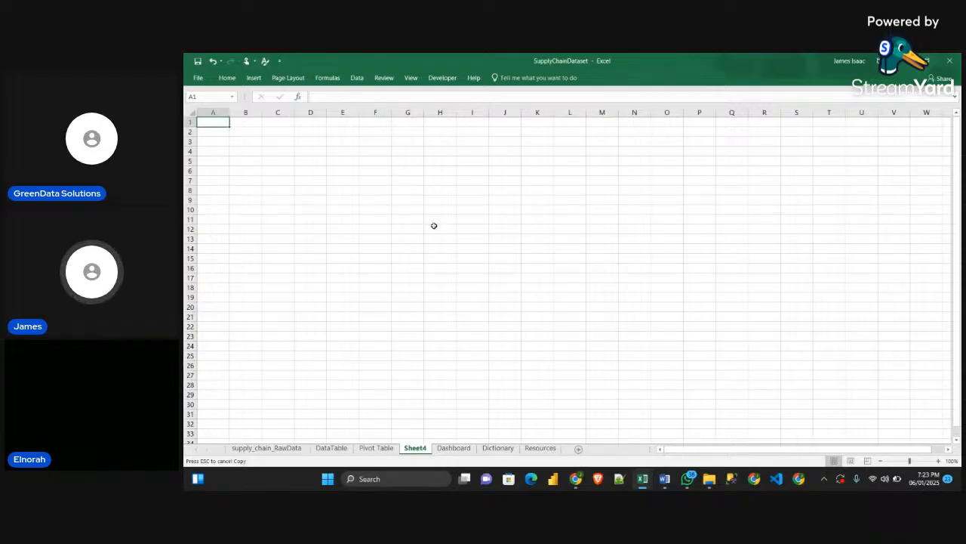
pyautogui.click(371, 218)
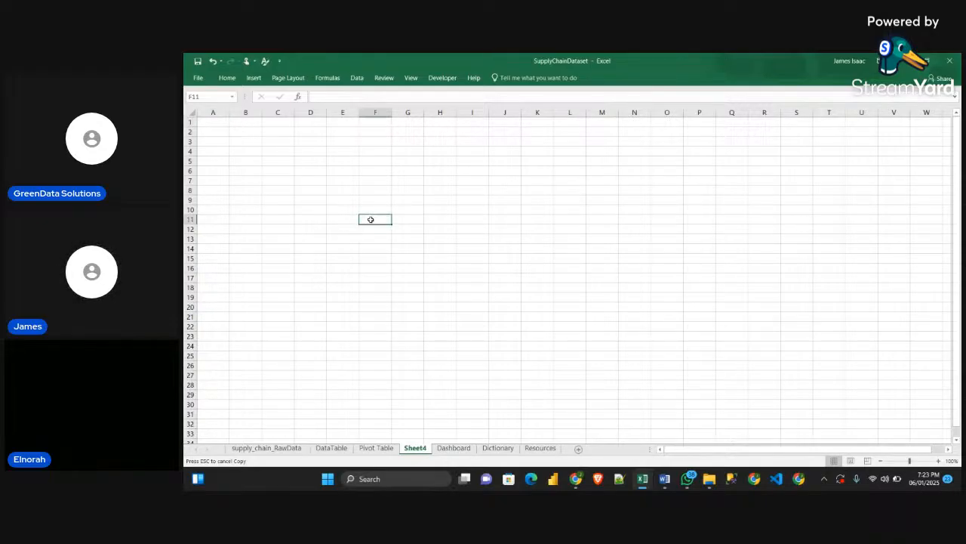
pyautogui.click(327, 96)
pyautogui.write('=')
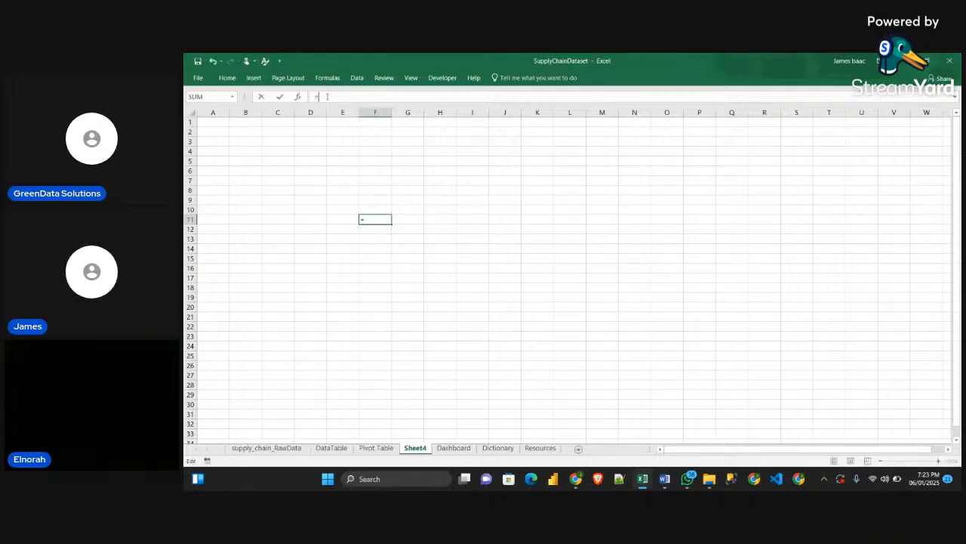
pyautogui.click(376, 448)
pyautogui.click(216, 336)
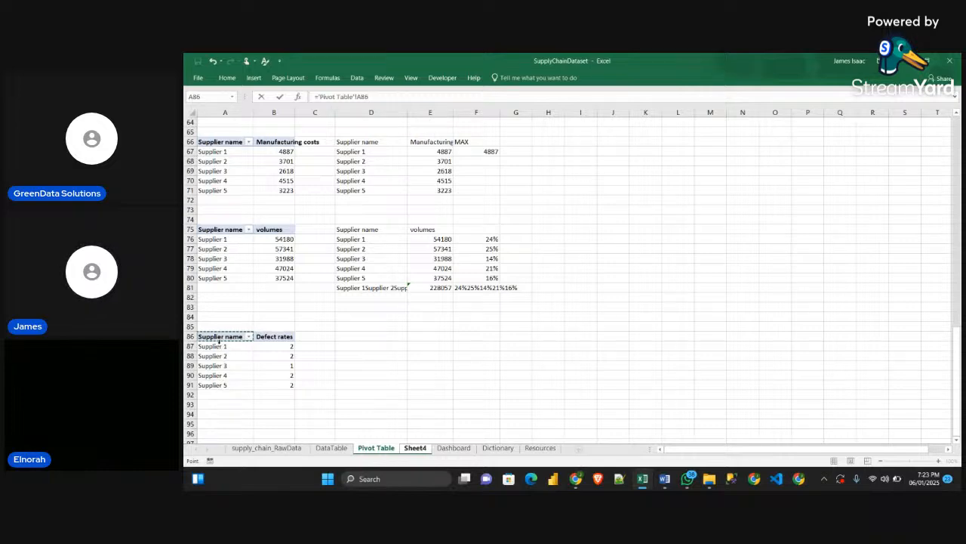
pyautogui.press('Return')
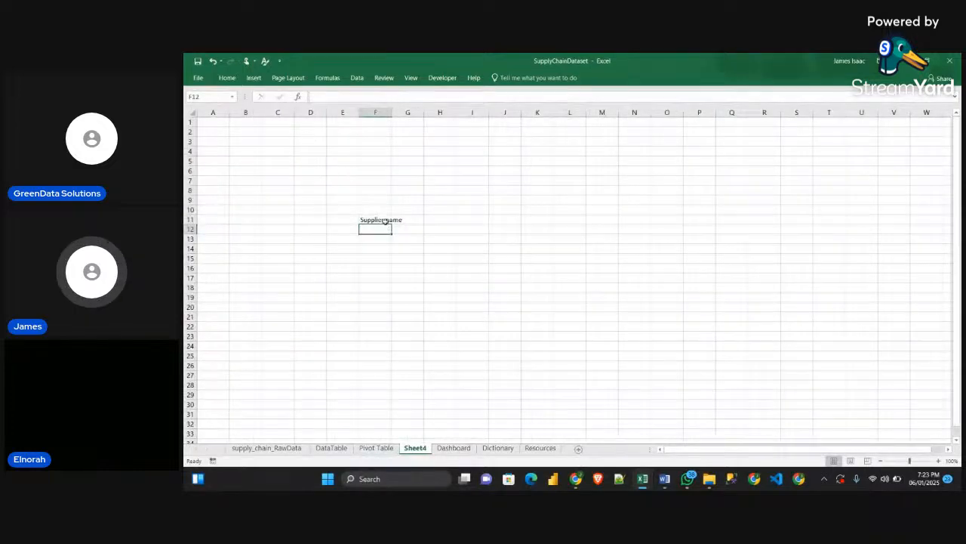
# Fill the link in F11 across and down to G16 and autofit the widths of columns F and G
pyautogui.click(385, 221)
pyautogui.moveTo(396, 222); pyautogui.dragTo(423, 270)
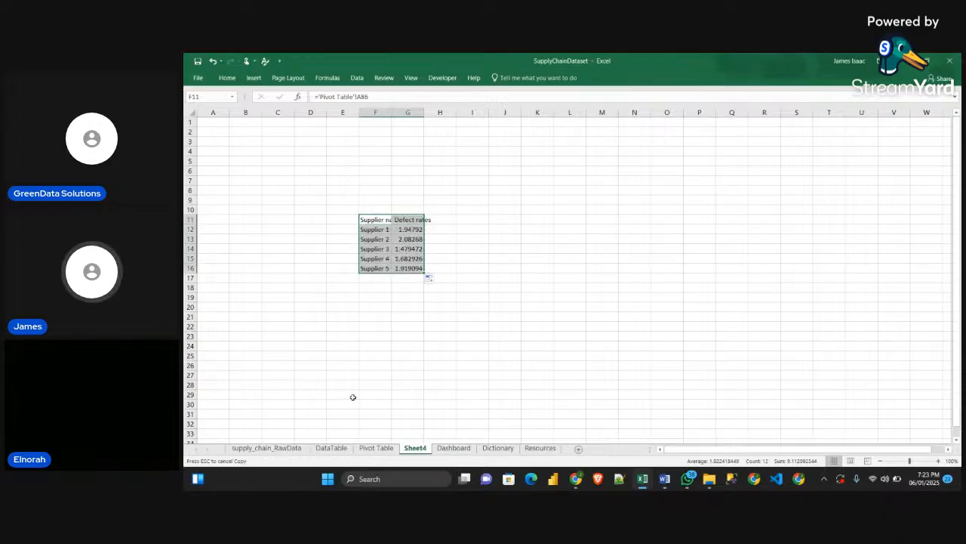
pyautogui.click(376, 448)
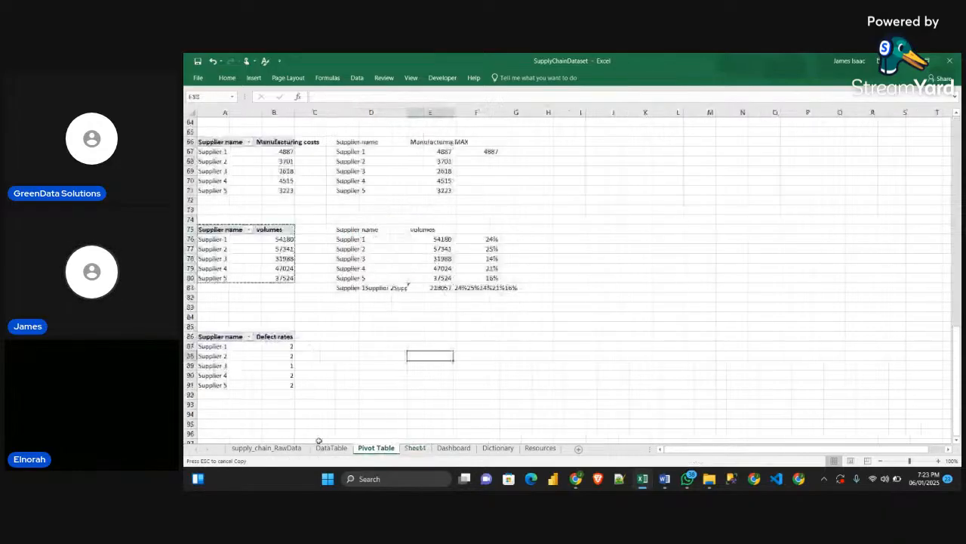
pyautogui.click(411, 448)
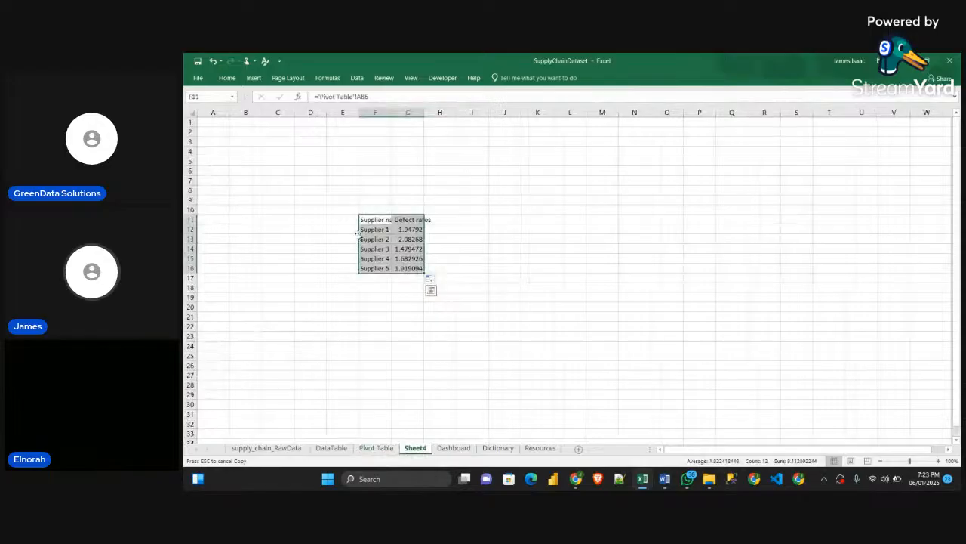
pyautogui.doubleClick(425, 112)
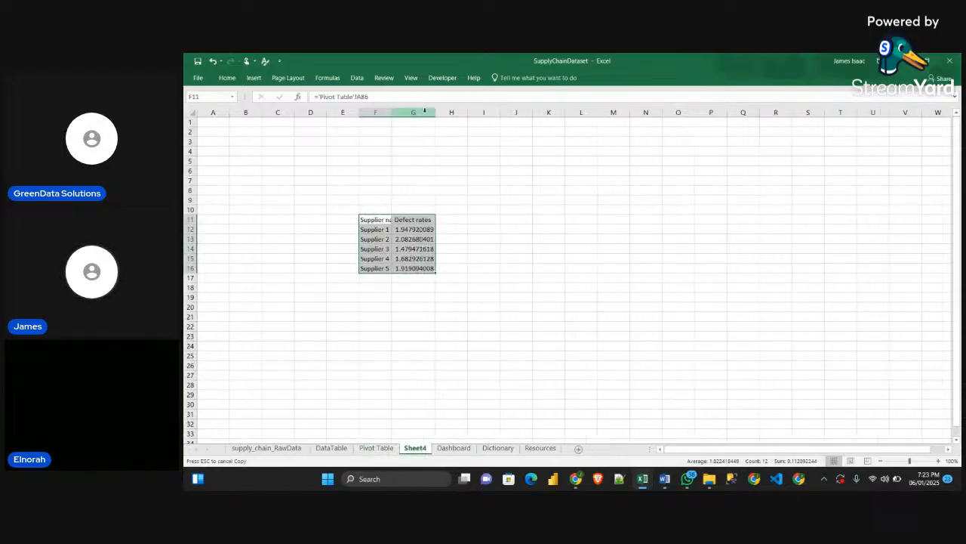
pyautogui.doubleClick(391, 112)
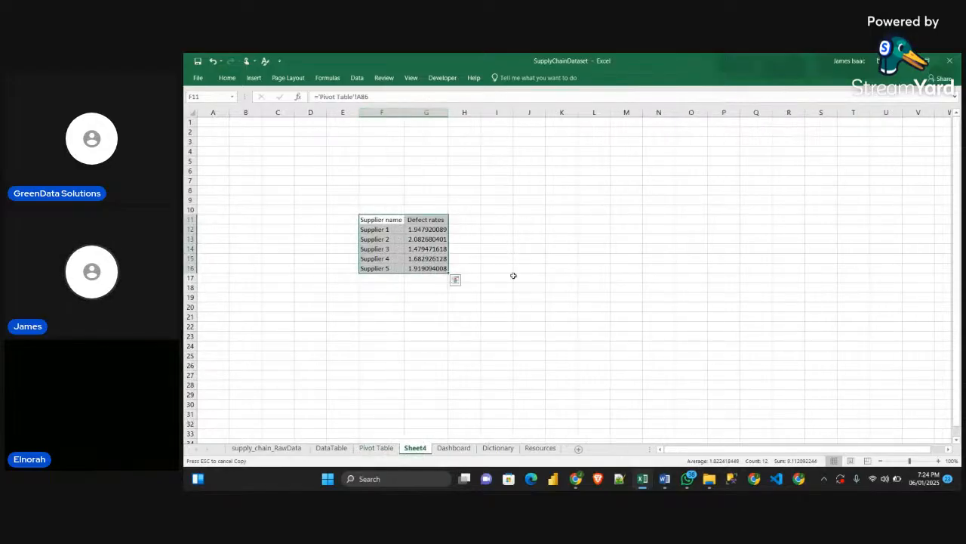
# Format the defect rates in G12:G16 to one decimal place and check the Defect Rate by Supplier card on the Dashboard sheet
pyautogui.moveTo(427, 230); pyautogui.dragTo(435, 269)
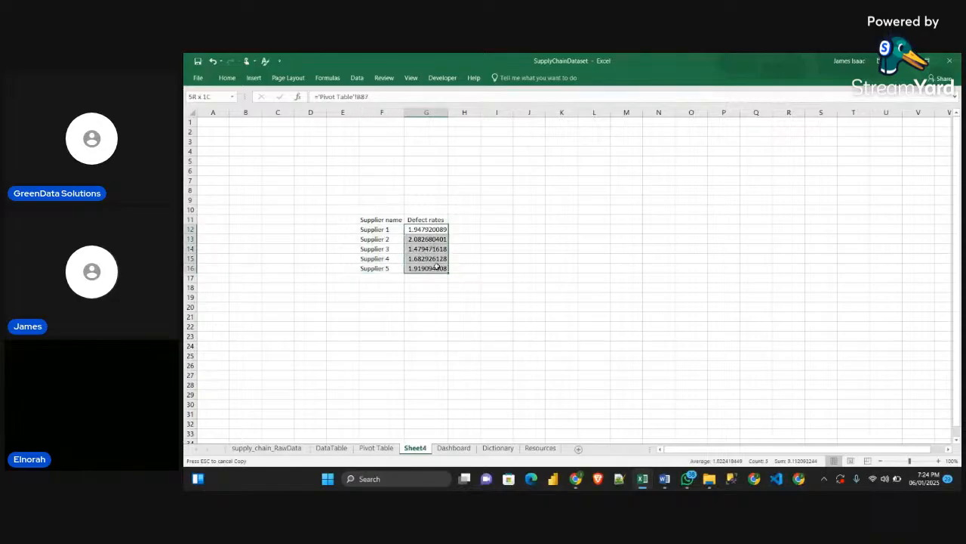
pyautogui.click(227, 78)
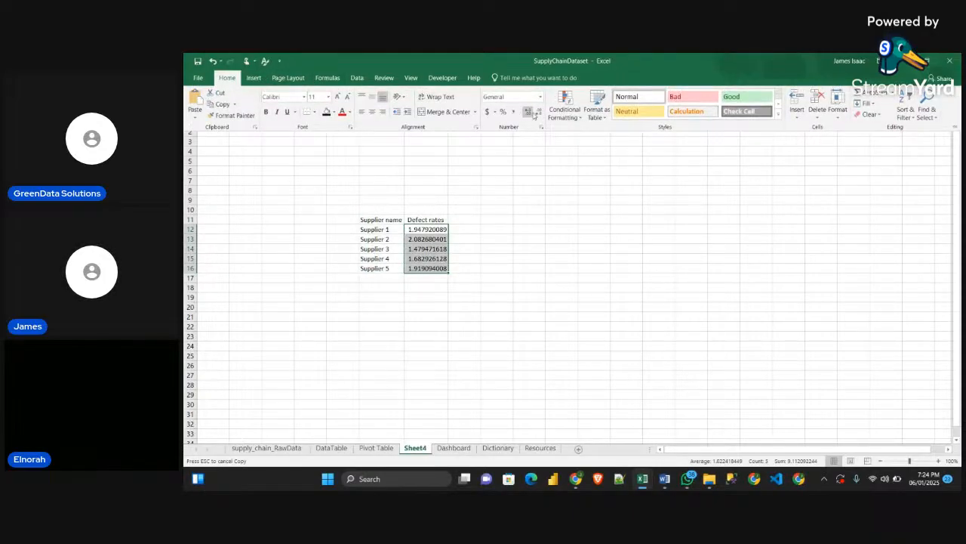
pyautogui.click(535, 112)
pyautogui.click(536, 112)
pyautogui.click(536, 113)
pyautogui.click(535, 112)
pyautogui.click(535, 112)
pyautogui.click(535, 113)
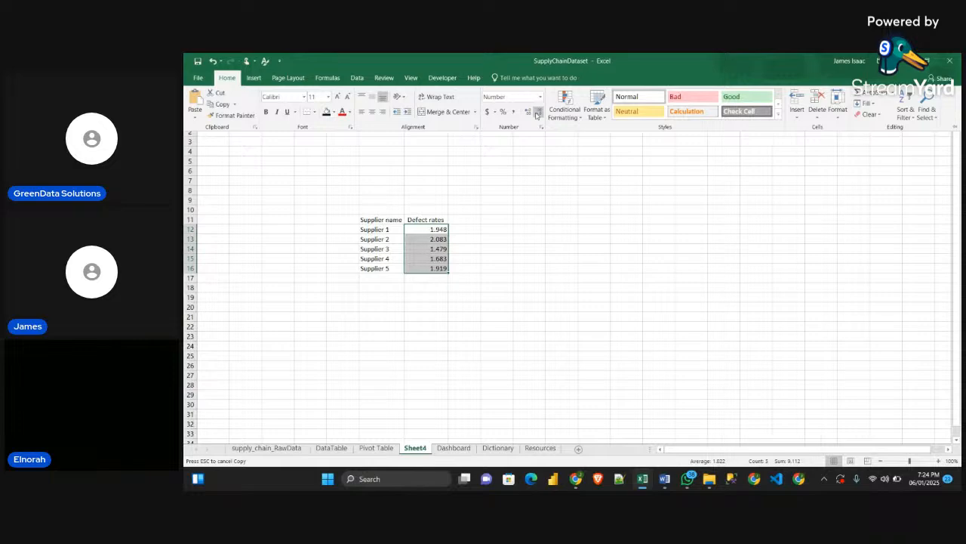
pyautogui.click(536, 113)
pyautogui.click(537, 113)
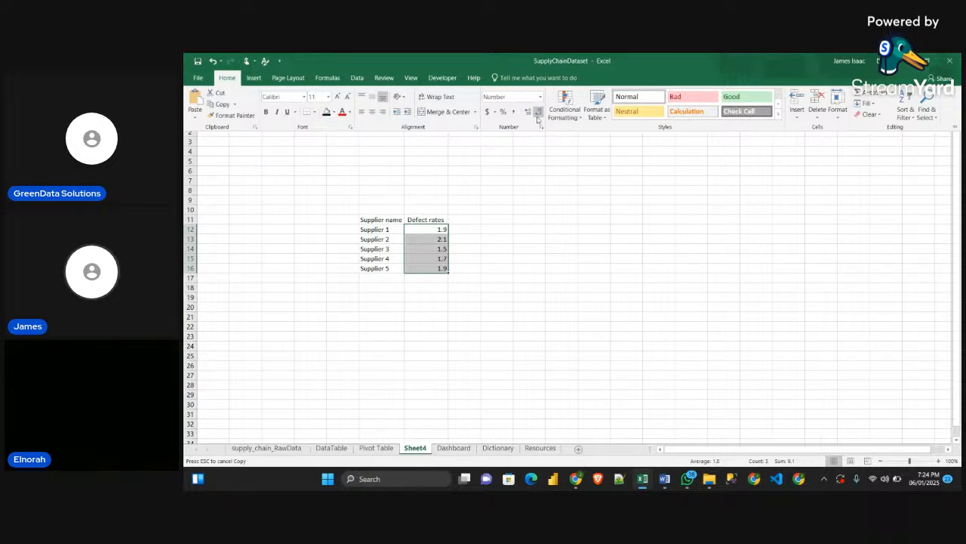
pyautogui.click(518, 265)
pyautogui.click(492, 289)
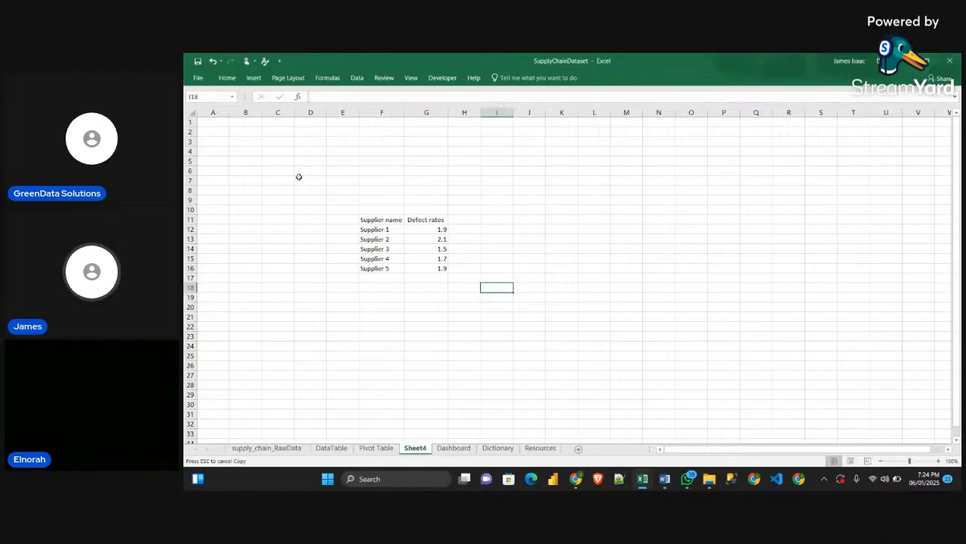
pyautogui.click(455, 447)
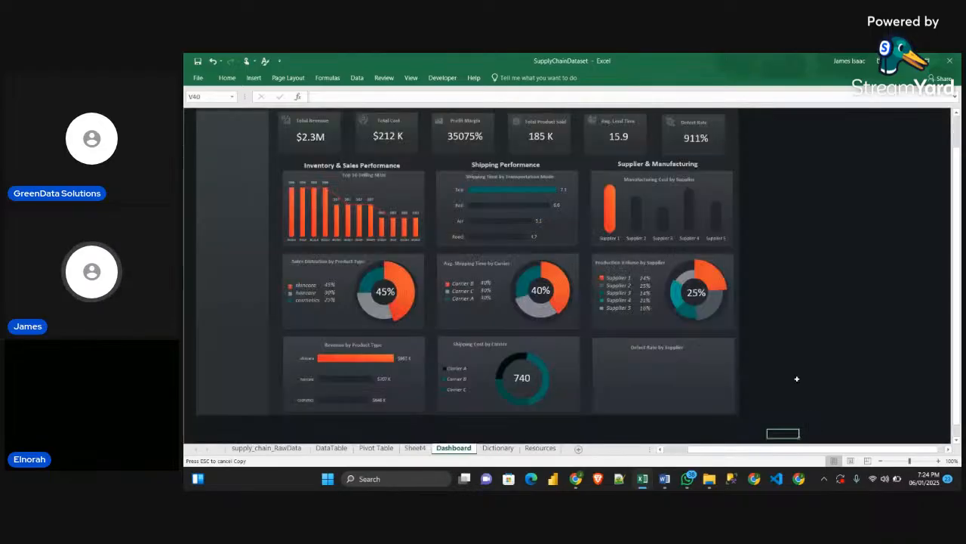
pyautogui.click(413, 449)
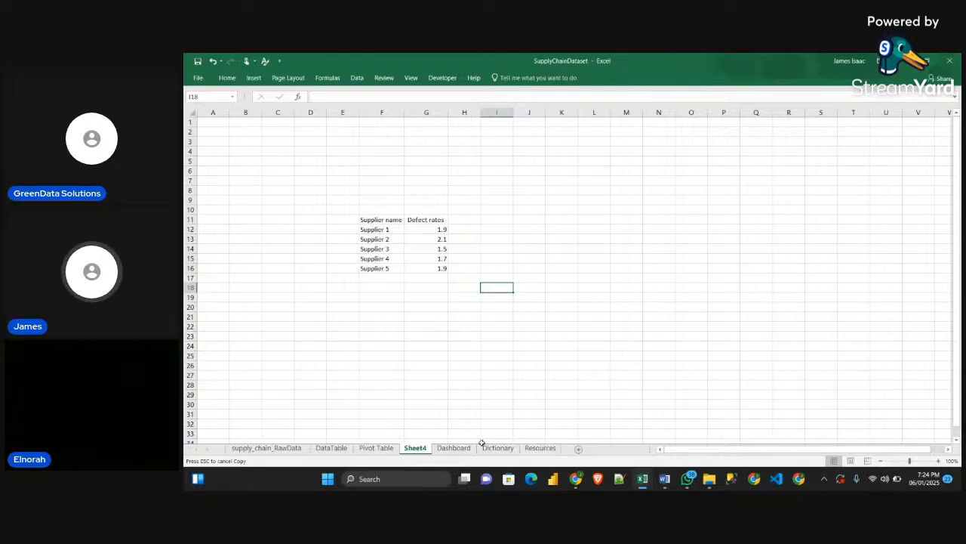
# Unhide the Supplier Table sheet in the Sample workbook, compare it with that workbook's Dashboard, and return to the SupplyChainDataset workbook
pyautogui.hotkey('alt', 'Tab')
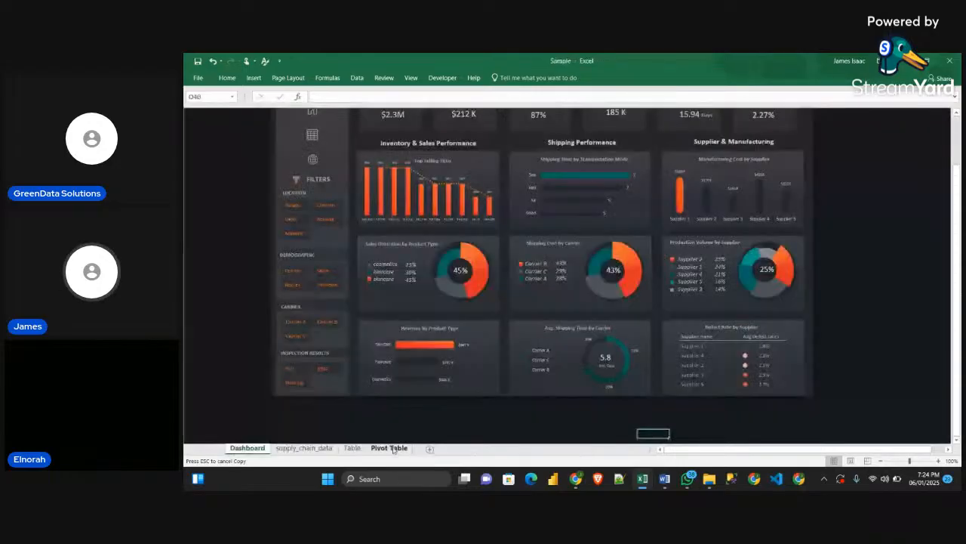
pyautogui.rightClick(393, 448)
pyautogui.click(419, 427)
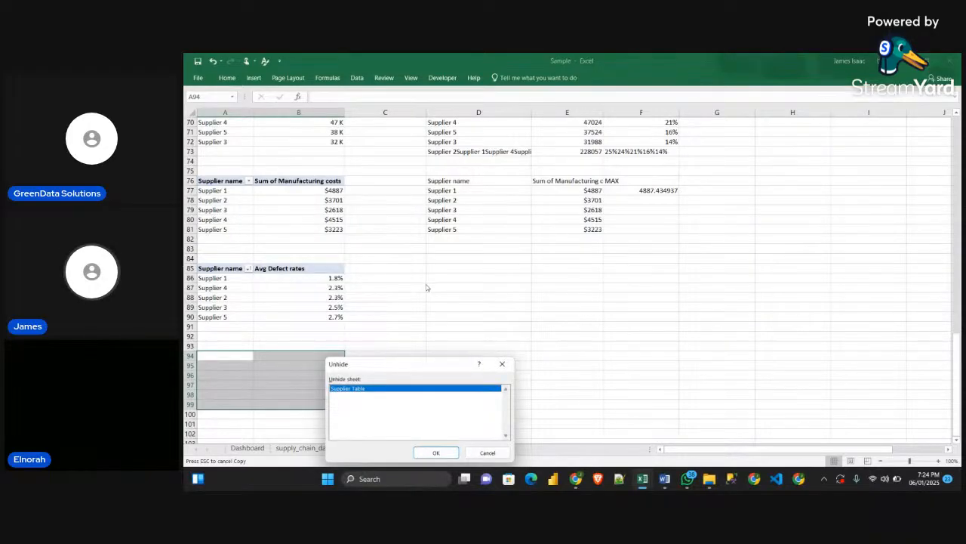
pyautogui.click(436, 453)
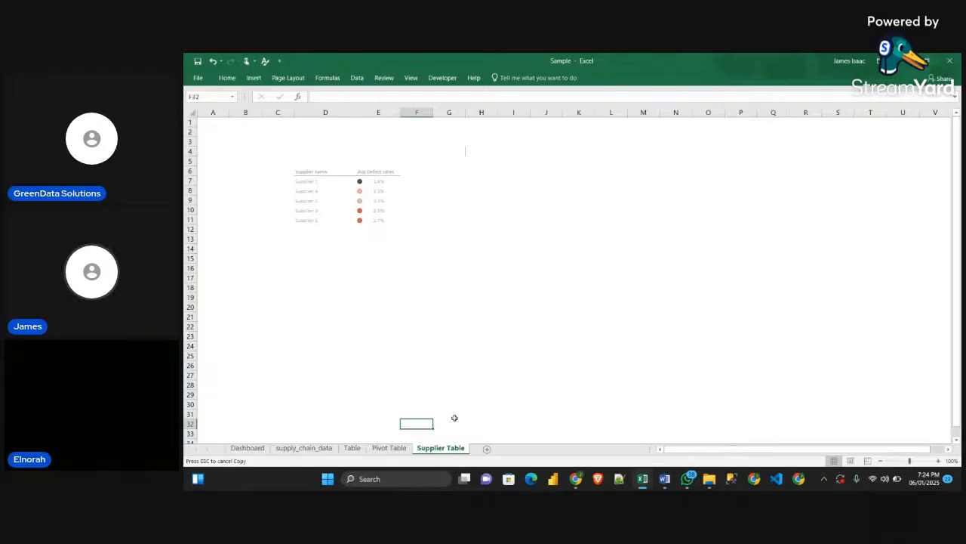
pyautogui.click(253, 449)
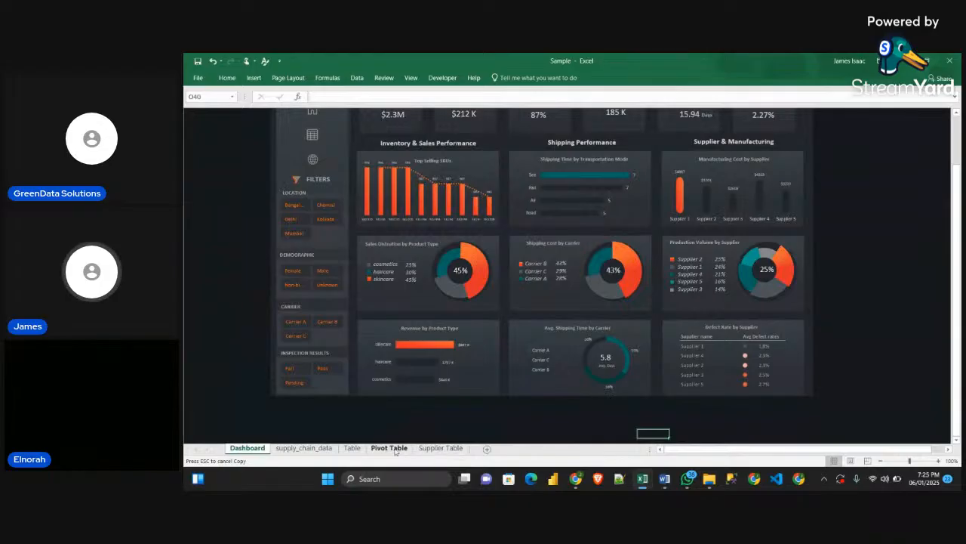
pyautogui.click(441, 448)
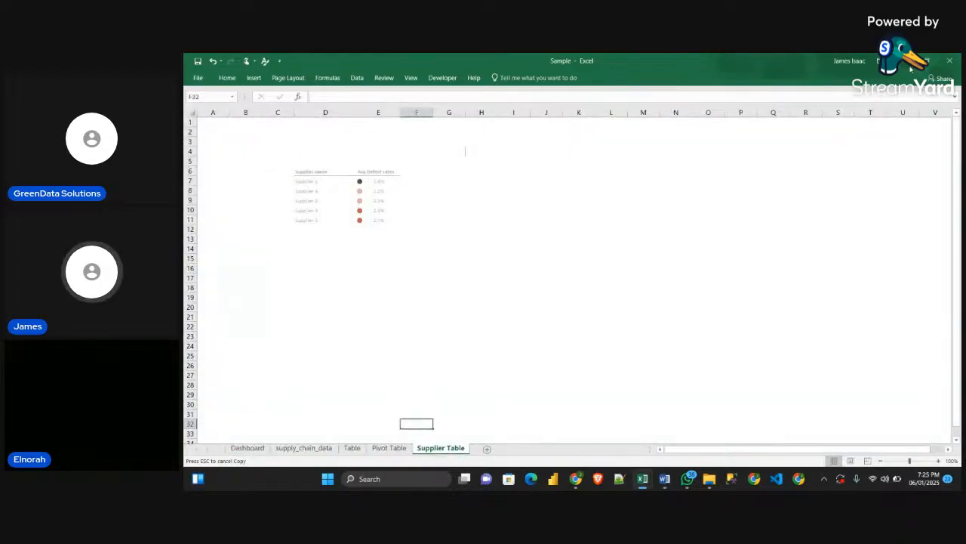
pyautogui.click(904, 62)
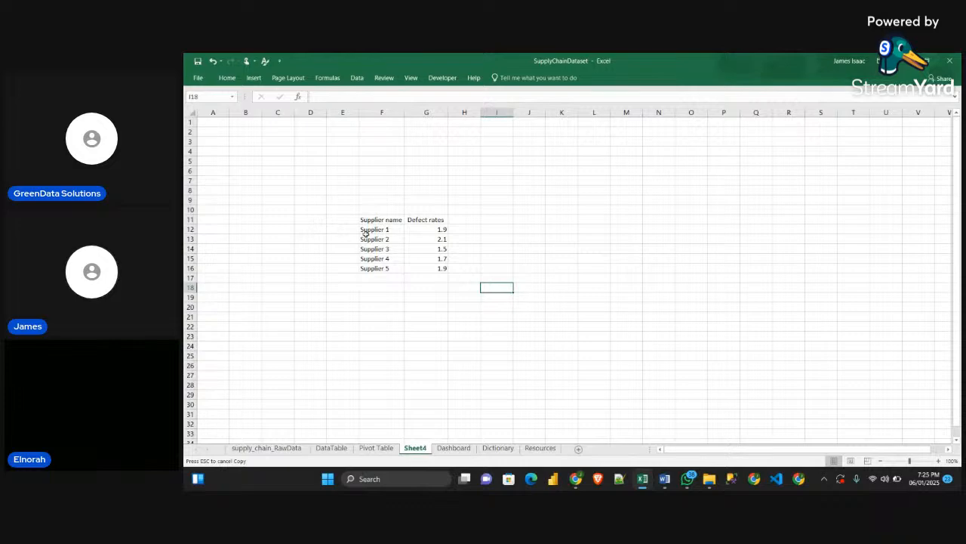
# Hide the gridlines on Sheet4 and make the headers in F11:G11 bold and centered
pyautogui.click(409, 79)
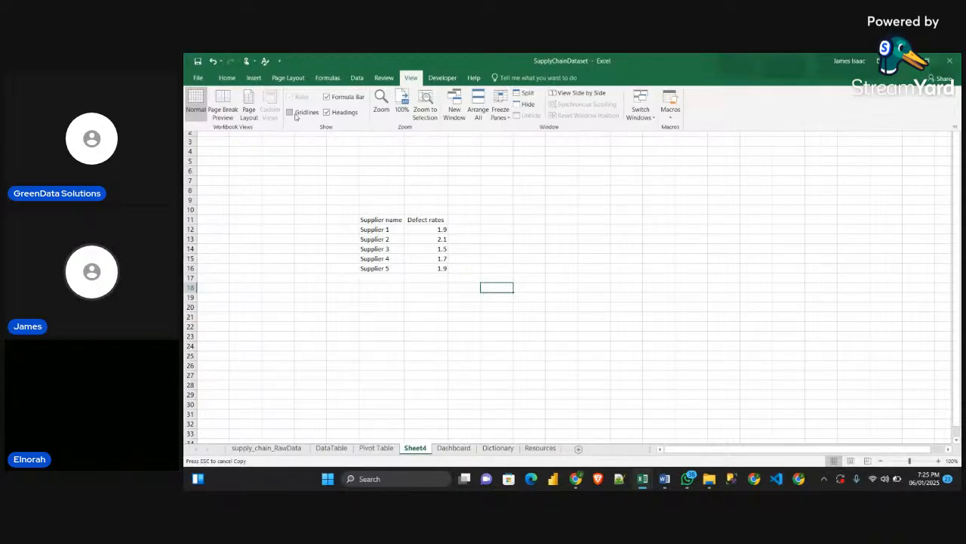
pyautogui.click(295, 116)
pyautogui.moveTo(381, 220); pyautogui.dragTo(427, 220)
pyautogui.click(228, 78)
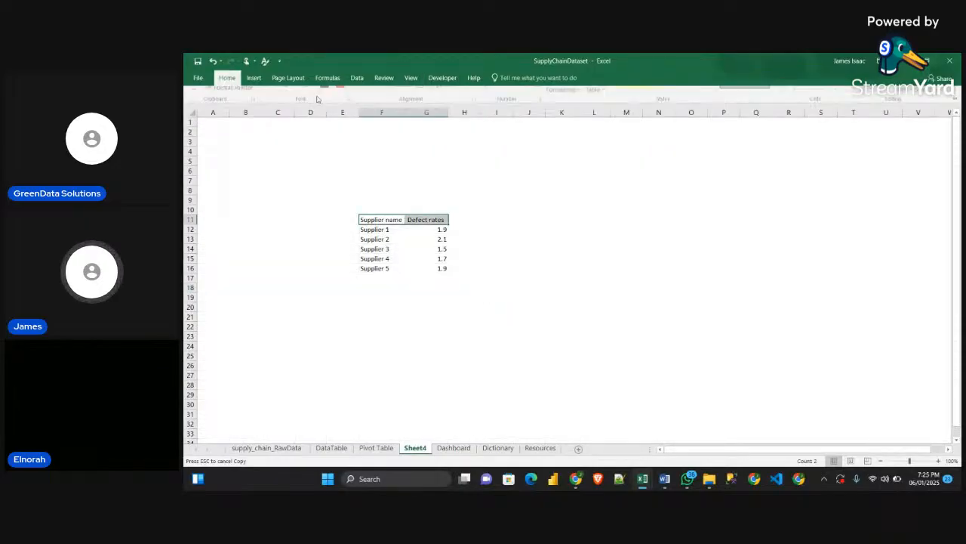
pyautogui.hotkey('ctrl', 'b')
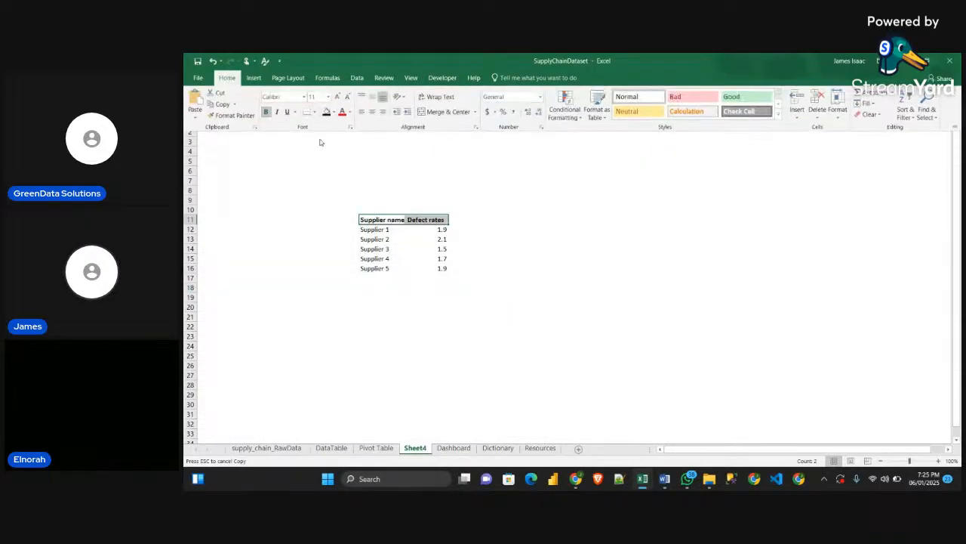
pyautogui.click(373, 113)
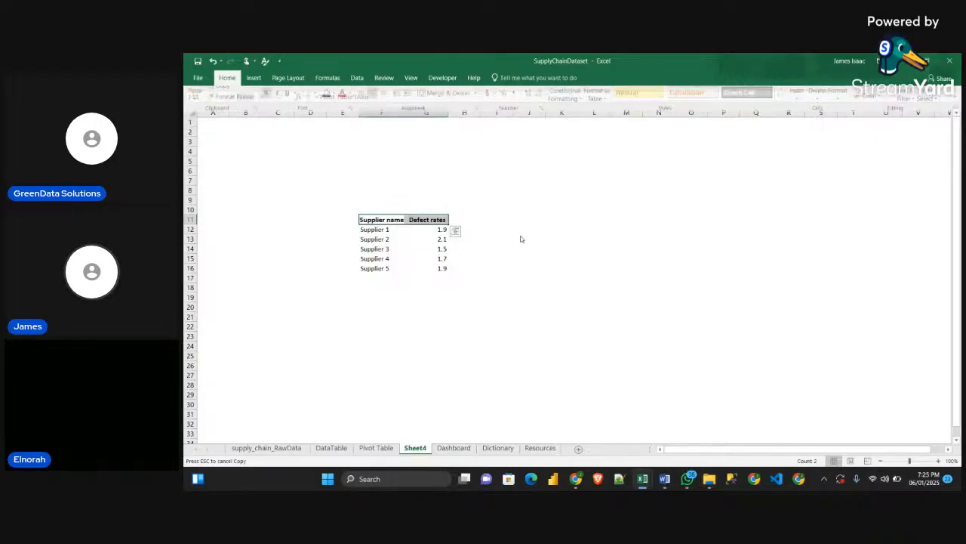
pyautogui.moveTo(342, 200); pyautogui.dragTo(476, 276)
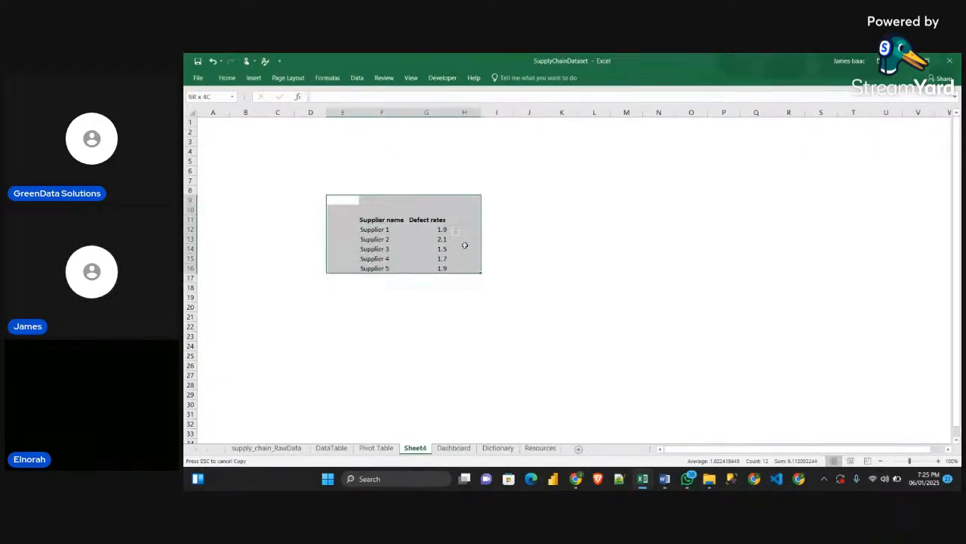
pyautogui.click(530, 219)
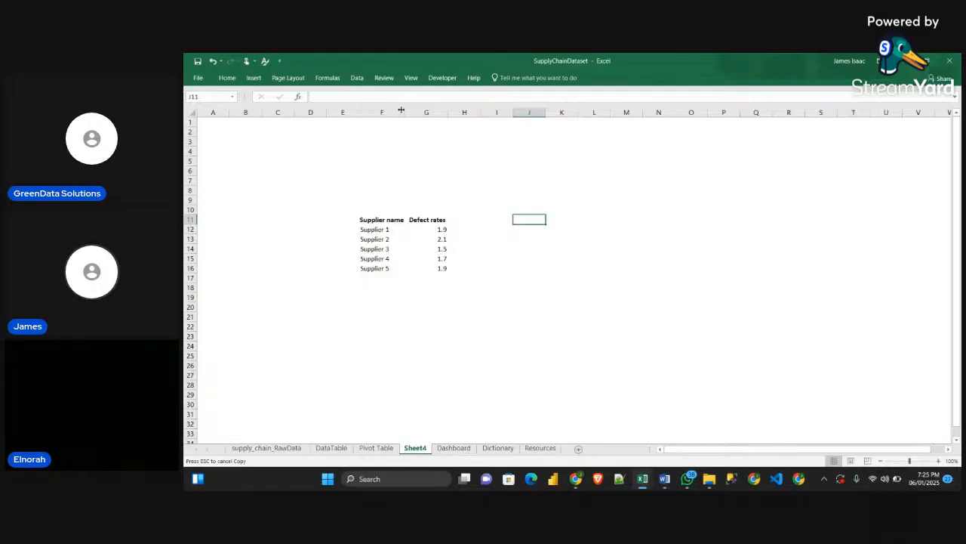
# Widen column F slightly and left-align the Supplier name header in F11
pyautogui.moveTo(405, 111); pyautogui.dragTo(423, 112)
pyautogui.click(385, 219)
pyautogui.click(227, 77)
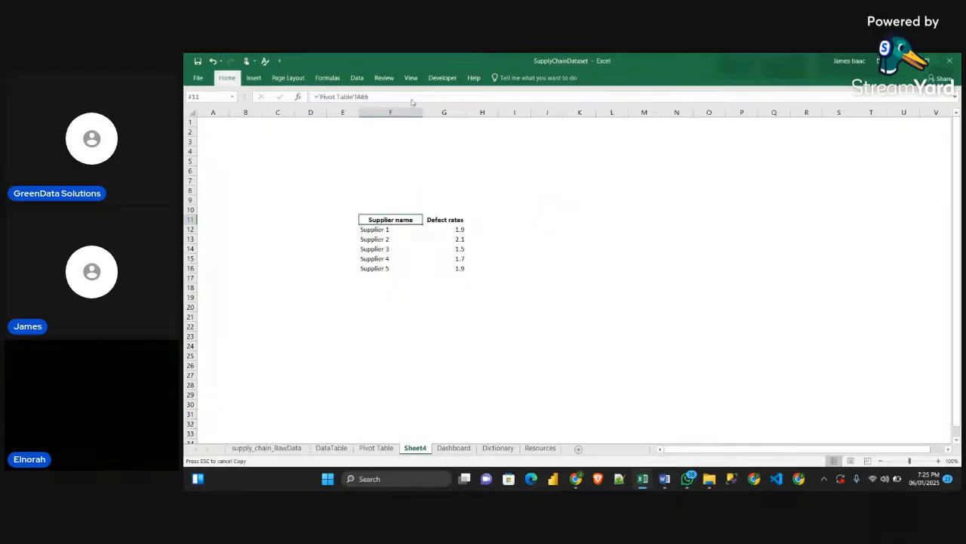
pyautogui.click(363, 112)
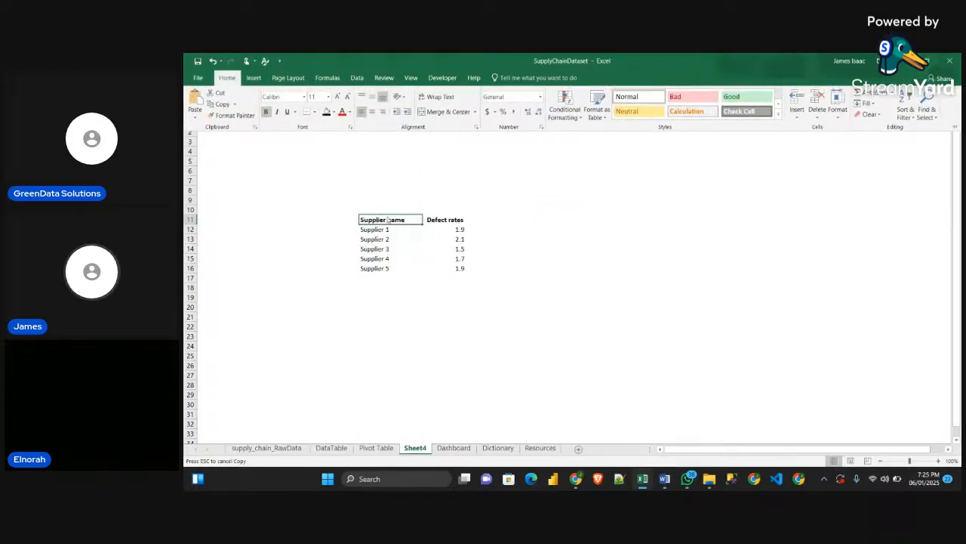
pyautogui.click(463, 177)
pyautogui.click(513, 182)
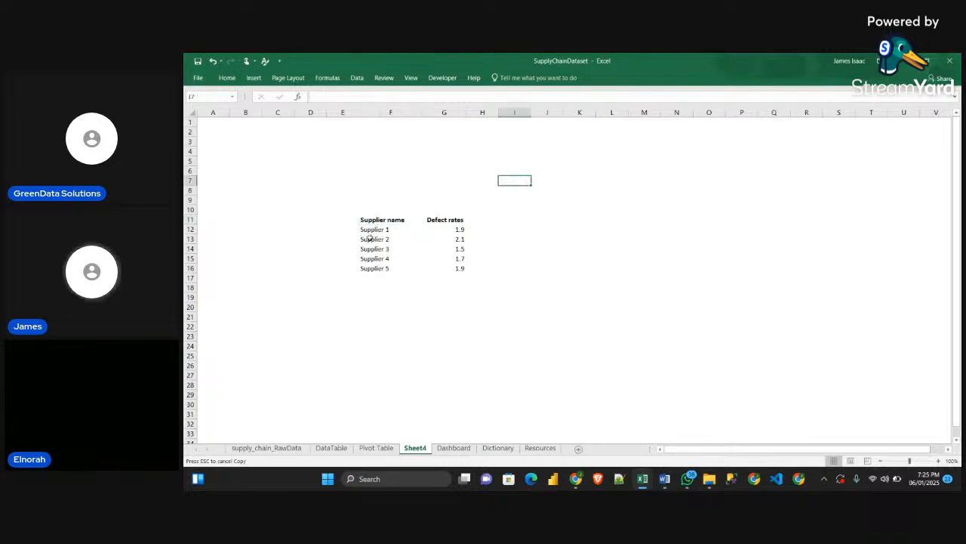
# Right-align the Defect rates header in G11
pyautogui.click(438, 220)
pyautogui.click(227, 77)
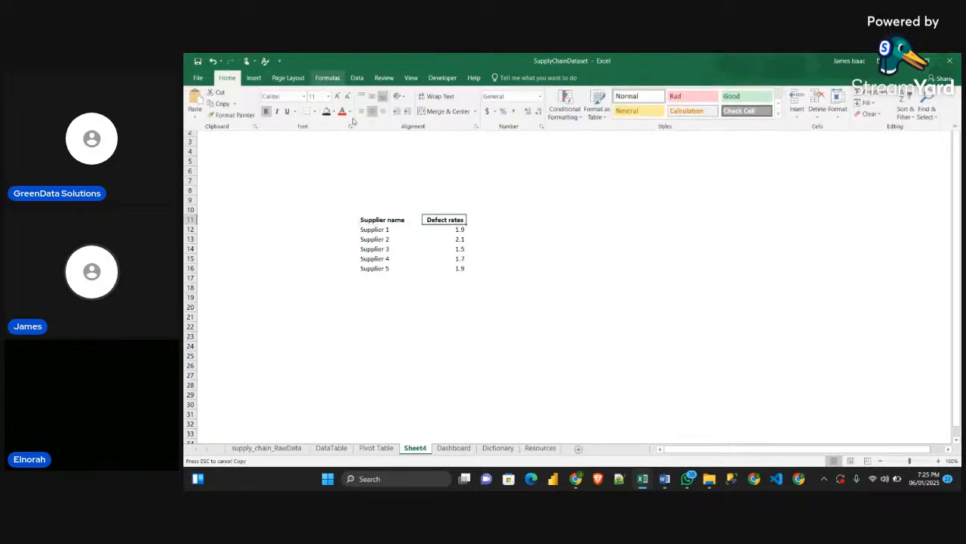
pyautogui.click(542, 219)
pyautogui.click(547, 249)
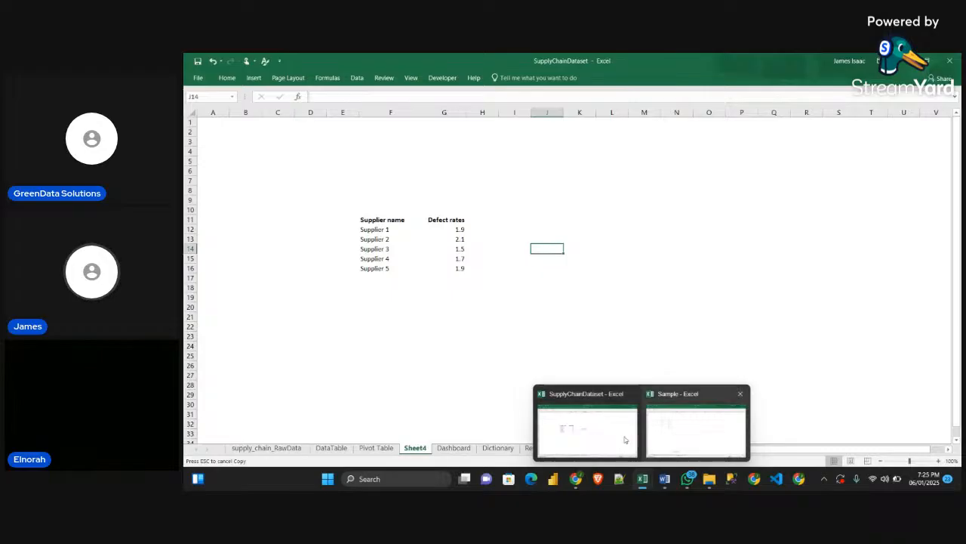
# Examine the Defect Rate by Supplier card on the Sample workbook's Dashboard and return to Sheet4 of SupplyChainDataset
pyautogui.click(592, 434)
pyautogui.moveTo(643, 478)
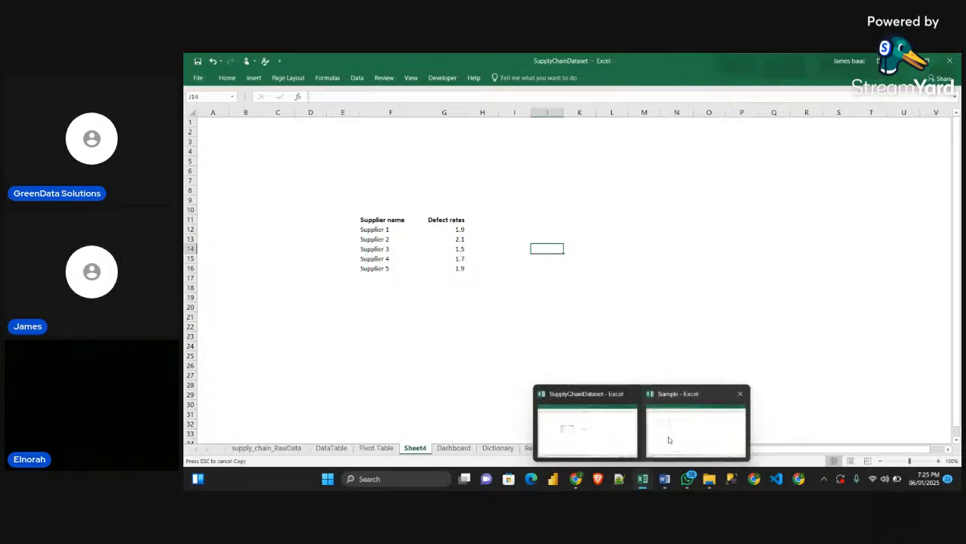
pyautogui.click(667, 434)
pyautogui.click(304, 448)
pyautogui.click(248, 447)
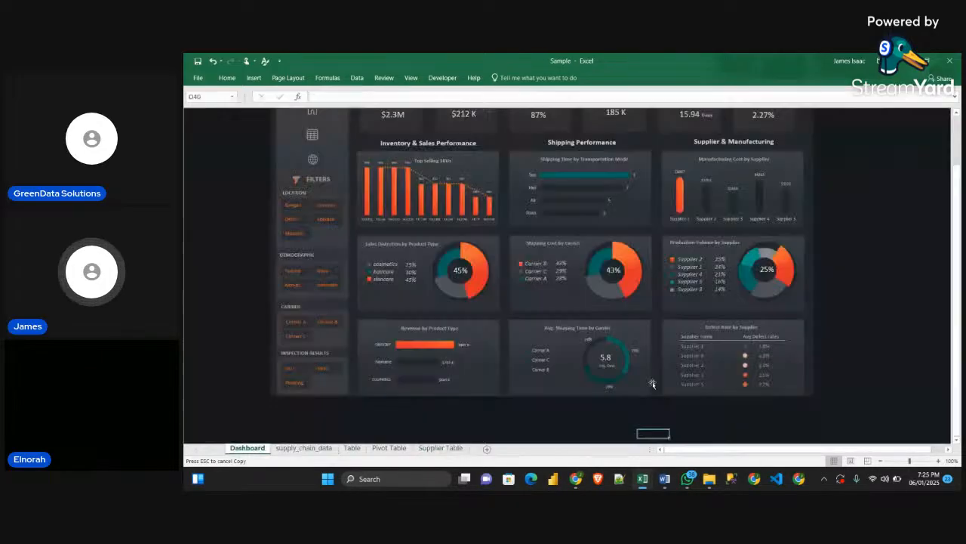
pyautogui.click(835, 384)
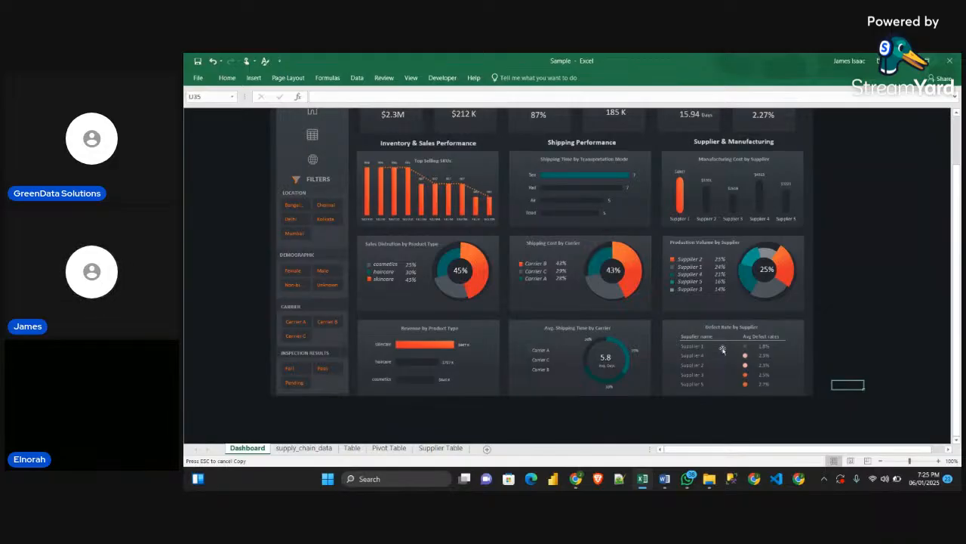
pyautogui.hotkey('alt', 'Tab')
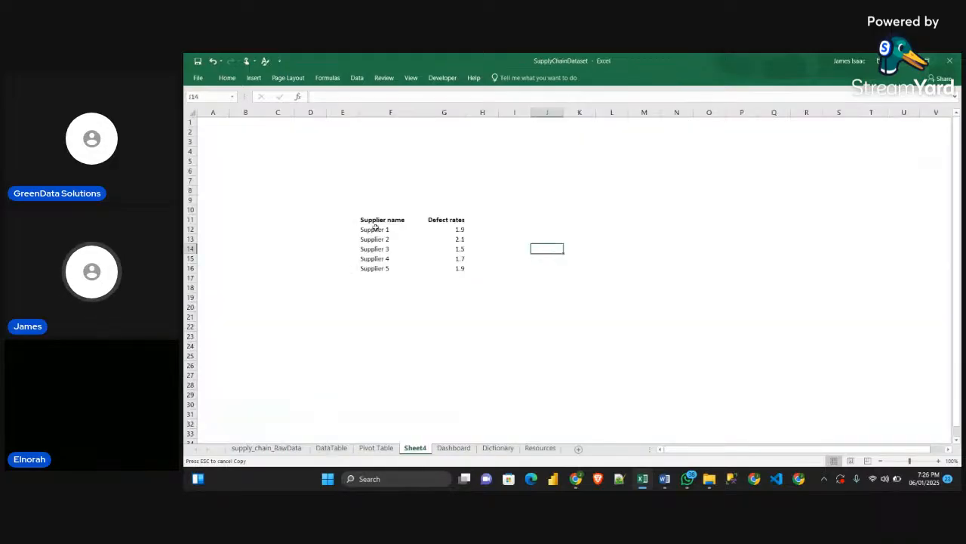
# Add a bottom border to the header cells F11:G11
pyautogui.moveTo(372, 223); pyautogui.dragTo(446, 220)
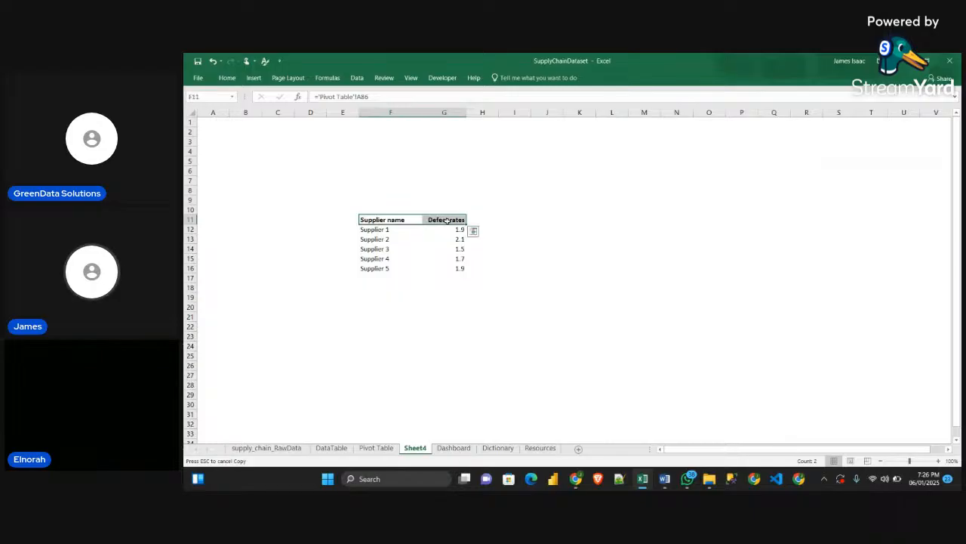
pyautogui.click(227, 77)
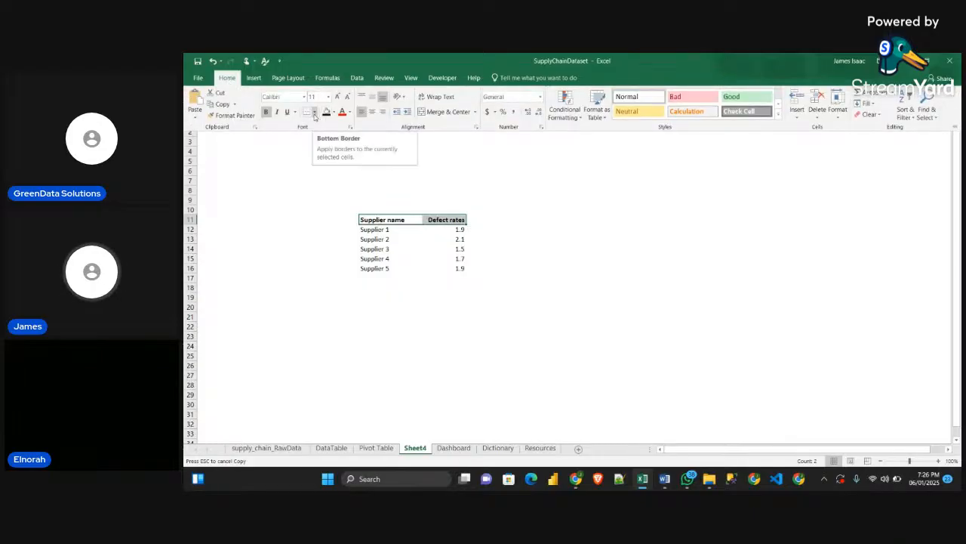
pyautogui.click(315, 113)
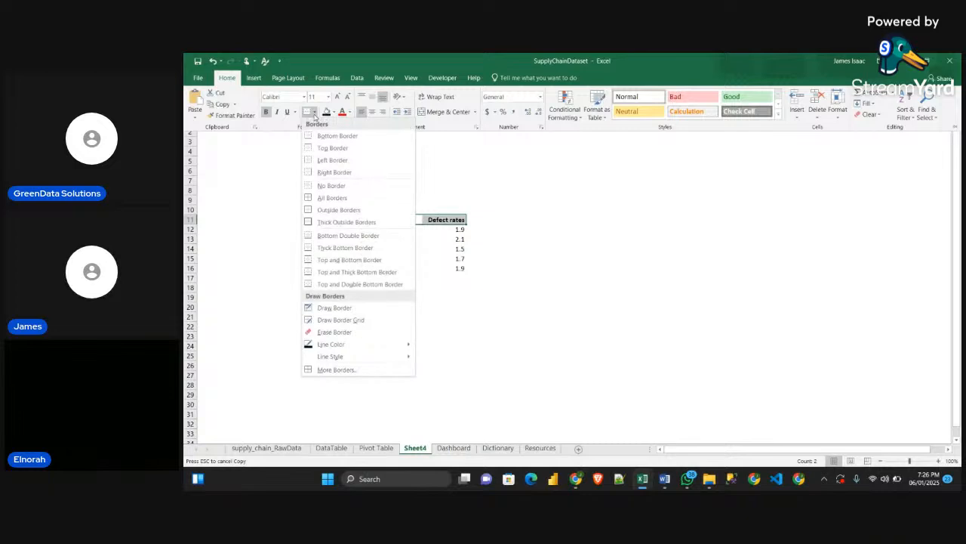
pyautogui.click(335, 136)
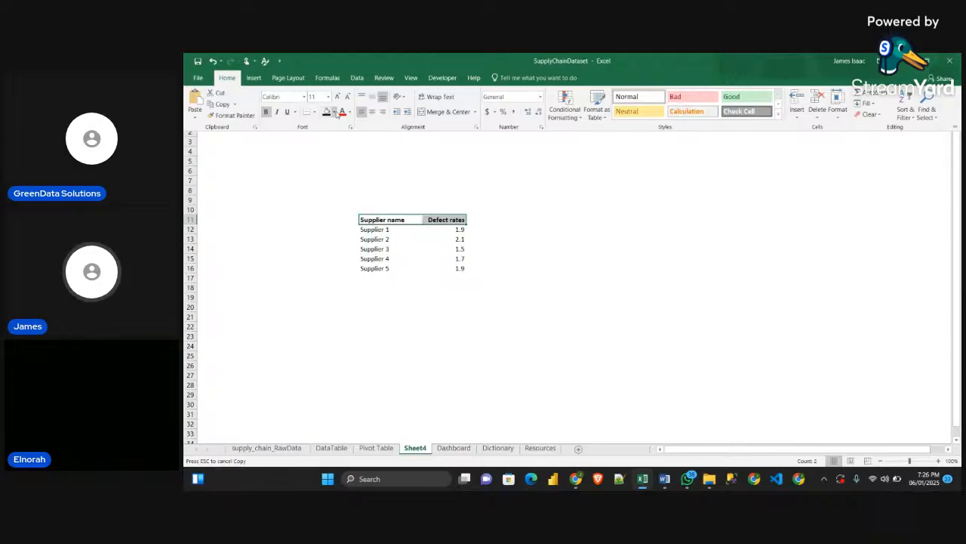
# Set the border line color to a gray theme shade, undo the stray drawn border, and leave border drawing mode
pyautogui.click(314, 111)
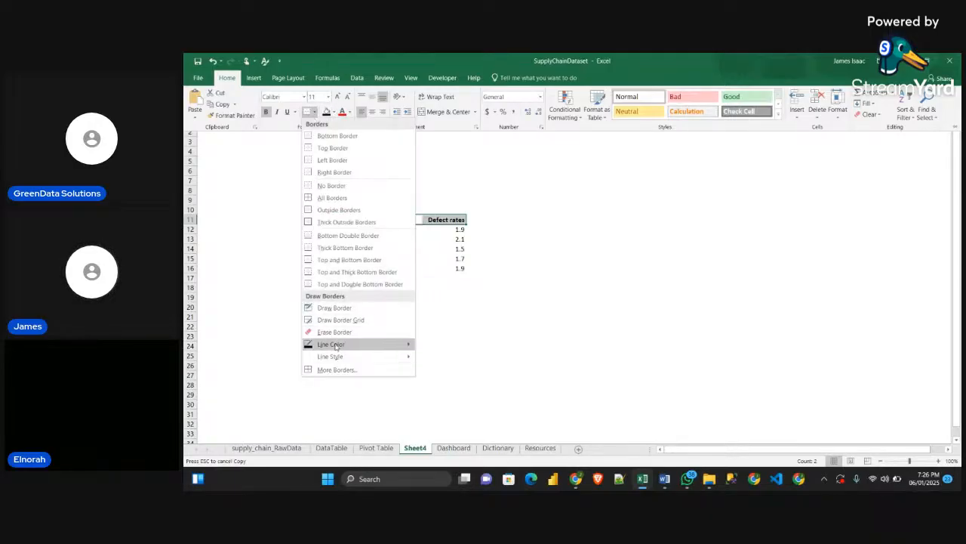
pyautogui.moveTo(407, 344)
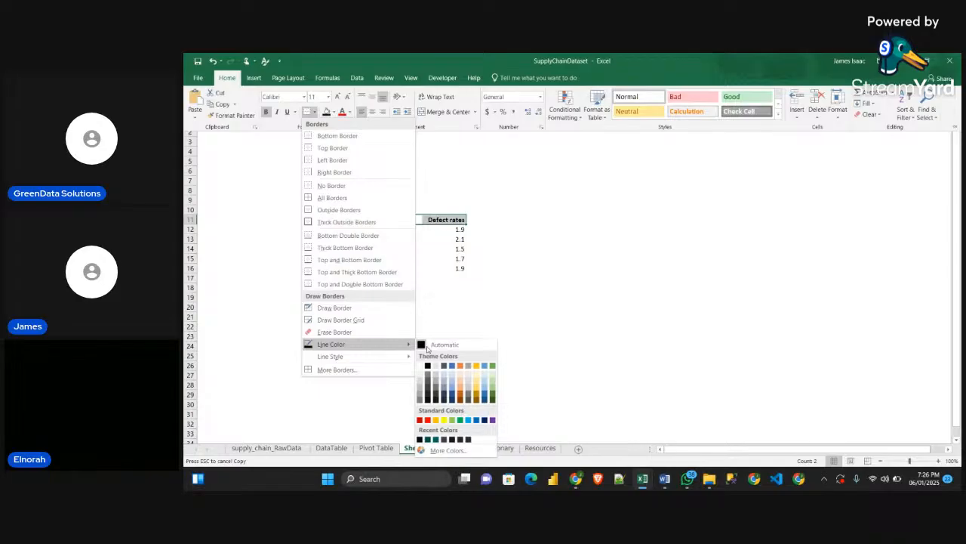
pyautogui.click(419, 395)
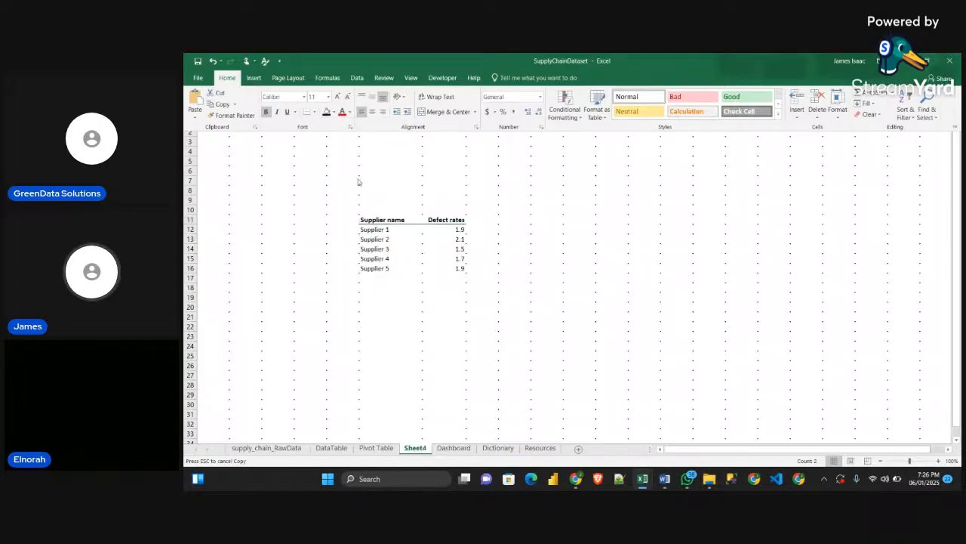
pyautogui.click(367, 221)
pyautogui.click(415, 213)
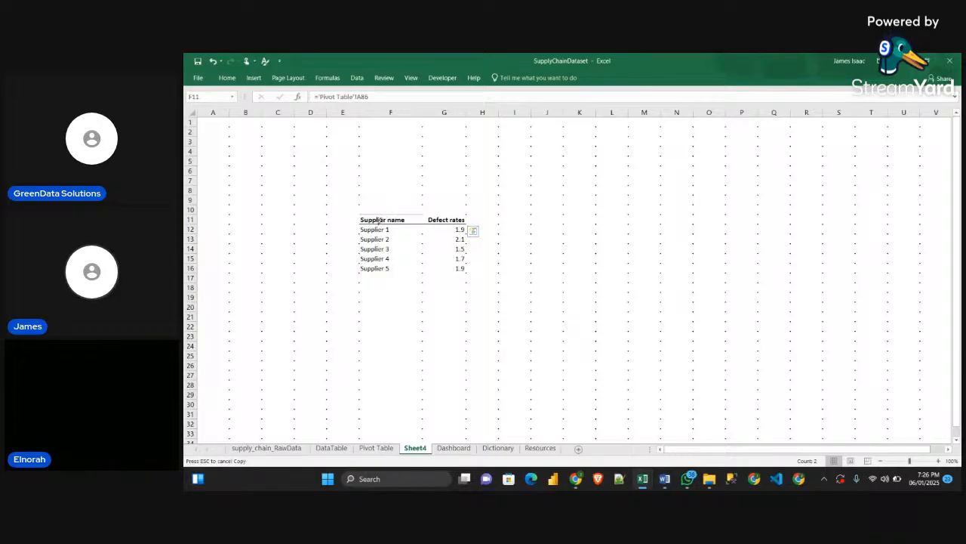
pyautogui.hotkey('ctrl', 'z')
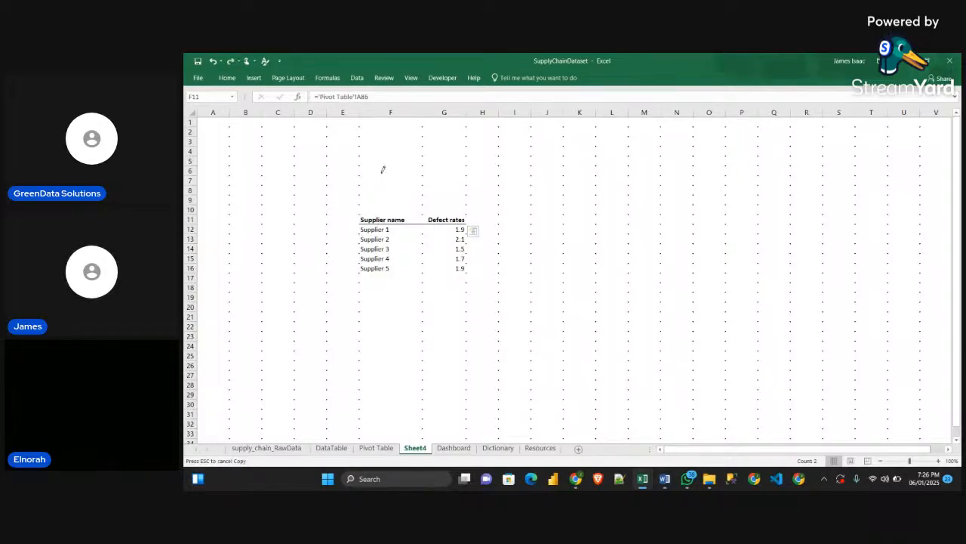
pyautogui.click(274, 212)
pyautogui.press('Escape')
pyautogui.click(275, 212)
pyautogui.click(389, 209)
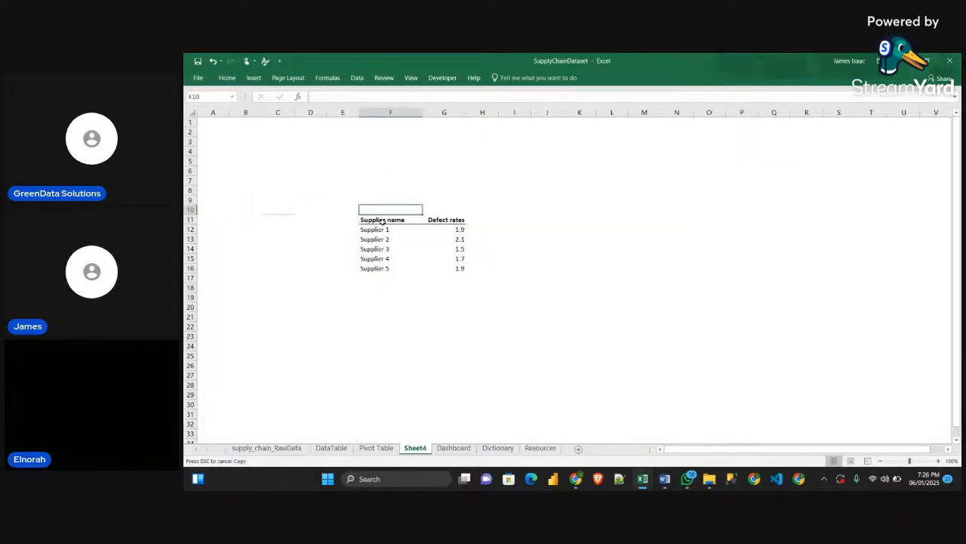
# Reapply the bottom border to the header cells F11:G11 in the gray line color
pyautogui.click(410, 222)
pyautogui.moveTo(410, 223); pyautogui.dragTo(449, 220)
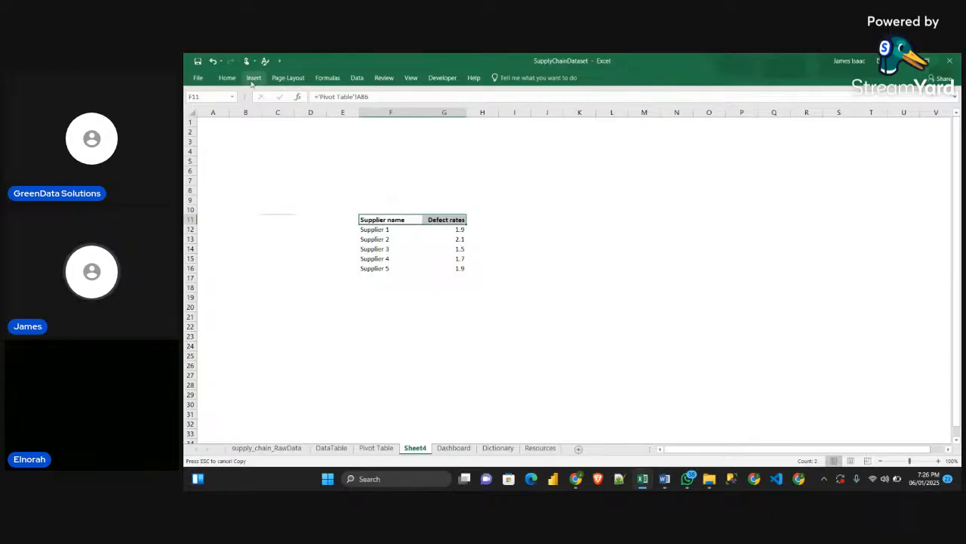
pyautogui.click(227, 77)
pyautogui.click(315, 111)
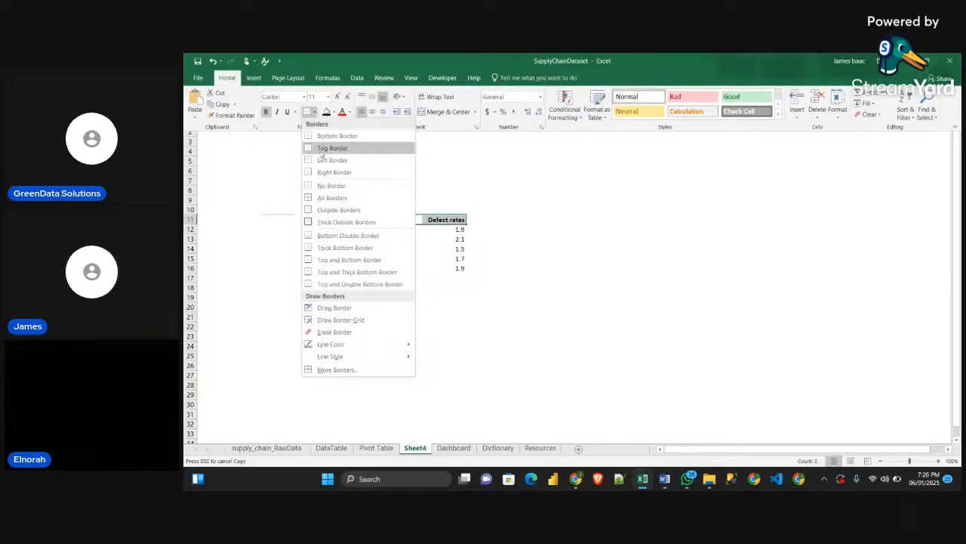
pyautogui.click(336, 136)
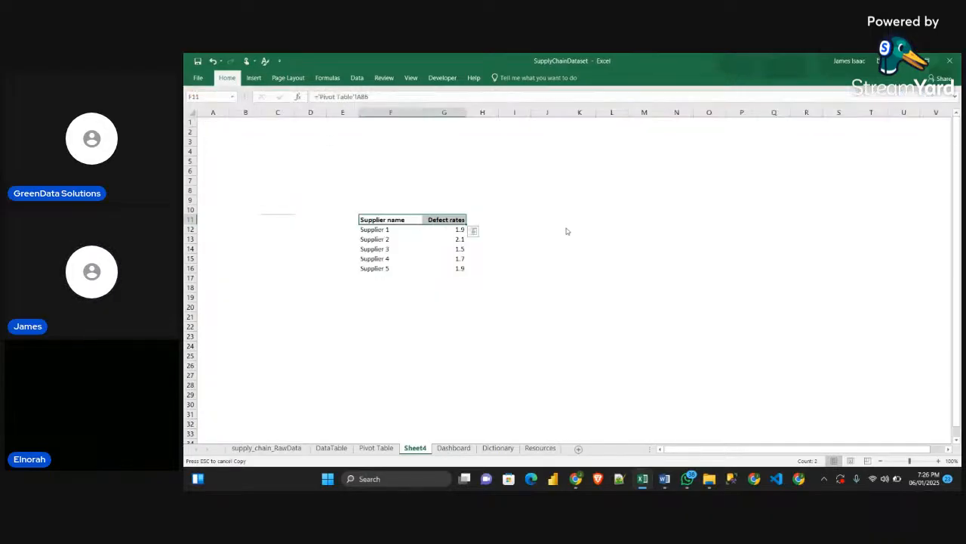
pyautogui.click(513, 229)
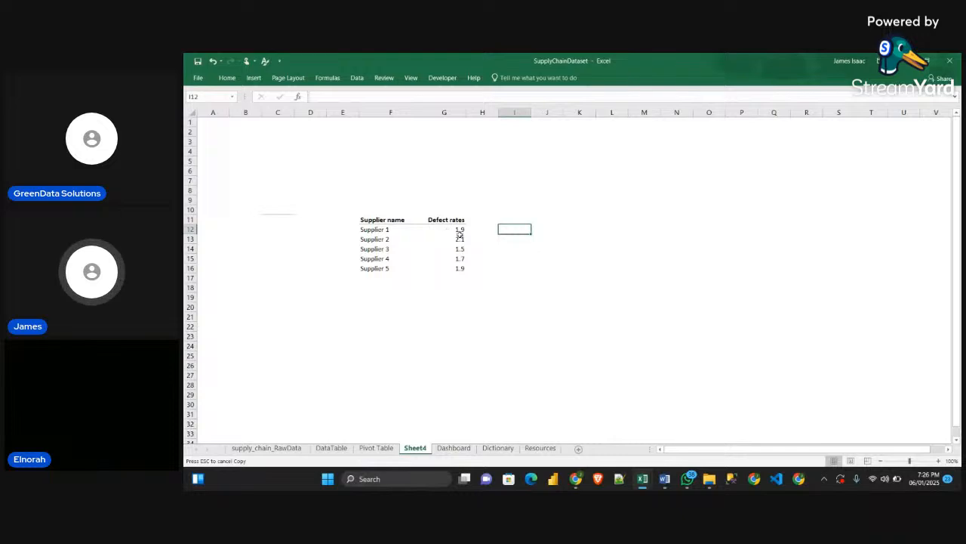
# Set the border line color to a darker gray theme shade for the header cells F11:G11 and leave border drawing mode
pyautogui.moveTo(379, 218); pyautogui.dragTo(453, 221)
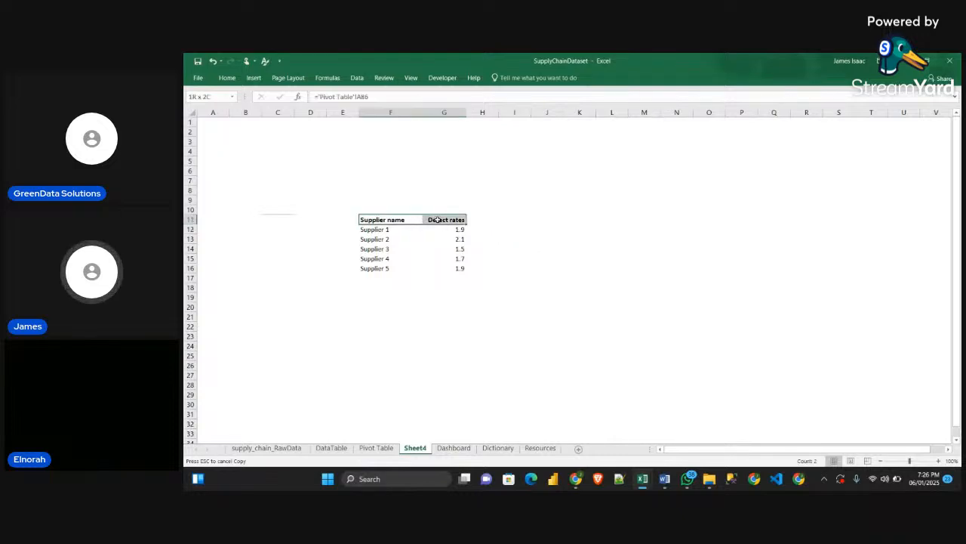
pyautogui.click(226, 77)
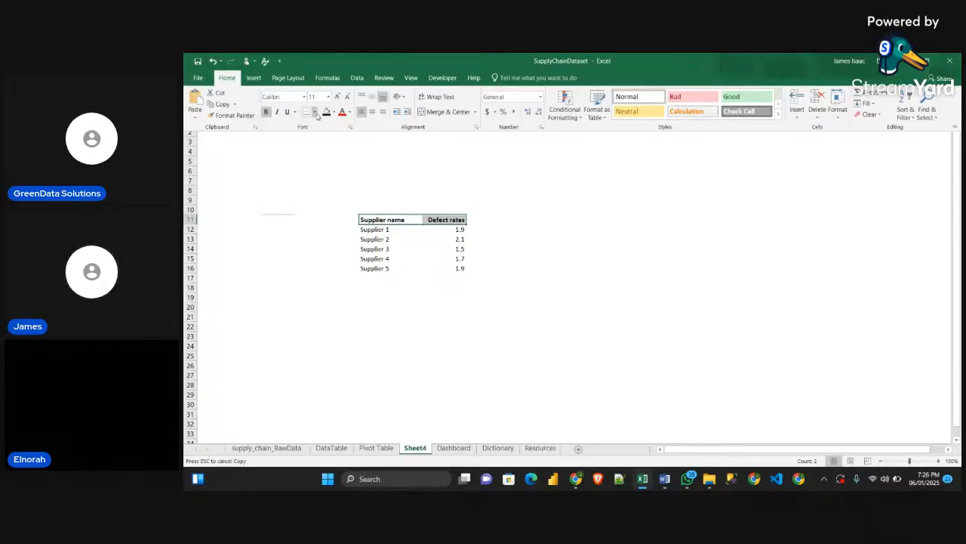
pyautogui.click(314, 112)
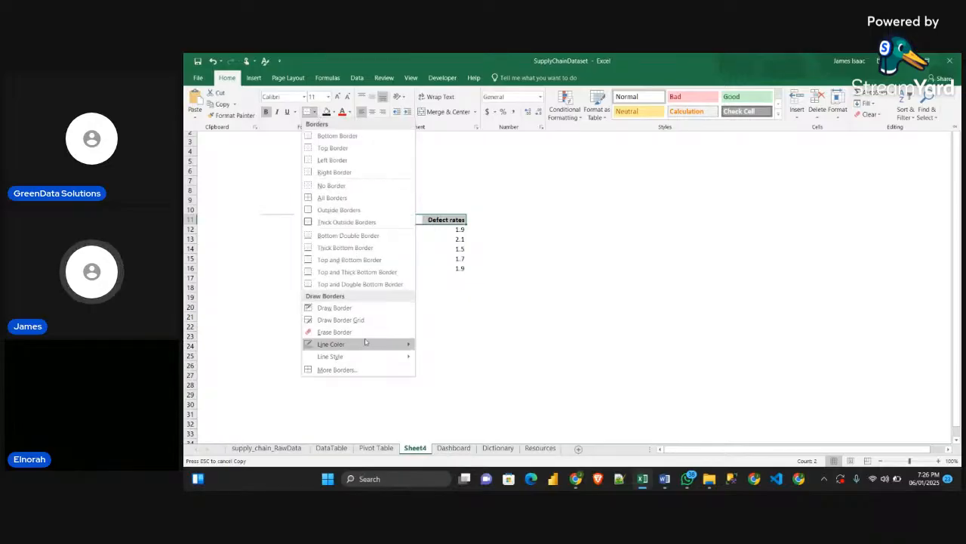
pyautogui.moveTo(363, 344)
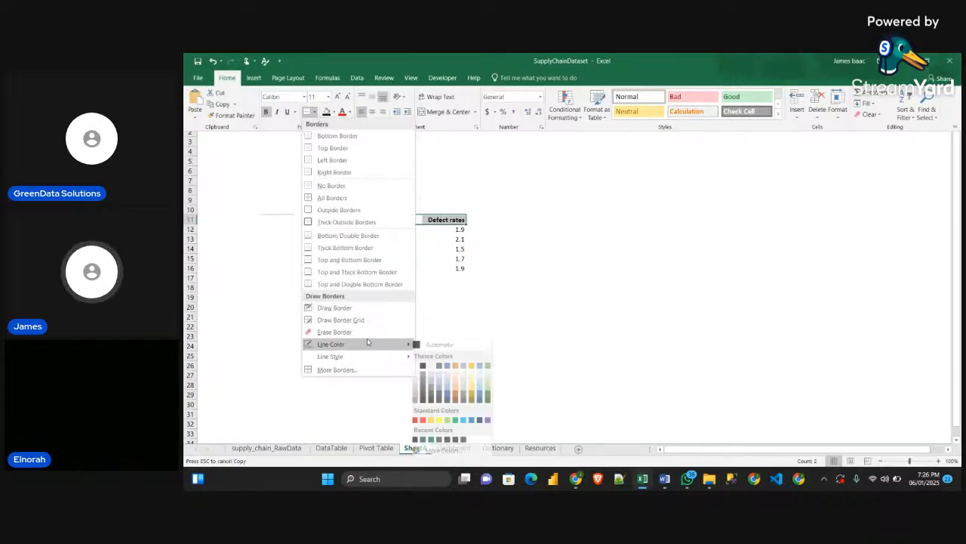
pyautogui.click(421, 389)
pyautogui.press('Escape')
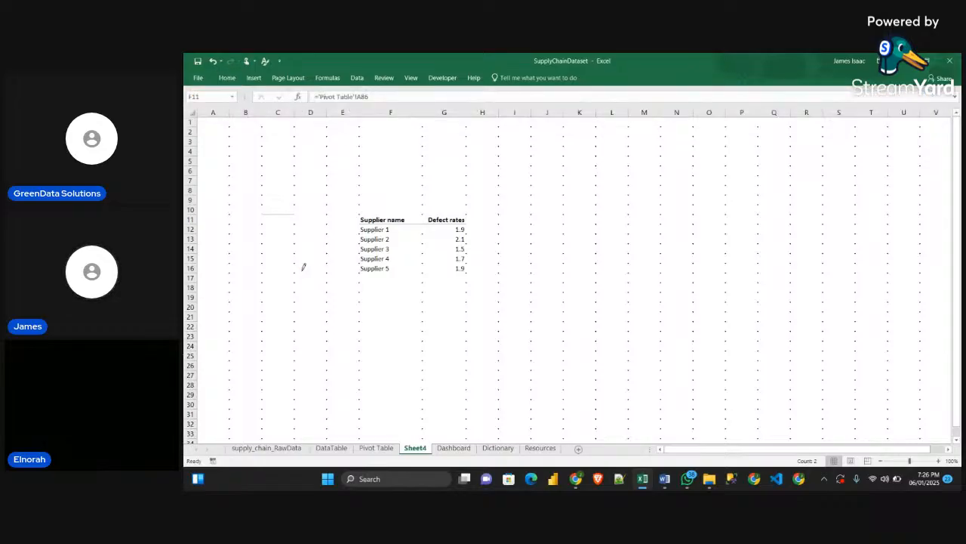
pyautogui.click(301, 270)
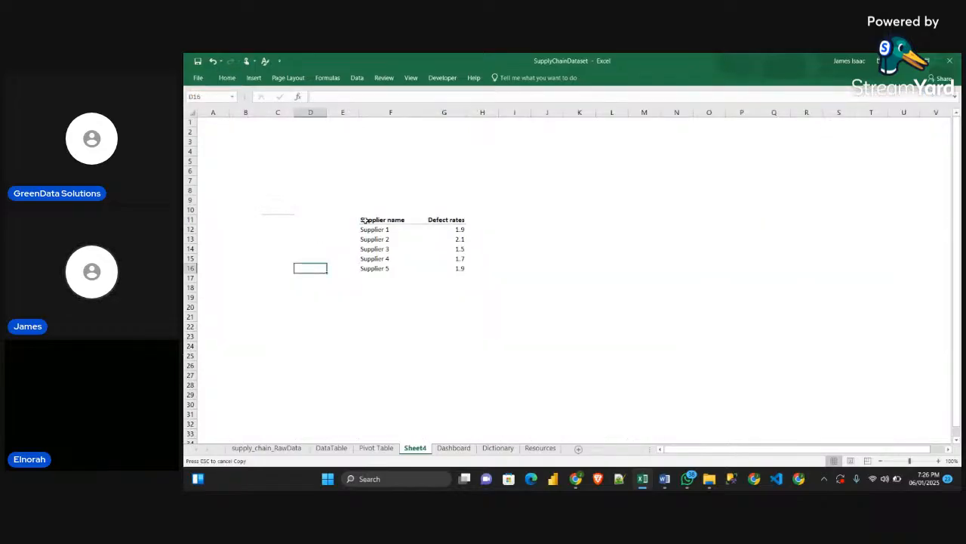
# Reapply the bottom border to the header cells F11:G11 using the darker gray line color
pyautogui.moveTo(364, 220); pyautogui.dragTo(453, 220)
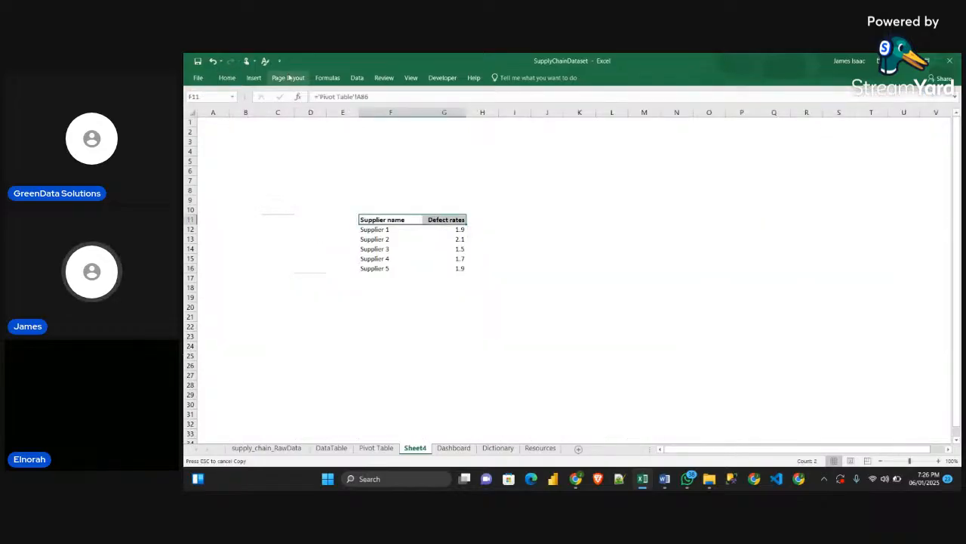
pyautogui.click(226, 78)
pyautogui.click(316, 113)
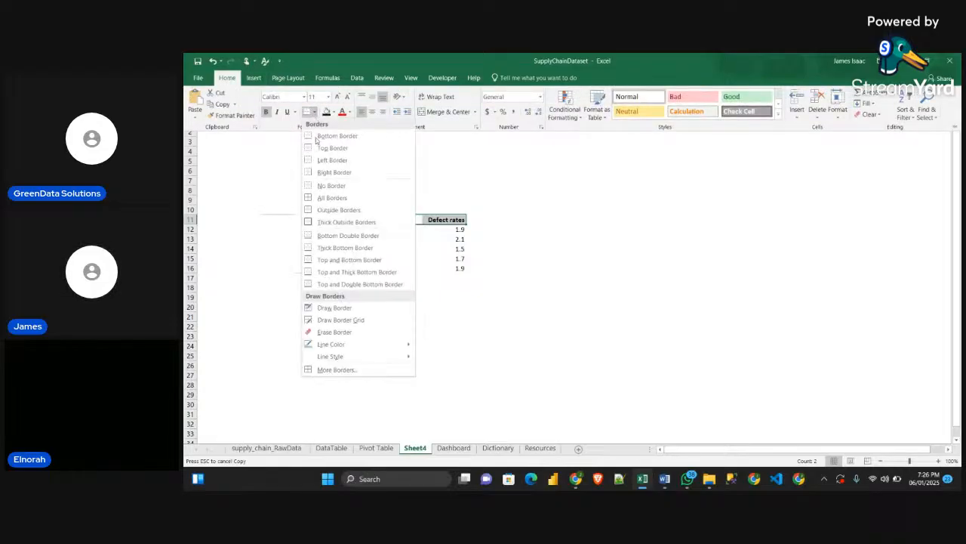
pyautogui.click(328, 134)
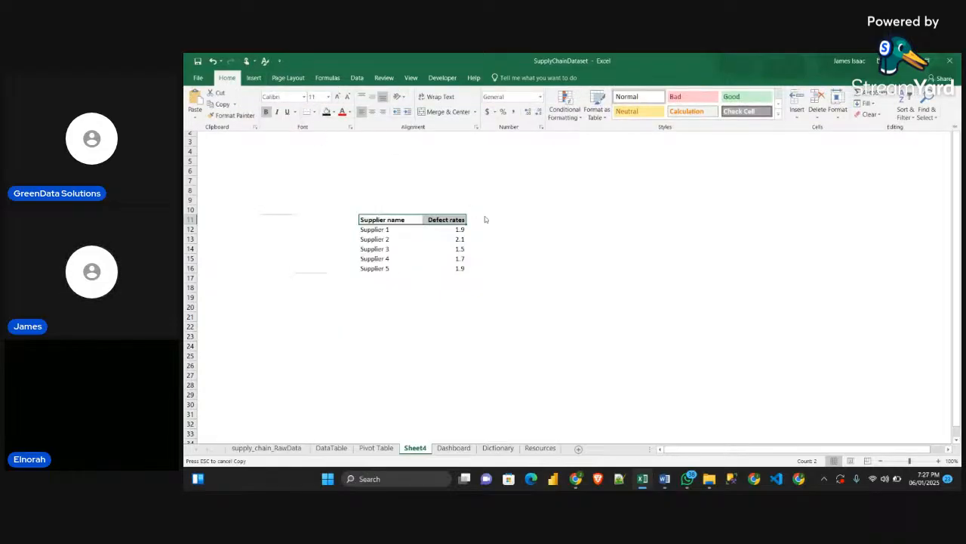
pyautogui.click(482, 268)
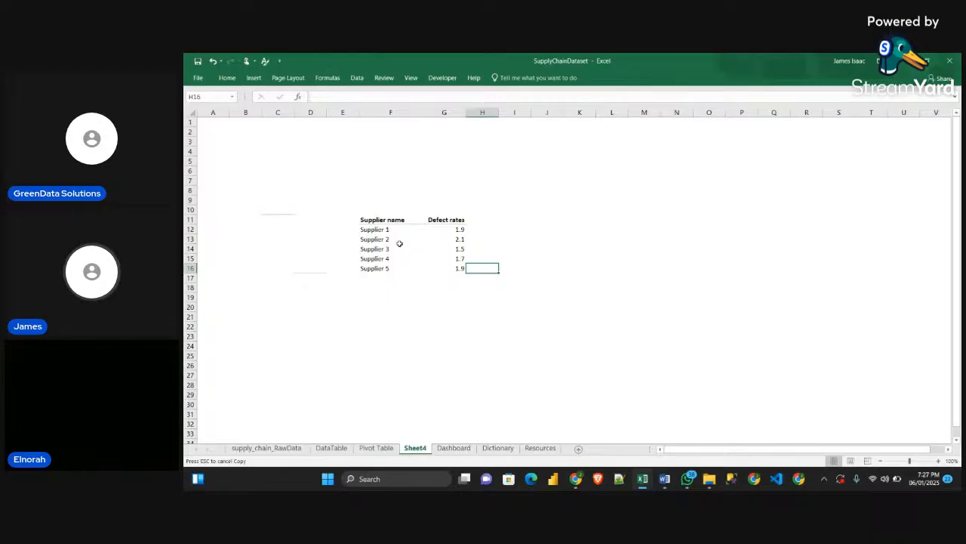
# Change the font color of the whole supplier table F11:G16 to a gray theme shade
pyautogui.moveTo(448, 236); pyautogui.dragTo(457, 270)
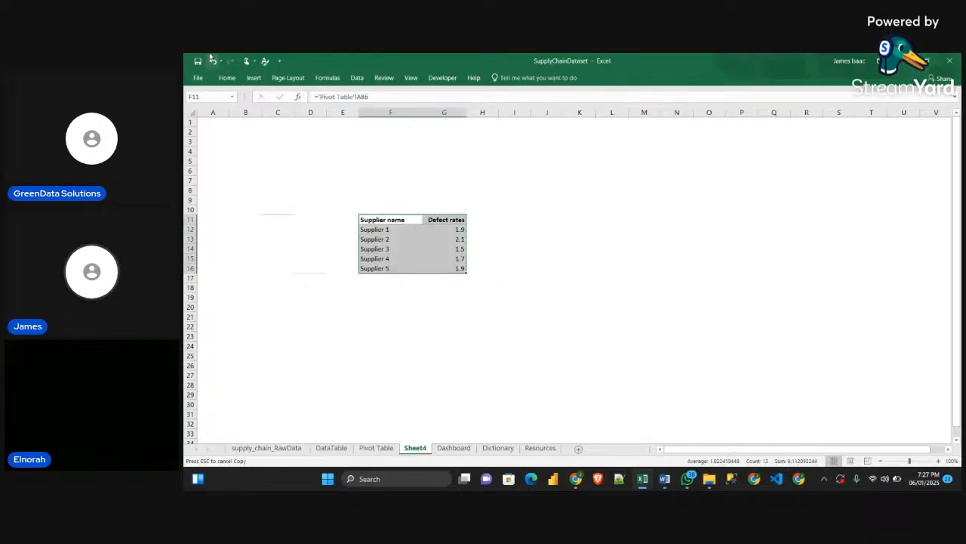
pyautogui.click(226, 78)
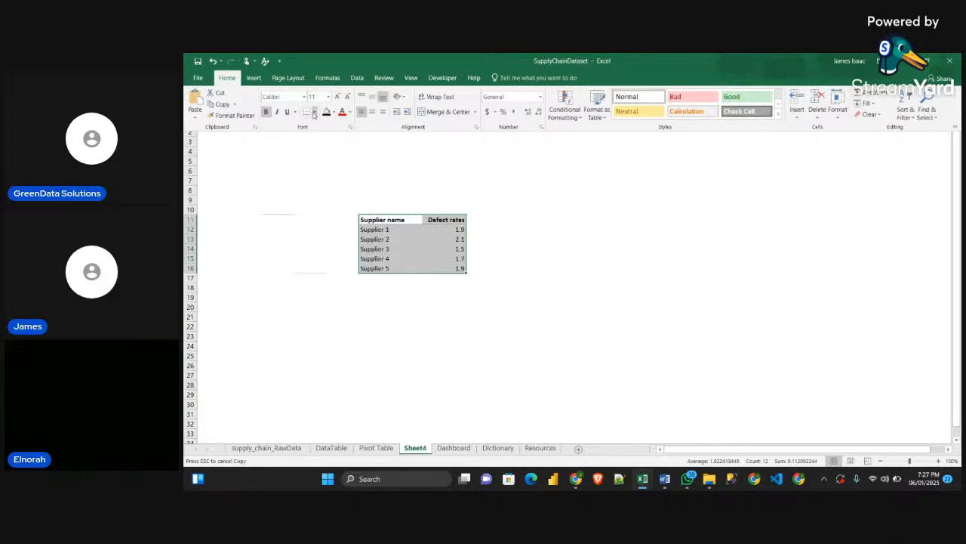
pyautogui.click(341, 113)
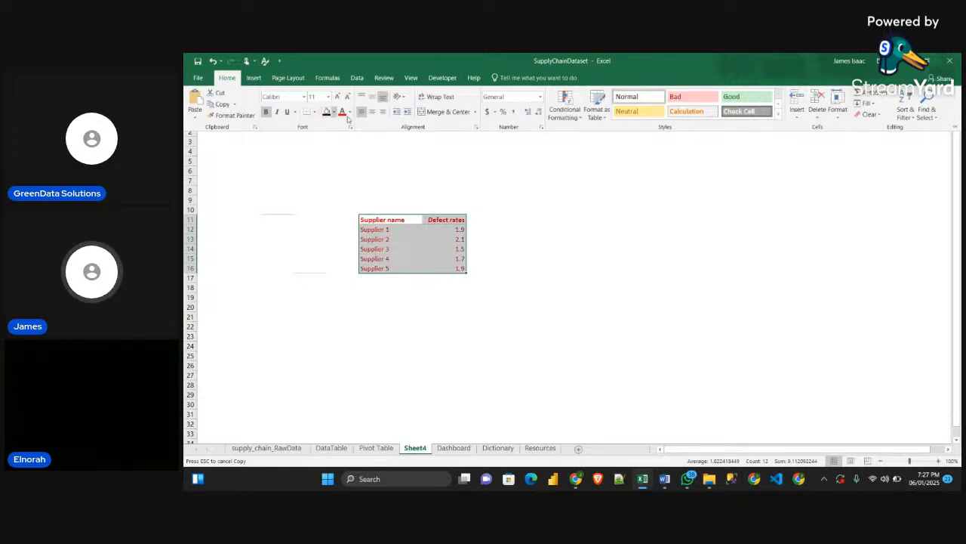
pyautogui.click(350, 111)
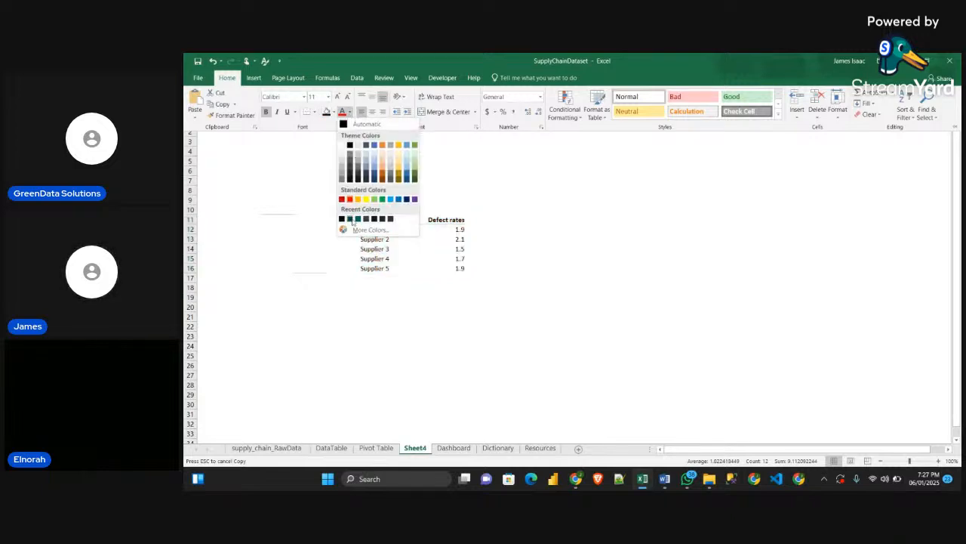
pyautogui.click(341, 172)
pyautogui.click(536, 268)
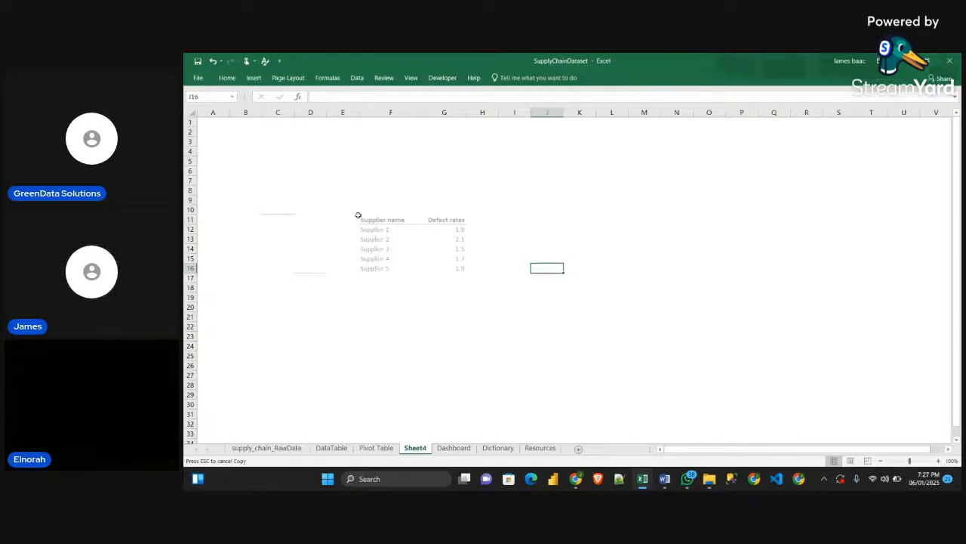
# Reduce the font size of the supplier table F11:G16 to 8
pyautogui.moveTo(360, 219); pyautogui.dragTo(456, 268)
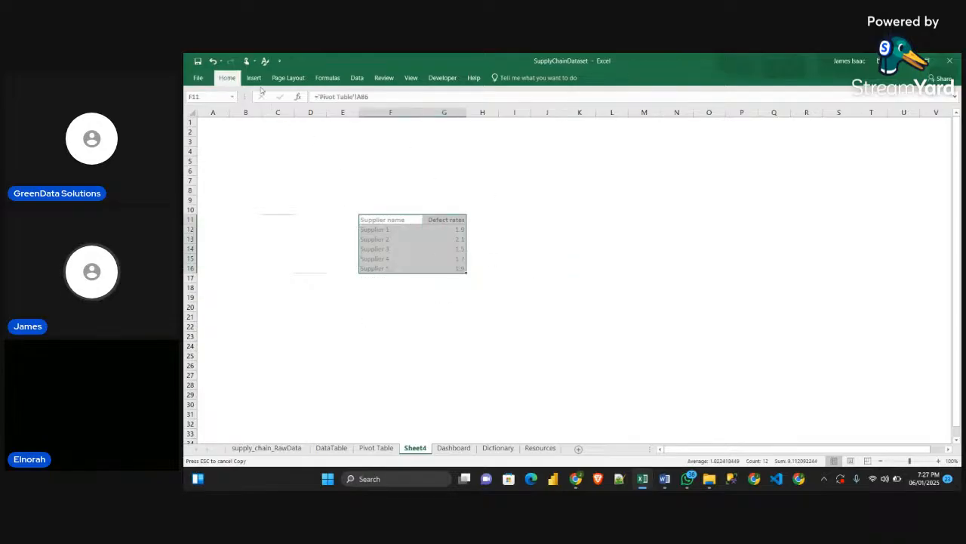
pyautogui.click(226, 78)
pyautogui.click(347, 97)
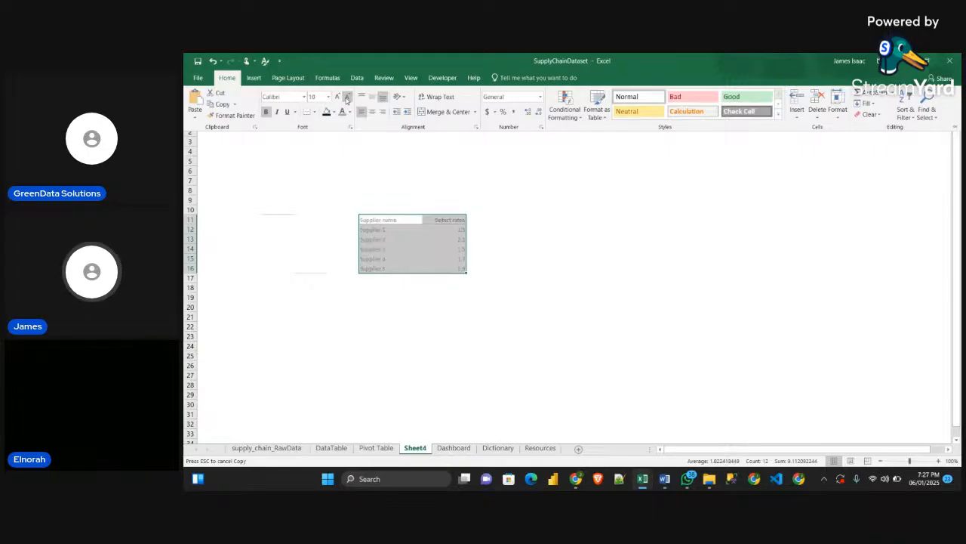
pyautogui.click(347, 99)
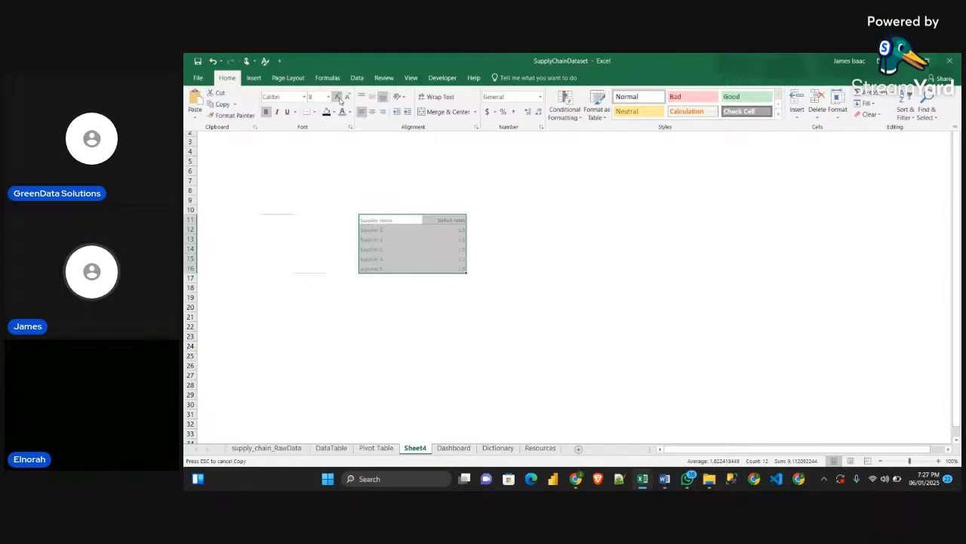
pyautogui.click(558, 211)
pyautogui.click(547, 258)
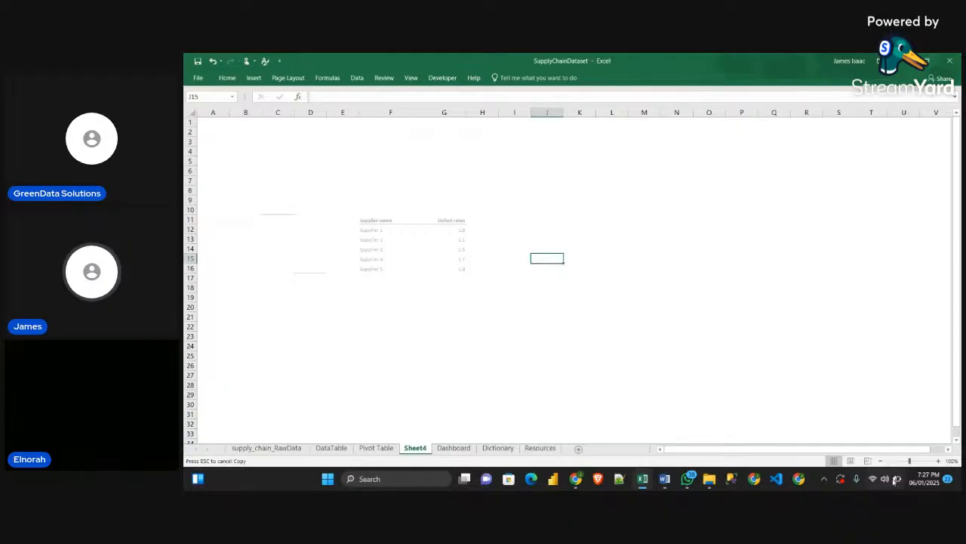
# Apply the Red To Black icon set as conditional formatting to the defect rate values in G12:G16
pyautogui.moveTo(458, 230); pyautogui.dragTo(466, 269)
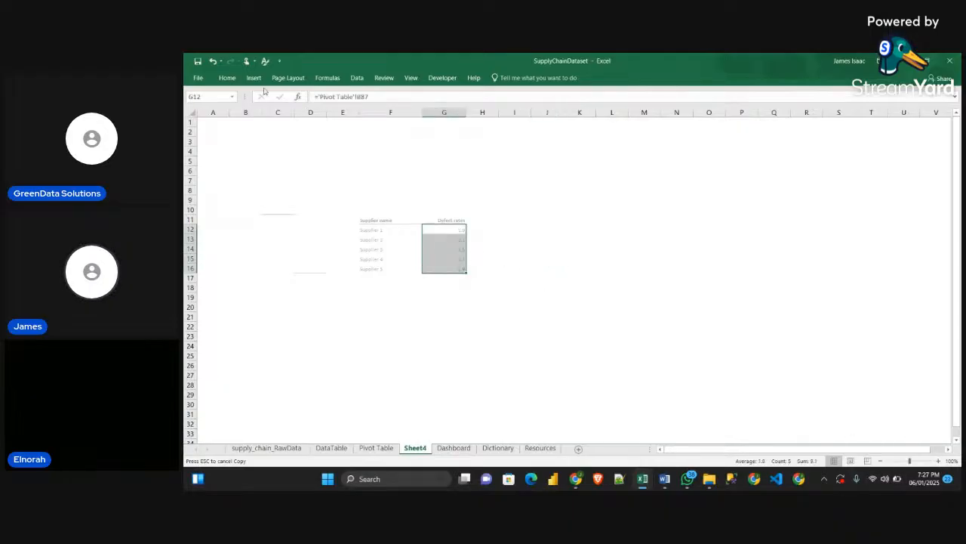
pyautogui.click(227, 78)
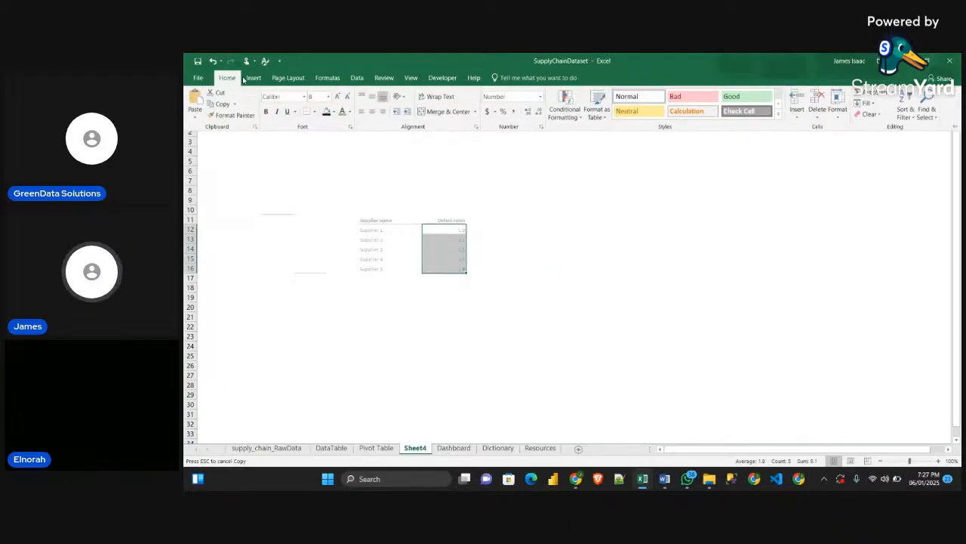
pyautogui.click(579, 116)
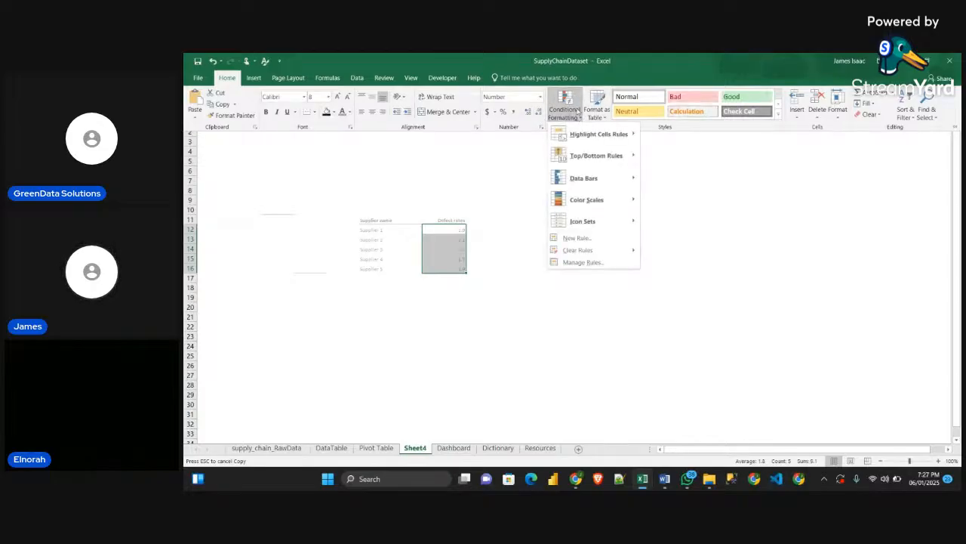
pyautogui.moveTo(591, 224)
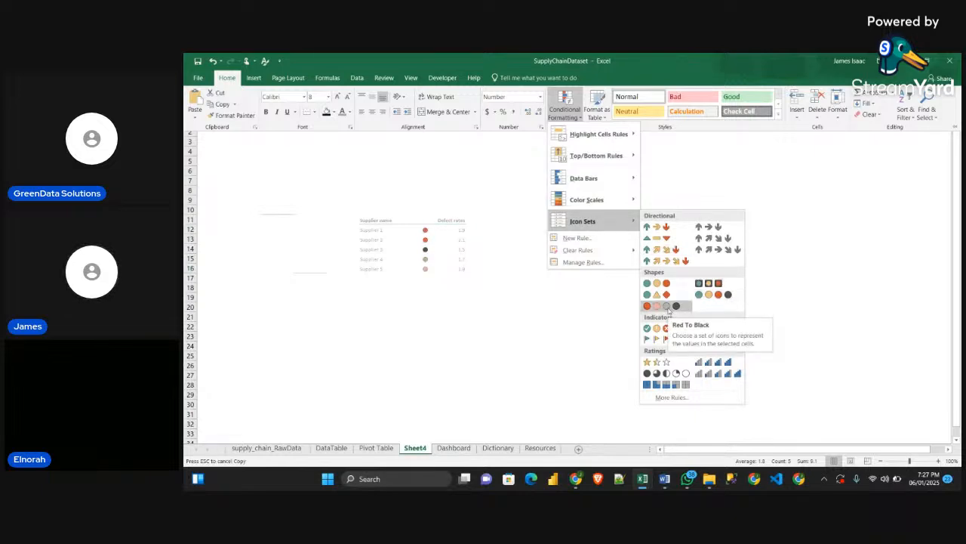
pyautogui.click(667, 307)
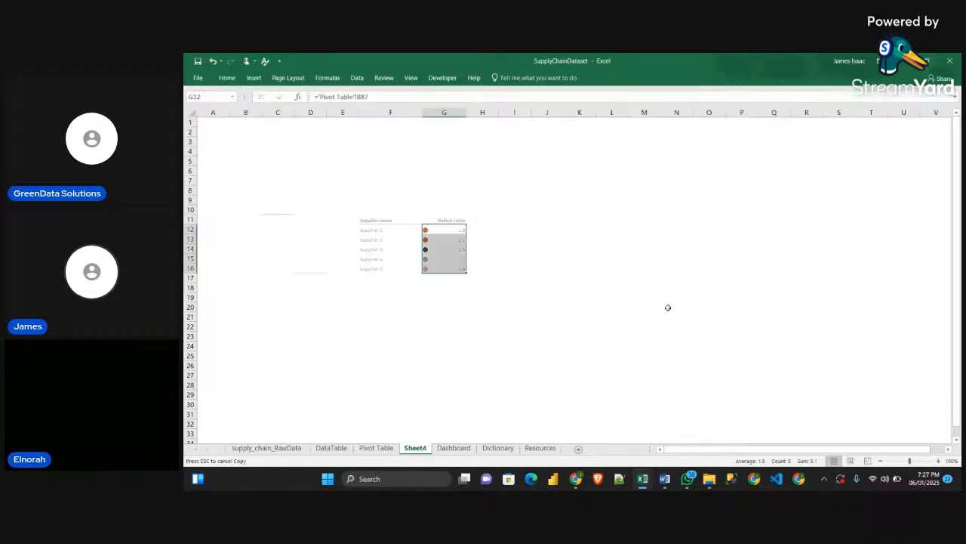
pyautogui.click(515, 268)
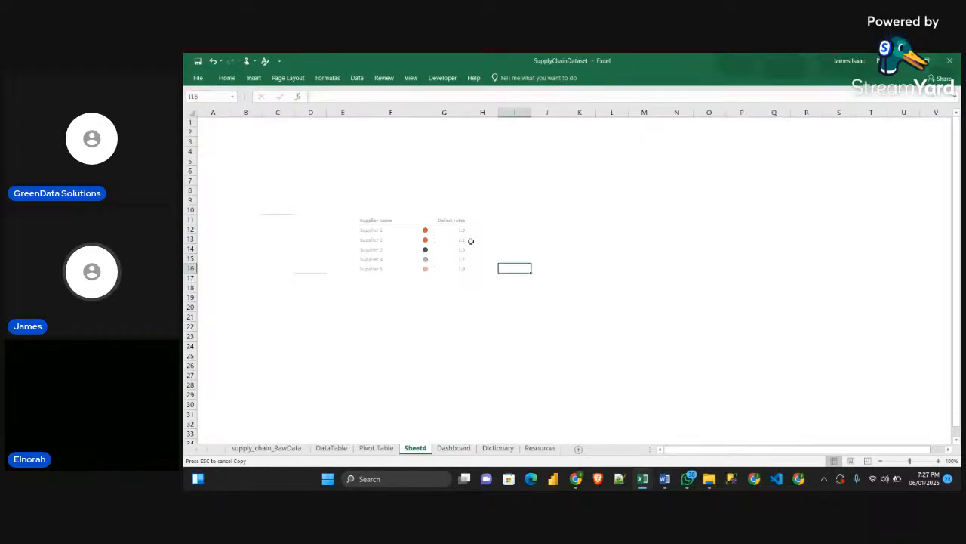
# Left-align the defect rate values in G12:G16 so they sit beside their icons
pyautogui.moveTo(426, 231); pyautogui.dragTo(453, 273)
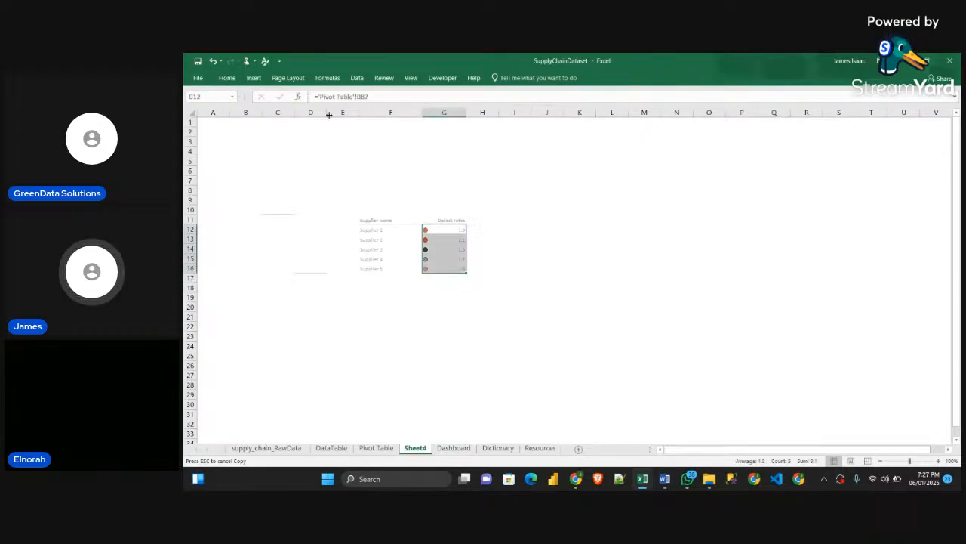
pyautogui.click(227, 78)
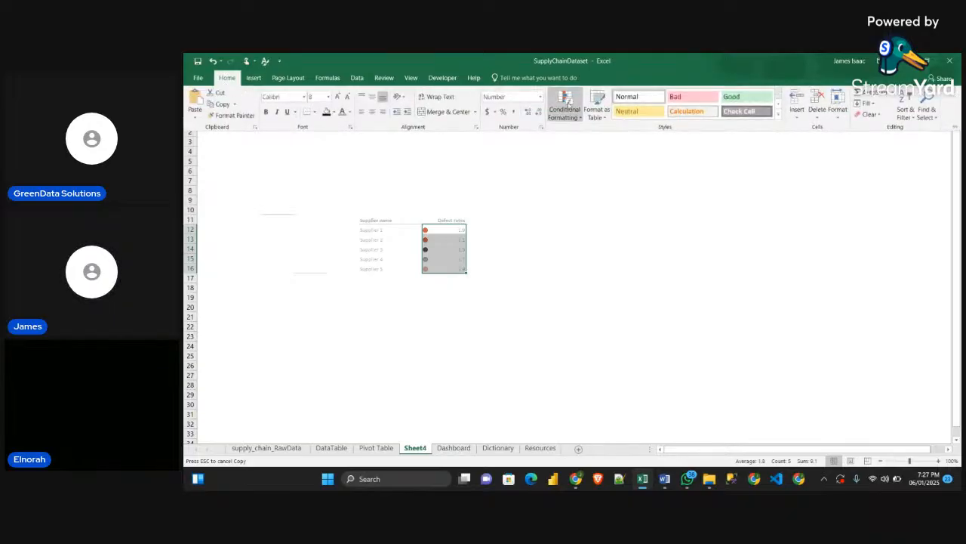
pyautogui.click(575, 113)
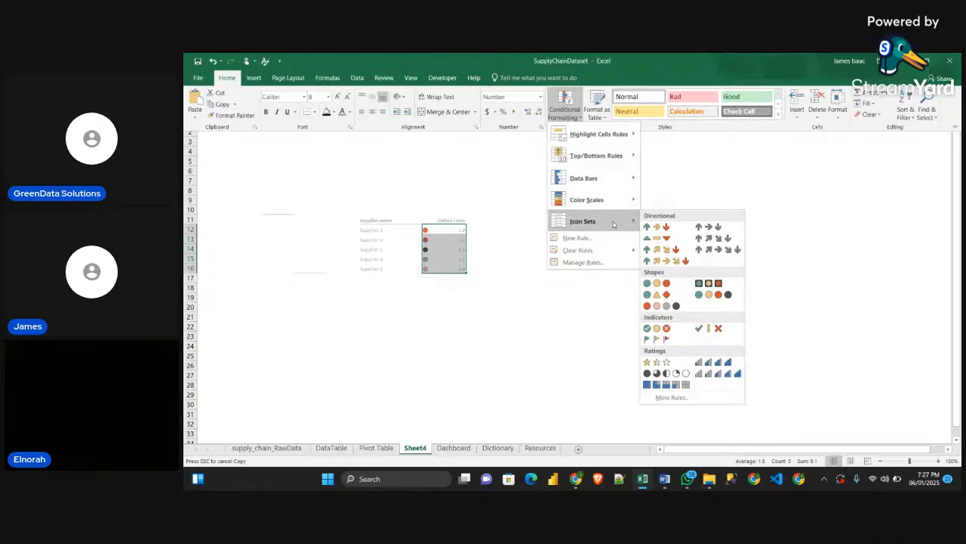
pyautogui.click(671, 191)
pyautogui.click(364, 114)
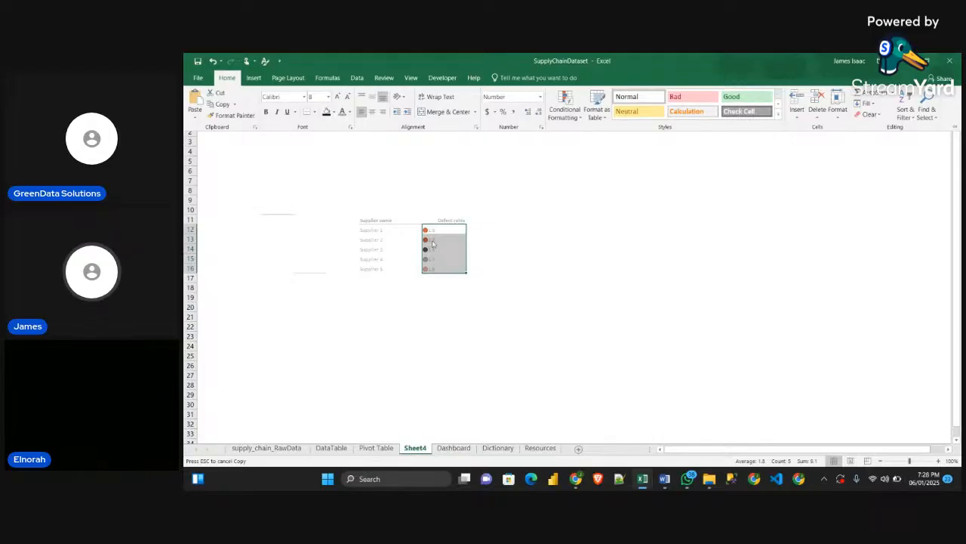
pyautogui.click(471, 278)
# Left-align the Defect rates header in G11 and narrow column G slightly
pyautogui.click(435, 219)
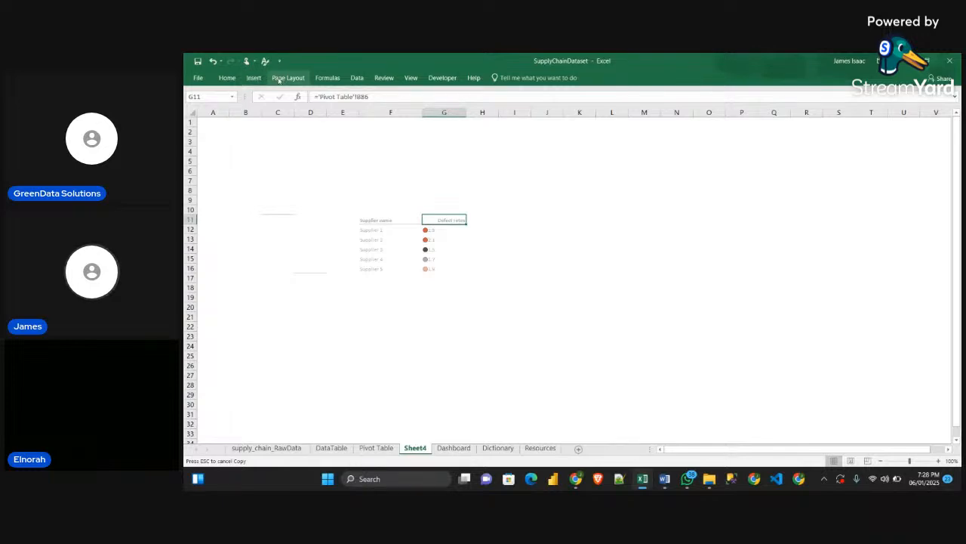
pyautogui.click(226, 78)
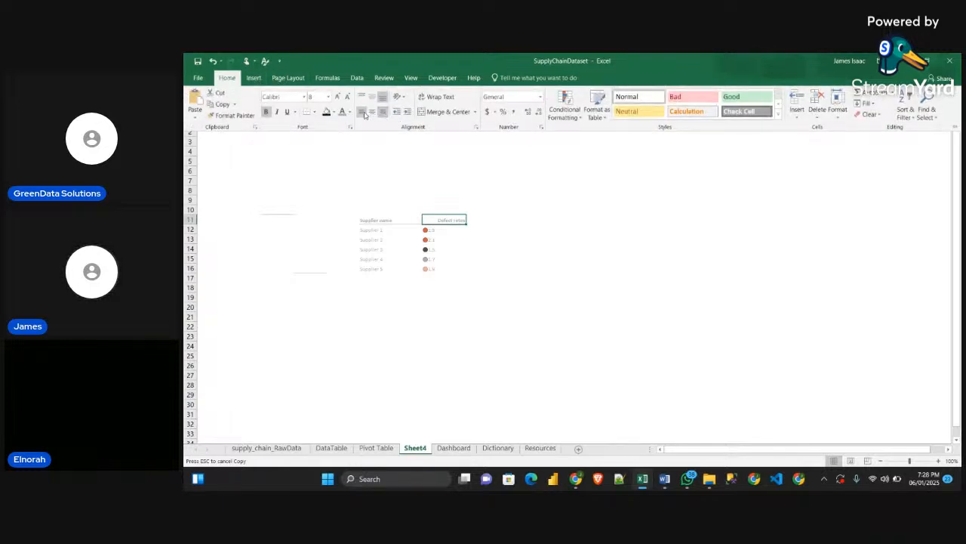
pyautogui.click(362, 112)
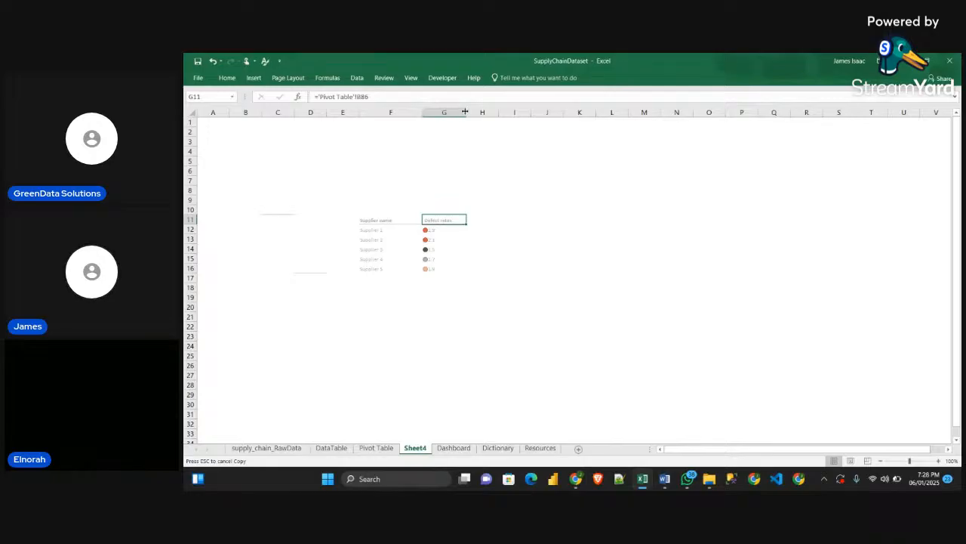
pyautogui.moveTo(465, 111)
pyautogui.mouseDown()
pyautogui.moveTo(445, 111)
pyautogui.moveTo(457, 112)
pyautogui.mouseUp()
pyautogui.click(528, 219)
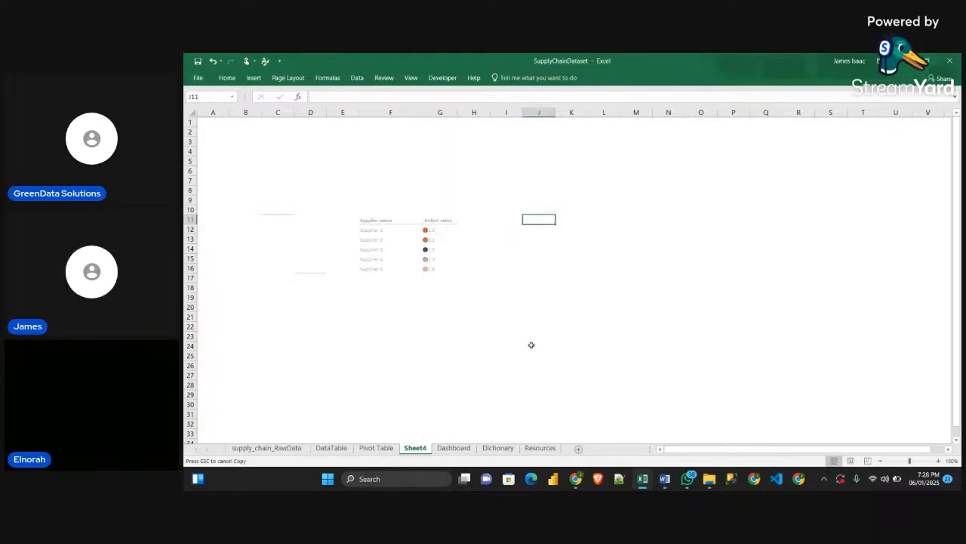
# Sort the supplier defect rates pivot table on the Pivot Table sheet from largest to smallest and check the linked table on Sheet4
pyautogui.click(533, 317)
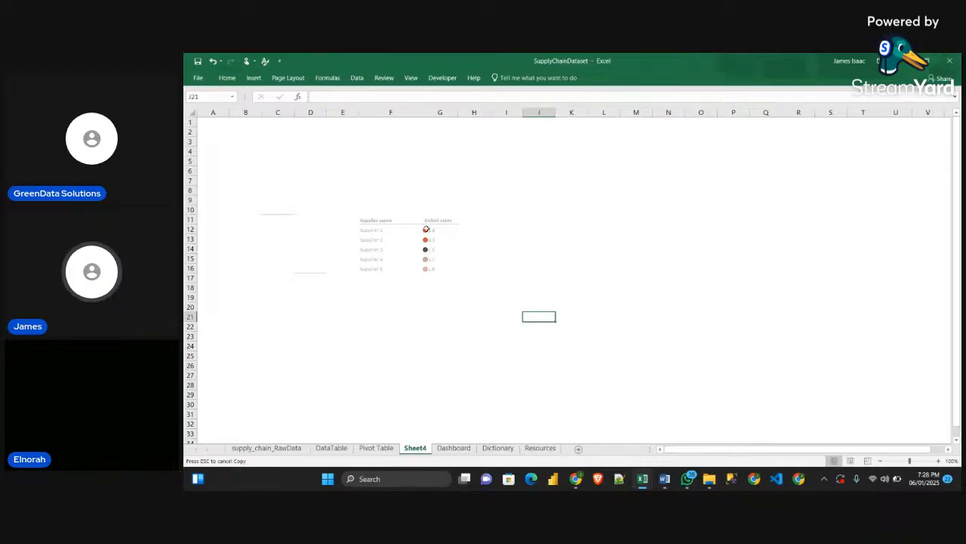
pyautogui.click(375, 447)
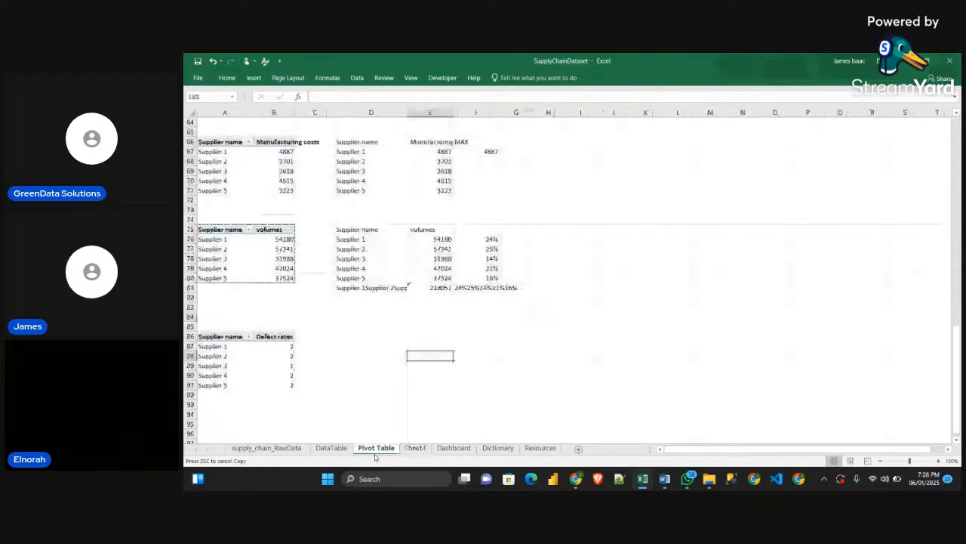
pyautogui.rightClick(281, 347)
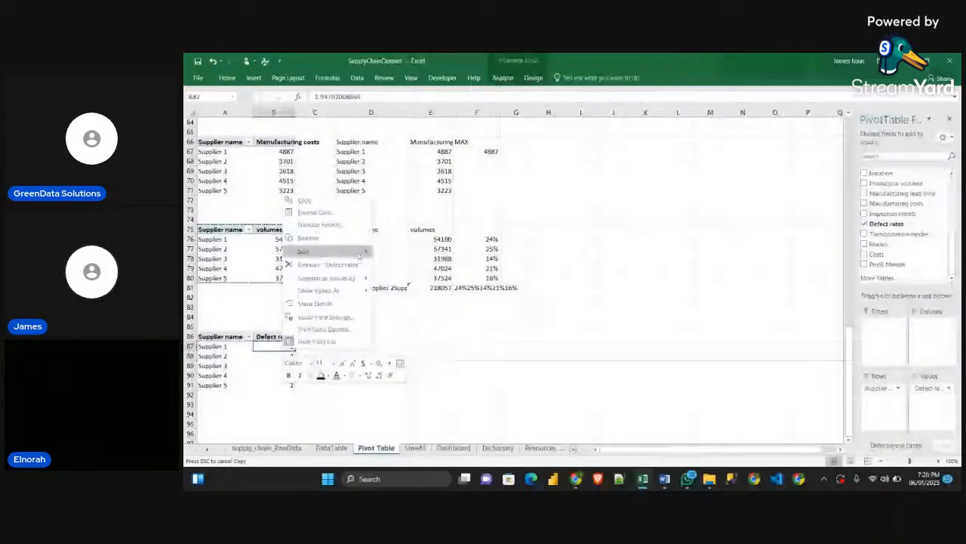
pyautogui.moveTo(358, 256)
pyautogui.click(414, 264)
pyautogui.click(417, 446)
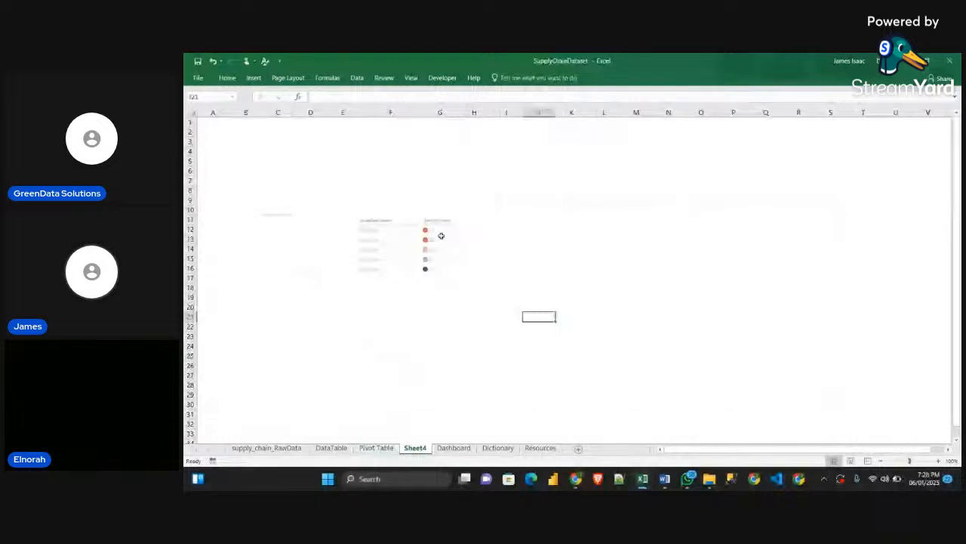
# Sort the supplier defect rates pivot table by its Defect rates values from smallest to largest and return to Sheet4
pyautogui.click(375, 448)
pyautogui.rightClick(278, 346)
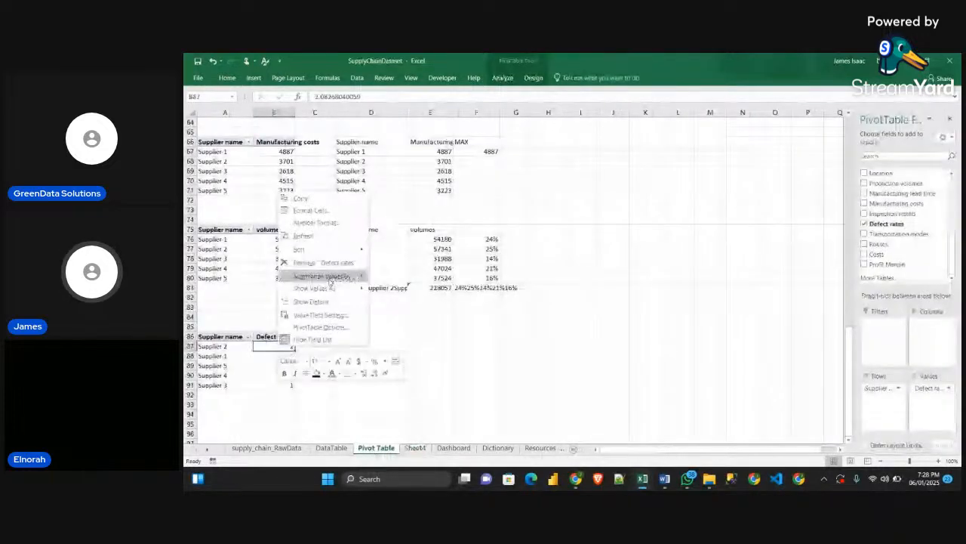
pyautogui.moveTo(317, 248)
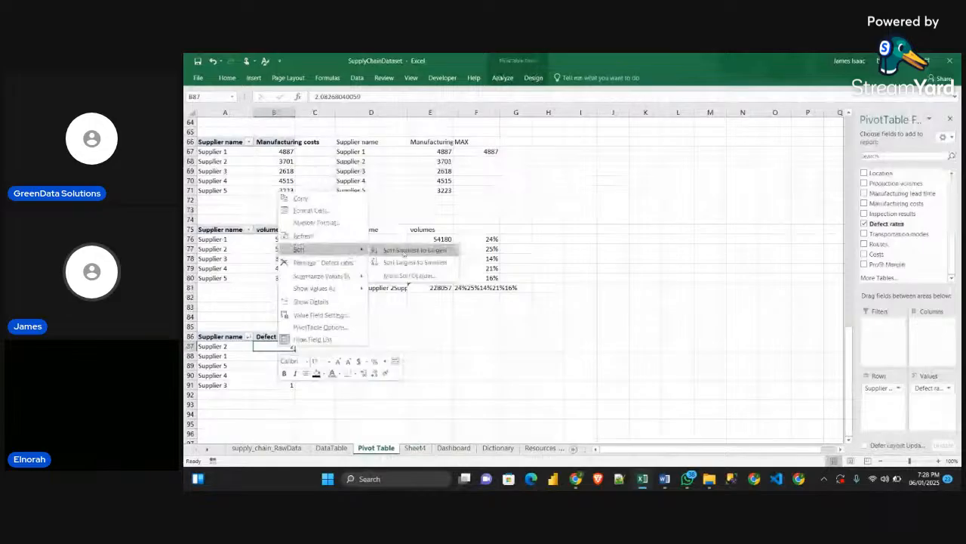
pyautogui.click(400, 249)
pyautogui.click(415, 448)
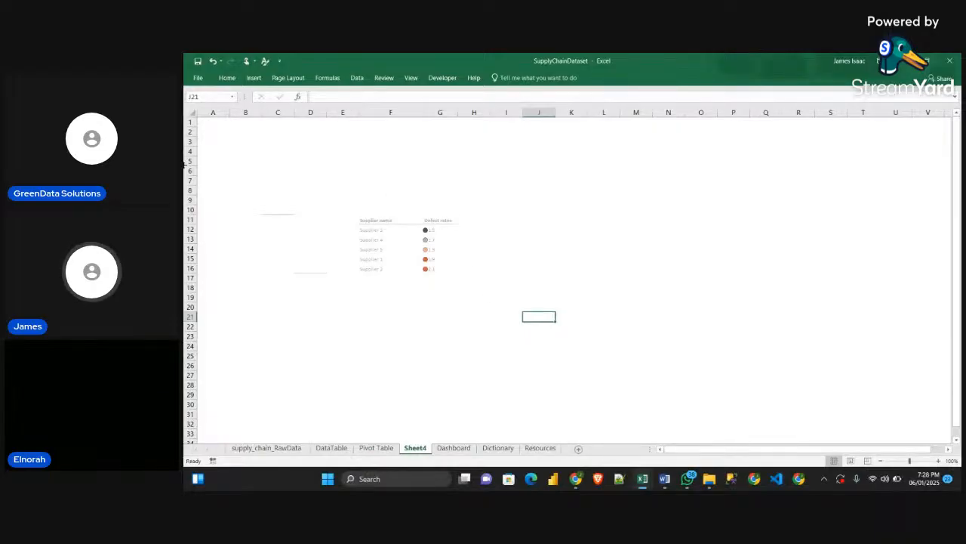
pyautogui.click(392, 221)
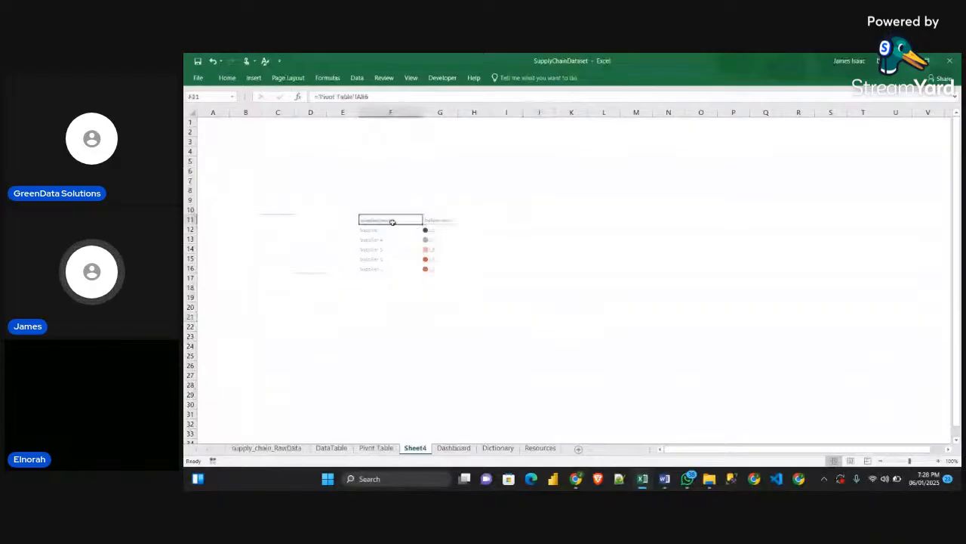
pyautogui.moveTo(391, 221); pyautogui.dragTo(445, 269)
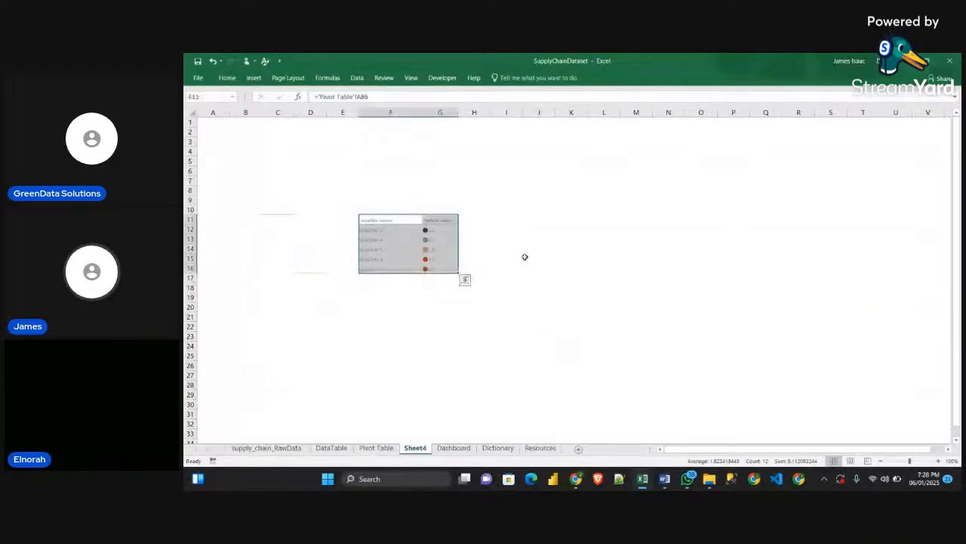
pyautogui.hotkey('ctrl', 'q')
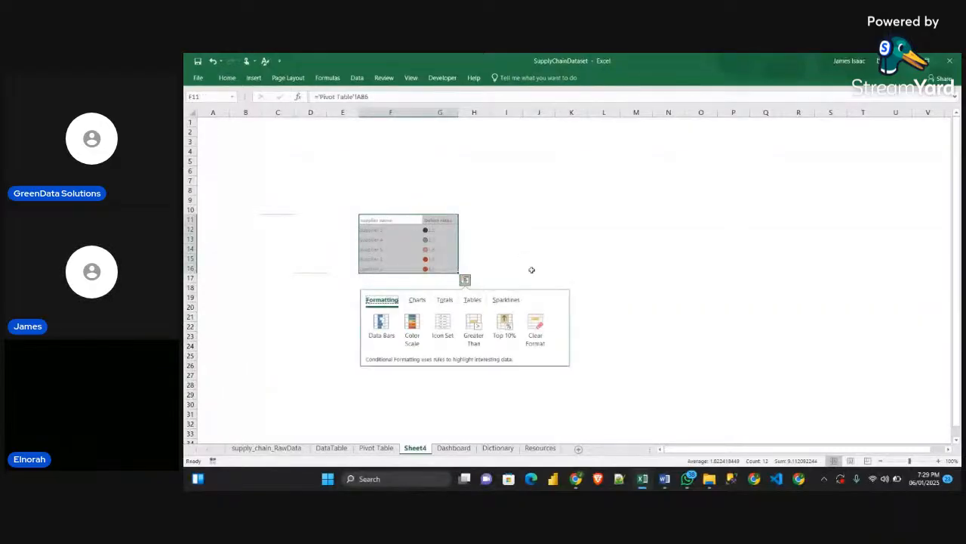
pyautogui.press('Escape')
pyautogui.click(536, 268)
# Paste the supplier table F11:G16 onto the Dashboard sheet as a linked picture and place it inside the Defect Rate by Supplier card
pyautogui.click(391, 221)
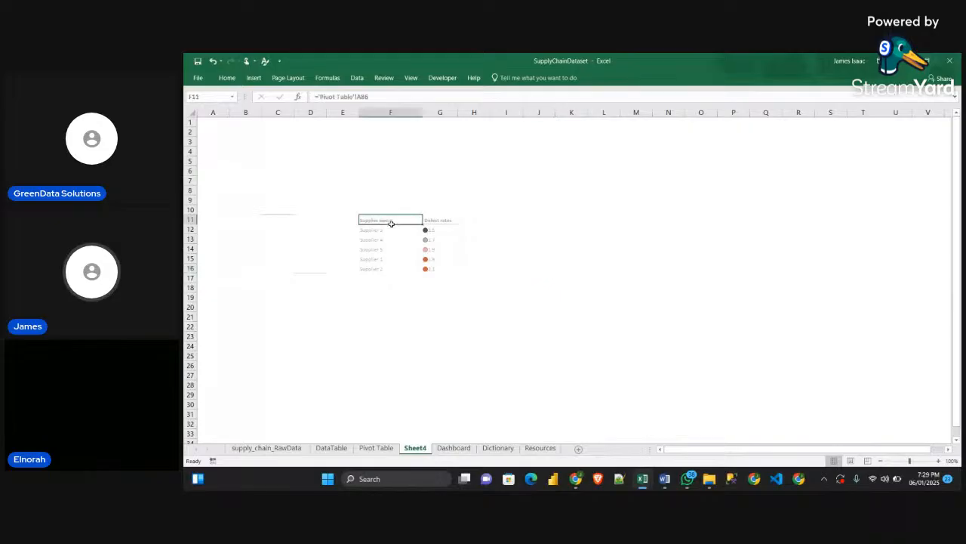
pyautogui.moveTo(392, 224); pyautogui.dragTo(442, 267)
pyautogui.hotkey('ctrl', 'c')
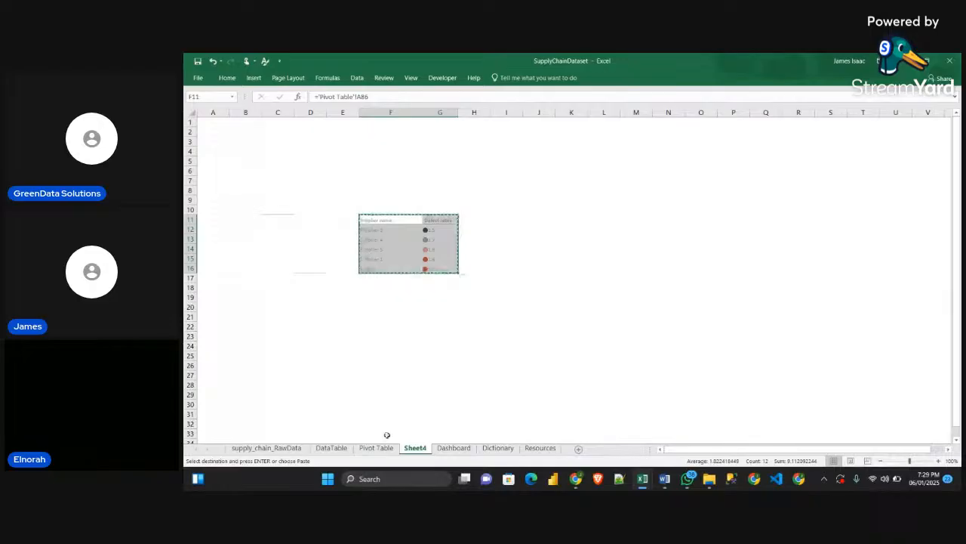
pyautogui.click(453, 448)
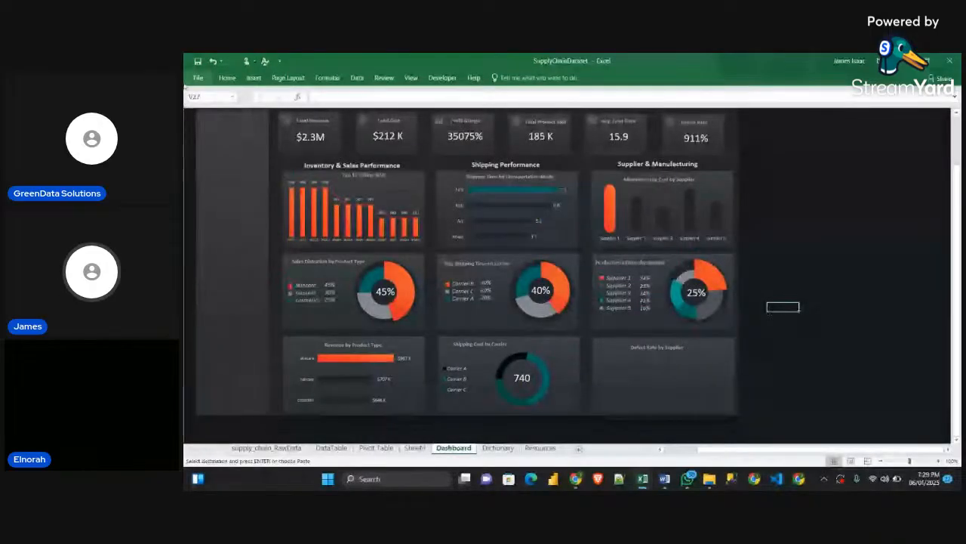
pyautogui.click(226, 78)
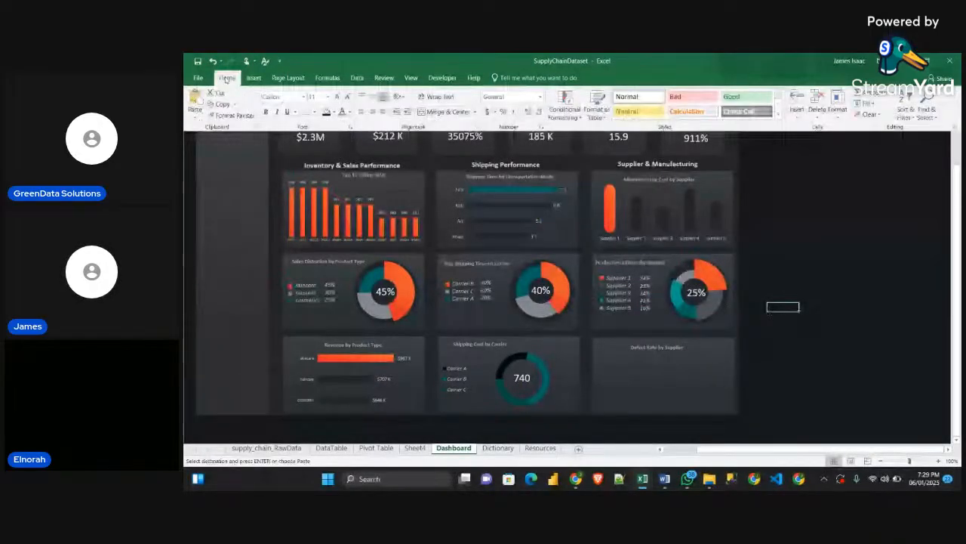
pyautogui.click(195, 112)
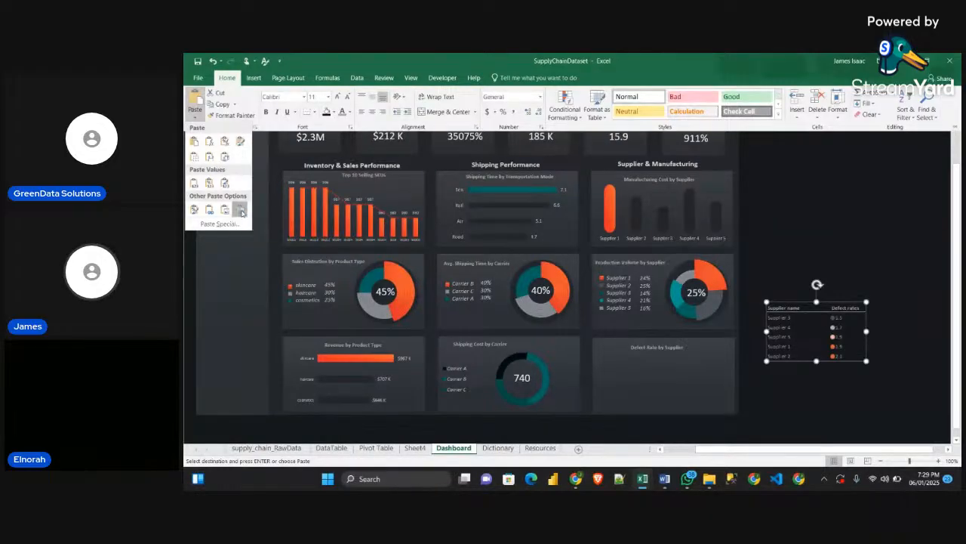
pyautogui.click(240, 211)
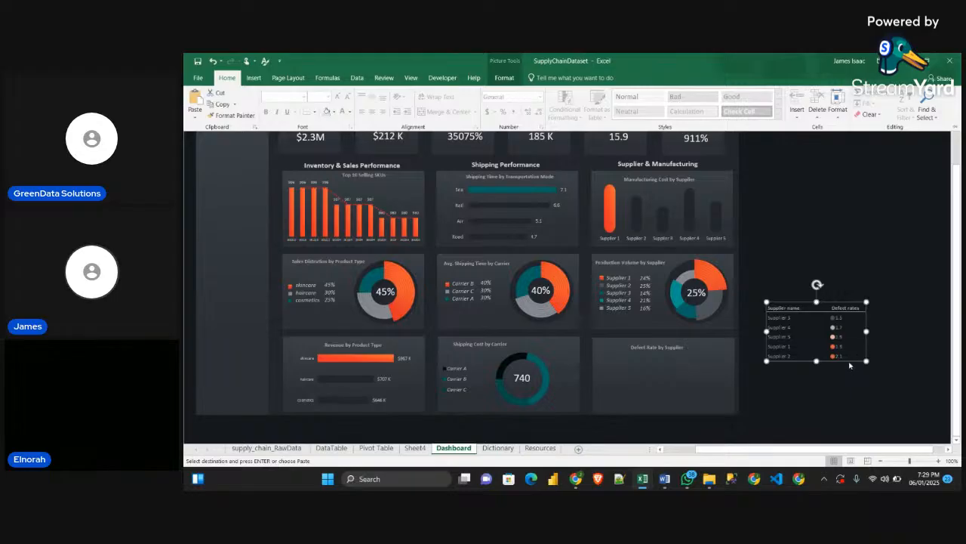
pyautogui.moveTo(832, 358); pyautogui.dragTo(685, 406)
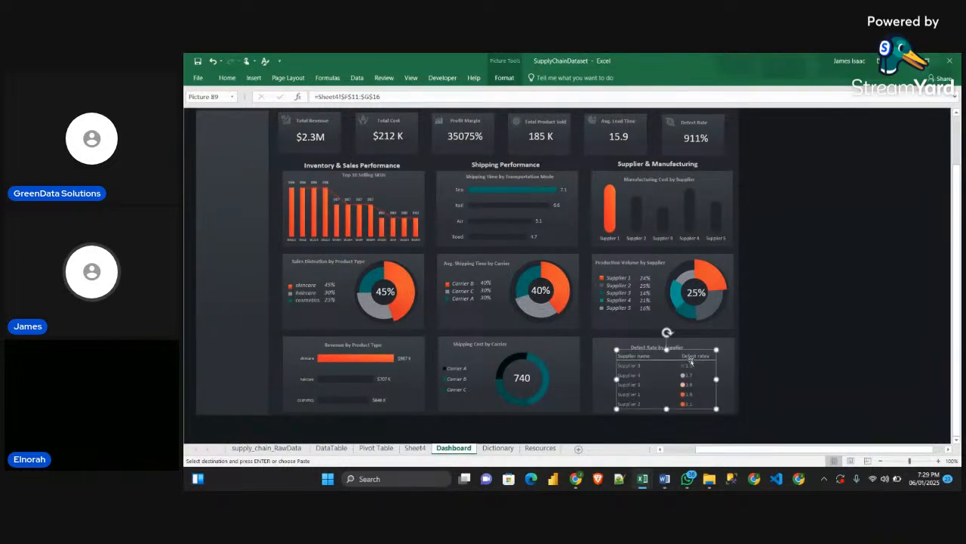
# Rename Sheet4 as Supplier Table
pyautogui.click(415, 448)
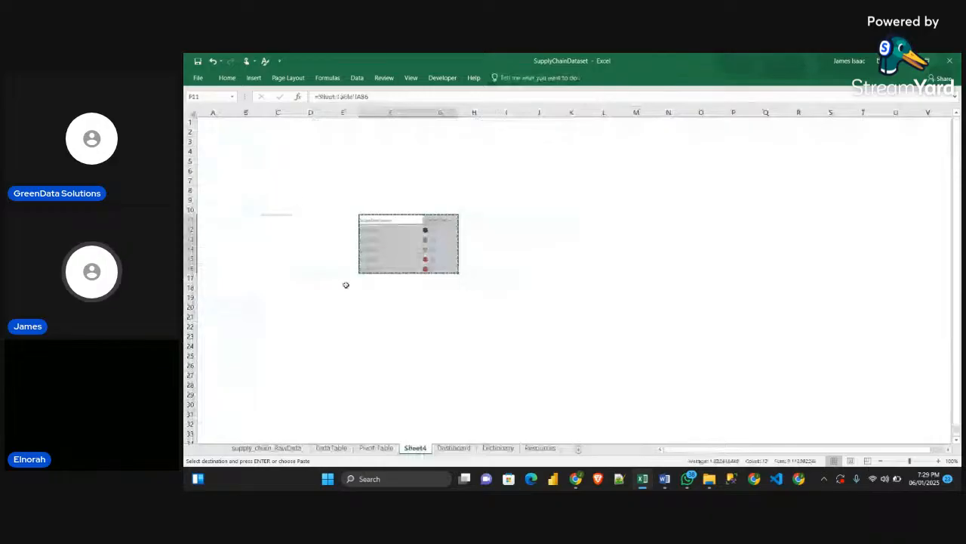
pyautogui.click(453, 448)
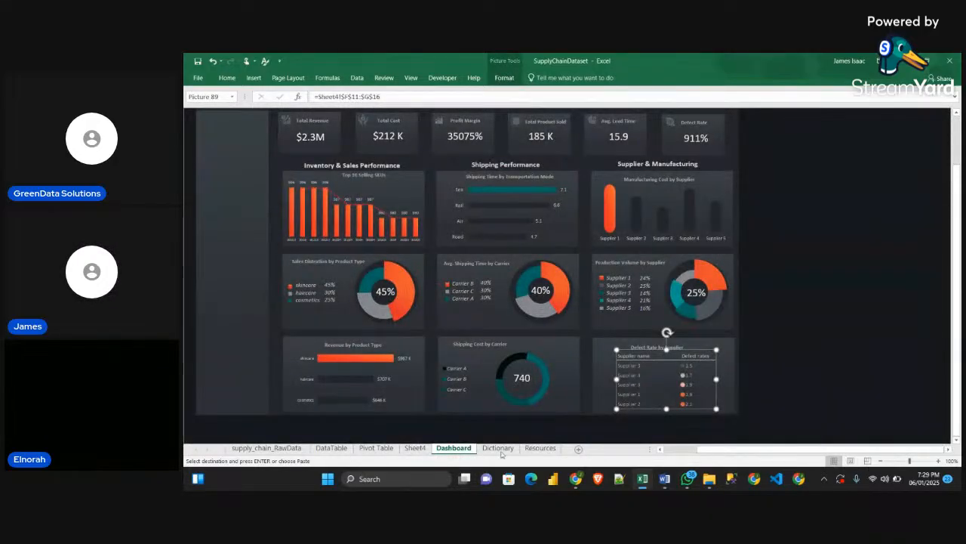
pyautogui.click(415, 448)
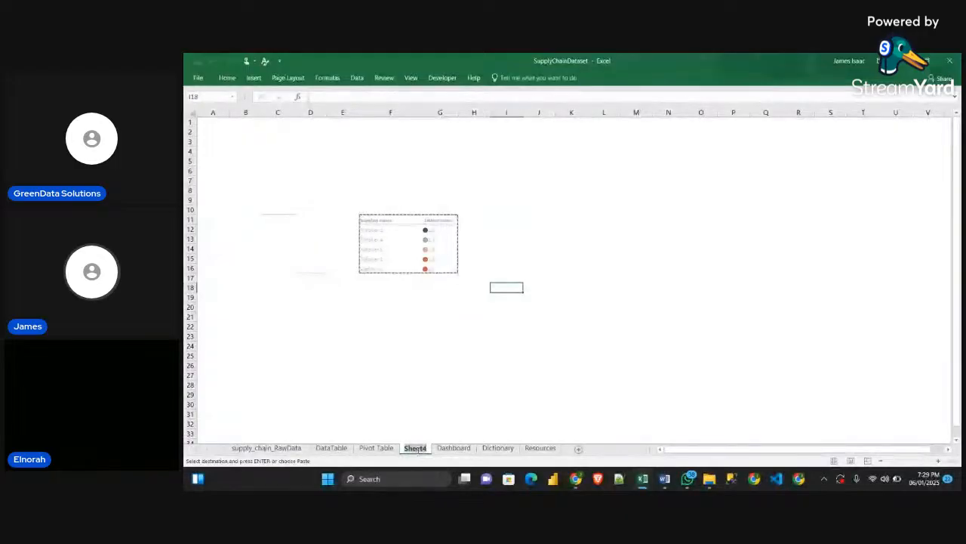
pyautogui.doubleClick(418, 449)
pyautogui.write('sUP')
pyautogui.press('BackSpace')
pyautogui.press('BackSpace')
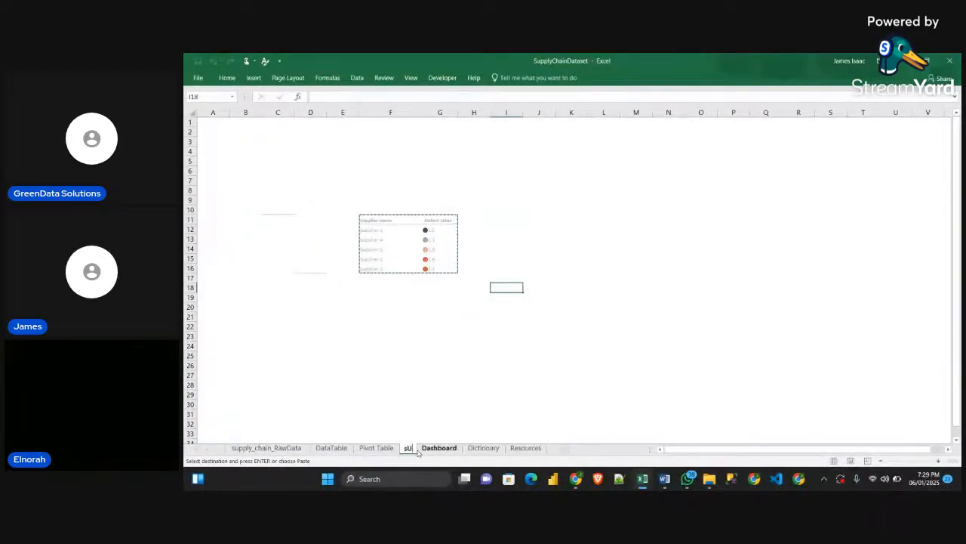
pyautogui.write('uppl')
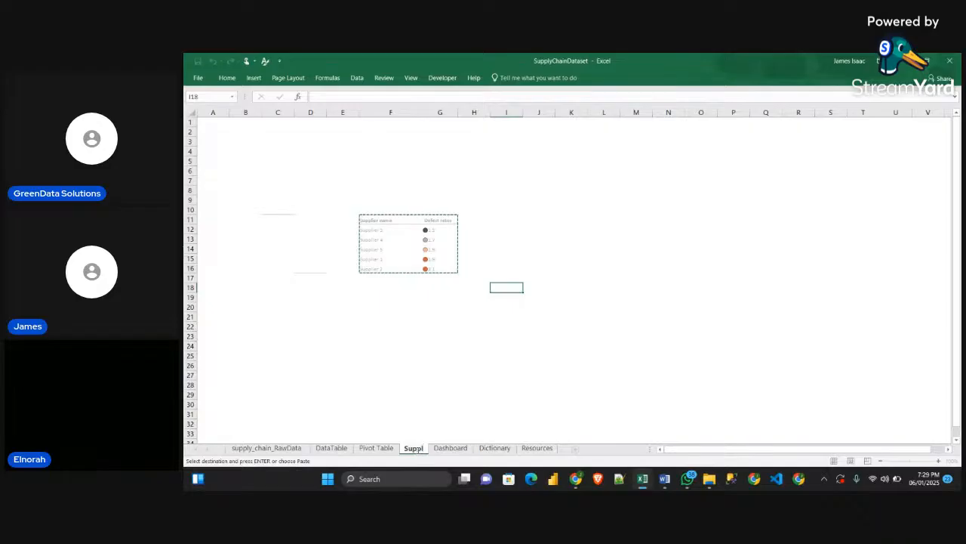
pyautogui.write('ier T')
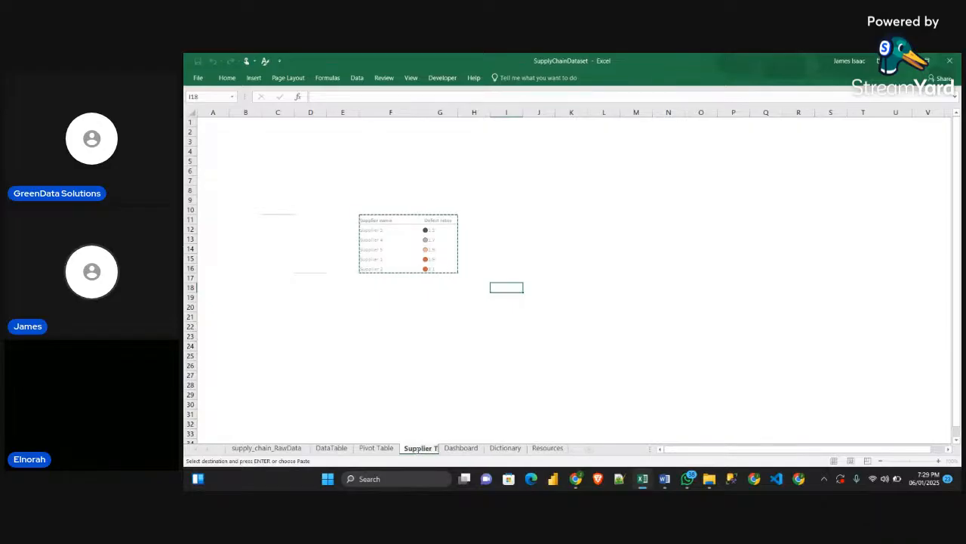
pyautogui.write('able')
pyautogui.press('Return')
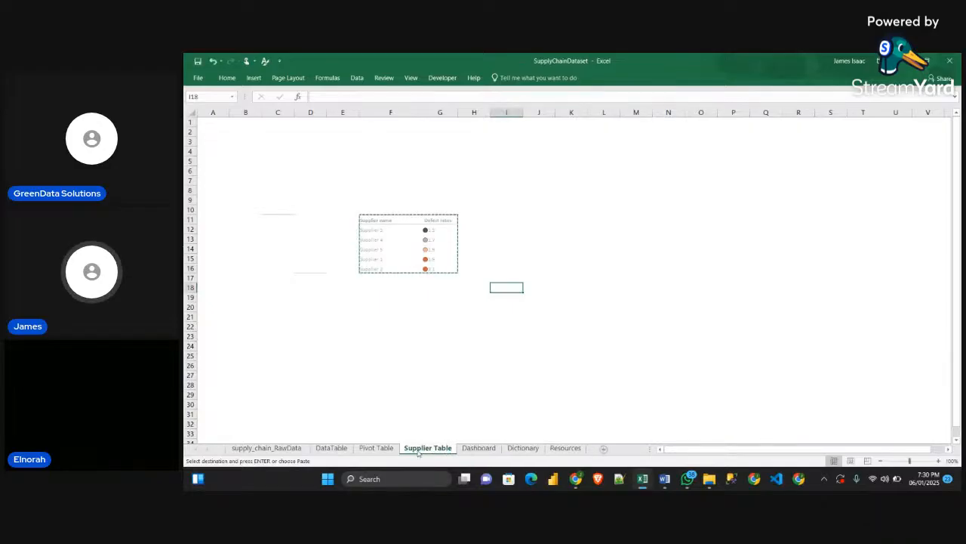
# Hide the Supplier Table sheet and deselect the linked picture on the Dashboard
pyautogui.rightClick(423, 448)
pyautogui.click(450, 417)
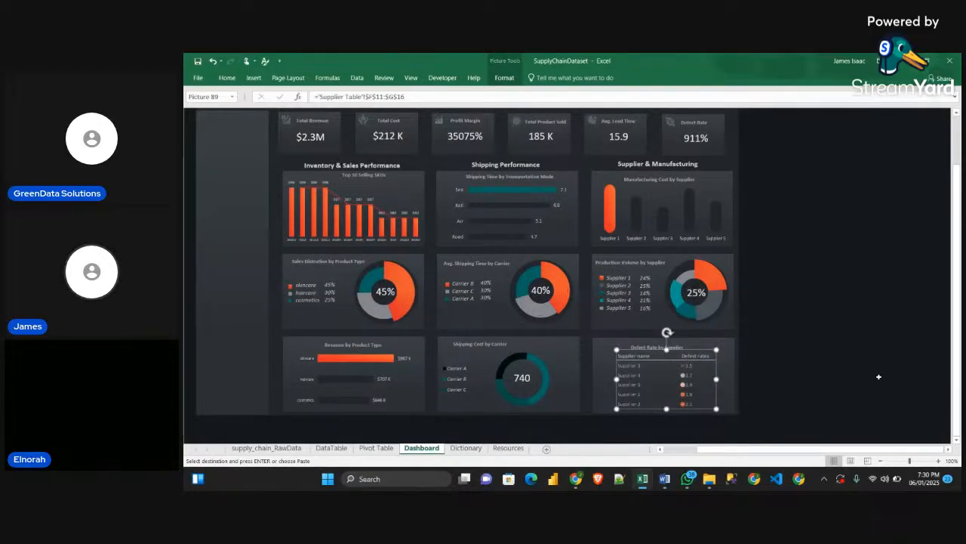
pyautogui.click(879, 375)
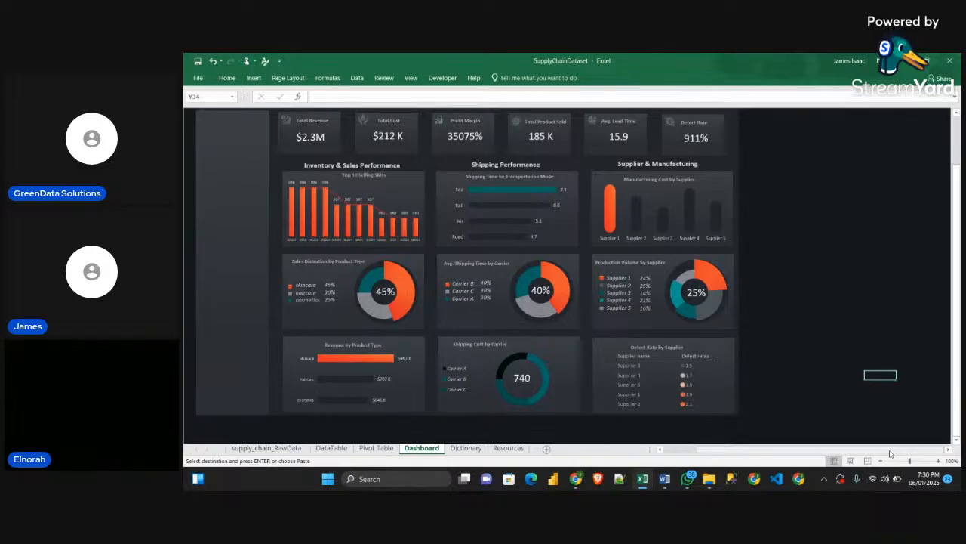
# Review the full dashboard layout and compare it with the finished dashboard in the Sample workbook
pyautogui.scroll(1, 719, 362)
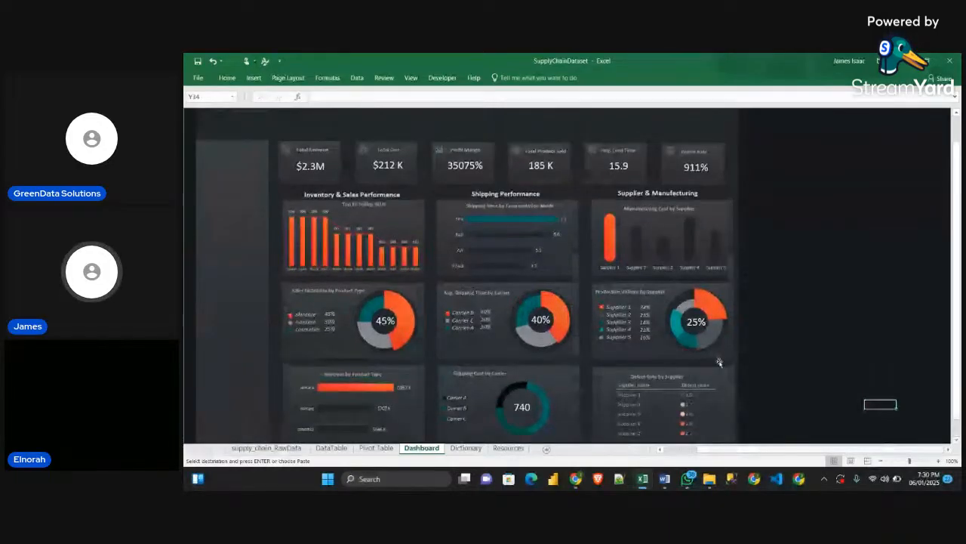
pyautogui.scroll(-1, 719, 362)
pyautogui.scroll(1, 718, 368)
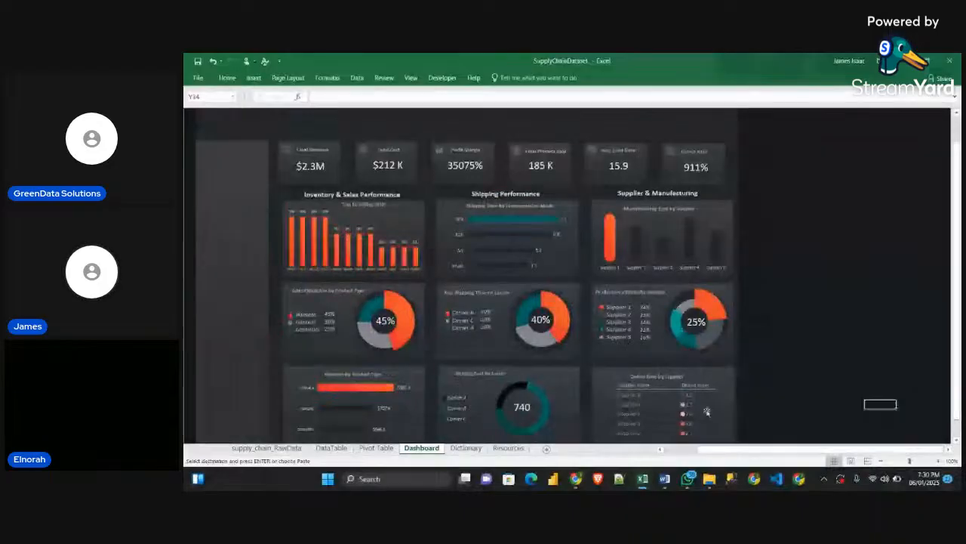
pyautogui.hscroll(-1, 707, 412)
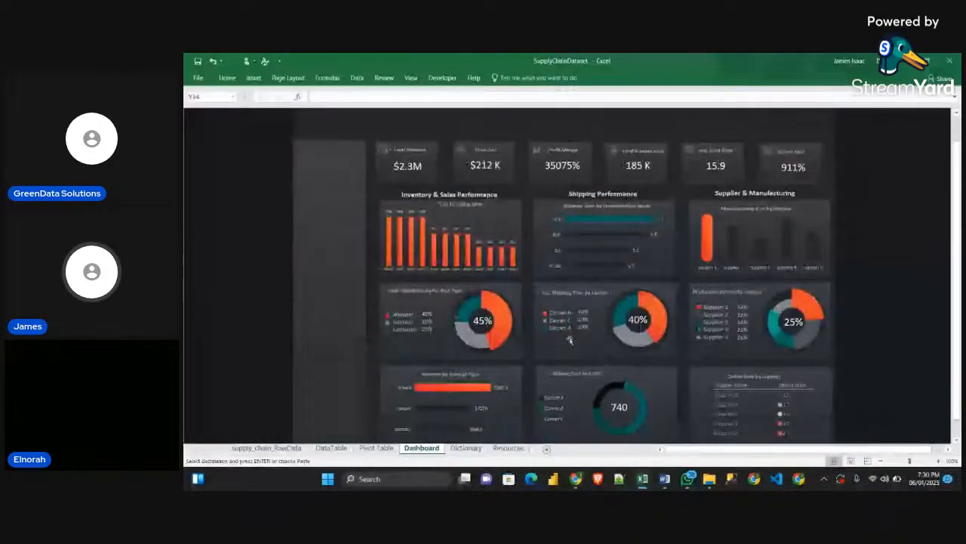
pyautogui.scroll(-1, 587, 320)
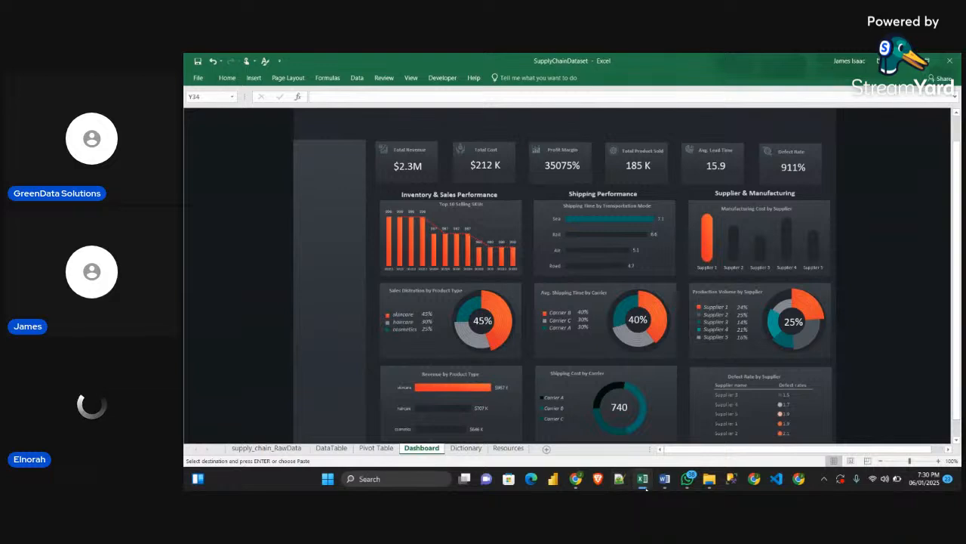
pyautogui.moveTo(646, 489)
pyautogui.click(678, 442)
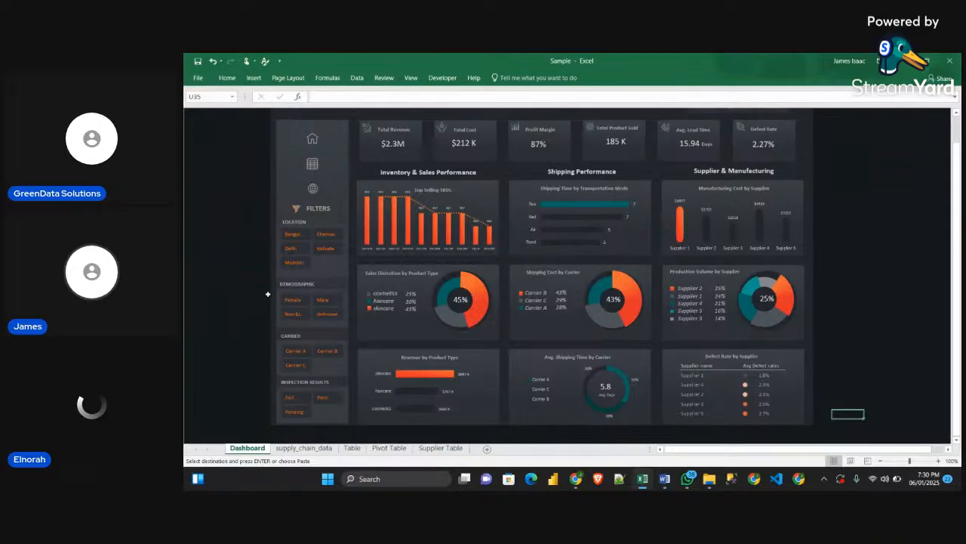
pyautogui.click(903, 61)
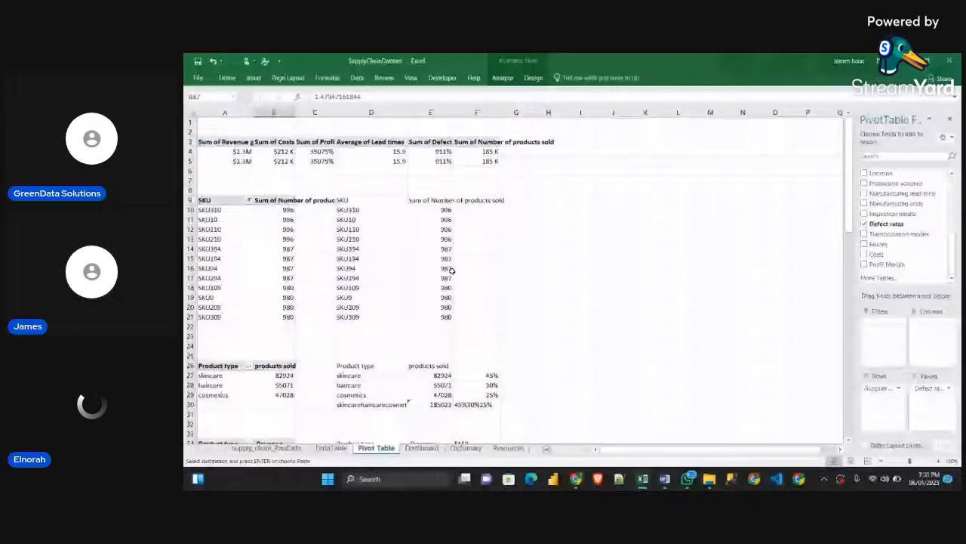
# Rename the pivot table starting at A3, which holds the revenue, costs and profit summary, as KPI
pyautogui.click(231, 142)
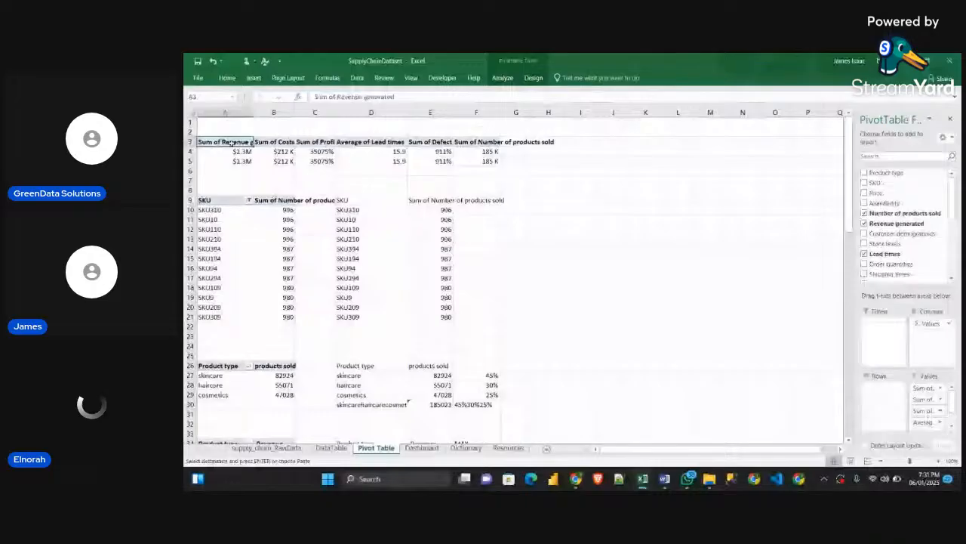
pyautogui.click(503, 78)
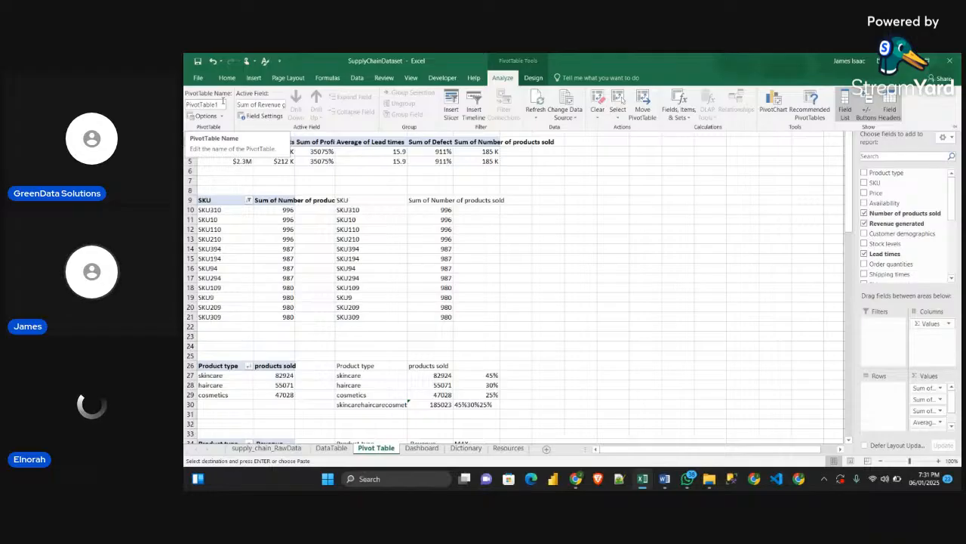
pyautogui.moveTo(186, 105); pyautogui.dragTo(224, 105)
pyautogui.write('KPI')
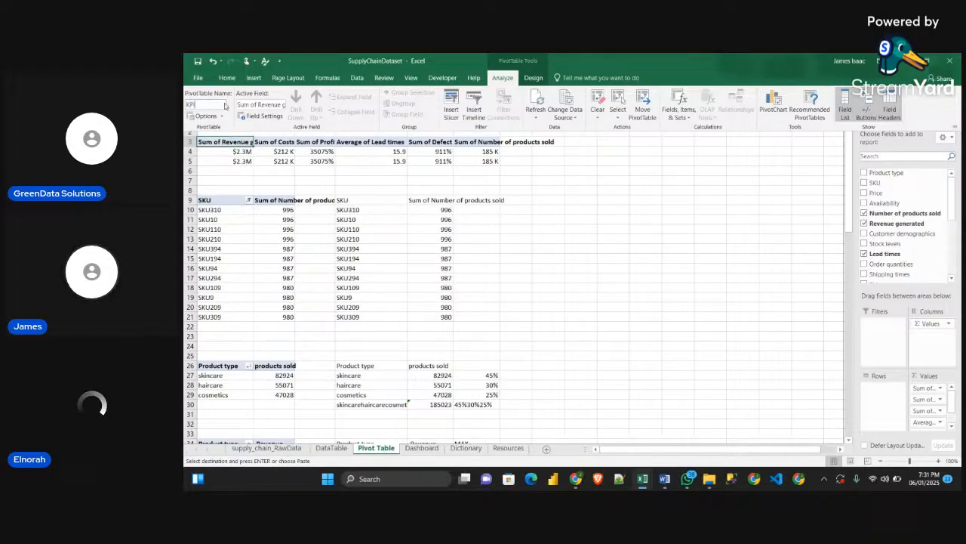
pyautogui.press('Return')
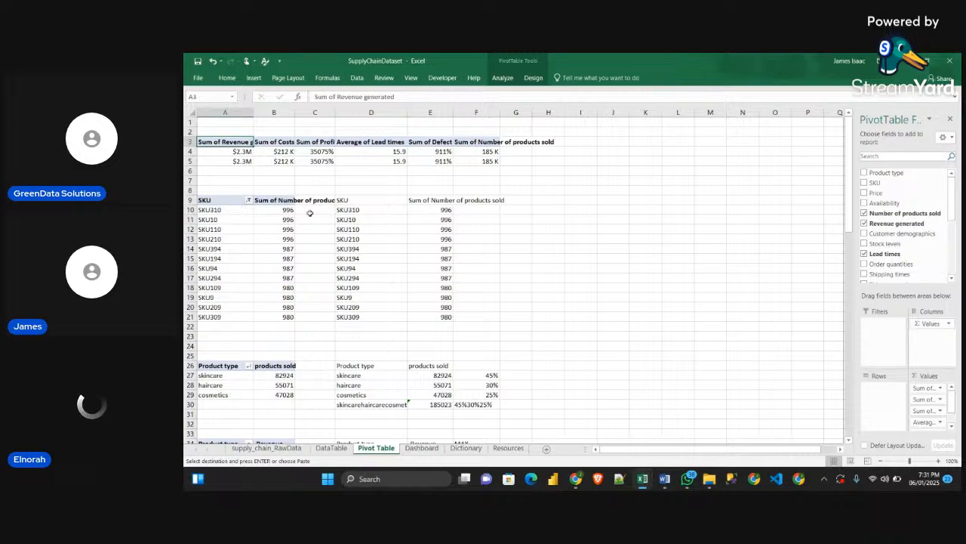
# Rename the pivot table of products sold by SKU, starting at A9, as SKU
pyautogui.click(213, 200)
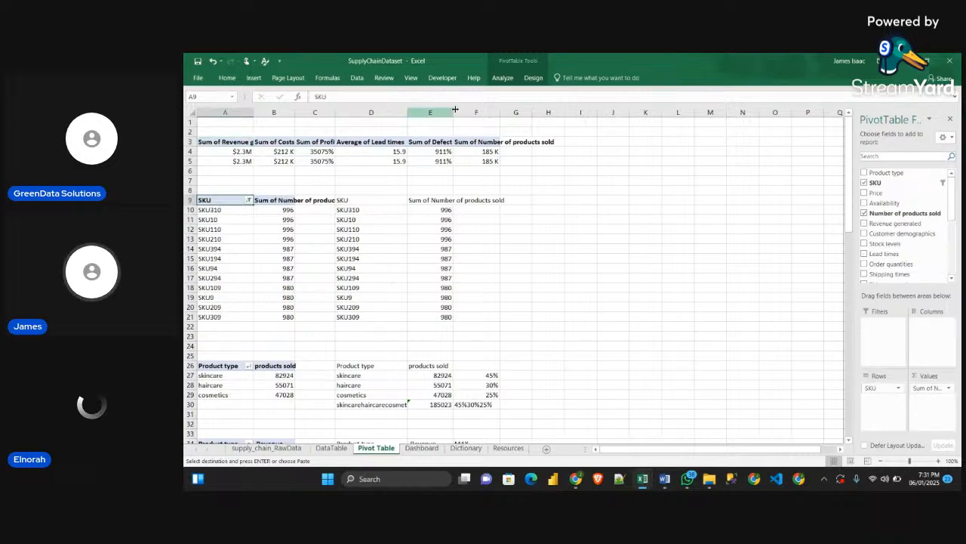
pyautogui.click(512, 83)
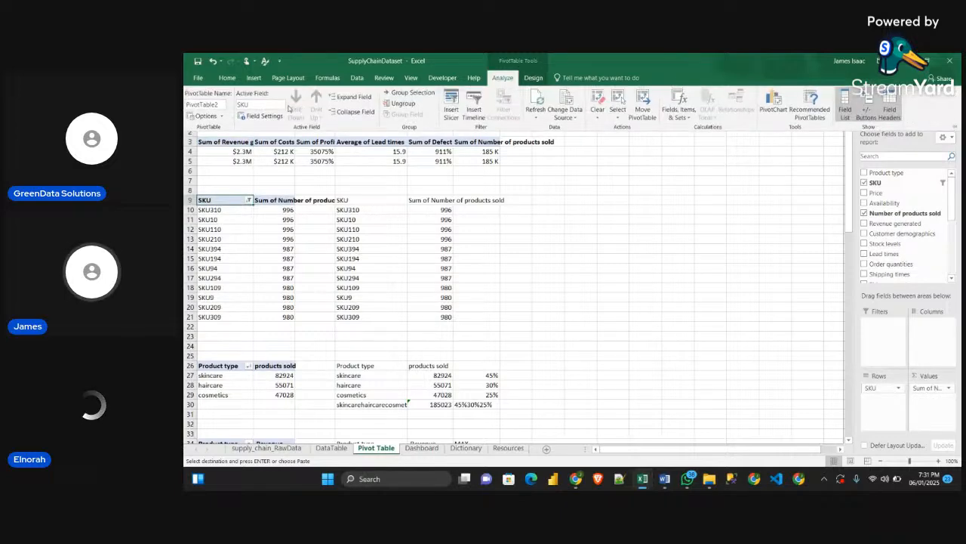
pyautogui.doubleClick(219, 104)
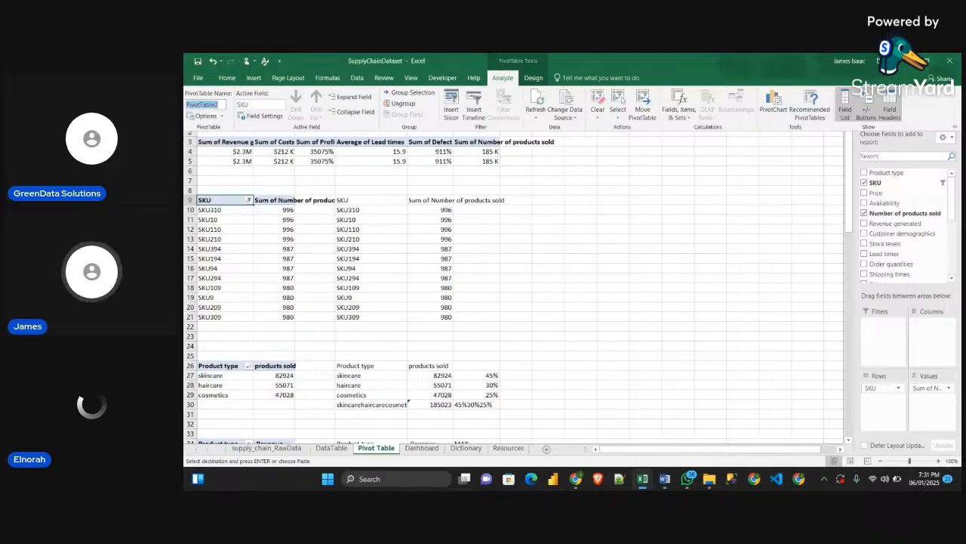
pyautogui.write('SKU')
pyautogui.press('Return')
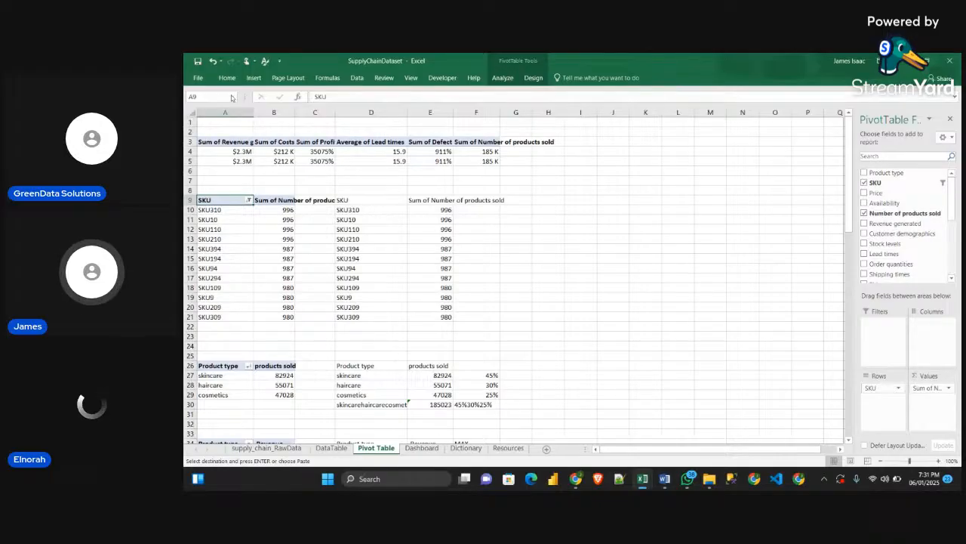
pyautogui.scroll(-5, 211, 349)
pyautogui.scroll(-3, 211, 349)
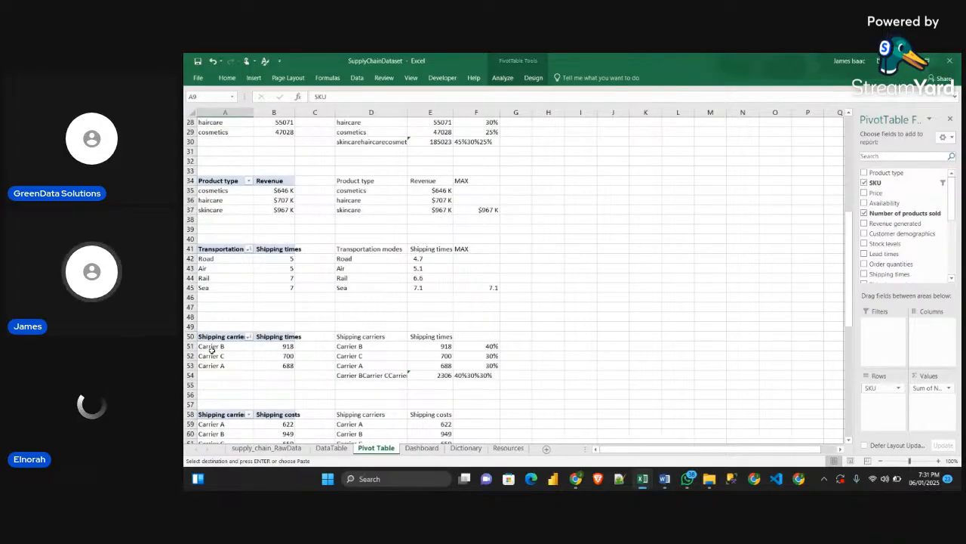
pyautogui.scroll(9, 376, 131)
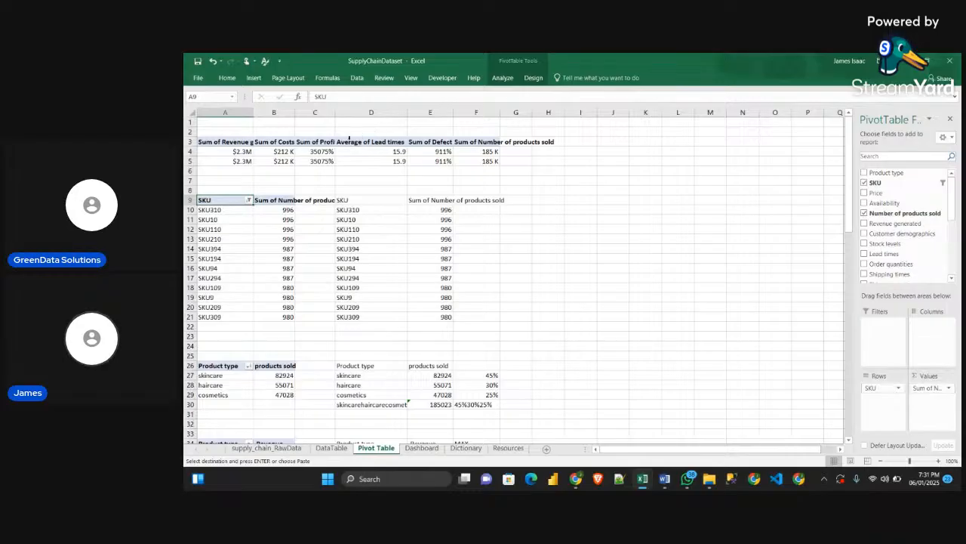
pyautogui.scroll(-6, 330, 292)
pyautogui.scroll(6, 329, 292)
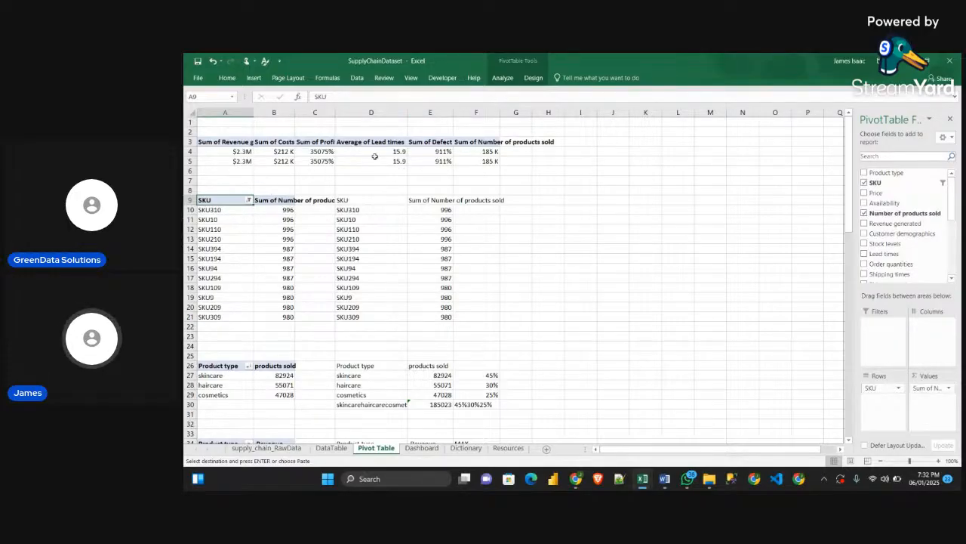
# Start inserting slicers for the pivot table at A3 and choose the Location and Customer demographics fields
pyautogui.click(239, 142)
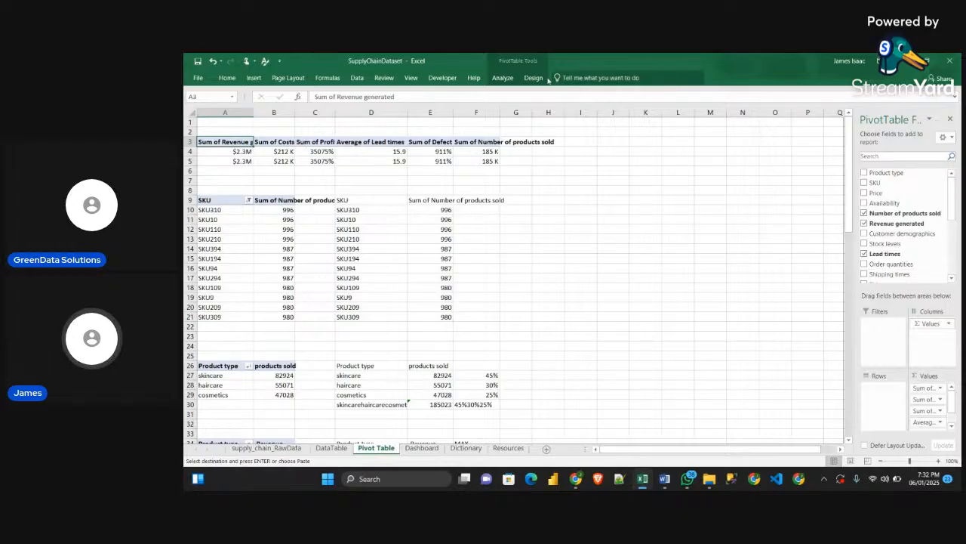
pyautogui.click(505, 78)
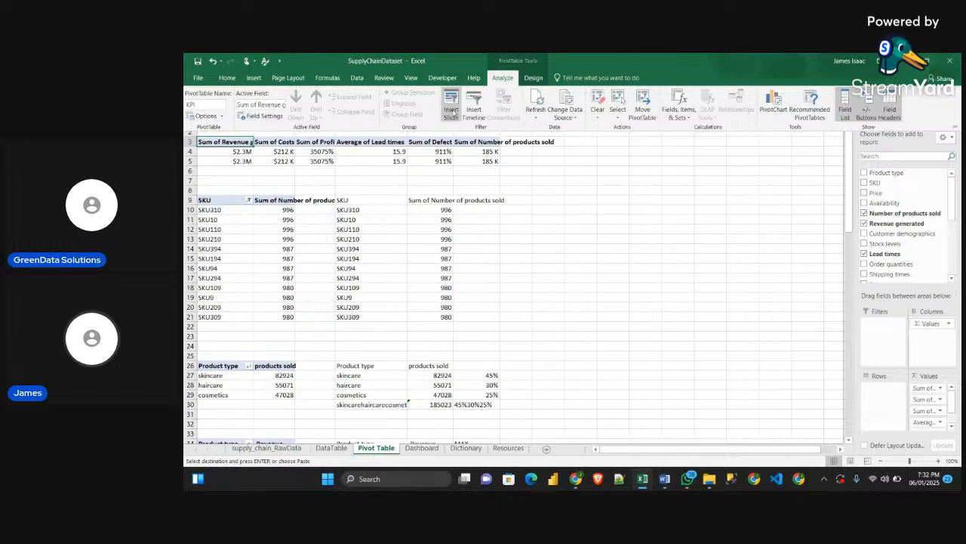
pyautogui.click(453, 110)
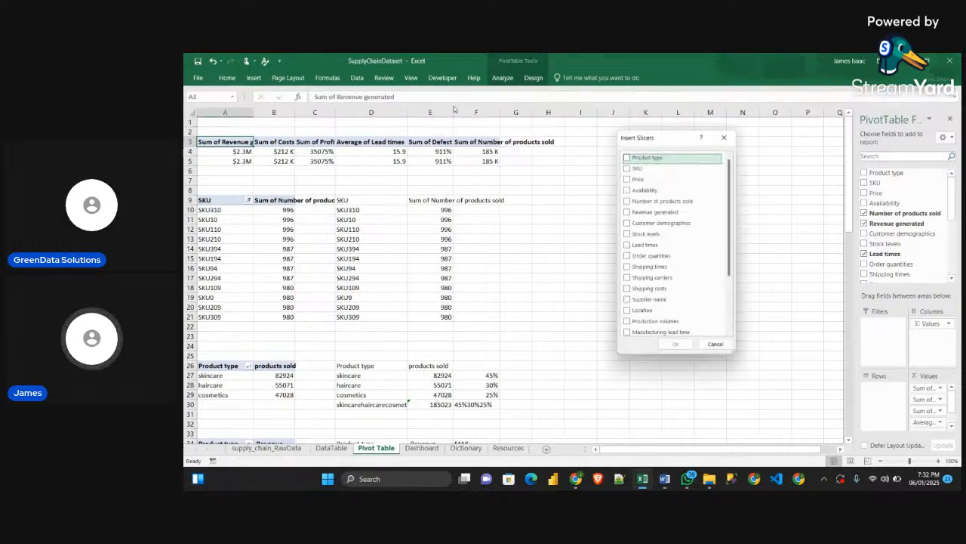
pyautogui.moveTo(645, 143); pyautogui.dragTo(624, 163)
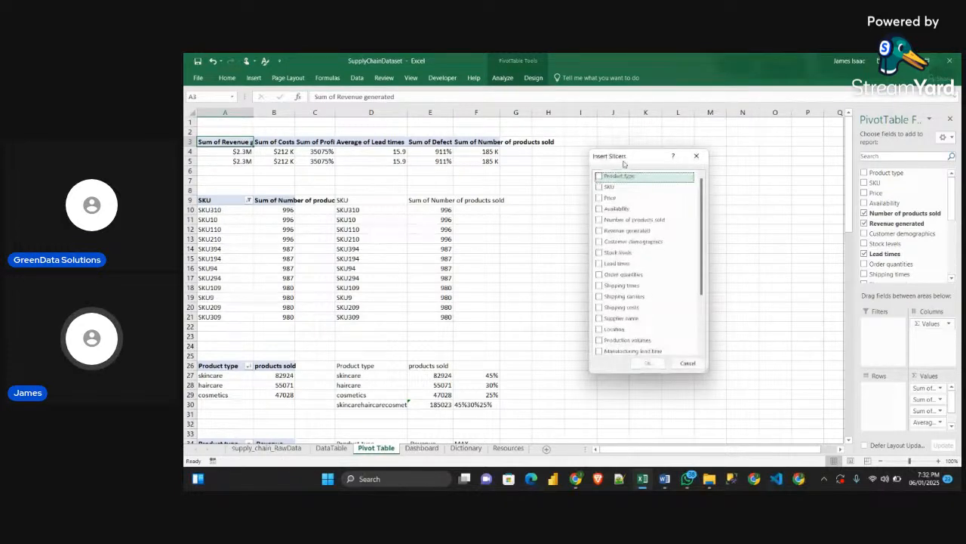
pyautogui.scroll(-3, 612, 234)
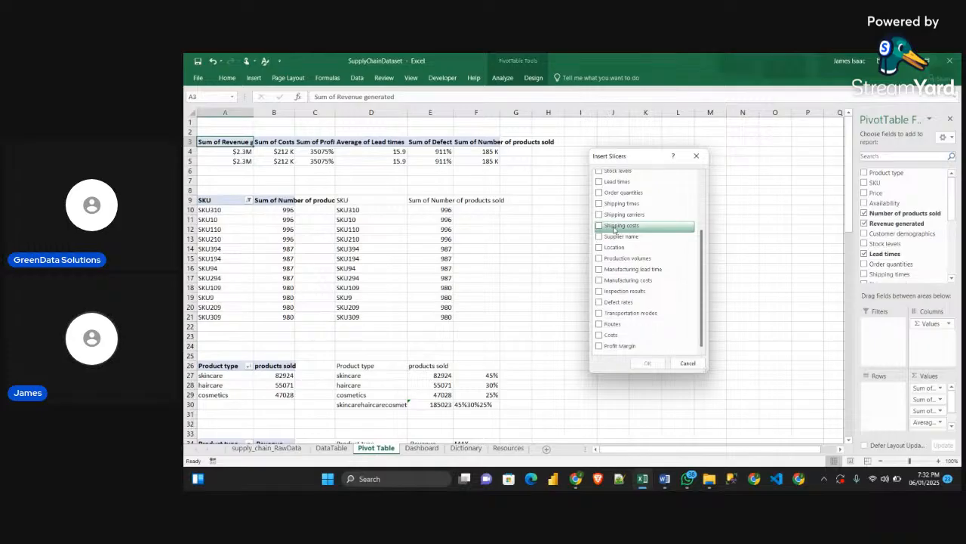
pyautogui.click(600, 247)
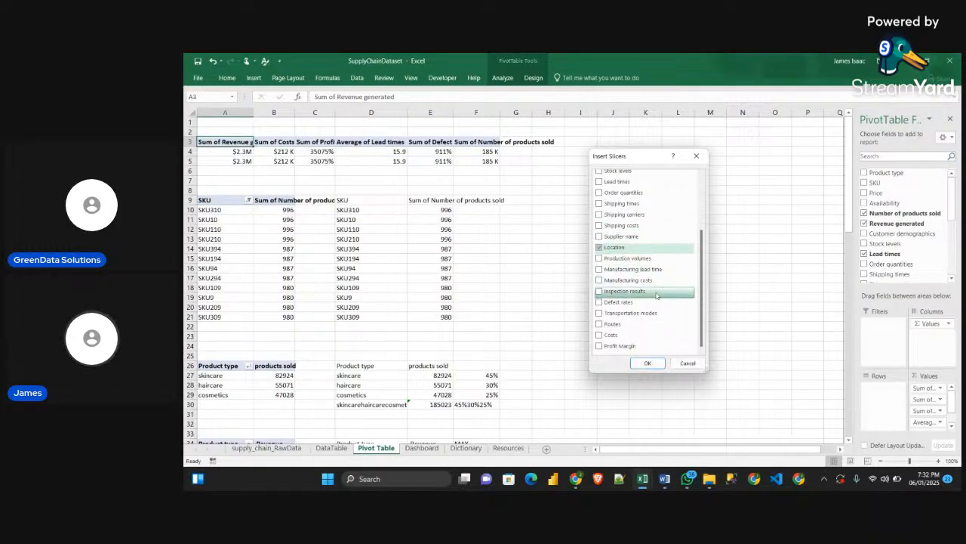
pyautogui.scroll(2, 623, 232)
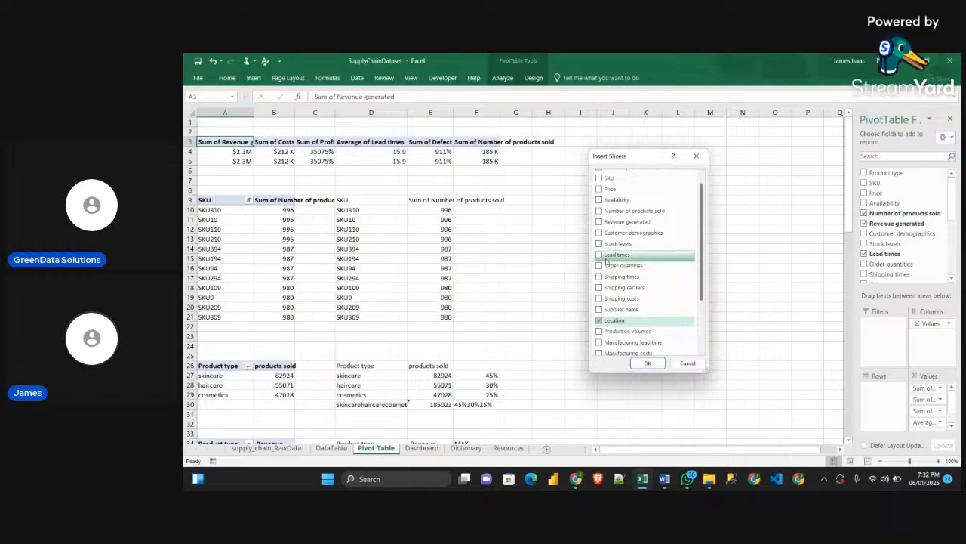
pyautogui.click(601, 234)
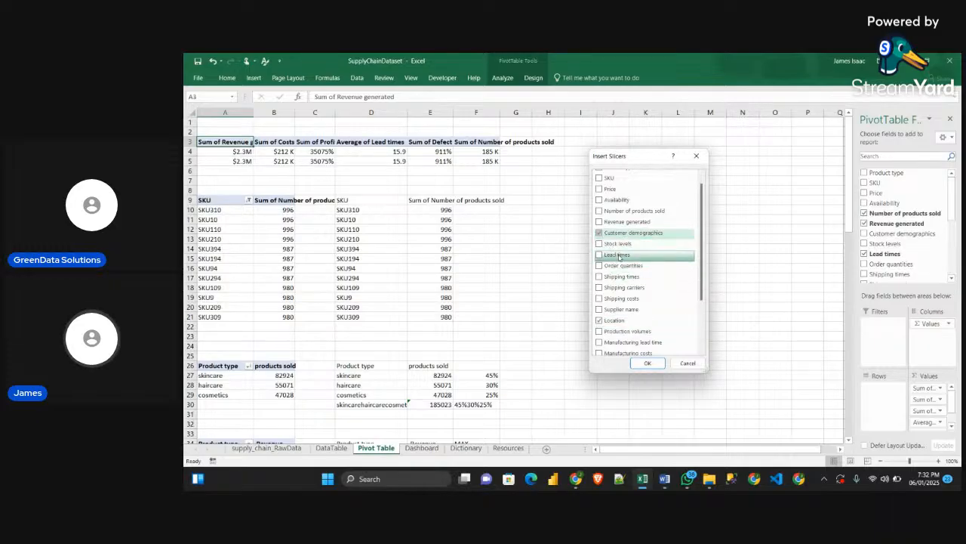
# Add Shipping carriers and Inspection results to the slicer selection and create the four slicers
pyautogui.scroll(-2, 620, 256)
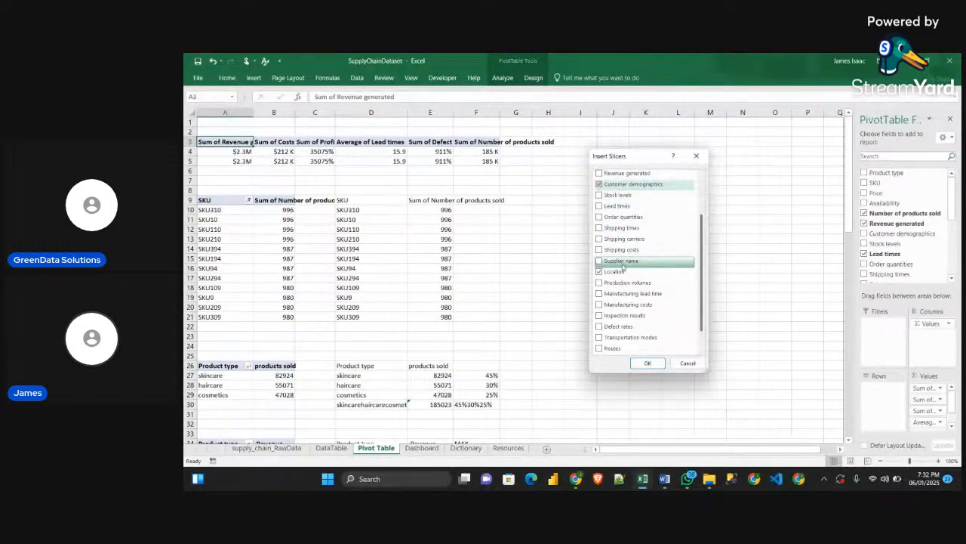
pyautogui.scroll(2, 622, 266)
pyautogui.scroll(-2, 630, 267)
pyautogui.scroll(2, 621, 253)
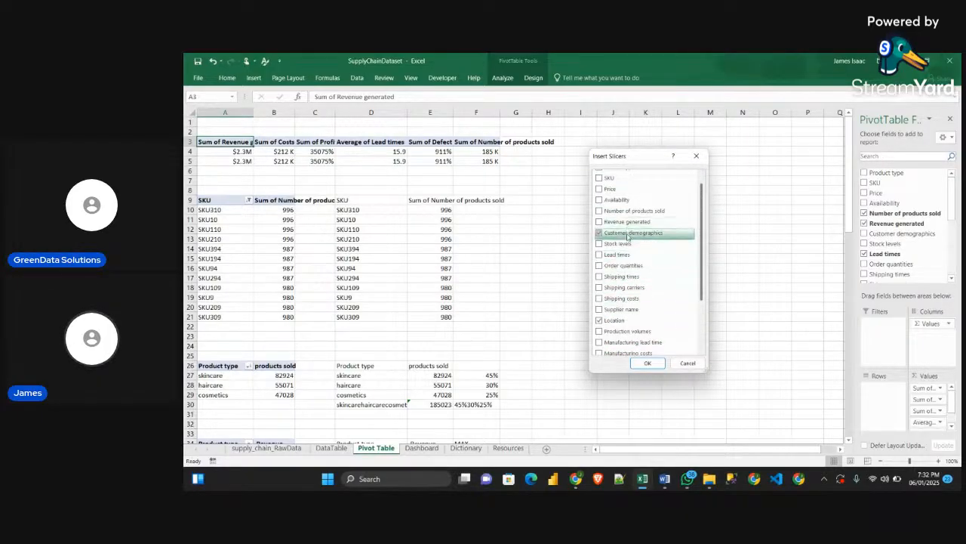
pyautogui.click(609, 289)
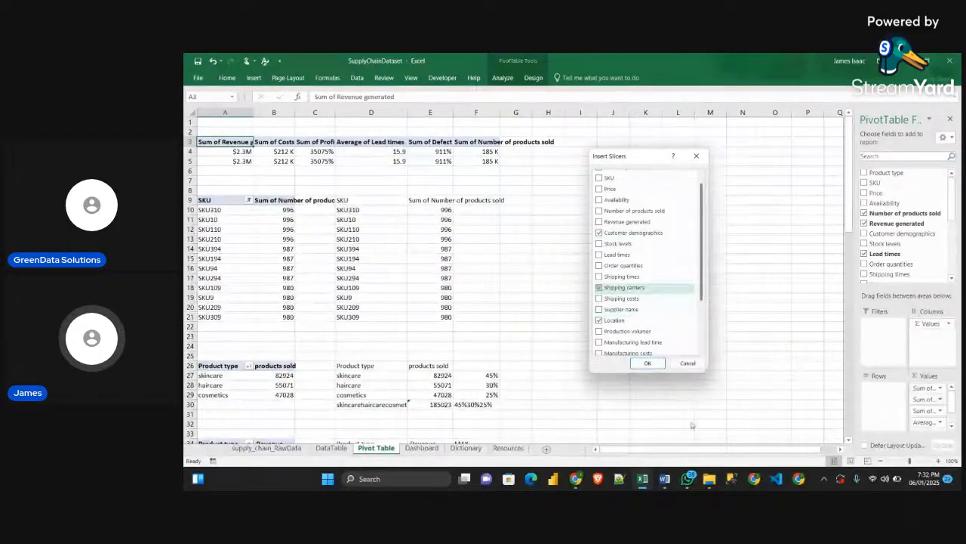
pyautogui.moveTo(643, 479)
pyautogui.moveTo(675, 448)
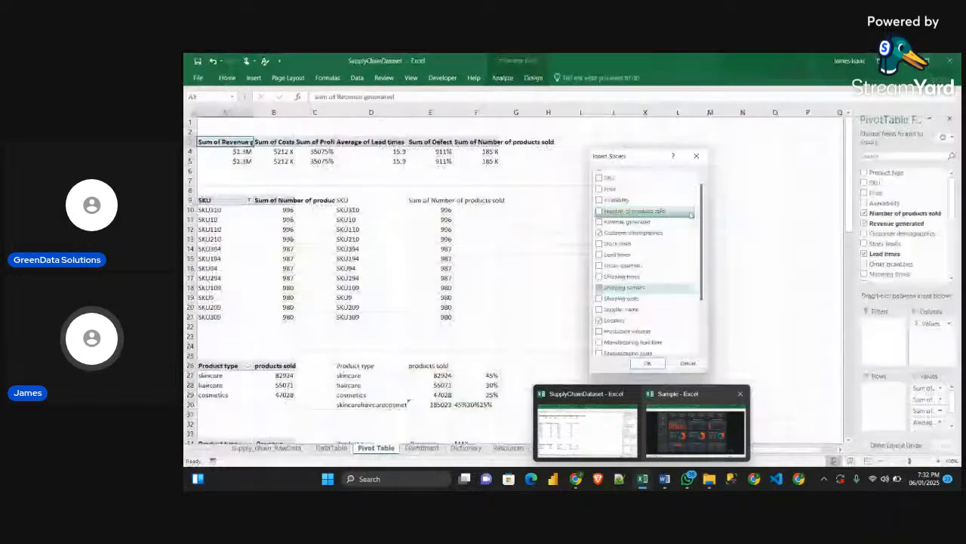
pyautogui.scroll(-2, 649, 256)
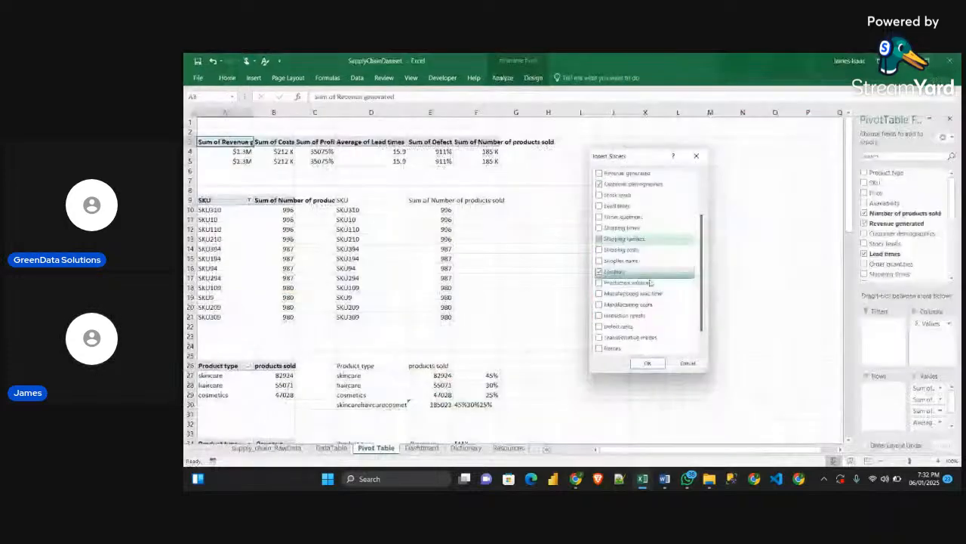
pyautogui.click(624, 316)
pyautogui.scroll(1, 623, 323)
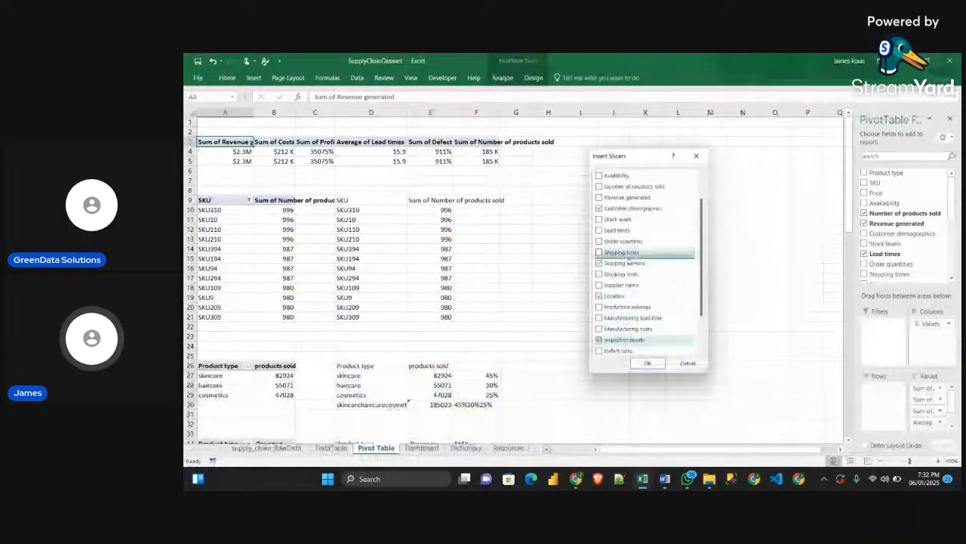
pyautogui.click(649, 363)
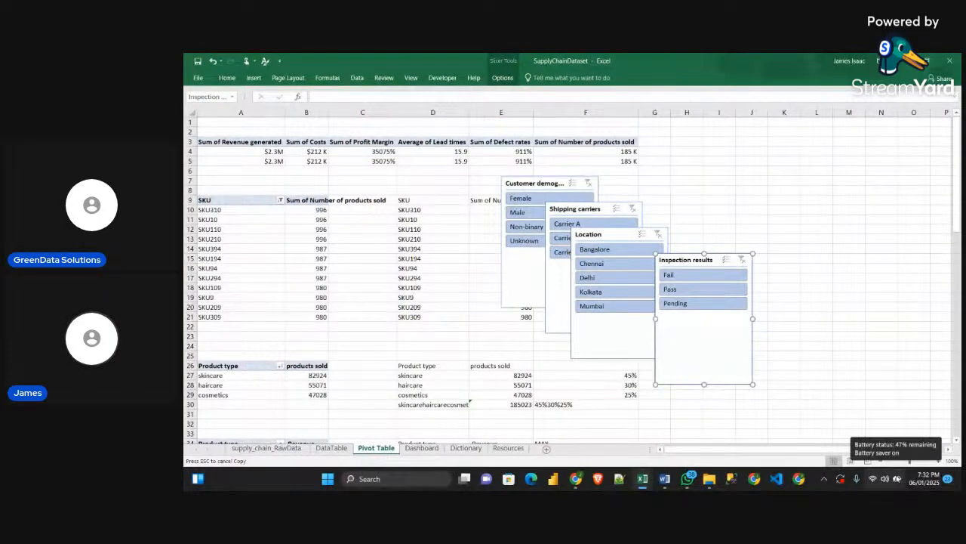
# Spread the Inspection results, Location, Shipping carriers and Customer demographics slicers apart on the Pivot Table sheet so none overlap
pyautogui.moveTo(720, 263); pyautogui.dragTo(822, 221)
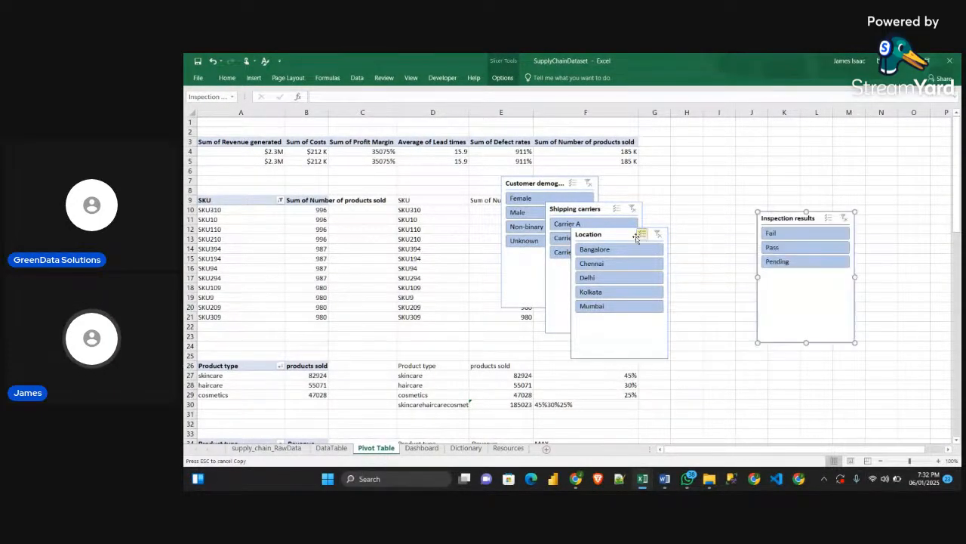
pyautogui.moveTo(633, 236); pyautogui.dragTo(722, 261)
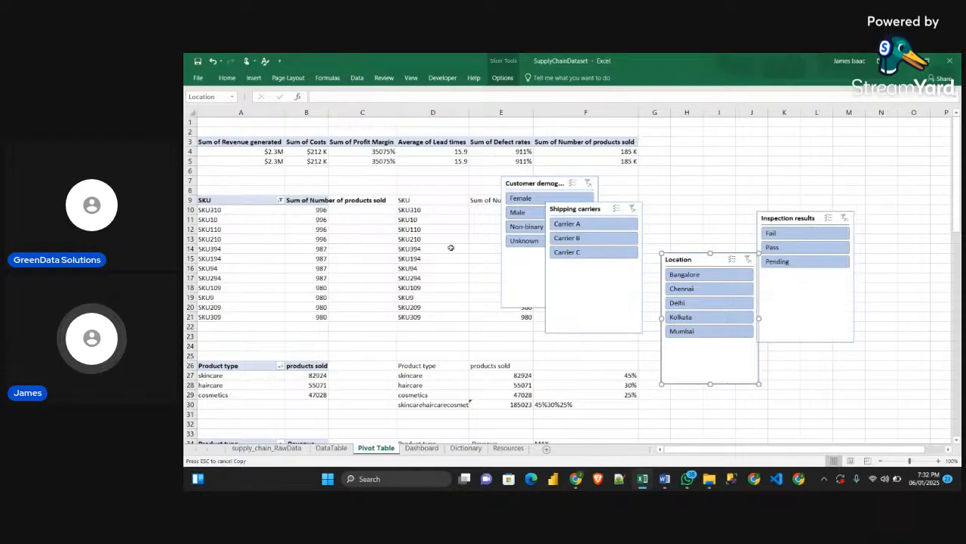
pyautogui.moveTo(587, 221); pyautogui.dragTo(574, 309)
pyautogui.moveTo(538, 183); pyautogui.dragTo(368, 223)
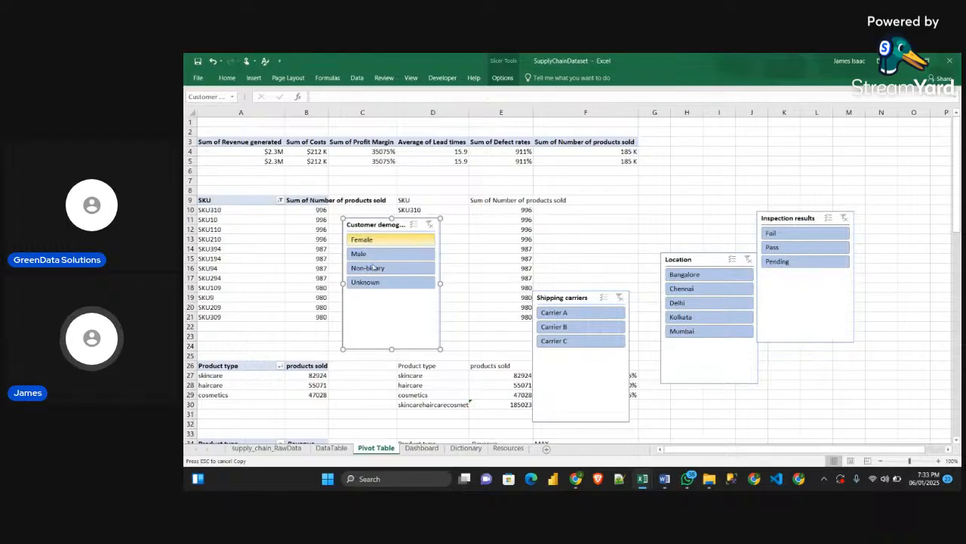
# Test the Customer demographics slicer with Female, Male and Non-binary, and clear its filter
pyautogui.click(367, 240)
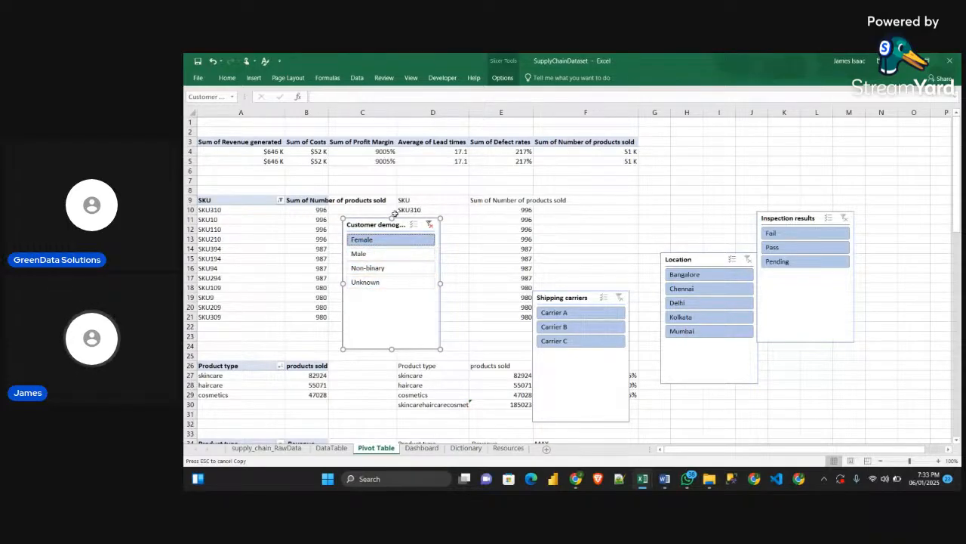
pyautogui.click(377, 254)
pyautogui.click(381, 272)
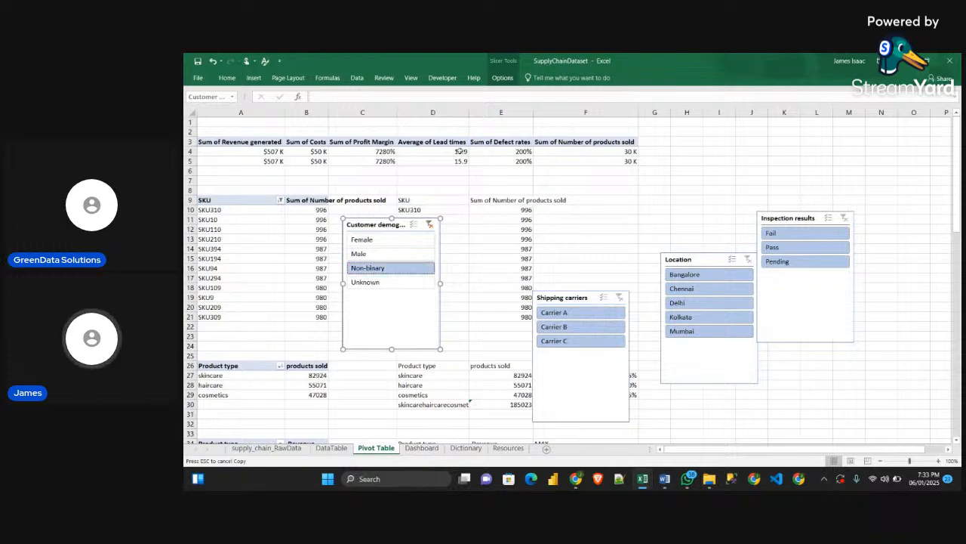
pyautogui.click(428, 224)
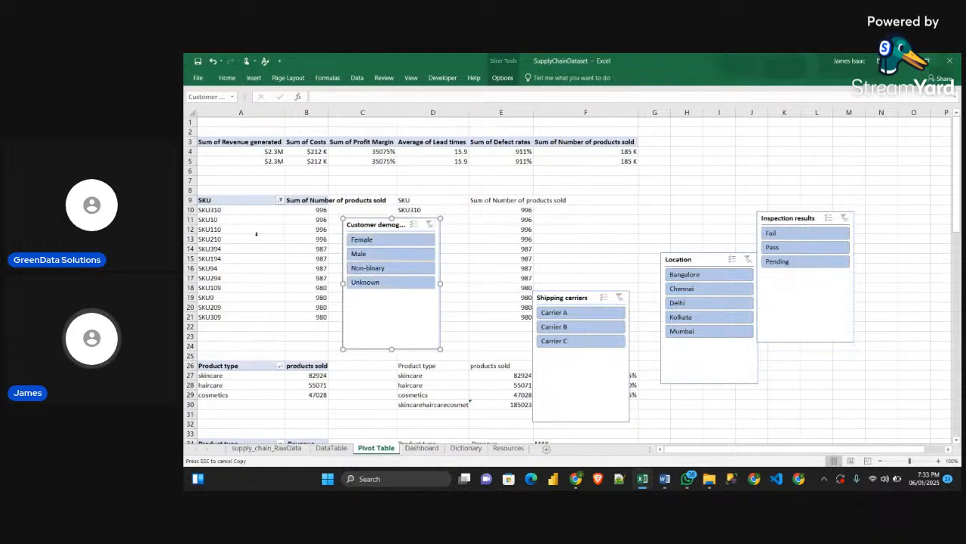
# Connect the Customer demographics slicer to all the listed pivot tables, adding PivotTable12, PivotTable3 through PivotTable9 and SKU to KPI
pyautogui.rightClick(390, 229)
pyautogui.click(434, 353)
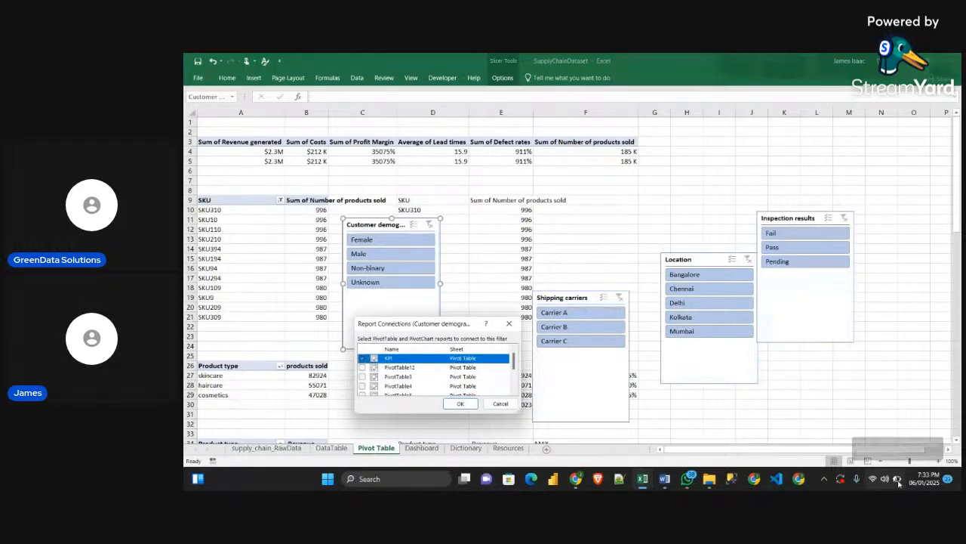
pyautogui.moveTo(446, 325); pyautogui.dragTo(522, 198)
pyautogui.moveTo(499, 287); pyautogui.dragTo(512, 393)
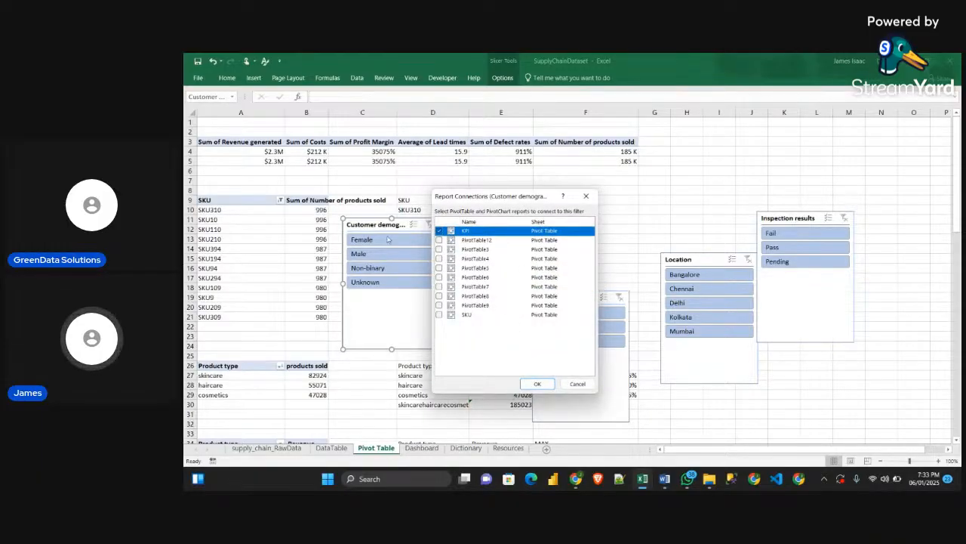
pyautogui.click(439, 240)
pyautogui.click(439, 250)
pyautogui.click(439, 258)
pyautogui.click(439, 268)
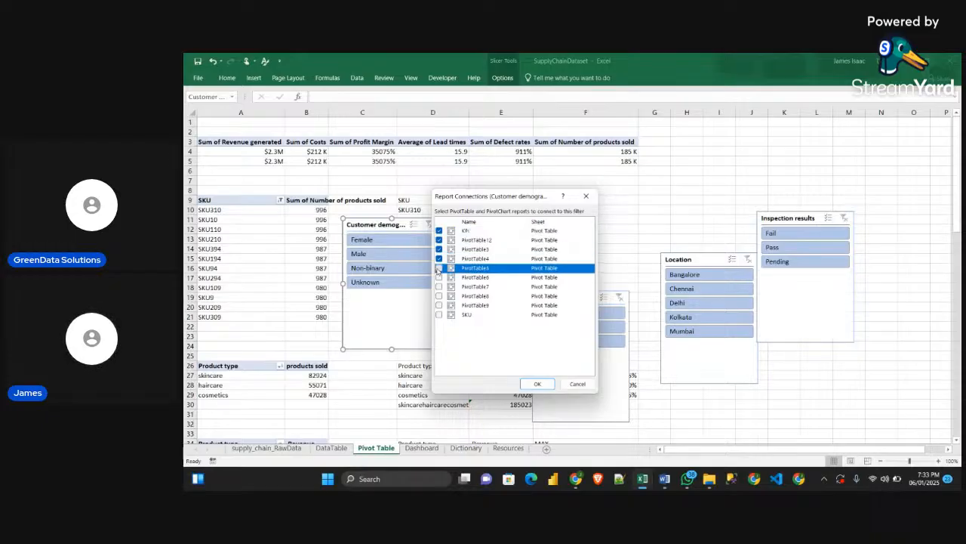
pyautogui.click(440, 277)
pyautogui.click(439, 286)
pyautogui.click(440, 305)
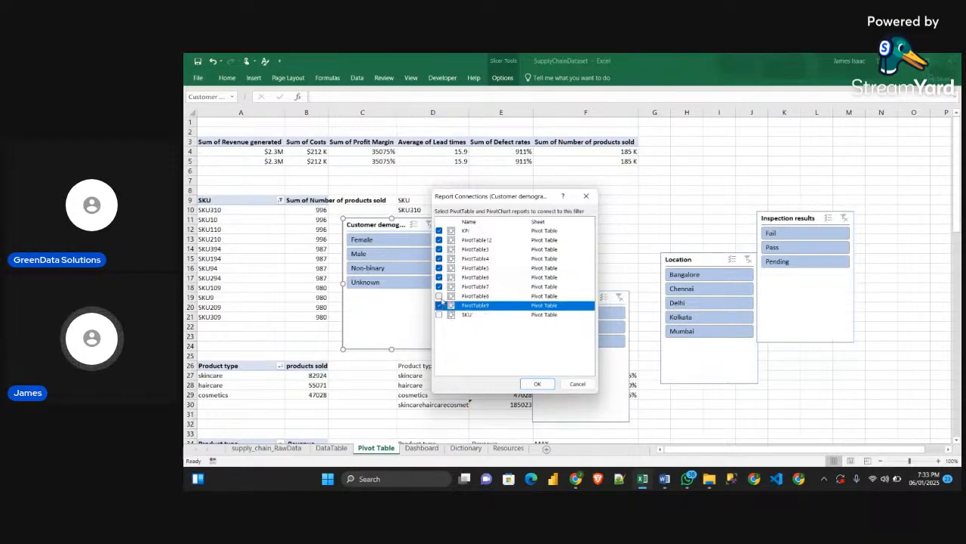
pyautogui.click(439, 295)
pyautogui.click(440, 314)
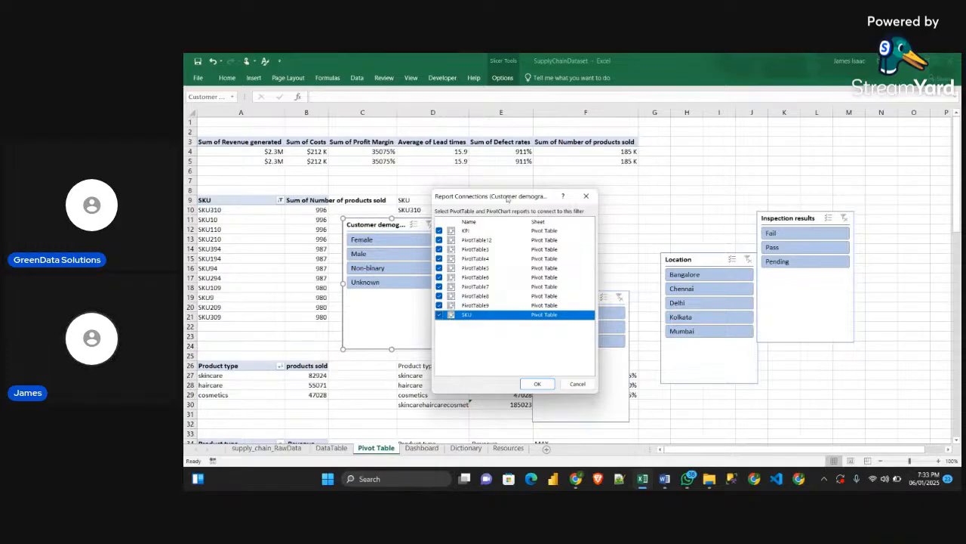
pyautogui.click(534, 383)
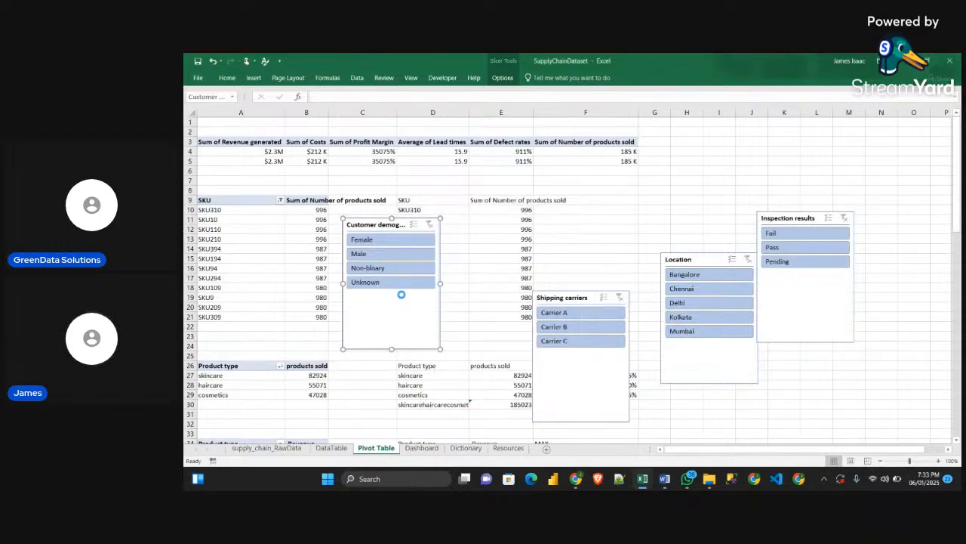
# Test the Customer demographics slicer with Unknown, Non-binary and Male, clear its filter, and make the slicer box slightly smaller
pyautogui.click(402, 283)
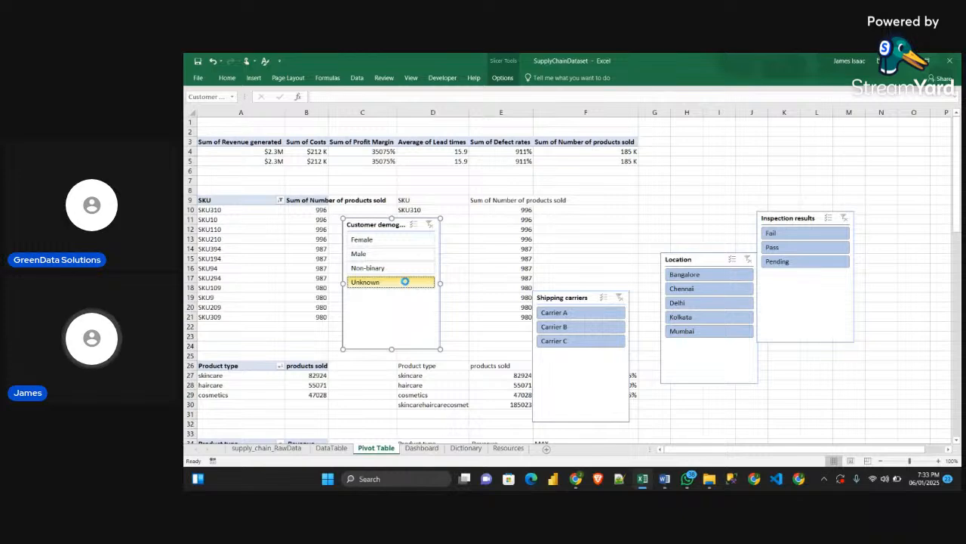
pyautogui.click(403, 268)
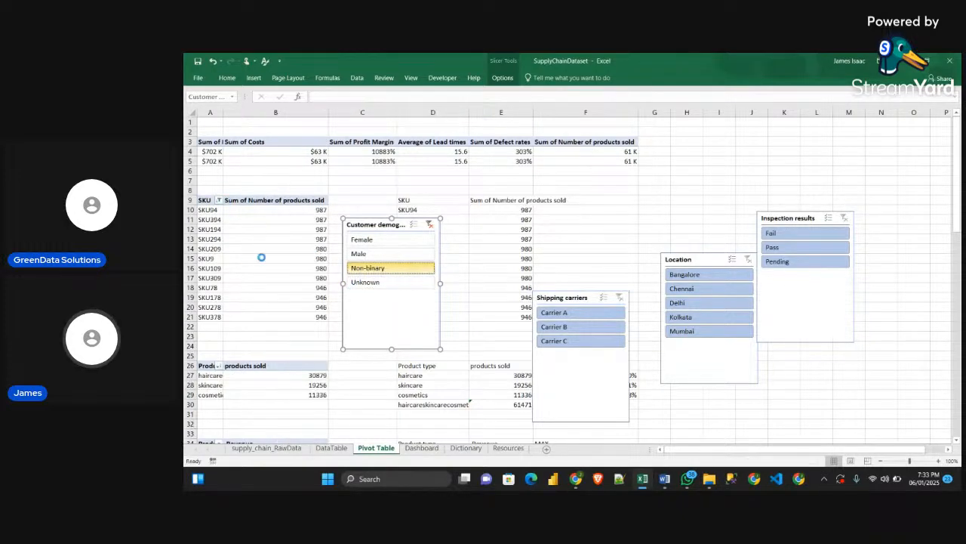
pyautogui.click(398, 256)
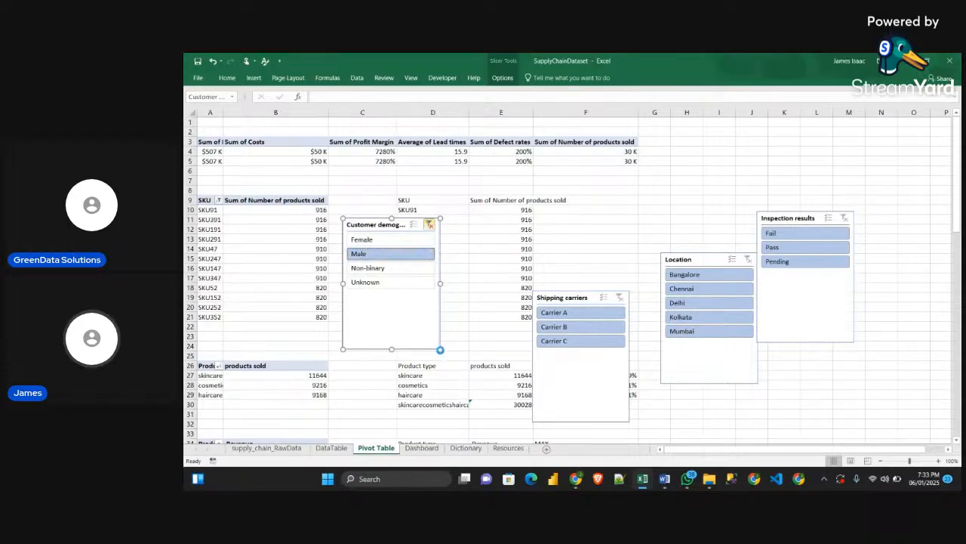
pyautogui.moveTo(441, 349); pyautogui.dragTo(436, 322)
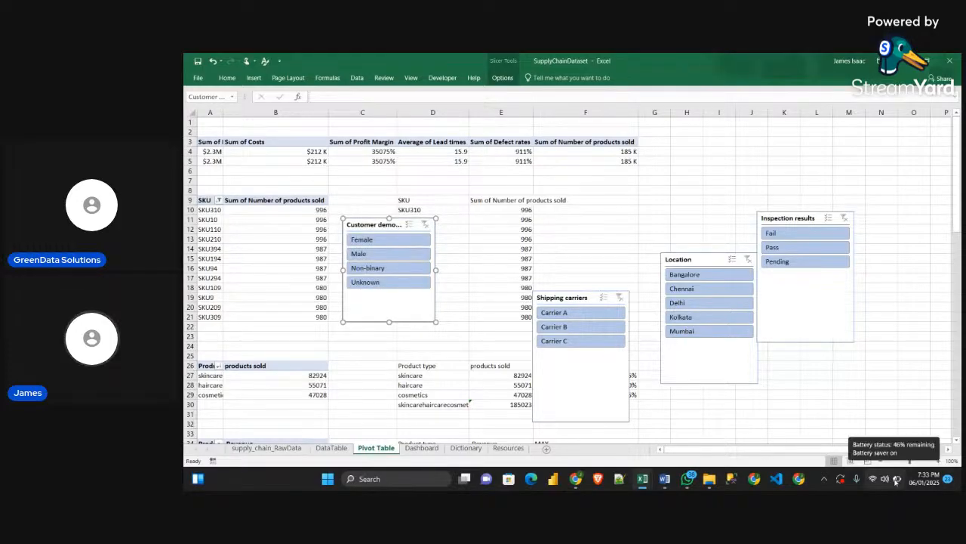
pyautogui.rightClick(593, 301)
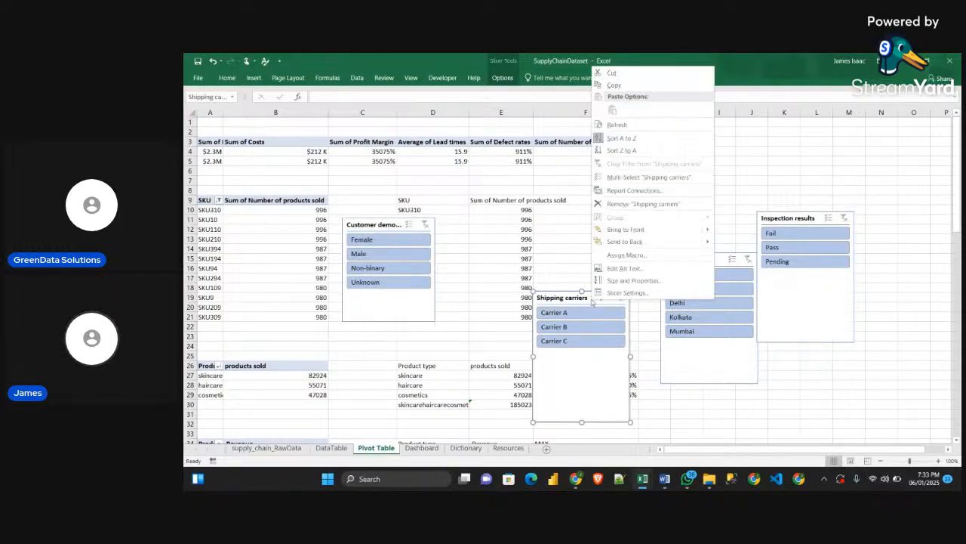
pyautogui.click(633, 190)
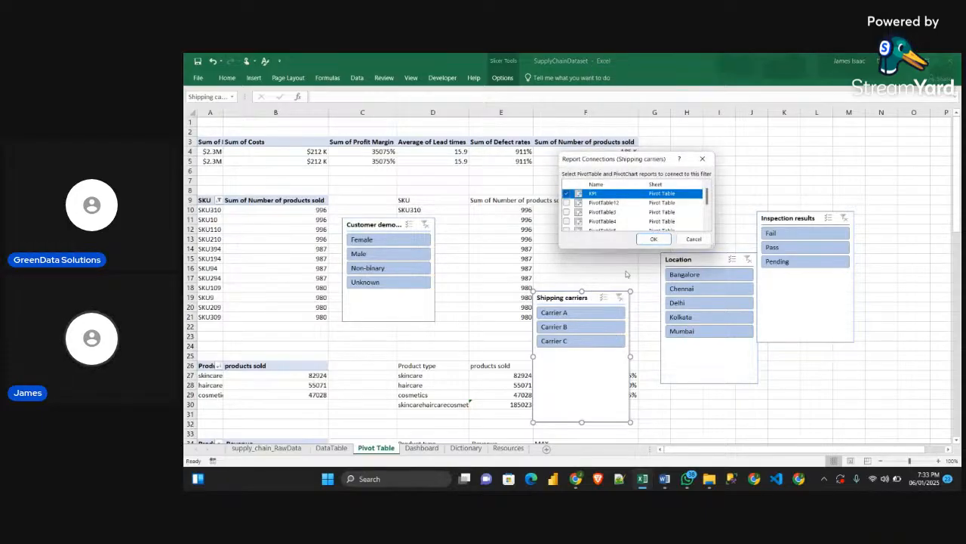
pyautogui.moveTo(624, 246); pyautogui.dragTo(624, 319)
pyautogui.moveTo(620, 159); pyautogui.dragTo(750, 151)
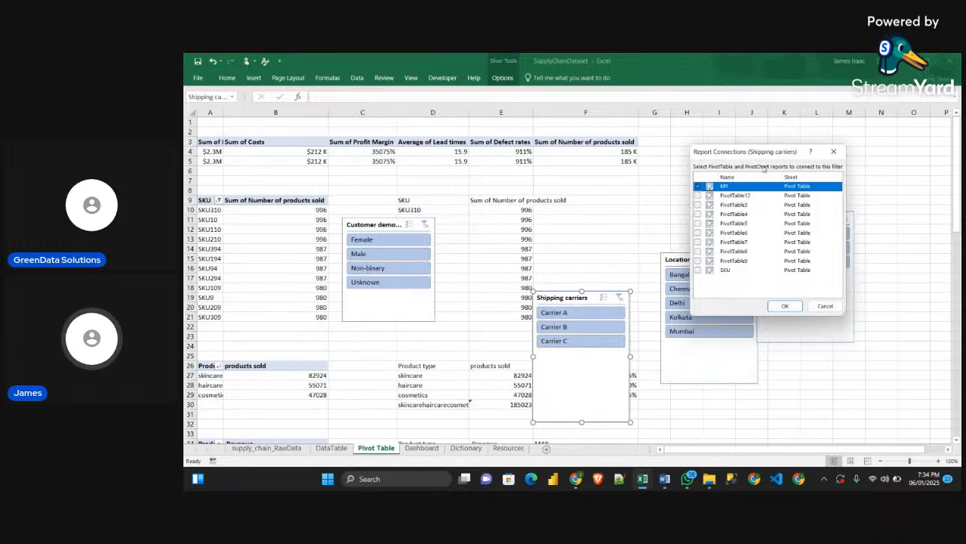
pyautogui.click(834, 151)
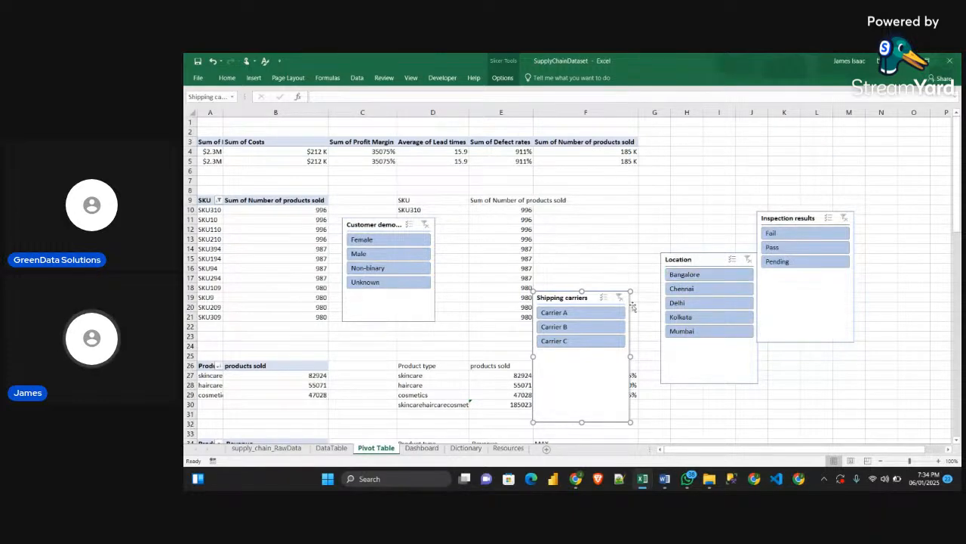
# Look through the pivot tables on the Pivot Table sheet to check which ones are broken down by shipping carrier
pyautogui.click(752, 395)
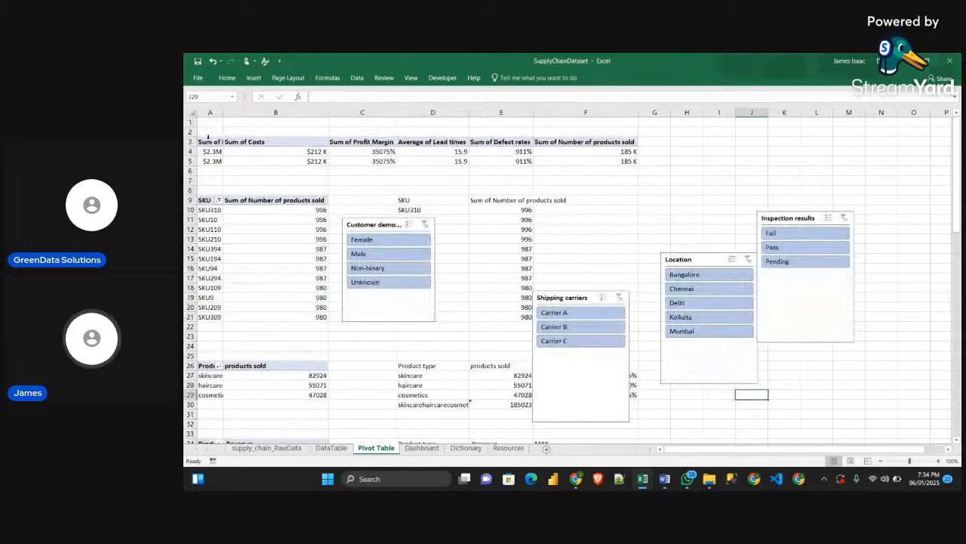
pyautogui.scroll(-3, 322, 282)
pyautogui.scroll(-4, 306, 300)
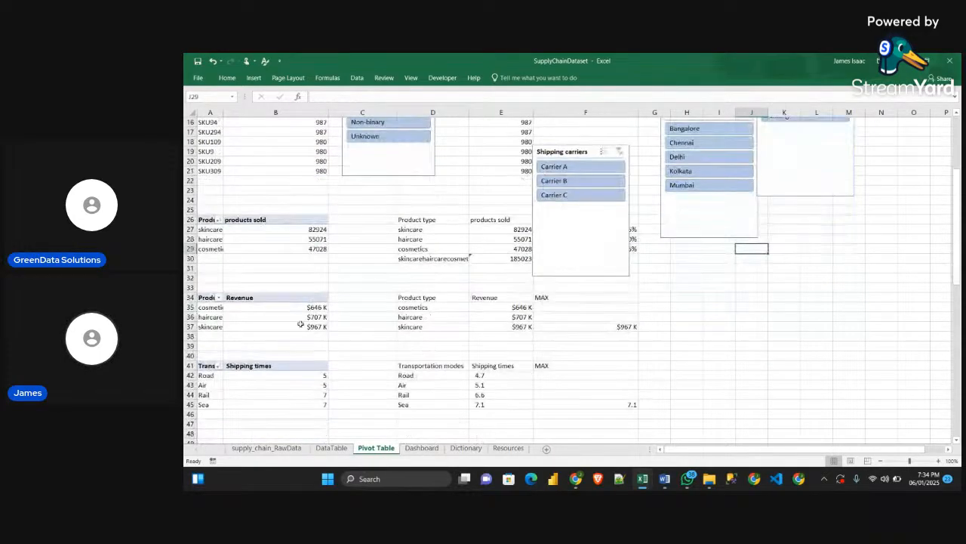
pyautogui.scroll(-4, 243, 326)
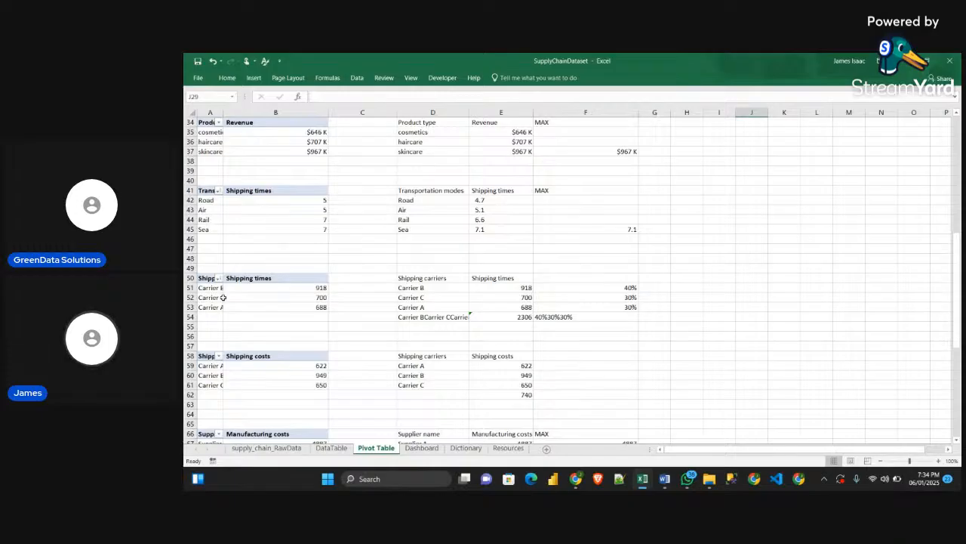
pyautogui.scroll(11, 225, 270)
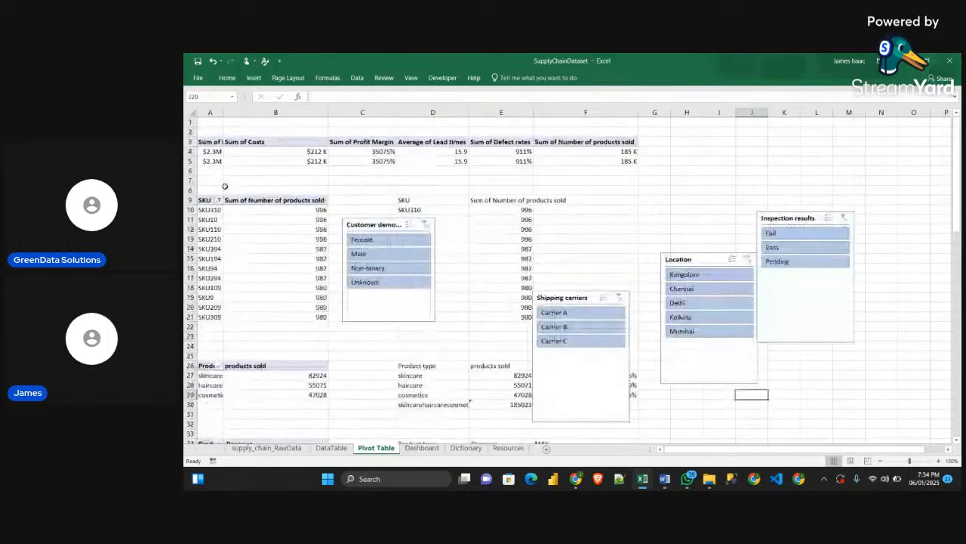
pyautogui.scroll(-3, 264, 302)
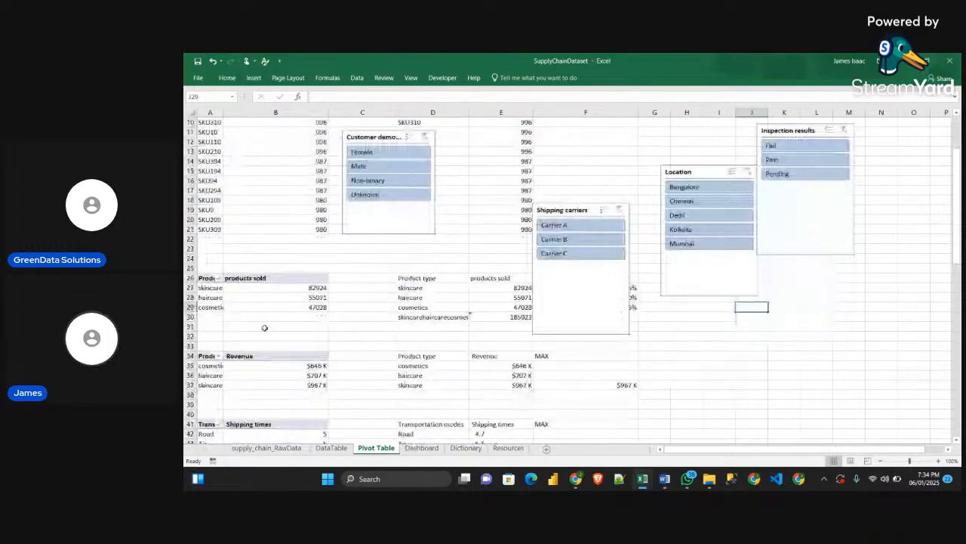
pyautogui.scroll(-8, 264, 327)
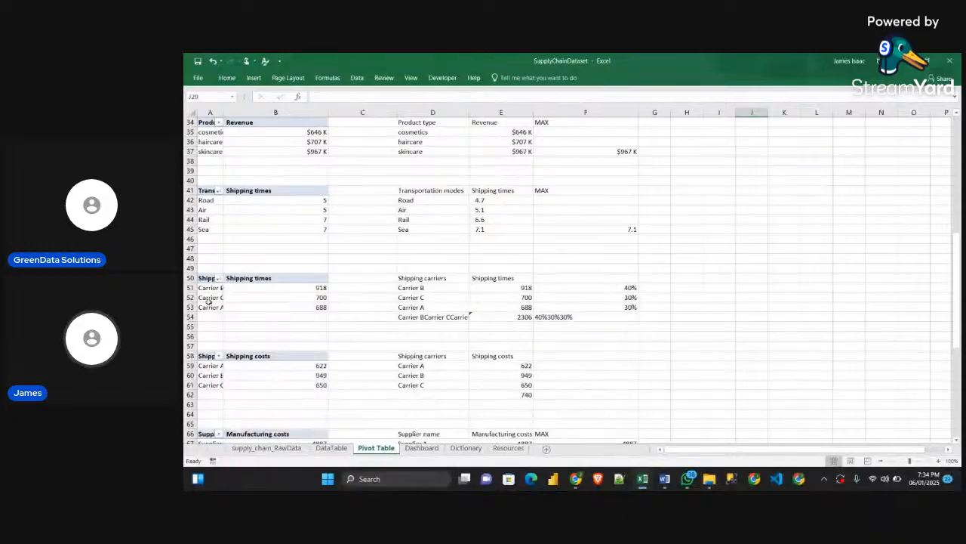
pyautogui.scroll(9, 234, 367)
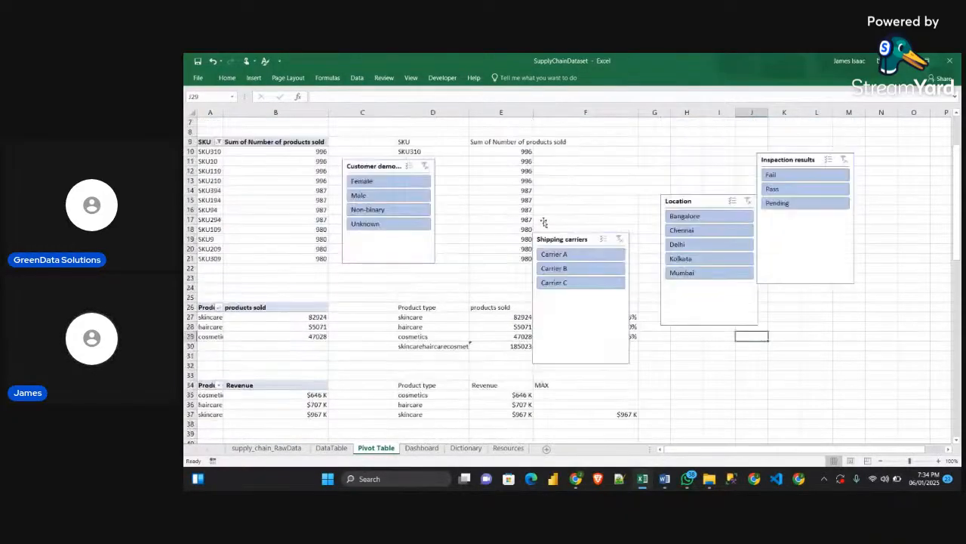
# Connect the Shipping carriers slicer to every listed pivot table except PivotTable6 and PivotTable7
pyautogui.rightClick(584, 236)
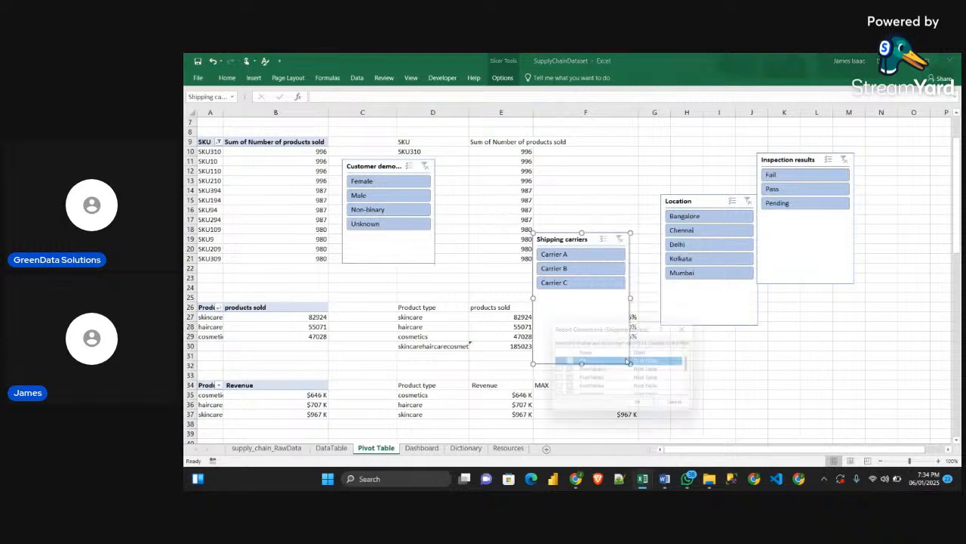
pyautogui.click(618, 355)
pyautogui.moveTo(613, 322); pyautogui.dragTo(632, 188)
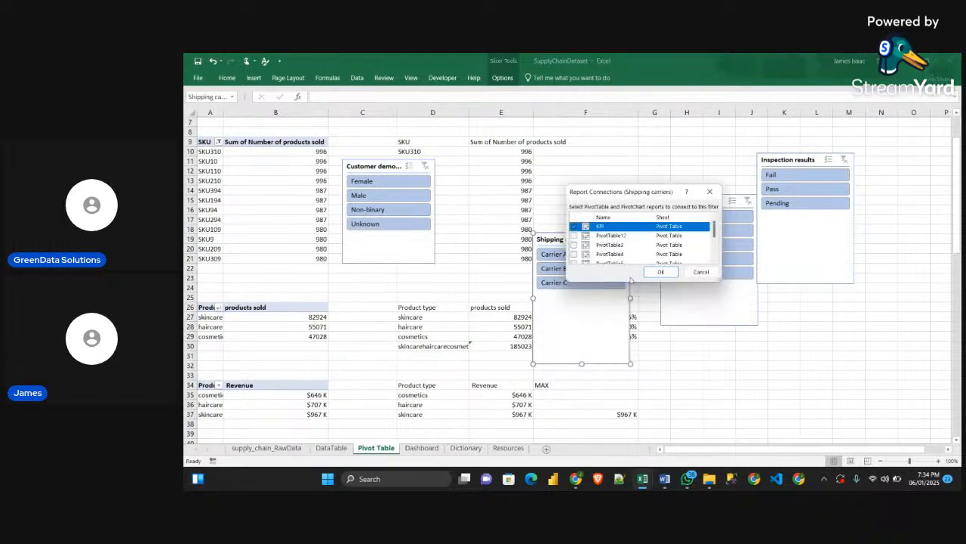
pyautogui.moveTo(630, 281); pyautogui.dragTo(631, 360)
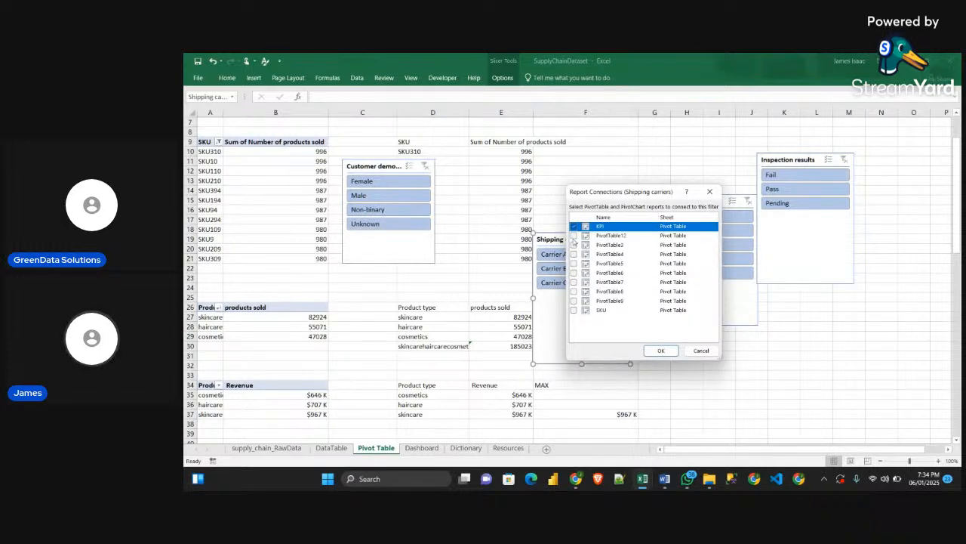
pyautogui.click(574, 235)
pyautogui.click(574, 245)
pyautogui.click(574, 254)
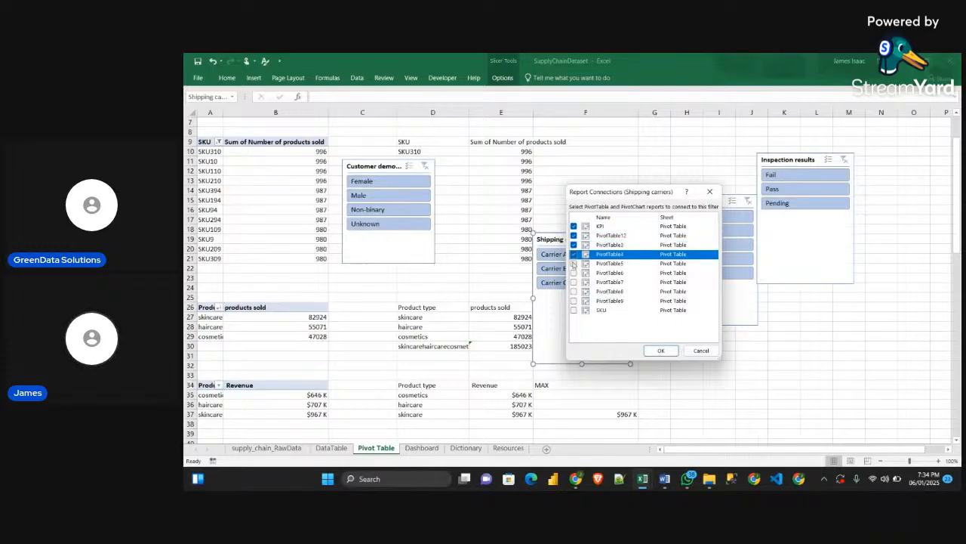
pyautogui.click(574, 263)
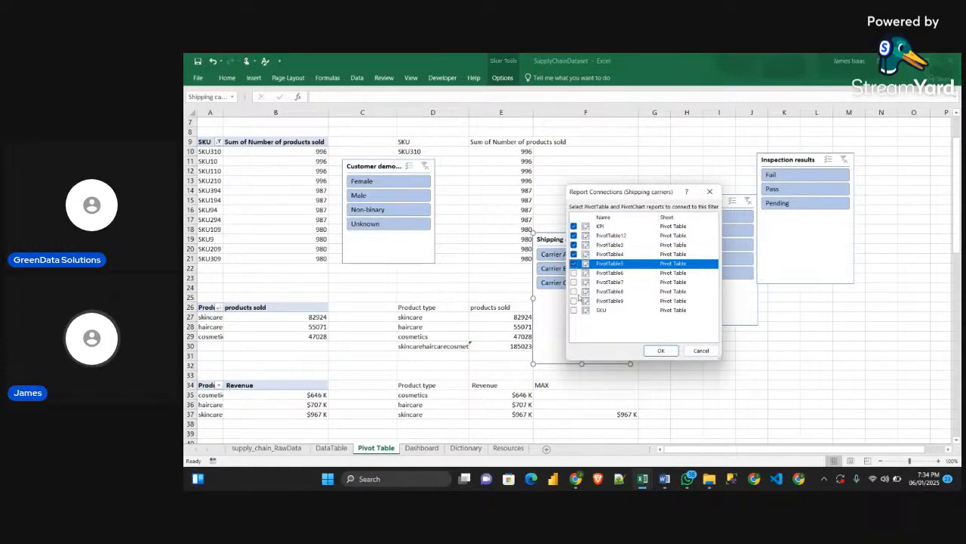
pyautogui.click(574, 290)
pyautogui.click(574, 300)
pyautogui.click(573, 310)
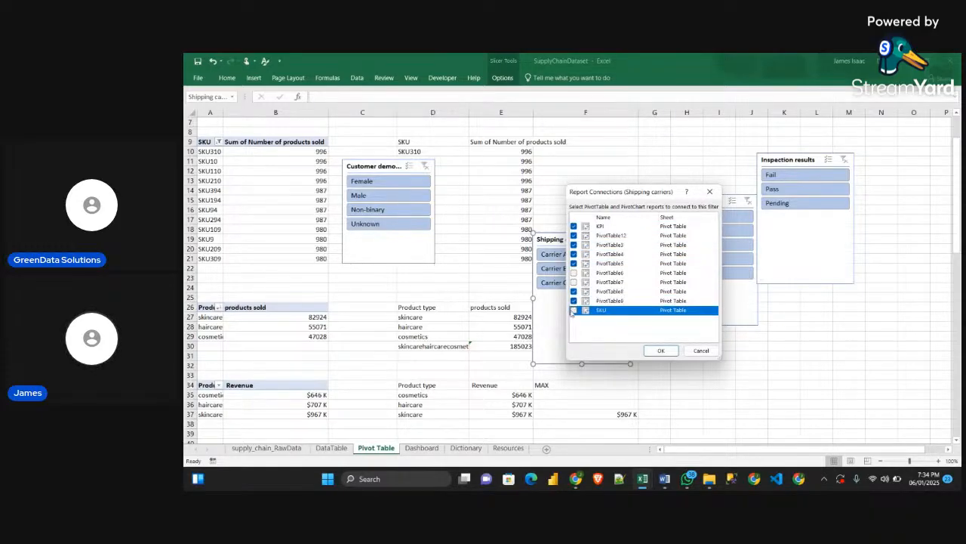
pyautogui.click(661, 351)
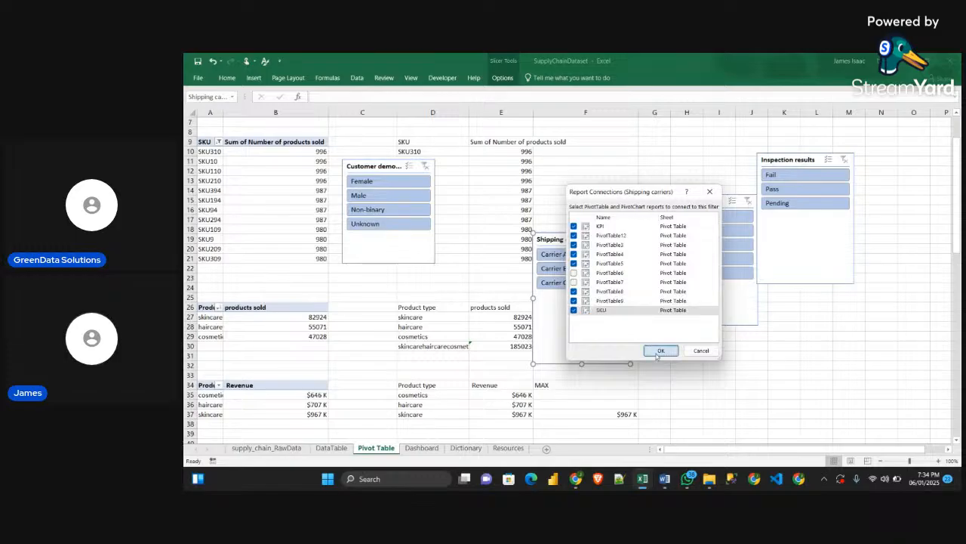
# Move the Shipping carriers slicer down beside the Product type tables, over about rows 27 to 40, and deselect it
pyautogui.scroll(-1, 653, 328)
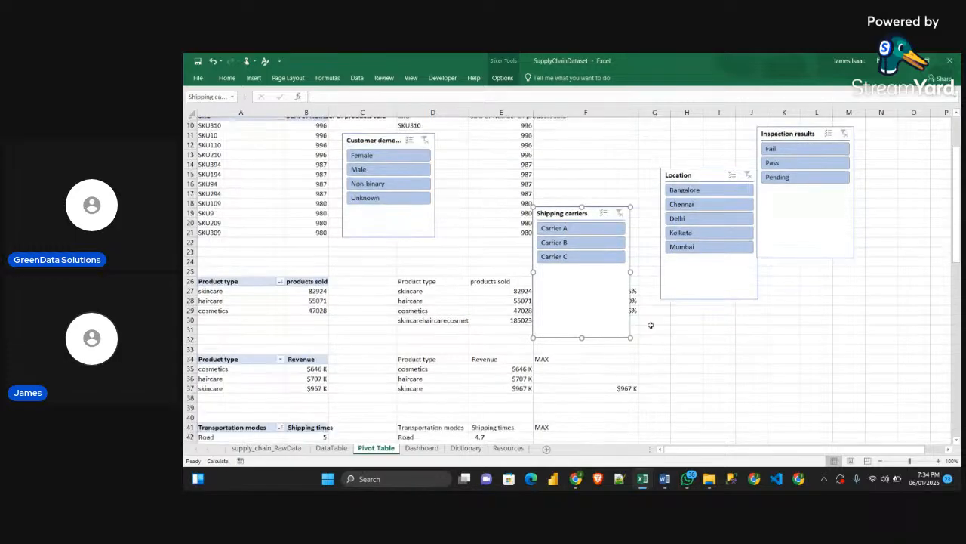
pyautogui.moveTo(595, 301); pyautogui.dragTo(589, 382)
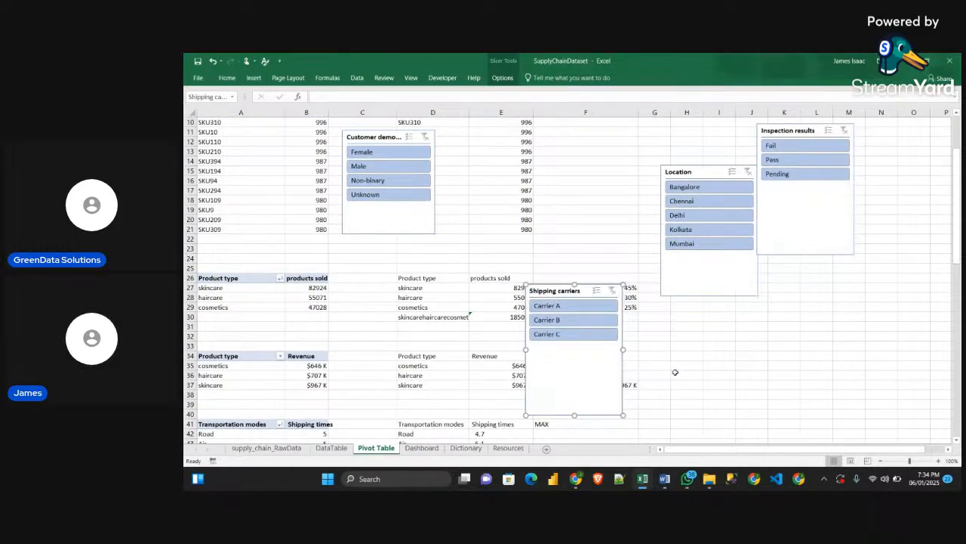
pyautogui.click(745, 352)
# Test the Shipping carriers slicer with Carrier C and Carrier B, check the pivot tables below, and clear its filter
pyautogui.scroll(-3, 733, 354)
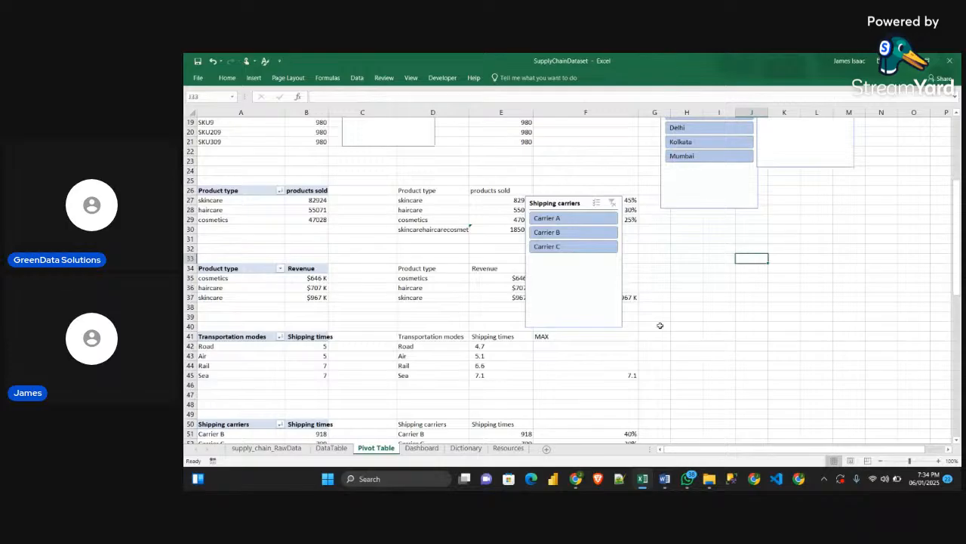
pyautogui.scroll(-3, 622, 307)
pyautogui.click(566, 162)
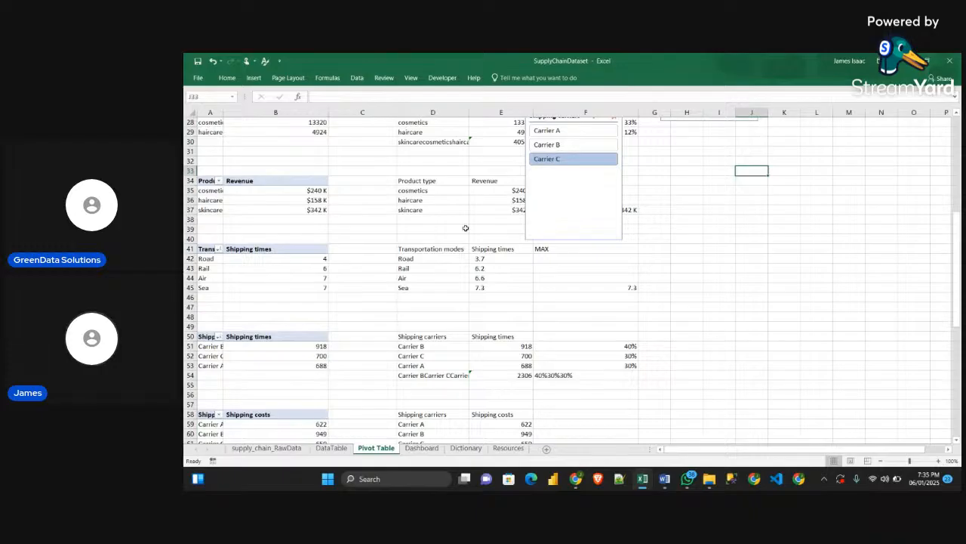
pyautogui.click(549, 143)
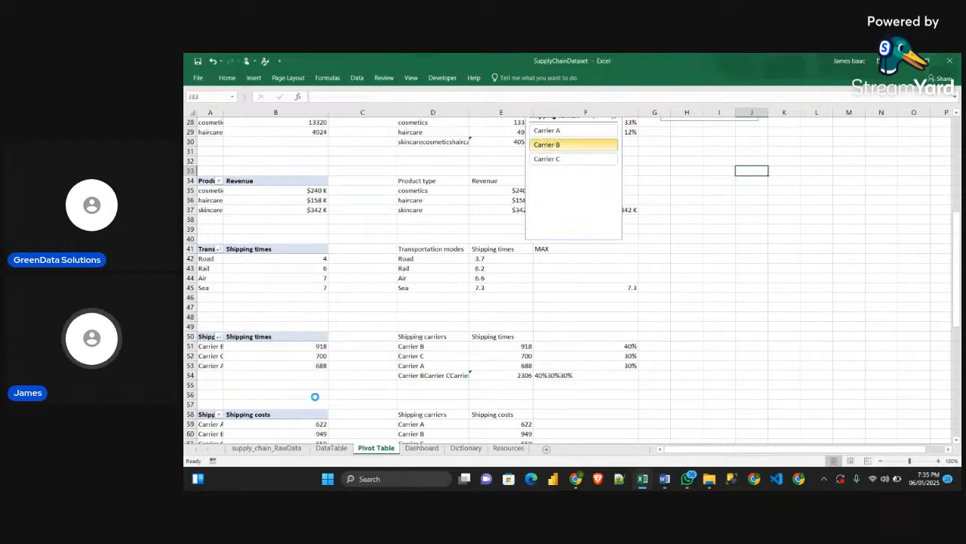
pyautogui.scroll(3, 558, 232)
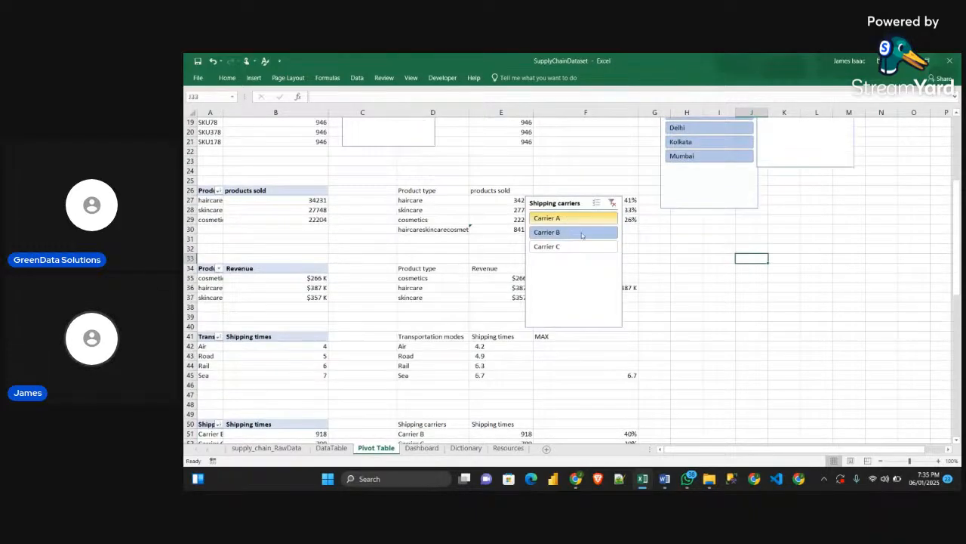
pyautogui.keyDown('ctrl'); pyautogui.click(589, 246); pyautogui.keyUp('ctrl')
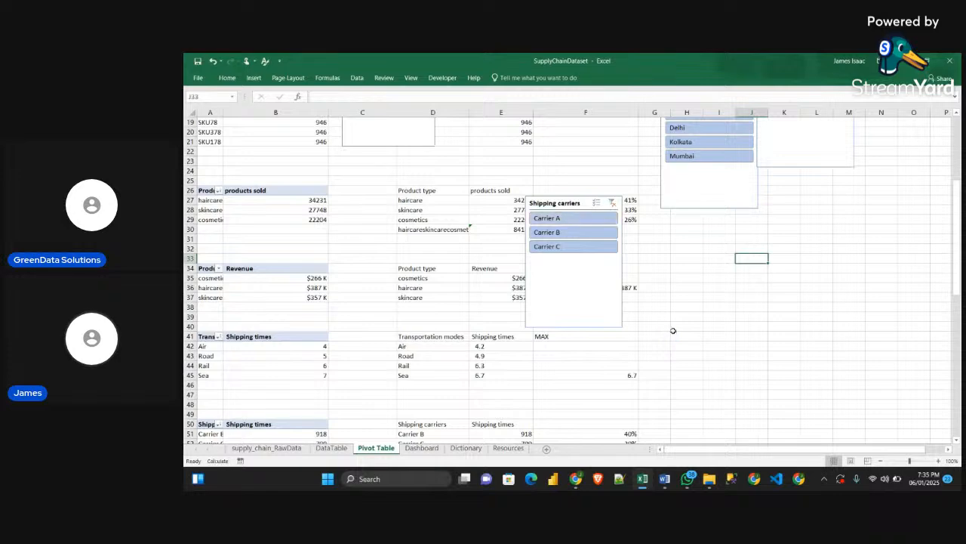
# Connect the Location slicer to every listed pivot table on the Pivot Table sheet
pyautogui.scroll(6, 672, 330)
pyautogui.rightClick(700, 259)
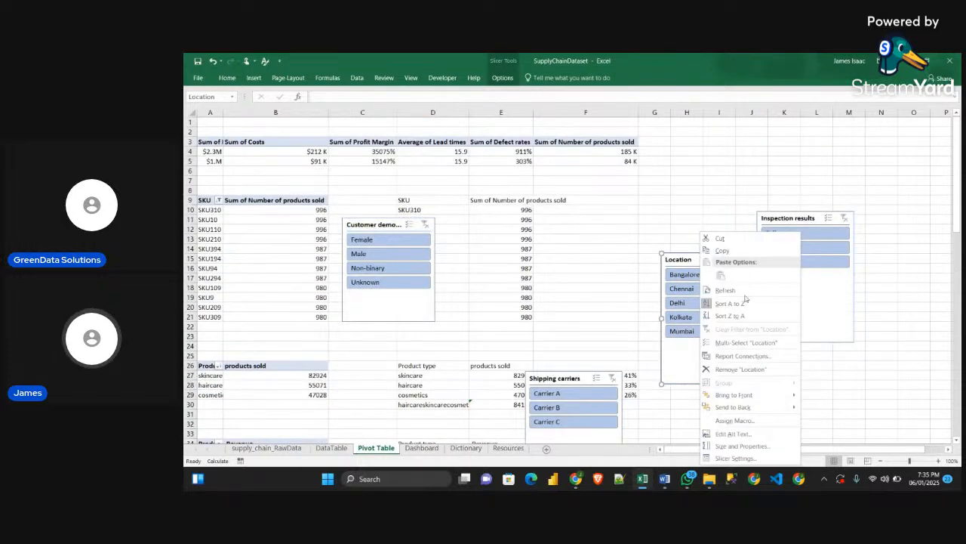
pyautogui.click(743, 358)
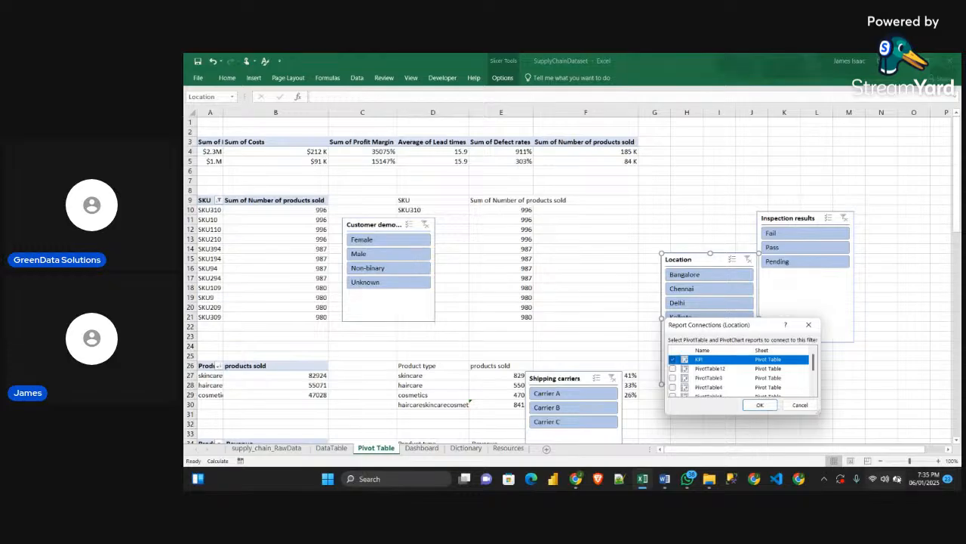
pyautogui.moveTo(758, 326); pyautogui.dragTo(557, 171)
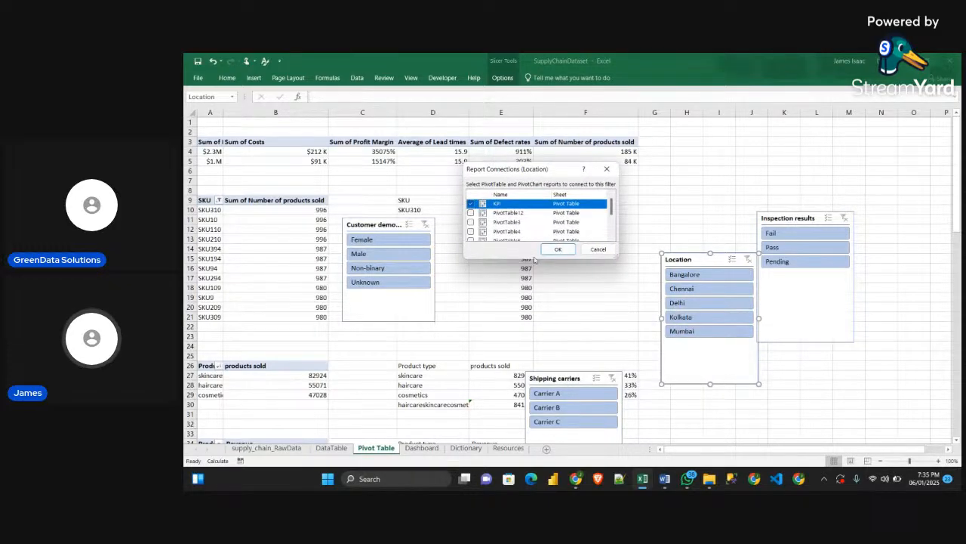
pyautogui.moveTo(534, 262); pyautogui.dragTo(533, 345)
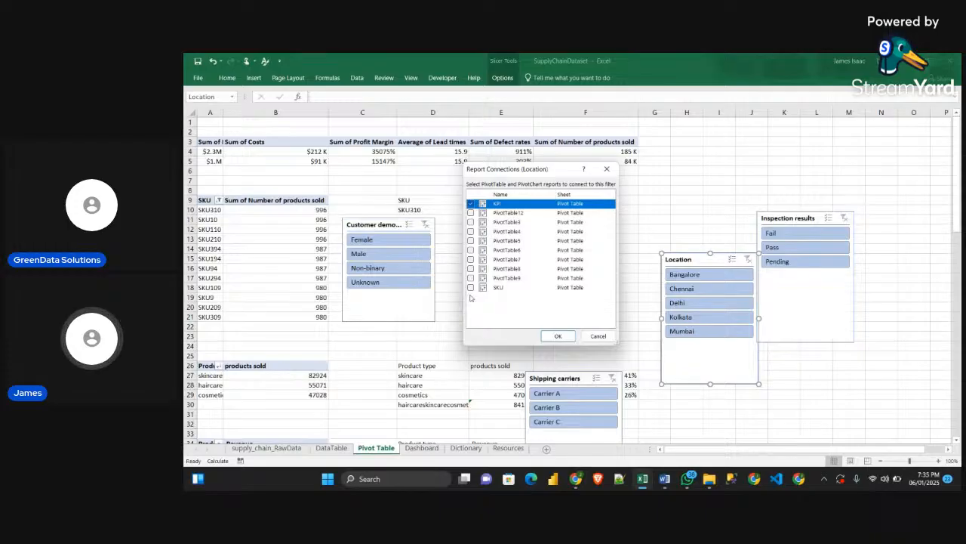
pyautogui.click(471, 287)
pyautogui.click(470, 278)
pyautogui.click(471, 268)
pyautogui.click(471, 259)
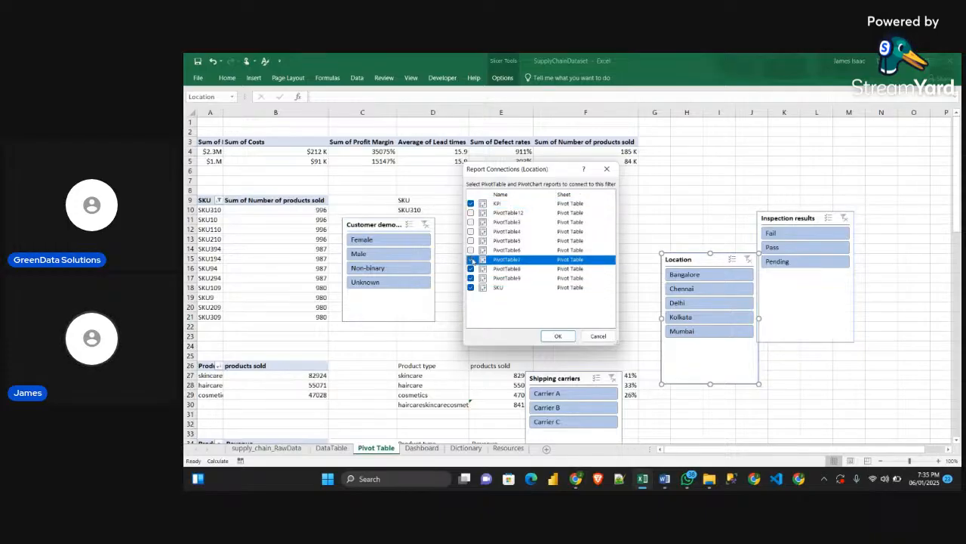
pyautogui.click(470, 250)
pyautogui.click(470, 240)
pyautogui.click(470, 231)
pyautogui.click(471, 222)
pyautogui.click(470, 212)
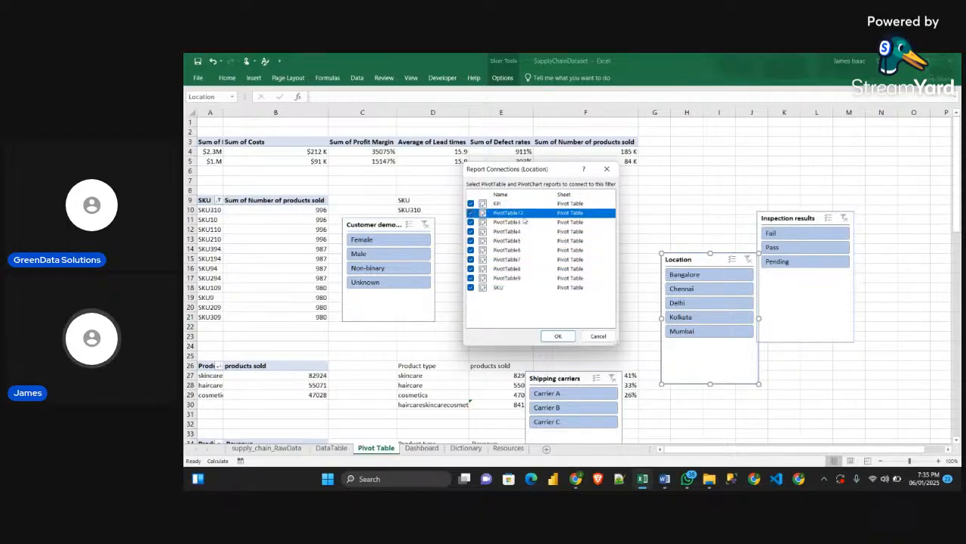
pyautogui.click(558, 336)
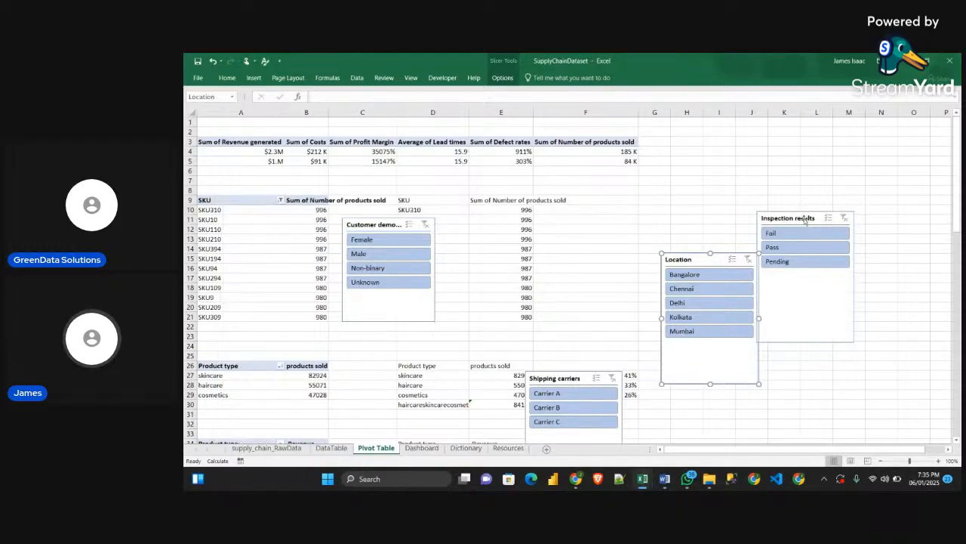
# Connect the Inspection results slicer to all the listed pivot tables, from KPI through SKU
pyautogui.rightClick(806, 220)
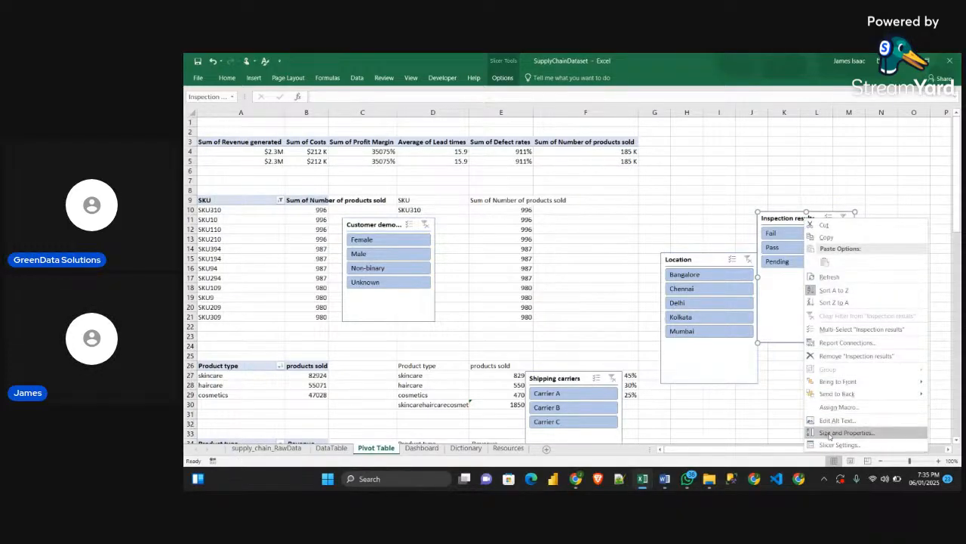
pyautogui.click(845, 342)
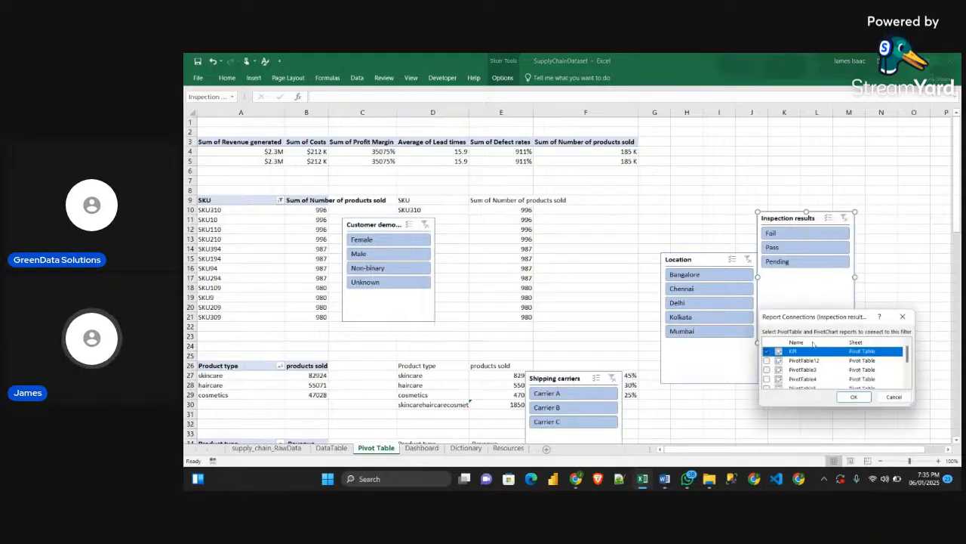
pyautogui.moveTo(811, 310); pyautogui.dragTo(811, 209)
pyautogui.click(767, 259)
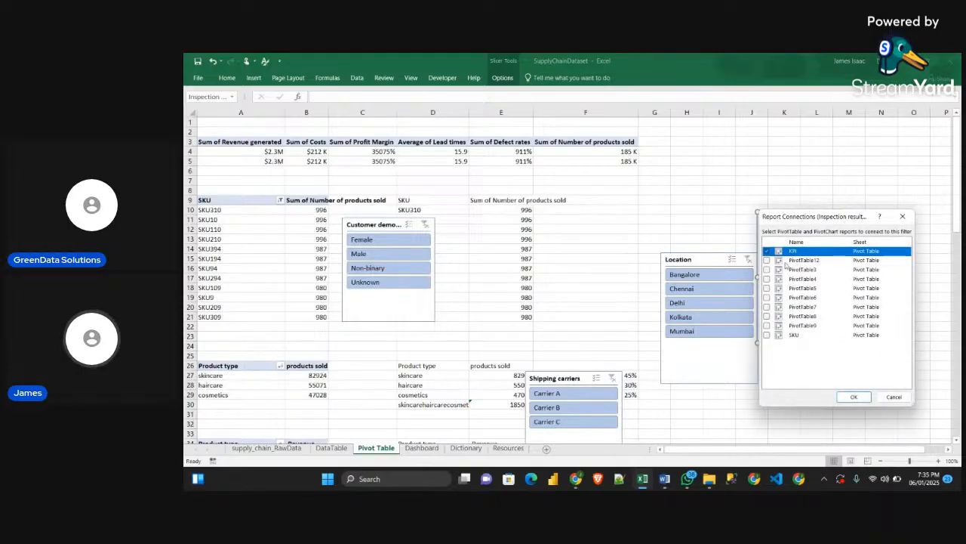
pyautogui.click(767, 269)
pyautogui.click(767, 289)
pyautogui.click(767, 280)
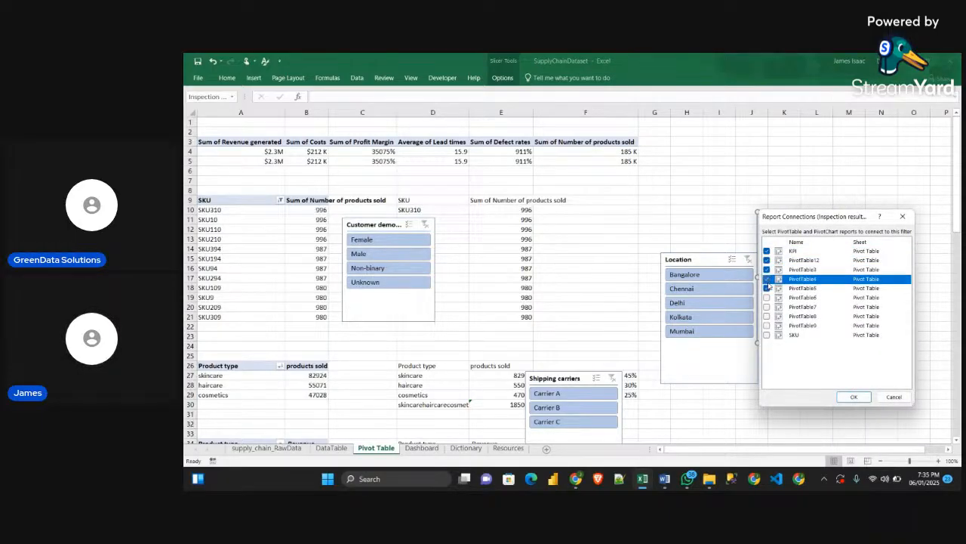
pyautogui.click(767, 289)
pyautogui.click(767, 297)
pyautogui.click(767, 289)
pyautogui.click(767, 307)
pyautogui.click(767, 316)
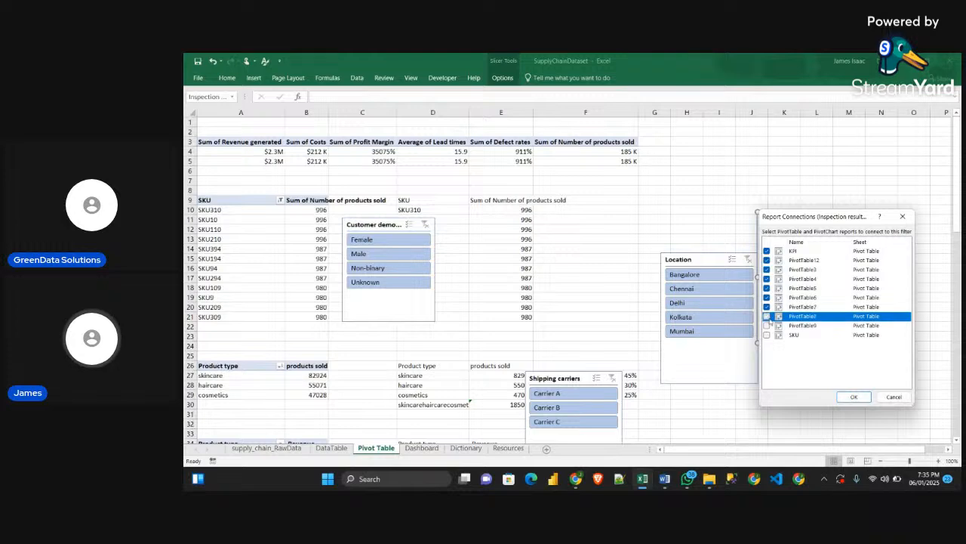
pyautogui.click(767, 325)
pyautogui.click(767, 335)
pyautogui.click(854, 396)
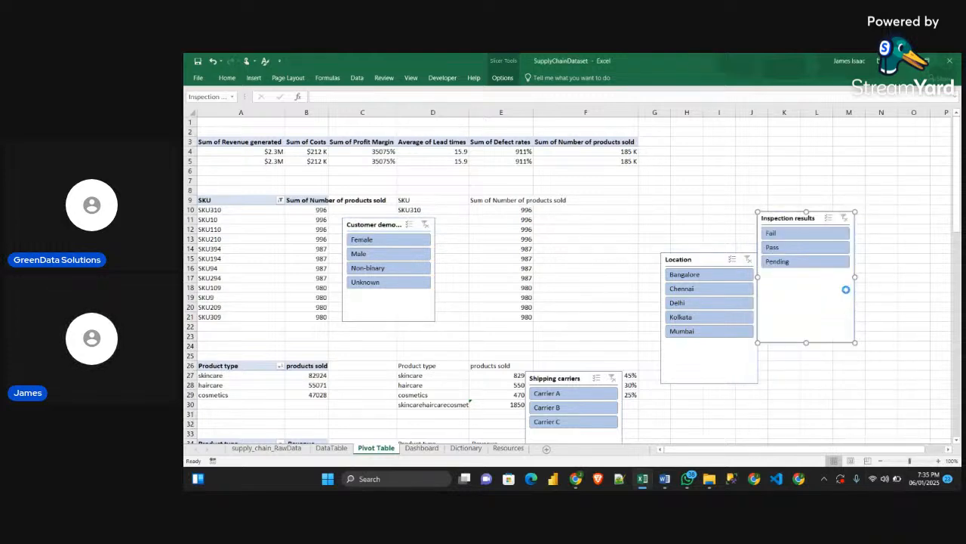
# Shorten the Inspection results slicer and arrange all four slicers side by side over about rows 7 to 21, in columns C to K
pyautogui.moveTo(806, 342); pyautogui.dragTo(458, 274)
pyautogui.moveTo(420, 305); pyautogui.dragTo(395, 284)
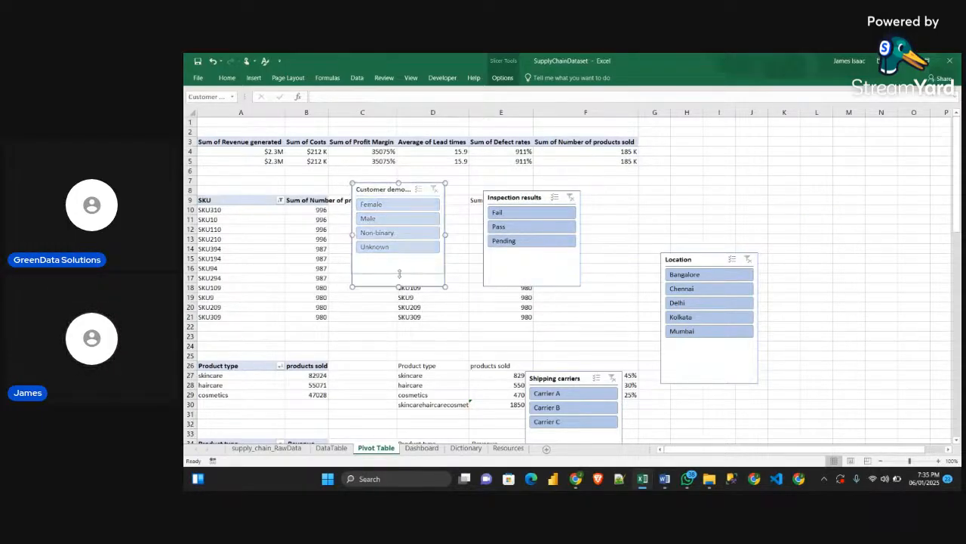
pyautogui.click(583, 403)
pyautogui.moveTo(584, 399); pyautogui.dragTo(588, 423)
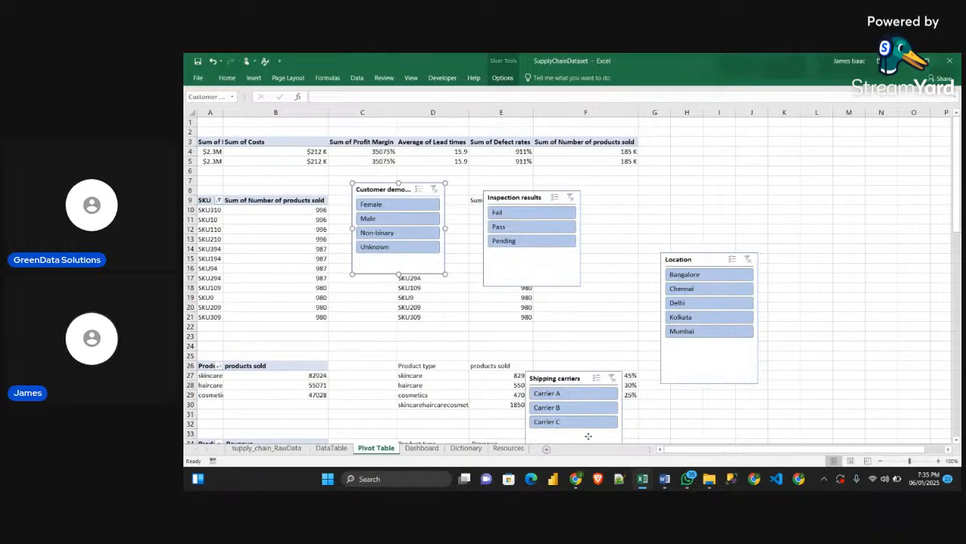
pyautogui.moveTo(589, 429); pyautogui.dragTo(646, 257)
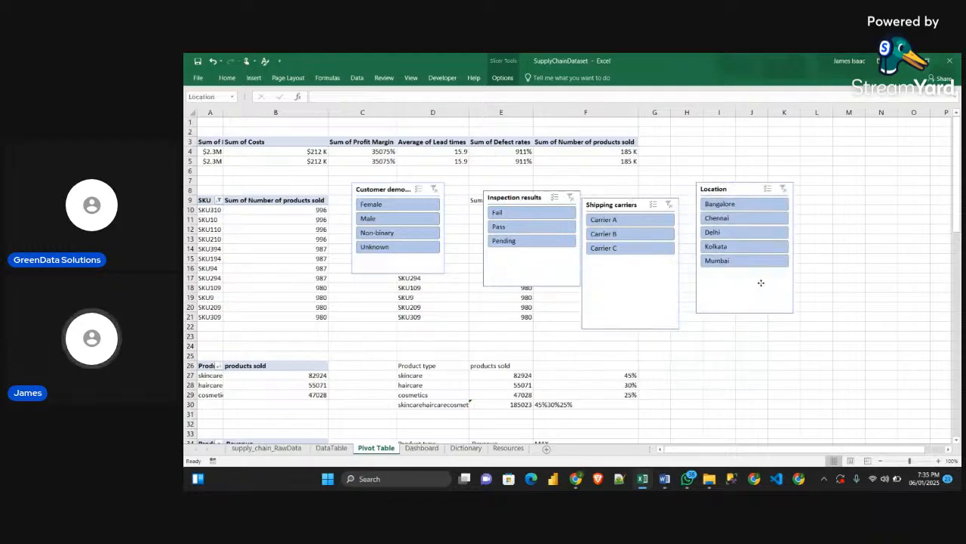
pyautogui.moveTo(725, 356); pyautogui.dragTo(763, 279)
pyautogui.moveTo(640, 305); pyautogui.dragTo(653, 283)
pyautogui.moveTo(428, 266); pyautogui.dragTo(435, 304)
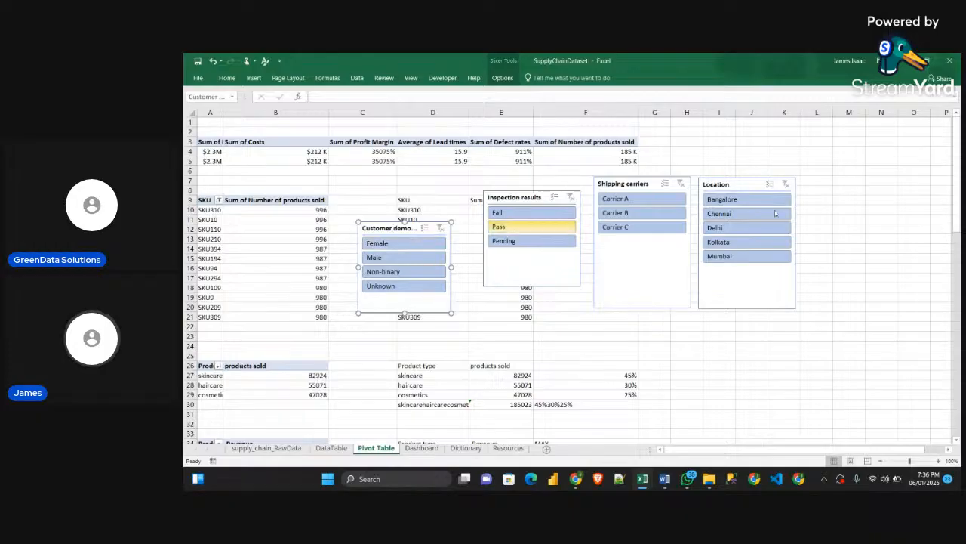
# Duplicate the first light slicer style and name the copy Slicers
pyautogui.click(502, 78)
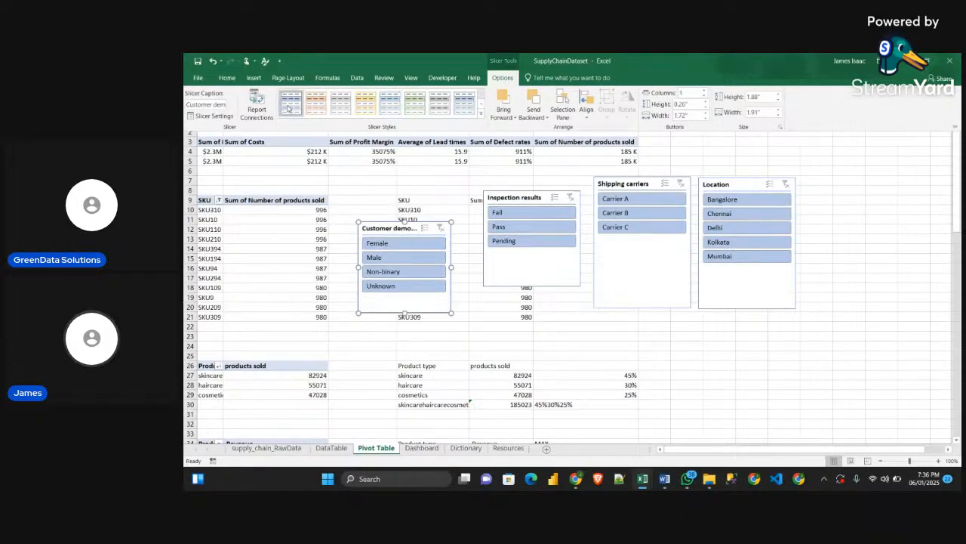
pyautogui.click(481, 117)
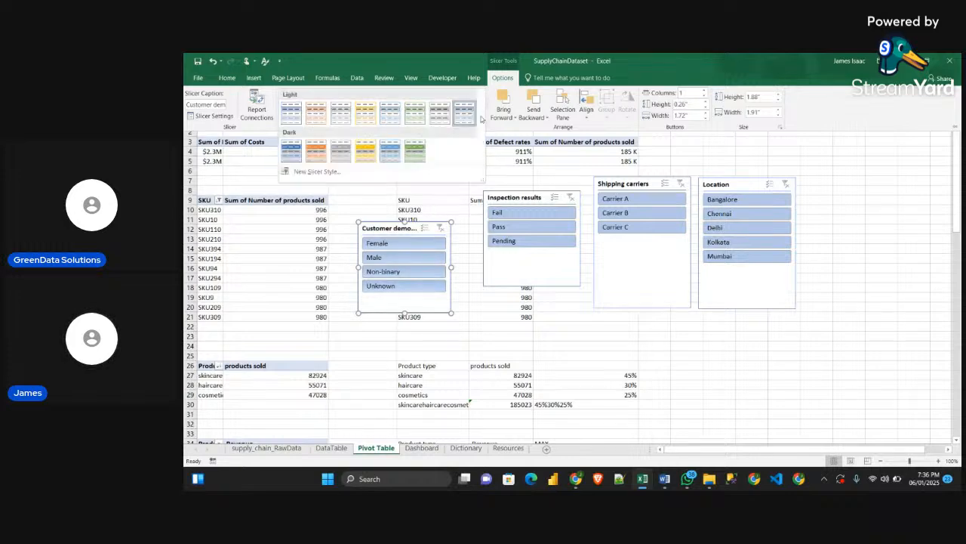
pyautogui.rightClick(292, 115)
pyautogui.click(318, 129)
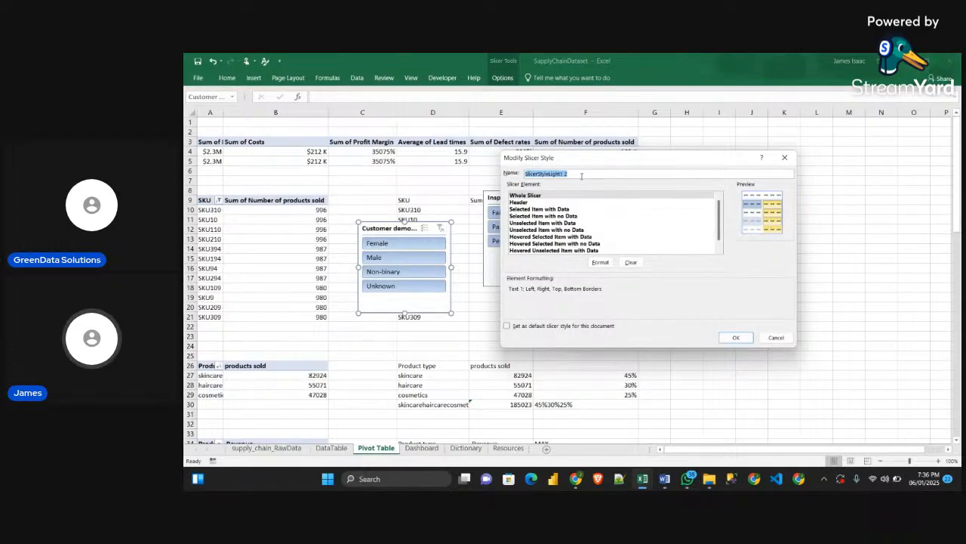
pyautogui.write('Sl')
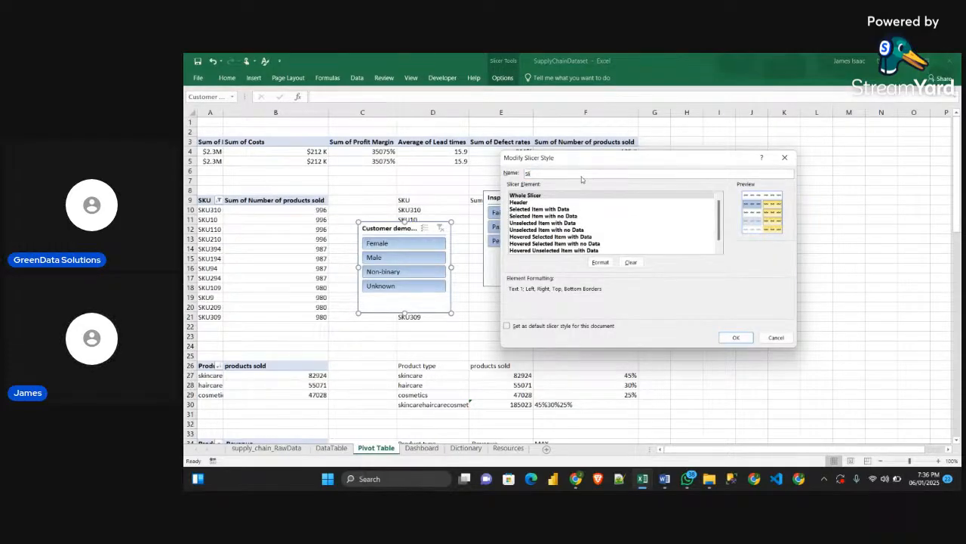
pyautogui.write('icers')
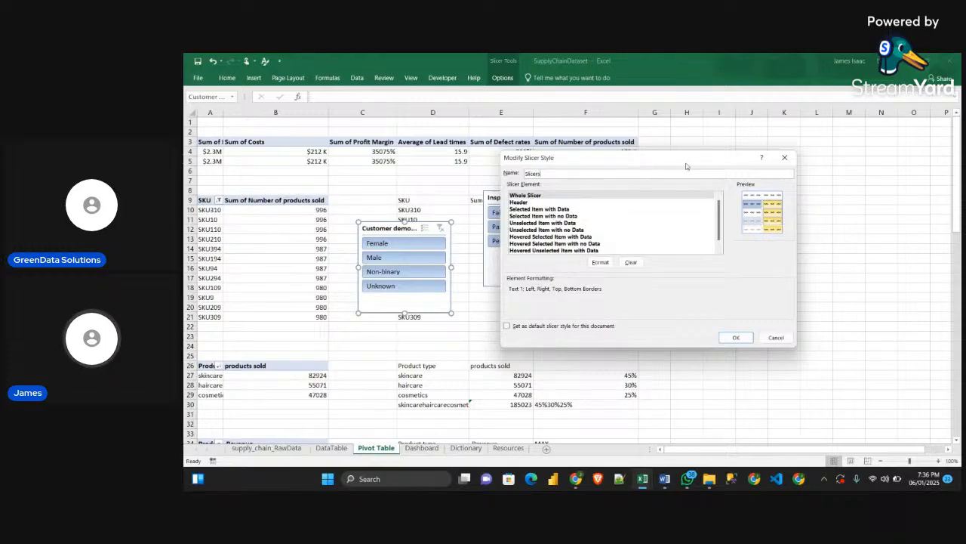
pyautogui.moveTo(582, 157); pyautogui.dragTo(522, 148)
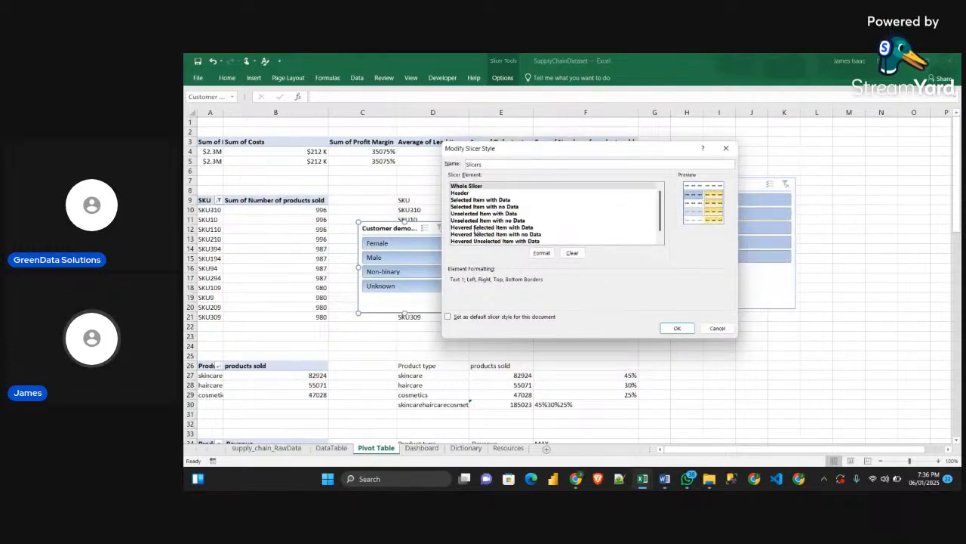
# Switch to the Obj_Guidelines document in Word and read the SLICERS fill and font specifications for whole, selected and unselected items
pyautogui.click(664, 479)
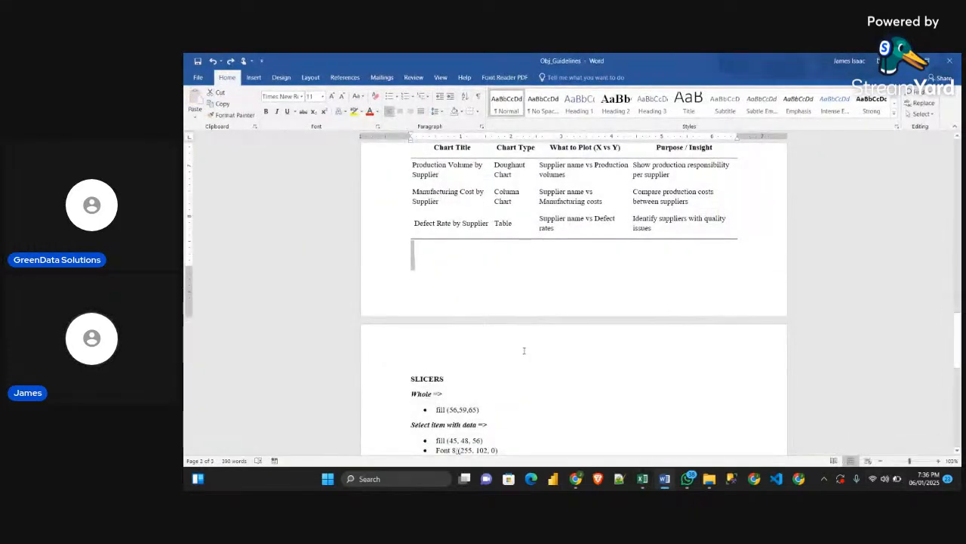
pyautogui.scroll(-5, 523, 351)
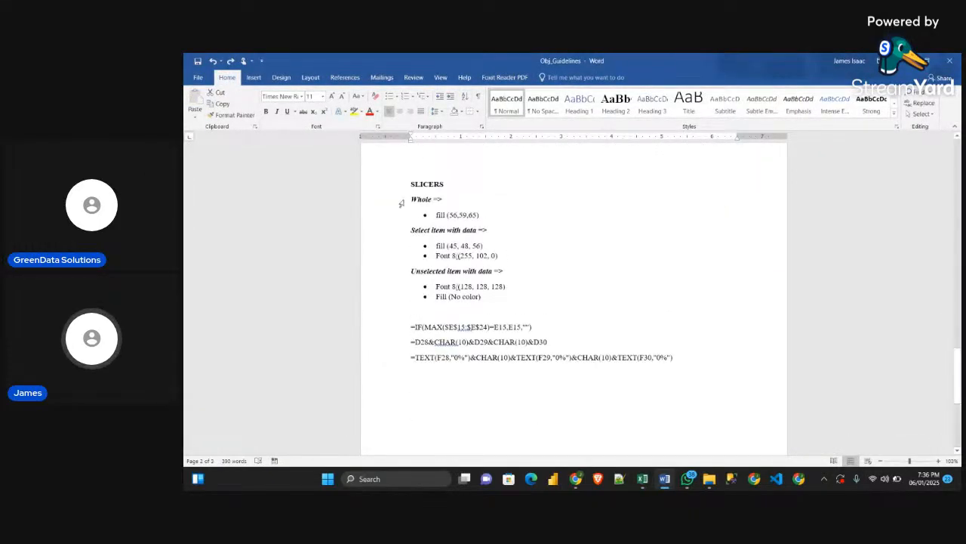
pyautogui.doubleClick(415, 200)
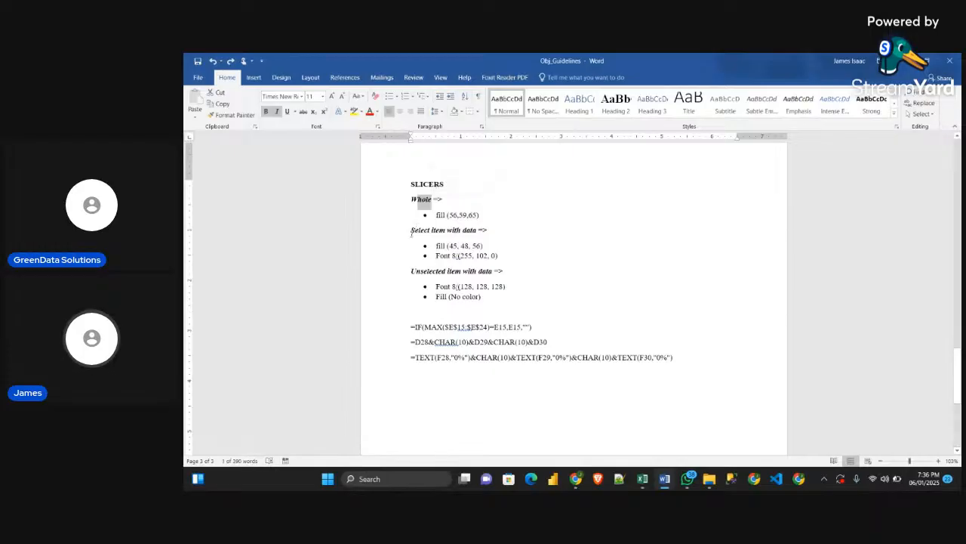
pyautogui.moveTo(412, 231); pyautogui.dragTo(460, 231)
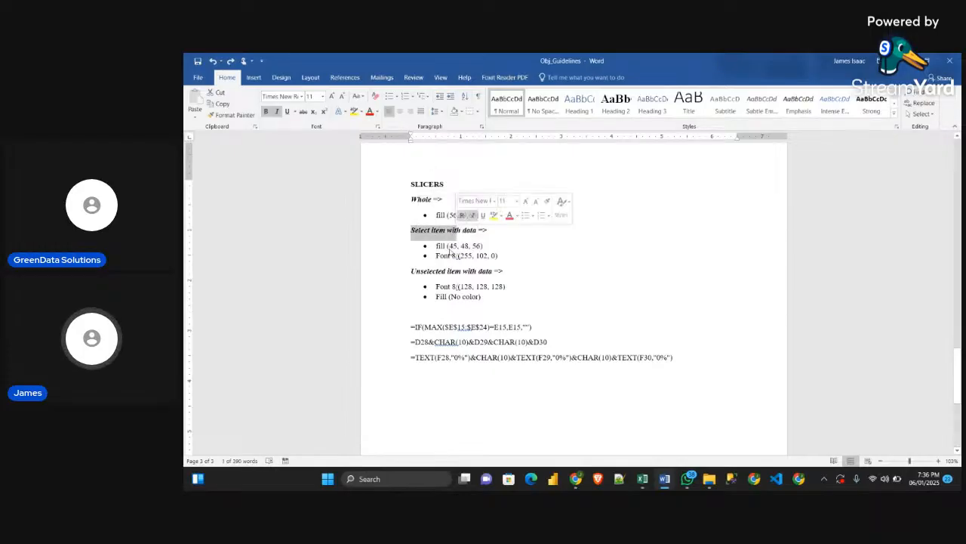
pyautogui.moveTo(413, 270); pyautogui.dragTo(491, 272)
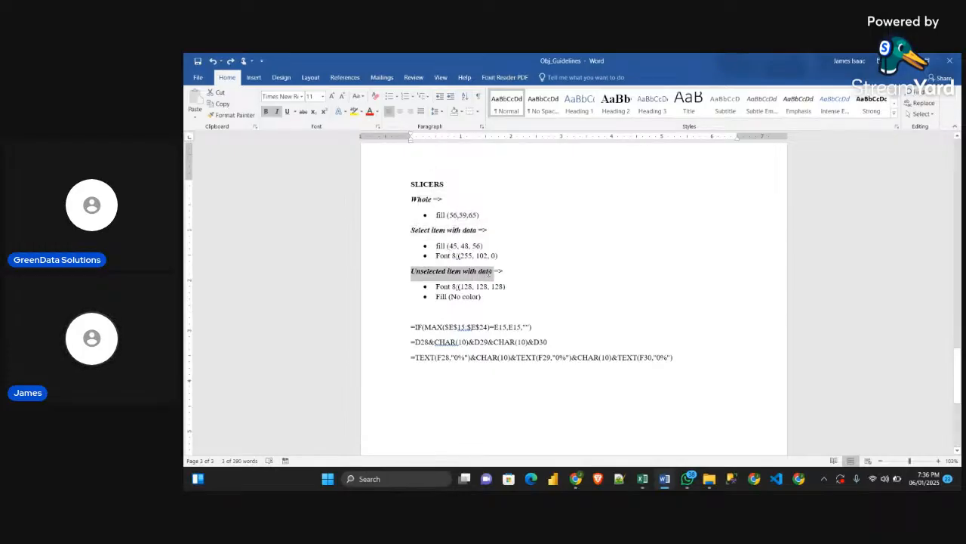
pyautogui.click(514, 197)
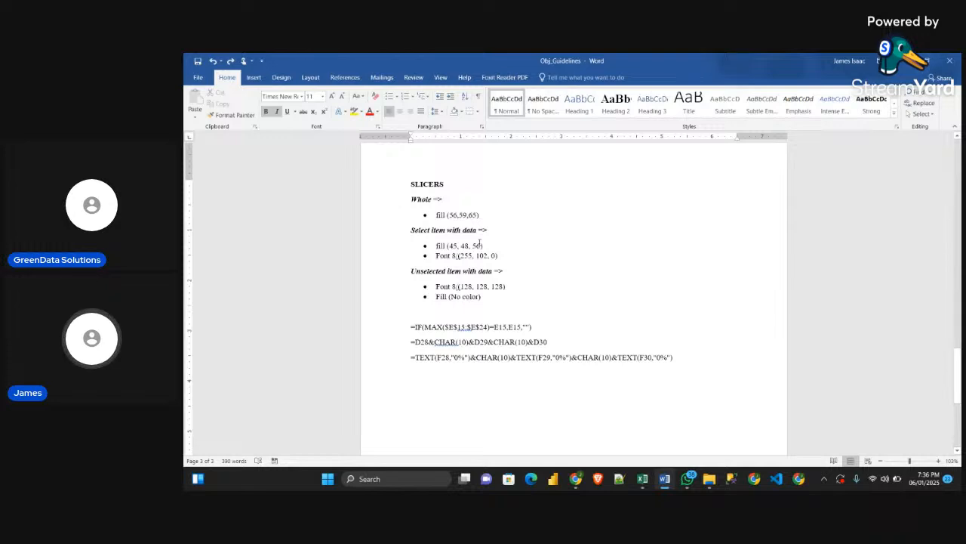
pyautogui.scroll(1, 479, 241)
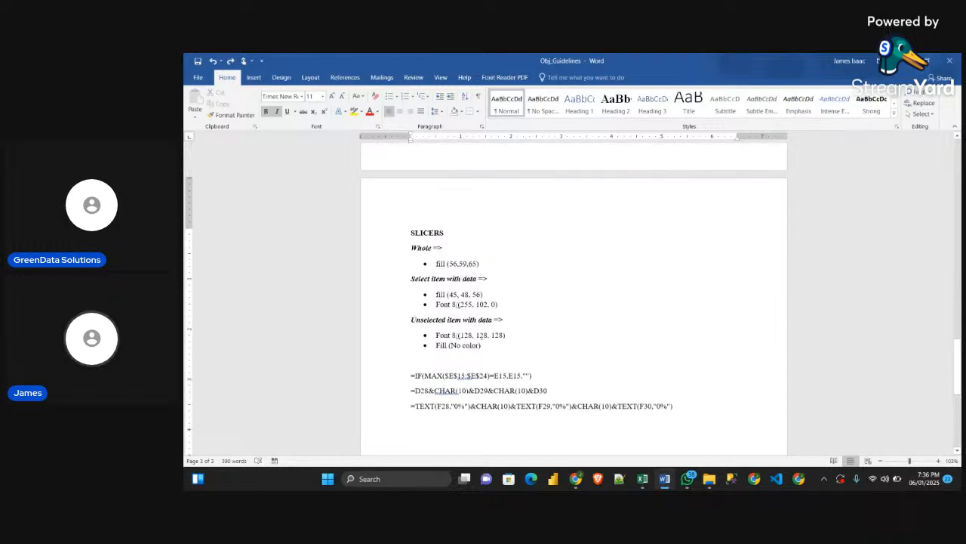
pyautogui.doubleClick(413, 248)
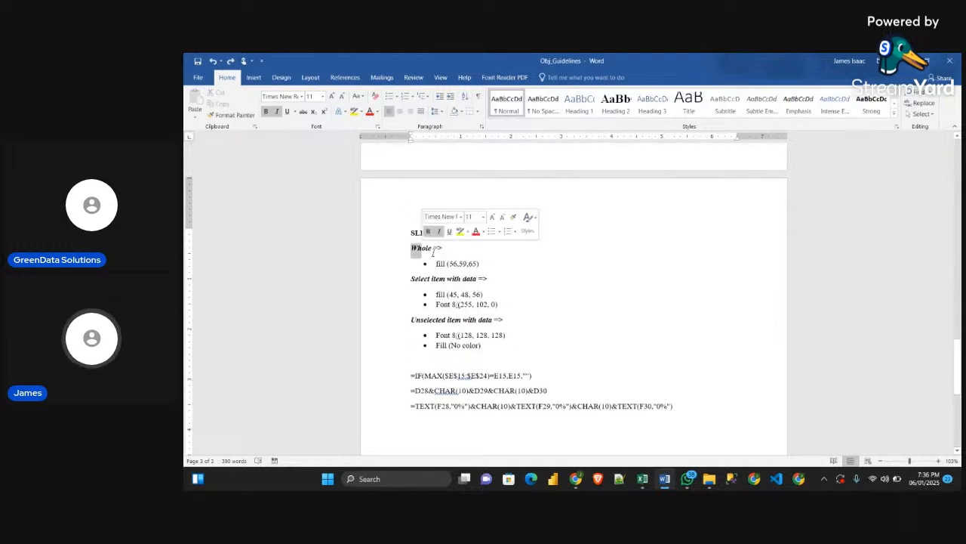
pyautogui.doubleClick(440, 264)
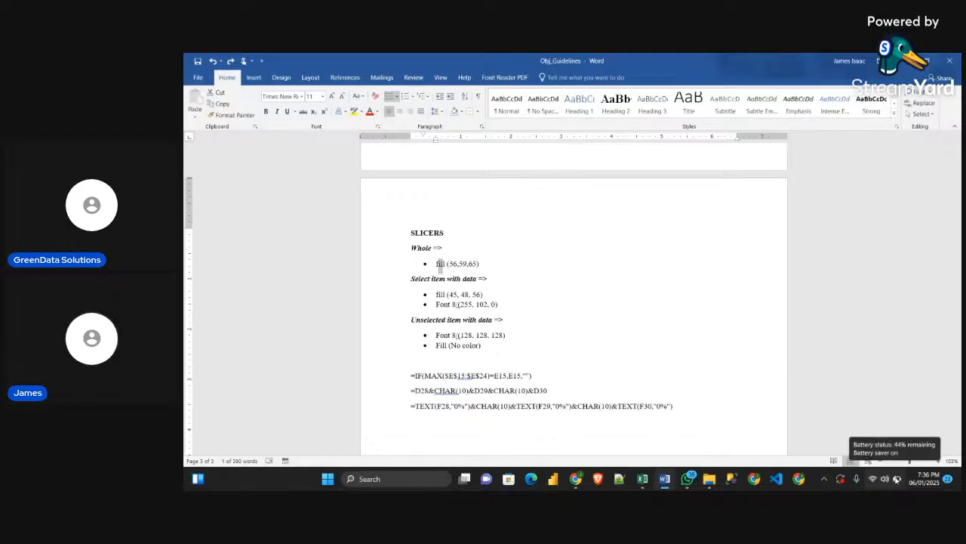
# Switch to the SupplyChainDataset workbook in Excel and open the custom fill color settings for the Whole Slicer element
pyautogui.moveTo(648, 479)
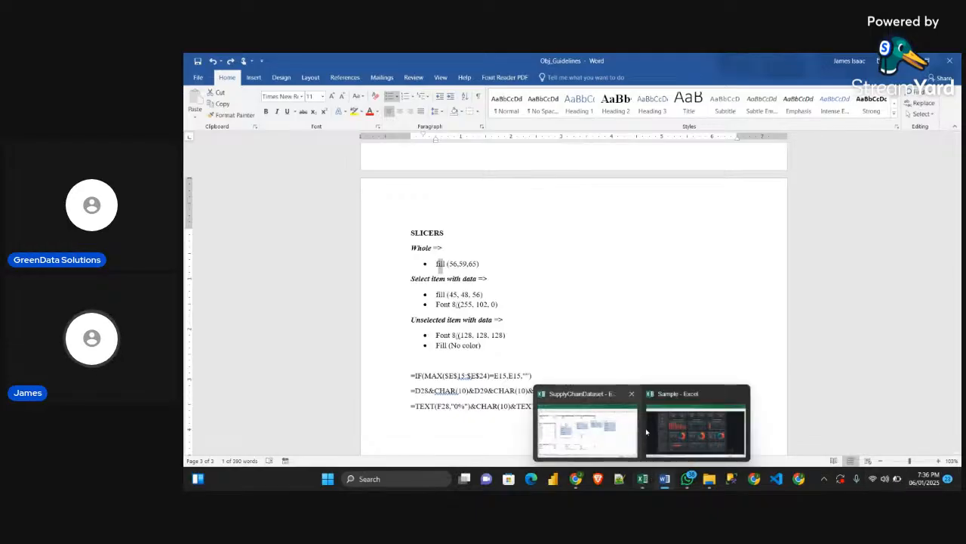
pyautogui.click(610, 427)
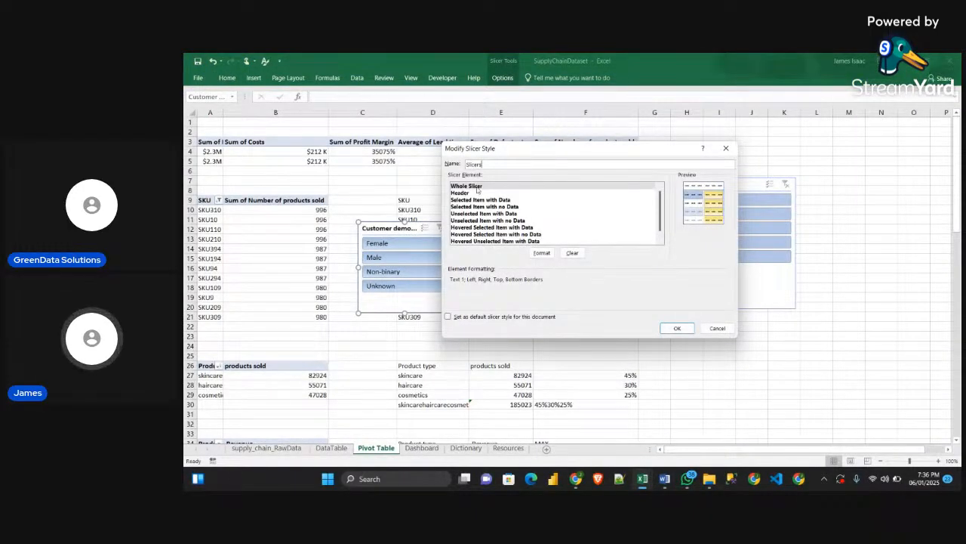
pyautogui.click(541, 253)
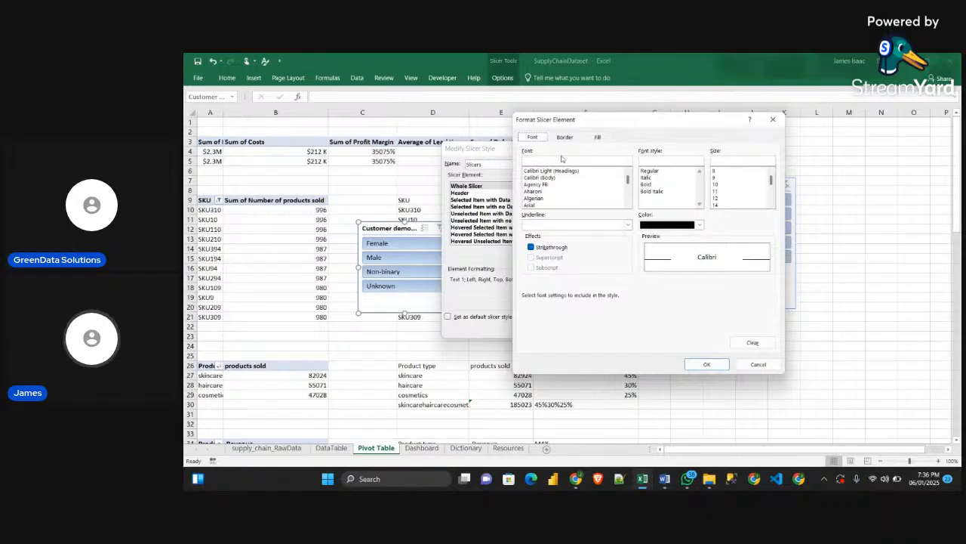
pyautogui.click(598, 137)
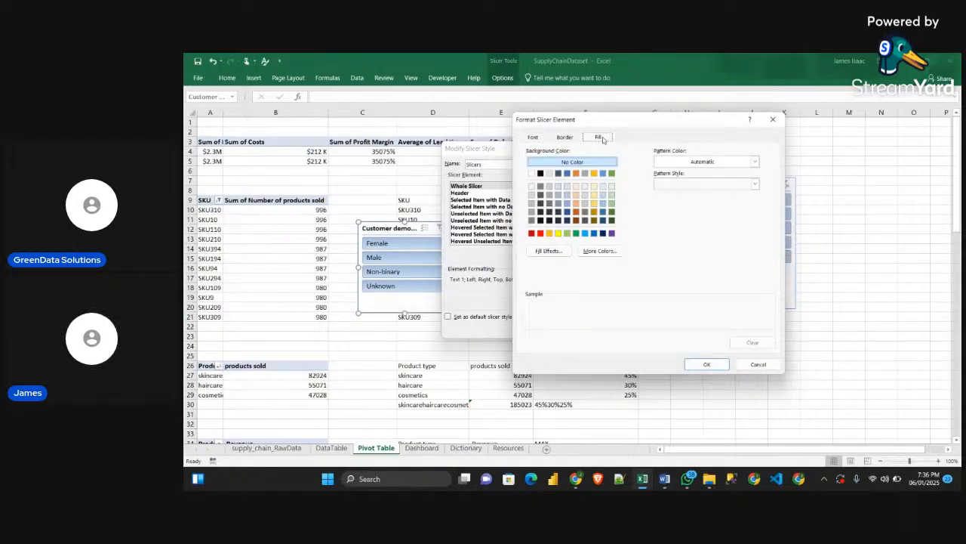
pyautogui.click(599, 251)
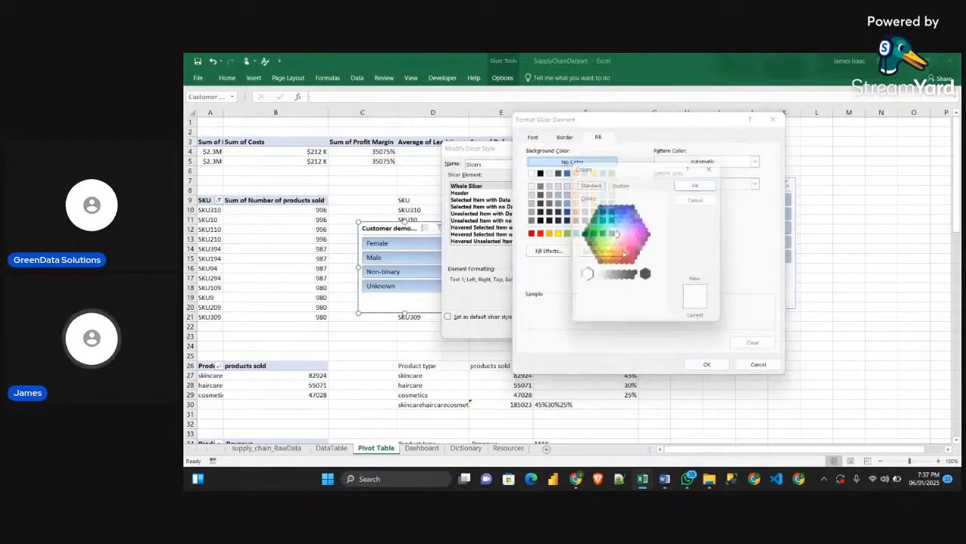
pyautogui.click(625, 182)
# Set the Whole Slicer element's fill to RGB 56, 59, 65 and accept its formatting
pyautogui.click(628, 278)
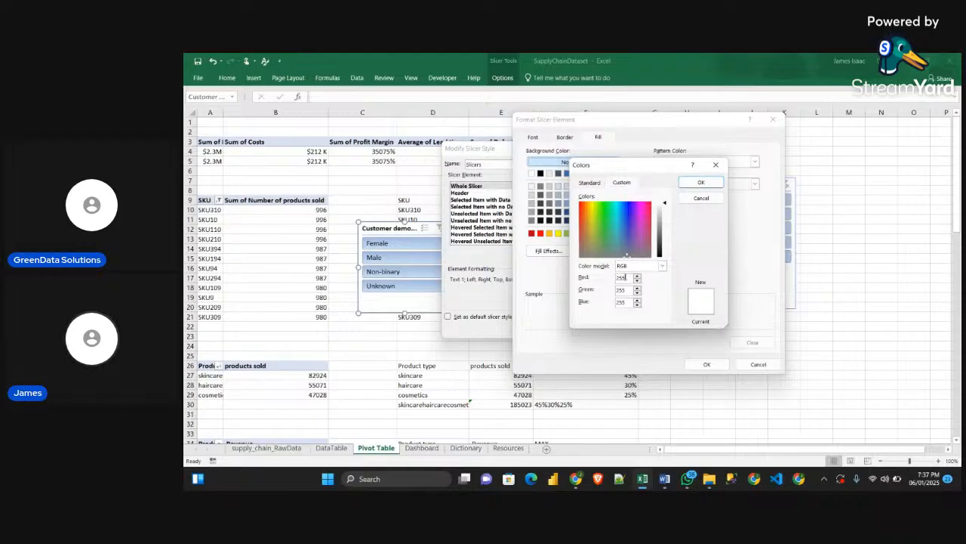
pyautogui.press('BackSpace')
pyautogui.press('BackSpace')
pyautogui.press('BackSpace')
pyautogui.write('56')
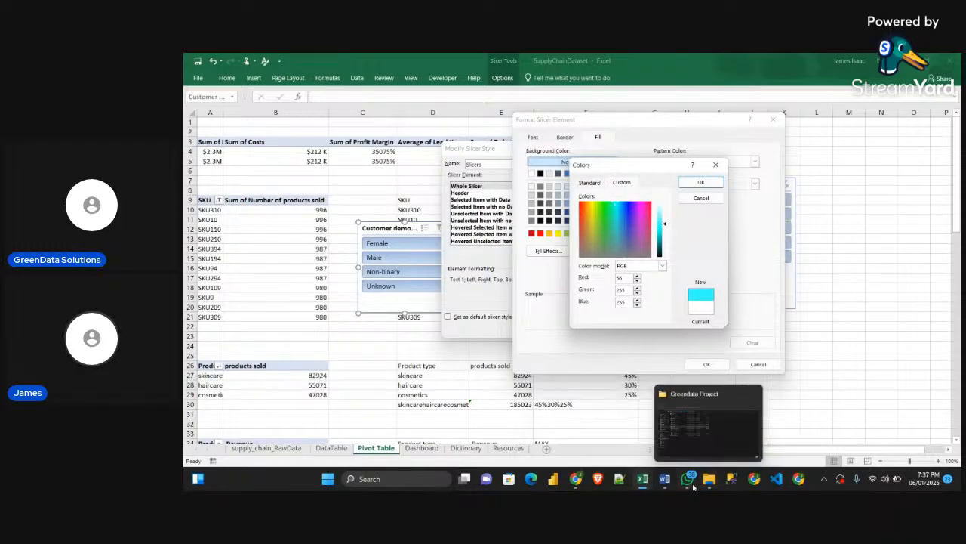
pyautogui.moveTo(665, 478)
pyautogui.moveTo(671, 455)
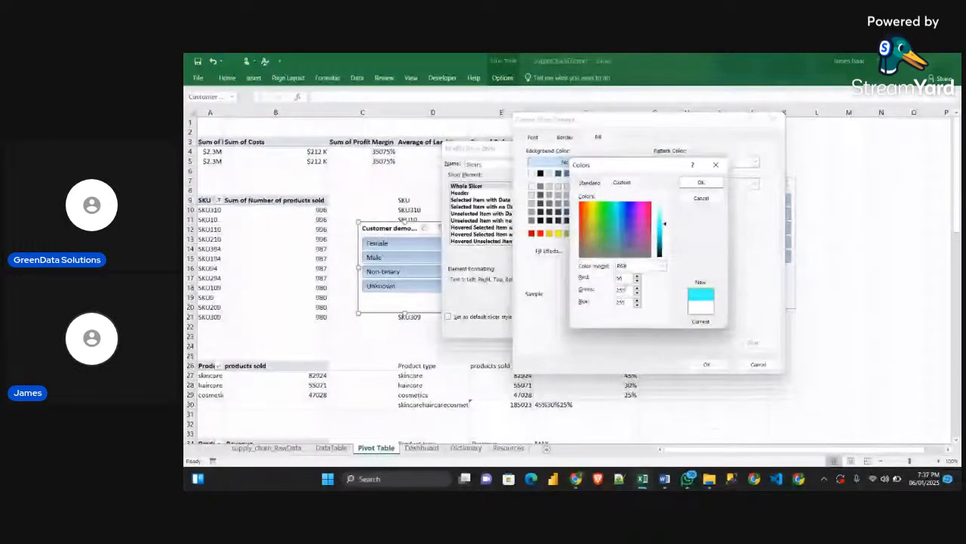
pyautogui.write('58')
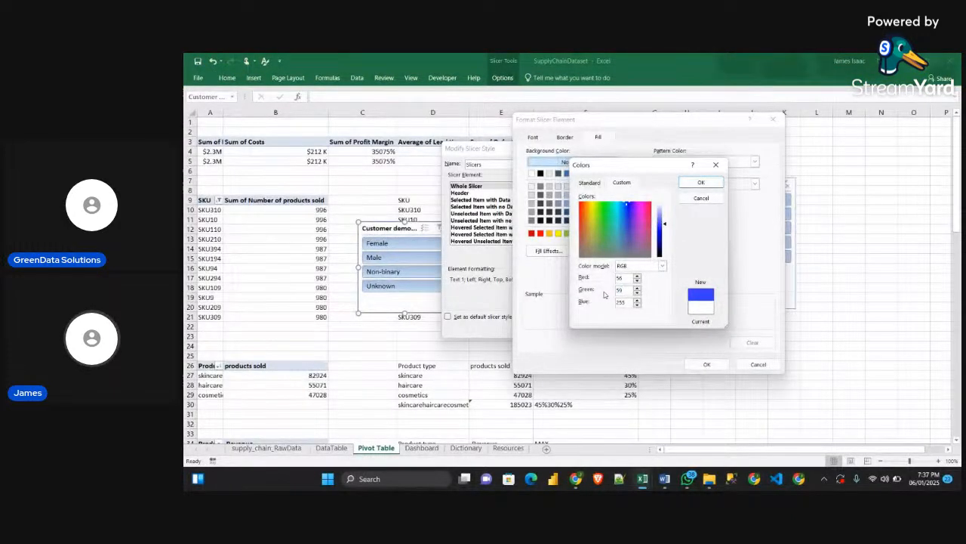
pyautogui.press('Tab')
pyautogui.write('6')
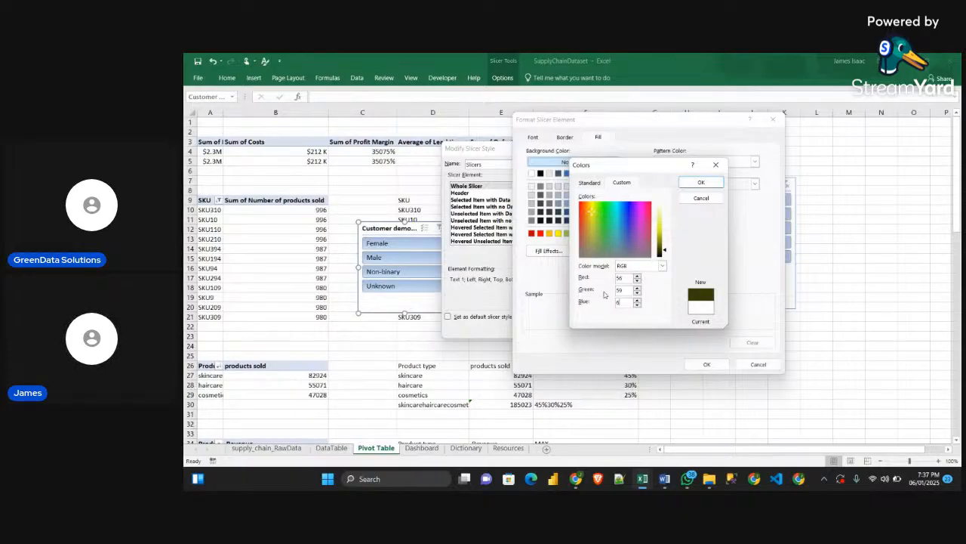
pyautogui.press('Return')
pyautogui.click(708, 364)
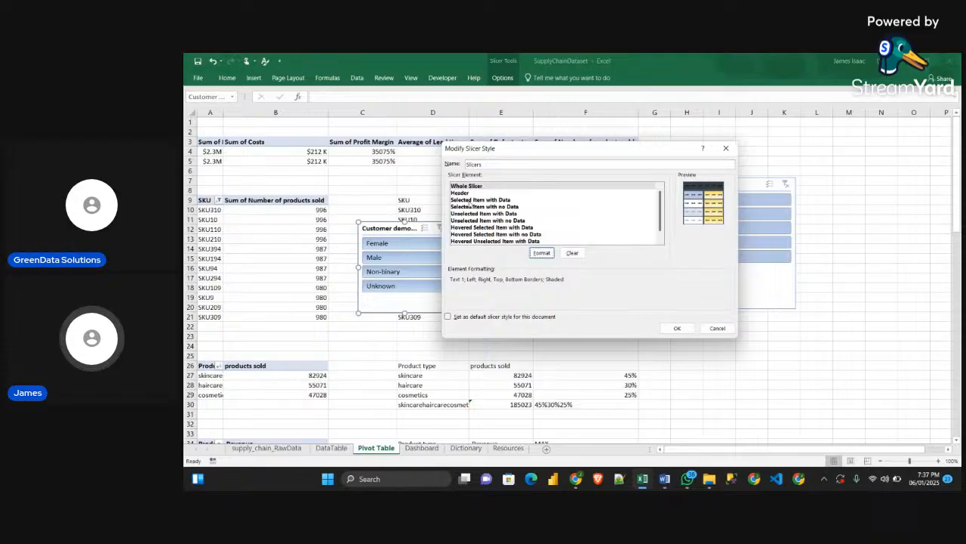
# Select the Selected Item with Data element, check its specifications in the Obj_Guidelines Word document and return to the SupplyChainDataset workbook
pyautogui.click(472, 201)
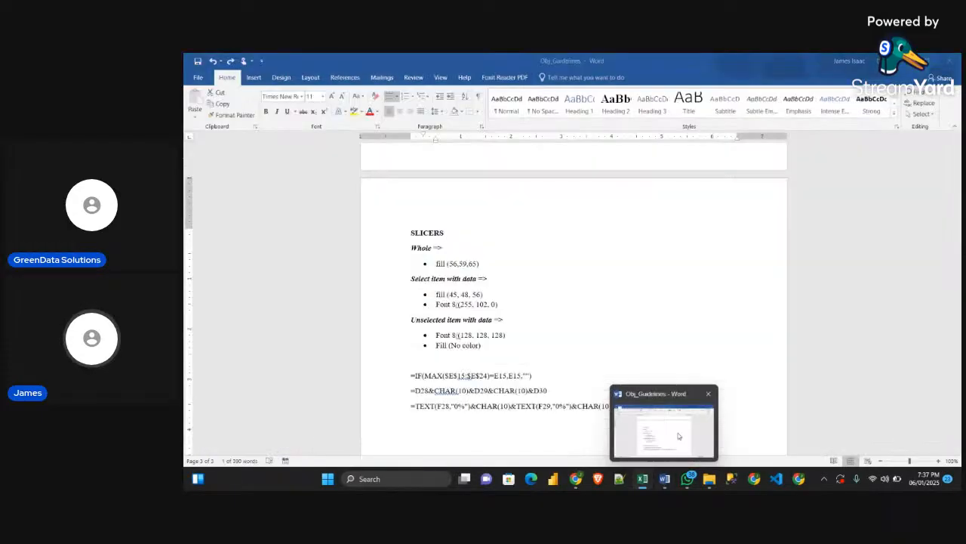
pyautogui.click(678, 436)
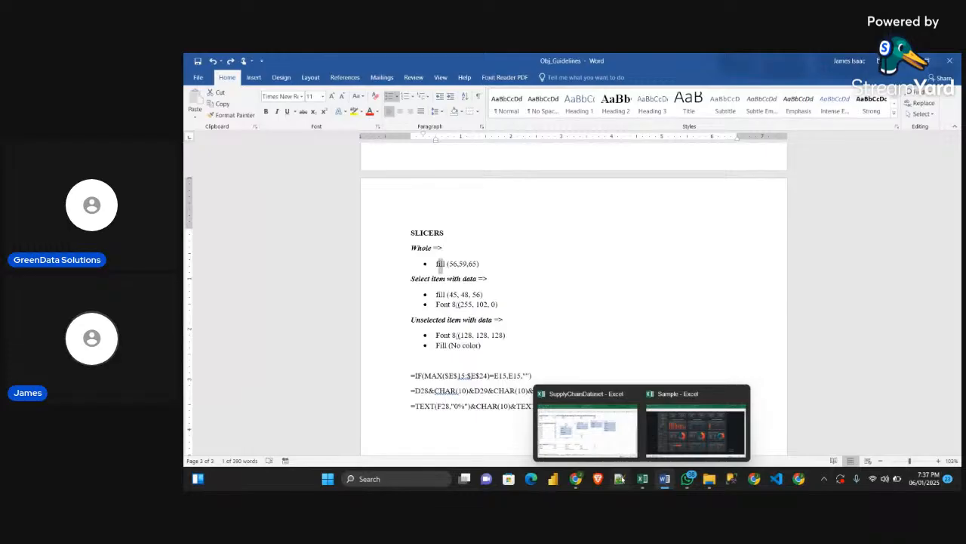
pyautogui.moveTo(642, 479)
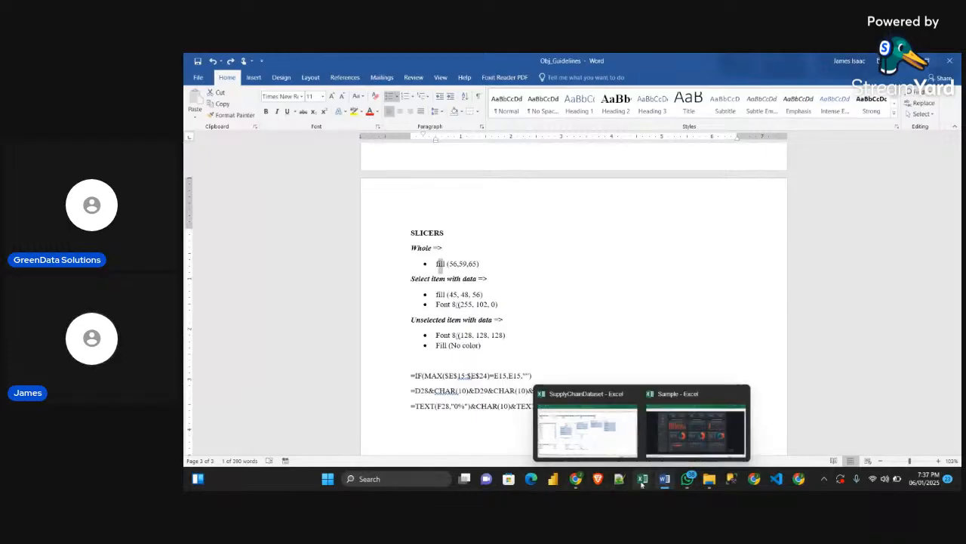
pyautogui.click(623, 442)
# Set the fill of the Selected Item with Data element to RGB 45, 48, 56
pyautogui.click(541, 252)
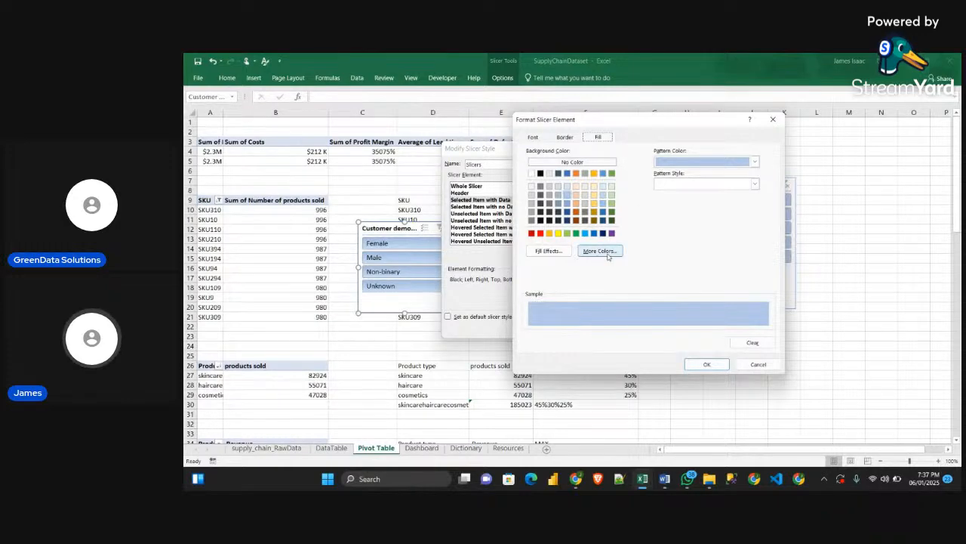
pyautogui.click(608, 257)
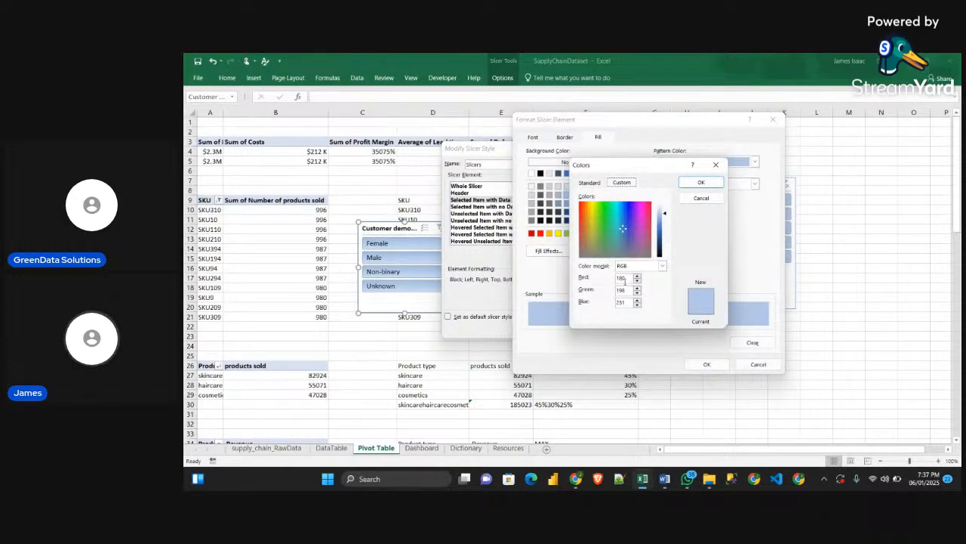
pyautogui.moveTo(625, 280); pyautogui.dragTo(613, 281)
pyautogui.write('4')
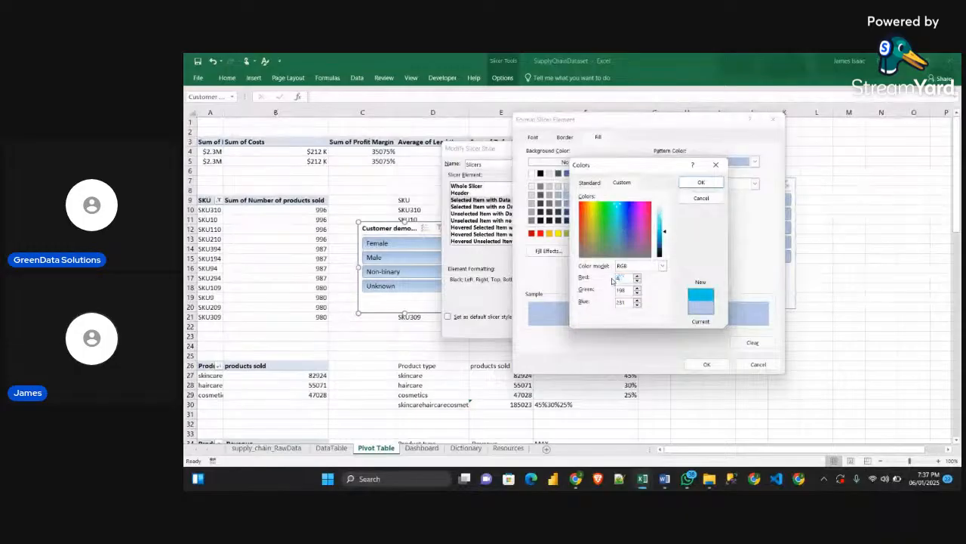
pyautogui.write('5')
pyautogui.write('48')
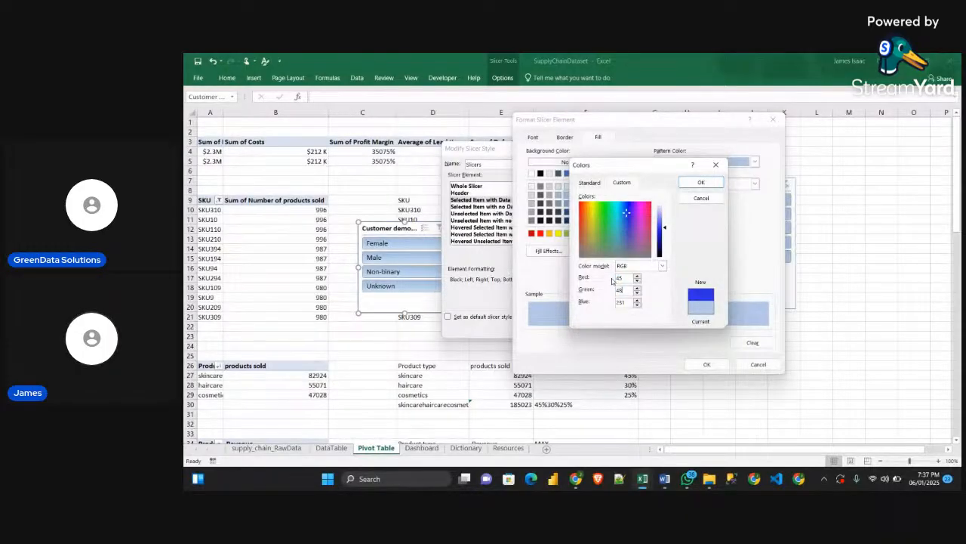
pyautogui.press('Tab')
pyautogui.write('56')
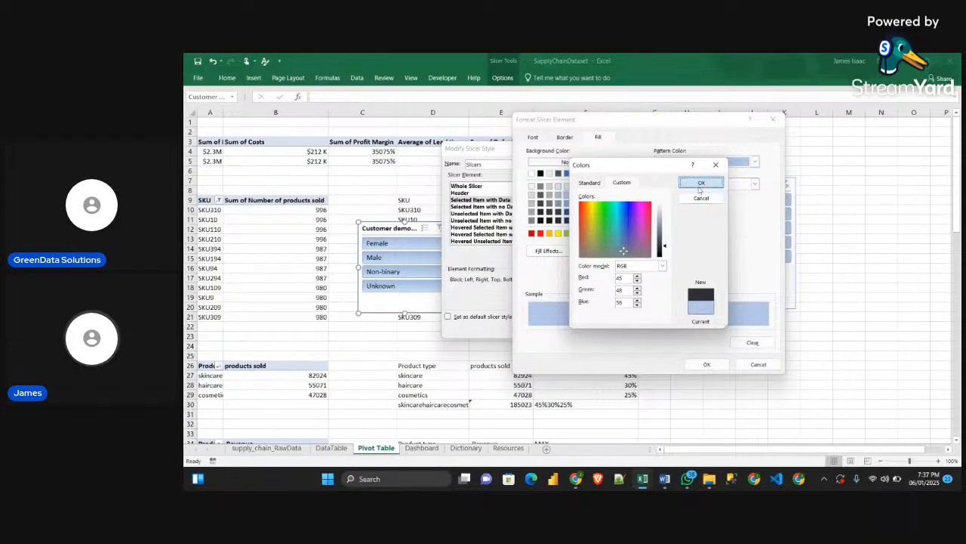
pyautogui.click(701, 184)
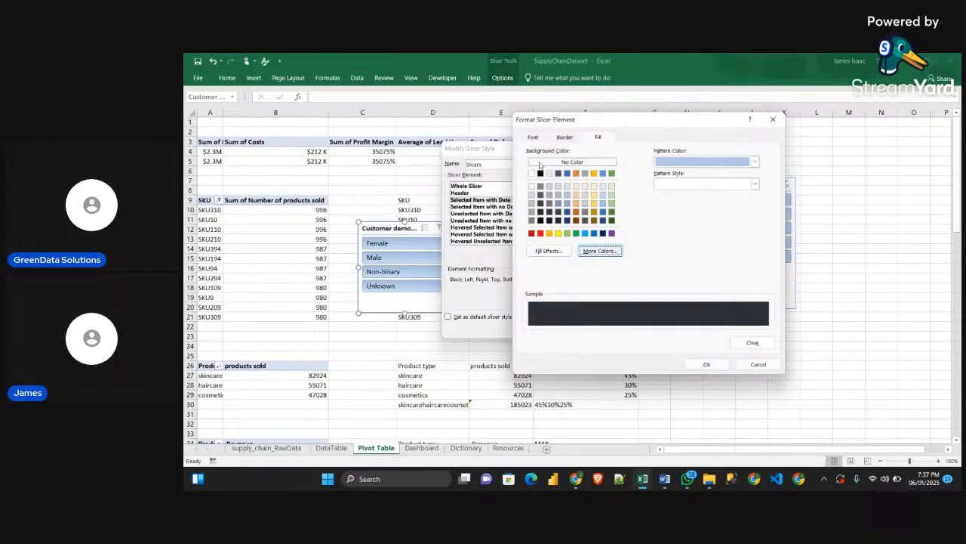
# Remove the borders from the Selected Item with Data element and set its font size to 8
pyautogui.click(567, 137)
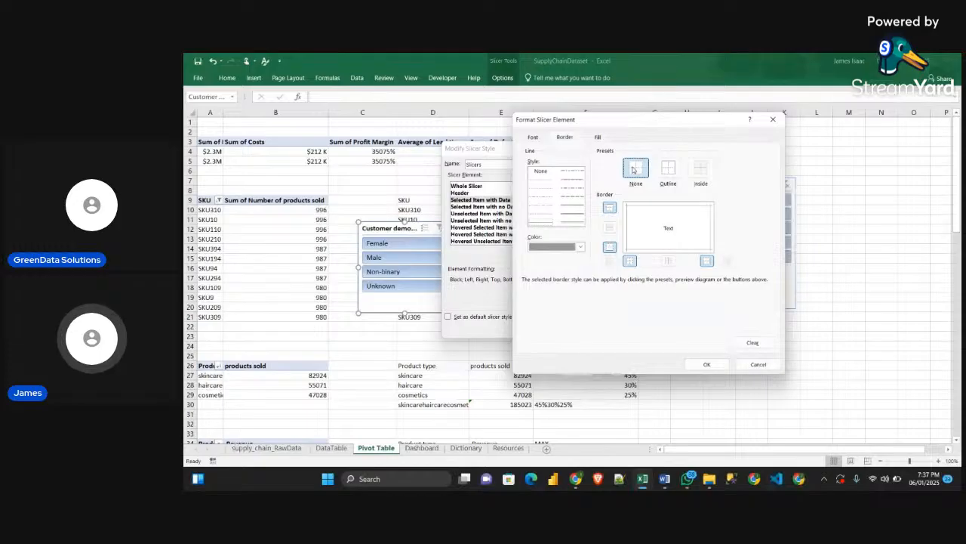
pyautogui.click(542, 136)
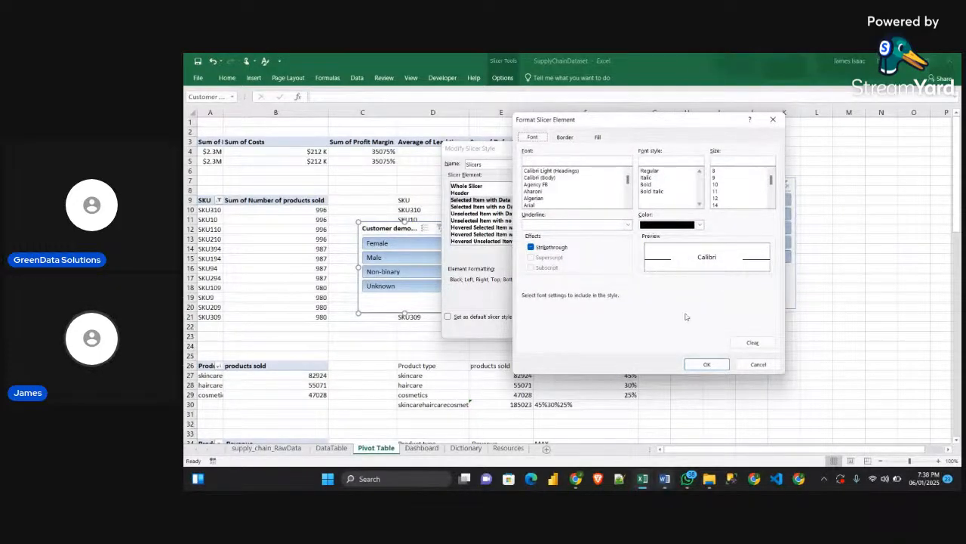
pyautogui.click(714, 171)
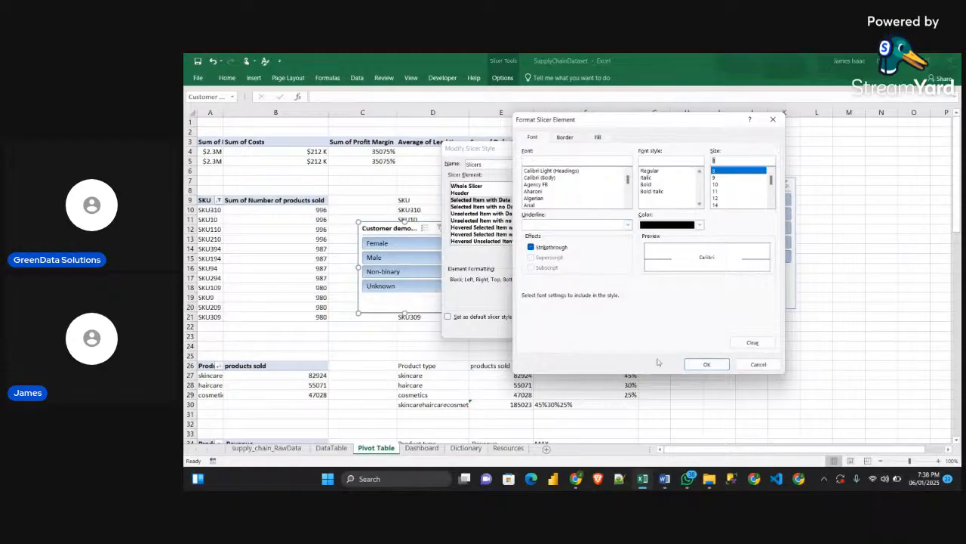
# Check the selected-item font color in the Obj_Guidelines Word document and return to the SupplyChainDataset workbook in Excel
pyautogui.moveTo(688, 479)
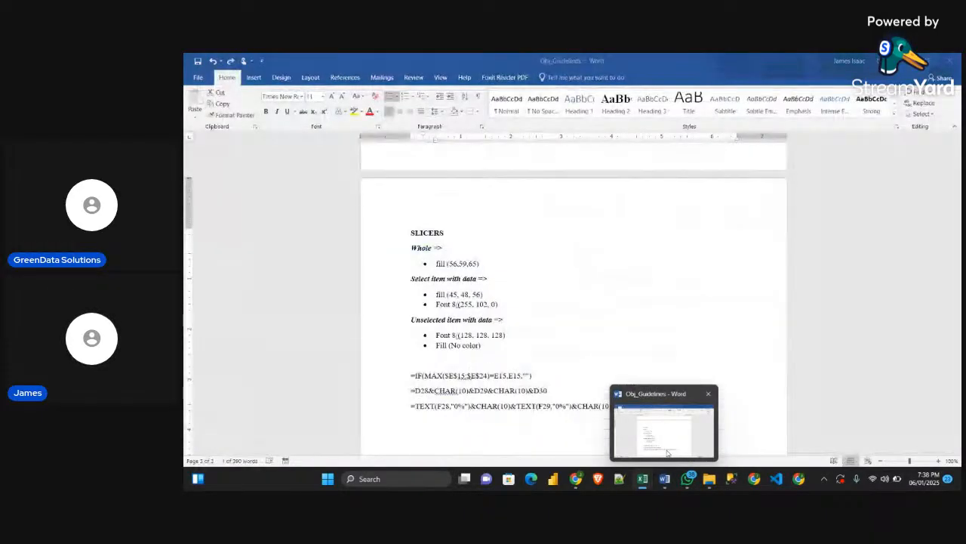
pyautogui.click(668, 453)
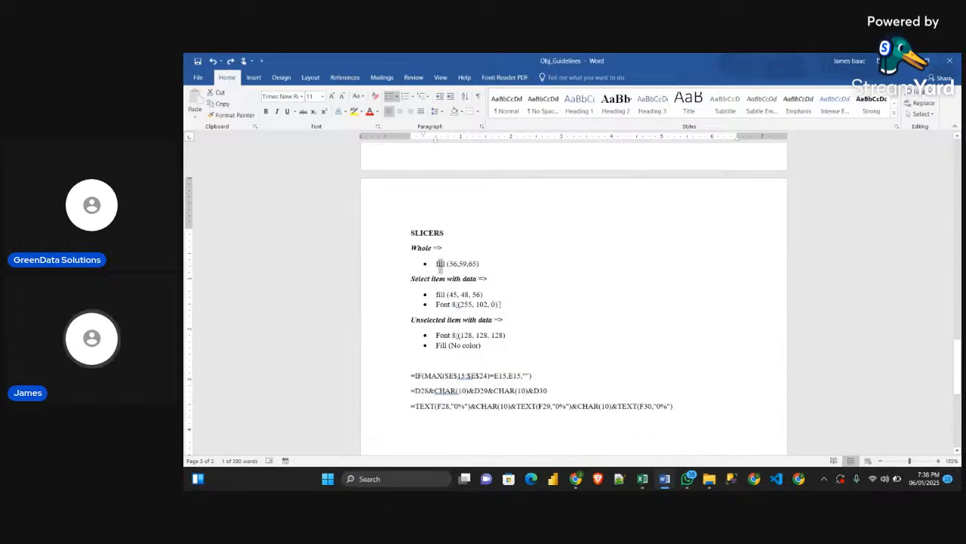
pyautogui.moveTo(643, 479)
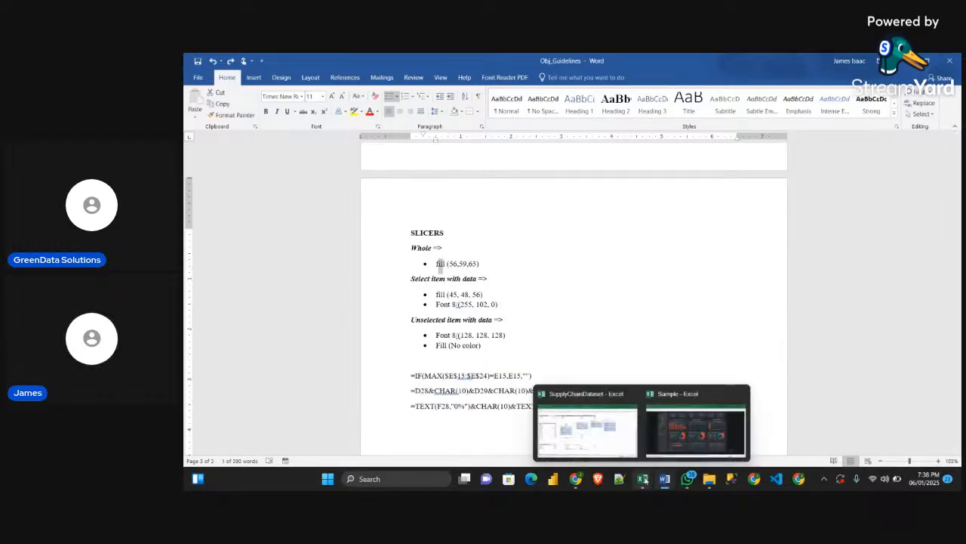
pyautogui.click(585, 431)
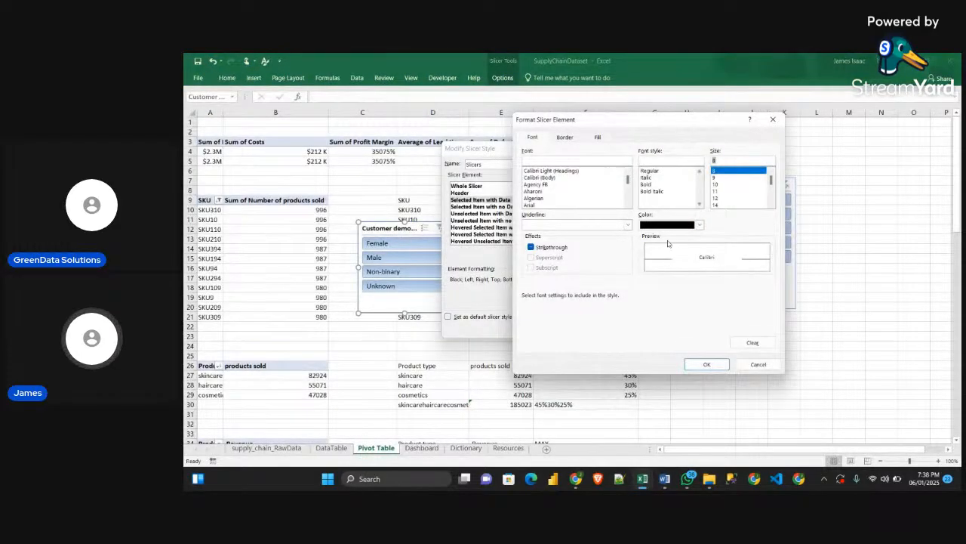
# Set the font color of the Selected Item with Data element to RGB 255, 102, 0 and accept its formatting
pyautogui.click(699, 224)
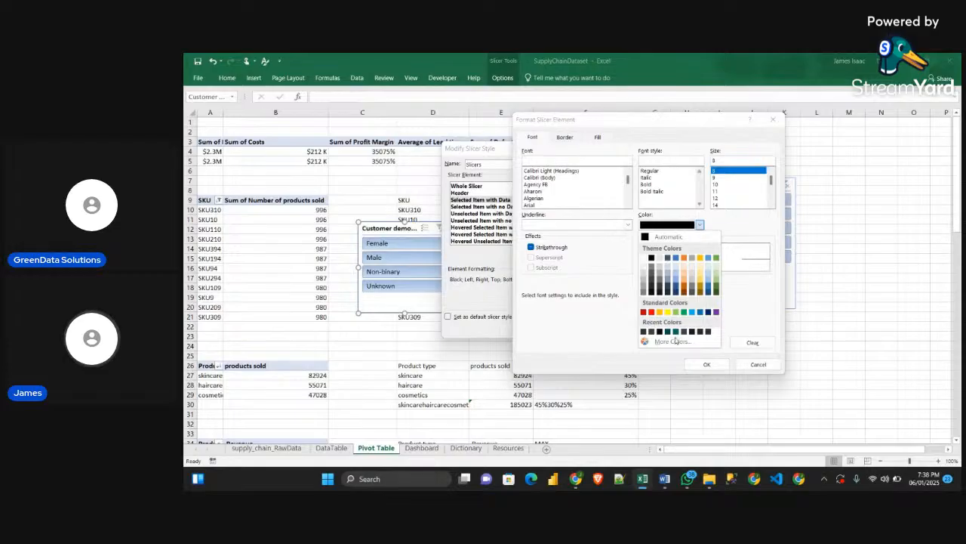
pyautogui.click(674, 342)
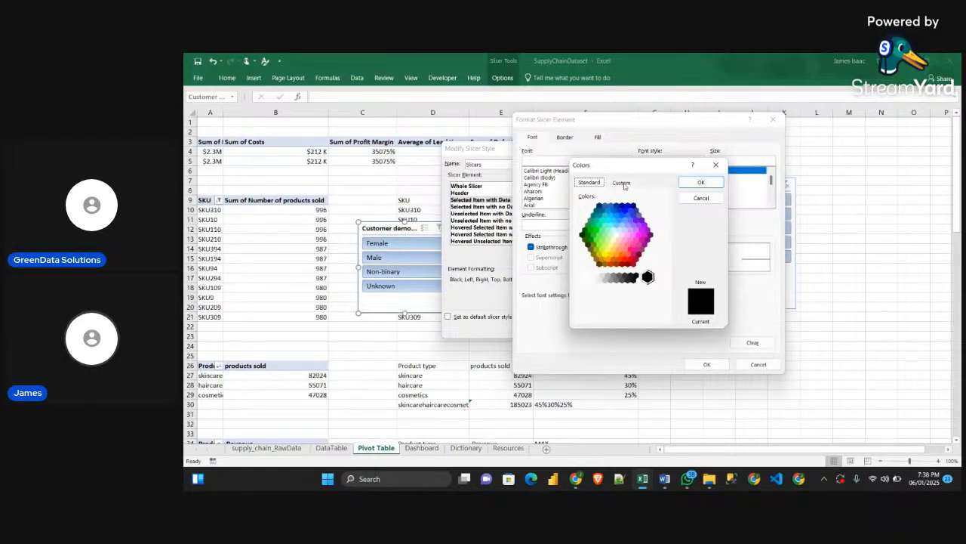
pyautogui.click(624, 185)
pyautogui.click(630, 279)
pyautogui.press('BackSpace')
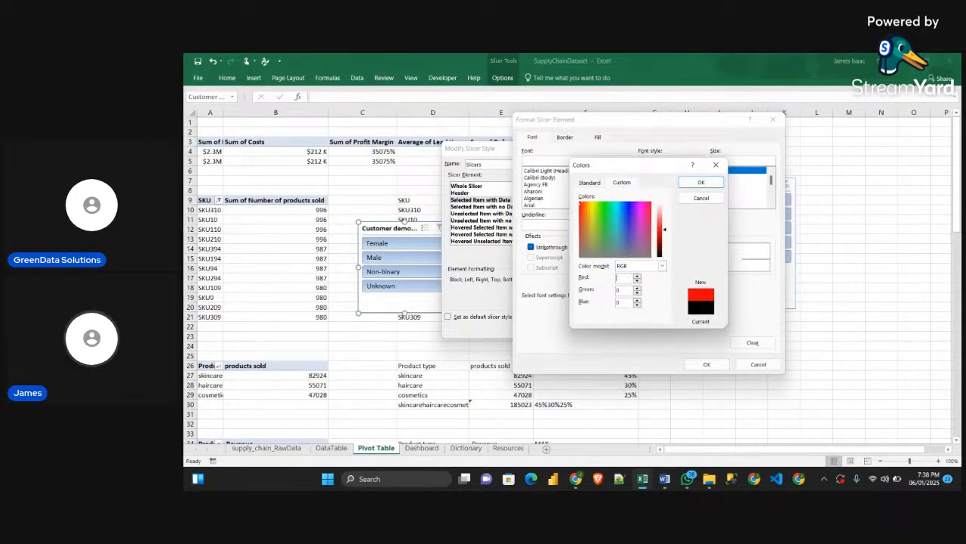
pyautogui.write('055')
pyautogui.press('Tab')
pyautogui.write('1')
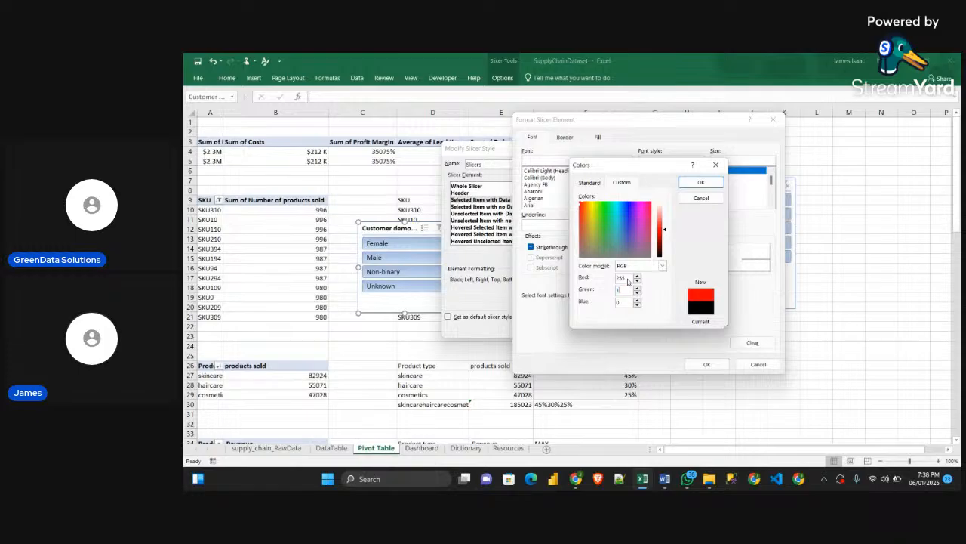
pyautogui.write('02')
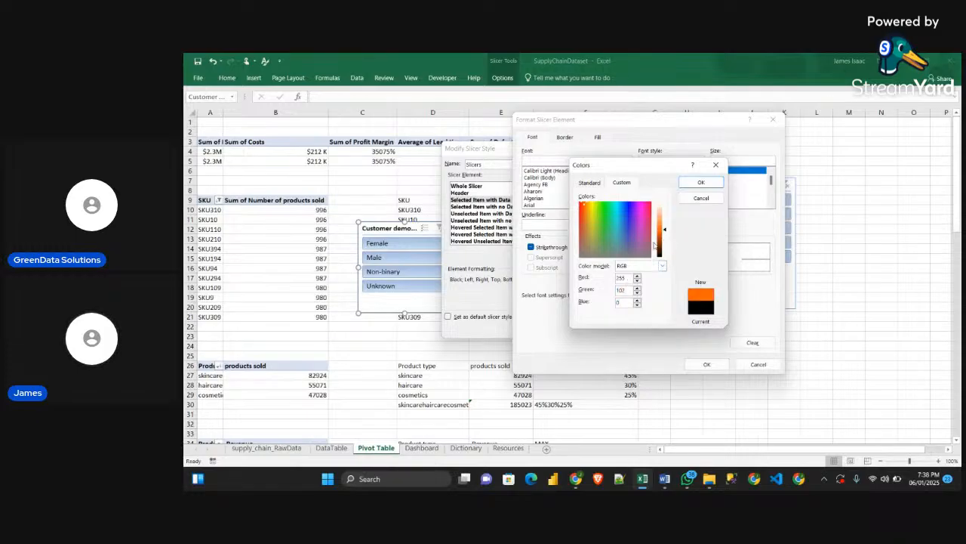
pyautogui.click(709, 184)
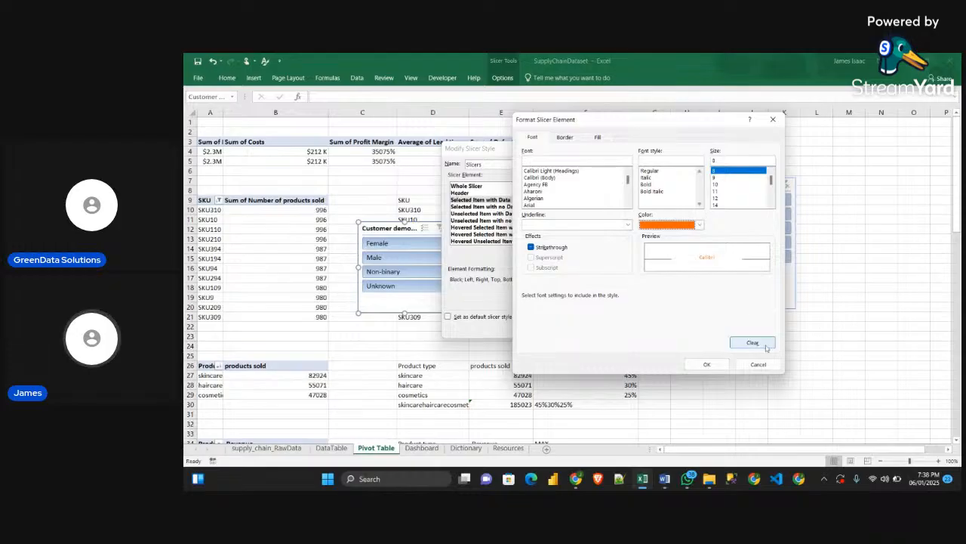
pyautogui.click(707, 366)
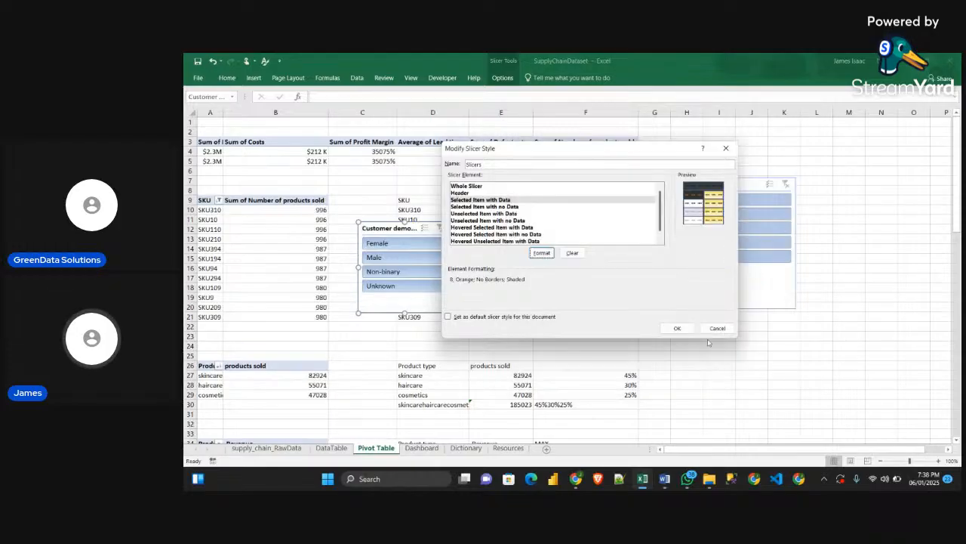
# Remove all borders from the Whole Slicer element of the Slicers style and accept its formatting
pyautogui.click(480, 186)
pyautogui.click(542, 253)
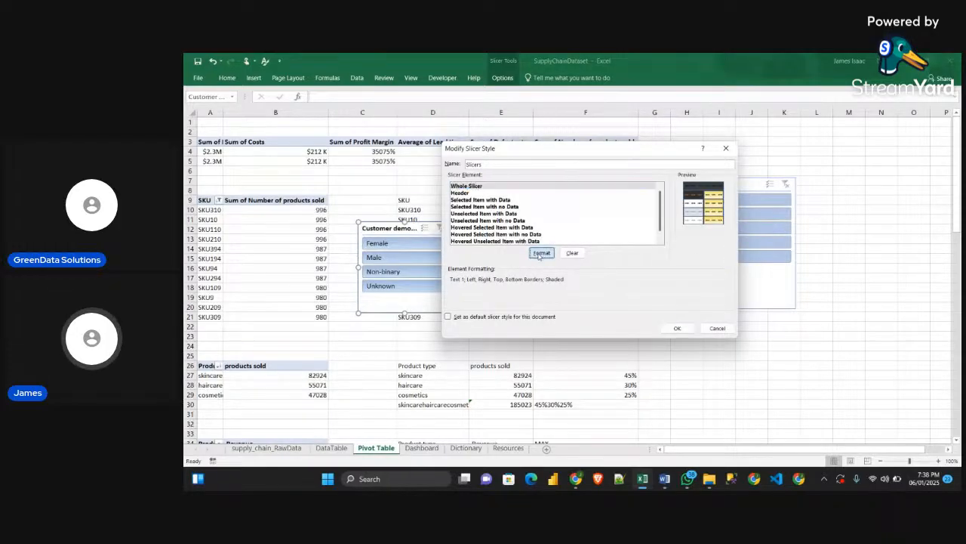
pyautogui.click(565, 137)
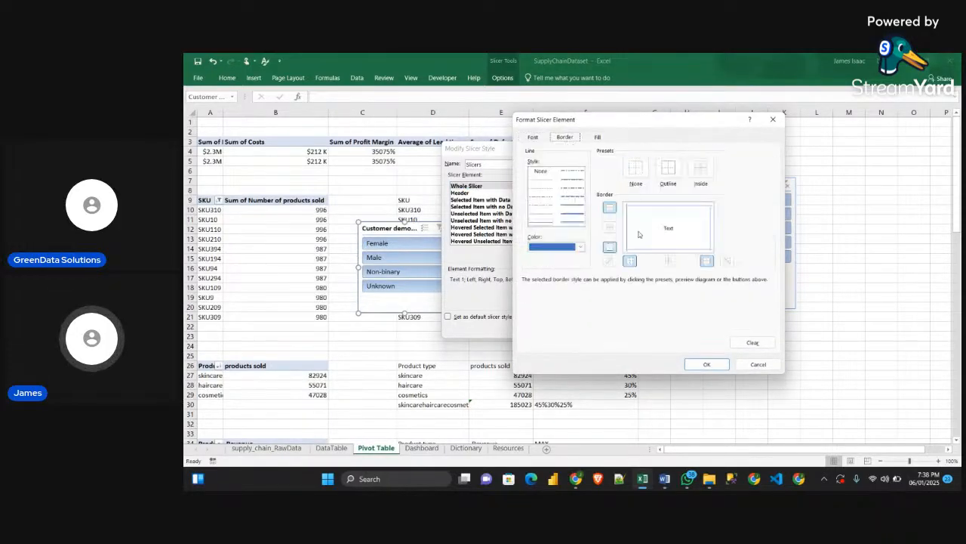
pyautogui.click(636, 167)
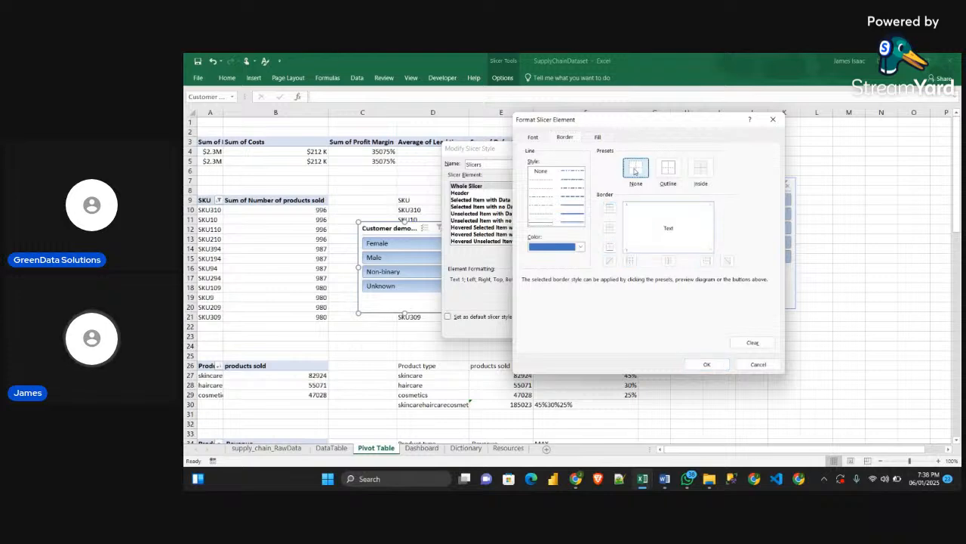
pyautogui.click(706, 364)
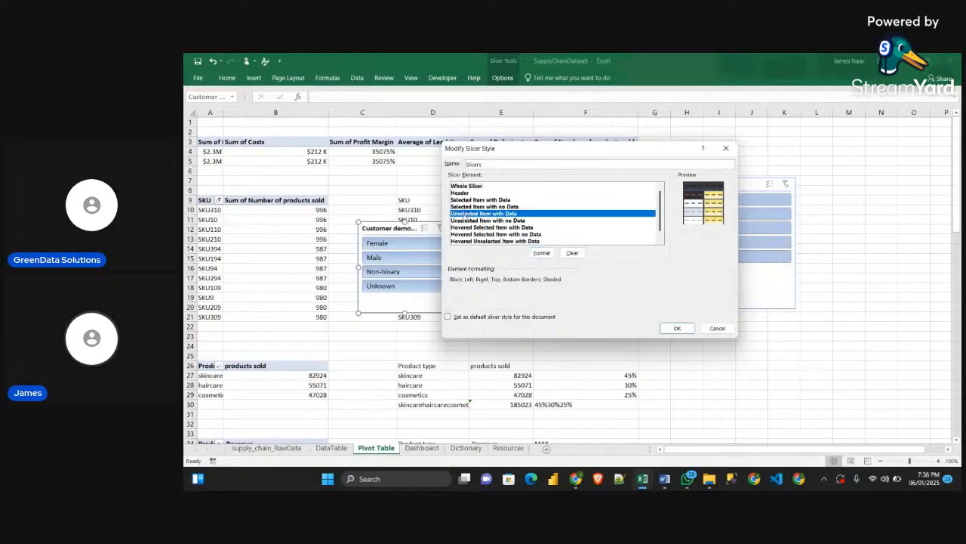
# Open the Unselected Item with Data element's formatting, check its font and fill guidelines in the Obj_Guidelines Word document, and return to Excel
pyautogui.click(468, 214)
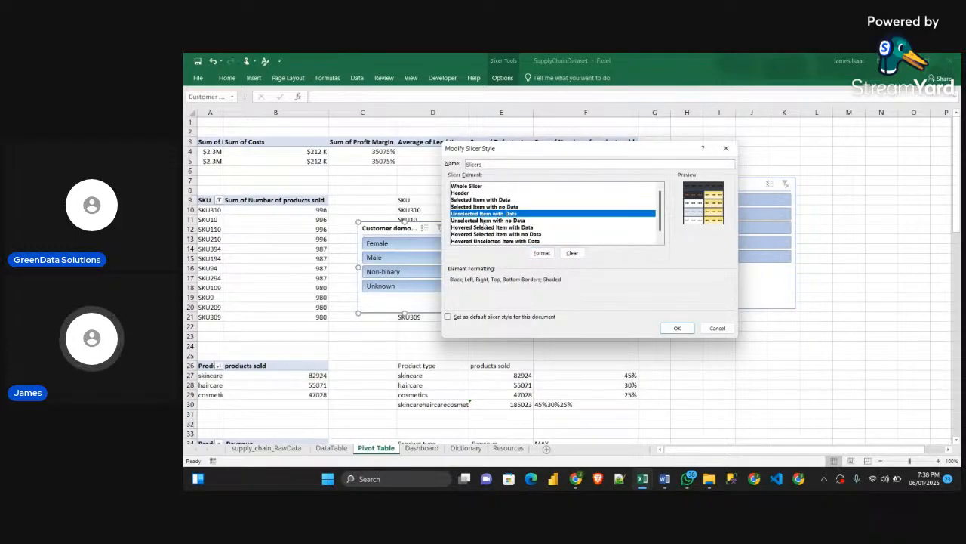
pyautogui.click(542, 253)
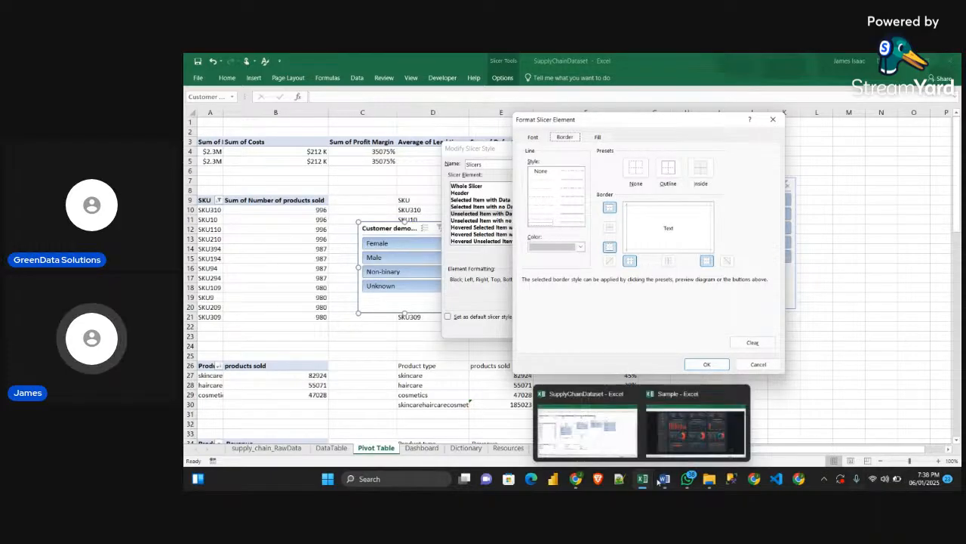
pyautogui.moveTo(664, 479)
pyautogui.click(669, 446)
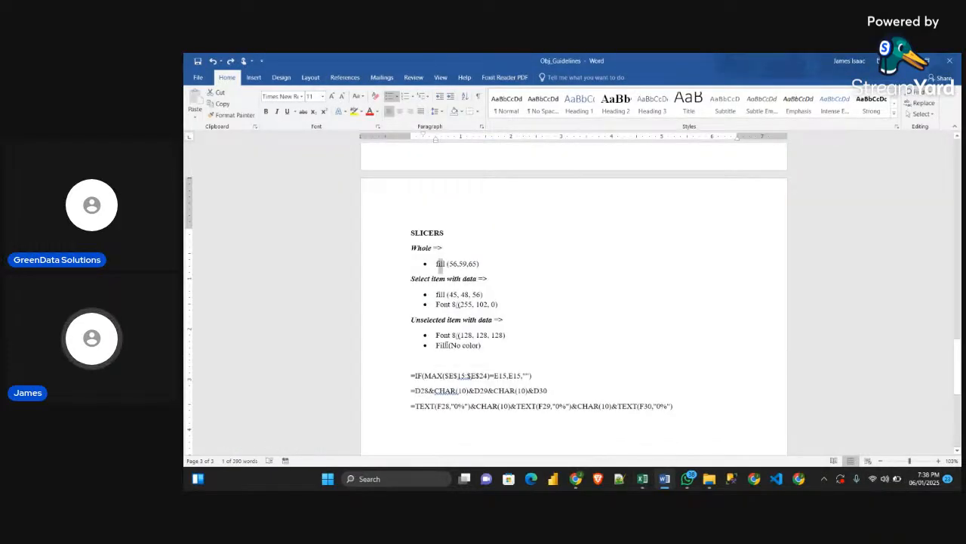
pyautogui.scroll(-1, 446, 302)
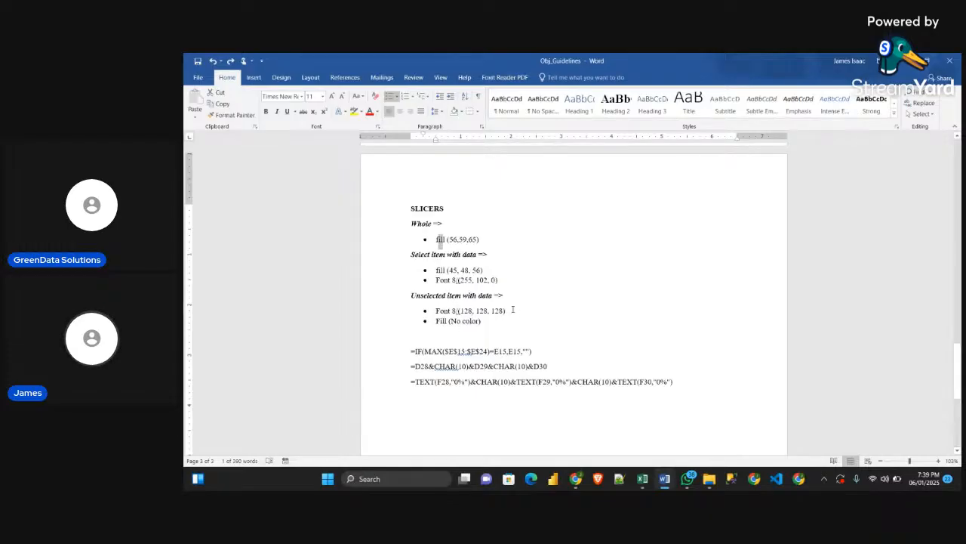
pyautogui.hotkey('alt', 'Tab')
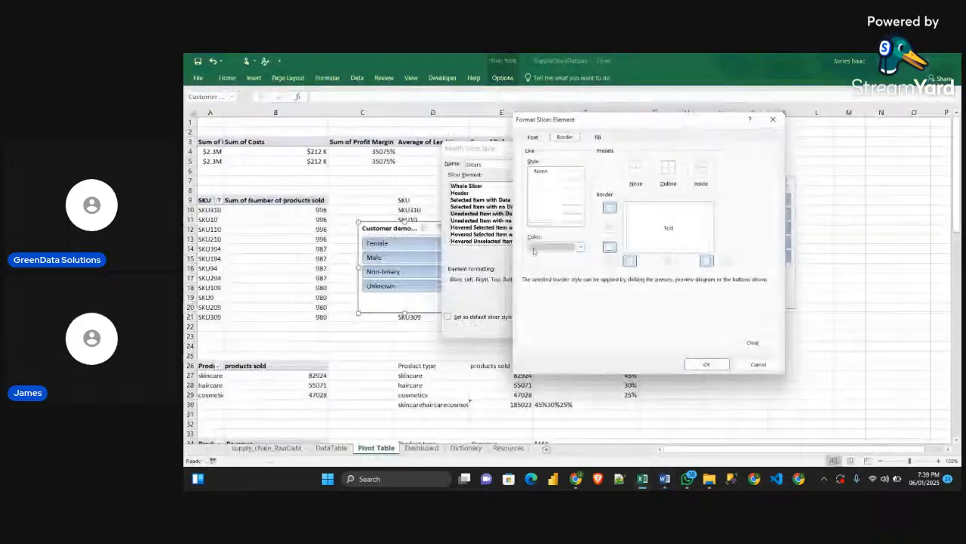
# Set the Unselected Item with Data element's font size to 8 and its font color to RGB 128, 128, 128
pyautogui.click(533, 138)
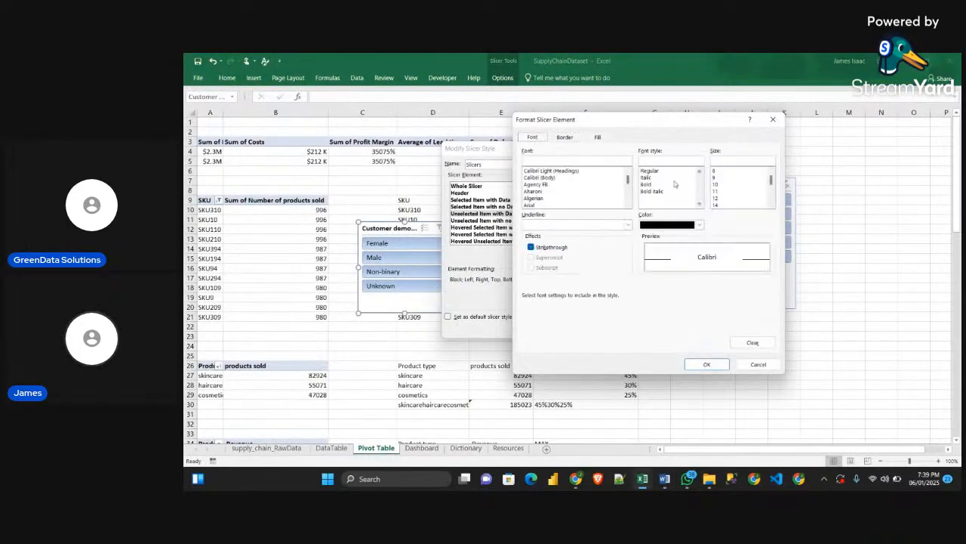
pyautogui.click(716, 171)
pyautogui.click(700, 224)
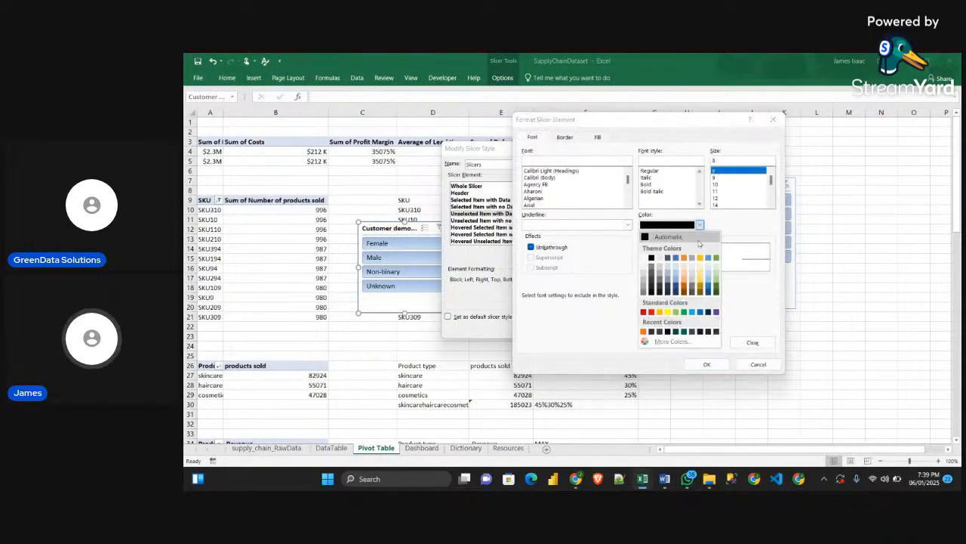
pyautogui.click(666, 342)
pyautogui.click(622, 182)
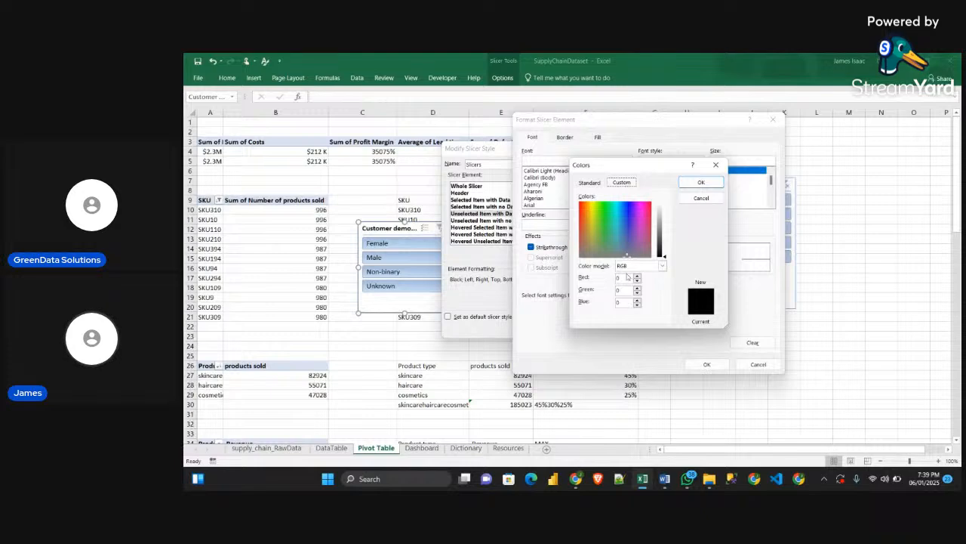
pyautogui.moveTo(627, 277); pyautogui.dragTo(613, 280)
pyautogui.write('12')
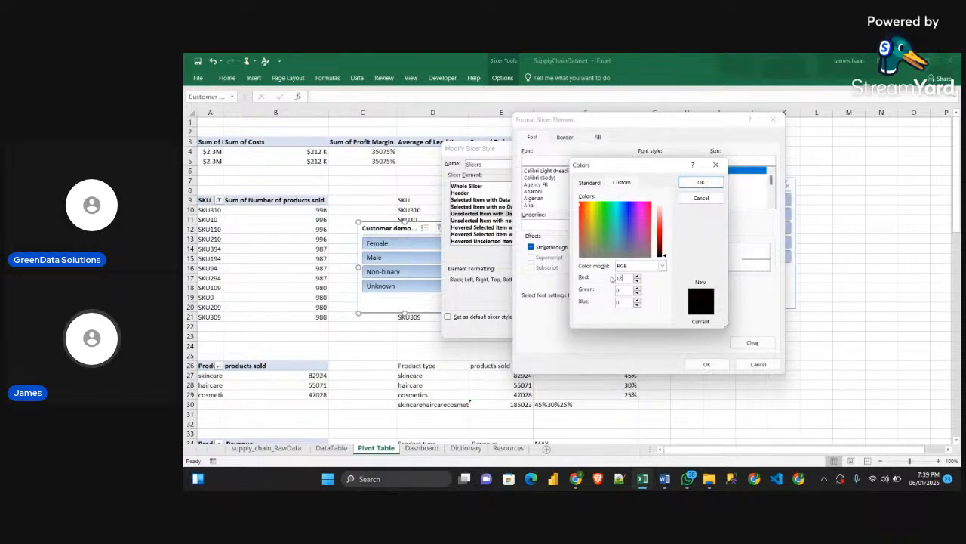
pyautogui.write('8')
pyautogui.press('Tab')
pyautogui.write('128')
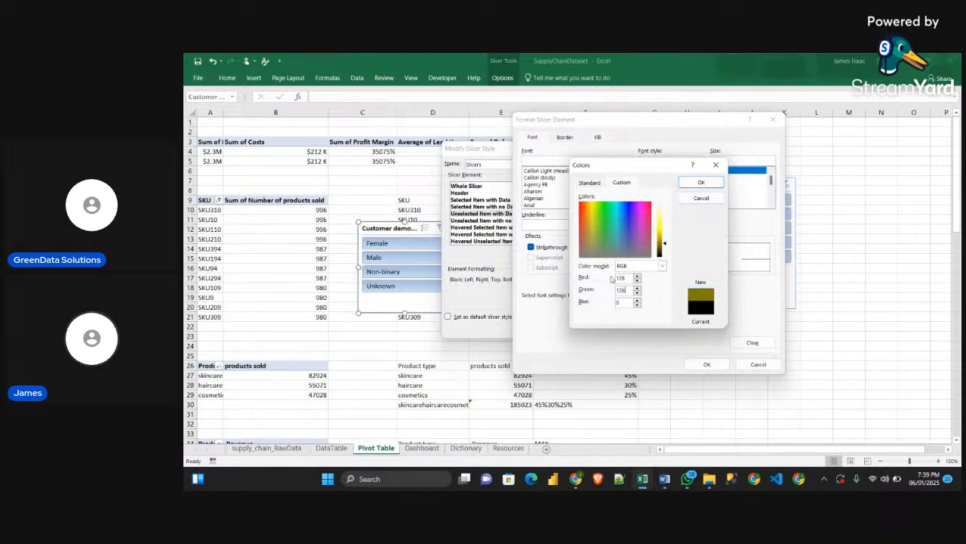
pyautogui.press('Tab')
pyautogui.write('128')
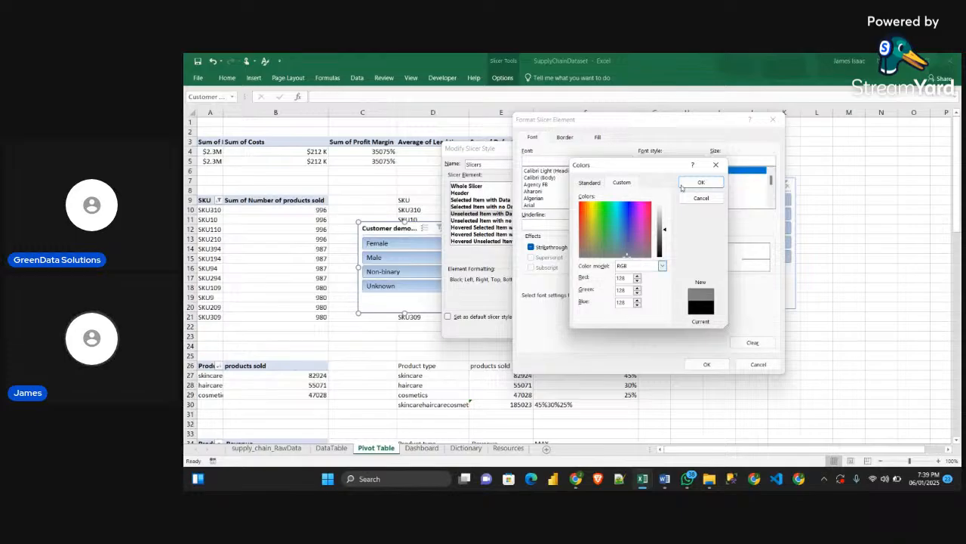
pyautogui.click(703, 183)
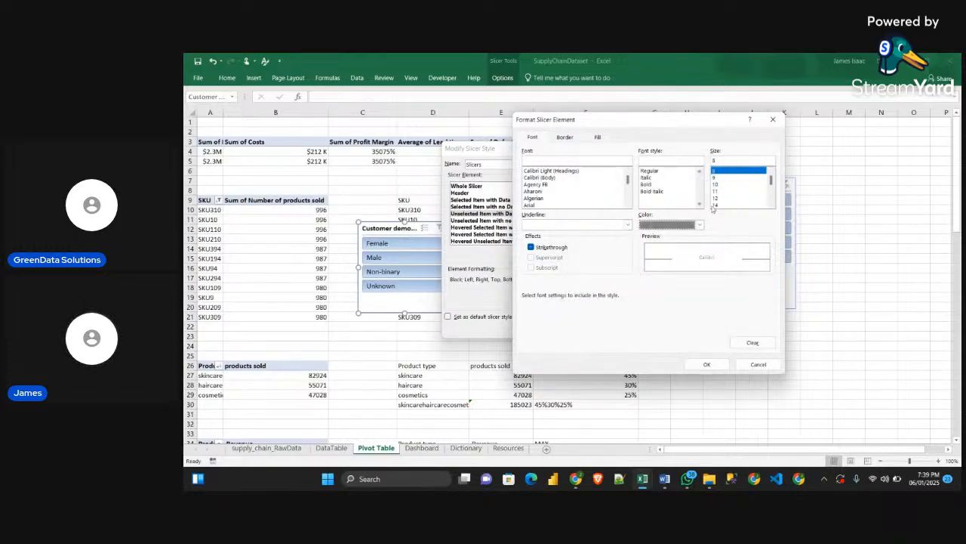
# Remove the borders and fill color from the Unselected Item with Data element and save the modified Slicers style
pyautogui.click(565, 138)
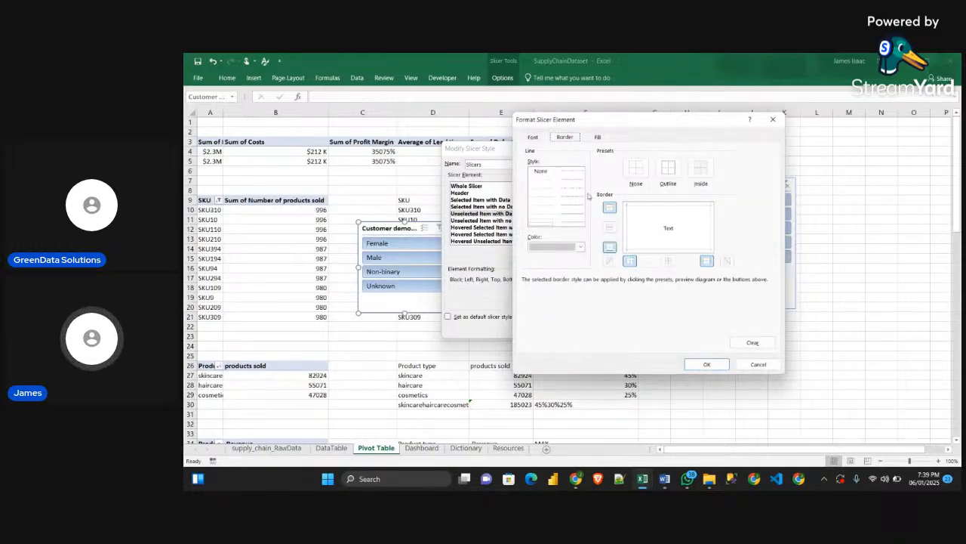
pyautogui.click(635, 169)
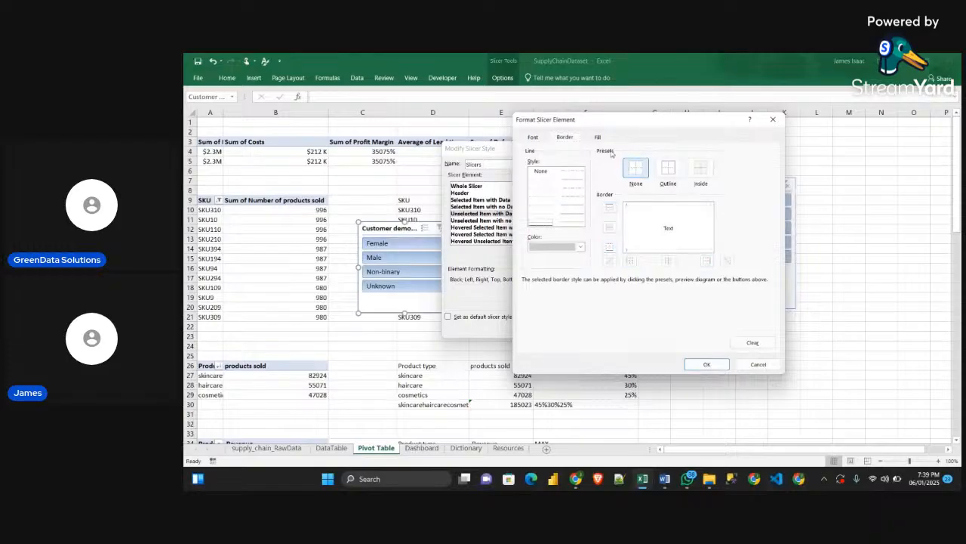
pyautogui.click(598, 137)
pyautogui.click(574, 163)
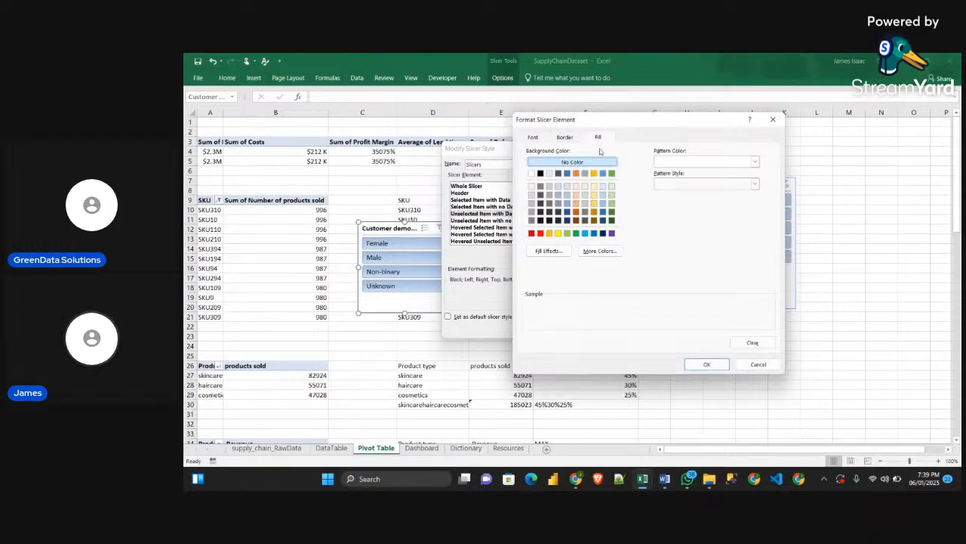
pyautogui.click(706, 364)
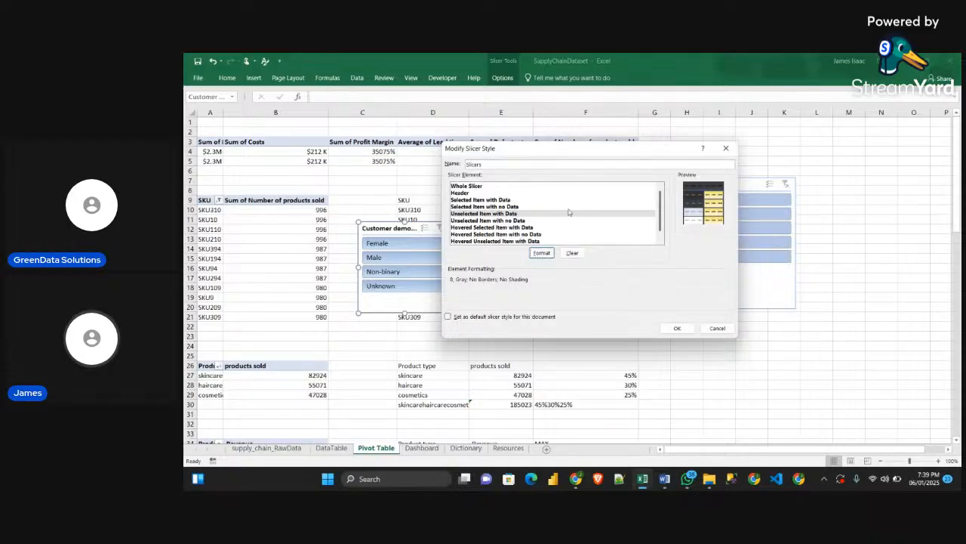
pyautogui.click(677, 328)
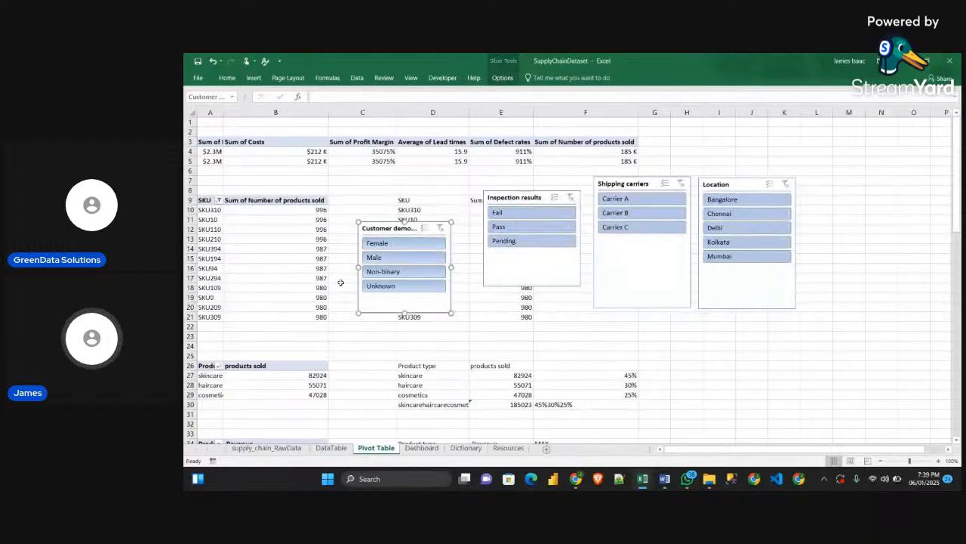
# Apply the custom Slicers style to the Customer demographics slicer
pyautogui.click(502, 78)
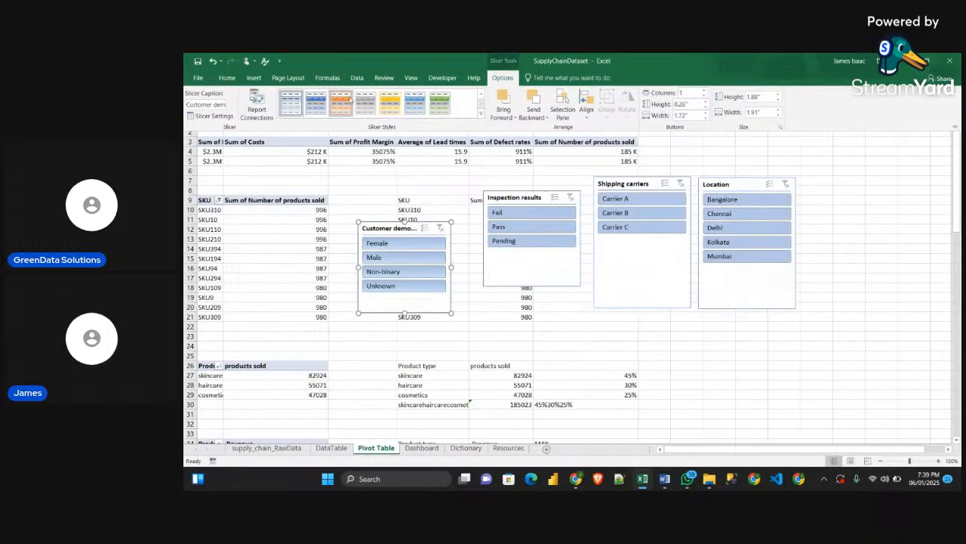
pyautogui.click(480, 117)
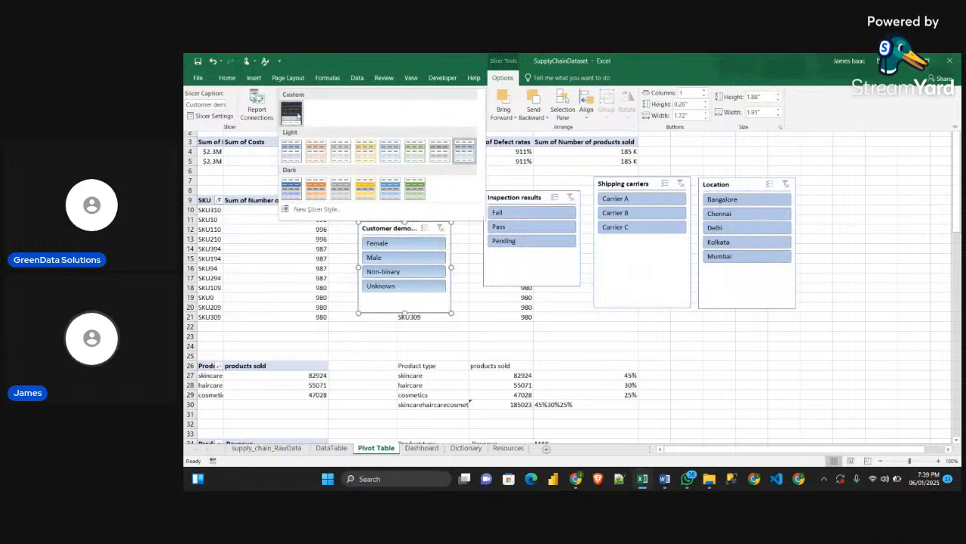
pyautogui.click(292, 112)
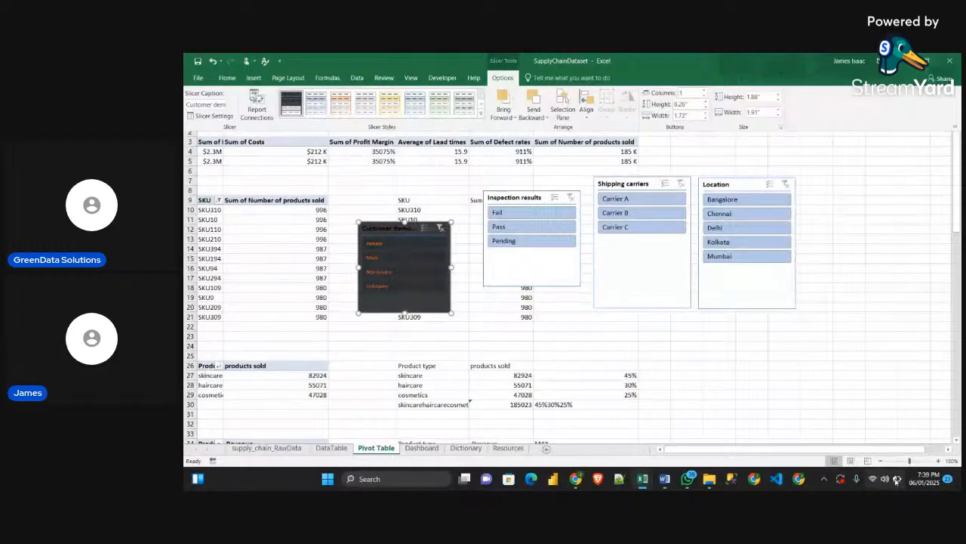
# Turn off the header display of the Customer demographics slicer and extend its bottom edge slightly
pyautogui.rightClick(387, 233)
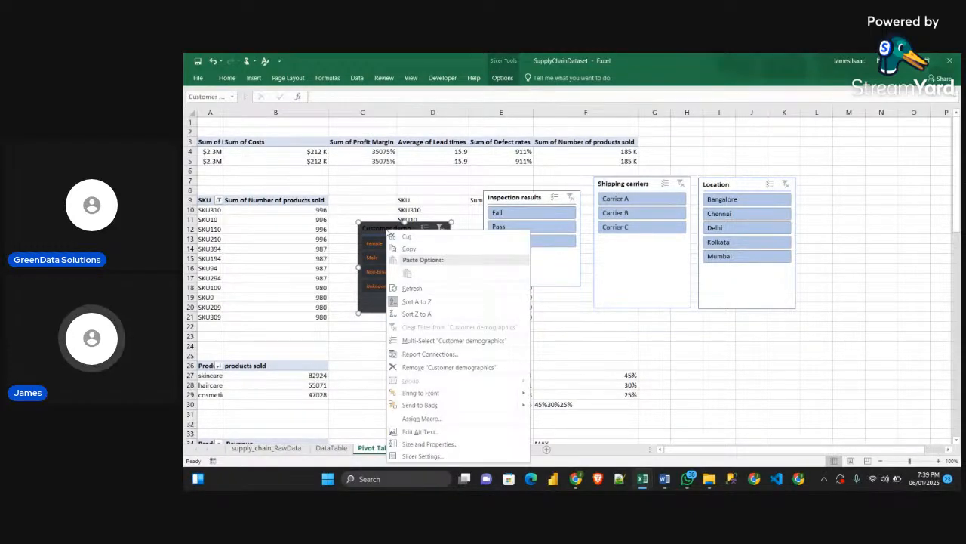
pyautogui.rightClick(383, 231)
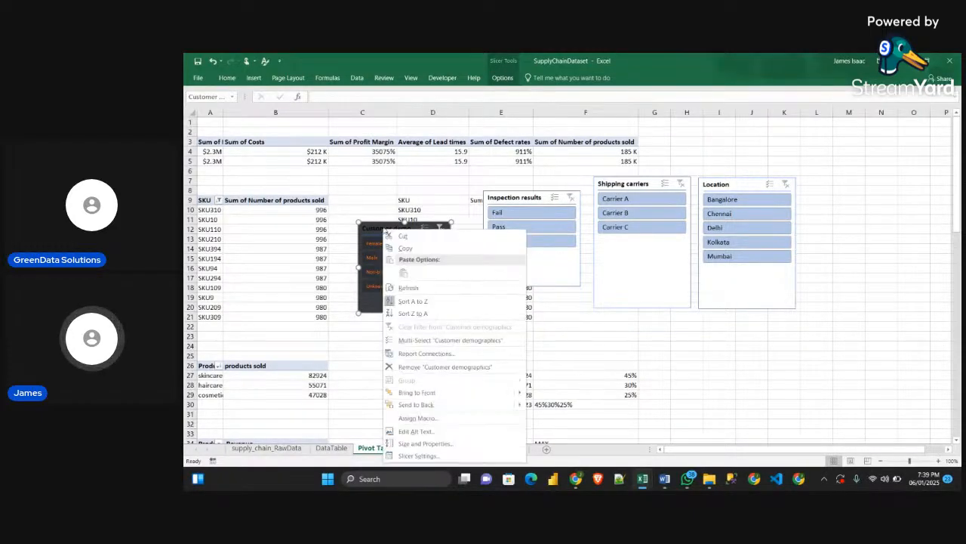
pyautogui.click(419, 456)
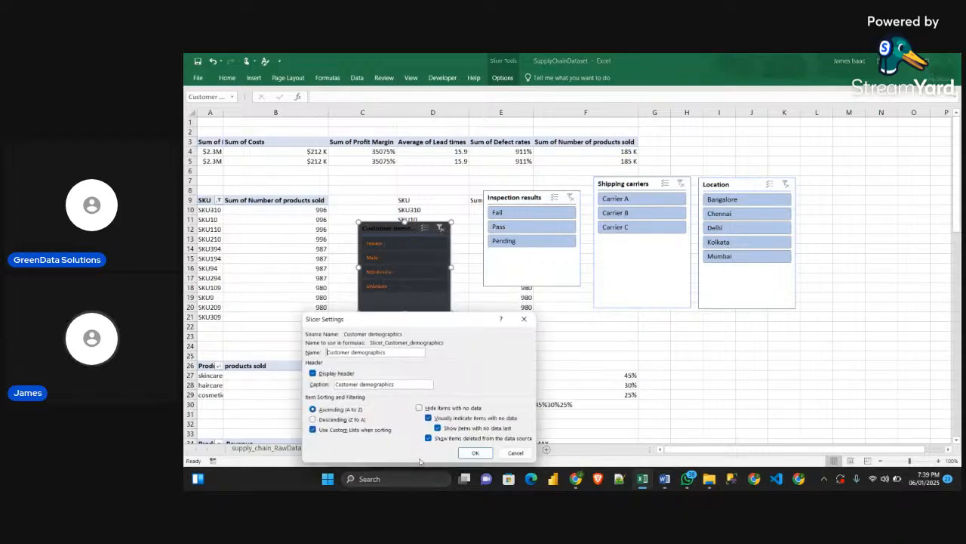
pyautogui.click(312, 374)
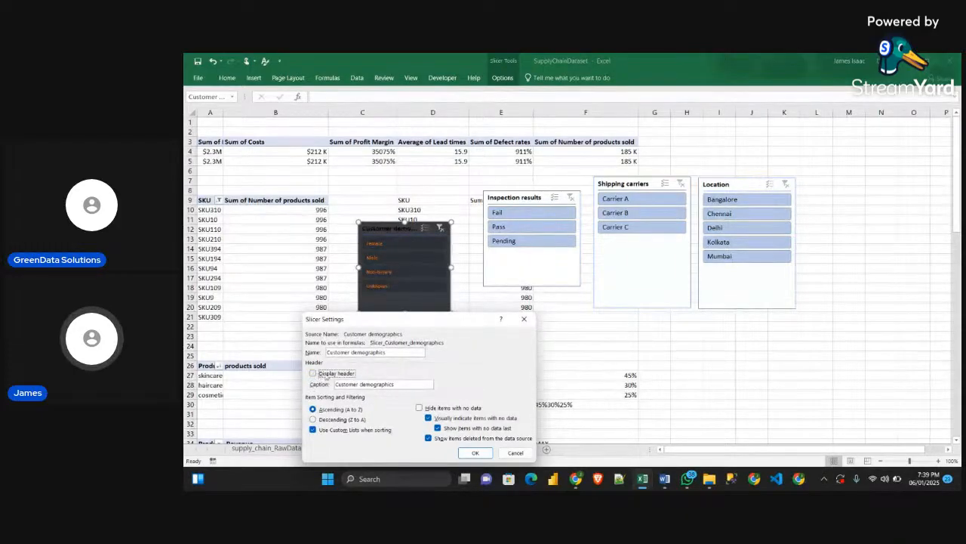
pyautogui.click(476, 453)
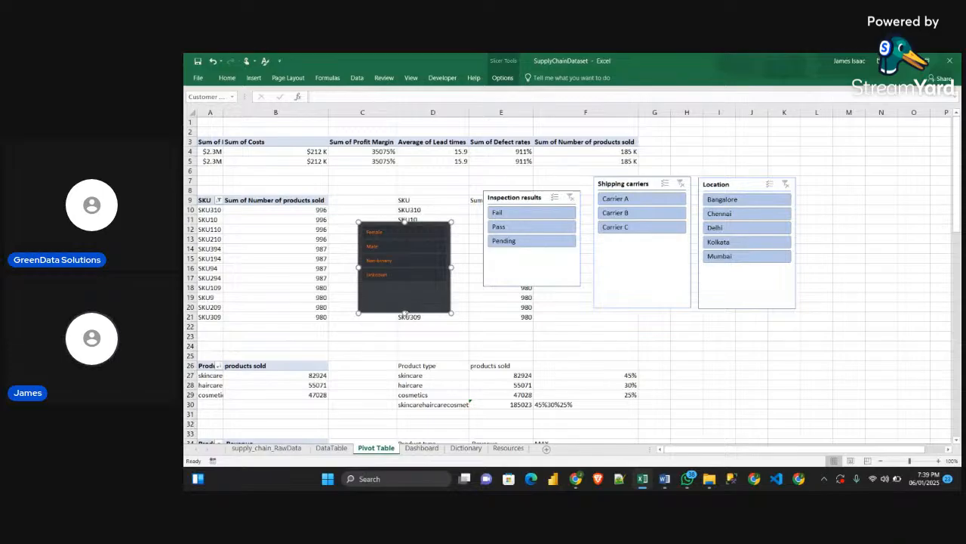
pyautogui.moveTo(405, 312)
pyautogui.mouseDown()
pyautogui.moveTo(406, 288)
pyautogui.moveTo(405, 314)
pyautogui.mouseUp()
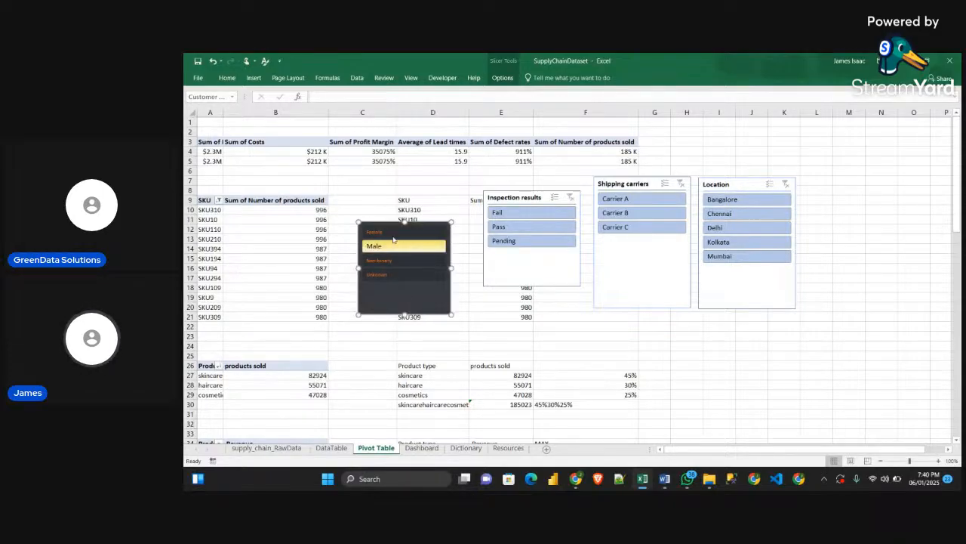
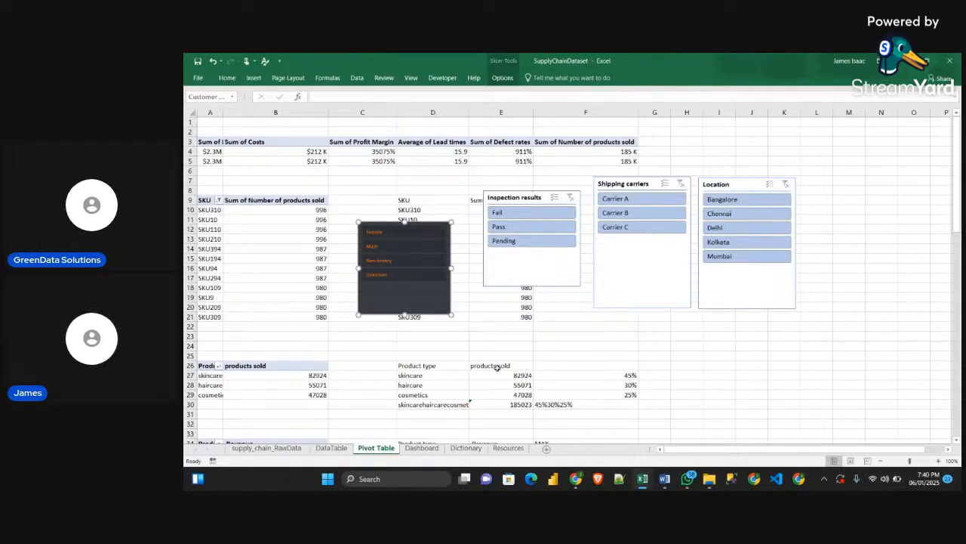
# Arrange the Customer demographics slicer in two columns and shorten it to fit its two rows of items
pyautogui.click(502, 77)
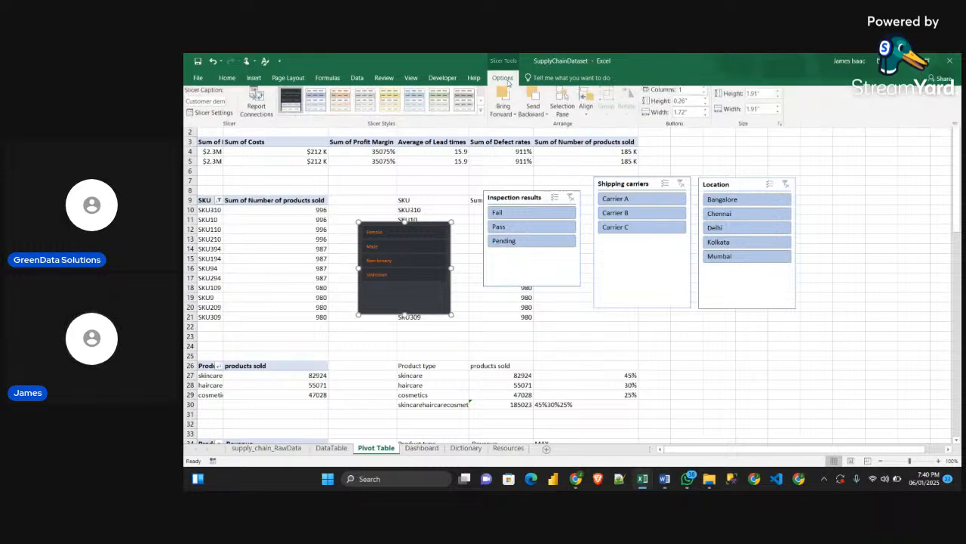
pyautogui.click(681, 92)
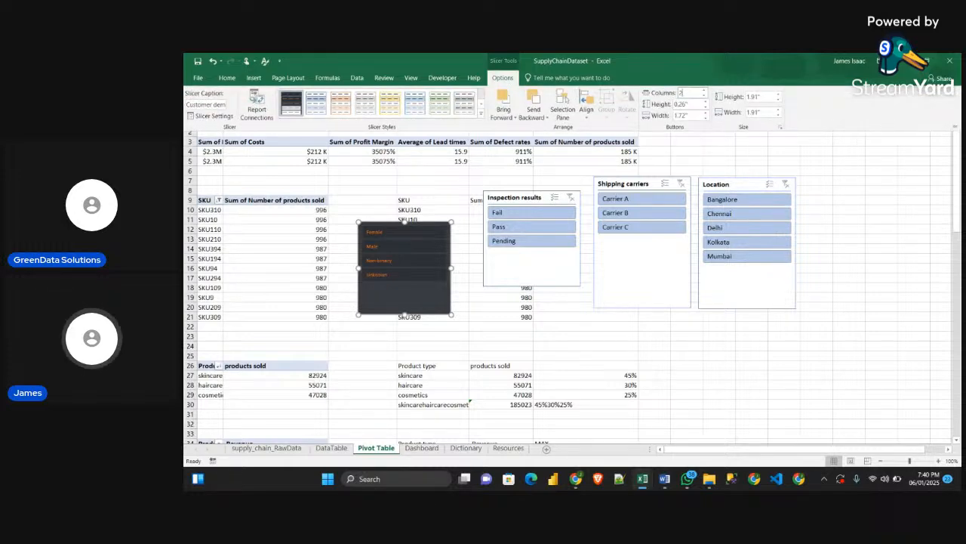
pyautogui.write('2')
pyautogui.press('Return')
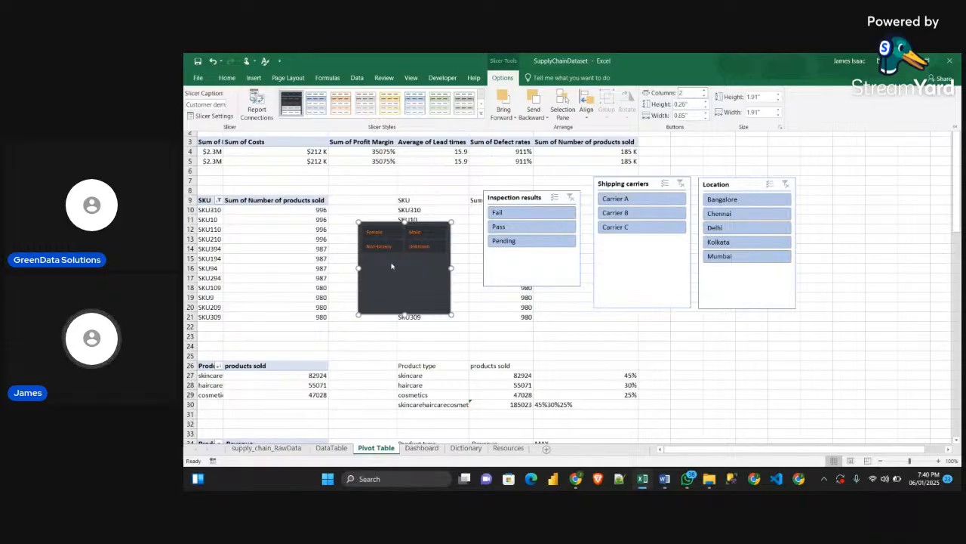
pyautogui.click(409, 315)
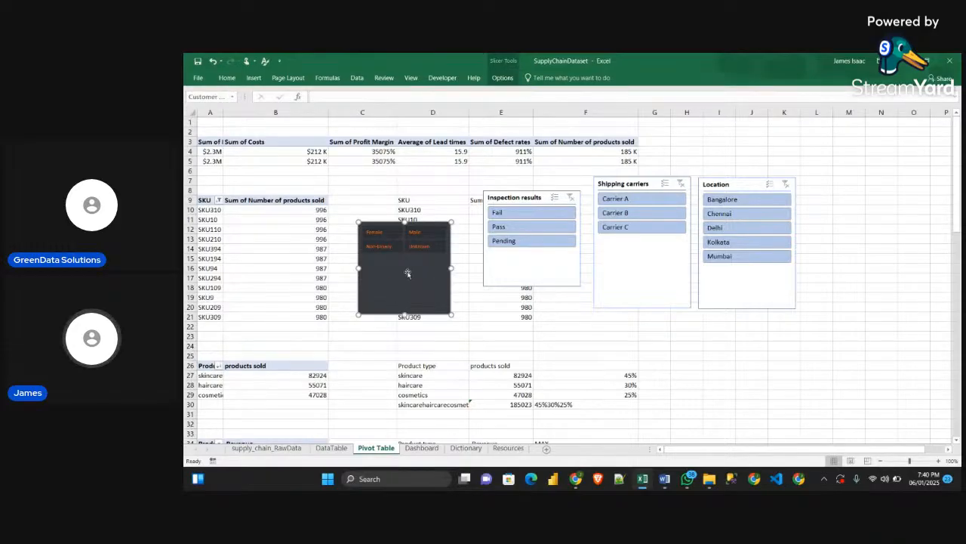
pyautogui.moveTo(404, 316); pyautogui.dragTo(408, 258)
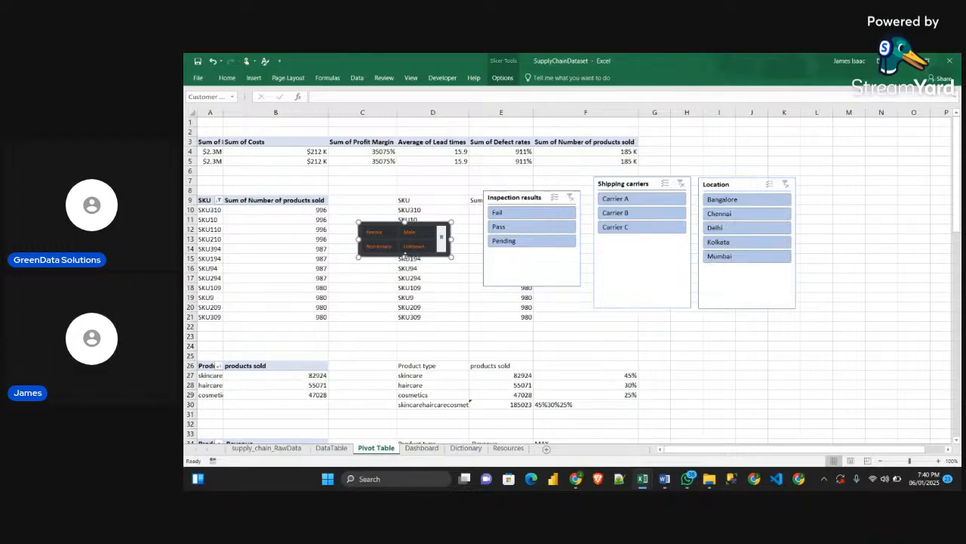
pyautogui.moveTo(406, 256); pyautogui.dragTo(405, 262)
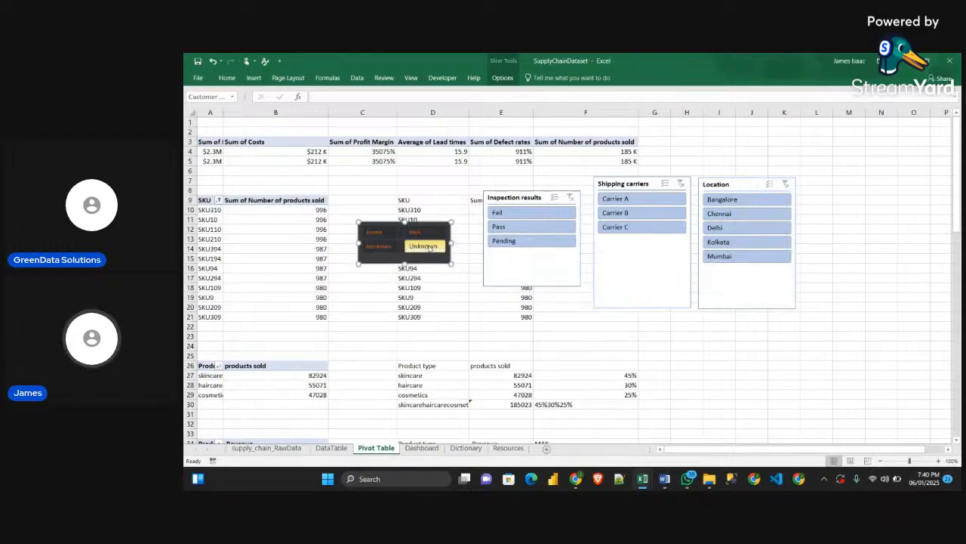
# Cut and repaste the Customer demographics slicer on the Pivot Table sheet, and move it back over columns C and D beside the SKU table
pyautogui.press('Delete')
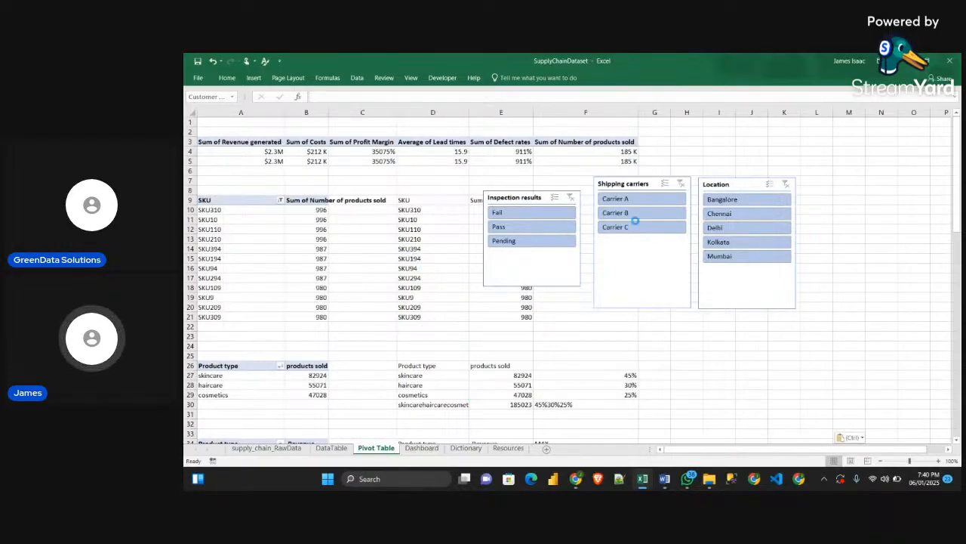
pyautogui.click(782, 437)
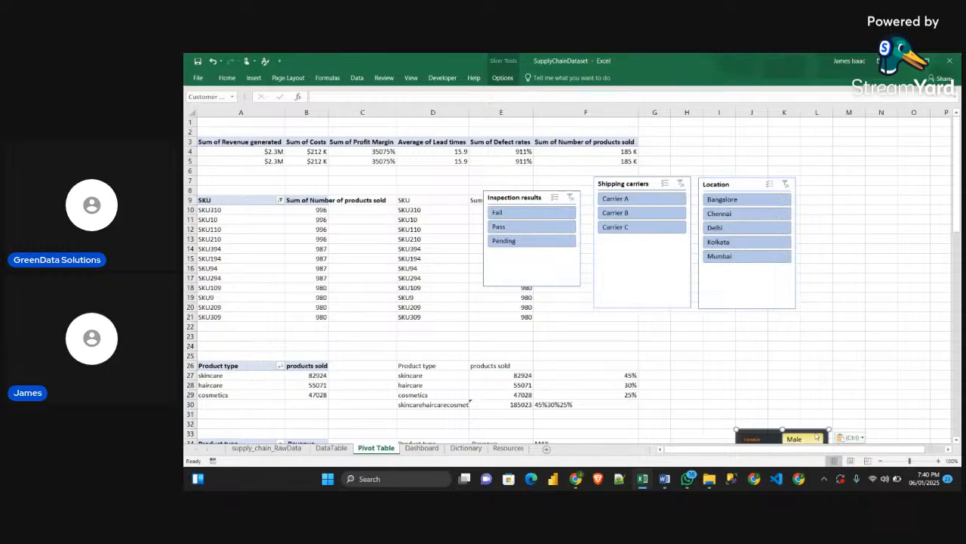
pyautogui.moveTo(782, 437); pyautogui.dragTo(398, 224)
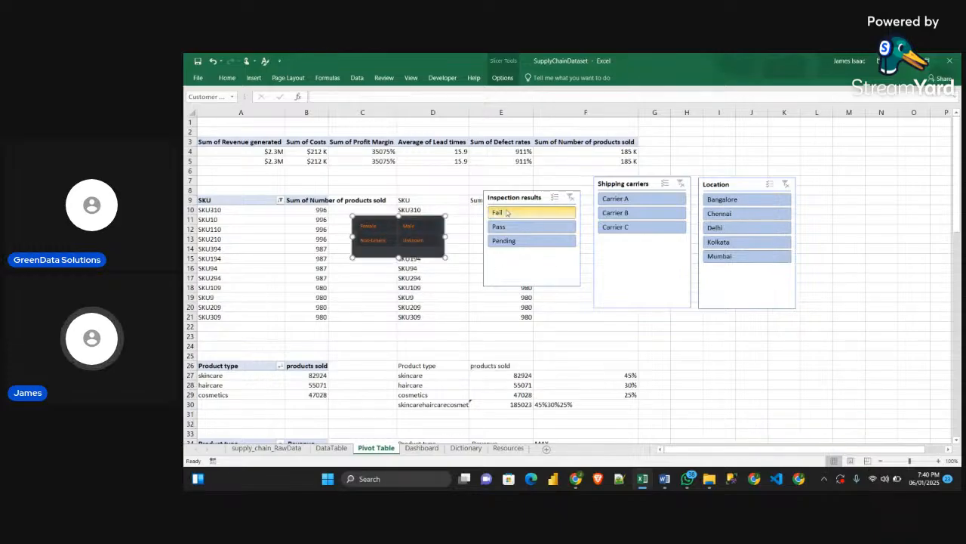
# Apply the custom Slicers style to the Inspection results slicer and set it to 2 columns
pyautogui.click(524, 252)
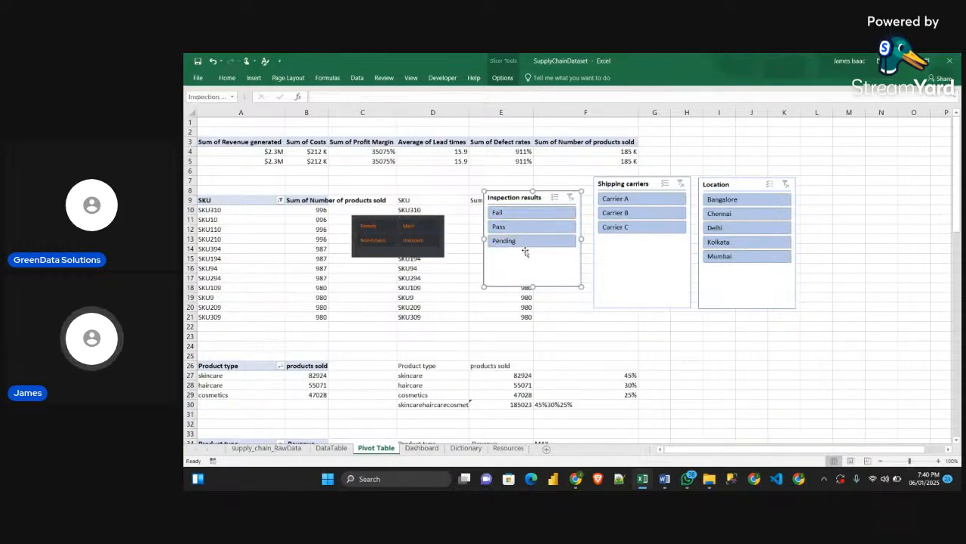
pyautogui.click(502, 78)
pyautogui.click(291, 103)
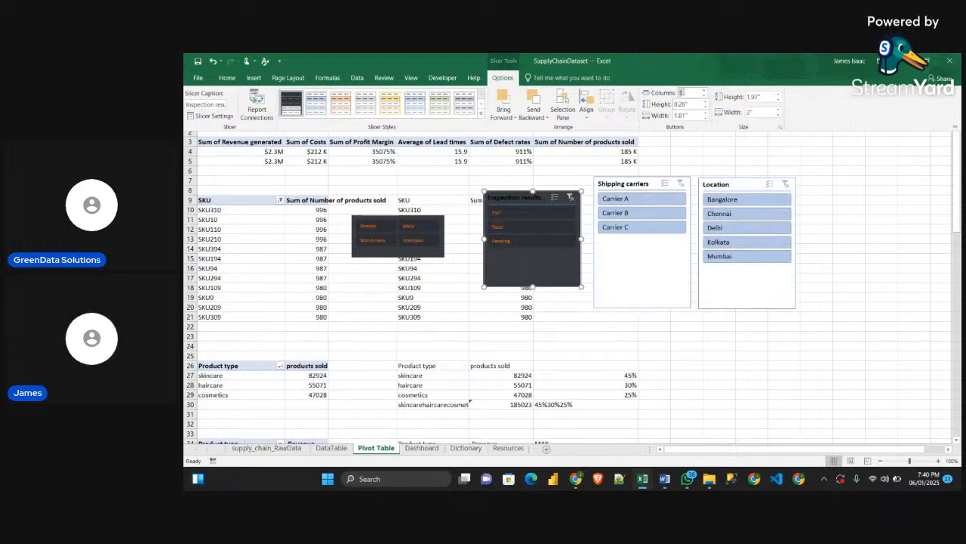
pyautogui.press('Return')
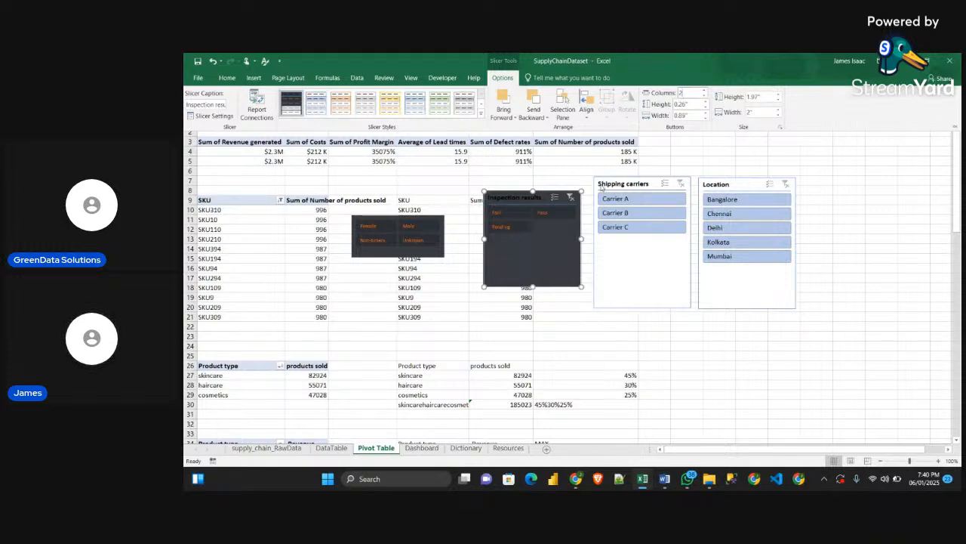
# Turn off the header display of the Inspection results slicer and shrink it to fit its items
pyautogui.rightClick(539, 197)
pyautogui.click(574, 423)
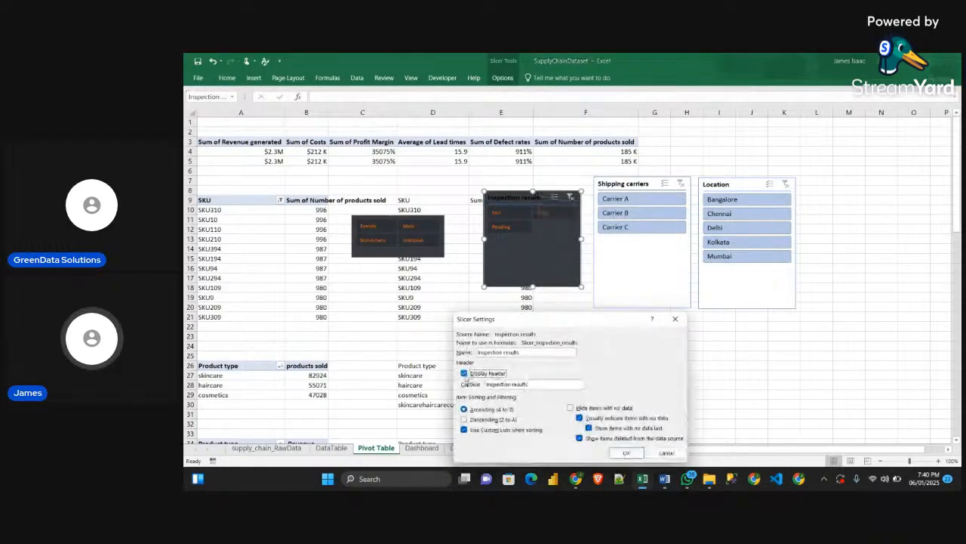
pyautogui.click(464, 373)
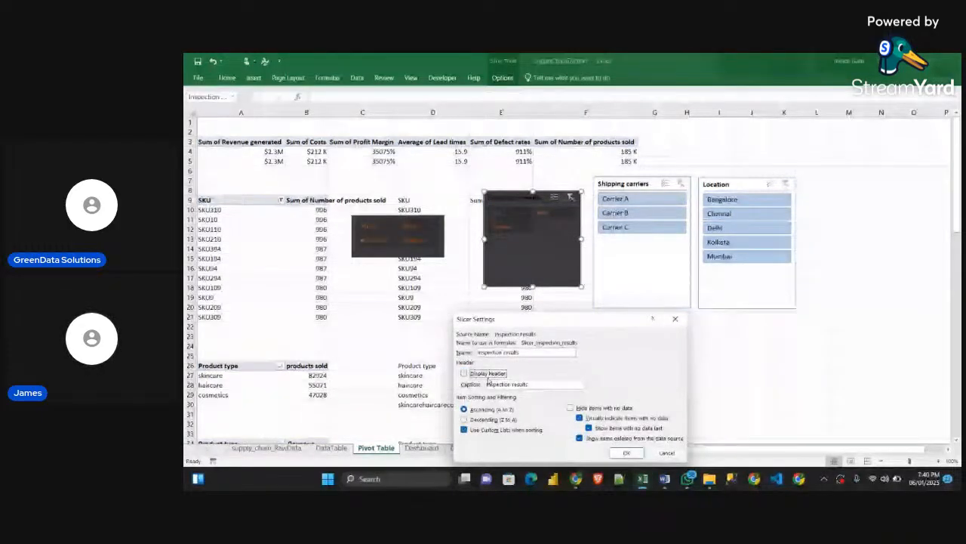
pyautogui.press('Return')
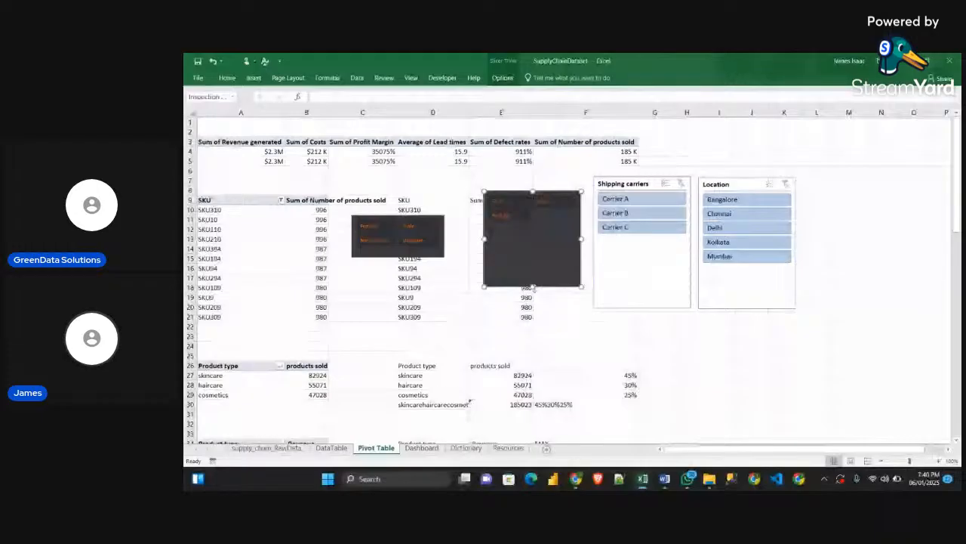
pyautogui.moveTo(536, 226); pyautogui.dragTo(560, 208)
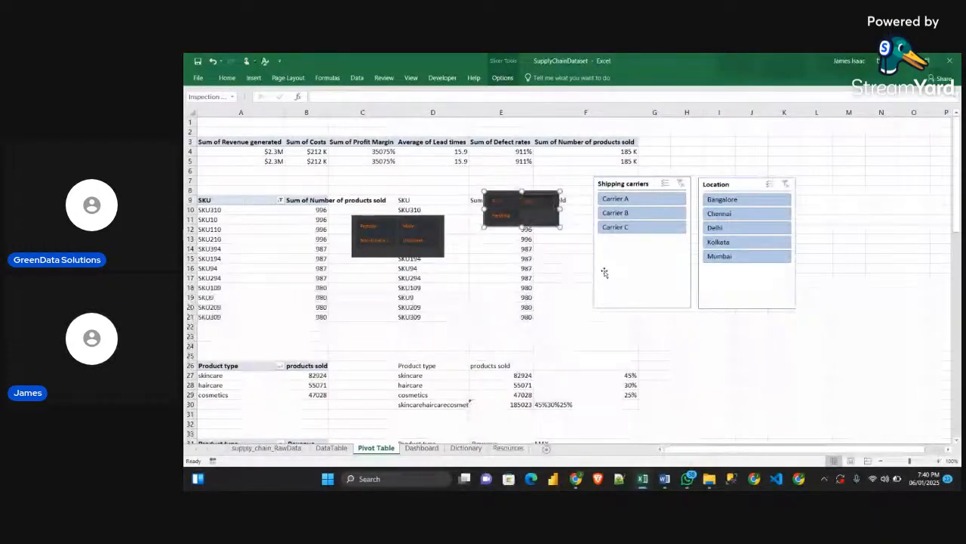
# Move the Shipping carriers slicer closer to Inspection results and give it the custom Slicers style with 2 columns
pyautogui.moveTo(627, 257); pyautogui.dragTo(605, 269)
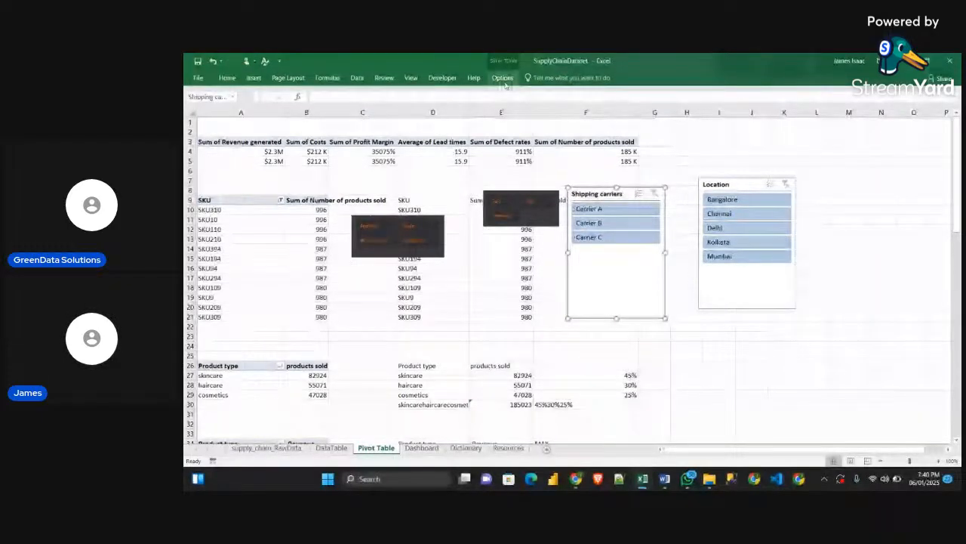
pyautogui.click(504, 80)
pyautogui.click(291, 103)
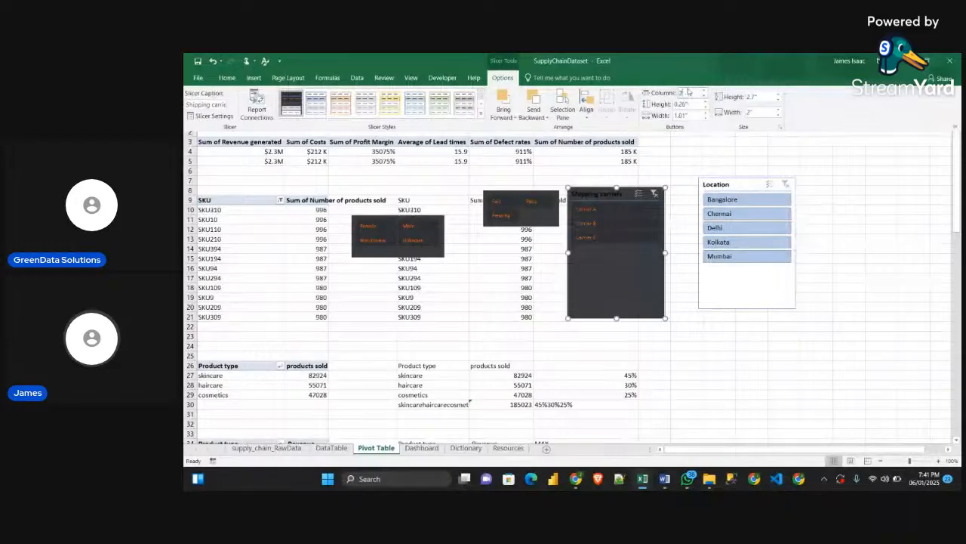
pyautogui.write('2')
pyautogui.press('Return')
# Turn off the header display of the Shipping carriers slicer and reduce its height and width around the items
pyautogui.rightClick(620, 191)
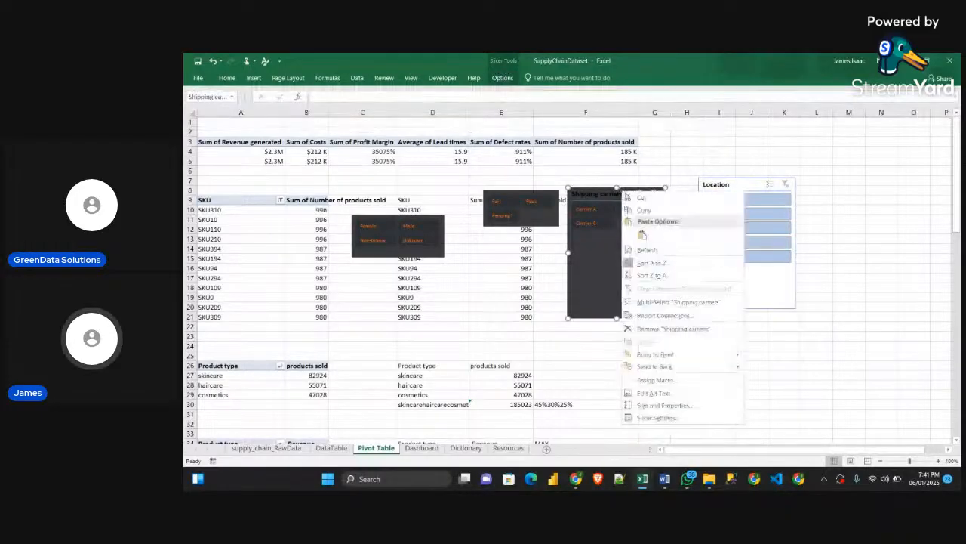
pyautogui.click(646, 418)
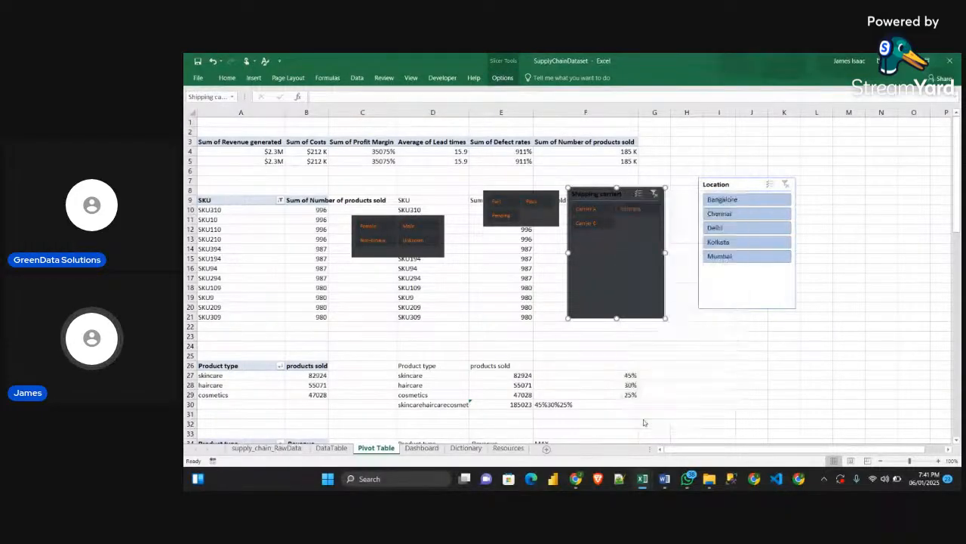
pyautogui.click(536, 373)
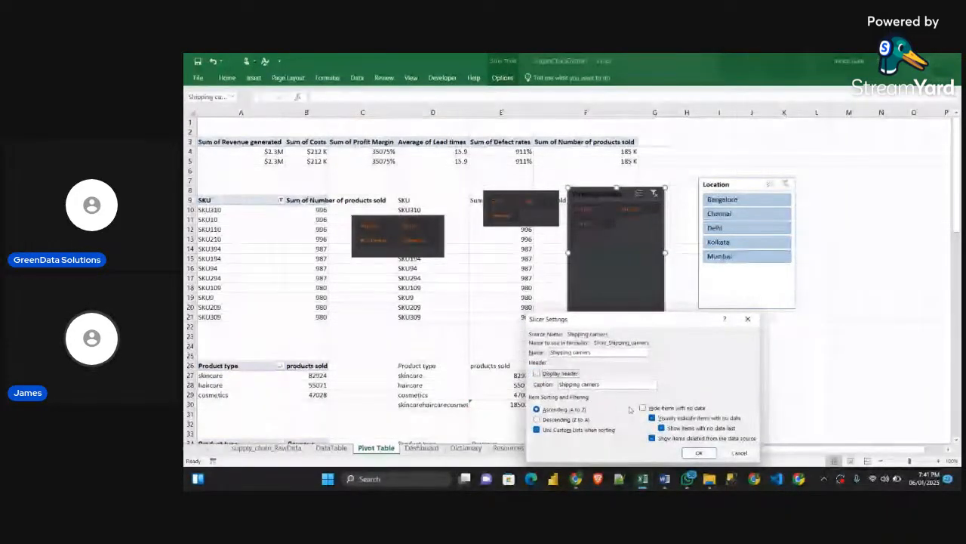
pyautogui.click(697, 453)
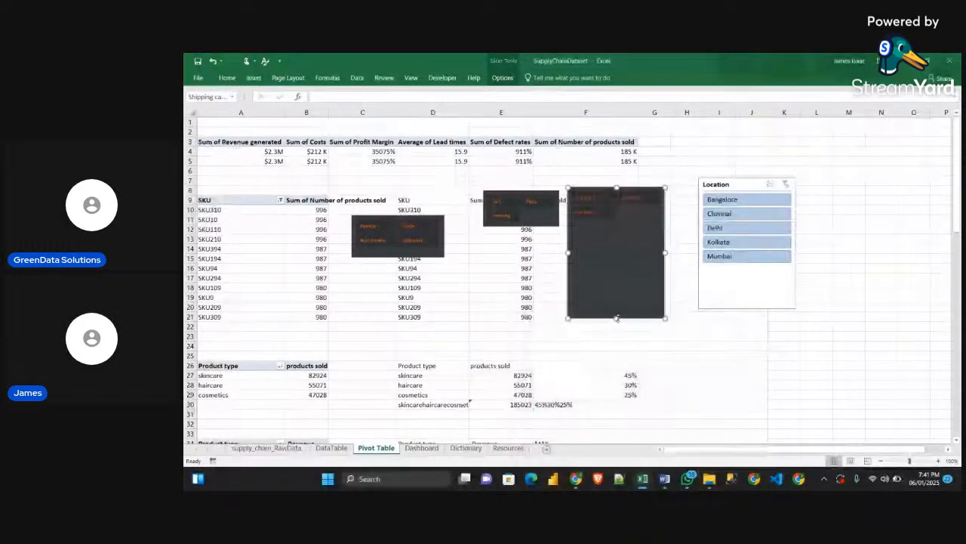
pyautogui.moveTo(617, 318); pyautogui.dragTo(617, 234)
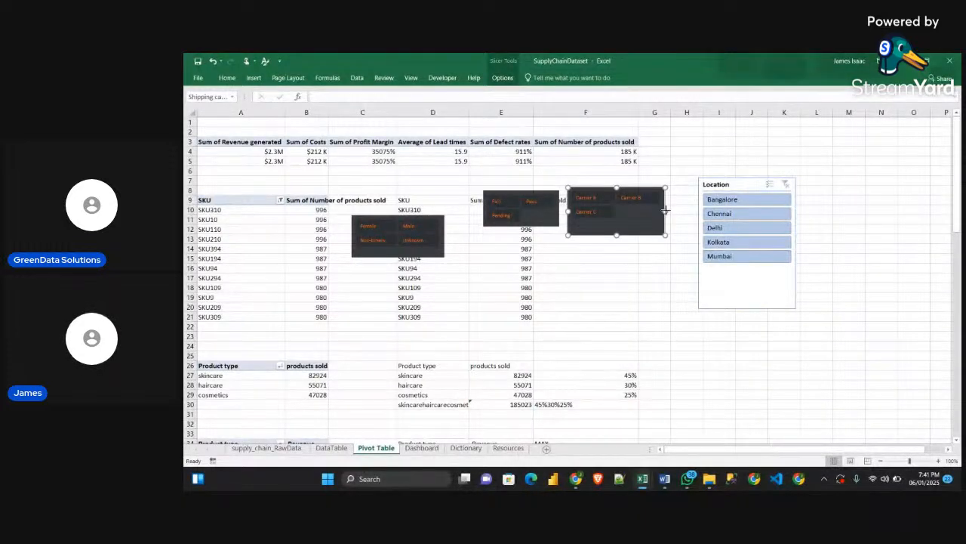
pyautogui.moveTo(666, 210); pyautogui.dragTo(648, 210)
# Apply the custom Slicers style to the Location slicer
pyautogui.click(761, 292)
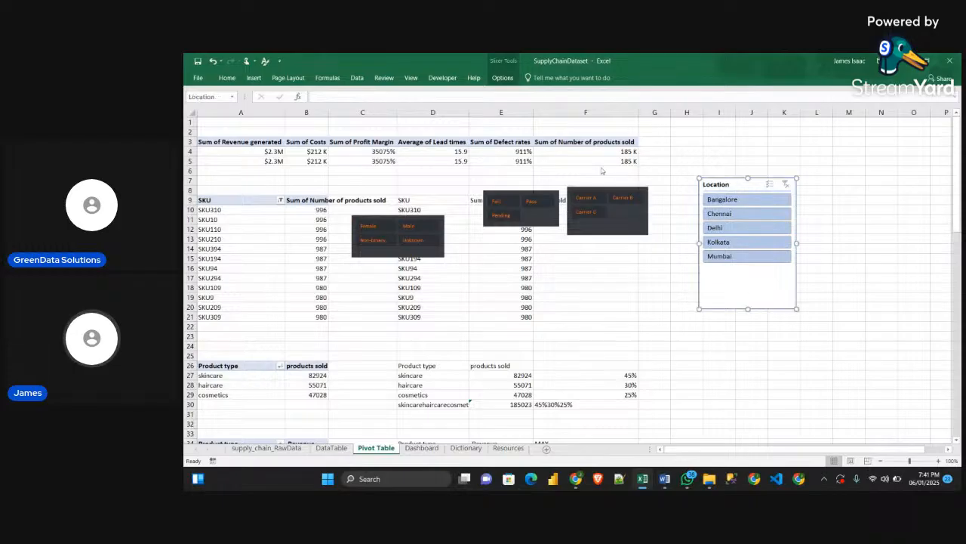
pyautogui.click(502, 78)
pyautogui.click(291, 103)
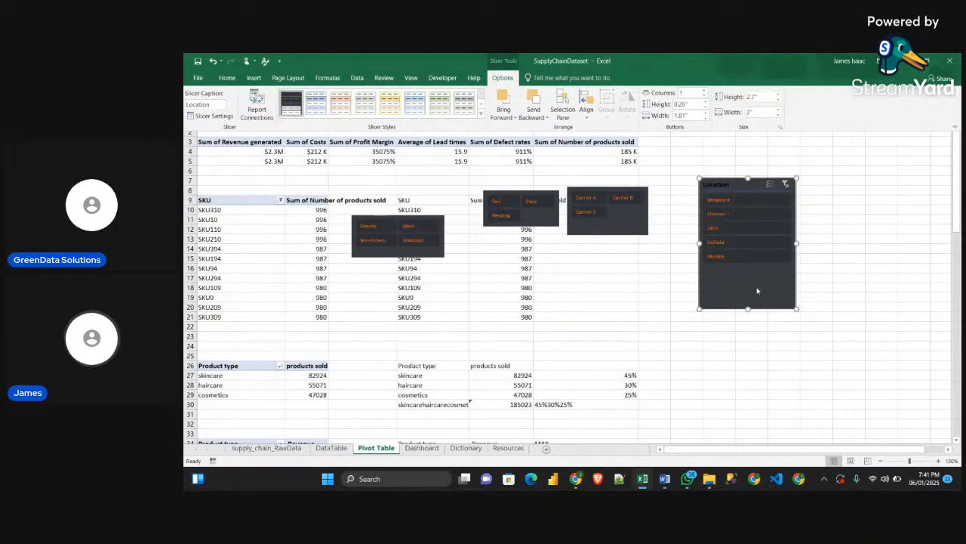
# Shorten the Location slicer to about 1.85" high and arrange its items in two columns
pyautogui.click(748, 302)
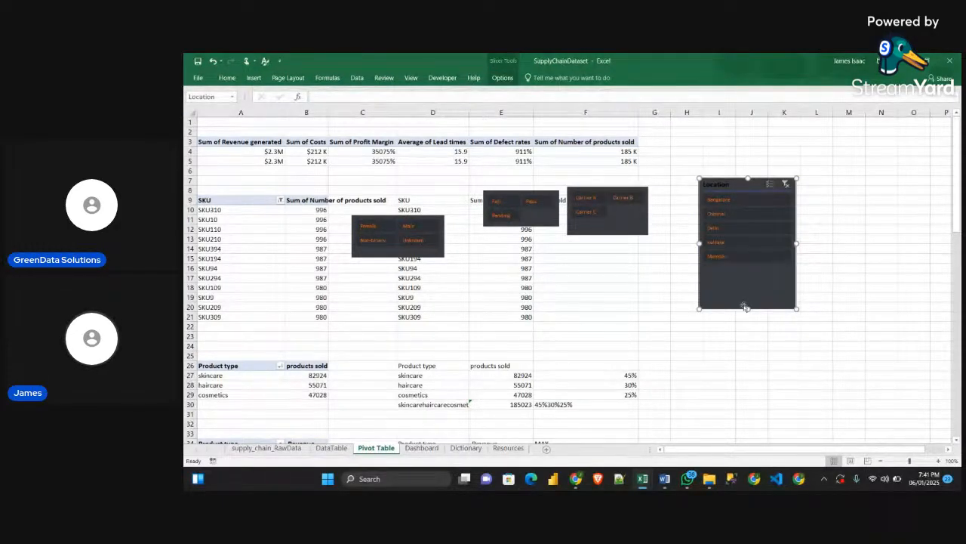
pyautogui.click(748, 313)
pyautogui.click(752, 302)
pyautogui.moveTo(748, 308); pyautogui.dragTo(747, 268)
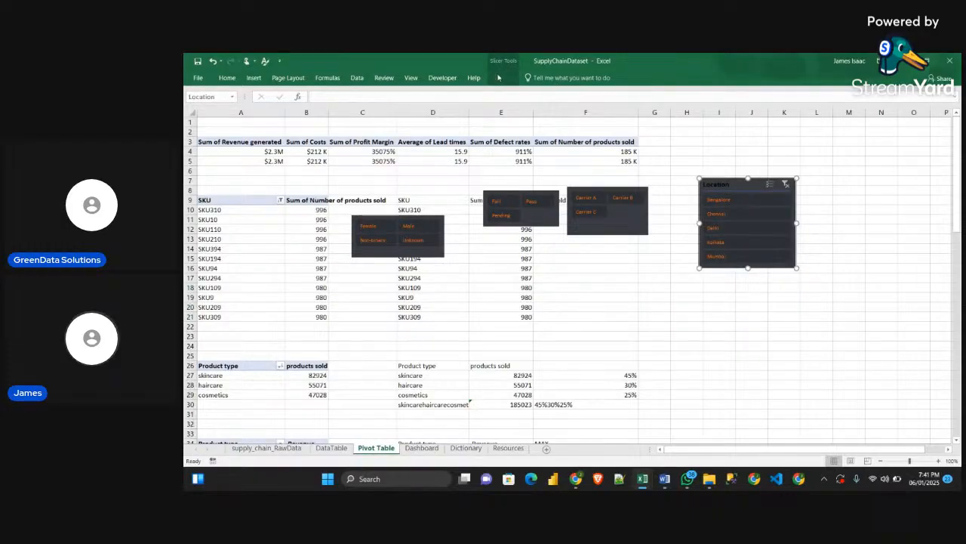
pyautogui.click(502, 78)
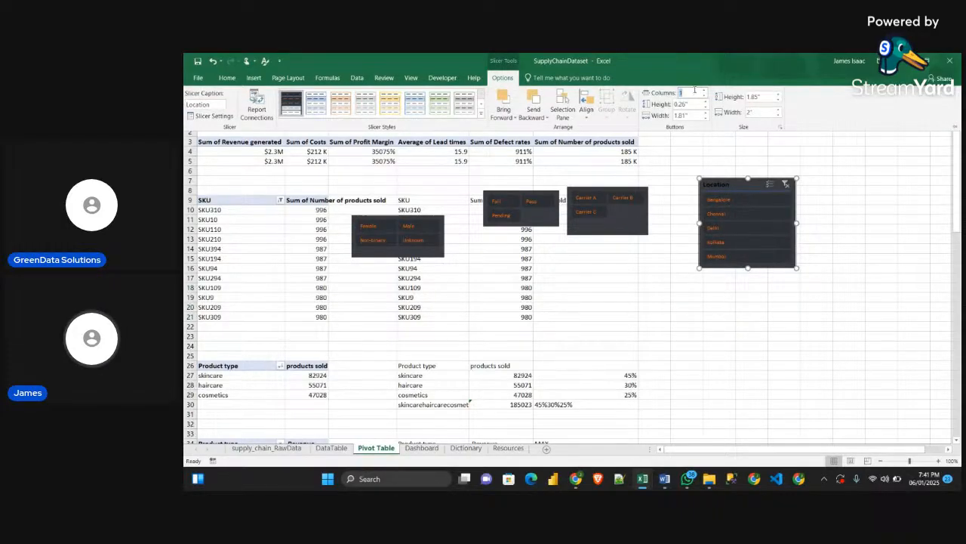
# Turn off the header display of the Location slicer and shrink it closer around its items
pyautogui.rightClick(749, 187)
pyautogui.click(778, 410)
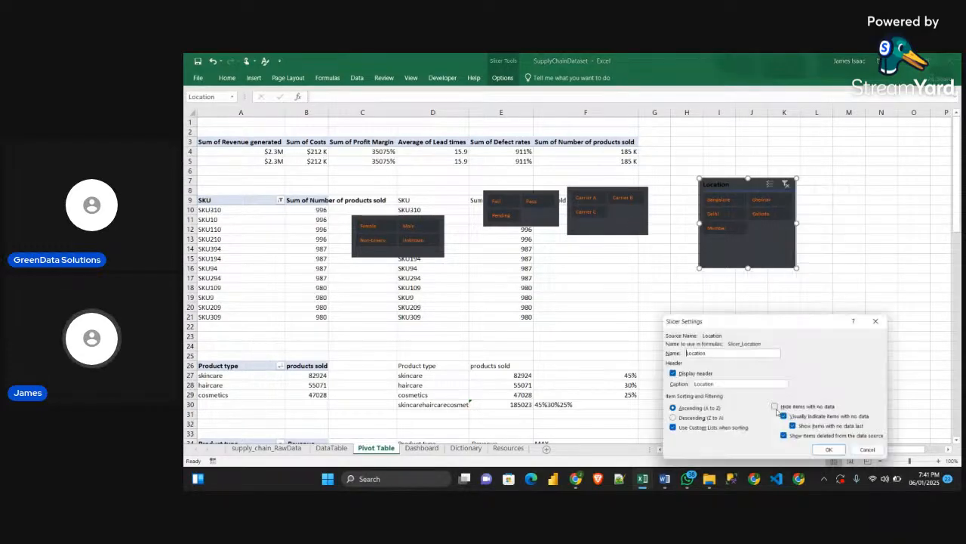
pyautogui.click(686, 375)
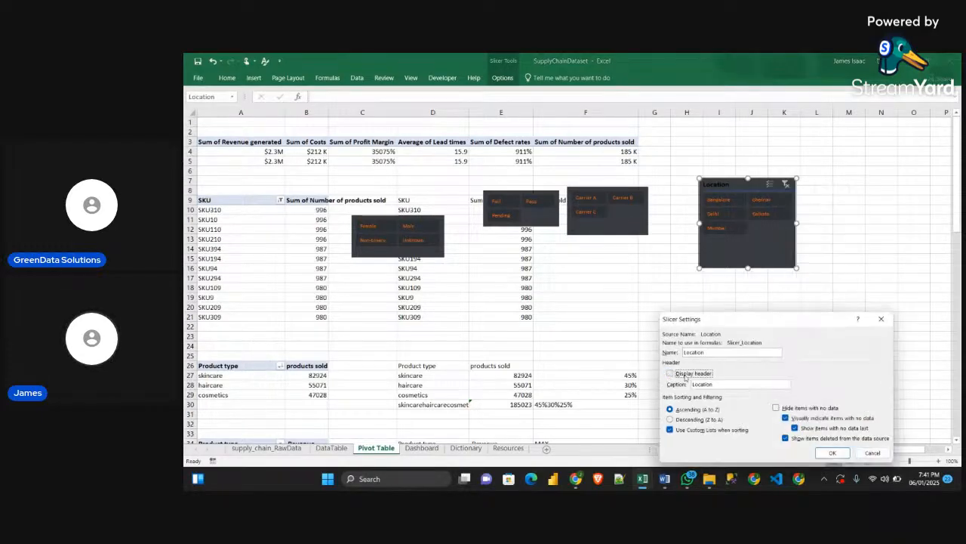
pyautogui.click(817, 453)
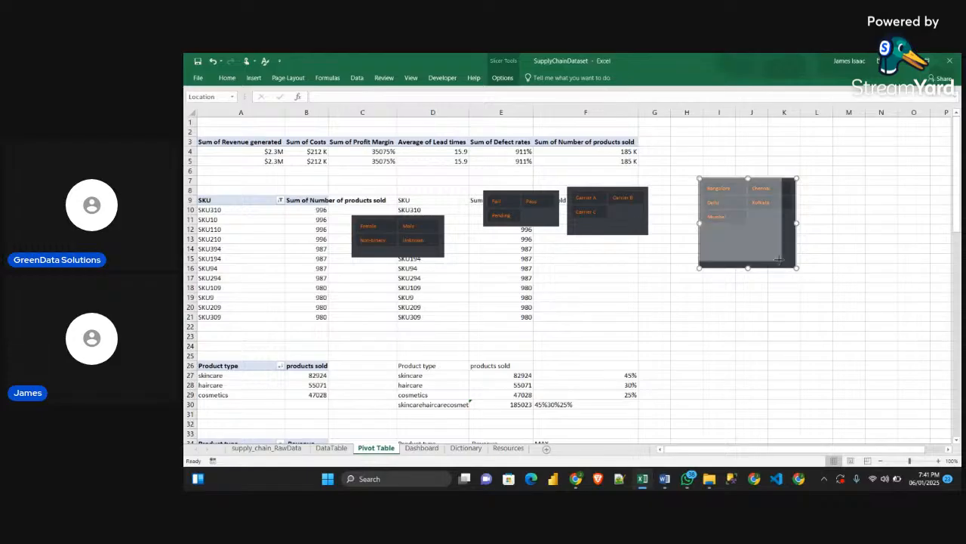
pyautogui.moveTo(779, 259); pyautogui.dragTo(789, 243)
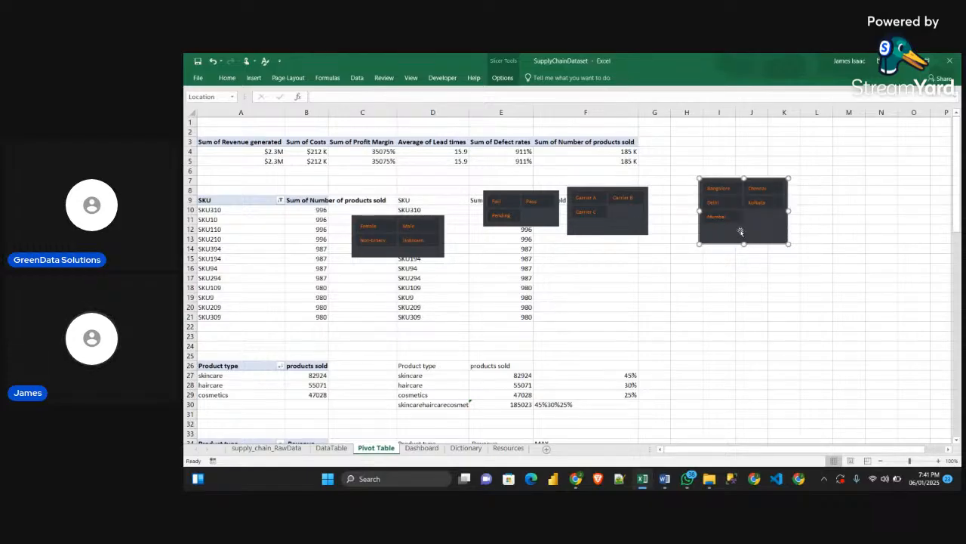
# Cut the Location slicer from the Pivot Table sheet and paste it into the Dashboard sheet
pyautogui.hotkey('ctrl', 'x')
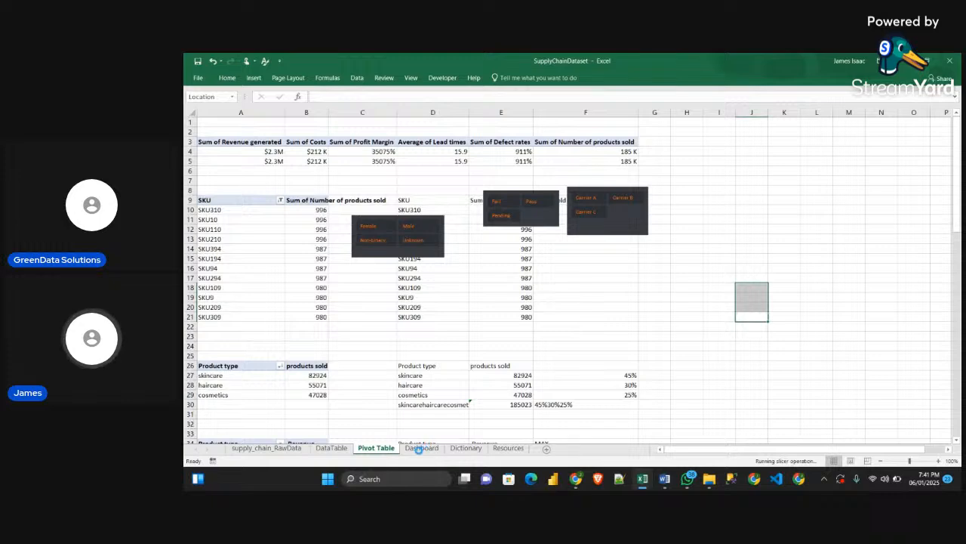
pyautogui.click(434, 444)
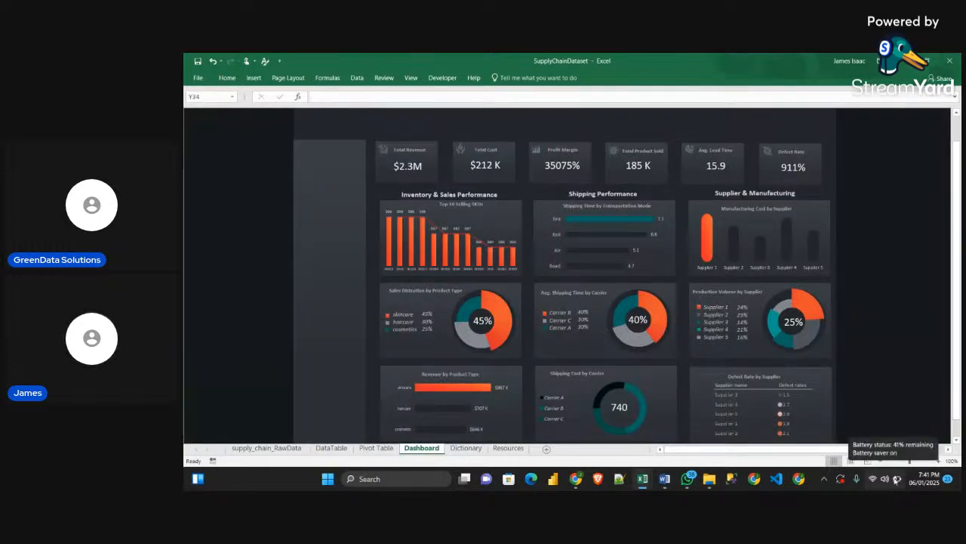
pyautogui.hotkey('ctrl', 'v')
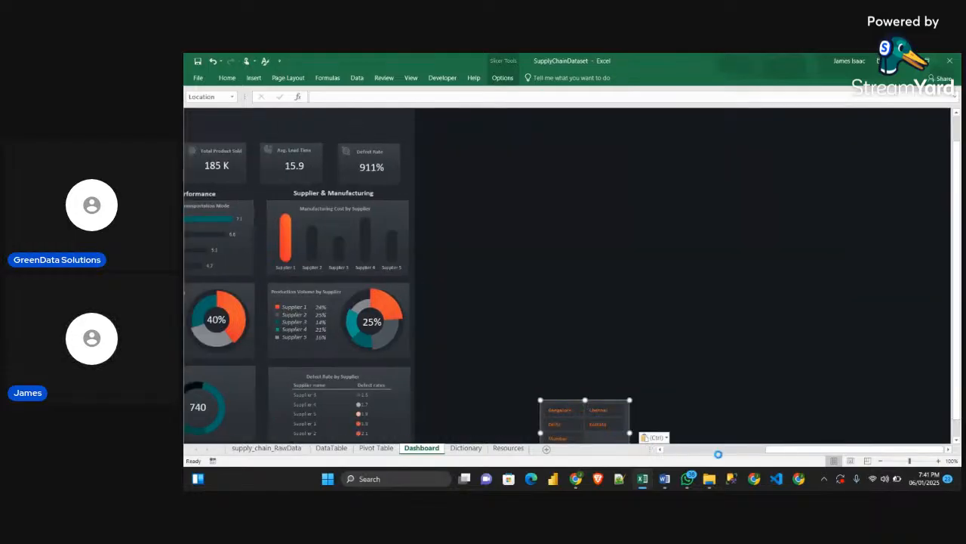
pyautogui.moveTo(780, 452); pyautogui.dragTo(689, 451)
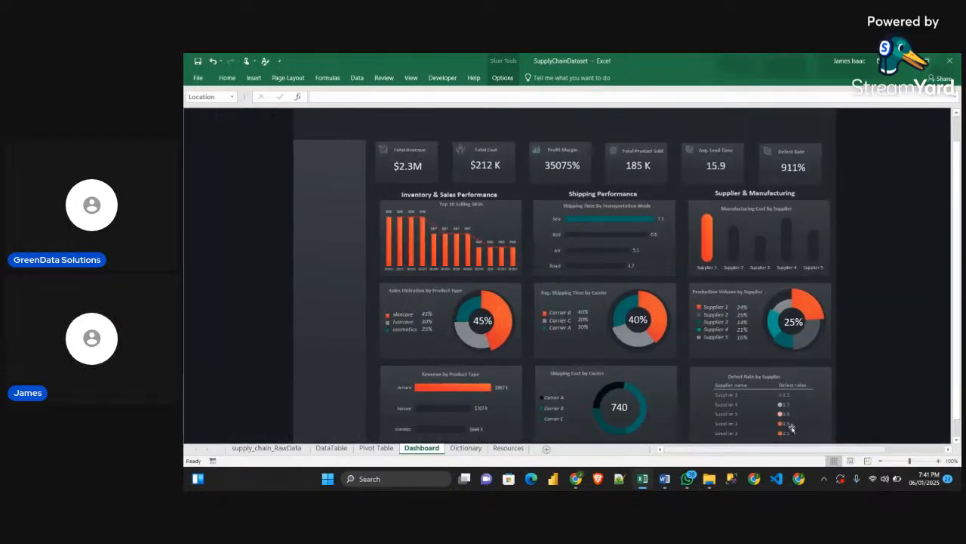
# Move the Location slicer onto the dashboard's sidebar and shrink it to fit the sidebar's width
pyautogui.moveTo(877, 451); pyautogui.dragTo(896, 451)
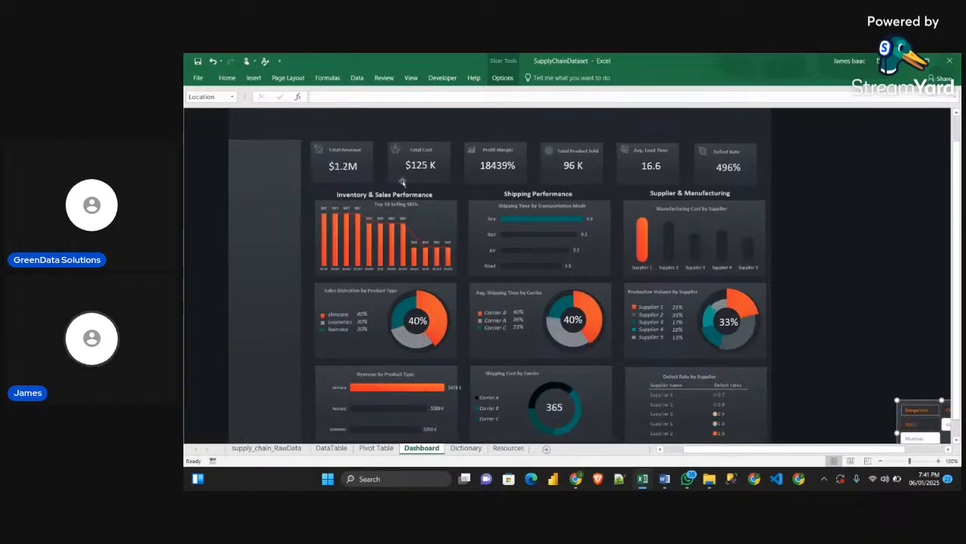
pyautogui.moveTo(894, 413); pyautogui.dragTo(240, 231)
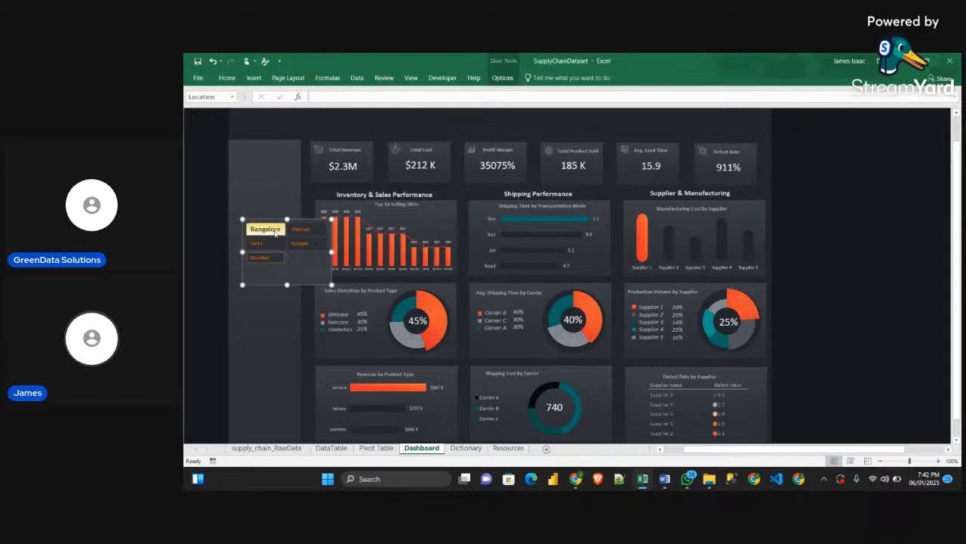
pyautogui.moveTo(330, 284); pyautogui.dragTo(291, 303)
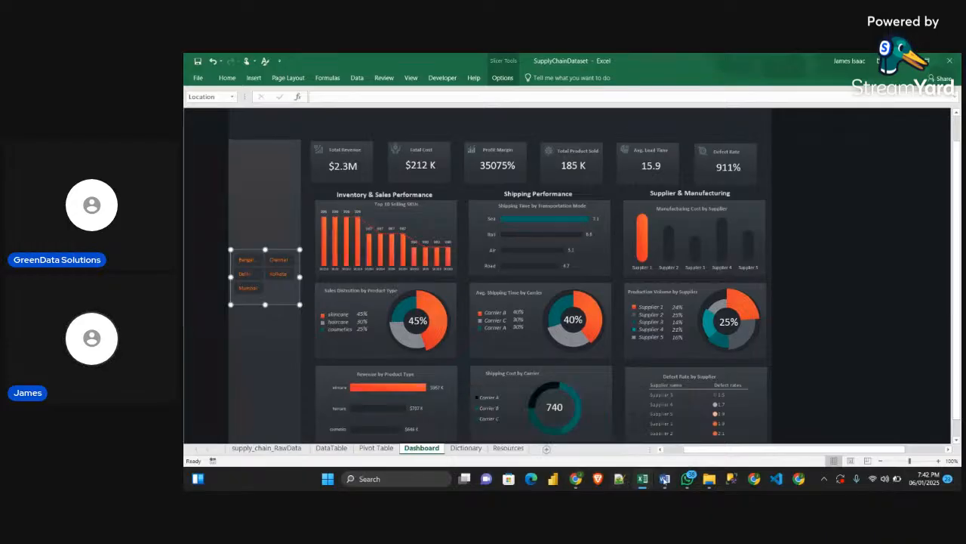
# Switch to the Sample workbook and copy its FILTERS, LOCATION, DEMOGRAPHIC, CARRIER and INSPECTION RESULTS sidebar text boxes
pyautogui.moveTo(644, 480)
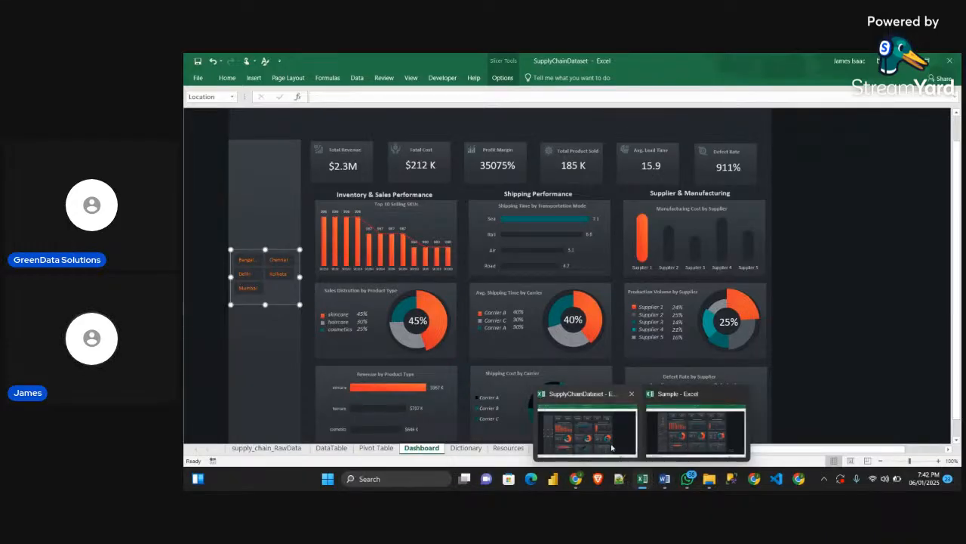
pyautogui.click(679, 445)
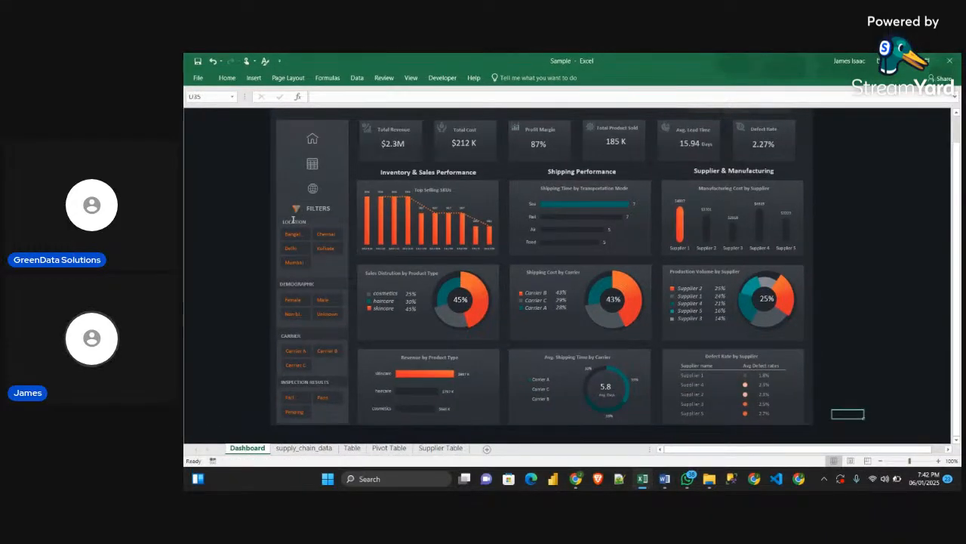
pyautogui.click(288, 220)
pyautogui.press('Escape')
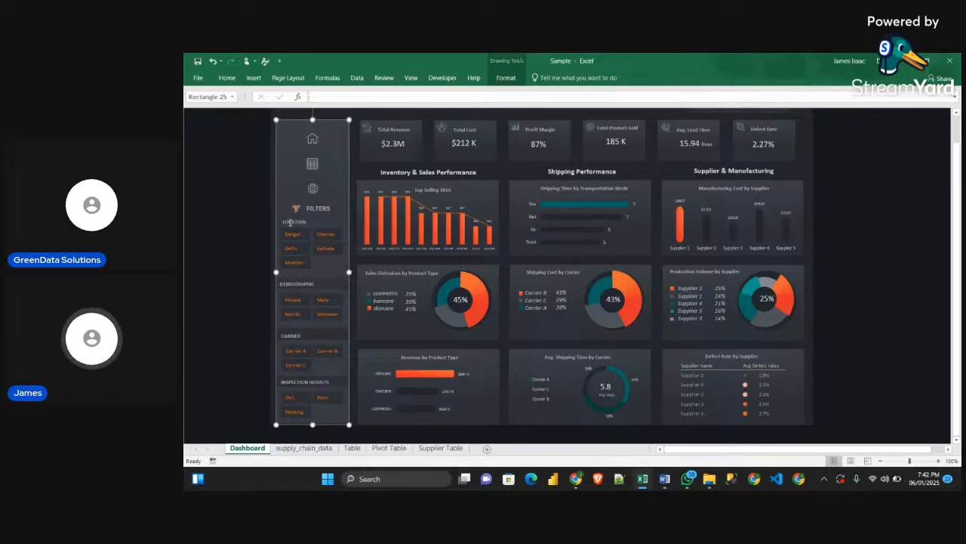
pyautogui.press('Escape')
pyautogui.click(291, 222)
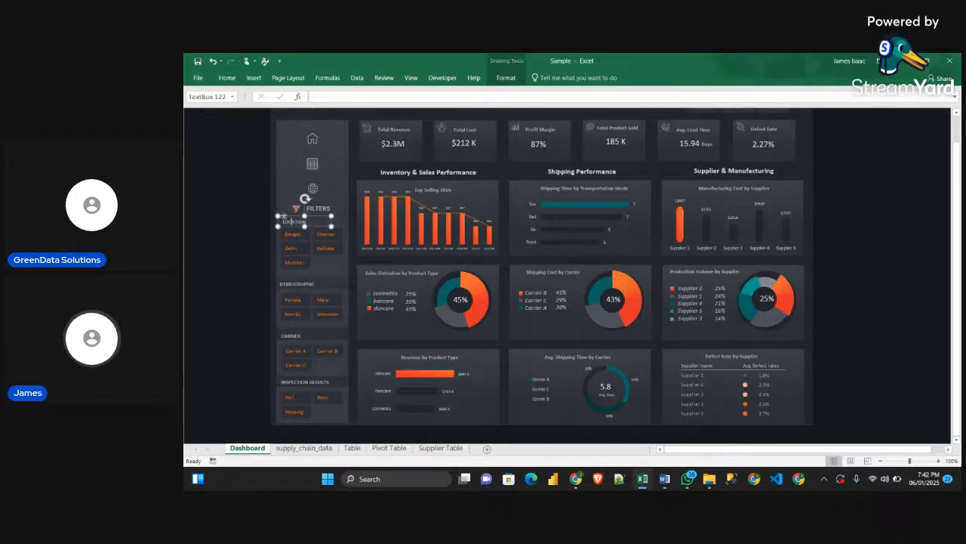
pyautogui.keyDown('shift'); pyautogui.click(298, 283); pyautogui.keyUp('shift')
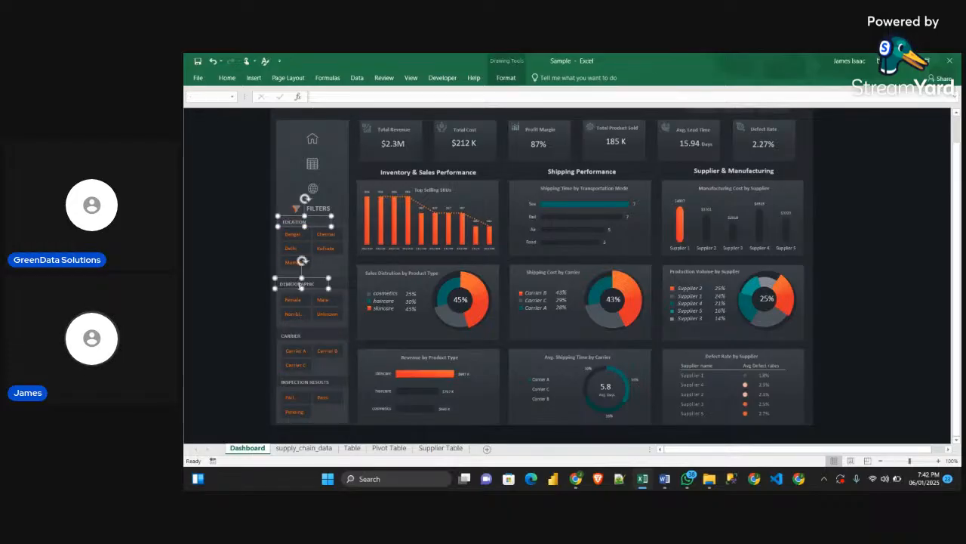
pyautogui.keyDown('shift'); pyautogui.click(294, 336); pyautogui.keyUp('shift')
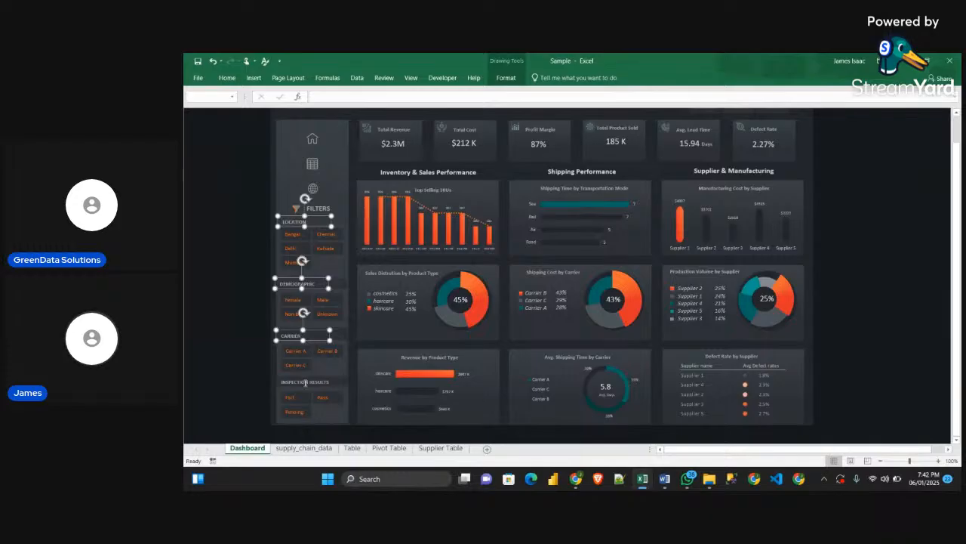
pyautogui.keyDown('shift'); pyautogui.click(306, 381); pyautogui.keyUp('shift')
pyautogui.keyDown('shift'); pyautogui.click(319, 208); pyautogui.keyUp('shift')
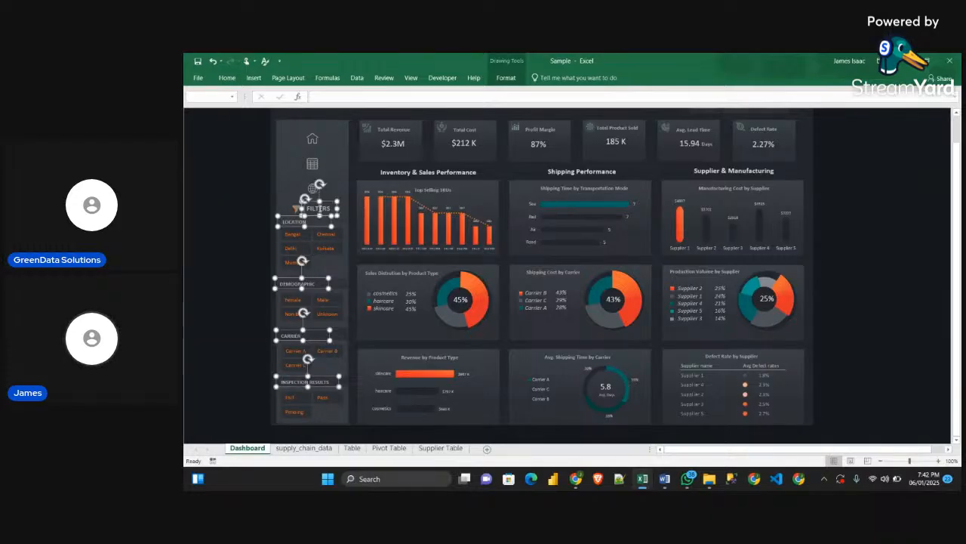
# Paste the copied headings into the SupplyChainDataset Dashboard sheet and move them onto the sidebar, with LOCATION just above its slicer
pyautogui.moveTo(643, 479)
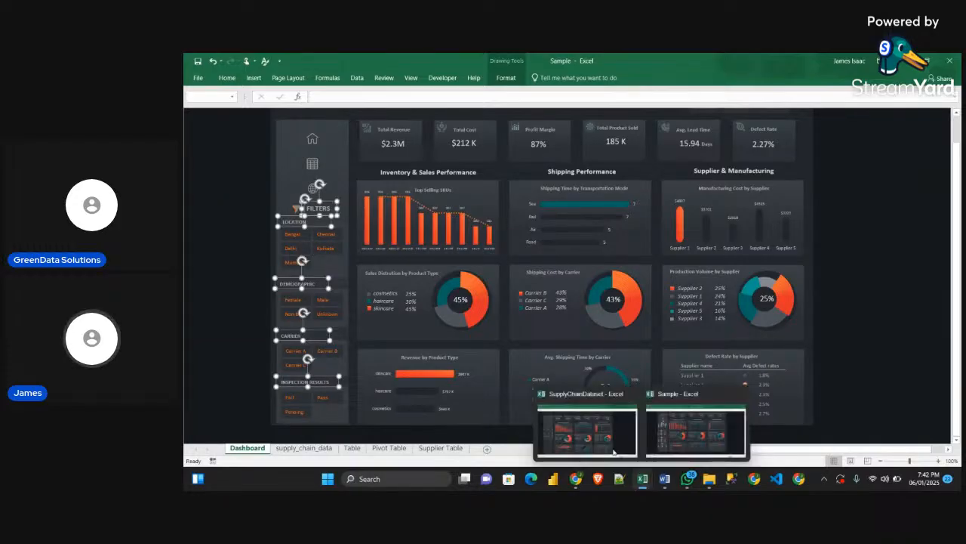
pyautogui.click(587, 431)
pyautogui.click(214, 228)
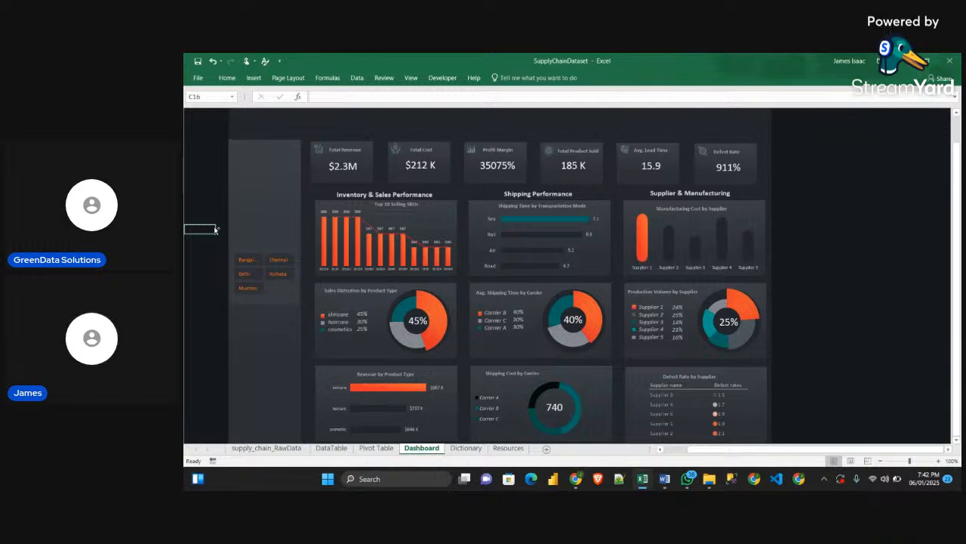
pyautogui.hotkey('ctrl', 'v')
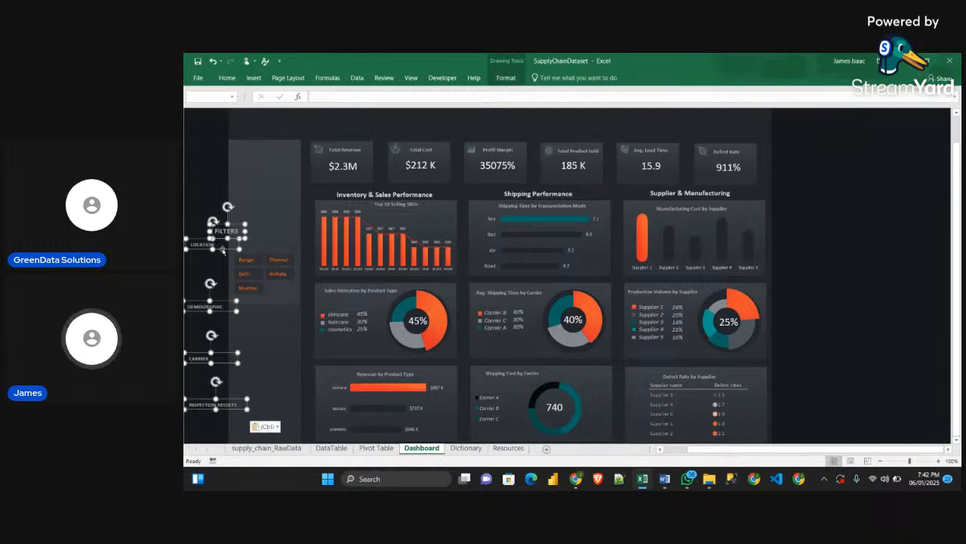
pyautogui.moveTo(266, 254); pyautogui.dragTo(269, 251)
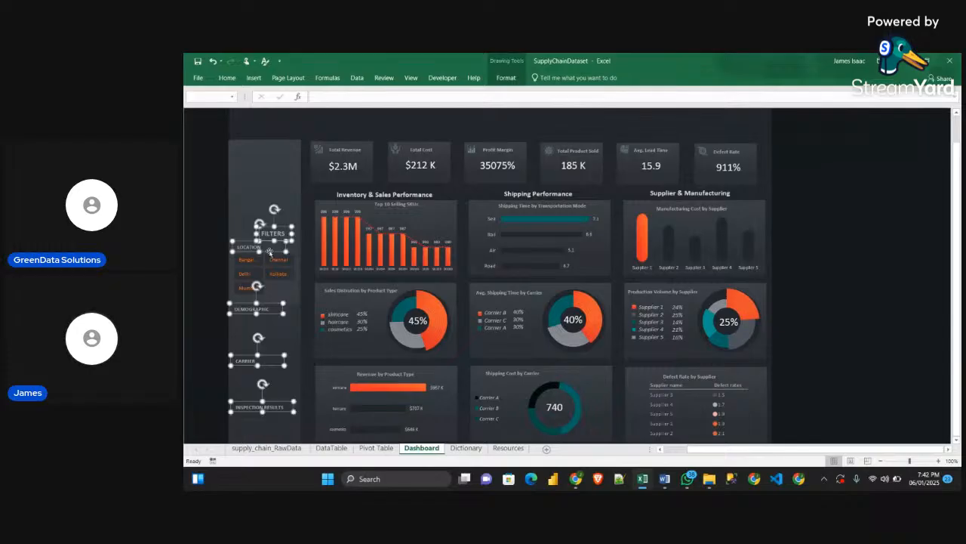
pyautogui.click(210, 249)
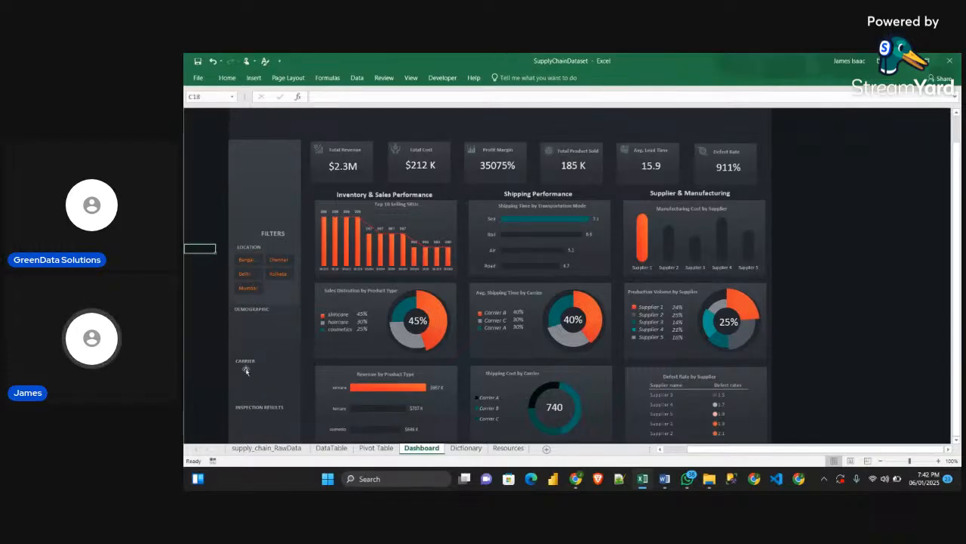
# Cut the customer demographics slicer from the Pivot Table sheet
pyautogui.scroll(-2, 271, 408)
pyautogui.scroll(3, 278, 363)
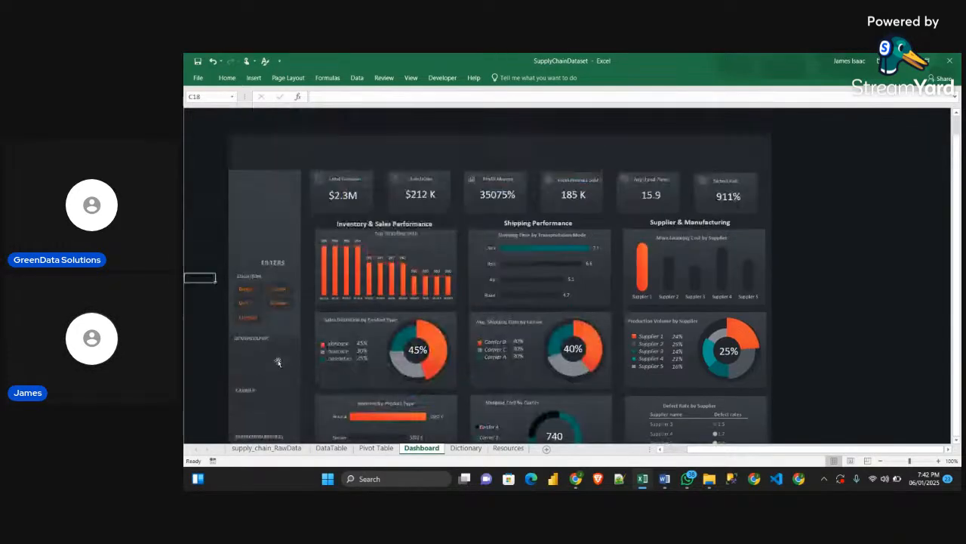
pyautogui.click(376, 448)
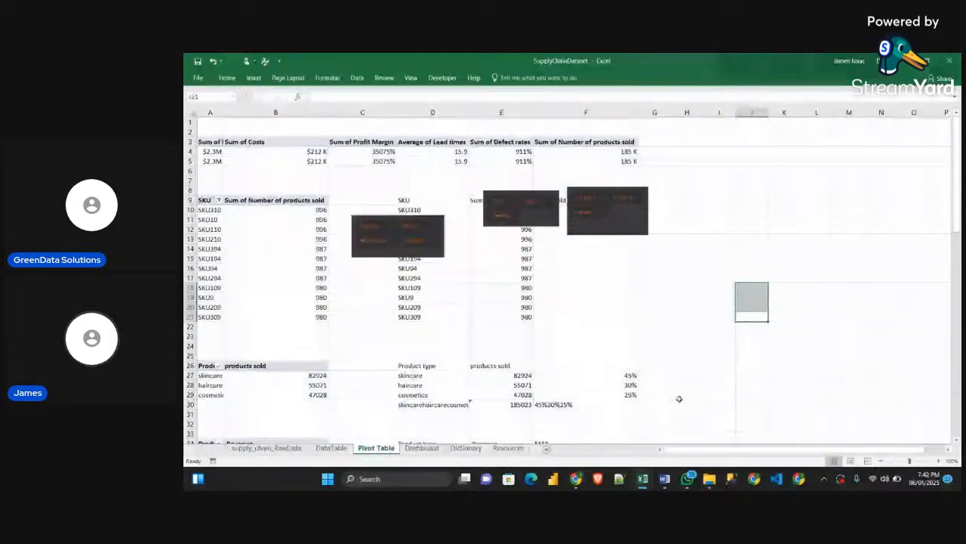
pyautogui.click(381, 254)
pyautogui.press('Delete')
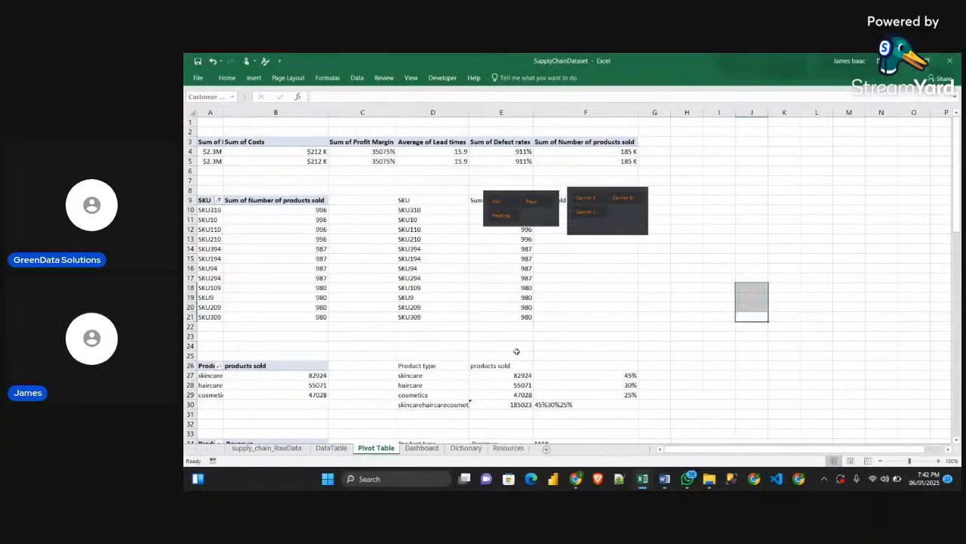
# Paste the customer demographics slicer into the Dashboard sheet and fit it in the sidebar below the DEMOGRAPHIC heading
pyautogui.click(421, 448)
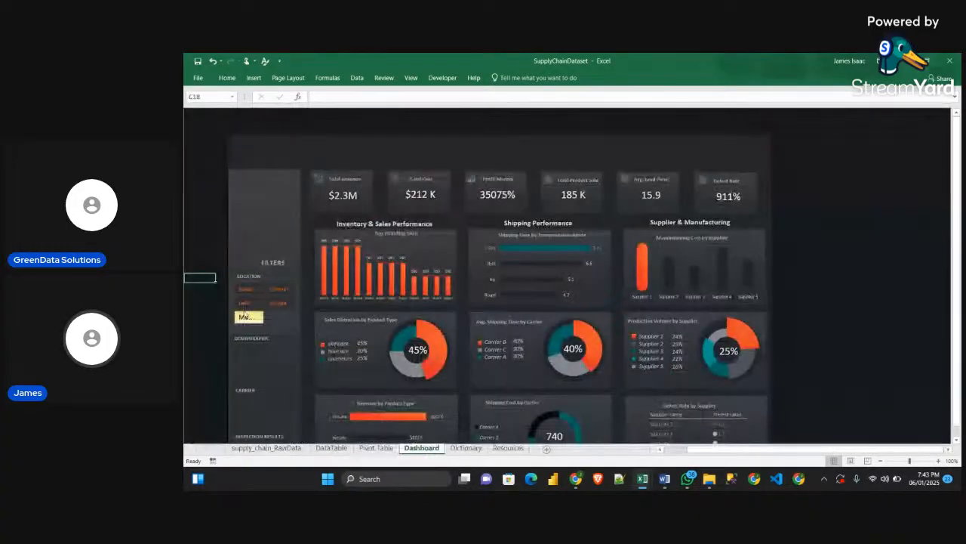
pyautogui.hotkey('ctrl', 'v')
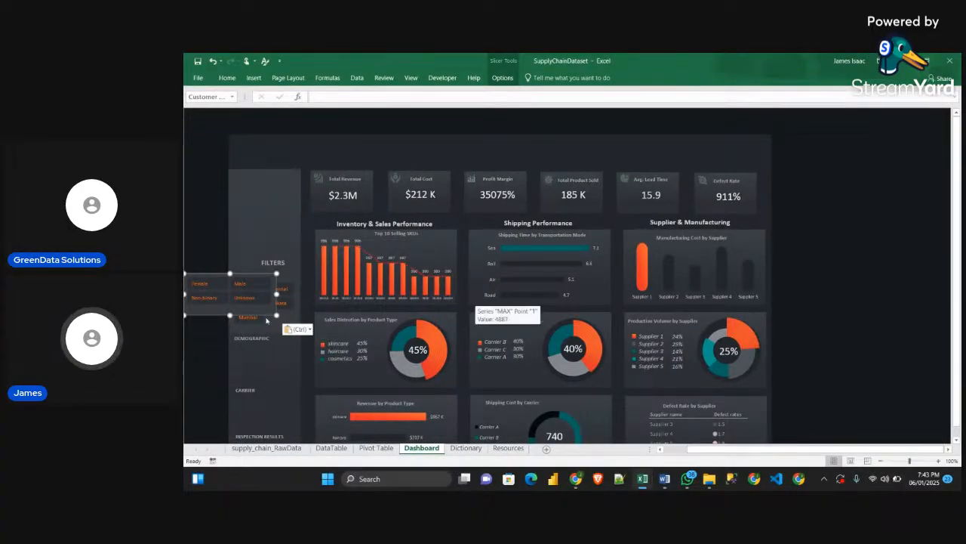
pyautogui.moveTo(262, 316); pyautogui.dragTo(298, 385)
pyautogui.click(296, 389)
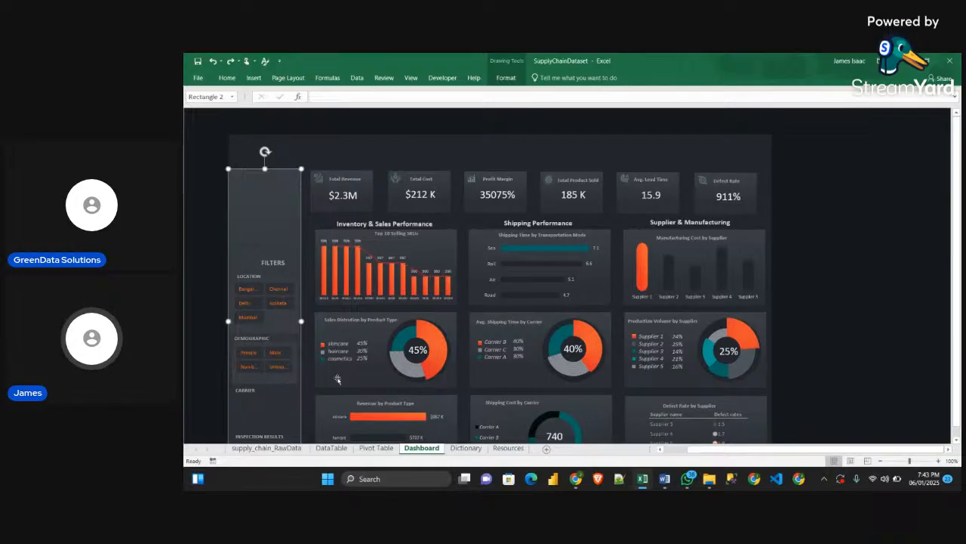
pyautogui.click(366, 440)
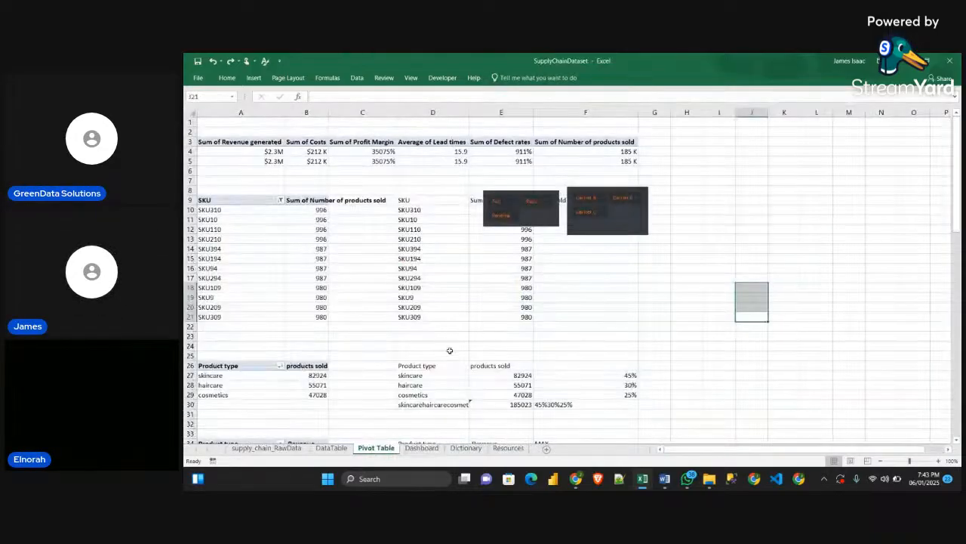
# Cut the shipping carriers slicer from the Pivot Table sheet
pyautogui.click(375, 448)
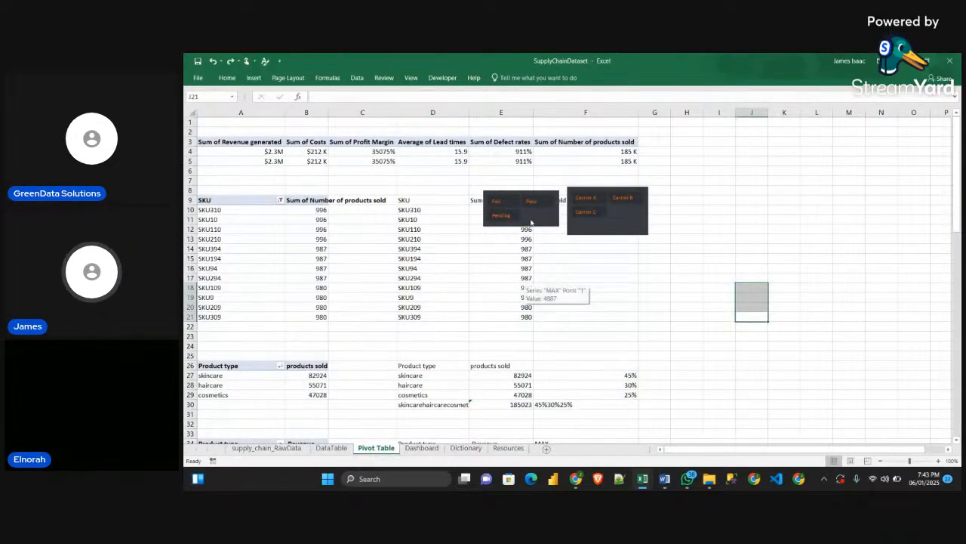
pyautogui.click(624, 228)
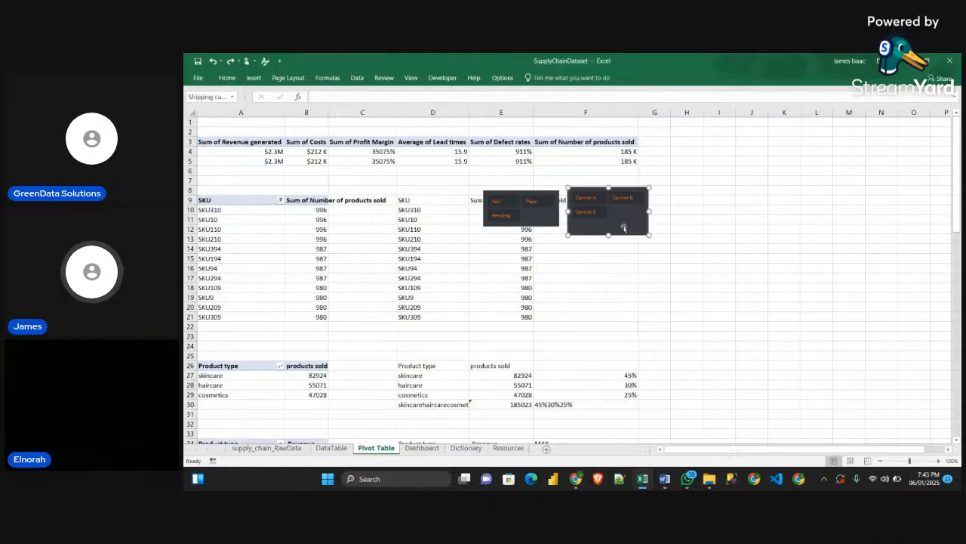
pyautogui.press('Delete')
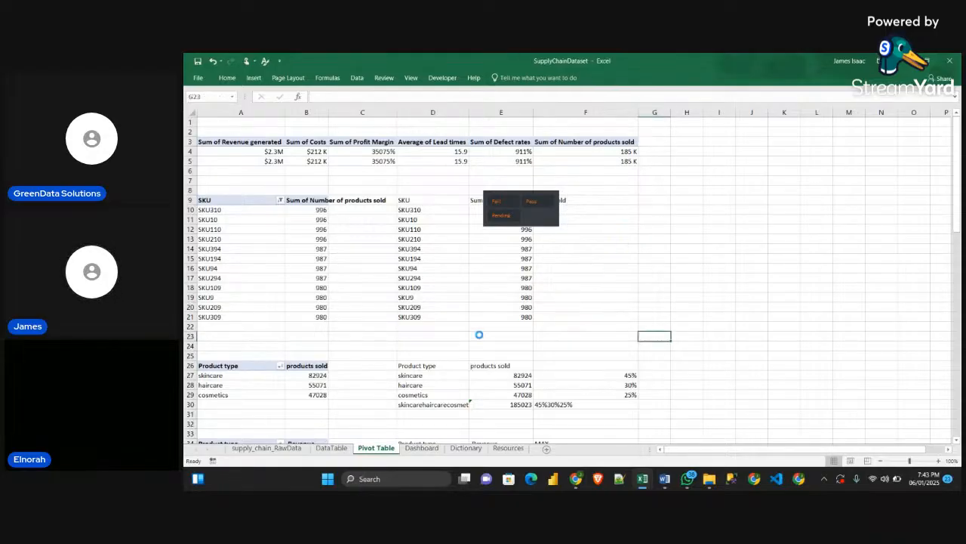
pyautogui.scroll(-3, 422, 429)
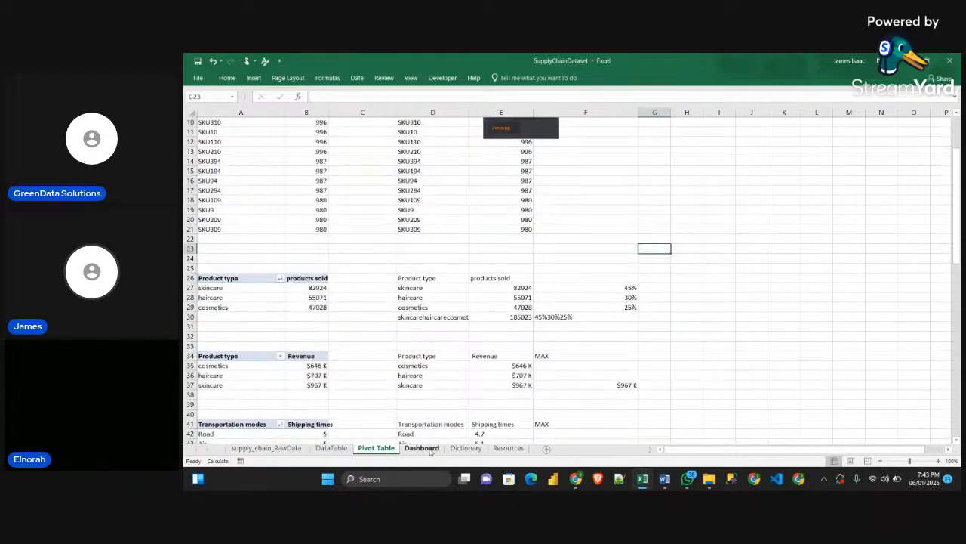
# Paste the shipping carriers slicer into the Dashboard sheet and fit it in the sidebar between the CARRIER and INSPECTION RESULTS headings
pyautogui.click(422, 448)
pyautogui.scroll(-2, 375, 366)
pyautogui.click(222, 366)
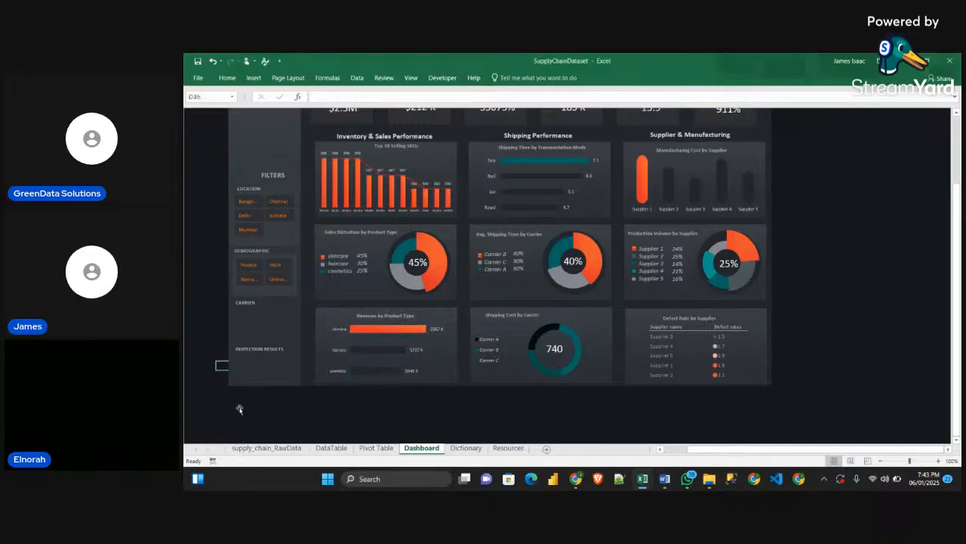
pyautogui.click(238, 405)
pyautogui.hotkey('ctrl', 'v')
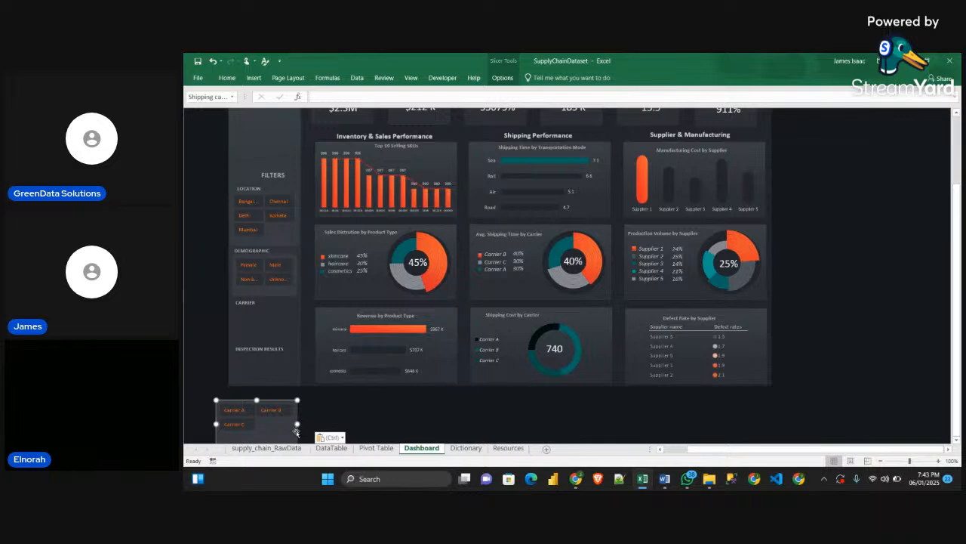
pyautogui.moveTo(295, 432); pyautogui.dragTo(300, 347)
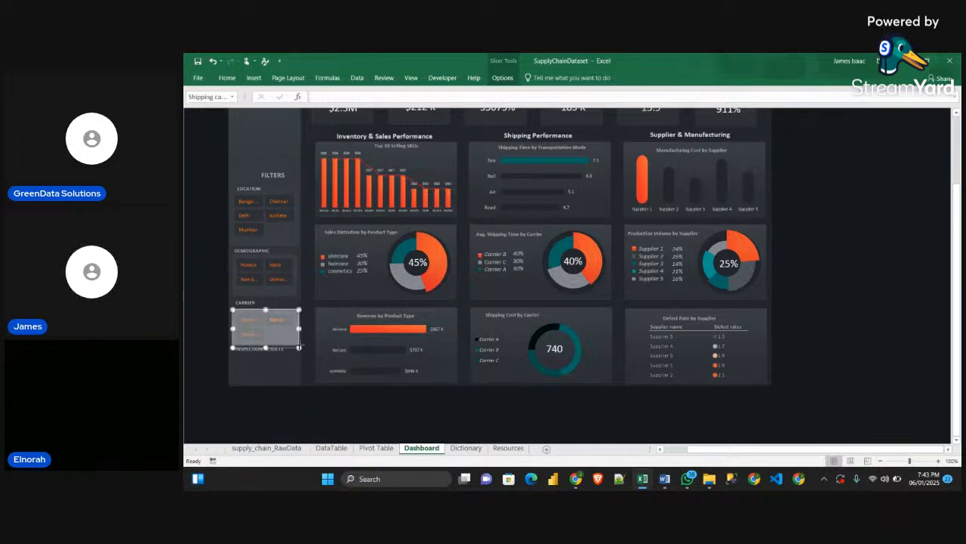
pyautogui.click(296, 413)
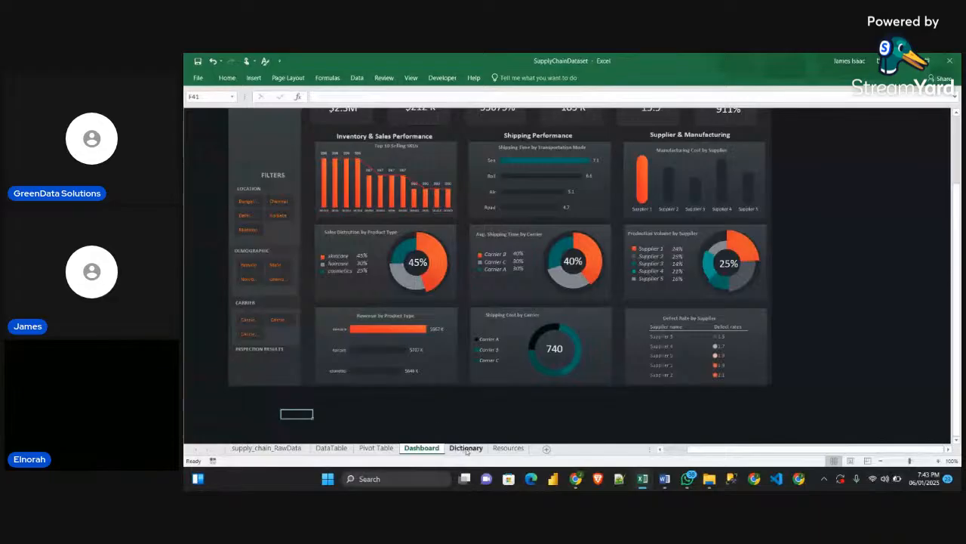
# Move the inspection results slicer from the Pivot Table sheet to the Dashboard sidebar, fitting it below the INSPECTION RESULTS heading
pyautogui.click(376, 449)
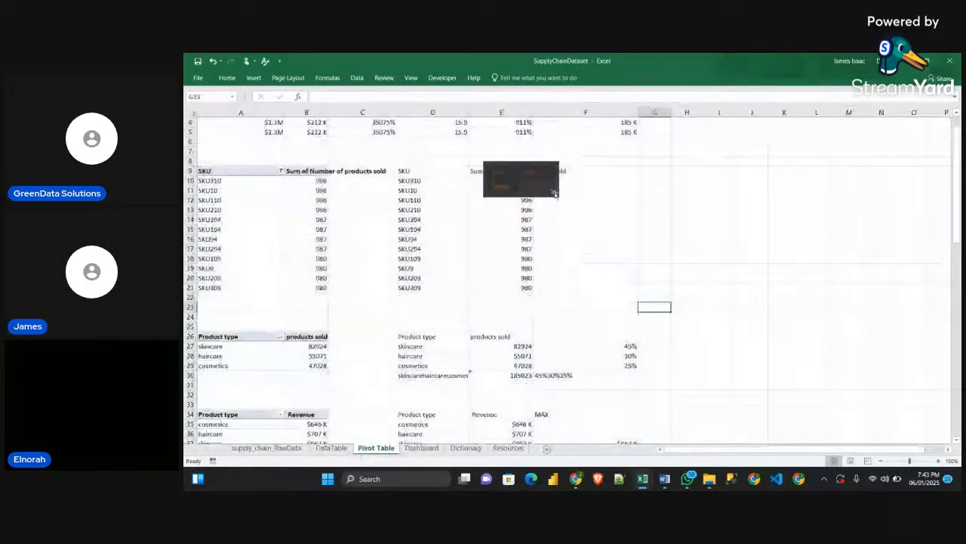
pyautogui.click(562, 198)
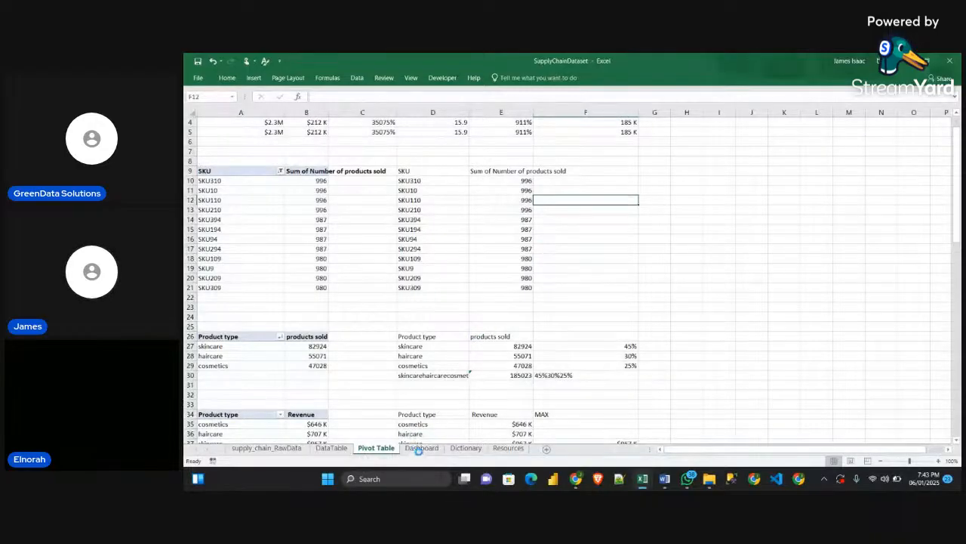
pyautogui.scroll(-2, 426, 453)
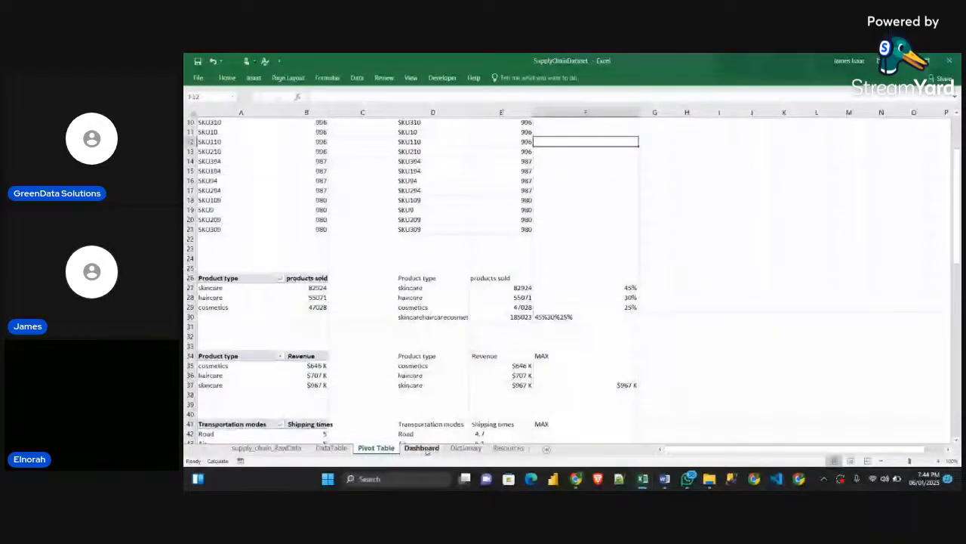
pyautogui.click(422, 448)
pyautogui.hotkey('ctrl', 'v')
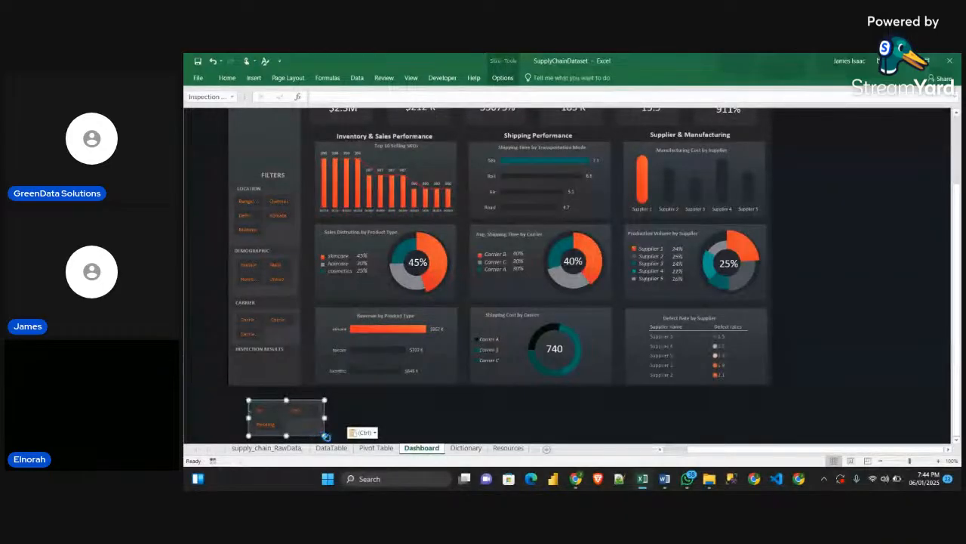
pyautogui.moveTo(325, 436); pyautogui.dragTo(289, 385)
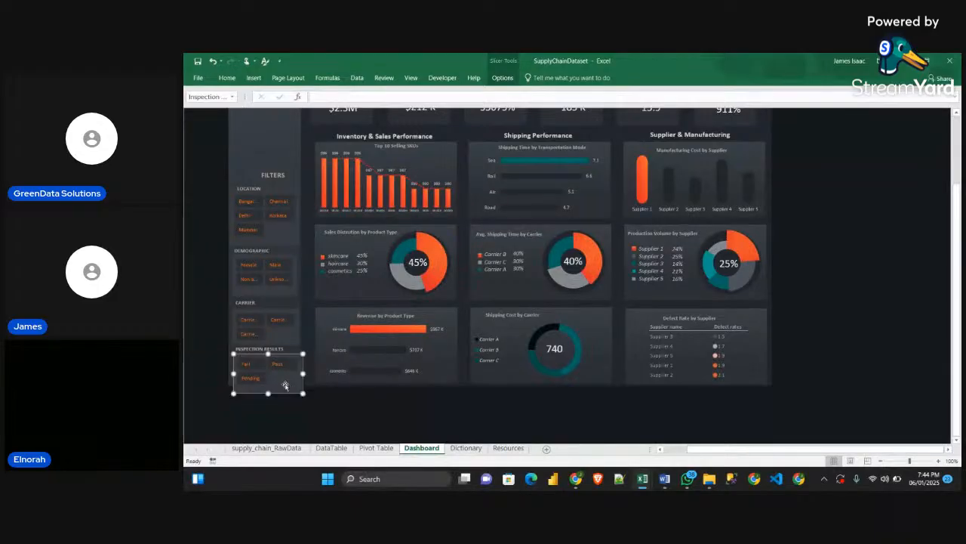
pyautogui.click(226, 77)
pyautogui.click(925, 115)
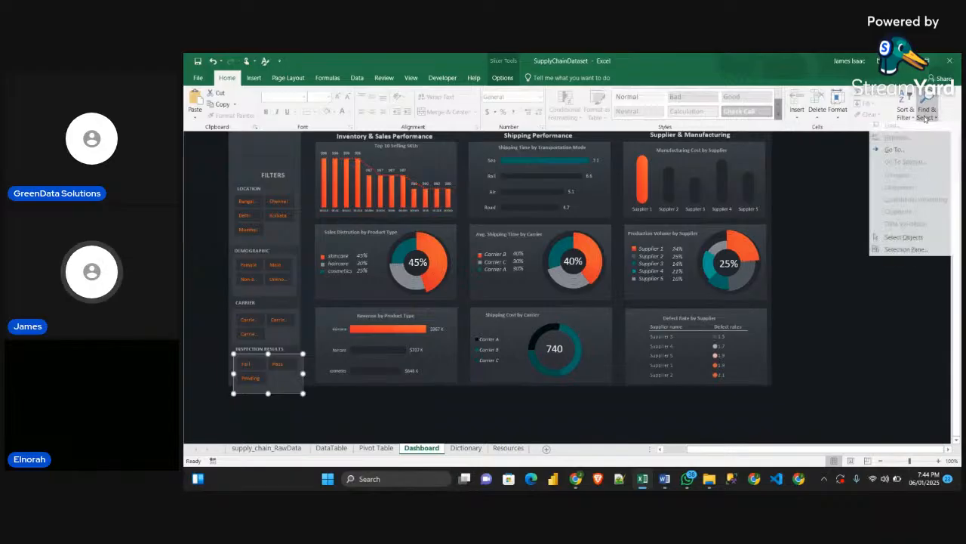
pyautogui.click(904, 252)
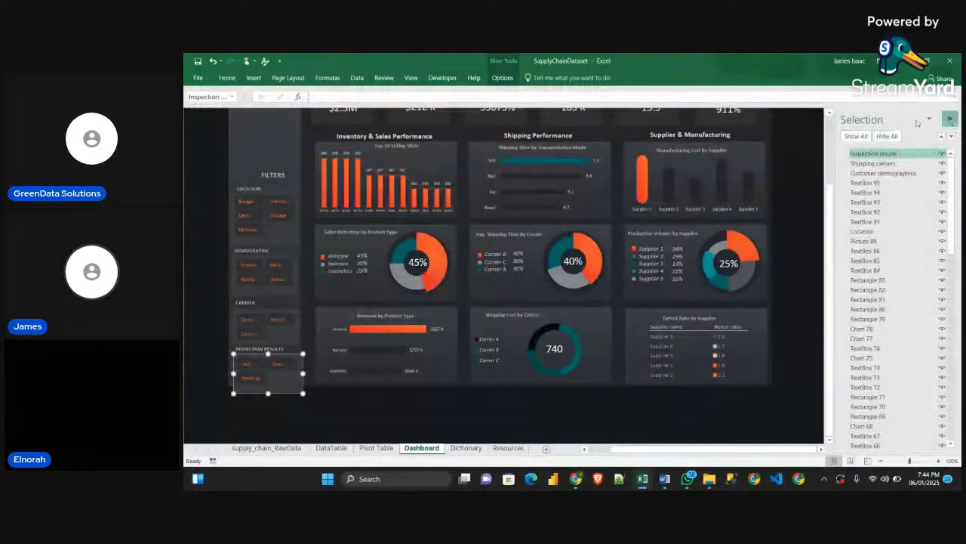
pyautogui.click(951, 118)
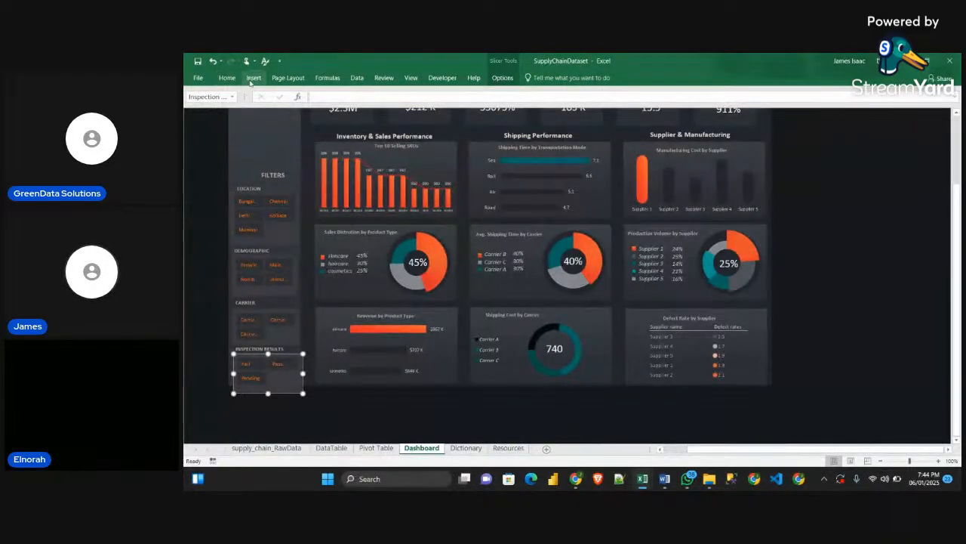
# Select the FILTERS label, filter headings and slicers together and move them up slightly so they fit within the sidebar background
pyautogui.click(227, 77)
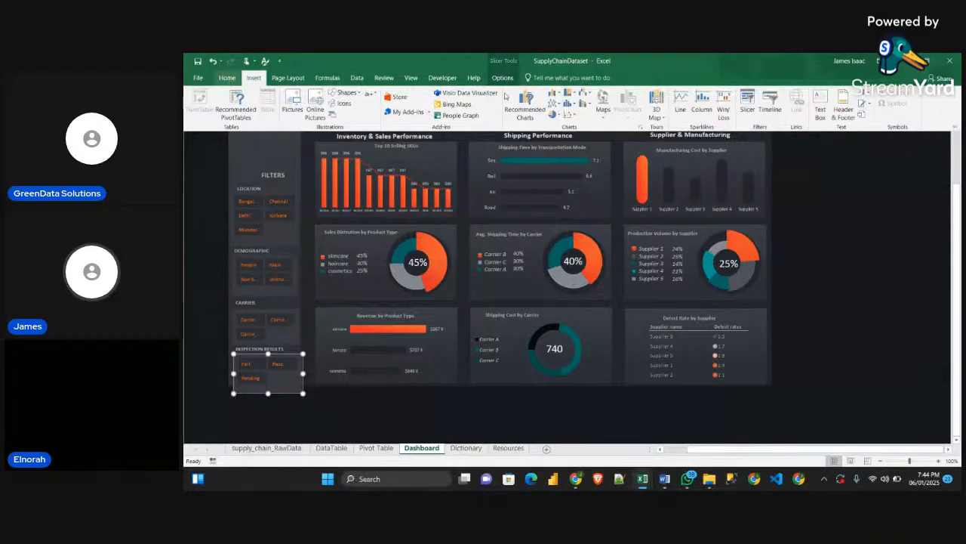
pyautogui.click(931, 116)
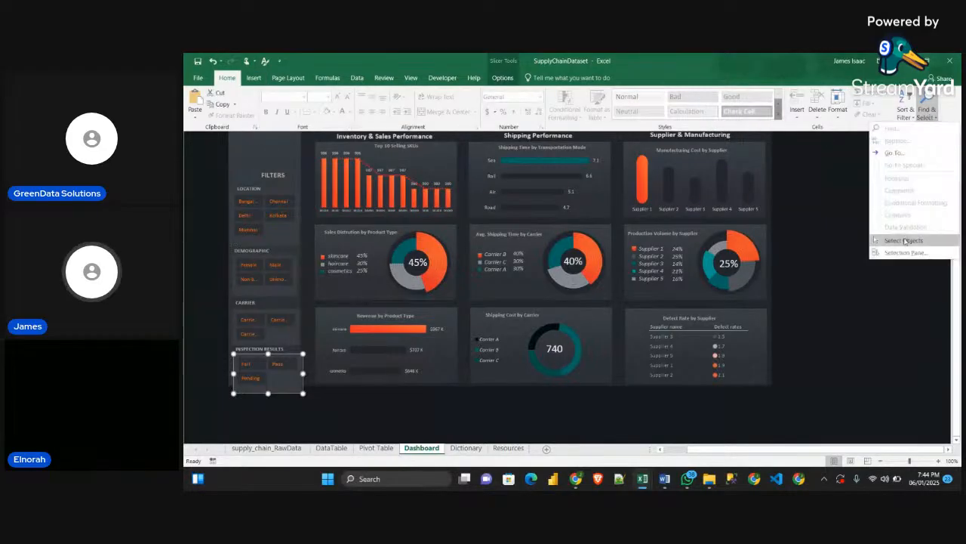
pyautogui.click(906, 240)
pyautogui.moveTo(328, 409)
pyautogui.mouseDown()
pyautogui.moveTo(226, 363)
pyautogui.moveTo(218, 224)
pyautogui.moveTo(199, 151)
pyautogui.mouseUp()
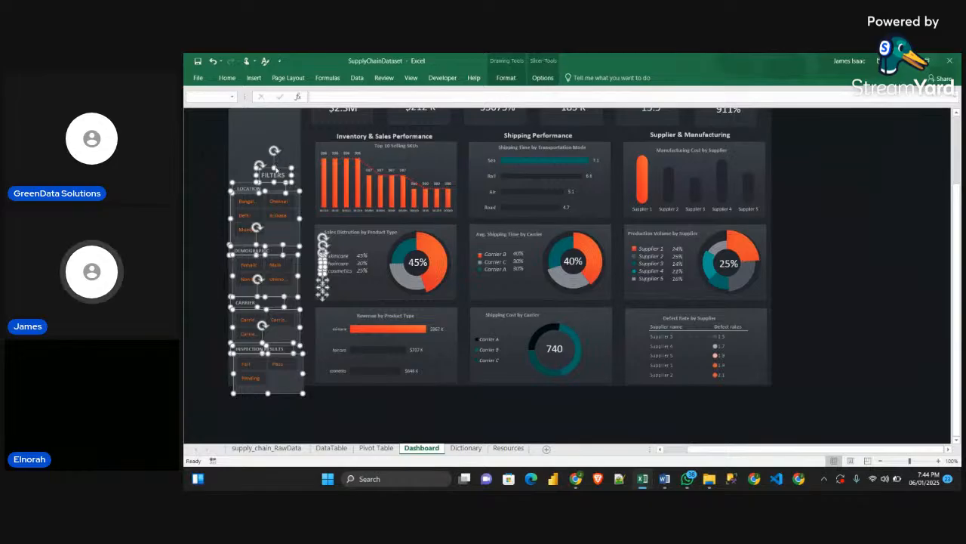
pyautogui.moveTo(282, 164); pyautogui.dragTo(281, 155)
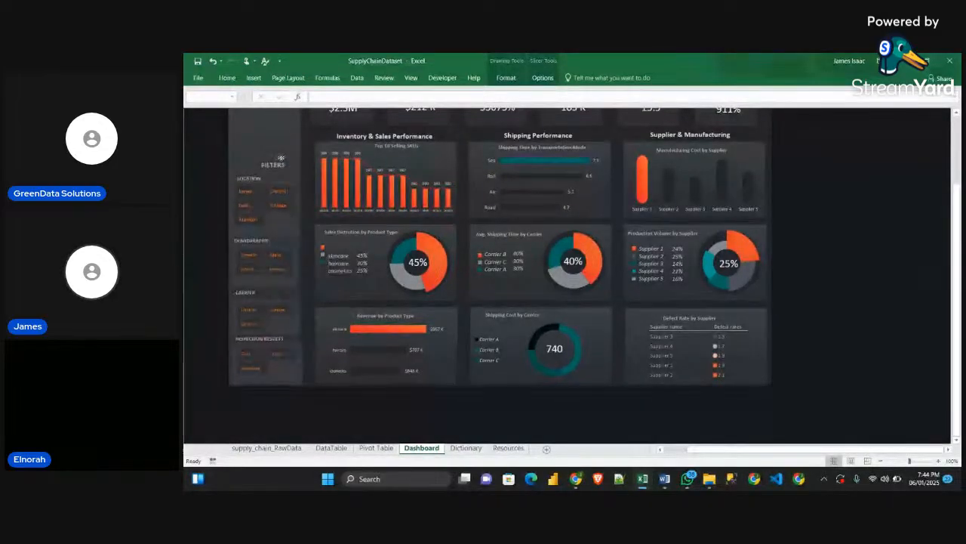
pyautogui.click(207, 213)
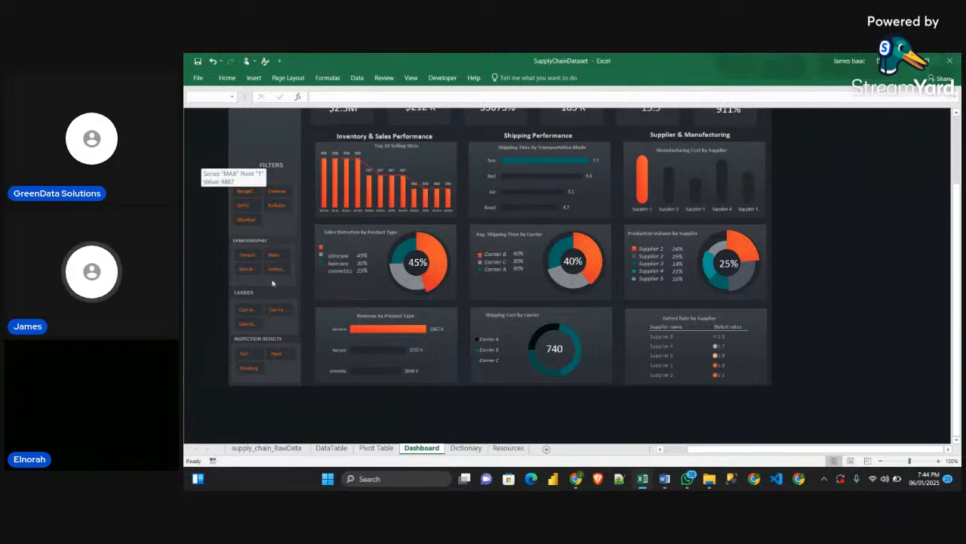
# Test the demographics slicer by filtering the dashboard to Female and then Male, and reselect all its categories
pyautogui.click(247, 255)
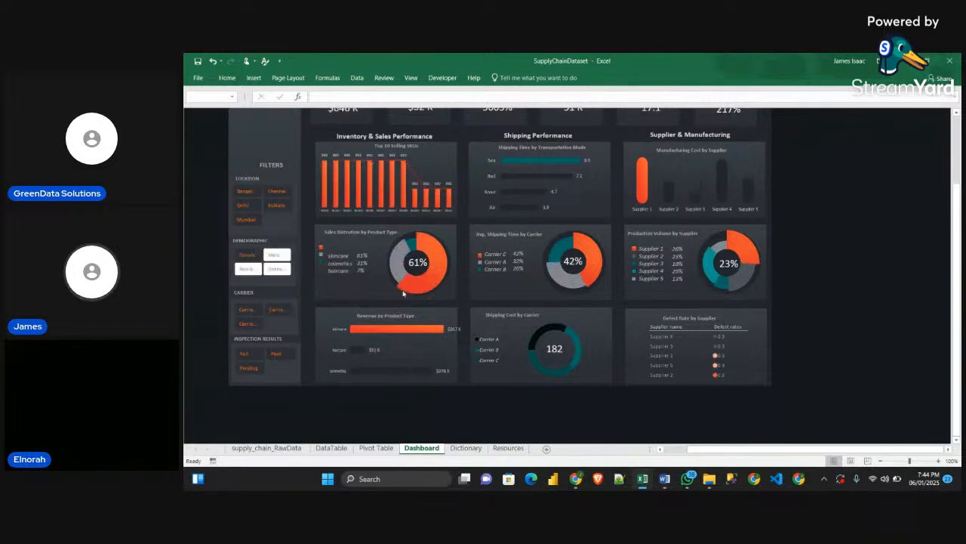
pyautogui.click(277, 255)
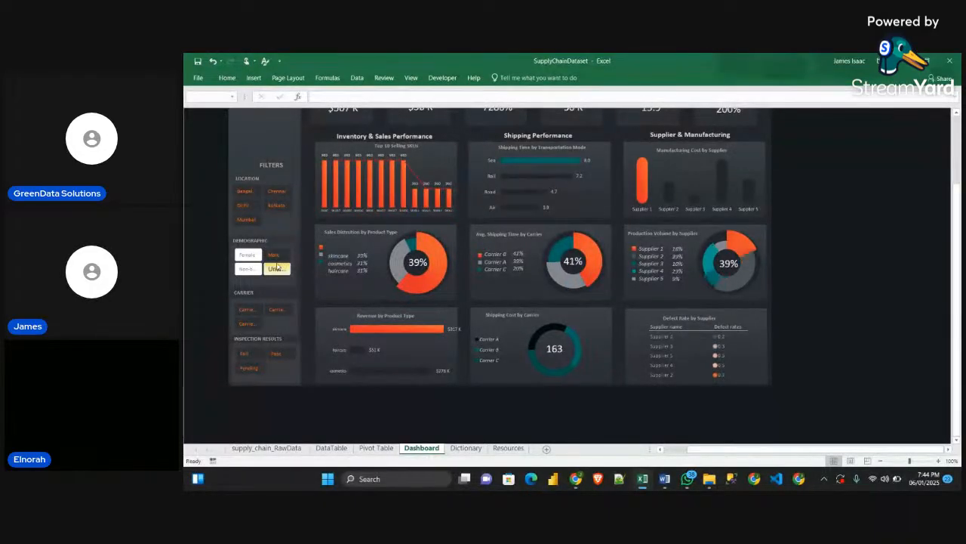
pyautogui.scroll(2, 560, 241)
pyautogui.moveTo(251, 316); pyautogui.dragTo(276, 332)
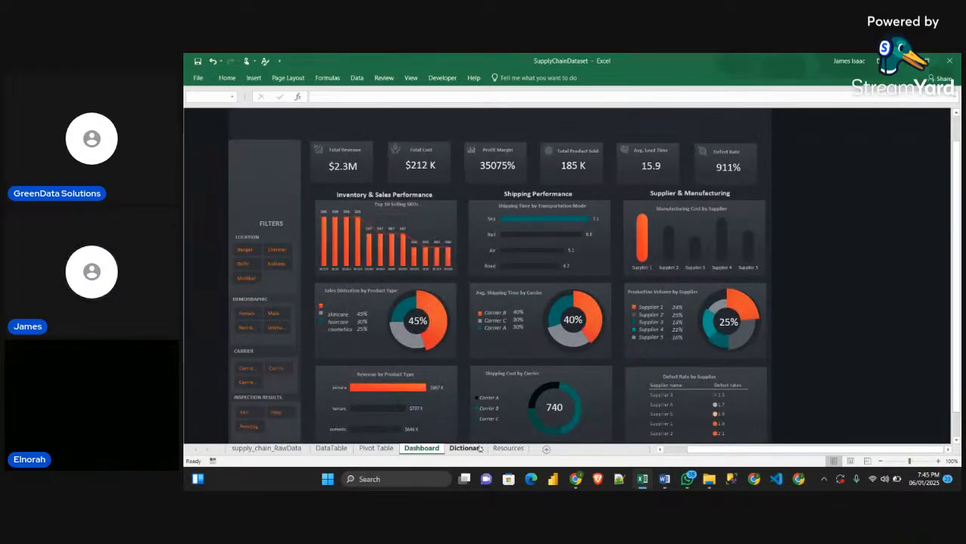
# Copy the funnel icon from the Resources sheet into the Dashboard sheet and place it beside the FILTERS heading
pyautogui.click(508, 448)
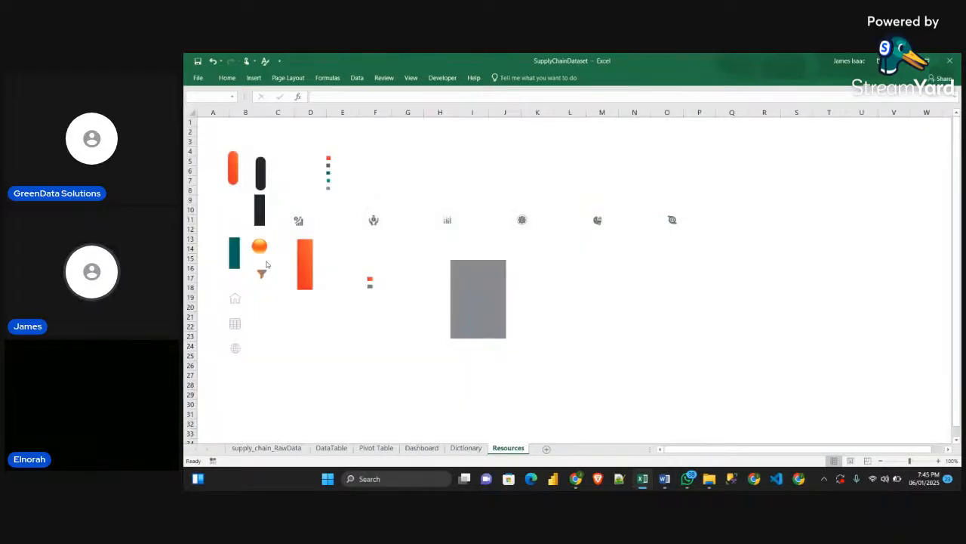
pyautogui.click(264, 253)
pyautogui.click(274, 283)
pyautogui.click(263, 273)
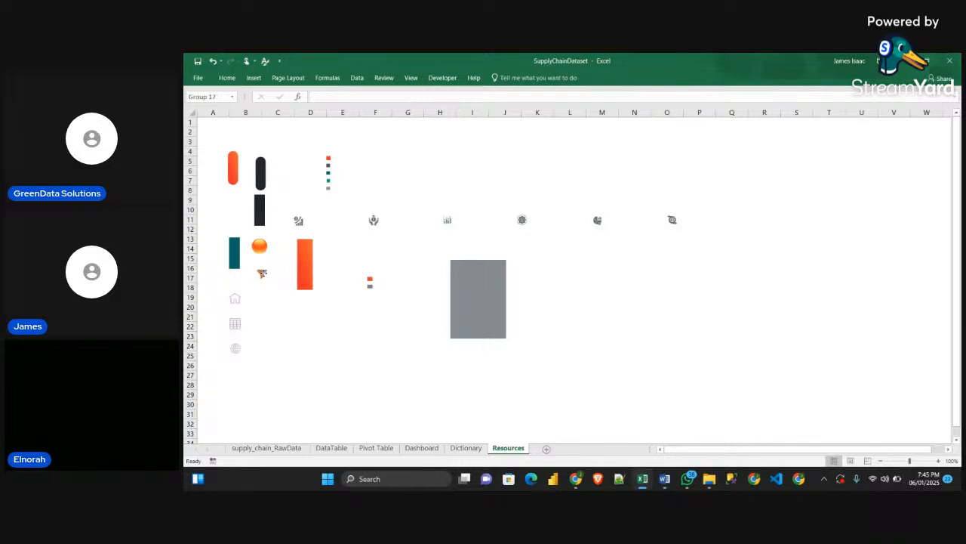
pyautogui.click(263, 276)
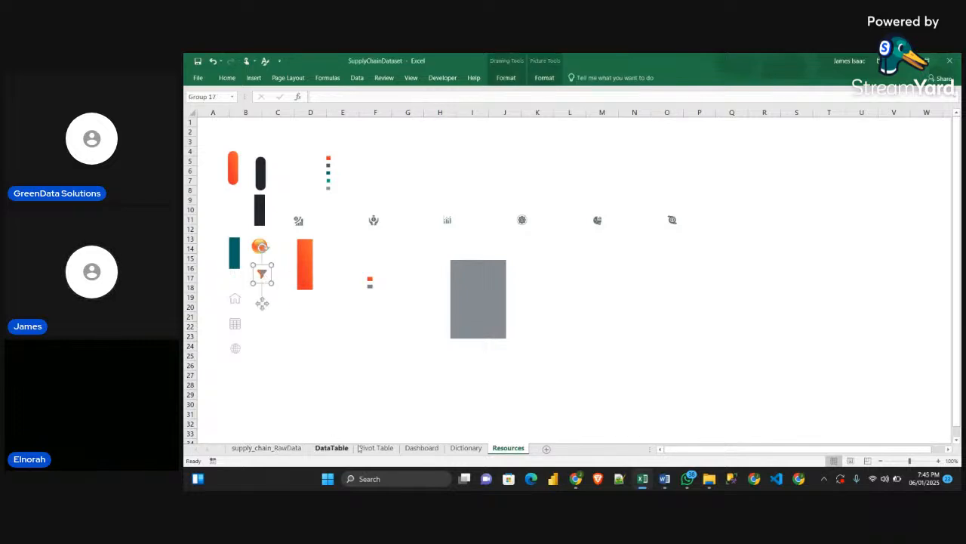
pyautogui.click(422, 448)
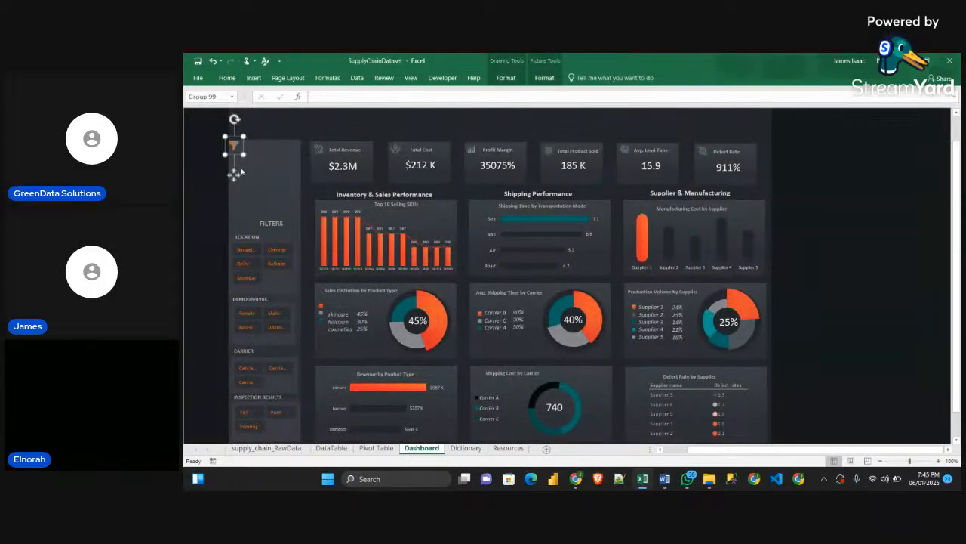
pyautogui.moveTo(234, 175); pyautogui.dragTo(246, 256)
pyautogui.press('Escape')
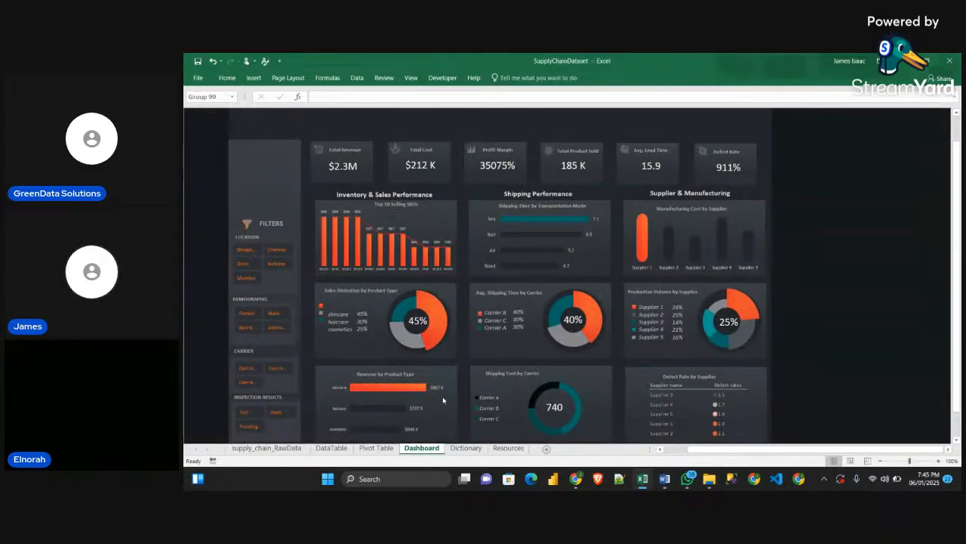
# Copy the orange circle picture from the Resources sheet and place it at the start of the Dashboard sheet's header band
pyautogui.click(505, 448)
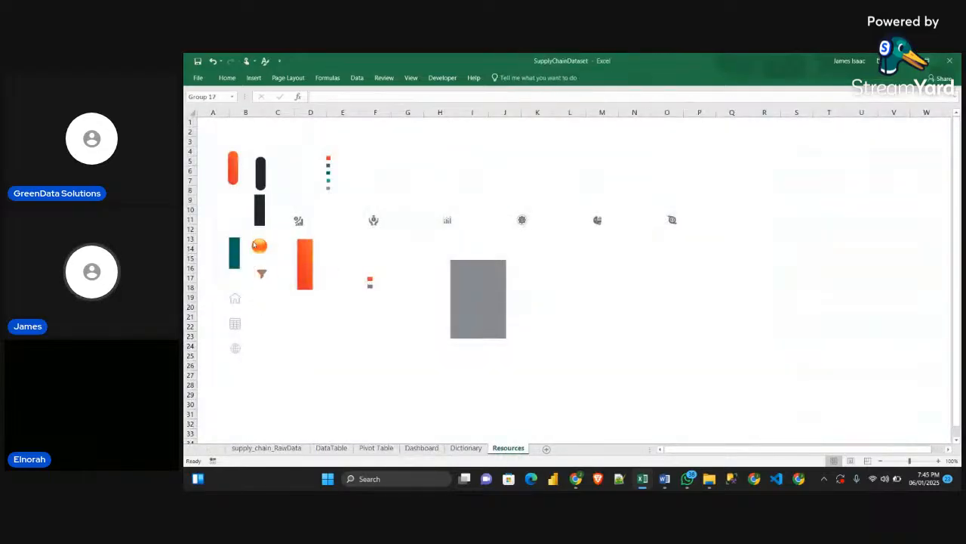
pyautogui.click(258, 247)
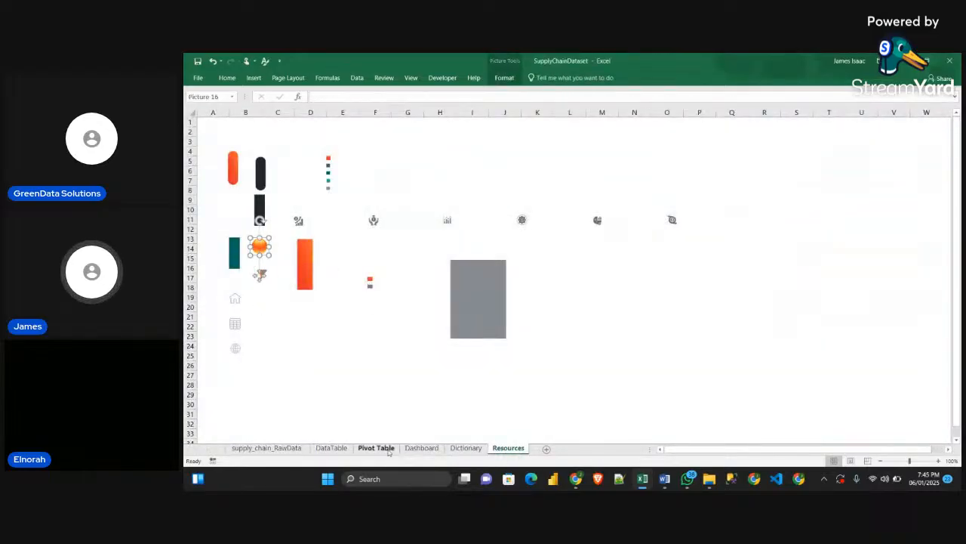
pyautogui.click(421, 448)
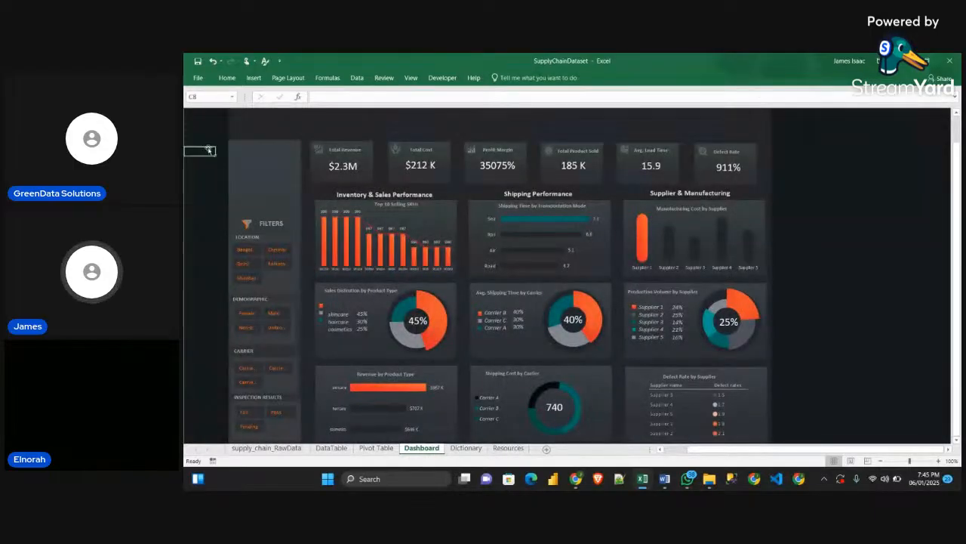
pyautogui.hotkey('ctrl', 'v')
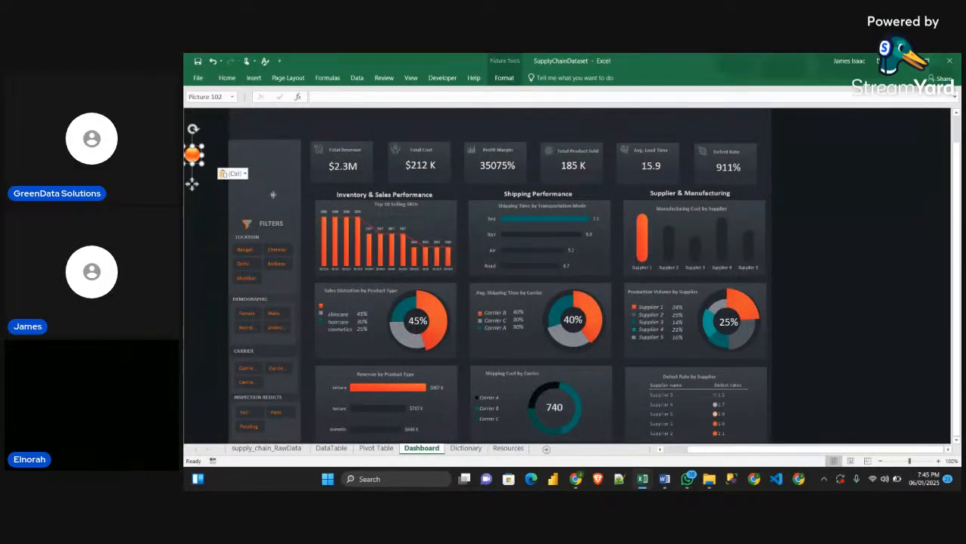
pyautogui.moveTo(192, 183); pyautogui.dragTo(246, 153)
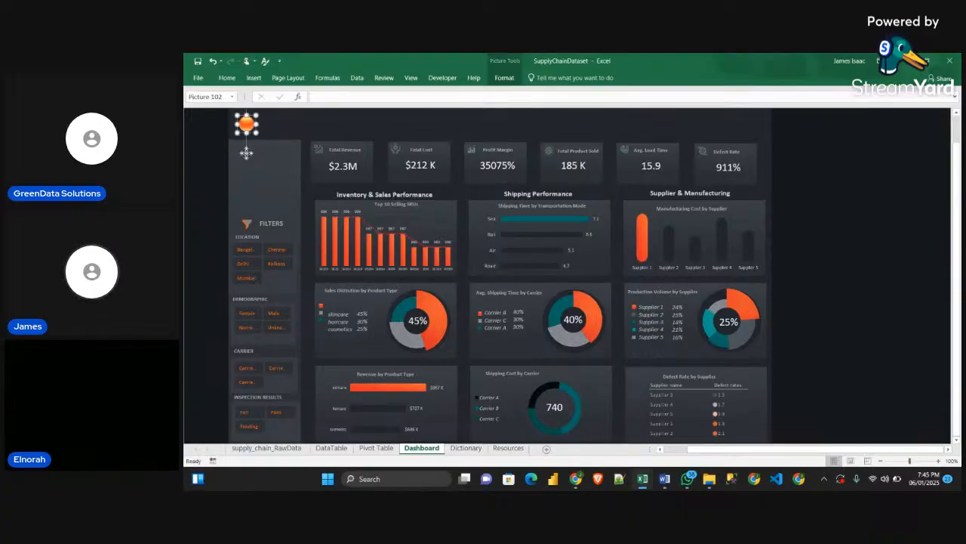
pyautogui.click(191, 134)
pyautogui.click(220, 131)
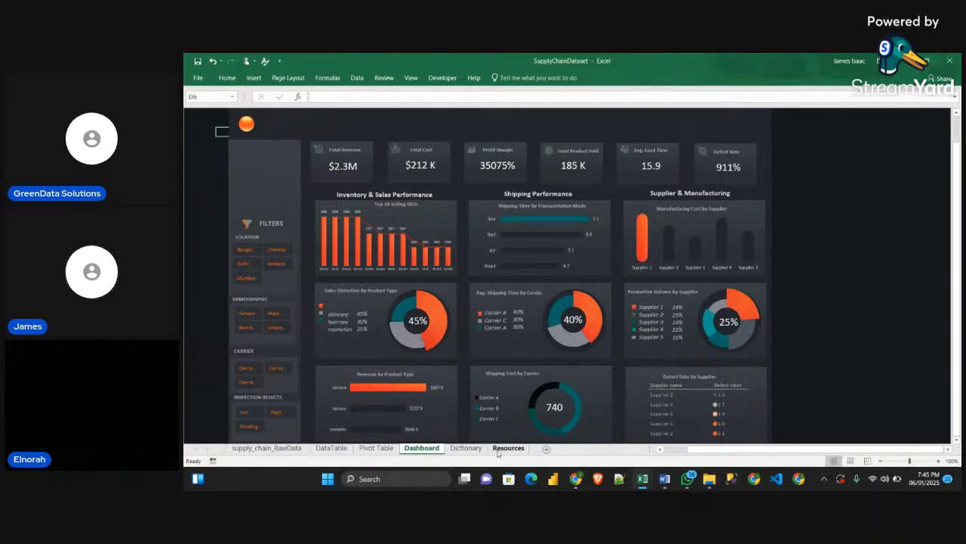
# Switch to the Sample workbook and copy the SMART SUPPLY CHAIN INSIGHTS DASHBOARD title text box from its Dashboard sheet
pyautogui.moveTo(649, 486)
pyautogui.click(665, 441)
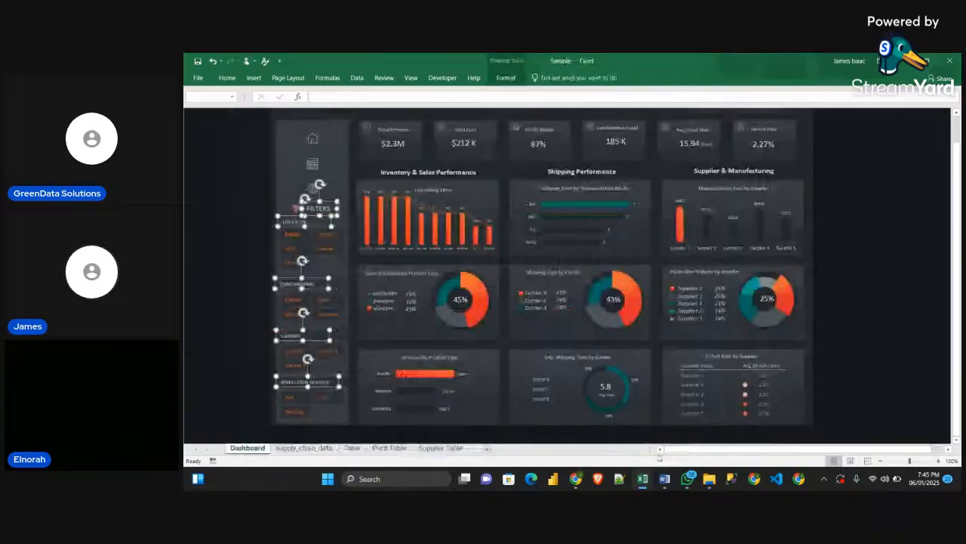
pyautogui.click(425, 130)
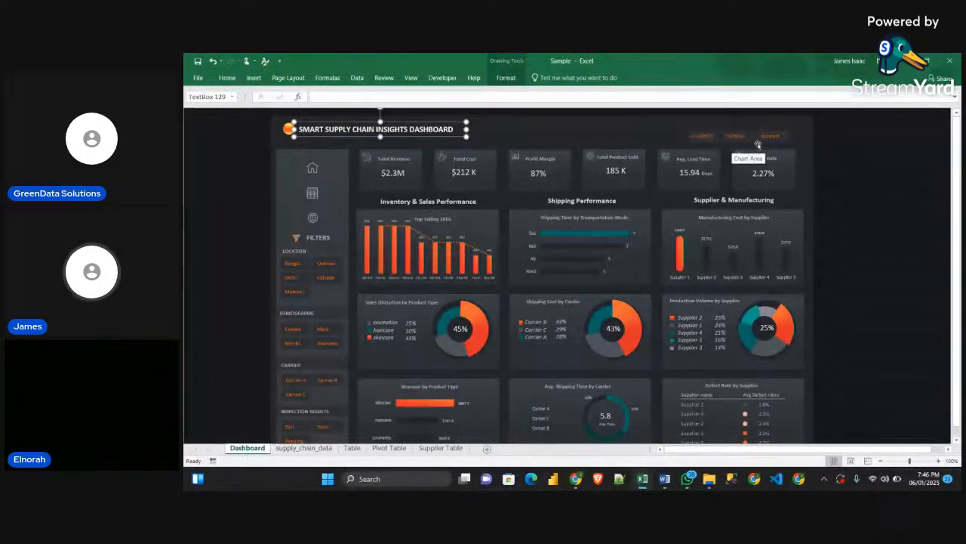
pyautogui.scroll(-1, 317, 345)
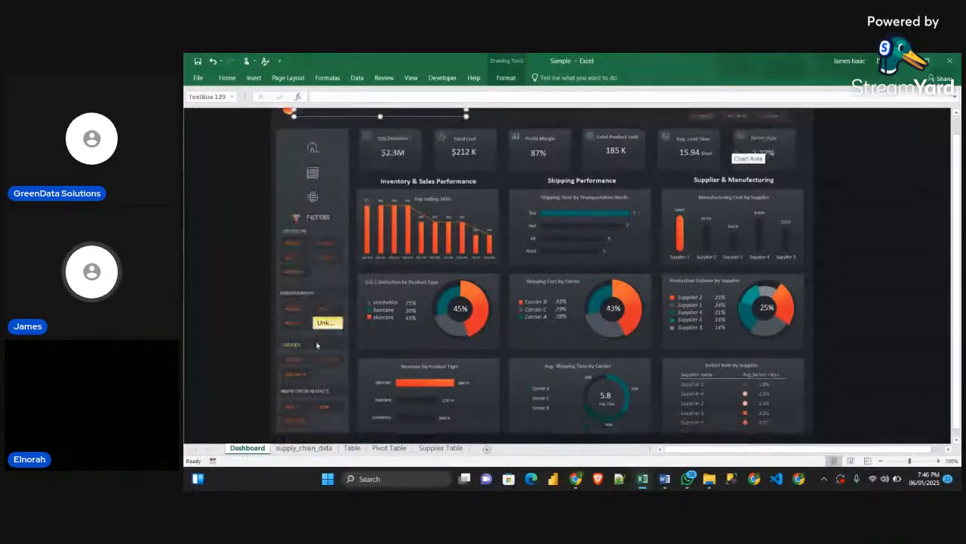
pyautogui.scroll(1, 317, 345)
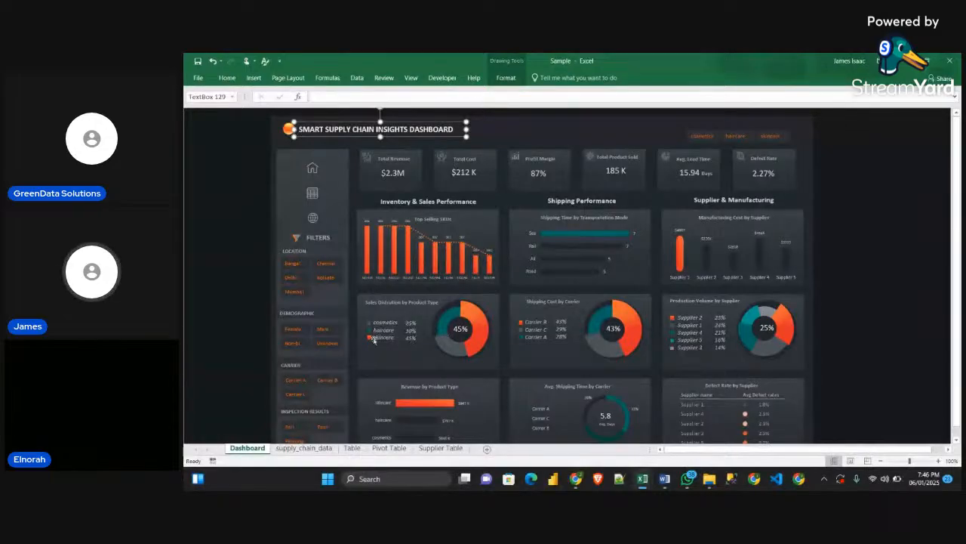
pyautogui.scroll(-1, 412, 355)
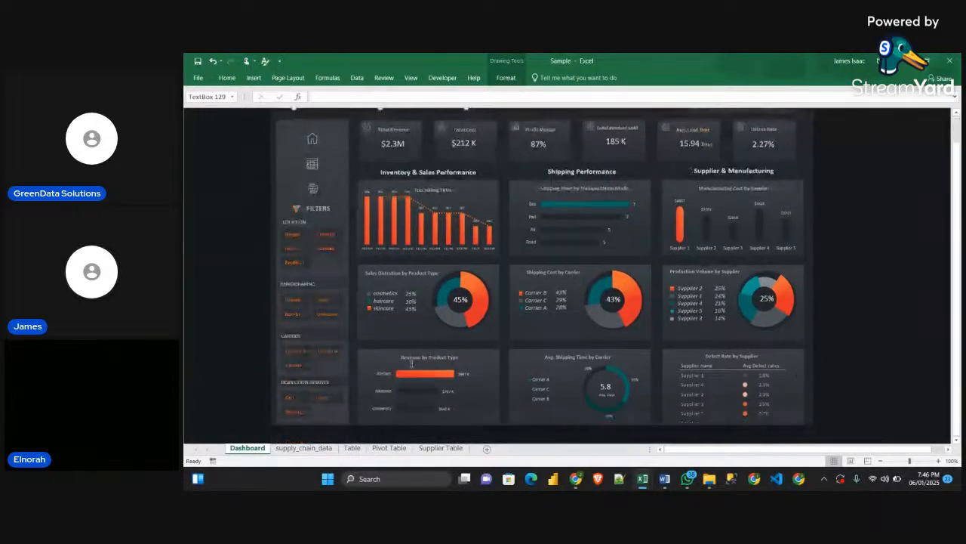
pyautogui.scroll(1, 436, 289)
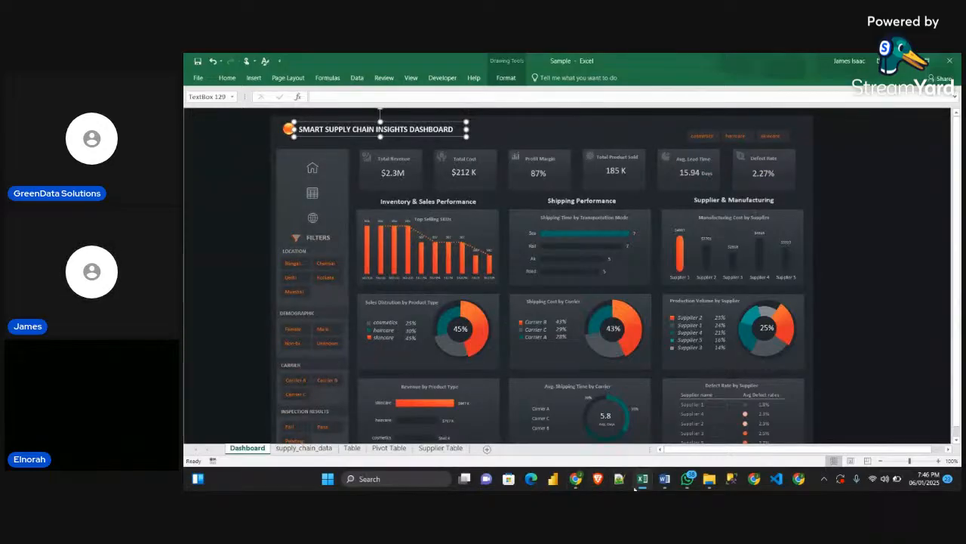
# Return to the SupplyChainDataset workbook, close the Selection pane, and paste the title text box beside the orange circle in the Dashboard header
pyautogui.moveTo(642, 479)
pyautogui.click(601, 451)
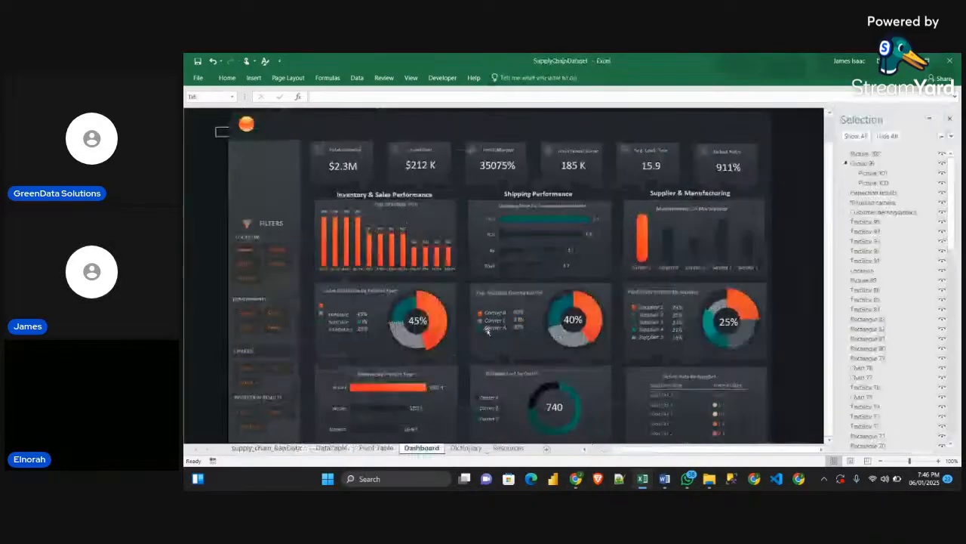
pyautogui.scroll(1, 552, 259)
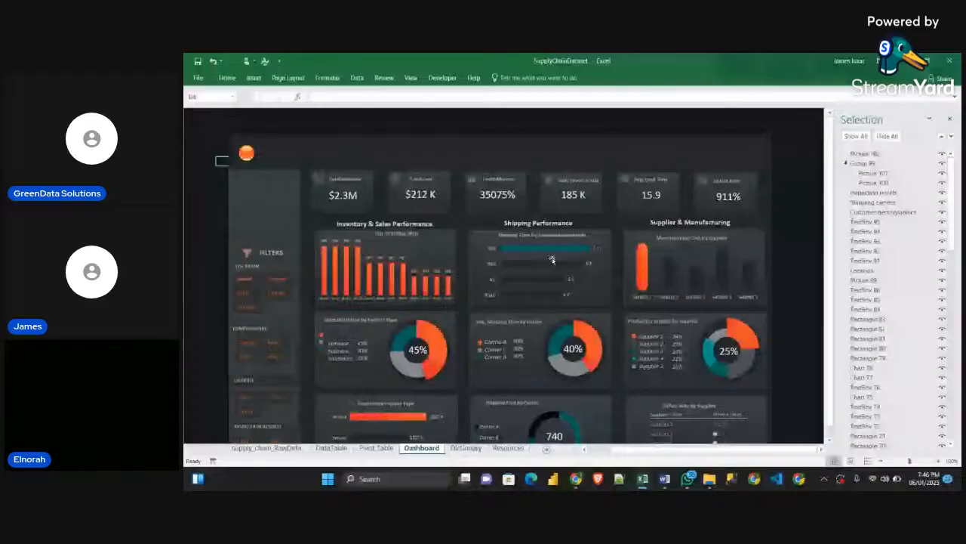
pyautogui.click(949, 119)
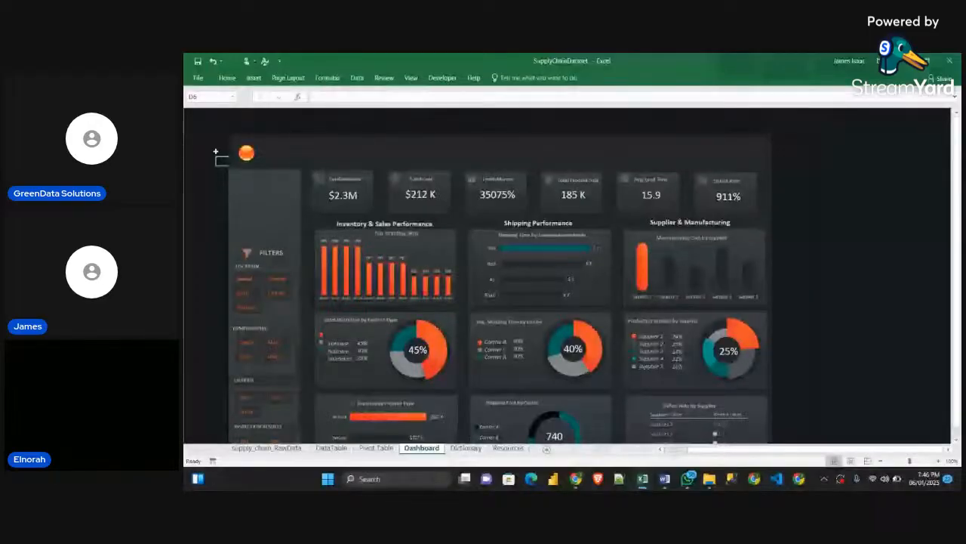
pyautogui.hotkey('ctrl', 'v')
pyautogui.click(265, 158)
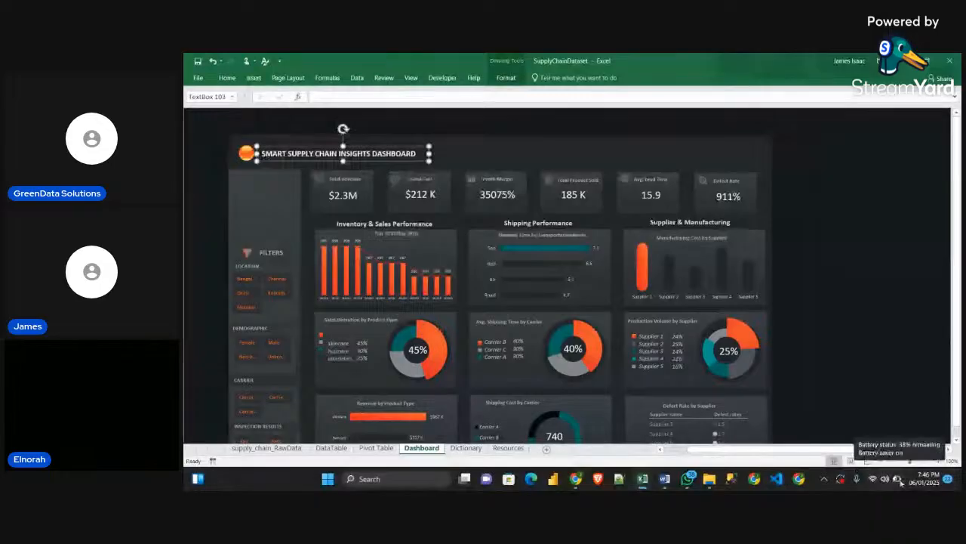
# Copy the home, table and globe icons together from the Resources sheet and paste them into the Dashboard sheet
pyautogui.click(508, 448)
pyautogui.click(236, 300)
pyautogui.click(236, 324)
pyautogui.keyDown('ctrl'); pyautogui.click(236, 349); pyautogui.keyUp('ctrl')
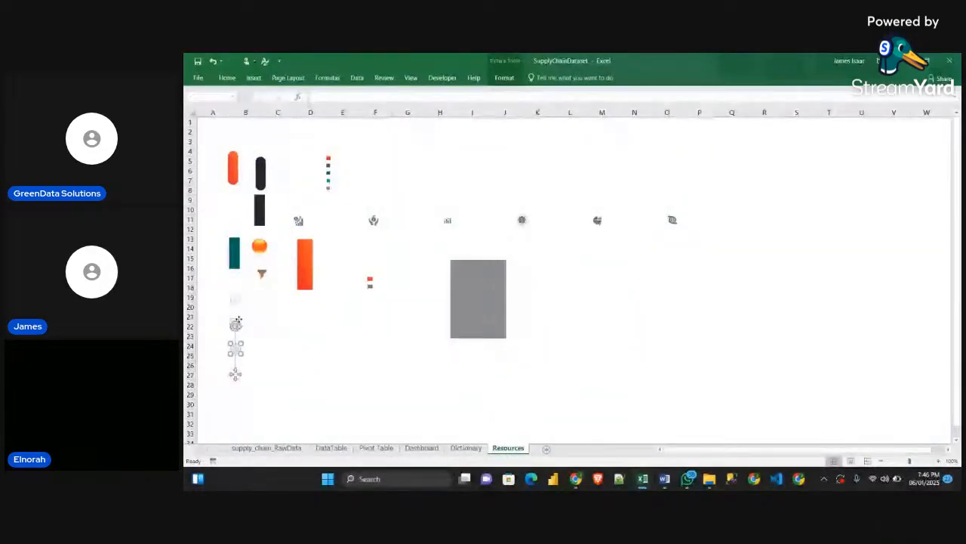
pyautogui.keyDown('ctrl'); pyautogui.click(235, 299); pyautogui.keyUp('ctrl')
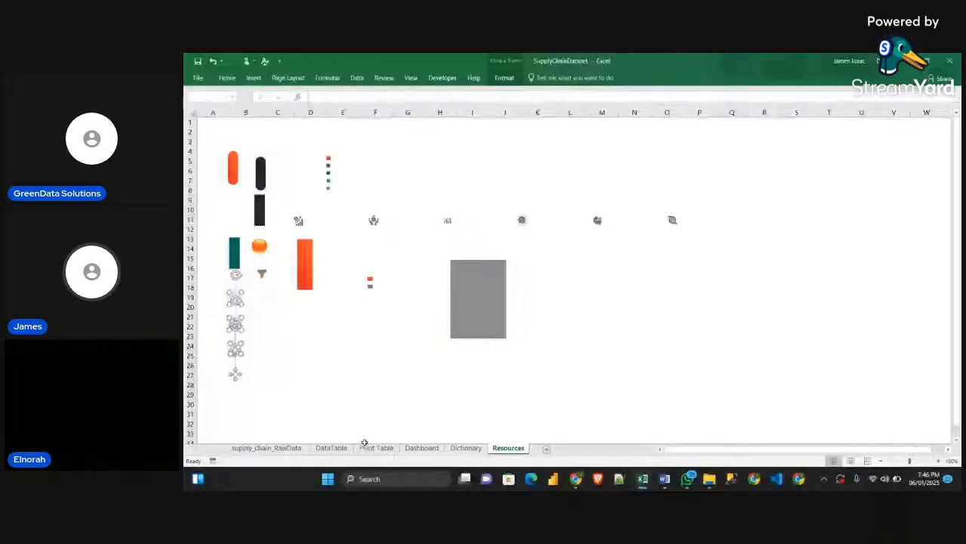
pyautogui.click(421, 448)
pyautogui.hotkey('ctrl', 'v')
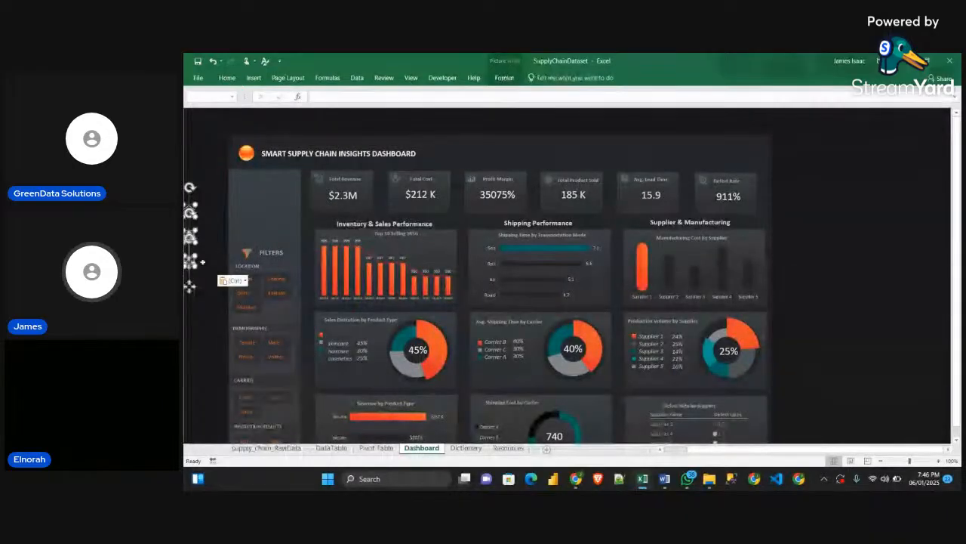
# Position the pasted home, table and globe icons in the Dashboard sidebar above the FILTERS heading
pyautogui.moveTo(190, 285); pyautogui.dragTo(265, 263)
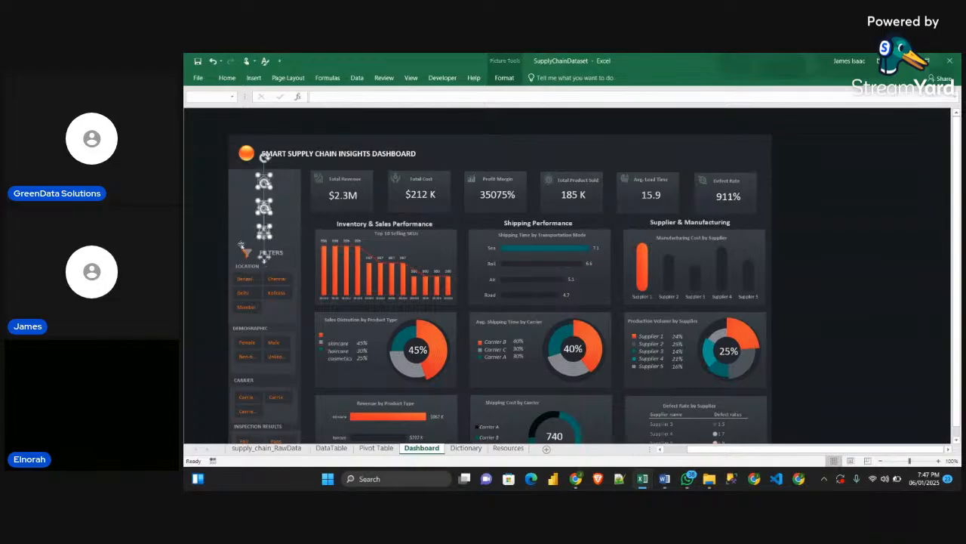
pyautogui.click(211, 199)
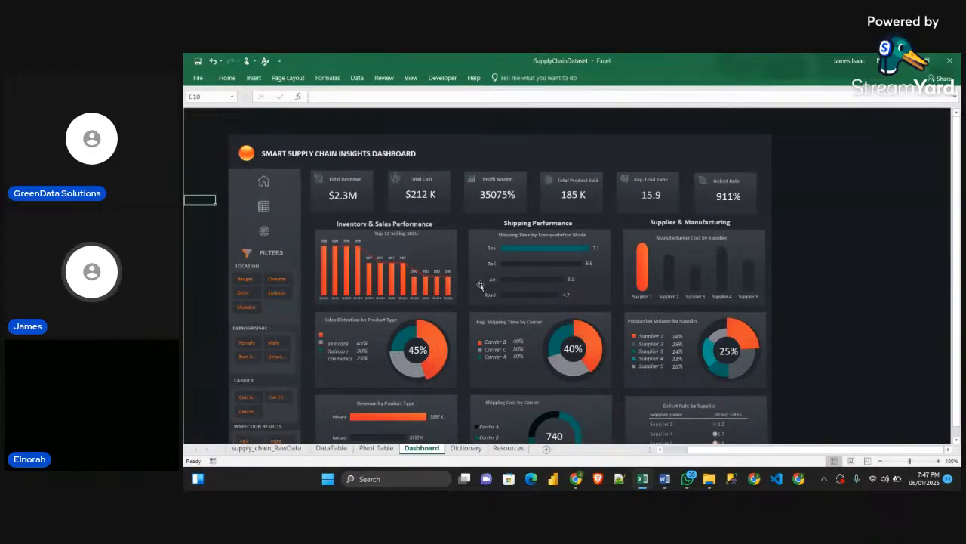
pyautogui.scroll(-1, 477, 285)
pyautogui.scroll(1, 433, 277)
# Hyperlink the sidebar's table icon to the DataTable sheet in this workbook and follow the link to test it
pyautogui.click(264, 208)
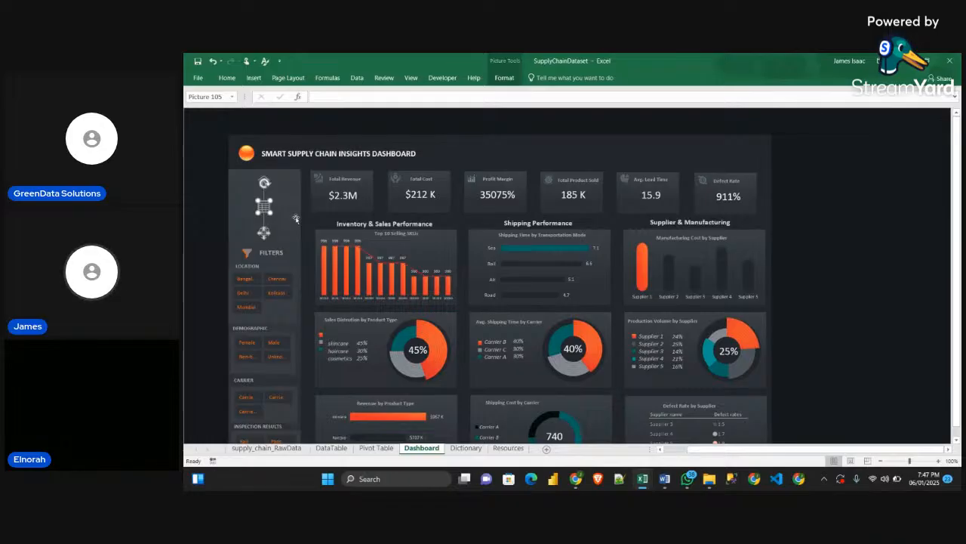
pyautogui.hotkey('ctrl', 'k')
pyautogui.click(282, 310)
pyautogui.click(478, 384)
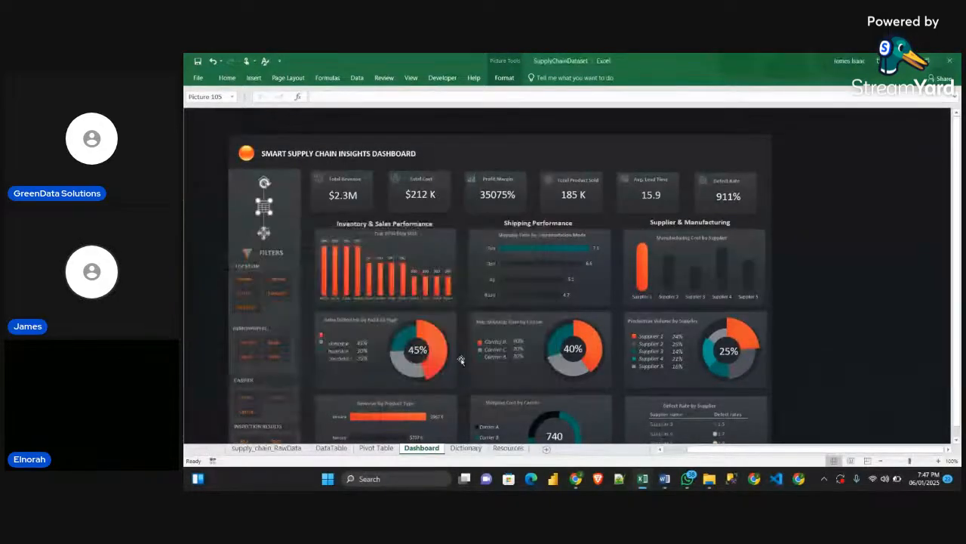
pyautogui.click(205, 200)
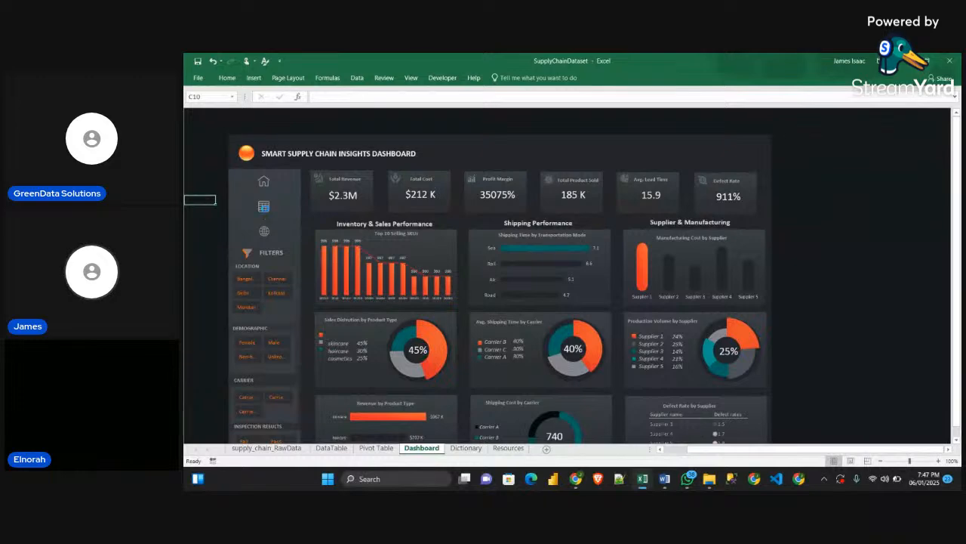
pyautogui.click(264, 208)
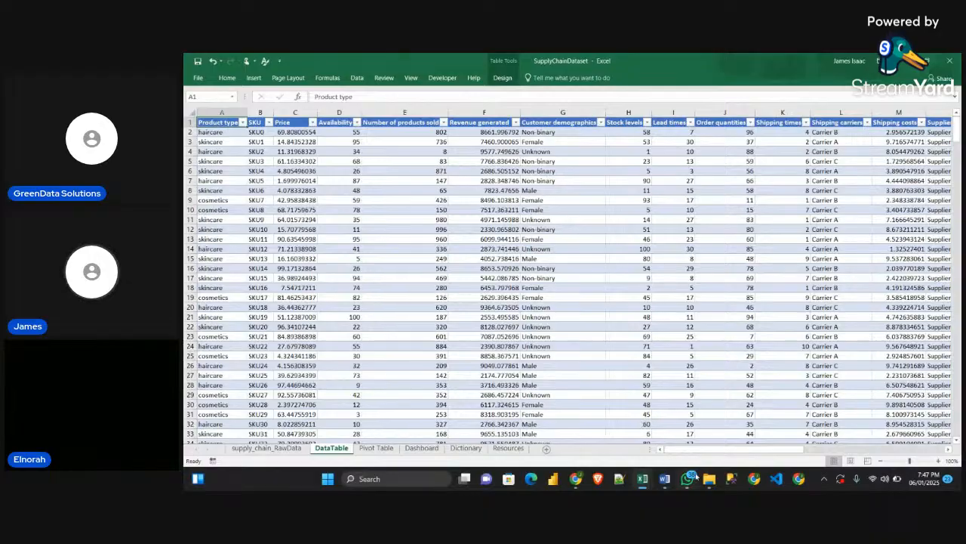
# Look past the last DataTable columns and through the Resources sheet for a back-arrow icon
pyautogui.moveTo(699, 450); pyautogui.dragTo(840, 452)
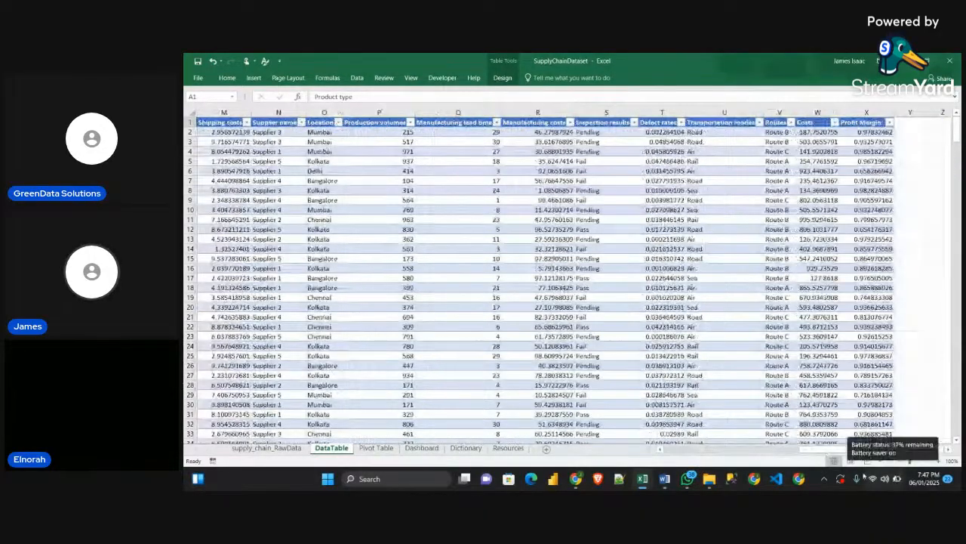
pyautogui.click(509, 448)
pyautogui.click(308, 355)
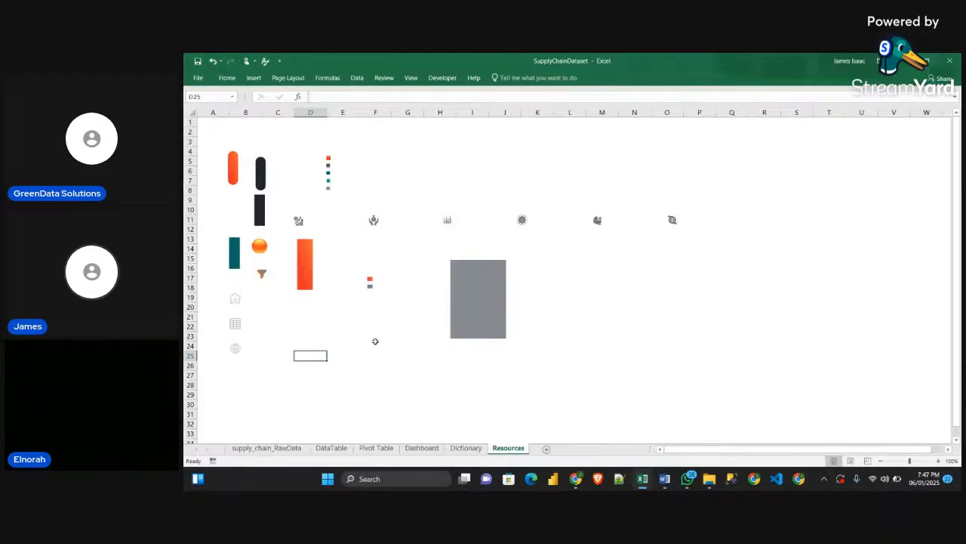
pyautogui.scroll(-3, 412, 349)
pyautogui.scroll(3, 403, 325)
pyautogui.scroll(-3, 460, 251)
pyautogui.scroll(3, 460, 250)
# Switch to the Sample workbook and copy the back-arrow picture from its Pivot Table sheet
pyautogui.moveTo(644, 483)
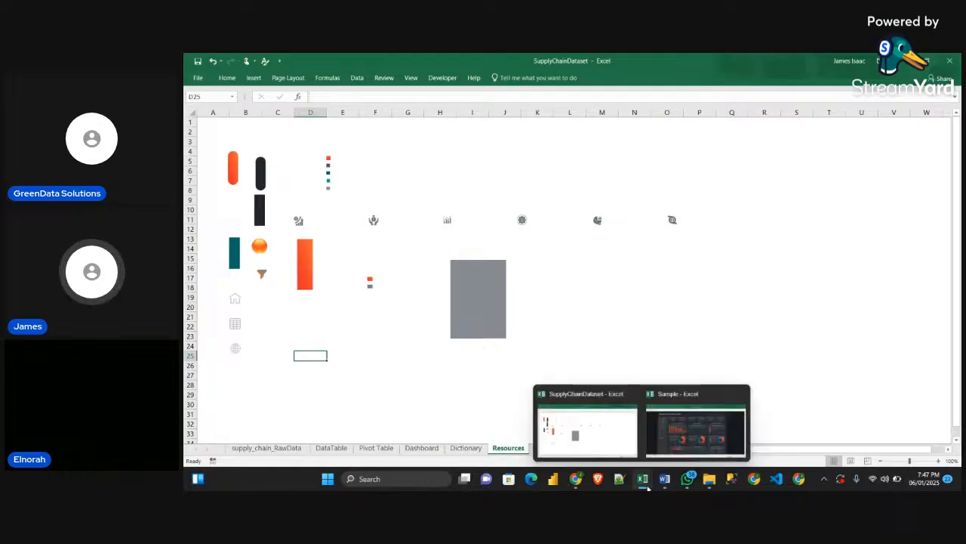
pyautogui.click(693, 427)
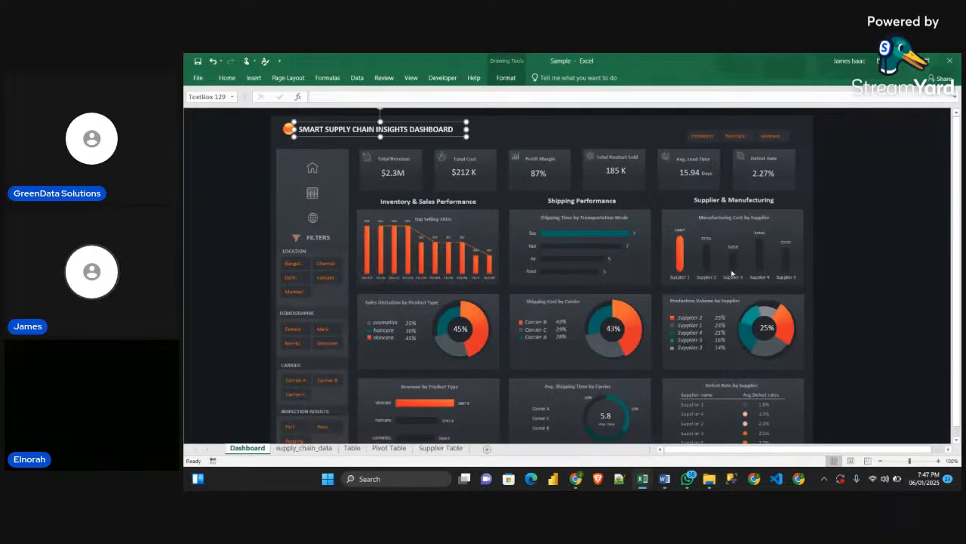
pyautogui.click(389, 449)
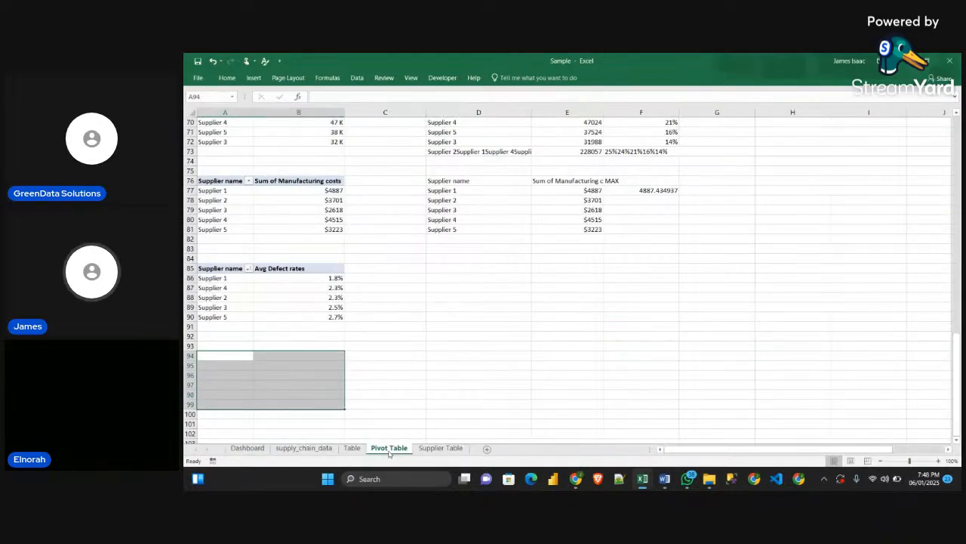
pyautogui.scroll(20, 528, 366)
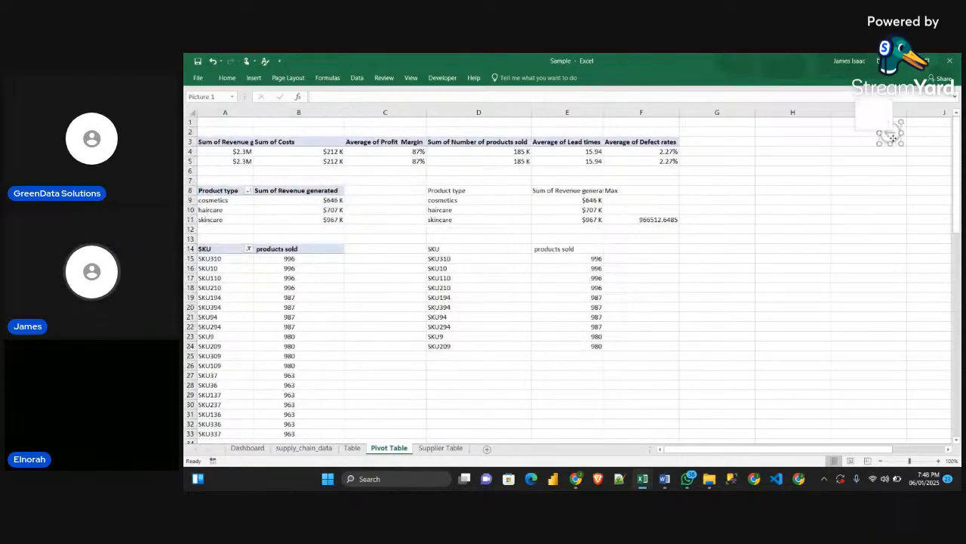
pyautogui.rightClick(893, 139)
pyautogui.click(844, 158)
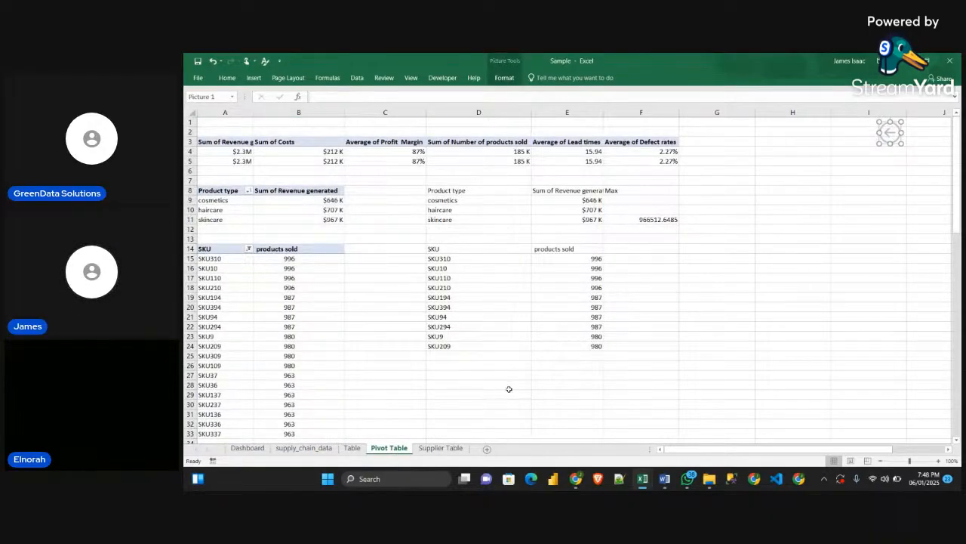
# Return to the SupplyChainDataset workbook, paste the back arrow beside the DataTable's Profit Margin column, and follow its existing link
pyautogui.moveTo(642, 479)
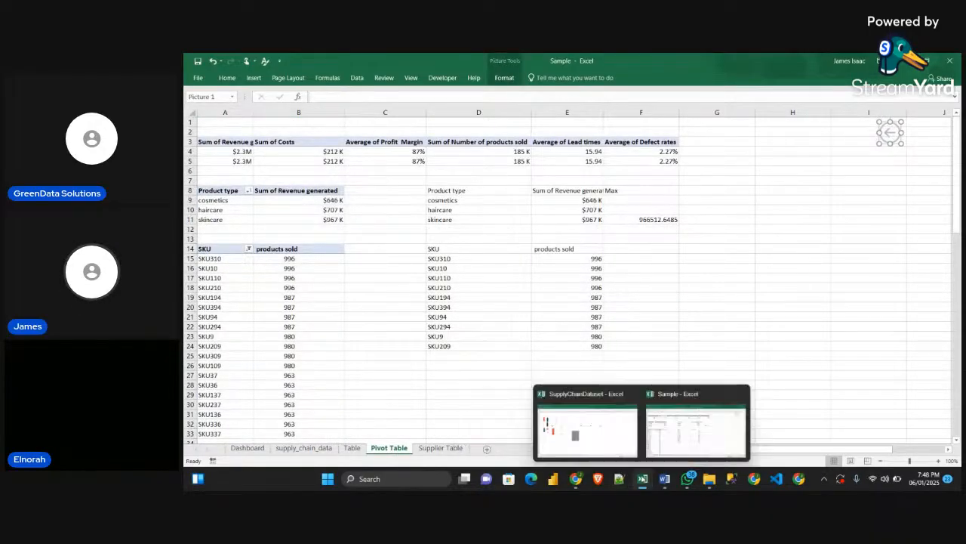
pyautogui.click(590, 431)
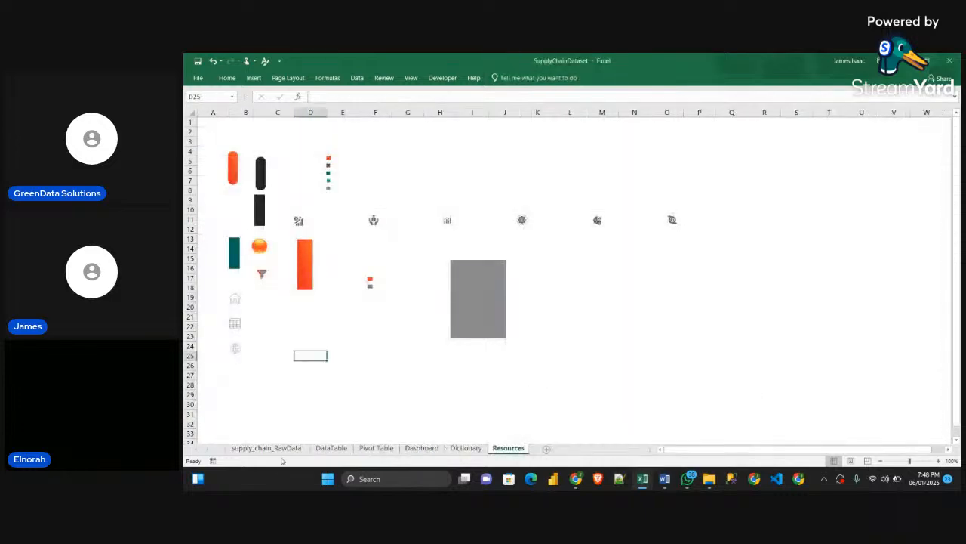
pyautogui.click(376, 448)
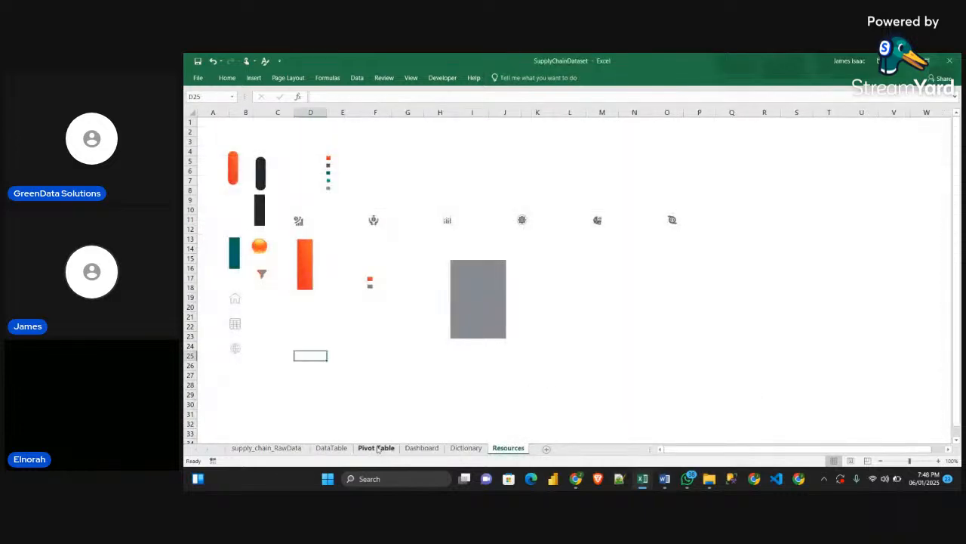
pyautogui.click(334, 450)
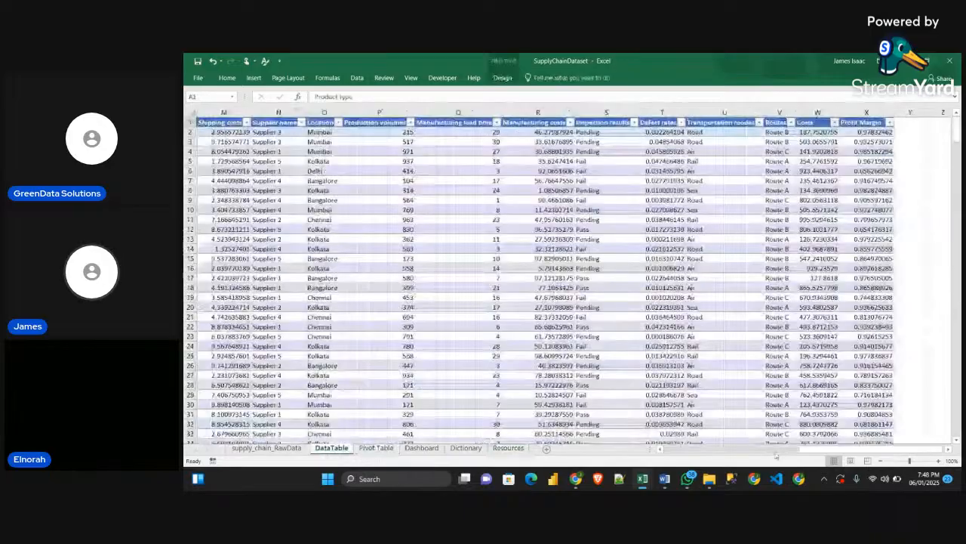
pyautogui.rightClick(919, 143)
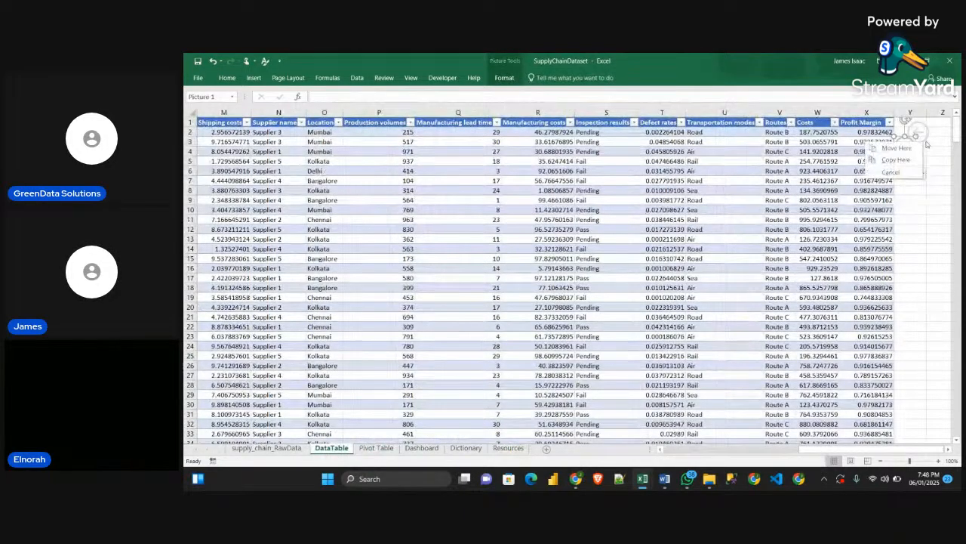
pyautogui.click(934, 153)
pyautogui.click(923, 140)
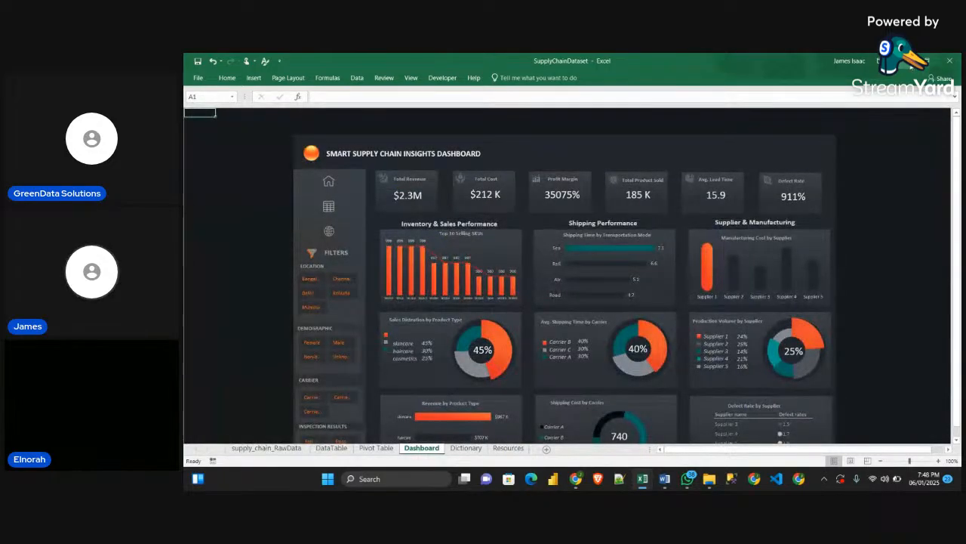
pyautogui.hotkey('alt', 'Tab')
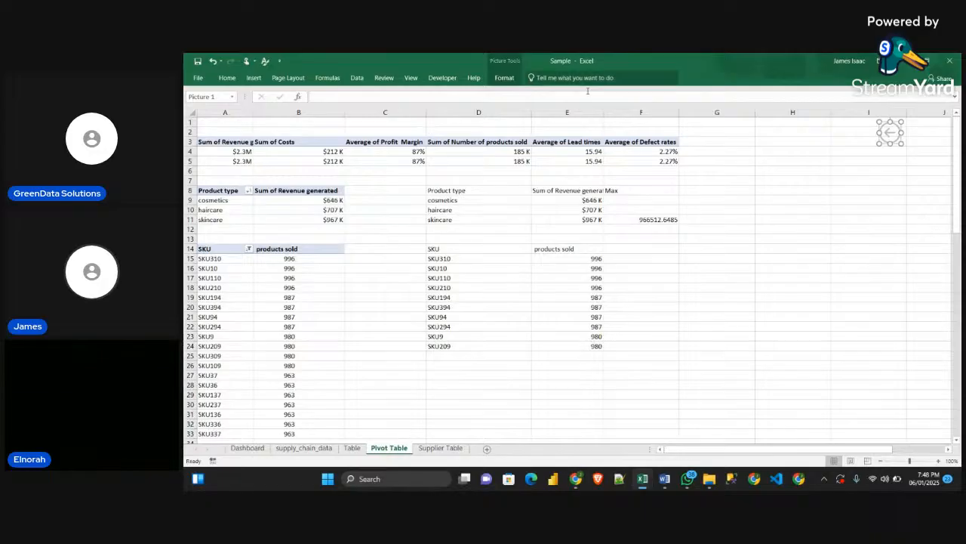
pyautogui.hotkey('alt', 'Tab')
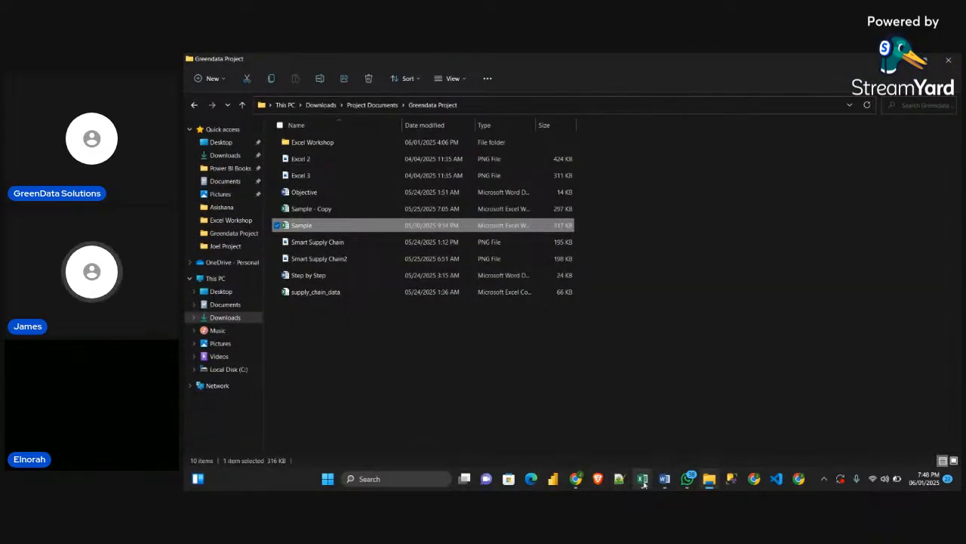
pyautogui.moveTo(641, 473)
pyautogui.click(586, 426)
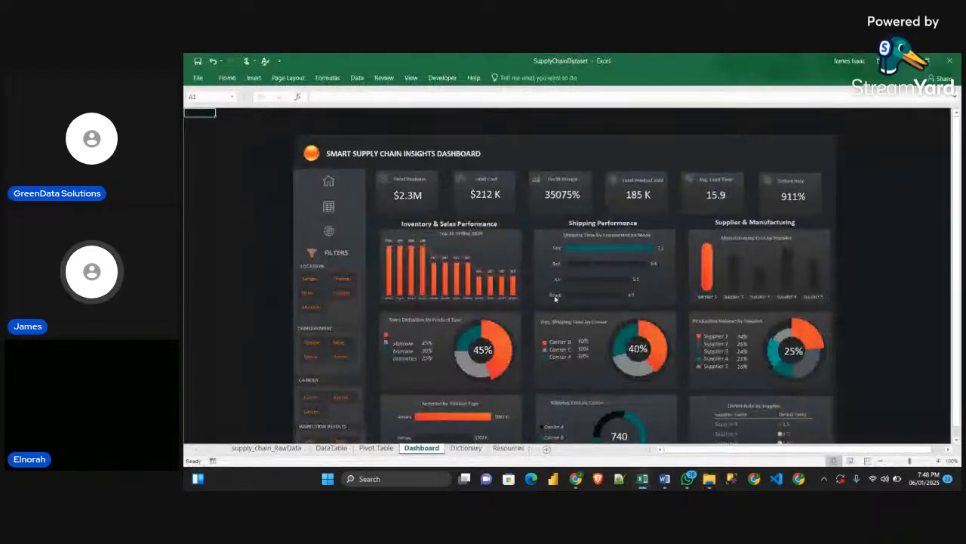
pyautogui.scroll(1, 455, 349)
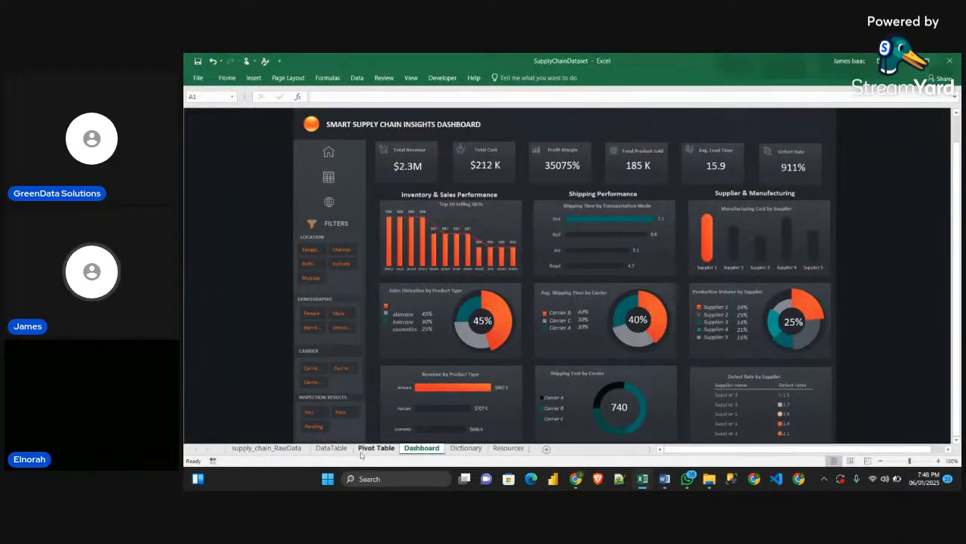
# Remove the existing hyperlink from the DataTable sheet's back arrow and move the picture up to the first rows beside Profit Margin
pyautogui.click(331, 448)
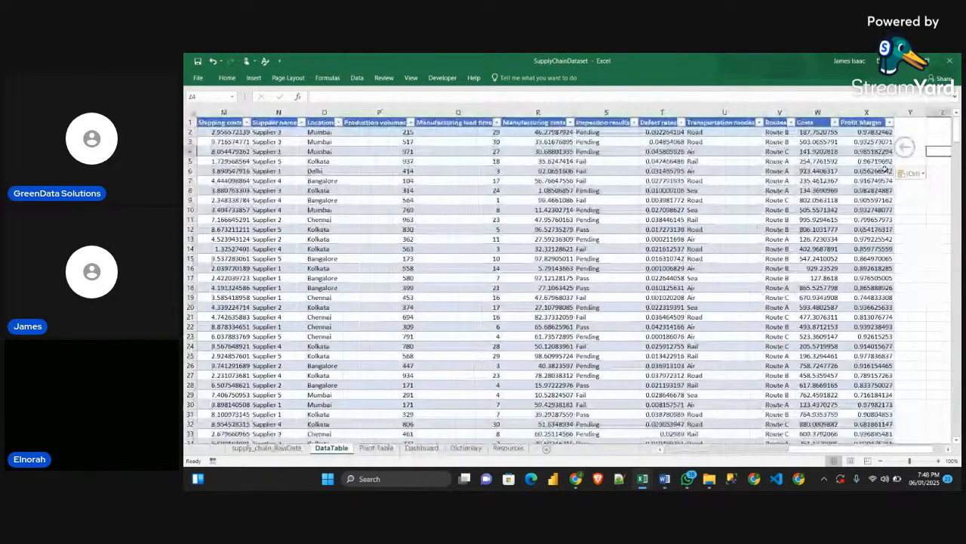
pyautogui.rightClick(910, 162)
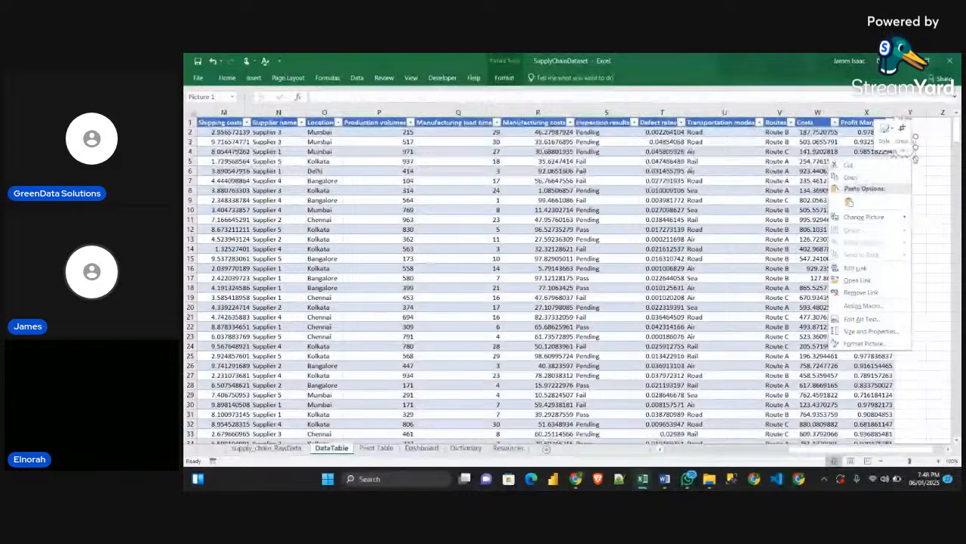
pyautogui.click(863, 293)
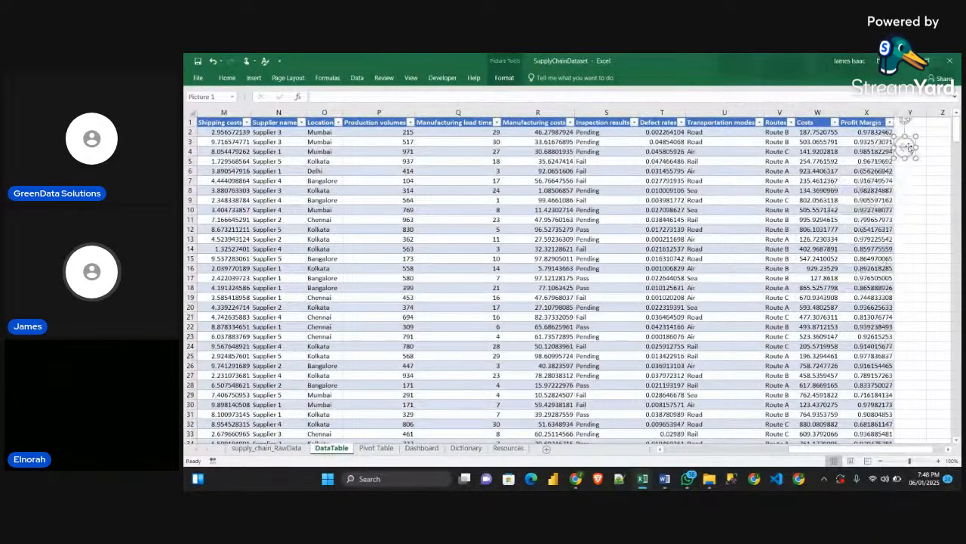
pyautogui.moveTo(908, 150); pyautogui.dragTo(922, 132)
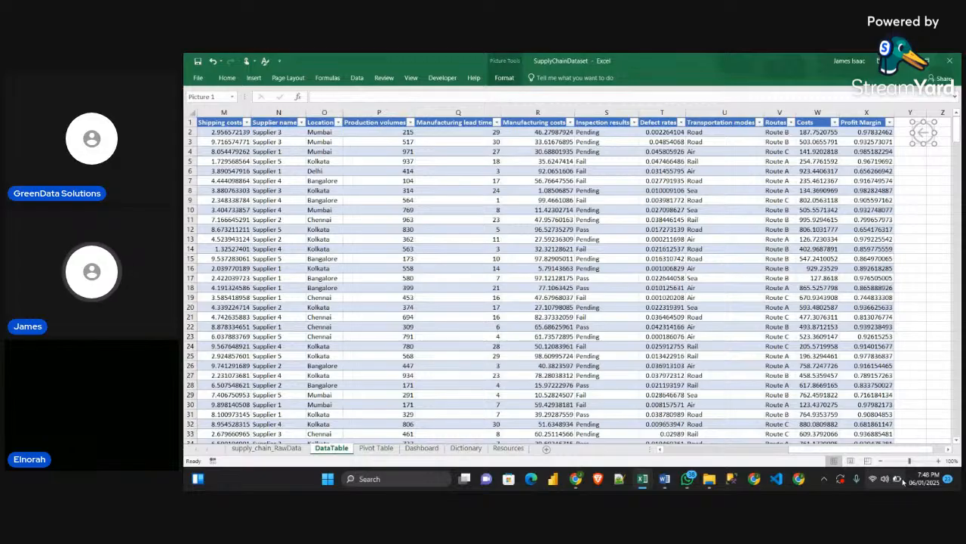
# Hyperlink the DataTable sheet's back arrow to cell A1 of the Dashboard sheet in this workbook
pyautogui.rightClick(923, 132)
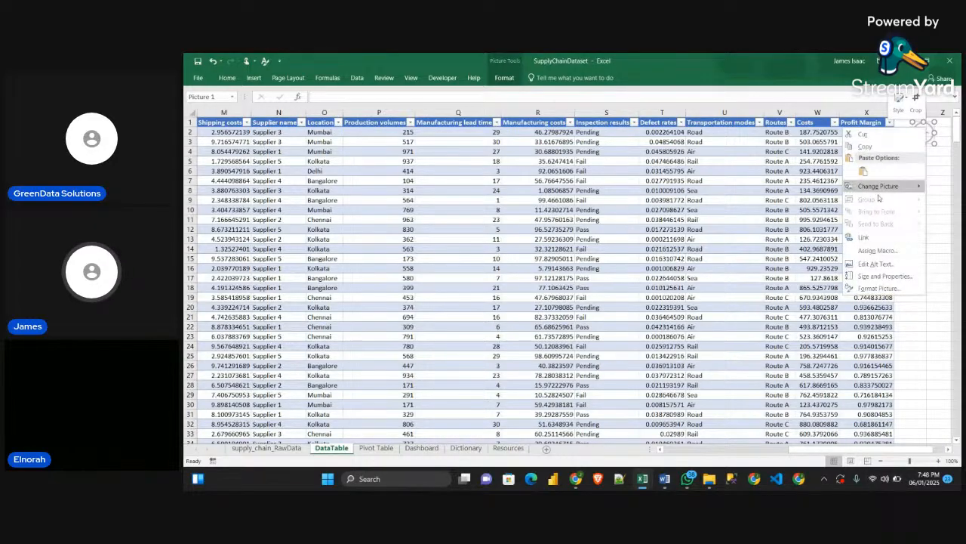
pyautogui.click(868, 237)
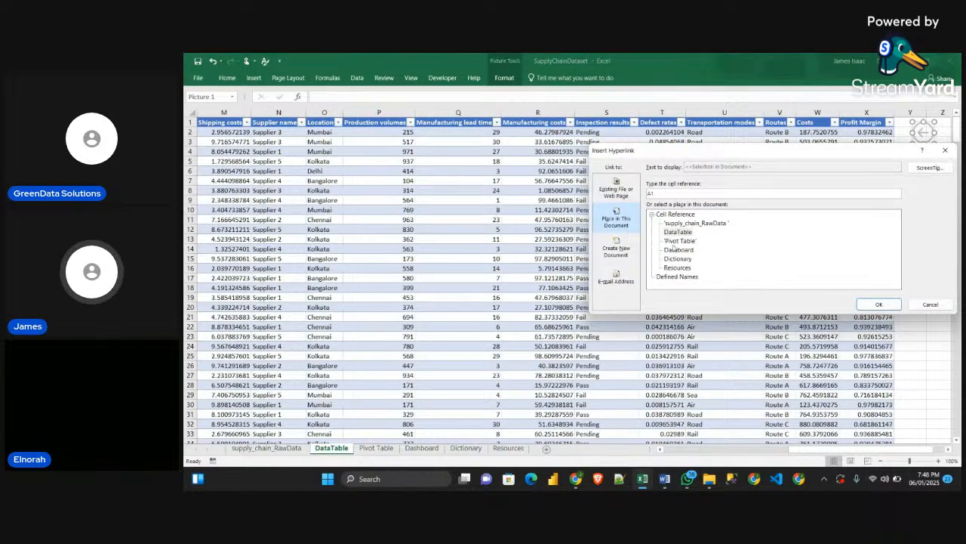
pyautogui.click(678, 250)
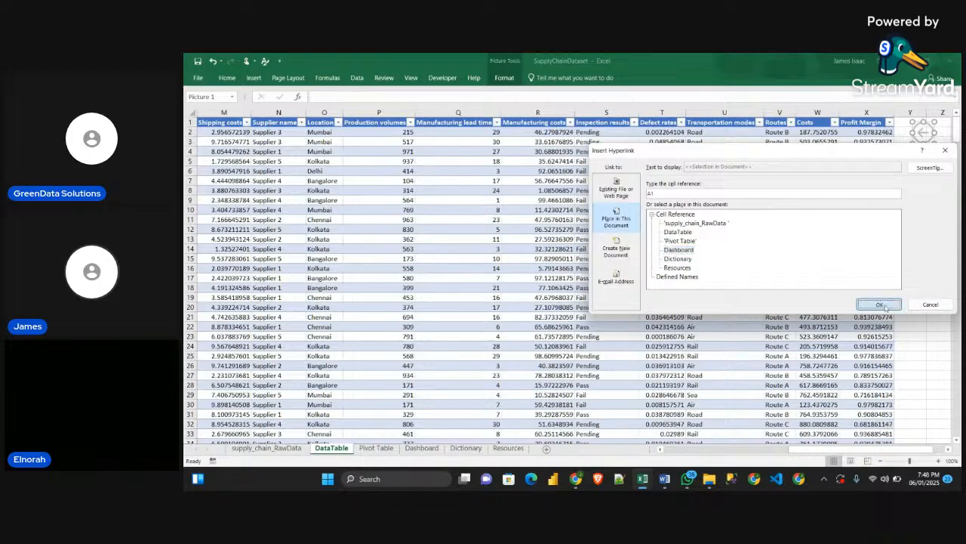
pyautogui.click(876, 303)
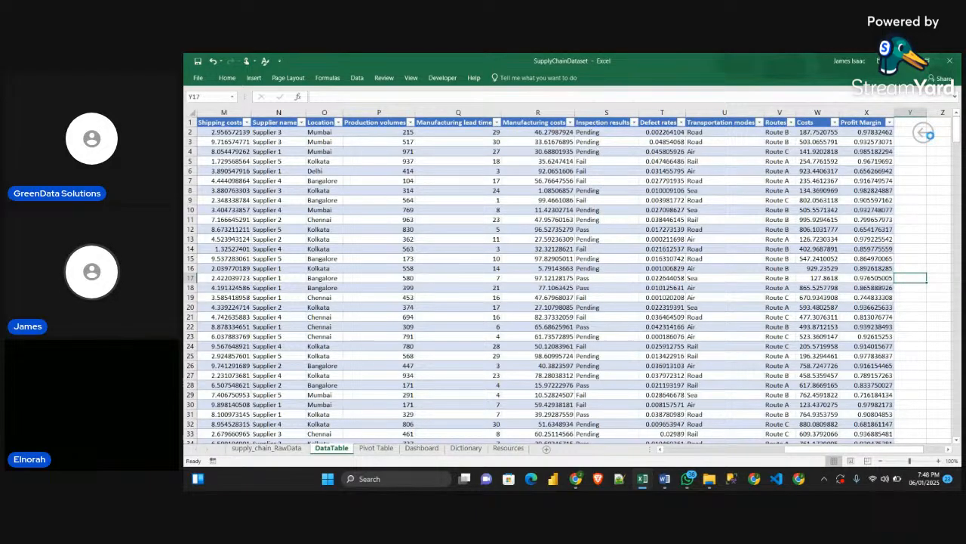
# Test the navigation links between the DataTable back arrow and the Dashboard's table icon in both directions
pyautogui.click(931, 141)
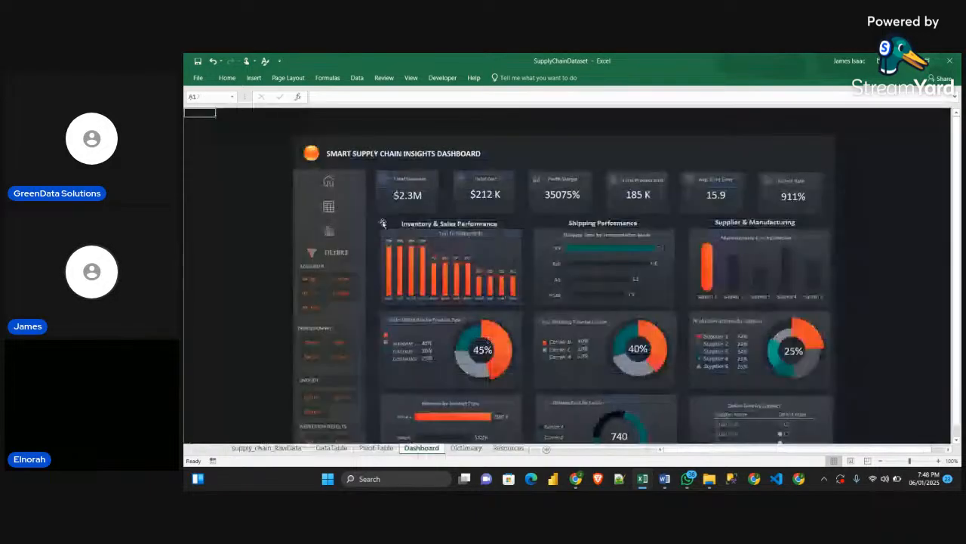
pyautogui.click(328, 207)
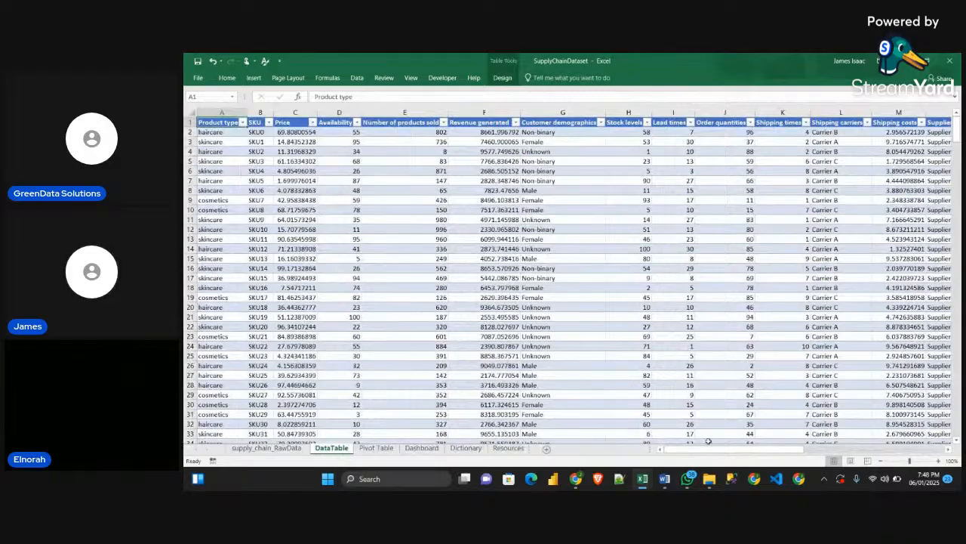
pyautogui.click(729, 450)
pyautogui.moveTo(875, 446); pyautogui.dragTo(891, 448)
pyautogui.click(815, 139)
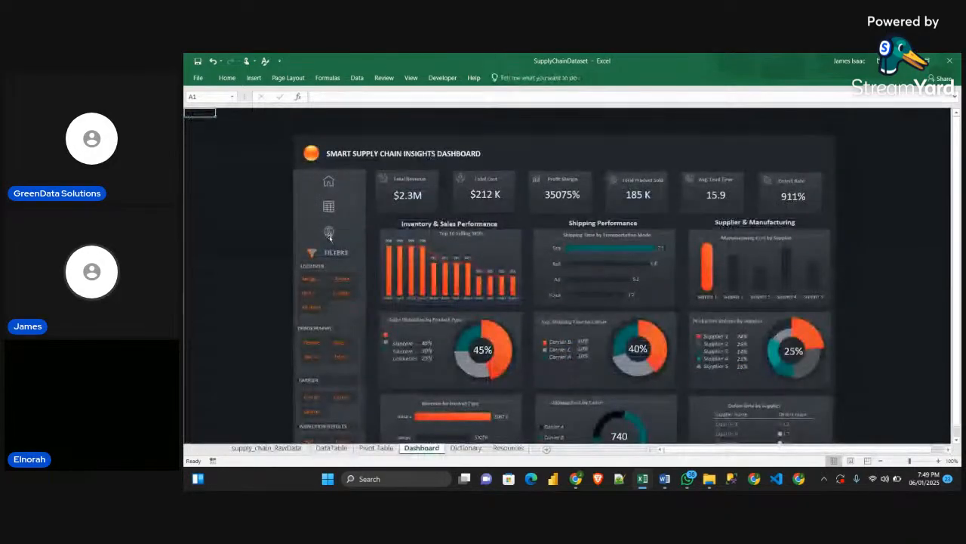
# Hyperlink the globe icon in the Dashboard sidebar to cell A1 of the Pivot Table sheet in this workbook
pyautogui.click(329, 230)
pyautogui.rightClick(329, 230)
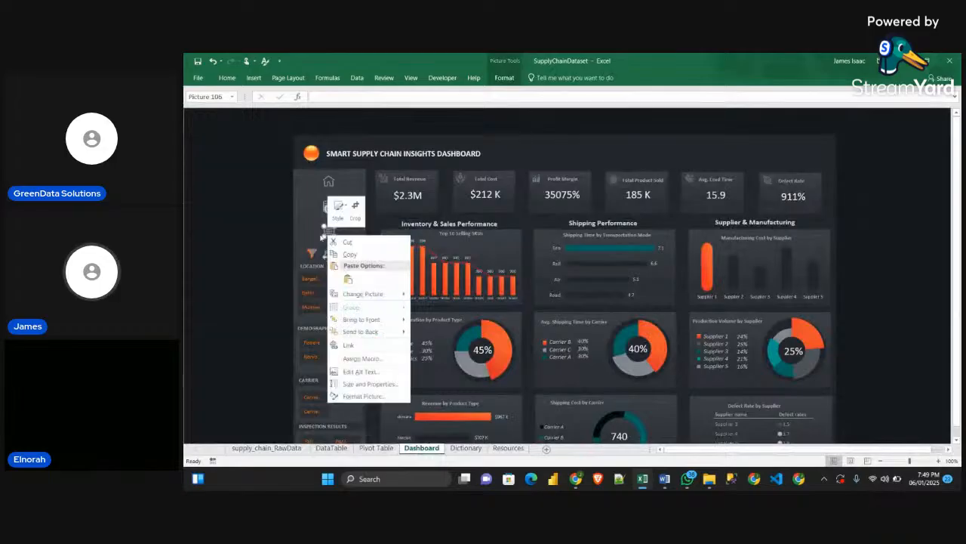
pyautogui.press('Escape')
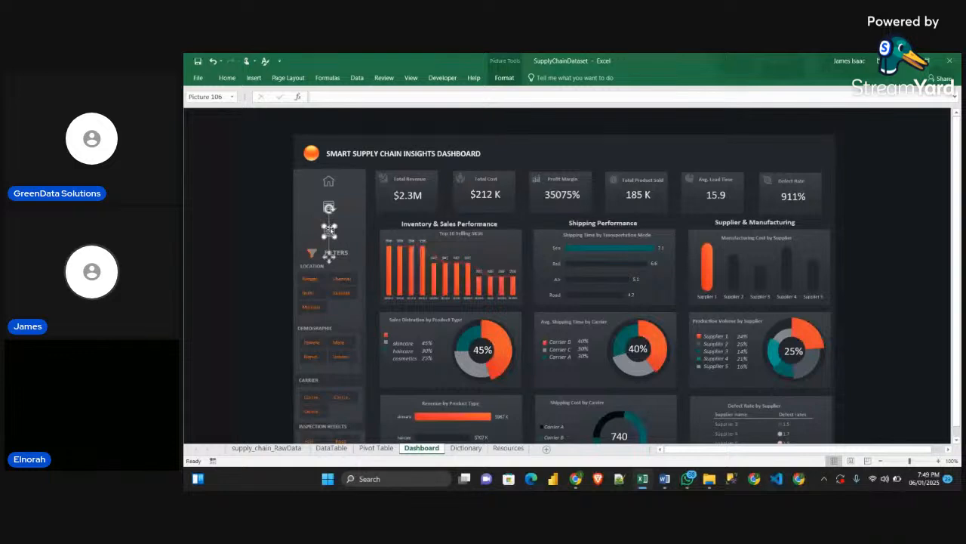
pyautogui.rightClick(329, 230)
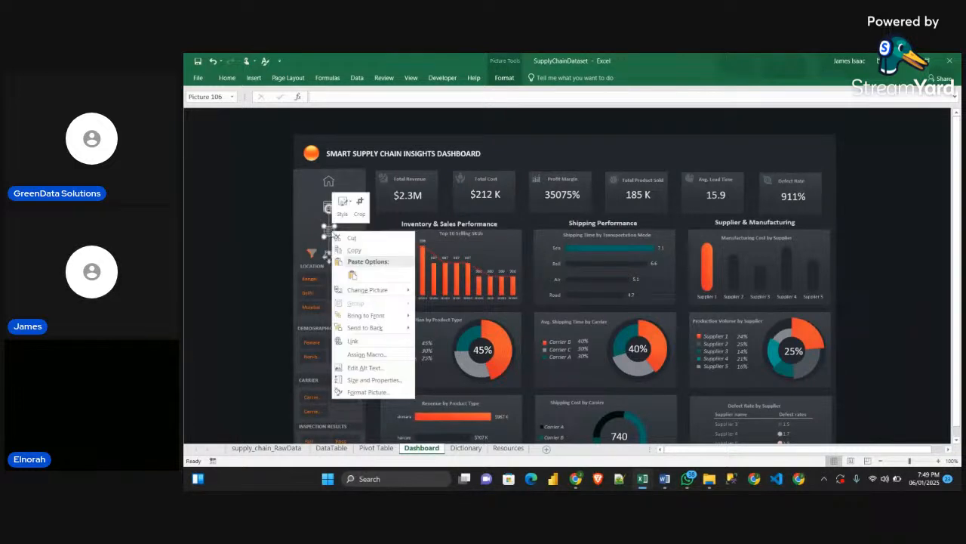
pyautogui.click(362, 341)
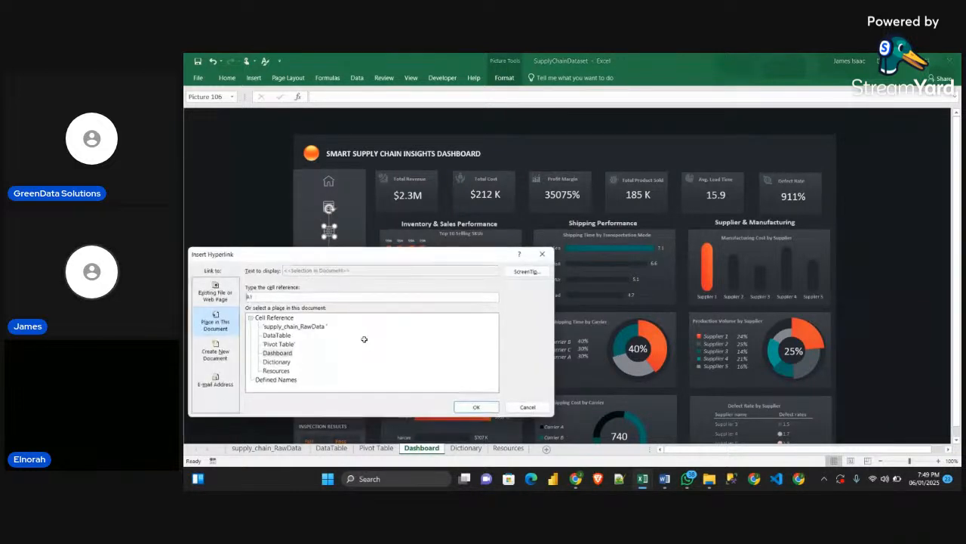
pyautogui.click(277, 346)
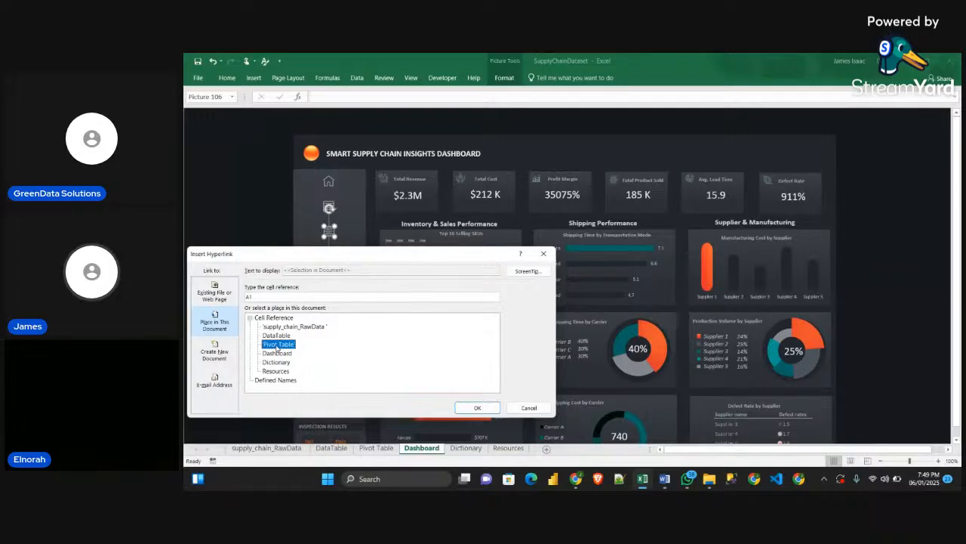
pyautogui.click(469, 413)
pyautogui.click(243, 251)
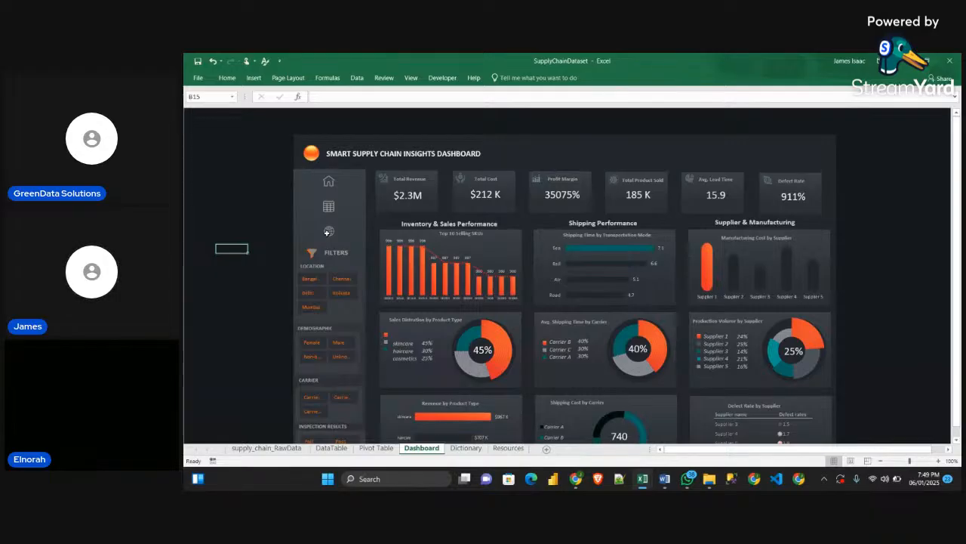
# Copy the DataTable sheet's back arrow to the Pivot Table sheet and place it in column H beside the KPI pivot table
pyautogui.click(327, 232)
pyautogui.click(331, 449)
pyautogui.rightClick(808, 140)
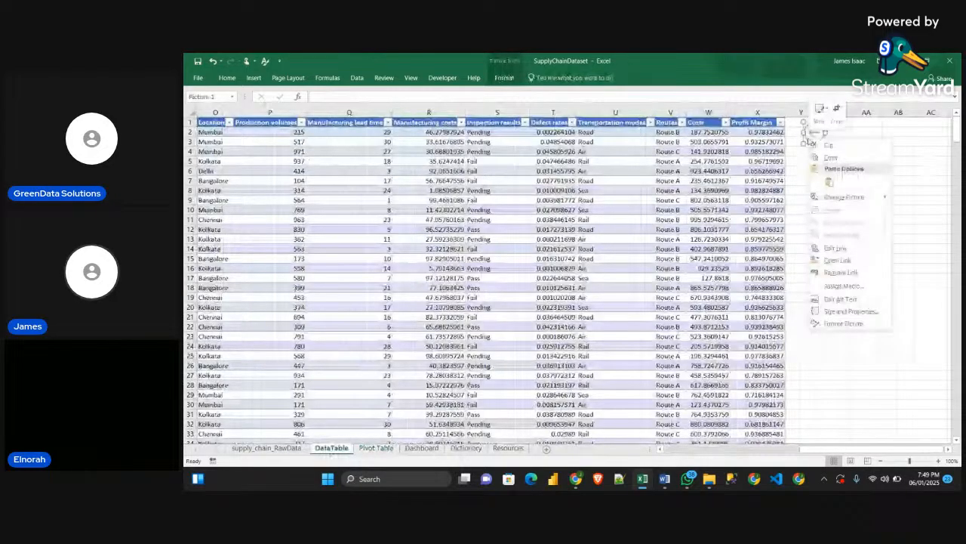
pyautogui.click(376, 448)
pyautogui.click(700, 151)
pyautogui.hotkey('ctrl', 'v')
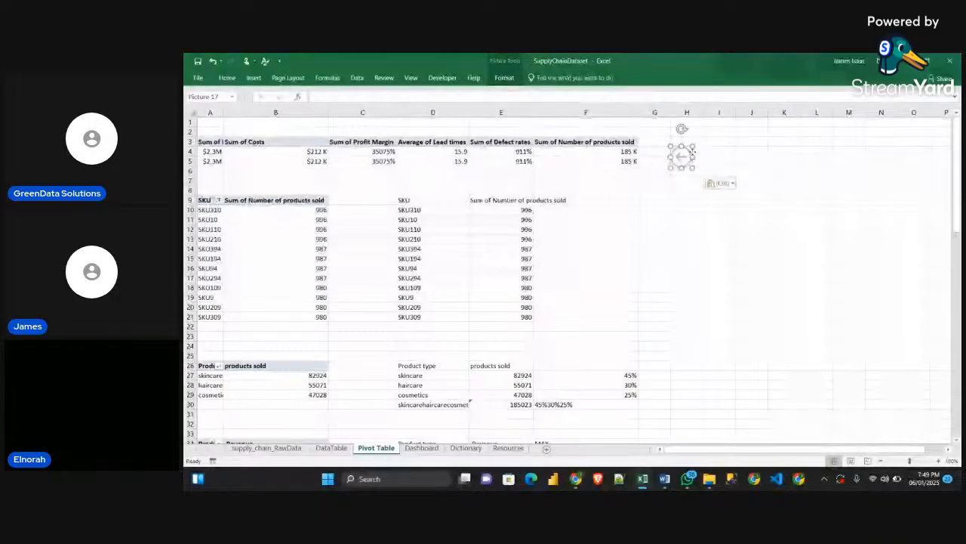
pyautogui.moveTo(688, 155); pyautogui.dragTo(688, 146)
pyautogui.rightClick(689, 145)
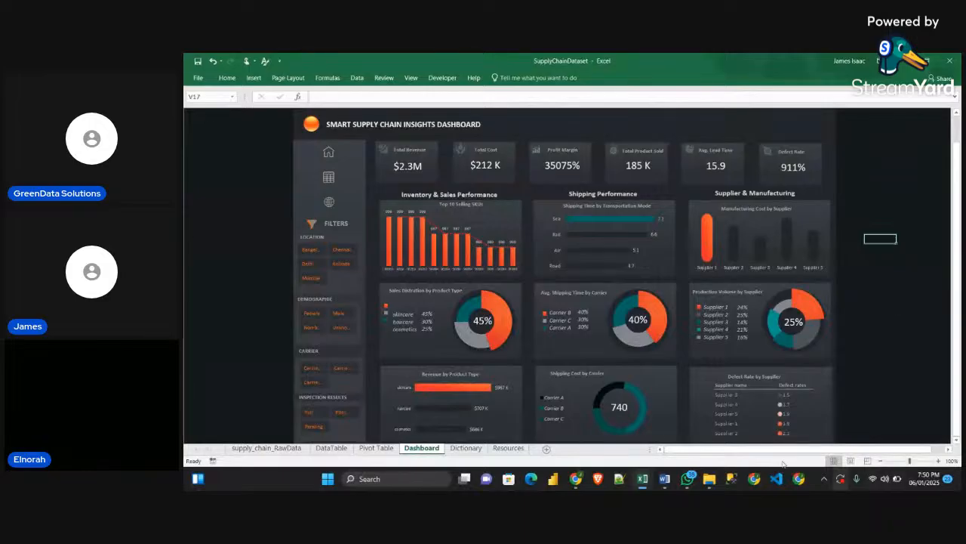
# Test the Dashboard's Location slicer by filtering for Delhi, Kolkata and Bangalore
pyautogui.click(309, 264)
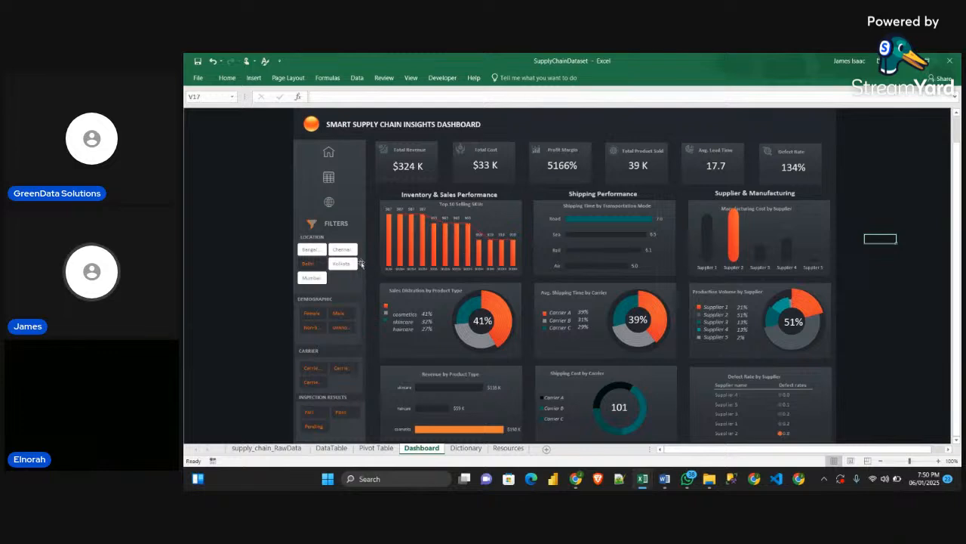
pyautogui.click(348, 265)
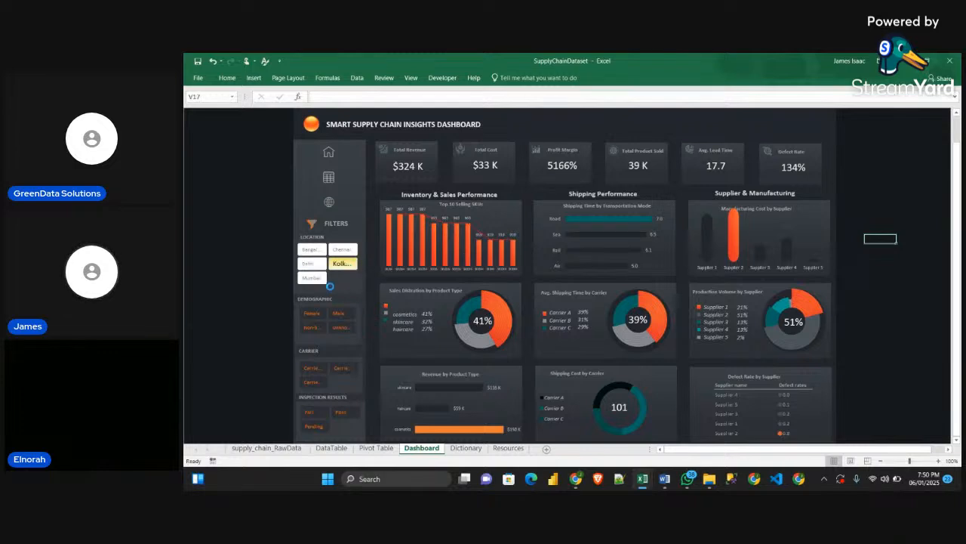
pyautogui.click(315, 250)
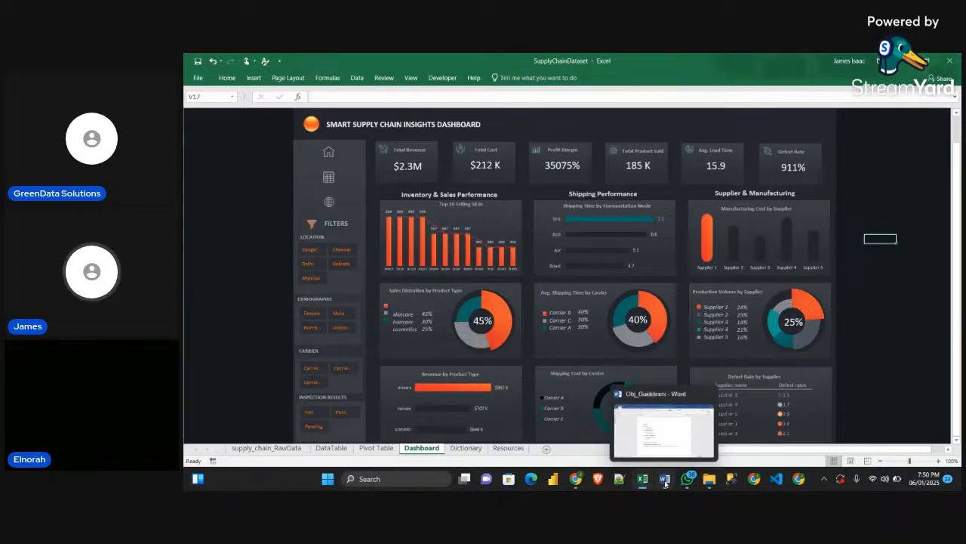
# Switch to Word's Obj_Guidelines document to review the objective statement, undo the accidental text change there, and return to the Excel dashboard
pyautogui.click(665, 479)
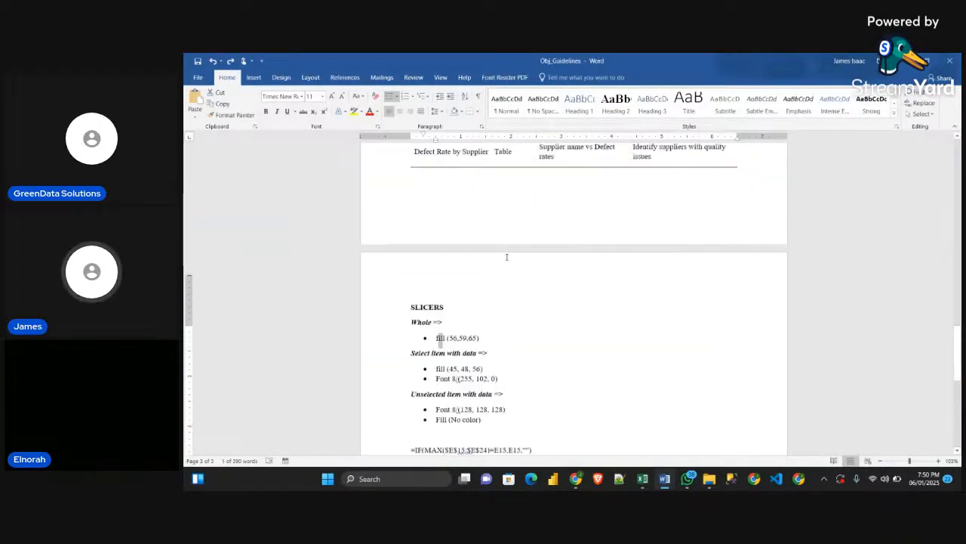
pyautogui.scroll(15, 507, 257)
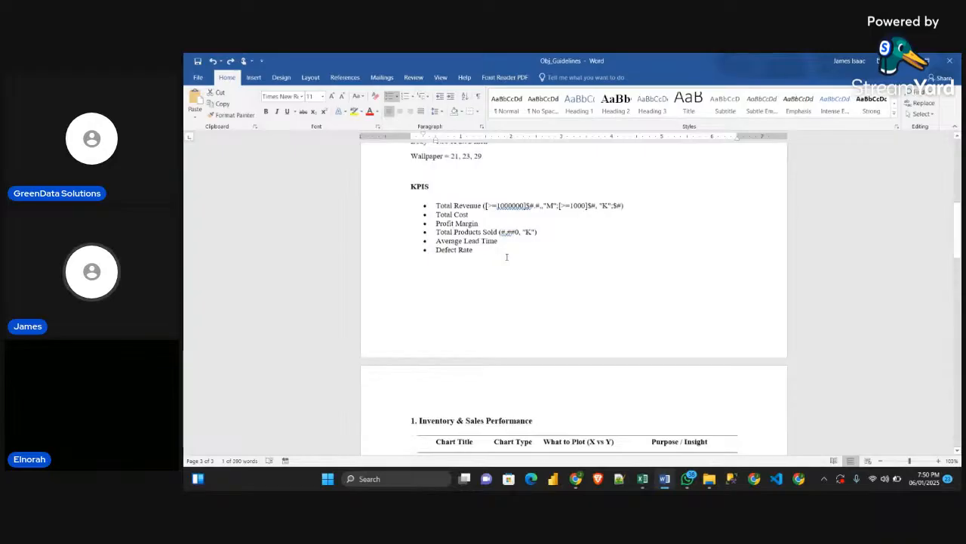
pyautogui.moveTo(563, 309); pyautogui.dragTo(617, 275)
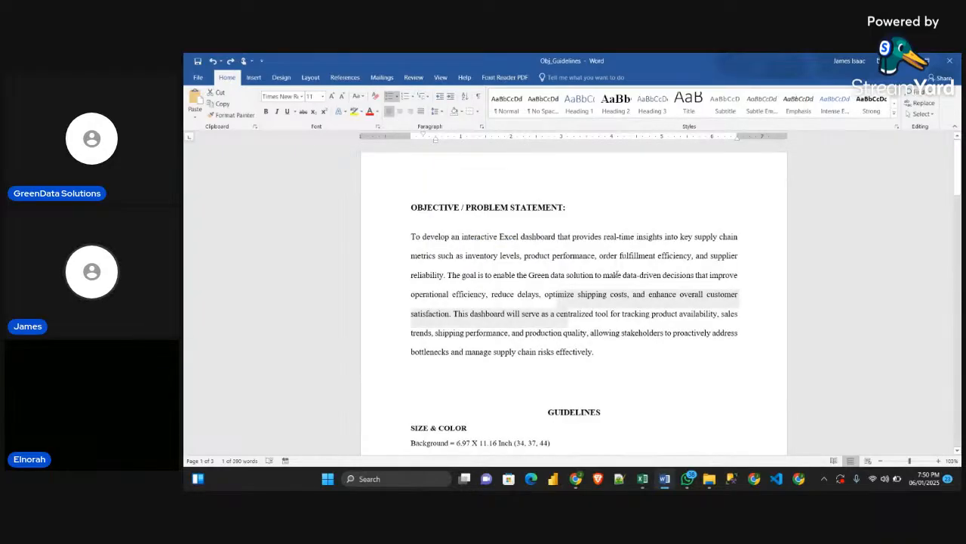
pyautogui.write('To develop an interactive Excel dashboard that provides real-time insights into key supply chain metrics such as inventory levels, shipping costs, and enhance overall customer satisfaction. This dashboard will serve as a centralized tool for tracking product availability, sales product performance, order fulfillment efficiency, and supplier reliability. The goal is to enable the Green data solution to make data-driven decisions that improve operational efficiency, reduce delays, optimize trends, shipping performance, and production quality, allowing stakeholders to proactively address bottlenecks and manage supply chain risks effectively.')
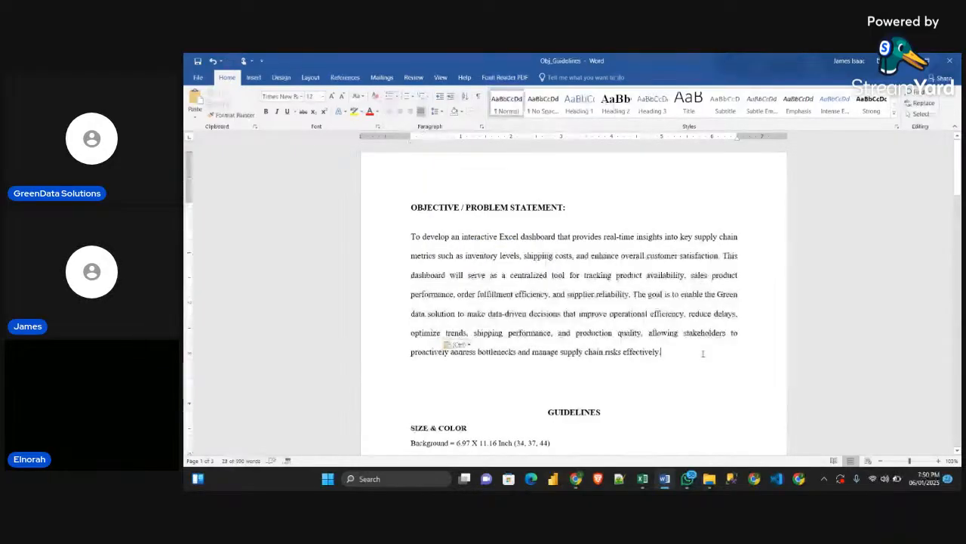
pyautogui.hotkey('ctrl', 'z')
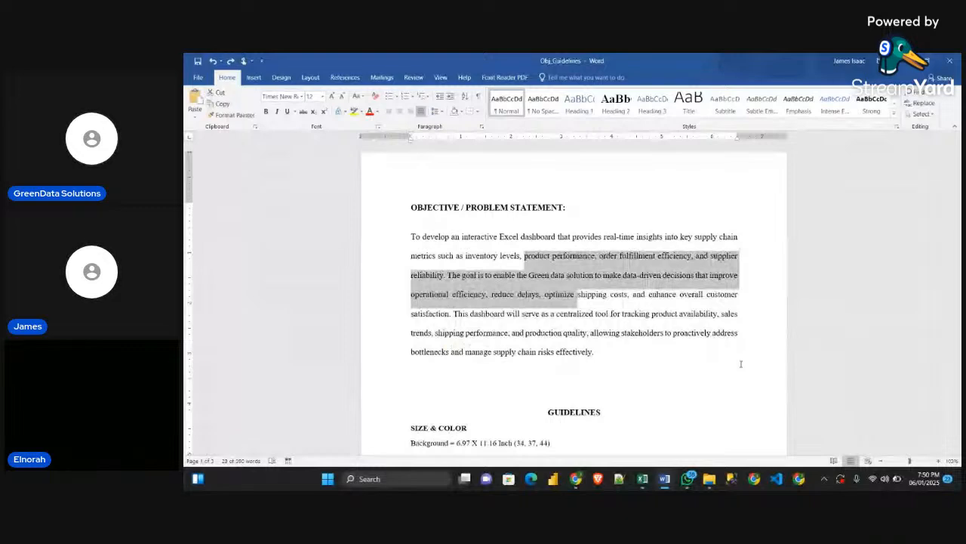
pyautogui.hotkey('alt', 'Tab')
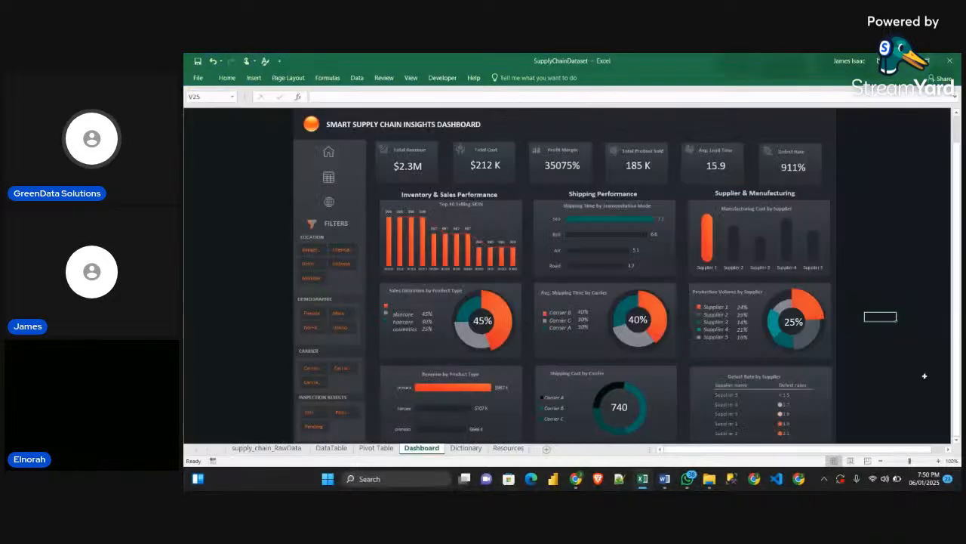